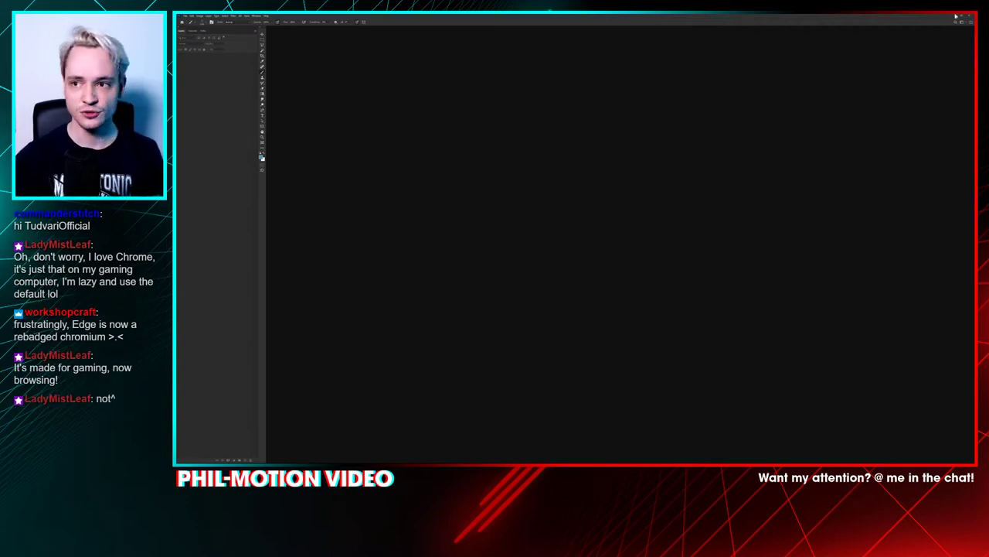
Step: Open Wacom Tablet Properties from the Control Panel, check the Classic Pen's mapping settings and close it
{"action": "left_click", "coordinate": [971, 17]}
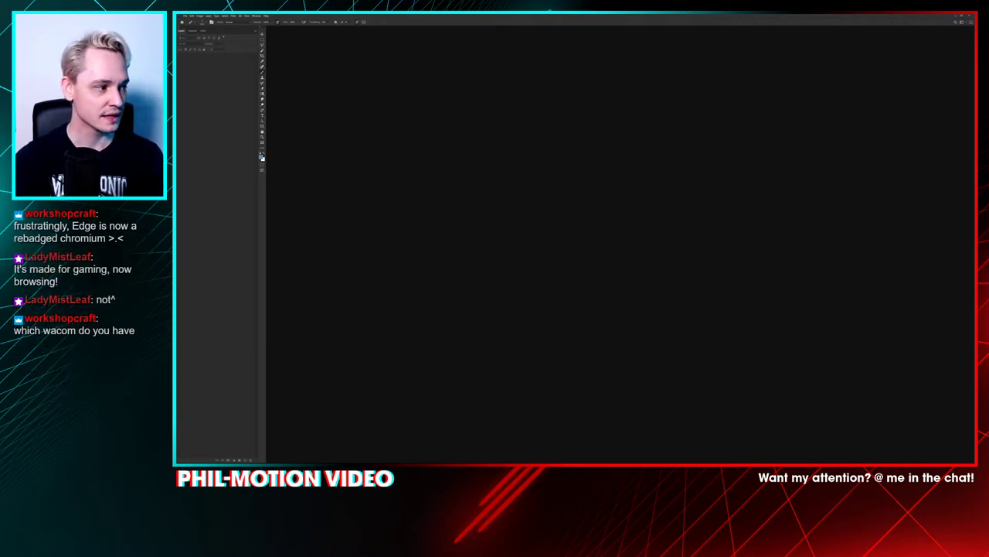
{"action": "left_click_drag", "start_coordinate": [176, 95], "coordinate": [666, 76]}
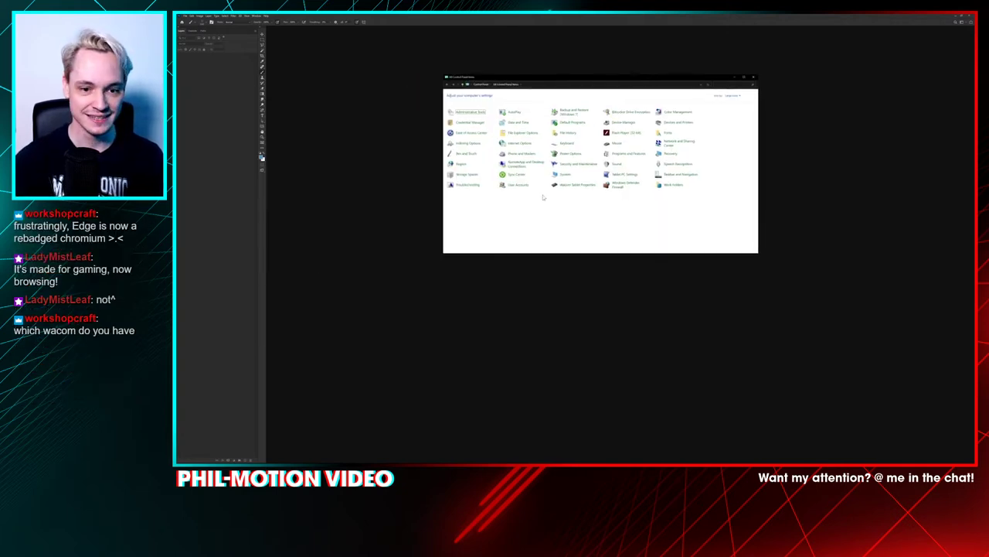
{"action": "left_click", "coordinate": [578, 185]}
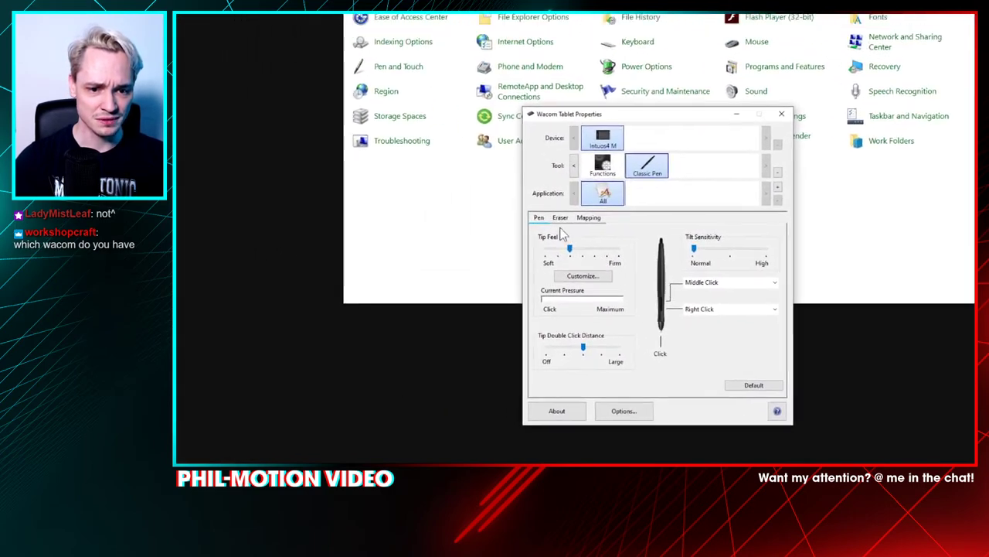
{"action": "left_click", "coordinate": [589, 217]}
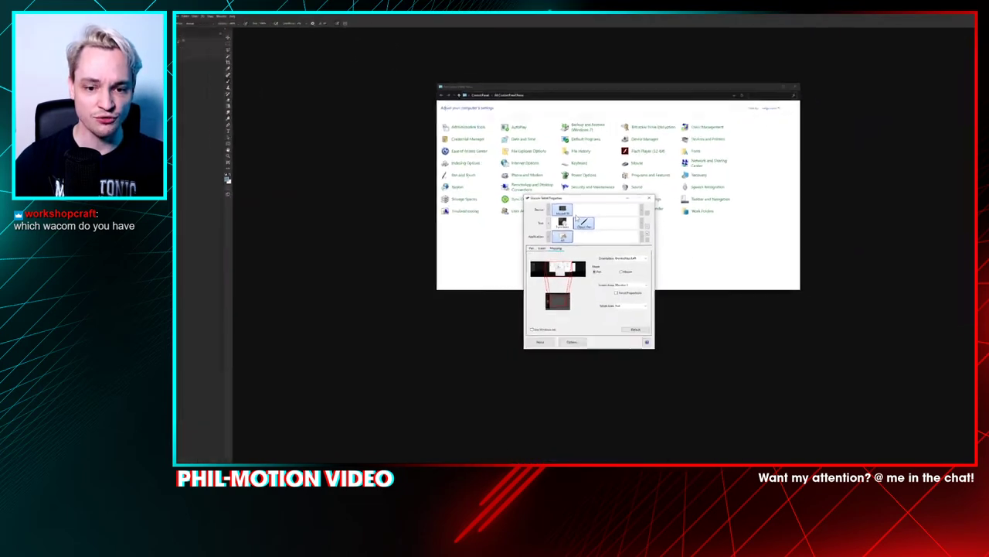
{"action": "left_click", "coordinate": [649, 199]}
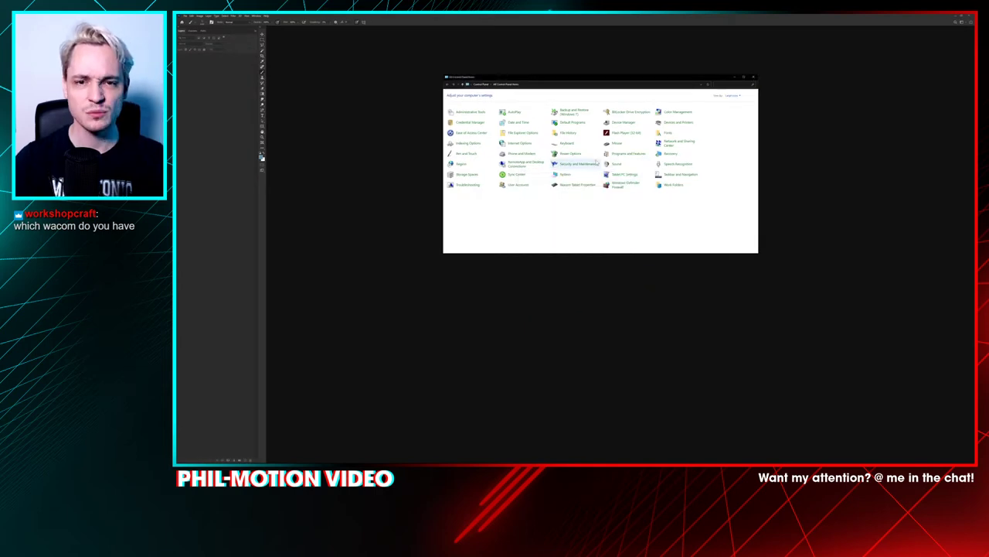
{"action": "left_click", "coordinate": [798, 65]}
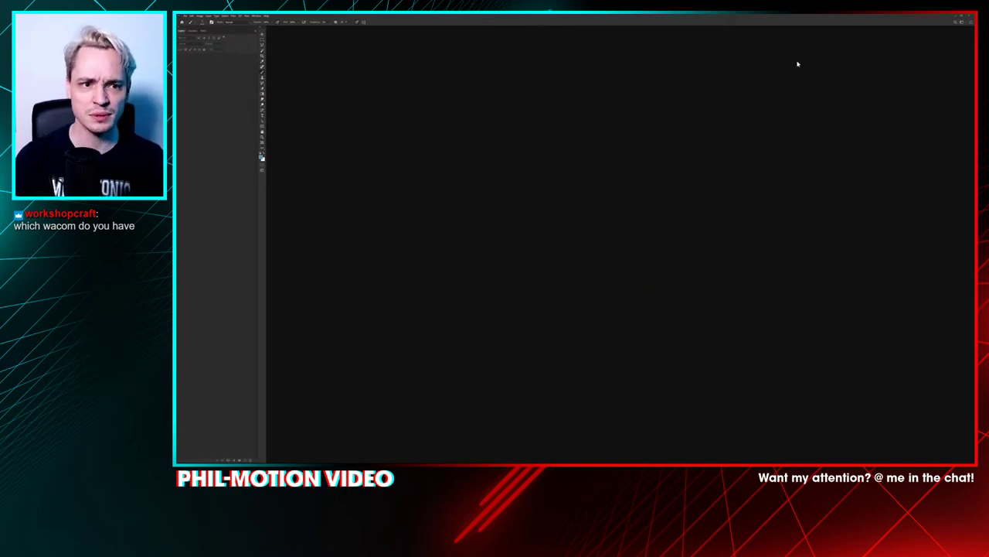
Step: Uncover the Control Panel, review the Intuos tablet's pen settings again, and return to the full-size Photoshop window
{"action": "left_click", "coordinate": [961, 16]}
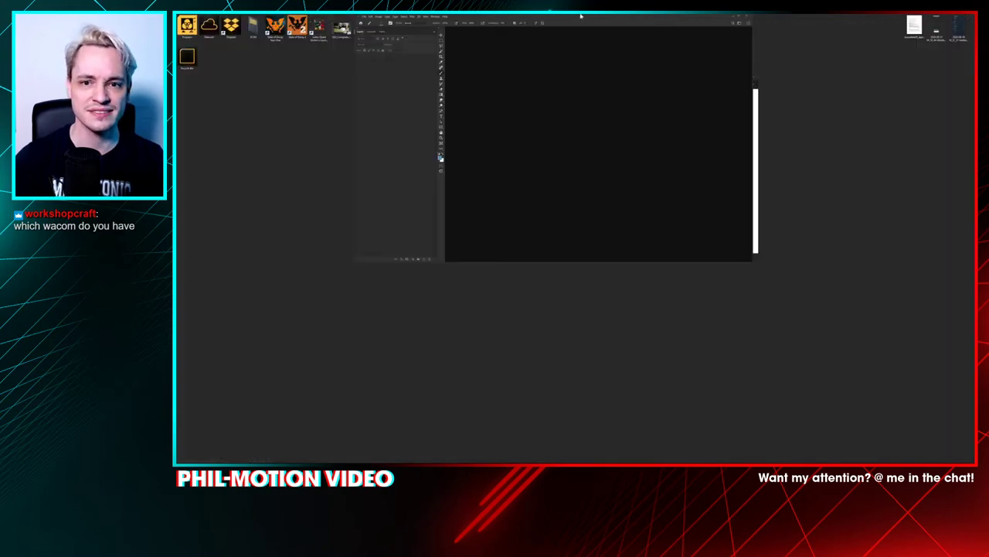
{"action": "left_click_drag", "start_coordinate": [581, 15], "coordinate": [560, 37]}
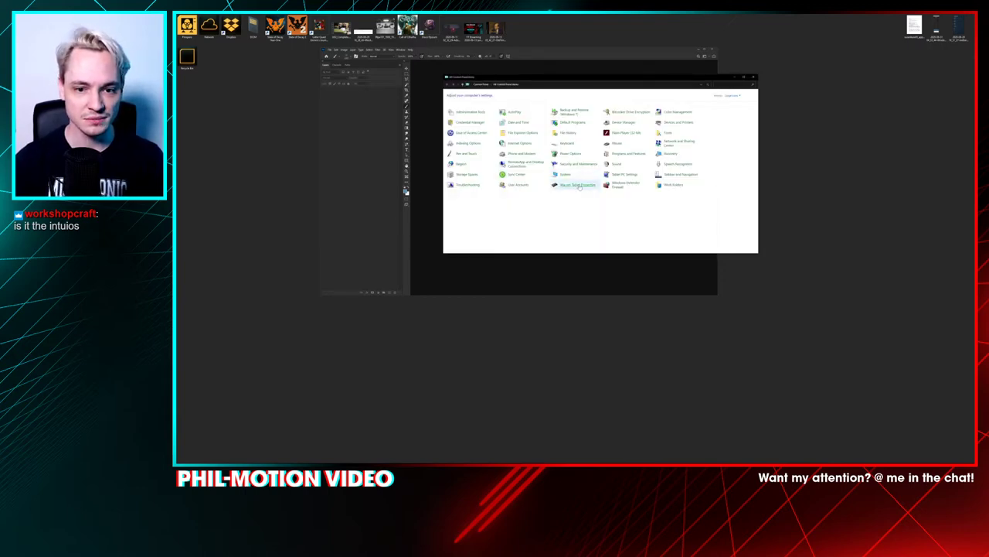
{"action": "left_click", "coordinate": [577, 187]}
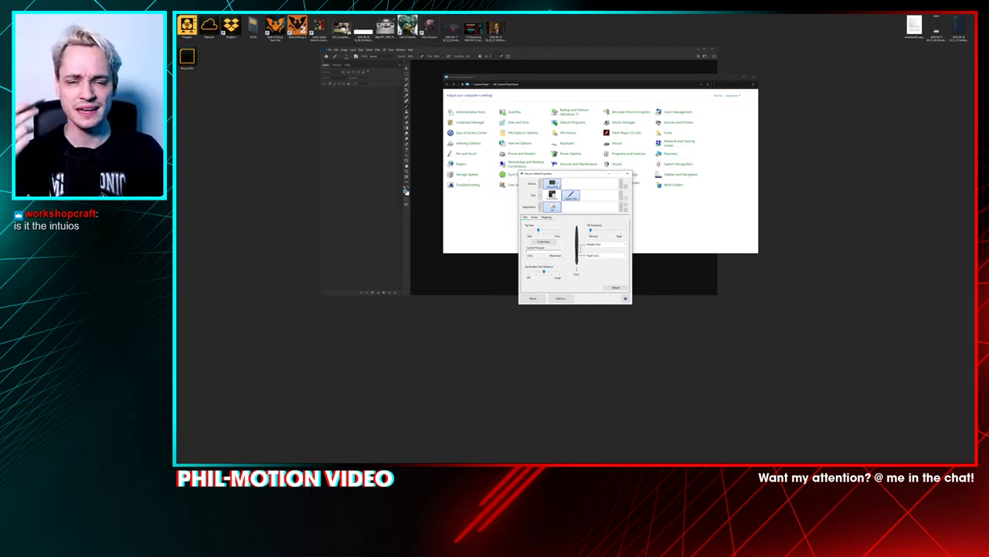
{"action": "left_click", "coordinate": [628, 174]}
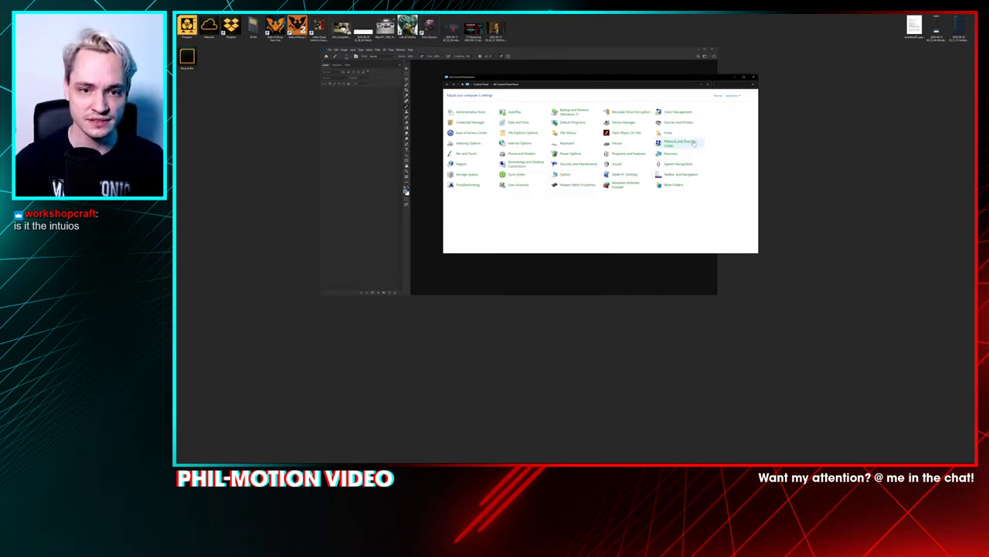
{"action": "left_click", "coordinate": [753, 77]}
{"action": "left_click", "coordinate": [704, 49]}
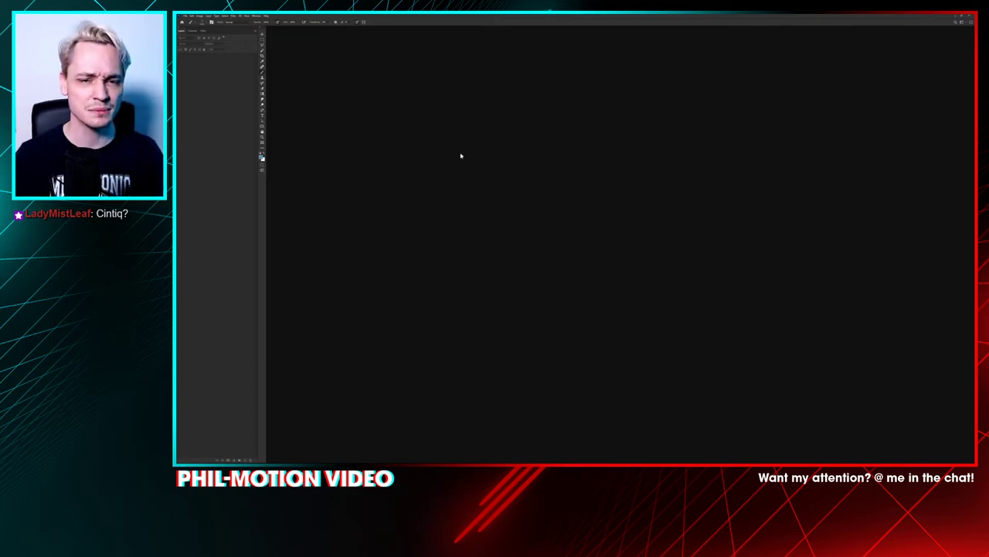
{"action": "key", "text": "XF86AudioLowerVolume"}
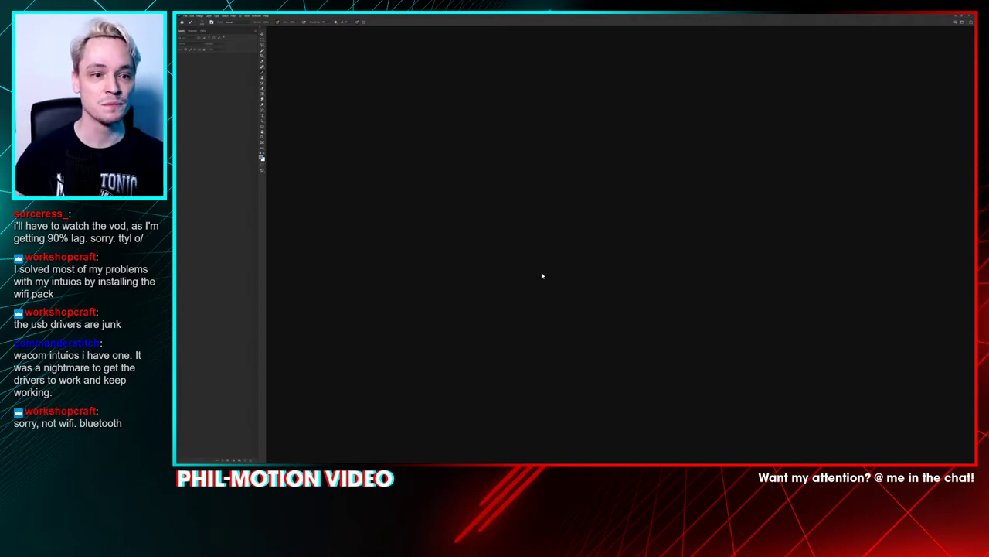
Step: Create a new blank document with the preset settings and pick a plain round brush
{"action": "key", "text": "ctrl+n"}
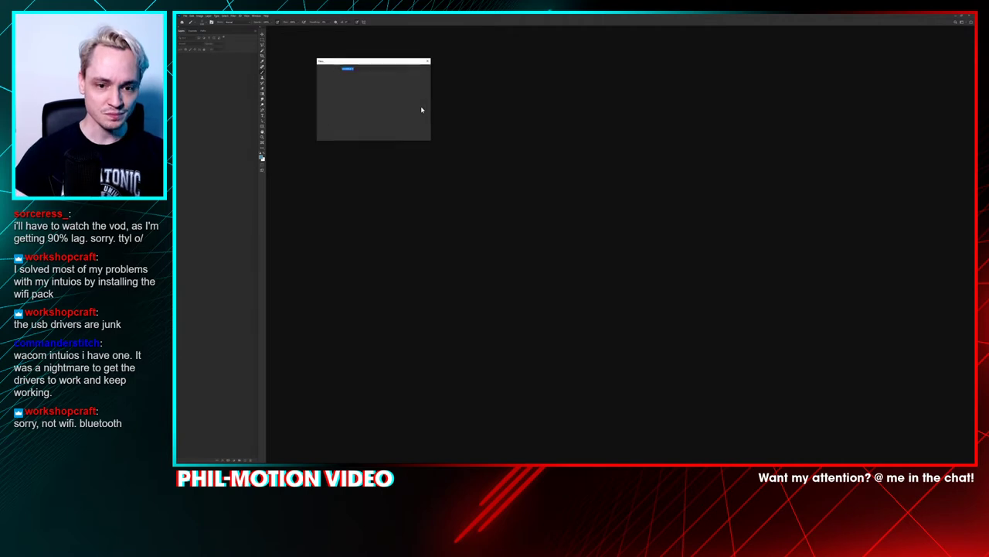
{"action": "key", "text": "Return"}
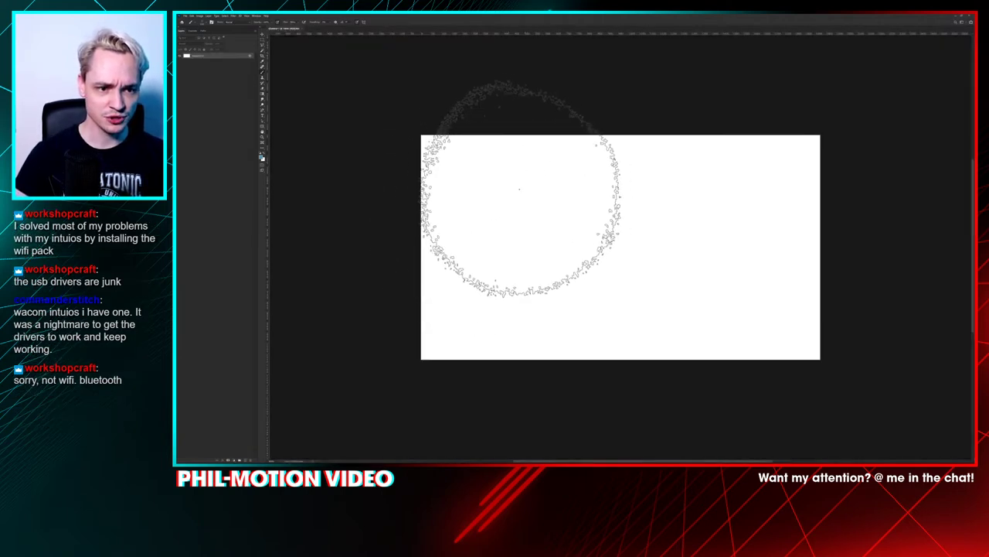
{"action": "right_click", "coordinate": [518, 189]}
{"action": "left_click", "coordinate": [545, 230]}
{"action": "left_click", "coordinate": [495, 214]}
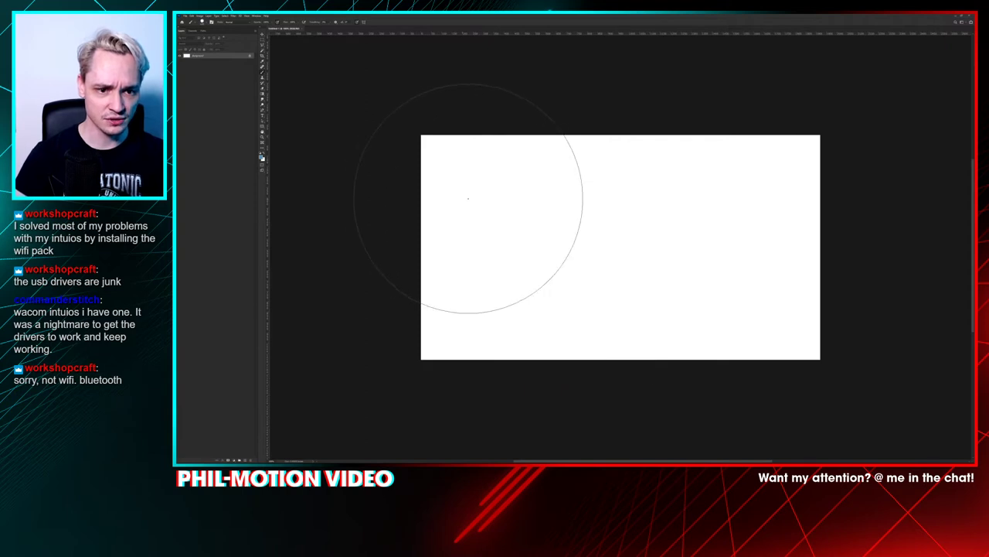
Step: Paint a large blue test blob across the canvas, reduce the brush size, and draw thin wavy strokes along the right side
{"action": "left_click_drag", "start_coordinate": [453, 194], "coordinate": [616, 229]}
{"action": "right_click", "coordinate": [616, 225]}
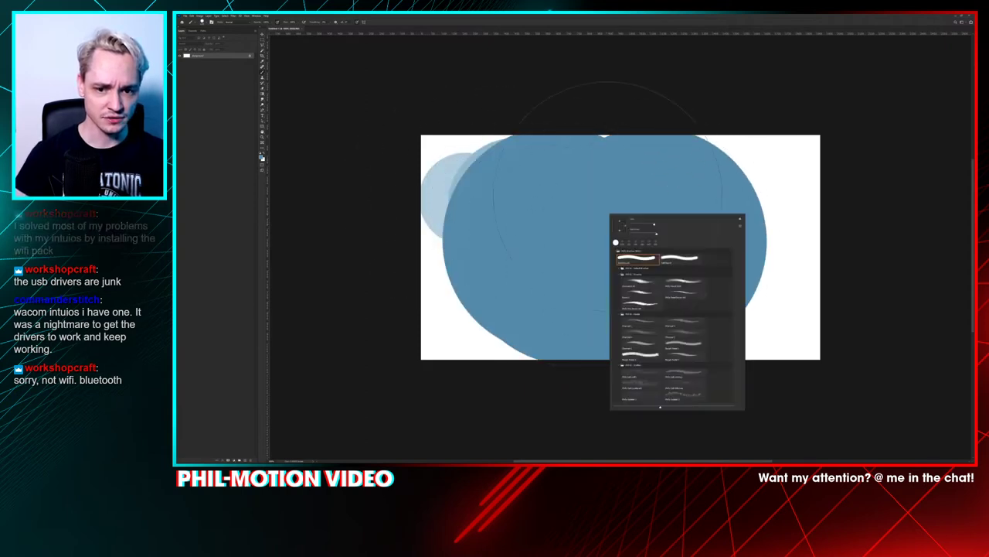
{"action": "key", "text": "Return"}
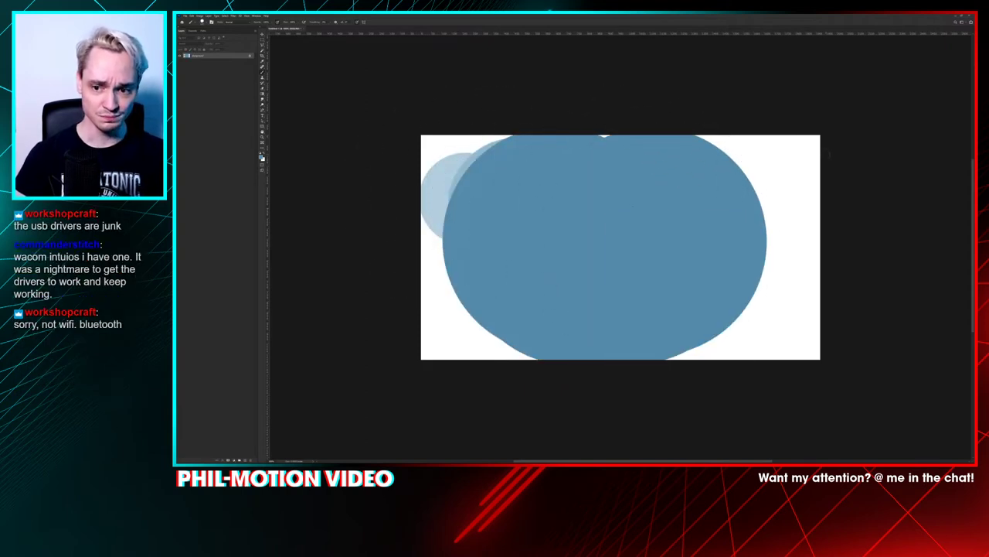
{"action": "mouse_move", "coordinate": [787, 161]}
{"action": "left_mouse_down"}
{"action": "mouse_move", "coordinate": [784, 279]}
{"action": "mouse_move", "coordinate": [760, 286]}
{"action": "mouse_move", "coordinate": [778, 235]}
{"action": "left_mouse_up"}
{"action": "left_click_drag", "start_coordinate": [762, 150], "coordinate": [775, 266]}
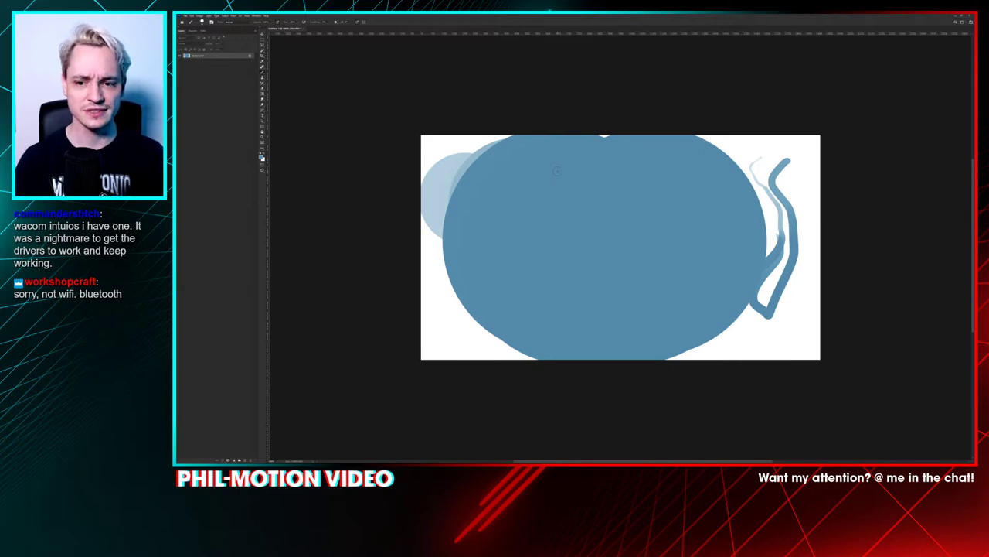
{"action": "mouse_move", "coordinate": [800, 151]}
{"action": "left_mouse_down"}
{"action": "mouse_move", "coordinate": [817, 230]}
{"action": "mouse_move", "coordinate": [804, 326]}
{"action": "mouse_move", "coordinate": [754, 337]}
{"action": "left_mouse_up"}
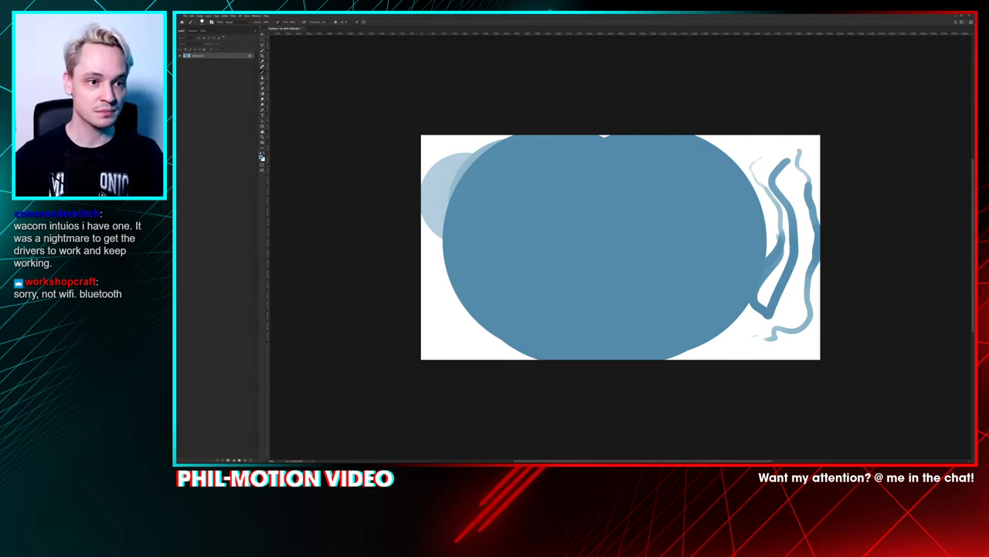
Step: Try to fill the whole canvas with the background color, and close the test document without saving
{"action": "left_click", "coordinate": [263, 44]}
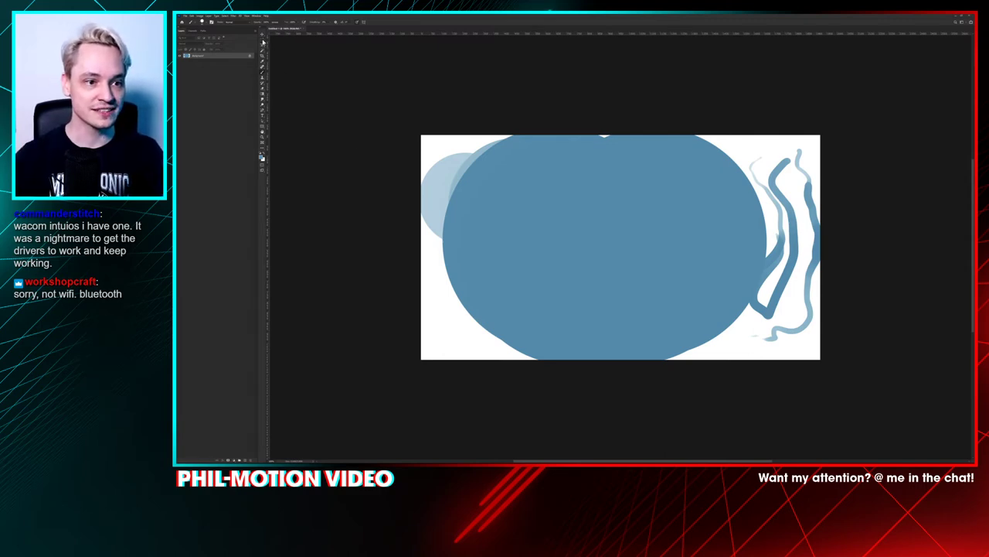
{"action": "left_click_drag", "start_coordinate": [349, 79], "coordinate": [970, 460]}
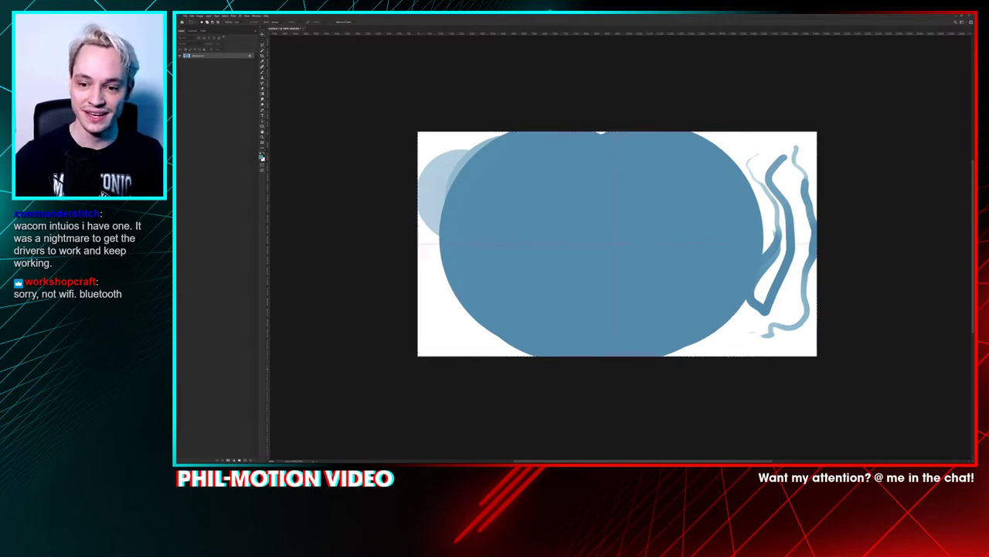
{"action": "key", "text": "Delete"}
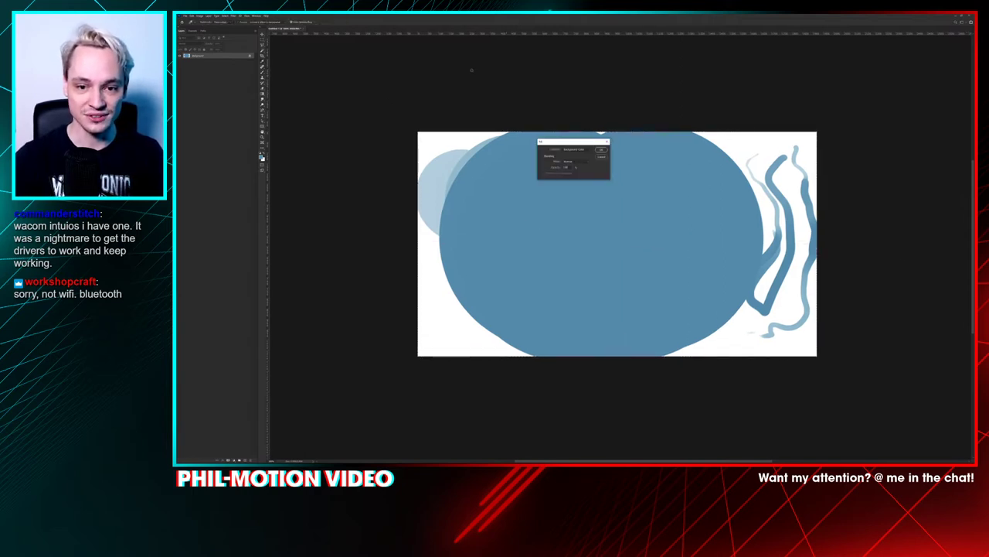
{"action": "left_click", "coordinate": [601, 157]}
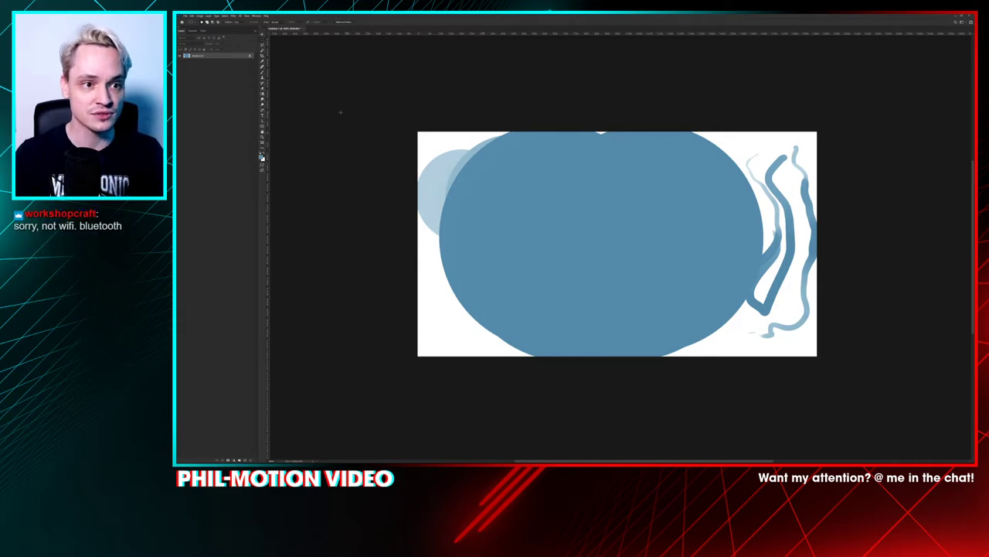
{"action": "left_click", "coordinate": [303, 29]}
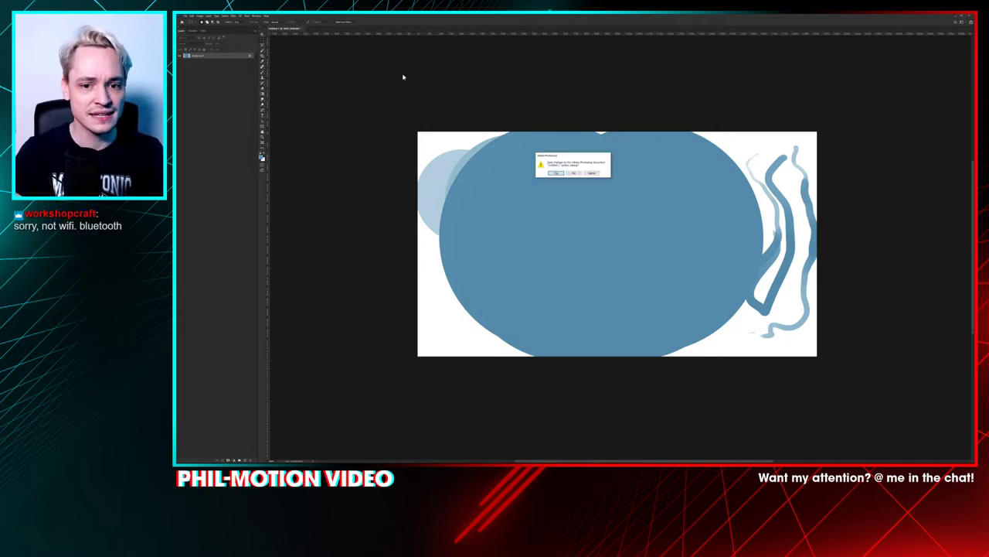
{"action": "left_click", "coordinate": [573, 172]}
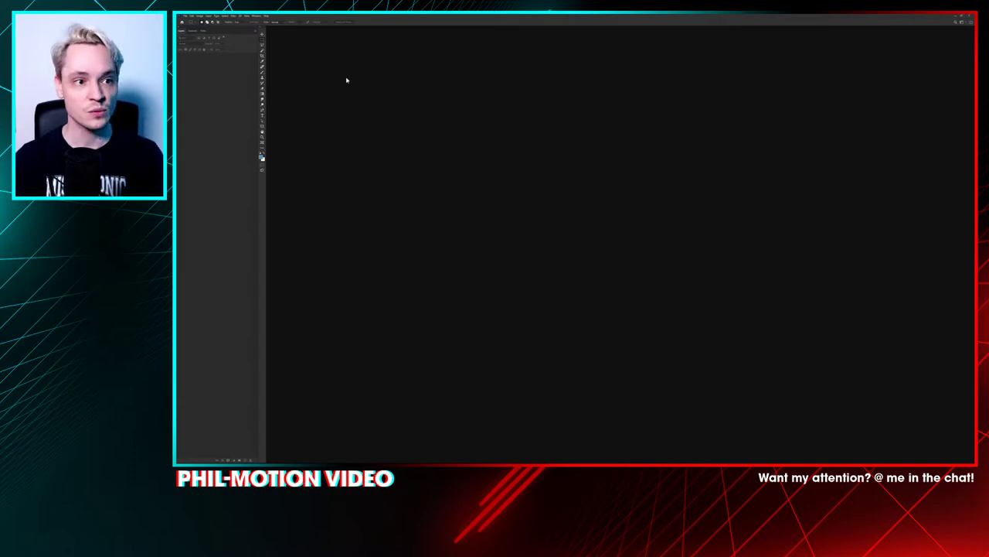
Step: Open the first document in the list of recently used files
{"action": "left_click", "coordinate": [186, 15]}
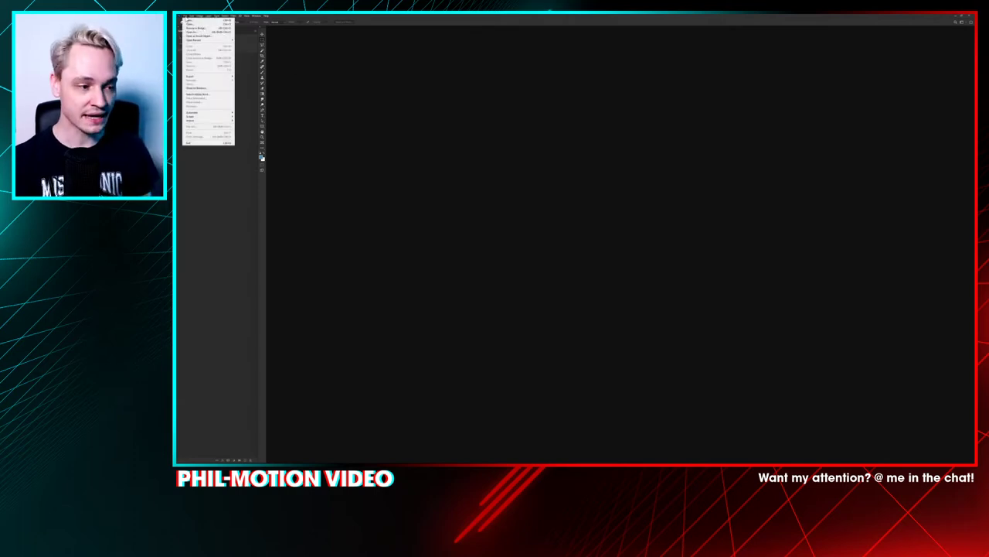
{"action": "left_click", "coordinate": [186, 16]}
{"action": "left_click", "coordinate": [185, 16]}
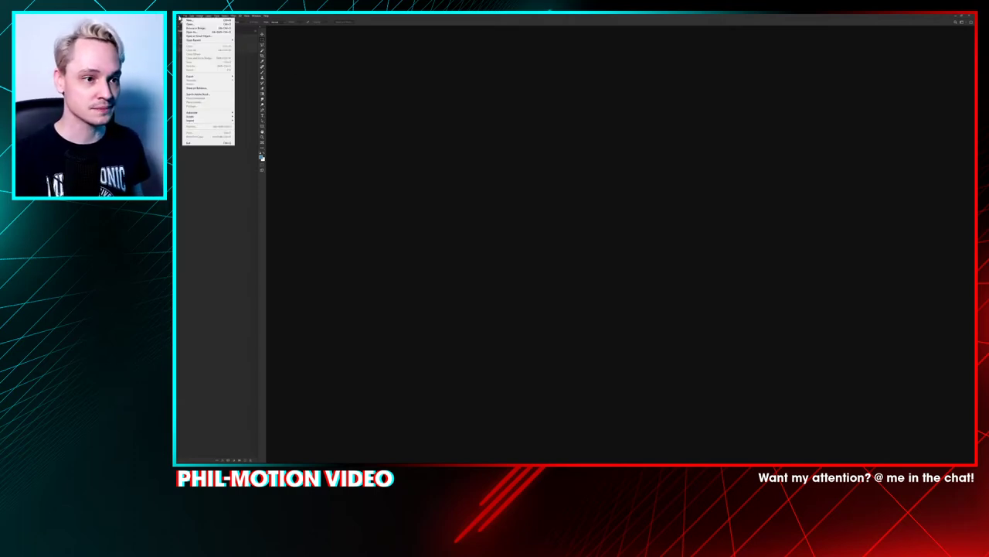
{"action": "mouse_move", "coordinate": [194, 39]}
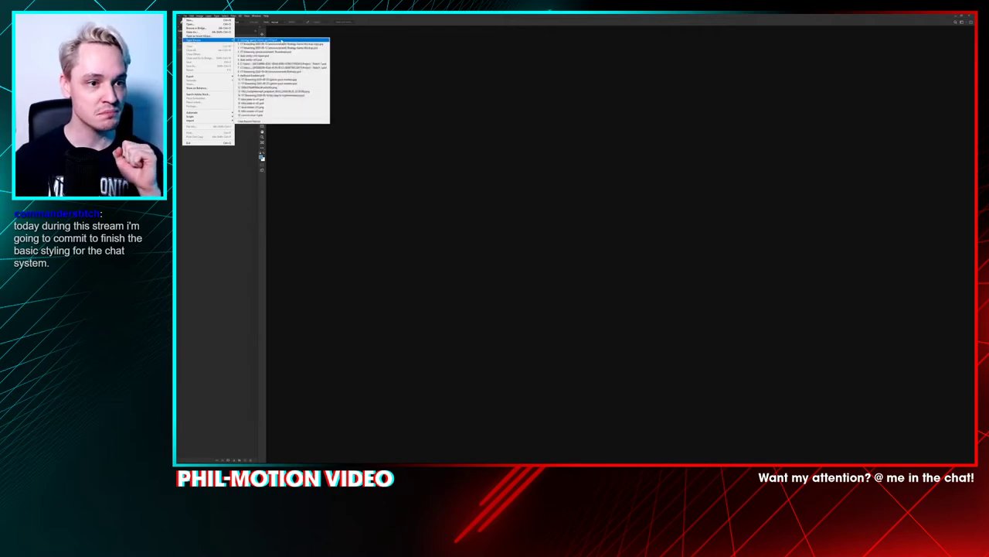
{"action": "left_click", "coordinate": [281, 40]}
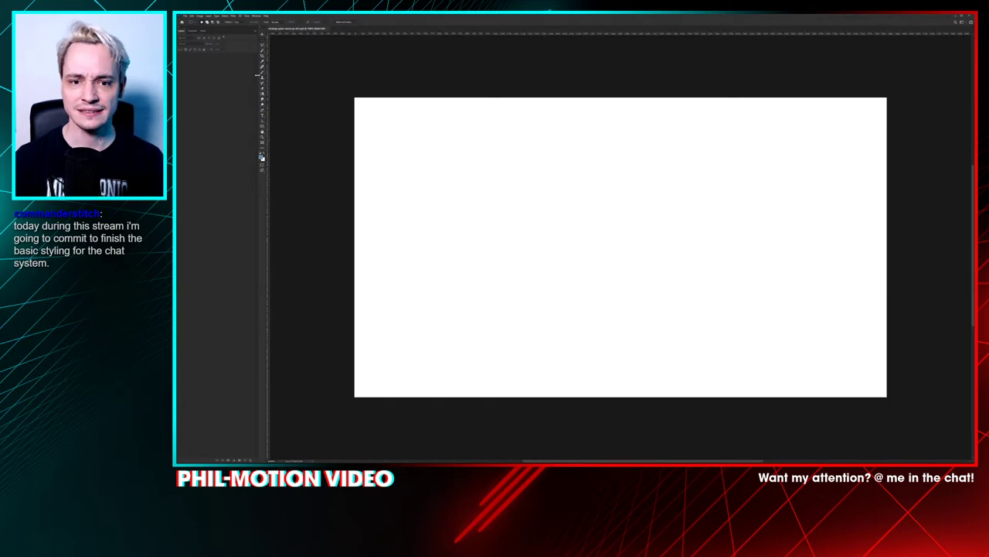
Step: Check the document's pixel dimensions in the Image Size settings
{"action": "key", "text": "ctrl+alt+i"}
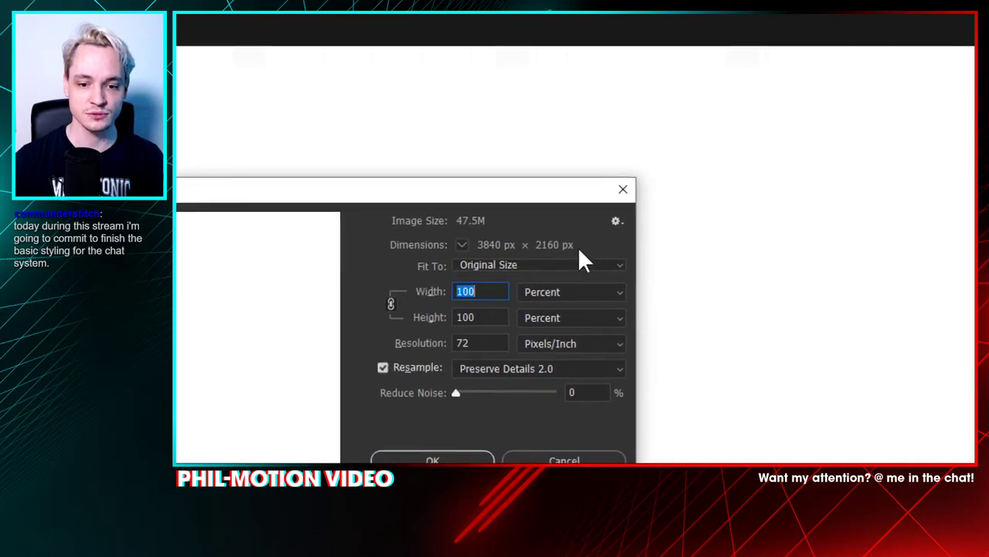
{"action": "key", "text": "alt"}
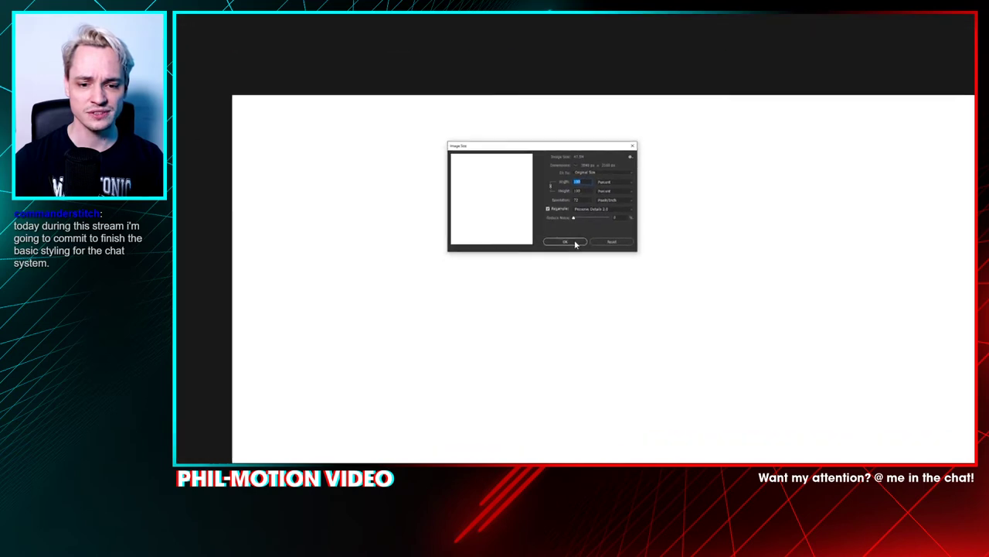
{"action": "left_click", "coordinate": [551, 278]}
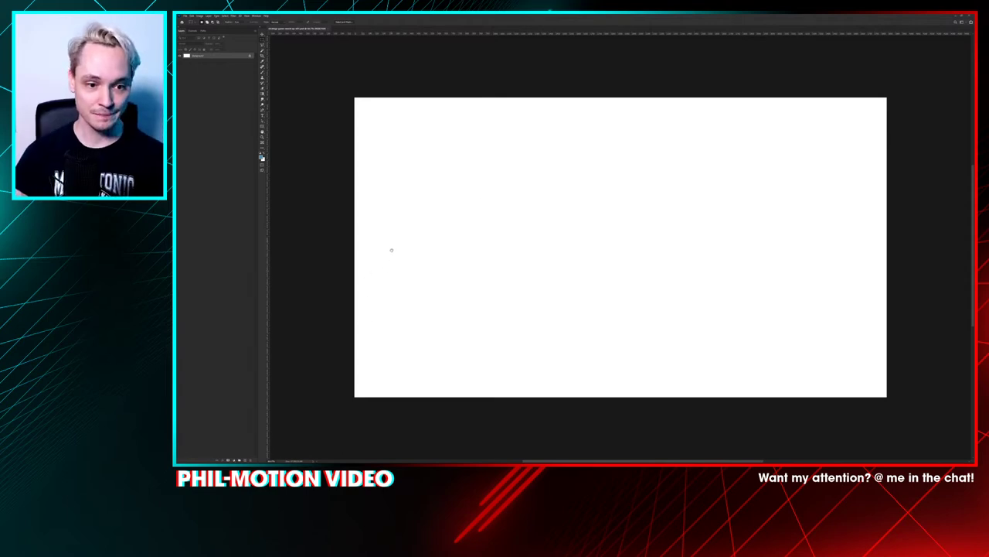
Step: Fill the white background layer with black
{"action": "scroll", "coordinate": [391, 249], "scroll_direction": "down", "scroll_amount": 2}
{"action": "key", "text": "ctrl+minus"}
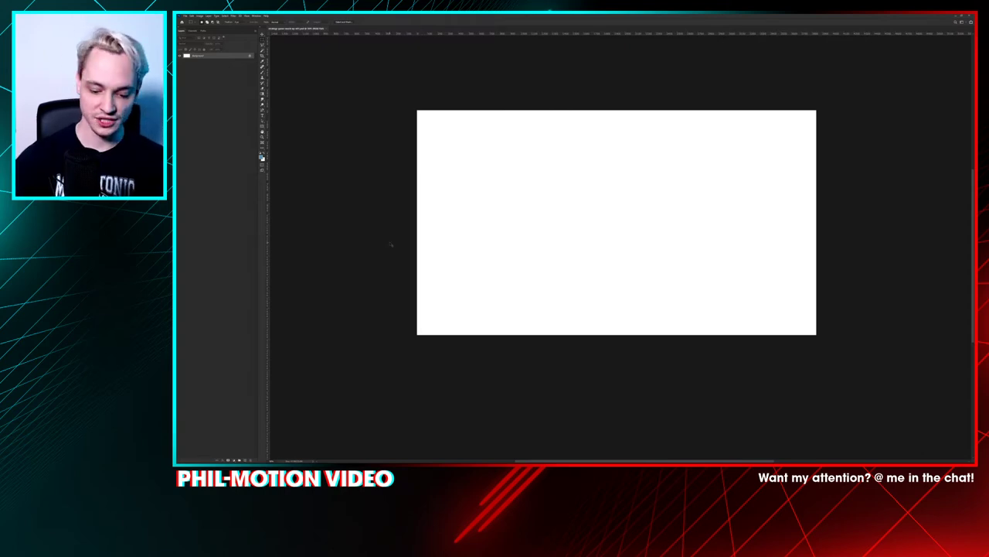
{"action": "key", "text": "alt+BackSpace"}
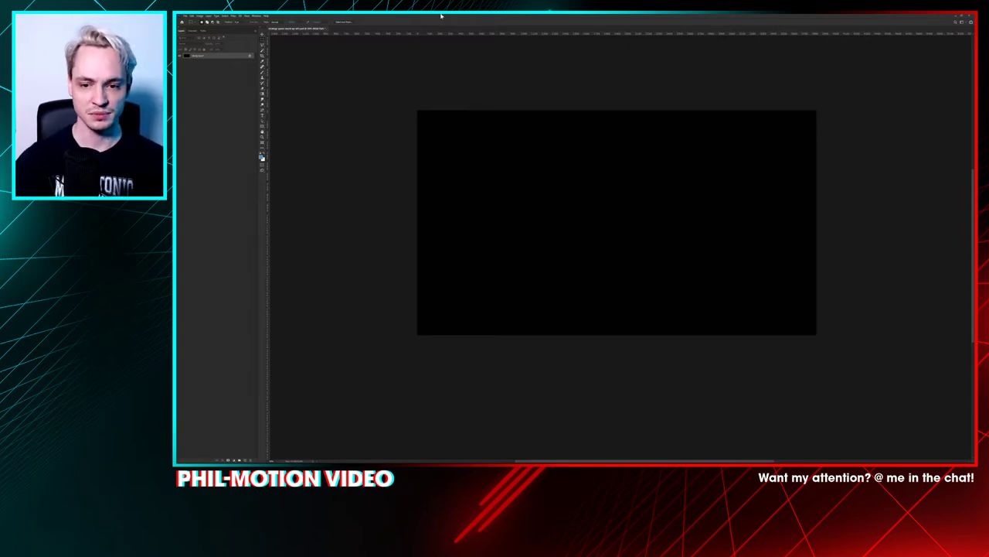
{"action": "scroll", "coordinate": [493, 105], "scroll_direction": "right", "scroll_amount": 1}
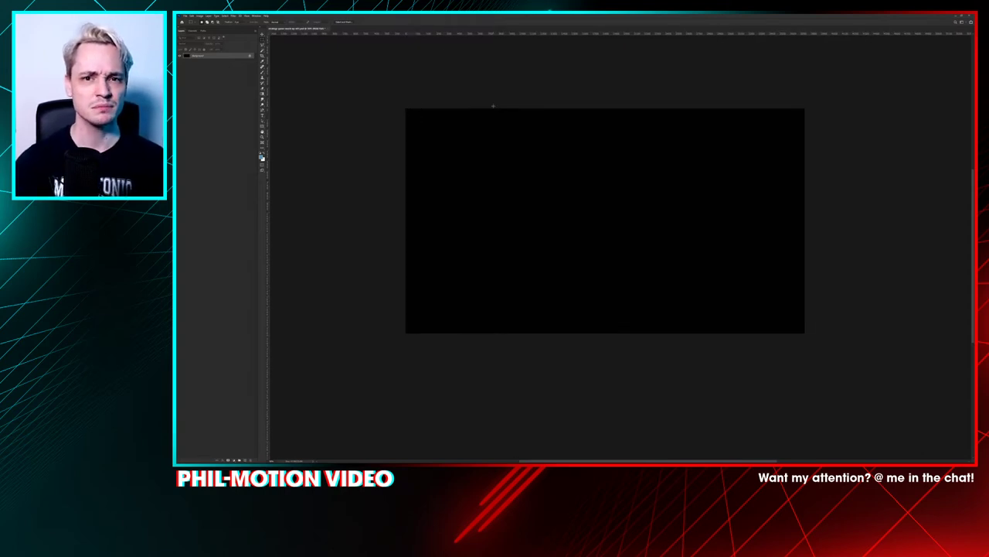
Step: Open the saved screenshot of the silhouetted figure with the red heart in the image viewer and examine it enlarged
{"action": "left_click", "coordinate": [957, 16]}
{"action": "double_click", "coordinate": [453, 31]}
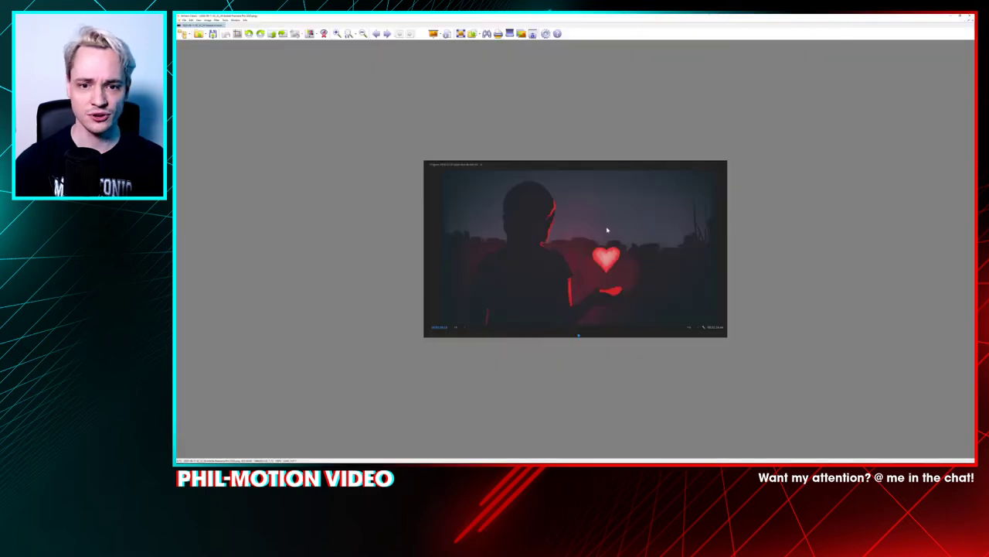
{"action": "scroll", "coordinate": [602, 230], "scroll_direction": "up", "scroll_amount": 3}
{"action": "scroll", "coordinate": [703, 249], "scroll_direction": "down", "scroll_amount": 1}
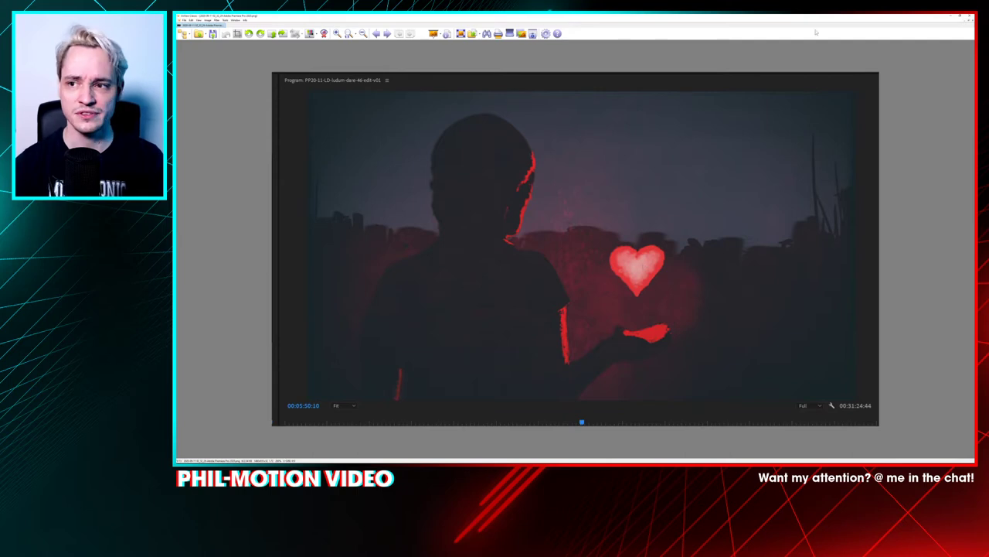
{"action": "left_click", "coordinate": [949, 15]}
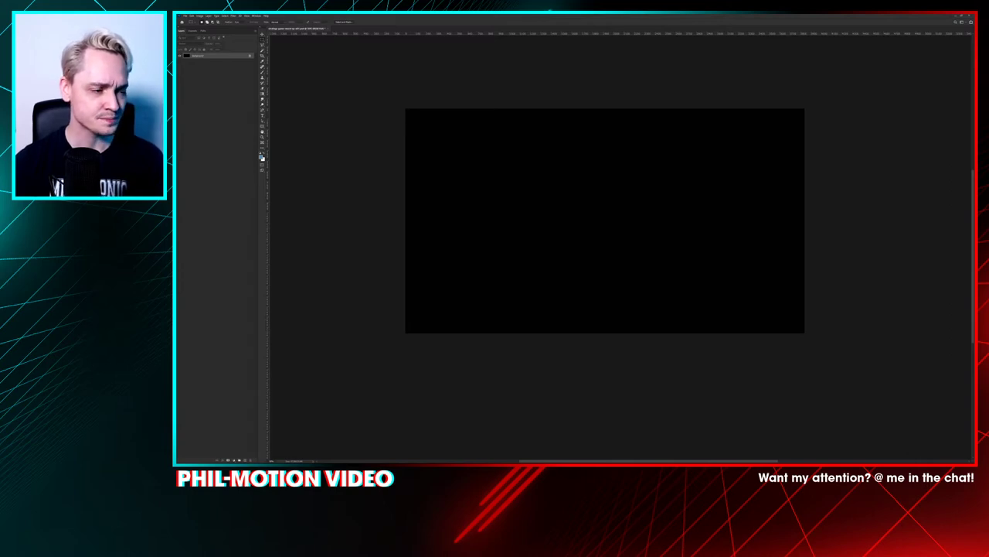
Step: Switch to Firefox, search the web for "into the breach", and accept Google's consent notice
{"action": "key", "text": "ctrl+o"}
{"action": "key", "text": "ctrl+v"}
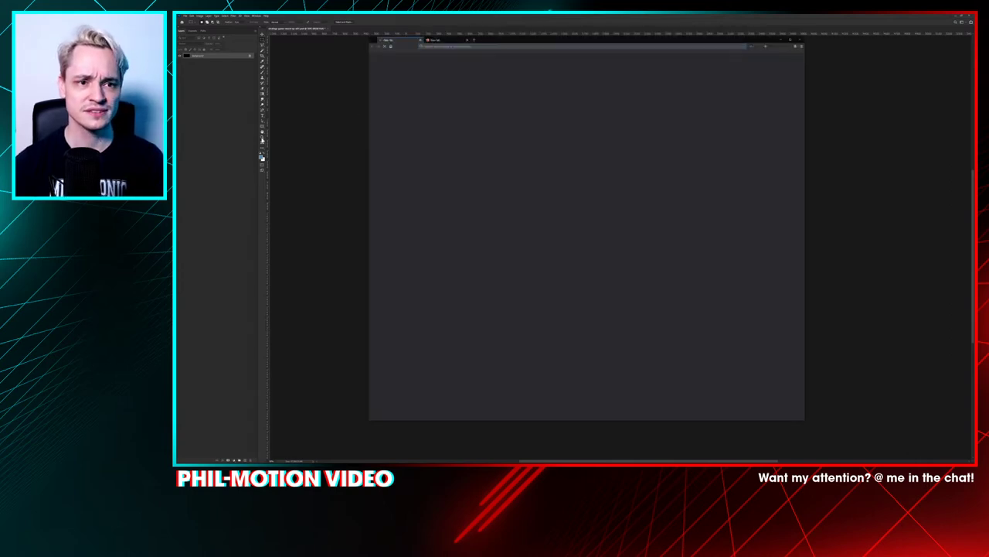
{"action": "left_click", "coordinate": [506, 46]}
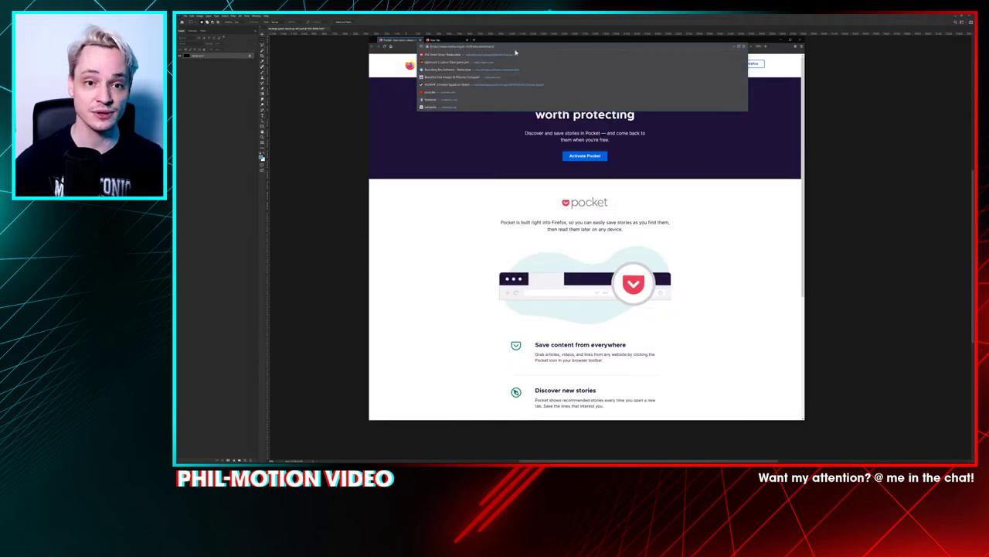
{"action": "left_click_drag", "start_coordinate": [496, 46], "coordinate": [370, 60]}
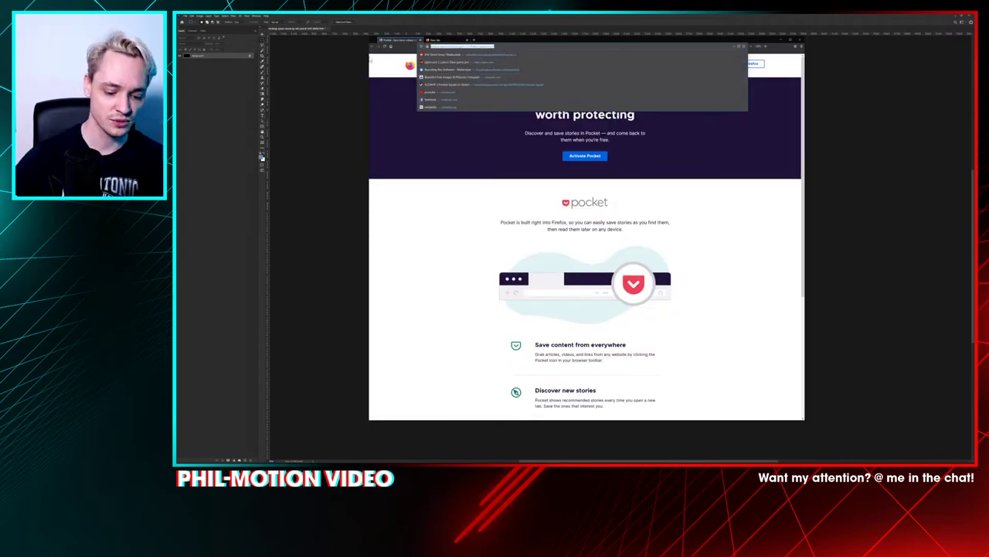
{"action": "type", "text": "into"}
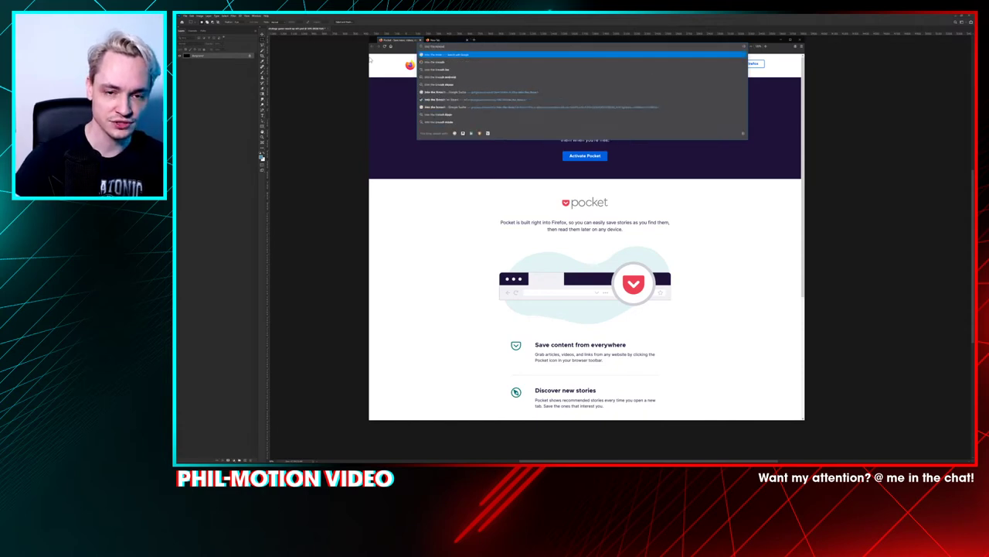
{"action": "key", "text": "Return"}
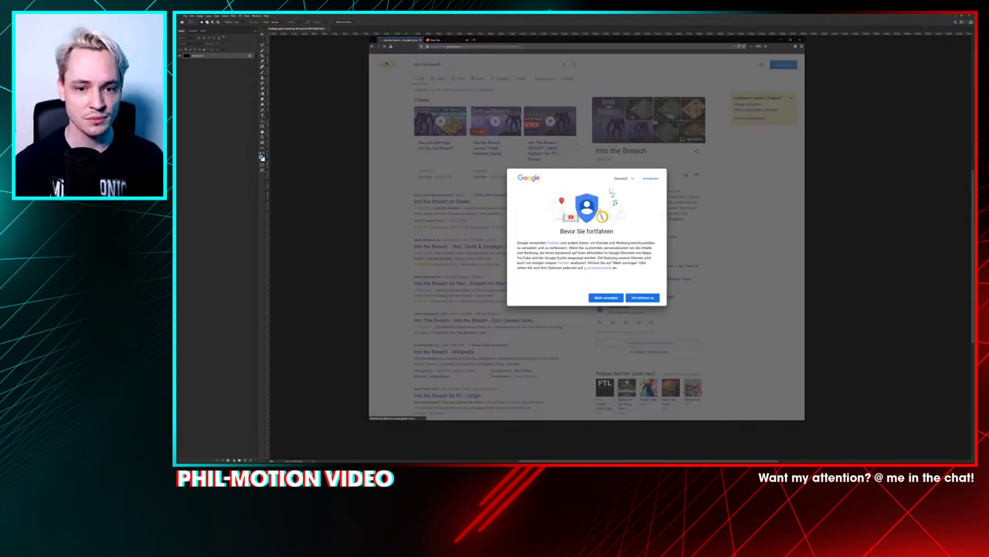
{"action": "left_click", "coordinate": [634, 300]}
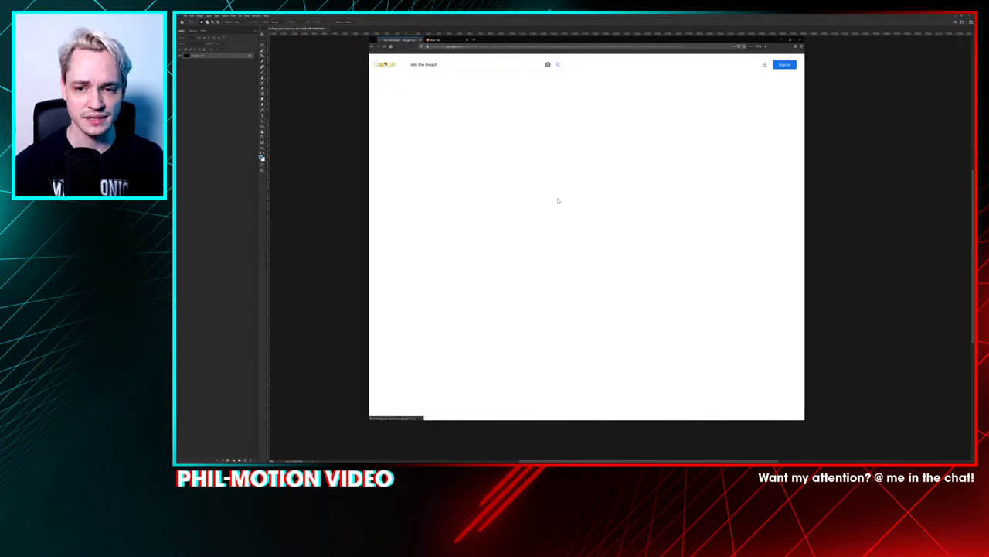
Step: Open the PC Games volcano-board image from the results, go to its source article, and view the header image on its own
{"action": "left_click", "coordinate": [564, 142]}
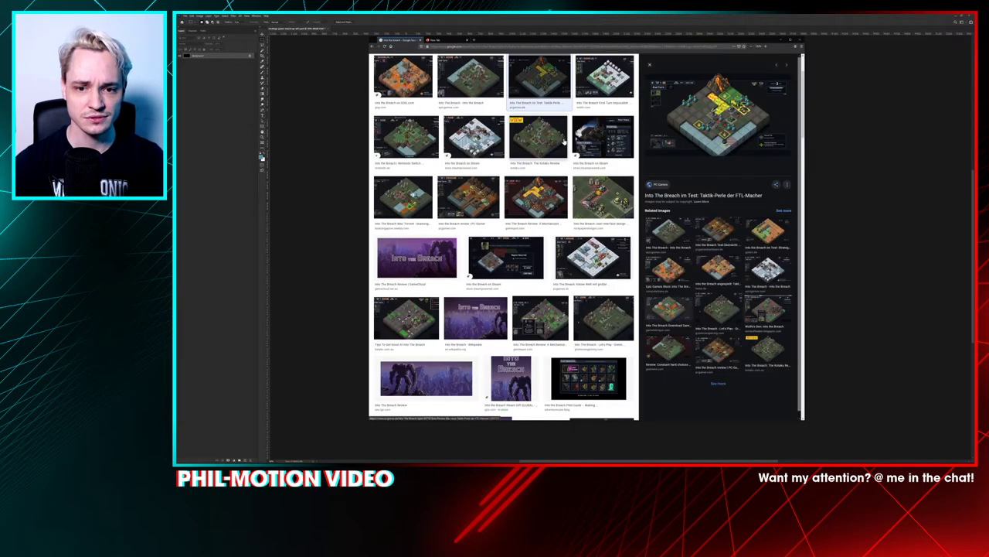
{"action": "left_click", "coordinate": [731, 122]}
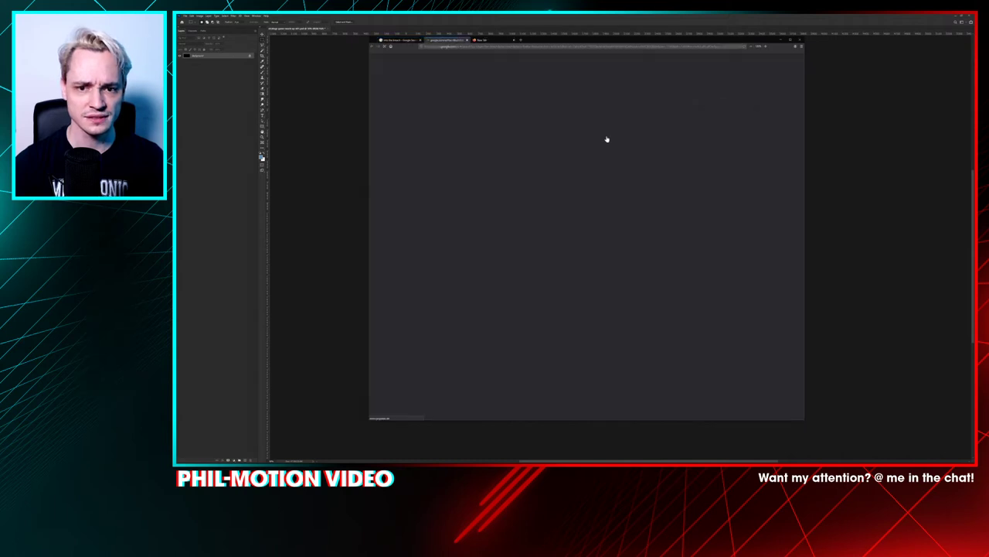
{"action": "right_click", "coordinate": [521, 172]}
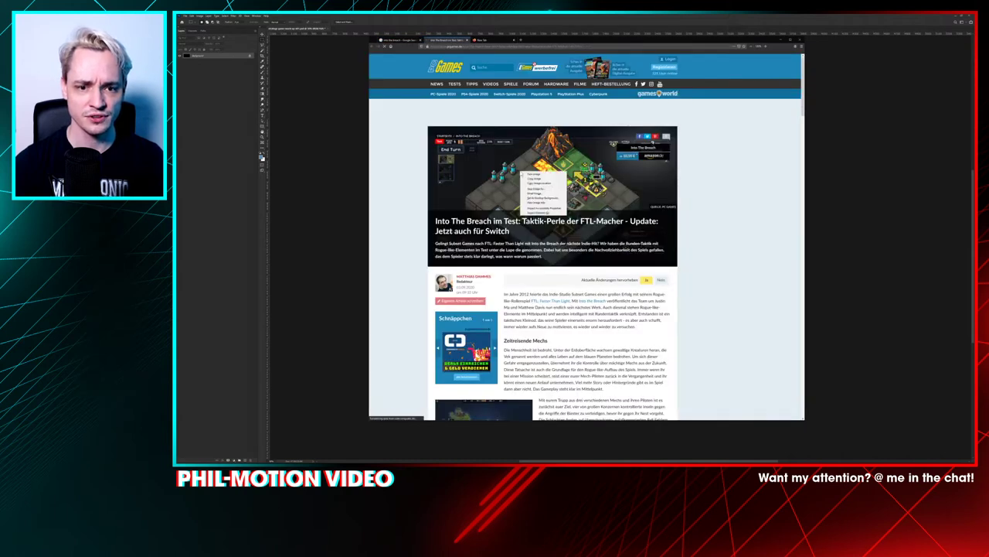
{"action": "left_click", "coordinate": [541, 177]}
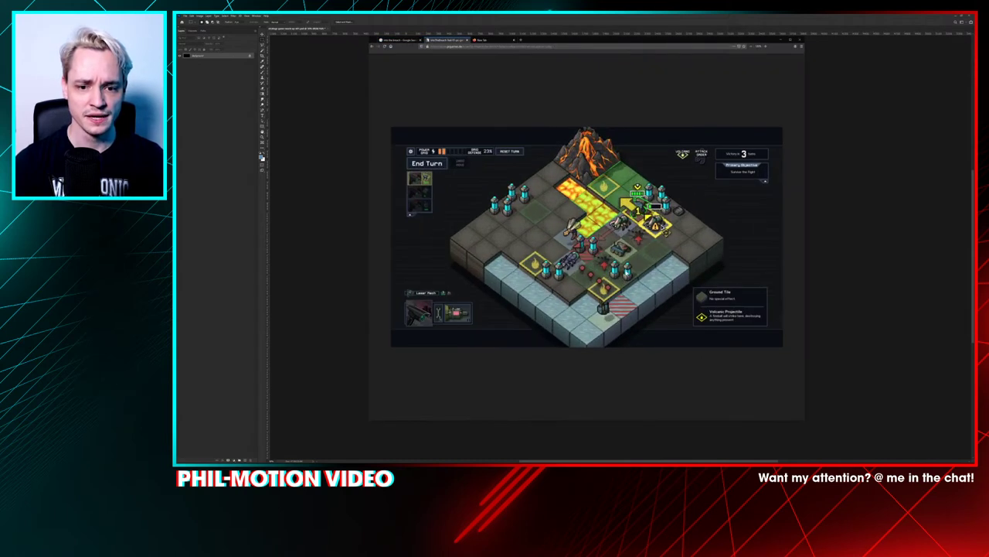
Step: Copy the full-size Into the Breach screenshot and paste it into the black Photoshop document as a new layer
{"action": "scroll", "coordinate": [739, 235], "scroll_direction": "up", "scroll_amount": 2}
{"action": "scroll", "coordinate": [738, 235], "scroll_direction": "down", "scroll_amount": 1}
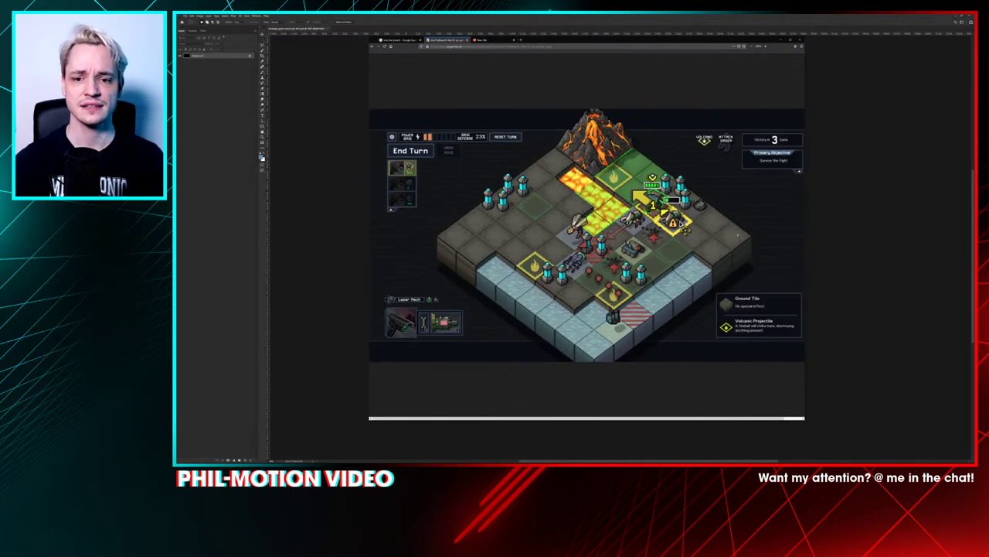
{"action": "left_click", "coordinate": [808, 192]}
{"action": "key", "text": "ctrl+v"}
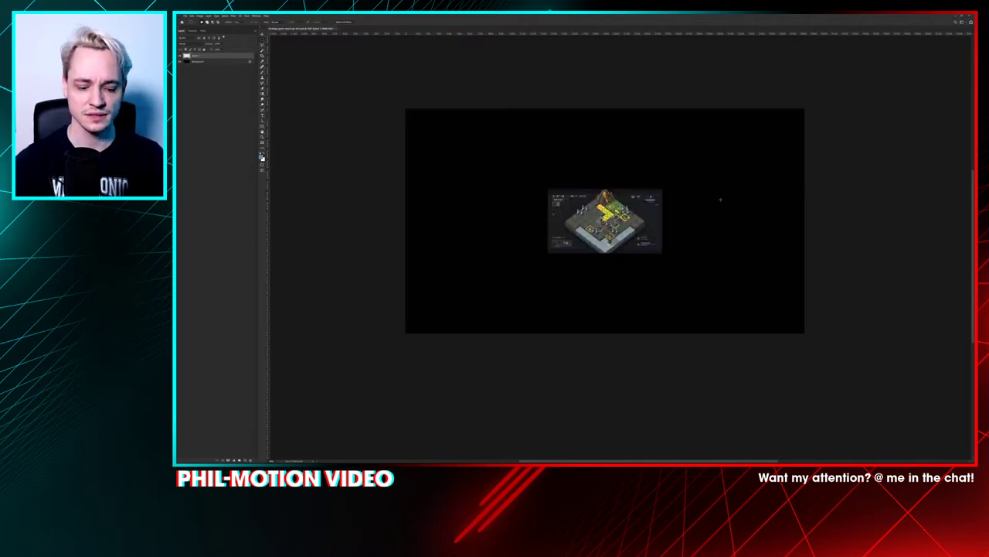
Step: Return to the browser, widen its window, and reposition it over the Photoshop workspace
{"action": "key", "text": "alt+Tab"}
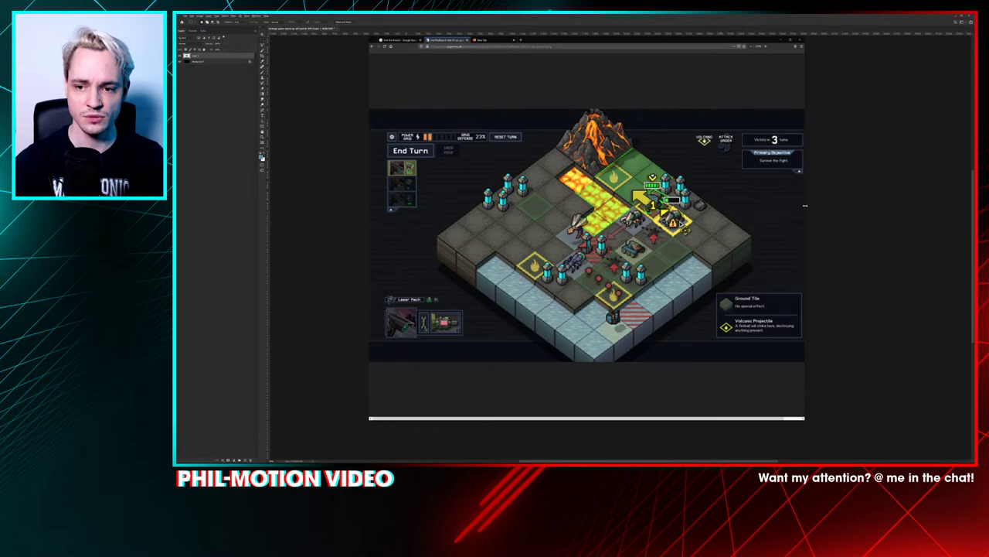
{"action": "left_click_drag", "start_coordinate": [804, 208], "coordinate": [954, 207]}
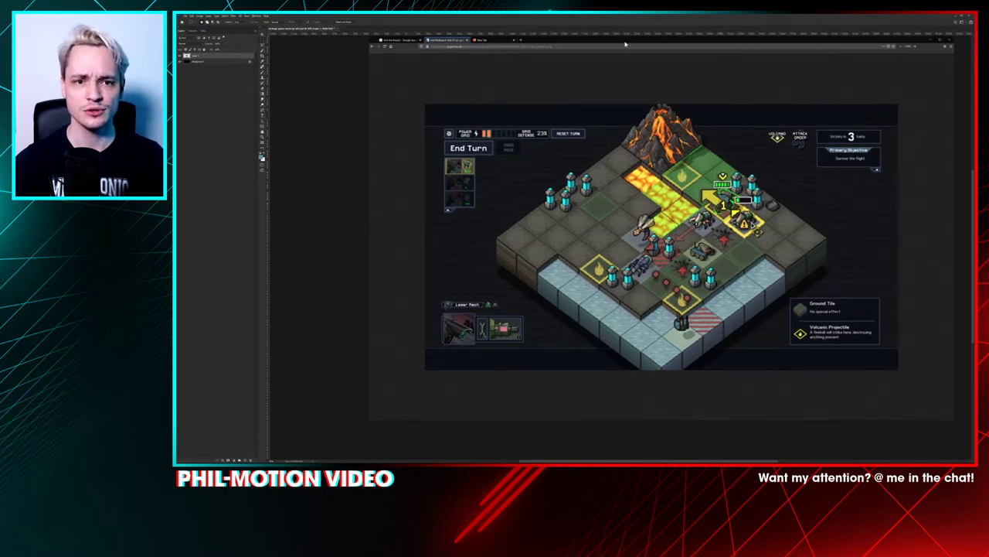
{"action": "left_click_drag", "start_coordinate": [626, 42], "coordinate": [583, 39]}
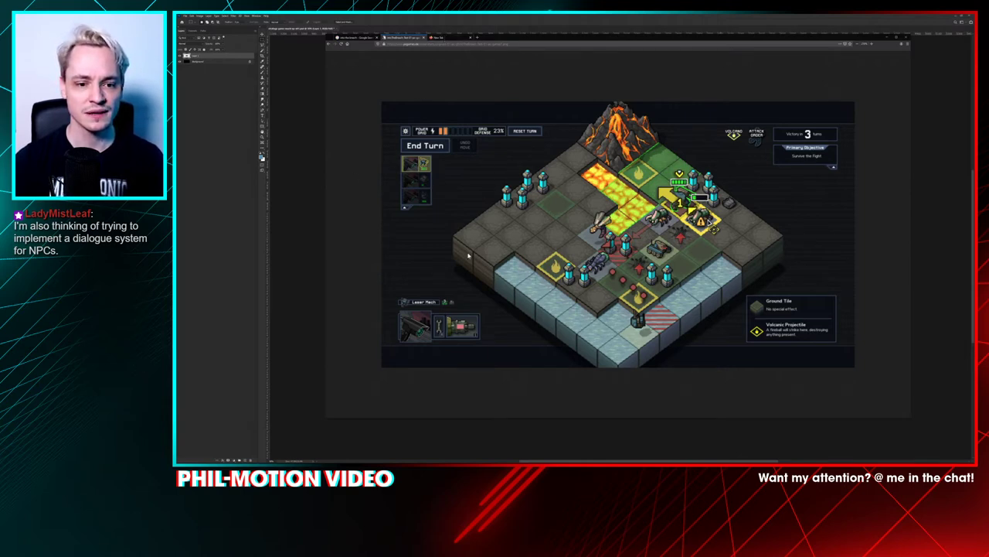
Step: Search for "battle isle" in the empty browser tab and show the image results
{"action": "left_click", "coordinate": [449, 37]}
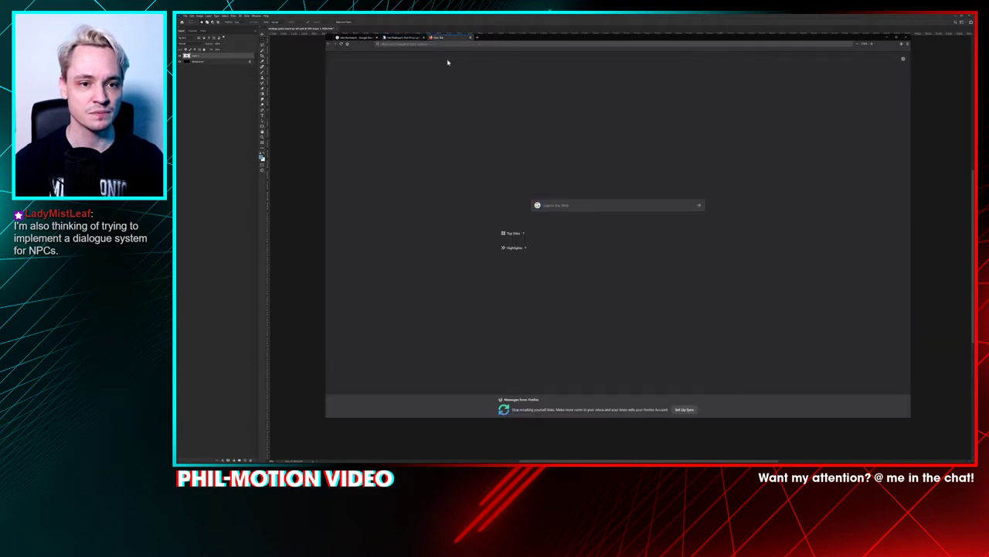
{"action": "left_click", "coordinate": [572, 206]}
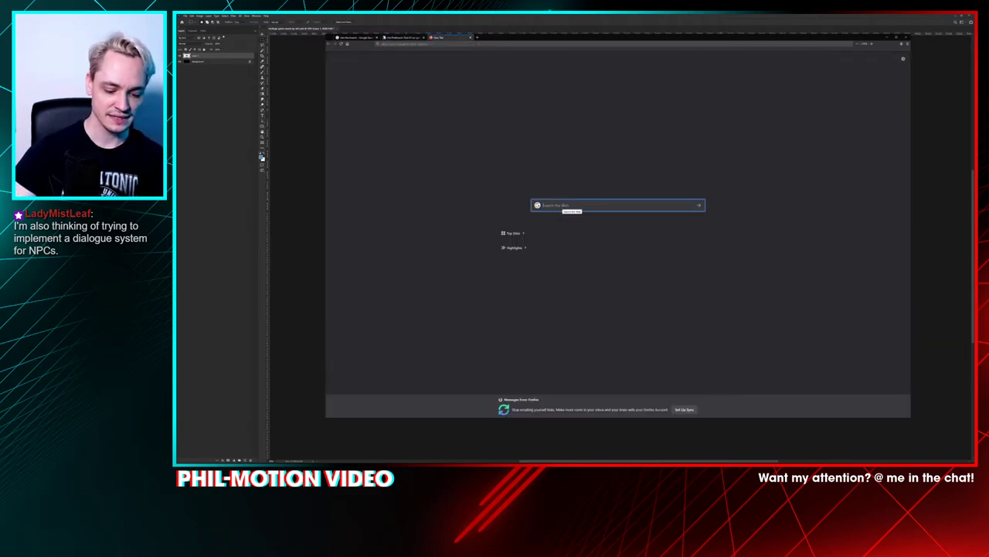
{"action": "type", "text": "battle isl"}
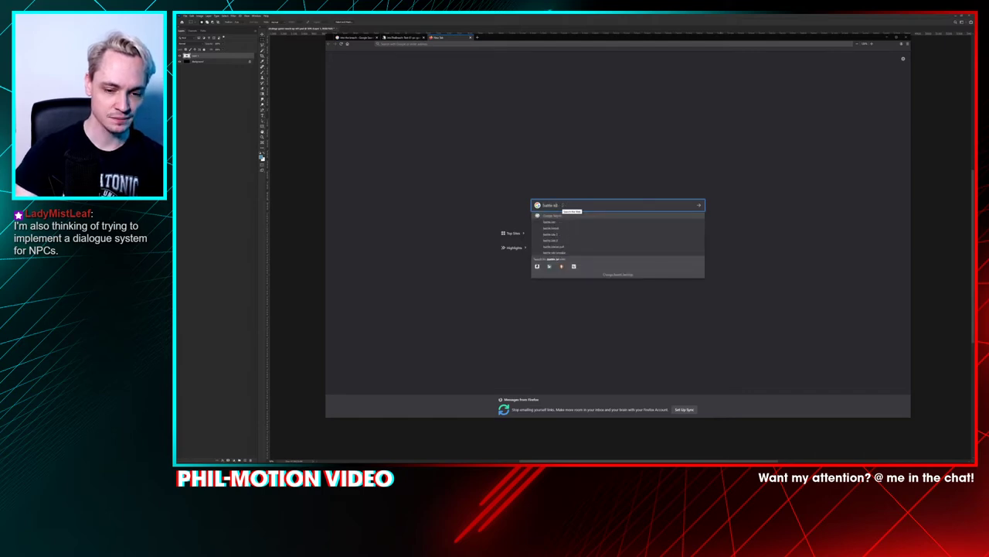
{"action": "key", "text": "Return"}
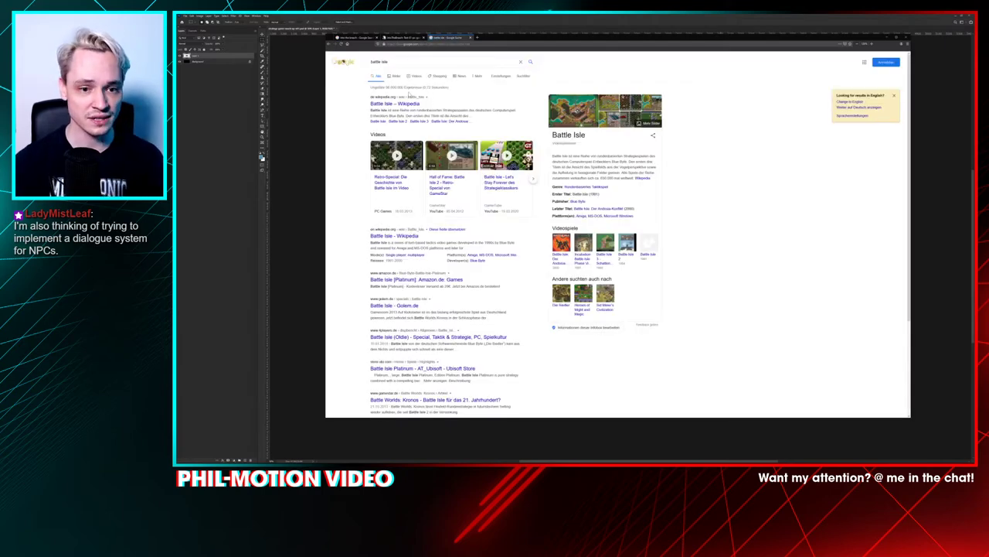
{"action": "left_click", "coordinate": [399, 78]}
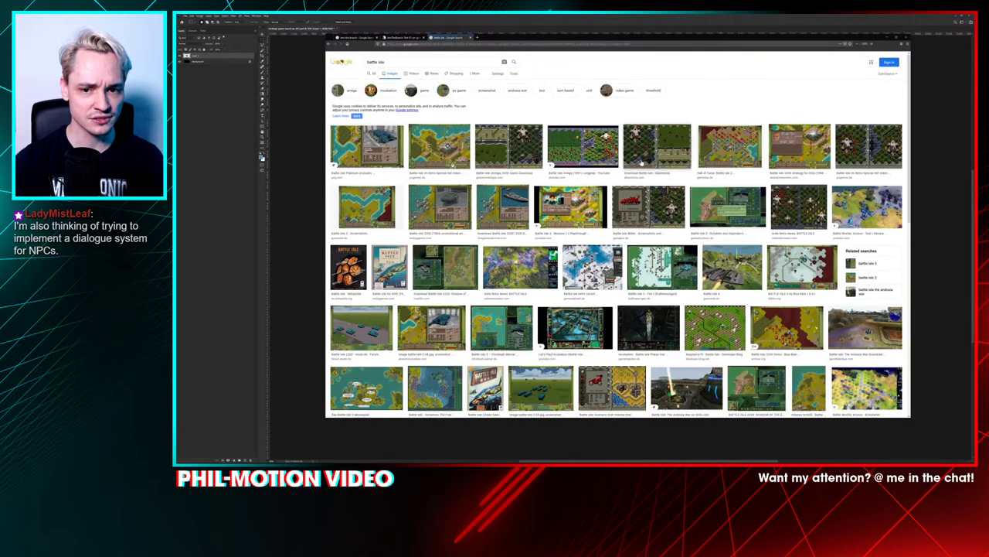
Step: Open the Hall of Fame: Battle Isle 2 image result and view its screenshot on its own, enlarged
{"action": "left_click", "coordinate": [713, 152]}
{"action": "right_click", "coordinate": [595, 108]}
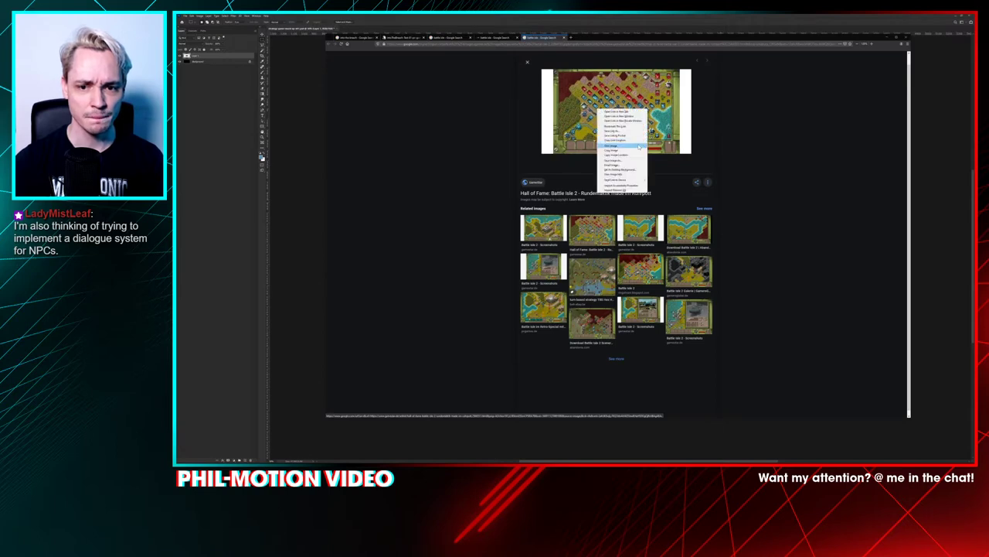
{"action": "left_click", "coordinate": [608, 145]}
{"action": "scroll", "coordinate": [630, 184], "scroll_direction": "up", "scroll_amount": 8}
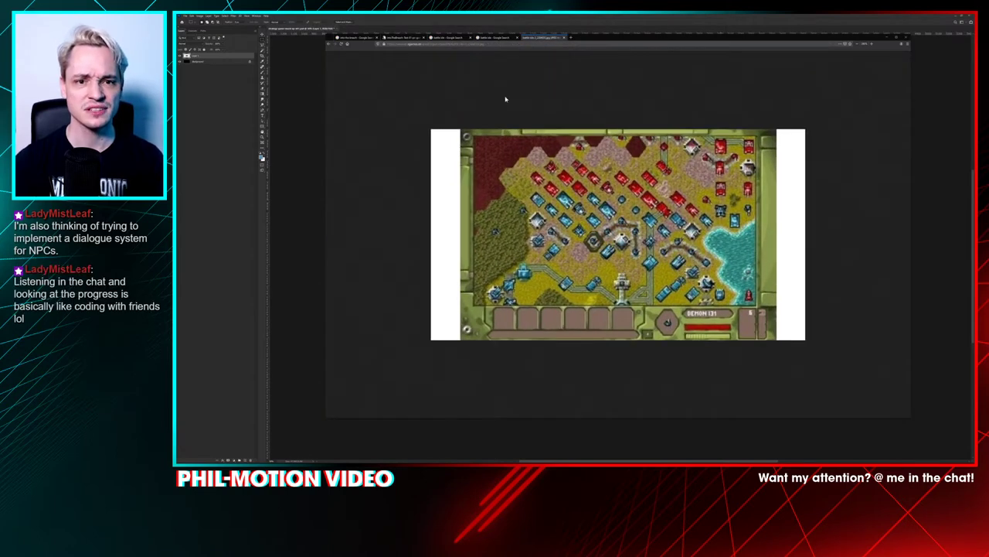
Step: Open the Abandonia page from the other Battle Isle result and view its hex-map screenshot with the dark sea on its own
{"action": "left_click", "coordinate": [486, 37]}
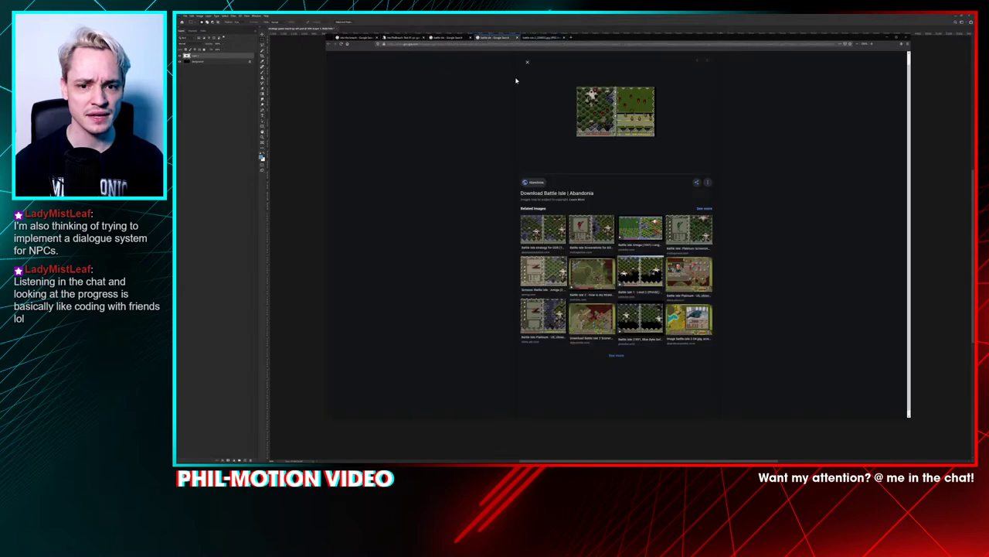
{"action": "left_click", "coordinate": [607, 135]}
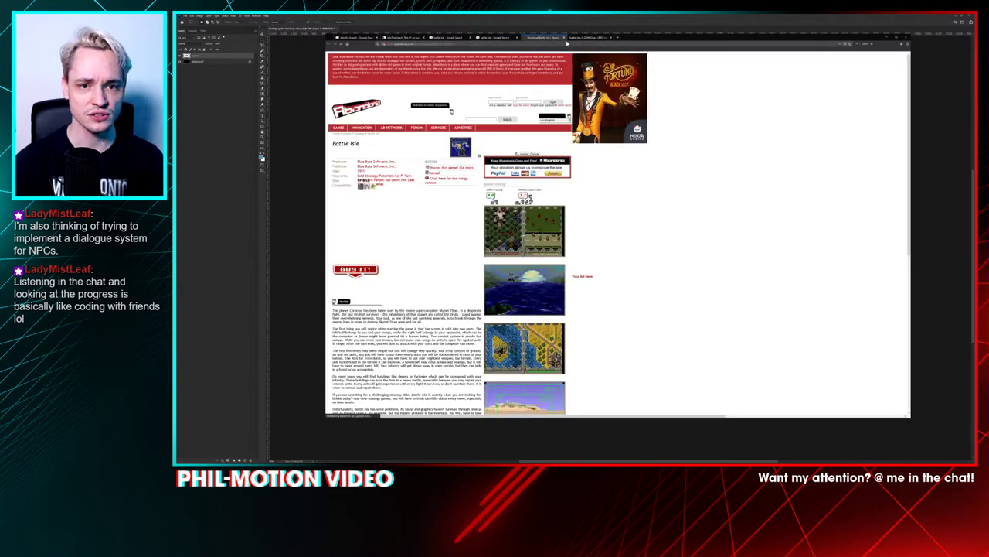
{"action": "right_click", "coordinate": [519, 239]}
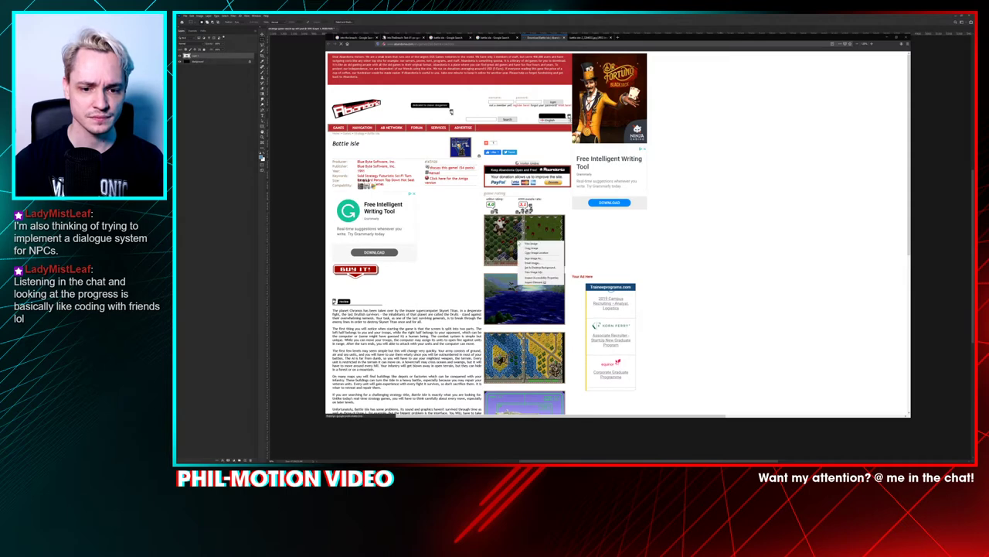
{"action": "key", "text": "Escape"}
{"action": "scroll", "coordinate": [576, 404], "scroll_direction": "down", "scroll_amount": 8}
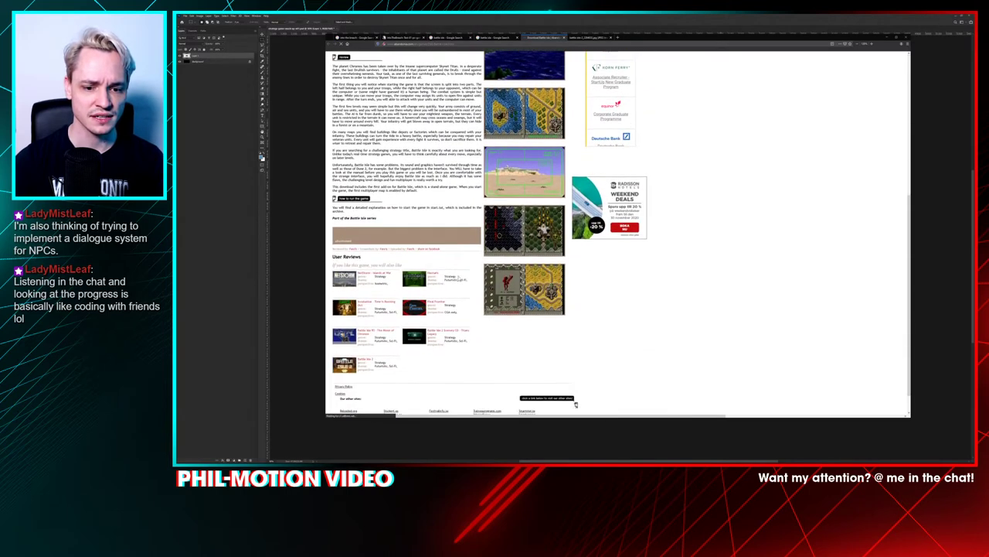
{"action": "scroll", "coordinate": [575, 404], "scroll_direction": "up", "scroll_amount": 1}
{"action": "right_click", "coordinate": [514, 213]}
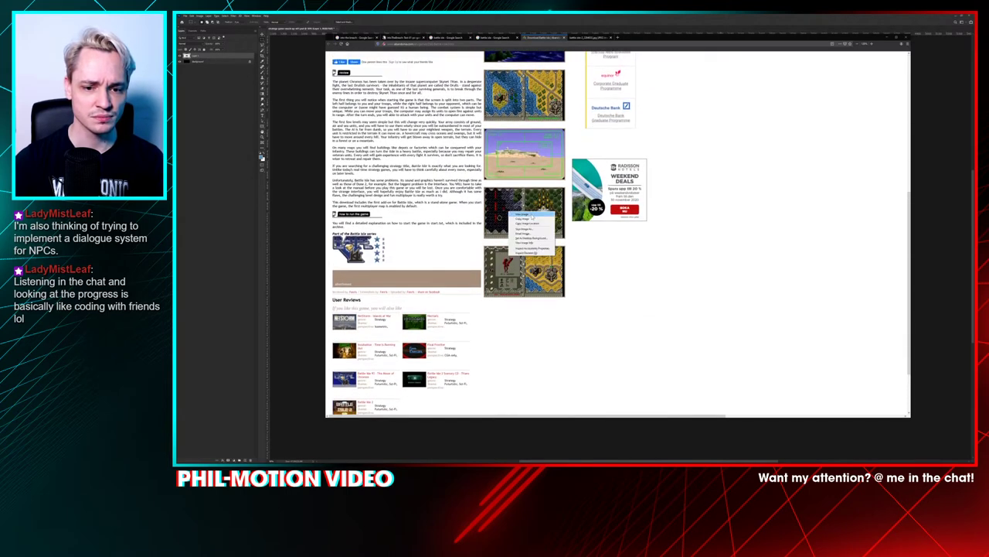
{"action": "left_click", "coordinate": [532, 217]}
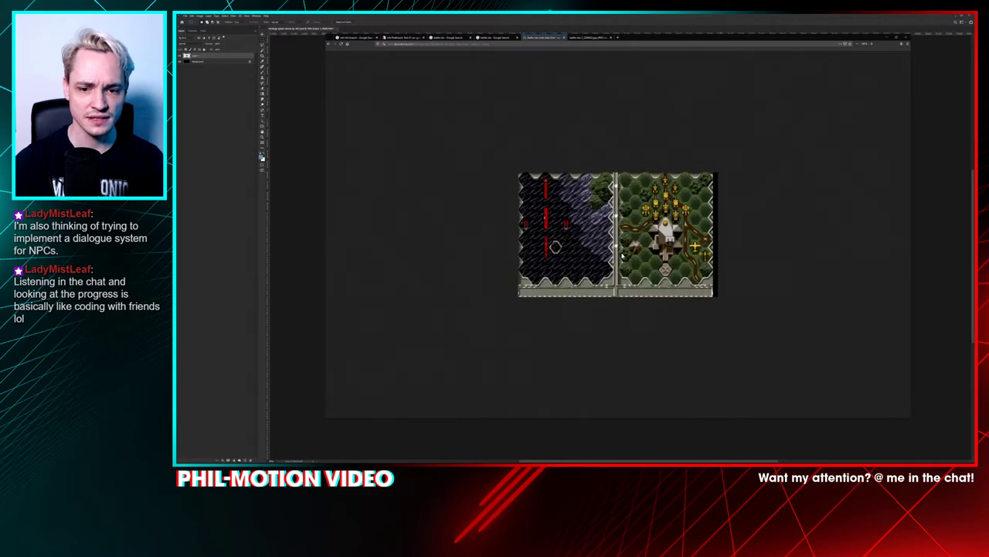
Step: Examine the hex-map screenshot's units and tiles, and close both Battle Isle screenshot tabs
{"action": "key", "text": "ctrl+0"}
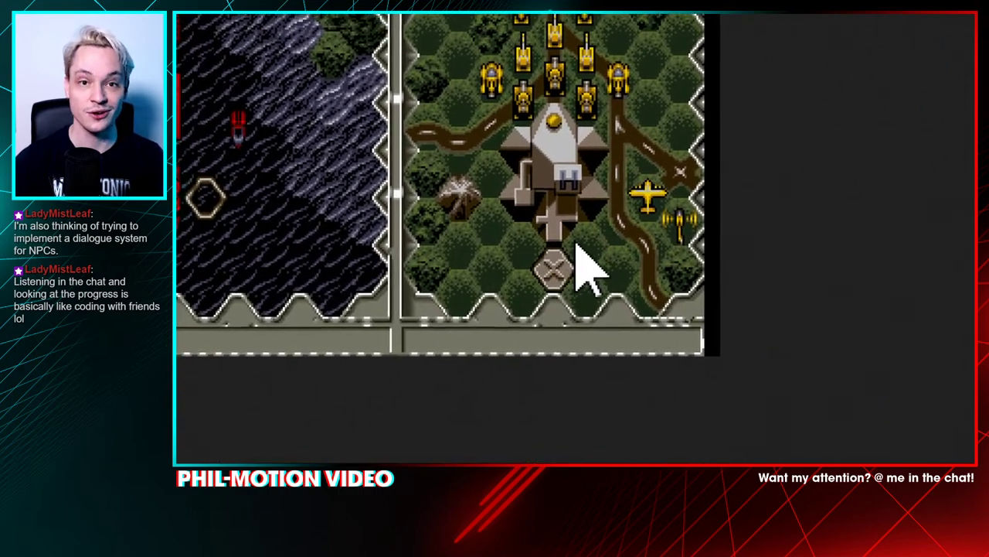
{"action": "scroll", "coordinate": [580, 269], "scroll_direction": "down", "scroll_amount": 3}
{"action": "scroll", "coordinate": [580, 255], "scroll_direction": "down", "scroll_amount": 4}
{"action": "key", "text": "F11"}
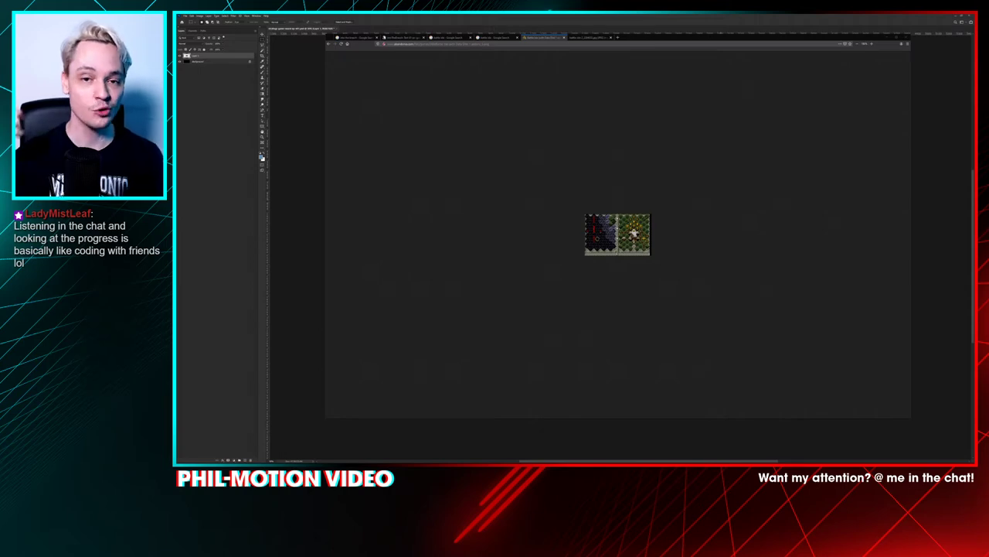
{"action": "left_click", "coordinate": [564, 38]}
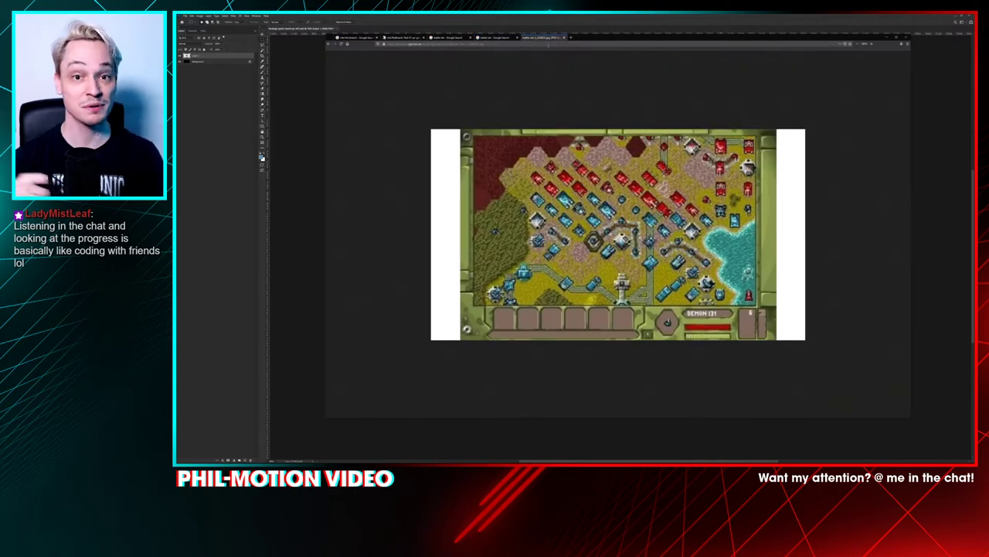
{"action": "key", "text": "ctrl+w"}
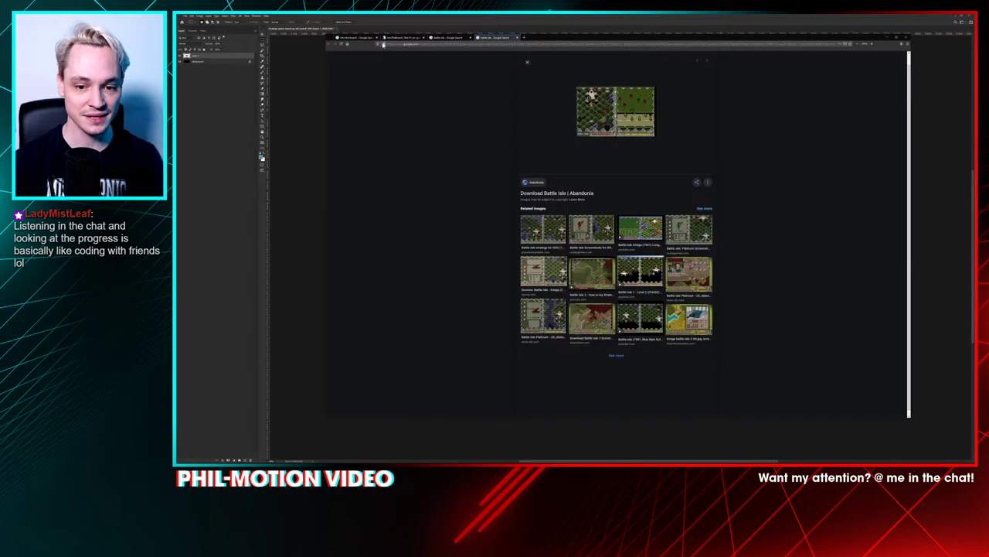
Step: Review the Into the Breach screenshot in the browser, return to Photoshop and move its pasted copy to the canvas's upper-left corner
{"action": "left_click", "coordinate": [403, 37]}
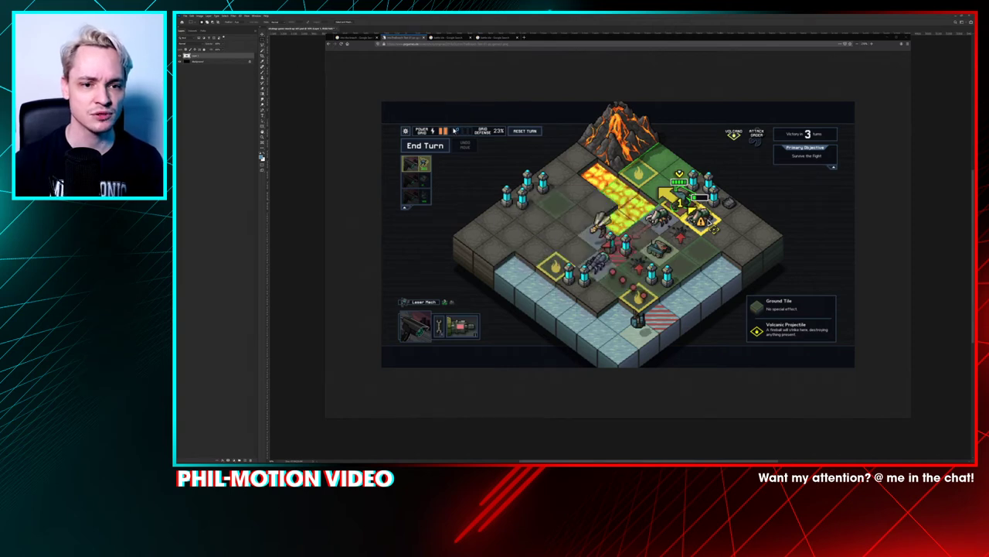
{"action": "left_click", "coordinate": [320, 135]}
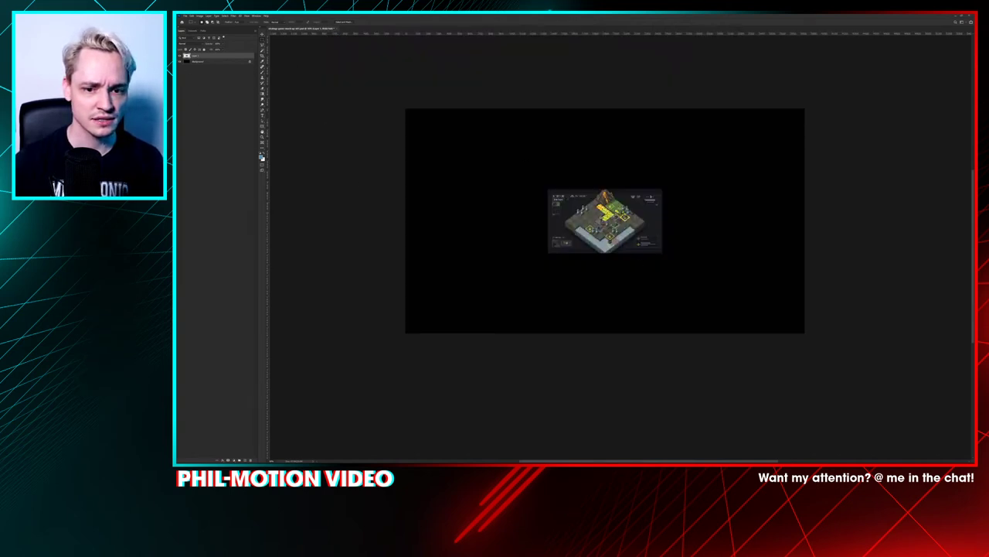
{"action": "left_click_drag", "start_coordinate": [605, 221], "coordinate": [462, 141]}
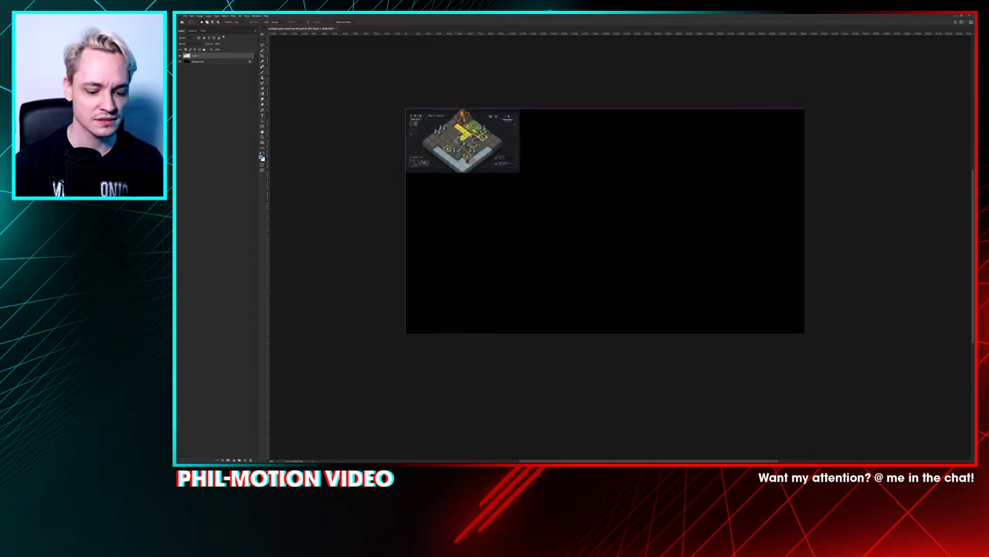
Step: Scale the Into the Breach screenshot proportionally from its corner until it fills the whole canvas
{"action": "key", "text": "ctrl+t"}
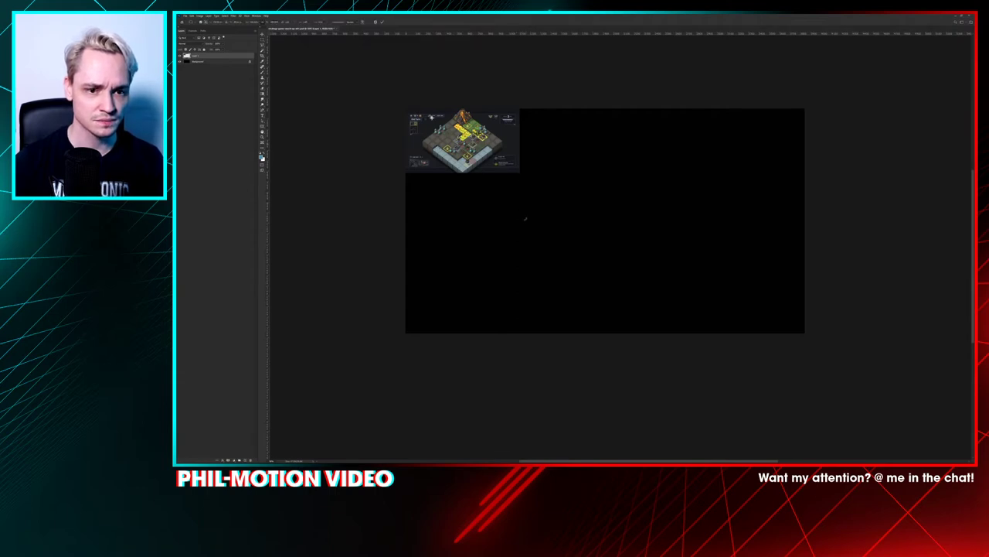
{"action": "scroll", "coordinate": [526, 219], "scroll_direction": "down", "scroll_amount": 8}
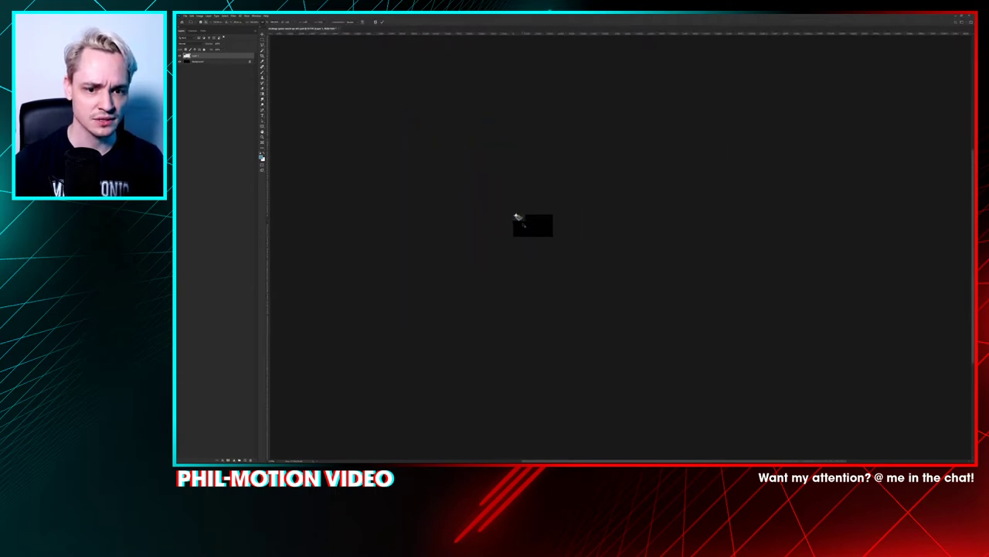
{"action": "scroll", "coordinate": [518, 218], "scroll_direction": "up", "scroll_amount": 5}
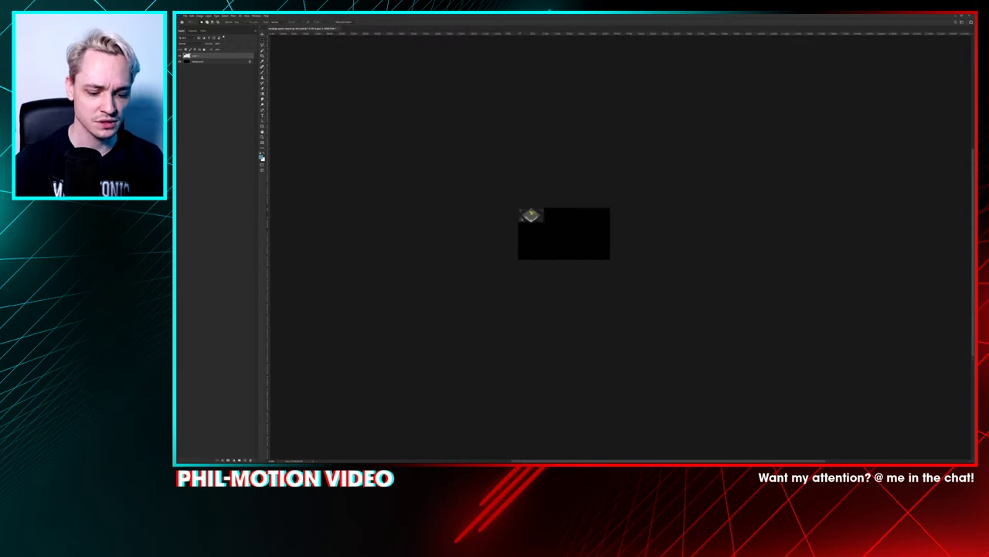
{"action": "scroll", "coordinate": [524, 232], "scroll_direction": "up", "scroll_amount": 4}
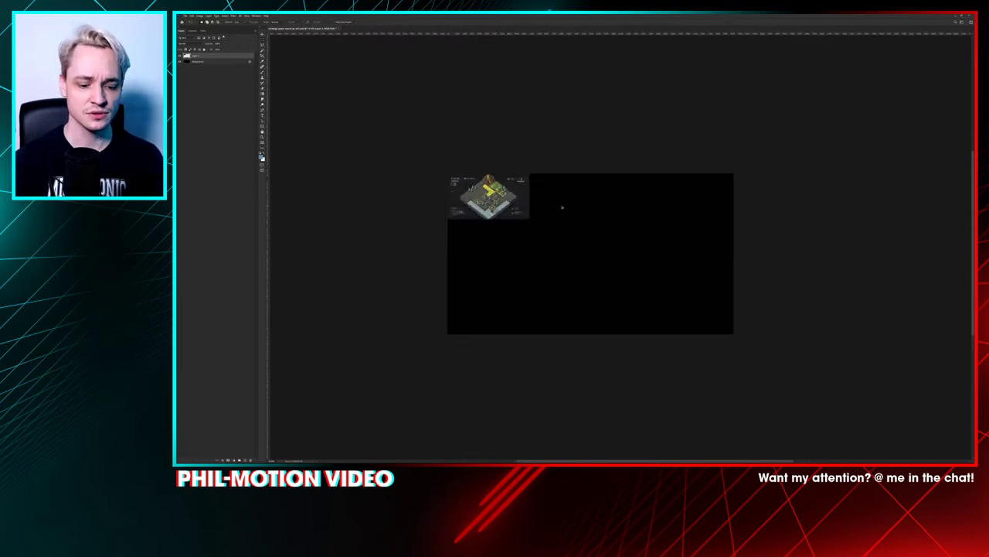
{"action": "left_click_drag", "start_coordinate": [530, 220], "coordinate": [745, 312]}
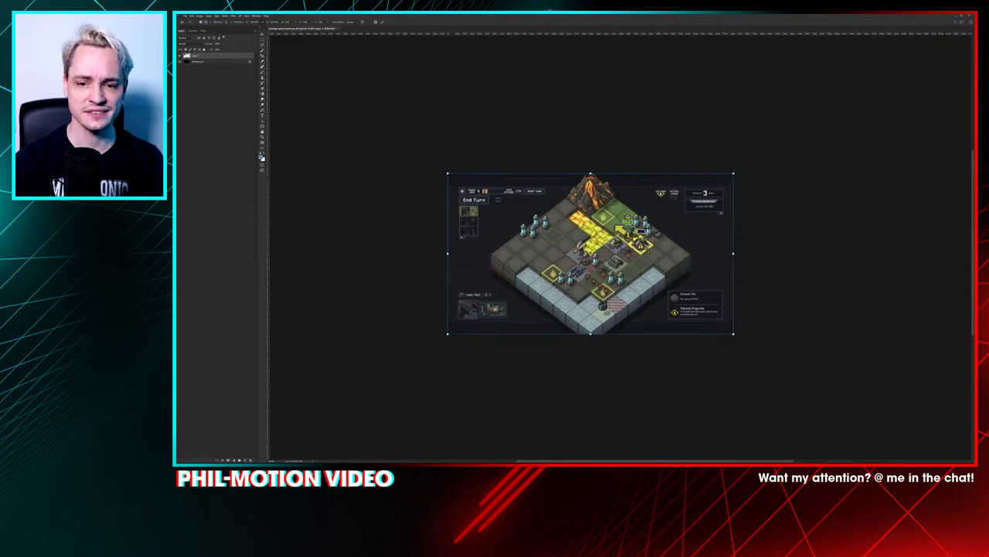
{"action": "key", "text": "Return"}
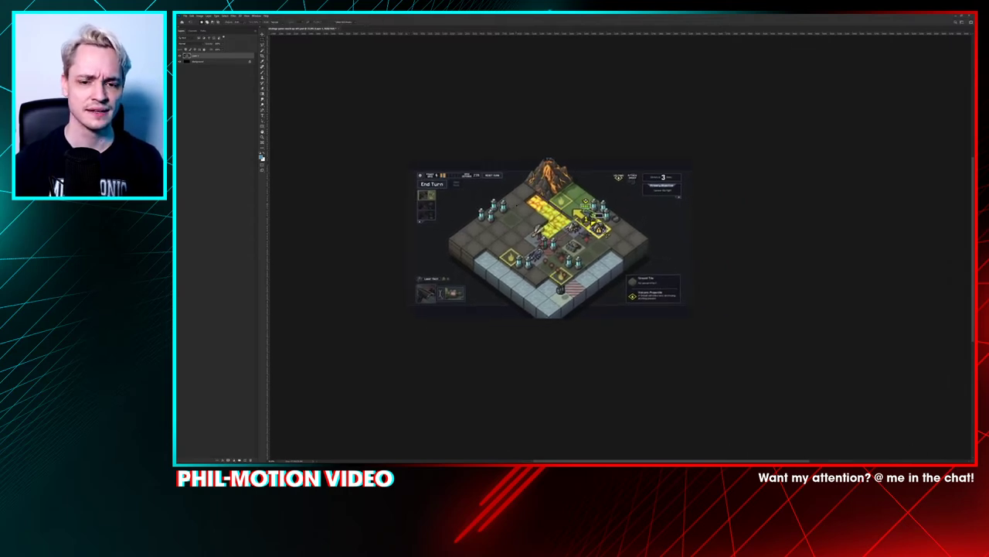
{"action": "key", "text": "ctrl+plus"}
{"action": "left_click_drag", "start_coordinate": [641, 144], "coordinate": [654, 137]}
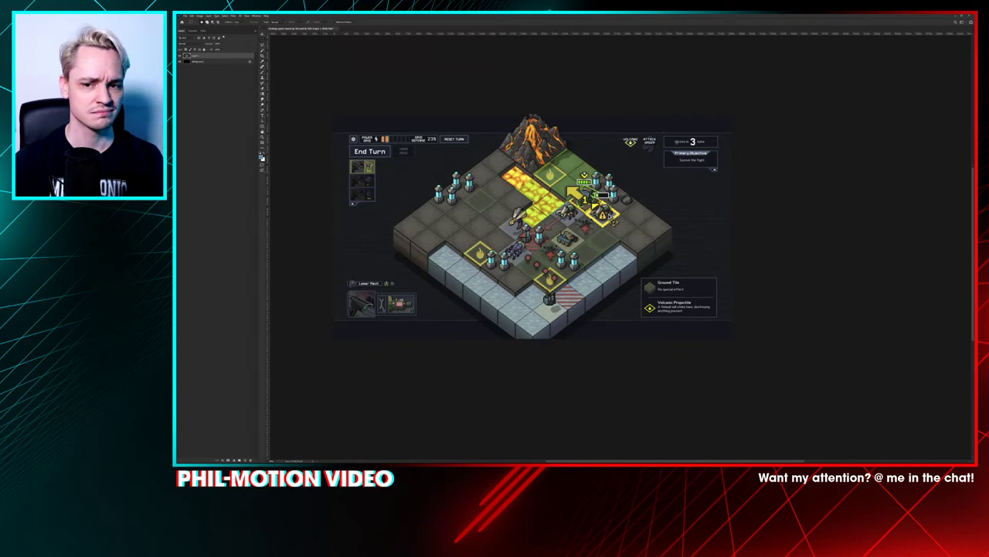
{"action": "scroll", "coordinate": [541, 224], "scroll_direction": "up", "scroll_amount": 2}
Step: Switch to Illustrator and create a new 200 × 200 mm RGB document with one artboard
{"action": "key", "text": "alt+Tab"}
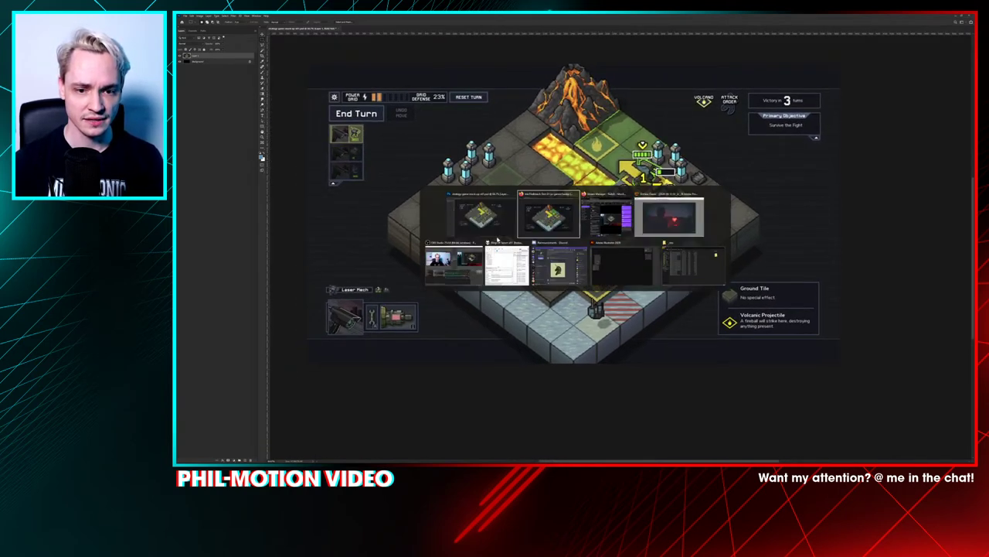
{"action": "left_click", "coordinate": [687, 273]}
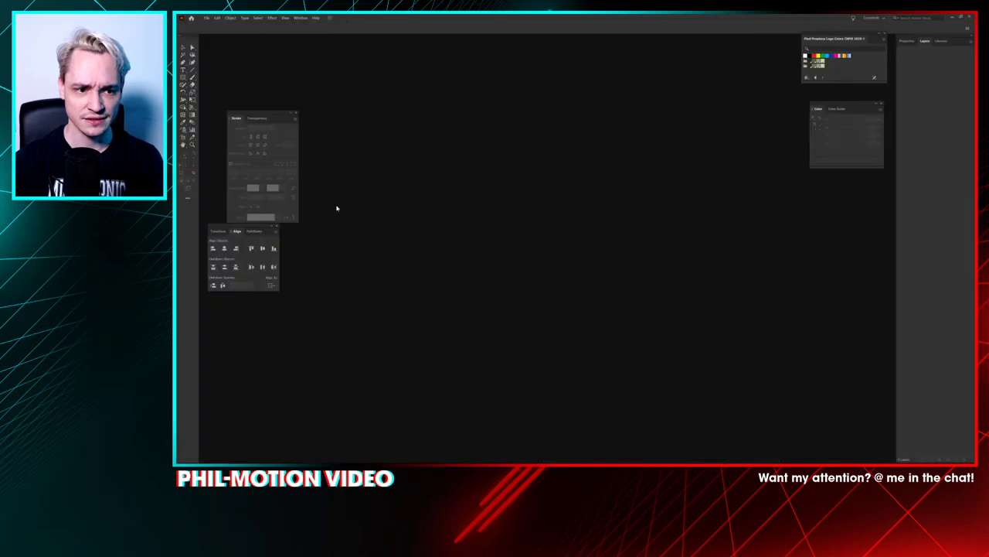
{"action": "key", "text": "ctrl+n"}
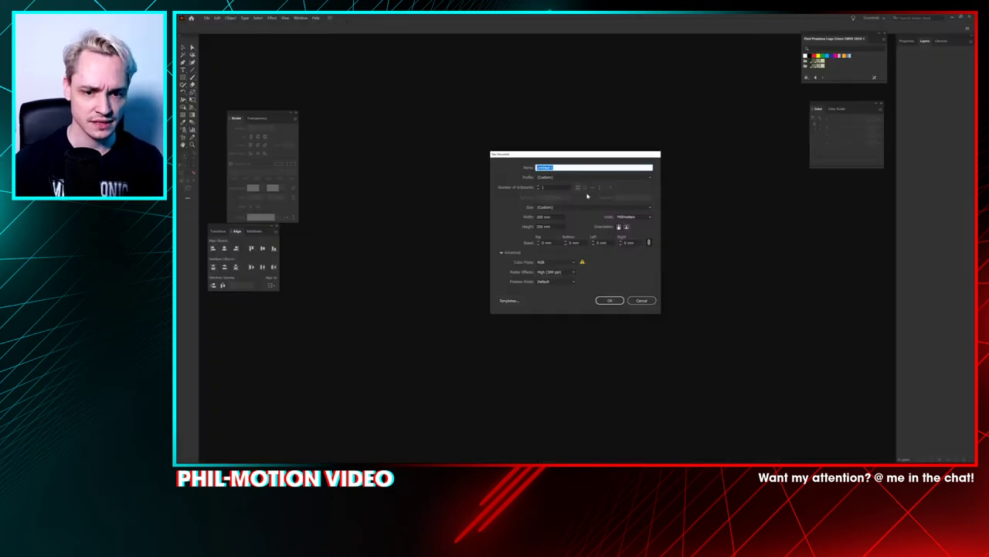
{"action": "left_click", "coordinate": [610, 300]}
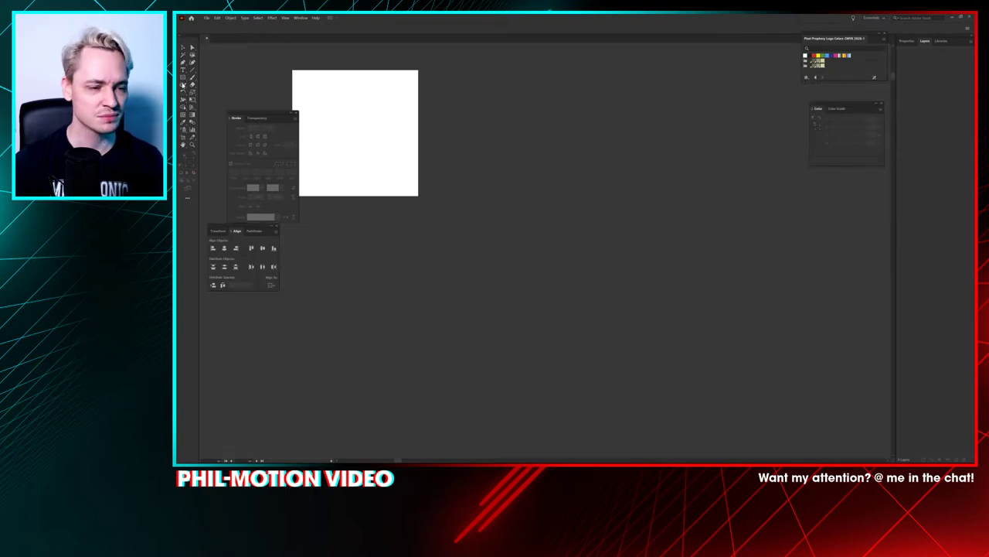
Step: Create a six-sided polygon with a 10 mm radius in the upper part of the artboard
{"action": "left_click_drag", "start_coordinate": [184, 80], "coordinate": [220, 103]}
{"action": "left_click", "coordinate": [452, 148]}
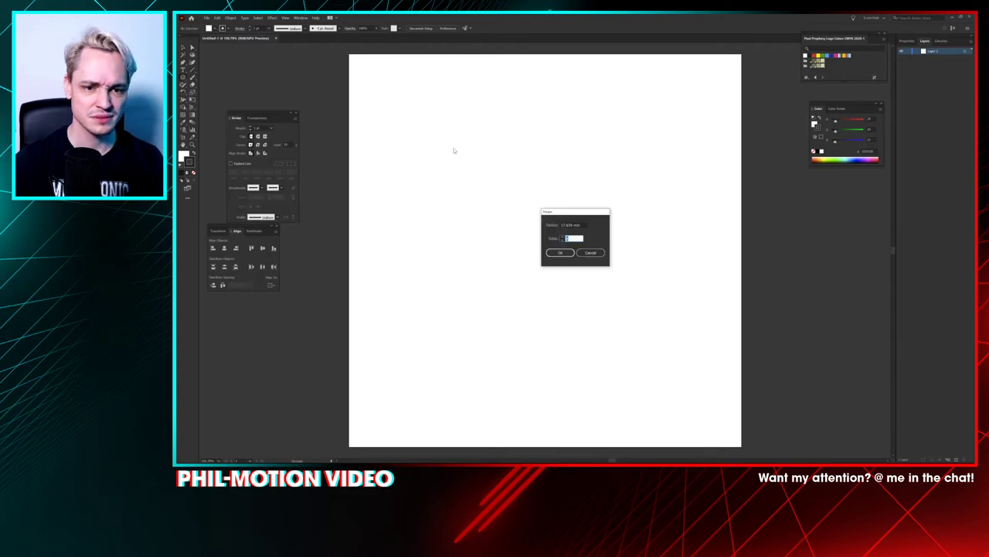
{"action": "key", "text": "shift+Tab"}
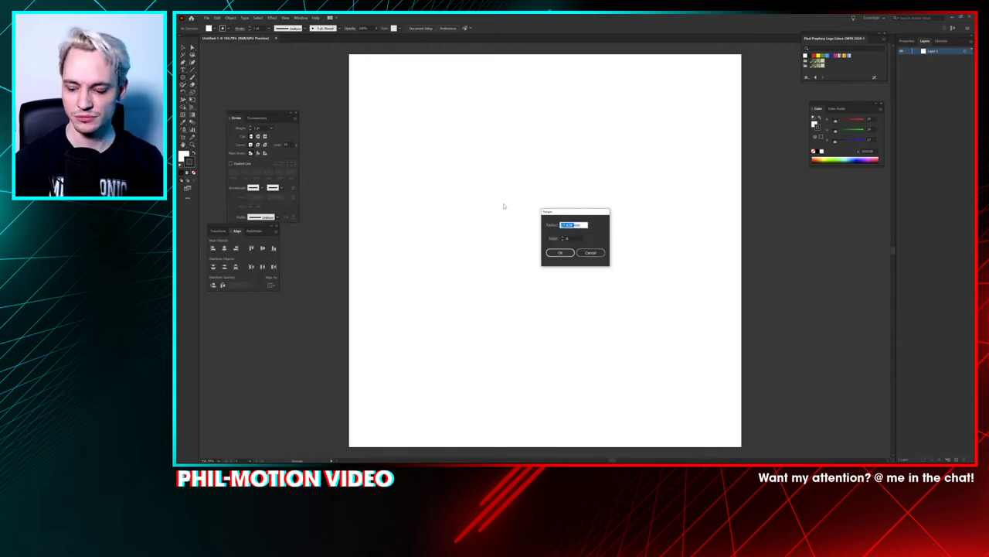
{"action": "type", "text": "15mm"}
{"action": "left_click", "coordinate": [566, 225]}
{"action": "key", "text": "BackSpace"}
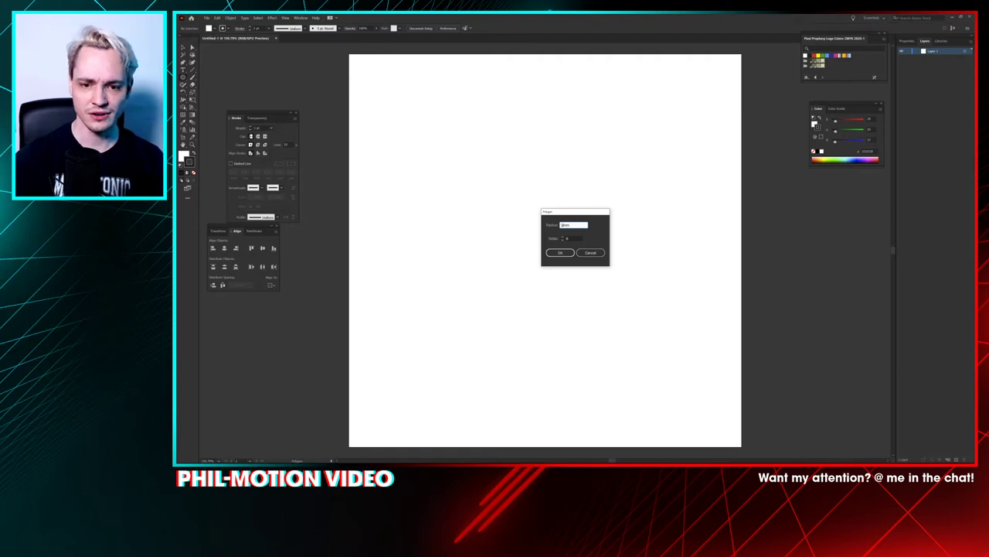
{"action": "type", "text": "0"}
{"action": "key", "text": "Return"}
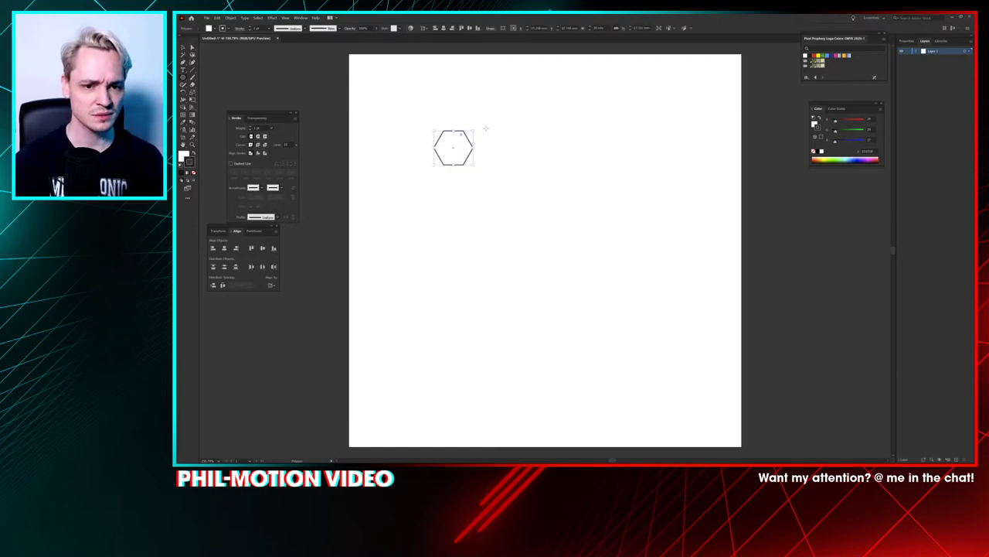
Step: Rotate the hexagon 90° so that it stands on a vertex with two vertical sides
{"action": "left_click", "coordinate": [183, 48]}
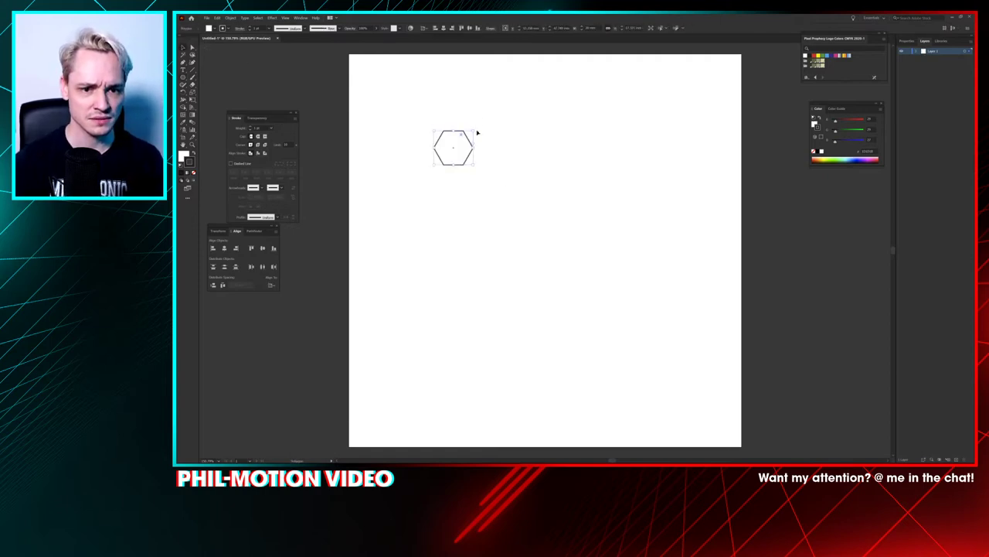
{"action": "scroll", "coordinate": [432, 128], "scroll_direction": "up", "scroll_amount": 3}
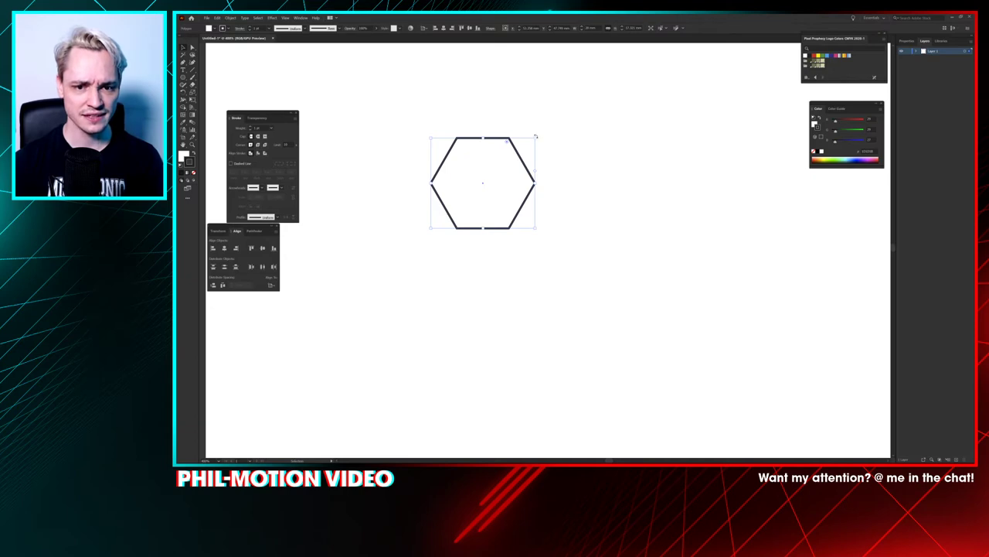
{"action": "left_click_drag", "start_coordinate": [535, 136], "coordinate": [503, 229]}
{"action": "left_click", "coordinate": [526, 228]}
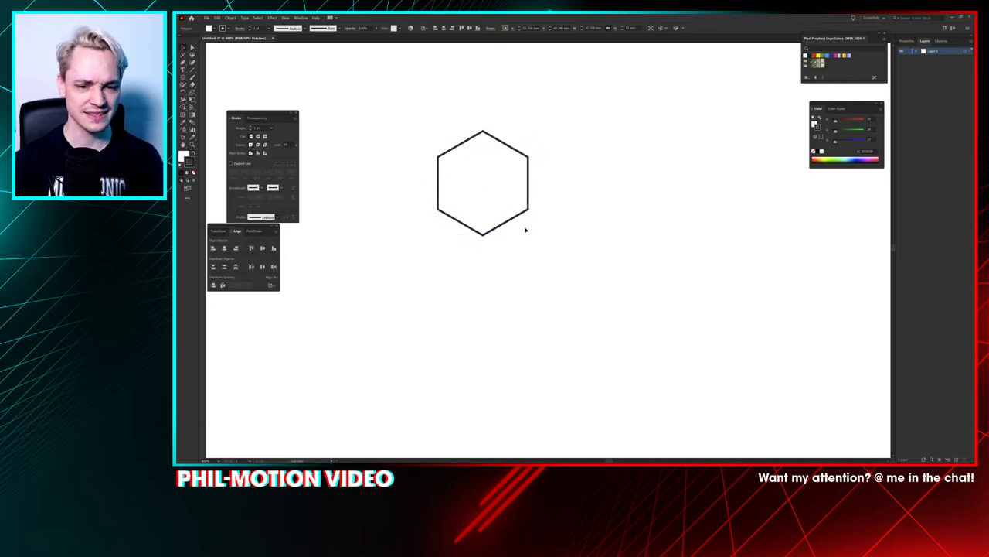
{"action": "left_click", "coordinate": [511, 216]}
{"action": "left_click", "coordinate": [526, 227]}
{"action": "left_click", "coordinate": [511, 216]}
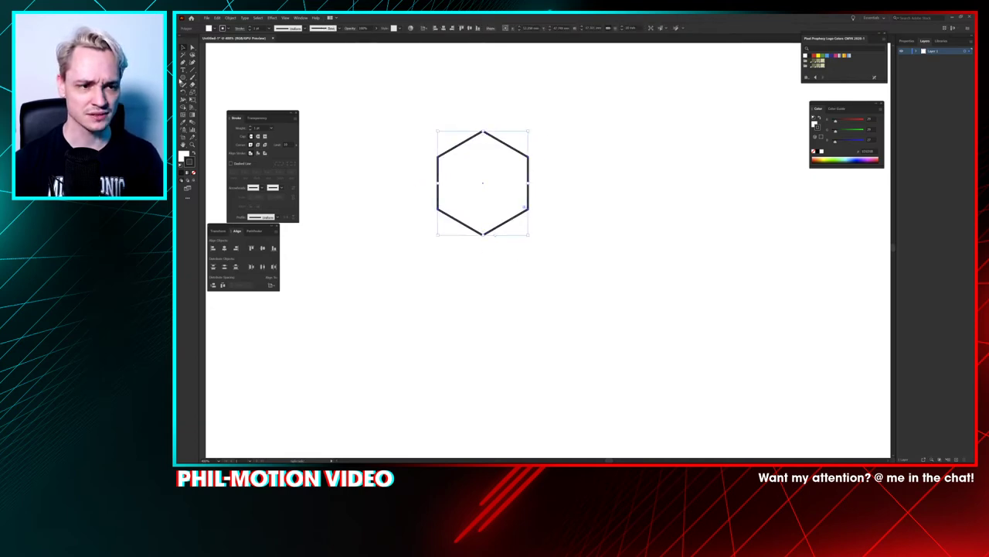
Step: Show the artwork in outline view and duplicate the hexagon horizontally so the copy shares its vertical edge
{"action": "left_click", "coordinate": [413, 145]}
{"action": "key", "text": "ctrl+y"}
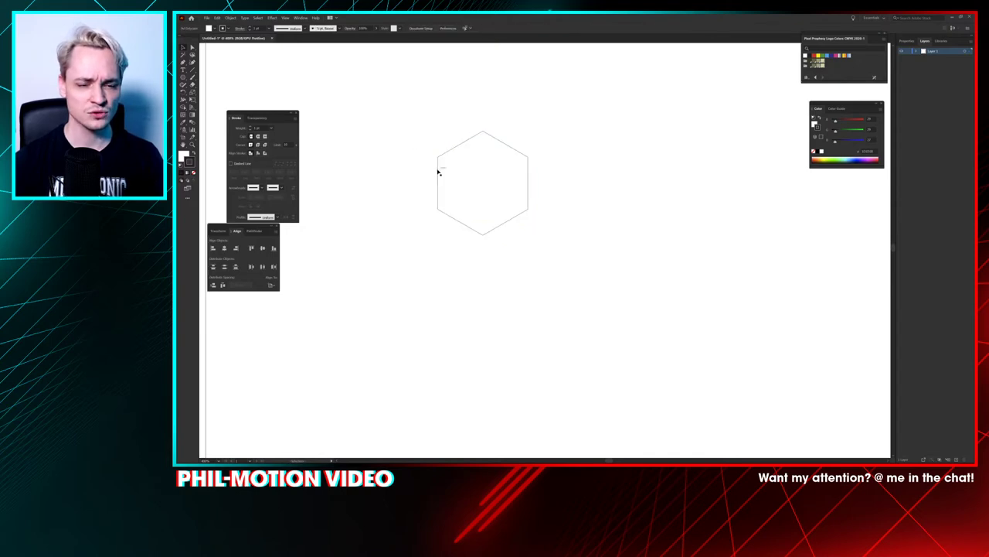
{"action": "left_click_drag", "start_coordinate": [439, 174], "coordinate": [528, 176]}
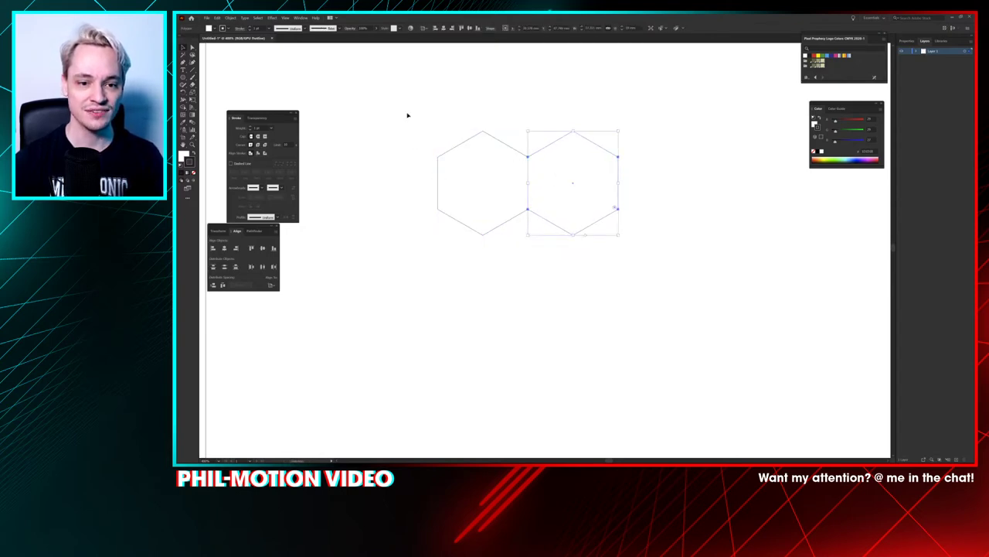
Step: Duplicate both hexagons horizontally, snapped edge to edge, to form a row of four
{"action": "left_click_drag", "start_coordinate": [408, 116], "coordinate": [541, 213]}
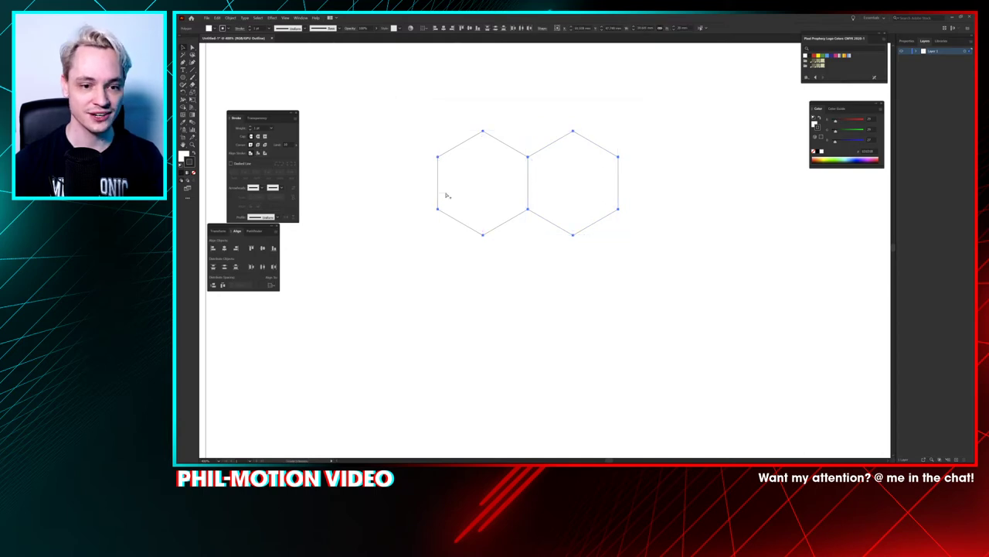
{"action": "left_click_drag", "start_coordinate": [394, 98], "coordinate": [601, 237]}
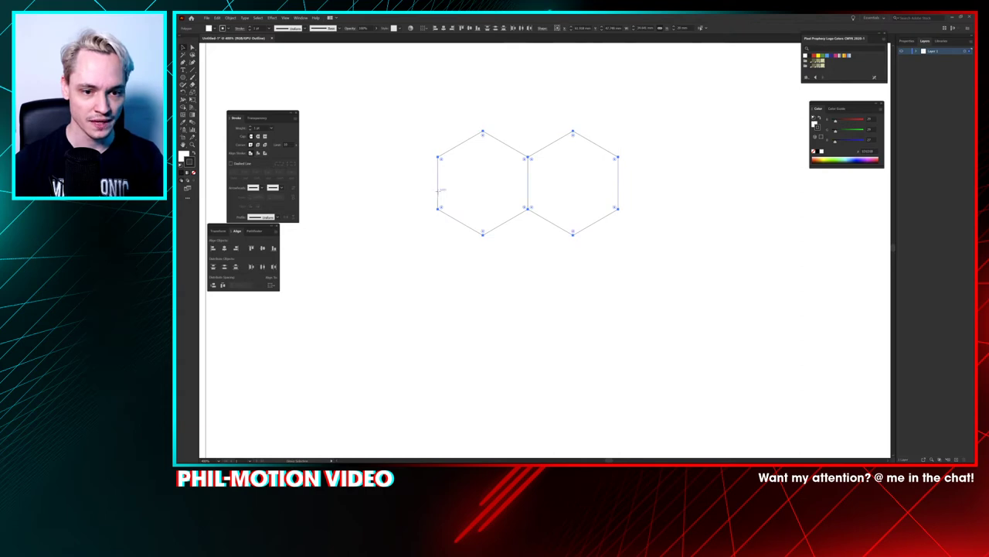
{"action": "left_click_drag", "start_coordinate": [439, 194], "coordinate": [618, 194]}
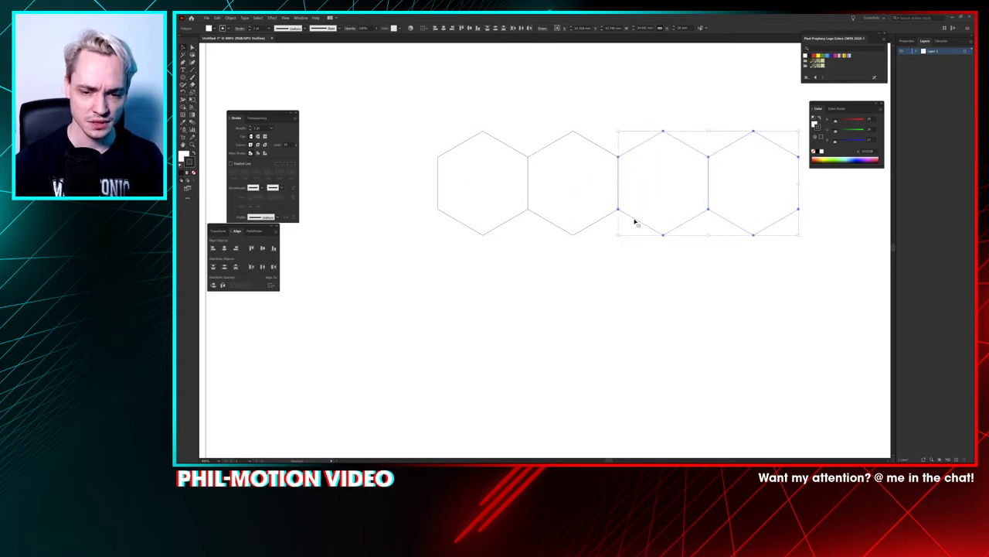
Step: Duplicate the whole row of four hexagons alongside itself to form a continuous row of eight
{"action": "left_click_drag", "start_coordinate": [676, 246], "coordinate": [594, 240]}
{"action": "key", "text": "ctrl+a"}
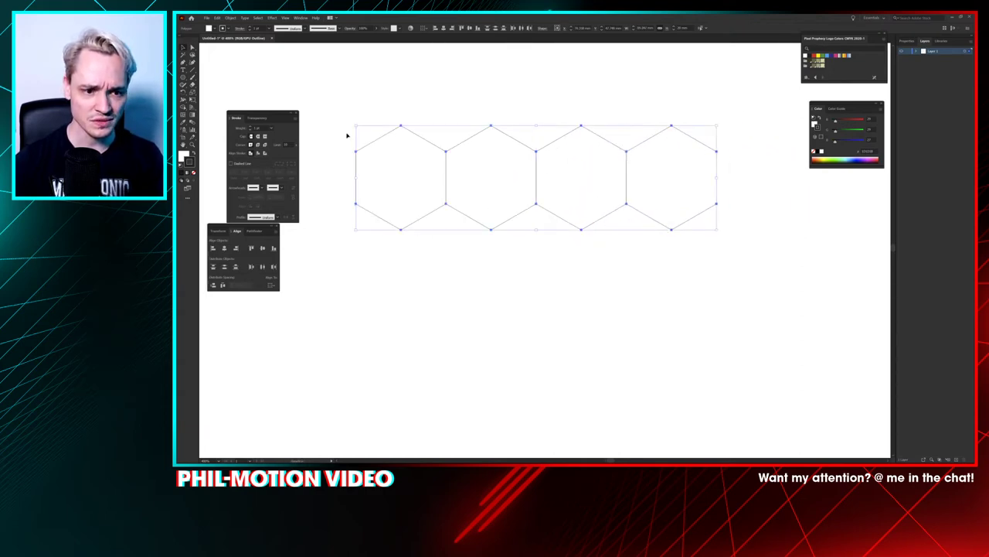
{"action": "left_click_drag", "start_coordinate": [358, 197], "coordinate": [717, 201]}
{"action": "key", "text": "ctrl+minus"}
{"action": "key", "text": "ctrl+minus"}
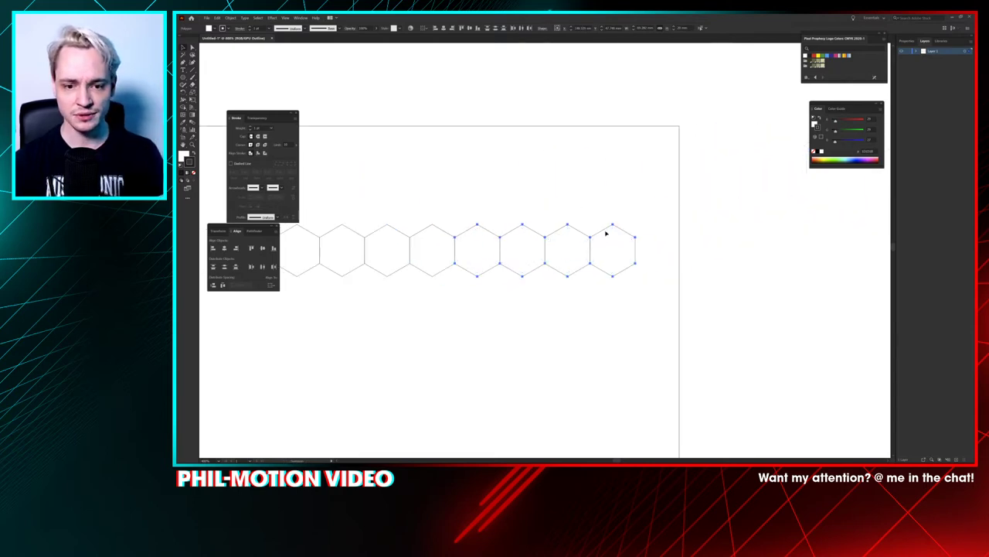
Step: Duplicate the row of eight hexagons below itself, offset by half a hexagon, with its vertices snapped into the first row's gaps
{"action": "left_click_drag", "start_coordinate": [618, 299], "coordinate": [693, 228]}
{"action": "left_click_drag", "start_coordinate": [747, 88], "coordinate": [337, 232]}
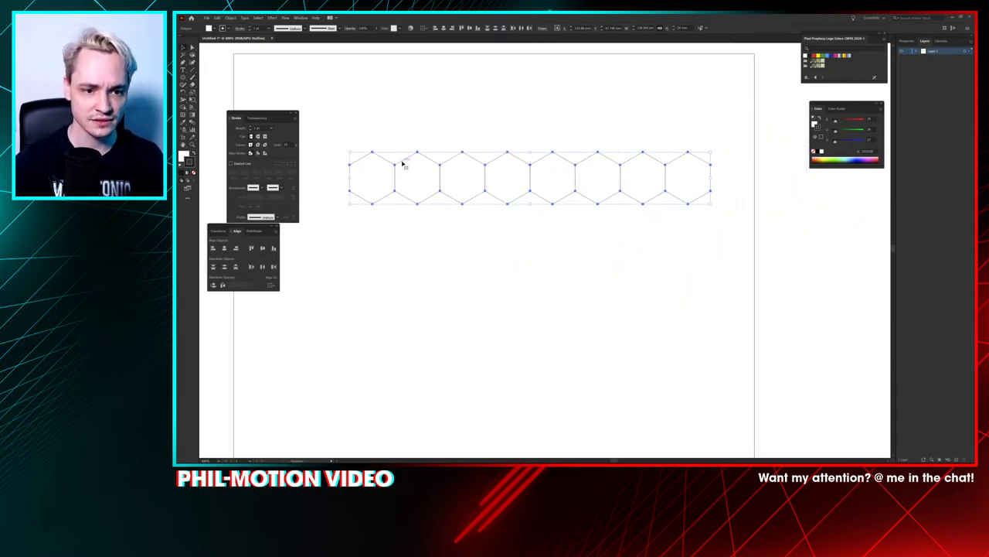
{"action": "left_click_drag", "start_coordinate": [400, 162], "coordinate": [424, 201]}
{"action": "scroll", "coordinate": [424, 201], "scroll_direction": "up", "scroll_amount": 6}
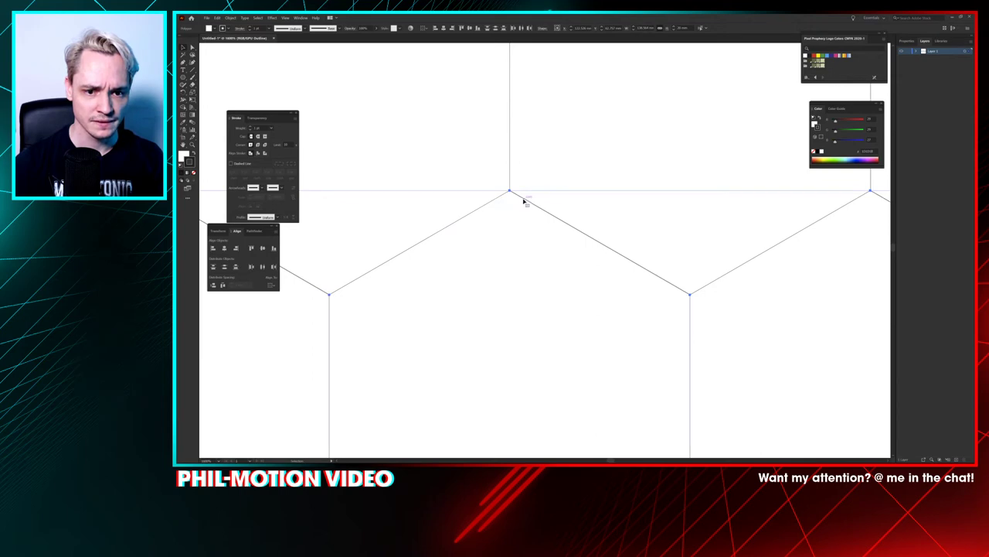
{"action": "mouse_move", "coordinate": [524, 201]}
{"action": "left_mouse_down"}
{"action": "mouse_move", "coordinate": [526, 214]}
{"action": "mouse_move", "coordinate": [524, 197]}
{"action": "left_mouse_up"}
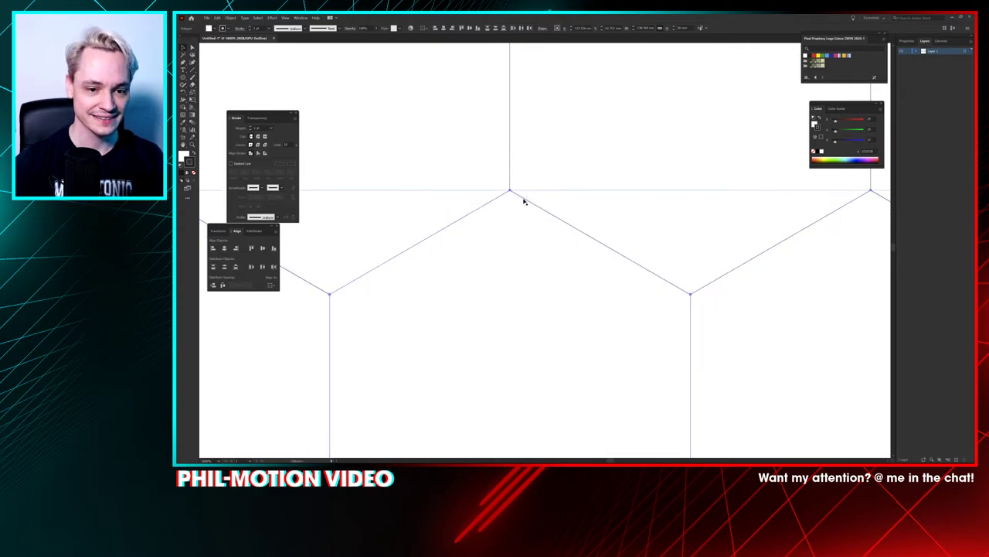
{"action": "scroll", "coordinate": [517, 246], "scroll_direction": "down", "scroll_amount": 6}
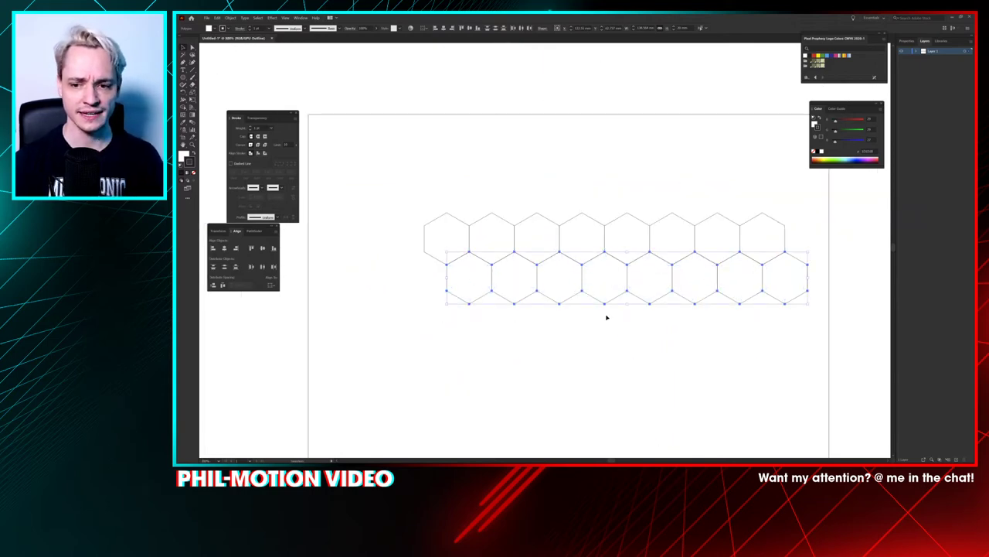
{"action": "left_click", "coordinate": [596, 356]}
Step: Delete the last hexagon at the right end of the second row
{"action": "left_click_drag", "start_coordinate": [578, 374], "coordinate": [543, 327]}
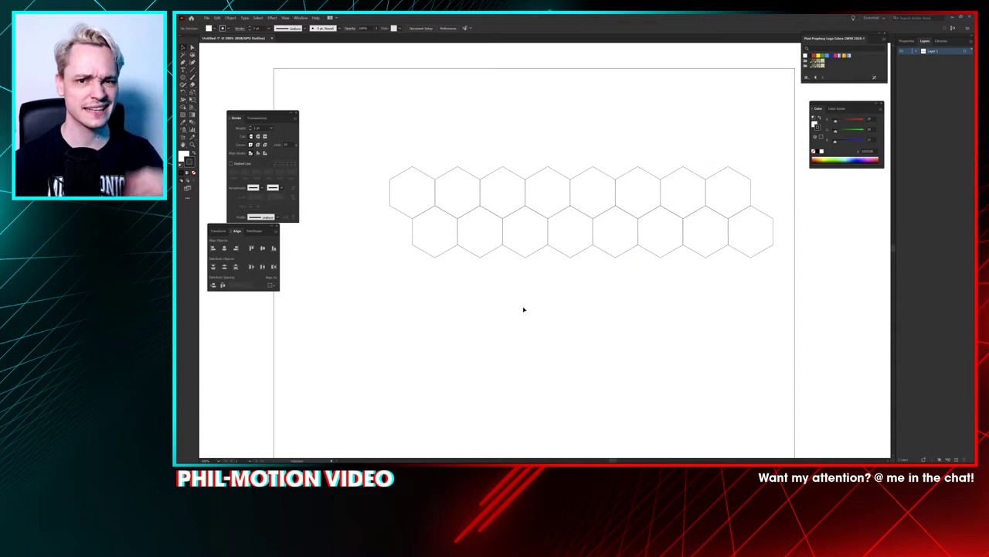
{"action": "left_click", "coordinate": [752, 242]}
{"action": "key", "text": "Delete"}
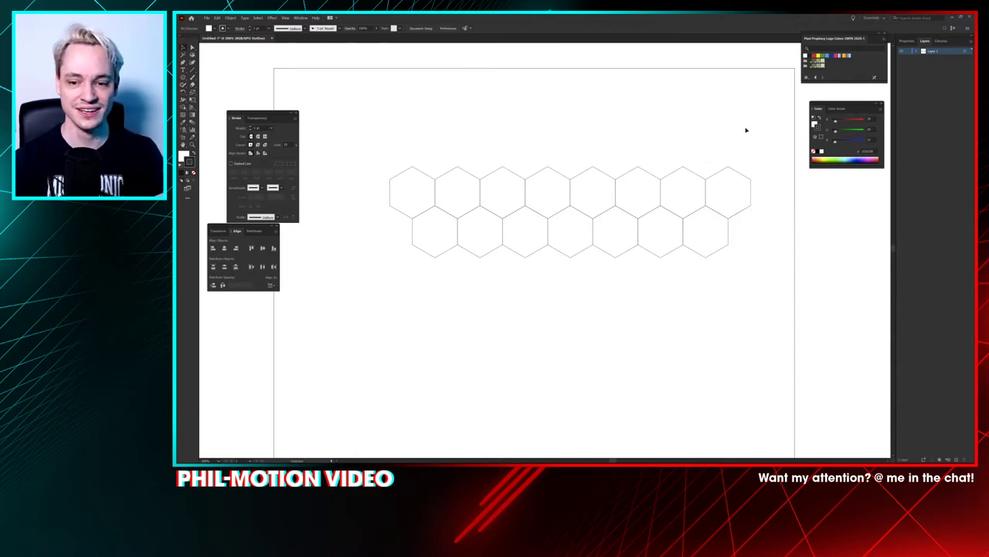
Step: Check the two hexagon rows with their strokes in preview mode and return to outline view
{"action": "left_click_drag", "start_coordinate": [765, 108], "coordinate": [389, 182]}
{"action": "left_click_drag", "start_coordinate": [740, 264], "coordinate": [422, 217]}
{"action": "scroll", "coordinate": [431, 206], "scroll_direction": "up", "scroll_amount": 1}
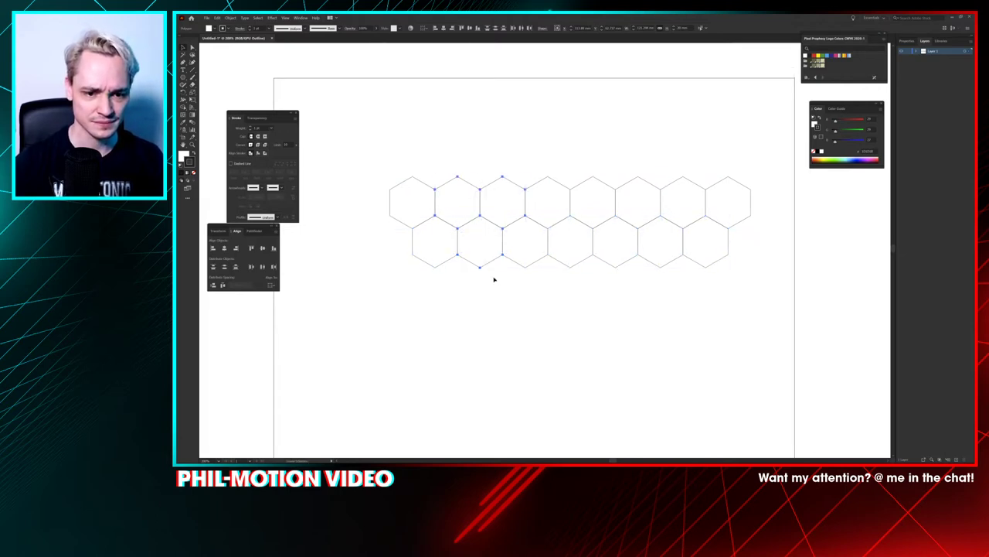
{"action": "left_click", "coordinate": [431, 288]}
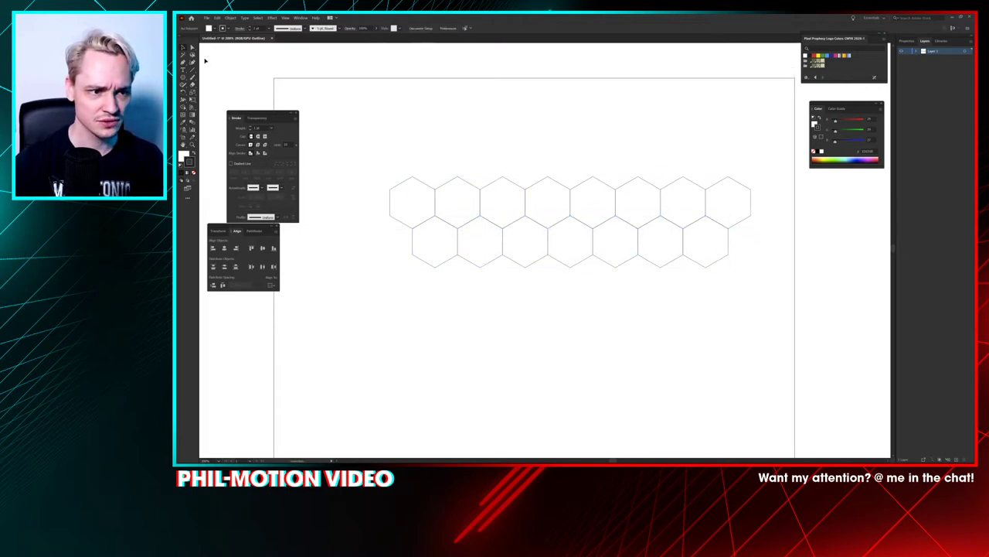
{"action": "key", "text": "ctrl+y"}
{"action": "scroll", "coordinate": [495, 255], "scroll_direction": "up", "scroll_amount": 2}
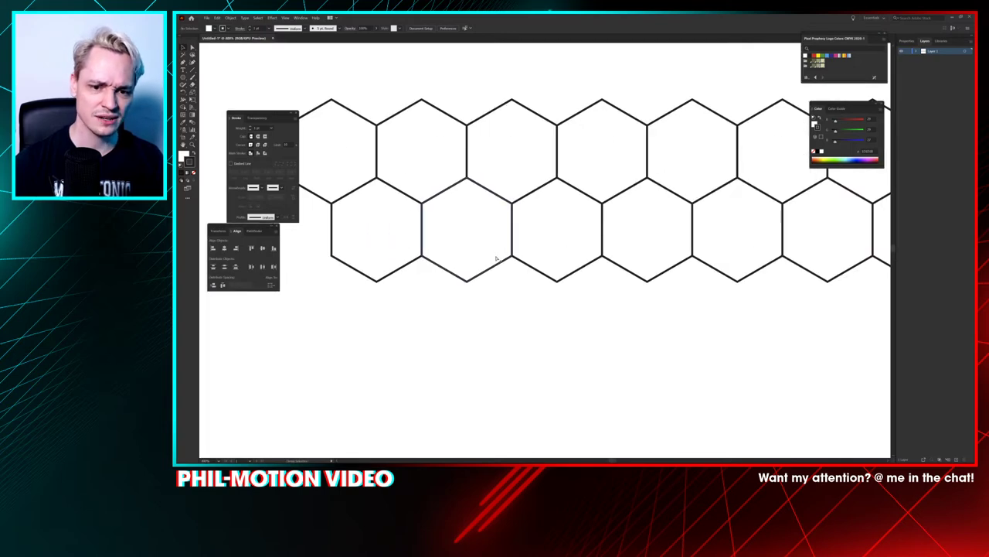
{"action": "scroll", "coordinate": [498, 267], "scroll_direction": "down", "scroll_amount": 2}
{"action": "key", "text": "ctrl+y"}
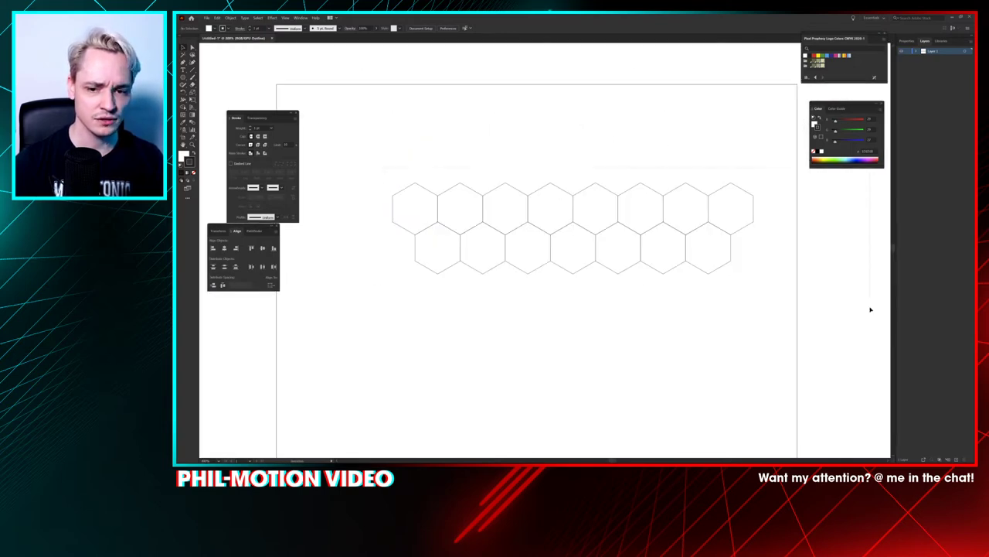
Step: Group all hexagons of the two staggered rows
{"action": "key", "text": "ctrl+a"}
{"action": "key", "text": "ctrl+shift+g"}
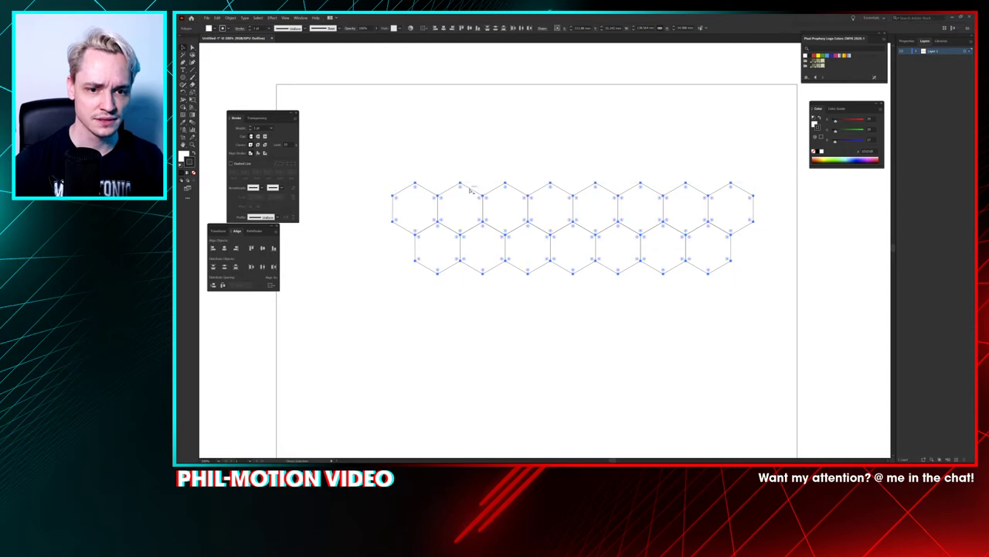
{"action": "key", "text": "ctrl+g"}
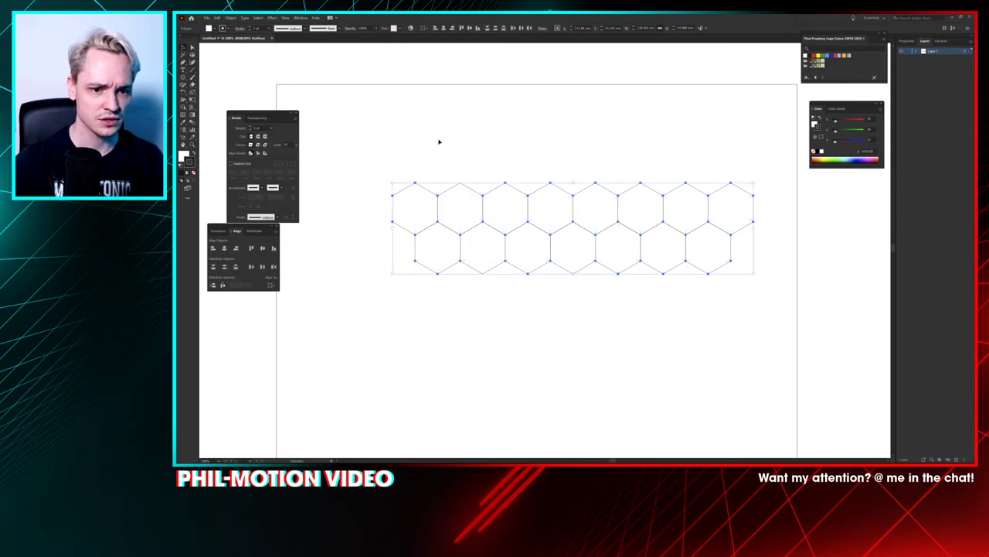
Step: Duplicate the two-row hexagon group below itself, snapped vertex to vertex, to form four interlocking rows
{"action": "key", "text": "a"}
{"action": "left_click_drag", "start_coordinate": [356, 153], "coordinate": [778, 340]}
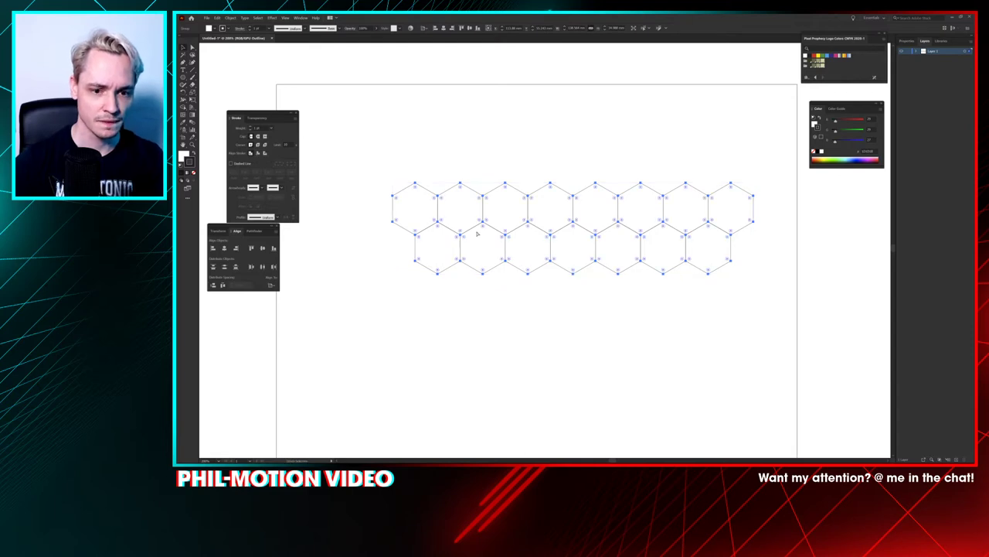
{"action": "key", "text": "ctrl+v"}
{"action": "left_click_drag", "start_coordinate": [469, 213], "coordinate": [506, 259]}
{"action": "scroll", "coordinate": [506, 259], "scroll_direction": "up", "scroll_amount": 6}
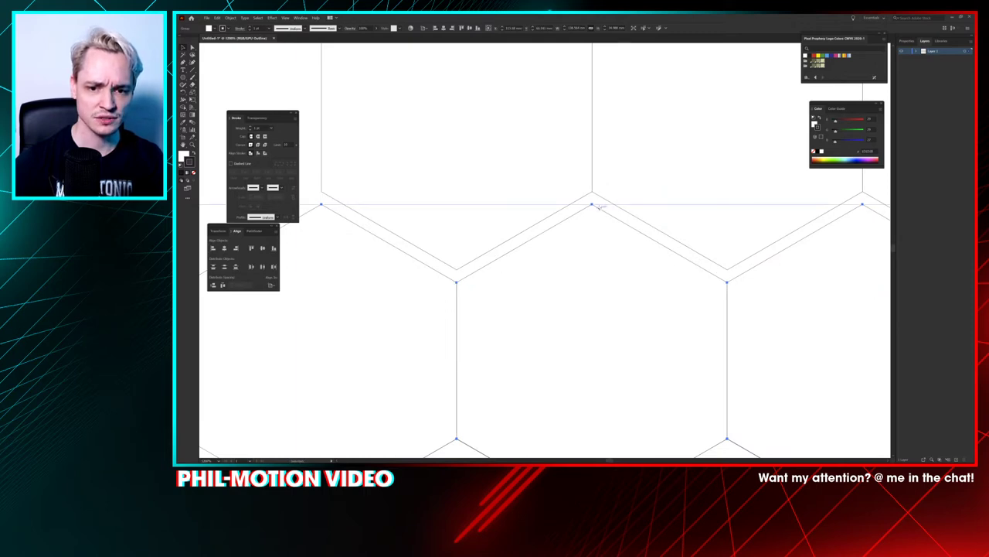
{"action": "left_click_drag", "start_coordinate": [599, 207], "coordinate": [601, 197]}
{"action": "scroll", "coordinate": [601, 196], "scroll_direction": "down", "scroll_amount": 8}
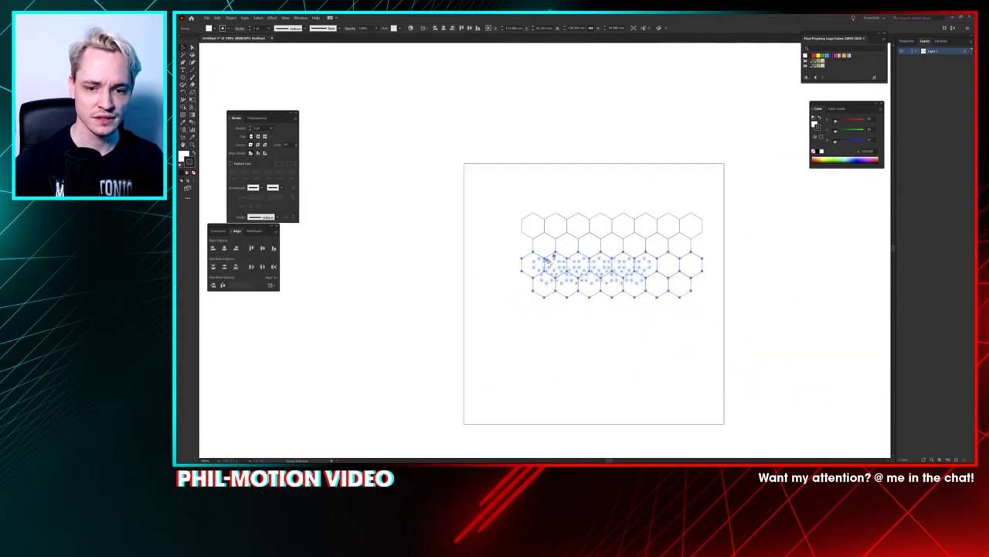
Step: Duplicate the four-row hexagon grid below itself and snap its vertices into the gaps to form eight interlocking rows
{"action": "left_click_drag", "start_coordinate": [739, 188], "coordinate": [369, 325]}
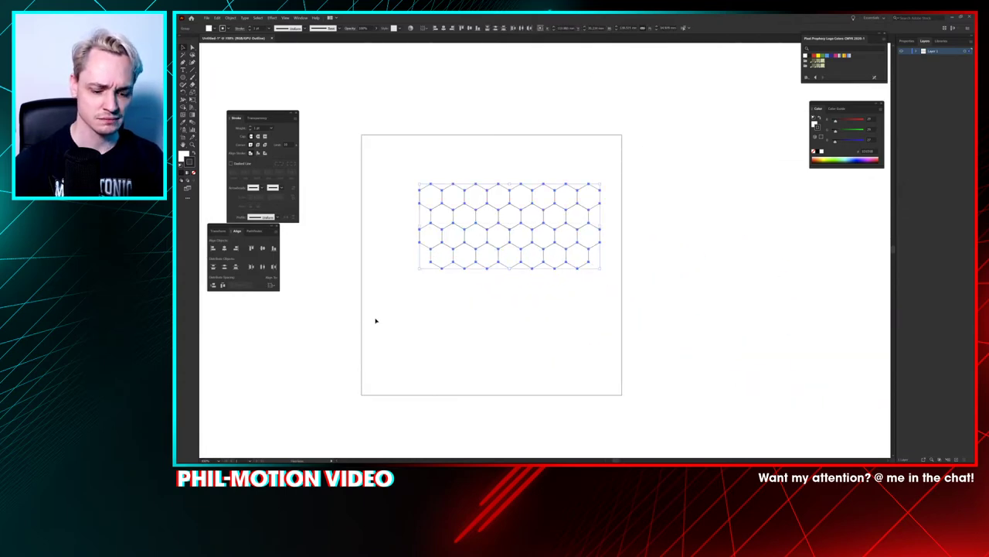
{"action": "left_click_drag", "start_coordinate": [425, 206], "coordinate": [459, 230]}
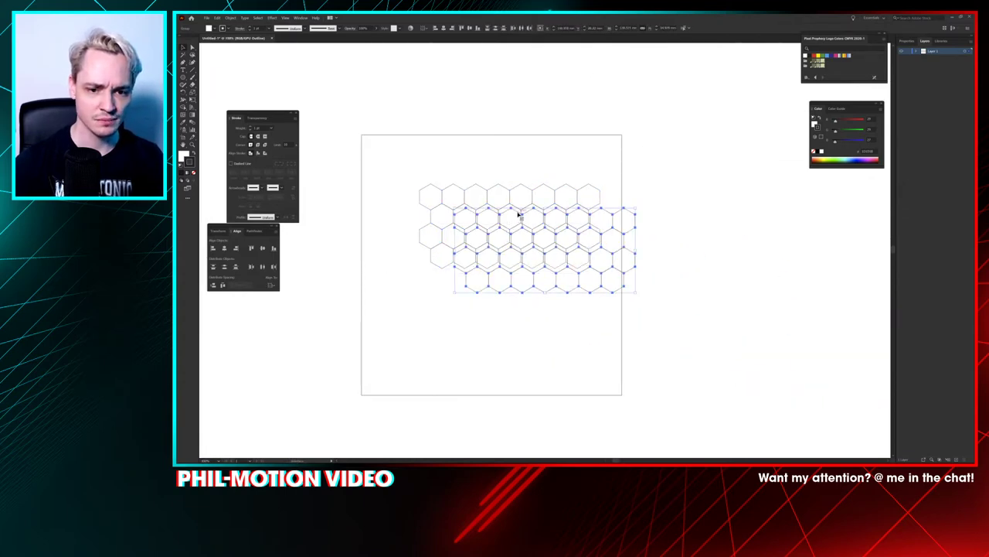
{"action": "left_click_drag", "start_coordinate": [519, 217], "coordinate": [484, 250]}
{"action": "scroll", "coordinate": [487, 281], "scroll_direction": "up", "scroll_amount": 3}
{"action": "scroll", "coordinate": [425, 270], "scroll_direction": "up", "scroll_amount": 5}
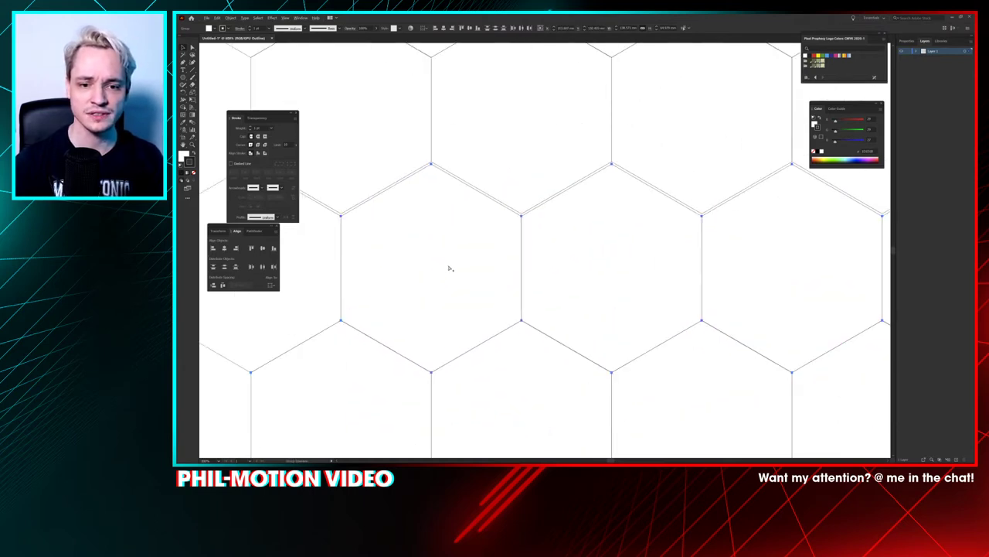
{"action": "mouse_move", "coordinate": [585, 190]}
{"action": "left_mouse_down"}
{"action": "mouse_move", "coordinate": [543, 211]}
{"action": "mouse_move", "coordinate": [576, 186]}
{"action": "left_mouse_up"}
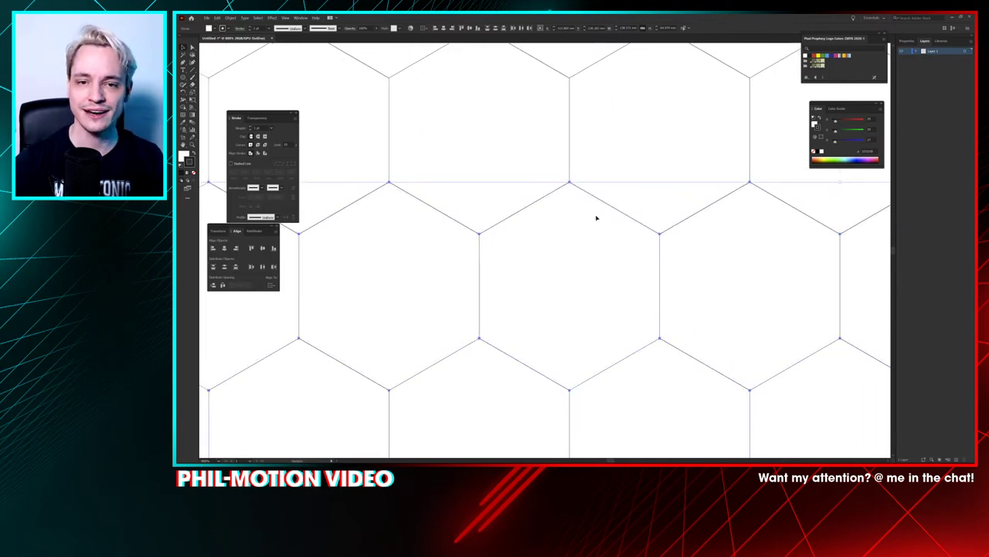
{"action": "scroll", "coordinate": [596, 218], "scroll_direction": "down", "scroll_amount": 8}
{"action": "left_click", "coordinate": [478, 185]}
Step: Move the entire eight-row hexagon grid into the artboard's upper-left corner
{"action": "left_click_drag", "start_coordinate": [649, 214], "coordinate": [614, 206]}
{"action": "scroll", "coordinate": [549, 241], "scroll_direction": "up", "scroll_amount": 1}
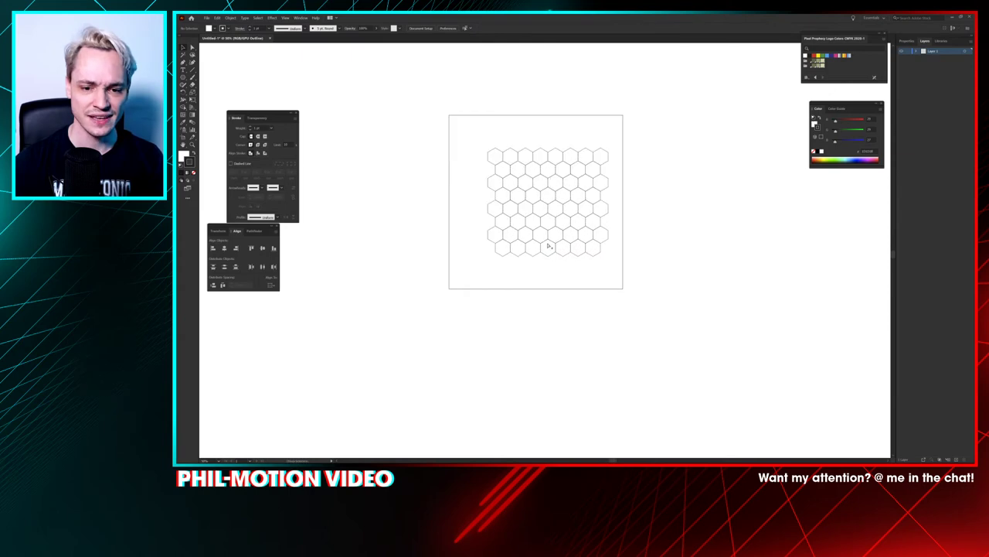
{"action": "scroll", "coordinate": [548, 246], "scroll_direction": "up", "scroll_amount": 4}
{"action": "scroll", "coordinate": [521, 280], "scroll_direction": "down", "scroll_amount": 4}
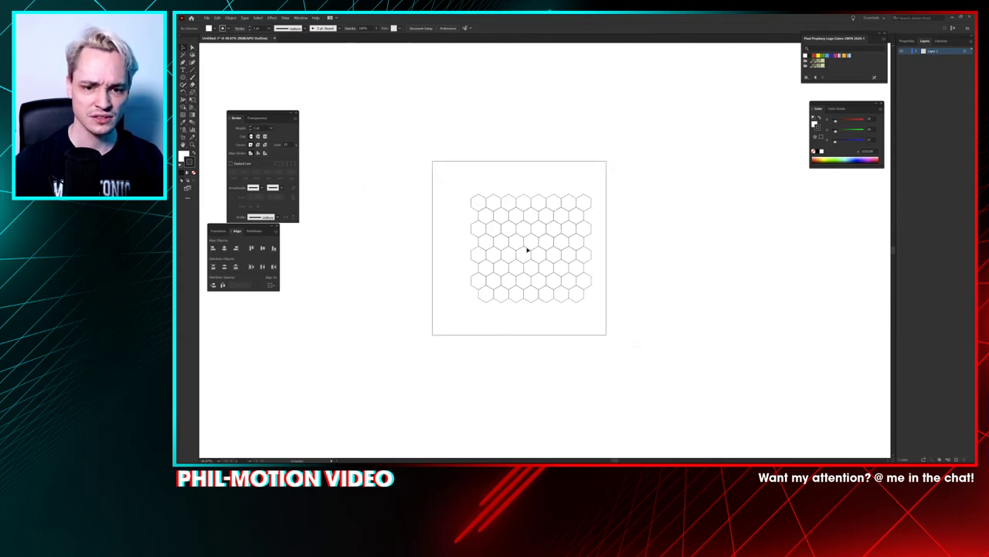
{"action": "left_click", "coordinate": [527, 249]}
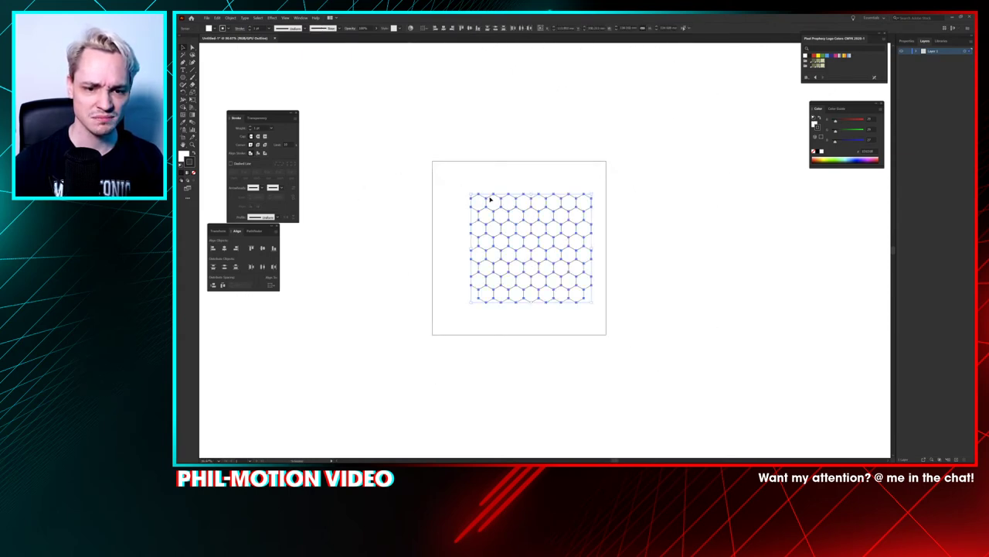
{"action": "left_click_drag", "start_coordinate": [490, 199], "coordinate": [450, 166]}
{"action": "left_click", "coordinate": [602, 309]}
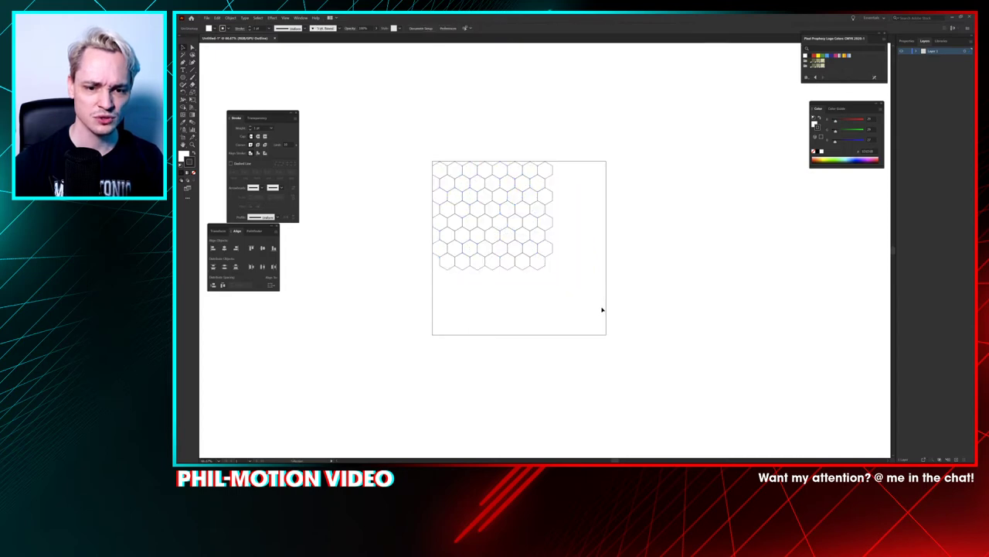
Step: Duplicate a two-row hexagon group to the grid's bottom and snap its vertices in place to form ten rows
{"action": "scroll", "coordinate": [471, 232], "scroll_direction": "up", "scroll_amount": 1}
{"action": "left_click_drag", "start_coordinate": [485, 272], "coordinate": [478, 304]}
{"action": "left_click", "coordinate": [435, 290]}
{"action": "scroll", "coordinate": [432, 294], "scroll_direction": "up", "scroll_amount": 5}
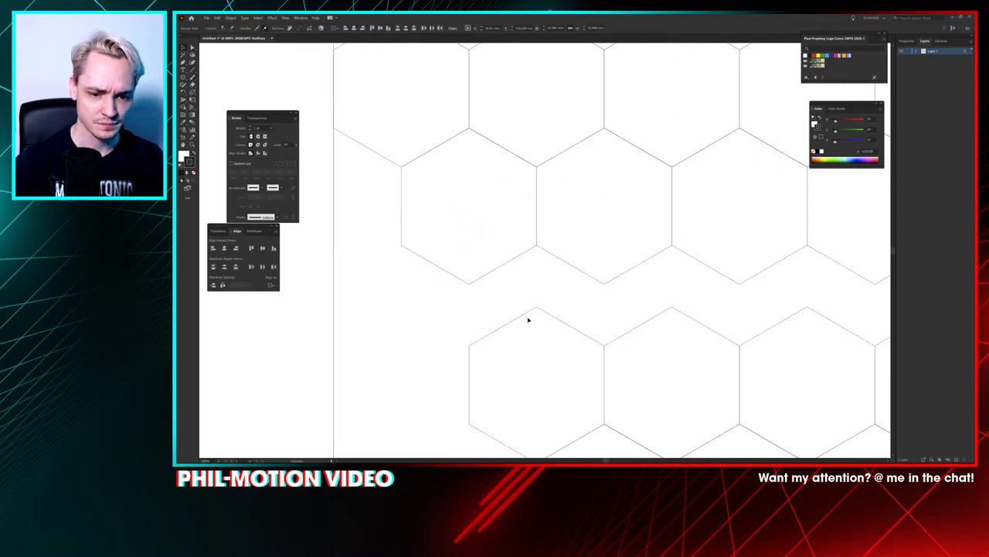
{"action": "left_click", "coordinate": [551, 316]}
{"action": "left_click_drag", "start_coordinate": [552, 317], "coordinate": [416, 256]}
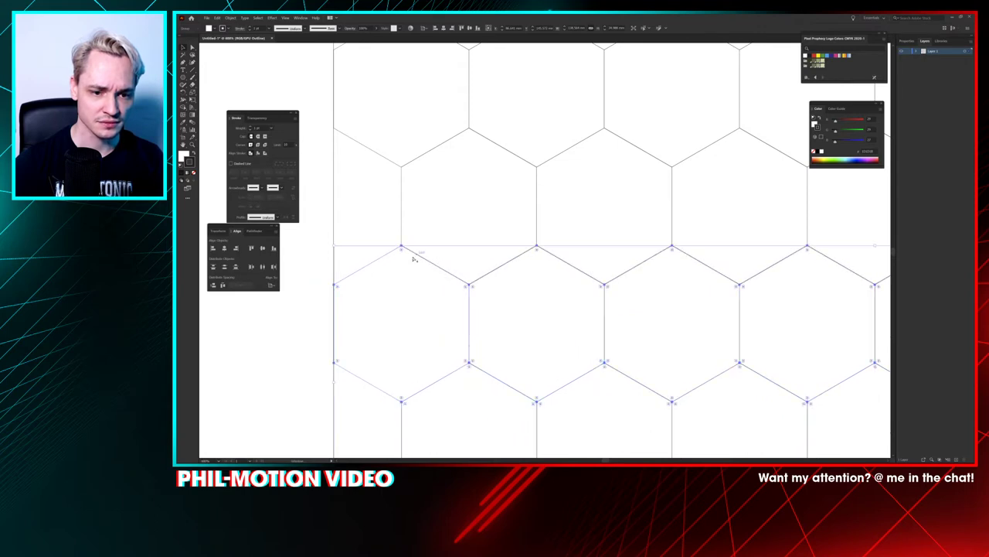
{"action": "scroll", "coordinate": [417, 256], "scroll_direction": "down", "scroll_amount": 6}
Step: Scale the whole ten-row hexagon grid up proportionally from its upper-left corner to fill the artboard's full height
{"action": "key", "text": "ctrl+a"}
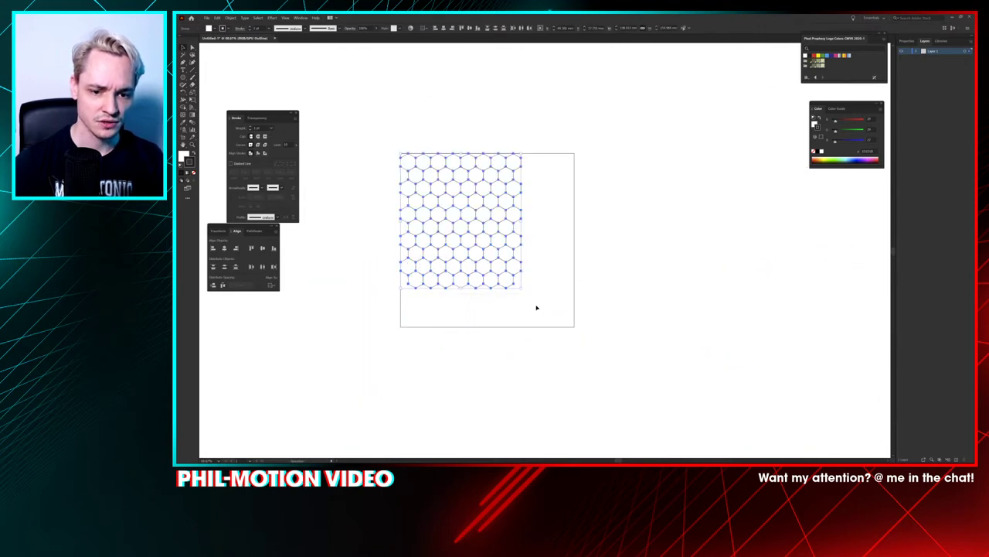
{"action": "left_click_drag", "start_coordinate": [521, 288], "coordinate": [572, 324]}
{"action": "left_click", "coordinate": [620, 319]}
{"action": "left_click_drag", "start_coordinate": [542, 217], "coordinate": [620, 194]}
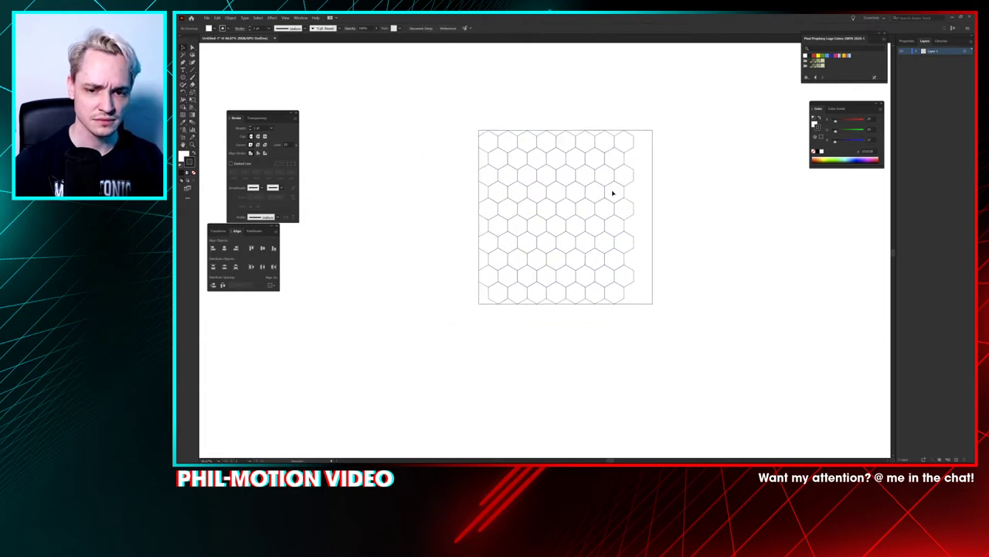
Step: Narrow the artboard from its right side to fit the hexagon grid's right edge, and leave artboard editing
{"action": "left_click", "coordinate": [421, 28]}
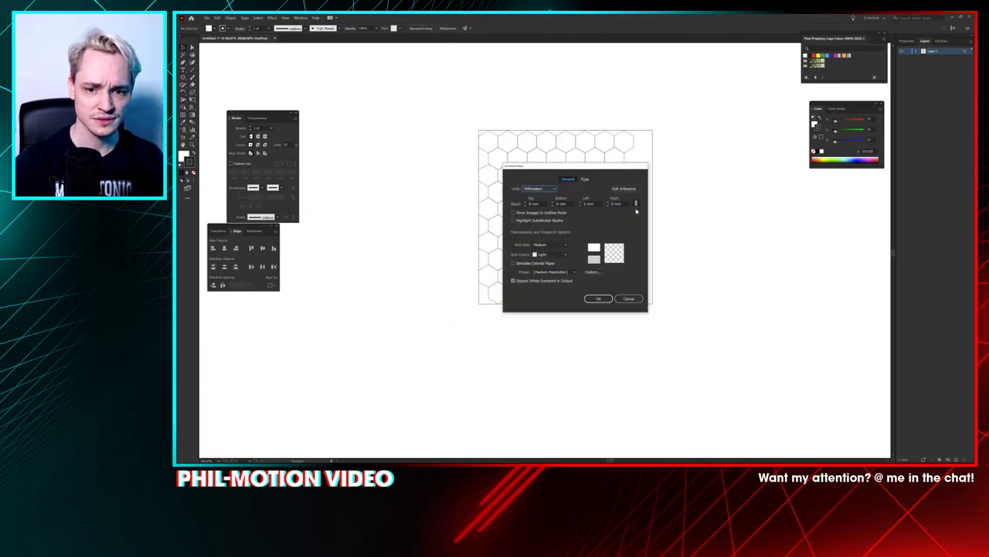
{"action": "left_click", "coordinate": [624, 189]}
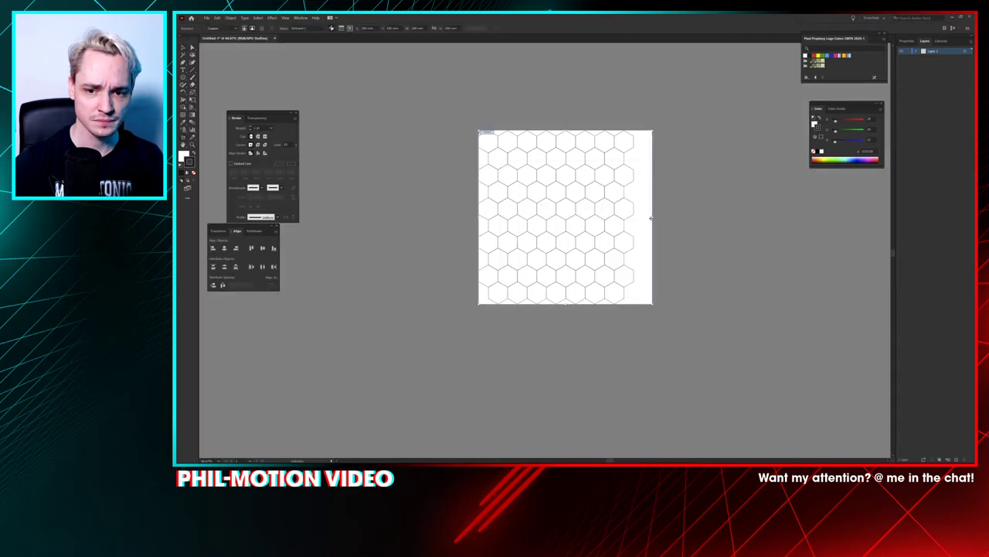
{"action": "left_click_drag", "start_coordinate": [651, 219], "coordinate": [633, 218]}
{"action": "left_click", "coordinate": [184, 48]}
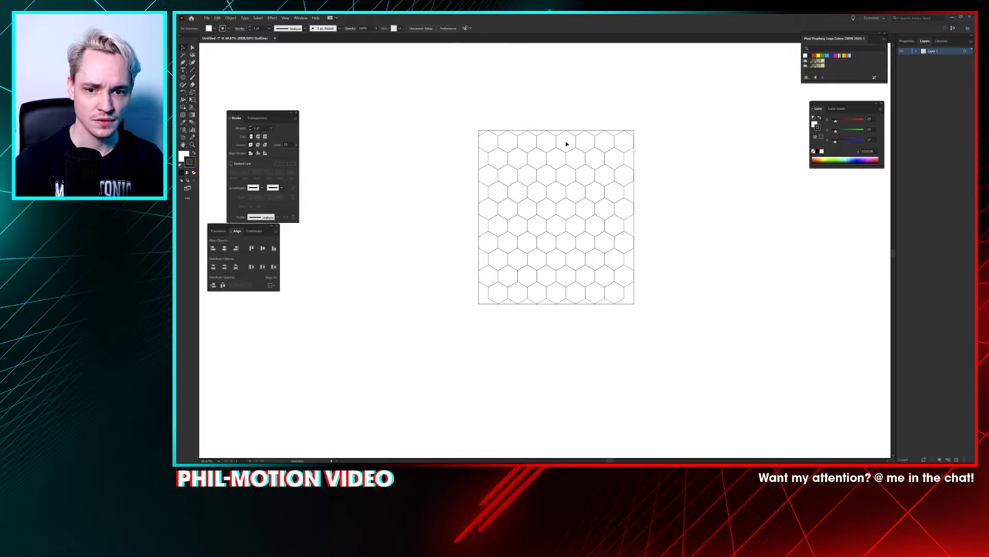
Step: Start saving the hexagon grid document and choose the image subfolder inside the strategy game mockup folder as its location
{"action": "left_click_drag", "start_coordinate": [573, 144], "coordinate": [479, 142]}
{"action": "left_click_drag", "start_coordinate": [430, 109], "coordinate": [471, 120]}
{"action": "key", "text": "ctrl+s"}
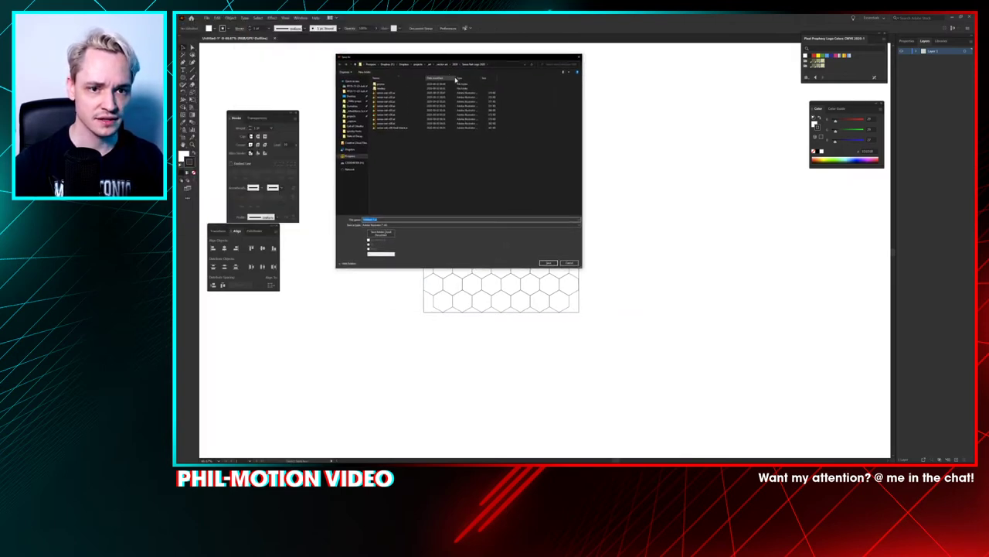
{"action": "left_click", "coordinate": [351, 87]}
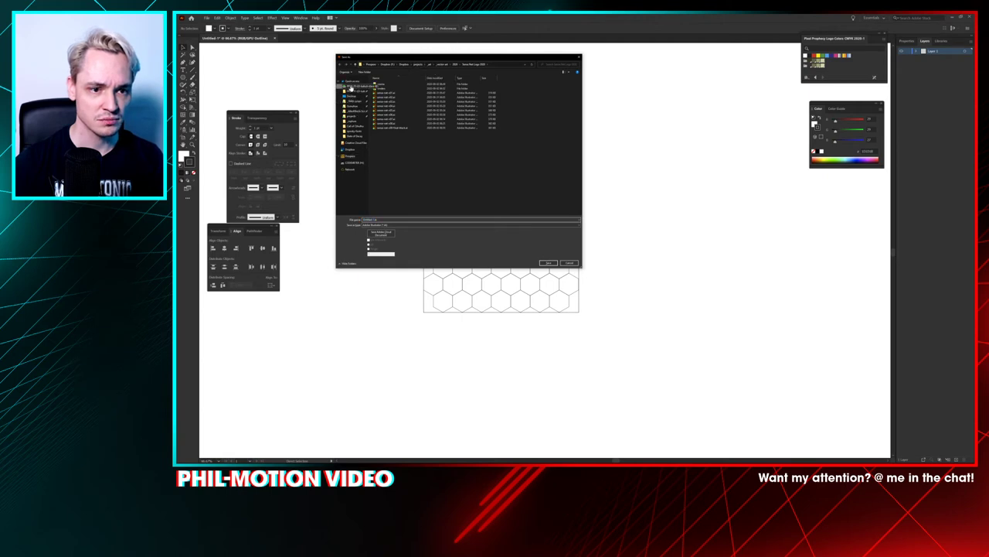
{"action": "left_click", "coordinate": [352, 92]}
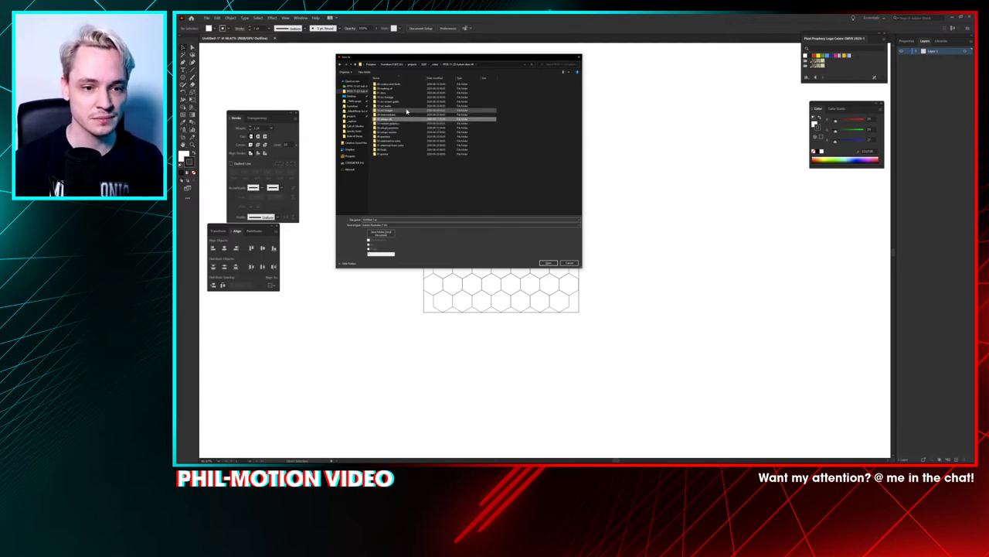
{"action": "double_click", "coordinate": [406, 111]}
{"action": "key", "text": "Down"}
{"action": "key", "text": "Down"}
{"action": "key", "text": "Down"}
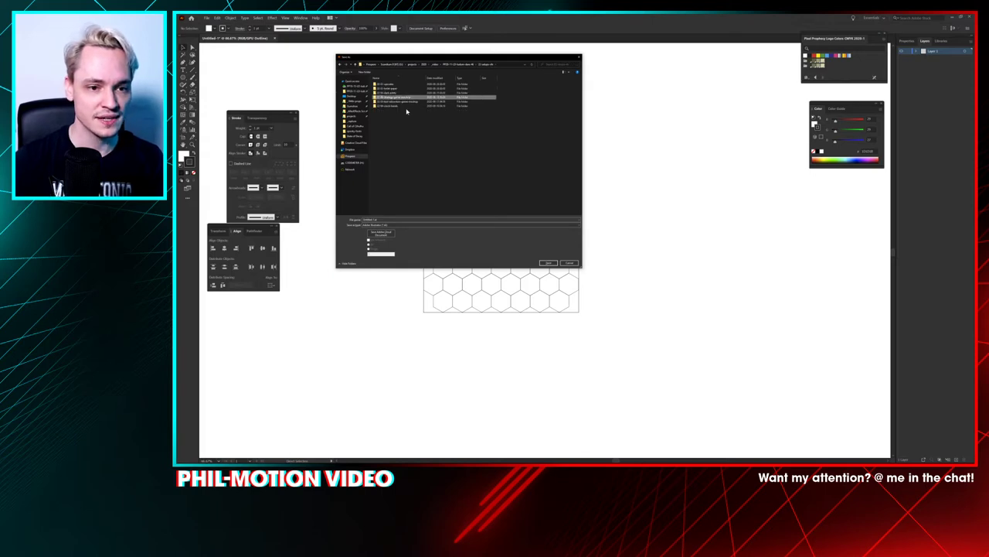
{"action": "key", "text": "Return"}
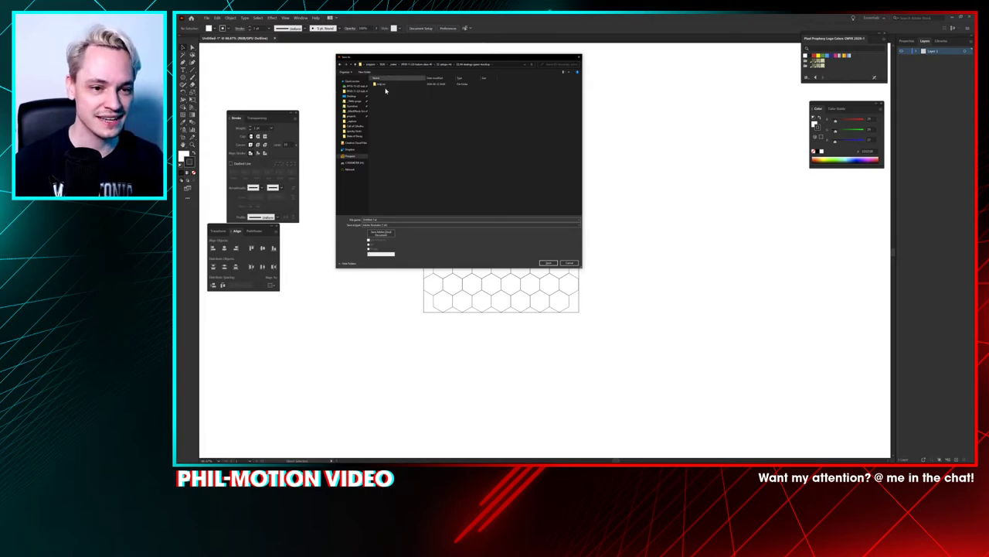
{"action": "double_click", "coordinate": [384, 84]}
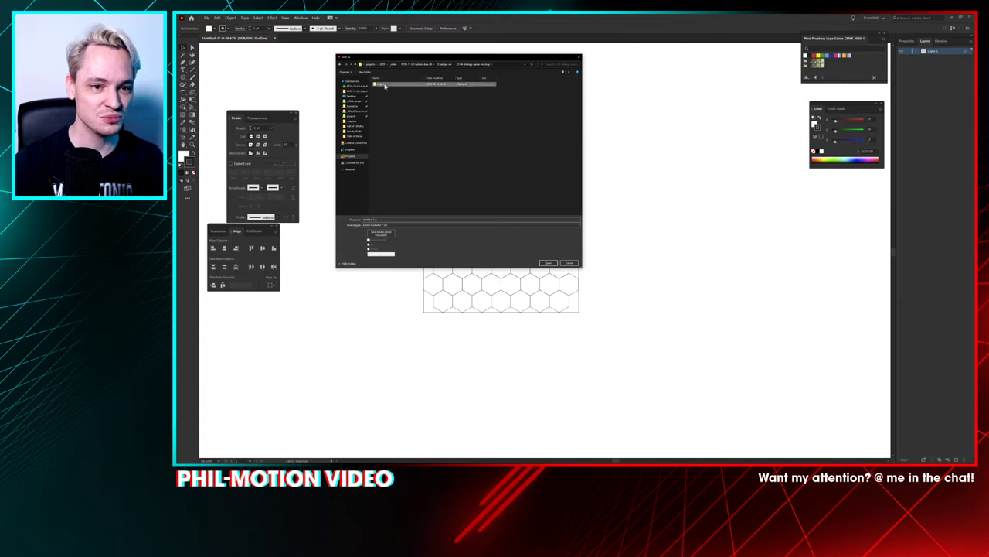
Step: Save the grid under a hexagon file name as an Illustrator file with the default options, and switch back to Photoshop
{"action": "double_click", "coordinate": [393, 218]}
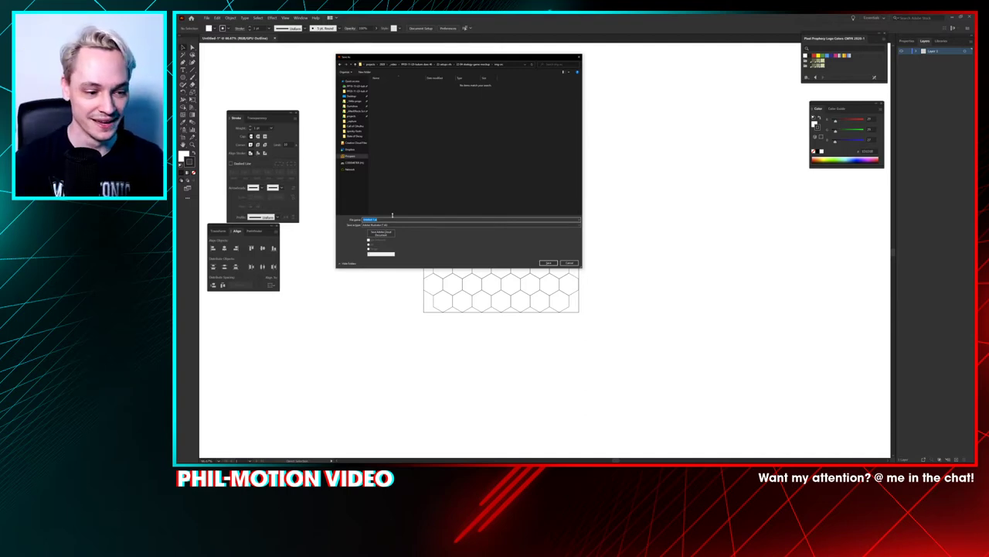
{"action": "type", "text": "h"}
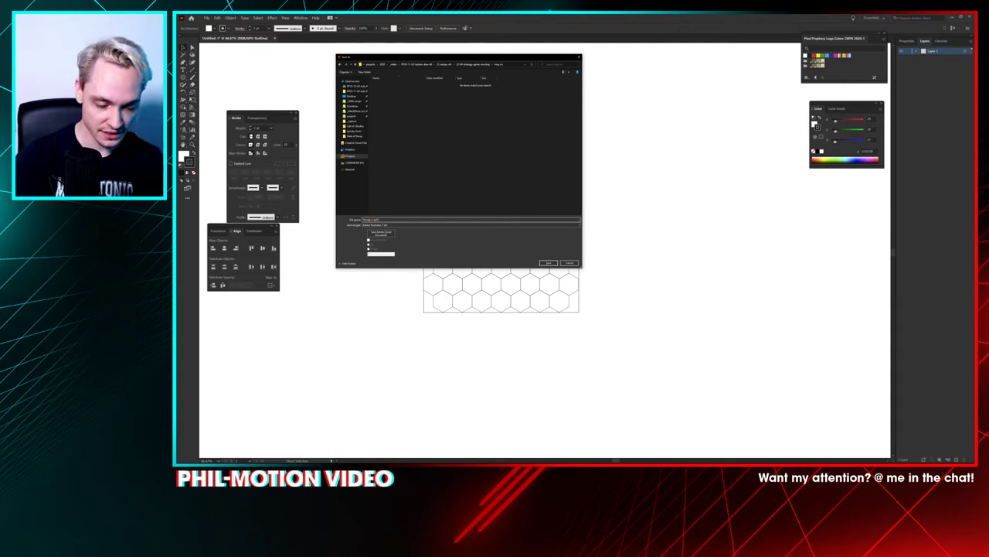
{"action": "key", "text": "Return"}
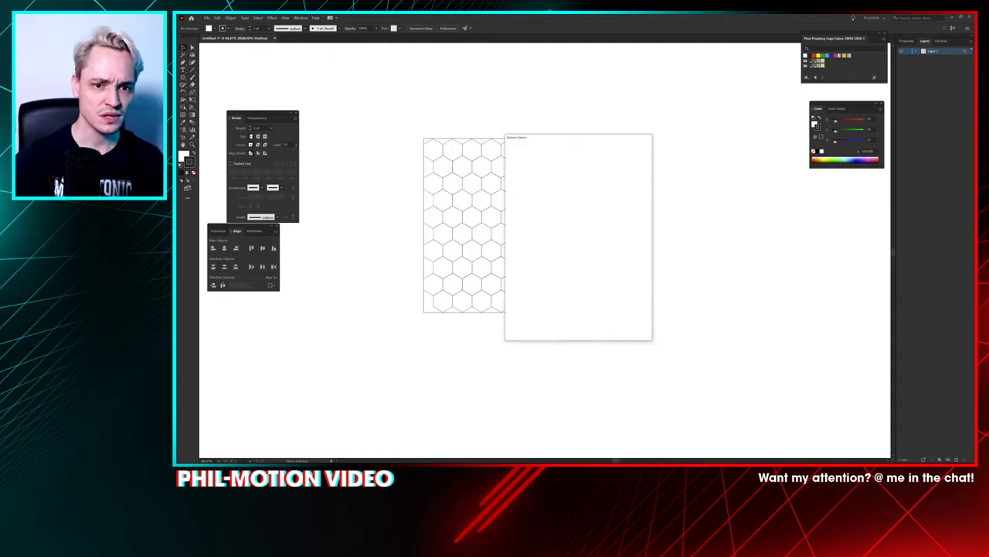
{"action": "left_click", "coordinate": [607, 328]}
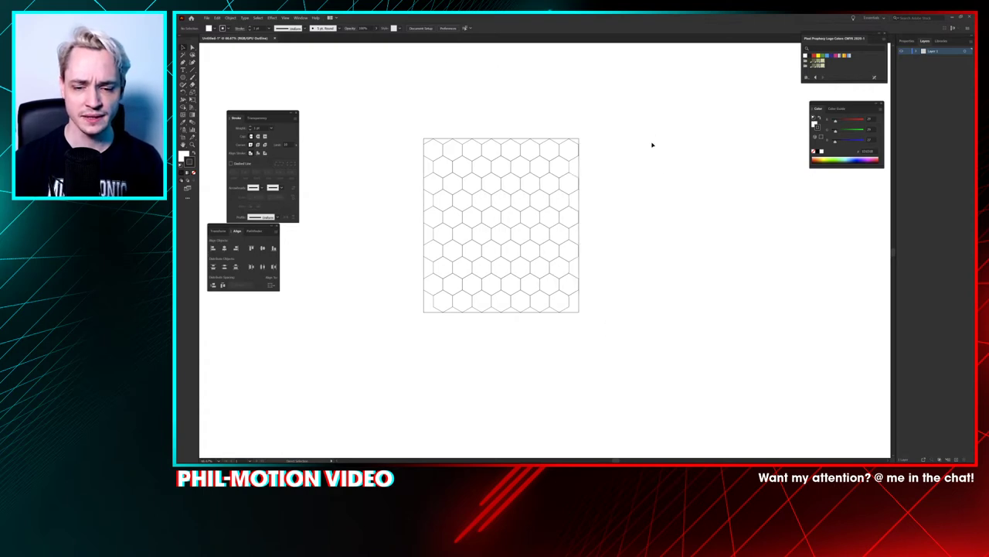
{"action": "left_click", "coordinate": [953, 17]}
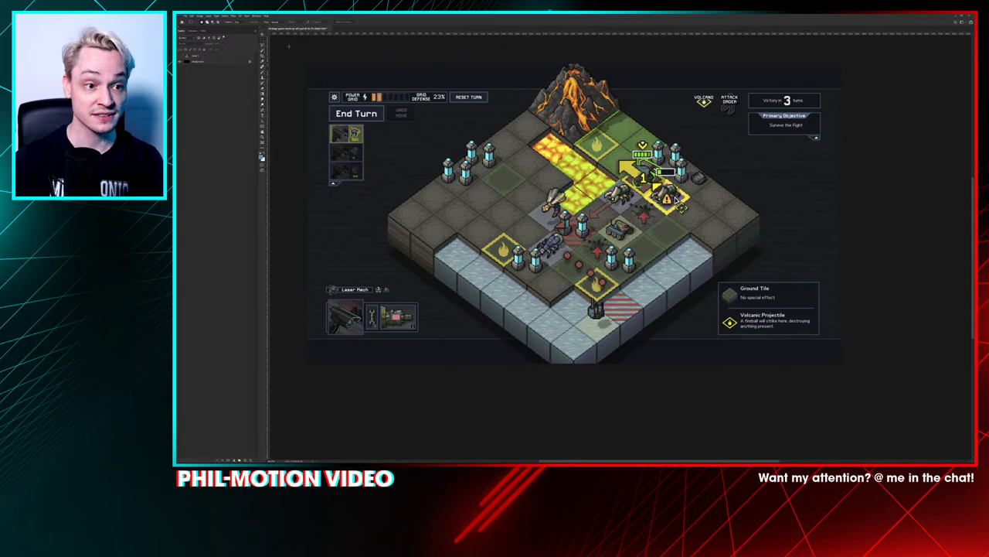
Step: Hide the Into the Breach reference layer, and check the hexagon grid in Illustrator before returning to Photoshop
{"action": "left_click", "coordinate": [181, 55]}
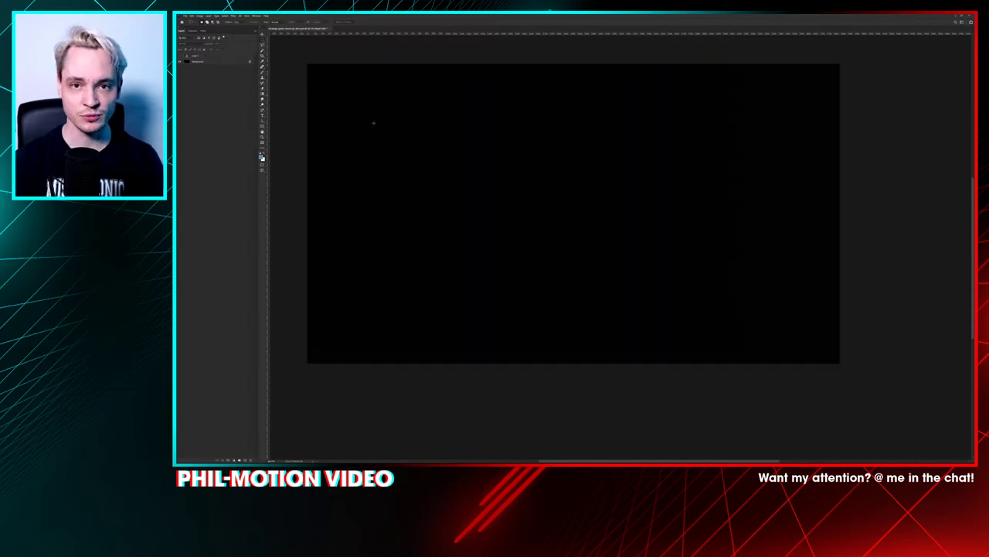
{"action": "left_click_drag", "start_coordinate": [352, 206], "coordinate": [373, 227]}
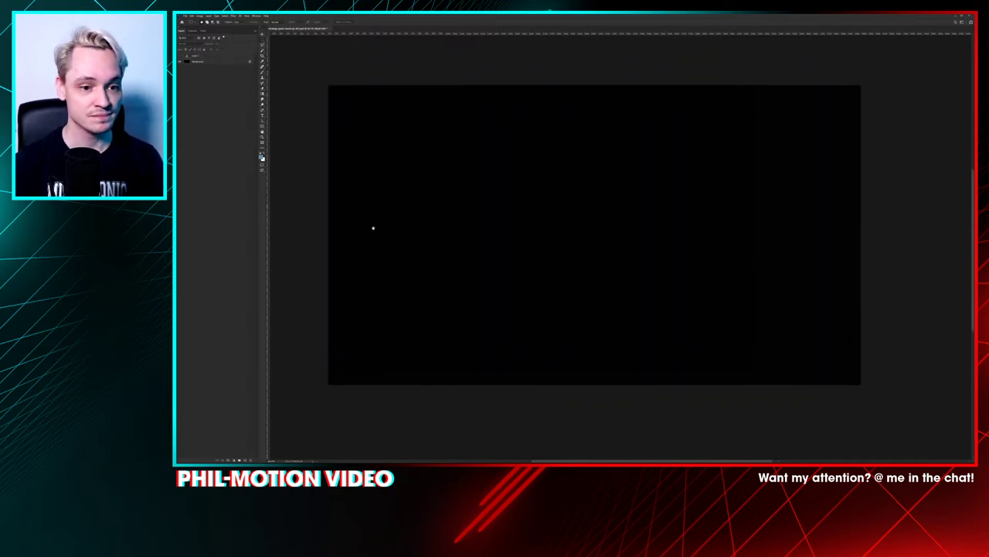
{"action": "key", "text": "ctrl+minus"}
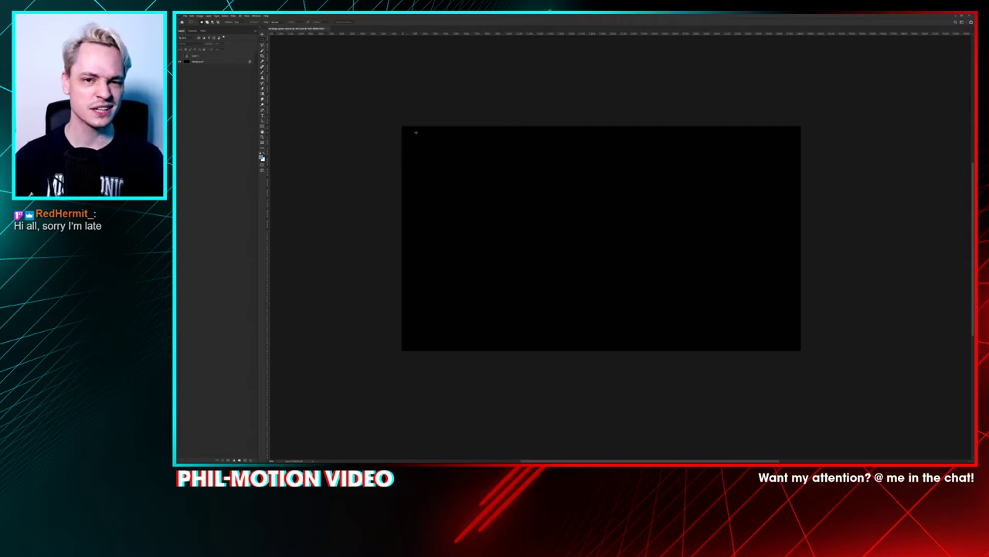
{"action": "key", "text": "alt+Tab"}
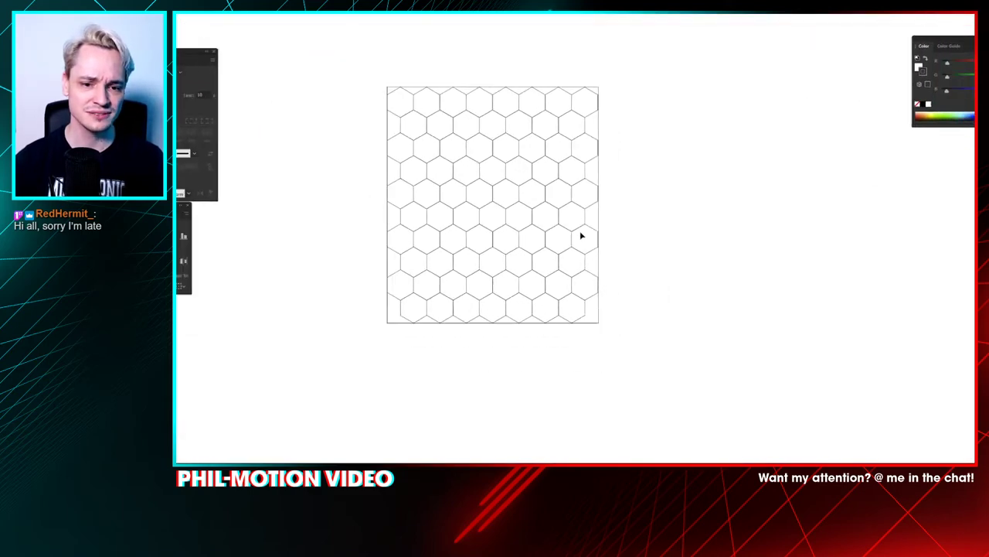
{"action": "key", "text": "alt+Tab"}
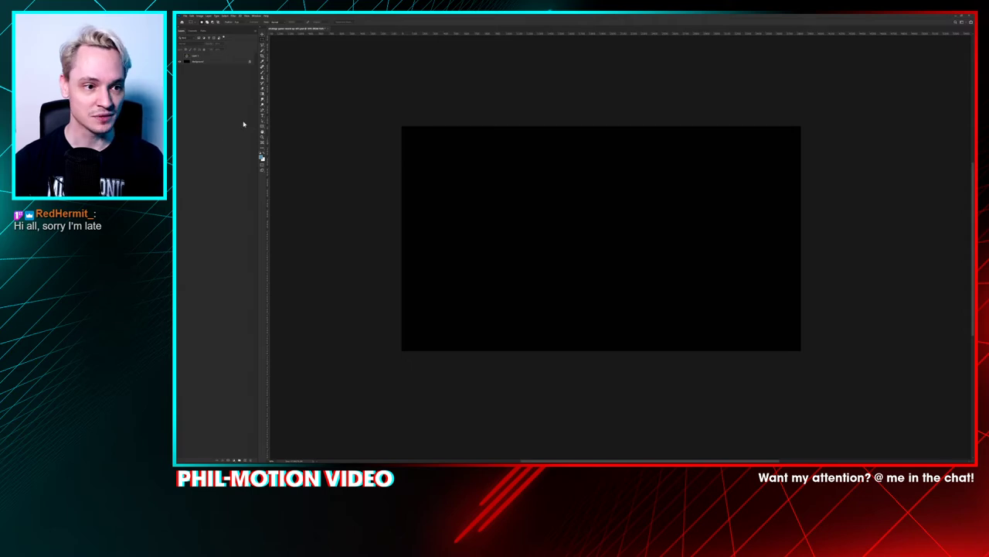
Step: Select the Background layer, and briefly show the game reference image for another look before hiding it again
{"action": "left_click", "coordinate": [191, 62]}
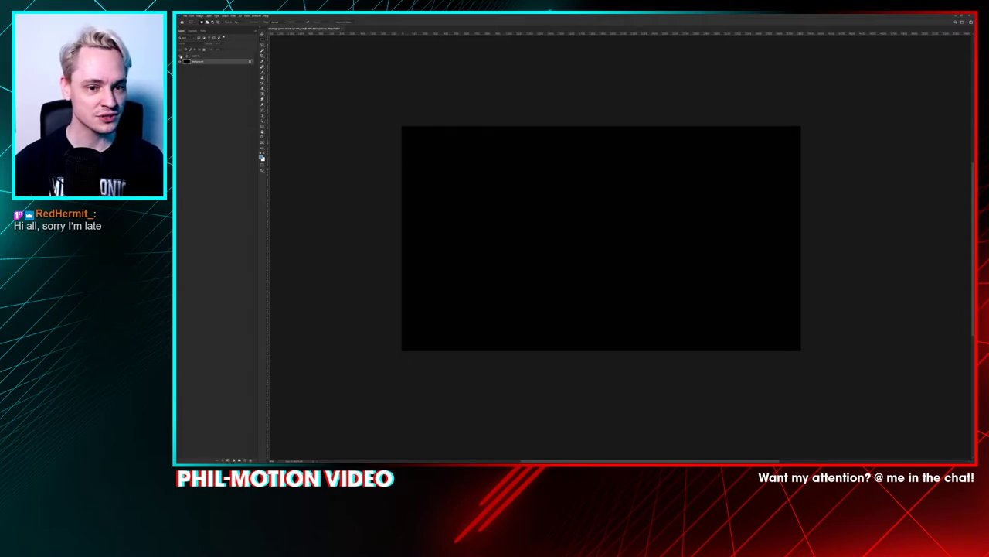
{"action": "left_click", "coordinate": [180, 55]}
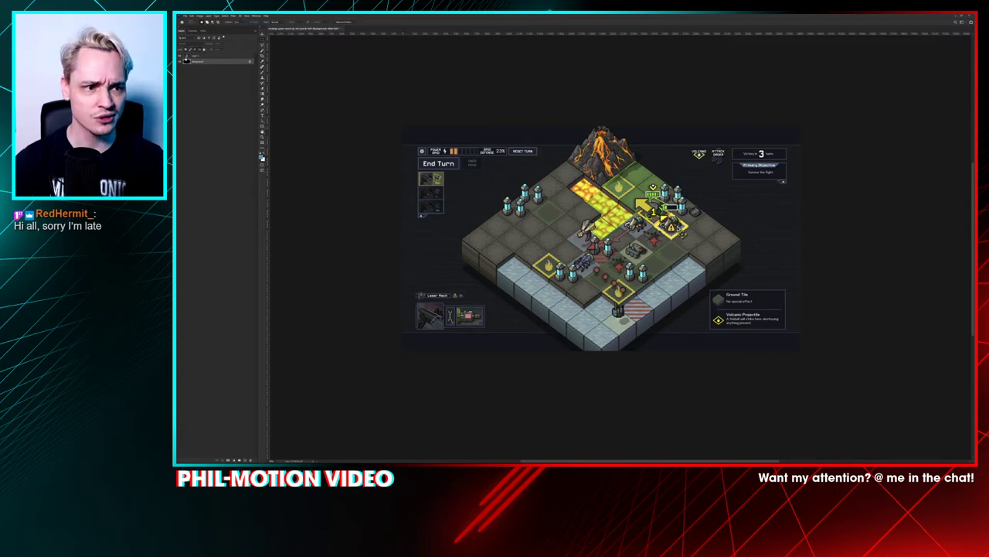
{"action": "key", "text": "ctrl+plus"}
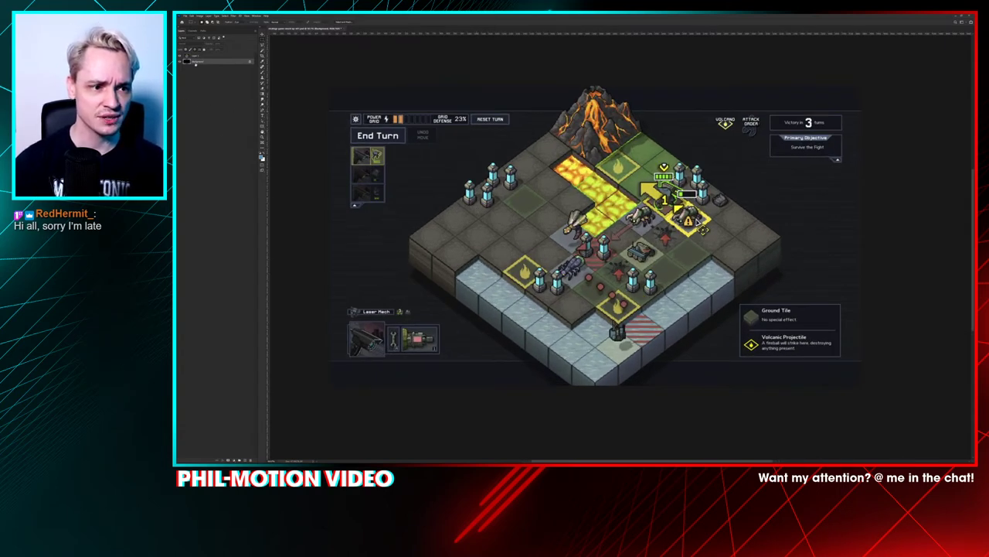
{"action": "left_click", "coordinate": [180, 56]}
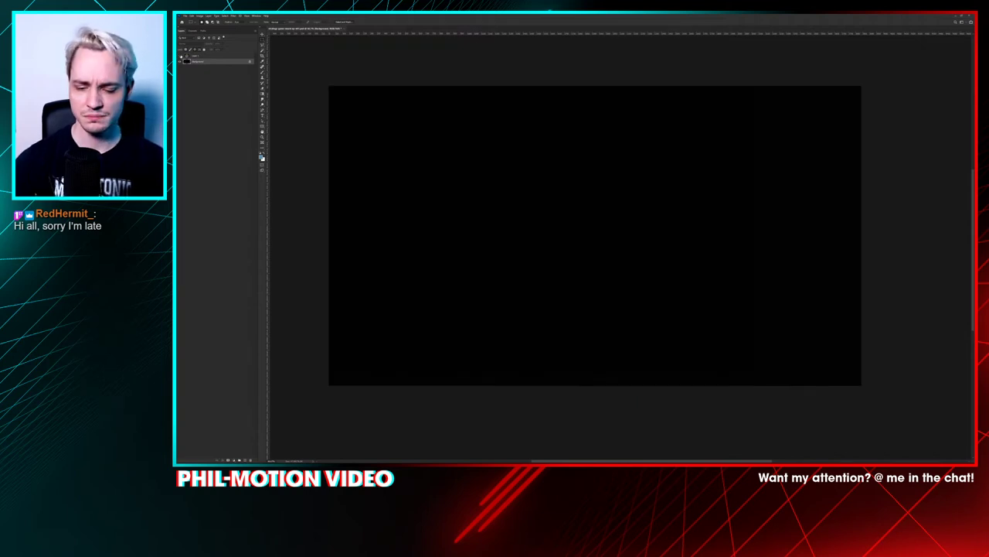
Step: Activate the Brush tool and add an empty layer directly above the Background layer
{"action": "key", "text": "ctrl+minus"}
{"action": "key", "text": "ctrl+minus"}
{"action": "key", "text": "ctrl+minus"}
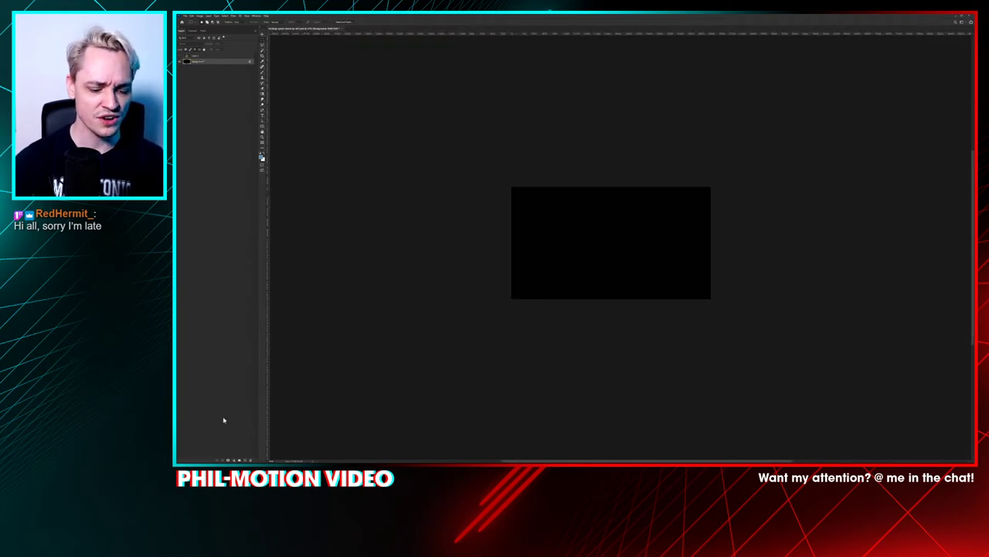
{"action": "key", "text": "b"}
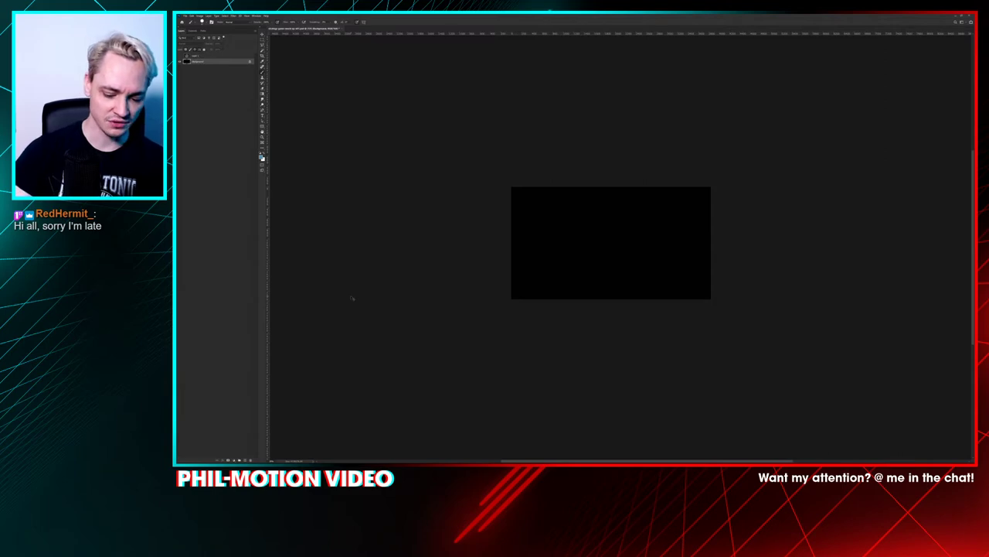
{"action": "key", "text": "ctrl+minus"}
{"action": "key", "text": "ctrl+minus"}
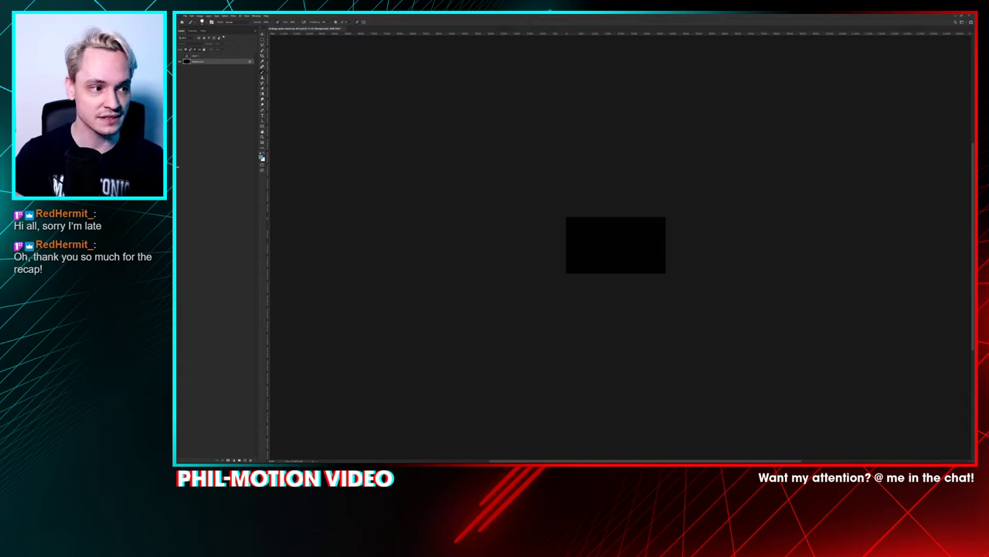
{"action": "right_click", "coordinate": [444, 210]}
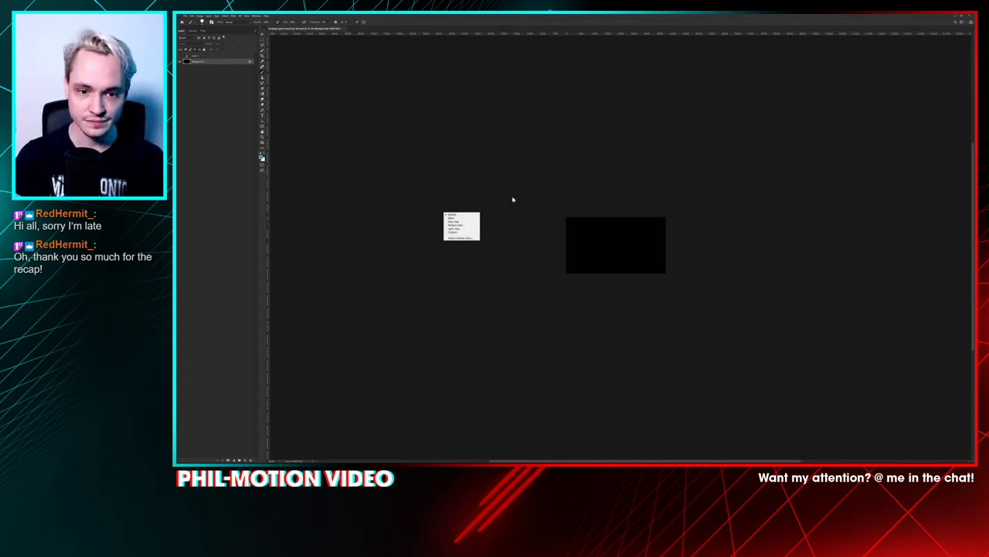
{"action": "left_click", "coordinate": [484, 145]}
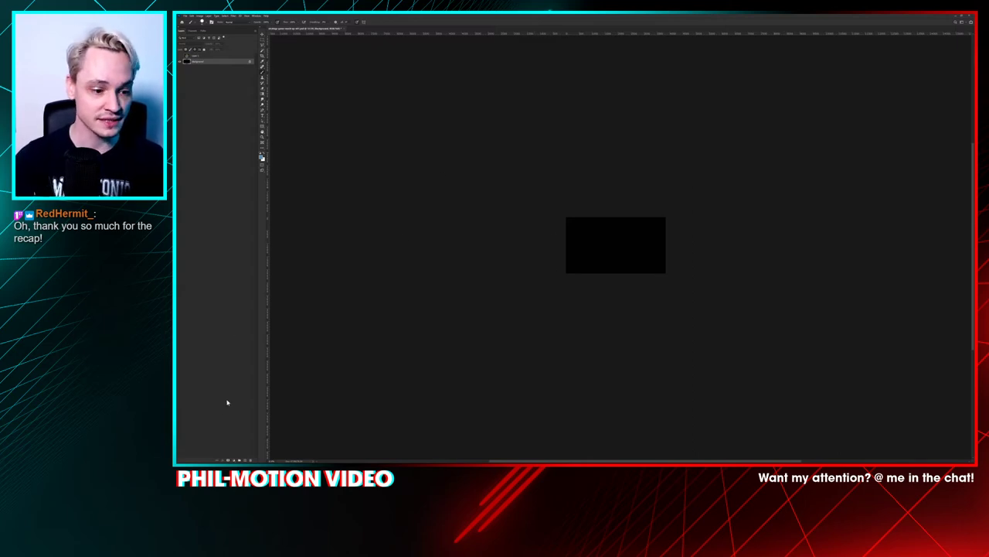
{"action": "left_click", "coordinate": [245, 459]}
{"action": "right_click", "coordinate": [487, 230]}
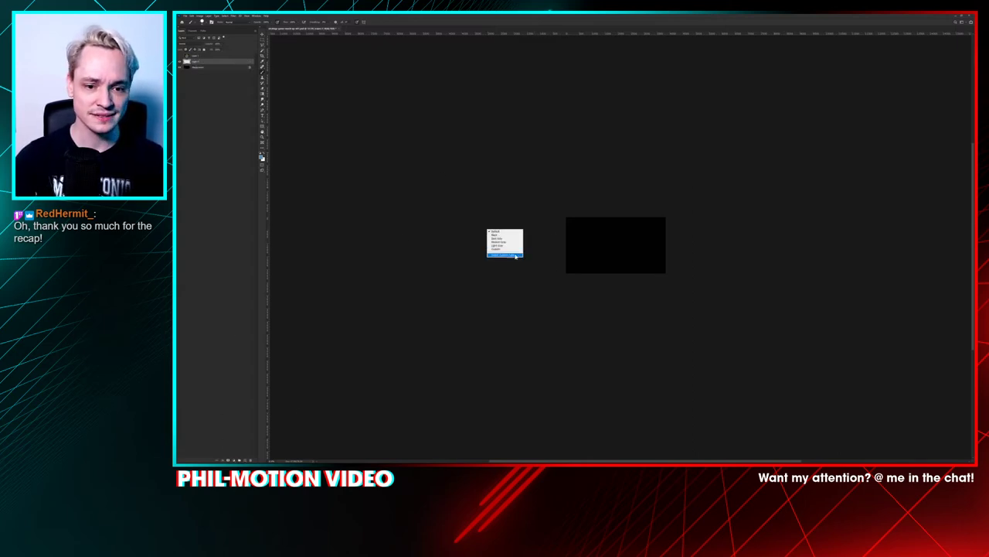
{"action": "right_click", "coordinate": [629, 236]}
{"action": "left_click", "coordinate": [240, 168]}
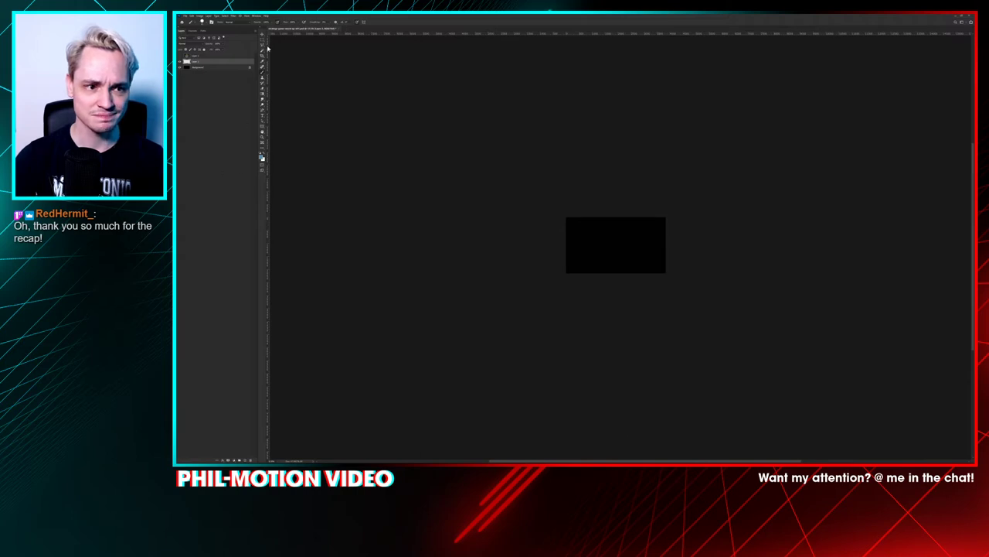
{"action": "left_click", "coordinate": [262, 40]}
{"action": "right_click", "coordinate": [589, 226]}
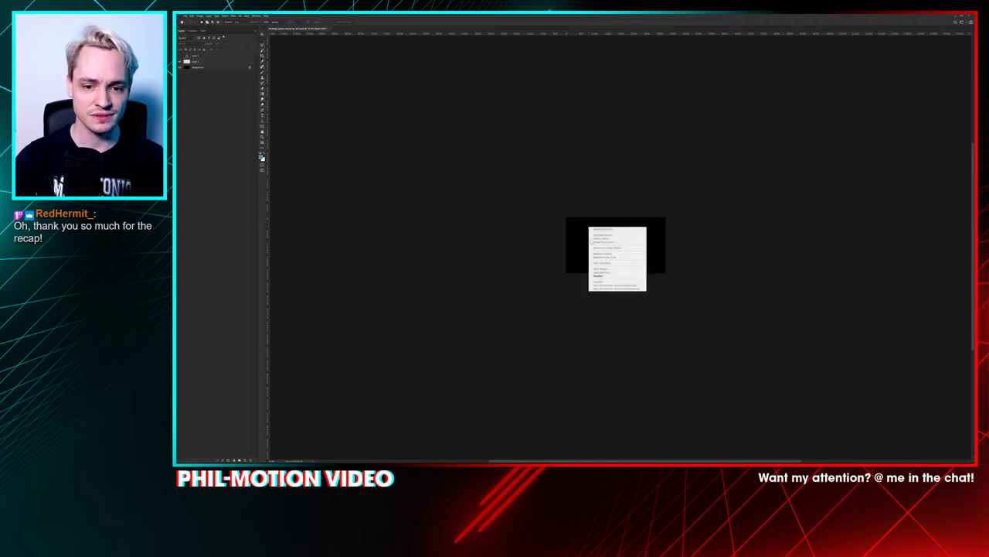
{"action": "left_click", "coordinate": [587, 225]}
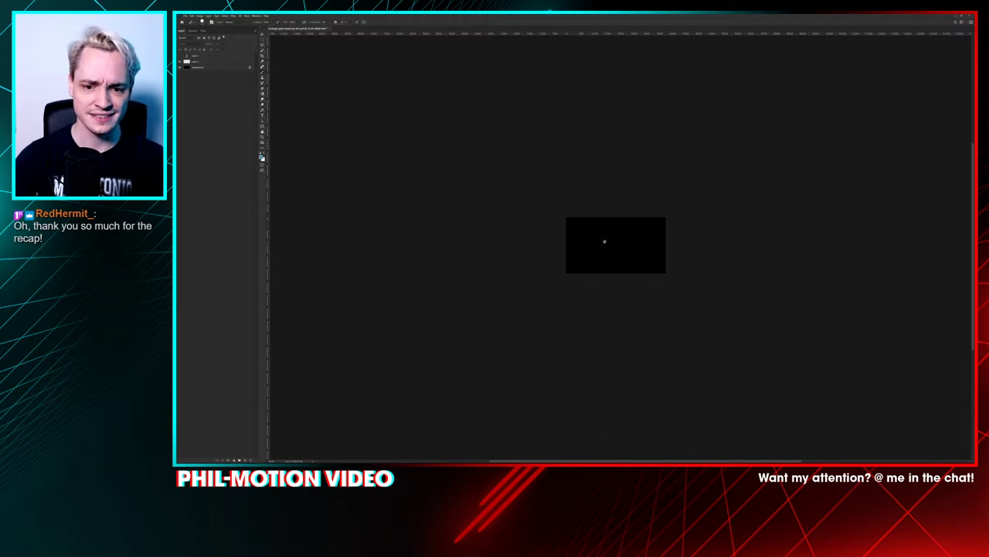
Step: Choose a textured, tapering drawing brush preset, and try out a stroke on the new layer above the Background
{"action": "right_click", "coordinate": [606, 241]}
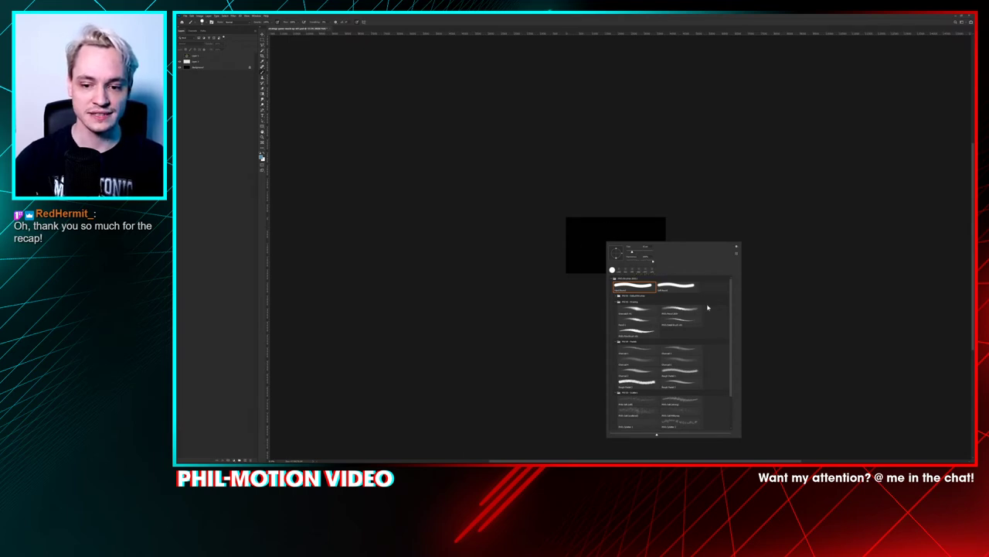
{"action": "left_click", "coordinate": [684, 310]}
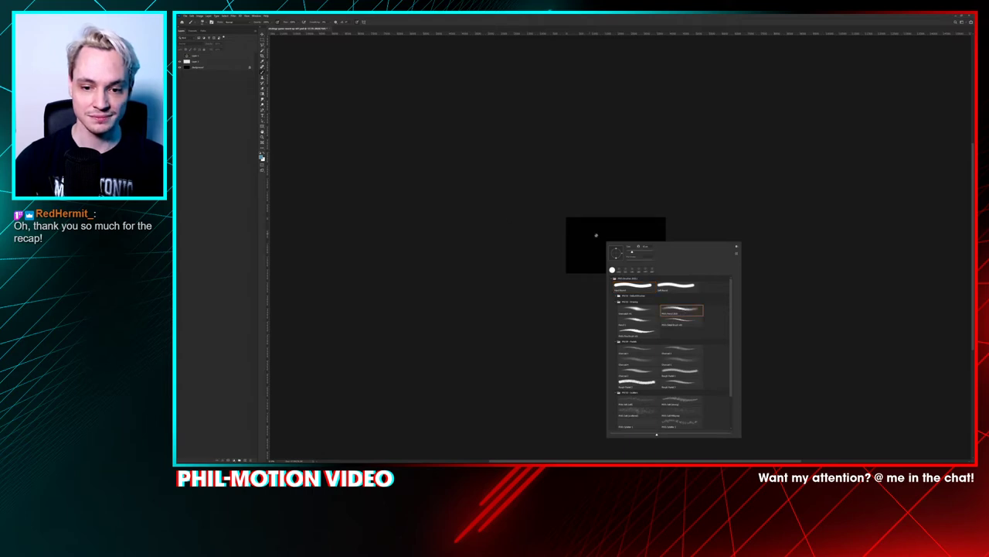
{"action": "left_click", "coordinate": [639, 255]}
{"action": "key", "text": "Return"}
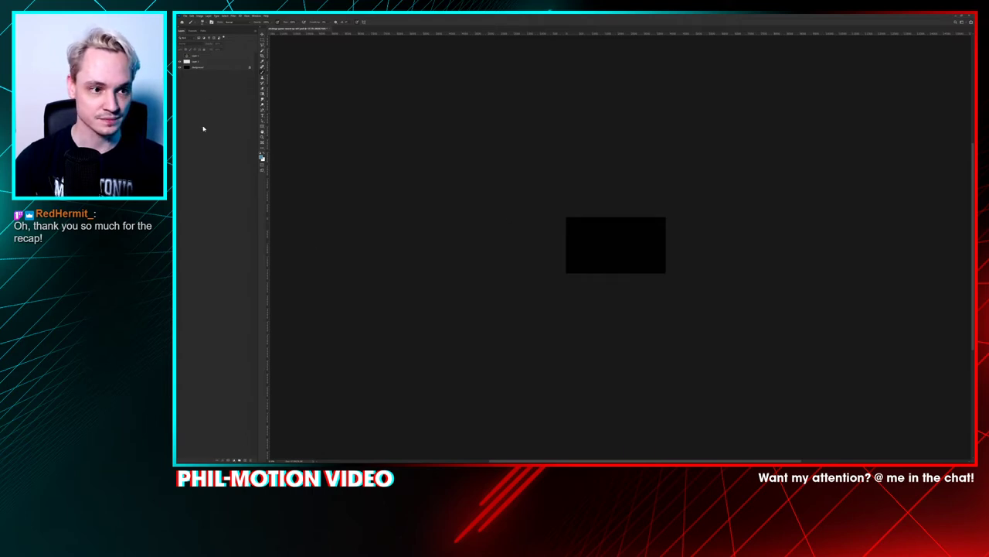
{"action": "left_click", "coordinate": [214, 61]}
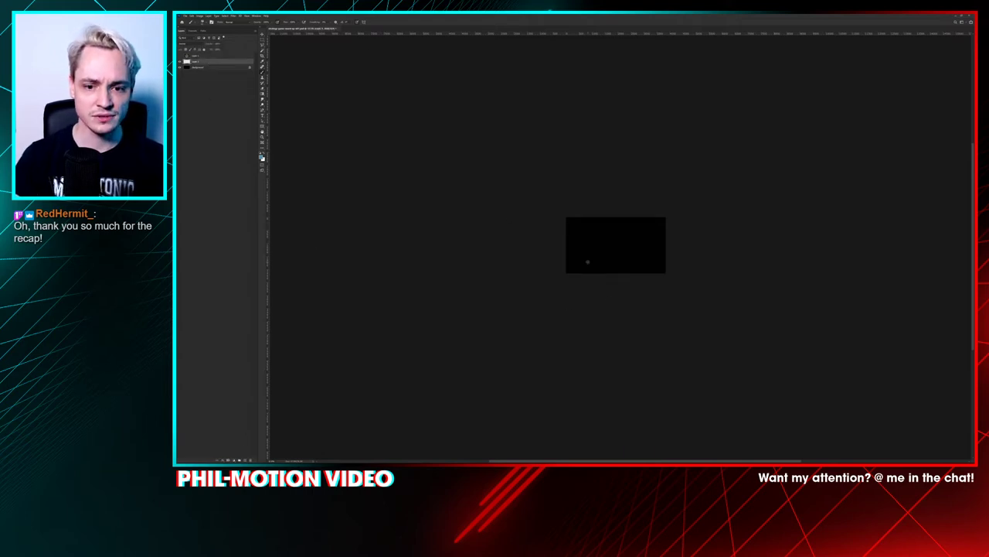
{"action": "left_click_drag", "start_coordinate": [587, 262], "coordinate": [653, 241]}
{"action": "key", "text": "ctrl+z"}
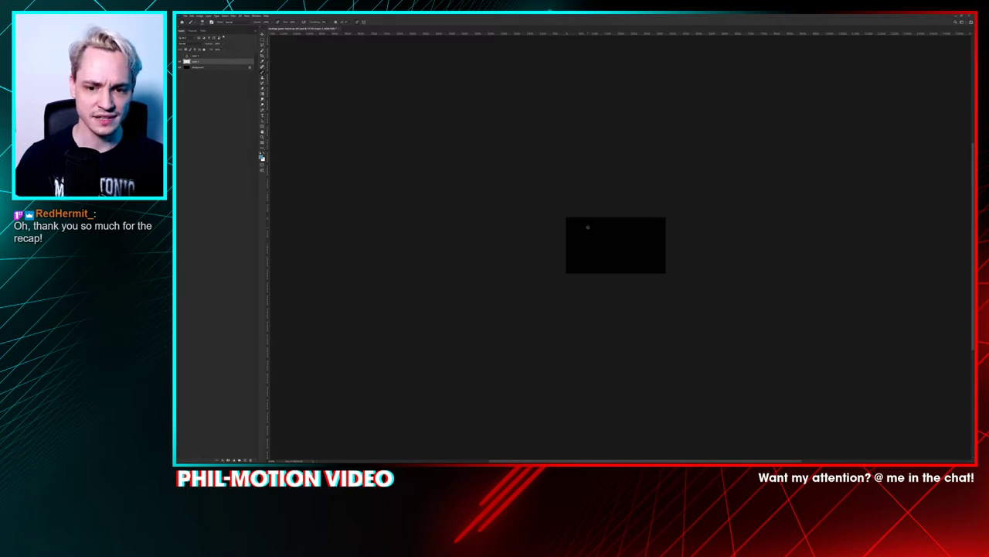
Step: Paint a tilted four-sided game board outline from connected straight strokes across the middle of the black canvas
{"action": "key", "text": "ctrl+plus"}
{"action": "key", "text": "ctrl+plus"}
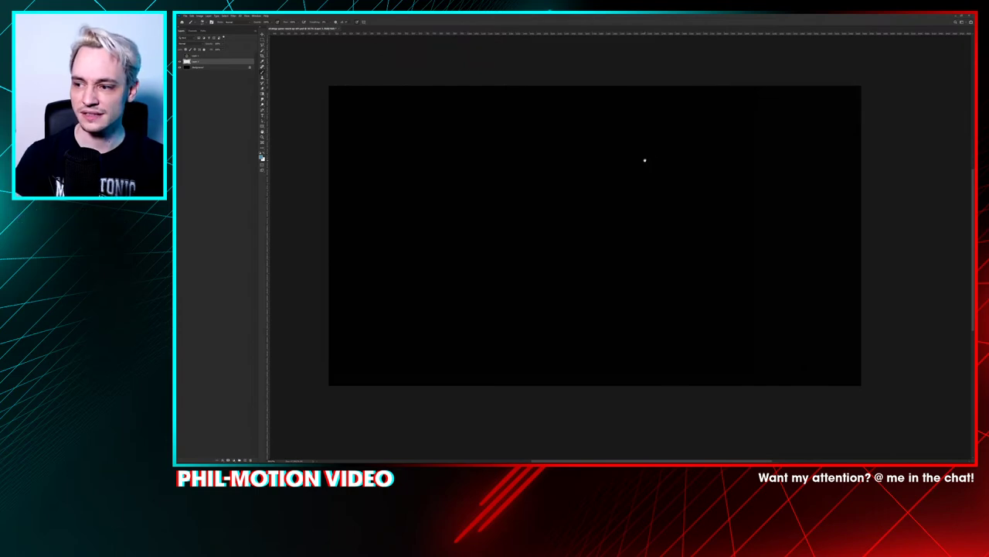
{"action": "left_click_drag", "start_coordinate": [532, 275], "coordinate": [549, 280]}
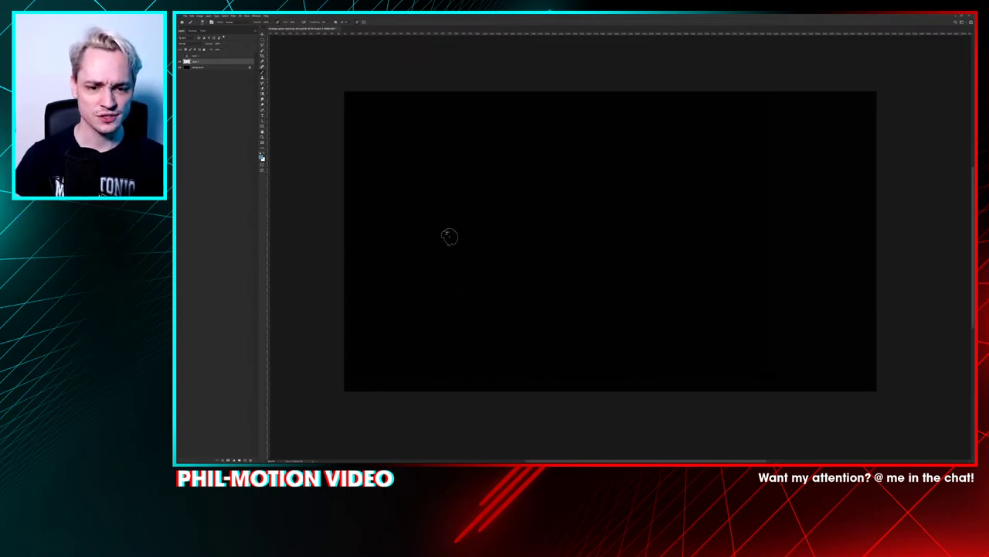
{"action": "left_click", "coordinate": [448, 238]}
{"action": "left_click", "coordinate": [630, 157], "text": "shift"}
{"action": "left_click", "coordinate": [840, 212], "text": "shift"}
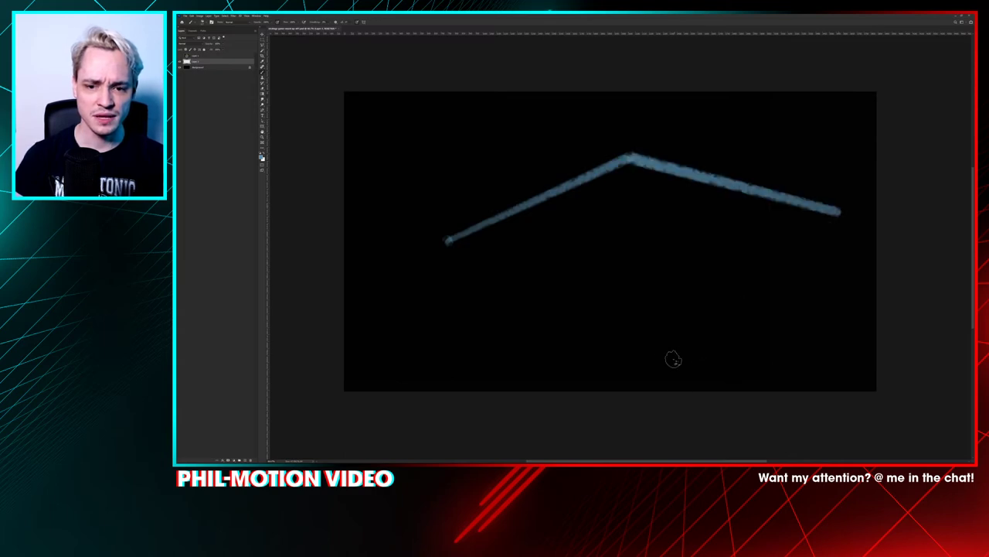
{"action": "left_click", "coordinate": [686, 342], "text": "shift"}
{"action": "left_click", "coordinate": [450, 240], "text": "shift"}
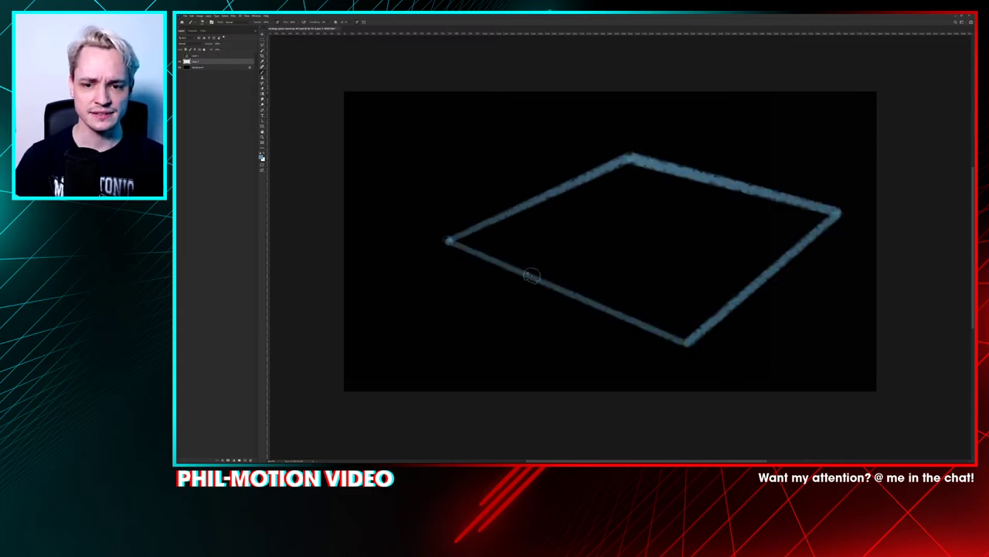
Step: Sketch rough hexagonal tile edges in the left half of the board outline, and erase most of them
{"action": "left_click_drag", "start_coordinate": [614, 258], "coordinate": [570, 277]}
{"action": "mouse_move", "coordinate": [468, 241]}
{"action": "left_mouse_down"}
{"action": "mouse_move", "coordinate": [448, 287]}
{"action": "mouse_move", "coordinate": [470, 249]}
{"action": "mouse_move", "coordinate": [508, 240]}
{"action": "mouse_move", "coordinate": [502, 204]}
{"action": "mouse_move", "coordinate": [517, 223]}
{"action": "mouse_move", "coordinate": [546, 203]}
{"action": "mouse_move", "coordinate": [600, 207]}
{"action": "left_mouse_up"}
{"action": "mouse_move", "coordinate": [535, 231]}
{"action": "left_mouse_down"}
{"action": "mouse_move", "coordinate": [499, 301]}
{"action": "mouse_move", "coordinate": [577, 276]}
{"action": "mouse_move", "coordinate": [564, 293]}
{"action": "mouse_move", "coordinate": [591, 365]}
{"action": "mouse_move", "coordinate": [605, 244]}
{"action": "mouse_move", "coordinate": [584, 264]}
{"action": "left_mouse_up"}
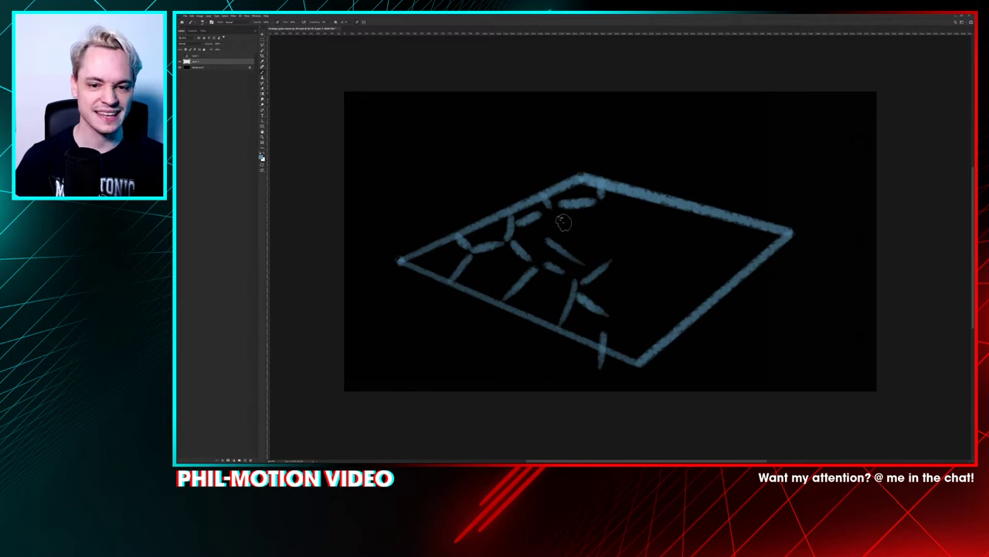
{"action": "mouse_move", "coordinate": [563, 223]}
{"action": "left_mouse_down"}
{"action": "mouse_move", "coordinate": [609, 206]}
{"action": "mouse_move", "coordinate": [567, 225]}
{"action": "left_mouse_up"}
{"action": "key", "text": "e"}
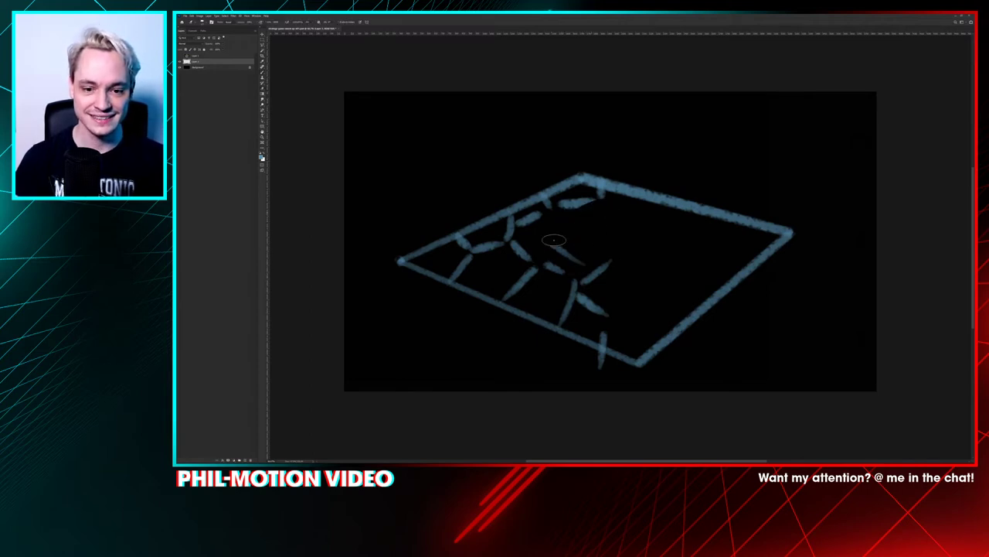
{"action": "mouse_move", "coordinate": [475, 255]}
{"action": "left_mouse_down"}
{"action": "mouse_move", "coordinate": [543, 217]}
{"action": "mouse_move", "coordinate": [545, 235]}
{"action": "mouse_move", "coordinate": [510, 282]}
{"action": "mouse_move", "coordinate": [592, 291]}
{"action": "mouse_move", "coordinate": [599, 311]}
{"action": "mouse_move", "coordinate": [601, 257]}
{"action": "left_mouse_up"}
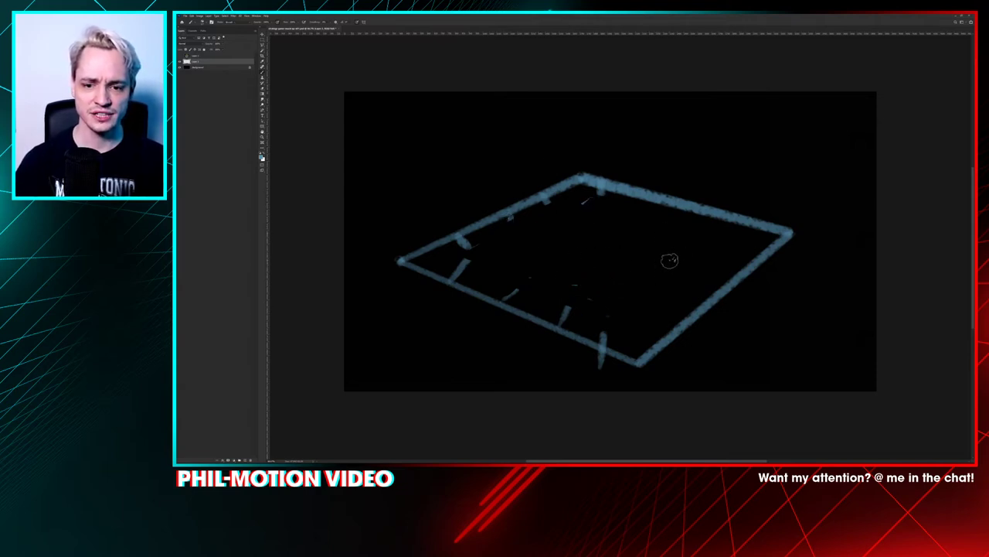
Step: Paint a small upright figure in the right half of the board, and shift it slightly to the lower right
{"action": "mouse_move", "coordinate": [669, 264]}
{"action": "left_mouse_down"}
{"action": "mouse_move", "coordinate": [668, 164]}
{"action": "mouse_move", "coordinate": [653, 228]}
{"action": "left_mouse_up"}
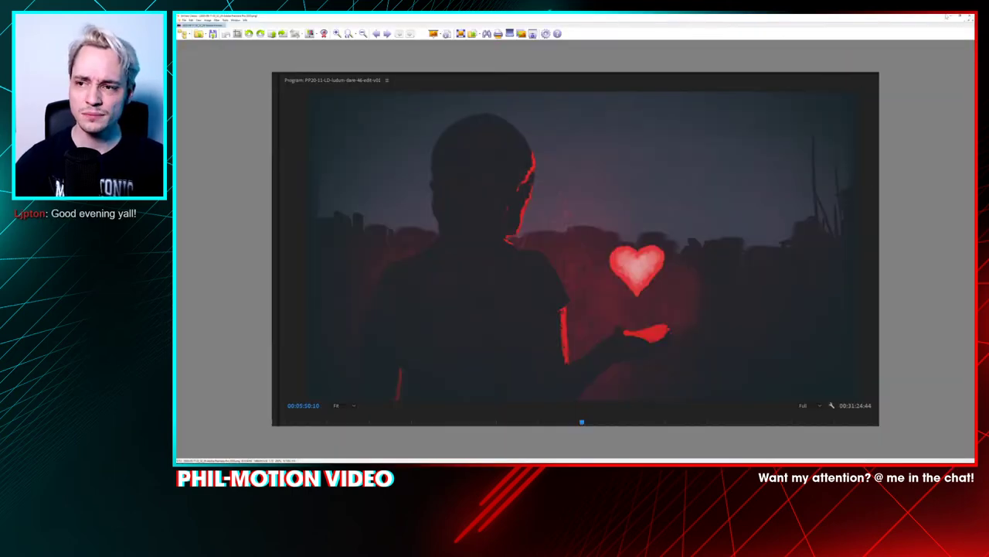
{"action": "left_click", "coordinate": [948, 16]}
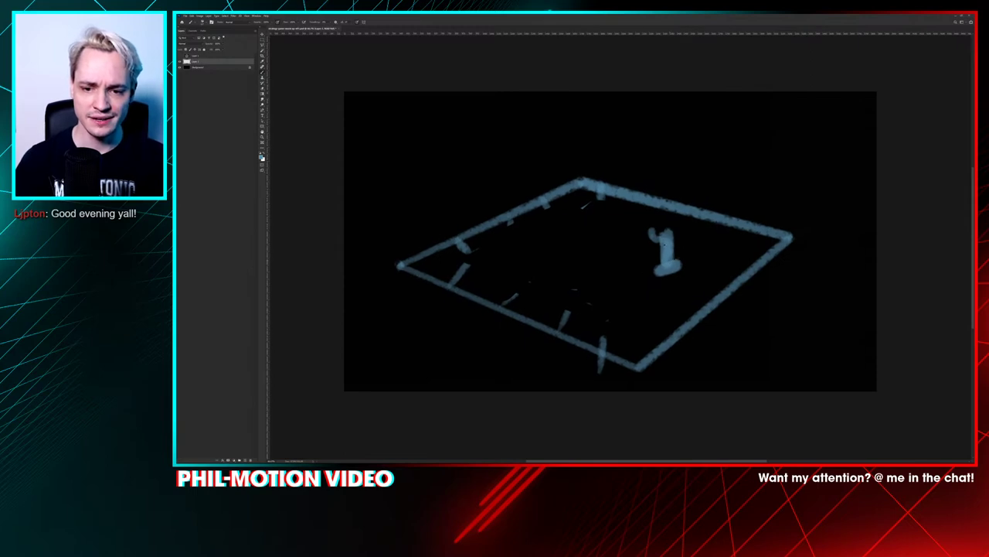
{"action": "key", "text": "m"}
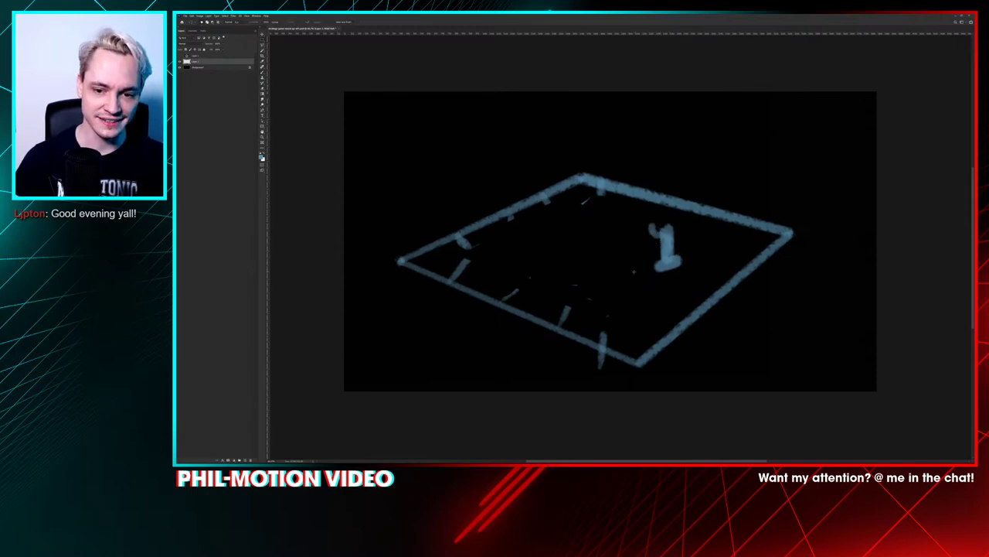
{"action": "mouse_move", "coordinate": [633, 218]}
{"action": "left_mouse_down"}
{"action": "mouse_move", "coordinate": [697, 279]}
{"action": "mouse_move", "coordinate": [685, 264]}
{"action": "mouse_move", "coordinate": [693, 267]}
{"action": "mouse_move", "coordinate": [666, 266]}
{"action": "mouse_move", "coordinate": [685, 265]}
{"action": "left_mouse_up"}
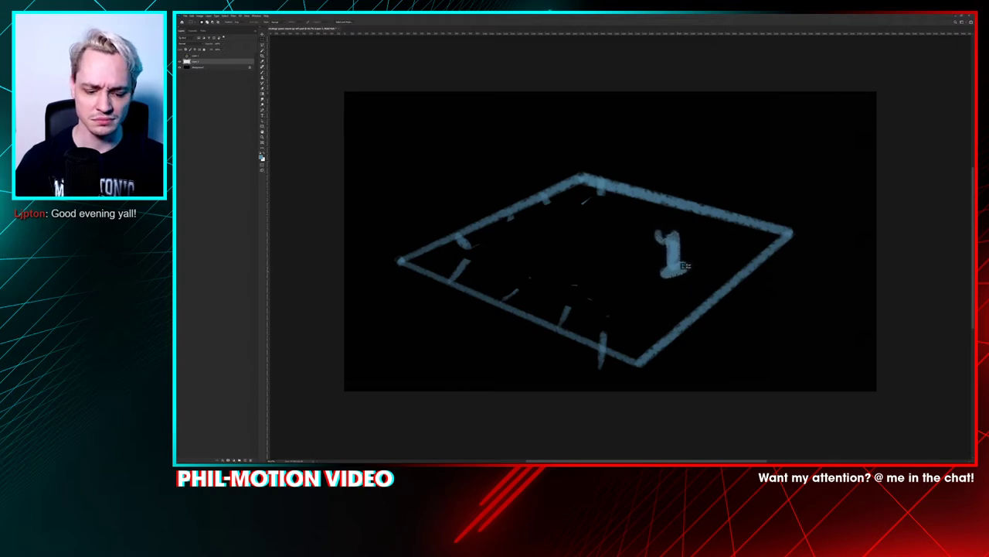
{"action": "key", "text": "ctrl+d"}
{"action": "key", "text": "b"}
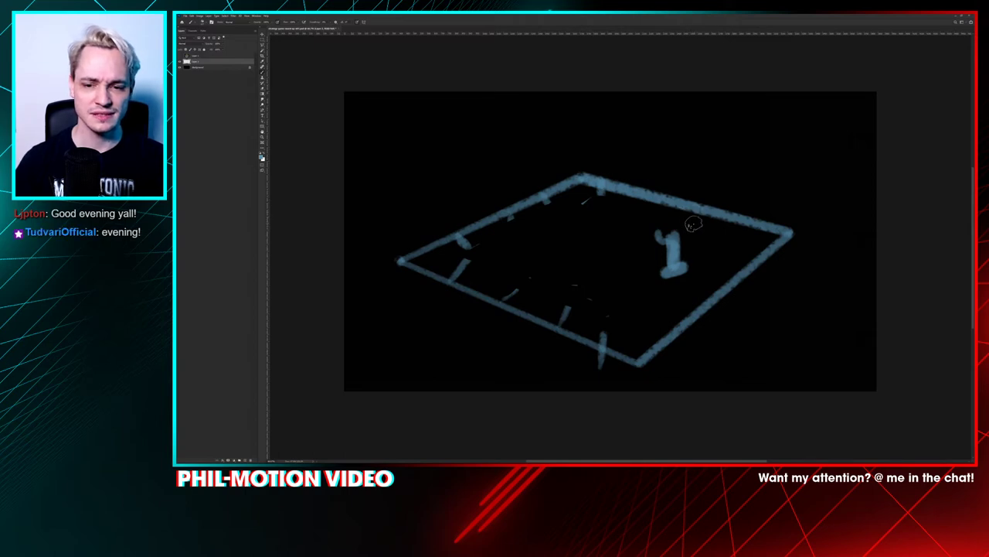
Step: Paint a small blob near the board's far right edge, and rough dashes and short strokes for units and terrain across its middle
{"action": "left_click_drag", "start_coordinate": [687, 220], "coordinate": [698, 228]}
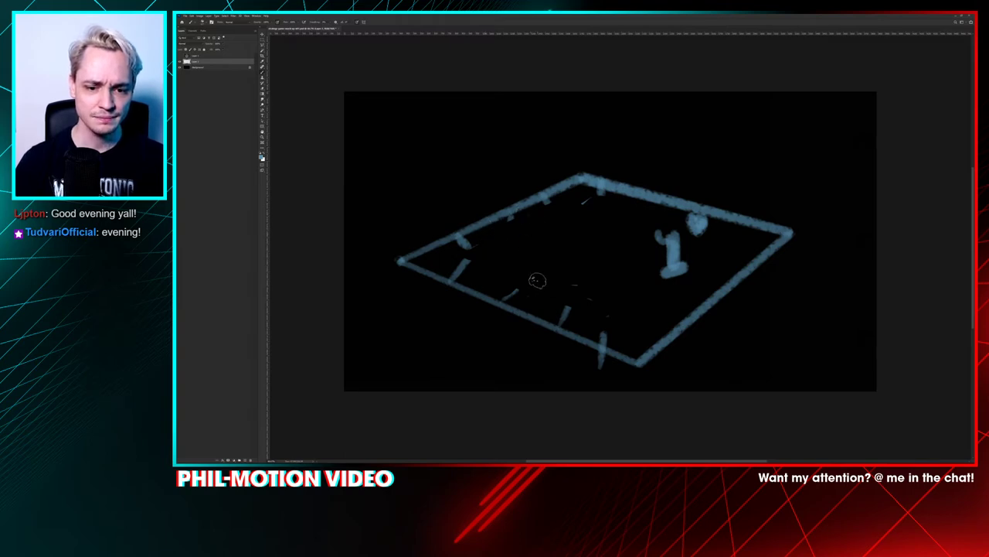
{"action": "mouse_move", "coordinate": [533, 280]}
{"action": "left_mouse_down"}
{"action": "mouse_move", "coordinate": [554, 269]}
{"action": "mouse_move", "coordinate": [551, 241]}
{"action": "mouse_move", "coordinate": [574, 244]}
{"action": "mouse_move", "coordinate": [615, 218]}
{"action": "mouse_move", "coordinate": [613, 208]}
{"action": "mouse_move", "coordinate": [651, 206]}
{"action": "left_mouse_up"}
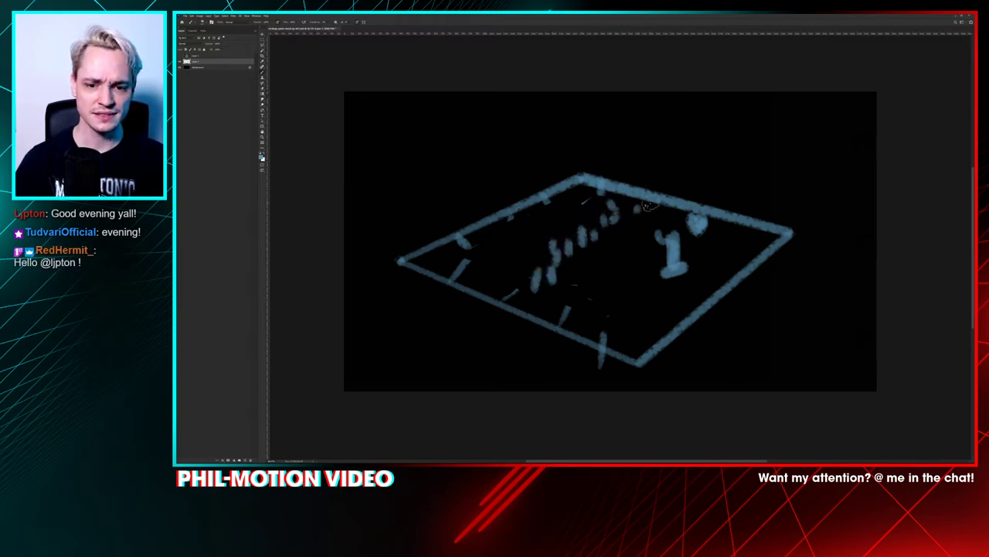
{"action": "left_click_drag", "start_coordinate": [570, 291], "coordinate": [574, 317]}
{"action": "mouse_move", "coordinate": [503, 294]}
{"action": "left_mouse_down"}
{"action": "mouse_move", "coordinate": [552, 258]}
{"action": "mouse_move", "coordinate": [583, 269]}
{"action": "mouse_move", "coordinate": [609, 230]}
{"action": "mouse_move", "coordinate": [607, 244]}
{"action": "mouse_move", "coordinate": [627, 235]}
{"action": "mouse_move", "coordinate": [624, 212]}
{"action": "mouse_move", "coordinate": [627, 235]}
{"action": "mouse_move", "coordinate": [686, 212]}
{"action": "left_mouse_up"}
{"action": "mouse_move", "coordinate": [635, 192]}
{"action": "left_mouse_down"}
{"action": "mouse_move", "coordinate": [681, 220]}
{"action": "mouse_move", "coordinate": [715, 214]}
{"action": "left_mouse_up"}
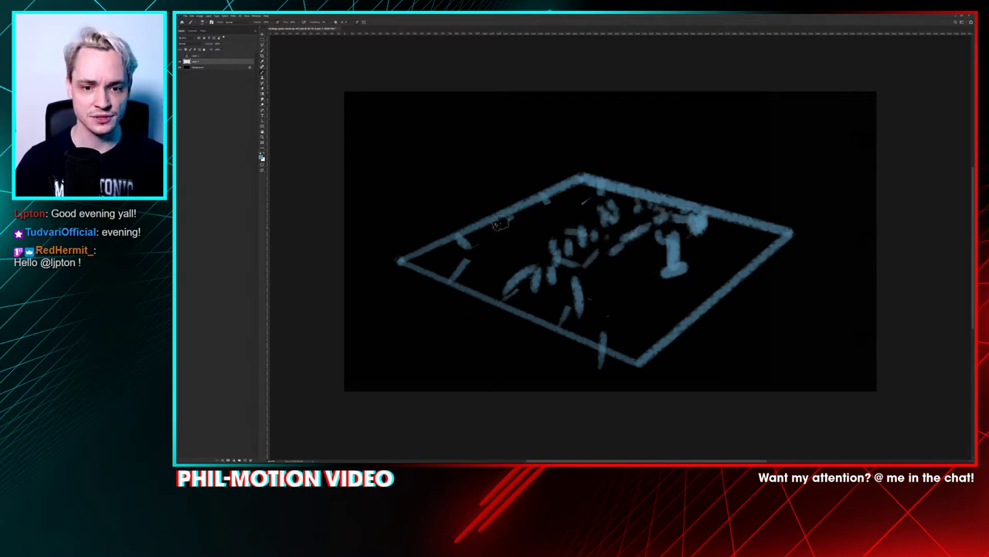
Step: Paint a large monster with a round head and two bent arms behind the board's back corner, and shift the sketch slightly up and right
{"action": "mouse_move", "coordinate": [539, 211]}
{"action": "left_mouse_down"}
{"action": "mouse_move", "coordinate": [550, 136]}
{"action": "mouse_move", "coordinate": [576, 158]}
{"action": "mouse_move", "coordinate": [558, 224]}
{"action": "mouse_move", "coordinate": [547, 181]}
{"action": "mouse_move", "coordinate": [564, 151]}
{"action": "mouse_move", "coordinate": [570, 164]}
{"action": "mouse_move", "coordinate": [546, 228]}
{"action": "mouse_move", "coordinate": [525, 248]}
{"action": "mouse_move", "coordinate": [520, 159]}
{"action": "mouse_move", "coordinate": [534, 203]}
{"action": "left_mouse_up"}
{"action": "left_click_drag", "start_coordinate": [597, 202], "coordinate": [609, 243]}
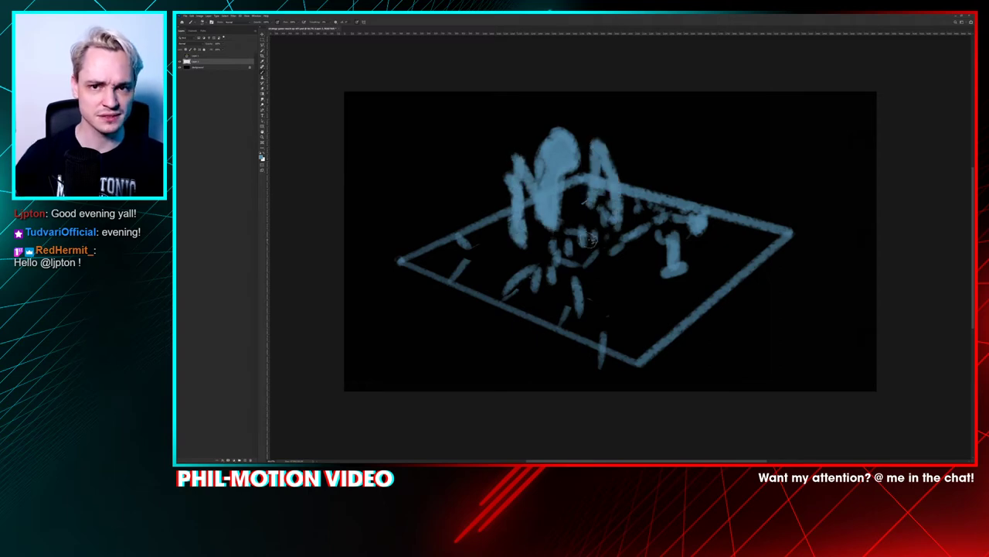
{"action": "left_click_drag", "start_coordinate": [529, 169], "coordinate": [534, 241]}
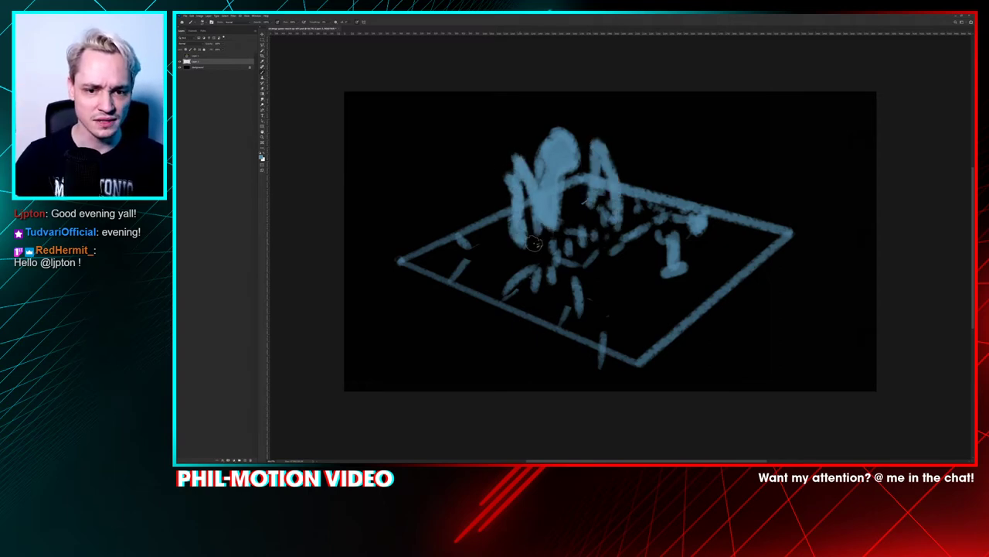
{"action": "left_click_drag", "start_coordinate": [510, 161], "coordinate": [510, 244]}
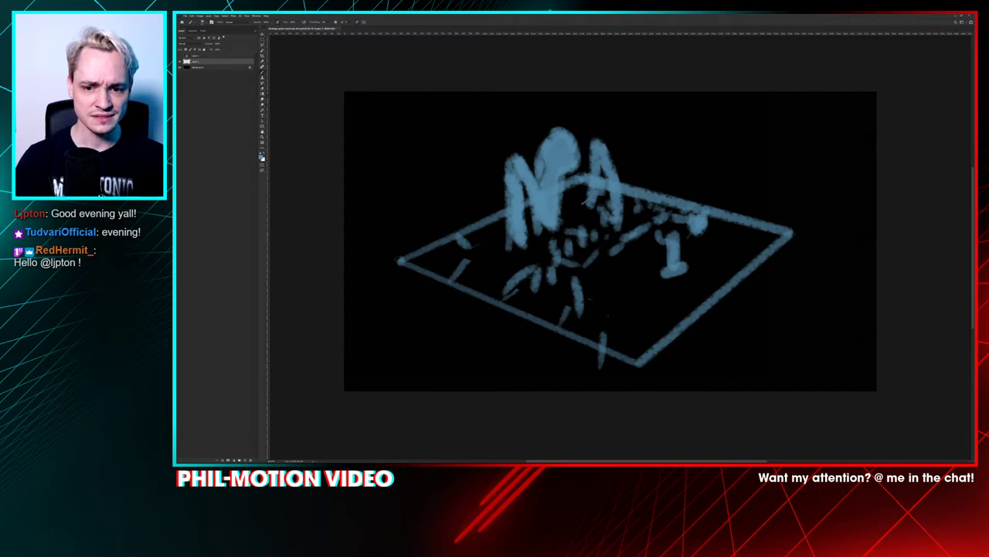
{"action": "left_click_drag", "start_coordinate": [657, 199], "coordinate": [666, 196], "text": "ctrl"}
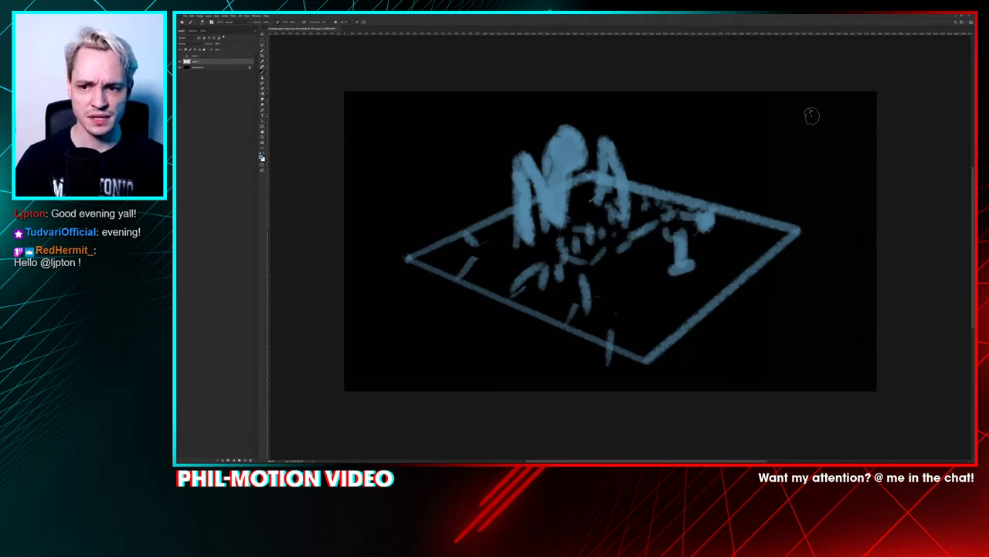
Step: Paint a pair of short horizontal strokes in each of the four canvas corners as interface placeholders
{"action": "left_click_drag", "start_coordinate": [811, 116], "coordinate": [854, 115]}
{"action": "left_click_drag", "start_coordinate": [802, 133], "coordinate": [854, 133]}
{"action": "left_click_drag", "start_coordinate": [370, 115], "coordinate": [410, 114]}
{"action": "left_click_drag", "start_coordinate": [356, 138], "coordinate": [417, 136]}
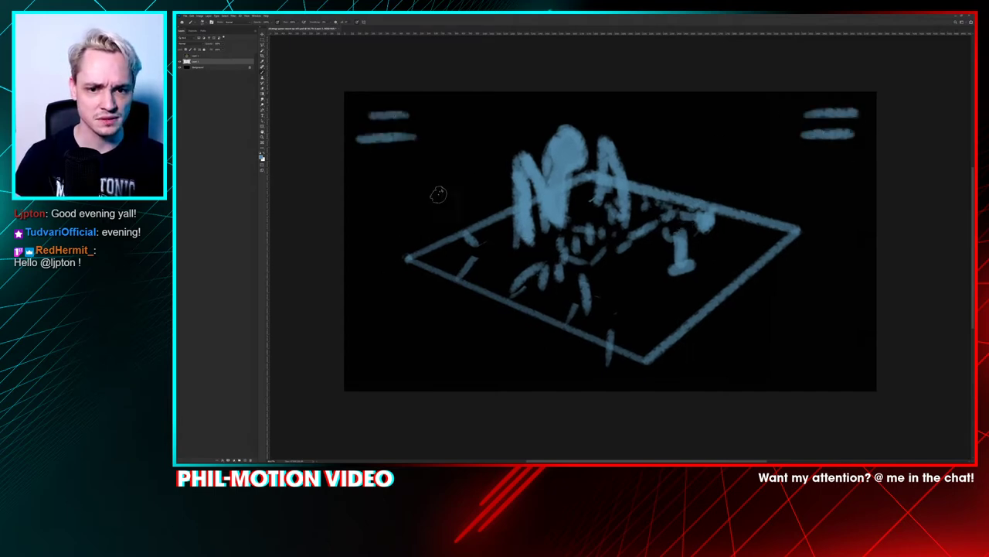
{"action": "mouse_move", "coordinate": [357, 362]}
{"action": "left_mouse_down"}
{"action": "mouse_move", "coordinate": [403, 350]}
{"action": "mouse_move", "coordinate": [370, 372]}
{"action": "mouse_move", "coordinate": [432, 368]}
{"action": "left_mouse_up"}
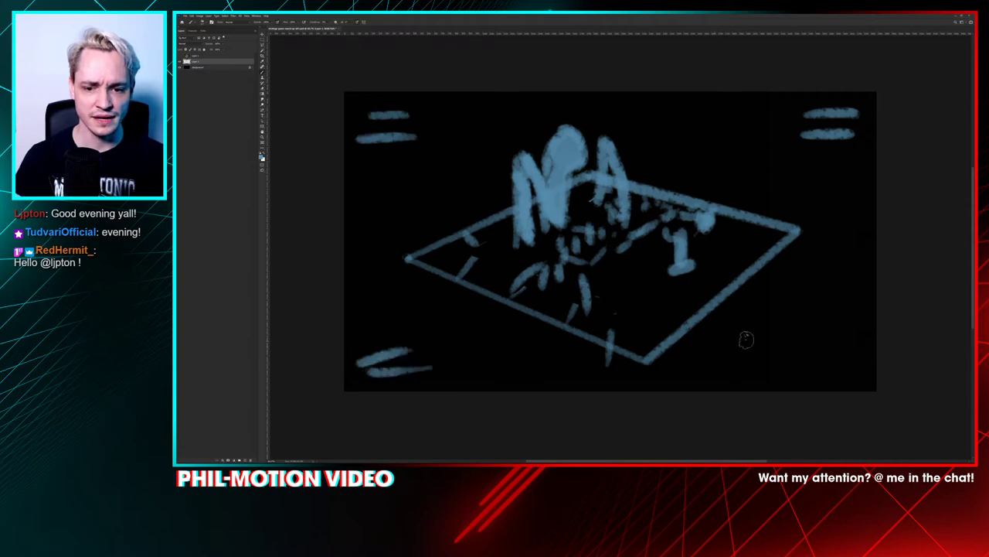
{"action": "left_click_drag", "start_coordinate": [793, 338], "coordinate": [855, 335]}
{"action": "left_click_drag", "start_coordinate": [788, 360], "coordinate": [873, 352]}
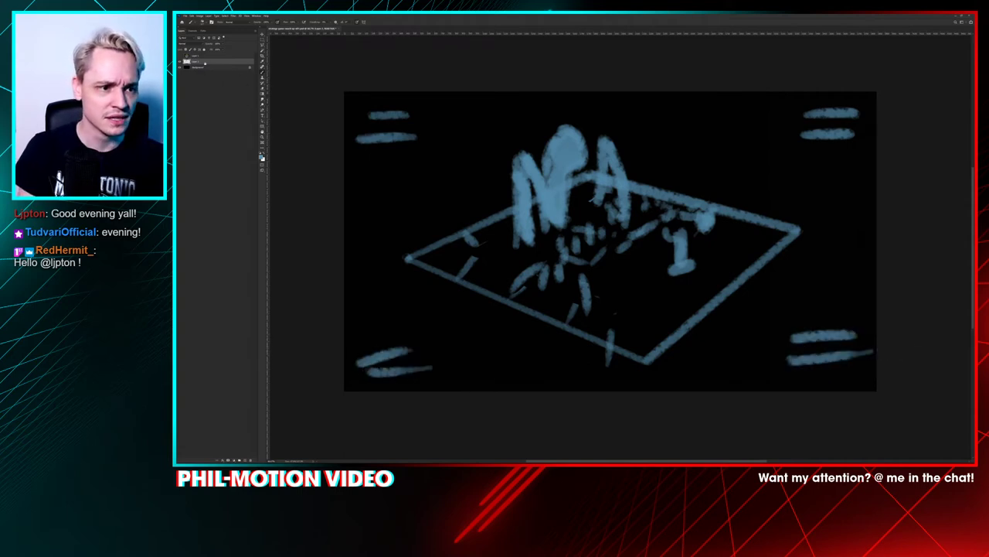
Step: Show the Into the Breach reference to compare its layout, and return to the sketch view
{"action": "left_click", "coordinate": [179, 57]}
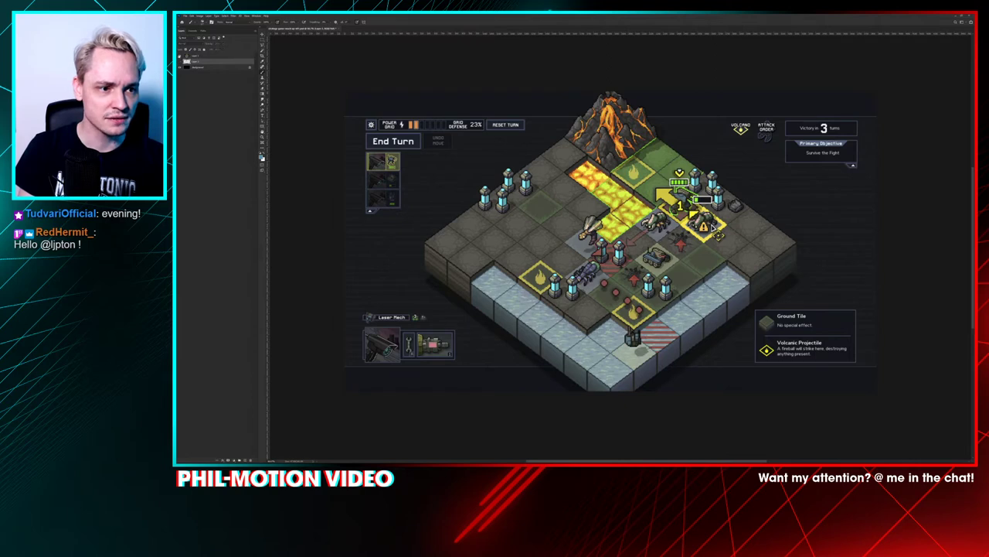
{"action": "left_click", "coordinate": [179, 56]}
{"action": "left_click", "coordinate": [179, 61]}
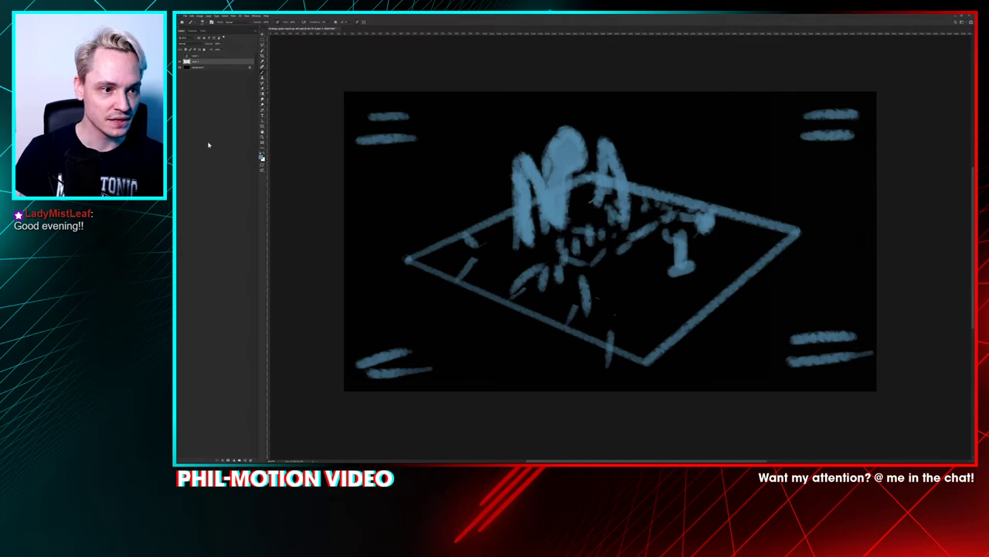
Step: Switch to the image viewer, examine the silhouette-with-glowing-heart picture in a resized window, and close it to return to the sketch
{"action": "key", "text": "alt+Tab"}
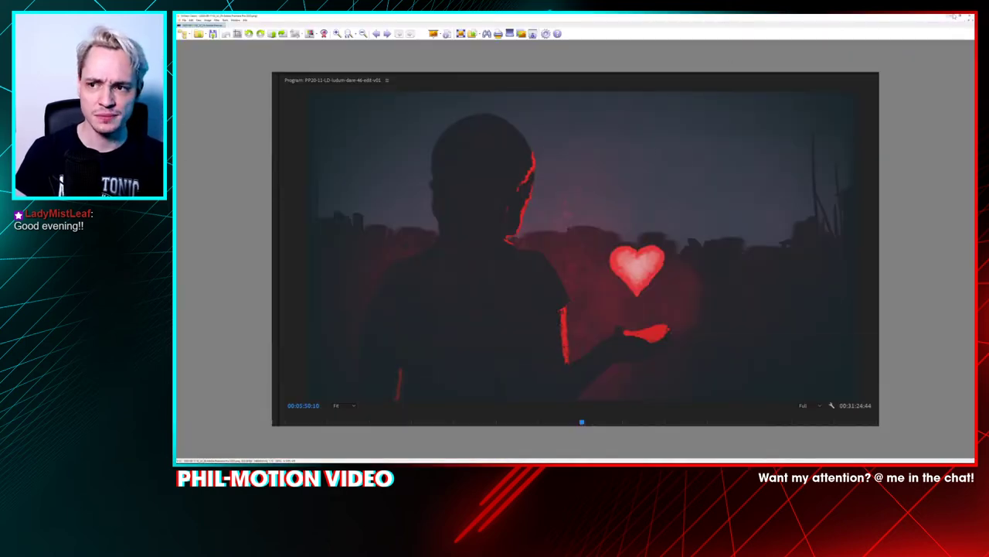
{"action": "key", "text": "alt+Tab"}
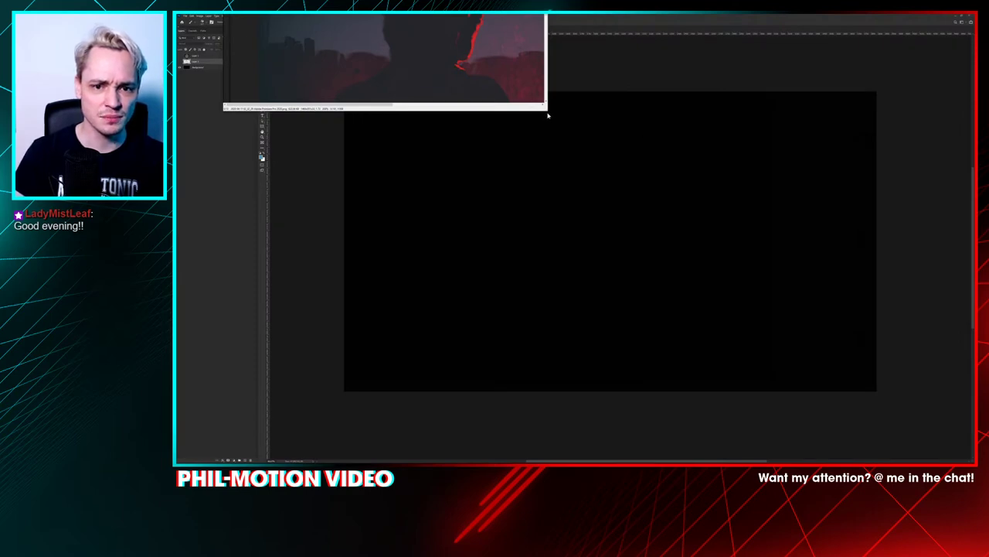
{"action": "left_click_drag", "start_coordinate": [547, 113], "coordinate": [552, 119]}
{"action": "left_click_drag", "start_coordinate": [464, 22], "coordinate": [821, 59]}
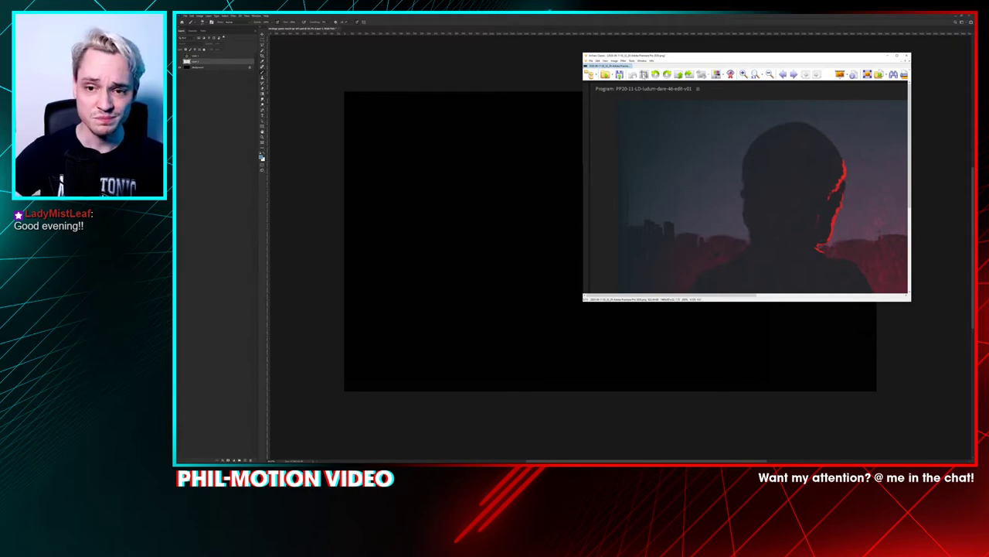
{"action": "left_click_drag", "start_coordinate": [744, 58], "coordinate": [474, 42]}
{"action": "left_click_drag", "start_coordinate": [643, 288], "coordinate": [853, 369]}
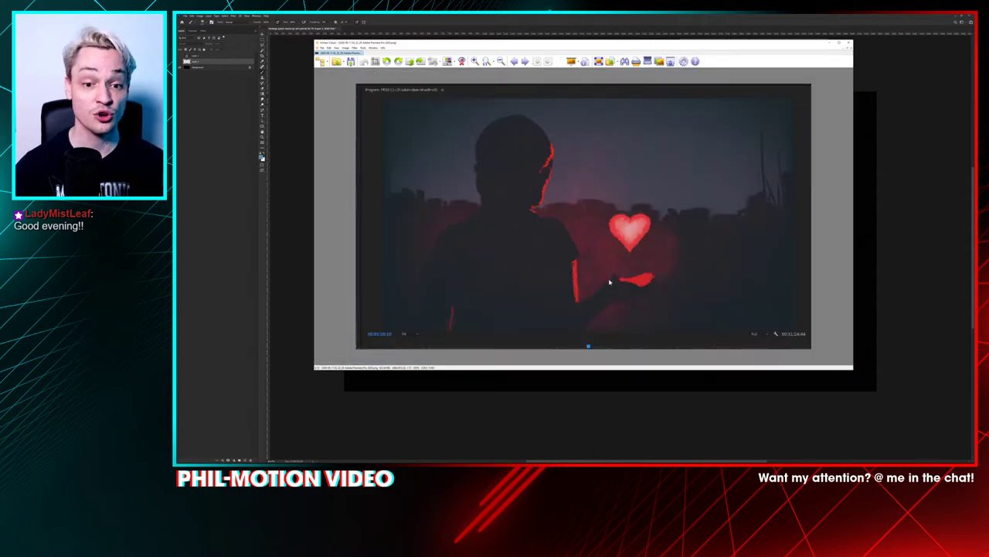
{"action": "scroll", "coordinate": [479, 273], "scroll_direction": "up", "scroll_amount": 3}
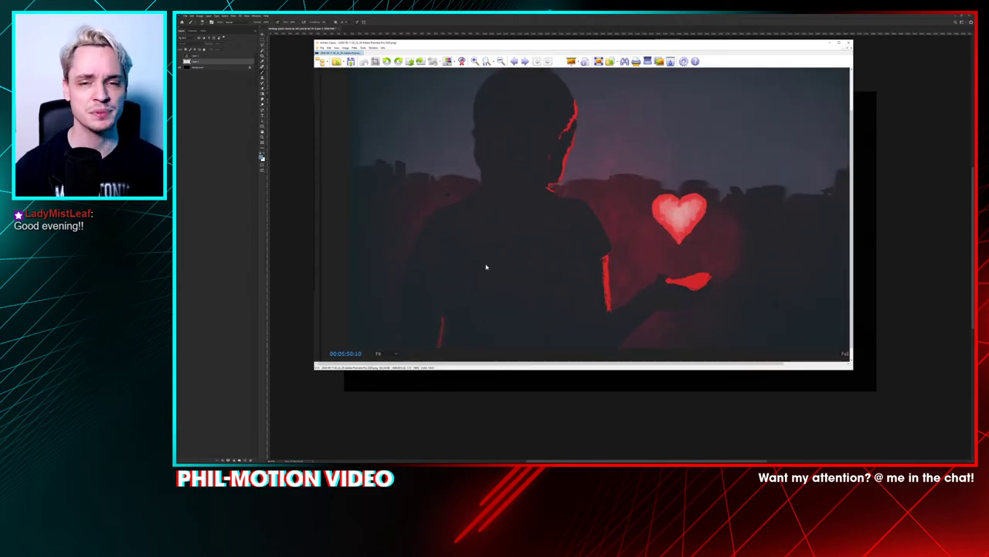
{"action": "scroll", "coordinate": [595, 237], "scroll_direction": "down", "scroll_amount": 1}
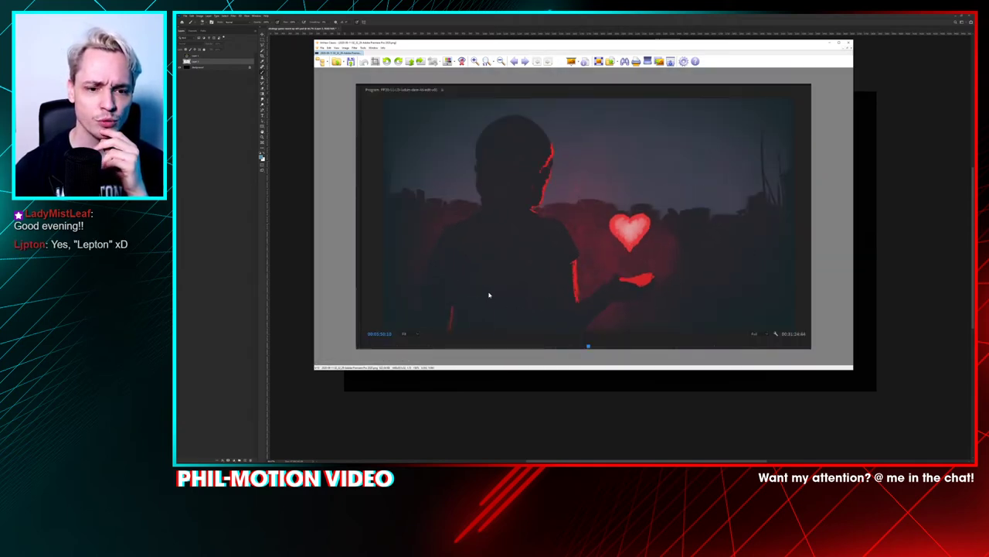
{"action": "left_click", "coordinate": [848, 43]}
{"action": "left_click", "coordinate": [389, 129]}
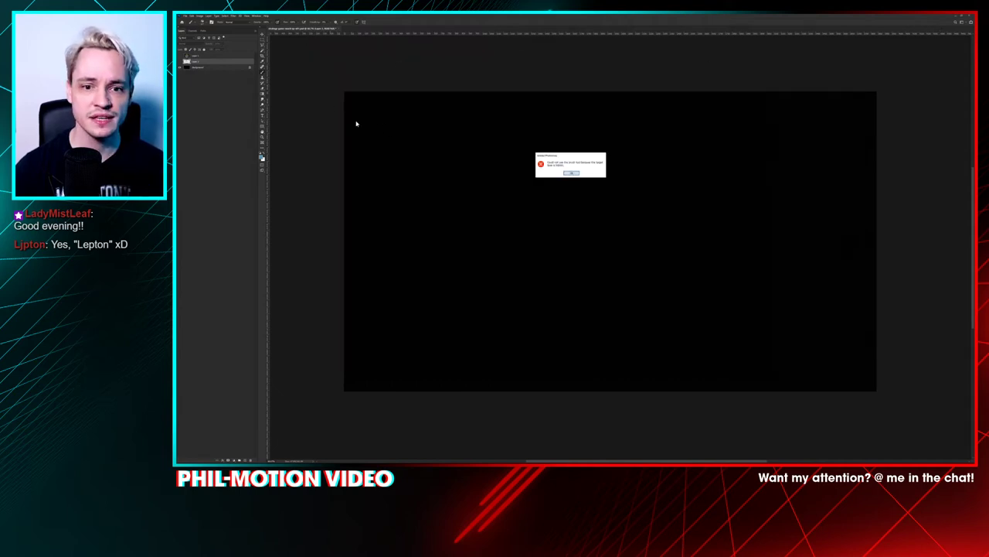
{"action": "left_click", "coordinate": [572, 173]}
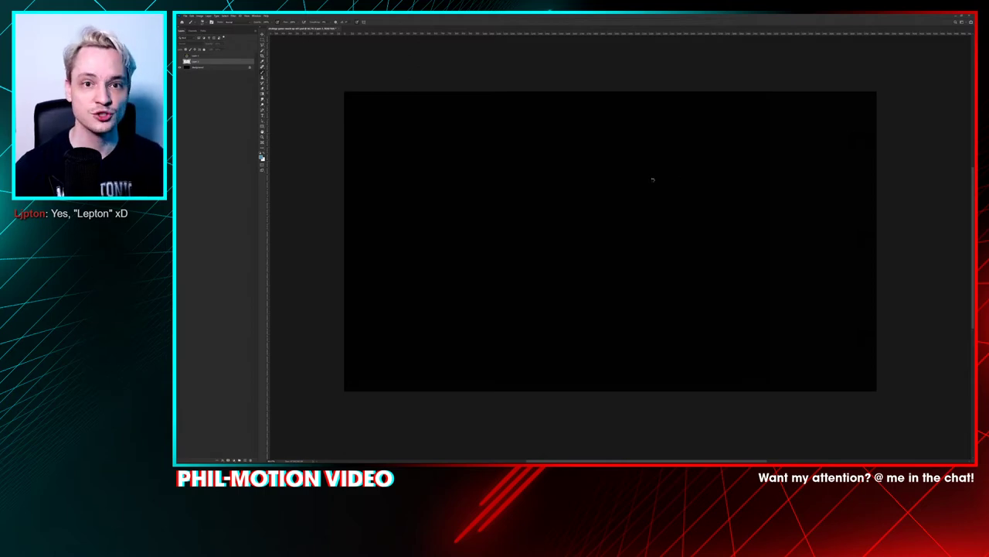
Step: Switch to the monster-and-lightning artwork, and isolate and select its bottommost night-sky layer for copying
{"action": "mouse_move", "coordinate": [653, 183]}
{"action": "left_mouse_down"}
{"action": "mouse_move", "coordinate": [598, 137]}
{"action": "mouse_move", "coordinate": [588, 160]}
{"action": "left_mouse_up"}
{"action": "mouse_move", "coordinate": [485, 302]}
{"action": "left_mouse_down"}
{"action": "mouse_move", "coordinate": [495, 273]}
{"action": "mouse_move", "coordinate": [495, 296]}
{"action": "left_mouse_up"}
{"action": "left_click", "coordinate": [280, 29]}
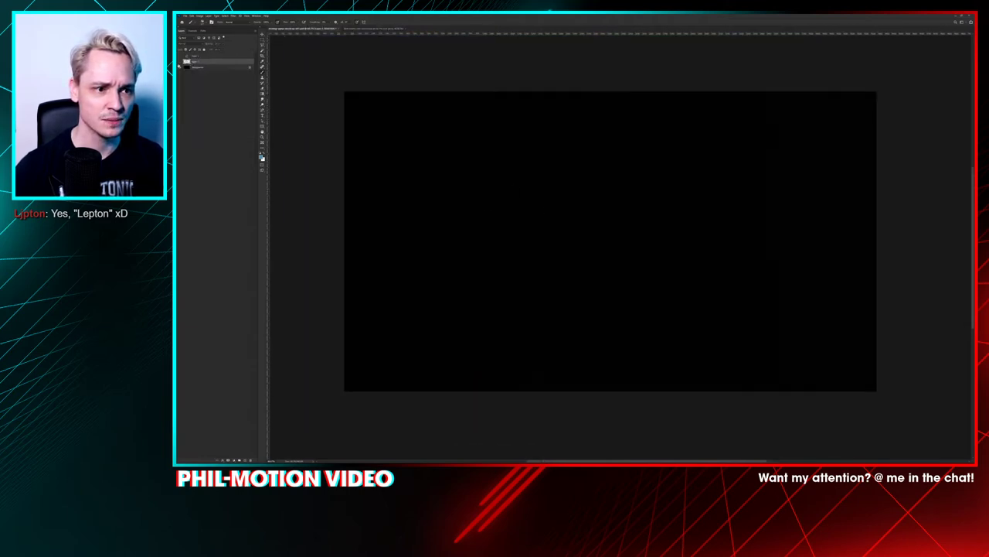
{"action": "left_click", "coordinate": [372, 30]}
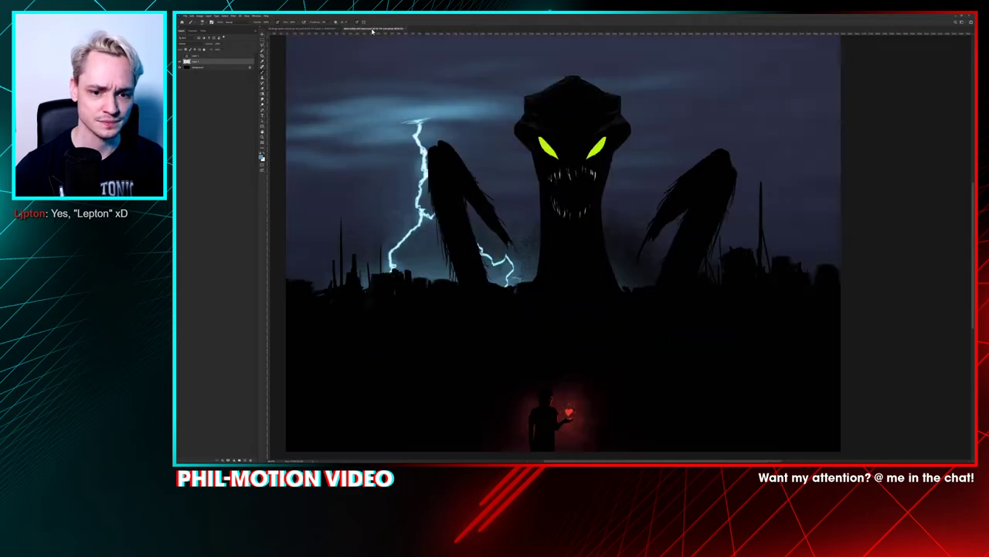
{"action": "left_click", "coordinate": [231, 155]}
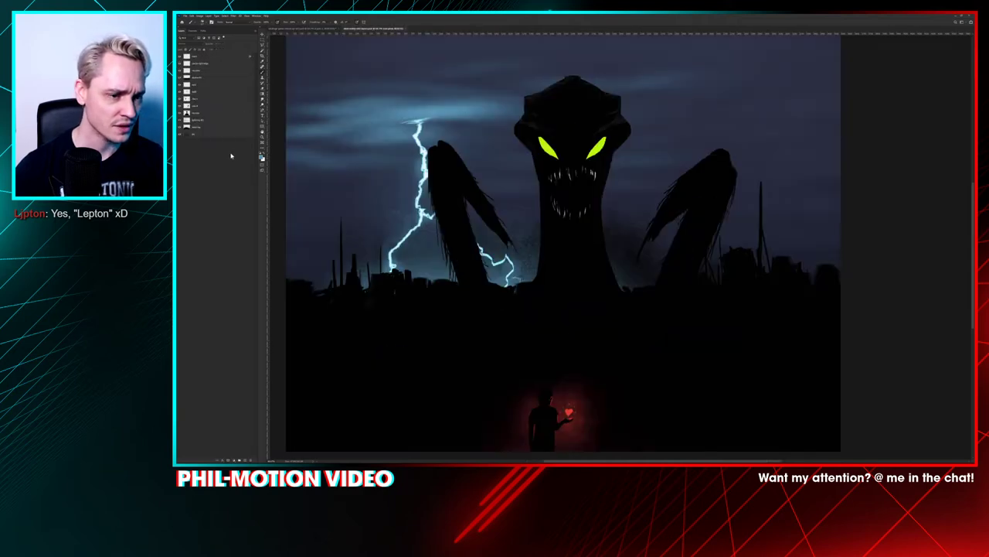
{"action": "left_click", "coordinate": [262, 40]}
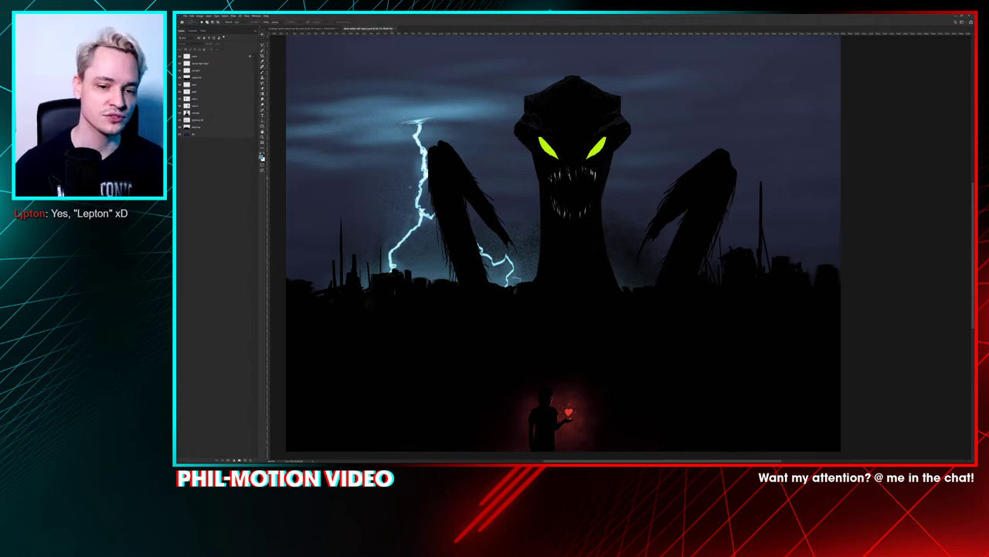
{"action": "mouse_move", "coordinate": [567, 315]}
{"action": "left_mouse_down"}
{"action": "mouse_move", "coordinate": [555, 267]}
{"action": "mouse_move", "coordinate": [581, 325]}
{"action": "left_mouse_up"}
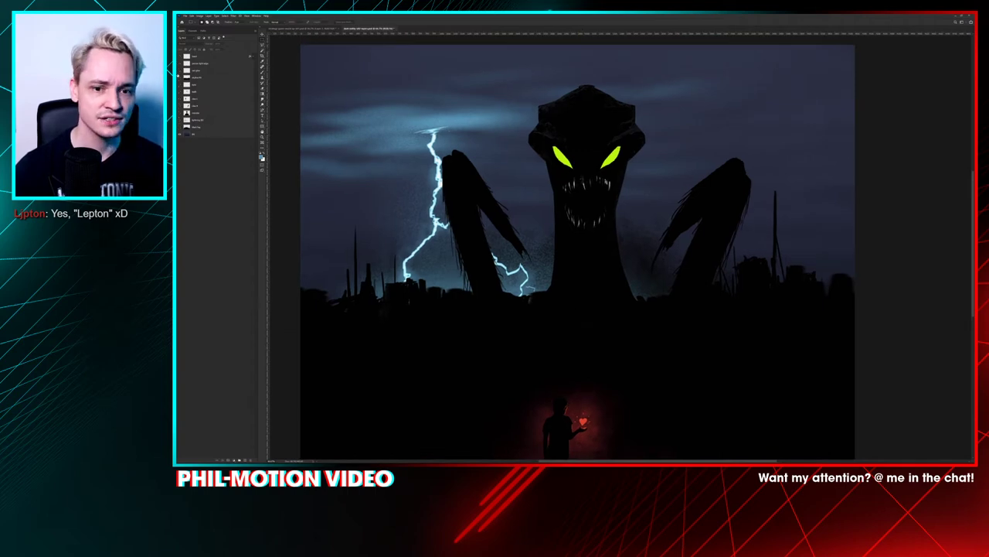
{"action": "left_click", "coordinate": [181, 133], "text": "alt"}
{"action": "left_click", "coordinate": [212, 139]}
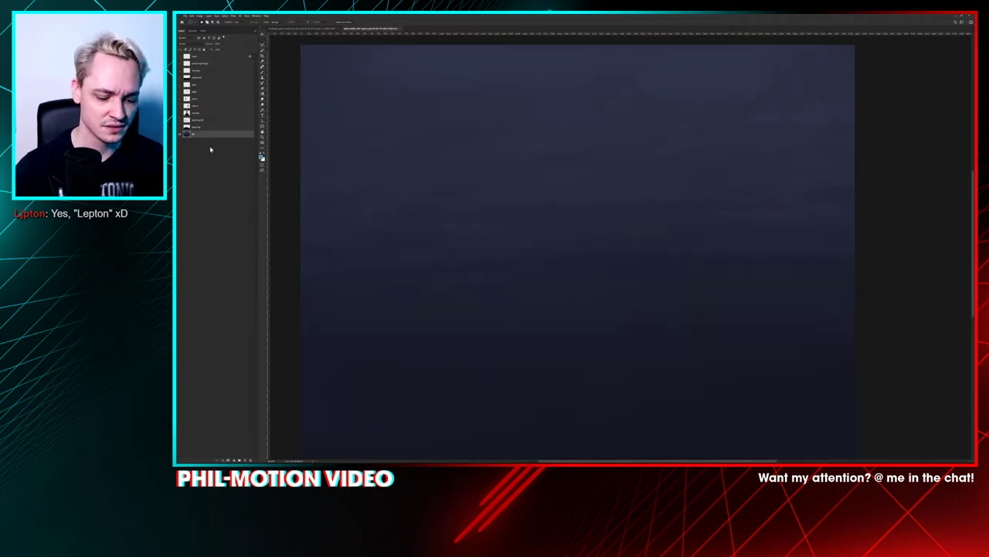
Step: Paste the night-sky layer into the board mockup, place it between the sketch and the Background, and move it upward to cover the canvas
{"action": "left_click", "coordinate": [313, 29]}
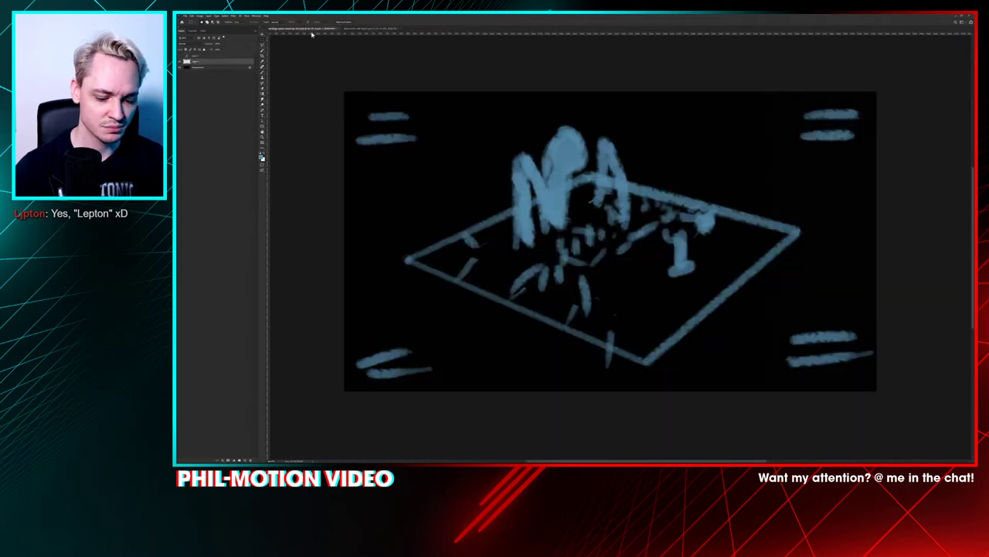
{"action": "key", "text": "ctrl+v"}
{"action": "left_click_drag", "start_coordinate": [218, 63], "coordinate": [220, 71]}
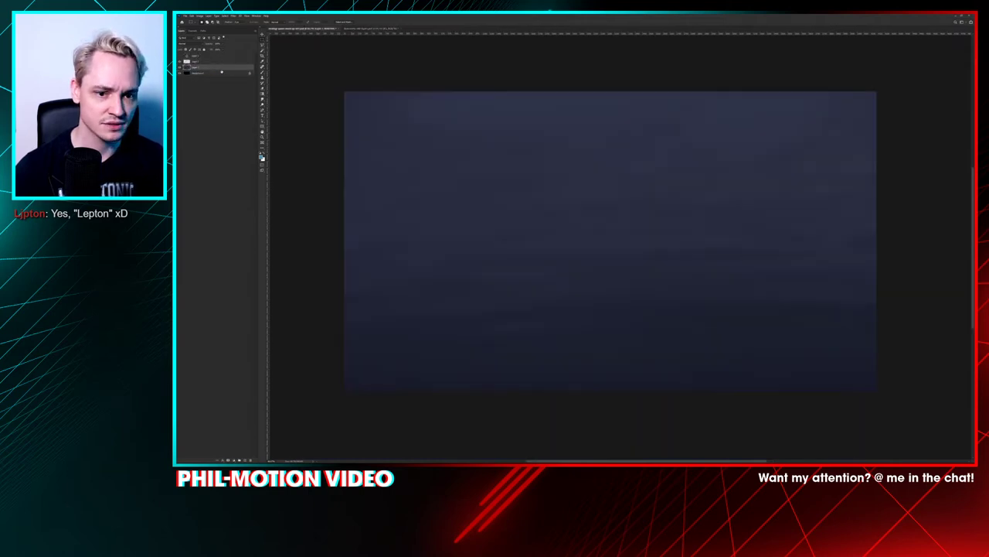
{"action": "key", "text": "ctrl+t"}
{"action": "left_click_drag", "start_coordinate": [786, 337], "coordinate": [779, 258]}
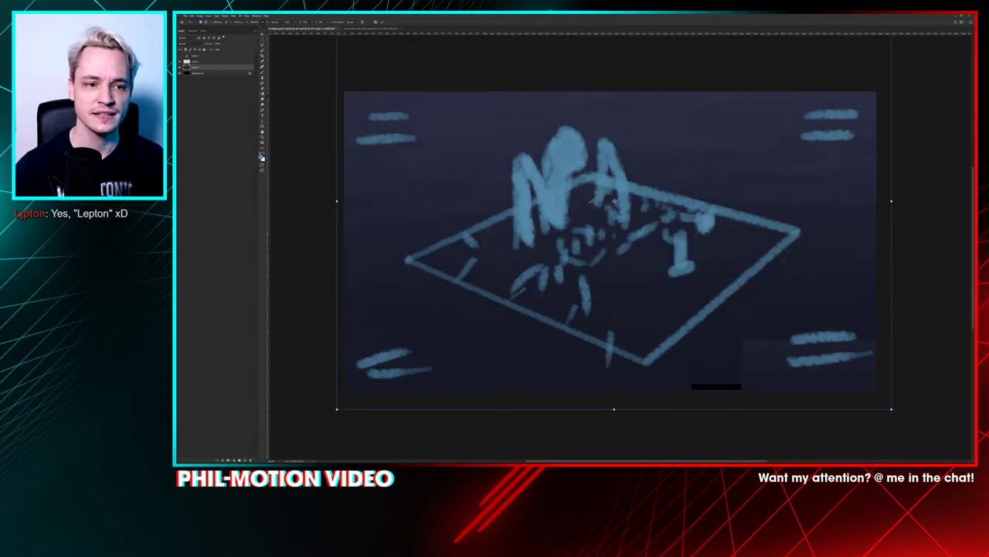
{"action": "key", "text": "Return"}
Step: Show the Into the Breach reference, inspect its dark backdrop and board edges up close, and hide it again
{"action": "left_click", "coordinate": [179, 55]}
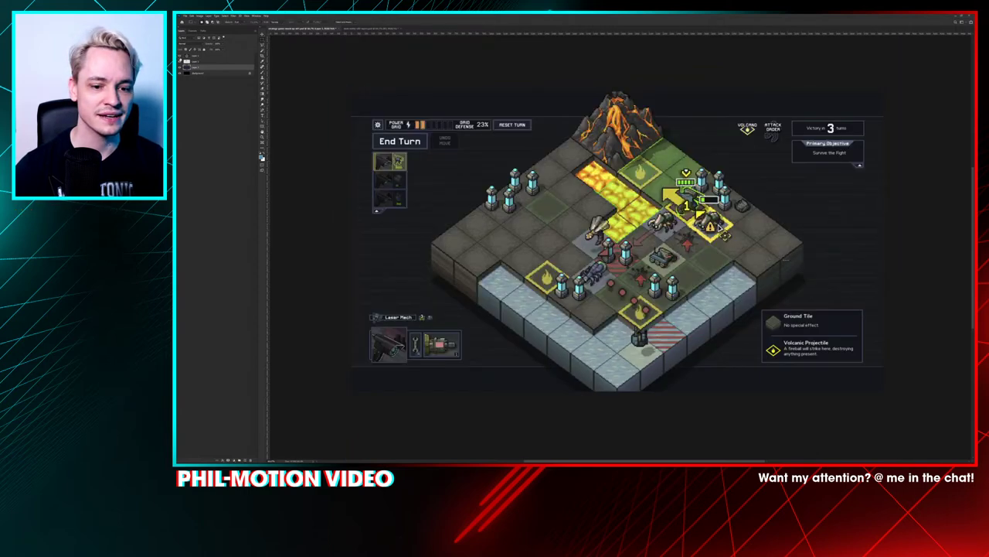
{"action": "scroll", "coordinate": [507, 392], "scroll_direction": "up", "scroll_amount": 5}
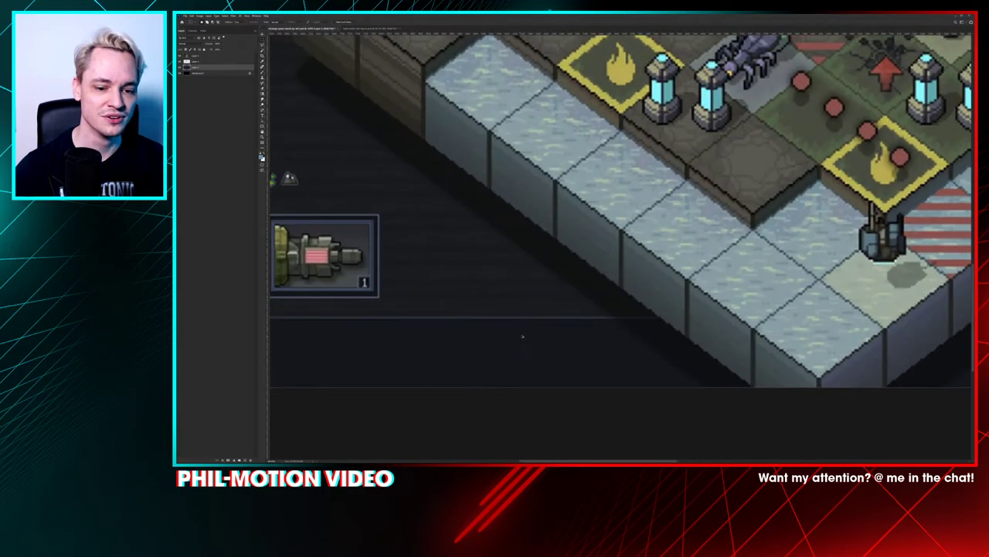
{"action": "scroll", "coordinate": [527, 357], "scroll_direction": "down", "scroll_amount": 5}
{"action": "left_click_drag", "start_coordinate": [525, 357], "coordinate": [500, 407]}
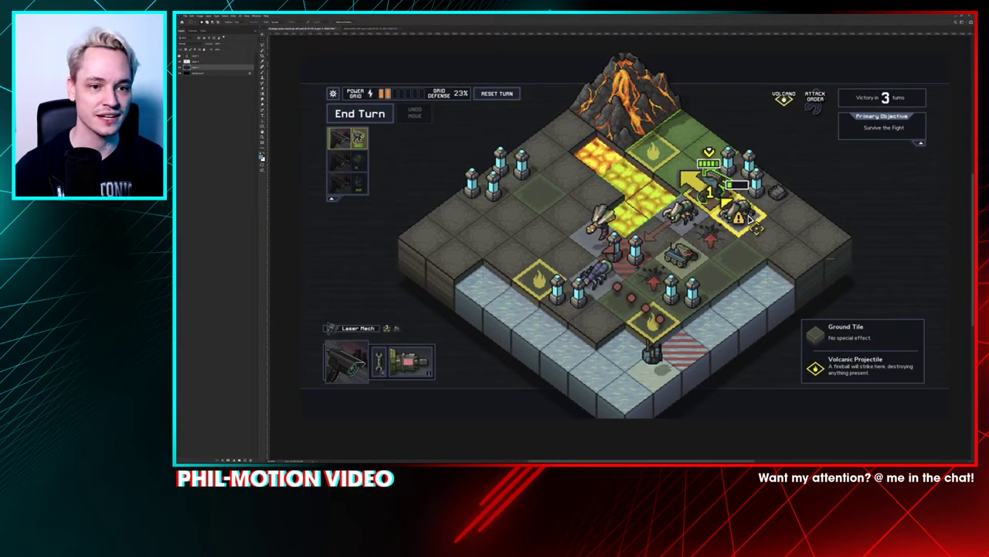
{"action": "left_click", "coordinate": [179, 56]}
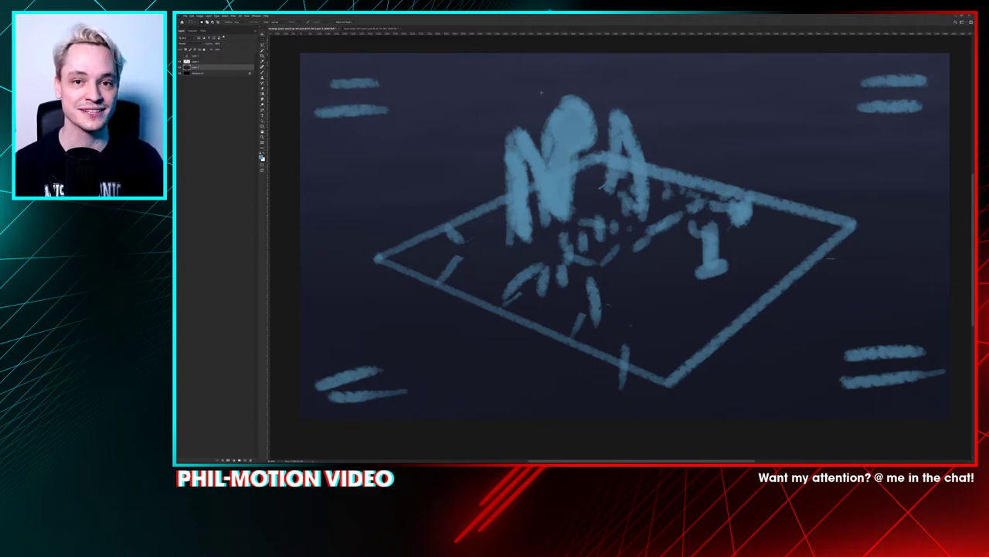
{"action": "left_click_drag", "start_coordinate": [519, 132], "coordinate": [508, 117]}
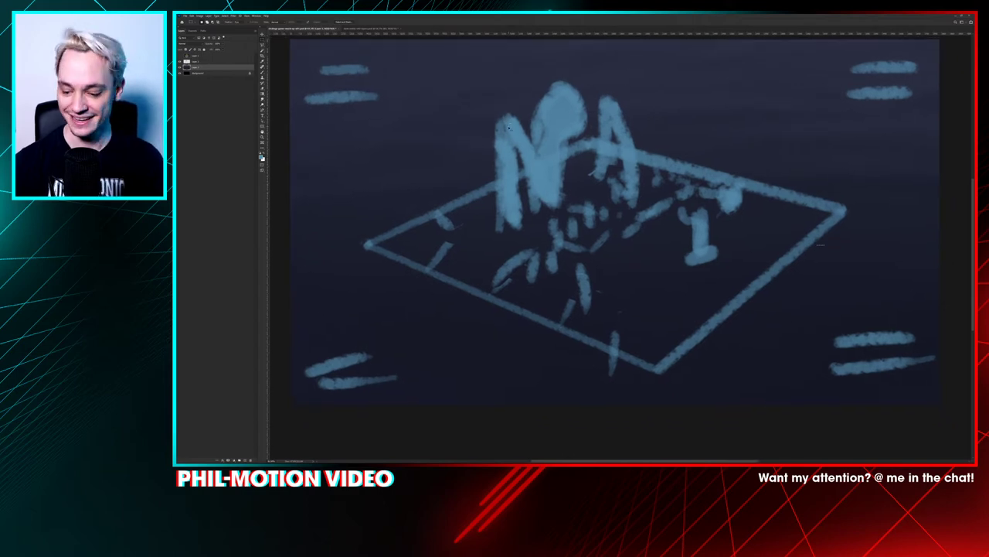
{"action": "key", "text": "ctrl+minus"}
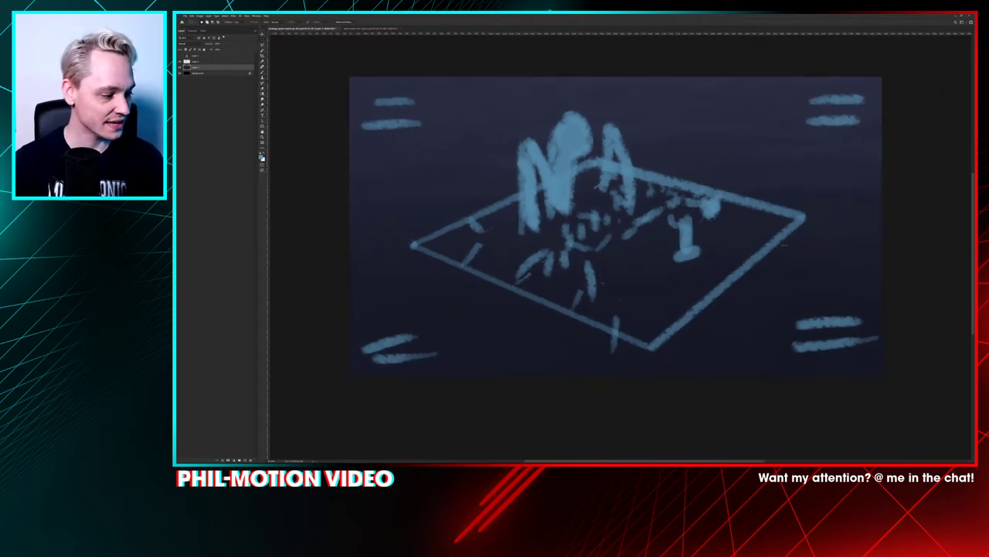
Step: Switch to the hexagon grid document in Illustrator and examine its rows up close and as a whole
{"action": "key", "text": "alt+Tab"}
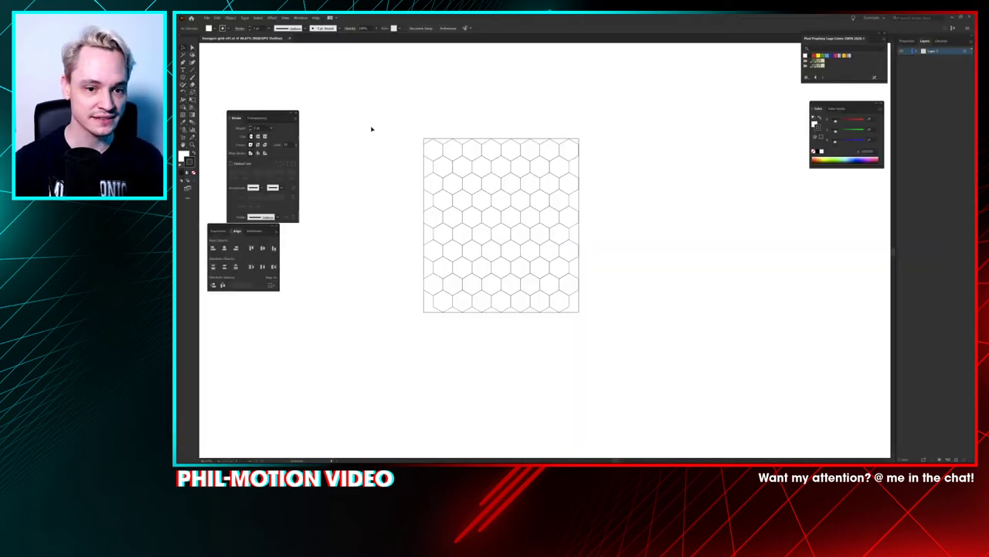
{"action": "scroll", "coordinate": [374, 153], "scroll_direction": "up", "scroll_amount": 3}
{"action": "left_click_drag", "start_coordinate": [590, 216], "coordinate": [468, 177]}
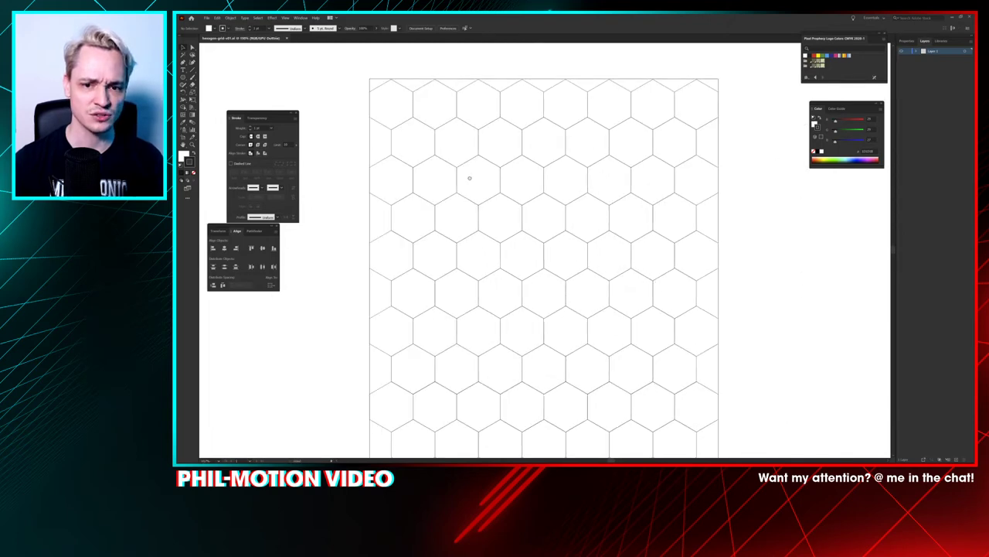
{"action": "scroll", "coordinate": [489, 208], "scroll_direction": "down", "scroll_amount": 2}
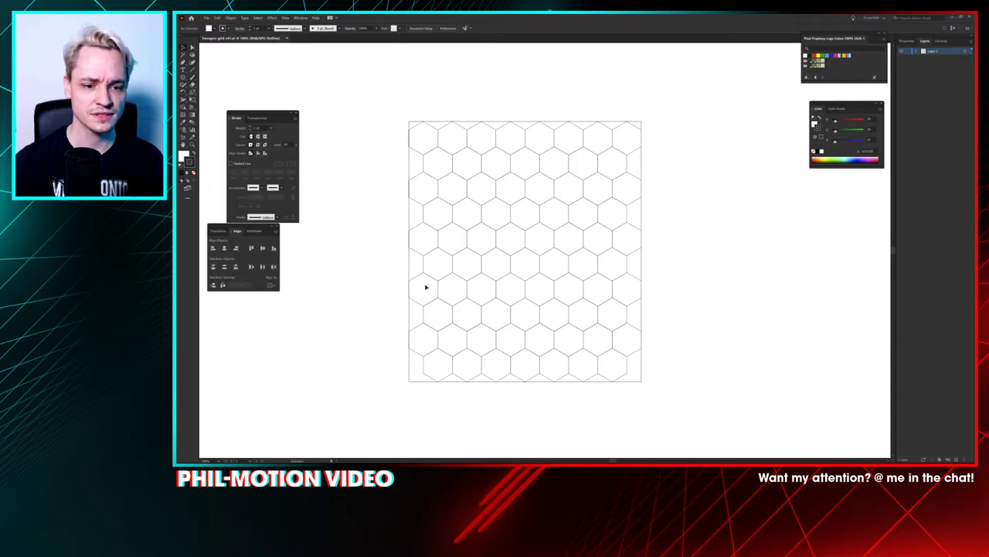
Step: Try deleting the grid's two grouped bottom rows of hexagons, check the remaining row groups, and undo the deletion
{"action": "left_click_drag", "start_coordinate": [419, 358], "coordinate": [661, 351]}
{"action": "key", "text": "Delete"}
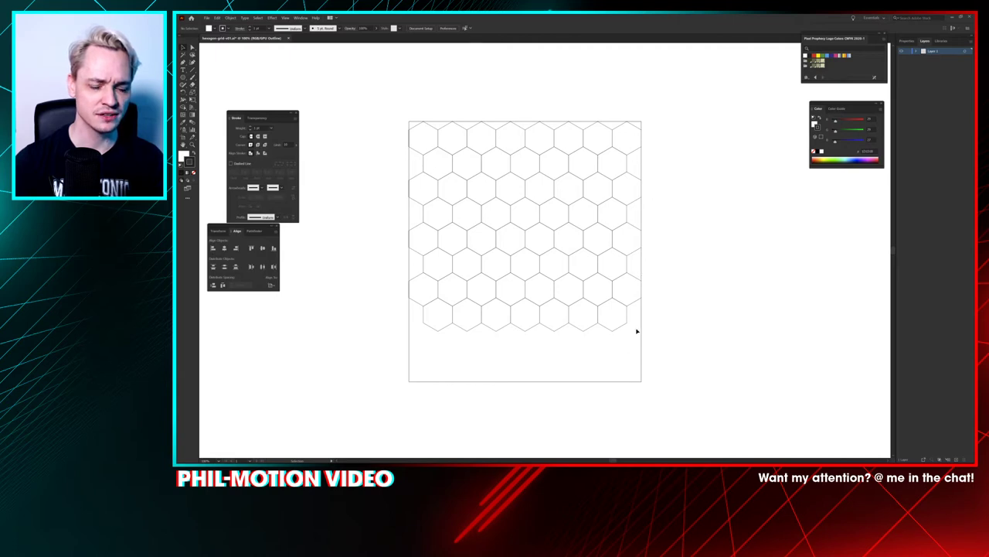
{"action": "left_click_drag", "start_coordinate": [381, 113], "coordinate": [441, 150]}
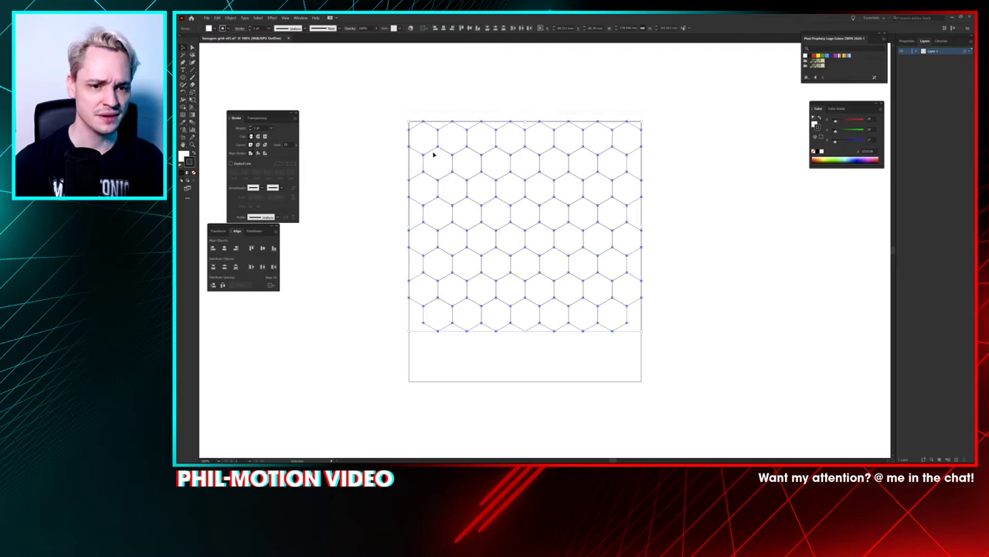
{"action": "left_click_drag", "start_coordinate": [688, 135], "coordinate": [695, 139]}
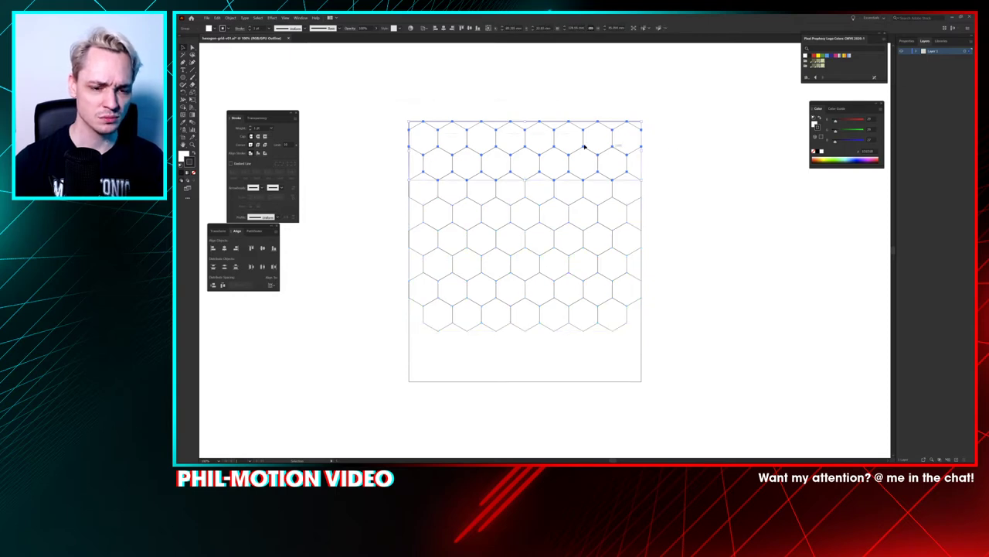
{"action": "key", "text": "a"}
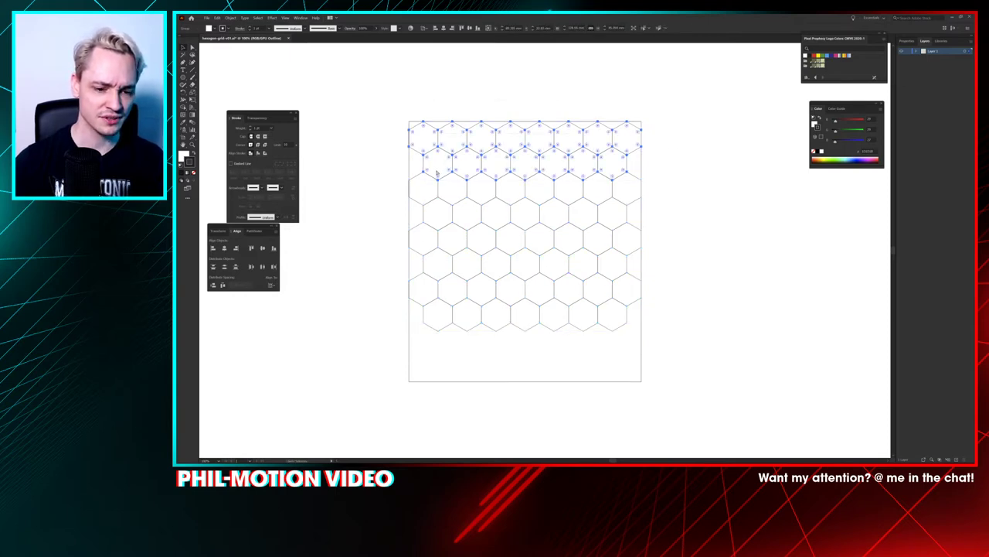
{"action": "key", "text": "ctrl+z"}
{"action": "key", "text": "v"}
Step: Ungroup the pair of hexagon rows at the bottom of the grid and delete only the lowest row
{"action": "left_click", "coordinate": [438, 347]}
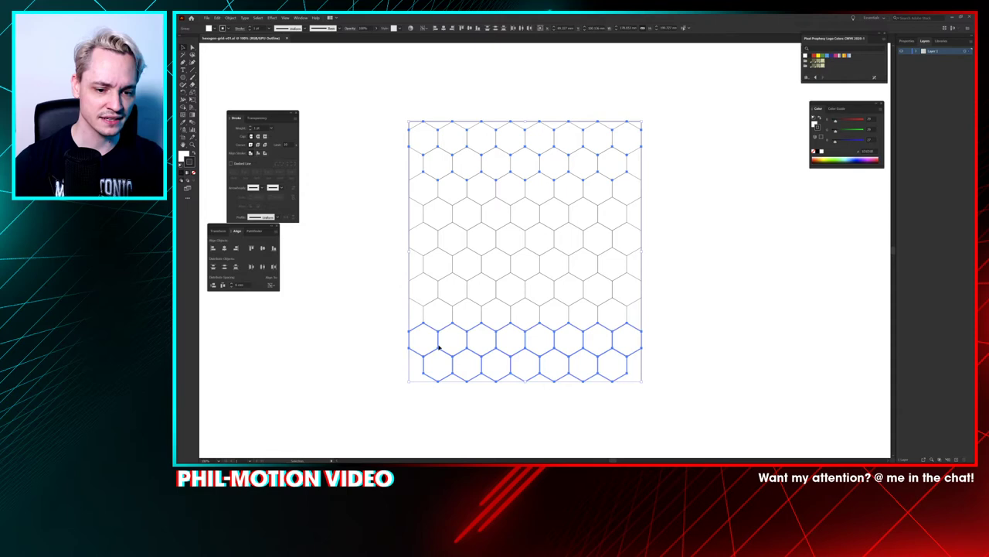
{"action": "left_click", "coordinate": [389, 377]}
{"action": "left_click", "coordinate": [433, 352]}
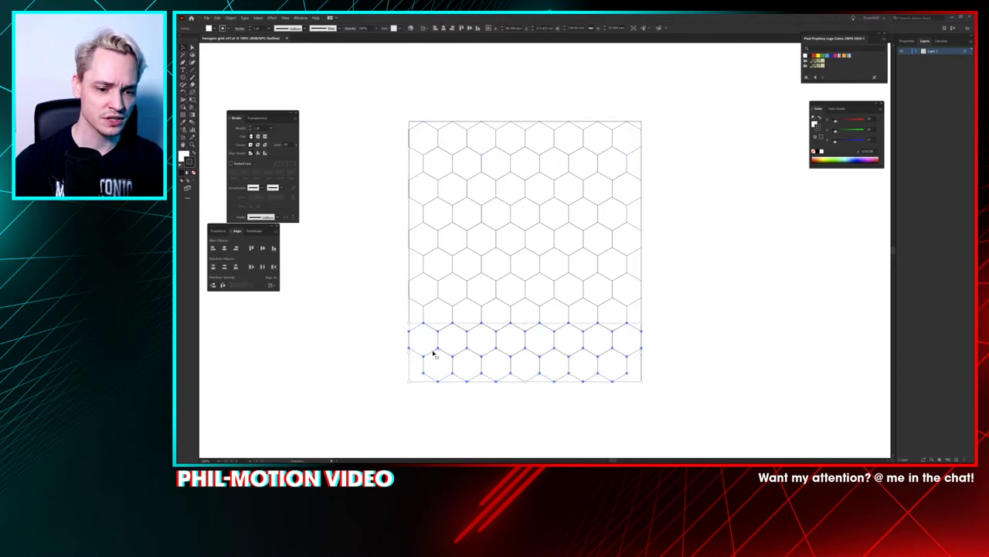
{"action": "key", "text": "ctrl+shift+g"}
{"action": "left_click_drag", "start_coordinate": [682, 372], "coordinate": [682, 372]}
{"action": "key", "text": "Delete"}
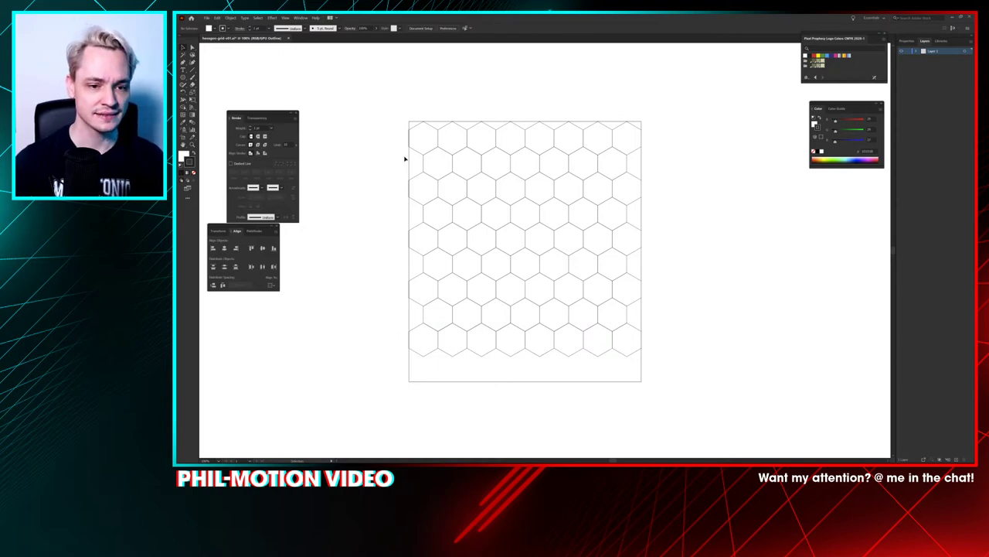
{"action": "key", "text": "ctrl+a"}
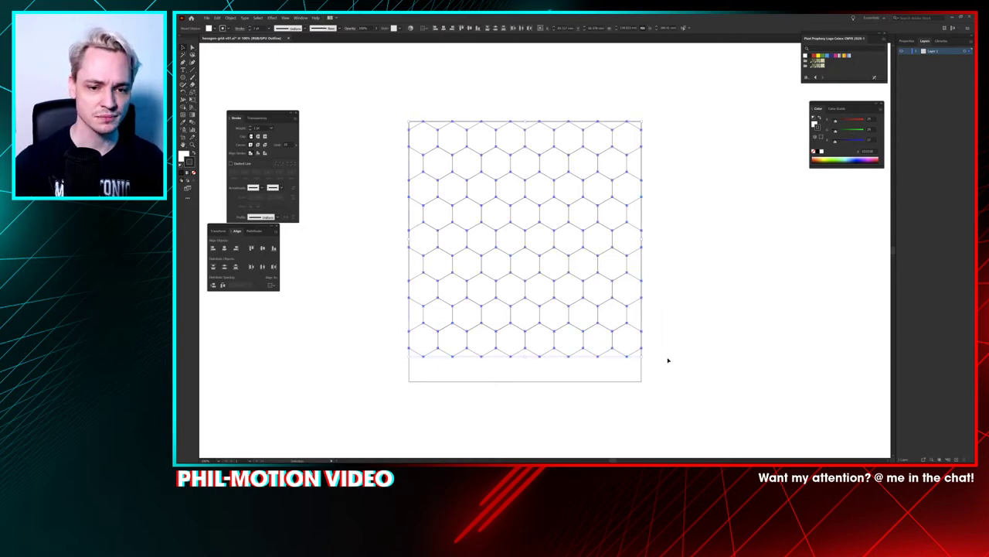
{"action": "left_click", "coordinate": [619, 390]}
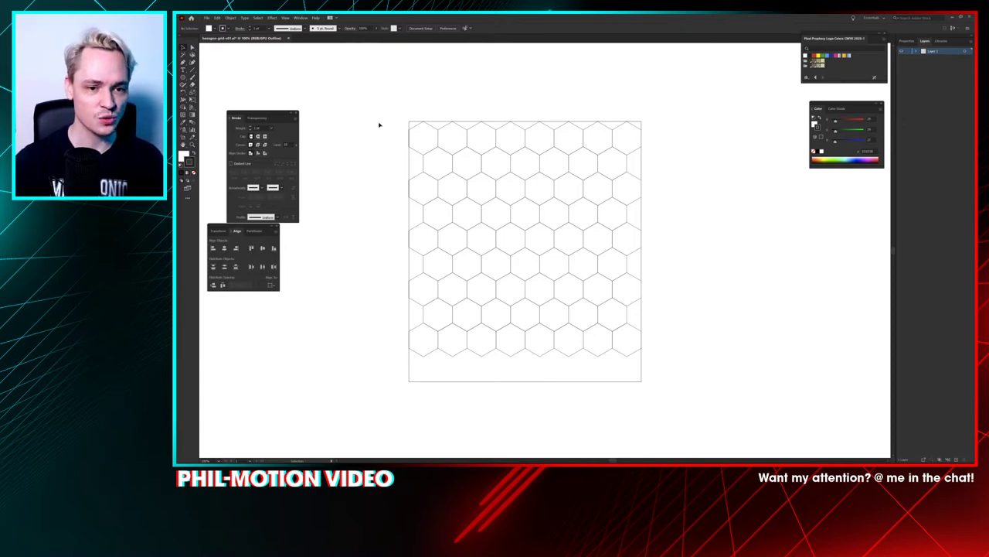
{"action": "key", "text": "alt+Tab"}
{"action": "key", "text": "alt+Tab"}
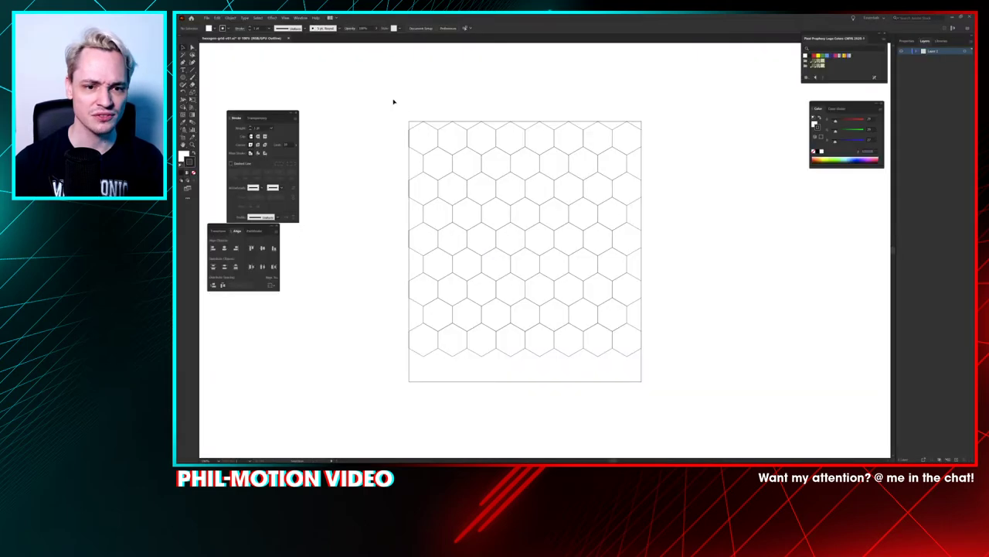
{"action": "left_click_drag", "start_coordinate": [524, 252], "coordinate": [691, 384]}
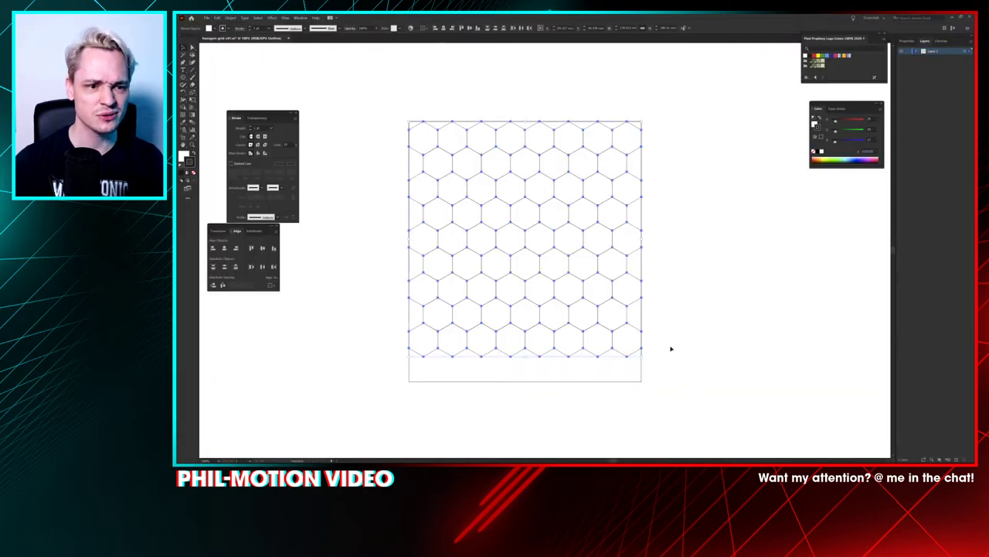
{"action": "left_click", "coordinate": [330, 87]}
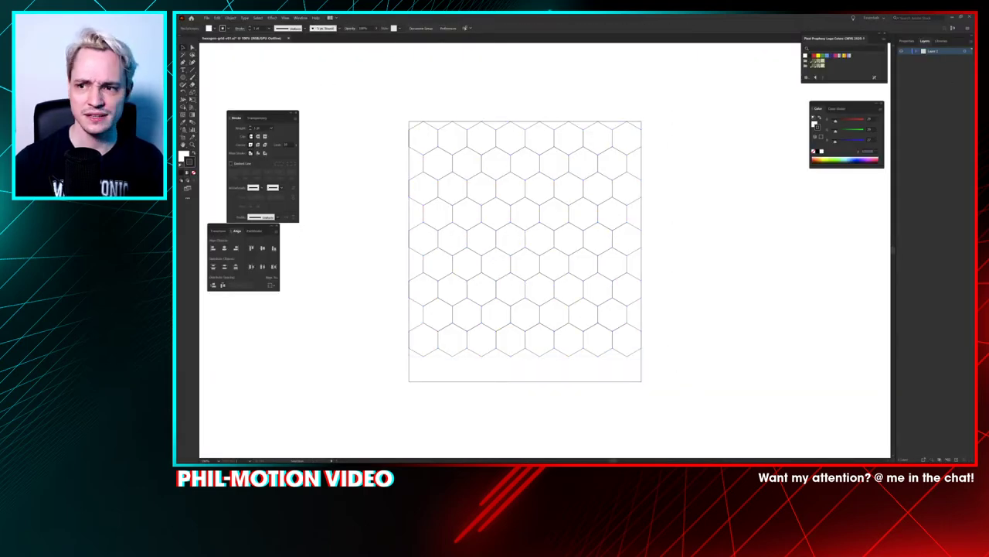
Step: Add a new layer beneath the hexagon grid and draw a large, roughly square dark backdrop on it behind the whole grid
{"action": "left_click", "coordinate": [956, 459]}
{"action": "left_click_drag", "start_coordinate": [930, 51], "coordinate": [932, 69]}
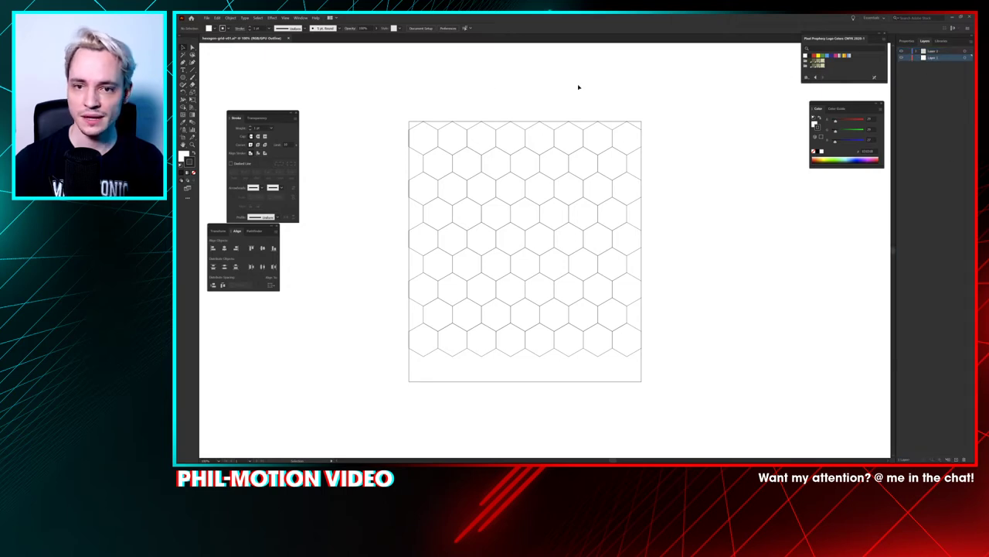
{"action": "left_click", "coordinate": [191, 161]}
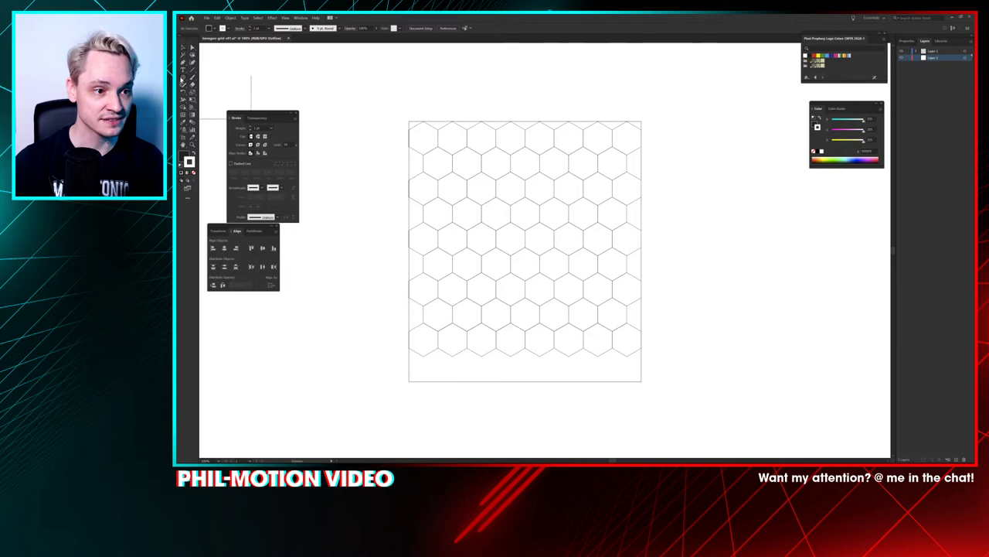
{"action": "left_click", "coordinate": [183, 78]}
{"action": "left_click", "coordinate": [202, 83]}
{"action": "left_click_drag", "start_coordinate": [355, 84], "coordinate": [727, 453]}
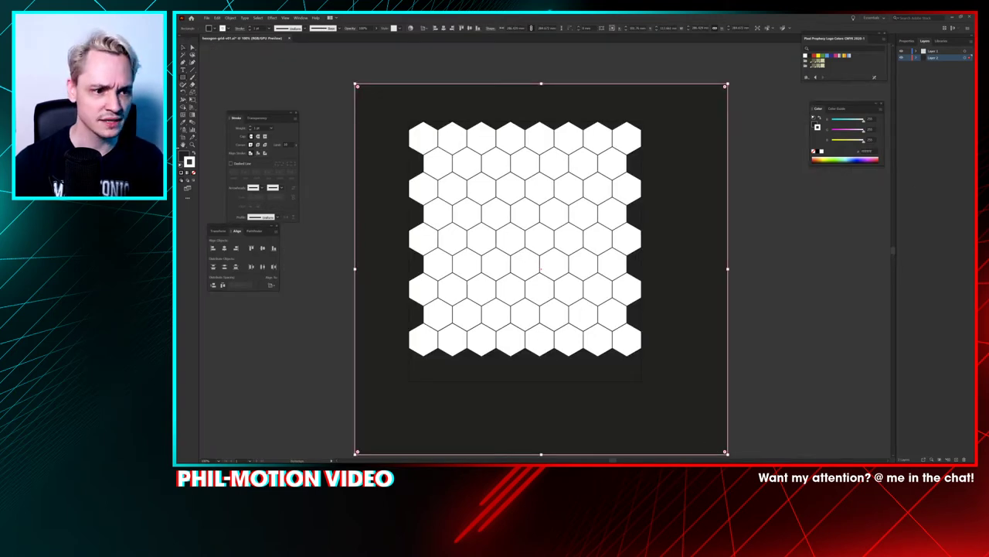
Step: Review the RGB and CMYK working spaces in the Color Settings and close them without changes
{"action": "left_click", "coordinate": [217, 18]}
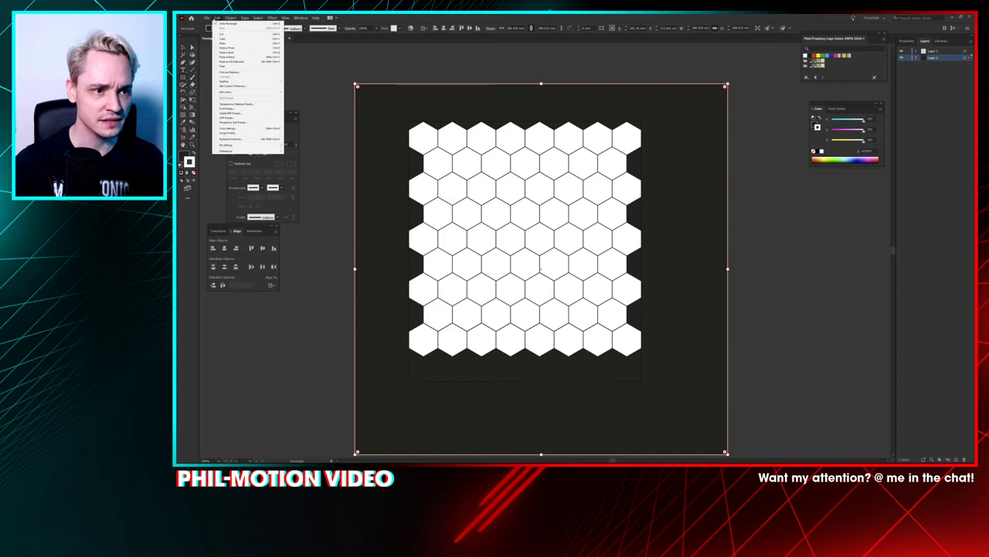
{"action": "mouse_move", "coordinate": [232, 19]}
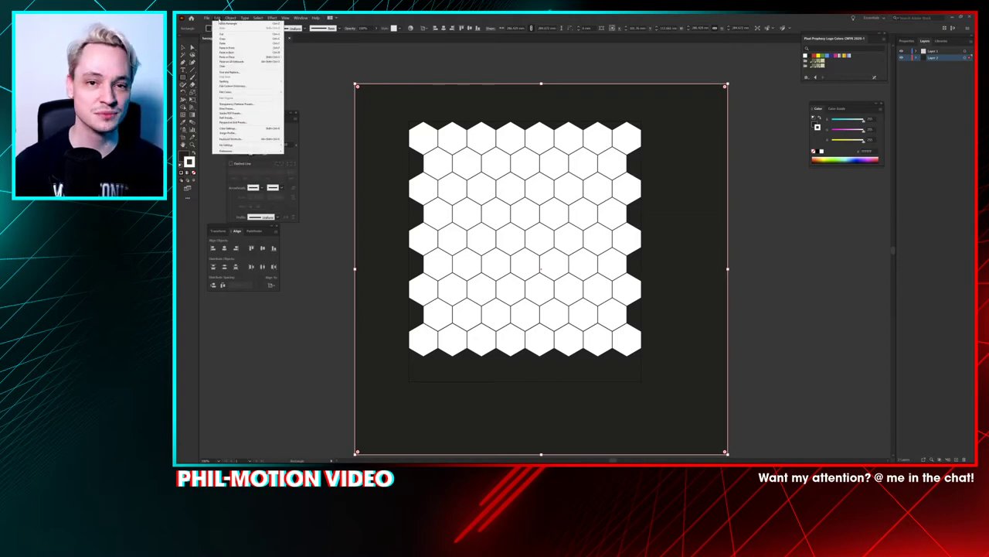
{"action": "mouse_move", "coordinate": [242, 148]}
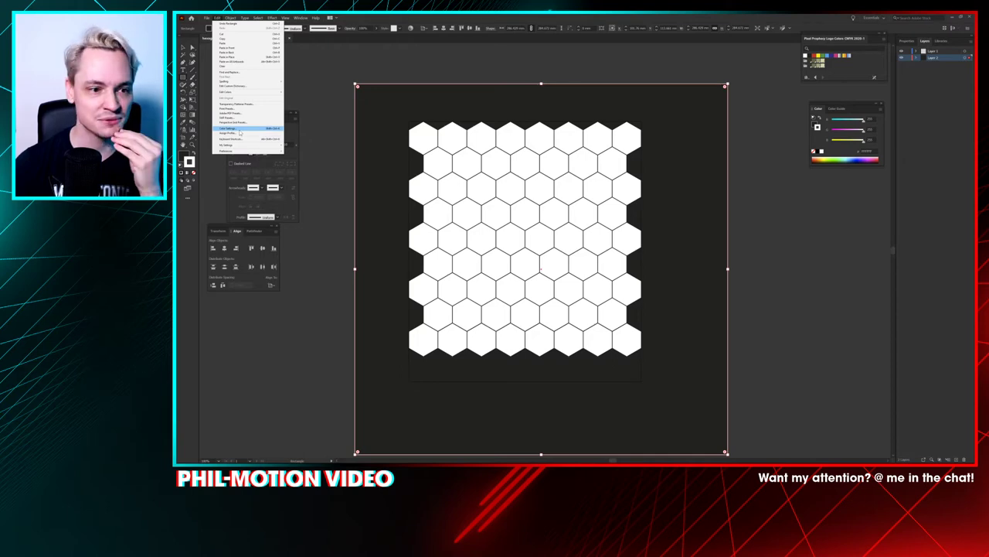
{"action": "left_click", "coordinate": [240, 130]}
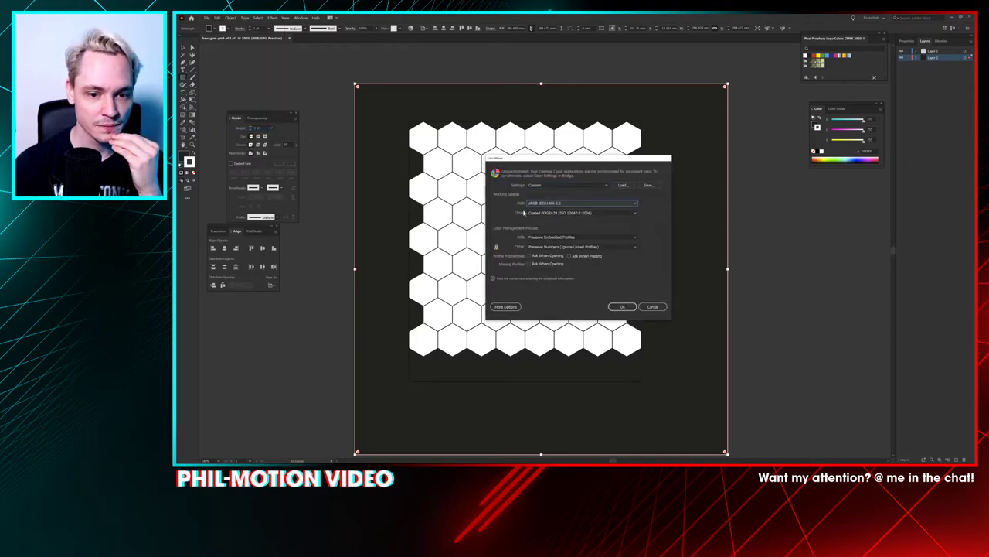
{"action": "left_click", "coordinate": [547, 214]}
{"action": "left_click", "coordinate": [547, 216]}
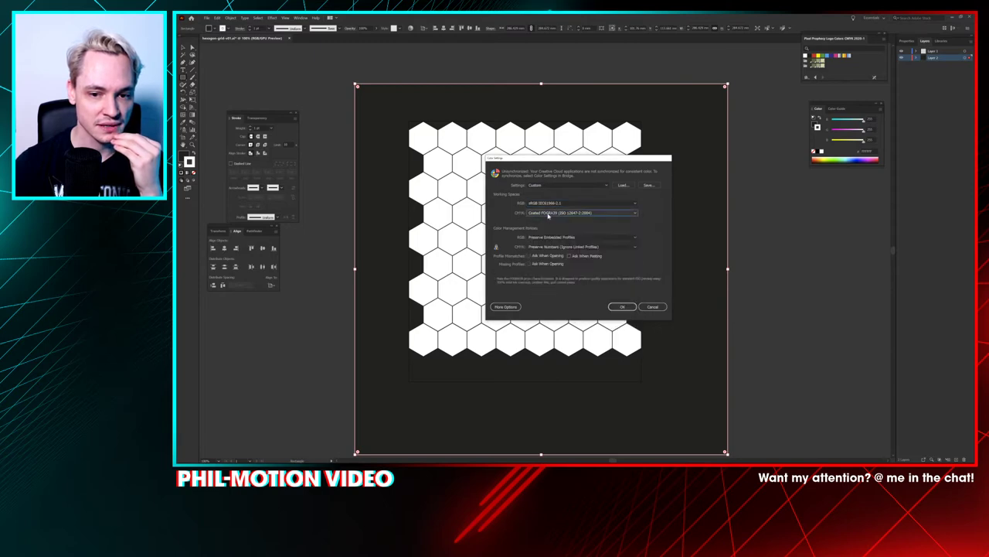
{"action": "left_click", "coordinate": [652, 306]}
Step: Set the document colour mode to RGB and change the backdrop rectangle's fill to pure black, 000000
{"action": "left_click", "coordinate": [206, 17]}
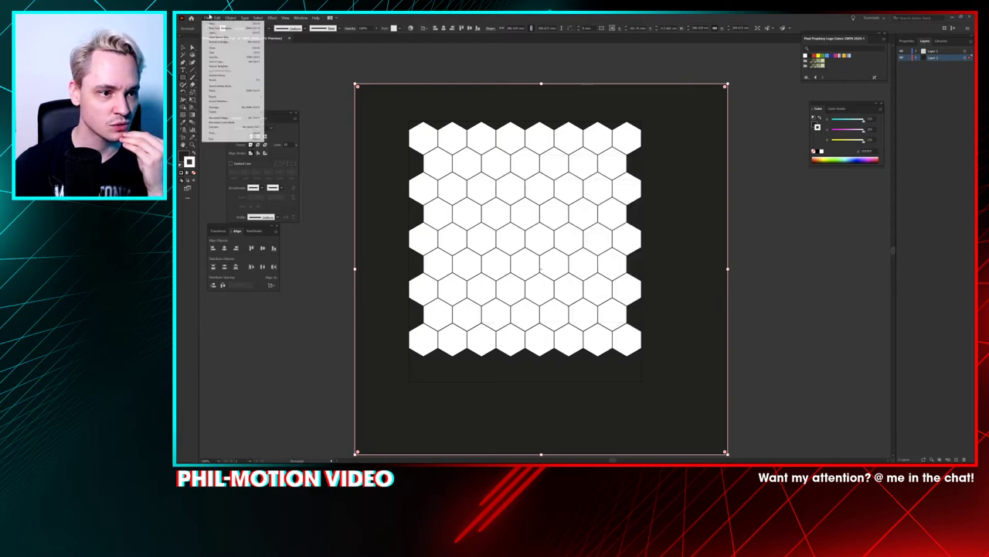
{"action": "mouse_move", "coordinate": [252, 113]}
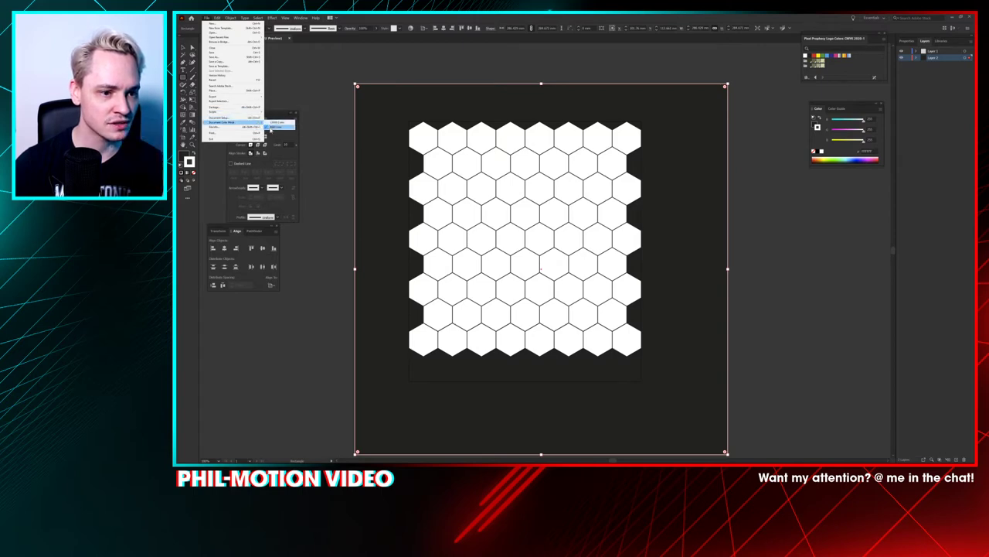
{"action": "left_click", "coordinate": [271, 128]}
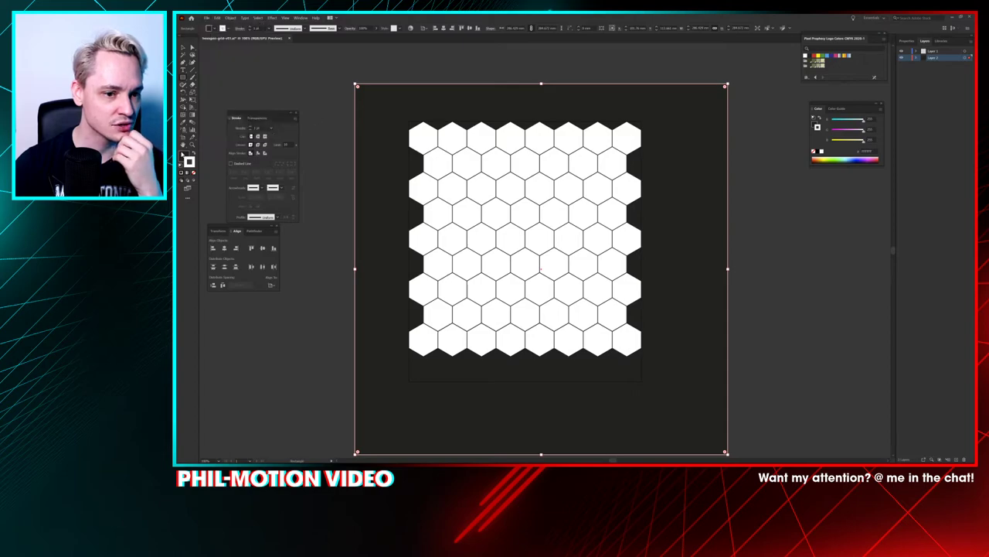
{"action": "double_click", "coordinate": [184, 155]}
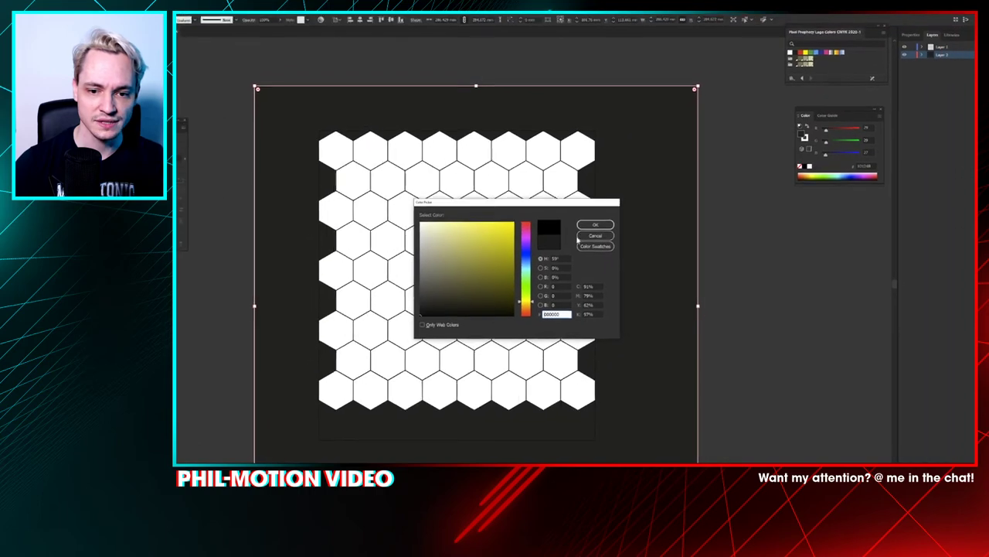
{"action": "left_click", "coordinate": [715, 193]}
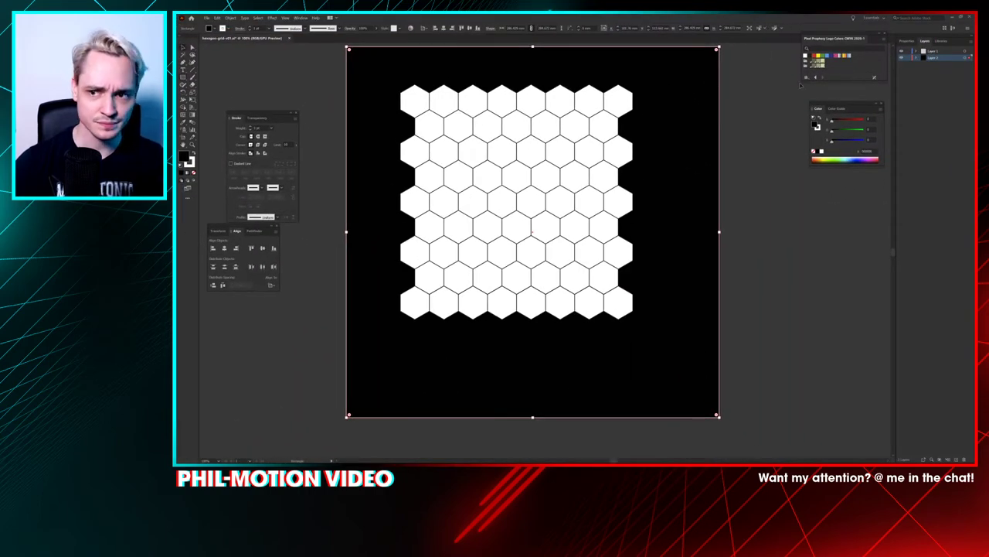
Step: Duplicate the hexagon grid layer, hide the original beneath it, and make the copy the active layer
{"action": "left_click", "coordinate": [913, 73]}
{"action": "left_click_drag", "start_coordinate": [933, 51], "coordinate": [959, 274]}
{"action": "left_click", "coordinate": [956, 458]}
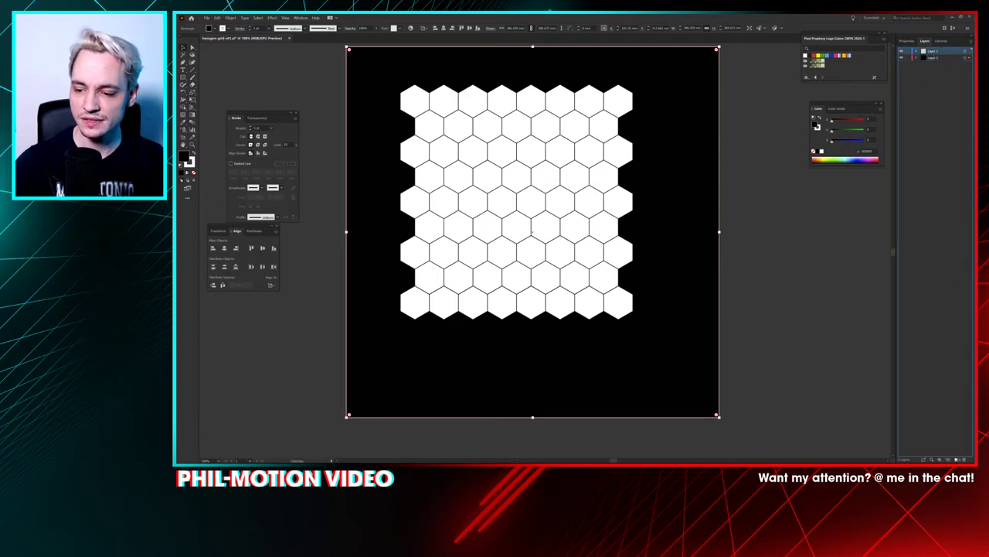
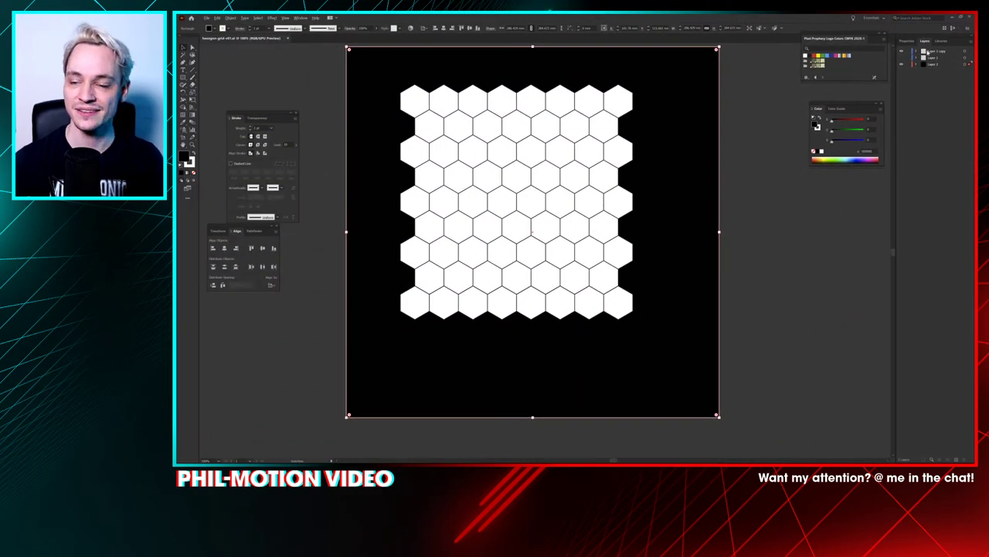
{"action": "left_click", "coordinate": [926, 52]}
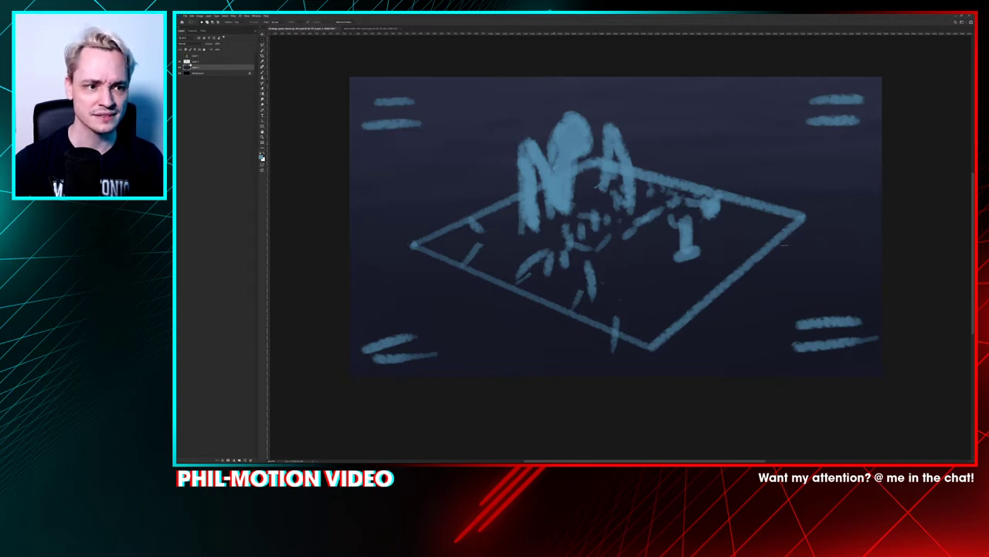
Step: Switch to the Photoshop board mockup, copy the sketch colour's hex code 12baeb from the colour picker, and return to Illustrator
{"action": "left_click", "coordinate": [179, 62]}
{"action": "left_click", "coordinate": [179, 62]}
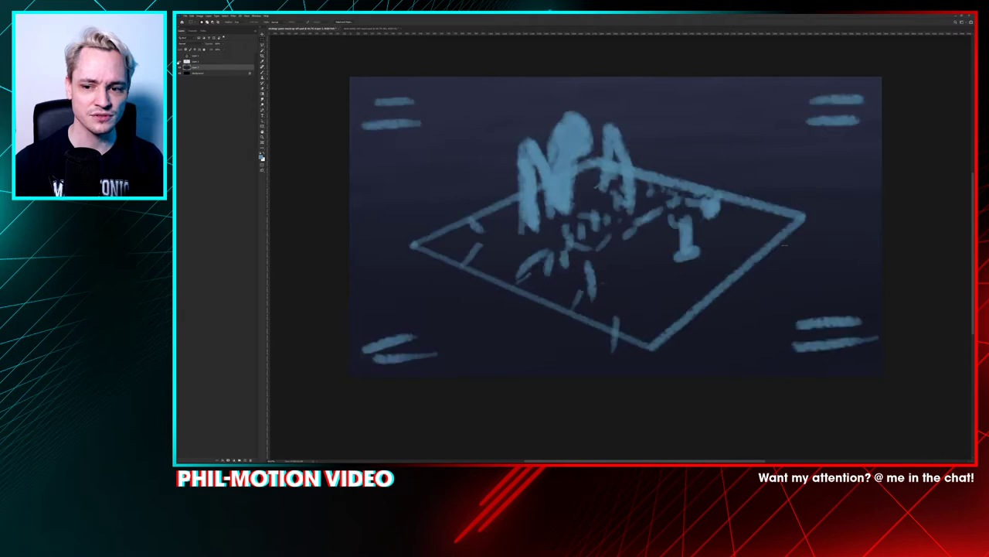
{"action": "left_click", "coordinate": [211, 62]}
{"action": "left_click", "coordinate": [262, 157]}
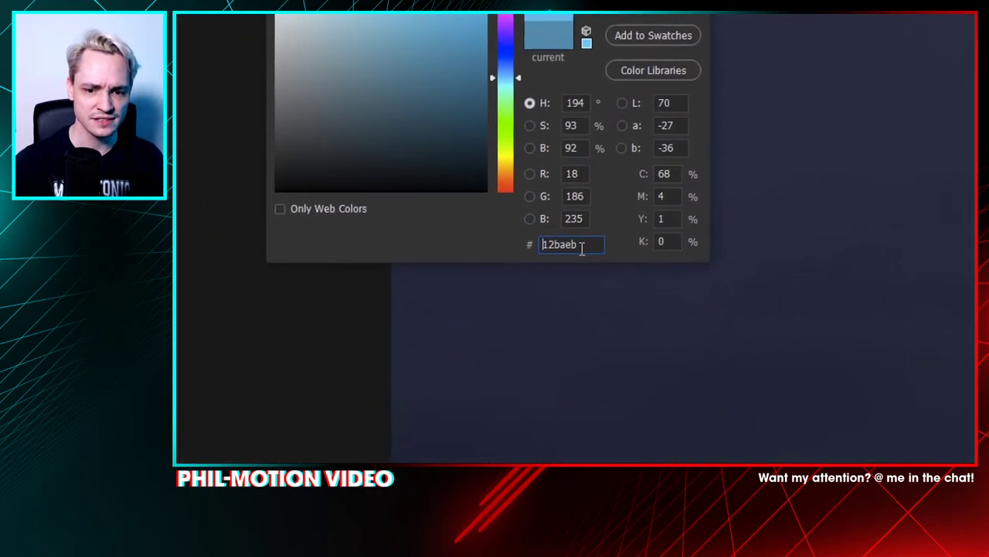
{"action": "double_click", "coordinate": [398, 135]}
{"action": "key", "text": "ctrl+c"}
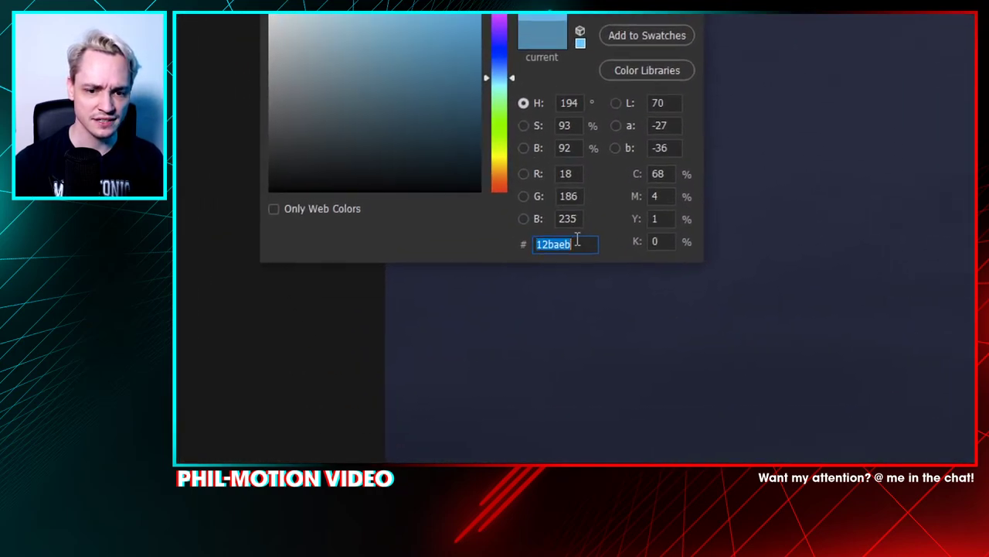
{"action": "left_click", "coordinate": [553, 240]}
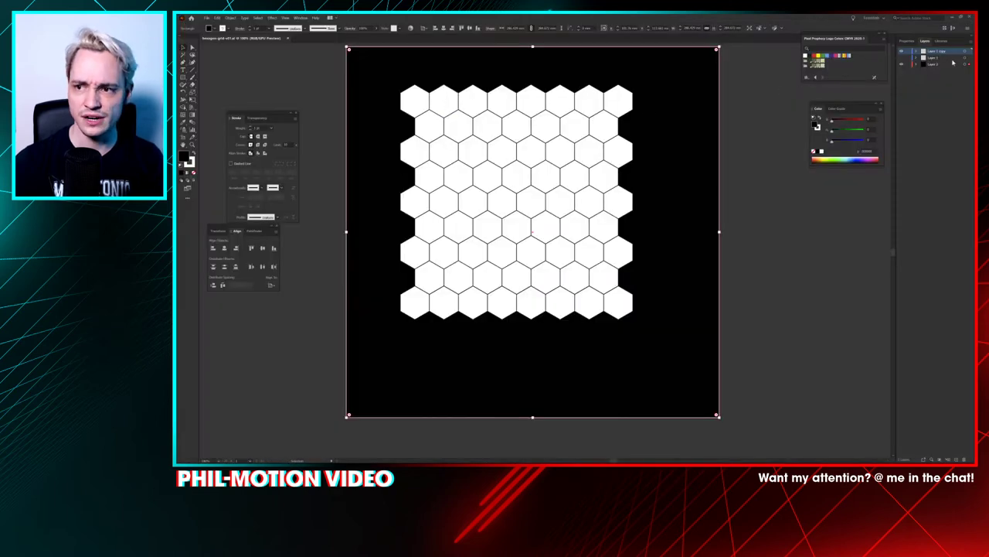
Step: Select the hexagons on the Layer 1 copy layer and set their fill to the copied hex colour 12baeb
{"action": "left_click", "coordinate": [965, 51]}
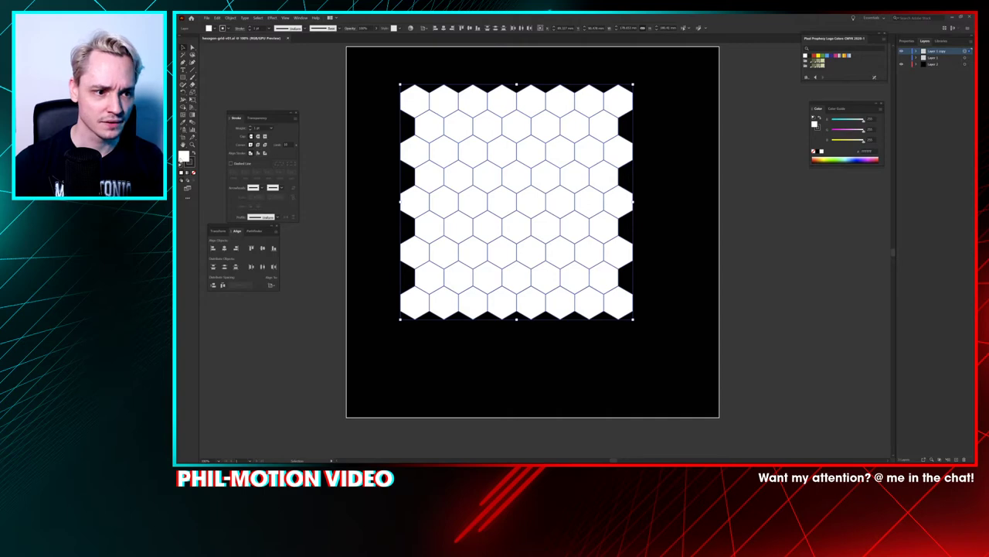
{"action": "double_click", "coordinate": [182, 160]}
{"action": "key", "text": "ctrl+v"}
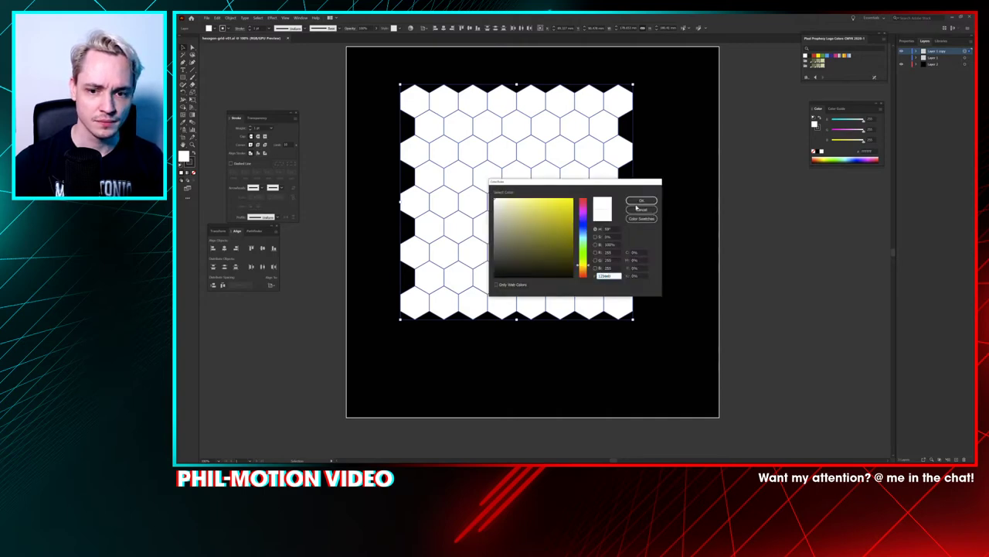
{"action": "key", "text": "ctrl+v"}
{"action": "left_click", "coordinate": [640, 200]}
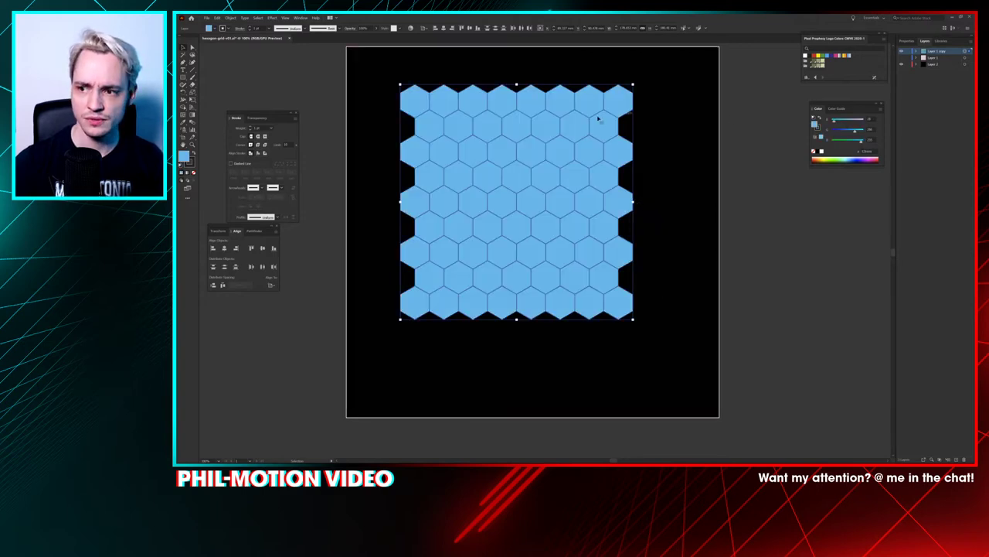
Step: Create a swatch colour group from the selected hexagons, converting process colours to global and excluding swatches for tints
{"action": "left_click_drag", "start_coordinate": [976, 104], "coordinate": [752, 42]}
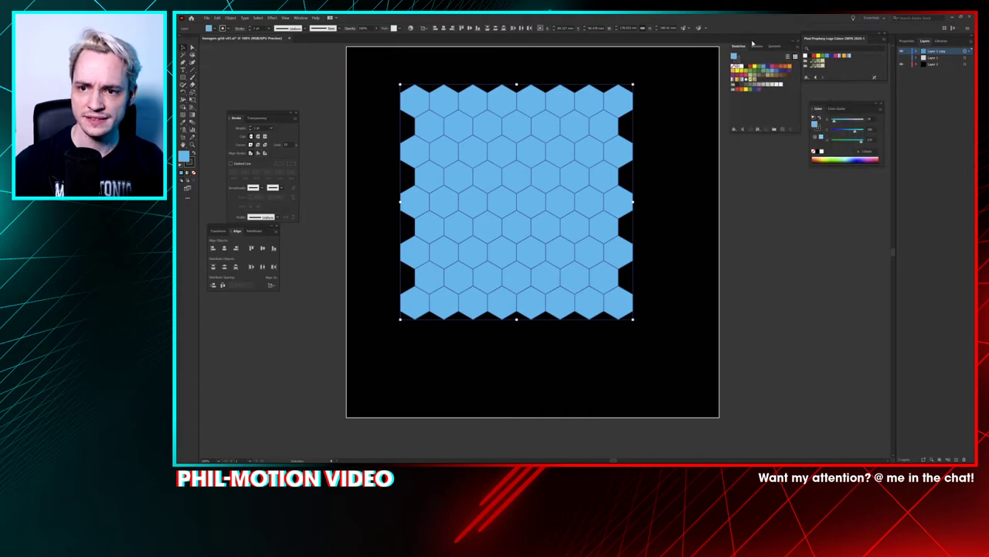
{"action": "left_click", "coordinate": [774, 129]}
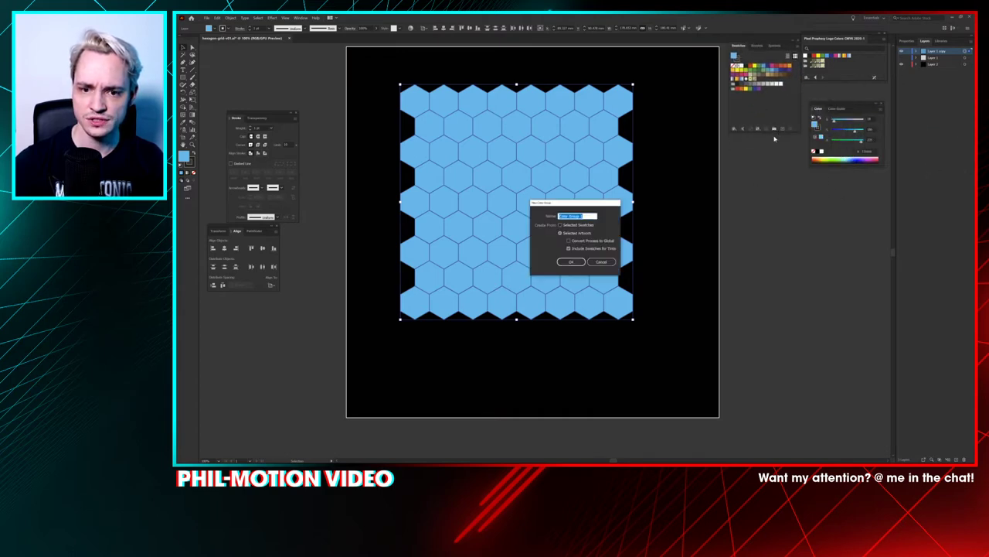
{"action": "left_click", "coordinate": [577, 249]}
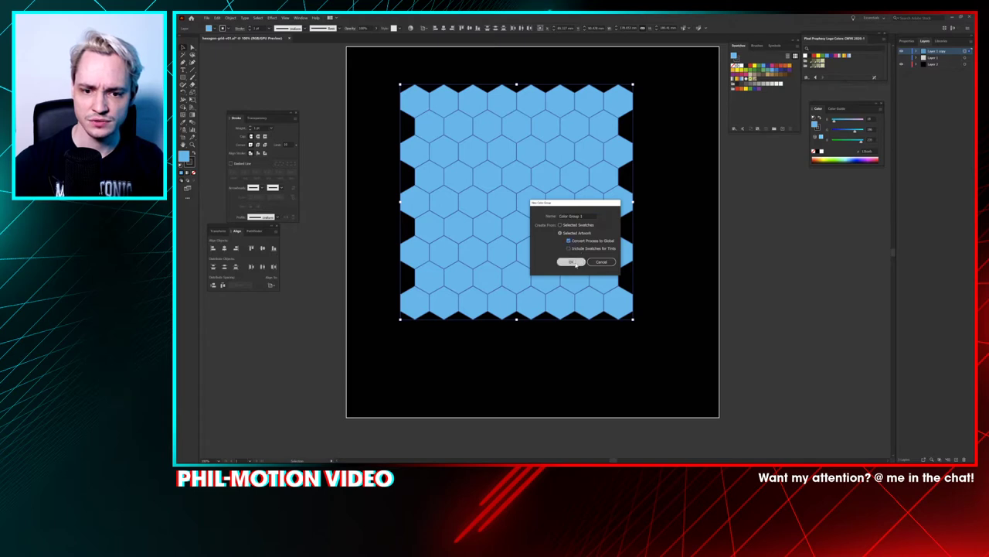
{"action": "left_click", "coordinate": [571, 261]}
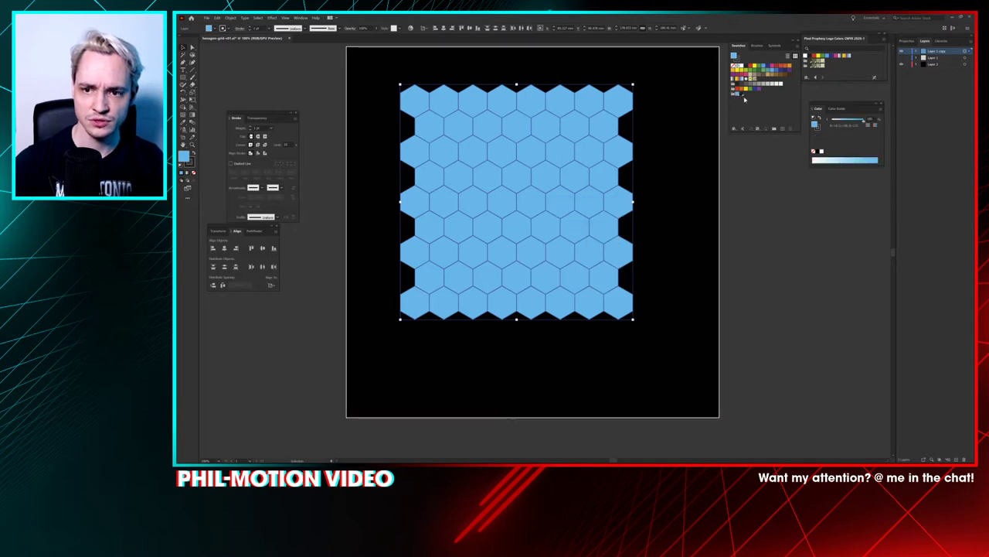
Step: Try the blue global swatch on the backdrop rectangle, preview a green-channel change in its options, and cancel the edit
{"action": "left_click", "coordinate": [356, 83]}
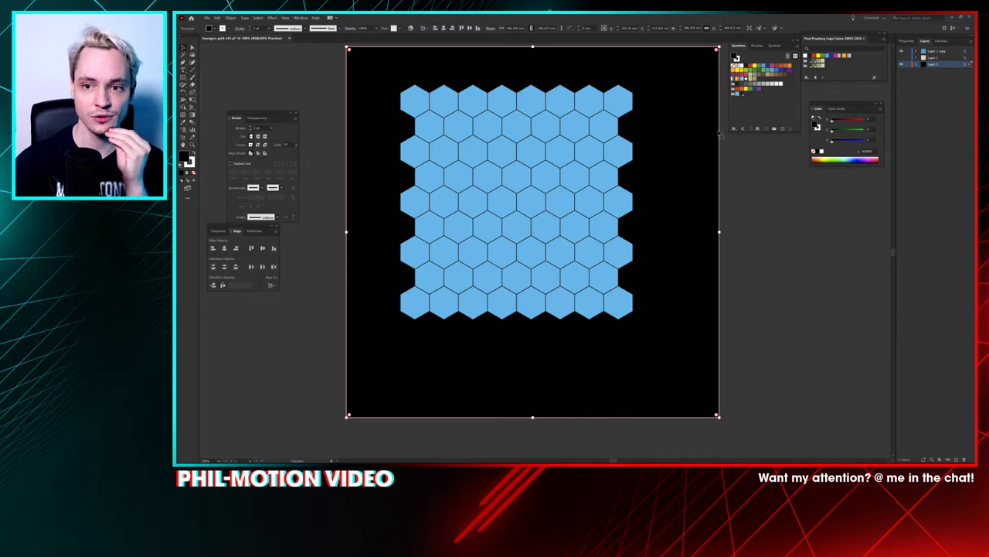
{"action": "left_click", "coordinate": [737, 93]}
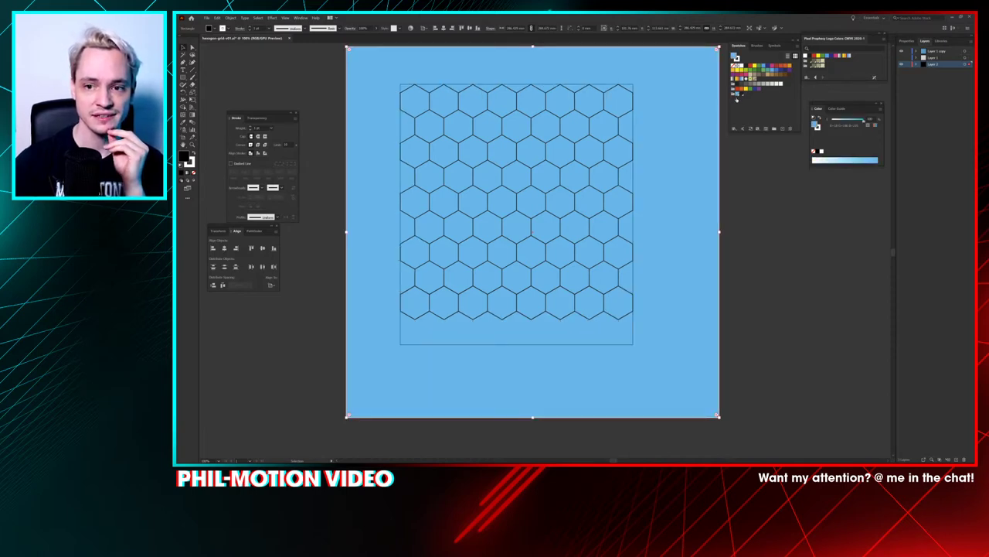
{"action": "double_click", "coordinate": [739, 94]}
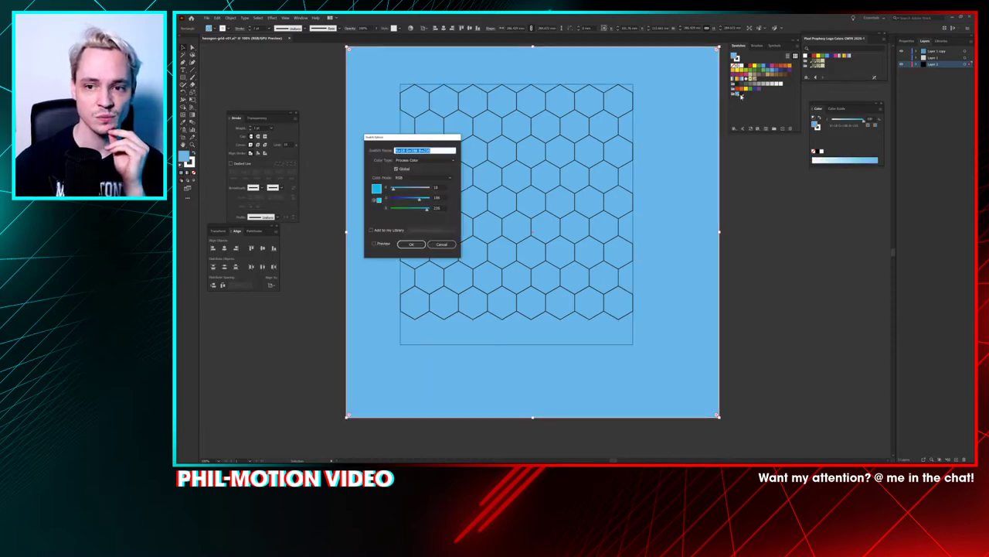
{"action": "left_click", "coordinate": [379, 244]}
{"action": "mouse_move", "coordinate": [419, 199]}
{"action": "left_mouse_down"}
{"action": "mouse_move", "coordinate": [398, 199]}
{"action": "mouse_move", "coordinate": [420, 201]}
{"action": "left_mouse_up"}
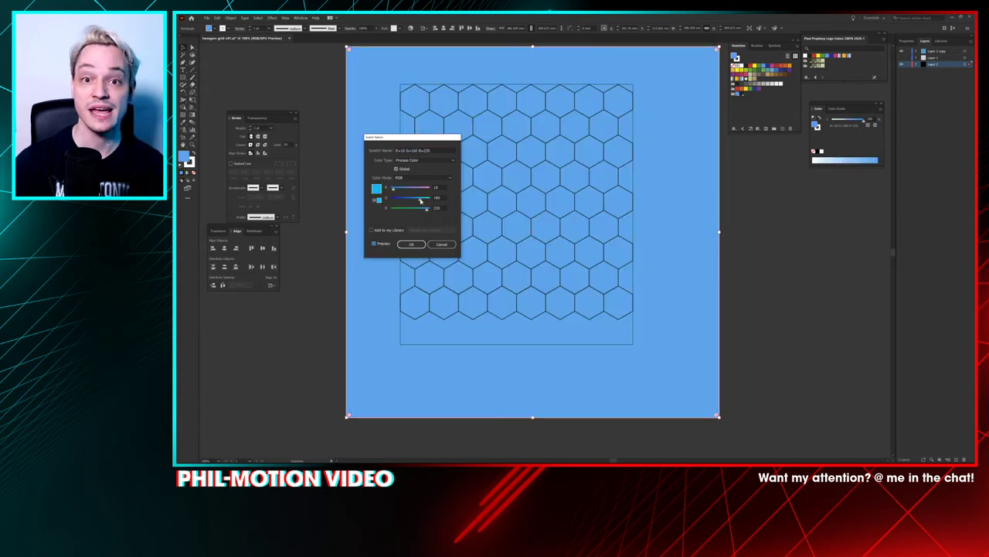
{"action": "left_click", "coordinate": [441, 244]}
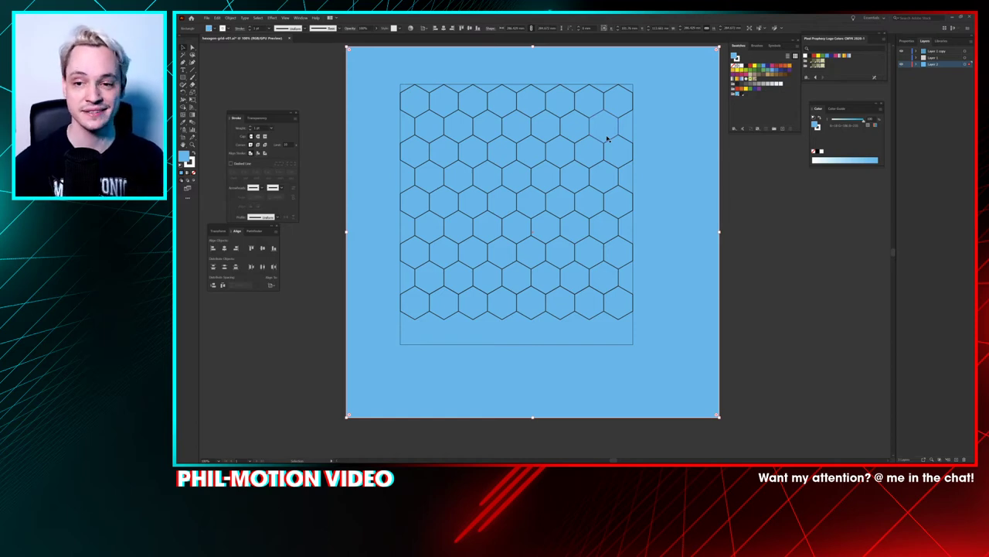
Step: Fill the backdrop with the dark global swatch, redefine that swatch as R 0, G 0, B 0, and deselect everything
{"action": "left_click", "coordinate": [740, 94]}
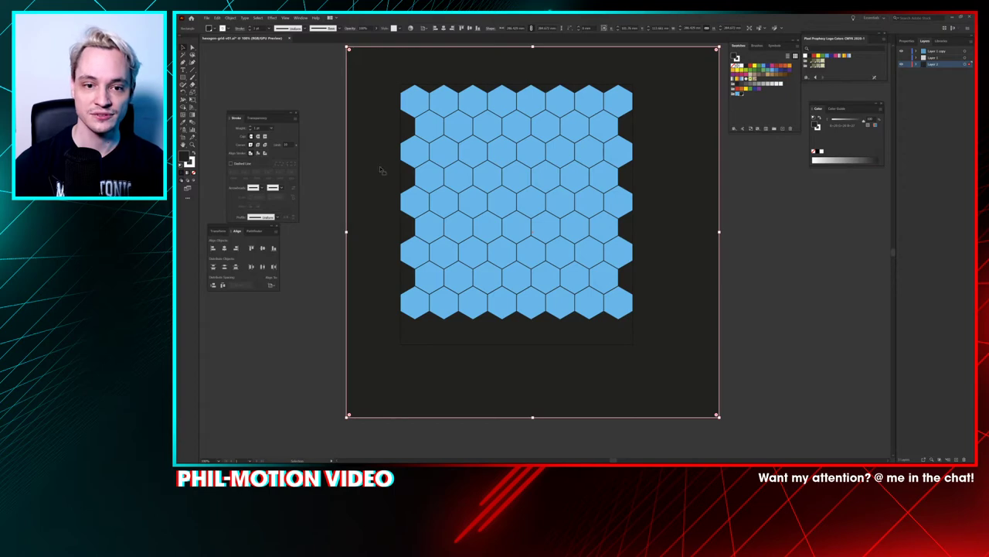
{"action": "double_click", "coordinate": [741, 93]}
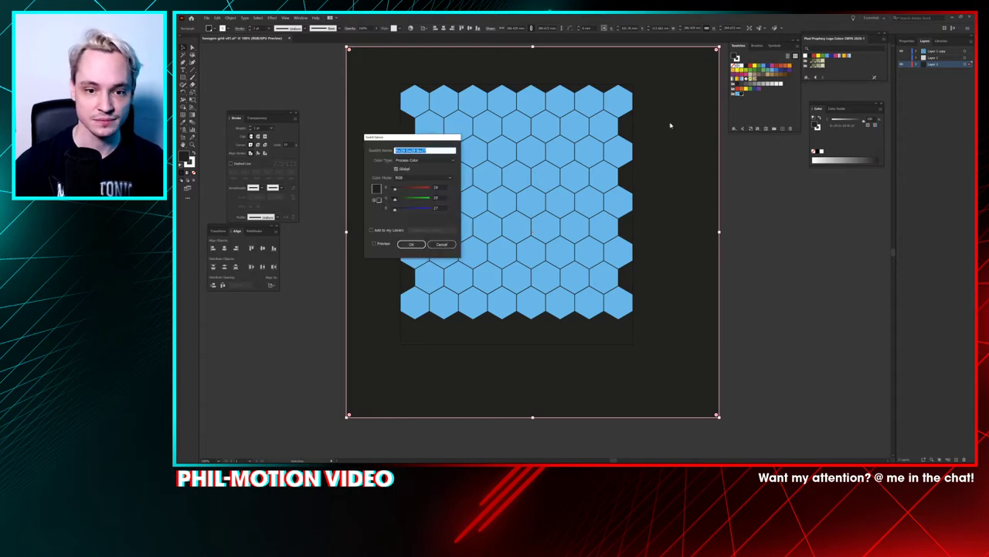
{"action": "left_click", "coordinate": [389, 208]}
{"action": "left_click", "coordinate": [390, 199]}
{"action": "left_click_drag", "start_coordinate": [397, 188], "coordinate": [381, 189]}
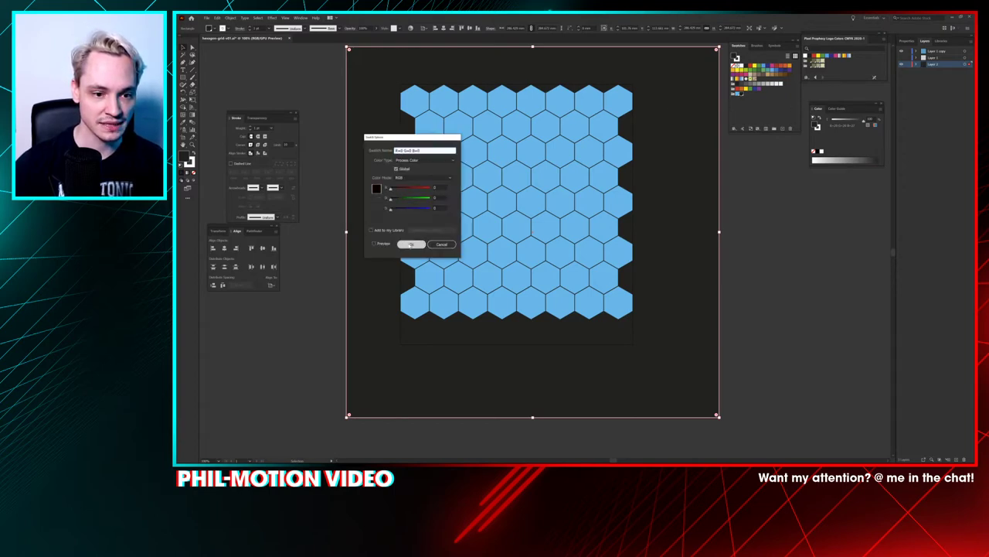
{"action": "left_click", "coordinate": [412, 245]}
{"action": "key", "text": "ctrl+shift+a"}
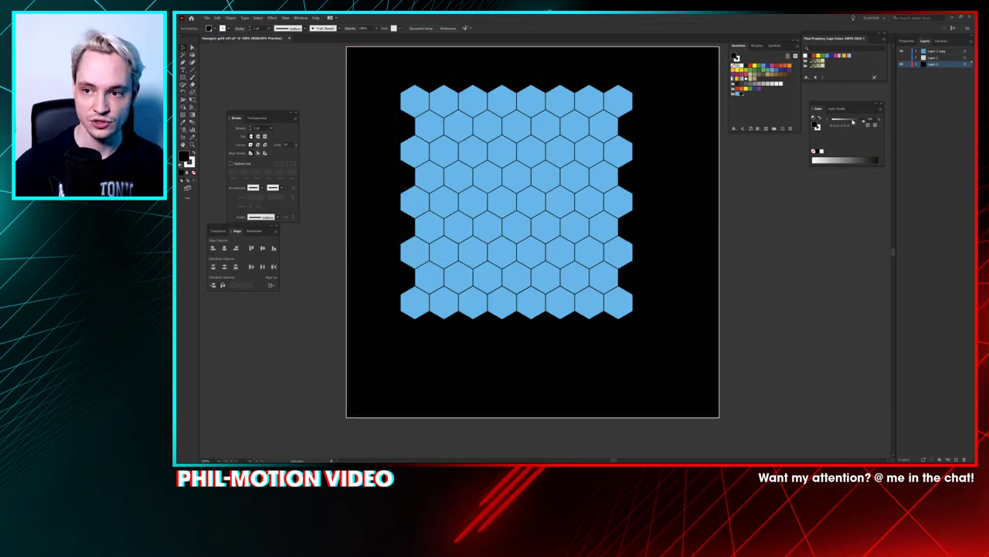
Step: Save the document with Layer 1 copy active and duplicate that blue hexagon layer
{"action": "left_click", "coordinate": [937, 51]}
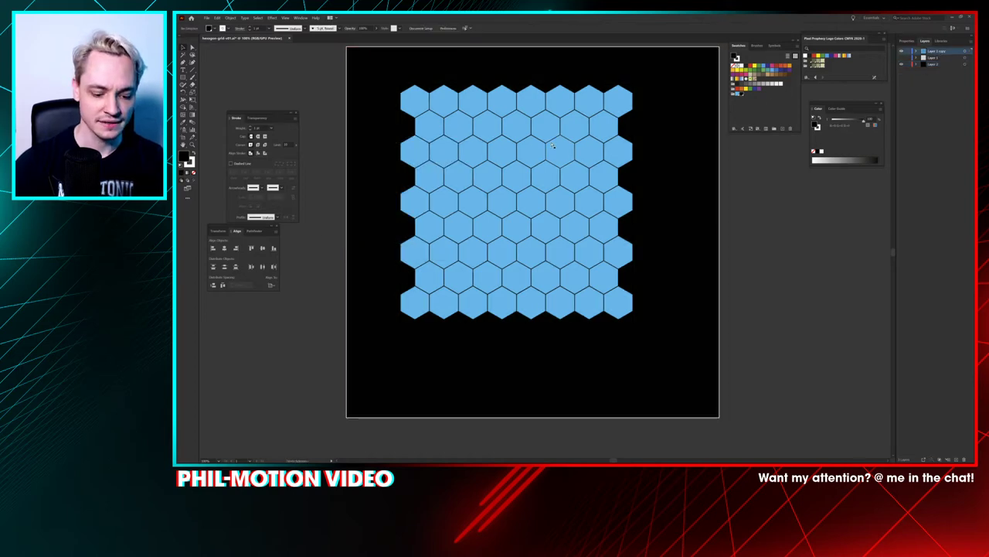
{"action": "key", "text": "ctrl+s"}
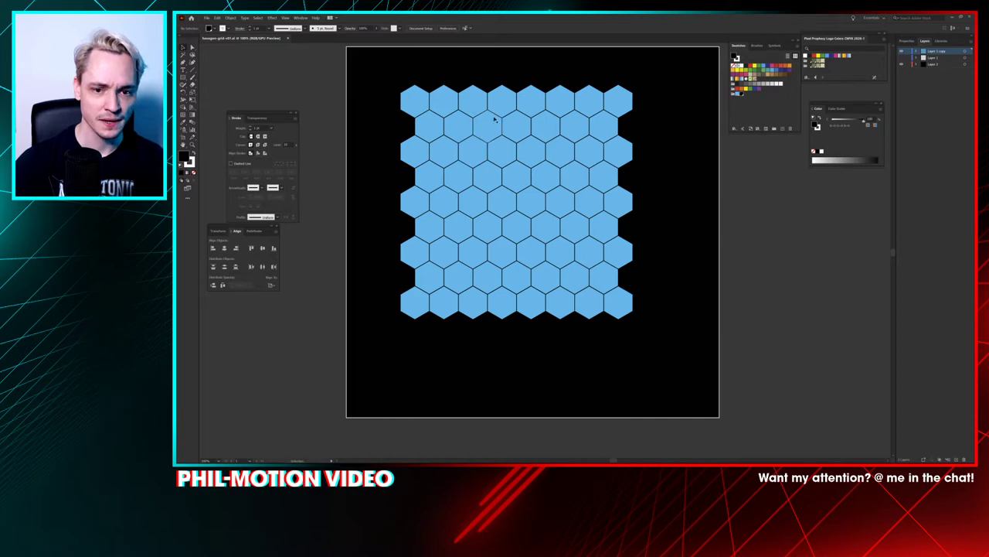
{"action": "left_click_drag", "start_coordinate": [457, 114], "coordinate": [470, 129]}
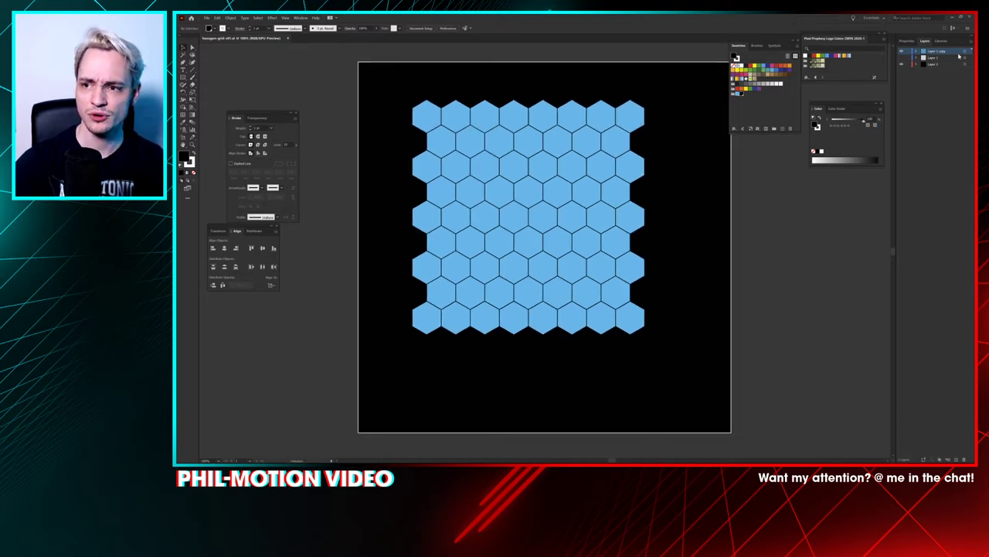
{"action": "left_click_drag", "start_coordinate": [960, 52], "coordinate": [934, 271]}
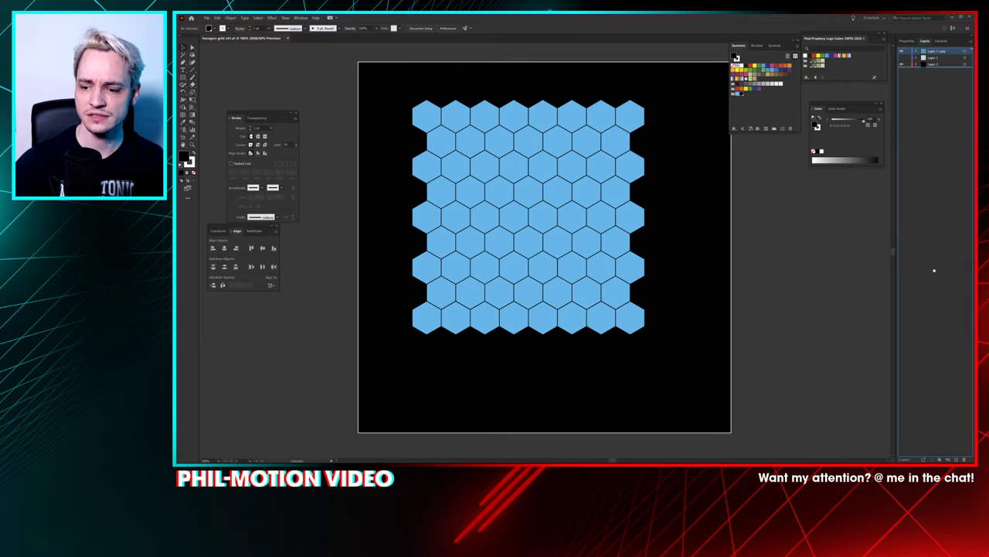
{"action": "left_click", "coordinate": [956, 459]}
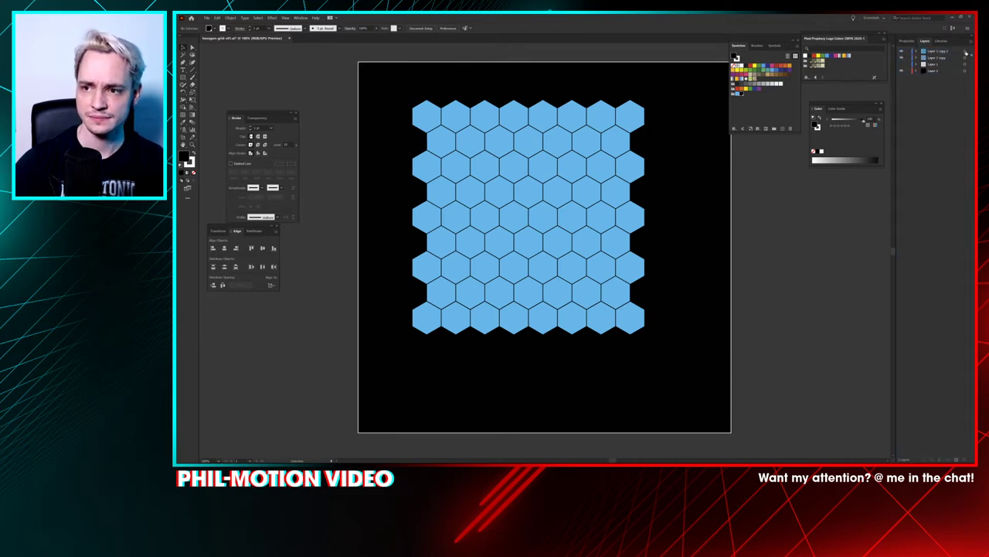
Step: Select all hexagons on the duplicated layer and offset their paths inward by 2 mm with mitered joins
{"action": "left_click", "coordinate": [965, 52]}
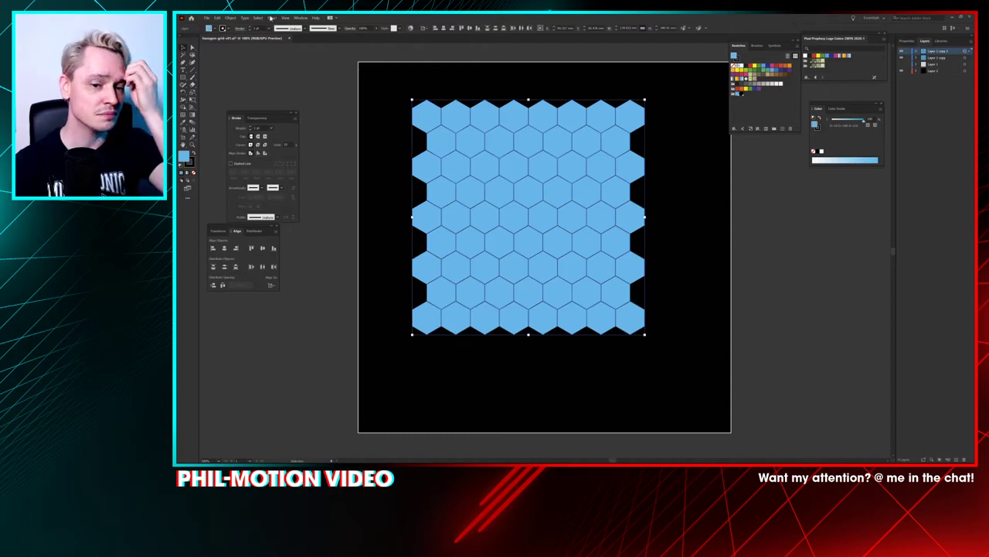
{"action": "left_click", "coordinate": [218, 18]}
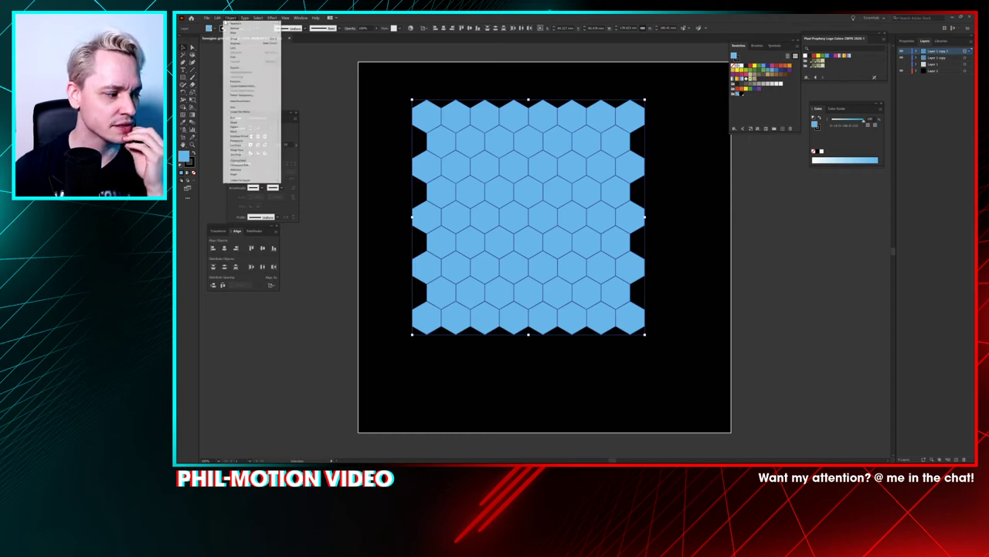
{"action": "mouse_move", "coordinate": [231, 18]}
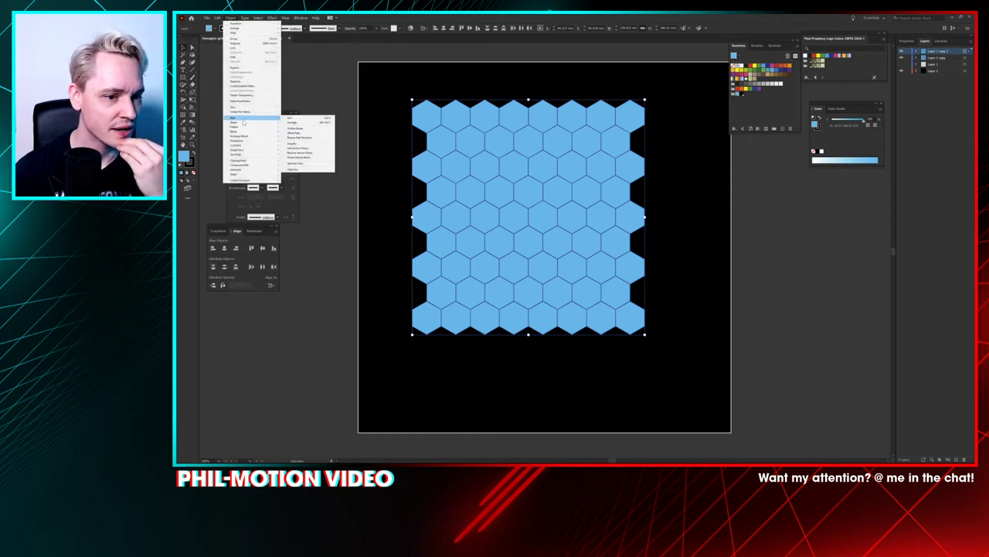
{"action": "mouse_move", "coordinate": [278, 120]}
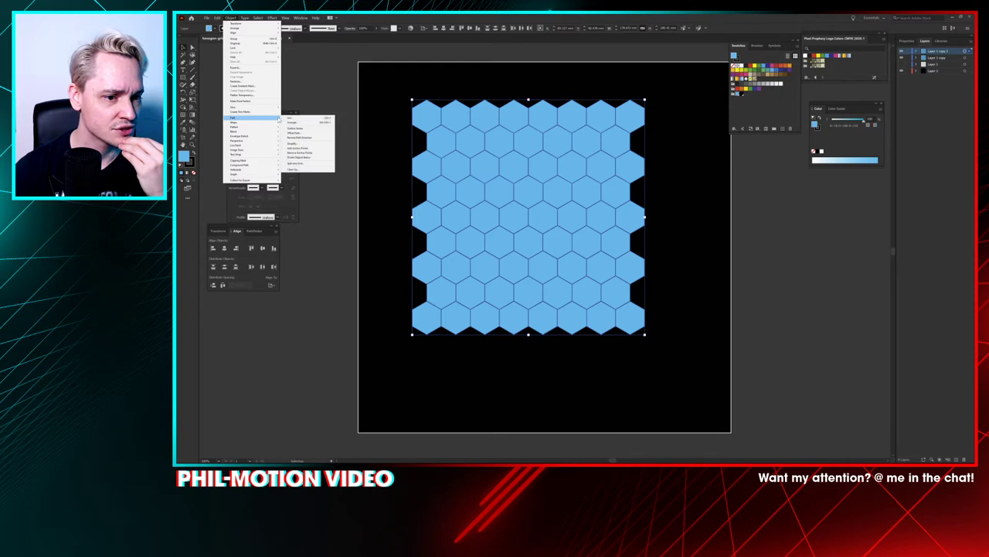
{"action": "left_click", "coordinate": [311, 133]}
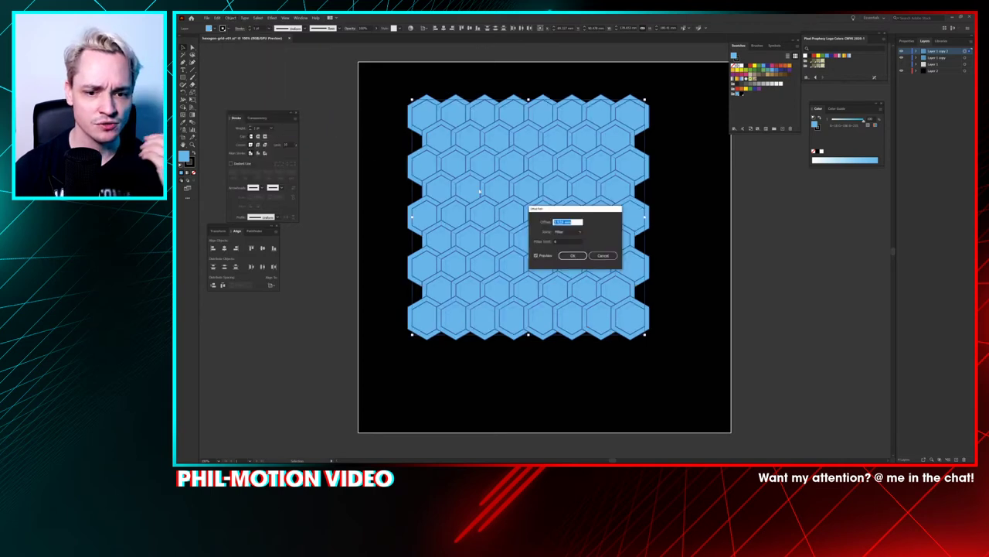
{"action": "key", "text": "shift+Down"}
{"action": "key", "text": "shift+Down"}
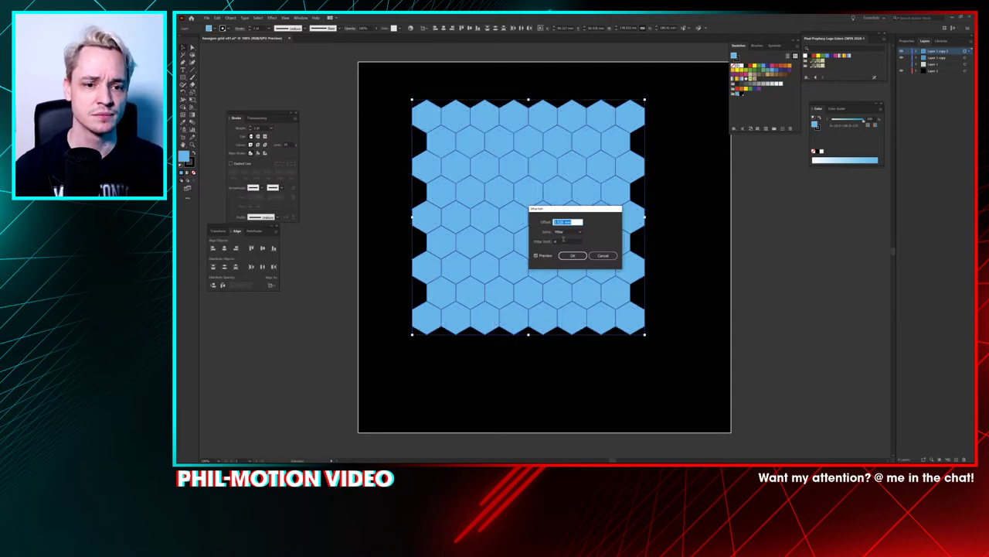
{"action": "key", "text": "Up"}
{"action": "key", "text": "Up"}
{"action": "key", "text": "Up"}
{"action": "key", "text": "Up"}
{"action": "key", "text": "Up"}
{"action": "key", "text": "Up"}
{"action": "key", "text": "Up"}
{"action": "key", "text": "Up"}
{"action": "key", "text": "Up"}
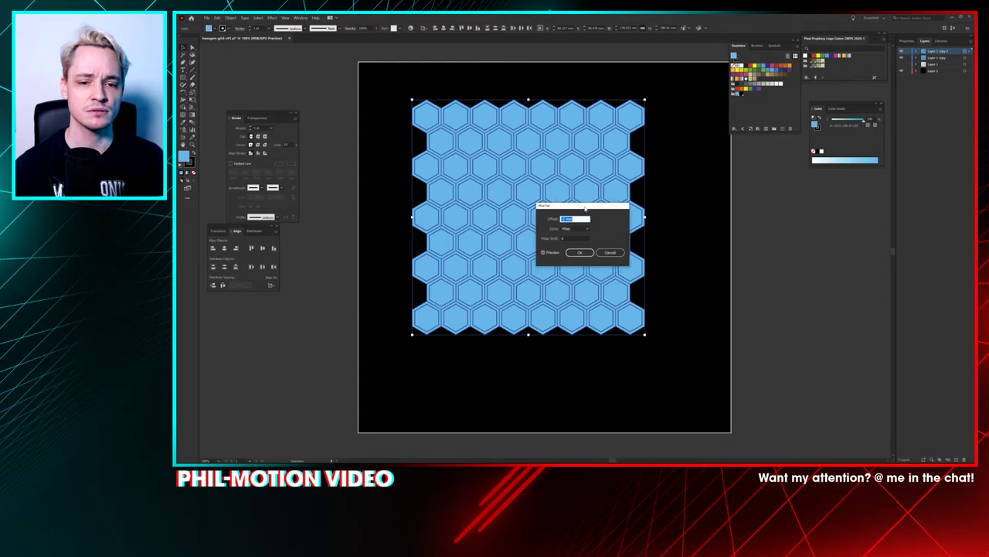
{"action": "left_click_drag", "start_coordinate": [573, 210], "coordinate": [647, 130]}
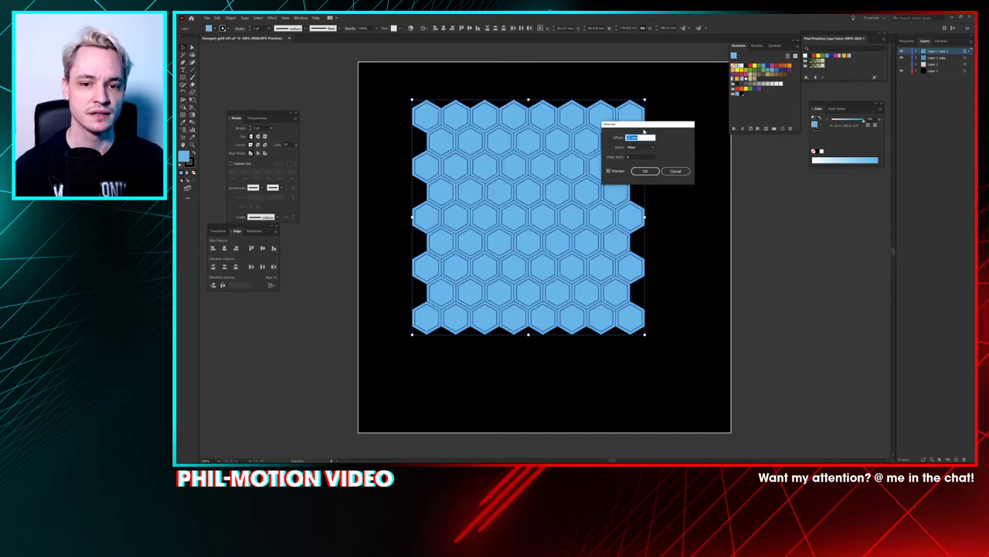
{"action": "left_click", "coordinate": [645, 171]}
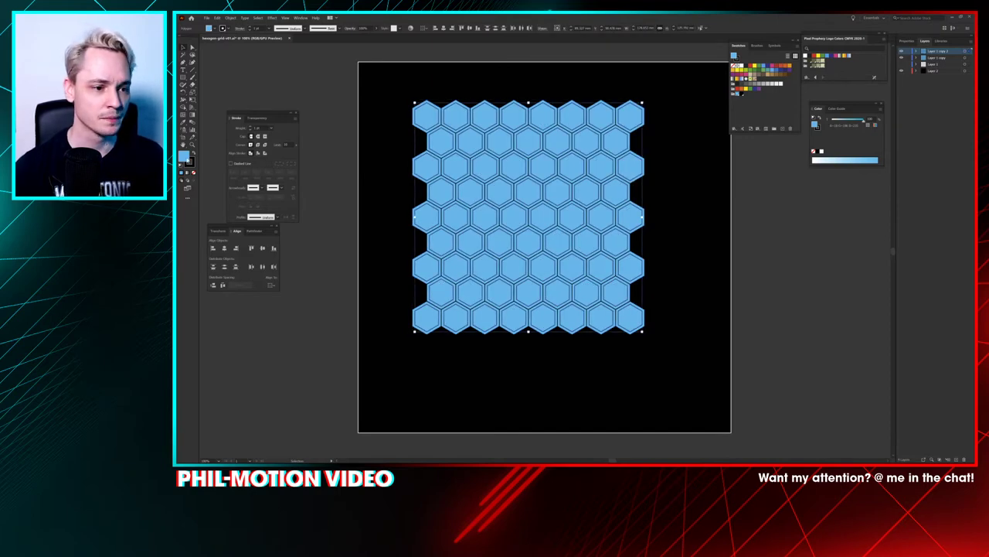
Step: Swap the fill and stroke colours of the inset hexagons and remove their fill
{"action": "key", "text": "shift+x"}
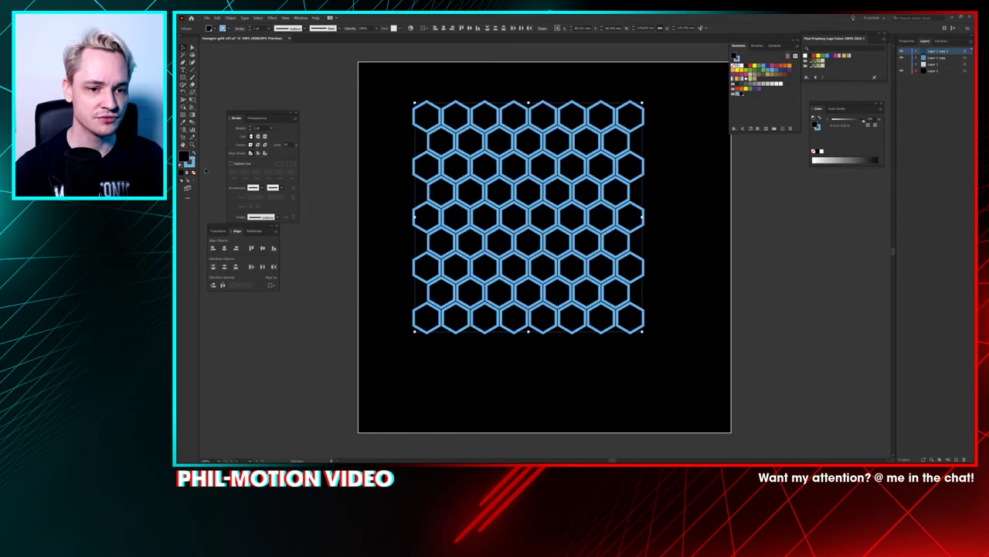
{"action": "double_click", "coordinate": [189, 161]}
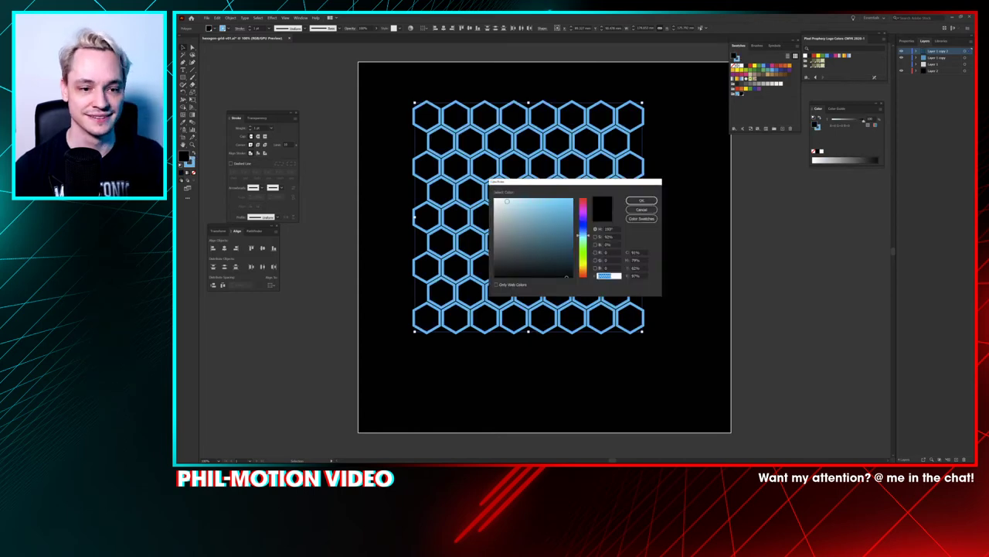
{"action": "key", "text": "Escape"}
{"action": "left_click", "coordinate": [193, 173]}
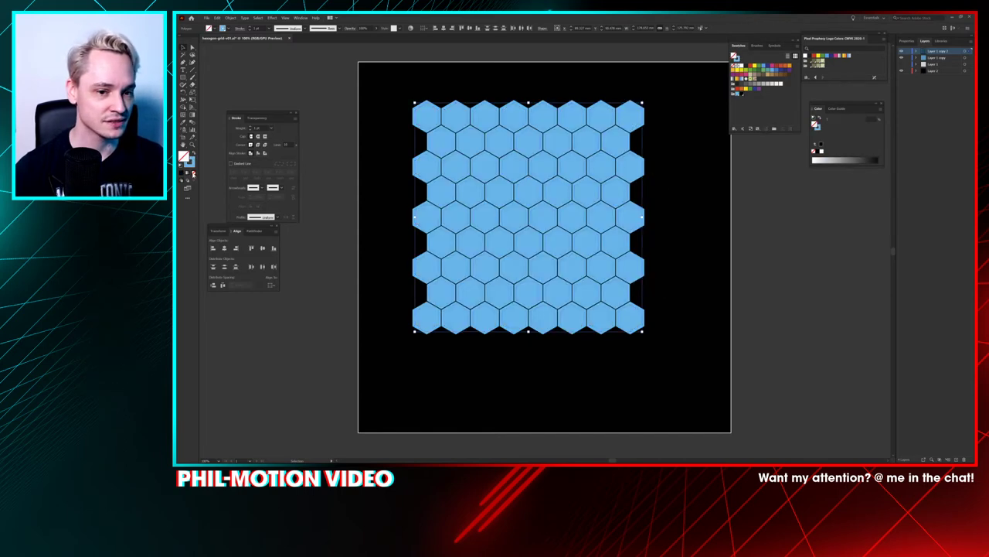
Step: Set the stroke colour of the inset hexagons to white
{"action": "left_click", "coordinate": [190, 164]}
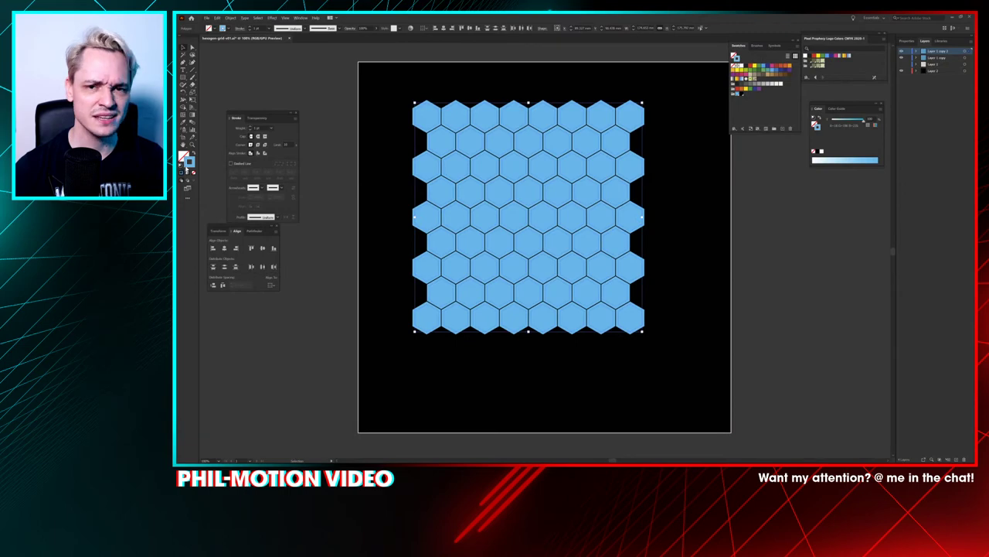
{"action": "double_click", "coordinate": [187, 166]}
{"action": "mouse_move", "coordinate": [527, 213]}
{"action": "left_mouse_down"}
{"action": "mouse_move", "coordinate": [534, 198]}
{"action": "mouse_move", "coordinate": [494, 197]}
{"action": "left_mouse_up"}
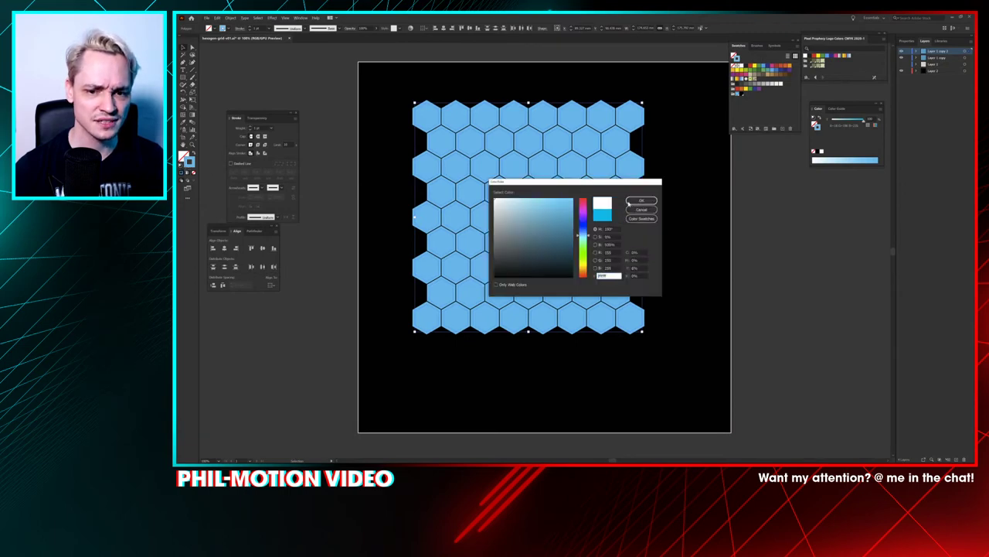
{"action": "left_click", "coordinate": [638, 201]}
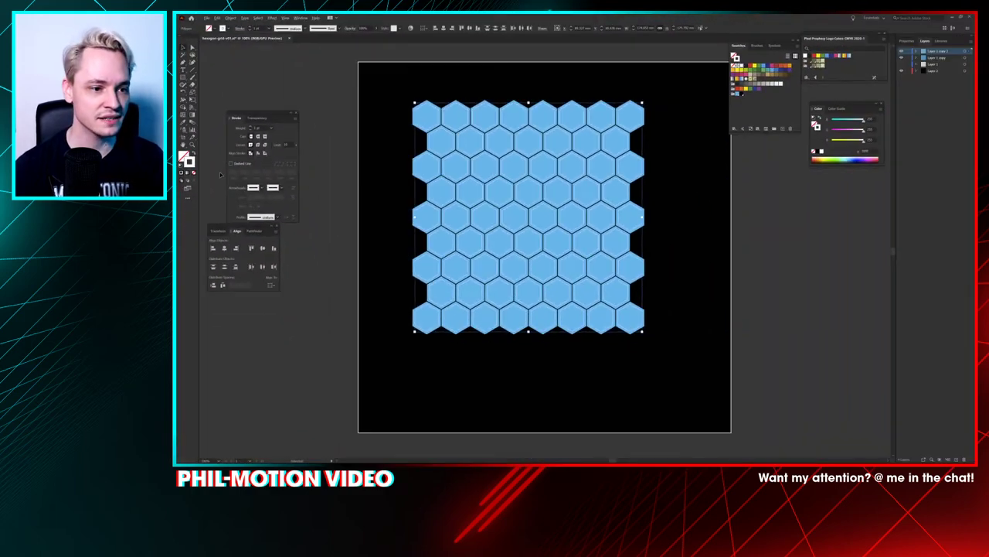
Step: Try a black 000000 stroke on the inset hexagons and undo it
{"action": "double_click", "coordinate": [193, 166]}
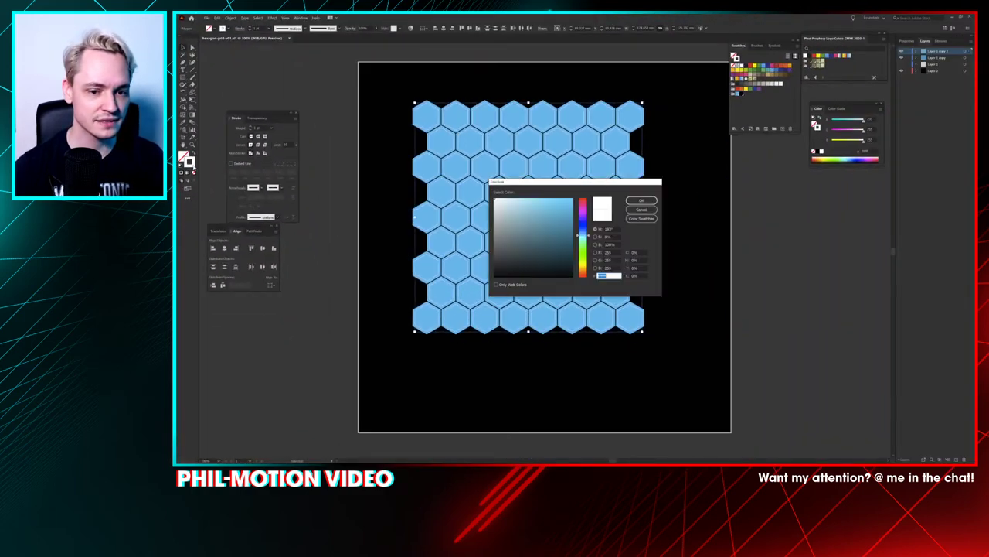
{"action": "type", "text": "000000"}
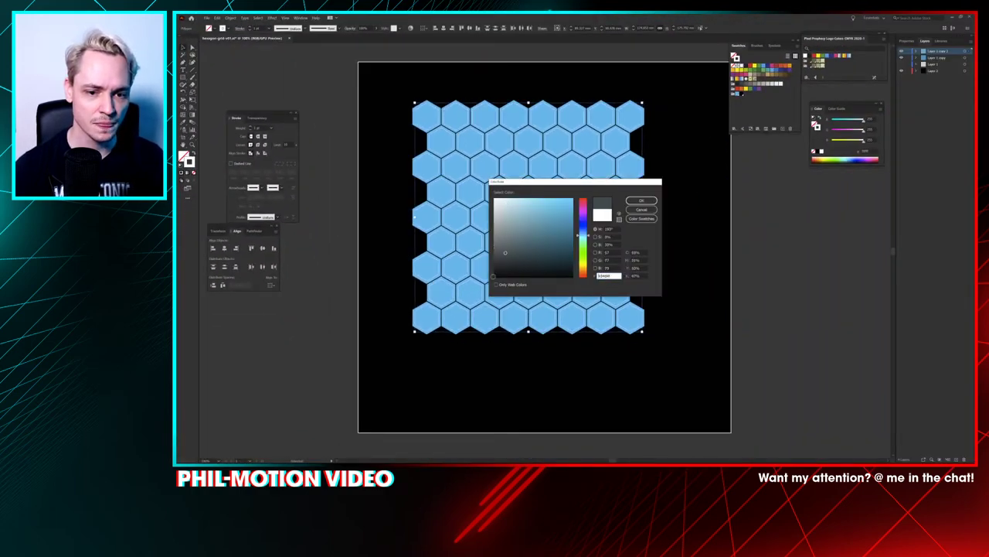
{"action": "left_click", "coordinate": [639, 201]}
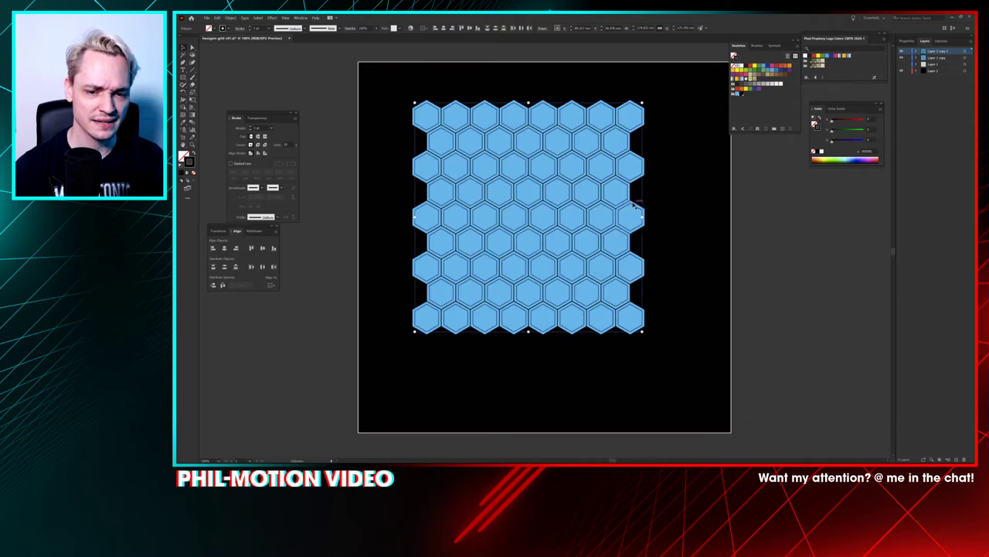
{"action": "key", "text": "ctrl+y"}
{"action": "key", "text": "ctrl+y"}
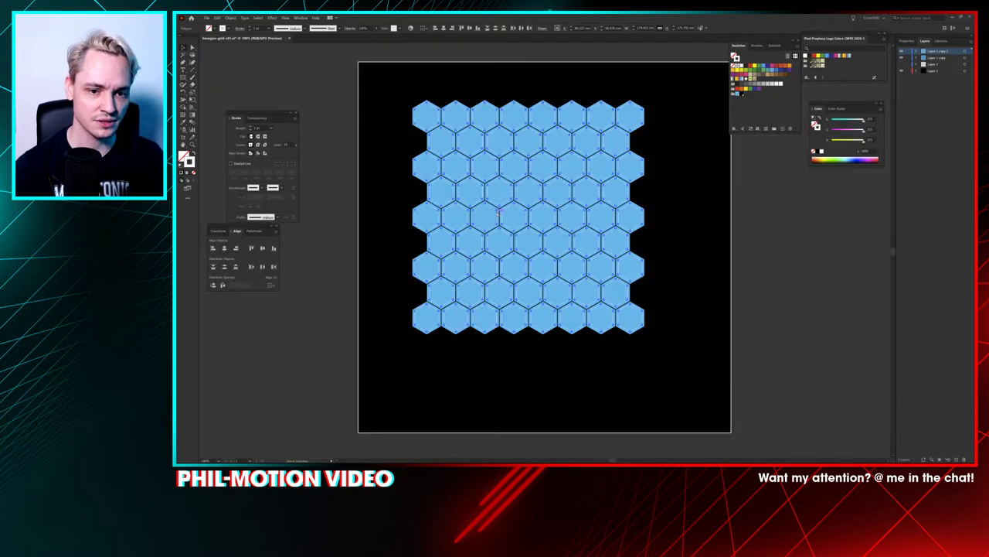
Step: Set the inset hexagons' stroke to light blue, R 184, G 242, B 255, and increase the stroke weight
{"action": "double_click", "coordinate": [189, 162]}
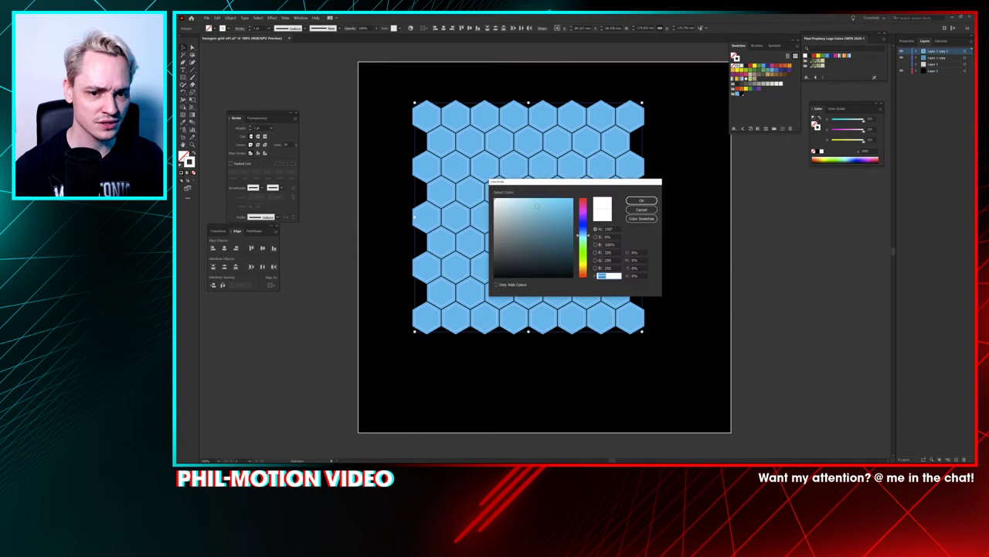
{"action": "mouse_move", "coordinate": [517, 203]}
{"action": "left_mouse_down"}
{"action": "mouse_move", "coordinate": [524, 207]}
{"action": "mouse_move", "coordinate": [516, 199]}
{"action": "left_mouse_up"}
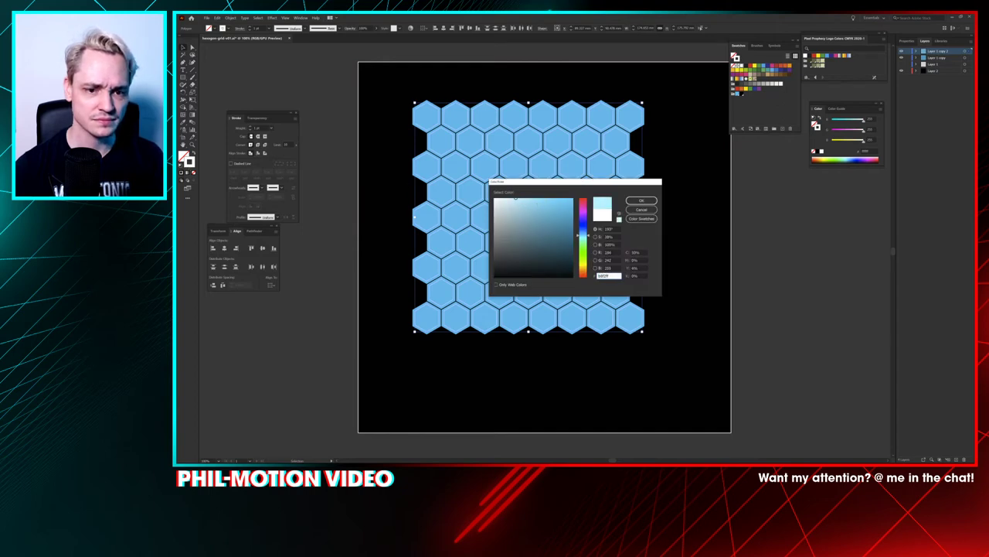
{"action": "left_click", "coordinate": [641, 200]}
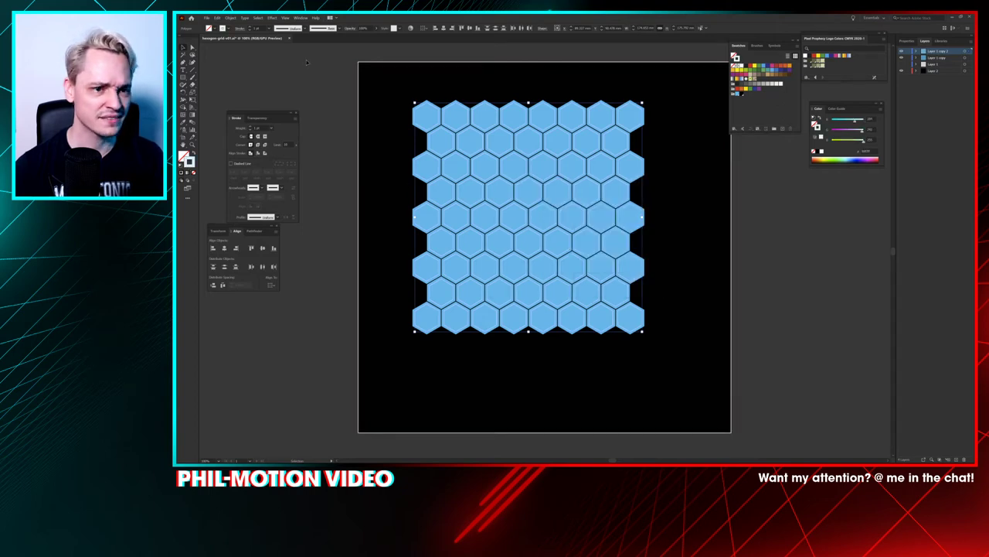
{"action": "left_click", "coordinate": [249, 31]}
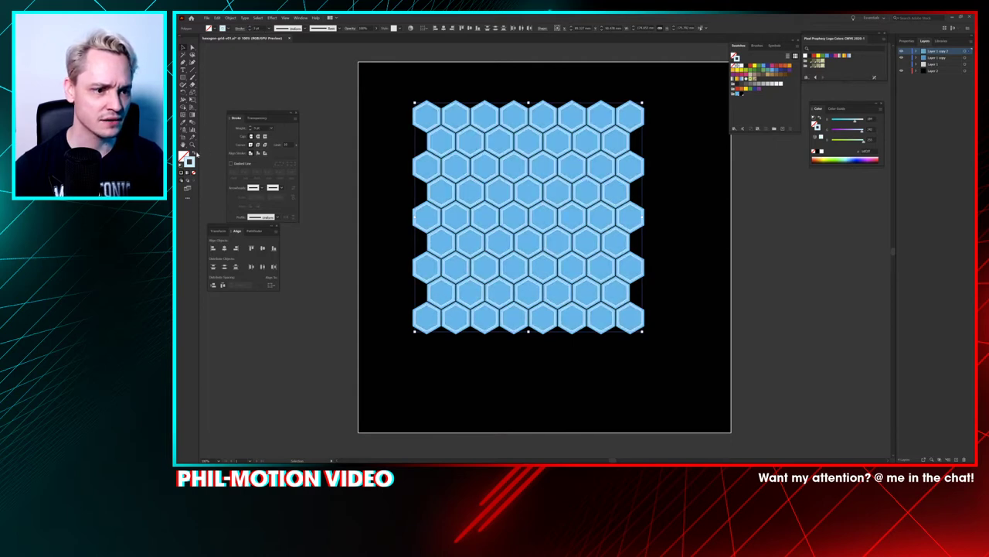
Step: Try a white fill on the inset hexagons, then undo it
{"action": "double_click", "coordinate": [189, 160]}
{"action": "left_click_drag", "start_coordinate": [516, 209], "coordinate": [565, 276]}
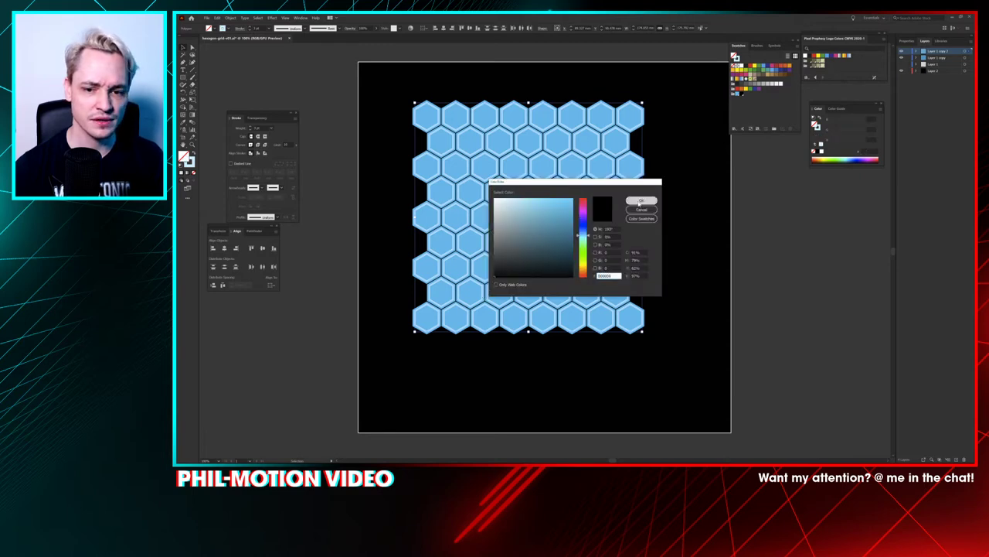
{"action": "left_click", "coordinate": [641, 201]}
{"action": "left_click", "coordinate": [683, 210]}
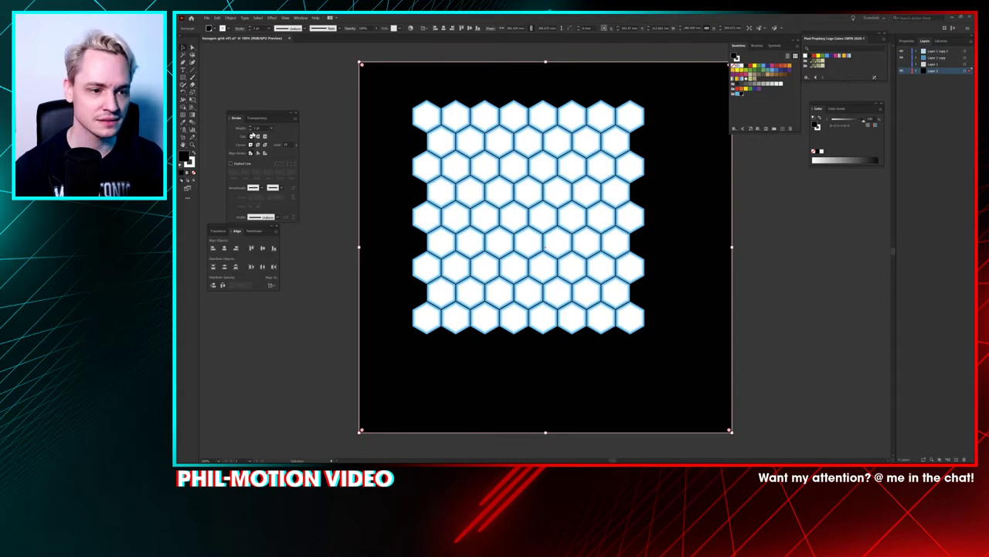
{"action": "key", "text": "ctrl+y"}
{"action": "key", "text": "ctrl+y"}
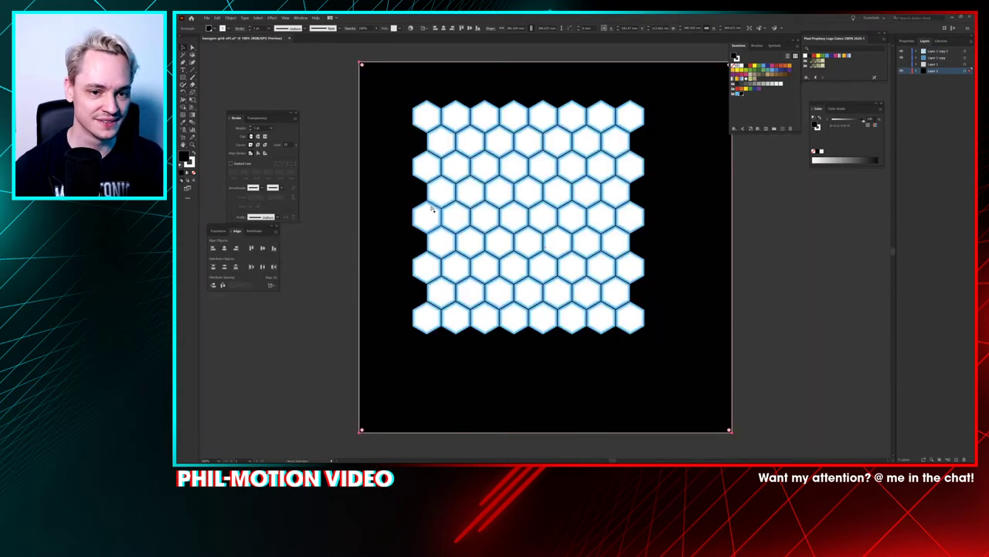
{"action": "key", "text": "ctrl+z"}
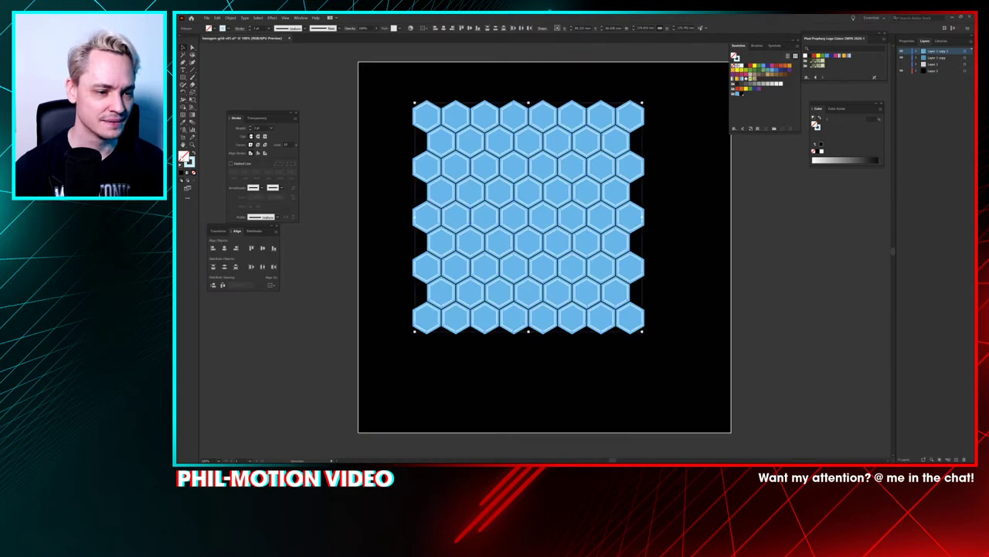
Step: Try filling the selected inset hexagons with black while keeping their light blue stroke
{"action": "double_click", "coordinate": [183, 156]}
{"action": "mouse_move", "coordinate": [541, 270]}
{"action": "left_mouse_down"}
{"action": "mouse_move", "coordinate": [550, 282]}
{"action": "mouse_move", "coordinate": [567, 258]}
{"action": "mouse_move", "coordinate": [565, 284]}
{"action": "left_mouse_up"}
{"action": "type", "text": "ffffff"}
{"action": "key", "text": "Return"}
{"action": "double_click", "coordinate": [184, 157]}
{"action": "key", "text": "Return"}
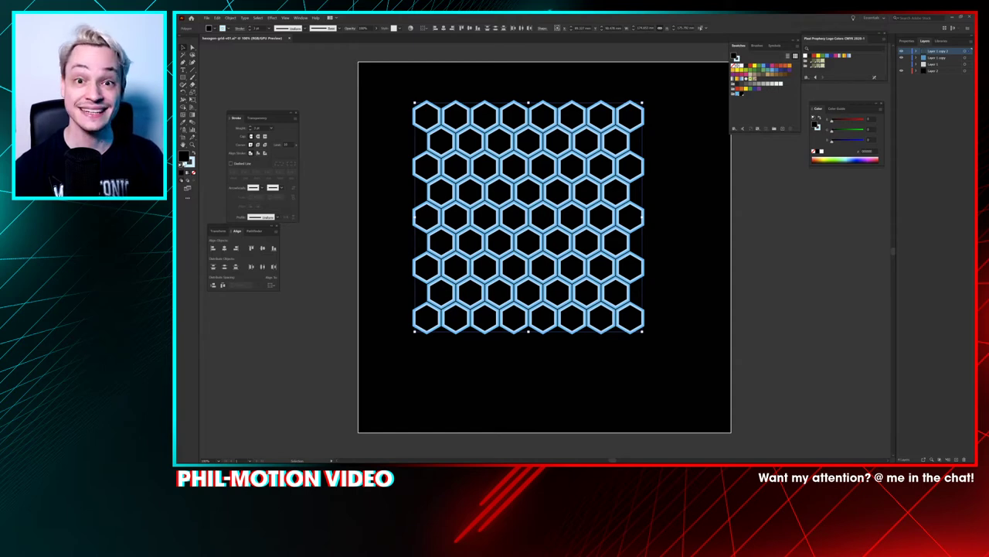
Step: Try a dark blue 00677F fill on the inset hexagons and take them out of the selection
{"action": "double_click", "coordinate": [189, 160]}
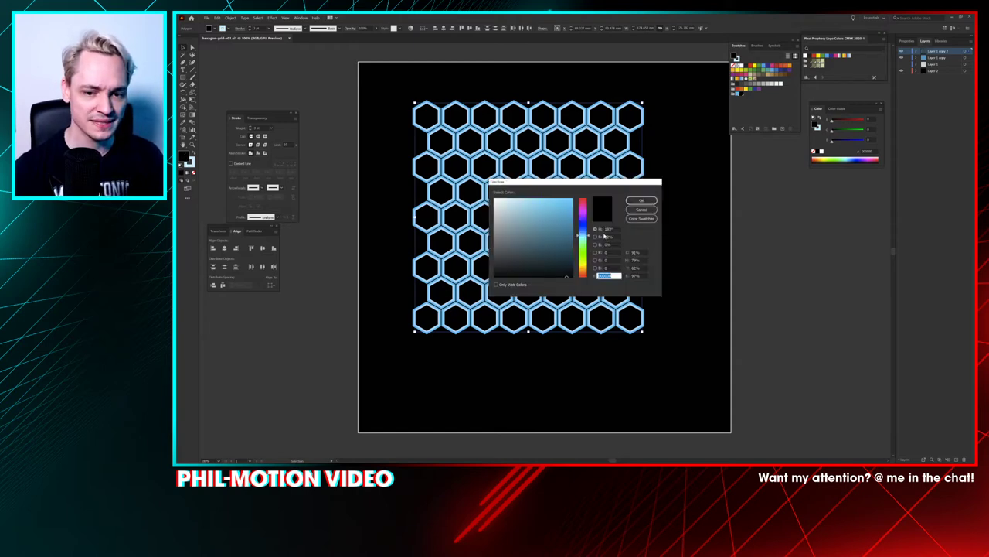
{"action": "type", "text": "00677F"}
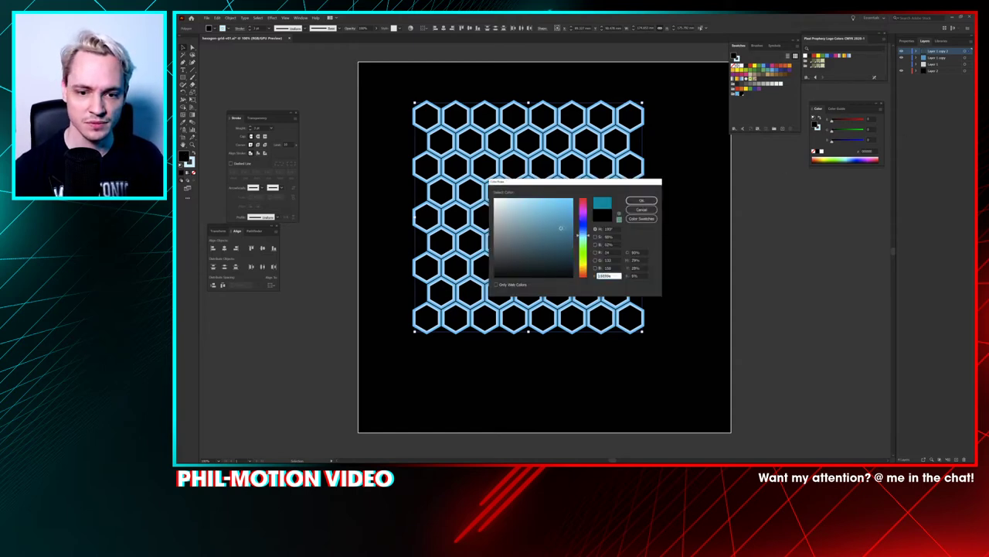
{"action": "key", "text": "Return"}
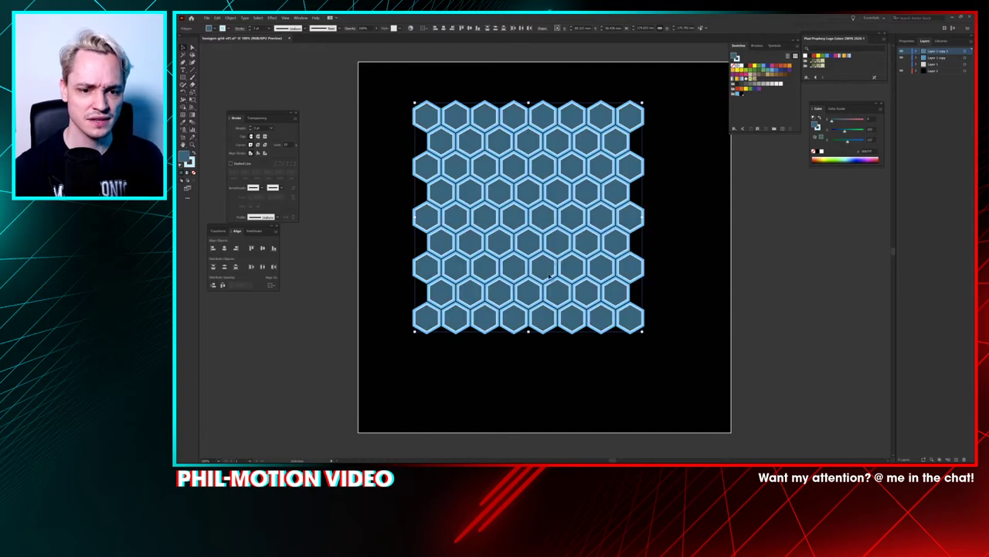
{"action": "left_click", "coordinate": [469, 349]}
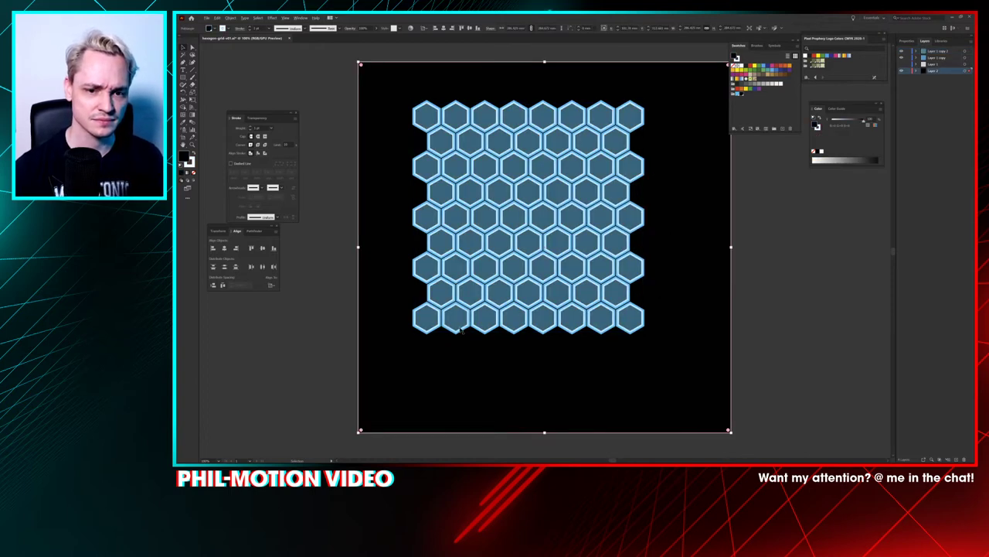
Step: Examine how the dark-filled hexagon grid reads against the black backdrop at small and large view sizes
{"action": "scroll", "coordinate": [461, 330], "scroll_direction": "down", "scroll_amount": 5}
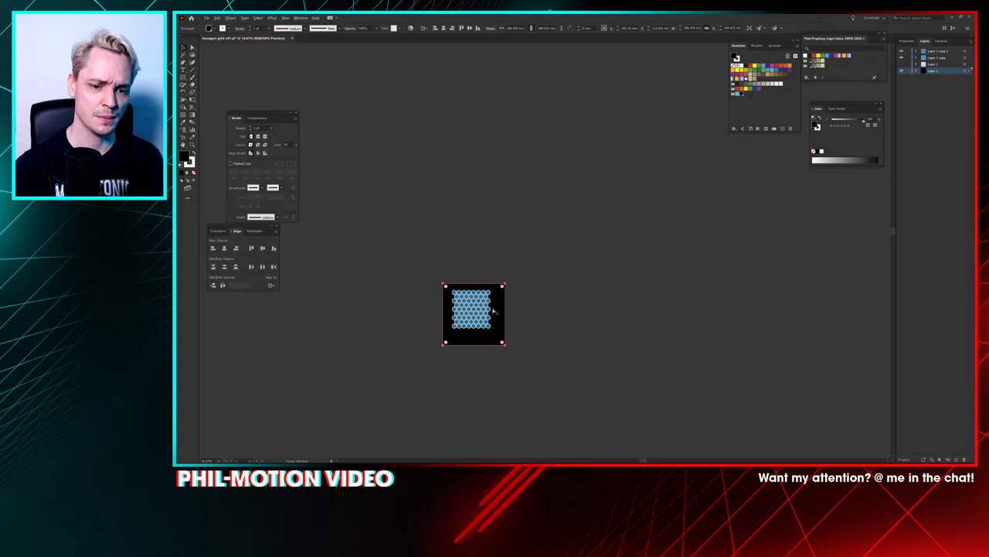
{"action": "left_click_drag", "start_coordinate": [470, 302], "coordinate": [534, 187]}
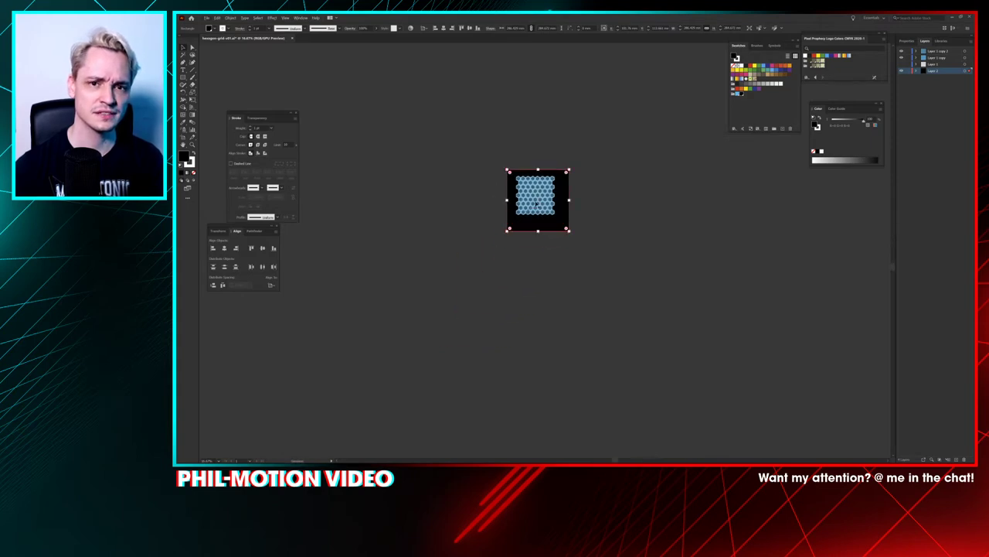
{"action": "left_click", "coordinate": [525, 274]}
{"action": "scroll", "coordinate": [533, 193], "scroll_direction": "up", "scroll_amount": 3}
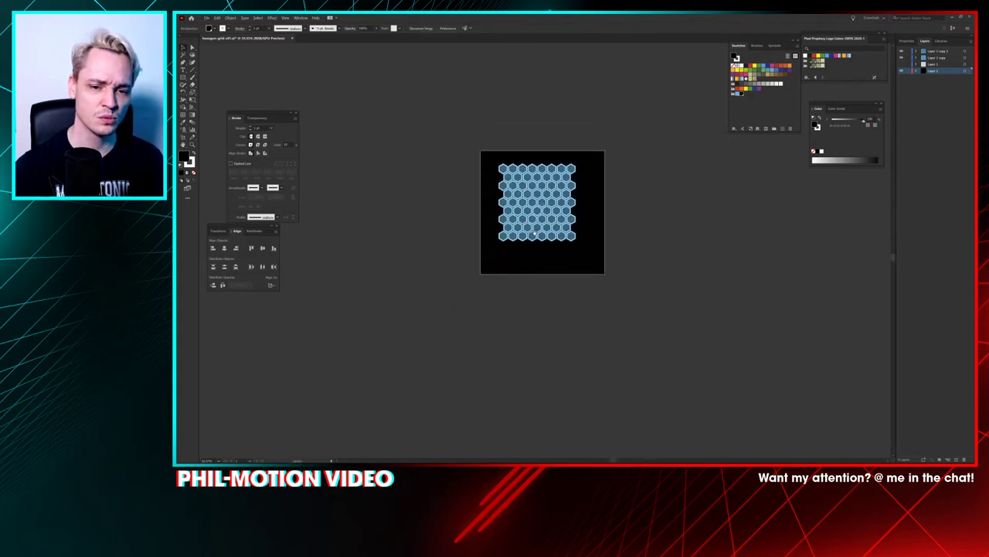
{"action": "scroll", "coordinate": [533, 206], "scroll_direction": "up", "scroll_amount": 3}
{"action": "scroll", "coordinate": [531, 191], "scroll_direction": "down", "scroll_amount": 3}
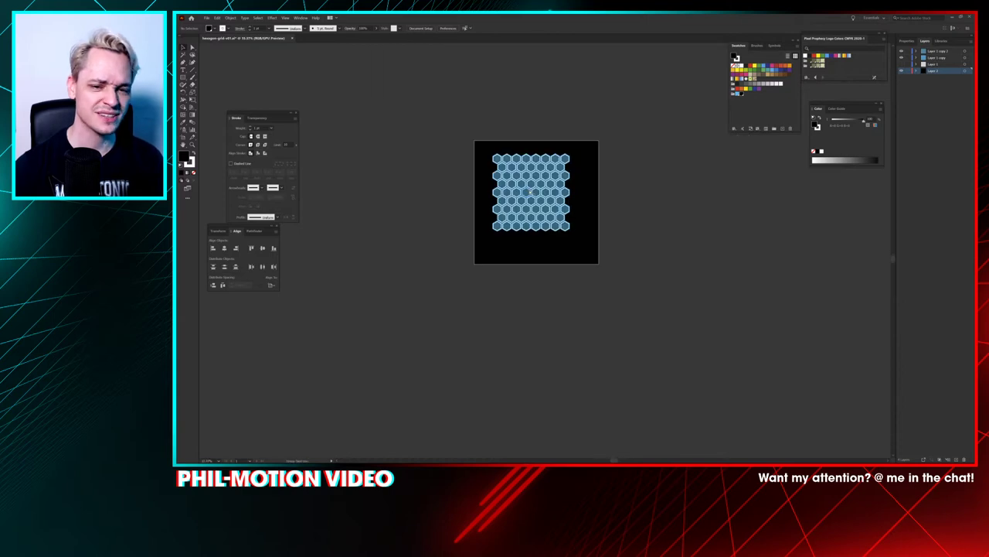
{"action": "left_click_drag", "start_coordinate": [469, 228], "coordinate": [452, 257]}
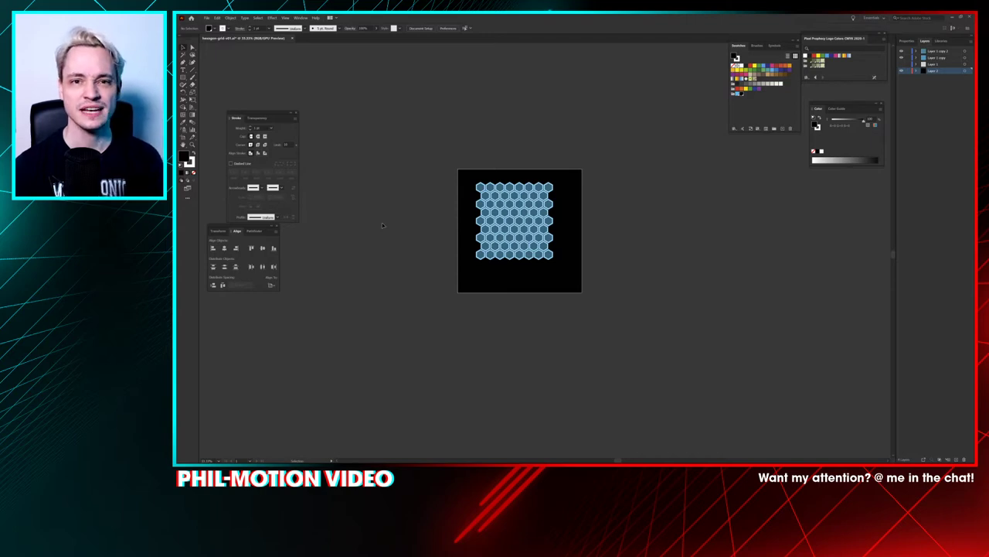
{"action": "scroll", "coordinate": [495, 231], "scroll_direction": "up", "scroll_amount": 3}
{"action": "left_click_drag", "start_coordinate": [520, 204], "coordinate": [495, 230]}
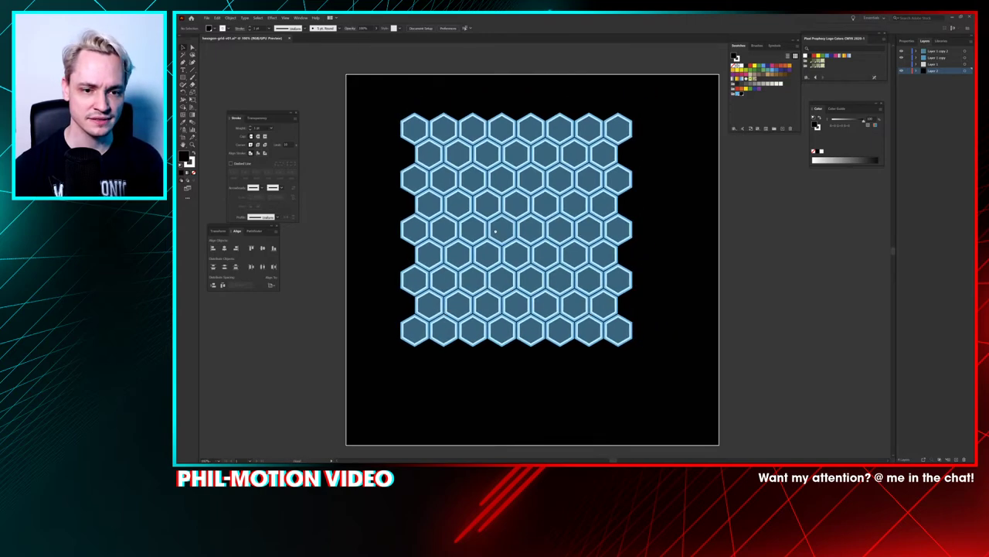
Step: Undo the trial fills on the inset hexagons and deselect everything
{"action": "key", "text": "ctrl+z"}
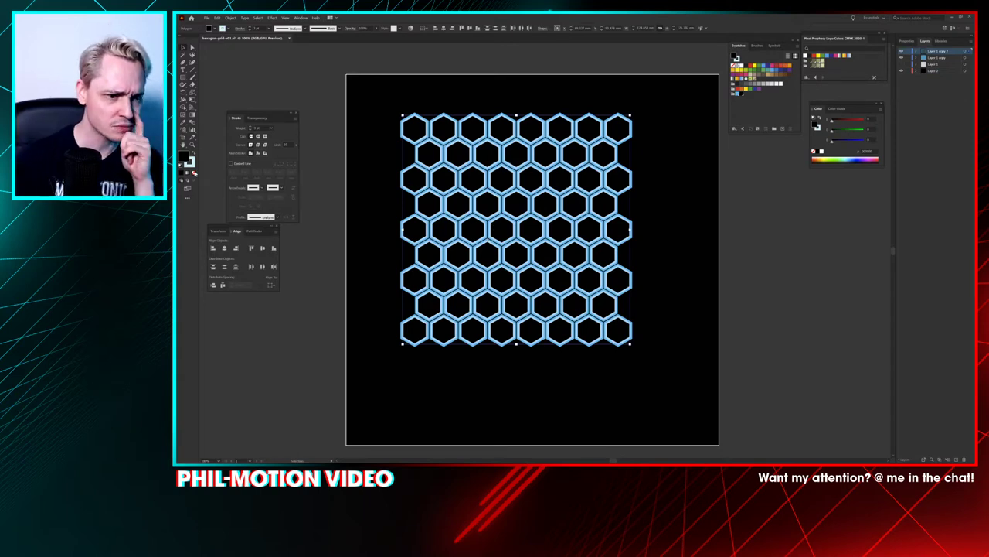
{"action": "key", "text": "ctrl+shift+z"}
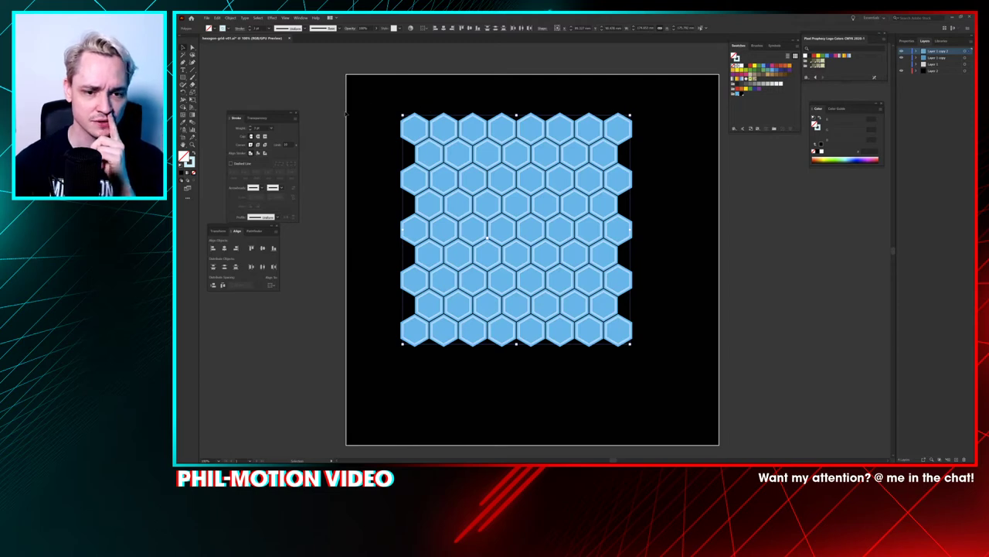
{"action": "key", "text": "ctrl+shift+a"}
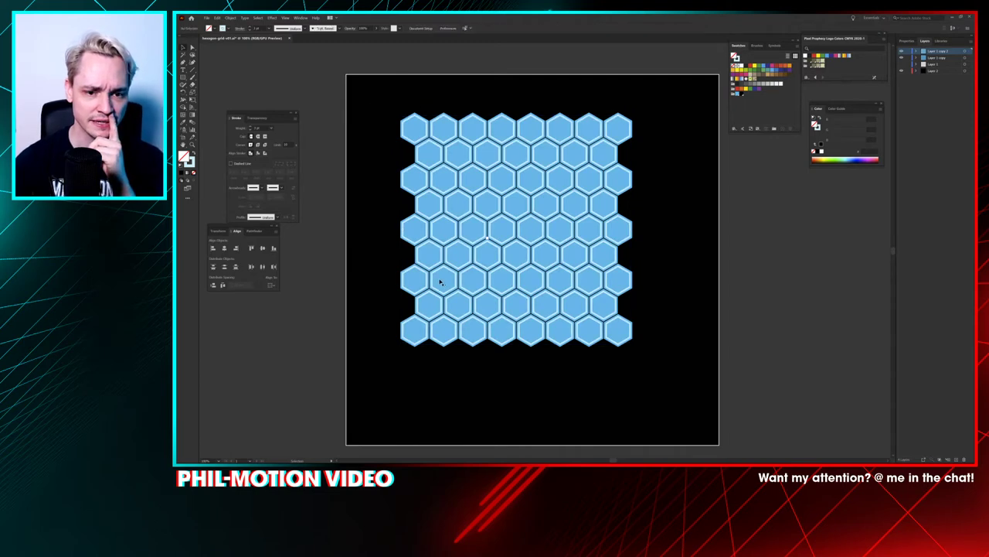
Step: Hide the inset outline layer, Layer 1 copy 2, keeping the plain blue hexagons on Layer 1 copy shown
{"action": "left_click", "coordinate": [901, 57]}
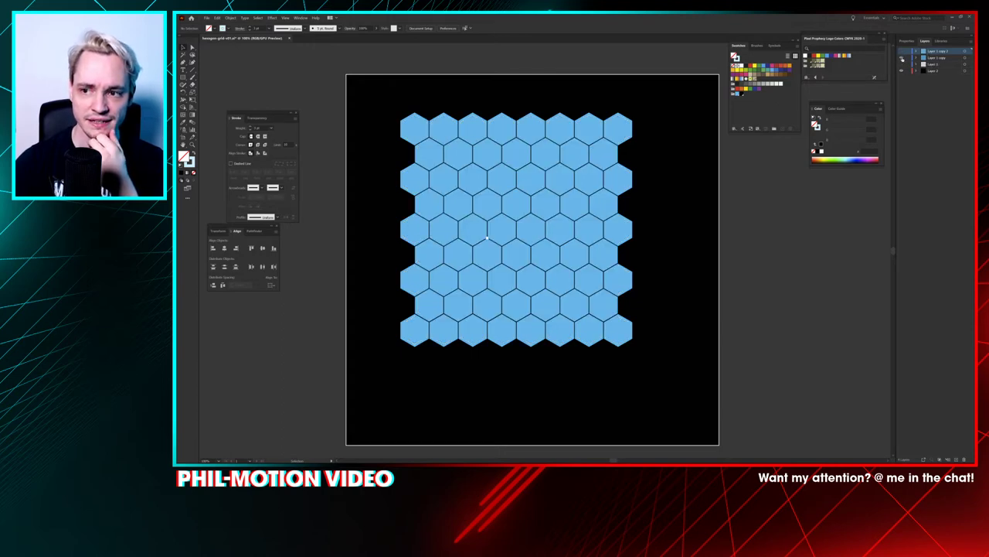
{"action": "left_click", "coordinate": [901, 57]}
{"action": "left_click", "coordinate": [902, 57]}
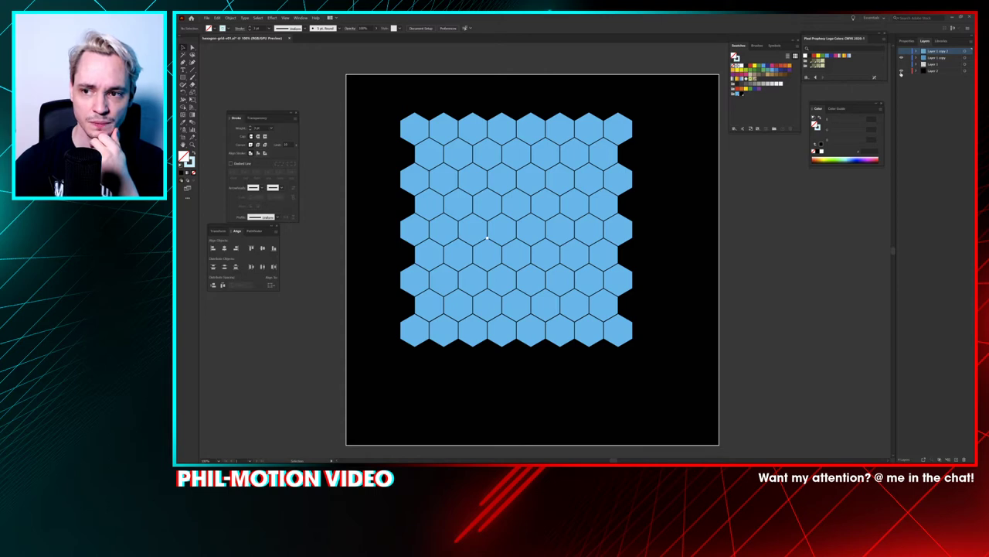
Step: Compare the blue hexagon grid with and without the black backdrop layer, leaving the backdrop shown
{"action": "left_click", "coordinate": [902, 70]}
{"action": "left_click", "coordinate": [901, 71]}
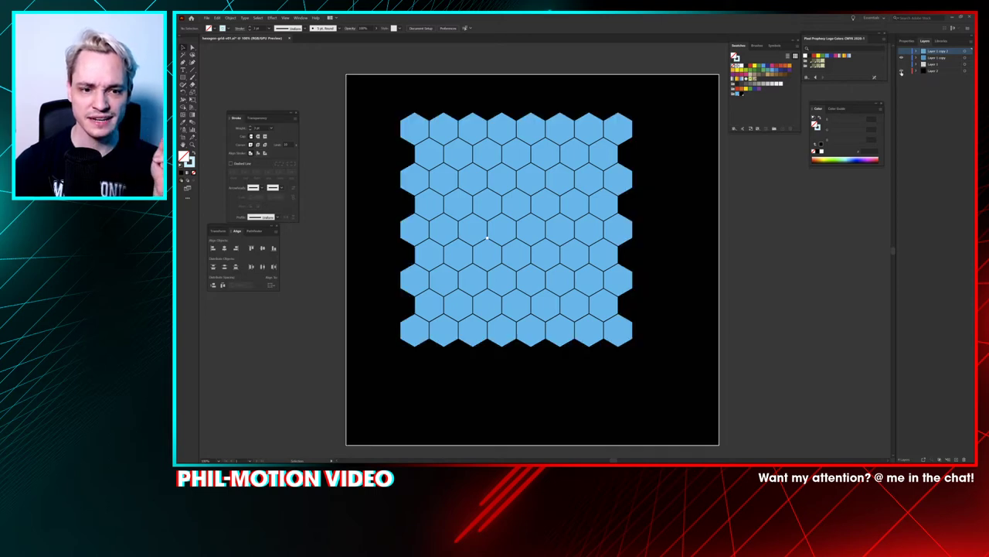
{"action": "left_click", "coordinate": [902, 71]}
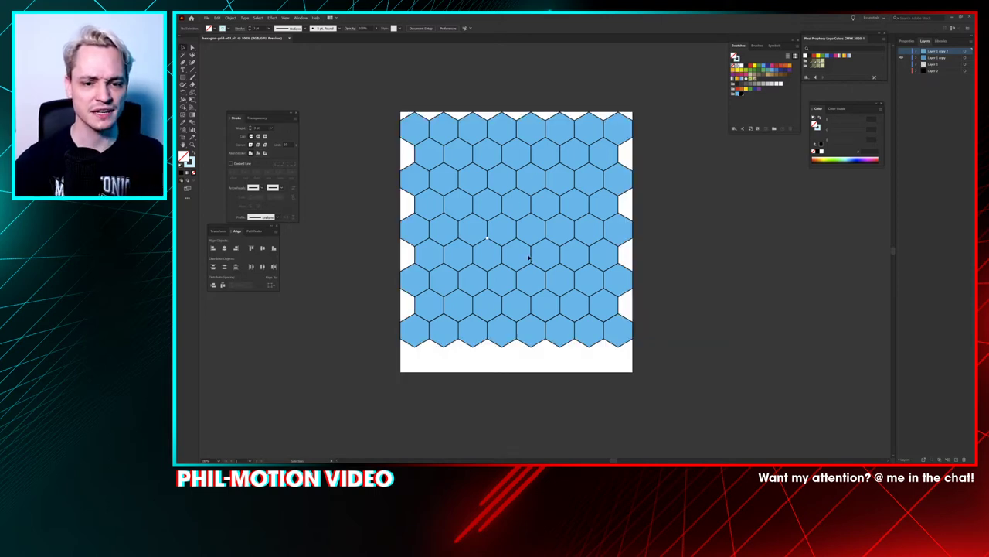
{"action": "left_click_drag", "start_coordinate": [529, 259], "coordinate": [559, 258]}
{"action": "left_click", "coordinate": [901, 71]}
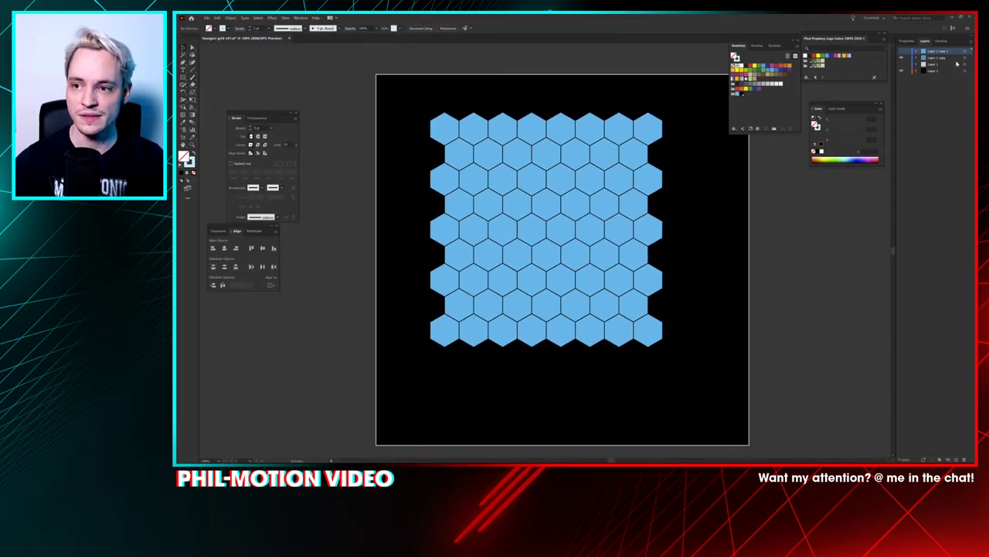
Step: Duplicate the blue hexagon layer, Layer 1 copy, with the original hidden, and remove the duplicate hexagons' stroke
{"action": "left_click_drag", "start_coordinate": [935, 58], "coordinate": [935, 370]}
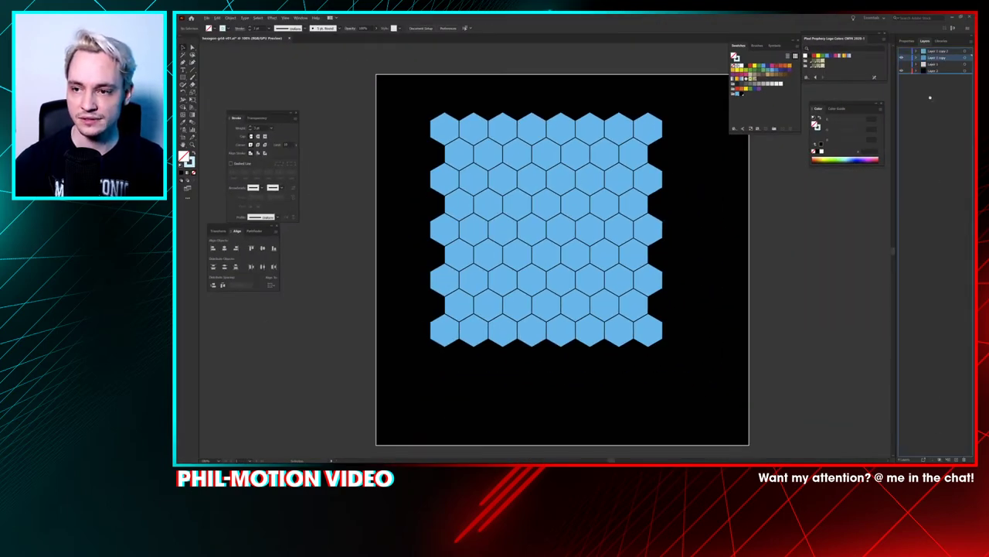
{"action": "left_click_drag", "start_coordinate": [930, 97], "coordinate": [956, 460]}
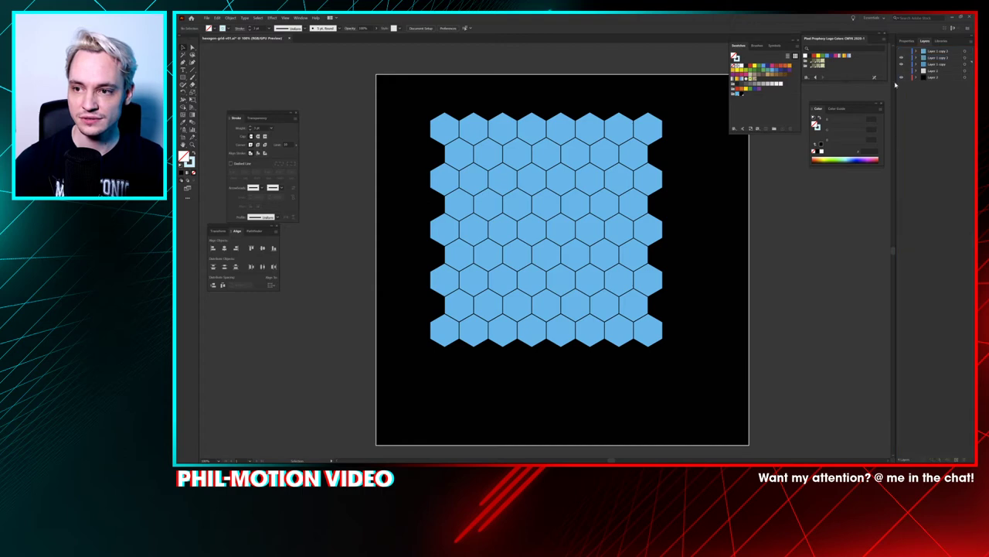
{"action": "left_click", "coordinate": [966, 60]}
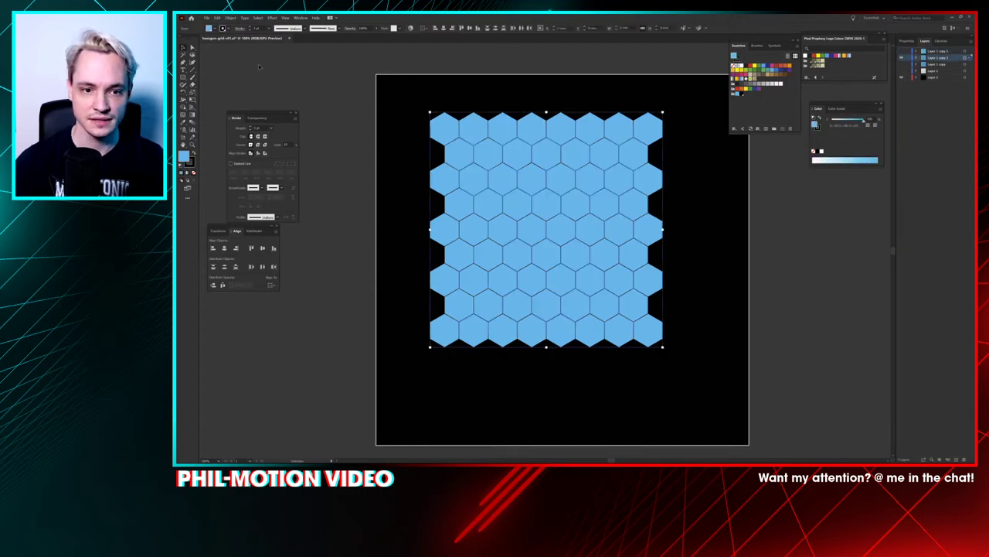
{"action": "left_click", "coordinate": [190, 163]}
{"action": "left_click", "coordinate": [193, 174]}
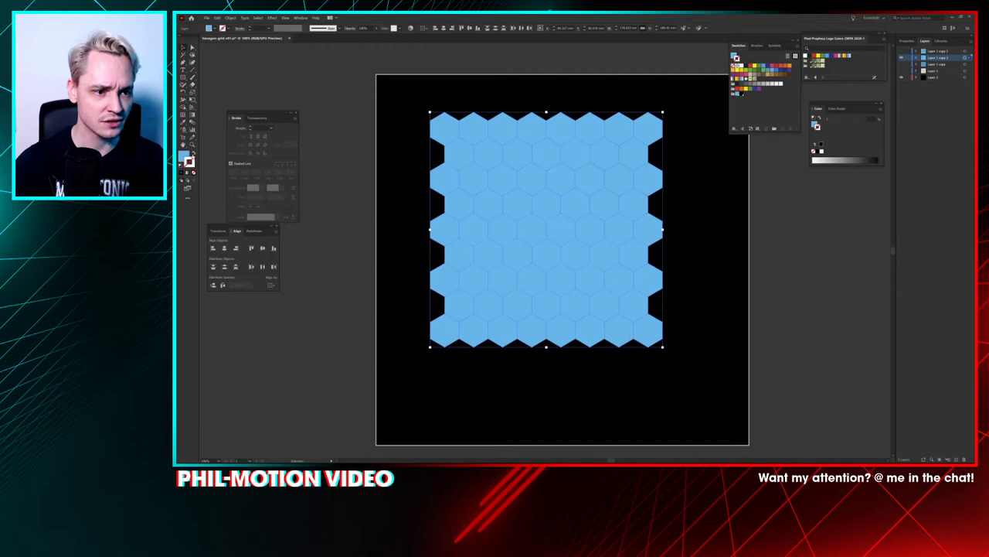
{"action": "key", "text": "shift+x"}
{"action": "key", "text": "shift+x"}
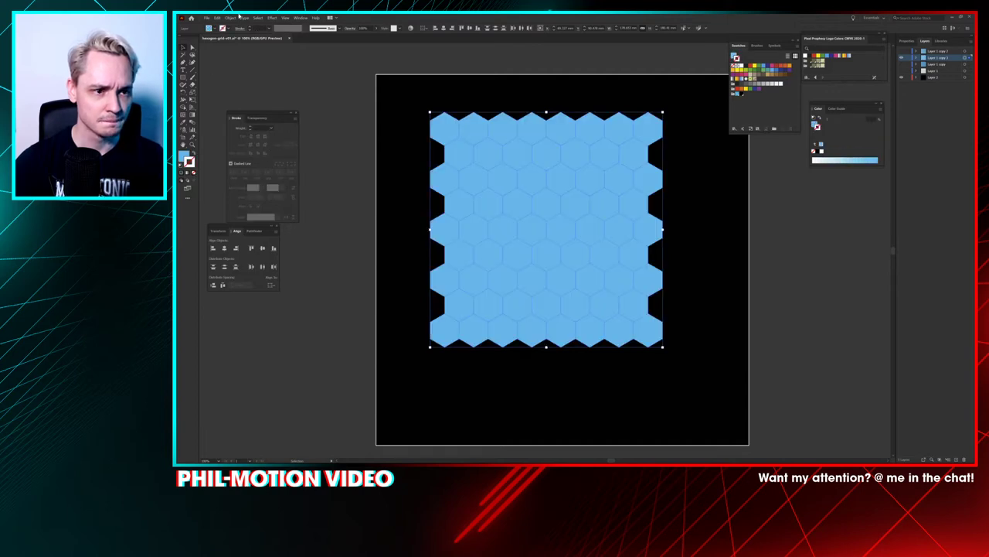
Step: Offset the duplicated hexagons' paths inward with mitered joins and check the layer by toggling its visibility
{"action": "left_click", "coordinate": [219, 18]}
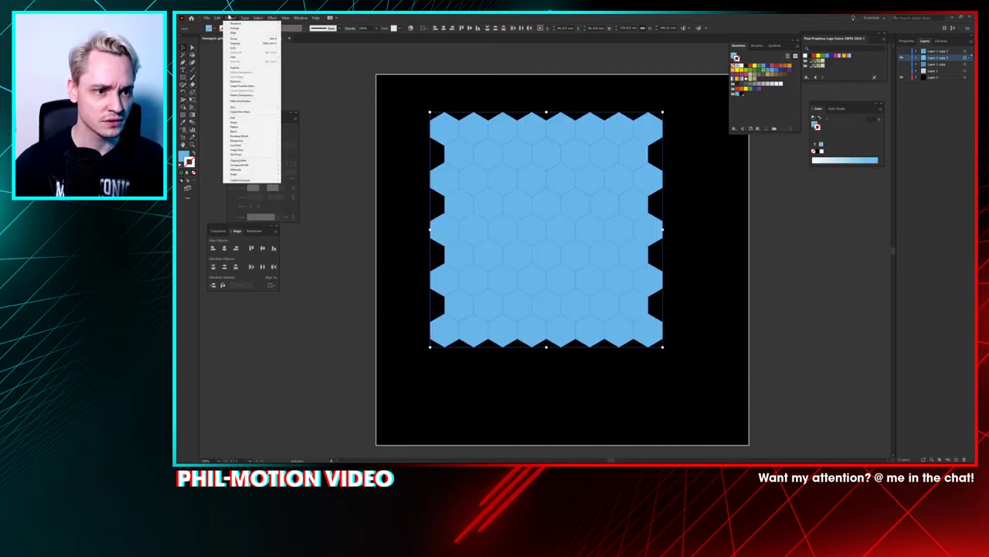
{"action": "mouse_move", "coordinate": [251, 127]}
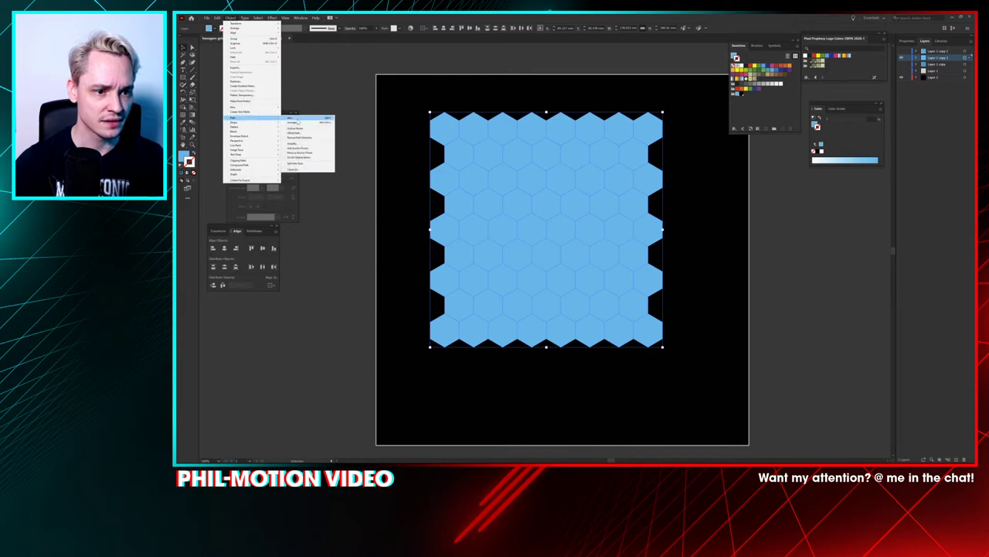
{"action": "left_click", "coordinate": [297, 133]}
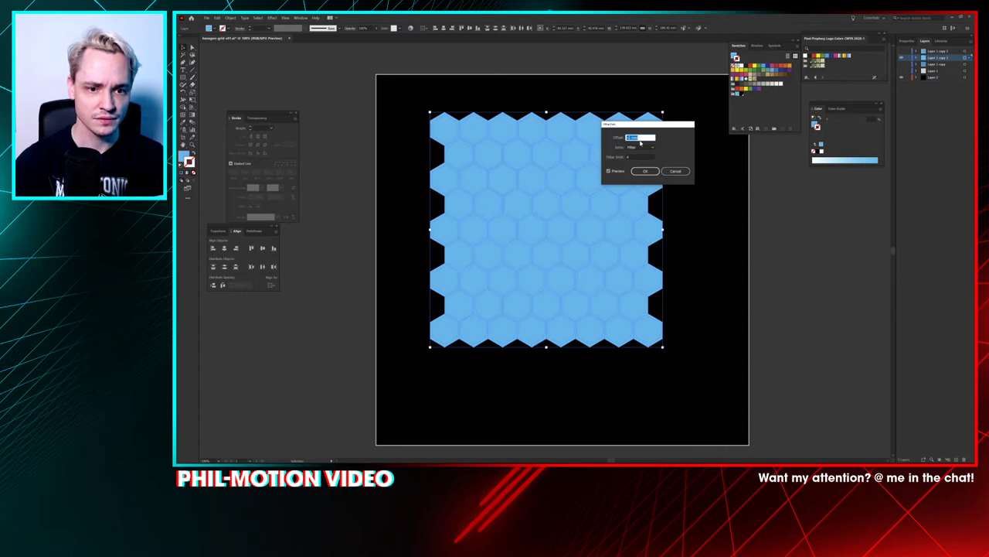
{"action": "left_click", "coordinate": [645, 170]}
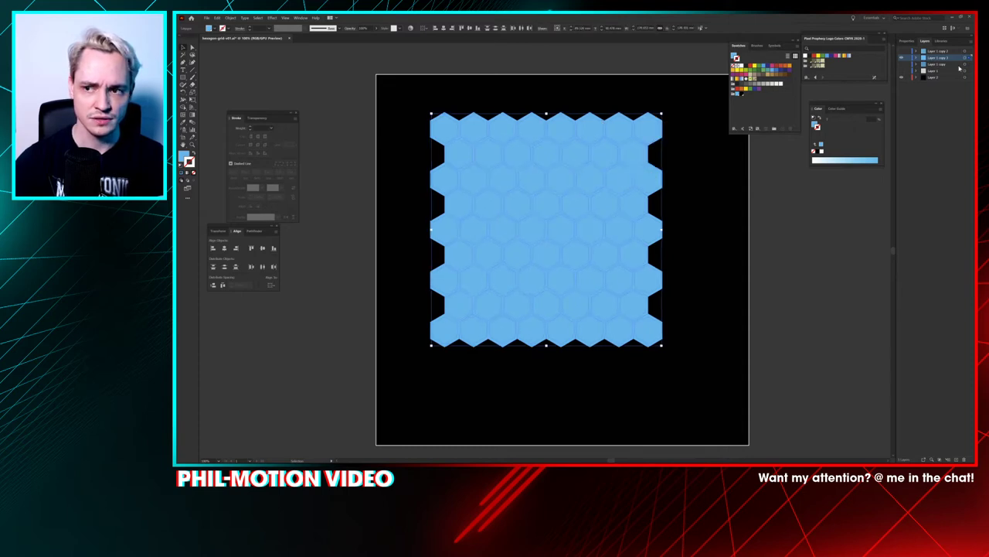
{"action": "left_click", "coordinate": [902, 58]}
{"action": "left_click", "coordinate": [901, 58]}
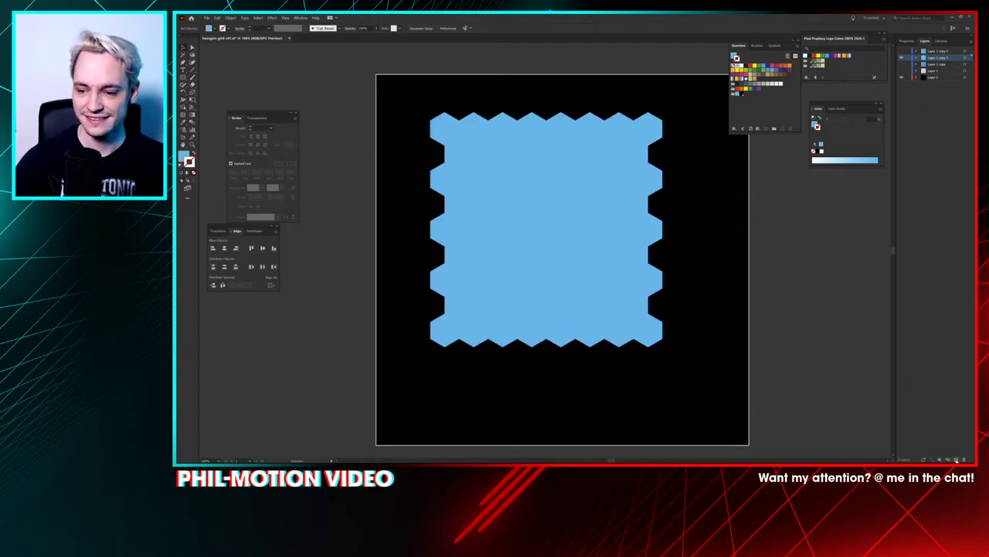
Step: Add a new layer above the offset hexagon layer and delete the stray text placed on the artwork
{"action": "left_click", "coordinate": [956, 459]}
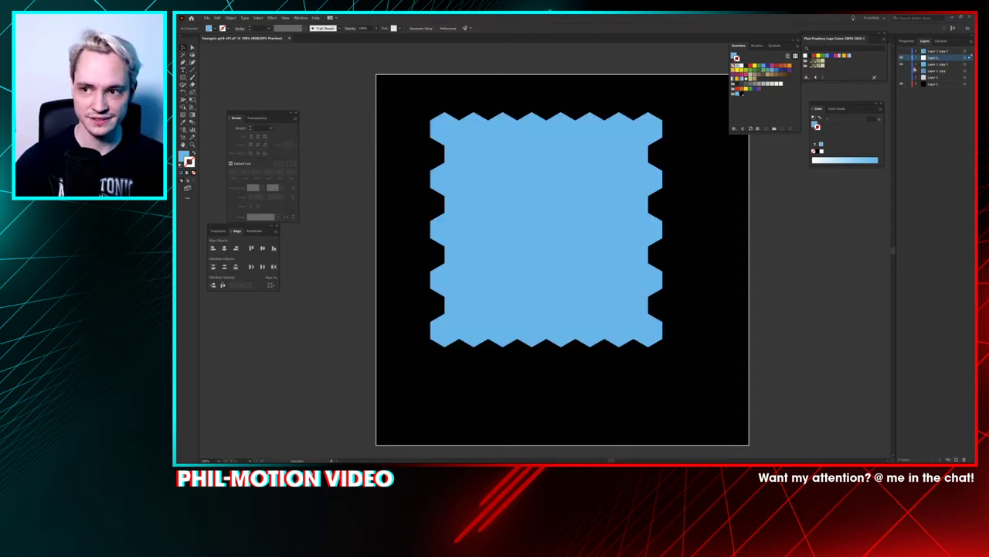
{"action": "type", "text": "12baeb"}
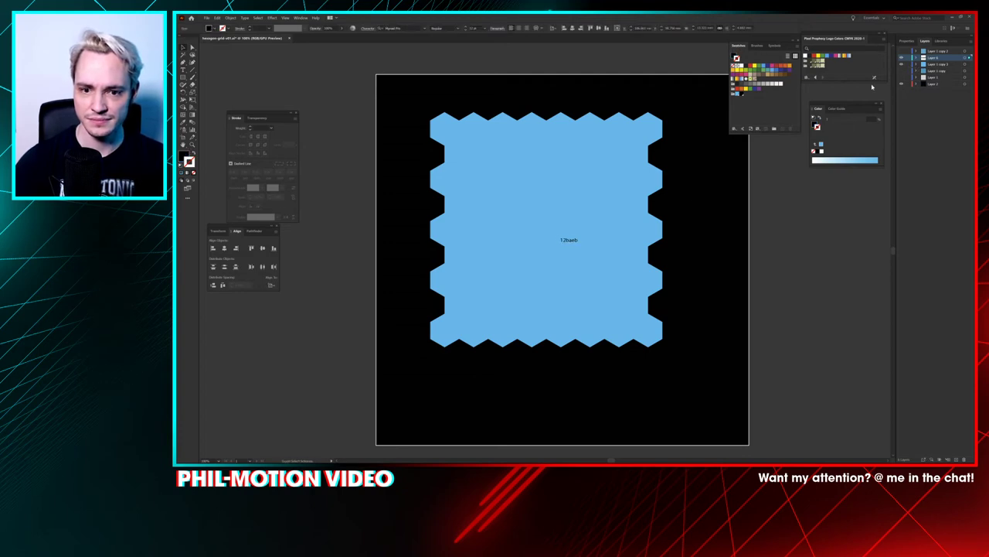
{"action": "left_click", "coordinate": [581, 246]}
{"action": "left_click", "coordinate": [575, 242]}
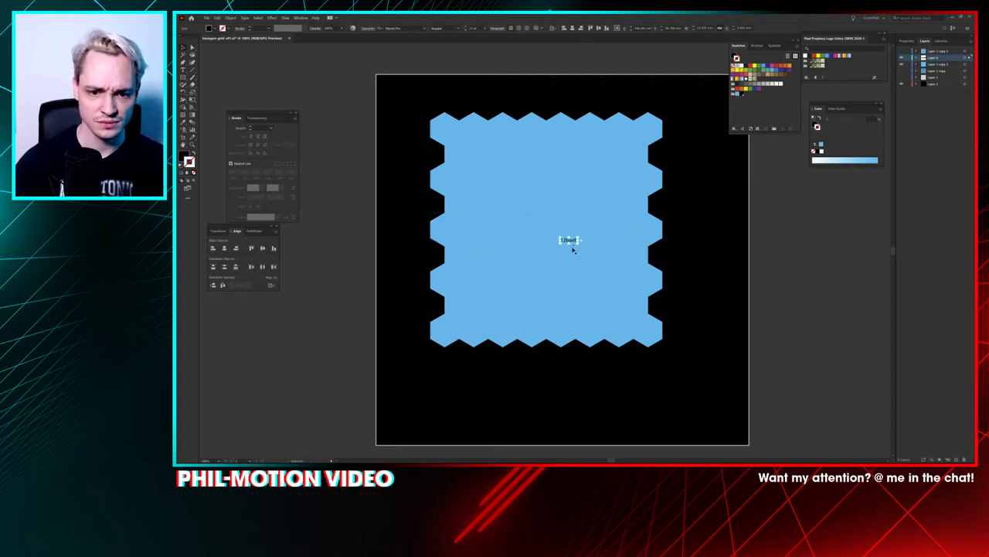
{"action": "key", "text": "Delete"}
Step: Compare the offset hexagon layer with the original blue hexagons on Layer 1 copy, leaving the offset layer shown
{"action": "left_click", "coordinate": [902, 65]}
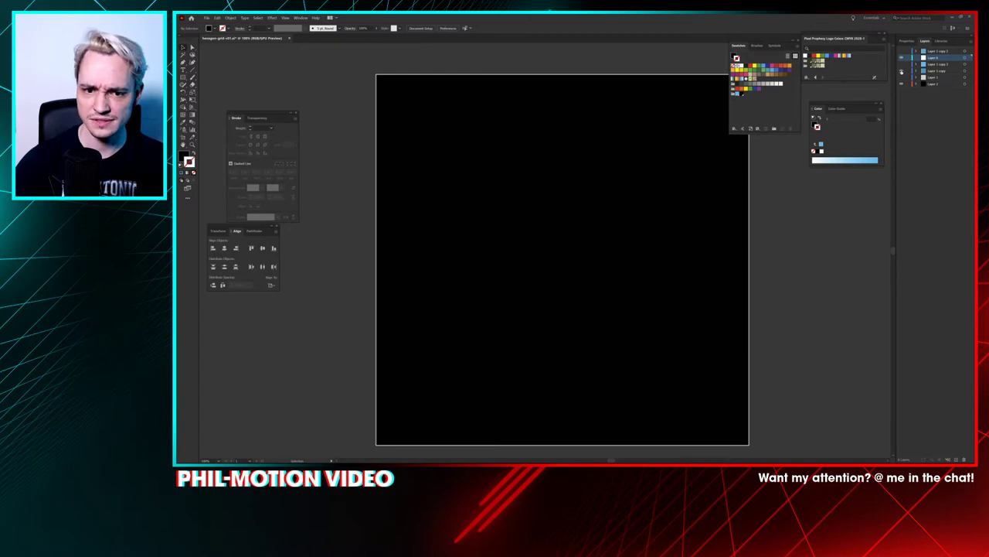
{"action": "left_click", "coordinate": [901, 70]}
{"action": "left_click", "coordinate": [902, 70]}
{"action": "left_click", "coordinate": [901, 65]}
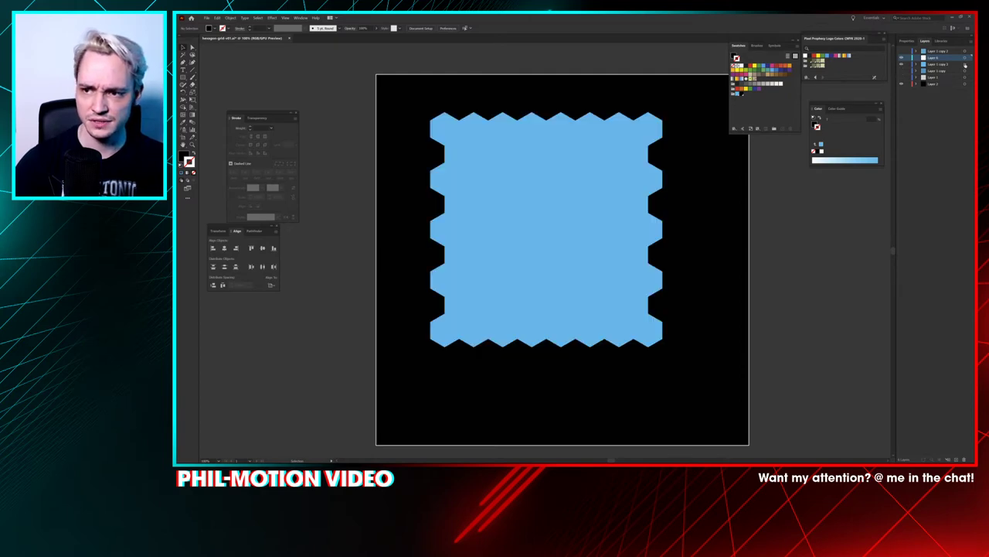
Step: Try moving the upper rows of offset hexagons away from the rest and display the artwork in outline view
{"action": "left_click", "coordinate": [965, 66]}
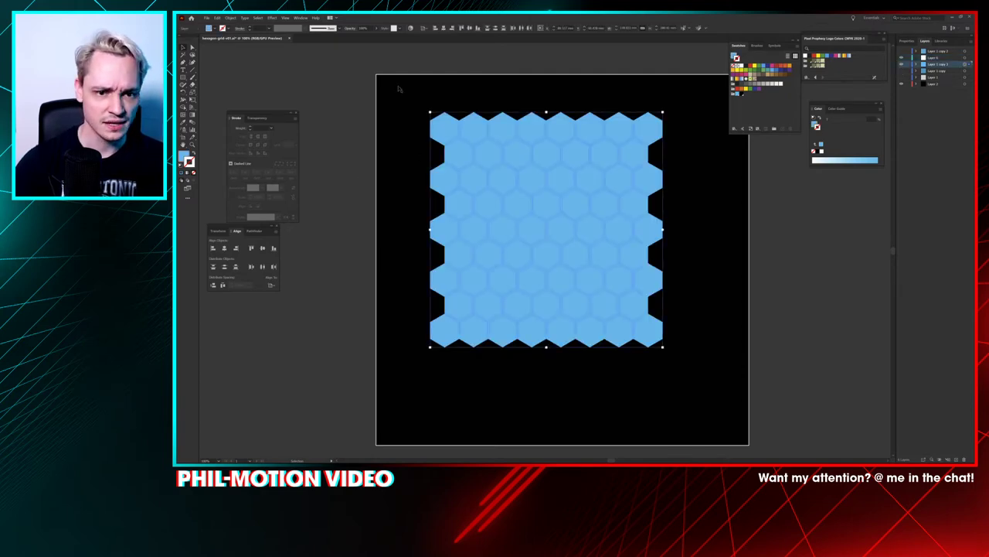
{"action": "scroll", "coordinate": [426, 139], "scroll_direction": "up", "scroll_amount": 5}
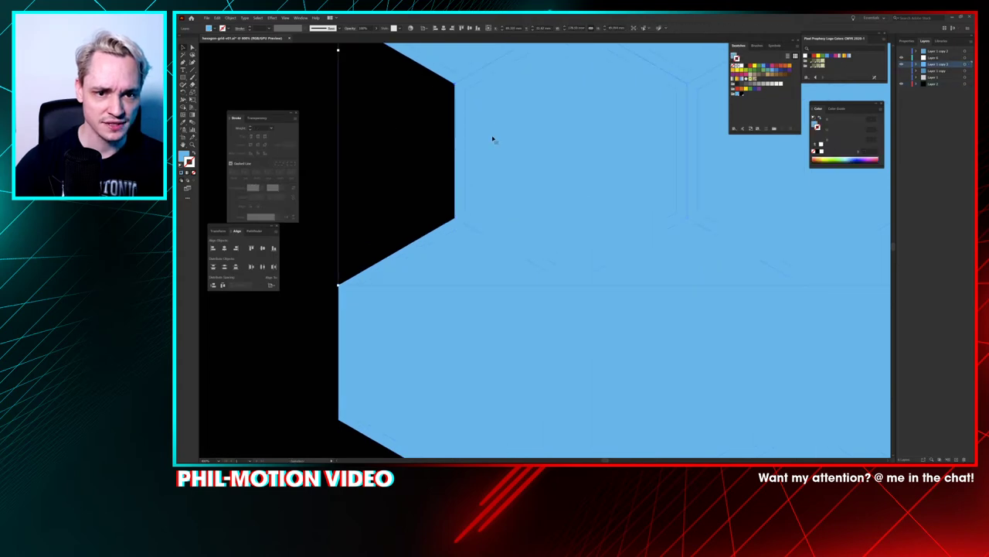
{"action": "left_click_drag", "start_coordinate": [492, 139], "coordinate": [530, 92]}
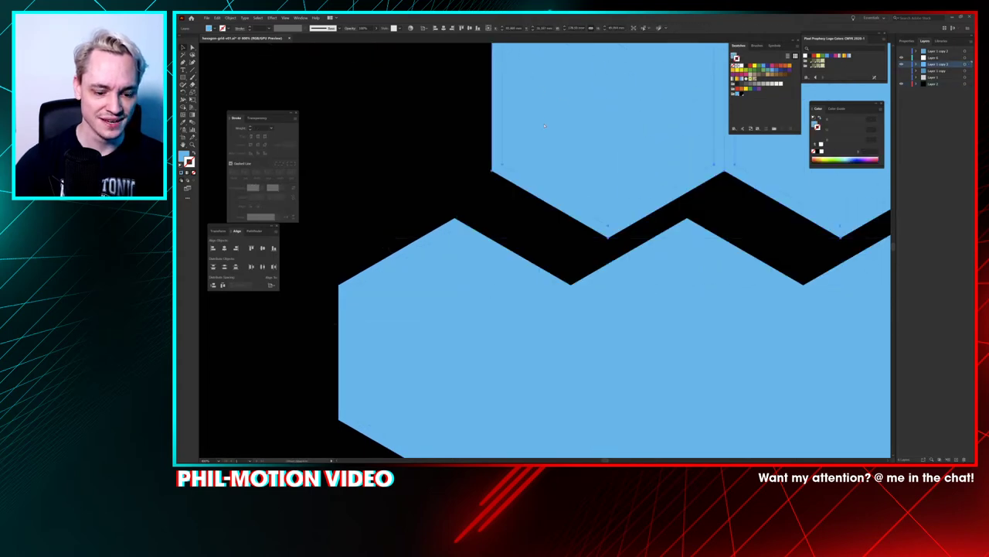
{"action": "scroll", "coordinate": [545, 126], "scroll_direction": "down", "scroll_amount": 2}
{"action": "key", "text": "ctrl+y"}
{"action": "scroll", "coordinate": [488, 197], "scroll_direction": "down", "scroll_amount": 2}
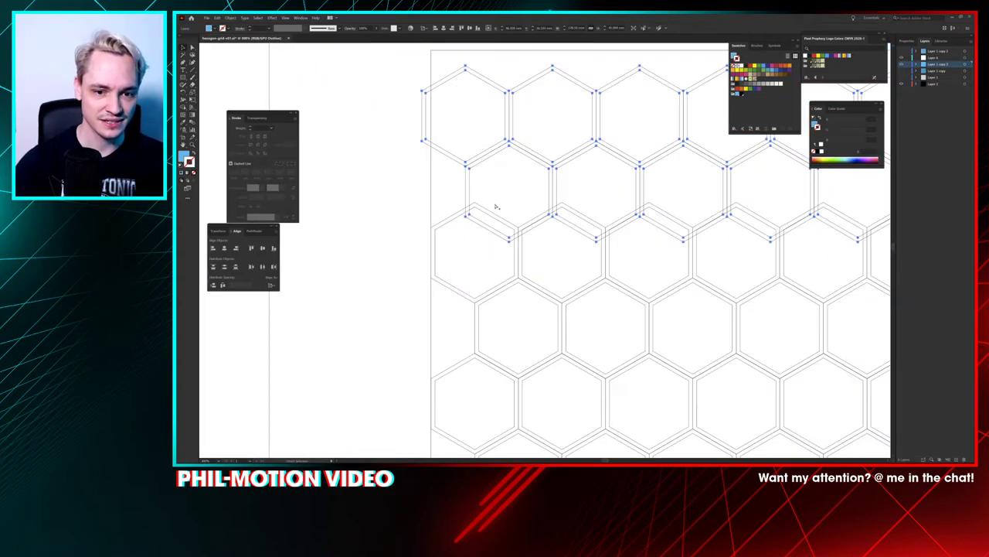
Step: Compare the outline and preview views of the offset hexagons, restore the moved rows, and deselect everything
{"action": "key", "text": "ctrl+y"}
{"action": "key", "text": "ctrl+y"}
{"action": "key", "text": "ctrl+y"}
{"action": "key", "text": "ctrl+y"}
{"action": "key", "text": "ctrl+y"}
{"action": "key", "text": "ctrl+y"}
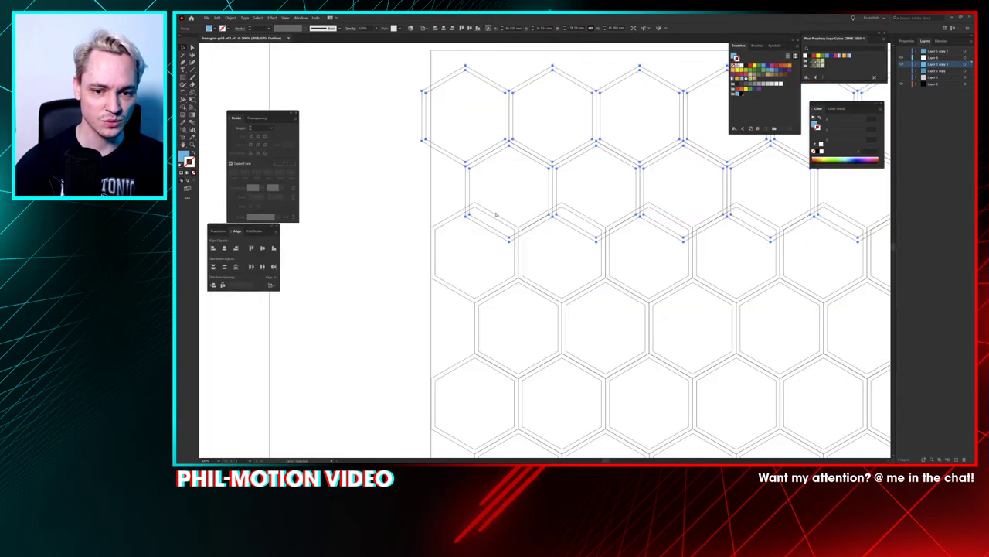
{"action": "key", "text": "ctrl+y"}
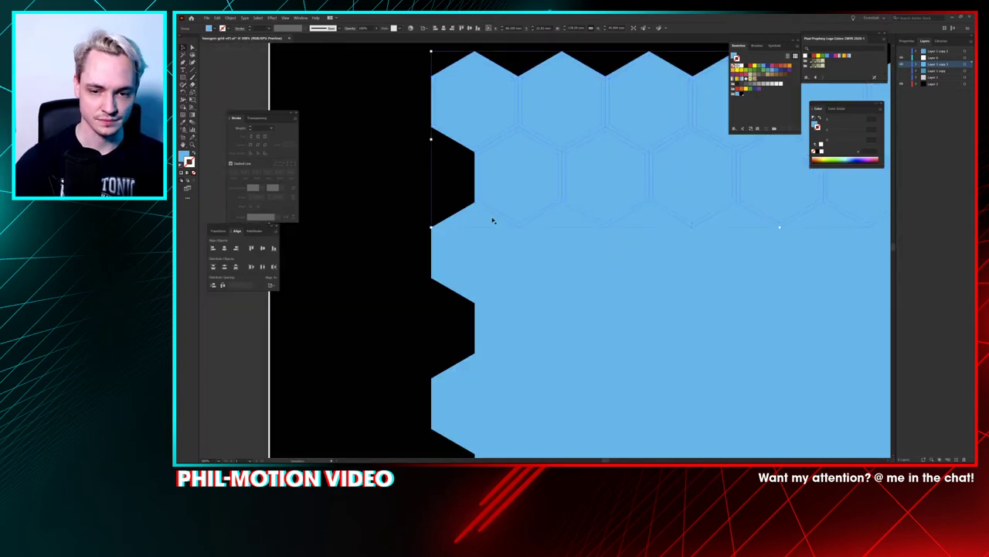
{"action": "key", "text": "ctrl+0"}
{"action": "left_click", "coordinate": [726, 194]}
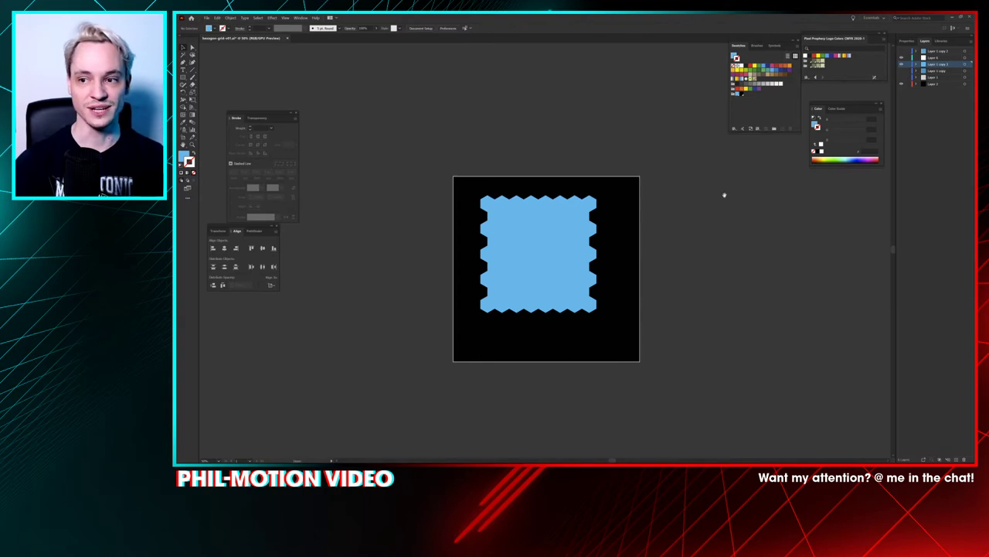
Step: Shorten the Swatches panel, hide the new empty layer, and check the offset hexagon layer by toggling its visibility
{"action": "left_click_drag", "start_coordinate": [770, 131], "coordinate": [770, 116]}
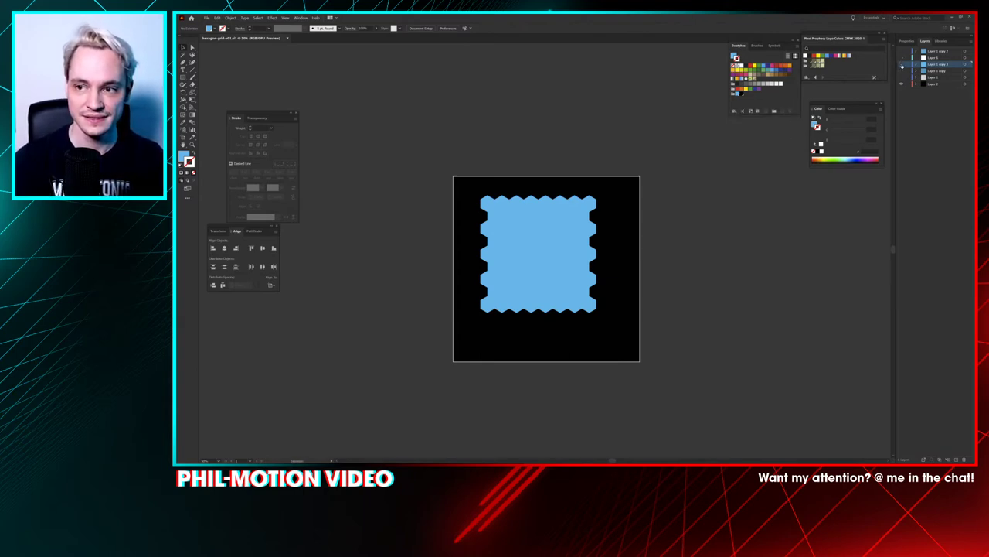
{"action": "left_click", "coordinate": [901, 65]}
{"action": "left_click", "coordinate": [901, 65]}
{"action": "scroll", "coordinate": [555, 249], "scroll_direction": "up", "scroll_amount": 3}
{"action": "scroll", "coordinate": [462, 164], "scroll_direction": "down", "scroll_amount": 1}
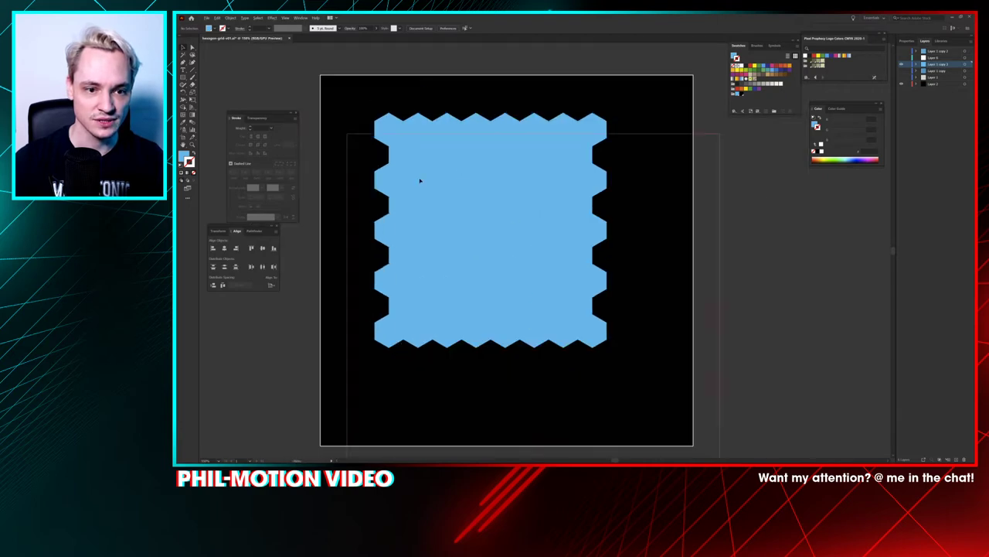
Step: Undo the trial move of the black backdrop, make the offset hexagon layer active, and deselect everything
{"action": "left_click_drag", "start_coordinate": [419, 181], "coordinate": [607, 341]}
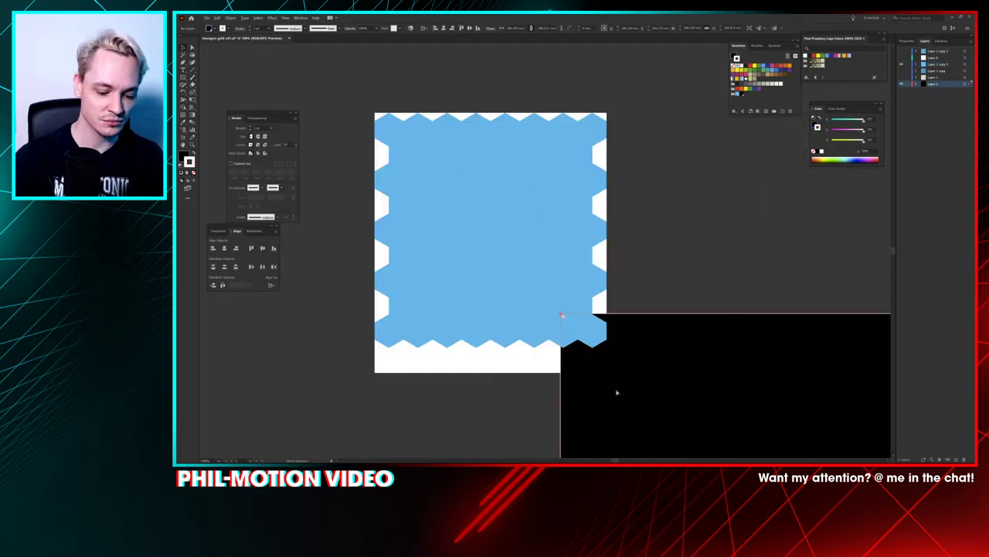
{"action": "key", "text": "ctrl+z"}
{"action": "left_click", "coordinate": [953, 66]}
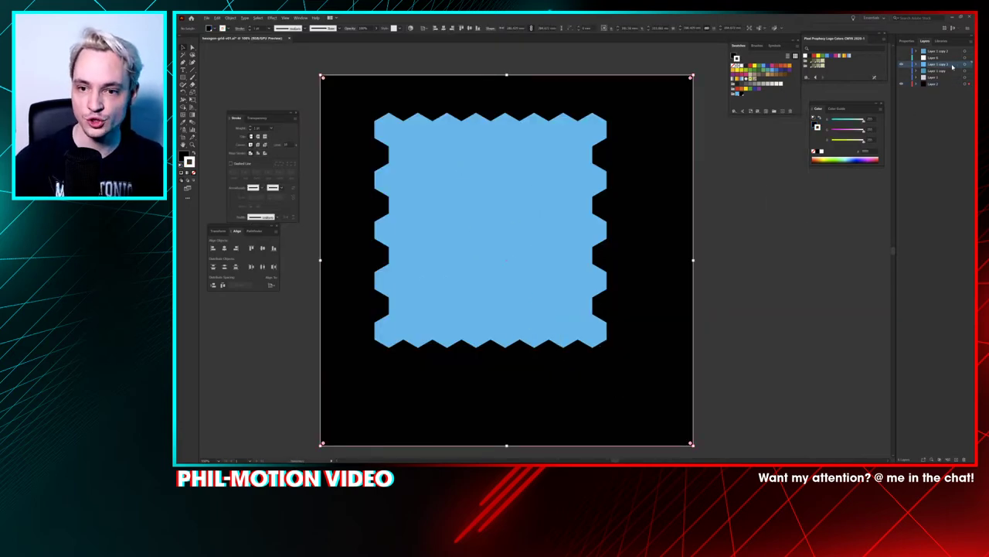
{"action": "left_click", "coordinate": [775, 194]}
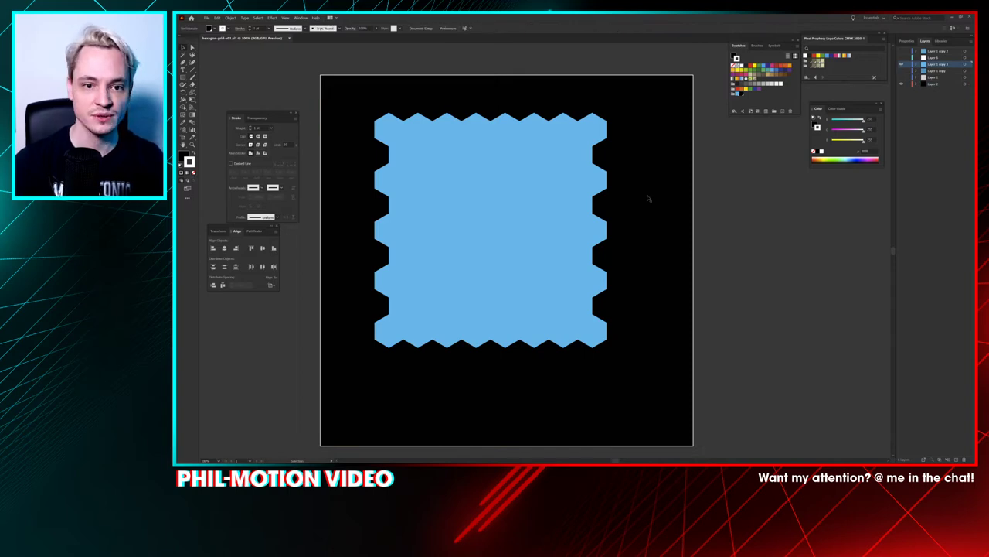
Step: Delete the duplicate layer holding the offset hexagons and show the original blue hexagons on Layer 1 copy
{"action": "left_click", "coordinate": [965, 65]}
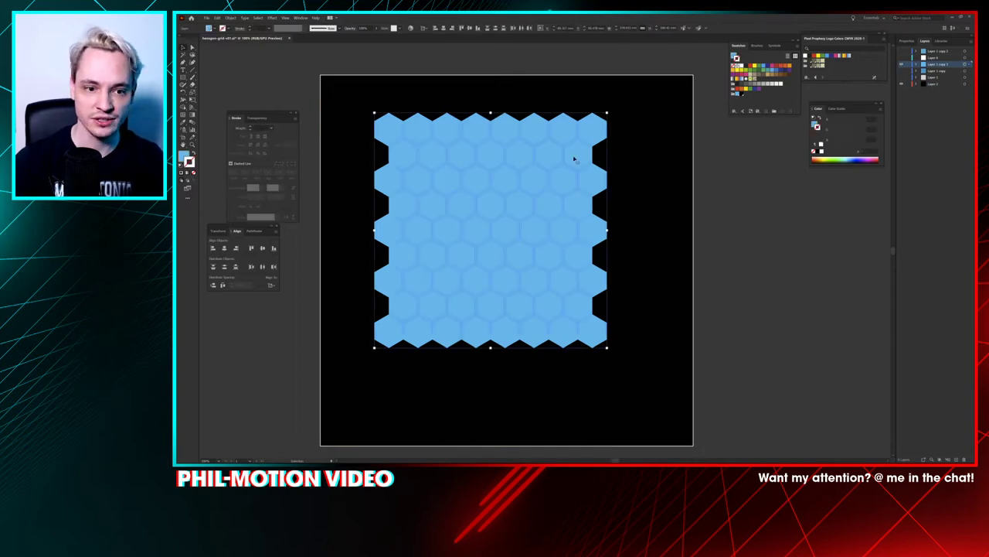
{"action": "left_click_drag", "start_coordinate": [443, 86], "coordinate": [498, 77]}
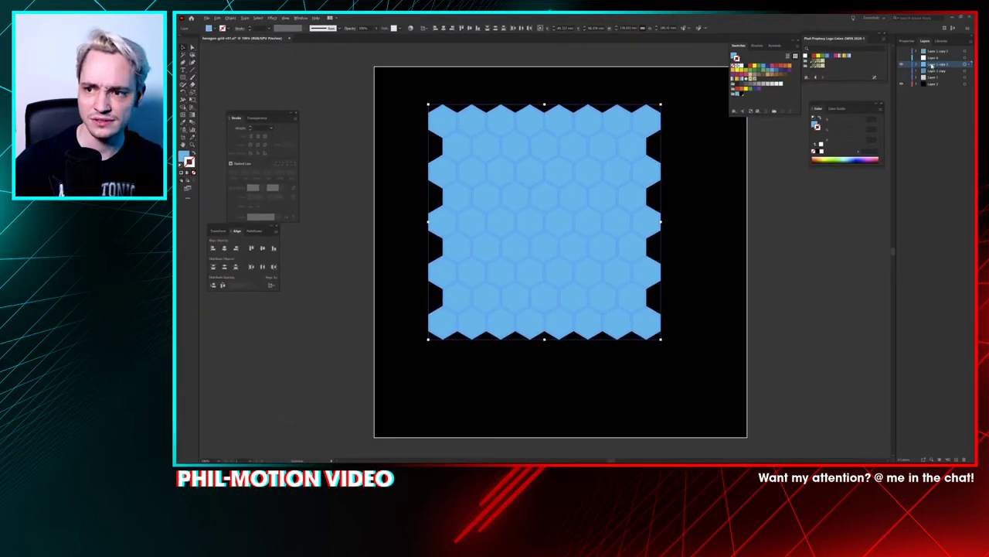
{"action": "left_click_drag", "start_coordinate": [932, 67], "coordinate": [960, 380]}
{"action": "left_click_drag", "start_coordinate": [969, 457], "coordinate": [964, 460]}
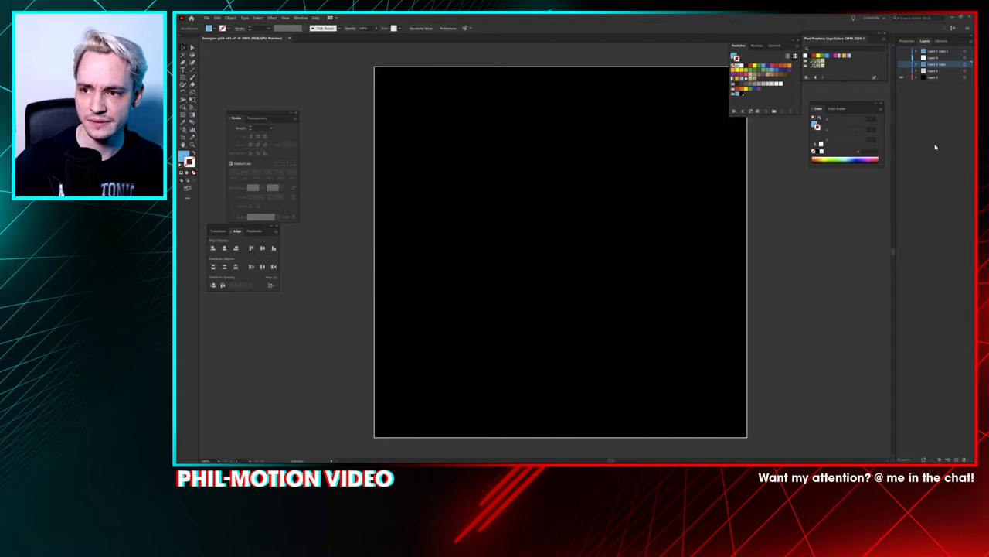
{"action": "left_click", "coordinate": [903, 64]}
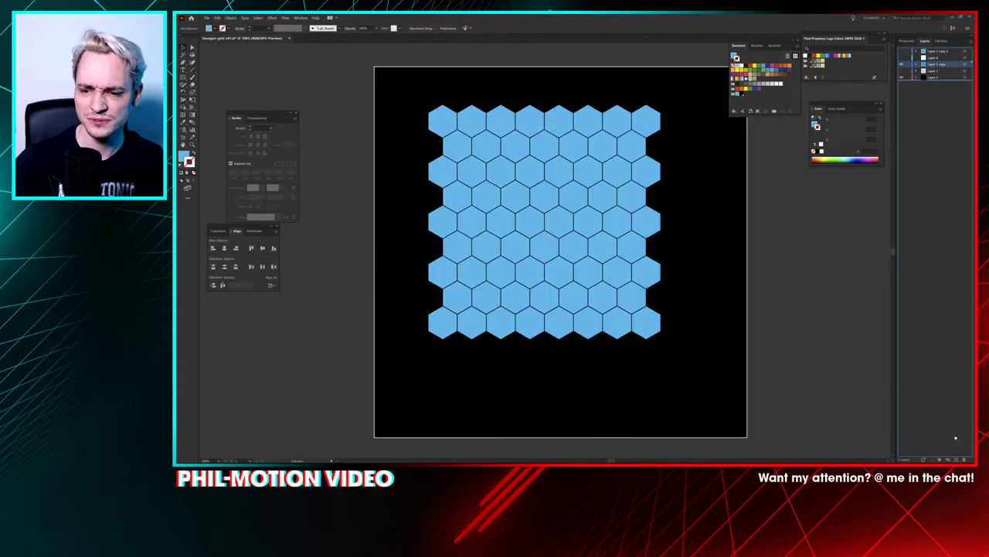
Step: Make a fresh duplicate of Layer 1 copy, hide the original, and remove the stroke from the duplicated hexagons
{"action": "left_click", "coordinate": [957, 459]}
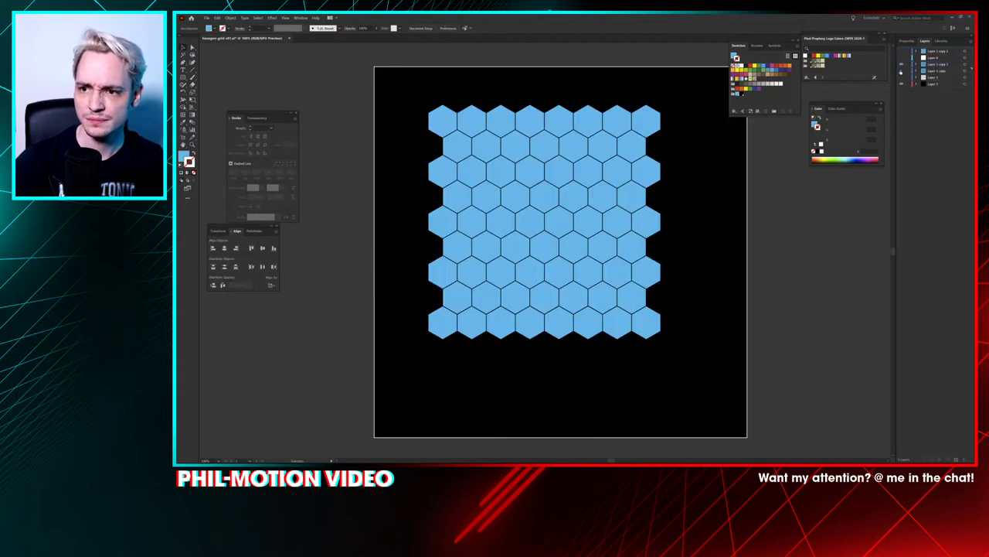
{"action": "left_click", "coordinate": [956, 66]}
{"action": "left_click", "coordinate": [965, 65]}
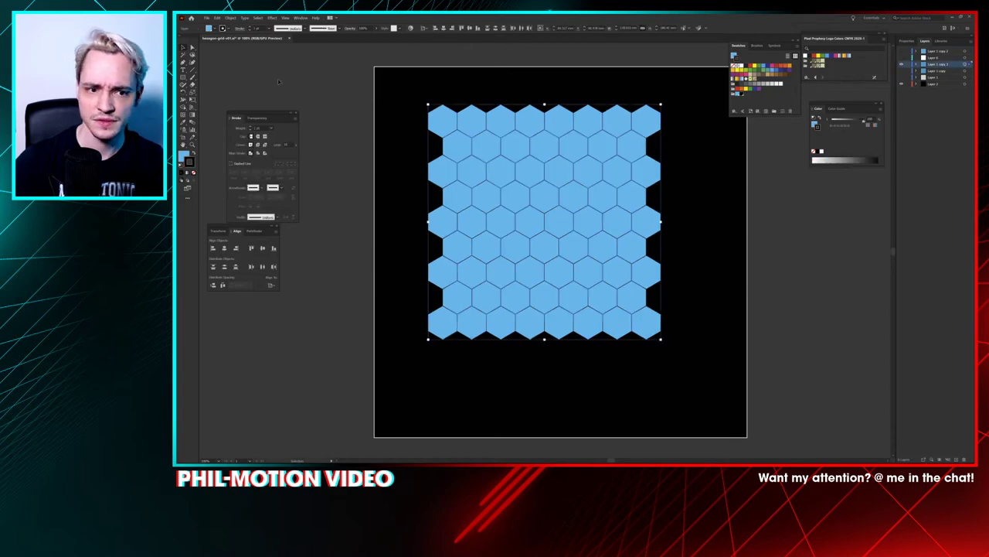
{"action": "left_click", "coordinate": [194, 174]}
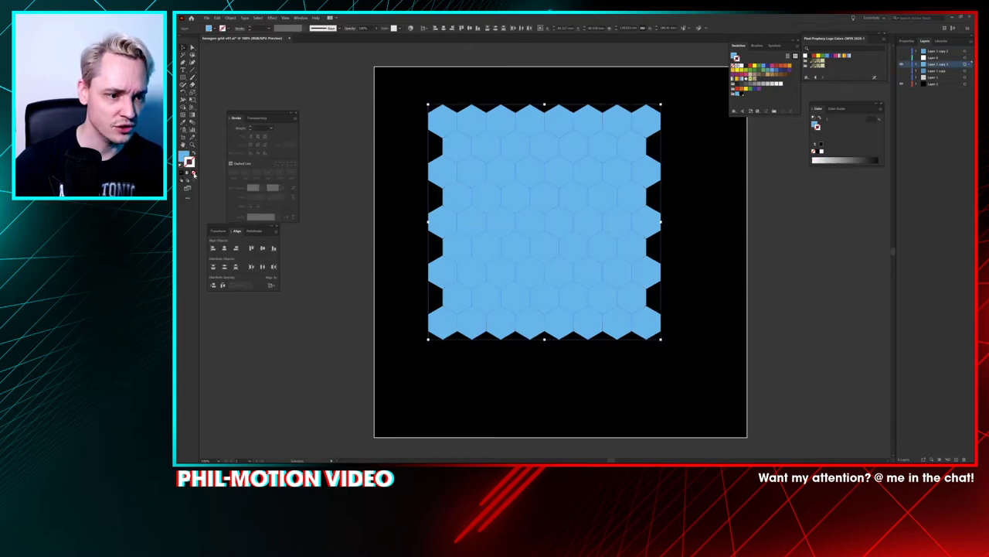
{"action": "left_click", "coordinate": [219, 17]}
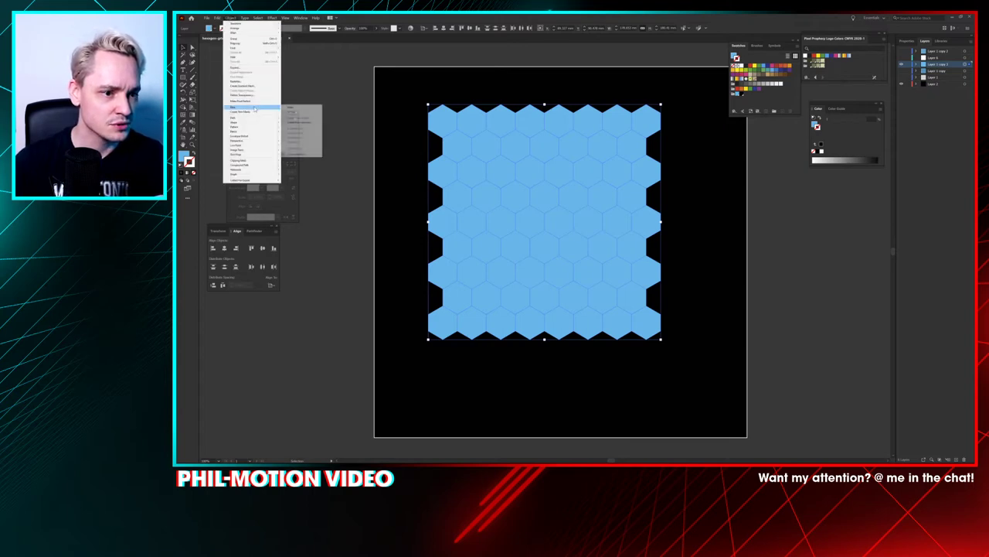
{"action": "mouse_move", "coordinate": [263, 121]}
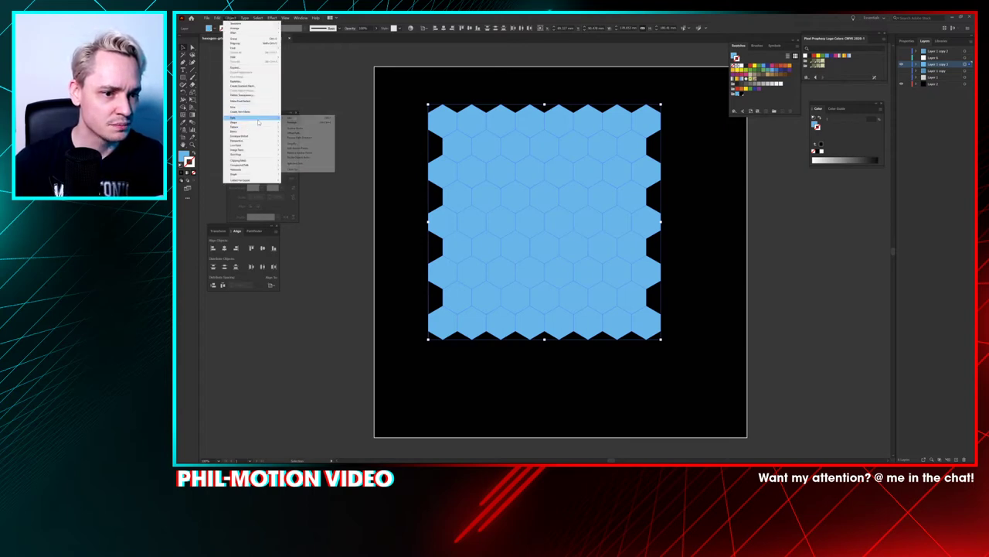
{"action": "left_click", "coordinate": [317, 131]}
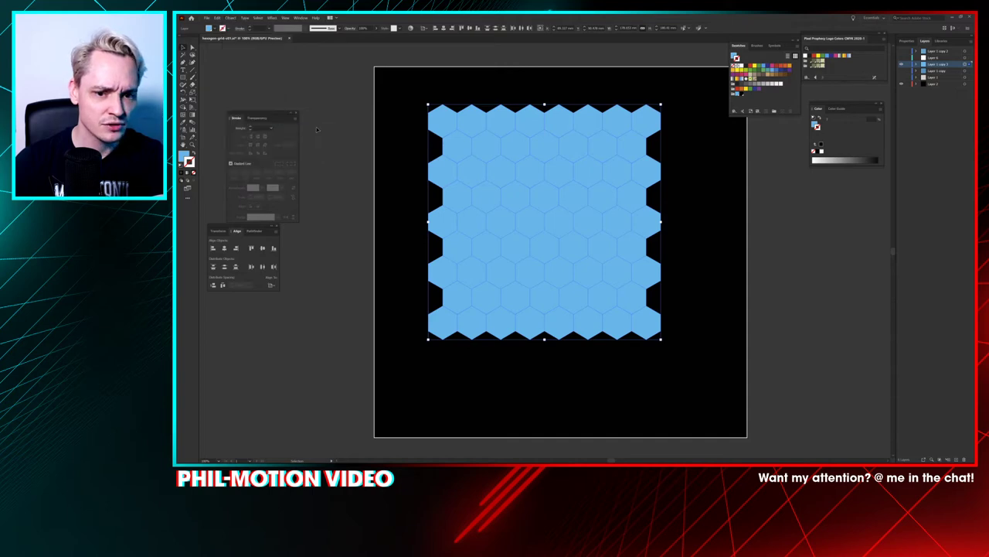
{"action": "left_click", "coordinate": [217, 17]}
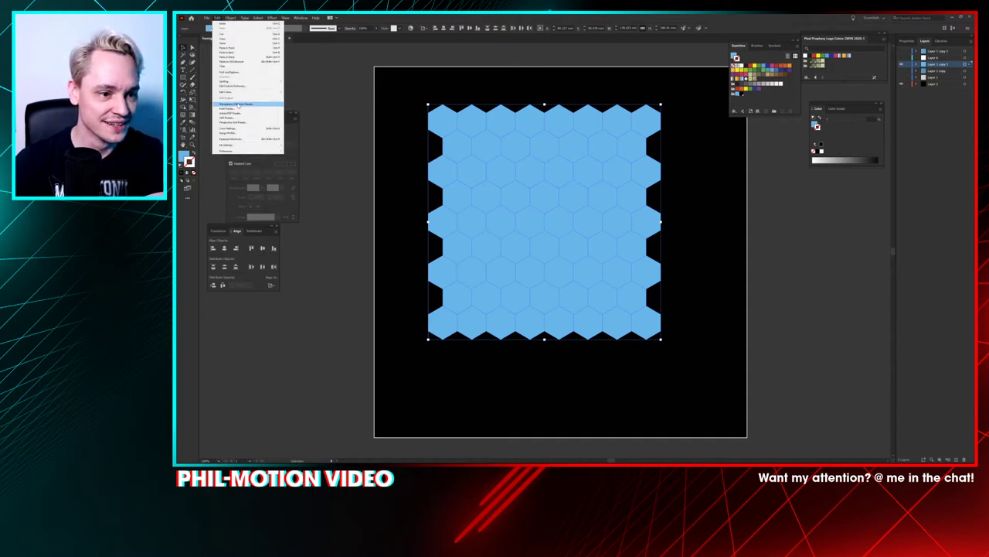
{"action": "left_click", "coordinate": [221, 16]}
{"action": "left_click", "coordinate": [221, 16]}
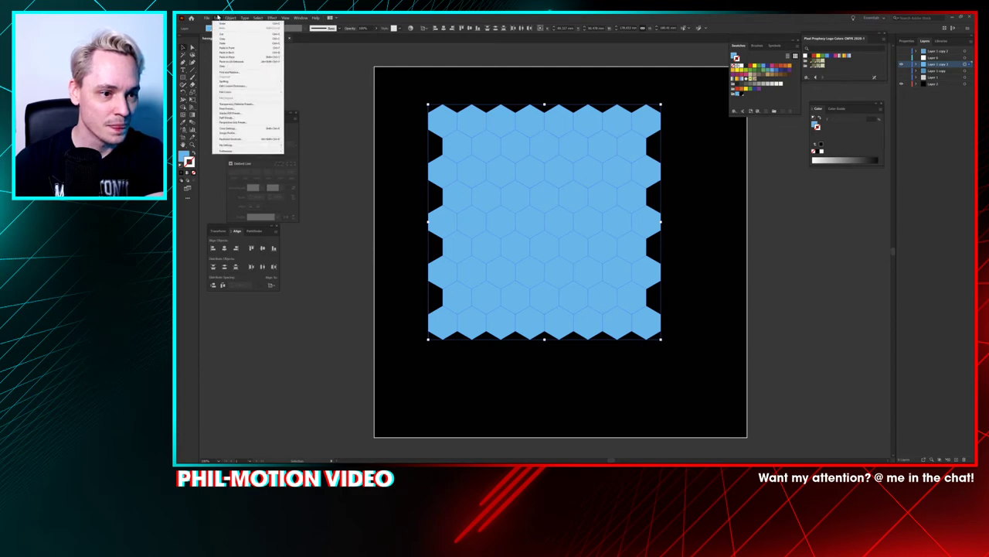
Step: Set up an Offset Path of -1 mm with Bevel joins on the duplicated stroke-free hexagons, with the preview enabled
{"action": "left_click", "coordinate": [230, 17]}
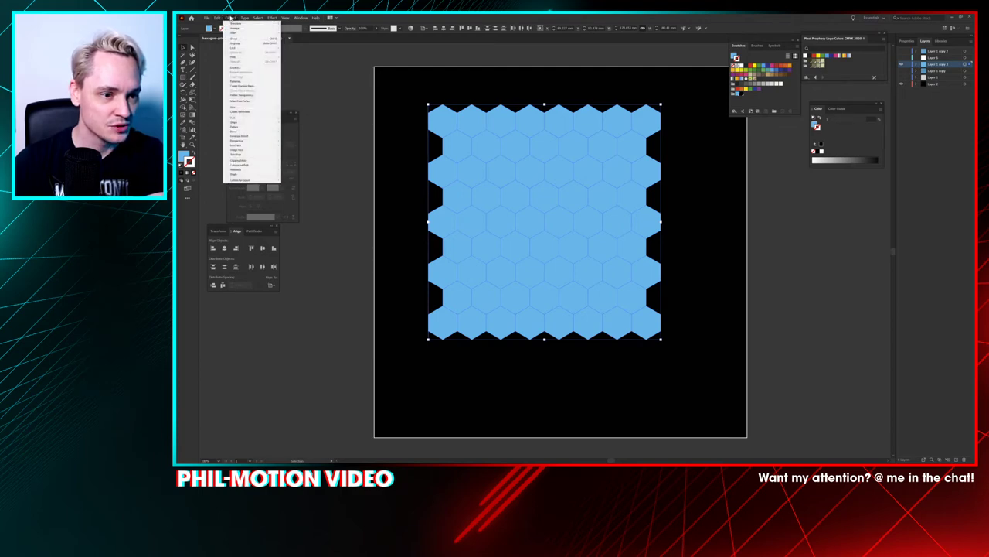
{"action": "mouse_move", "coordinate": [263, 119]}
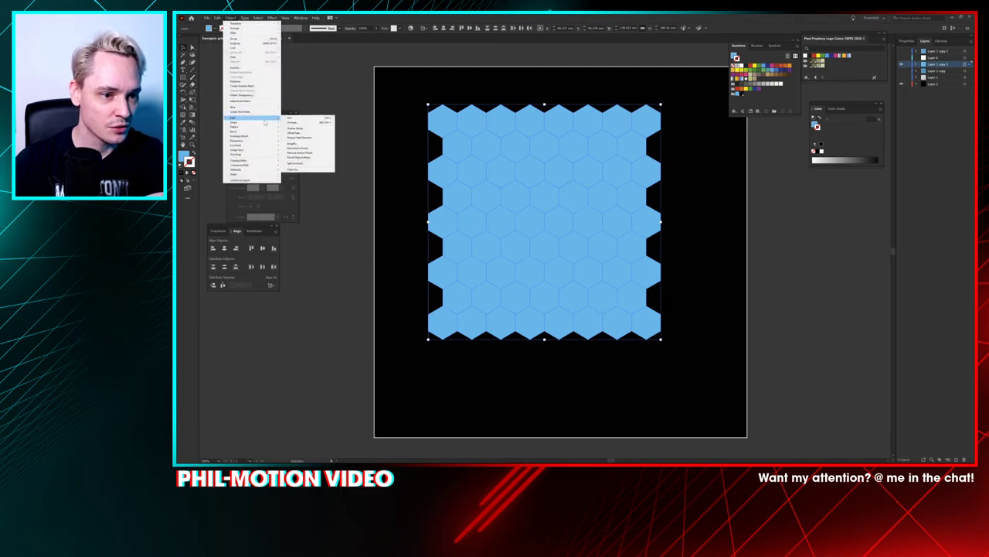
{"action": "left_click", "coordinate": [301, 134]}
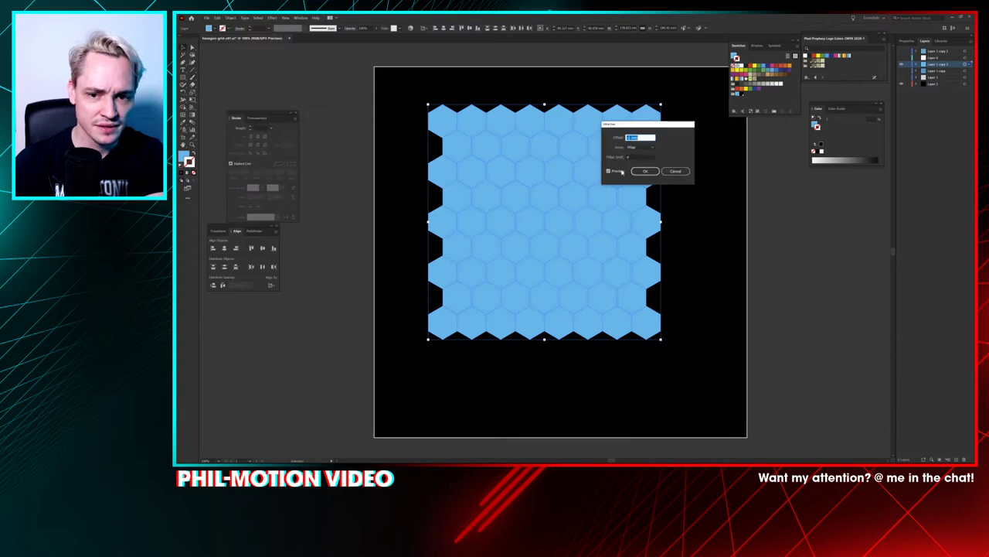
{"action": "left_click", "coordinate": [611, 171]}
{"action": "left_click", "coordinate": [641, 147]}
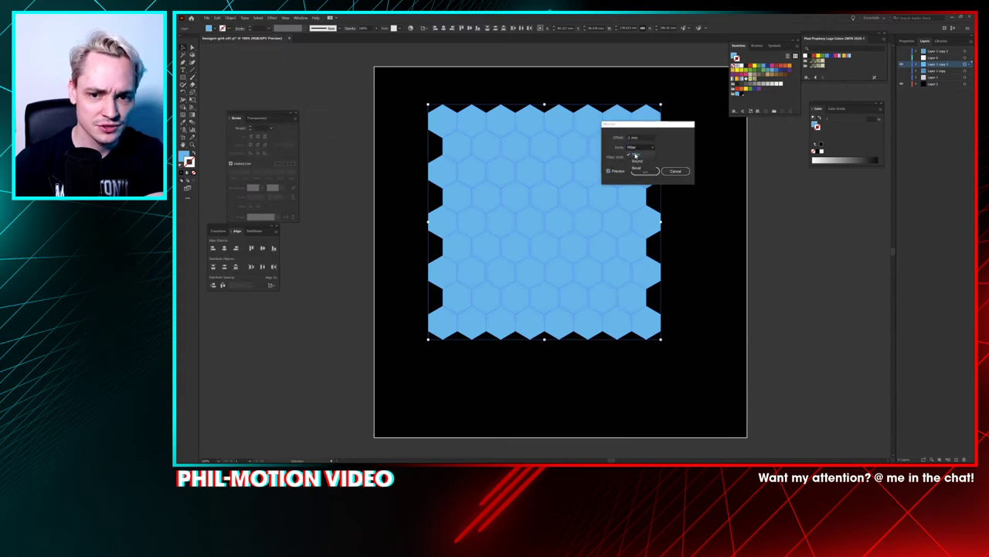
{"action": "left_click", "coordinate": [646, 163]}
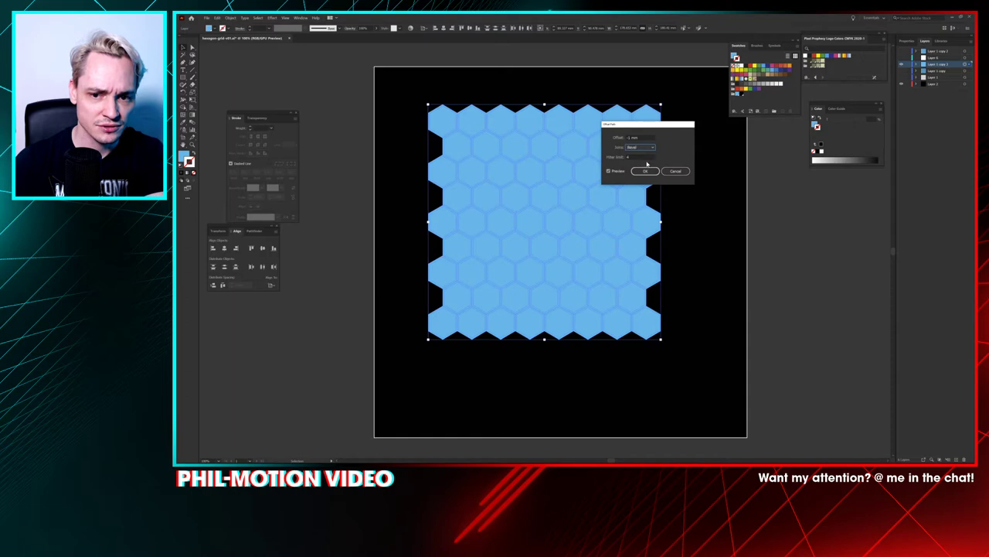
Step: Preview the hexagon grid's path offset while raising the distance step by step from negative to positive values
{"action": "left_click", "coordinate": [636, 137]}
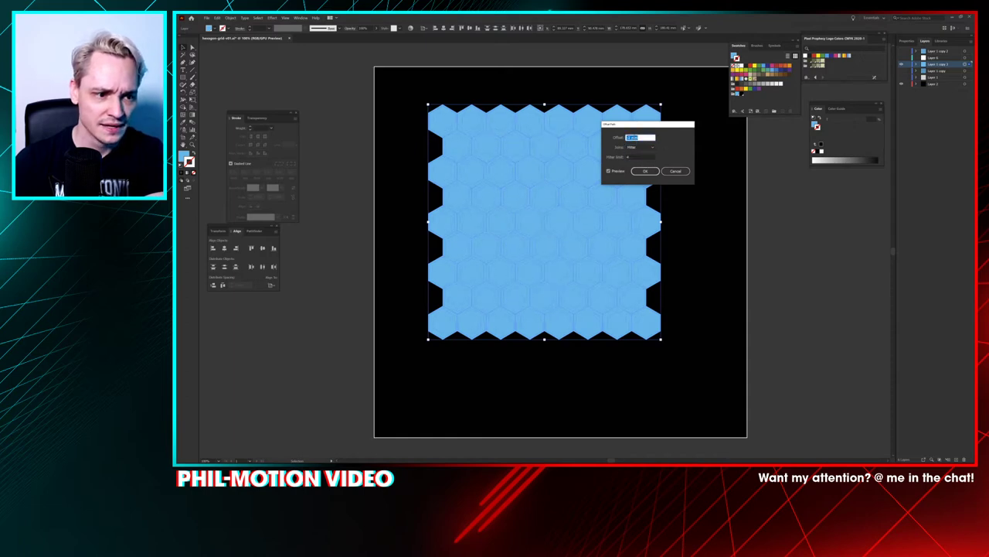
{"action": "mouse_move", "coordinate": [645, 174]}
{"action": "left_mouse_down"}
{"action": "mouse_move", "coordinate": [675, 173]}
{"action": "mouse_move", "coordinate": [648, 174]}
{"action": "left_mouse_up"}
{"action": "left_click", "coordinate": [634, 137]}
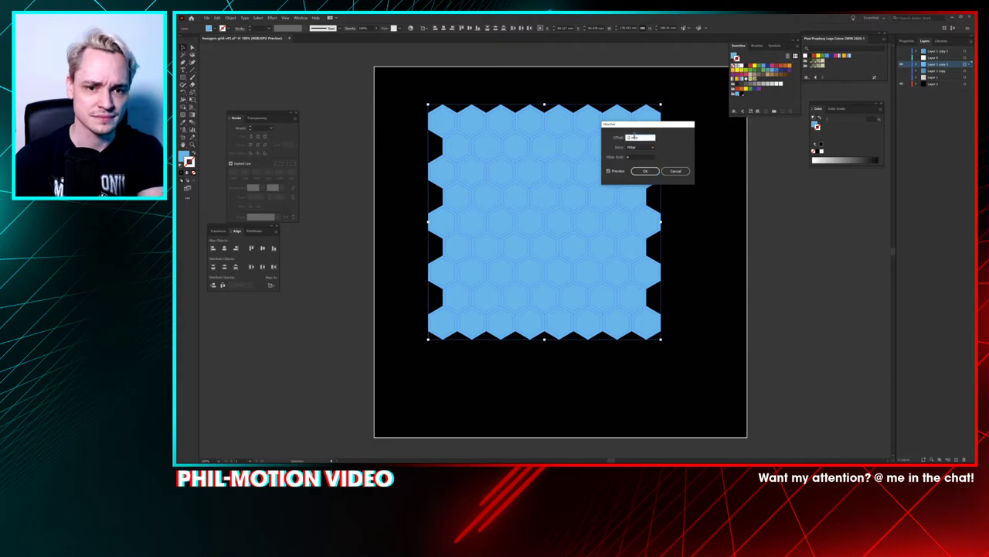
{"action": "key", "text": "Up"}
{"action": "key", "text": "Up"}
{"action": "key", "text": "Up"}
{"action": "key", "text": "Up"}
{"action": "key", "text": "Up"}
{"action": "key", "text": "Up"}
{"action": "key", "text": "Up"}
{"action": "key", "text": "Up"}
{"action": "key", "text": "Up"}
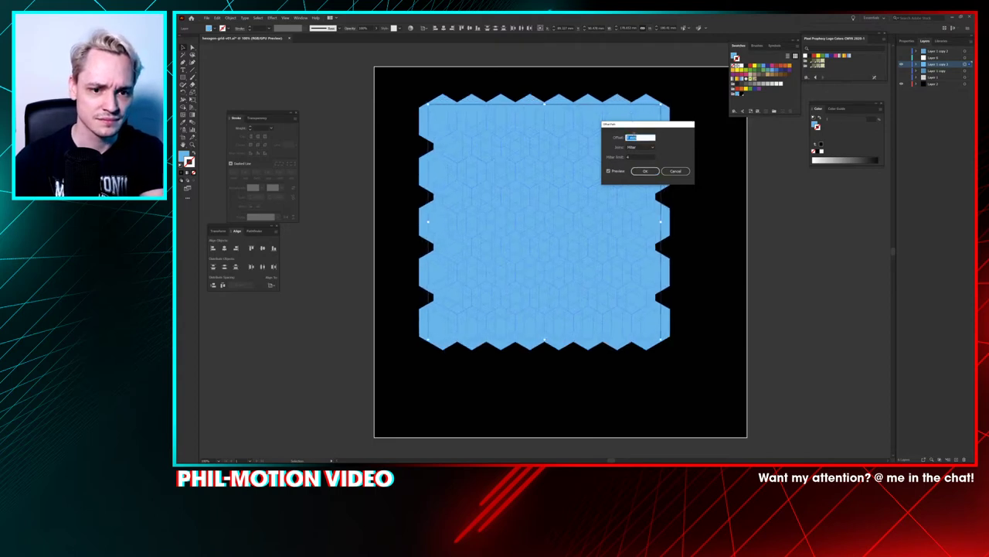
{"action": "key", "text": "Up"}
{"action": "key", "text": "Up"}
Step: Try larger positive offset distances on the hexagon grid, then fine-tune the previewed offset around 8 mm
{"action": "key", "text": "shift+Up"}
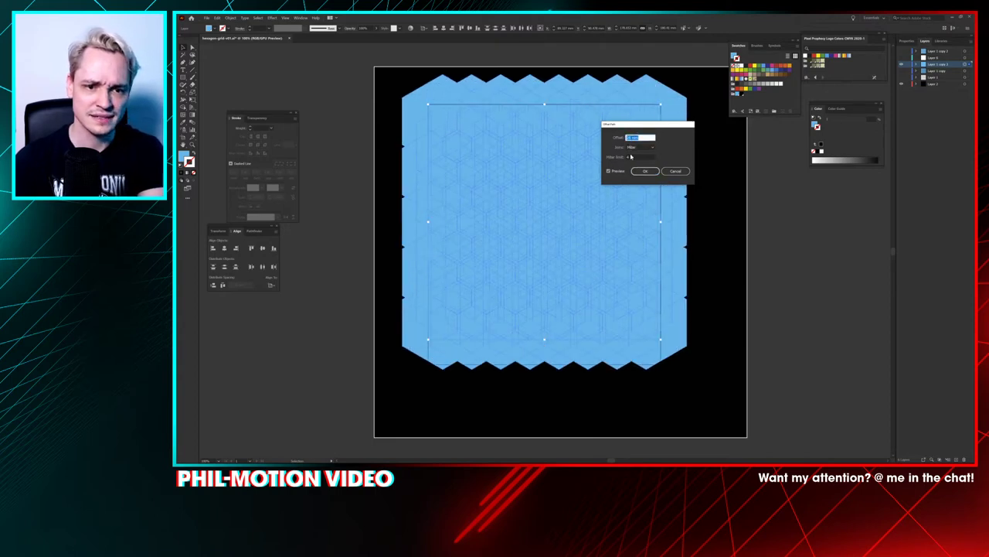
{"action": "key", "text": "shift+Up"}
{"action": "key", "text": "shift+Down"}
{"action": "key", "text": "shift+Down"}
{"action": "key", "text": "shift+Down"}
{"action": "key", "text": "Up"}
{"action": "key", "text": "Up"}
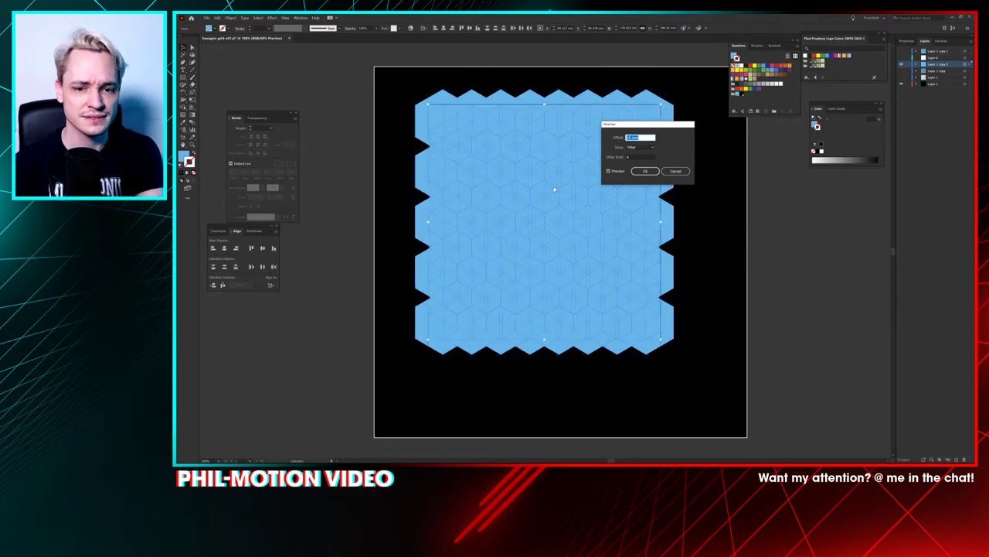
{"action": "key", "text": "Down"}
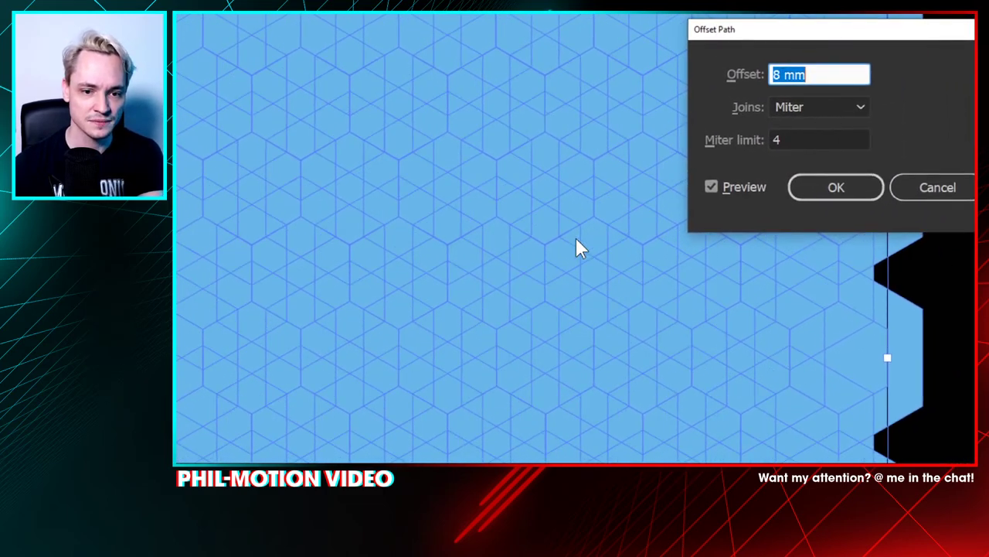
{"action": "key", "text": "Up"}
{"action": "key", "text": "Up"}
{"action": "key", "text": "Down"}
{"action": "key", "text": "Up"}
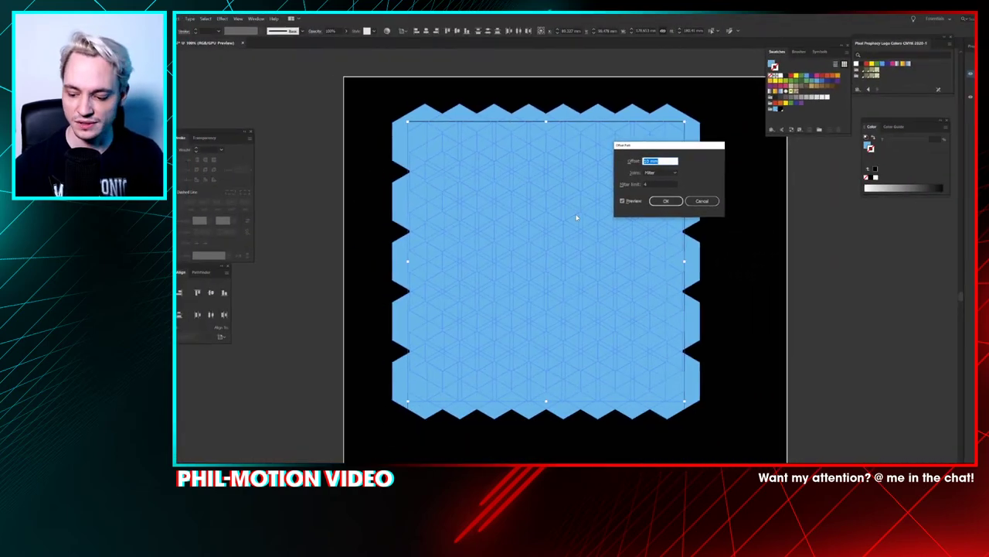
Step: Offset the hexagon grid's paths by -1 mm with miter joins and clear the selection
{"action": "type", "text": "-1mm"}
{"action": "key", "text": "Tab"}
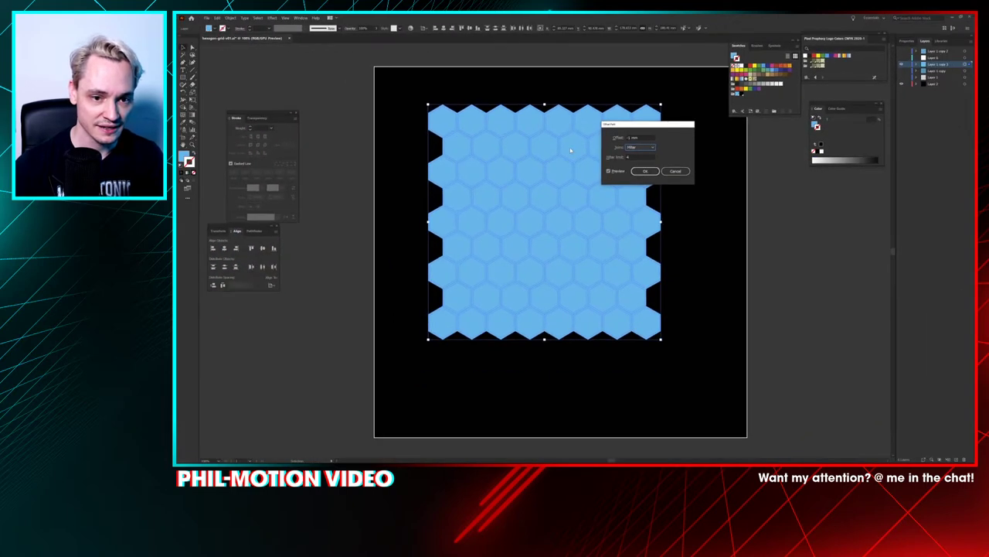
{"action": "left_click", "coordinate": [644, 170]}
{"action": "left_click", "coordinate": [693, 186]}
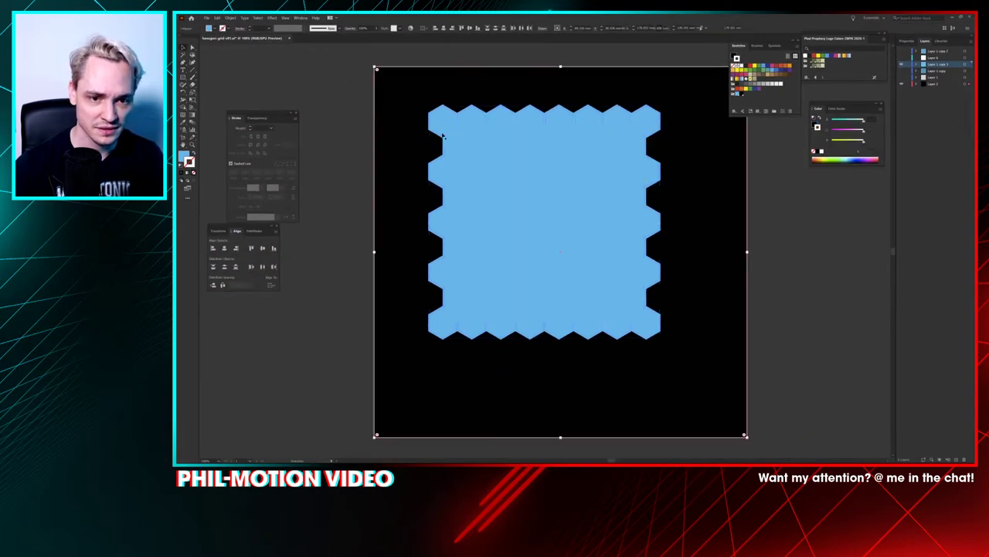
Step: Try to move the top two rows of hexagons out of the grid, and undo the move
{"action": "left_click", "coordinate": [435, 122]}
{"action": "left_click_drag", "start_coordinate": [441, 124], "coordinate": [456, 120]}
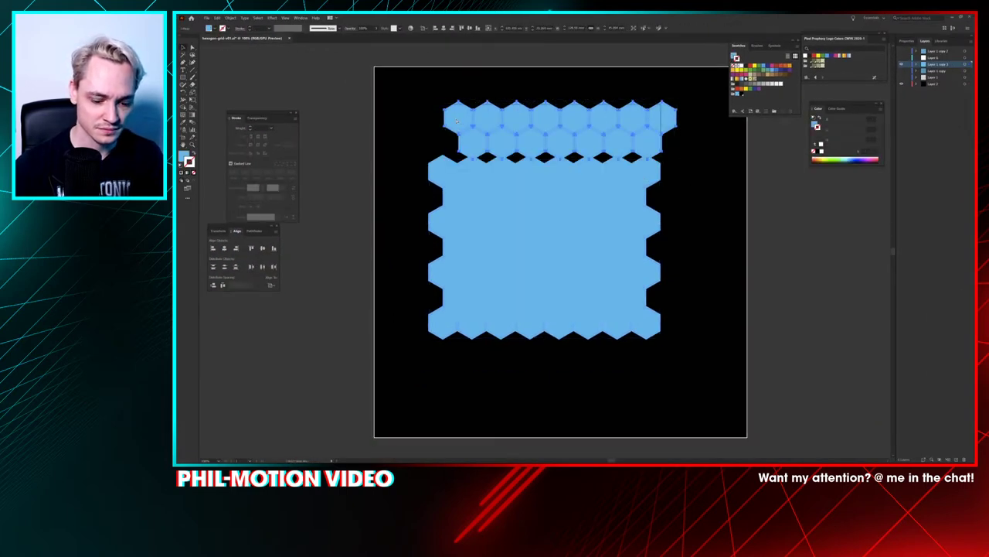
{"action": "key", "text": "ctrl+z"}
Step: Ungroup the offset hexagons in the top two rows and select the single hexagon in the upper-left corner
{"action": "key", "text": "ctrl+shift+g"}
{"action": "left_click", "coordinate": [437, 100]}
{"action": "left_click", "coordinate": [453, 121]}
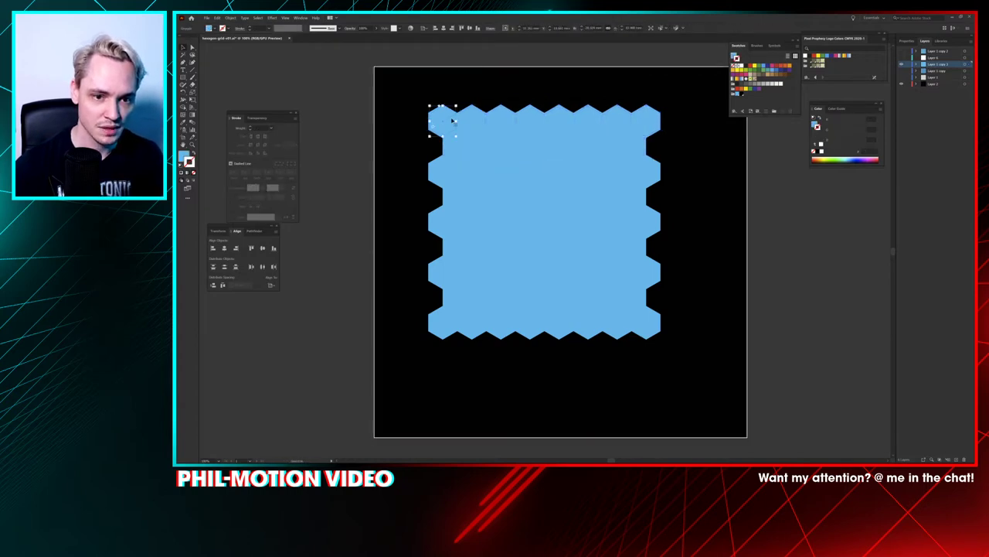
{"action": "left_click_drag", "start_coordinate": [442, 112], "coordinate": [442, 133]}
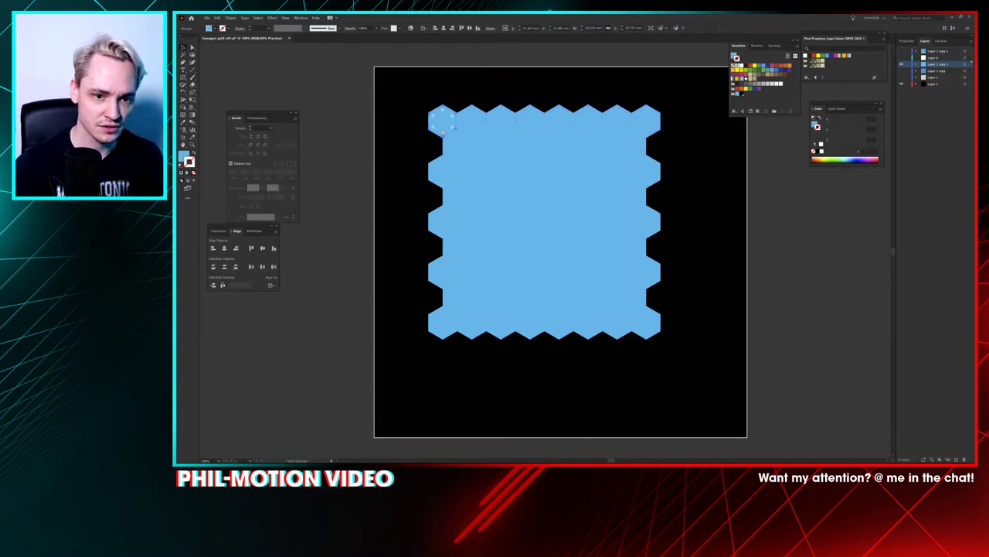
Step: Expand the hexagon layer's contents and ungroup the remaining hexagon row groups into individual polygons
{"action": "key", "text": "ctrl+g"}
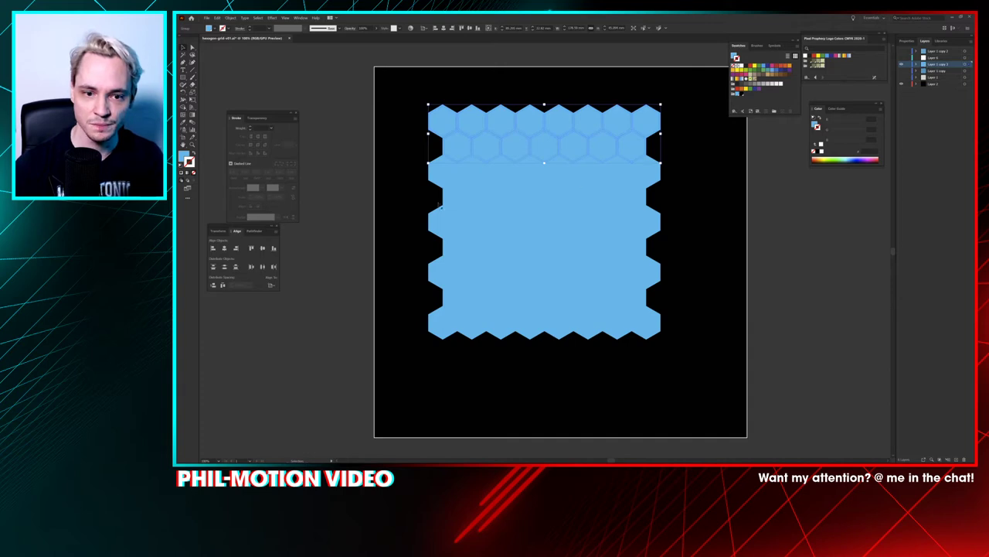
{"action": "left_click", "coordinate": [917, 65]}
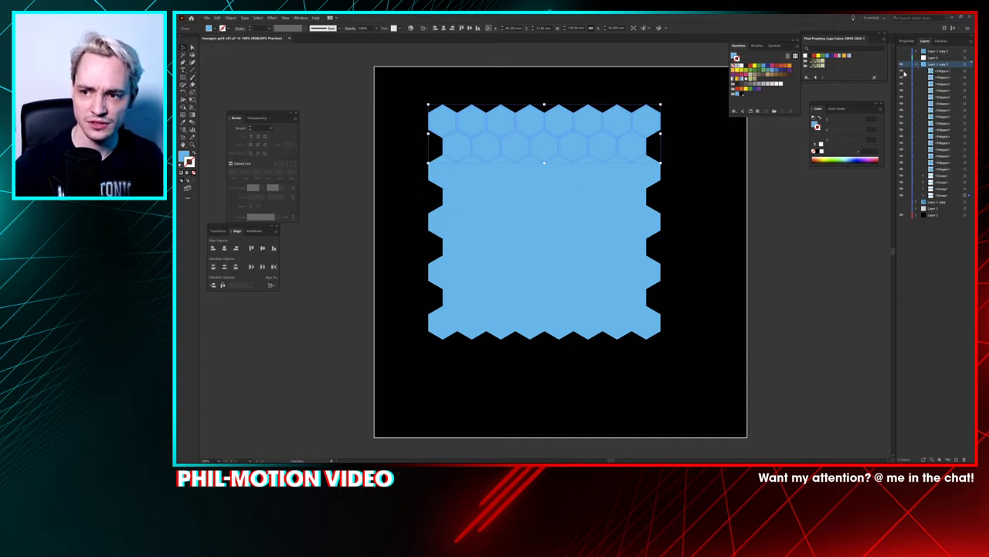
{"action": "mouse_move", "coordinate": [442, 170]}
{"action": "left_mouse_down"}
{"action": "mouse_move", "coordinate": [447, 176]}
{"action": "mouse_move", "coordinate": [435, 170]}
{"action": "left_mouse_up"}
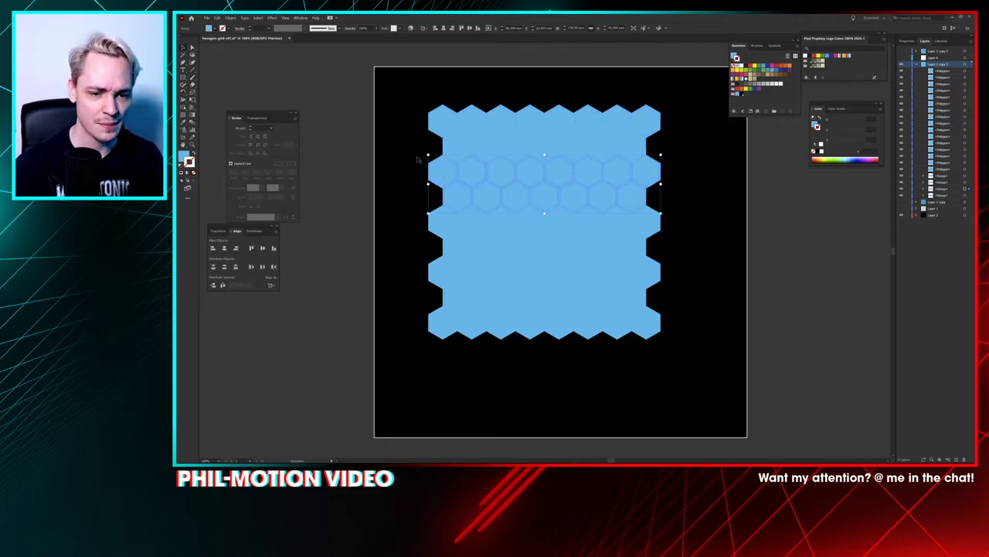
{"action": "key", "text": "ctrl+d"}
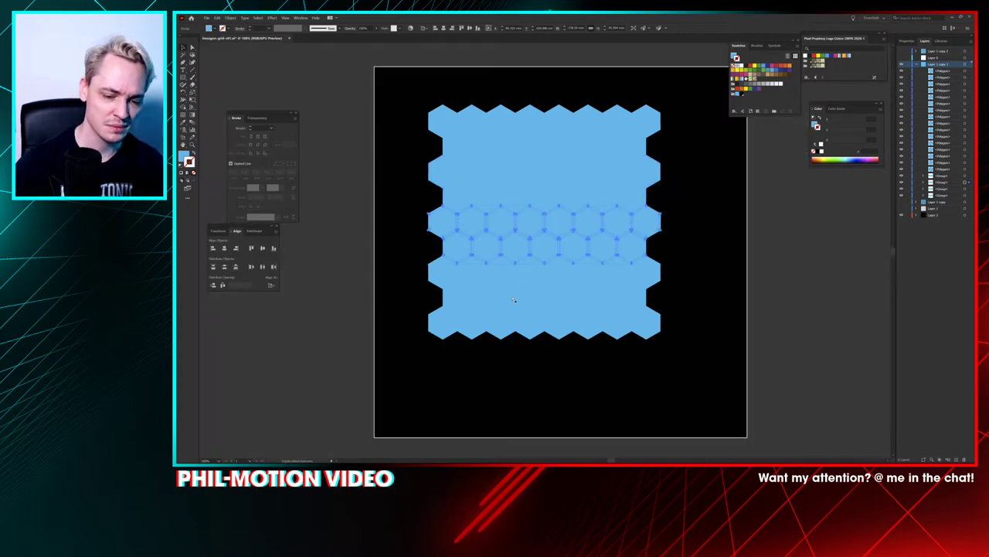
{"action": "left_click", "coordinate": [509, 287]}
{"action": "key", "text": "ctrl+shift+g"}
Step: Delete the larger original hexagon in the grid's lower-left corner, keeping the smaller offset hexagon
{"action": "left_click", "coordinate": [507, 325]}
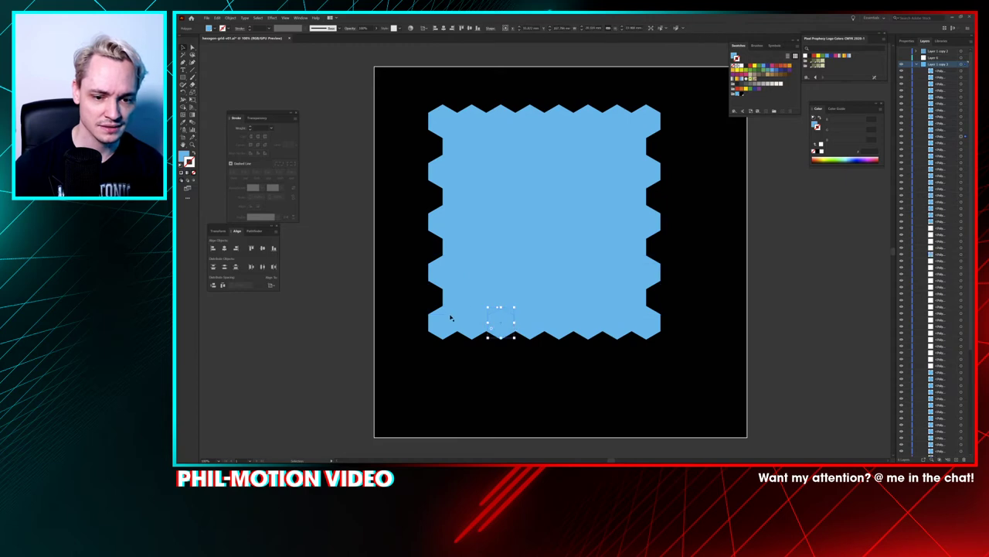
{"action": "left_click", "coordinate": [449, 329]}
{"action": "left_click", "coordinate": [453, 352]}
{"action": "left_click", "coordinate": [454, 334]}
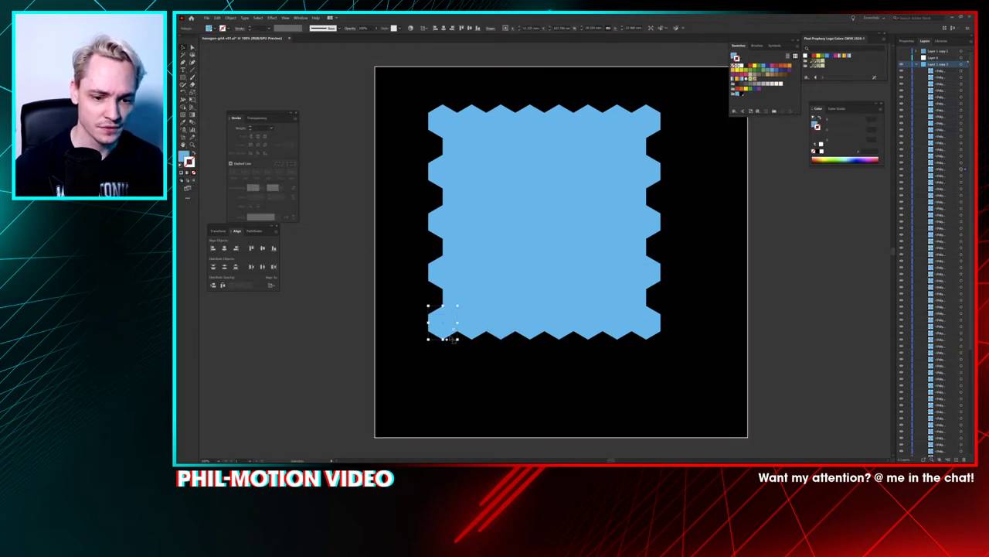
{"action": "key", "text": "Delete"}
{"action": "key", "text": "Delete"}
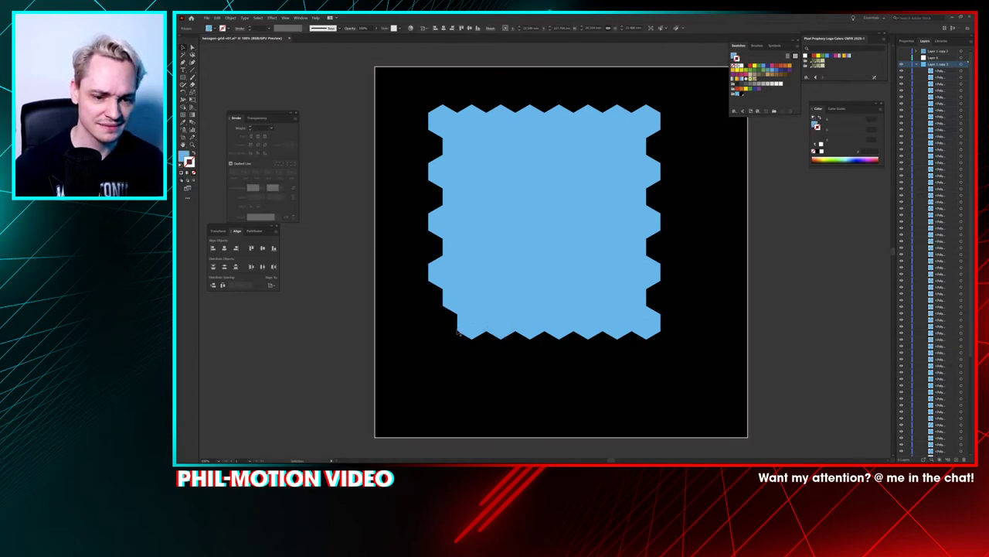
{"action": "key", "text": "ctrl+z"}
Step: Switch to outline view and delete the larger original hexagons at the left end of the bottom two rows
{"action": "scroll", "coordinate": [455, 331], "scroll_direction": "up", "scroll_amount": 5}
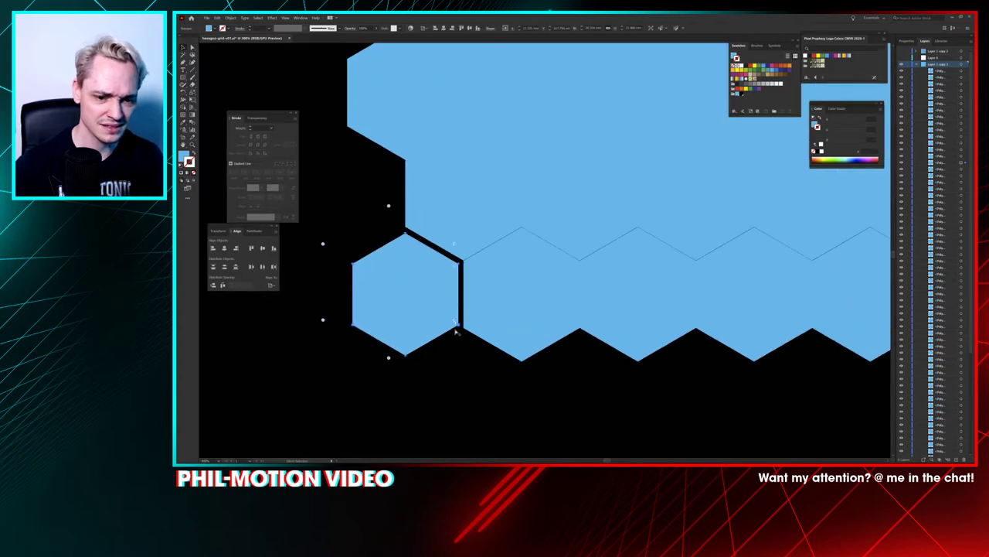
{"action": "key", "text": "ctrl+y"}
{"action": "left_click", "coordinate": [468, 262]}
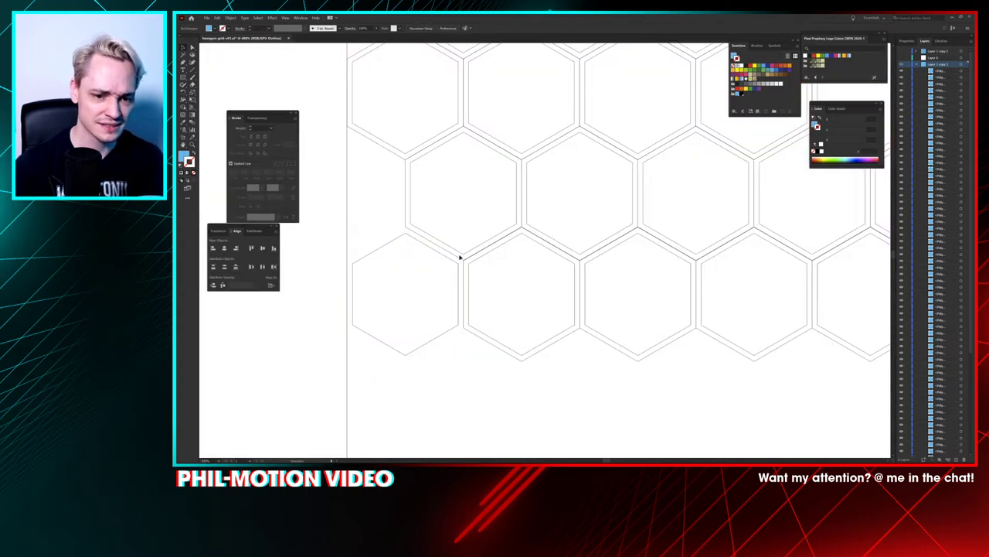
{"action": "left_click_drag", "start_coordinate": [460, 256], "coordinate": [468, 267]}
{"action": "key", "text": "Delete"}
{"action": "left_click", "coordinate": [583, 265]}
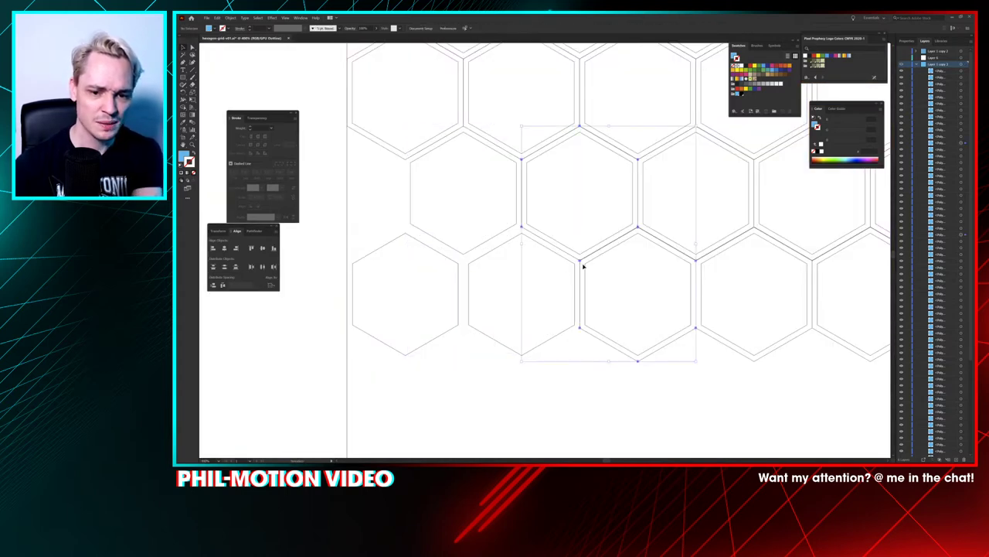
{"action": "left_click", "coordinate": [705, 260]}
Step: Delete the next larger original hexagons along the middle of the bottom two rows, keeping the inner ones
{"action": "left_click", "coordinate": [696, 261]}
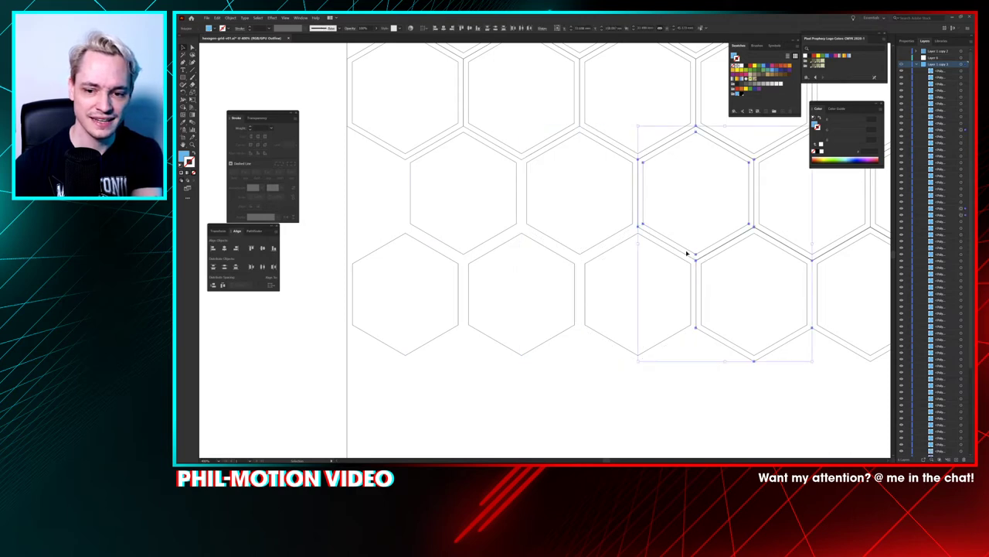
{"action": "left_click", "coordinate": [674, 305]}
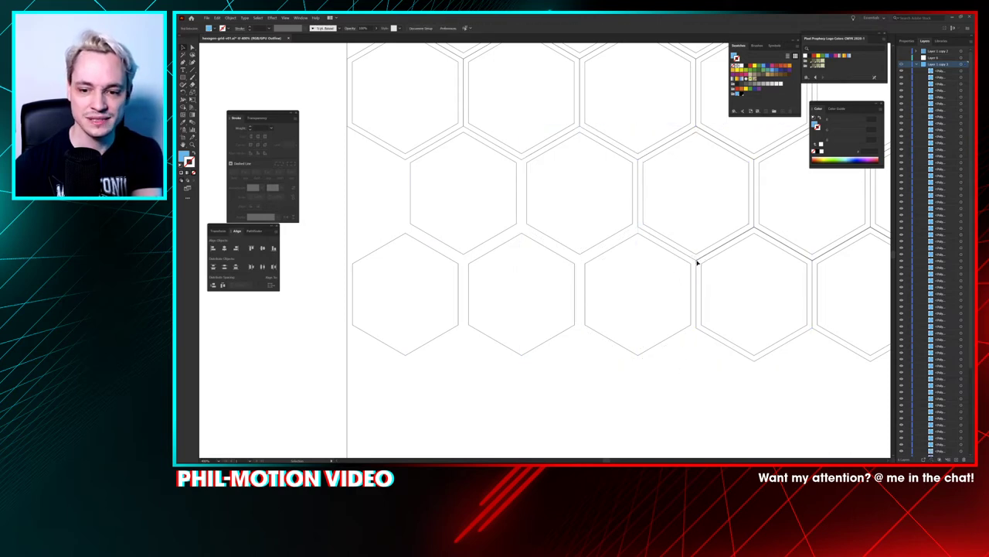
{"action": "left_click_drag", "start_coordinate": [697, 261], "coordinate": [706, 263]}
{"action": "key", "text": "Delete"}
{"action": "left_click_drag", "start_coordinate": [818, 258], "coordinate": [812, 264]}
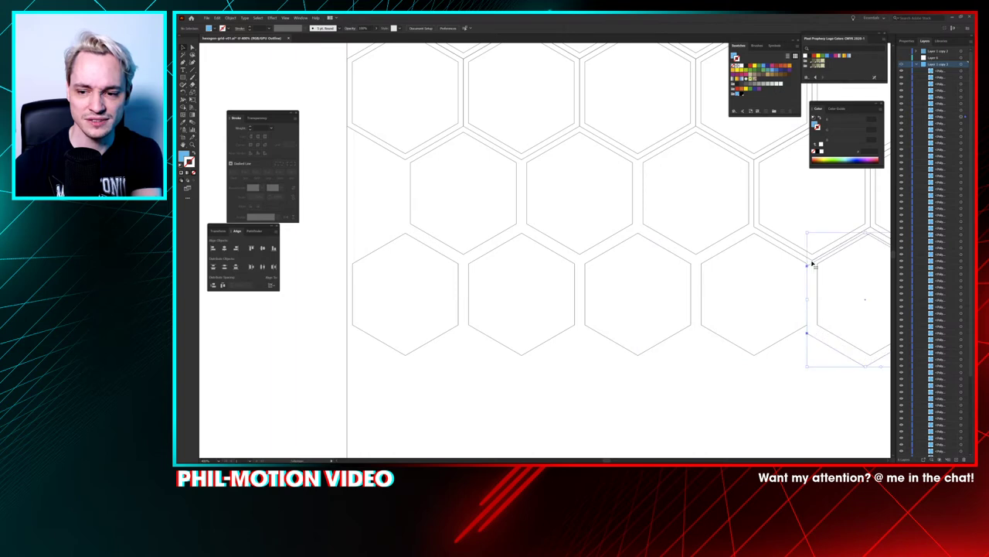
{"action": "key", "text": "Delete"}
{"action": "left_click", "coordinate": [812, 261]}
{"action": "key", "text": "Delete"}
Step: Delete the larger original hexagons toward the right end of the bottom two rows
{"action": "left_click_drag", "start_coordinate": [627, 278], "coordinate": [550, 266]}
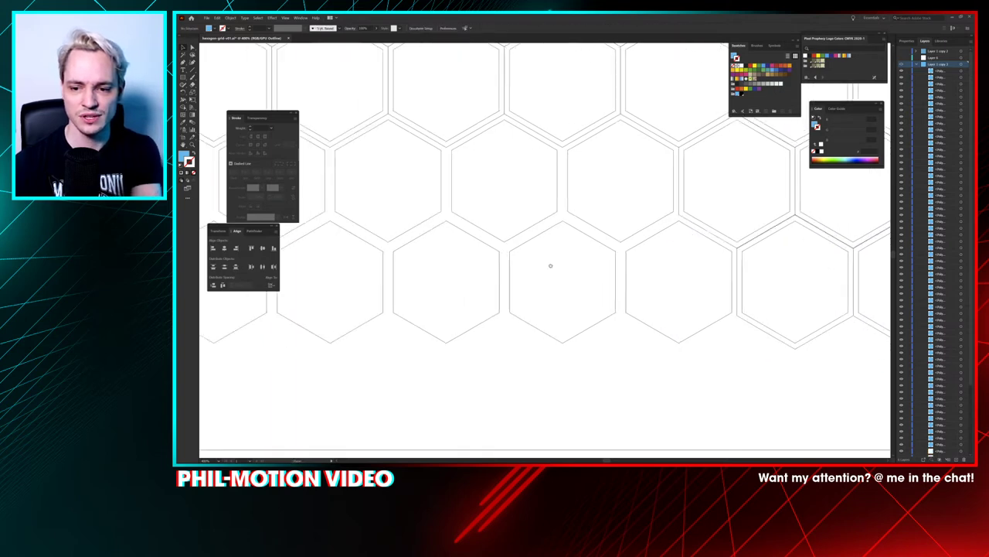
{"action": "scroll", "coordinate": [551, 265], "scroll_direction": "left", "scroll_amount": 2}
{"action": "left_click", "coordinate": [546, 246]}
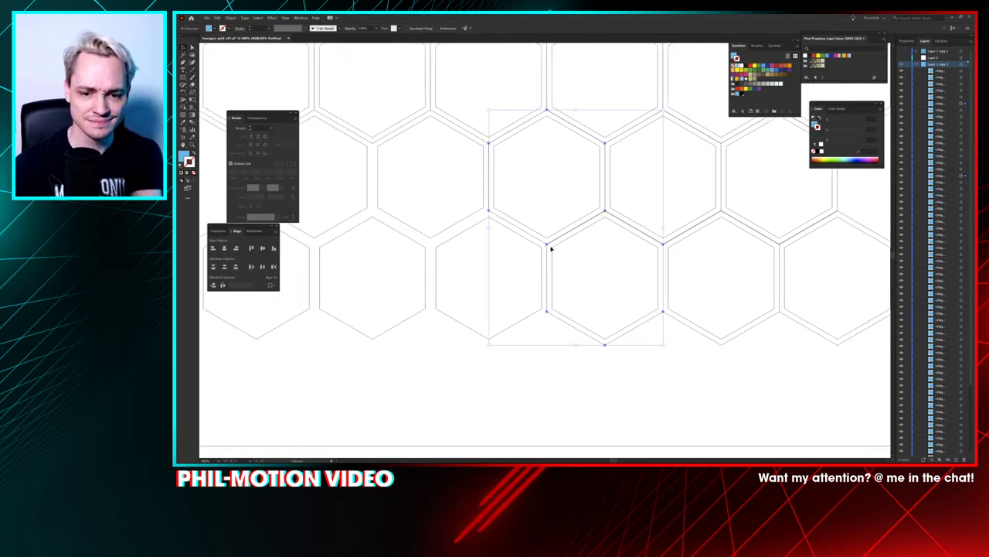
{"action": "left_click", "coordinate": [665, 243]}
{"action": "left_click", "coordinate": [663, 247]}
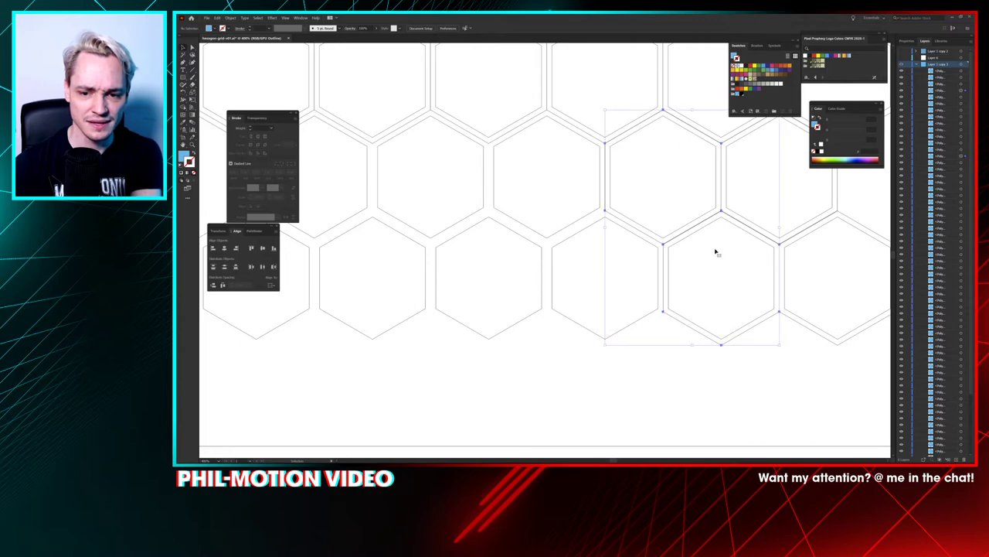
{"action": "left_click", "coordinate": [791, 245]}
{"action": "left_click", "coordinate": [778, 248]}
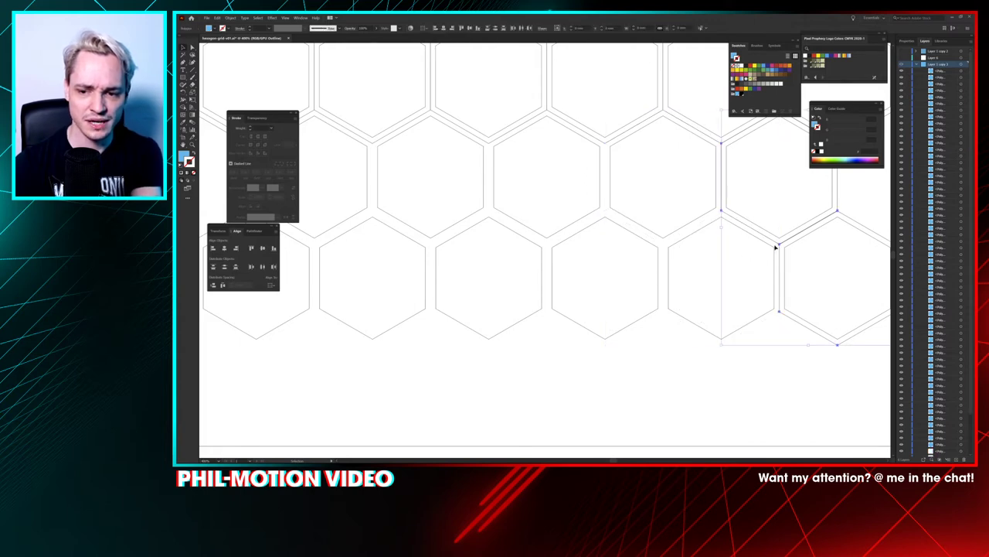
Step: Delete the larger original hexagons at the right end of the rows directly above the cleaned bottom rows
{"action": "left_click", "coordinate": [688, 216]}
{"action": "left_click_drag", "start_coordinate": [684, 215], "coordinate": [655, 311]}
{"action": "left_click", "coordinate": [701, 236]}
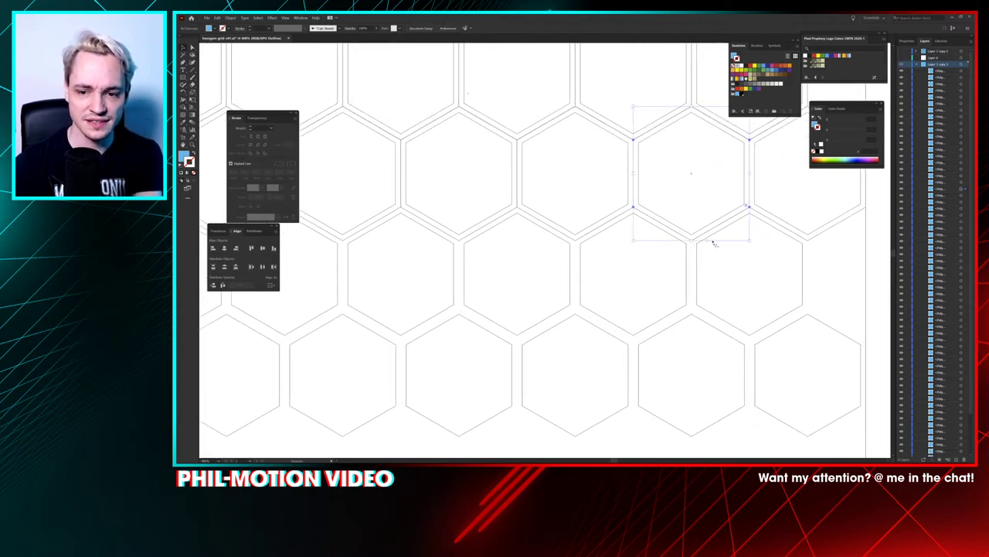
{"action": "key", "text": "Delete"}
{"action": "left_click", "coordinate": [749, 211]}
{"action": "key", "text": "Delete"}
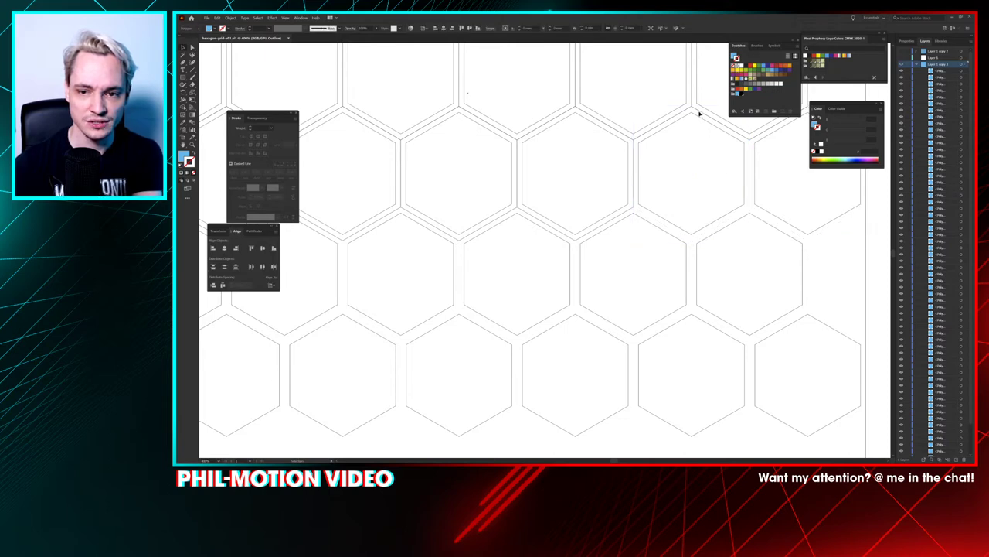
{"action": "left_click_drag", "start_coordinate": [688, 112], "coordinate": [695, 103]}
{"action": "key", "text": "Delete"}
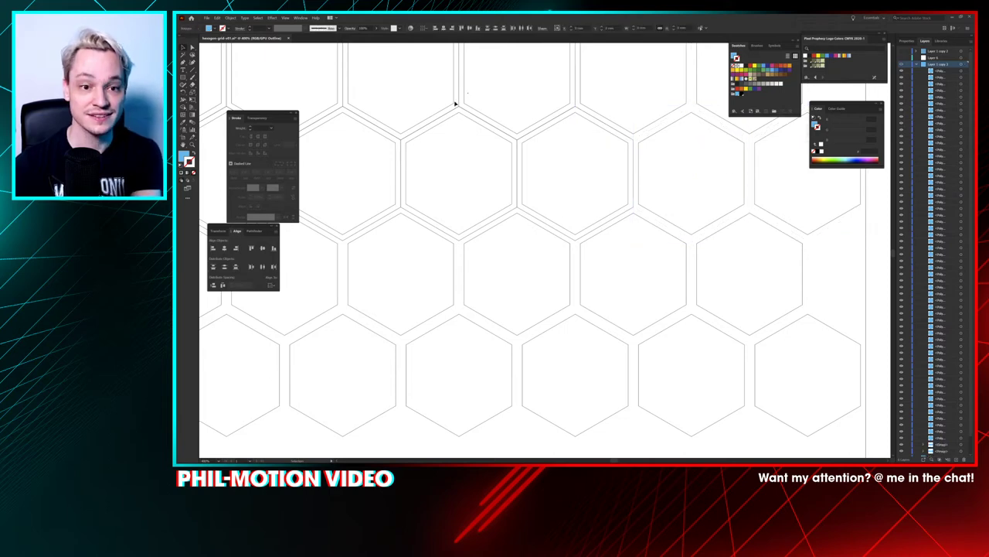
Step: Delete the larger original hexagons along the middle of the third and fourth rows from the bottom
{"action": "left_click_drag", "start_coordinate": [455, 103], "coordinate": [458, 112]}
{"action": "left_click", "coordinate": [345, 108]}
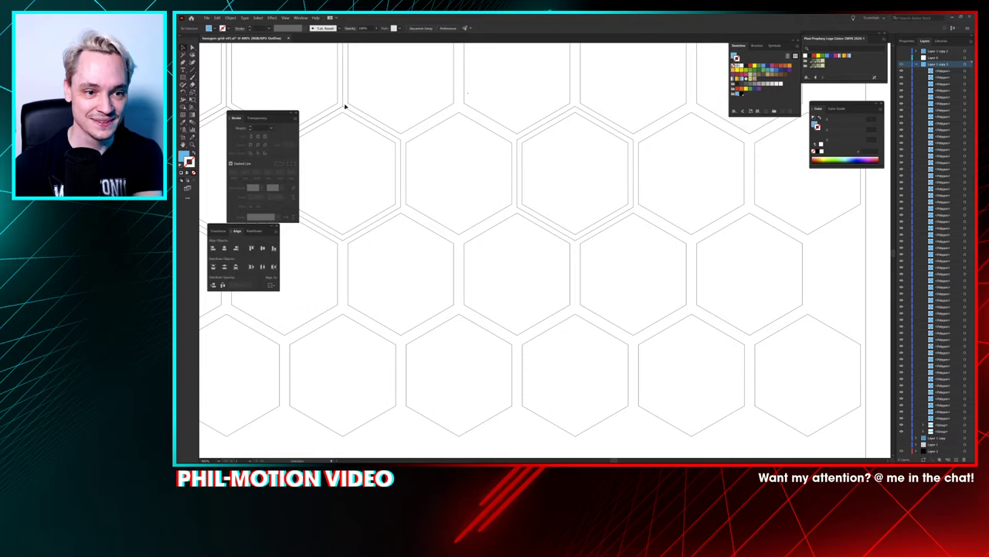
{"action": "left_click_drag", "start_coordinate": [339, 115], "coordinate": [343, 116]}
{"action": "key", "text": "Delete"}
{"action": "left_click_drag", "start_coordinate": [439, 146], "coordinate": [522, 135]}
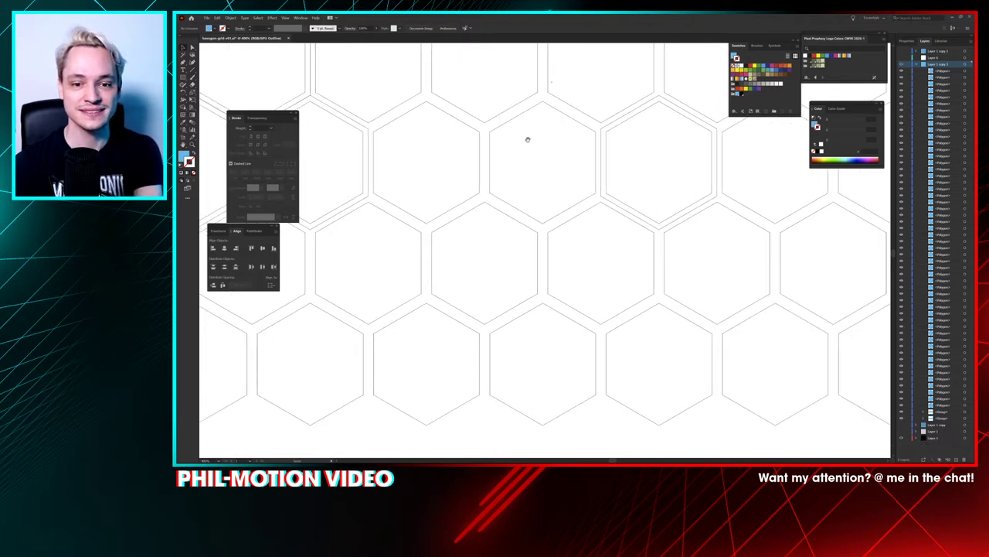
{"action": "left_click", "coordinate": [606, 128]}
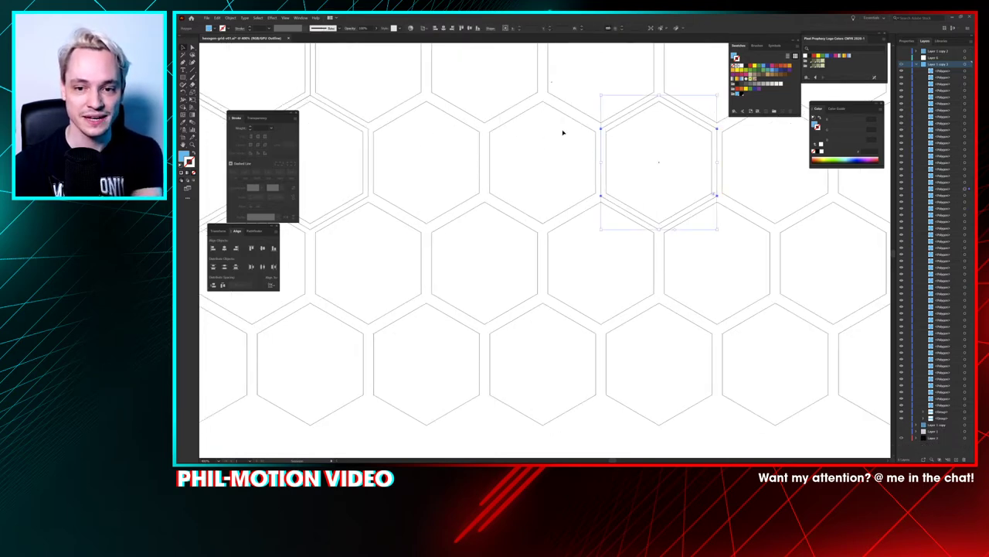
{"action": "key", "text": "Delete"}
Step: Delete the remaining larger original hexagons toward the left end of the third and fourth rows from the bottom
{"action": "left_click_drag", "start_coordinate": [452, 154], "coordinate": [510, 189]}
{"action": "key", "text": "ctrl+z"}
{"action": "key", "text": "ctrl+z"}
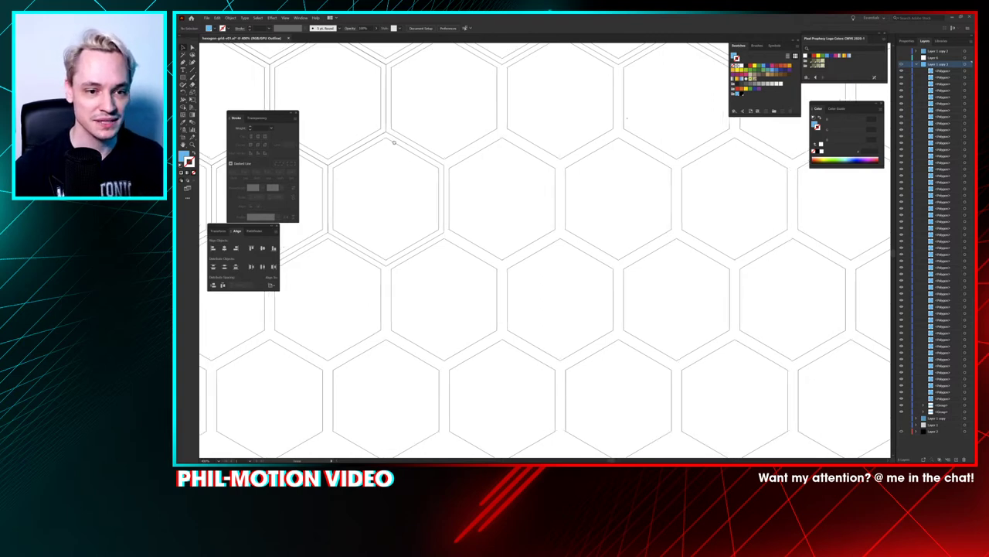
{"action": "left_click_drag", "start_coordinate": [418, 175], "coordinate": [635, 192]}
{"action": "key", "text": "Delete"}
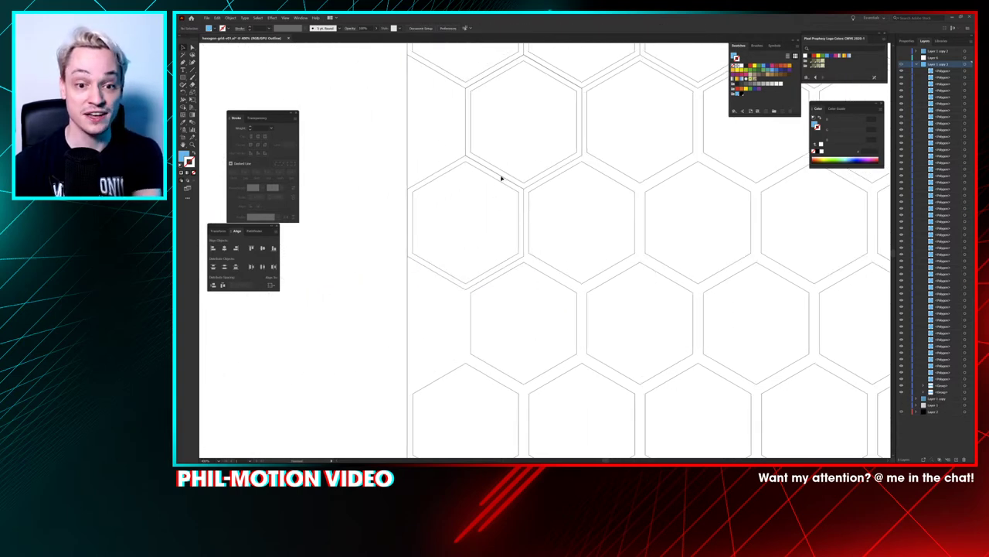
{"action": "left_click_drag", "start_coordinate": [524, 187], "coordinate": [520, 194]}
{"action": "key", "text": "Delete"}
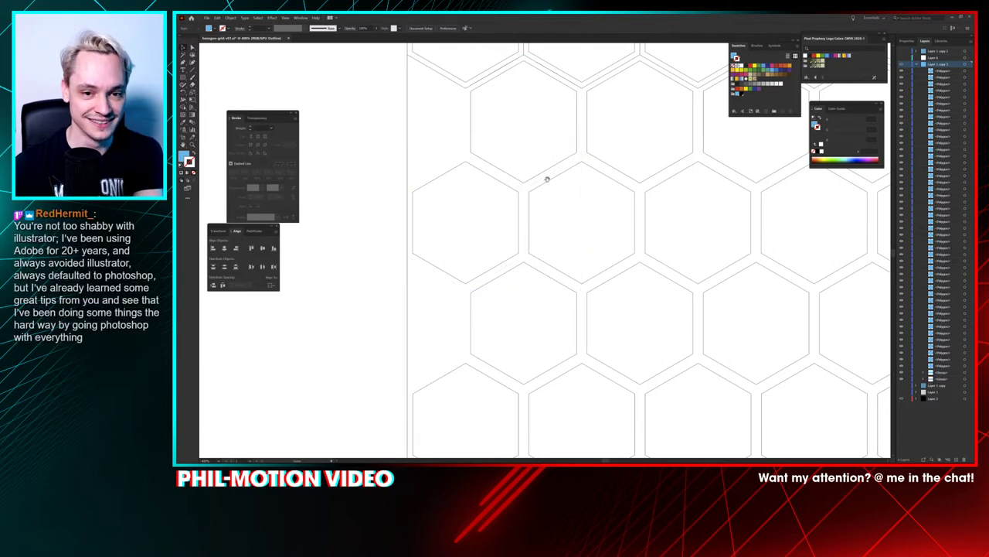
Step: Try to delete the larger hexagons at the left end of the fifth row, check in preview, and undo the deletion
{"action": "left_click_drag", "start_coordinate": [559, 122], "coordinate": [524, 258]}
{"action": "key", "text": "ctrl+z"}
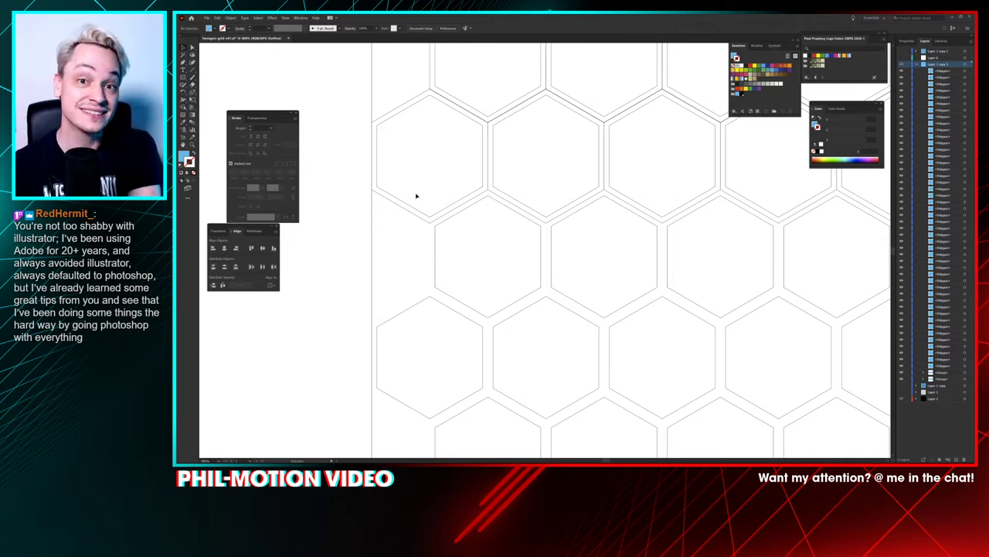
{"action": "left_click_drag", "start_coordinate": [531, 122], "coordinate": [514, 150]}
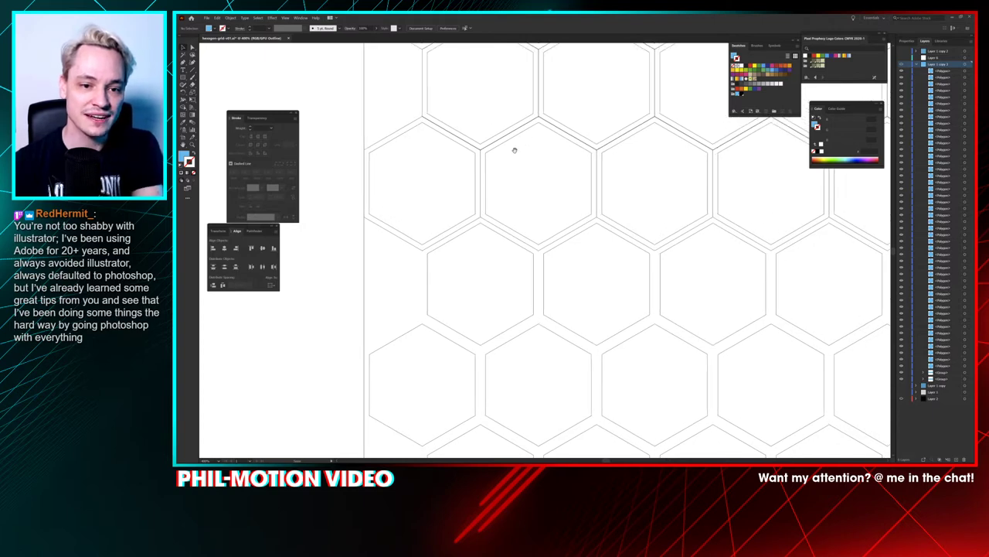
{"action": "left_click", "coordinate": [479, 151]}
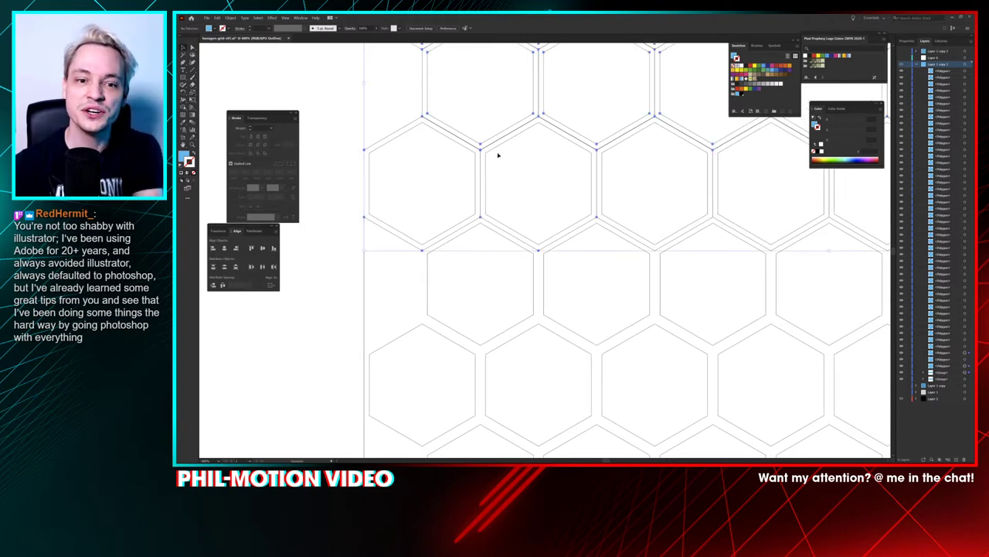
{"action": "key", "text": "Delete"}
{"action": "key", "text": "ctrl+y"}
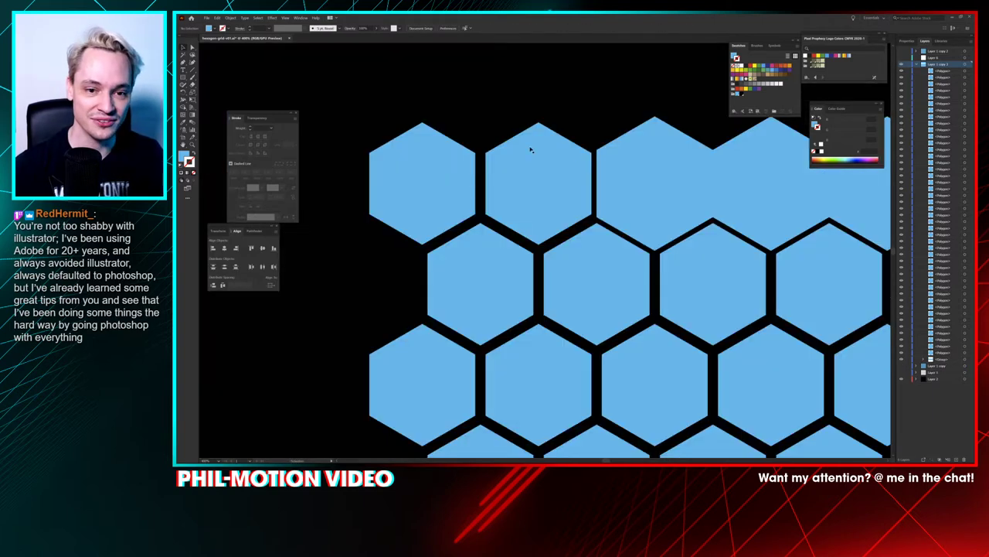
{"action": "key", "text": "ctrl+y"}
{"action": "key", "text": "ctrl+z"}
Step: Delete the two larger original hexagons at the left end of the fifth row from the bottom and ungroup the remaining grouped hexagons
{"action": "left_click", "coordinate": [463, 134]}
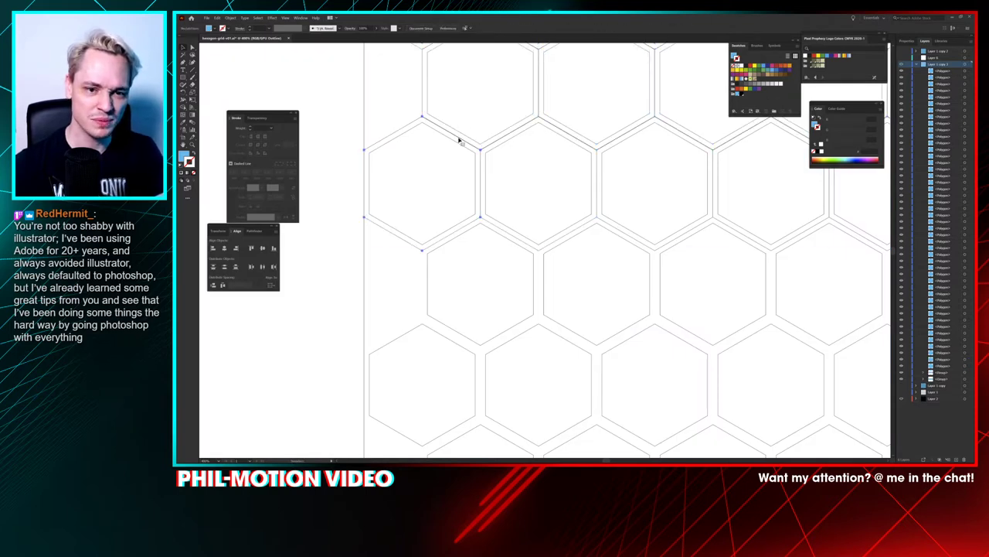
{"action": "key", "text": "Delete"}
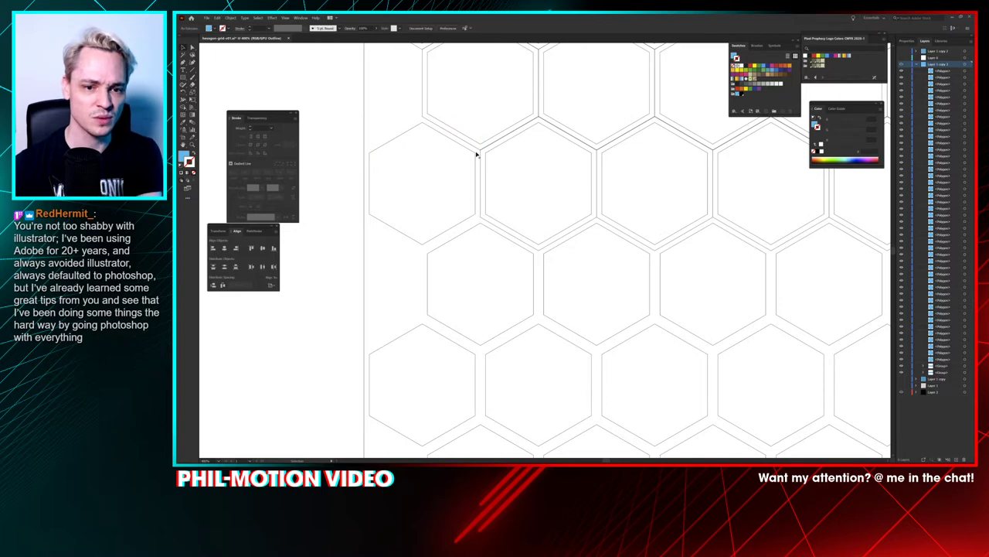
{"action": "key", "text": "Delete"}
{"action": "left_click", "coordinate": [477, 150]}
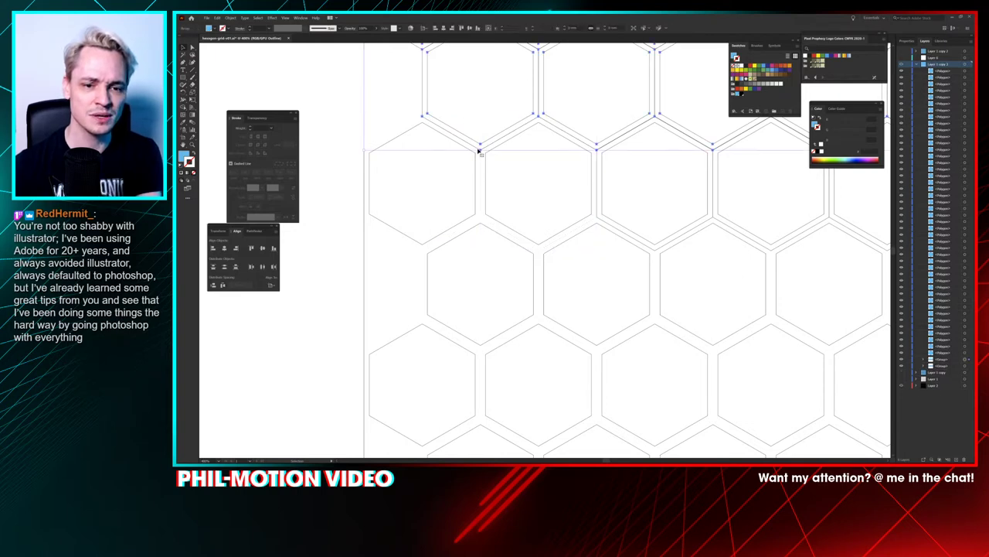
{"action": "key", "text": "Delete"}
{"action": "key", "text": "ctrl+z"}
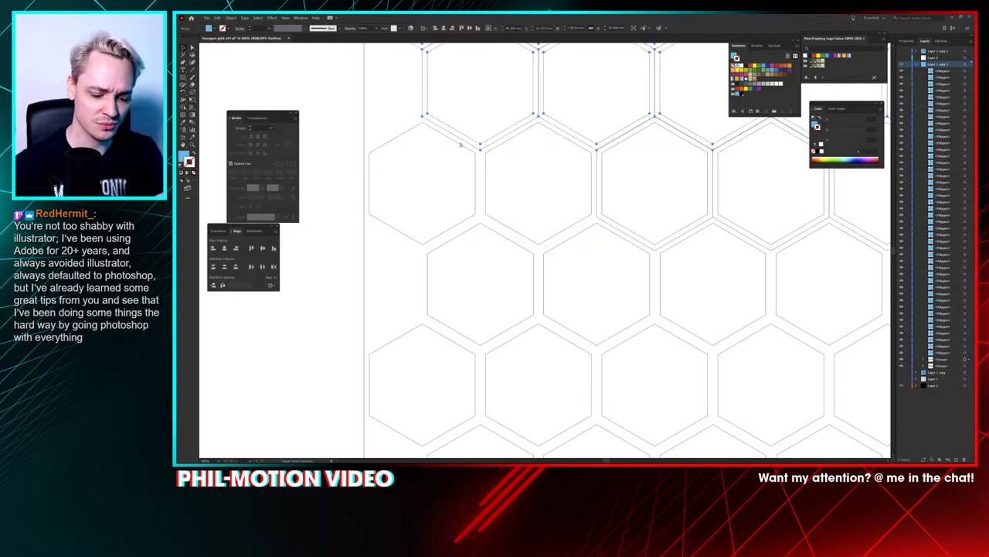
Step: Delete the next larger original hexagons near the left end of the fifth and sixth rows from the bottom
{"action": "left_click", "coordinate": [481, 154]}
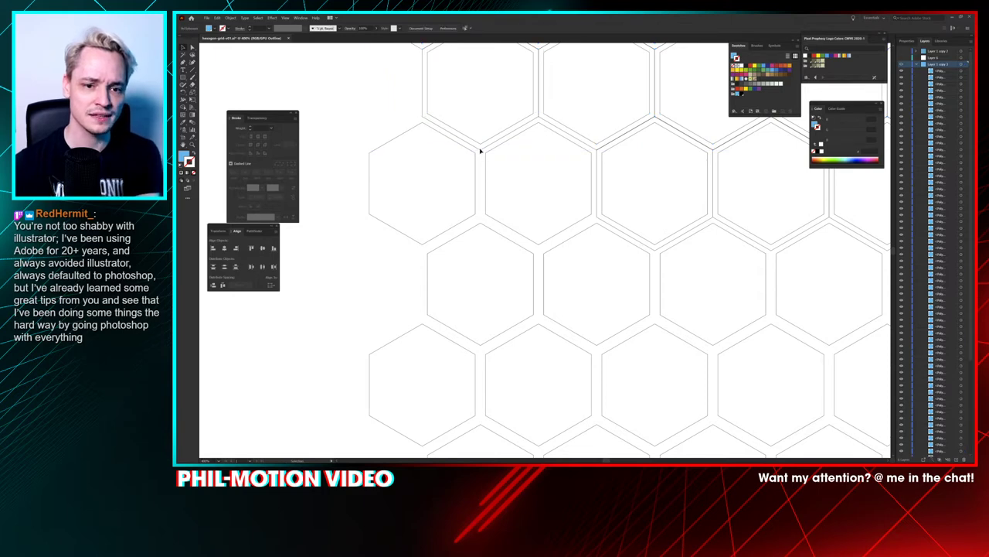
{"action": "key", "text": "Delete"}
{"action": "left_click", "coordinate": [595, 151]}
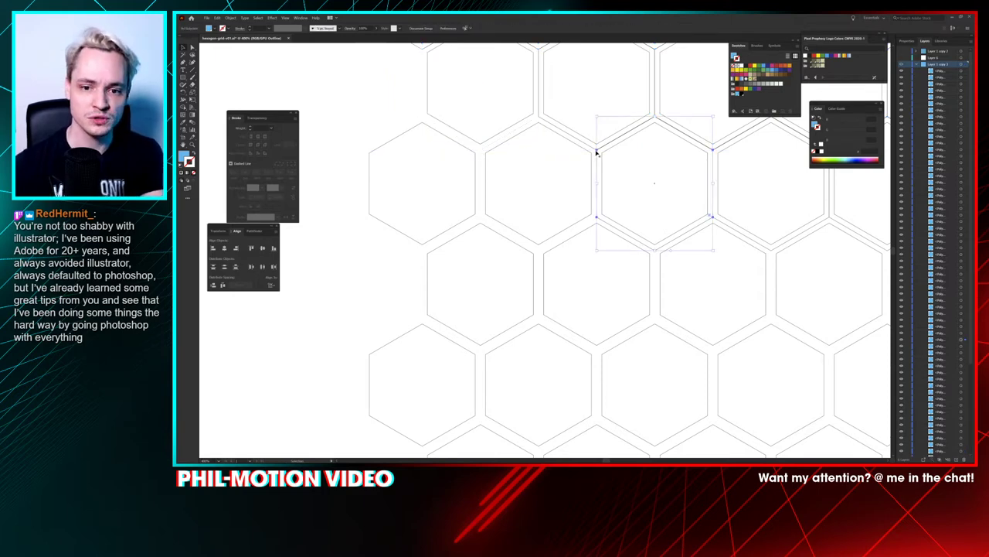
{"action": "key", "text": "Delete"}
{"action": "left_click", "coordinate": [597, 151]}
{"action": "key", "text": "Delete"}
Step: Delete the larger original hexagons along the middle of the fifth and sixth rows from the bottom
{"action": "left_click_drag", "start_coordinate": [687, 148], "coordinate": [498, 166]}
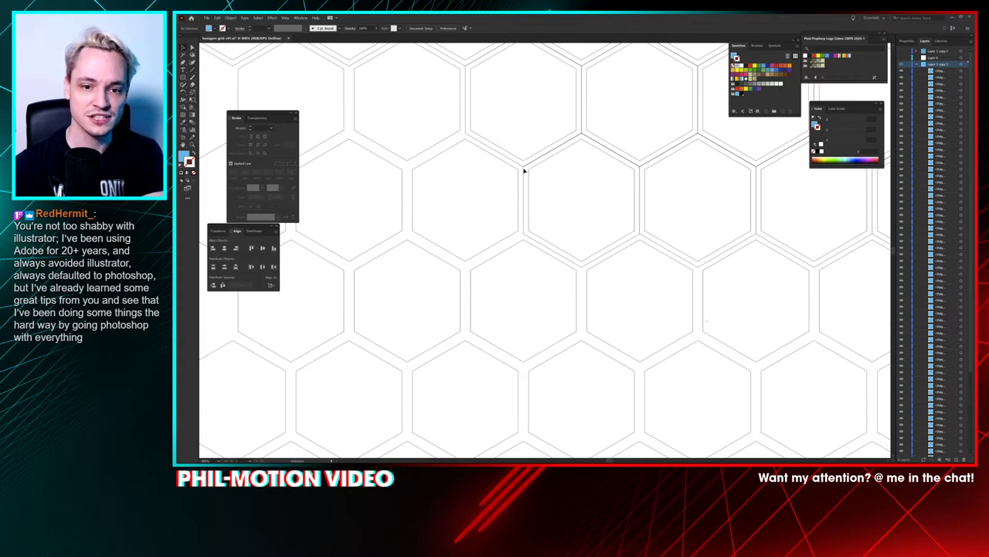
{"action": "left_click", "coordinate": [525, 168]}
{"action": "key", "text": "Delete"}
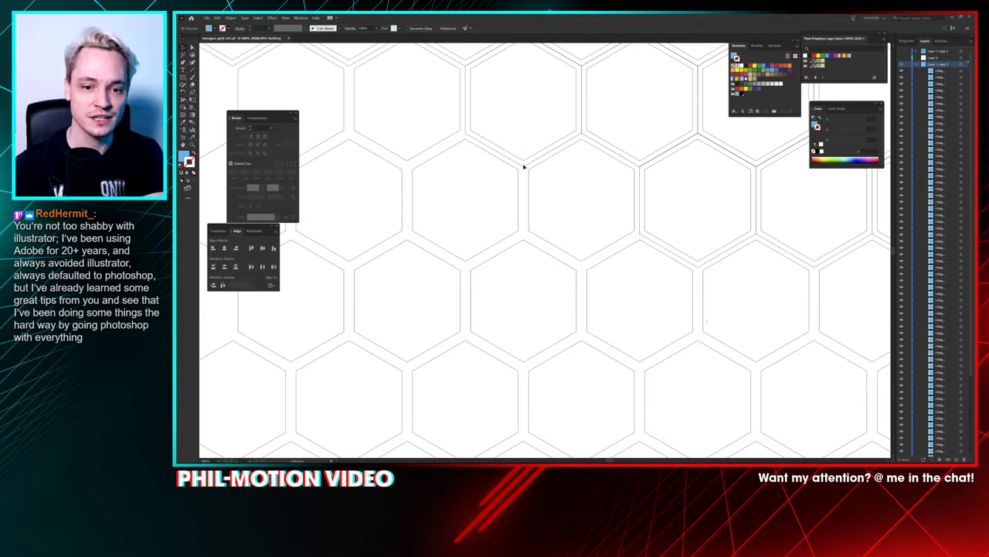
{"action": "left_click", "coordinate": [523, 167]}
{"action": "key", "text": "ctrl+shift+a"}
{"action": "left_click", "coordinate": [642, 167]}
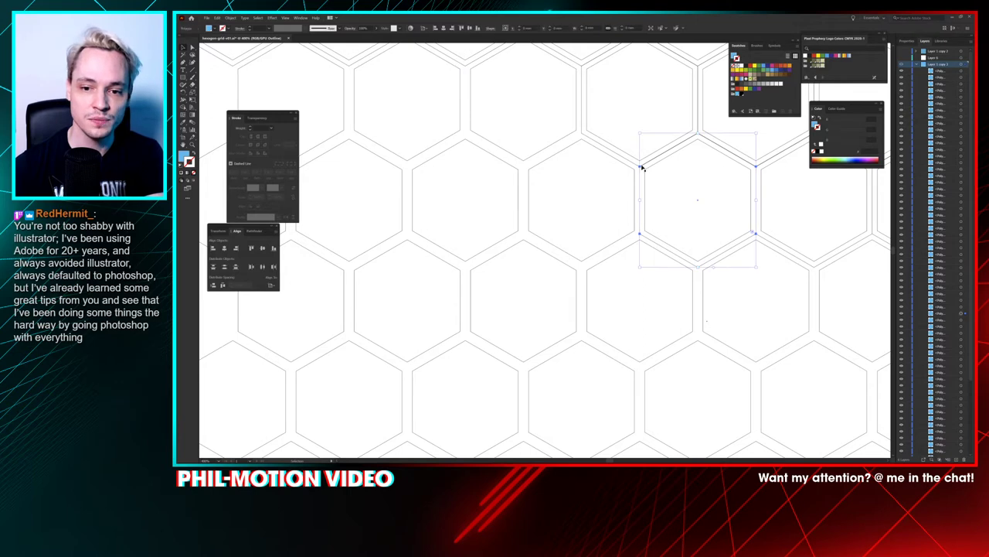
{"action": "key", "text": "ctrl+shift+a"}
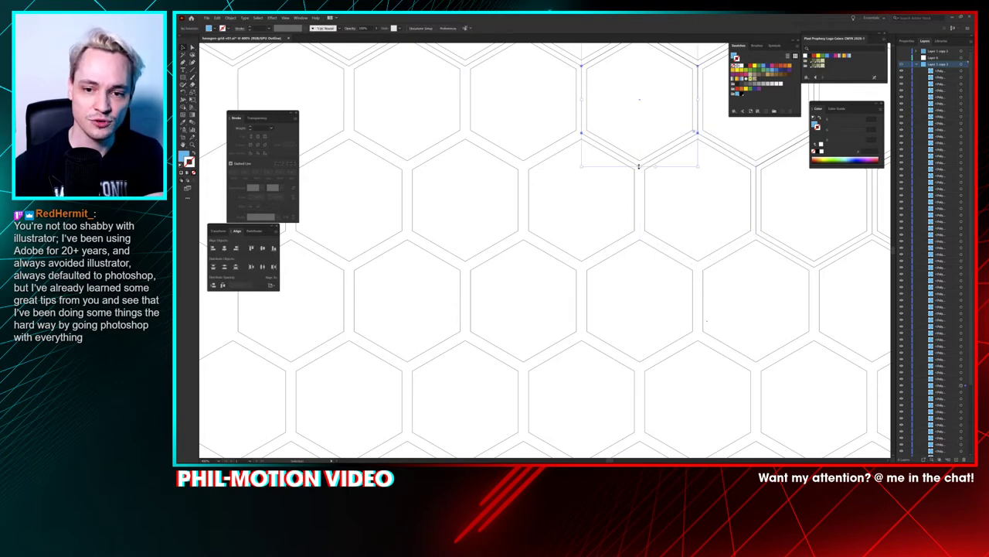
Step: Delete the larger original hexagons toward the right end of the fifth and sixth rows, keeping the inner ones
{"action": "scroll", "coordinate": [675, 177], "scroll_direction": "right", "scroll_amount": 2}
{"action": "left_click", "coordinate": [503, 169]}
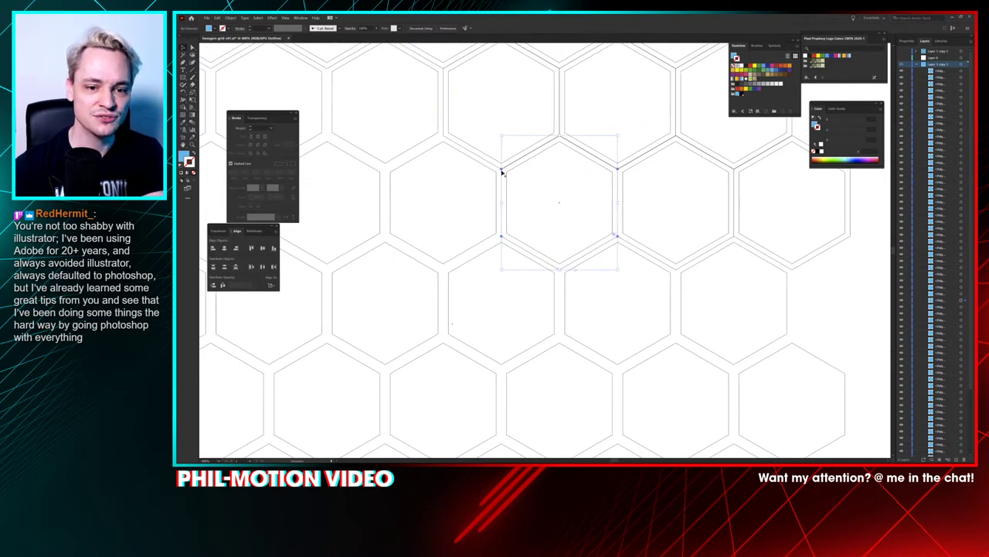
{"action": "key", "text": "ctrl+shift+a"}
{"action": "left_click", "coordinate": [500, 167]}
{"action": "key", "text": "ctrl+shift+a"}
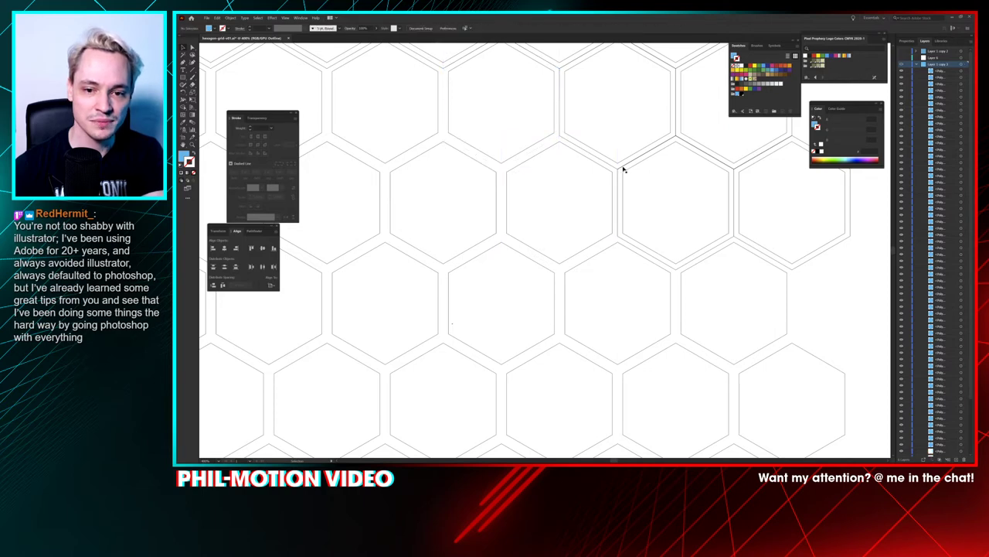
{"action": "left_click", "coordinate": [619, 169]}
{"action": "key", "text": "ctrl+shift+a"}
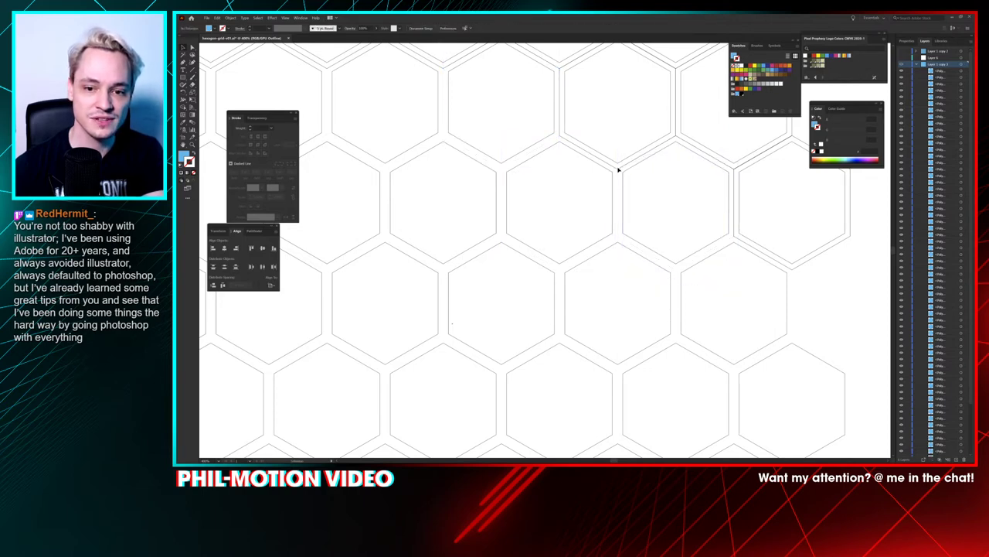
{"action": "left_click", "coordinate": [620, 169]}
{"action": "key", "text": "ctrl+shift+a"}
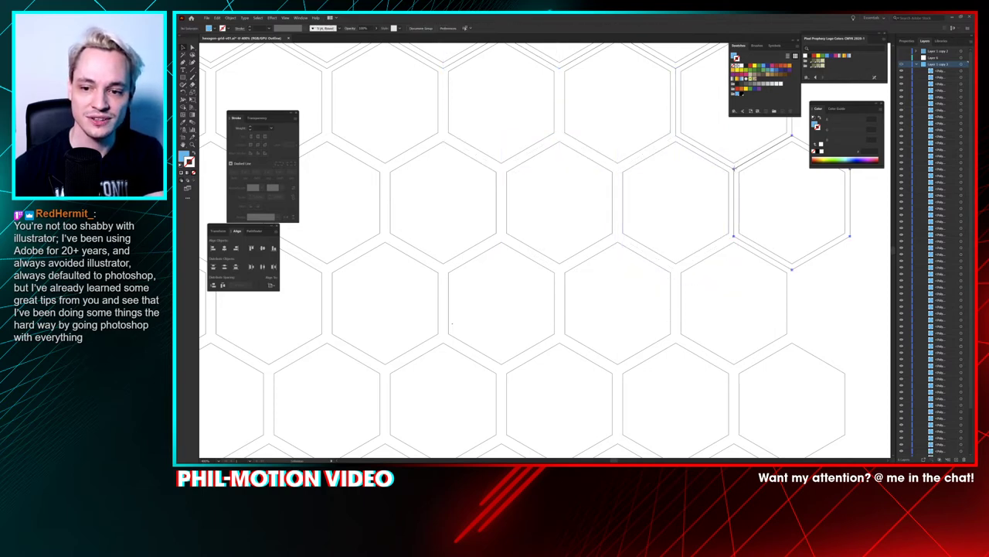
{"action": "left_click", "coordinate": [733, 170]}
{"action": "key", "text": "ctrl+shift+a"}
Step: Delete the larger original hexagons at the right end of the sixth and seventh rows and check the gaps in preview
{"action": "left_click_drag", "start_coordinate": [616, 131], "coordinate": [614, 263]}
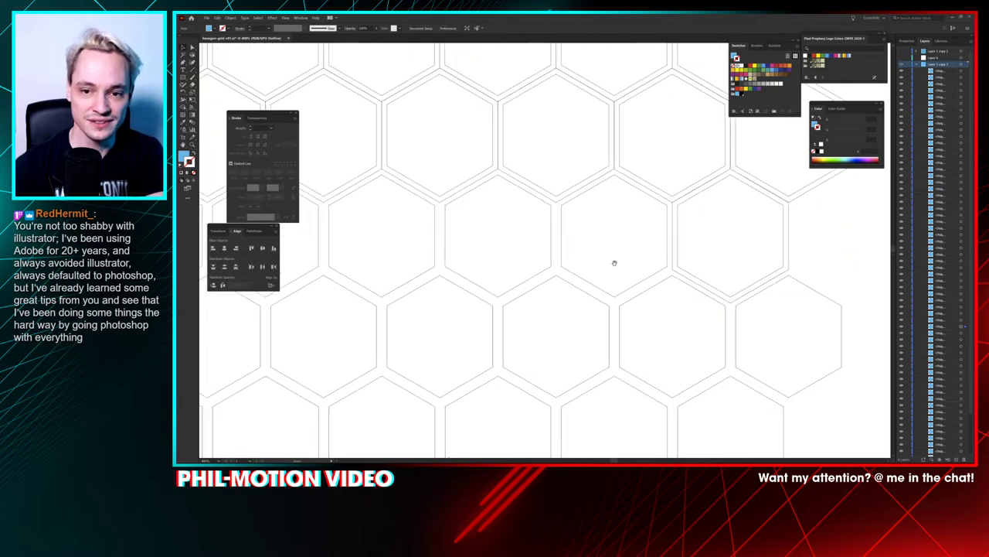
{"action": "left_click", "coordinate": [676, 205]}
{"action": "key", "text": "ctrl+shift+a"}
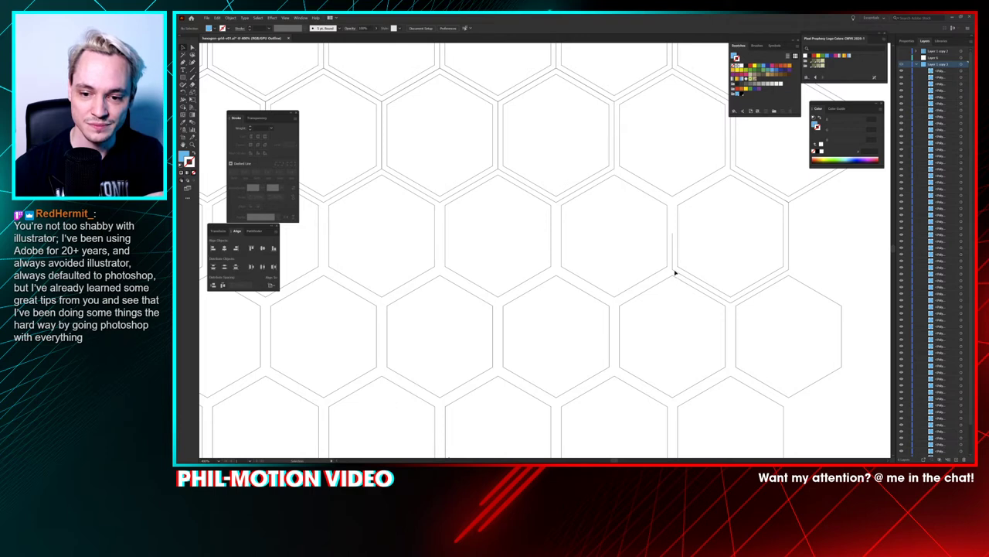
{"action": "left_click", "coordinate": [743, 292]}
{"action": "key", "text": "ctrl+shift+a"}
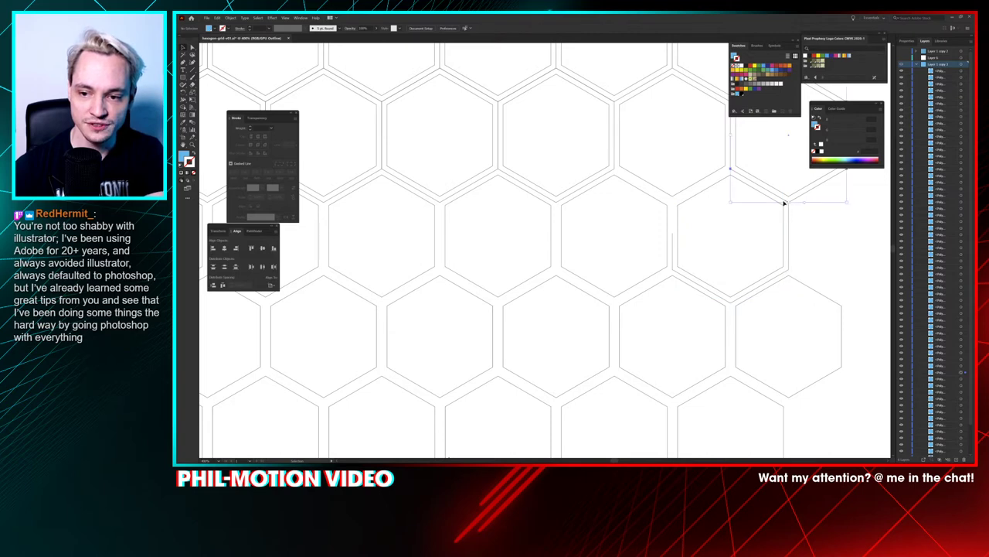
{"action": "key", "text": "ctrl+y"}
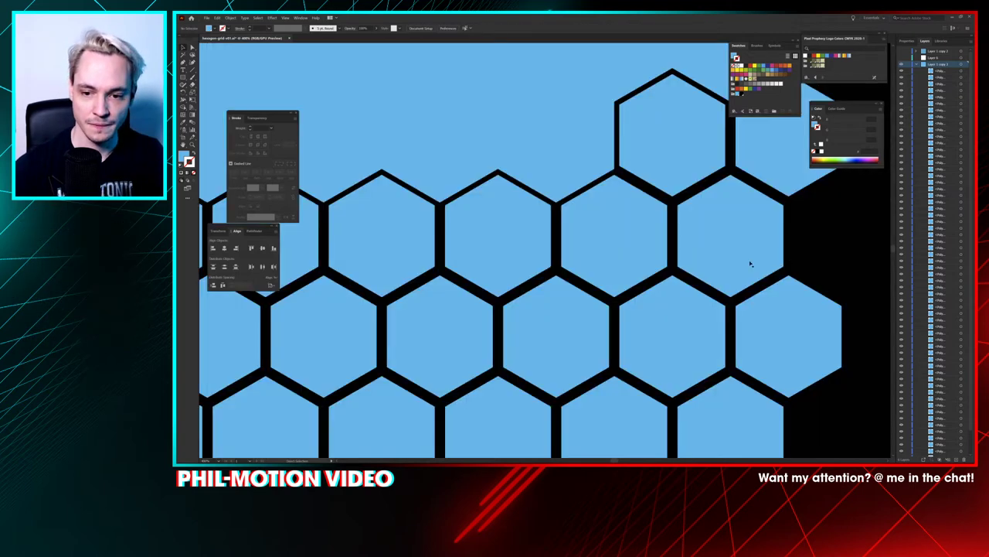
{"action": "left_click", "coordinate": [673, 259]}
{"action": "key", "text": "ctrl+y"}
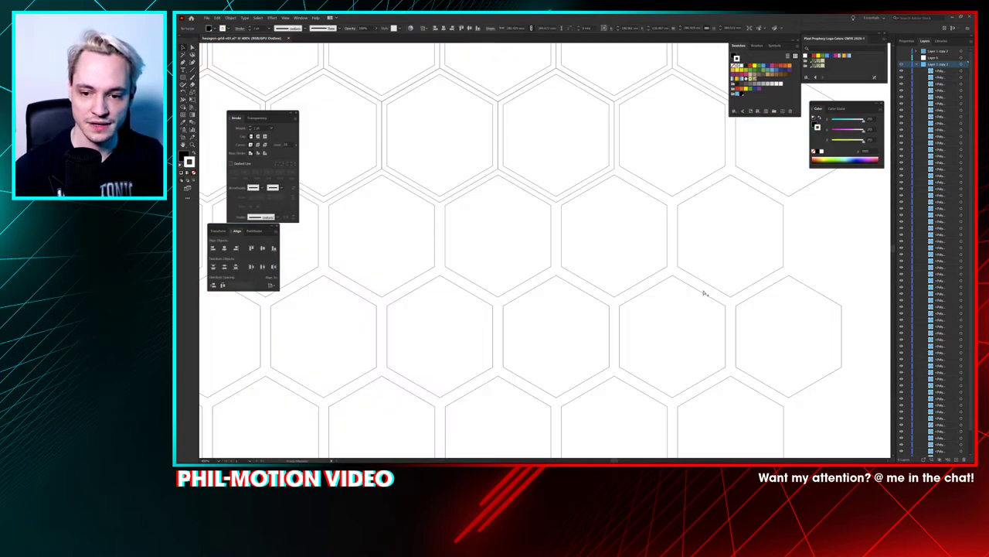
Step: Delete the next larger original hexagons toward the middle of the third row from the top
{"action": "scroll", "coordinate": [707, 300], "scroll_direction": "up", "scroll_amount": 1}
{"action": "scroll", "coordinate": [693, 279], "scroll_direction": "down", "scroll_amount": 2}
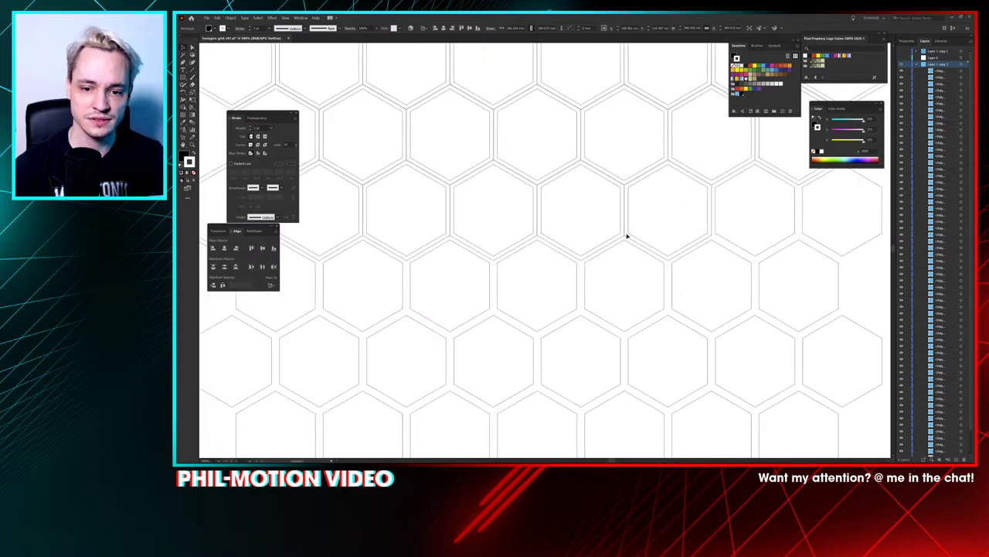
{"action": "left_click", "coordinate": [626, 236]}
{"action": "key", "text": "Delete"}
{"action": "left_click", "coordinate": [624, 236]}
{"action": "key", "text": "Delete"}
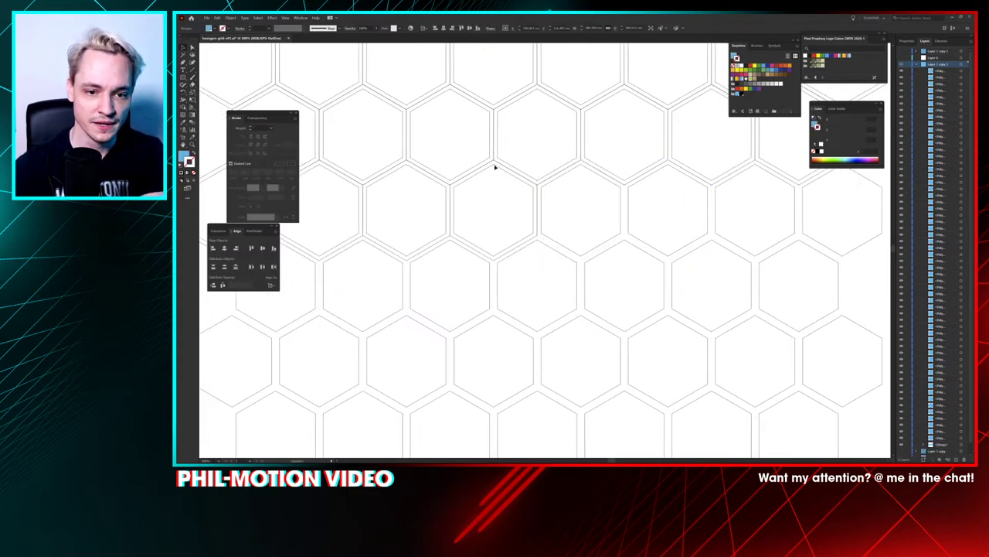
Step: Try to delete the next larger original hexagon in the third row from the top, and undo the deletion
{"action": "left_click", "coordinate": [488, 165]}
{"action": "key", "text": "Delete"}
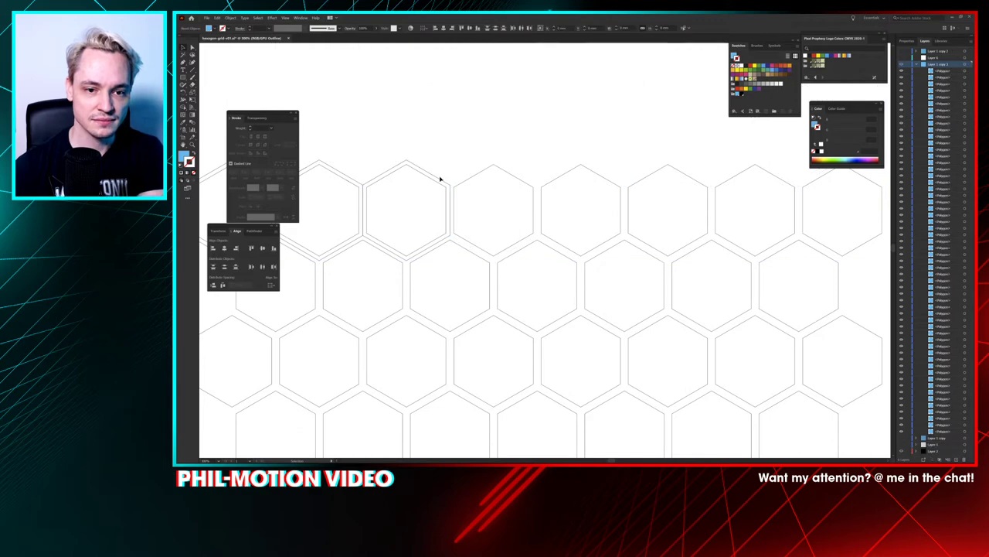
{"action": "key", "text": "ctrl+z"}
Step: Delete the larger original hexagons at the left end of the top two rows, keeping the inner ones
{"action": "scroll", "coordinate": [587, 241], "scroll_direction": "down", "scroll_amount": 5}
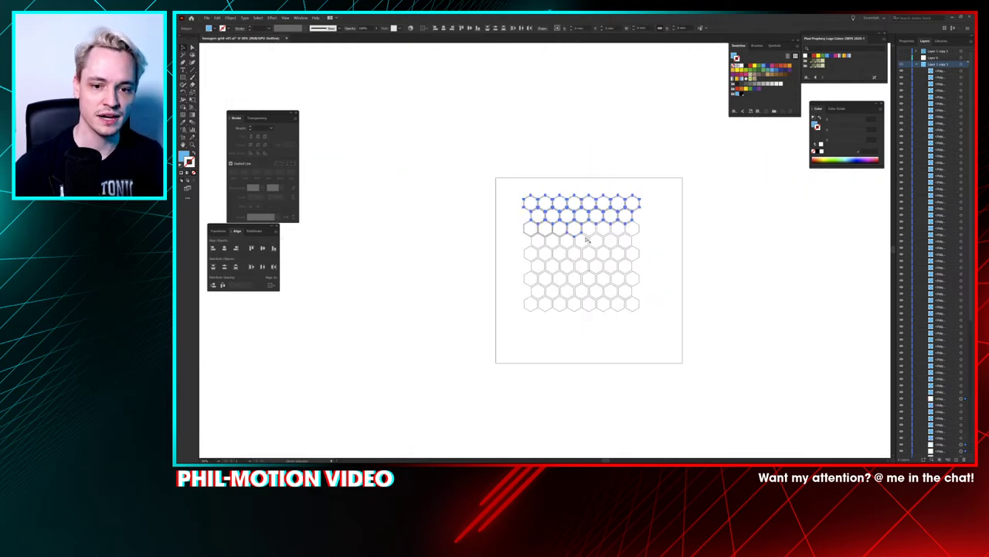
{"action": "scroll", "coordinate": [557, 209], "scroll_direction": "up", "scroll_amount": 6}
{"action": "left_click", "coordinate": [509, 186]}
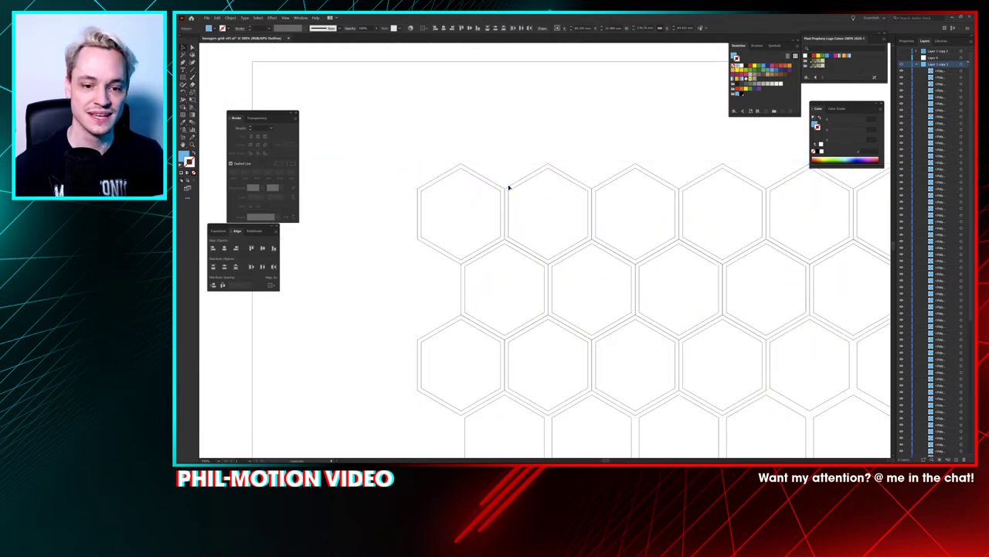
{"action": "left_click", "coordinate": [502, 239]}
{"action": "left_click", "coordinate": [505, 241]}
{"action": "left_click", "coordinate": [505, 239]}
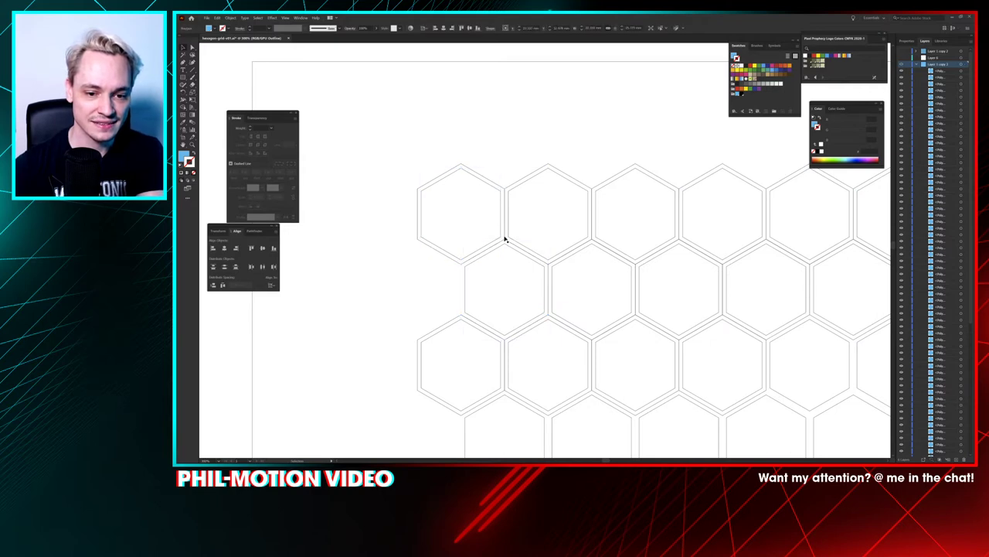
{"action": "left_click", "coordinate": [510, 242]}
{"action": "left_click", "coordinate": [514, 245]}
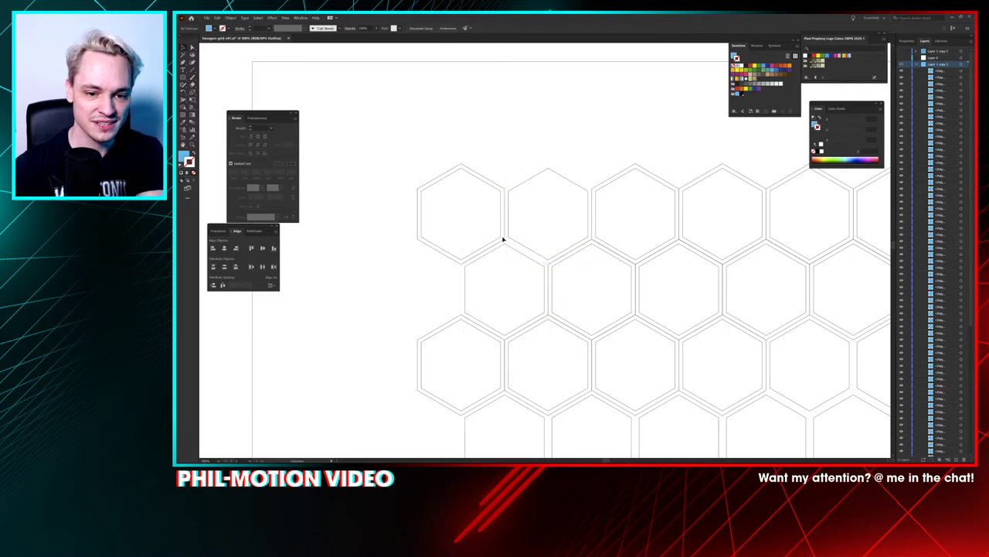
{"action": "left_click", "coordinate": [504, 241]}
{"action": "key", "text": "Delete"}
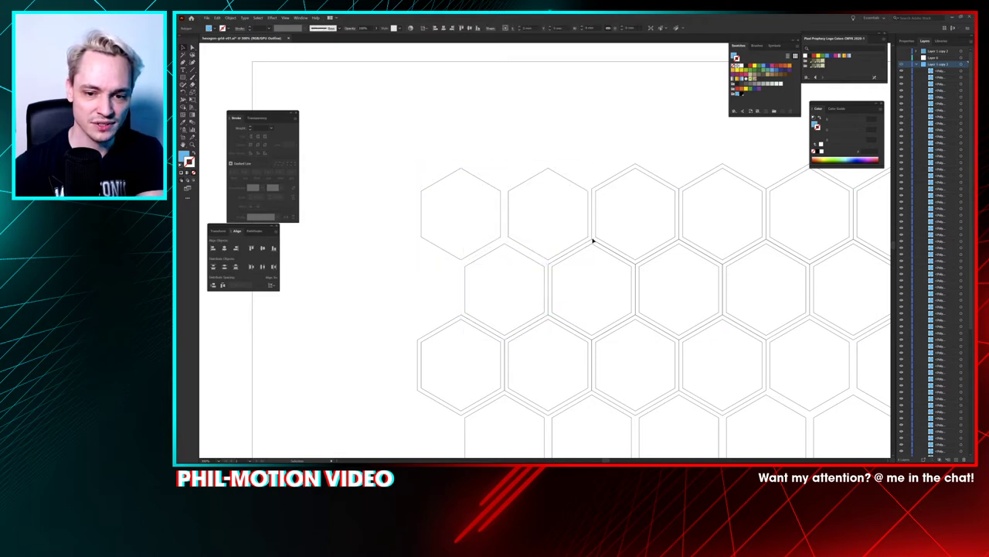
Step: Delete the next larger original hexagons toward the middle of the top two rows
{"action": "left_click_drag", "start_coordinate": [589, 241], "coordinate": [601, 244]}
{"action": "left_click", "coordinate": [627, 252]}
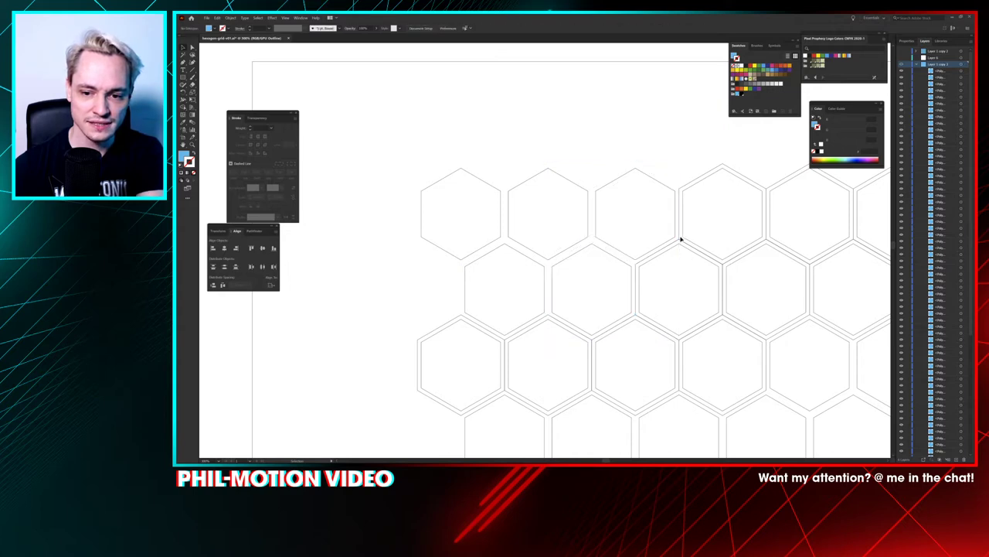
{"action": "left_click_drag", "start_coordinate": [680, 240], "coordinate": [656, 236]}
{"action": "key", "text": "Delete"}
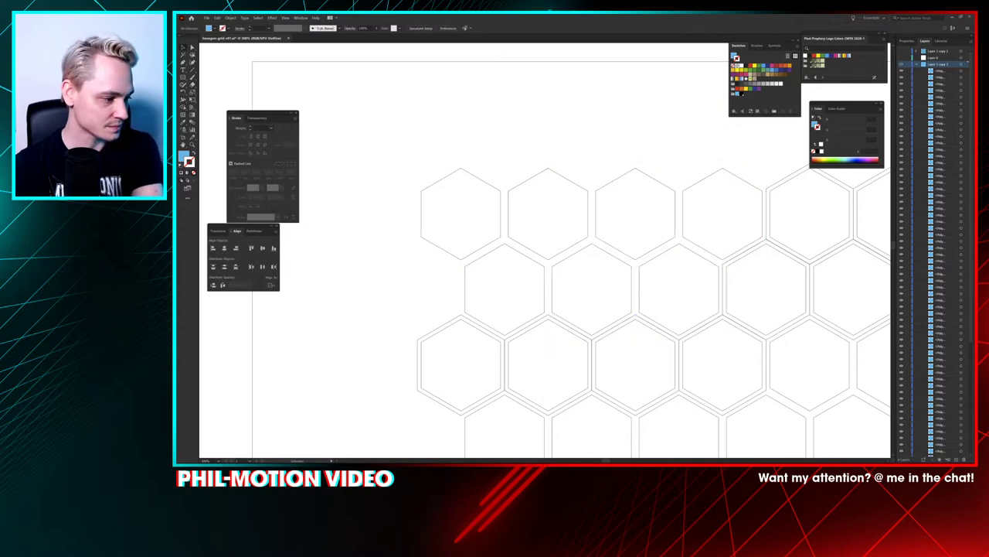
{"action": "left_click_drag", "start_coordinate": [733, 236], "coordinate": [681, 223]}
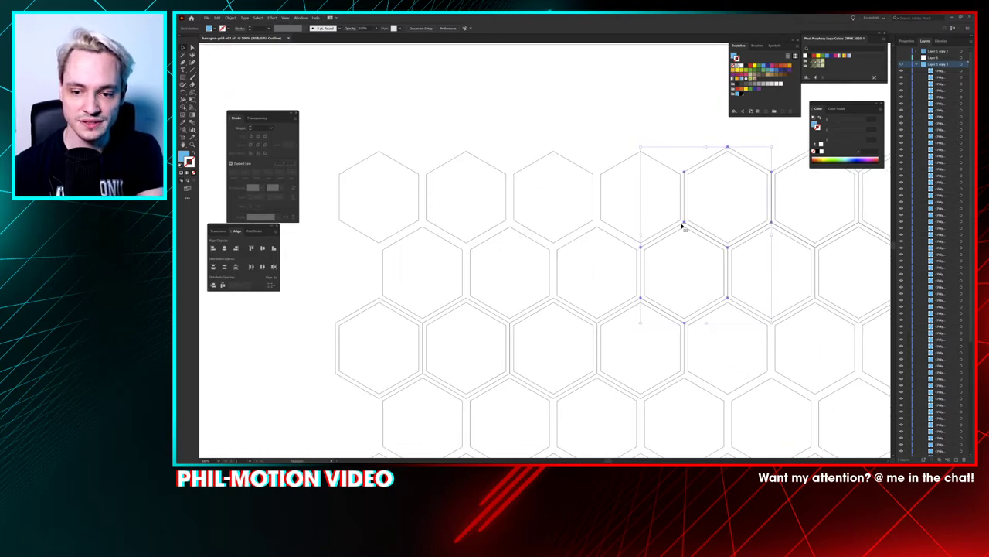
{"action": "key", "text": "Delete"}
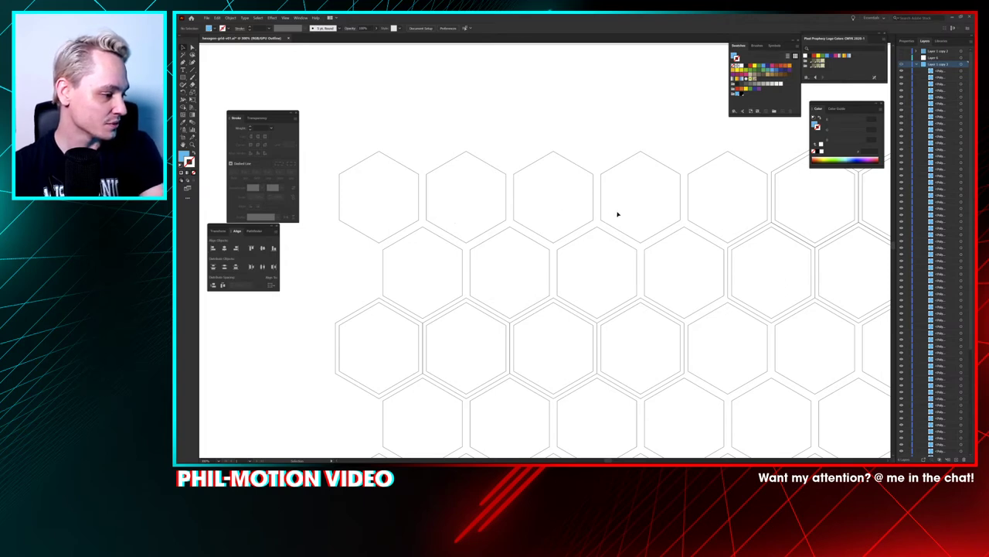
Step: Delete the remaining larger original hexagons through the right end of the top two rows
{"action": "left_click_drag", "start_coordinate": [667, 185], "coordinate": [397, 153]}
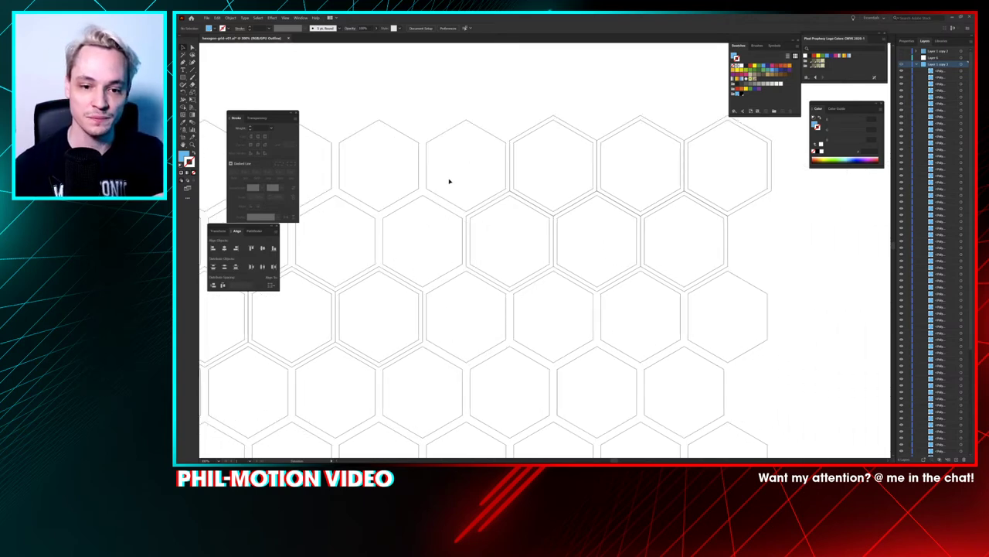
{"action": "left_click", "coordinate": [511, 195]}
{"action": "key", "text": "Delete"}
{"action": "left_click", "coordinate": [511, 195]}
{"action": "key", "text": "Delete"}
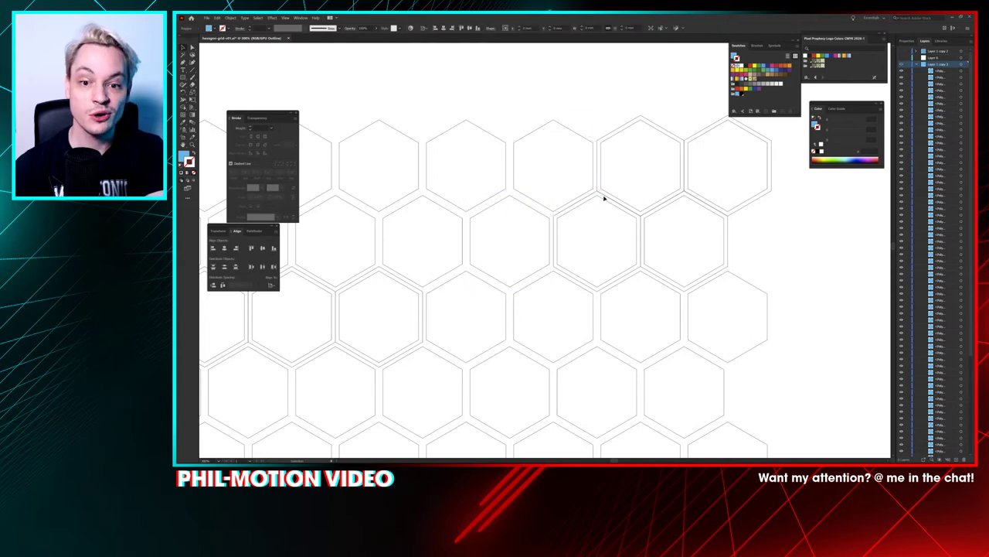
{"action": "left_click", "coordinate": [601, 195]}
{"action": "key", "text": "Delete"}
{"action": "left_click", "coordinate": [598, 194]}
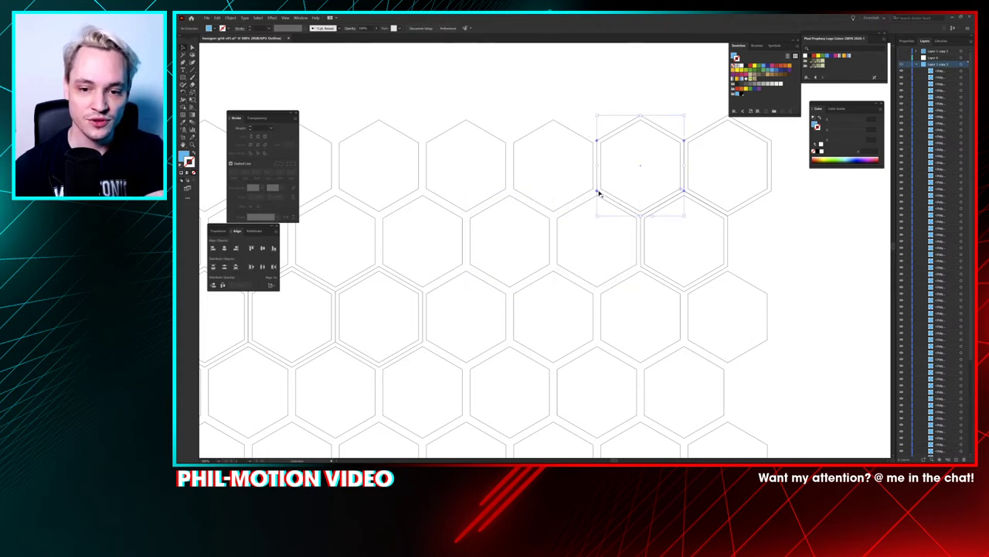
{"action": "key", "text": "Delete"}
{"action": "left_click", "coordinate": [685, 194]}
{"action": "key", "text": "Delete"}
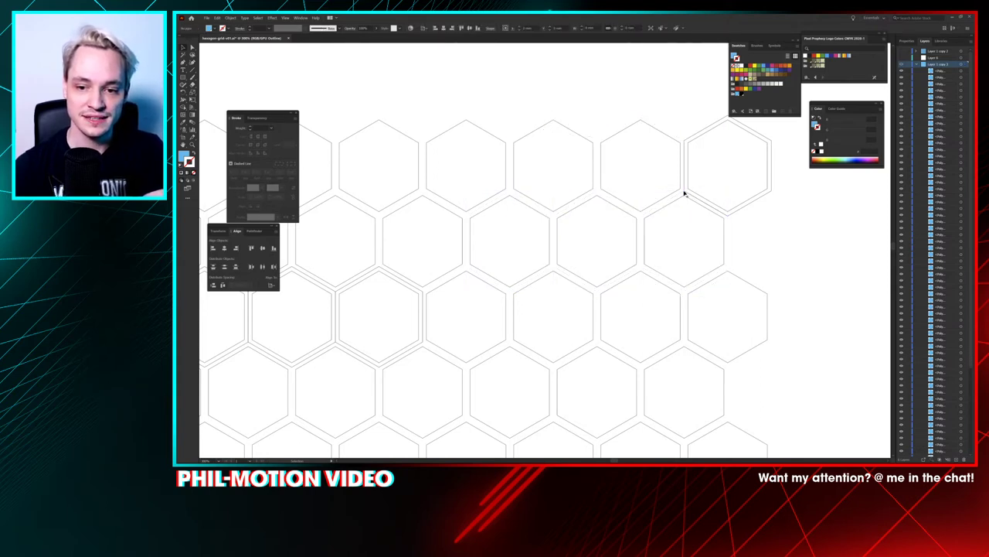
{"action": "left_click", "coordinate": [684, 192]}
{"action": "key", "text": "Delete"}
Step: Delete the four remaining larger original hexagons at the left end of the third row from the top
{"action": "left_click_drag", "start_coordinate": [464, 251], "coordinate": [698, 133]}
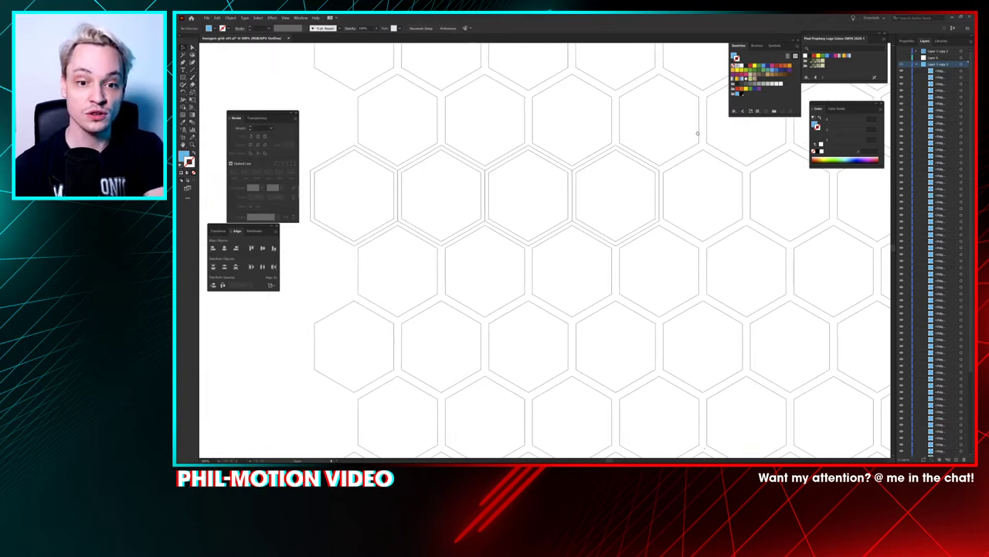
{"action": "left_click", "coordinate": [572, 177]}
{"action": "key", "text": "Delete"}
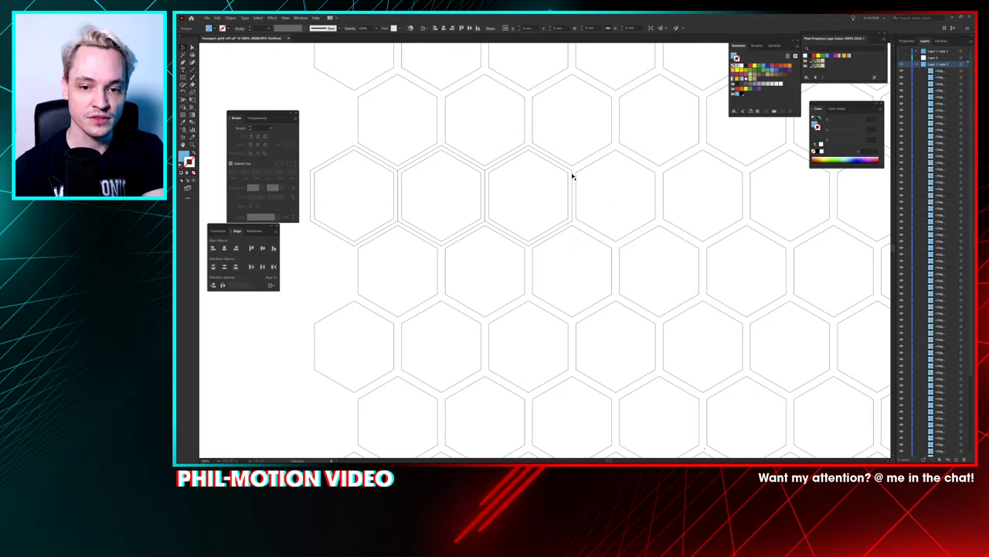
{"action": "left_click", "coordinate": [485, 175]}
{"action": "key", "text": "Delete"}
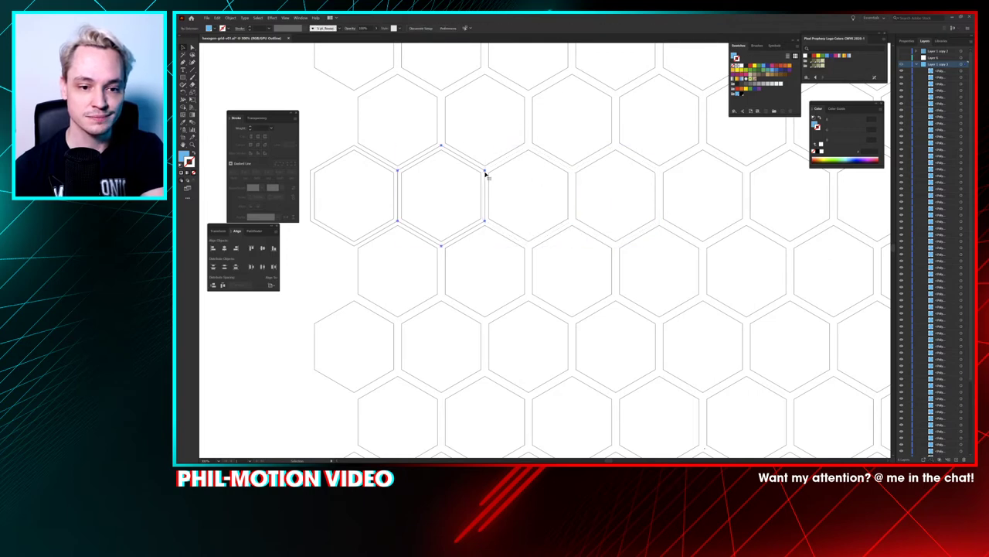
{"action": "left_click", "coordinate": [484, 170]}
{"action": "key", "text": "Delete"}
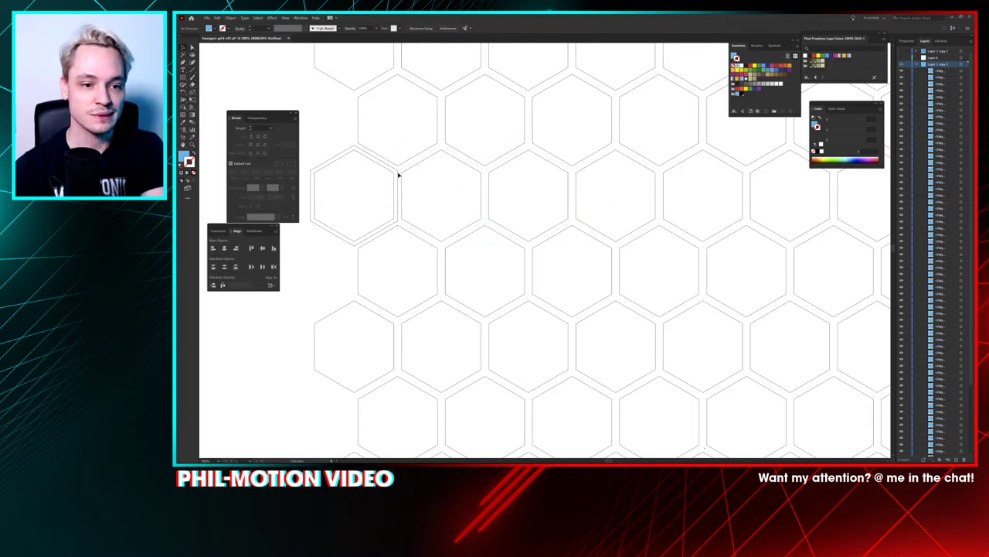
{"action": "left_click", "coordinate": [397, 172]}
{"action": "key", "text": "Delete"}
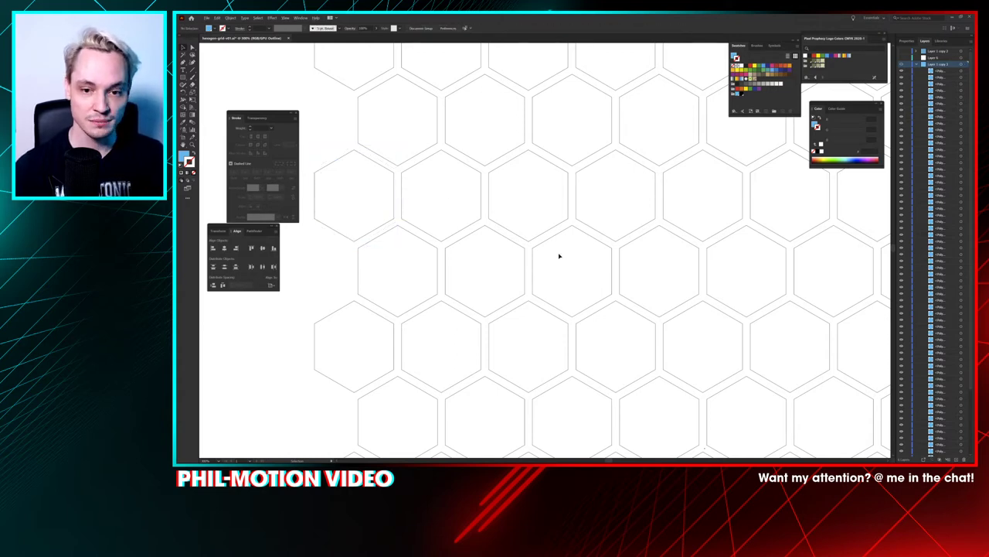
Step: Return from outline view to the filled preview of the whole grid and collapse its expanded layer
{"action": "scroll", "coordinate": [560, 256], "scroll_direction": "down", "scroll_amount": 5}
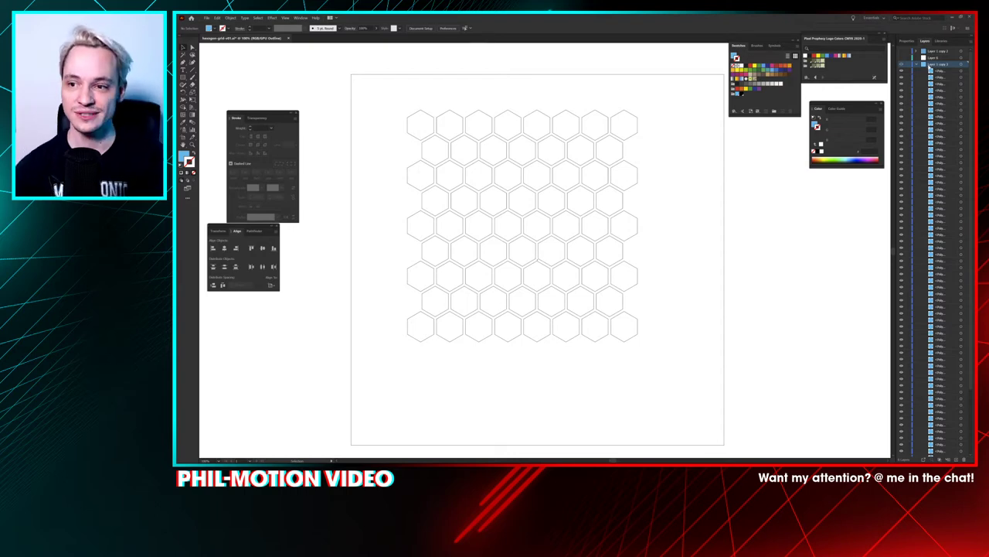
{"action": "key", "text": "ctrl+y"}
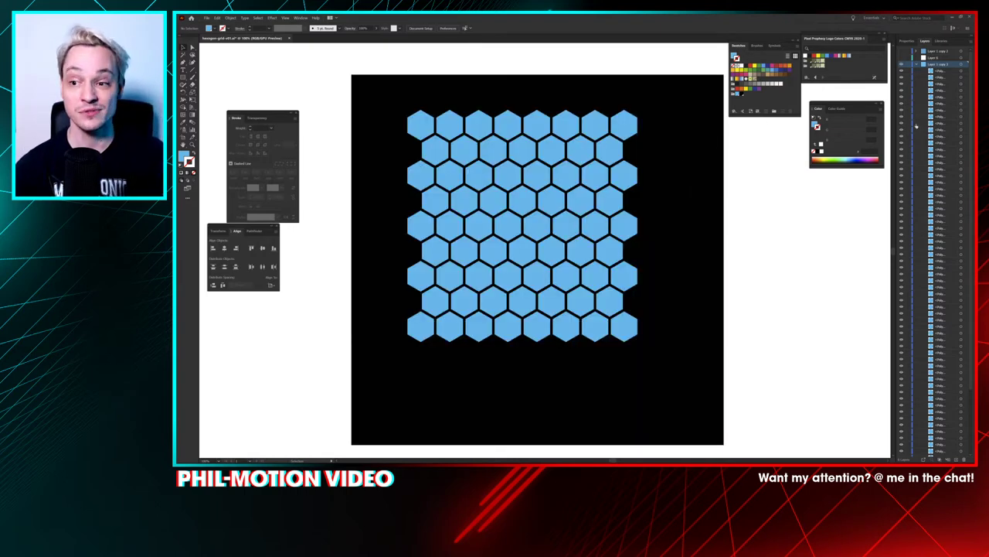
{"action": "left_click", "coordinate": [916, 64]}
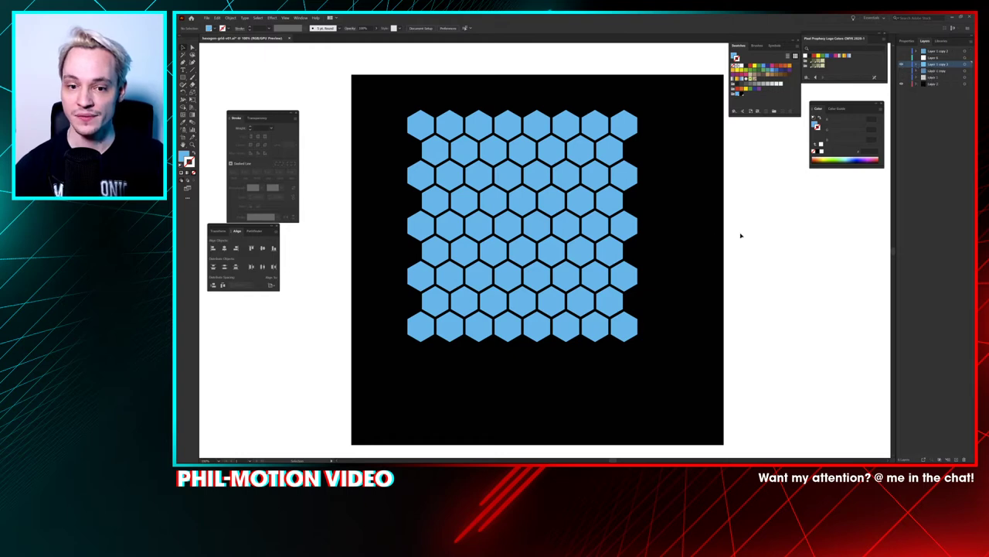
{"action": "mouse_move", "coordinate": [730, 176]}
{"action": "left_mouse_down"}
{"action": "mouse_move", "coordinate": [738, 190]}
{"action": "mouse_move", "coordinate": [735, 177]}
{"action": "left_mouse_up"}
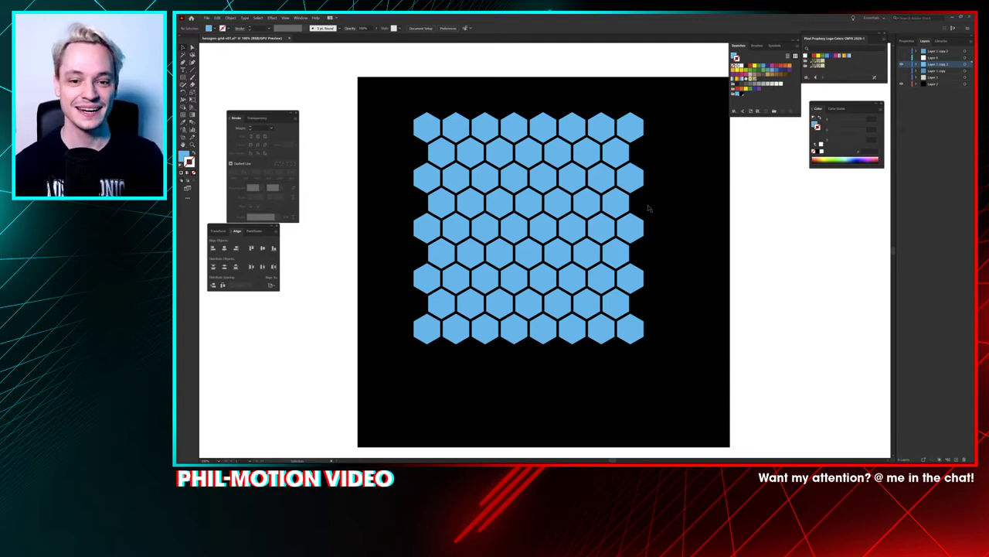
{"action": "left_click_drag", "start_coordinate": [652, 203], "coordinate": [651, 198]}
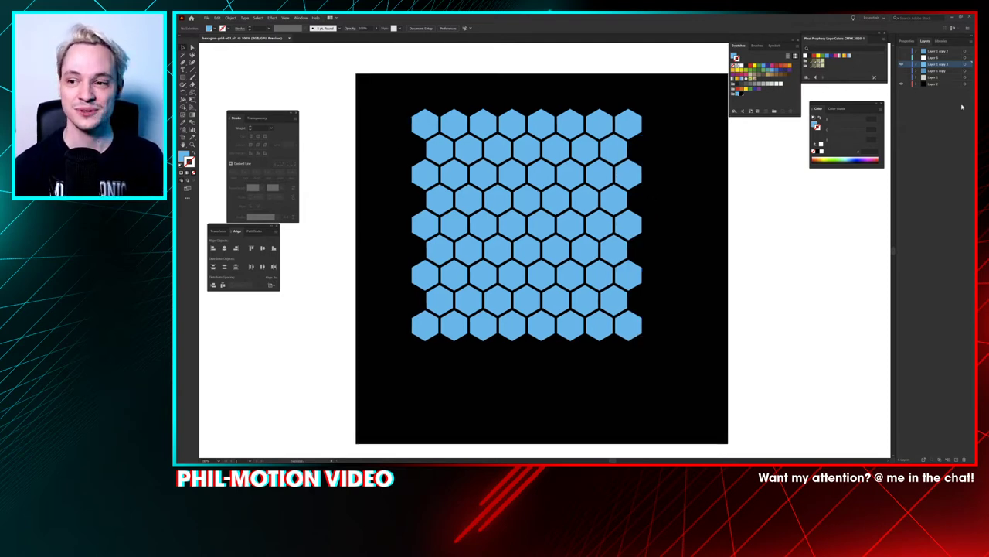
Step: Toggle the topmost hexagon layer's visibility to compare its light-outlined version with the gapped grid
{"action": "left_click", "coordinate": [900, 53]}
{"action": "left_click", "coordinate": [900, 52]}
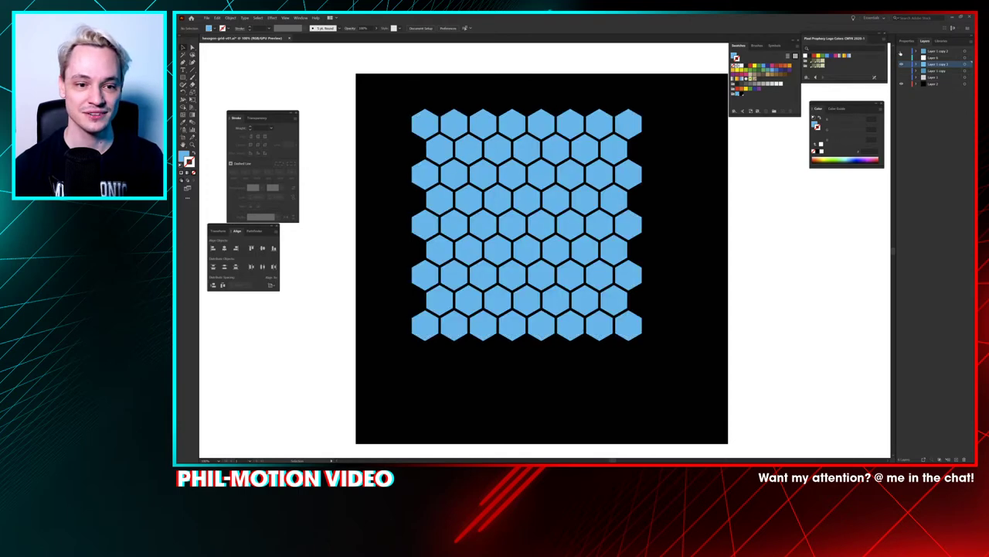
{"action": "left_click", "coordinate": [900, 53]}
{"action": "left_click", "coordinate": [901, 52]}
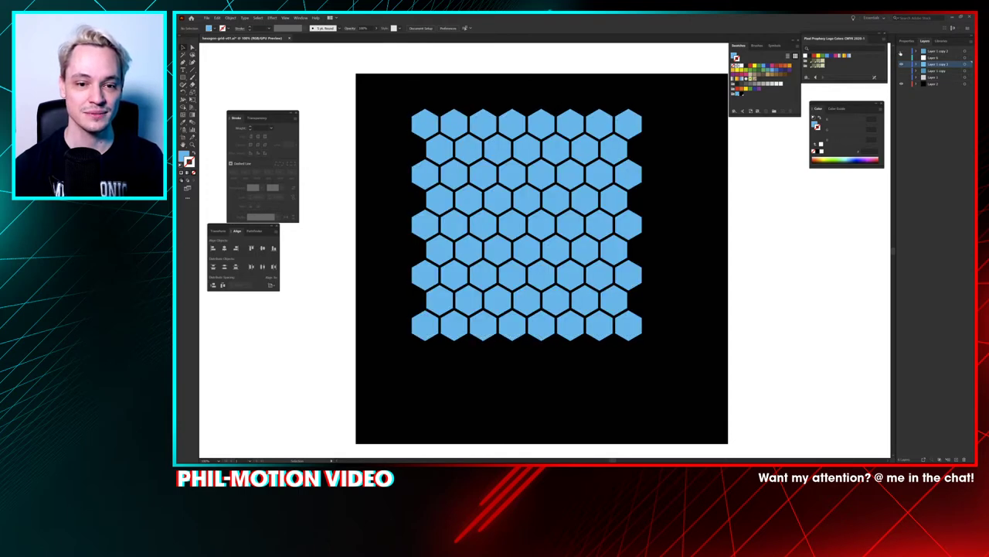
{"action": "left_click", "coordinate": [900, 53]}
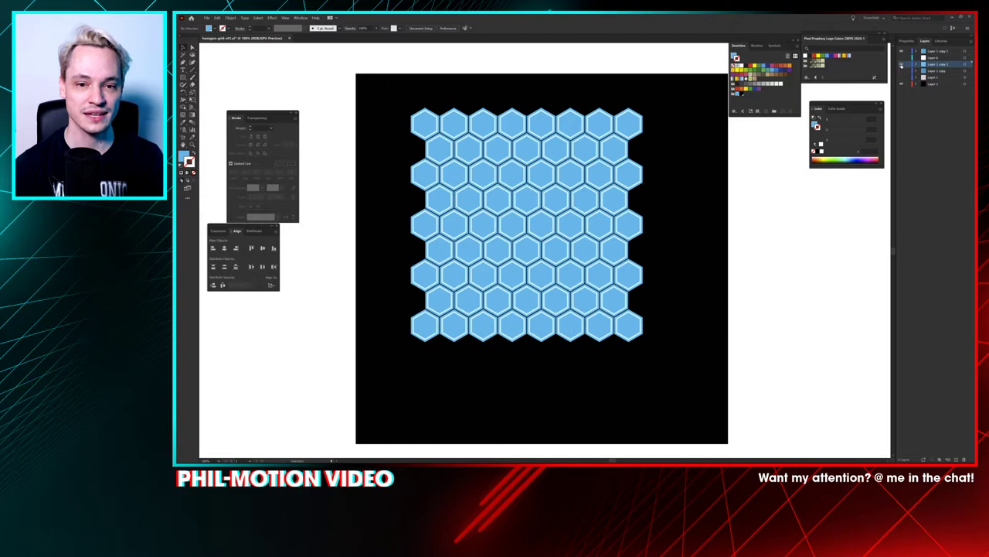
Step: Inspect the light-outlined hexagons close up in outline view, return to preview and hide their layer
{"action": "scroll", "coordinate": [464, 138], "scroll_direction": "up", "scroll_amount": 8}
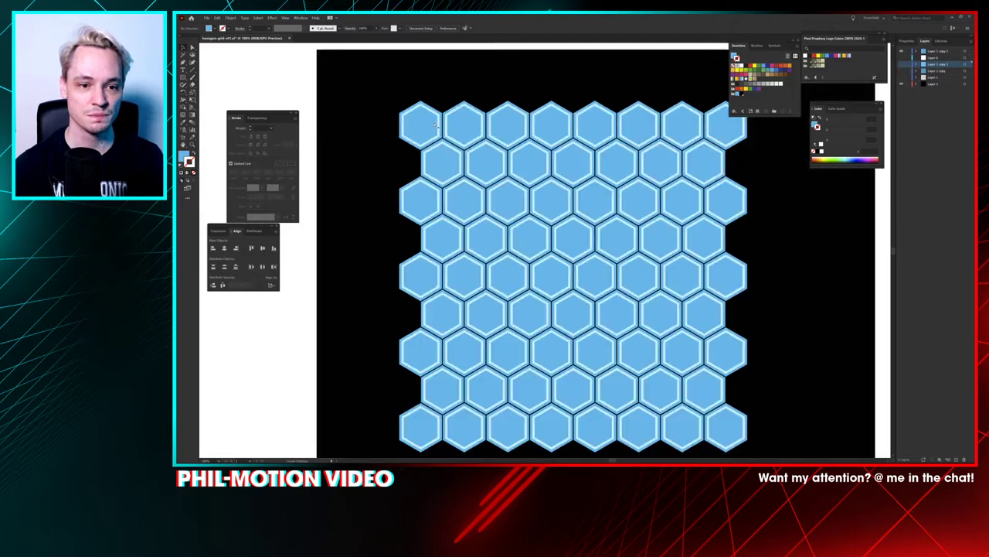
{"action": "left_click_drag", "start_coordinate": [462, 176], "coordinate": [402, 158]}
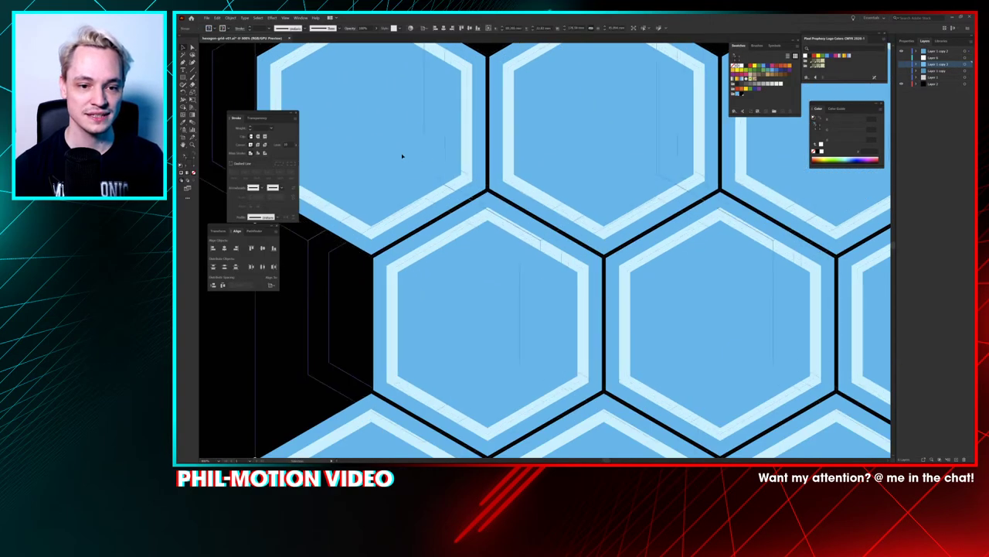
{"action": "key", "text": "ctrl+z"}
{"action": "key", "text": "ctrl+y"}
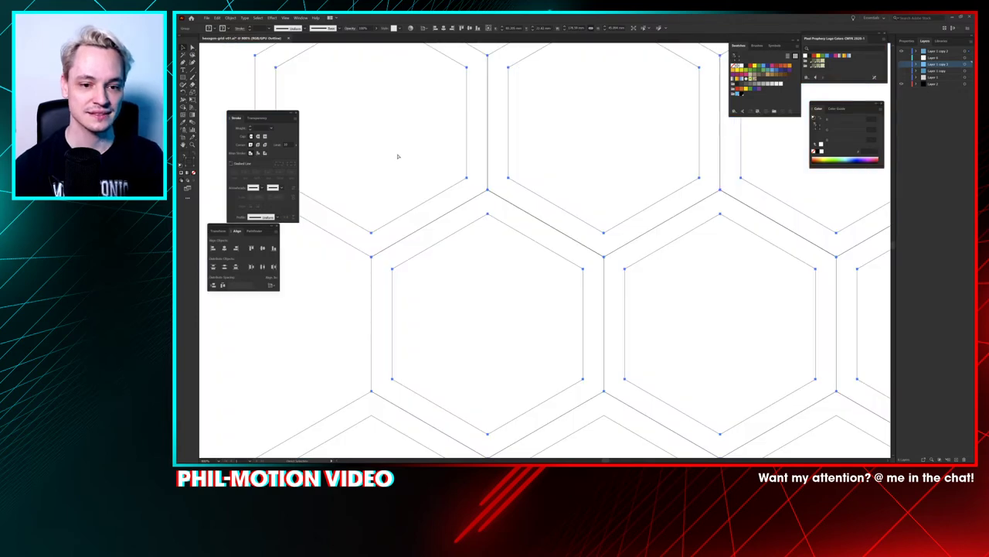
{"action": "key", "text": "ctrl+y"}
{"action": "scroll", "coordinate": [582, 185], "scroll_direction": "down", "scroll_amount": 3}
{"action": "left_click_drag", "start_coordinate": [905, 57], "coordinate": [902, 51]}
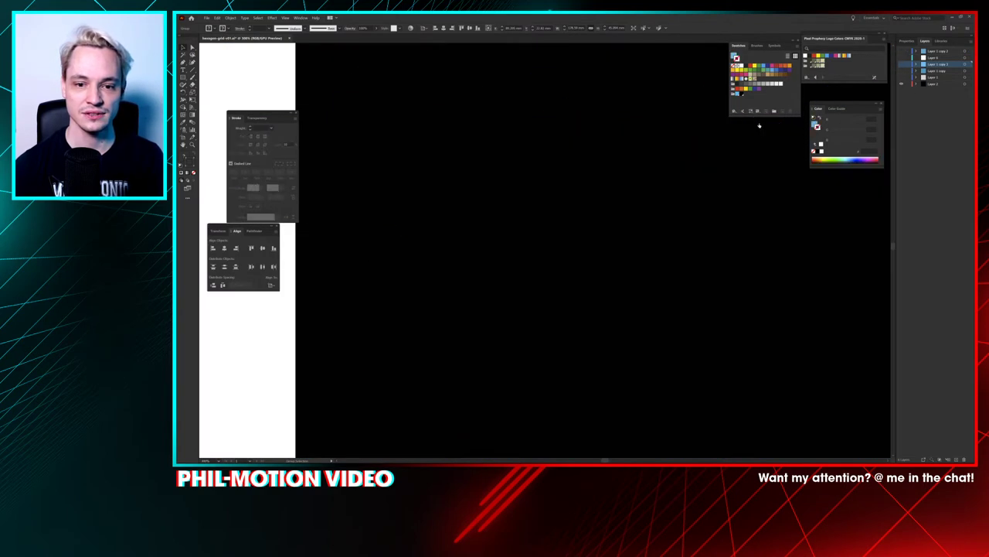
Step: Show the original narrow-gap hexagon layer for comparison, hide it and show the wider-gap grid again
{"action": "scroll", "coordinate": [539, 193], "scroll_direction": "down", "scroll_amount": 2}
{"action": "left_click", "coordinate": [900, 71]}
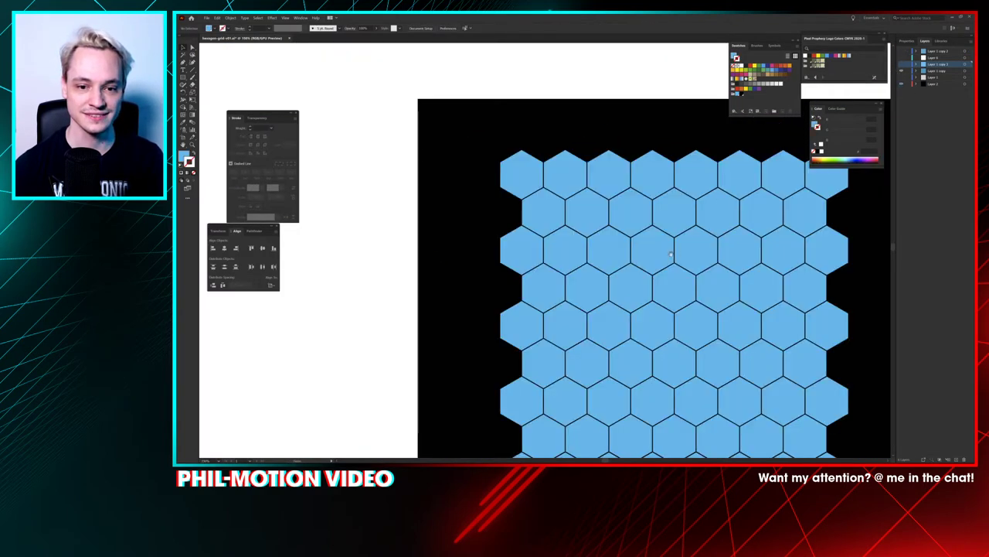
{"action": "left_click_drag", "start_coordinate": [675, 274], "coordinate": [533, 199]}
{"action": "left_click", "coordinate": [901, 70]}
{"action": "left_click", "coordinate": [901, 64]}
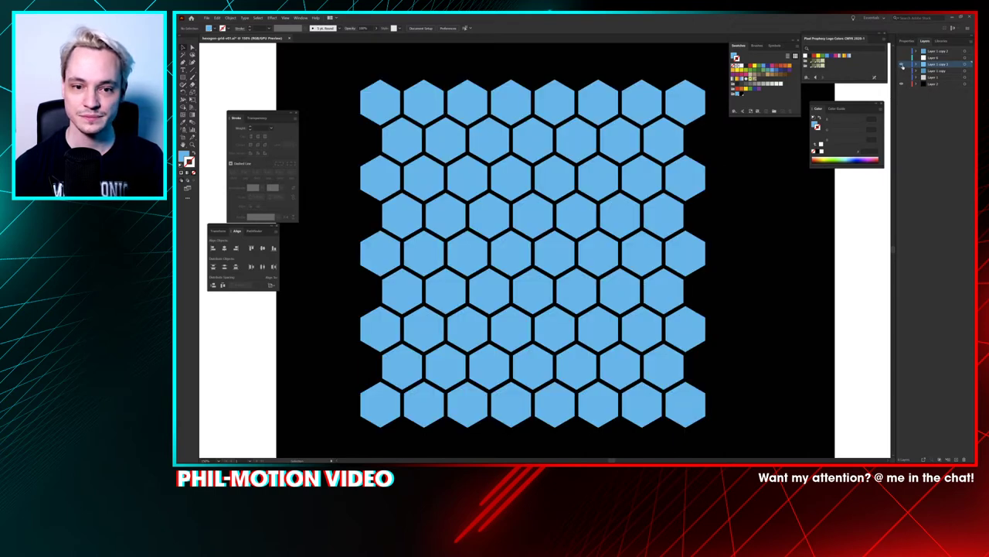
Step: Move the black background square away from the hexagons to expose the gaps, and undo the move
{"action": "scroll", "coordinate": [497, 202], "scroll_direction": "down", "scroll_amount": 2}
{"action": "scroll", "coordinate": [488, 221], "scroll_direction": "up", "scroll_amount": 1}
{"action": "left_click_drag", "start_coordinate": [357, 76], "coordinate": [478, 223]}
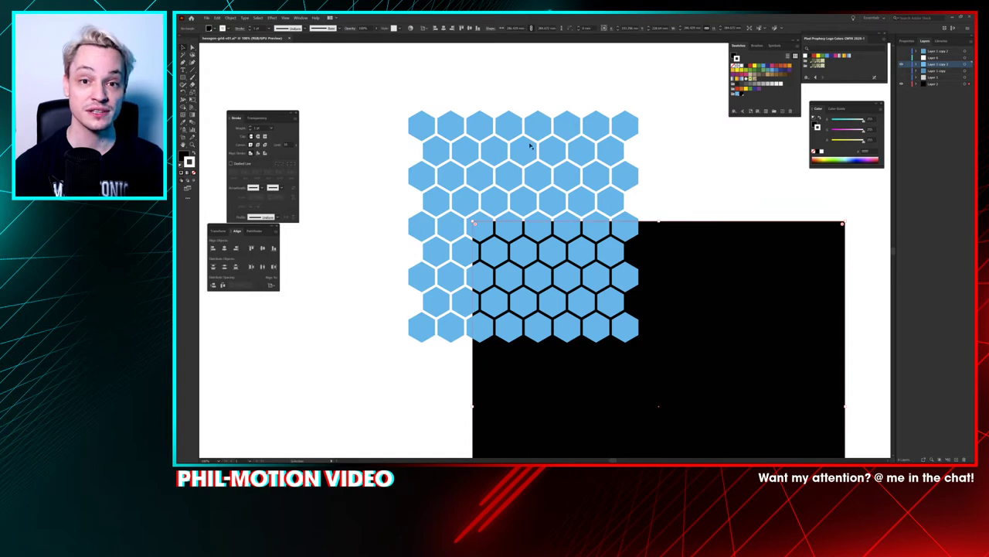
{"action": "key", "text": "ctrl+z"}
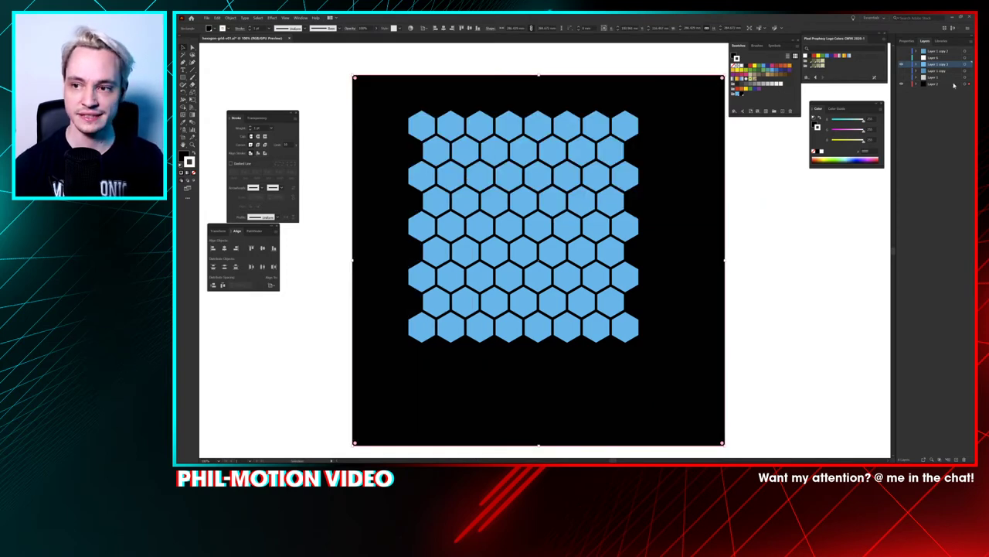
Step: Duplicate the layer holding the wider-gap hexagon grid
{"action": "left_click_drag", "start_coordinate": [937, 67], "coordinate": [956, 460]}
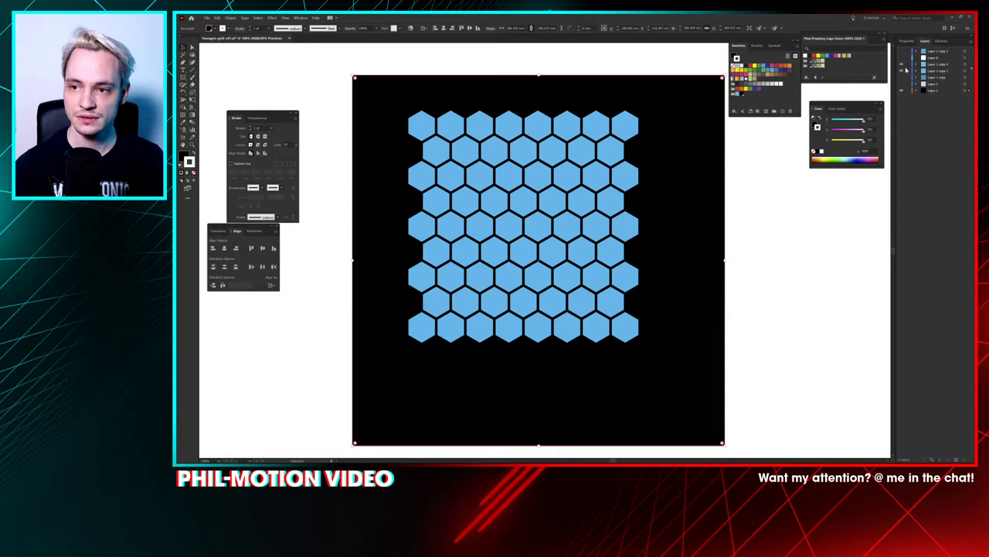
Step: Select the hexagon grid, swap its blue gradient fill to the stroke and colour the stroke light grey
{"action": "left_click", "coordinate": [947, 69]}
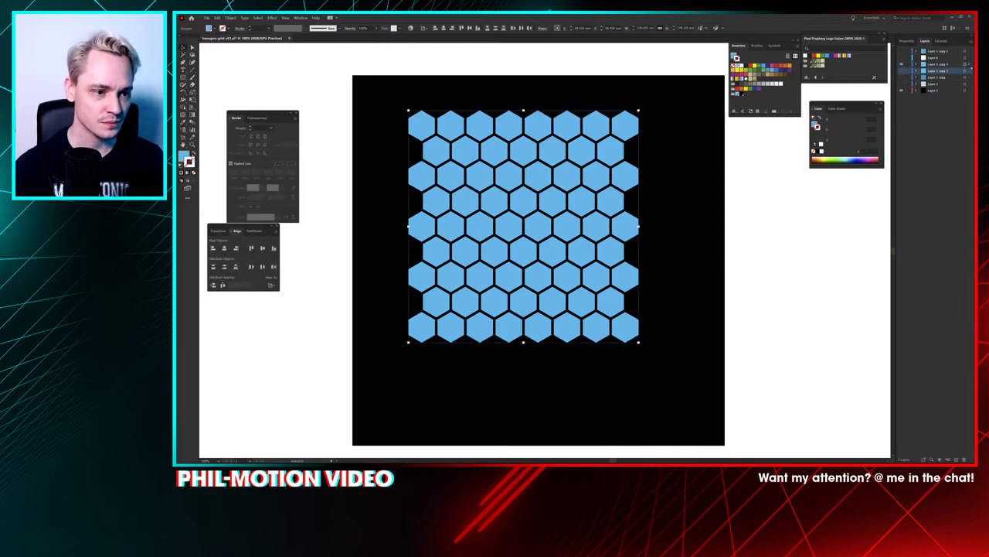
{"action": "double_click", "coordinate": [184, 156]}
{"action": "key", "text": "Escape"}
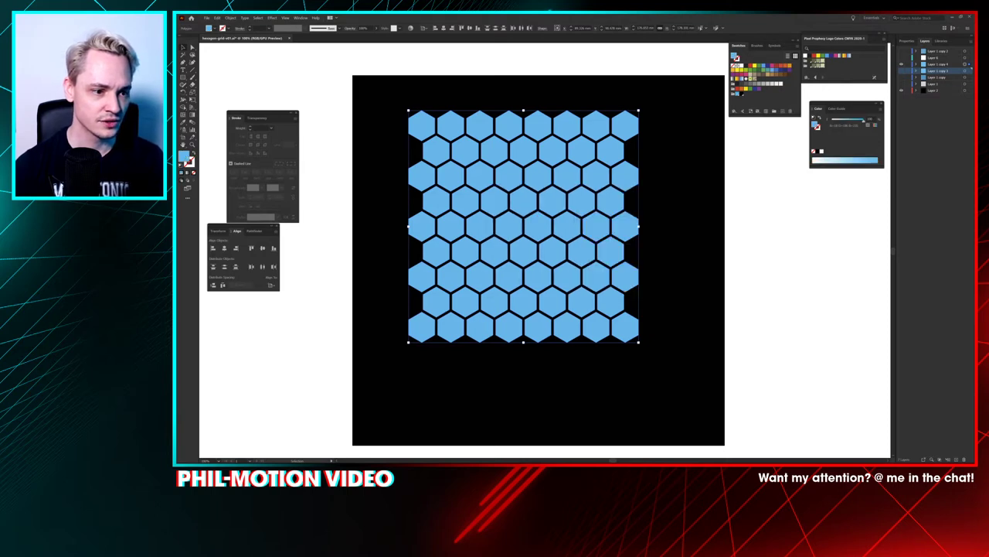
{"action": "left_click", "coordinate": [192, 154]}
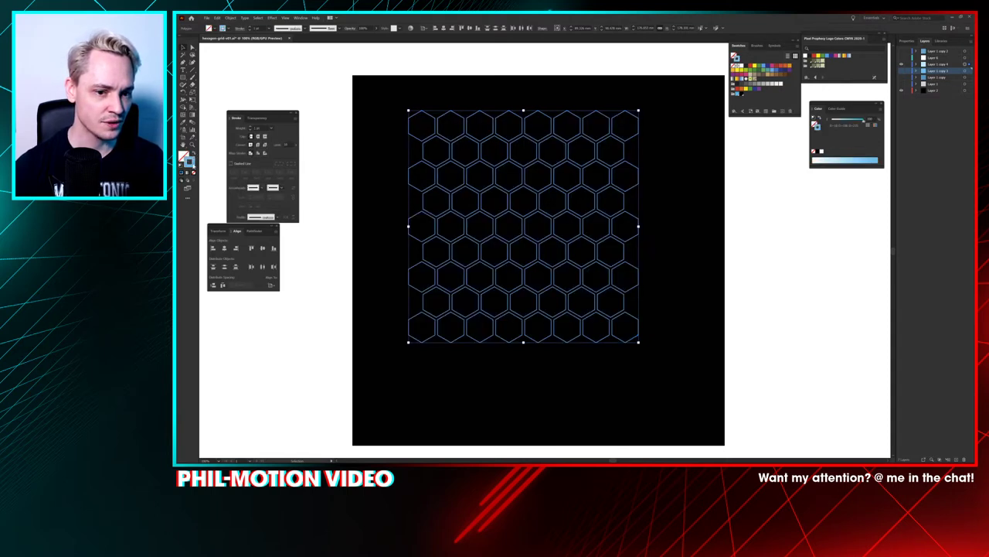
{"action": "double_click", "coordinate": [188, 159]}
{"action": "mouse_move", "coordinate": [524, 213]}
{"action": "left_mouse_down"}
{"action": "mouse_move", "coordinate": [477, 210]}
{"action": "mouse_move", "coordinate": [493, 210]}
{"action": "left_mouse_up"}
{"action": "key", "text": "Return"}
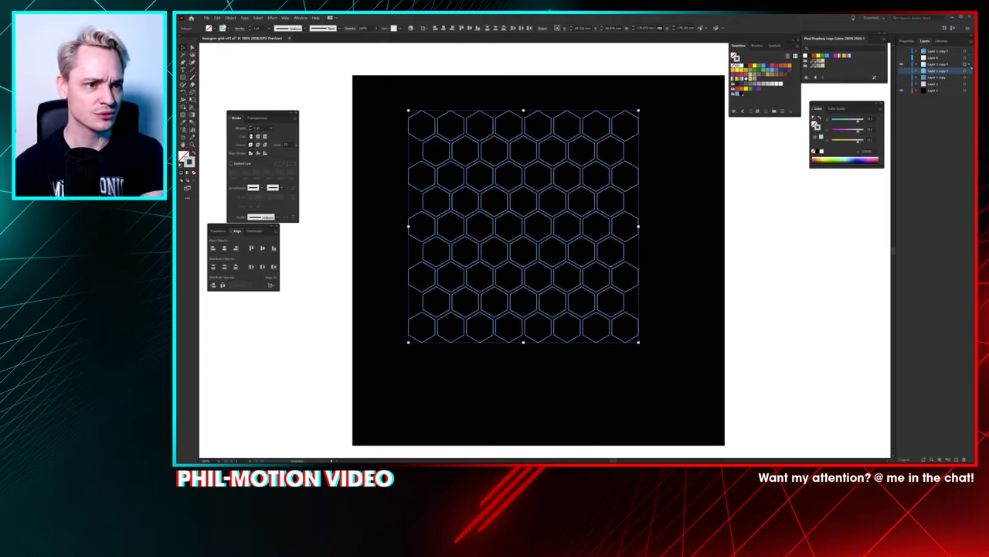
Step: Outline the hexagons' strokes and inspect the resulting contours in outline view
{"action": "left_click", "coordinate": [218, 18]}
{"action": "left_click", "coordinate": [218, 18]}
{"action": "left_click", "coordinate": [230, 18]}
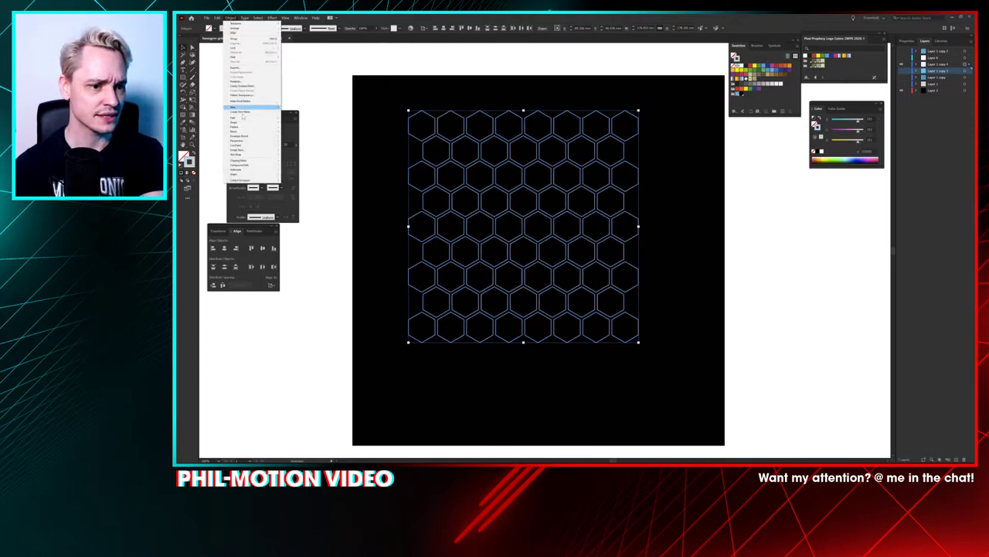
{"action": "left_click", "coordinate": [902, 71]}
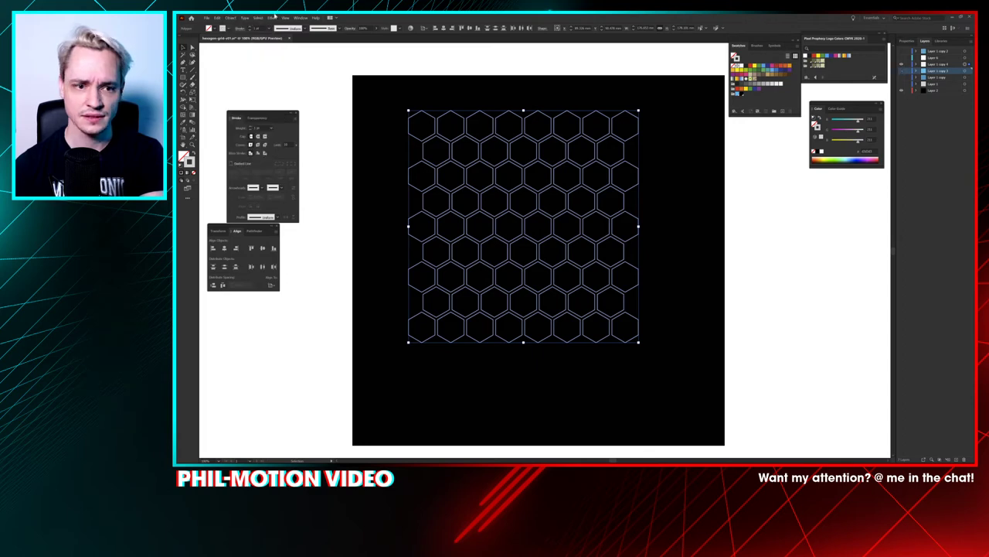
{"action": "left_click", "coordinate": [230, 18]}
{"action": "mouse_move", "coordinate": [252, 120]}
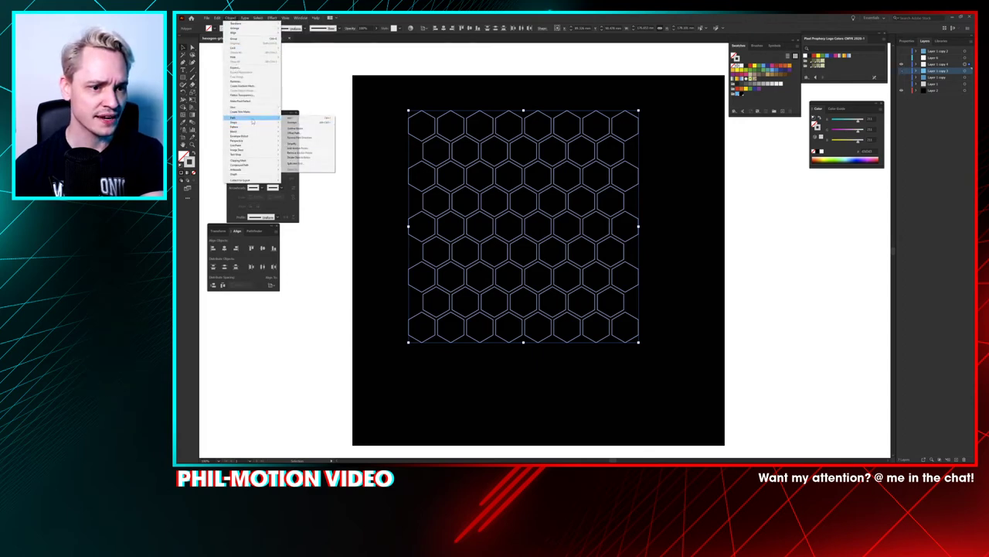
{"action": "left_click", "coordinate": [303, 128]}
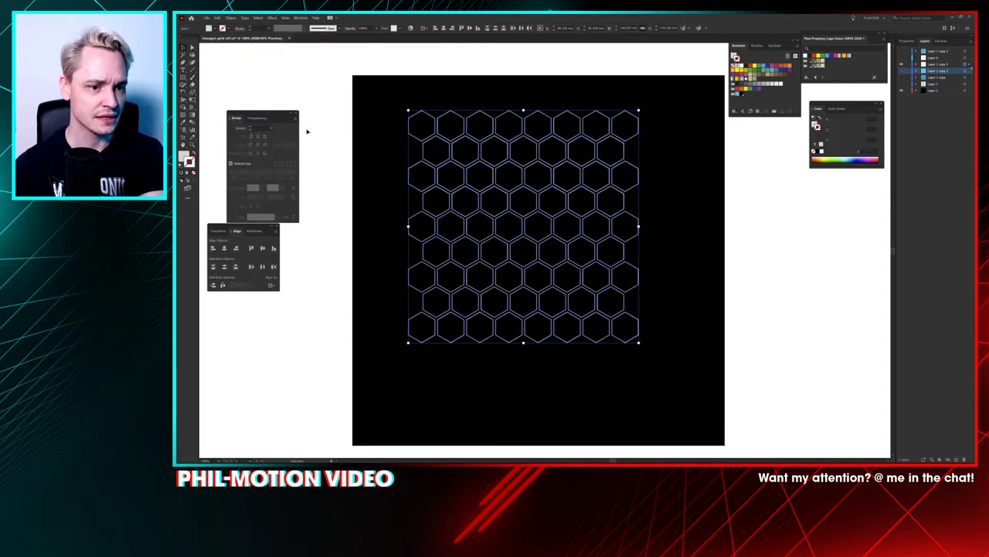
{"action": "left_click", "coordinate": [307, 132]}
{"action": "key", "text": "ctrl+y"}
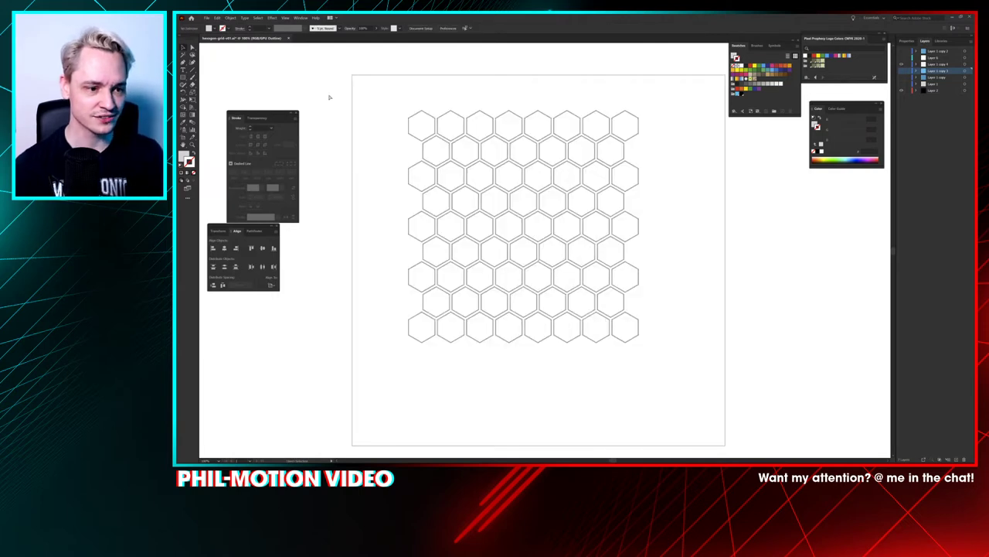
Step: Undo the stroke outlining and restore the hexagons' blue fill, checking the layer by toggling its visibility
{"action": "key", "text": "ctrl+y"}
{"action": "key", "text": "ctrl+a"}
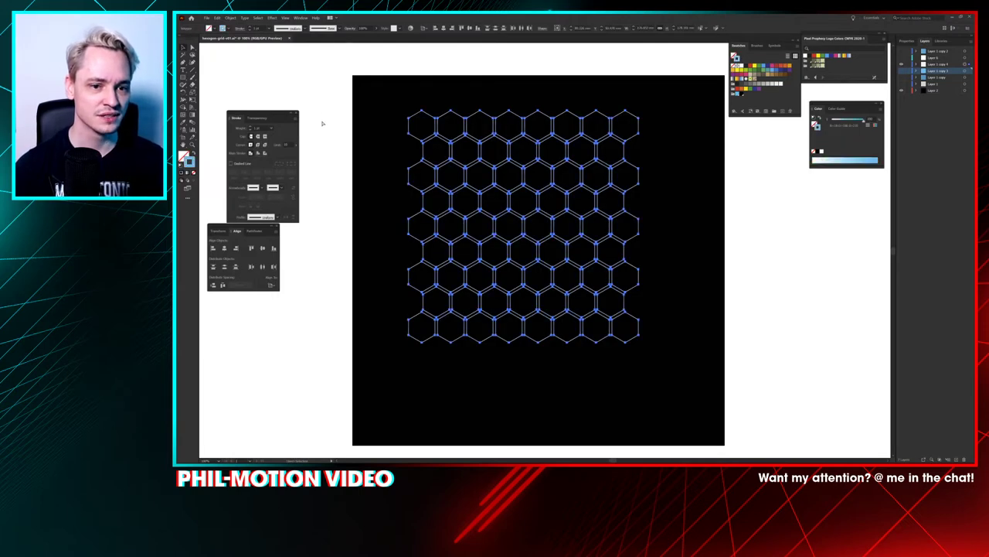
{"action": "key", "text": "ctrl+y"}
{"action": "key", "text": "shift+x"}
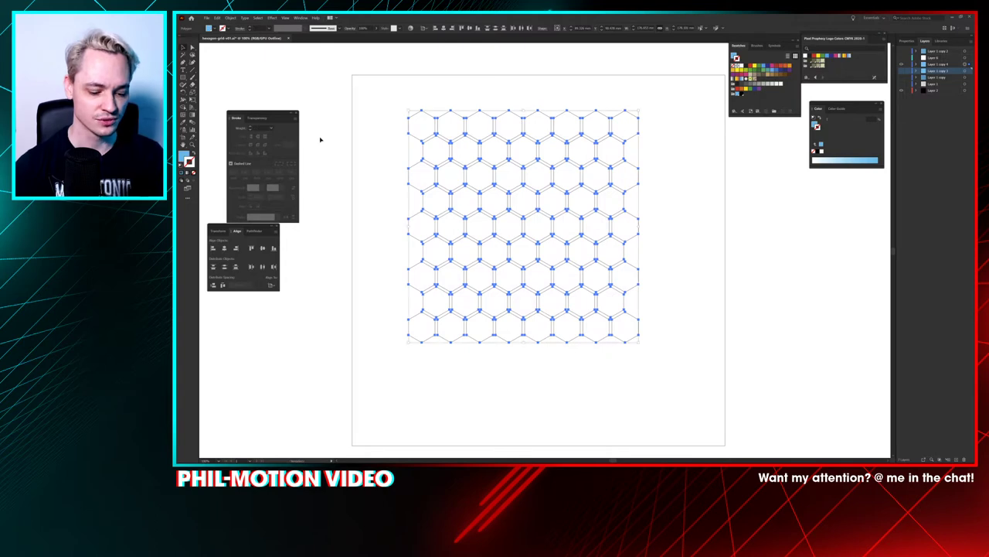
{"action": "key", "text": "ctrl+y"}
{"action": "key", "text": "ctrl+h"}
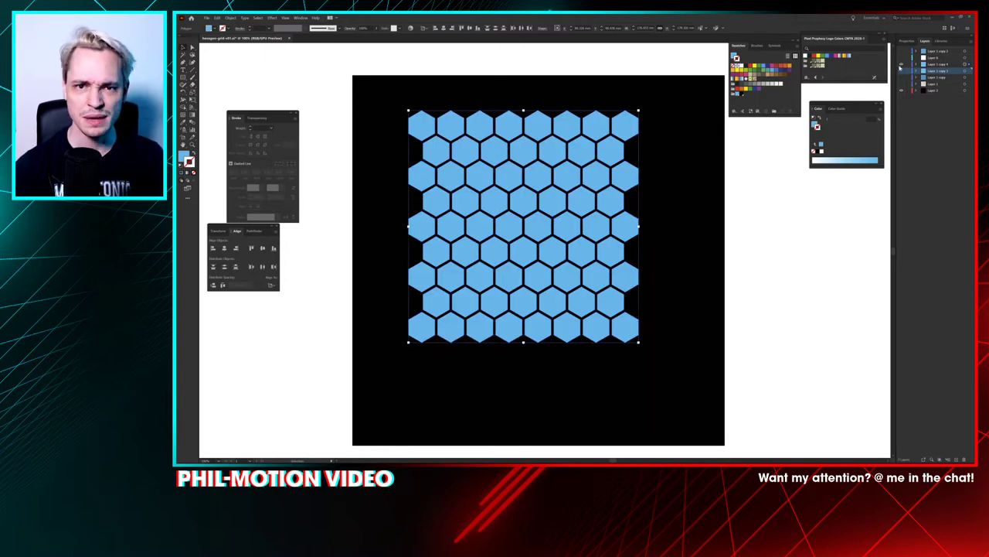
{"action": "left_click", "coordinate": [902, 66]}
{"action": "left_click", "coordinate": [901, 66]}
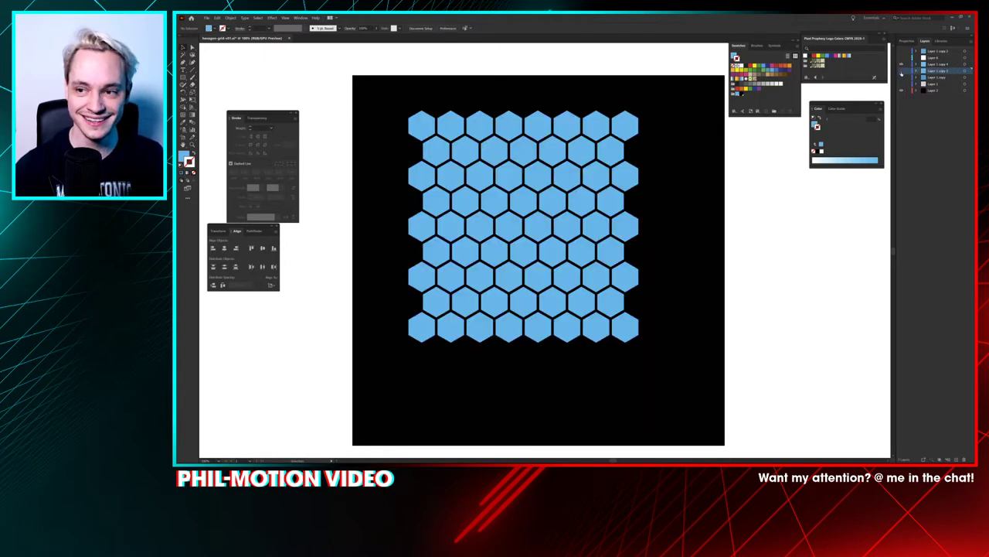
Step: Select the hexagon grid and offset its paths inward with mitred joins
{"action": "left_click", "coordinate": [968, 66]}
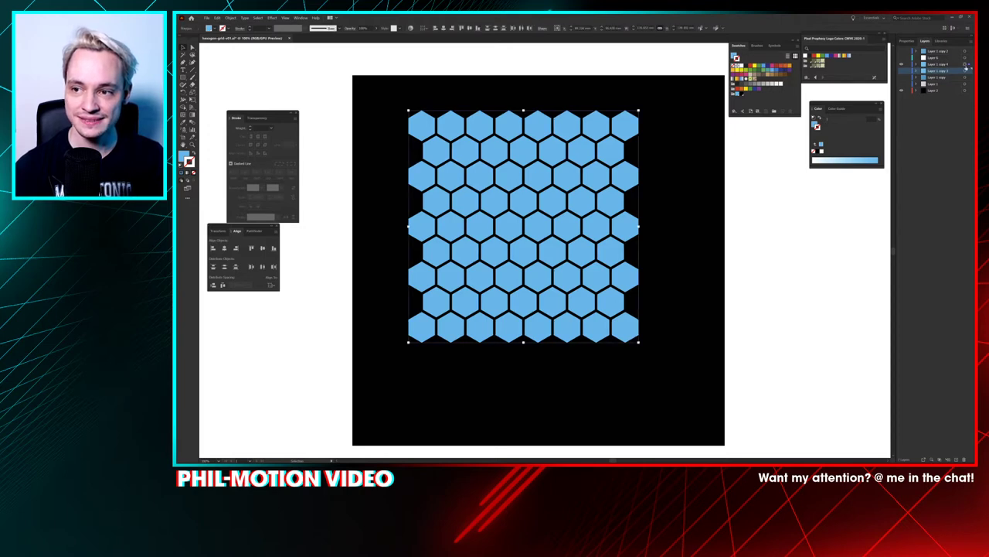
{"action": "left_click", "coordinate": [214, 18]}
{"action": "mouse_move", "coordinate": [231, 18]}
{"action": "mouse_move", "coordinate": [252, 118]}
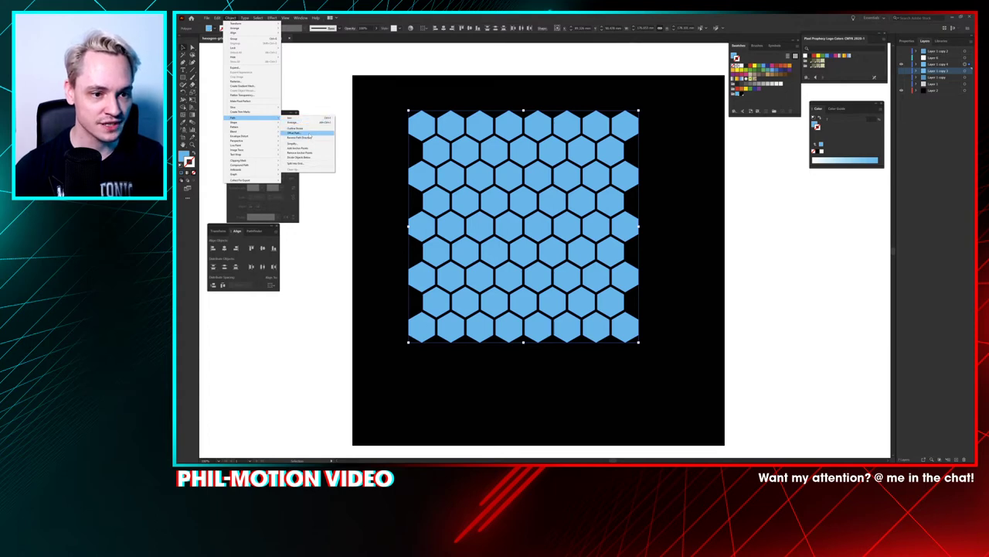
{"action": "left_click", "coordinate": [302, 134]}
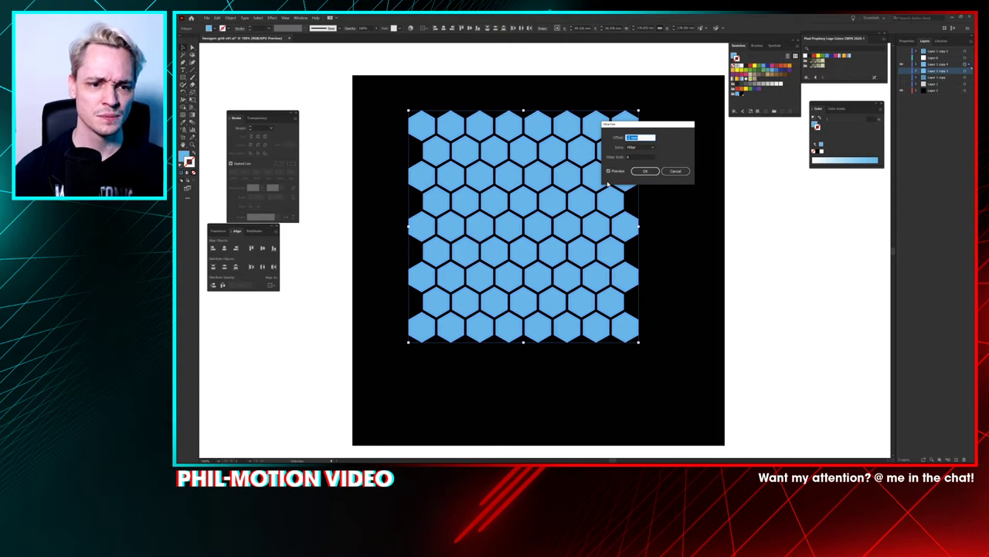
{"action": "left_click", "coordinate": [645, 171]}
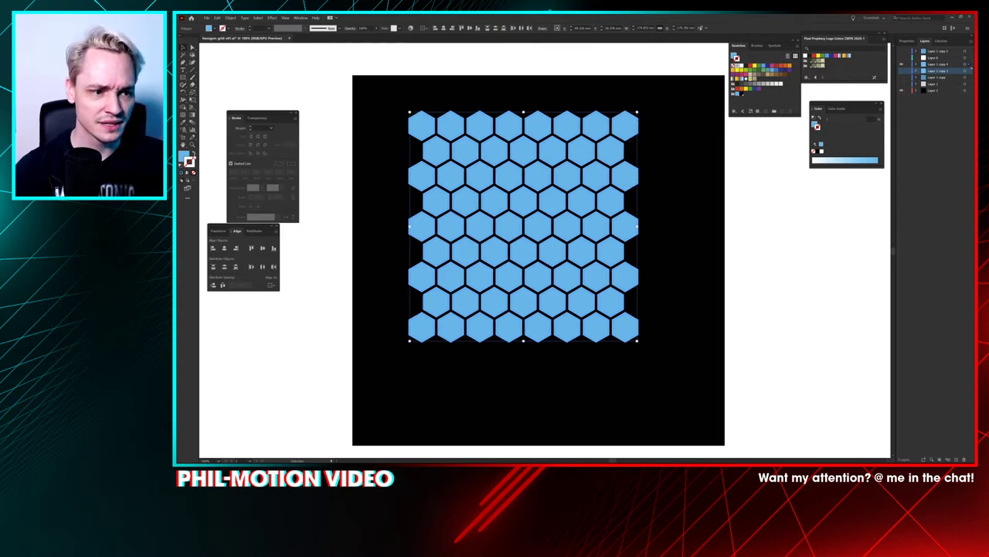
Step: Swap the inner offset hexagons' fill to the stroke and colour the stroke white
{"action": "left_click", "coordinate": [195, 155]}
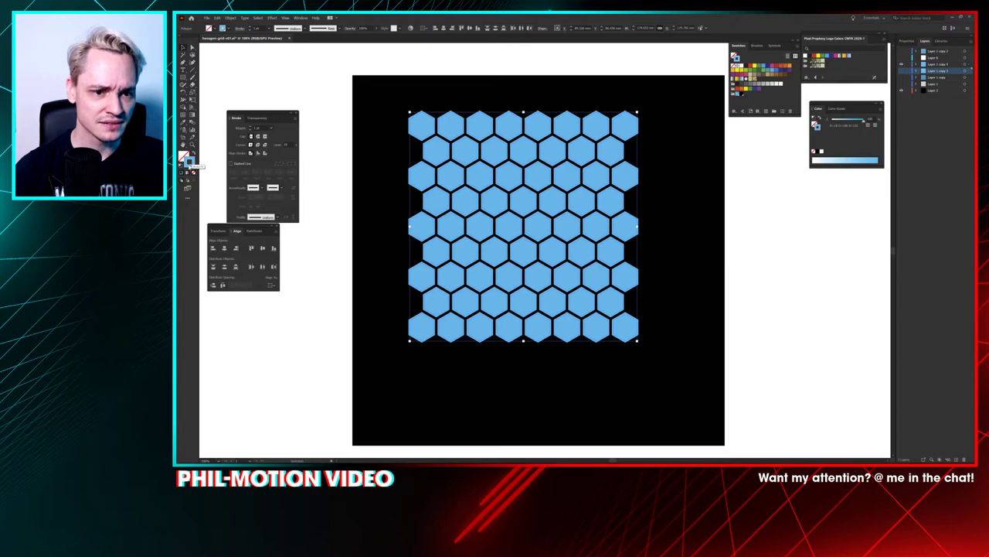
{"action": "double_click", "coordinate": [191, 161]}
{"action": "left_click", "coordinate": [642, 203]}
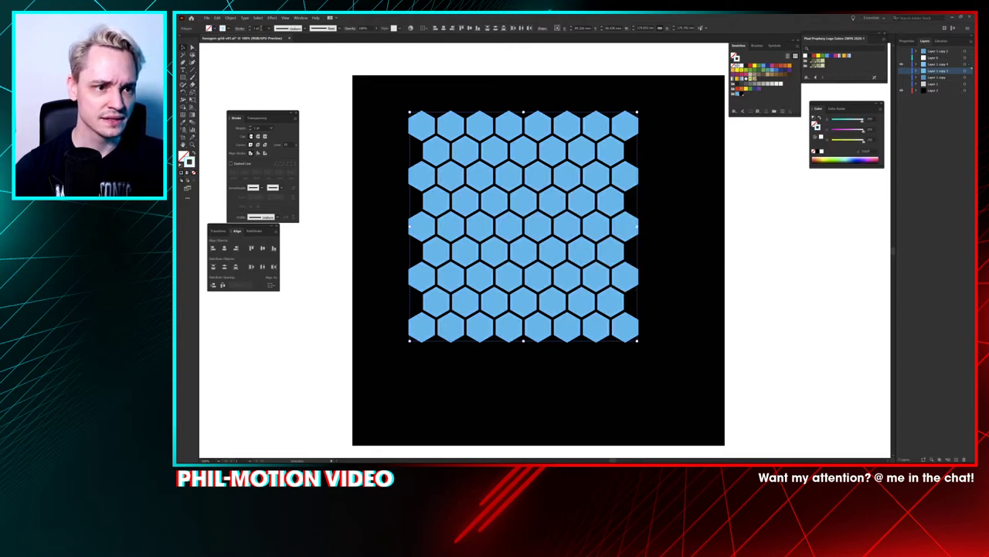
Step: Thicken the white stroke of the inner hexagons, and reduce it slightly to a medium weight
{"action": "left_click", "coordinate": [262, 28]}
{"action": "key", "text": "Up"}
{"action": "key", "text": "Up"}
{"action": "key", "text": "Up"}
{"action": "key", "text": "Up"}
{"action": "key", "text": "Up"}
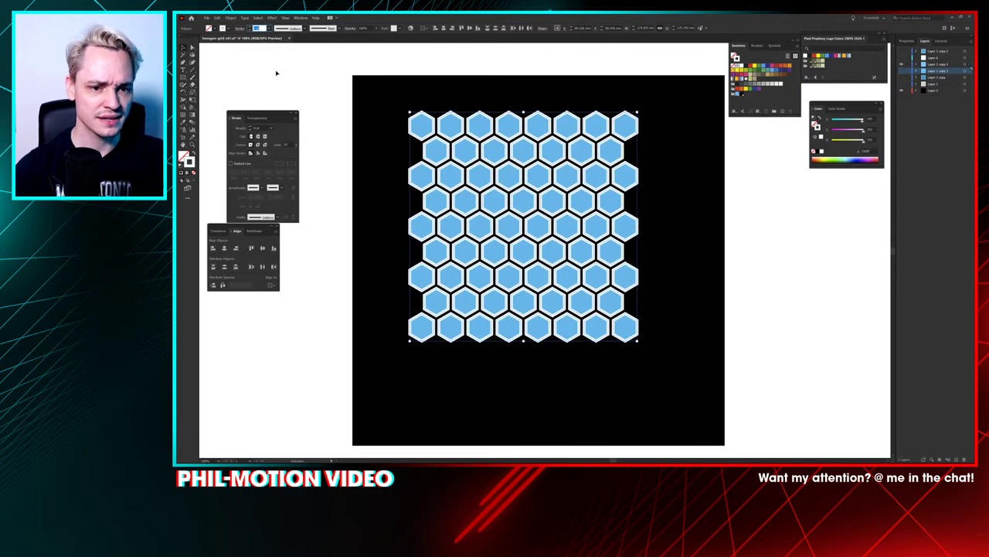
{"action": "key", "text": "Down"}
{"action": "key", "text": "Down"}
{"action": "key", "text": "Down"}
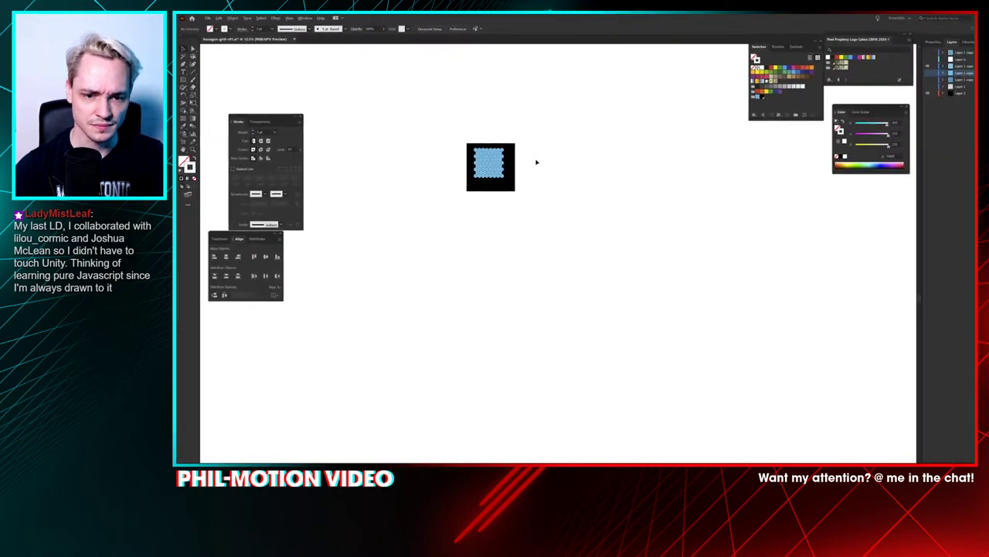
Step: Examine how the white-stroked hexagons read from far away and close up
{"action": "scroll", "coordinate": [510, 150], "scroll_direction": "left", "scroll_amount": 1}
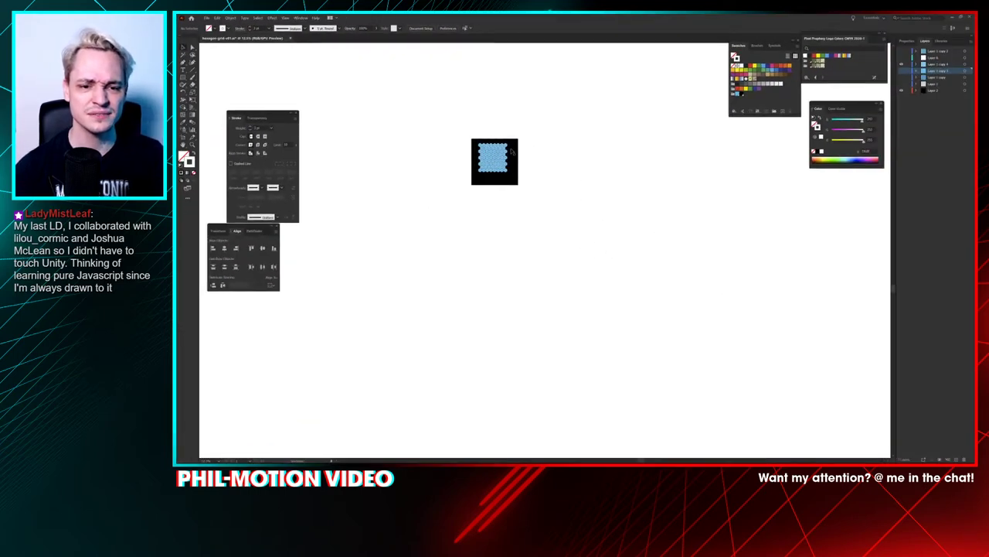
{"action": "left_click_drag", "start_coordinate": [524, 148], "coordinate": [554, 186]}
{"action": "key", "text": "ctrl+plus"}
{"action": "key", "text": "ctrl+plus"}
{"action": "key", "text": "ctrl+plus"}
{"action": "key", "text": "ctrl+plus"}
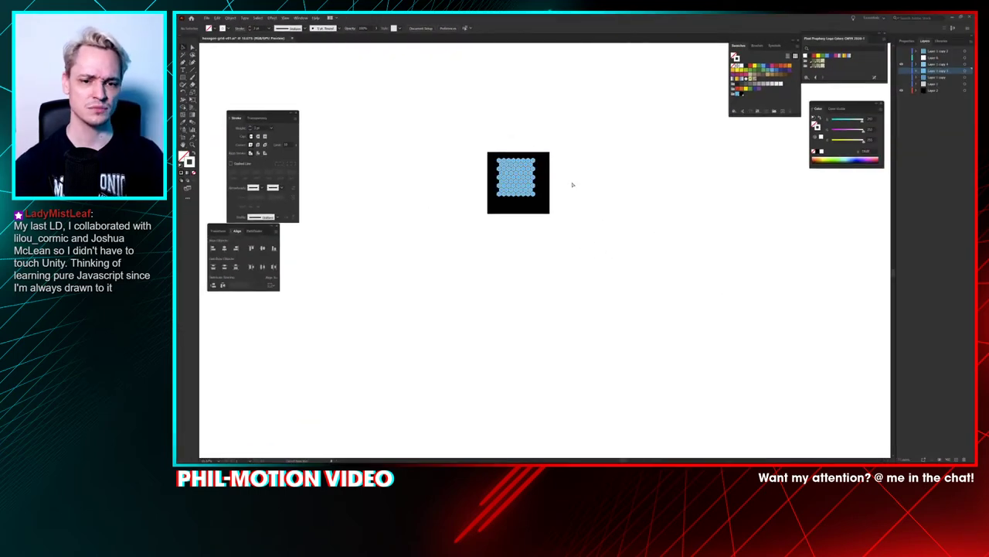
{"action": "left_click_drag", "start_coordinate": [484, 167], "coordinate": [591, 327]}
{"action": "scroll", "coordinate": [592, 323], "scroll_direction": "up", "scroll_amount": 4}
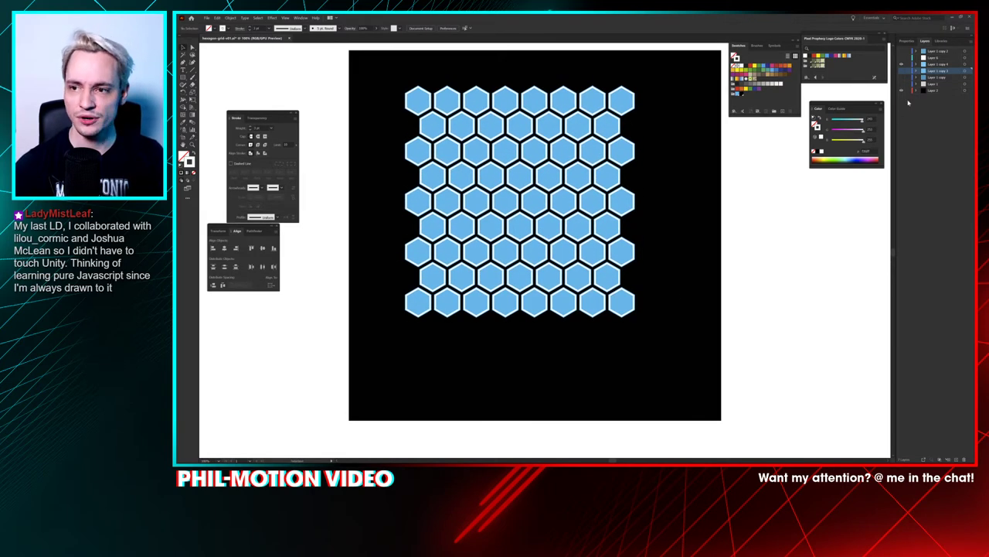
Step: Compare the stroked hexagon layer in outline view and preview, toggling its visibility to check its contents
{"action": "left_click", "coordinate": [924, 64]}
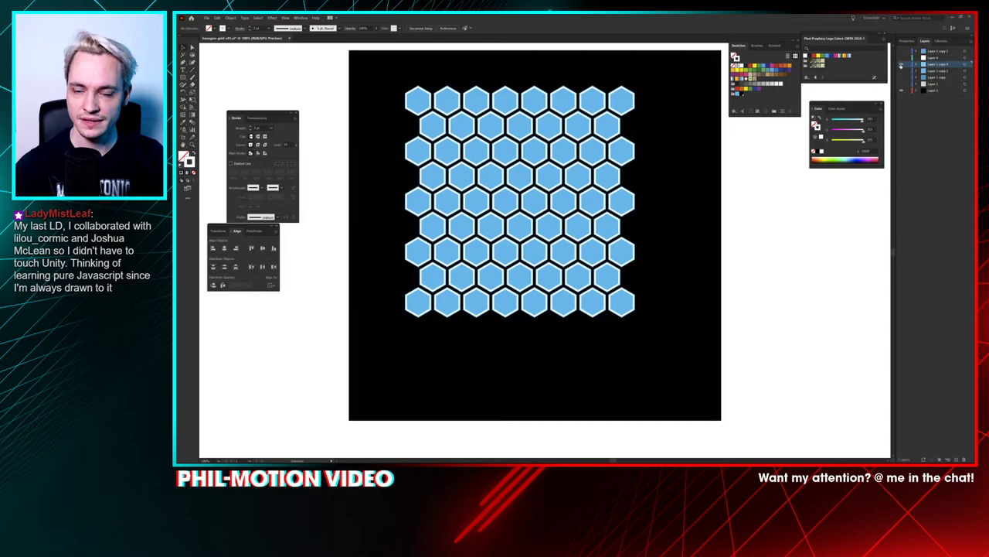
{"action": "left_click", "coordinate": [901, 66]}
{"action": "left_click", "coordinate": [900, 65]}
{"action": "key", "text": "ctrl+y"}
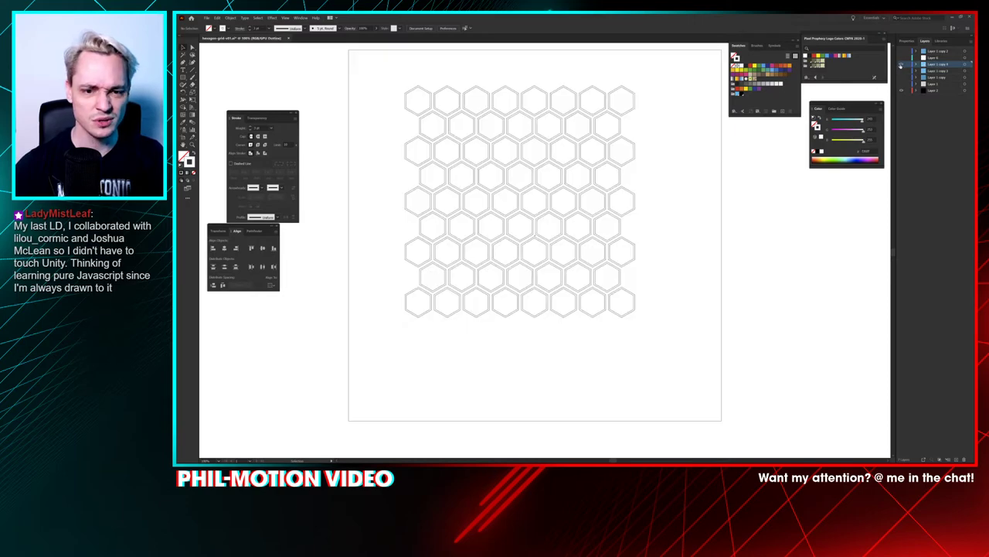
{"action": "key", "text": "ctrl+y"}
{"action": "key", "text": "ctrl+y"}
{"action": "key", "text": "ctrl+y"}
{"action": "key", "text": "ctrl+y"}
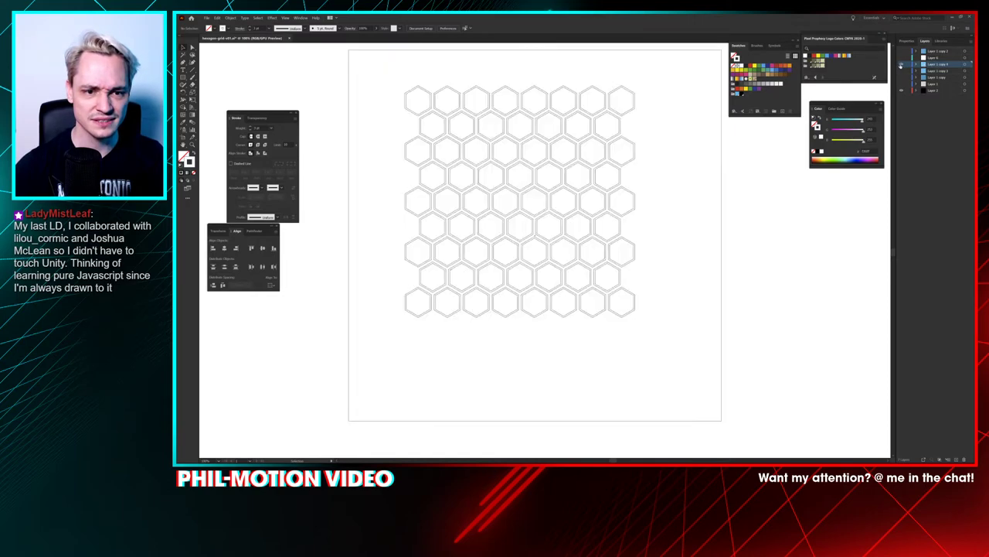
{"action": "key", "text": "ctrl+y"}
{"action": "left_click", "coordinate": [902, 64]}
{"action": "left_click", "coordinate": [901, 64]}
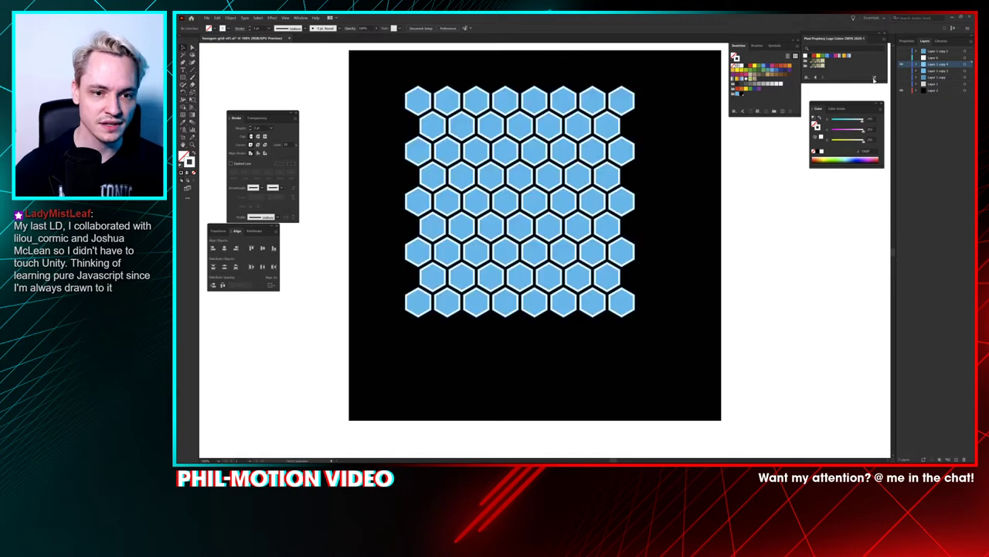
Step: Undo the white stroke settings and the path offset on the hexagon grid
{"action": "key", "text": "ctrl+a"}
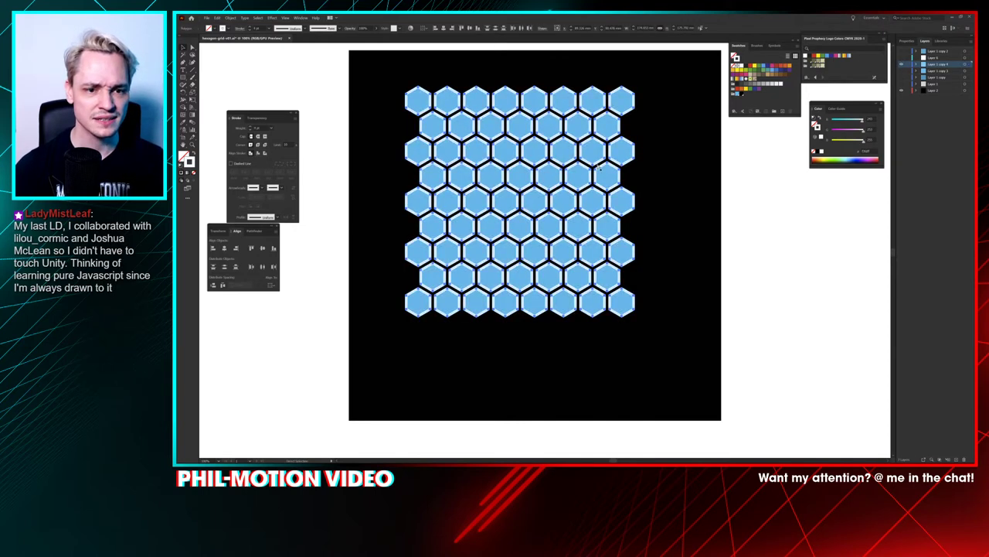
{"action": "key", "text": "Up"}
{"action": "key", "text": "Down"}
{"action": "key", "text": "Down"}
{"action": "key", "text": "Down"}
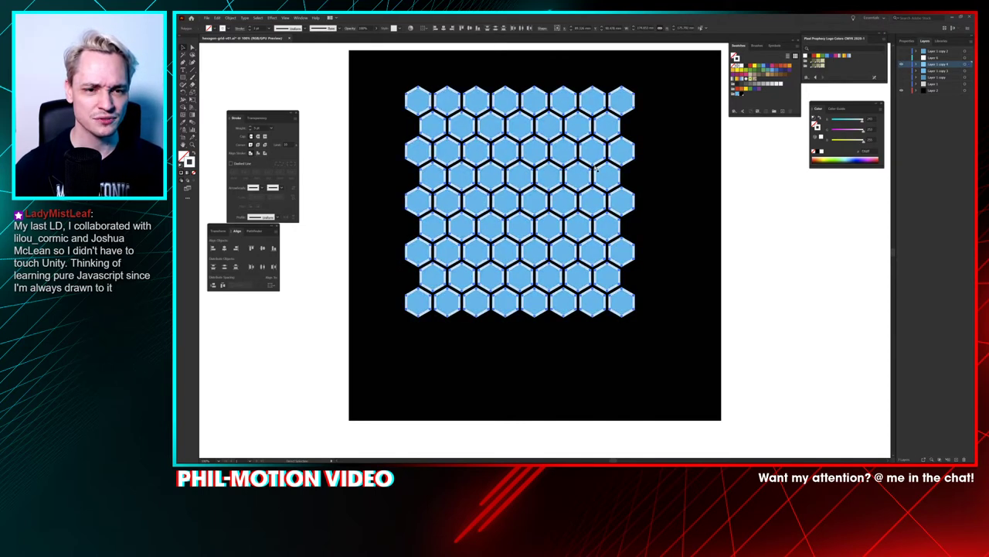
{"action": "key", "text": "ctrl+z"}
{"action": "key", "text": "ctrl+z"}
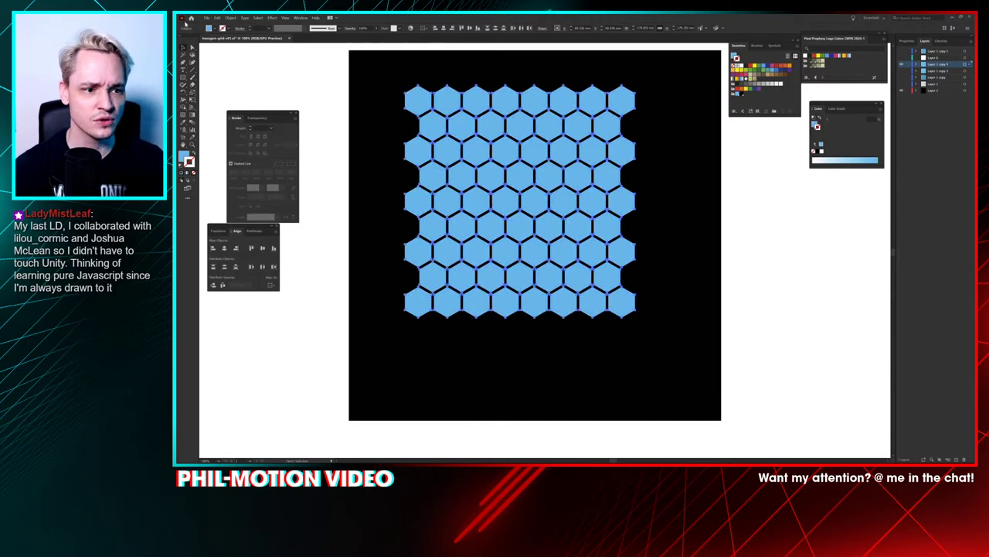
Step: Offset the solid blue hexagons' paths inward again, using mitred joins
{"action": "left_click", "coordinate": [216, 18]}
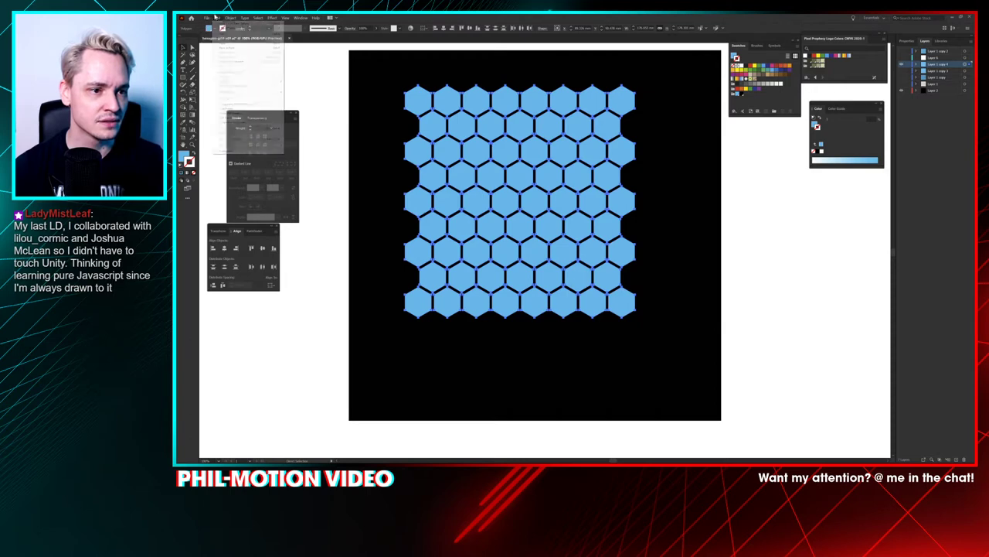
{"action": "mouse_move", "coordinate": [231, 17]}
{"action": "mouse_move", "coordinate": [263, 118]}
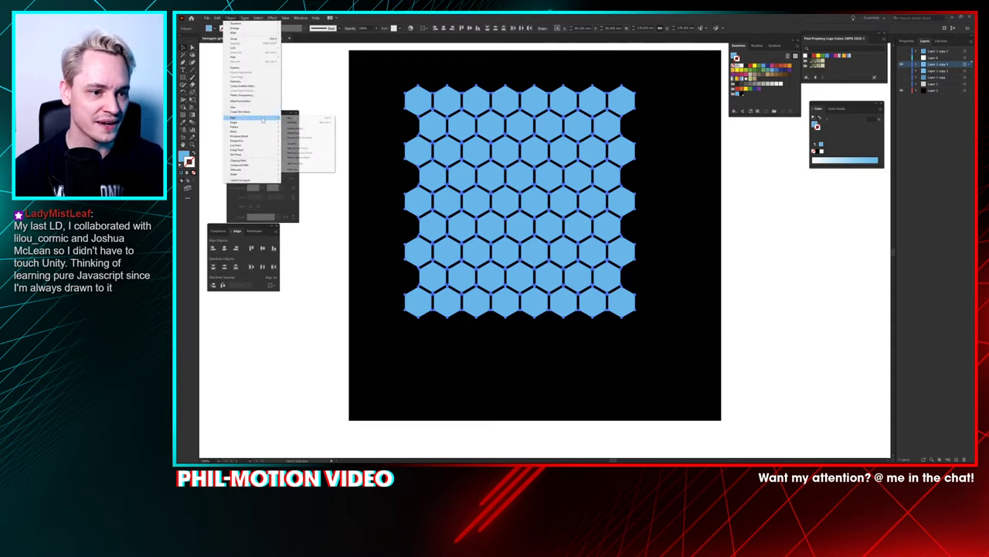
{"action": "left_click", "coordinate": [293, 133]}
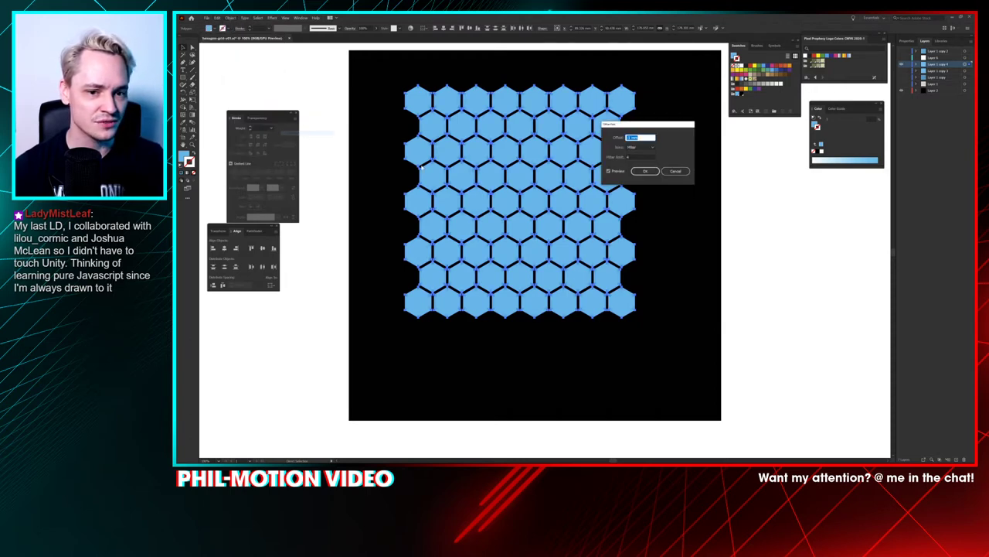
{"action": "left_click", "coordinate": [644, 171]}
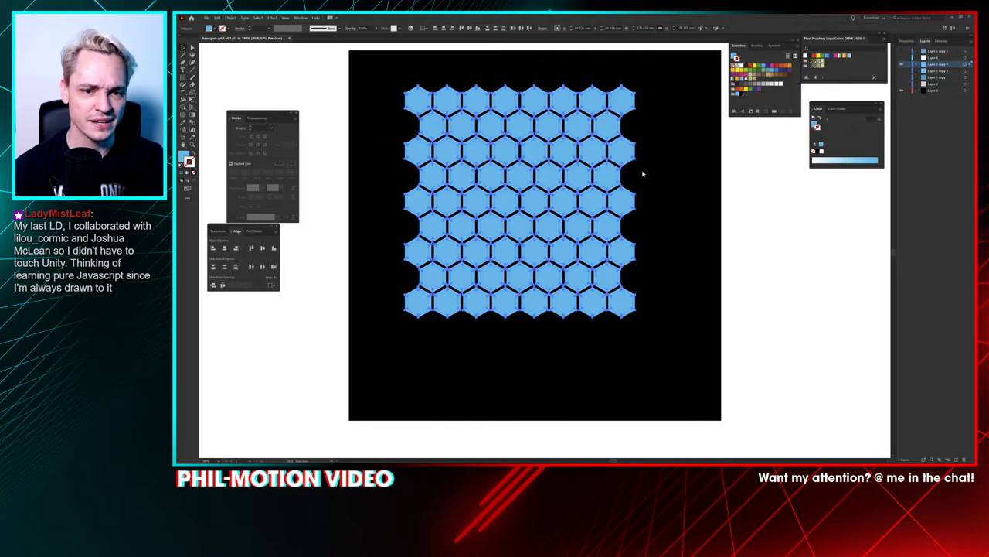
Step: Swap the offset hexagons' fill to a stroke, recolour it very pale cyan and thicken it into an inner contour
{"action": "left_click", "coordinate": [193, 155]}
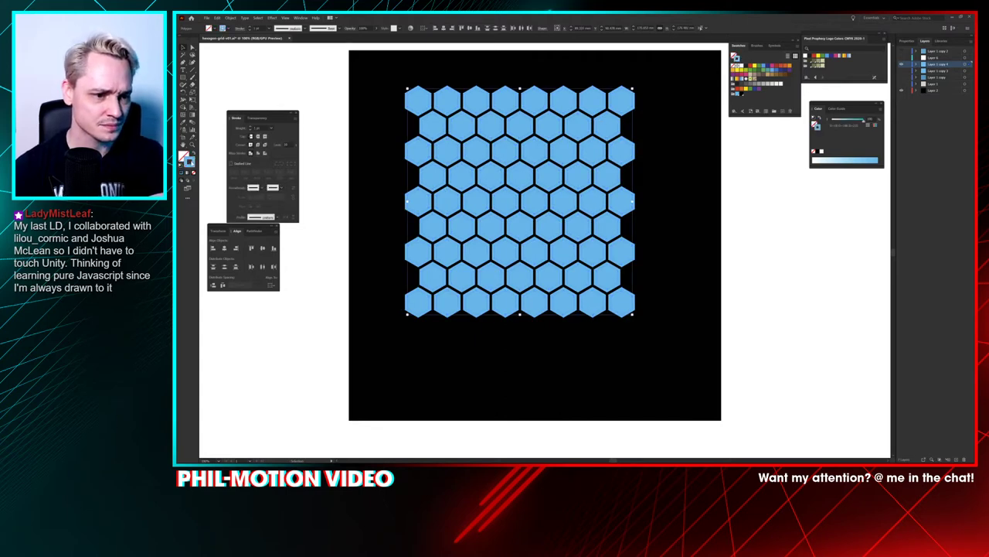
{"action": "double_click", "coordinate": [192, 163]}
{"action": "left_click_drag", "start_coordinate": [507, 203], "coordinate": [499, 186]}
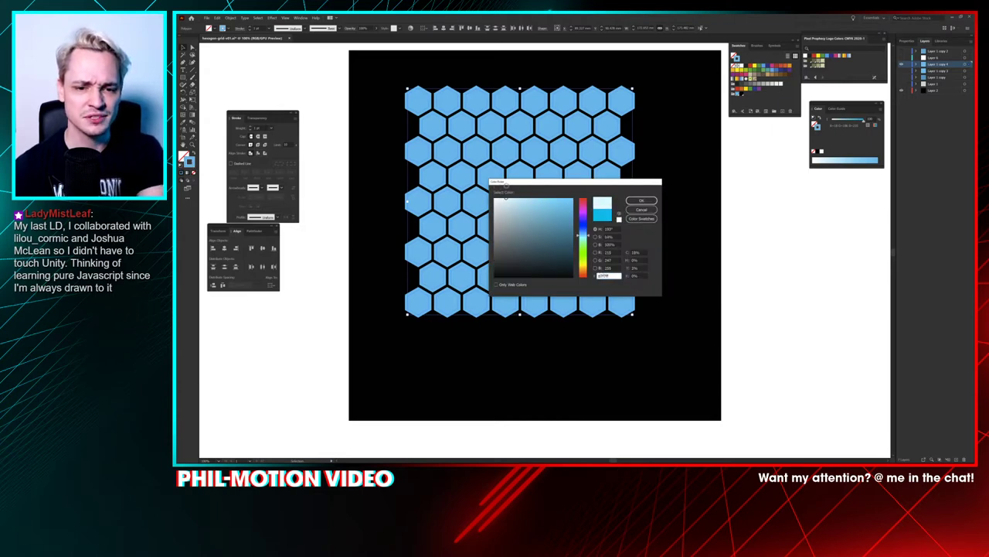
{"action": "key", "text": "ctrl+z"}
{"action": "left_click", "coordinate": [509, 197]}
{"action": "key", "text": "Return"}
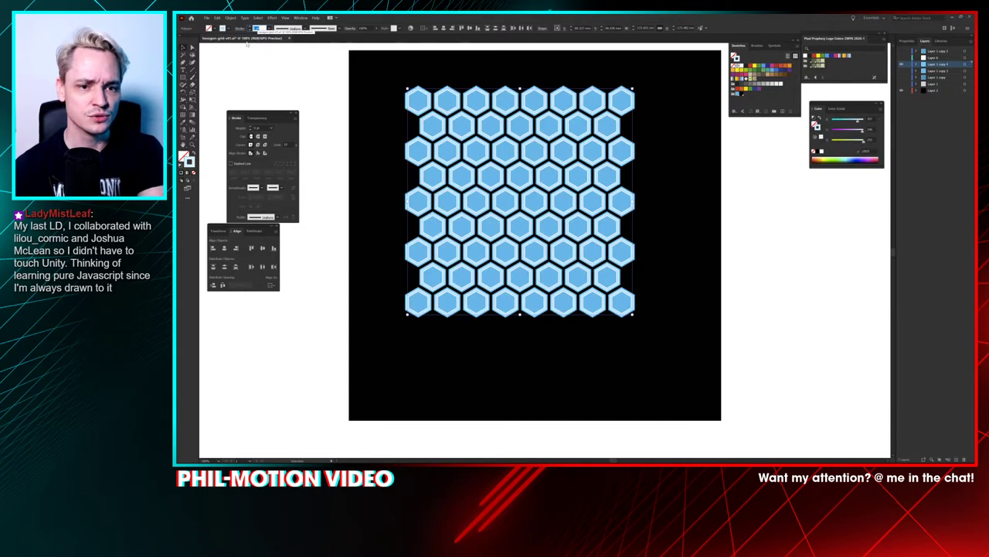
{"action": "left_click", "coordinate": [287, 94]}
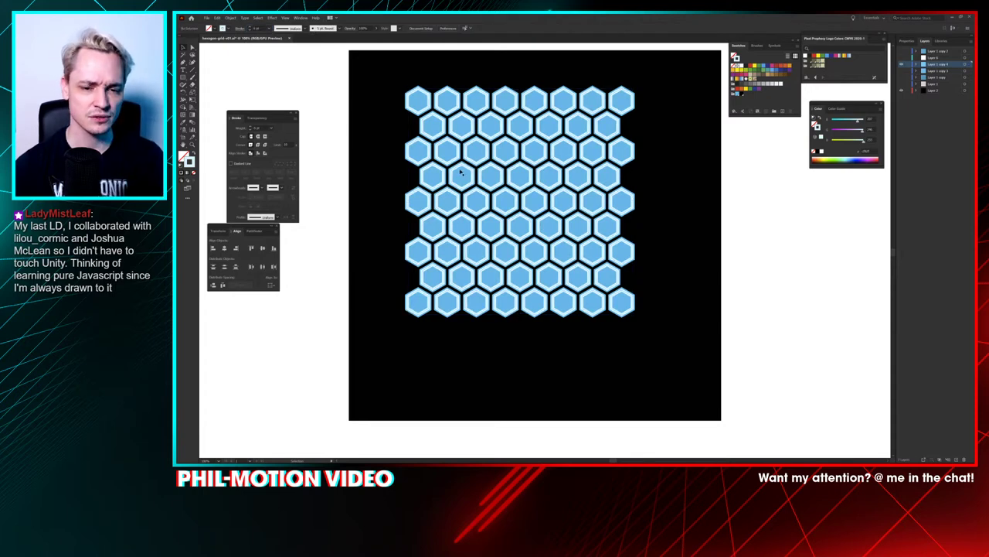
Step: Hide the black background layer beneath the hexagon grid and save the document
{"action": "scroll", "coordinate": [487, 178], "scroll_direction": "down", "scroll_amount": 3}
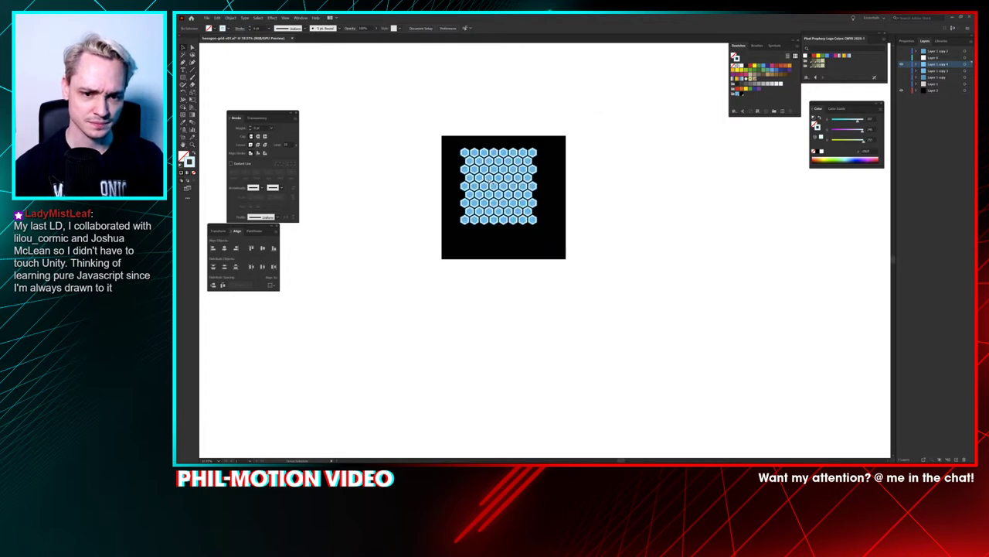
{"action": "scroll", "coordinate": [487, 178], "scroll_direction": "up", "scroll_amount": 3}
{"action": "scroll", "coordinate": [475, 170], "scroll_direction": "up", "scroll_amount": 1}
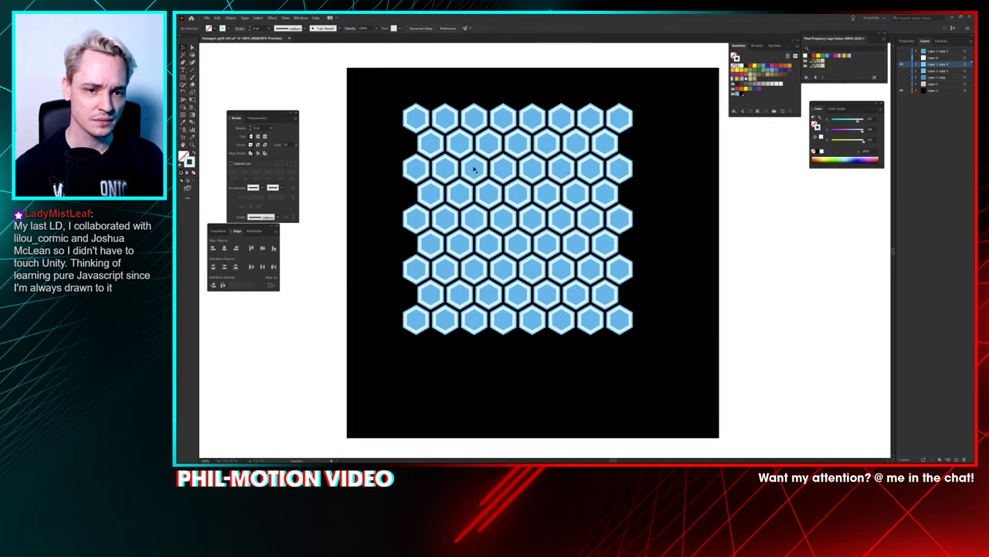
{"action": "left_click", "coordinate": [402, 94]}
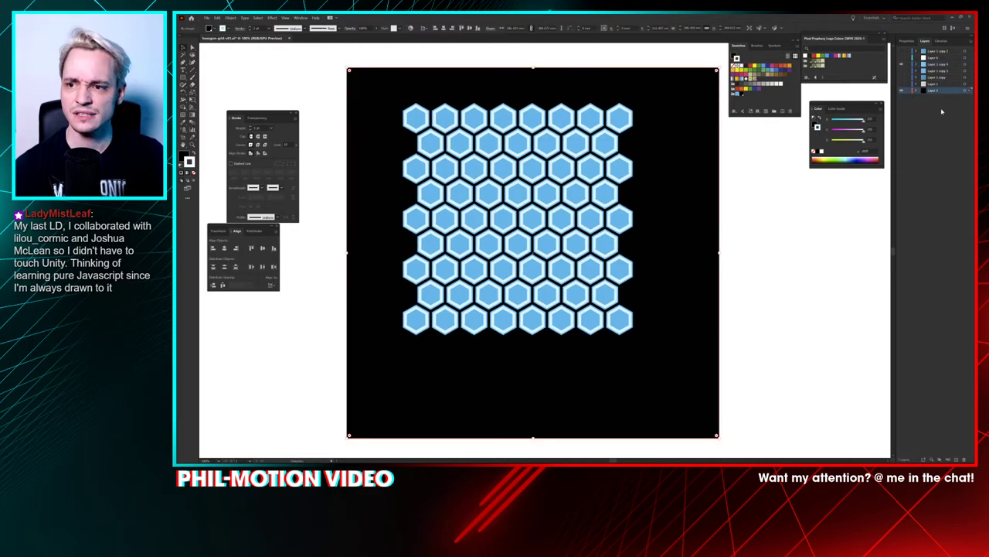
{"action": "left_click", "coordinate": [901, 91]}
{"action": "key", "text": "ctrl+s"}
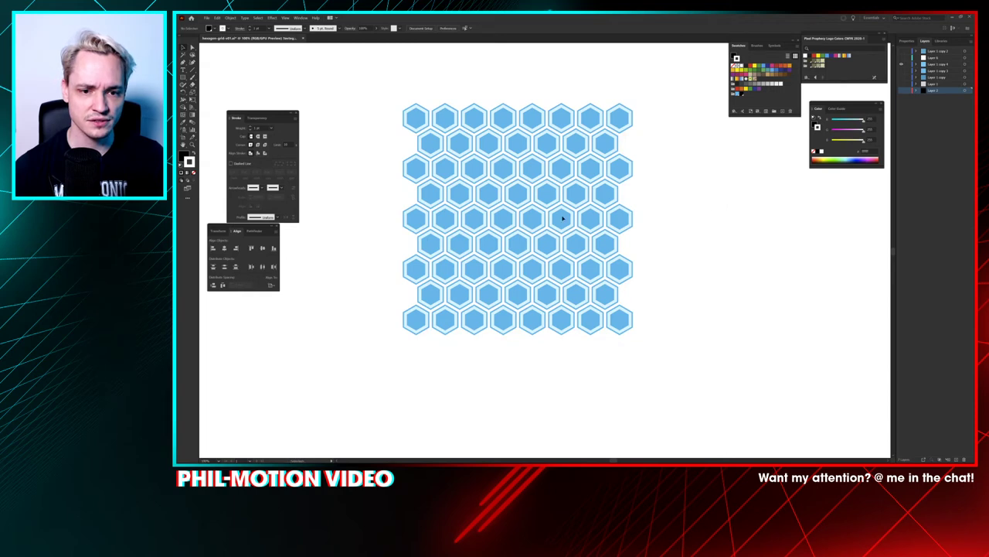
{"action": "left_click", "coordinate": [901, 90]}
{"action": "left_click", "coordinate": [901, 91]}
{"action": "left_click", "coordinate": [900, 91]}
{"action": "left_click", "coordinate": [901, 91]}
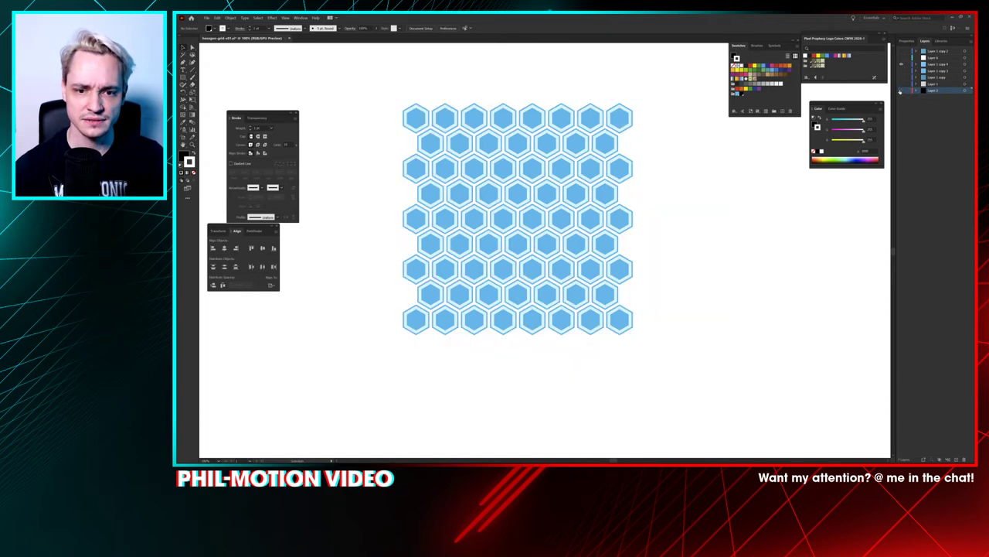
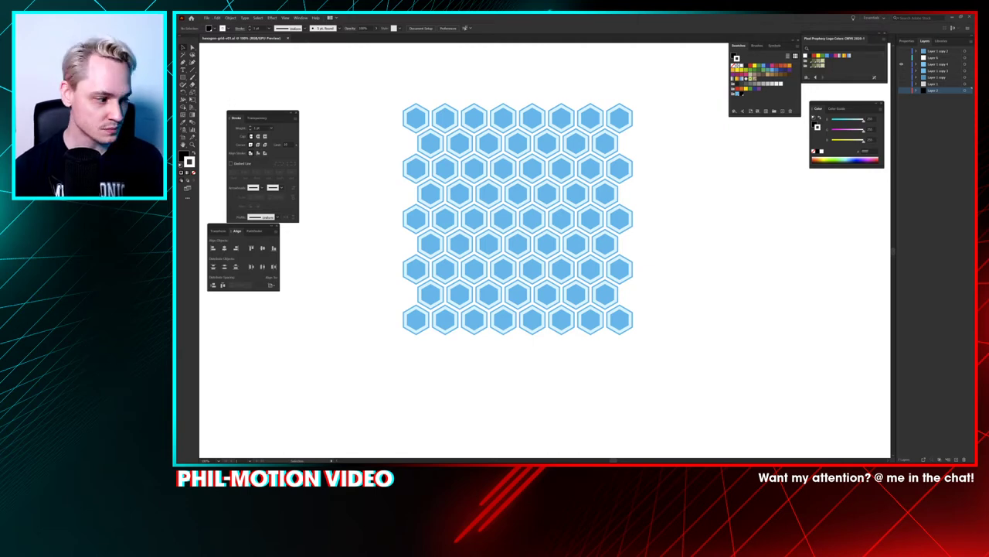
Step: Switch to Photoshop and place the hexagon-grid-v01 file as an embedded object in the strategy-game mock-up
{"action": "key", "text": "alt+Tab"}
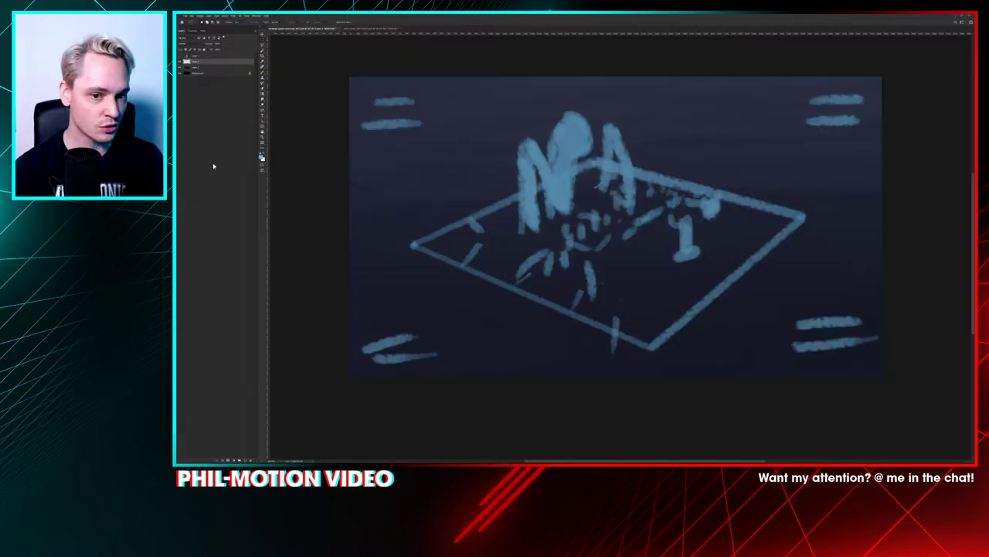
{"action": "left_click", "coordinate": [185, 16]}
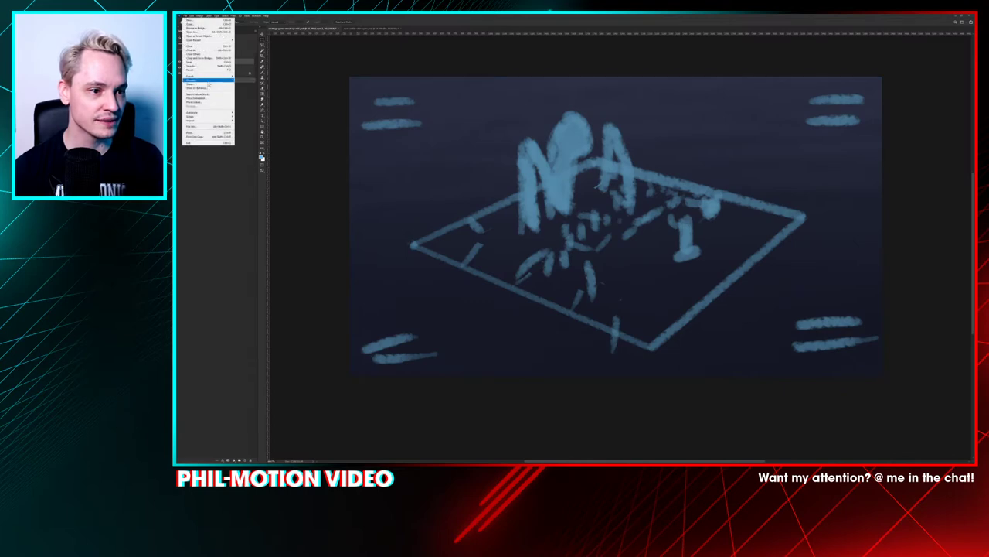
{"action": "mouse_move", "coordinate": [208, 78]}
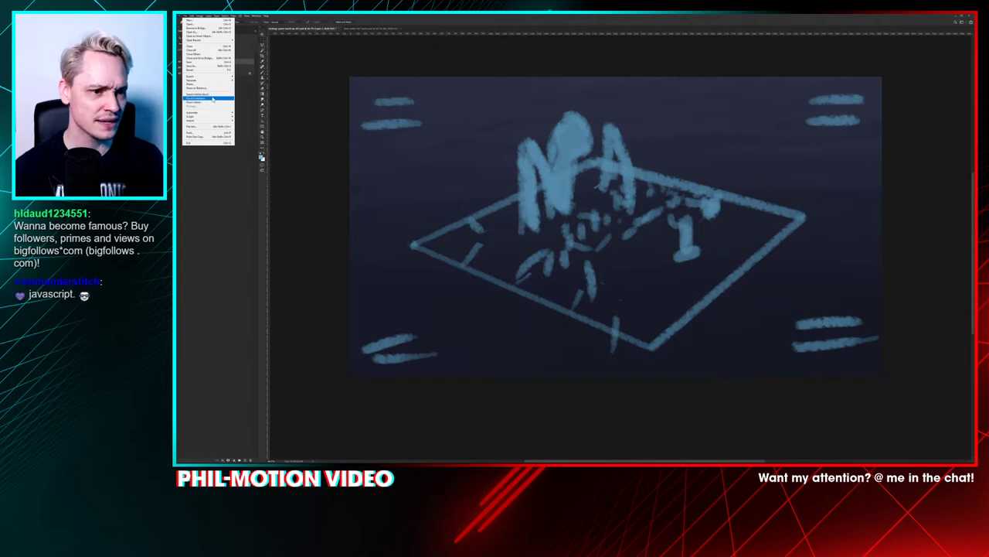
{"action": "left_click", "coordinate": [213, 99]}
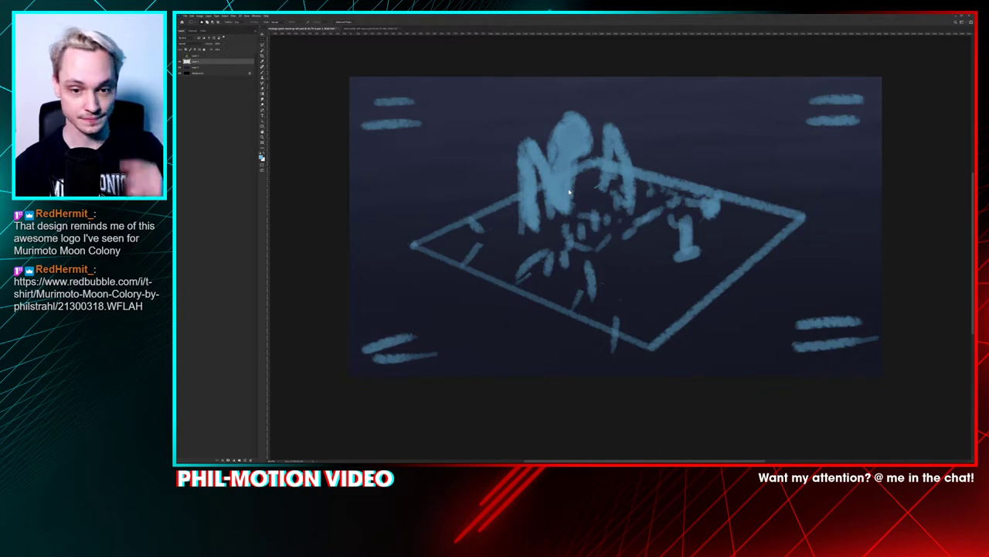
{"action": "key", "text": "ctrl+shift+s"}
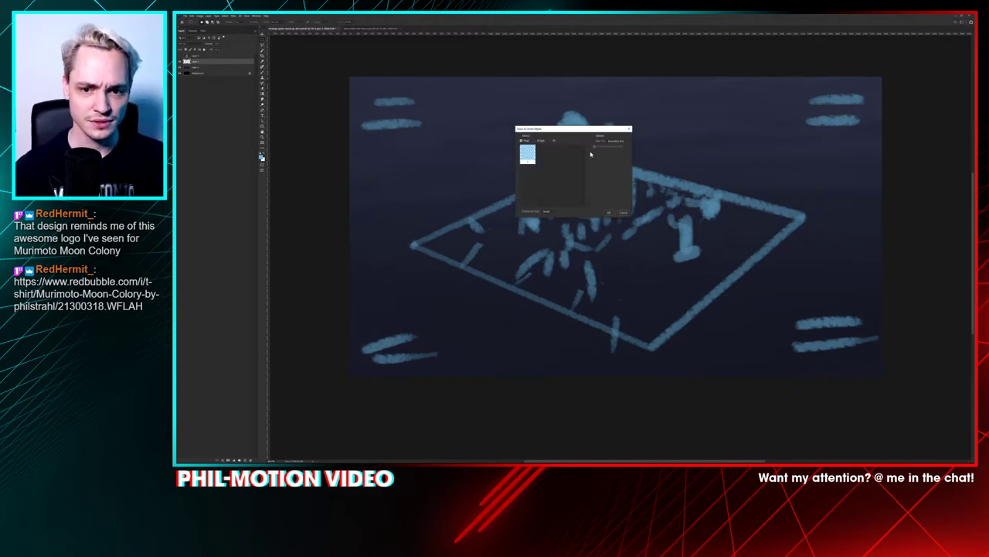
{"action": "left_click", "coordinate": [609, 212]}
Step: Scale the placed hexagon grid to nearly the canvas height and centre it horizontally over the sketch
{"action": "left_click_drag", "start_coordinate": [612, 218], "coordinate": [470, 113]}
{"action": "left_click_drag", "start_coordinate": [505, 155], "coordinate": [754, 304]}
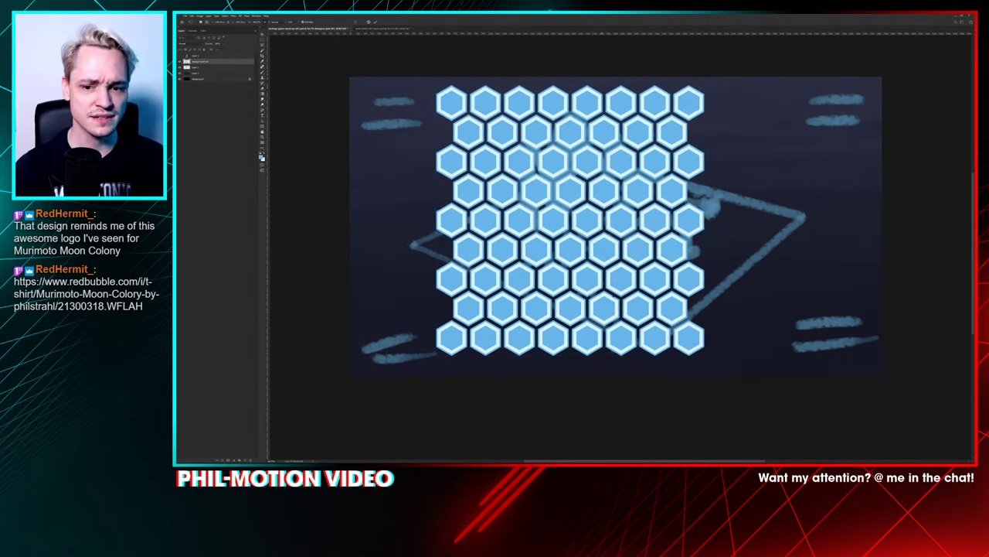
{"action": "left_click_drag", "start_coordinate": [618, 282], "coordinate": [643, 284]}
{"action": "key", "text": "Return"}
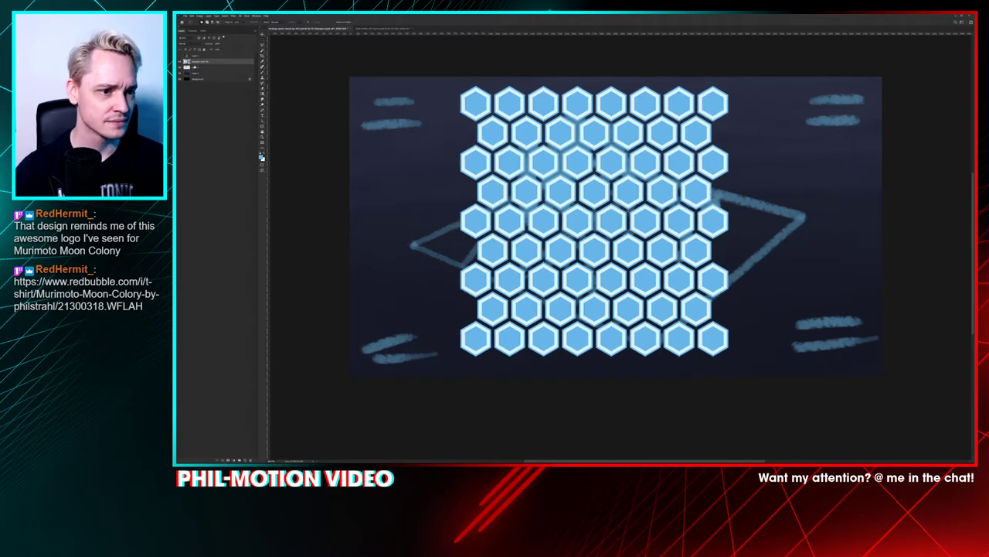
Step: Duplicate the hexagon grid layer, save the mock-up and shift the copy slightly left
{"action": "key", "text": "ctrl+j"}
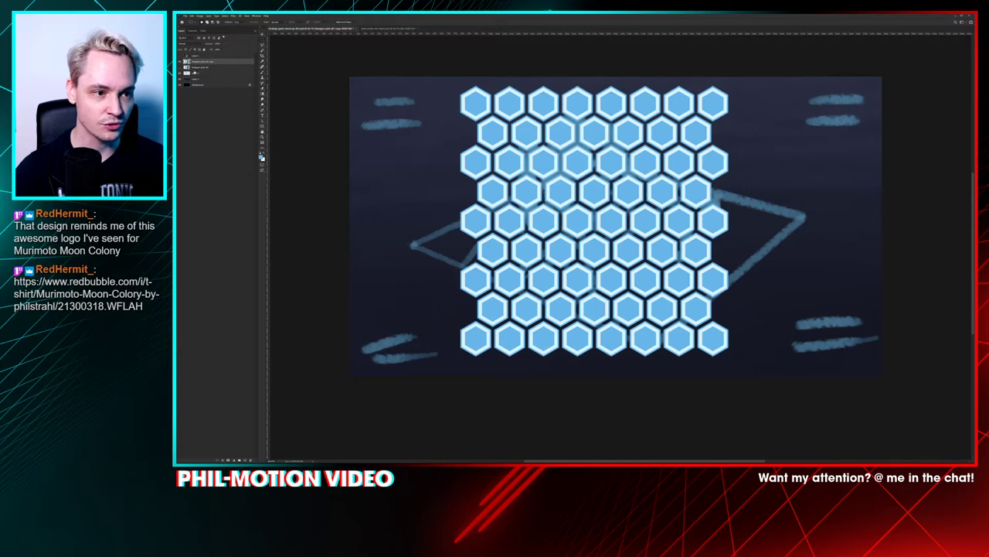
{"action": "key", "text": "ctrl+s"}
{"action": "key", "text": "Return"}
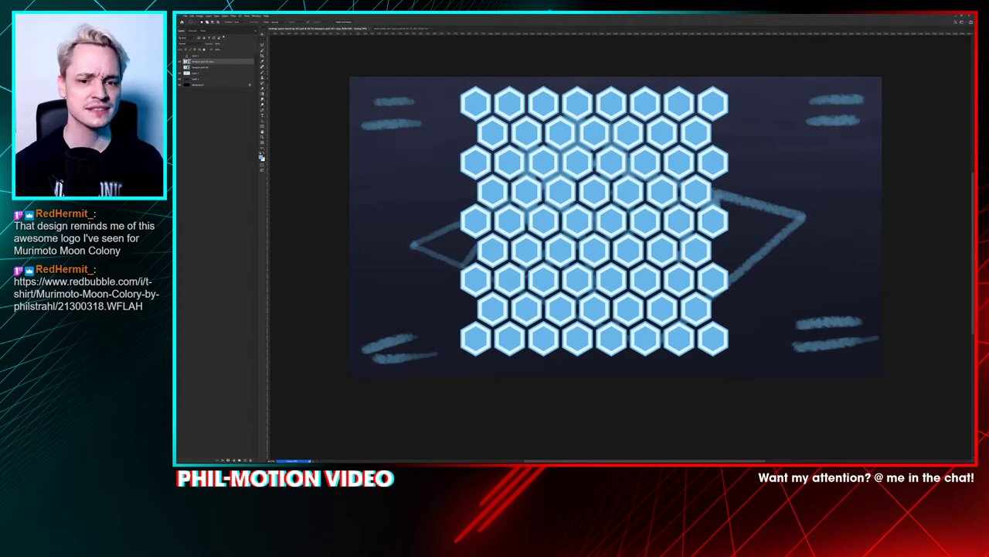
{"action": "mouse_move", "coordinate": [601, 263]}
{"action": "left_mouse_down"}
{"action": "mouse_move", "coordinate": [580, 245]}
{"action": "mouse_move", "coordinate": [597, 265]}
{"action": "left_mouse_up"}
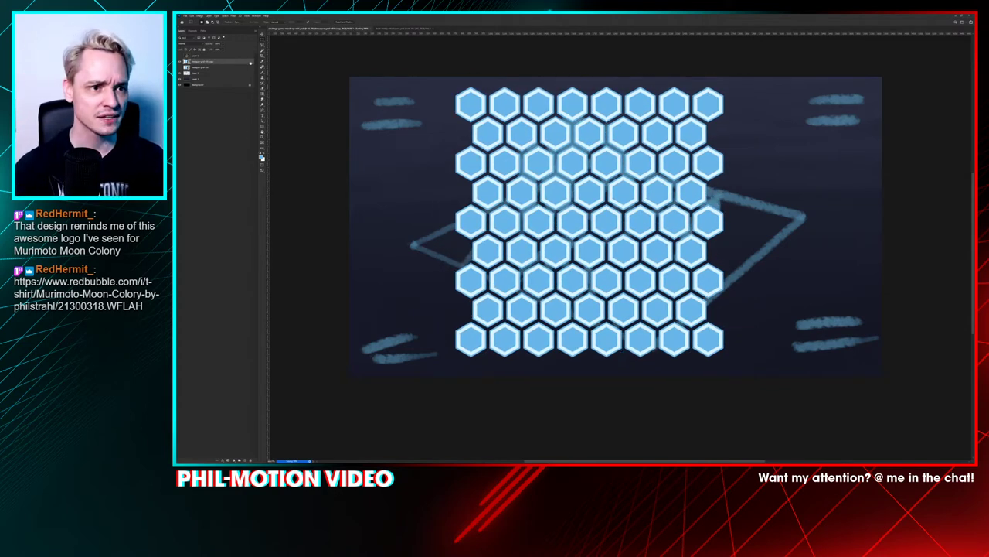
{"action": "left_click", "coordinate": [244, 16]}
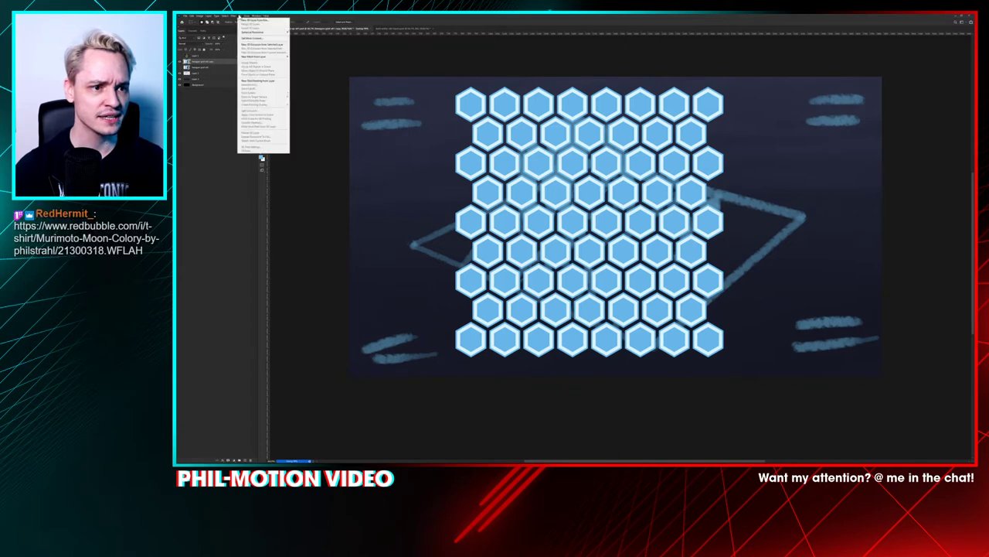
{"action": "left_click", "coordinate": [242, 21]}
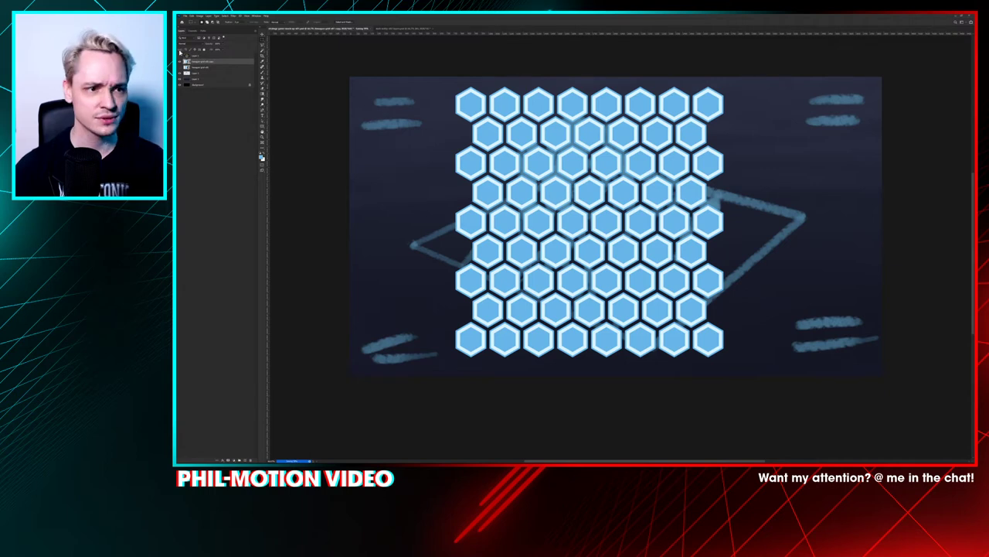
{"action": "left_click", "coordinate": [233, 15]}
{"action": "left_click", "coordinate": [233, 16]}
{"action": "left_click", "coordinate": [241, 16]}
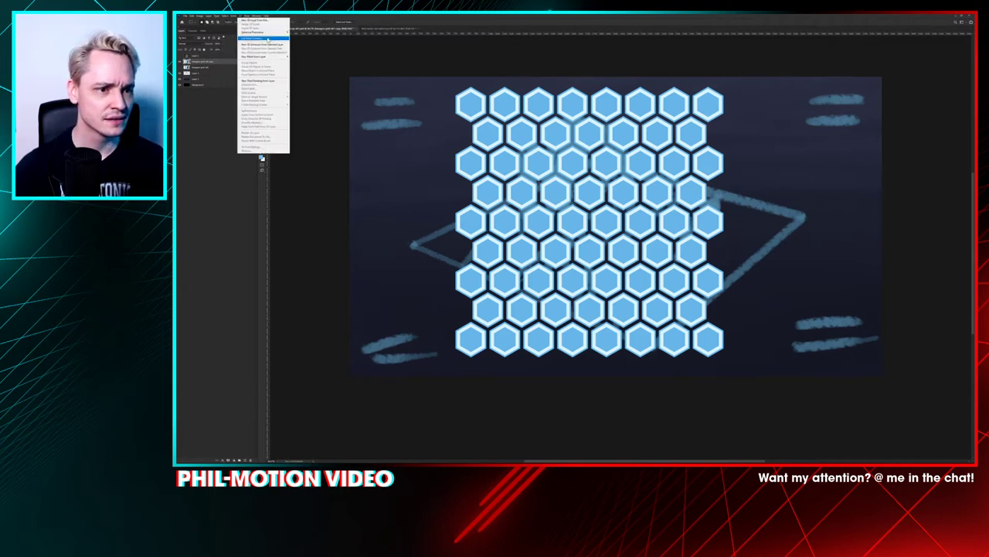
{"action": "mouse_move", "coordinate": [268, 36]}
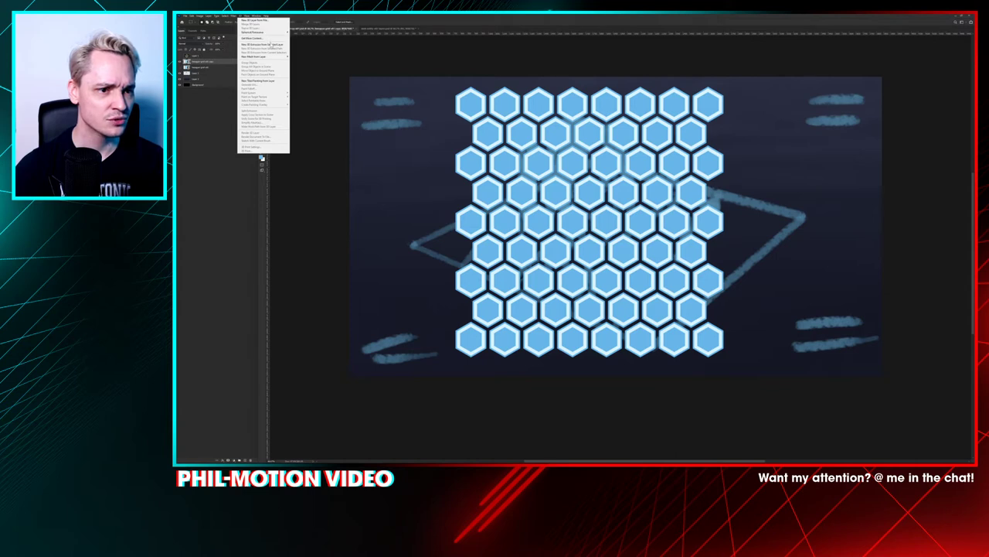
{"action": "mouse_move", "coordinate": [277, 56]}
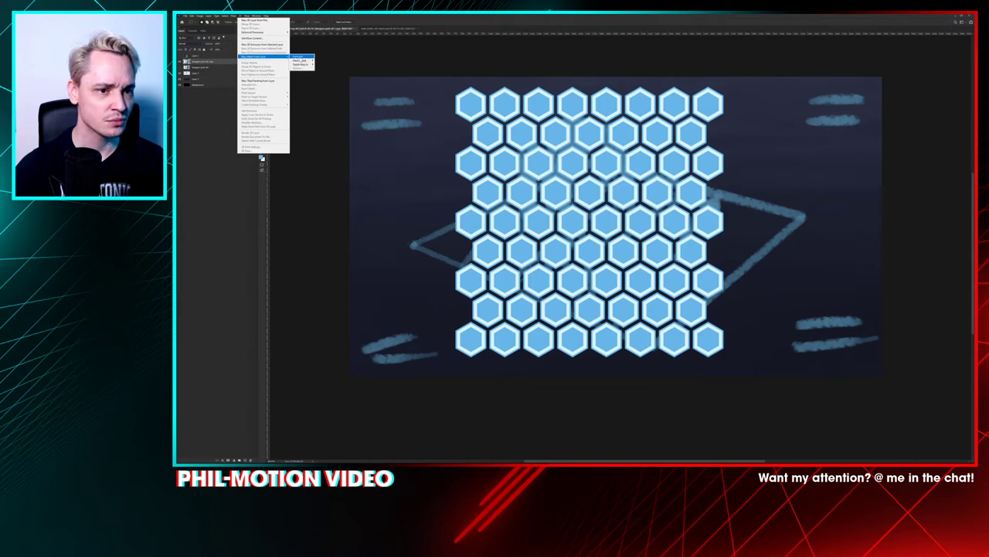
{"action": "mouse_move", "coordinate": [306, 61]}
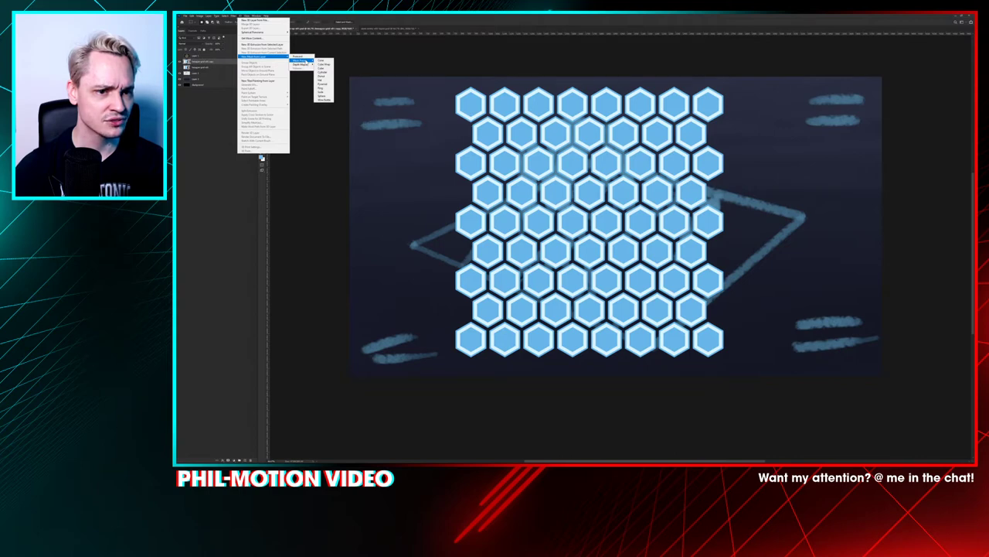
{"action": "key", "text": "Escape"}
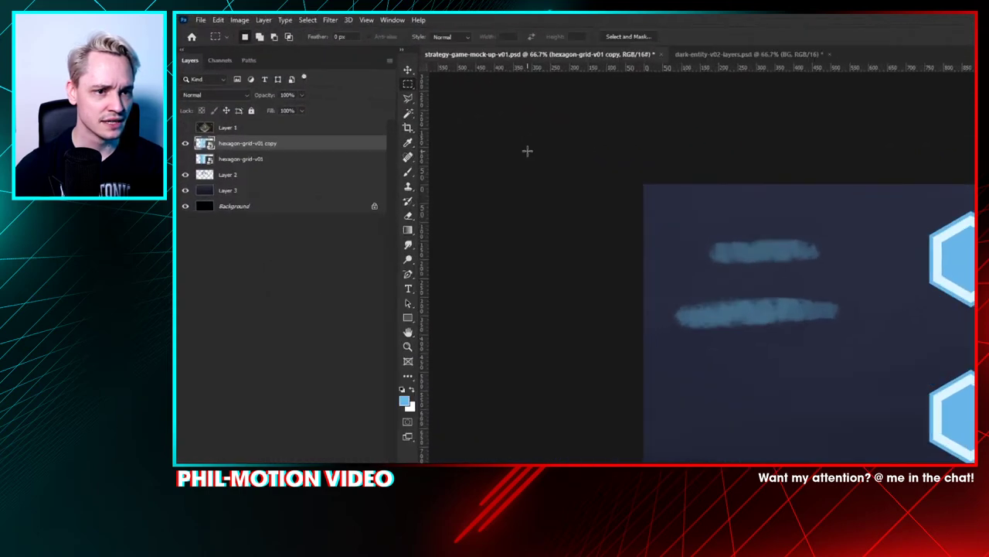
Step: Create a 3D Postcard mesh from the hexagon-grid-v01 copy layer and accept switching to the 3D workspace
{"action": "left_click", "coordinate": [418, 22]}
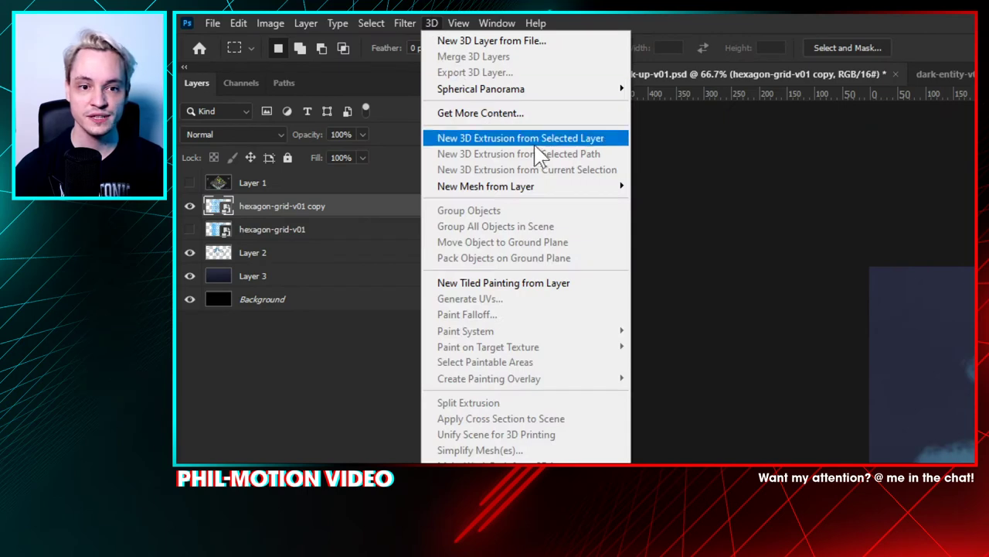
{"action": "mouse_move", "coordinate": [587, 93]}
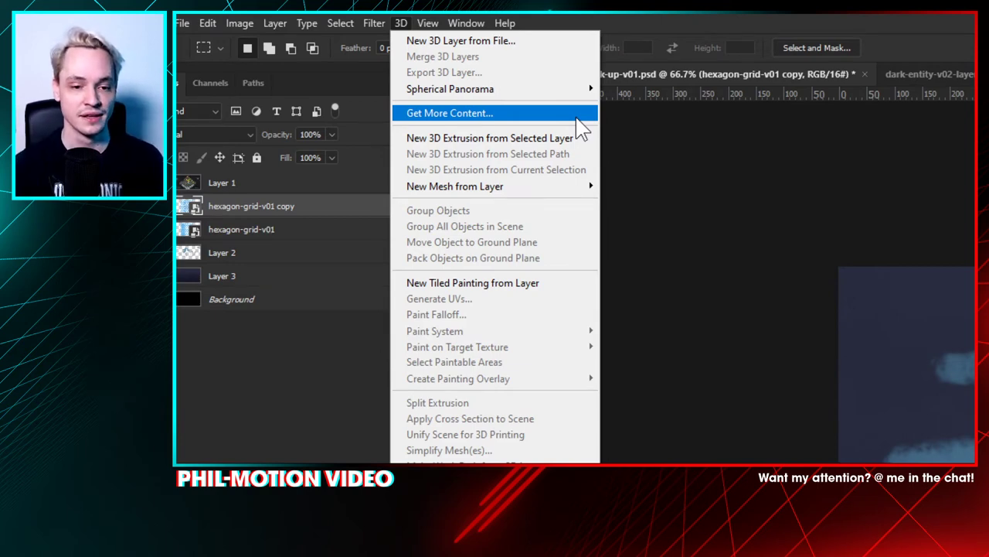
{"action": "mouse_move", "coordinate": [560, 191]}
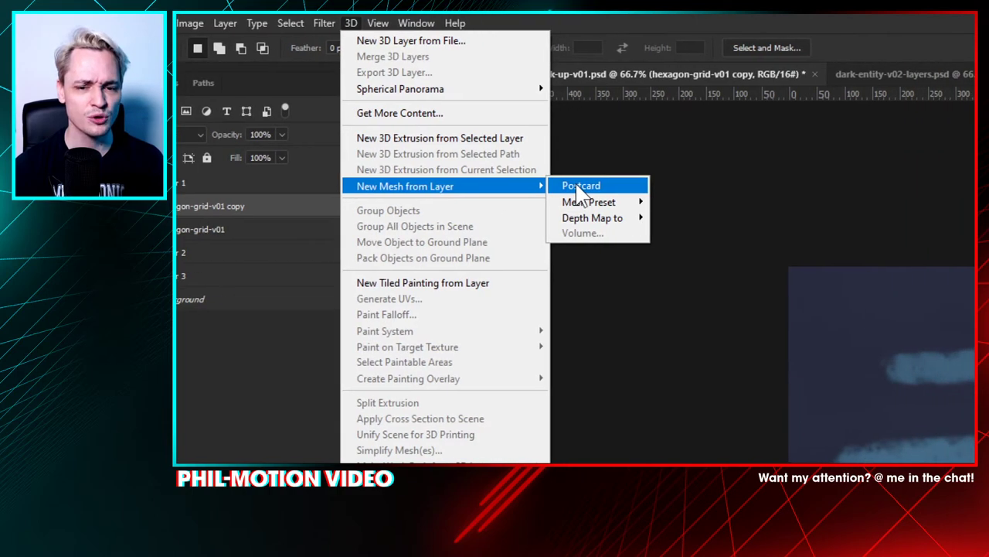
{"action": "left_click", "coordinate": [579, 187]}
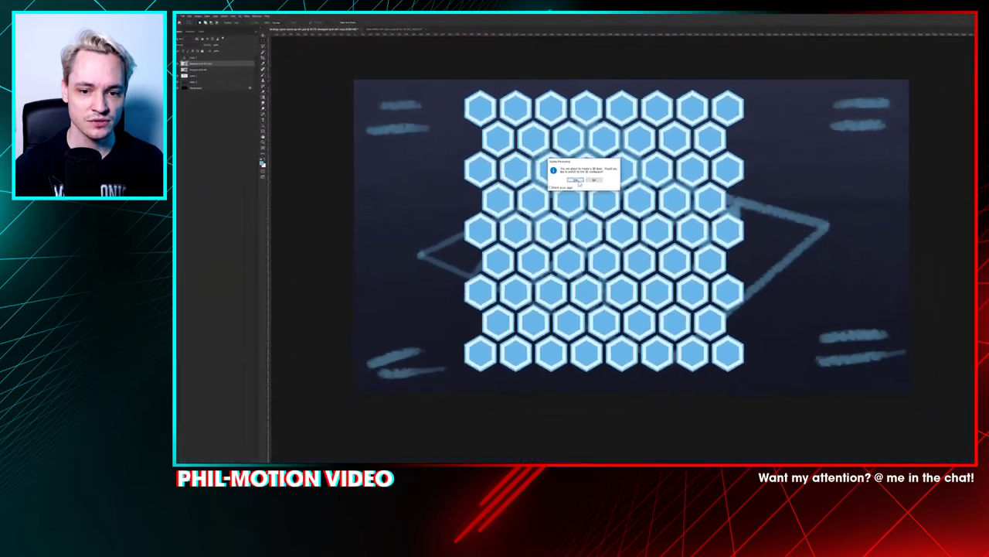
{"action": "left_click", "coordinate": [562, 172]}
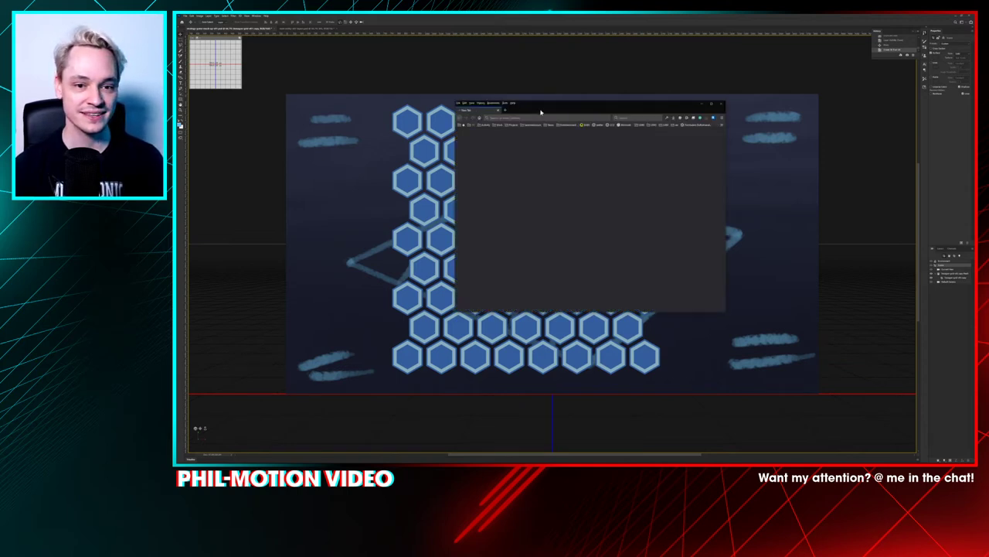
Step: Switch to the browser, enlarge its window over the mock-up and search the web for "morimoto mars colony"
{"action": "left_click_drag", "start_coordinate": [541, 113], "coordinate": [443, 48]}
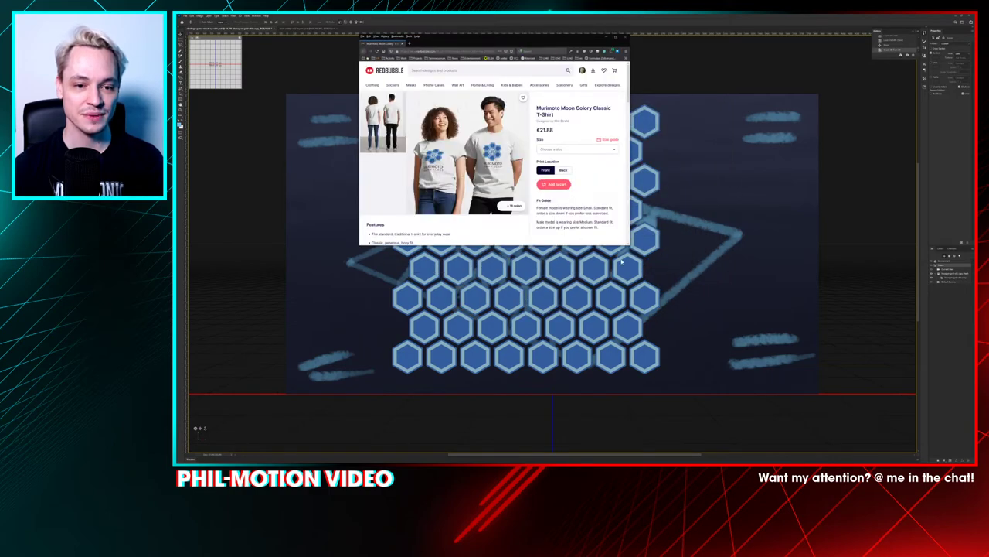
{"action": "left_click_drag", "start_coordinate": [630, 245], "coordinate": [789, 384]}
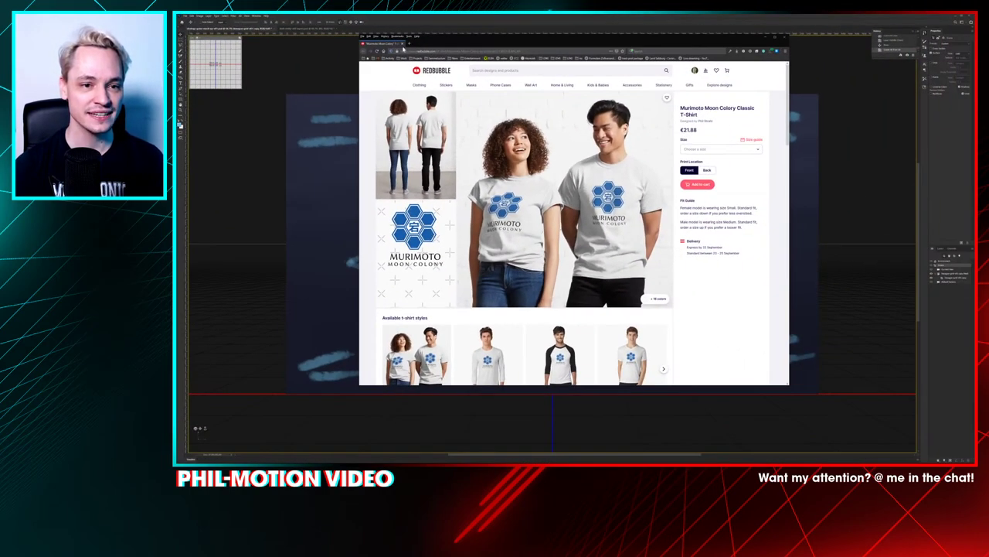
{"action": "left_click", "coordinate": [408, 43]}
{"action": "type", "text": "mor"}
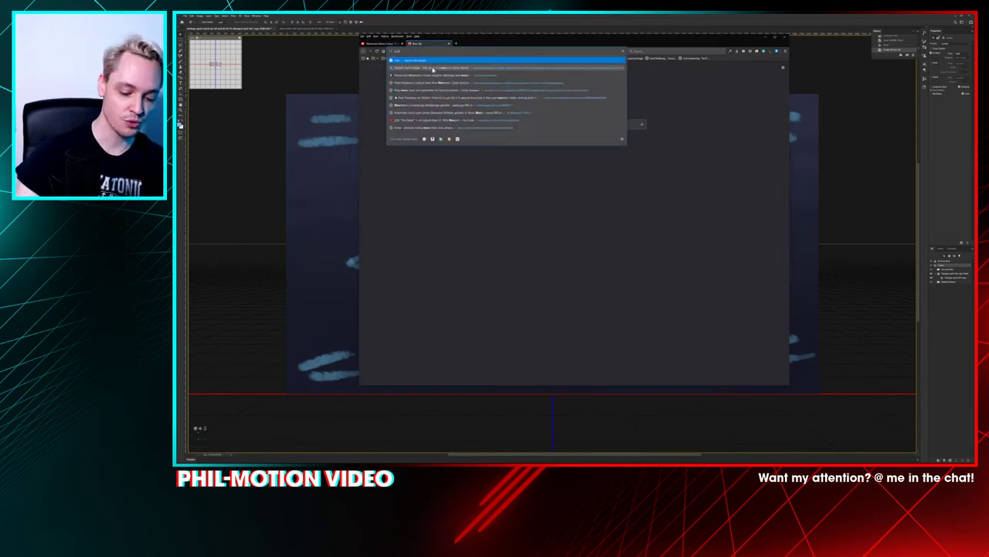
{"action": "type", "text": "imoto mark lines"}
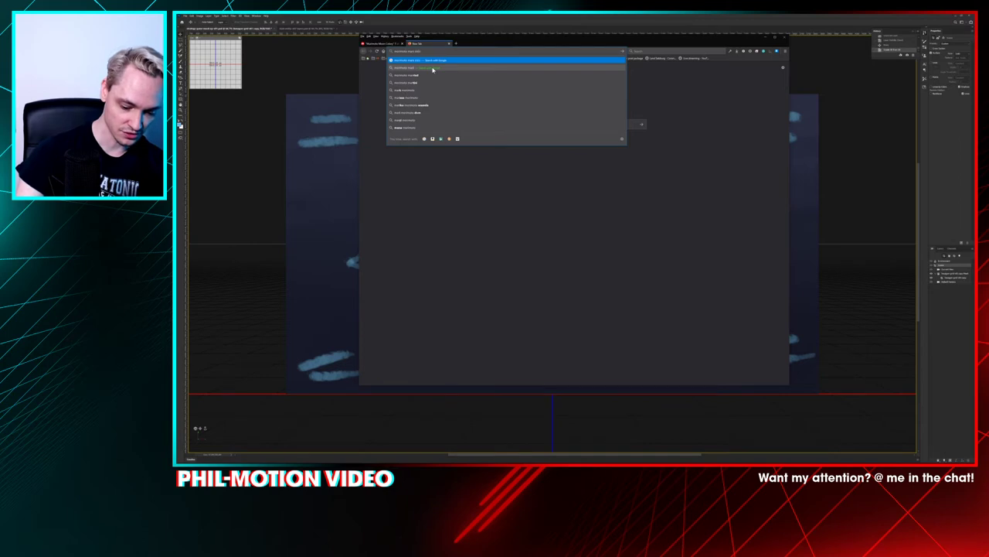
{"action": "key", "text": "Return"}
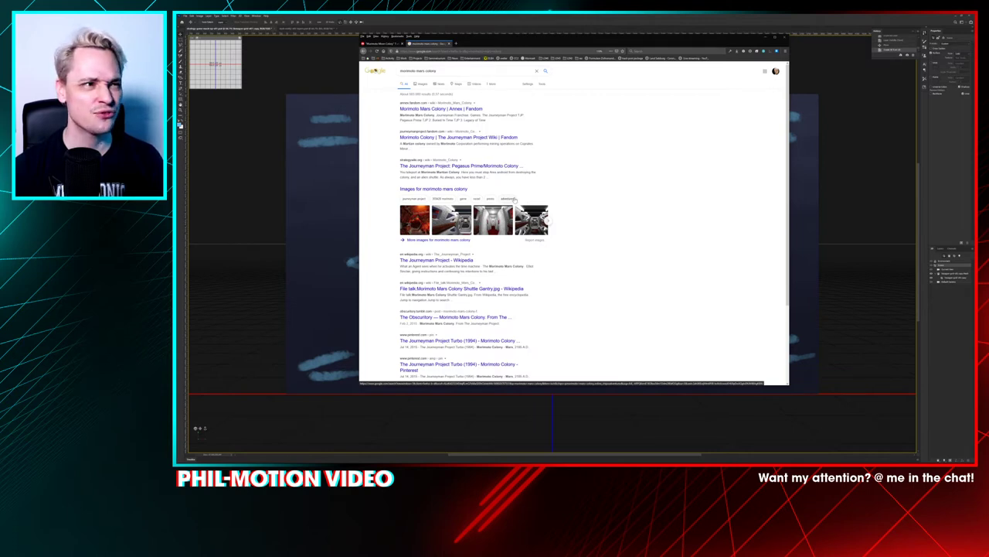
Step: Open the Morimoto Mars Colony logo from the image results and compare it with the Murimoto Moon Colony T-shirt page
{"action": "left_click", "coordinate": [421, 85]}
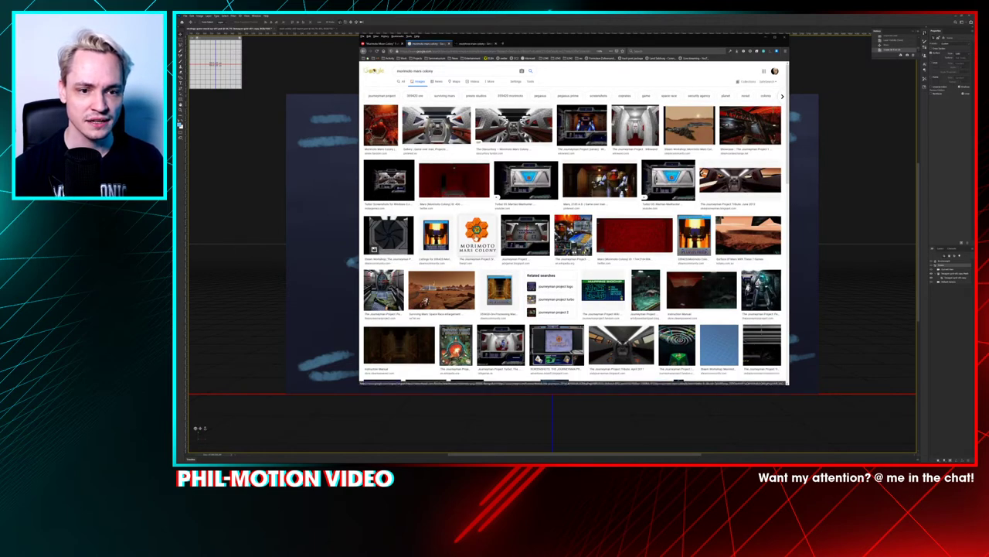
{"action": "left_click", "coordinate": [475, 238]}
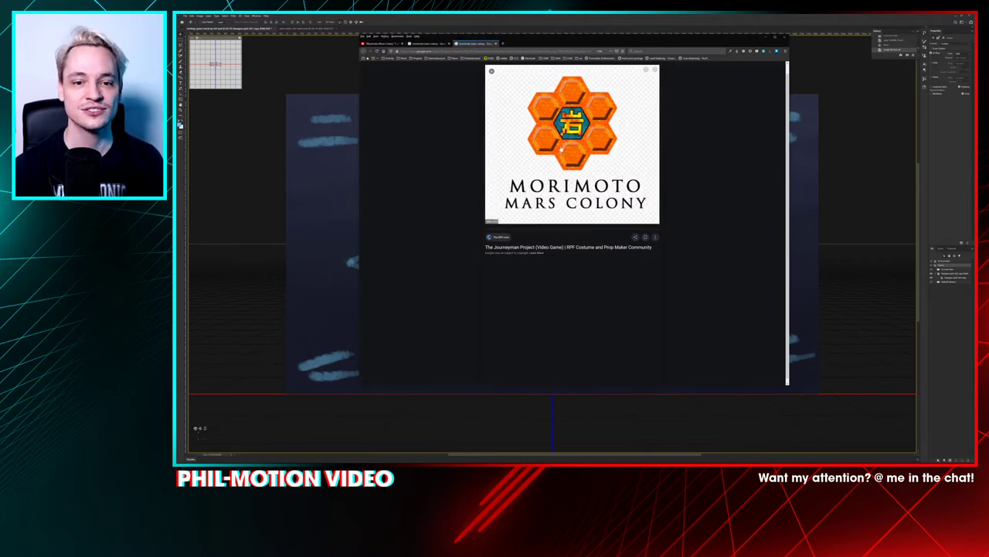
{"action": "left_click", "coordinate": [391, 43]}
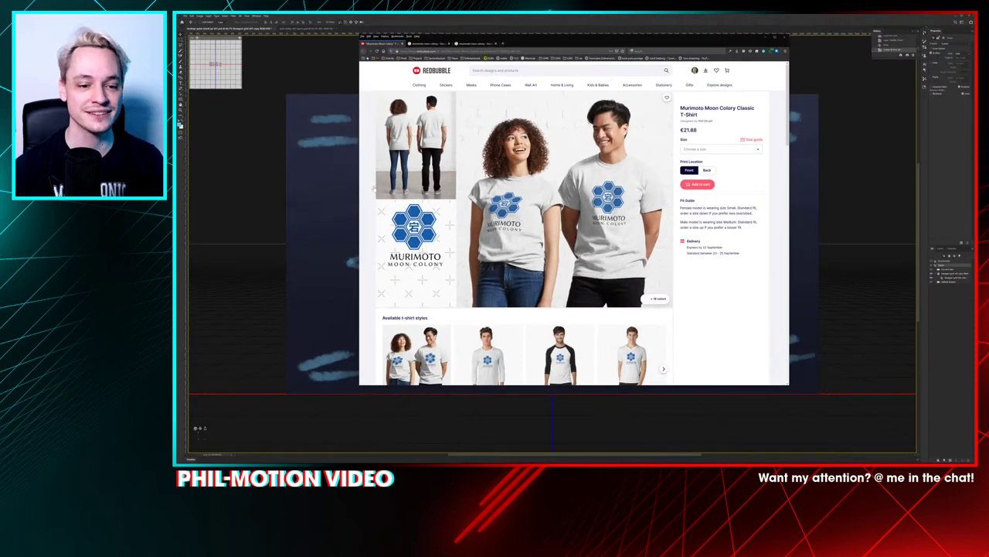
{"action": "left_click", "coordinate": [476, 43]}
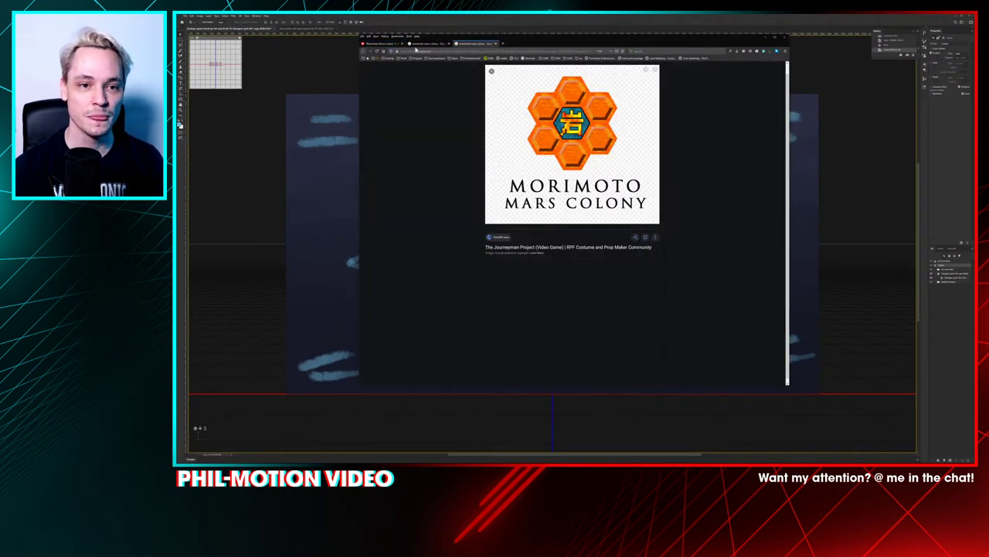
{"action": "left_click", "coordinate": [378, 44]}
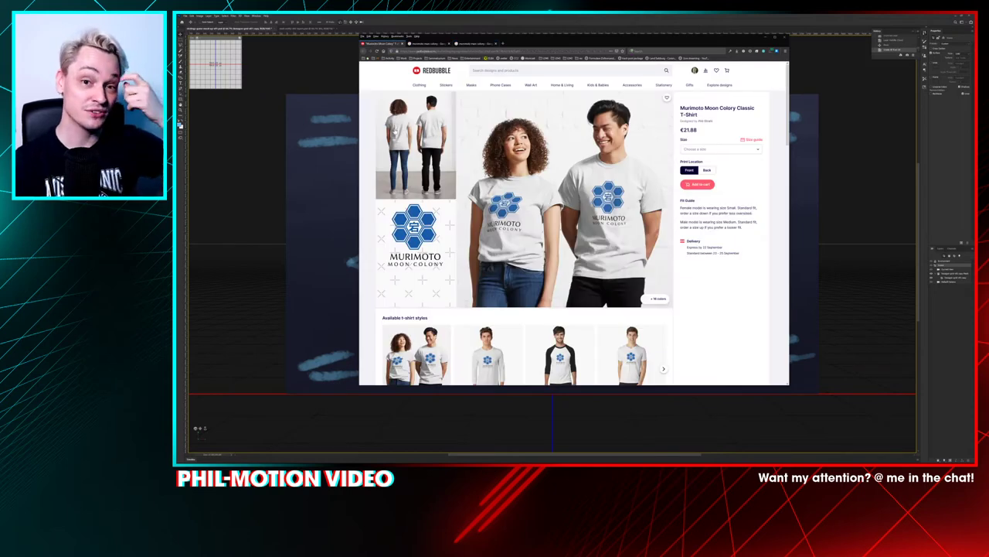
Step: Search the web for "moddb pixel prophecy", open the Pixel Prophecy Logo result separately and show the image results
{"action": "left_click", "coordinate": [528, 57]}
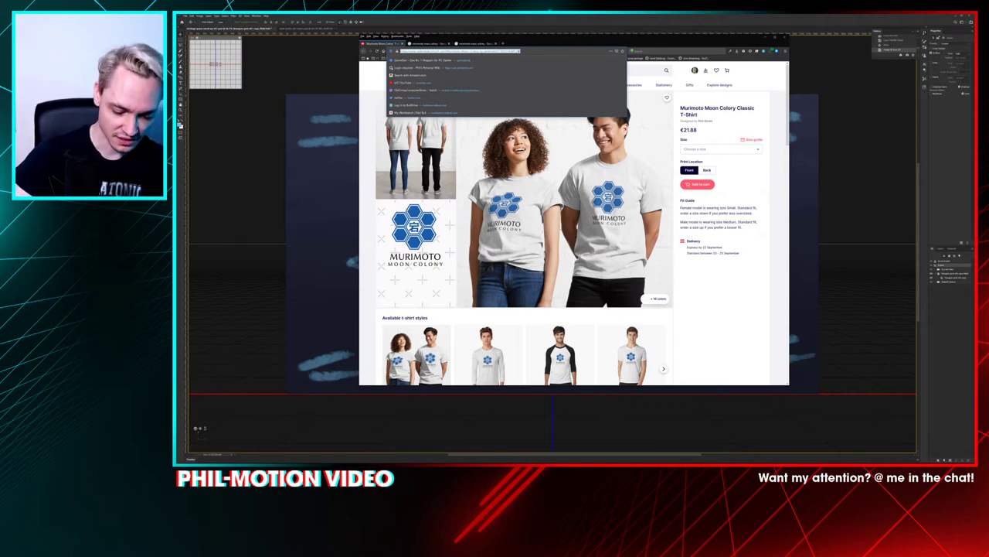
{"action": "type", "text": "murimoto"}
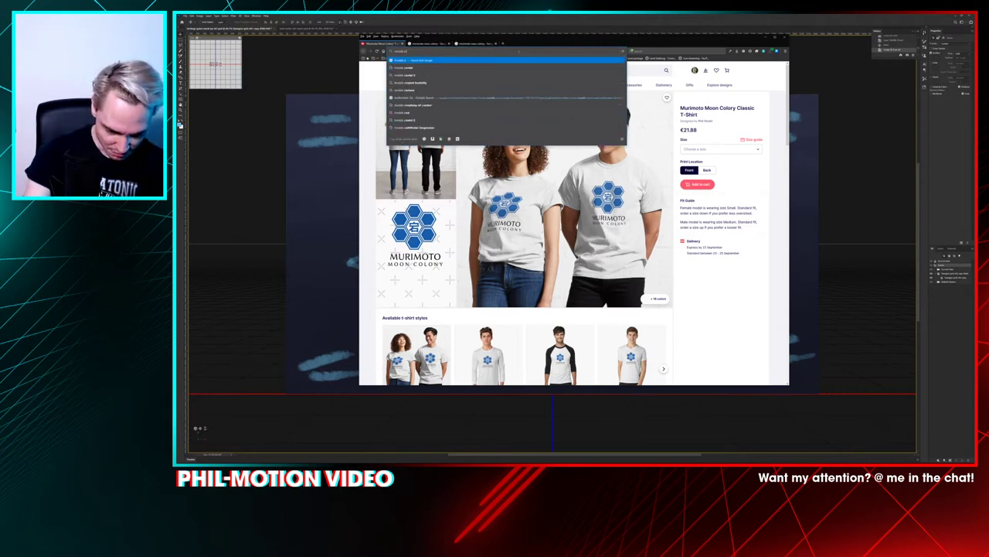
{"action": "type", "text": " ar"}
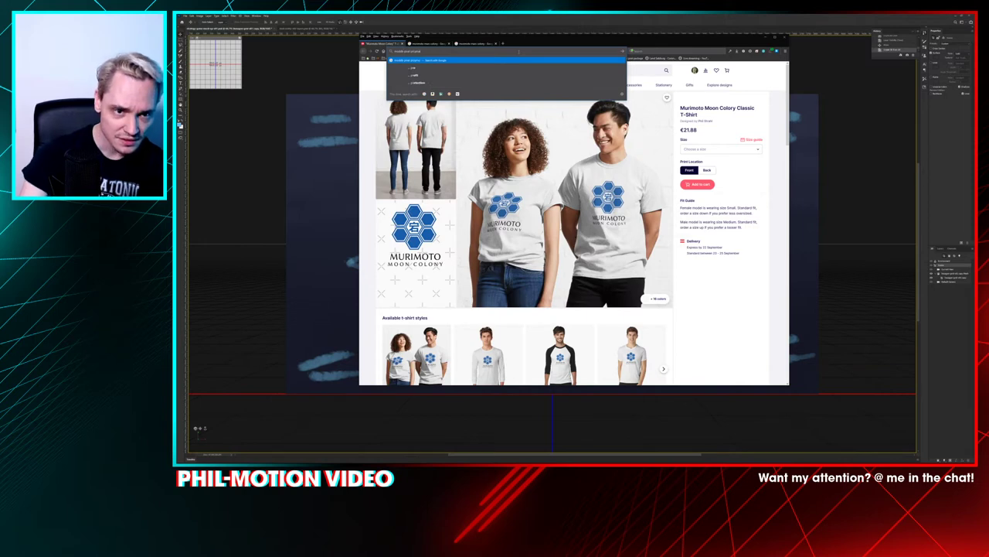
{"action": "key", "text": "Return"}
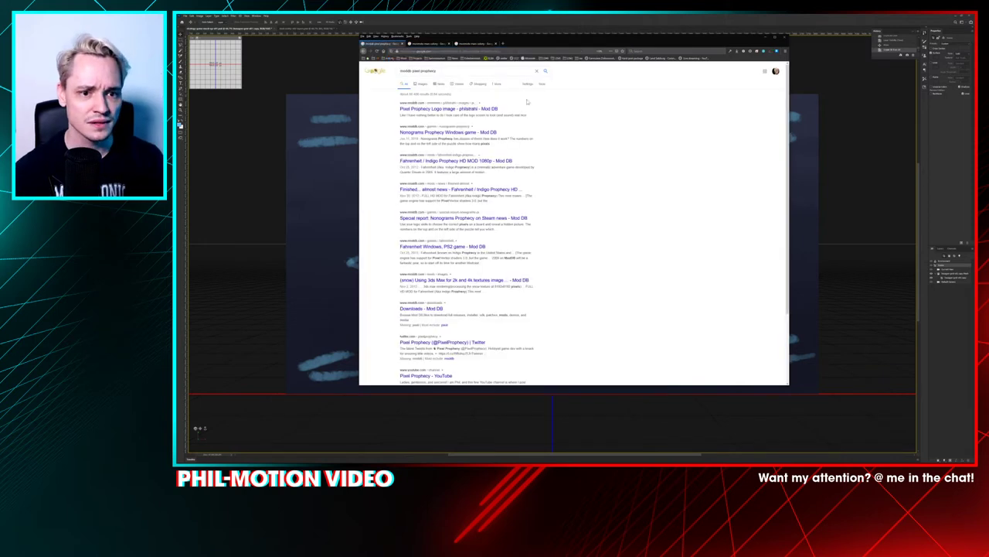
{"action": "left_click", "coordinate": [475, 110]}
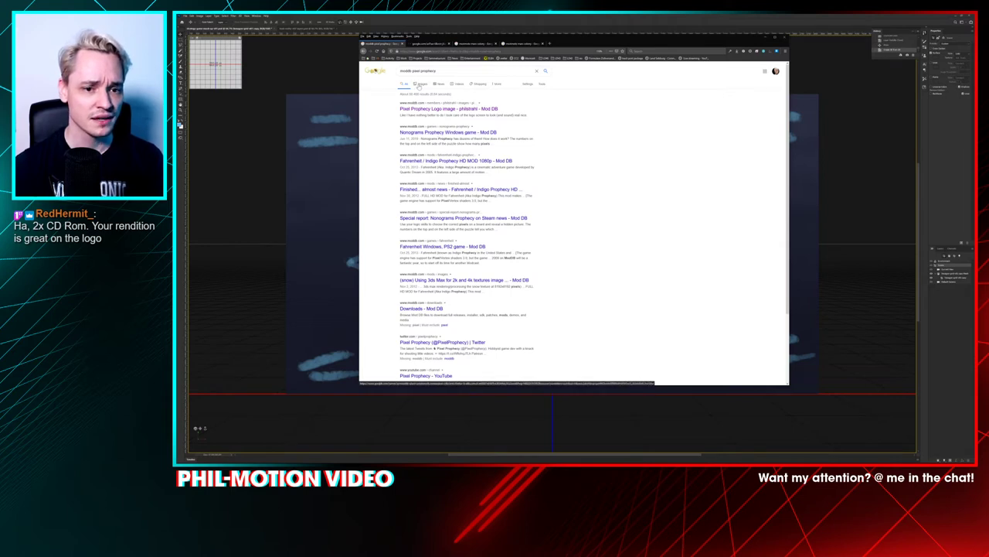
{"action": "left_click", "coordinate": [418, 84]}
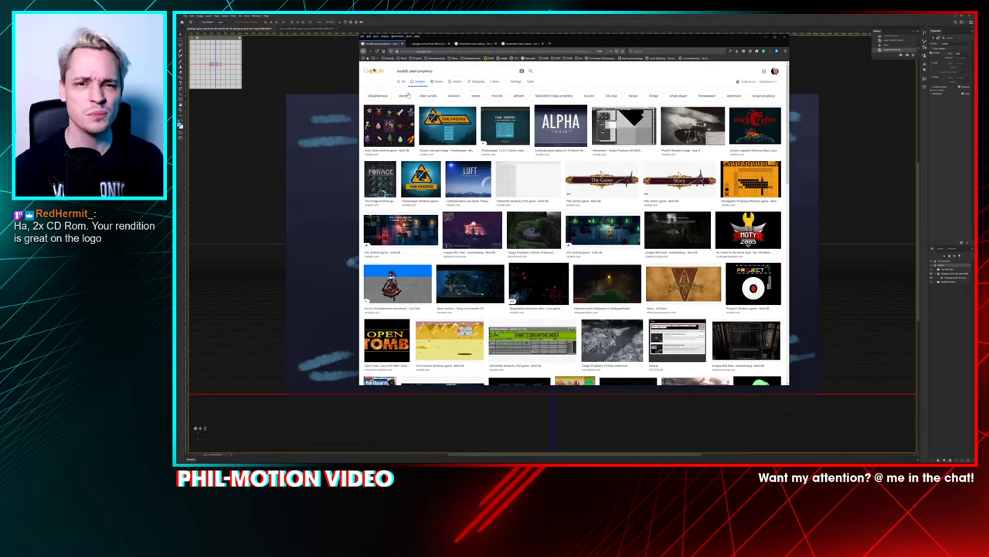
Step: Browse the image results, preview the PostFX Shaders image of Sea of Tranquility and open its Mod DB page
{"action": "scroll", "coordinate": [413, 89], "scroll_direction": "down", "scroll_amount": 5}
{"action": "scroll", "coordinate": [687, 155], "scroll_direction": "down", "scroll_amount": 5}
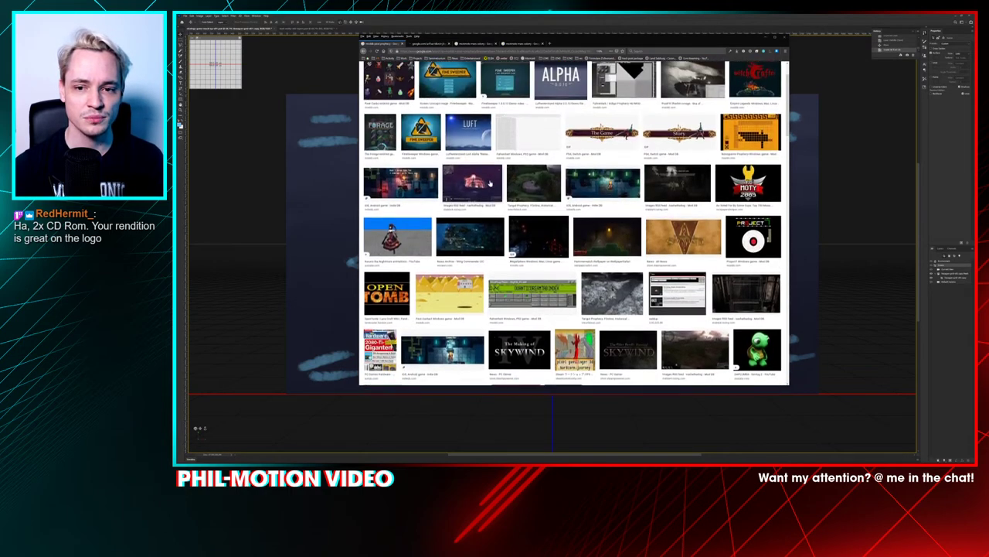
{"action": "left_click", "coordinate": [687, 150]}
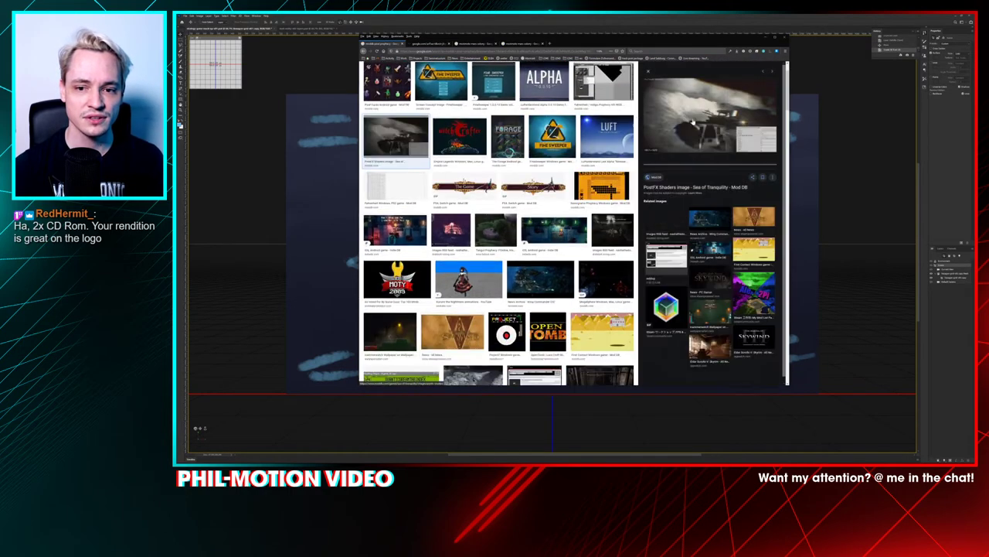
{"action": "left_click", "coordinate": [693, 187]}
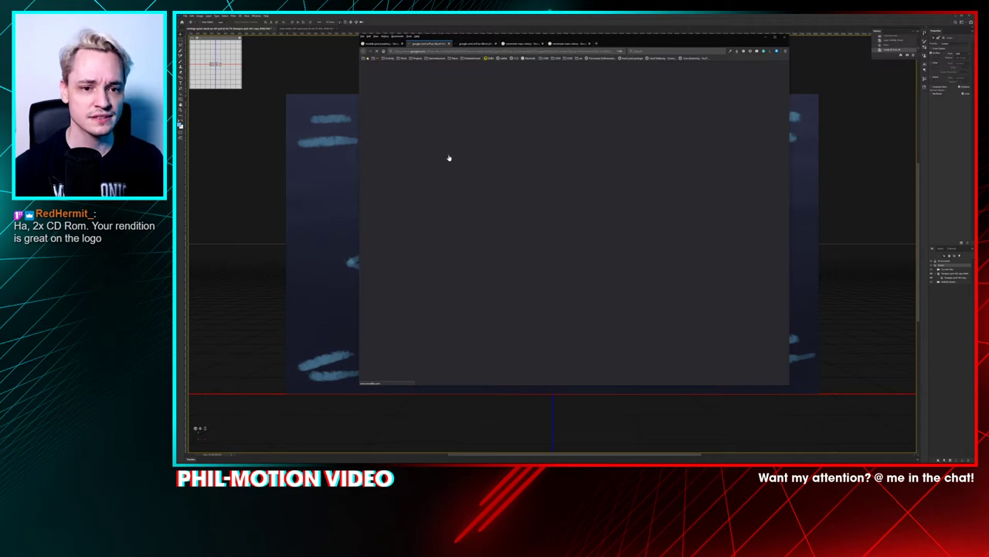
Step: Close the extra Mod DB page, reload the remaining one and check it alongside the image results
{"action": "left_click", "coordinate": [470, 44]}
{"action": "middle_click", "coordinate": [470, 44]}
{"action": "left_click", "coordinate": [430, 43]}
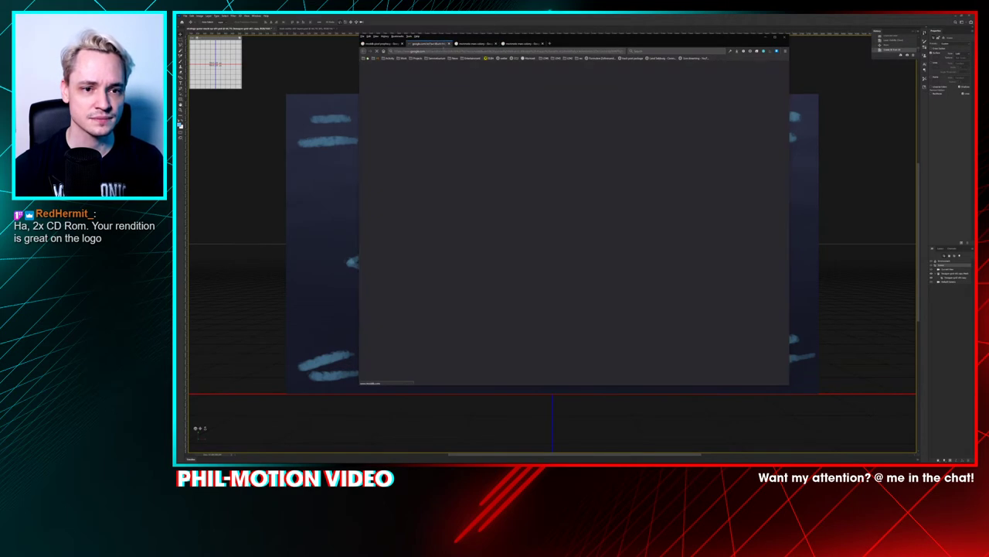
{"action": "left_click", "coordinate": [507, 52]}
{"action": "key", "text": "Return"}
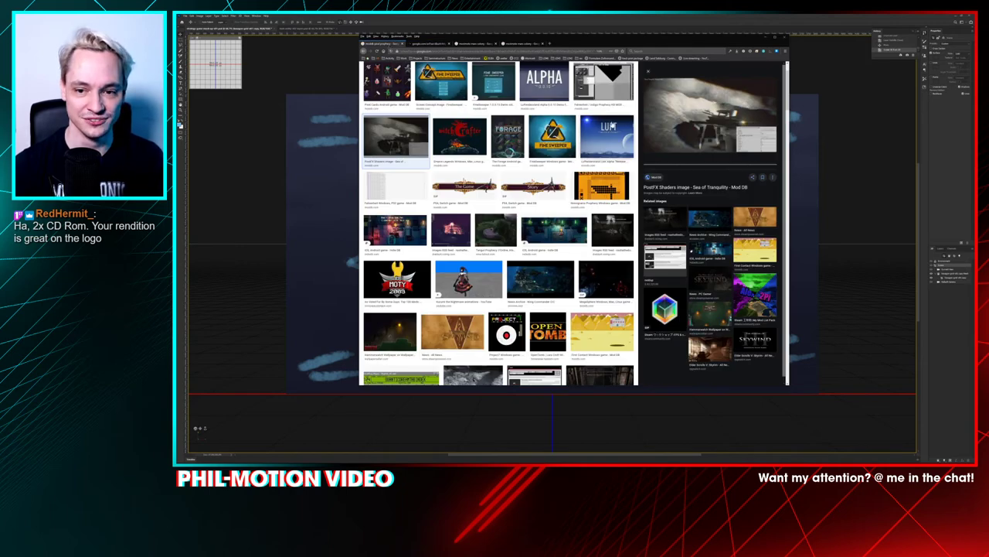
{"action": "scroll", "coordinate": [680, 185], "scroll_direction": "up", "scroll_amount": 2}
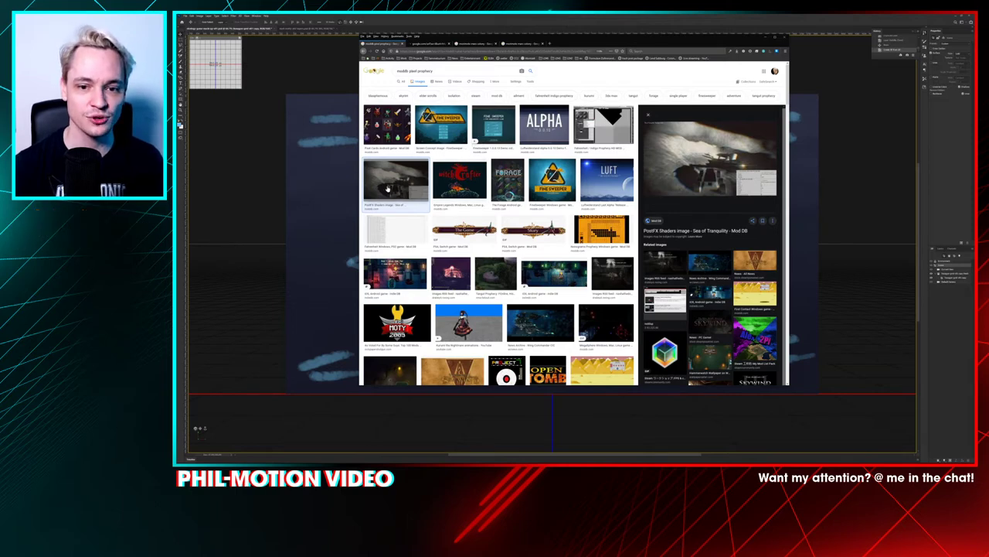
{"action": "left_click", "coordinate": [426, 43]}
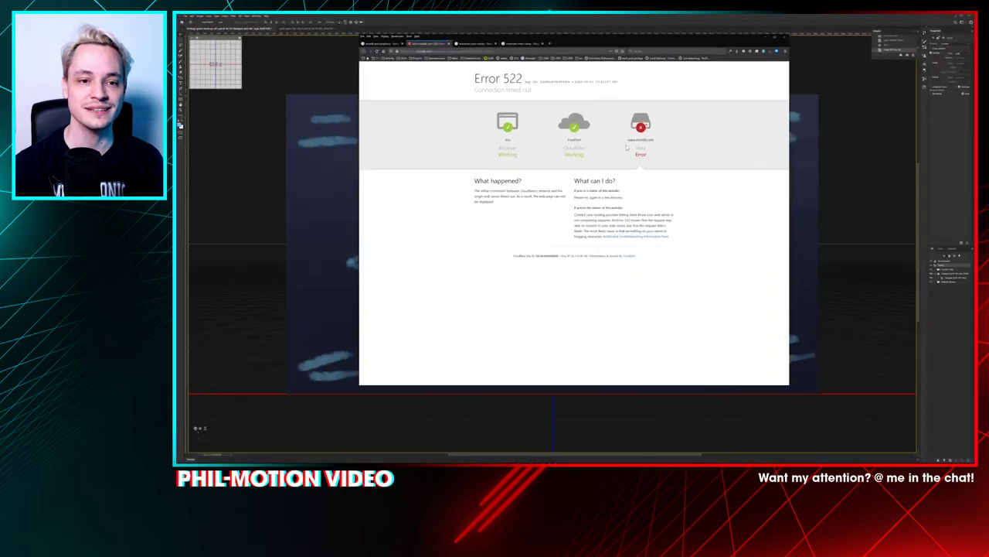
{"action": "left_click", "coordinate": [390, 43]}
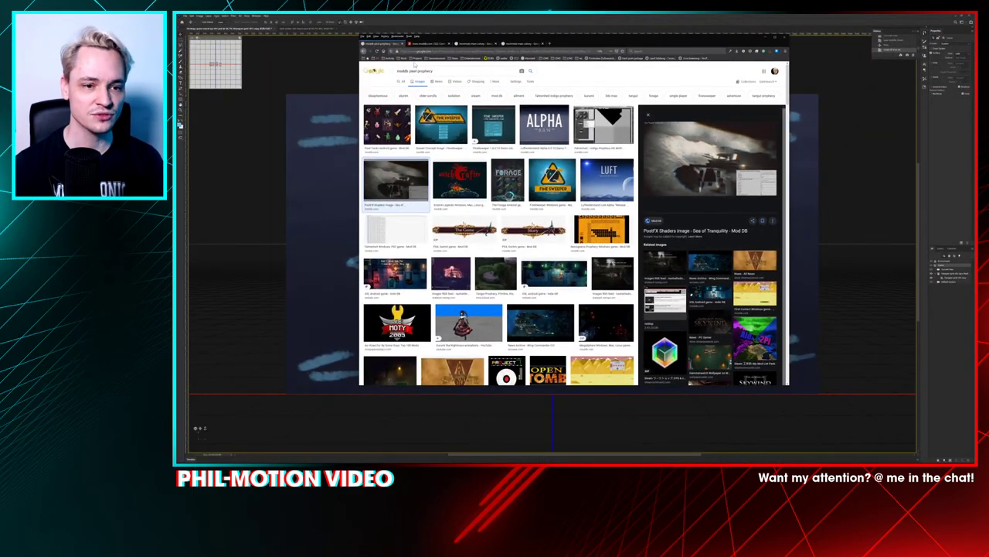
Step: Return to Photoshop and examine the 3D scene's coordinates and scene properties
{"action": "left_click", "coordinate": [426, 17]}
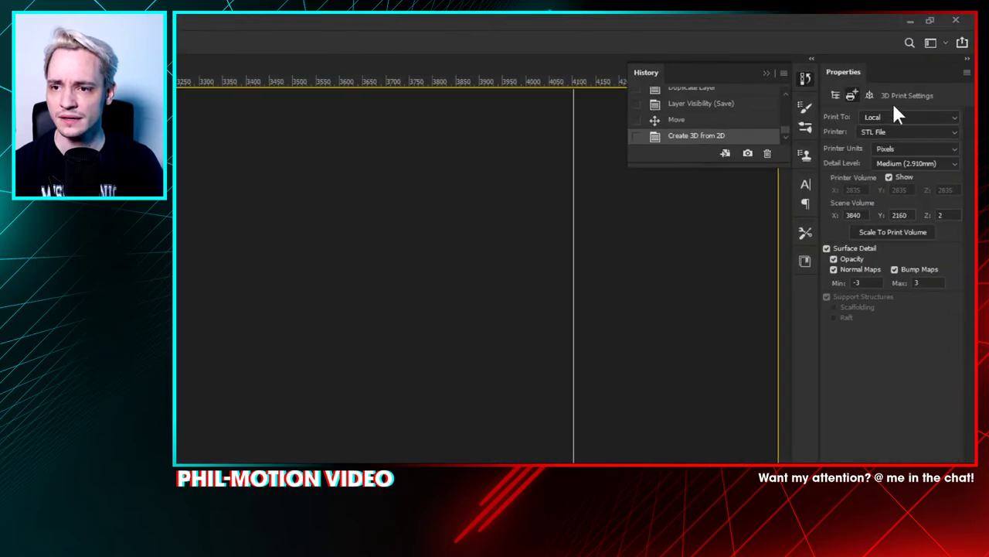
{"action": "left_click", "coordinate": [860, 97]}
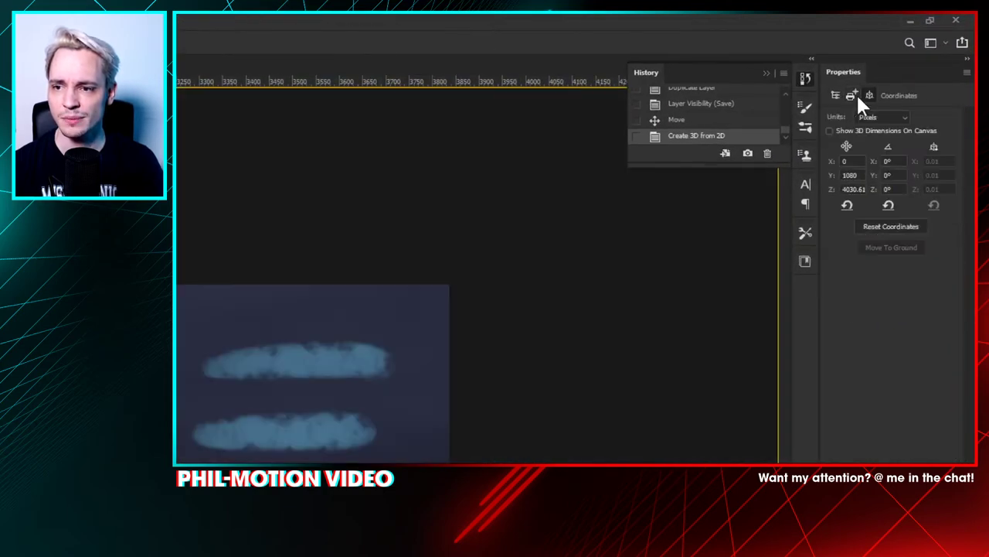
{"action": "left_click", "coordinate": [834, 94]}
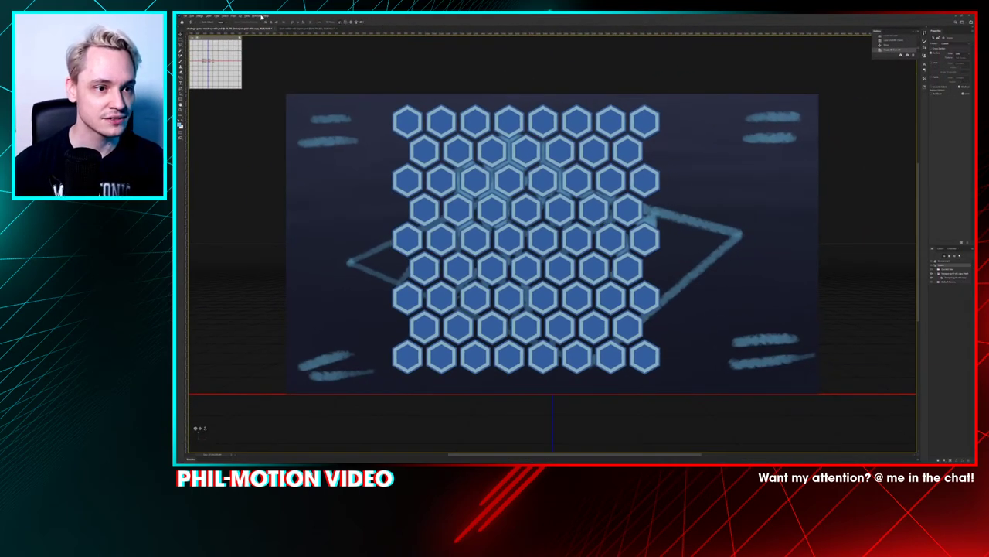
{"action": "left_click", "coordinate": [237, 16]}
{"action": "left_click", "coordinate": [243, 15]}
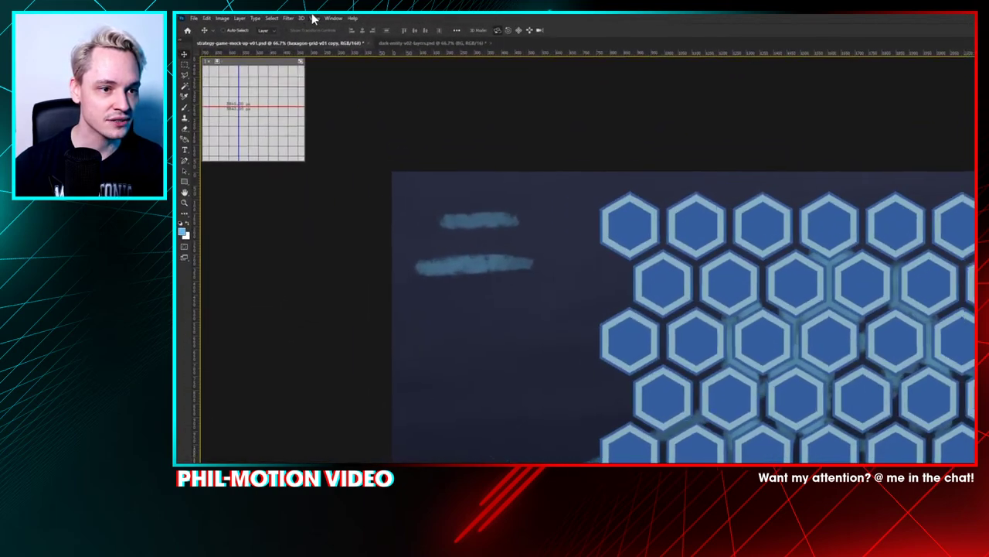
{"action": "left_click", "coordinate": [362, 20]}
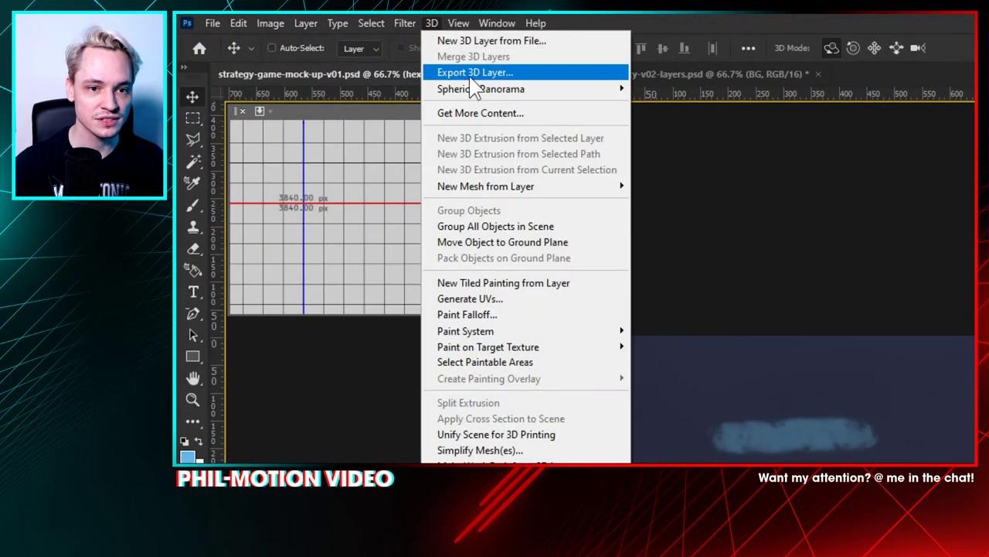
{"action": "mouse_move", "coordinate": [416, 71]}
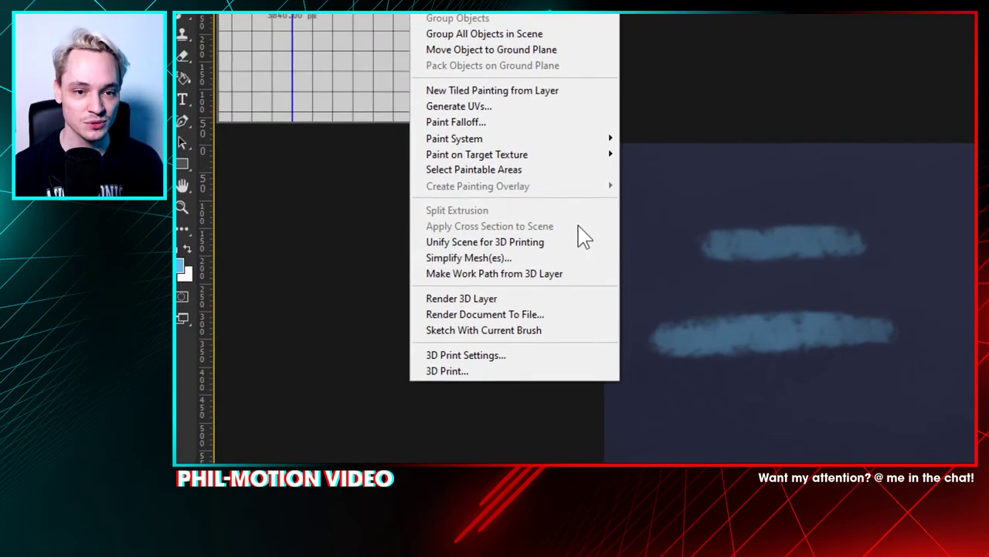
{"action": "mouse_move", "coordinate": [590, 143]}
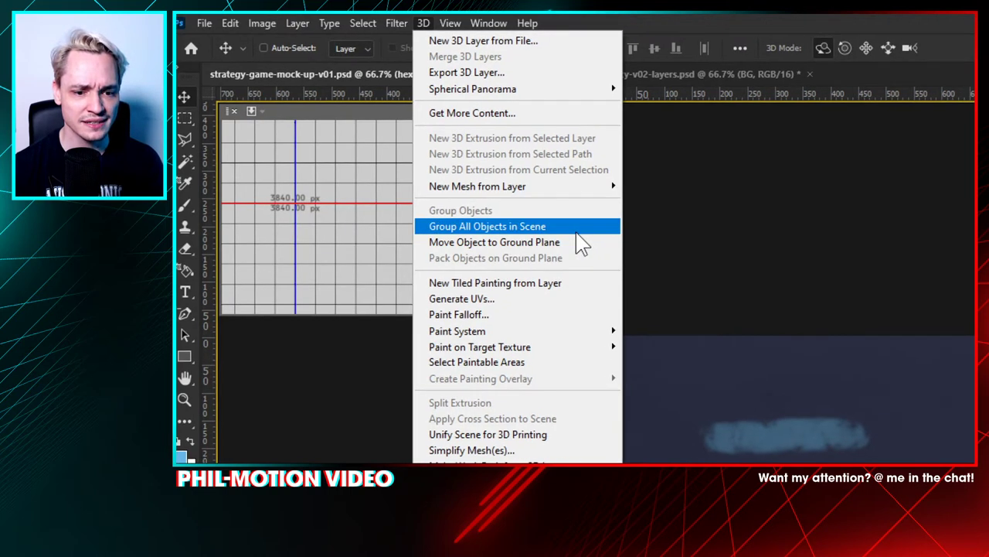
{"action": "key", "text": "Escape"}
{"action": "left_click", "coordinate": [489, 23]}
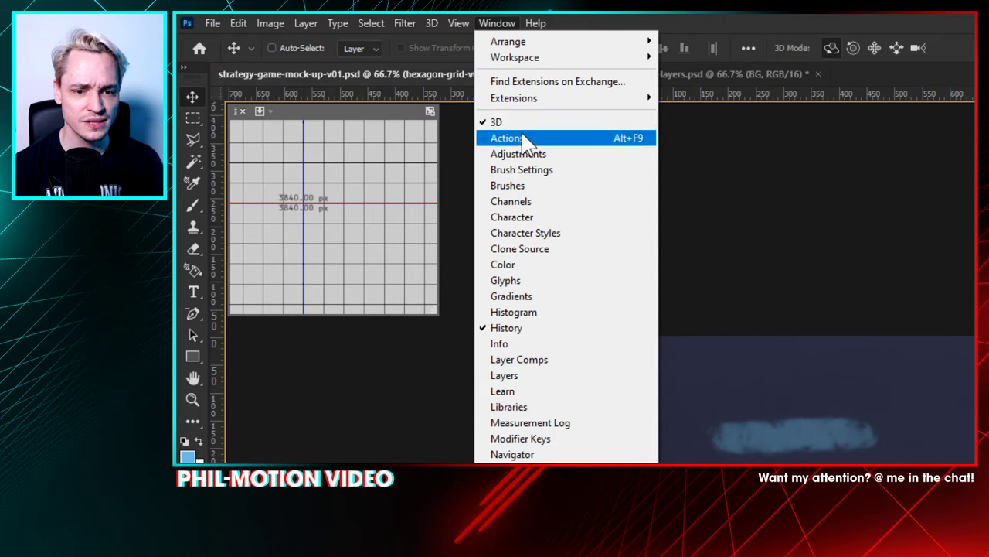
{"action": "key", "text": "Escape"}
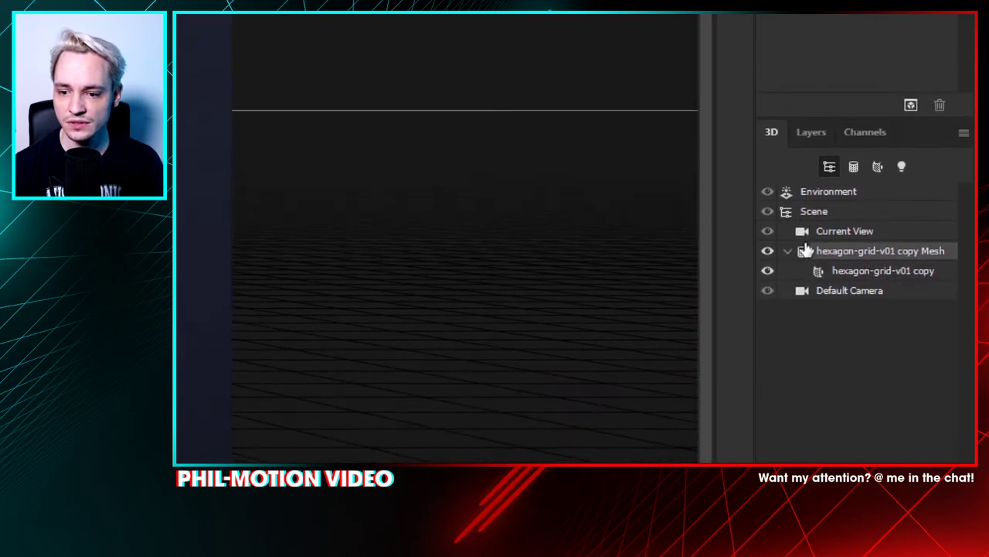
Step: Select the whole Scene instead of the hexagon-grid-v01 copy Mesh in the 3D object list
{"action": "left_click", "coordinate": [788, 234]}
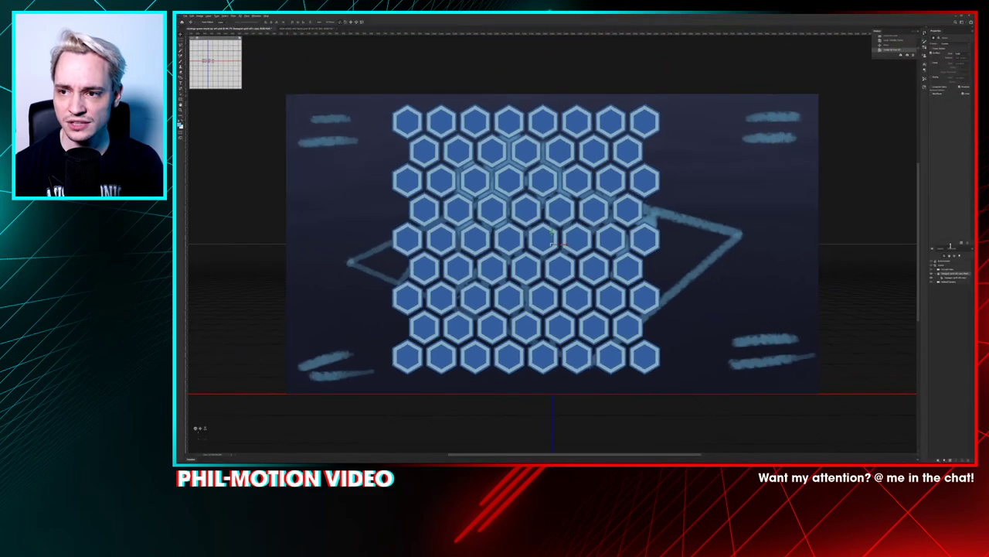
{"action": "left_click", "coordinate": [949, 264]}
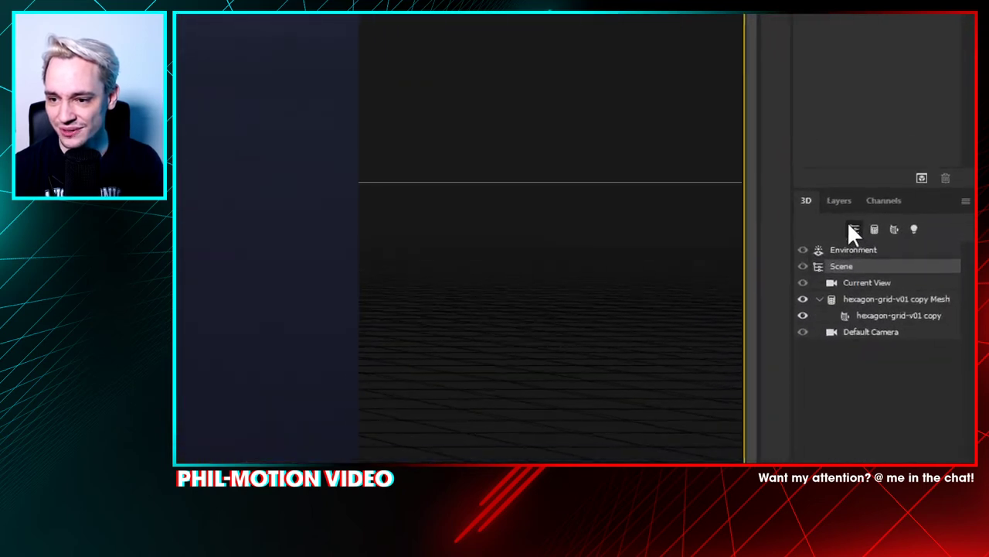
Step: Rotate the hexagon-grid-v01 copy Mesh into a tilted diagonal perspective over the board sketch
{"action": "left_click", "coordinate": [929, 188]}
{"action": "left_click", "coordinate": [894, 239]}
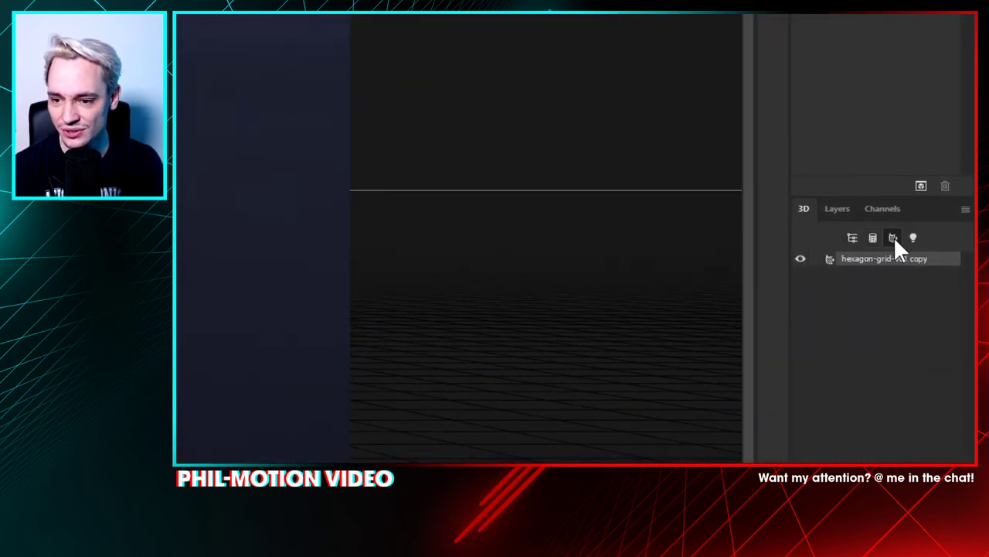
{"action": "left_click", "coordinate": [912, 239]}
{"action": "left_click", "coordinate": [853, 241]}
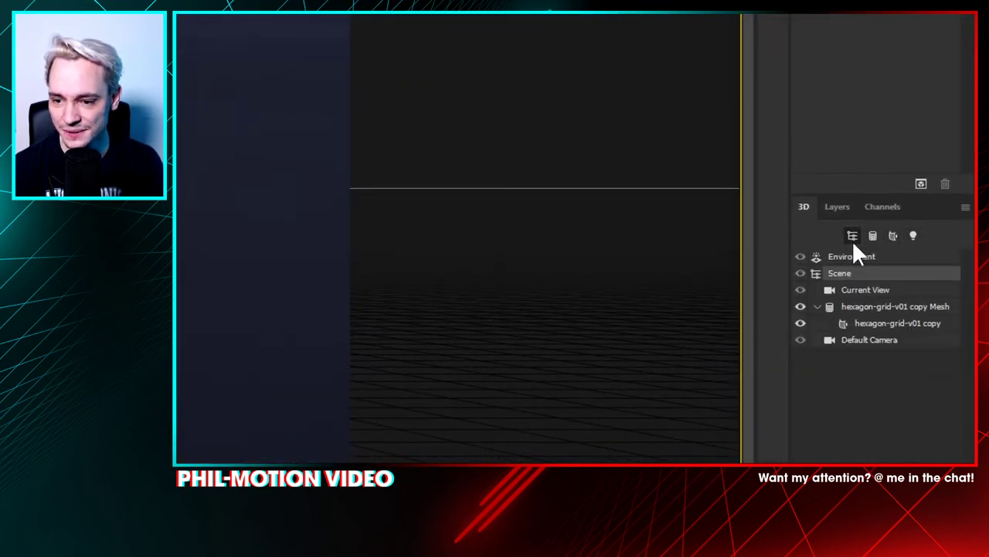
{"action": "left_click", "coordinate": [846, 312]}
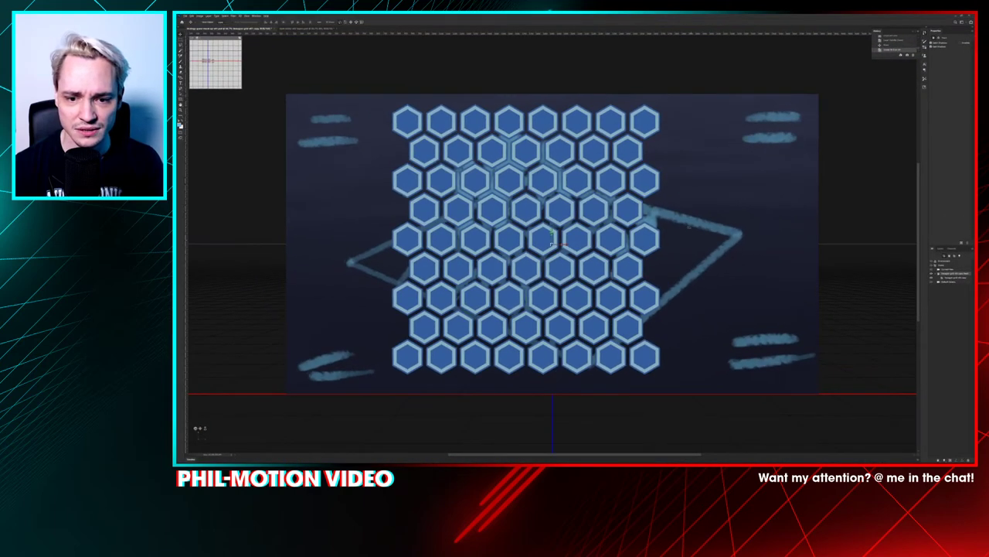
{"action": "left_click_drag", "start_coordinate": [690, 227], "coordinate": [886, 121]}
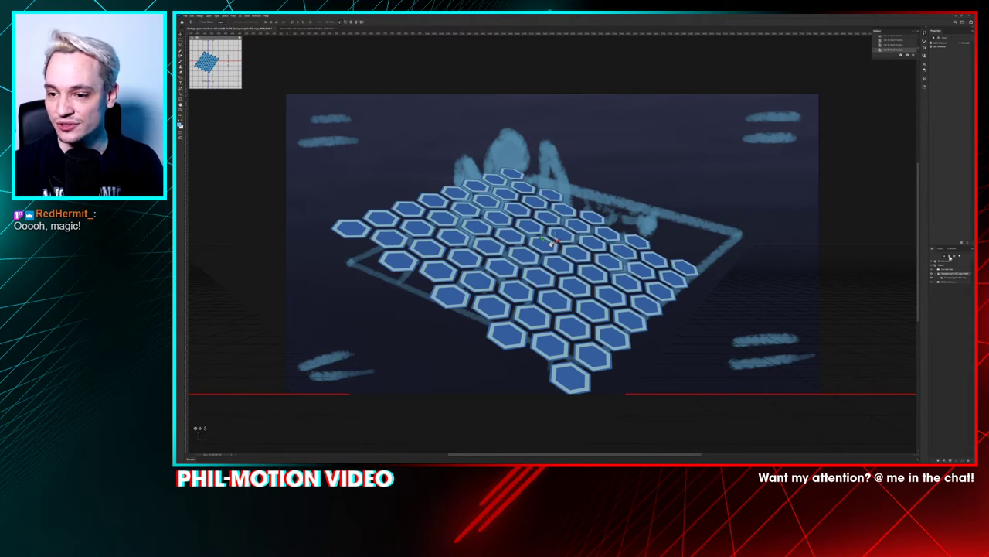
Step: Bring the layer list back into view and load the saved custom workspace at the head of the workspace list
{"action": "left_click", "coordinate": [951, 249]}
{"action": "left_click", "coordinate": [944, 249]}
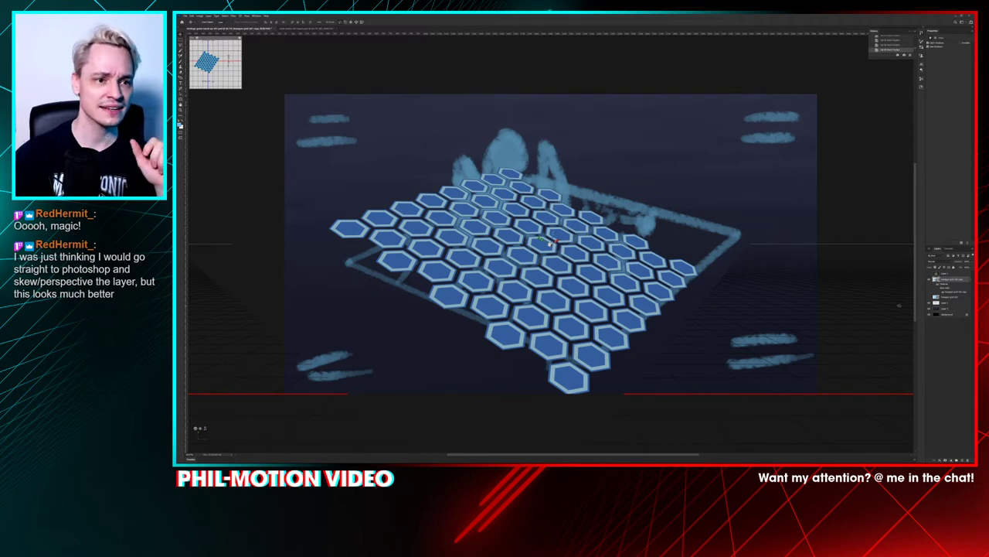
{"action": "left_click", "coordinate": [320, 78]}
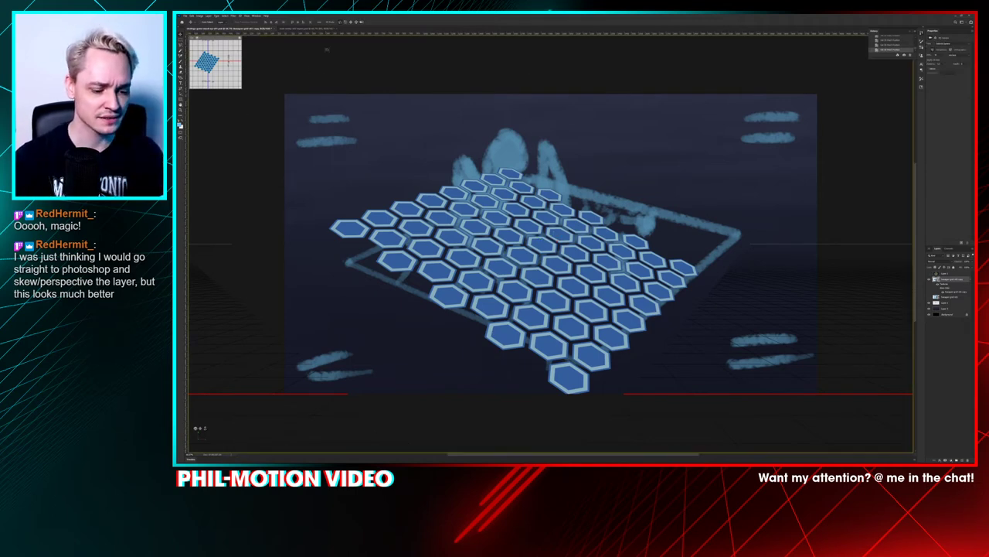
{"action": "left_click", "coordinate": [258, 17]}
{"action": "mouse_move", "coordinate": [266, 24]}
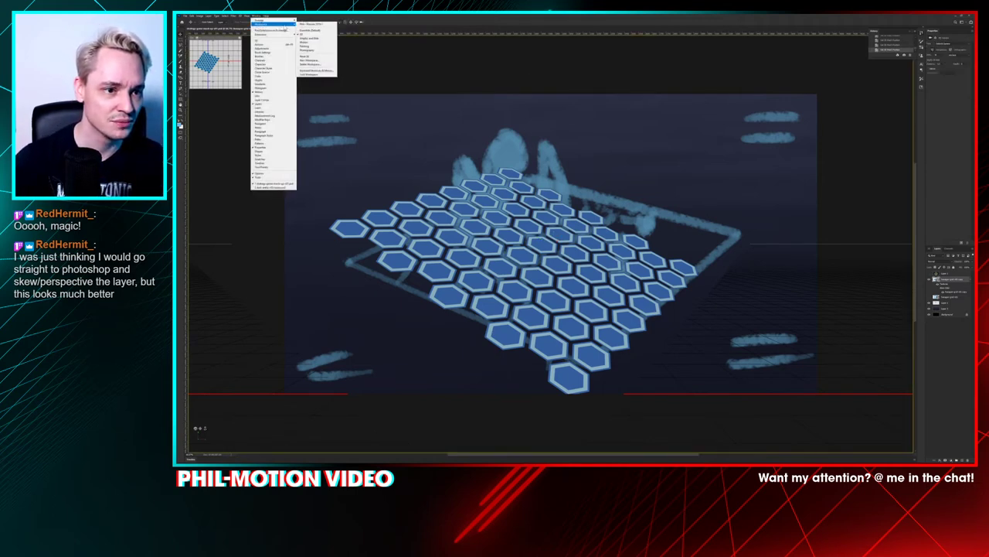
{"action": "left_click", "coordinate": [313, 24]}
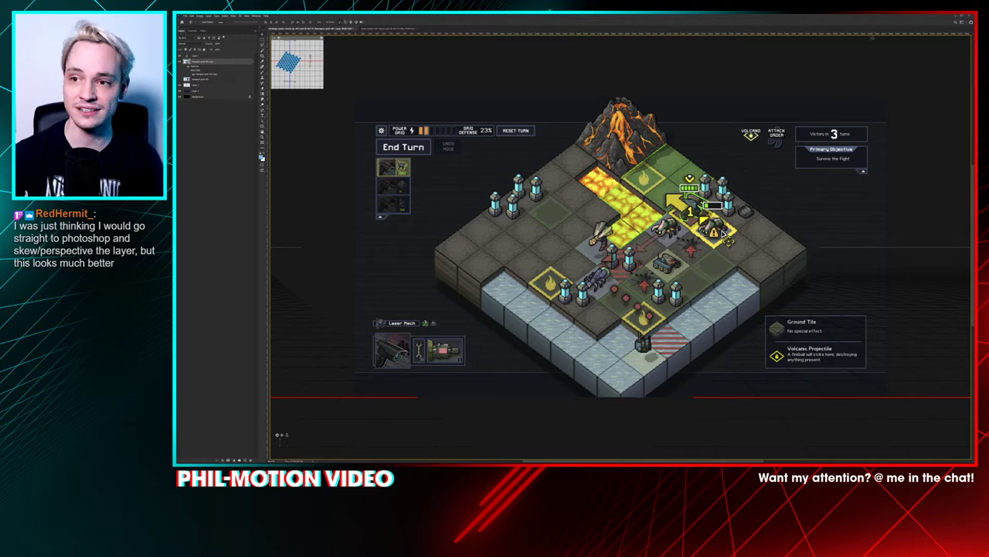
Step: Switch to Illustrator, show the perspective grid over the hexagon pattern and extend its height above the top row
{"action": "left_click", "coordinate": [956, 17]}
{"action": "left_click", "coordinate": [846, 190]}
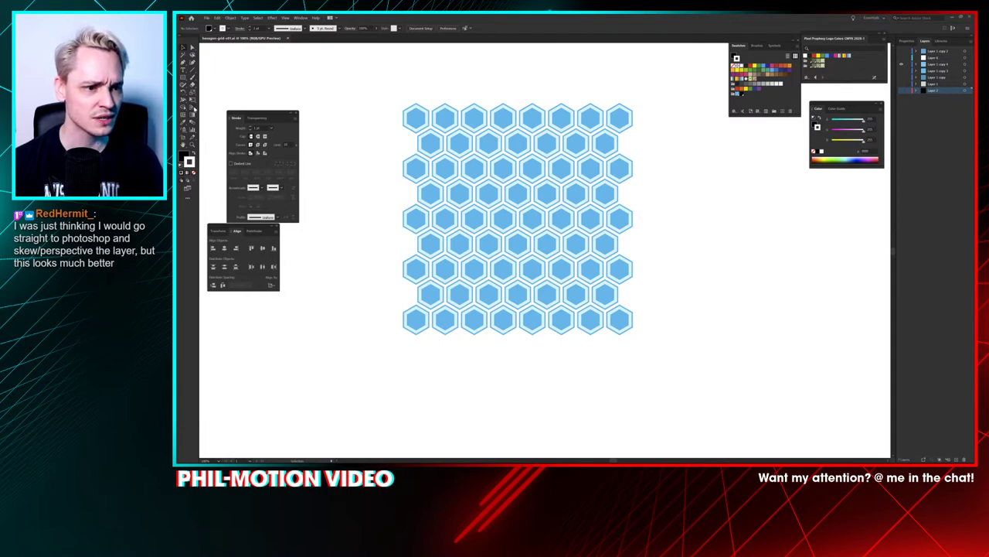
{"action": "left_click", "coordinate": [193, 108]}
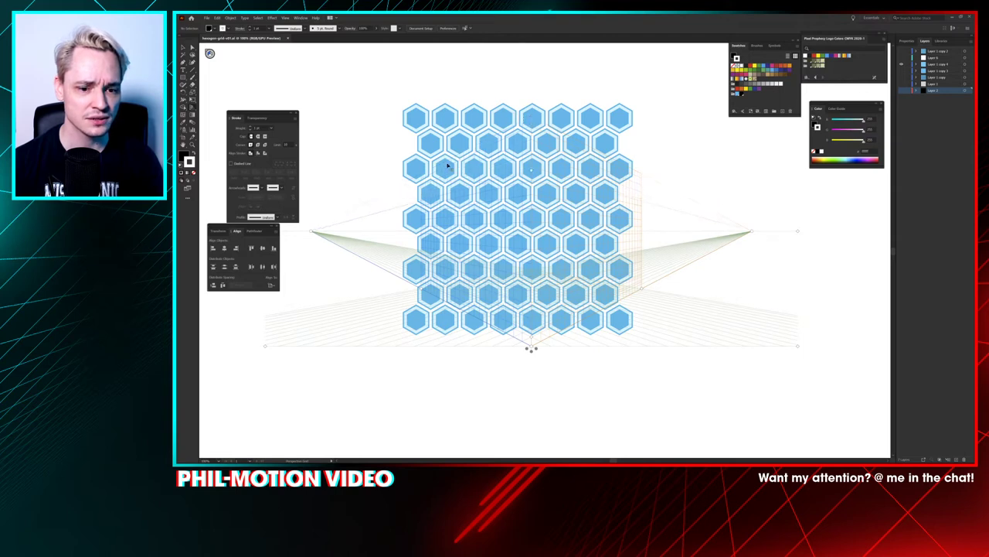
{"action": "left_click_drag", "start_coordinate": [532, 116], "coordinate": [515, 76]}
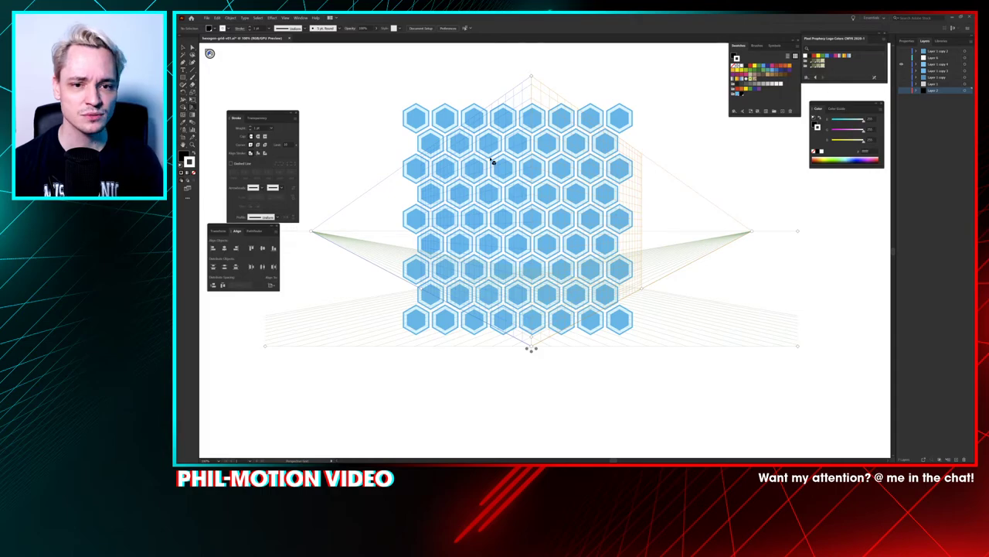
Step: Display the hexagon artwork in outline view and hide the perspective grid
{"action": "key", "text": "ctrl+y"}
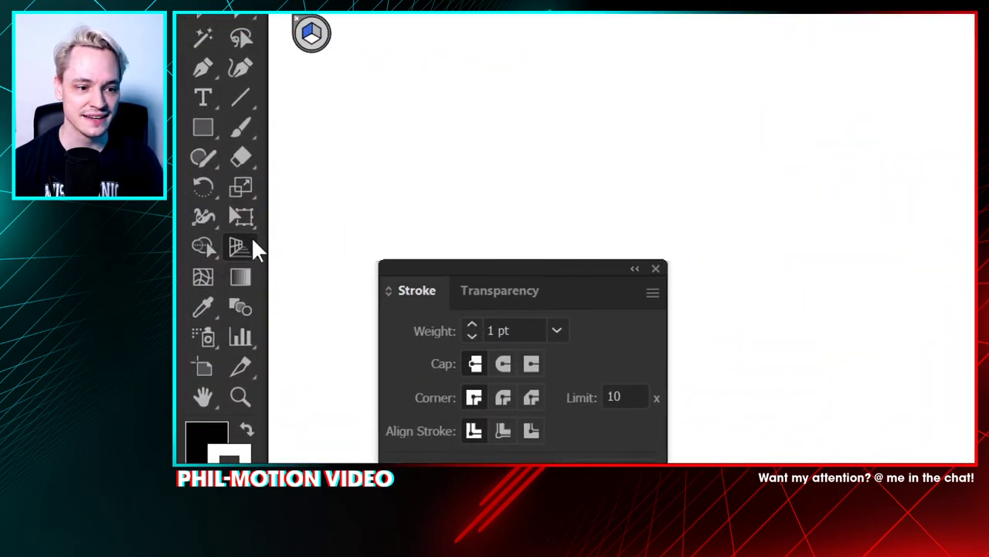
{"action": "left_click", "coordinate": [253, 242]}
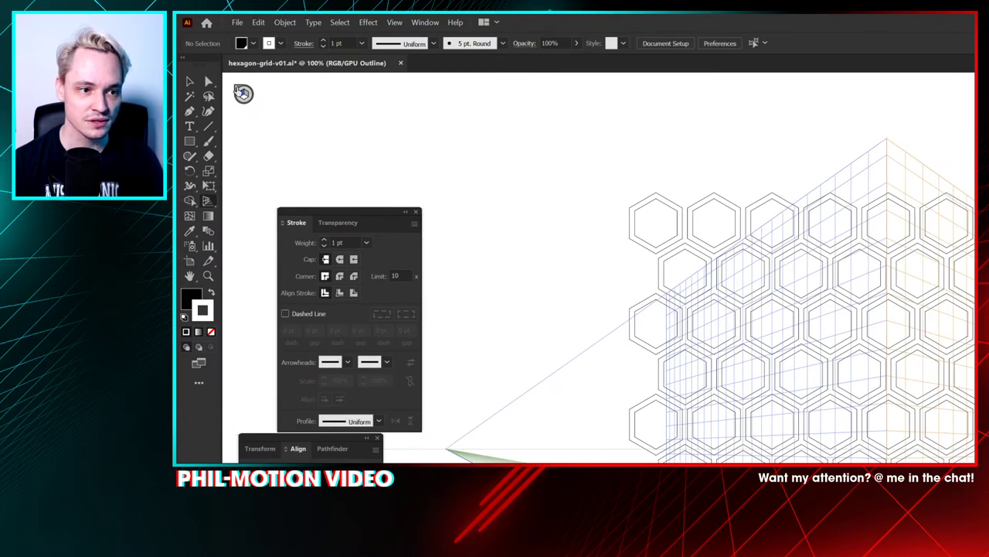
{"action": "left_click", "coordinate": [237, 89]}
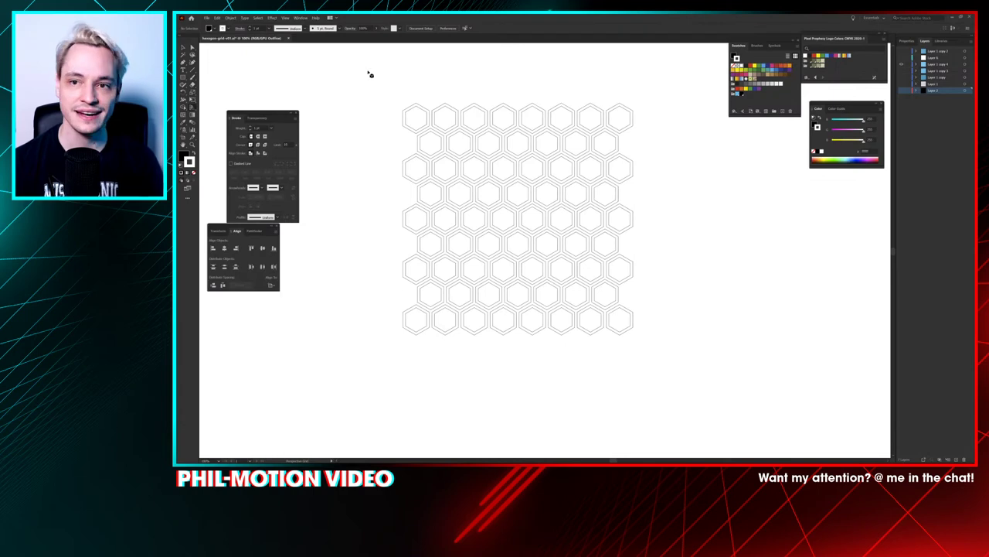
Step: Minimise Illustrator and the image-search browser window, and return to the Photoshop mock-up
{"action": "left_click", "coordinate": [950, 18]}
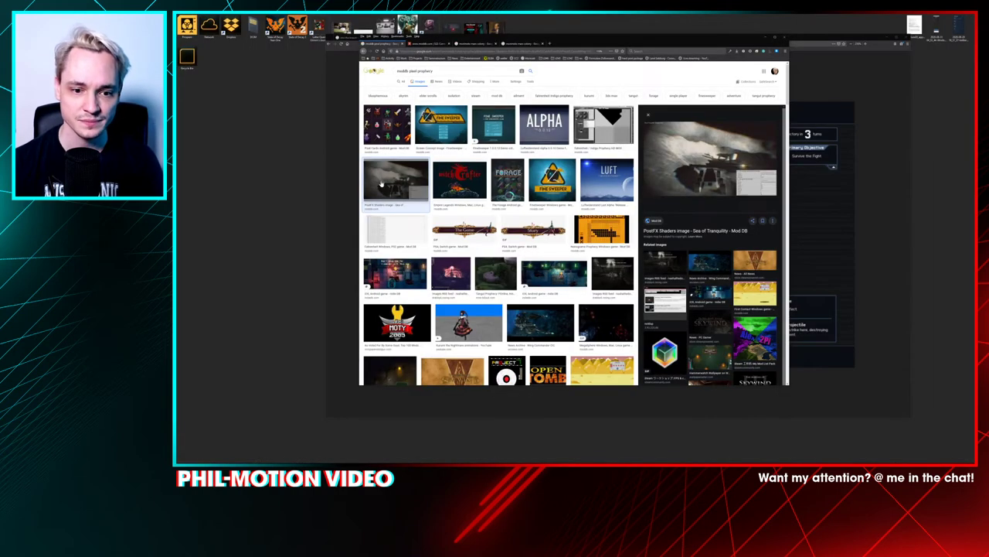
{"action": "left_click", "coordinate": [765, 38]}
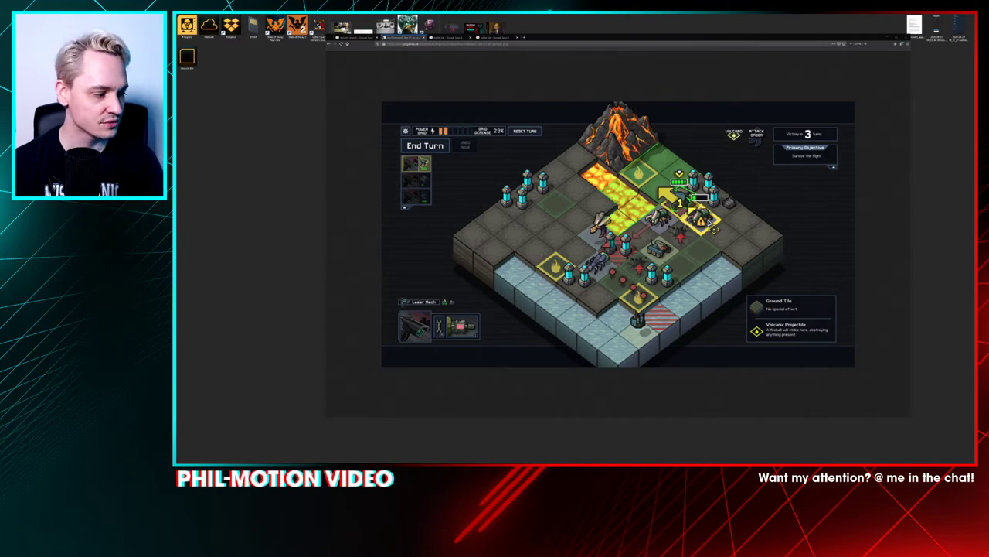
{"action": "key", "text": "alt+Tab"}
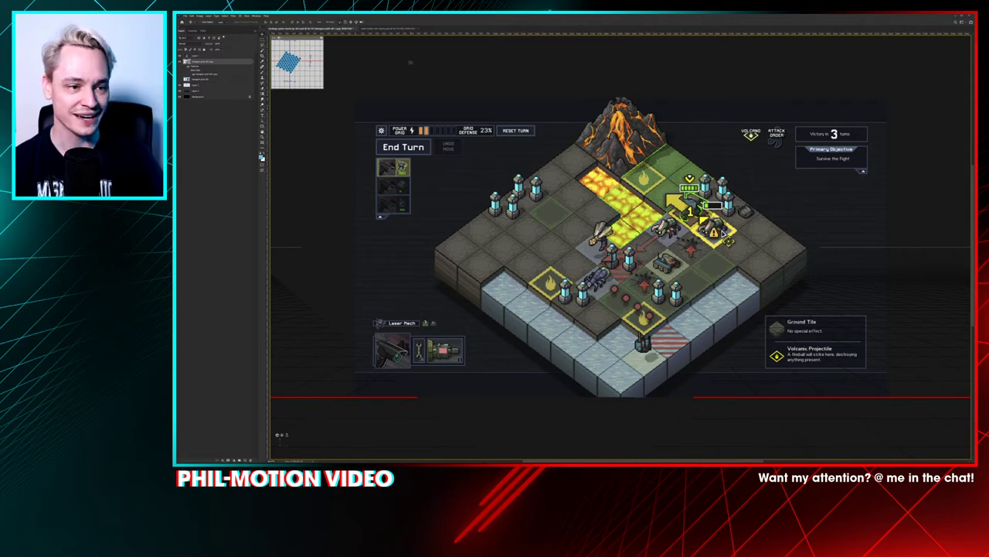
Step: Show the flat hexagon grid in place of the game screenshot and delete the 3D hexagon-grid-v01 copy layer
{"action": "left_click", "coordinate": [189, 117]}
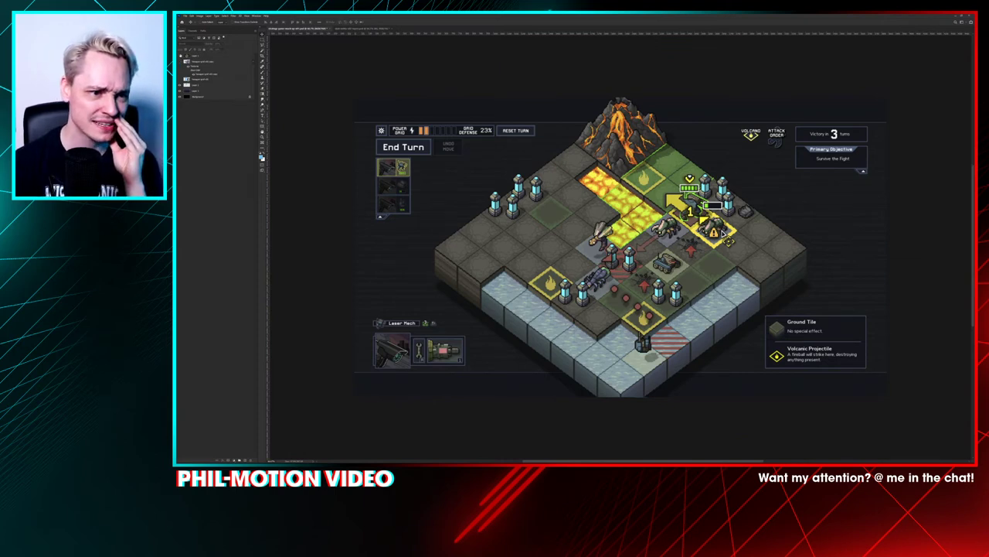
{"action": "left_click", "coordinate": [180, 56]}
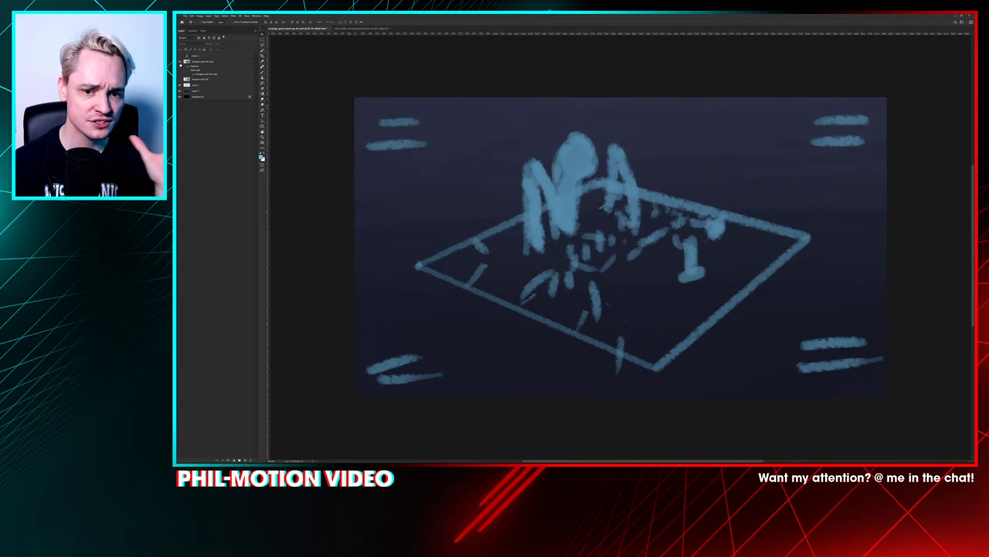
{"action": "left_click", "coordinate": [181, 62]}
{"action": "left_click", "coordinate": [180, 62]}
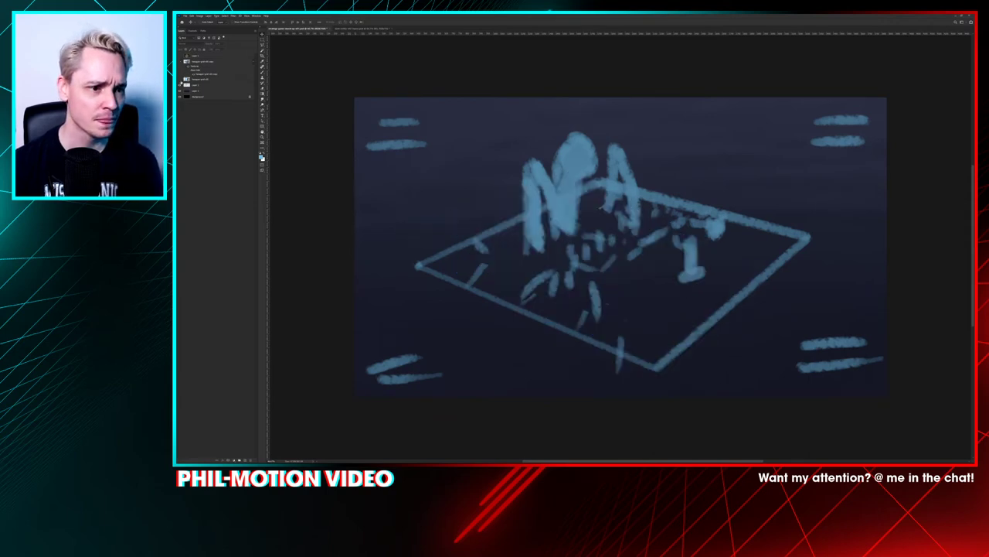
{"action": "left_click", "coordinate": [180, 79]}
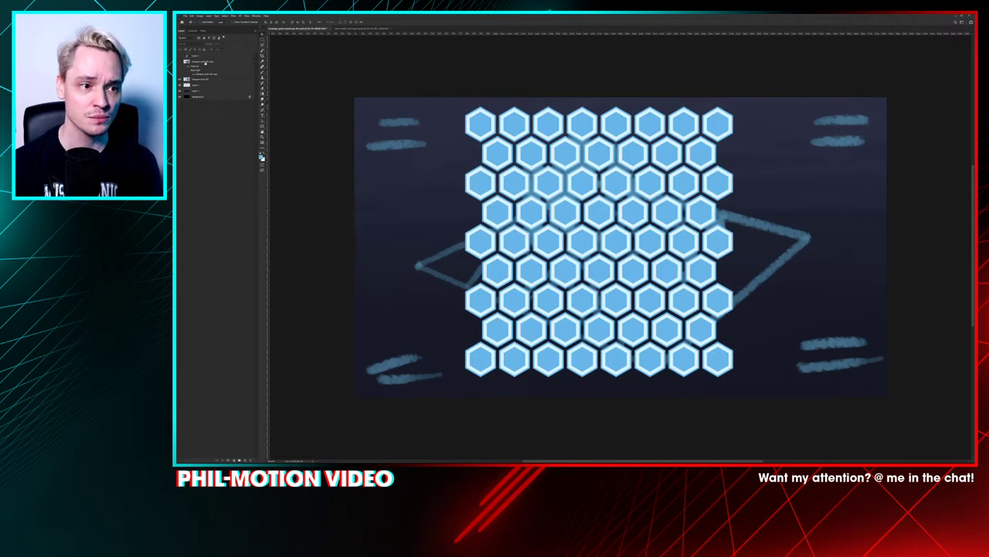
{"action": "left_click_drag", "start_coordinate": [206, 64], "coordinate": [248, 460]}
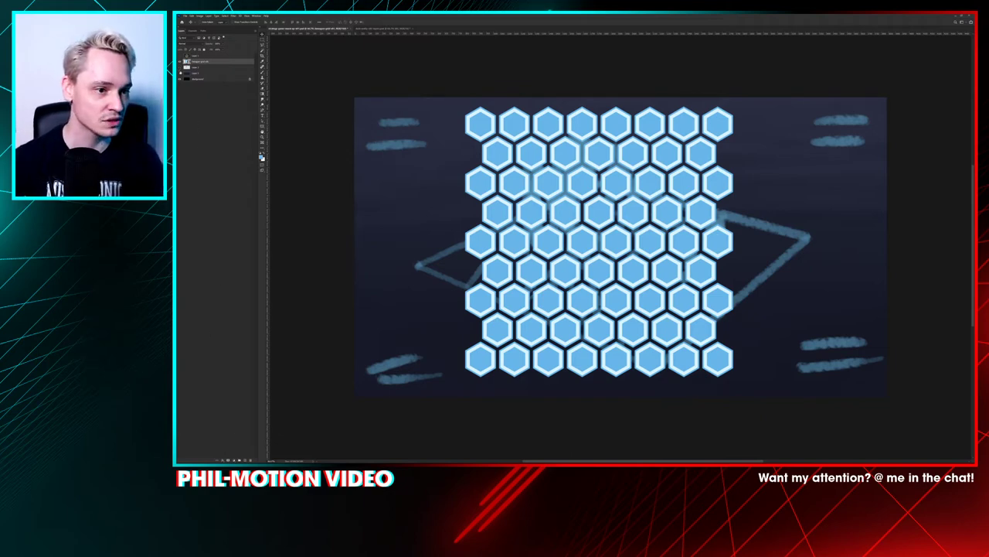
Step: Hide the rough board sketch and move the hexagon grid layer beneath it in the stacking order
{"action": "left_click", "coordinate": [180, 74]}
{"action": "left_click", "coordinate": [180, 79]}
{"action": "left_click", "coordinate": [180, 72]}
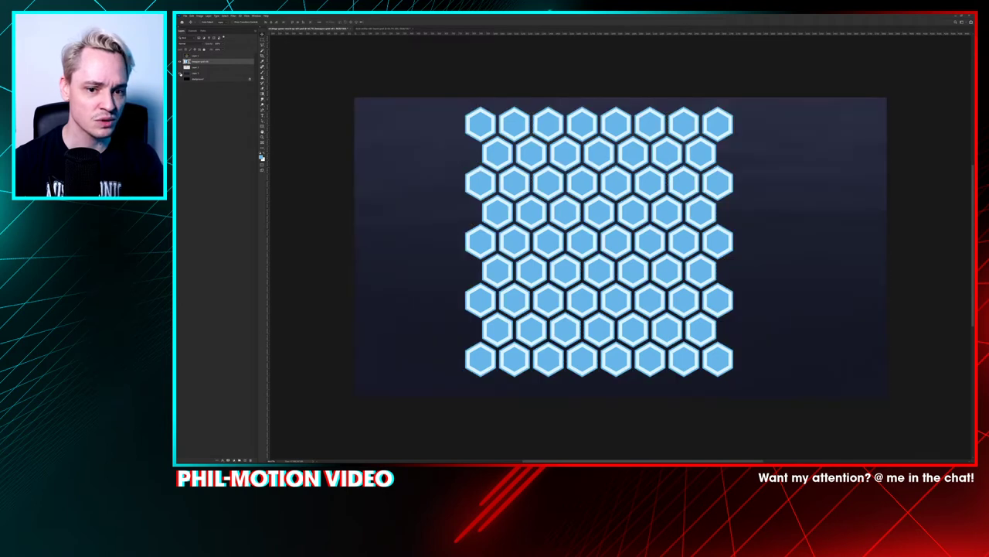
{"action": "left_click_drag", "start_coordinate": [196, 68], "coordinate": [197, 73]}
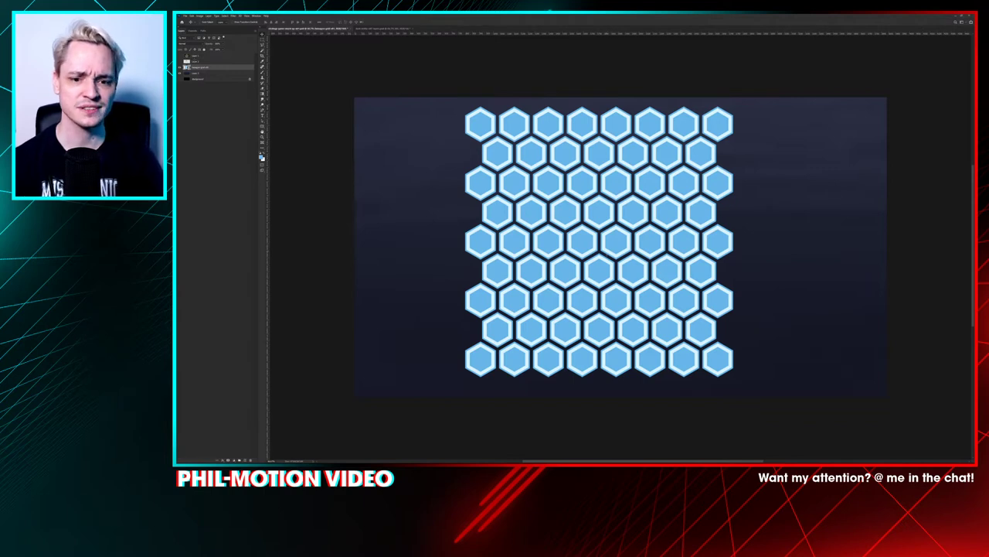
Step: Hide the hexagon grid layer and show the rough sketch and the game screenshot layers
{"action": "left_click", "coordinate": [262, 45]}
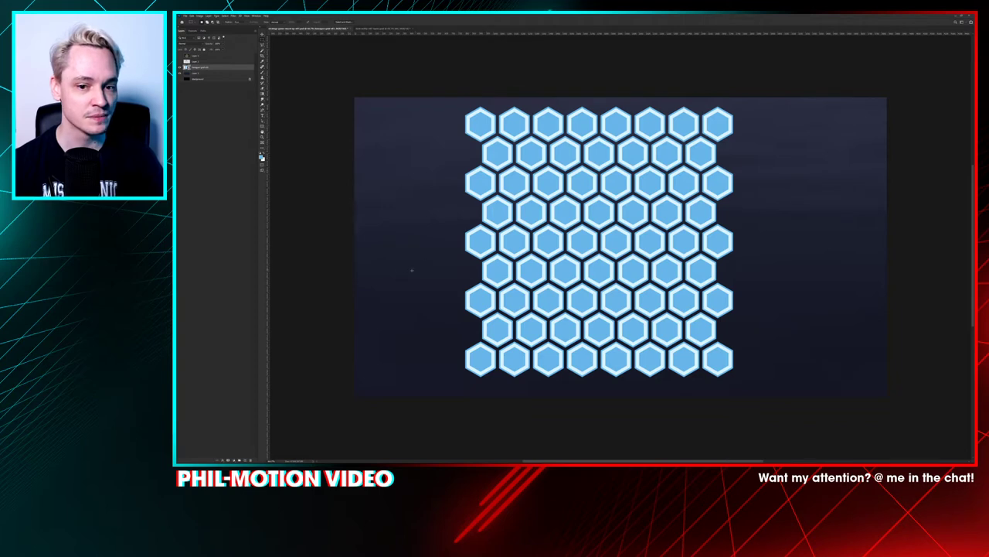
{"action": "left_click", "coordinate": [208, 138]}
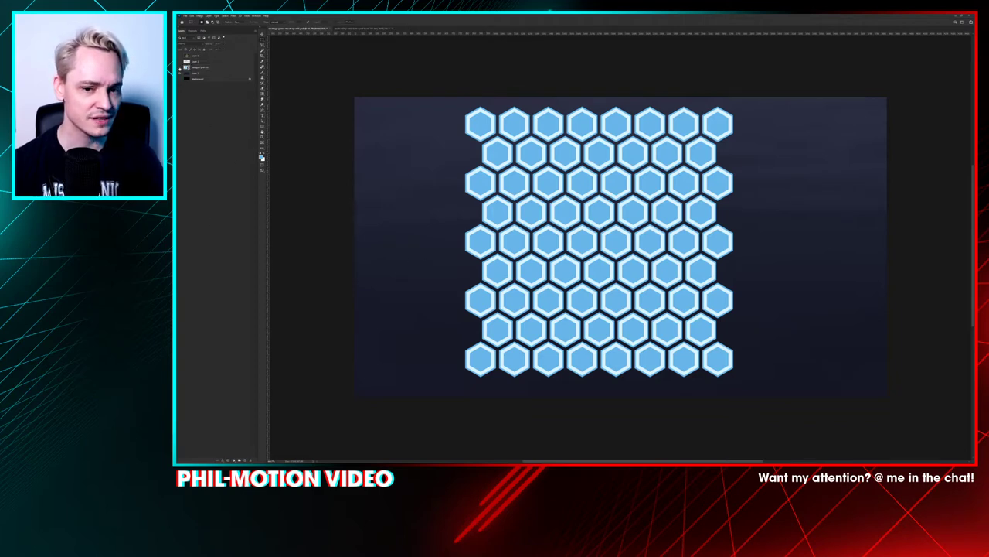
{"action": "left_click", "coordinate": [180, 67]}
{"action": "left_click", "coordinate": [179, 61]}
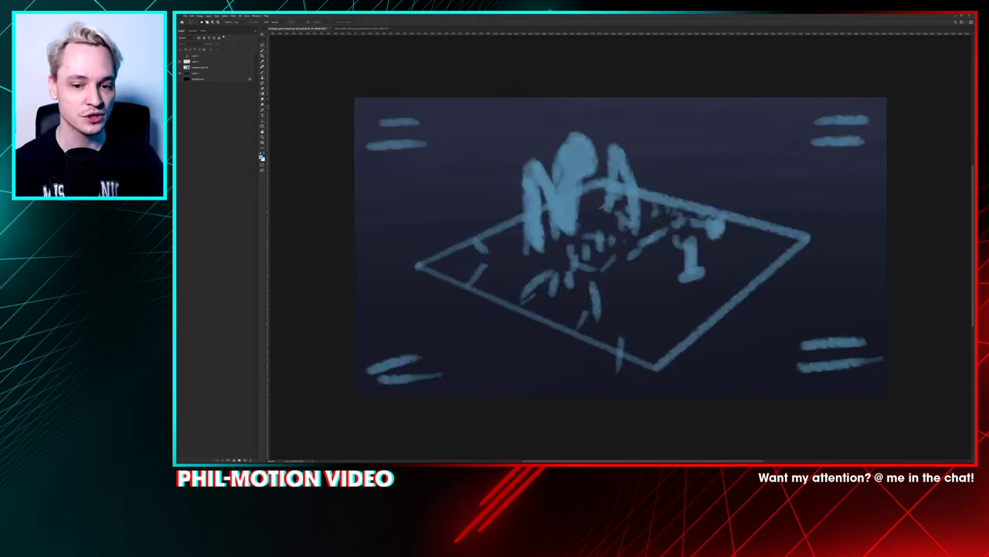
{"action": "left_click", "coordinate": [179, 57]}
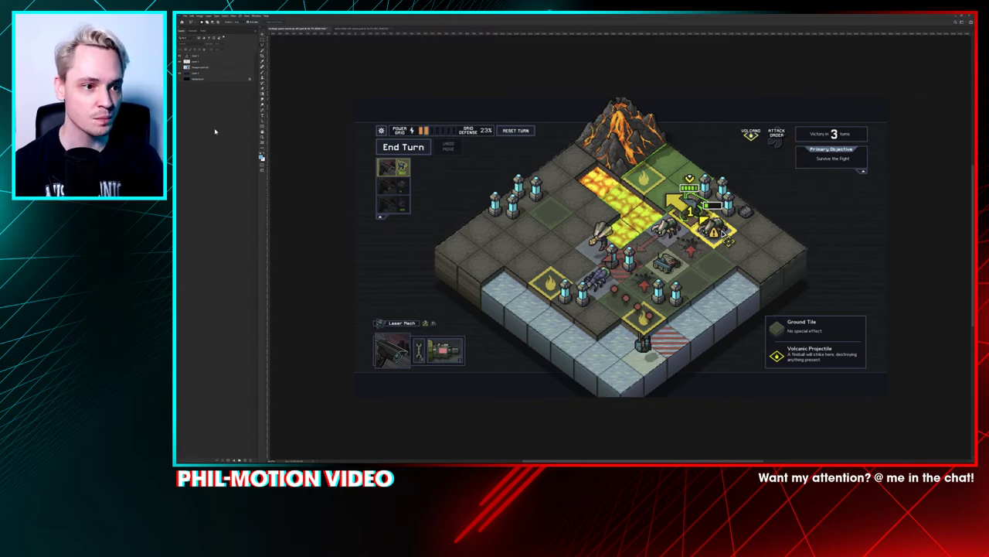
Step: Copy the selected diamond-shaped board from the game screenshot onto its own visible layer, keeping the full screenshot hidden
{"action": "left_click", "coordinate": [180, 56]}
{"action": "left_click", "coordinate": [180, 56]}
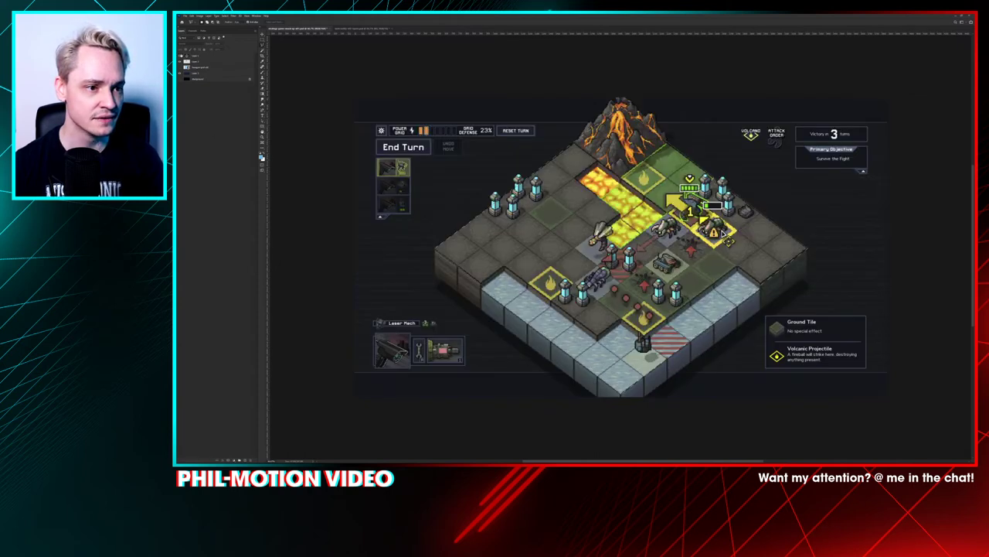
{"action": "key", "text": "ctrl+comma"}
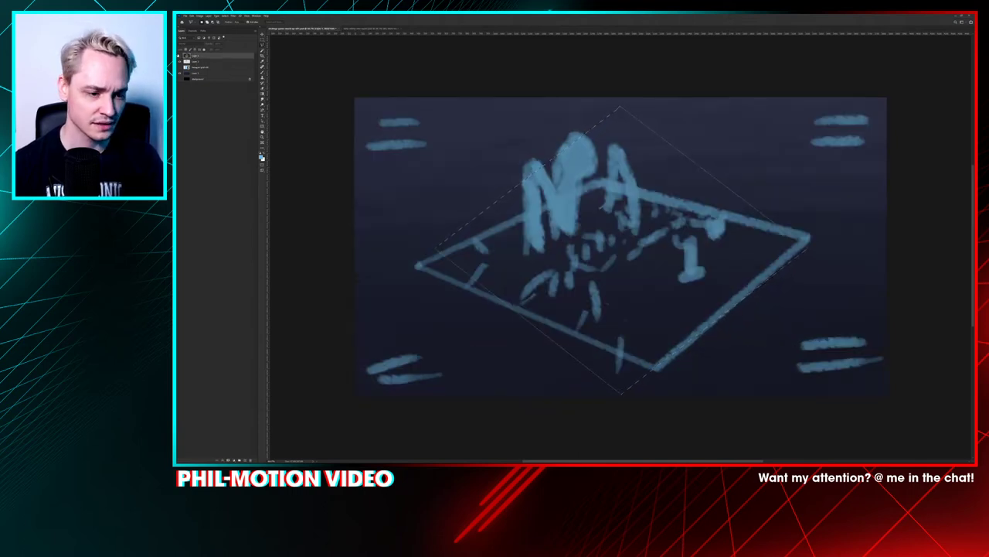
{"action": "key", "text": "ctrl+comma"}
{"action": "left_click", "coordinate": [180, 56]}
{"action": "key", "text": "ctrl+j"}
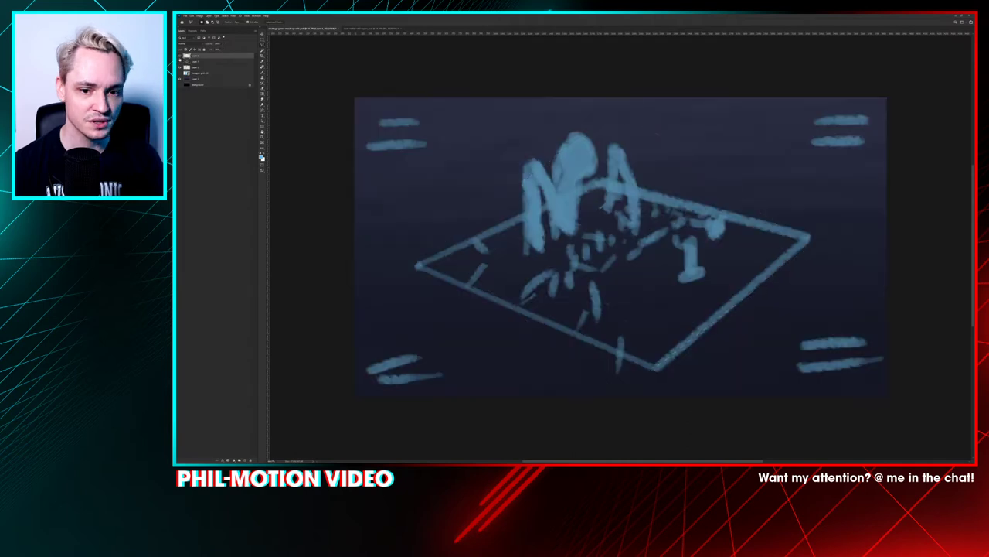
{"action": "left_click", "coordinate": [179, 56]}
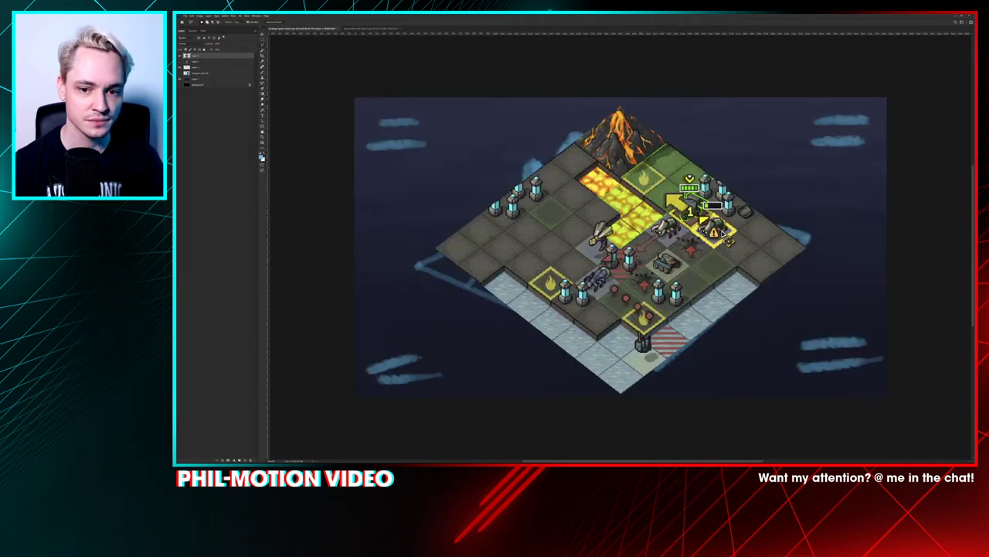
Step: Flatten the copied board's height with Free Transform, position it over the diamond sketch and toggle its visibility to compare them
{"action": "left_click_drag", "start_coordinate": [635, 373], "coordinate": [633, 366]}
{"action": "key", "text": "ctrl+t"}
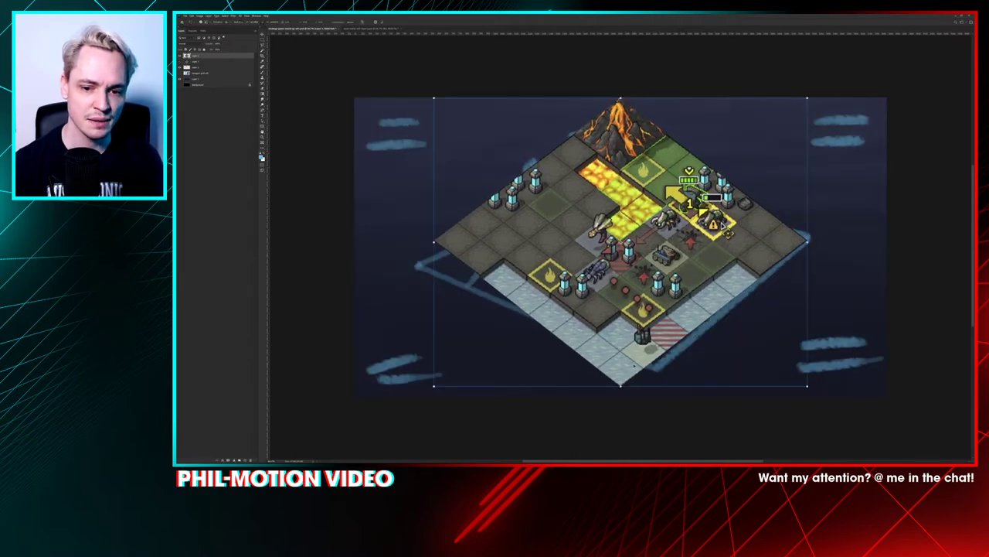
{"action": "left_click_drag", "start_coordinate": [632, 377], "coordinate": [624, 329]}
{"action": "left_click_drag", "start_coordinate": [649, 268], "coordinate": [669, 313]}
{"action": "left_click_drag", "start_coordinate": [748, 246], "coordinate": [718, 234]}
{"action": "key", "text": "Return"}
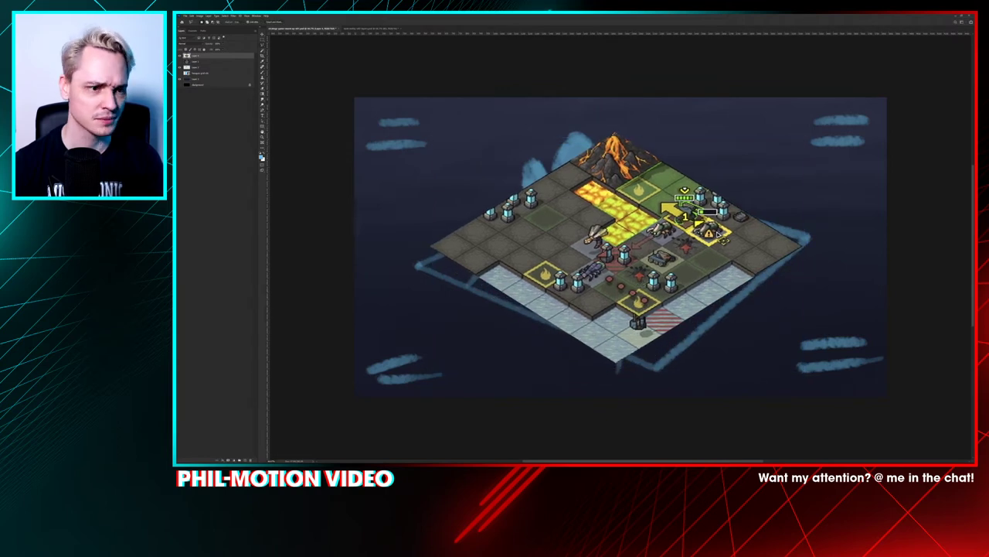
{"action": "left_click", "coordinate": [180, 57]}
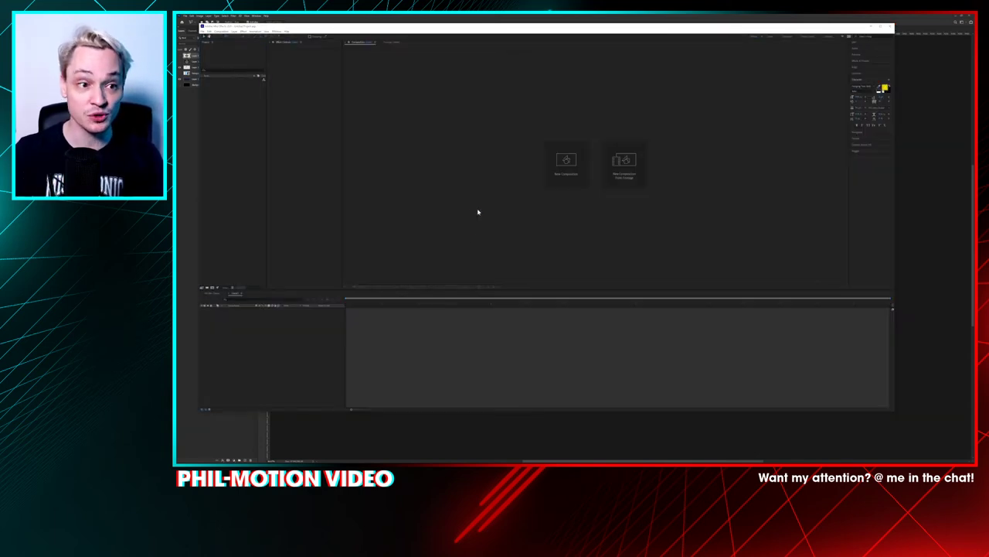
Step: Move the After Effects window aside and switch between it and the Photoshop mock-up, ending in After Effects
{"action": "left_click_drag", "start_coordinate": [408, 29], "coordinate": [482, 31]}
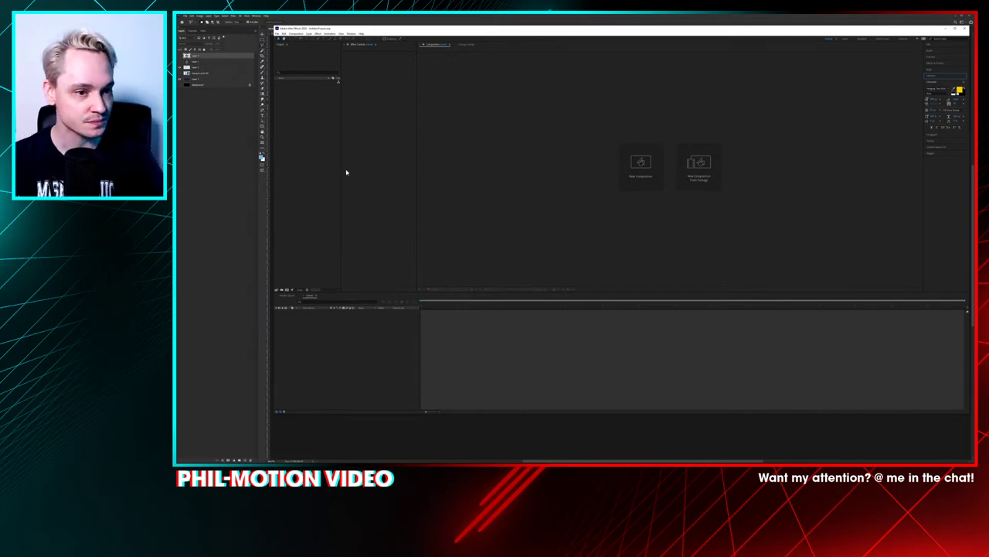
{"action": "left_click", "coordinate": [218, 180]}
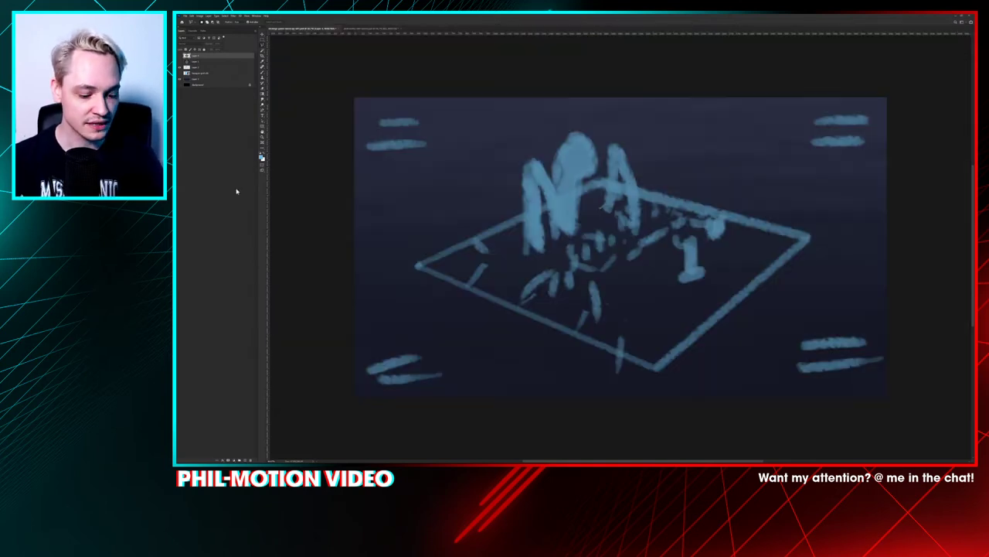
{"action": "key", "text": "alt+Tab"}
{"action": "left_click", "coordinate": [278, 34]}
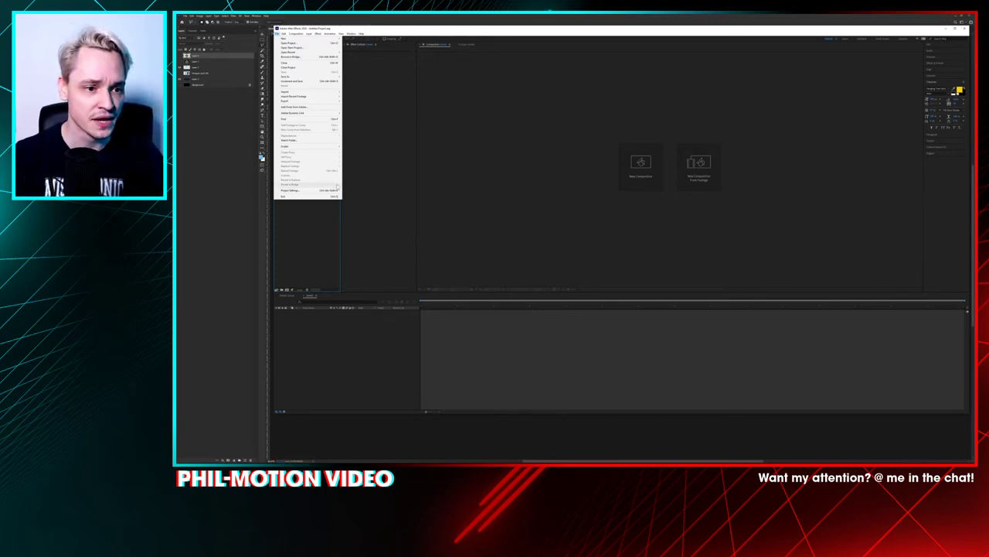
{"action": "mouse_move", "coordinate": [313, 102]}
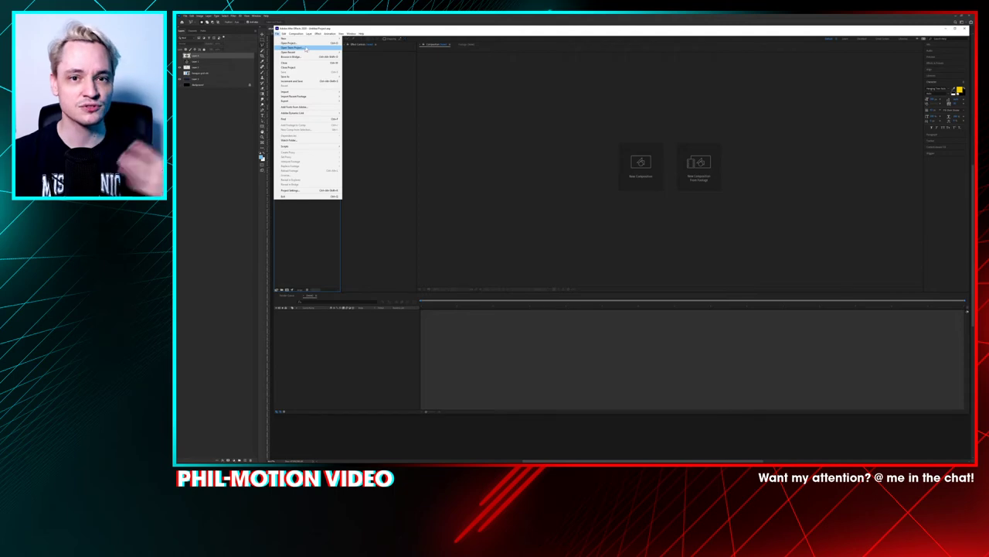
{"action": "mouse_move", "coordinate": [310, 34]}
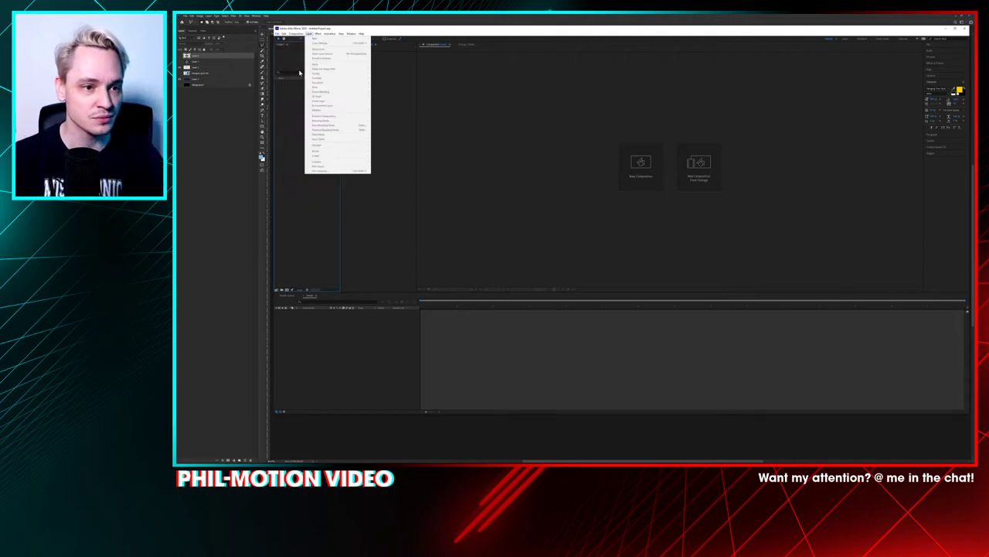
{"action": "left_click", "coordinate": [291, 80]}
Step: Start a file import and browse to the folder that holds the strategy game mock-up document
{"action": "left_click", "coordinate": [277, 33]}
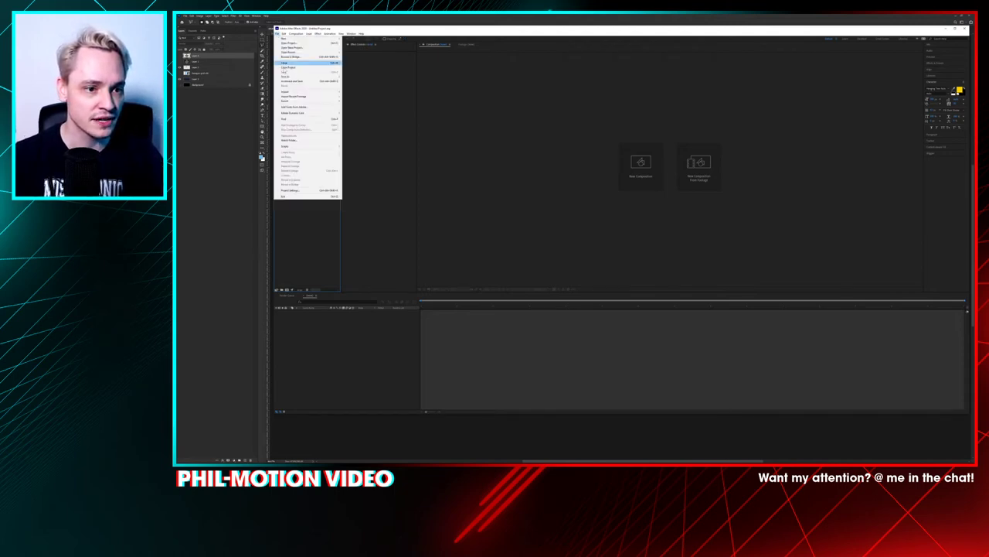
{"action": "mouse_move", "coordinate": [293, 92]}
{"action": "left_click", "coordinate": [350, 94]}
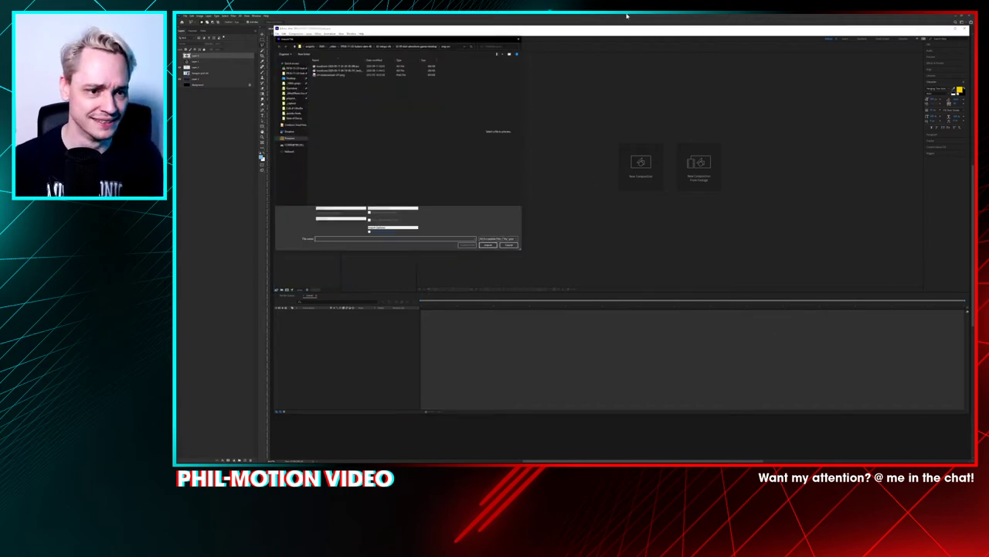
{"action": "left_click", "coordinate": [387, 48]}
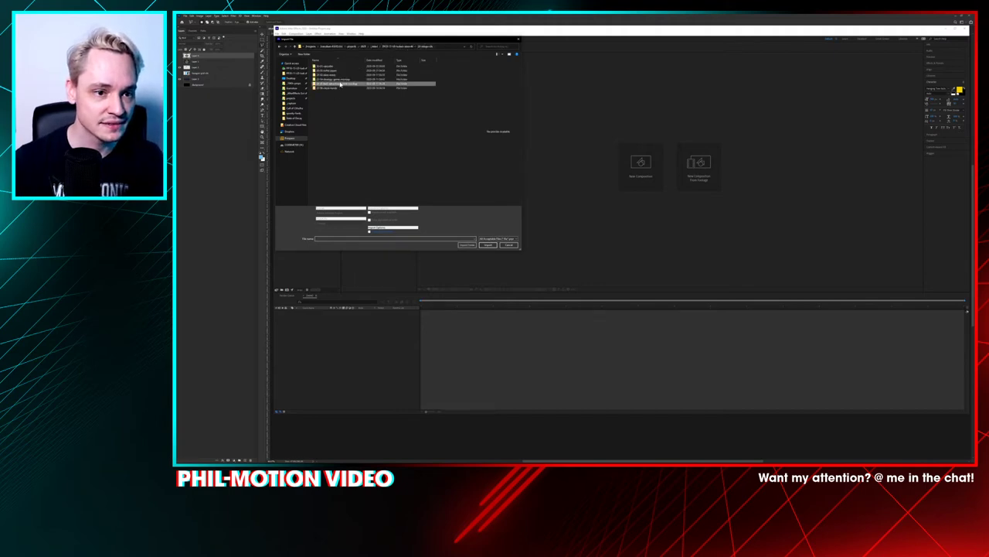
{"action": "double_click", "coordinate": [341, 81]}
{"action": "double_click", "coordinate": [333, 67]}
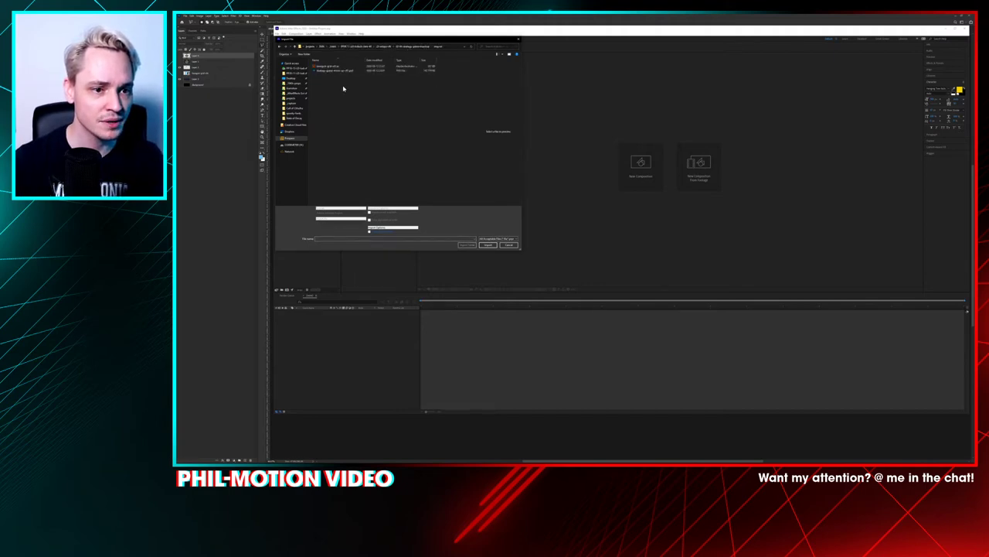
Step: Import strategy-game-mock-up-v01.psd as Composition - Retain Layer Sizes with Merge Layer Styles into Footage
{"action": "left_click", "coordinate": [332, 70]}
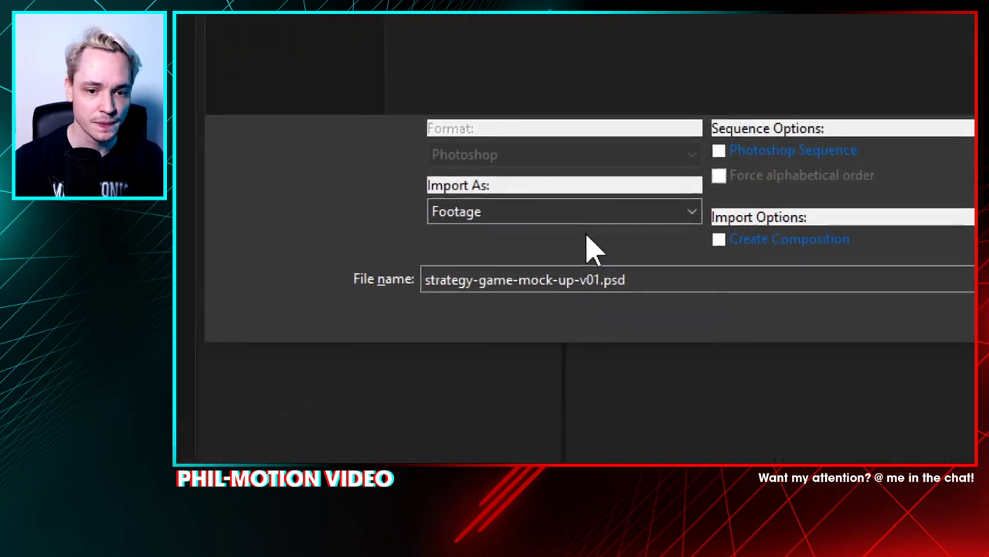
{"action": "left_click", "coordinate": [360, 223]}
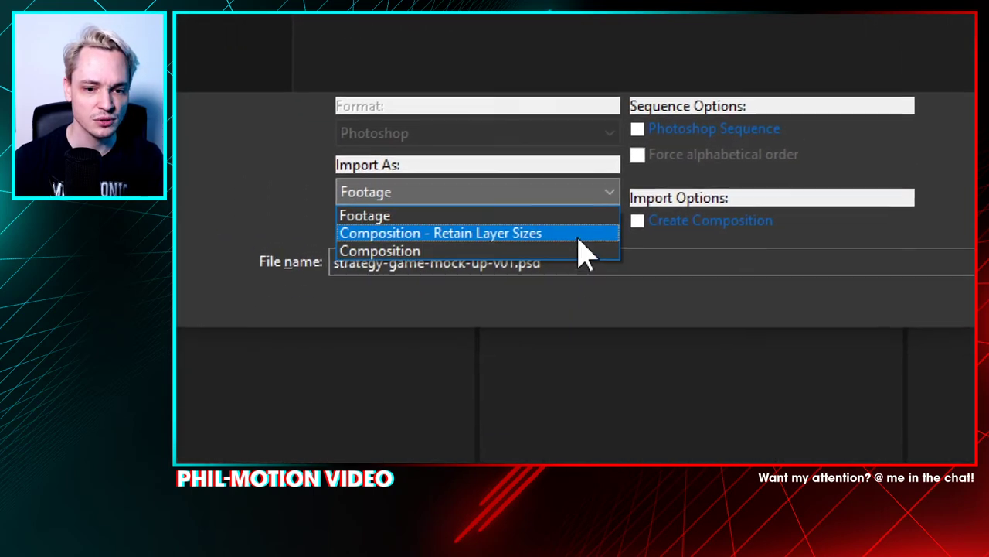
{"action": "left_click", "coordinate": [580, 270]}
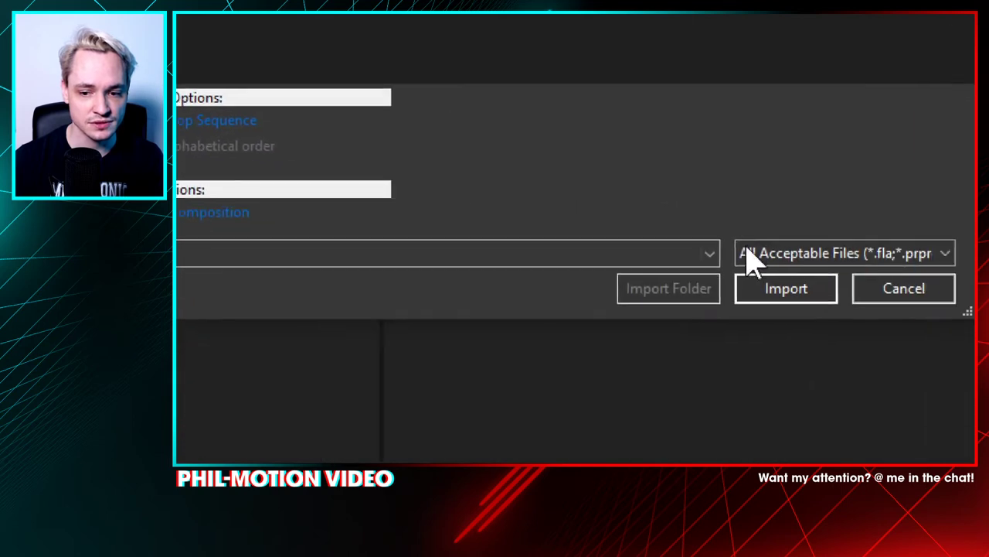
{"action": "left_click", "coordinate": [561, 244]}
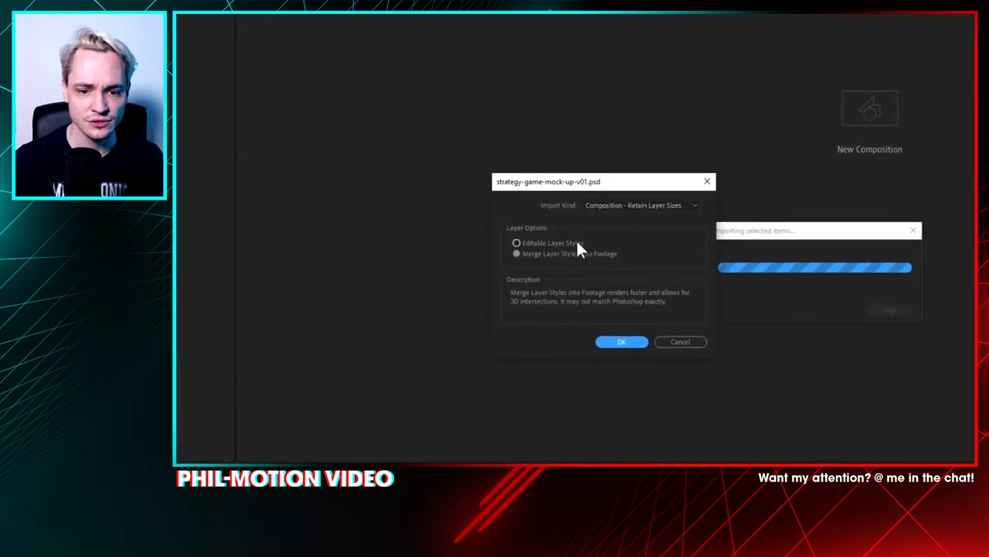
{"action": "left_click", "coordinate": [622, 341]}
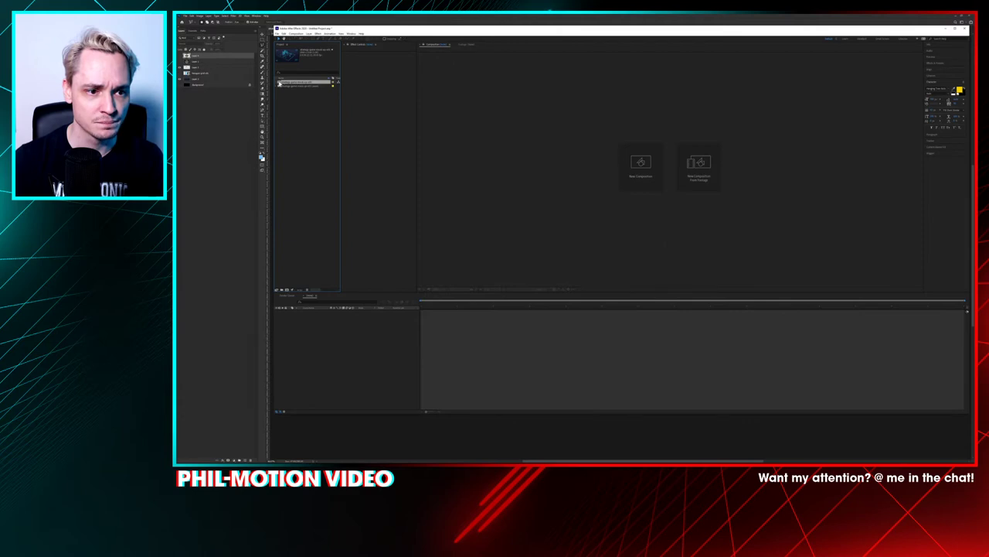
Step: Open the imported mock-up composition and make its hexagon grid and background layers visible
{"action": "double_click", "coordinate": [280, 83]}
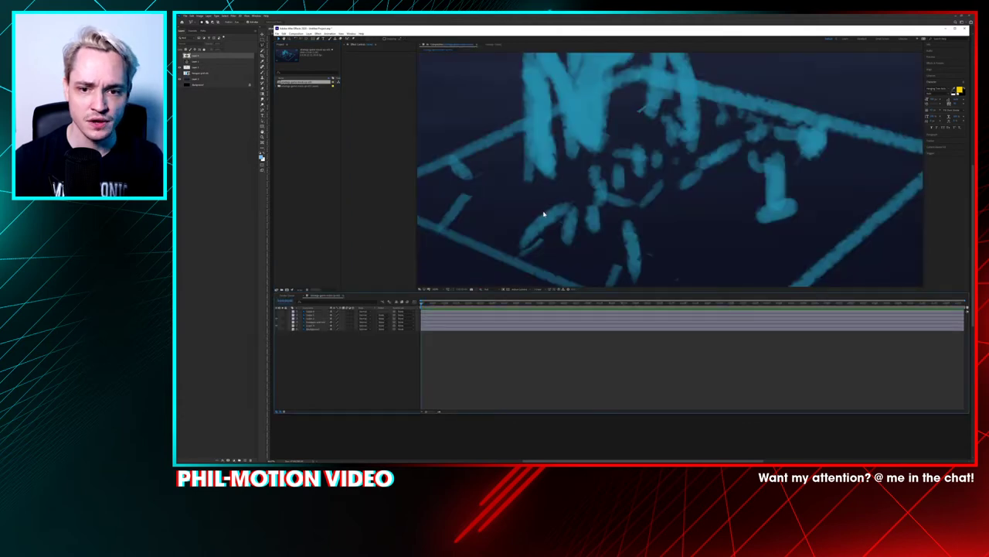
{"action": "scroll", "coordinate": [552, 214], "scroll_direction": "down", "scroll_amount": 5}
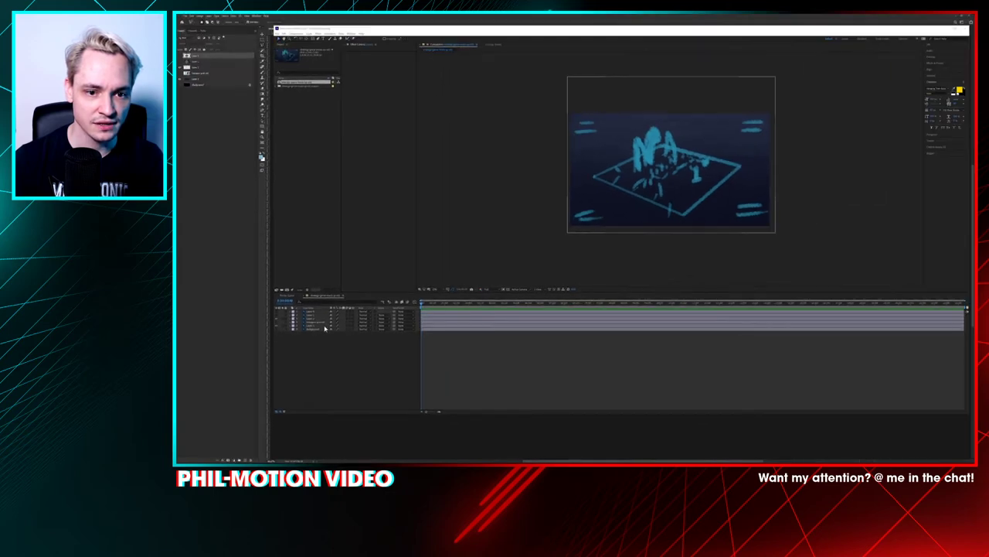
{"action": "left_click", "coordinate": [350, 341]}
{"action": "key", "text": "ctrl+a"}
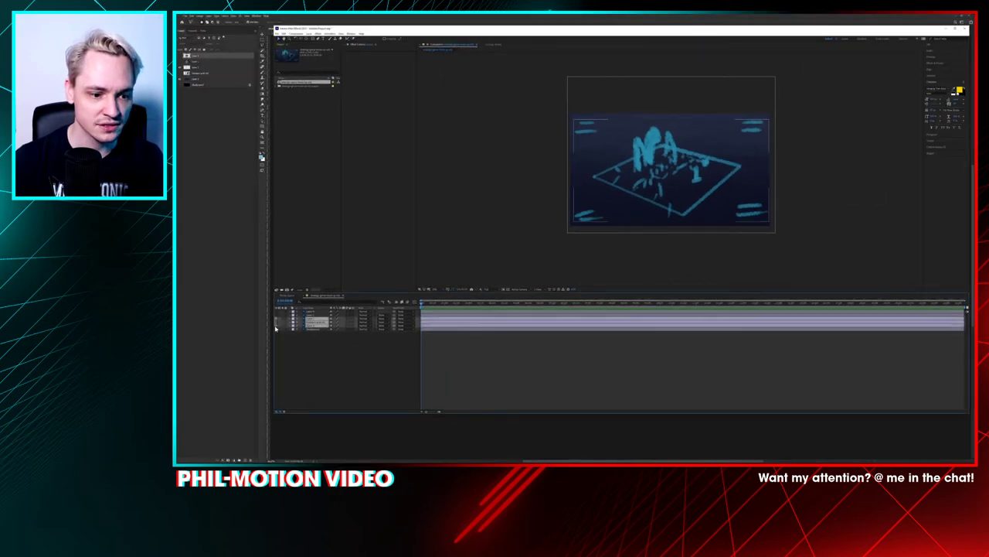
{"action": "left_click", "coordinate": [276, 319]}
{"action": "left_click", "coordinate": [277, 320]}
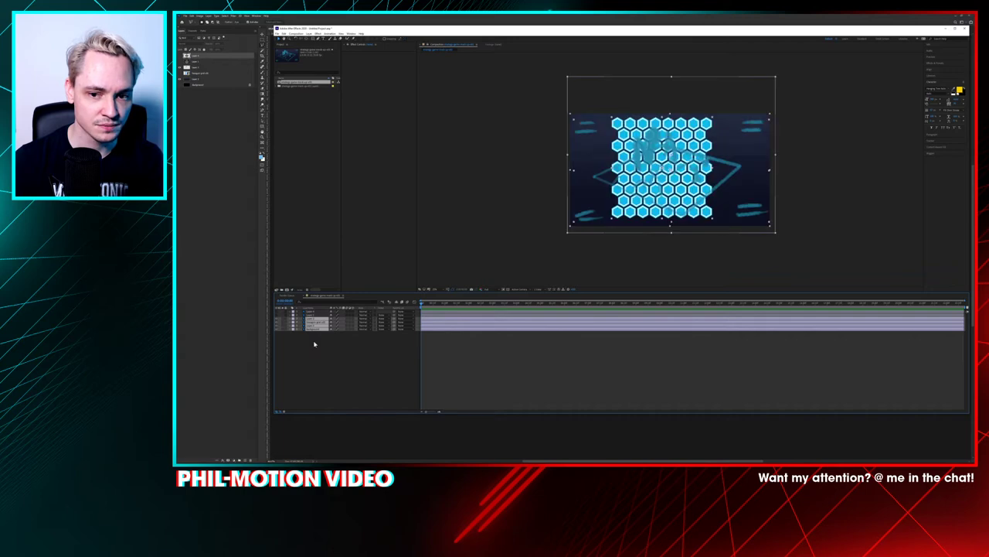
{"action": "left_click", "coordinate": [314, 341]}
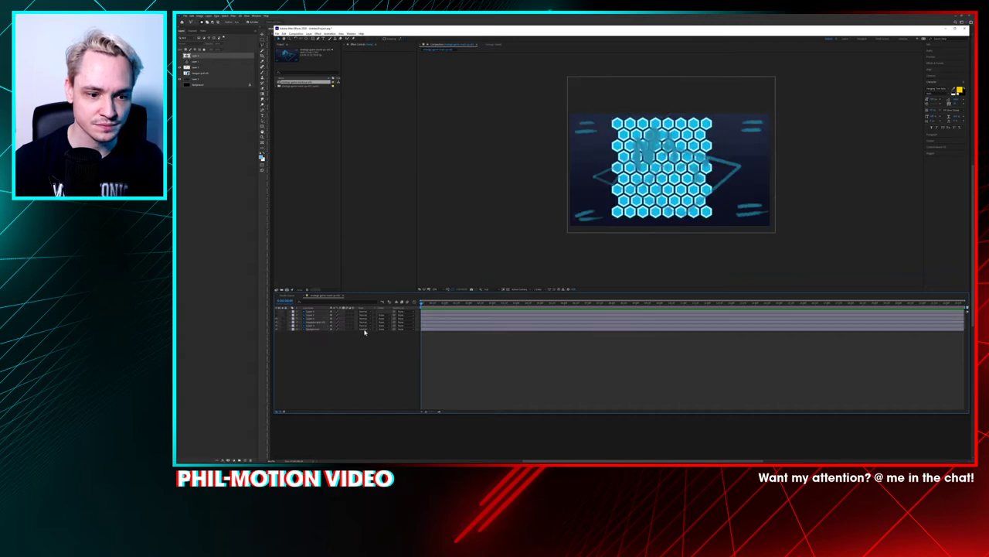
Step: Hide the sketch layers so that only the hexagon grid is displayed over the black background
{"action": "left_click", "coordinate": [277, 319]}
{"action": "left_click", "coordinate": [277, 321]}
{"action": "left_click", "coordinate": [277, 322]}
{"action": "left_click", "coordinate": [277, 326]}
Step: Make the hexagon grid a 3D layer and reveal its rotation properties
{"action": "left_click", "coordinate": [308, 323]}
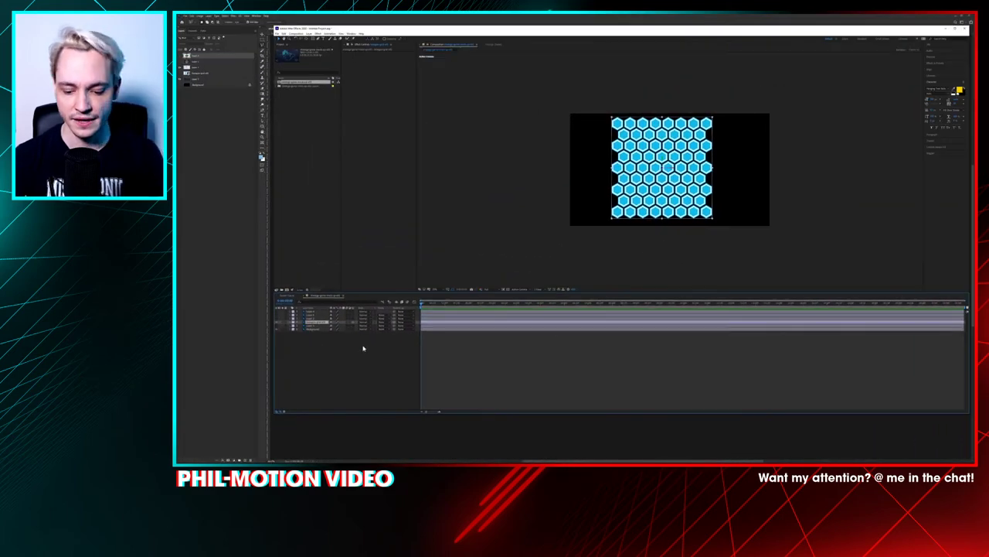
{"action": "key", "text": "p"}
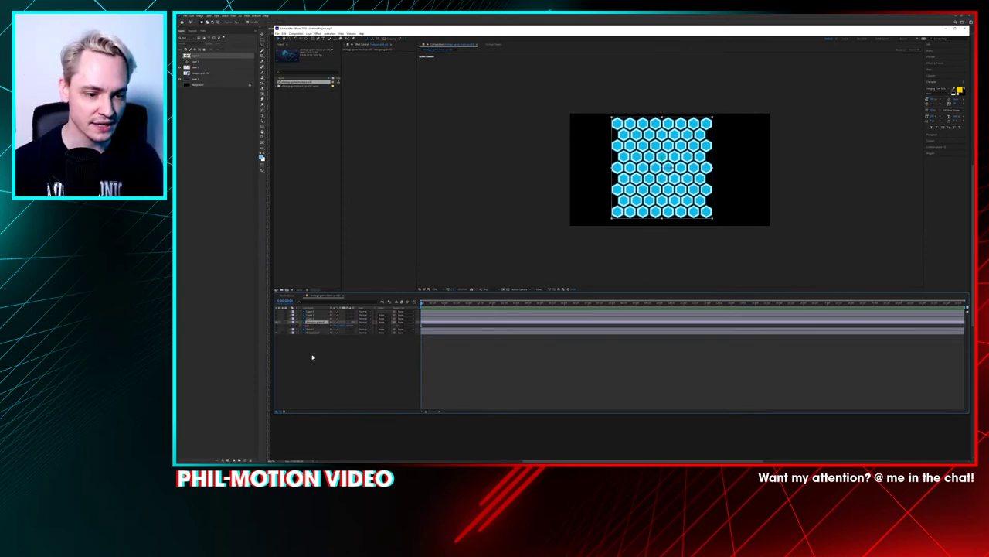
{"action": "key", "text": "r"}
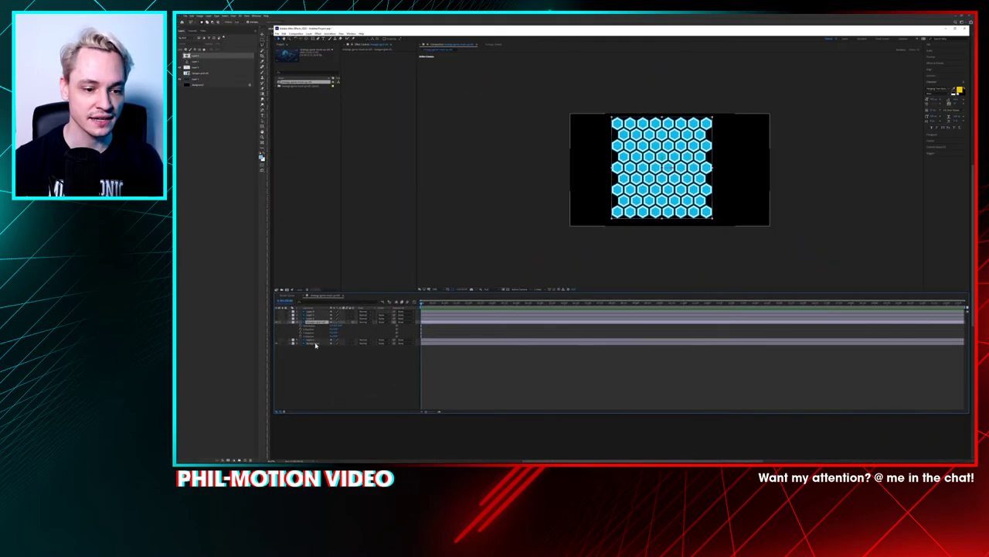
{"action": "left_click", "coordinate": [335, 333]}
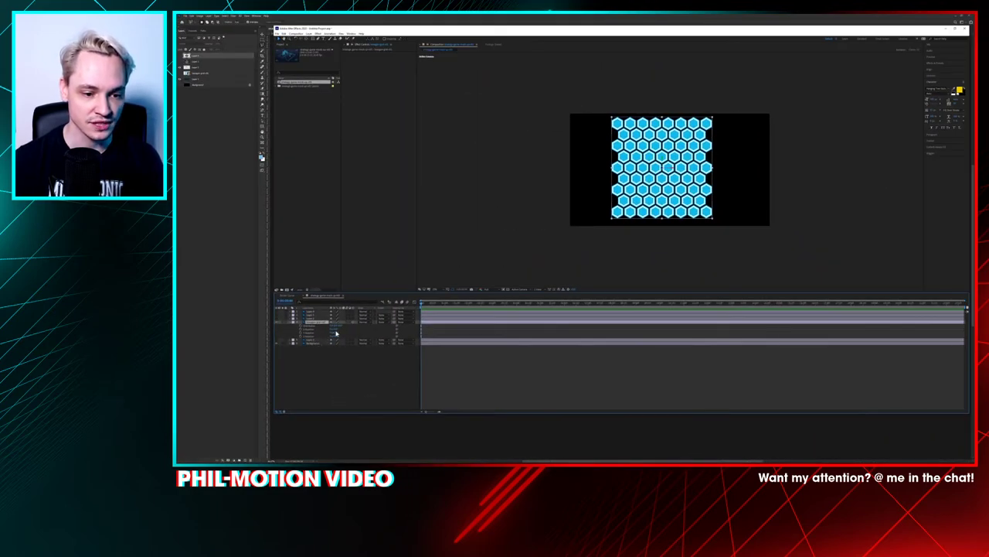
Step: Try rotating the hexagon grid around its X and Z axes into a tilted diamond-shaped board
{"action": "mouse_move", "coordinate": [335, 328]}
{"action": "left_mouse_down"}
{"action": "mouse_move", "coordinate": [304, 330]}
{"action": "mouse_move", "coordinate": [345, 336]}
{"action": "mouse_move", "coordinate": [322, 336]}
{"action": "left_mouse_up"}
{"action": "key", "text": "ctrl+z"}
{"action": "scroll", "coordinate": [657, 176], "scroll_direction": "up", "scroll_amount": 3}
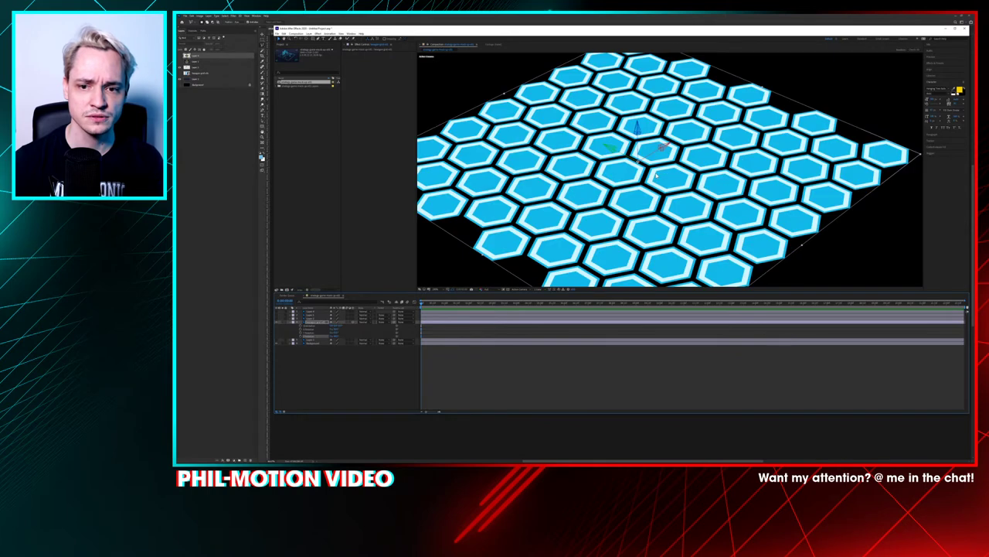
{"action": "scroll", "coordinate": [656, 176], "scroll_direction": "down", "scroll_amount": 3}
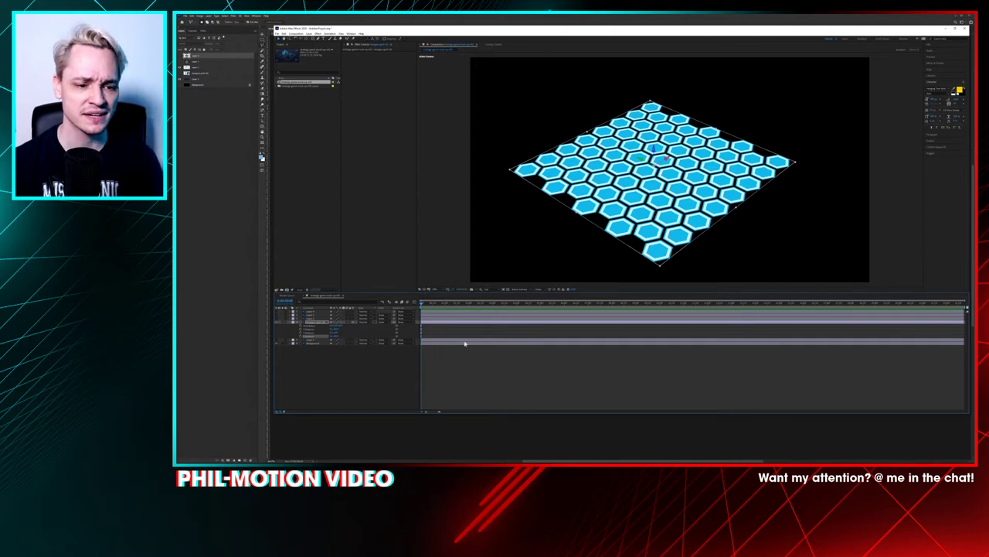
Step: Reset the hexagon grid's X and Z rotation to 0
{"action": "left_click", "coordinate": [328, 353]}
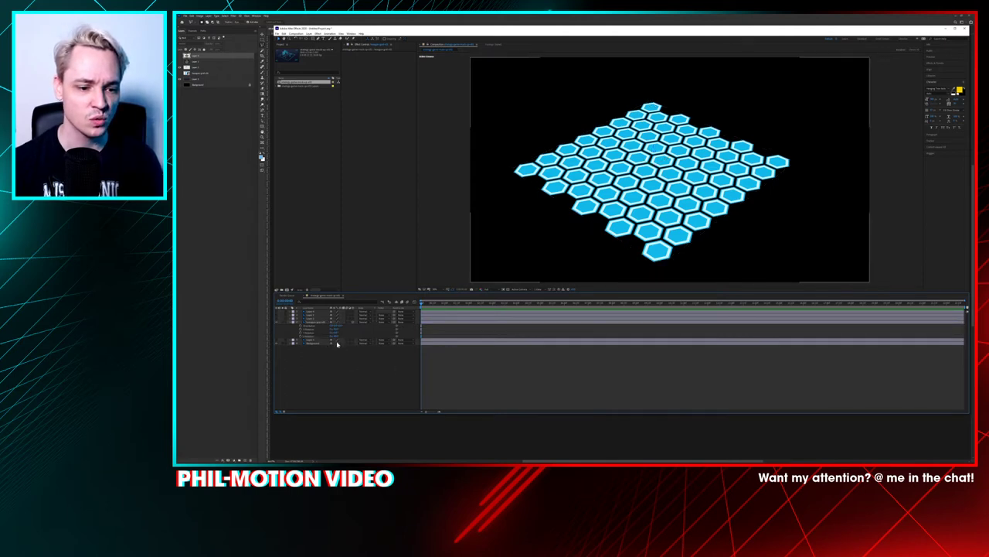
{"action": "left_click", "coordinate": [331, 334]}
{"action": "left_click", "coordinate": [334, 328]}
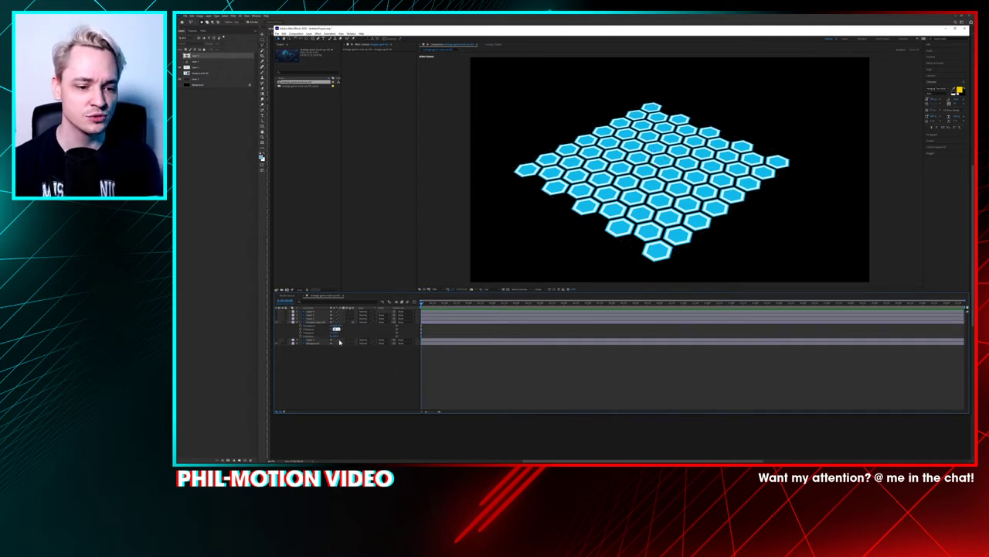
{"action": "type", "text": "0"}
{"action": "key", "text": "Return"}
{"action": "left_click", "coordinate": [335, 335]}
{"action": "type", "text": "0"}
{"action": "key", "text": "Return"}
{"action": "left_click", "coordinate": [334, 380]}
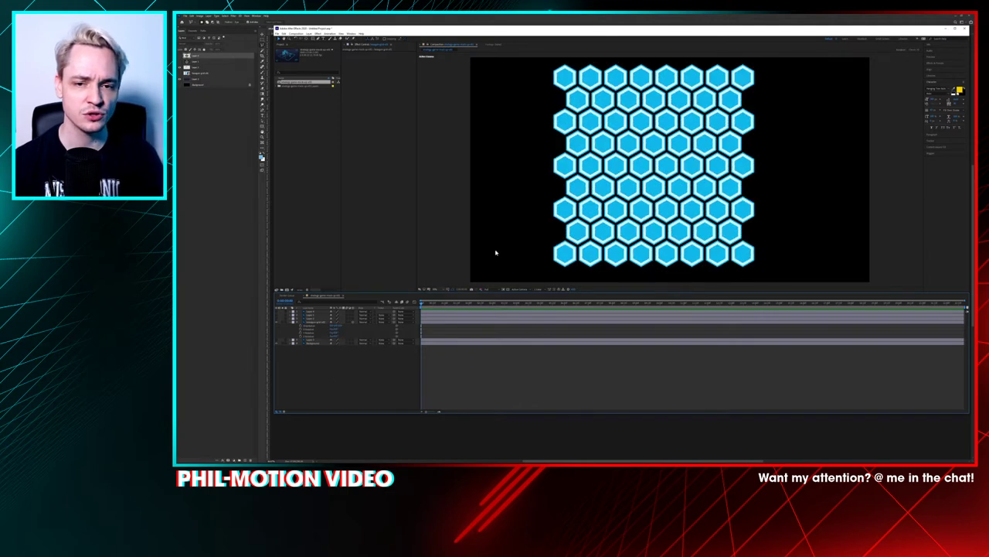
Step: Add a one-node camera with a 5000 mm focal length to the composition
{"action": "scroll", "coordinate": [541, 224], "scroll_direction": "down", "scroll_amount": 1}
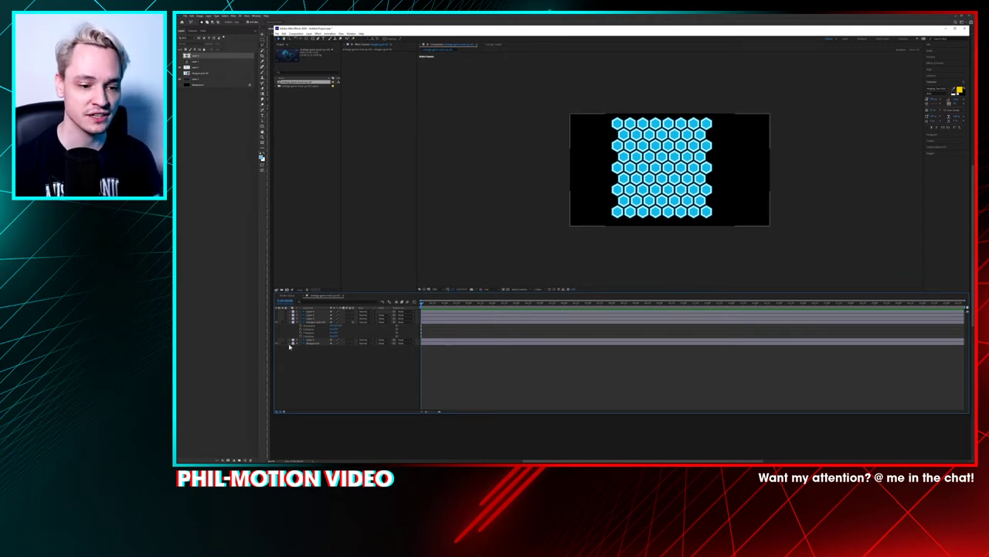
{"action": "right_click", "coordinate": [324, 371]}
{"action": "mouse_move", "coordinate": [349, 375]}
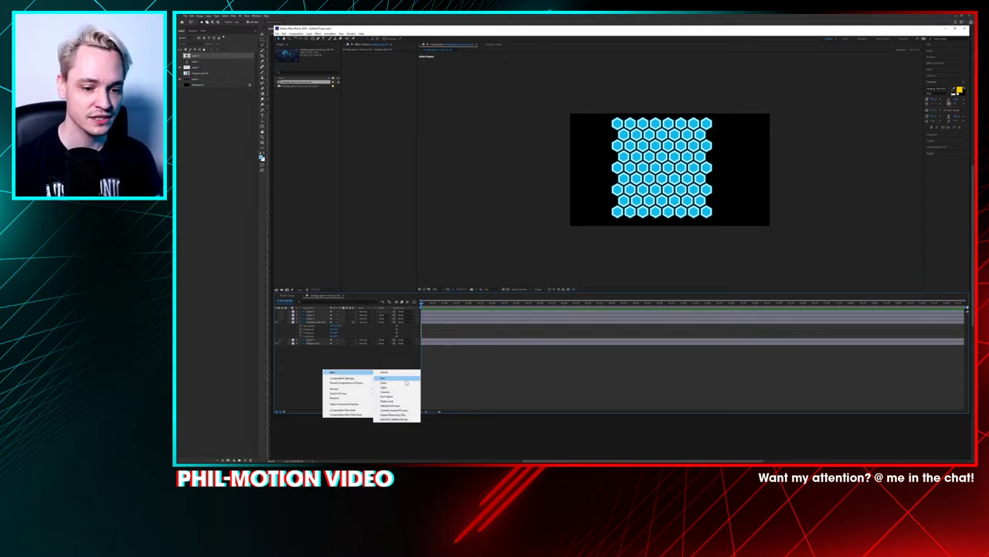
{"action": "left_click", "coordinate": [385, 392]}
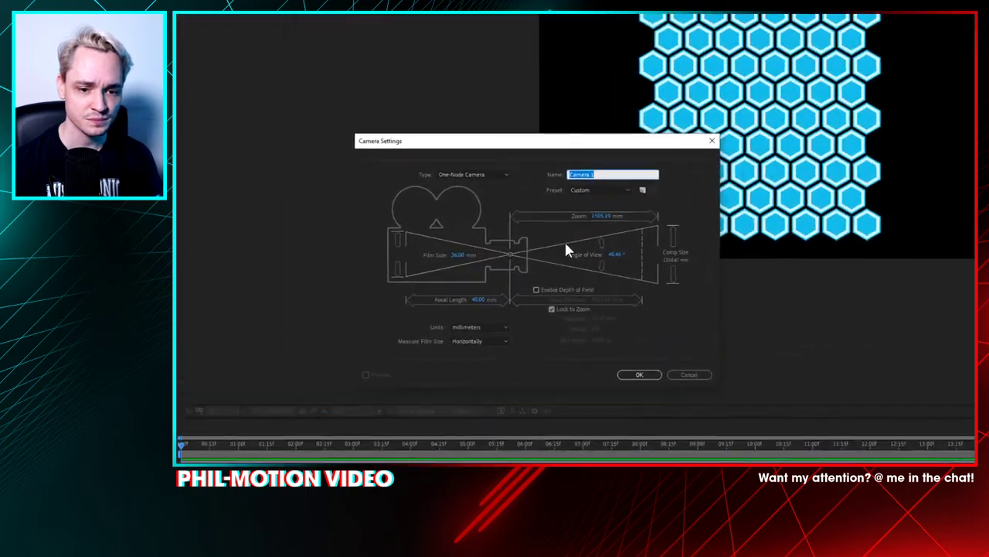
{"action": "left_click", "coordinate": [511, 283]}
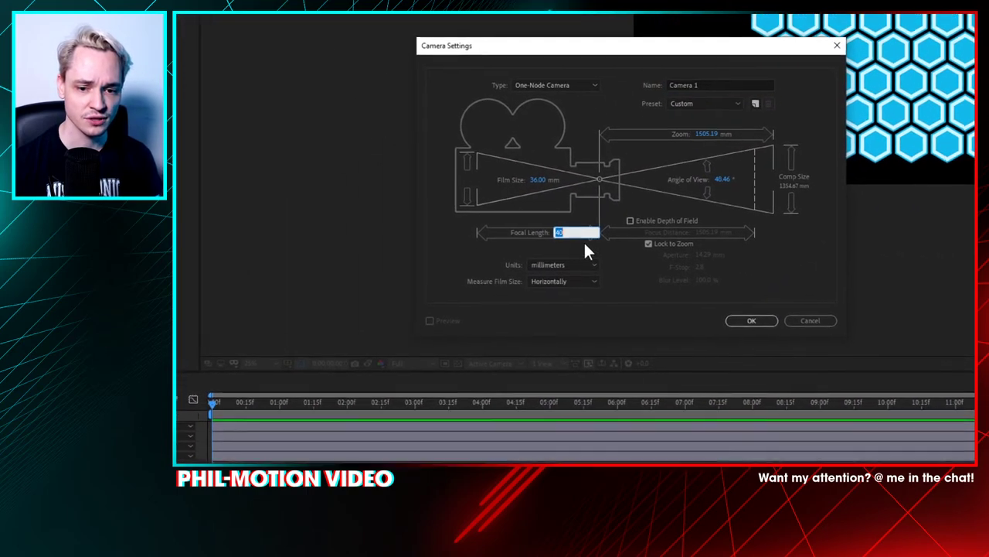
{"action": "type", "text": "5000"}
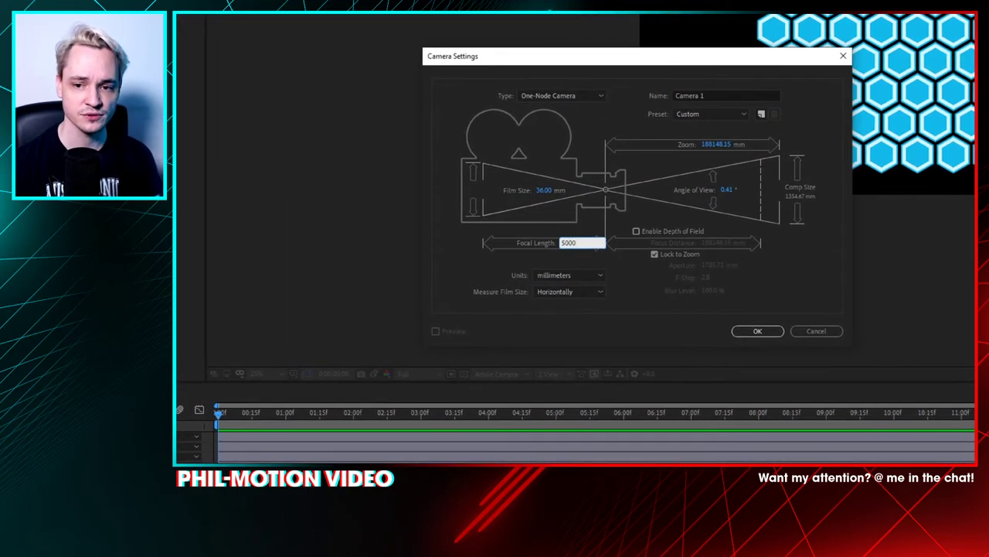
{"action": "key", "text": "Return"}
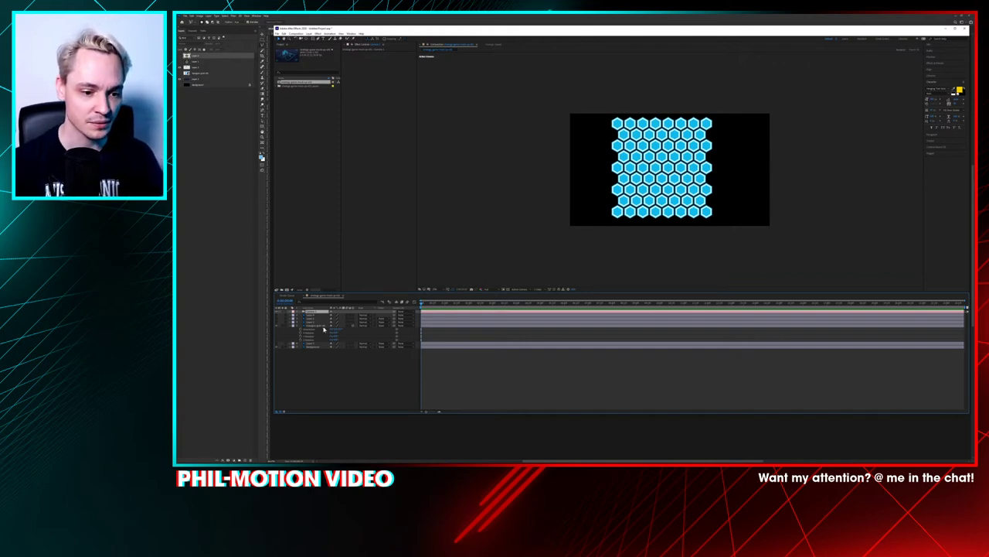
Step: Tilt the hexagon grid around its X axis and turn it around its Z axis into a diamond-shaped board
{"action": "left_click_drag", "start_coordinate": [335, 333], "coordinate": [349, 332]}
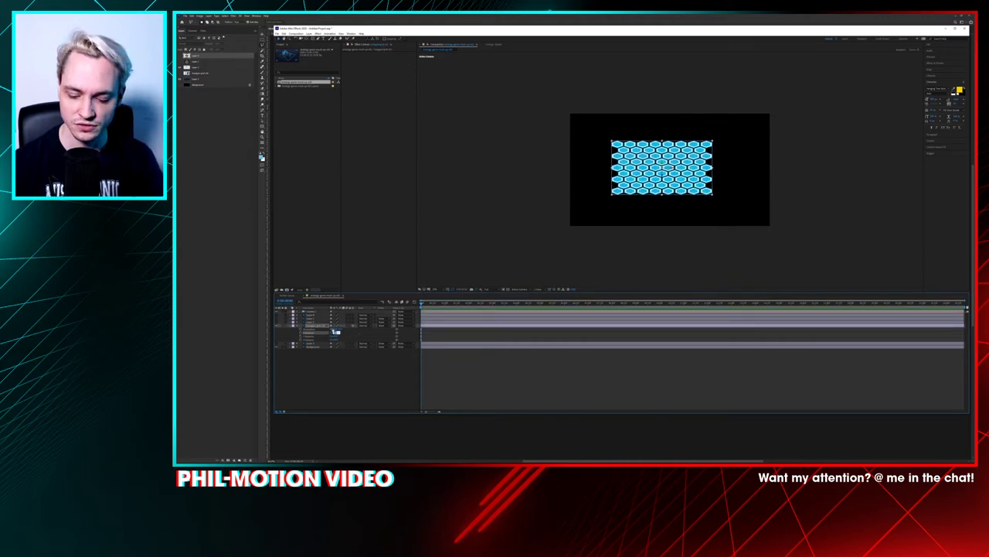
{"action": "key", "text": "Return"}
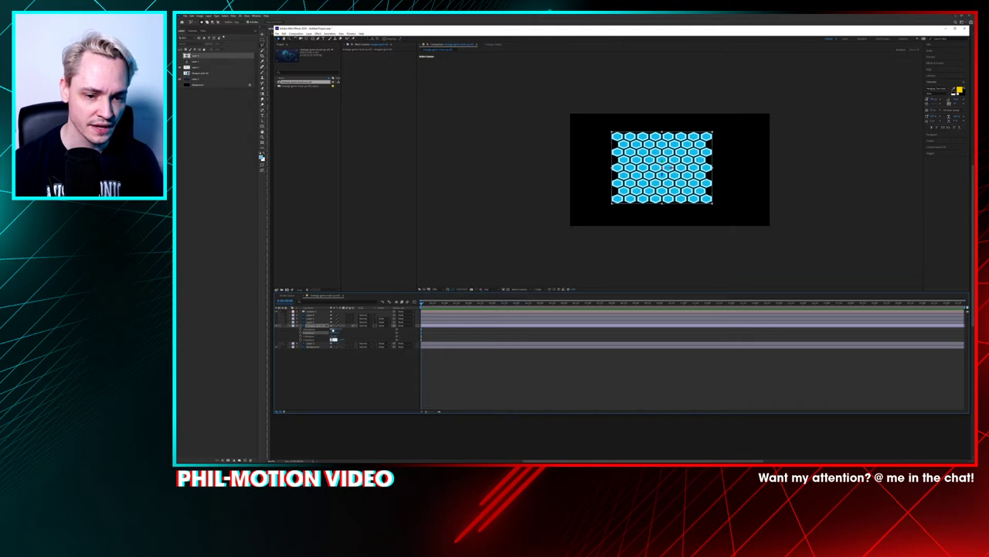
{"action": "left_click", "coordinate": [331, 340]}
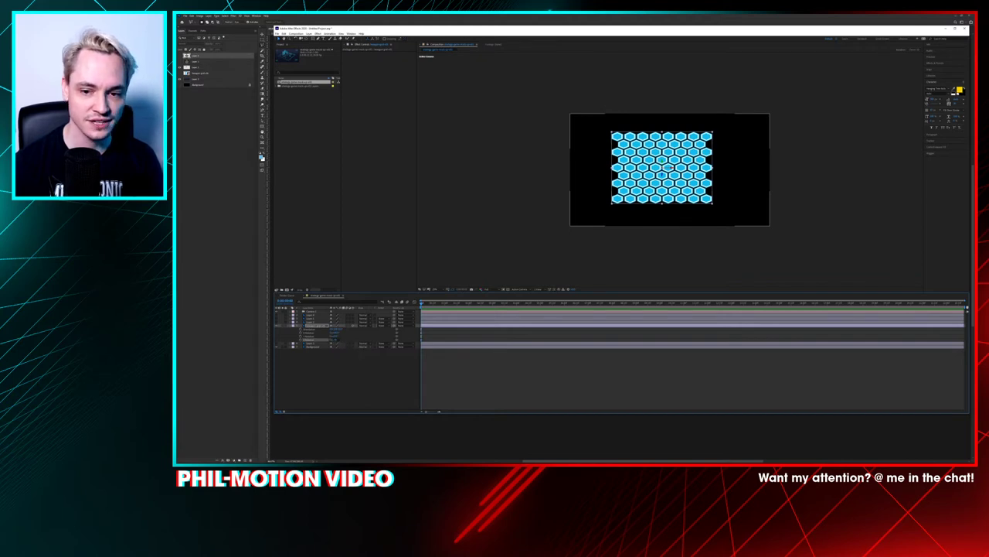
{"action": "key", "text": "Return"}
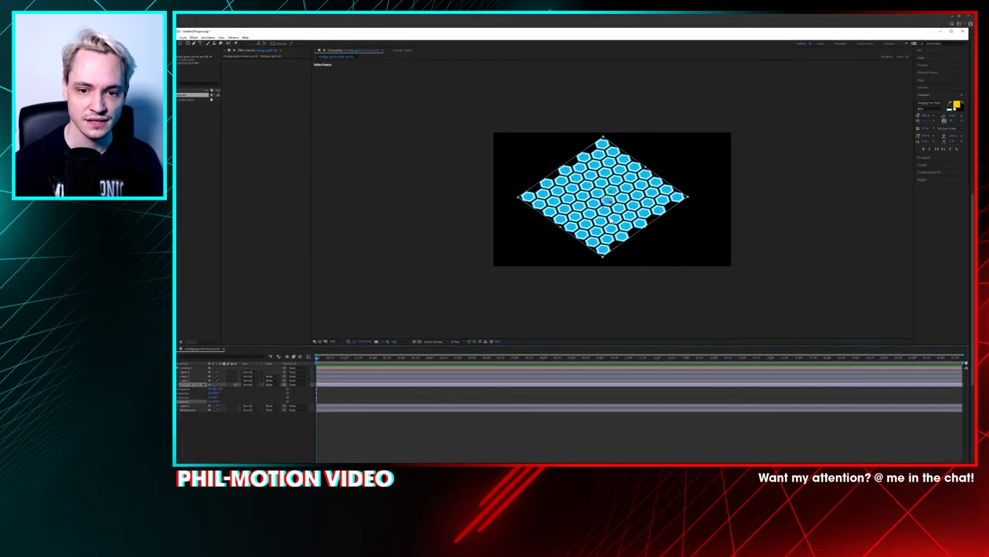
{"action": "scroll", "coordinate": [604, 230], "scroll_direction": "up", "scroll_amount": 1}
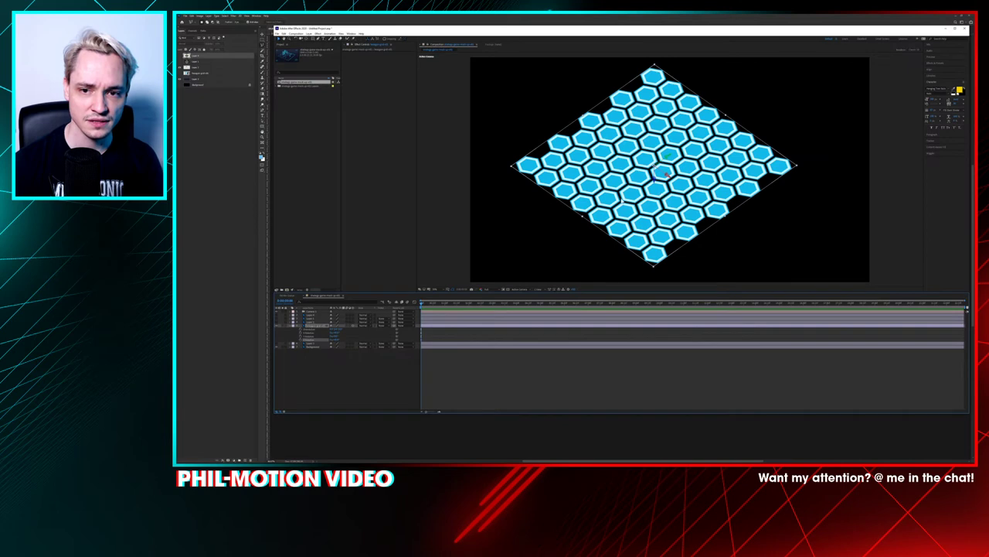
Step: Increase the hexagon grid's X rotation slightly to flatten the diamond board, and check the whole board in the composition view
{"action": "left_click_drag", "start_coordinate": [337, 333], "coordinate": [351, 332]}
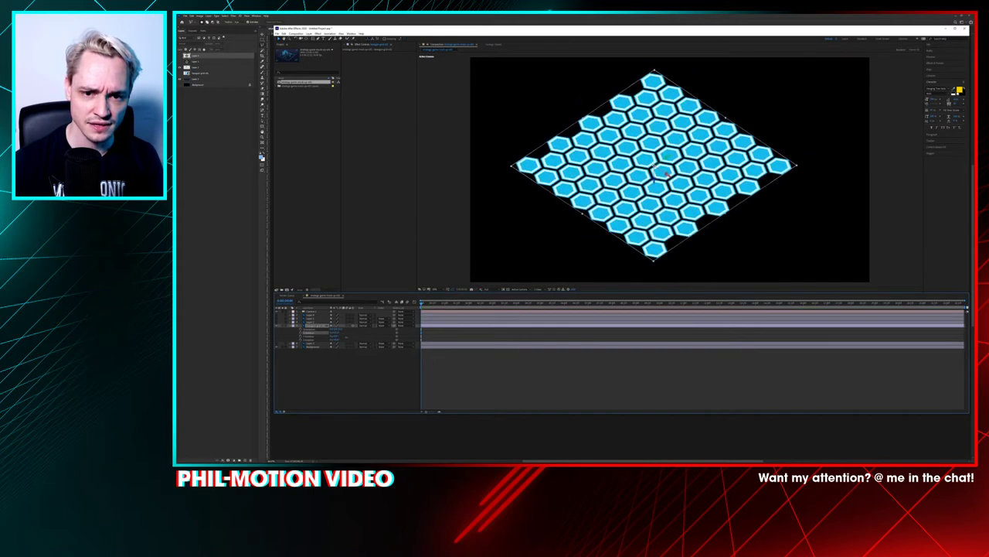
{"action": "scroll", "coordinate": [713, 193], "scroll_direction": "down", "scroll_amount": 2}
{"action": "left_click_drag", "start_coordinate": [670, 189], "coordinate": [662, 193]}
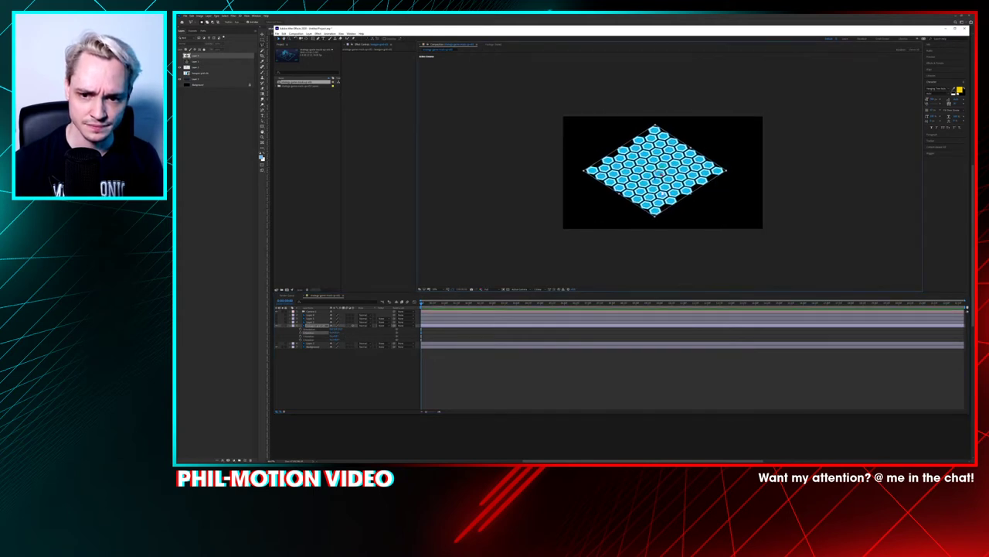
{"action": "key", "text": "period"}
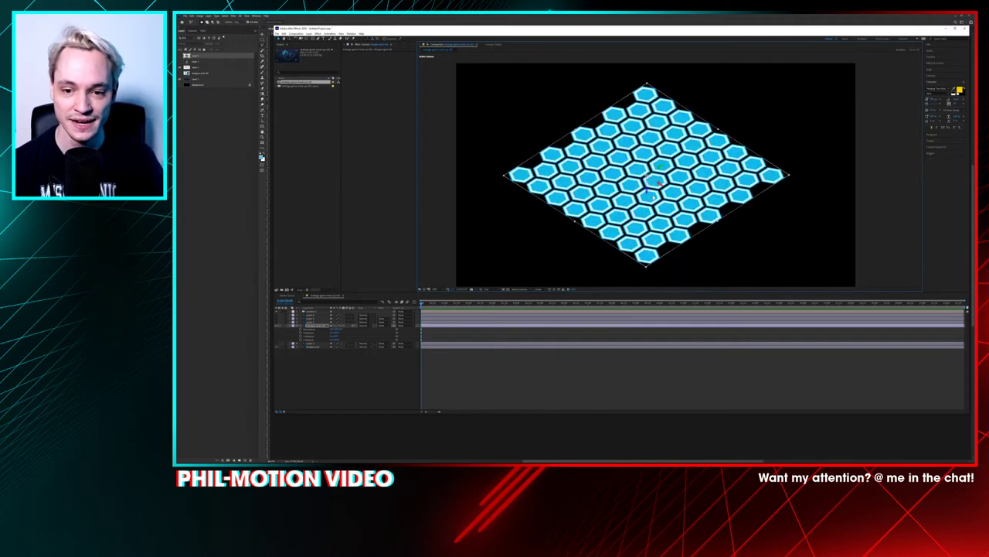
{"action": "left_click", "coordinate": [699, 360]}
{"action": "key", "text": "period"}
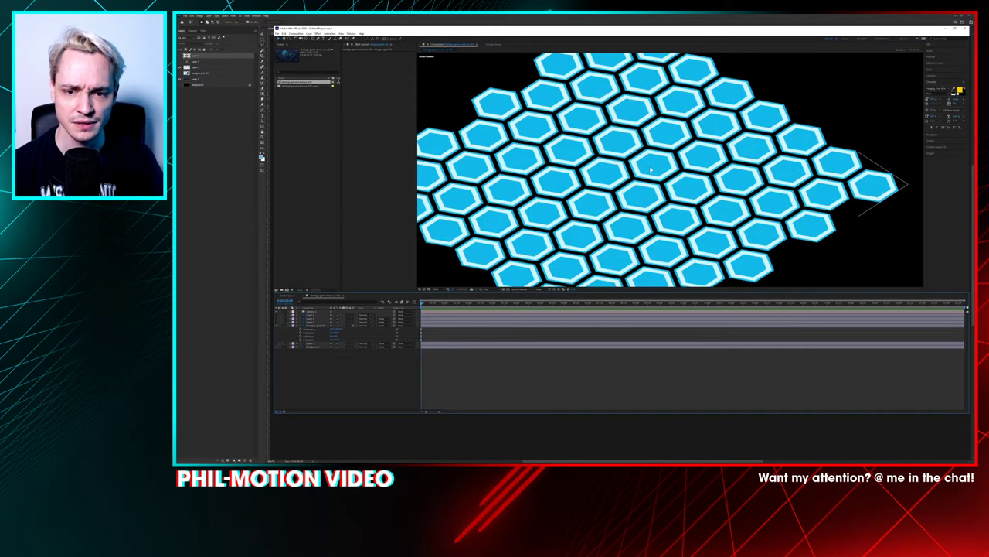
{"action": "key", "text": "ctrl+y"}
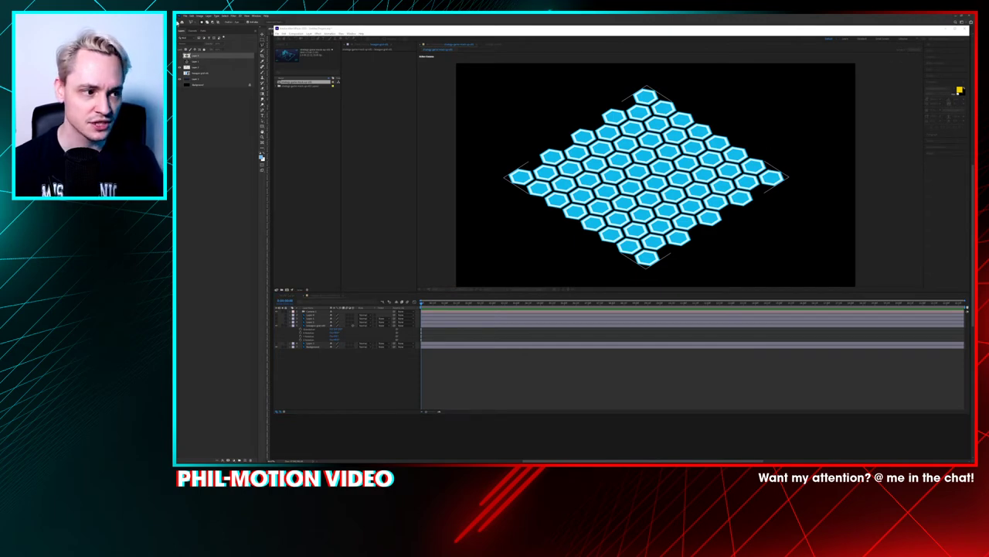
{"action": "key", "text": "ctrl+k"}
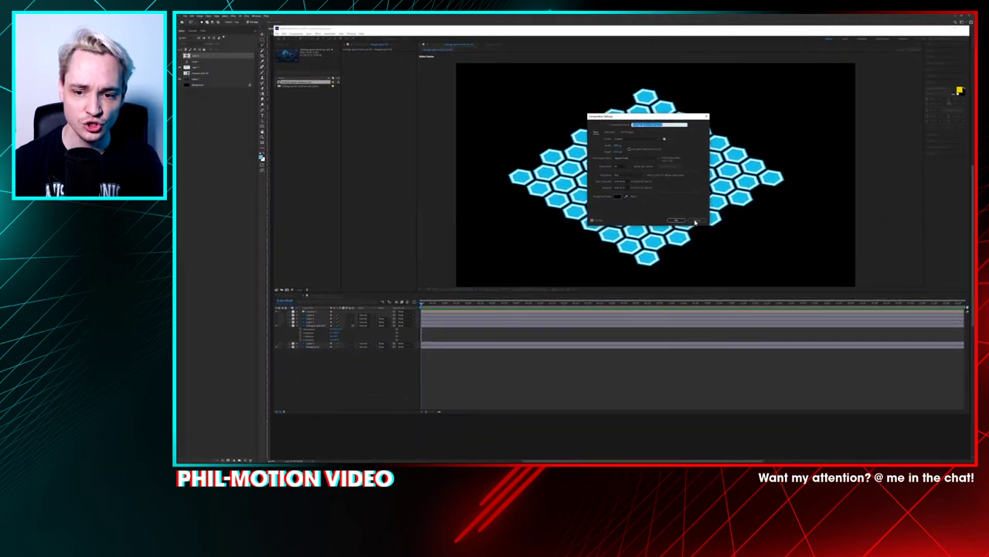
{"action": "left_click", "coordinate": [695, 222]}
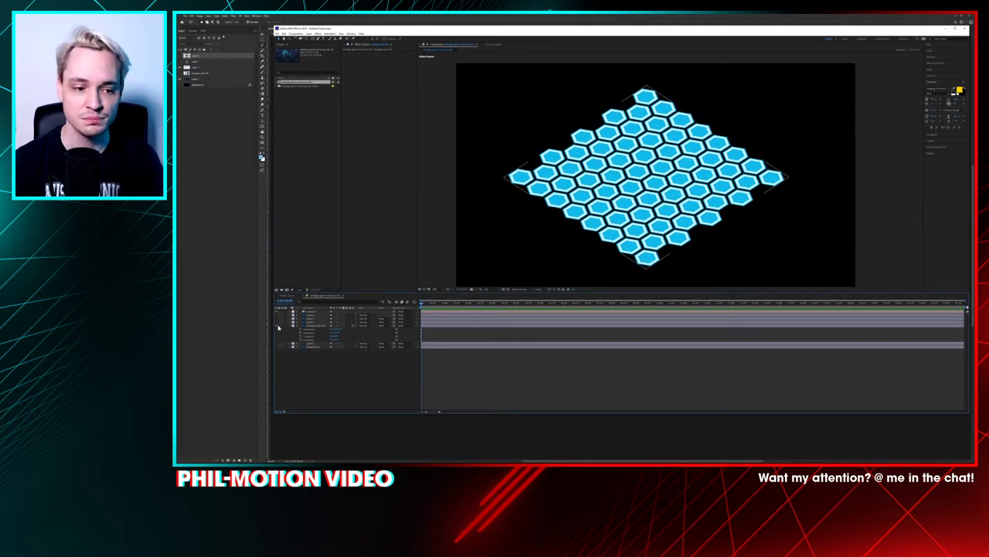
Step: Show the composition's transparency grid and save the current frame as a layered Photoshop file with a name starting with "hex"
{"action": "left_click", "coordinate": [509, 290]}
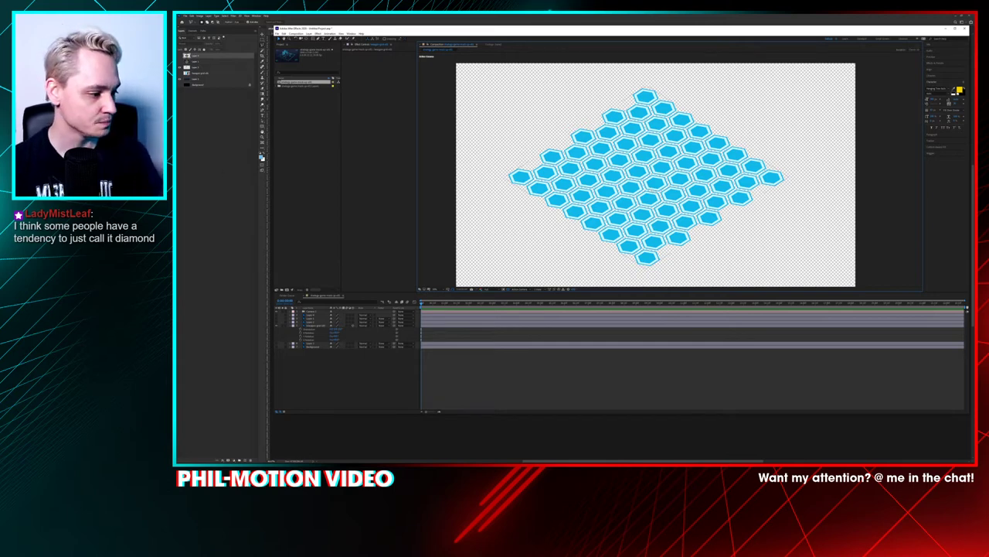
{"action": "key", "text": "alt+Tab"}
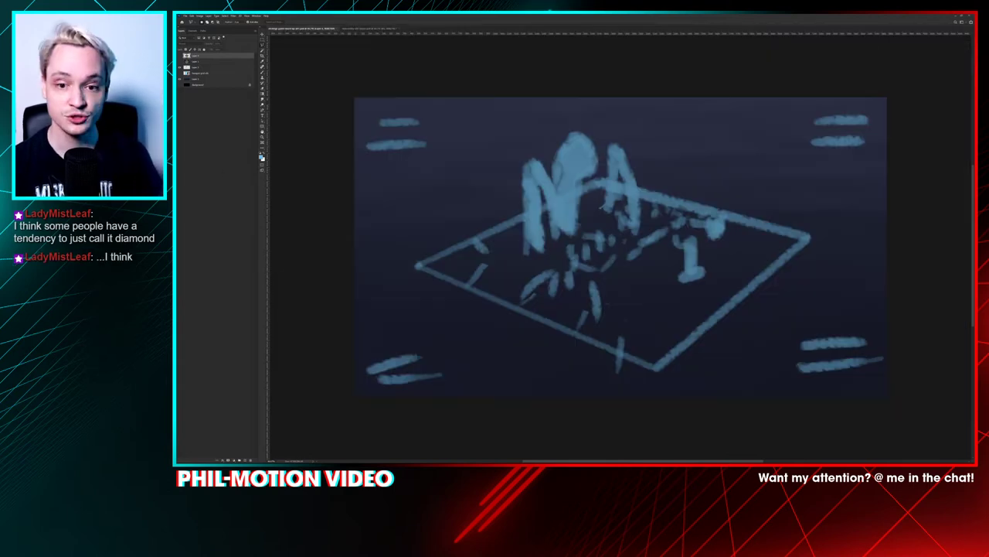
{"action": "left_click", "coordinate": [955, 17]}
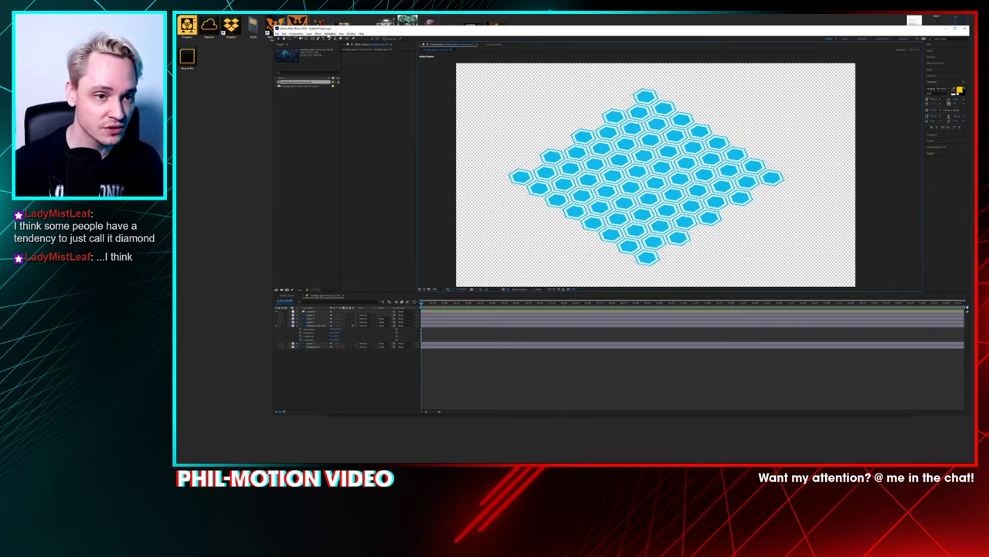
{"action": "left_click", "coordinate": [298, 35]}
{"action": "mouse_move", "coordinate": [328, 85]}
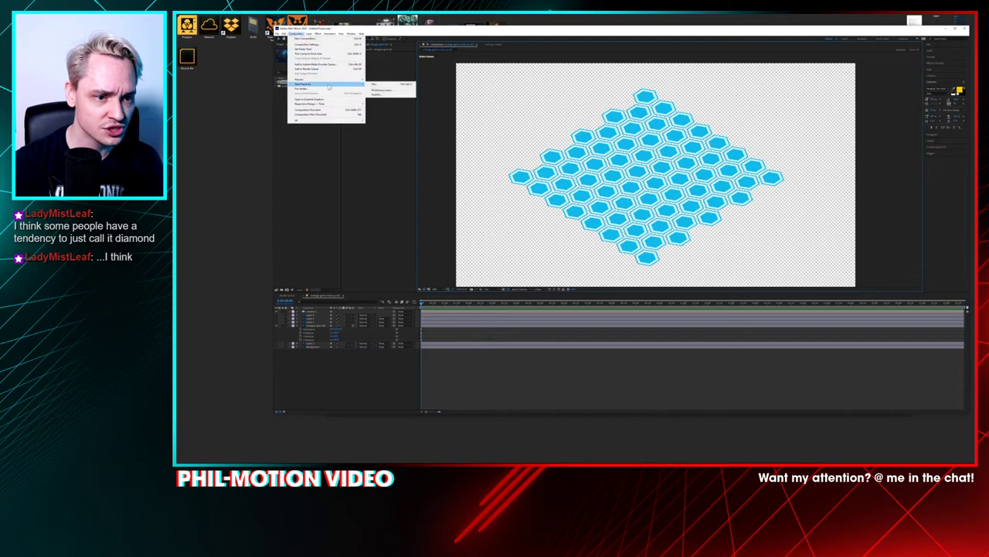
{"action": "left_click", "coordinate": [377, 85]}
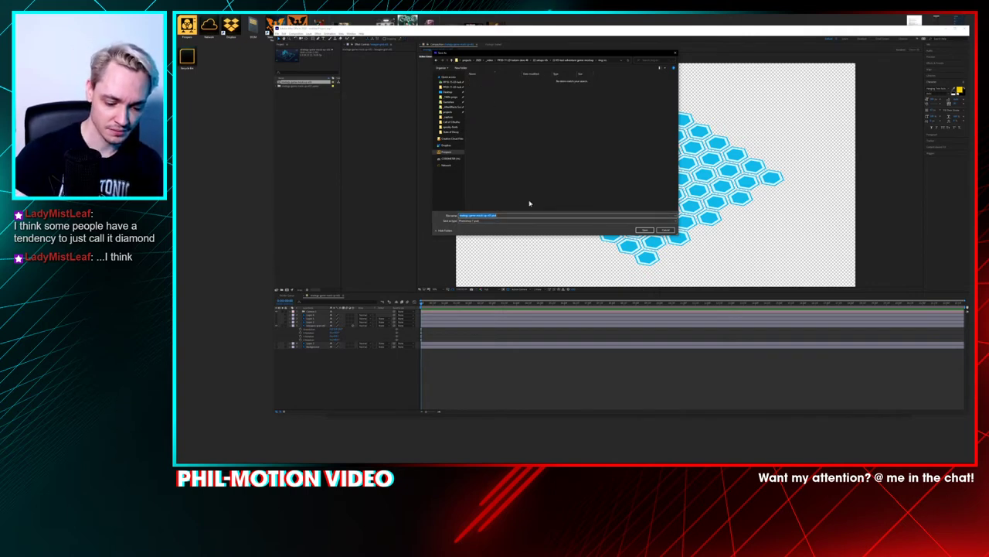
{"action": "type", "text": "hex"}
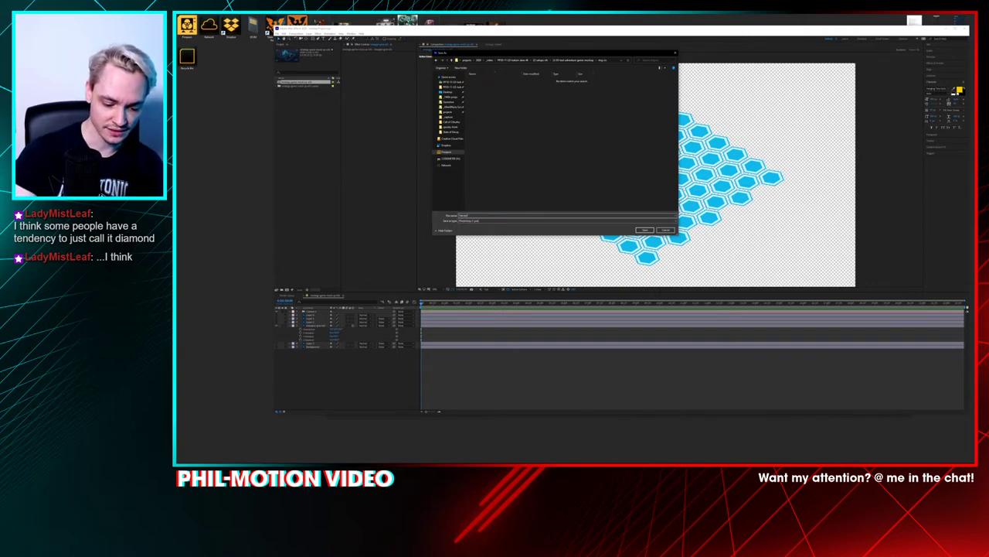
{"action": "key", "text": "Return"}
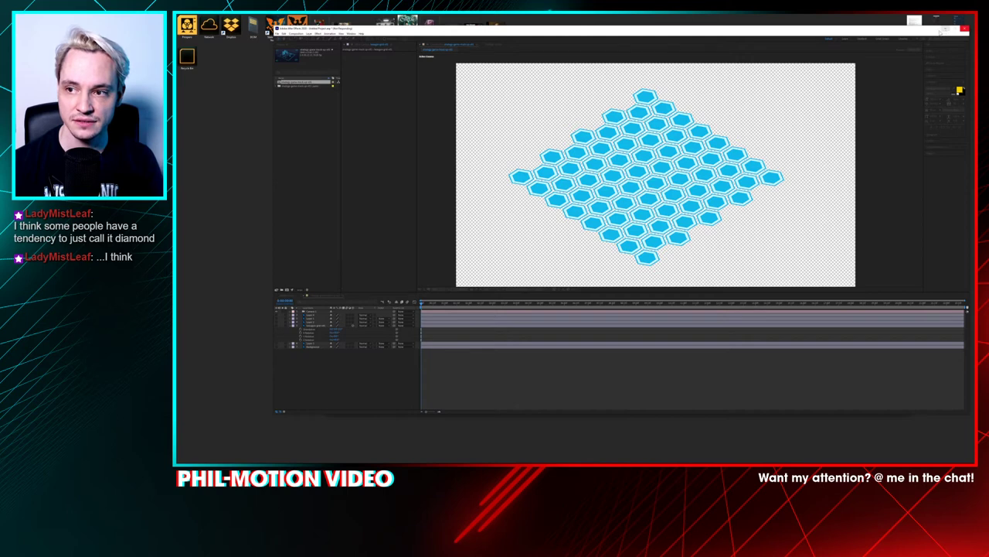
Step: View the isometric game reference in the browser, and return to the board sketch in Photoshop
{"action": "left_click", "coordinate": [945, 28]}
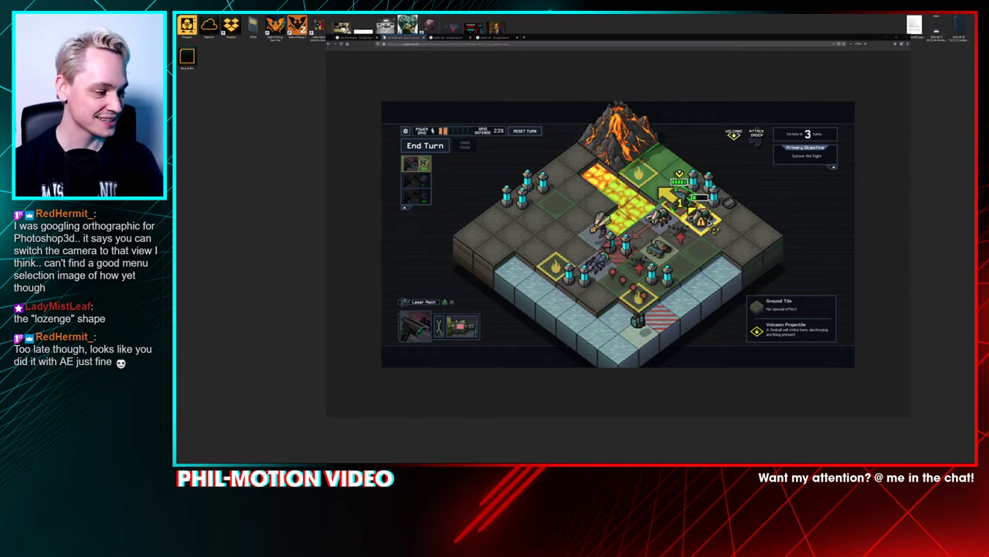
{"action": "key", "text": "alt+Tab"}
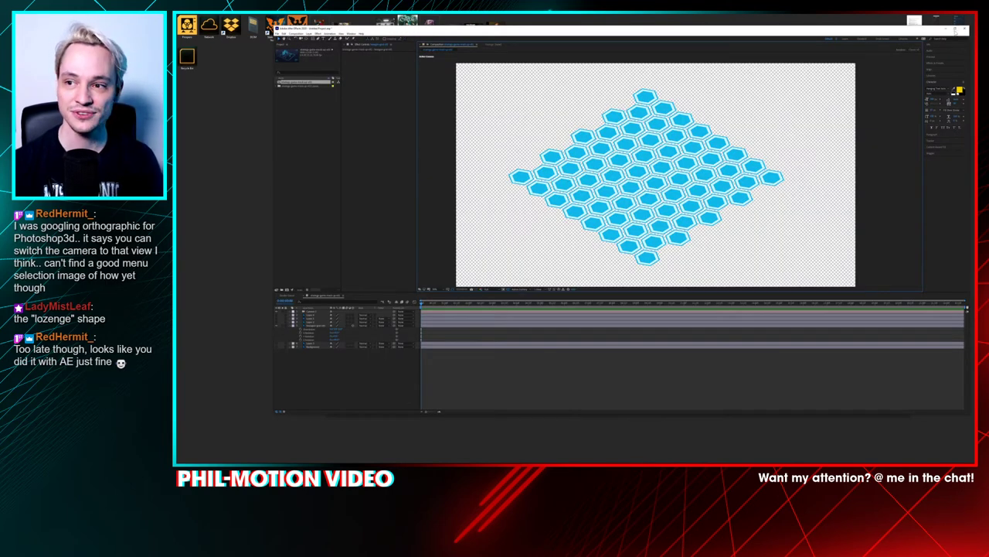
{"action": "left_click", "coordinate": [948, 31]}
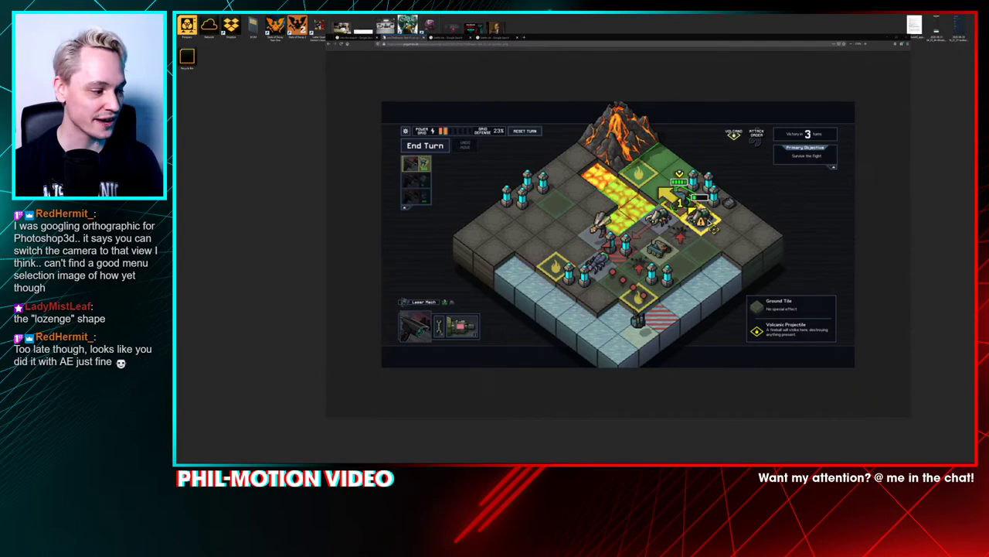
{"action": "key", "text": "alt+Tab"}
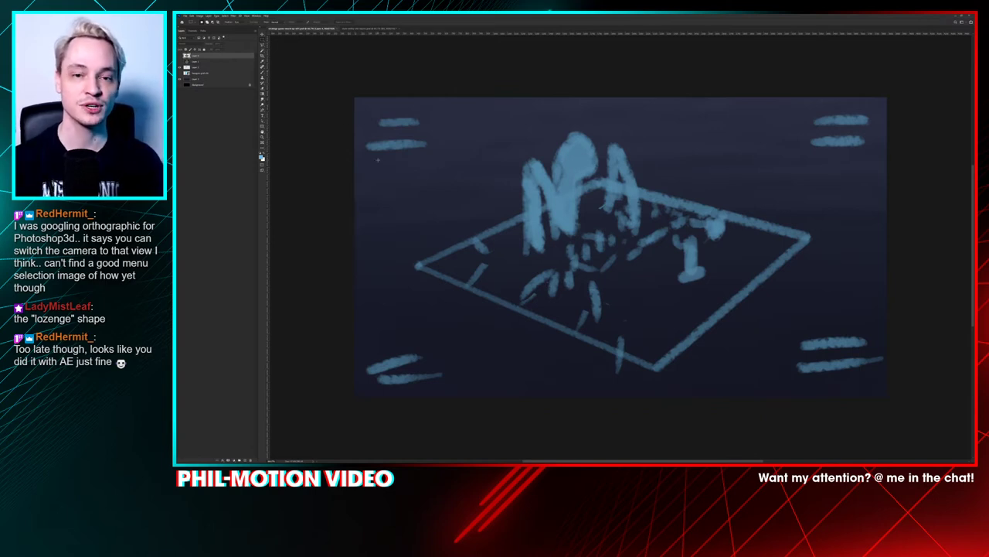
{"action": "left_click_drag", "start_coordinate": [380, 133], "coordinate": [378, 120]}
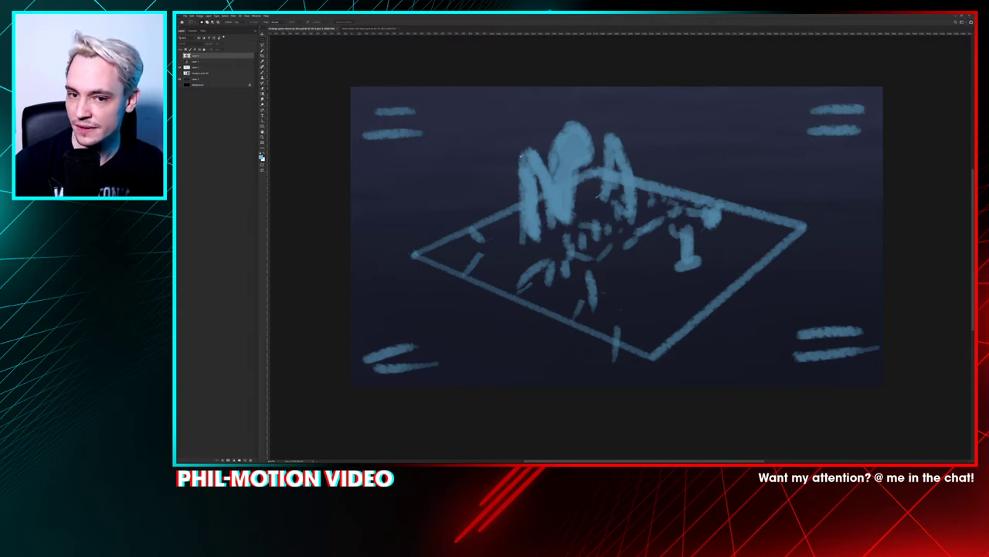
Step: In the exported hexagon grid document, delete every layer except the tilted hexagon grid
{"action": "key", "text": "ctrl+Tab"}
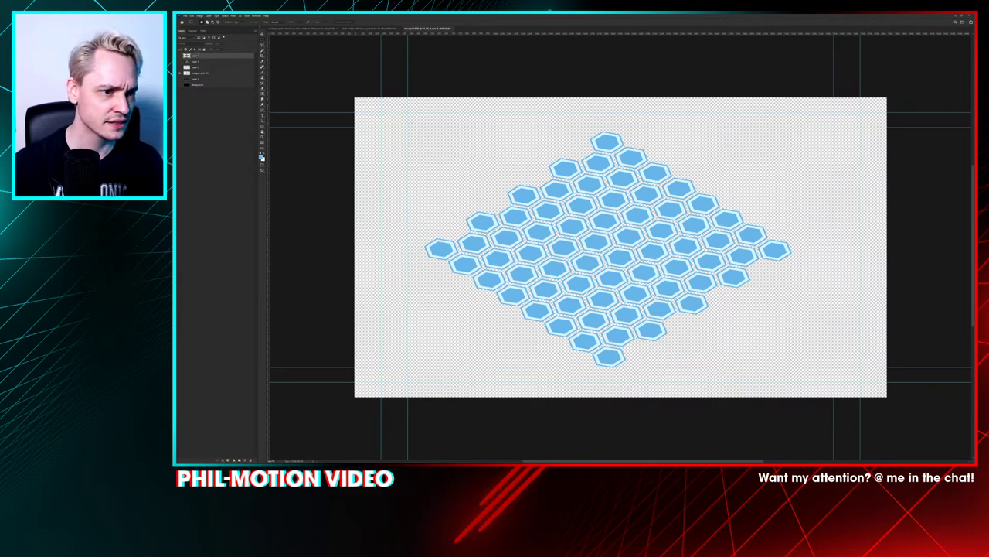
{"action": "left_click_drag", "start_coordinate": [180, 56], "coordinate": [180, 72]}
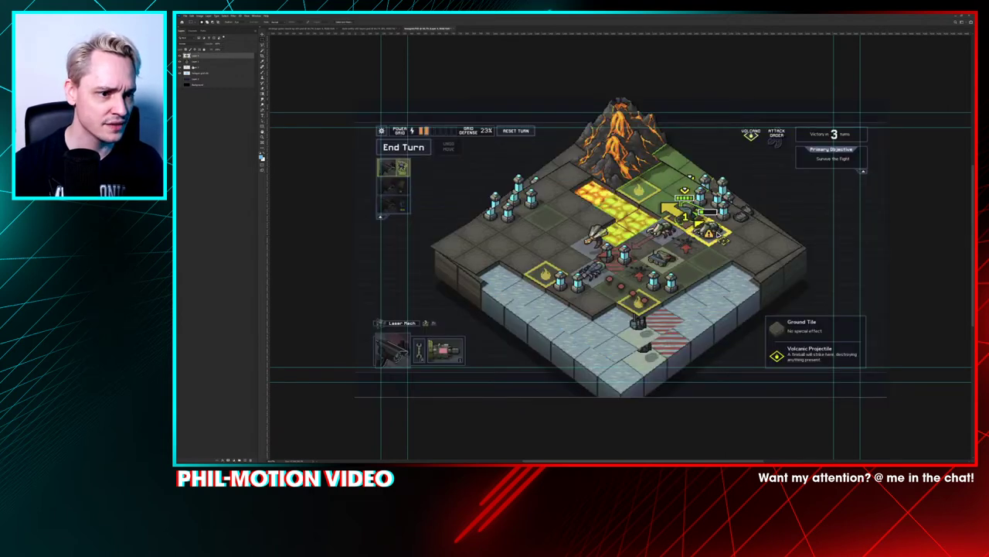
{"action": "left_click", "coordinate": [195, 68], "text": "shift"}
{"action": "left_click_drag", "start_coordinate": [197, 68], "coordinate": [253, 457]}
{"action": "key", "text": "ctrl+Tab"}
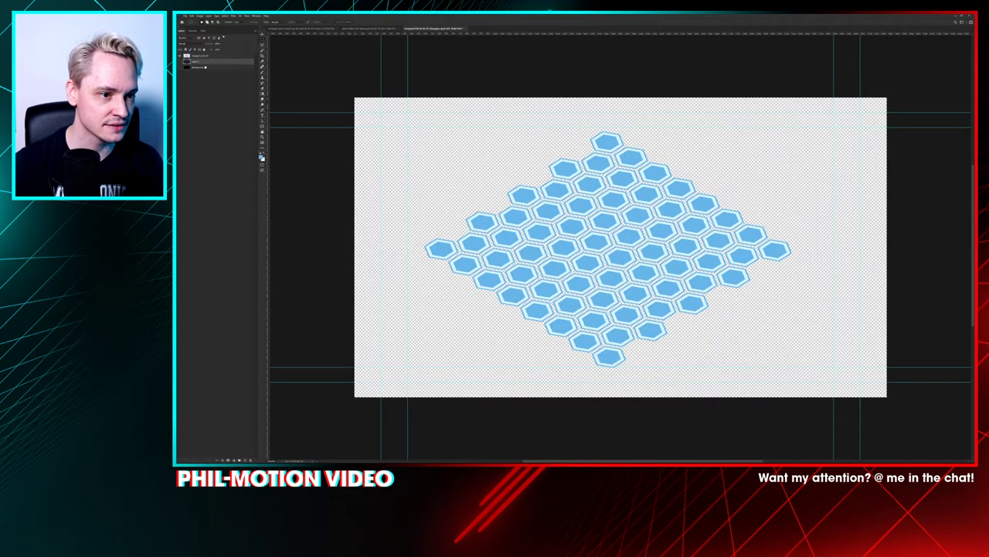
{"action": "left_click", "coordinate": [210, 68], "text": "shift"}
{"action": "left_click_drag", "start_coordinate": [210, 68], "coordinate": [251, 459]}
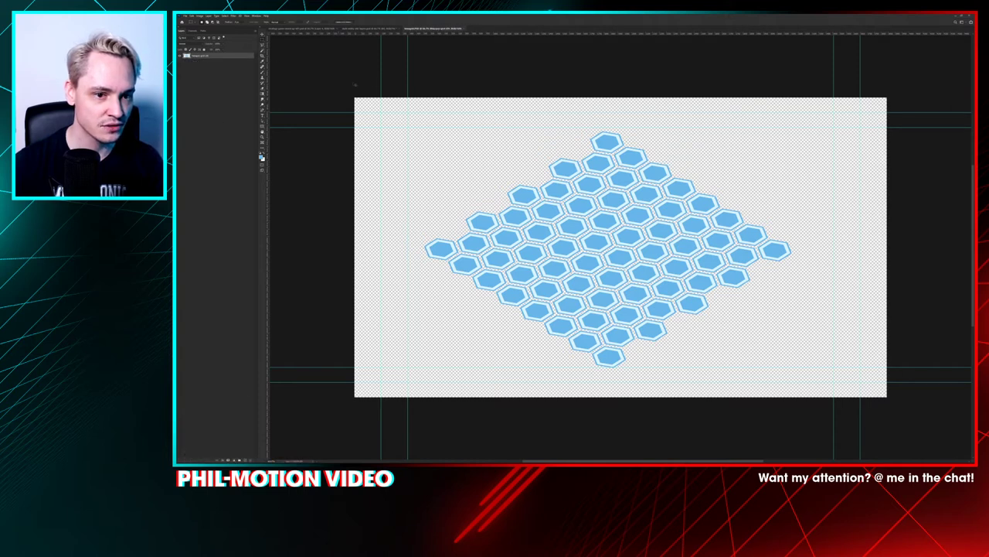
Step: Copy the tilted hexagon grid into the mock-up document beneath the sketch layer, nudge it upward and hide the sketch
{"action": "key", "text": "ctrl+Tab"}
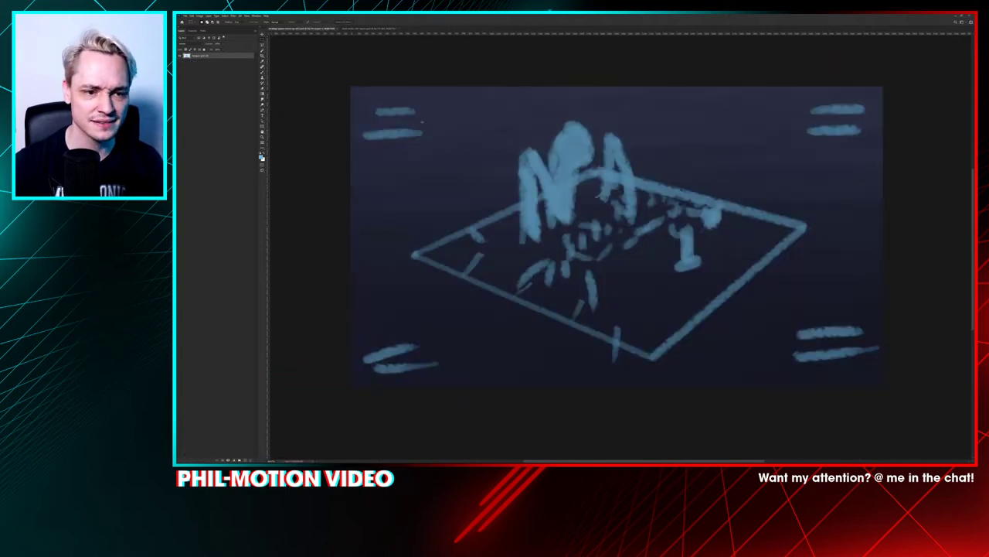
{"action": "left_click", "coordinate": [201, 70]}
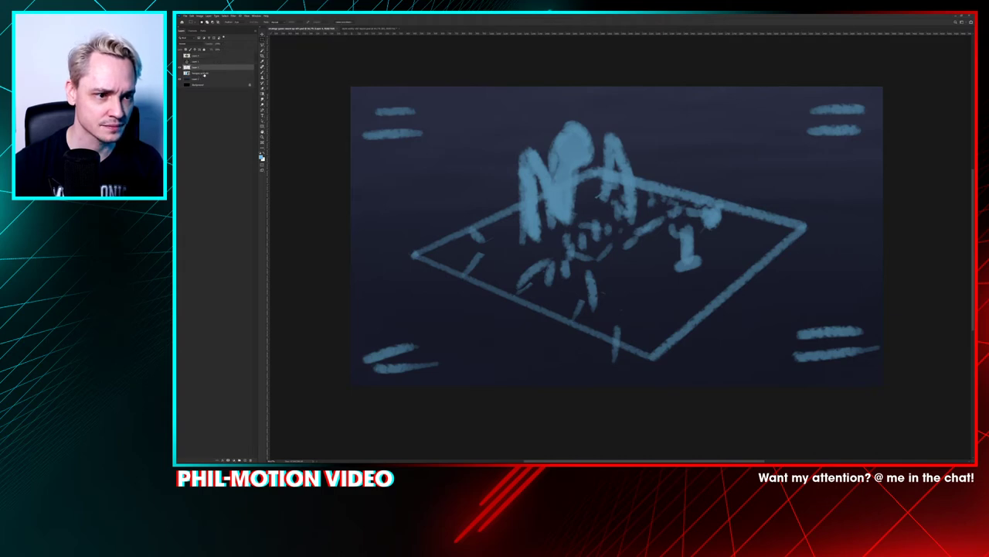
{"action": "key", "text": "ctrl+v"}
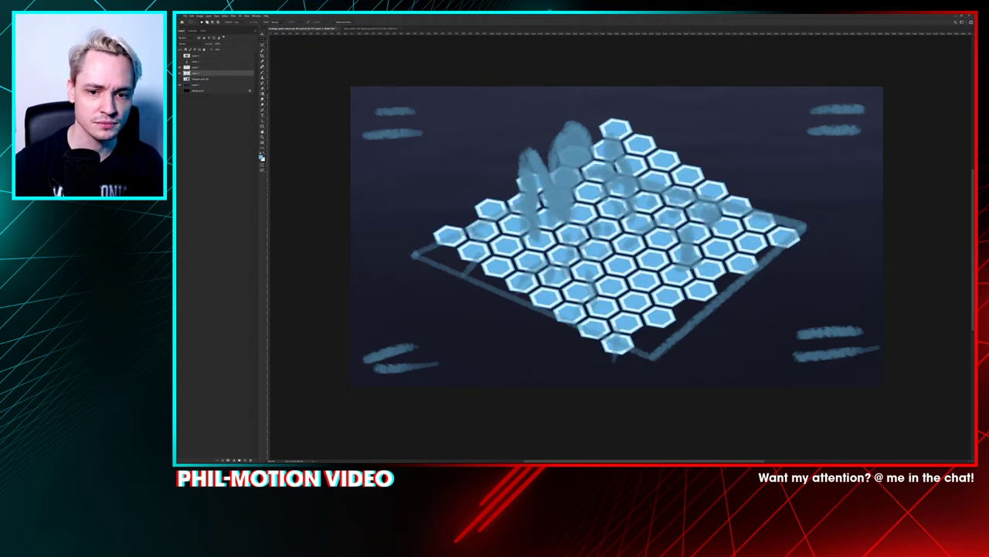
{"action": "mouse_move", "coordinate": [689, 269]}
{"action": "left_mouse_down"}
{"action": "mouse_move", "coordinate": [704, 275]}
{"action": "mouse_move", "coordinate": [691, 265]}
{"action": "left_mouse_up"}
{"action": "left_click", "coordinate": [180, 67]}
Step: Try flattening the pasted hexagon grid with Free Transform, and shift the grid slightly down and to the left
{"action": "key", "text": "ctrl+t"}
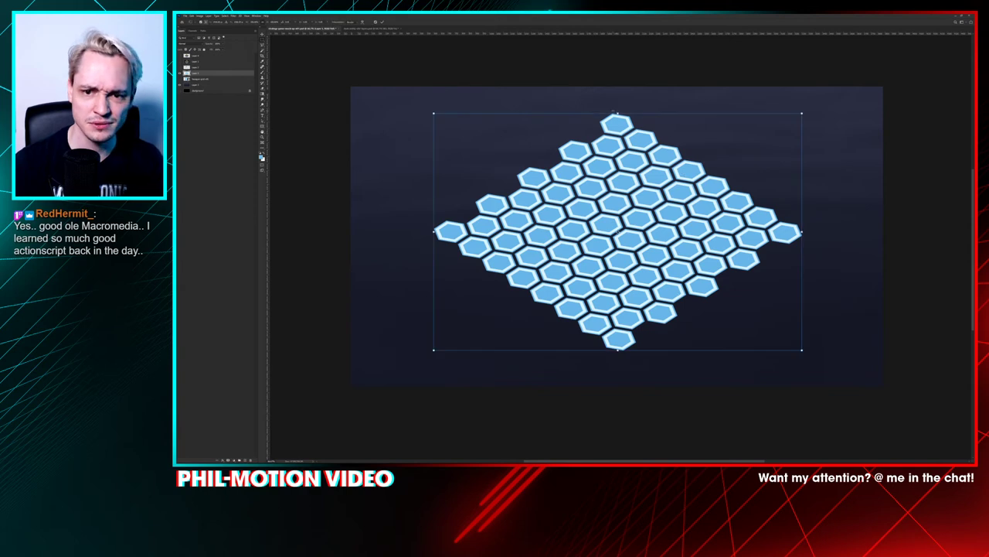
{"action": "mouse_move", "coordinate": [619, 115]}
{"action": "left_mouse_down"}
{"action": "mouse_move", "coordinate": [618, 179]}
{"action": "mouse_move", "coordinate": [617, 128]}
{"action": "left_mouse_up"}
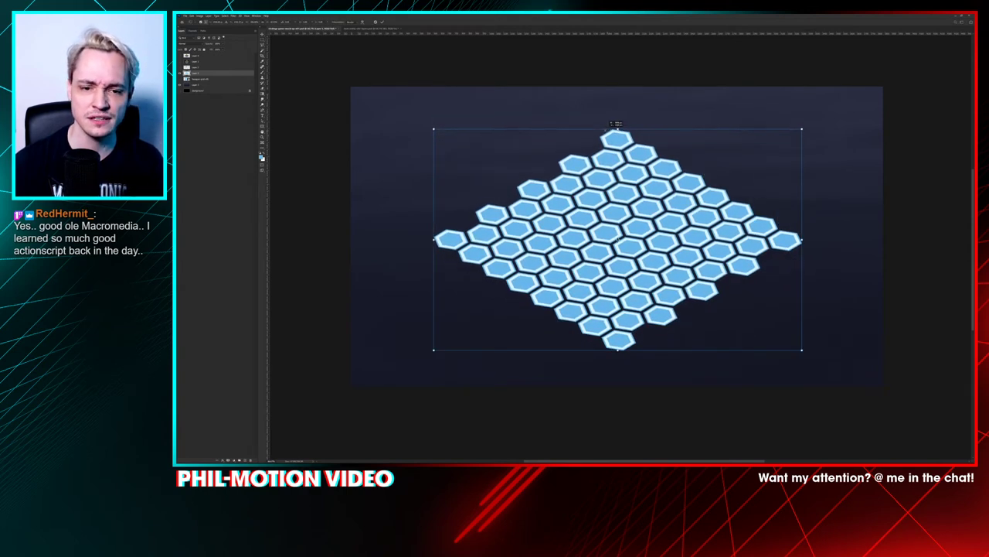
{"action": "key", "text": "Return"}
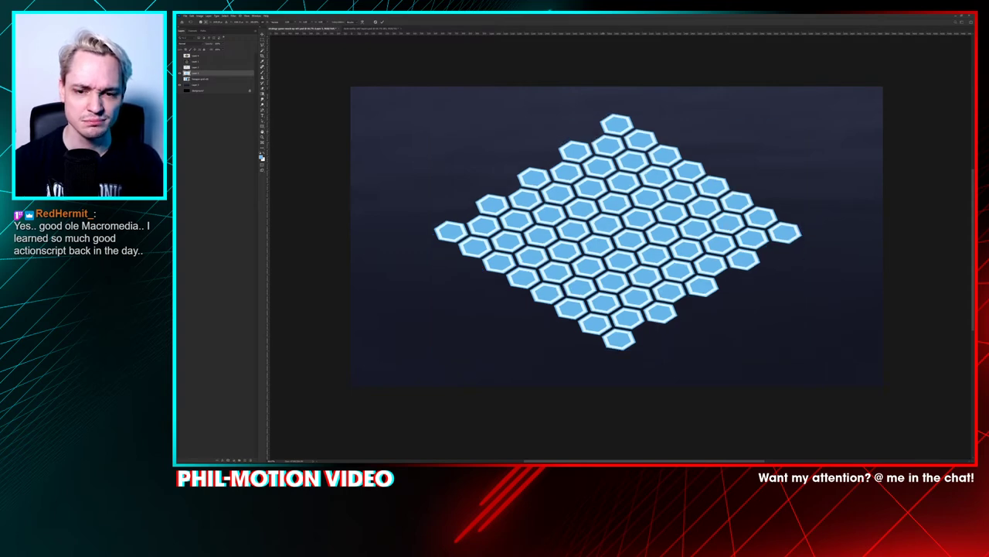
{"action": "left_click_drag", "start_coordinate": [641, 237], "coordinate": [636, 241]}
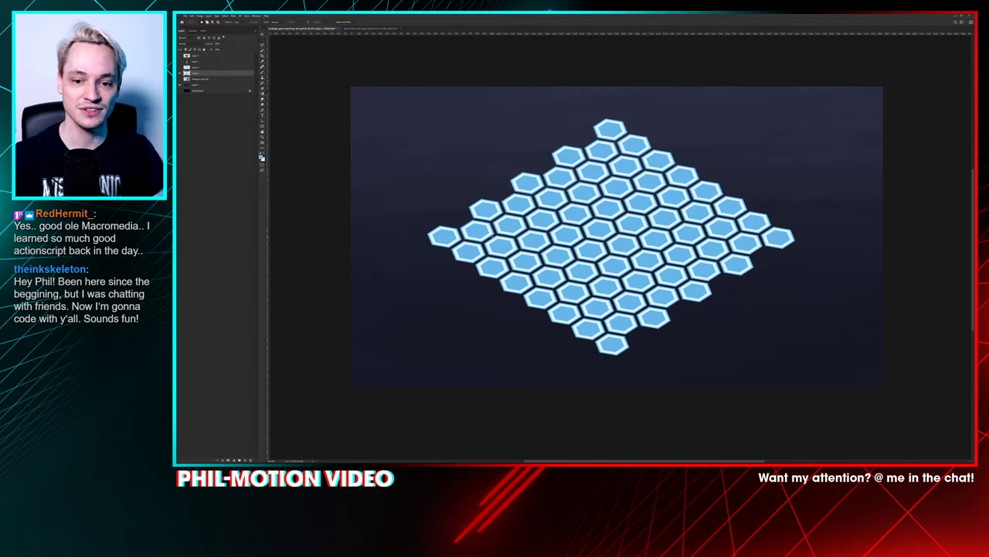
{"action": "left_click_drag", "start_coordinate": [534, 237], "coordinate": [523, 216]}
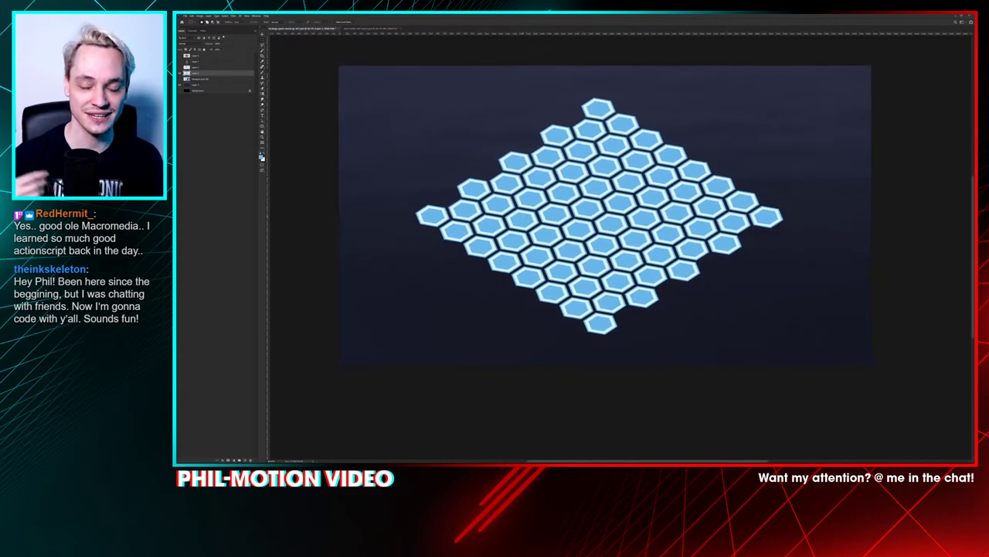
{"action": "key", "text": "ctrl+plus"}
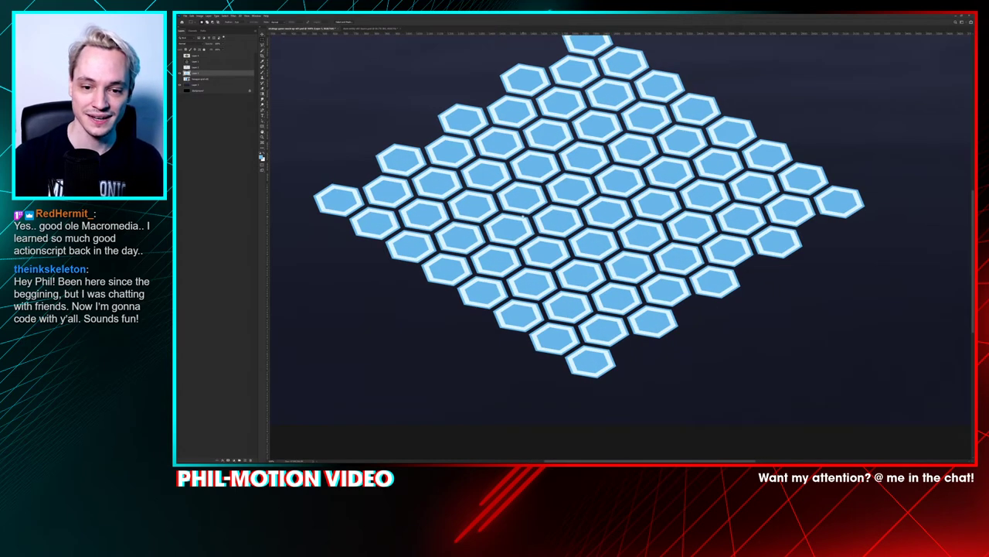
{"action": "left_click_drag", "start_coordinate": [523, 216], "coordinate": [526, 249]}
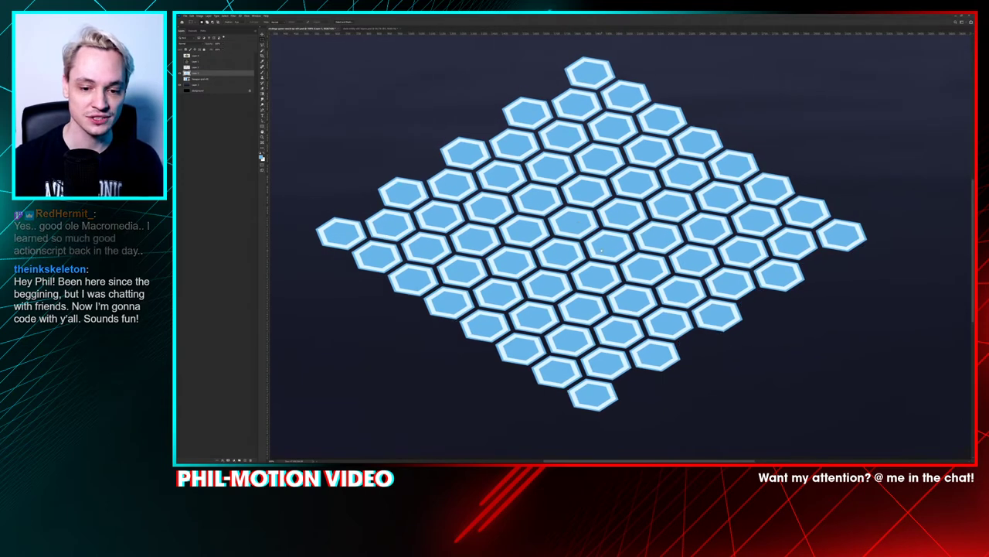
{"action": "left_click_drag", "start_coordinate": [601, 250], "coordinate": [599, 249]}
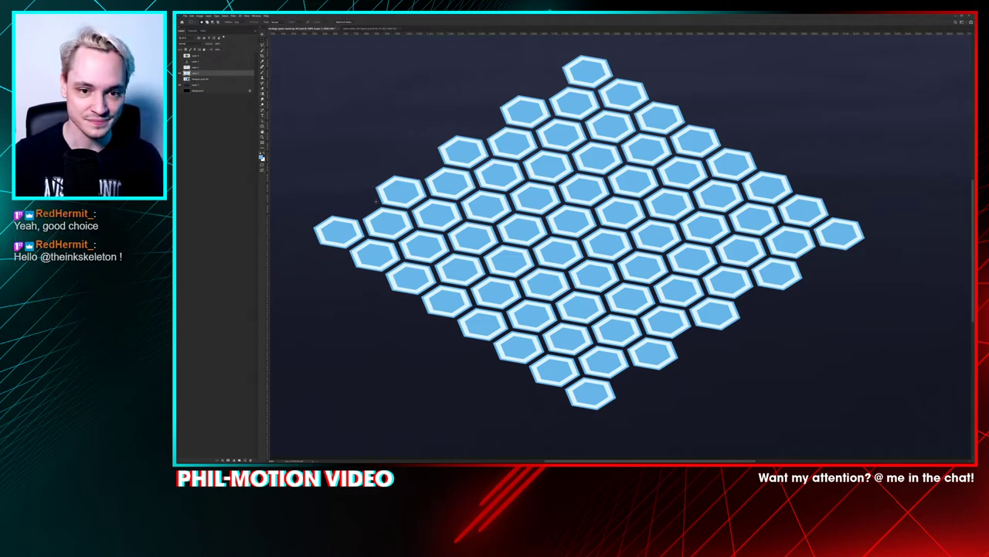
{"action": "left_click_drag", "start_coordinate": [367, 181], "coordinate": [372, 195]}
{"action": "key", "text": "ctrl+minus"}
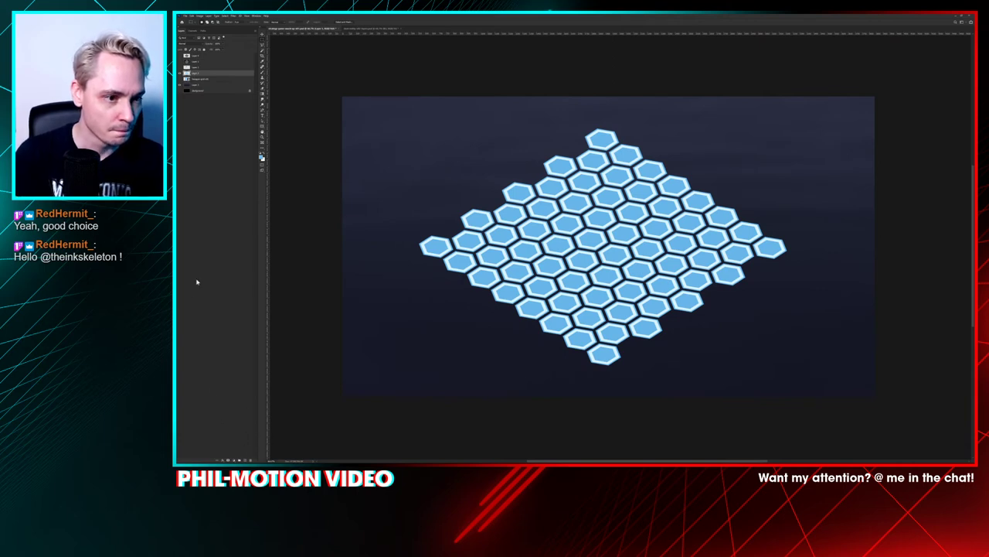
Step: Save the mock-up document and add an empty layer above the hexagon grid
{"action": "key", "text": "ctrl+s"}
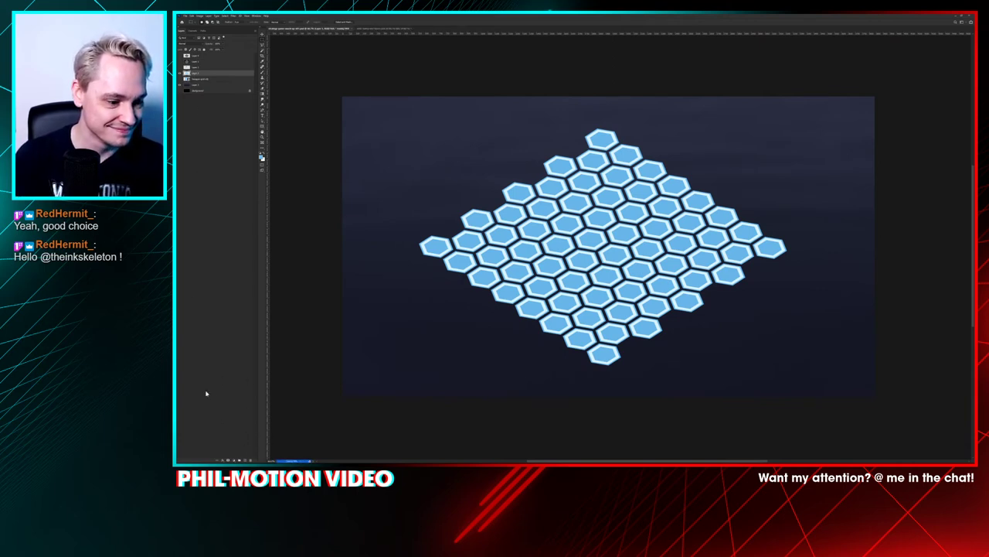
{"action": "left_click", "coordinate": [245, 460]}
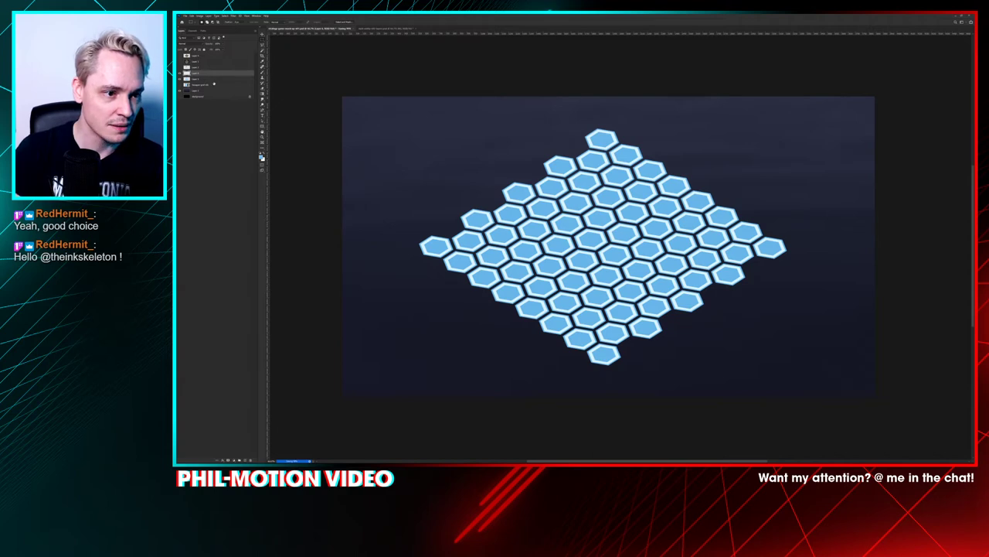
Step: Lower the hexagon grid layer's opacity so the tiles blend into the dark background
{"action": "left_click", "coordinate": [212, 84]}
{"action": "left_click", "coordinate": [179, 79]}
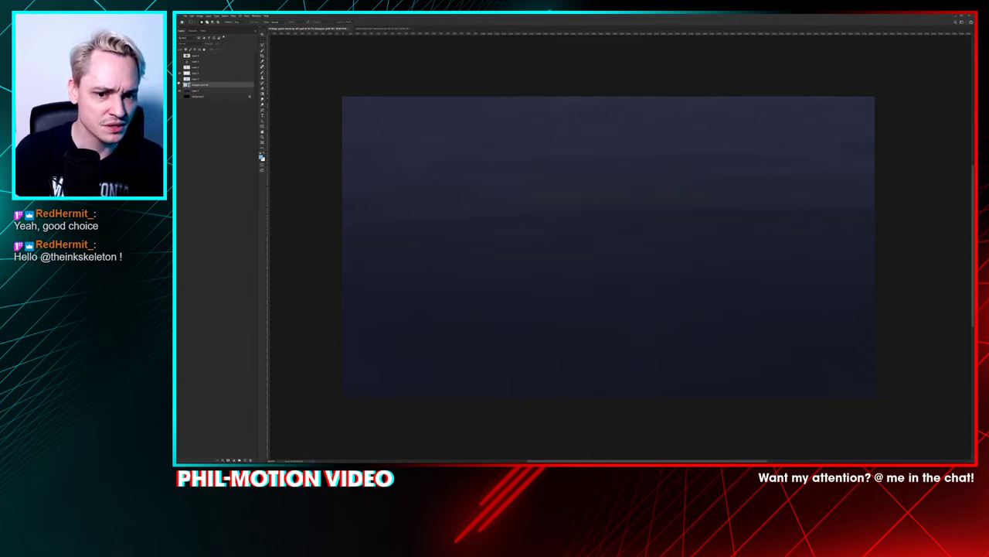
{"action": "key", "text": "ctrl+z"}
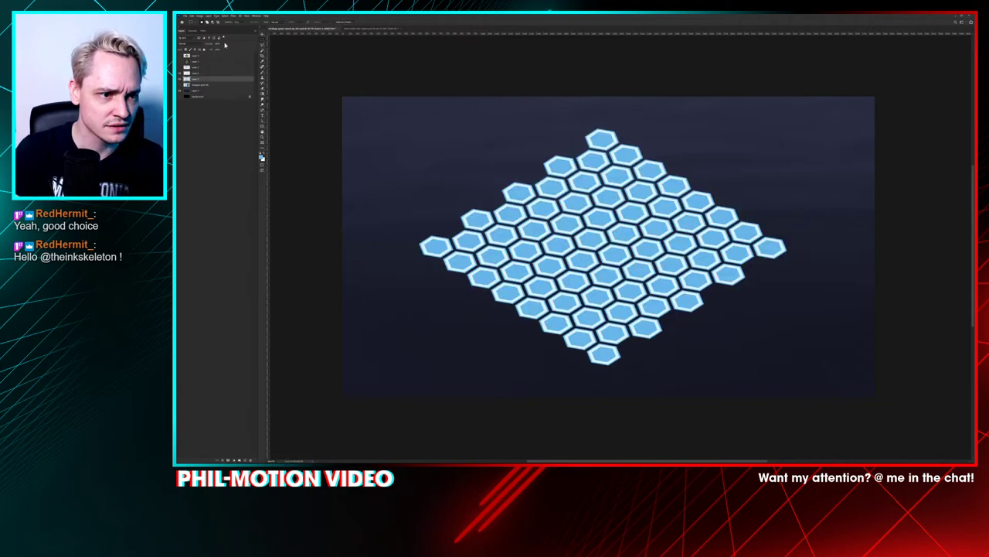
{"action": "left_click", "coordinate": [213, 50]}
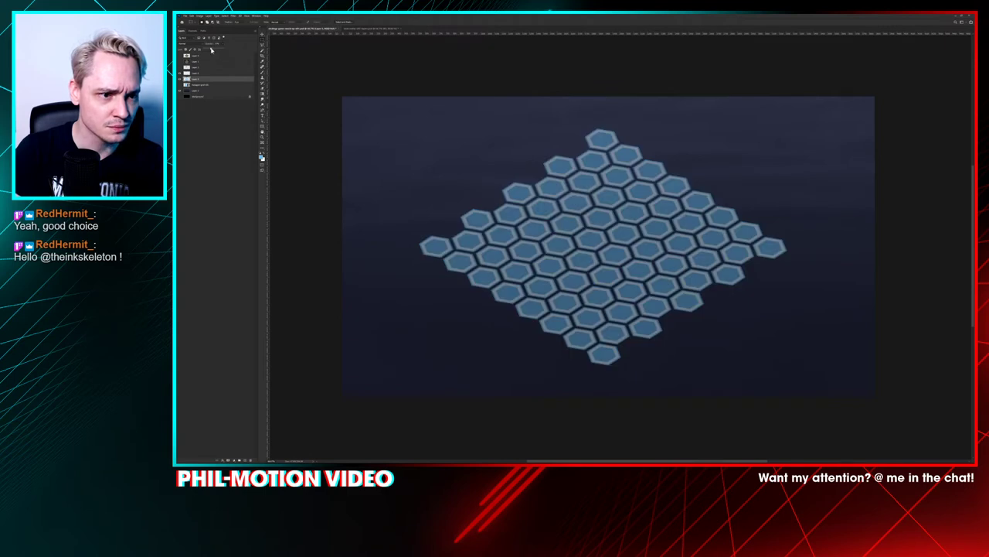
{"action": "left_click_drag", "start_coordinate": [211, 51], "coordinate": [207, 51]}
Step: Paint a small black standing figure on the new layer and move it onto a hexagon right of the grid's centre
{"action": "left_click", "coordinate": [201, 74]}
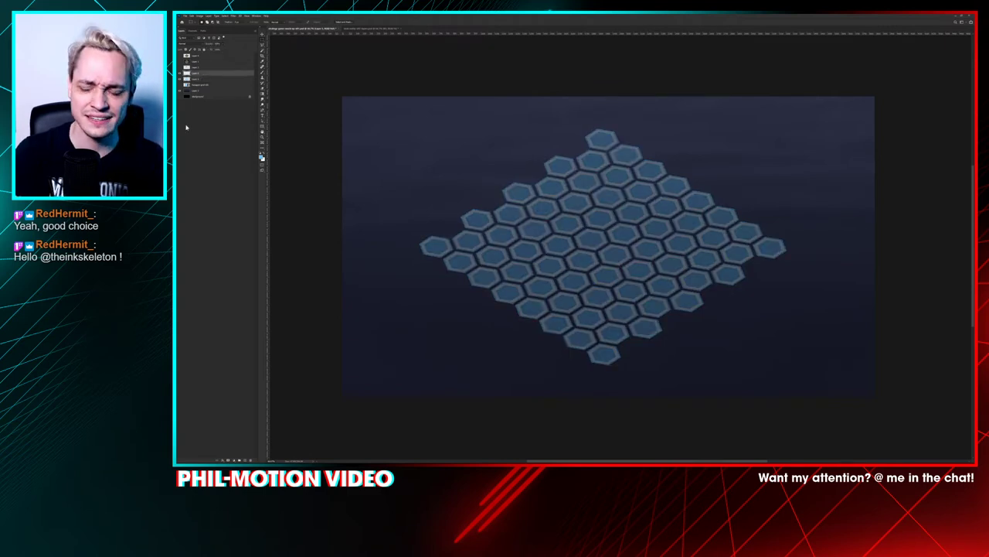
{"action": "key", "text": "b"}
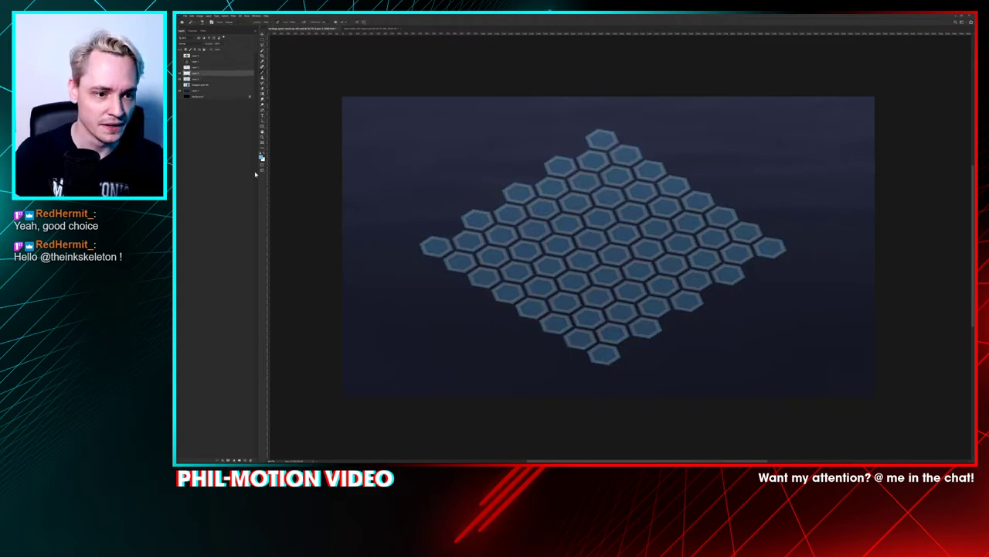
{"action": "left_click", "coordinate": [263, 157]}
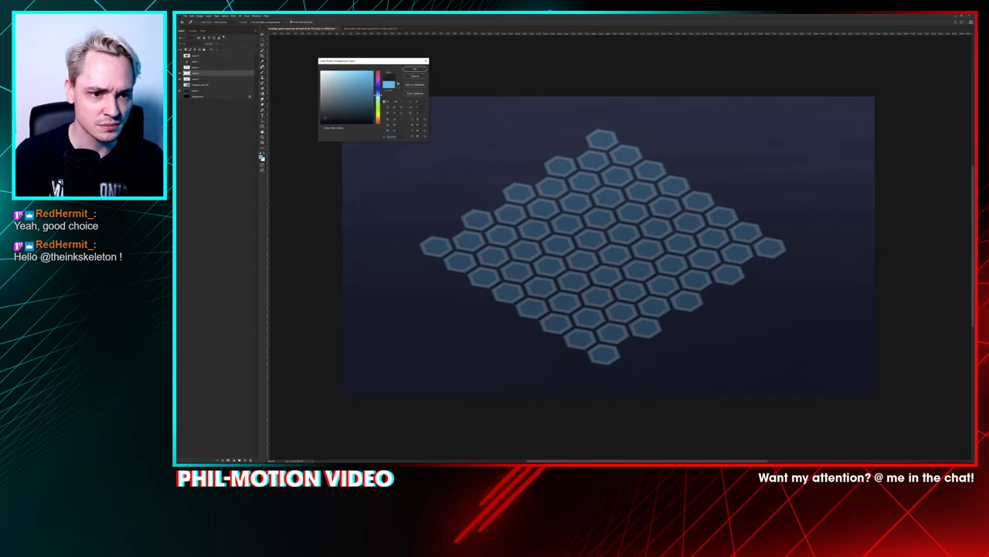
{"action": "left_click", "coordinate": [413, 71]}
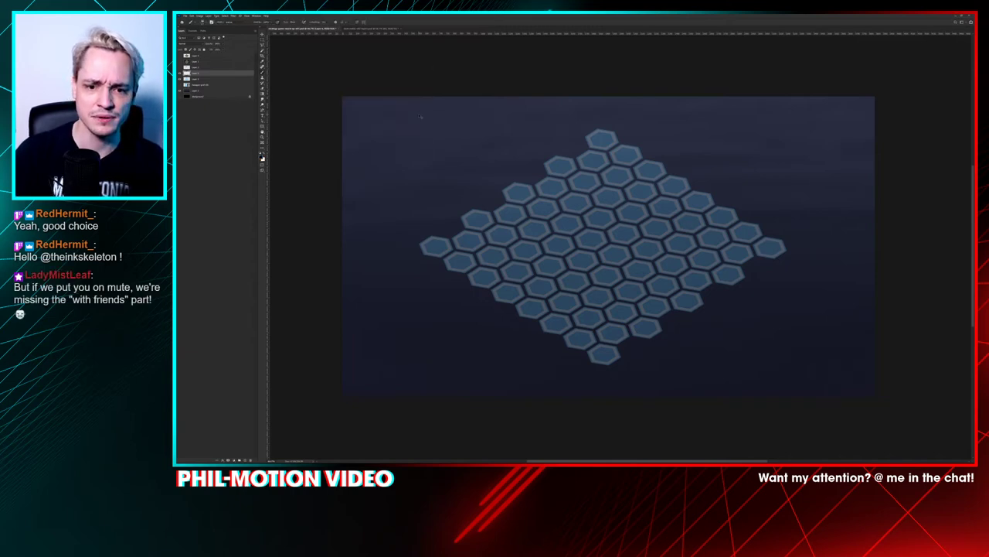
{"action": "key", "text": "ctrl+plus"}
{"action": "right_click", "coordinate": [674, 265]}
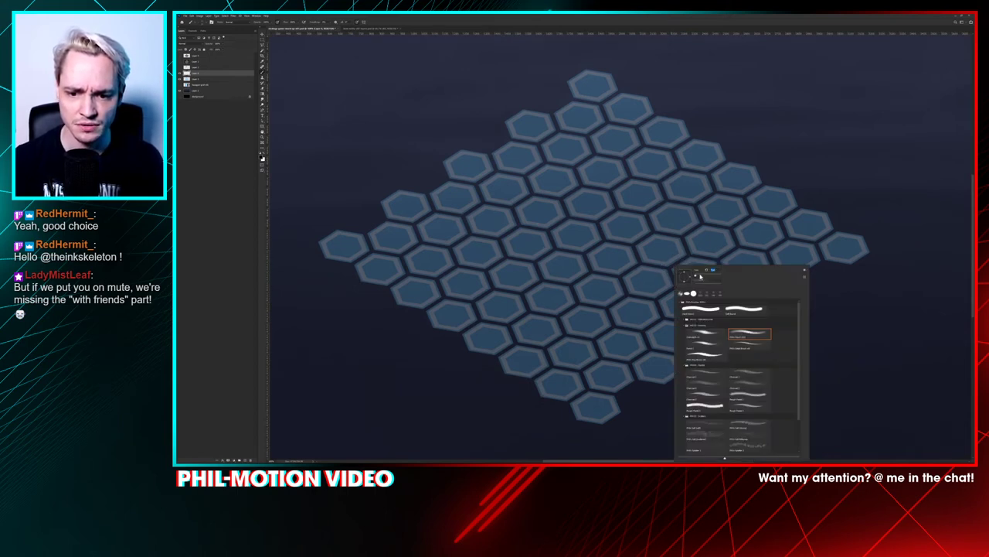
{"action": "mouse_move", "coordinate": [644, 281]}
{"action": "left_mouse_down"}
{"action": "mouse_move", "coordinate": [649, 247]}
{"action": "mouse_move", "coordinate": [655, 266]}
{"action": "mouse_move", "coordinate": [639, 281]}
{"action": "mouse_move", "coordinate": [651, 226]}
{"action": "mouse_move", "coordinate": [648, 236]}
{"action": "left_mouse_up"}
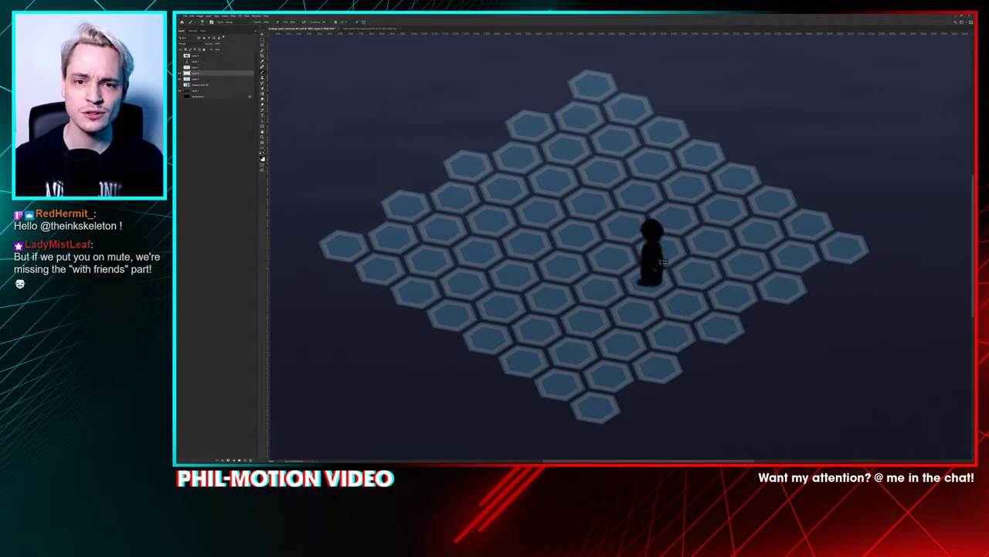
{"action": "left_click_drag", "start_coordinate": [664, 260], "coordinate": [699, 281]}
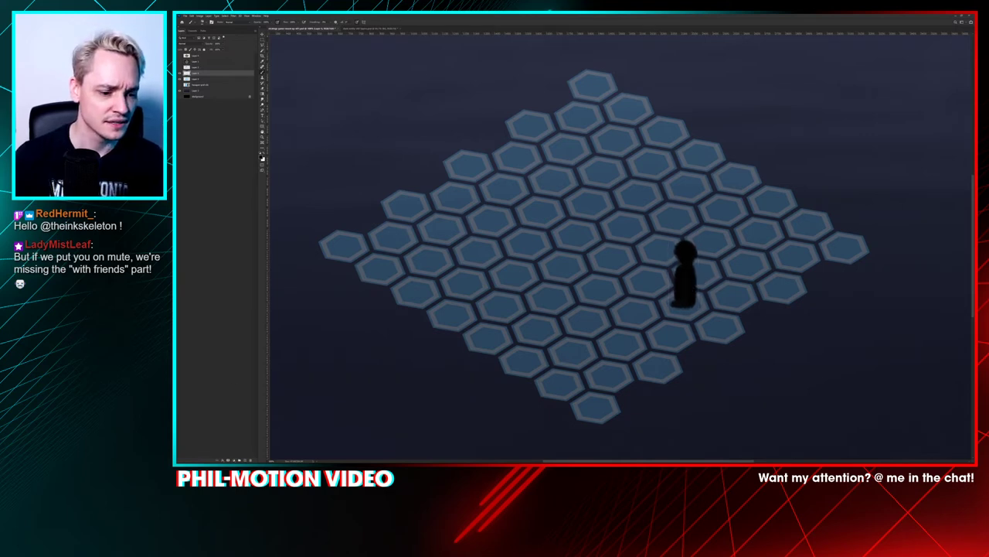
Step: Add another layer and dab black marks on a diagonal band of hexagons from the grid's lower-left edge to its upper-right edge
{"action": "left_click", "coordinate": [241, 457]}
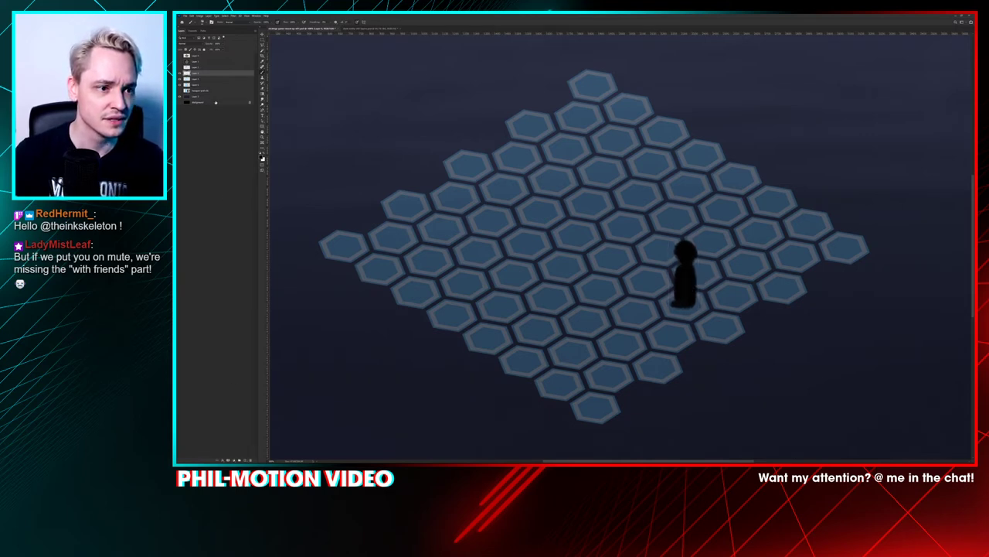
{"action": "left_click_drag", "start_coordinate": [517, 275], "coordinate": [515, 274]}
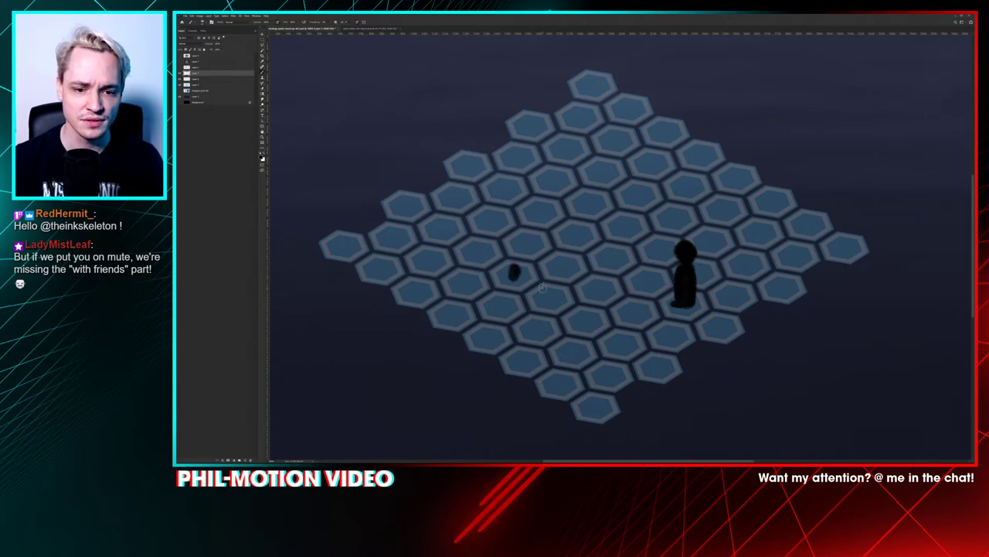
{"action": "left_click", "coordinate": [547, 289]}
{"action": "left_click", "coordinate": [532, 241]}
{"action": "left_click", "coordinate": [565, 260]}
{"action": "left_click_drag", "start_coordinate": [574, 228], "coordinate": [577, 230]}
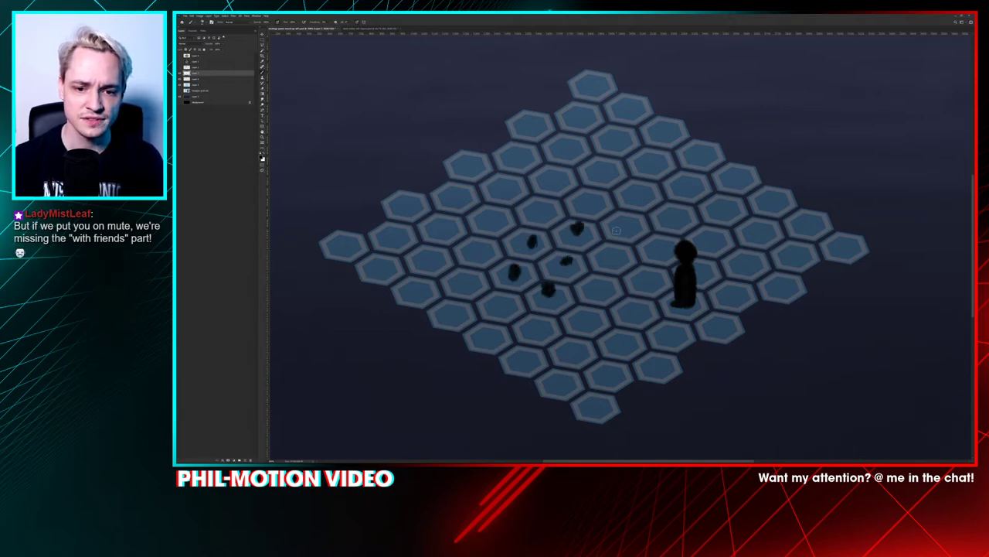
{"action": "left_click", "coordinate": [618, 248]}
{"action": "left_click", "coordinate": [595, 204]}
{"action": "left_click", "coordinate": [630, 224]}
{"action": "left_click", "coordinate": [636, 195]}
{"action": "left_click", "coordinate": [675, 214]}
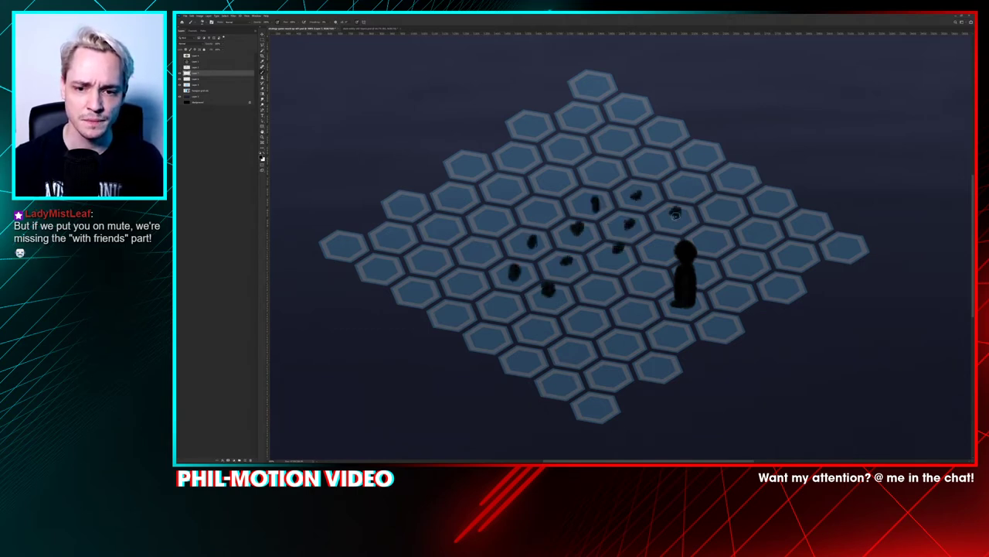
{"action": "left_click", "coordinate": [656, 166]}
{"action": "left_click", "coordinate": [689, 180]}
{"action": "left_click", "coordinate": [696, 156]}
{"action": "left_click", "coordinate": [732, 171]}
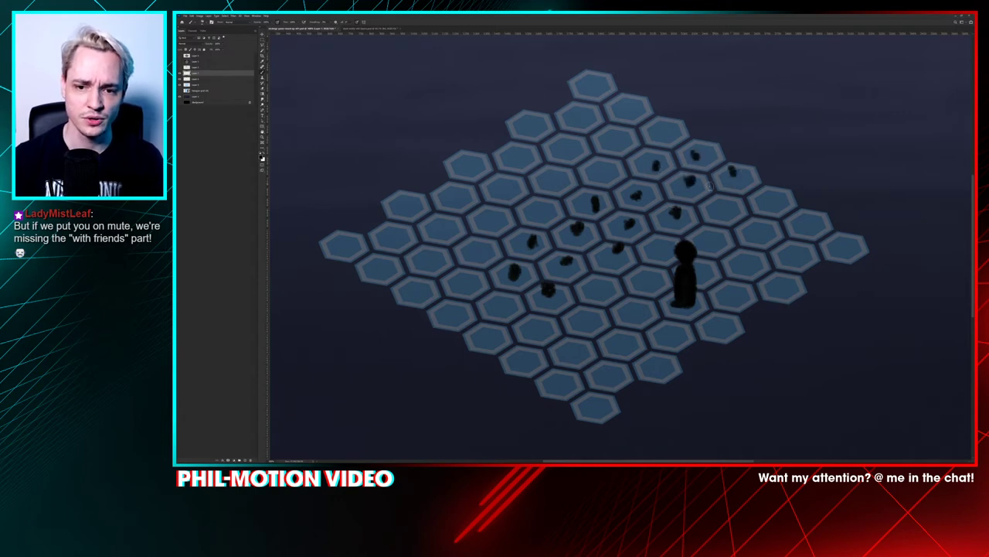
{"action": "left_click", "coordinate": [501, 308]}
{"action": "left_click", "coordinate": [536, 327]}
{"action": "left_click", "coordinate": [460, 317]}
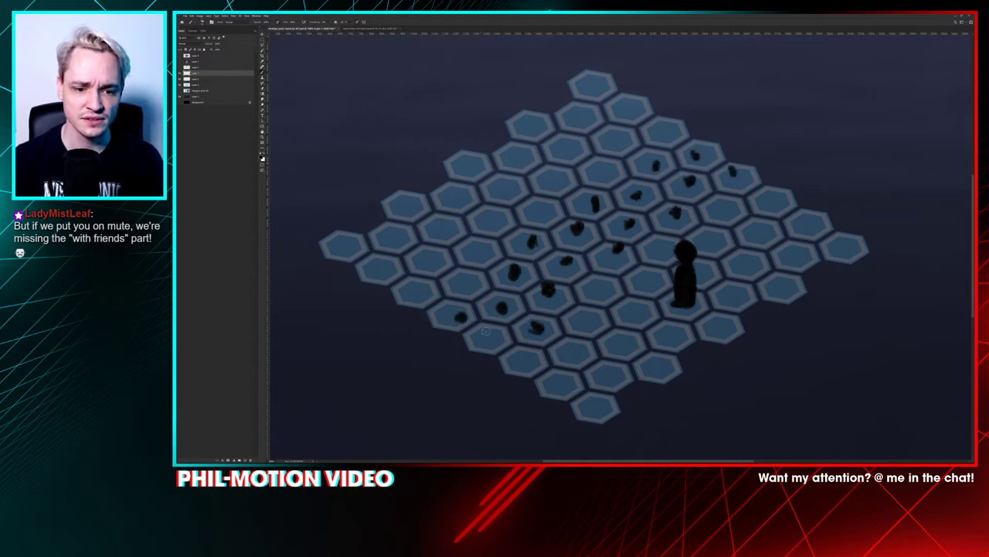
{"action": "left_click", "coordinate": [493, 335]}
{"action": "left_click", "coordinate": [531, 354]}
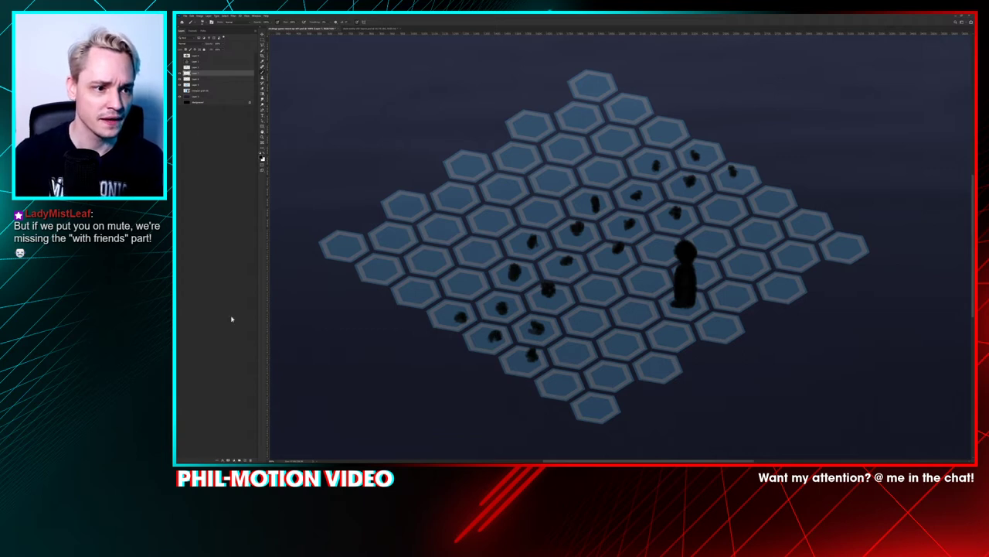
Step: Add a further layer and dab small black marks on the cluster of hexagons in the upper-left part of the grid
{"action": "left_click", "coordinate": [245, 460]}
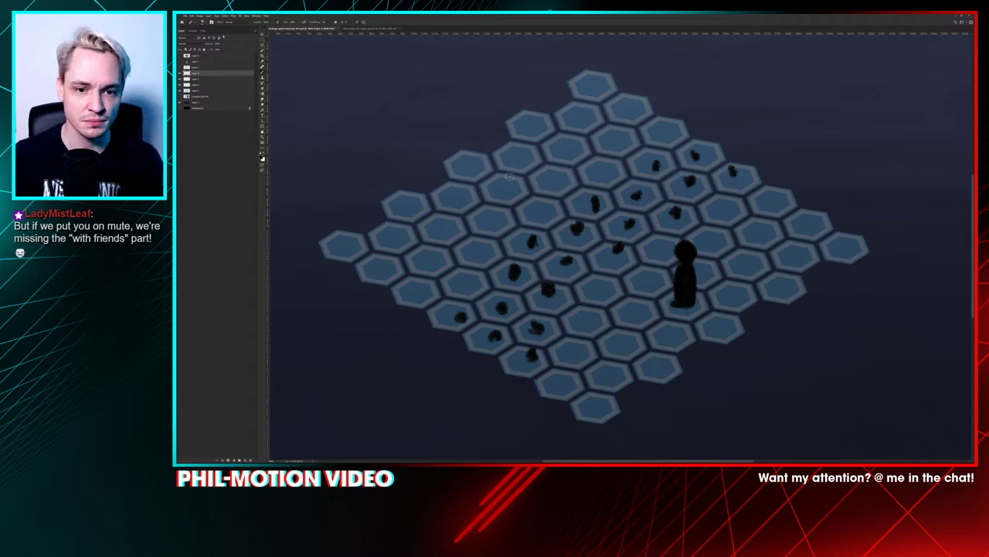
{"action": "left_click", "coordinate": [514, 159]}
{"action": "left_click", "coordinate": [509, 192]}
{"action": "left_click", "coordinate": [543, 213]}
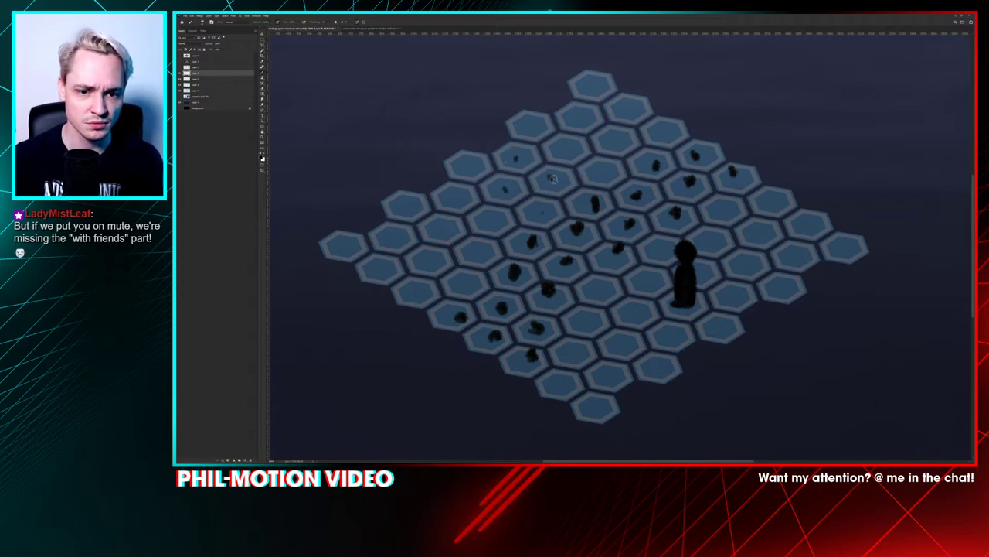
{"action": "left_click", "coordinate": [552, 179]}
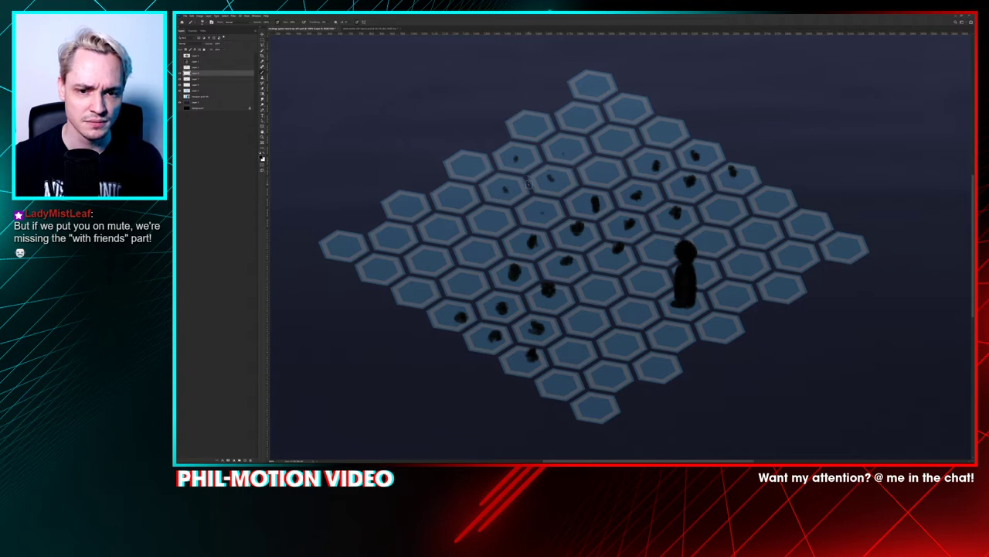
{"action": "scroll", "coordinate": [567, 207], "scroll_direction": "up", "scroll_amount": 2}
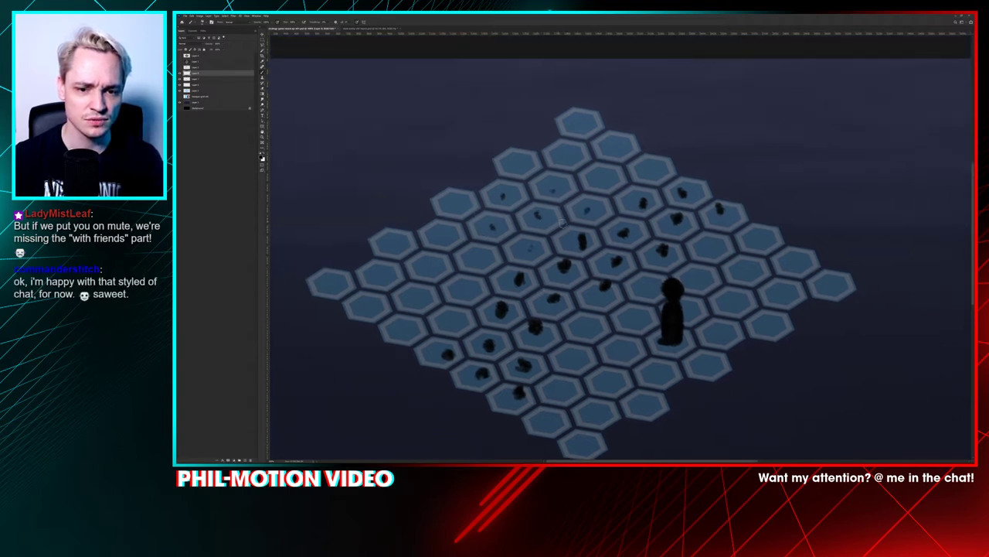
{"action": "left_click_drag", "start_coordinate": [574, 238], "coordinate": [571, 243]}
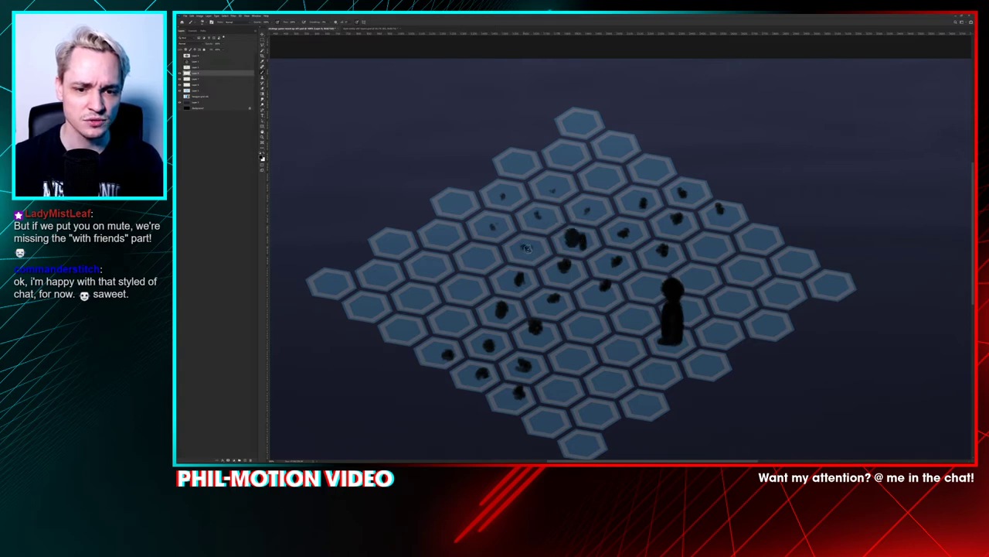
{"action": "left_click", "coordinate": [526, 248]}
{"action": "left_click", "coordinate": [499, 220]}
{"action": "left_click", "coordinate": [508, 190]}
{"action": "left_click", "coordinate": [541, 181]}
{"action": "left_click", "coordinate": [589, 212]}
{"action": "left_click", "coordinate": [544, 218]}
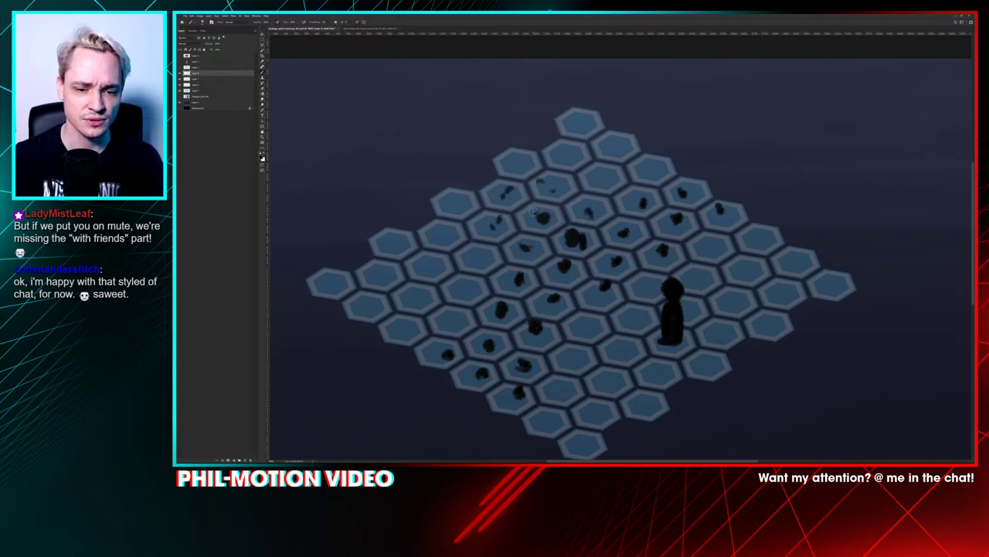
{"action": "left_click", "coordinate": [544, 184]}
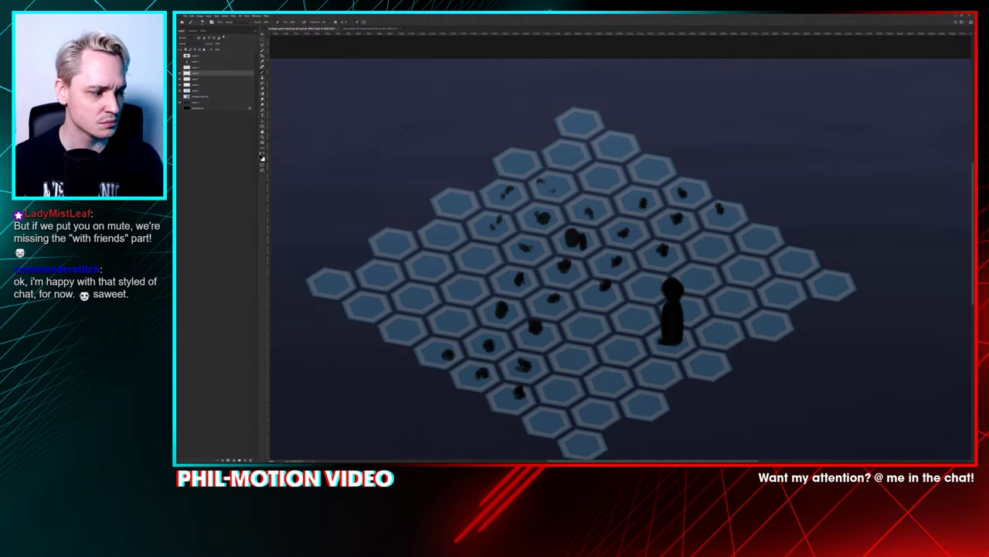
Step: View the monster artwork document with the lightning sky, and return to the mock-up
{"action": "left_click", "coordinate": [368, 28]}
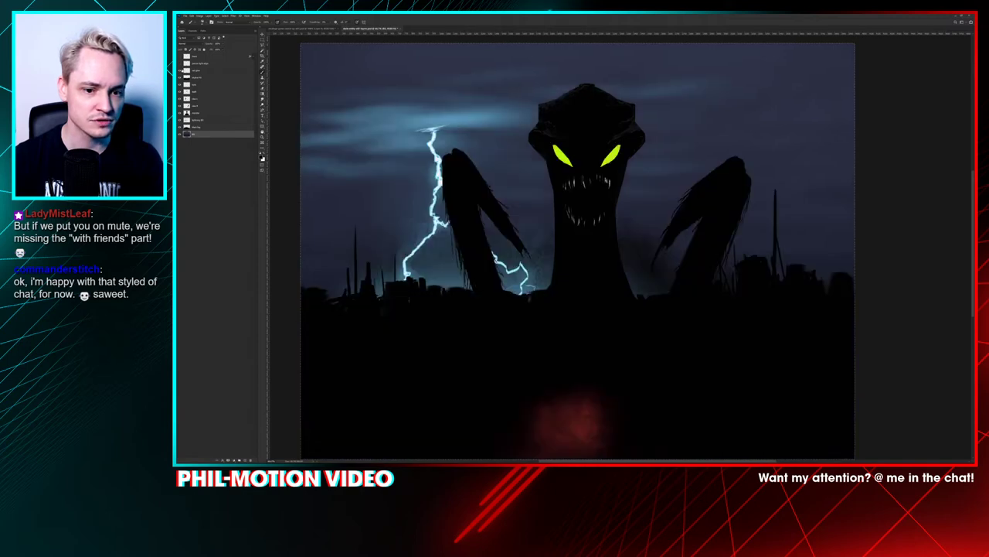
{"action": "left_click", "coordinate": [294, 27]}
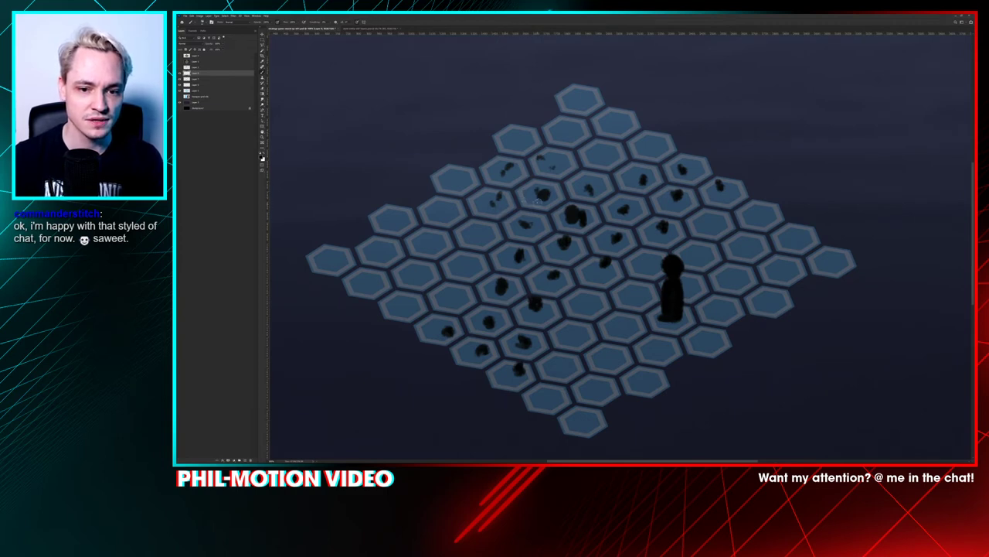
Step: Change the brush size and paint a large black upright oval over the hexagons in the upper-left part of the grid
{"action": "right_click", "coordinate": [527, 184]}
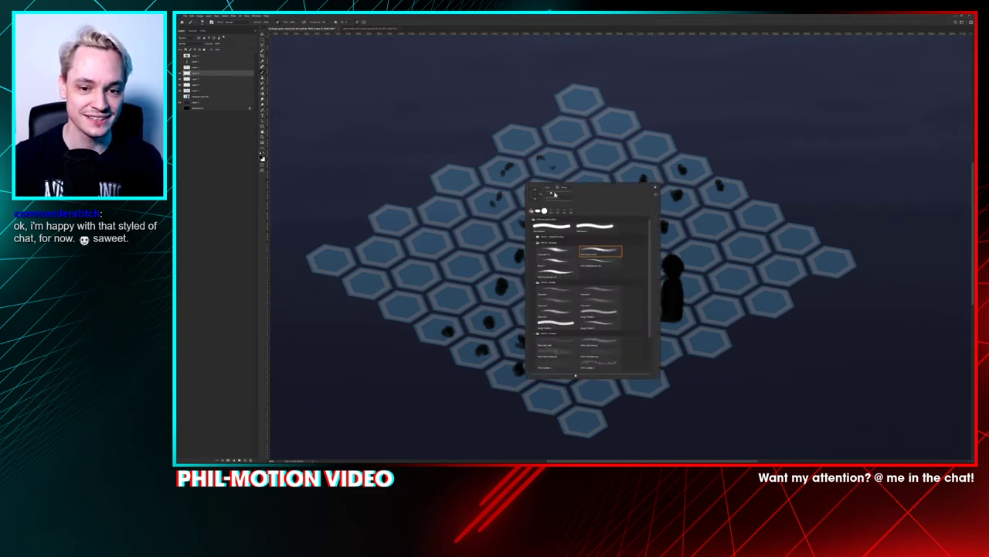
{"action": "left_click", "coordinate": [556, 193]}
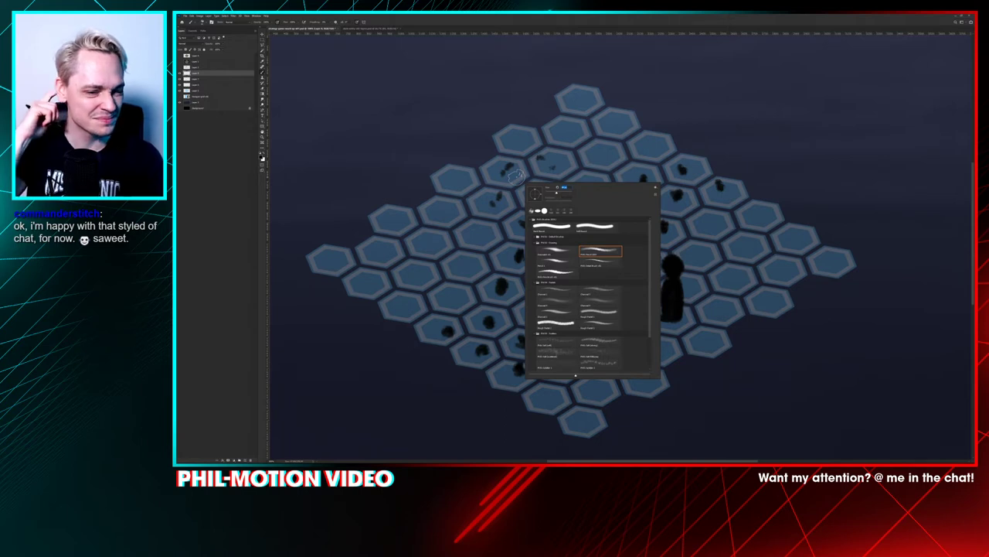
{"action": "left_click", "coordinate": [510, 182]}
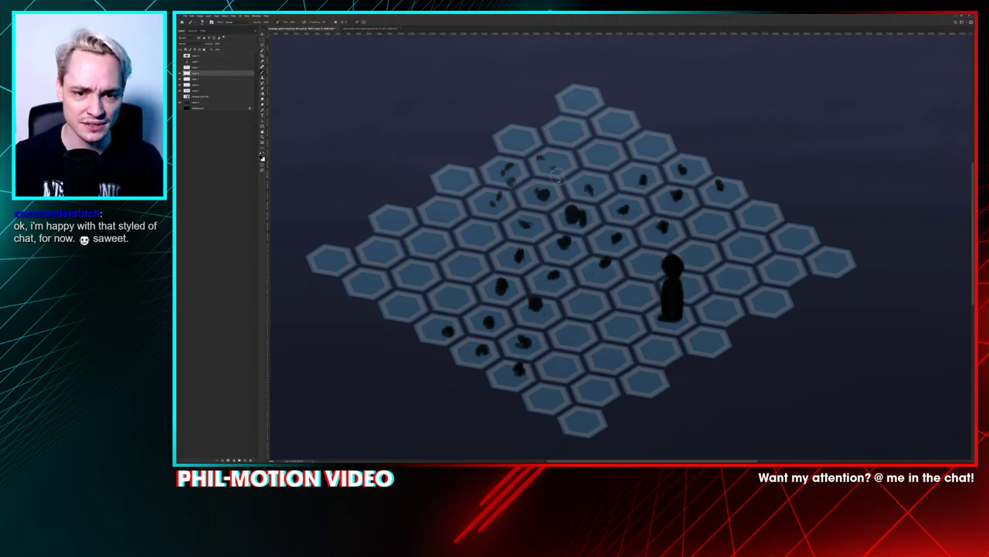
{"action": "mouse_move", "coordinate": [545, 175]}
{"action": "left_mouse_down"}
{"action": "mouse_move", "coordinate": [520, 211]}
{"action": "mouse_move", "coordinate": [517, 194]}
{"action": "mouse_move", "coordinate": [536, 176]}
{"action": "mouse_move", "coordinate": [541, 199]}
{"action": "mouse_move", "coordinate": [511, 184]}
{"action": "mouse_move", "coordinate": [550, 84]}
{"action": "mouse_move", "coordinate": [574, 180]}
{"action": "mouse_move", "coordinate": [561, 136]}
{"action": "mouse_move", "coordinate": [543, 149]}
{"action": "mouse_move", "coordinate": [526, 139]}
{"action": "mouse_move", "coordinate": [532, 107]}
{"action": "mouse_move", "coordinate": [532, 152]}
{"action": "mouse_move", "coordinate": [564, 128]}
{"action": "mouse_move", "coordinate": [569, 180]}
{"action": "mouse_move", "coordinate": [547, 204]}
{"action": "mouse_move", "coordinate": [535, 129]}
{"action": "mouse_move", "coordinate": [550, 108]}
{"action": "mouse_move", "coordinate": [577, 140]}
{"action": "mouse_move", "coordinate": [528, 164]}
{"action": "mouse_move", "coordinate": [541, 93]}
{"action": "left_mouse_up"}
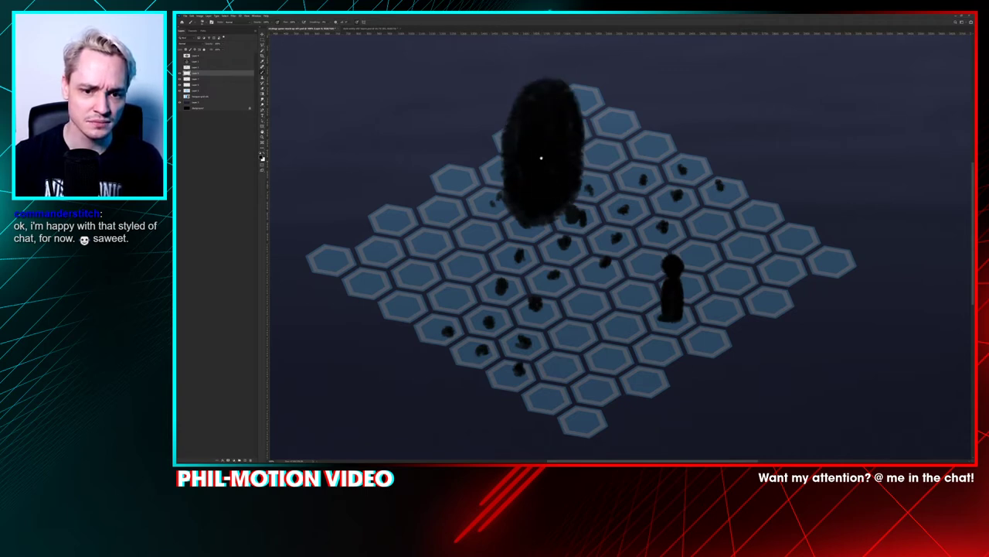
Step: Select the four layers holding the grid, the figure and the painted marks, and shift them together slightly down and to the right
{"action": "scroll", "coordinate": [541, 157], "scroll_direction": "down", "scroll_amount": 2}
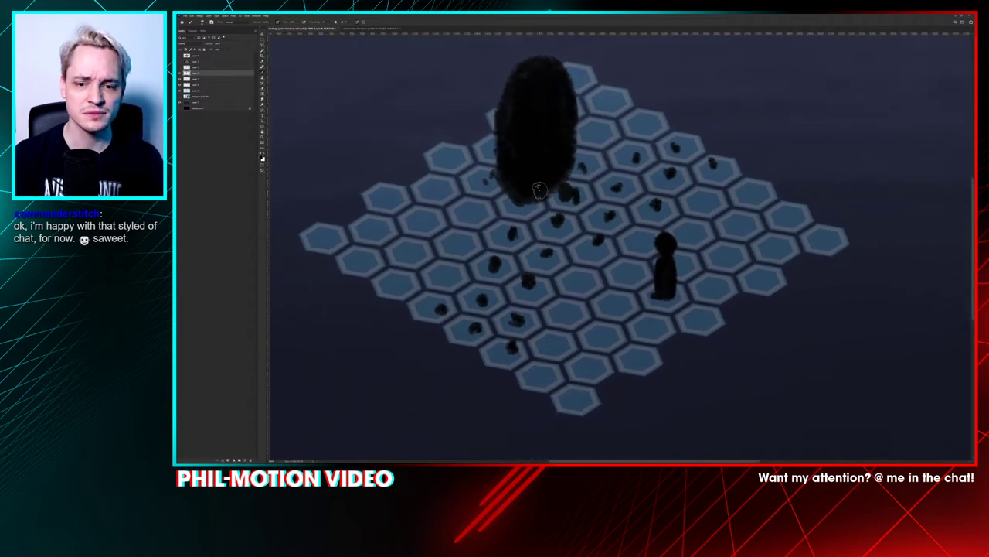
{"action": "left_click", "coordinate": [207, 92], "text": "shift"}
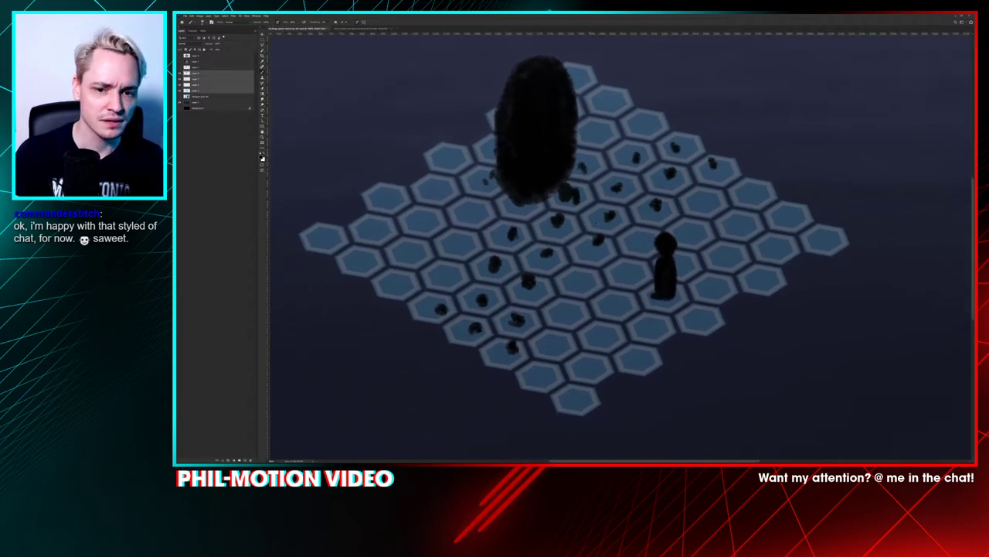
{"action": "left_click_drag", "start_coordinate": [622, 225], "coordinate": [660, 240]}
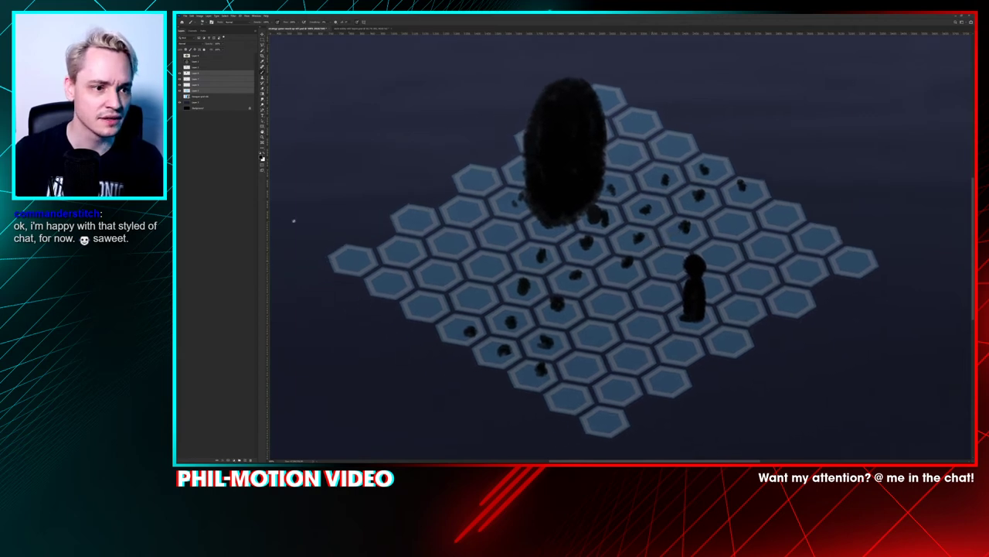
Step: View the monster artwork with the glowing eyes and raised claws, and return to the mock-up document
{"action": "left_click", "coordinate": [351, 31]}
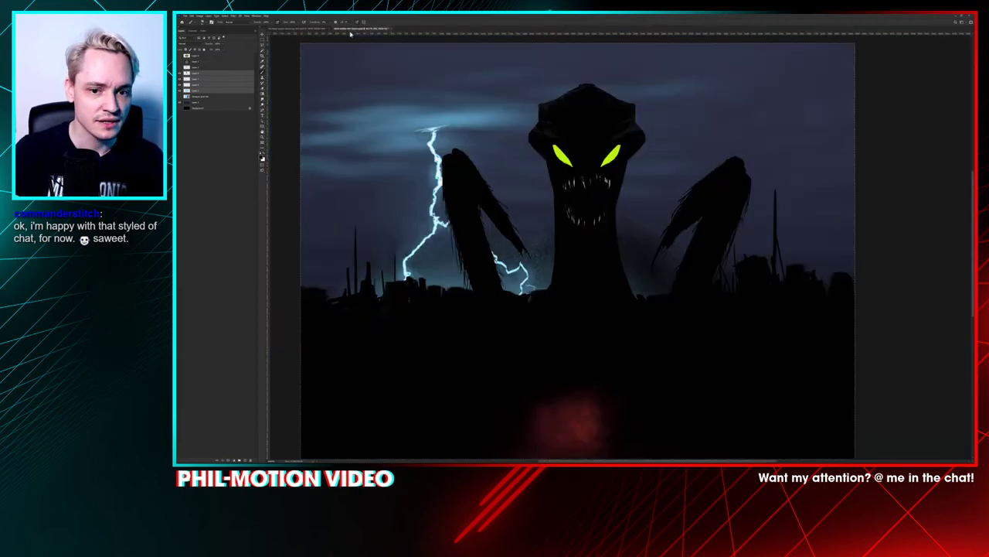
{"action": "left_click", "coordinate": [309, 31]}
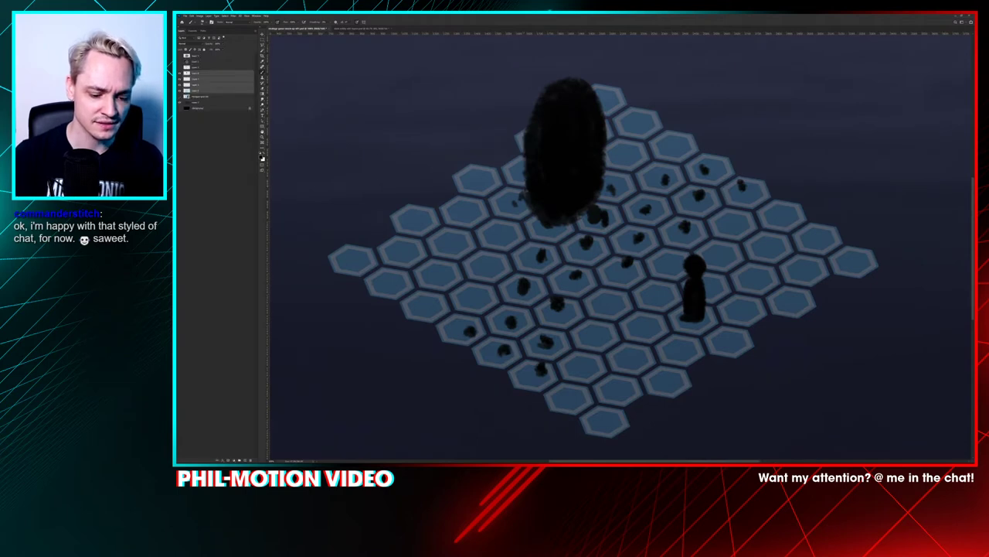
Step: Select only the layer with the large black oval and erase the oval together with the small marks around it
{"action": "key", "text": "e"}
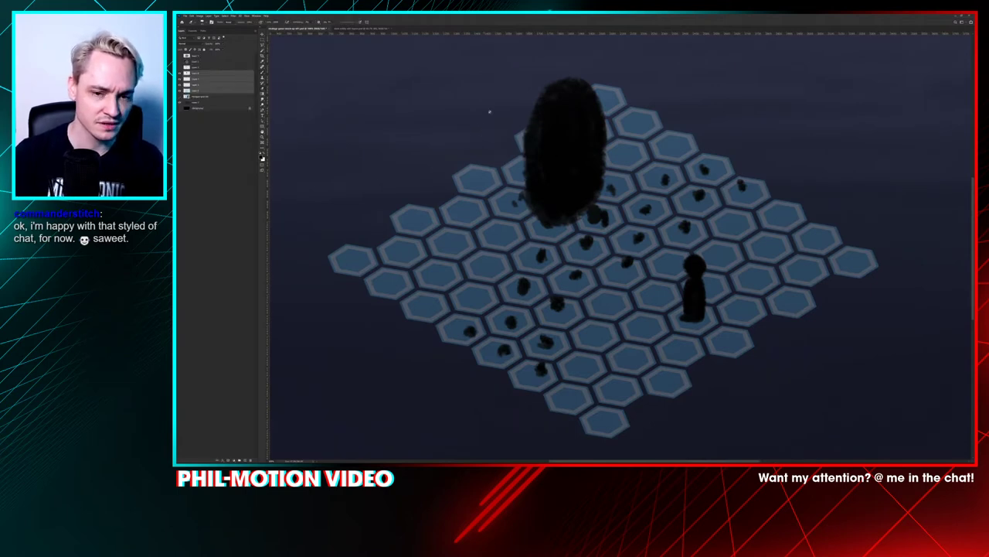
{"action": "right_click", "coordinate": [555, 153]}
{"action": "left_click", "coordinate": [216, 152]}
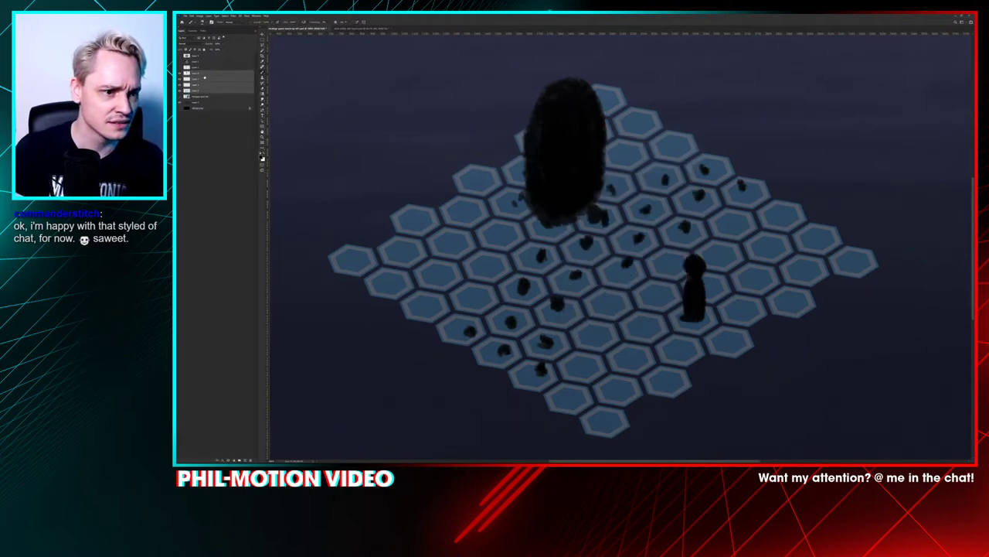
{"action": "left_click", "coordinate": [217, 151]}
{"action": "left_click", "coordinate": [229, 73]}
{"action": "left_click_drag", "start_coordinate": [603, 76], "coordinate": [607, 131]}
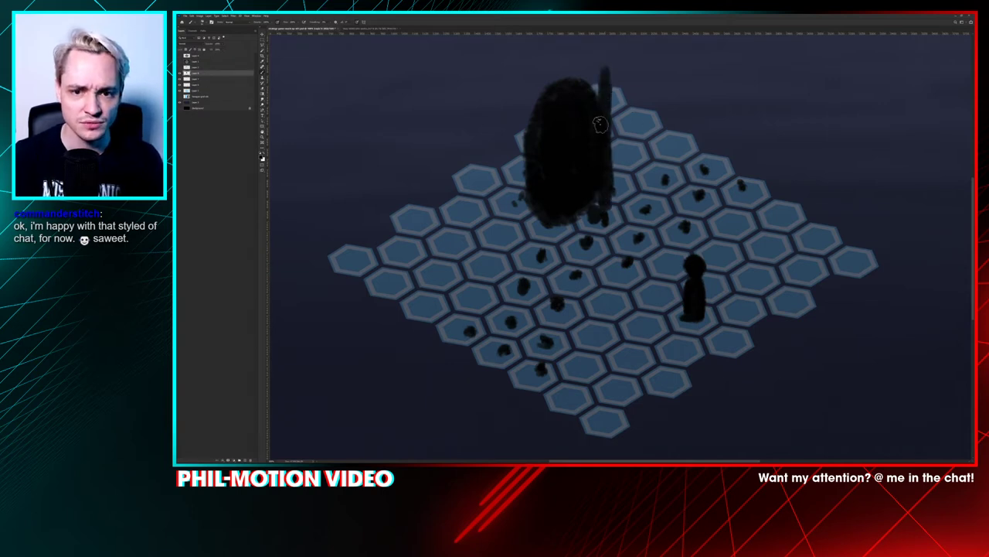
{"action": "key", "text": "ctrl+z"}
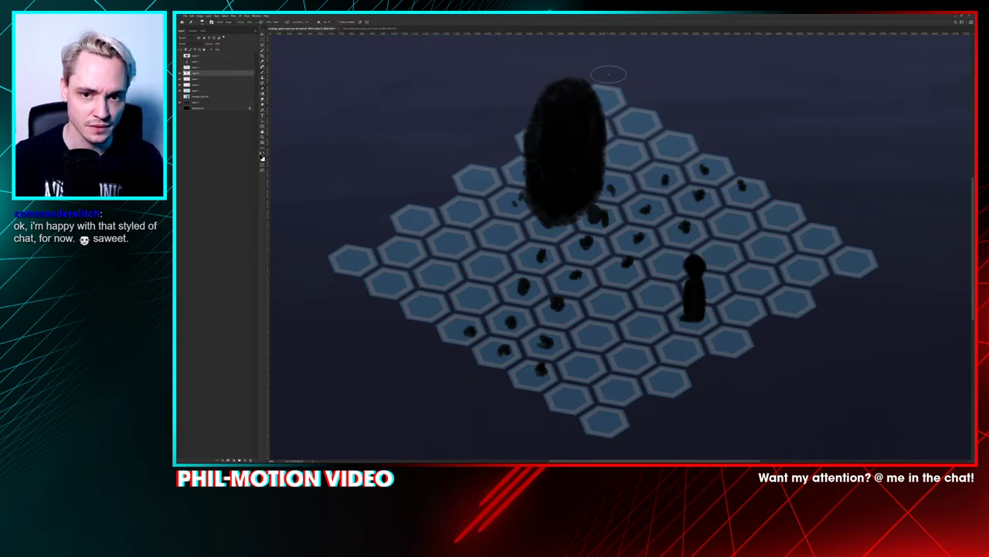
{"action": "left_click_drag", "start_coordinate": [608, 73], "coordinate": [598, 205]}
{"action": "left_click_drag", "start_coordinate": [524, 74], "coordinate": [523, 204]}
{"action": "mouse_move", "coordinate": [564, 62]}
{"action": "left_mouse_down"}
{"action": "mouse_move", "coordinate": [574, 157]}
{"action": "mouse_move", "coordinate": [526, 160]}
{"action": "left_mouse_up"}
Step: Paint a tall black monster silhouette with a narrow neck and a large rounded head rising from the upper-left hexagons
{"action": "key", "text": "b"}
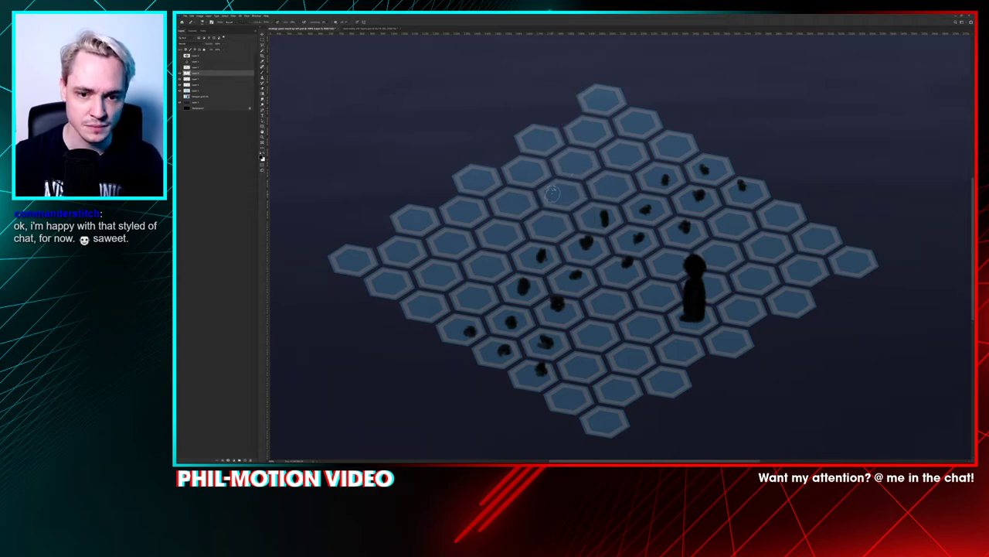
{"action": "mouse_move", "coordinate": [552, 218]}
{"action": "left_mouse_down"}
{"action": "mouse_move", "coordinate": [557, 149]}
{"action": "mouse_move", "coordinate": [566, 210]}
{"action": "mouse_move", "coordinate": [548, 198]}
{"action": "mouse_move", "coordinate": [557, 150]}
{"action": "mouse_move", "coordinate": [538, 120]}
{"action": "mouse_move", "coordinate": [541, 77]}
{"action": "mouse_move", "coordinate": [568, 92]}
{"action": "mouse_move", "coordinate": [557, 121]}
{"action": "mouse_move", "coordinate": [556, 92]}
{"action": "mouse_move", "coordinate": [572, 91]}
{"action": "mouse_move", "coordinate": [573, 128]}
{"action": "mouse_move", "coordinate": [577, 106]}
{"action": "mouse_move", "coordinate": [586, 117]}
{"action": "mouse_move", "coordinate": [565, 98]}
{"action": "mouse_move", "coordinate": [575, 68]}
{"action": "mouse_move", "coordinate": [587, 103]}
{"action": "mouse_move", "coordinate": [558, 124]}
{"action": "mouse_move", "coordinate": [547, 113]}
{"action": "mouse_move", "coordinate": [590, 116]}
{"action": "left_mouse_up"}
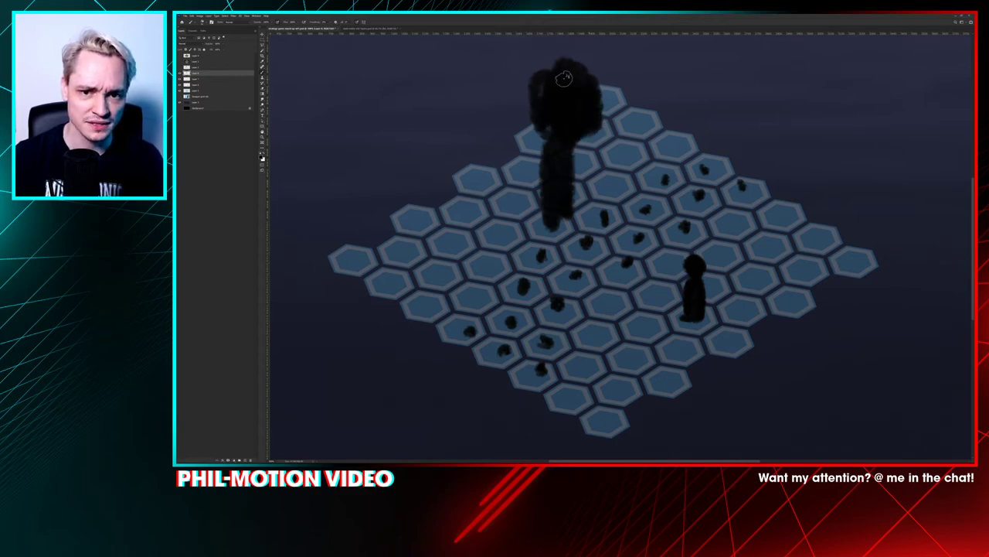
Step: Float the monster artwork in its own small zoomed-out window beside the grid as a reference, and make the mock-up active again
{"action": "left_click", "coordinate": [363, 27]}
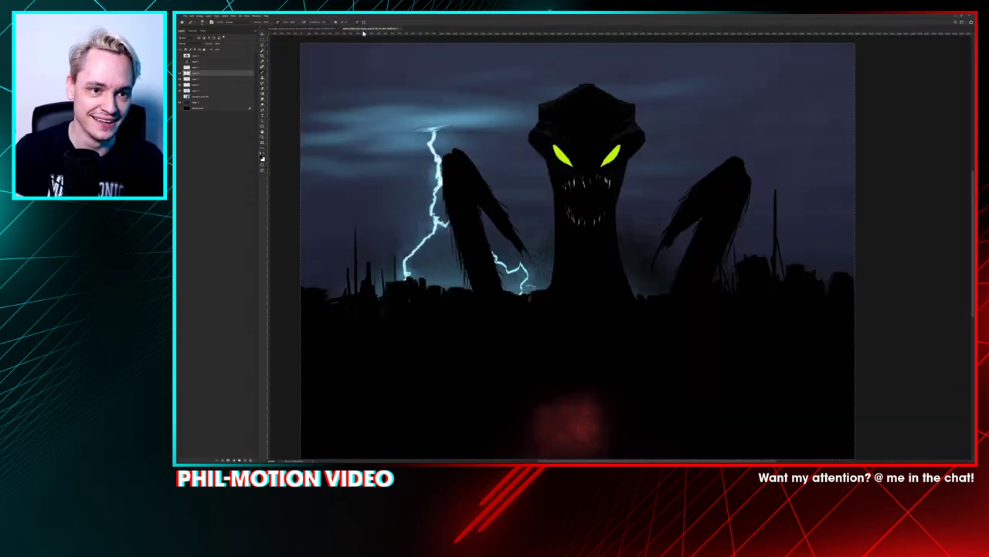
{"action": "mouse_move", "coordinate": [366, 29]}
{"action": "left_mouse_down"}
{"action": "mouse_move", "coordinate": [884, 107]}
{"action": "mouse_move", "coordinate": [468, 47]}
{"action": "left_mouse_up"}
{"action": "key", "text": "ctrl+minus"}
{"action": "key", "text": "ctrl+minus"}
{"action": "key", "text": "ctrl+minus"}
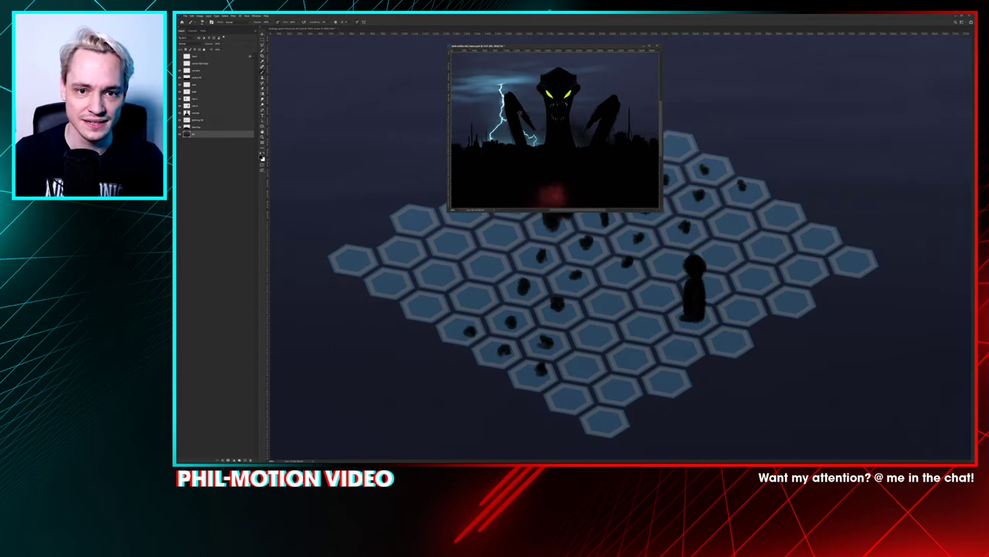
{"action": "mouse_move", "coordinate": [551, 44]}
{"action": "left_mouse_down"}
{"action": "mouse_move", "coordinate": [863, 43]}
{"action": "mouse_move", "coordinate": [854, 44]}
{"action": "left_mouse_up"}
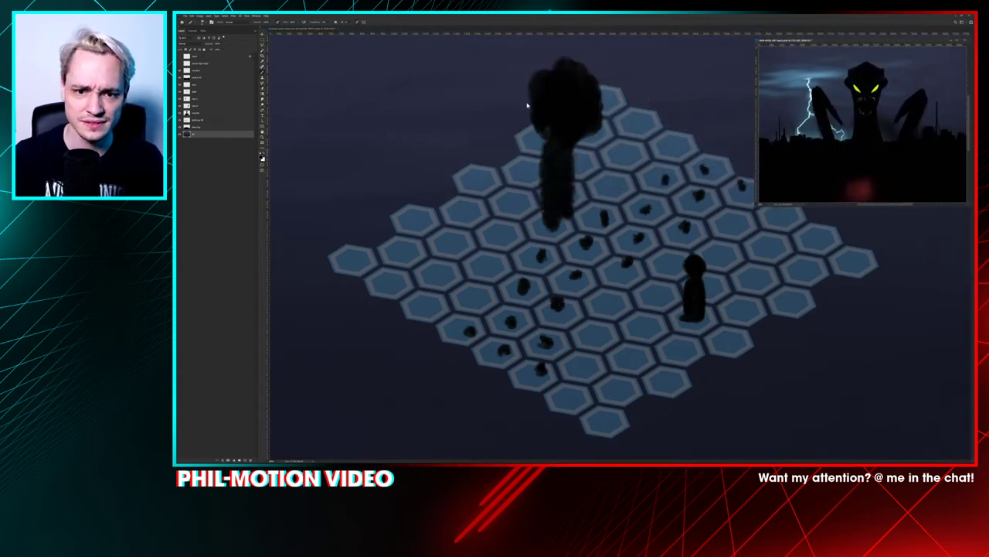
{"action": "left_click", "coordinate": [570, 99]}
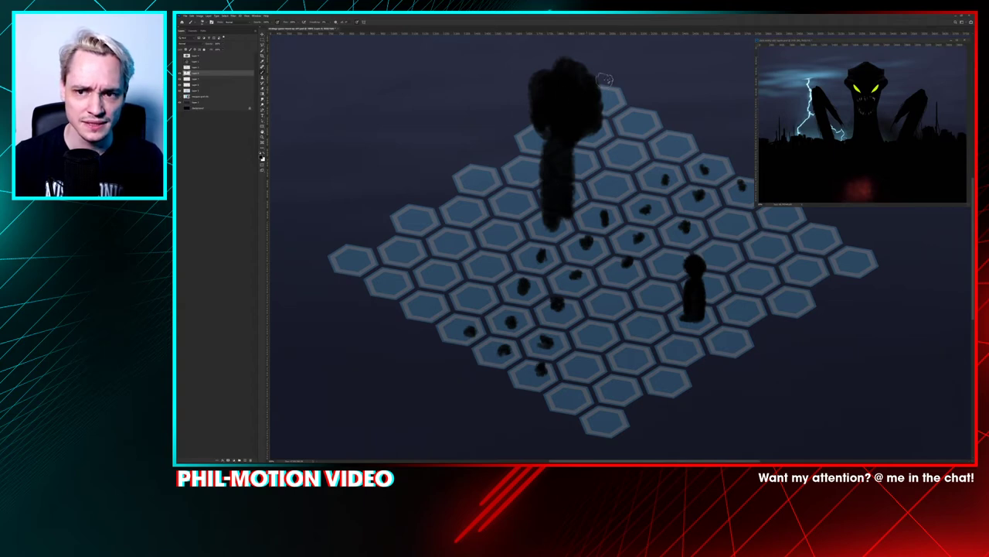
Step: Show all hidden layers of the creature reference painting and brighten it with an adjustment layer above the other layers
{"action": "left_click", "coordinate": [780, 41]}
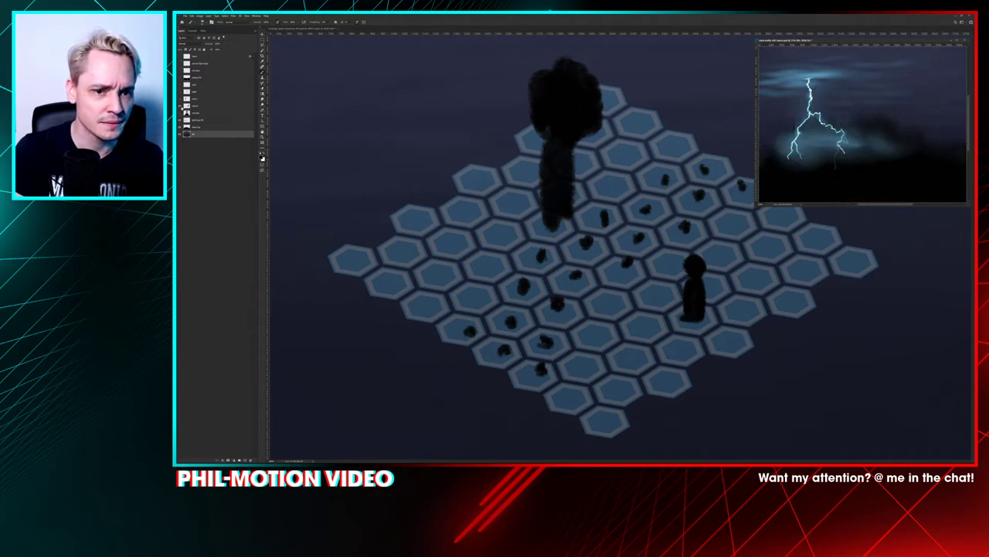
{"action": "left_click", "coordinate": [180, 105]}
{"action": "left_click", "coordinate": [181, 112]}
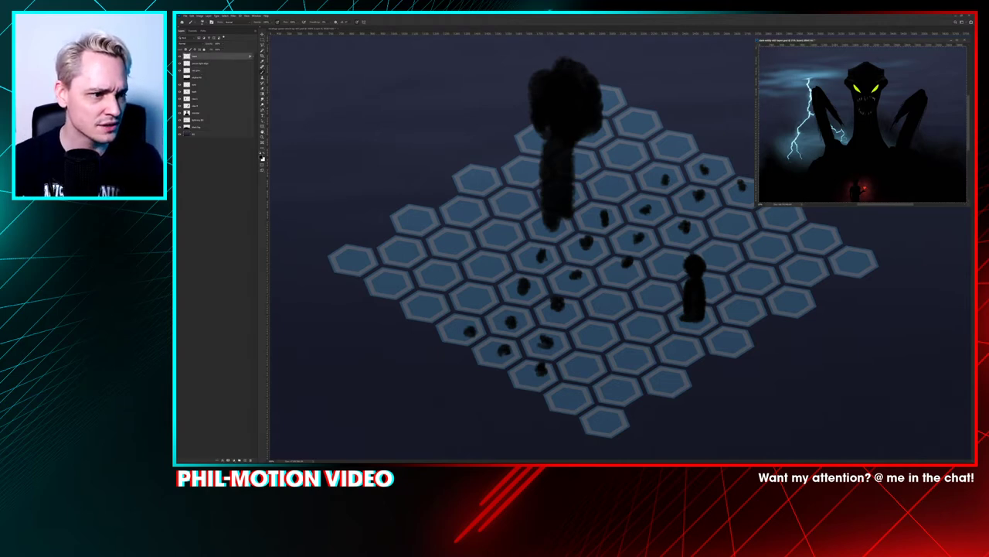
{"action": "key", "text": "ctrl+shift+z"}
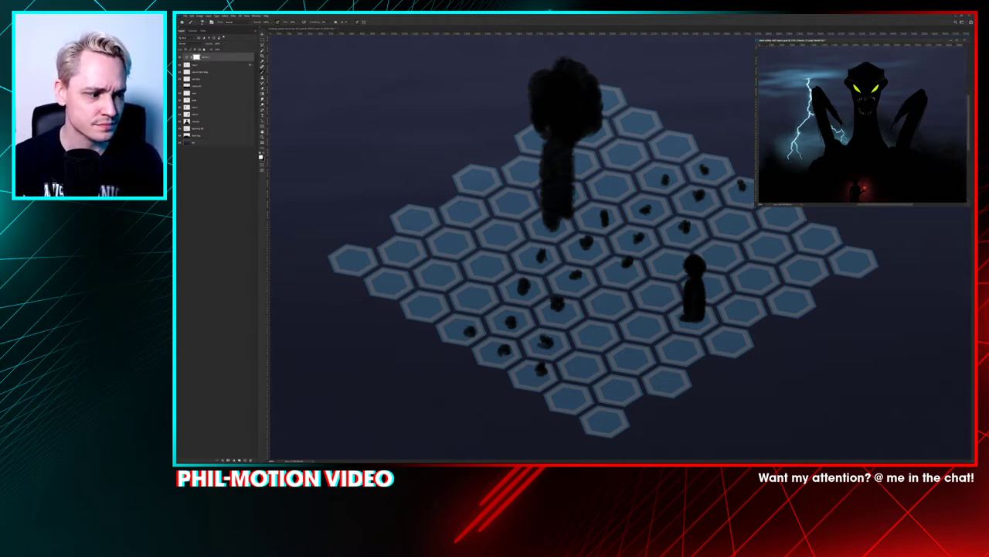
{"action": "key", "text": "ctrl+shift+z"}
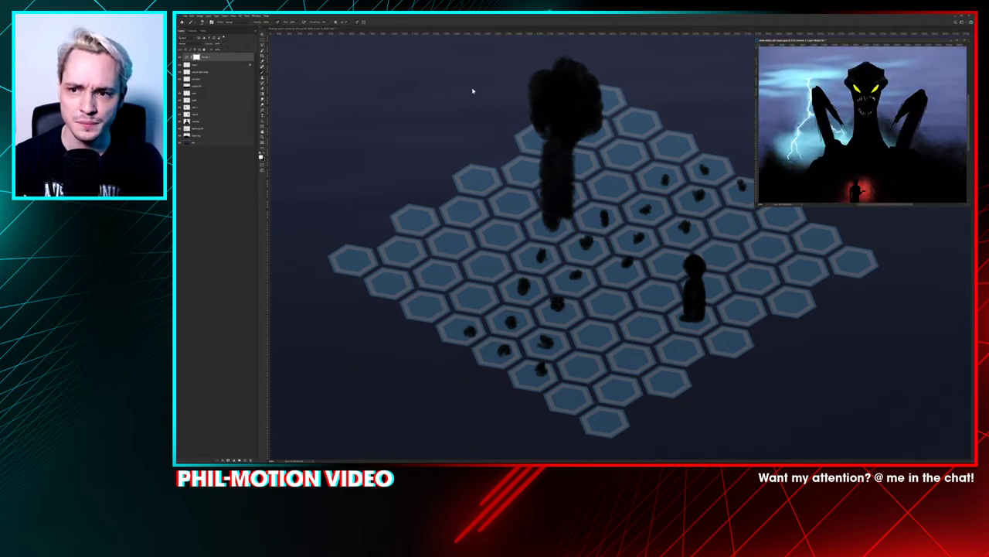
Step: Erase the tall tree-like silhouette standing near the back of the hexagon board
{"action": "left_click", "coordinate": [472, 90]}
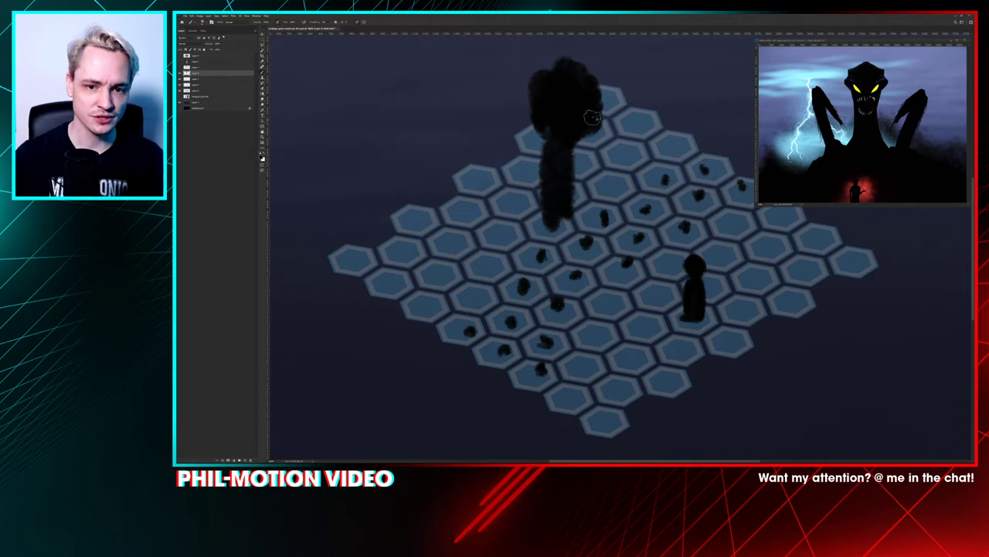
{"action": "key", "text": "e"}
{"action": "mouse_move", "coordinate": [604, 80]}
{"action": "left_mouse_down"}
{"action": "mouse_move", "coordinate": [605, 127]}
{"action": "mouse_move", "coordinate": [580, 154]}
{"action": "left_mouse_up"}
{"action": "left_click_drag", "start_coordinate": [533, 77], "coordinate": [545, 164]}
{"action": "mouse_move", "coordinate": [565, 66]}
{"action": "left_mouse_down"}
{"action": "mouse_move", "coordinate": [557, 212]}
{"action": "mouse_move", "coordinate": [544, 224]}
{"action": "left_mouse_up"}
{"action": "key", "text": "b"}
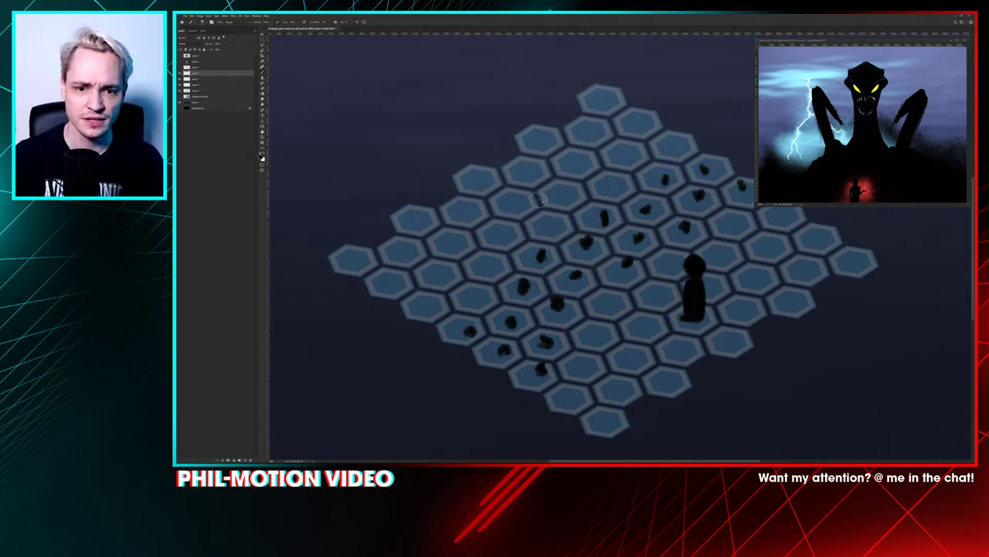
Step: Paint a tall black creature body with a rounded head and wider base at the back of the hexagon board
{"action": "mouse_move", "coordinate": [547, 202]}
{"action": "left_mouse_down"}
{"action": "mouse_move", "coordinate": [556, 114]}
{"action": "mouse_move", "coordinate": [552, 193]}
{"action": "mouse_move", "coordinate": [562, 145]}
{"action": "mouse_move", "coordinate": [588, 199]}
{"action": "mouse_move", "coordinate": [570, 131]}
{"action": "mouse_move", "coordinate": [560, 176]}
{"action": "mouse_move", "coordinate": [574, 206]}
{"action": "mouse_move", "coordinate": [571, 165]}
{"action": "mouse_move", "coordinate": [559, 197]}
{"action": "mouse_move", "coordinate": [552, 188]}
{"action": "mouse_move", "coordinate": [563, 72]}
{"action": "mouse_move", "coordinate": [568, 114]}
{"action": "mouse_move", "coordinate": [555, 101]}
{"action": "mouse_move", "coordinate": [587, 93]}
{"action": "mouse_move", "coordinate": [573, 100]}
{"action": "mouse_move", "coordinate": [577, 119]}
{"action": "mouse_move", "coordinate": [581, 101]}
{"action": "mouse_move", "coordinate": [587, 115]}
{"action": "mouse_move", "coordinate": [577, 133]}
{"action": "mouse_move", "coordinate": [590, 97]}
{"action": "mouse_move", "coordinate": [581, 105]}
{"action": "mouse_move", "coordinate": [594, 115]}
{"action": "mouse_move", "coordinate": [583, 113]}
{"action": "mouse_move", "coordinate": [567, 133]}
{"action": "mouse_move", "coordinate": [575, 130]}
{"action": "mouse_move", "coordinate": [576, 146]}
{"action": "mouse_move", "coordinate": [565, 177]}
{"action": "mouse_move", "coordinate": [576, 98]}
{"action": "mouse_move", "coordinate": [571, 120]}
{"action": "mouse_move", "coordinate": [568, 108]}
{"action": "mouse_move", "coordinate": [603, 74]}
{"action": "mouse_move", "coordinate": [566, 77]}
{"action": "mouse_move", "coordinate": [573, 166]}
{"action": "left_mouse_up"}
{"action": "key", "text": "e"}
{"action": "key", "text": "b"}
{"action": "mouse_move", "coordinate": [577, 95]}
{"action": "left_mouse_down"}
{"action": "mouse_move", "coordinate": [578, 153]}
{"action": "mouse_move", "coordinate": [560, 99]}
{"action": "mouse_move", "coordinate": [581, 105]}
{"action": "mouse_move", "coordinate": [568, 128]}
{"action": "left_mouse_up"}
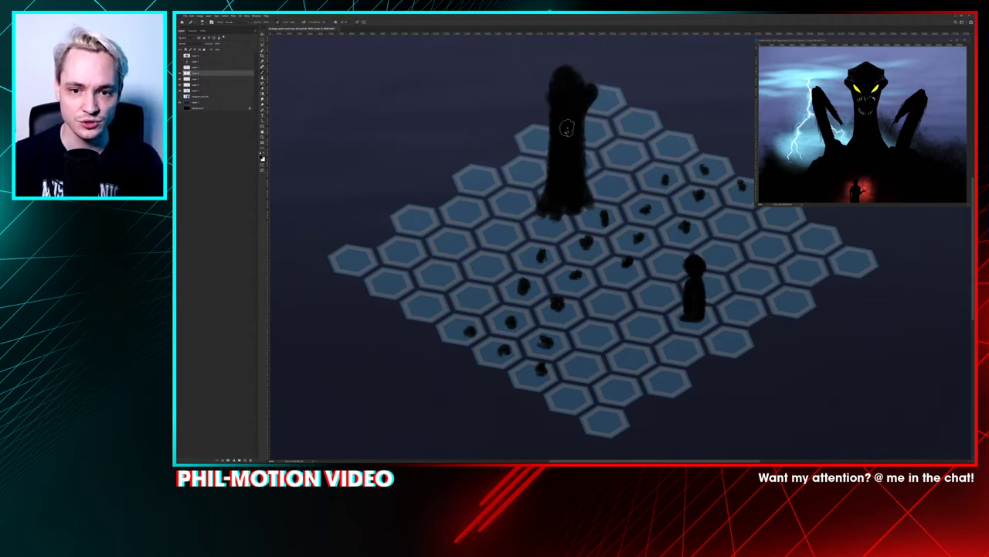
Step: Try to paint a thick, bent black leg on each side of the creature's body
{"action": "mouse_move", "coordinate": [615, 174]}
{"action": "left_mouse_down"}
{"action": "mouse_move", "coordinate": [642, 105]}
{"action": "mouse_move", "coordinate": [663, 128]}
{"action": "mouse_move", "coordinate": [664, 162]}
{"action": "left_mouse_up"}
{"action": "mouse_move", "coordinate": [529, 225]}
{"action": "left_mouse_down"}
{"action": "mouse_move", "coordinate": [503, 114]}
{"action": "mouse_move", "coordinate": [541, 174]}
{"action": "mouse_move", "coordinate": [506, 124]}
{"action": "left_mouse_up"}
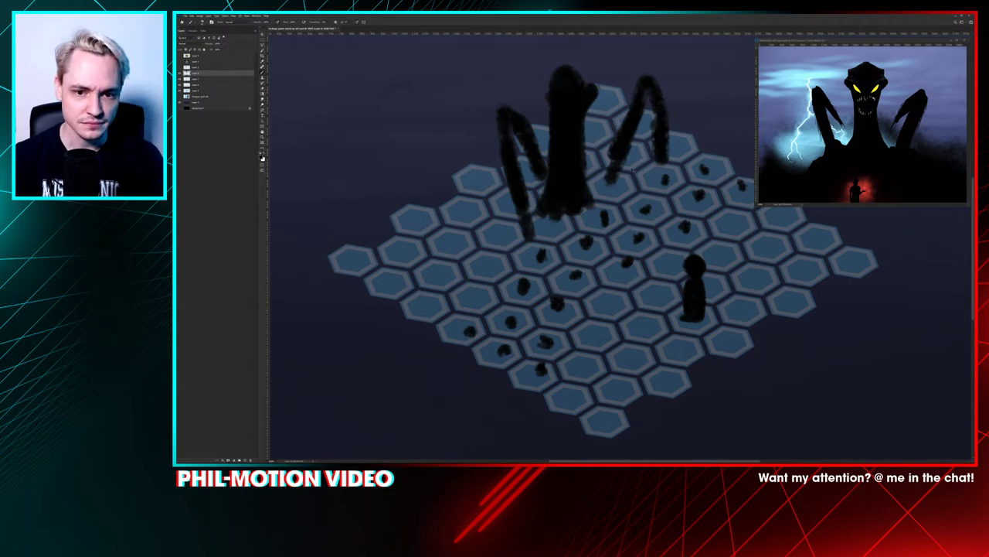
{"action": "key", "text": "ctrl+z"}
{"action": "key", "text": "ctrl+z"}
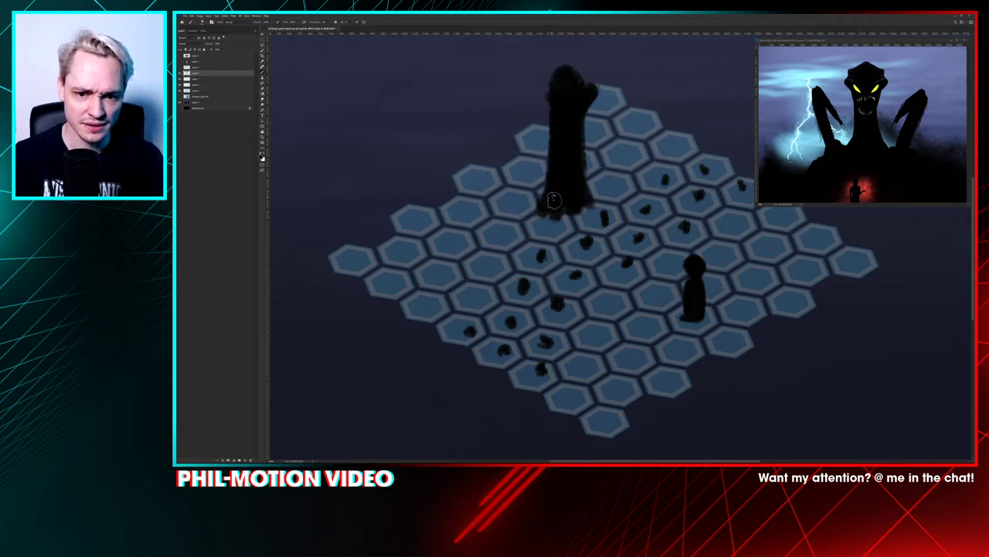
Step: Broaden the creature's head in black, paint two white eyes on it and add a grey mouth patch below them
{"action": "mouse_move", "coordinate": [559, 128]}
{"action": "left_mouse_down"}
{"action": "mouse_move", "coordinate": [549, 155]}
{"action": "mouse_move", "coordinate": [556, 71]}
{"action": "mouse_move", "coordinate": [582, 83]}
{"action": "mouse_move", "coordinate": [570, 72]}
{"action": "mouse_move", "coordinate": [589, 74]}
{"action": "mouse_move", "coordinate": [582, 113]}
{"action": "left_mouse_up"}
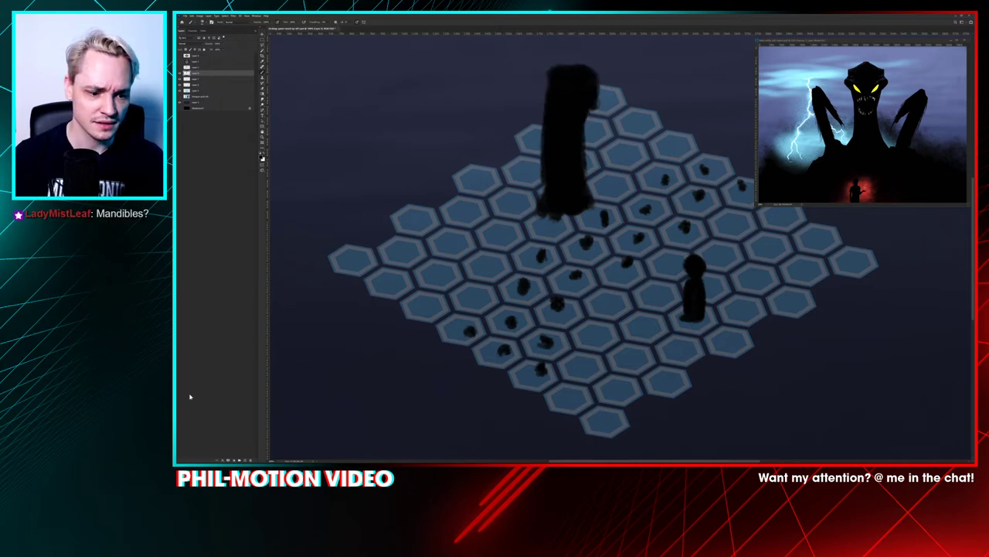
{"action": "left_click", "coordinate": [857, 91], "text": "alt"}
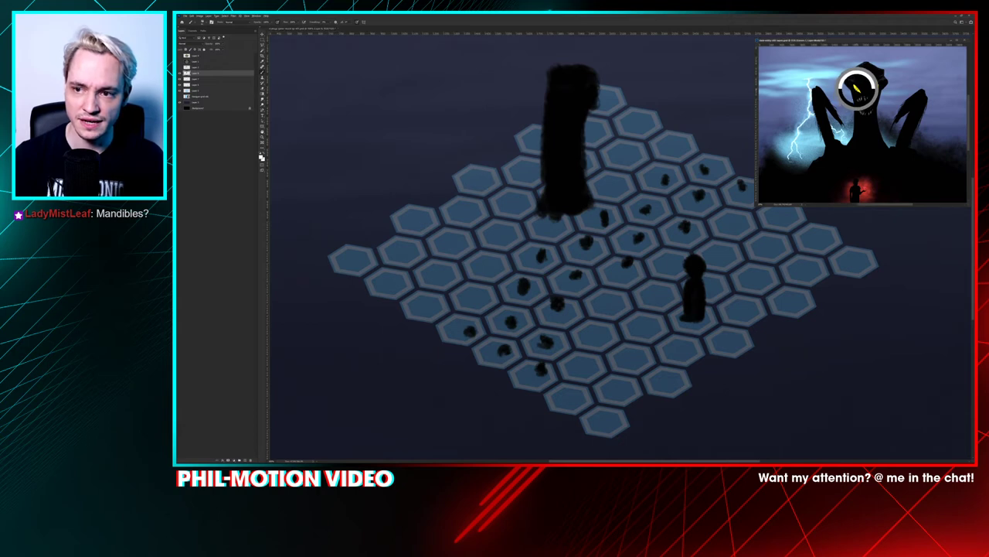
{"action": "left_click_drag", "start_coordinate": [564, 93], "coordinate": [592, 97]}
{"action": "key", "text": "ctrl+e"}
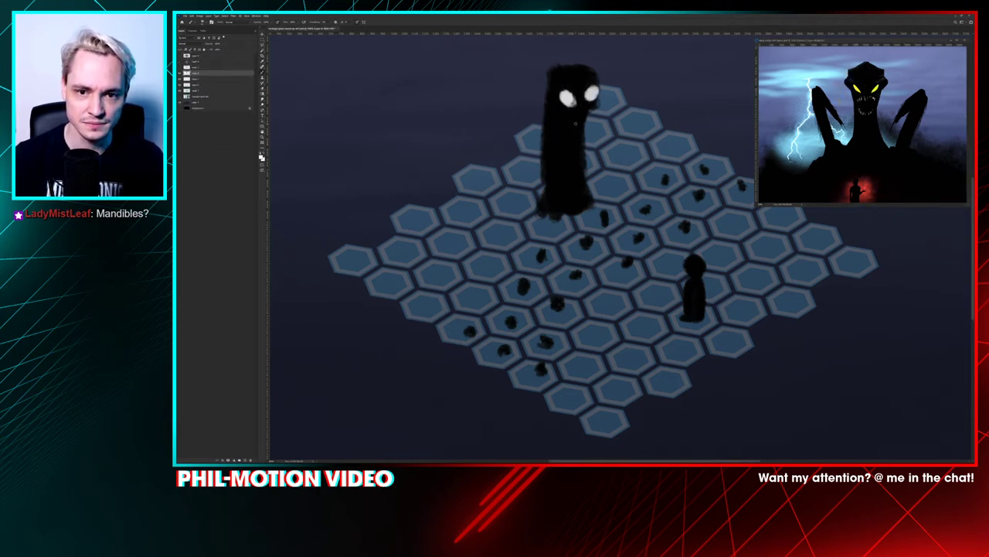
{"action": "left_click", "coordinate": [572, 108], "text": "alt"}
{"action": "mouse_move", "coordinate": [572, 120]}
{"action": "left_mouse_down"}
{"action": "mouse_move", "coordinate": [574, 139]}
{"action": "mouse_move", "coordinate": [574, 126]}
{"action": "left_mouse_up"}
Step: Refine the creature in black: slant its eyes, shape a horned brow, cover the grey mouth patch and flare the base
{"action": "left_click", "coordinate": [550, 126], "text": "alt"}
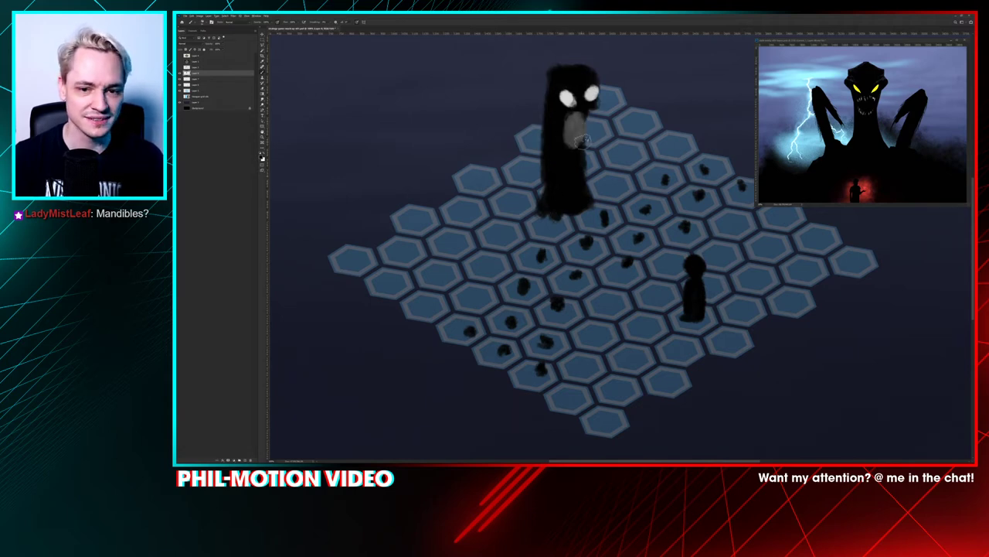
{"action": "mouse_move", "coordinate": [585, 126]}
{"action": "left_mouse_down"}
{"action": "mouse_move", "coordinate": [588, 181]}
{"action": "mouse_move", "coordinate": [562, 180]}
{"action": "mouse_move", "coordinate": [543, 200]}
{"action": "left_mouse_up"}
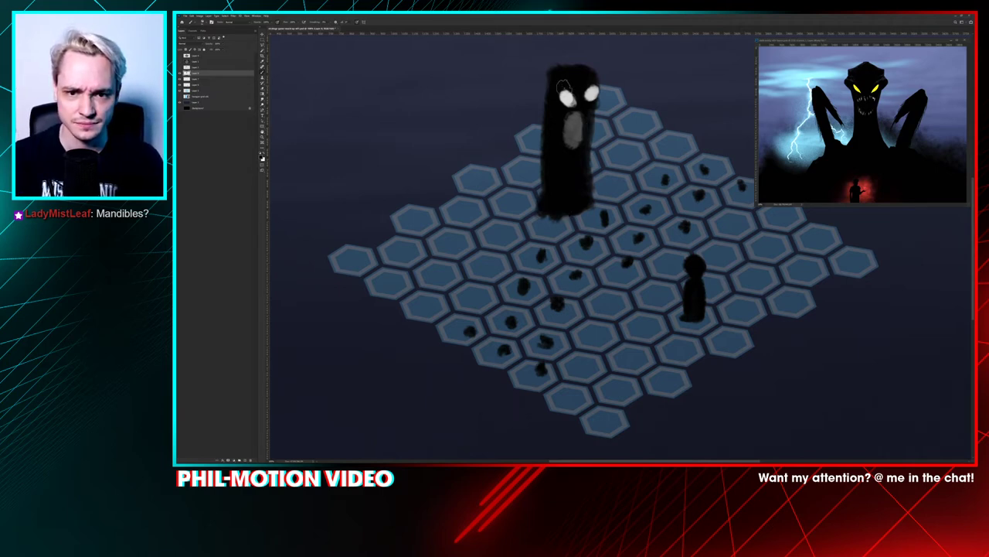
{"action": "mouse_move", "coordinate": [564, 87]}
{"action": "left_mouse_down"}
{"action": "mouse_move", "coordinate": [581, 160]}
{"action": "mouse_move", "coordinate": [588, 119]}
{"action": "mouse_move", "coordinate": [574, 116]}
{"action": "mouse_move", "coordinate": [583, 114]}
{"action": "mouse_move", "coordinate": [580, 138]}
{"action": "mouse_move", "coordinate": [574, 115]}
{"action": "mouse_move", "coordinate": [580, 137]}
{"action": "left_mouse_up"}
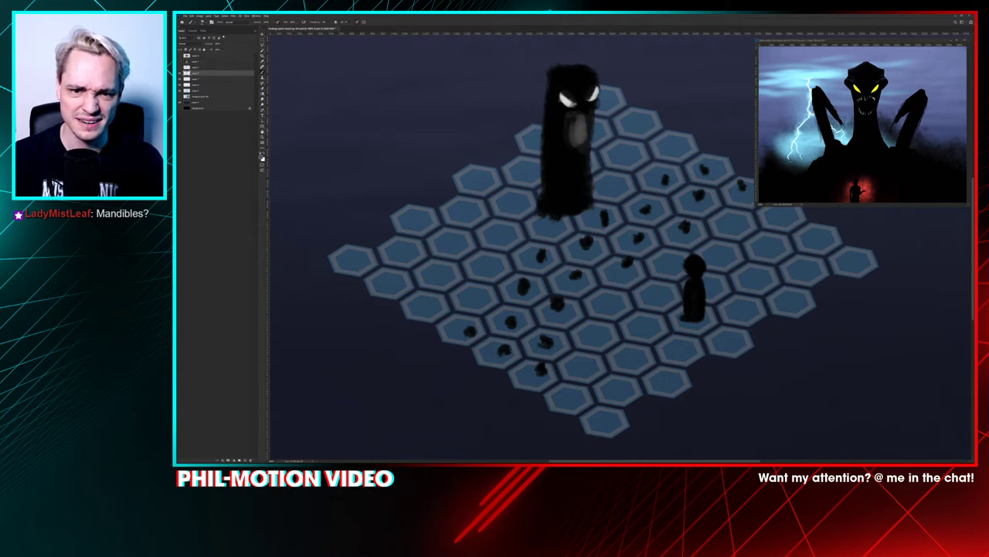
{"action": "mouse_move", "coordinate": [553, 88]}
{"action": "left_mouse_down"}
{"action": "mouse_move", "coordinate": [592, 74]}
{"action": "mouse_move", "coordinate": [586, 89]}
{"action": "mouse_move", "coordinate": [565, 79]}
{"action": "mouse_move", "coordinate": [573, 63]}
{"action": "mouse_move", "coordinate": [588, 73]}
{"action": "mouse_move", "coordinate": [559, 73]}
{"action": "left_mouse_up"}
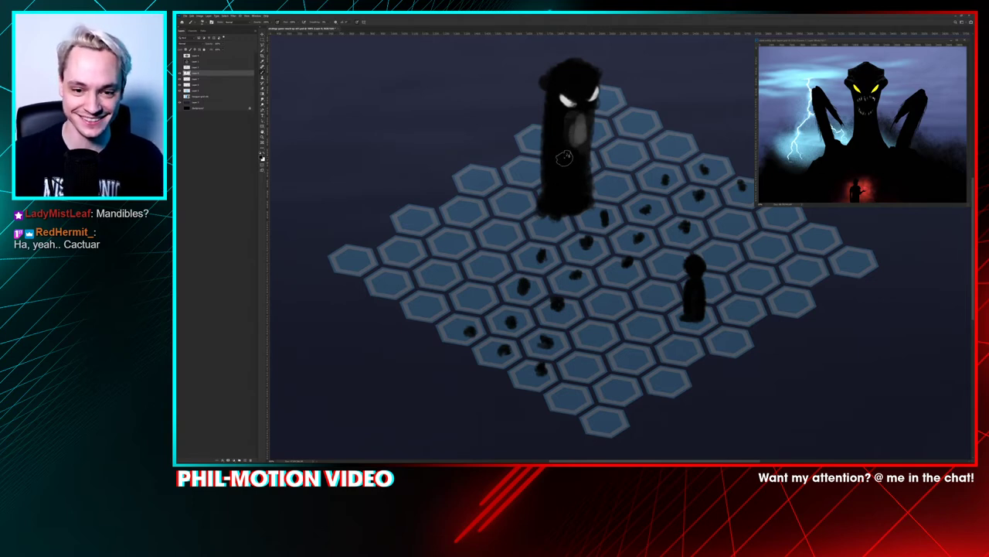
{"action": "left_click_drag", "start_coordinate": [575, 174], "coordinate": [577, 179]}
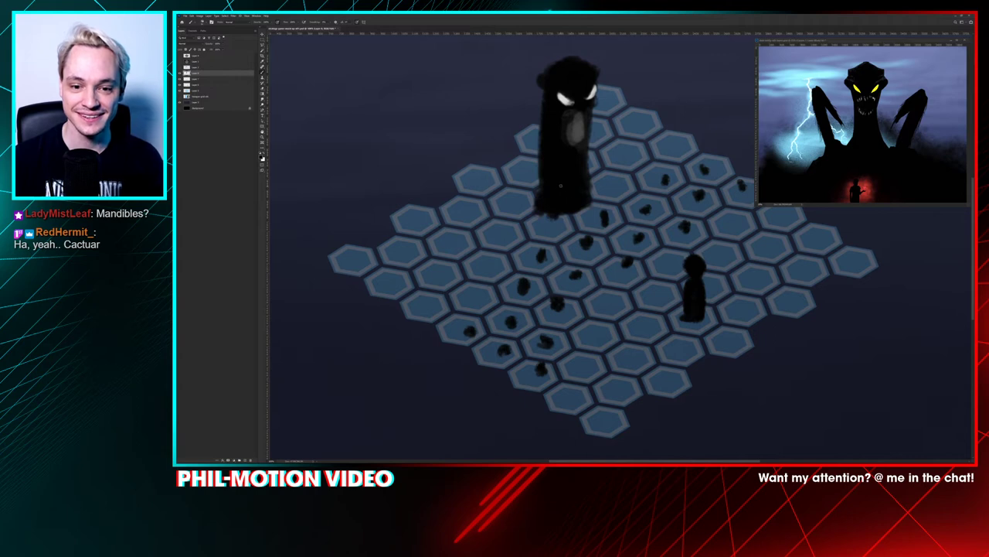
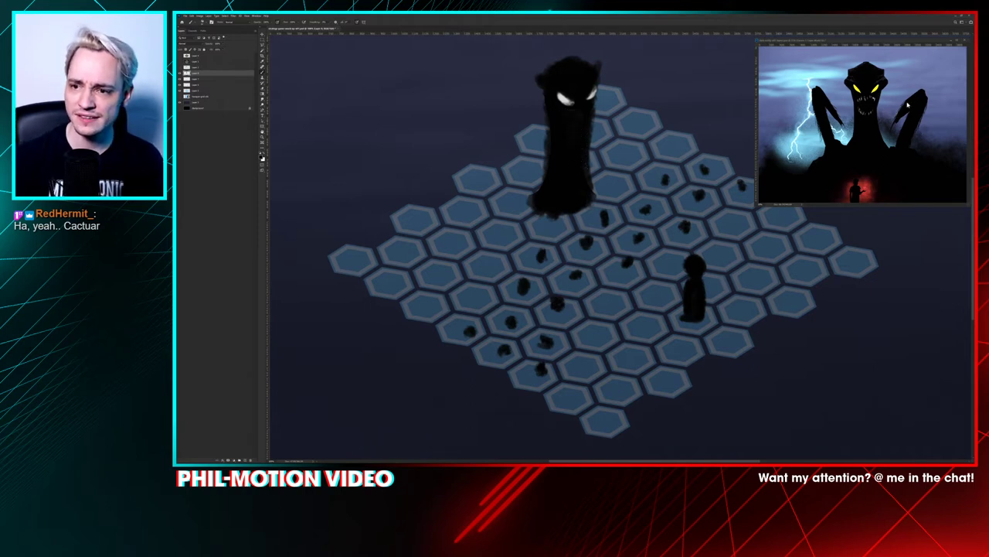
{"action": "mouse_move", "coordinate": [857, 44]}
{"action": "left_mouse_down"}
{"action": "mouse_move", "coordinate": [848, 52]}
{"action": "mouse_move", "coordinate": [857, 48]}
{"action": "left_mouse_up"}
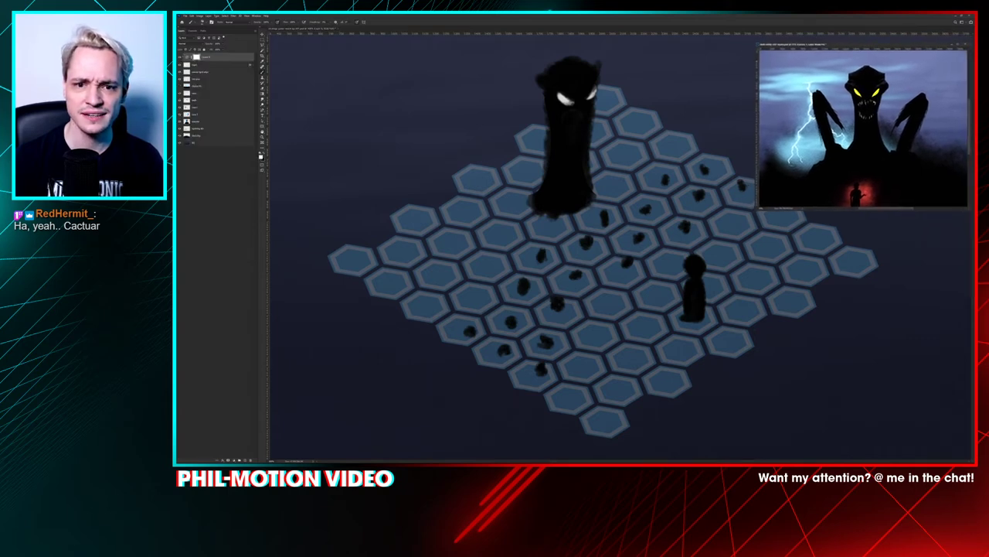
{"action": "left_click", "coordinate": [568, 147]}
{"action": "mouse_move", "coordinate": [587, 206]}
{"action": "left_mouse_down"}
{"action": "mouse_move", "coordinate": [559, 187]}
{"action": "mouse_move", "coordinate": [524, 217]}
{"action": "mouse_move", "coordinate": [503, 218]}
{"action": "mouse_move", "coordinate": [551, 220]}
{"action": "mouse_move", "coordinate": [552, 203]}
{"action": "mouse_move", "coordinate": [553, 226]}
{"action": "mouse_move", "coordinate": [553, 210]}
{"action": "left_mouse_up"}
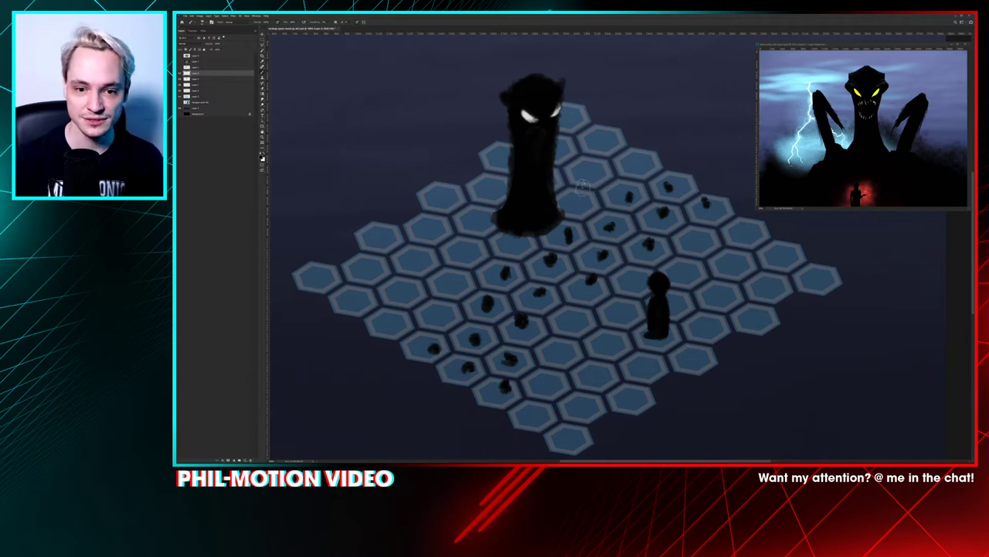
Step: Choose a different brush preset and paint thin, jointed black spider legs on both sides of the creature
{"action": "right_click", "coordinate": [584, 179]}
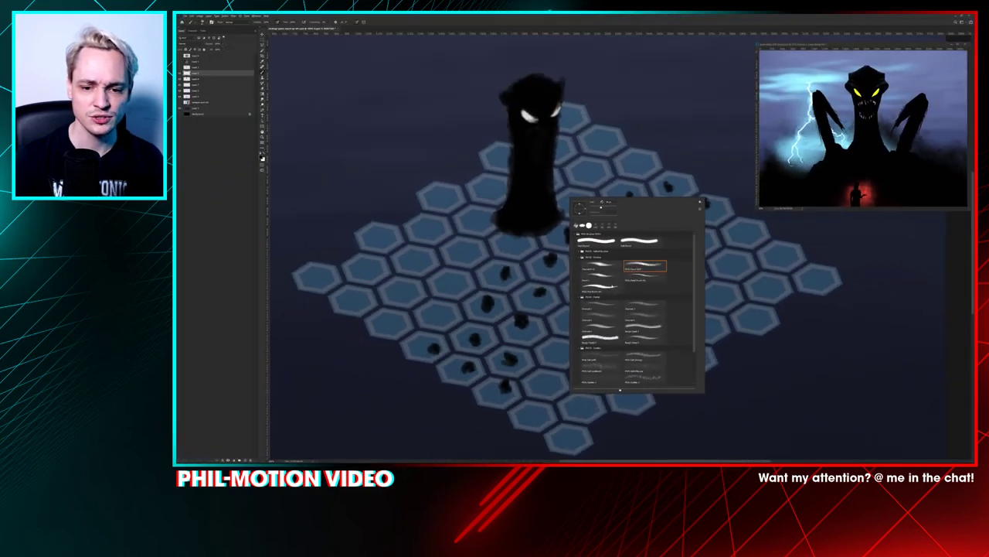
{"action": "left_click", "coordinate": [610, 288]}
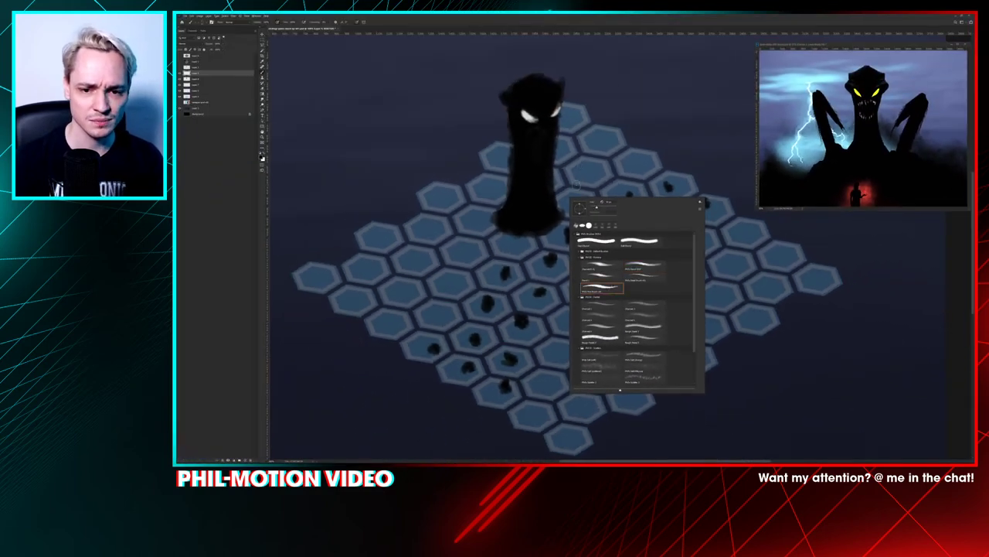
{"action": "left_click", "coordinate": [574, 184]}
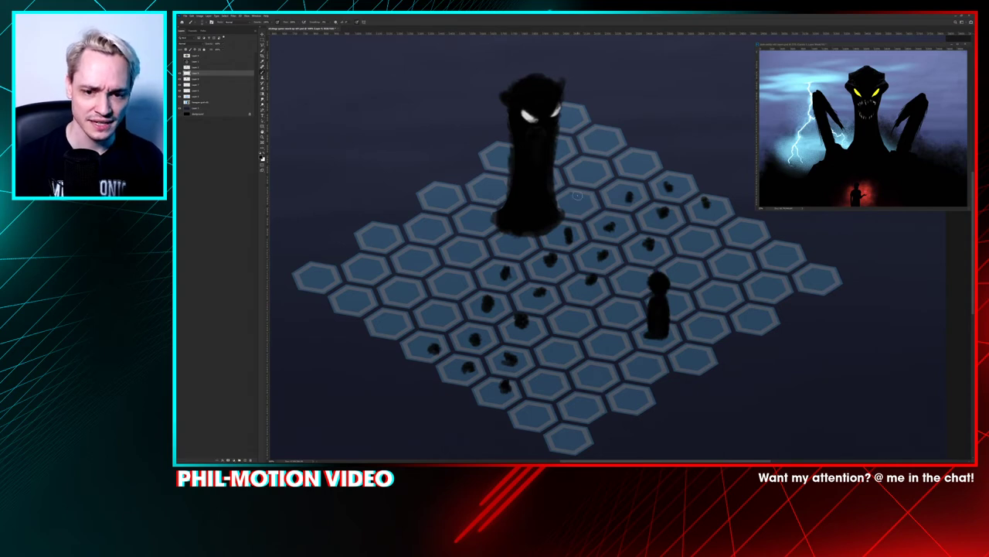
{"action": "mouse_move", "coordinate": [577, 196]}
{"action": "left_mouse_down"}
{"action": "mouse_move", "coordinate": [587, 110]}
{"action": "mouse_move", "coordinate": [594, 195]}
{"action": "left_mouse_up"}
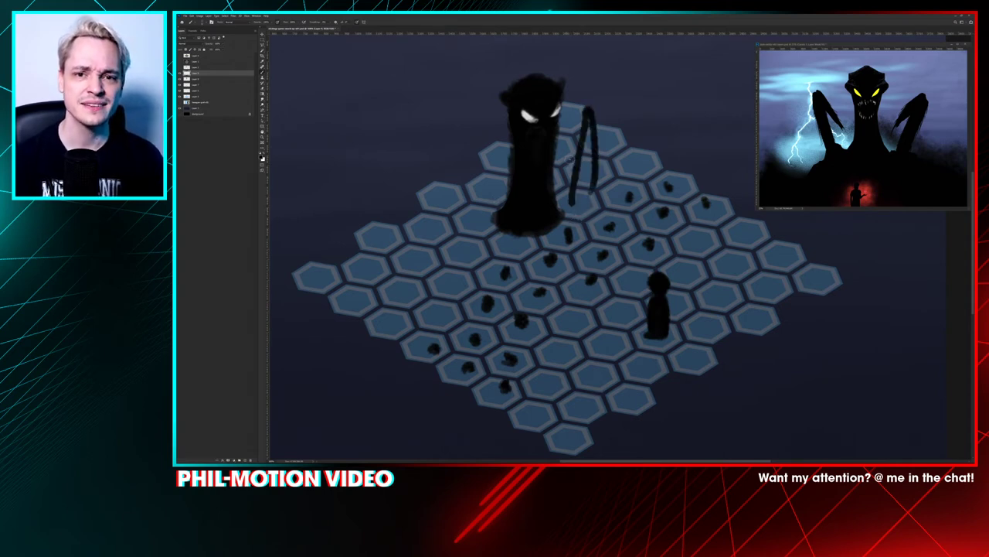
{"action": "key", "text": "ctrl+z"}
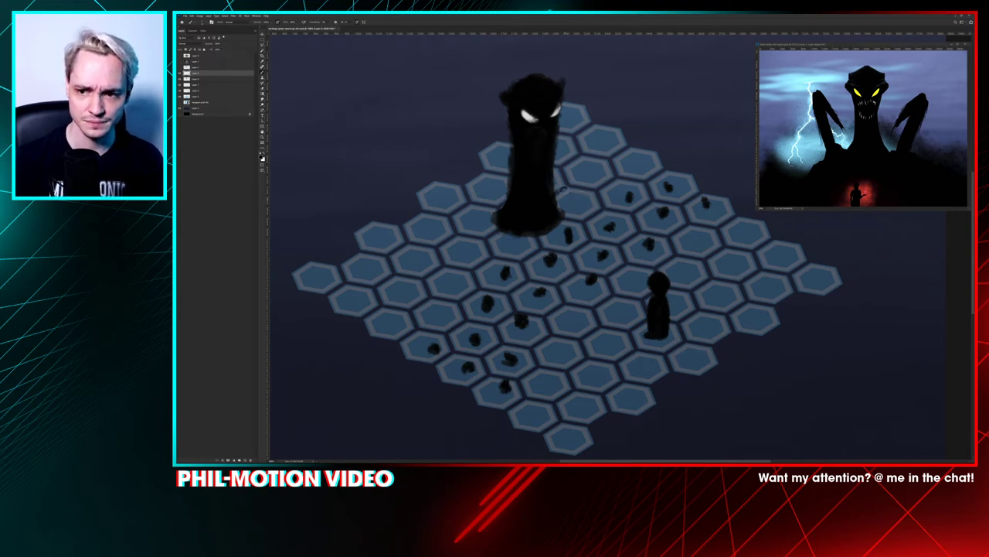
{"action": "mouse_move", "coordinate": [552, 184]}
{"action": "left_mouse_down"}
{"action": "mouse_move", "coordinate": [562, 194]}
{"action": "mouse_move", "coordinate": [584, 110]}
{"action": "mouse_move", "coordinate": [600, 159]}
{"action": "left_mouse_up"}
{"action": "mouse_move", "coordinate": [517, 170]}
{"action": "left_mouse_down"}
{"action": "mouse_move", "coordinate": [500, 202]}
{"action": "mouse_move", "coordinate": [492, 99]}
{"action": "mouse_move", "coordinate": [477, 193]}
{"action": "mouse_move", "coordinate": [501, 202]}
{"action": "mouse_move", "coordinate": [495, 105]}
{"action": "mouse_move", "coordinate": [471, 190]}
{"action": "mouse_move", "coordinate": [481, 116]}
{"action": "left_mouse_up"}
{"action": "key", "text": "ctrl+z"}
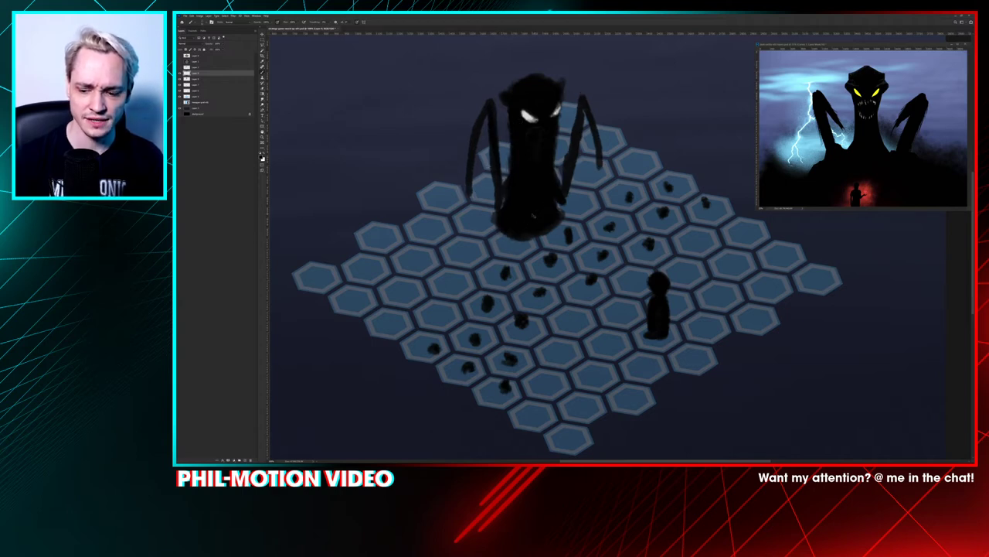
Step: Examine the whole composition of creature, small figure and hexagon board at several sizes
{"action": "key", "text": "ctrl+minus"}
{"action": "key", "text": "ctrl+minus"}
{"action": "key", "text": "ctrl+minus"}
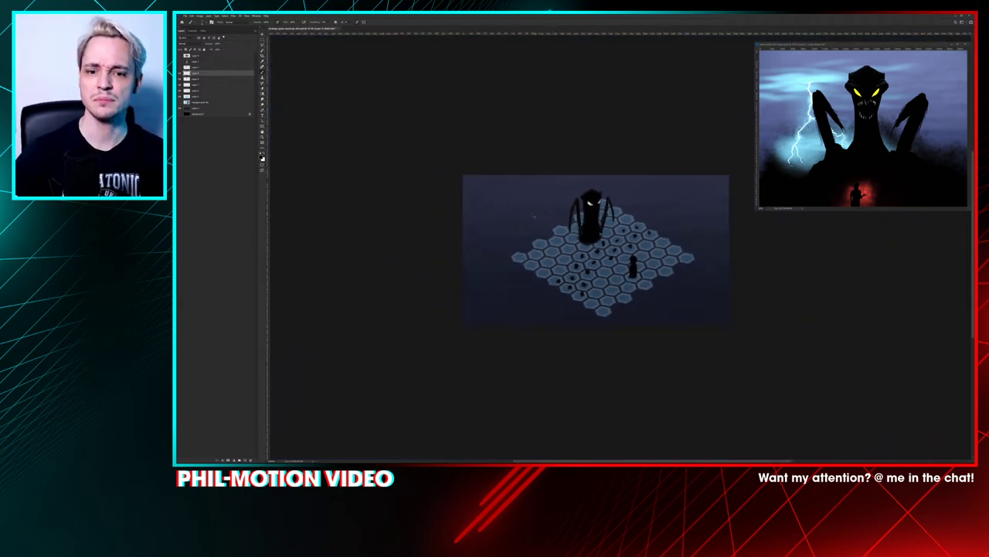
{"action": "scroll", "coordinate": [532, 215], "scroll_direction": "up", "scroll_amount": 4}
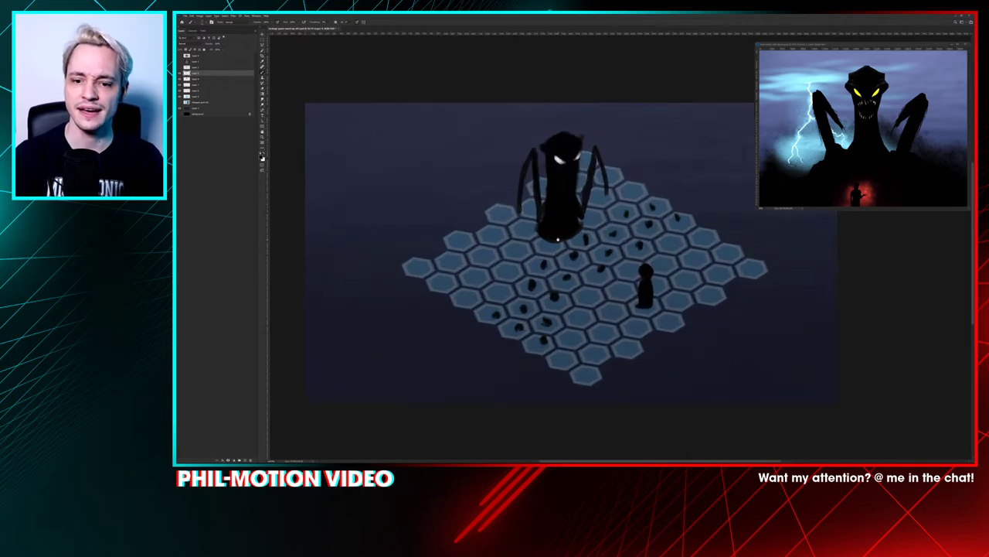
{"action": "scroll", "coordinate": [663, 249], "scroll_direction": "up", "scroll_amount": 3}
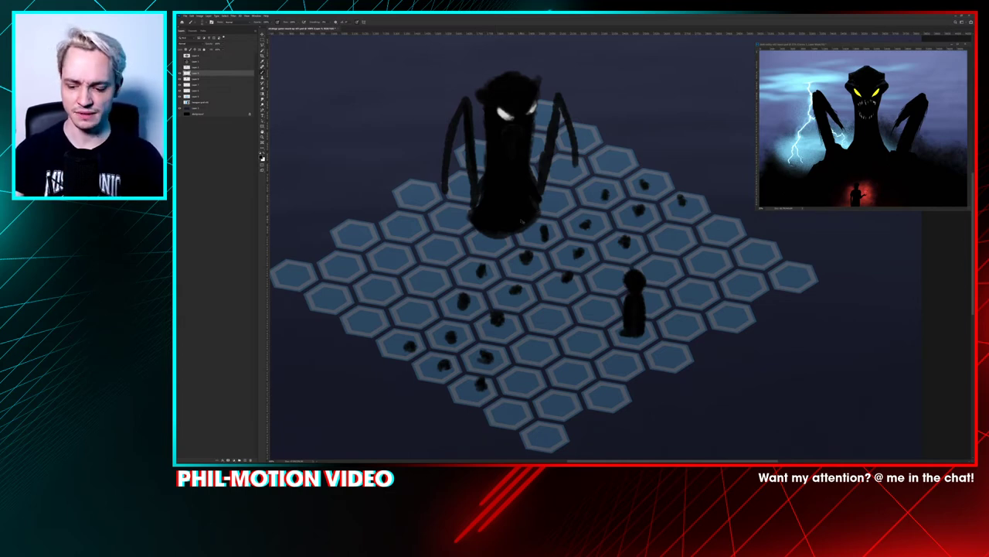
{"action": "key", "text": "ctrl+minus"}
{"action": "key", "text": "ctrl+minus"}
{"action": "left_click_drag", "start_coordinate": [601, 249], "coordinate": [554, 232]}
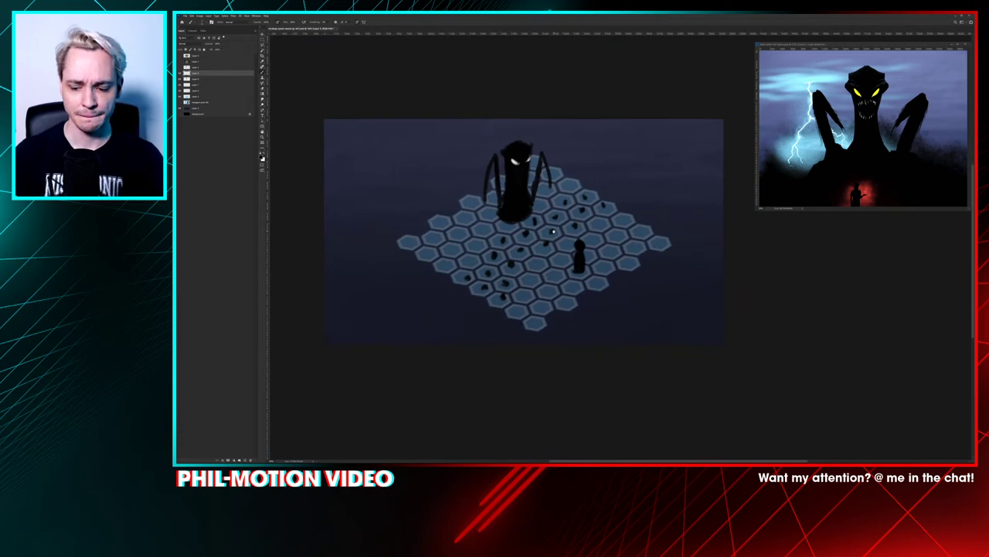
{"action": "scroll", "coordinate": [554, 231], "scroll_direction": "down", "scroll_amount": 2}
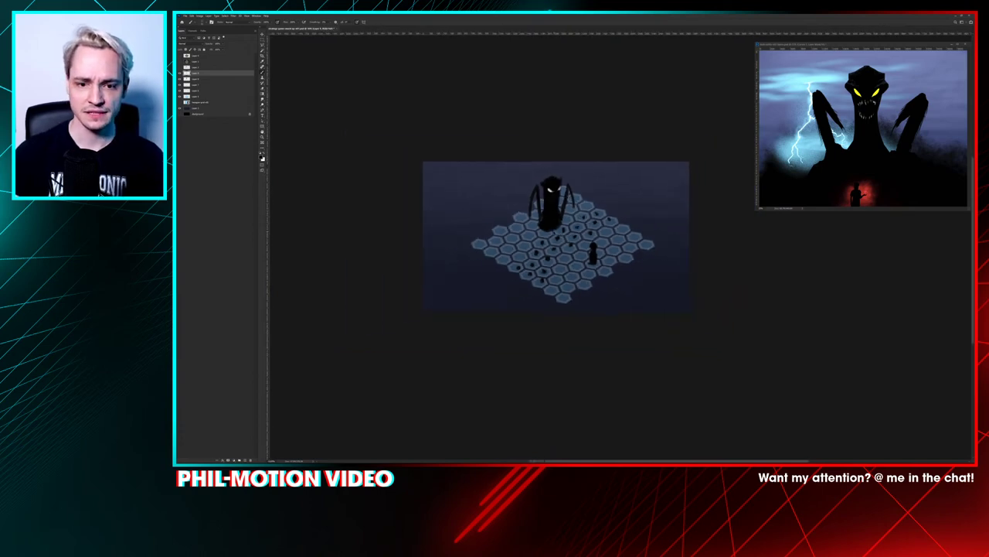
Step: Identify the layer that holds the creature's thin legs and erase the legs on both sides of the body
{"action": "left_click", "coordinate": [204, 97], "text": "shift"}
{"action": "left_click_drag", "start_coordinate": [621, 229], "coordinate": [638, 246]}
{"action": "key", "text": "ctrl+plus"}
{"action": "key", "text": "ctrl+plus"}
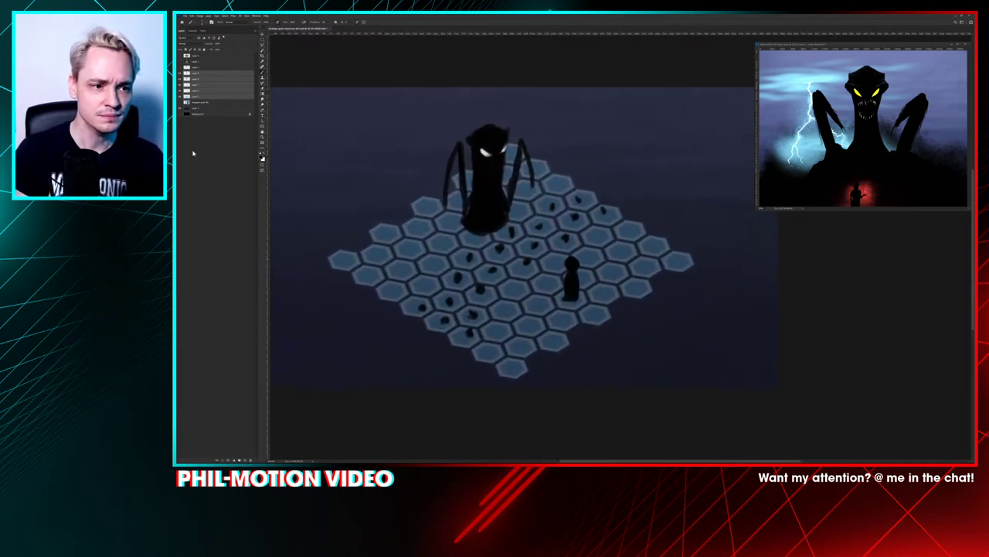
{"action": "left_click", "coordinate": [197, 77]}
{"action": "left_click", "coordinate": [180, 77]}
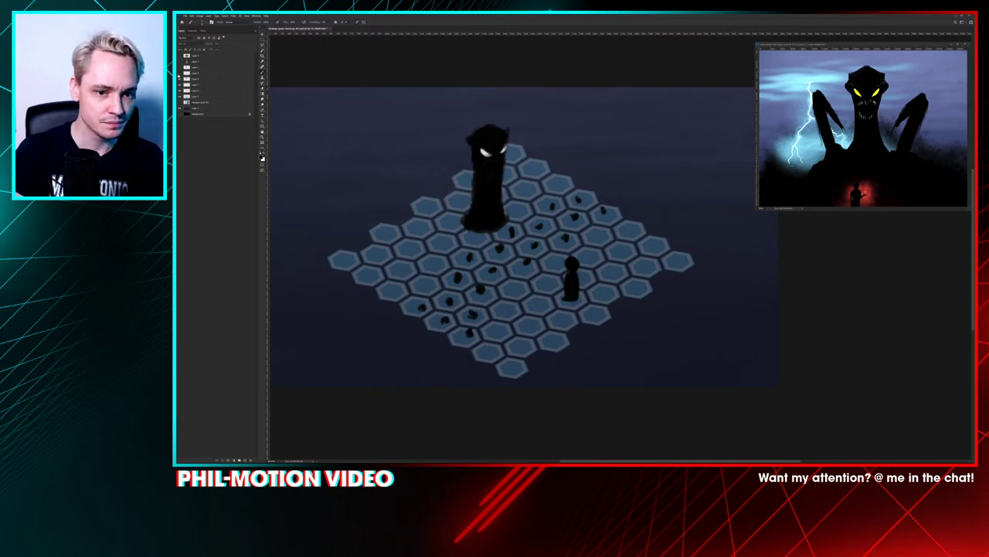
{"action": "left_click", "coordinate": [180, 76]}
{"action": "left_click", "coordinate": [465, 149], "text": "ctrl"}
{"action": "key", "text": "e"}
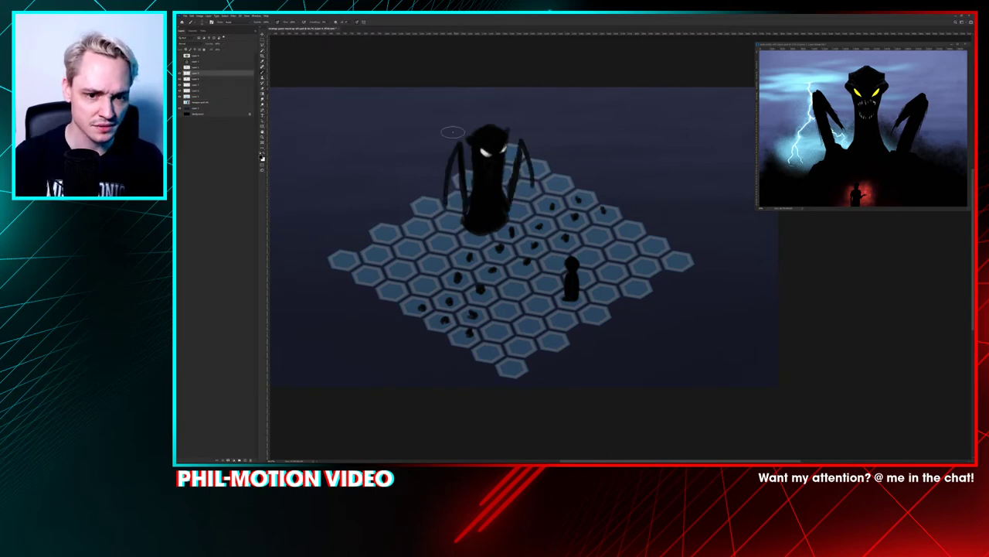
{"action": "mouse_move", "coordinate": [453, 133]}
{"action": "left_mouse_down"}
{"action": "mouse_move", "coordinate": [447, 174]}
{"action": "mouse_move", "coordinate": [463, 201]}
{"action": "mouse_move", "coordinate": [469, 160]}
{"action": "mouse_move", "coordinate": [501, 218]}
{"action": "mouse_move", "coordinate": [533, 180]}
{"action": "left_mouse_up"}
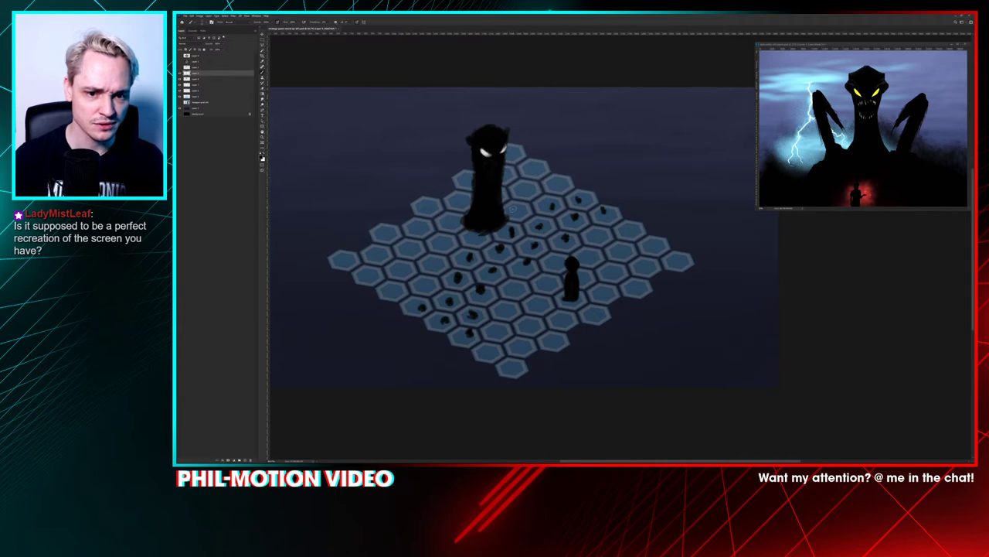
{"action": "mouse_move", "coordinate": [507, 212]}
{"action": "left_mouse_down"}
{"action": "mouse_move", "coordinate": [516, 173]}
{"action": "mouse_move", "coordinate": [527, 193]}
{"action": "left_mouse_up"}
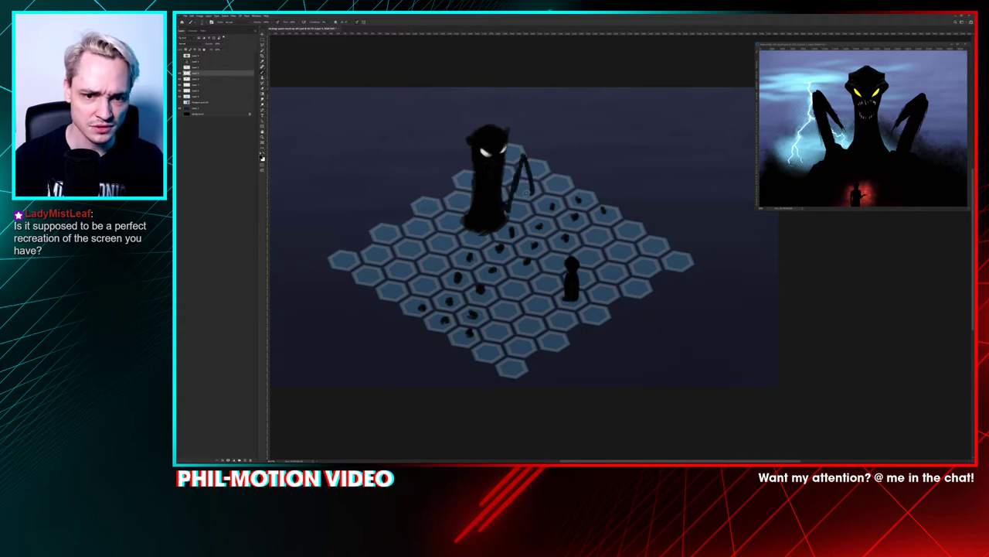
{"action": "mouse_move", "coordinate": [458, 222]}
{"action": "left_mouse_down"}
{"action": "mouse_move", "coordinate": [462, 171]}
{"action": "mouse_move", "coordinate": [474, 195]}
{"action": "left_mouse_up"}
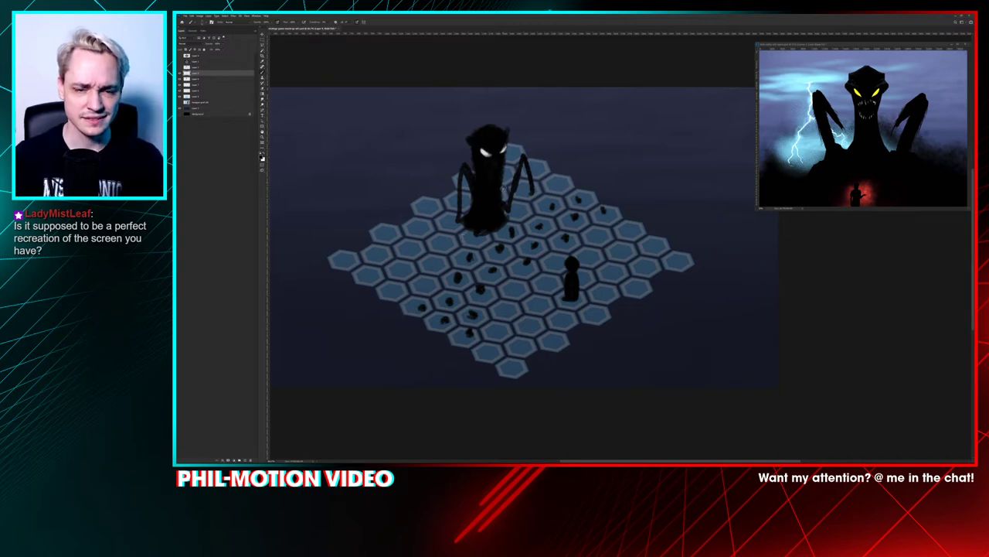
{"action": "key", "text": "ctrl+z"}
{"action": "key", "text": "ctrl+z"}
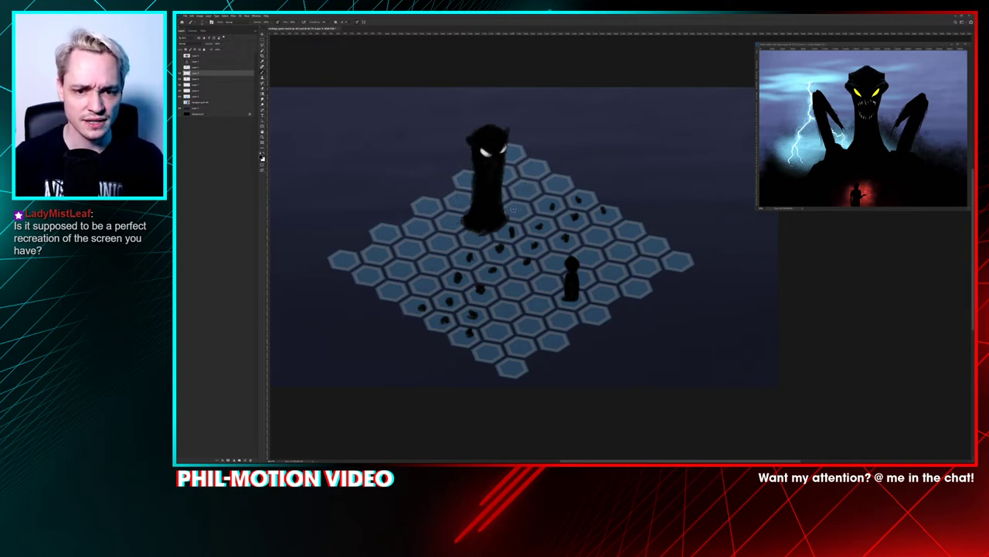
{"action": "mouse_move", "coordinate": [513, 210]}
{"action": "left_mouse_down"}
{"action": "mouse_move", "coordinate": [523, 157]}
{"action": "mouse_move", "coordinate": [541, 189]}
{"action": "left_mouse_up"}
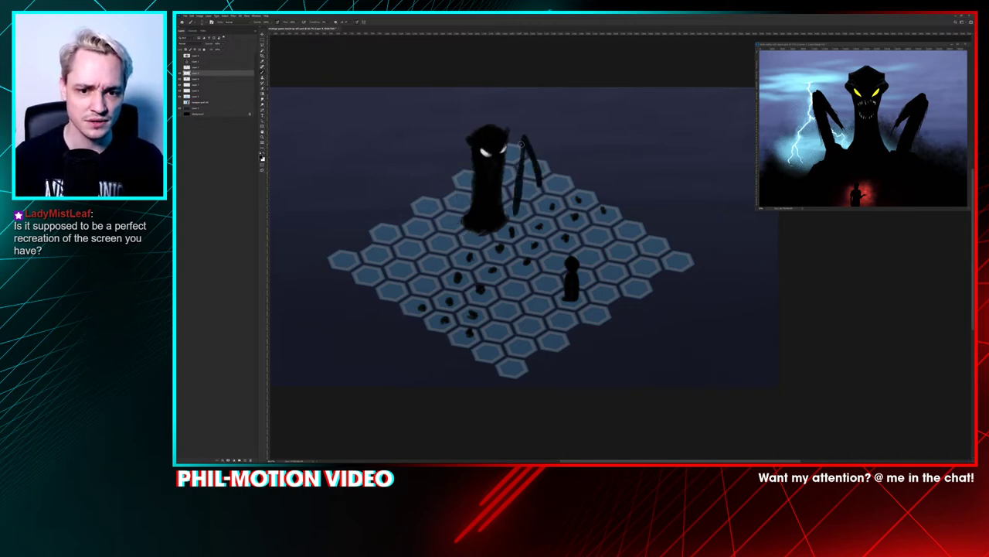
{"action": "mouse_move", "coordinate": [443, 245]}
{"action": "left_mouse_down"}
{"action": "mouse_move", "coordinate": [440, 158]}
{"action": "mouse_move", "coordinate": [461, 197]}
{"action": "left_mouse_up"}
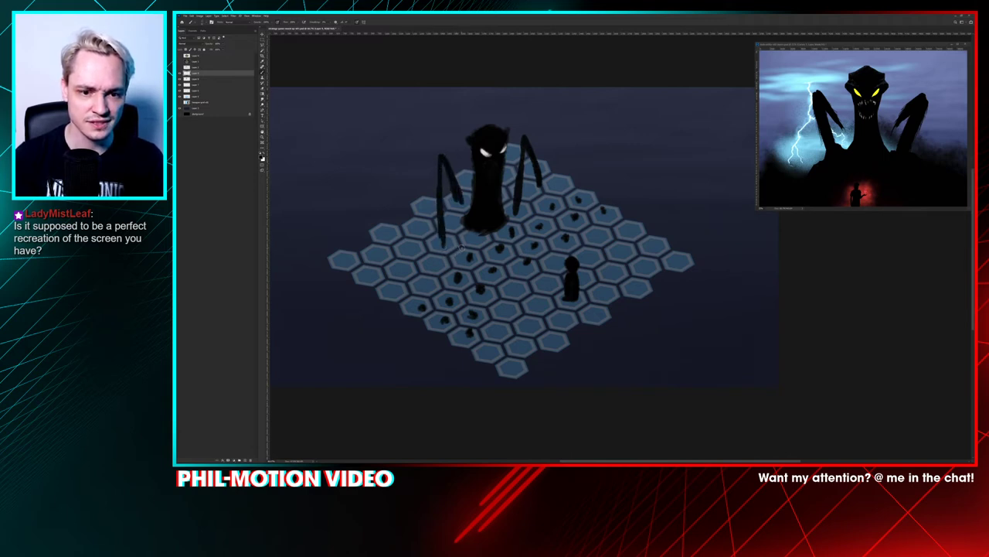
{"action": "key", "text": "ctrl+z"}
{"action": "key", "text": "ctrl+z"}
{"action": "mouse_move", "coordinate": [466, 231]}
{"action": "left_mouse_down"}
{"action": "mouse_move", "coordinate": [432, 179]}
{"action": "mouse_move", "coordinate": [460, 223]}
{"action": "mouse_move", "coordinate": [425, 164]}
{"action": "mouse_move", "coordinate": [456, 203]}
{"action": "mouse_move", "coordinate": [434, 163]}
{"action": "left_mouse_up"}
{"action": "mouse_move", "coordinate": [517, 216]}
{"action": "left_mouse_down"}
{"action": "mouse_move", "coordinate": [517, 147]}
{"action": "mouse_move", "coordinate": [531, 195]}
{"action": "left_mouse_up"}
{"action": "key", "text": "ctrl+z"}
{"action": "key", "text": "ctrl+z"}
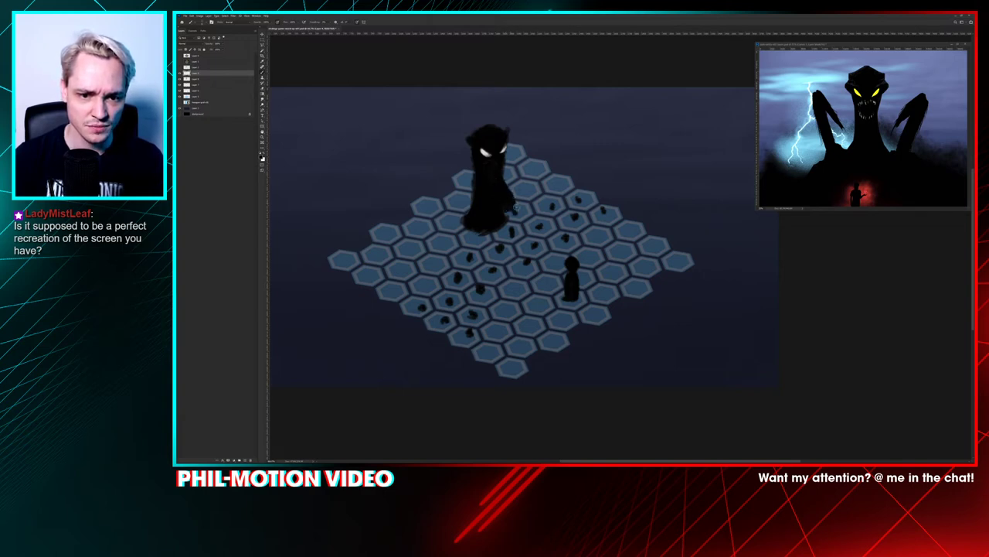
Step: Paint a pair of bent black mandible arms, one rising on each side of the creature's body
{"action": "mouse_move", "coordinate": [516, 209]}
{"action": "left_mouse_down"}
{"action": "mouse_move", "coordinate": [526, 167]}
{"action": "mouse_move", "coordinate": [516, 199]}
{"action": "left_mouse_up"}
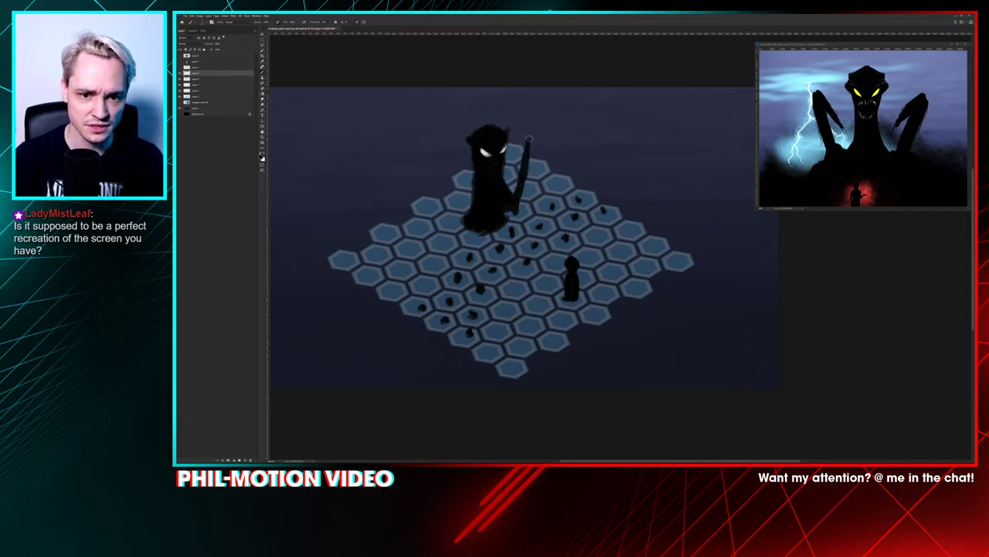
{"action": "left_click_drag", "start_coordinate": [529, 138], "coordinate": [539, 189]}
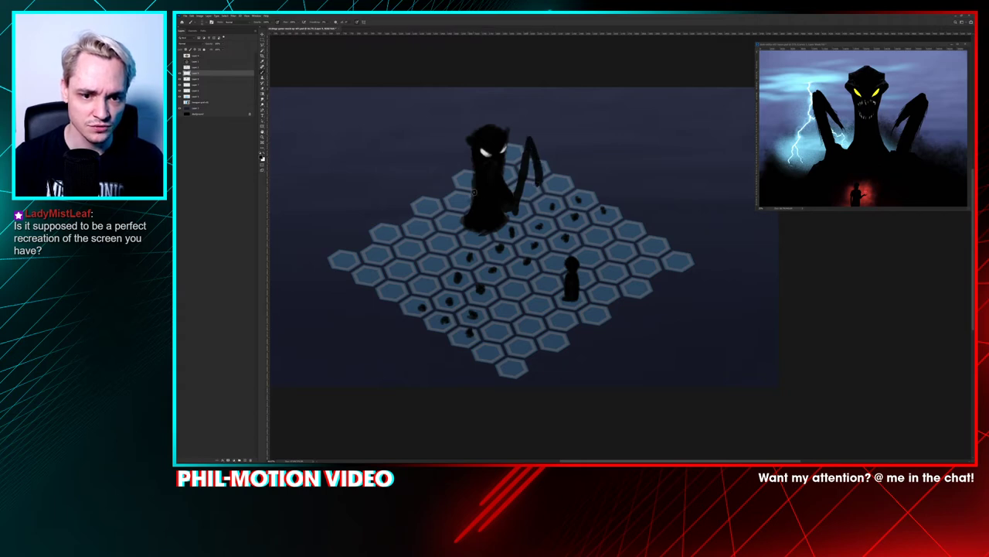
{"action": "mouse_move", "coordinate": [474, 192]}
{"action": "left_mouse_down"}
{"action": "mouse_move", "coordinate": [458, 217]}
{"action": "mouse_move", "coordinate": [463, 145]}
{"action": "mouse_move", "coordinate": [442, 214]}
{"action": "mouse_move", "coordinate": [461, 151]}
{"action": "left_mouse_up"}
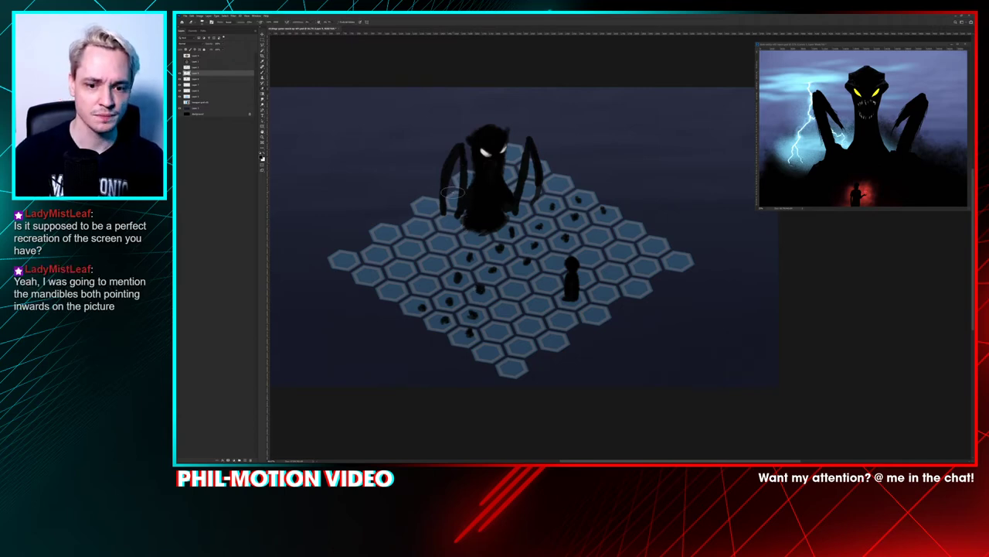
{"action": "key", "text": "ctrl+minus"}
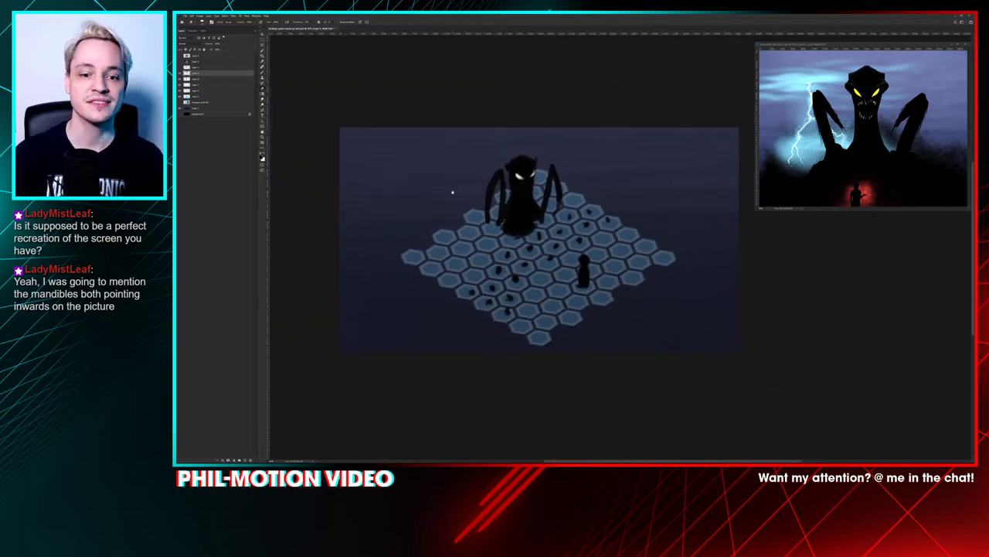
{"action": "mouse_move", "coordinate": [540, 233]}
{"action": "left_mouse_down"}
{"action": "mouse_move", "coordinate": [612, 277]}
{"action": "mouse_move", "coordinate": [586, 244]}
{"action": "left_mouse_up"}
Step: Shrink the eraser and carve the outer segment of the creature's left arm into a thin curved blade with a pointed tip
{"action": "key", "text": "ctrl+plus"}
{"action": "key", "text": "ctrl+plus"}
{"action": "key", "text": "b"}
{"action": "scroll", "coordinate": [427, 115], "scroll_direction": "up", "scroll_amount": 3}
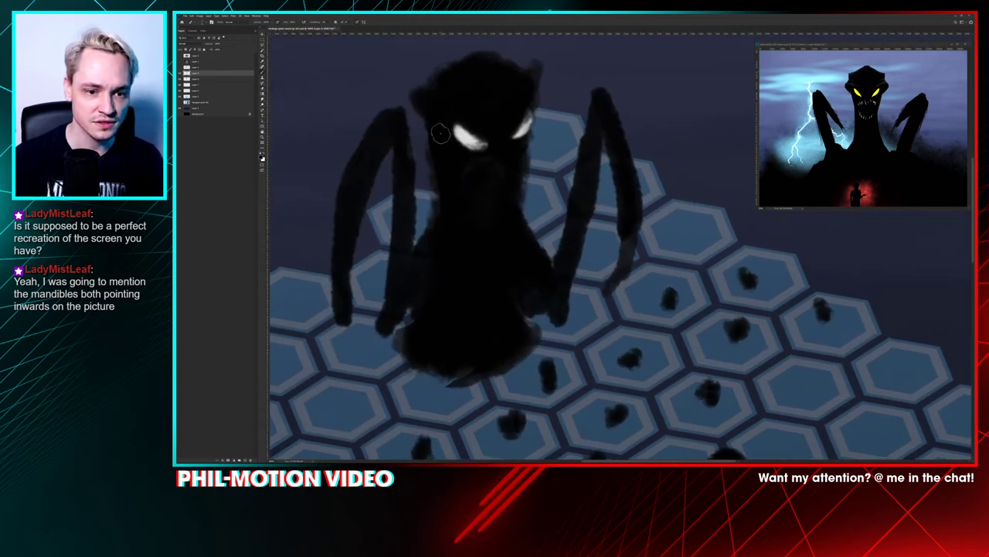
{"action": "left_click_drag", "start_coordinate": [429, 232], "coordinate": [438, 160]}
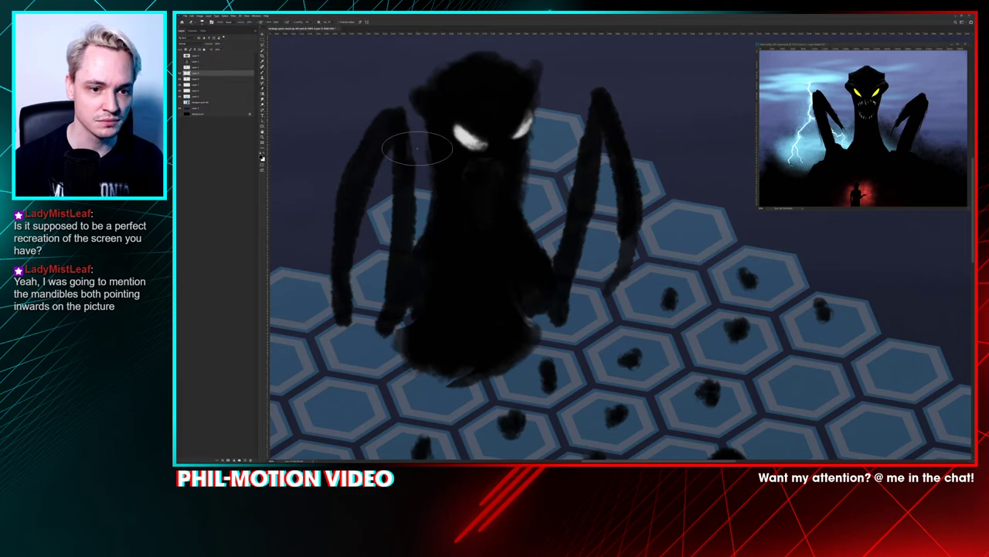
{"action": "right_click", "coordinate": [375, 211]}
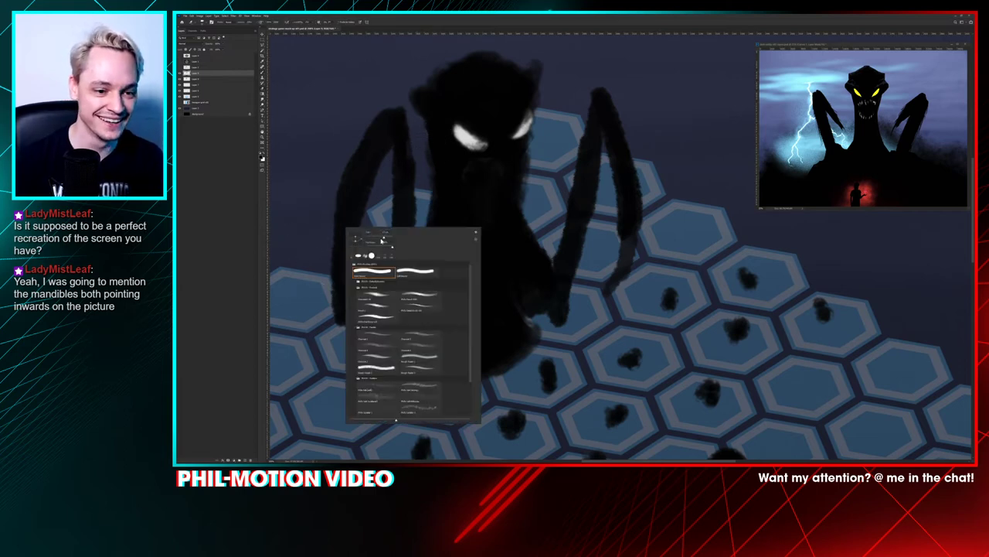
{"action": "left_click_drag", "start_coordinate": [375, 204], "coordinate": [368, 328]}
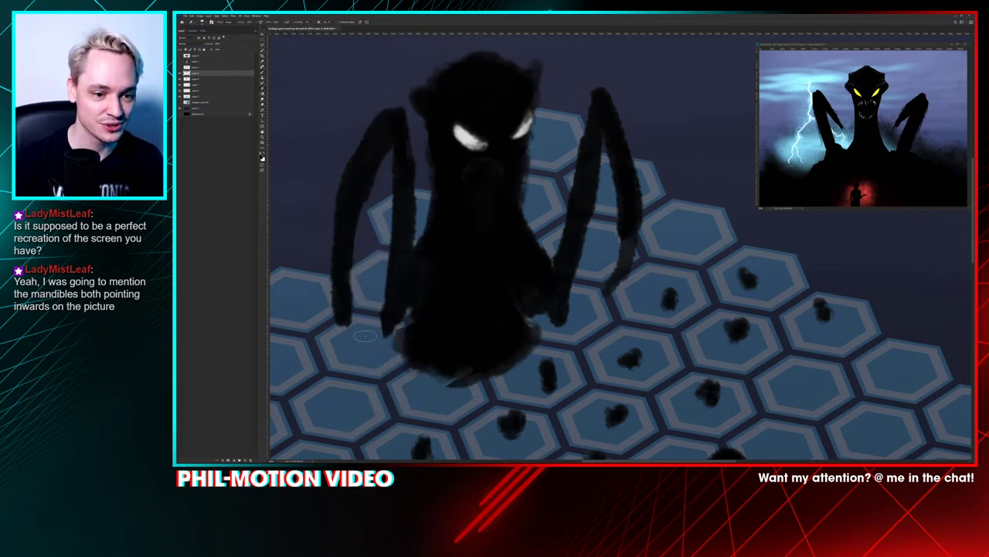
{"action": "mouse_move", "coordinate": [374, 191]}
{"action": "left_mouse_down"}
{"action": "mouse_move", "coordinate": [352, 282]}
{"action": "mouse_move", "coordinate": [356, 361]}
{"action": "left_mouse_up"}
{"action": "mouse_move", "coordinate": [348, 145]}
{"action": "left_mouse_down"}
{"action": "mouse_move", "coordinate": [323, 235]}
{"action": "mouse_move", "coordinate": [326, 282]}
{"action": "left_mouse_up"}
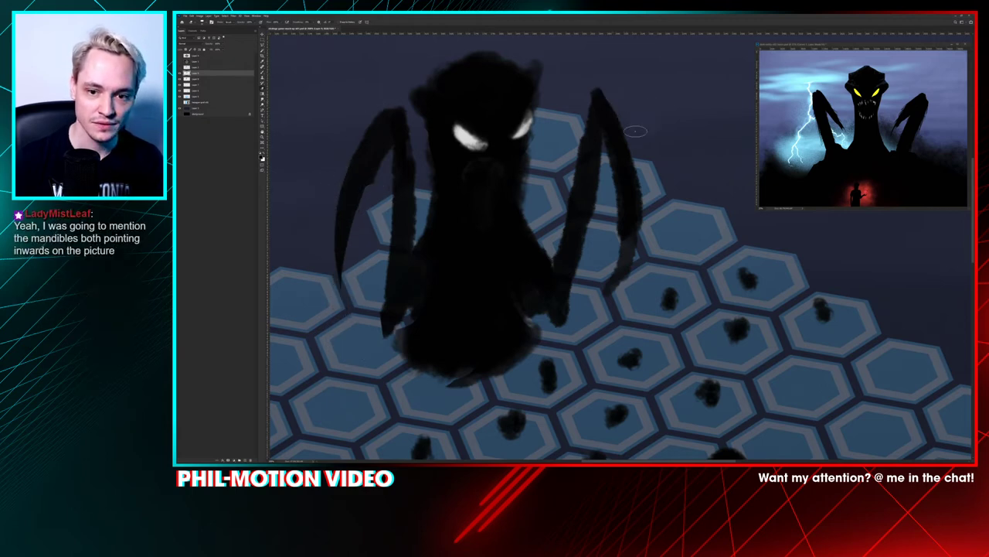
Step: Erase along the outer segment of the creature's right arm to narrow it into a matching curved, pointed blade
{"action": "mouse_move", "coordinate": [597, 151]}
{"action": "left_mouse_down"}
{"action": "mouse_move", "coordinate": [618, 182]}
{"action": "mouse_move", "coordinate": [613, 294]}
{"action": "left_mouse_up"}
{"action": "mouse_move", "coordinate": [638, 138]}
{"action": "left_mouse_down"}
{"action": "mouse_move", "coordinate": [647, 232]}
{"action": "mouse_move", "coordinate": [616, 305]}
{"action": "left_mouse_up"}
{"action": "left_click_drag", "start_coordinate": [641, 259], "coordinate": [642, 204]}
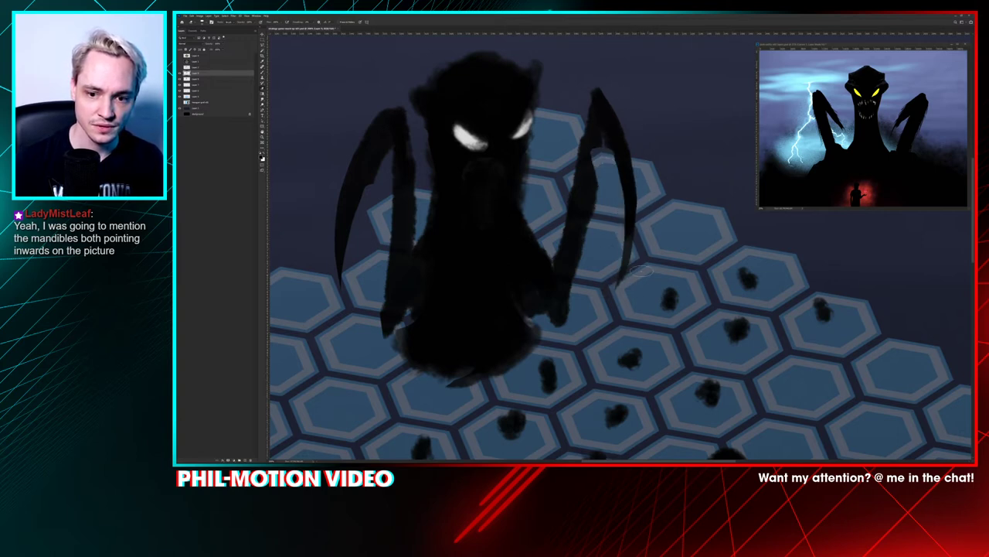
{"action": "mouse_move", "coordinate": [625, 283]}
{"action": "left_mouse_down"}
{"action": "mouse_move", "coordinate": [644, 141]}
{"action": "mouse_move", "coordinate": [586, 167]}
{"action": "mouse_move", "coordinate": [596, 135]}
{"action": "mouse_move", "coordinate": [594, 156]}
{"action": "left_mouse_up"}
Step: Switch back to painting and choose a thinner, tapered brush preset
{"action": "key", "text": "b"}
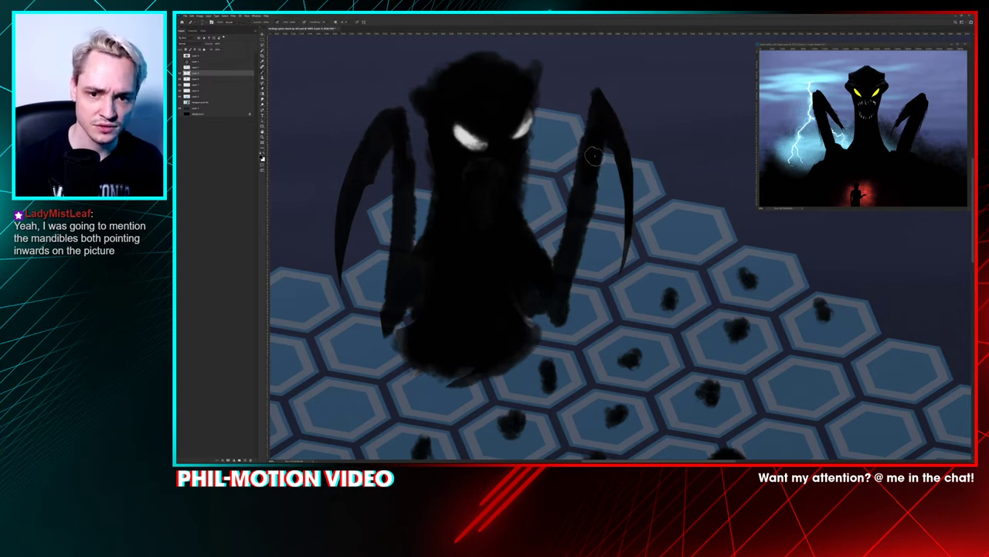
{"action": "right_click", "coordinate": [594, 157]}
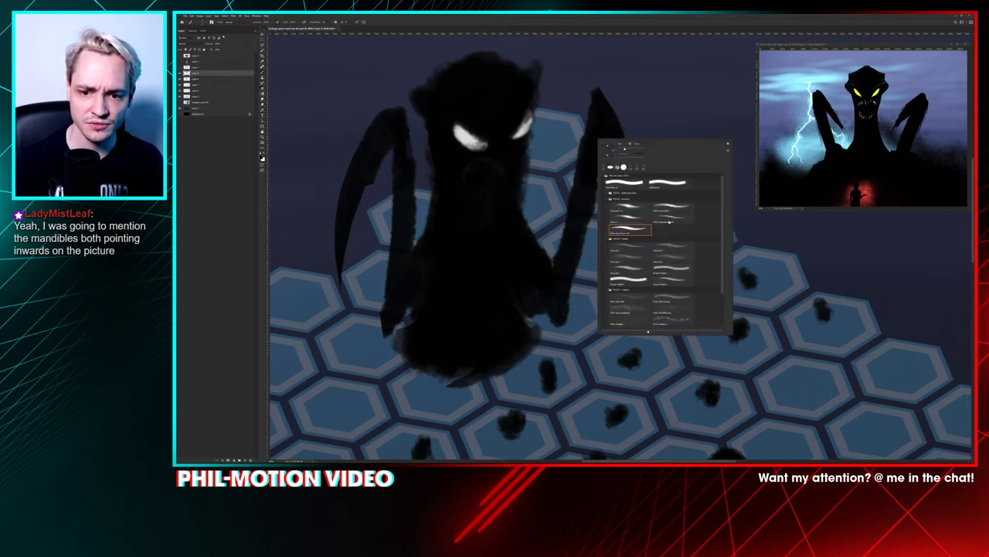
{"action": "left_click", "coordinate": [670, 220]}
{"action": "left_click_drag", "start_coordinate": [654, 86], "coordinate": [658, 131]}
{"action": "left_click_drag", "start_coordinate": [663, 77], "coordinate": [662, 138]}
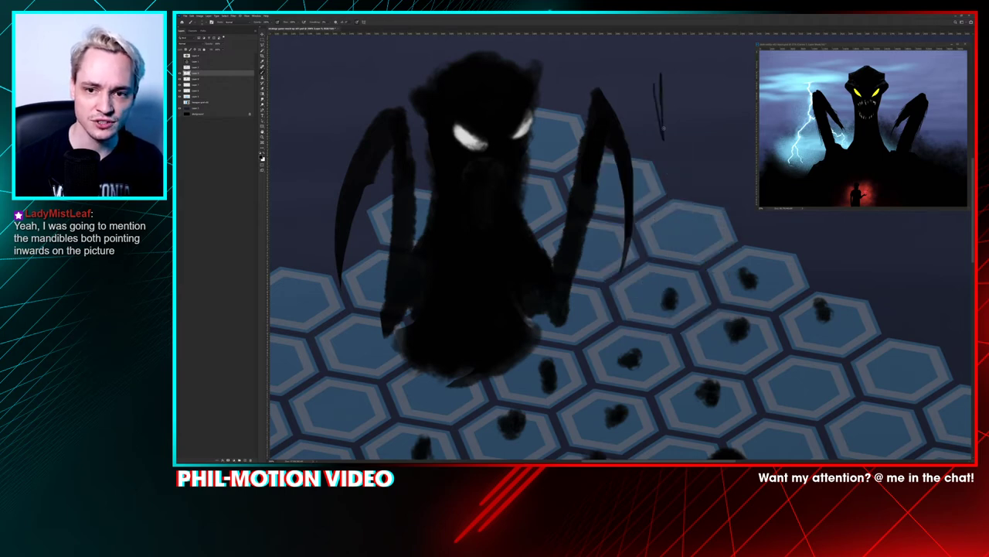
{"action": "left_click_drag", "start_coordinate": [666, 94], "coordinate": [668, 136]}
{"action": "left_click_drag", "start_coordinate": [671, 106], "coordinate": [674, 143]}
{"action": "key", "text": "ctrl+plus"}
{"action": "left_click_drag", "start_coordinate": [576, 105], "coordinate": [440, 327]}
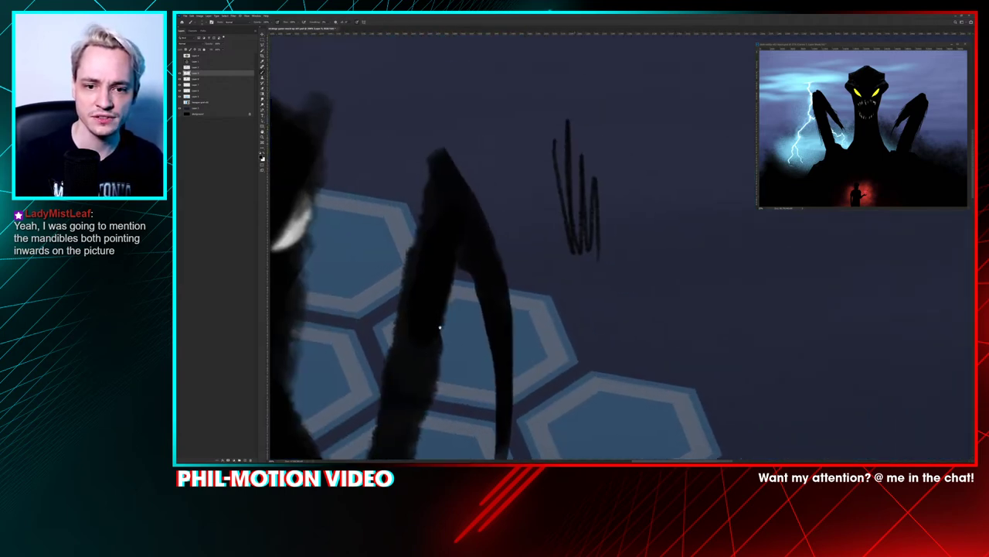
{"action": "key", "text": "ctrl+minus"}
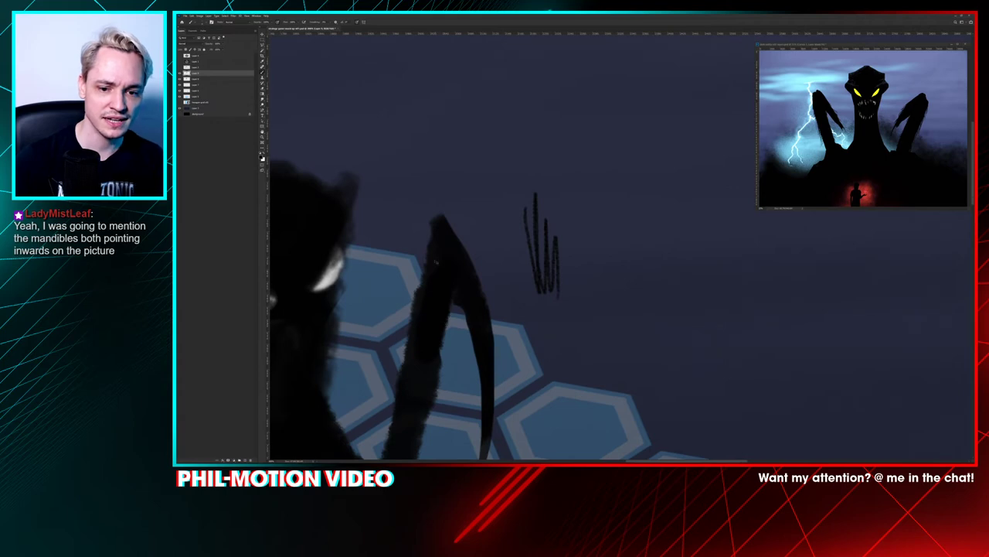
{"action": "key", "text": "ctrl+z"}
Step: Adjust the brush size and paint over the creature's right arm in black to solidify its inner segment
{"action": "left_click_drag", "start_coordinate": [474, 286], "coordinate": [638, 97]}
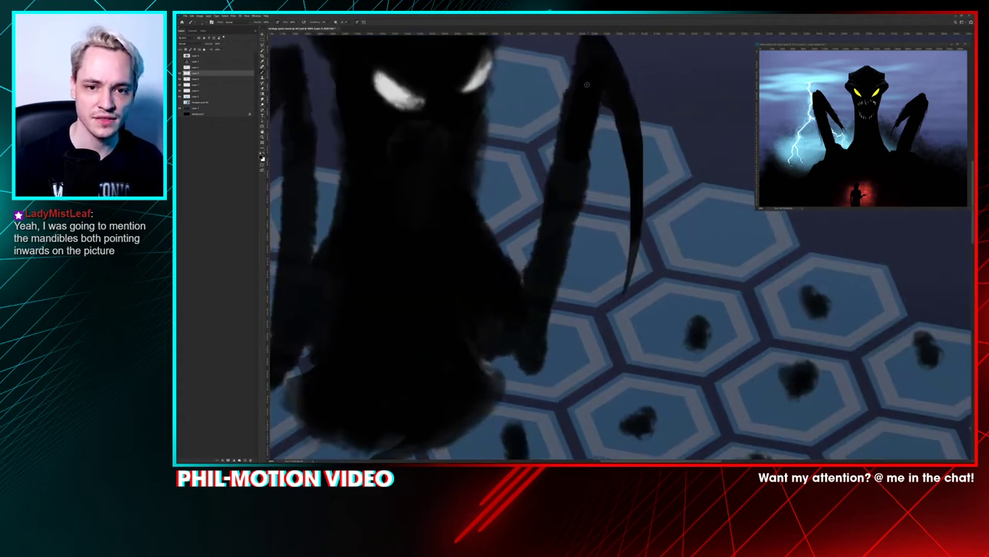
{"action": "scroll", "coordinate": [581, 86], "scroll_direction": "down", "scroll_amount": 2}
{"action": "scroll", "coordinate": [580, 85], "scroll_direction": "up", "scroll_amount": 1}
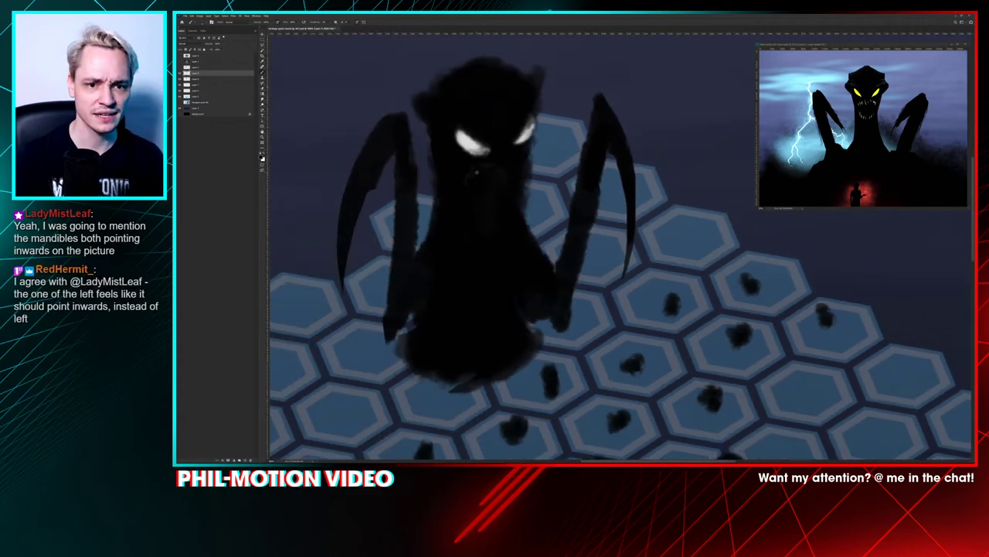
{"action": "right_click", "coordinate": [568, 154]}
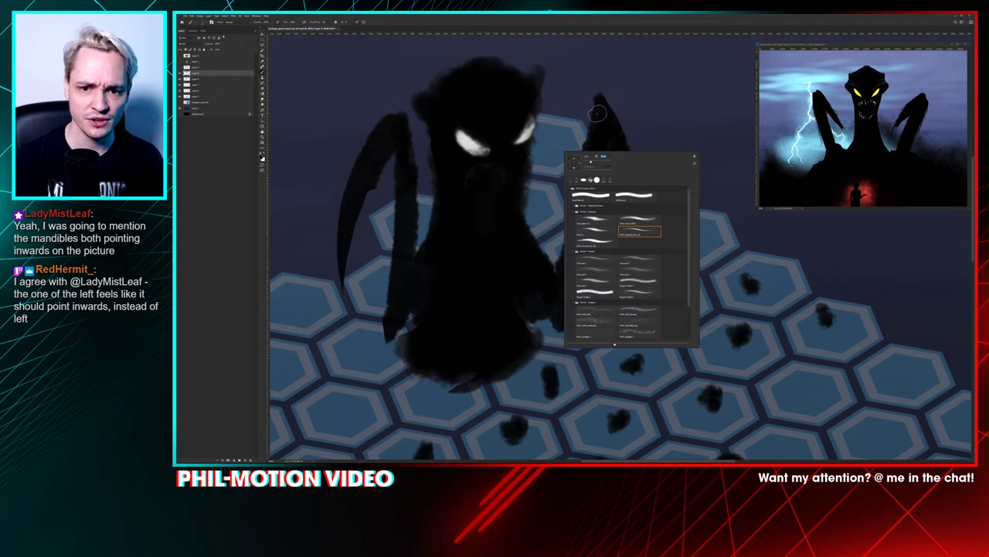
{"action": "left_click", "coordinate": [596, 115]}
{"action": "right_click", "coordinate": [594, 140]}
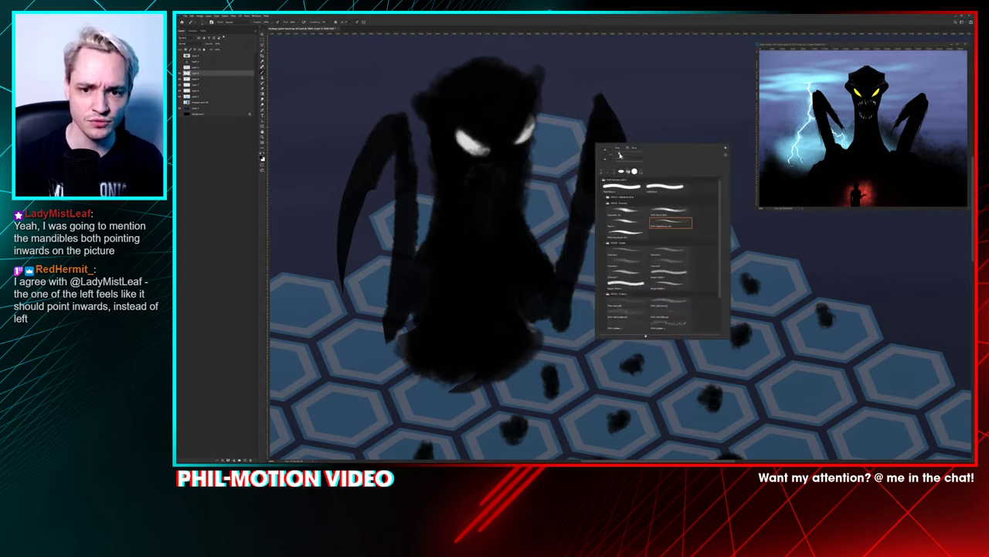
{"action": "left_click", "coordinate": [596, 100]}
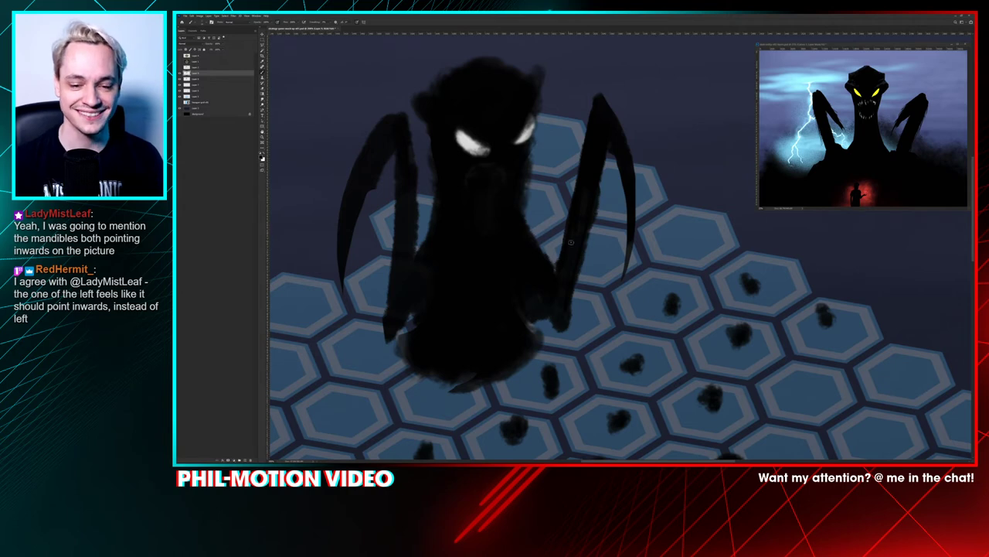
Step: Give the eraser a tapered brush preset and trim both arms to crisp edges with defined joints
{"action": "right_click", "coordinate": [603, 188]}
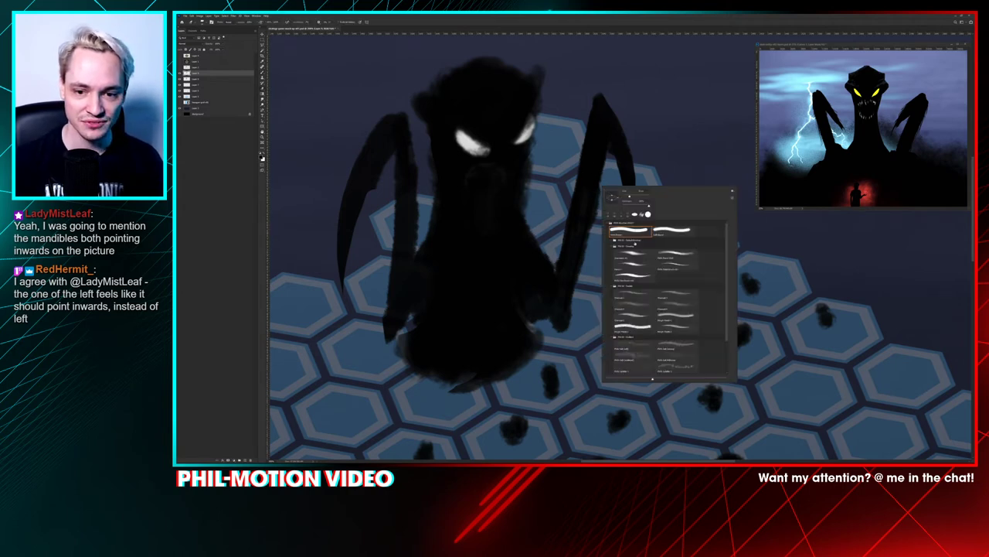
{"action": "left_click_drag", "start_coordinate": [632, 276], "coordinate": [631, 264]}
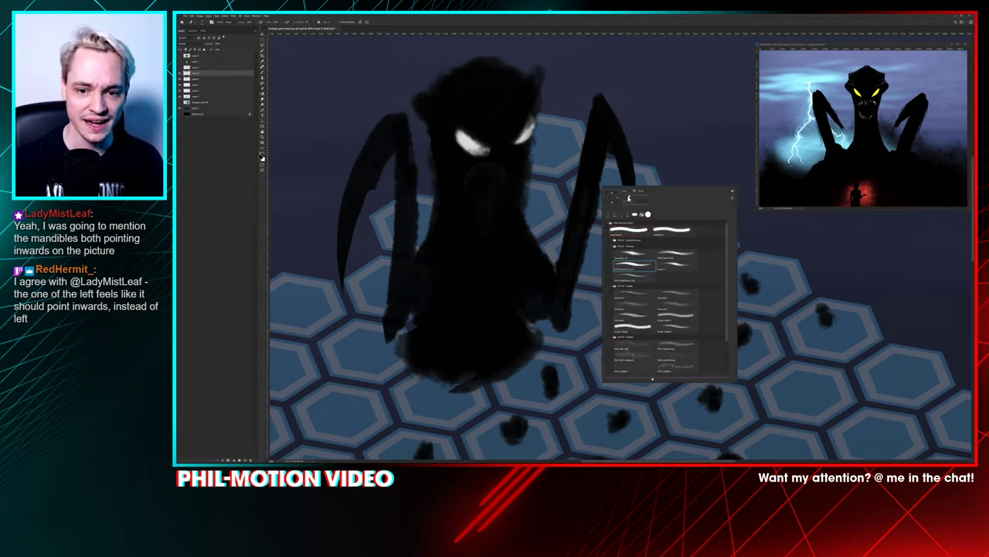
{"action": "left_click_drag", "start_coordinate": [606, 152], "coordinate": [598, 204]}
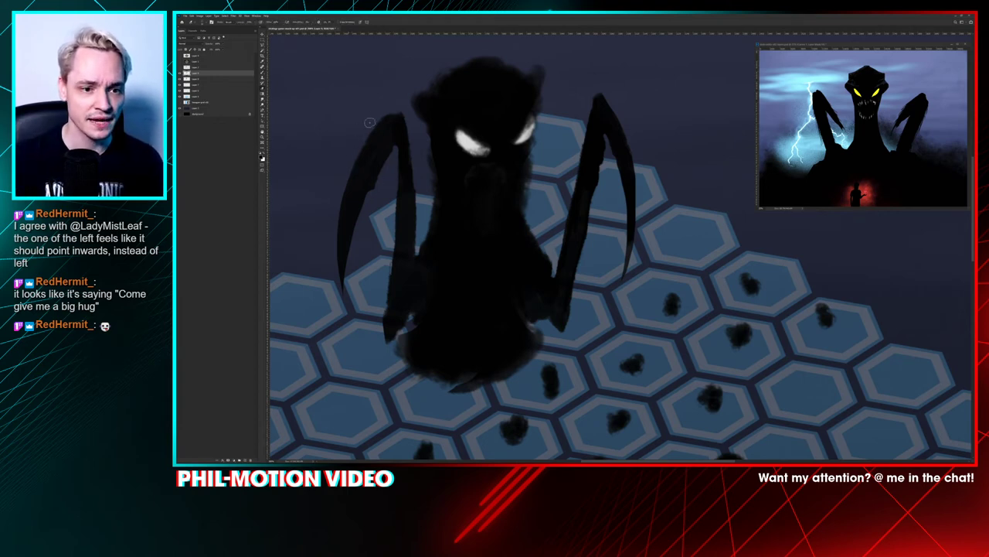
{"action": "key", "text": "b"}
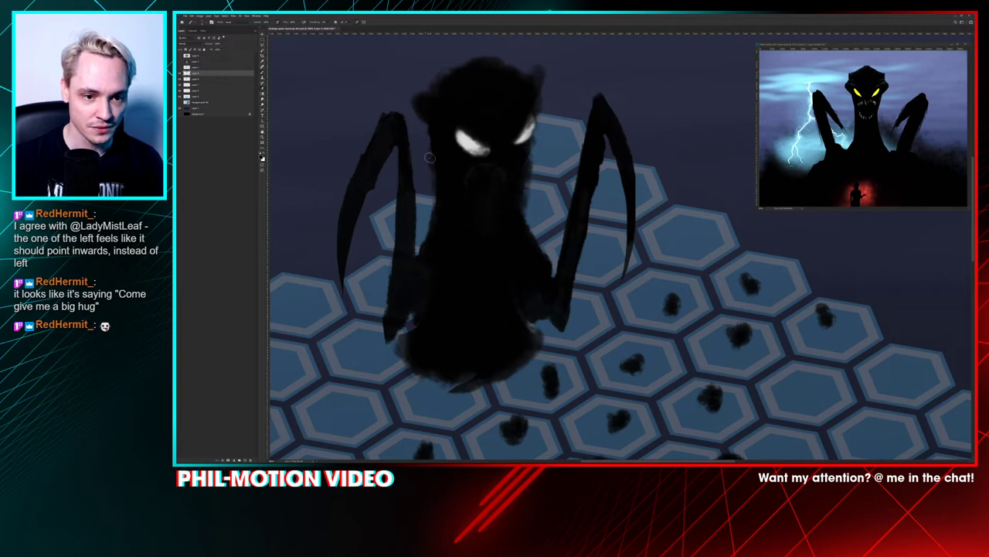
Step: Hide the arms' layer, select the creature's body layer and erase along its sides to slim and sharpen the neck and head outline
{"action": "left_click", "coordinate": [180, 73]}
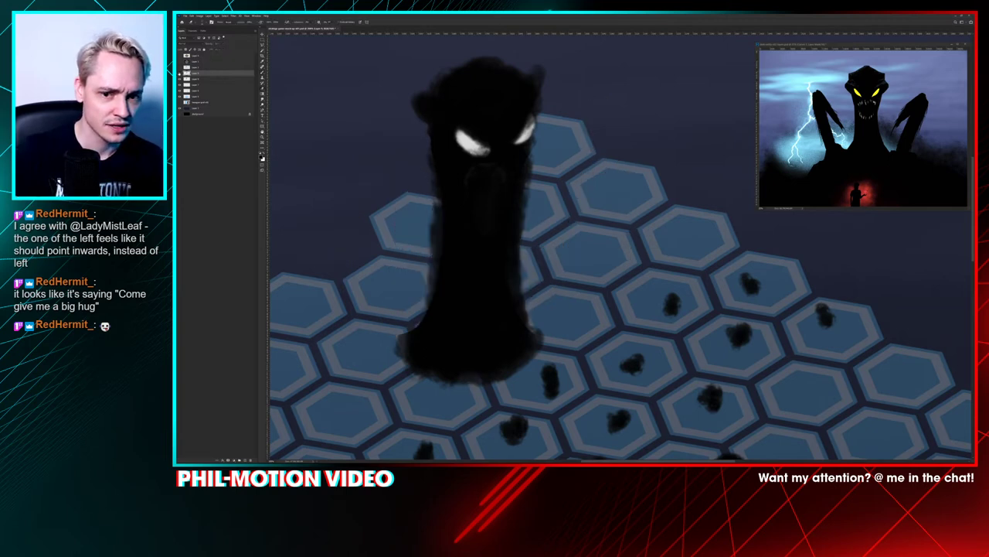
{"action": "left_click", "coordinate": [180, 73]}
{"action": "left_click", "coordinate": [179, 73]}
{"action": "left_click", "coordinate": [192, 79]}
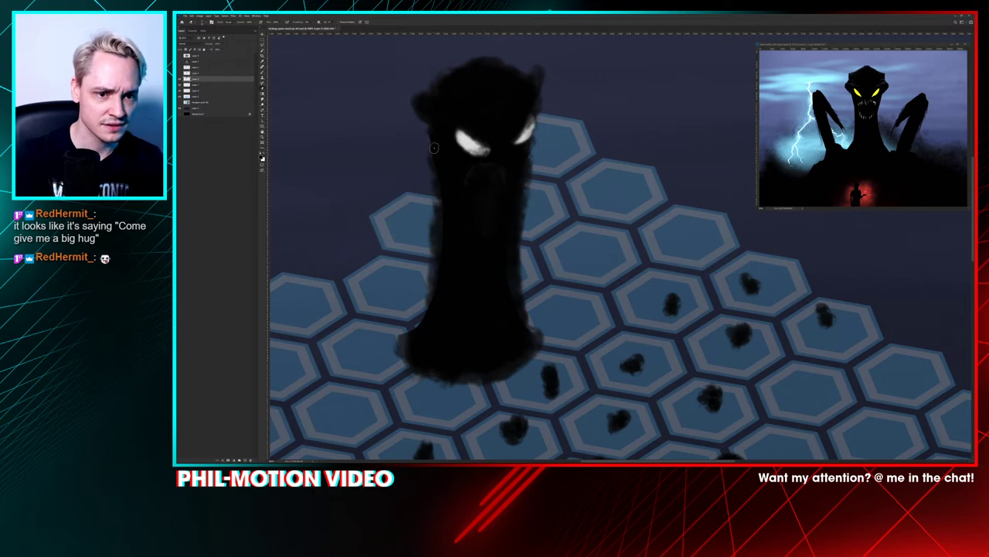
{"action": "left_click_drag", "start_coordinate": [430, 198], "coordinate": [425, 294]}
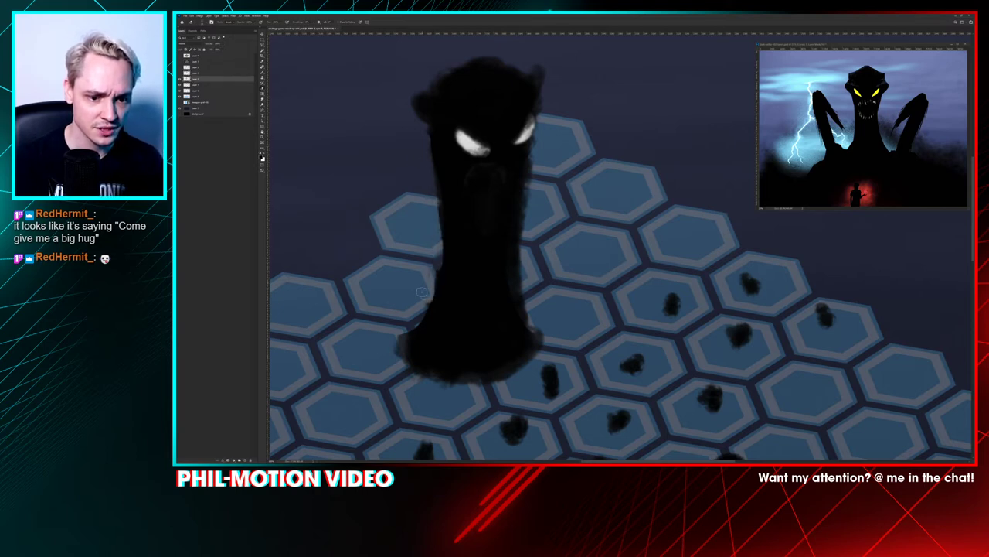
{"action": "left_click_drag", "start_coordinate": [430, 229], "coordinate": [420, 199]}
{"action": "left_click_drag", "start_coordinate": [539, 59], "coordinate": [529, 135]}
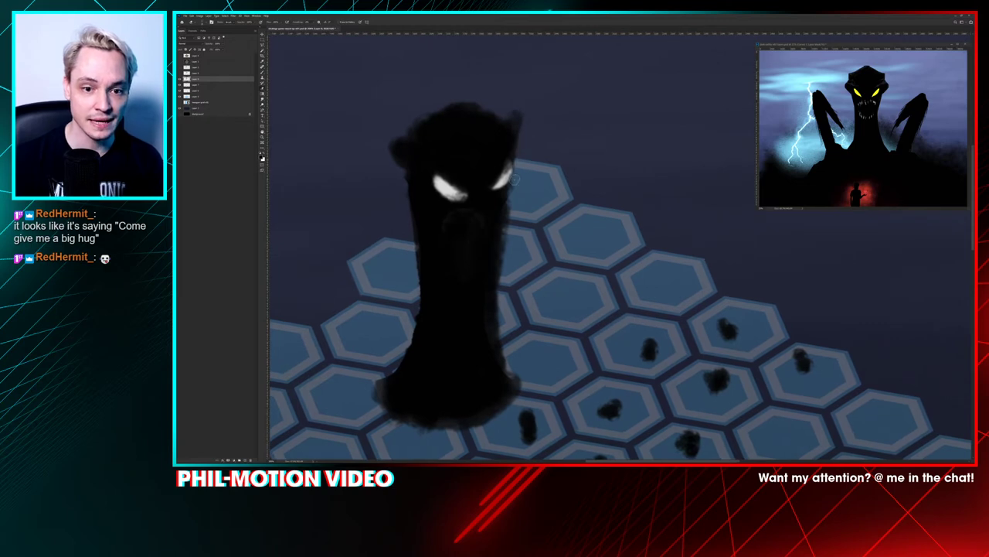
{"action": "scroll", "coordinate": [526, 313], "scroll_direction": "down", "scroll_amount": 3}
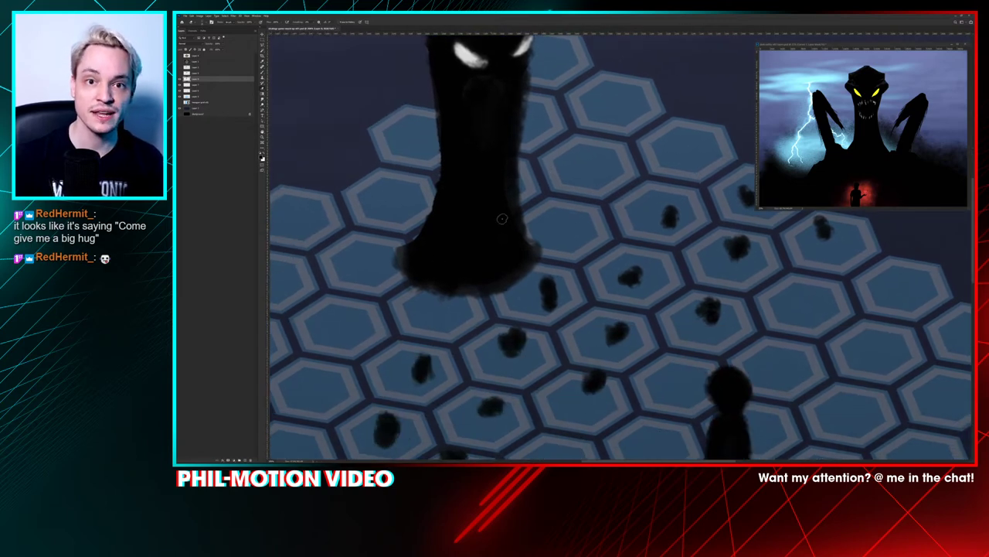
Step: Show the arms' layer again and examine the whole creature's silhouette against the hexagon board
{"action": "scroll", "coordinate": [541, 109], "scroll_direction": "up", "scroll_amount": 1}
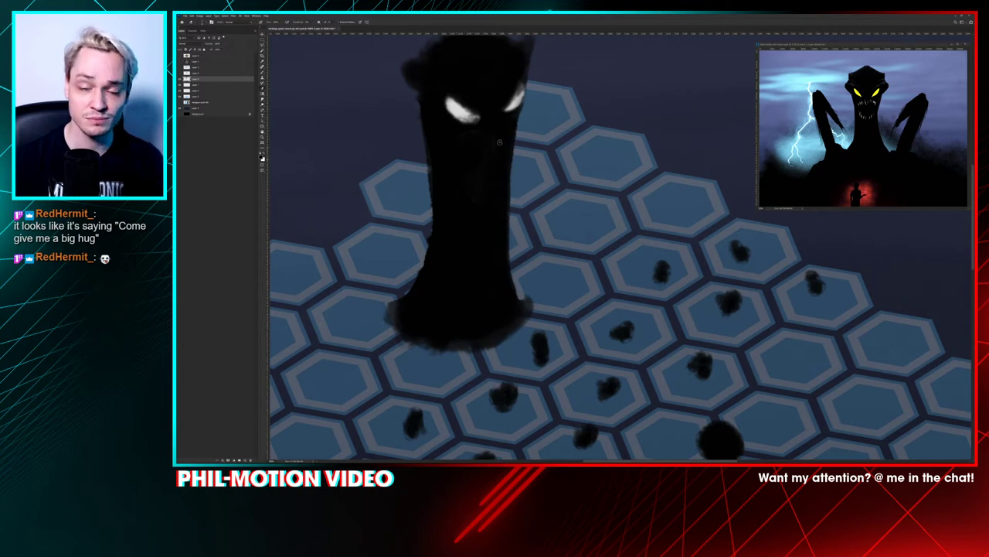
{"action": "key", "text": "b"}
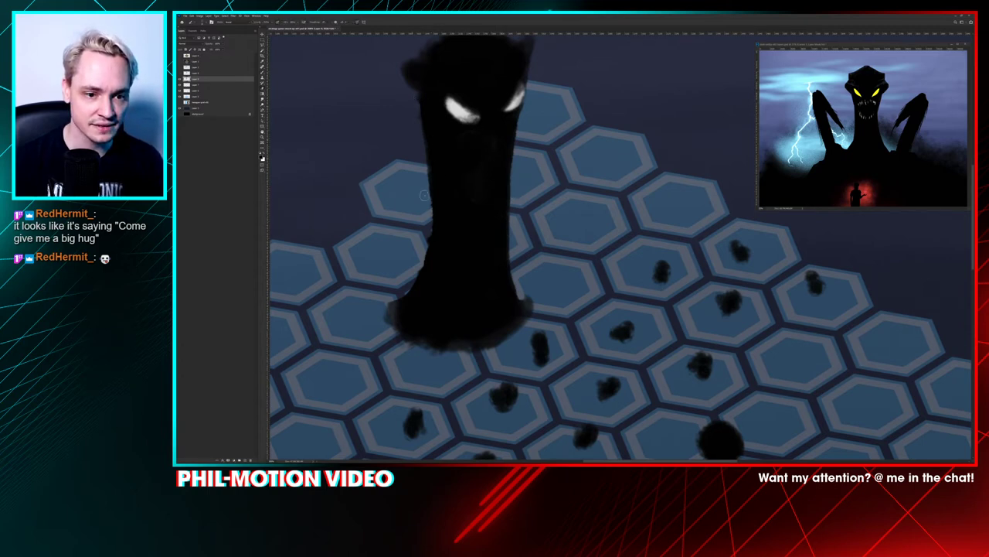
{"action": "key", "text": "e"}
{"action": "key", "text": "b"}
{"action": "left_click_drag", "start_coordinate": [500, 240], "coordinate": [491, 219]}
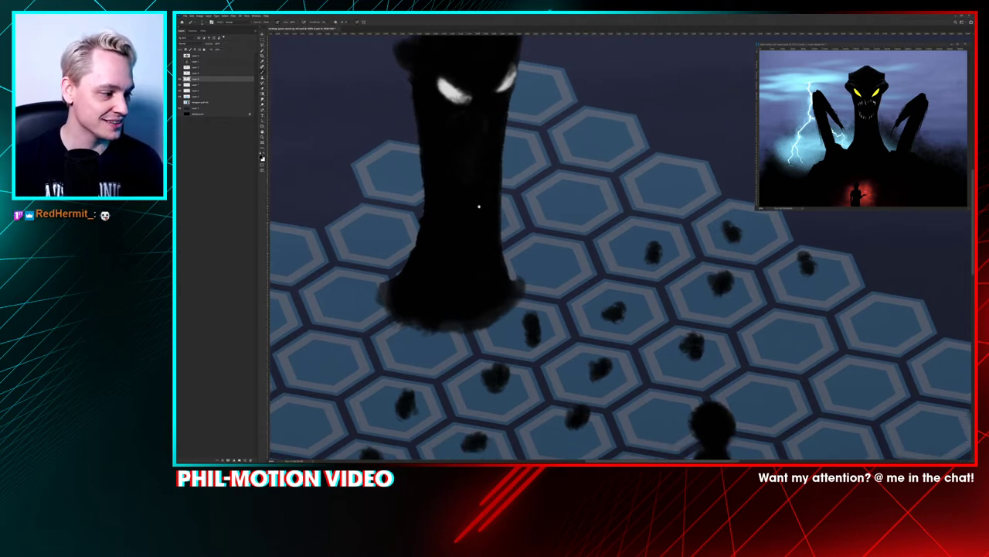
{"action": "scroll", "coordinate": [479, 206], "scroll_direction": "up", "scroll_amount": 1}
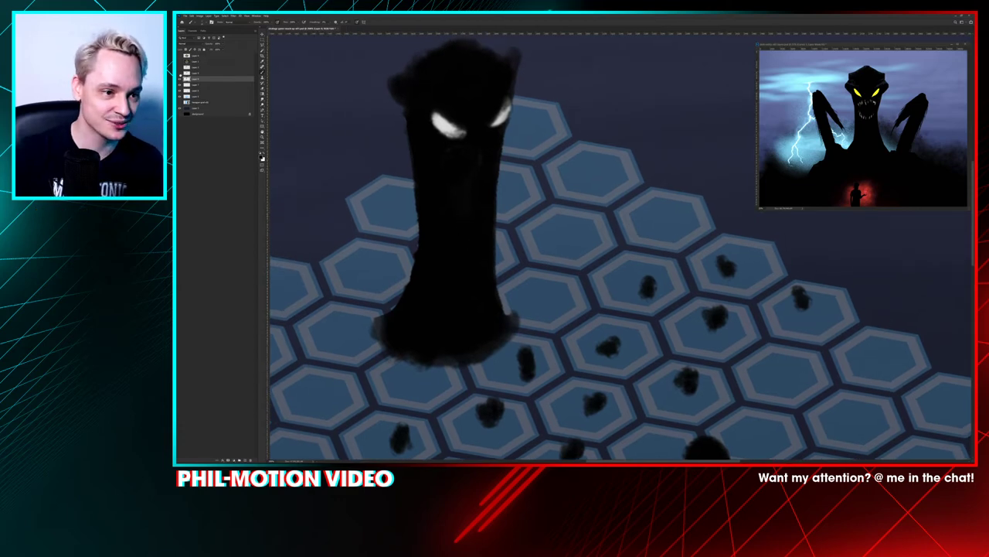
{"action": "left_click", "coordinate": [180, 73]}
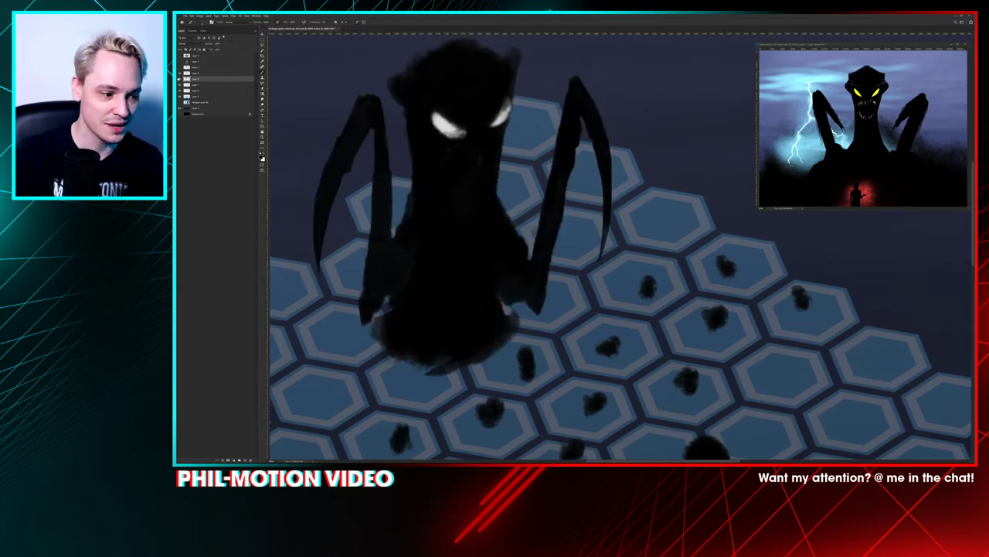
{"action": "key", "text": "ctrl+minus"}
{"action": "key", "text": "ctrl+minus"}
{"action": "key", "text": "ctrl+minus"}
{"action": "key", "text": "ctrl+minus"}
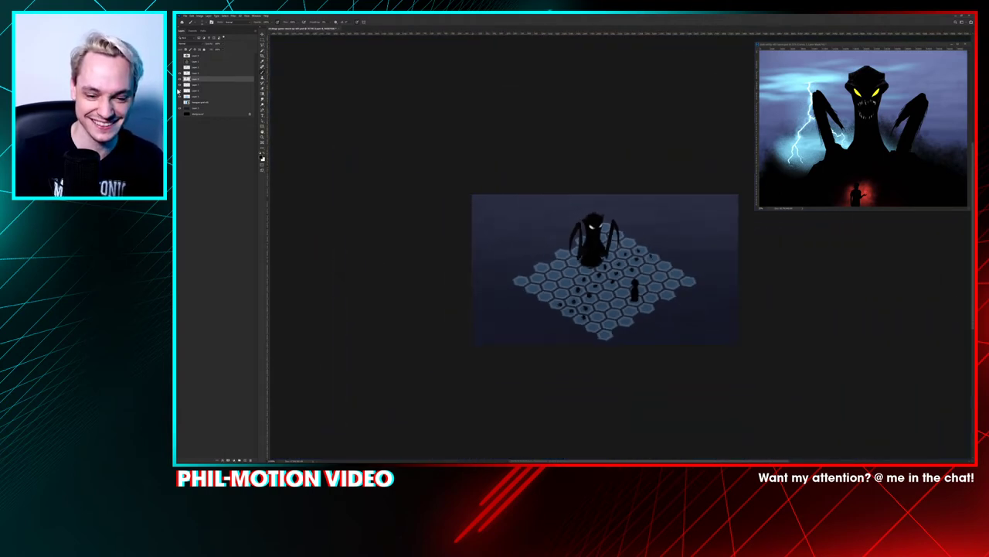
{"action": "key", "text": "ctrl+plus"}
{"action": "key", "text": "ctrl+plus"}
{"action": "key", "text": "ctrl+plus"}
{"action": "key", "text": "ctrl+plus"}
{"action": "key", "text": "ctrl+plus"}
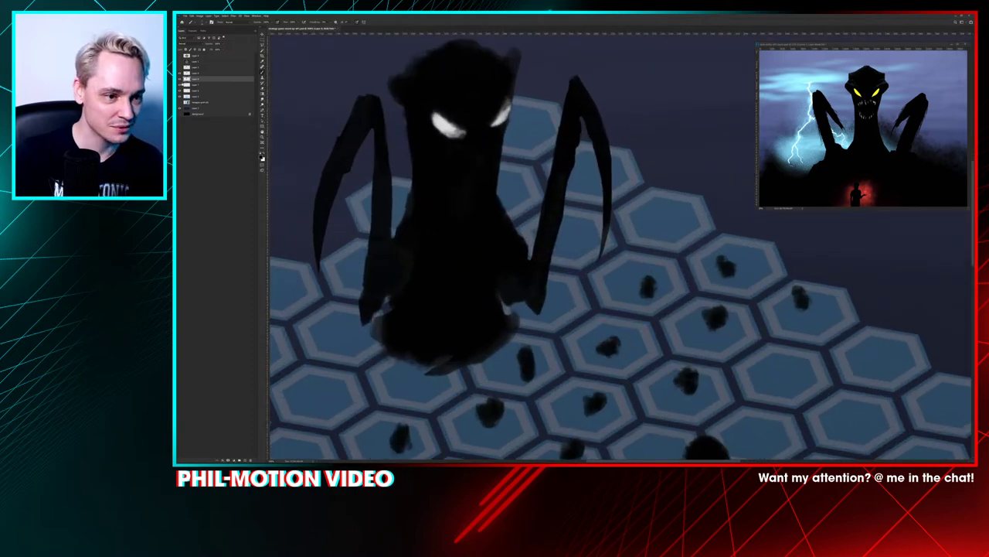
Step: Isolate the arms by hiding the creature's body layer, and make the arms' layer active for erasing
{"action": "left_click", "coordinate": [180, 79]}
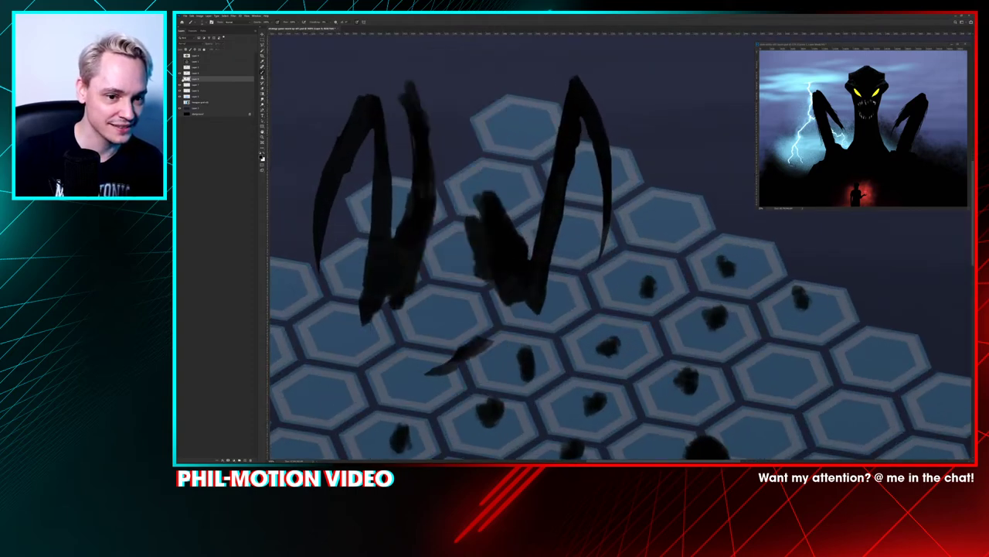
{"action": "left_click", "coordinate": [180, 73]}
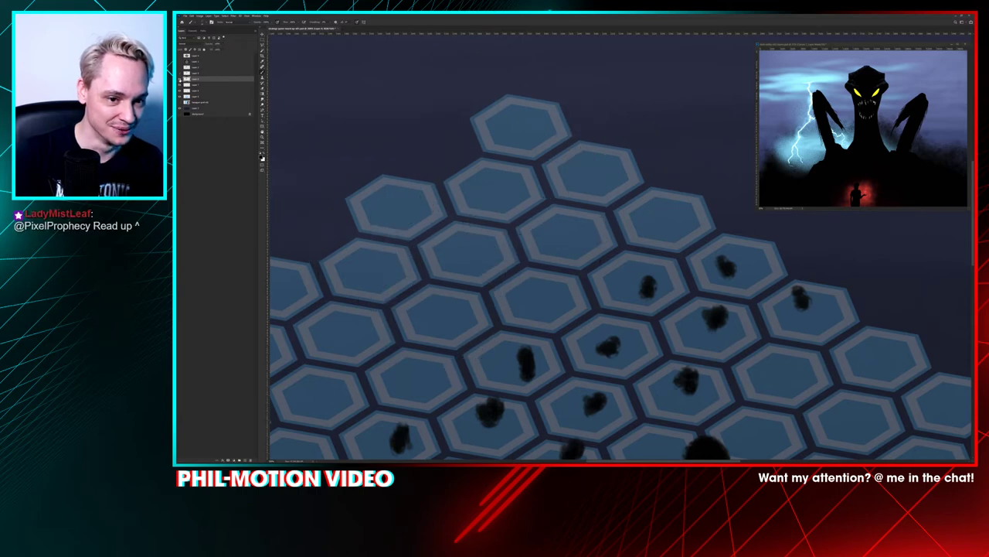
{"action": "left_click", "coordinate": [180, 78]}
{"action": "left_click", "coordinate": [180, 73]}
{"action": "left_click", "coordinate": [180, 78]}
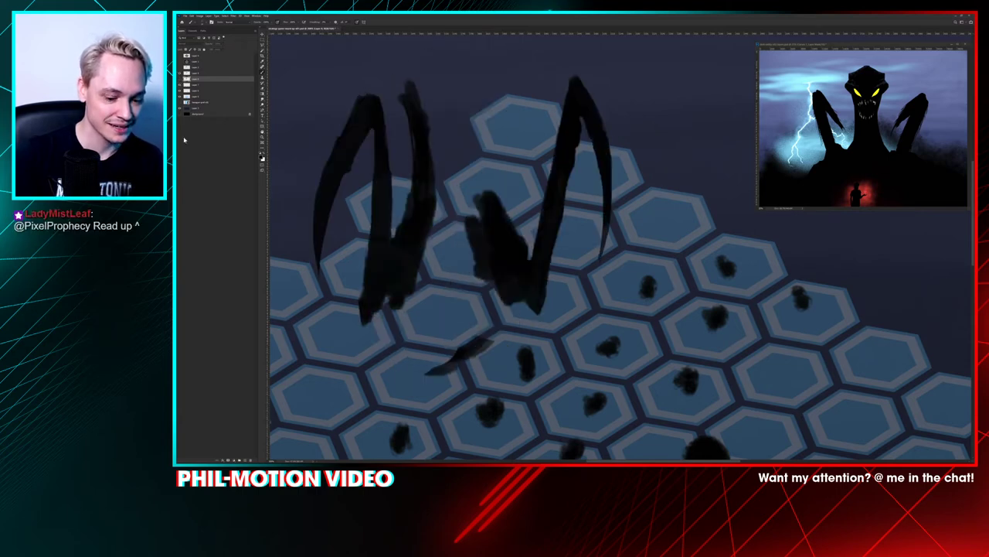
{"action": "key", "text": "e"}
{"action": "left_click_drag", "start_coordinate": [441, 164], "coordinate": [484, 169]}
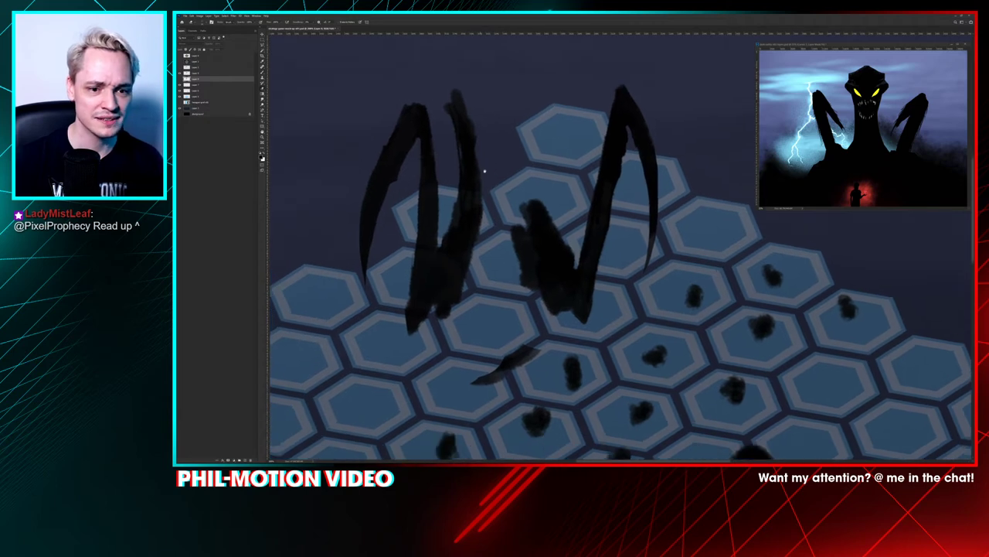
{"action": "right_click", "coordinate": [471, 144]}
{"action": "key", "text": "Escape"}
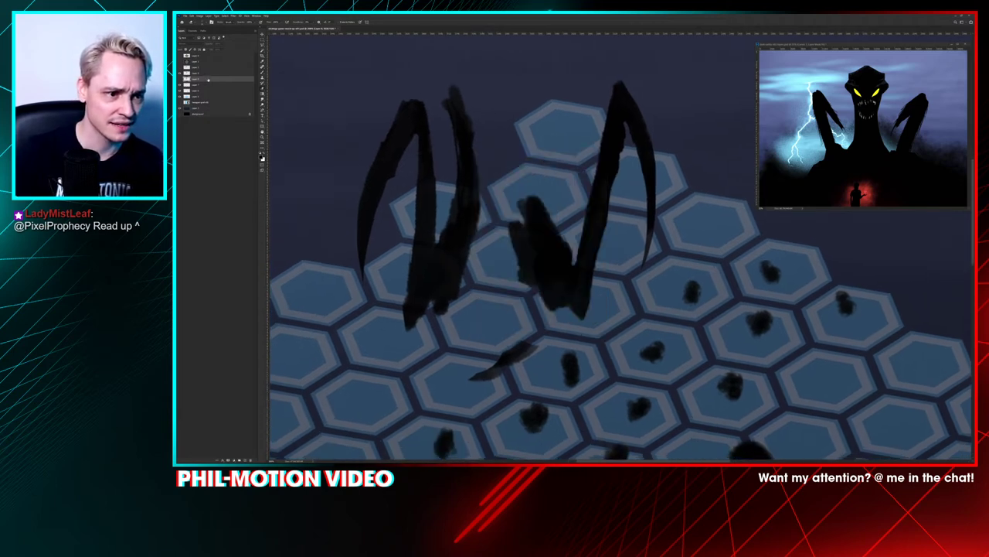
{"action": "left_click", "coordinate": [206, 74]}
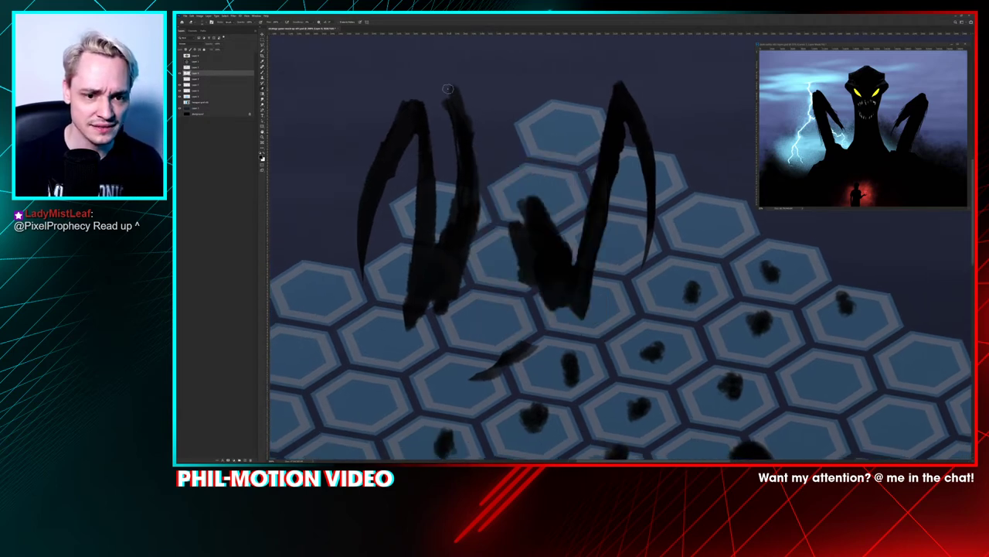
Step: Erase the stray paint beneath the arms and trim the right arm's lower joint to a clean, narrow V shape
{"action": "left_click_drag", "start_coordinate": [462, 272], "coordinate": [444, 305]}
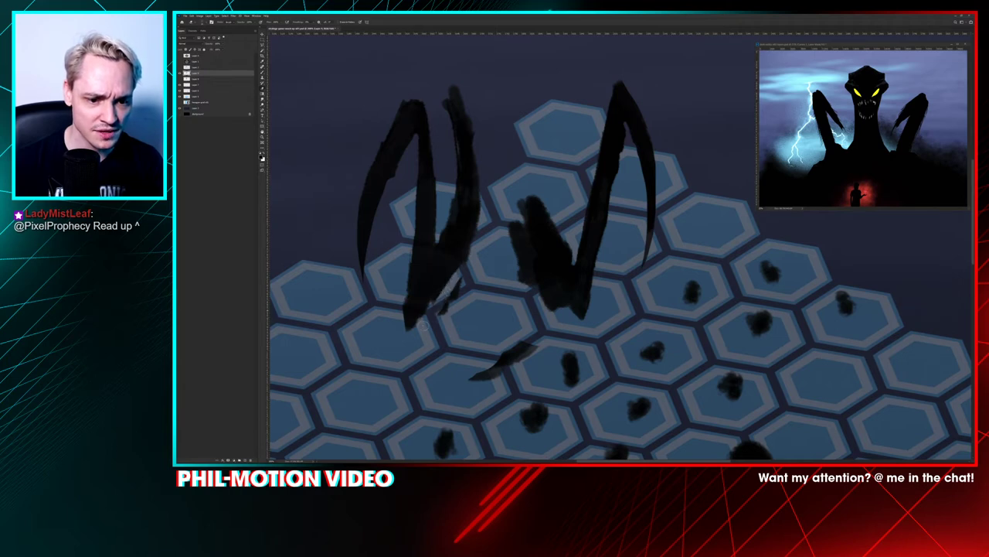
{"action": "left_click_drag", "start_coordinate": [469, 255], "coordinate": [446, 312]}
{"action": "mouse_move", "coordinate": [486, 377]}
{"action": "left_mouse_down"}
{"action": "mouse_move", "coordinate": [493, 346]}
{"action": "mouse_move", "coordinate": [470, 386]}
{"action": "mouse_move", "coordinate": [529, 340]}
{"action": "mouse_move", "coordinate": [497, 377]}
{"action": "left_mouse_up"}
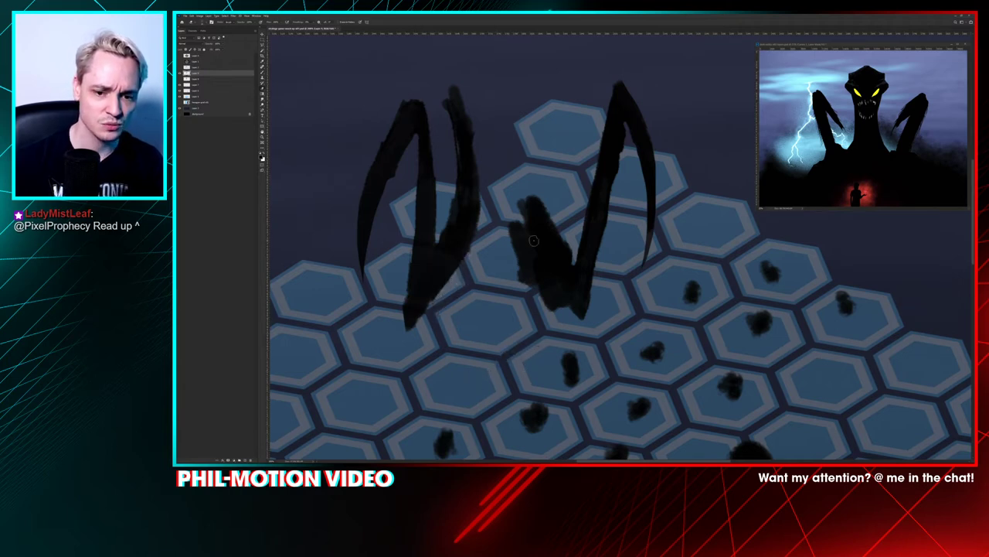
{"action": "mouse_move", "coordinate": [533, 241]}
{"action": "left_mouse_down"}
{"action": "mouse_move", "coordinate": [548, 296]}
{"action": "mouse_move", "coordinate": [519, 219]}
{"action": "mouse_move", "coordinate": [567, 308]}
{"action": "left_mouse_up"}
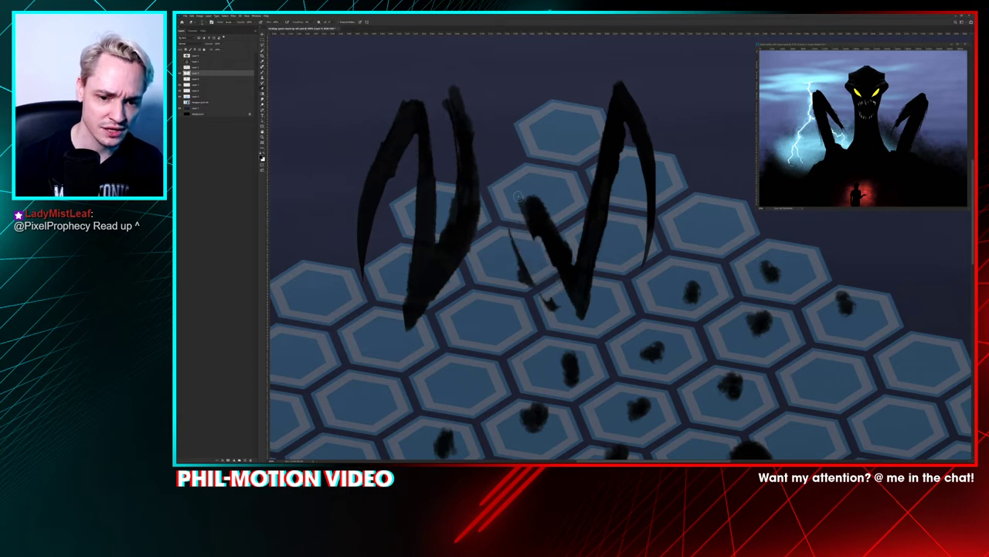
{"action": "mouse_move", "coordinate": [518, 197]}
{"action": "left_mouse_down"}
{"action": "mouse_move", "coordinate": [540, 272]}
{"action": "mouse_move", "coordinate": [506, 230]}
{"action": "left_mouse_up"}
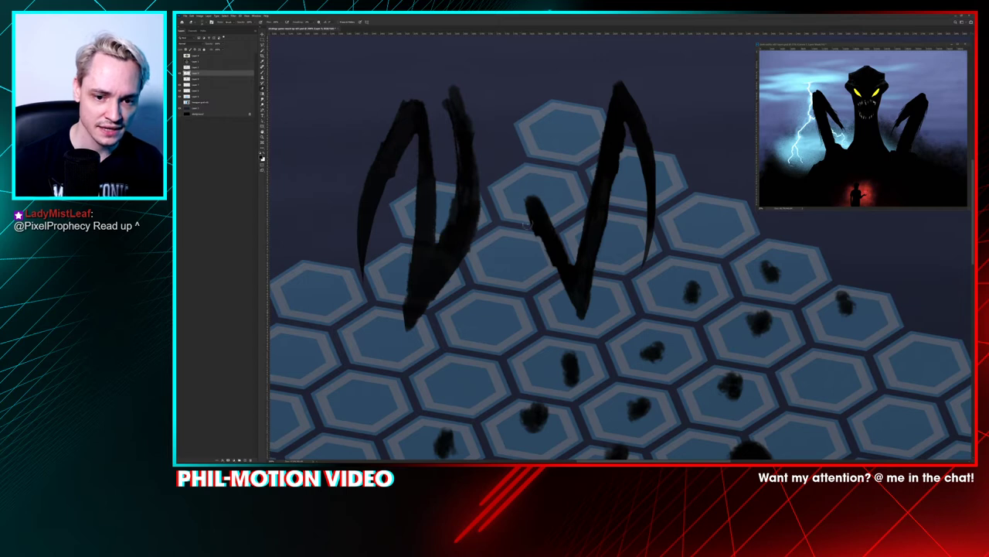
{"action": "left_click_drag", "start_coordinate": [525, 199], "coordinate": [574, 323]}
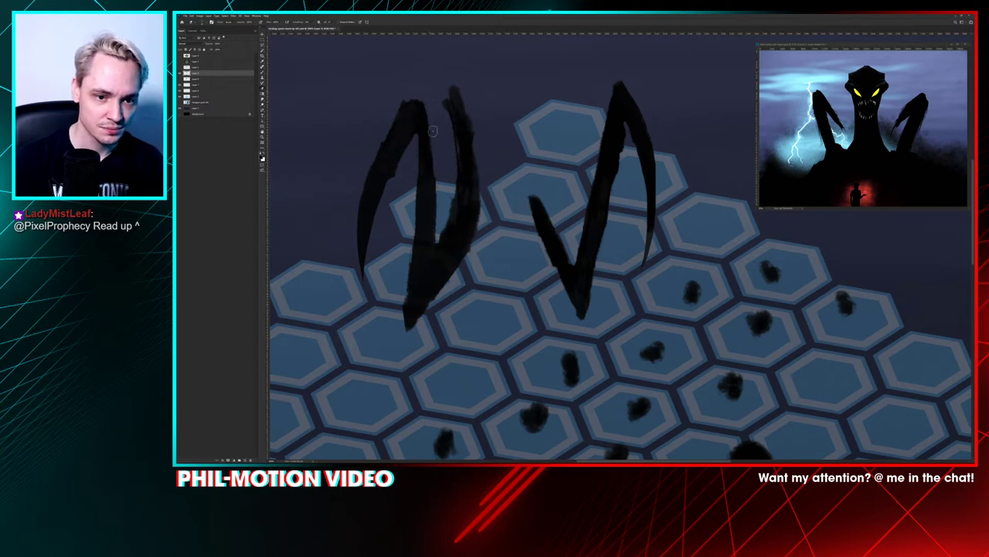
Step: Erase the left arm's extra inner limb down to a short stub and refine both arms' scythe blades
{"action": "mouse_move", "coordinate": [443, 238]}
{"action": "left_mouse_down"}
{"action": "mouse_move", "coordinate": [461, 265]}
{"action": "mouse_move", "coordinate": [443, 302]}
{"action": "mouse_move", "coordinate": [444, 249]}
{"action": "left_mouse_up"}
{"action": "mouse_move", "coordinate": [462, 199]}
{"action": "left_mouse_down"}
{"action": "mouse_move", "coordinate": [451, 241]}
{"action": "mouse_move", "coordinate": [464, 178]}
{"action": "mouse_move", "coordinate": [434, 117]}
{"action": "mouse_move", "coordinate": [456, 90]}
{"action": "mouse_move", "coordinate": [448, 81]}
{"action": "mouse_move", "coordinate": [465, 181]}
{"action": "mouse_move", "coordinate": [455, 134]}
{"action": "left_mouse_up"}
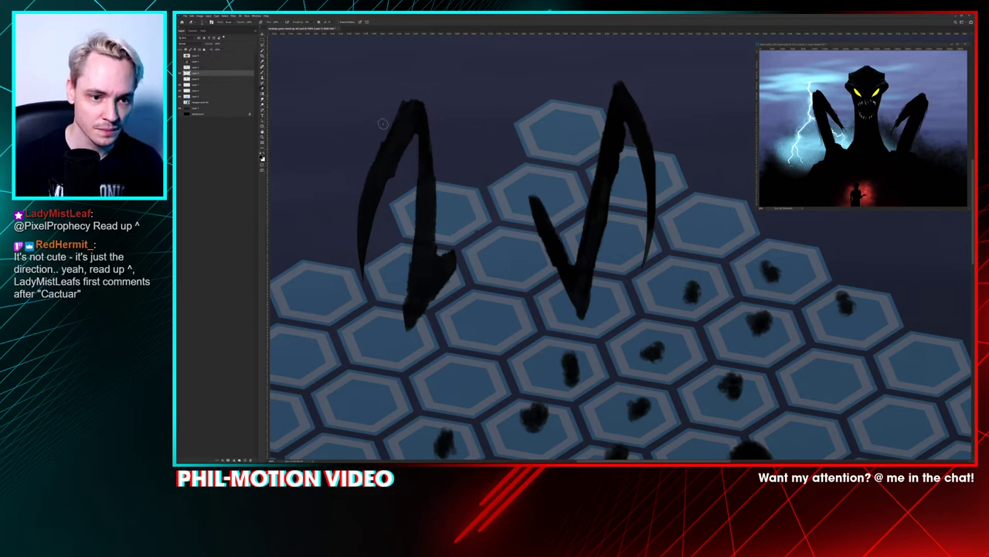
{"action": "left_click_drag", "start_coordinate": [378, 147], "coordinate": [399, 105]}
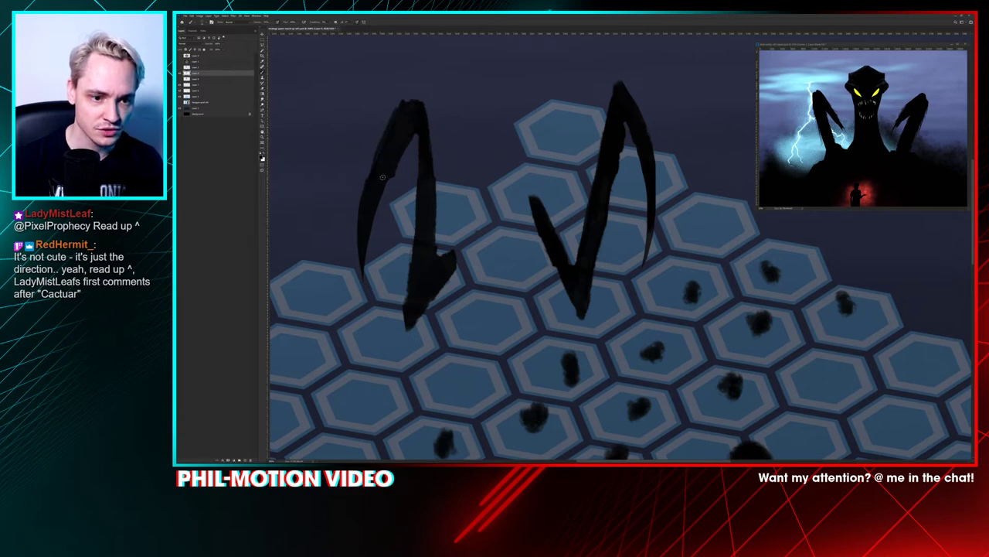
{"action": "left_click_drag", "start_coordinate": [631, 111], "coordinate": [638, 166]}
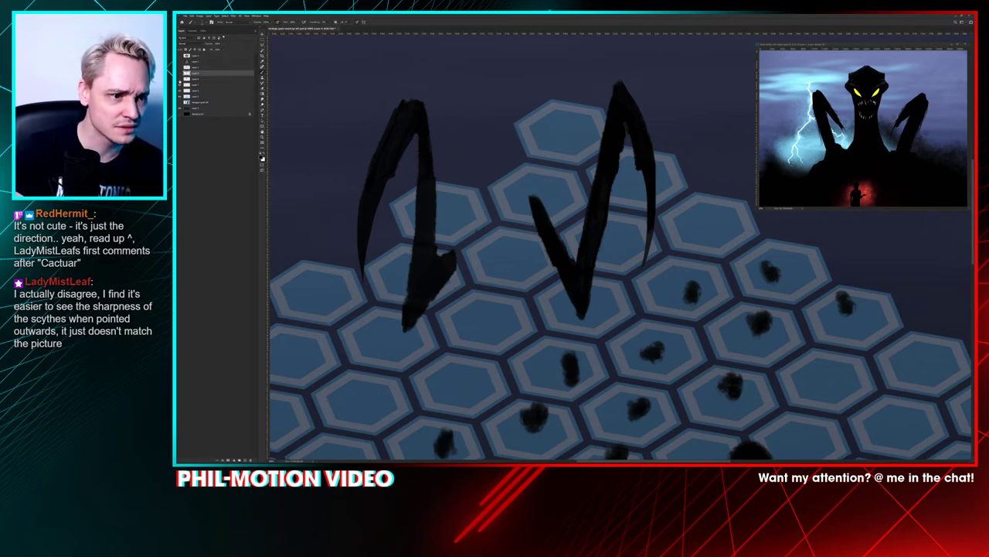
Step: Hide the arms, show and select the body layer, and paint a black claw-like root at the base's left edge
{"action": "left_click", "coordinate": [180, 79]}
{"action": "left_click", "coordinate": [202, 80]}
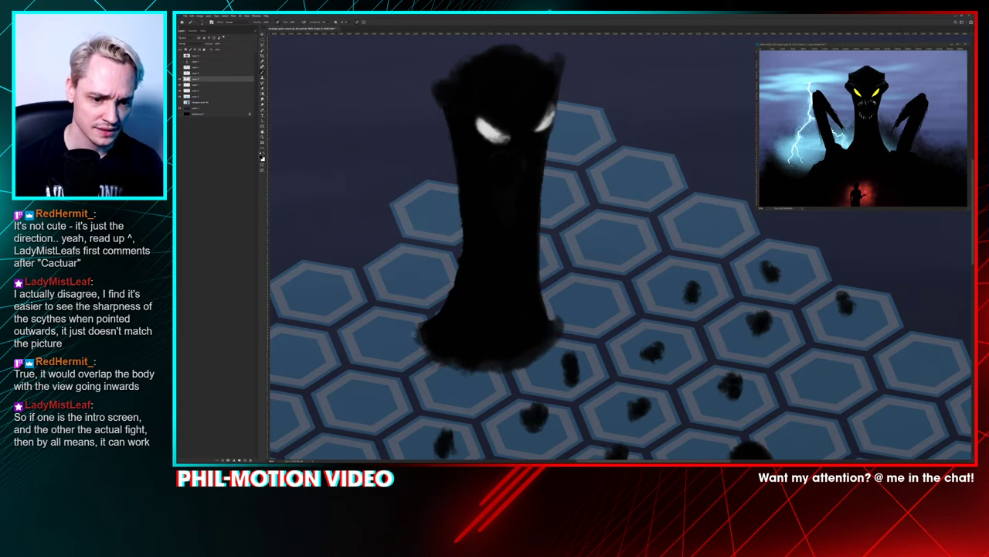
{"action": "mouse_move", "coordinate": [422, 332]}
{"action": "left_mouse_down"}
{"action": "mouse_move", "coordinate": [402, 334]}
{"action": "mouse_move", "coordinate": [399, 364]}
{"action": "mouse_move", "coordinate": [428, 332]}
{"action": "mouse_move", "coordinate": [391, 369]}
{"action": "left_mouse_up"}
{"action": "right_click", "coordinate": [467, 300]}
{"action": "left_click", "coordinate": [479, 327]}
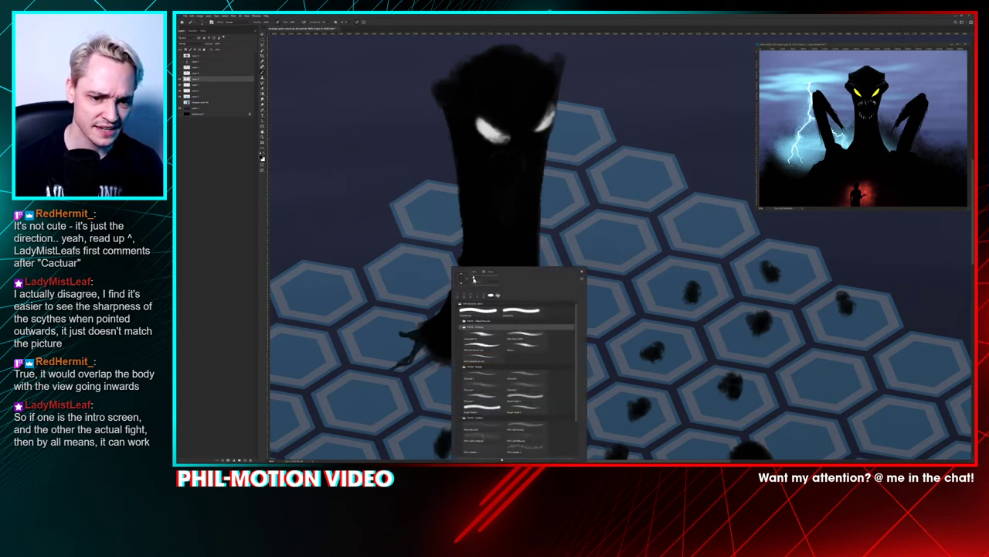
{"action": "double_click", "coordinate": [484, 357]}
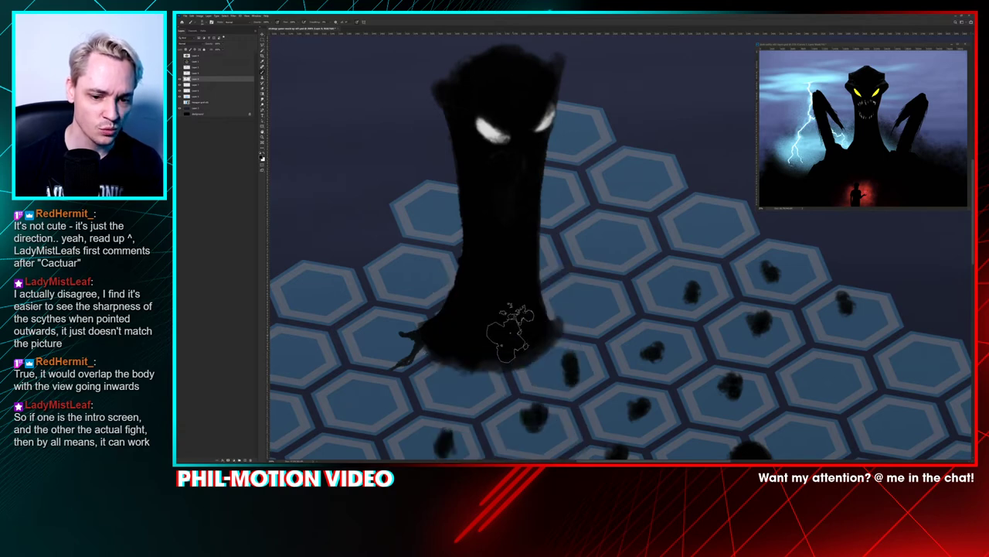
{"action": "right_click", "coordinate": [506, 271]}
{"action": "left_click", "coordinate": [568, 332]}
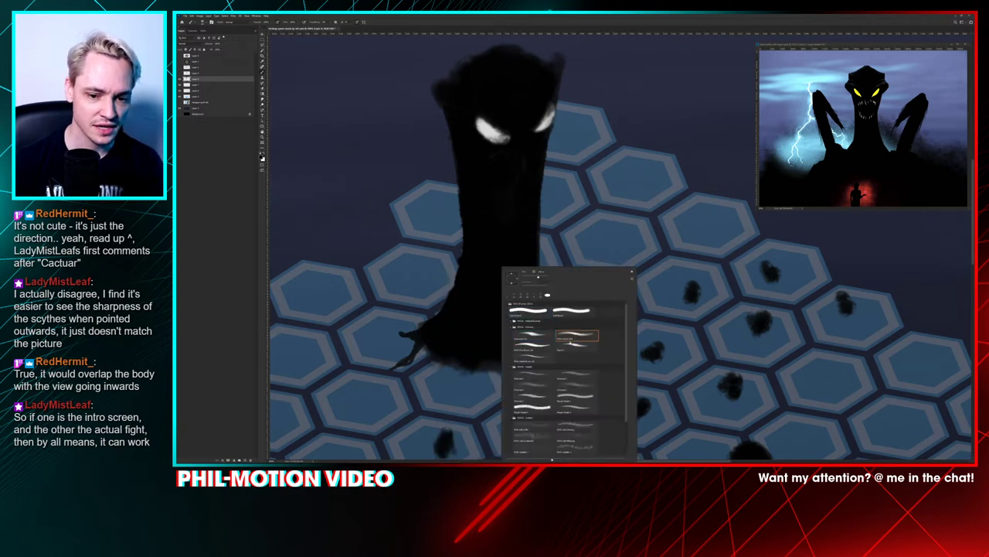
{"action": "left_click", "coordinate": [571, 346]}
{"action": "key", "text": "Return"}
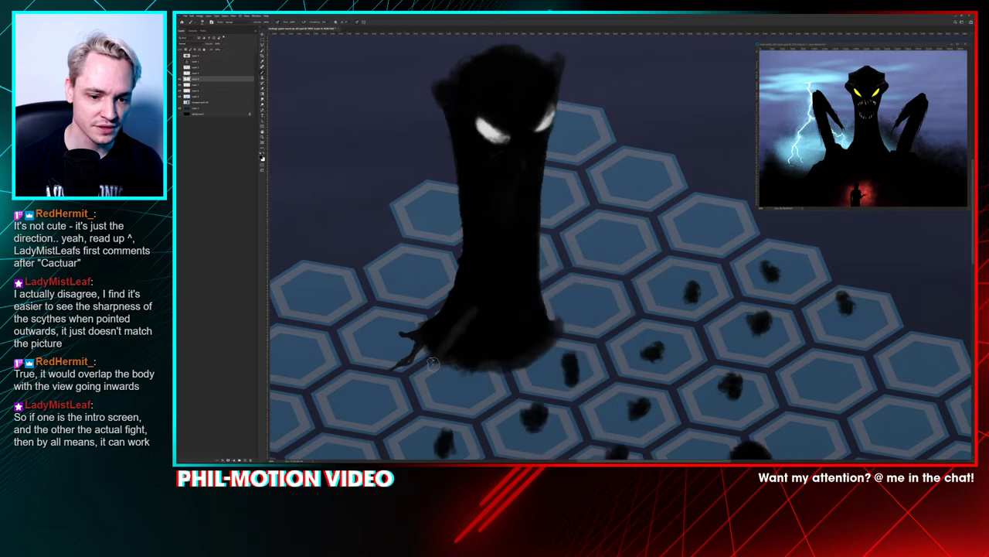
Step: Choose a different tapered brush preset and paint black roots spreading out around the base of the body
{"action": "right_click", "coordinate": [508, 270]}
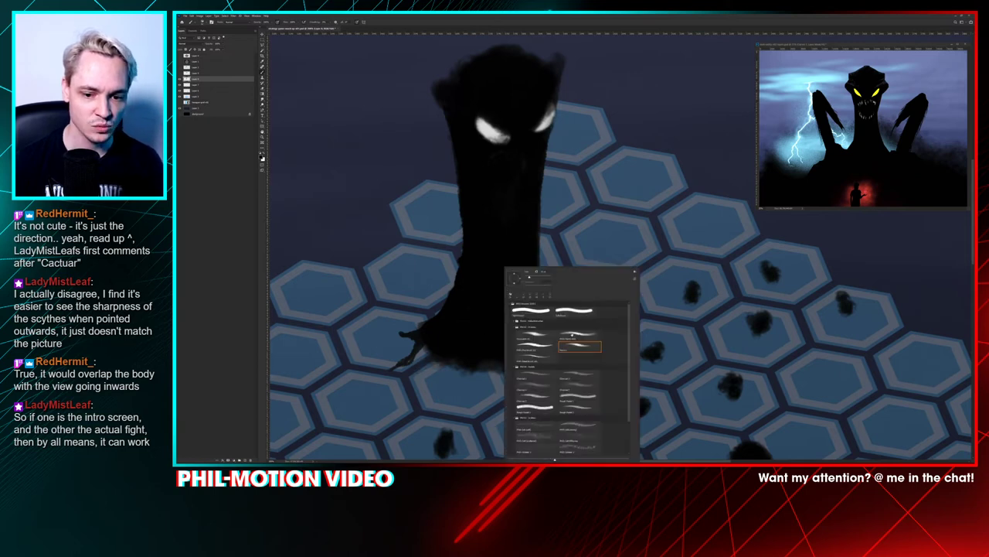
{"action": "left_click", "coordinate": [572, 335]}
{"action": "left_click", "coordinate": [532, 344]}
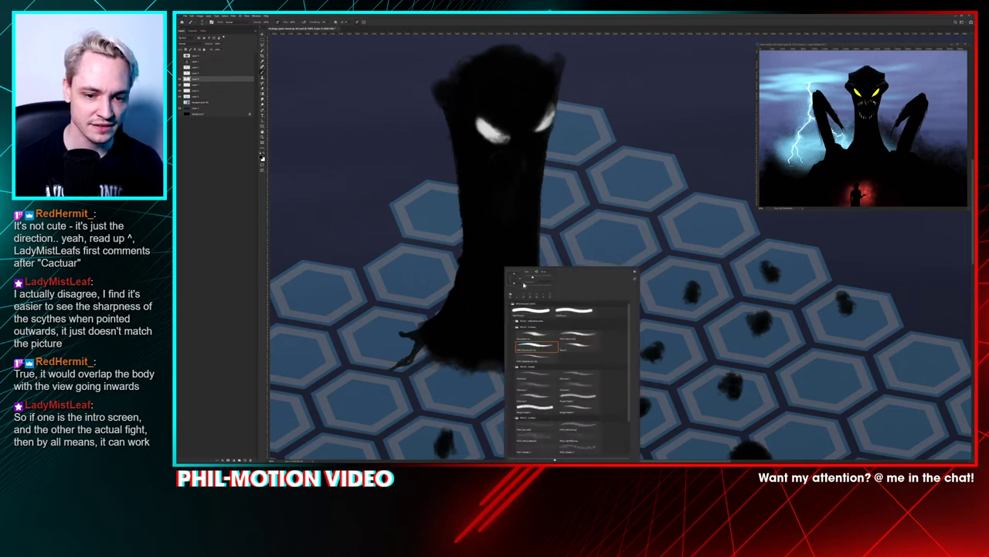
{"action": "left_click_drag", "start_coordinate": [474, 313], "coordinate": [414, 377]}
{"action": "mouse_move", "coordinate": [463, 342]}
{"action": "left_mouse_down"}
{"action": "mouse_move", "coordinate": [430, 371]}
{"action": "mouse_move", "coordinate": [402, 367]}
{"action": "mouse_move", "coordinate": [535, 344]}
{"action": "mouse_move", "coordinate": [541, 361]}
{"action": "mouse_move", "coordinate": [564, 321]}
{"action": "mouse_move", "coordinate": [554, 329]}
{"action": "mouse_move", "coordinate": [561, 333]}
{"action": "mouse_move", "coordinate": [535, 329]}
{"action": "mouse_move", "coordinate": [548, 326]}
{"action": "mouse_move", "coordinate": [528, 309]}
{"action": "mouse_move", "coordinate": [575, 305]}
{"action": "mouse_move", "coordinate": [514, 290]}
{"action": "mouse_move", "coordinate": [581, 307]}
{"action": "left_mouse_up"}
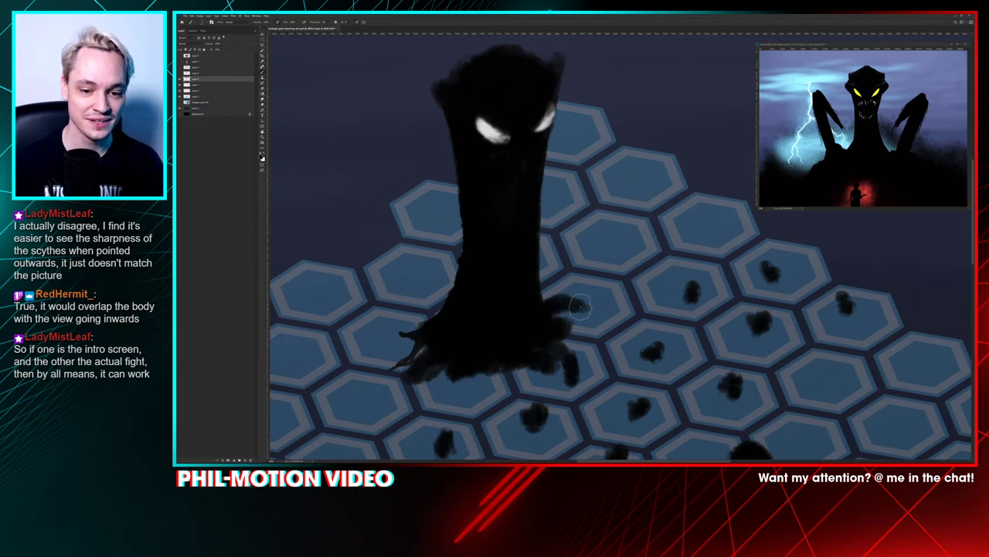
Step: Adjust the brush size and extend the black roots at the creature's base
{"action": "right_click", "coordinate": [564, 289]}
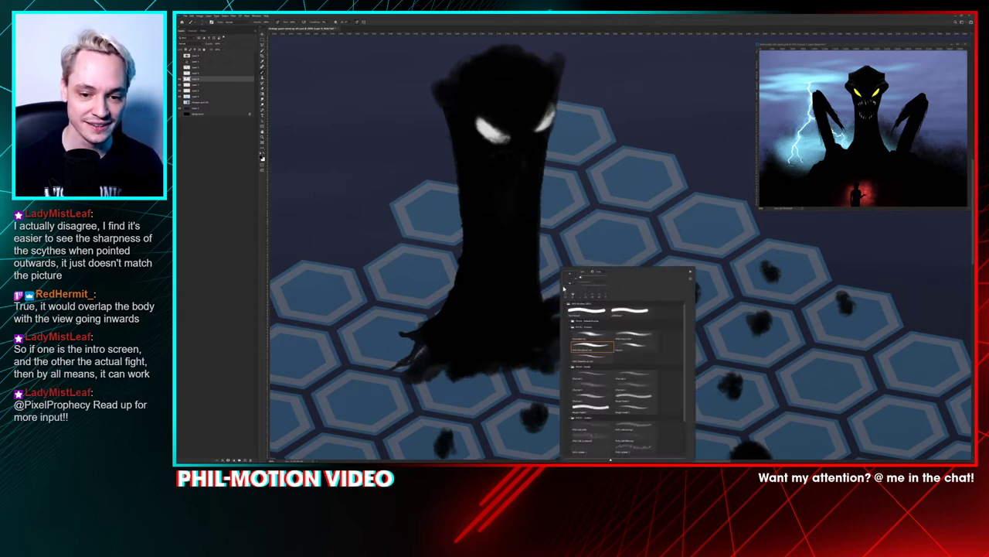
{"action": "key", "text": "Escape"}
{"action": "right_click", "coordinate": [523, 289]}
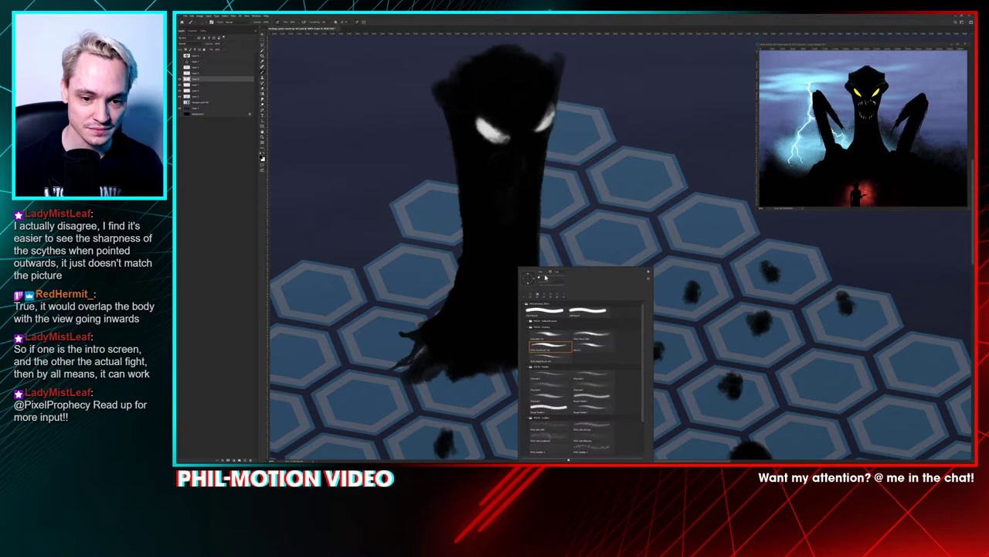
{"action": "left_click", "coordinate": [444, 342]}
{"action": "right_click", "coordinate": [479, 305]}
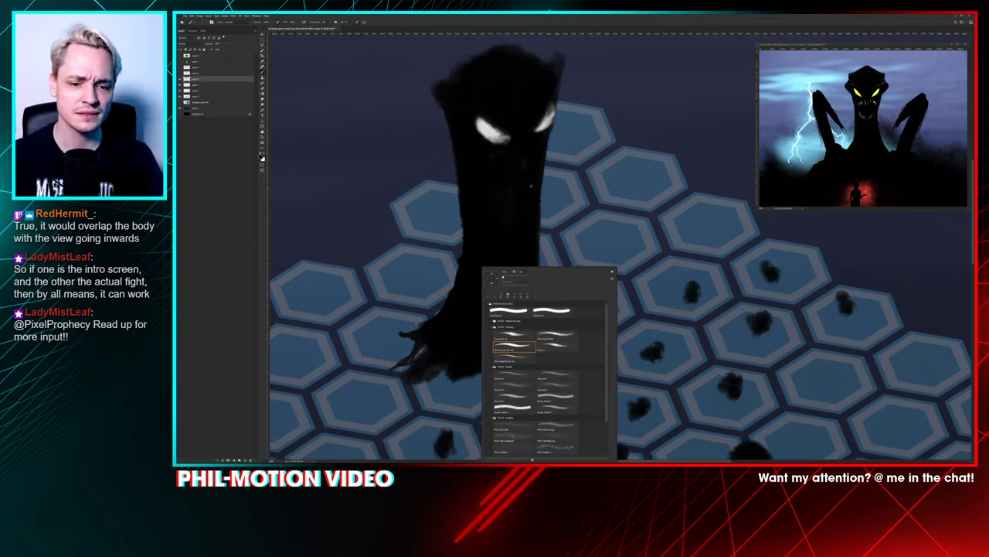
{"action": "left_click", "coordinate": [510, 183]}
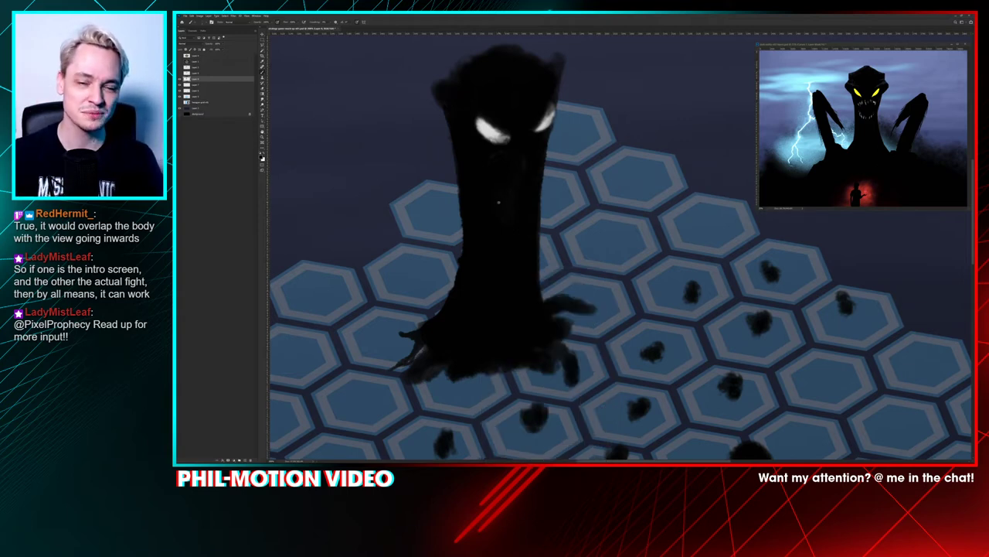
Step: Show the arms' layer again to view the complete creature on the whole board
{"action": "key", "text": "ctrl+minus"}
{"action": "key", "text": "ctrl+minus"}
{"action": "key", "text": "ctrl+minus"}
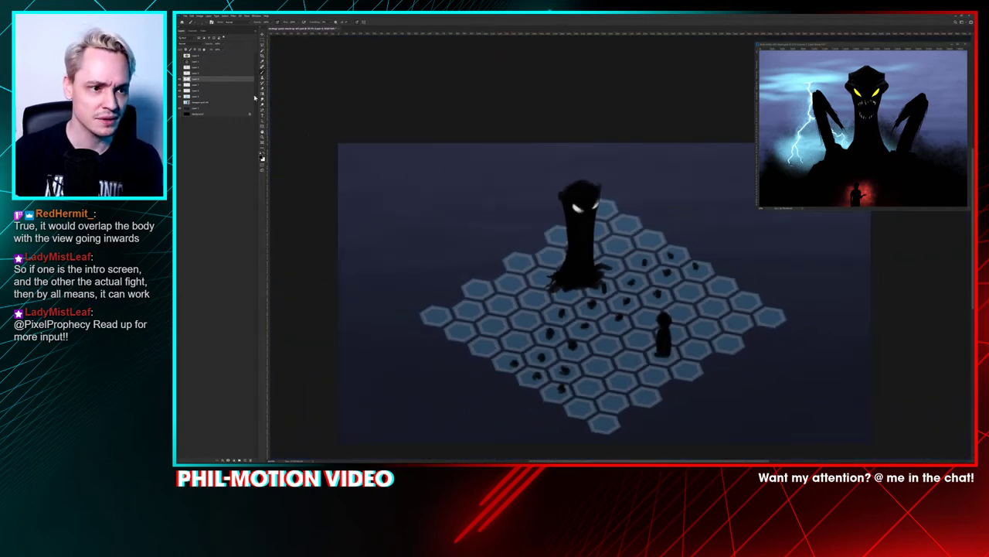
{"action": "left_click", "coordinate": [179, 73]}
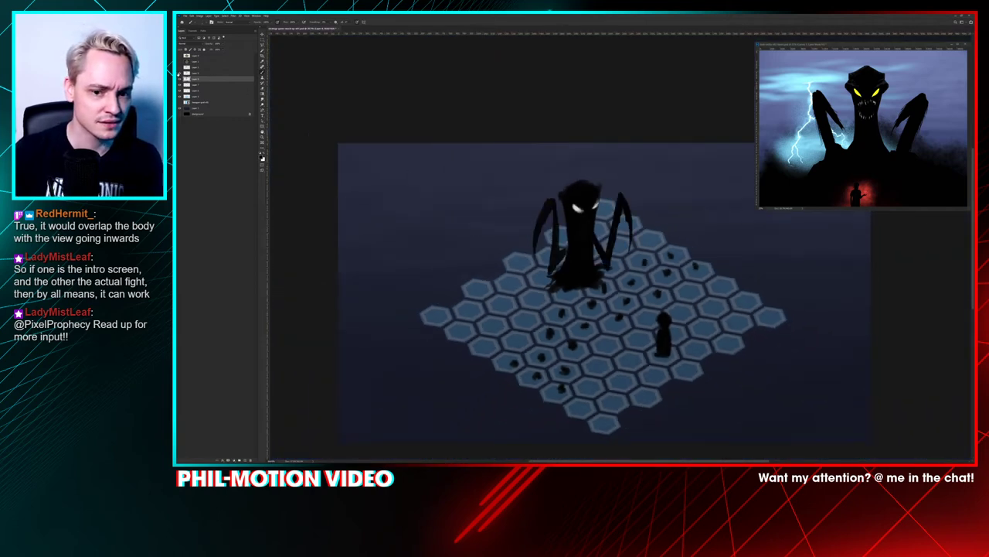
Step: Select the arms' layer, outline the creature's left arm with a lasso selection and flip it horizontally
{"action": "left_click", "coordinate": [236, 72]}
{"action": "key", "text": "l"}
{"action": "left_click_drag", "start_coordinate": [572, 201], "coordinate": [577, 294]}
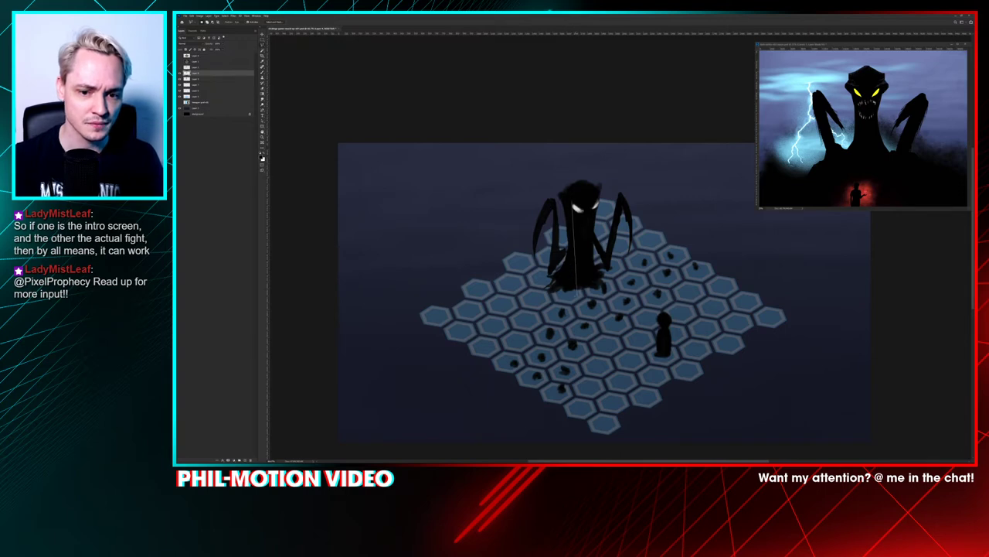
{"action": "mouse_move", "coordinate": [499, 272]}
{"action": "left_mouse_down"}
{"action": "mouse_move", "coordinate": [537, 176]}
{"action": "mouse_move", "coordinate": [547, 183]}
{"action": "left_mouse_up"}
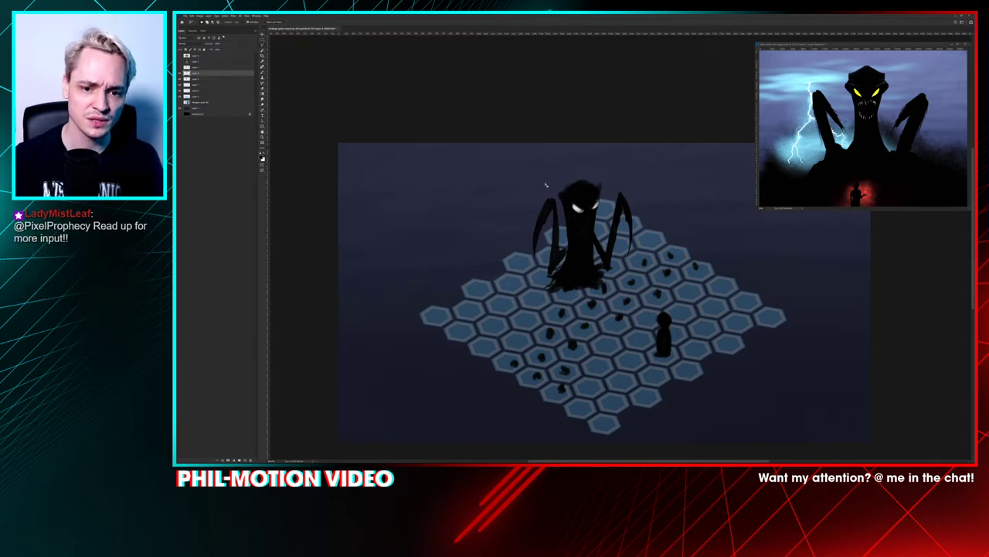
{"action": "left_click", "coordinate": [207, 15]}
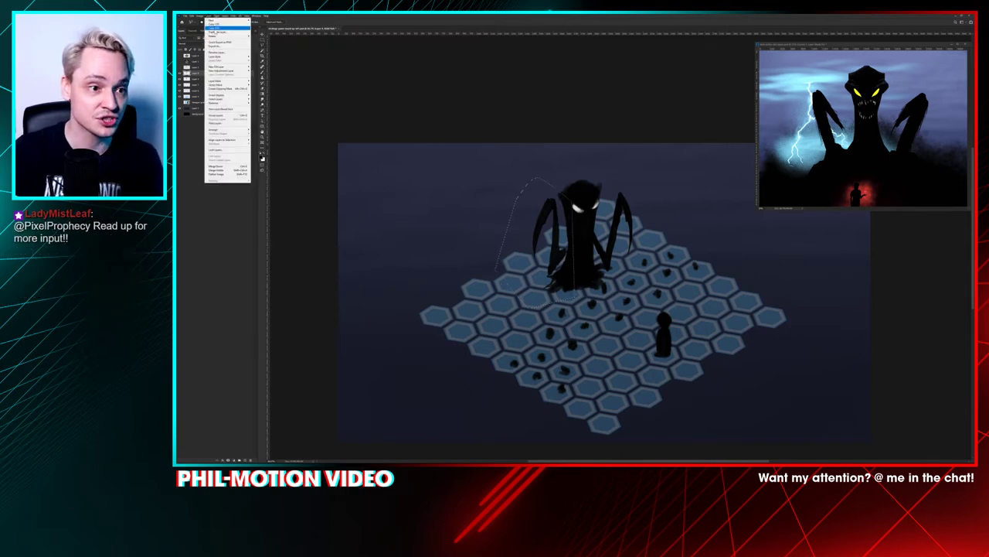
{"action": "mouse_move", "coordinate": [199, 15]}
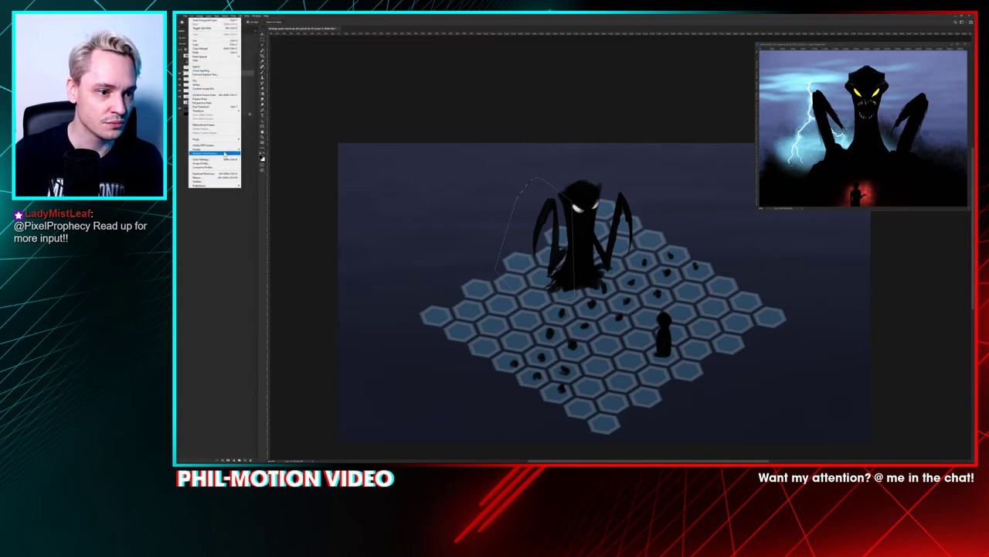
{"action": "mouse_move", "coordinate": [232, 110]}
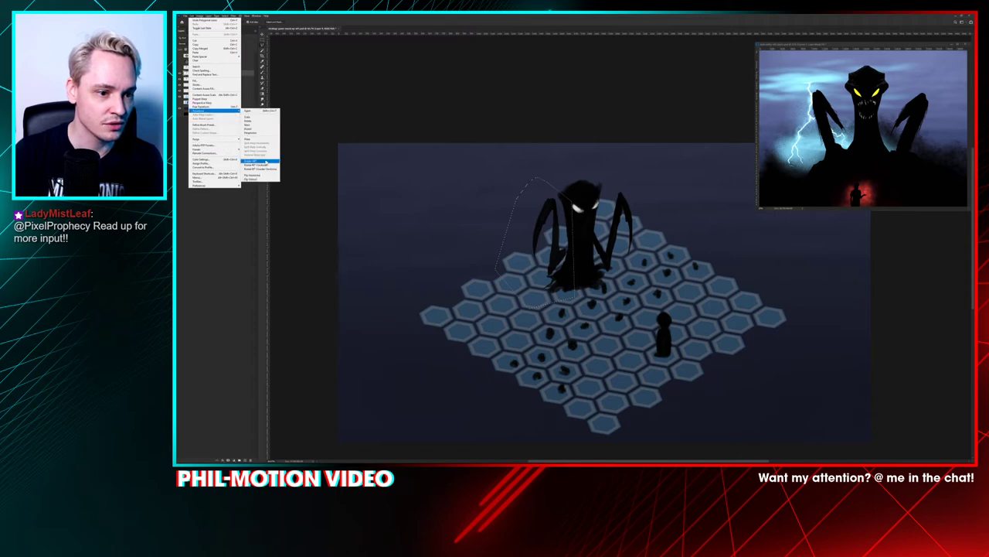
{"action": "left_click", "coordinate": [270, 177]}
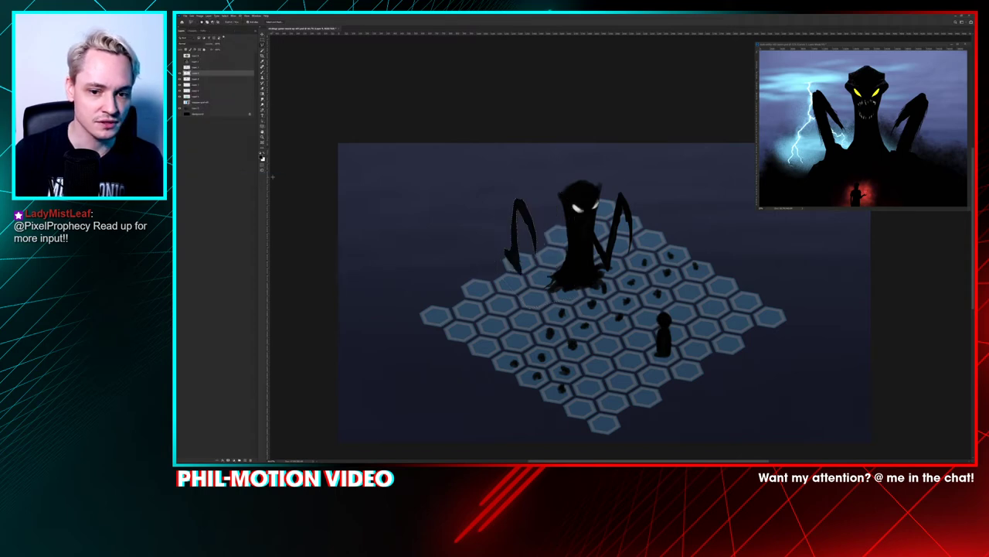
Step: Move the flipped arm against the creature's body, nudge it into place at the shoulder and deselect
{"action": "left_click_drag", "start_coordinate": [584, 265], "coordinate": [560, 270]}
{"action": "key", "text": "ctrl+plus"}
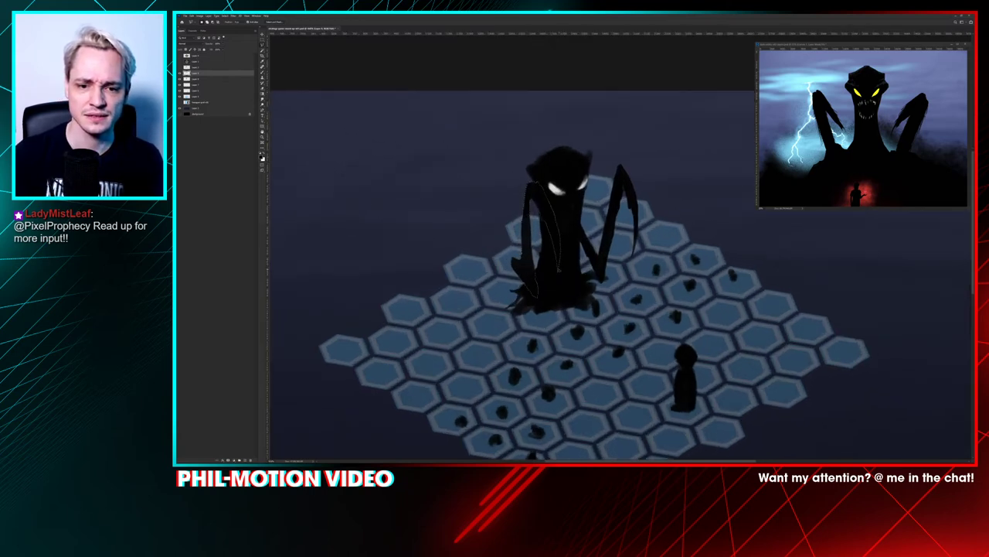
{"action": "key", "text": "ctrl+Up"}
{"action": "key", "text": "ctrl+Up"}
{"action": "key", "text": "ctrl+Up"}
{"action": "key", "text": "ctrl+Left"}
{"action": "key", "text": "ctrl+Left"}
{"action": "key", "text": "ctrl+Left"}
{"action": "key", "text": "ctrl+Left"}
{"action": "key", "text": "ctrl+Left"}
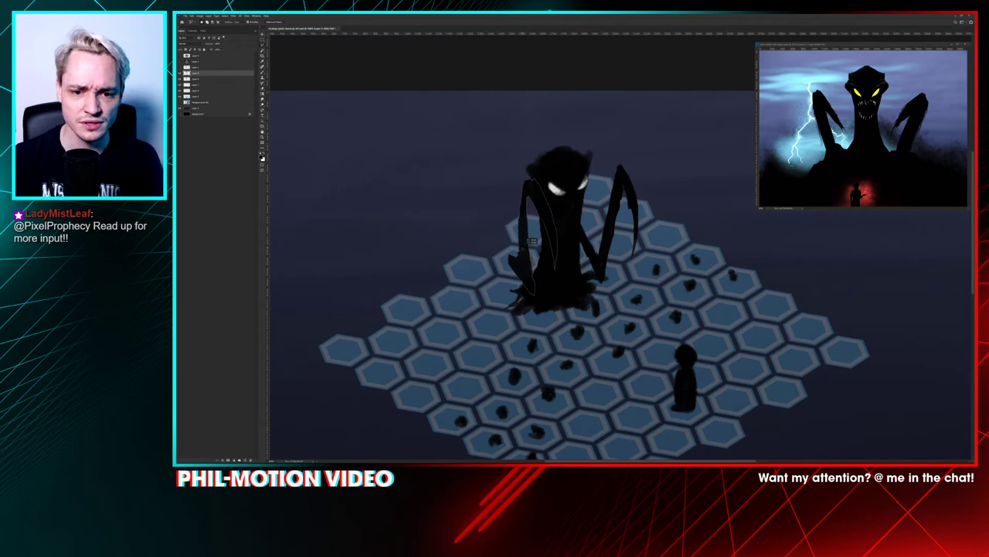
{"action": "key", "text": "ctrl+d"}
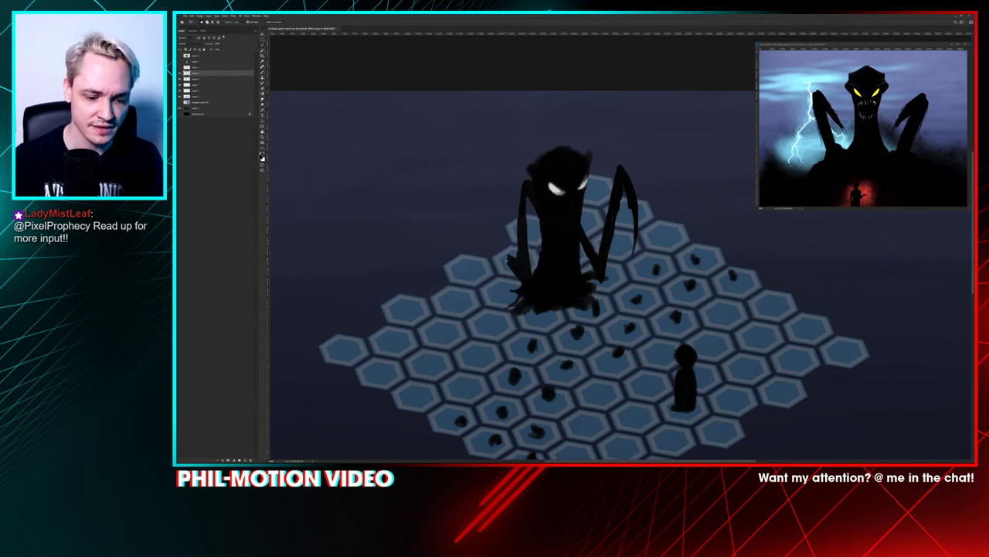
Step: Erase the spur on the flipped arm, choose another tapered brush preset and paint black between the arm's lower part and the body
{"action": "key", "text": "e"}
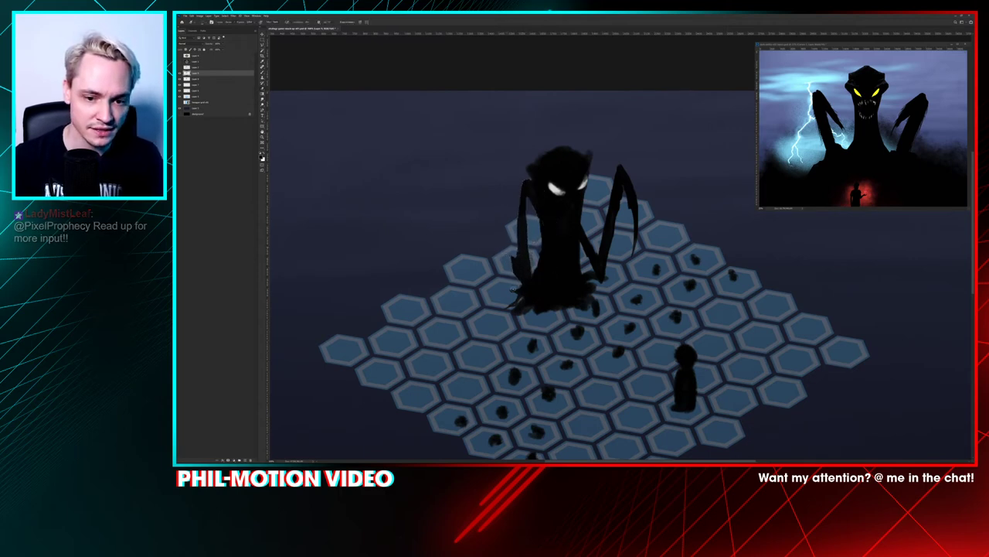
{"action": "key", "text": "b"}
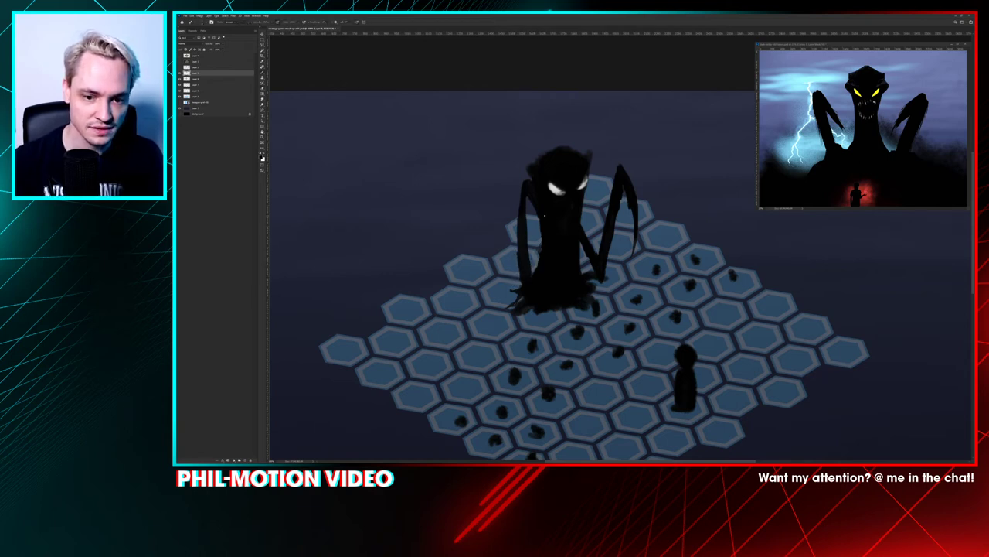
{"action": "right_click", "coordinate": [545, 223]}
{"action": "left_click", "coordinate": [618, 300]}
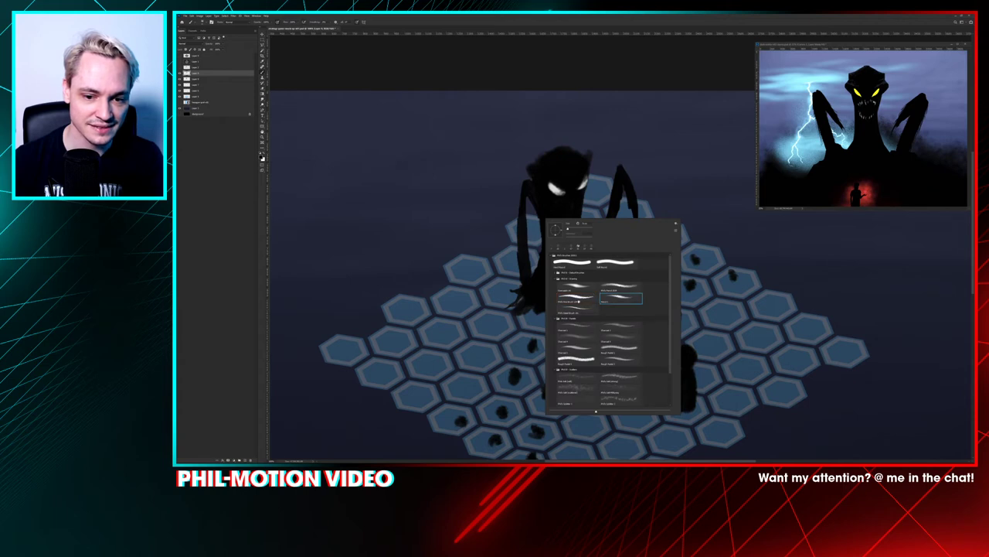
{"action": "left_click", "coordinate": [577, 300]}
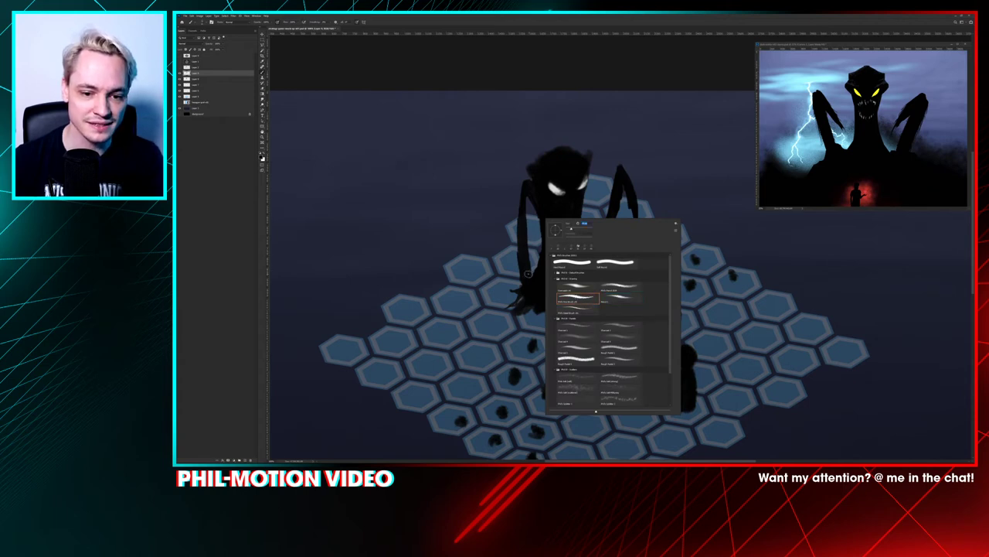
{"action": "mouse_move", "coordinate": [528, 274]}
{"action": "left_mouse_down"}
{"action": "mouse_move", "coordinate": [543, 238]}
{"action": "mouse_move", "coordinate": [532, 271]}
{"action": "mouse_move", "coordinate": [540, 251]}
{"action": "left_mouse_up"}
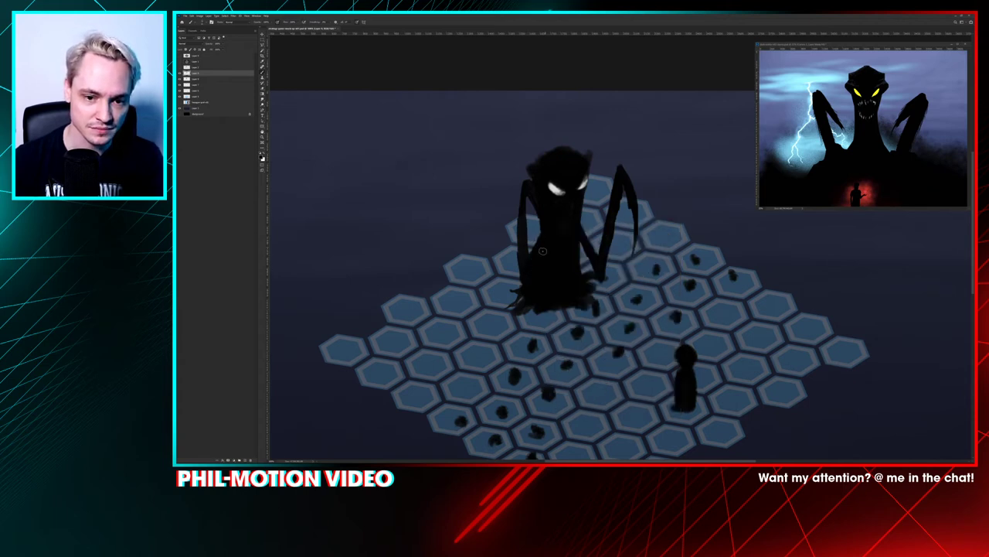
Step: Toggle the arms' and body layers to compare the creature's silhouette, leaving the arms hidden
{"action": "left_click", "coordinate": [179, 73]}
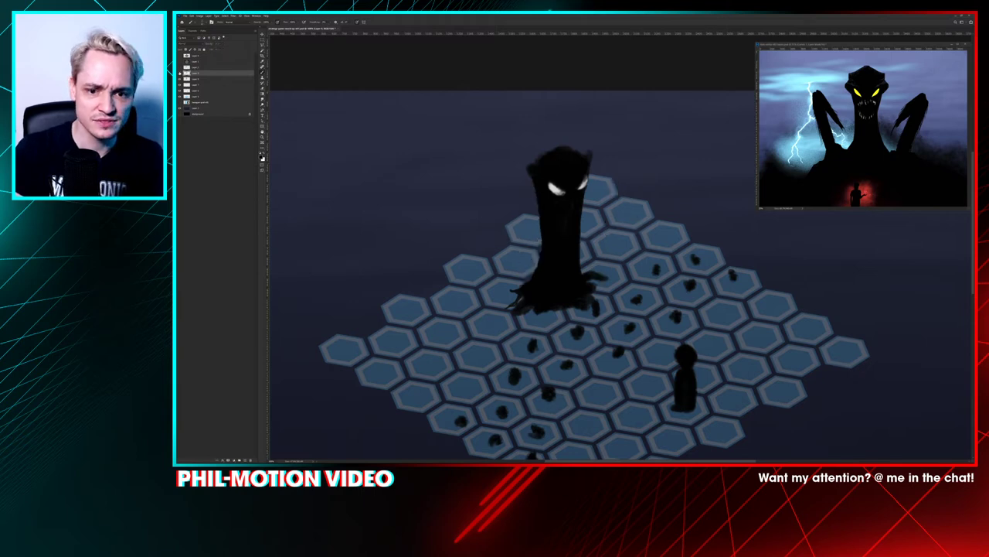
{"action": "left_click", "coordinate": [179, 74]}
{"action": "left_click", "coordinate": [179, 74]}
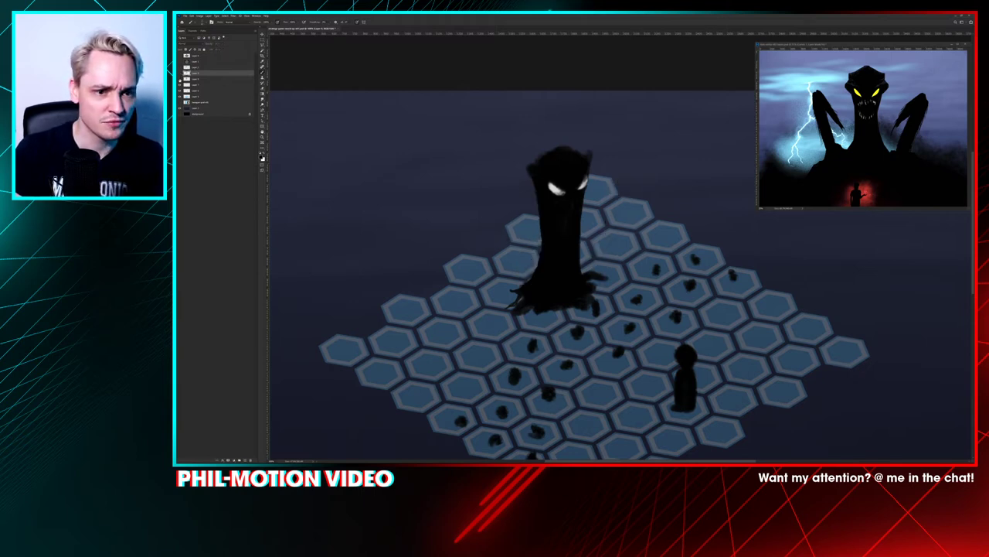
{"action": "left_click", "coordinate": [180, 79]}
{"action": "left_click", "coordinate": [180, 79]}
{"action": "left_click", "coordinate": [180, 74]}
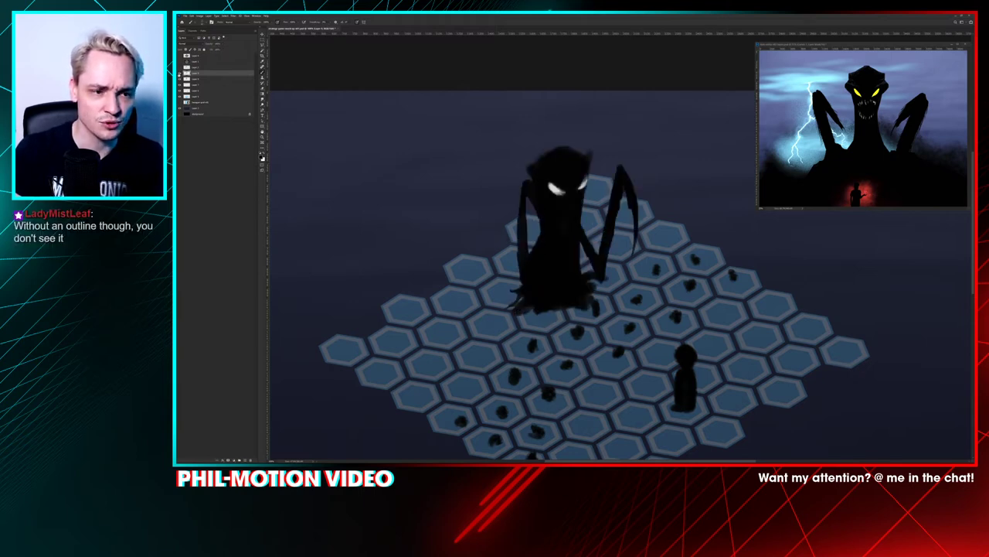
{"action": "left_click", "coordinate": [180, 73]}
Step: Try erasing beside the right-hand roots on the body layer, undo it, and erase the stray black blob there on the layer below
{"action": "left_click", "coordinate": [191, 79]}
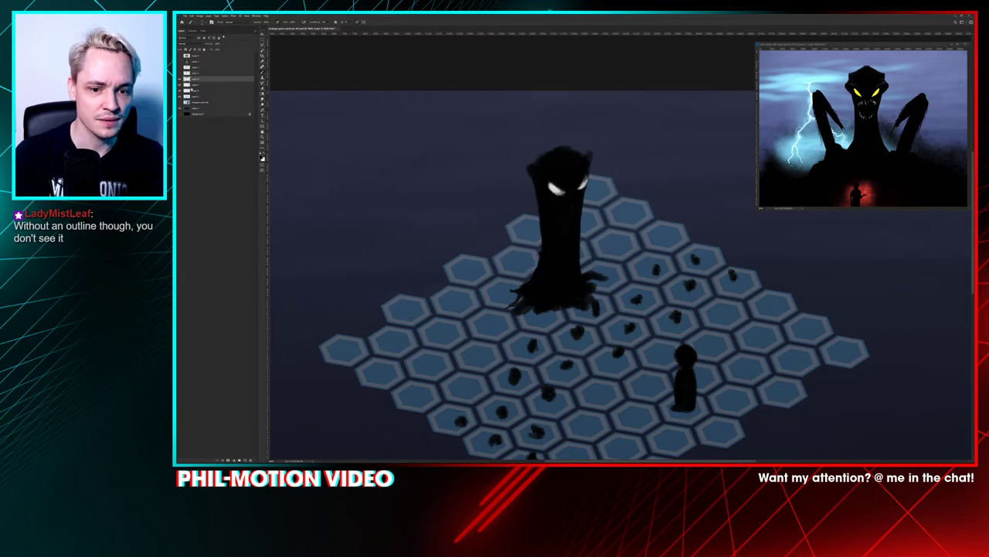
{"action": "scroll", "coordinate": [558, 211], "scroll_direction": "up", "scroll_amount": 5}
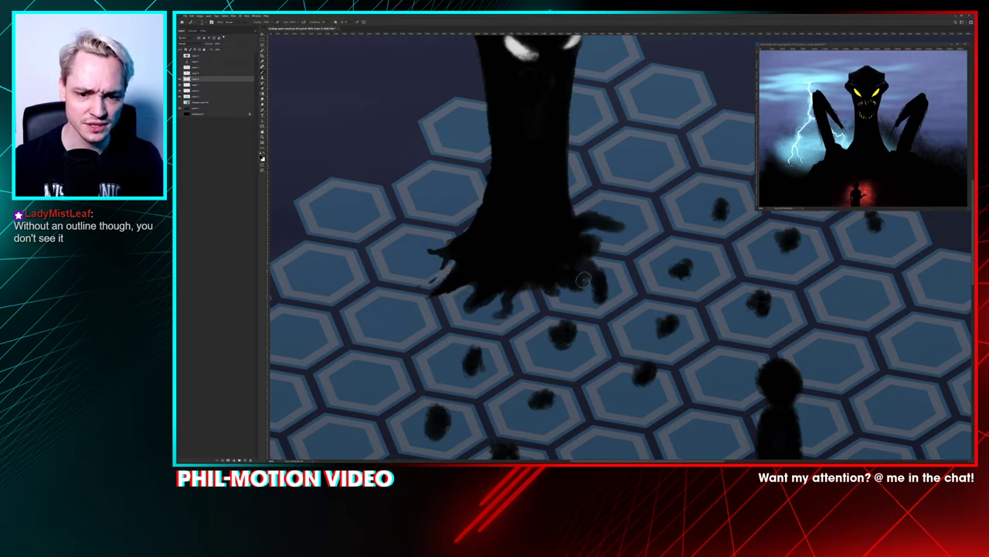
{"action": "key", "text": "e"}
{"action": "mouse_move", "coordinate": [580, 261]}
{"action": "left_mouse_down"}
{"action": "mouse_move", "coordinate": [558, 237]}
{"action": "mouse_move", "coordinate": [600, 250]}
{"action": "mouse_move", "coordinate": [528, 239]}
{"action": "left_mouse_up"}
{"action": "key", "text": "ctrl+z"}
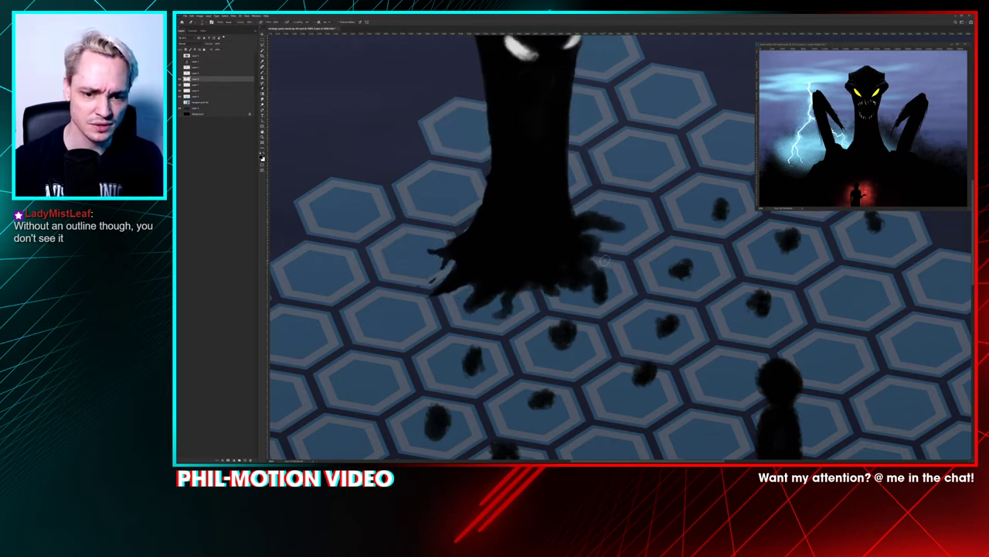
{"action": "left_click", "coordinate": [209, 85]}
{"action": "mouse_move", "coordinate": [606, 296]}
{"action": "left_mouse_down"}
{"action": "mouse_move", "coordinate": [595, 263]}
{"action": "mouse_move", "coordinate": [610, 310]}
{"action": "left_mouse_up"}
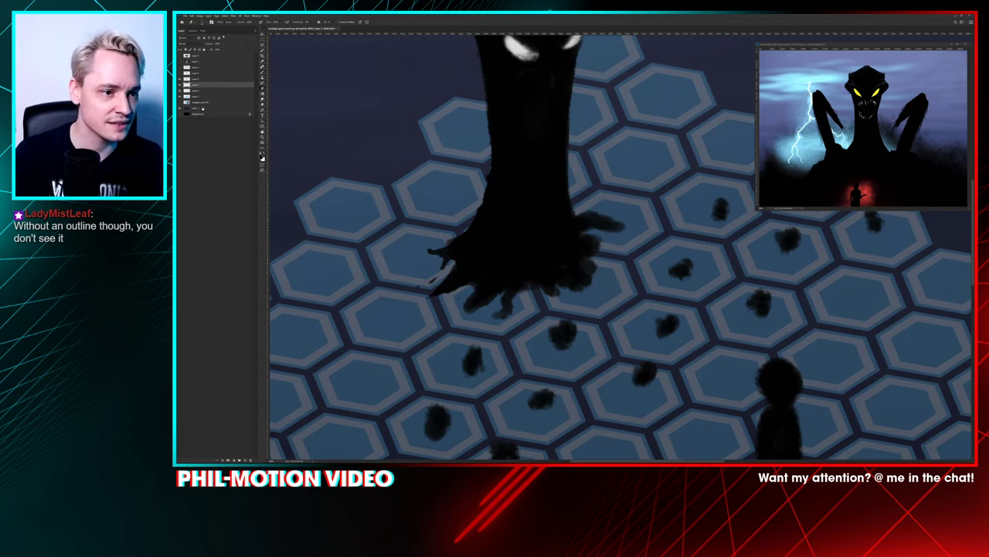
Step: Return to the body layer and reshape the left side of the base into several black roots fanning outward
{"action": "left_click", "coordinate": [207, 80]}
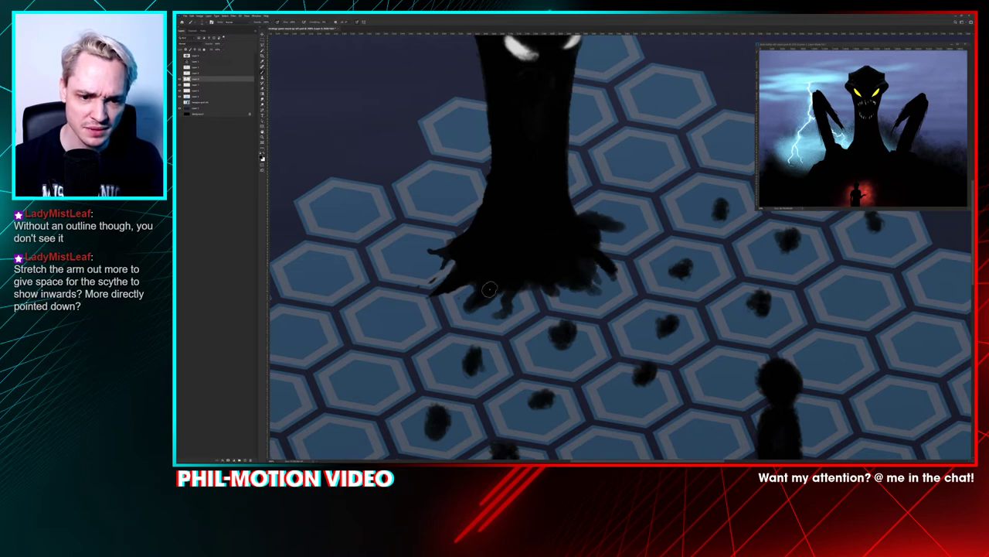
{"action": "mouse_move", "coordinate": [442, 253]}
{"action": "left_mouse_down"}
{"action": "mouse_move", "coordinate": [454, 270]}
{"action": "mouse_move", "coordinate": [453, 216]}
{"action": "left_mouse_up"}
{"action": "mouse_move", "coordinate": [451, 276]}
{"action": "left_mouse_down"}
{"action": "mouse_move", "coordinate": [464, 283]}
{"action": "mouse_move", "coordinate": [473, 271]}
{"action": "mouse_move", "coordinate": [481, 297]}
{"action": "left_mouse_up"}
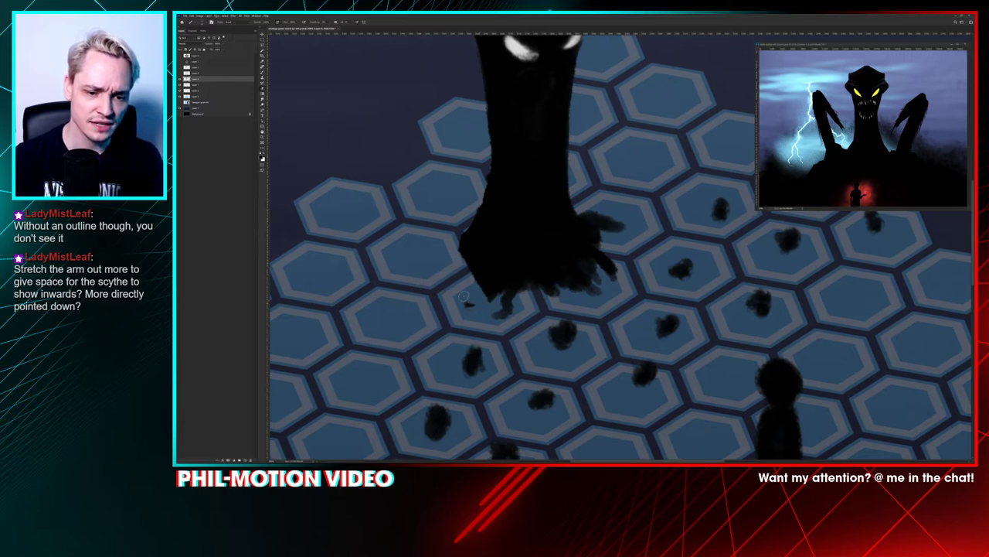
{"action": "mouse_move", "coordinate": [487, 279]}
{"action": "left_mouse_down"}
{"action": "mouse_move", "coordinate": [448, 313]}
{"action": "mouse_move", "coordinate": [485, 267]}
{"action": "mouse_move", "coordinate": [464, 279]}
{"action": "mouse_move", "coordinate": [447, 265]}
{"action": "mouse_move", "coordinate": [479, 249]}
{"action": "mouse_move", "coordinate": [427, 266]}
{"action": "mouse_move", "coordinate": [473, 230]}
{"action": "mouse_move", "coordinate": [454, 225]}
{"action": "mouse_move", "coordinate": [478, 220]}
{"action": "mouse_move", "coordinate": [458, 202]}
{"action": "left_mouse_up"}
{"action": "mouse_move", "coordinate": [452, 246]}
{"action": "left_mouse_down"}
{"action": "mouse_move", "coordinate": [451, 226]}
{"action": "mouse_move", "coordinate": [482, 211]}
{"action": "mouse_move", "coordinate": [467, 188]}
{"action": "left_mouse_up"}
{"action": "left_click_drag", "start_coordinate": [430, 224], "coordinate": [467, 217]}
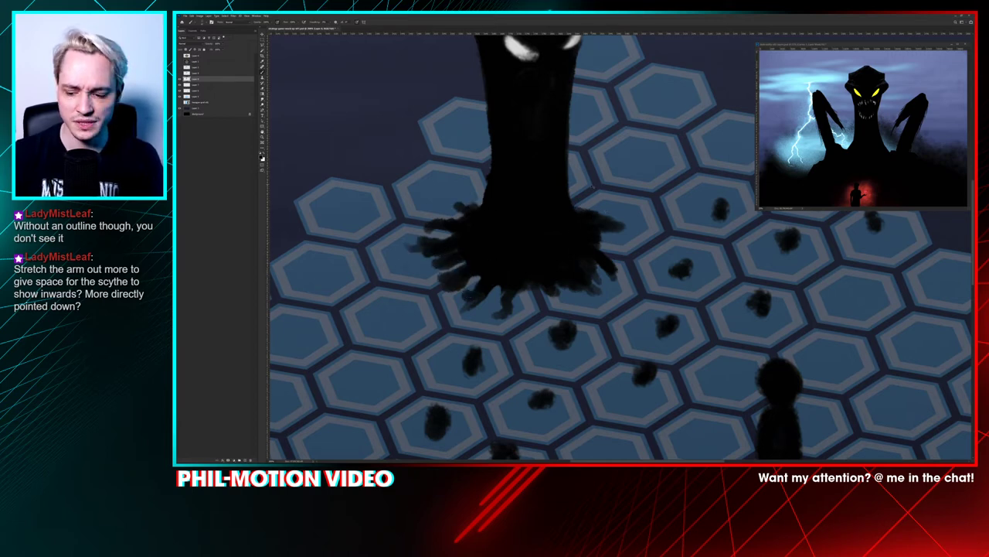
Step: Undo the trial strokes on the creature's head and erase its white eyes
{"action": "key", "text": "ctrl+0"}
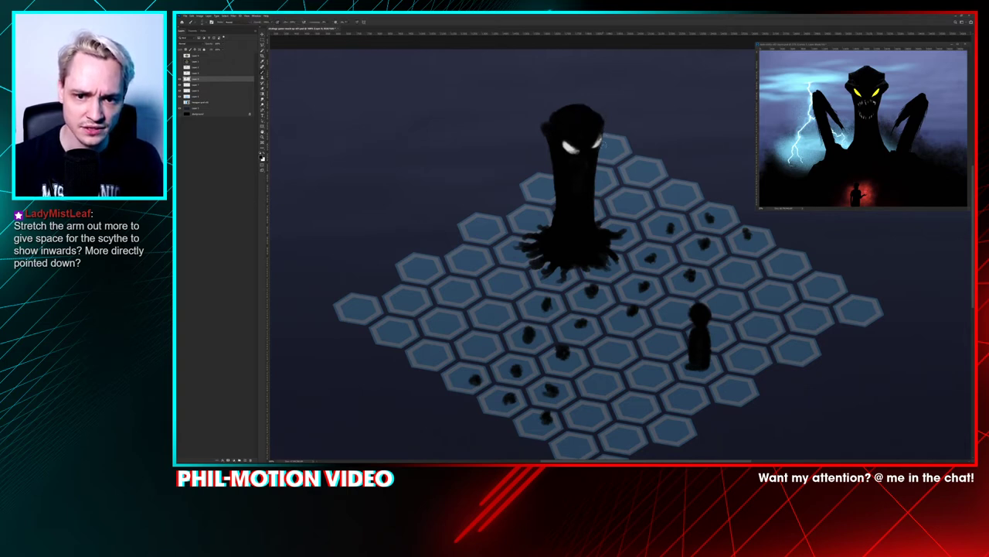
{"action": "mouse_move", "coordinate": [604, 146]}
{"action": "left_mouse_down"}
{"action": "mouse_move", "coordinate": [598, 172]}
{"action": "mouse_move", "coordinate": [602, 147]}
{"action": "left_mouse_up"}
{"action": "key", "text": "ctrl+z"}
{"action": "key", "text": "ctrl+z"}
{"action": "key", "text": "e"}
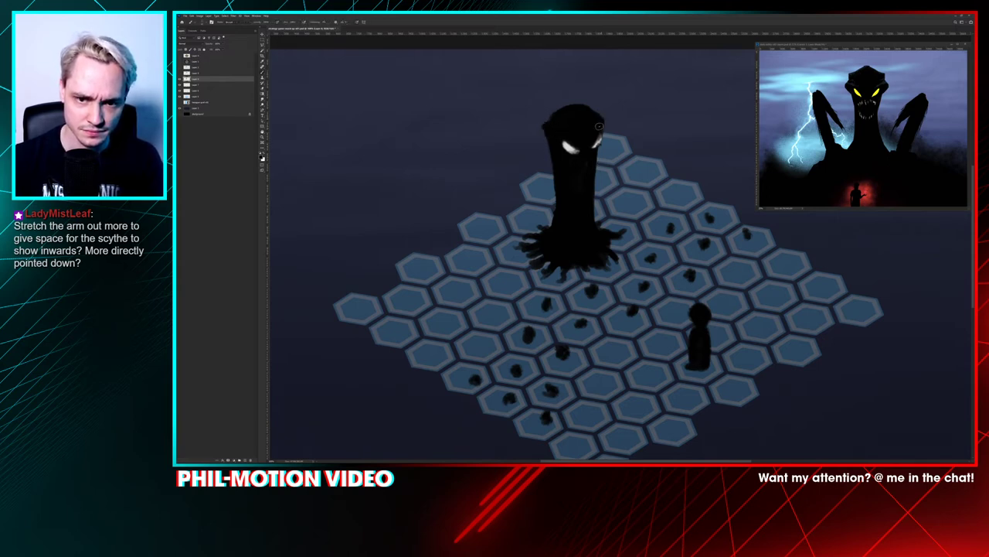
{"action": "key", "text": "e"}
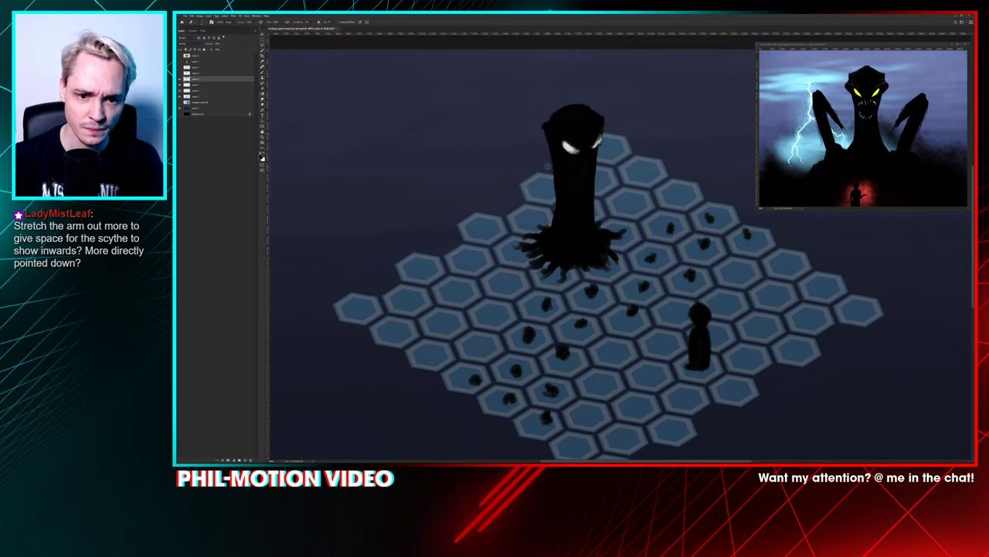
{"action": "mouse_move", "coordinate": [566, 145]}
{"action": "left_mouse_down"}
{"action": "mouse_move", "coordinate": [588, 136]}
{"action": "mouse_move", "coordinate": [573, 139]}
{"action": "mouse_move", "coordinate": [593, 147]}
{"action": "left_mouse_up"}
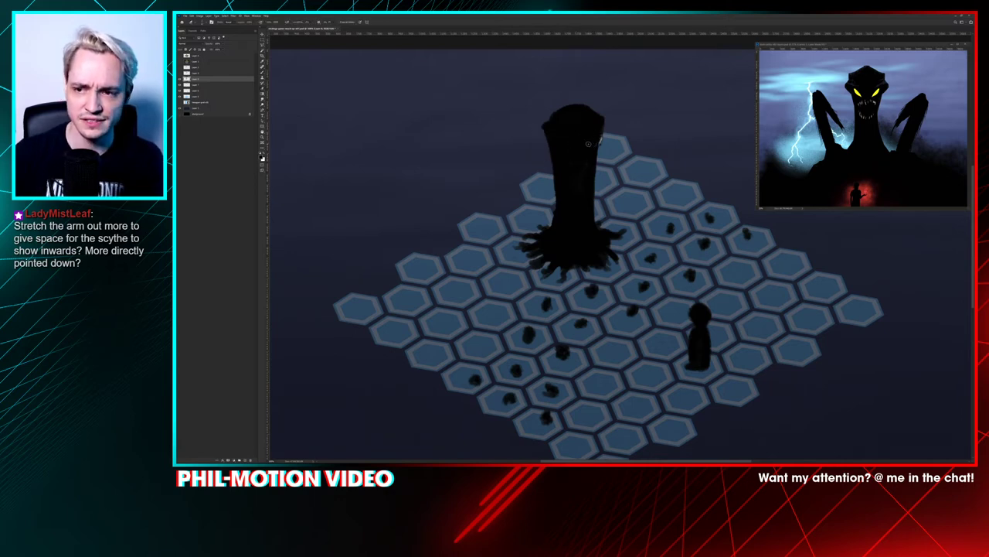
Step: Temporarily show the reference painting's top adjustment layer to pick up the green eye colour, and return to the mock-up
{"action": "key", "text": "ctrl+Tab"}
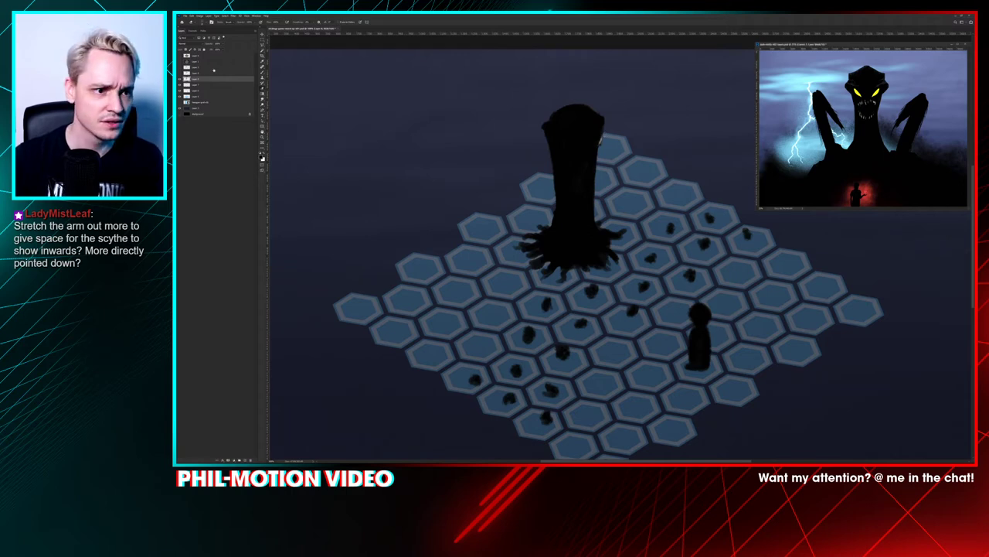
{"action": "left_click", "coordinate": [180, 57]}
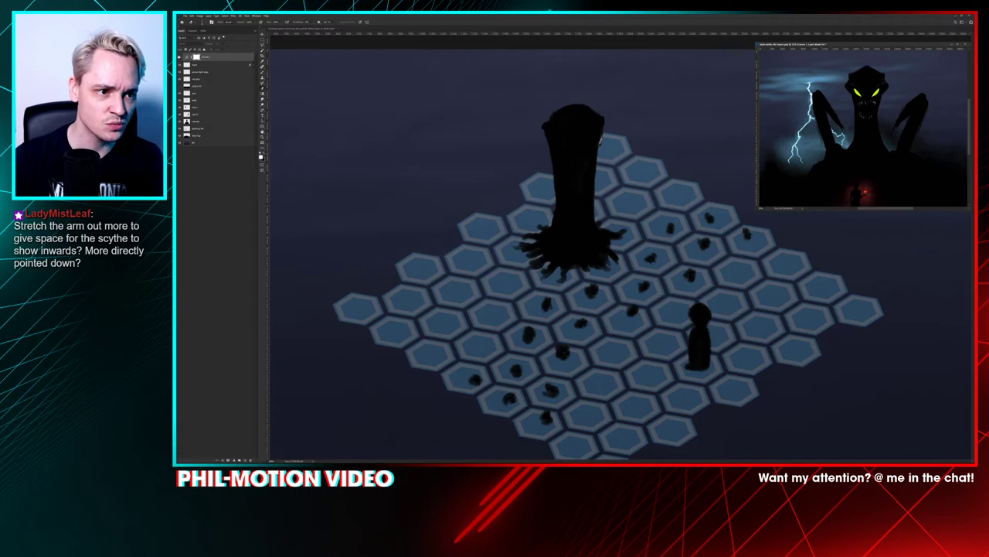
{"action": "key", "text": "ctrl+shift+z"}
{"action": "key", "text": "ctrl+Tab"}
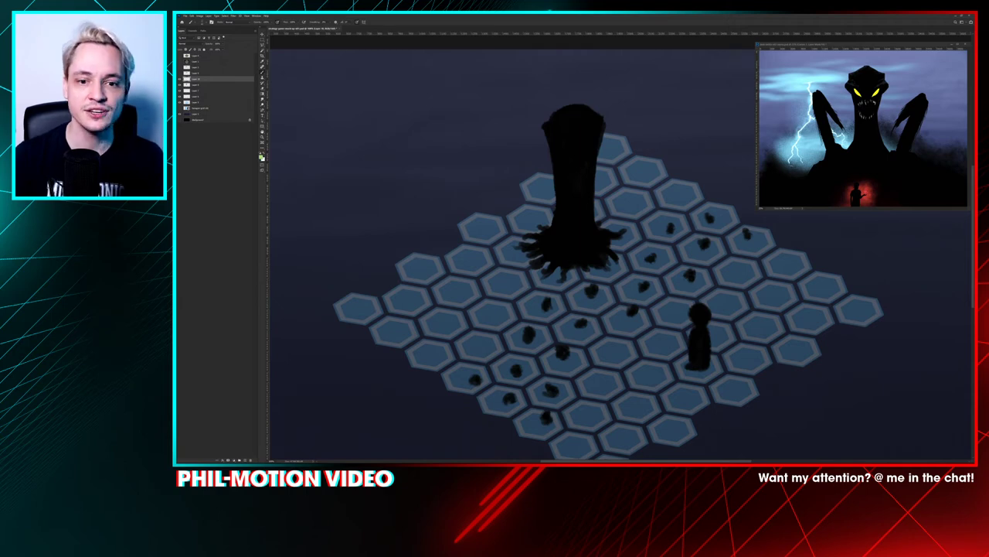
Step: Undo a trial eye stroke and paint two slanted bright green eyes on the creature's head on a separate layer
{"action": "left_click_drag", "start_coordinate": [575, 153], "coordinate": [588, 170]}
{"action": "key", "text": "ctrl+z"}
{"action": "key", "text": "ctrl+plus"}
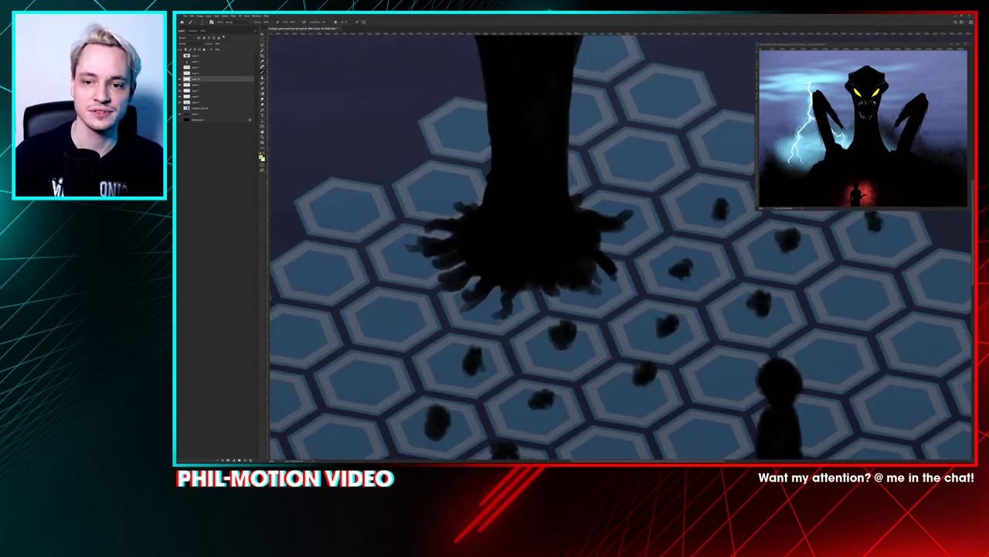
{"action": "scroll", "coordinate": [565, 177], "scroll_direction": "down", "scroll_amount": 3}
{"action": "mouse_move", "coordinate": [550, 172]}
{"action": "left_mouse_down"}
{"action": "mouse_move", "coordinate": [570, 181]}
{"action": "mouse_move", "coordinate": [607, 167]}
{"action": "mouse_move", "coordinate": [561, 180]}
{"action": "mouse_move", "coordinate": [570, 182]}
{"action": "left_mouse_up"}
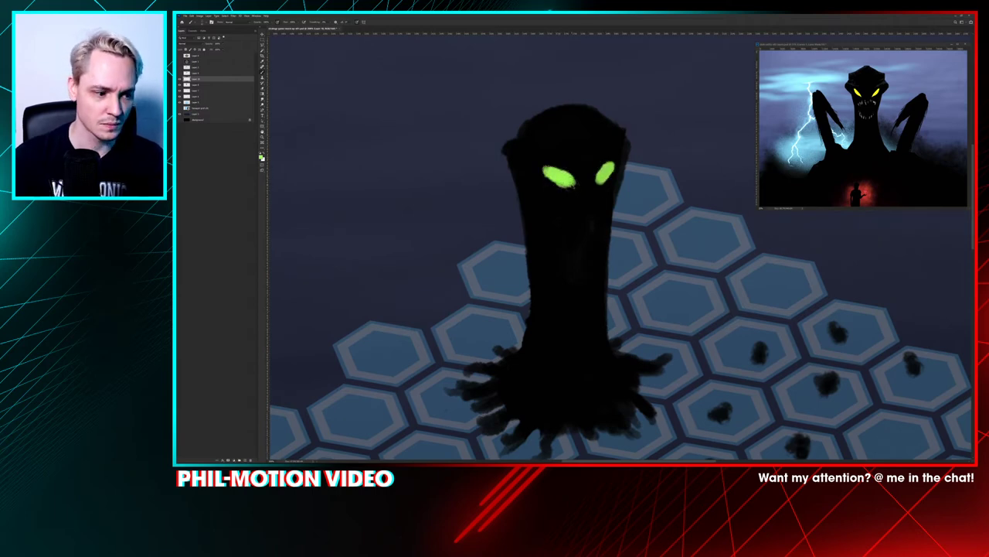
{"action": "scroll", "coordinate": [563, 181], "scroll_direction": "down", "scroll_amount": 5}
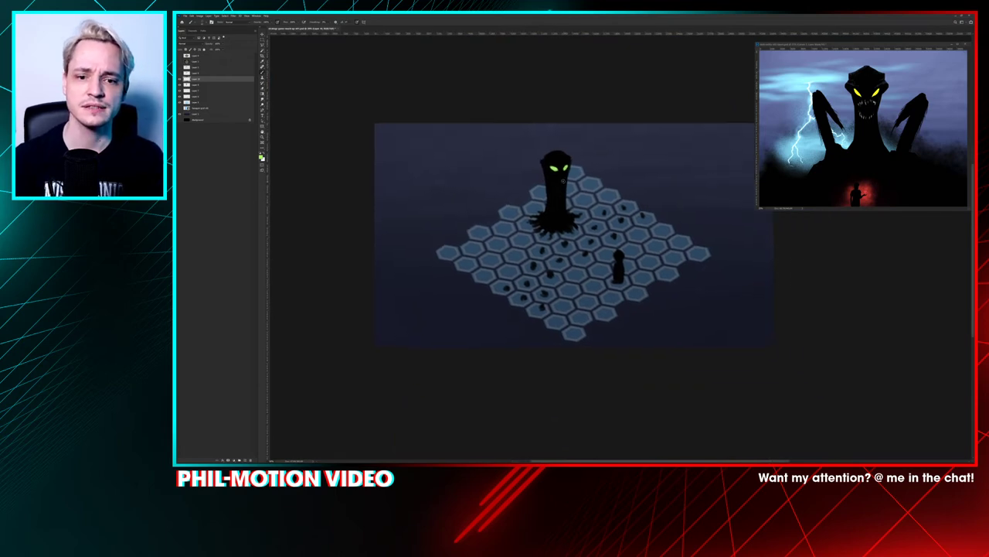
{"action": "scroll", "coordinate": [397, 186], "scroll_direction": "up", "scroll_amount": 4}
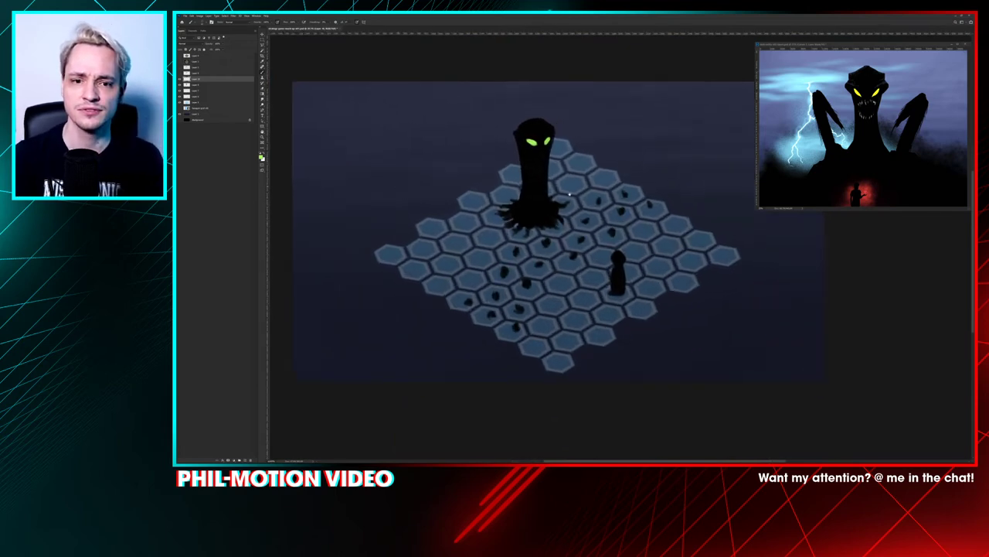
Step: Try cutting small round dark pupils into both of the creature's green eyes
{"action": "scroll", "coordinate": [590, 207], "scroll_direction": "up", "scroll_amount": 5}
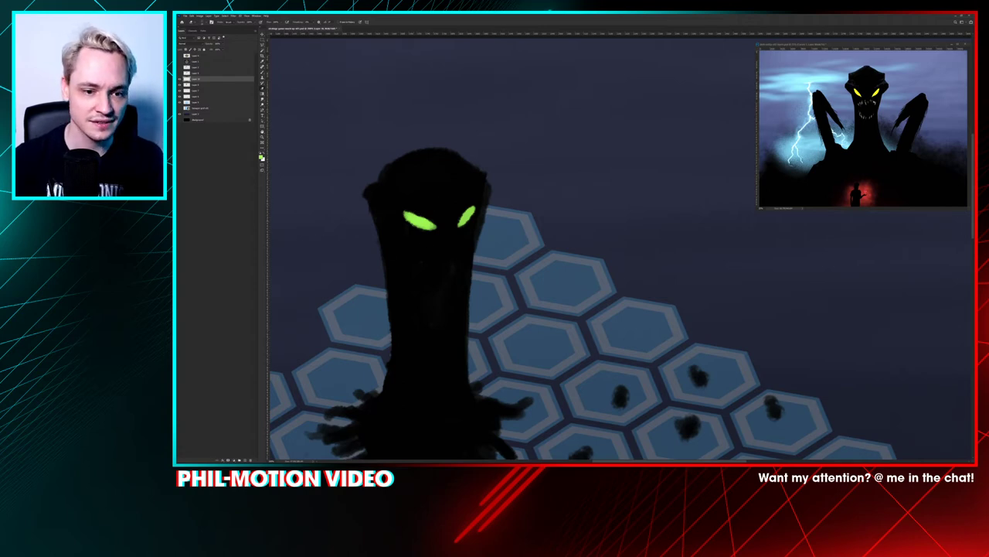
{"action": "left_click", "coordinate": [420, 222]}
{"action": "left_click", "coordinate": [466, 214]}
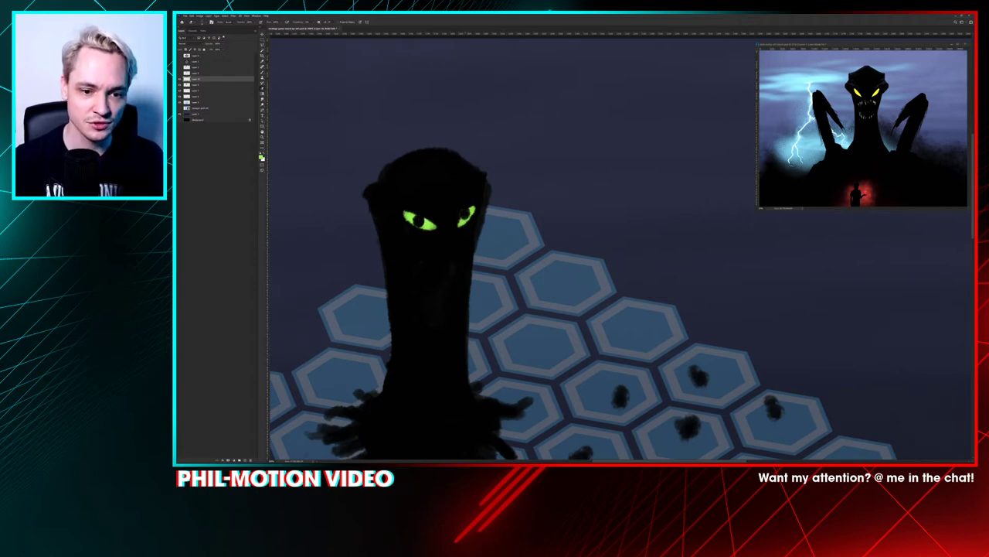
{"action": "key", "text": "ctrl+minus"}
{"action": "key", "text": "ctrl+plus"}
{"action": "key", "text": "ctrl+minus"}
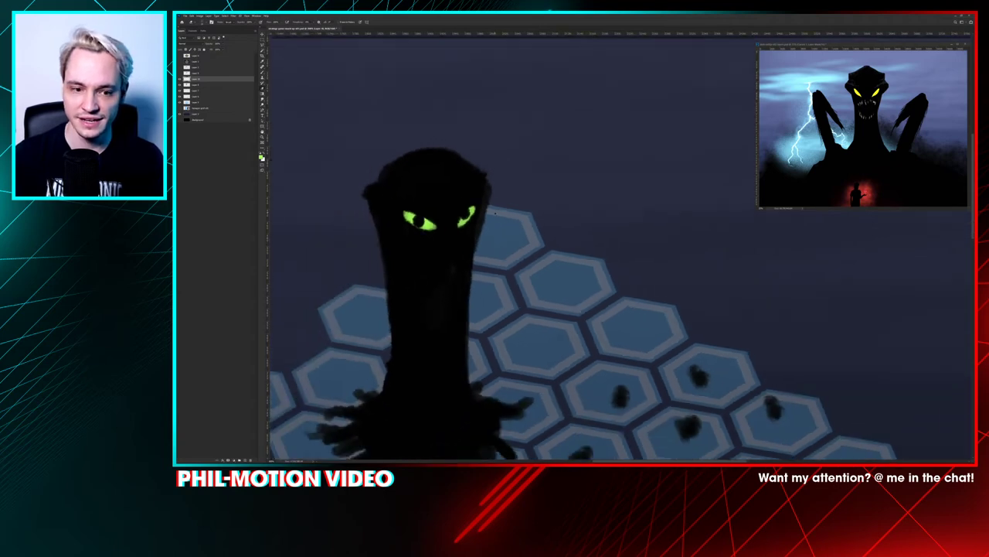
{"action": "key", "text": "ctrl+minus"}
{"action": "key", "text": "ctrl+minus"}
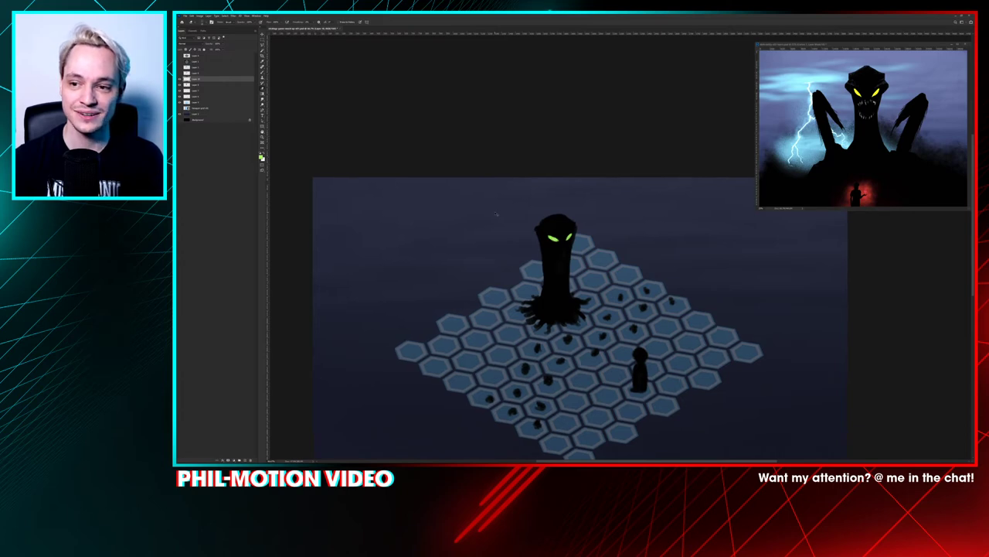
{"action": "key", "text": "ctrl+plus"}
{"action": "key", "text": "ctrl+plus"}
{"action": "key", "text": "ctrl+plus"}
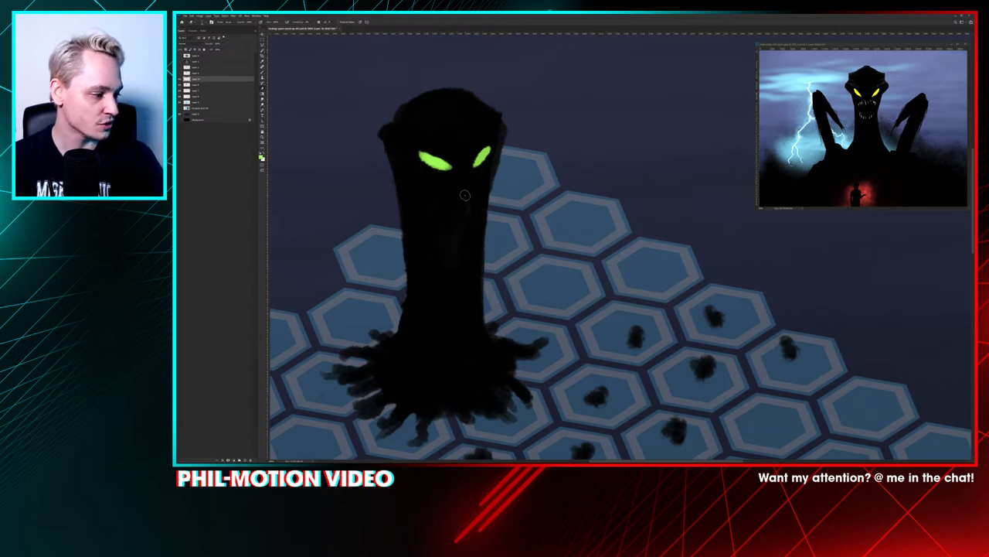
{"action": "key", "text": "ctrl+minus"}
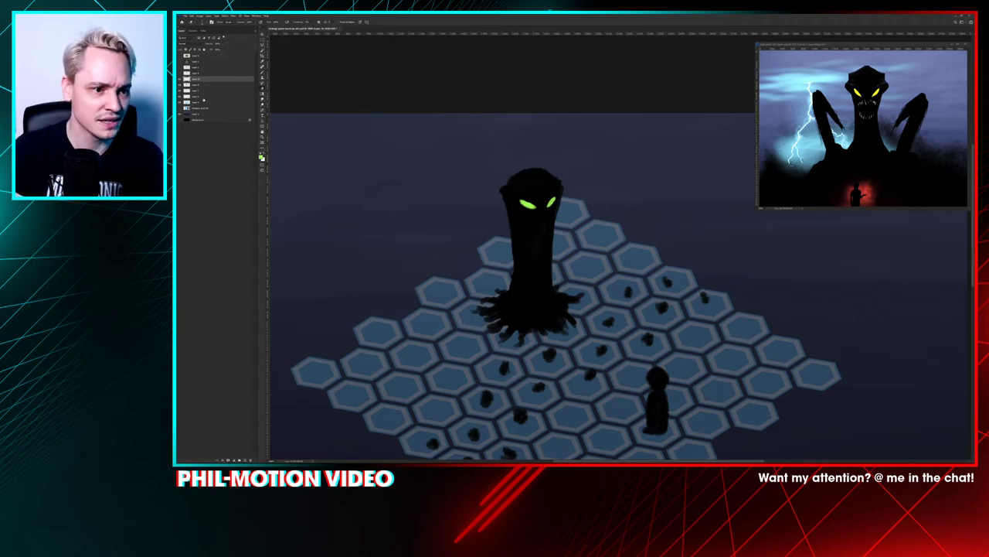
Step: Toggle the visibility of the eye and body layers to check which parts of the creature each one holds
{"action": "left_click", "coordinate": [180, 80]}
{"action": "left_click", "coordinate": [180, 80]}
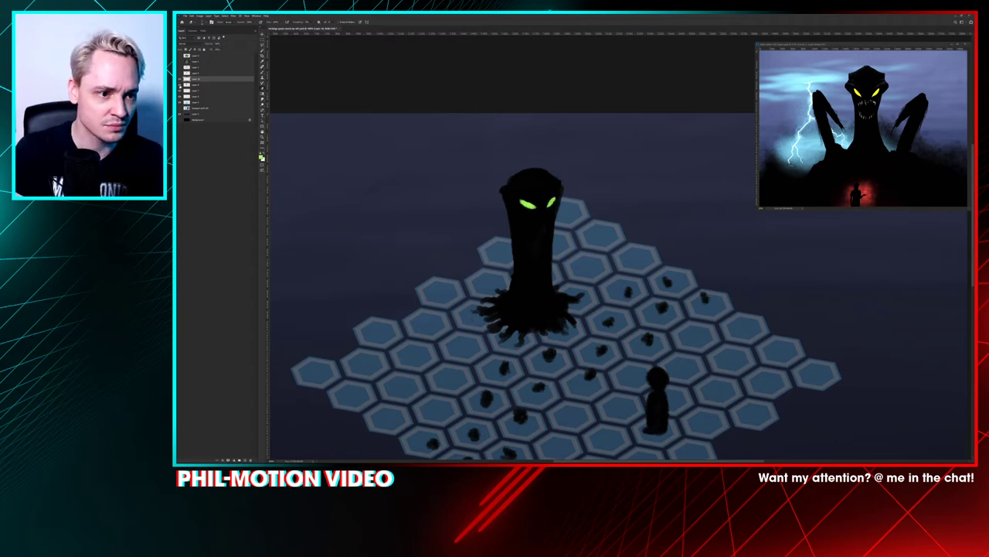
{"action": "left_click", "coordinate": [179, 85]}
{"action": "left_click", "coordinate": [180, 79]}
{"action": "left_click", "coordinate": [179, 79]}
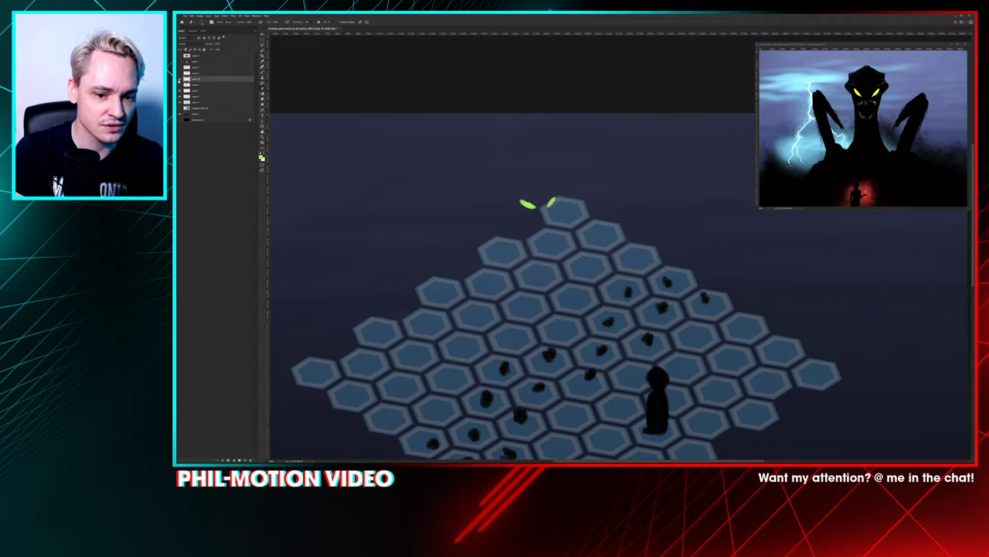
{"action": "left_click", "coordinate": [180, 79]}
{"action": "left_click", "coordinate": [180, 79]}
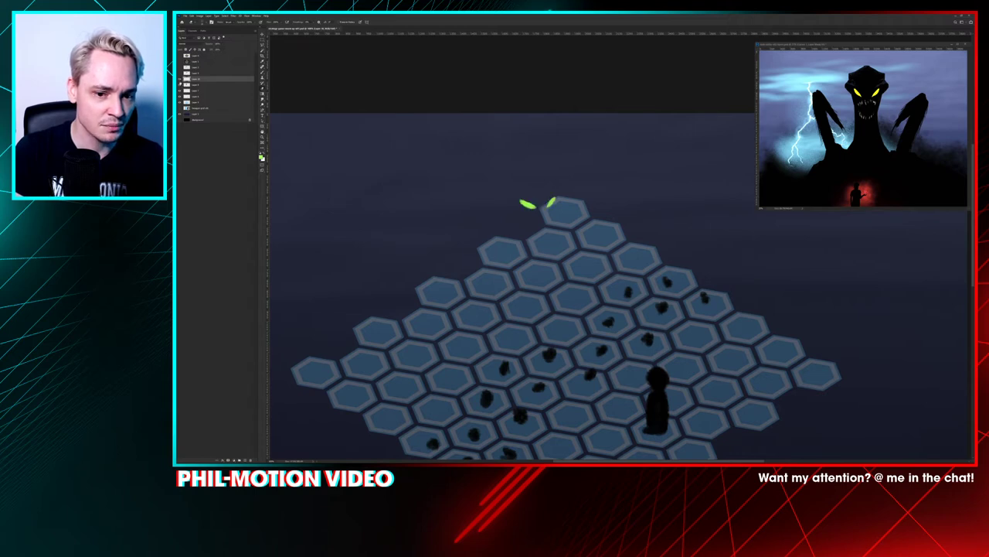
{"action": "left_click", "coordinate": [180, 85]}
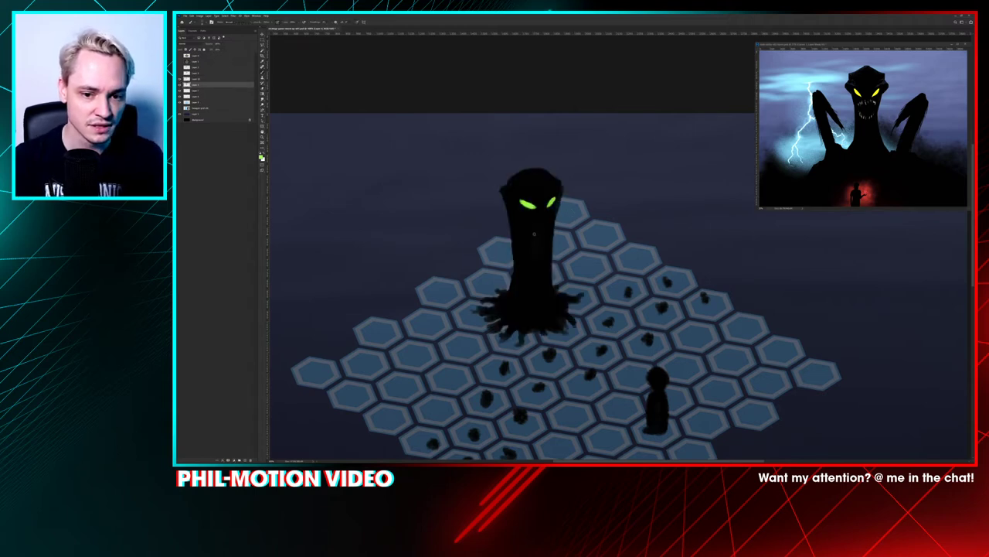
Step: Sample the creature's black and paint soft smoke around its root base with a smoky brush on a new layer above the body
{"action": "left_click", "coordinate": [533, 234], "text": "alt"}
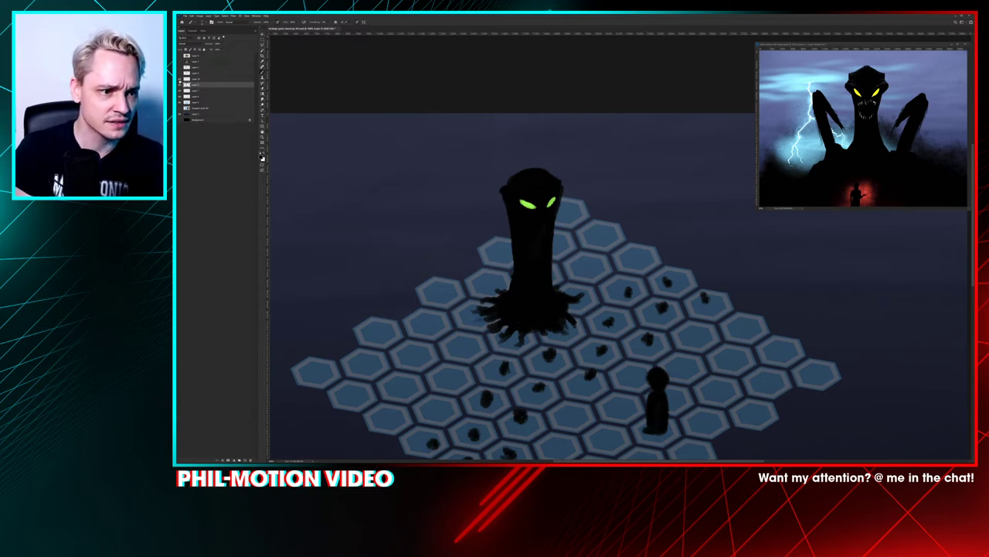
{"action": "left_click", "coordinate": [179, 85]}
{"action": "left_click", "coordinate": [179, 85]}
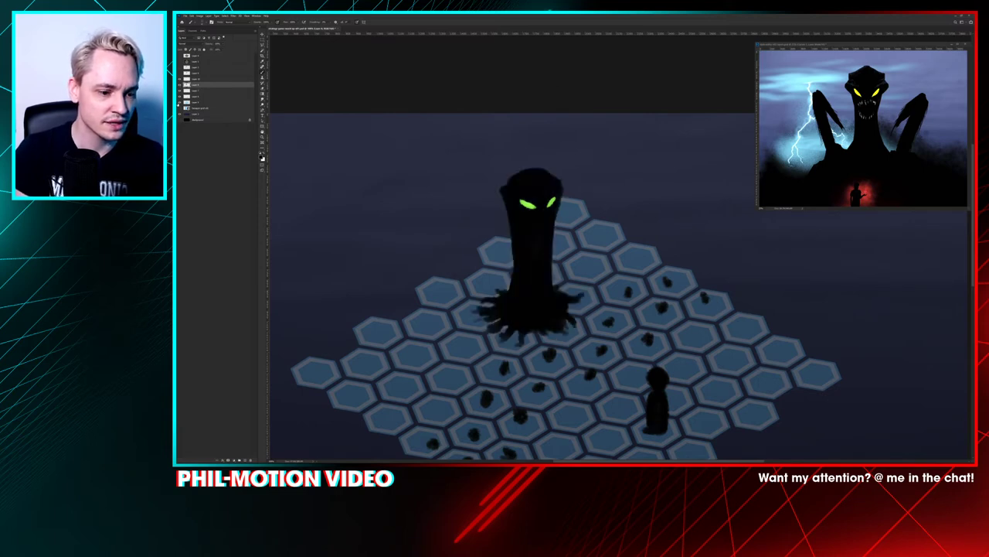
{"action": "left_click", "coordinate": [244, 459]}
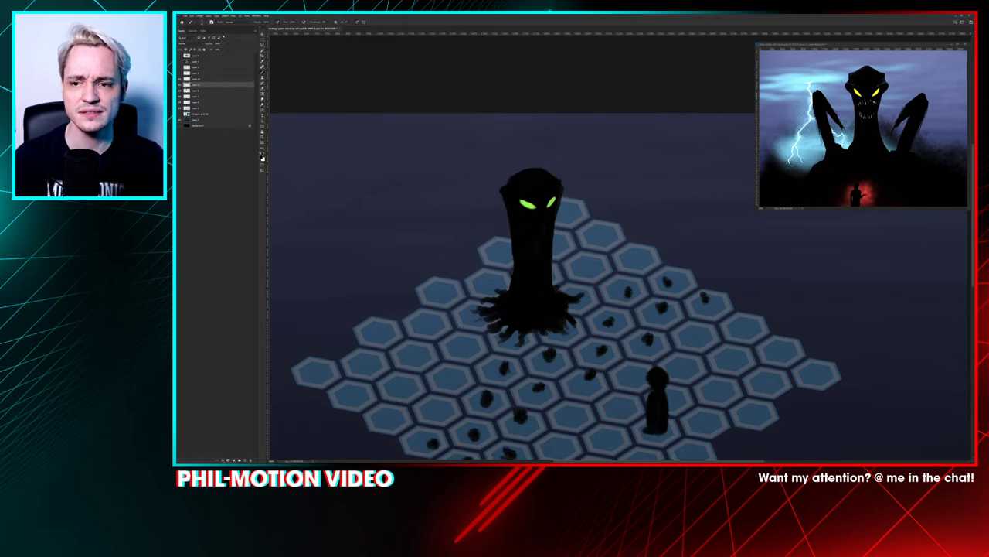
{"action": "right_click", "coordinate": [541, 272]}
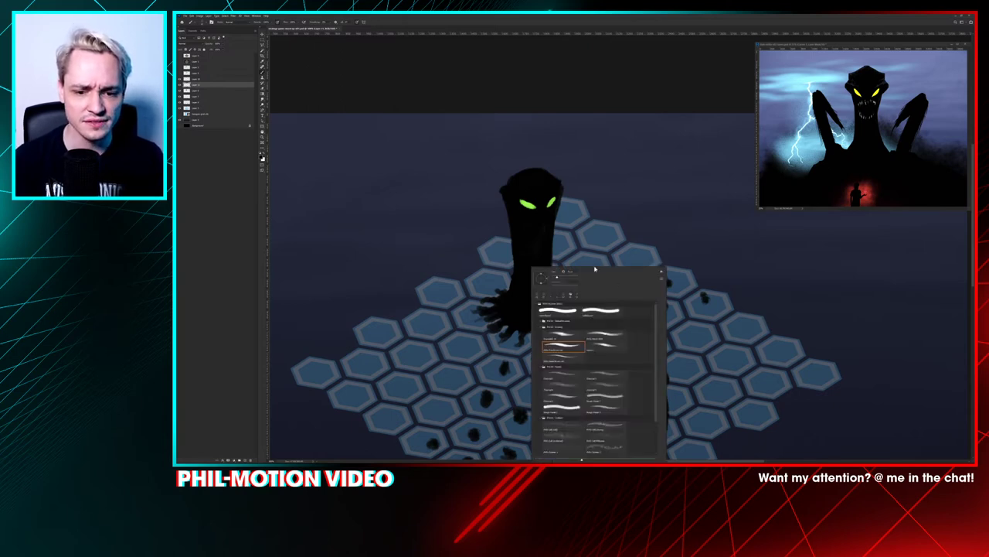
{"action": "left_click_drag", "start_coordinate": [595, 269], "coordinate": [689, 158]}
{"action": "left_click", "coordinate": [659, 277]}
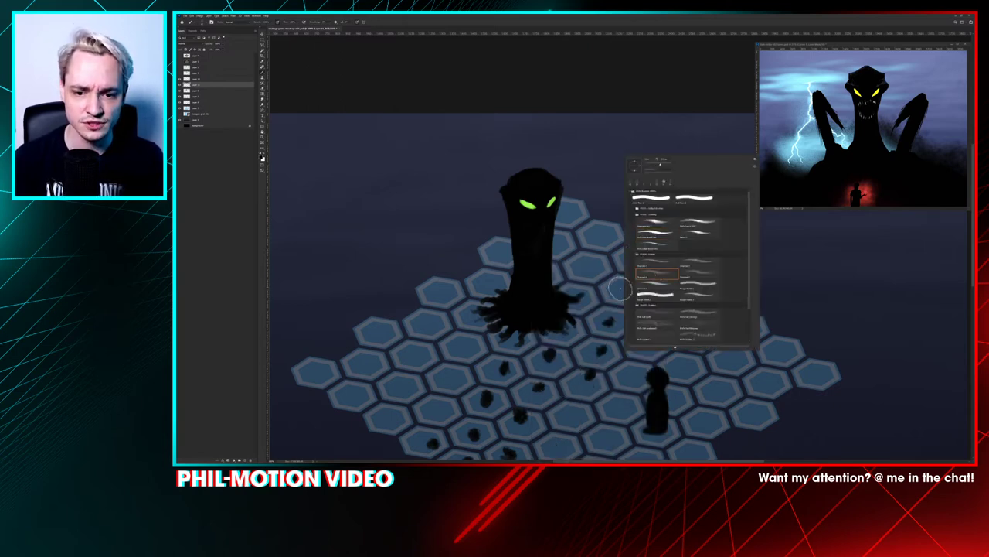
{"action": "mouse_move", "coordinate": [485, 313]}
{"action": "left_mouse_down"}
{"action": "mouse_move", "coordinate": [504, 282]}
{"action": "mouse_move", "coordinate": [492, 302]}
{"action": "mouse_move", "coordinate": [462, 304]}
{"action": "mouse_move", "coordinate": [581, 274]}
{"action": "mouse_move", "coordinate": [579, 267]}
{"action": "mouse_move", "coordinate": [570, 282]}
{"action": "mouse_move", "coordinate": [576, 301]}
{"action": "mouse_move", "coordinate": [539, 335]}
{"action": "mouse_move", "coordinate": [525, 328]}
{"action": "mouse_move", "coordinate": [493, 342]}
{"action": "mouse_move", "coordinate": [502, 272]}
{"action": "left_mouse_up"}
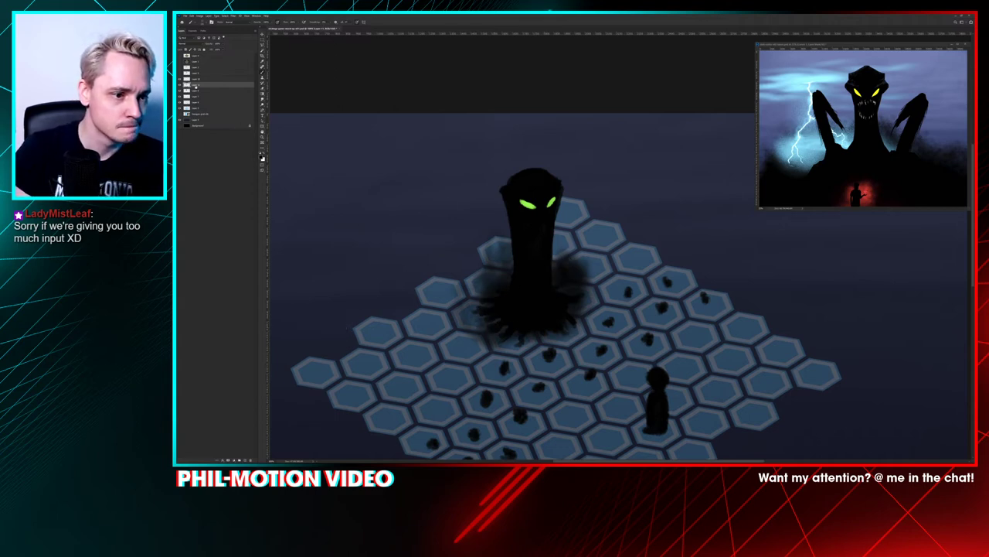
Step: Show the layer containing the creature's blade arms
{"action": "left_click", "coordinate": [197, 90]}
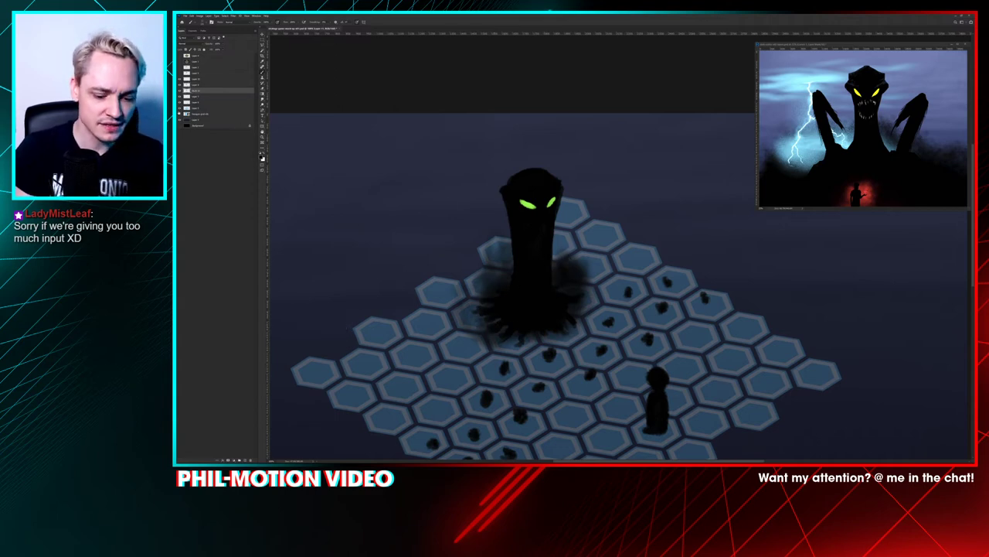
{"action": "left_click", "coordinate": [180, 78]}
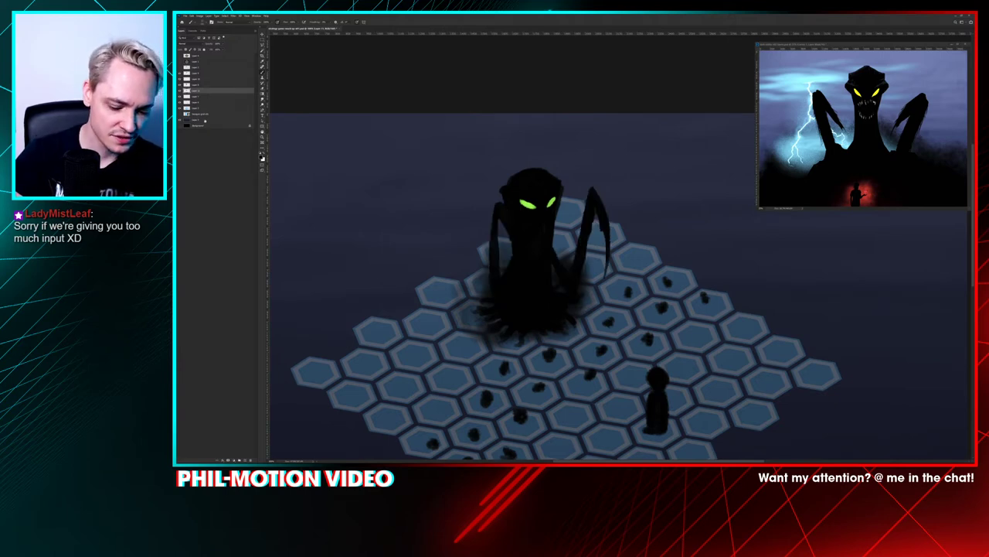
{"action": "key", "text": "ctrl+m"}
{"action": "left_click_drag", "start_coordinate": [558, 124], "coordinate": [707, 87]}
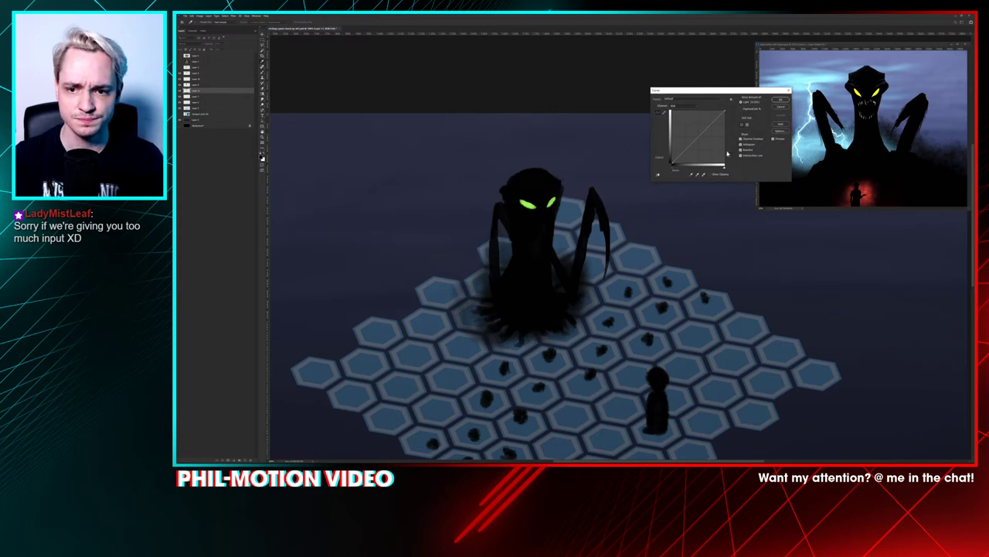
{"action": "left_click_drag", "start_coordinate": [671, 163], "coordinate": [668, 146]}
{"action": "key", "text": "Escape"}
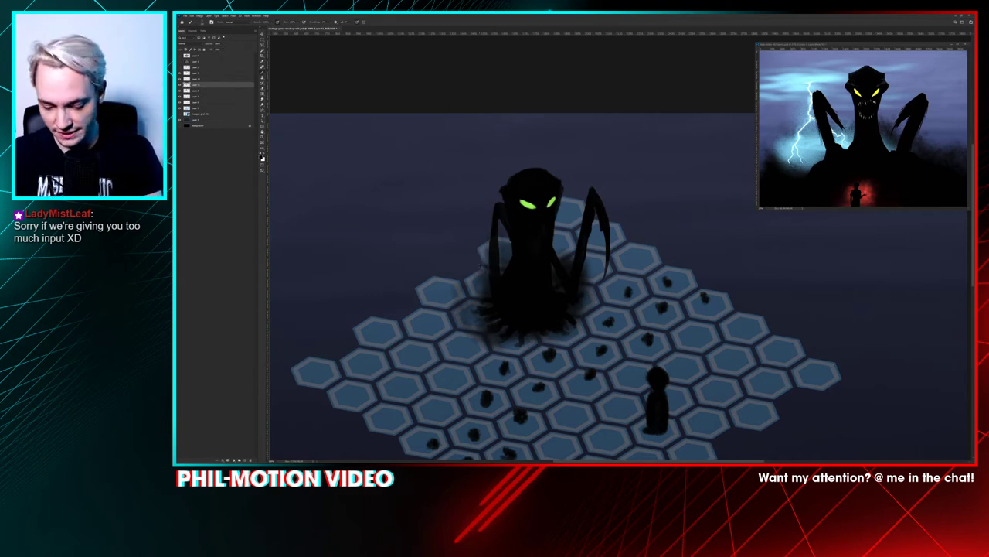
Step: Raise the output black level of the smoke layer with Levels to lighten the smoke to dark grey
{"action": "key", "text": "ctrl+m"}
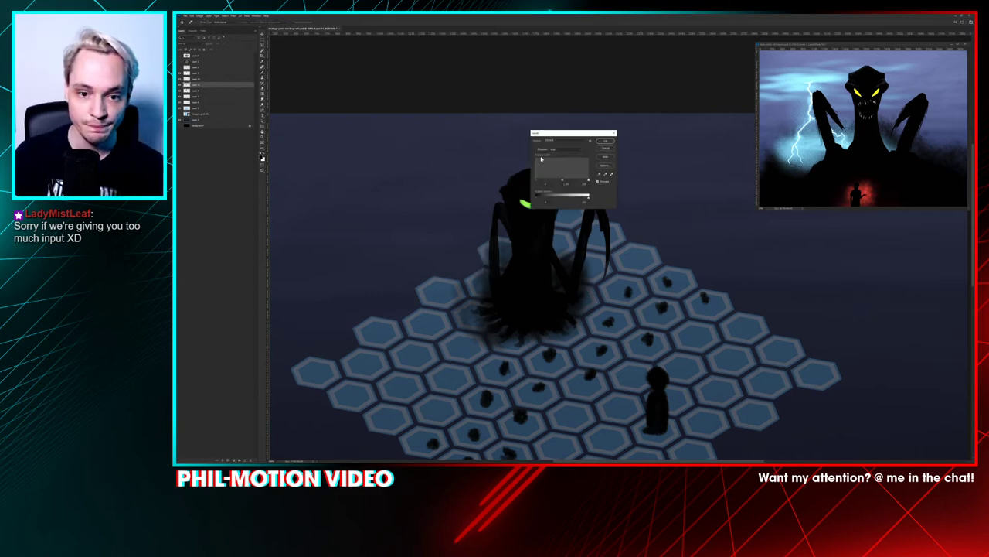
{"action": "left_click_drag", "start_coordinate": [542, 199], "coordinate": [544, 201]}
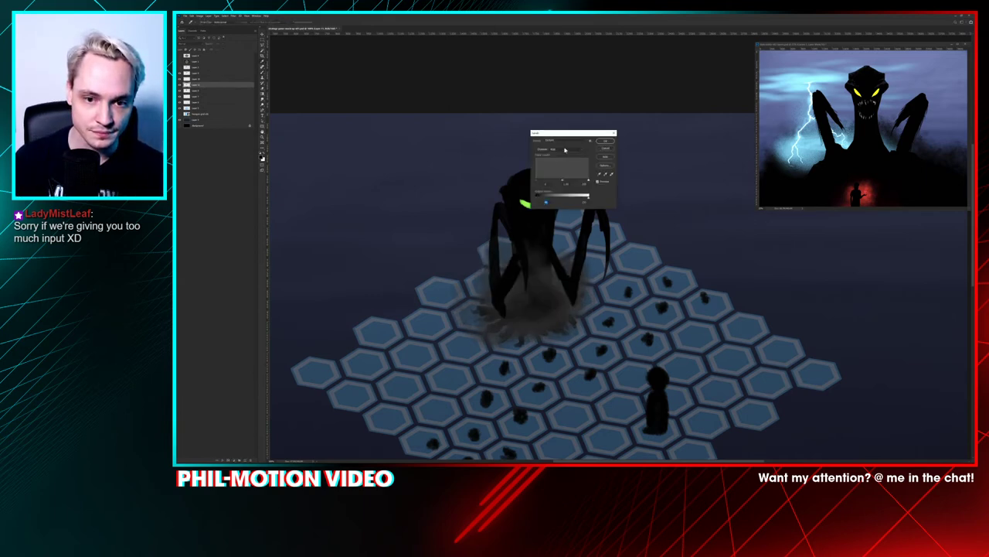
{"action": "left_click_drag", "start_coordinate": [568, 139], "coordinate": [666, 102]}
{"action": "left_click", "coordinate": [701, 107]}
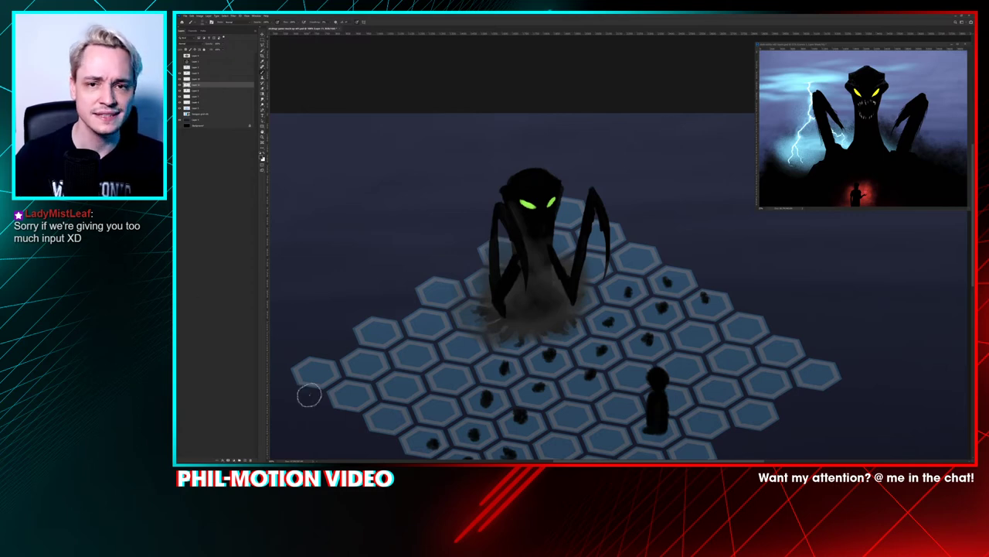
{"action": "key", "text": "ctrl+minus"}
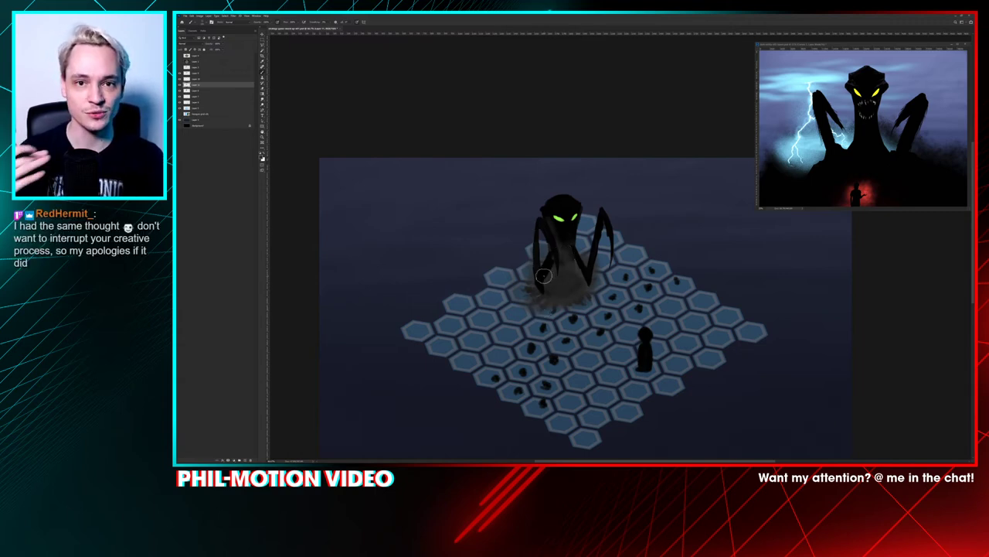
{"action": "key", "text": "ctrl+minus"}
{"action": "key", "text": "ctrl+plus"}
{"action": "key", "text": "ctrl+plus"}
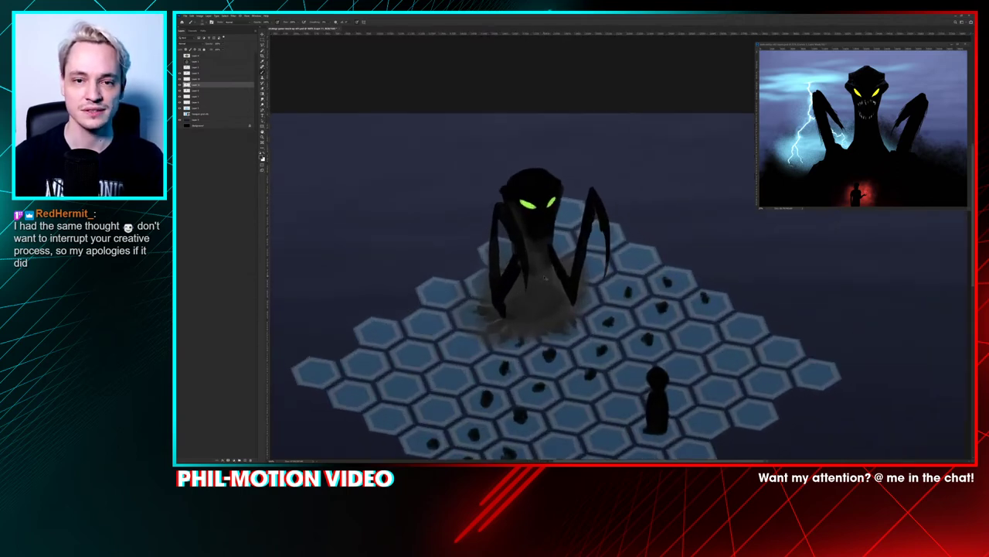
Step: On the blade-arm layer, erase the lower end of the left arm so it fades into the smoke
{"action": "scroll", "coordinate": [545, 276], "scroll_direction": "up", "scroll_amount": 2}
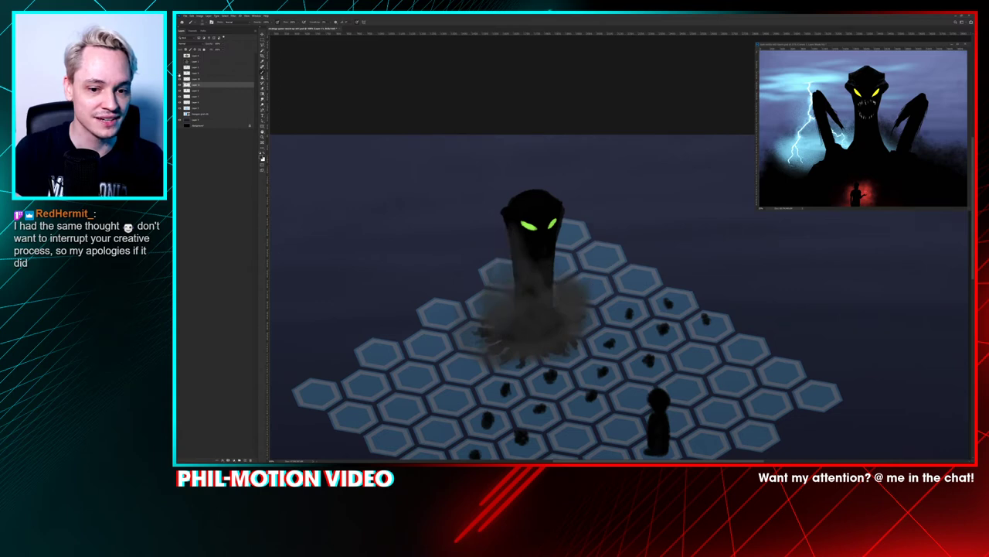
{"action": "left_click", "coordinate": [200, 73]}
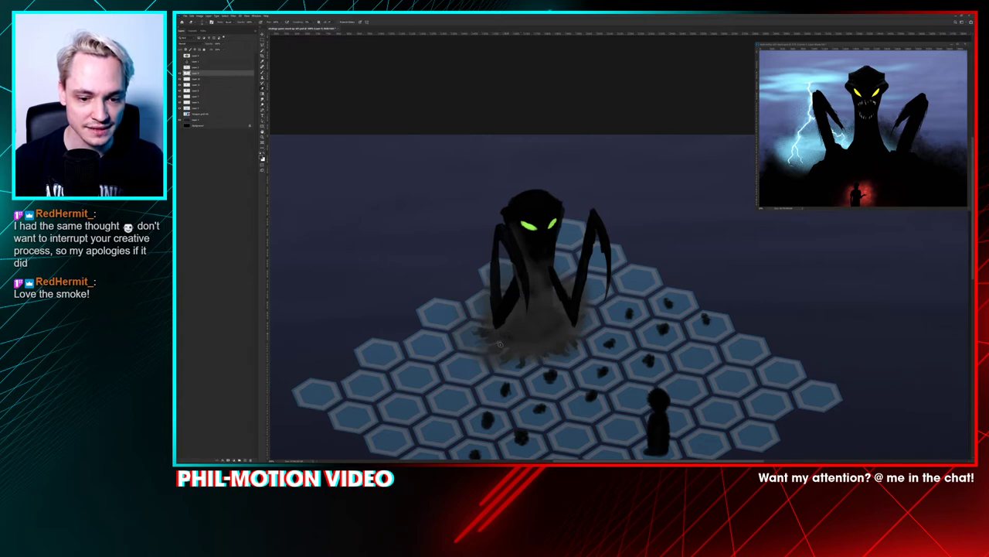
{"action": "key", "text": "b"}
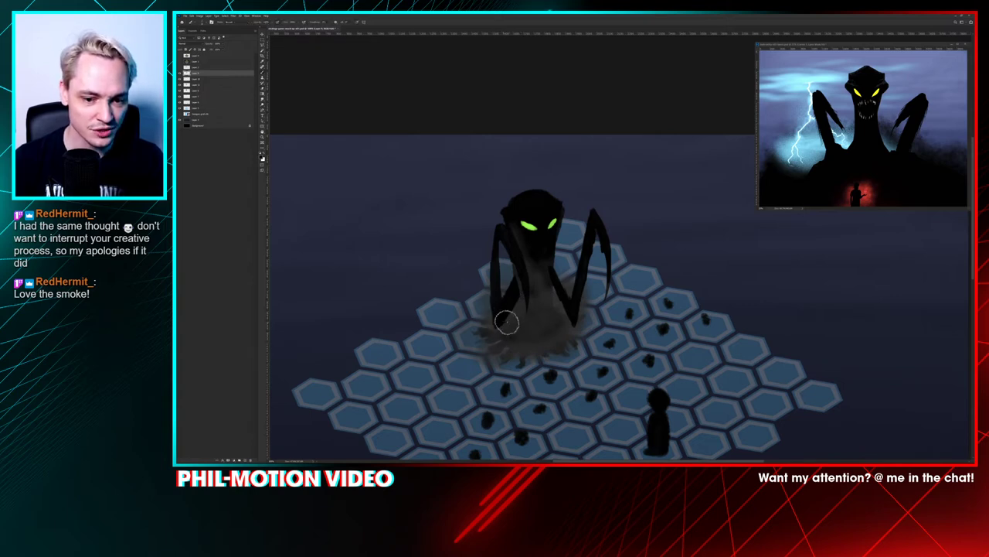
{"action": "key", "text": "e"}
{"action": "key", "text": "bracketright"}
{"action": "key", "text": "bracketright"}
{"action": "key", "text": "bracketright"}
{"action": "key", "text": "bracketright"}
{"action": "key", "text": "bracketright"}
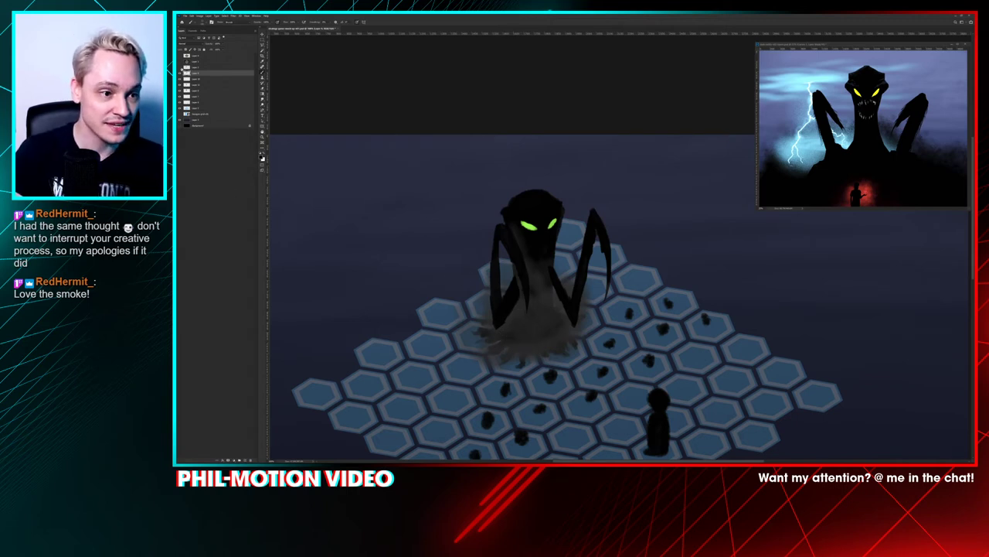
Step: Identify the eye and blade-arm layers by toggling their visibility, and rename each after its content
{"action": "left_click", "coordinate": [180, 73]}
{"action": "left_click", "coordinate": [179, 74]}
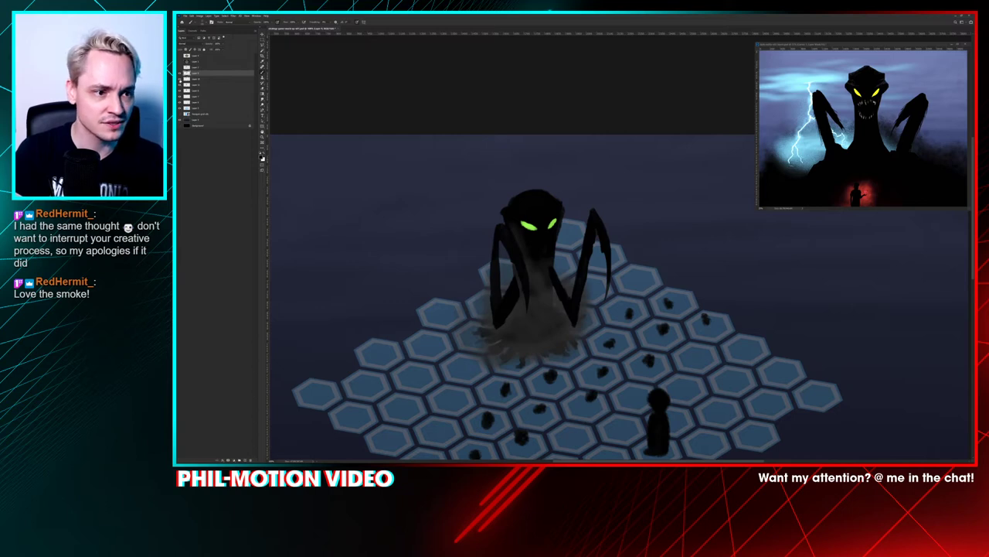
{"action": "left_click", "coordinate": [180, 81]}
{"action": "left_click", "coordinate": [180, 82]}
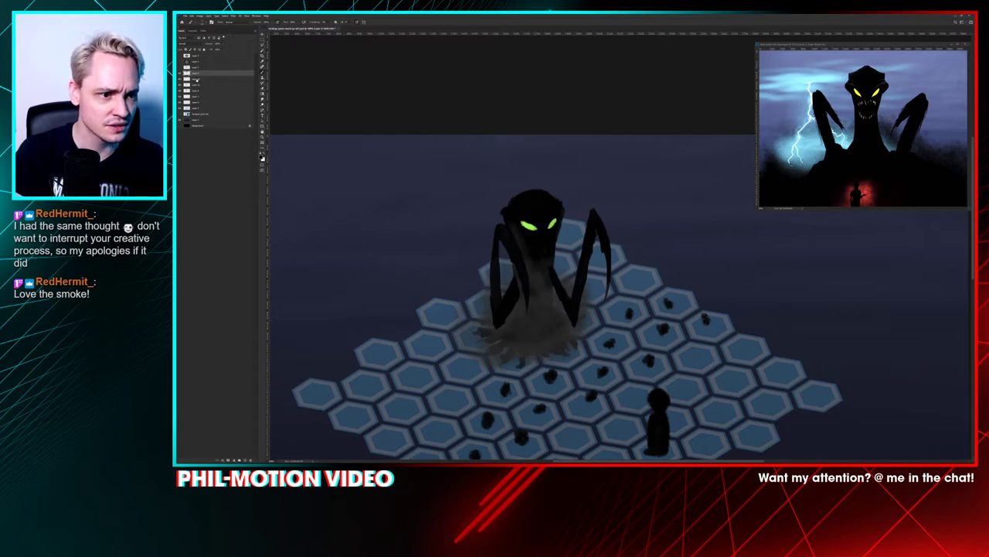
{"action": "double_click", "coordinate": [196, 79]}
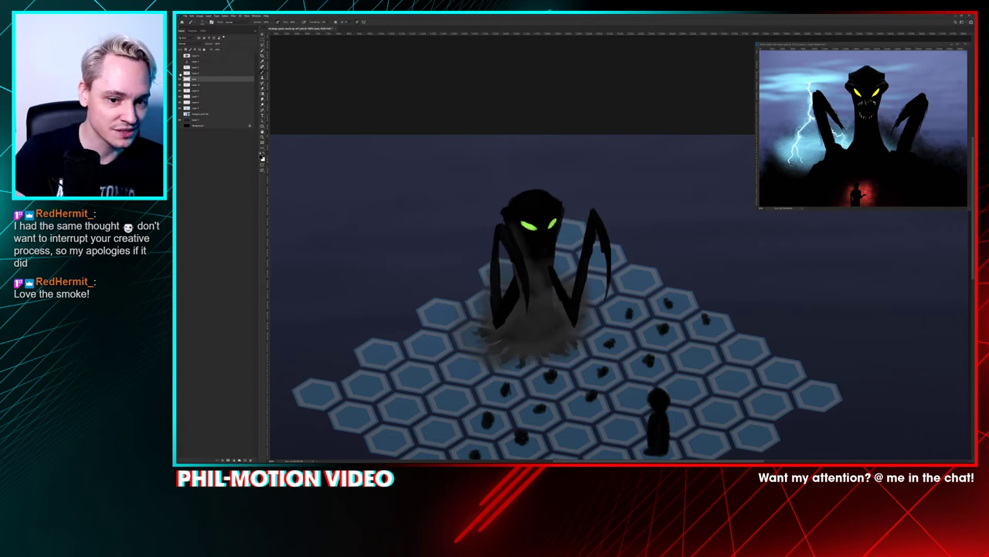
{"action": "left_click", "coordinate": [180, 73]}
{"action": "left_click", "coordinate": [180, 73]}
{"action": "double_click", "coordinate": [196, 73]}
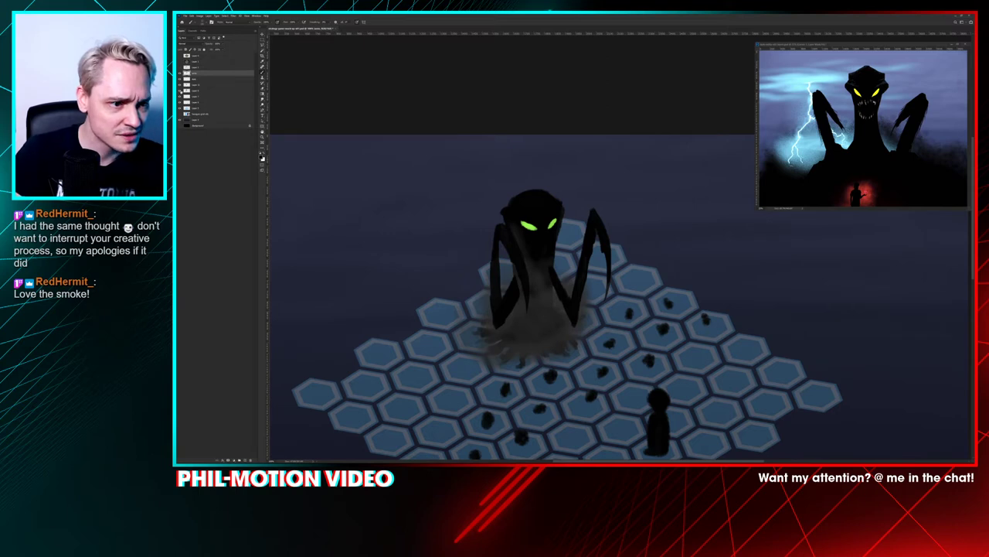
Step: Identify the smoke layer by toggling its visibility and give it a descriptive name
{"action": "left_click", "coordinate": [179, 86]}
{"action": "left_click", "coordinate": [179, 86]}
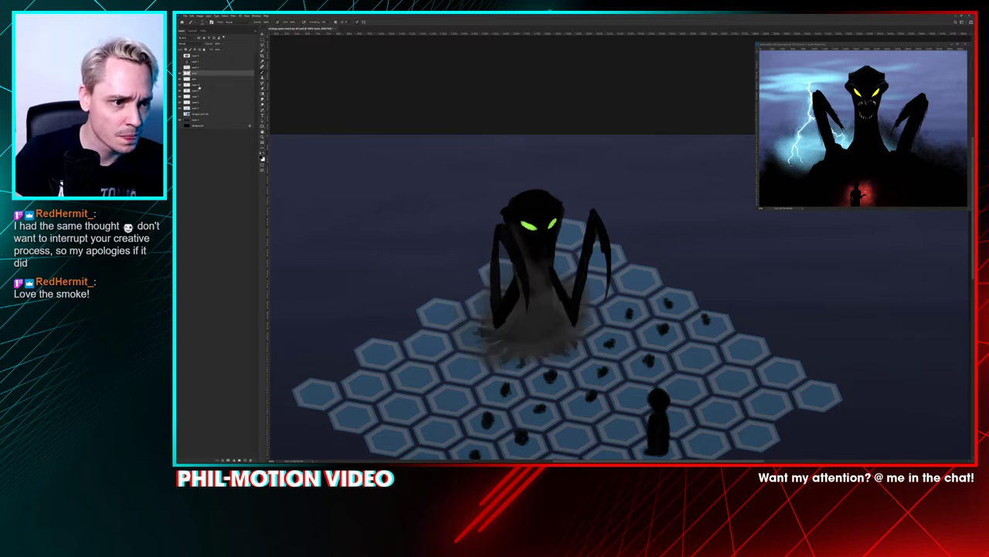
{"action": "double_click", "coordinate": [197, 85]}
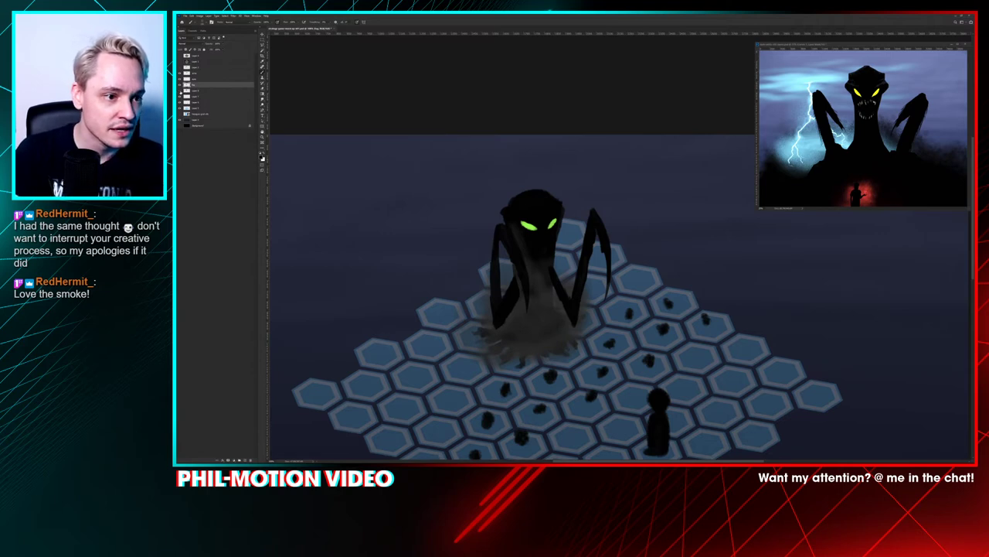
Step: Identify the boss's body layer by toggling its visibility, rename it after its content, and save the document
{"action": "left_click", "coordinate": [180, 91]}
{"action": "left_click", "coordinate": [180, 91]}
{"action": "left_click", "coordinate": [201, 90]}
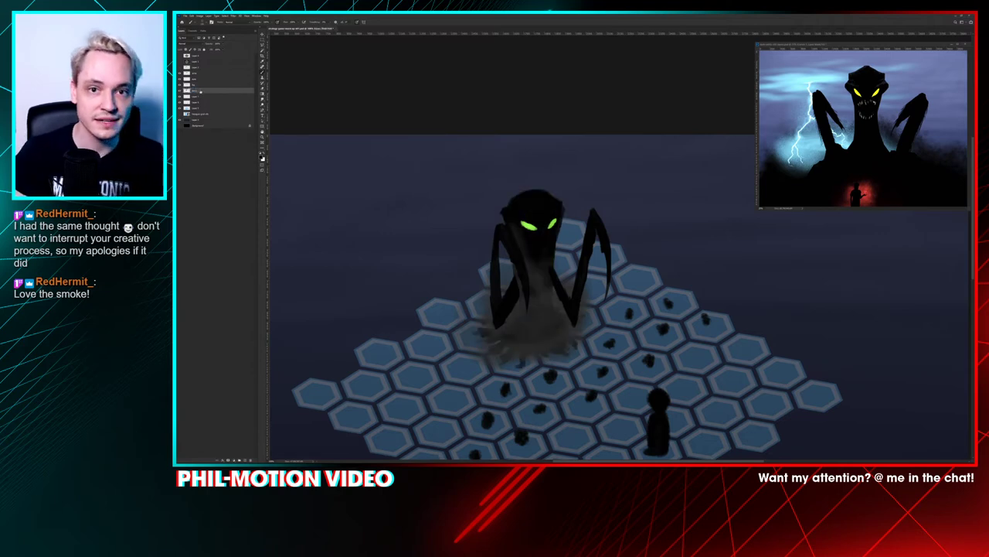
{"action": "key", "text": "ctrl+s"}
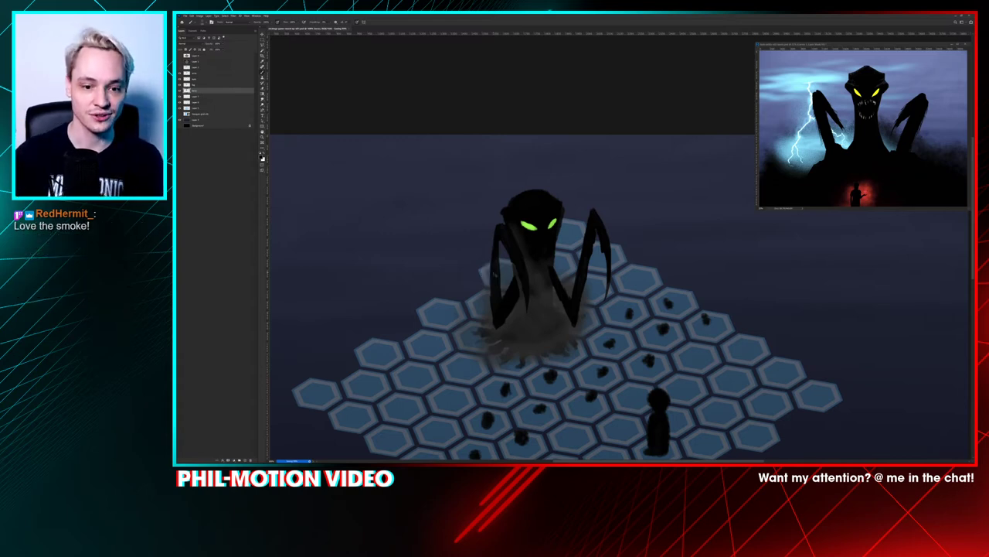
Step: Toggle the body, smoke, eye and blade-arm layers one by one to find the layer holding the blade arms
{"action": "key", "text": "ctrl+plus"}
{"action": "key", "text": "ctrl+plus"}
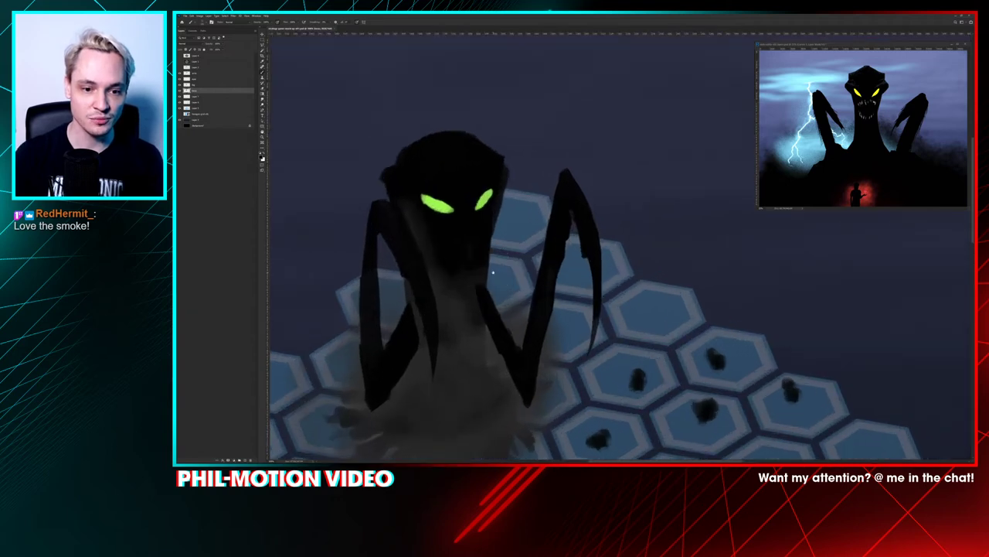
{"action": "left_click_drag", "start_coordinate": [583, 207], "coordinate": [654, 185]}
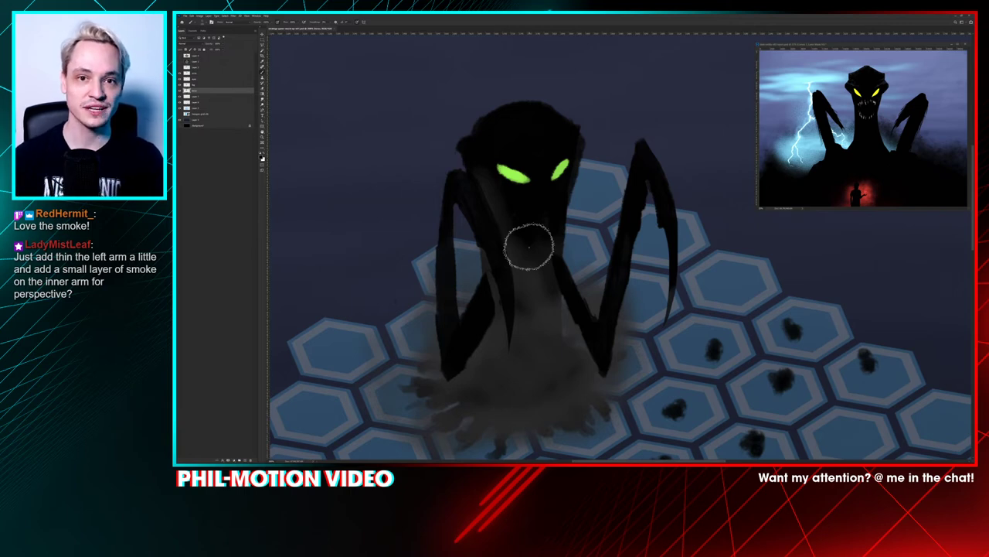
{"action": "key", "text": "ctrl+minus"}
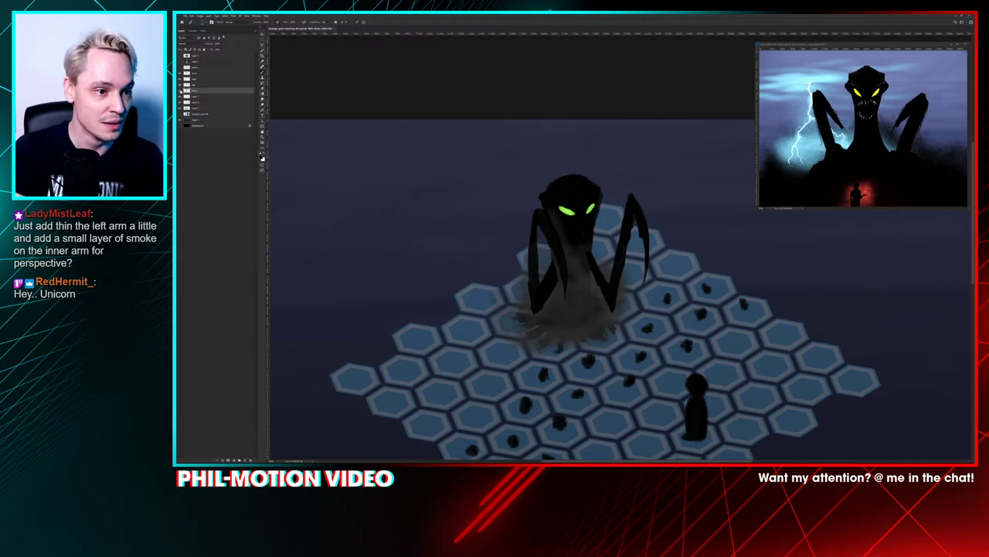
{"action": "left_click", "coordinate": [180, 92]}
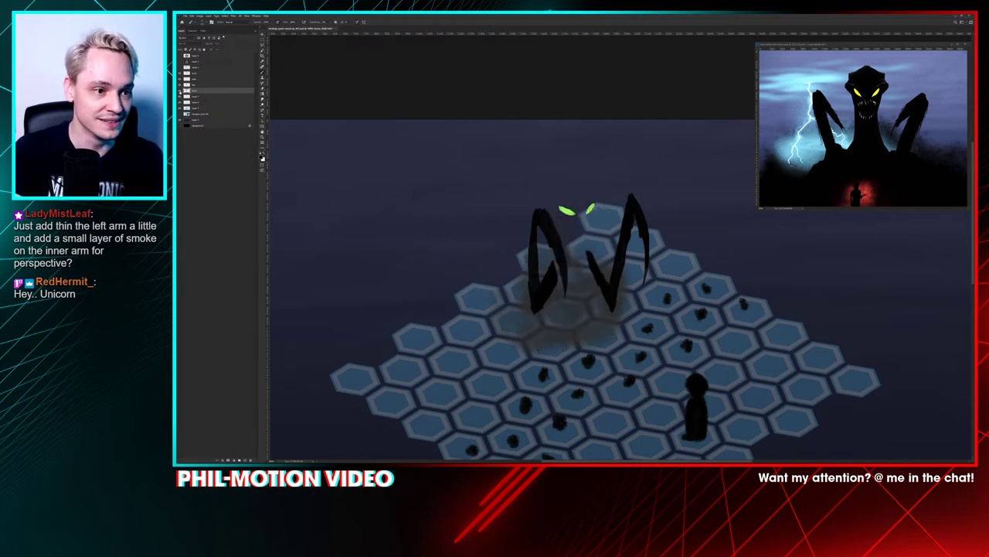
{"action": "left_click", "coordinate": [180, 92]}
{"action": "left_click", "coordinate": [181, 85]}
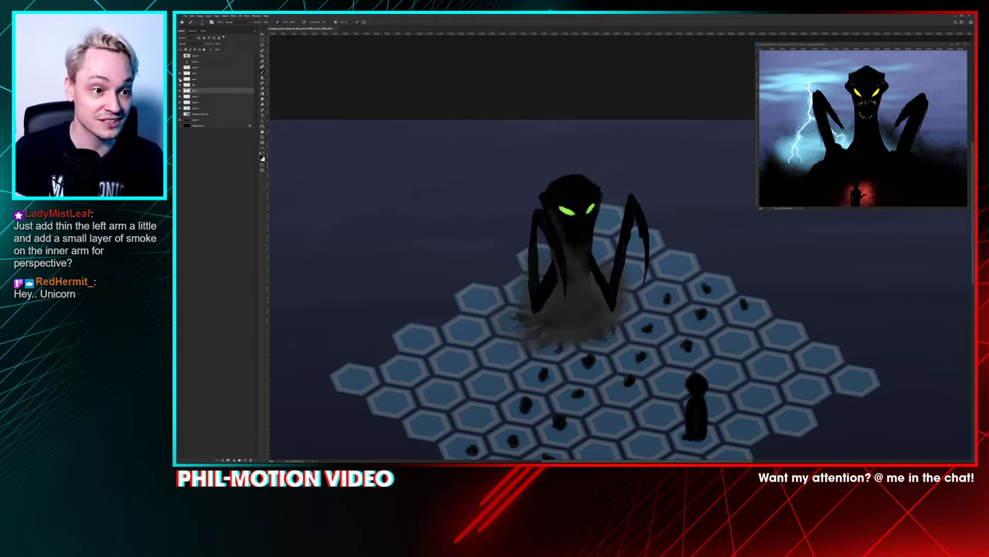
{"action": "left_click", "coordinate": [180, 80]}
{"action": "left_click", "coordinate": [180, 78]}
{"action": "left_click", "coordinate": [180, 74]}
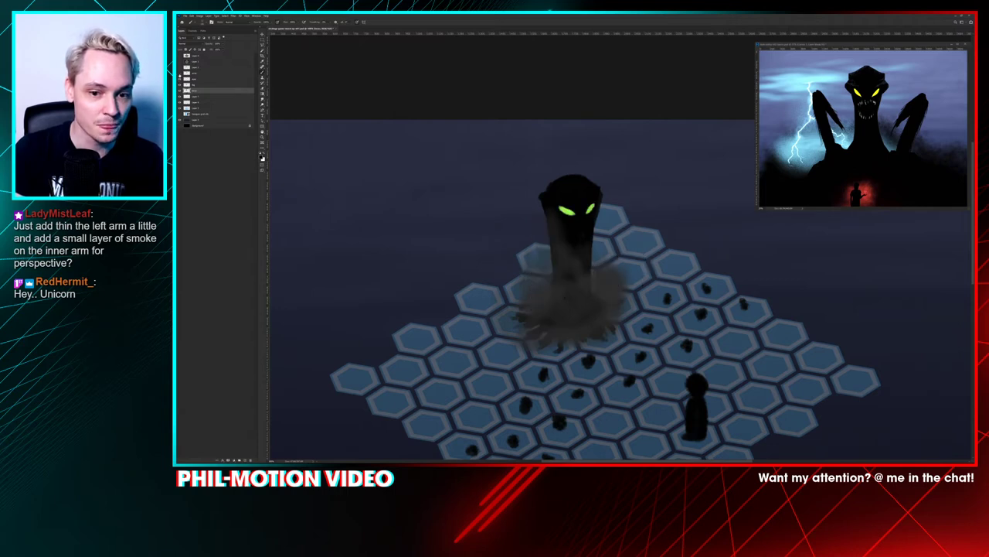
{"action": "left_click", "coordinate": [180, 74]}
Step: Load the blade arms' outline as a selection and add a new empty layer above the arm layer
{"action": "left_click", "coordinate": [196, 74]}
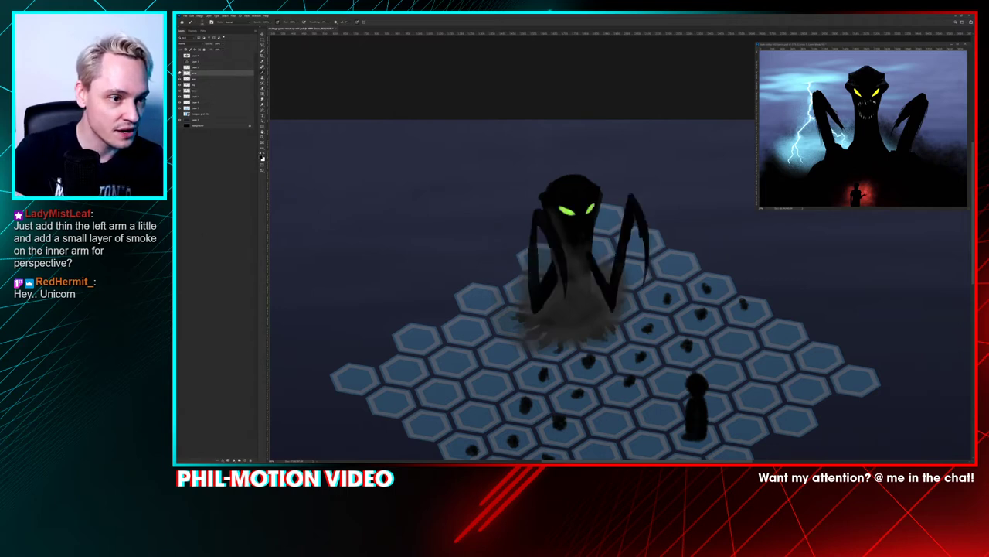
{"action": "left_click", "coordinate": [186, 75], "text": "ctrl"}
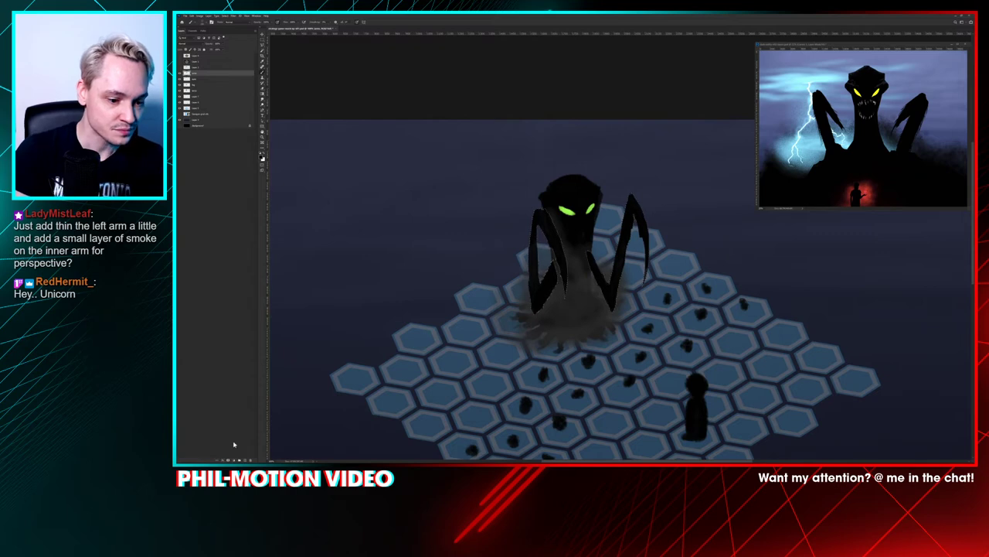
{"action": "left_click", "coordinate": [245, 460]}
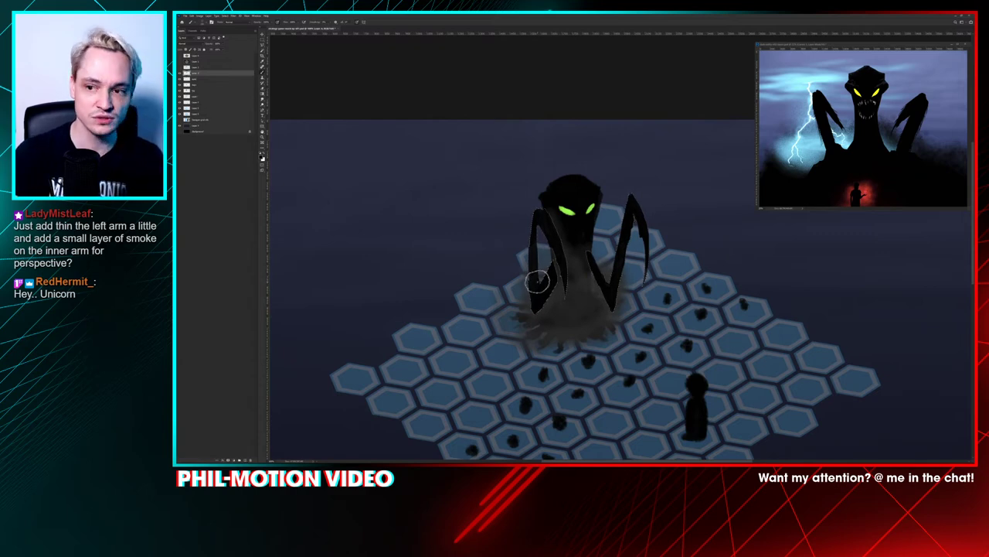
Step: Paint soft blue-grey highlights along both blade arms inside the selection, and deselect
{"action": "scroll", "coordinate": [538, 281], "scroll_direction": "up", "scroll_amount": 3}
{"action": "left_click_drag", "start_coordinate": [521, 222], "coordinate": [523, 202]}
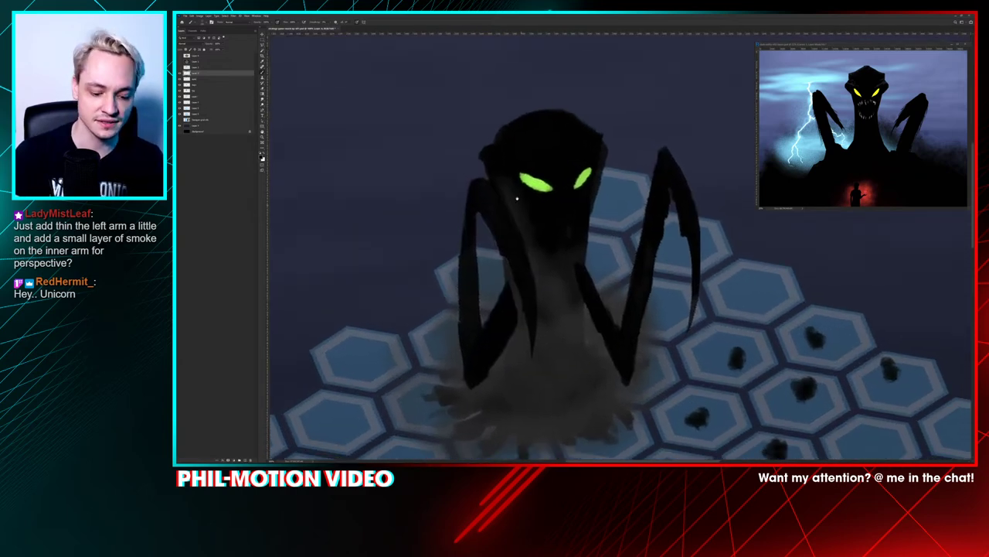
{"action": "right_click", "coordinate": [556, 143]}
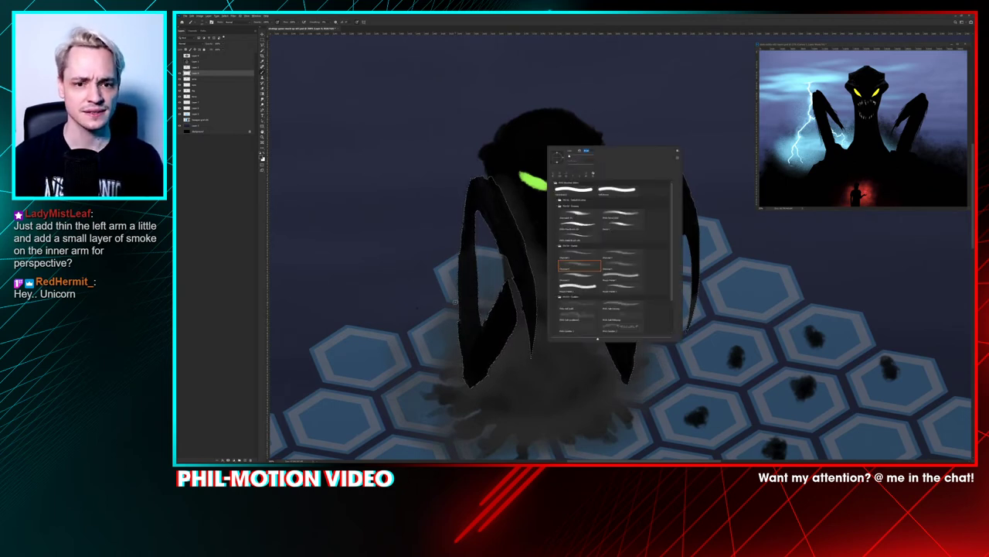
{"action": "mouse_move", "coordinate": [490, 176]}
{"action": "left_mouse_down"}
{"action": "mouse_move", "coordinate": [528, 267]}
{"action": "mouse_move", "coordinate": [503, 197]}
{"action": "mouse_move", "coordinate": [507, 238]}
{"action": "mouse_move", "coordinate": [503, 207]}
{"action": "mouse_move", "coordinate": [504, 230]}
{"action": "mouse_move", "coordinate": [515, 237]}
{"action": "mouse_move", "coordinate": [495, 272]}
{"action": "mouse_move", "coordinate": [499, 182]}
{"action": "mouse_move", "coordinate": [514, 259]}
{"action": "left_mouse_up"}
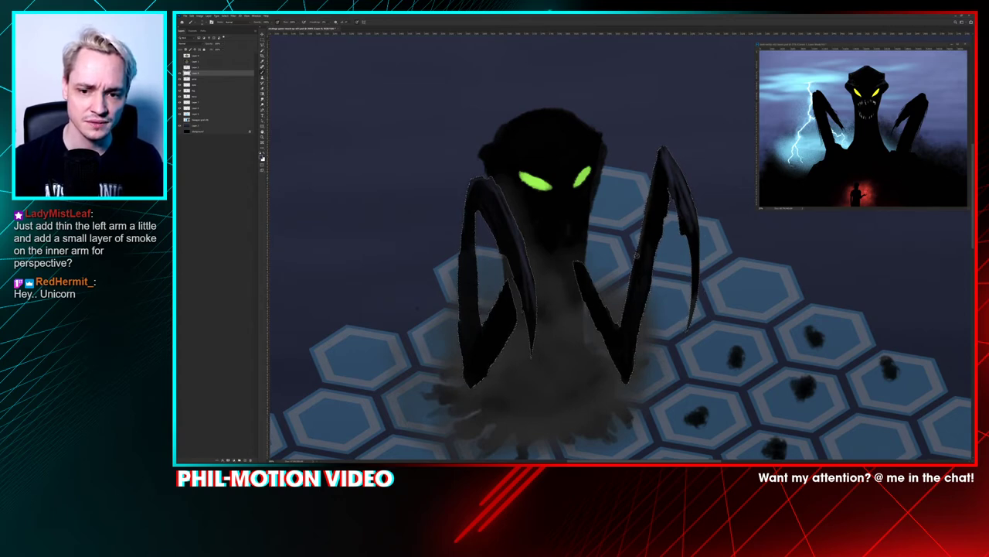
{"action": "key", "text": "ctrl+d"}
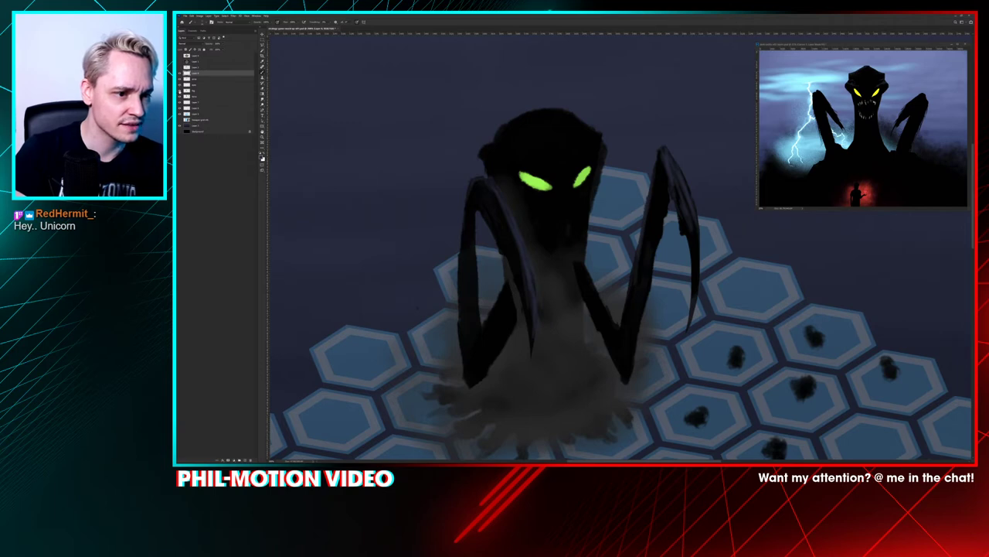
Step: Hide the smoke layer and add faint highlight strokes on the boss's dark body beside the left arm
{"action": "left_click", "coordinate": [180, 91]}
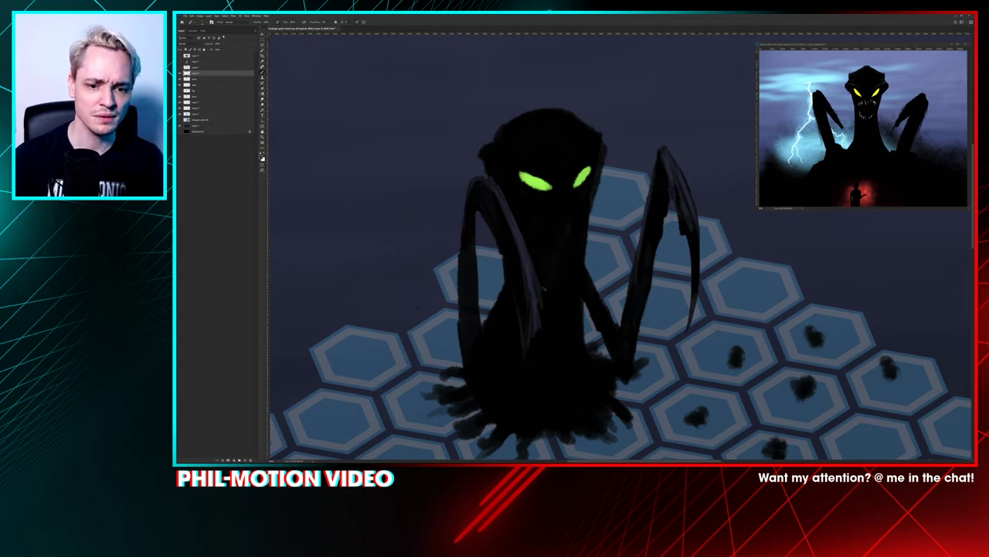
{"action": "mouse_move", "coordinate": [561, 277]}
{"action": "left_mouse_down"}
{"action": "mouse_move", "coordinate": [565, 261]}
{"action": "mouse_move", "coordinate": [564, 301]}
{"action": "left_mouse_up"}
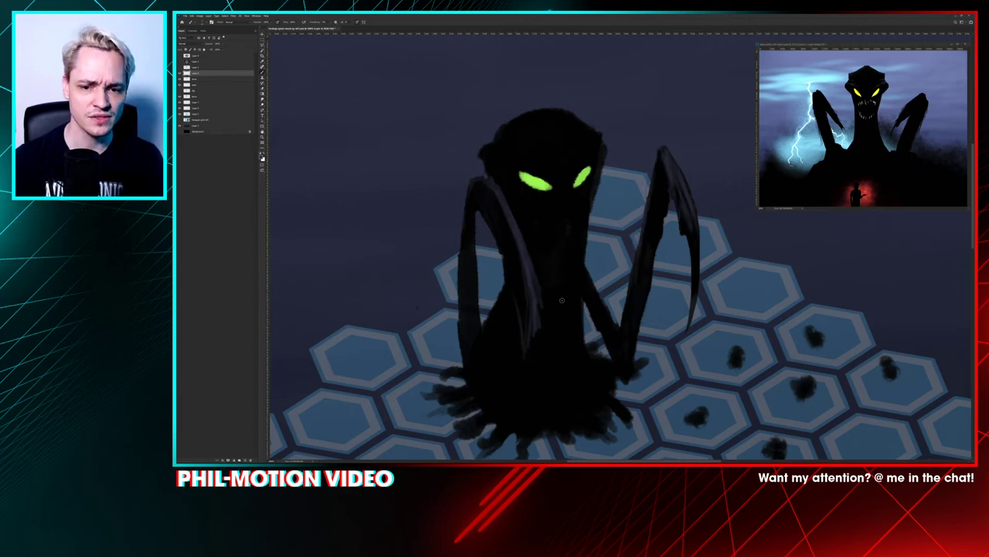
{"action": "key", "text": "ctrl+minus"}
{"action": "key", "text": "ctrl+minus"}
{"action": "key", "text": "ctrl+minus"}
{"action": "key", "text": "ctrl+plus"}
{"action": "key", "text": "ctrl+plus"}
{"action": "key", "text": "ctrl+plus"}
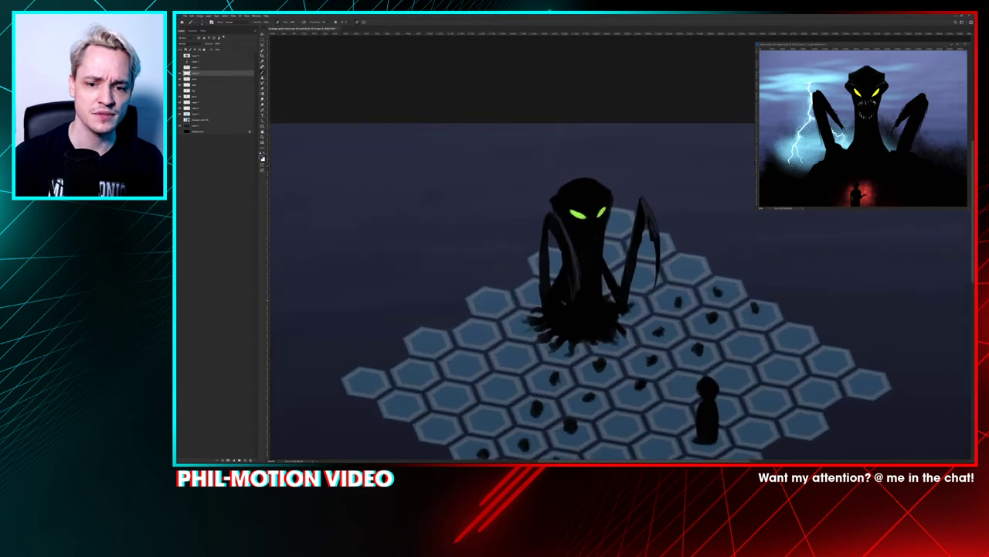
{"action": "mouse_move", "coordinate": [584, 302]}
{"action": "left_mouse_down"}
{"action": "mouse_move", "coordinate": [594, 203]}
{"action": "mouse_move", "coordinate": [594, 211]}
{"action": "left_mouse_up"}
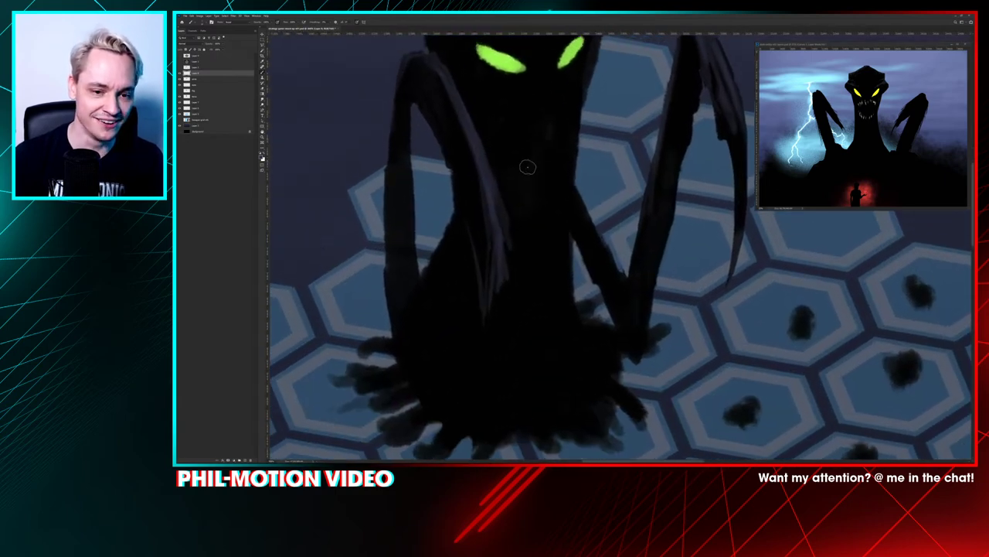
Step: Remove the soft highlights from the body and both blade arms, and show the smoke layer again
{"action": "key", "text": "e"}
{"action": "mouse_move", "coordinate": [499, 155]}
{"action": "left_mouse_down"}
{"action": "mouse_move", "coordinate": [504, 287]}
{"action": "mouse_move", "coordinate": [483, 146]}
{"action": "mouse_move", "coordinate": [473, 170]}
{"action": "mouse_move", "coordinate": [429, 66]}
{"action": "mouse_move", "coordinate": [468, 74]}
{"action": "mouse_move", "coordinate": [476, 136]}
{"action": "mouse_move", "coordinate": [450, 73]}
{"action": "left_mouse_up"}
{"action": "left_click_drag", "start_coordinate": [506, 331], "coordinate": [467, 314]}
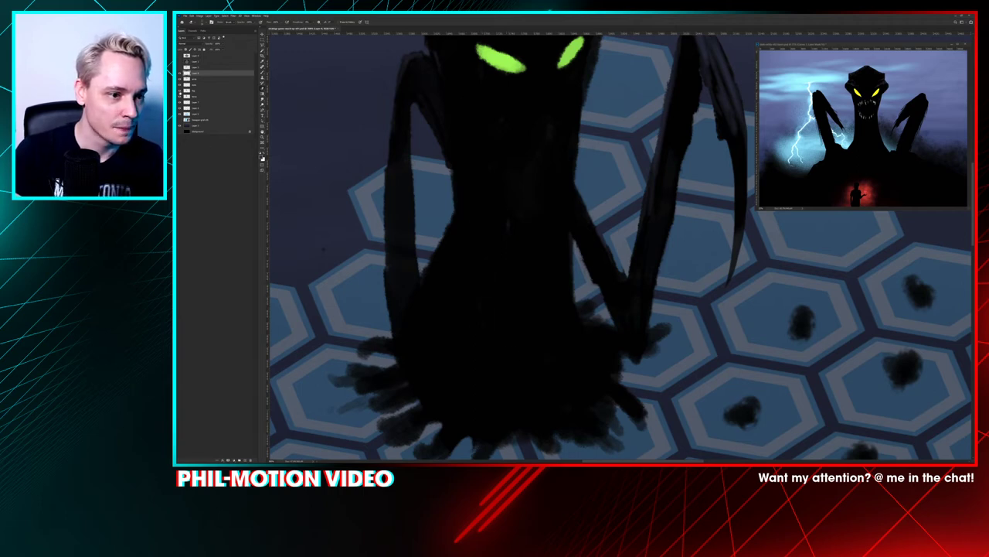
{"action": "left_click", "coordinate": [181, 92]}
{"action": "left_click", "coordinate": [180, 73]}
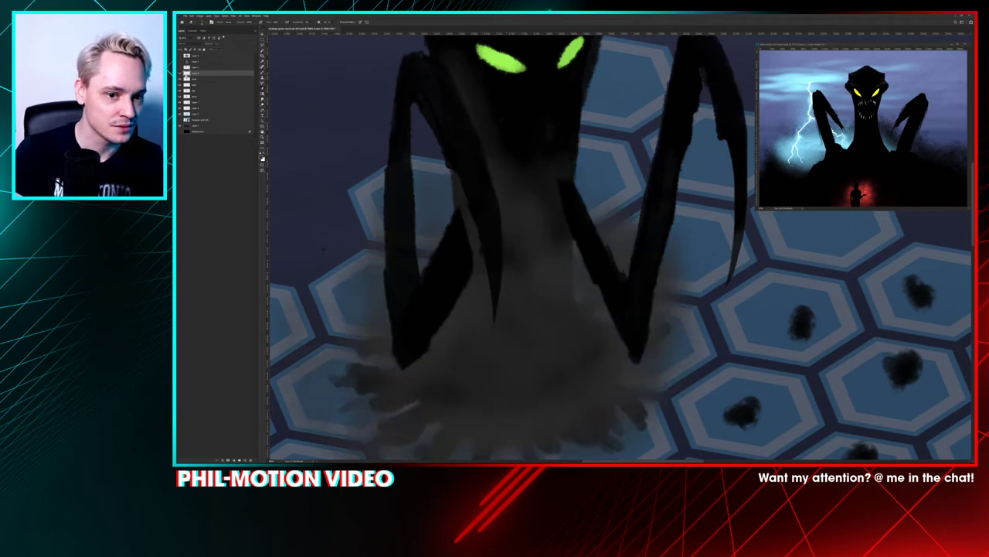
{"action": "left_click", "coordinate": [180, 73]}
{"action": "left_click_drag", "start_coordinate": [607, 161], "coordinate": [590, 260]}
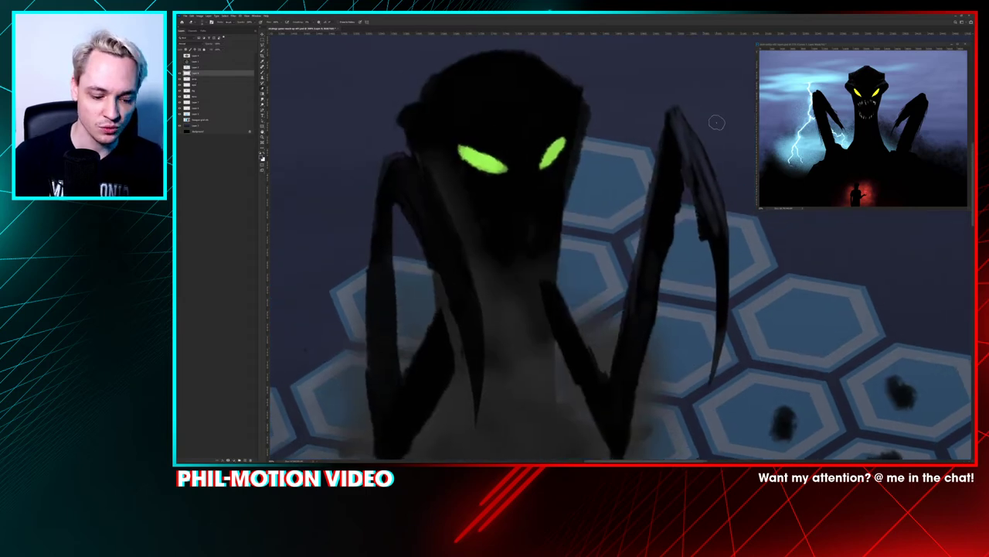
{"action": "key", "text": "ctrl+z"}
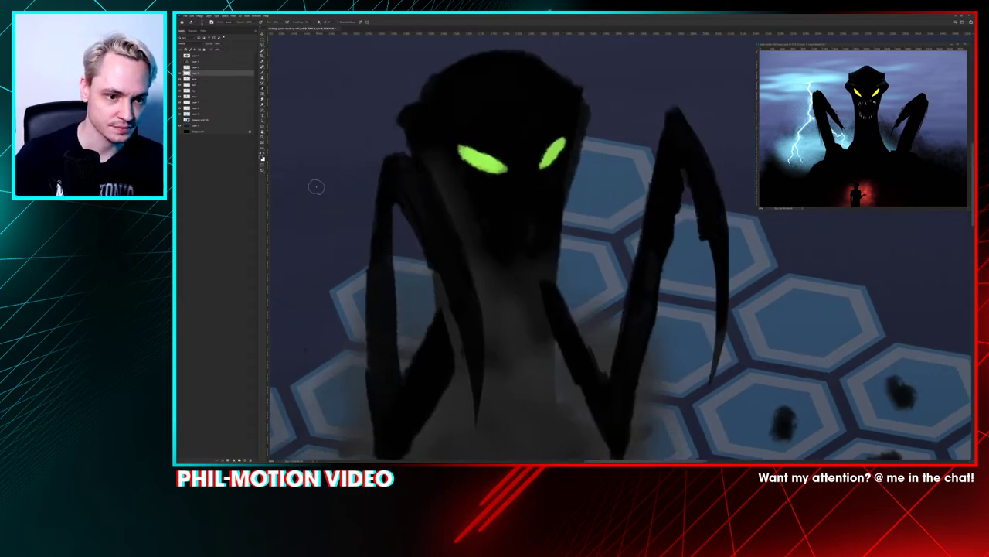
{"action": "left_click_drag", "start_coordinate": [313, 174], "coordinate": [306, 207]}
{"action": "key", "text": "ctrl+z"}
{"action": "left_click", "coordinate": [324, 218]}
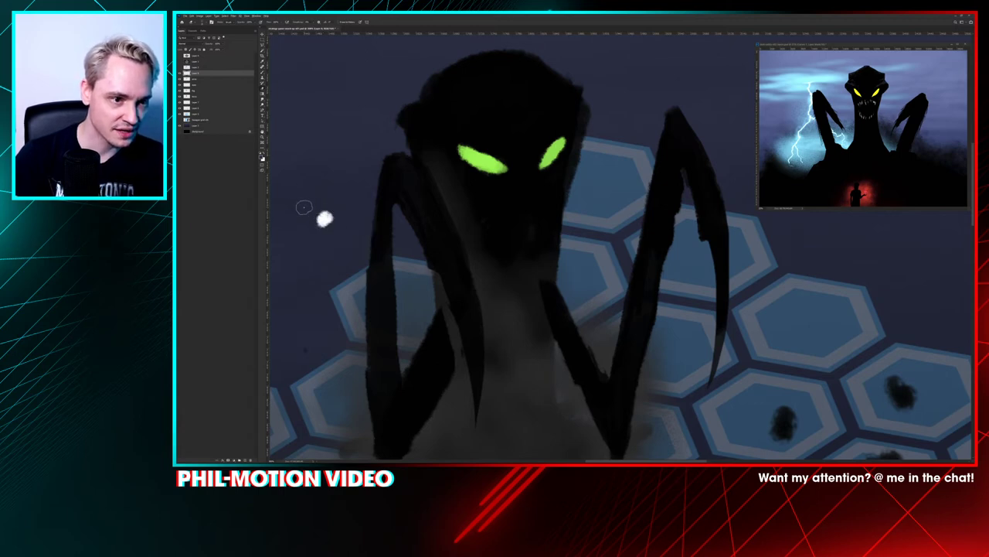
{"action": "key", "text": "b"}
{"action": "key", "text": "ctrl+z"}
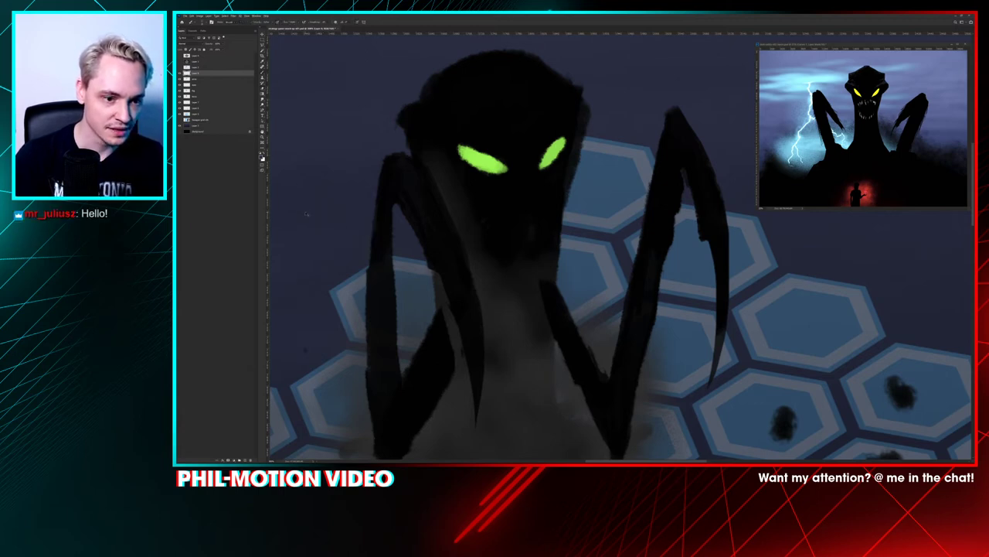
Step: Choose a fine drawing brush preset and set the foreground to a muted blue-grey based on the background colour
{"action": "right_click", "coordinate": [385, 189]}
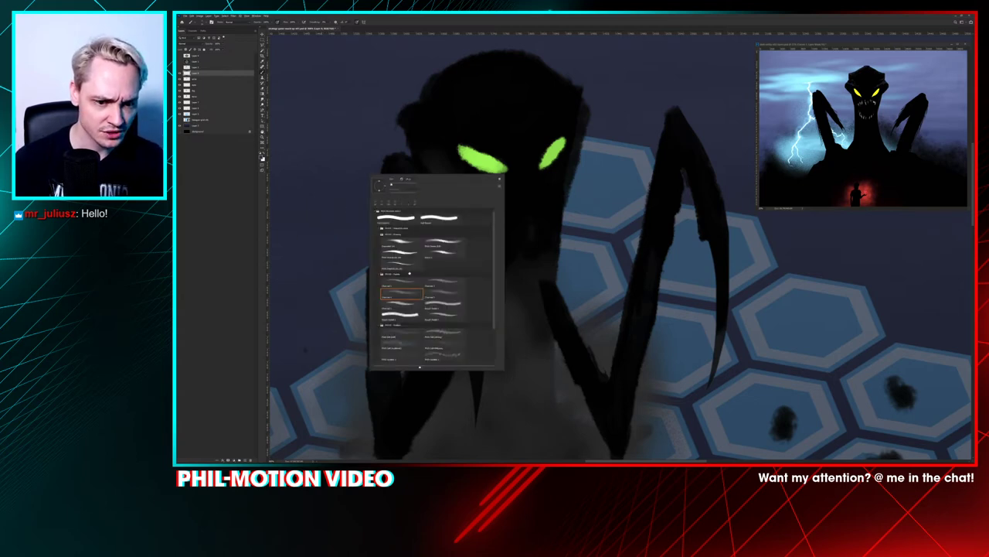
{"action": "left_click", "coordinate": [402, 265]}
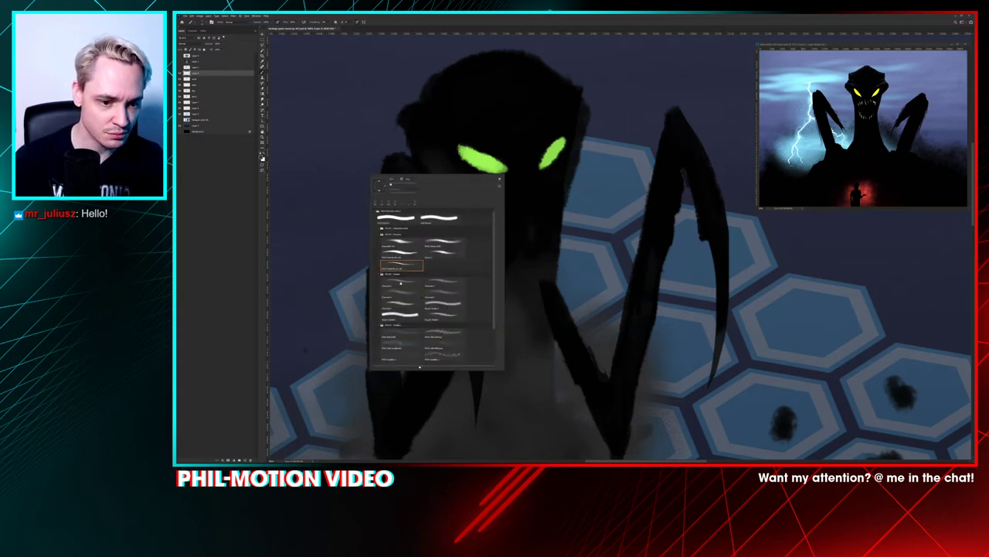
{"action": "left_click", "coordinate": [319, 97]}
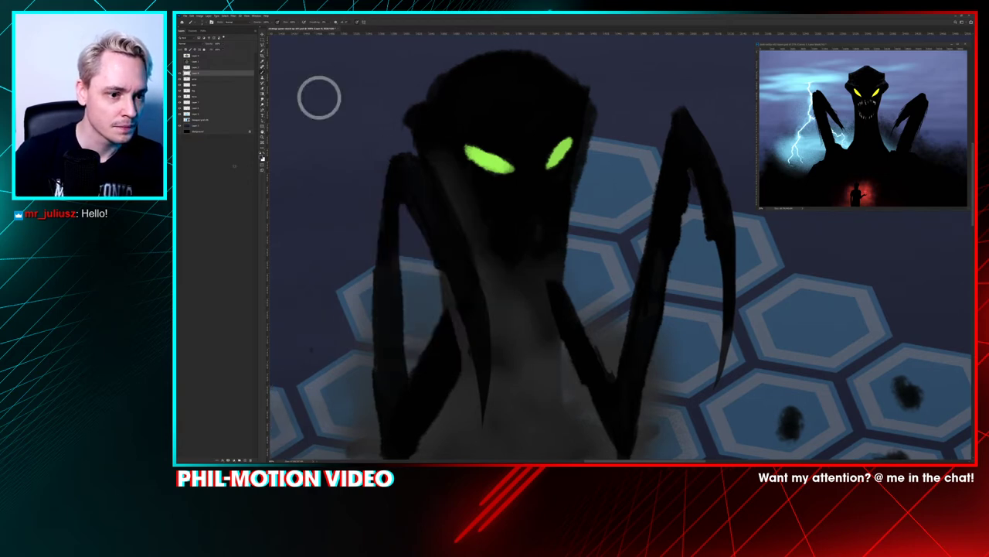
{"action": "left_click", "coordinate": [262, 157]}
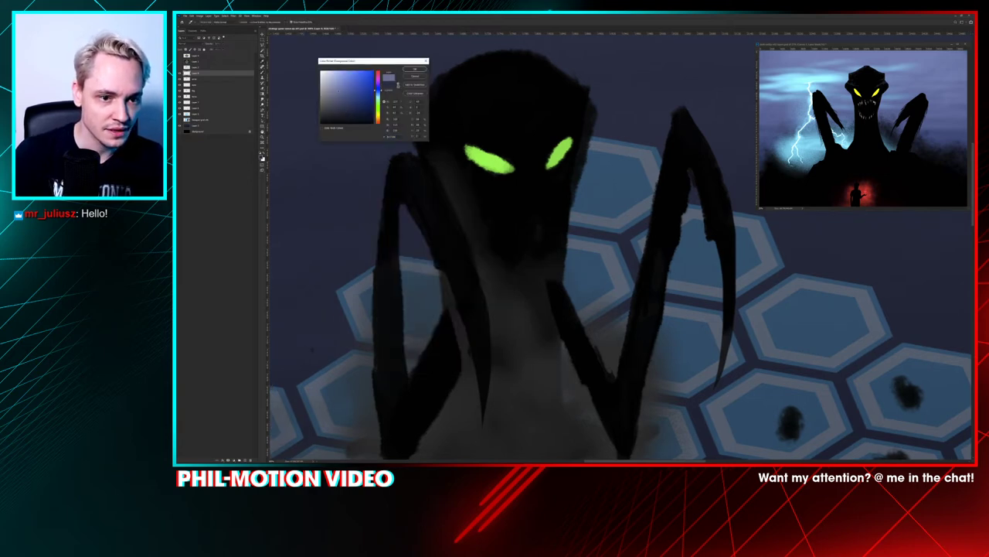
{"action": "left_click", "coordinate": [415, 69]}
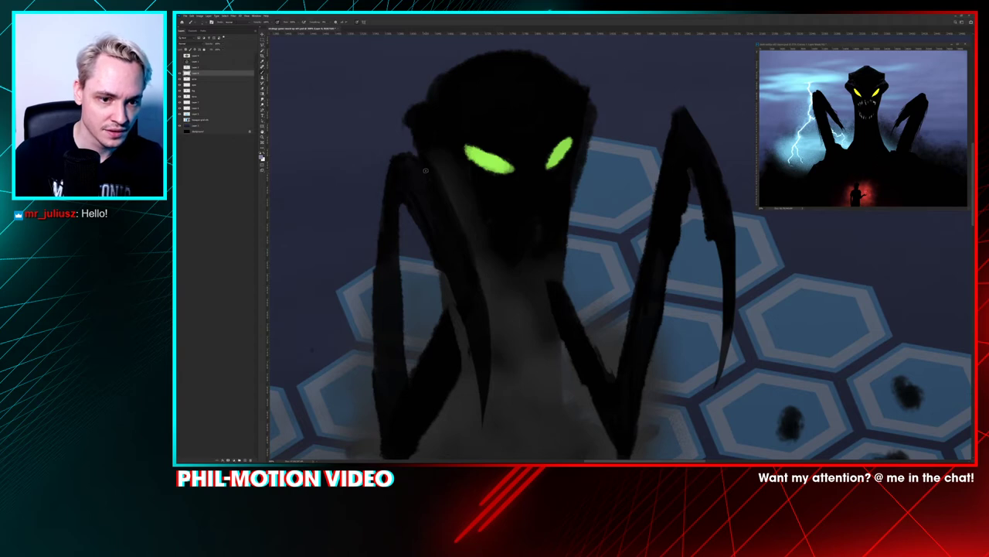
Step: Paint several thin blue-grey highlight lines down the inner edge of the left arm's front blade
{"action": "left_click_drag", "start_coordinate": [425, 161], "coordinate": [490, 330]}
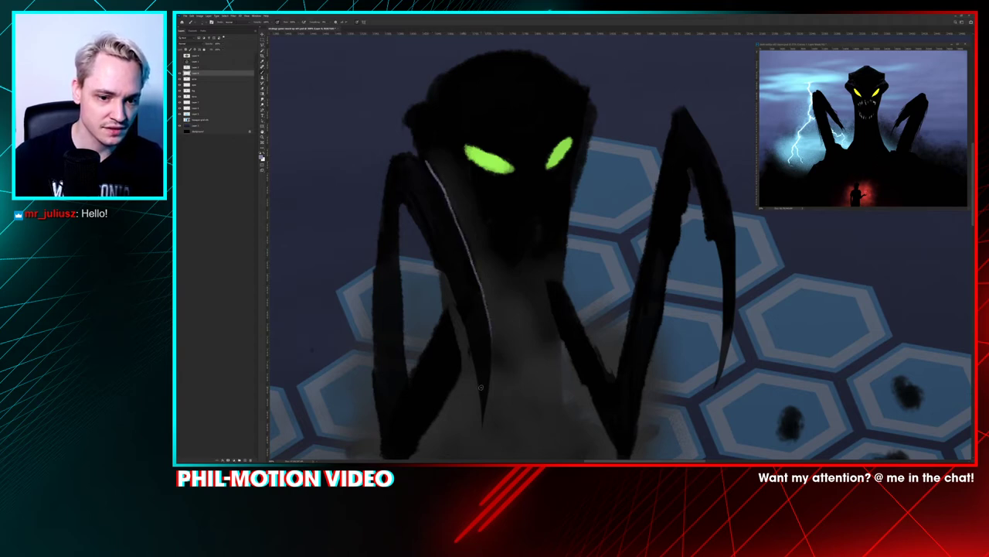
{"action": "mouse_move", "coordinate": [423, 160]}
{"action": "left_mouse_down"}
{"action": "mouse_move", "coordinate": [438, 221]}
{"action": "mouse_move", "coordinate": [481, 312]}
{"action": "left_mouse_up"}
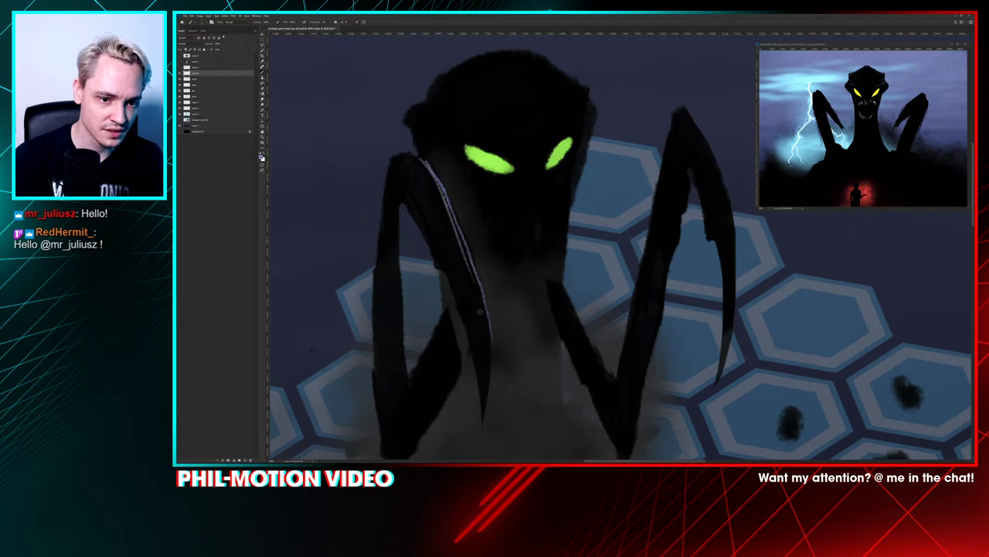
{"action": "left_click_drag", "start_coordinate": [446, 207], "coordinate": [477, 328]}
{"action": "left_click_drag", "start_coordinate": [454, 229], "coordinate": [477, 317]}
Step: Erase along the left blade's highlight lines to thin and soften them, and view the whole board
{"action": "key", "text": "e"}
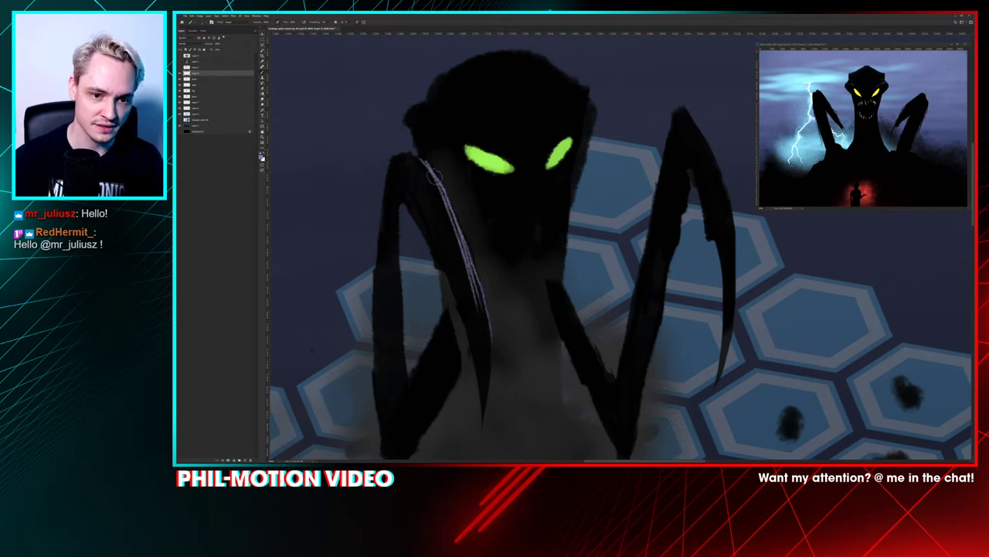
{"action": "left_click_drag", "start_coordinate": [435, 177], "coordinate": [463, 235]}
{"action": "left_click_drag", "start_coordinate": [424, 158], "coordinate": [481, 306]}
{"action": "left_click_drag", "start_coordinate": [452, 224], "coordinate": [491, 338]}
{"action": "left_click_drag", "start_coordinate": [534, 383], "coordinate": [504, 245]}
{"action": "key", "text": "ctrl+minus"}
{"action": "key", "text": "ctrl+minus"}
{"action": "key", "text": "ctrl+minus"}
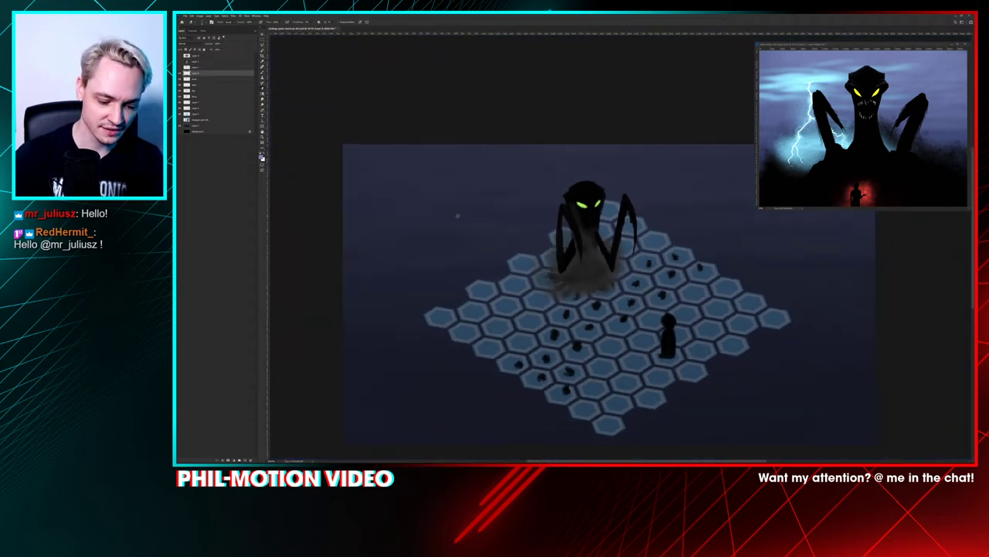
Step: Undo the latest brush stroke and paint a fresh highlight down the left arm's front blade
{"action": "key", "text": "b"}
{"action": "mouse_move", "coordinate": [547, 189]}
{"action": "left_mouse_down"}
{"action": "mouse_move", "coordinate": [461, 144]}
{"action": "mouse_move", "coordinate": [490, 211]}
{"action": "left_mouse_up"}
{"action": "key", "text": "ctrl+z"}
{"action": "left_click_drag", "start_coordinate": [483, 162], "coordinate": [489, 217]}
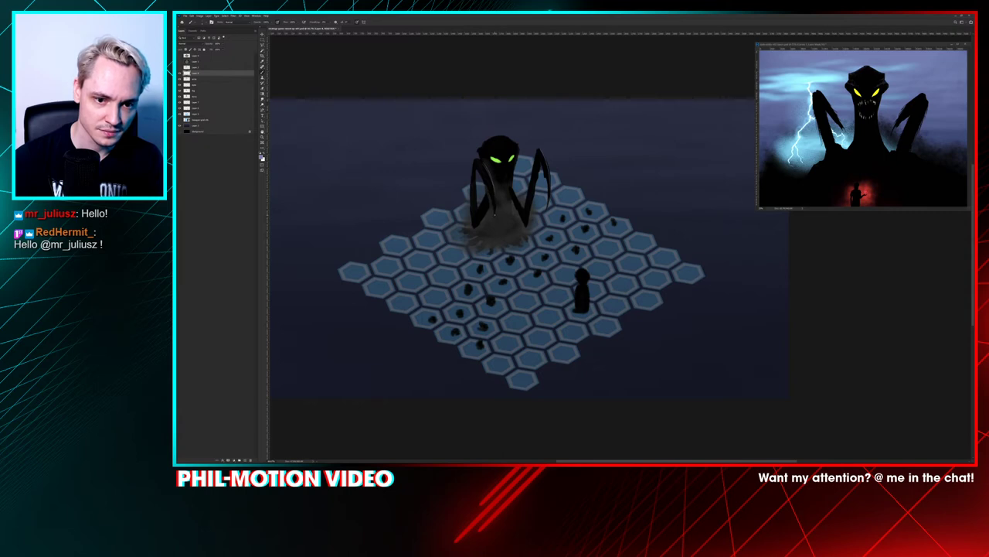
Step: Paint a thin blue-grey highlight along the lower inner edge of the left arm's front blade
{"action": "key", "text": "ctrl+minus"}
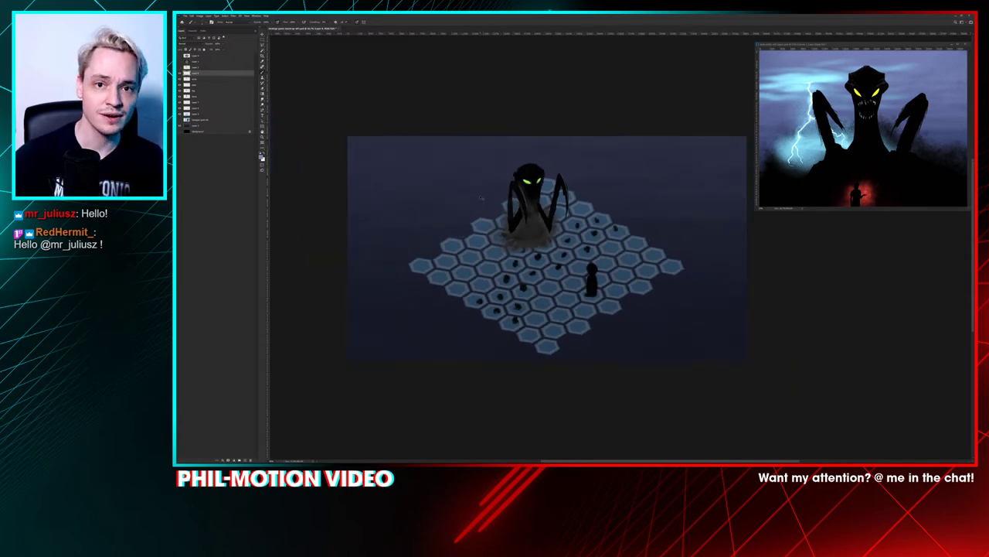
{"action": "key", "text": "ctrl+plus"}
{"action": "key", "text": "ctrl+plus"}
{"action": "key", "text": "ctrl+plus"}
{"action": "key", "text": "ctrl+plus"}
{"action": "left_click_drag", "start_coordinate": [516, 266], "coordinate": [695, 398]}
{"action": "mouse_move", "coordinate": [451, 283]}
{"action": "left_mouse_down"}
{"action": "mouse_move", "coordinate": [503, 317]}
{"action": "mouse_move", "coordinate": [481, 262]}
{"action": "left_mouse_up"}
{"action": "key", "text": "ctrl+z"}
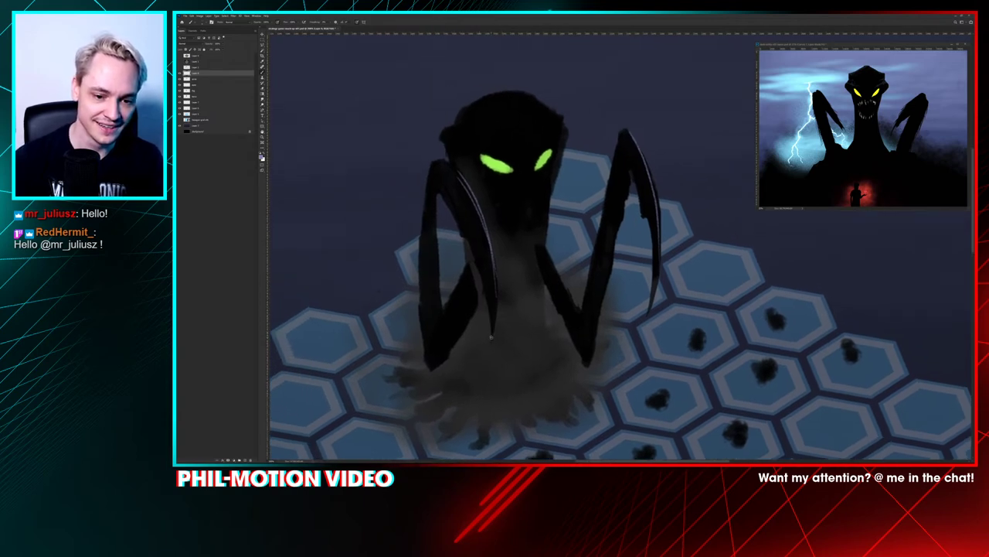
{"action": "left_click_drag", "start_coordinate": [492, 337], "coordinate": [476, 263]}
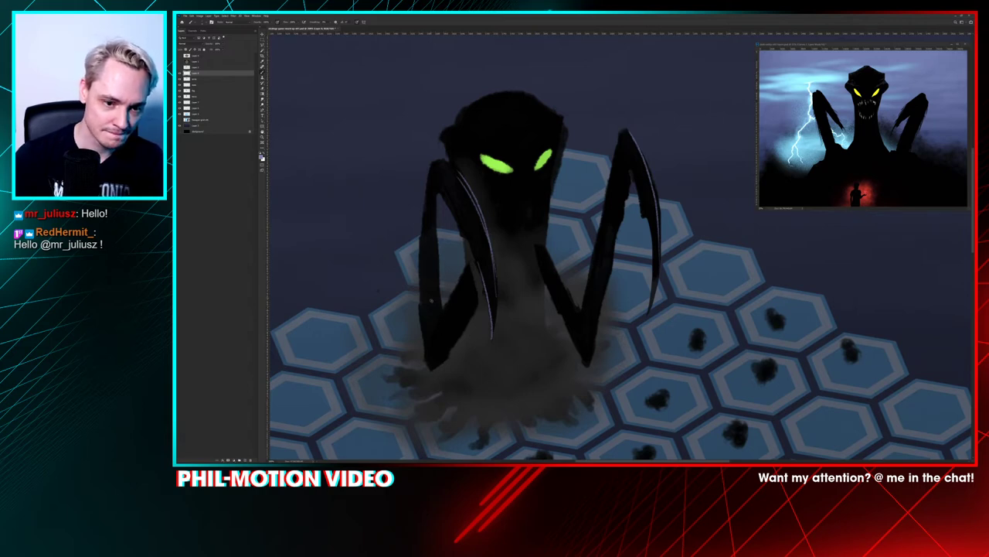
Step: Paint thin highlights up the rear segment of the left arm and up the inner segment of the right arm
{"action": "mouse_move", "coordinate": [425, 341]}
{"action": "left_mouse_down"}
{"action": "mouse_move", "coordinate": [416, 208]}
{"action": "mouse_move", "coordinate": [425, 316]}
{"action": "mouse_move", "coordinate": [427, 205]}
{"action": "mouse_move", "coordinate": [428, 326]}
{"action": "mouse_move", "coordinate": [420, 231]}
{"action": "mouse_move", "coordinate": [433, 165]}
{"action": "mouse_move", "coordinate": [441, 194]}
{"action": "left_mouse_up"}
{"action": "key", "text": "ctrl+z"}
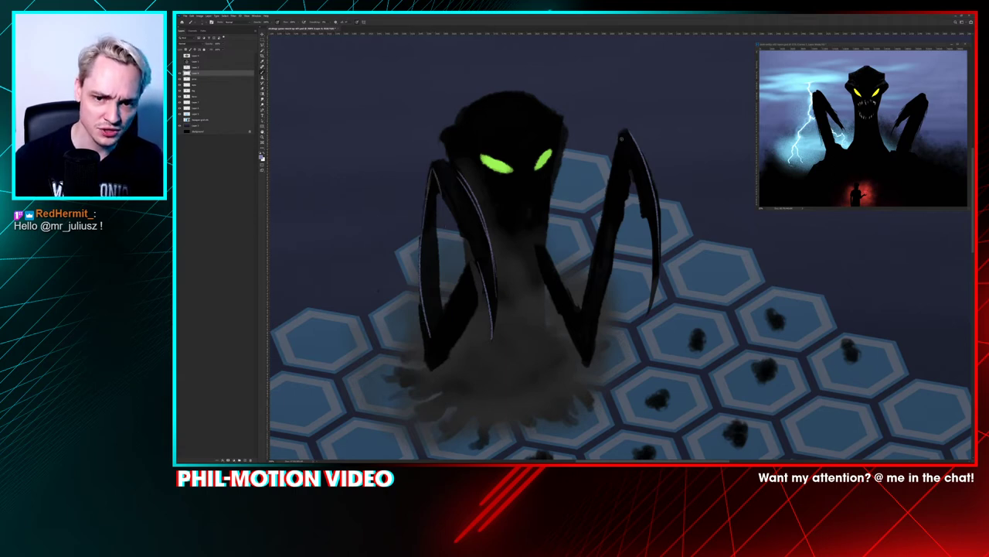
{"action": "left_click_drag", "start_coordinate": [602, 220], "coordinate": [620, 137]}
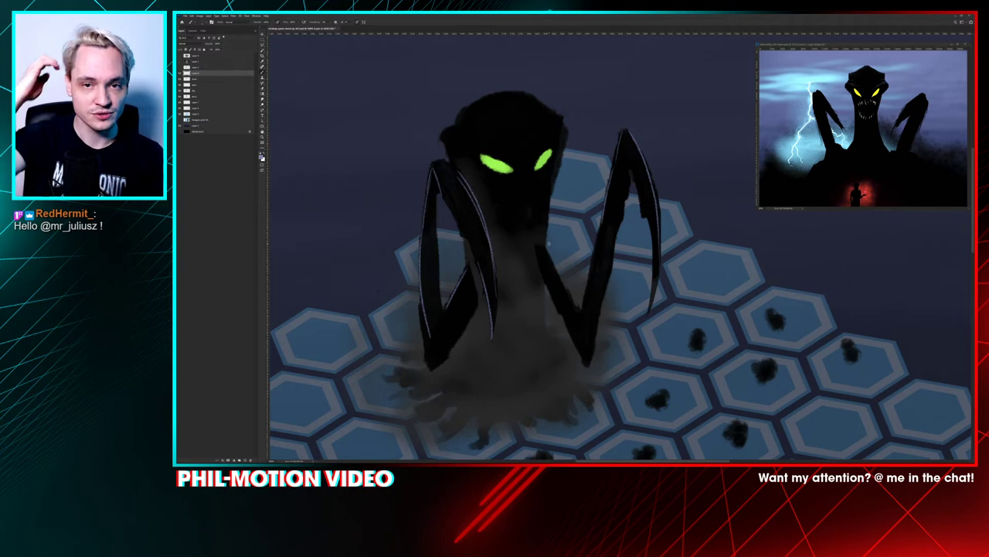
Step: Examine the arm highlights up close and from a distance against the whole hexagon board
{"action": "left_click_drag", "start_coordinate": [549, 244], "coordinate": [544, 226]}
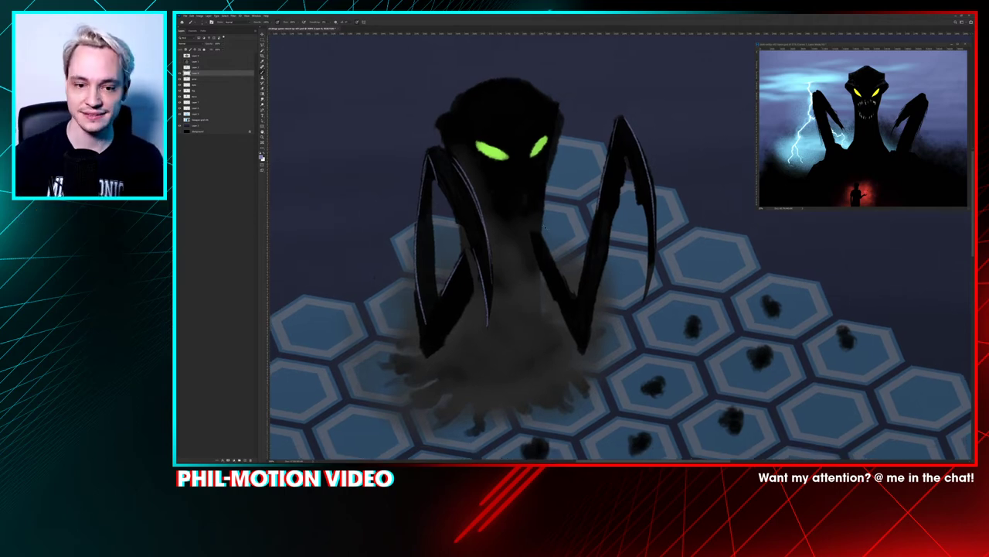
{"action": "key", "text": "ctrl+minus"}
{"action": "key", "text": "ctrl+minus"}
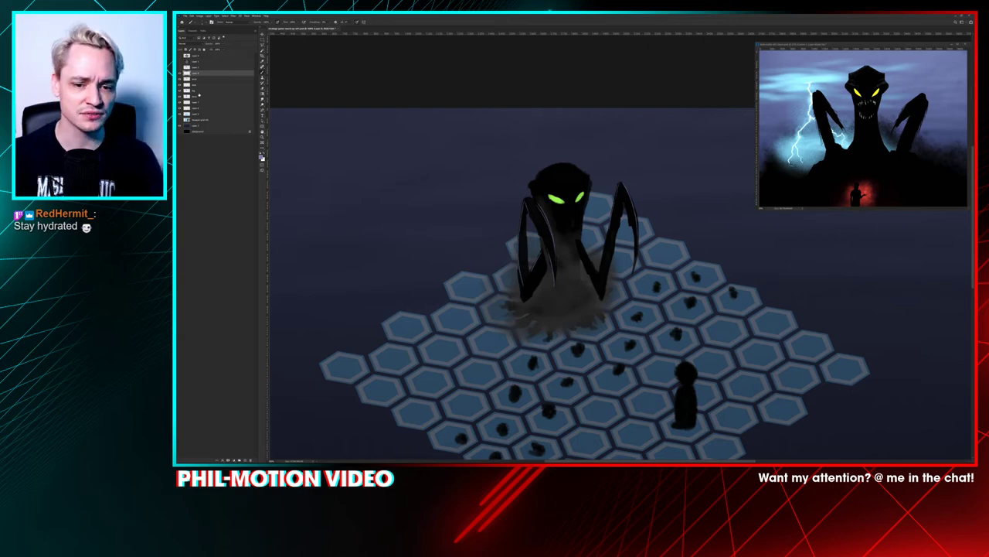
{"action": "left_click_drag", "start_coordinate": [566, 257], "coordinate": [633, 244]}
{"action": "key", "text": "ctrl+plus"}
{"action": "key", "text": "ctrl+plus"}
{"action": "key", "text": "ctrl+plus"}
{"action": "left_click_drag", "start_coordinate": [456, 197], "coordinate": [488, 289]}
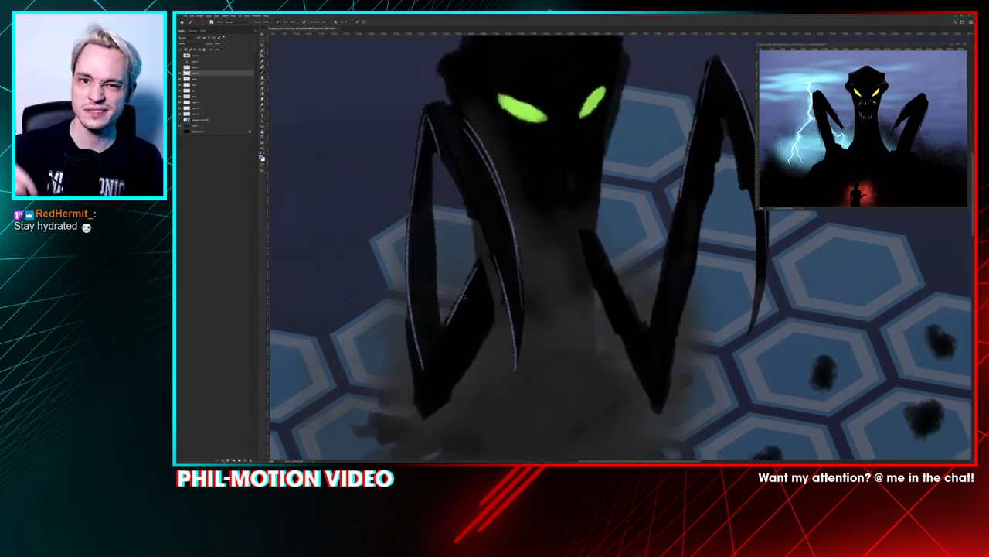
{"action": "scroll", "coordinate": [480, 264], "scroll_direction": "down", "scroll_amount": 1}
{"action": "scroll", "coordinate": [592, 245], "scroll_direction": "down", "scroll_amount": 4}
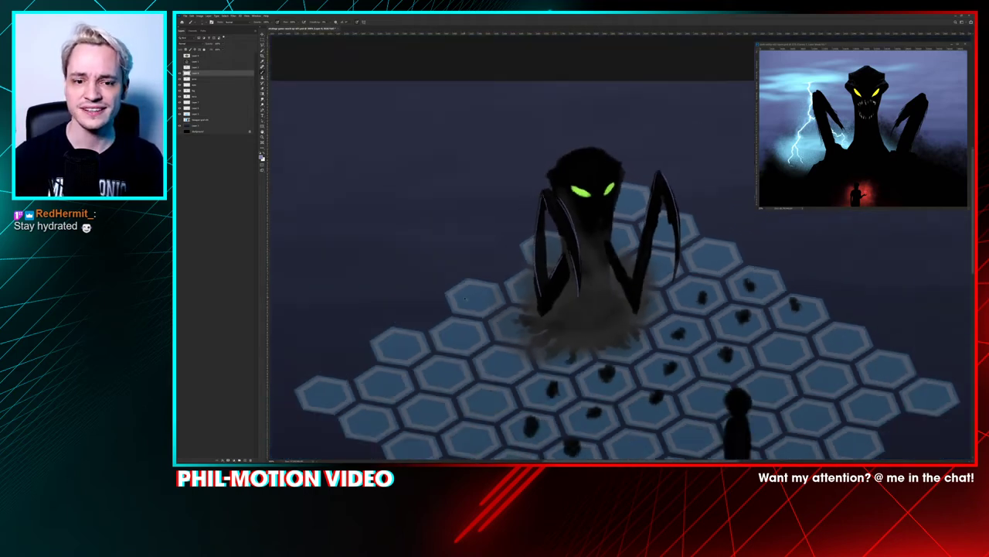
{"action": "left_click_drag", "start_coordinate": [591, 246], "coordinate": [587, 245]}
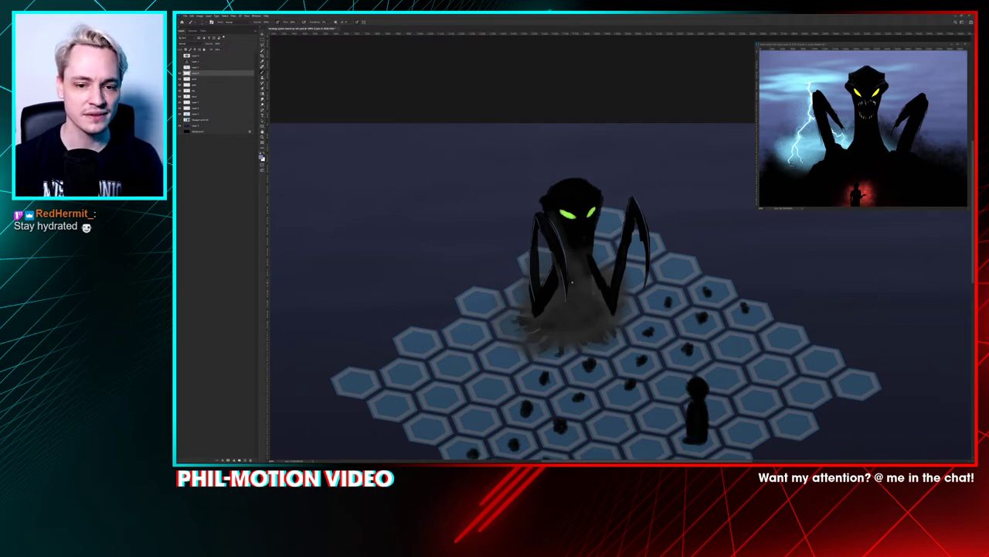
{"action": "left_click_drag", "start_coordinate": [544, 286], "coordinate": [533, 268]}
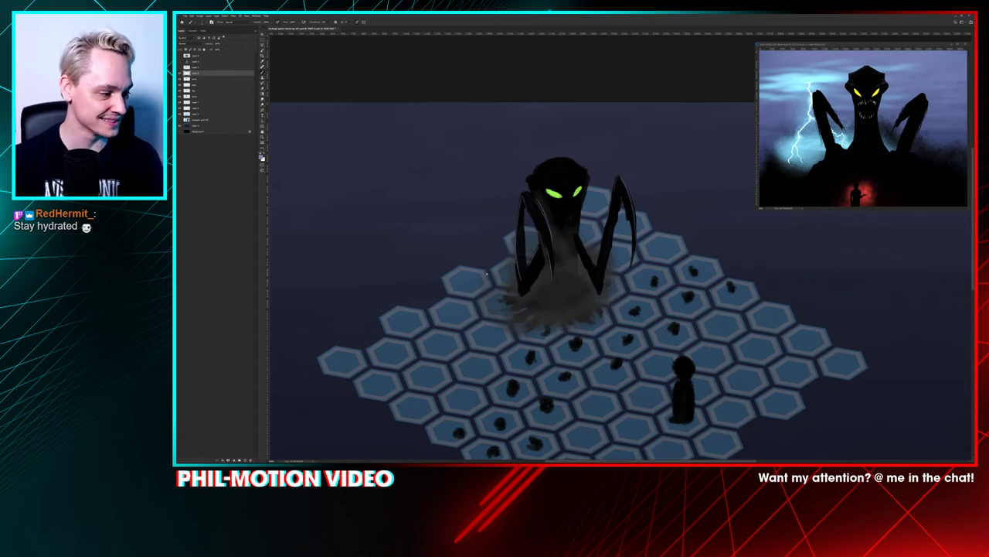
Step: Erase the highlights from the left arm's rear segment and the right arm's inner segment
{"action": "key", "text": "e"}
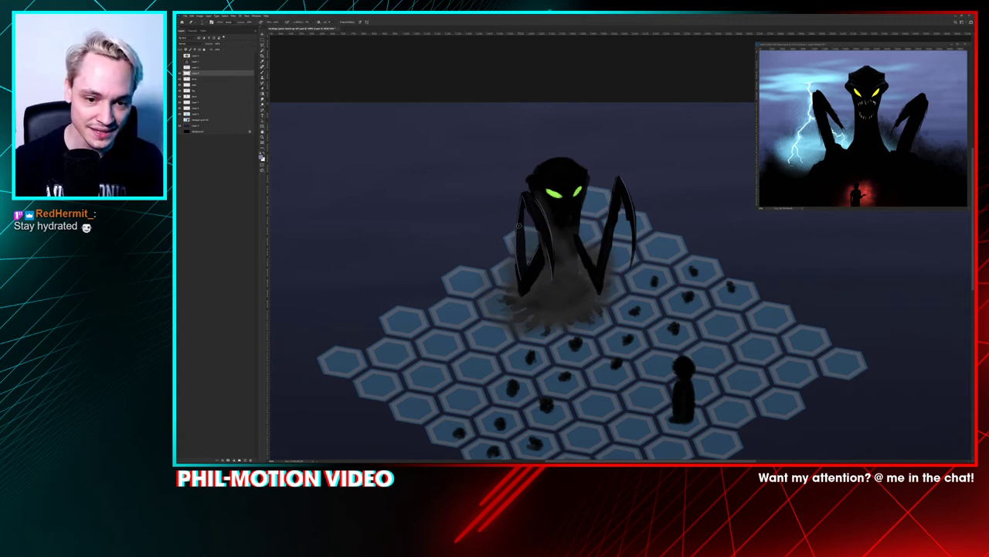
{"action": "left_click_drag", "start_coordinate": [520, 216], "coordinate": [518, 284]}
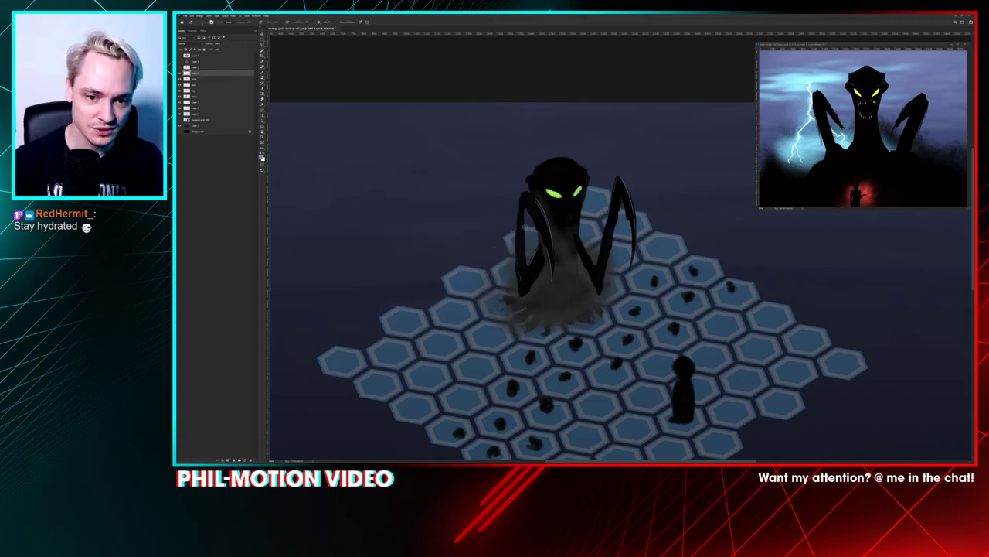
{"action": "scroll", "coordinate": [514, 301], "scroll_direction": "down", "scroll_amount": 2}
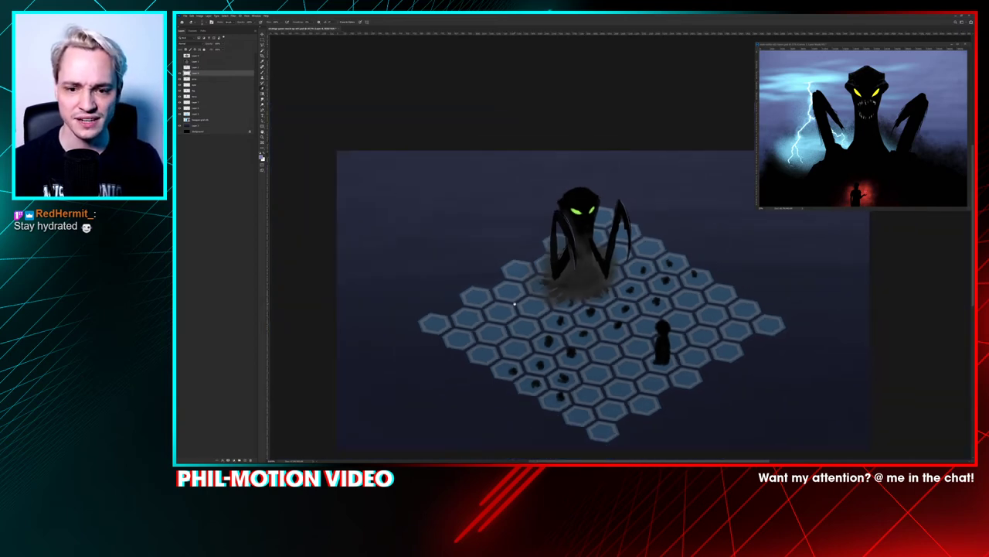
{"action": "left_click_drag", "start_coordinate": [647, 279], "coordinate": [502, 246]}
{"action": "key", "text": "ctrl+plus"}
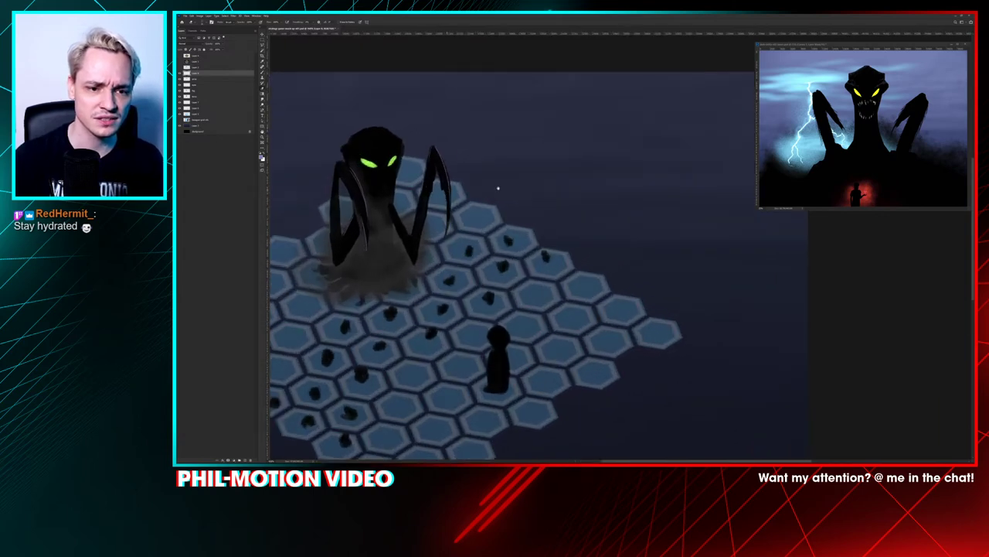
{"action": "left_click_drag", "start_coordinate": [500, 187], "coordinate": [667, 252]}
{"action": "key", "text": "ctrl+plus"}
{"action": "scroll", "coordinate": [667, 252], "scroll_direction": "up", "scroll_amount": 3}
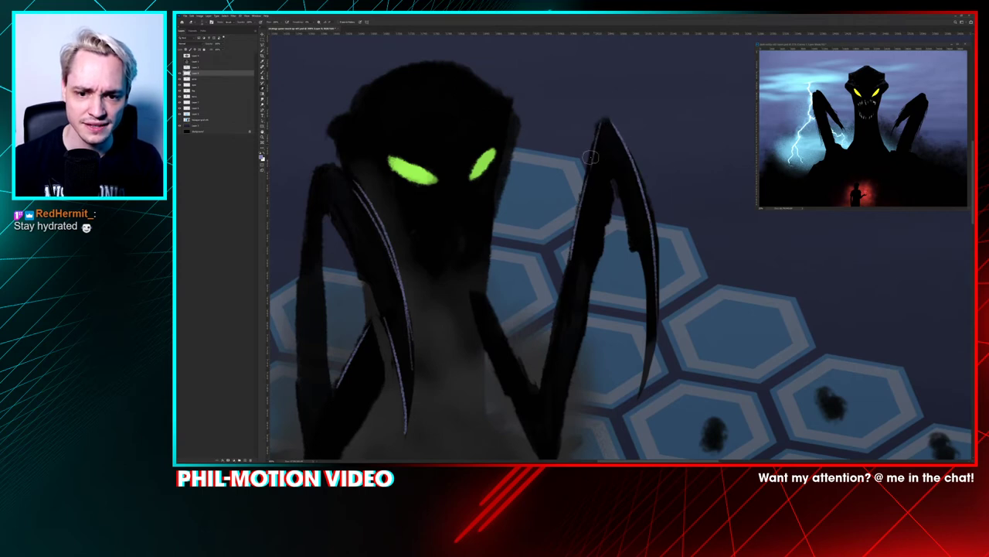
{"action": "left_click_drag", "start_coordinate": [590, 159], "coordinate": [569, 248]}
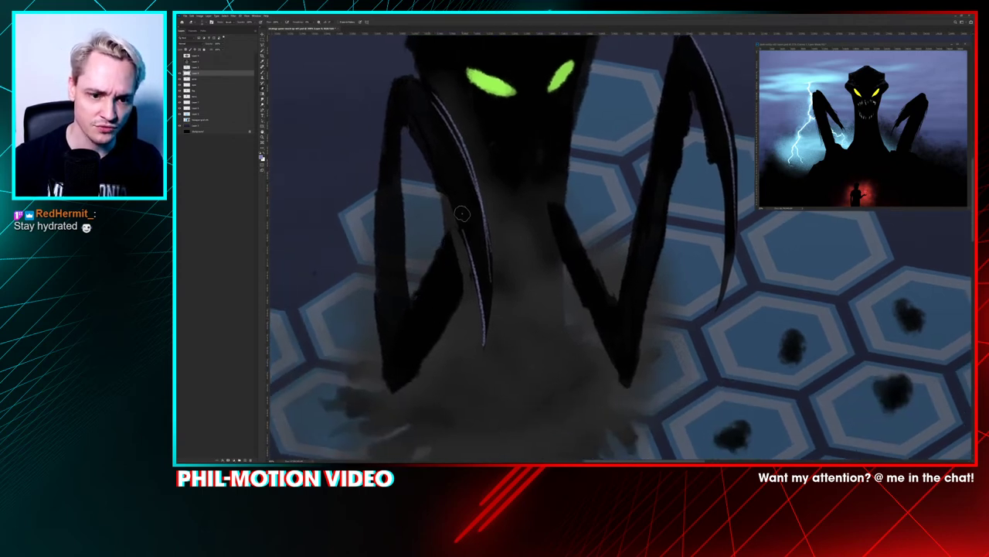
Step: Erase the inner line and the lower half of the outer highlight on the left arm's front blade
{"action": "left_click_drag", "start_coordinate": [458, 214], "coordinate": [478, 287]}
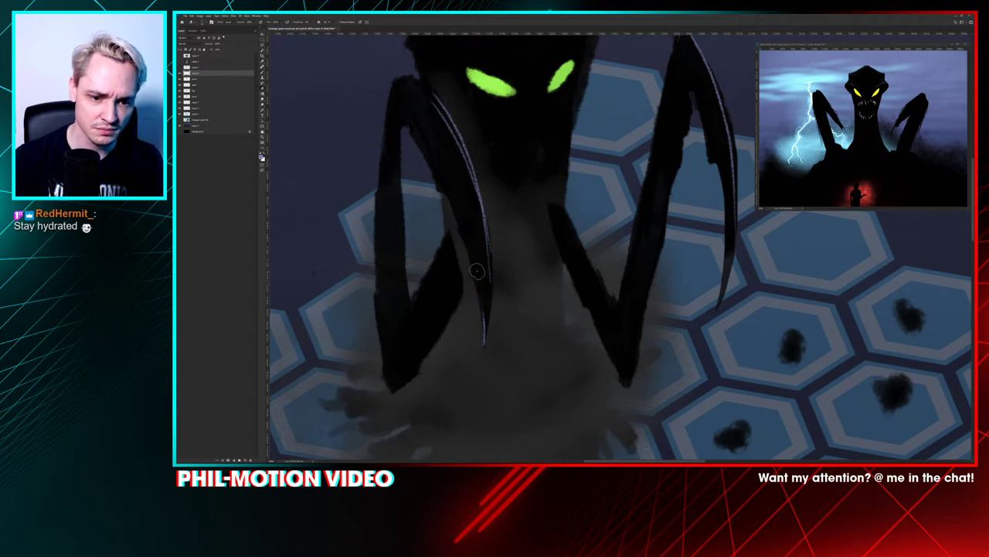
{"action": "left_click_drag", "start_coordinate": [478, 301], "coordinate": [484, 347]}
{"action": "left_click_drag", "start_coordinate": [469, 190], "coordinate": [494, 315]}
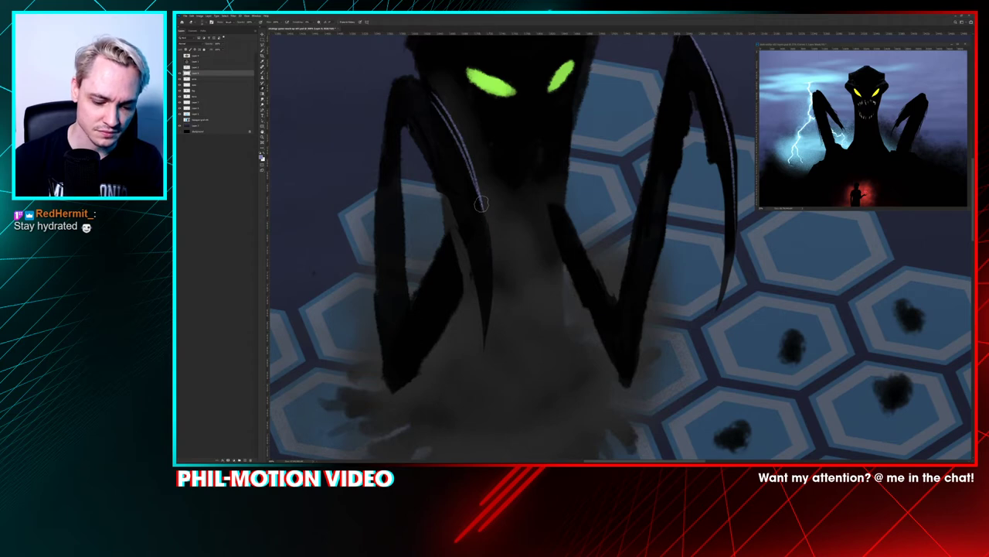
Step: Repaint a single thin highlight along the lower outer edge of the left arm's front blade
{"action": "key", "text": "ctrl+z"}
{"action": "key", "text": "ctrl+z"}
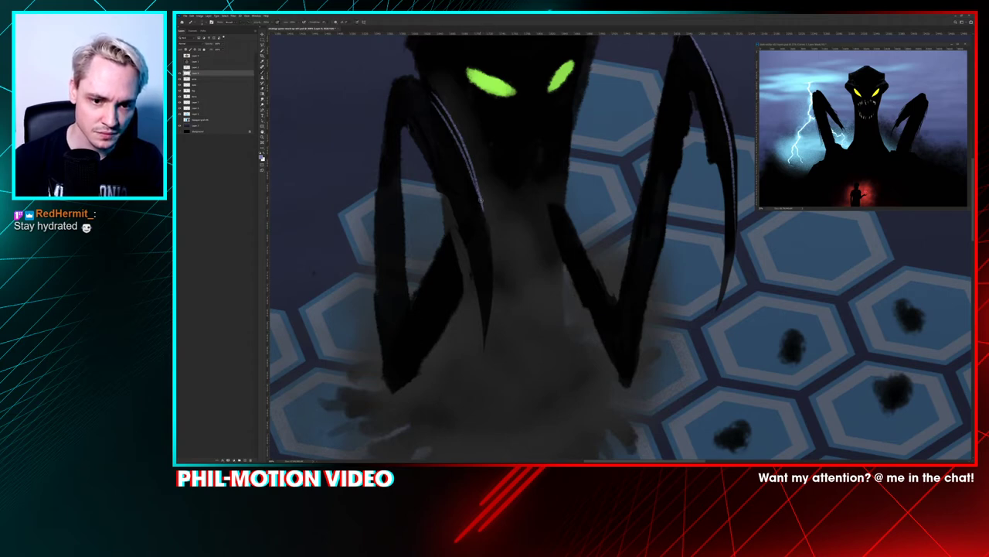
{"action": "left_click_drag", "start_coordinate": [482, 201], "coordinate": [487, 277]}
{"action": "key", "text": "ctrl+z"}
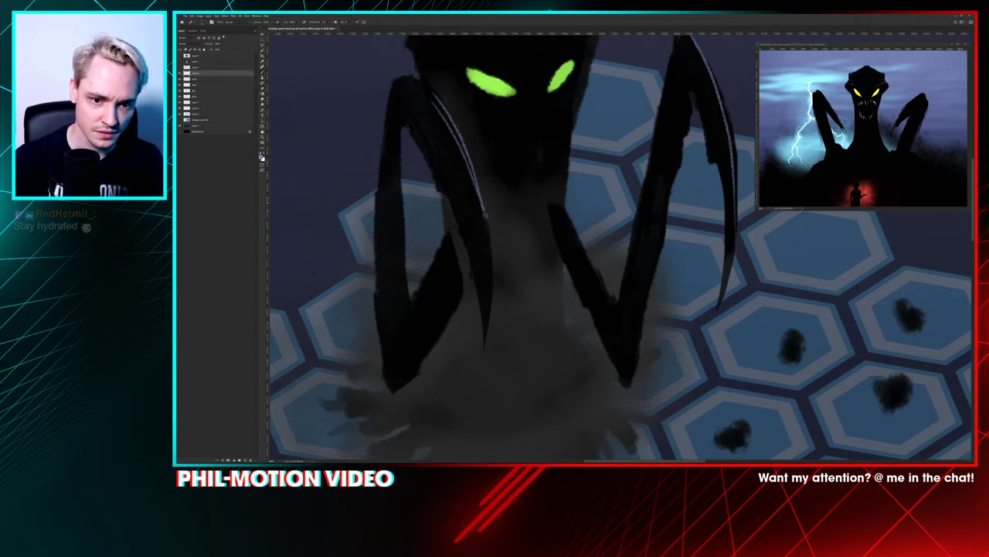
{"action": "left_click_drag", "start_coordinate": [484, 209], "coordinate": [492, 280]}
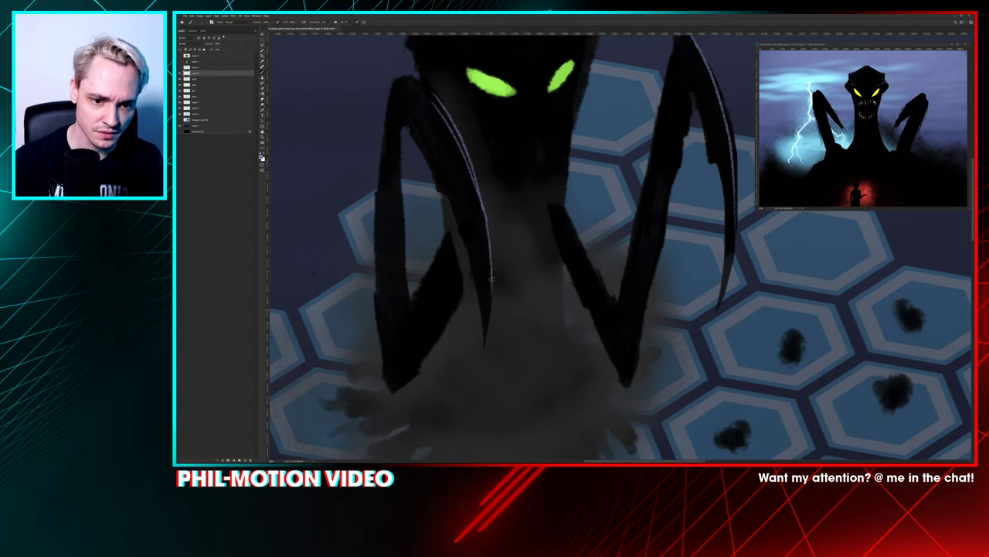
Step: Clean up the doubled highlight on the upper part of the left arm's front blade, leaving one thin line
{"action": "scroll", "coordinate": [484, 317], "scroll_direction": "up", "scroll_amount": 3}
{"action": "scroll", "coordinate": [468, 278], "scroll_direction": "up", "scroll_amount": 2}
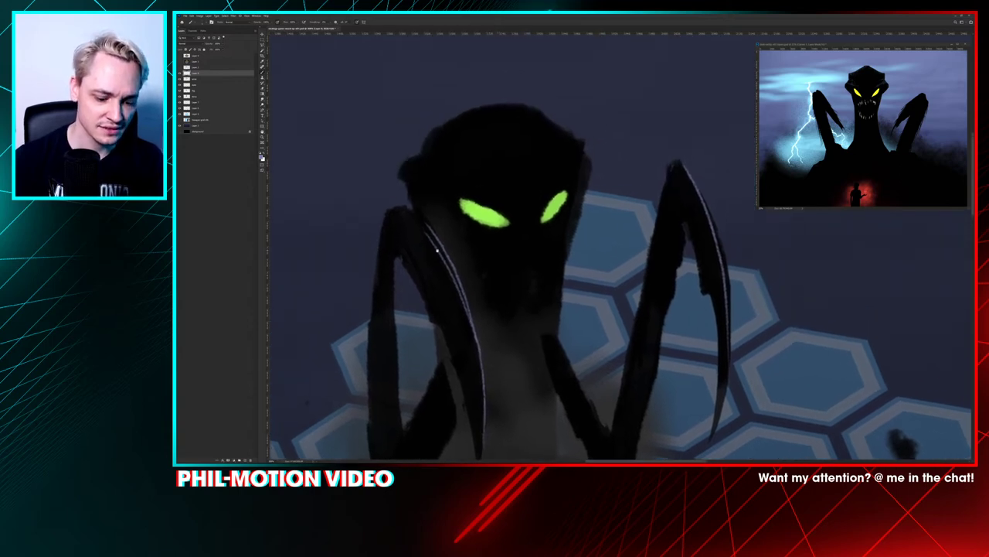
{"action": "key", "text": "ctrl+z"}
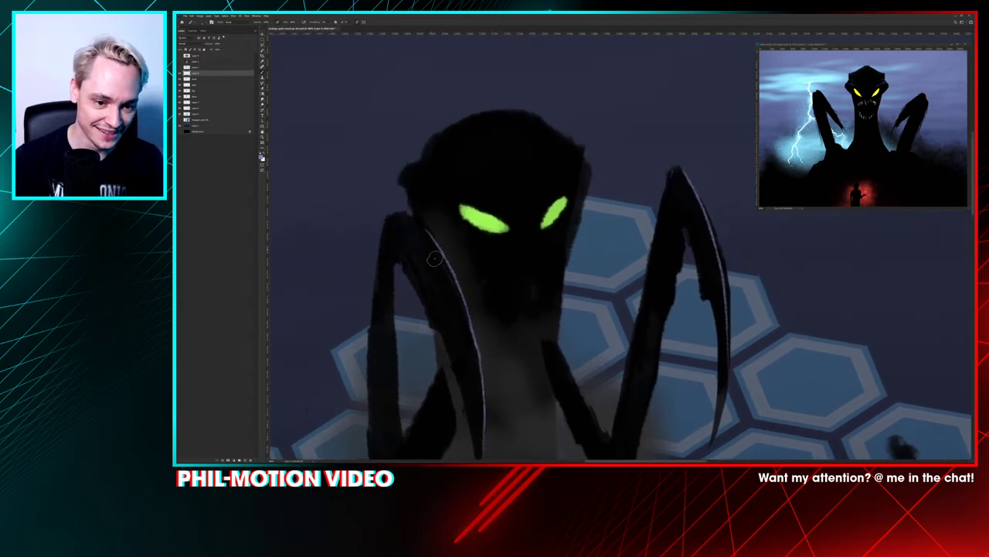
{"action": "key", "text": "e"}
{"action": "left_click_drag", "start_coordinate": [475, 328], "coordinate": [434, 201]}
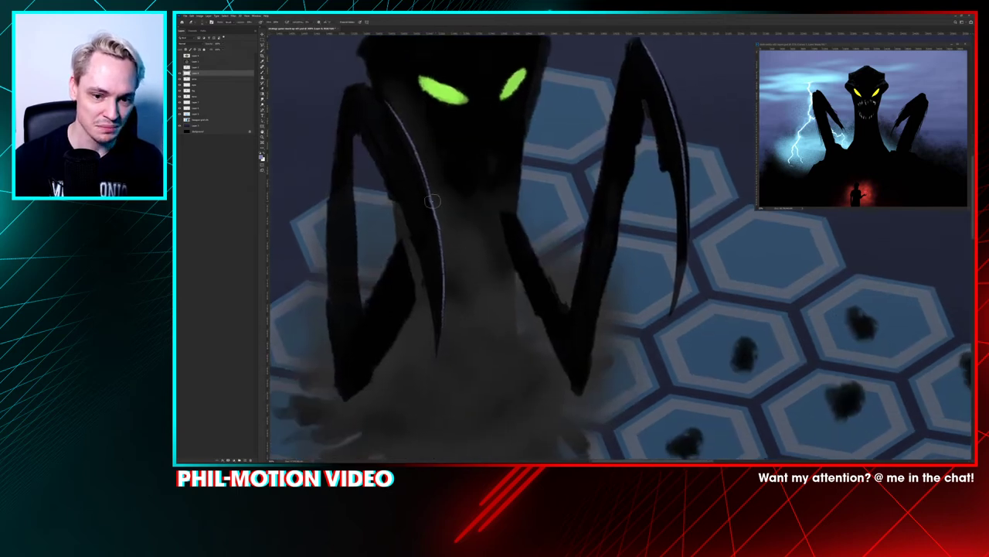
{"action": "key", "text": "ctrl+minus"}
{"action": "key", "text": "ctrl+minus"}
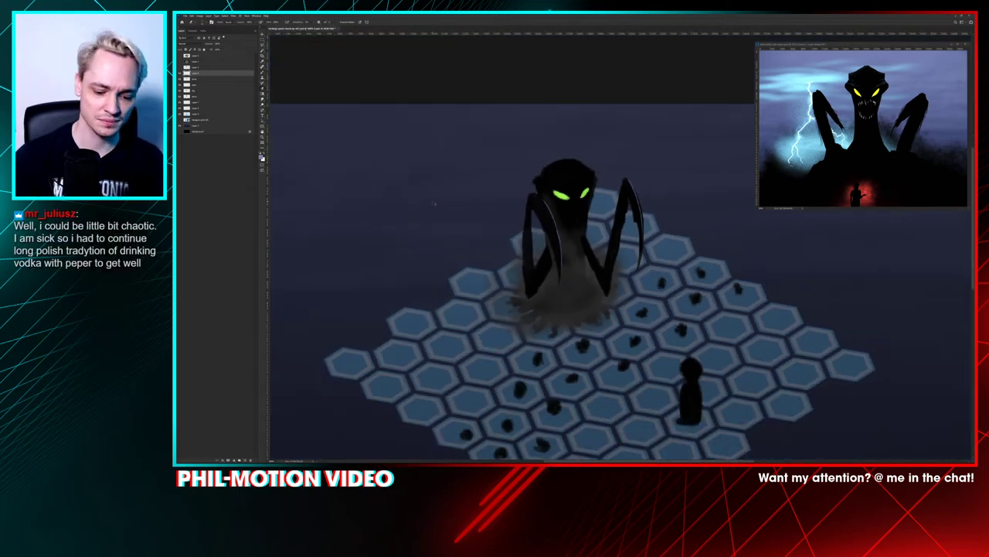
Step: Strengthen the highlight along the outer edge of the right arm's front blade and trim it with the Eraser near the tip
{"action": "key", "text": "b"}
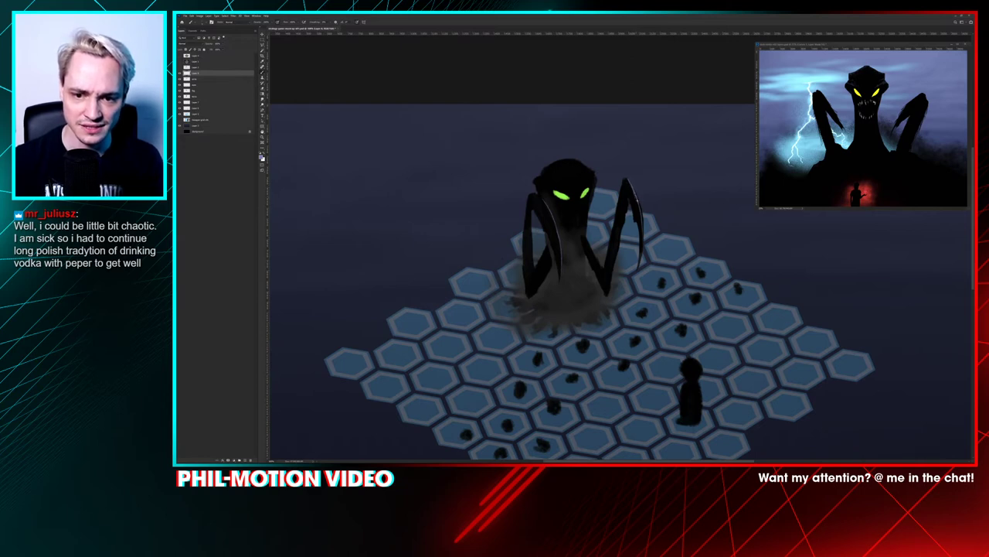
{"action": "left_click_drag", "start_coordinate": [640, 201], "coordinate": [642, 239]}
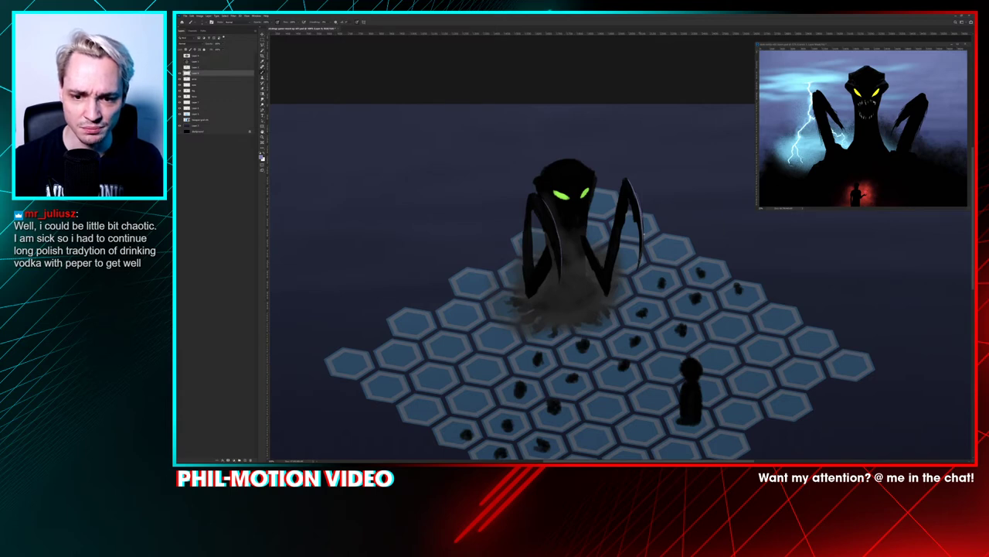
{"action": "left_click_drag", "start_coordinate": [641, 224], "coordinate": [640, 247]}
{"action": "key", "text": "e"}
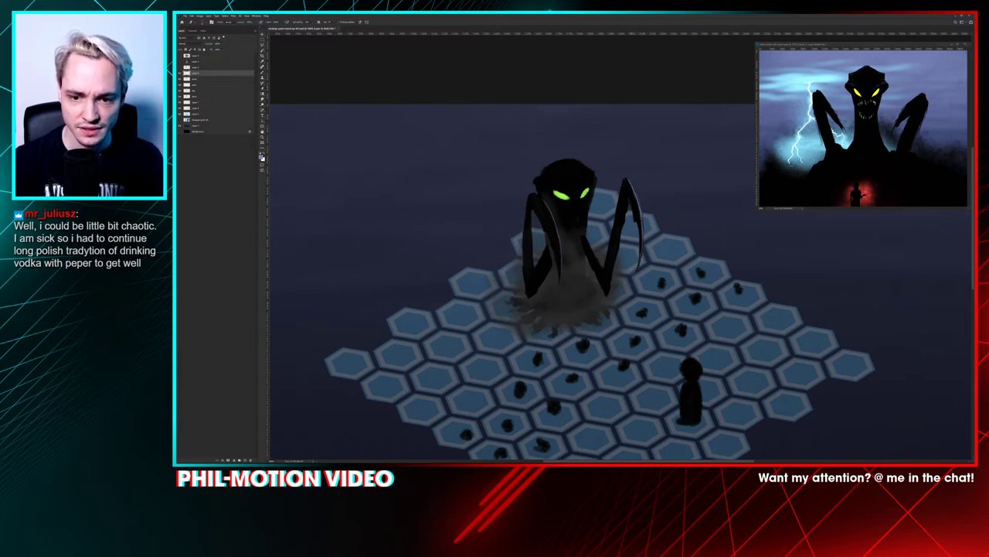
{"action": "key", "text": "b"}
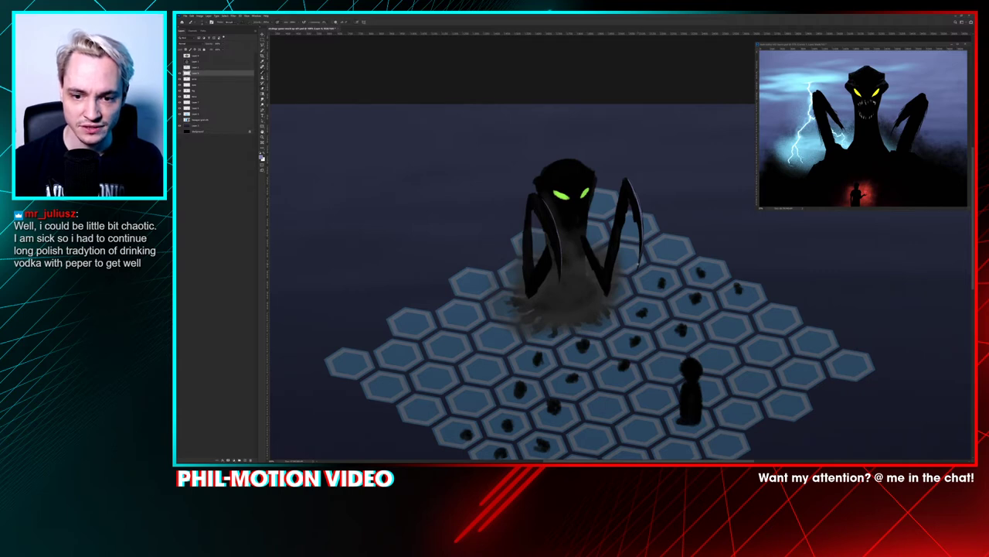
{"action": "key", "text": "e"}
{"action": "left_click_drag", "start_coordinate": [640, 243], "coordinate": [633, 278]}
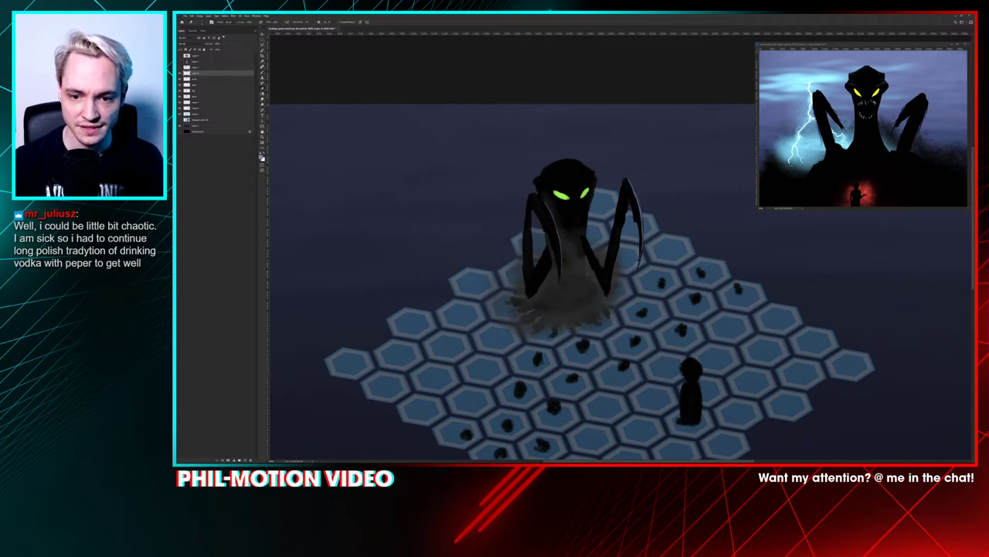
Step: Try long highlight strokes along the full outer edge of the right arm's front blade
{"action": "key", "text": "b"}
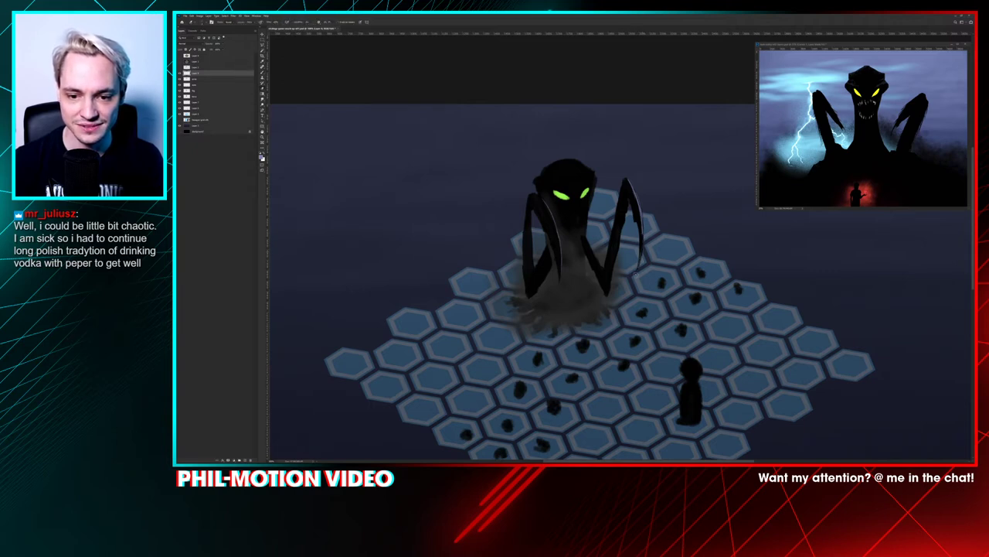
{"action": "left_click_drag", "start_coordinate": [629, 177], "coordinate": [641, 258]}
{"action": "left_click_drag", "start_coordinate": [641, 258], "coordinate": [633, 164]}
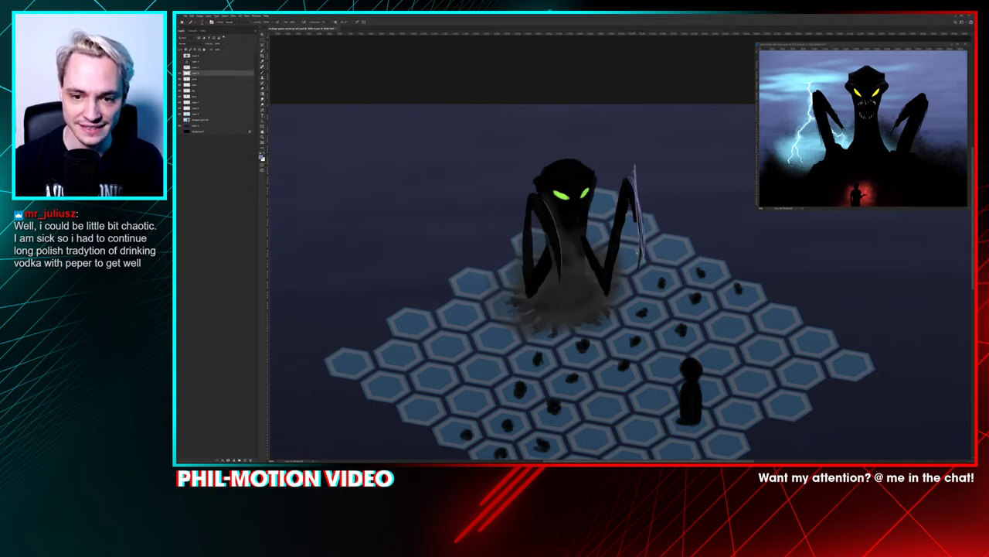
Step: Remove all highlight strokes from the right arm's front blade
{"action": "key", "text": "ctrl+z"}
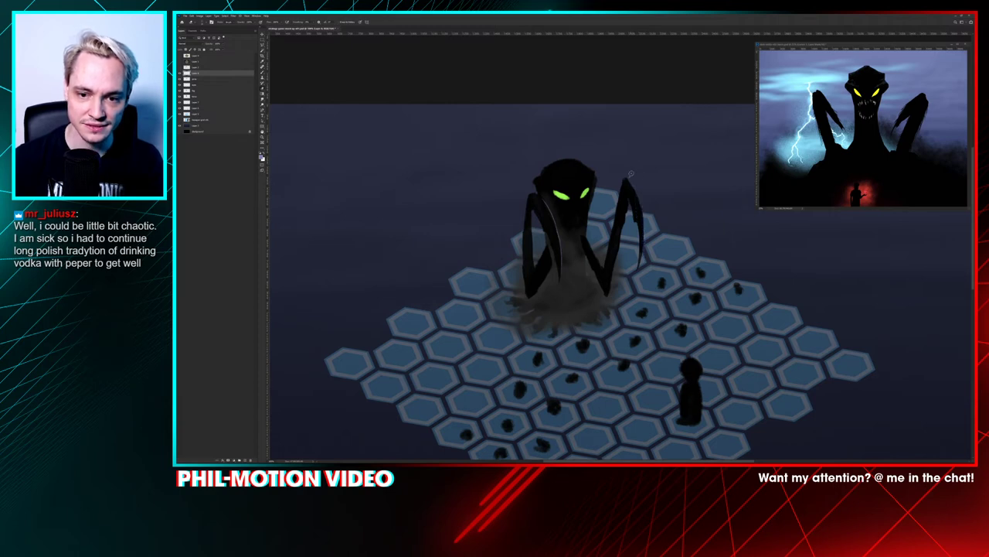
{"action": "key", "text": "ctrl+plus"}
{"action": "left_click_drag", "start_coordinate": [627, 184], "coordinate": [587, 175]}
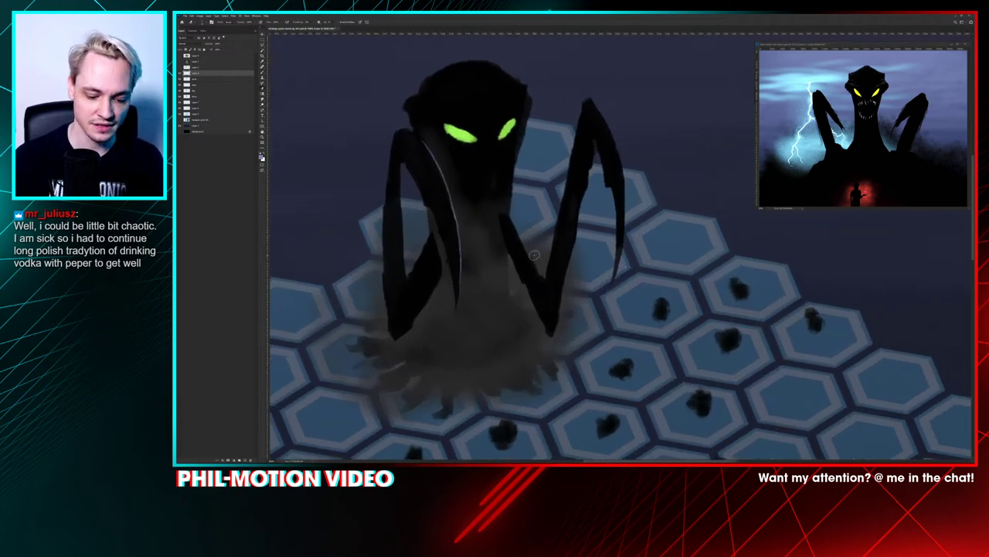
Step: Paint a thin pale highlight along the outer edge of the right arm's front blade, replacing strokes that miss the edge
{"action": "key", "text": "b"}
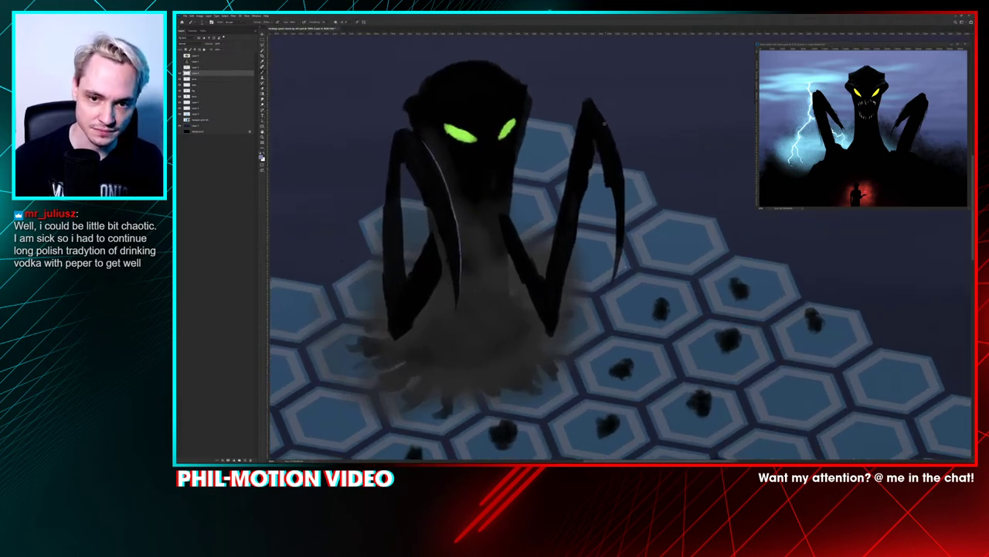
{"action": "left_click_drag", "start_coordinate": [593, 100], "coordinate": [619, 180]}
{"action": "key", "text": "ctrl+z"}
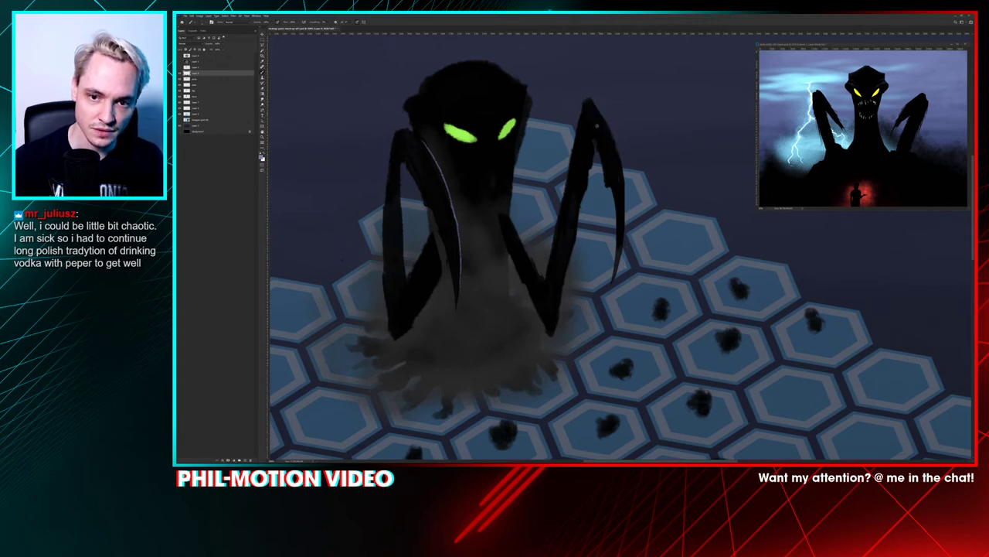
{"action": "mouse_move", "coordinate": [602, 115]}
{"action": "left_mouse_down"}
{"action": "mouse_move", "coordinate": [623, 197]}
{"action": "mouse_move", "coordinate": [622, 255]}
{"action": "left_mouse_up"}
{"action": "key", "text": "ctrl+z"}
{"action": "left_click_drag", "start_coordinate": [621, 175], "coordinate": [618, 262]}
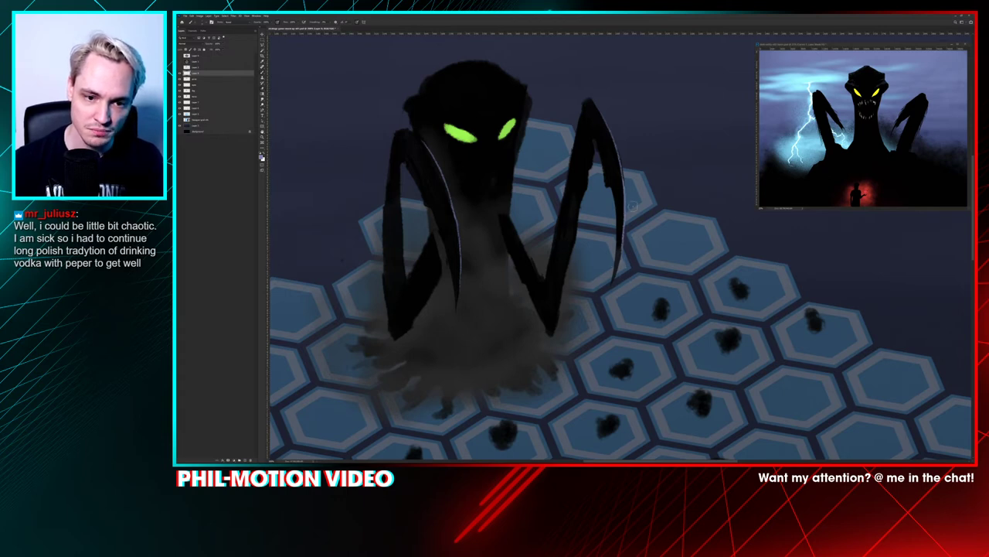
{"action": "scroll", "coordinate": [625, 232], "scroll_direction": "down", "scroll_amount": 5}
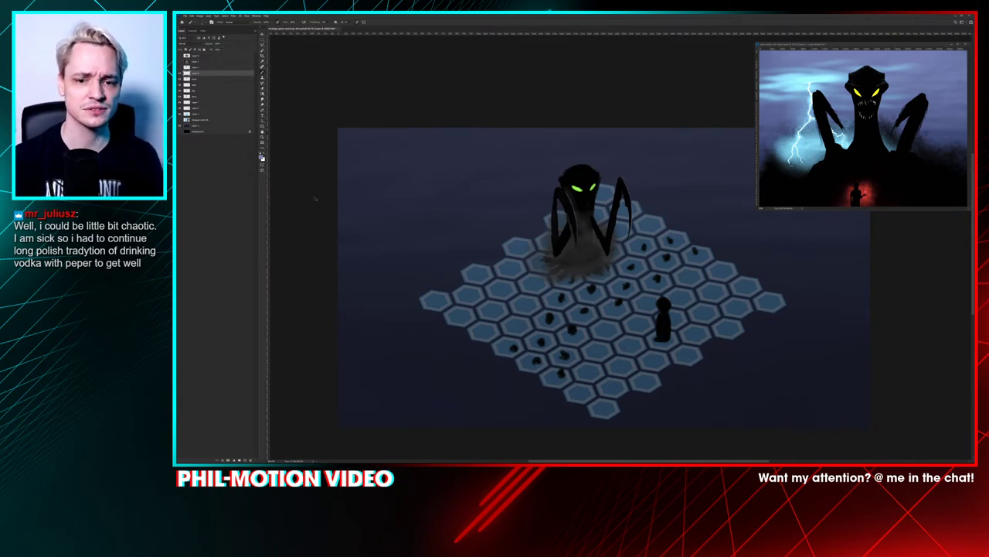
Step: Tint the grey smoke layer purple with Curves by adjusting individual colour channels, including Blue
{"action": "key", "text": "ctrl+plus"}
{"action": "key", "text": "ctrl+plus"}
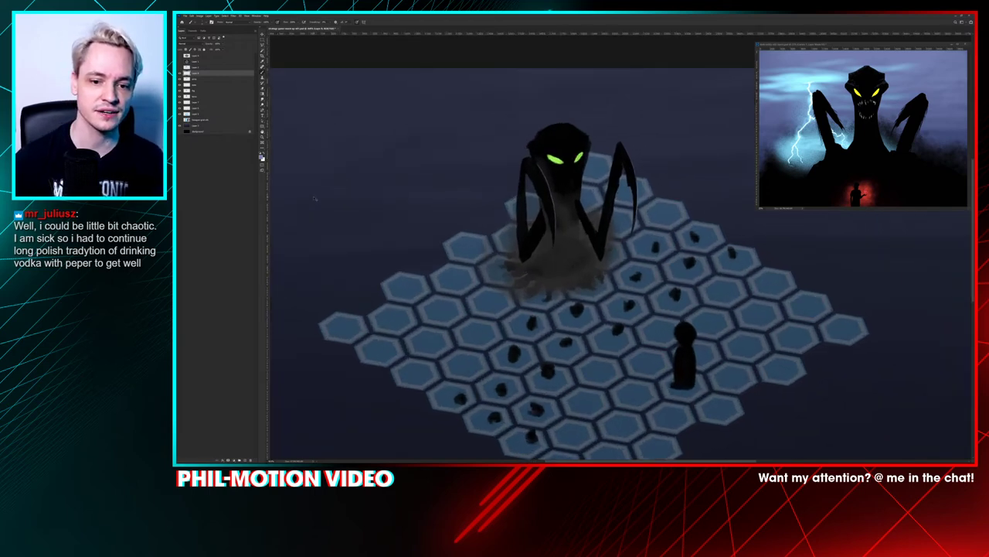
{"action": "left_click_drag", "start_coordinate": [624, 209], "coordinate": [687, 243]}
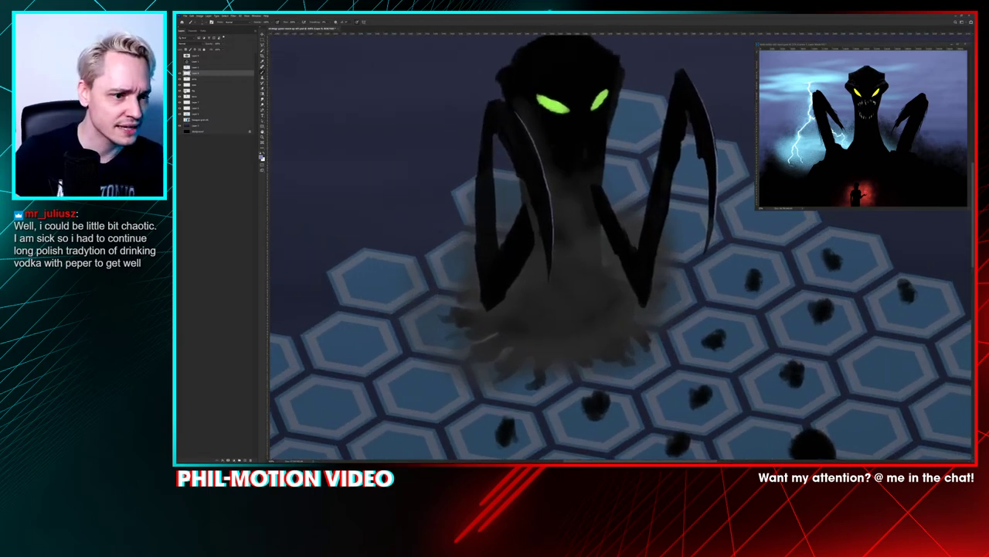
{"action": "left_click", "coordinate": [179, 92]}
{"action": "left_click", "coordinate": [179, 91]}
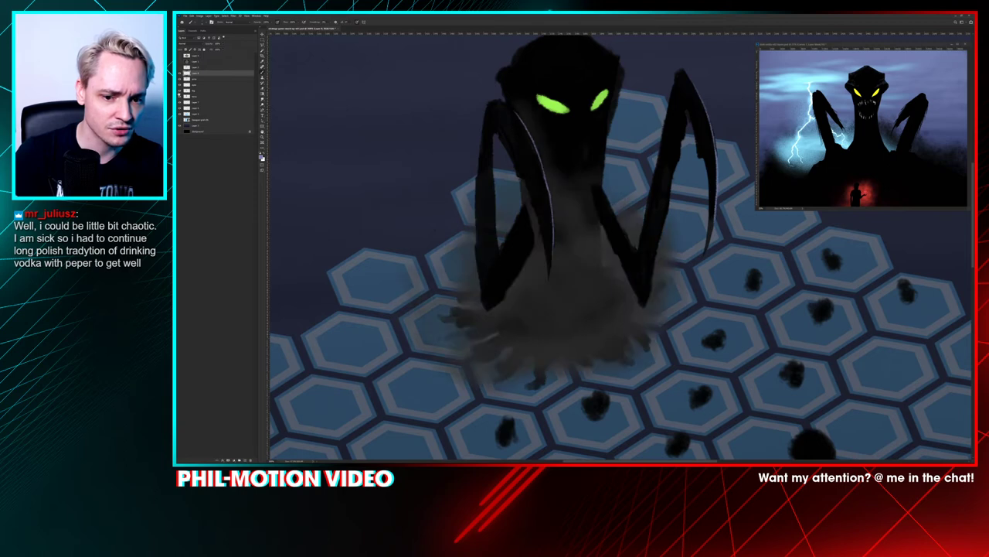
{"action": "left_click", "coordinate": [202, 90]}
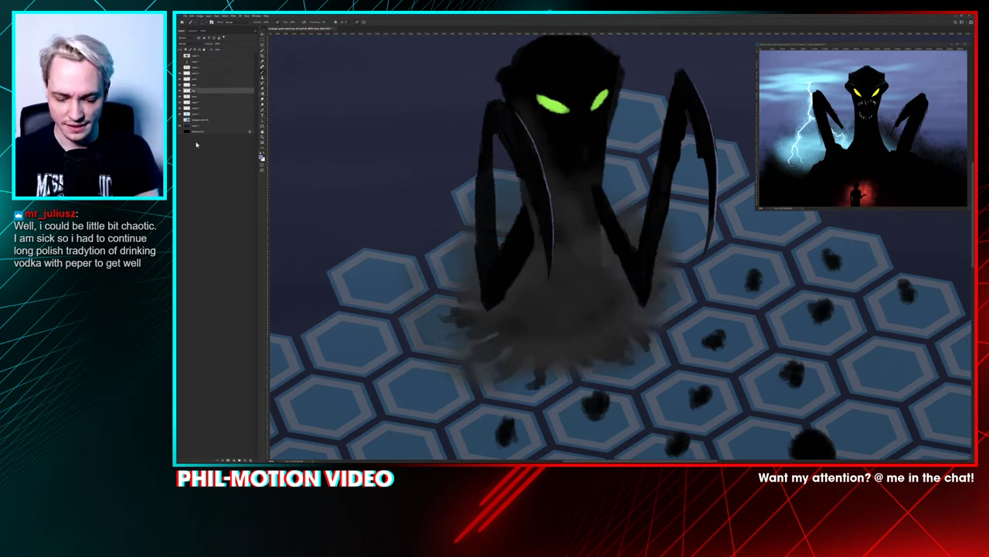
{"action": "key", "text": "ctrl+m"}
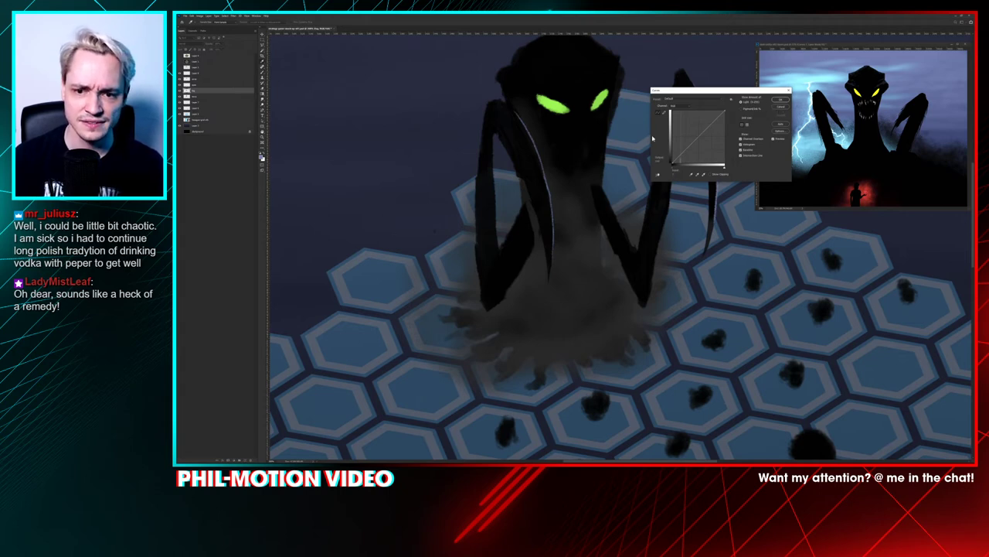
{"action": "left_click", "coordinate": [684, 106]}
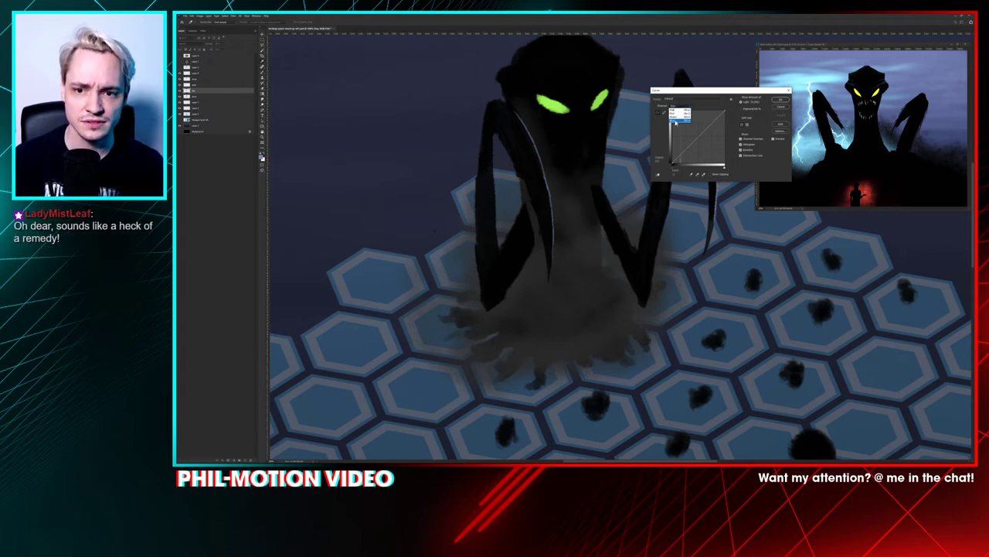
{"action": "left_click", "coordinate": [679, 121]}
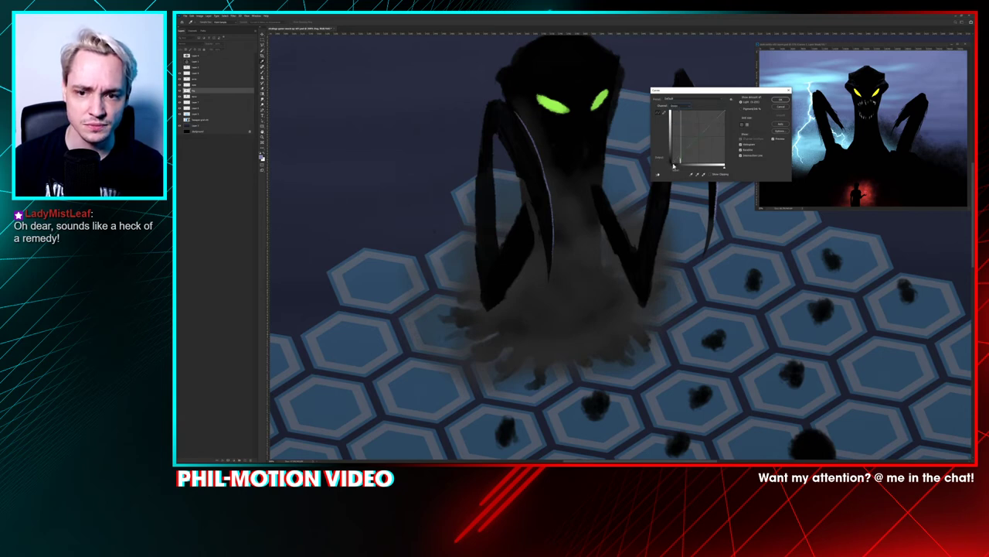
{"action": "mouse_move", "coordinate": [673, 164]}
{"action": "left_mouse_down"}
{"action": "mouse_move", "coordinate": [682, 164]}
{"action": "mouse_move", "coordinate": [671, 165]}
{"action": "left_mouse_up"}
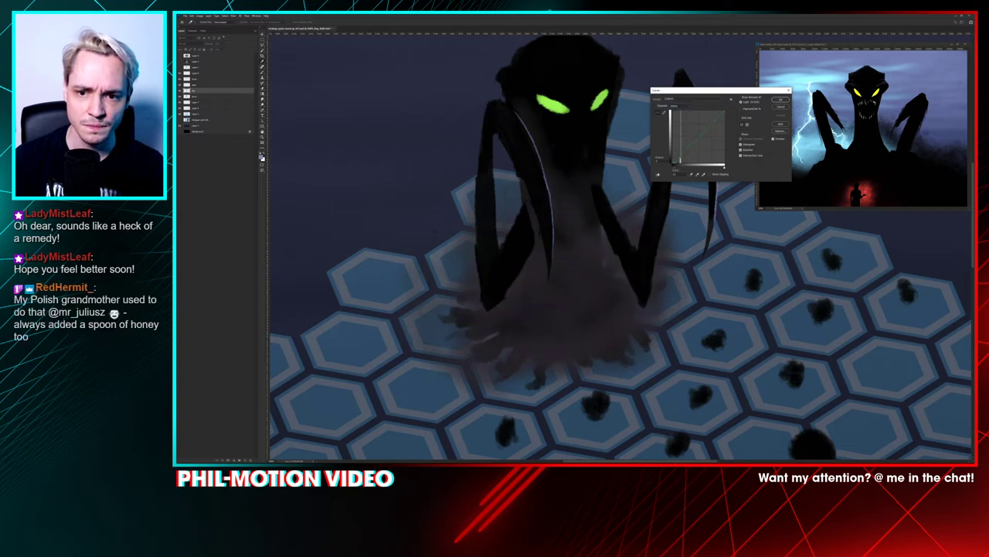
{"action": "left_click", "coordinate": [681, 106]}
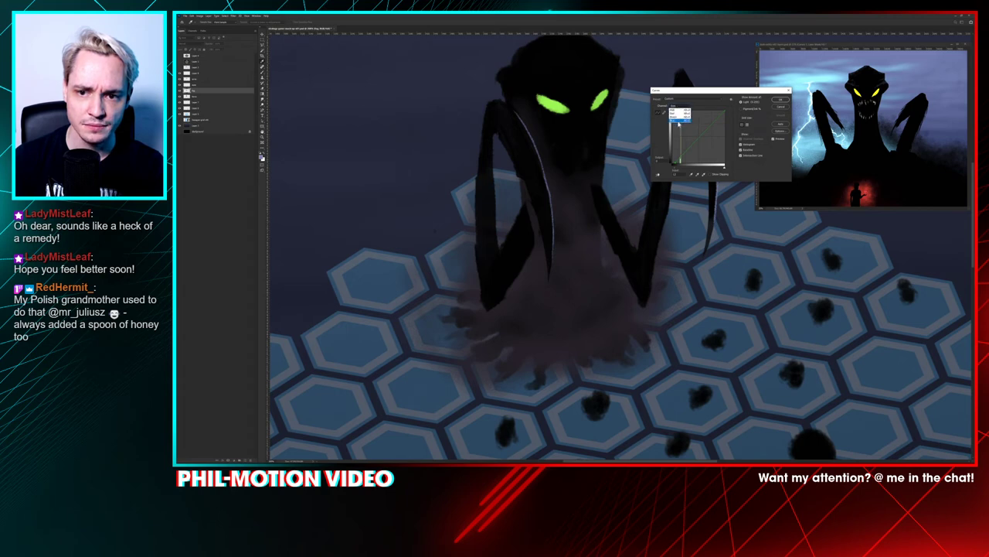
{"action": "left_click", "coordinate": [681, 125]}
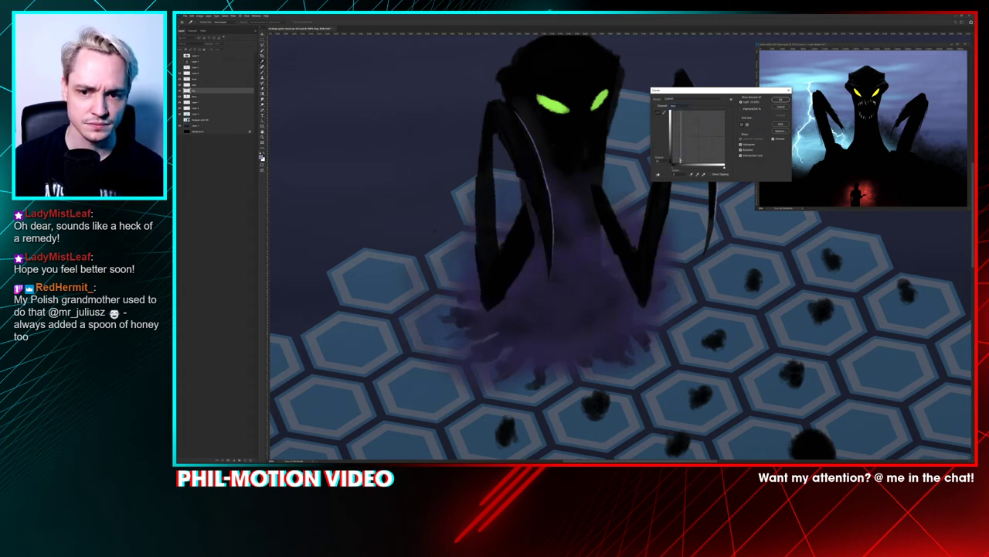
{"action": "key", "text": "Return"}
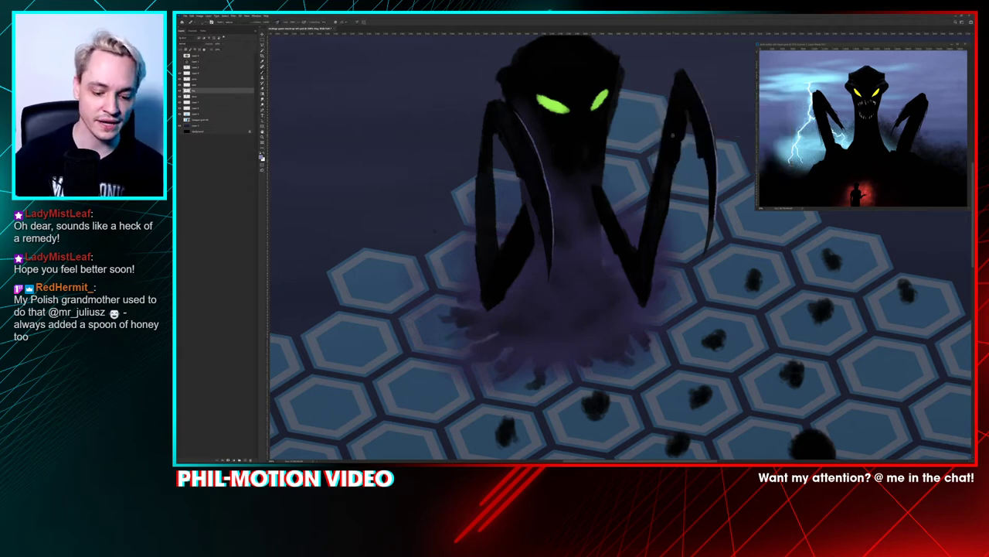
Step: Shift the smoke layer's hue slightly and lower its saturation with Hue/Saturation for a muted, greyish purple
{"action": "key", "text": "ctrl+u"}
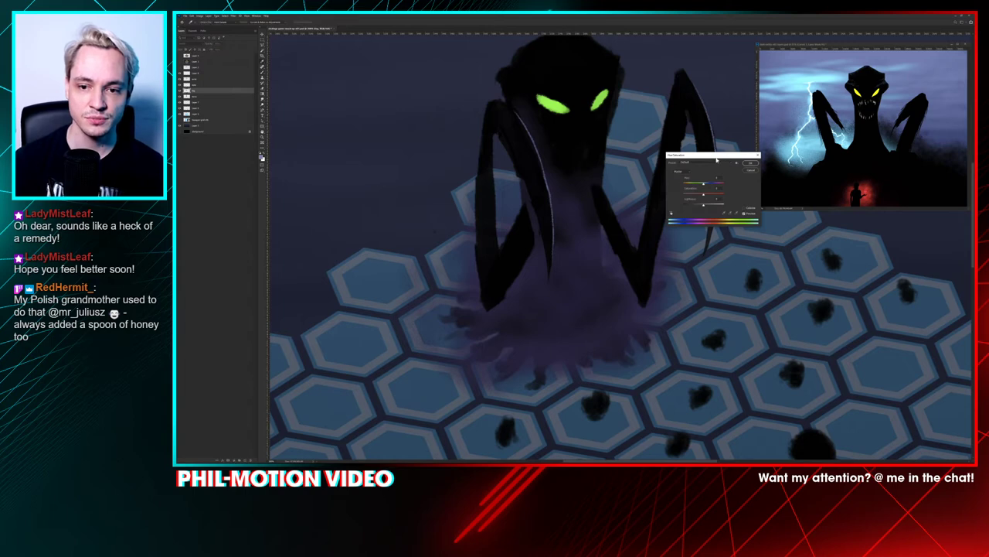
{"action": "left_click_drag", "start_coordinate": [702, 184], "coordinate": [702, 207]}
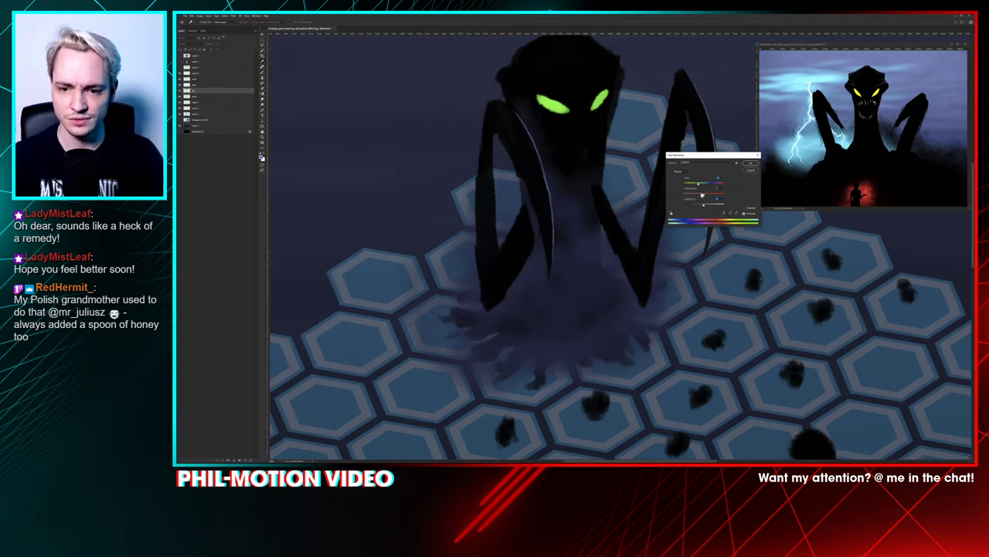
{"action": "left_click_drag", "start_coordinate": [694, 196], "coordinate": [699, 197]}
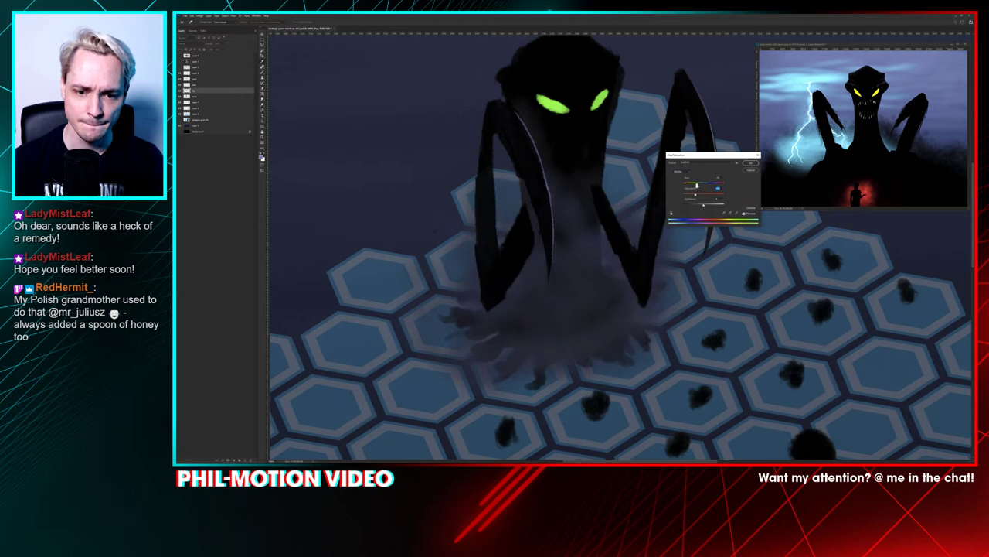
{"action": "left_click", "coordinate": [749, 164]}
{"action": "key", "text": "ctrl+minus"}
{"action": "key", "text": "ctrl+minus"}
{"action": "key", "text": "ctrl+minus"}
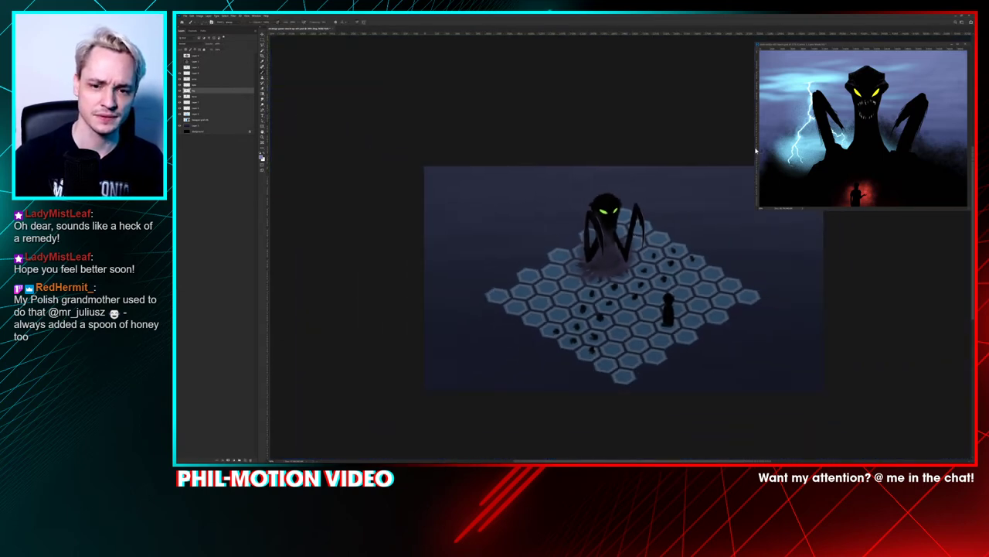
{"action": "key", "text": "ctrl+plus"}
{"action": "key", "text": "ctrl+plus"}
{"action": "key", "text": "ctrl+plus"}
{"action": "key", "text": "ctrl+plus"}
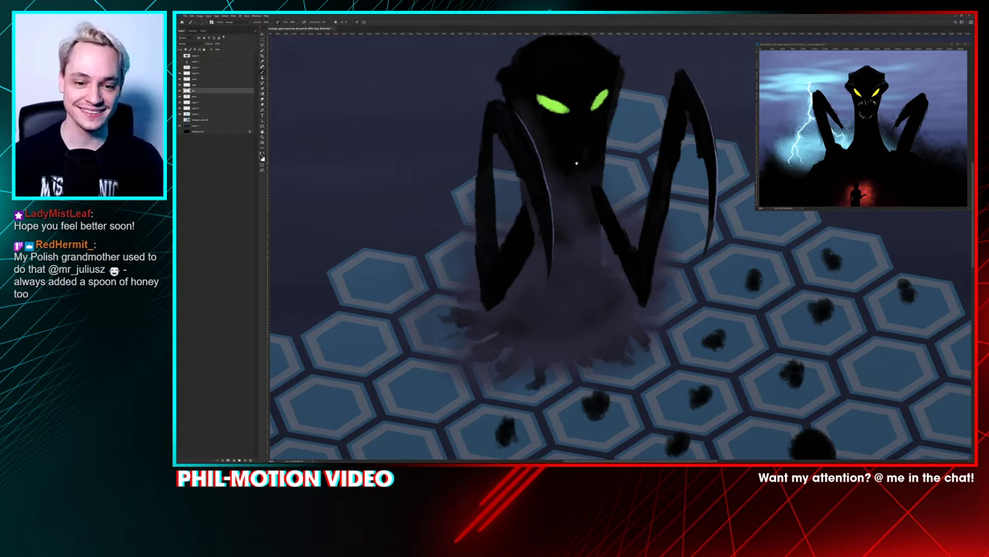
Step: Choose the Phil's Salt (scattered) brush, test it in white on the empty background, and undo the test strokes
{"action": "left_click_drag", "start_coordinate": [582, 176], "coordinate": [577, 201]}
{"action": "key", "text": "e"}
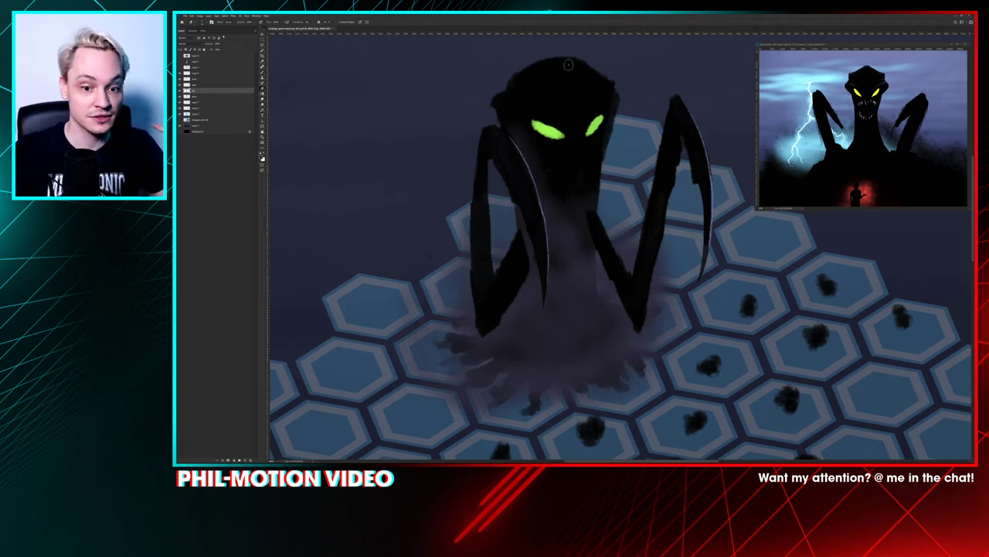
{"action": "key", "text": "b"}
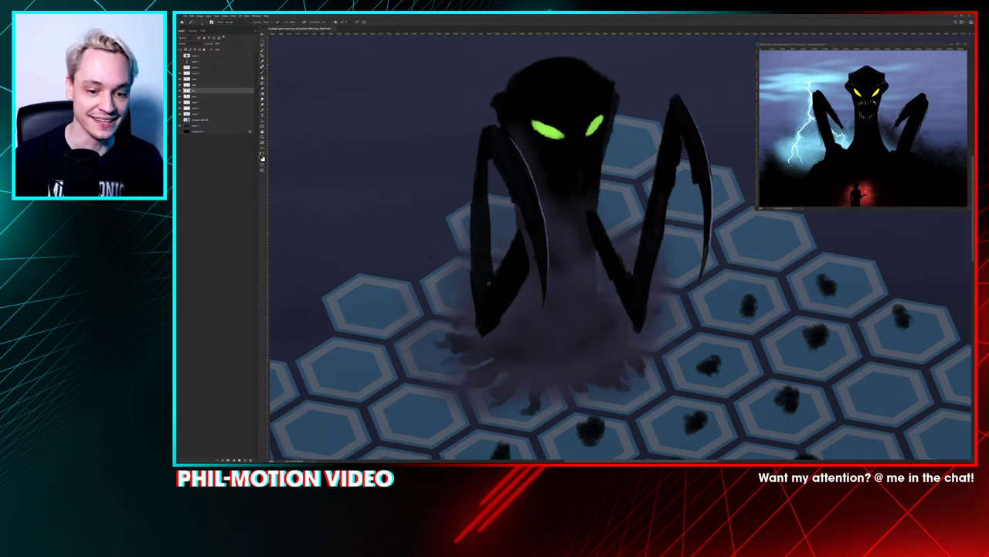
{"action": "key", "text": "bracketright"}
{"action": "right_click", "coordinate": [555, 255]}
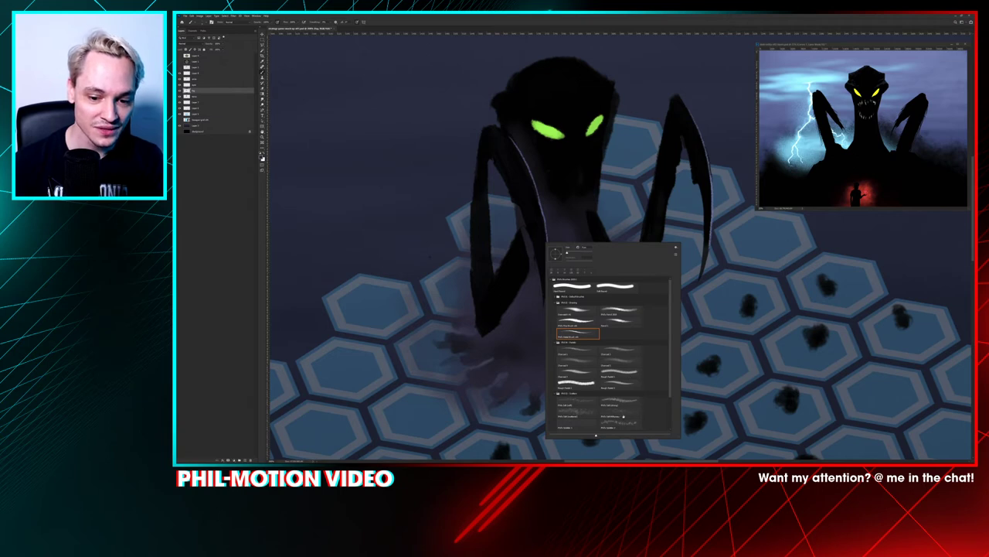
{"action": "left_click", "coordinate": [576, 413]}
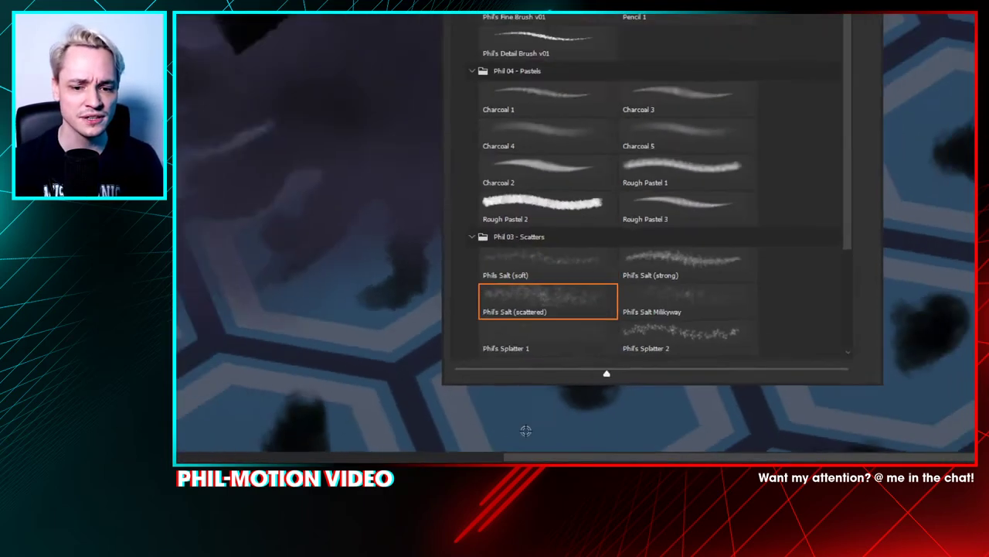
{"action": "key", "text": "Return"}
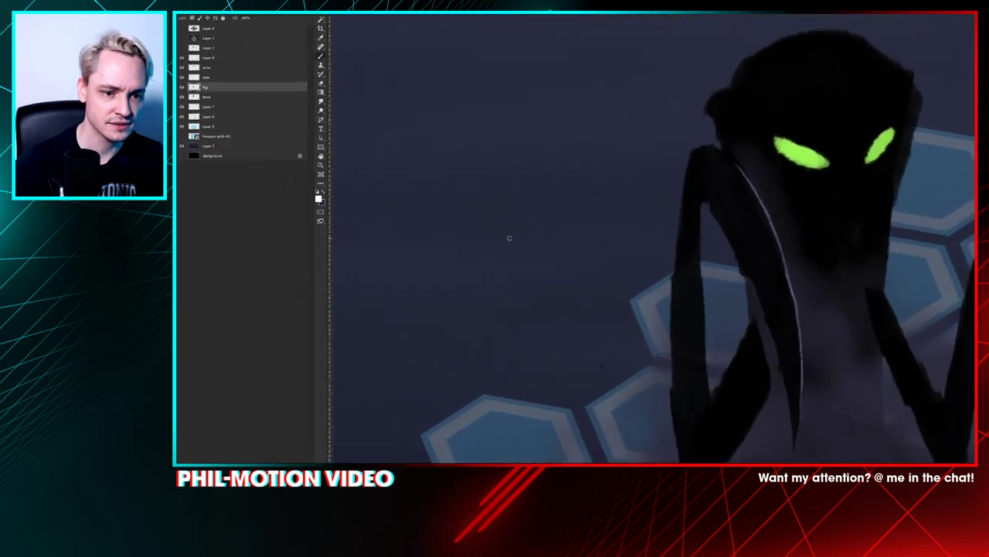
{"action": "mouse_move", "coordinate": [509, 238]}
{"action": "left_mouse_down"}
{"action": "mouse_move", "coordinate": [512, 227]}
{"action": "mouse_move", "coordinate": [572, 231]}
{"action": "mouse_move", "coordinate": [507, 210]}
{"action": "mouse_move", "coordinate": [589, 298]}
{"action": "left_mouse_up"}
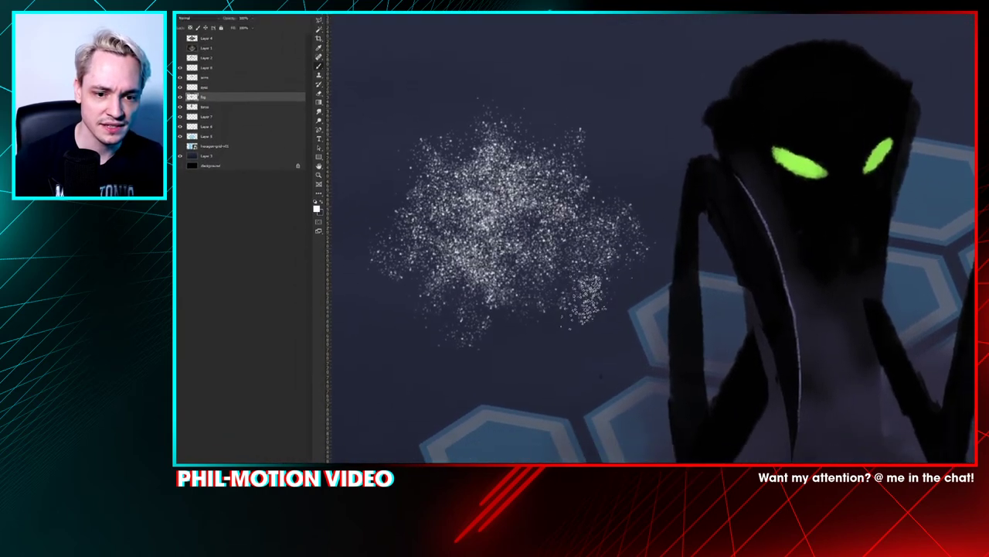
{"action": "key", "text": "ctrl+z"}
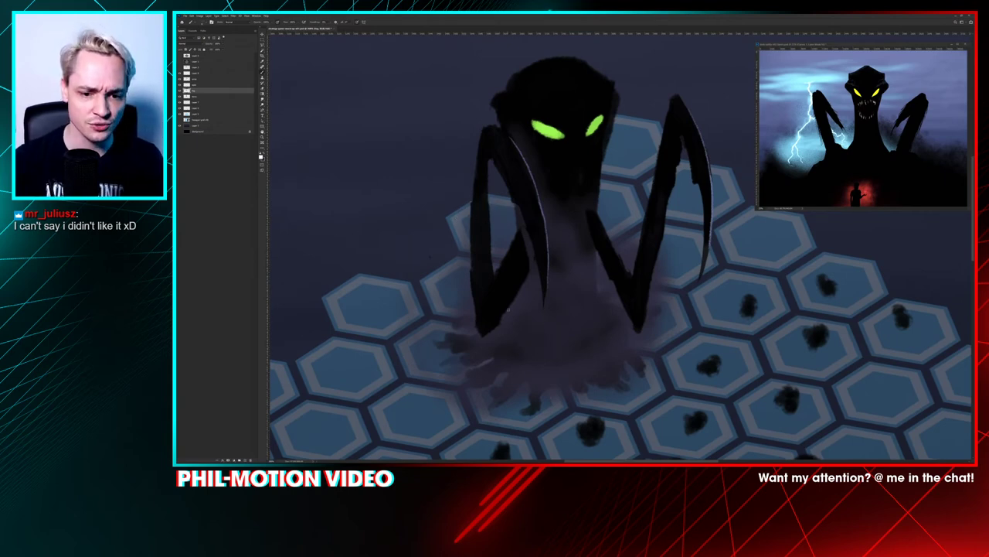
Step: Stipple fine speckled texture over the smoke's edges around the boss's base and up its neck
{"action": "left_click", "coordinate": [525, 269]}
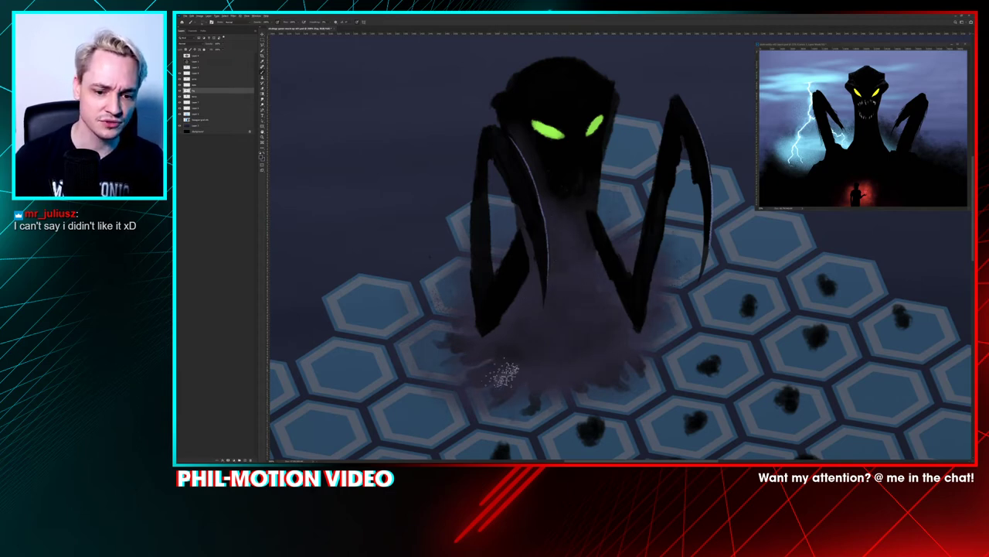
{"action": "key", "text": "ctrl+plus"}
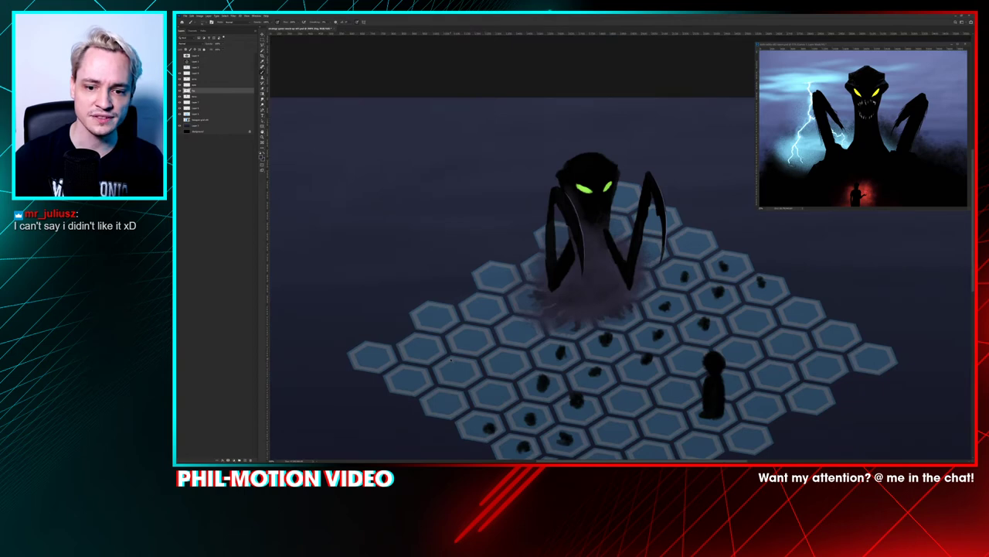
{"action": "key", "text": "ctrl+minus"}
{"action": "key", "text": "ctrl+plus"}
{"action": "key", "text": "ctrl+plus"}
{"action": "left_click_drag", "start_coordinate": [561, 281], "coordinate": [584, 247]}
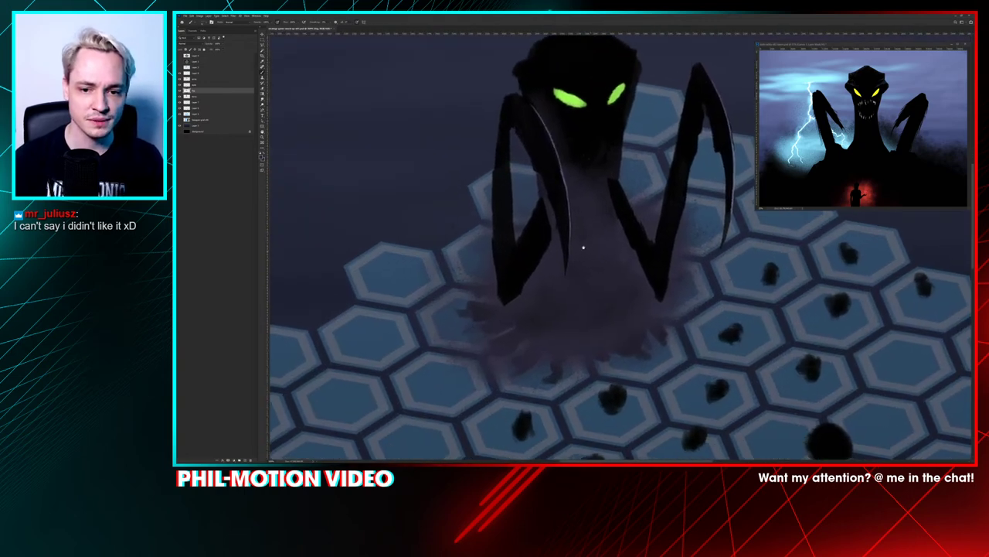
{"action": "scroll", "coordinate": [517, 273], "scroll_direction": "up", "scroll_amount": 1}
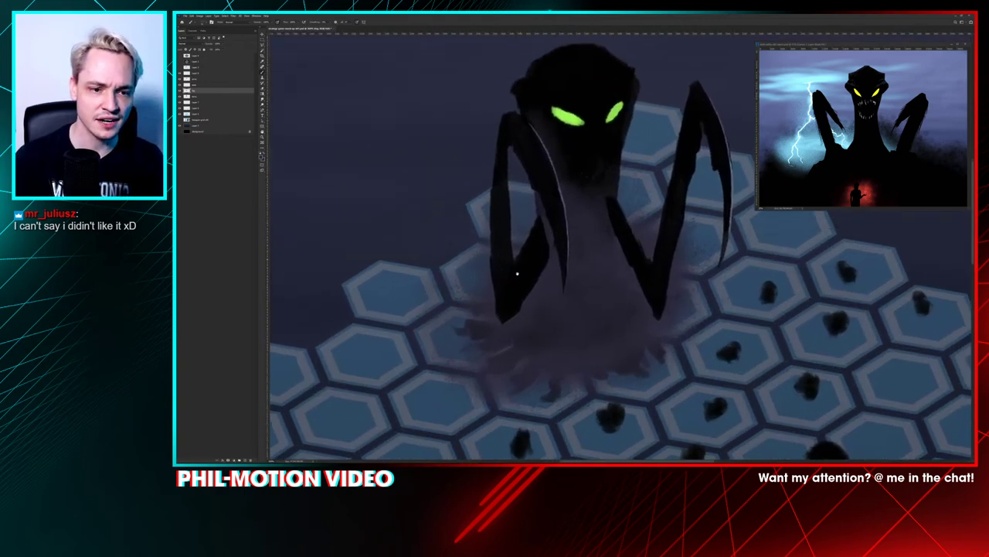
{"action": "left_click_drag", "start_coordinate": [517, 273], "coordinate": [515, 276]}
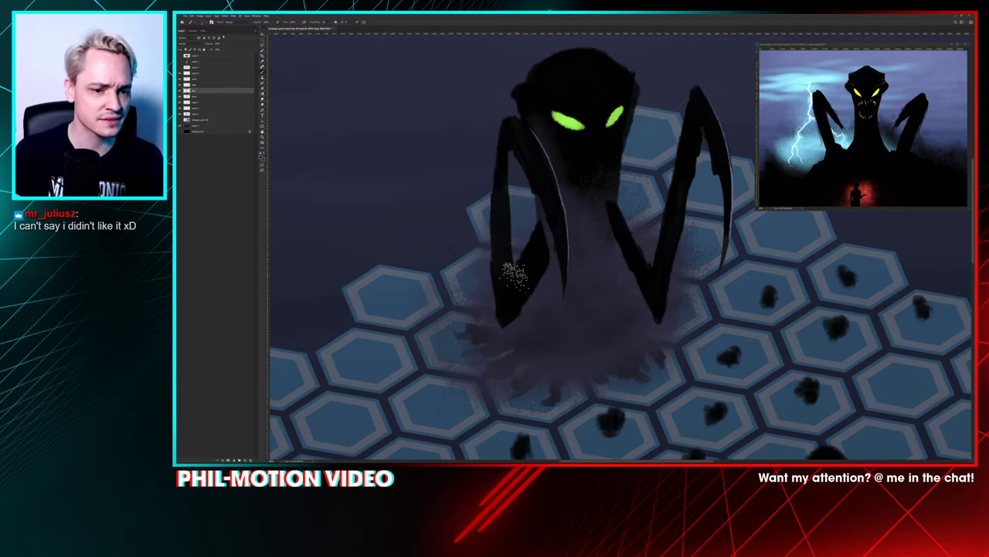
Step: Compare the boss with the fog layer hidden and shown, and lower the fog layer's opacity so the dark body shows through
{"action": "left_click", "coordinate": [180, 91]}
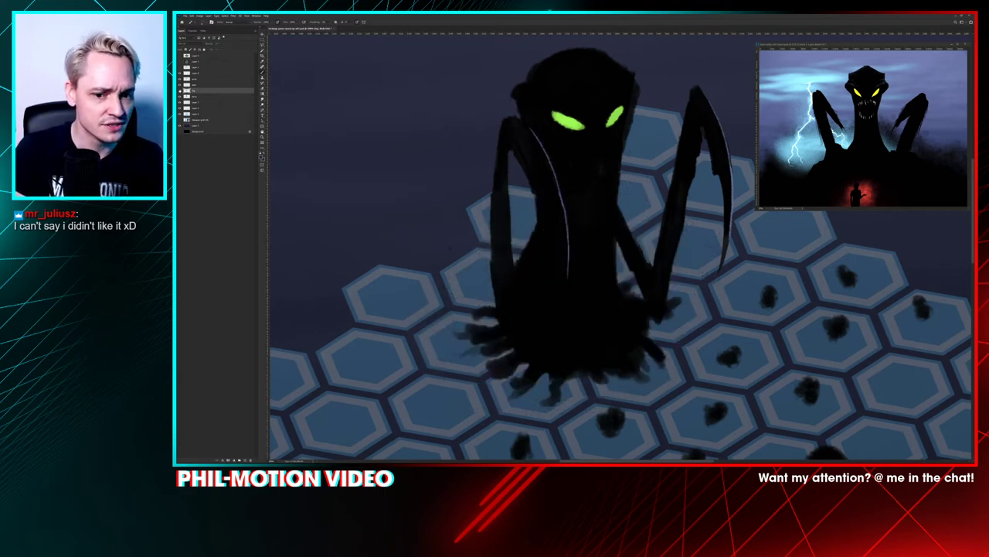
{"action": "left_click", "coordinate": [180, 91]}
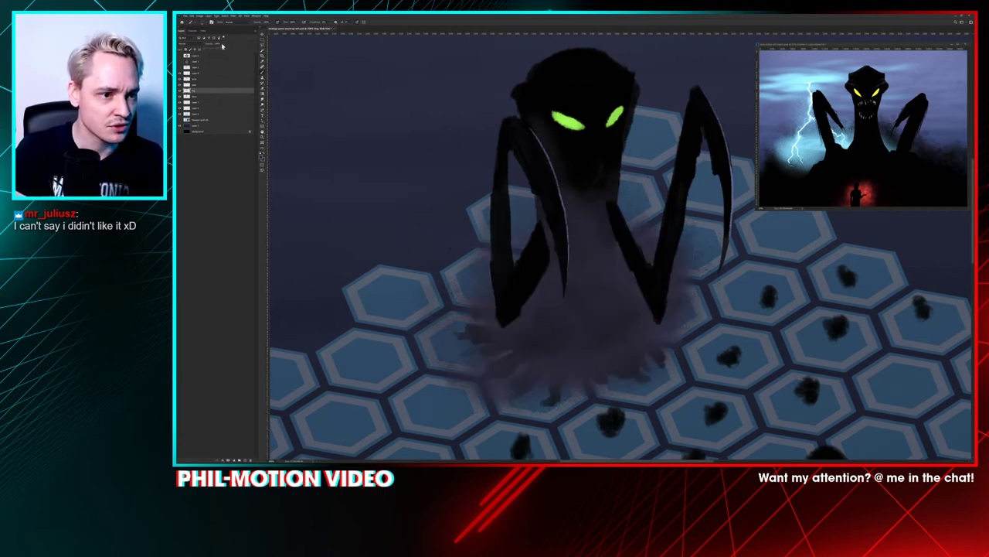
{"action": "left_click_drag", "start_coordinate": [217, 50], "coordinate": [217, 50]}
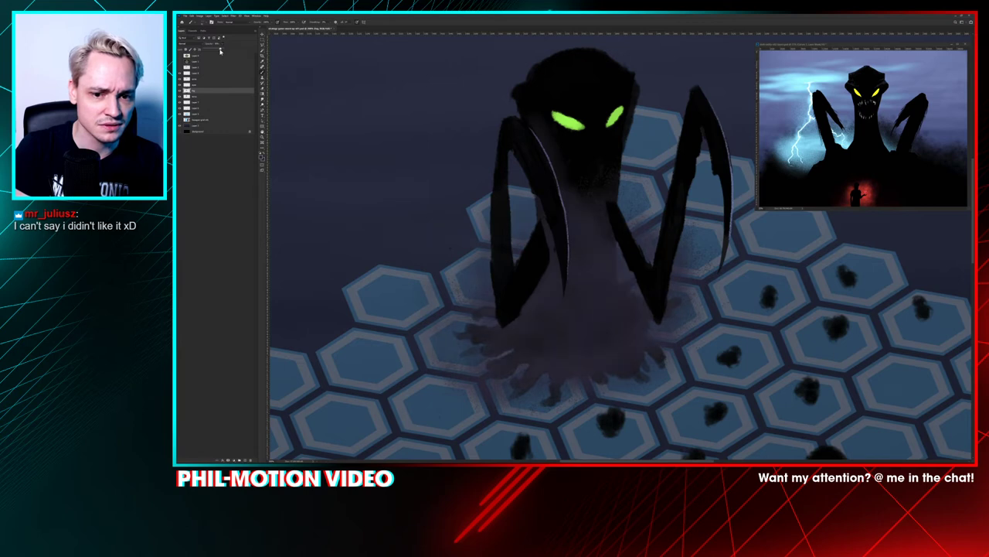
{"action": "left_click_drag", "start_coordinate": [220, 51], "coordinate": [214, 50]}
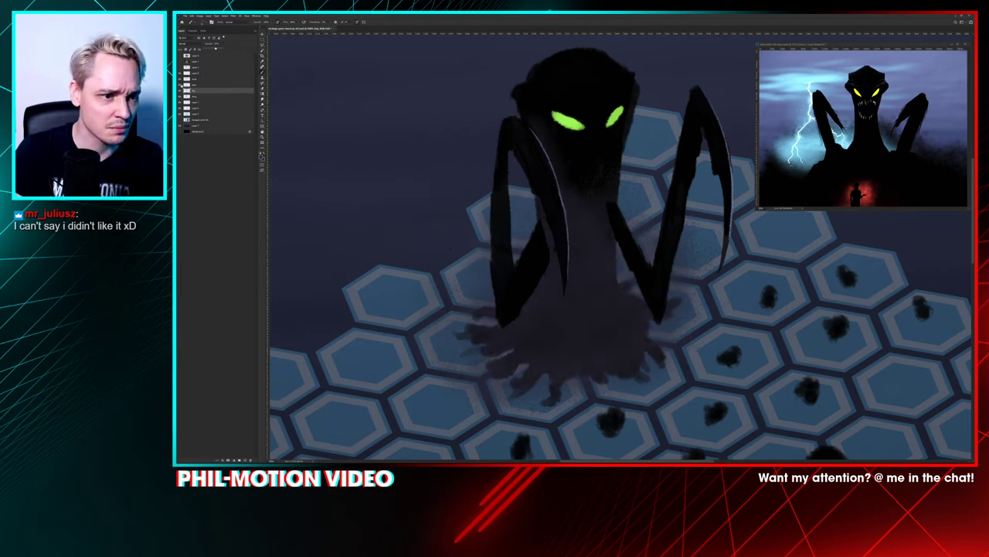
Step: Toggle nearby layers' visibility to identify the boss's arms, select the arms layer, and save the document
{"action": "left_click", "coordinate": [180, 85]}
{"action": "left_click", "coordinate": [180, 85]}
{"action": "left_click", "coordinate": [180, 79]}
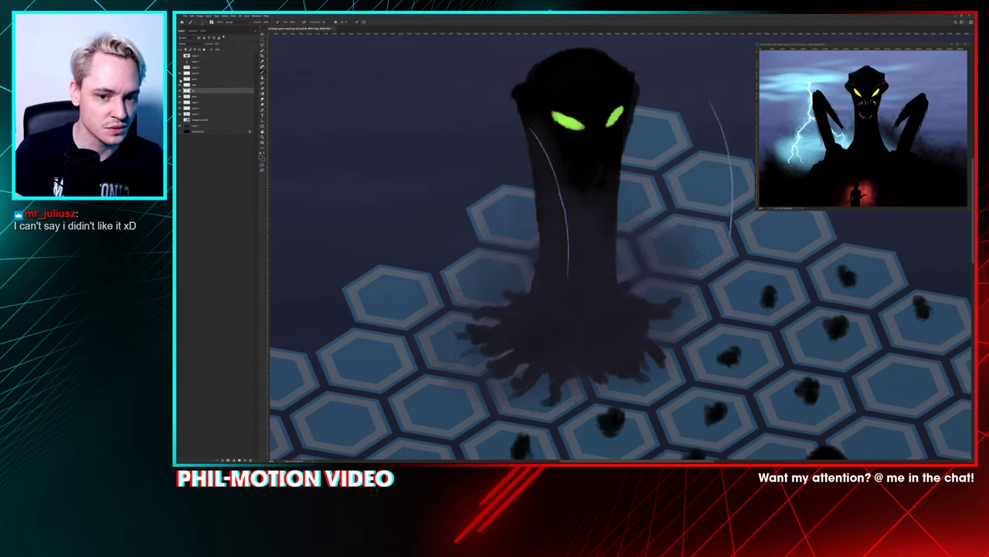
{"action": "left_click", "coordinate": [181, 80]}
{"action": "left_click", "coordinate": [181, 80]}
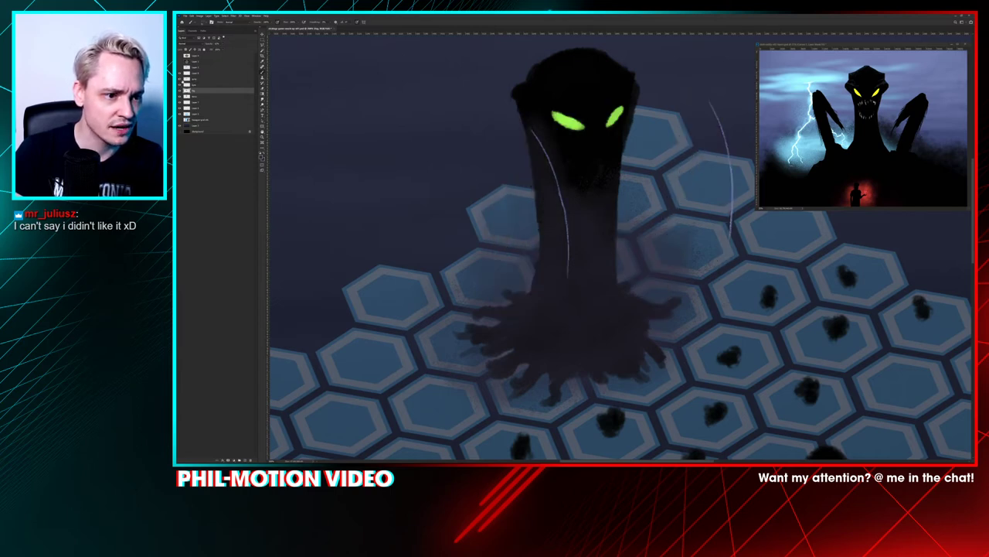
{"action": "left_click", "coordinate": [180, 79]}
{"action": "left_click", "coordinate": [203, 80]}
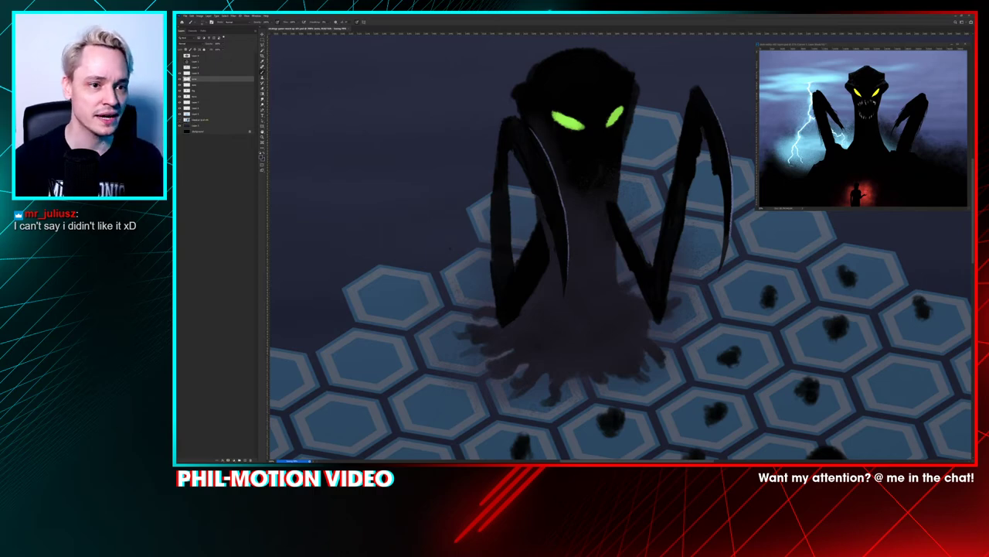
{"action": "key", "text": "ctrl+plus"}
{"action": "key", "text": "ctrl+s"}
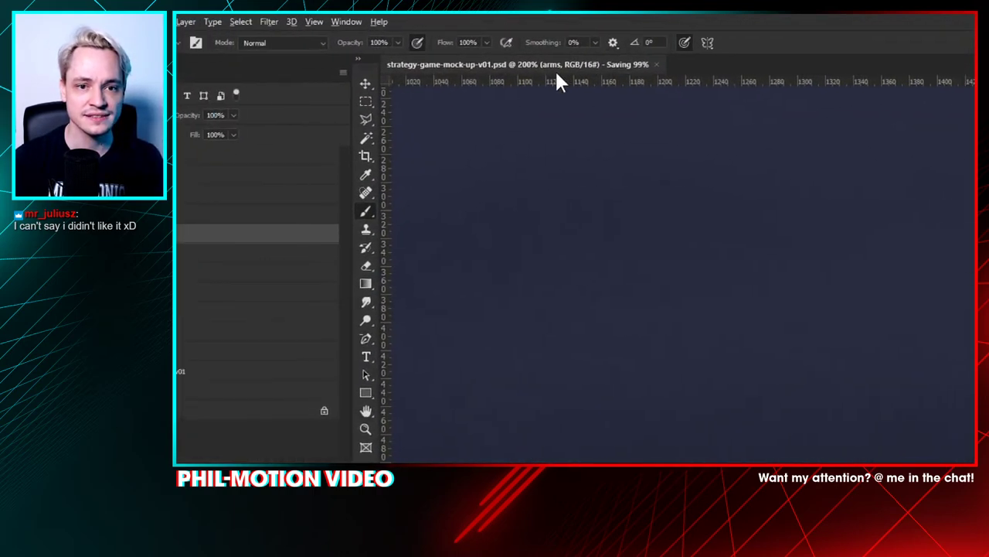
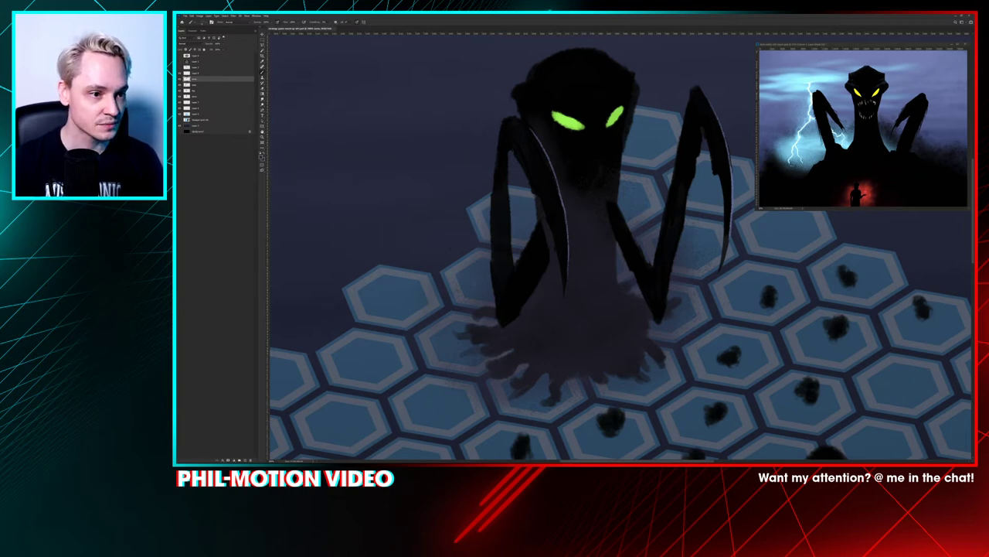
Step: Add a layer mask to the arms layer and stipple it with the scattered brush to fade the lower arms into the smoke
{"action": "left_click", "coordinate": [180, 79]}
{"action": "left_click", "coordinate": [180, 78]}
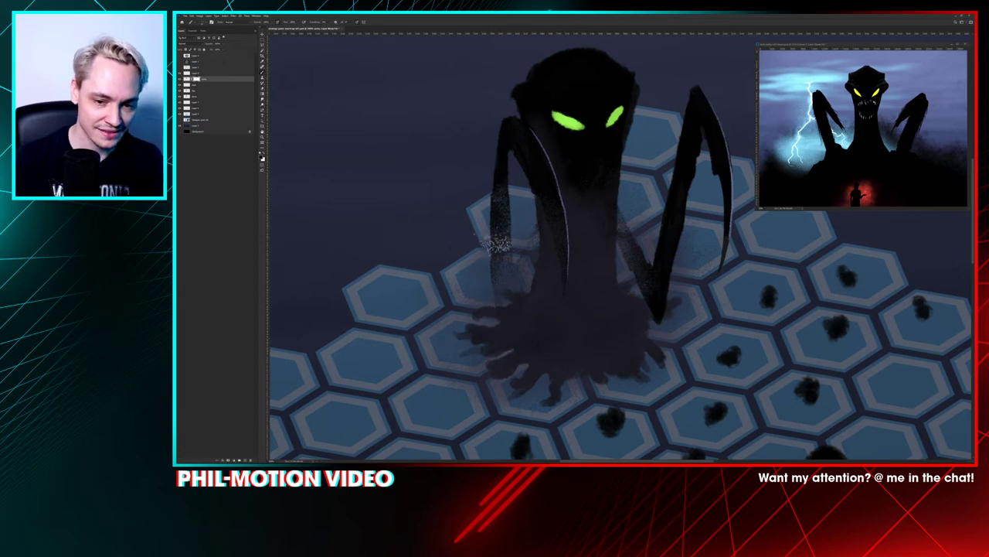
Step: Choose a hard round brush and paint white on the arms layer's mask to restore the front blade over the body
{"action": "key", "text": "ctrl+plus"}
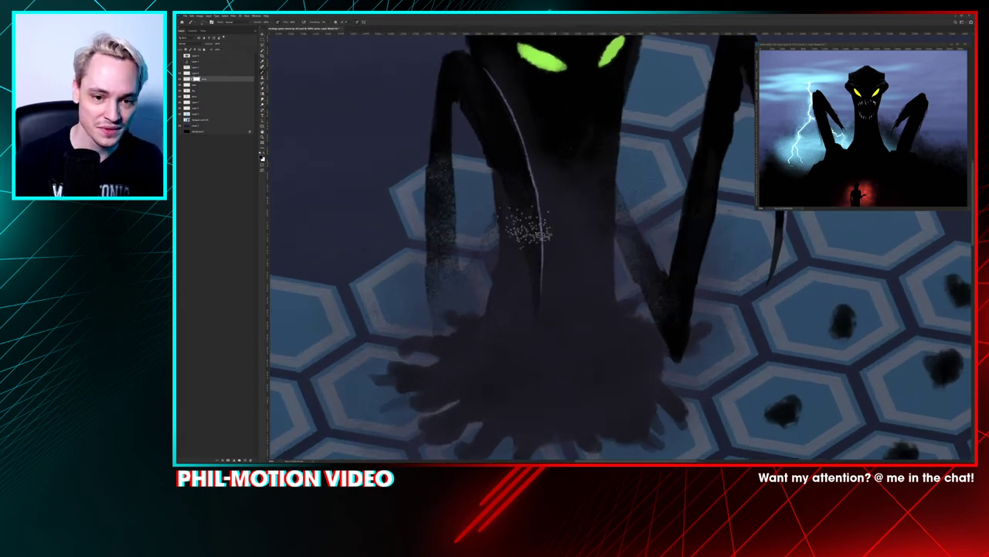
{"action": "right_click", "coordinate": [537, 198]}
{"action": "left_click", "coordinate": [565, 242]}
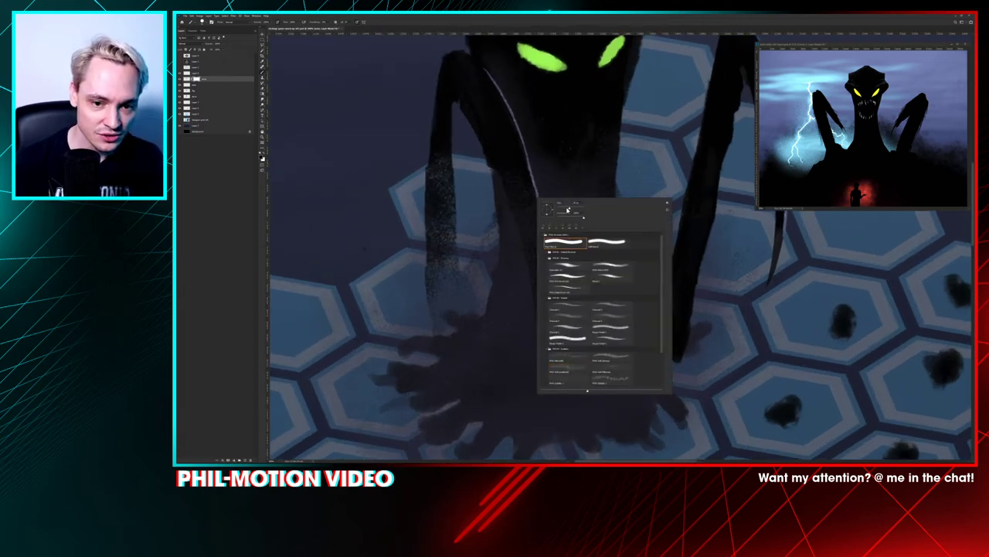
{"action": "mouse_move", "coordinate": [519, 178]}
{"action": "left_mouse_down"}
{"action": "mouse_move", "coordinate": [521, 194]}
{"action": "mouse_move", "coordinate": [515, 172]}
{"action": "left_mouse_up"}
{"action": "key", "text": "ctrl+z"}
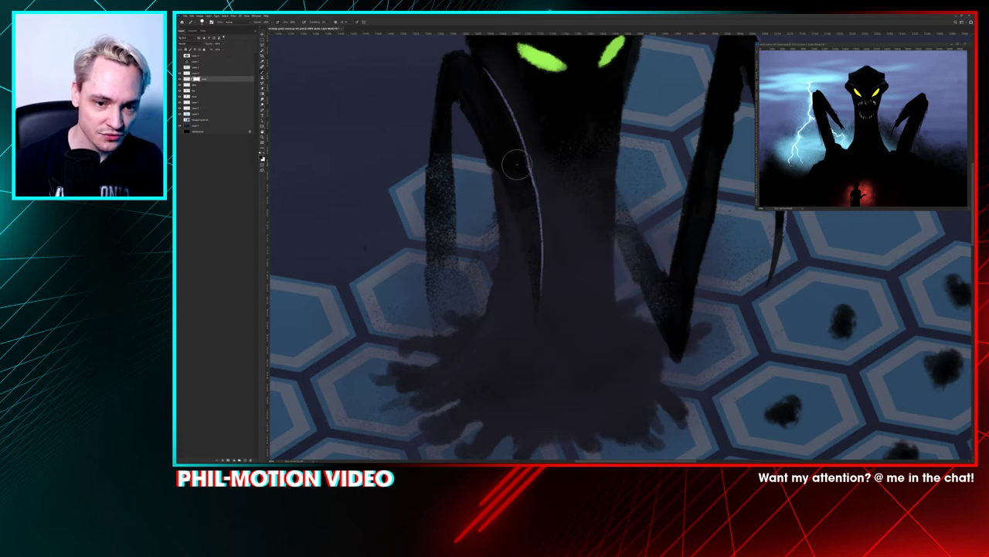
{"action": "key", "text": "x"}
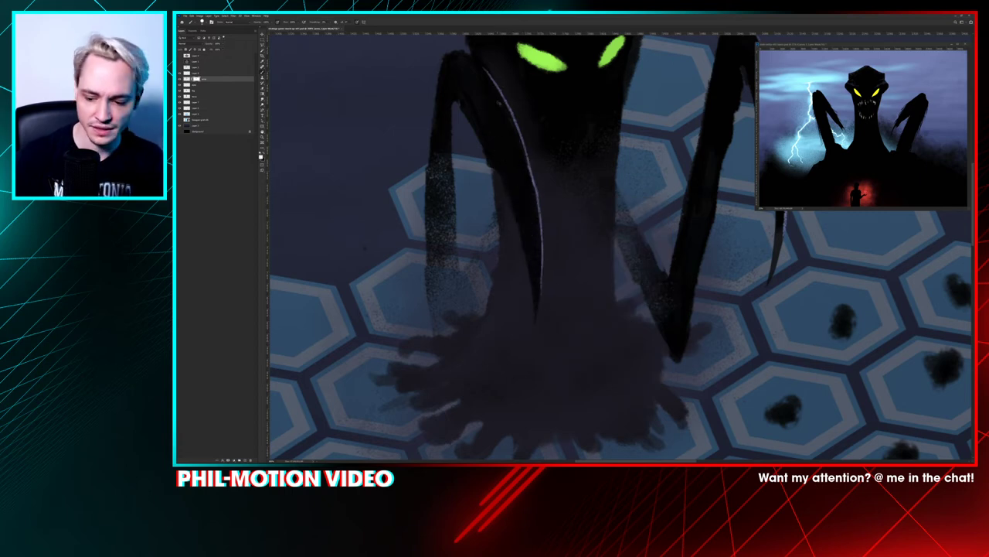
{"action": "key", "text": "ctrl+minus"}
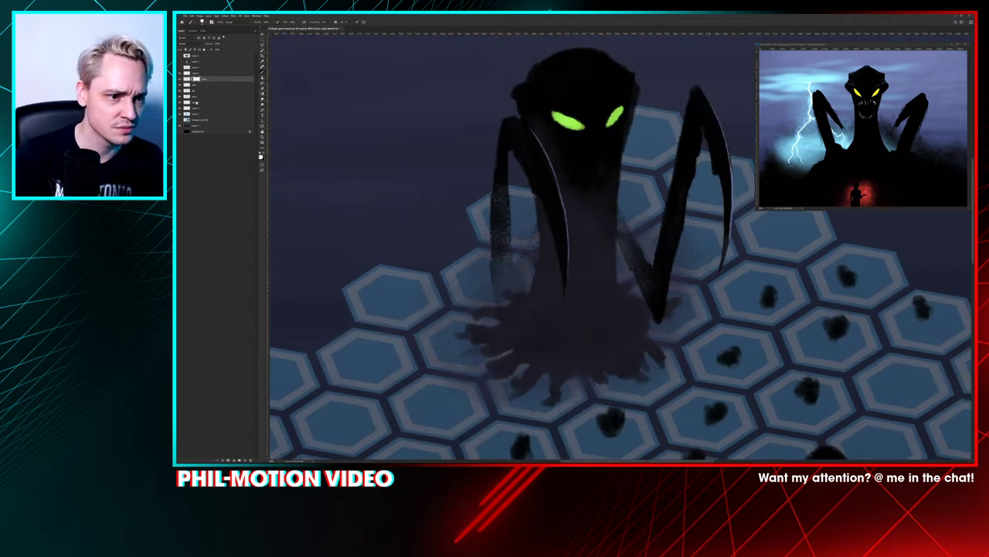
Step: Choose a soft textured brush and paint dark smoke on the fog layer over the boss's base and surrounding hexagons
{"action": "left_click", "coordinate": [180, 92]}
{"action": "left_click", "coordinate": [179, 91]}
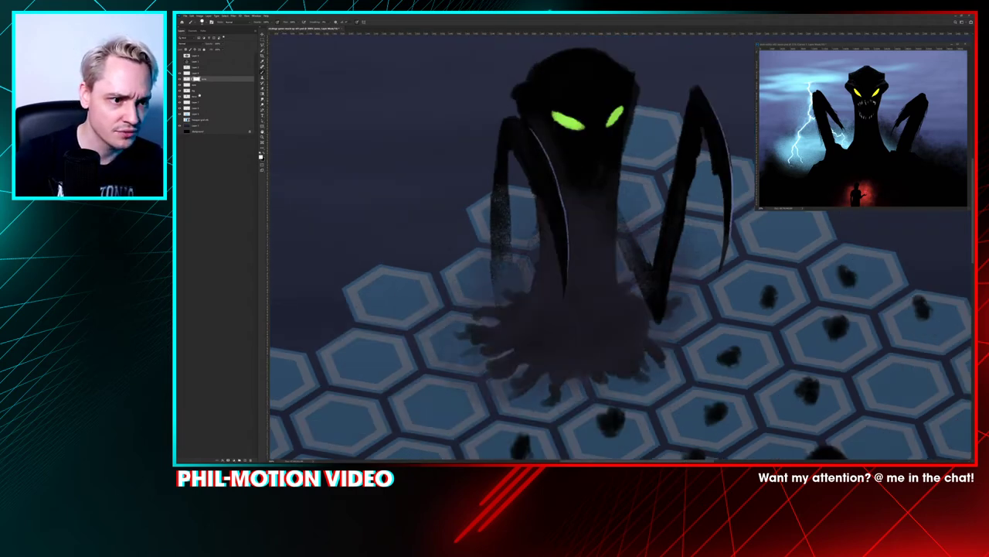
{"action": "left_click", "coordinate": [195, 92]}
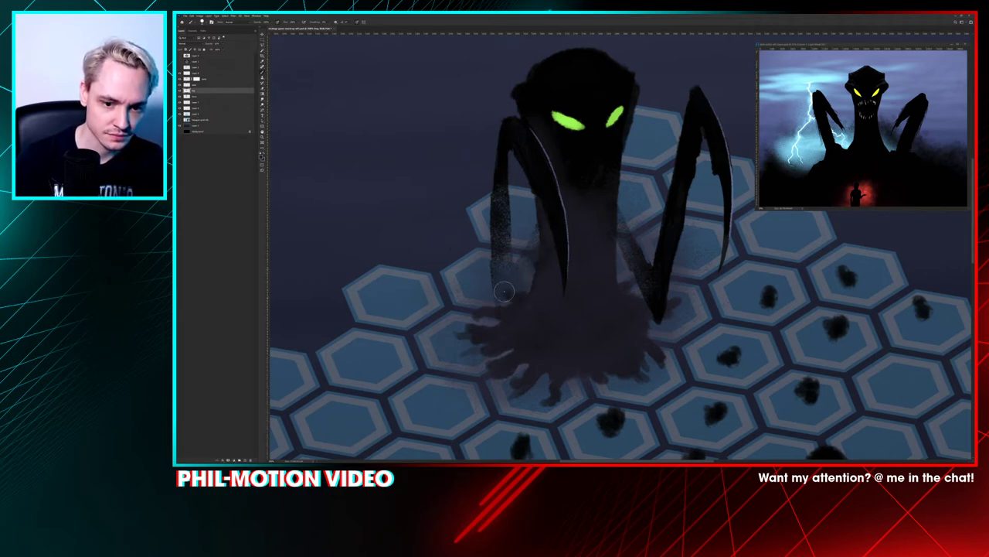
{"action": "right_click", "coordinate": [545, 293]}
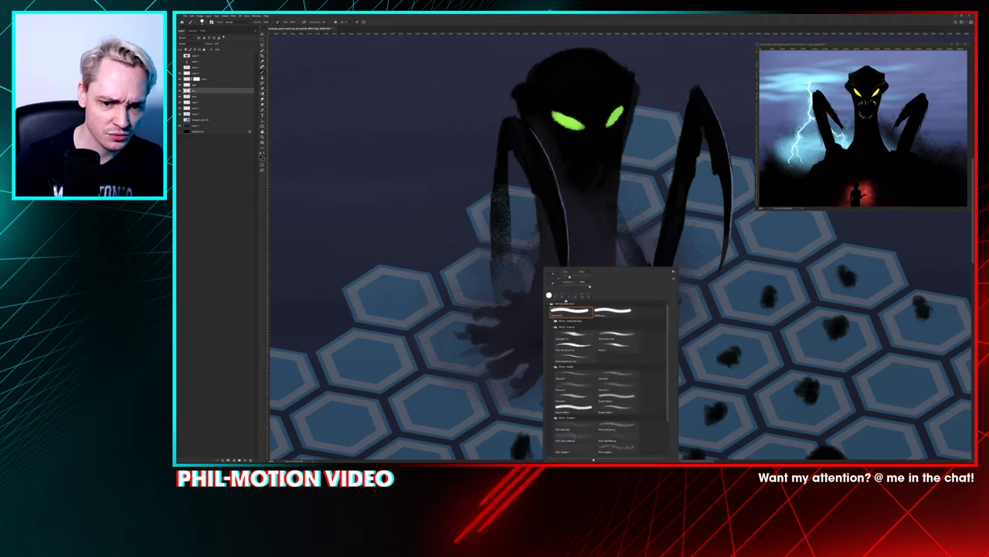
{"action": "left_click", "coordinate": [616, 395]}
{"action": "left_click", "coordinate": [574, 386]}
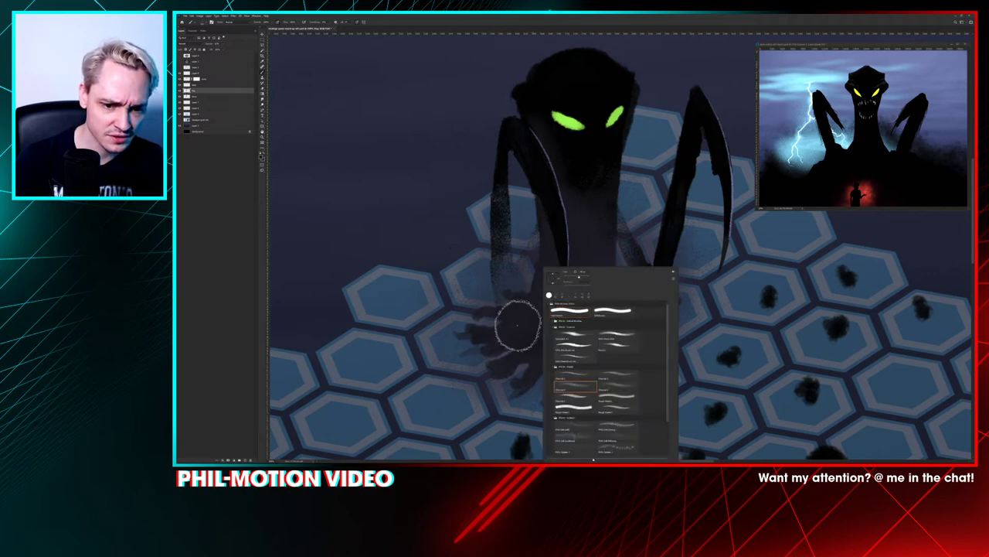
{"action": "left_click", "coordinate": [529, 306]}
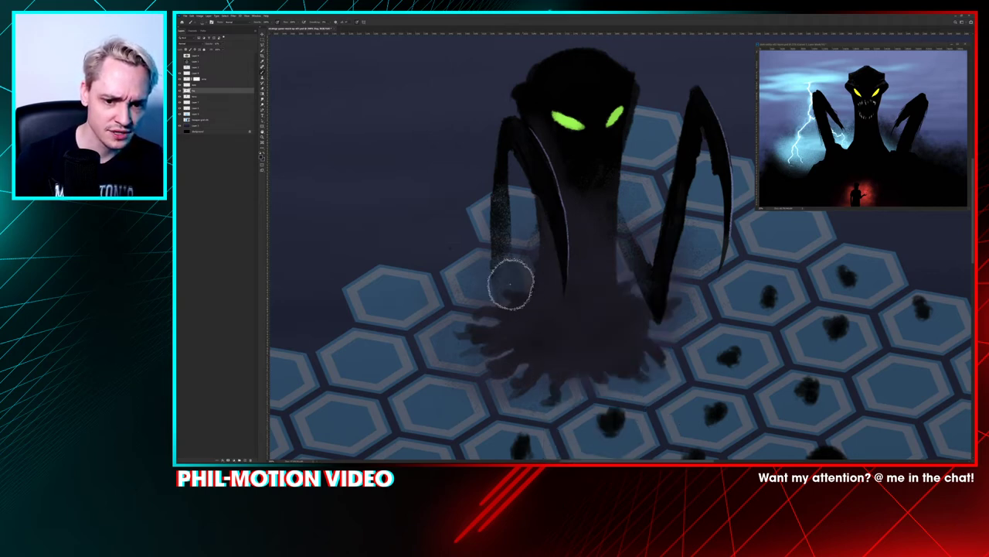
{"action": "mouse_move", "coordinate": [503, 294]}
{"action": "left_mouse_down"}
{"action": "mouse_move", "coordinate": [493, 262]}
{"action": "mouse_move", "coordinate": [646, 240]}
{"action": "mouse_move", "coordinate": [602, 235]}
{"action": "mouse_move", "coordinate": [606, 268]}
{"action": "mouse_move", "coordinate": [562, 275]}
{"action": "mouse_move", "coordinate": [645, 292]}
{"action": "mouse_move", "coordinate": [616, 343]}
{"action": "mouse_move", "coordinate": [468, 356]}
{"action": "mouse_move", "coordinate": [473, 325]}
{"action": "mouse_move", "coordinate": [518, 339]}
{"action": "mouse_move", "coordinate": [550, 287]}
{"action": "mouse_move", "coordinate": [524, 401]}
{"action": "left_mouse_up"}
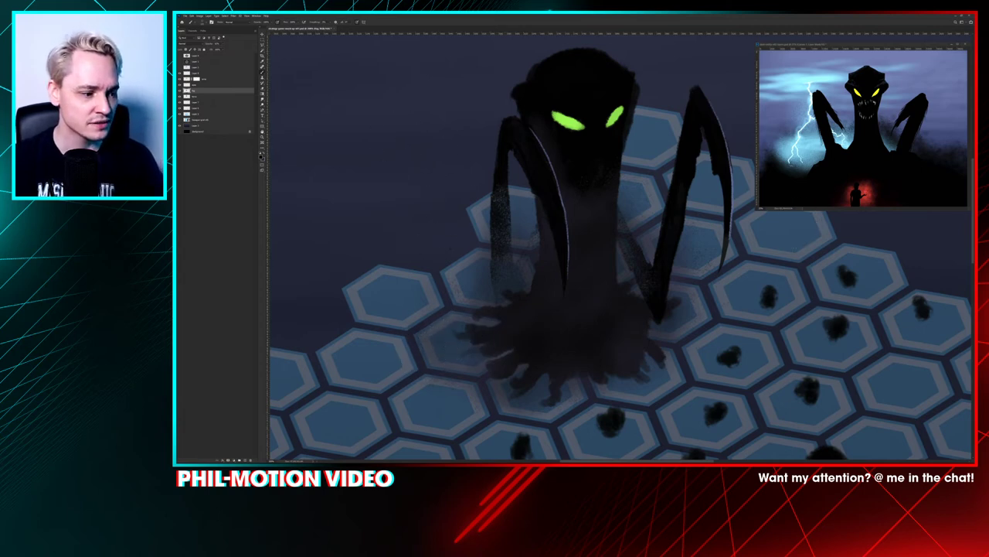
Step: Use the floating Navigator to reposition the view around the boss, and move it clear of the canvas
{"action": "left_click_drag", "start_coordinate": [405, 94], "coordinate": [447, 40]}
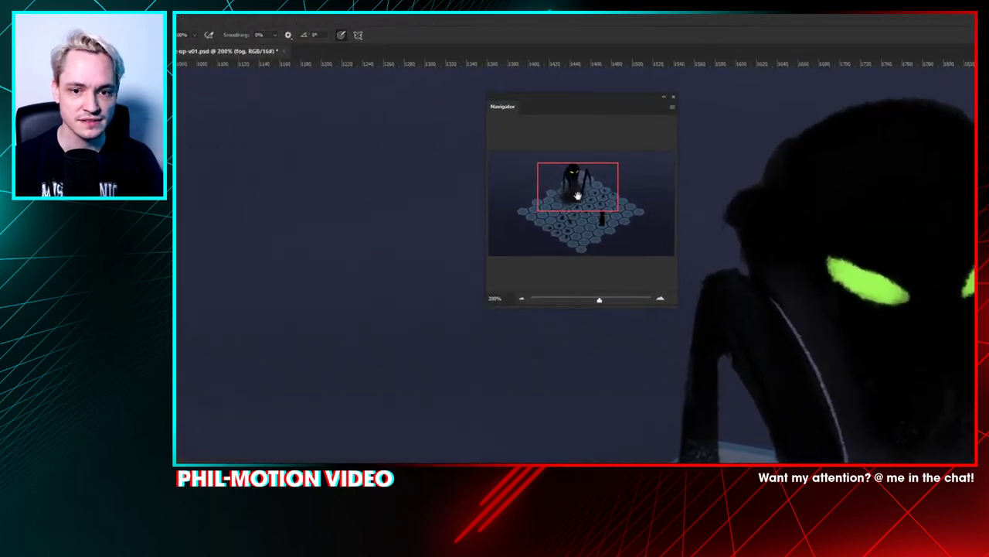
{"action": "mouse_move", "coordinate": [584, 205]}
{"action": "left_mouse_down"}
{"action": "mouse_move", "coordinate": [577, 232]}
{"action": "mouse_move", "coordinate": [571, 214]}
{"action": "left_mouse_up"}
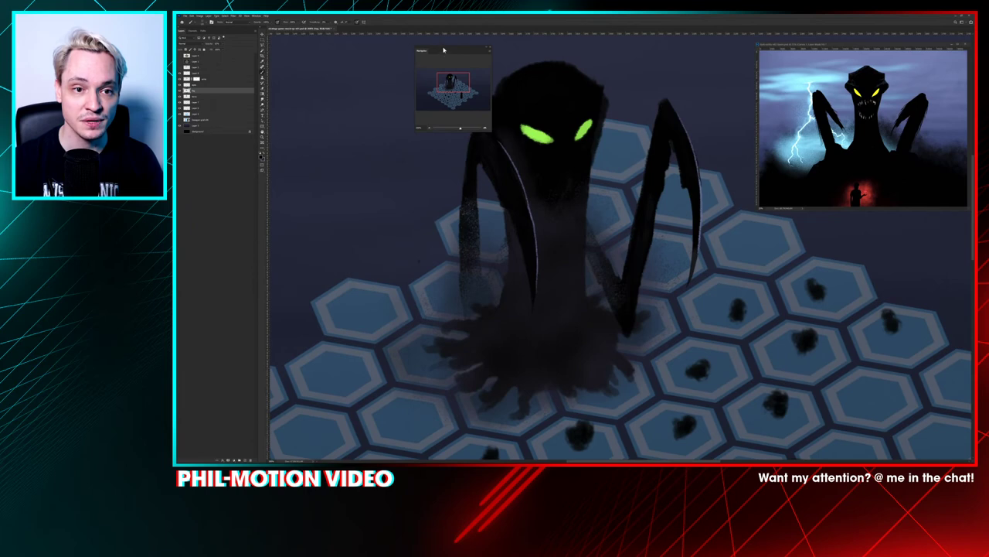
{"action": "left_click_drag", "start_coordinate": [444, 49], "coordinate": [176, 159]}
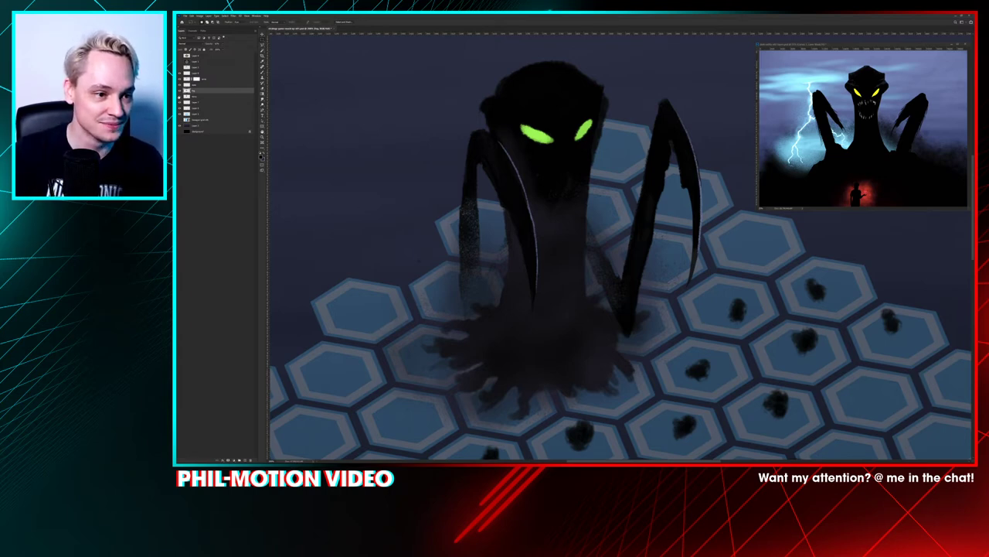
Step: Toggle the body, eyes and fog layers off and on to compare how each contributes to the boss
{"action": "left_click", "coordinate": [180, 97]}
{"action": "key", "text": "ctrl+shift+z"}
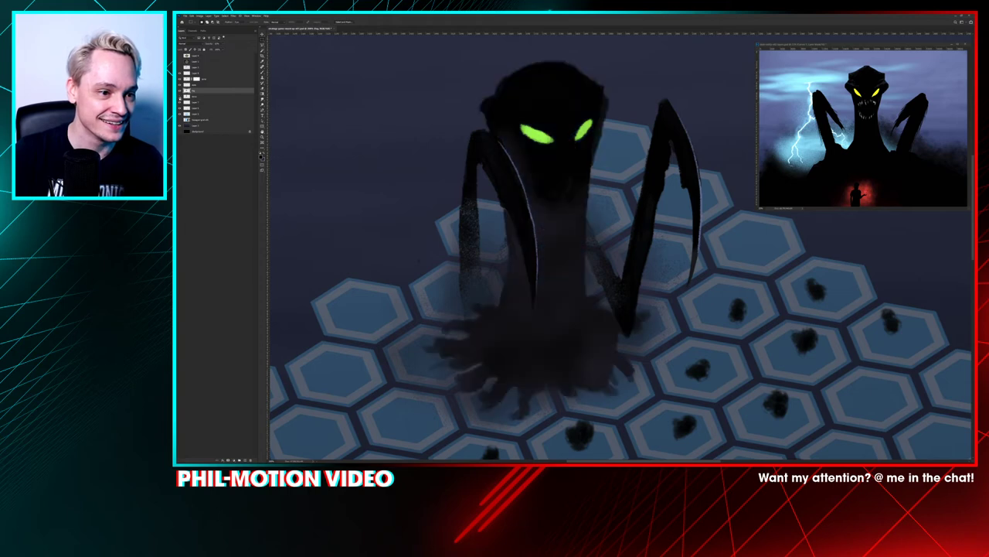
{"action": "key", "text": "ctrl+z"}
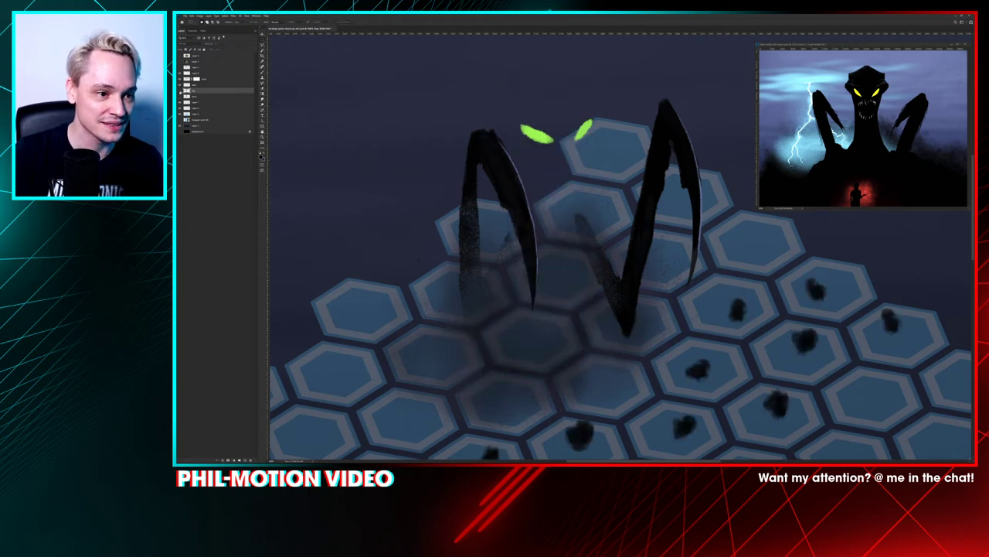
{"action": "left_click", "coordinate": [180, 91]}
{"action": "left_click", "coordinate": [180, 91]}
{"action": "left_click", "coordinate": [180, 96]}
{"action": "left_click", "coordinate": [180, 86]}
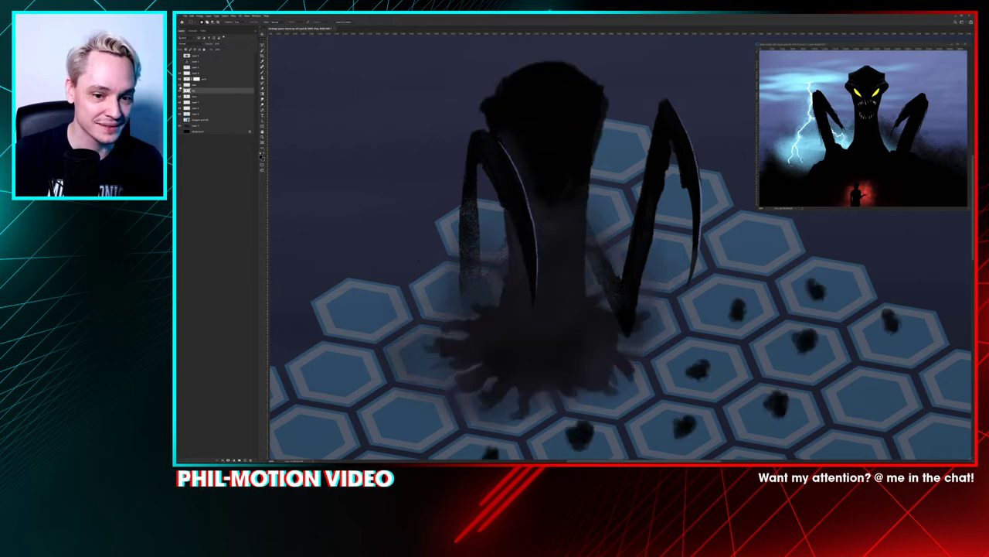
{"action": "left_click", "coordinate": [180, 85]}
{"action": "left_click", "coordinate": [180, 90]}
{"action": "left_click", "coordinate": [180, 91]}
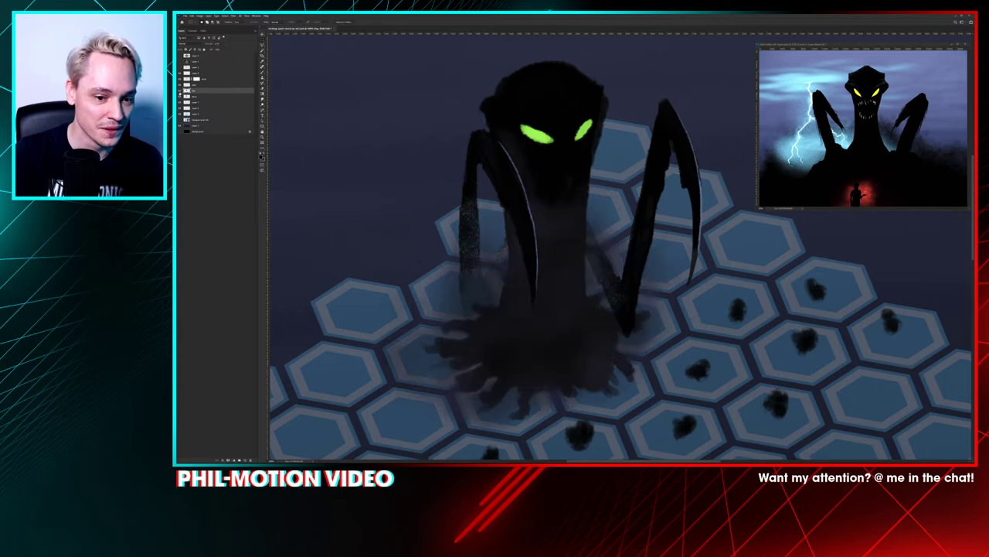
{"action": "left_click", "coordinate": [181, 91]}
{"action": "left_click", "coordinate": [181, 91]}
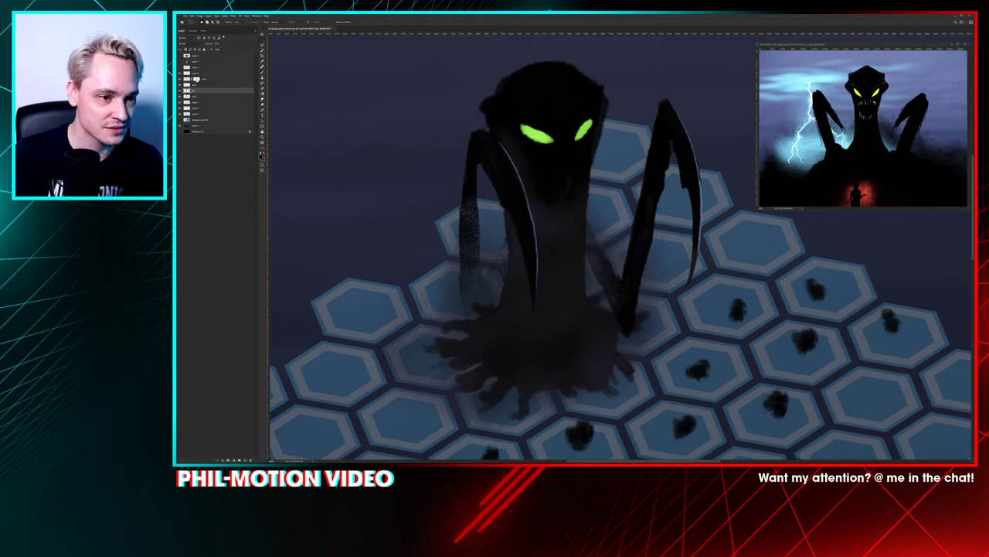
Step: Create a new empty layer above the arms layer, and inspect the arms layer's mask on its own
{"action": "left_click", "coordinate": [196, 79]}
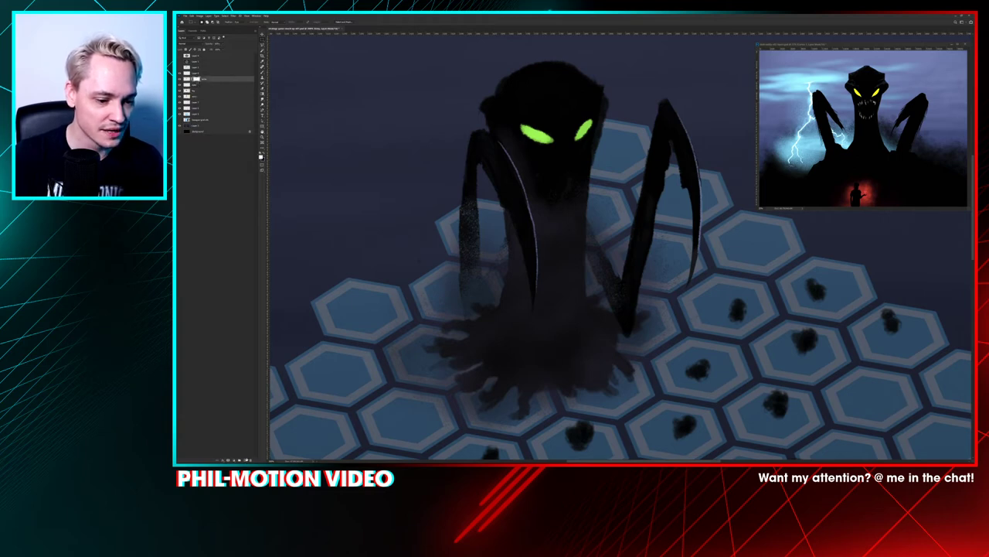
{"action": "left_click", "coordinate": [246, 457]}
{"action": "left_click", "coordinate": [198, 85]}
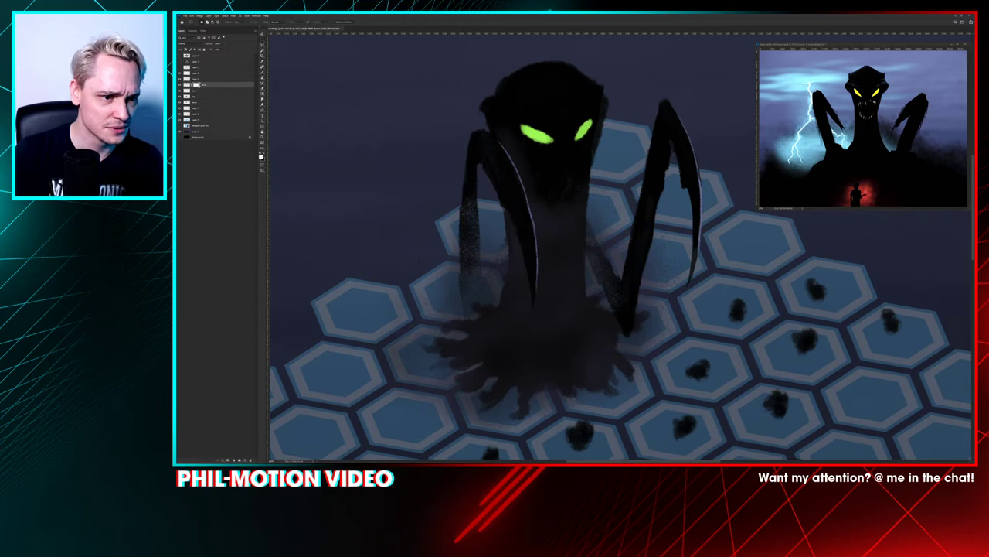
{"action": "left_click", "coordinate": [197, 85], "text": "alt"}
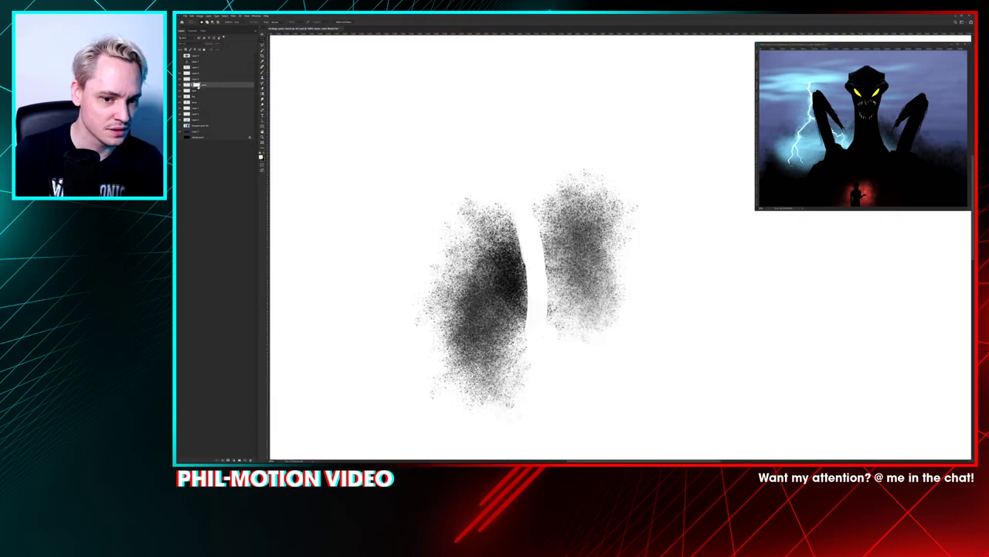
{"action": "left_click", "coordinate": [198, 85], "text": "alt"}
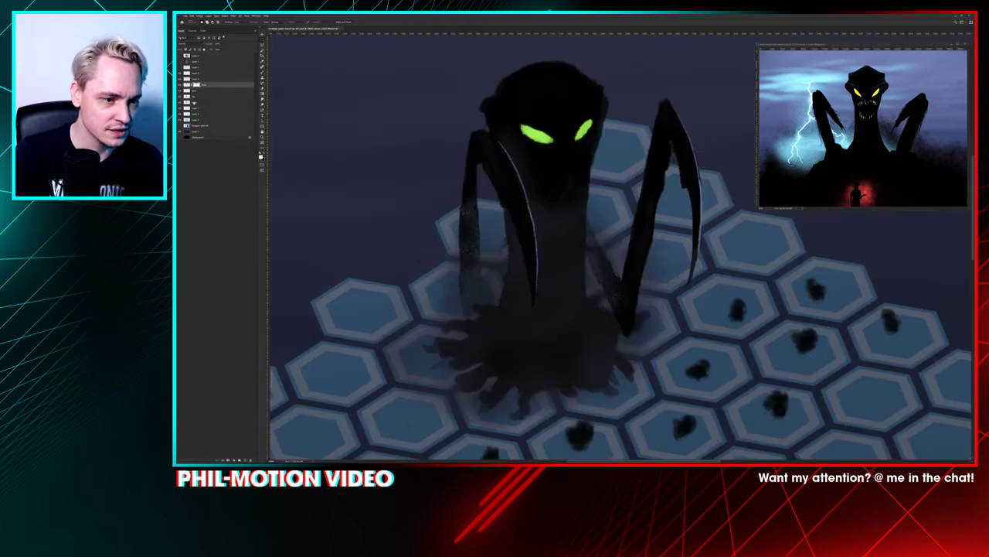
Step: Disable the arms layer's mask and select the new empty layer above it
{"action": "right_click", "coordinate": [198, 85]}
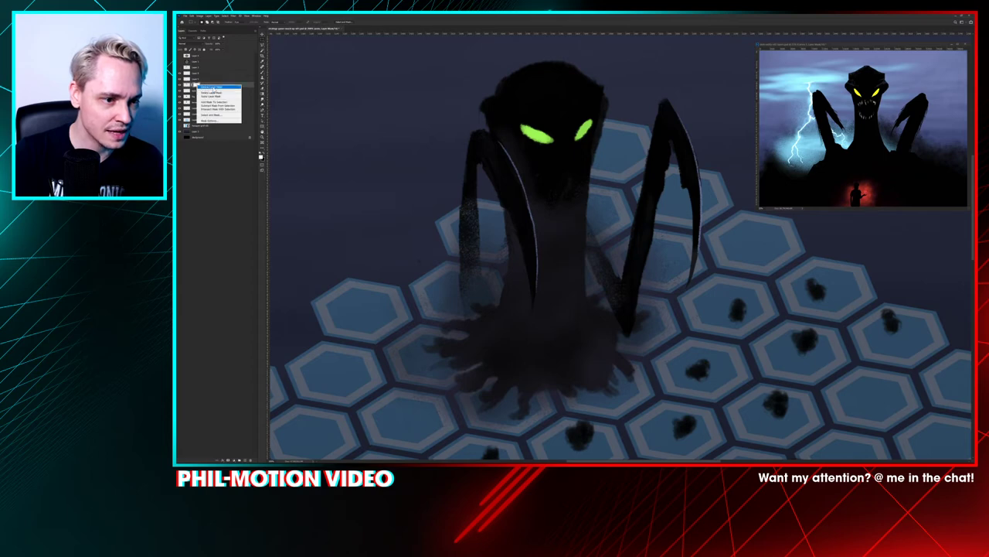
{"action": "left_click", "coordinate": [210, 90]}
{"action": "left_click", "coordinate": [197, 80]}
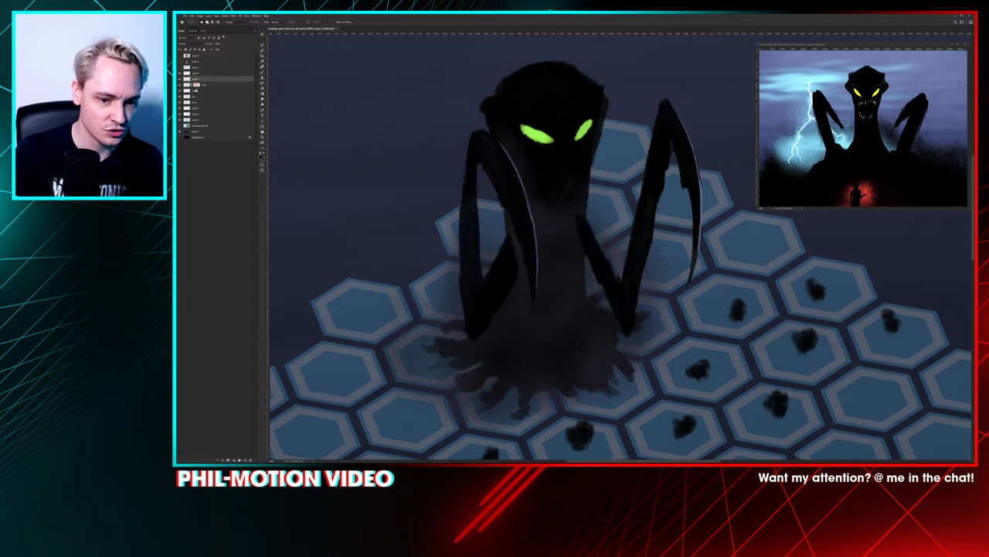
Step: Paint soft dark smoke on the new layer over the lower arms and the body so they merge at the base
{"action": "key", "text": "ctrl+plus"}
{"action": "key", "text": "ctrl+plus"}
{"action": "mouse_move", "coordinate": [523, 279]}
{"action": "left_mouse_down"}
{"action": "mouse_move", "coordinate": [575, 224]}
{"action": "mouse_move", "coordinate": [561, 227]}
{"action": "left_mouse_up"}
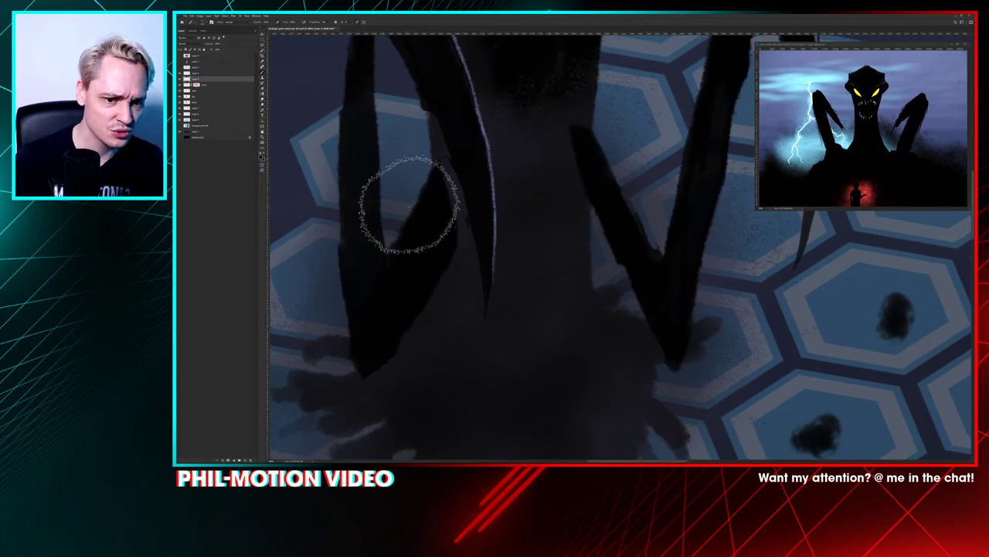
{"action": "right_click", "coordinate": [445, 209]}
{"action": "mouse_move", "coordinate": [443, 191]}
{"action": "left_mouse_down"}
{"action": "mouse_move", "coordinate": [425, 173]}
{"action": "mouse_move", "coordinate": [440, 210]}
{"action": "left_mouse_up"}
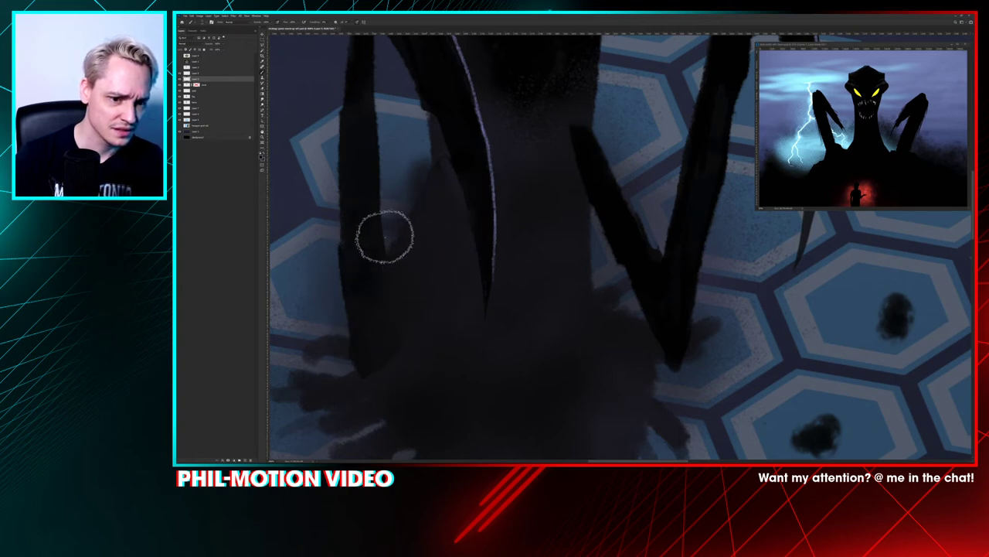
{"action": "mouse_move", "coordinate": [572, 128]}
{"action": "left_mouse_down"}
{"action": "mouse_move", "coordinate": [610, 165]}
{"action": "mouse_move", "coordinate": [627, 268]}
{"action": "mouse_move", "coordinate": [612, 99]}
{"action": "left_mouse_up"}
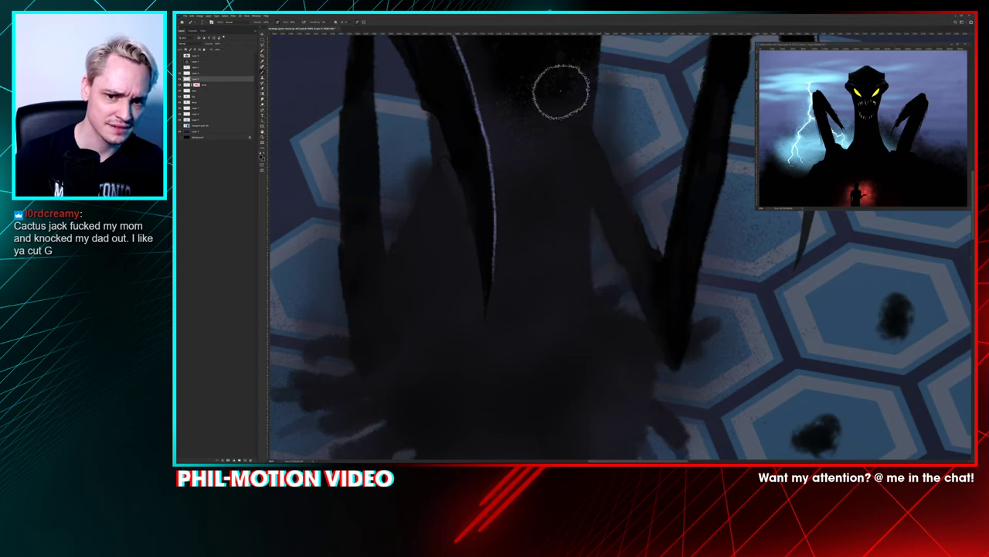
{"action": "key", "text": "ctrl+minus"}
{"action": "key", "text": "ctrl+minus"}
{"action": "key", "text": "ctrl+minus"}
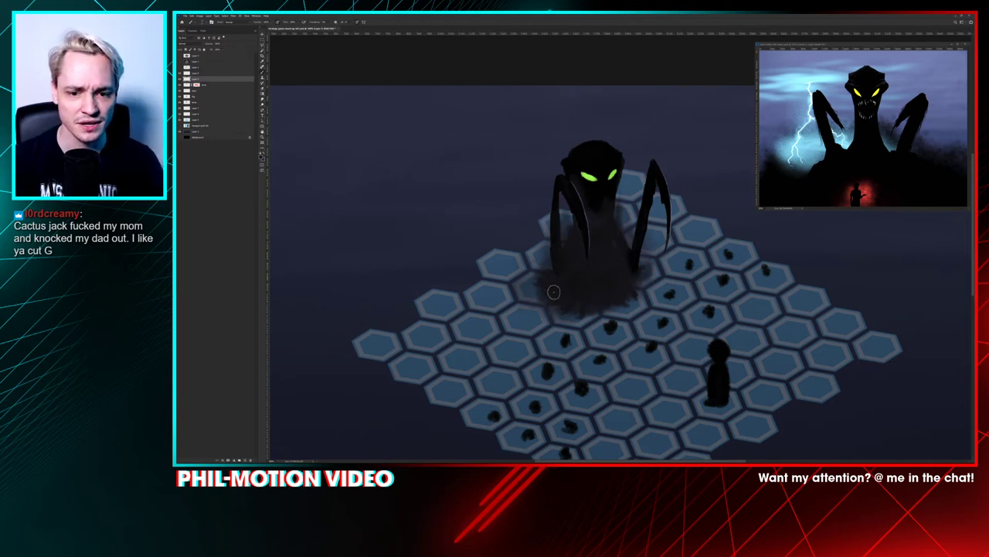
Step: Soften the ragged tendrils at the base of the body layer with the eraser, using a textured brush preset
{"action": "right_click", "coordinate": [520, 283]}
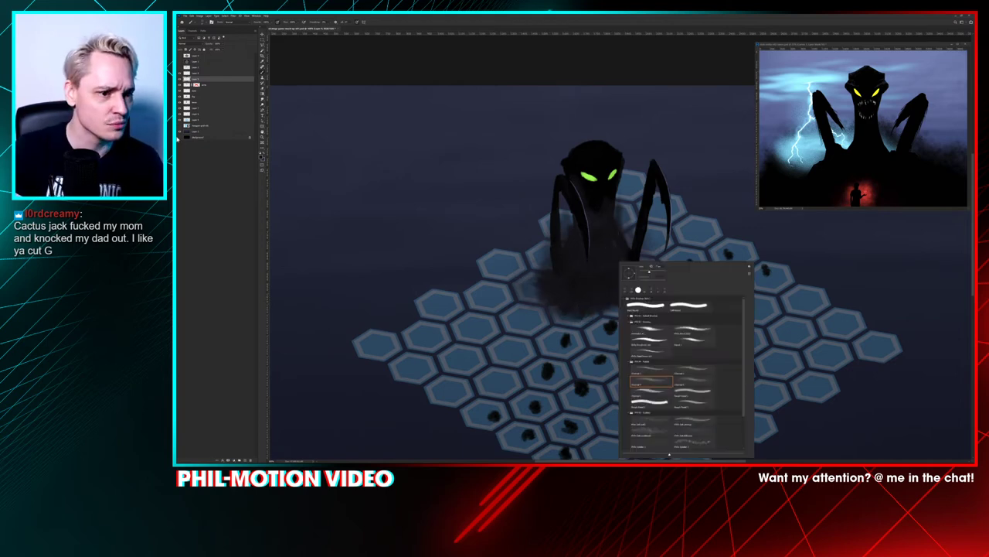
{"action": "key", "text": "Escape"}
{"action": "left_click", "coordinate": [179, 96]}
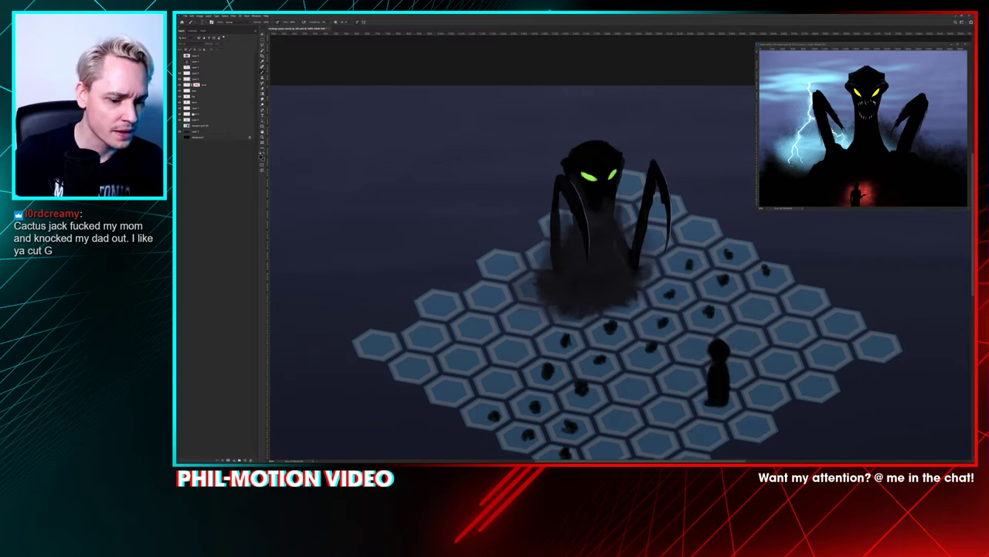
{"action": "right_click", "coordinate": [543, 268]}
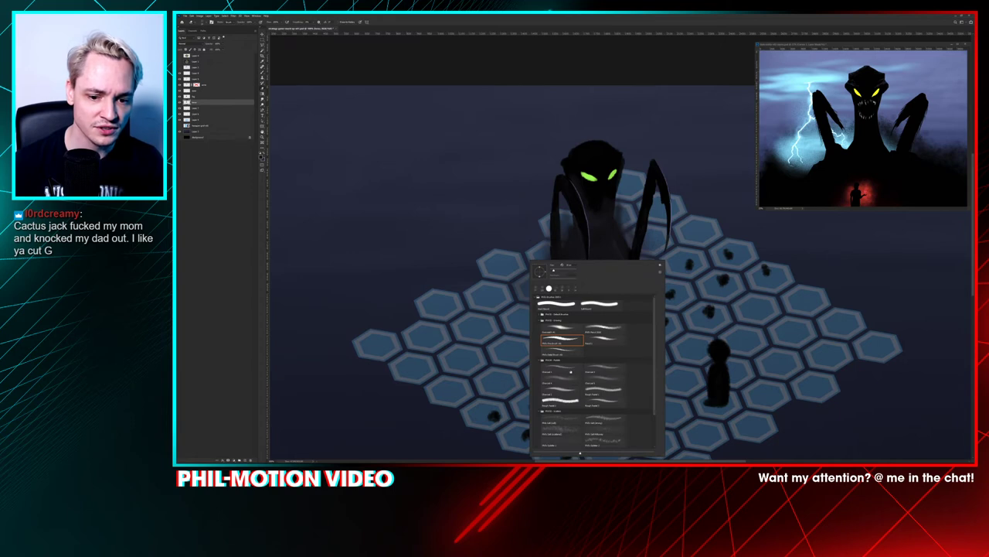
{"action": "left_click", "coordinate": [567, 377]}
{"action": "key", "text": "Return"}
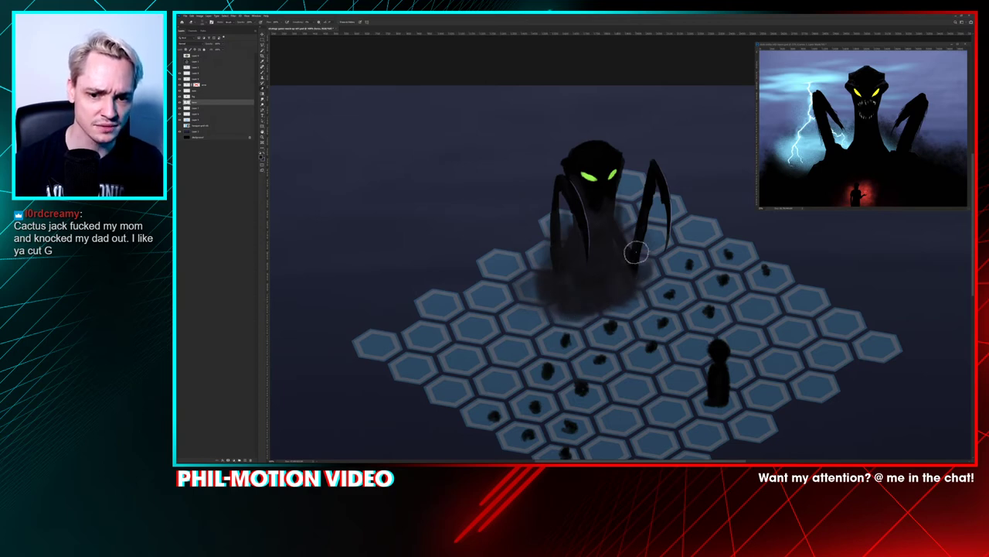
Step: Toggle the fog and smoke layers off and on to compare how each covers the arms and the boss's base
{"action": "scroll", "coordinate": [635, 252], "scroll_direction": "up", "scroll_amount": 2}
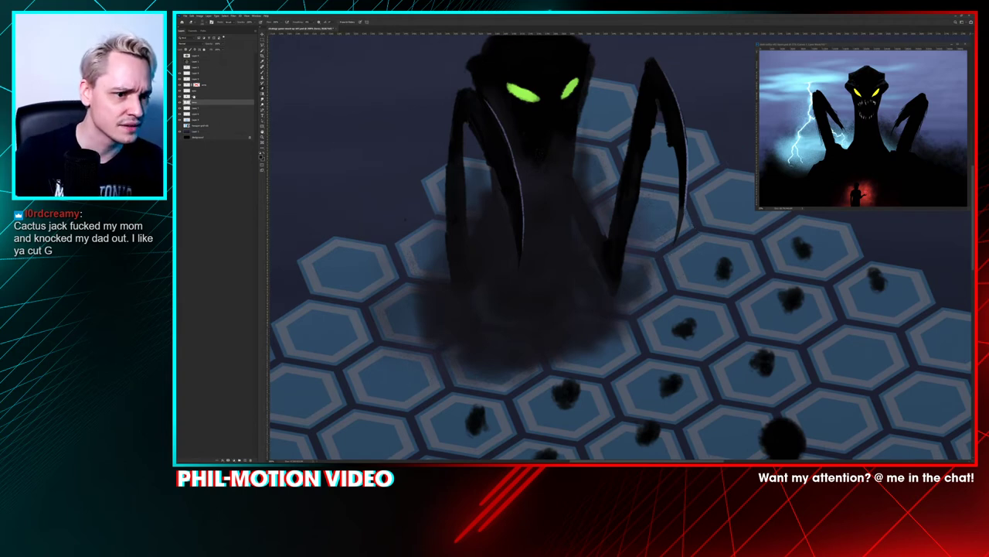
{"action": "left_click", "coordinate": [180, 97]}
{"action": "left_click", "coordinate": [180, 97]}
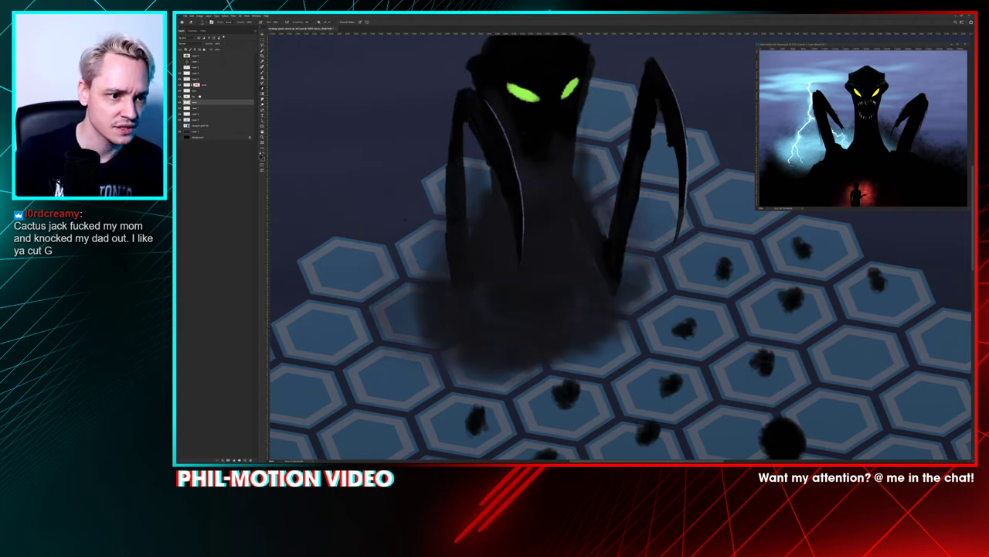
{"action": "left_click", "coordinate": [200, 96]}
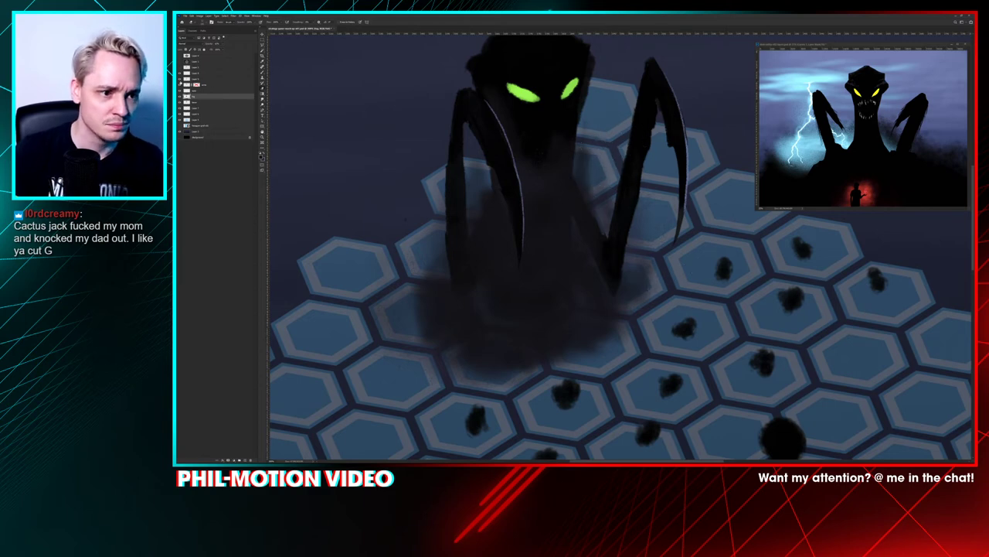
{"action": "left_click", "coordinate": [180, 84]}
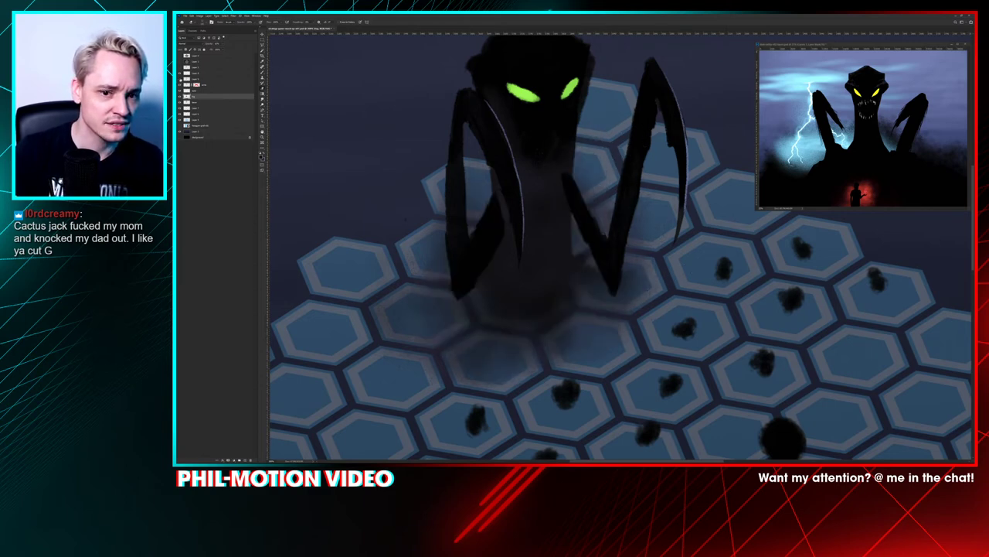
{"action": "left_click", "coordinate": [184, 98]}
{"action": "left_click", "coordinate": [183, 99]}
{"action": "left_click", "coordinate": [183, 98]}
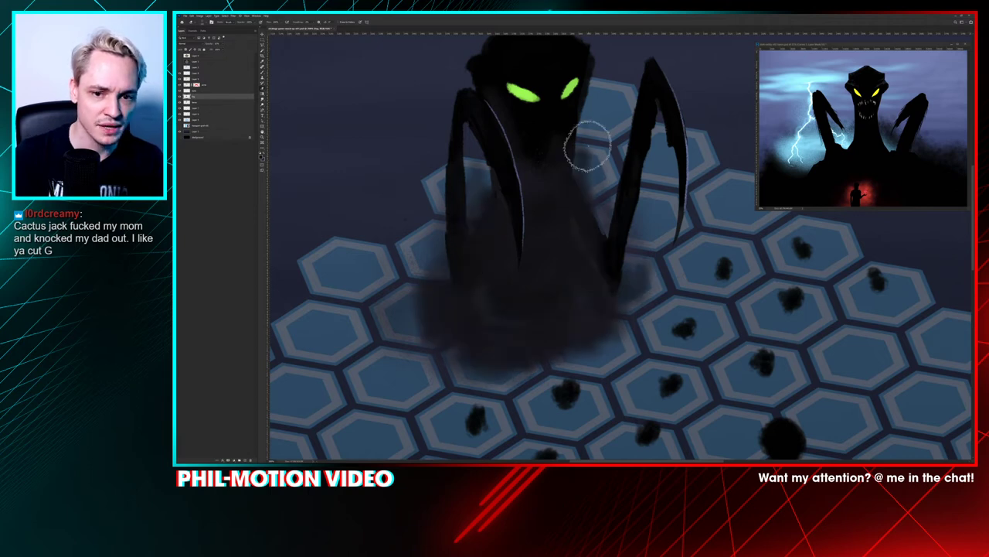
Step: Check the boss against the whole board, and compare it with the smoke layer and the layer above it hidden and shown
{"action": "key", "text": "ctrl+minus"}
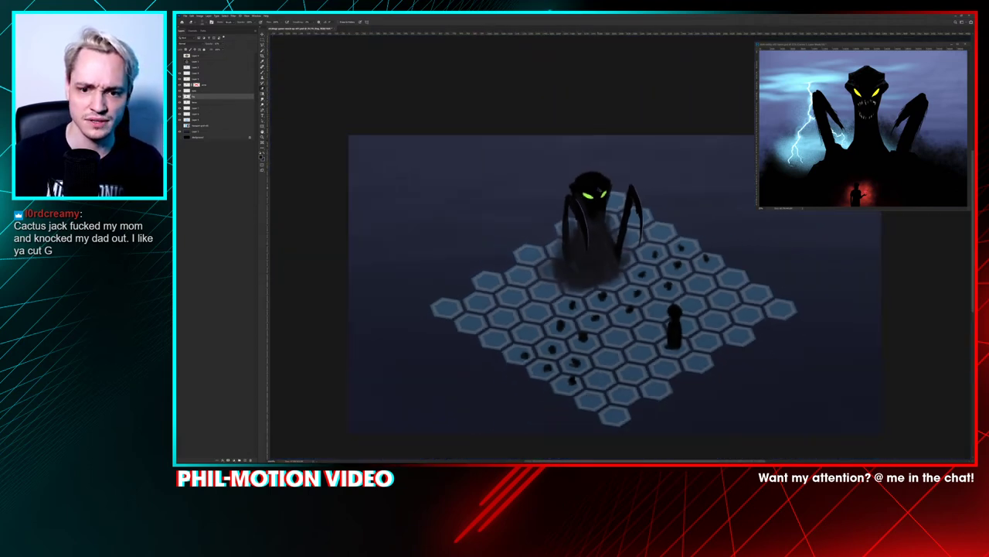
{"action": "key", "text": "ctrl+plus"}
{"action": "key", "text": "ctrl+plus"}
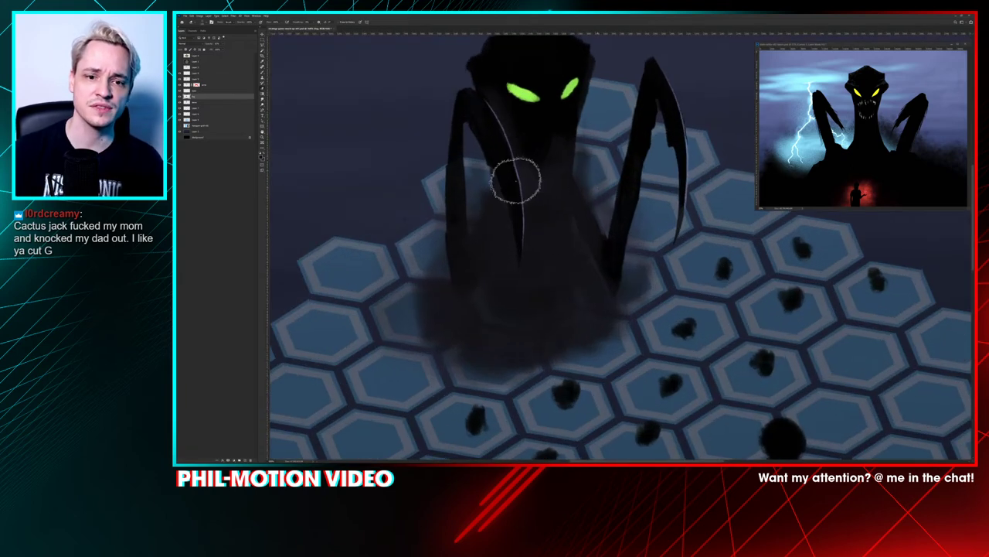
{"action": "left_click_drag", "start_coordinate": [515, 176], "coordinate": [538, 225]}
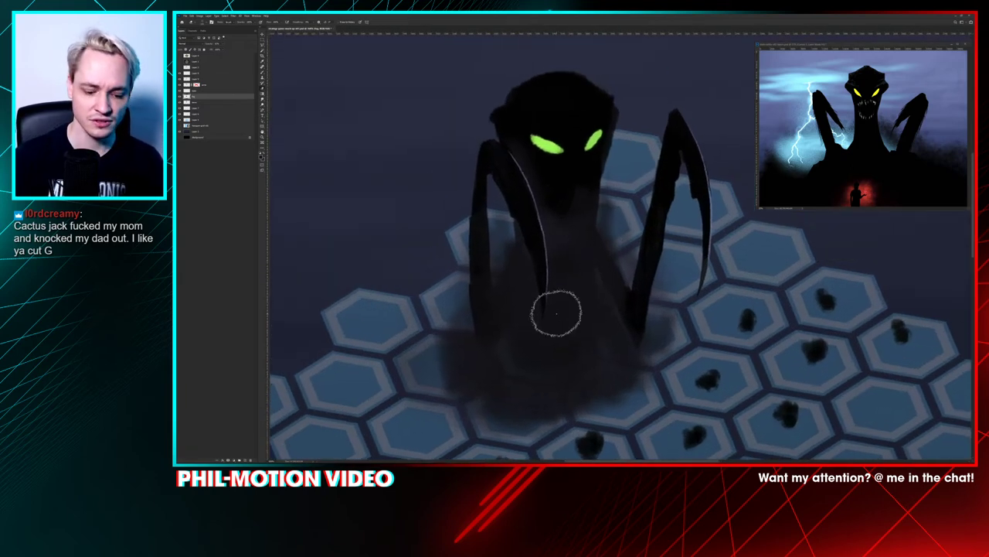
{"action": "left_click", "coordinate": [179, 79]}
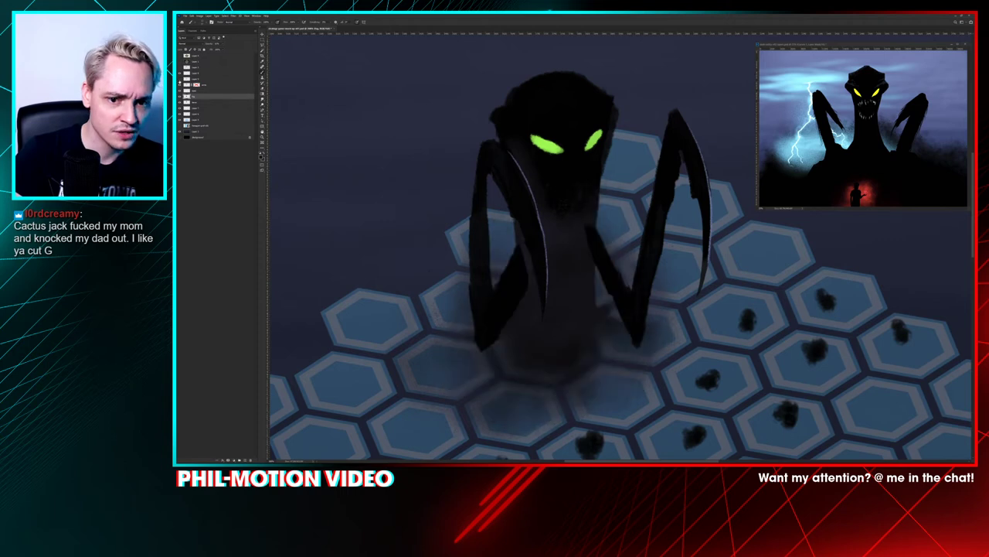
{"action": "left_click", "coordinate": [180, 79]}
{"action": "left_click", "coordinate": [180, 74]}
{"action": "left_click", "coordinate": [179, 73]}
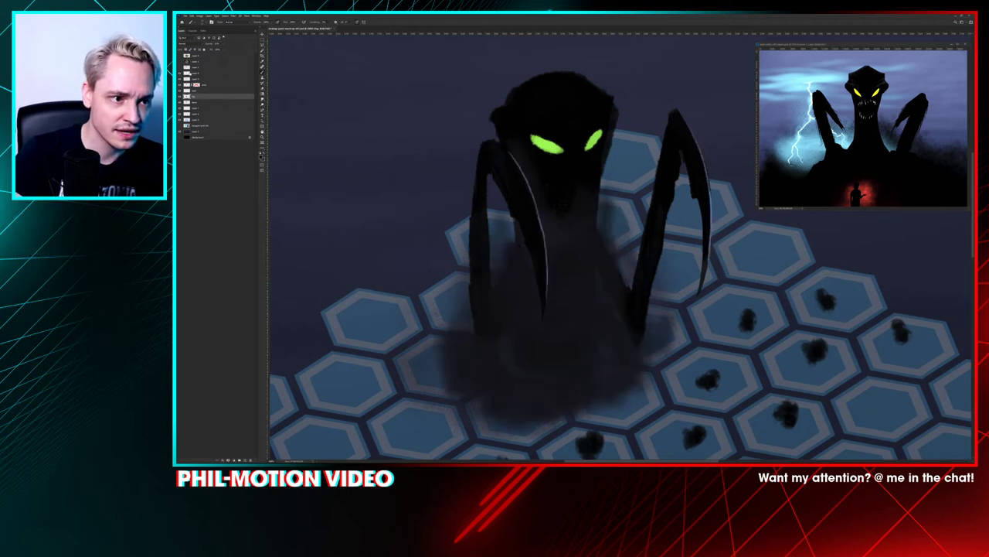
Step: Select the layer above the smoke layer and prepare the brush with a colour sampled from the boss
{"action": "left_click", "coordinate": [207, 73]}
{"action": "left_click", "coordinate": [516, 172], "text": "alt"}
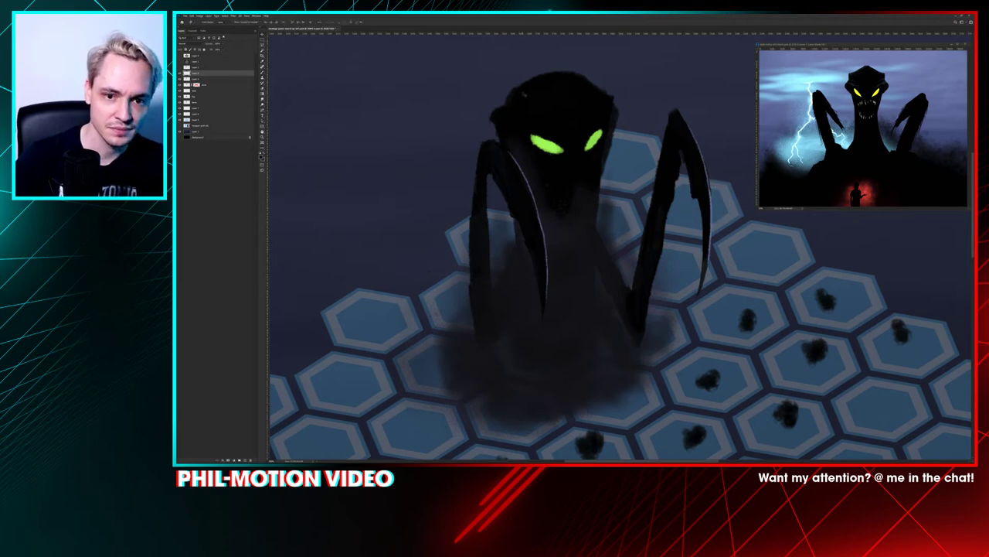
{"action": "key", "text": "b"}
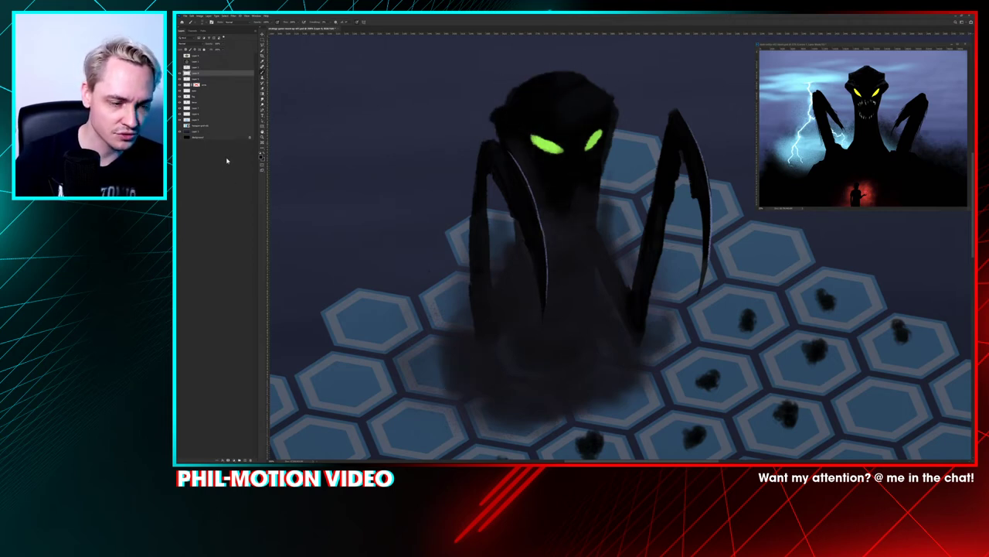
Step: Try broad, soft lighter strokes across the top of the boss's head
{"action": "key", "text": "ctrl+t"}
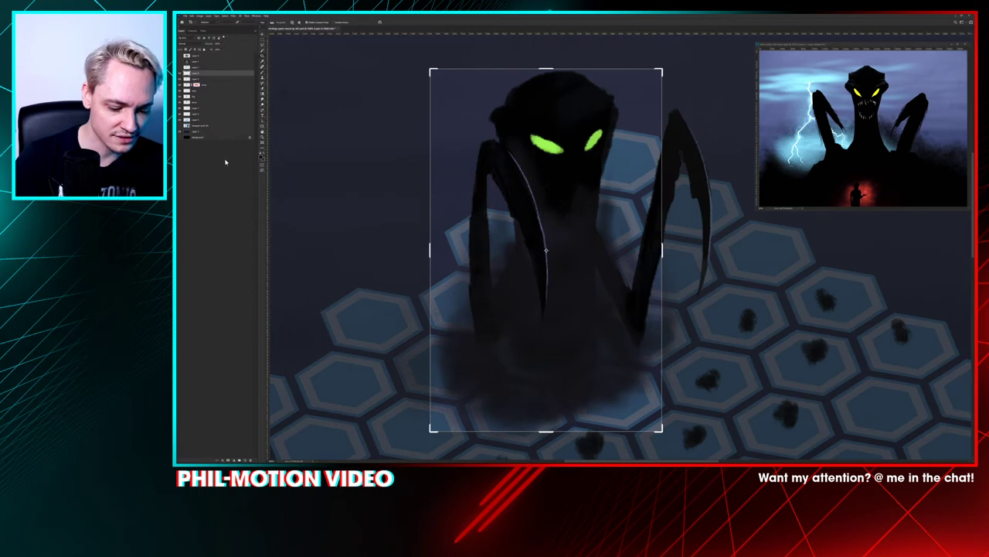
{"action": "key", "text": "Return"}
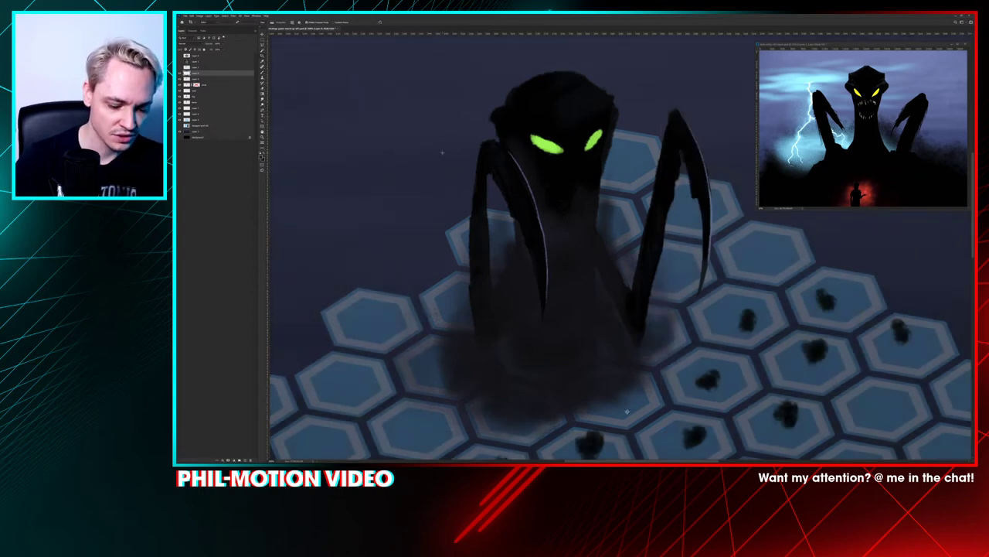
{"action": "key", "text": "b"}
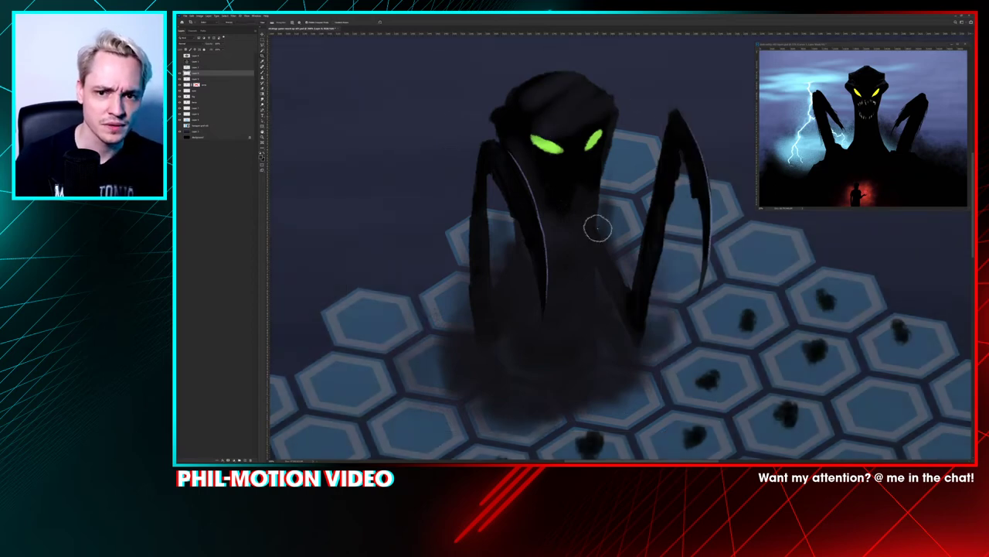
{"action": "key", "text": "ctrl+z"}
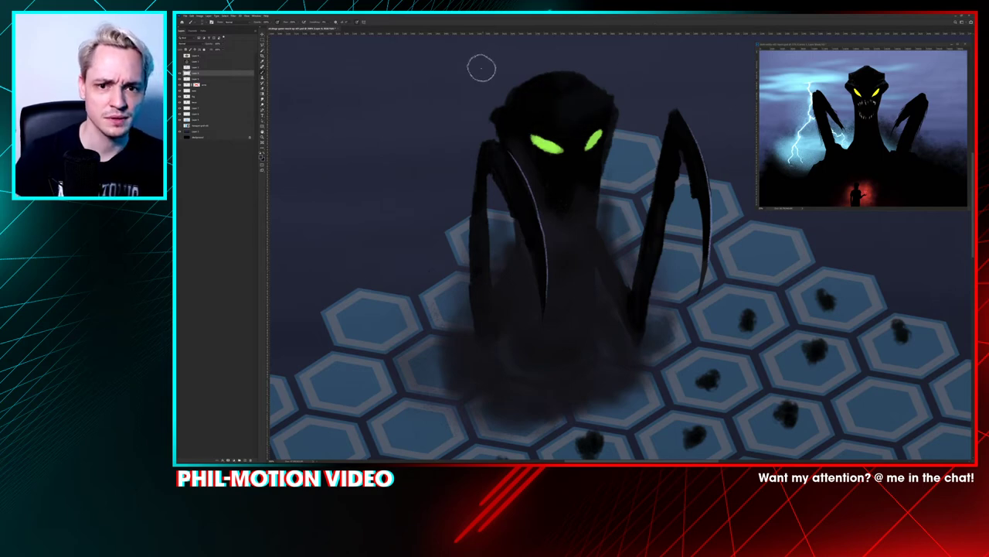
Step: Switch to a fine tapered brush preset at a smaller size for detailing the head
{"action": "right_click", "coordinate": [553, 78]}
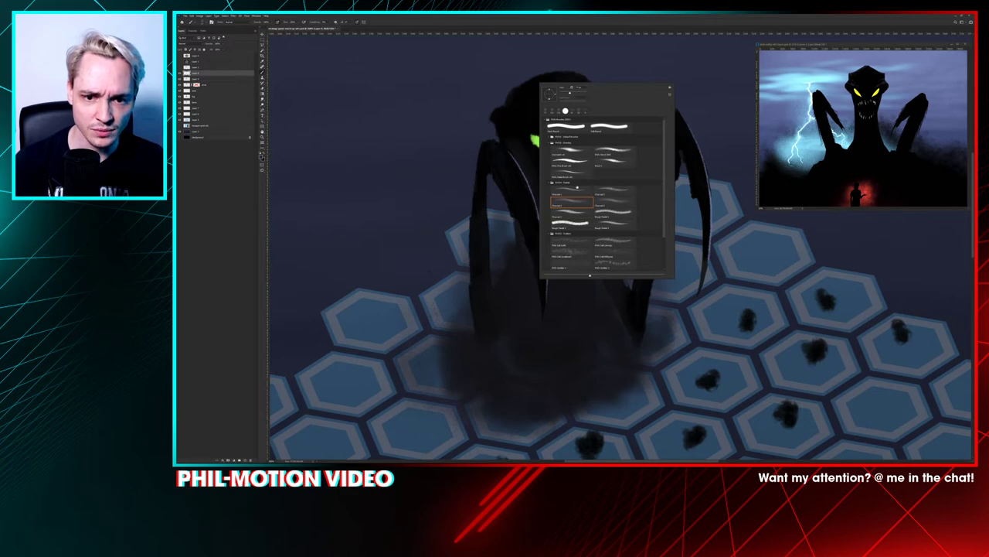
{"action": "left_click", "coordinate": [571, 173]}
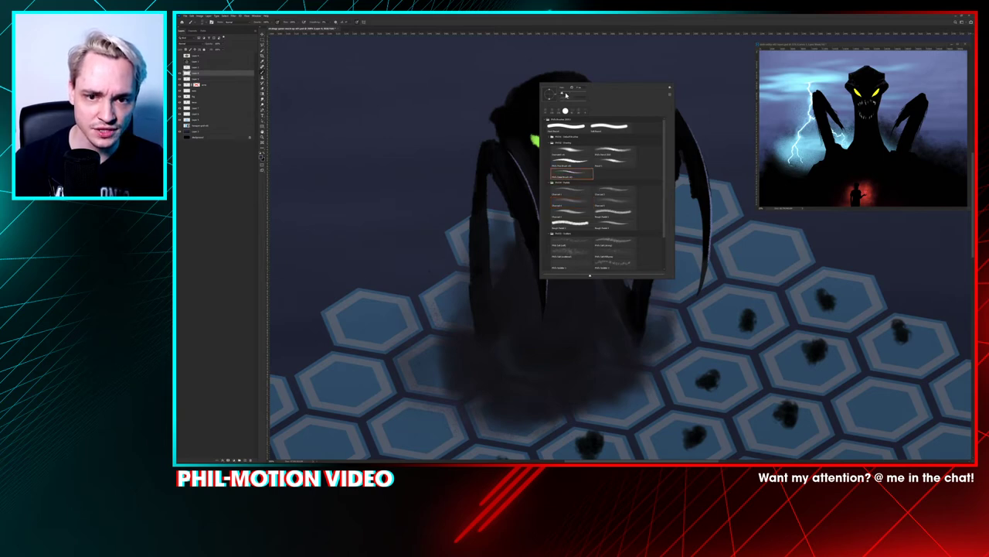
{"action": "left_click", "coordinate": [527, 77]}
Step: Try grey diagonal streaks across the boss's crown and brow
{"action": "left_click_drag", "start_coordinate": [532, 88], "coordinate": [589, 78]}
{"action": "left_click_drag", "start_coordinate": [554, 110], "coordinate": [603, 92]}
{"action": "left_click_drag", "start_coordinate": [580, 122], "coordinate": [615, 104]}
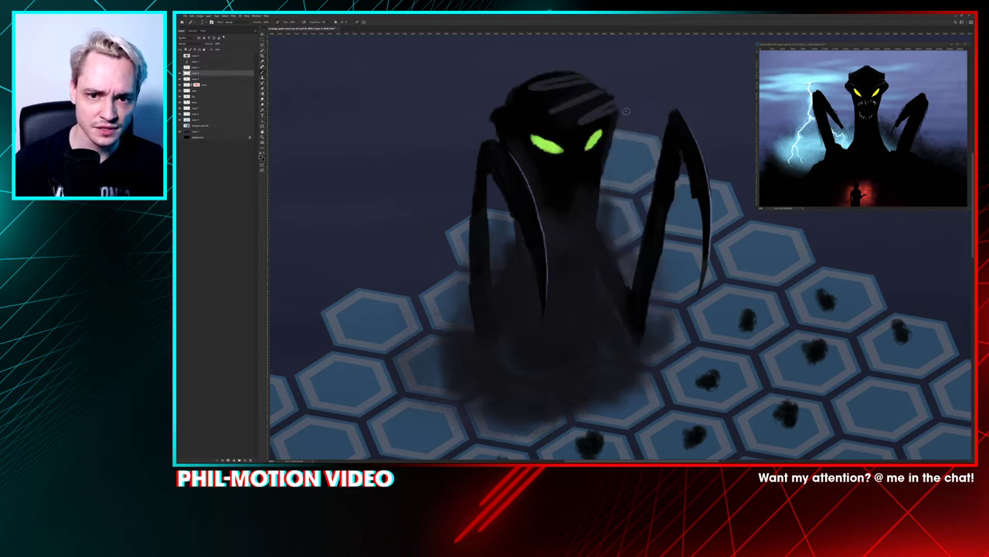
{"action": "left_click_drag", "start_coordinate": [577, 145], "coordinate": [614, 116]}
{"action": "mouse_move", "coordinate": [527, 174]}
{"action": "left_mouse_down"}
{"action": "mouse_move", "coordinate": [630, 112]}
{"action": "mouse_move", "coordinate": [599, 117]}
{"action": "mouse_move", "coordinate": [512, 173]}
{"action": "left_mouse_up"}
{"action": "left_click_drag", "start_coordinate": [609, 96], "coordinate": [504, 146]}
{"action": "left_click_drag", "start_coordinate": [589, 85], "coordinate": [496, 126]}
{"action": "left_click_drag", "start_coordinate": [552, 92], "coordinate": [494, 113]}
{"action": "left_click_drag", "start_coordinate": [572, 74], "coordinate": [514, 94]}
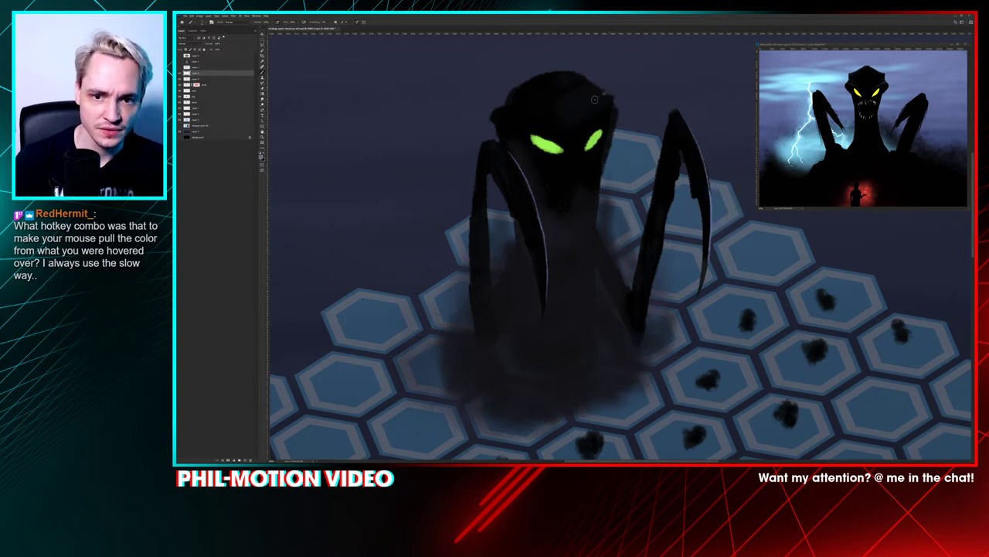
Step: Paint thin pale blue-grey highlights along the boss's crown, brow ridges and the outer edges of the head
{"action": "mouse_move", "coordinate": [595, 100]}
{"action": "left_mouse_down"}
{"action": "mouse_move", "coordinate": [611, 92]}
{"action": "mouse_move", "coordinate": [576, 74]}
{"action": "left_mouse_up"}
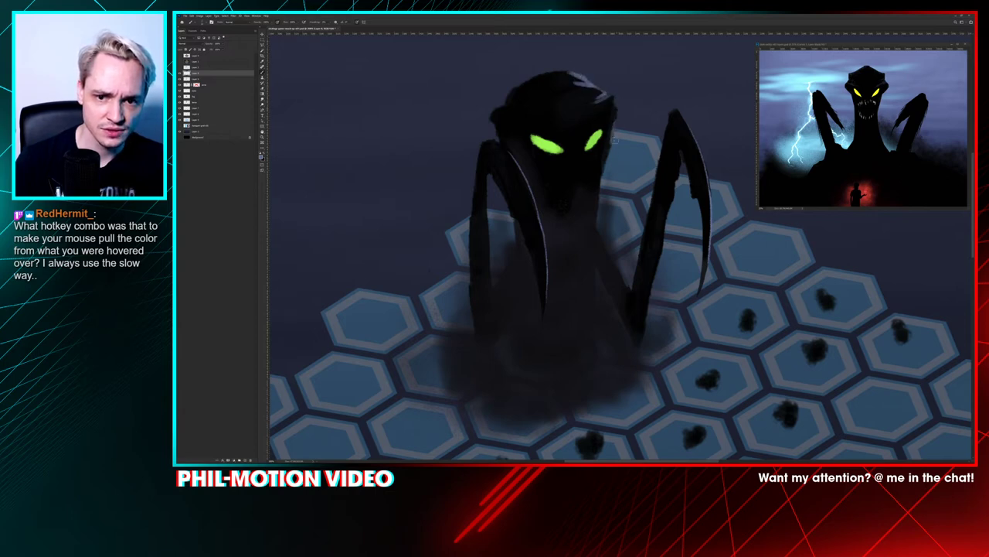
{"action": "left_click_drag", "start_coordinate": [603, 114], "coordinate": [613, 98]}
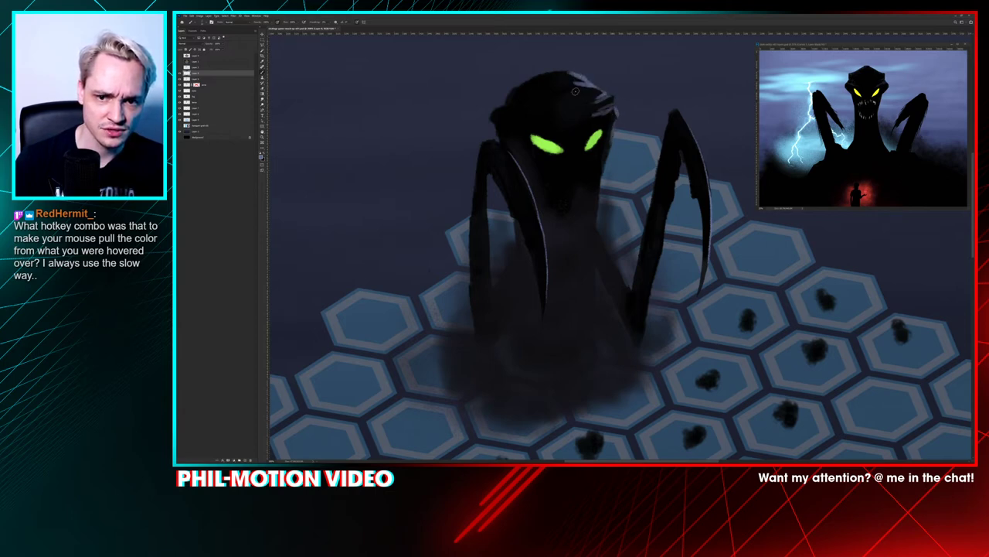
{"action": "mouse_move", "coordinate": [507, 107]}
{"action": "left_mouse_down"}
{"action": "mouse_move", "coordinate": [530, 106]}
{"action": "mouse_move", "coordinate": [493, 123]}
{"action": "left_mouse_up"}
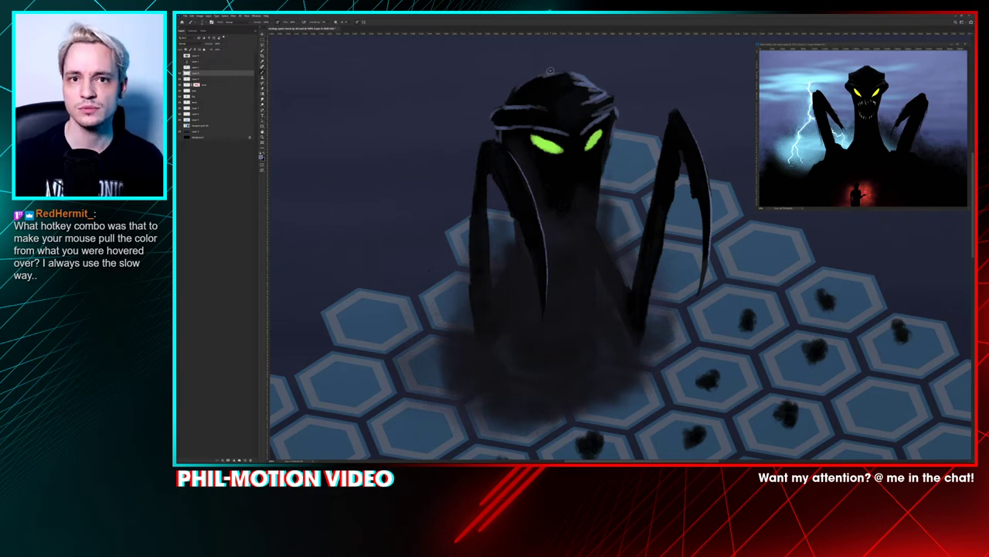
{"action": "left_click_drag", "start_coordinate": [523, 82], "coordinate": [559, 74]}
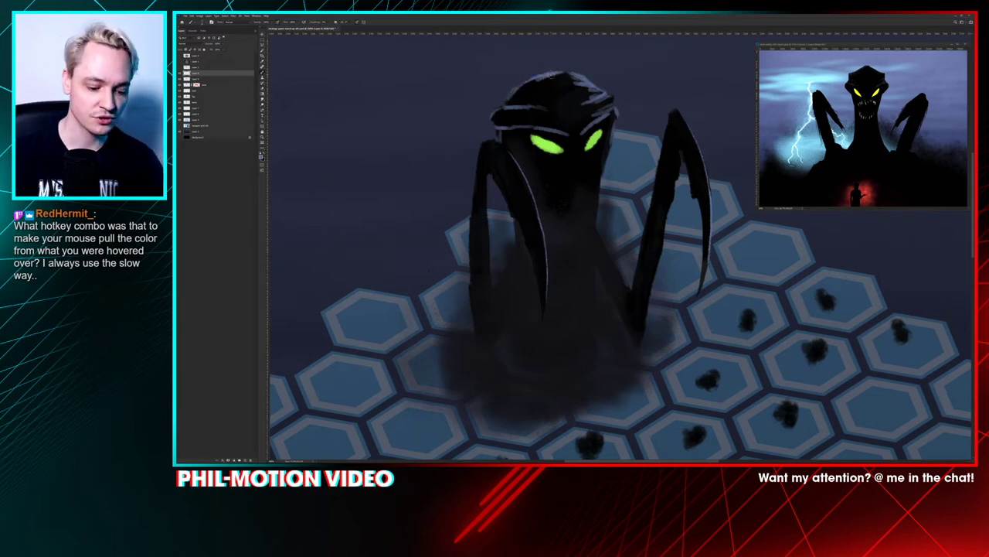
Step: Erase the bright highlights from the boss's head and repaint fainter, thin rim strokes along its left edge and right brow
{"action": "key", "text": "e"}
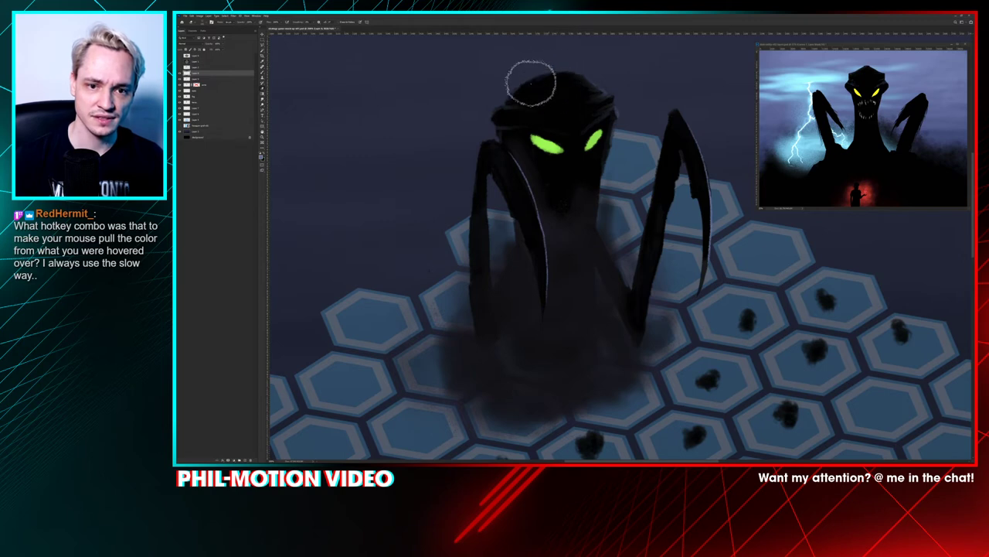
{"action": "key", "text": "b"}
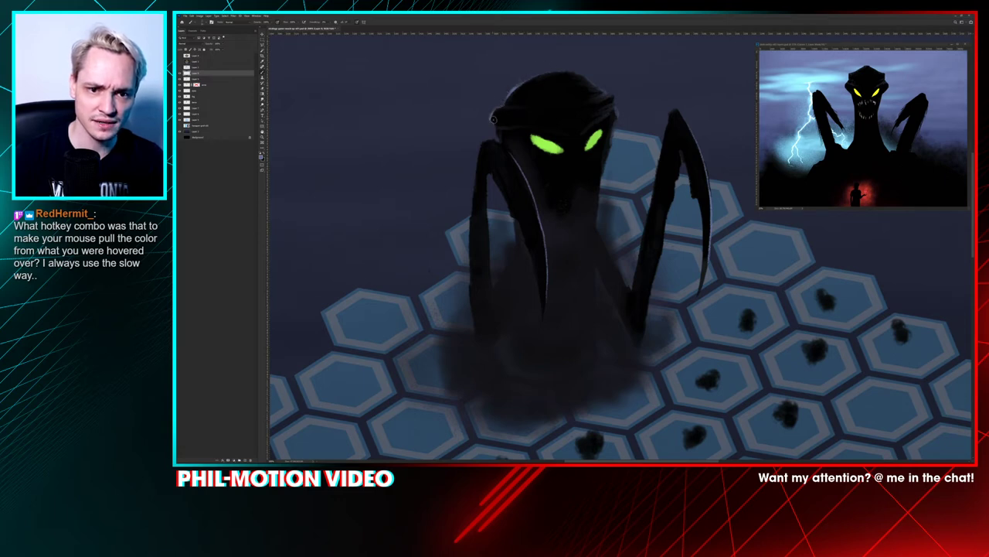
{"action": "left_click_drag", "start_coordinate": [494, 128], "coordinate": [498, 139]}
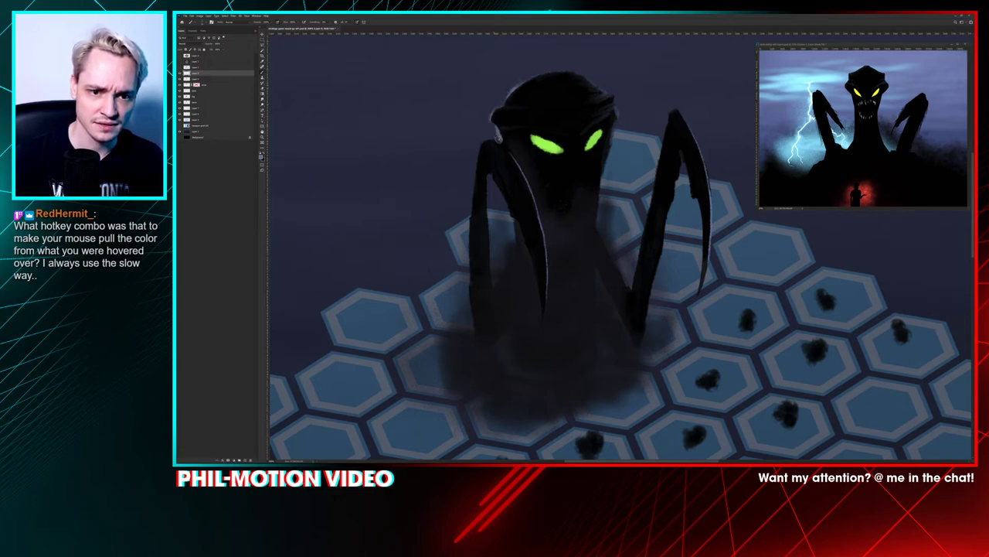
{"action": "left_click", "coordinate": [502, 134], "text": "alt"}
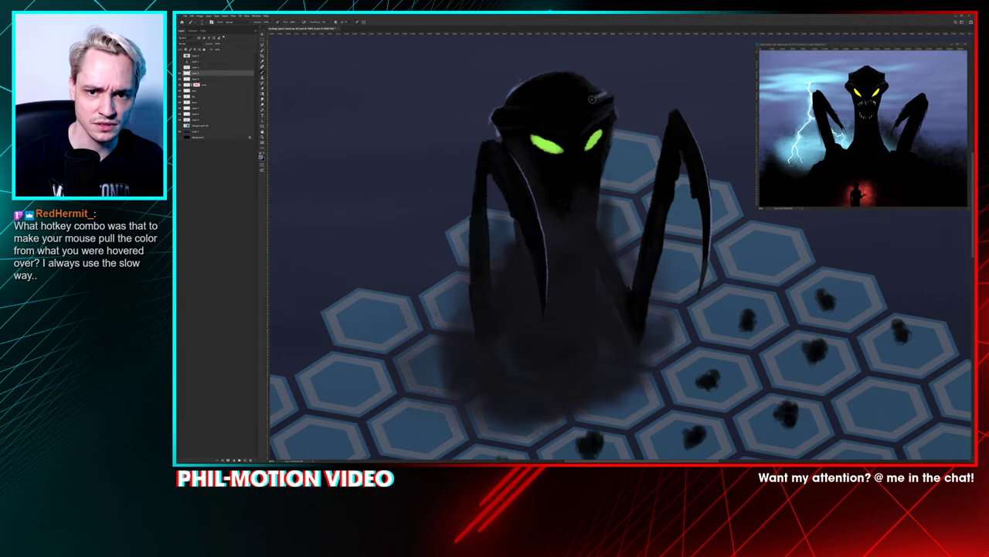
{"action": "left_click_drag", "start_coordinate": [600, 96], "coordinate": [568, 111]}
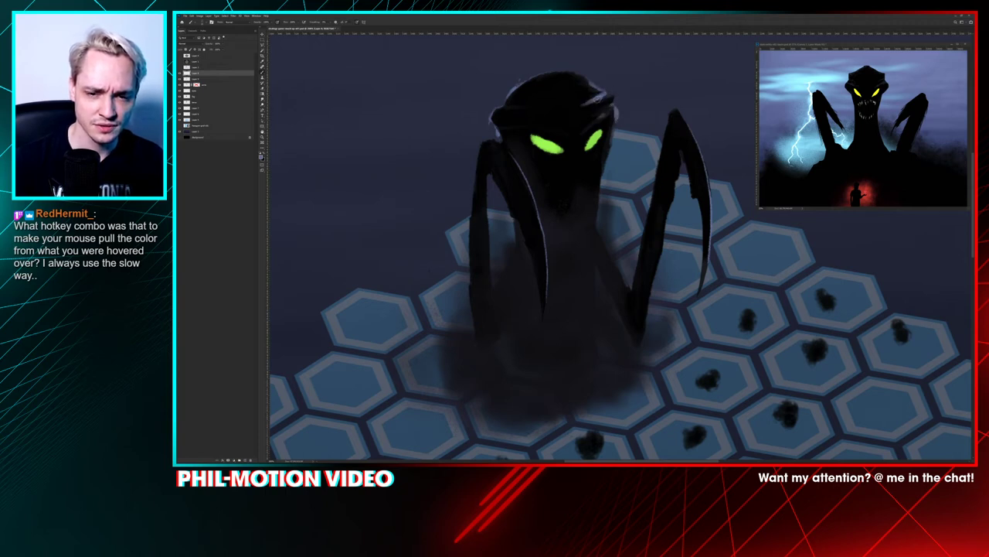
{"action": "right_click", "coordinate": [608, 129]}
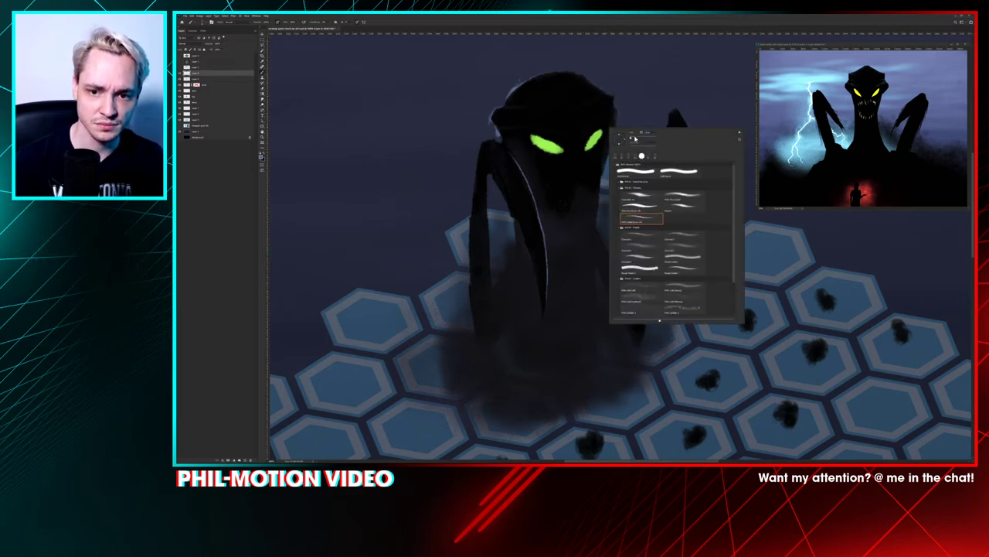
{"action": "left_click", "coordinate": [630, 80]}
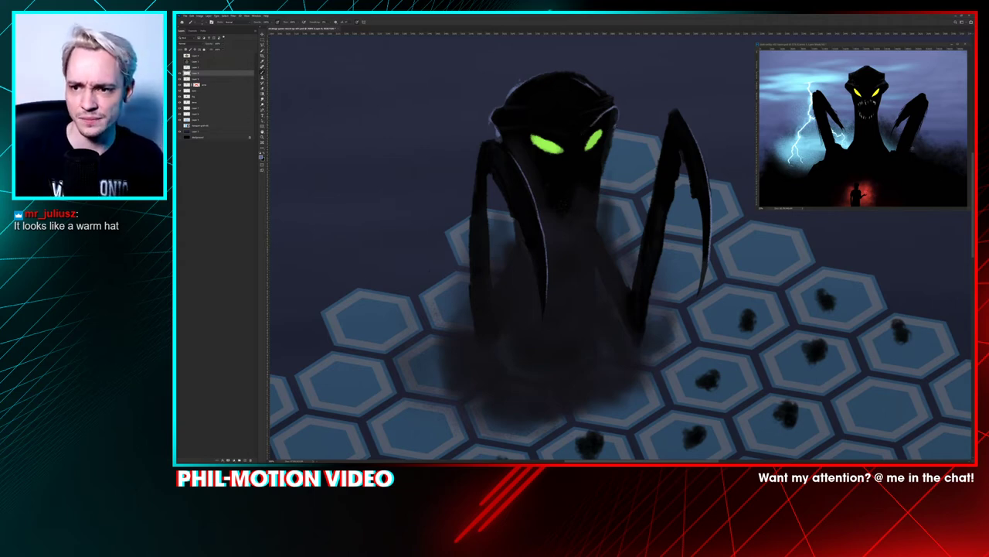
Step: Examine the boss's head, toothed mouth and bladed arms up close in the reference painting
{"action": "scroll", "coordinate": [892, 107], "scroll_direction": "up", "scroll_amount": 3}
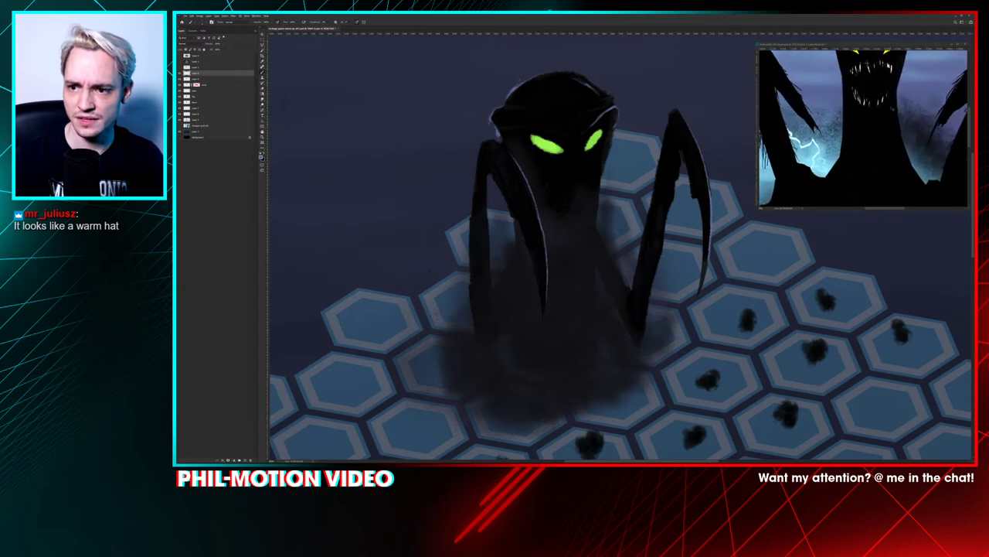
{"action": "left_click_drag", "start_coordinate": [866, 101], "coordinate": [813, 201]}
{"action": "scroll", "coordinate": [862, 128], "scroll_direction": "up", "scroll_amount": 2}
{"action": "left_click_drag", "start_coordinate": [856, 128], "coordinate": [900, 125]}
{"action": "scroll", "coordinate": [919, 113], "scroll_direction": "down", "scroll_amount": 4}
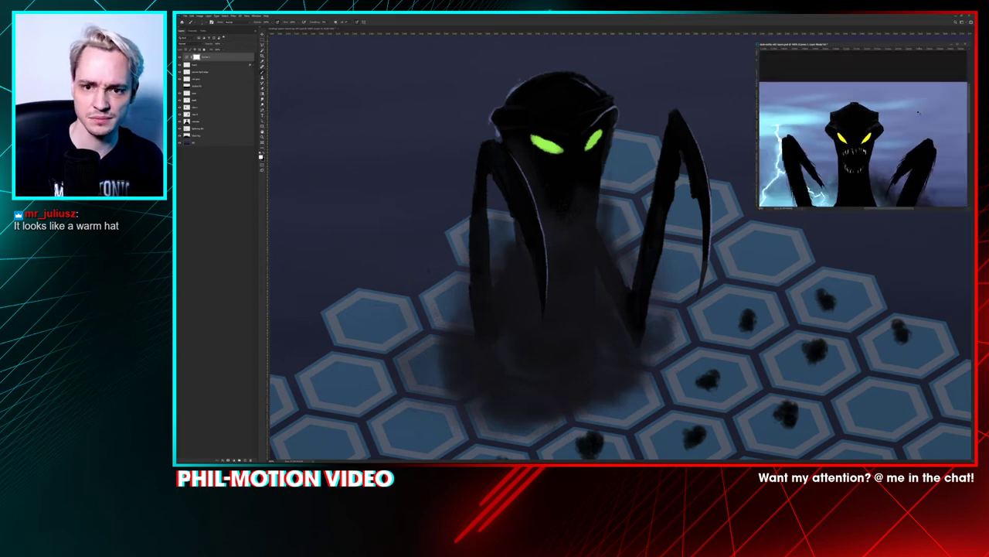
Step: Return to the hexagon board mock-up and review the whole composition with the boss and the small player
{"action": "left_click", "coordinate": [640, 61]}
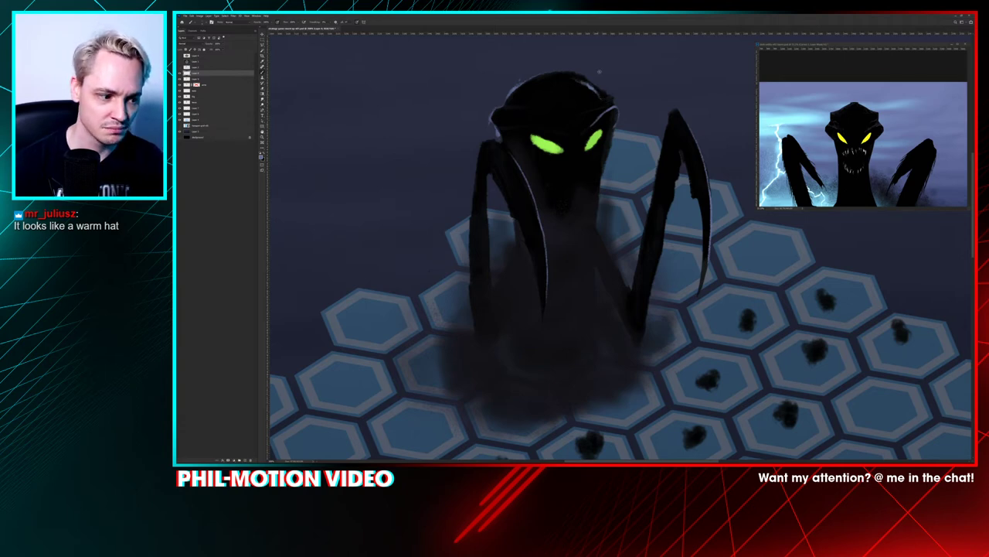
{"action": "key", "text": "ctrl+minus"}
{"action": "key", "text": "ctrl+minus"}
{"action": "key", "text": "ctrl+minus"}
{"action": "key", "text": "ctrl+minus"}
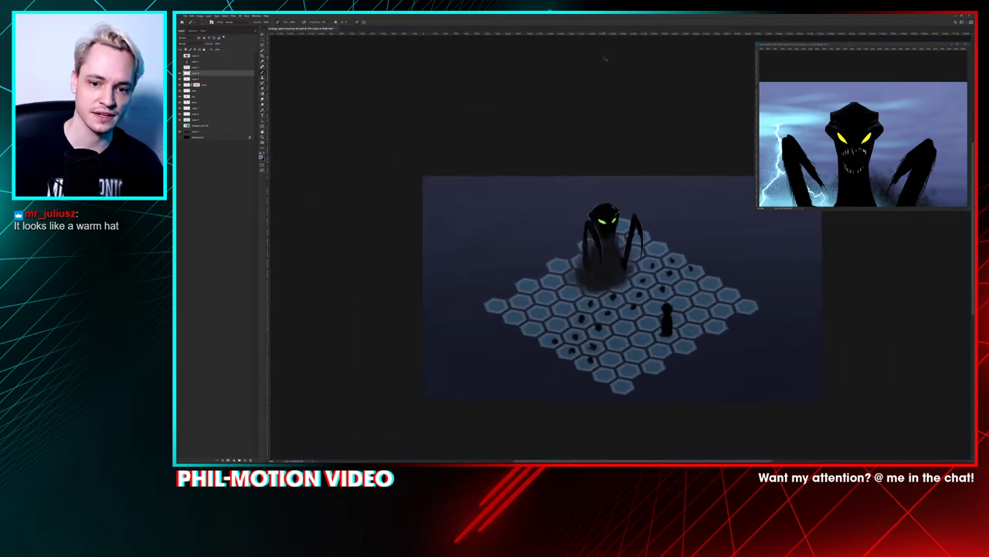
{"action": "left_click_drag", "start_coordinate": [576, 144], "coordinate": [537, 85]}
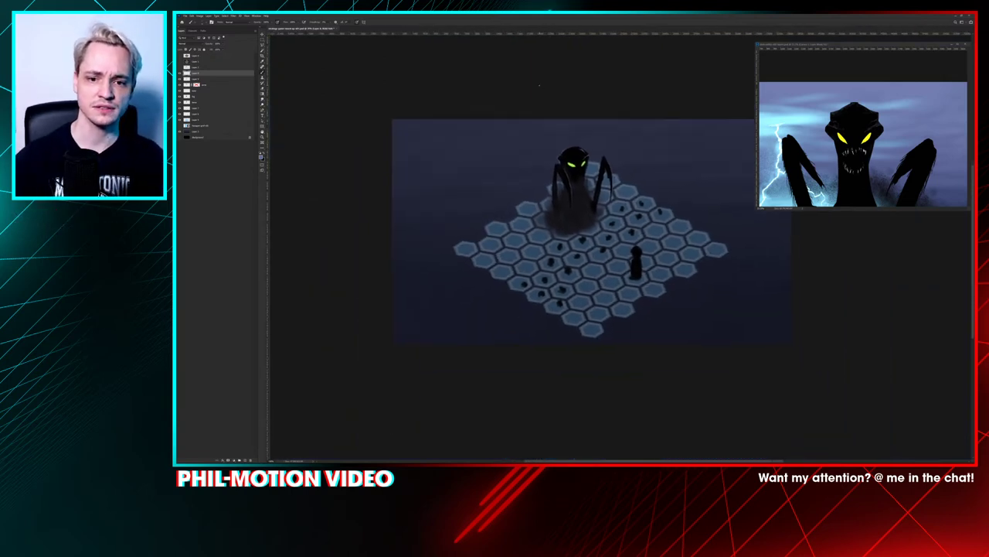
{"action": "key", "text": "ctrl+plus"}
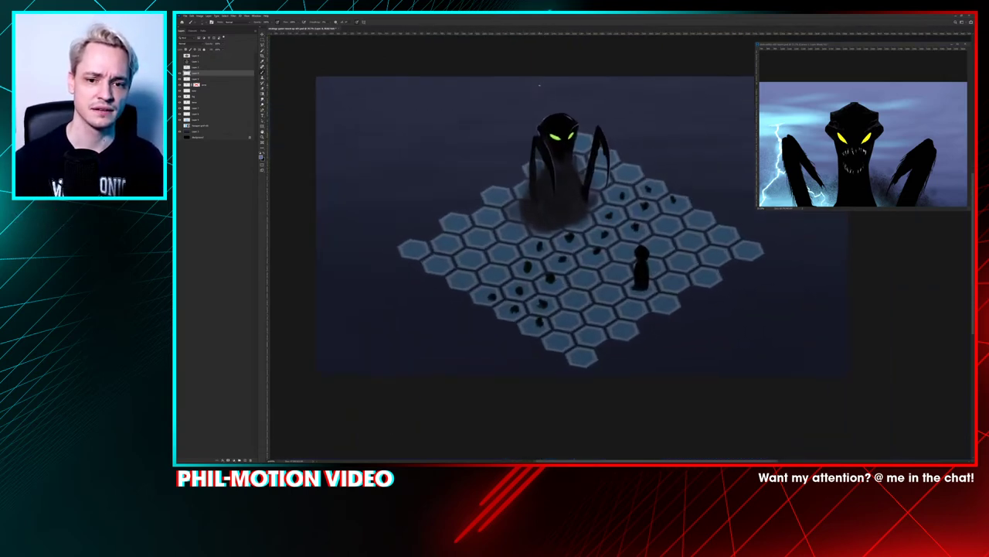
{"action": "left_click_drag", "start_coordinate": [578, 150], "coordinate": [576, 161]}
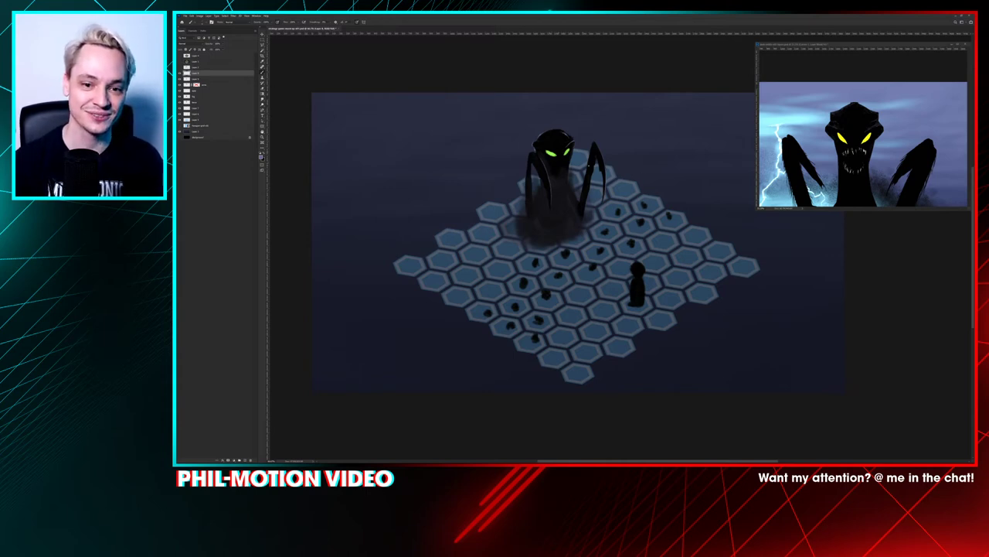
{"action": "key", "text": "ctrl+minus"}
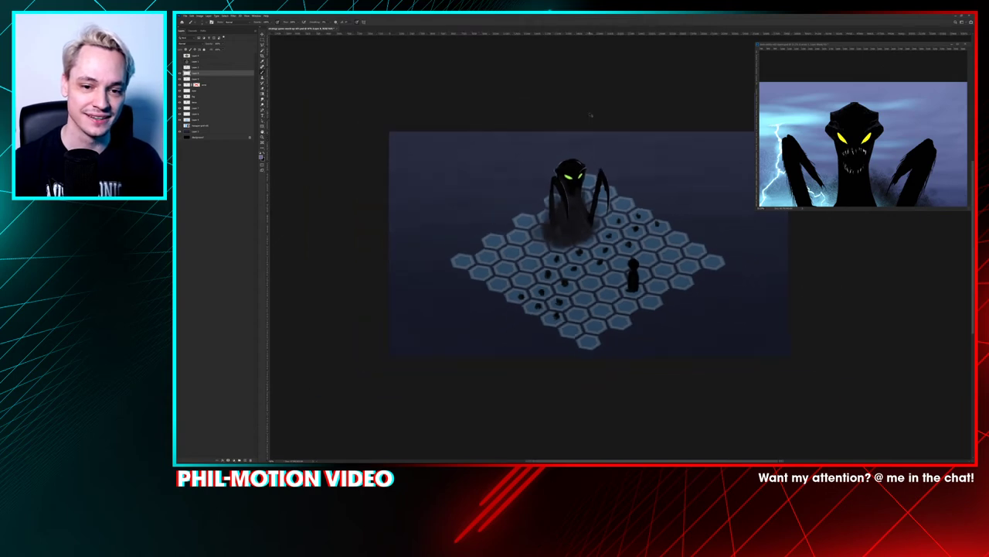
{"action": "key", "text": "ctrl+plus"}
{"action": "key", "text": "ctrl+plus"}
{"action": "left_click_drag", "start_coordinate": [589, 115], "coordinate": [600, 220]}
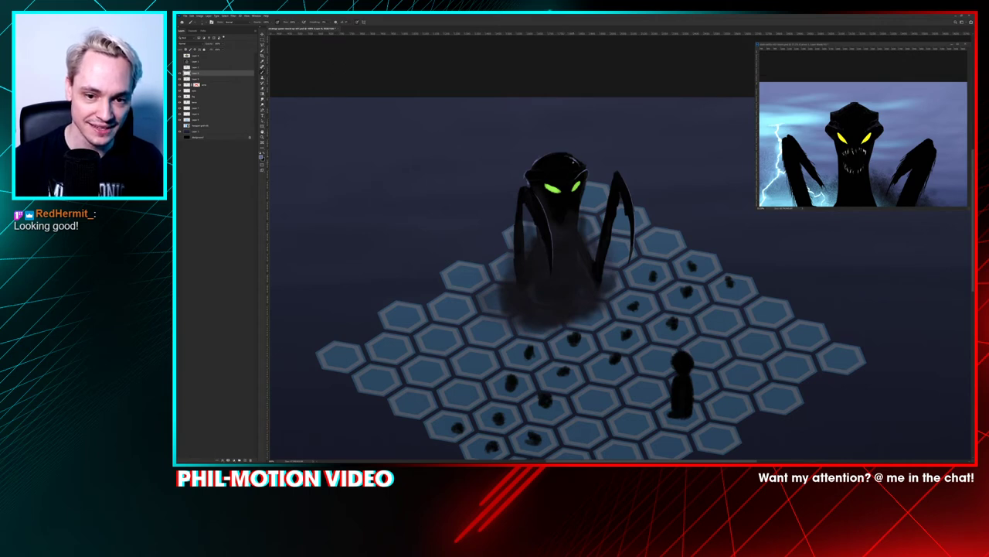
{"action": "key", "text": "e"}
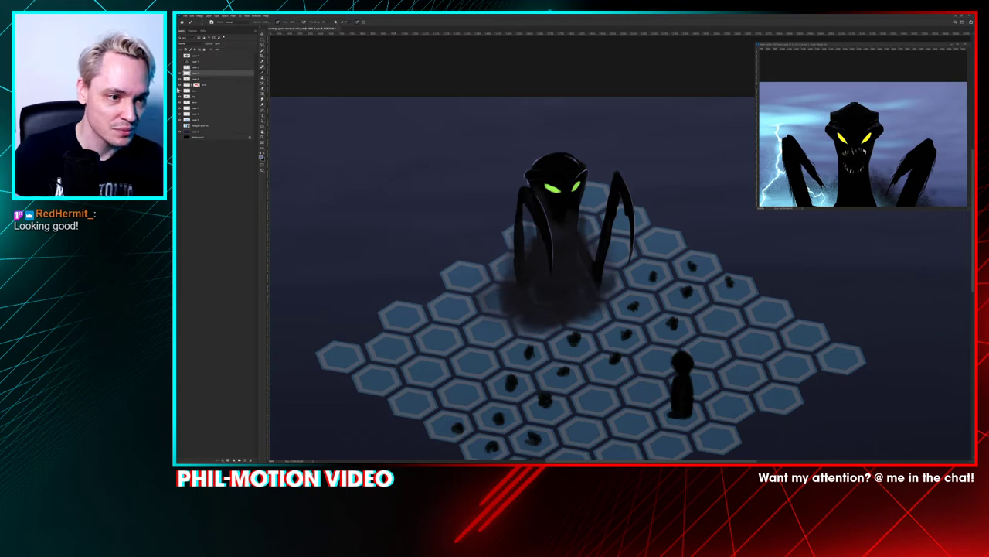
Step: Check which layers hold the creature's head, eyes and arms by toggling their visibility off and back on
{"action": "left_click", "coordinate": [180, 102]}
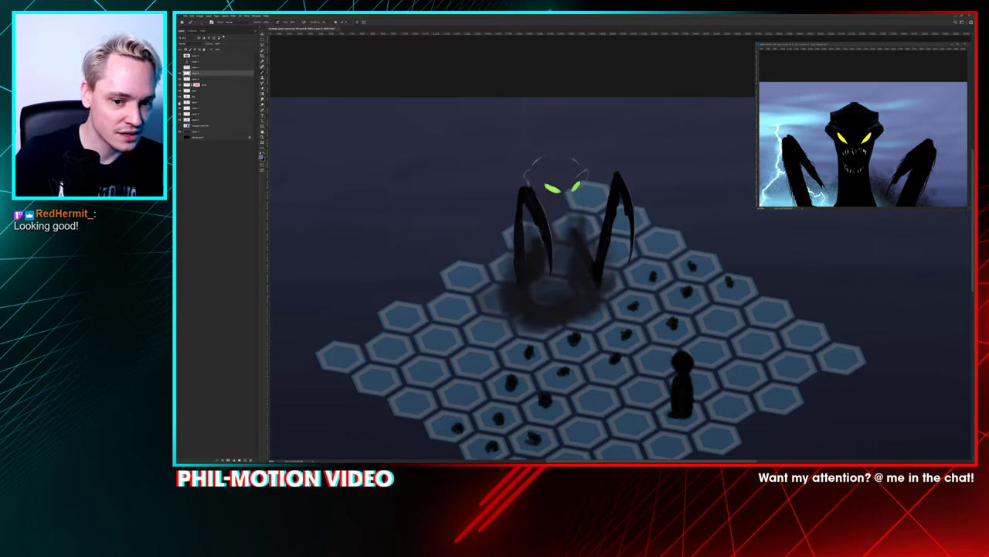
{"action": "left_click", "coordinate": [179, 102]}
{"action": "left_click", "coordinate": [180, 93]}
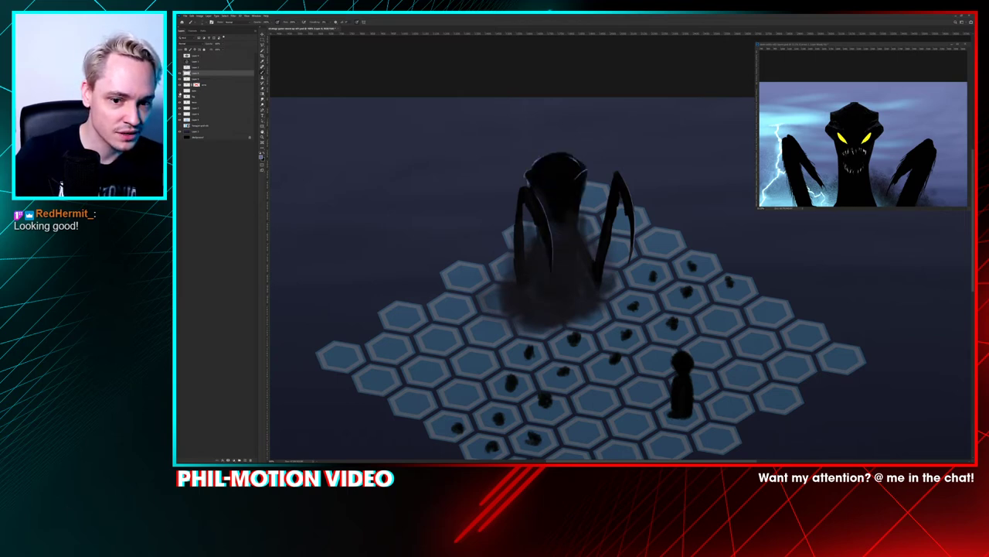
{"action": "left_click", "coordinate": [180, 92]}
{"action": "left_click", "coordinate": [180, 97]}
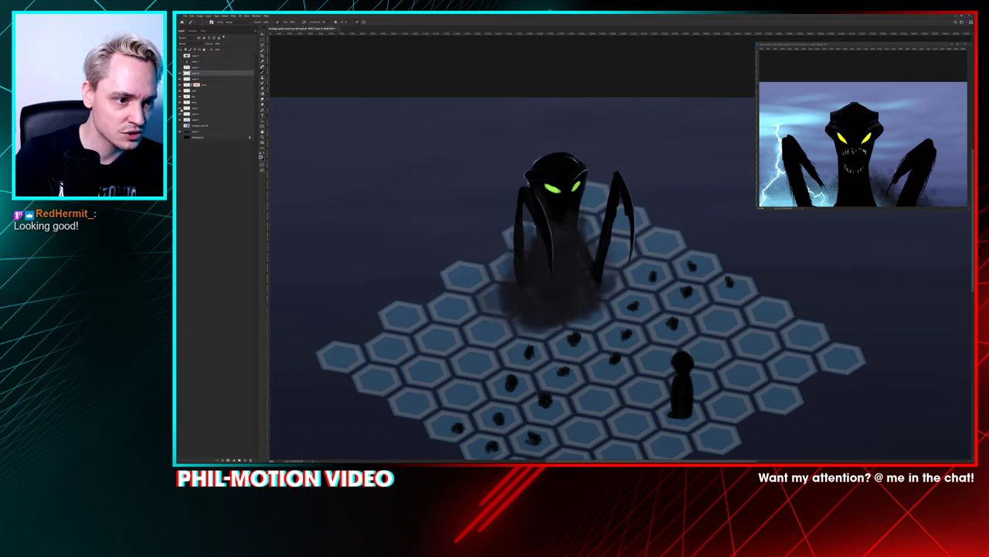
{"action": "left_click", "coordinate": [180, 84]}
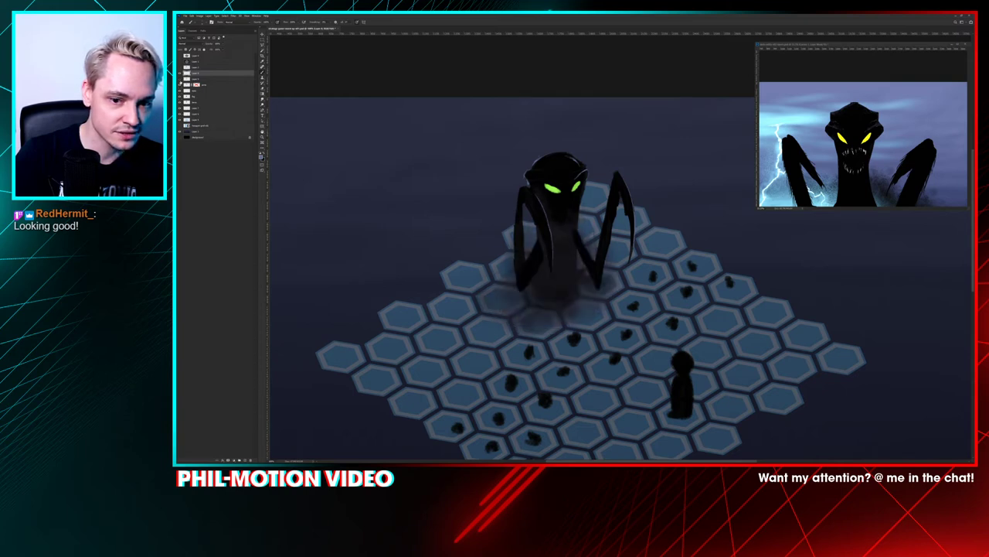
{"action": "left_click", "coordinate": [181, 82]}
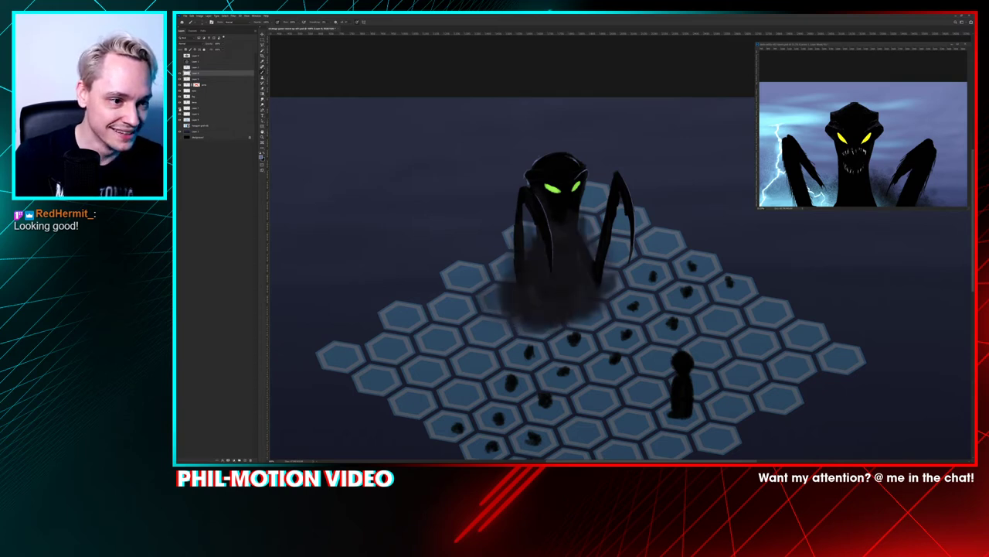
{"action": "left_click", "coordinate": [179, 92]}
{"action": "left_click", "coordinate": [180, 92]}
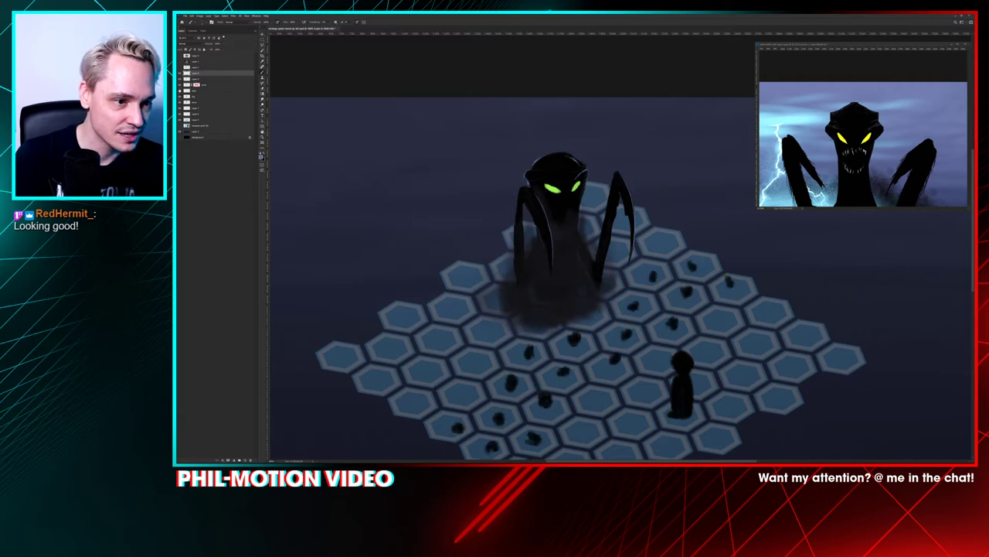
{"action": "left_click", "coordinate": [179, 85]}
{"action": "left_click", "coordinate": [179, 85]}
Step: Load the arms layer's outline as a selection, rename the creature's rim-light layer as highlights, and deselect
{"action": "left_click", "coordinate": [186, 85]}
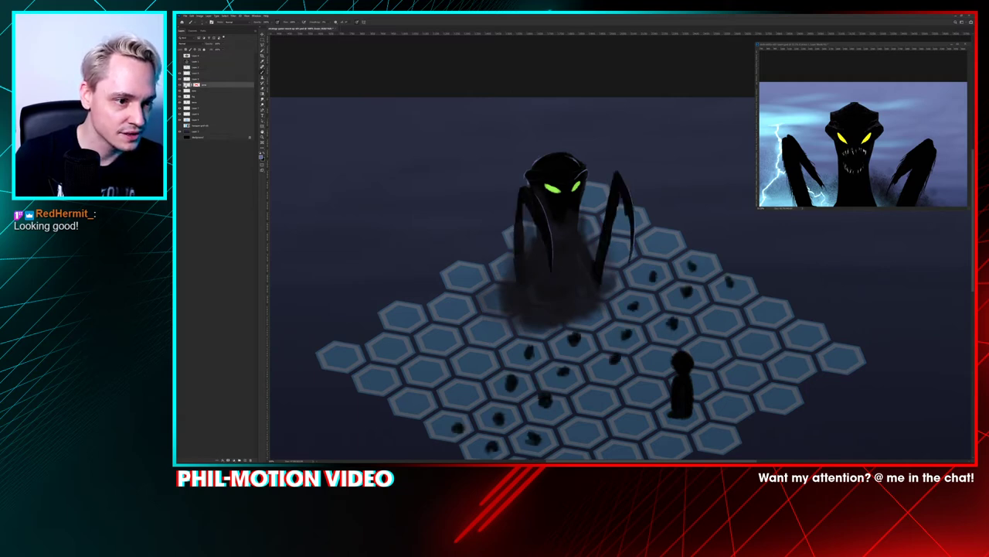
{"action": "left_click", "coordinate": [186, 86], "text": "ctrl"}
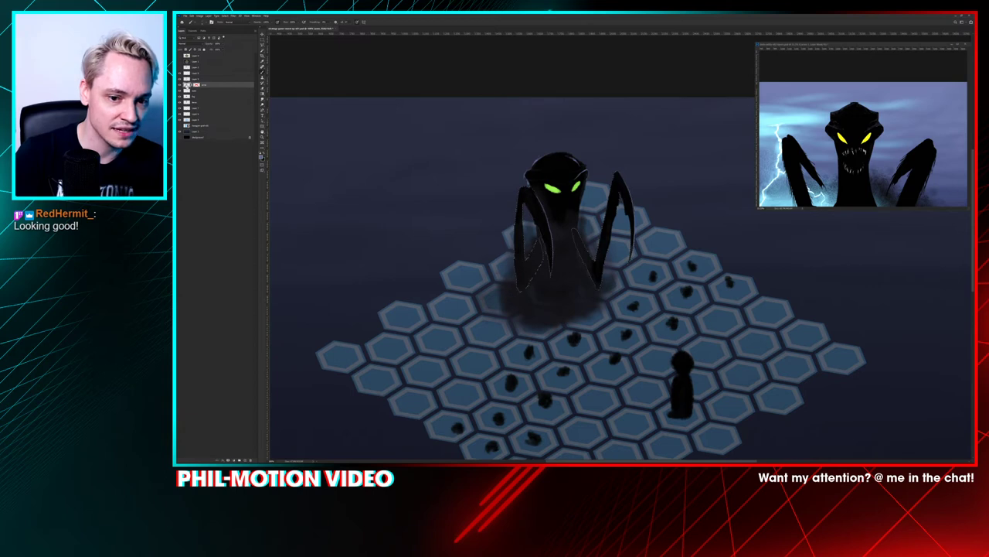
{"action": "key", "text": "ctrl+1"}
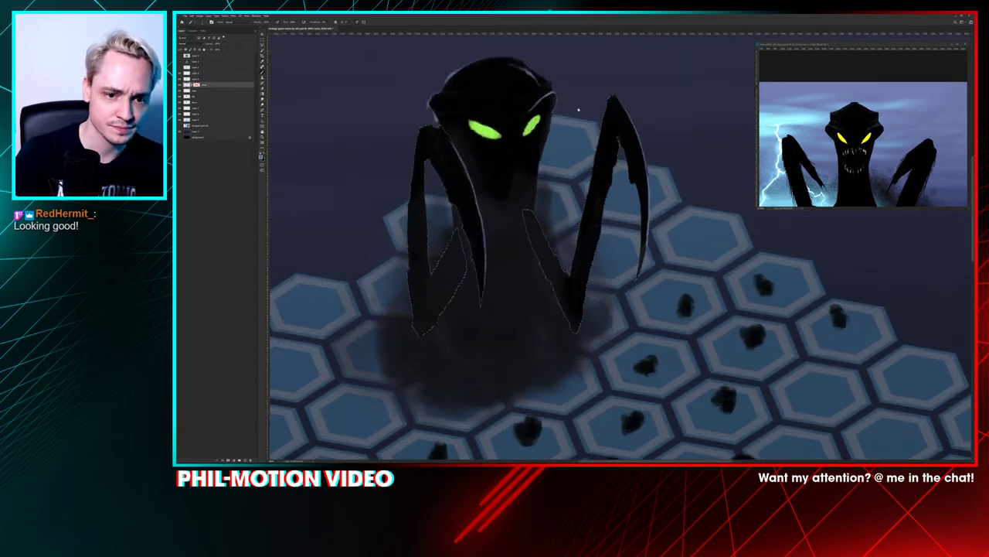
{"action": "left_click_drag", "start_coordinate": [539, 149], "coordinate": [607, 167]}
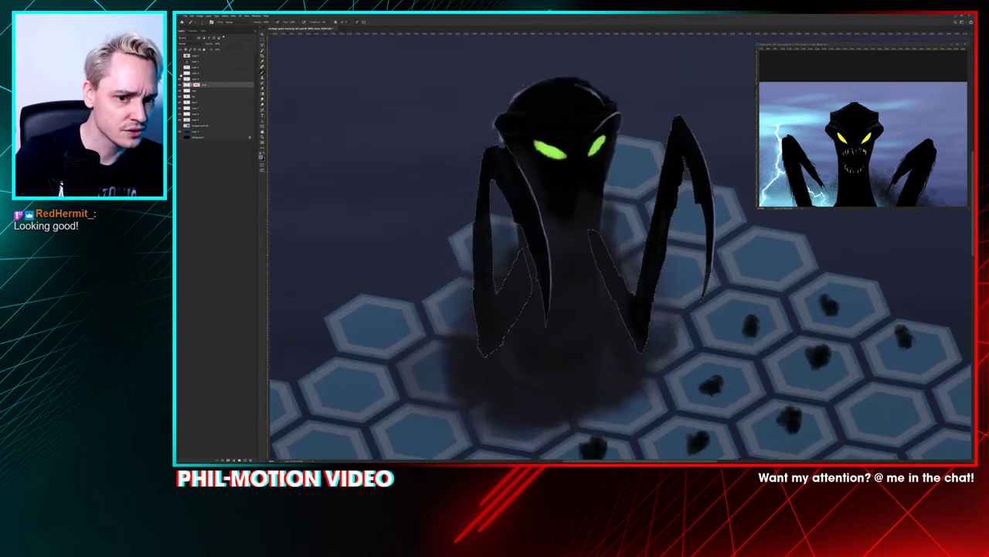
{"action": "double_click", "coordinate": [195, 74]}
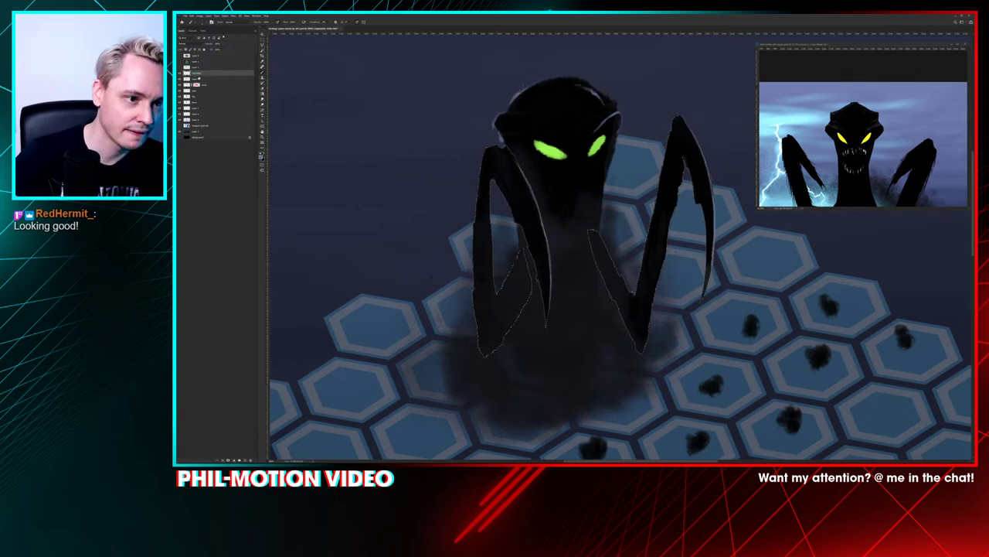
{"action": "key", "text": "ctrl+d"}
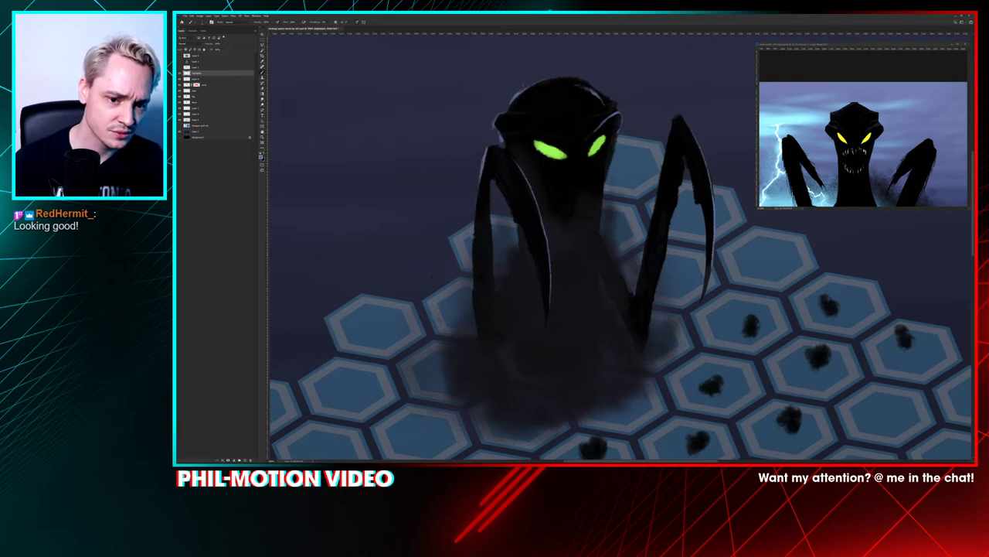
Step: Paint a thin pale rim highlight along the outer edge of the creature's left arm, erasing and repainting to refine it
{"action": "left_click_drag", "start_coordinate": [478, 187], "coordinate": [476, 348]}
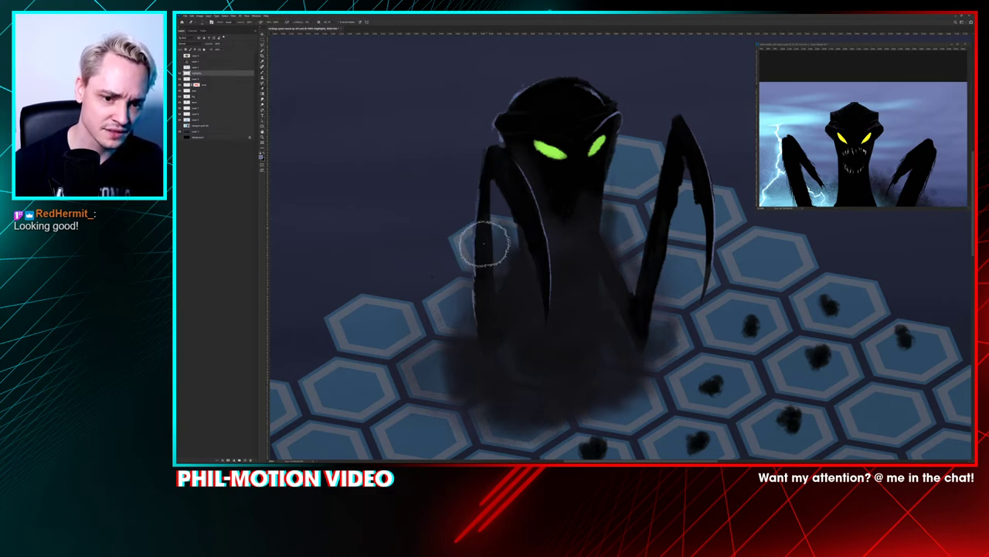
{"action": "key", "text": "b"}
{"action": "mouse_move", "coordinate": [479, 194]}
{"action": "left_mouse_down"}
{"action": "mouse_move", "coordinate": [471, 261]}
{"action": "mouse_move", "coordinate": [480, 176]}
{"action": "left_mouse_up"}
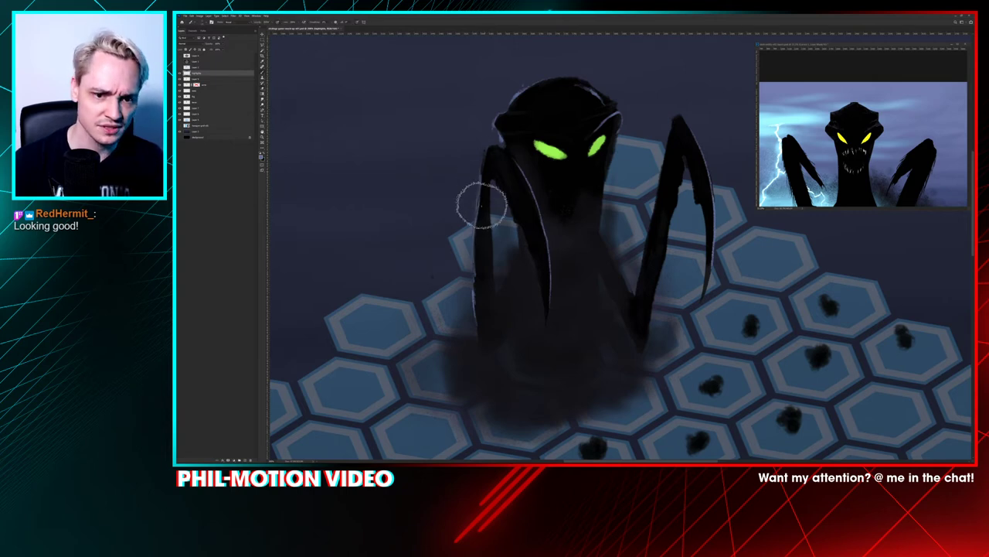
{"action": "mouse_move", "coordinate": [486, 153]}
{"action": "left_mouse_down"}
{"action": "mouse_move", "coordinate": [490, 145]}
{"action": "mouse_move", "coordinate": [477, 178]}
{"action": "left_mouse_up"}
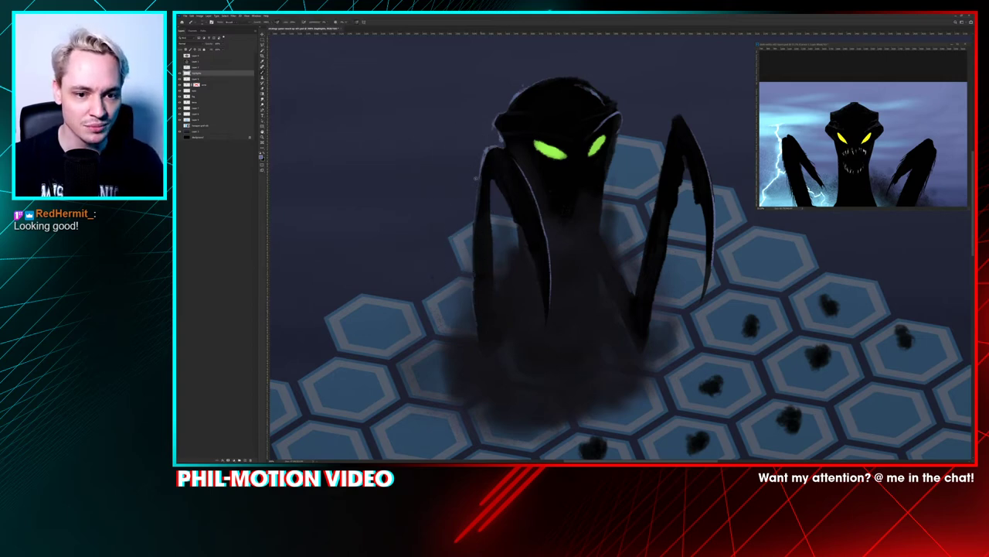
{"action": "left_click_drag", "start_coordinate": [484, 164], "coordinate": [473, 253]}
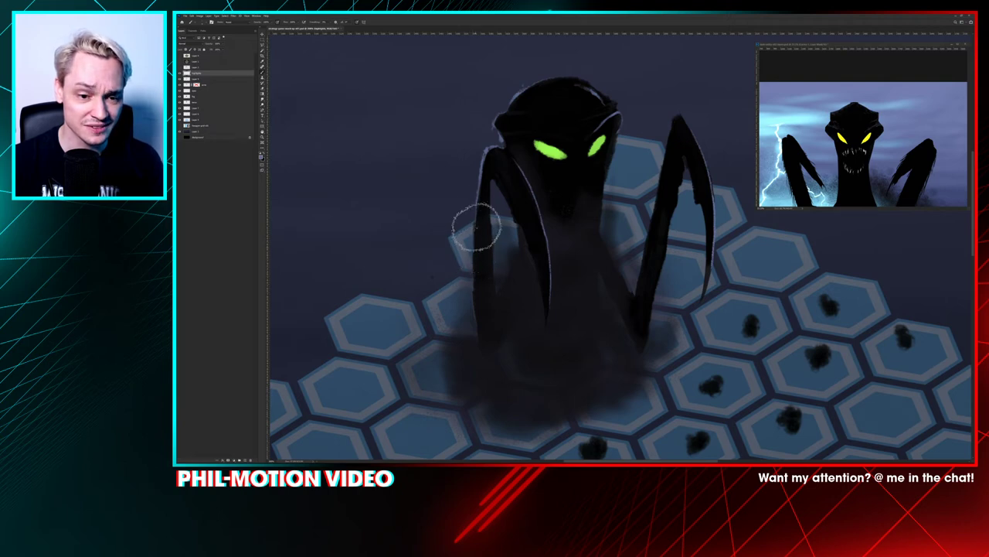
{"action": "key", "text": "e"}
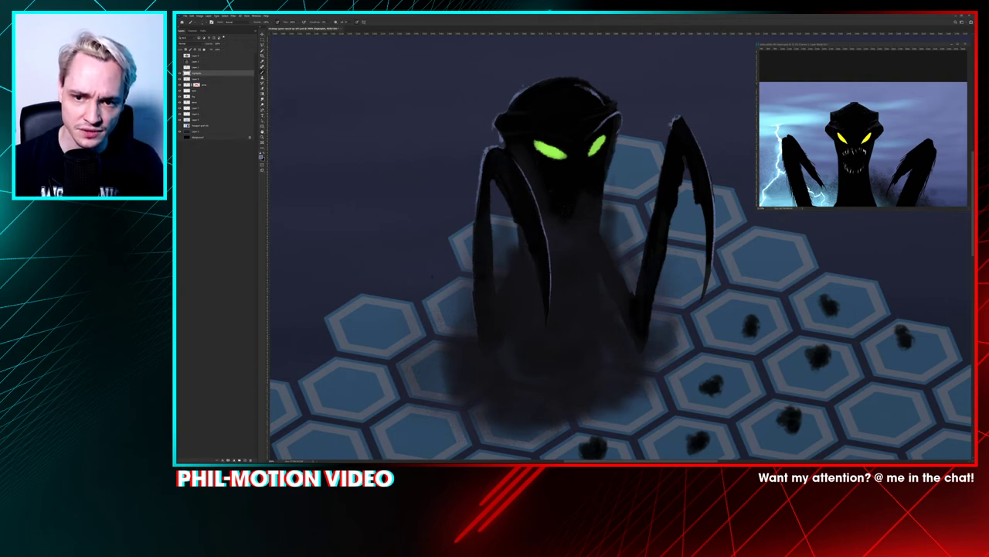
Step: Paint a thin pale rim highlight from the tip of the creature's right arm down its inner edge, erasing the excess
{"action": "left_click_drag", "start_coordinate": [669, 133], "coordinate": [643, 266]}
{"action": "left_click_drag", "start_coordinate": [659, 195], "coordinate": [644, 255]}
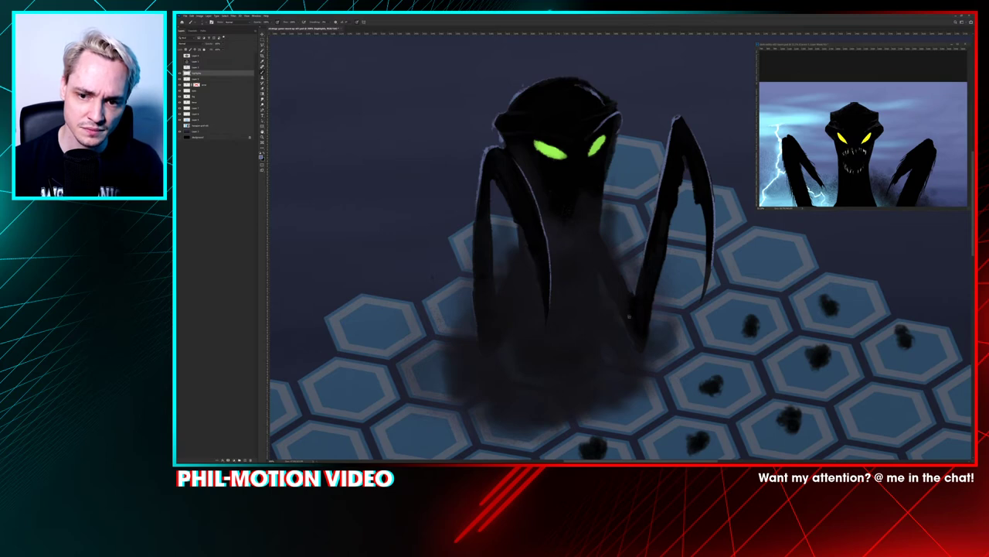
{"action": "key", "text": "bracketright"}
{"action": "key", "text": "bracketright"}
{"action": "key", "text": "bracketright"}
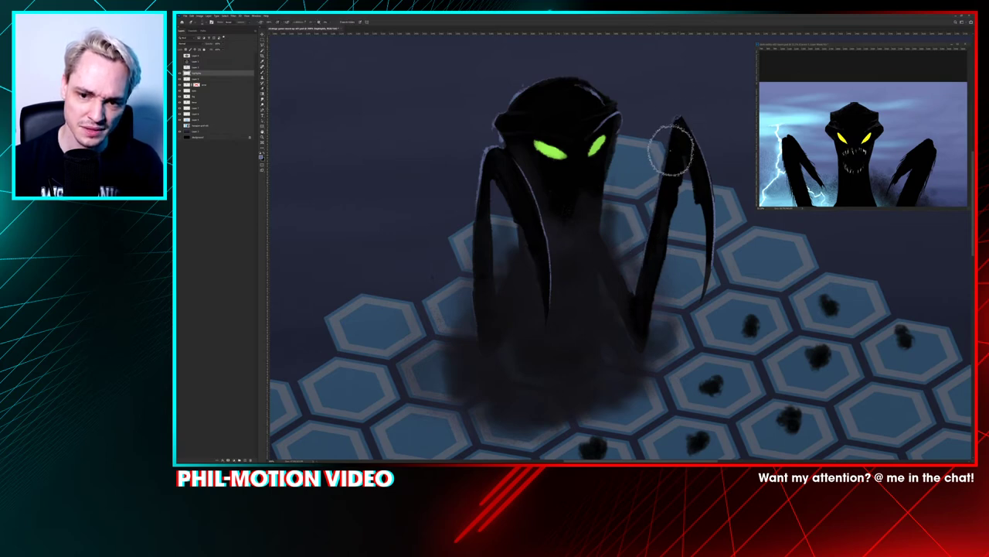
{"action": "key", "text": "bracketleft"}
{"action": "key", "text": "bracketleft"}
{"action": "key", "text": "bracketleft"}
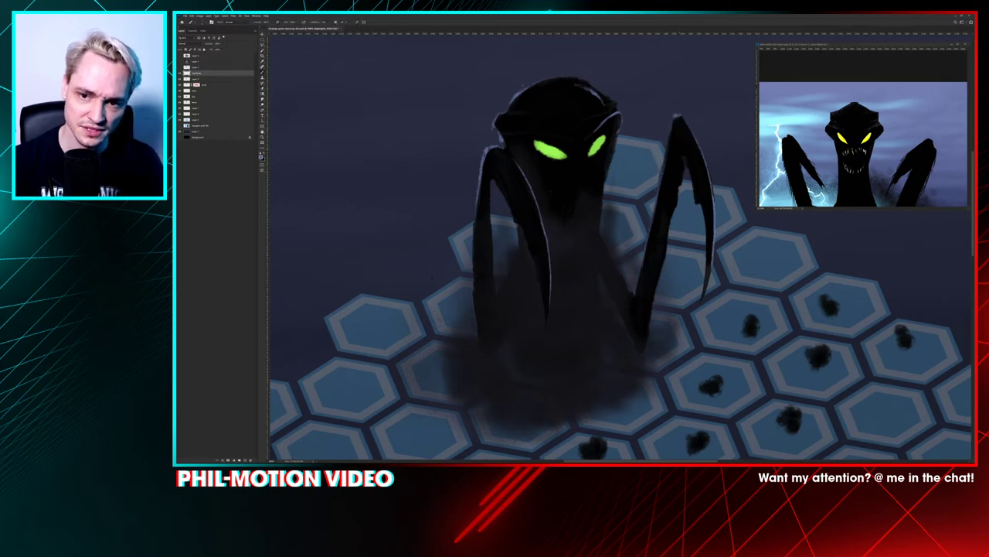
{"action": "left_click_drag", "start_coordinate": [680, 118], "coordinate": [666, 150]}
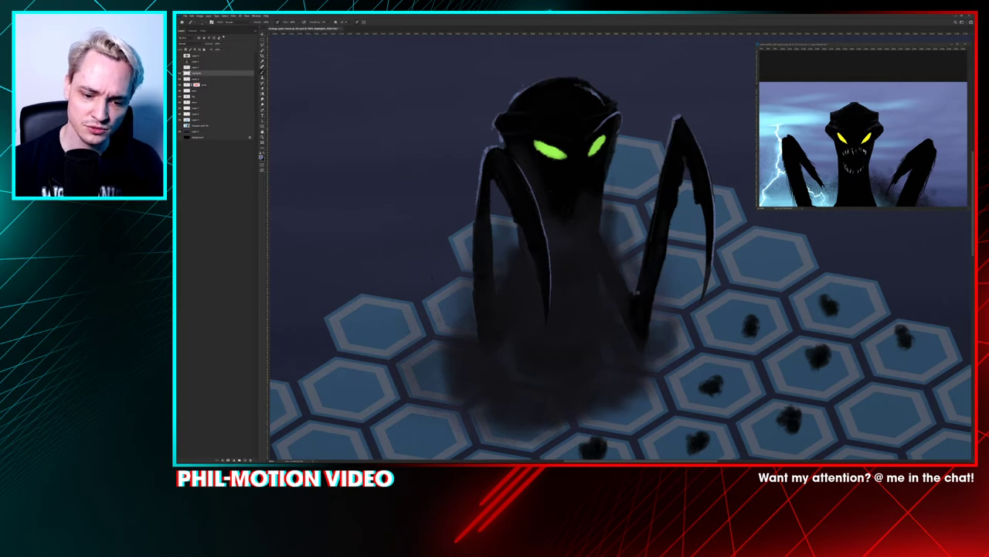
Step: Brighten the highlights layer with a Curves adjustment by raising the middle of the curve
{"action": "key", "text": "ctrl+m"}
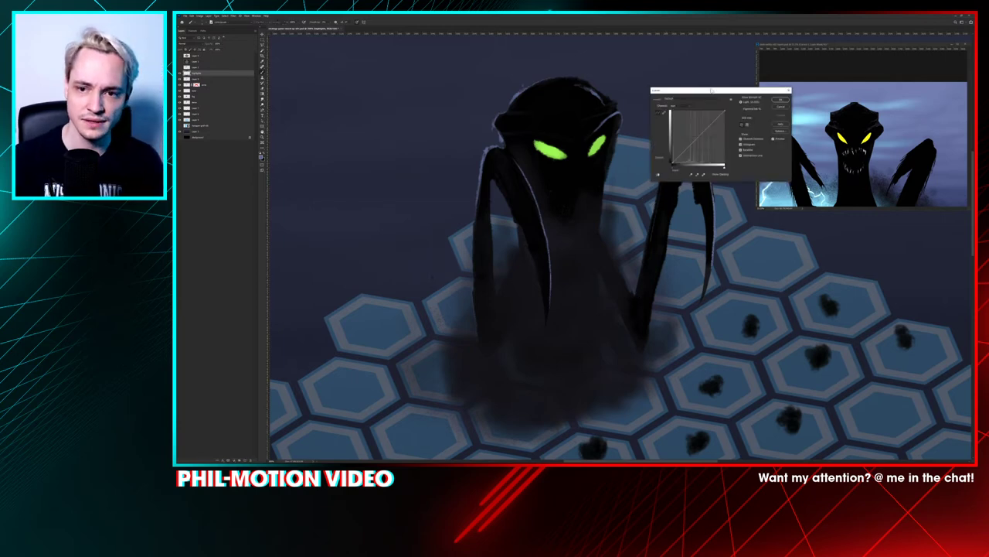
{"action": "left_click_drag", "start_coordinate": [711, 91], "coordinate": [761, 97]}
{"action": "left_click_drag", "start_coordinate": [746, 139], "coordinate": [755, 121]}
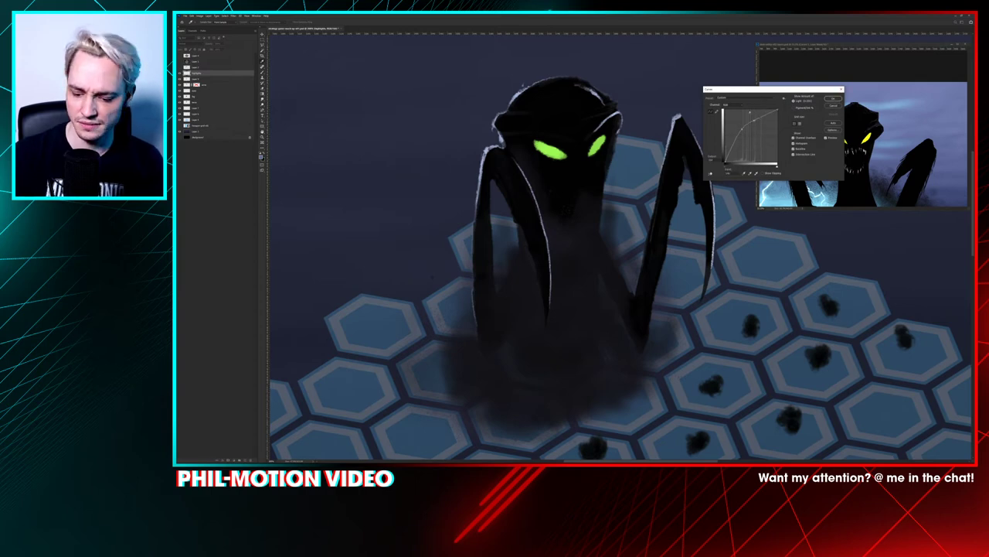
{"action": "key", "text": "Return"}
Step: Examine the brightened rim highlights on the creature against the whole hexagon board at several zoom levels
{"action": "key", "text": "ctrl+minus"}
{"action": "key", "text": "ctrl+minus"}
{"action": "key", "text": "ctrl+minus"}
{"action": "key", "text": "ctrl+minus"}
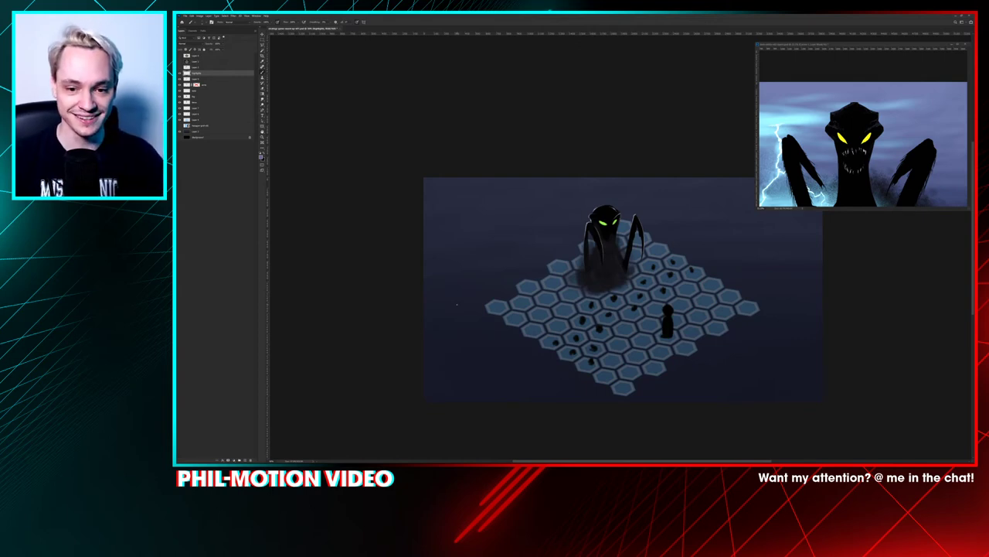
{"action": "key", "text": "ctrl+plus"}
{"action": "key", "text": "ctrl+plus"}
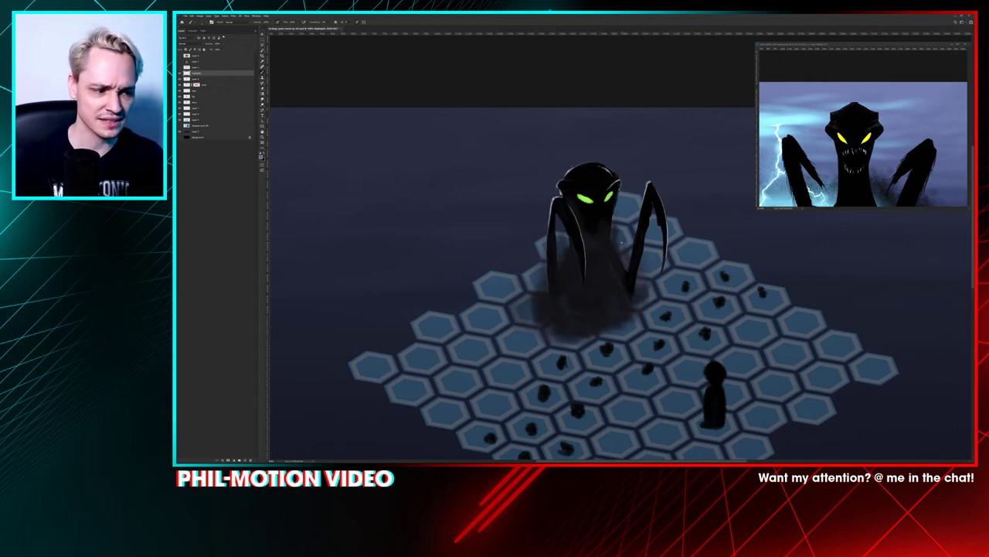
{"action": "scroll", "coordinate": [622, 244], "scroll_direction": "down", "scroll_amount": 1}
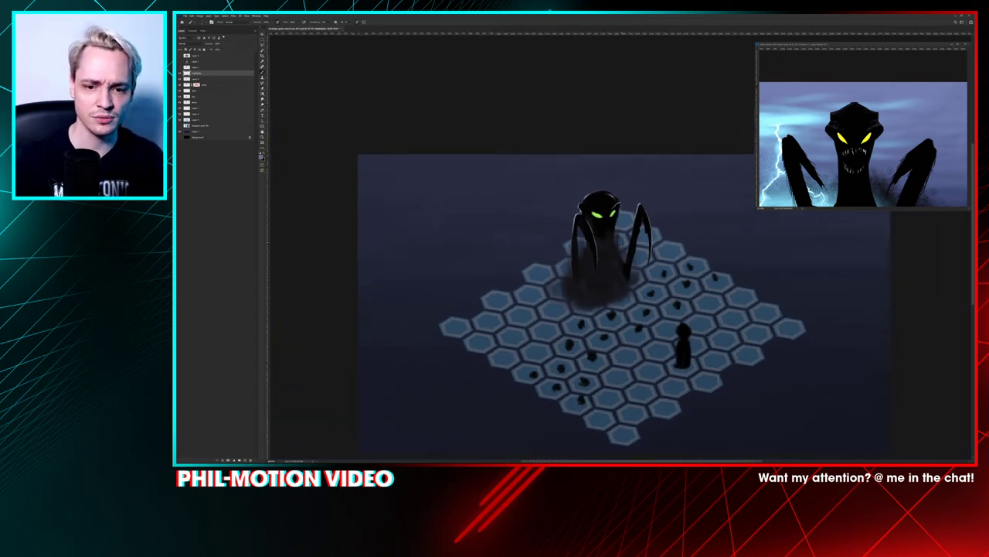
{"action": "scroll", "coordinate": [623, 244], "scroll_direction": "up", "scroll_amount": 1}
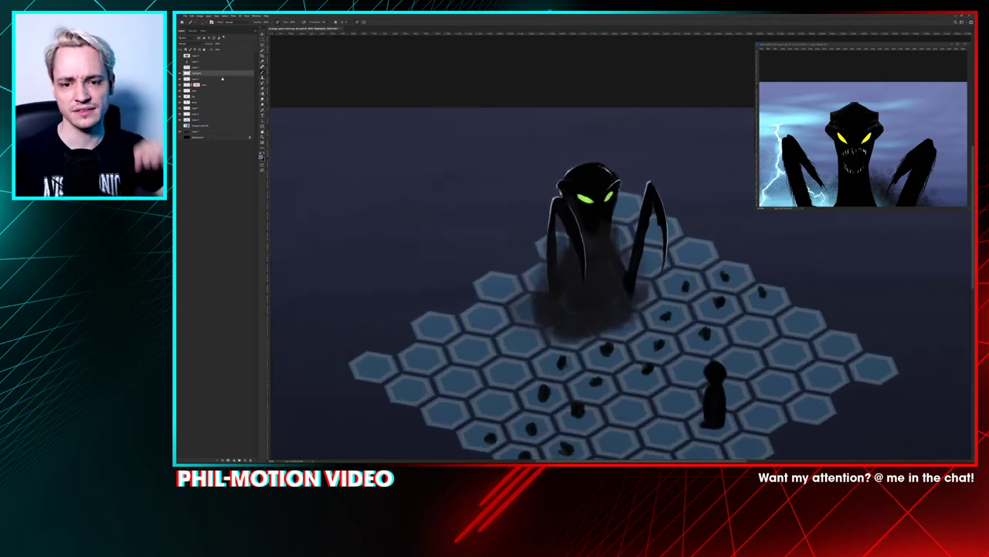
{"action": "key", "text": "ctrl+minus"}
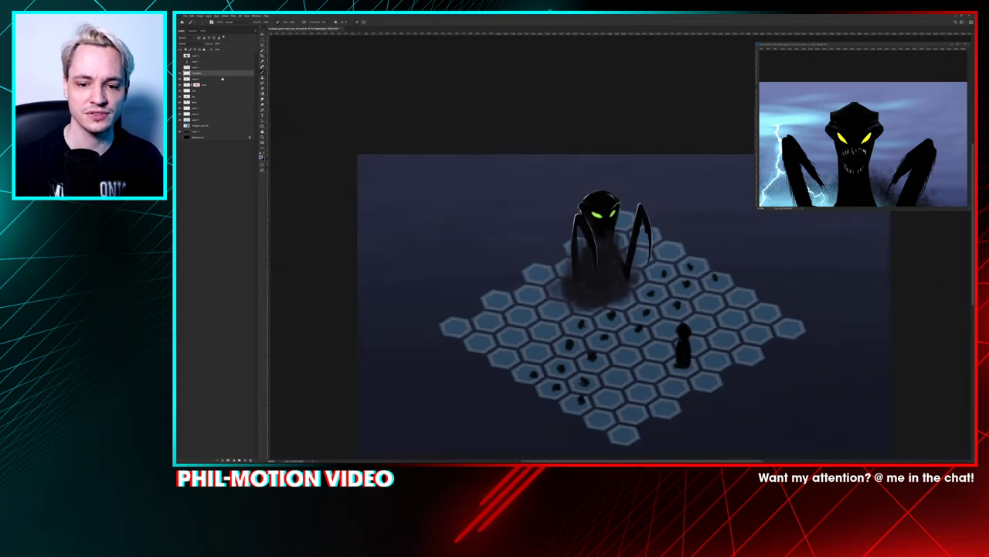
{"action": "key", "text": "ctrl+plus"}
{"action": "key", "text": "ctrl+minus"}
{"action": "key", "text": "ctrl+minus"}
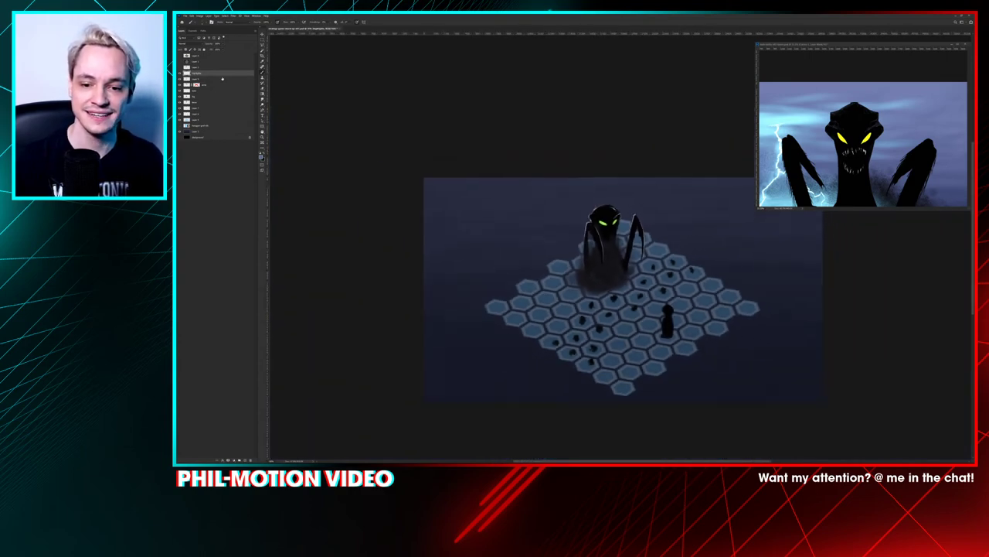
{"action": "key", "text": "ctrl+plus"}
{"action": "key", "text": "ctrl+plus"}
{"action": "key", "text": "ctrl+plus"}
{"action": "key", "text": "ctrl+plus"}
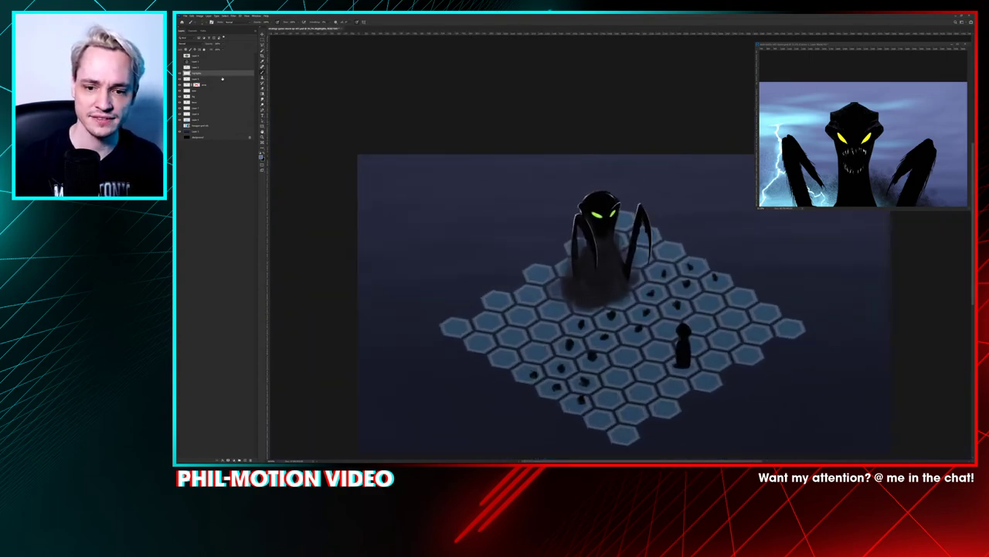
Step: Save the painting and repaint the creature's eyes in solid bright green on the eyes layer
{"action": "key", "text": "ctrl+minus"}
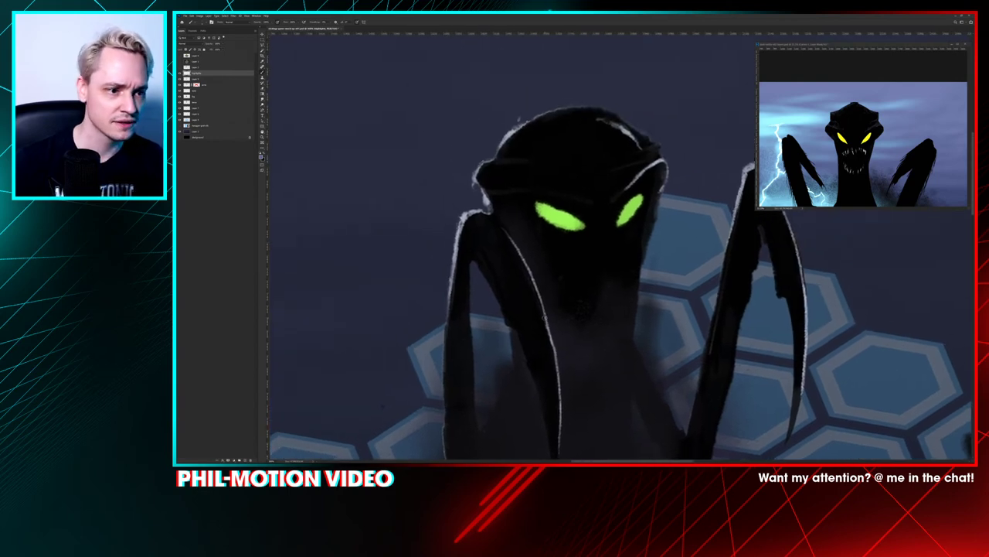
{"action": "key", "text": "ctrl+s"}
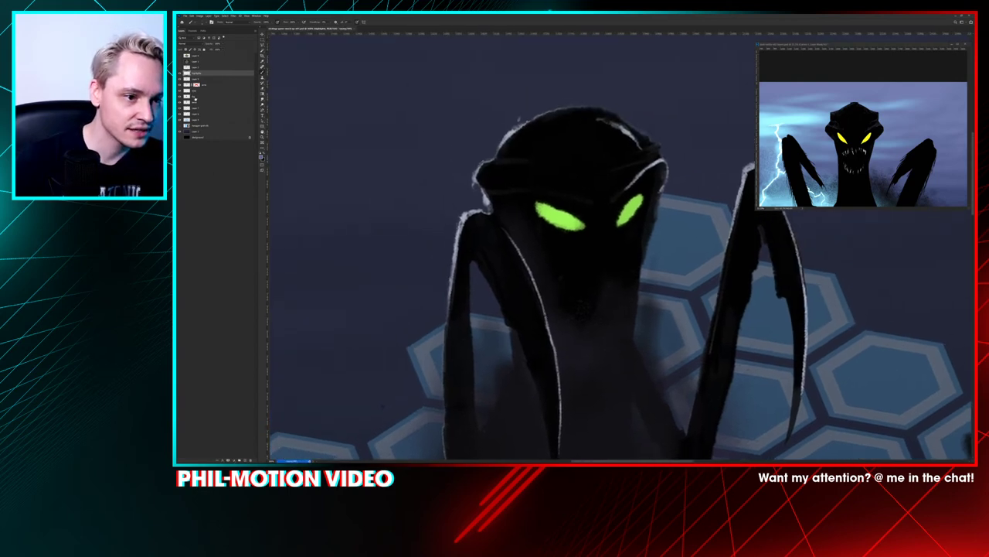
{"action": "left_click", "coordinate": [199, 91]}
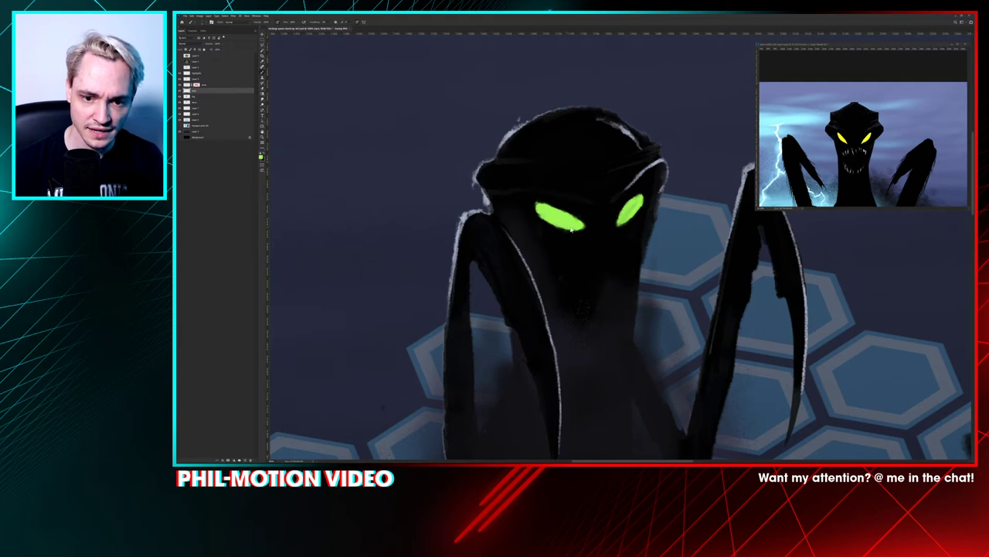
{"action": "key", "text": "ctrl+minus"}
{"action": "key", "text": "ctrl+minus"}
{"action": "key", "text": "ctrl+minus"}
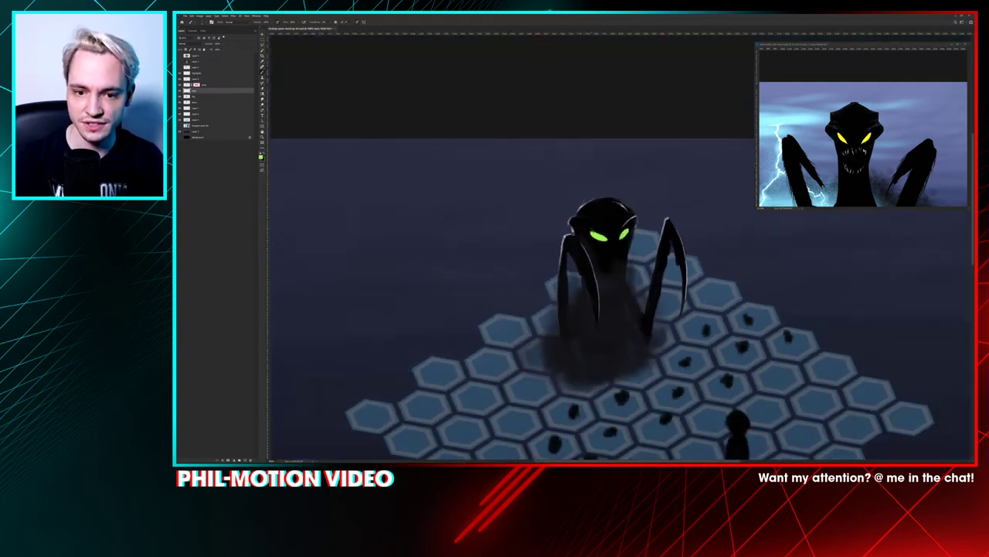
Step: Pick a finer brush tip for the eraser and trim the creature's green eyes into sharper, angled shapes
{"action": "scroll", "coordinate": [612, 246], "scroll_direction": "up", "scroll_amount": 5}
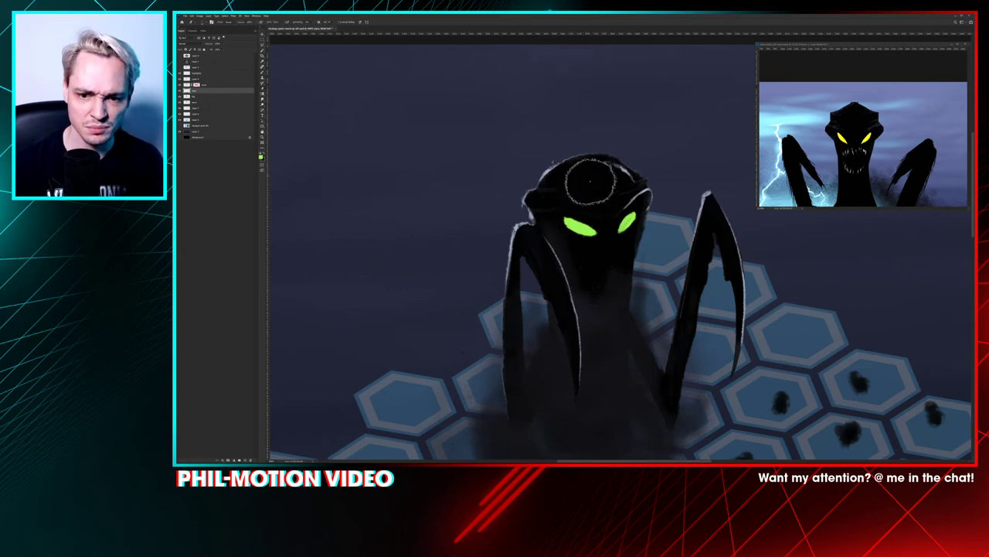
{"action": "right_click", "coordinate": [601, 150]}
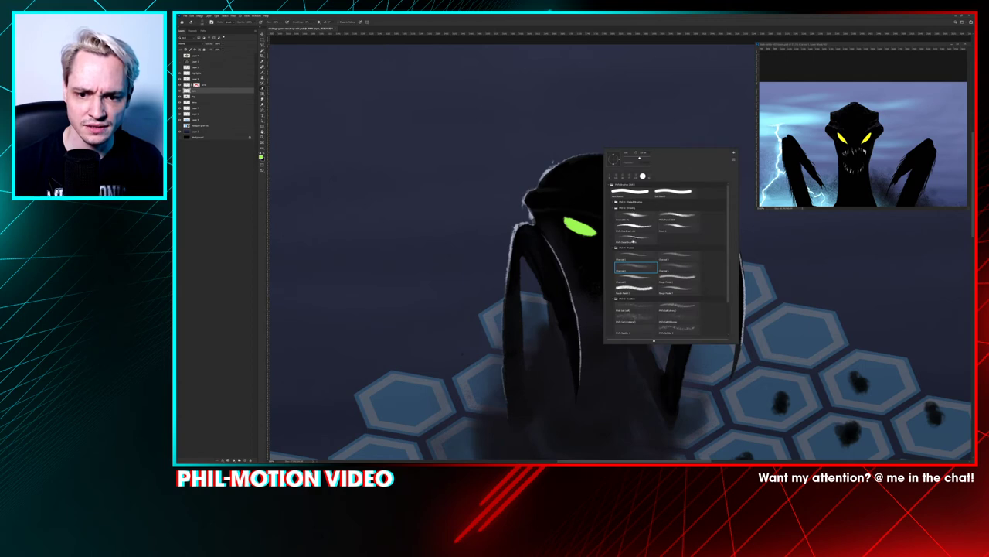
{"action": "left_click", "coordinate": [636, 239]}
{"action": "key", "text": "Return"}
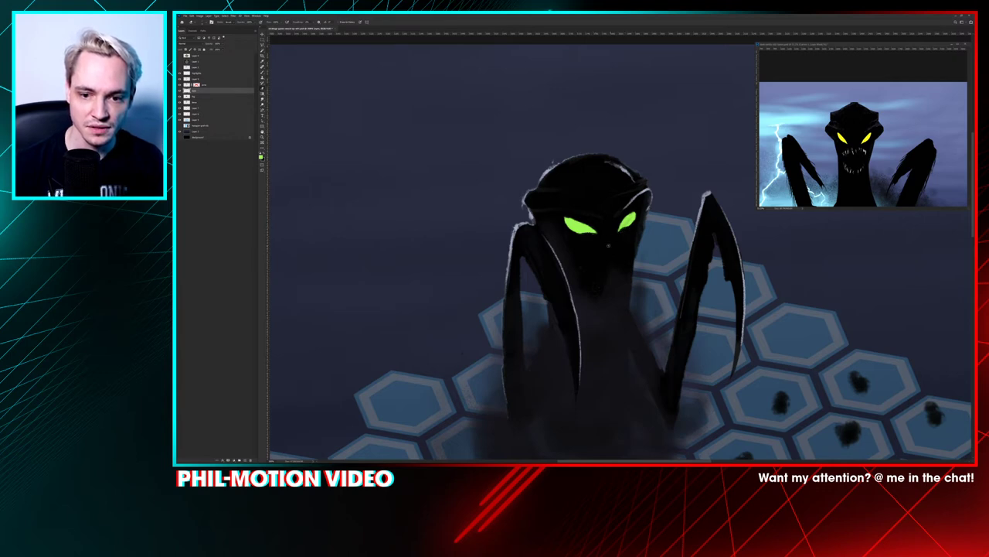
{"action": "scroll", "coordinate": [611, 232], "scroll_direction": "down", "scroll_amount": 3}
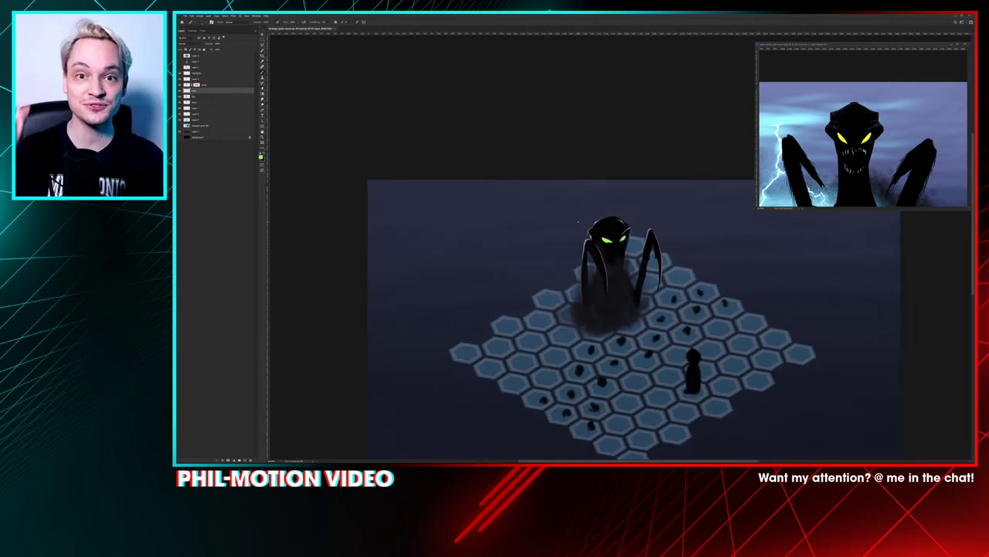
{"action": "scroll", "coordinate": [578, 222], "scroll_direction": "up", "scroll_amount": 1}
{"action": "scroll", "coordinate": [599, 224], "scroll_direction": "up", "scroll_amount": 3}
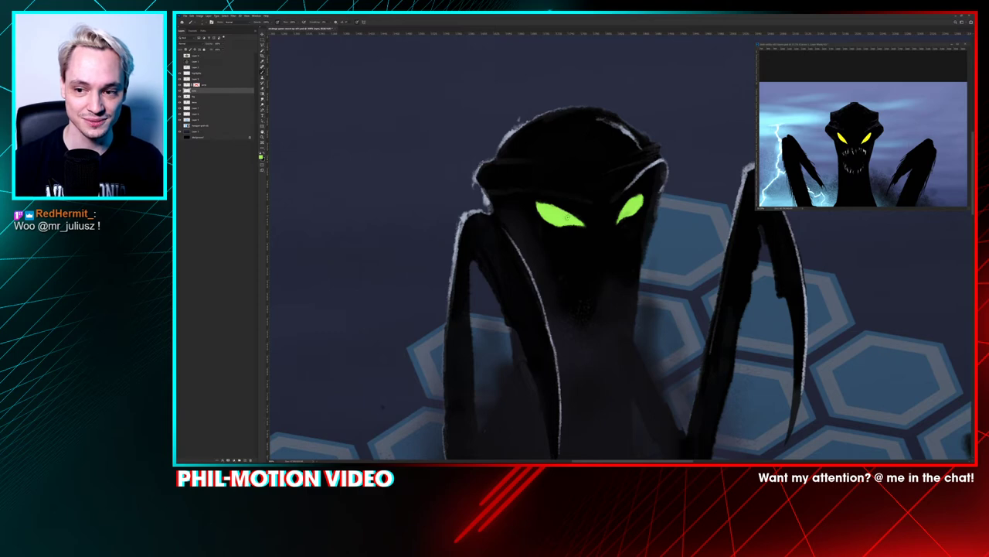
{"action": "key", "text": "ctrl+minus"}
{"action": "key", "text": "ctrl+minus"}
{"action": "key", "text": "ctrl+minus"}
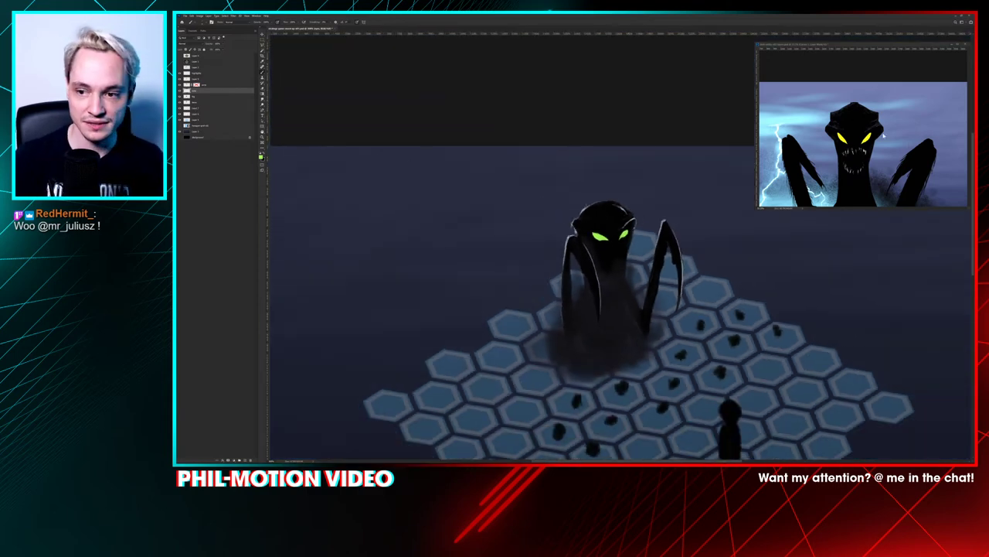
Step: Study the reference creature's fanged mouth up close in an enlarged reference window
{"action": "left_click", "coordinate": [854, 162]}
{"action": "key", "text": "ctrl+plus"}
{"action": "key", "text": "ctrl+plus"}
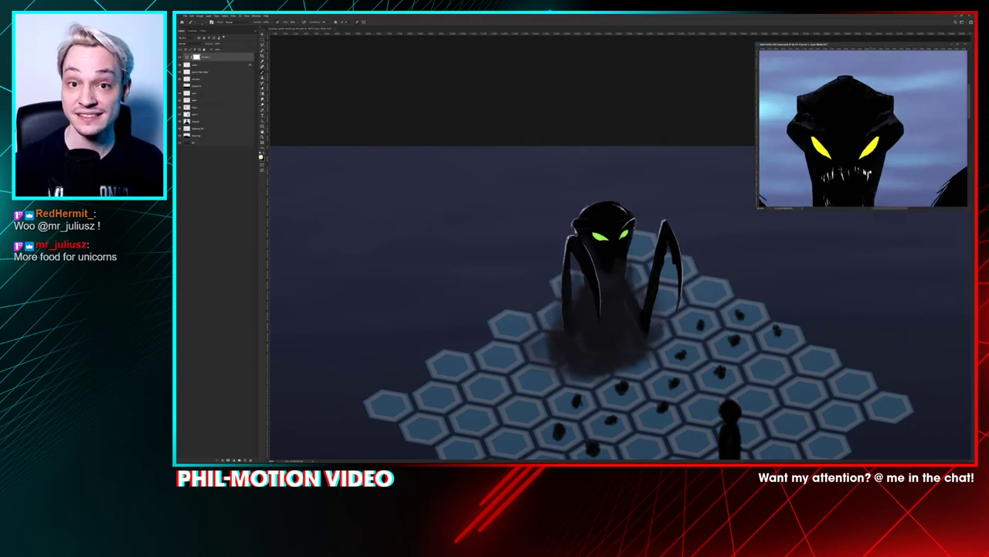
{"action": "left_click_drag", "start_coordinate": [870, 178], "coordinate": [966, 86]}
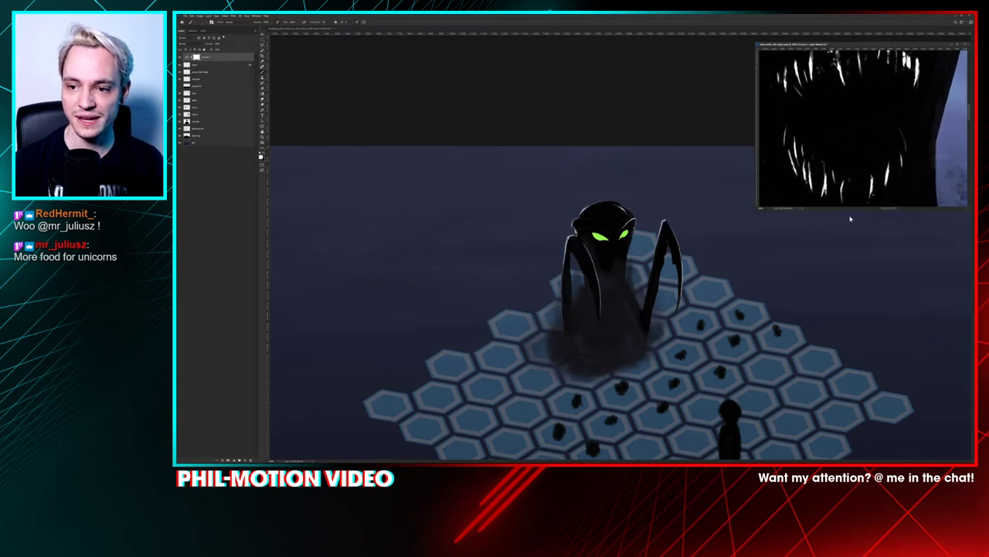
{"action": "left_click_drag", "start_coordinate": [872, 208], "coordinate": [870, 251]}
{"action": "left_click_drag", "start_coordinate": [890, 180], "coordinate": [887, 203]}
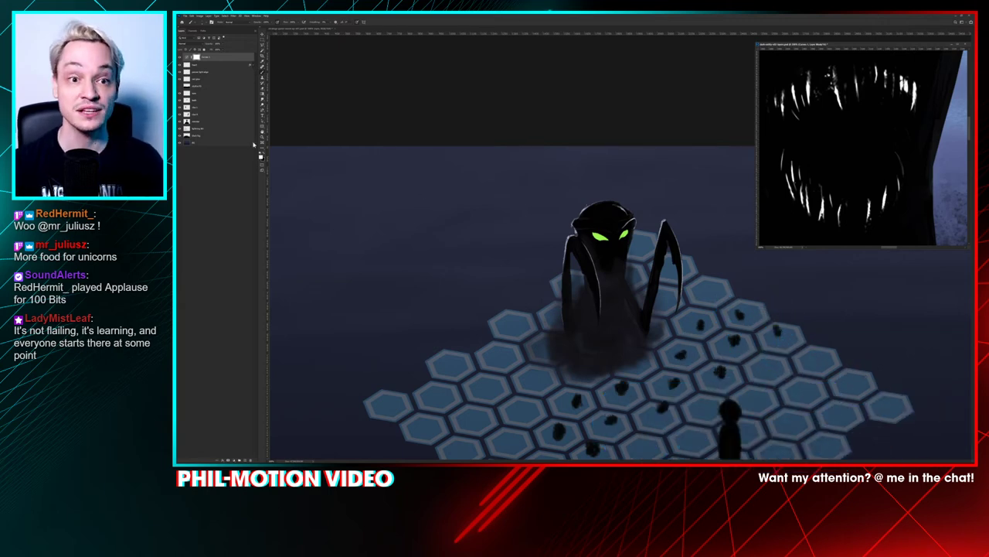
Step: Switch to the web browser and search Google Images for "d&d beholder"
{"action": "key", "text": "alt+Tab"}
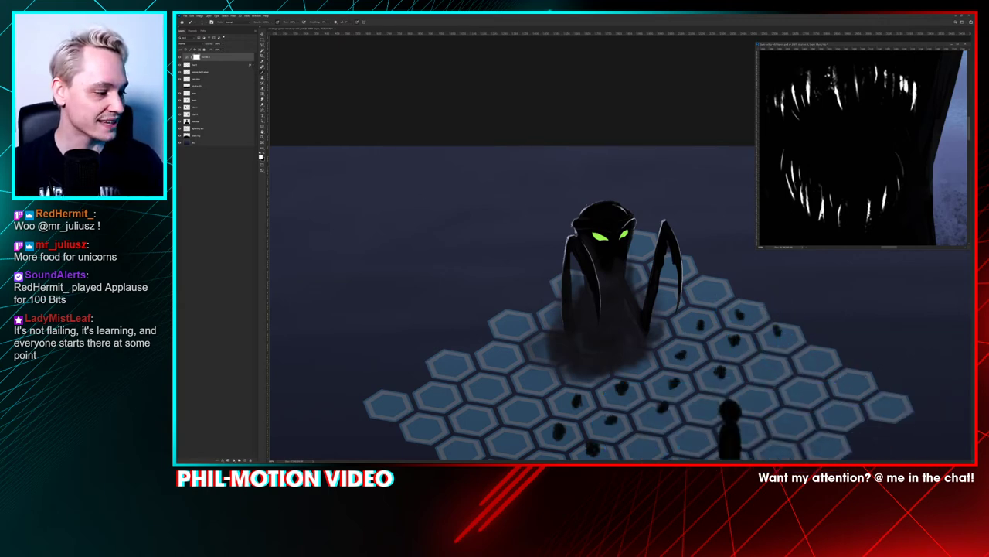
{"action": "left_click_drag", "start_coordinate": [464, 71], "coordinate": [372, 69]}
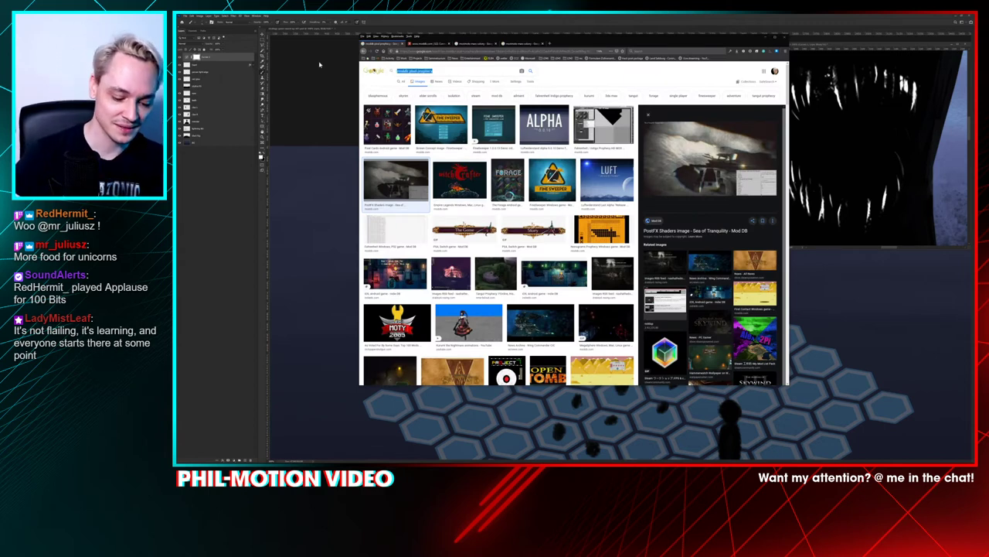
{"action": "type", "text": "cl"}
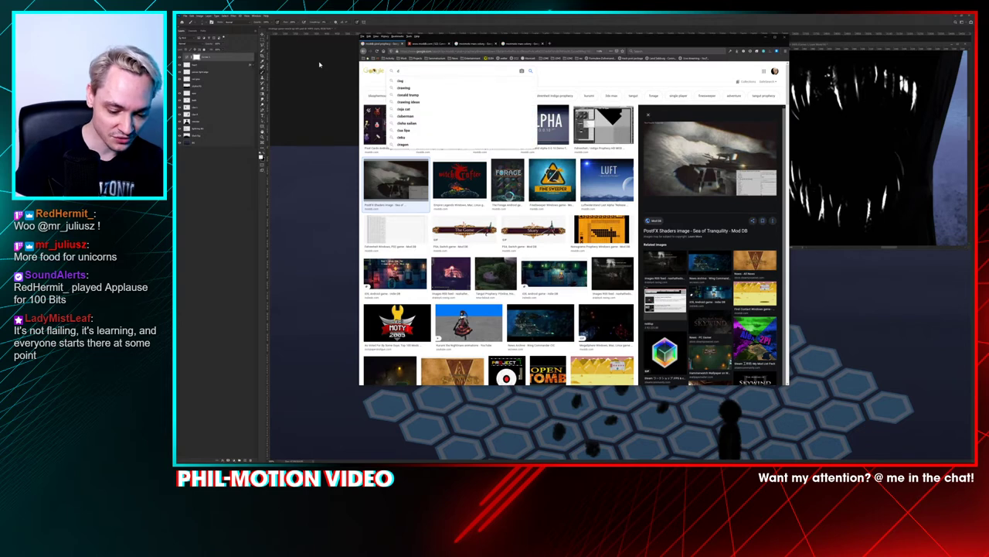
{"action": "type", "text": "d"}
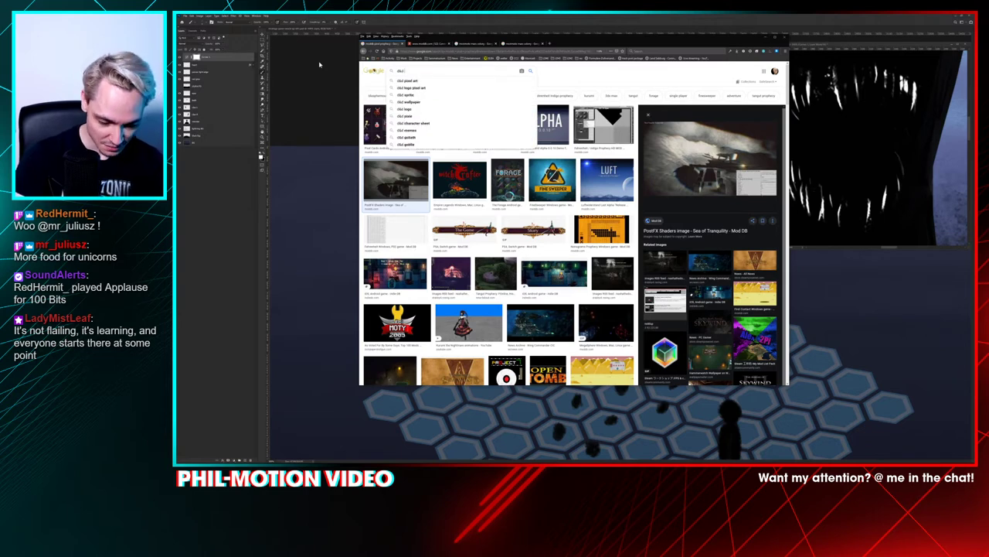
{"action": "type", "text": " beholder"}
{"action": "key", "text": "Return"}
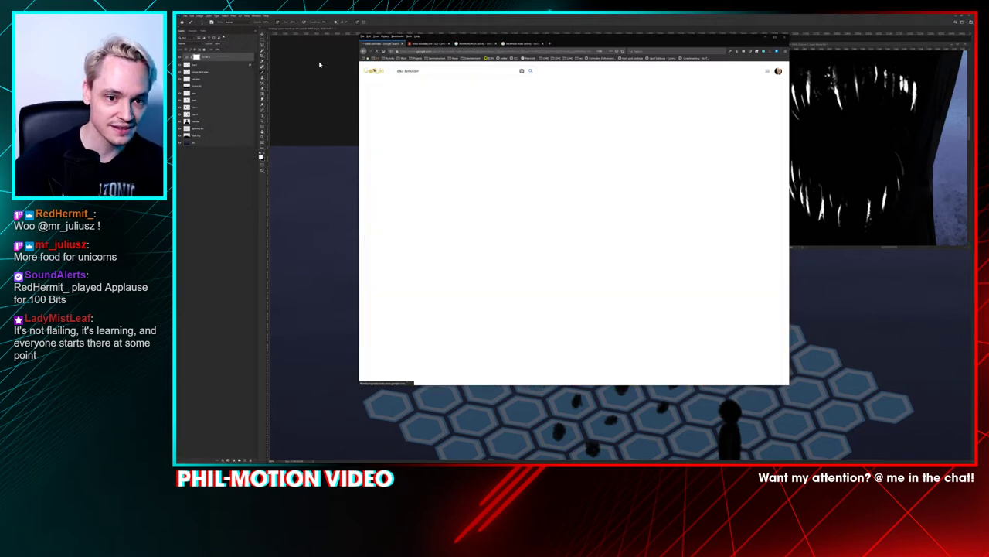
Step: Open the beholder illustration from The Unusual History of the Beholders and skim its Geek & Sundry source article
{"action": "left_click", "coordinate": [532, 83]}
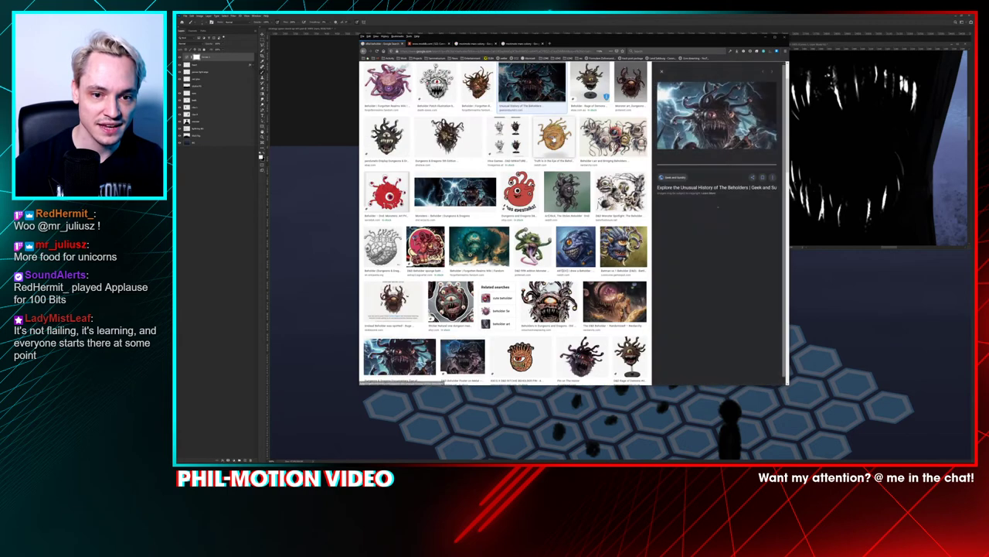
{"action": "left_click", "coordinate": [740, 126]}
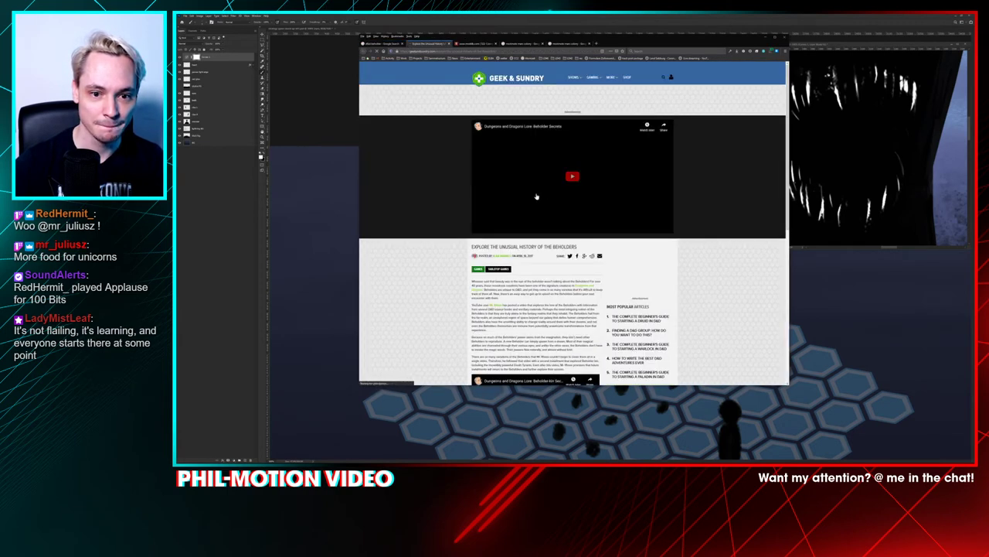
{"action": "scroll", "coordinate": [543, 269], "scroll_direction": "down", "scroll_amount": 10}
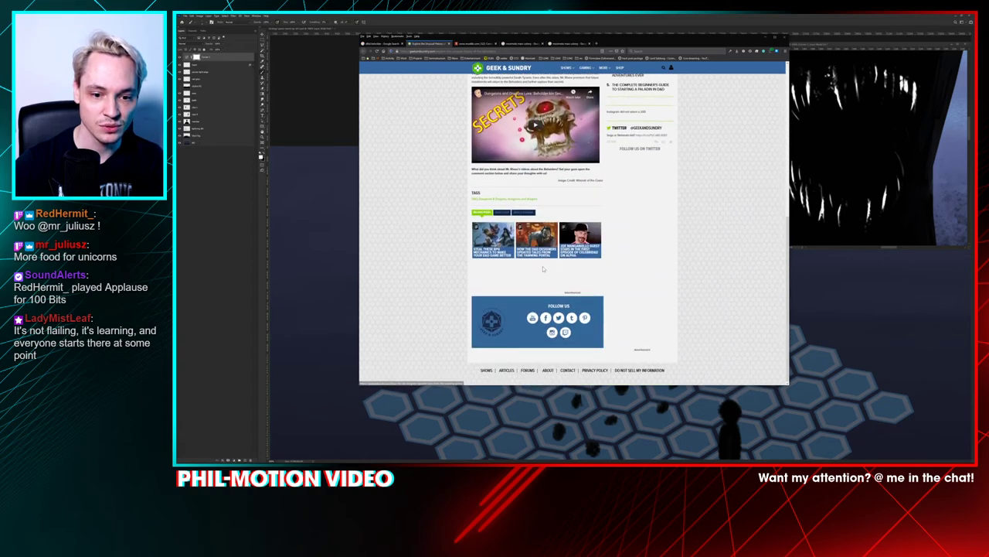
{"action": "scroll", "coordinate": [543, 266], "scroll_direction": "up", "scroll_amount": 5}
{"action": "key", "text": "ctrl+w"}
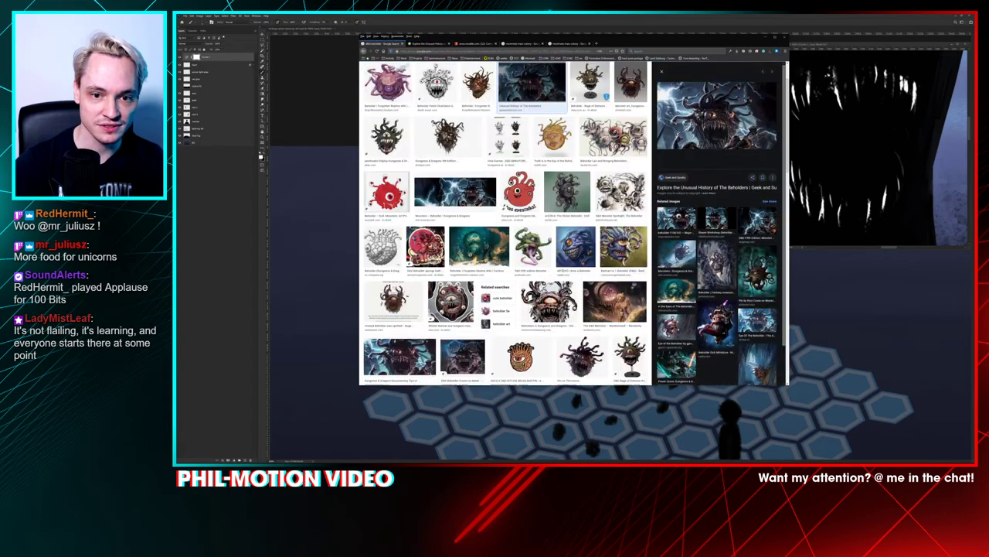
Step: View the beholder illustration enlarged on its own to study its fanged mouth, and return to Photoshop
{"action": "right_click", "coordinate": [699, 122]}
{"action": "left_click", "coordinate": [725, 158]}
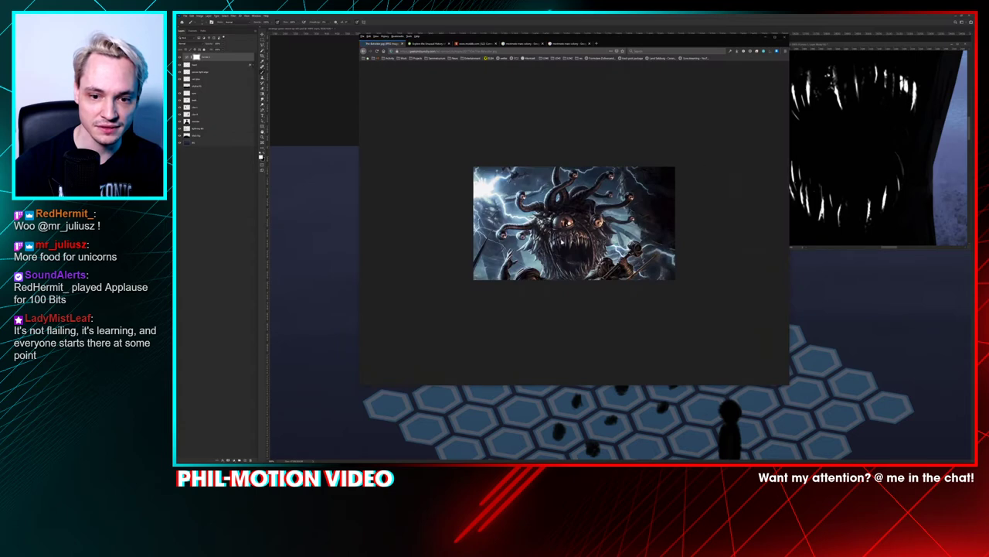
{"action": "scroll", "coordinate": [562, 241], "scroll_direction": "up", "scroll_amount": 5}
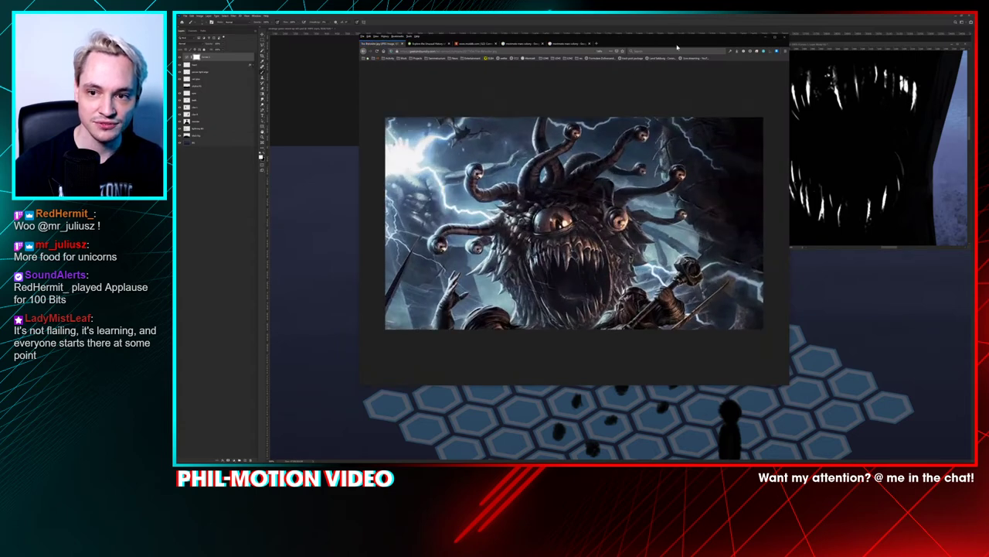
{"action": "left_click_drag", "start_coordinate": [681, 33], "coordinate": [630, 41]}
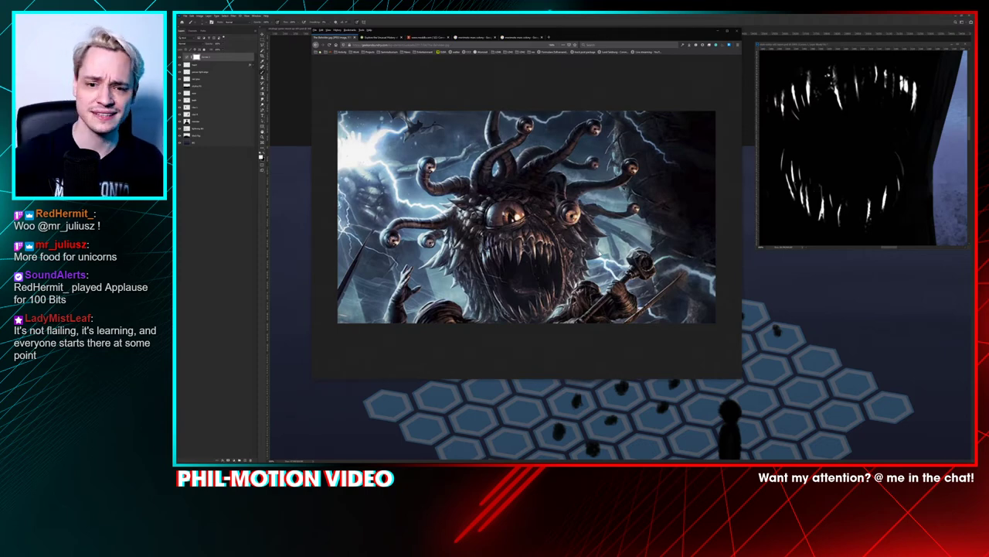
{"action": "left_click", "coordinate": [504, 168]}
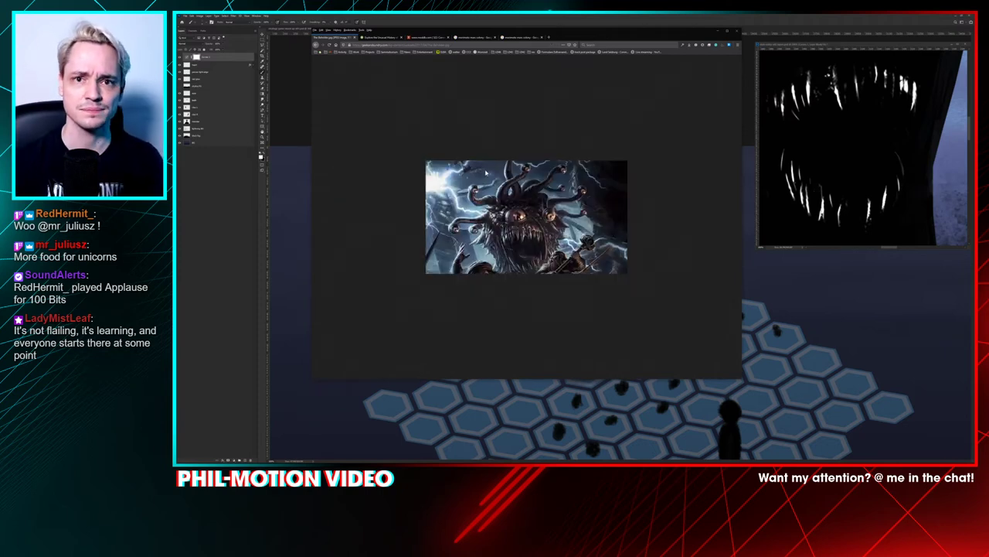
{"action": "key", "text": "ctrl+w"}
{"action": "left_click", "coordinate": [756, 29]}
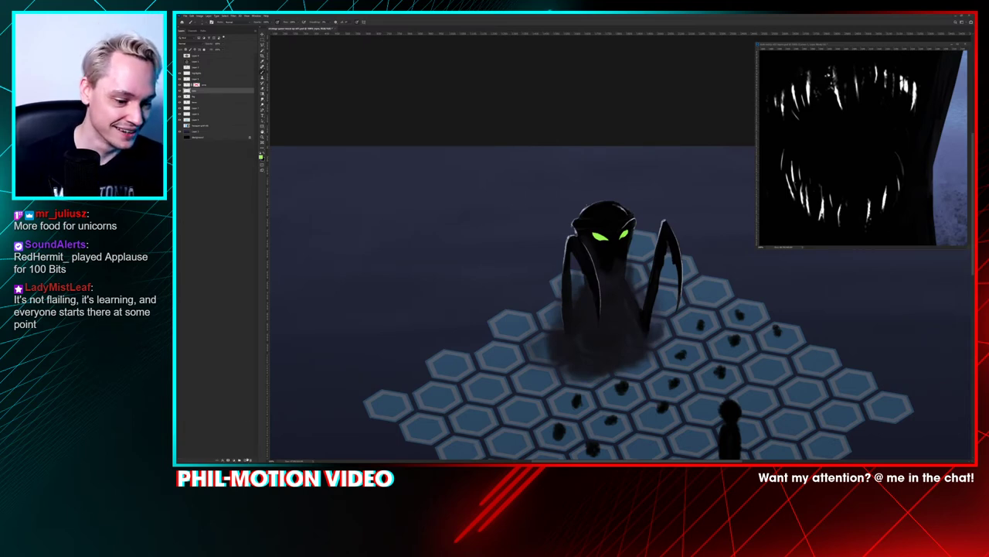
Step: Add a layer for the creature's teeth above the eyes layer and frame the reference creature's whole face for comparison
{"action": "left_click", "coordinate": [244, 460]}
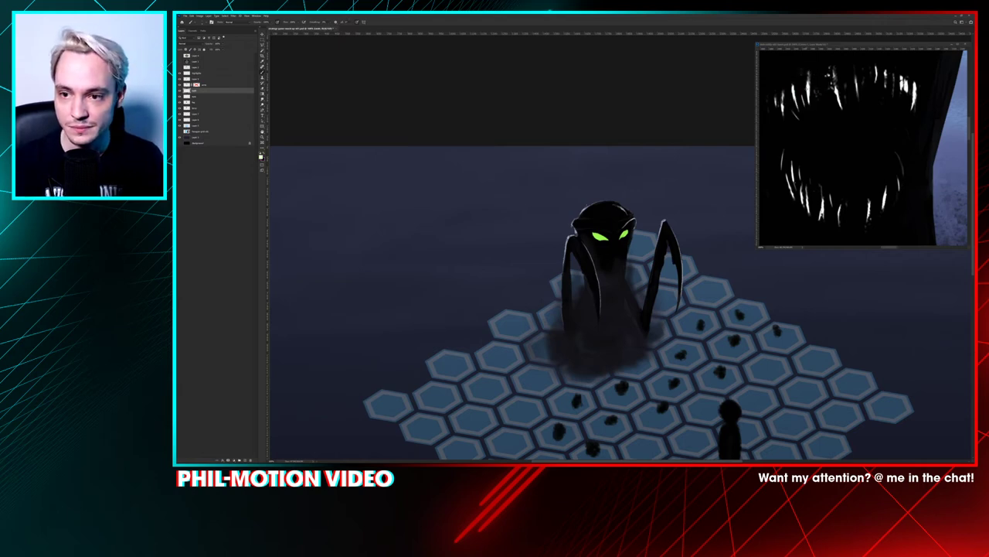
{"action": "left_click", "coordinate": [757, 95]}
{"action": "key", "text": "ctrl+minus"}
{"action": "key", "text": "ctrl+minus"}
{"action": "key", "text": "ctrl+minus"}
{"action": "key", "text": "ctrl+minus"}
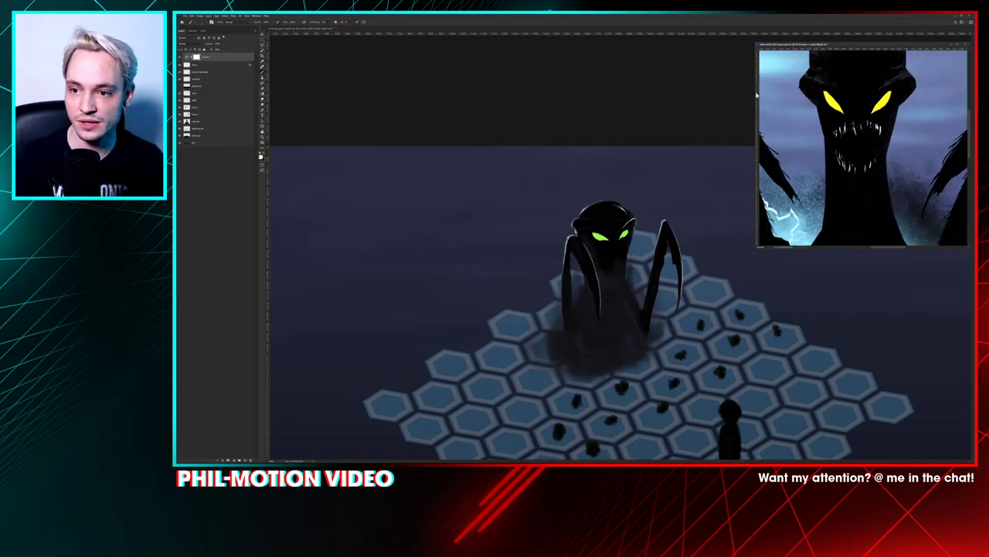
Step: Paint upper and lower rows of small white fangs curving around the creature's open mouth below the eyes
{"action": "left_click_drag", "start_coordinate": [653, 199], "coordinate": [632, 158]}
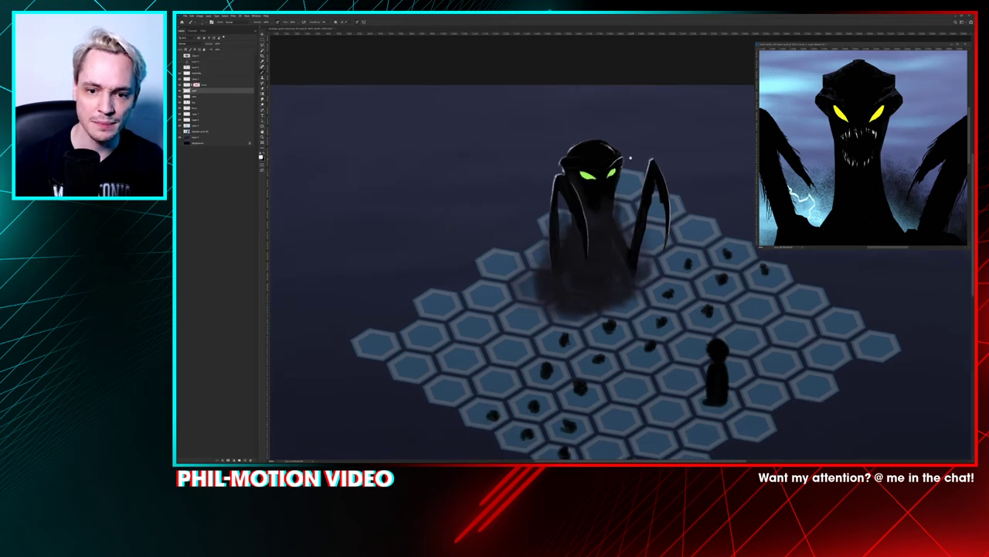
{"action": "key", "text": "ctrl+plus"}
{"action": "key", "text": "ctrl+plus"}
{"action": "key", "text": "ctrl+plus"}
{"action": "scroll", "coordinate": [631, 159], "scroll_direction": "up", "scroll_amount": 2}
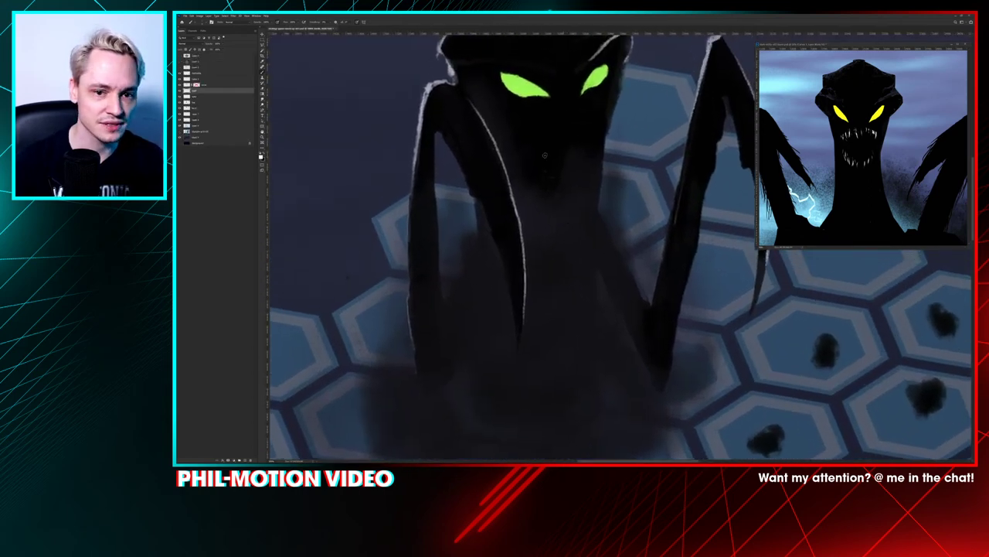
{"action": "mouse_move", "coordinate": [542, 142]}
{"action": "left_mouse_down"}
{"action": "mouse_move", "coordinate": [572, 130]}
{"action": "mouse_move", "coordinate": [581, 139]}
{"action": "mouse_move", "coordinate": [580, 128]}
{"action": "mouse_move", "coordinate": [588, 142]}
{"action": "mouse_move", "coordinate": [586, 134]}
{"action": "left_mouse_up"}
{"action": "mouse_move", "coordinate": [542, 167]}
{"action": "left_mouse_down"}
{"action": "mouse_move", "coordinate": [555, 182]}
{"action": "mouse_move", "coordinate": [582, 185]}
{"action": "mouse_move", "coordinate": [589, 158]}
{"action": "mouse_move", "coordinate": [587, 178]}
{"action": "left_mouse_up"}
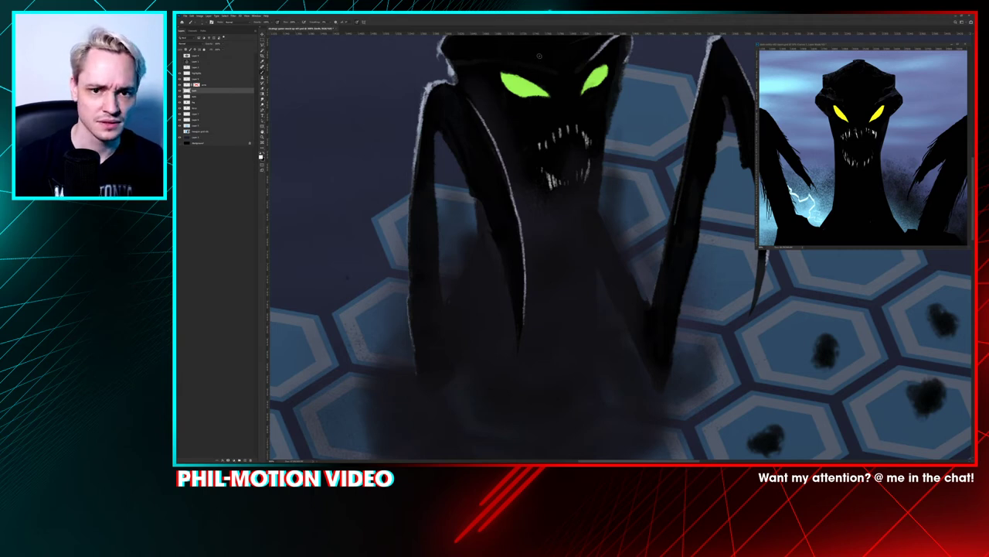
{"action": "key", "text": "ctrl+minus"}
{"action": "key", "text": "ctrl+minus"}
{"action": "key", "text": "ctrl+minus"}
{"action": "key", "text": "ctrl+minus"}
{"action": "key", "text": "ctrl+minus"}
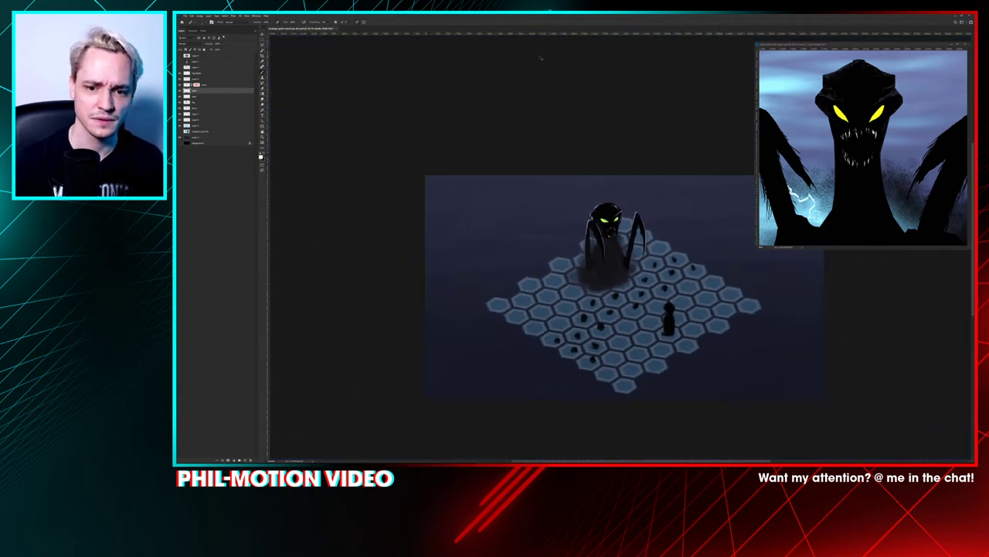
Step: Adjust the brush settings for touching up the fangs in the creature's mouth
{"action": "key", "text": "ctrl+plus"}
{"action": "key", "text": "ctrl+plus"}
{"action": "key", "text": "ctrl+plus"}
{"action": "key", "text": "ctrl+plus"}
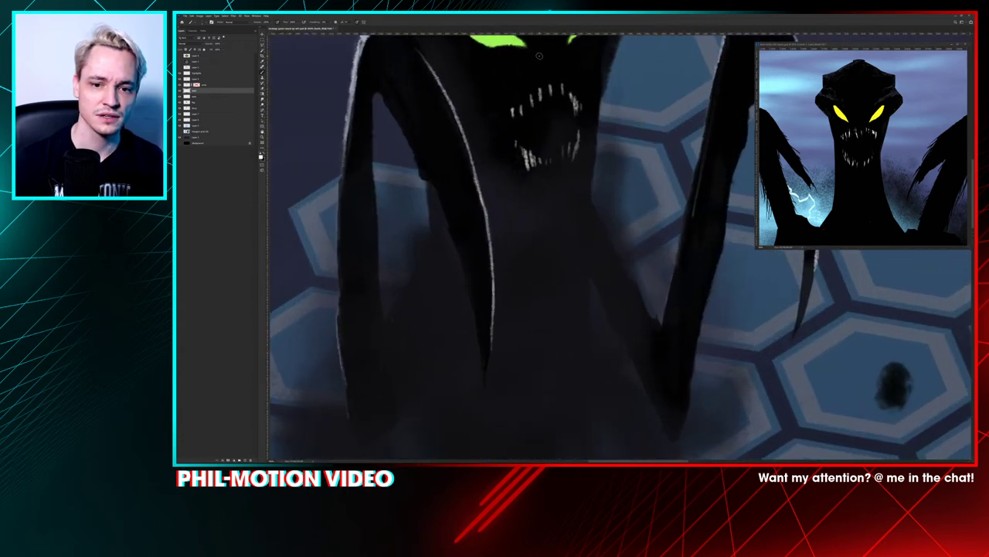
{"action": "right_click", "coordinate": [593, 150]}
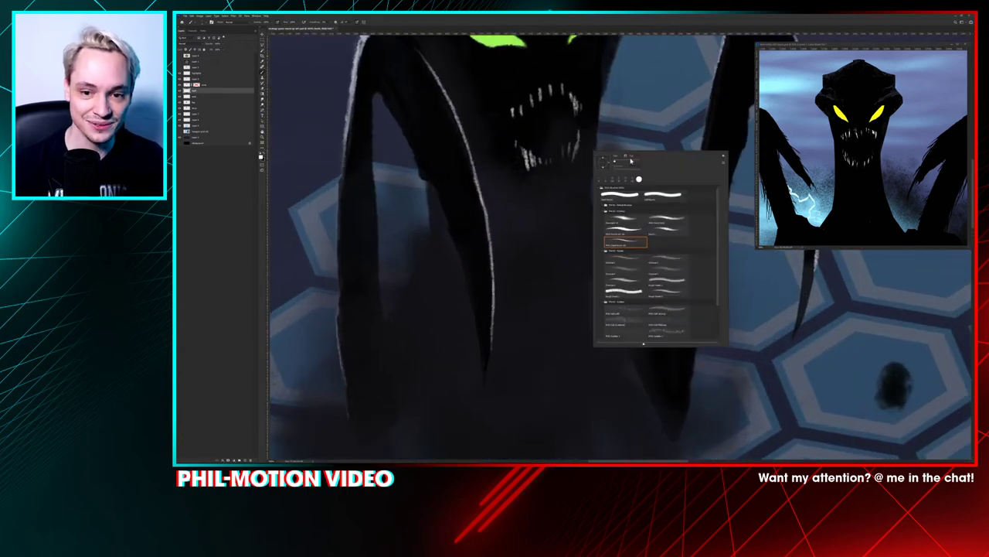
{"action": "key", "text": "Return"}
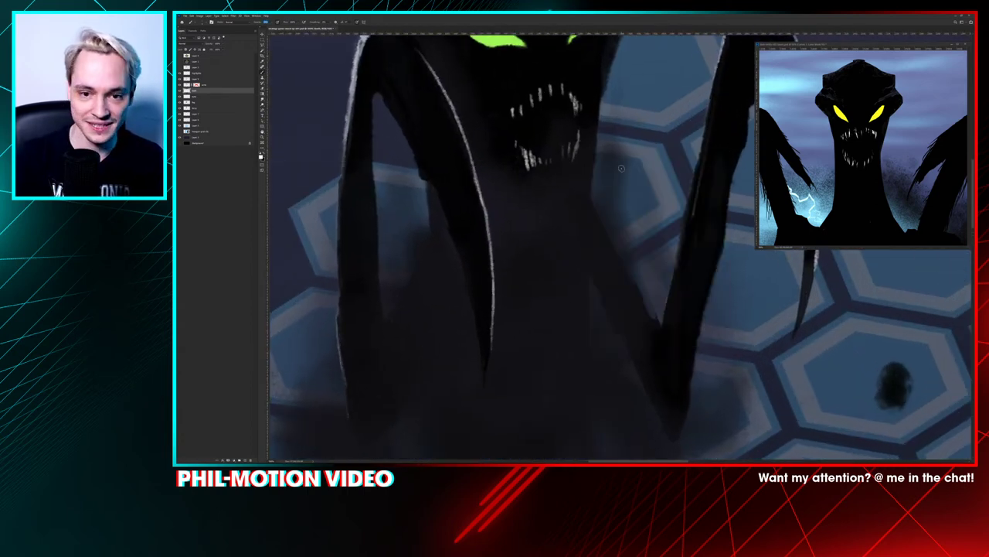
{"action": "right_click", "coordinate": [572, 193]}
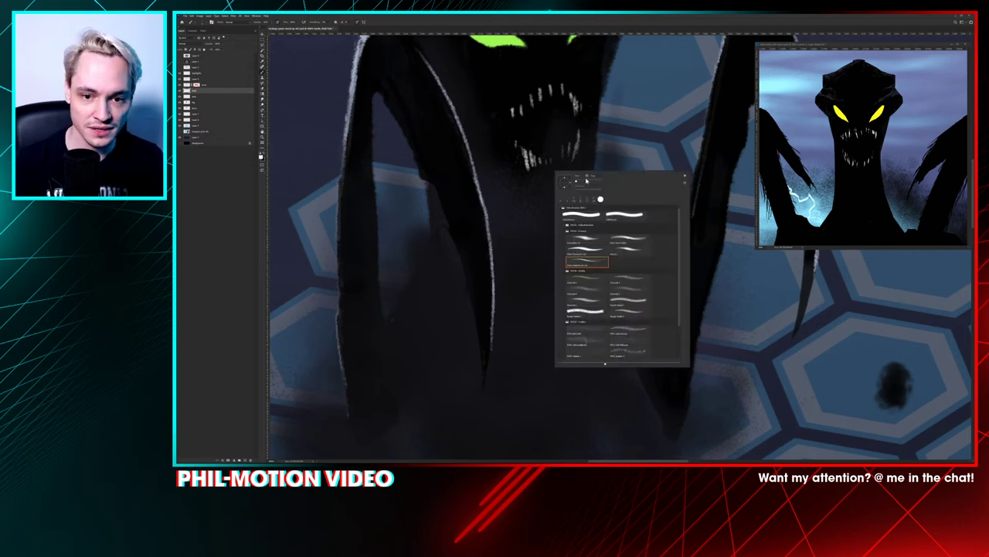
{"action": "key", "text": "Escape"}
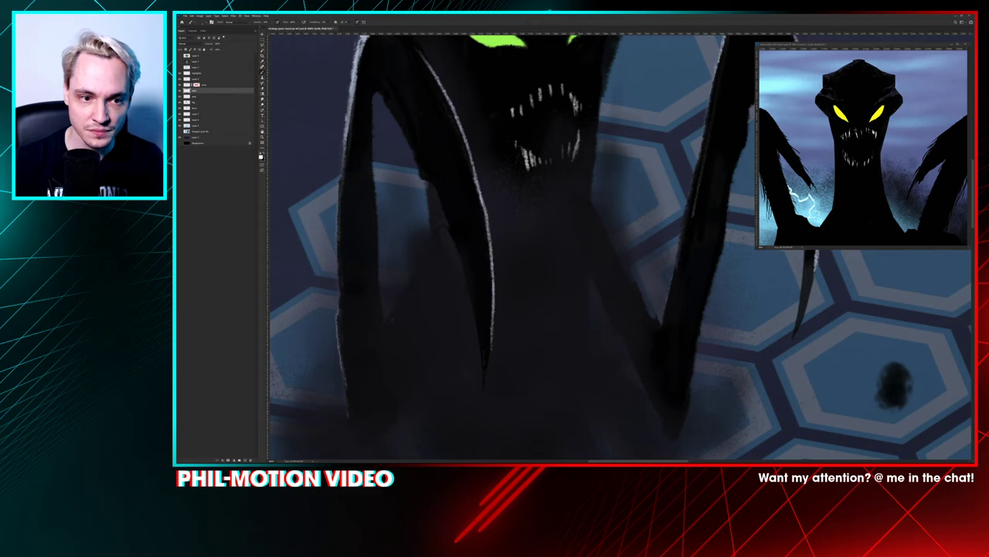
Step: Touch up the upper and lower fangs around the mouth, alternating between the black and white brush colours
{"action": "key", "text": "x"}
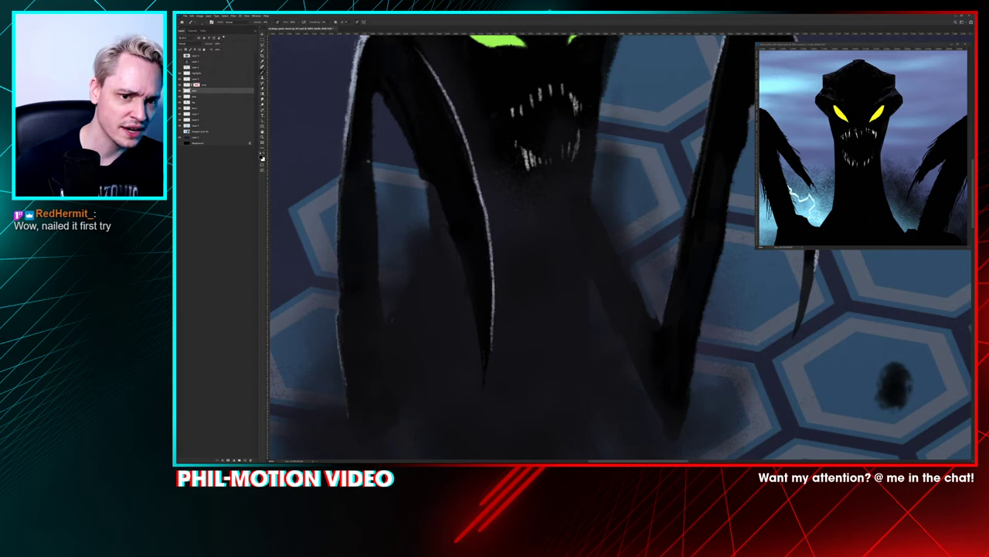
{"action": "key", "text": "f"}
{"action": "key", "text": "f"}
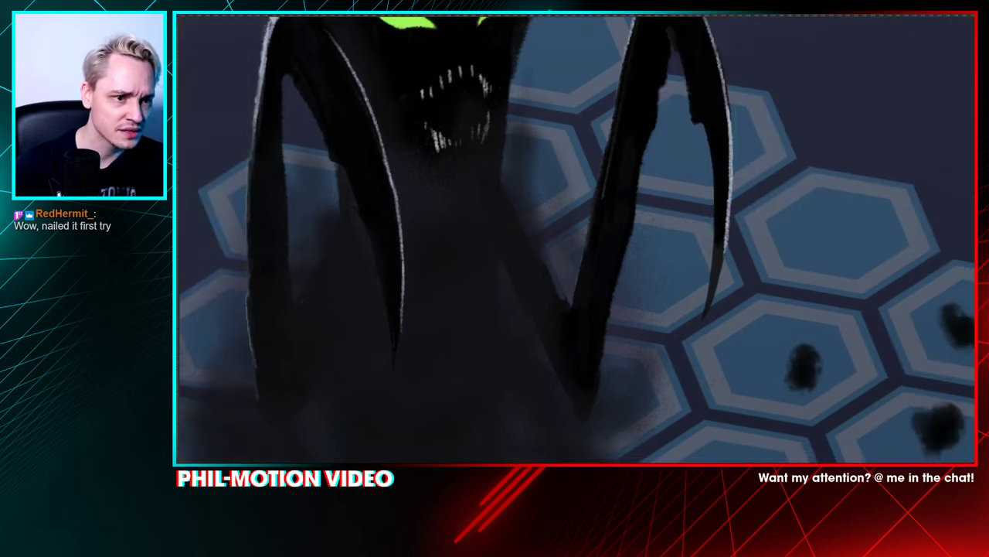
{"action": "key", "text": "f"}
{"action": "left_click_drag", "start_coordinate": [358, 71], "coordinate": [392, 139]}
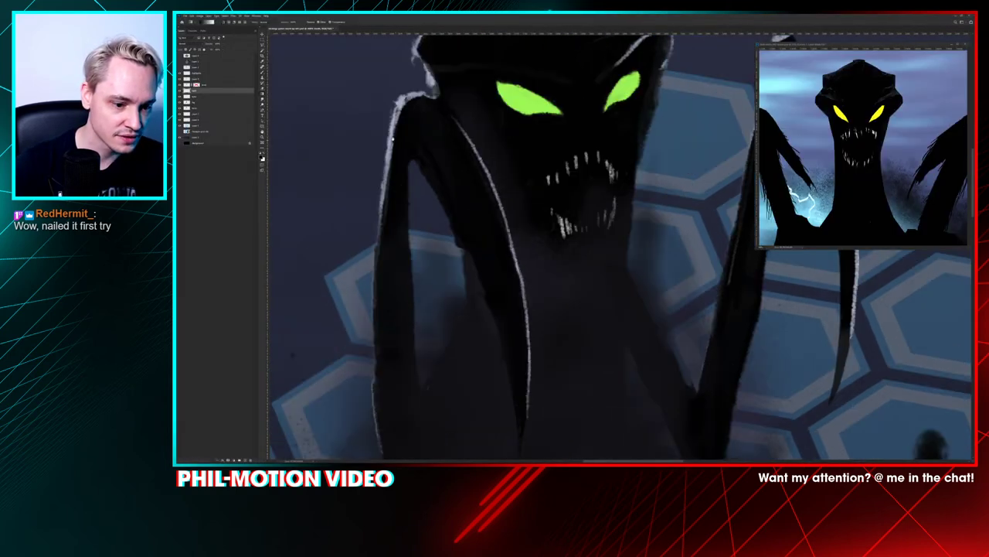
{"action": "key", "text": "b"}
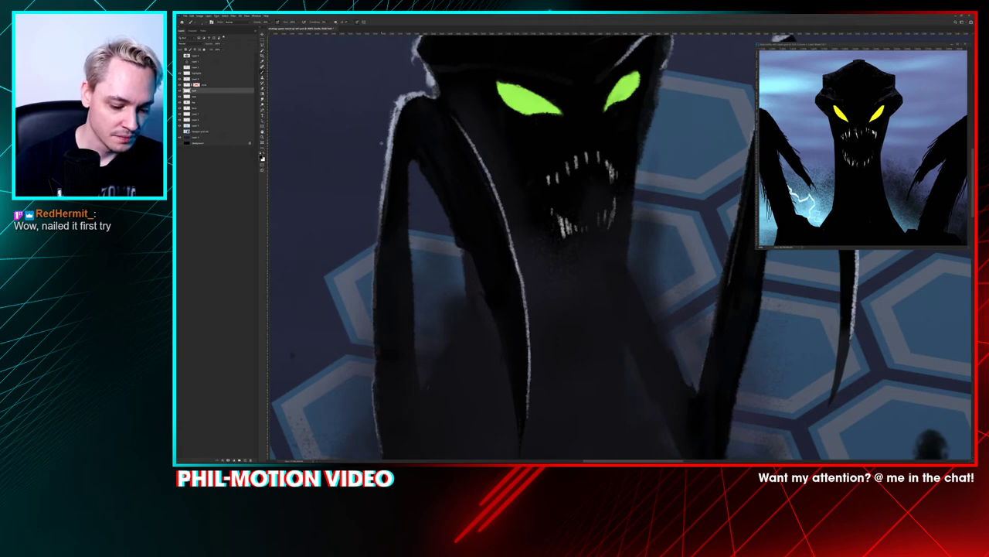
{"action": "key", "text": "x"}
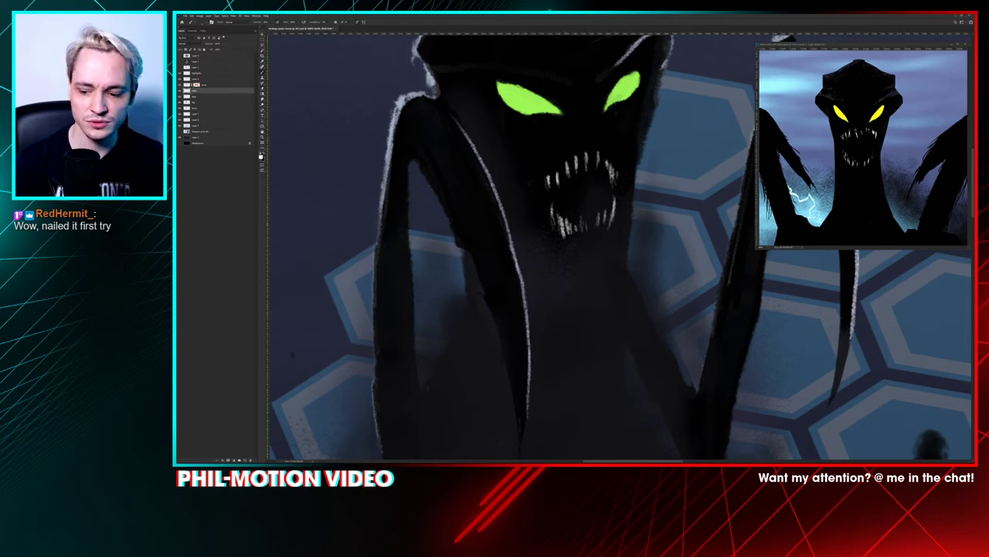
Step: Check the creature's face against the whole hexagon board and save the document
{"action": "key", "text": "ctrl+minus"}
{"action": "key", "text": "ctrl+minus"}
{"action": "key", "text": "ctrl+minus"}
{"action": "key", "text": "ctrl+minus"}
{"action": "key", "text": "ctrl+minus"}
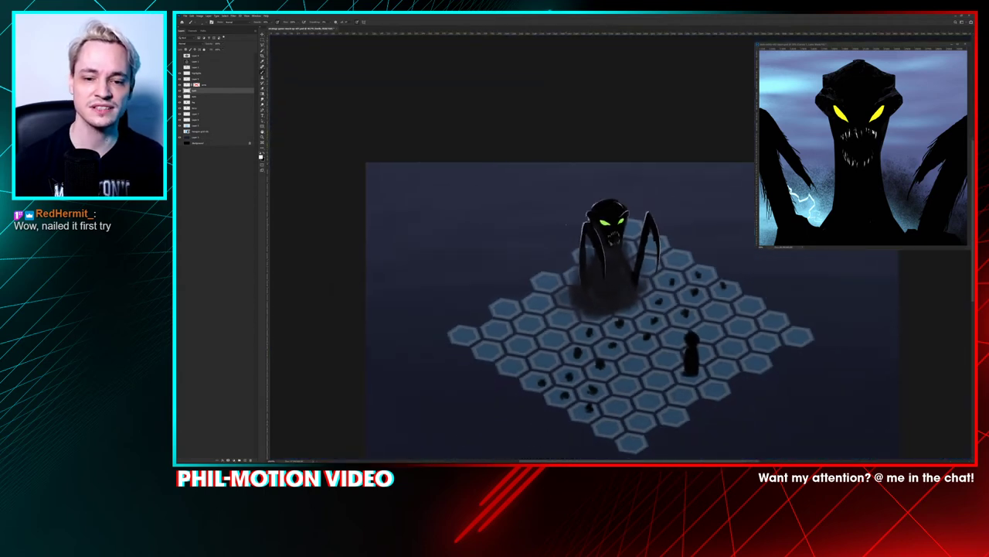
{"action": "key", "text": "ctrl+minus"}
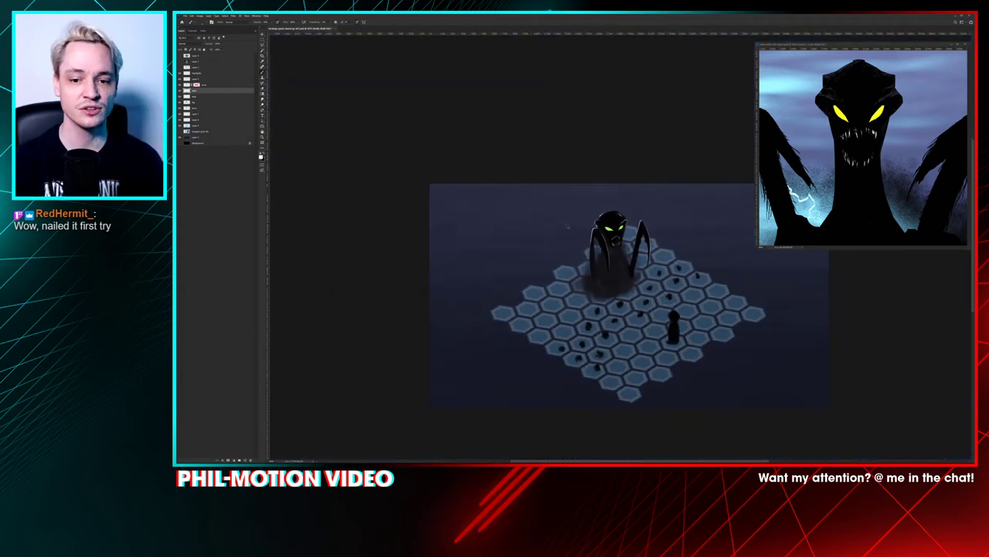
{"action": "key", "text": "ctrl+plus"}
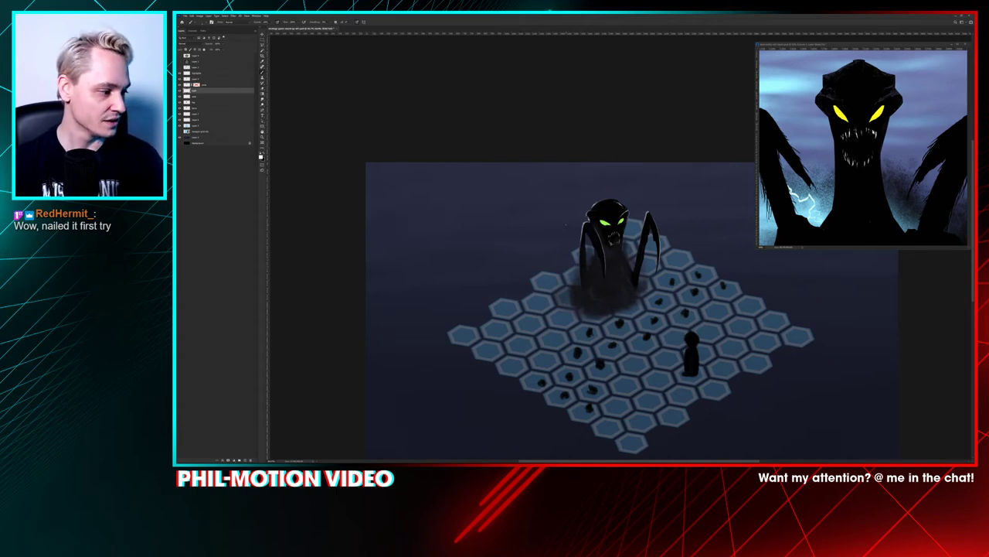
{"action": "scroll", "coordinate": [623, 244], "scroll_direction": "up", "scroll_amount": 4}
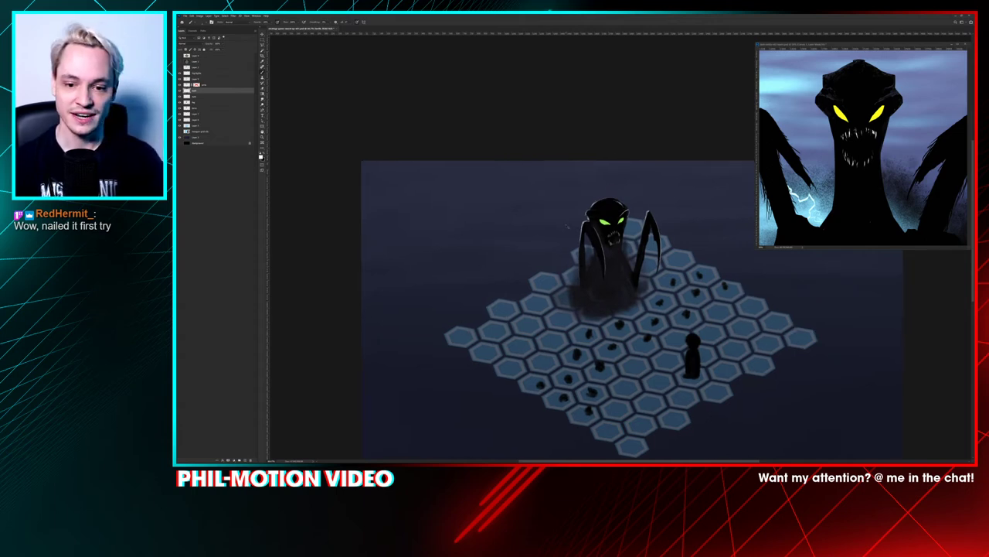
{"action": "key", "text": "ctrl+s"}
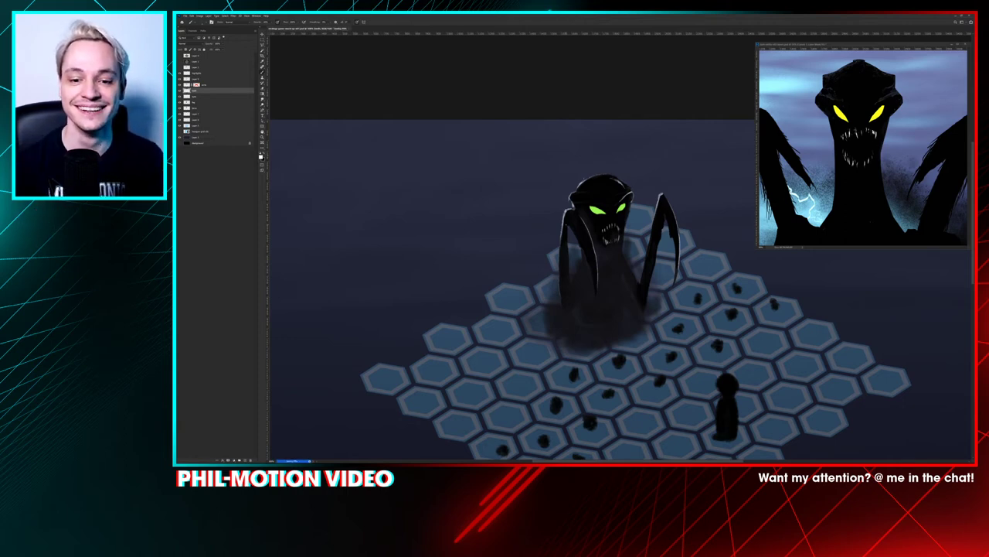
{"action": "key", "text": "ctrl+minus"}
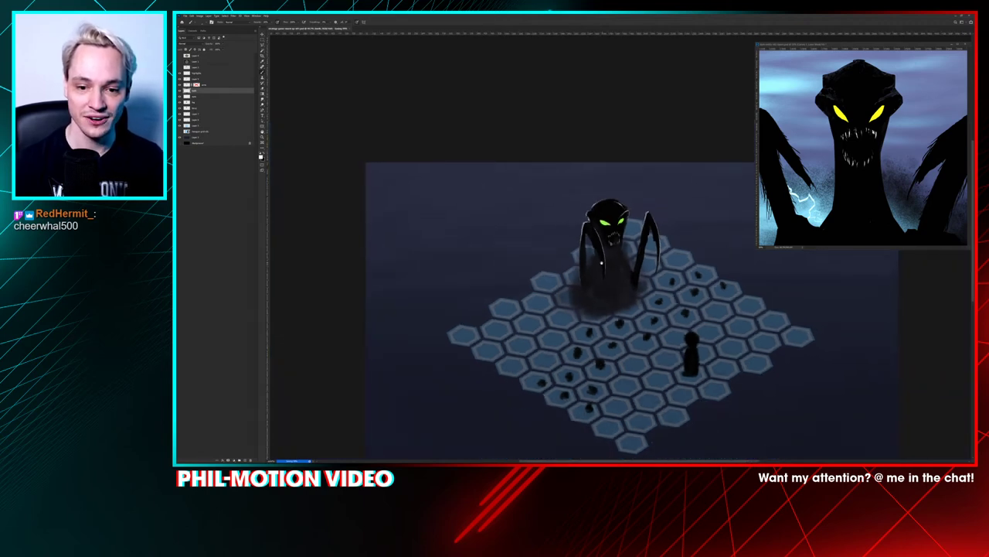
{"action": "left_click_drag", "start_coordinate": [566, 224], "coordinate": [541, 208]}
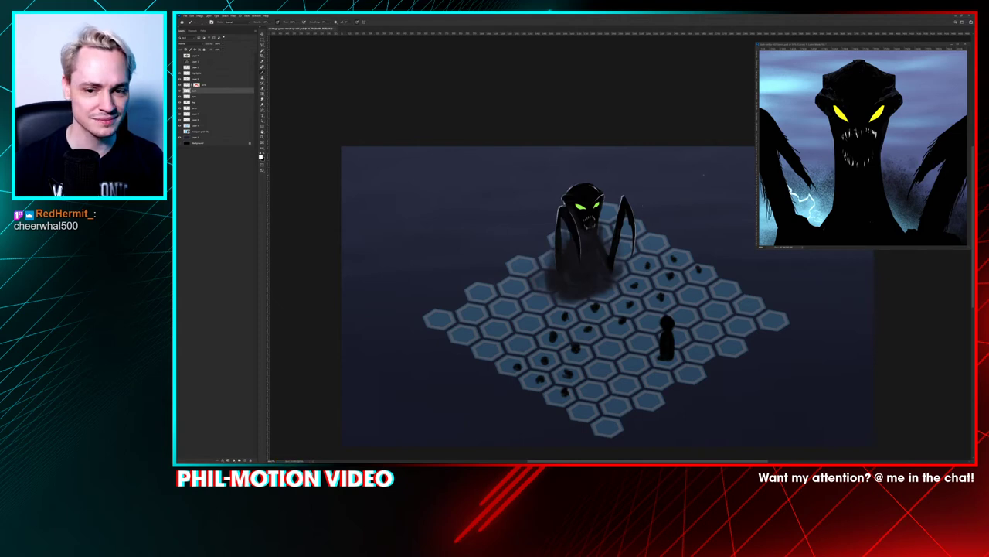
Step: Show the whole reference artwork and compare its composition with the creature and pawns on the game board
{"action": "left_click", "coordinate": [878, 47]}
{"action": "key", "text": "ctrl+minus"}
{"action": "key", "text": "ctrl+minus"}
{"action": "key", "text": "ctrl+minus"}
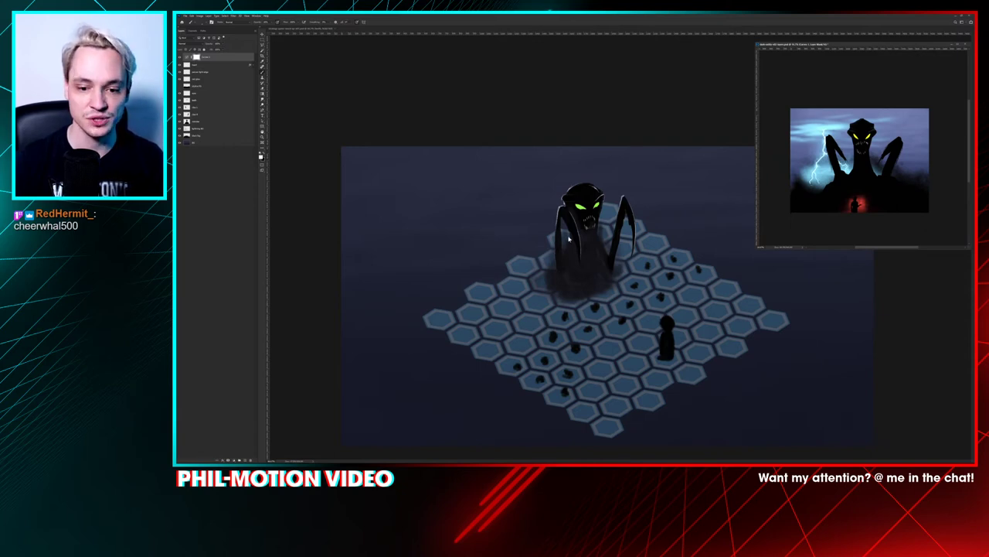
{"action": "left_click", "coordinate": [586, 125]}
{"action": "key", "text": "ctrl+plus"}
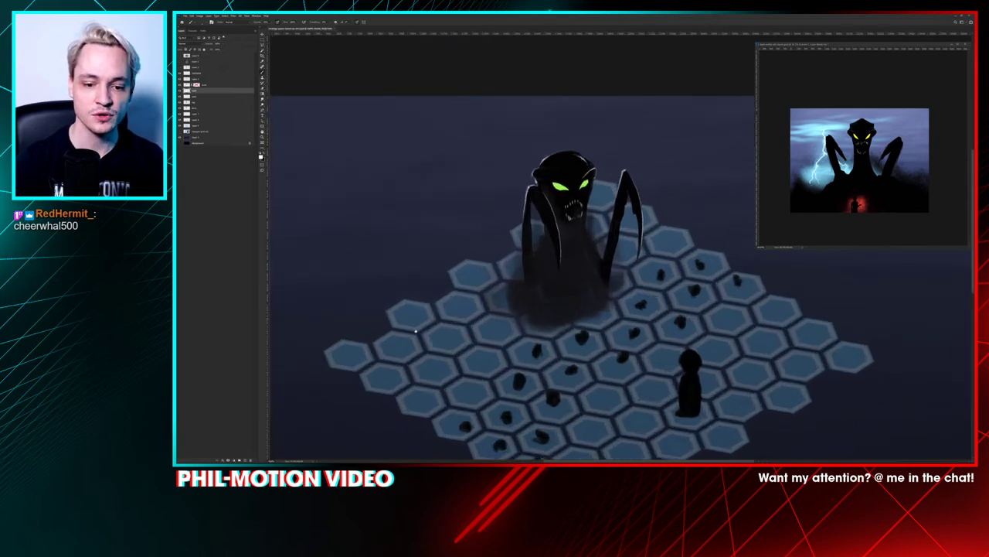
{"action": "scroll", "coordinate": [416, 331], "scroll_direction": "down", "scroll_amount": 5}
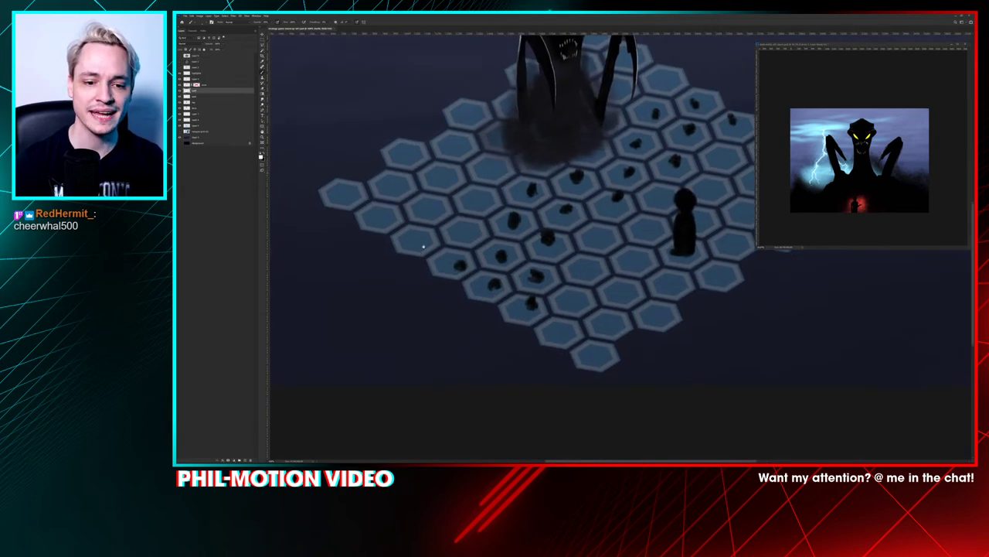
{"action": "left_click", "coordinate": [942, 187]}
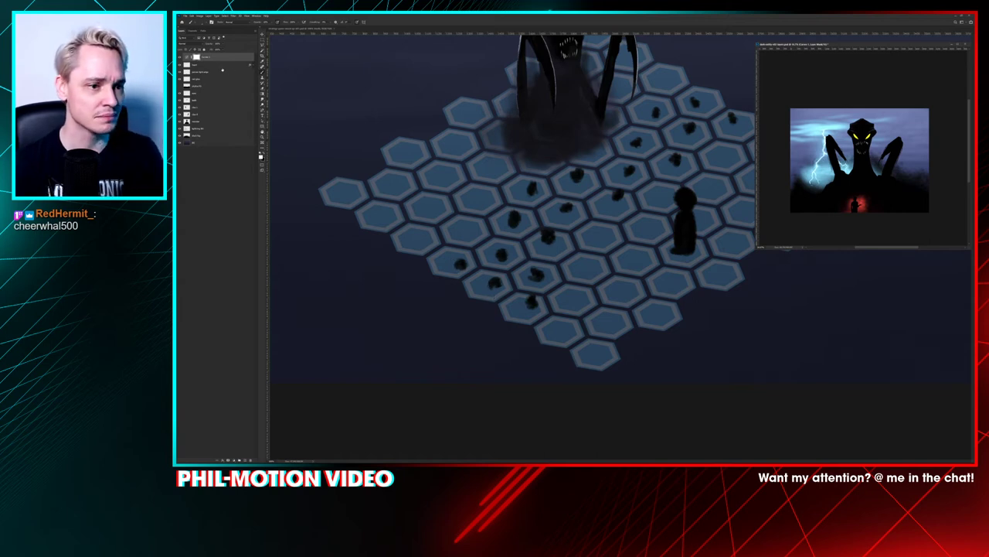
{"action": "left_click", "coordinate": [693, 207]}
{"action": "left_click_drag", "start_coordinate": [693, 206], "coordinate": [660, 243]}
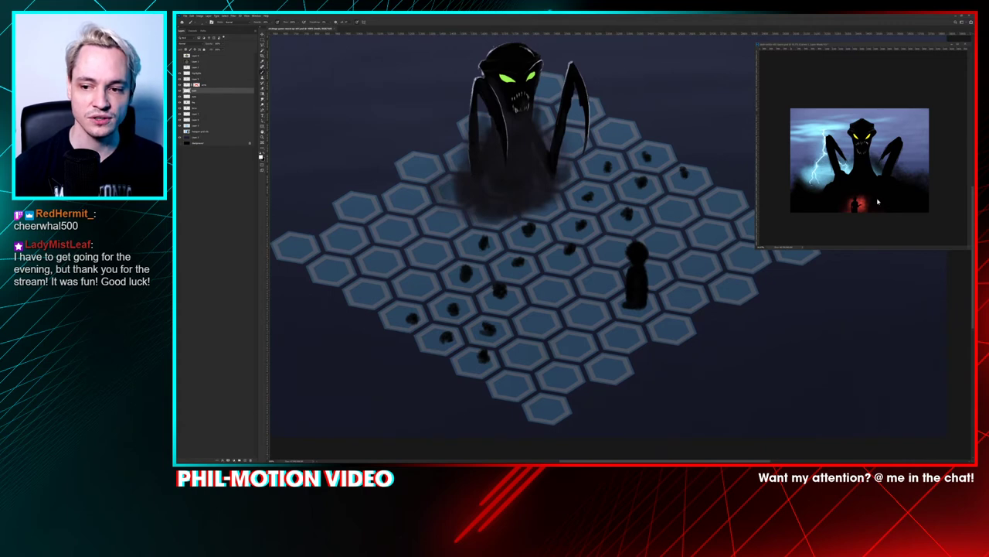
Step: Frame the red-lit human figure holding a glowing heart in the reference artwork, and return to the board painting
{"action": "left_click", "coordinate": [881, 232]}
{"action": "key", "text": "ctrl+plus"}
{"action": "key", "text": "ctrl+plus"}
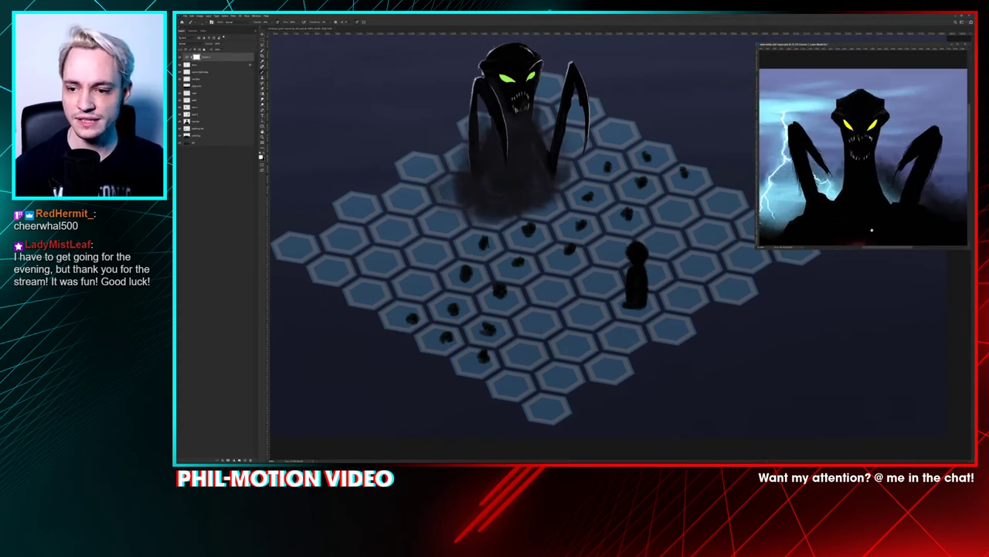
{"action": "left_click_drag", "start_coordinate": [897, 226], "coordinate": [868, 134]}
{"action": "scroll", "coordinate": [869, 135], "scroll_direction": "up", "scroll_amount": 5}
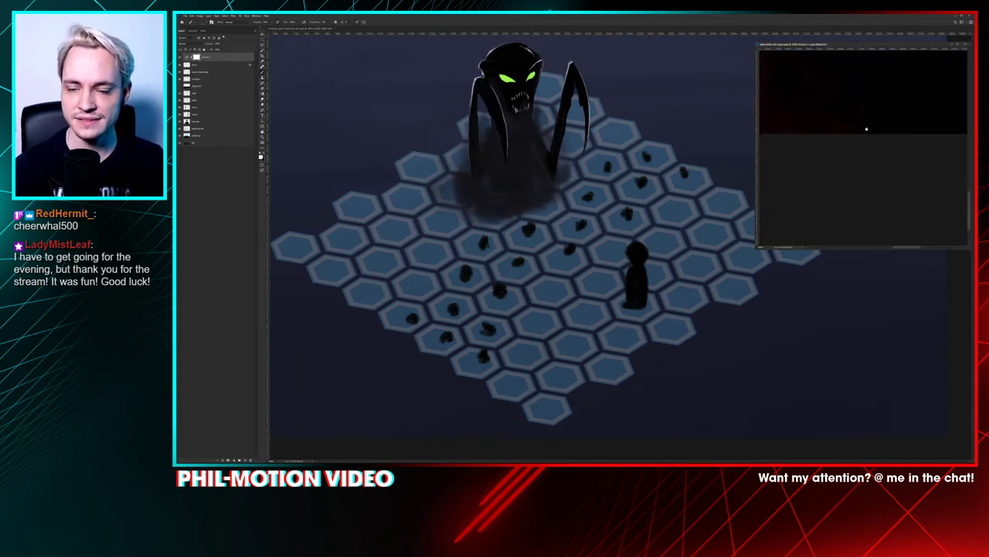
{"action": "left_click_drag", "start_coordinate": [779, 183], "coordinate": [853, 203]}
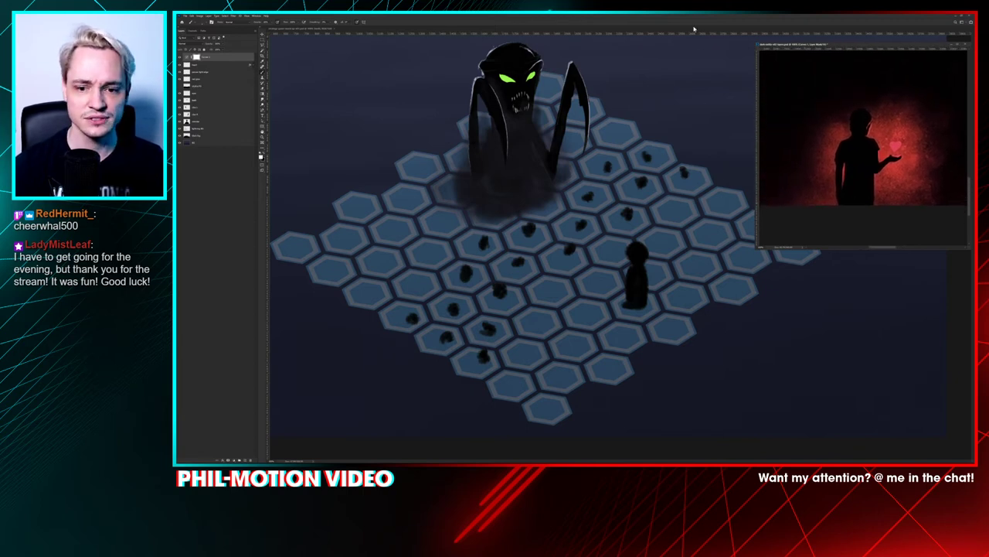
{"action": "left_click", "coordinate": [808, 85]}
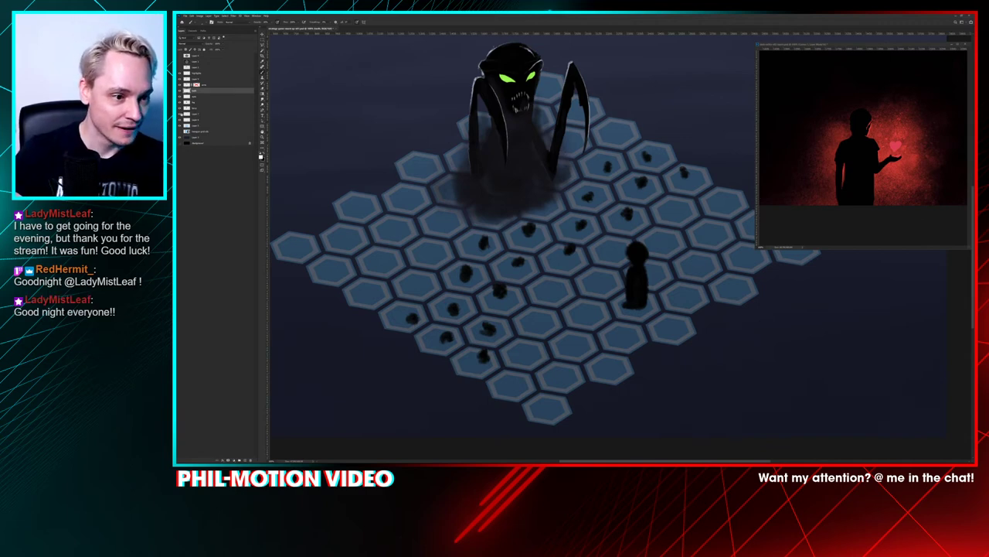
Step: Toggle the blue rough sketch layer on and off to compare it with the painted board
{"action": "left_click", "coordinate": [196, 67]}
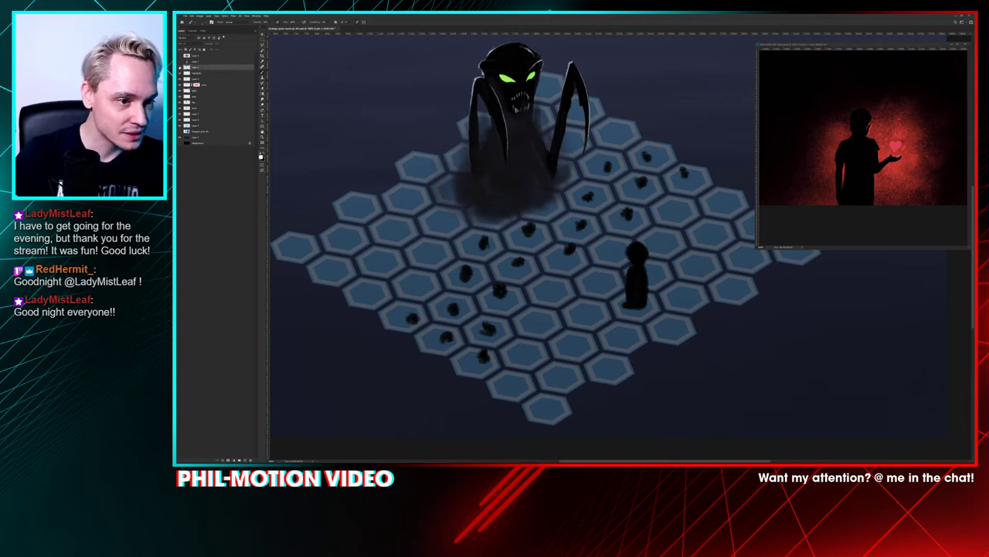
{"action": "left_click", "coordinate": [180, 68]}
{"action": "left_click", "coordinate": [180, 68]}
{"action": "left_click", "coordinate": [179, 68]}
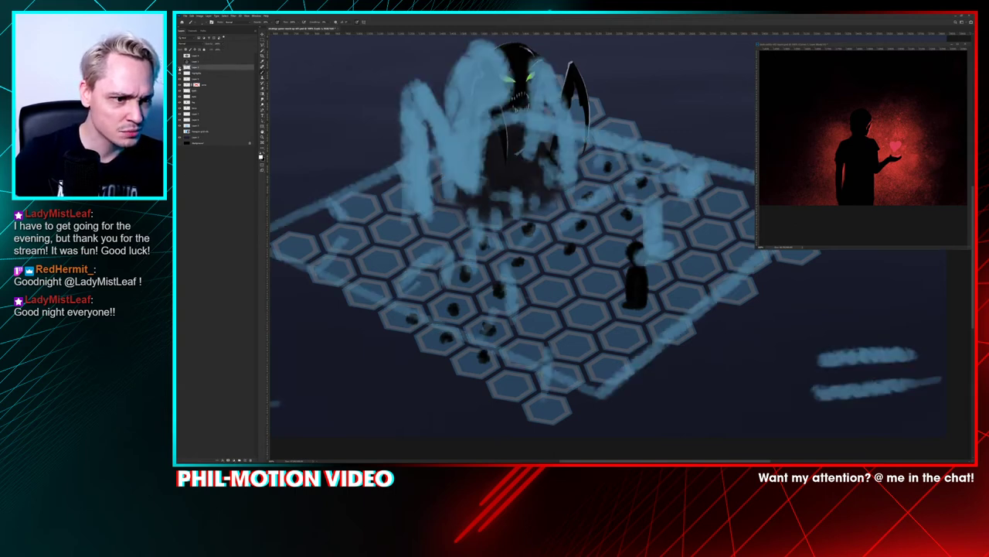
{"action": "left_click", "coordinate": [181, 67]}
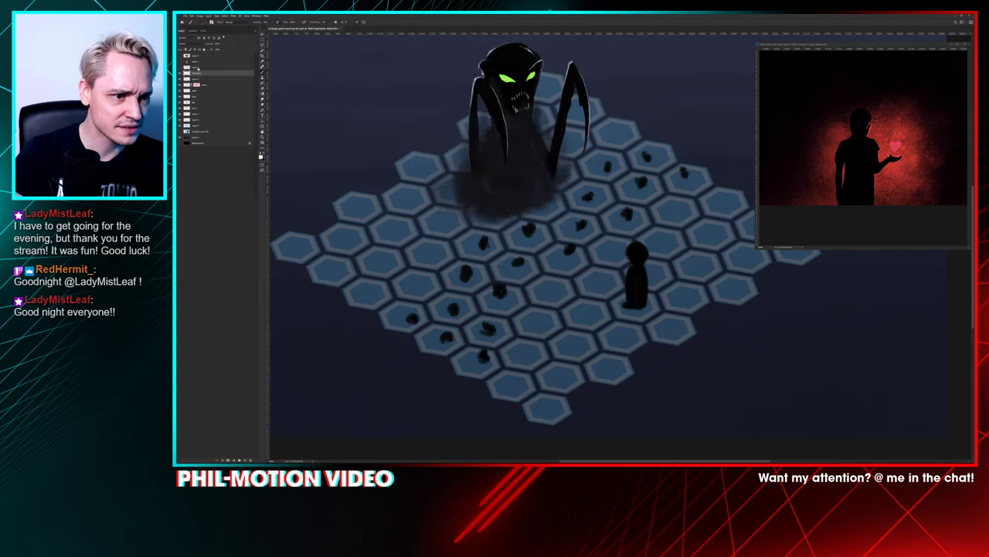
Step: Rename the blue rough sketch layer to "darklings" and save the document
{"action": "left_click", "coordinate": [200, 68]}
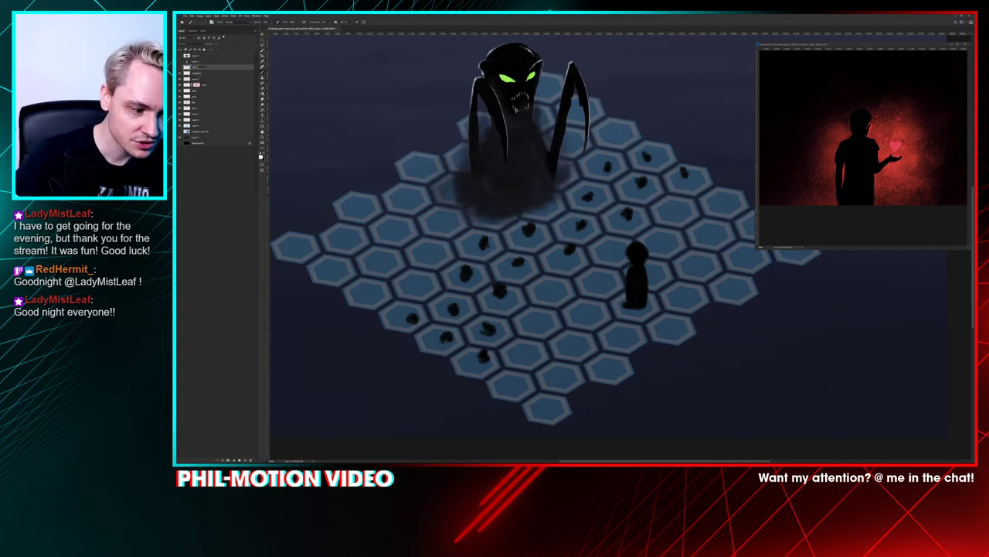
{"action": "type", "text": "darklings"}
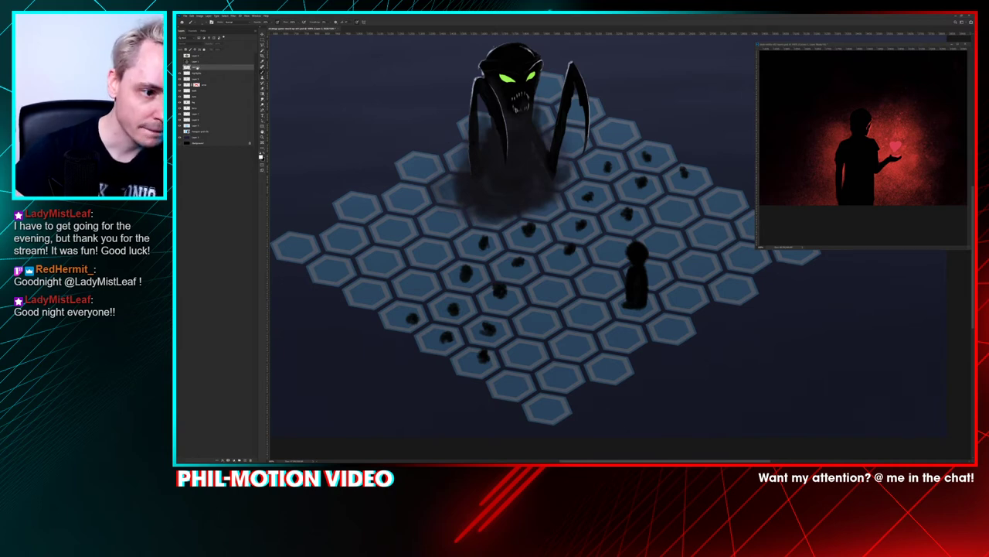
{"action": "key", "text": "Return"}
{"action": "key", "text": "ctrl+s"}
Step: Switch to the solid round brush preset and increase its size
{"action": "left_click", "coordinate": [250, 457]}
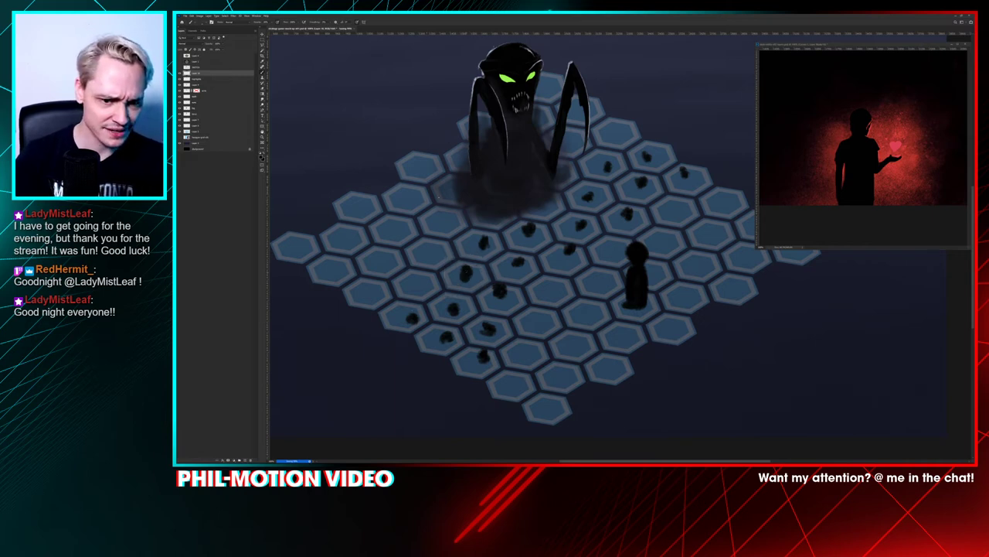
{"action": "right_click", "coordinate": [453, 209]}
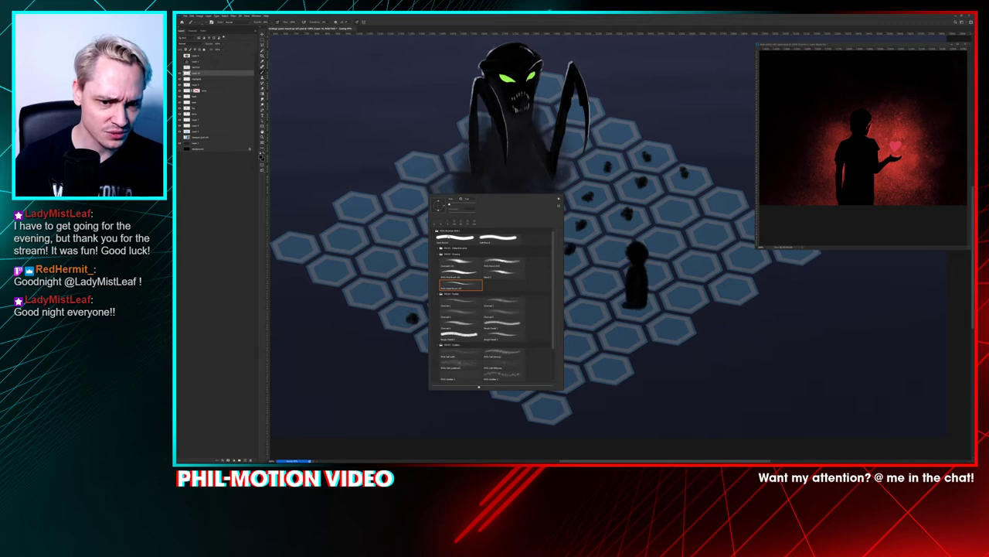
{"action": "left_click", "coordinate": [448, 236]}
{"action": "left_click_drag", "start_coordinate": [450, 204], "coordinate": [455, 204]}
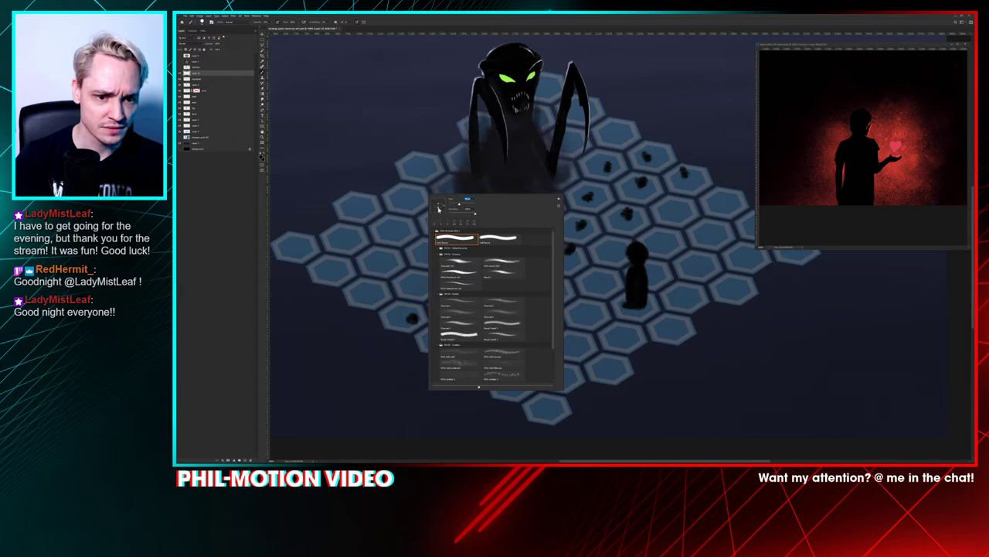
{"action": "left_click", "coordinate": [412, 112]}
{"action": "mouse_move", "coordinate": [413, 107]}
{"action": "left_mouse_down"}
{"action": "mouse_move", "coordinate": [414, 136]}
{"action": "mouse_move", "coordinate": [425, 114]}
{"action": "mouse_move", "coordinate": [424, 146]}
{"action": "mouse_move", "coordinate": [435, 129]}
{"action": "mouse_move", "coordinate": [433, 158]}
{"action": "left_mouse_up"}
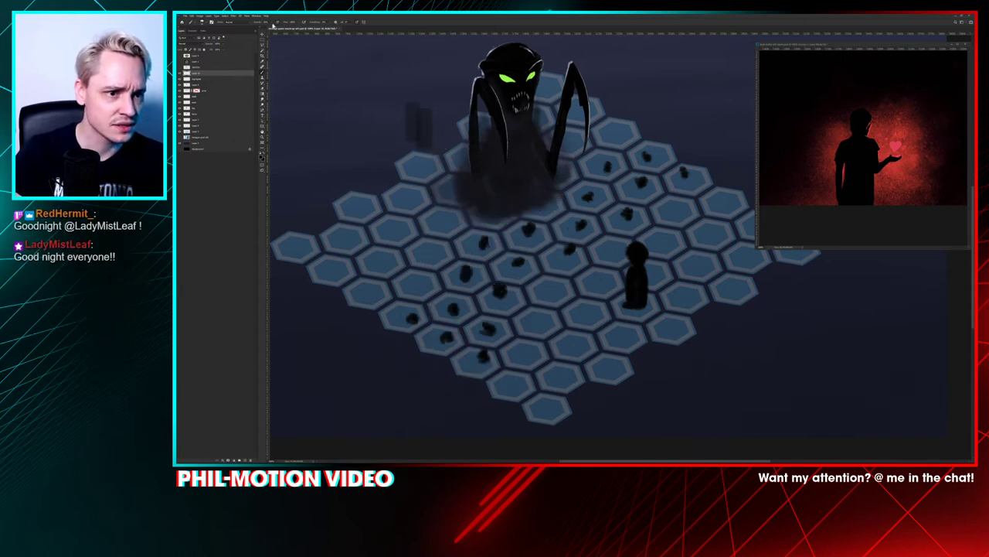
{"action": "key", "text": "ctrl+z"}
{"action": "key", "text": "ctrl+z"}
{"action": "key", "text": "ctrl+z"}
{"action": "key", "text": "ctrl+z"}
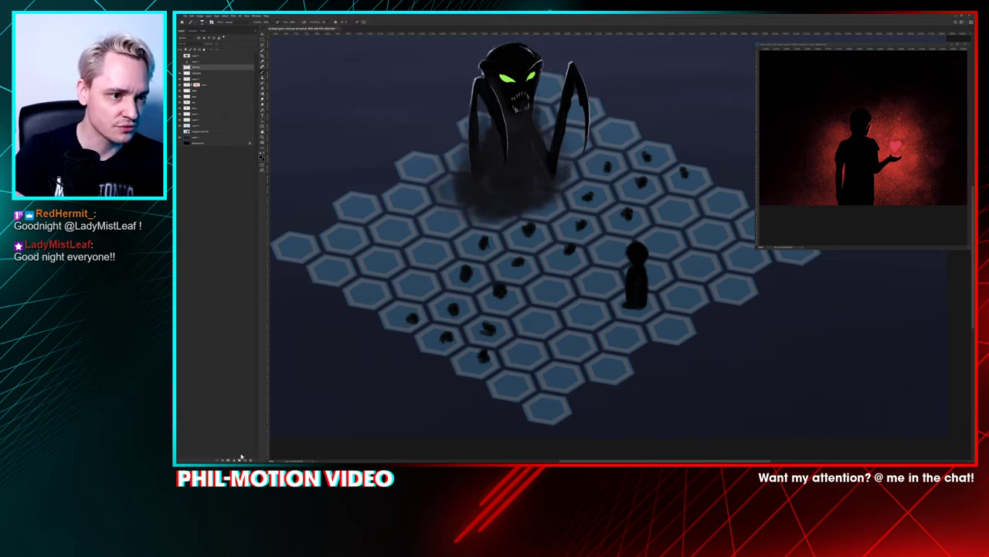
Step: Add a new layer beneath the "darklings" layer and block in dark tower silhouettes on the board's left-hand hexagons
{"action": "left_click", "coordinate": [194, 74]}
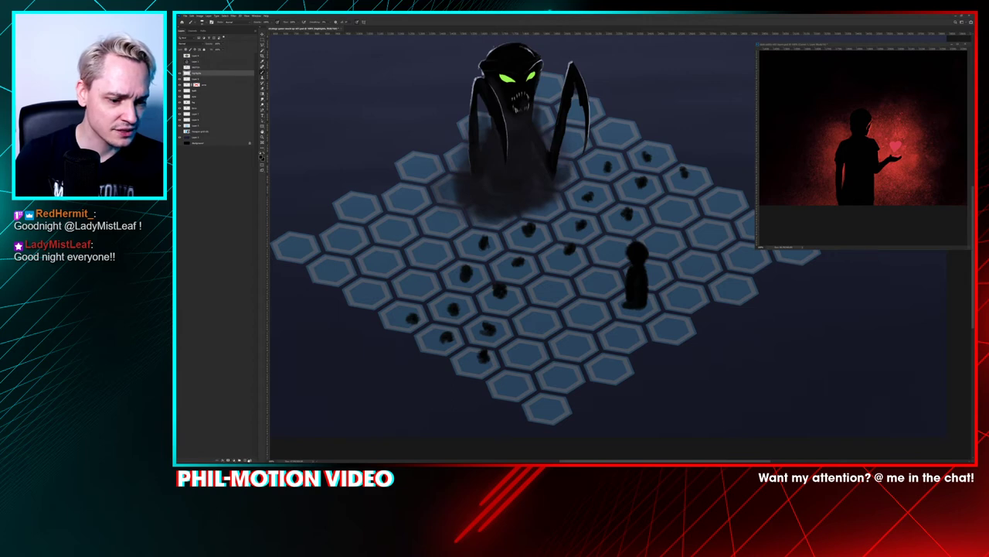
{"action": "left_click", "coordinate": [245, 460]}
{"action": "mouse_move", "coordinate": [409, 308]}
{"action": "left_mouse_down"}
{"action": "mouse_move", "coordinate": [413, 317]}
{"action": "mouse_move", "coordinate": [402, 321]}
{"action": "mouse_move", "coordinate": [406, 311]}
{"action": "mouse_move", "coordinate": [437, 339]}
{"action": "mouse_move", "coordinate": [446, 309]}
{"action": "mouse_move", "coordinate": [454, 341]}
{"action": "mouse_move", "coordinate": [450, 298]}
{"action": "mouse_move", "coordinate": [458, 306]}
{"action": "mouse_move", "coordinate": [501, 287]}
{"action": "mouse_move", "coordinate": [501, 304]}
{"action": "left_mouse_up"}
{"action": "key", "text": "e"}
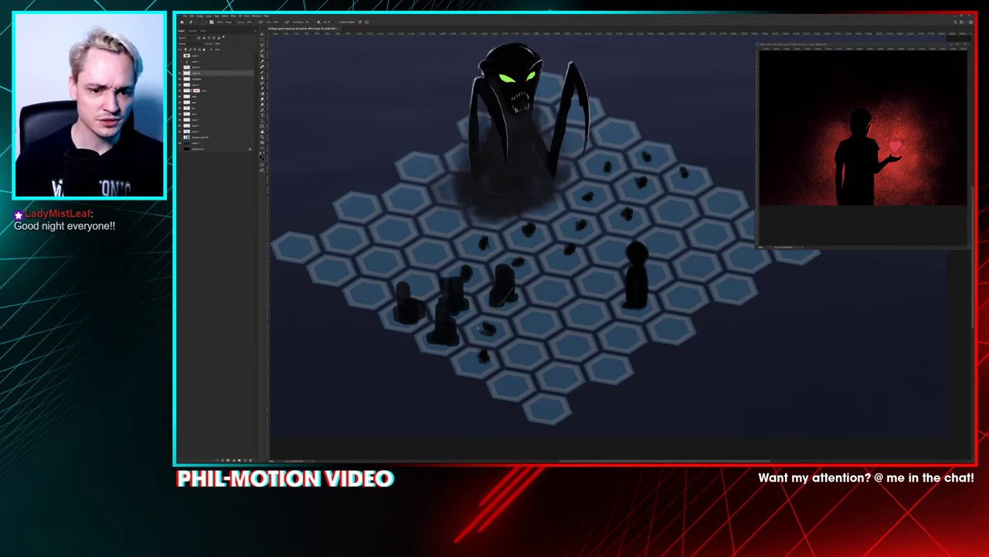
Step: Undo the recent strokes back to the two tower silhouettes on the board's lower-left edge
{"action": "key", "text": "ctrl+z"}
{"action": "key", "text": "ctrl+z"}
{"action": "key", "text": "ctrl+z"}
{"action": "key", "text": "ctrl+z"}
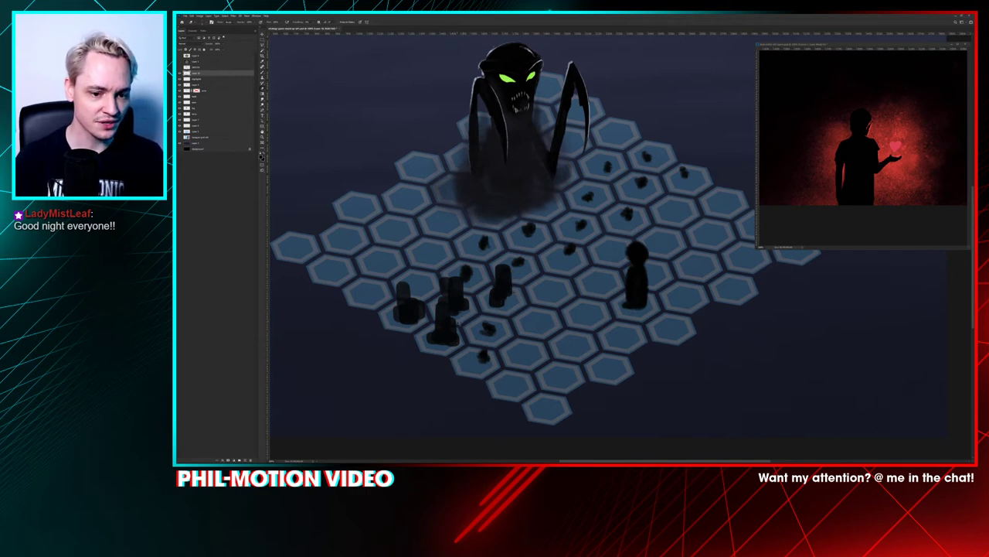
{"action": "key", "text": "ctrl+z"}
{"action": "key", "text": "ctrl+z"}
{"action": "key", "text": "ctrl+z"}
{"action": "key", "text": "ctrl+z"}
{"action": "key", "text": "ctrl+z"}
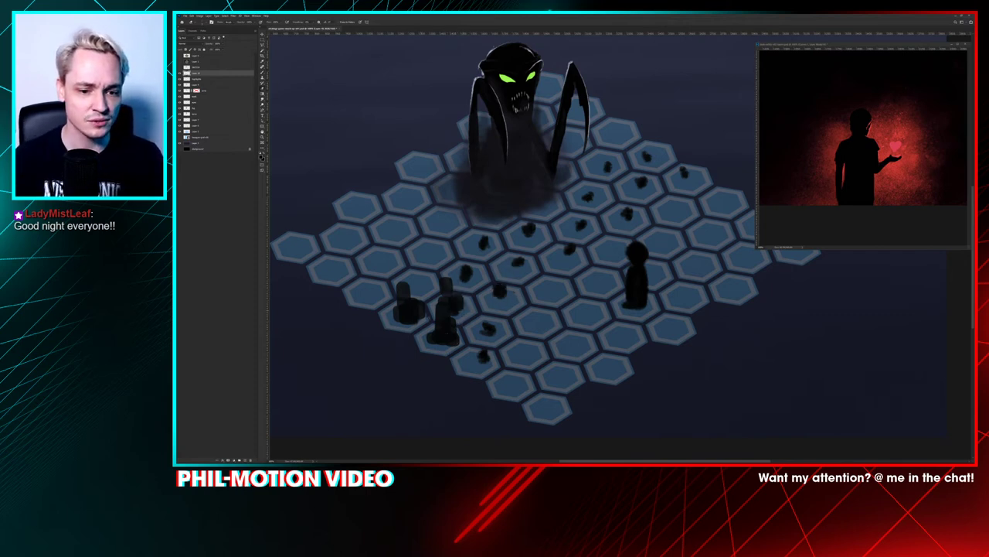
{"action": "key", "text": "ctrl+z"}
{"action": "key", "text": "ctrl+z"}
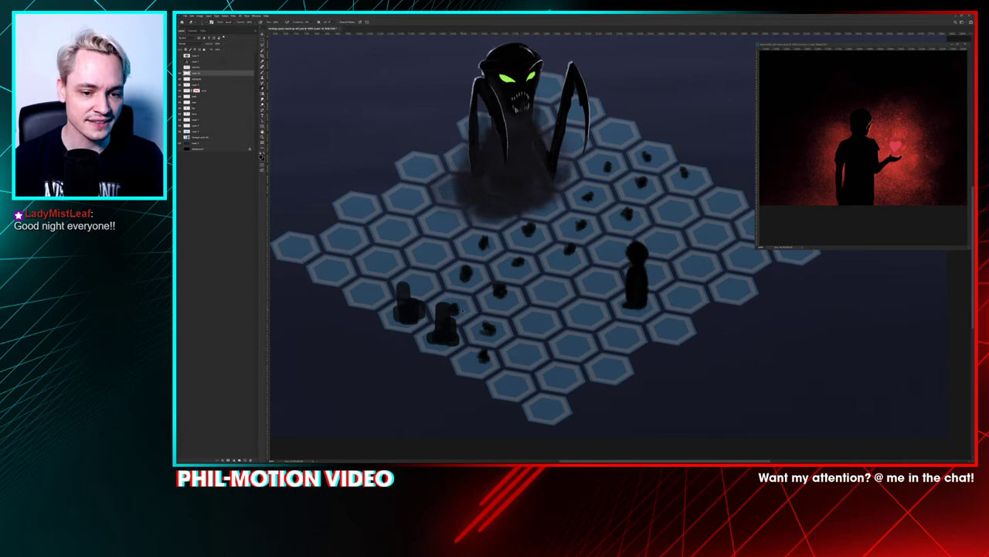
Step: Block in dark tower silhouettes on the next lower-left edge hexagon and near the board's centre, starting another beside the central one
{"action": "key", "text": "b"}
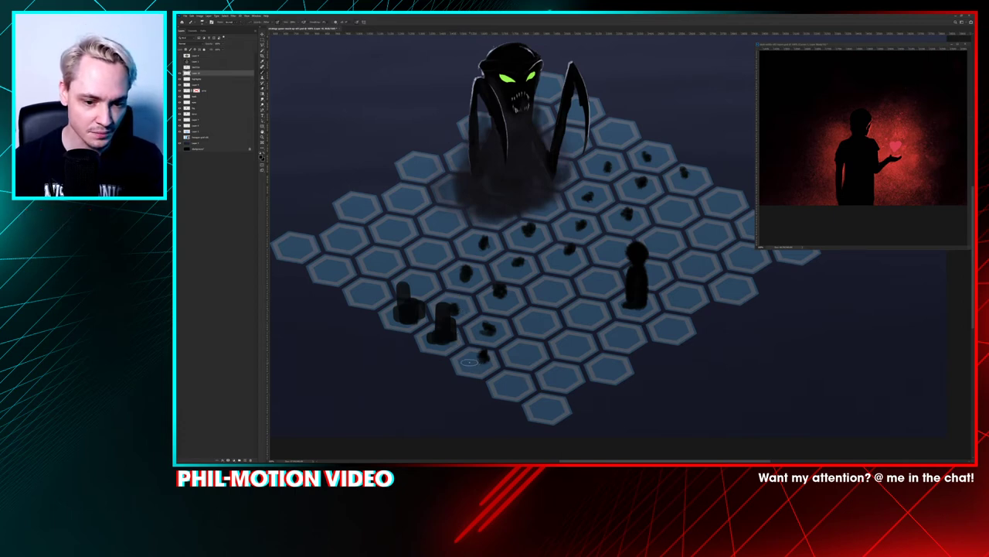
{"action": "mouse_move", "coordinate": [475, 364]}
{"action": "left_mouse_down"}
{"action": "mouse_move", "coordinate": [478, 336]}
{"action": "mouse_move", "coordinate": [484, 362]}
{"action": "left_mouse_up"}
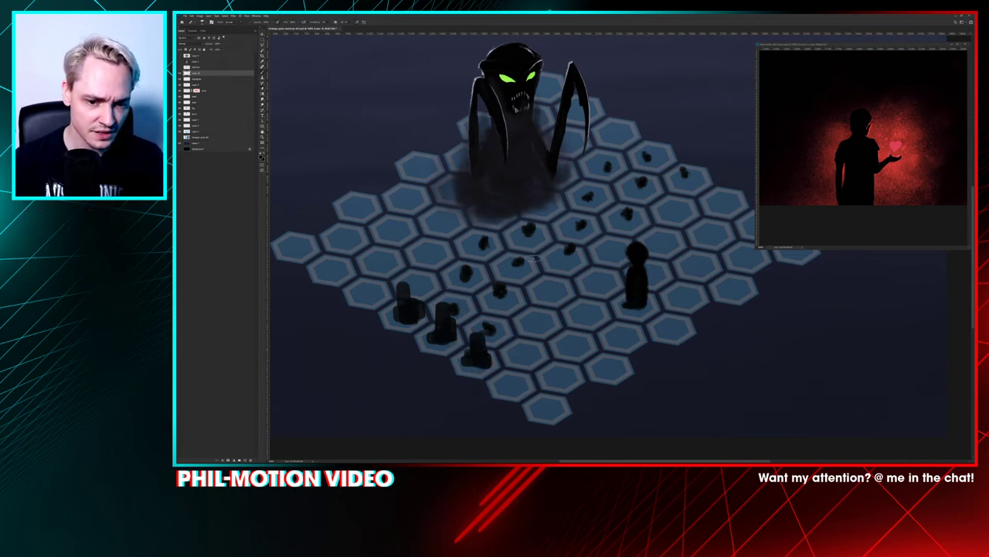
{"action": "mouse_move", "coordinate": [509, 268]}
{"action": "left_mouse_down"}
{"action": "mouse_move", "coordinate": [507, 226]}
{"action": "mouse_move", "coordinate": [508, 269]}
{"action": "mouse_move", "coordinate": [514, 250]}
{"action": "mouse_move", "coordinate": [524, 269]}
{"action": "mouse_move", "coordinate": [524, 247]}
{"action": "mouse_move", "coordinate": [513, 270]}
{"action": "left_mouse_up"}
{"action": "mouse_move", "coordinate": [571, 248]}
{"action": "left_mouse_down"}
{"action": "mouse_move", "coordinate": [550, 265]}
{"action": "mouse_move", "coordinate": [572, 255]}
{"action": "mouse_move", "coordinate": [570, 263]}
{"action": "left_mouse_up"}
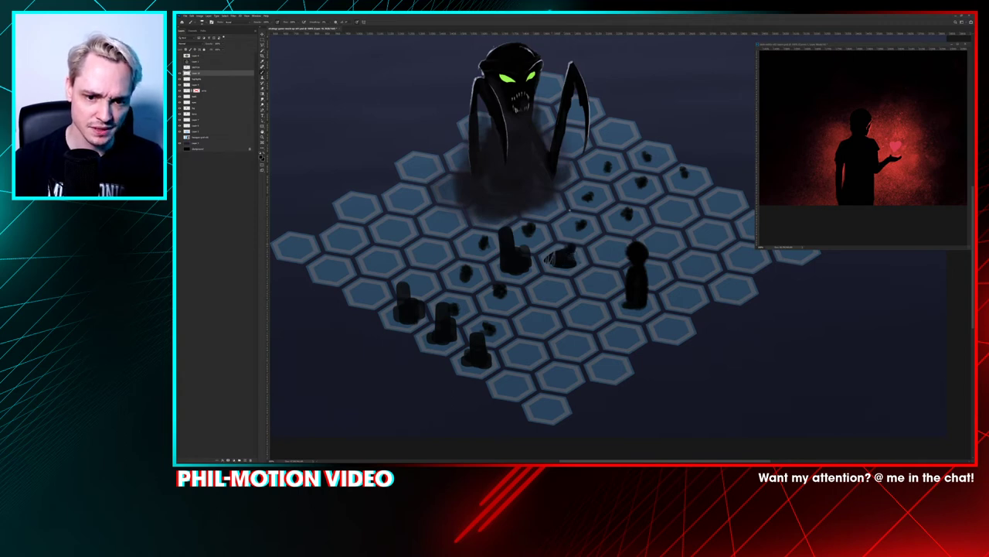
Step: Erase the unfinished silhouette base on the hexagon beside the central tower
{"action": "right_click", "coordinate": [572, 212]}
{"action": "key", "text": "Return"}
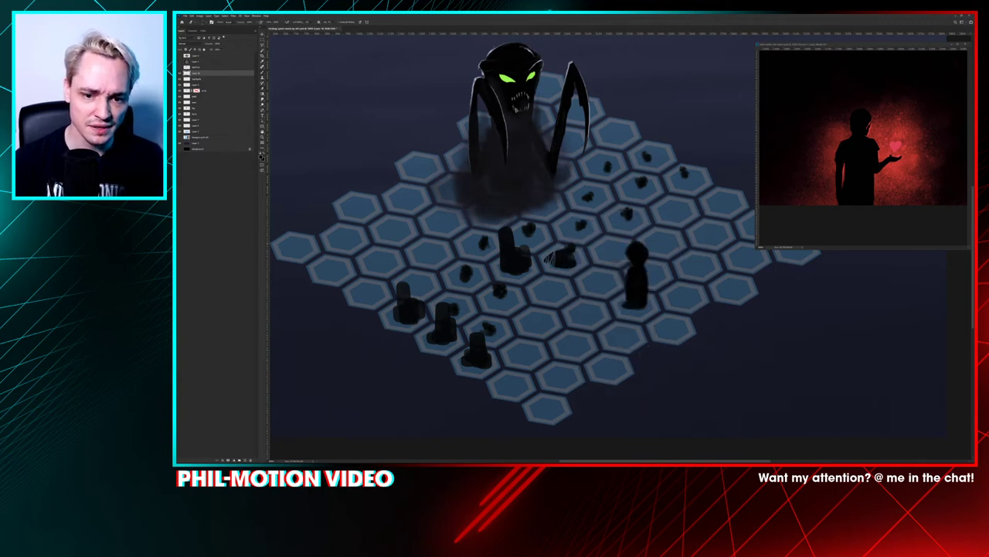
{"action": "right_click", "coordinate": [574, 219]}
{"action": "key", "text": "Escape"}
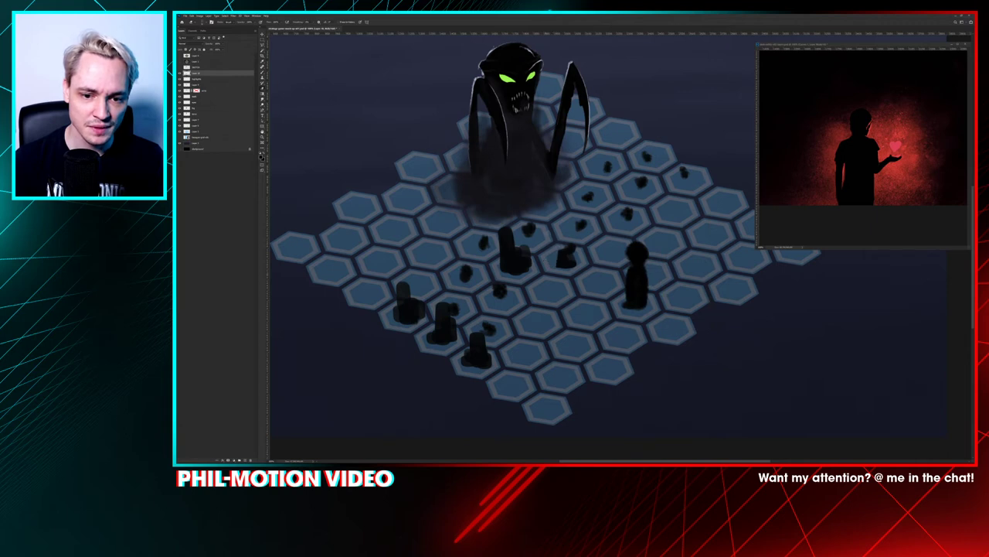
{"action": "left_click_drag", "start_coordinate": [560, 253], "coordinate": [574, 267]}
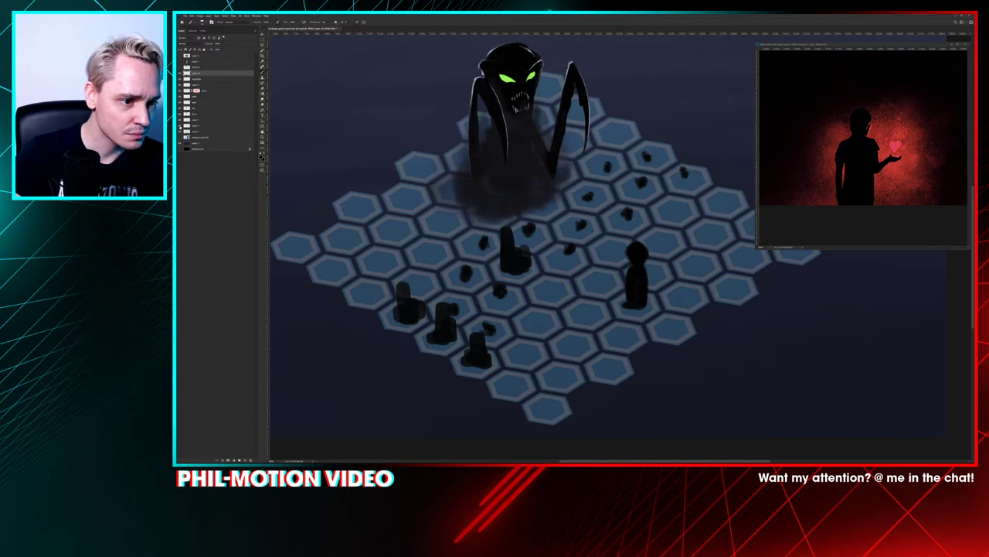
Step: Find the layer holding the small dark placeholder blobs by toggling layer visibility, and hide it
{"action": "left_click", "coordinate": [180, 126]}
{"action": "left_click", "coordinate": [180, 126]}
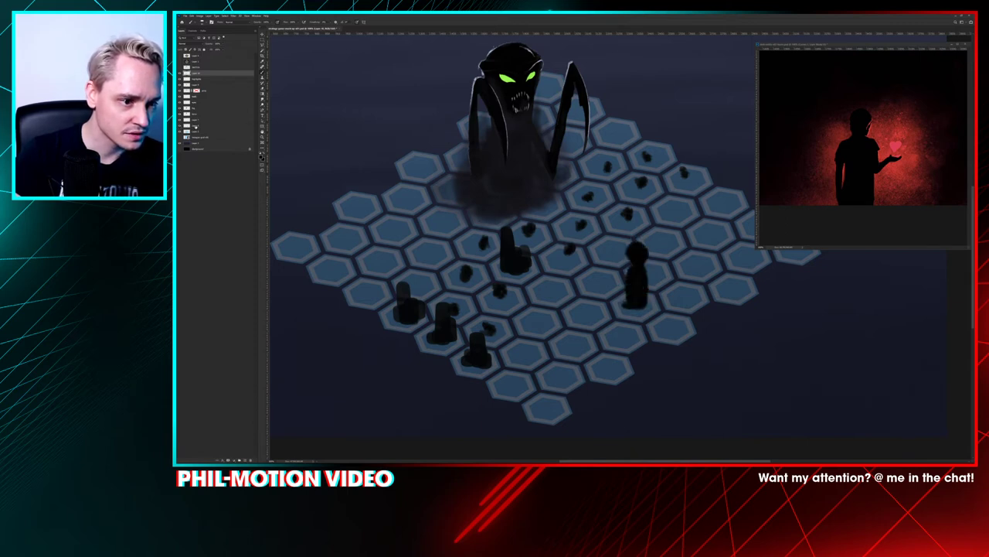
{"action": "left_click", "coordinate": [200, 125]}
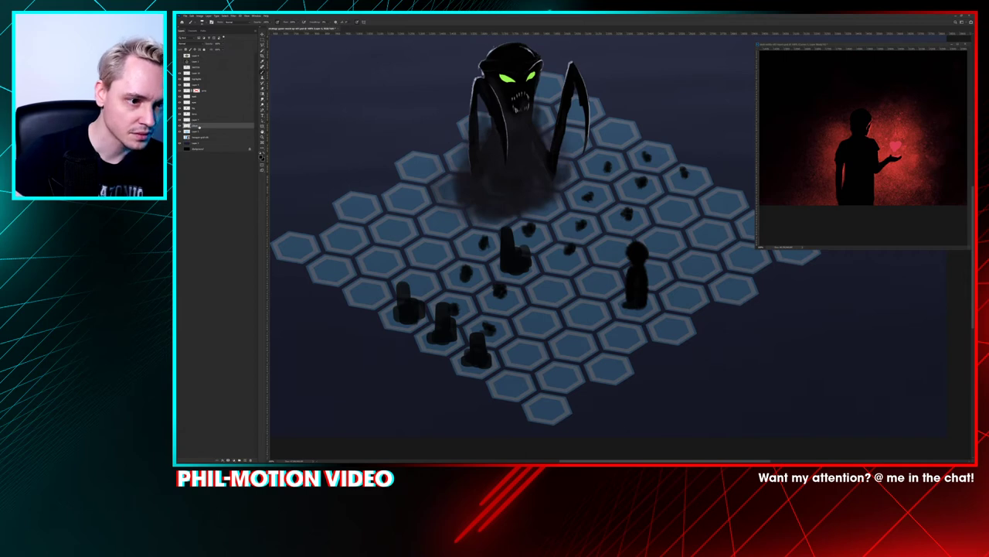
{"action": "left_click", "coordinate": [180, 120]}
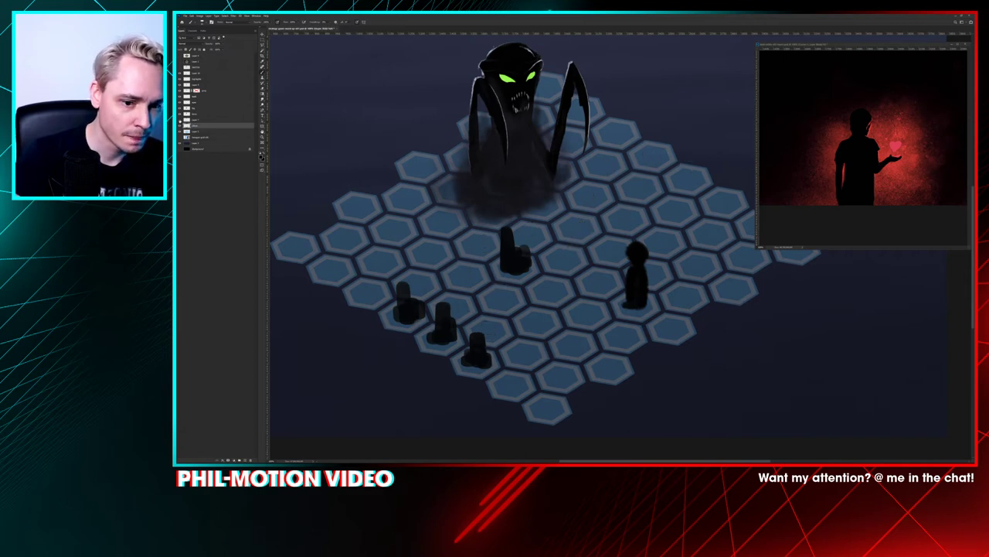
{"action": "left_click", "coordinate": [180, 120]}
{"action": "left_click", "coordinate": [180, 120]}
{"action": "left_click", "coordinate": [194, 120]}
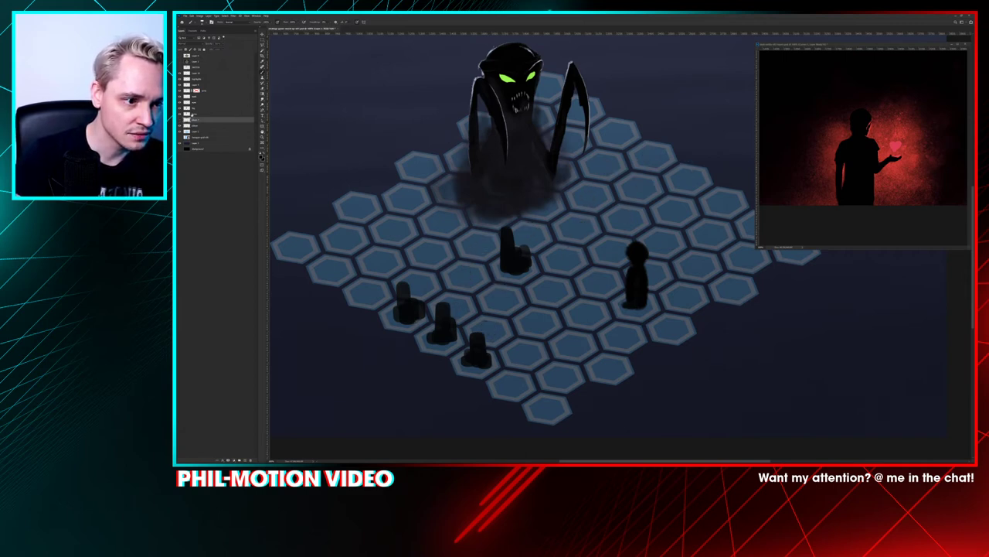
Step: Duplicate the tower silhouette layer and merge the copy down, twice, to make the silhouettes solid black
{"action": "left_click", "coordinate": [194, 73]}
{"action": "left_click", "coordinate": [180, 73]}
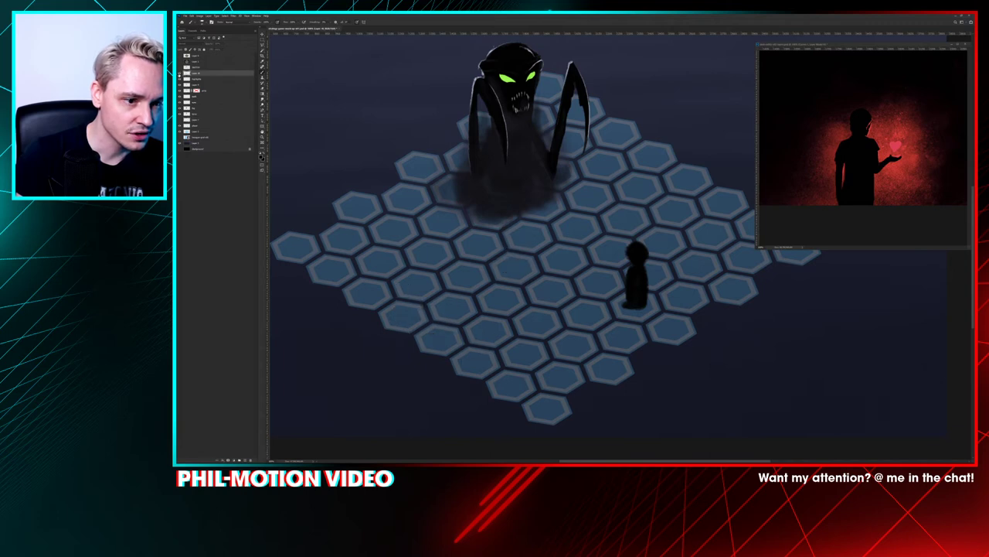
{"action": "left_click", "coordinate": [180, 73]}
{"action": "key", "text": "ctrl+plus"}
{"action": "key", "text": "ctrl+plus"}
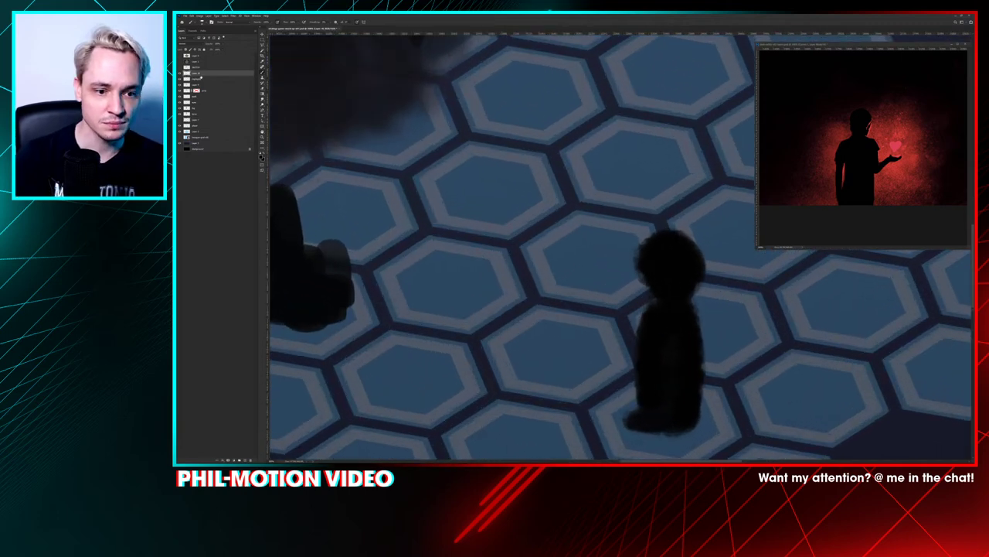
{"action": "left_click_drag", "start_coordinate": [459, 254], "coordinate": [810, 54]}
{"action": "left_click_drag", "start_coordinate": [494, 191], "coordinate": [579, 128]}
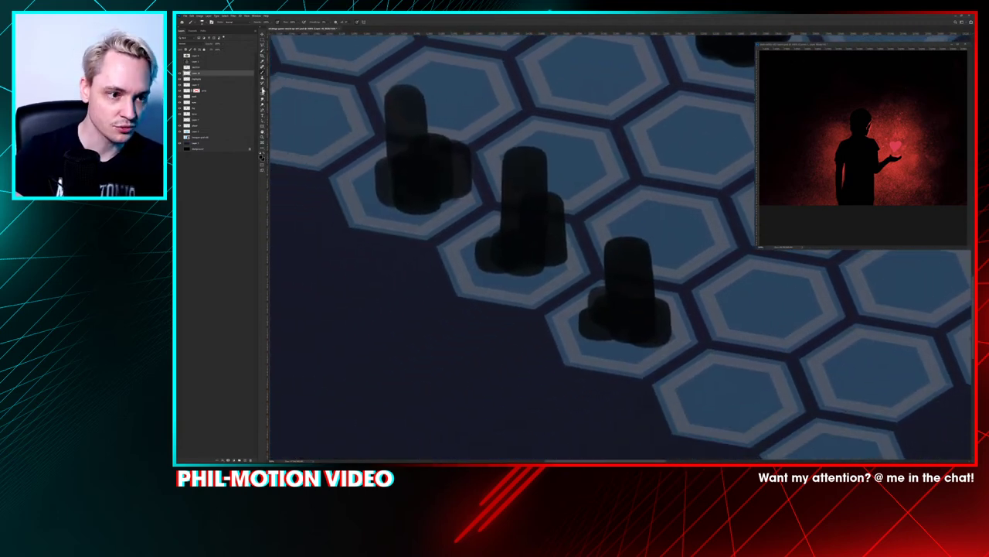
{"action": "left_click_drag", "start_coordinate": [270, 260], "coordinate": [244, 459]}
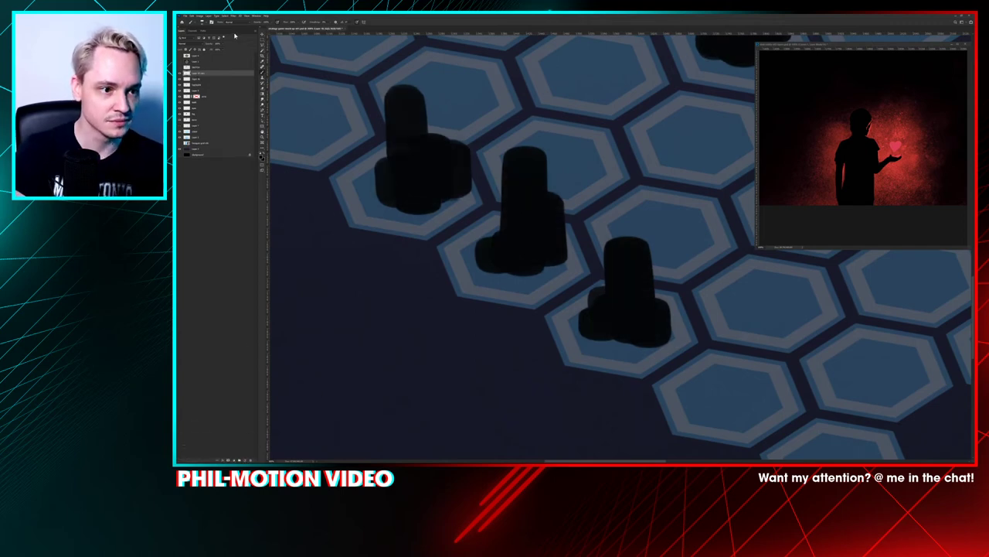
{"action": "key", "text": "ctrl+e"}
{"action": "left_click_drag", "start_coordinate": [208, 75], "coordinate": [241, 460]}
{"action": "key", "text": "ctrl+e"}
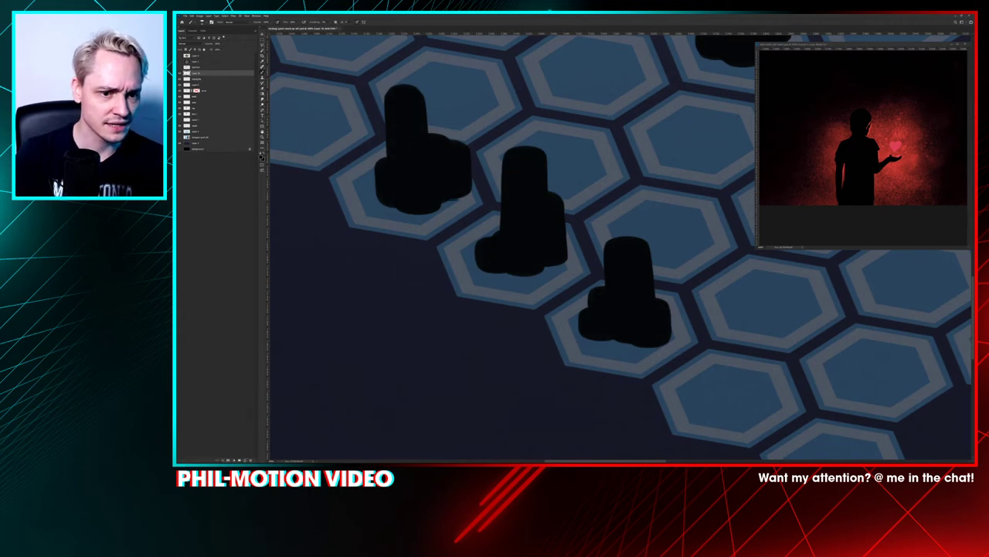
Step: Switch to a rough drawing brush and extend the lower-left edge of the leftmost tower's base
{"action": "left_click_drag", "start_coordinate": [470, 205], "coordinate": [451, 256]}
{"action": "right_click", "coordinate": [369, 219]}
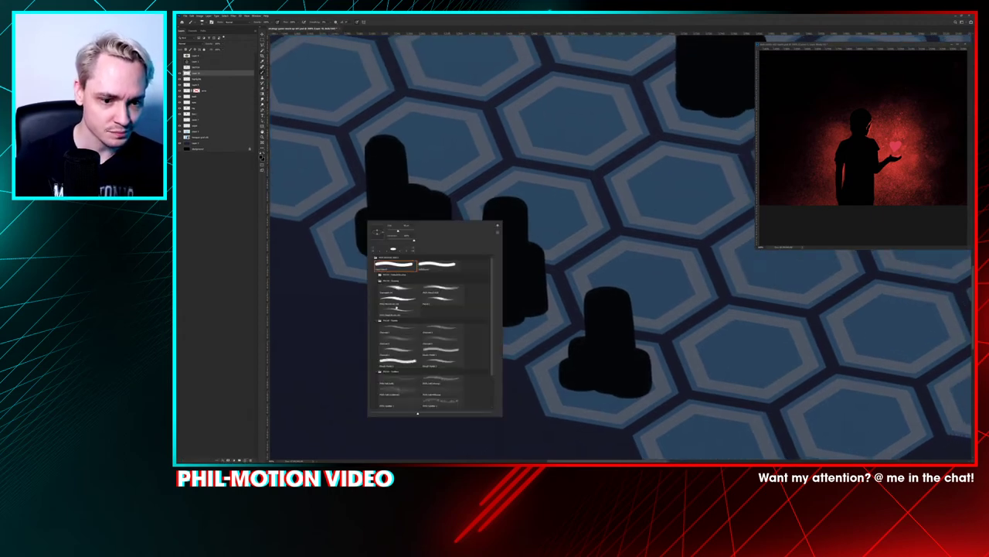
{"action": "left_click", "coordinate": [402, 310]}
{"action": "left_click", "coordinate": [358, 232]}
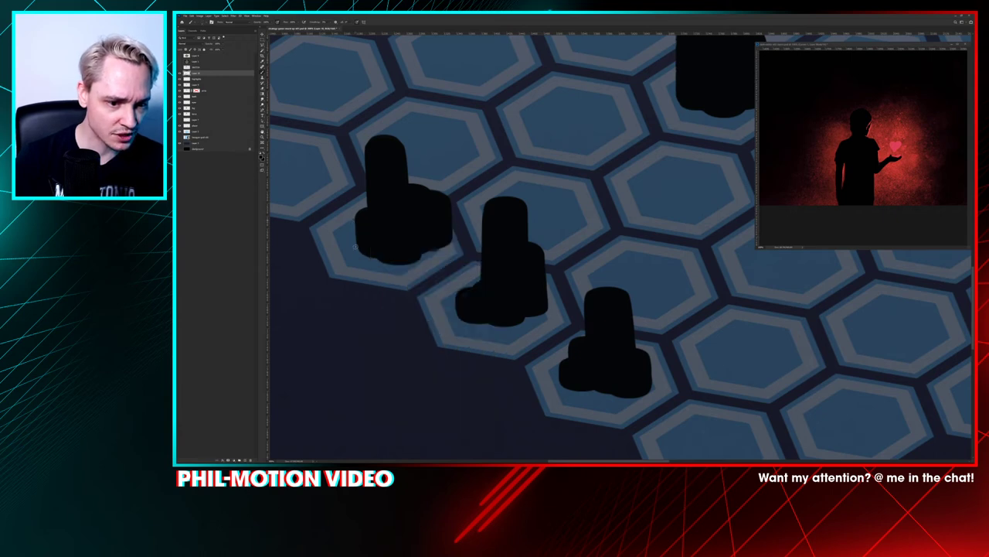
{"action": "left_click_drag", "start_coordinate": [355, 217], "coordinate": [354, 245]}
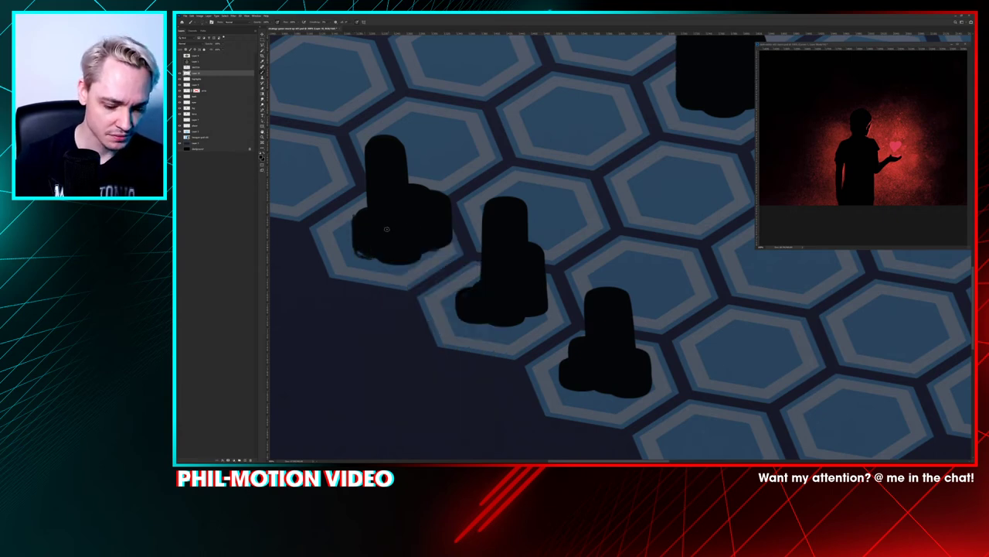
Step: Select the leftmost tower silhouette with a marquee and shift it slightly left on its hexagon
{"action": "key", "text": "m"}
{"action": "mouse_move", "coordinate": [346, 118]}
{"action": "left_mouse_down"}
{"action": "mouse_move", "coordinate": [388, 193]}
{"action": "mouse_move", "coordinate": [459, 267]}
{"action": "left_mouse_up"}
{"action": "left_click_drag", "start_coordinate": [439, 230], "coordinate": [428, 224]}
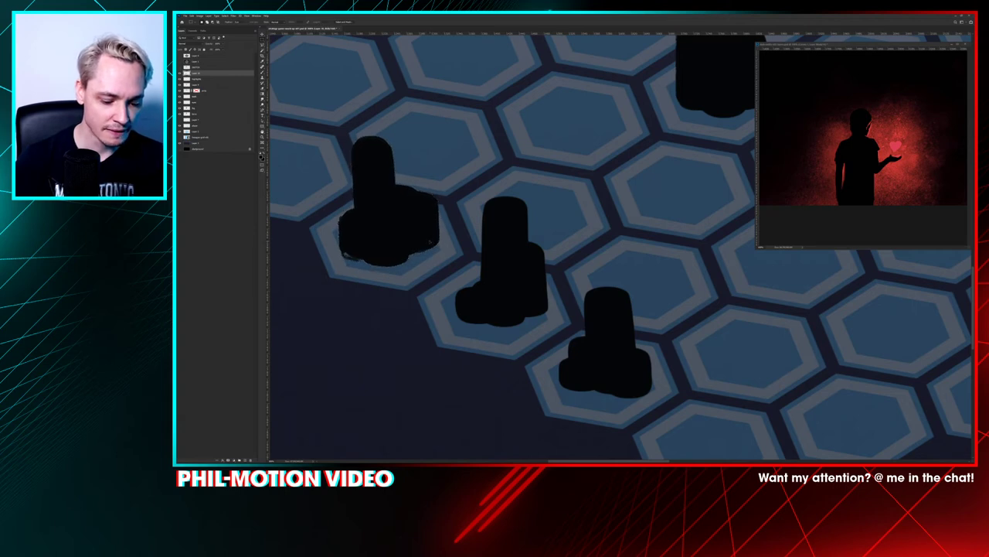
Step: Paint jagged black edges and scattered rubble around the base of the leftmost tower
{"action": "key", "text": "b"}
{"action": "right_click", "coordinate": [340, 247]}
{"action": "left_click", "coordinate": [359, 244]}
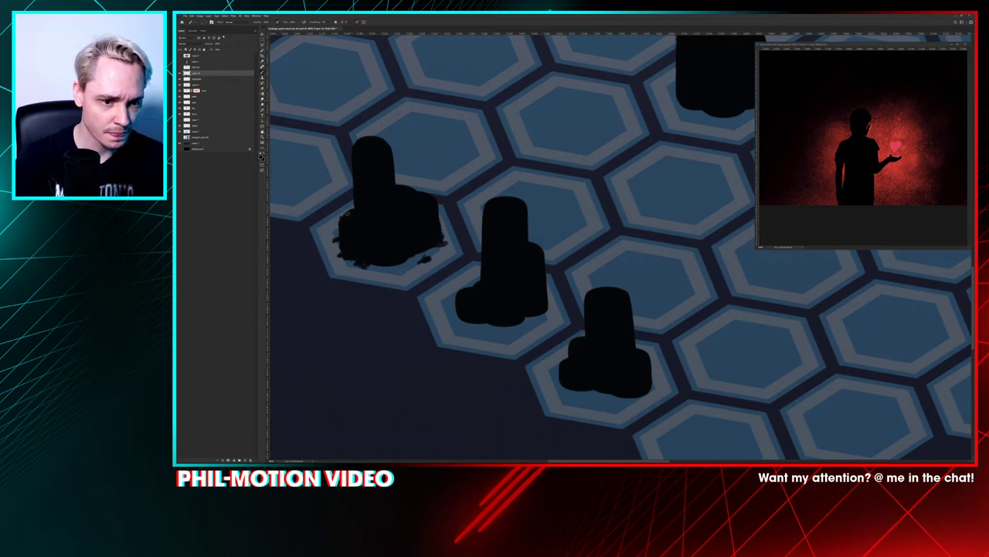
Step: Reduce the brush size and paint thin, jagged spires on top of the leftmost tower to make it look ruined
{"action": "right_click", "coordinate": [392, 164]}
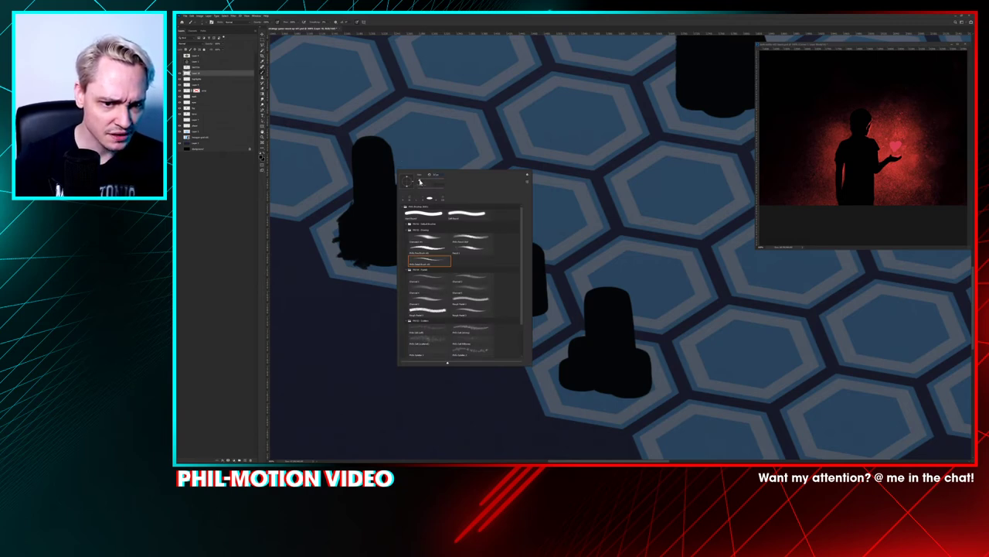
{"action": "left_click_drag", "start_coordinate": [387, 117], "coordinate": [393, 180]}
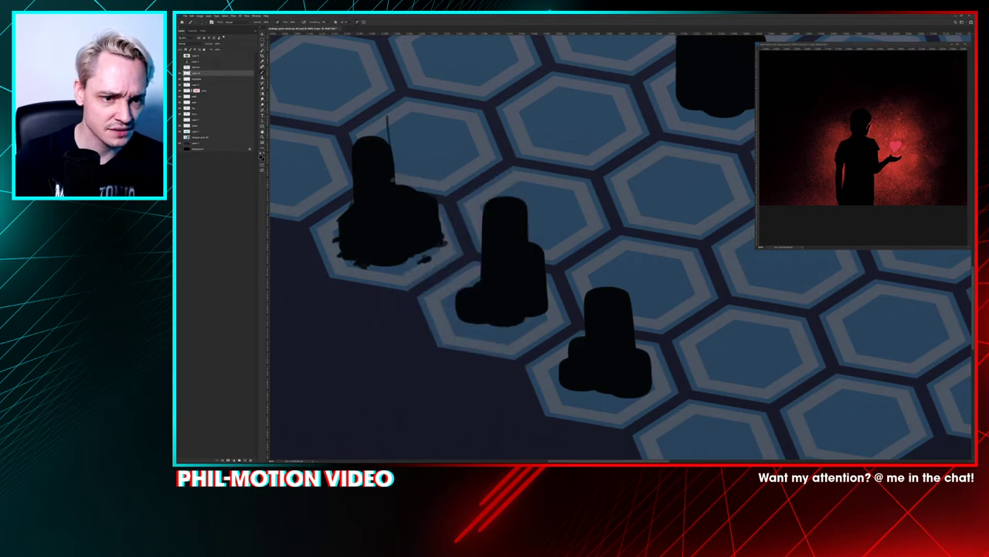
{"action": "left_click_drag", "start_coordinate": [389, 126], "coordinate": [384, 136]}
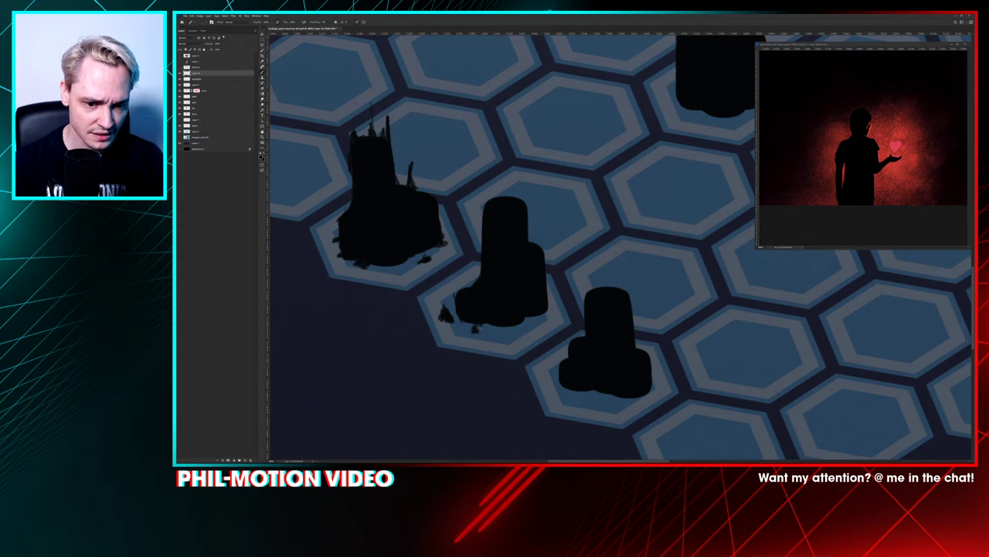
Step: Adjust the brush size and paint rough rubble along the base of the second tower silhouette
{"action": "right_click", "coordinate": [526, 238]}
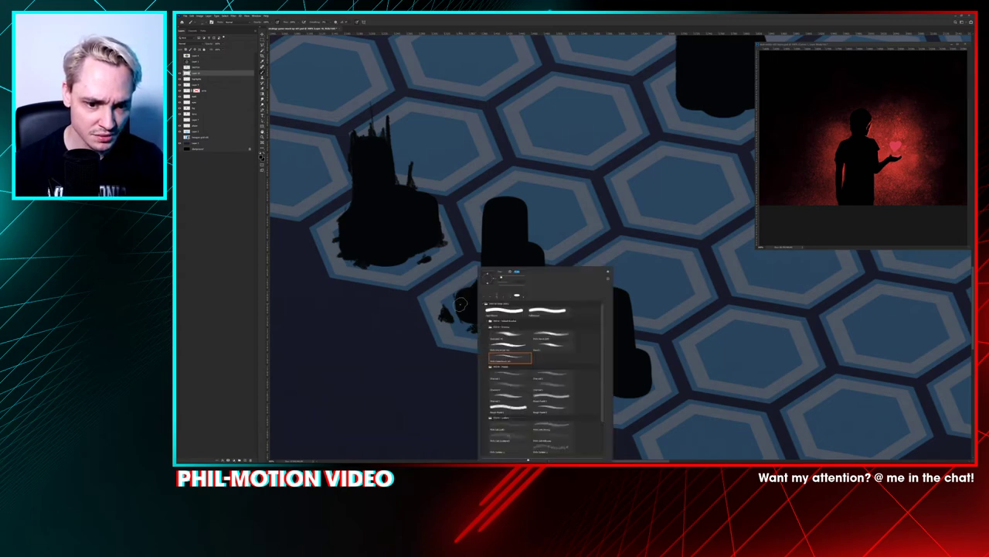
{"action": "mouse_move", "coordinate": [461, 305]}
{"action": "left_mouse_down"}
{"action": "mouse_move", "coordinate": [457, 316]}
{"action": "mouse_move", "coordinate": [497, 324]}
{"action": "left_mouse_up"}
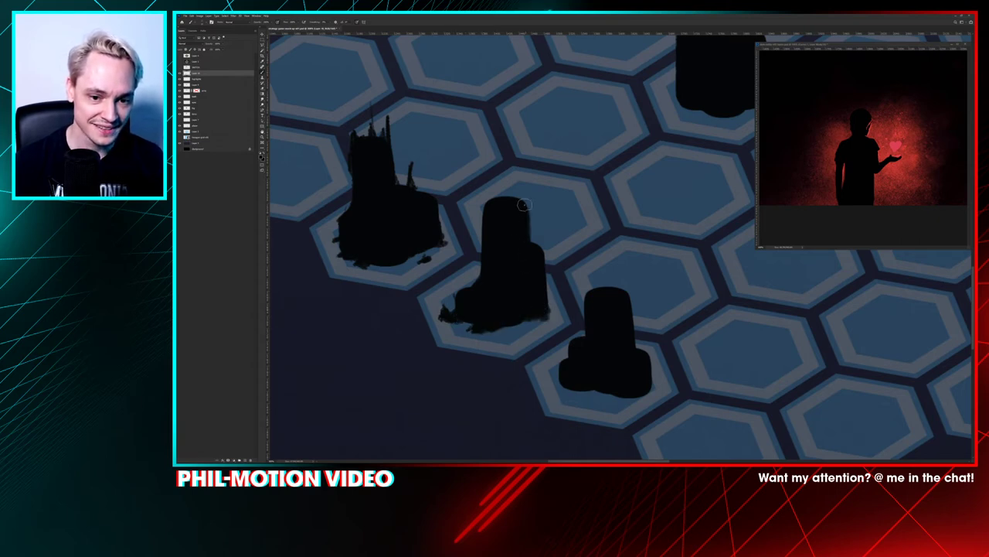
Step: Roughen the second tower's sides and flat top, and erase the thin spires from the top of the leftmost tower
{"action": "mouse_move", "coordinate": [486, 264]}
{"action": "left_mouse_down"}
{"action": "mouse_move", "coordinate": [491, 196]}
{"action": "mouse_move", "coordinate": [491, 214]}
{"action": "mouse_move", "coordinate": [495, 205]}
{"action": "mouse_move", "coordinate": [523, 210]}
{"action": "mouse_move", "coordinate": [540, 294]}
{"action": "left_mouse_up"}
{"action": "key", "text": "e"}
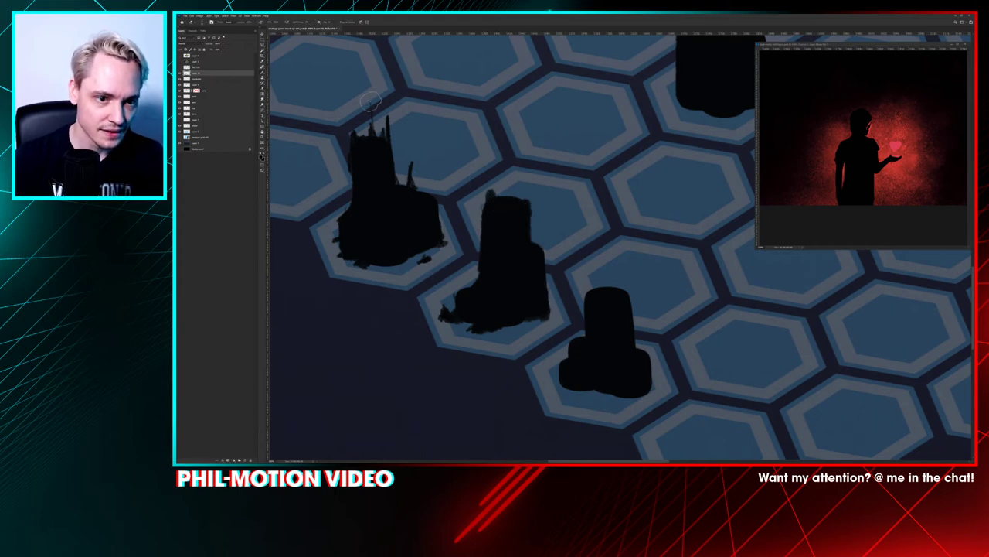
{"action": "mouse_move", "coordinate": [371, 105]}
{"action": "left_mouse_down"}
{"action": "mouse_move", "coordinate": [389, 131]}
{"action": "mouse_move", "coordinate": [378, 115]}
{"action": "mouse_move", "coordinate": [375, 131]}
{"action": "mouse_move", "coordinate": [409, 141]}
{"action": "mouse_move", "coordinate": [413, 169]}
{"action": "left_mouse_up"}
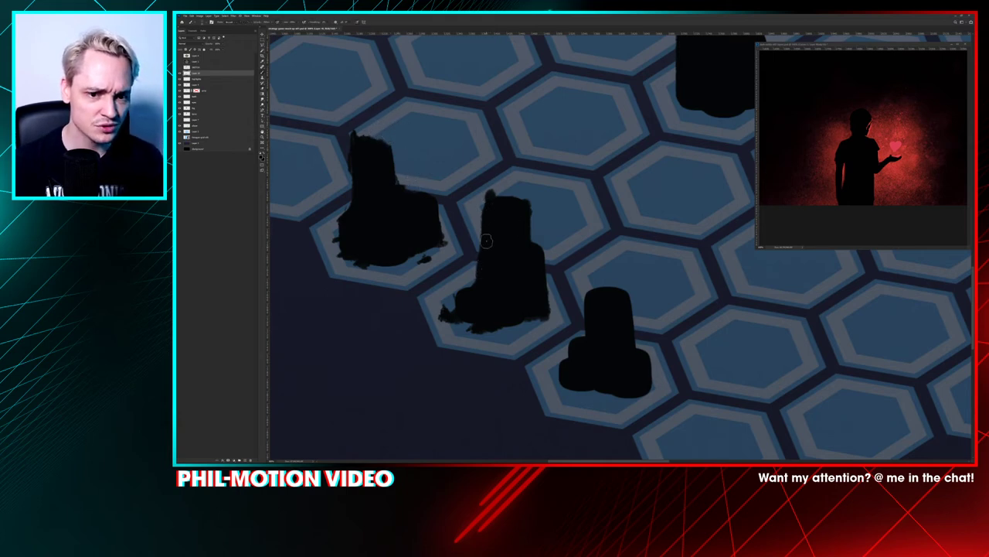
{"action": "left_click_drag", "start_coordinate": [492, 185], "coordinate": [532, 193]}
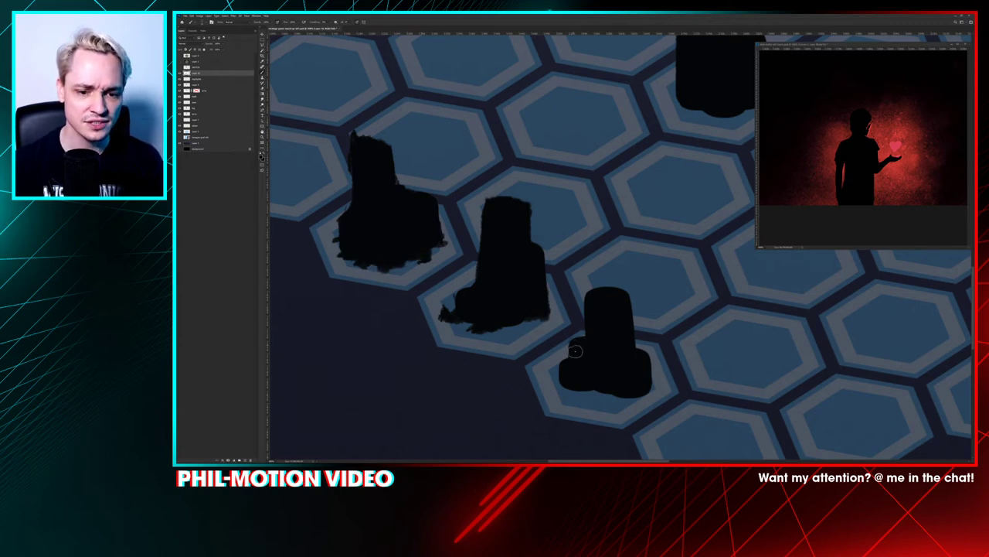
Step: Paint ragged black edges and a thin upright pillar on the third tower, and fill out the leftmost tower's flat top
{"action": "mouse_move", "coordinate": [575, 348]}
{"action": "left_mouse_down"}
{"action": "mouse_move", "coordinate": [541, 267]}
{"action": "mouse_move", "coordinate": [517, 293]}
{"action": "mouse_move", "coordinate": [518, 273]}
{"action": "mouse_move", "coordinate": [509, 296]}
{"action": "mouse_move", "coordinate": [538, 319]}
{"action": "mouse_move", "coordinate": [534, 325]}
{"action": "mouse_move", "coordinate": [542, 321]}
{"action": "mouse_move", "coordinate": [522, 322]}
{"action": "mouse_move", "coordinate": [501, 306]}
{"action": "mouse_move", "coordinate": [585, 320]}
{"action": "mouse_move", "coordinate": [595, 241]}
{"action": "mouse_move", "coordinate": [602, 318]}
{"action": "left_mouse_up"}
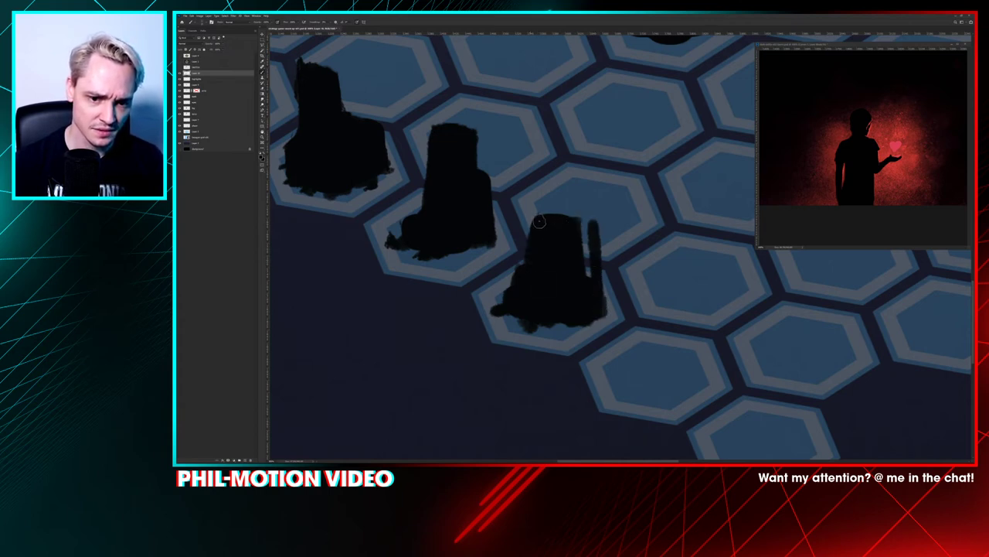
{"action": "left_click_drag", "start_coordinate": [499, 175], "coordinate": [539, 239]}
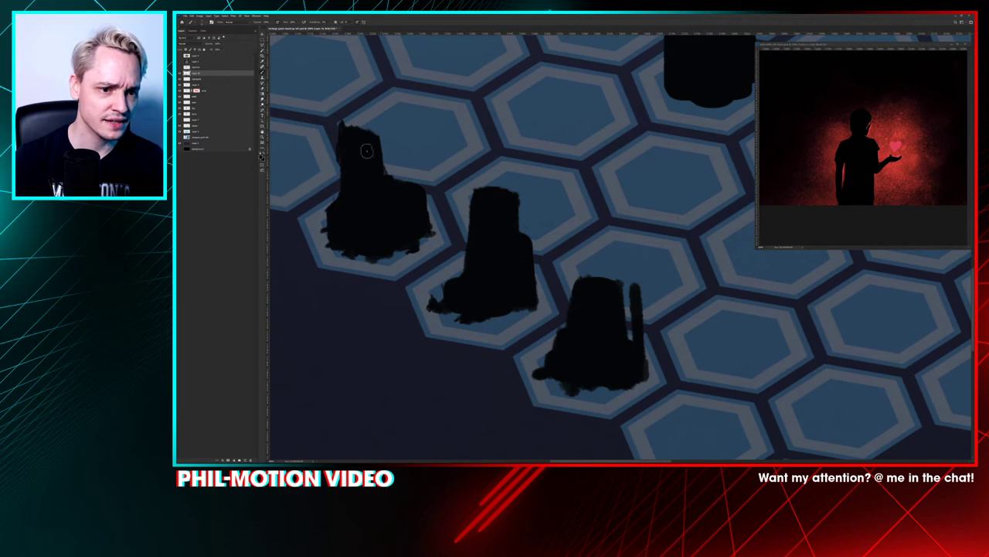
{"action": "left_click_drag", "start_coordinate": [351, 132], "coordinate": [374, 140]}
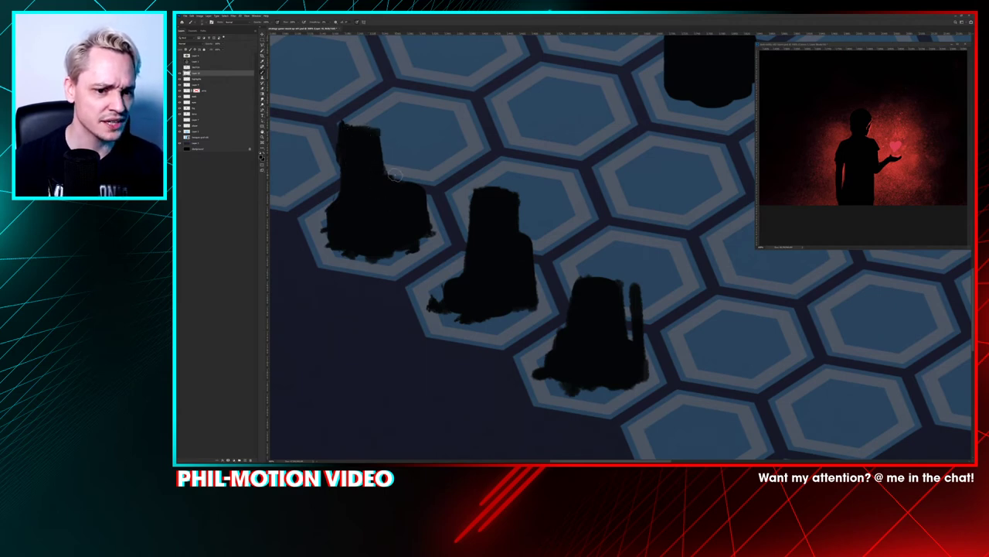
{"action": "left_click_drag", "start_coordinate": [433, 212], "coordinate": [424, 160]}
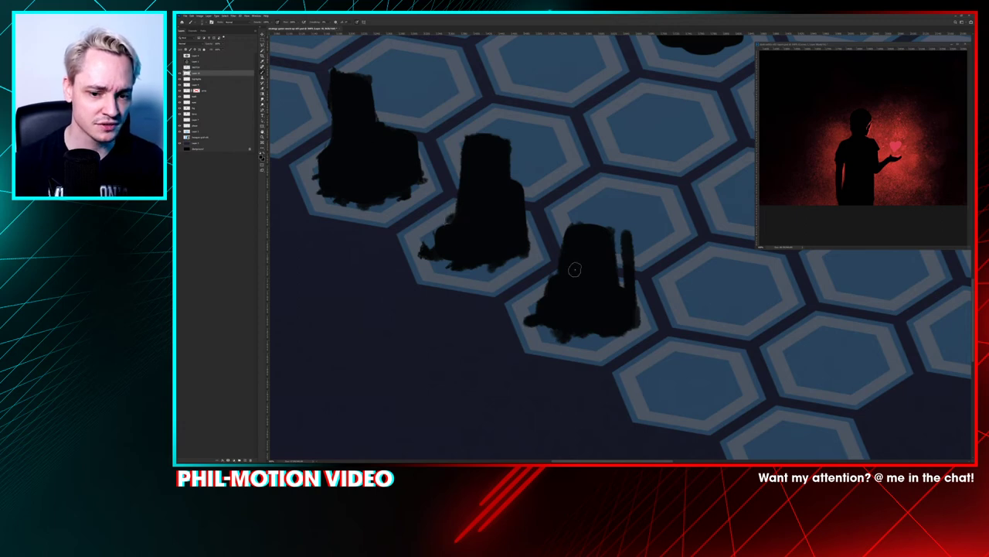
{"action": "scroll", "coordinate": [572, 272], "scroll_direction": "down", "scroll_amount": 2}
{"action": "mouse_move", "coordinate": [563, 282]}
{"action": "left_mouse_down"}
{"action": "mouse_move", "coordinate": [583, 320]}
{"action": "mouse_move", "coordinate": [521, 307]}
{"action": "left_mouse_up"}
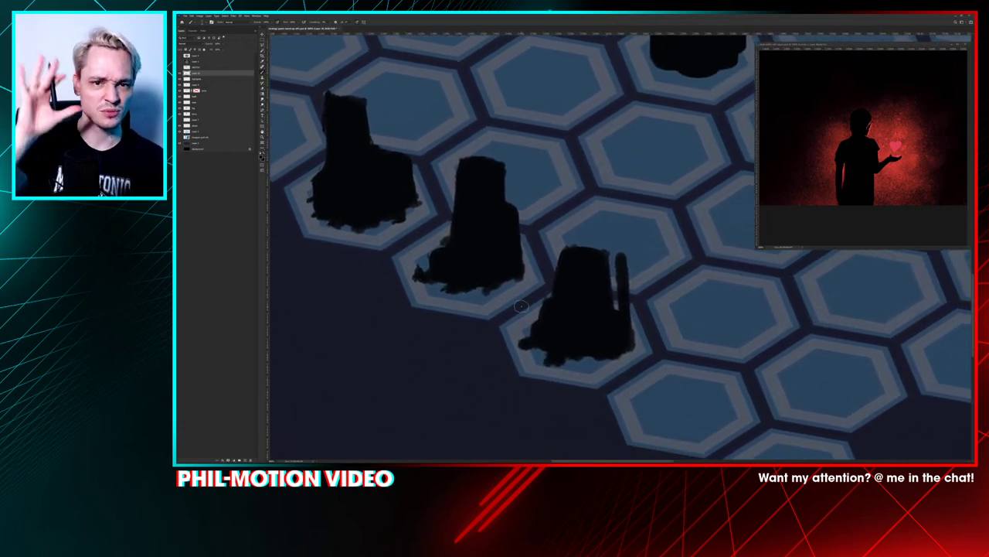
{"action": "scroll", "coordinate": [521, 306], "scroll_direction": "up", "scroll_amount": 2}
{"action": "left_click_drag", "start_coordinate": [475, 276], "coordinate": [404, 282]}
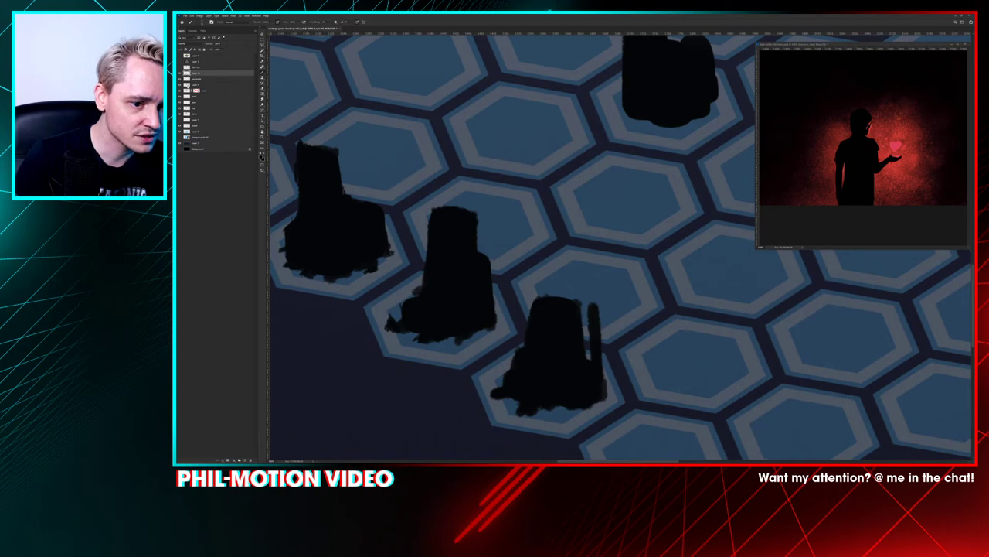
Step: Paint dark blue-grey highlights on the top, right side, ledge and base of the leftmost tower
{"action": "scroll", "coordinate": [333, 334], "scroll_direction": "up", "scroll_amount": 3}
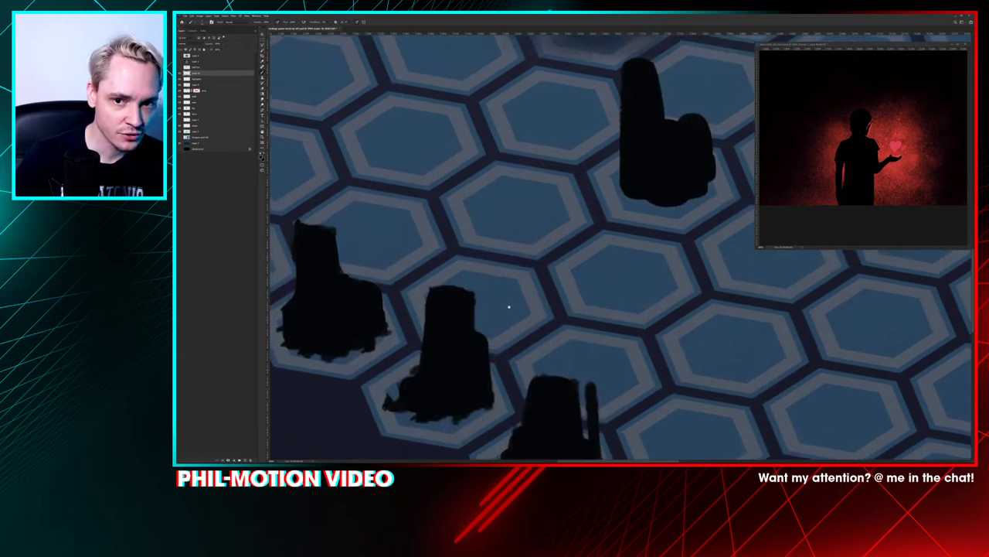
{"action": "scroll", "coordinate": [509, 307], "scroll_direction": "down", "scroll_amount": 2}
{"action": "scroll", "coordinate": [464, 278], "scroll_direction": "left", "scroll_amount": 3}
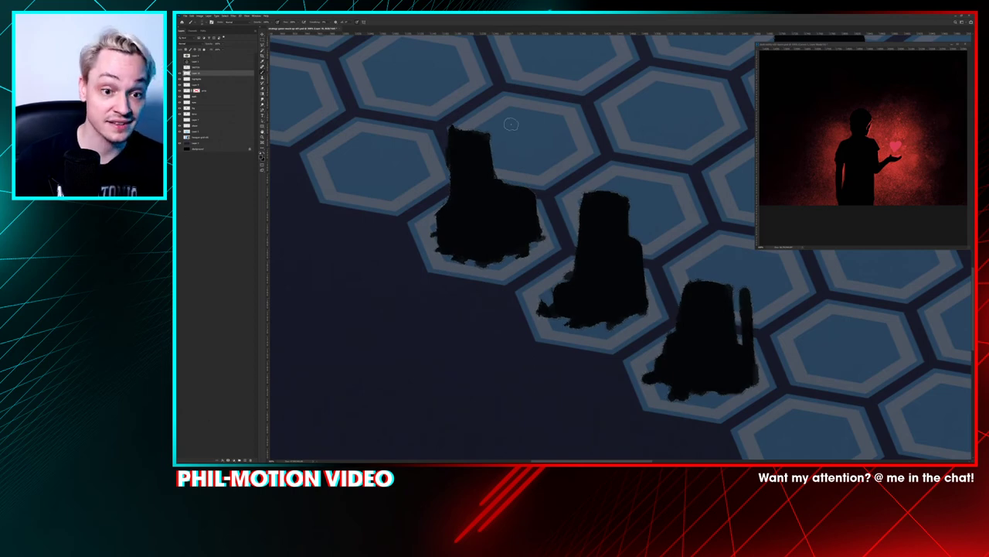
{"action": "left_click_drag", "start_coordinate": [480, 136], "coordinate": [460, 138]}
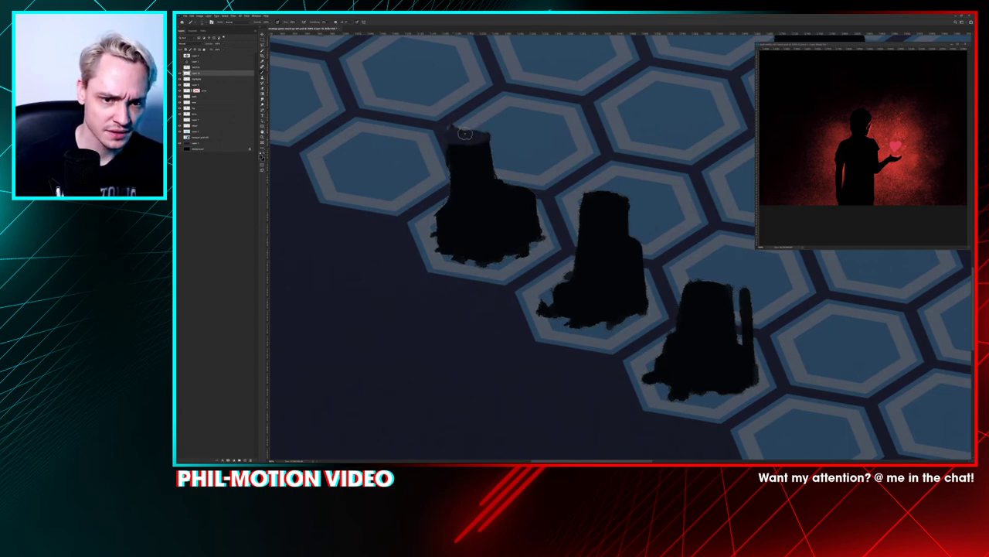
{"action": "mouse_move", "coordinate": [510, 181]}
{"action": "left_mouse_down"}
{"action": "mouse_move", "coordinate": [482, 204]}
{"action": "mouse_move", "coordinate": [527, 189]}
{"action": "left_mouse_up"}
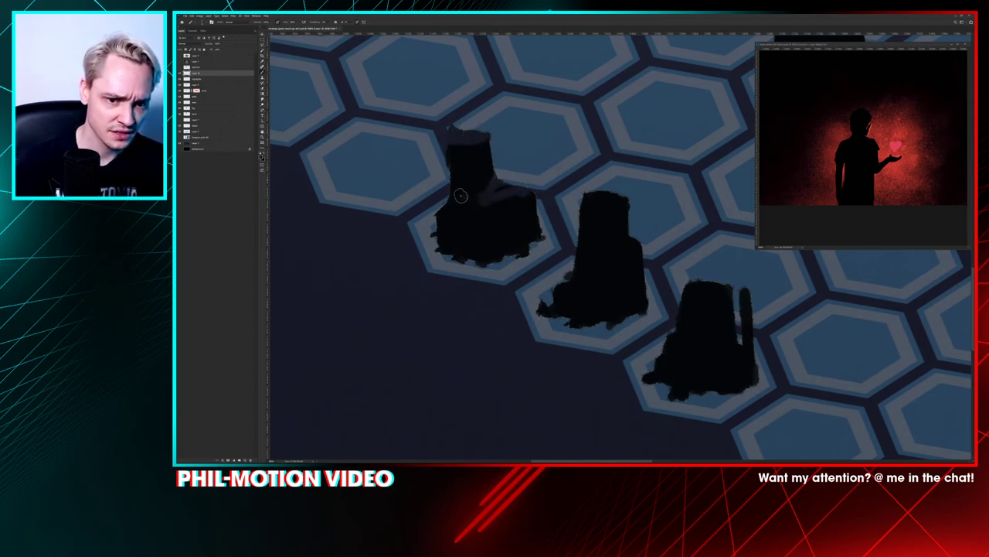
{"action": "mouse_move", "coordinate": [460, 195]}
{"action": "left_mouse_down"}
{"action": "mouse_move", "coordinate": [533, 192]}
{"action": "mouse_move", "coordinate": [495, 225]}
{"action": "mouse_move", "coordinate": [545, 198]}
{"action": "mouse_move", "coordinate": [539, 235]}
{"action": "left_mouse_up"}
{"action": "left_click_drag", "start_coordinate": [496, 260], "coordinate": [481, 257]}
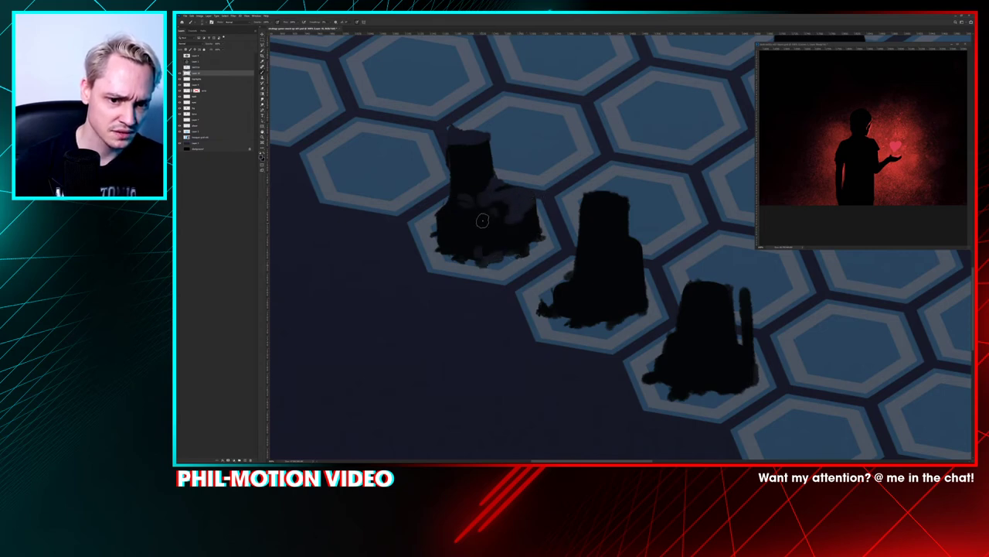
{"action": "left_click_drag", "start_coordinate": [483, 219], "coordinate": [484, 228]}
Step: Paint matching dark blue-grey highlights on the tops and right sides of the second and third towers
{"action": "mouse_move", "coordinate": [630, 182]}
{"action": "left_mouse_down"}
{"action": "mouse_move", "coordinate": [601, 206]}
{"action": "mouse_move", "coordinate": [617, 202]}
{"action": "mouse_move", "coordinate": [607, 207]}
{"action": "mouse_move", "coordinate": [630, 240]}
{"action": "left_mouse_up"}
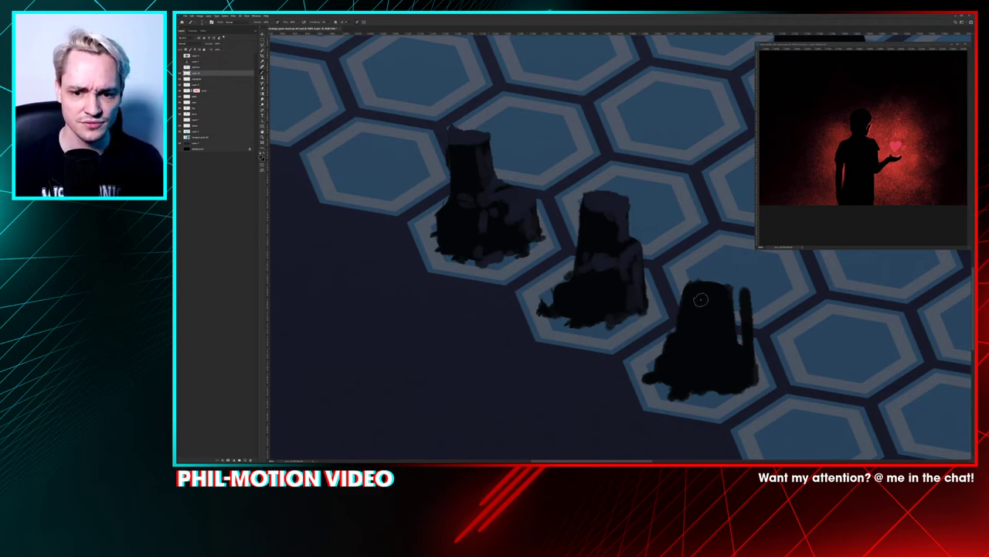
{"action": "mouse_move", "coordinate": [726, 315]}
{"action": "left_mouse_down"}
{"action": "mouse_move", "coordinate": [671, 254]}
{"action": "mouse_move", "coordinate": [685, 290]}
{"action": "mouse_move", "coordinate": [667, 279]}
{"action": "mouse_move", "coordinate": [669, 232]}
{"action": "mouse_move", "coordinate": [649, 220]}
{"action": "mouse_move", "coordinate": [665, 234]}
{"action": "mouse_move", "coordinate": [670, 264]}
{"action": "mouse_move", "coordinate": [699, 287]}
{"action": "left_mouse_up"}
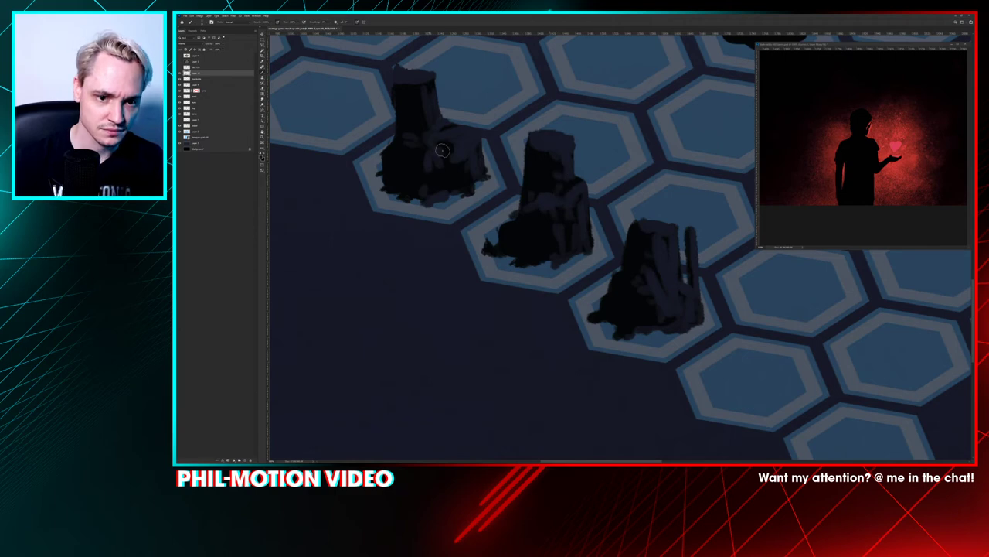
{"action": "left_click_drag", "start_coordinate": [556, 117], "coordinate": [552, 144]}
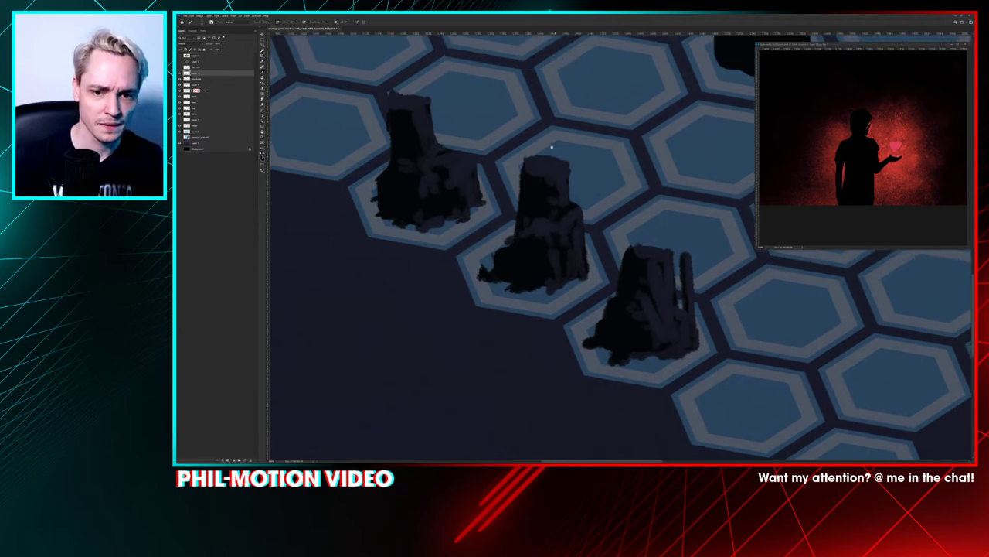
Step: View the whole composition and brighten the tower layer with a slight upward Curves adjustment
{"action": "key", "text": "ctrl+minus"}
{"action": "scroll", "coordinate": [546, 143], "scroll_direction": "down", "scroll_amount": 4}
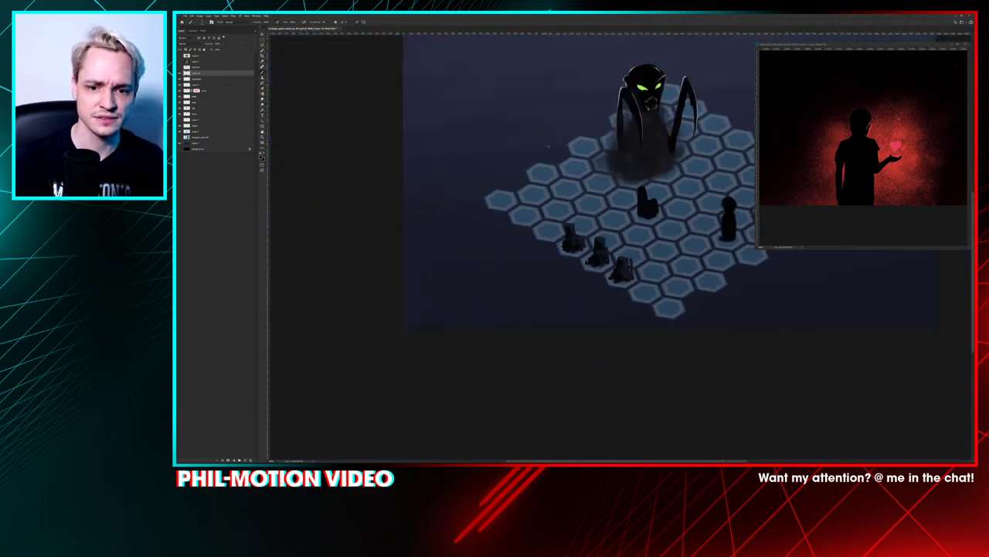
{"action": "left_click_drag", "start_coordinate": [546, 143], "coordinate": [465, 159]}
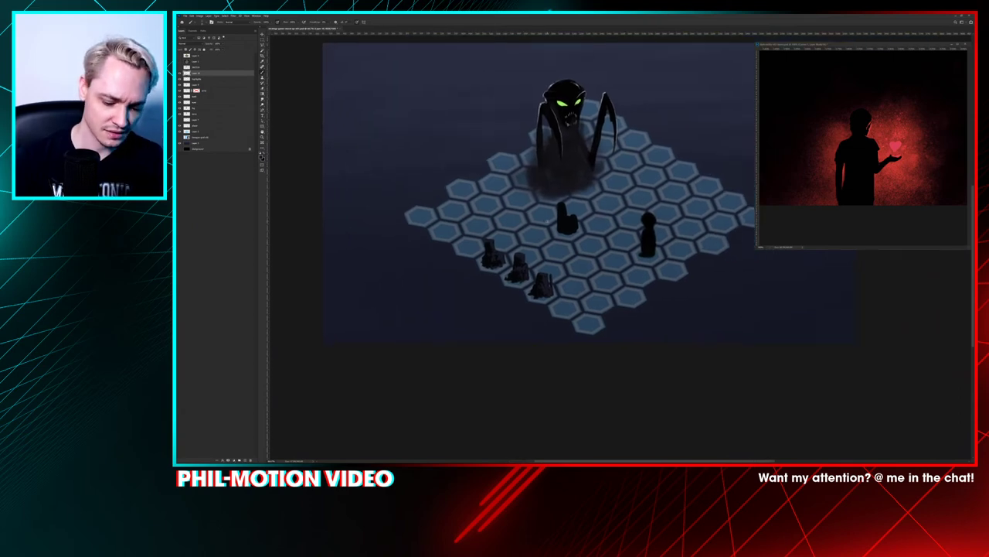
{"action": "key", "text": "ctrl+m"}
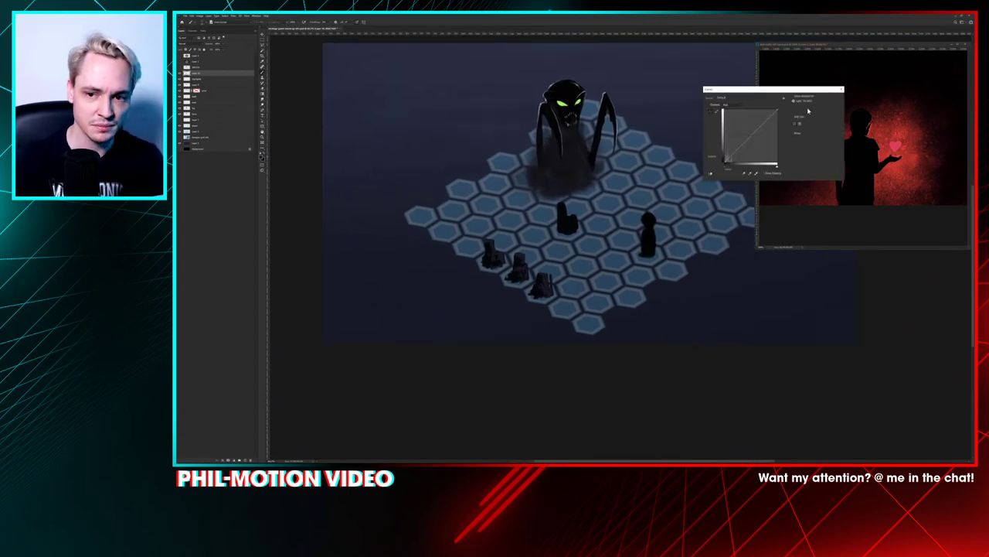
{"action": "mouse_move", "coordinate": [743, 132]}
{"action": "left_mouse_down"}
{"action": "mouse_move", "coordinate": [736, 124]}
{"action": "mouse_move", "coordinate": [742, 130]}
{"action": "left_mouse_up"}
{"action": "key", "text": "Return"}
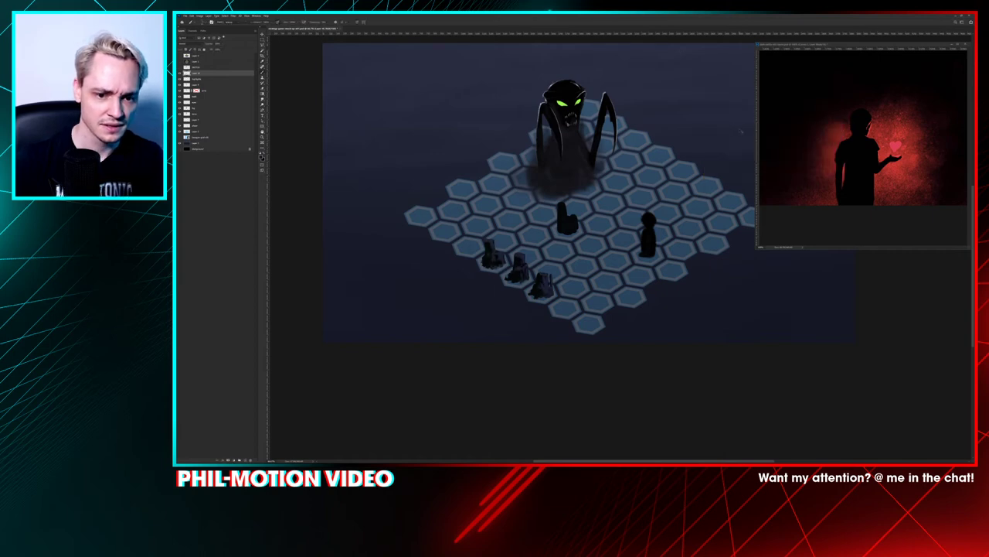
Step: Paint more blue-grey highlight on the lower right side of the third tower
{"action": "key", "text": "ctrl+plus"}
{"action": "key", "text": "ctrl+plus"}
{"action": "key", "text": "ctrl+plus"}
{"action": "key", "text": "ctrl+plus"}
{"action": "left_click_drag", "start_coordinate": [317, 348], "coordinate": [684, 231]}
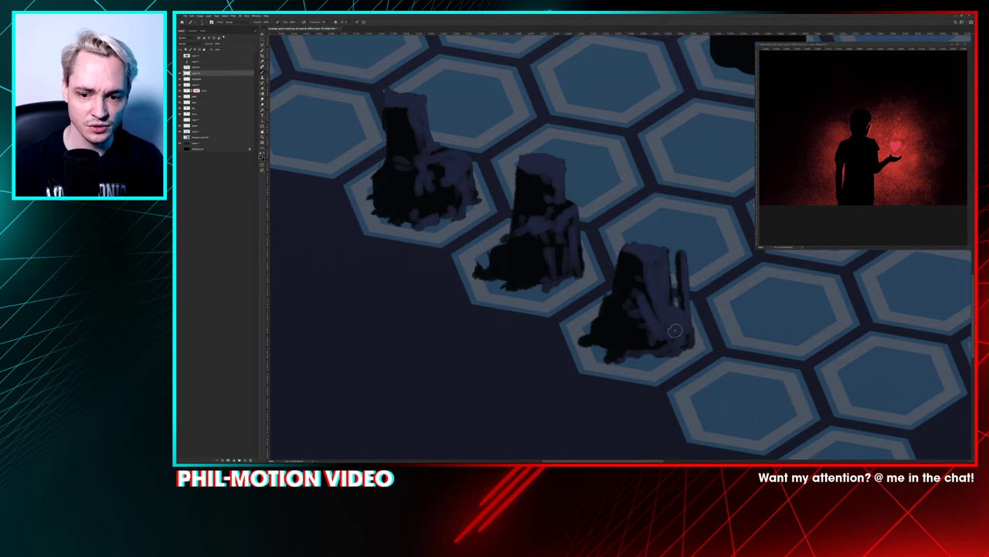
Step: Examine the towers against the creature and the board, and toggle layer visibility to check which layer holds them
{"action": "scroll", "coordinate": [675, 337], "scroll_direction": "down", "scroll_amount": 6}
{"action": "scroll", "coordinate": [528, 411], "scroll_direction": "up", "scroll_amount": 2}
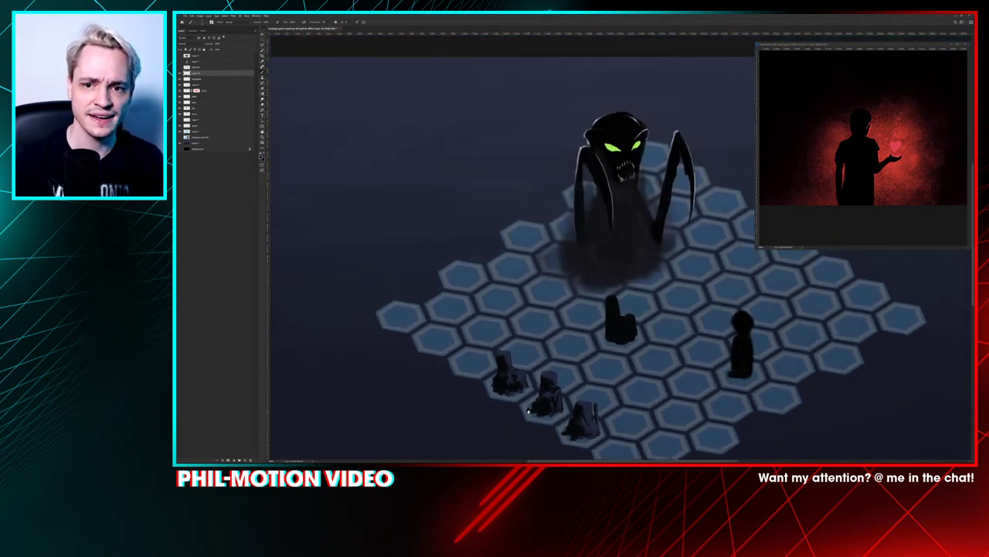
{"action": "scroll", "coordinate": [618, 246], "scroll_direction": "up", "scroll_amount": 3}
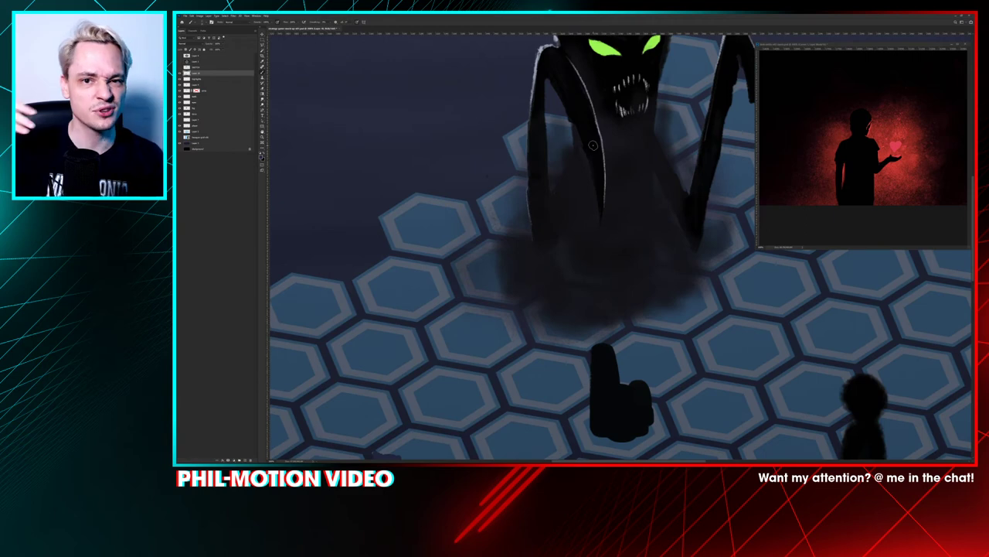
{"action": "left_click_drag", "start_coordinate": [518, 285], "coordinate": [498, 72]}
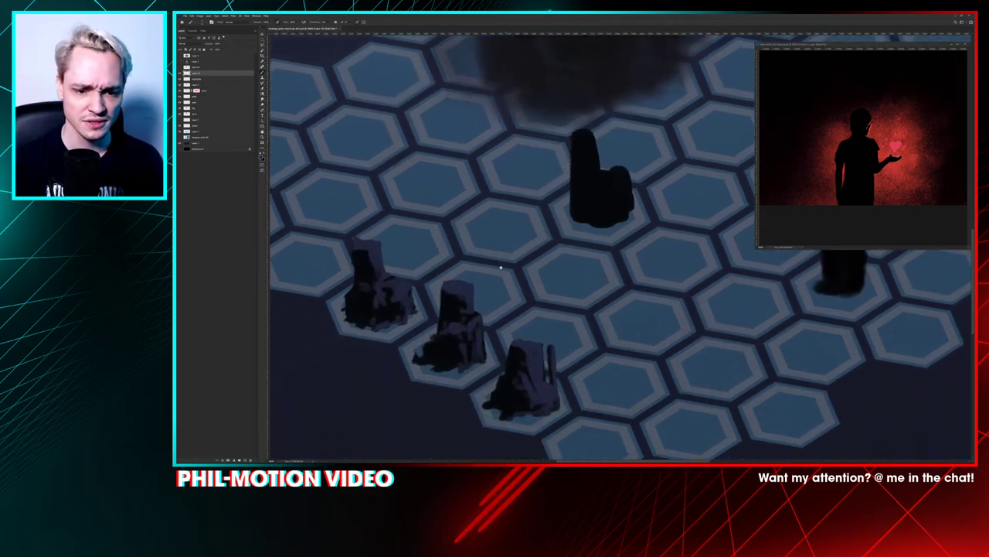
{"action": "left_click_drag", "start_coordinate": [495, 320], "coordinate": [528, 210]}
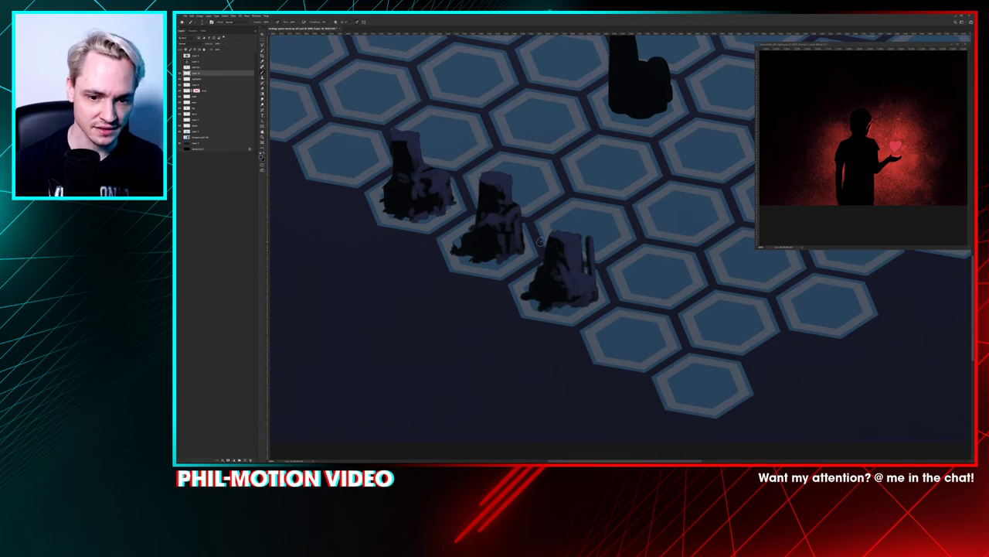
{"action": "key", "text": "e"}
{"action": "left_click_drag", "start_coordinate": [555, 257], "coordinate": [558, 283]}
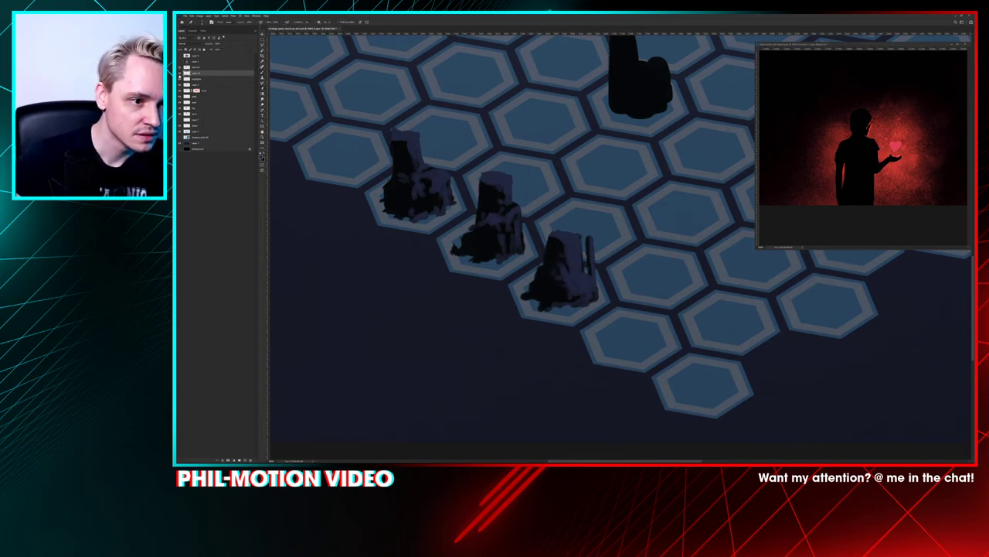
{"action": "left_click", "coordinate": [180, 68]}
{"action": "left_click", "coordinate": [180, 68]}
{"action": "left_click", "coordinate": [180, 73]}
{"action": "left_click", "coordinate": [180, 73]}
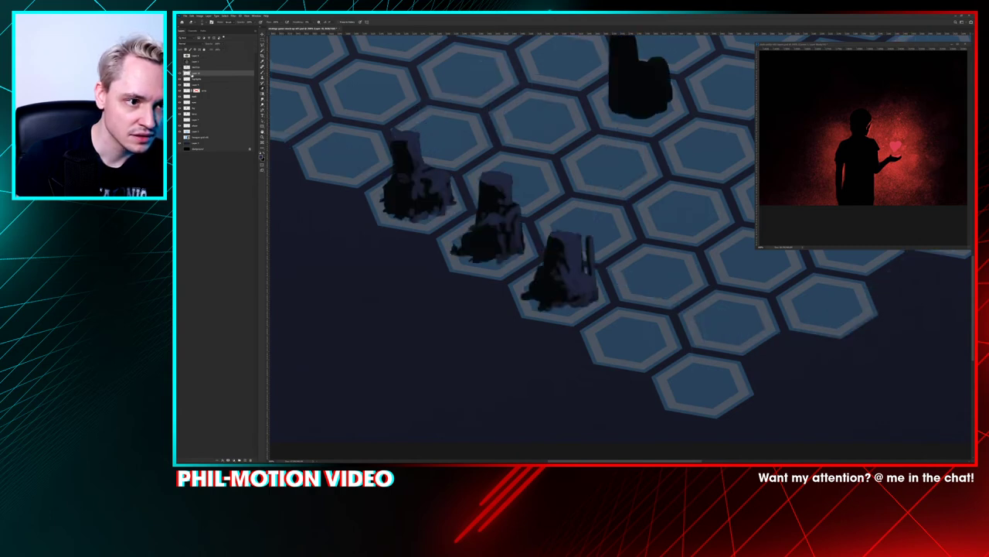
Step: Paint solid black shadow over the left side of the third tower to separate it cleanly from the lit side
{"action": "key", "text": "ctrl+plus"}
{"action": "key", "text": "ctrl+plus"}
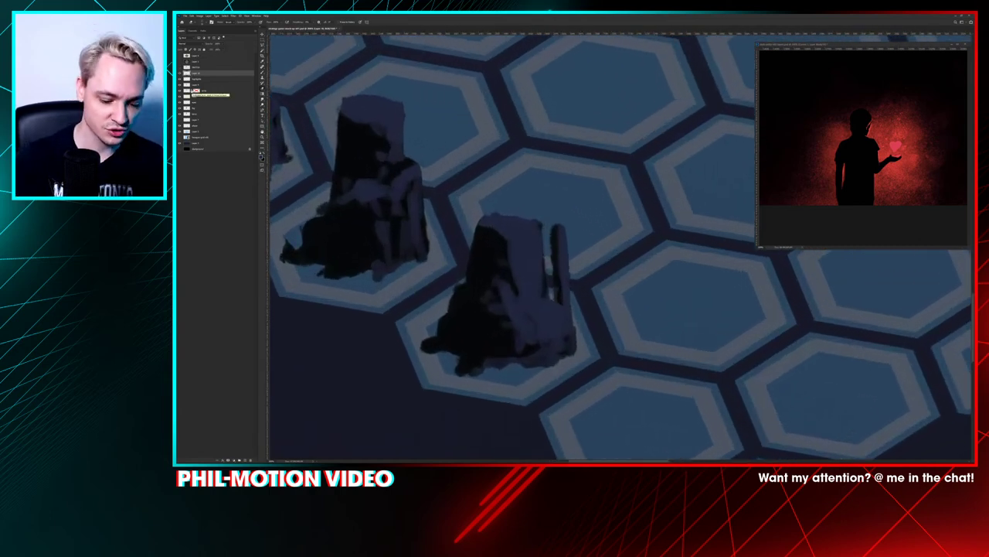
{"action": "key", "text": "b"}
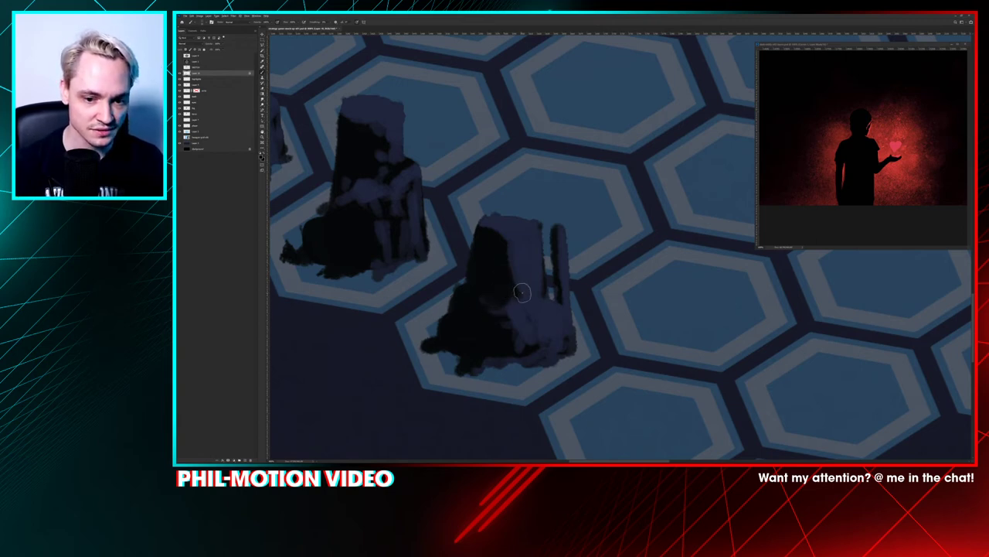
{"action": "mouse_move", "coordinate": [440, 250]}
{"action": "left_mouse_down"}
{"action": "mouse_move", "coordinate": [521, 289]}
{"action": "mouse_move", "coordinate": [512, 311]}
{"action": "left_mouse_up"}
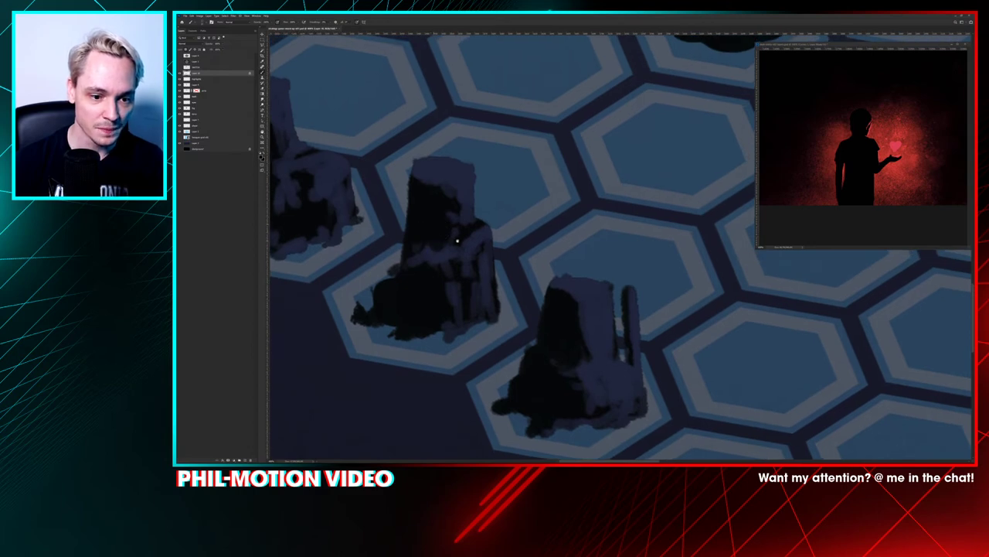
Step: Sample the pale rim-light colour from the creature's shoulder for painting on the leftmost tower
{"action": "scroll", "coordinate": [457, 241], "scroll_direction": "down", "scroll_amount": 3}
{"action": "scroll", "coordinate": [456, 241], "scroll_direction": "right", "scroll_amount": 2}
{"action": "scroll", "coordinate": [483, 295], "scroll_direction": "up", "scroll_amount": 3}
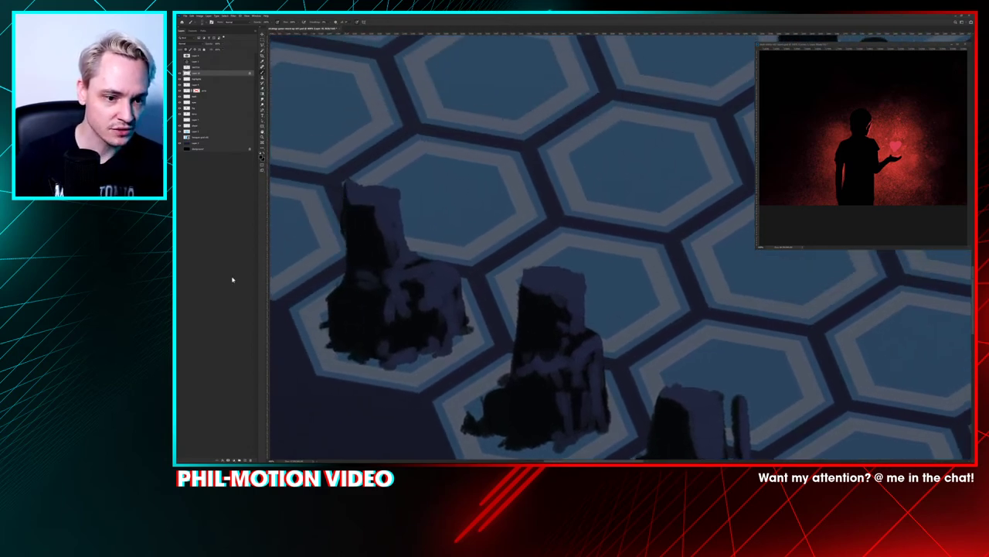
{"action": "mouse_move", "coordinate": [503, 131]}
{"action": "left_mouse_down"}
{"action": "mouse_move", "coordinate": [499, 410]}
{"action": "mouse_move", "coordinate": [488, 404]}
{"action": "left_mouse_up"}
{"action": "left_click_drag", "start_coordinate": [603, 186], "coordinate": [441, 332]}
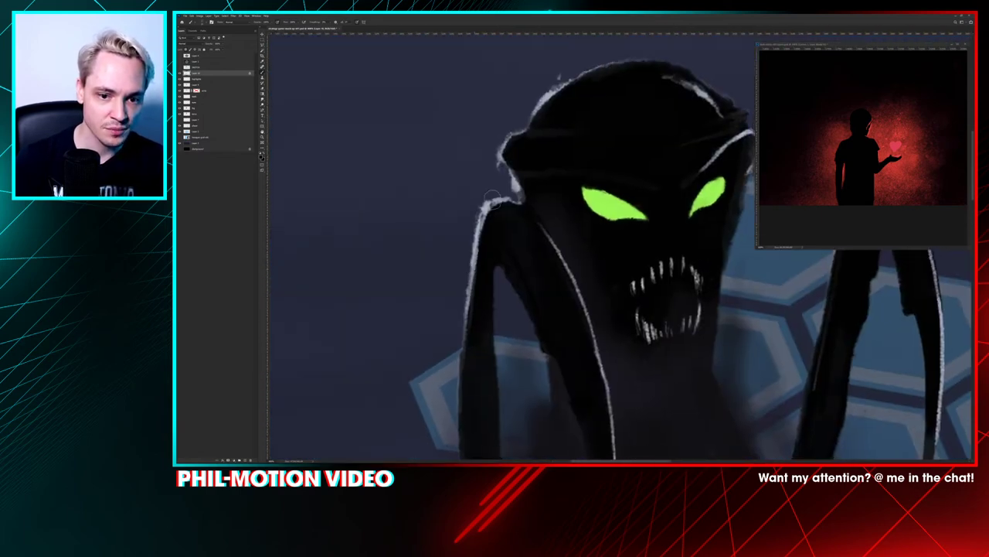
{"action": "scroll", "coordinate": [463, 224], "scroll_direction": "down", "scroll_amount": 10}
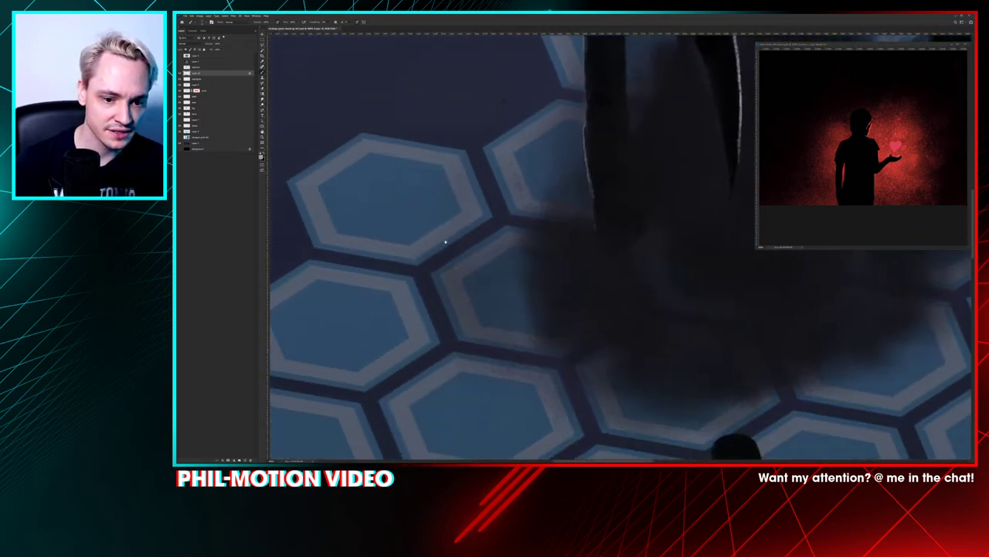
{"action": "scroll", "coordinate": [445, 242], "scroll_direction": "down", "scroll_amount": 10}
{"action": "left_click_drag", "start_coordinate": [465, 289], "coordinate": [461, 286]}
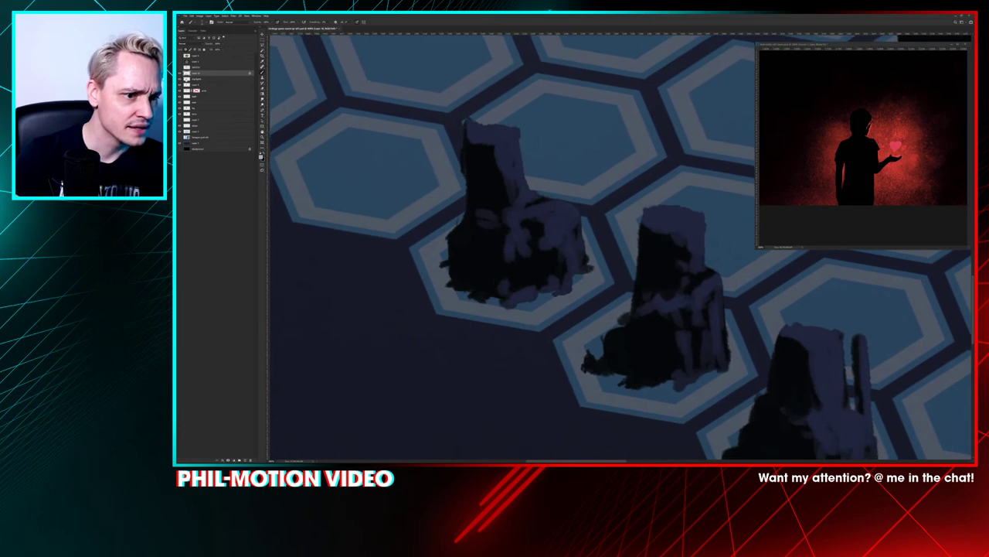
Step: Move the towers' layer one place down in the layer stack, and paint thin pale rim light along the left-facing edges of the three towers
{"action": "left_click_drag", "start_coordinate": [196, 72], "coordinate": [196, 79]}
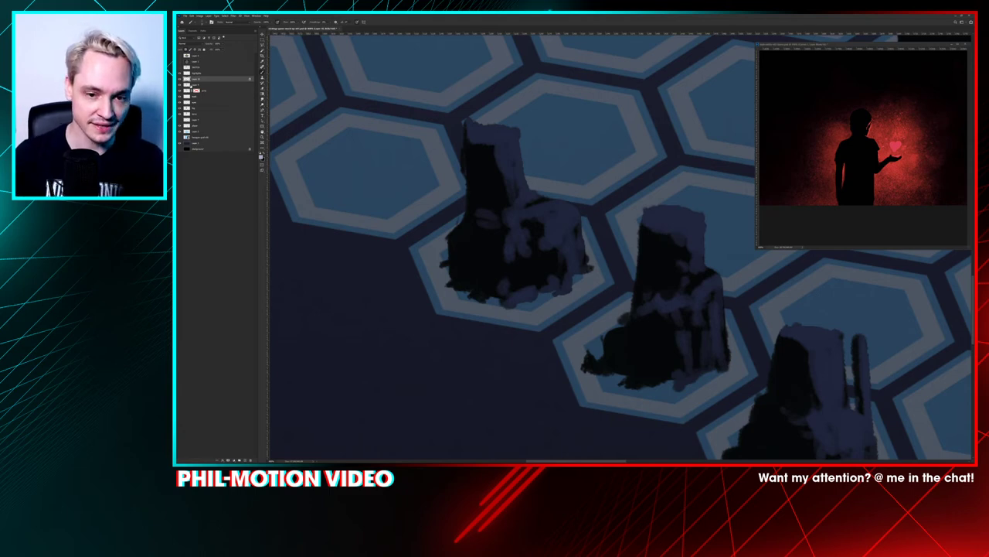
{"action": "right_click", "coordinate": [501, 240]}
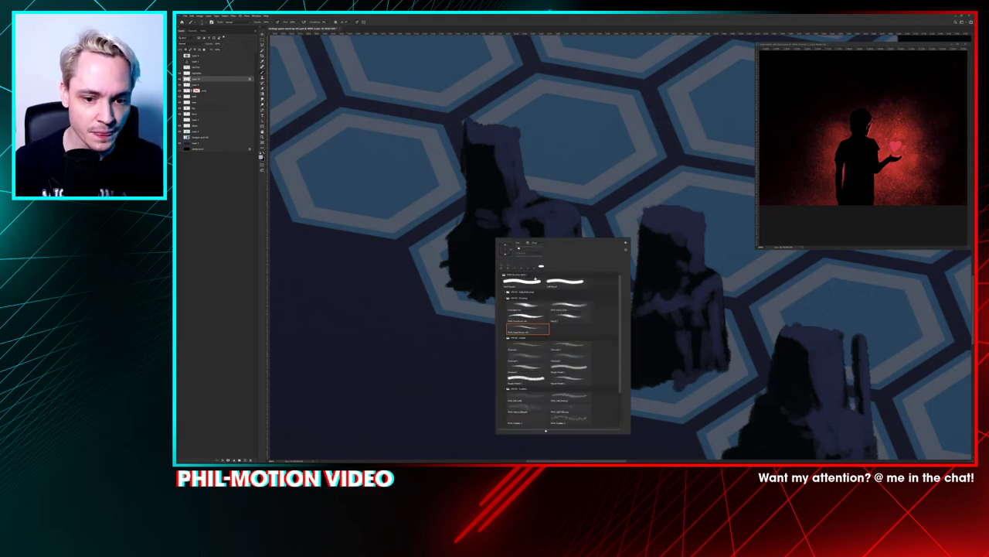
{"action": "left_click", "coordinate": [520, 317]}
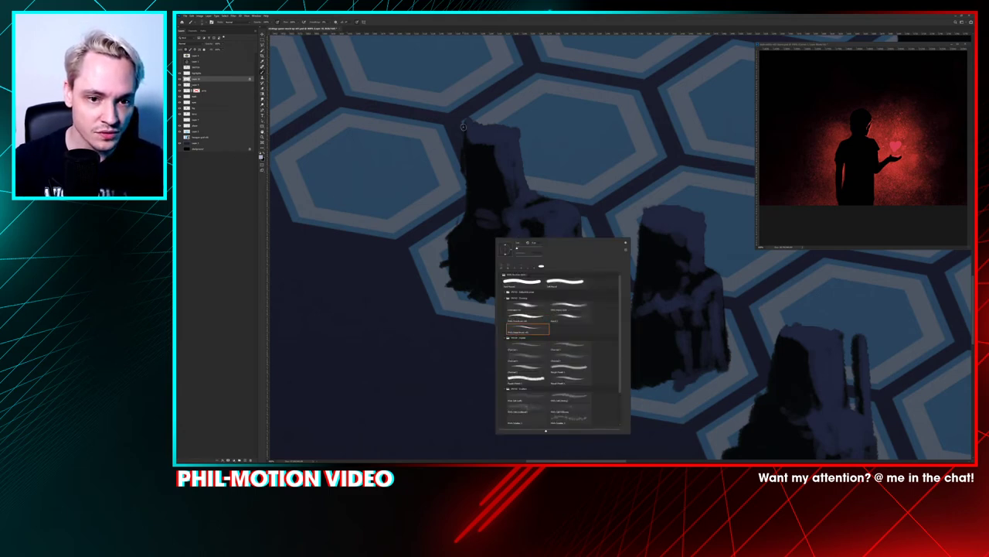
{"action": "mouse_move", "coordinate": [464, 123]}
{"action": "left_mouse_down"}
{"action": "mouse_move", "coordinate": [466, 217]}
{"action": "mouse_move", "coordinate": [444, 238]}
{"action": "mouse_move", "coordinate": [454, 227]}
{"action": "mouse_move", "coordinate": [439, 264]}
{"action": "left_mouse_up"}
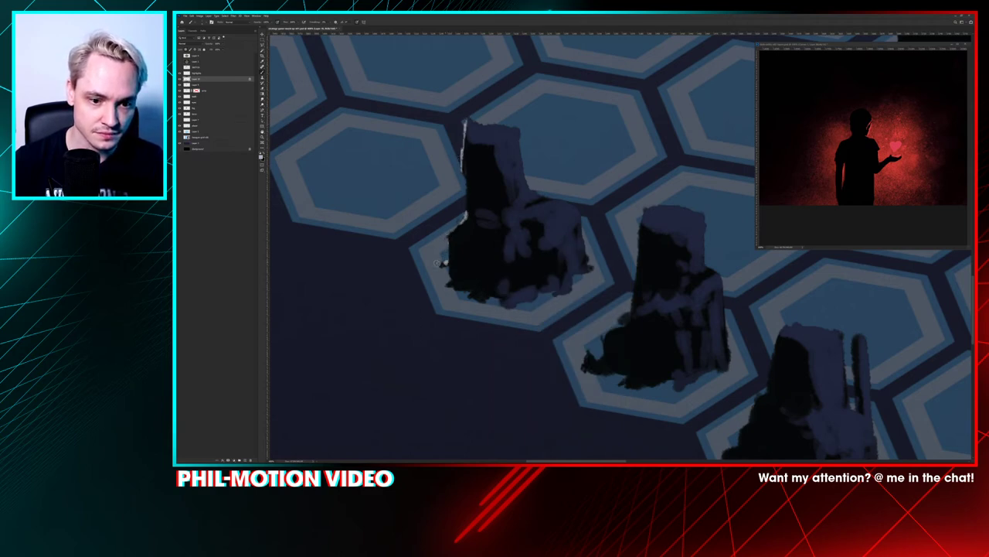
{"action": "mouse_move", "coordinate": [466, 203]}
{"action": "left_mouse_down"}
{"action": "mouse_move", "coordinate": [455, 230]}
{"action": "mouse_move", "coordinate": [465, 216]}
{"action": "left_mouse_up"}
{"action": "left_click_drag", "start_coordinate": [463, 153], "coordinate": [468, 211]}
{"action": "mouse_move", "coordinate": [662, 236]}
{"action": "left_mouse_down"}
{"action": "mouse_move", "coordinate": [632, 170]}
{"action": "mouse_move", "coordinate": [612, 166]}
{"action": "mouse_move", "coordinate": [615, 143]}
{"action": "mouse_move", "coordinate": [605, 223]}
{"action": "mouse_move", "coordinate": [616, 232]}
{"action": "mouse_move", "coordinate": [636, 225]}
{"action": "mouse_move", "coordinate": [604, 229]}
{"action": "mouse_move", "coordinate": [576, 306]}
{"action": "mouse_move", "coordinate": [577, 270]}
{"action": "left_mouse_up"}
{"action": "scroll", "coordinate": [580, 214], "scroll_direction": "down", "scroll_amount": 10}
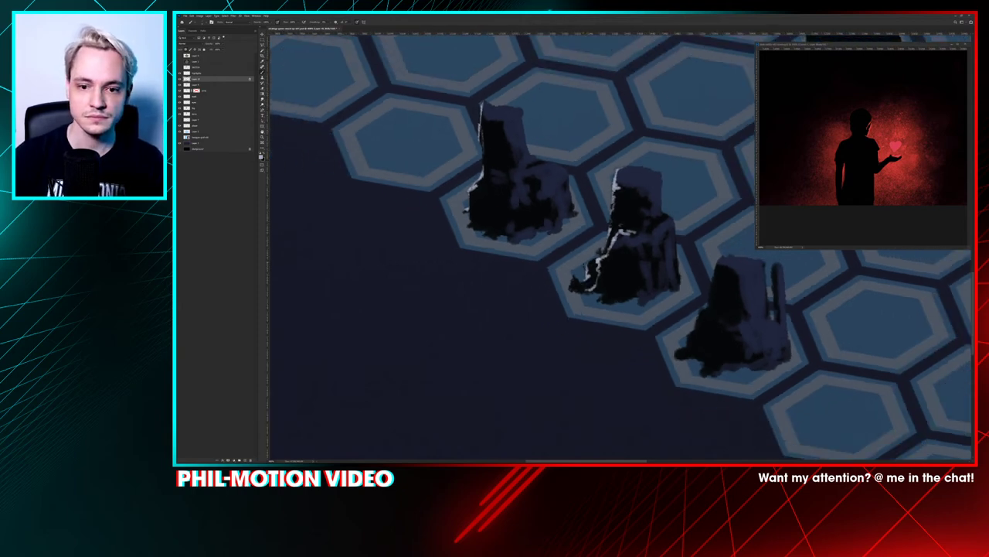
{"action": "left_click_drag", "start_coordinate": [580, 215], "coordinate": [572, 211]}
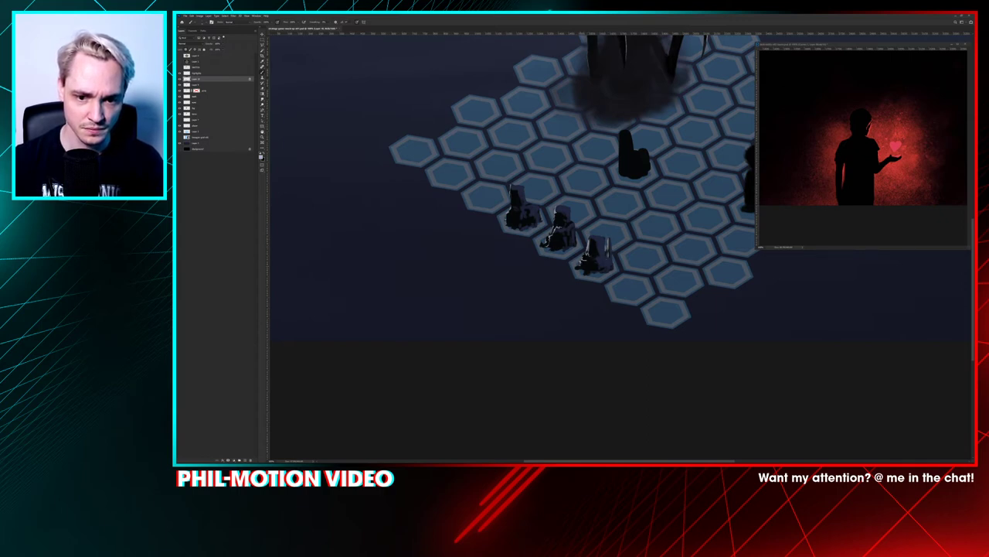
Step: Erase a bit of rim light at the base of the middle tower, and sample the black shadow colour there for the brush
{"action": "key", "text": "e"}
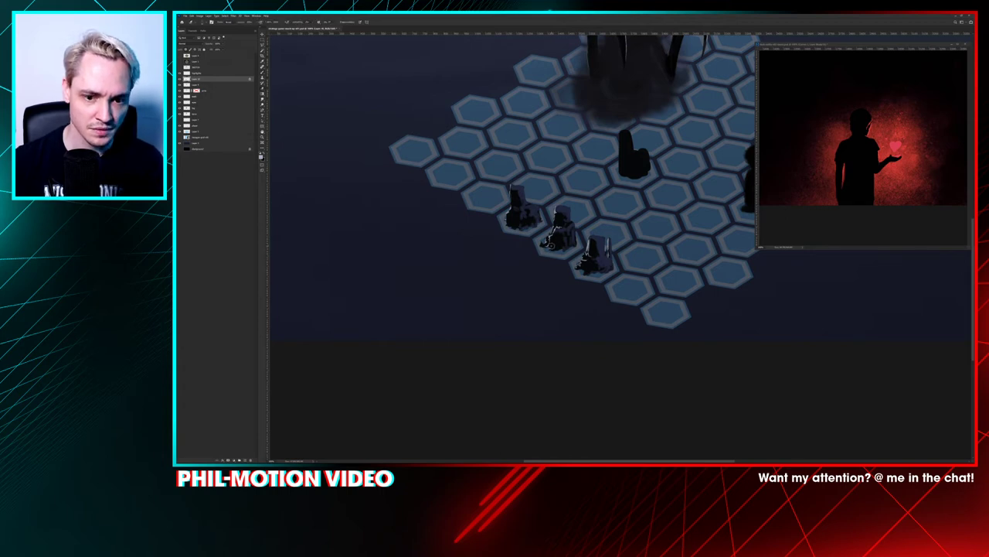
{"action": "left_click_drag", "start_coordinate": [555, 243], "coordinate": [554, 243]}
{"action": "key", "text": "b"}
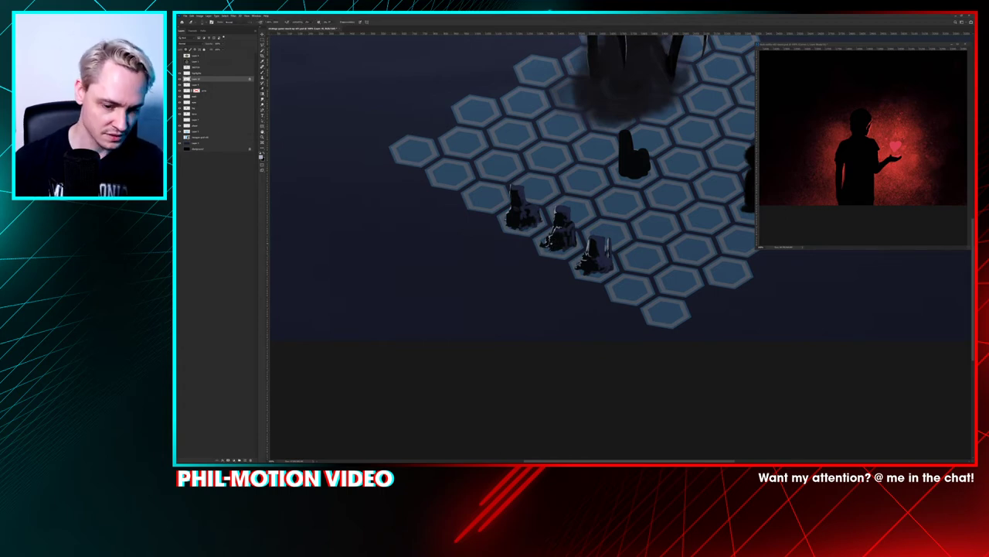
{"action": "left_click", "coordinate": [551, 242], "text": "alt"}
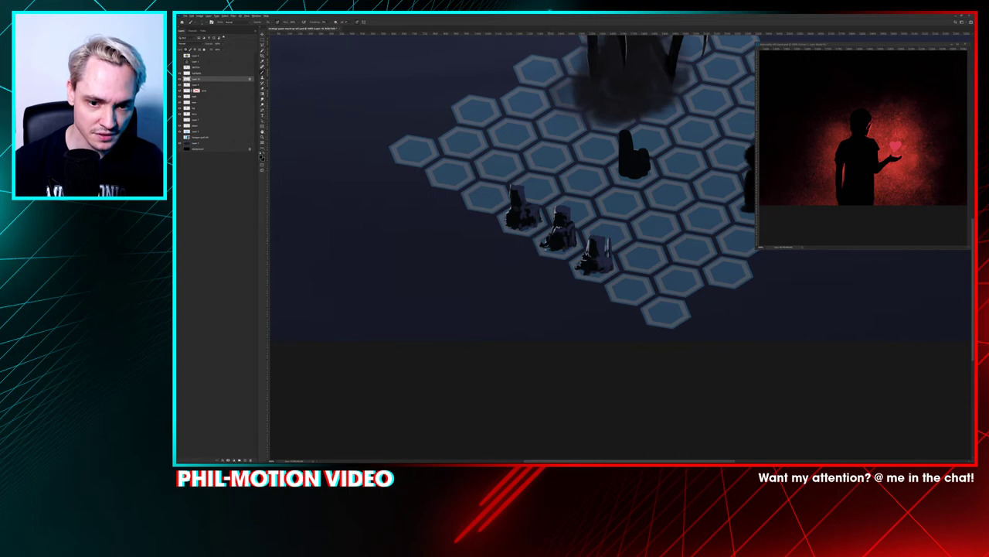
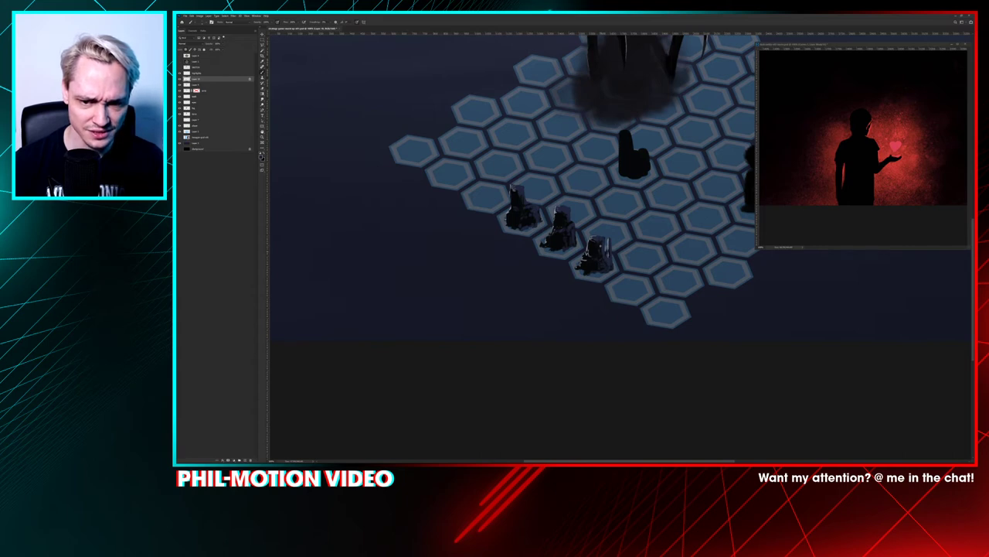
Step: Select the black placeholder blob on the hexagons in front of the creature with the marquee and delete it
{"action": "scroll", "coordinate": [595, 266], "scroll_direction": "down", "scroll_amount": 2}
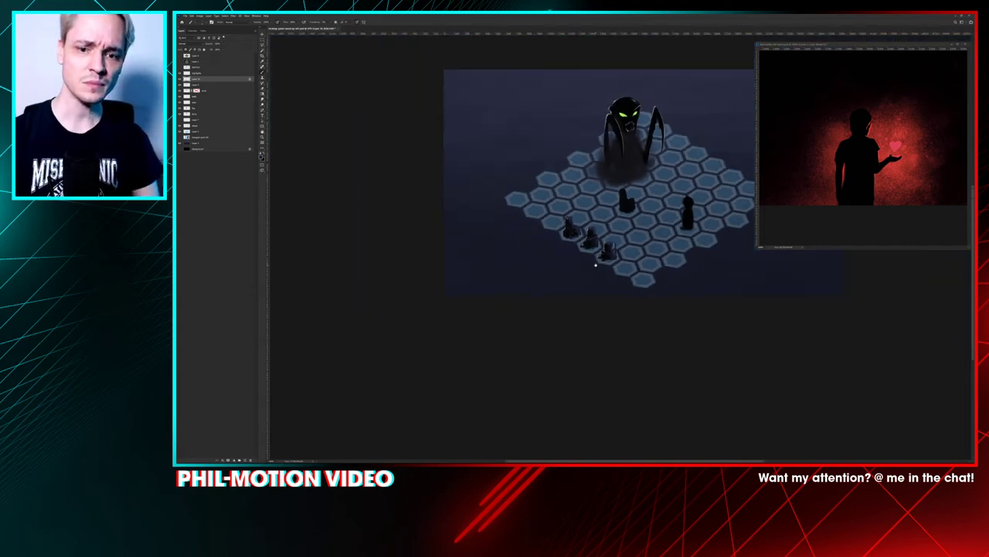
{"action": "scroll", "coordinate": [595, 265], "scroll_direction": "up", "scroll_amount": 3}
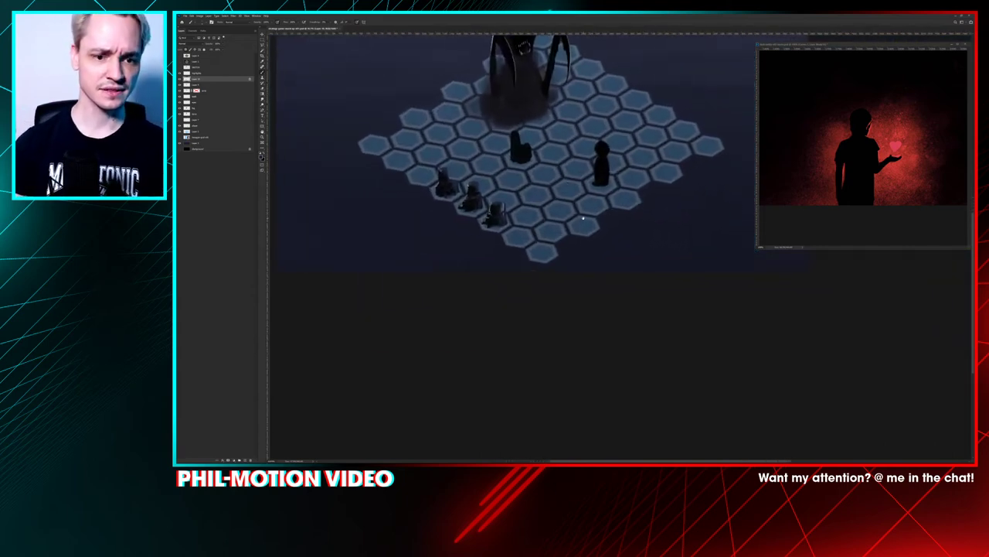
{"action": "left_click_drag", "start_coordinate": [563, 151], "coordinate": [590, 179]}
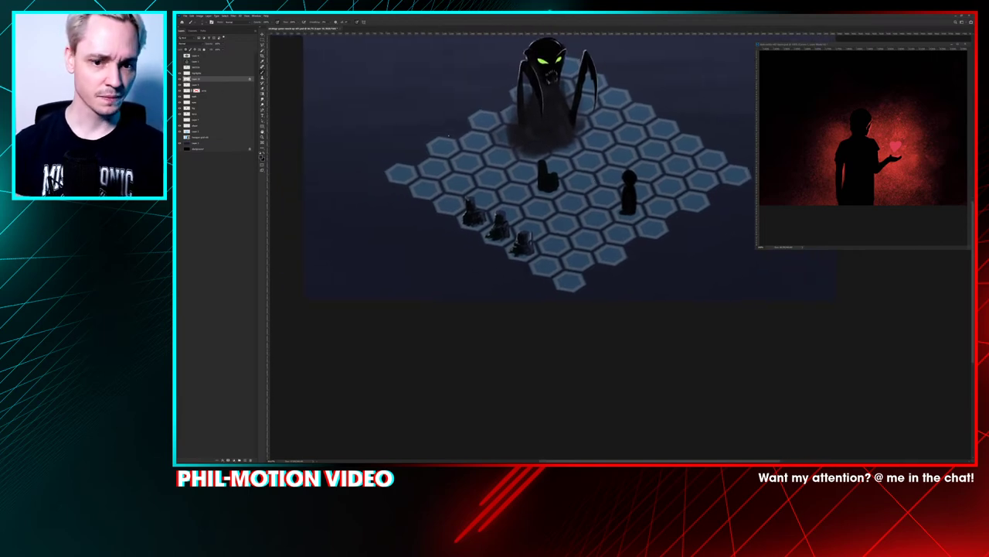
{"action": "key", "text": "m"}
{"action": "left_click_drag", "start_coordinate": [527, 156], "coordinate": [578, 203]}
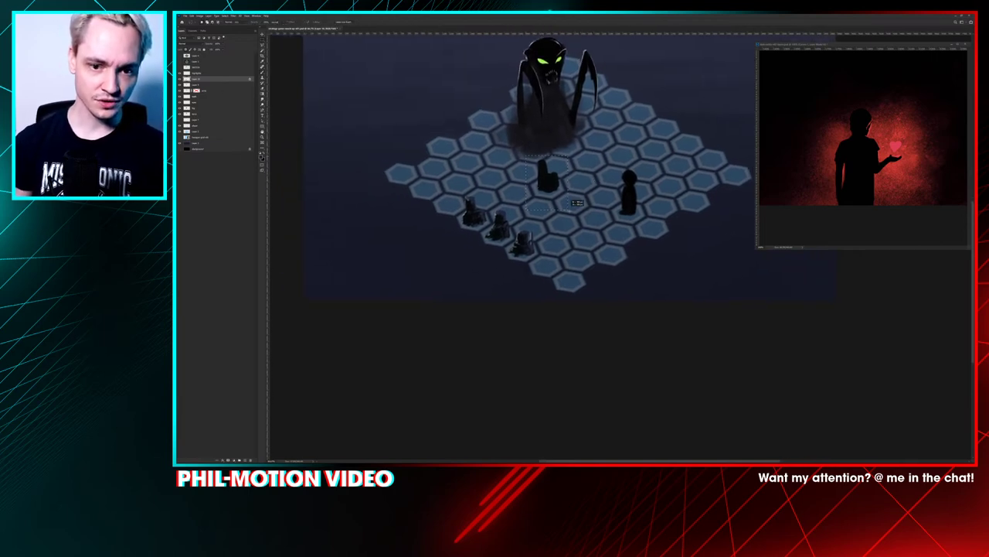
{"action": "key", "text": "Delete"}
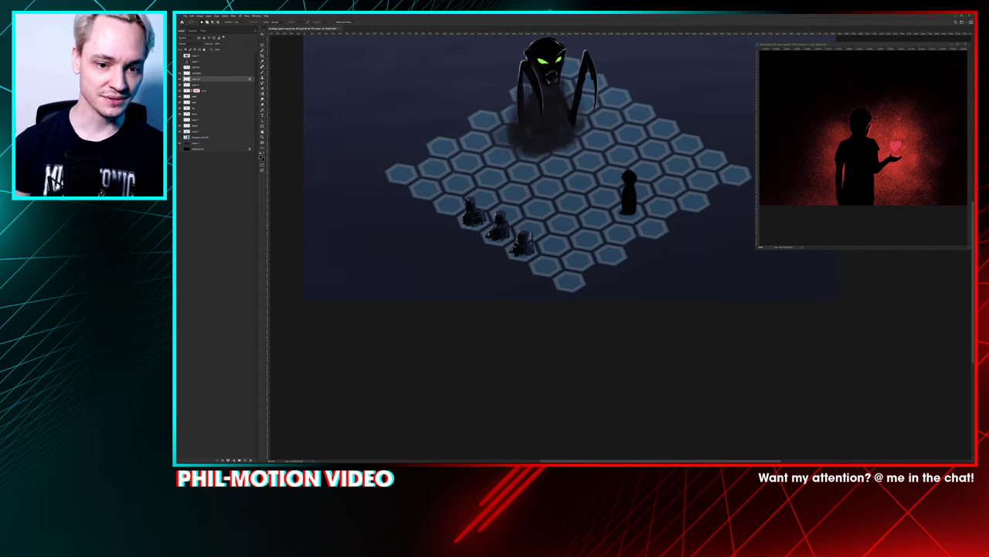
Step: Duplicate the three painted towers in groups across the hexagon board, and shift the two copies lying off the board onto its right corner
{"action": "left_click_drag", "start_coordinate": [510, 218], "coordinate": [631, 142]}
{"action": "left_click_drag", "start_coordinate": [631, 142], "coordinate": [550, 177], "text": "alt"}
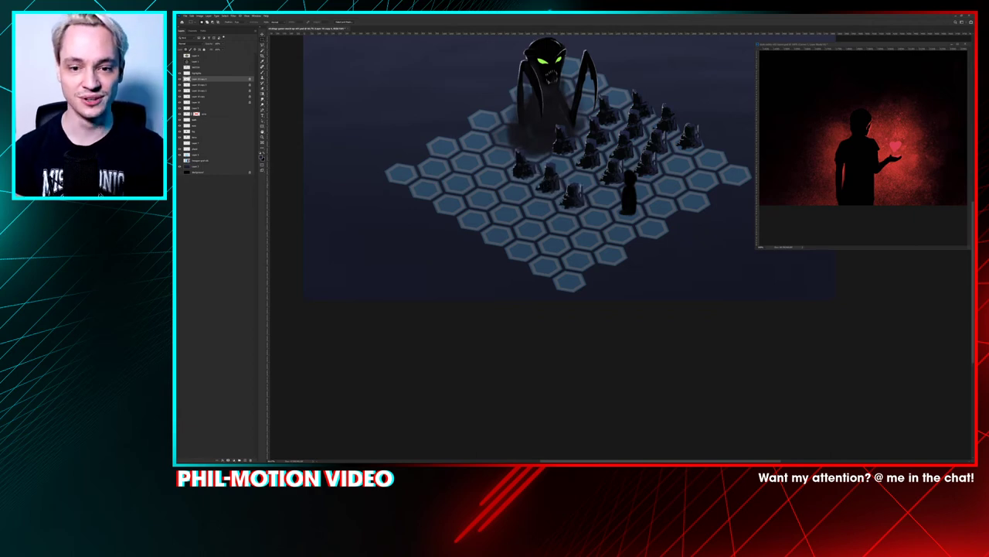
{"action": "left_click_drag", "start_coordinate": [576, 185], "coordinate": [401, 165]}
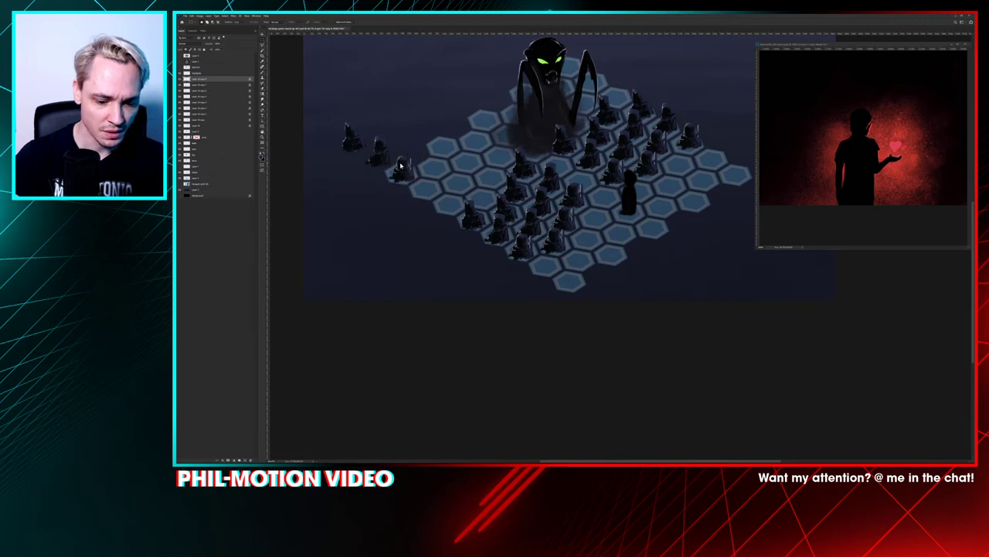
{"action": "mouse_move", "coordinate": [313, 109]}
{"action": "left_mouse_down"}
{"action": "mouse_move", "coordinate": [404, 169]}
{"action": "mouse_move", "coordinate": [392, 166]}
{"action": "mouse_move", "coordinate": [391, 143]}
{"action": "mouse_move", "coordinate": [566, 54]}
{"action": "mouse_move", "coordinate": [739, 164]}
{"action": "left_mouse_up"}
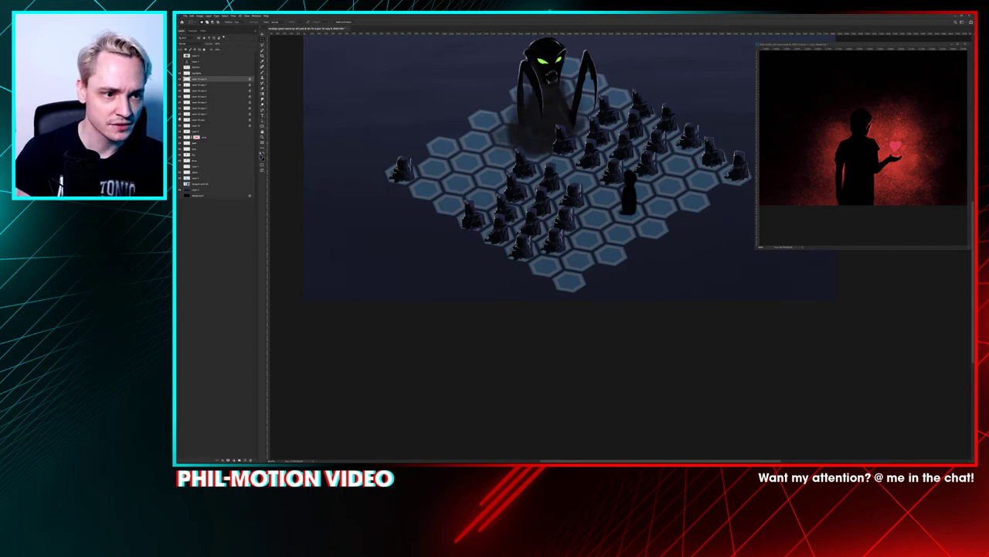
Step: Try merging the original tower layer and all its copies into one layer, and undo the merge
{"action": "left_click", "coordinate": [202, 126], "text": "shift"}
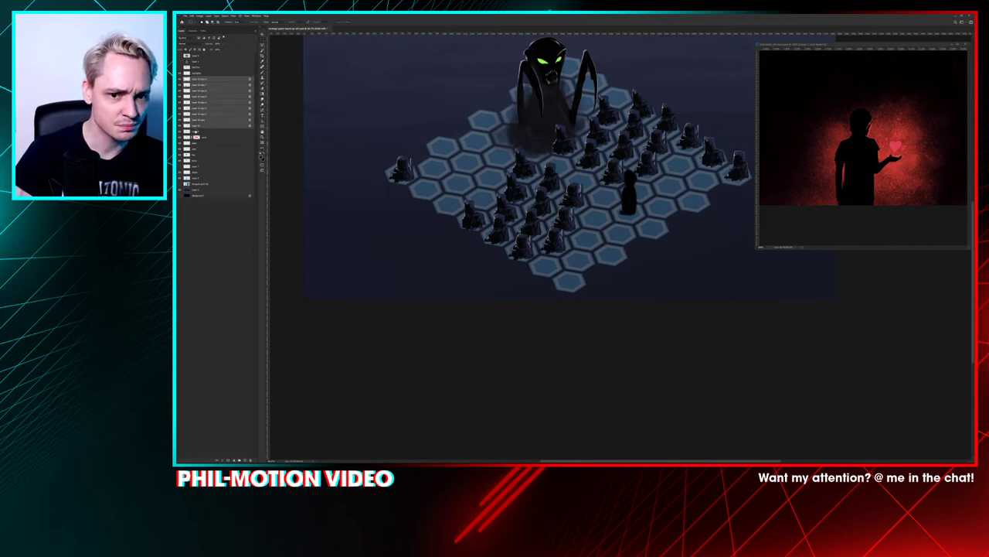
{"action": "key", "text": "ctrl+e"}
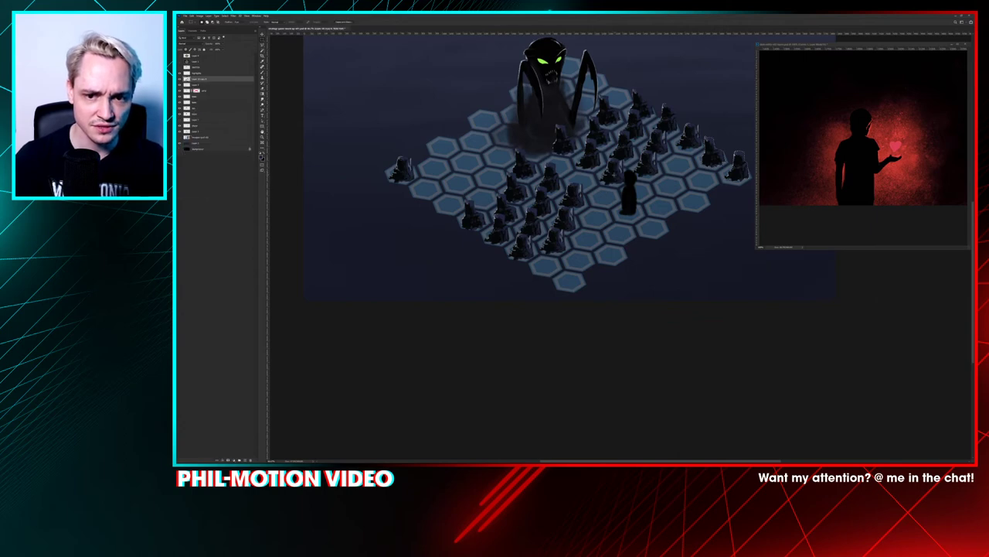
{"action": "key", "text": "ctrl+z"}
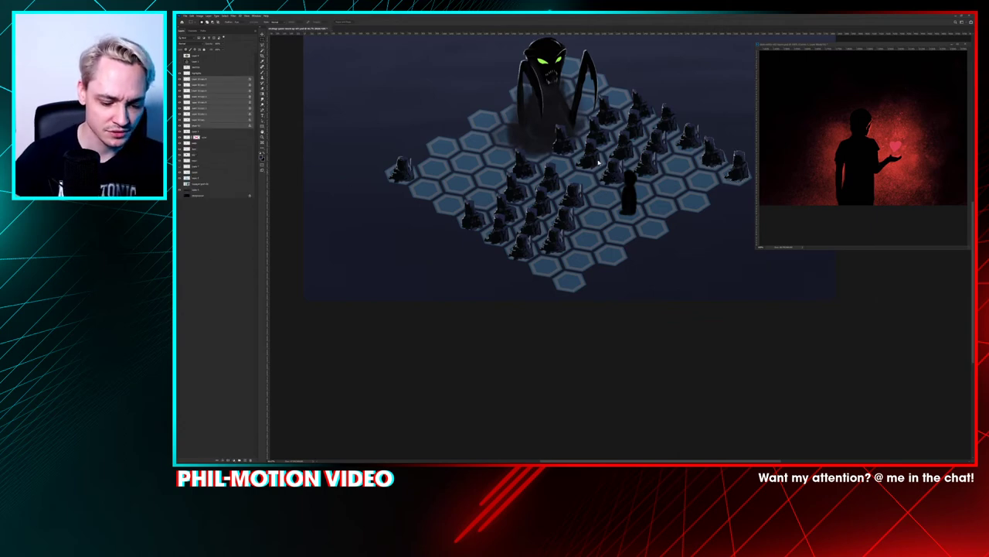
Step: Enable auto-select for the Move tool and move the trio of towers in front of the creature down to the board's near corner
{"action": "left_click", "coordinate": [204, 262]}
{"action": "key", "text": "v"}
{"action": "left_click", "coordinate": [220, 90]}
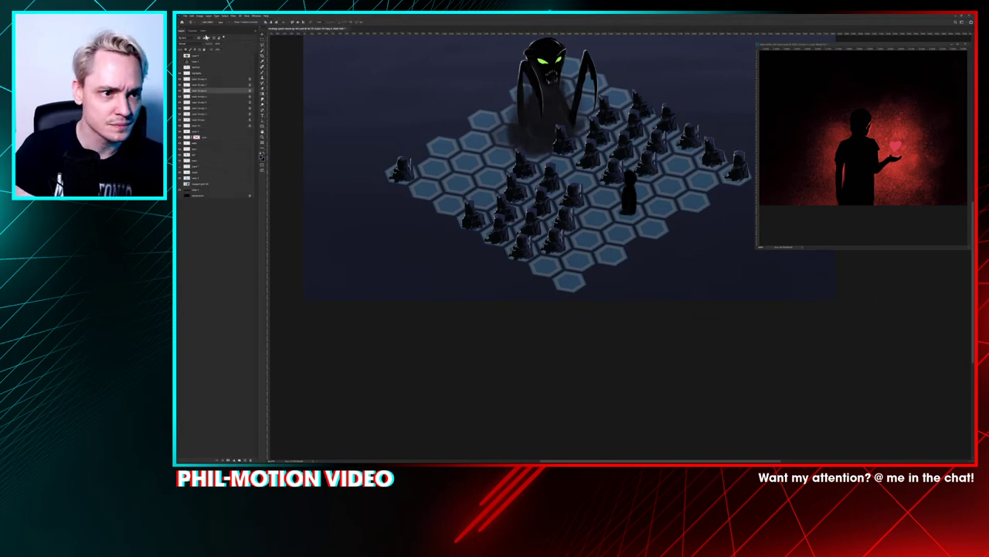
{"action": "left_click_drag", "start_coordinate": [567, 143], "coordinate": [567, 141]}
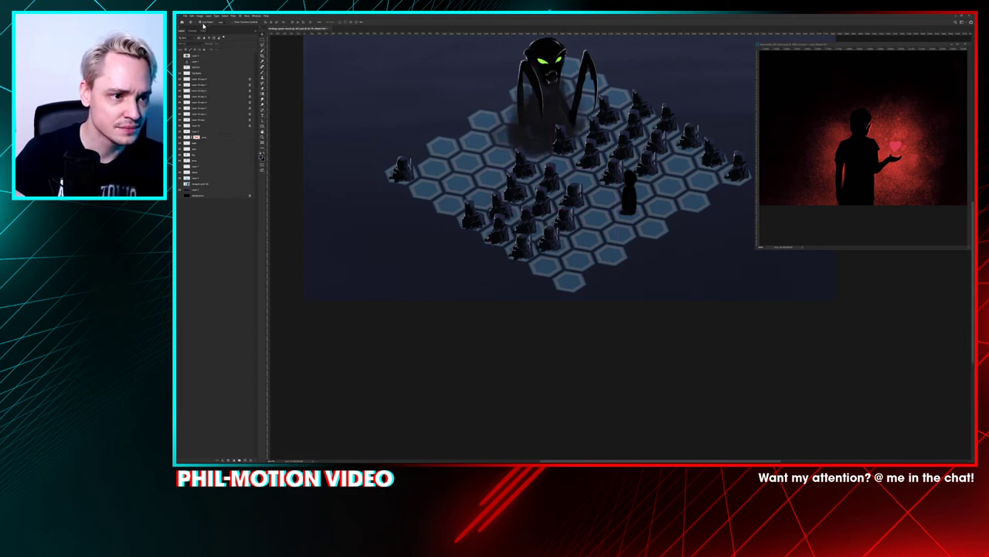
{"action": "left_click_drag", "start_coordinate": [570, 147], "coordinate": [550, 264]}
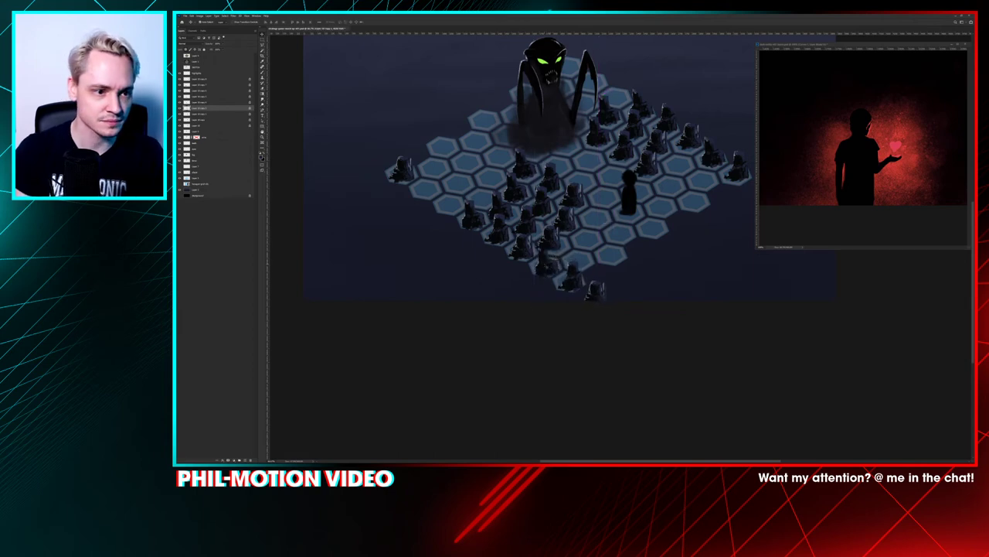
Step: Try to cut the tower hanging off the near corner out of its trio and move it onto the board, and undo the change
{"action": "left_click", "coordinate": [207, 78]}
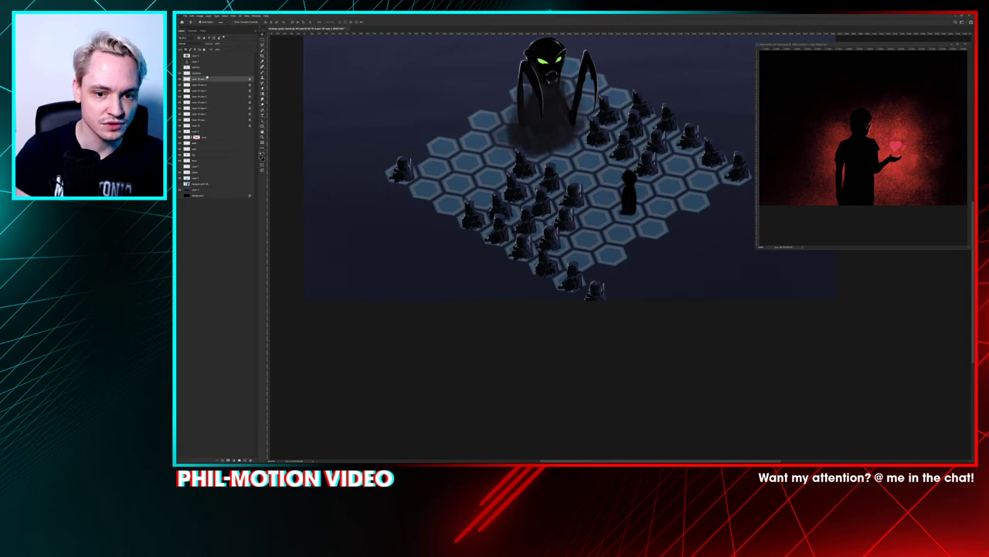
{"action": "left_click_drag", "start_coordinate": [543, 251], "coordinate": [555, 249]}
{"action": "key", "text": "m"}
{"action": "left_click_drag", "start_coordinate": [639, 298], "coordinate": [571, 288]}
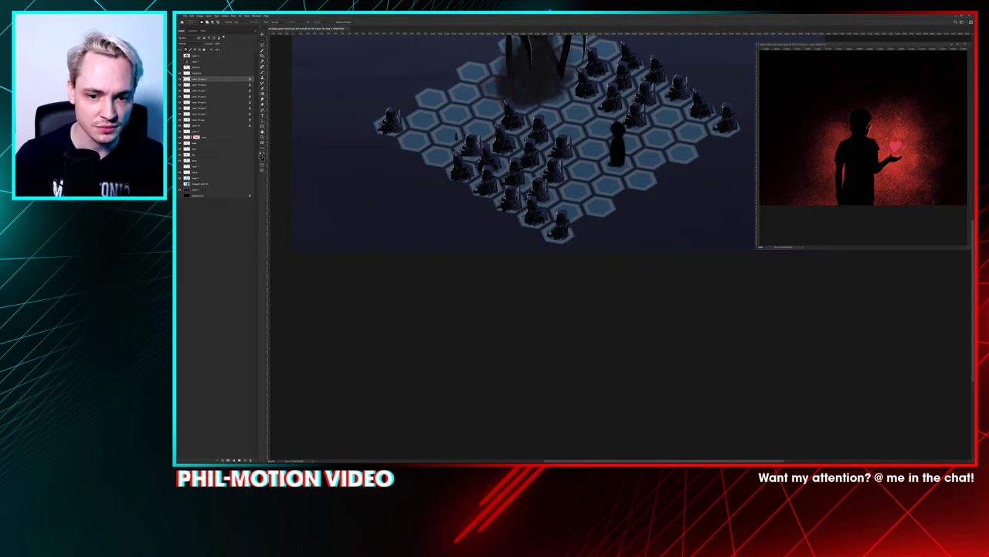
{"action": "left_click_drag", "start_coordinate": [604, 235], "coordinate": [675, 211]}
{"action": "key", "text": "ctrl+z"}
{"action": "key", "text": "ctrl+d"}
{"action": "key", "text": "ctrl+z"}
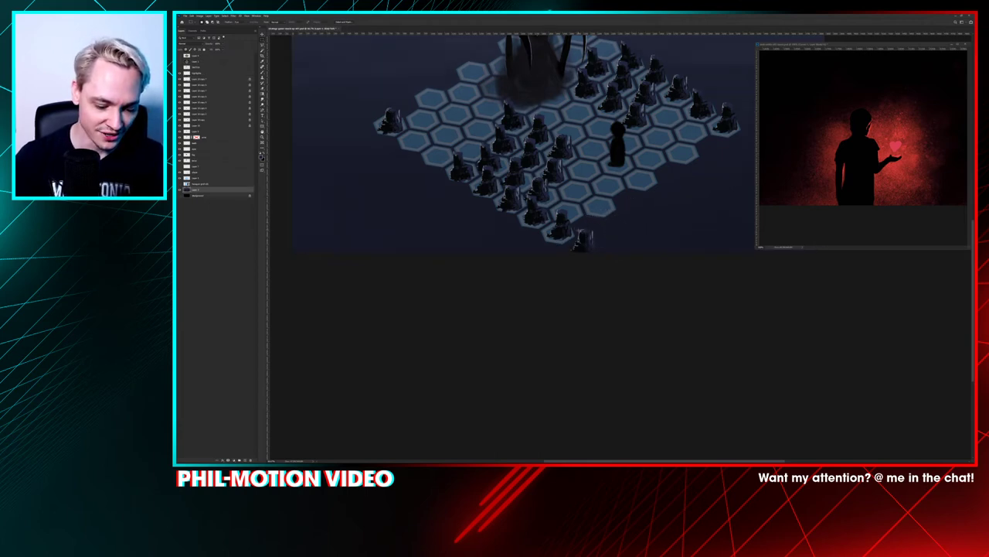
Step: Separate the tower hanging off the near corner from its trio and place it at the board's far edge beside the creature
{"action": "key", "text": "v"}
{"action": "left_click_drag", "start_coordinate": [589, 237], "coordinate": [603, 42]}
{"action": "key", "text": "m"}
{"action": "left_click_drag", "start_coordinate": [609, 50], "coordinate": [612, 48]}
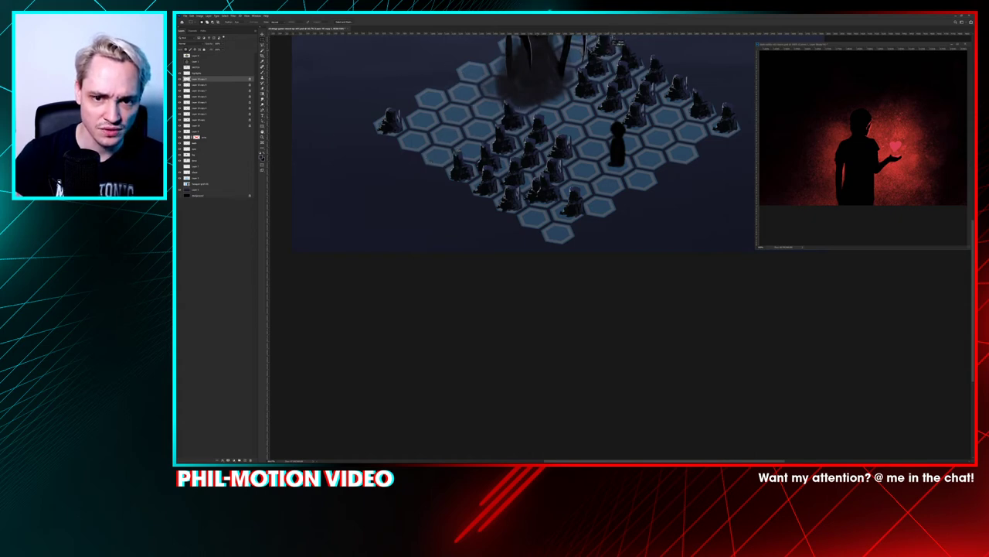
Step: Clear the marquee selection and move the remaining pair of towers onto the two hexagons at the board's near corner
{"action": "left_click_drag", "start_coordinate": [608, 252], "coordinate": [563, 188]}
{"action": "left_click_drag", "start_coordinate": [574, 226], "coordinate": [564, 218]}
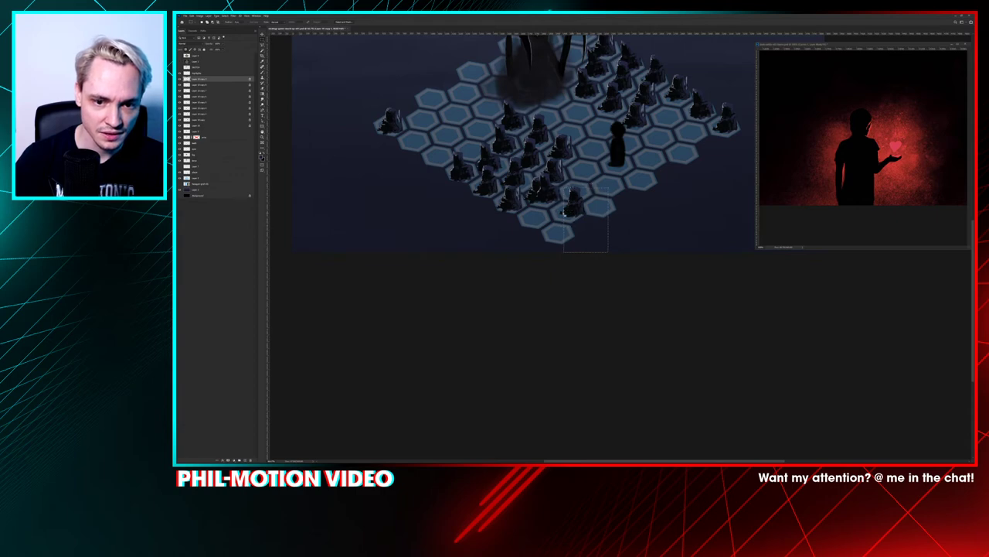
{"action": "key", "text": "ctrl+d"}
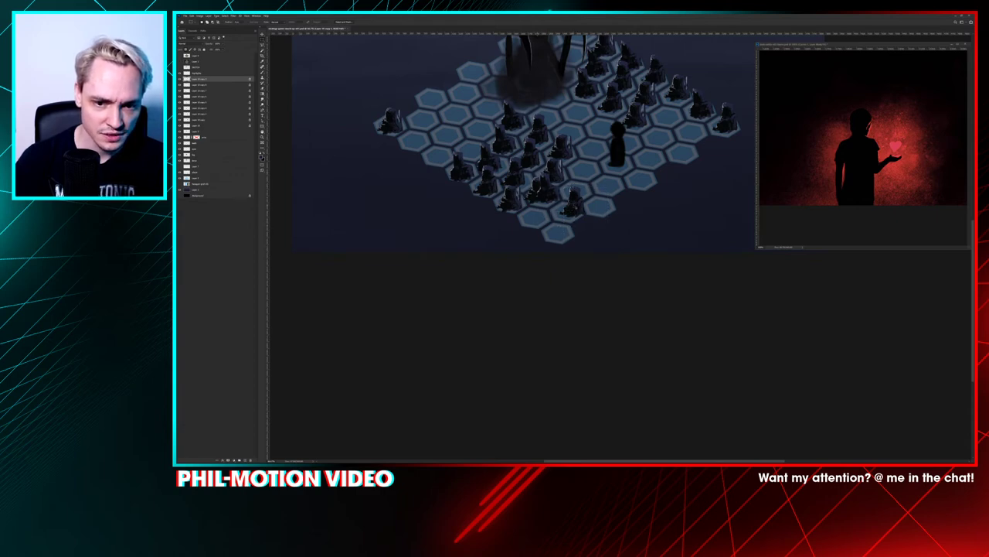
{"action": "left_click_drag", "start_coordinate": [577, 196], "coordinate": [548, 283]}
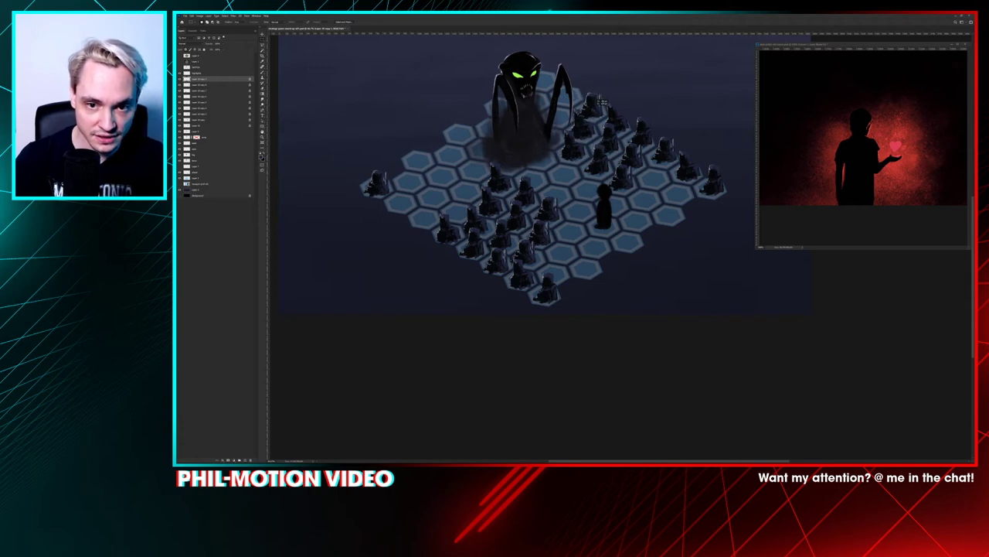
Step: Move the single tower from the board's far edge to the empty hexagon on its lower left edge, and check the whole composition
{"action": "left_click_drag", "start_coordinate": [597, 102], "coordinate": [422, 202]}
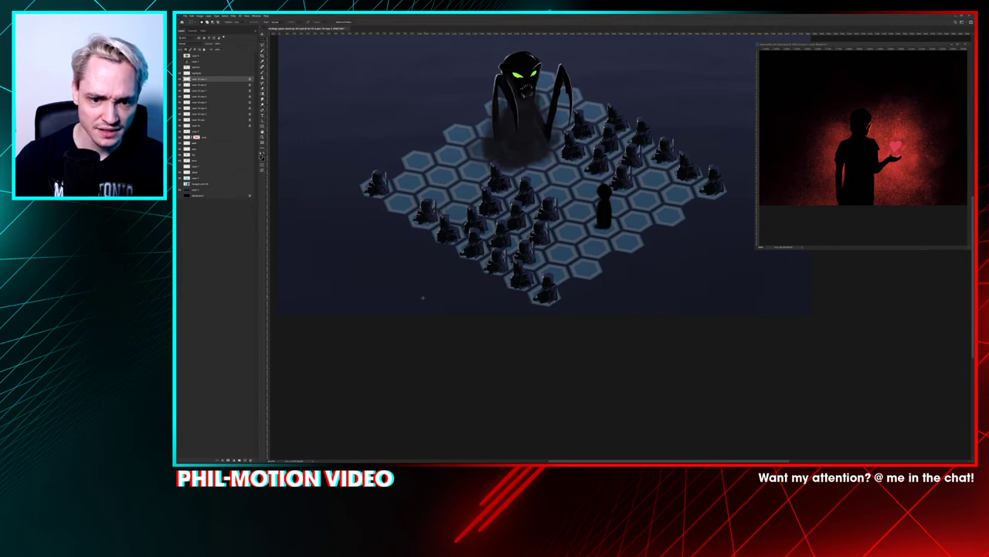
{"action": "left_click_drag", "start_coordinate": [466, 335], "coordinate": [448, 327]}
{"action": "key", "text": "ctrl+minus"}
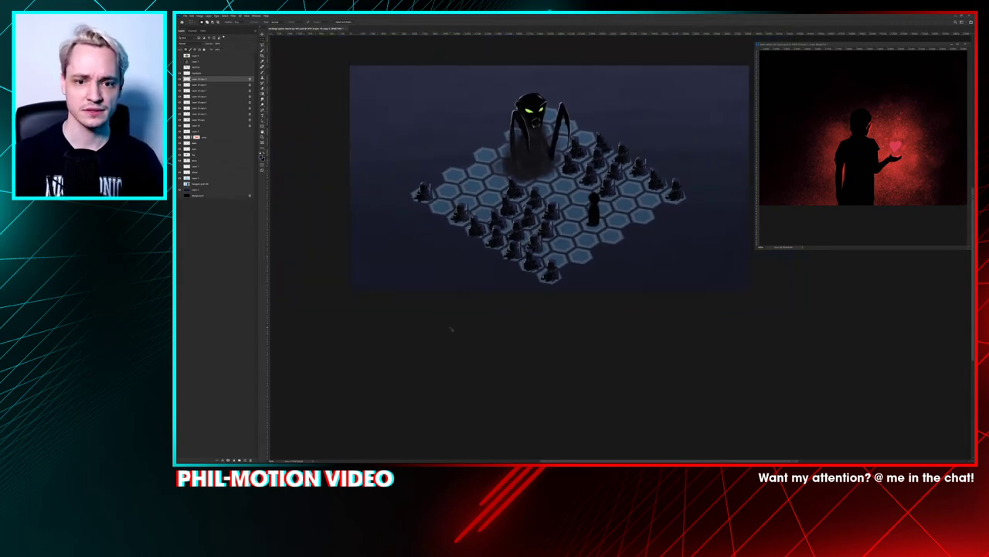
{"action": "key", "text": "ctrl+minus"}
{"action": "key", "text": "ctrl+plus"}
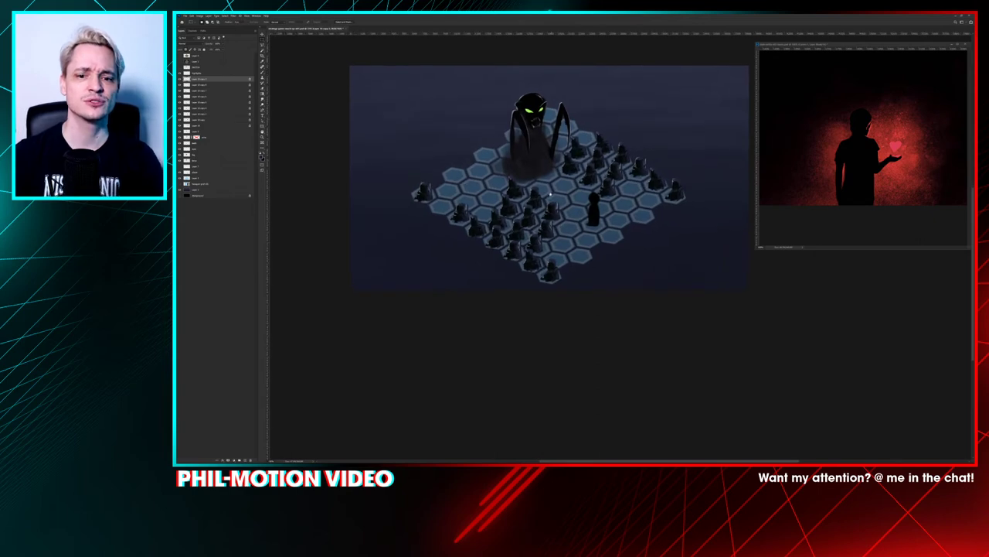
{"action": "left_click_drag", "start_coordinate": [547, 191], "coordinate": [532, 186]}
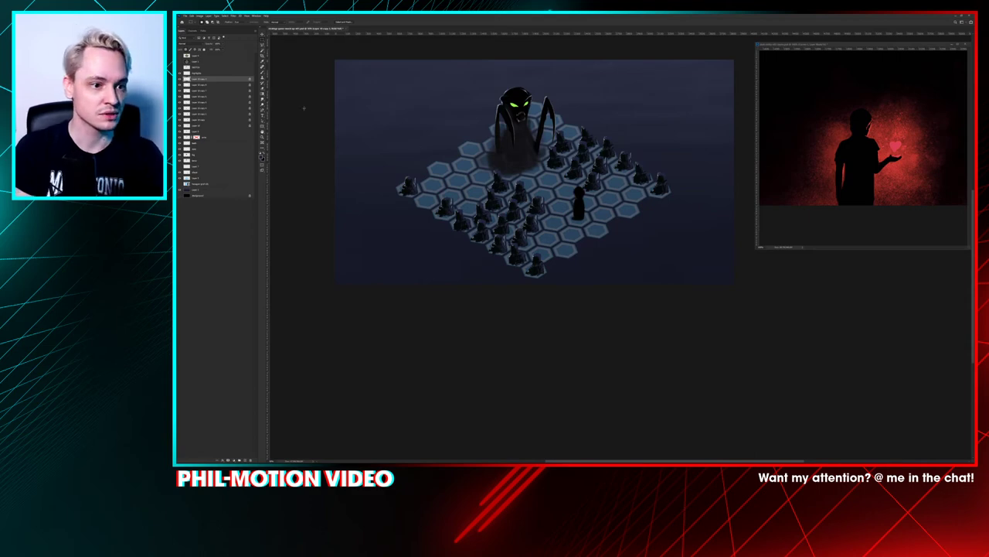
Step: Group all the ruined tower layers together and toggle the group's visibility to check that it holds every tower
{"action": "left_click", "coordinate": [222, 121], "text": "shift"}
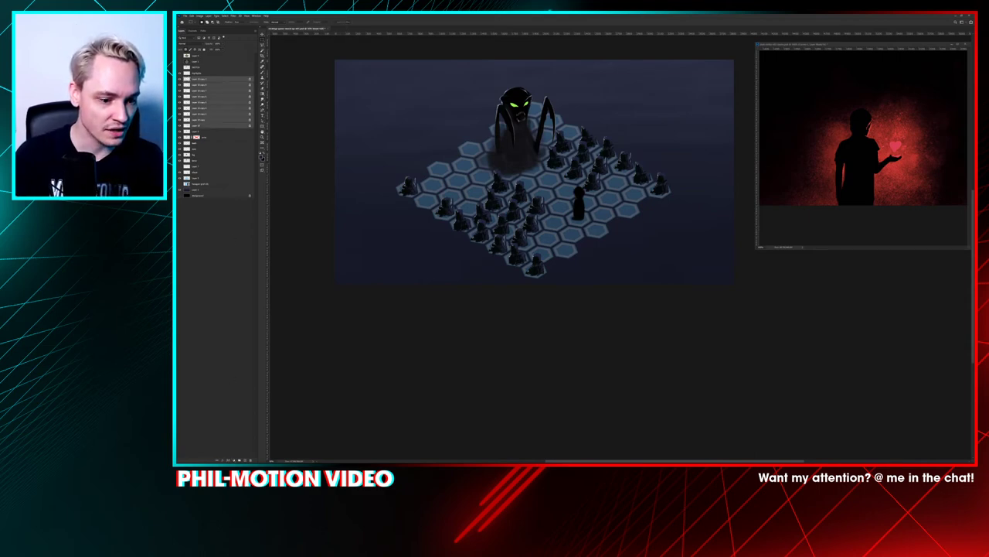
{"action": "left_click", "coordinate": [238, 459]}
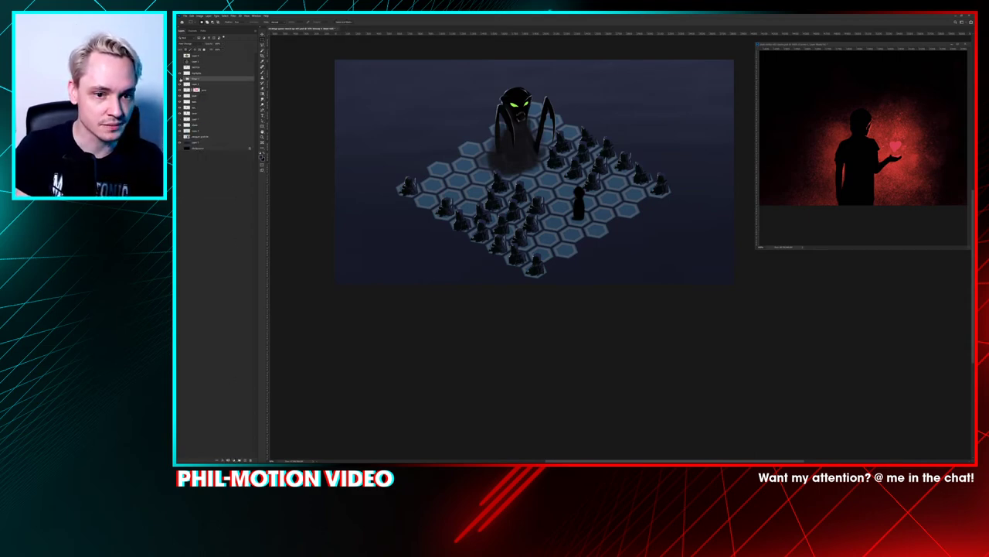
{"action": "left_click", "coordinate": [180, 79]}
{"action": "left_click", "coordinate": [180, 79]}
{"action": "left_click", "coordinate": [180, 79]}
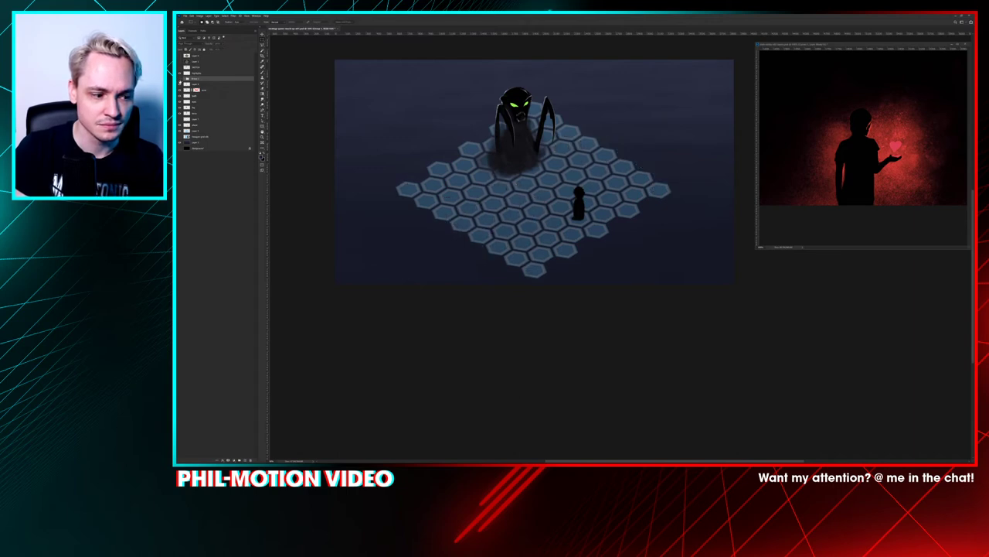
{"action": "left_click", "coordinate": [181, 79]}
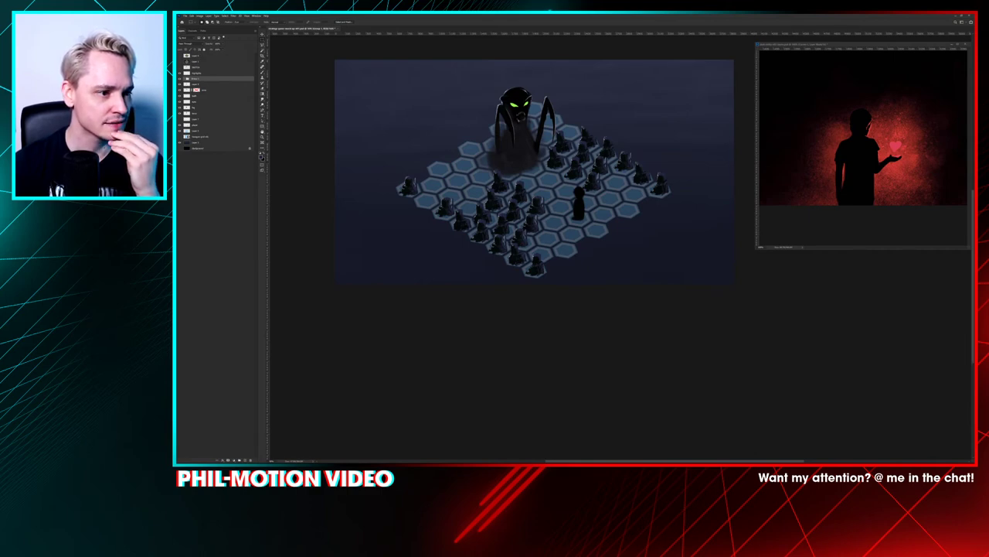
Step: Add a brightening Curves adjustment inside the tower group and set the group's blend mode to Normal so only the towers are affected
{"action": "key", "text": "ctrl+g"}
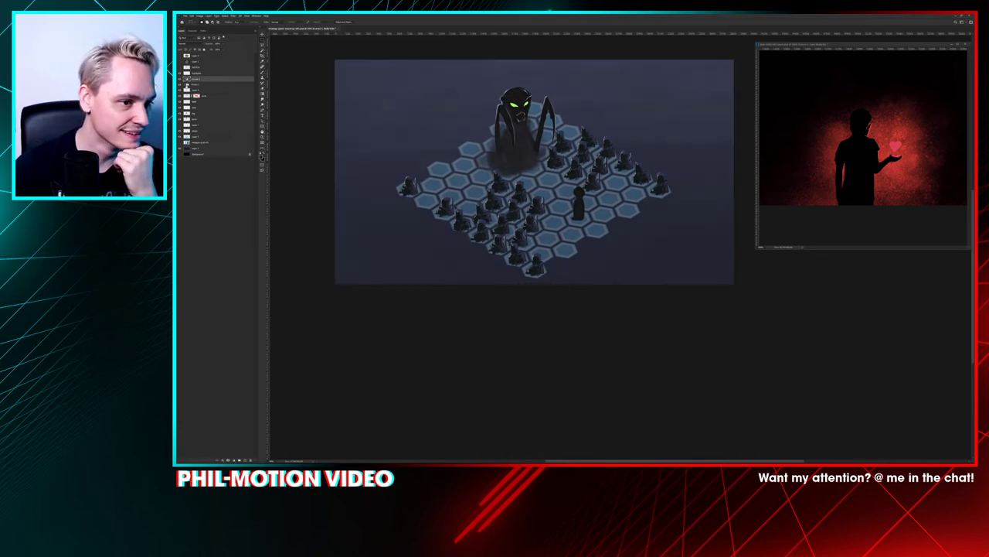
{"action": "left_click", "coordinate": [185, 85]}
{"action": "left_click_drag", "start_coordinate": [197, 78], "coordinate": [200, 87]}
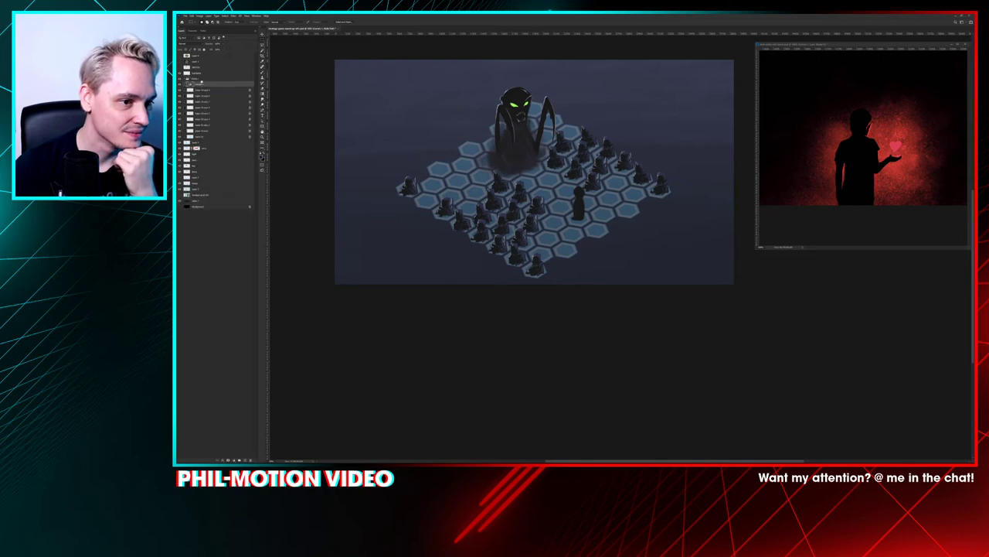
{"action": "left_click", "coordinate": [200, 80]}
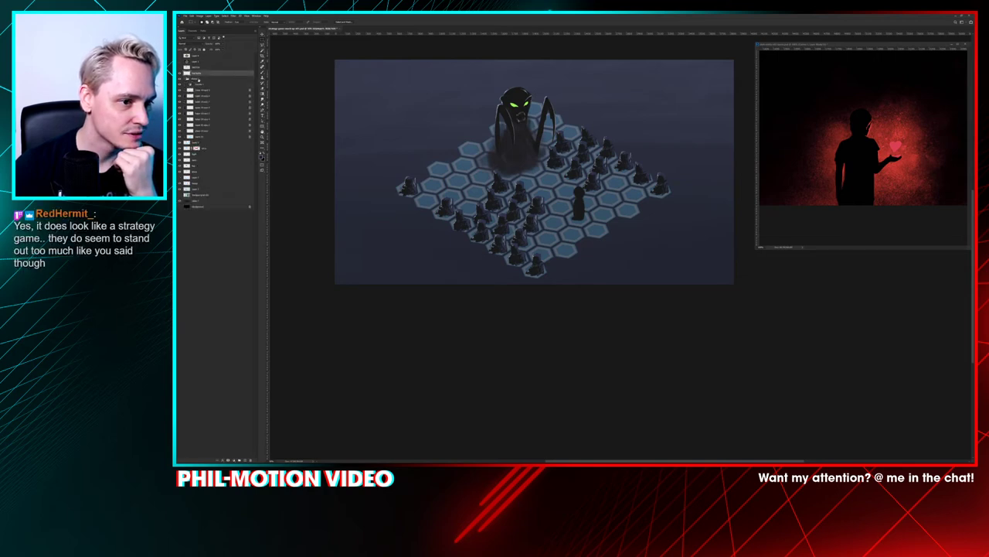
{"action": "left_click", "coordinate": [194, 44]}
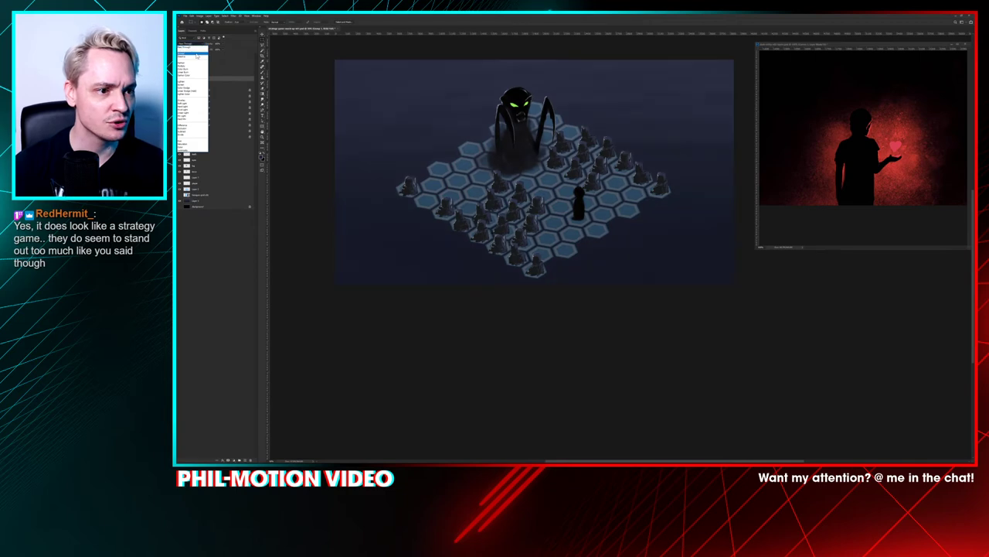
{"action": "left_click", "coordinate": [195, 65]}
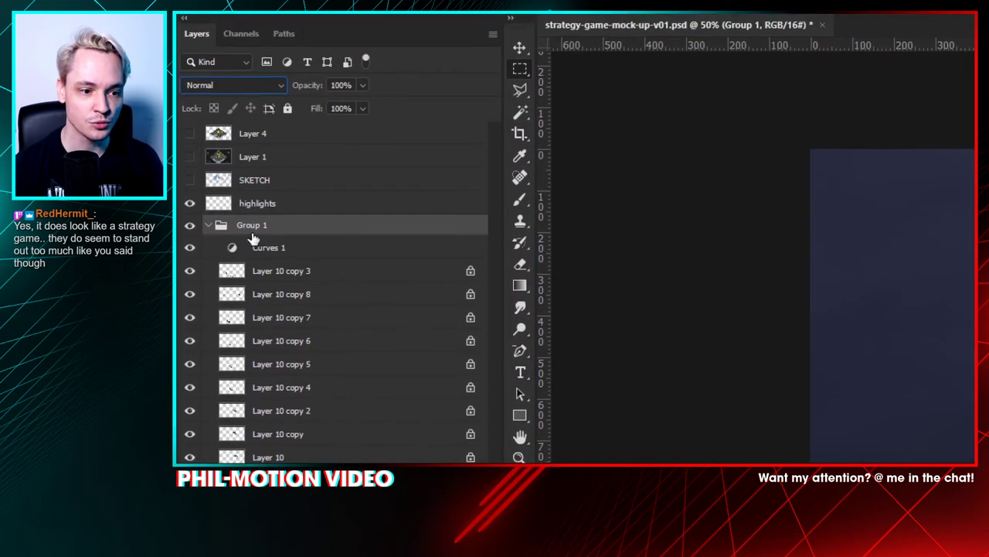
Step: Switch the tower group to Pass Through blending and toggle the Curves adjustment to compare its effect on the whole picture
{"action": "left_click", "coordinate": [233, 137]}
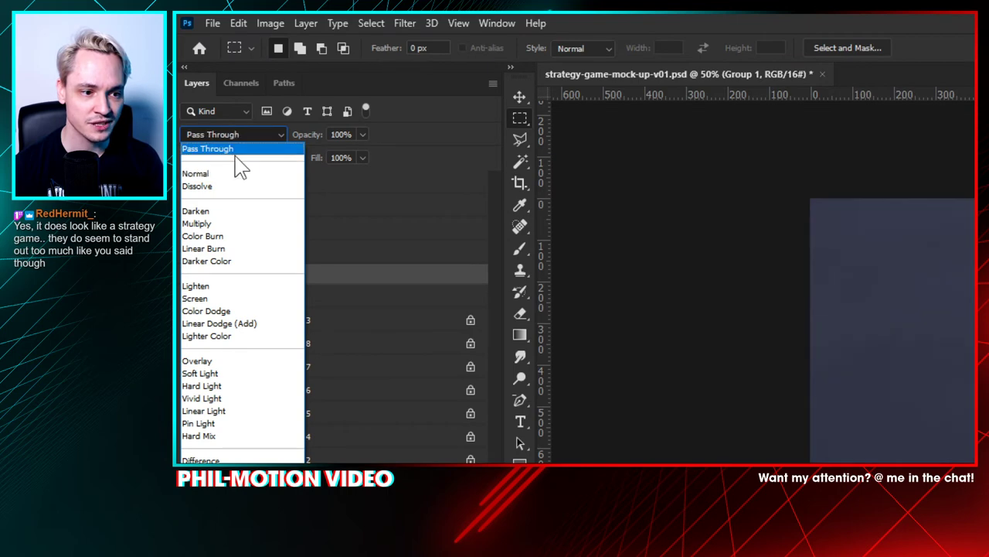
{"action": "left_click", "coordinate": [229, 150]}
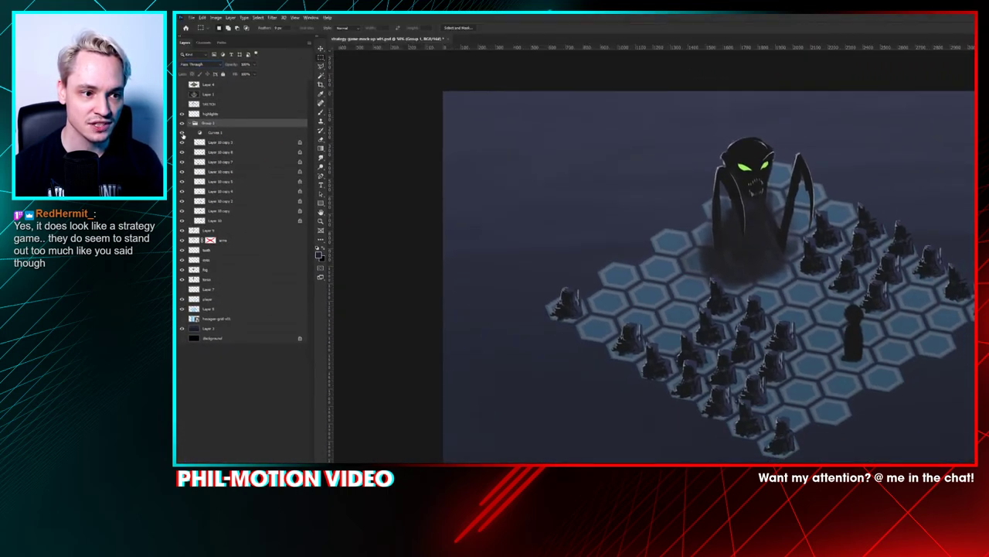
{"action": "left_click", "coordinate": [182, 133]}
{"action": "left_click", "coordinate": [183, 133]}
{"action": "left_click", "coordinate": [182, 133]}
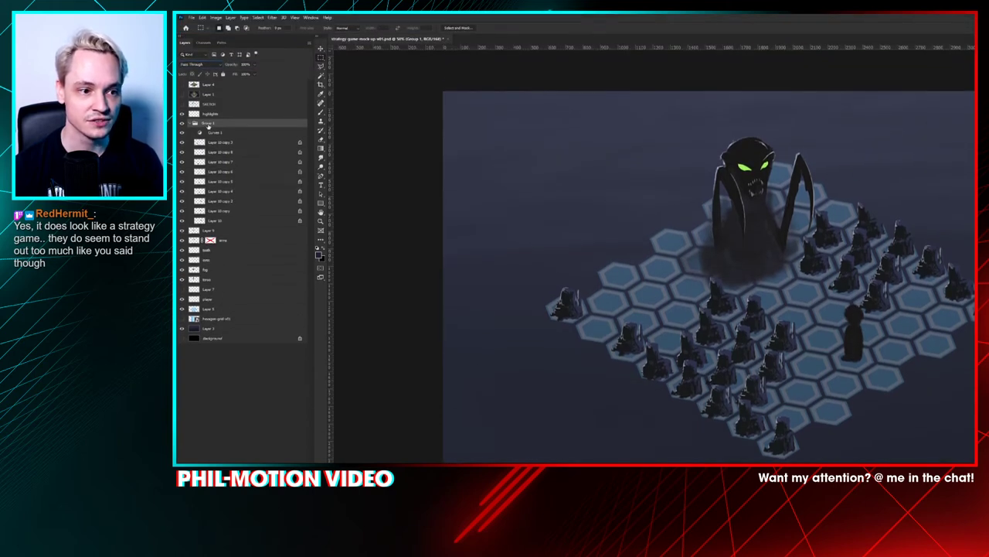
Step: Set the tower group's blend mode to Normal and toggle the Curves adjustment to compare its effect on the towers
{"action": "left_click", "coordinate": [208, 65]}
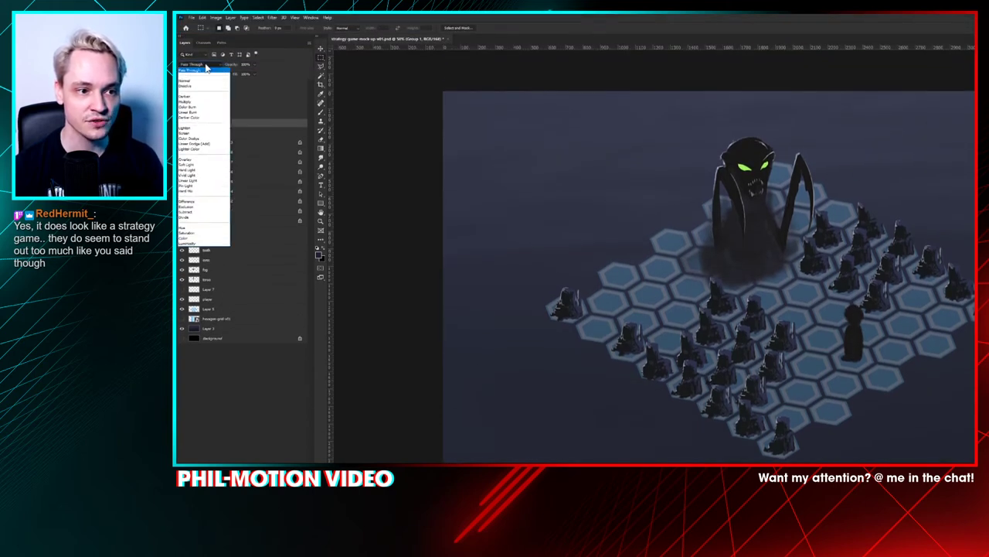
{"action": "left_click", "coordinate": [203, 80]}
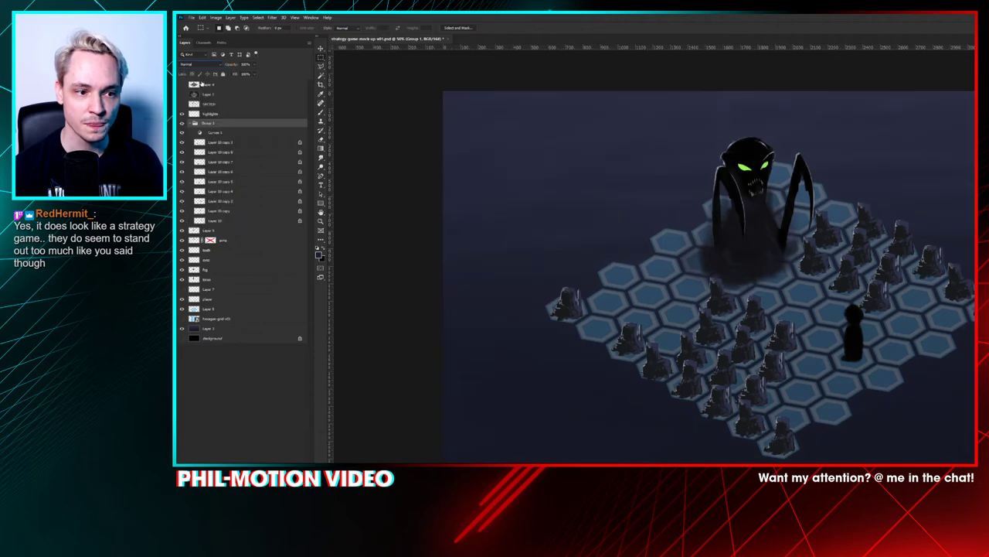
{"action": "left_click", "coordinate": [182, 133]}
{"action": "left_click", "coordinate": [182, 133]}
{"action": "left_click", "coordinate": [183, 133]}
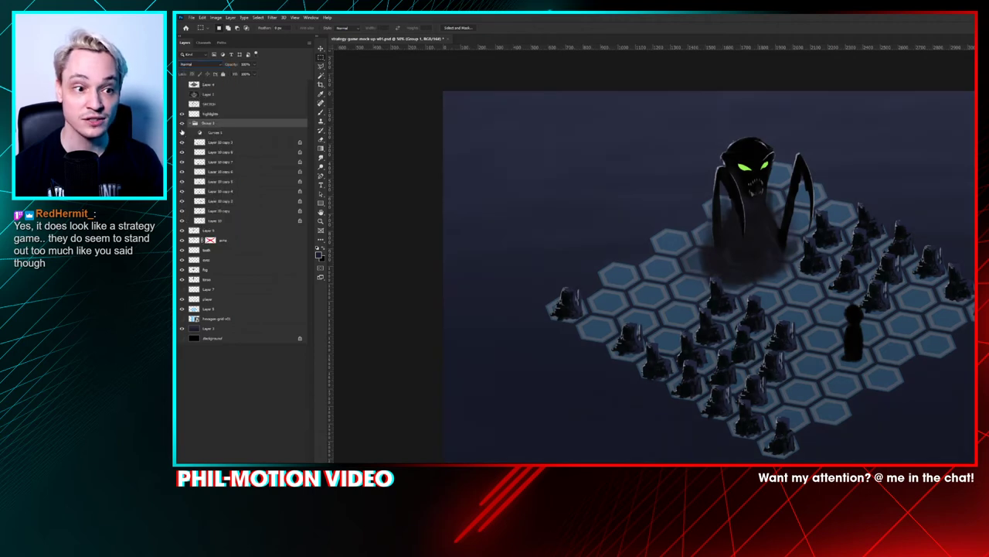
{"action": "left_click", "coordinate": [182, 133]}
{"action": "left_click", "coordinate": [182, 133]}
{"action": "left_click", "coordinate": [182, 133]}
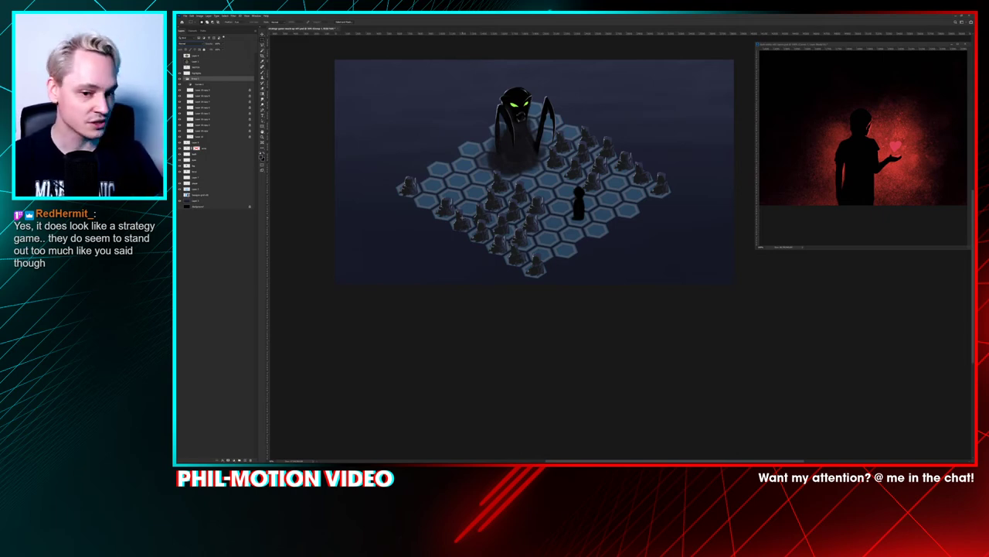
Step: Rework the Curves adjustment in the tower group so the dark towers become lighter and flatter in contrast
{"action": "left_click", "coordinate": [199, 84]}
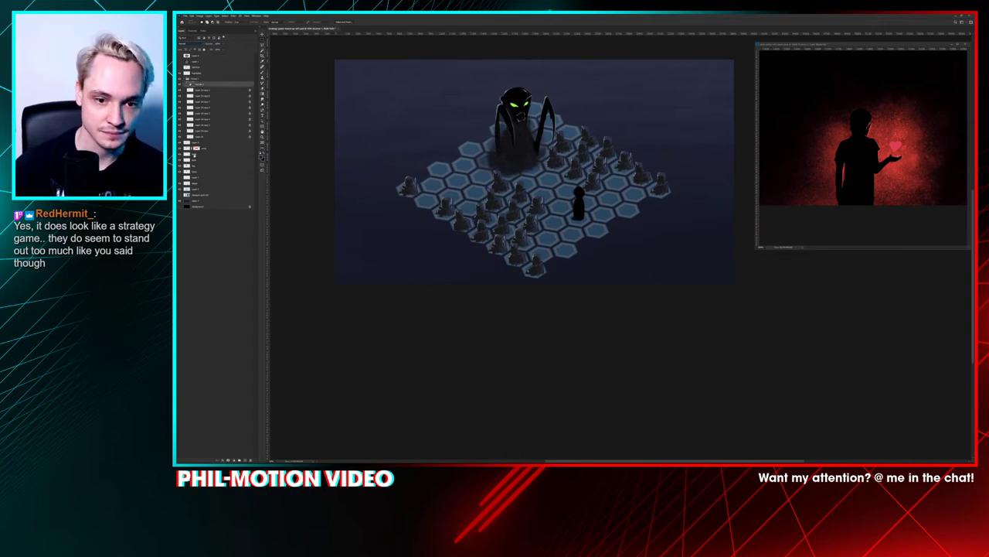
{"action": "double_click", "coordinate": [220, 84]}
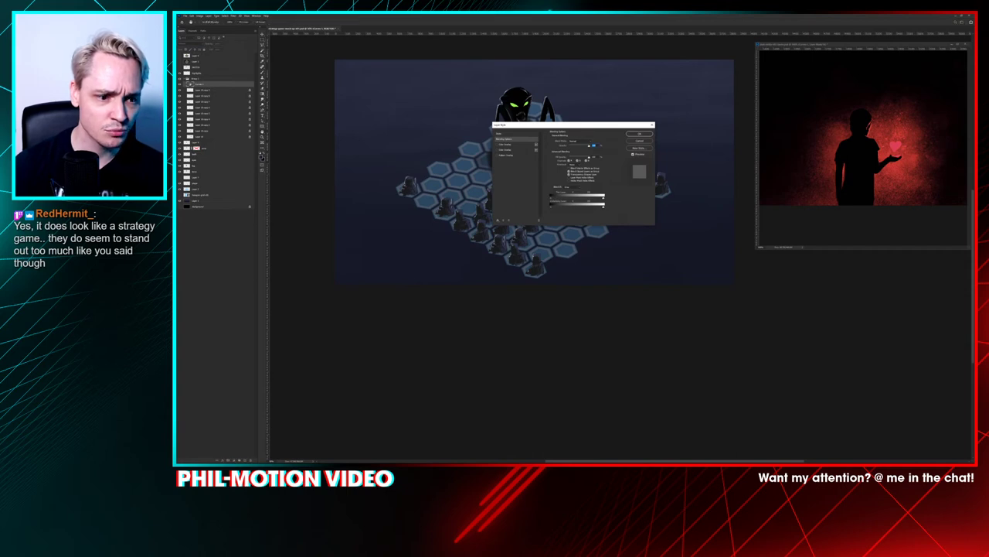
{"action": "key", "text": "Escape"}
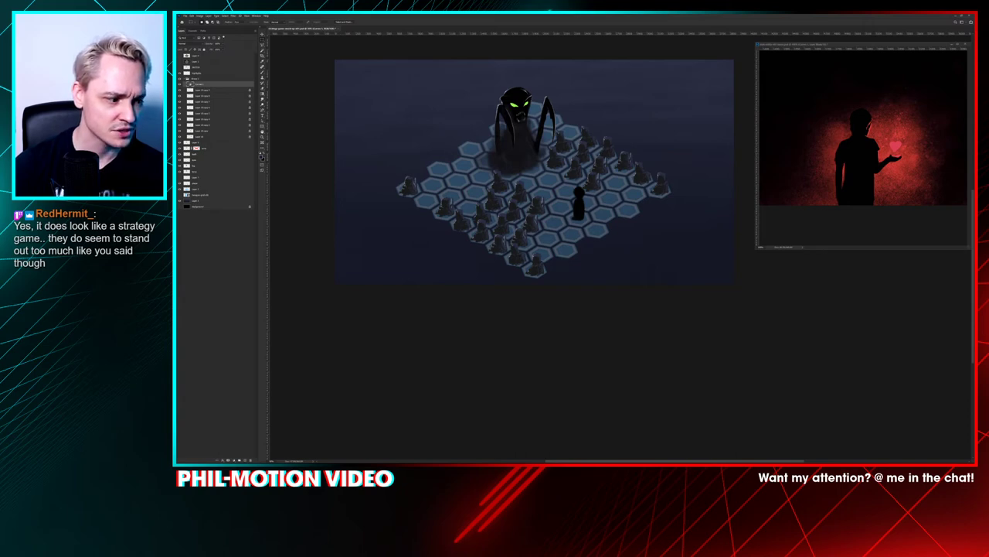
{"action": "key", "text": "ctrl+z"}
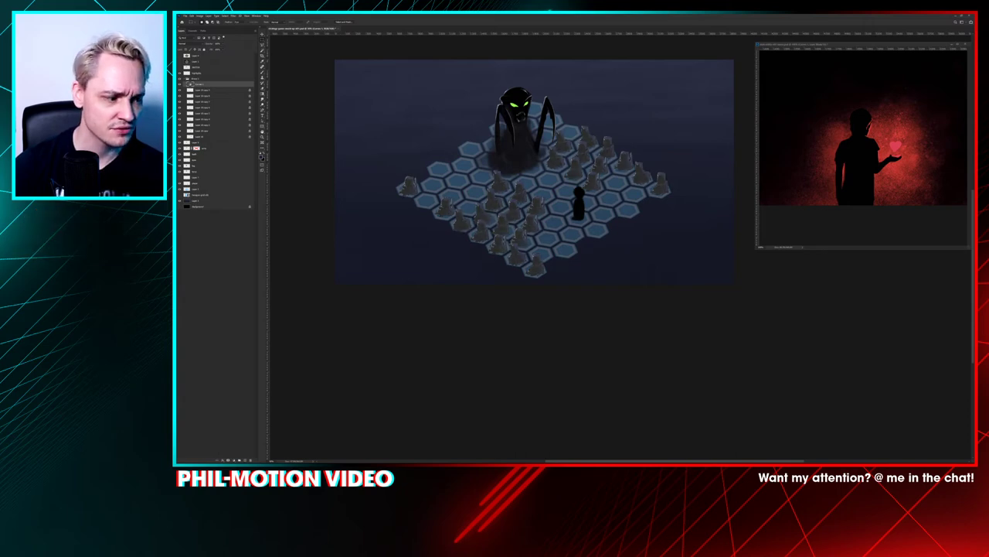
{"action": "key", "text": "ctrl+z"}
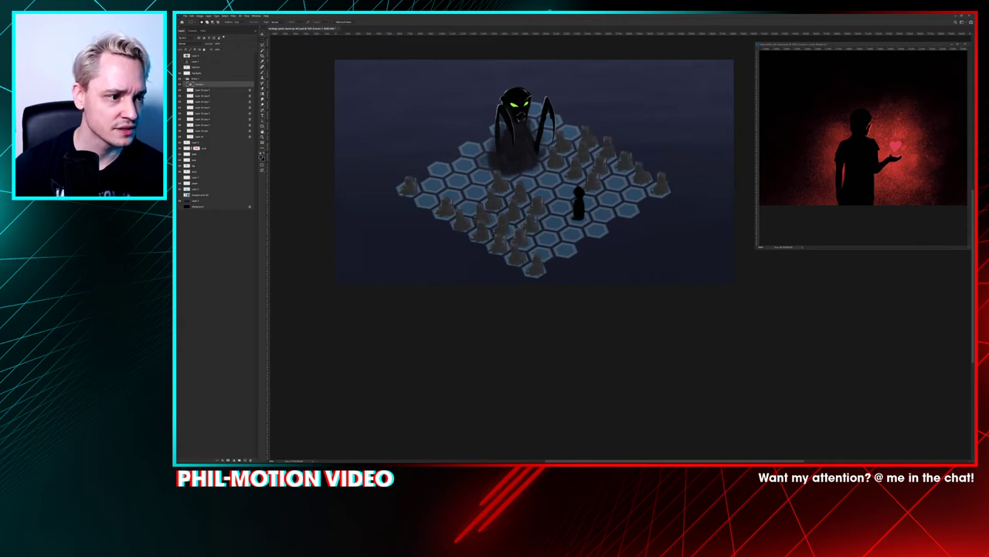
Step: Add a Hue/Saturation adjustment above the curves in the tower group and colorize the towers blue
{"action": "key", "text": "ctrl+u"}
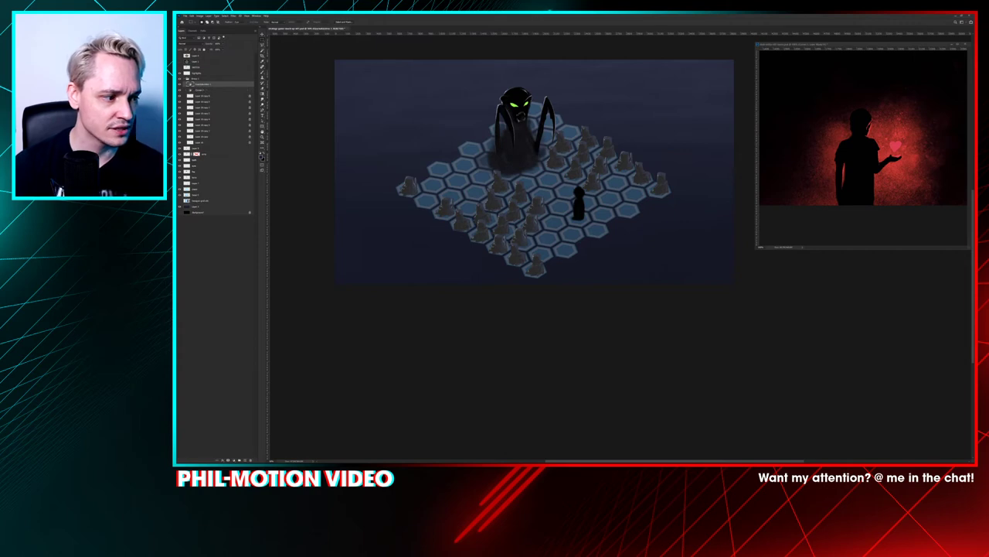
{"action": "left_click_drag", "start_coordinate": [764, 187], "coordinate": [760, 107]}
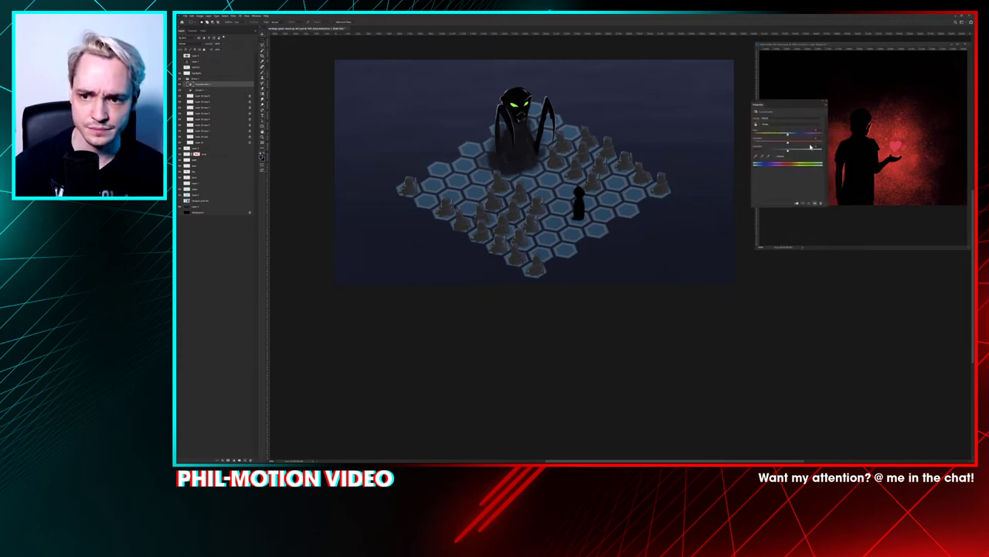
{"action": "left_click_drag", "start_coordinate": [811, 146], "coordinate": [792, 136]}
{"action": "left_click", "coordinate": [780, 156]}
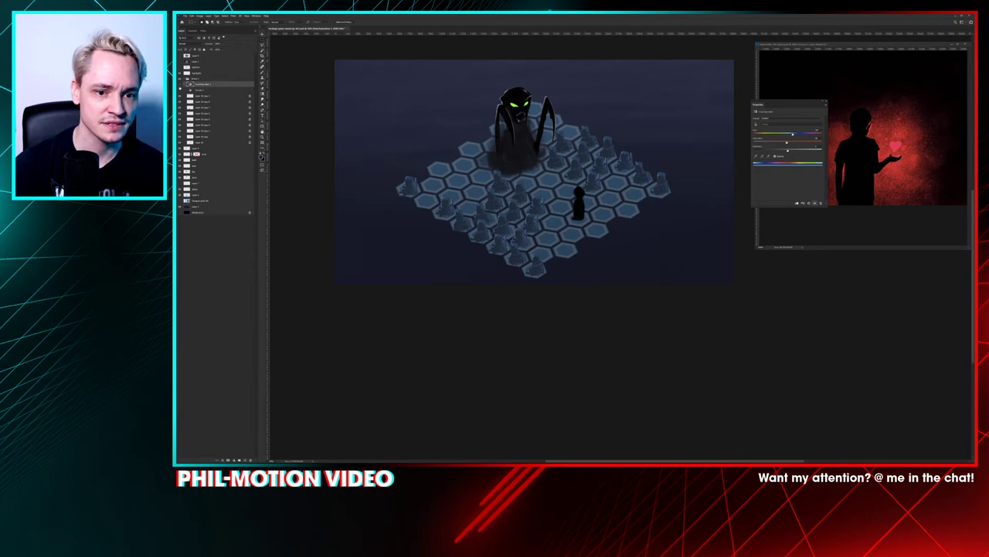
Step: Compare the towers with and without the adjustment, and examine the recoloured board up close
{"action": "left_click", "coordinate": [179, 89]}
{"action": "left_click", "coordinate": [179, 91]}
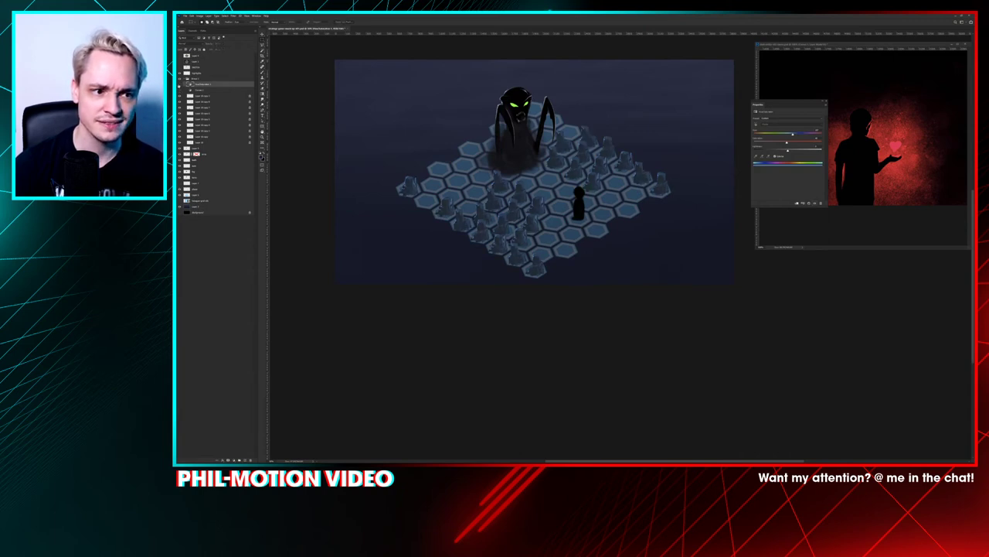
{"action": "left_click", "coordinate": [180, 89]}
{"action": "left_click", "coordinate": [179, 89]}
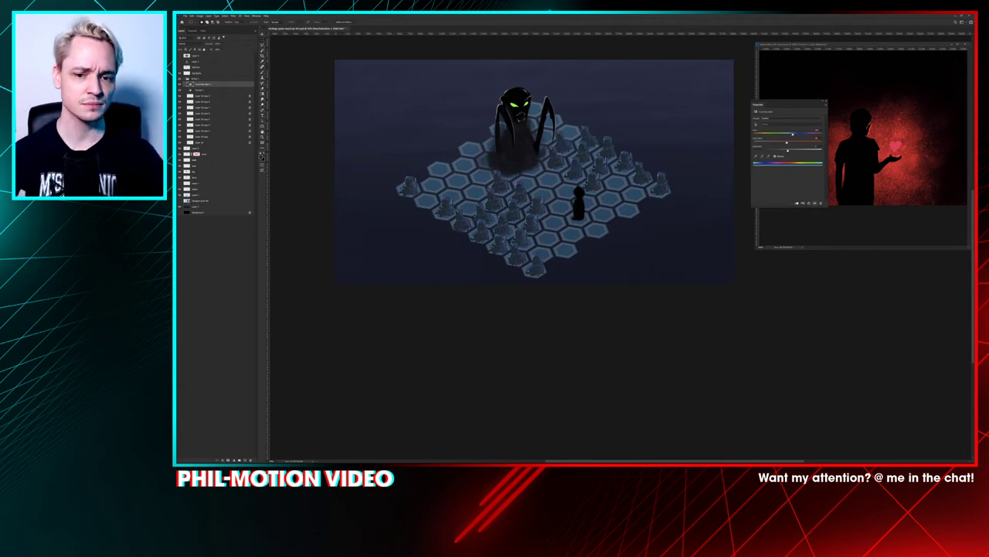
{"action": "key", "text": "ctrl+plus"}
{"action": "key", "text": "ctrl+plus"}
{"action": "left_click_drag", "start_coordinate": [468, 91], "coordinate": [528, 273]}
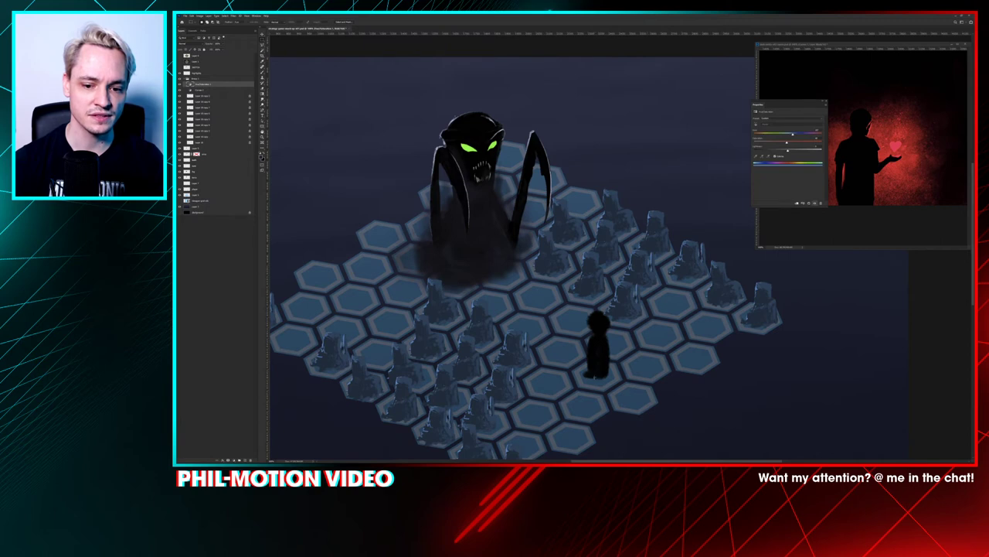
{"action": "left_click_drag", "start_coordinate": [490, 264], "coordinate": [479, 240]}
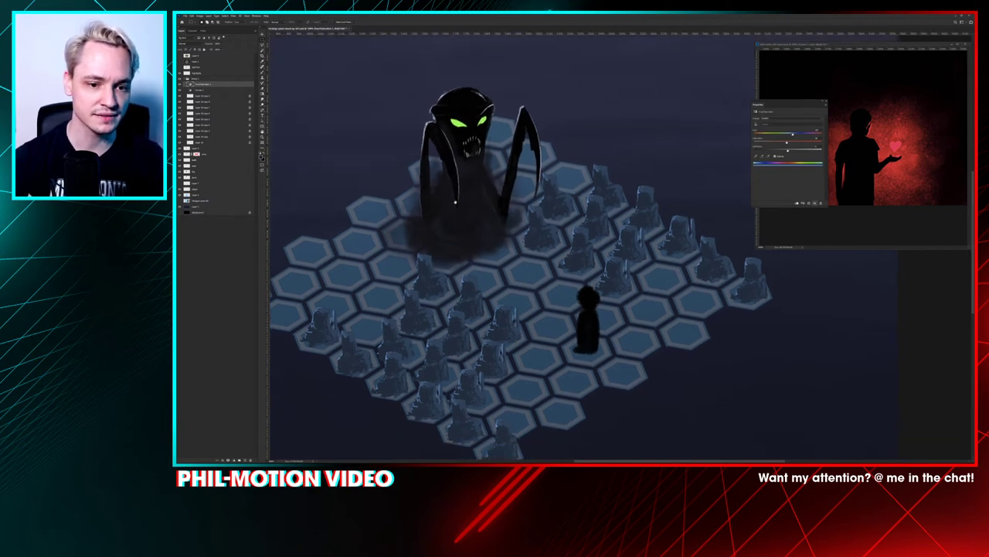
{"action": "left_click_drag", "start_coordinate": [627, 299], "coordinate": [579, 222]}
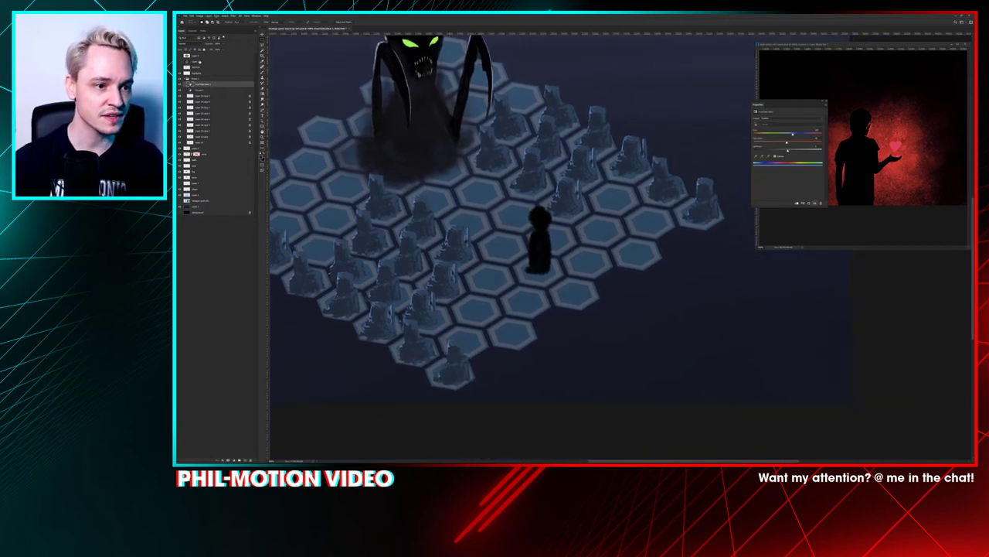
Step: Find the player figure's layer in the stack and move it directly above the tower group
{"action": "left_click", "coordinate": [202, 200]}
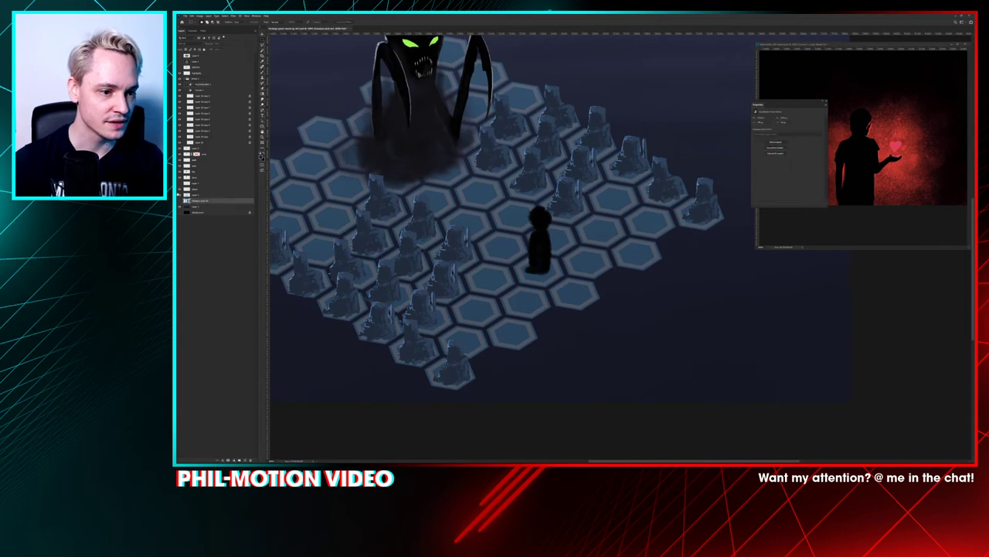
{"action": "left_click", "coordinate": [179, 194]}
{"action": "key", "text": "ctrl+comma"}
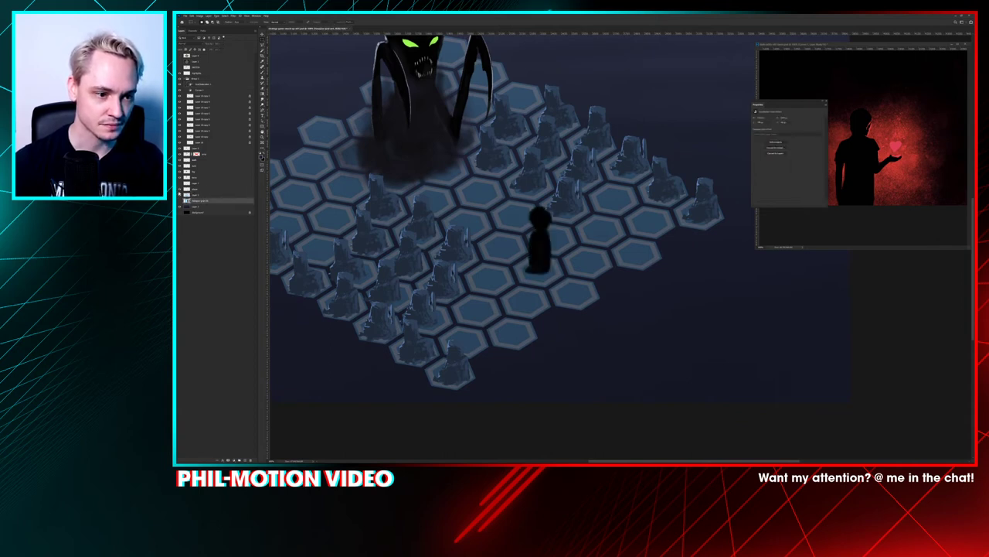
{"action": "left_click", "coordinate": [194, 188]}
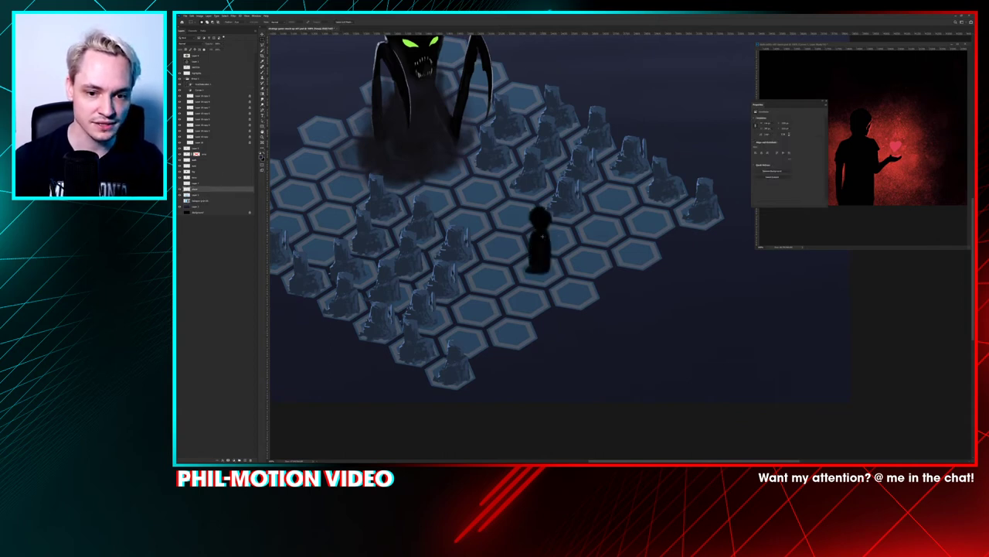
{"action": "key", "text": "b"}
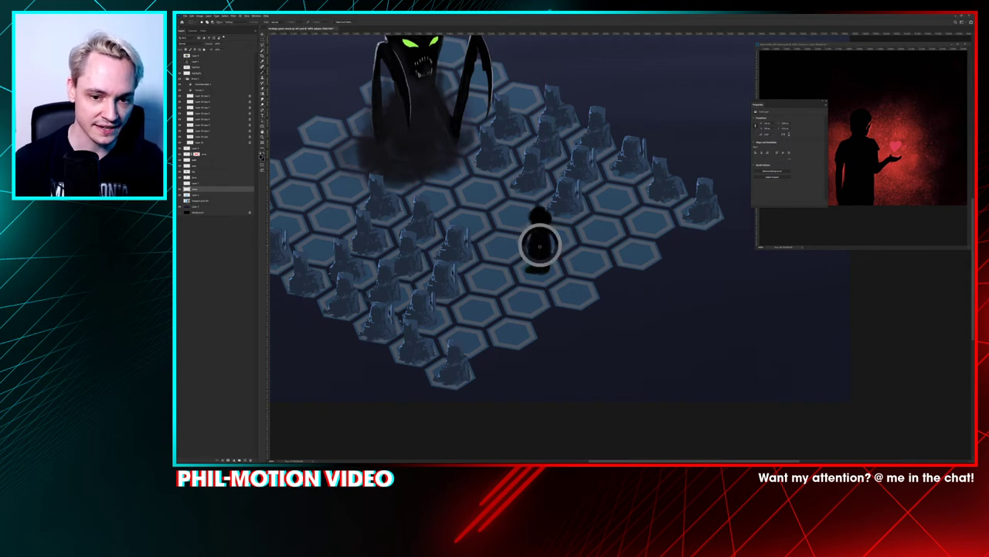
{"action": "key", "text": "v"}
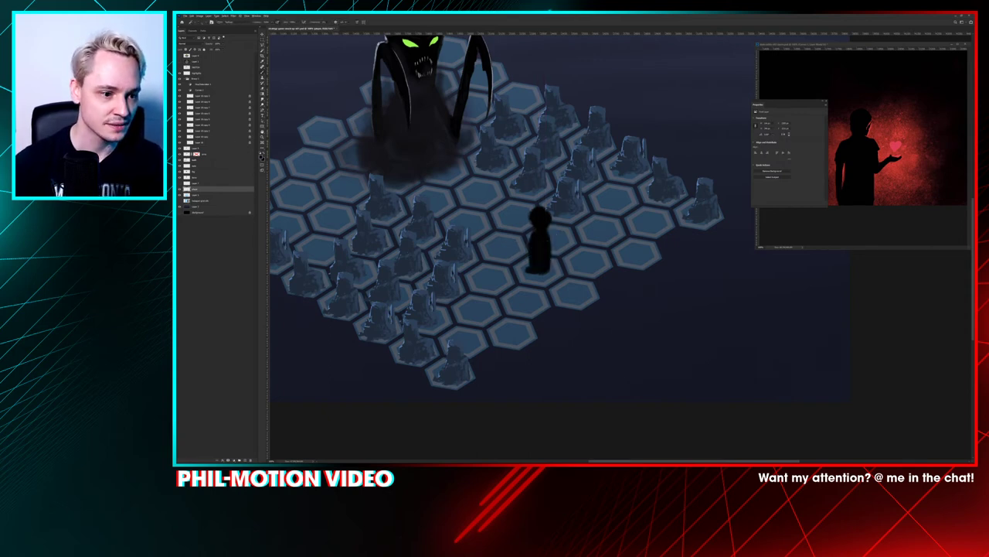
{"action": "key", "text": "ctrl+plus"}
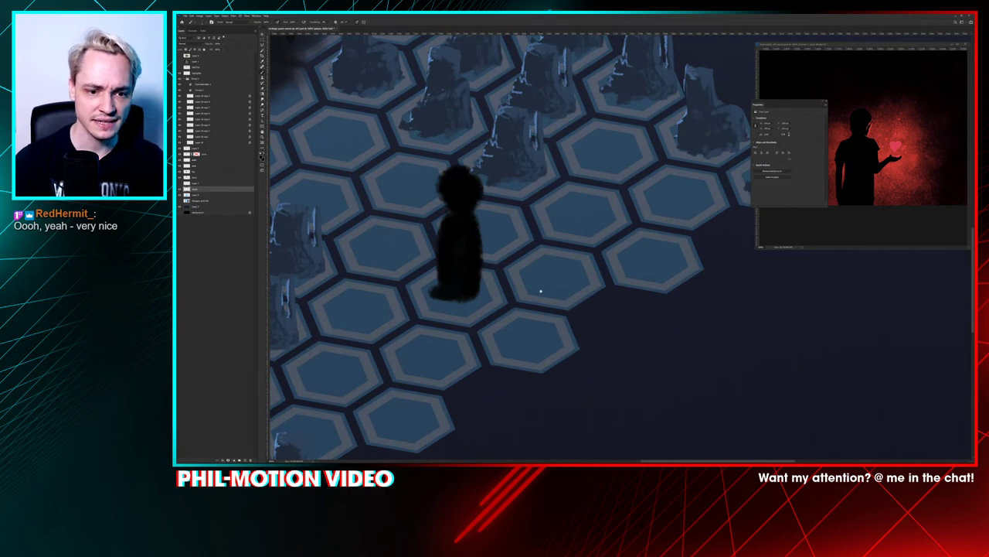
{"action": "left_click_drag", "start_coordinate": [540, 290], "coordinate": [612, 289]}
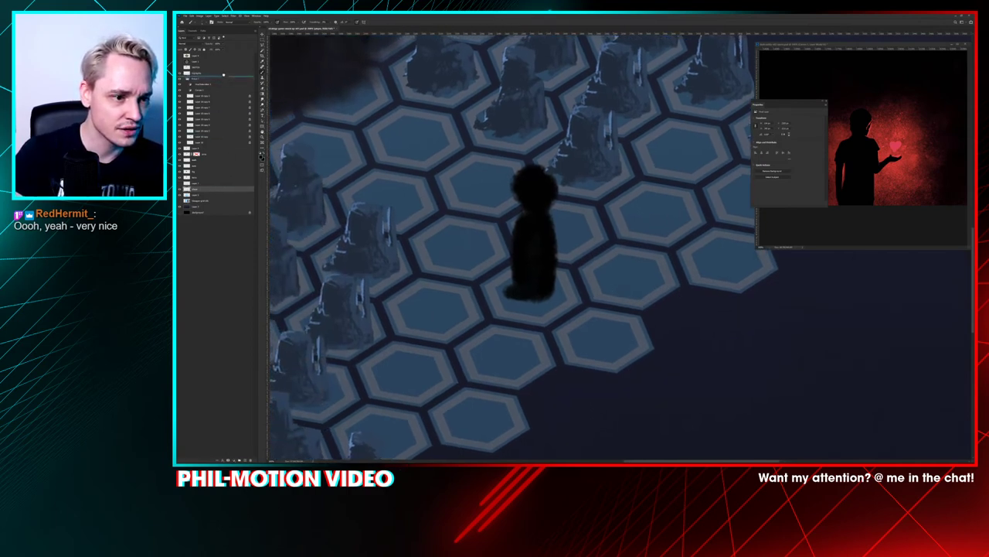
{"action": "left_click", "coordinate": [222, 79]}
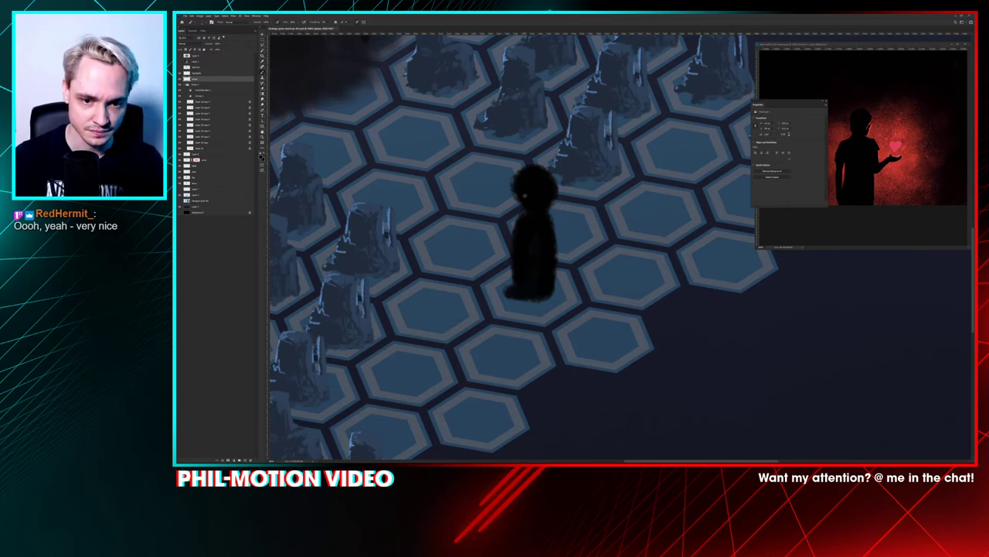
Step: Erase the old player figure and paint a solid black oval base on its hexagon instead
{"action": "left_click_drag", "start_coordinate": [526, 197], "coordinate": [517, 163]}
{"action": "mouse_move", "coordinate": [519, 224]}
{"action": "left_mouse_down"}
{"action": "mouse_move", "coordinate": [522, 159]}
{"action": "mouse_move", "coordinate": [520, 275]}
{"action": "left_mouse_up"}
{"action": "mouse_move", "coordinate": [552, 166]}
{"action": "left_mouse_down"}
{"action": "mouse_move", "coordinate": [557, 214]}
{"action": "mouse_move", "coordinate": [523, 163]}
{"action": "mouse_move", "coordinate": [535, 163]}
{"action": "mouse_move", "coordinate": [568, 214]}
{"action": "mouse_move", "coordinate": [562, 279]}
{"action": "mouse_move", "coordinate": [554, 162]}
{"action": "mouse_move", "coordinate": [560, 299]}
{"action": "mouse_move", "coordinate": [548, 145]}
{"action": "mouse_move", "coordinate": [554, 295]}
{"action": "left_mouse_up"}
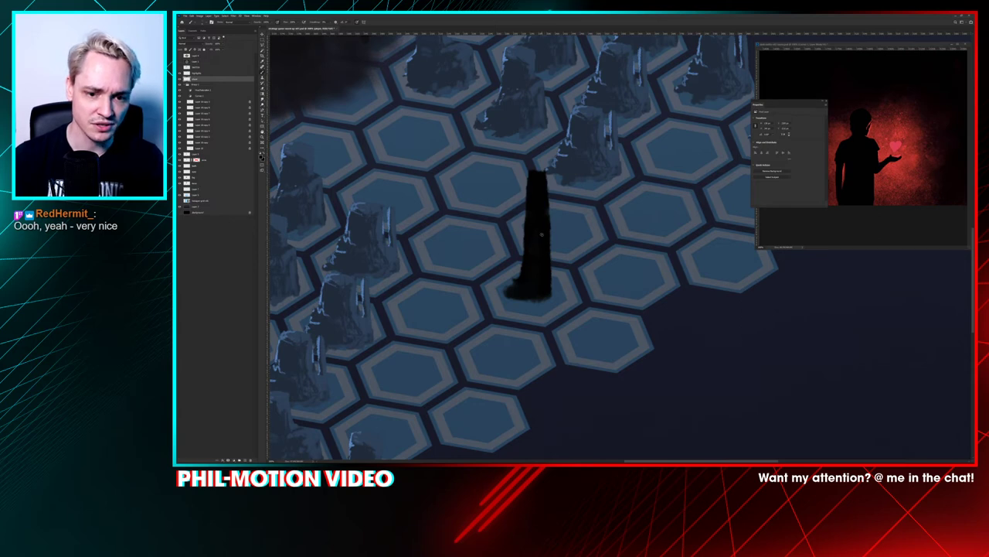
{"action": "right_click", "coordinate": [544, 272]}
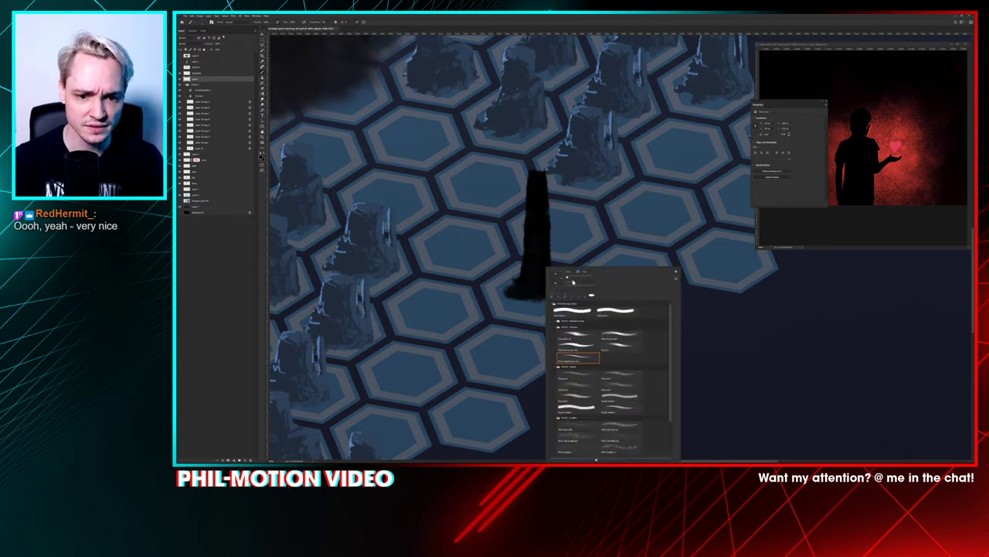
{"action": "mouse_move", "coordinate": [528, 287]}
{"action": "left_mouse_down"}
{"action": "mouse_move", "coordinate": [521, 298]}
{"action": "mouse_move", "coordinate": [546, 301]}
{"action": "mouse_move", "coordinate": [553, 290]}
{"action": "left_mouse_up"}
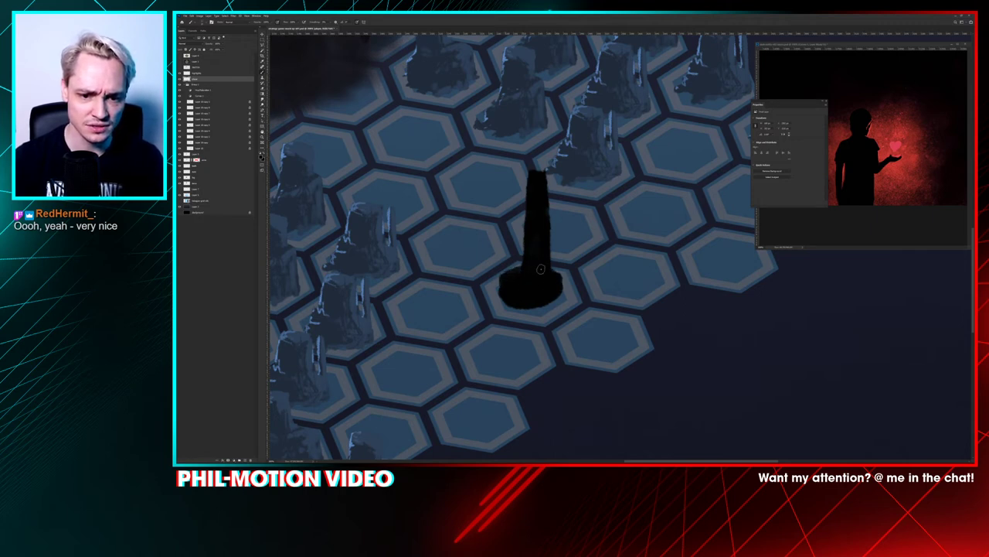
{"action": "key", "text": "e"}
{"action": "mouse_move", "coordinate": [519, 257]}
{"action": "left_mouse_down"}
{"action": "mouse_move", "coordinate": [566, 261]}
{"action": "mouse_move", "coordinate": [495, 264]}
{"action": "mouse_move", "coordinate": [558, 242]}
{"action": "mouse_move", "coordinate": [514, 233]}
{"action": "mouse_move", "coordinate": [537, 176]}
{"action": "mouse_move", "coordinate": [528, 246]}
{"action": "mouse_move", "coordinate": [517, 227]}
{"action": "mouse_move", "coordinate": [544, 201]}
{"action": "mouse_move", "coordinate": [552, 225]}
{"action": "mouse_move", "coordinate": [544, 187]}
{"action": "left_mouse_up"}
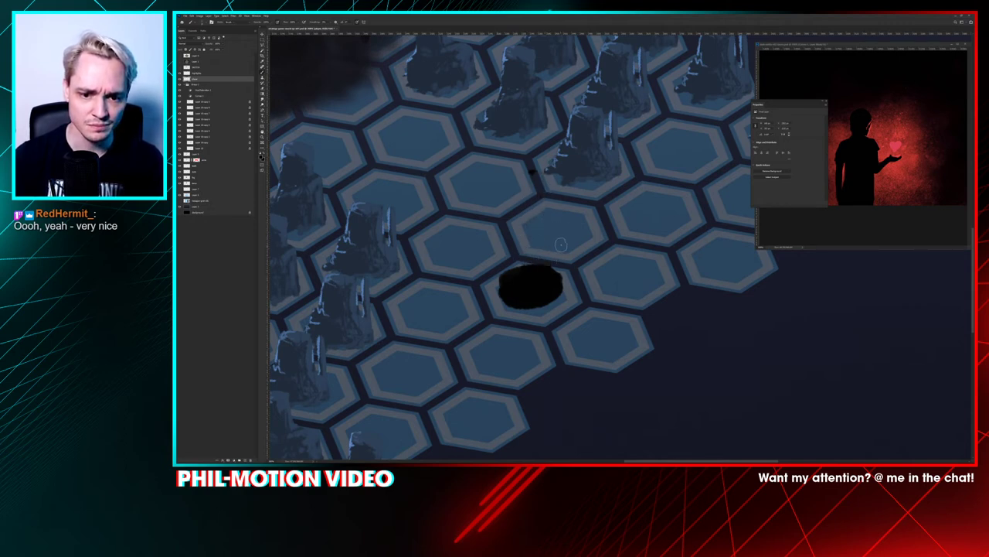
{"action": "key", "text": "e"}
{"action": "left_click_drag", "start_coordinate": [529, 292], "coordinate": [533, 283]}
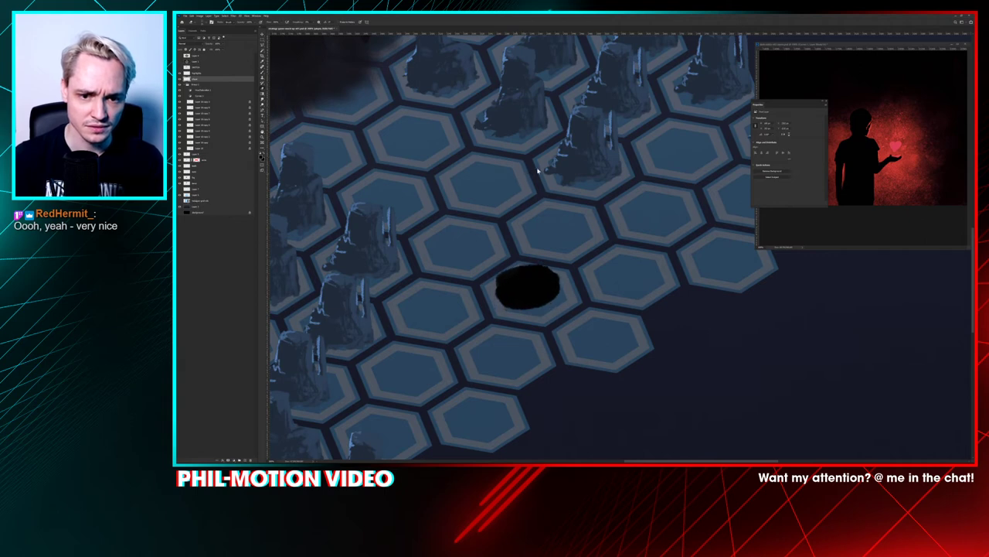
Step: Flatten the far edge of the black oval base, widen it and centre it on the hexagon
{"action": "key", "text": "b"}
{"action": "right_click", "coordinate": [538, 170]}
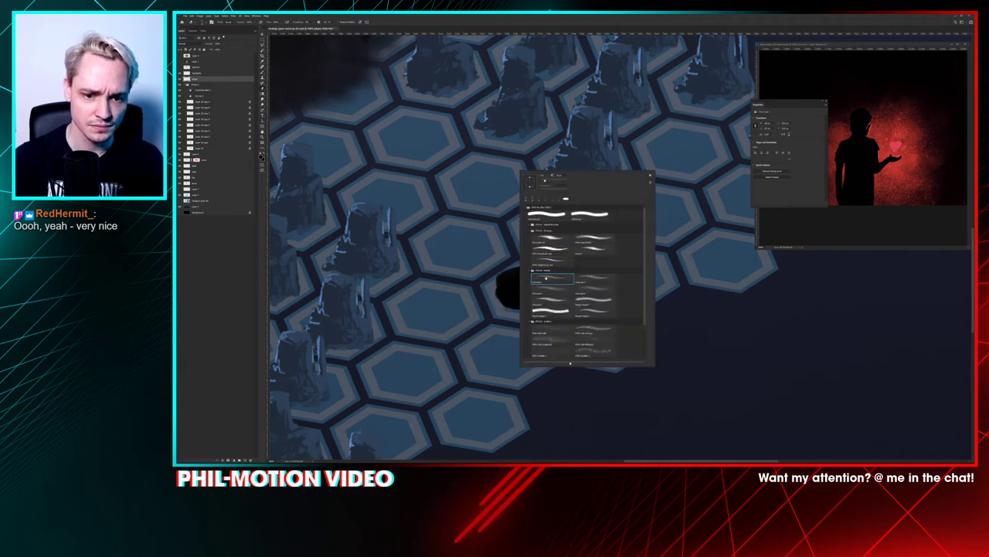
{"action": "left_click", "coordinate": [547, 260]}
{"action": "key", "text": "Return"}
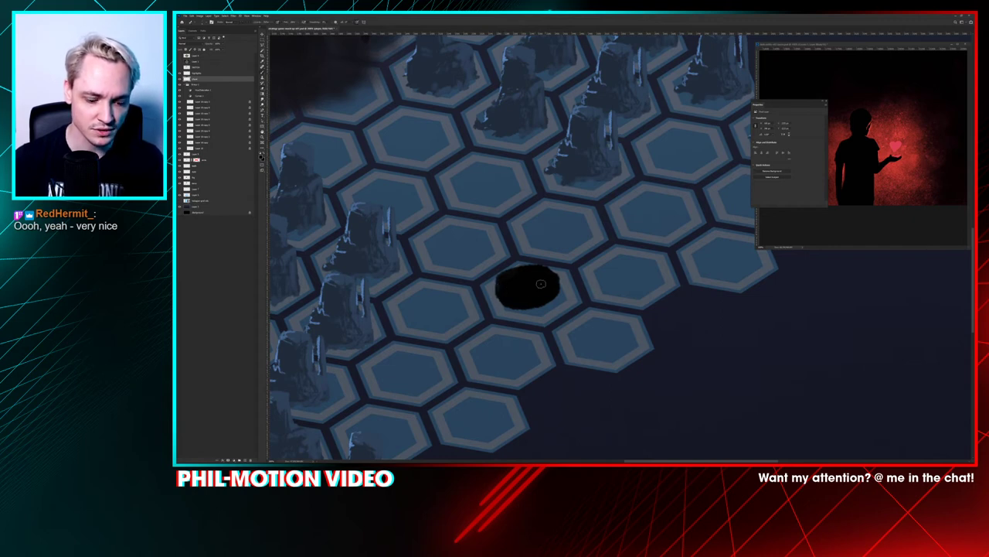
{"action": "key", "text": "e"}
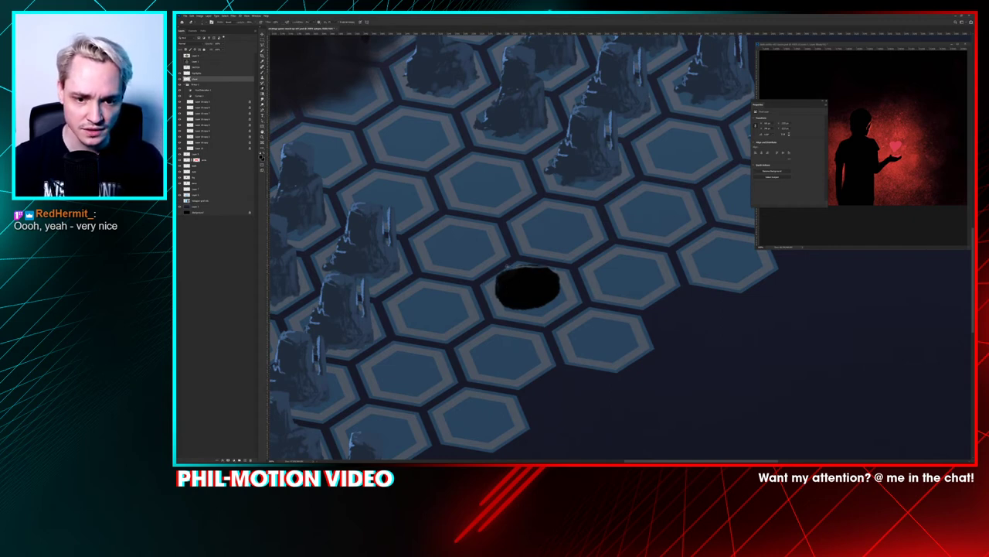
{"action": "left_click_drag", "start_coordinate": [515, 270], "coordinate": [552, 270]}
{"action": "key", "text": "b"}
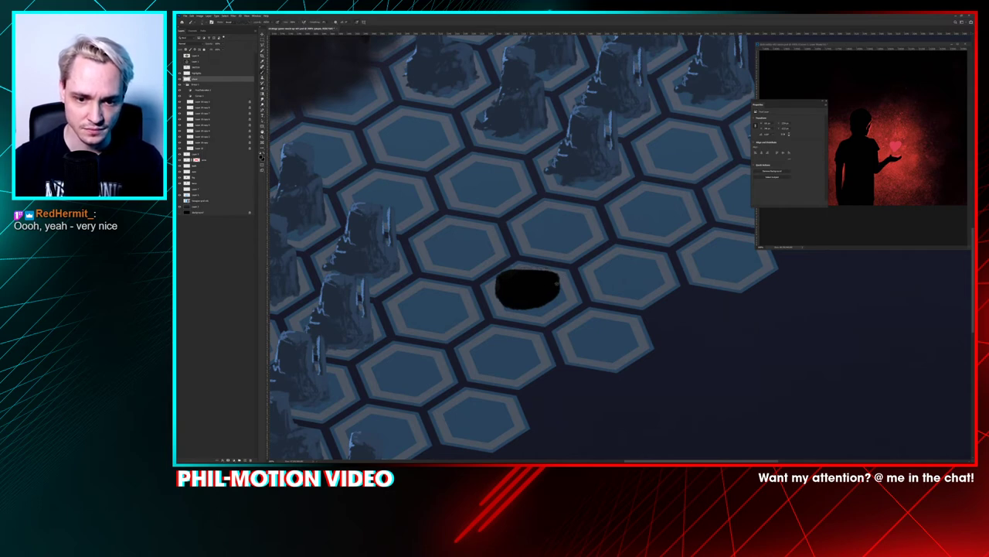
{"action": "mouse_move", "coordinate": [556, 279]}
{"action": "left_mouse_down"}
{"action": "mouse_move", "coordinate": [512, 296]}
{"action": "mouse_move", "coordinate": [523, 307]}
{"action": "mouse_move", "coordinate": [545, 290]}
{"action": "left_mouse_up"}
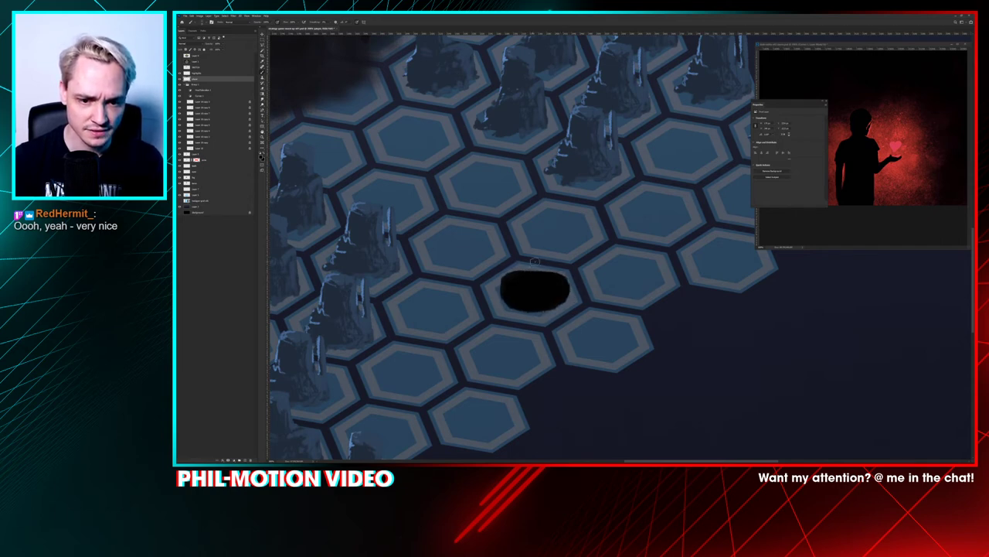
Step: Paint a slim black standing figure with head, body and a raised forearm on top of the base
{"action": "scroll", "coordinate": [534, 253], "scroll_direction": "up", "scroll_amount": 2}
{"action": "mouse_move", "coordinate": [537, 309]}
{"action": "left_mouse_down"}
{"action": "mouse_move", "coordinate": [539, 242]}
{"action": "mouse_move", "coordinate": [530, 232]}
{"action": "mouse_move", "coordinate": [535, 268]}
{"action": "mouse_move", "coordinate": [543, 236]}
{"action": "mouse_move", "coordinate": [538, 303]}
{"action": "left_mouse_up"}
{"action": "key", "text": "ctrl+z"}
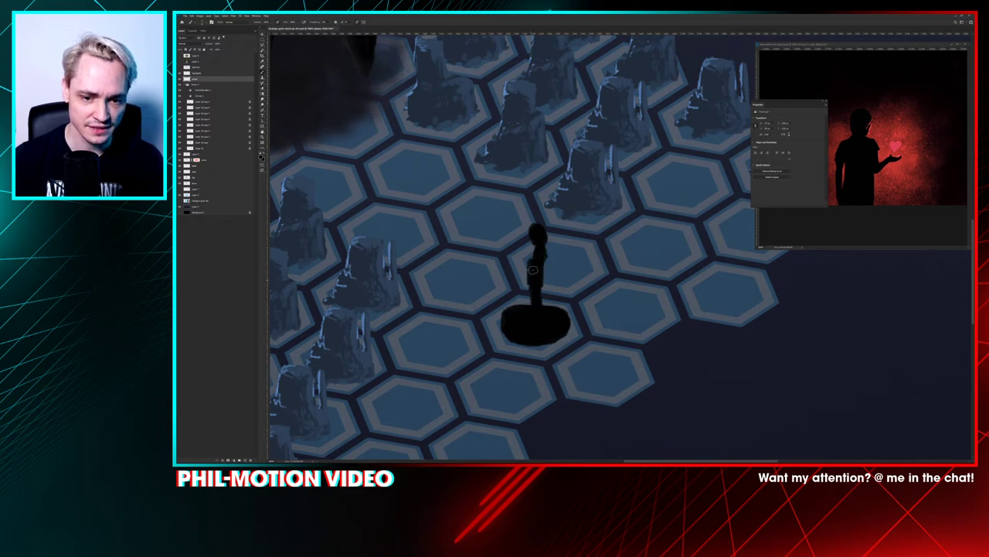
{"action": "left_click_drag", "start_coordinate": [542, 258], "coordinate": [540, 311]}
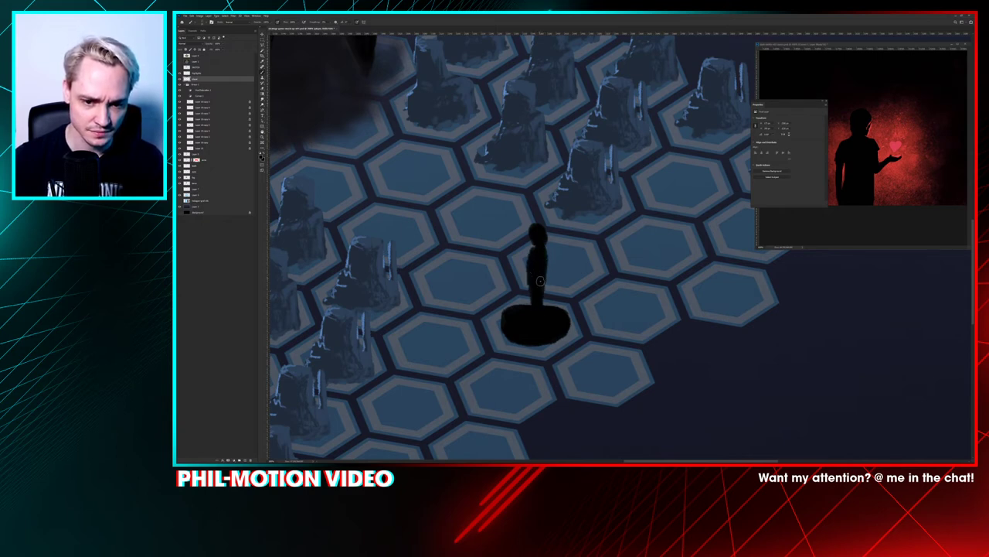
{"action": "mouse_move", "coordinate": [542, 242]}
{"action": "left_mouse_down"}
{"action": "mouse_move", "coordinate": [546, 309]}
{"action": "mouse_move", "coordinate": [515, 261]}
{"action": "mouse_move", "coordinate": [522, 302]}
{"action": "left_mouse_up"}
{"action": "key", "text": "ctrl+z"}
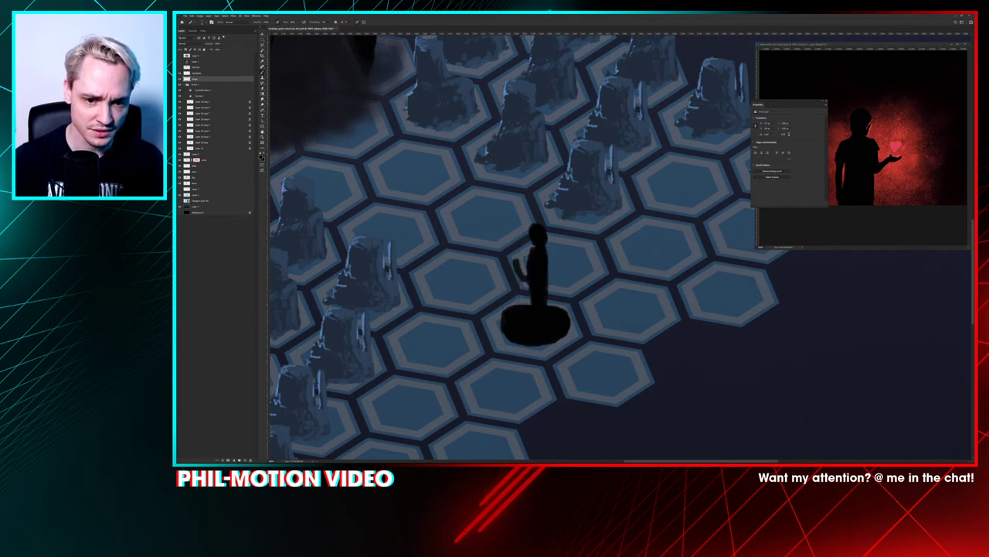
{"action": "key", "text": "ctrl+z"}
Step: Try a long vertical staff in the figure's hand, check it against the whole board, and undo it
{"action": "left_click_drag", "start_coordinate": [520, 225], "coordinate": [522, 295]}
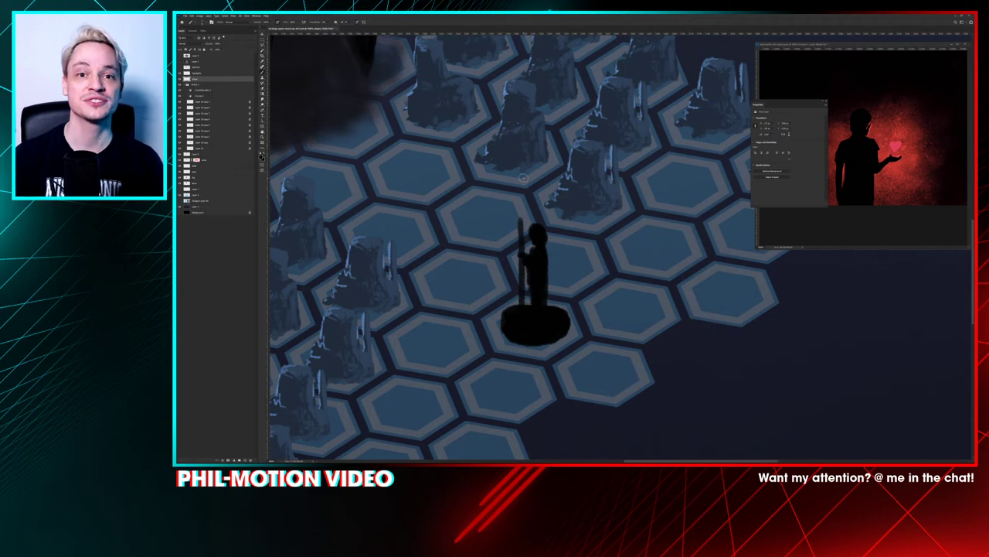
{"action": "key", "text": "ctrl+minus"}
{"action": "key", "text": "ctrl+minus"}
{"action": "key", "text": "ctrl+minus"}
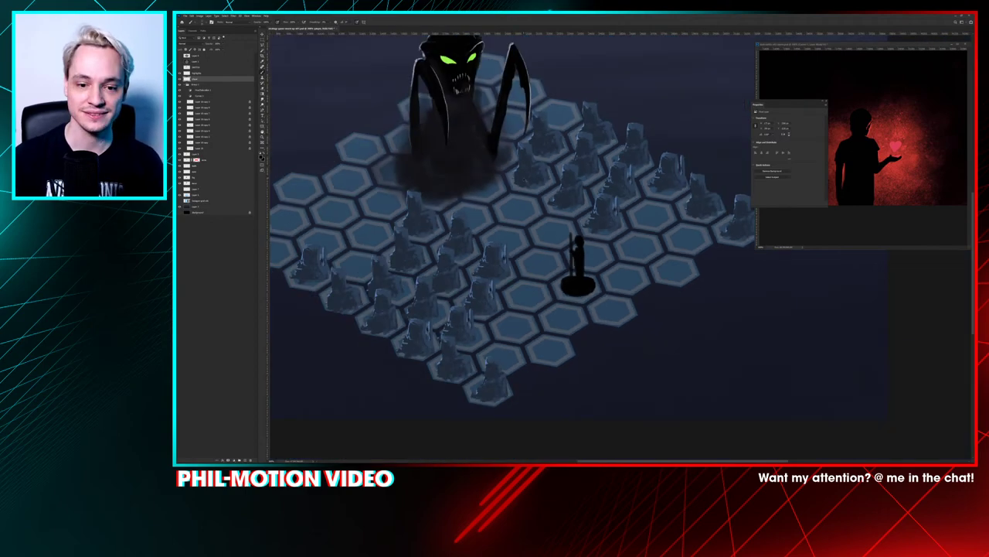
{"action": "key", "text": "ctrl+plus"}
{"action": "key", "text": "ctrl+plus"}
{"action": "key", "text": "ctrl+plus"}
{"action": "key", "text": "ctrl+z"}
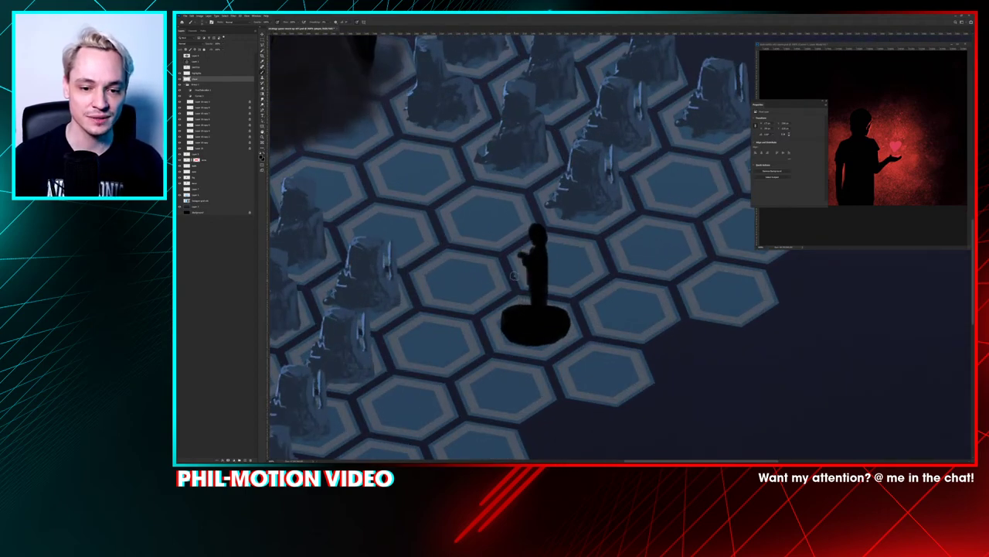
{"action": "mouse_move", "coordinate": [518, 220]}
{"action": "left_mouse_down"}
{"action": "mouse_move", "coordinate": [523, 318]}
{"action": "mouse_move", "coordinate": [524, 182]}
{"action": "left_mouse_up"}
{"action": "key", "text": "ctrl+z"}
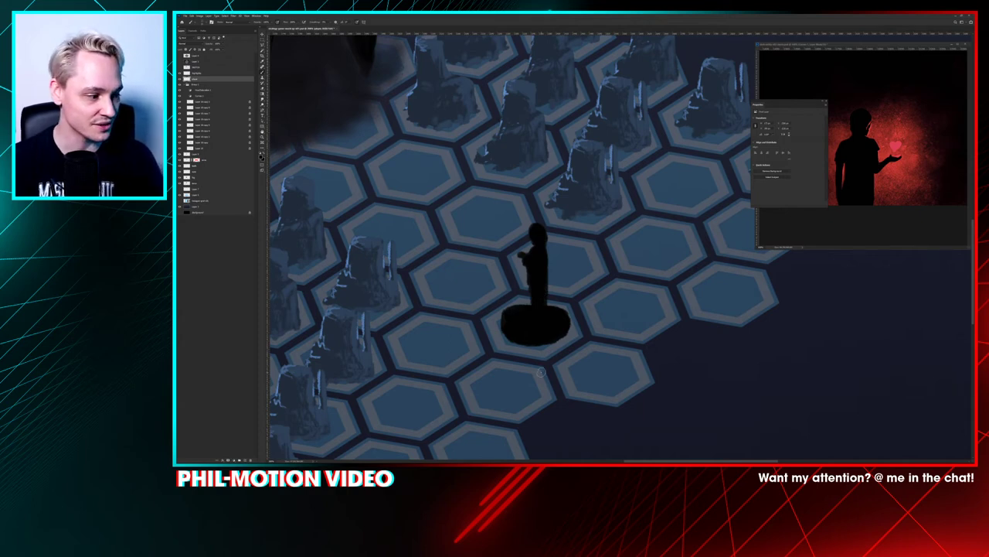
Step: Nudge the figure and its base slightly up and to the left, trying another thin staff in its hand
{"action": "mouse_move", "coordinate": [539, 263]}
{"action": "left_mouse_down"}
{"action": "mouse_move", "coordinate": [543, 253]}
{"action": "mouse_move", "coordinate": [537, 258]}
{"action": "left_mouse_up"}
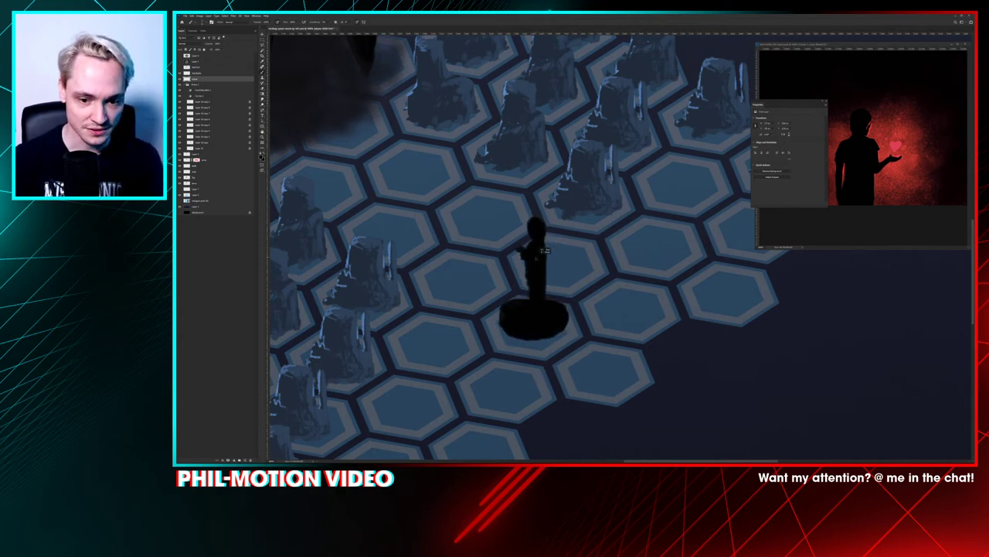
{"action": "scroll", "coordinate": [543, 250], "scroll_direction": "down", "scroll_amount": 5}
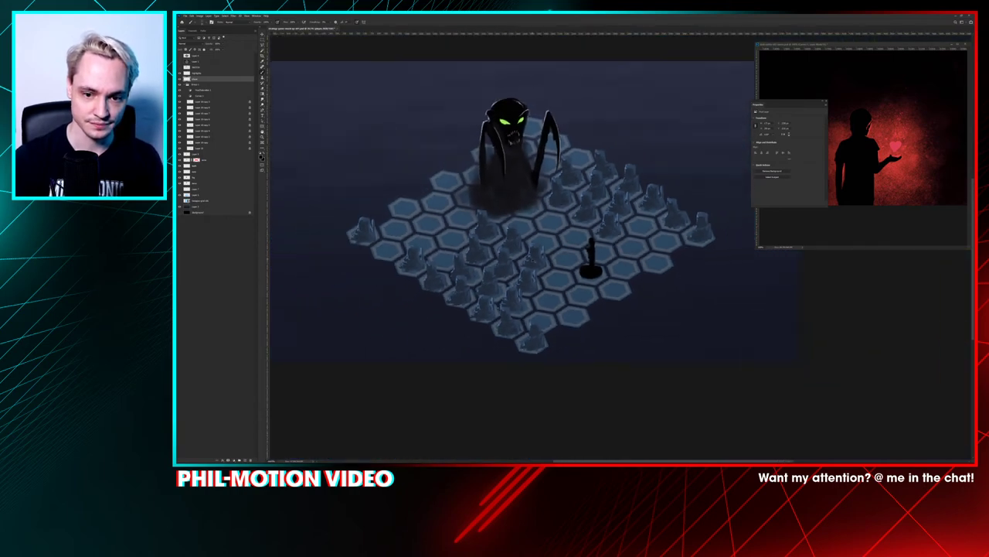
{"action": "scroll", "coordinate": [610, 245], "scroll_direction": "up", "scroll_amount": 5}
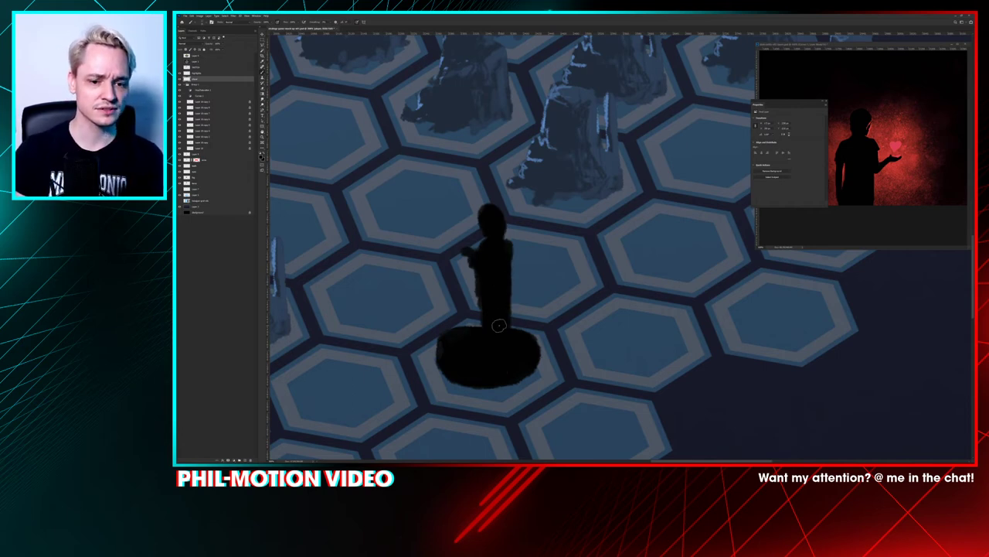
{"action": "left_click_drag", "start_coordinate": [466, 199], "coordinate": [467, 328]}
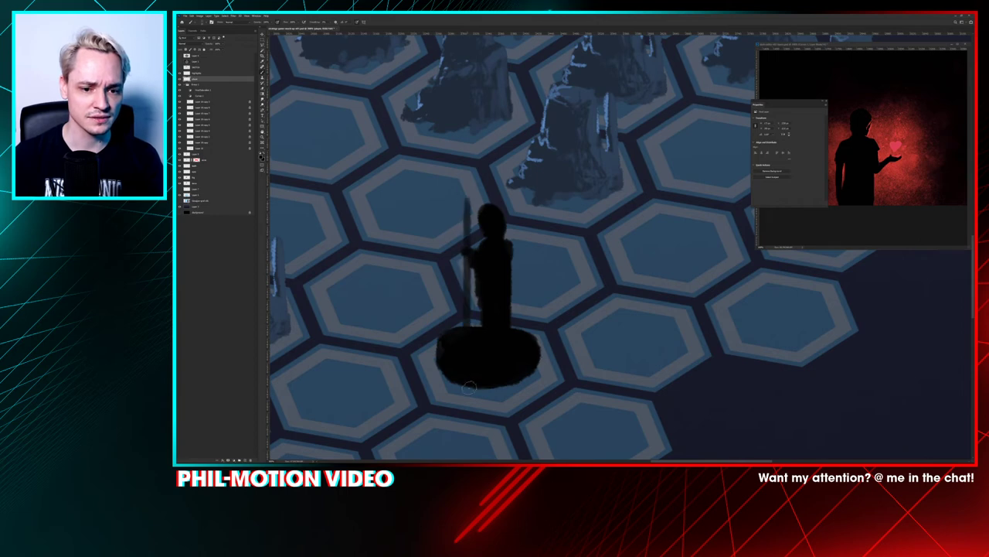
{"action": "key", "text": "ctrl+z"}
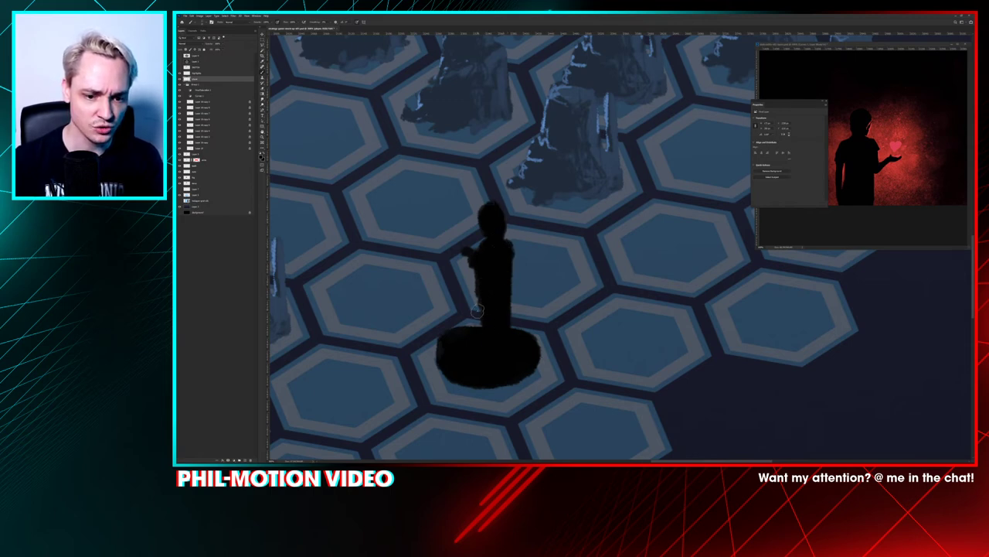
{"action": "left_click_drag", "start_coordinate": [499, 299], "coordinate": [490, 298]}
Step: Delete the black base below the figure with a rectangular selection and clear the selection
{"action": "key", "text": "b"}
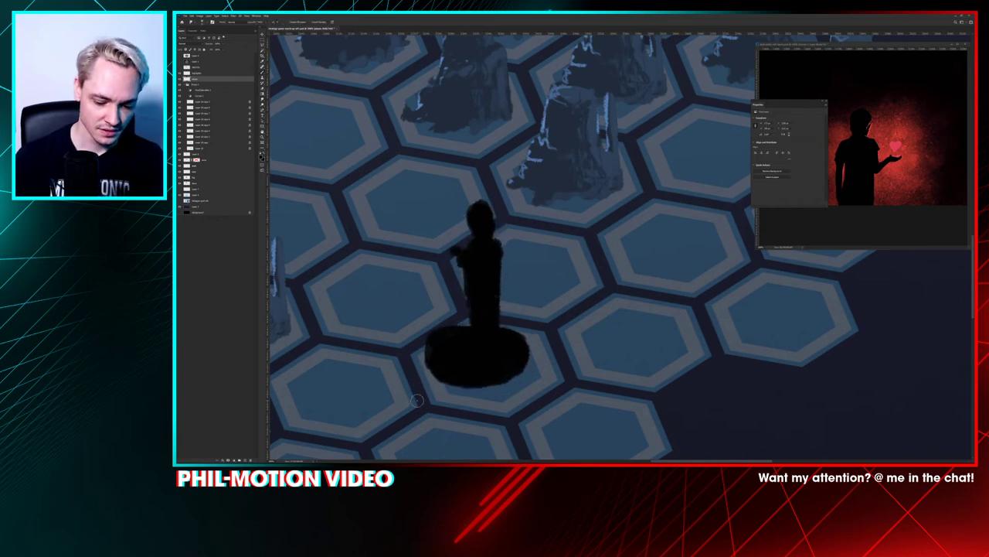
{"action": "key", "text": "l"}
{"action": "key", "text": "m"}
{"action": "left_click_drag", "start_coordinate": [552, 321], "coordinate": [419, 392]}
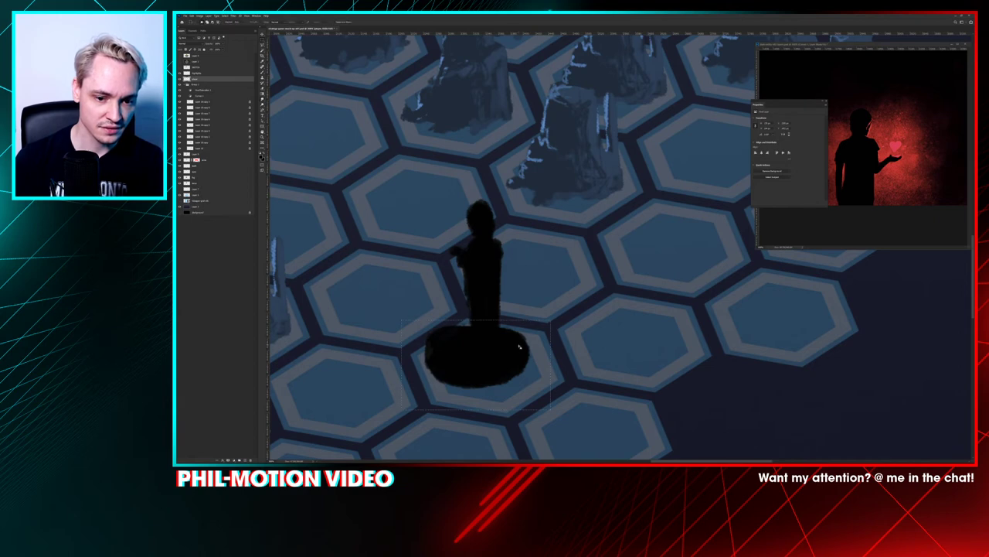
{"action": "key", "text": "Delete"}
{"action": "key", "text": "ctrl+d"}
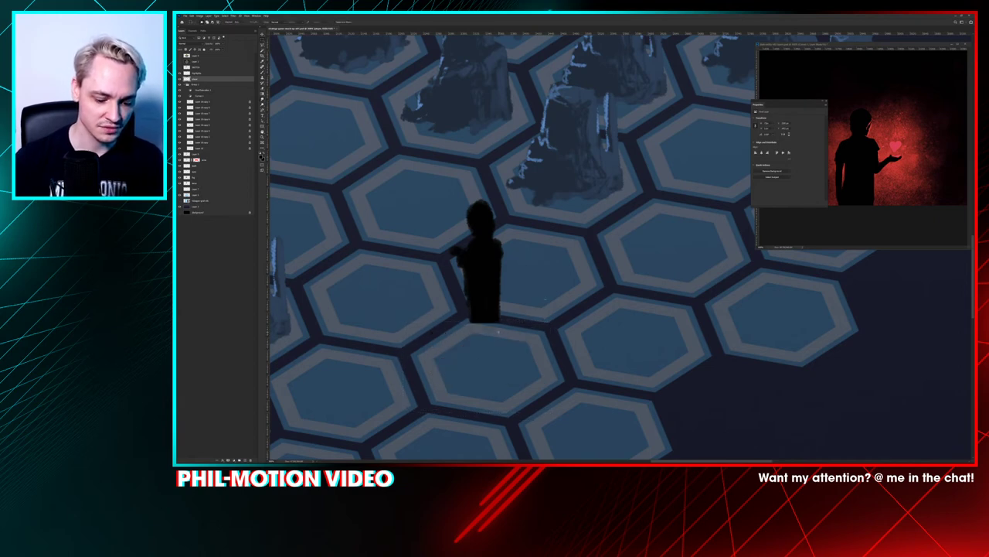
Step: Extend the figure's lower body and paint a new, smaller black oval base under it on the hexagon
{"action": "key", "text": "b"}
{"action": "mouse_move", "coordinate": [478, 315]}
{"action": "left_mouse_down"}
{"action": "mouse_move", "coordinate": [476, 339]}
{"action": "mouse_move", "coordinate": [479, 312]}
{"action": "mouse_move", "coordinate": [493, 353]}
{"action": "mouse_move", "coordinate": [474, 324]}
{"action": "mouse_move", "coordinate": [488, 315]}
{"action": "mouse_move", "coordinate": [486, 377]}
{"action": "mouse_move", "coordinate": [470, 379]}
{"action": "mouse_move", "coordinate": [484, 378]}
{"action": "mouse_move", "coordinate": [478, 369]}
{"action": "mouse_move", "coordinate": [494, 373]}
{"action": "mouse_move", "coordinate": [469, 400]}
{"action": "mouse_move", "coordinate": [504, 369]}
{"action": "mouse_move", "coordinate": [487, 345]}
{"action": "mouse_move", "coordinate": [465, 357]}
{"action": "mouse_move", "coordinate": [476, 341]}
{"action": "mouse_move", "coordinate": [499, 346]}
{"action": "mouse_move", "coordinate": [453, 351]}
{"action": "left_mouse_up"}
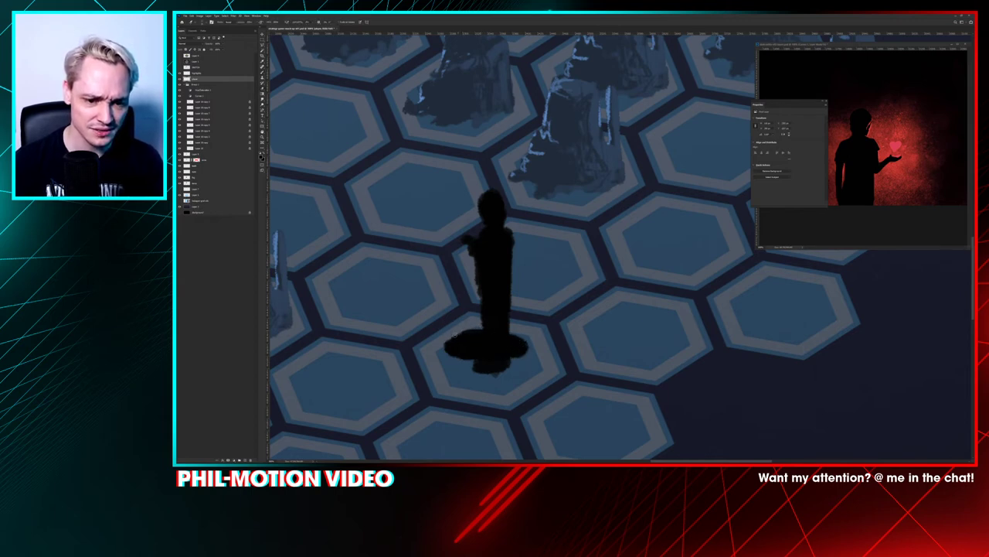
{"action": "mouse_move", "coordinate": [453, 349]}
{"action": "left_mouse_down"}
{"action": "mouse_move", "coordinate": [508, 368]}
{"action": "mouse_move", "coordinate": [526, 357]}
{"action": "mouse_move", "coordinate": [461, 364]}
{"action": "mouse_move", "coordinate": [504, 366]}
{"action": "mouse_move", "coordinate": [493, 370]}
{"action": "mouse_move", "coordinate": [522, 358]}
{"action": "mouse_move", "coordinate": [460, 366]}
{"action": "mouse_move", "coordinate": [524, 360]}
{"action": "mouse_move", "coordinate": [467, 371]}
{"action": "mouse_move", "coordinate": [511, 371]}
{"action": "mouse_move", "coordinate": [527, 354]}
{"action": "mouse_move", "coordinate": [462, 354]}
{"action": "left_mouse_up"}
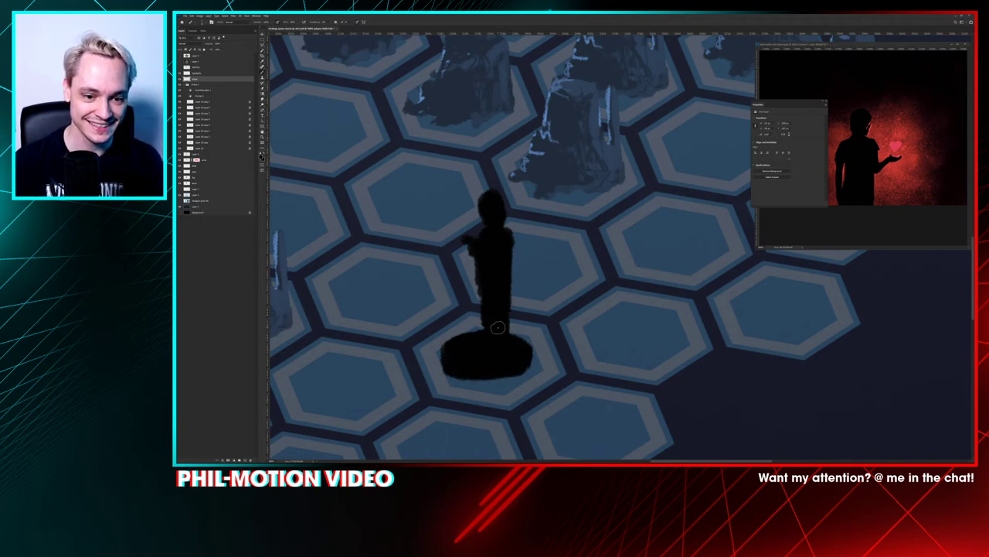
Step: Erase the black oval base beneath the figure, adjusting the eraser settings to clear it down to the bottom of the body
{"action": "key", "text": "e"}
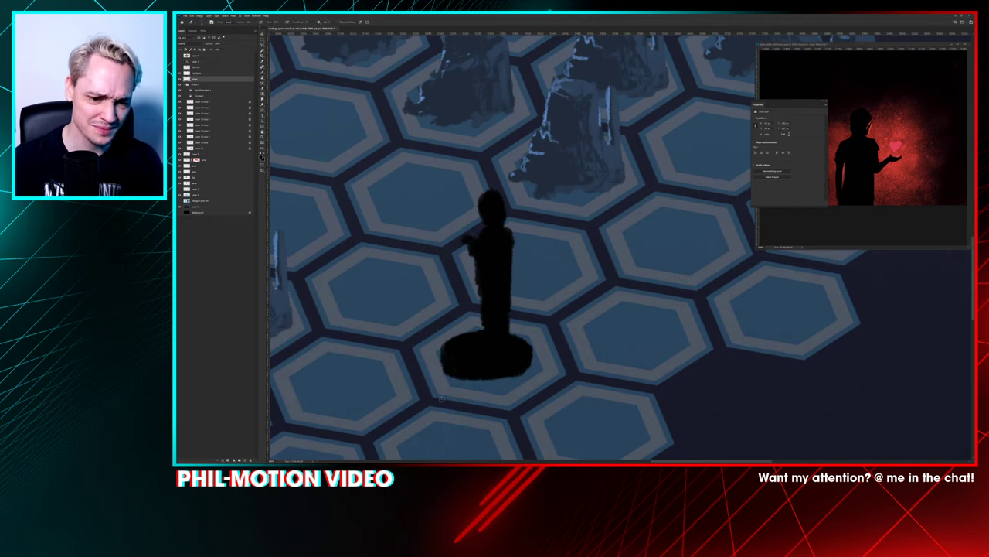
{"action": "left_click_drag", "start_coordinate": [444, 376], "coordinate": [445, 341]}
{"action": "left_click_drag", "start_coordinate": [445, 340], "coordinate": [456, 398]}
{"action": "right_click", "coordinate": [489, 319]}
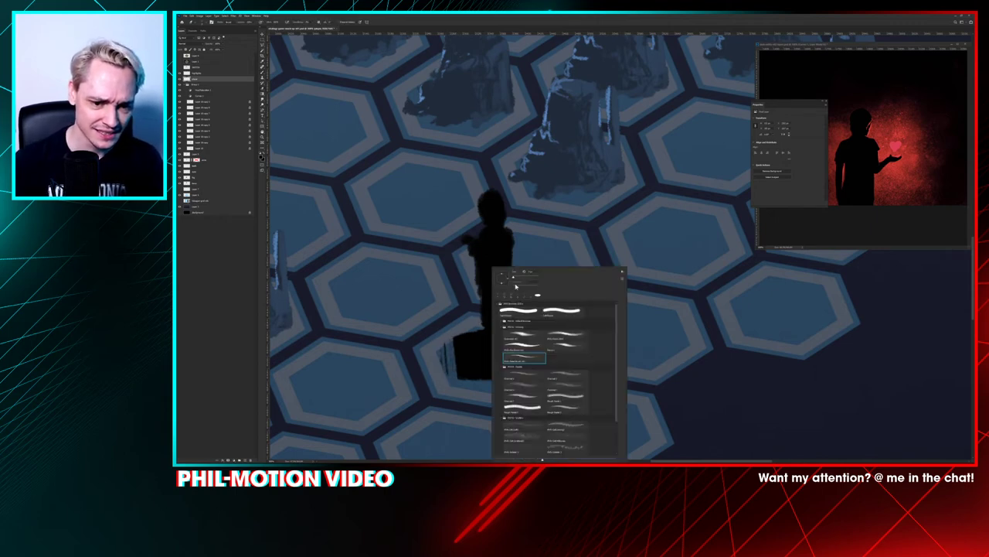
{"action": "left_click", "coordinate": [434, 338]}
{"action": "mouse_move", "coordinate": [445, 348]}
{"action": "left_mouse_down"}
{"action": "mouse_move", "coordinate": [470, 318]}
{"action": "mouse_move", "coordinate": [486, 380]}
{"action": "mouse_move", "coordinate": [510, 328]}
{"action": "mouse_move", "coordinate": [521, 376]}
{"action": "mouse_move", "coordinate": [536, 342]}
{"action": "mouse_move", "coordinate": [508, 373]}
{"action": "mouse_move", "coordinate": [517, 326]}
{"action": "mouse_move", "coordinate": [477, 342]}
{"action": "mouse_move", "coordinate": [490, 322]}
{"action": "mouse_move", "coordinate": [456, 352]}
{"action": "mouse_move", "coordinate": [457, 335]}
{"action": "mouse_move", "coordinate": [465, 347]}
{"action": "mouse_move", "coordinate": [517, 319]}
{"action": "mouse_move", "coordinate": [503, 377]}
{"action": "left_mouse_up"}
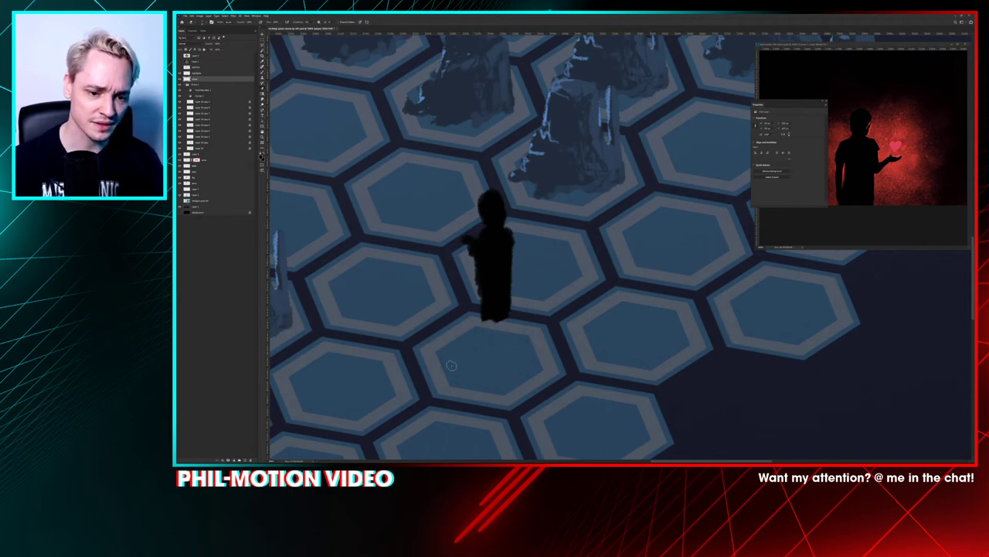
Step: Move the figure slightly down and to the left on its hexagon, and lengthen and slim its lower body
{"action": "left_click_drag", "start_coordinate": [497, 294], "coordinate": [491, 300]}
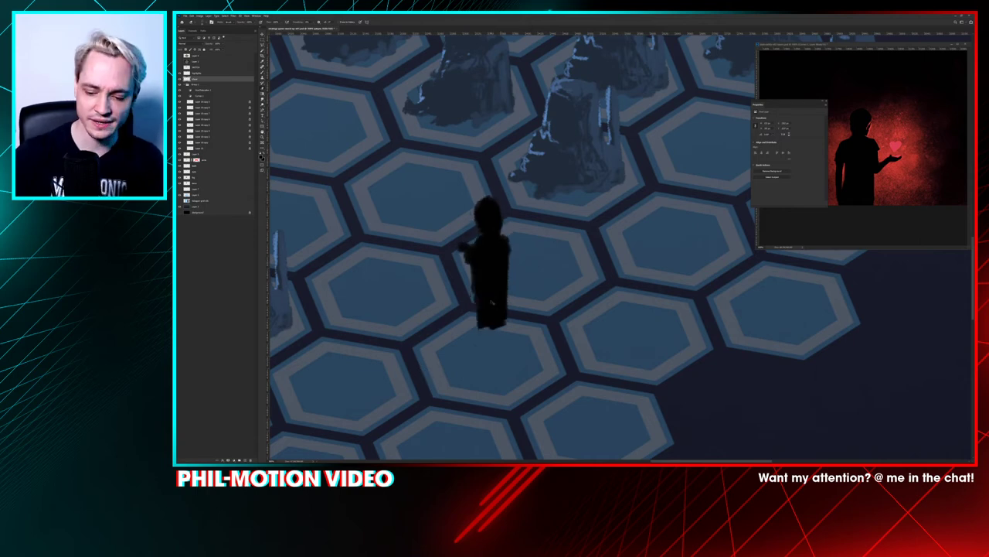
{"action": "key", "text": "ctrl+minus"}
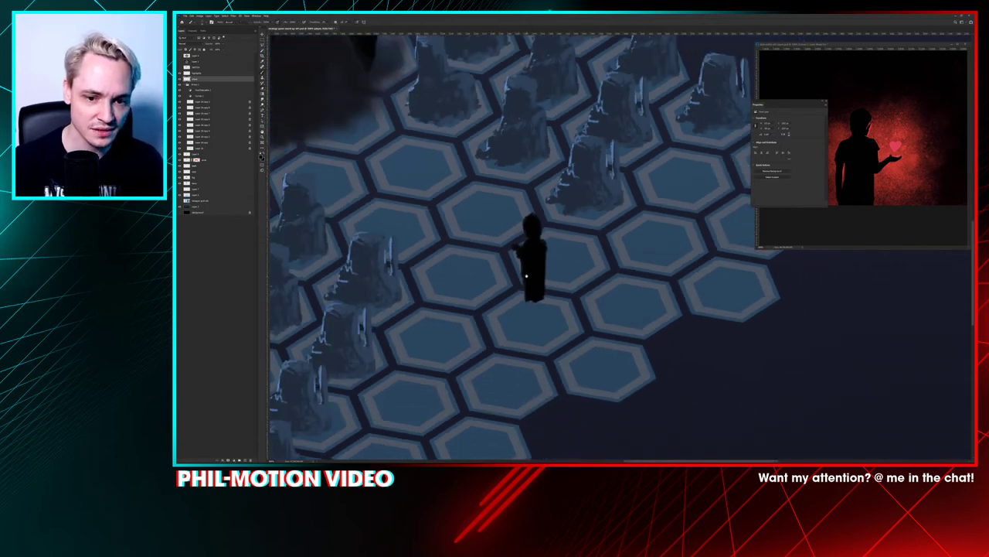
{"action": "mouse_move", "coordinate": [526, 276]}
{"action": "left_mouse_down"}
{"action": "mouse_move", "coordinate": [539, 311]}
{"action": "mouse_move", "coordinate": [557, 285]}
{"action": "mouse_move", "coordinate": [542, 256]}
{"action": "mouse_move", "coordinate": [554, 308]}
{"action": "mouse_move", "coordinate": [565, 259]}
{"action": "left_mouse_up"}
{"action": "mouse_move", "coordinate": [540, 292]}
{"action": "left_mouse_down"}
{"action": "mouse_move", "coordinate": [555, 291]}
{"action": "mouse_move", "coordinate": [541, 301]}
{"action": "mouse_move", "coordinate": [543, 259]}
{"action": "left_mouse_up"}
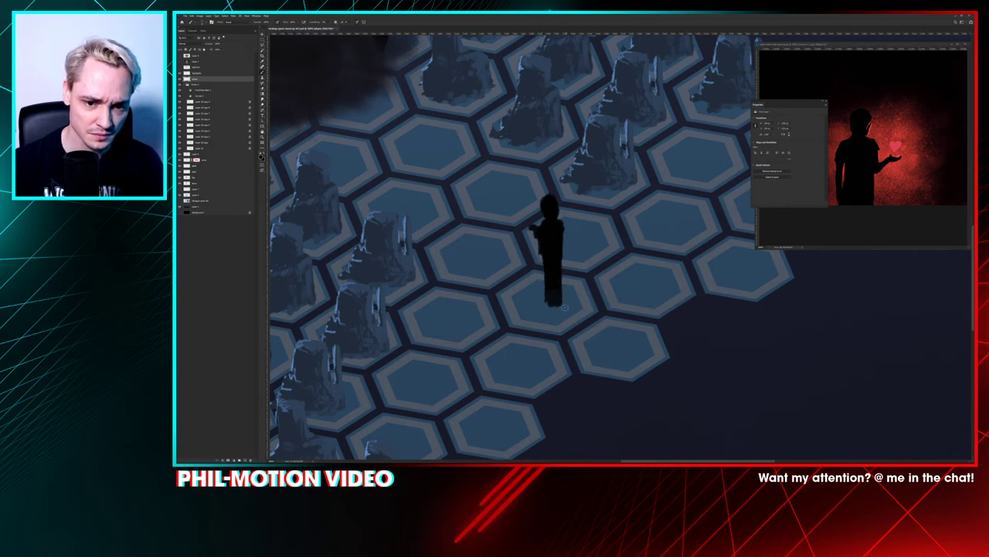
Step: Trim the bottom of the figure's legs, paint a small black base under them, and check the result against the whole board
{"action": "key", "text": "e"}
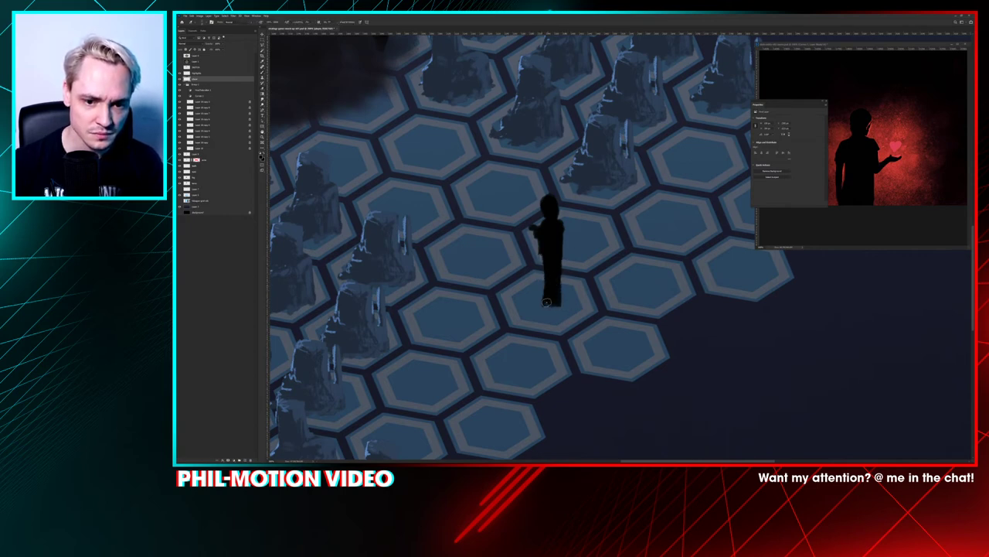
{"action": "left_click_drag", "start_coordinate": [532, 309], "coordinate": [544, 311]}
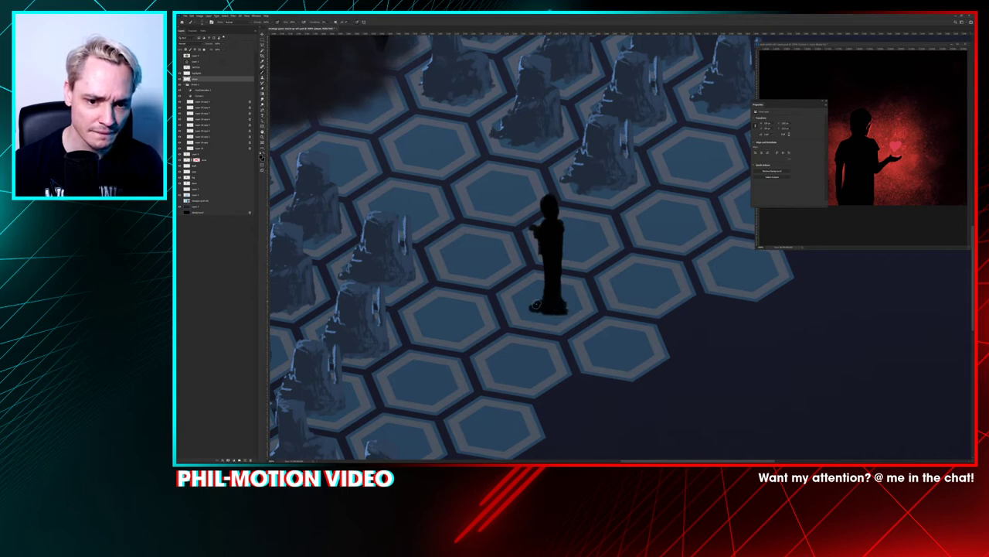
{"action": "left_click_drag", "start_coordinate": [559, 238], "coordinate": [556, 257]}
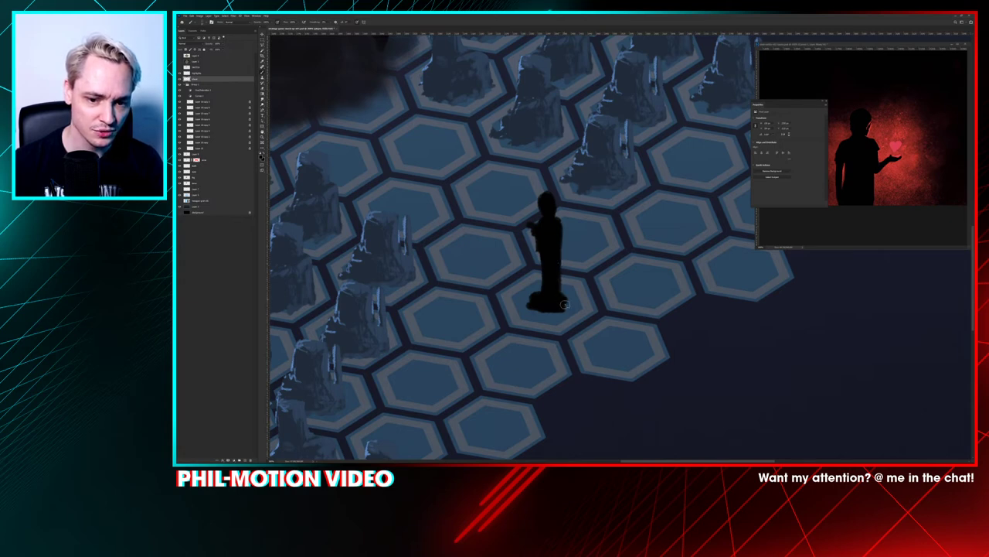
{"action": "left_click_drag", "start_coordinate": [555, 286], "coordinate": [550, 287]}
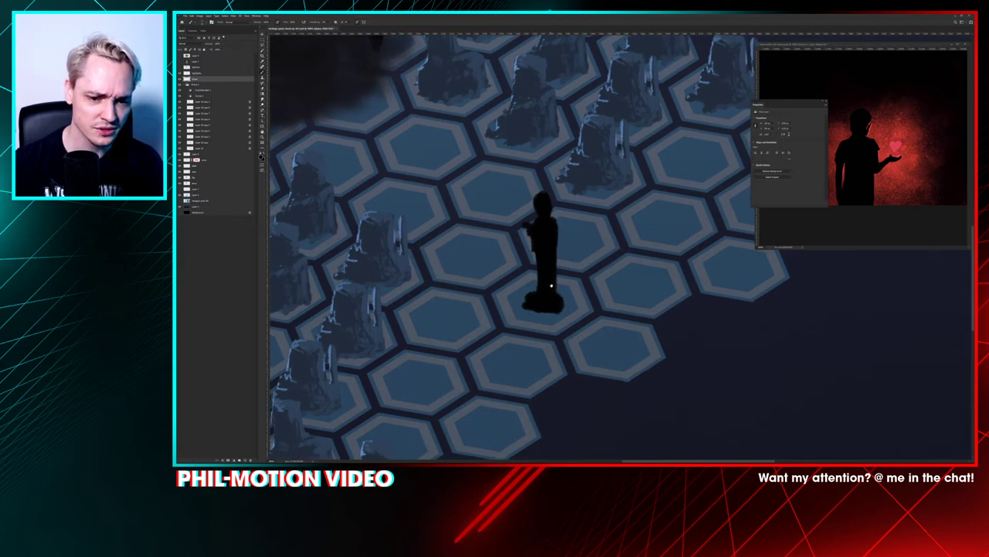
{"action": "scroll", "coordinate": [554, 286], "scroll_direction": "down", "scroll_amount": 3}
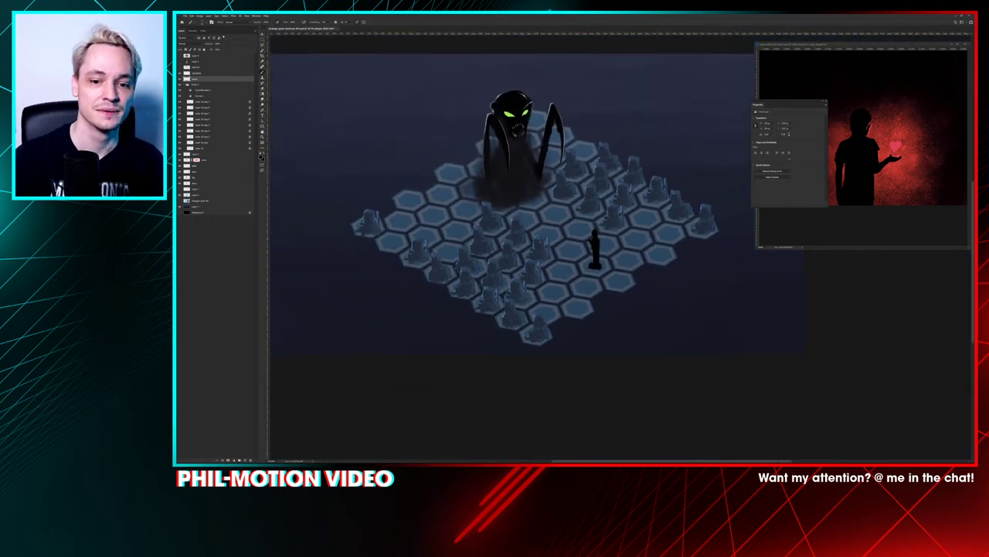
{"action": "scroll", "coordinate": [538, 240], "scroll_direction": "up", "scroll_amount": 2}
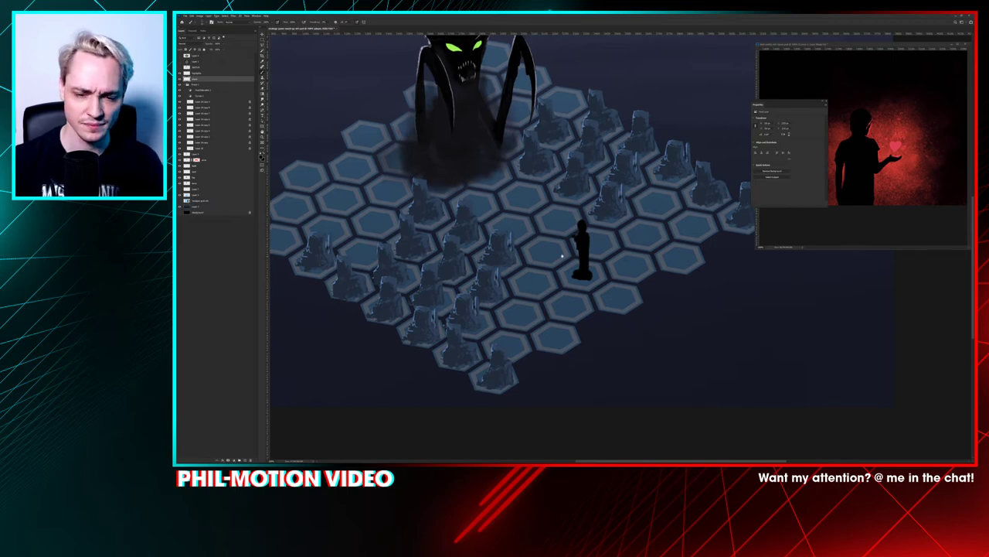
Step: Trim the edge of the figure's torso, then erase its head and repaint it in black
{"action": "scroll", "coordinate": [538, 240], "scroll_direction": "up", "scroll_amount": 4}
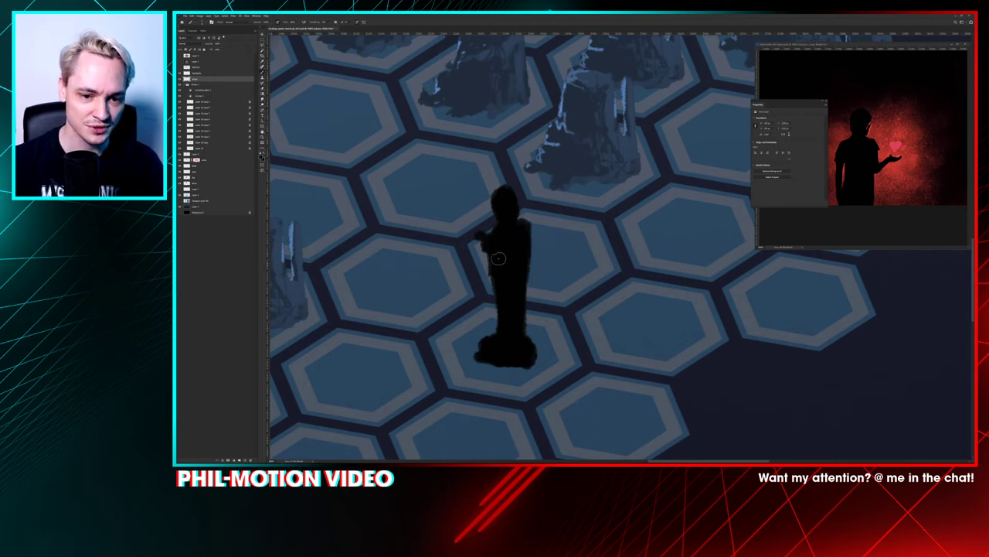
{"action": "key", "text": "e"}
{"action": "mouse_move", "coordinate": [532, 246]}
{"action": "left_mouse_down"}
{"action": "mouse_move", "coordinate": [531, 291]}
{"action": "mouse_move", "coordinate": [530, 278]}
{"action": "left_mouse_up"}
{"action": "key", "text": "b"}
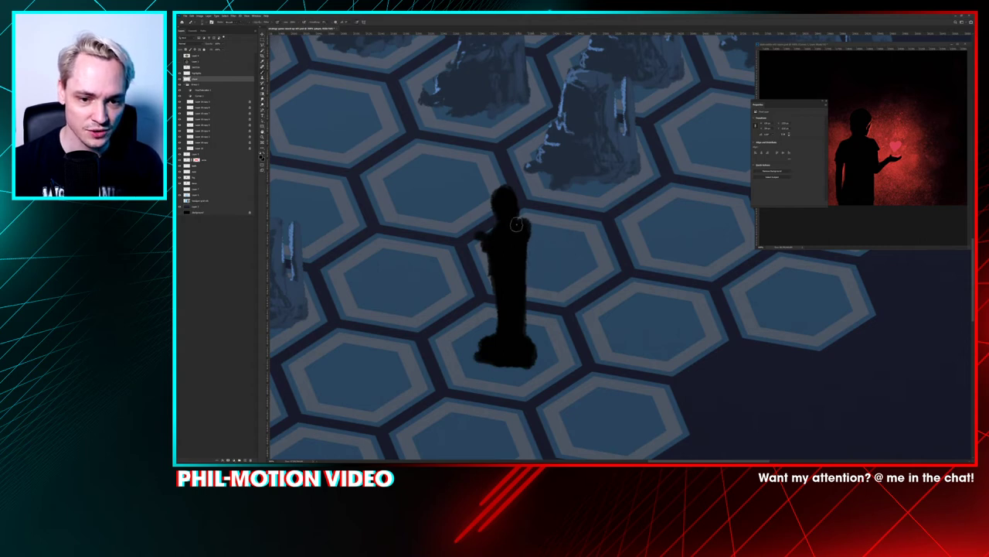
{"action": "key", "text": "e"}
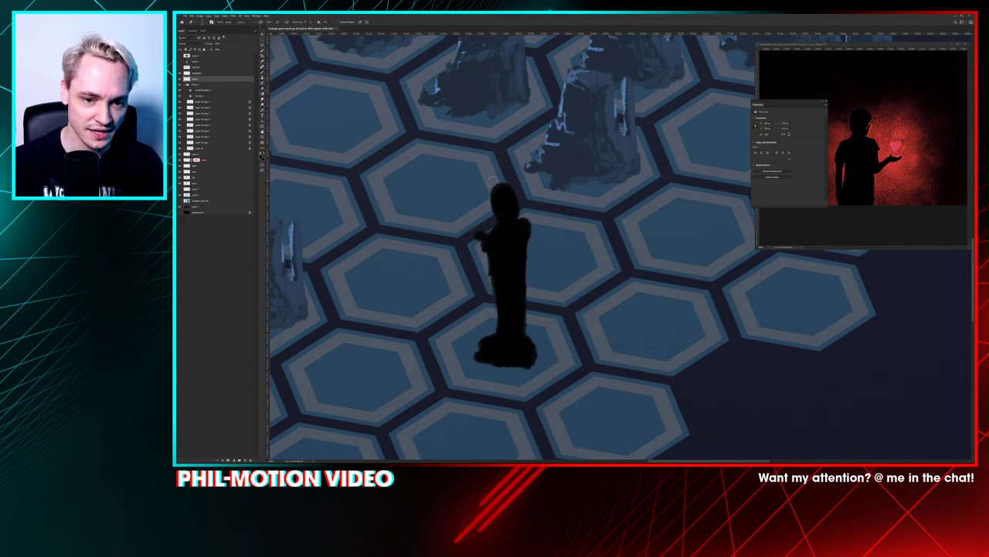
{"action": "mouse_move", "coordinate": [492, 185]}
{"action": "left_mouse_down"}
{"action": "mouse_move", "coordinate": [497, 224]}
{"action": "mouse_move", "coordinate": [490, 194]}
{"action": "mouse_move", "coordinate": [515, 185]}
{"action": "mouse_move", "coordinate": [520, 216]}
{"action": "mouse_move", "coordinate": [500, 179]}
{"action": "mouse_move", "coordinate": [501, 202]}
{"action": "left_mouse_up"}
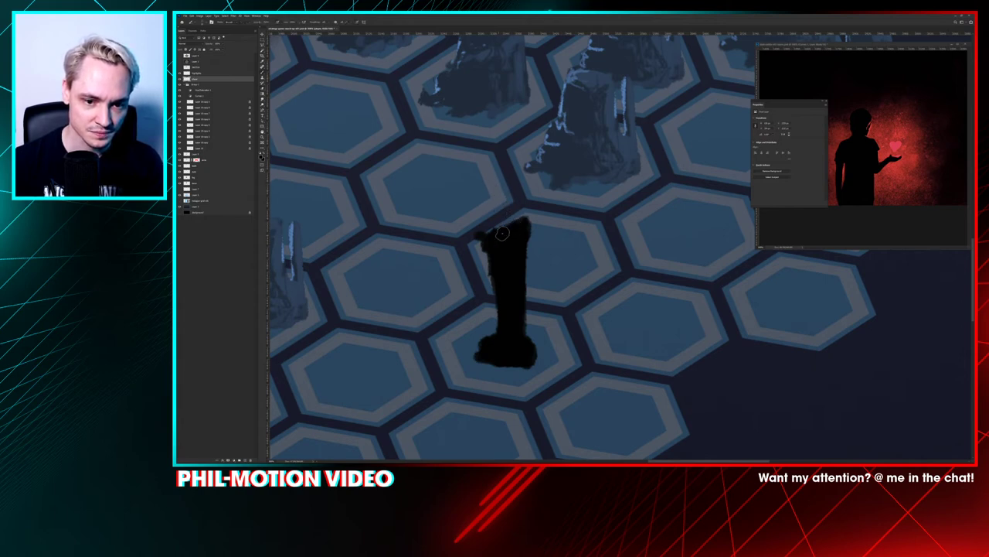
{"action": "left_click_drag", "start_coordinate": [516, 217], "coordinate": [507, 200]}
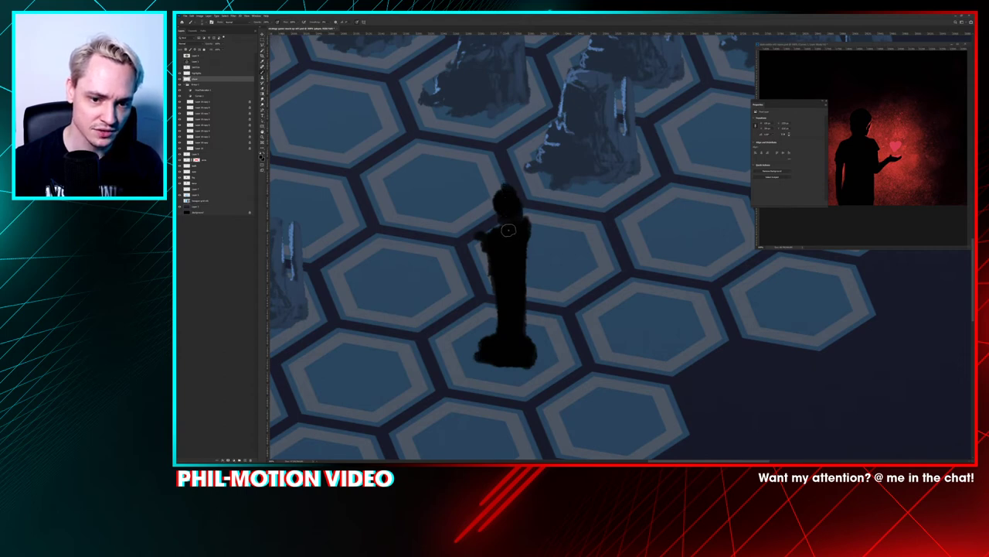
Step: Replace the figure's outstretched arm with one held against the body, undoing the last stroke that made it too bulky
{"action": "mouse_move", "coordinate": [484, 231]}
{"action": "left_mouse_down"}
{"action": "mouse_move", "coordinate": [477, 287]}
{"action": "mouse_move", "coordinate": [497, 237]}
{"action": "mouse_move", "coordinate": [485, 253]}
{"action": "mouse_move", "coordinate": [491, 287]}
{"action": "left_mouse_up"}
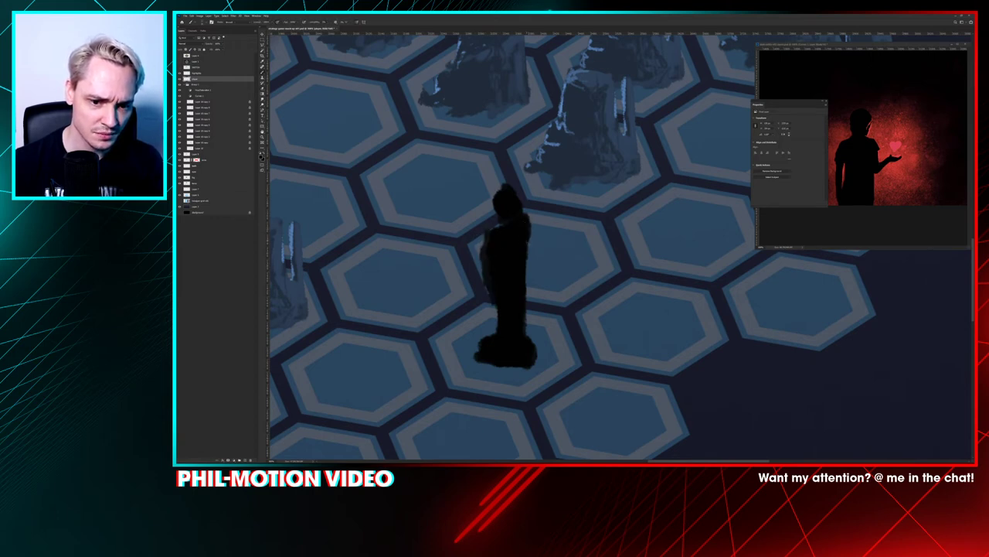
{"action": "key", "text": "ctrl+z"}
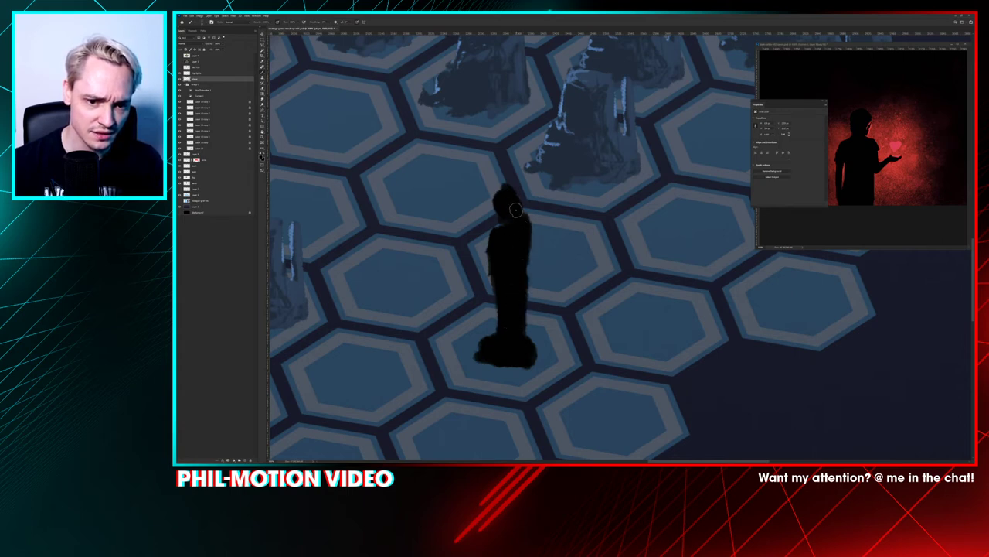
{"action": "key", "text": "ctrl+minus"}
{"action": "key", "text": "ctrl+minus"}
{"action": "key", "text": "ctrl+minus"}
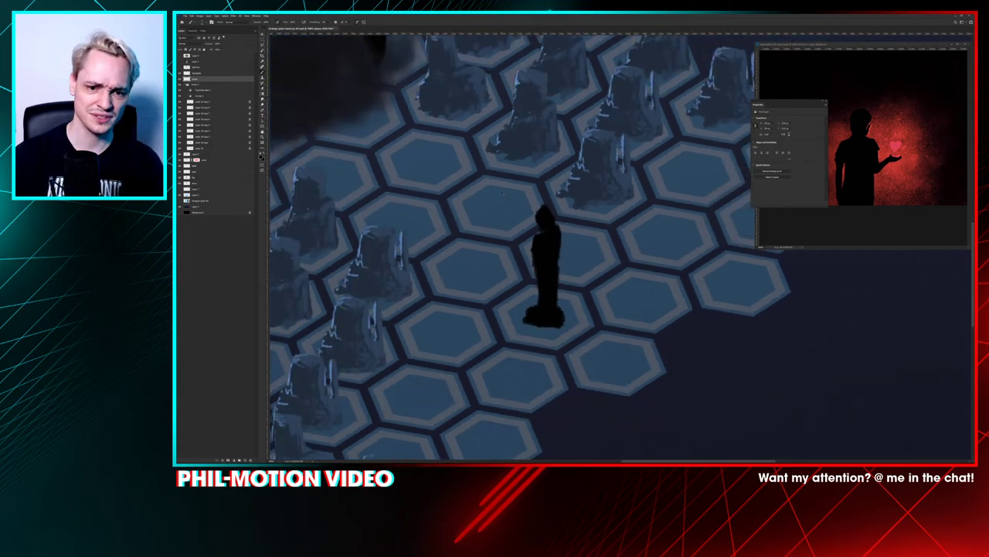
Step: Round out the figure's small base with extra black strokes along its lower edge
{"action": "scroll", "coordinate": [594, 263], "scroll_direction": "up", "scroll_amount": 5}
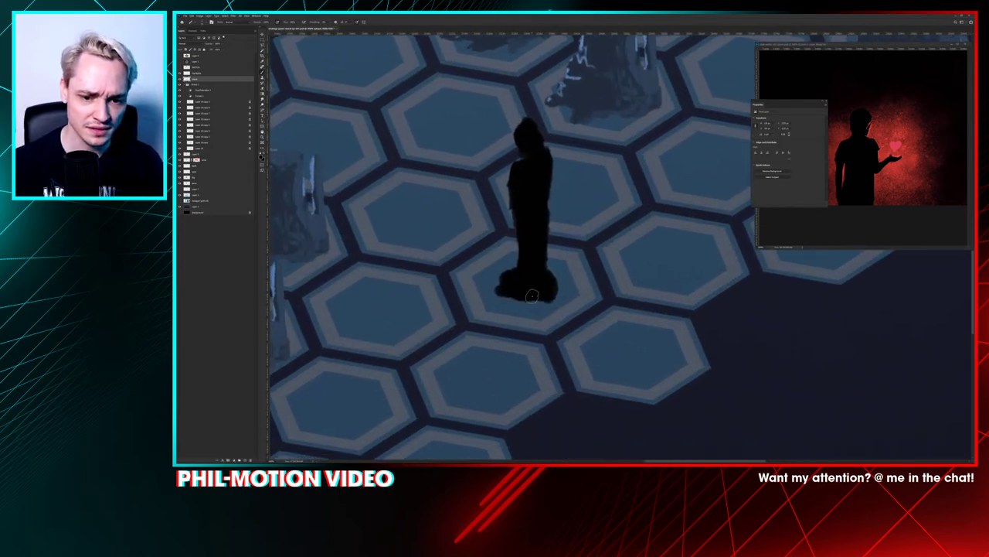
{"action": "mouse_move", "coordinate": [538, 299]}
{"action": "left_mouse_down"}
{"action": "mouse_move", "coordinate": [515, 290]}
{"action": "mouse_move", "coordinate": [524, 283]}
{"action": "mouse_move", "coordinate": [566, 301]}
{"action": "left_mouse_up"}
{"action": "scroll", "coordinate": [565, 301], "scroll_direction": "left", "scroll_amount": 1}
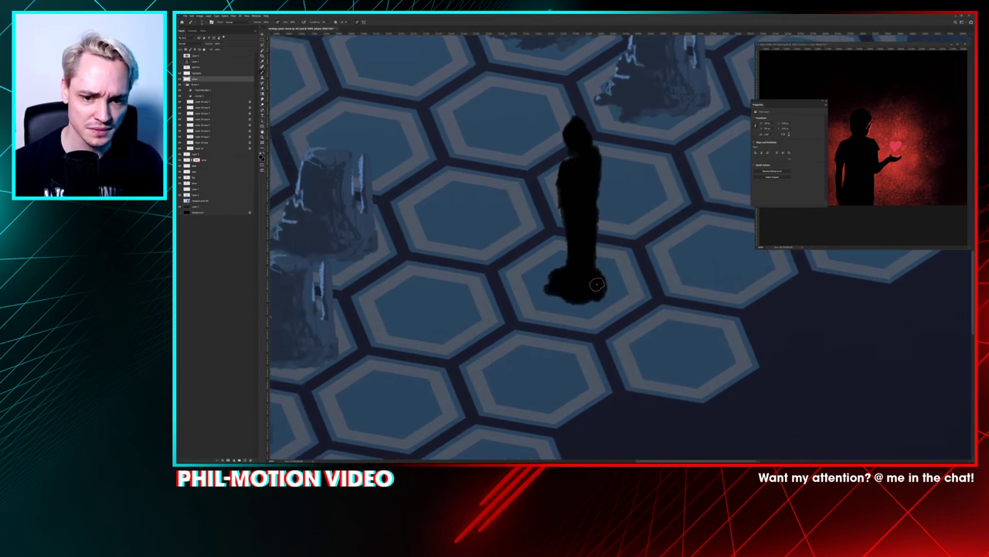
Step: Erase the rough base and paint a flatter, wider black oval under the figure, then check it against the whole board
{"action": "key", "text": "r"}
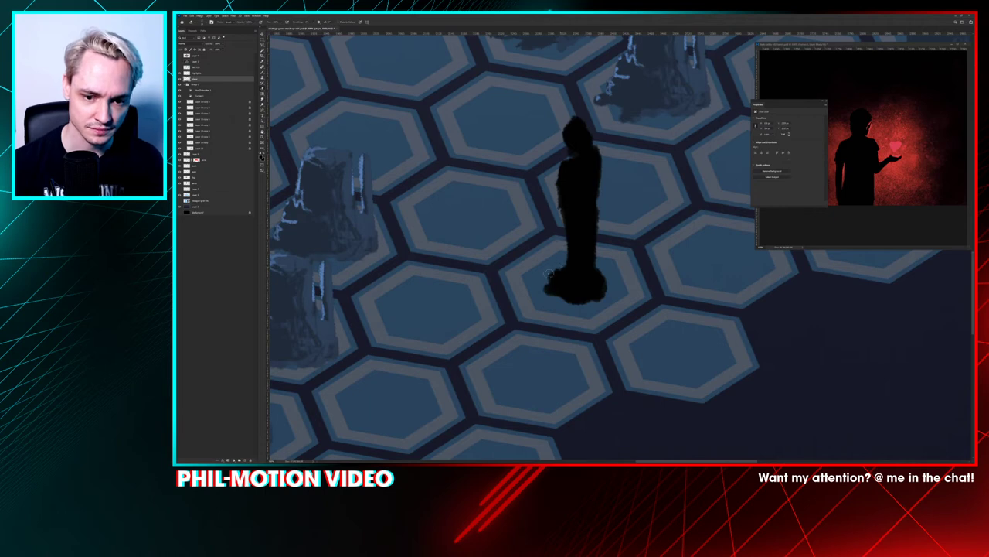
{"action": "left_click_drag", "start_coordinate": [611, 263], "coordinate": [605, 303]}
{"action": "mouse_move", "coordinate": [558, 267]}
{"action": "left_mouse_down"}
{"action": "mouse_move", "coordinate": [594, 276]}
{"action": "mouse_move", "coordinate": [555, 281]}
{"action": "mouse_move", "coordinate": [567, 281]}
{"action": "mouse_move", "coordinate": [540, 267]}
{"action": "mouse_move", "coordinate": [567, 294]}
{"action": "mouse_move", "coordinate": [579, 285]}
{"action": "mouse_move", "coordinate": [575, 305]}
{"action": "mouse_move", "coordinate": [555, 283]}
{"action": "mouse_move", "coordinate": [587, 299]}
{"action": "mouse_move", "coordinate": [557, 294]}
{"action": "mouse_move", "coordinate": [563, 308]}
{"action": "mouse_move", "coordinate": [589, 305]}
{"action": "left_mouse_up"}
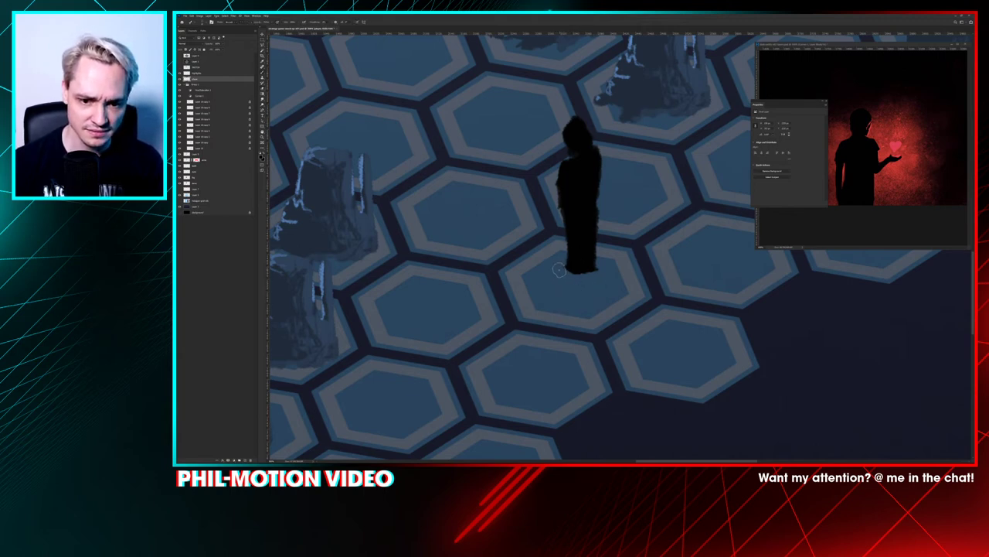
{"action": "mouse_move", "coordinate": [559, 270]}
{"action": "left_mouse_down"}
{"action": "mouse_move", "coordinate": [607, 272]}
{"action": "mouse_move", "coordinate": [545, 277]}
{"action": "mouse_move", "coordinate": [599, 290]}
{"action": "mouse_move", "coordinate": [614, 283]}
{"action": "mouse_move", "coordinate": [554, 287]}
{"action": "mouse_move", "coordinate": [610, 269]}
{"action": "mouse_move", "coordinate": [606, 282]}
{"action": "mouse_move", "coordinate": [561, 274]}
{"action": "mouse_move", "coordinate": [582, 286]}
{"action": "mouse_move", "coordinate": [613, 279]}
{"action": "mouse_move", "coordinate": [553, 277]}
{"action": "mouse_move", "coordinate": [612, 279]}
{"action": "mouse_move", "coordinate": [598, 262]}
{"action": "mouse_move", "coordinate": [612, 277]}
{"action": "mouse_move", "coordinate": [560, 283]}
{"action": "mouse_move", "coordinate": [558, 267]}
{"action": "mouse_move", "coordinate": [604, 282]}
{"action": "mouse_move", "coordinate": [577, 272]}
{"action": "left_mouse_up"}
{"action": "key", "text": "ctrl+z"}
{"action": "key", "text": "ctrl+z"}
{"action": "key", "text": "ctrl+z"}
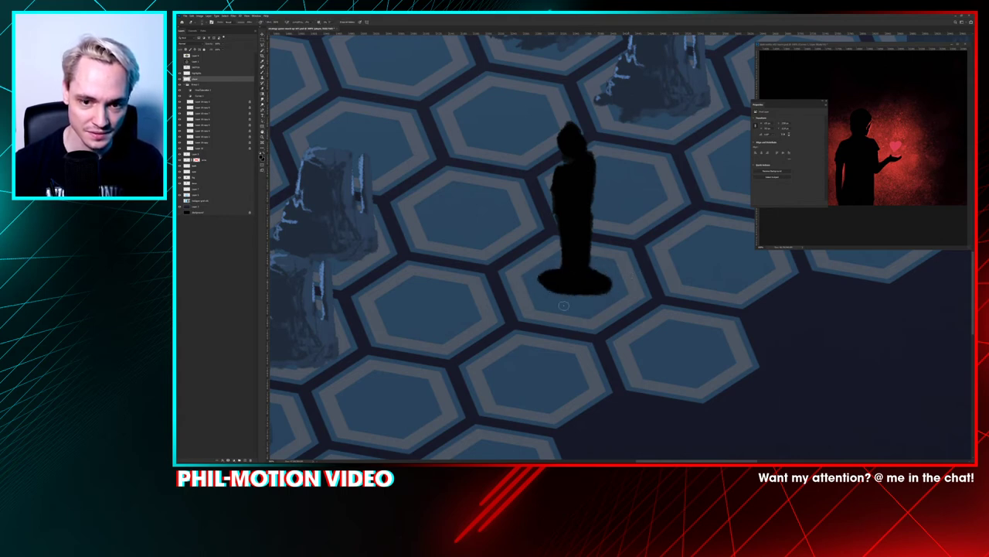
{"action": "scroll", "coordinate": [604, 278], "scroll_direction": "down", "scroll_amount": 5}
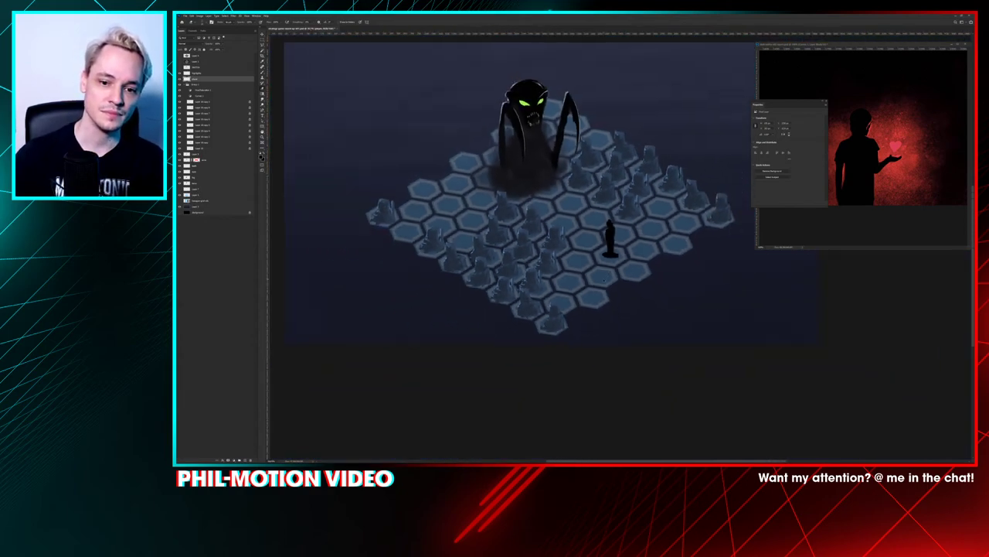
Step: Add a new layer above the figure's layer, try a stroke beside the nearby tower, and undo it
{"action": "scroll", "coordinate": [604, 279], "scroll_direction": "up", "scroll_amount": 6}
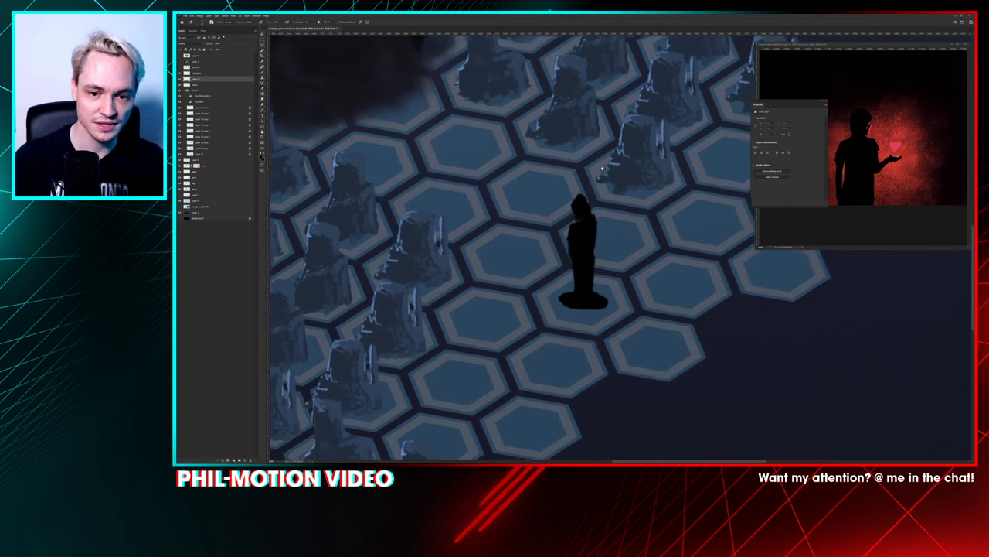
{"action": "scroll", "coordinate": [622, 232], "scroll_direction": "up", "scroll_amount": 3}
{"action": "scroll", "coordinate": [604, 170], "scroll_direction": "up", "scroll_amount": 2}
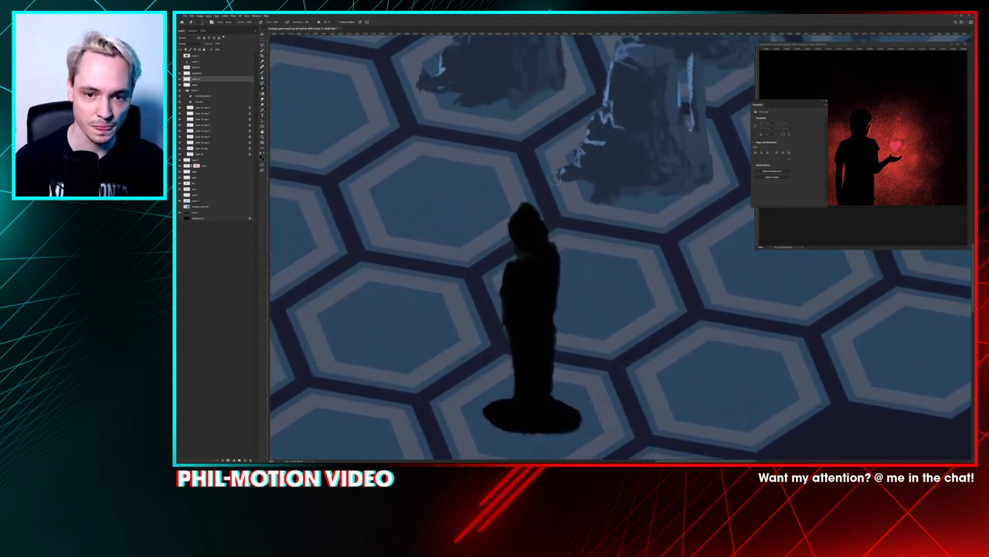
{"action": "left_click_drag", "start_coordinate": [562, 172], "coordinate": [594, 139]}
{"action": "key", "text": "ctrl+z"}
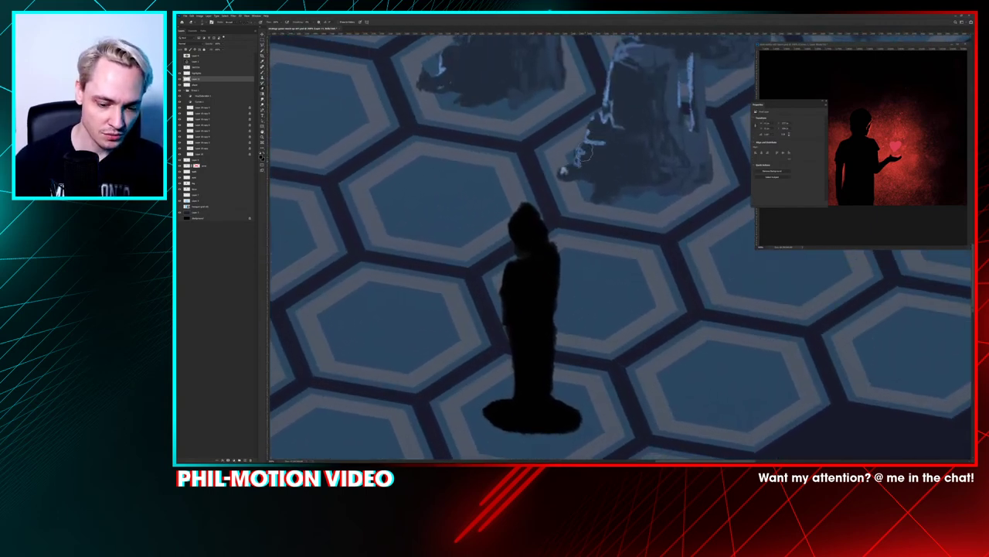
Step: Adjust the brush size and paint light grey highlights down the right side of the figure's head, torso and legs
{"action": "key", "text": "]"}
{"action": "key", "text": "]"}
{"action": "key", "text": "]"}
{"action": "key", "text": "["}
{"action": "key", "text": "["}
{"action": "key", "text": "["}
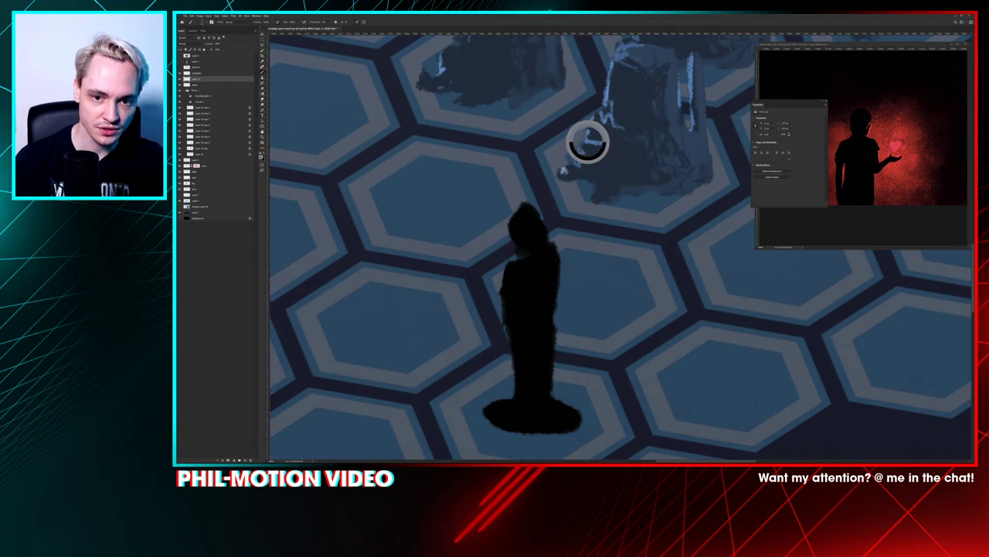
{"action": "mouse_move", "coordinate": [517, 218]}
{"action": "left_mouse_down"}
{"action": "mouse_move", "coordinate": [540, 236]}
{"action": "mouse_move", "coordinate": [514, 265]}
{"action": "mouse_move", "coordinate": [554, 246]}
{"action": "mouse_move", "coordinate": [522, 257]}
{"action": "mouse_move", "coordinate": [529, 220]}
{"action": "mouse_move", "coordinate": [529, 243]}
{"action": "mouse_move", "coordinate": [519, 237]}
{"action": "mouse_move", "coordinate": [530, 236]}
{"action": "mouse_move", "coordinate": [526, 224]}
{"action": "mouse_move", "coordinate": [535, 239]}
{"action": "mouse_move", "coordinate": [538, 217]}
{"action": "mouse_move", "coordinate": [519, 212]}
{"action": "mouse_move", "coordinate": [547, 243]}
{"action": "mouse_move", "coordinate": [534, 257]}
{"action": "mouse_move", "coordinate": [531, 247]}
{"action": "mouse_move", "coordinate": [541, 246]}
{"action": "mouse_move", "coordinate": [541, 282]}
{"action": "mouse_move", "coordinate": [551, 248]}
{"action": "mouse_move", "coordinate": [550, 281]}
{"action": "mouse_move", "coordinate": [545, 267]}
{"action": "mouse_move", "coordinate": [533, 307]}
{"action": "mouse_move", "coordinate": [547, 259]}
{"action": "mouse_move", "coordinate": [538, 322]}
{"action": "mouse_move", "coordinate": [535, 294]}
{"action": "mouse_move", "coordinate": [551, 350]}
{"action": "mouse_move", "coordinate": [545, 365]}
{"action": "mouse_move", "coordinate": [544, 313]}
{"action": "mouse_move", "coordinate": [538, 364]}
{"action": "mouse_move", "coordinate": [531, 322]}
{"action": "mouse_move", "coordinate": [550, 250]}
{"action": "mouse_move", "coordinate": [547, 295]}
{"action": "mouse_move", "coordinate": [531, 208]}
{"action": "mouse_move", "coordinate": [524, 226]}
{"action": "mouse_move", "coordinate": [525, 213]}
{"action": "mouse_move", "coordinate": [533, 240]}
{"action": "left_mouse_up"}
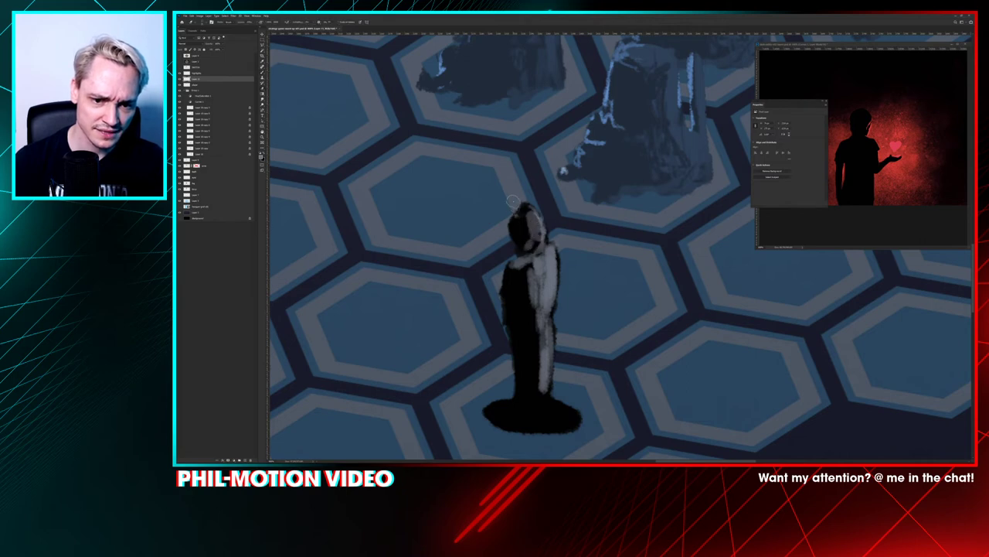
Step: Choose a different brush preset and paint thin grey rim highlights down the left side of the figure's head, body and legs
{"action": "right_click", "coordinate": [564, 210]}
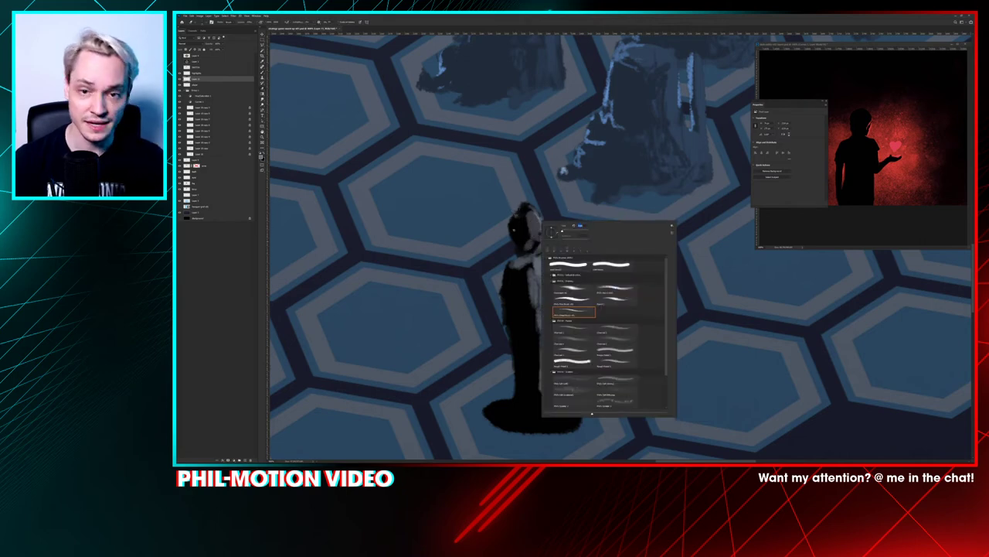
{"action": "left_click", "coordinate": [572, 300]}
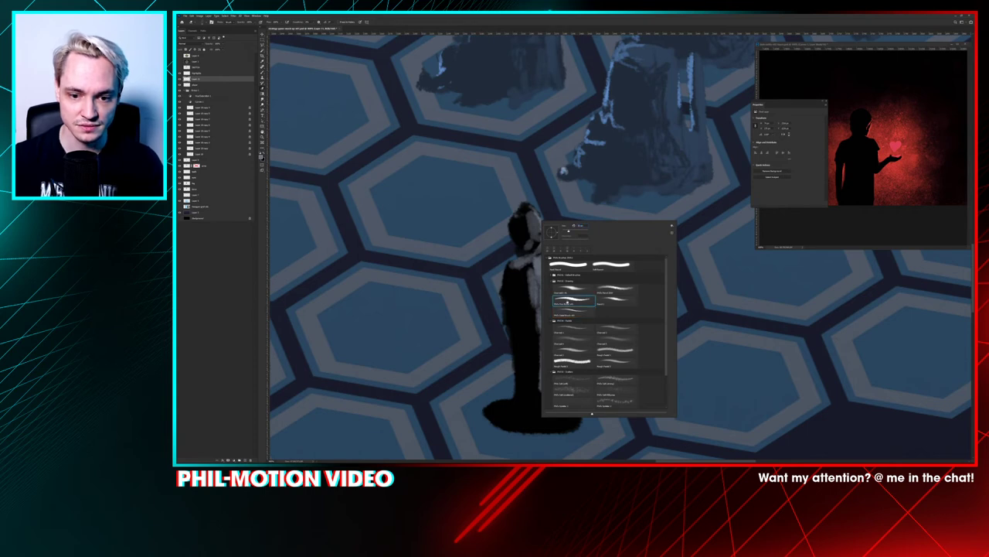
{"action": "left_click", "coordinate": [567, 311]}
{"action": "left_click", "coordinate": [511, 226]}
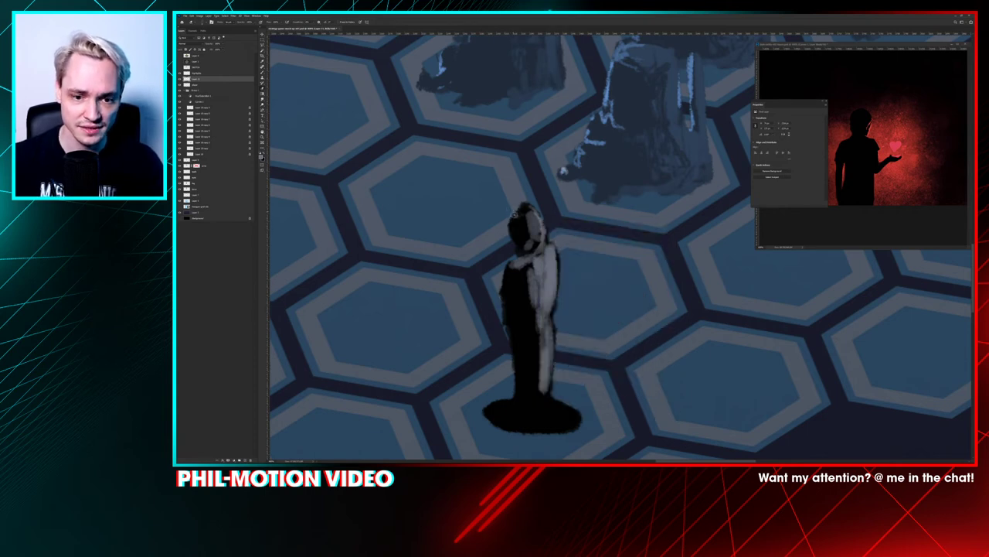
{"action": "left_click_drag", "start_coordinate": [515, 217], "coordinate": [513, 238]}
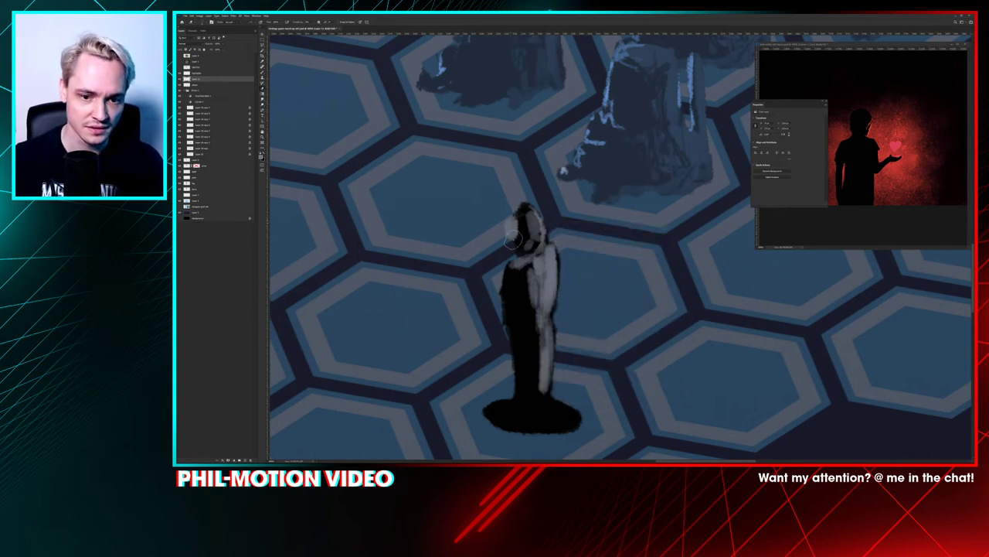
{"action": "right_click", "coordinate": [512, 240]}
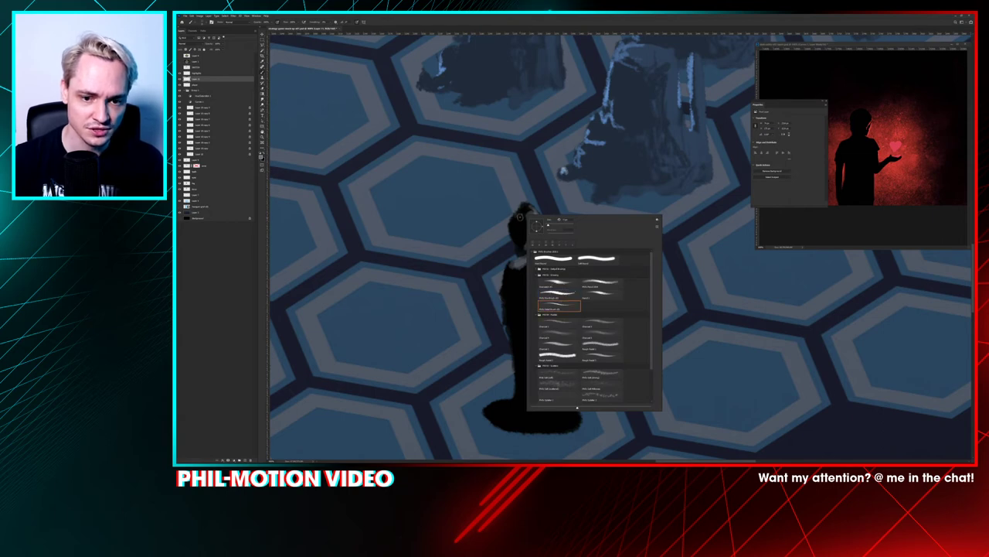
{"action": "left_click", "coordinate": [510, 228]}
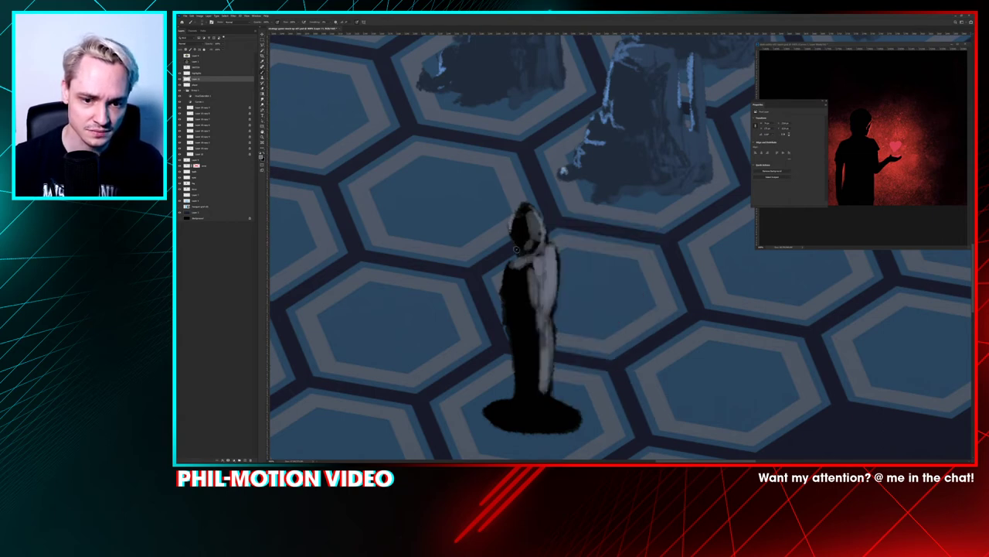
{"action": "left_click_drag", "start_coordinate": [506, 268], "coordinate": [518, 395]}
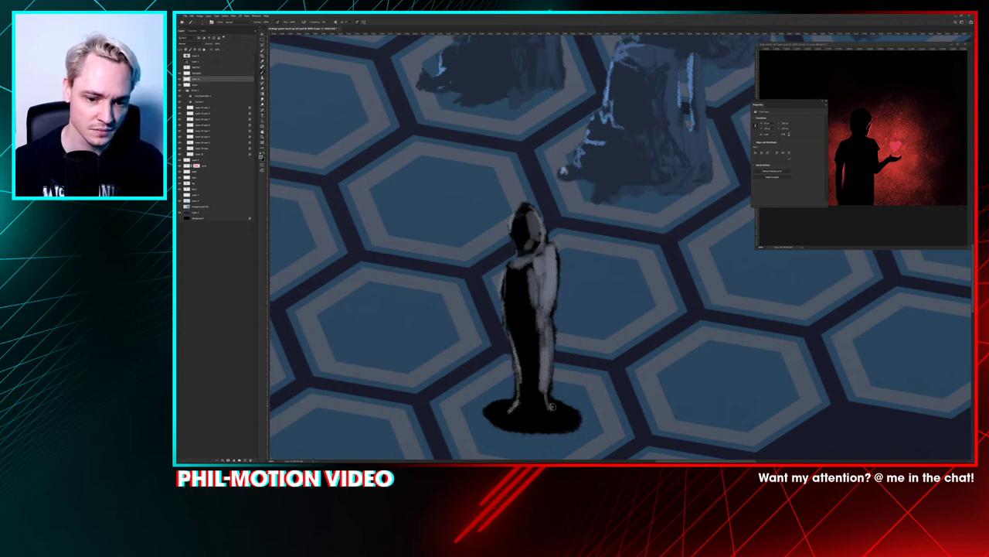
Step: Enlarge the eraser and wipe the light grey highlights off the whole figure, leaving its black silhouette
{"action": "key", "text": "ctrl+minus"}
{"action": "key", "text": "ctrl+minus"}
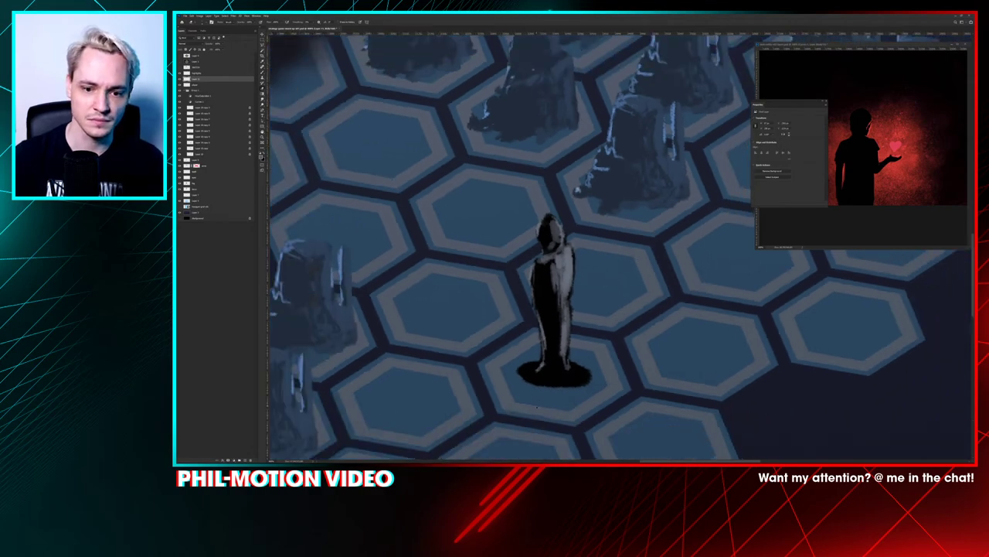
{"action": "key", "text": "ctrl+minus"}
{"action": "key", "text": "ctrl+minus"}
{"action": "key", "text": "ctrl+plus"}
{"action": "key", "text": "ctrl+plus"}
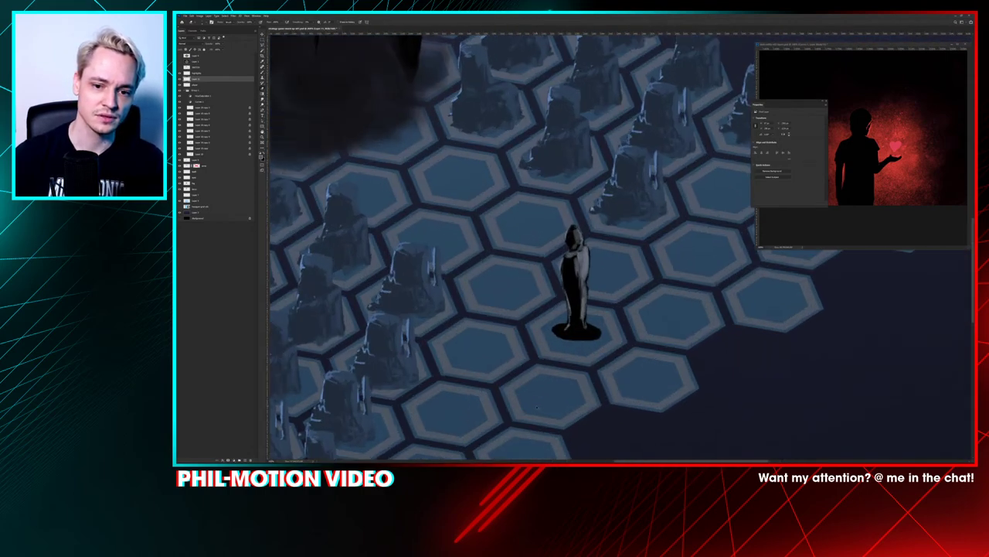
{"action": "right_click", "coordinate": [621, 246]}
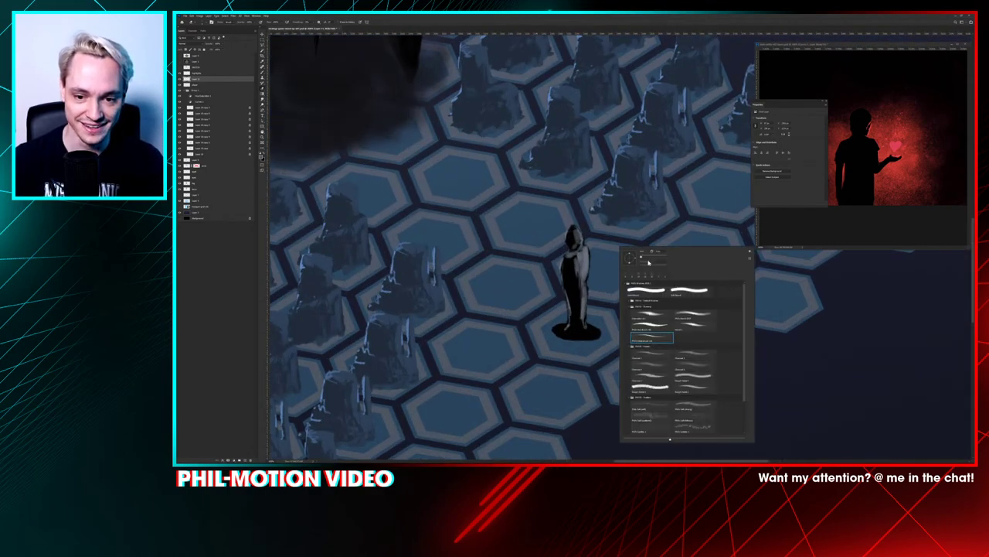
{"action": "mouse_move", "coordinate": [561, 267]}
{"action": "left_mouse_down"}
{"action": "mouse_move", "coordinate": [587, 269]}
{"action": "mouse_move", "coordinate": [576, 345]}
{"action": "mouse_move", "coordinate": [595, 296]}
{"action": "mouse_move", "coordinate": [553, 270]}
{"action": "mouse_move", "coordinate": [578, 248]}
{"action": "left_mouse_up"}
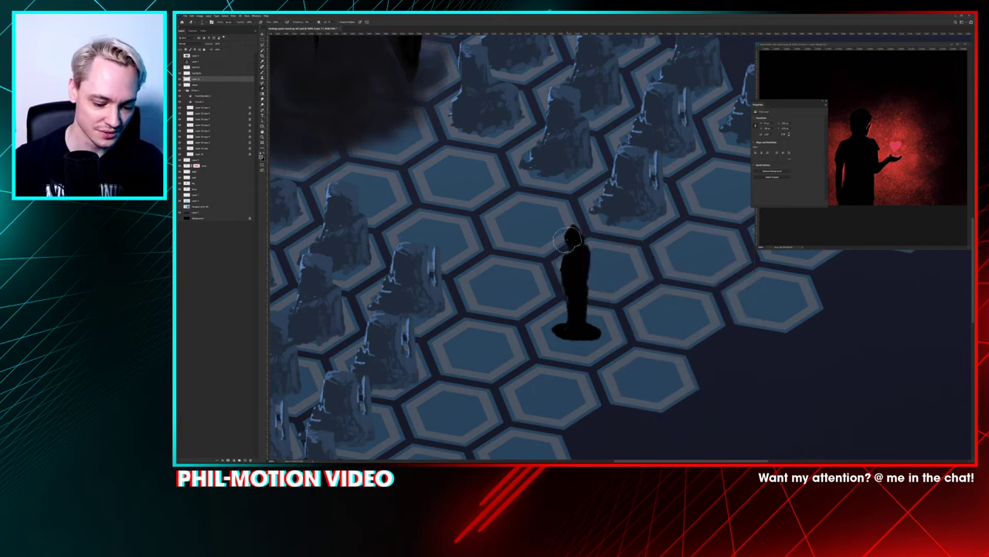
Step: Paint faint grey lines along the figure's shoulders and arms, and keep the face black
{"action": "key", "text": "b"}
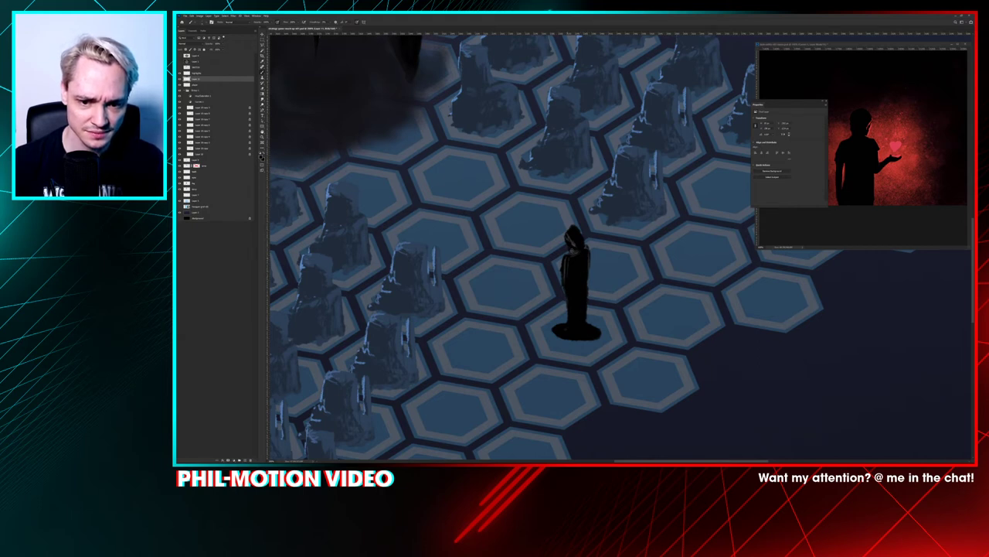
{"action": "left_click_drag", "start_coordinate": [575, 235], "coordinate": [573, 242]}
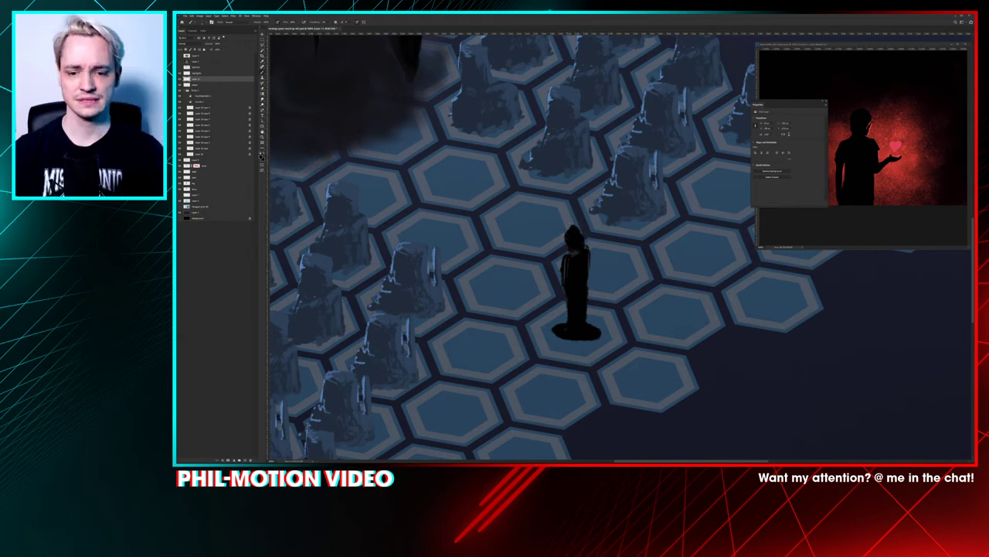
{"action": "key", "text": "ctrl+minus"}
{"action": "key", "text": "ctrl+0"}
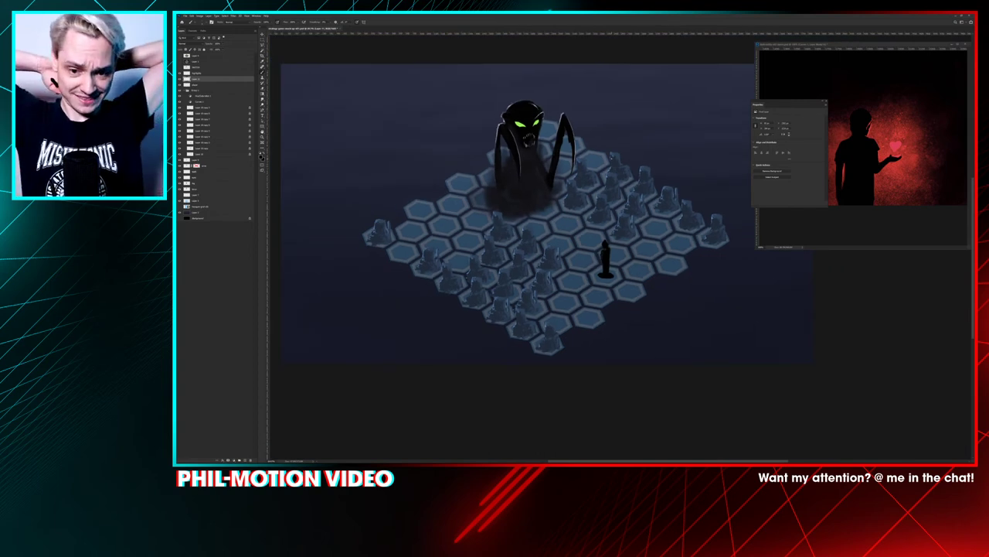
{"action": "key", "text": "ctrl+plus"}
{"action": "key", "text": "ctrl+plus"}
{"action": "key", "text": "ctrl+plus"}
{"action": "key", "text": "ctrl+plus"}
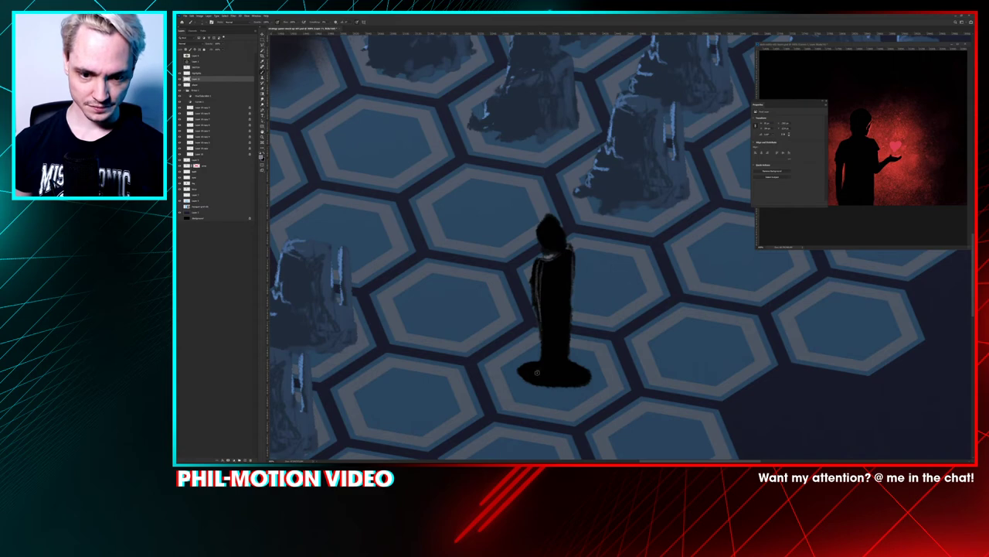
Step: Try a light rim on the figure's oval base at full-board view, alternating between painting and erasing
{"action": "key", "text": "ctrl+minus"}
{"action": "key", "text": "ctrl+minus"}
{"action": "key", "text": "ctrl+minus"}
{"action": "key", "text": "ctrl+minus"}
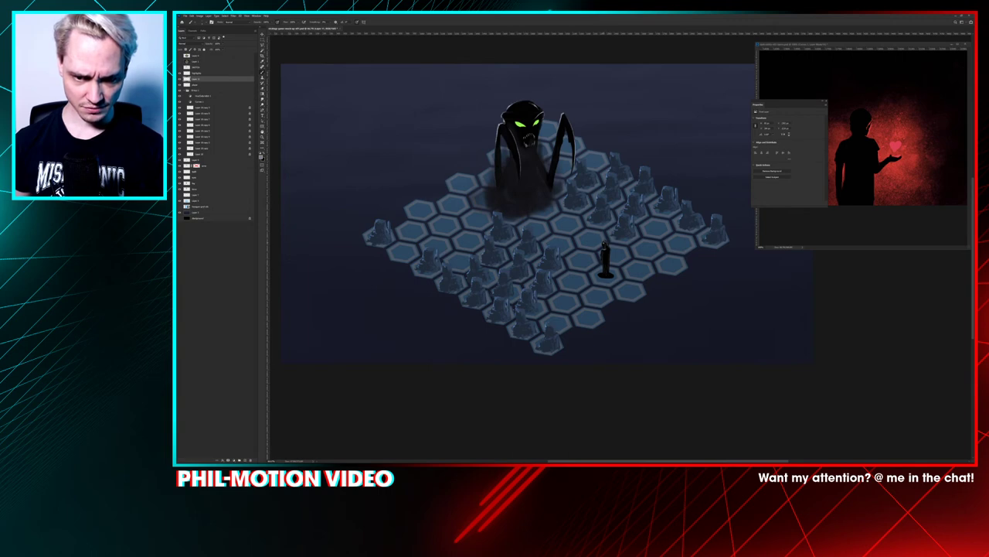
{"action": "key", "text": "e"}
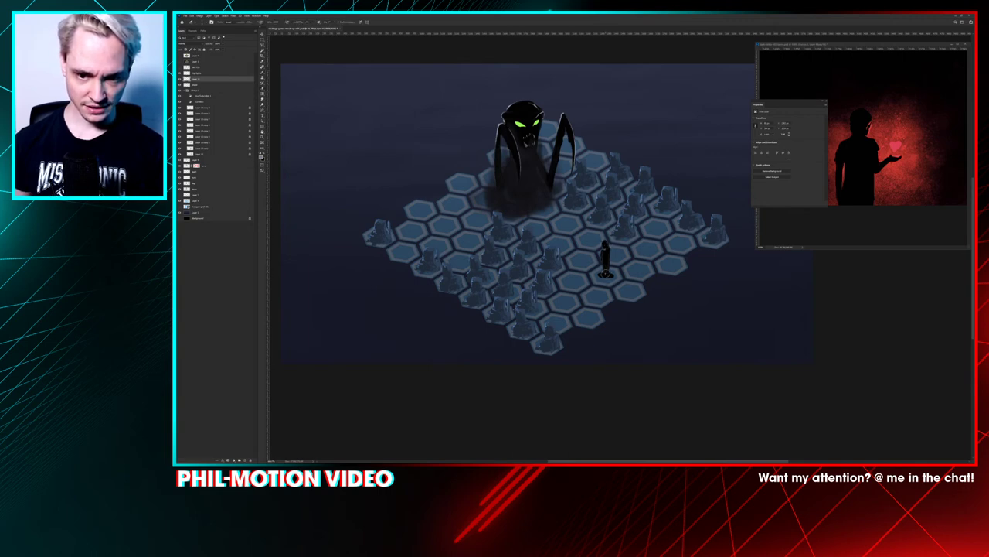
{"action": "key", "text": "b"}
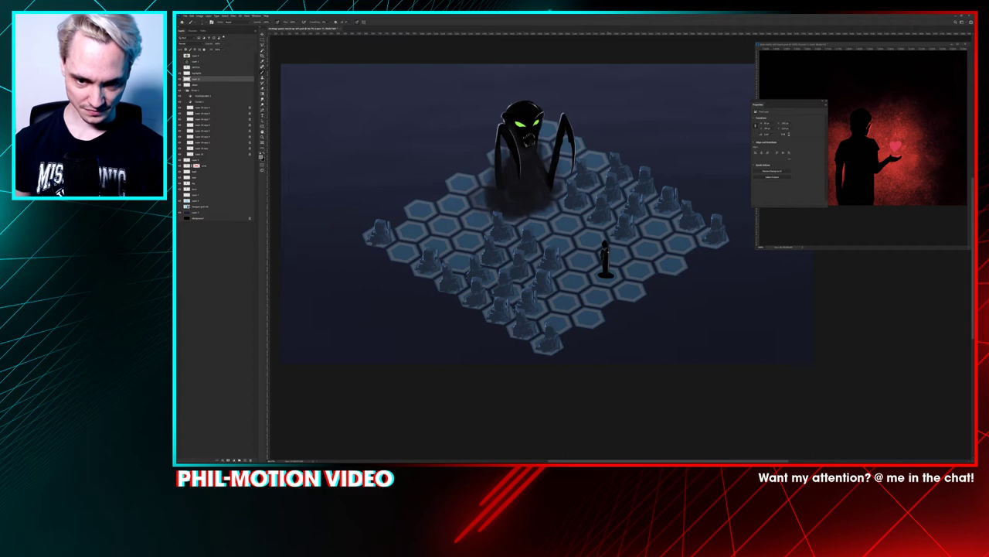
{"action": "key", "text": "e"}
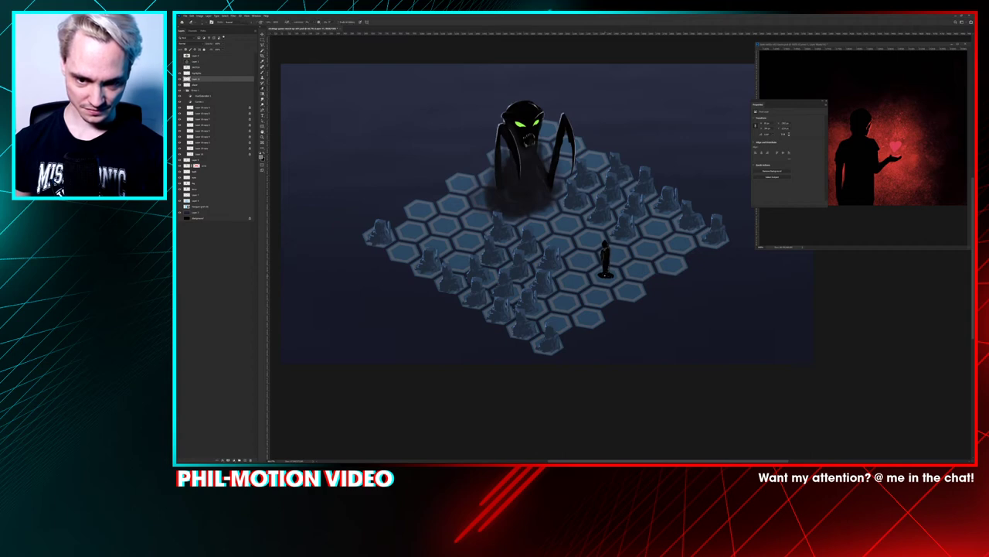
{"action": "key", "text": "b"}
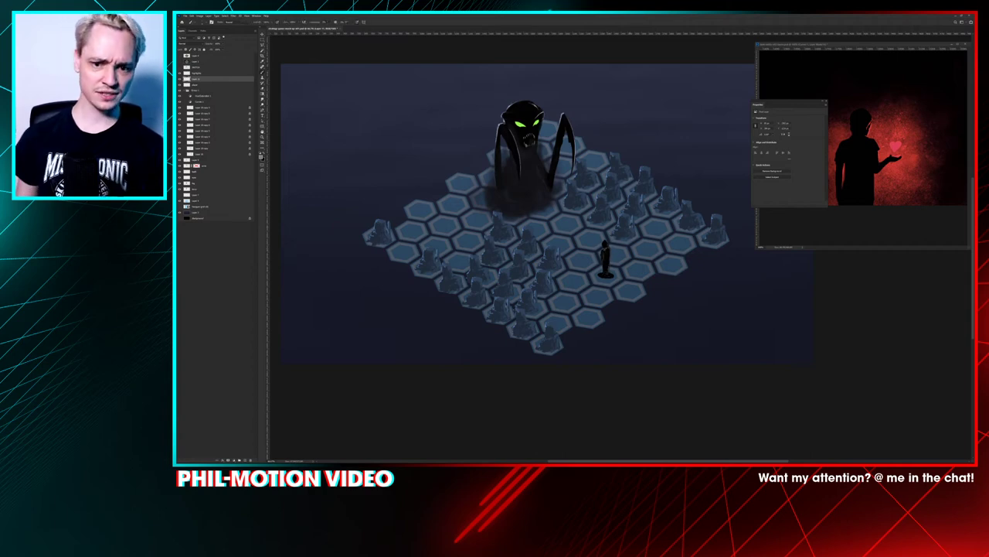
Step: Paint thin dark grey outlines for the figure's hood, cloak folds and feet, then check them against the board
{"action": "scroll", "coordinate": [611, 262], "scroll_direction": "up", "scroll_amount": 6}
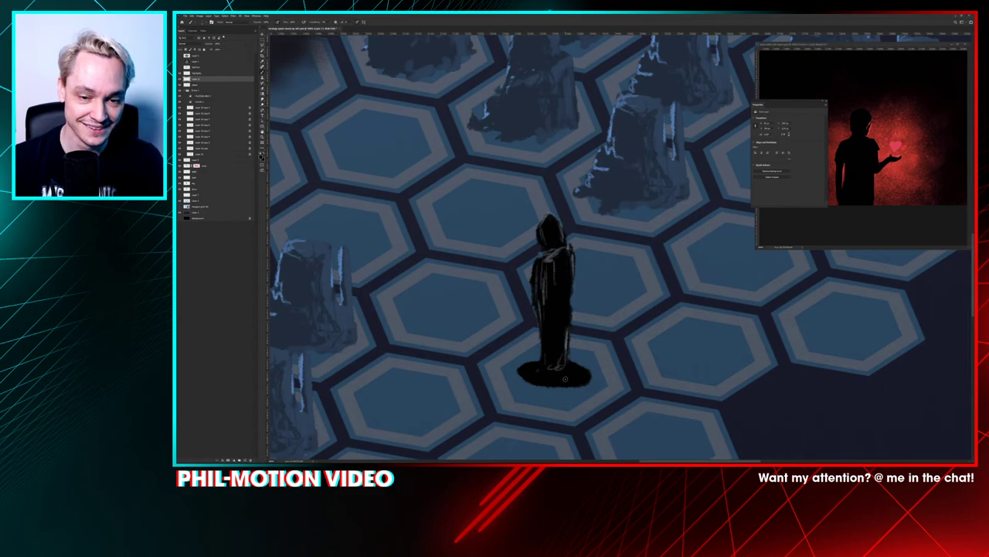
{"action": "key", "text": "ctrl+minus"}
{"action": "key", "text": "ctrl+minus"}
{"action": "key", "text": "ctrl+minus"}
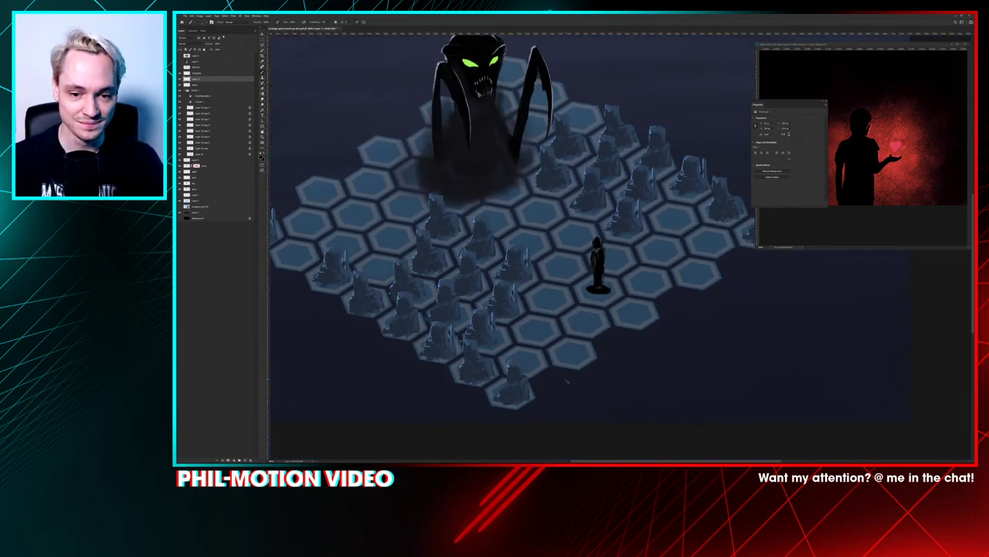
Step: Smudge the grey lines on the figure's hood, torso and feet into soft cloak shading
{"action": "key", "text": "ctrl+plus"}
{"action": "key", "text": "ctrl+plus"}
{"action": "key", "text": "ctrl+plus"}
{"action": "key", "text": "ctrl+plus"}
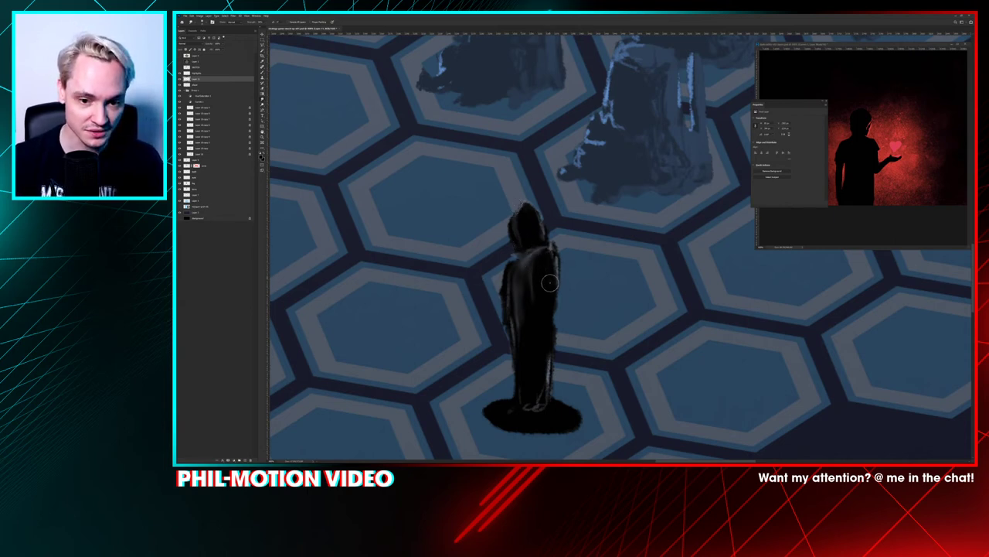
{"action": "left_click_drag", "start_coordinate": [534, 403], "coordinate": [521, 399]}
Step: Sample the dark grey from the figure's chest and brush subtle highlights onto the shoulders and cloak
{"action": "key", "text": "b"}
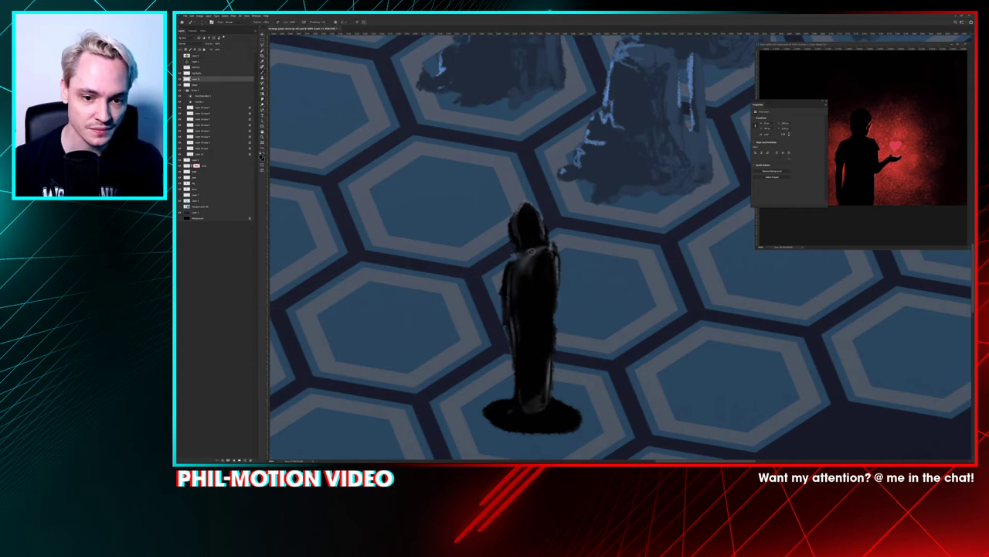
{"action": "left_click", "coordinate": [527, 262], "text": "alt"}
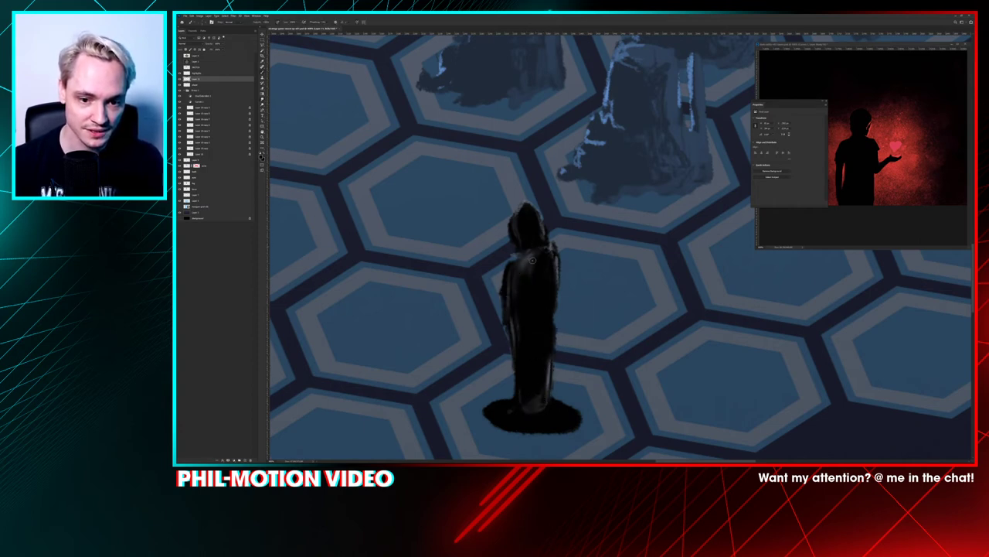
{"action": "scroll", "coordinate": [616, 246], "scroll_direction": "down", "scroll_amount": 6}
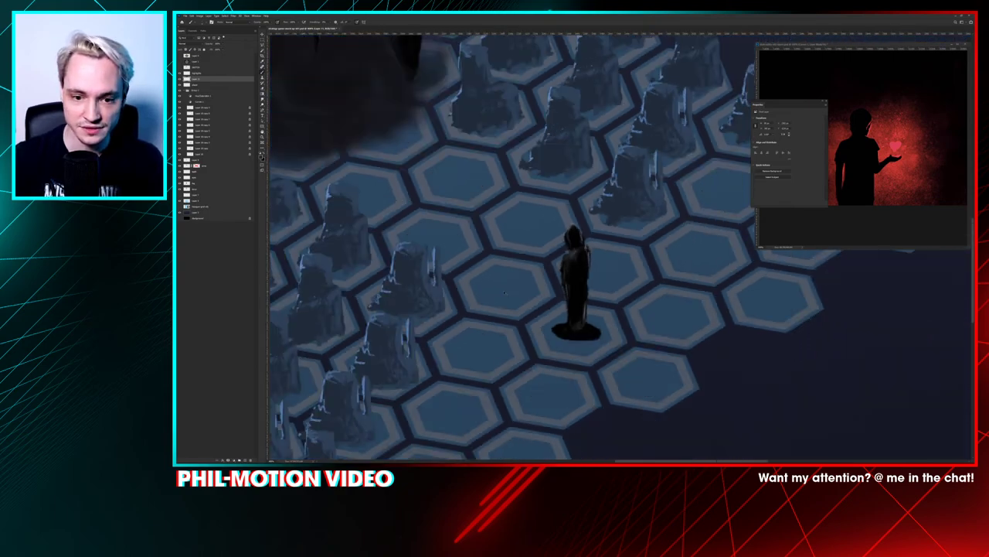
{"action": "scroll", "coordinate": [604, 252], "scroll_direction": "up", "scroll_amount": 6}
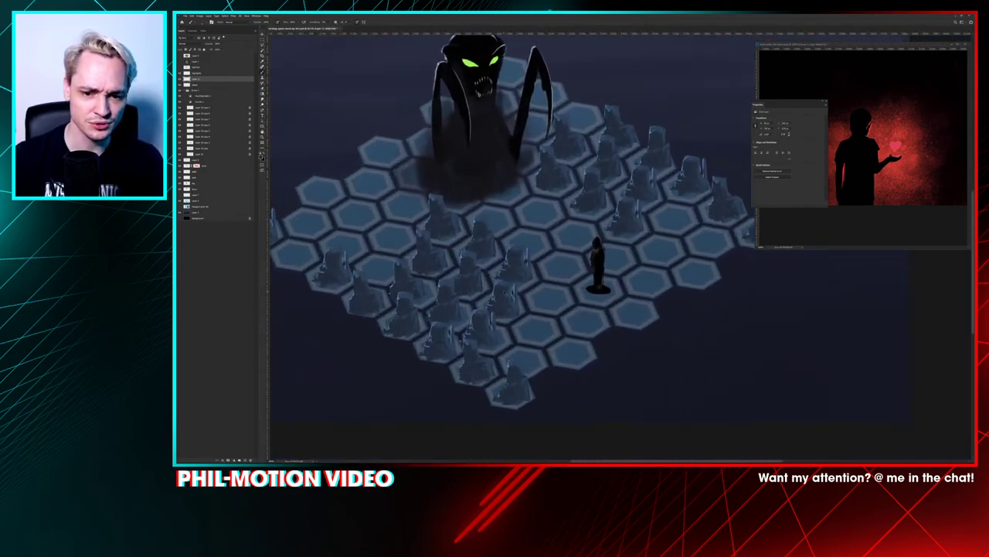
{"action": "left_click_drag", "start_coordinate": [568, 303], "coordinate": [552, 293]}
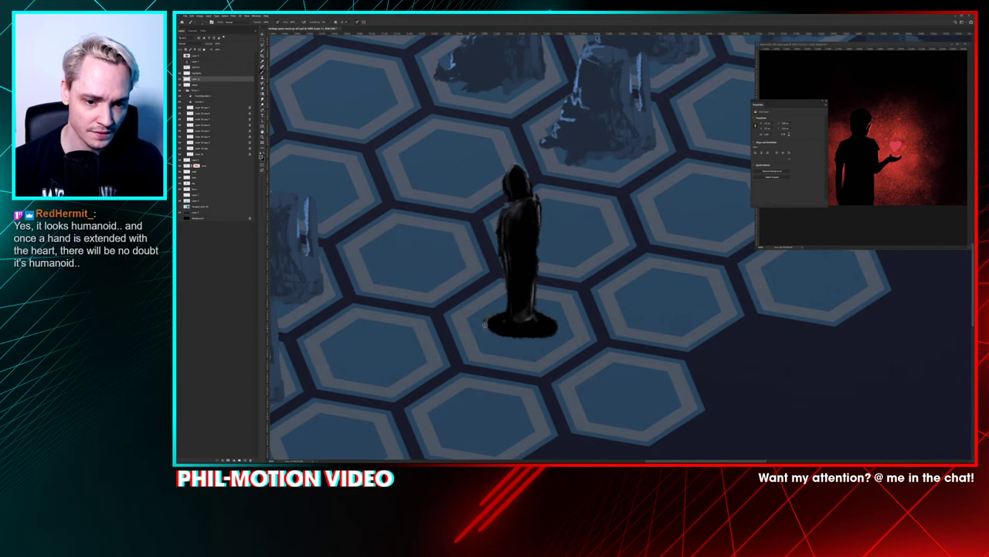
Step: Paint a thin grey highlight along the front rim of the figure's oval base and check it at full-board view
{"action": "mouse_move", "coordinate": [489, 333]}
{"action": "left_mouse_down"}
{"action": "mouse_move", "coordinate": [558, 329]}
{"action": "mouse_move", "coordinate": [507, 336]}
{"action": "mouse_move", "coordinate": [556, 334]}
{"action": "left_mouse_up"}
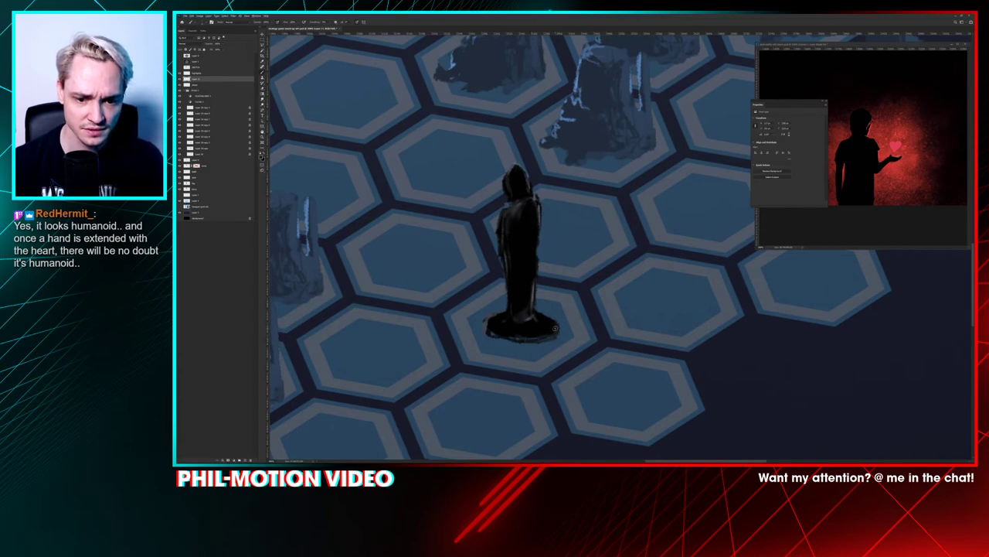
{"action": "key", "text": "ctrl+minus"}
{"action": "key", "text": "ctrl+minus"}
{"action": "key", "text": "ctrl+minus"}
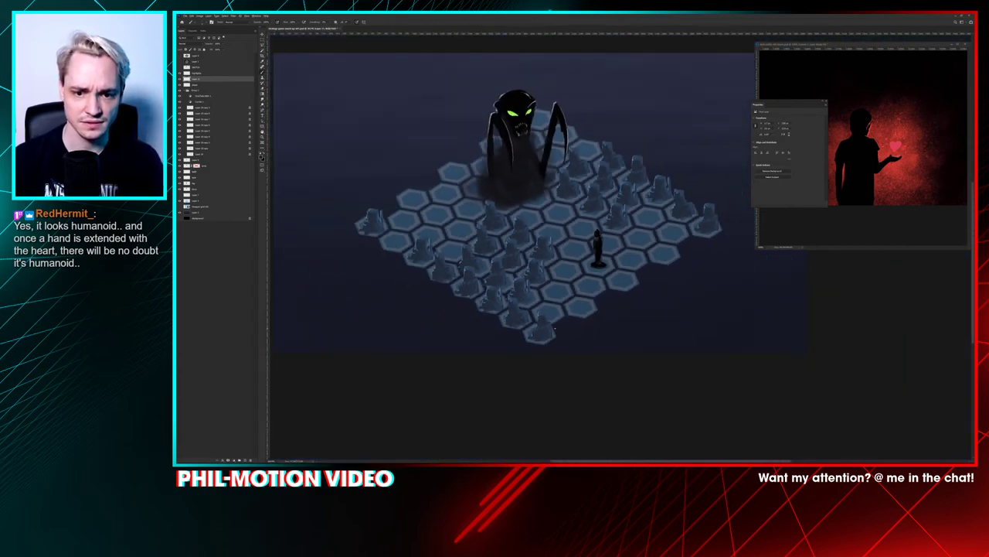
Step: Nudge the hexagon board slightly, then select the figure's two layers together and shift the figure on its tile
{"action": "left_click_drag", "start_coordinate": [557, 331], "coordinate": [554, 328], "text": "ctrl"}
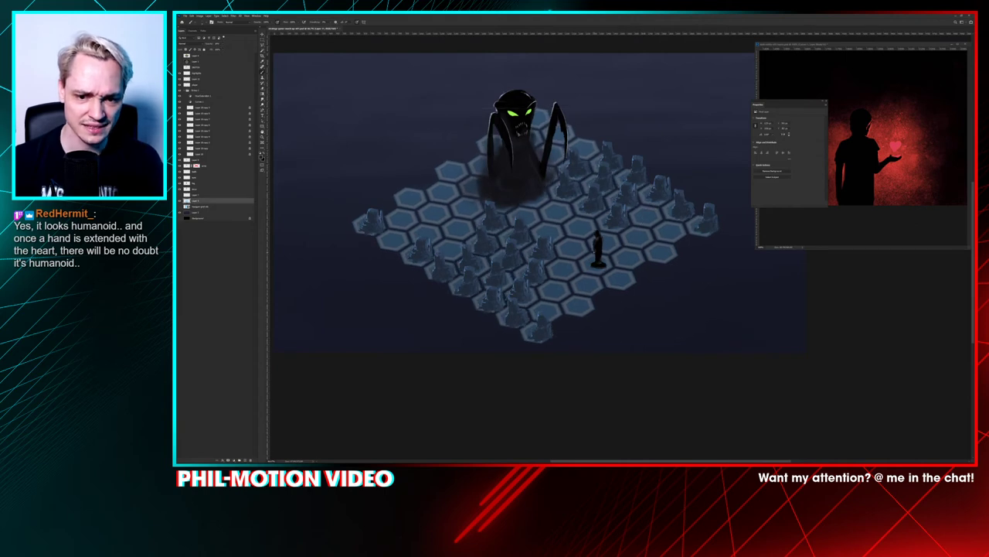
{"action": "left_click_drag", "start_coordinate": [598, 248], "coordinate": [597, 247]}
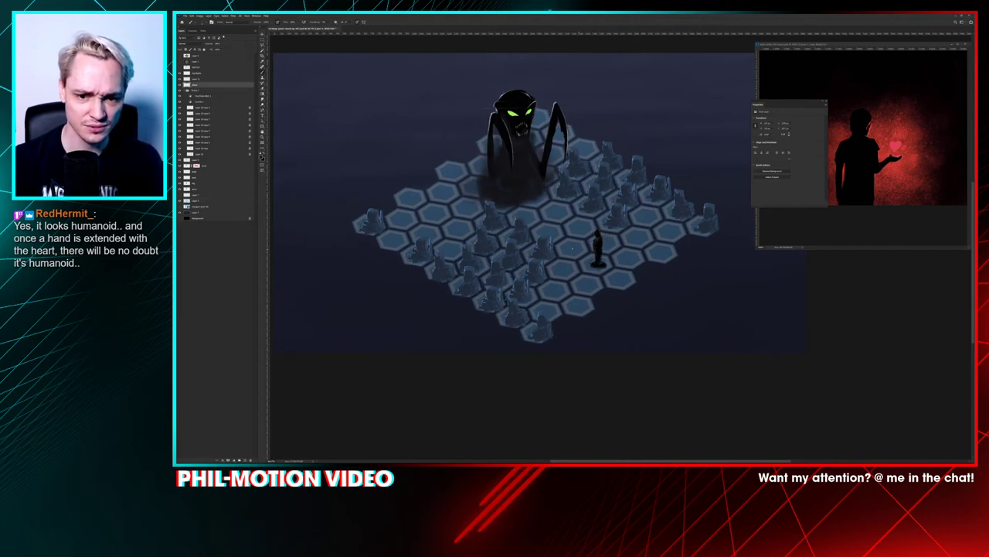
{"action": "left_click", "coordinate": [208, 81], "text": "shift"}
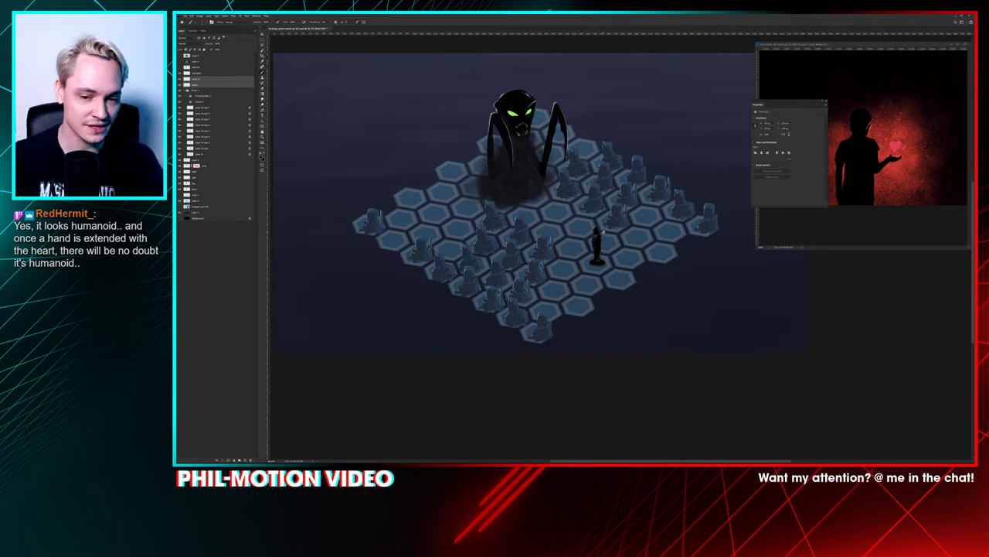
Step: Make the figure's body layer the only active layer and paint a black arm reaching out at chest height with an open hand
{"action": "scroll", "coordinate": [603, 229], "scroll_direction": "up", "scroll_amount": 5}
{"action": "left_click_drag", "start_coordinate": [557, 265], "coordinate": [581, 291]}
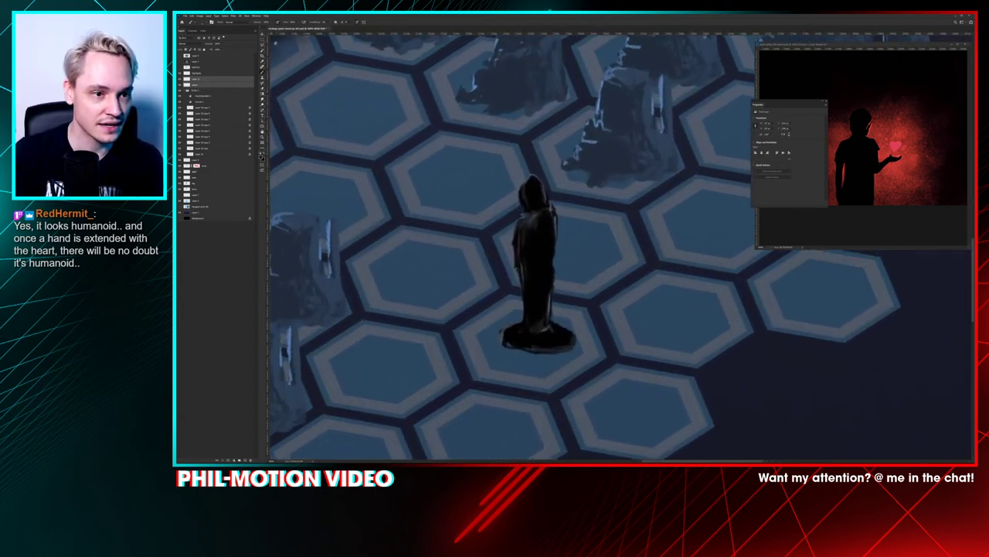
{"action": "left_click", "coordinate": [262, 44]}
{"action": "left_click", "coordinate": [262, 73]}
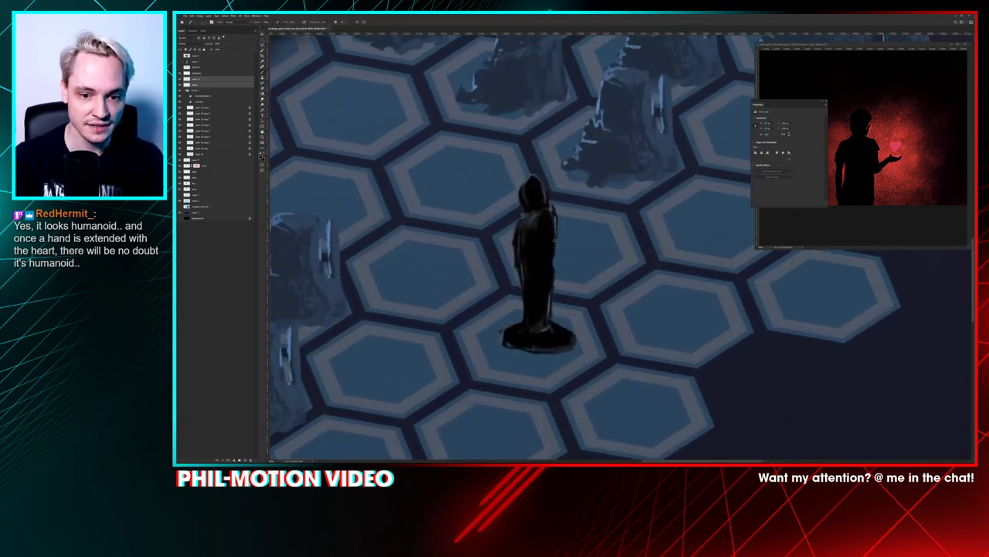
{"action": "right_click", "coordinate": [565, 237]}
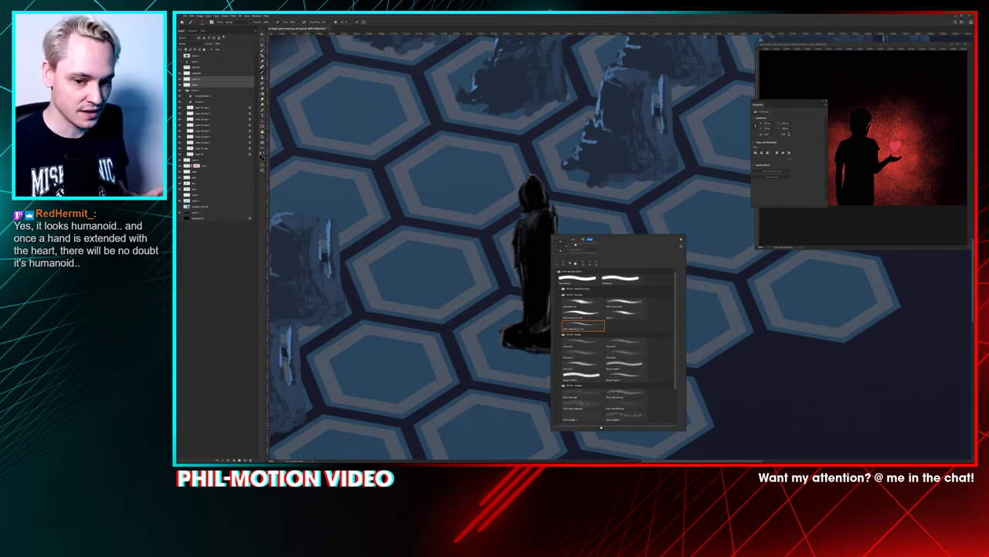
{"action": "left_click", "coordinate": [180, 85]}
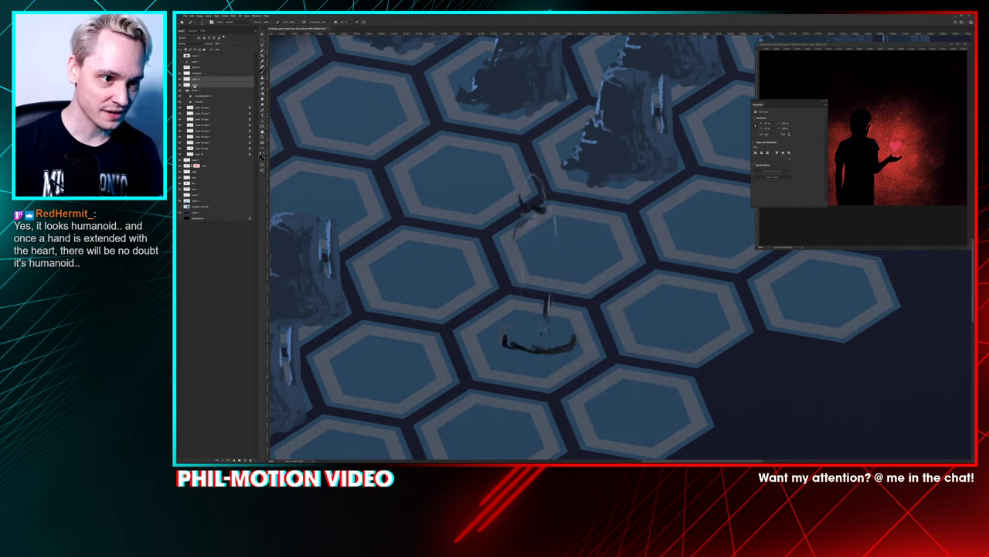
{"action": "key", "text": "0"}
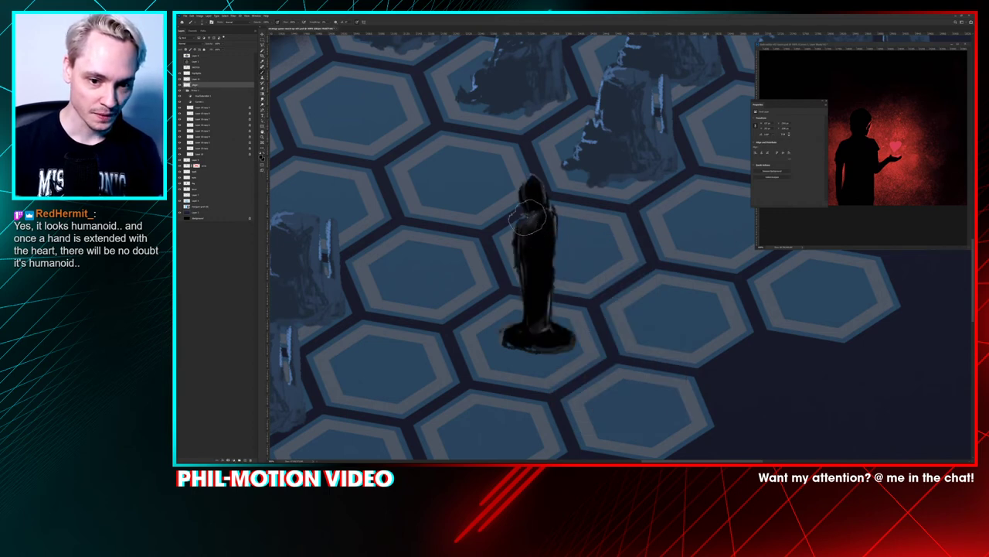
{"action": "right_click", "coordinate": [530, 220]}
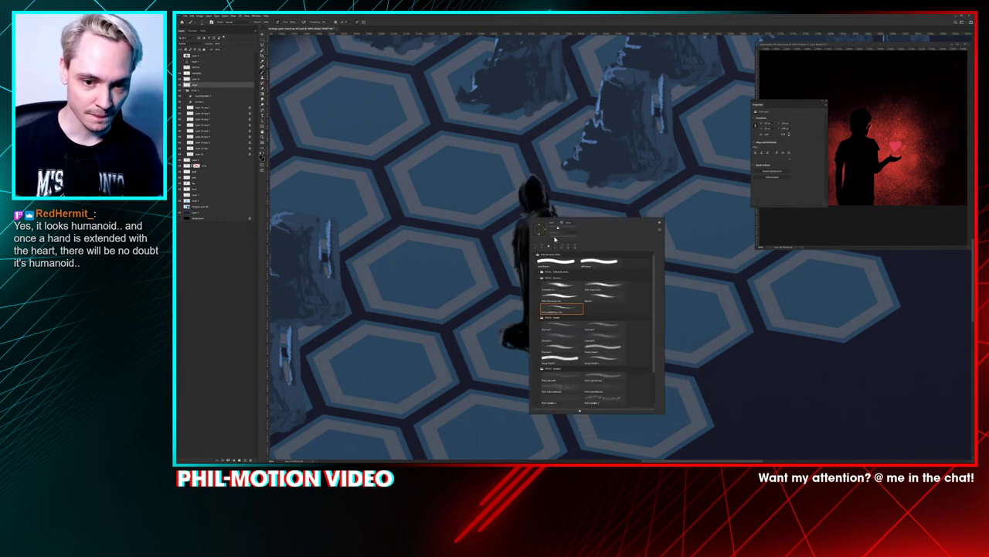
{"action": "key", "text": "Return"}
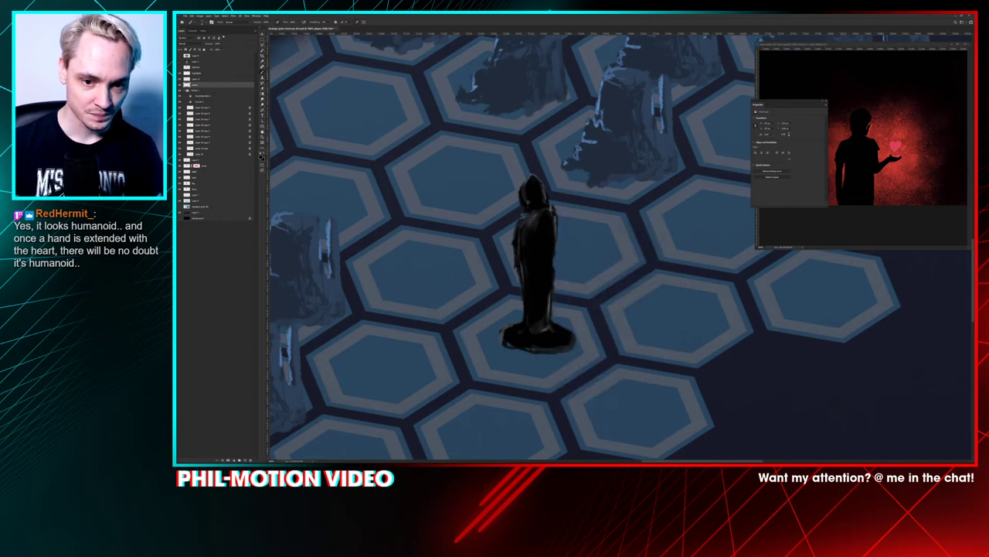
{"action": "left_click_drag", "start_coordinate": [513, 230], "coordinate": [492, 219]}
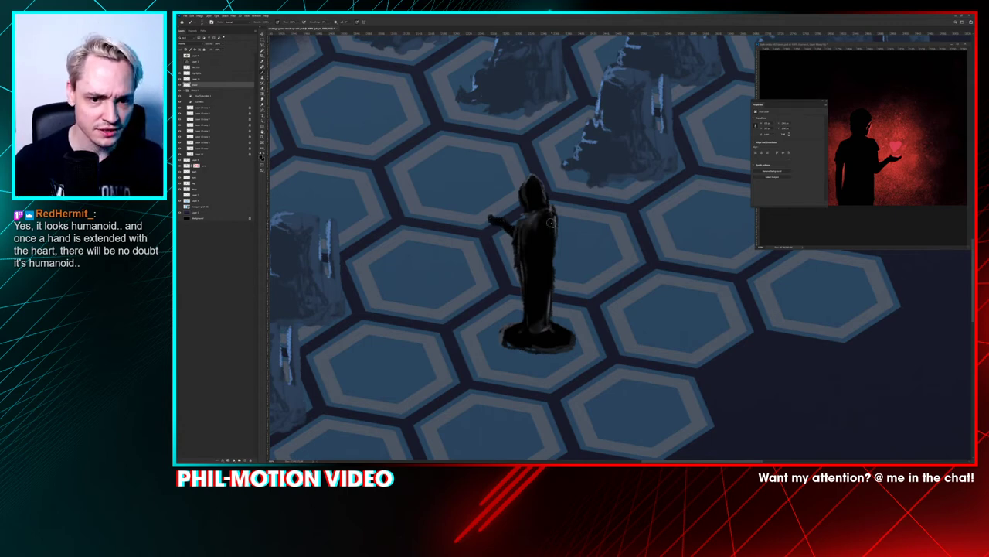
Step: Brush faint grey highlights onto the figure's outstretched arm on the highlight layer and check it at full-board view
{"action": "key", "text": "ctrl+minus"}
{"action": "key", "text": "ctrl+minus"}
{"action": "key", "text": "ctrl+plus"}
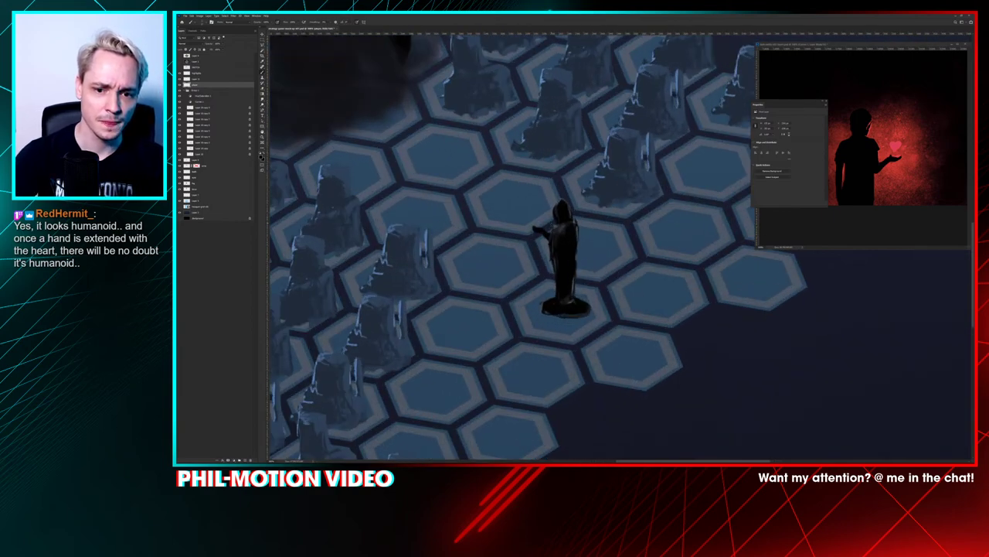
{"action": "left_click", "coordinate": [221, 79]}
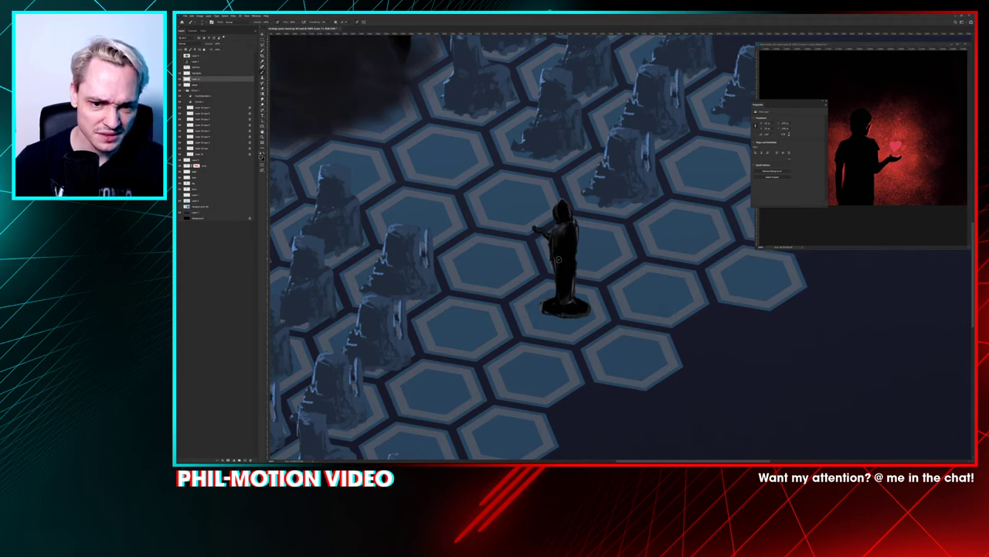
{"action": "scroll", "coordinate": [533, 331], "scroll_direction": "down", "scroll_amount": 5}
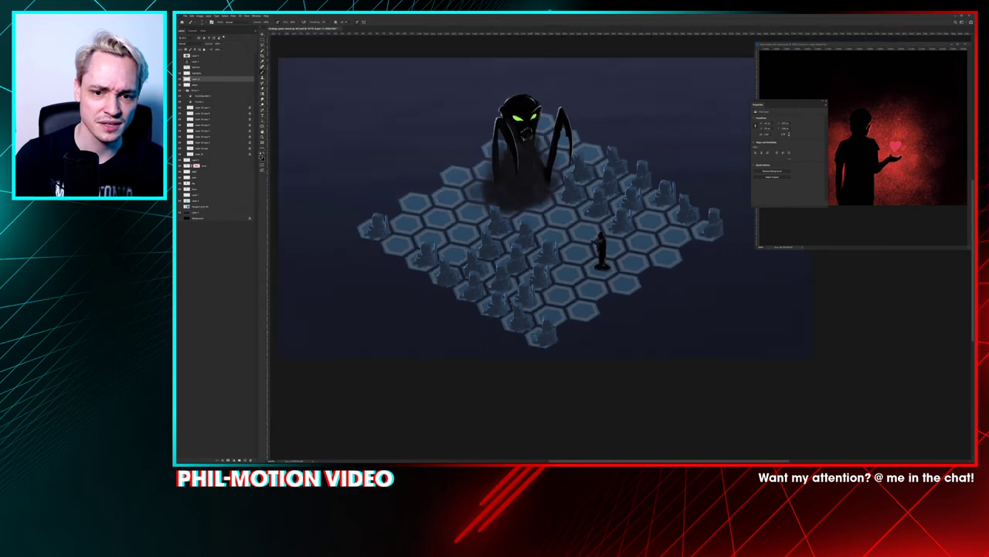
{"action": "scroll", "coordinate": [533, 332], "scroll_direction": "up", "scroll_amount": 2}
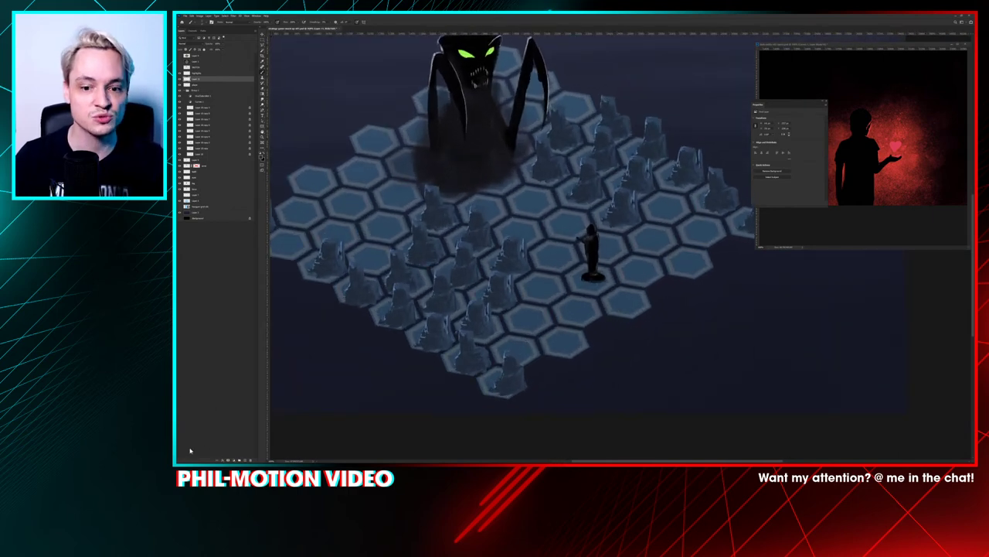
Step: Add a new layer above the figure's layers and paint a small white heart floating over the outstretched hand
{"action": "left_click", "coordinate": [247, 458]}
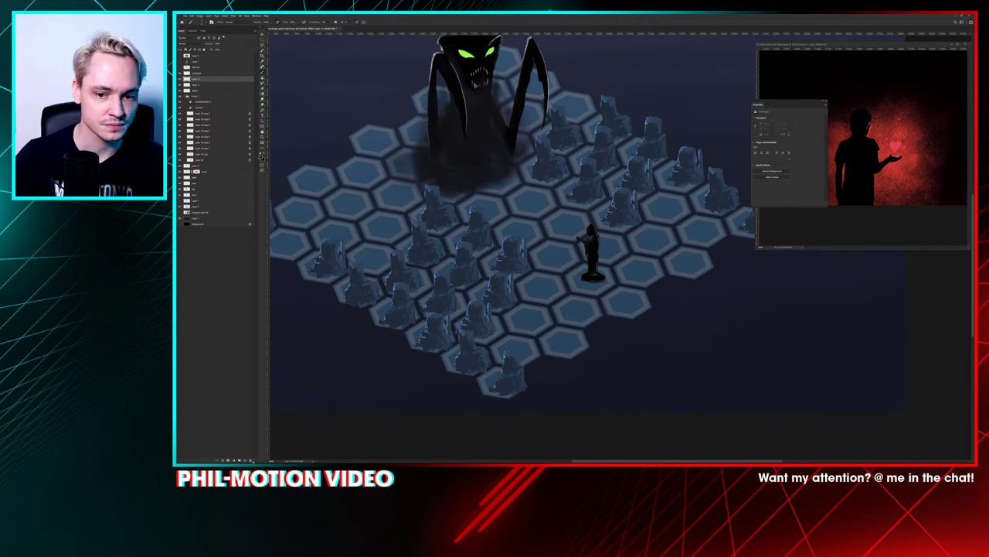
{"action": "key", "text": "ctrl+plus"}
{"action": "key", "text": "ctrl+plus"}
{"action": "left_click", "coordinate": [899, 146], "text": "alt"}
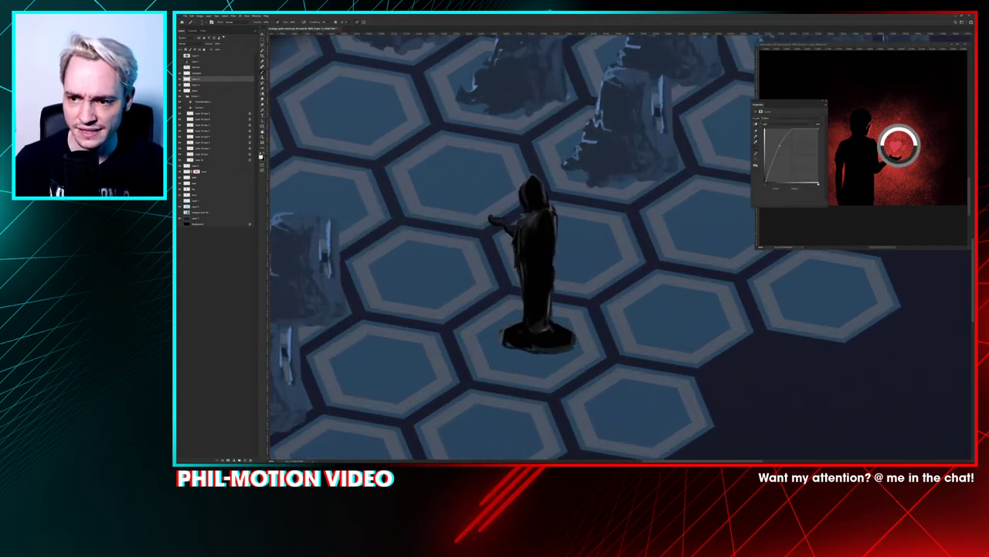
{"action": "left_click", "coordinate": [496, 211]}
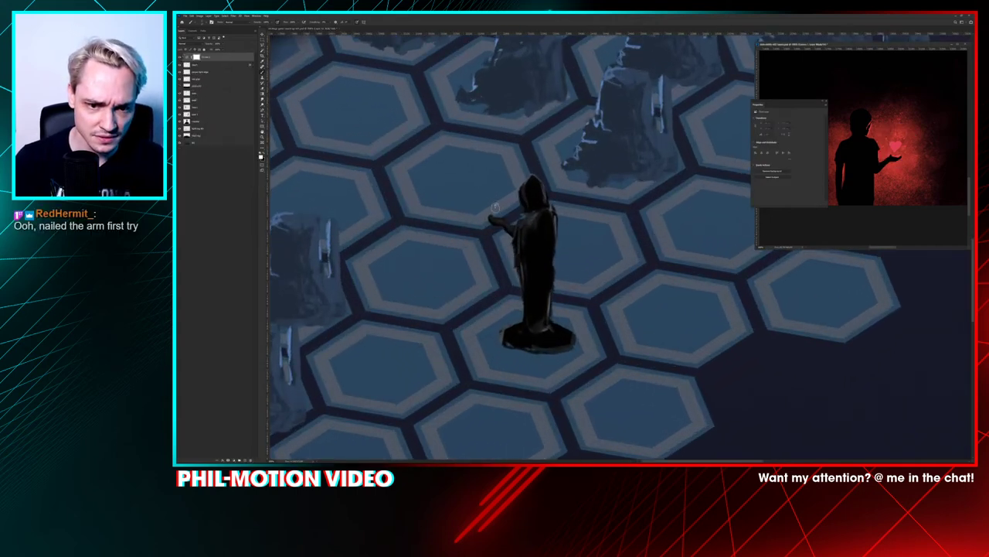
{"action": "left_click_drag", "start_coordinate": [495, 203], "coordinate": [503, 208]}
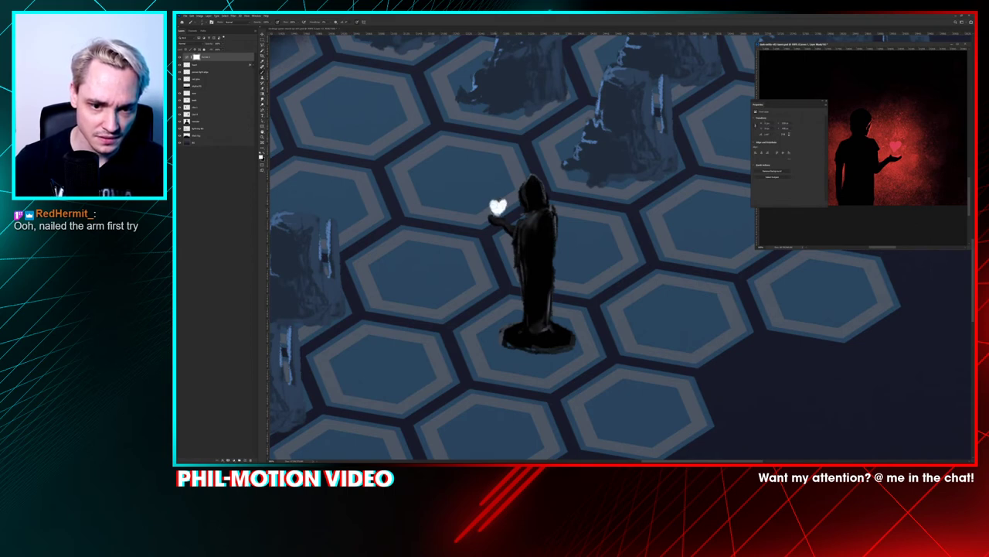
Step: Give the heart's layer a bright red Color Overlay in Normal blend mode and touch up the heart's shape
{"action": "key", "text": "ctrl+Tab"}
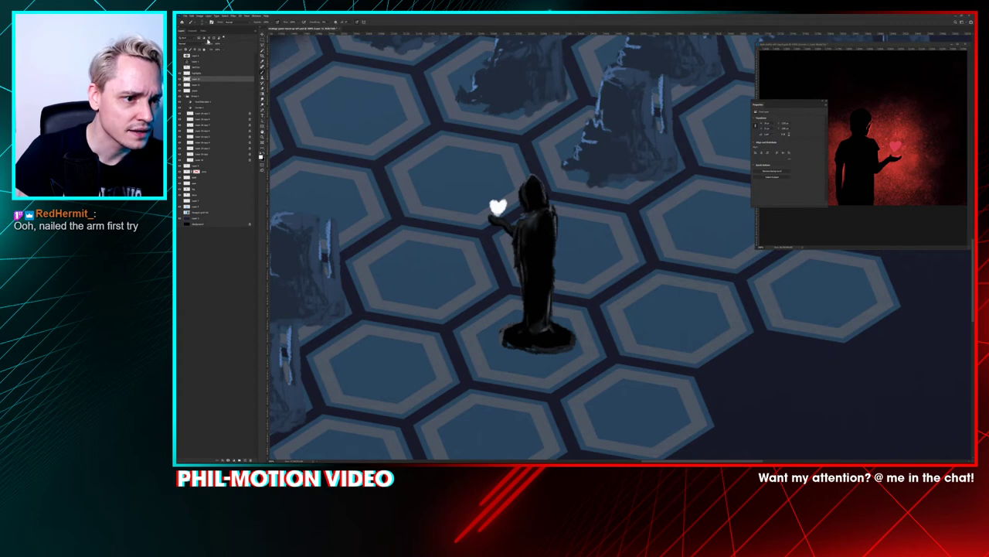
{"action": "left_click", "coordinate": [224, 459]}
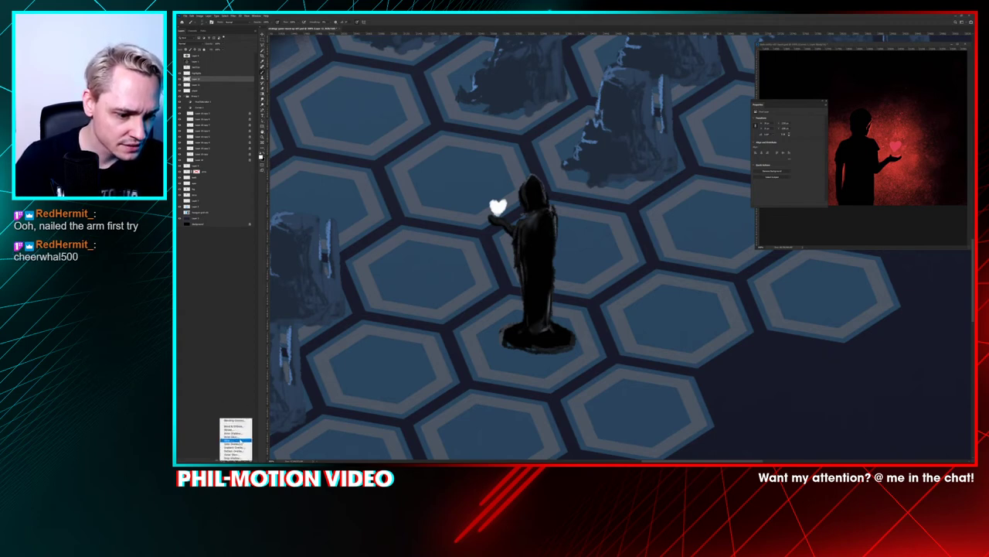
{"action": "left_click", "coordinate": [238, 444]}
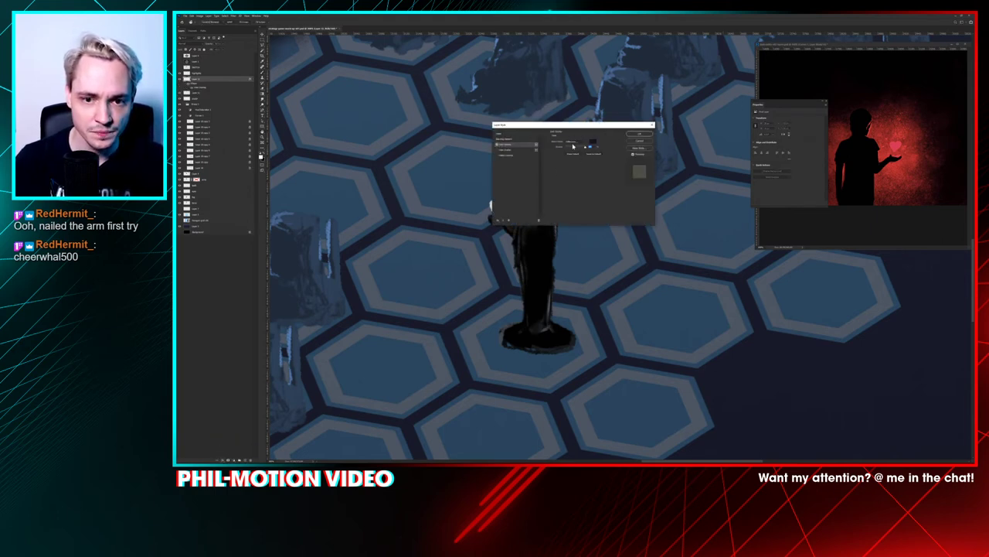
{"action": "left_click", "coordinate": [574, 143]}
{"action": "left_click", "coordinate": [576, 146]}
{"action": "left_click", "coordinate": [592, 141]}
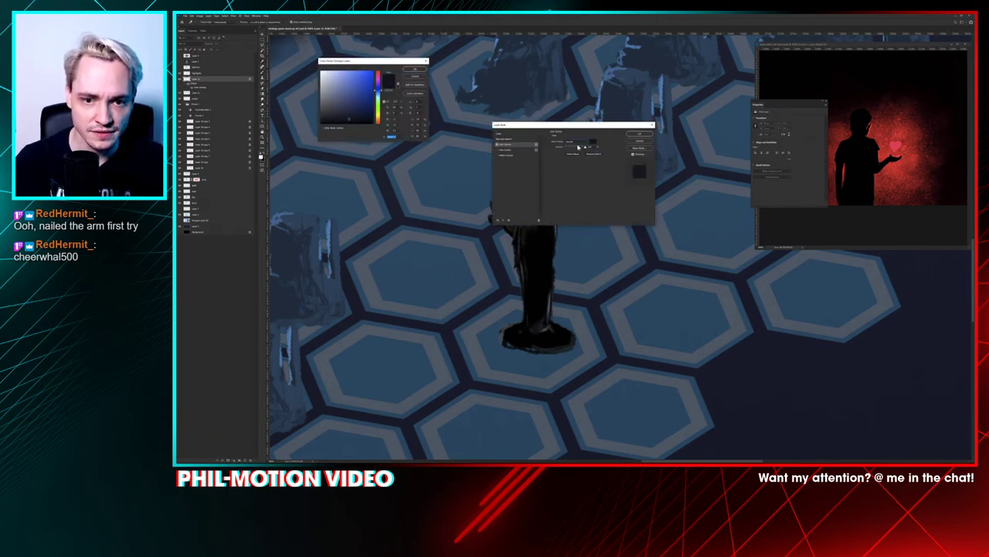
{"action": "left_click", "coordinate": [377, 72]}
{"action": "left_click_drag", "start_coordinate": [368, 77], "coordinate": [391, 60]}
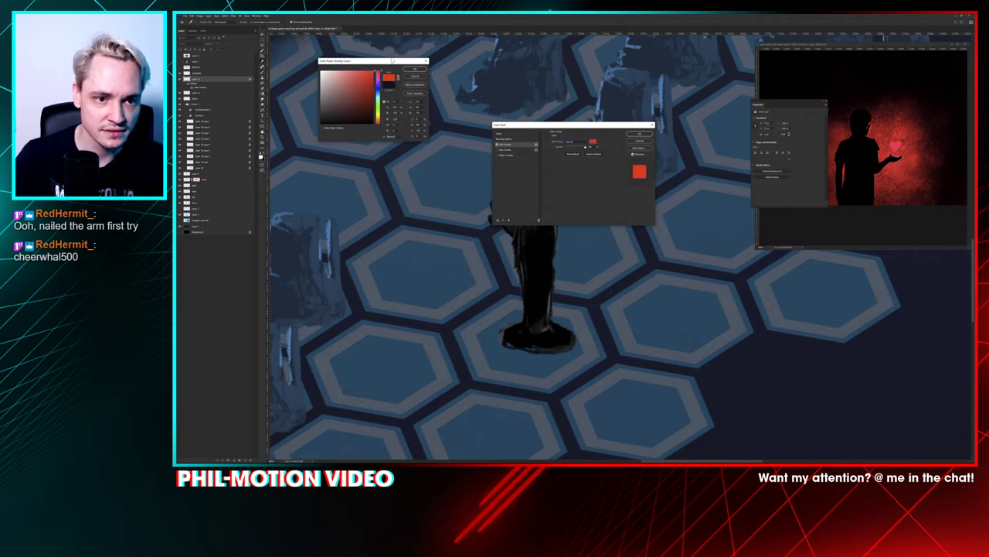
{"action": "left_click", "coordinate": [421, 71]}
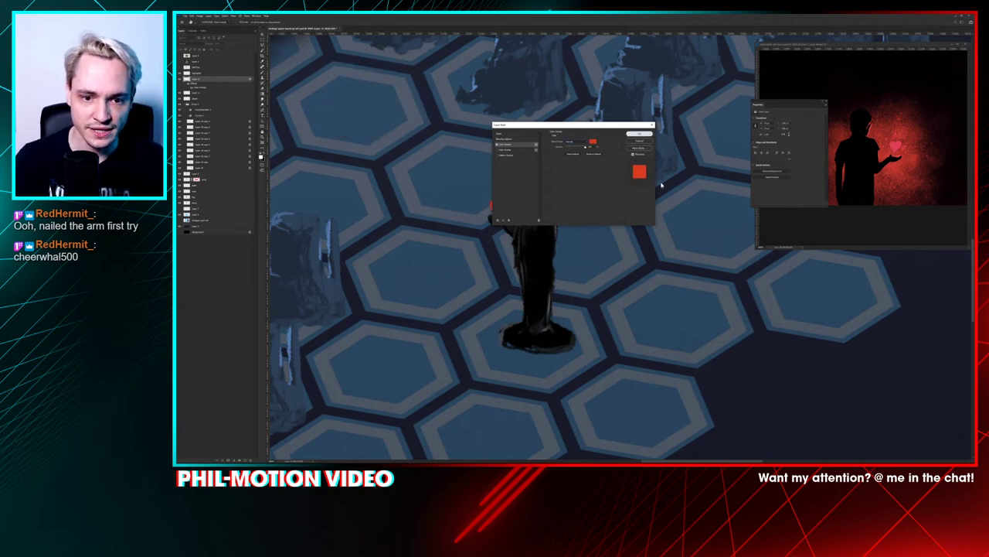
{"action": "left_click", "coordinate": [639, 134]}
{"action": "left_click_drag", "start_coordinate": [497, 200], "coordinate": [499, 206]}
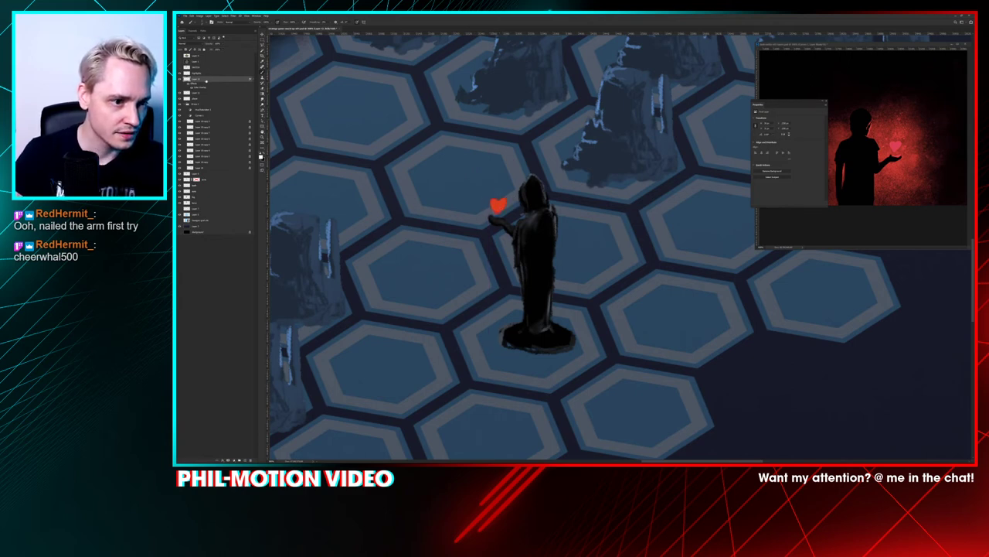
Step: Create a new empty layer at the top of the towers' layer group, beneath the figure's layers
{"action": "left_click", "coordinate": [210, 103]}
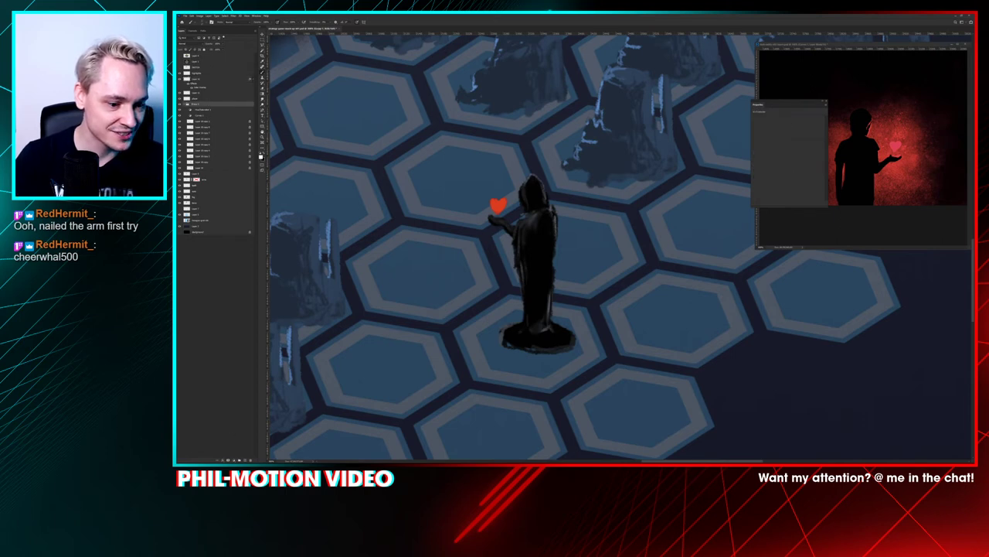
{"action": "left_click", "coordinate": [242, 458]}
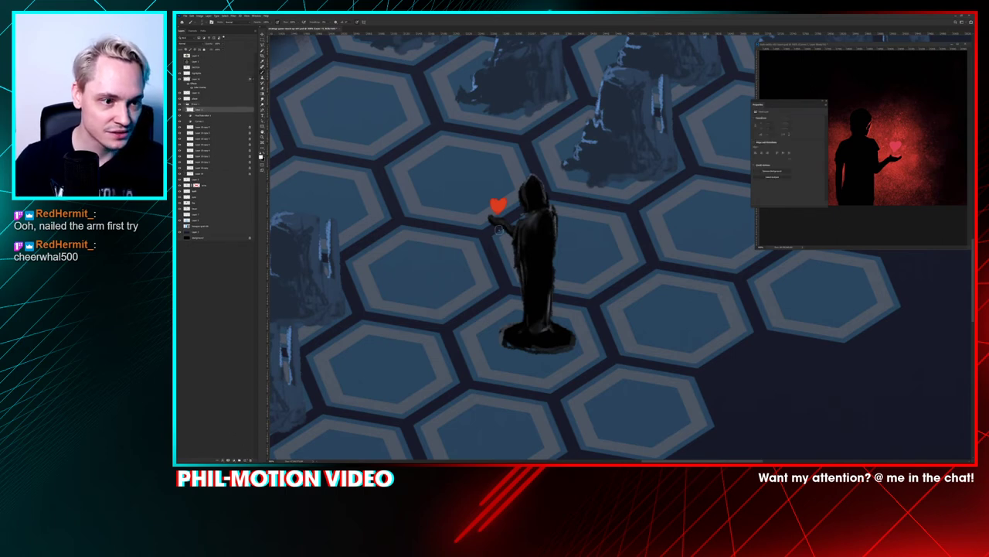
Step: Paint a soft white glow around the statue and heart on a new layer beneath the figure
{"action": "right_click", "coordinate": [551, 272]}
{"action": "left_click", "coordinate": [577, 277]}
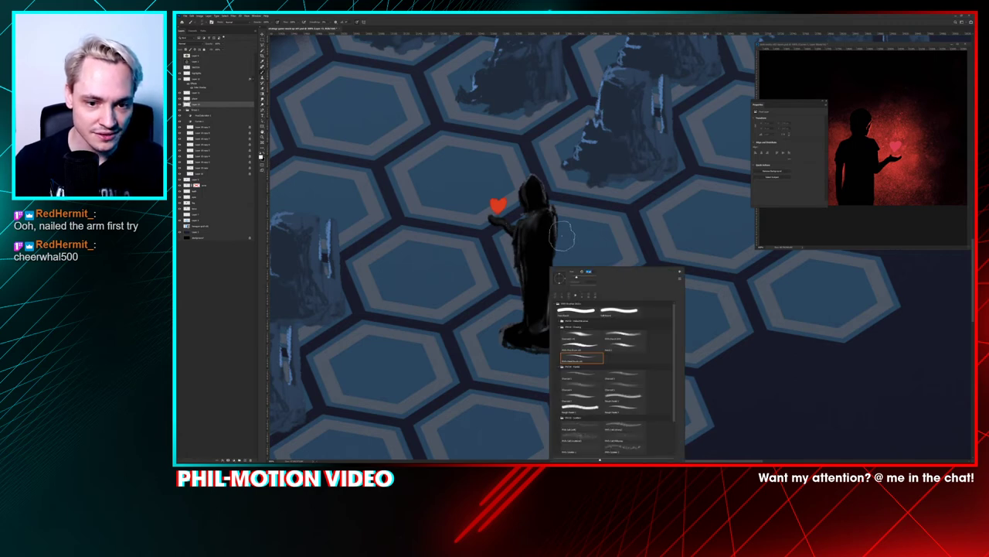
{"action": "left_click", "coordinate": [583, 390]}
{"action": "mouse_move", "coordinate": [525, 205]}
{"action": "left_mouse_down"}
{"action": "mouse_move", "coordinate": [496, 208]}
{"action": "mouse_move", "coordinate": [499, 197]}
{"action": "mouse_move", "coordinate": [520, 217]}
{"action": "mouse_move", "coordinate": [509, 245]}
{"action": "mouse_move", "coordinate": [494, 201]}
{"action": "mouse_move", "coordinate": [489, 226]}
{"action": "mouse_move", "coordinate": [518, 231]}
{"action": "mouse_move", "coordinate": [517, 322]}
{"action": "left_mouse_up"}
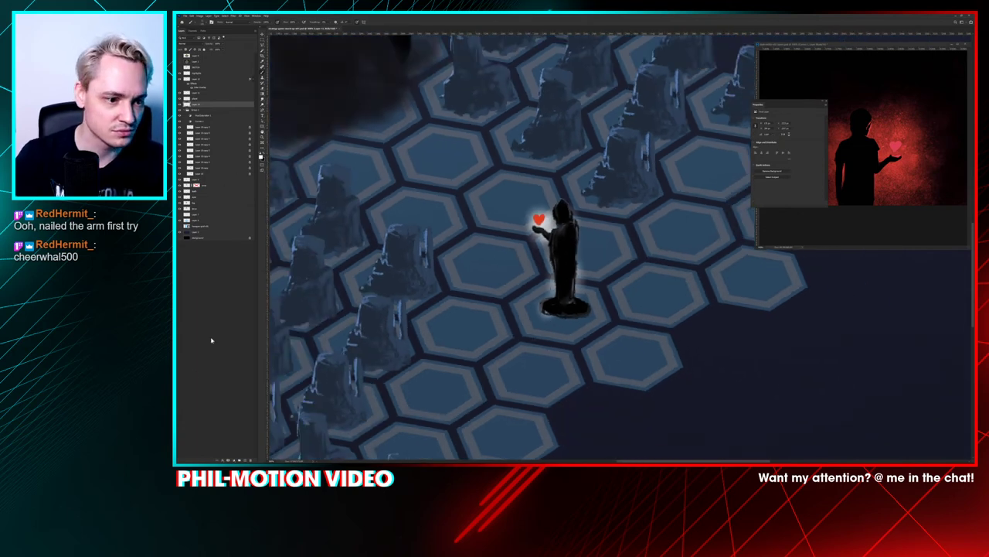
Step: Apply a red Color Overlay effect to the white glow layer
{"action": "left_click", "coordinate": [221, 459]}
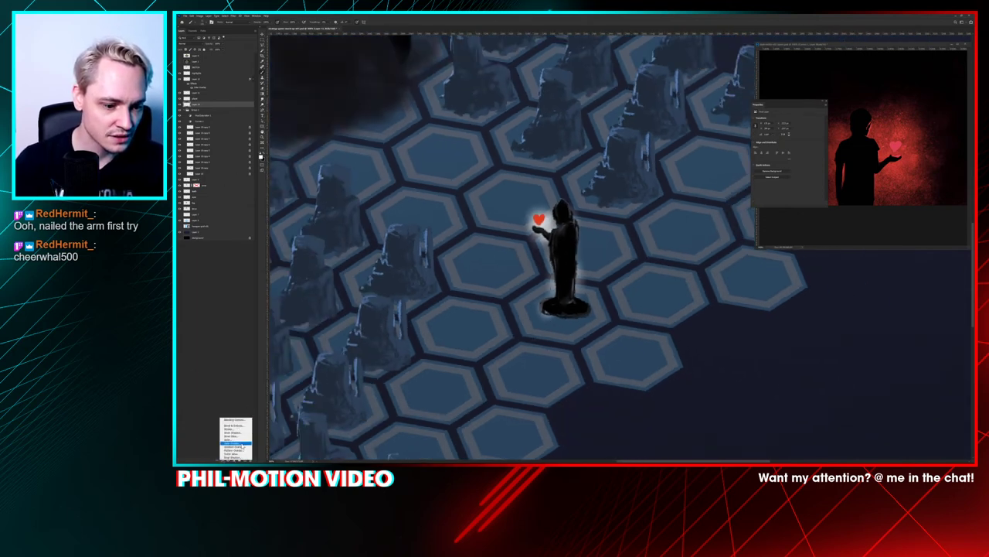
{"action": "left_click", "coordinate": [244, 446]}
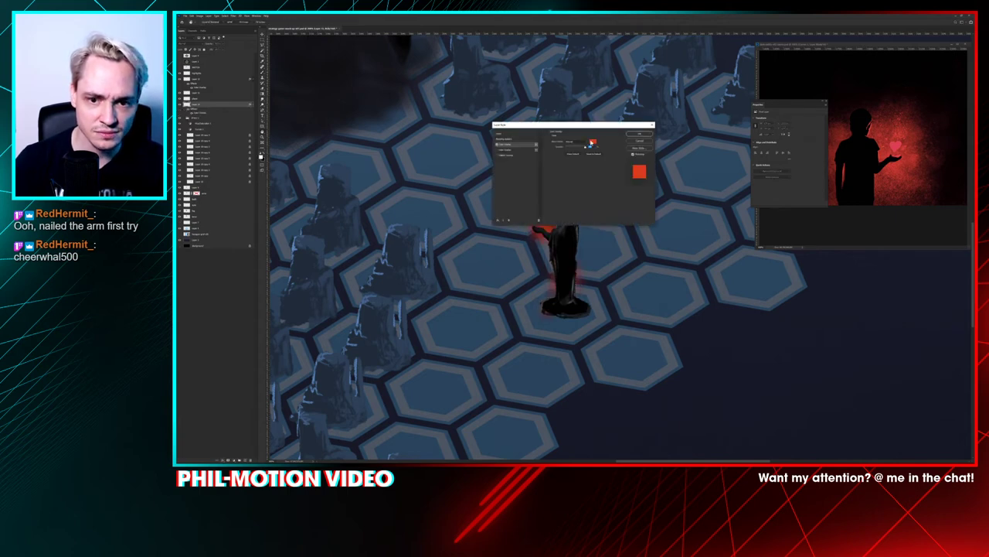
{"action": "left_click_drag", "start_coordinate": [618, 129], "coordinate": [820, 49]}
{"action": "left_click", "coordinate": [842, 56]}
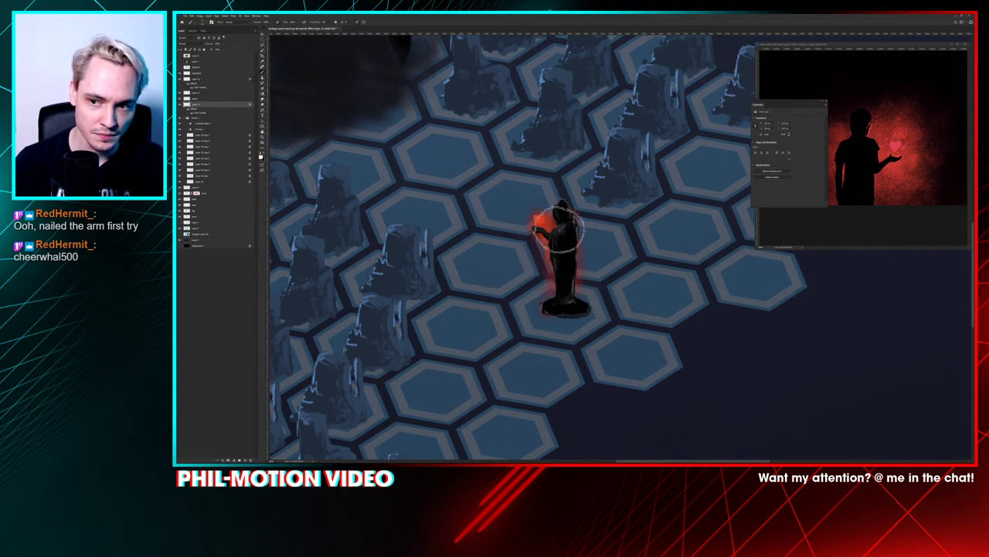
{"action": "scroll", "coordinate": [533, 232], "scroll_direction": "down", "scroll_amount": 5}
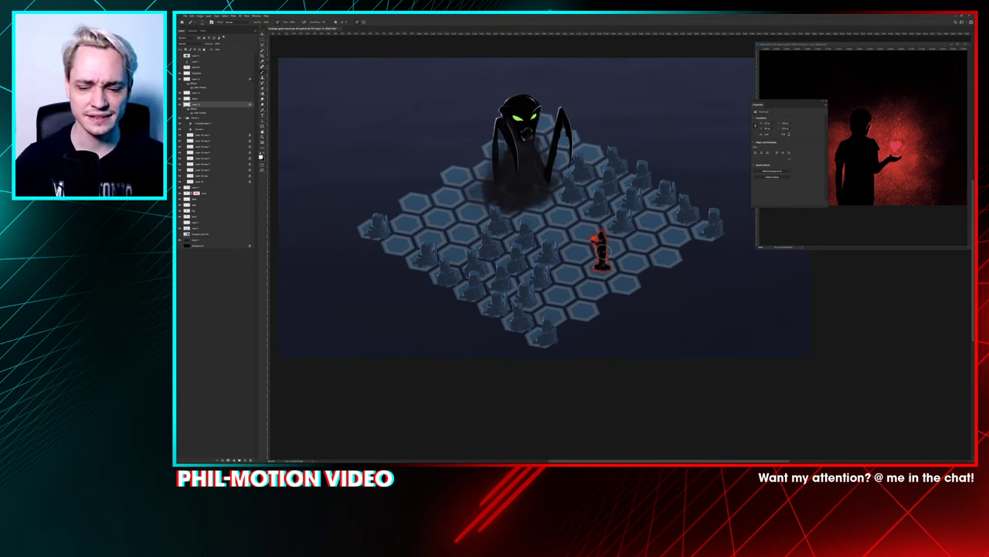
Step: Strengthen the red glow along the statue's outline and around its base, using a smaller brush for the tight rim
{"action": "scroll", "coordinate": [601, 258], "scroll_direction": "up", "scroll_amount": 1}
{"action": "scroll", "coordinate": [615, 254], "scroll_direction": "up", "scroll_amount": 2}
{"action": "right_click", "coordinate": [580, 180]}
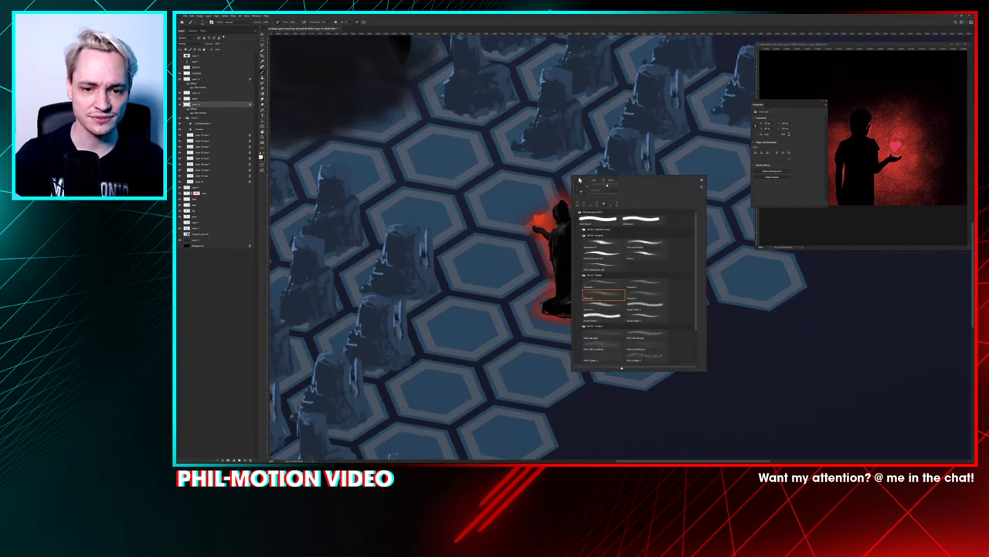
{"action": "left_click_drag", "start_coordinate": [602, 187], "coordinate": [596, 186]}
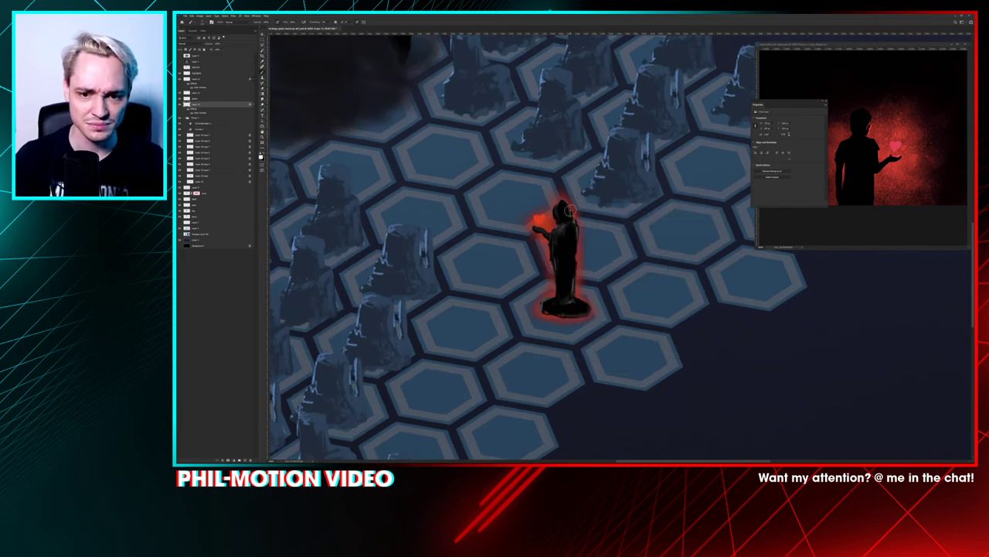
{"action": "right_click", "coordinate": [572, 210]}
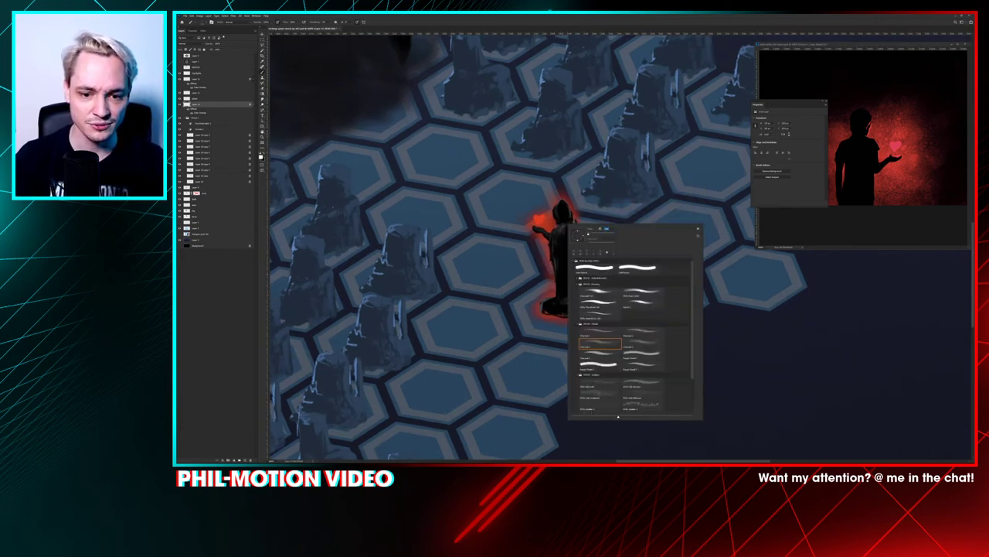
{"action": "key", "text": "Return"}
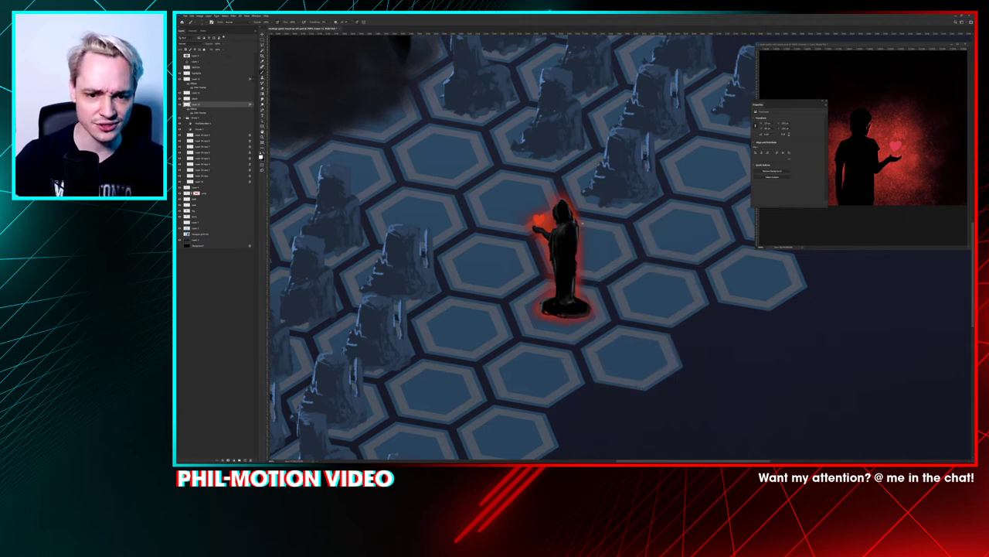
{"action": "key", "text": "ctrl+plus"}
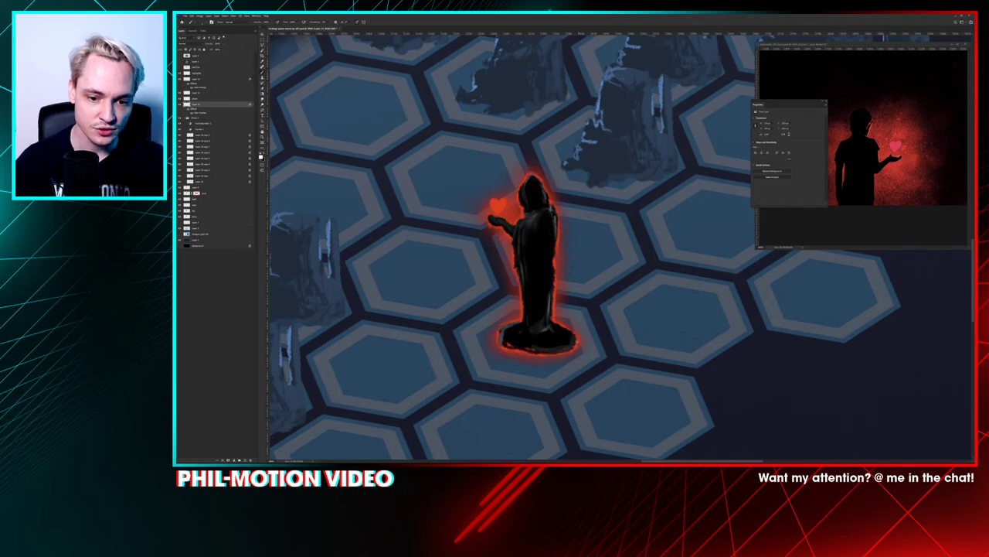
Step: Compare the statue with its glow layer hidden and shown, and erase the red glow from around the heart
{"action": "key", "text": "ctrl+minus"}
{"action": "key", "text": "ctrl+minus"}
{"action": "key", "text": "ctrl+minus"}
{"action": "key", "text": "ctrl+minus"}
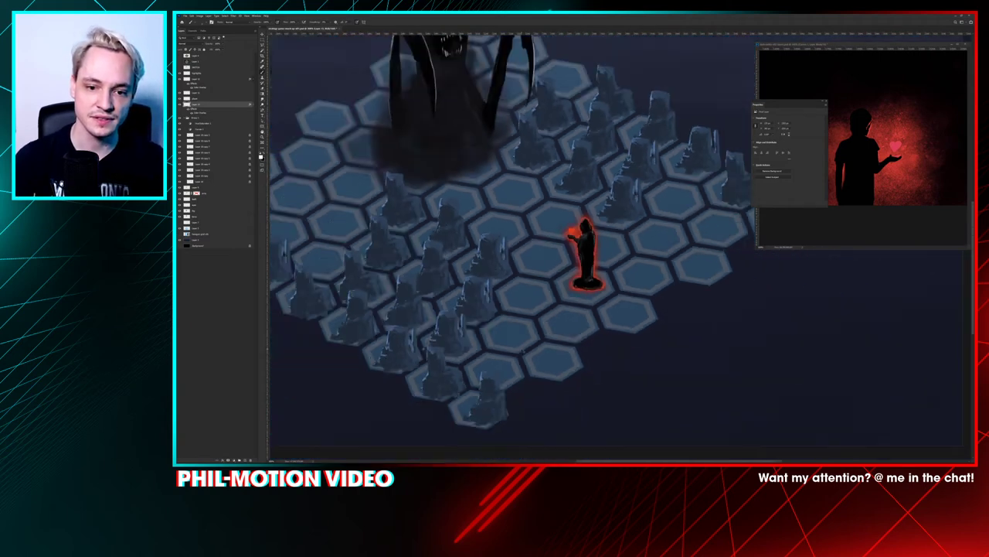
{"action": "left_click_drag", "start_coordinate": [521, 349], "coordinate": [485, 341]}
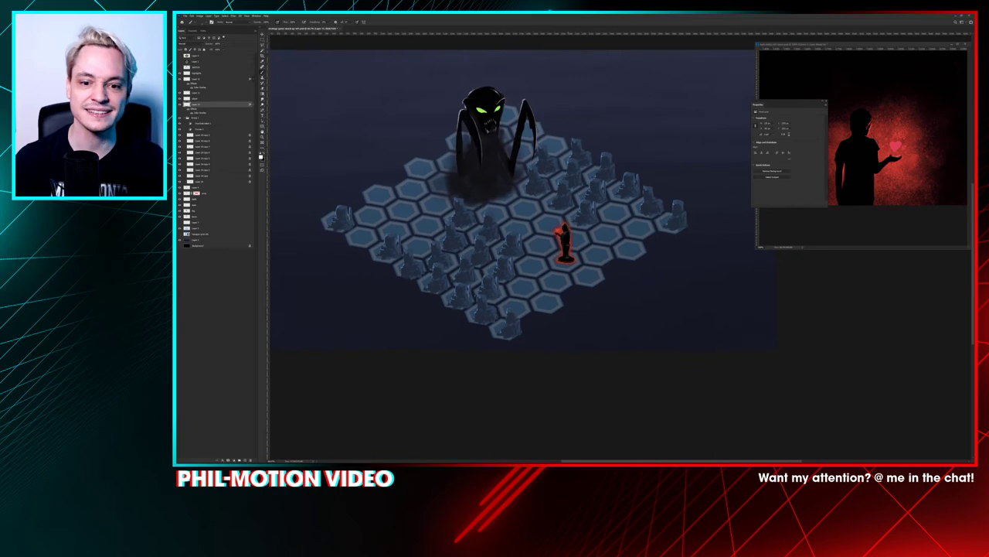
{"action": "scroll", "coordinate": [585, 319], "scroll_direction": "up", "scroll_amount": 5}
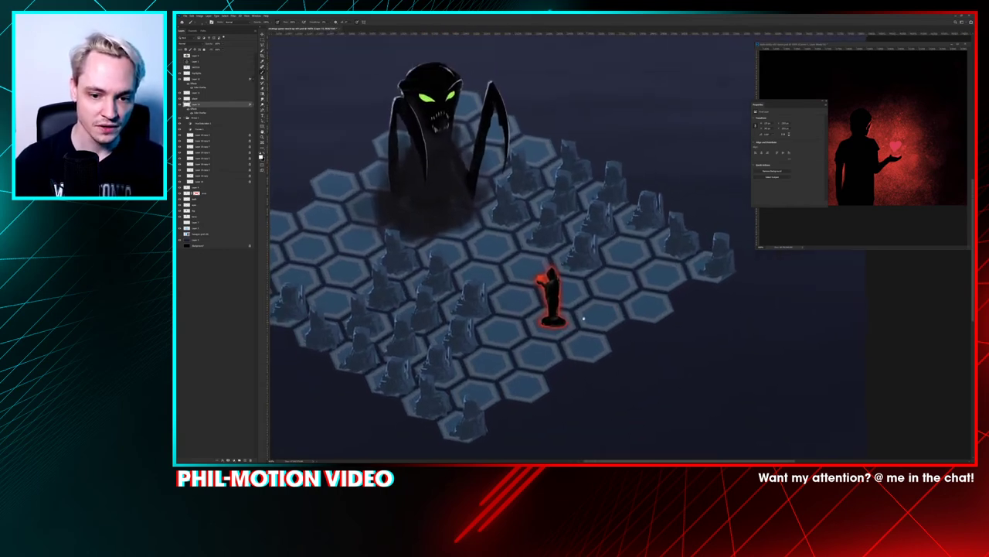
{"action": "scroll", "coordinate": [585, 320], "scroll_direction": "up", "scroll_amount": 4}
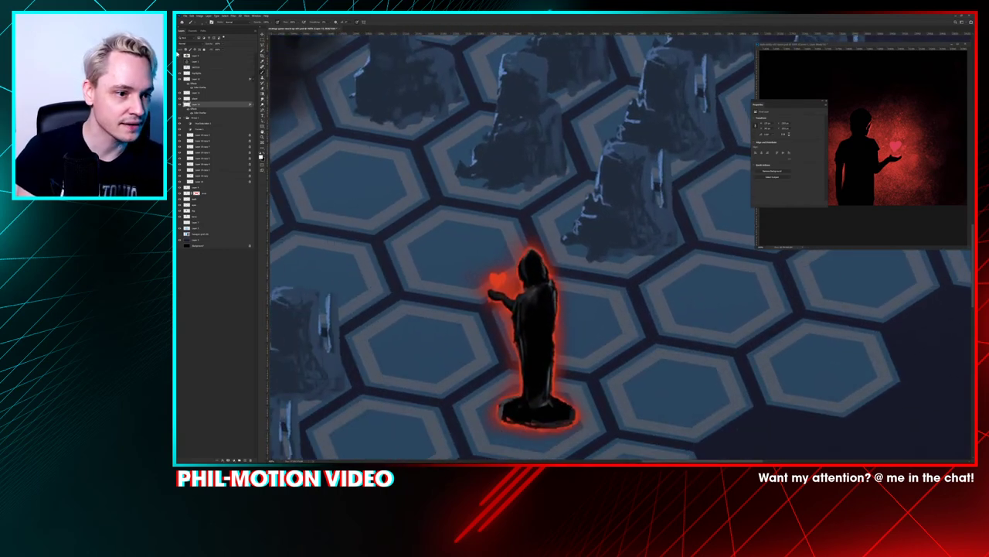
{"action": "left_click", "coordinate": [180, 105]}
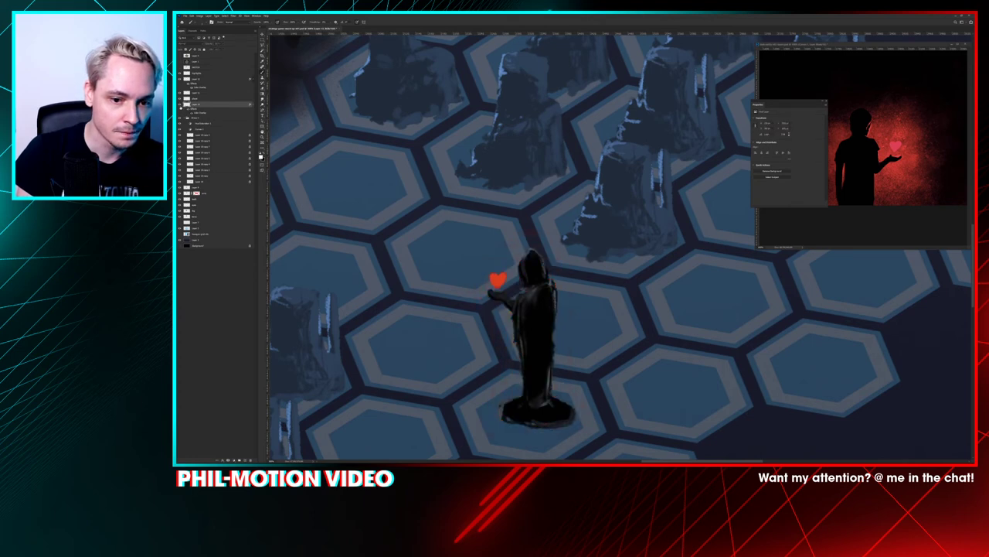
{"action": "left_click", "coordinate": [181, 109]}
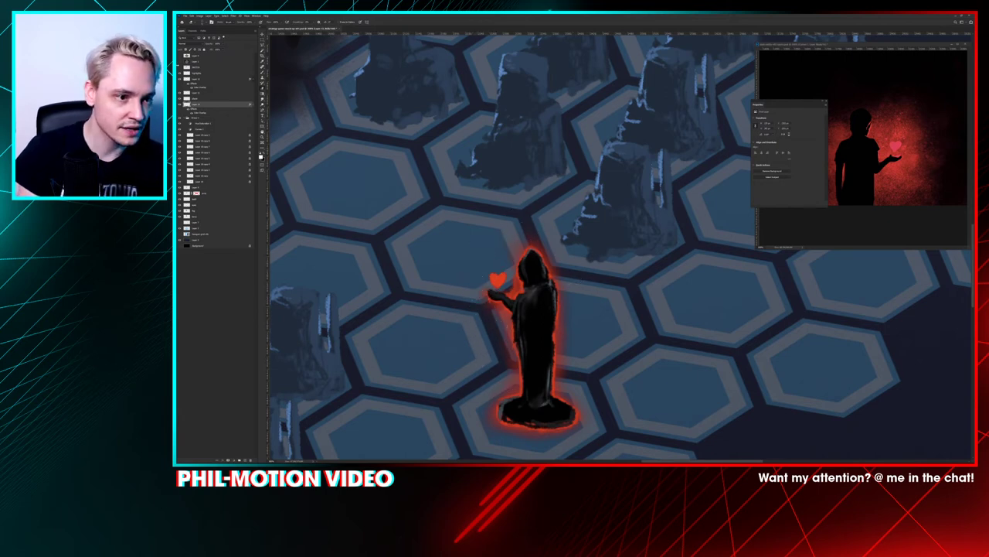
Step: Toggle the visibility of the statue and neighbouring layers to identify which one holds the heart
{"action": "left_click", "coordinate": [180, 99]}
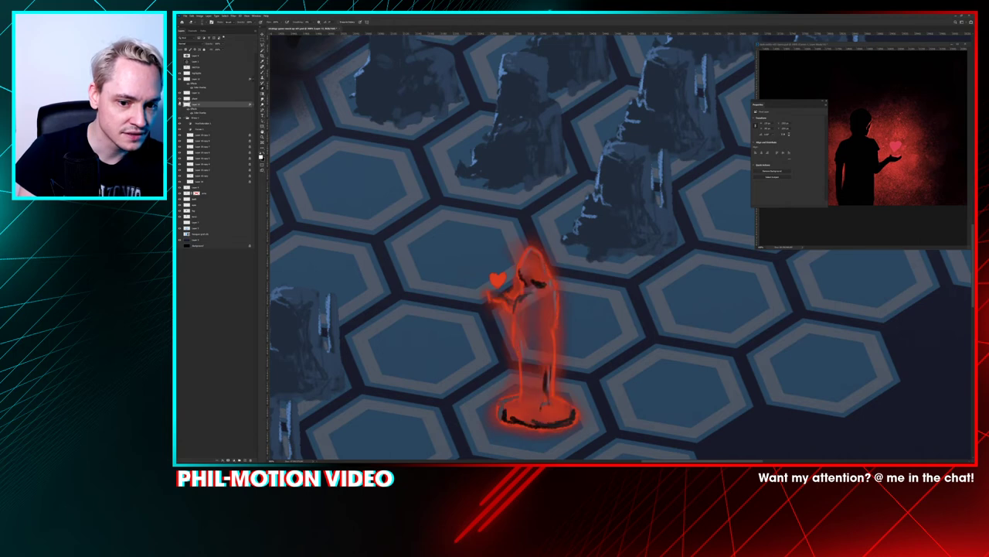
{"action": "left_click", "coordinate": [179, 98]}
{"action": "left_click", "coordinate": [179, 104]}
{"action": "key", "text": "ctrl+shift+z"}
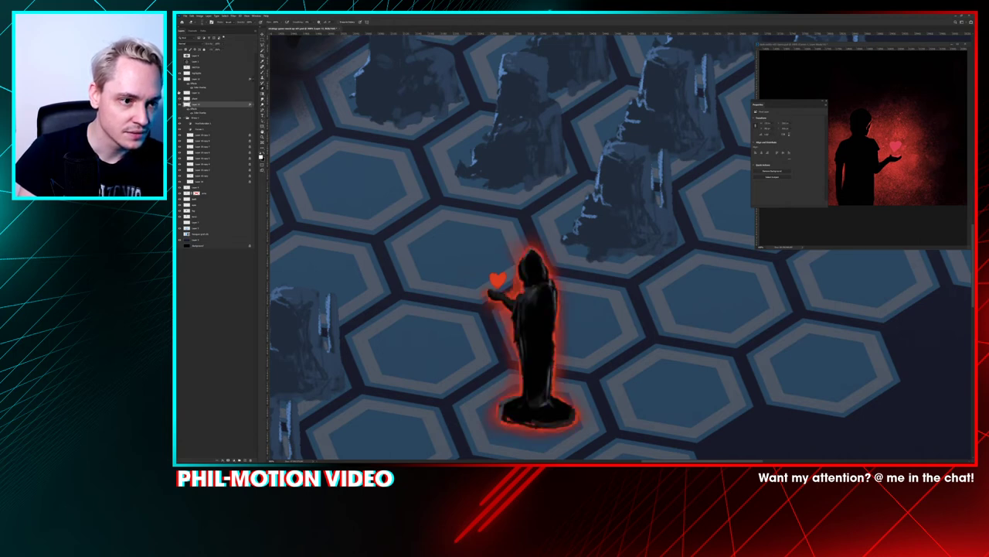
{"action": "left_click", "coordinate": [180, 79]}
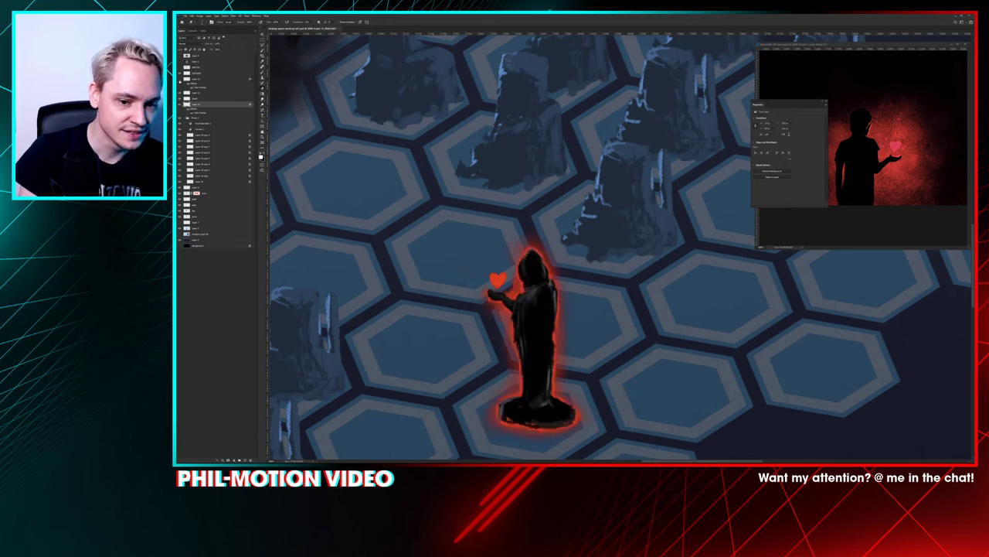
{"action": "key", "text": "ctrl+z"}
{"action": "key", "text": "ctrl+shift+z"}
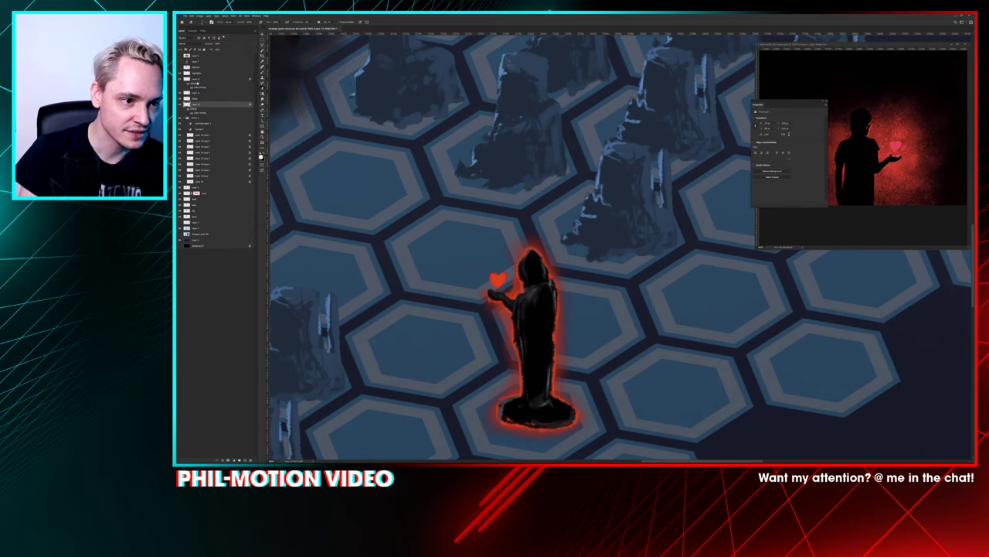
Step: Merge the heart's Color Overlay layer with a new empty layer to flatten its effect
{"action": "left_click", "coordinate": [199, 78]}
{"action": "left_click", "coordinate": [240, 401]}
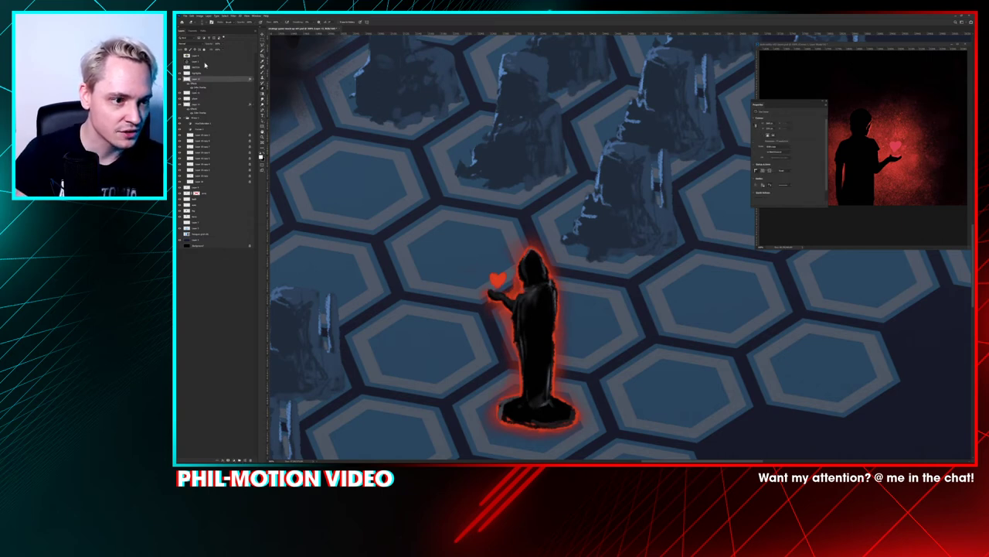
{"action": "left_click", "coordinate": [205, 80]}
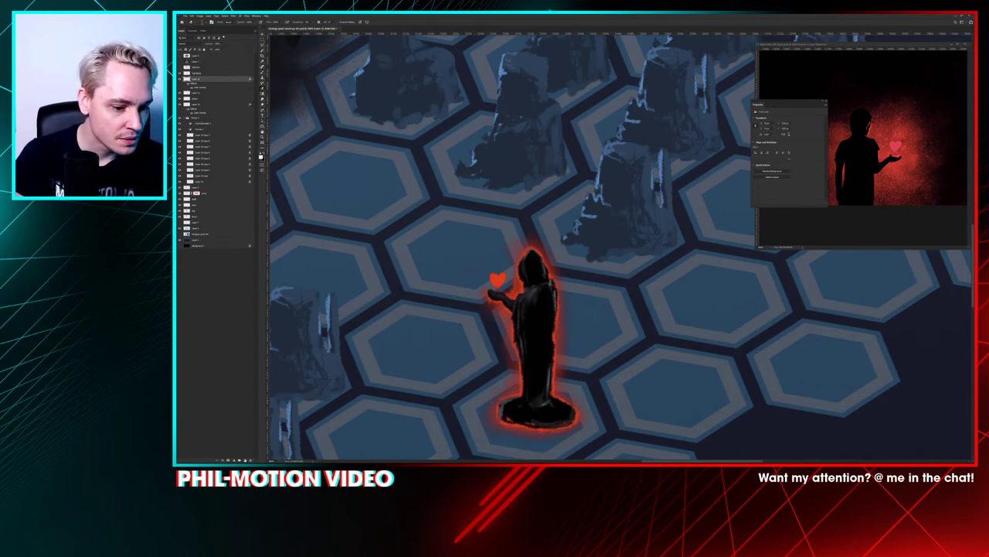
{"action": "left_click", "coordinate": [245, 460]}
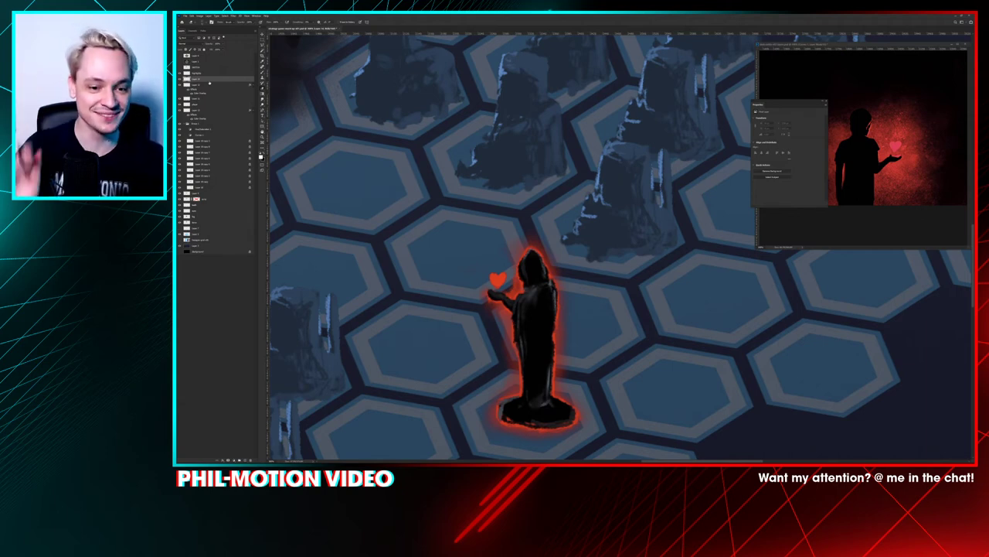
{"action": "left_click", "coordinate": [216, 85], "text": "shift"}
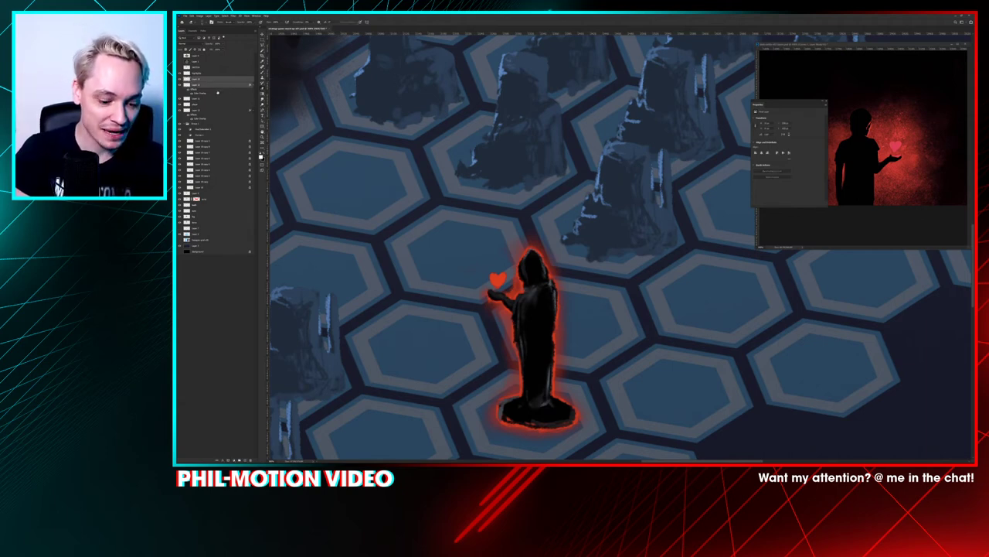
{"action": "key", "text": "ctrl+e"}
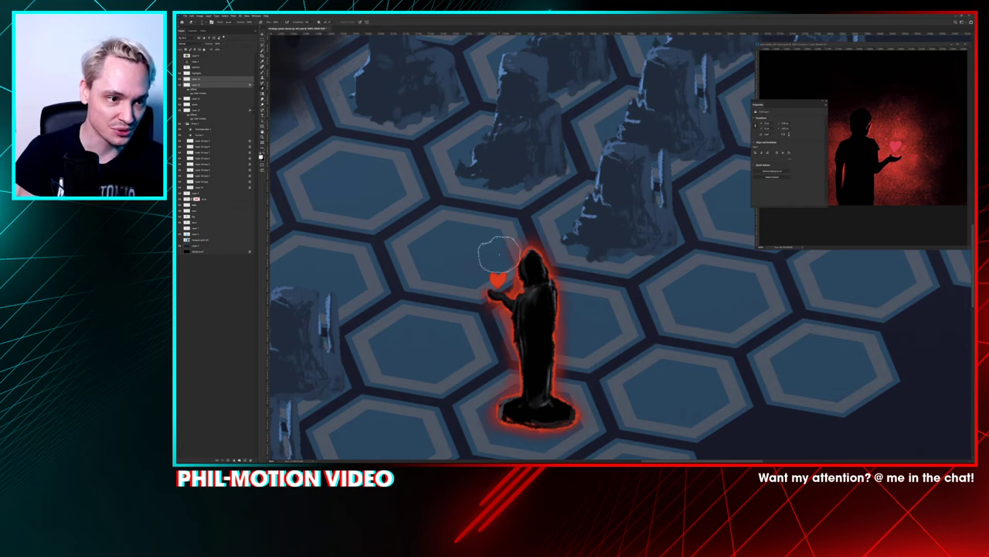
Step: Brush a white highlight over the red heart above the statue's hand, leaving reddish edges
{"action": "key", "text": "b"}
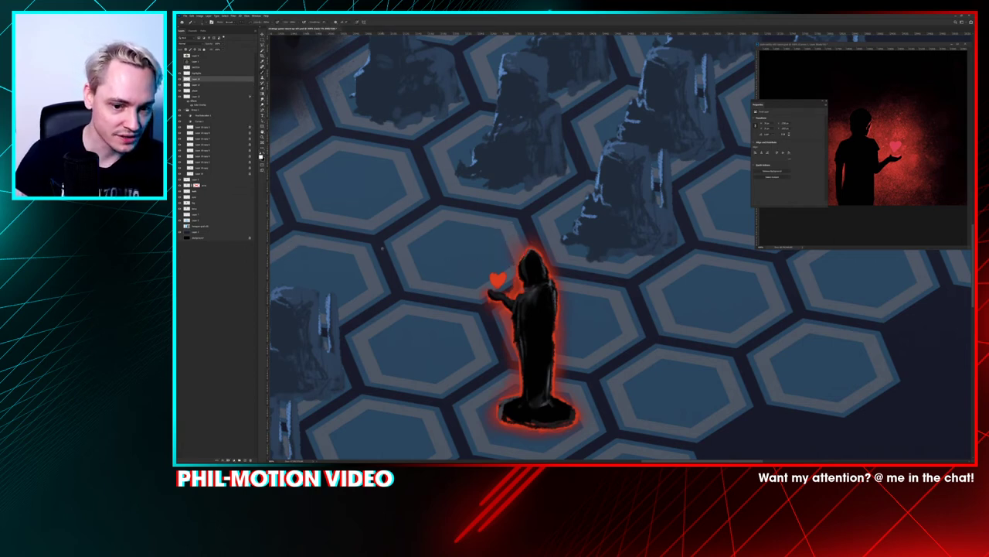
{"action": "key", "text": "ctrl+plus"}
{"action": "key", "text": "ctrl+plus"}
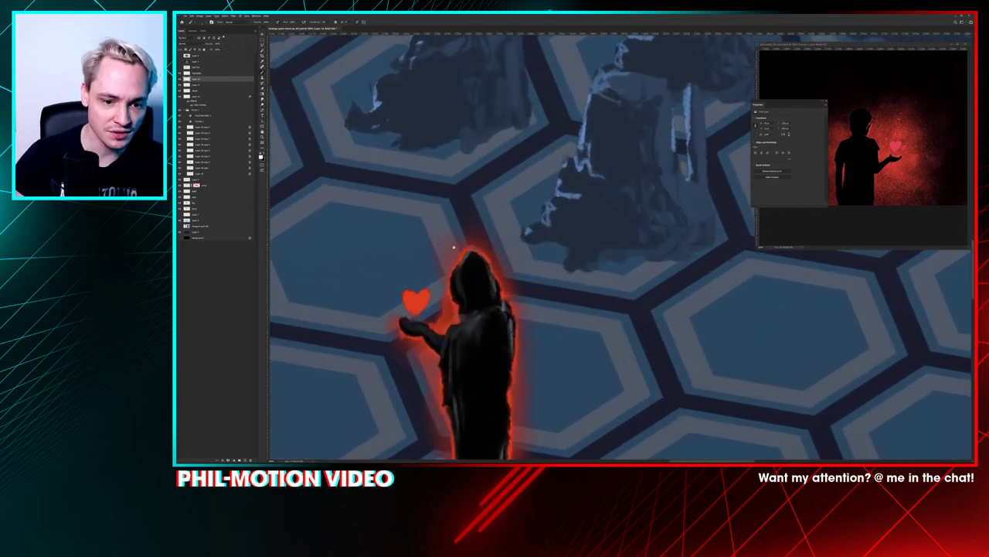
{"action": "left_click_drag", "start_coordinate": [455, 247], "coordinate": [542, 184]}
{"action": "mouse_move", "coordinate": [503, 236]}
{"action": "left_mouse_down"}
{"action": "mouse_move", "coordinate": [512, 236]}
{"action": "mouse_move", "coordinate": [506, 245]}
{"action": "mouse_move", "coordinate": [514, 239]}
{"action": "mouse_move", "coordinate": [501, 233]}
{"action": "mouse_move", "coordinate": [508, 247]}
{"action": "mouse_move", "coordinate": [515, 240]}
{"action": "left_mouse_up"}
{"action": "scroll", "coordinate": [495, 234], "scroll_direction": "down", "scroll_amount": 10}
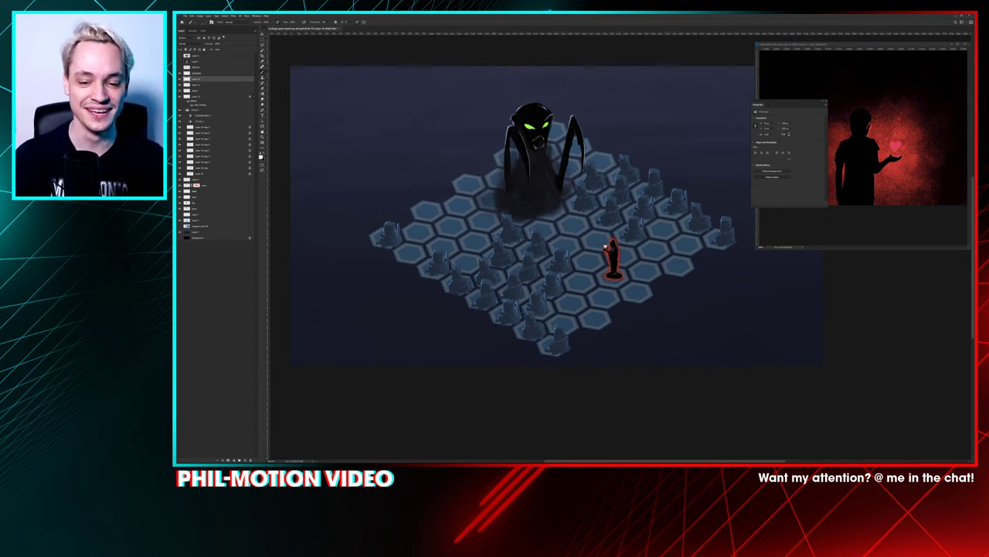
{"action": "scroll", "coordinate": [611, 246], "scroll_direction": "up", "scroll_amount": 3}
{"action": "left_click_drag", "start_coordinate": [493, 233], "coordinate": [460, 261]}
{"action": "scroll", "coordinate": [618, 239], "scroll_direction": "down", "scroll_amount": 1}
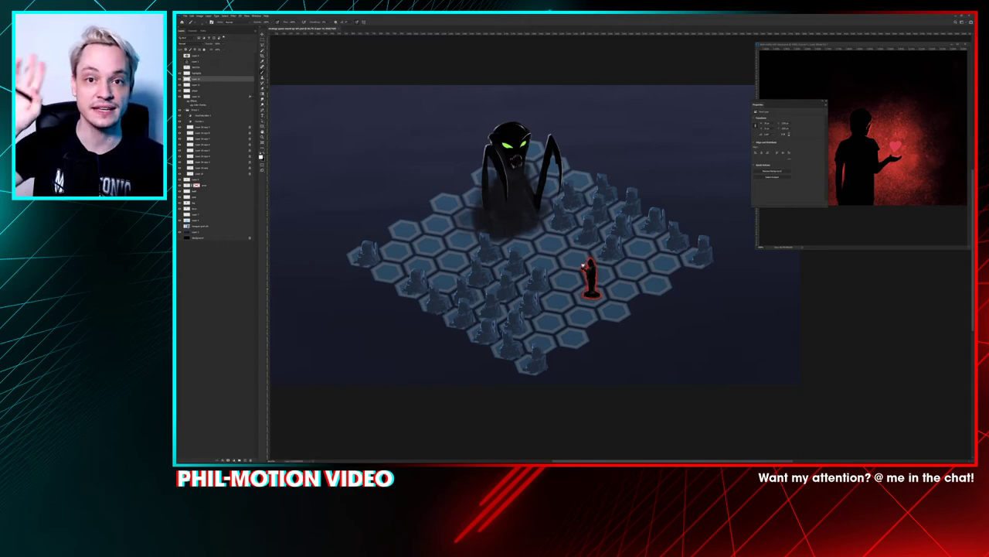
Step: Create a new layer above the highlights layer and switch to the first brush preset
{"action": "left_click", "coordinate": [223, 72]}
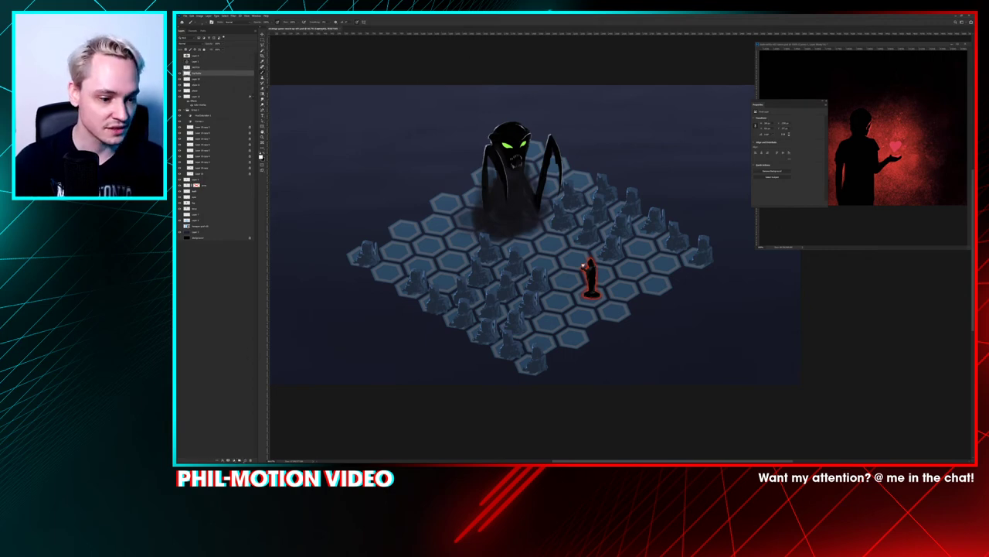
{"action": "left_click", "coordinate": [244, 460]}
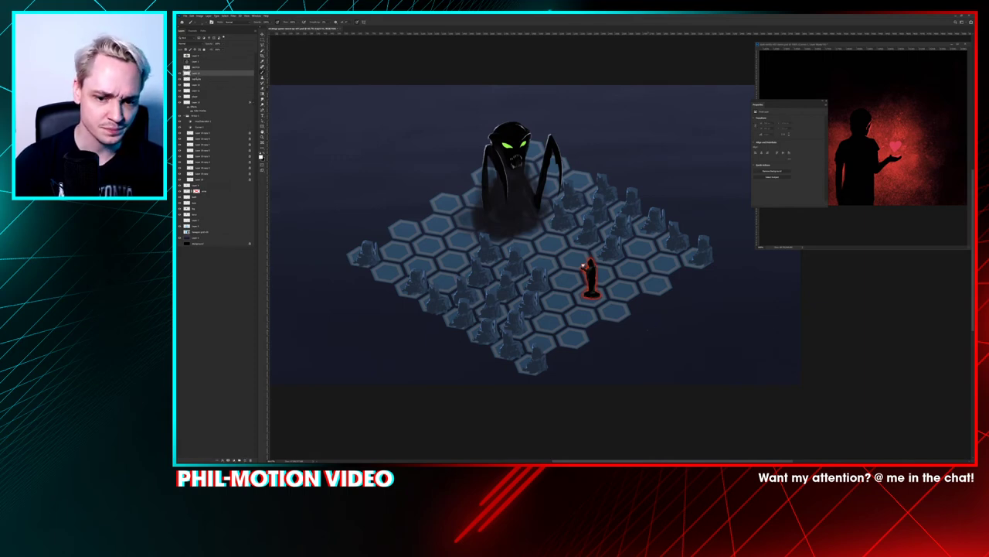
{"action": "right_click", "coordinate": [584, 265]}
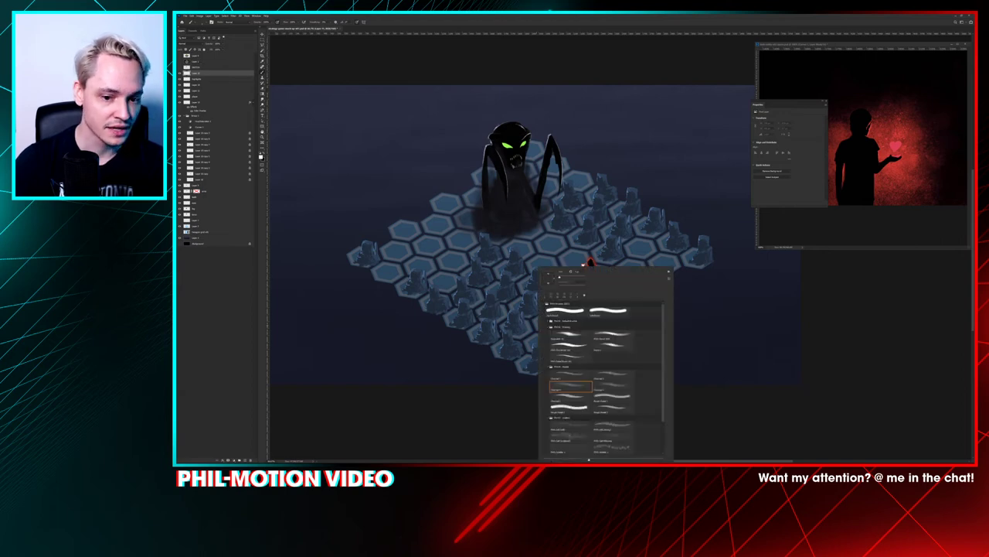
{"action": "left_click", "coordinate": [561, 313]}
{"action": "key", "text": "Return"}
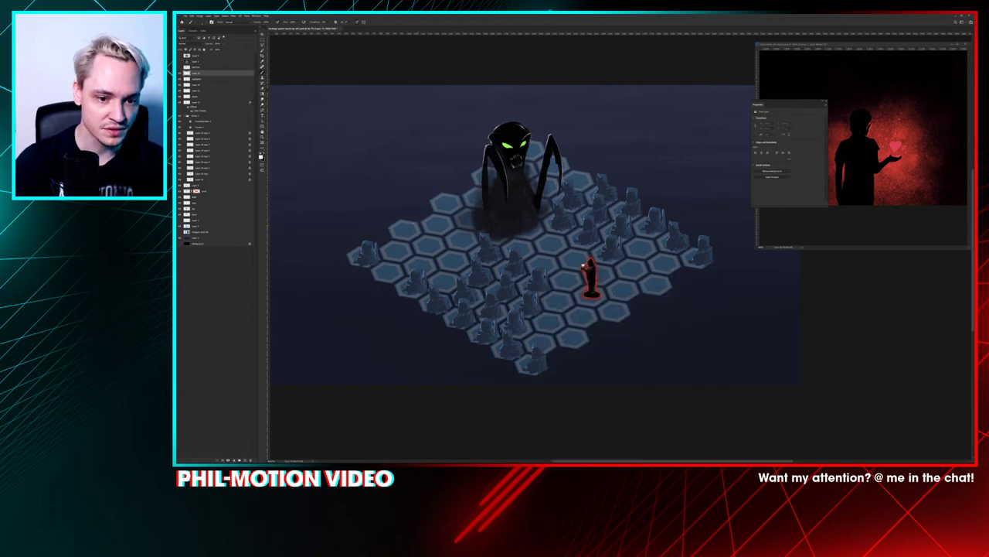
Step: Try a brush stroke across the hexagon board and undo it
{"action": "mouse_move", "coordinate": [397, 260]}
{"action": "left_mouse_down"}
{"action": "mouse_move", "coordinate": [458, 250]}
{"action": "mouse_move", "coordinate": [510, 270]}
{"action": "left_mouse_up"}
{"action": "key", "text": "ctrl+z"}
{"action": "key", "text": "ctrl+plus"}
{"action": "key", "text": "ctrl+plus"}
{"action": "key", "text": "ctrl+plus"}
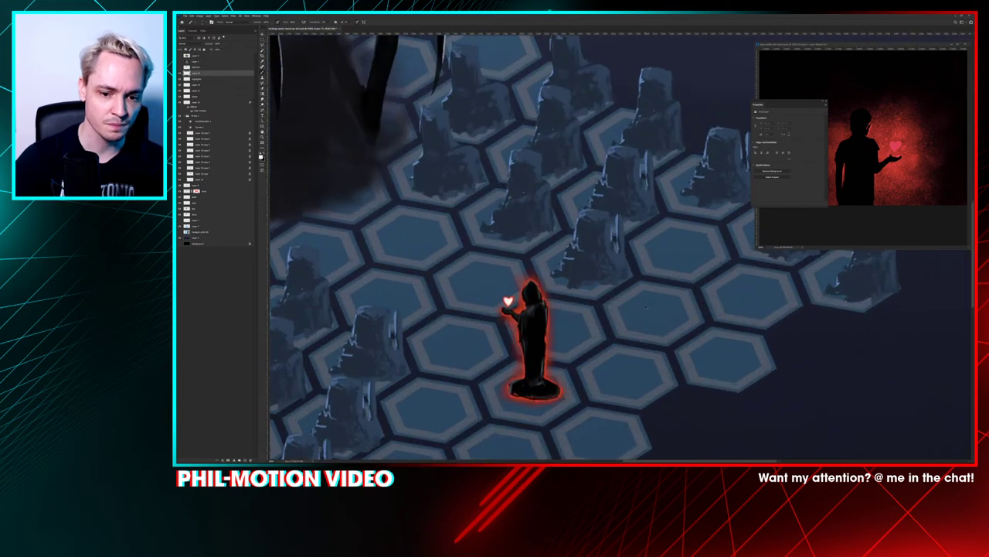
Step: Switch from the brush to the lasso tool and delete the empty layer above the highlights layer
{"action": "left_click_drag", "start_coordinate": [527, 314], "coordinate": [558, 124]}
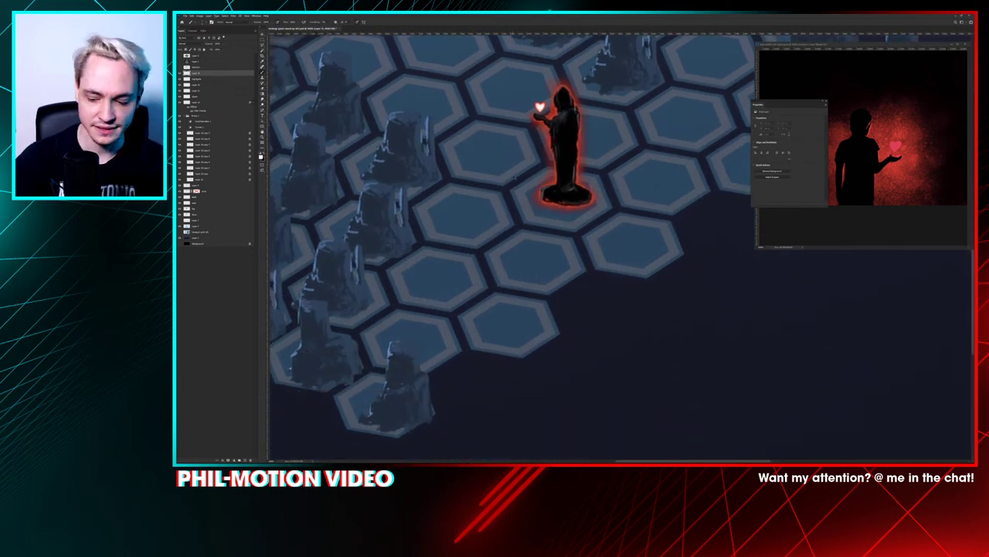
{"action": "key", "text": "ctrl+plus"}
{"action": "scroll", "coordinate": [510, 247], "scroll_direction": "up", "scroll_amount": 2}
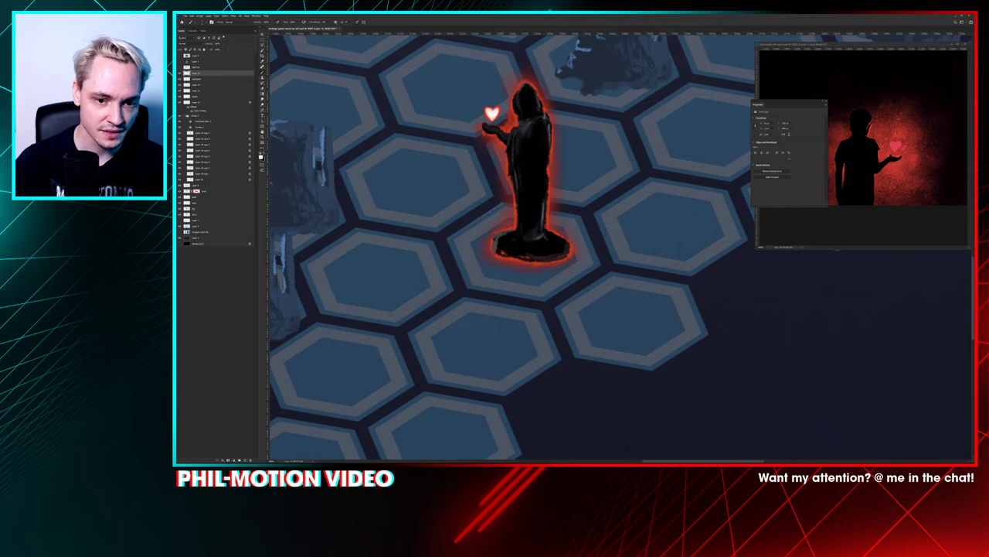
{"action": "right_click", "coordinate": [510, 217]}
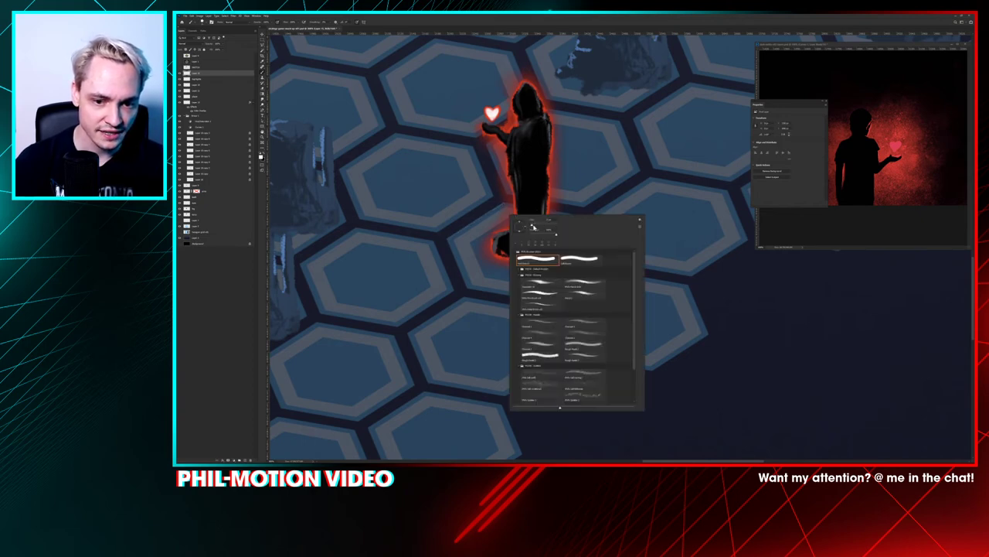
{"action": "left_click", "coordinate": [263, 45]}
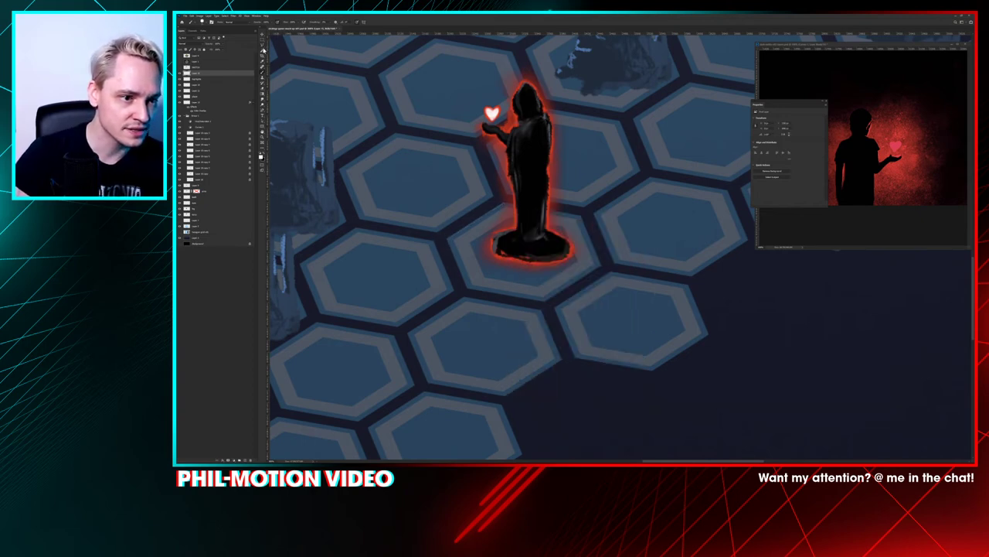
{"action": "left_click", "coordinate": [180, 73]}
{"action": "left_click_drag", "start_coordinate": [203, 74], "coordinate": [249, 460]}
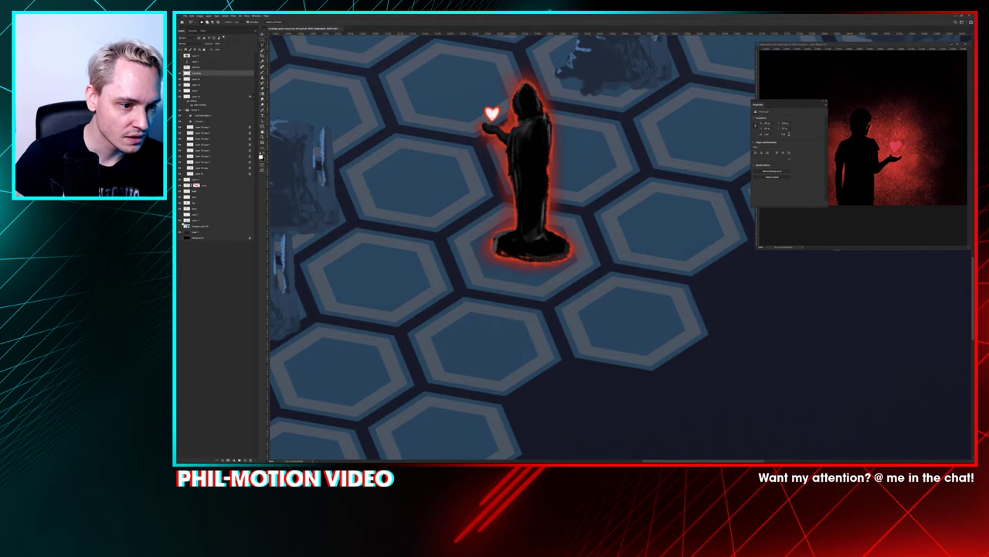
Step: Put the hexagon tile layer into a new named group and duplicate it there with the original hidden
{"action": "left_click", "coordinate": [181, 226]}
{"action": "left_click", "coordinate": [181, 226]}
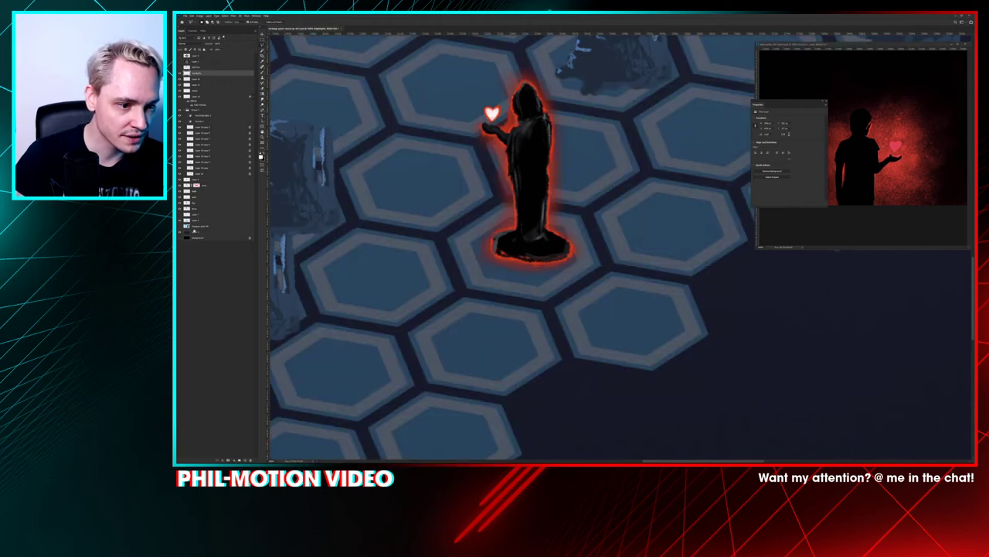
{"action": "left_click", "coordinate": [200, 221]}
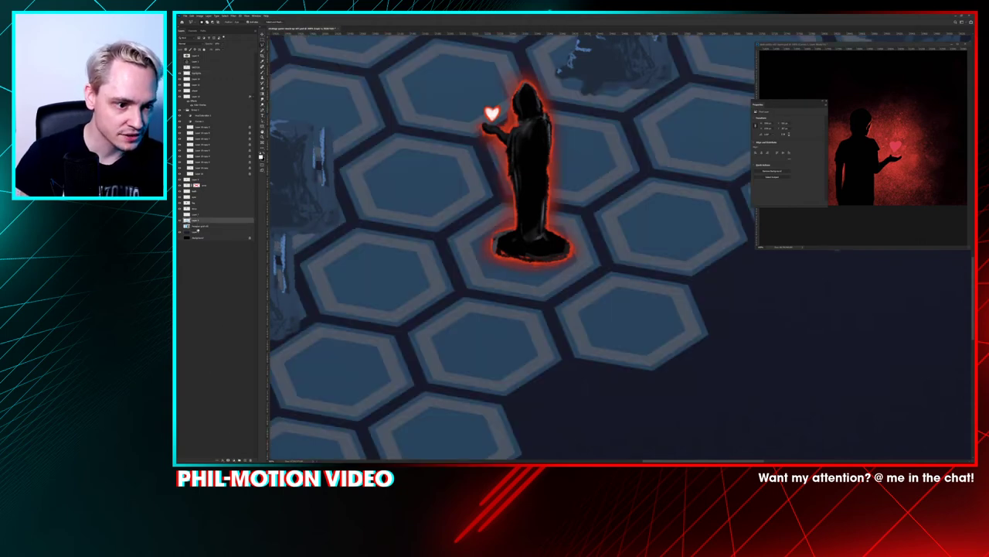
{"action": "left_click", "coordinate": [239, 459]}
{"action": "left_click_drag", "start_coordinate": [200, 225], "coordinate": [196, 220]}
{"action": "double_click", "coordinate": [197, 221]}
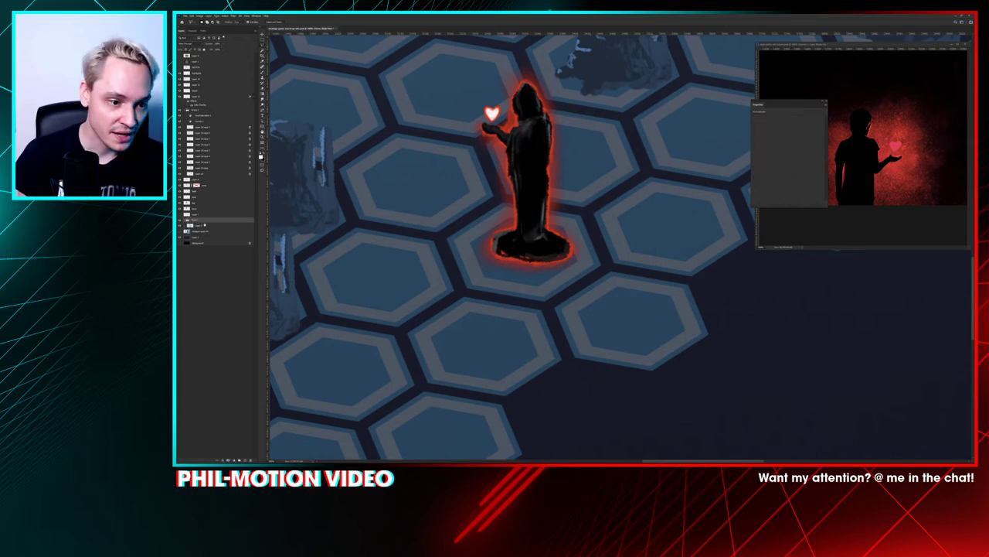
{"action": "left_click_drag", "start_coordinate": [198, 225], "coordinate": [244, 460]}
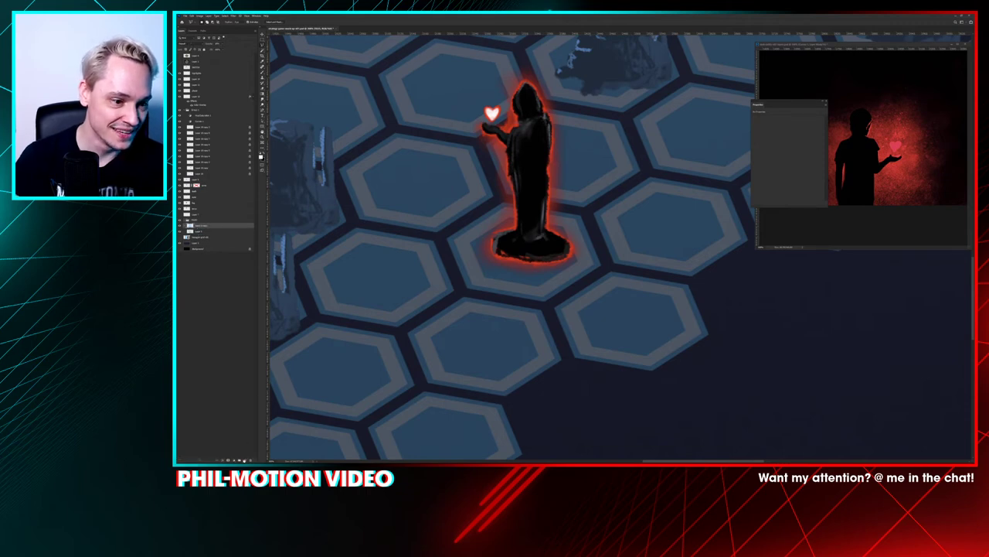
{"action": "left_click", "coordinate": [180, 231]}
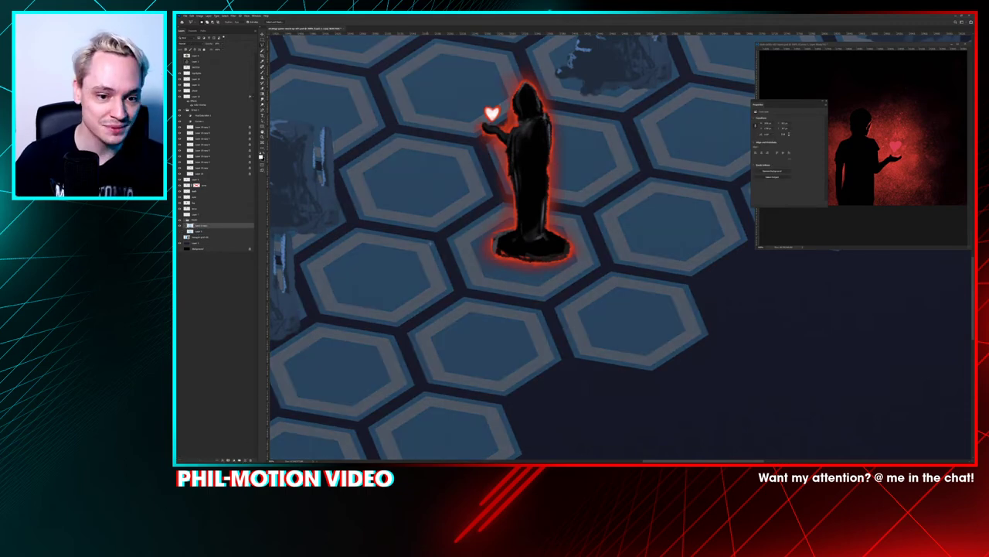
Step: Outline the hexagon tile beneath the statue with a polygonal lasso selection
{"action": "left_click", "coordinate": [445, 235]}
{"action": "left_click", "coordinate": [502, 197]}
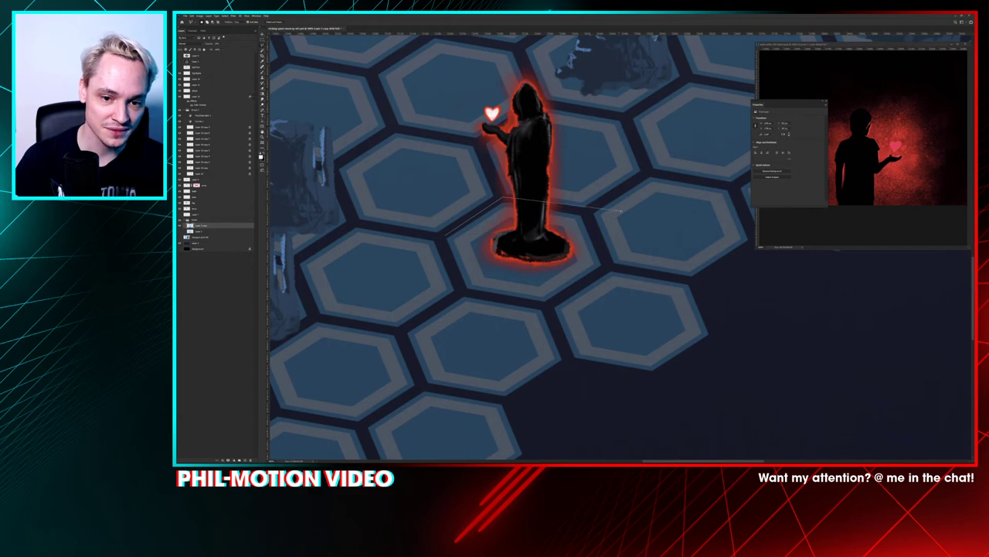
{"action": "mouse_move", "coordinate": [614, 210]}
{"action": "left_mouse_down"}
{"action": "mouse_move", "coordinate": [595, 211]}
{"action": "mouse_move", "coordinate": [605, 259]}
{"action": "mouse_move", "coordinate": [558, 298]}
{"action": "mouse_move", "coordinate": [533, 308]}
{"action": "mouse_move", "coordinate": [473, 296]}
{"action": "mouse_move", "coordinate": [456, 277]}
{"action": "left_mouse_up"}
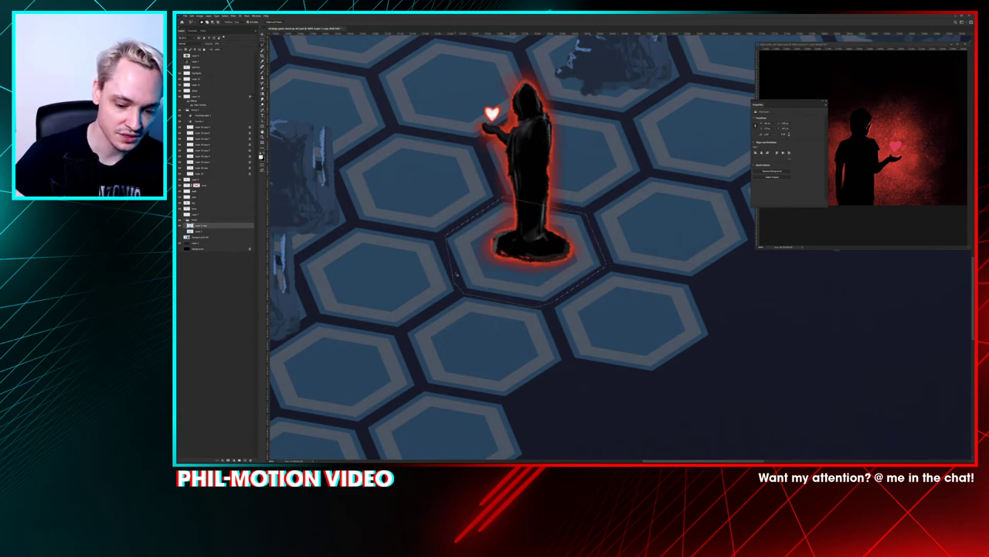
Step: Try inverting the selected tile's colours and brightening it with Levels
{"action": "key", "text": "ctrl+i"}
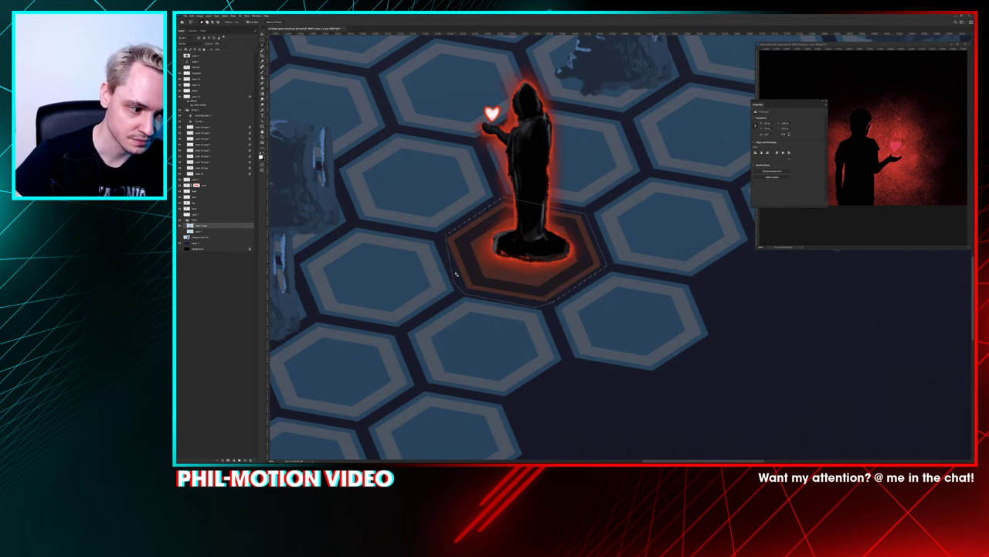
{"action": "key", "text": "ctrl+z"}
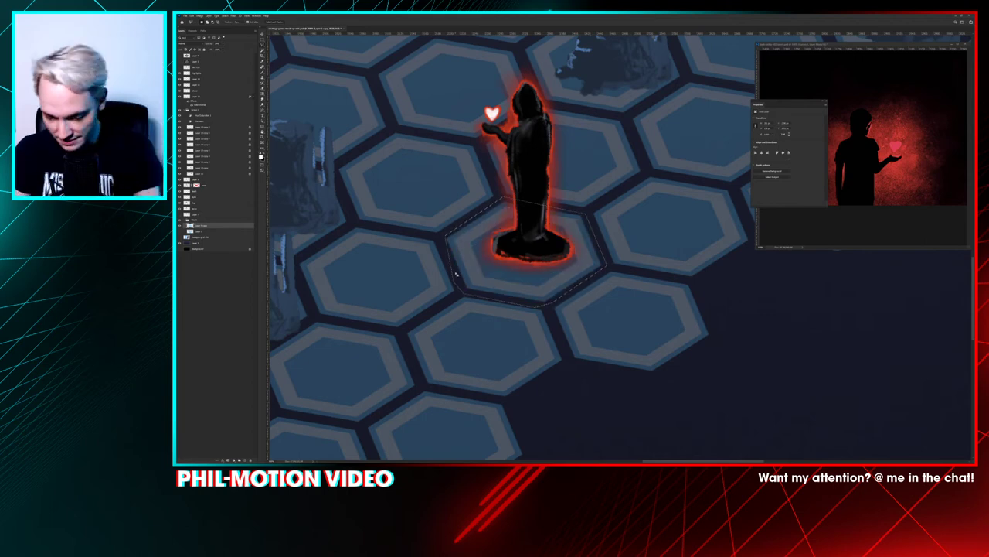
{"action": "key", "text": "ctrl+l"}
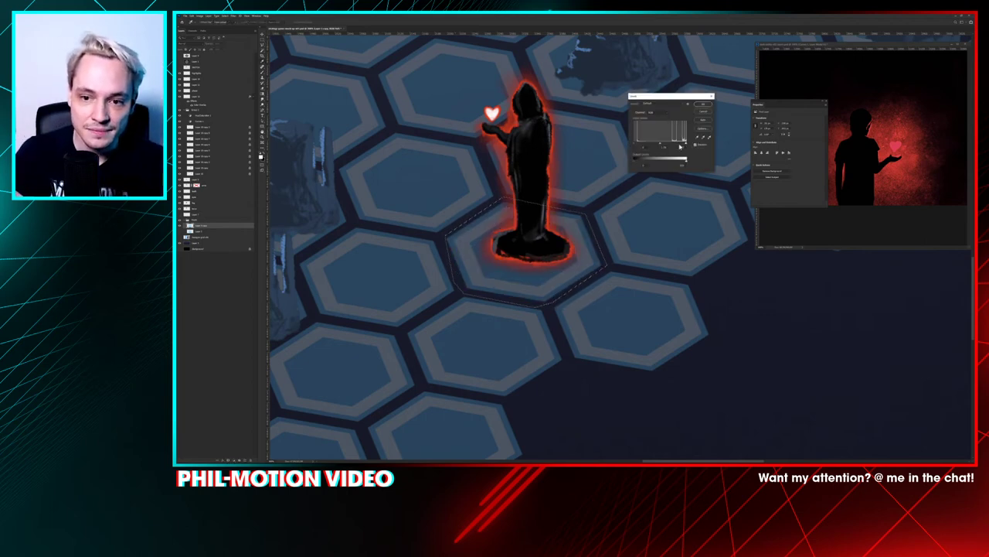
{"action": "left_click_drag", "start_coordinate": [686, 144], "coordinate": [678, 148]}
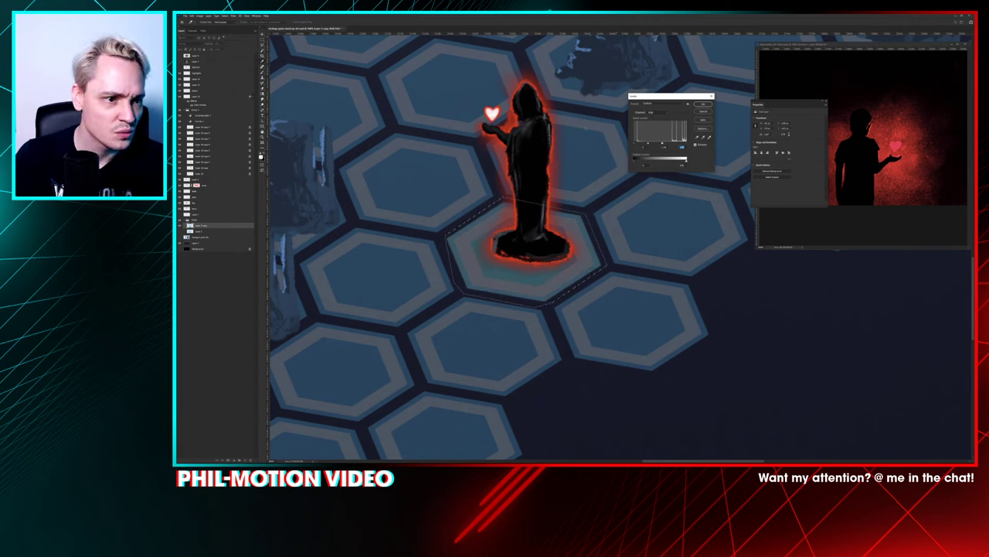
{"action": "key", "text": "Escape"}
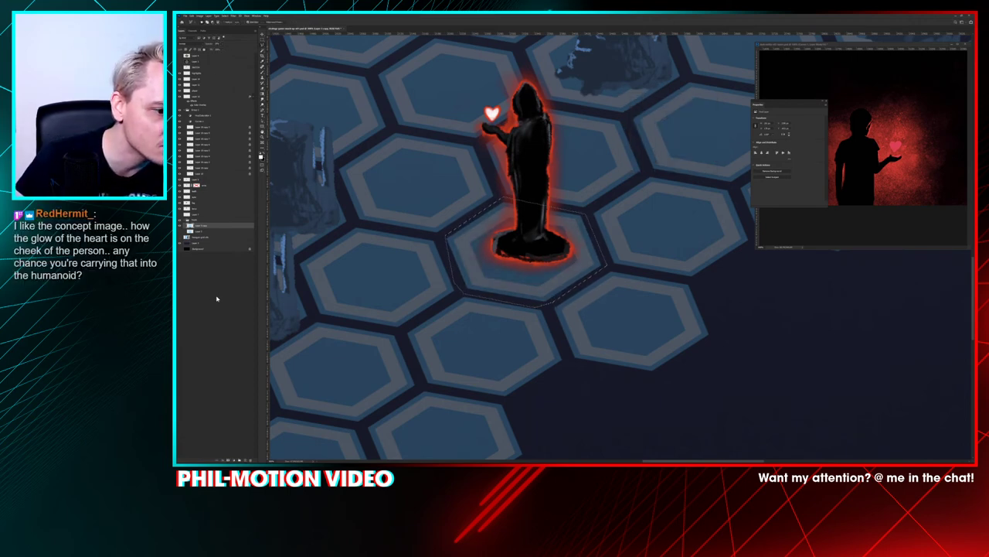
Step: Raise the opacity of the duplicated tile layer to its maximum so the hexagon board turns bright blue
{"action": "left_click", "coordinate": [203, 225]}
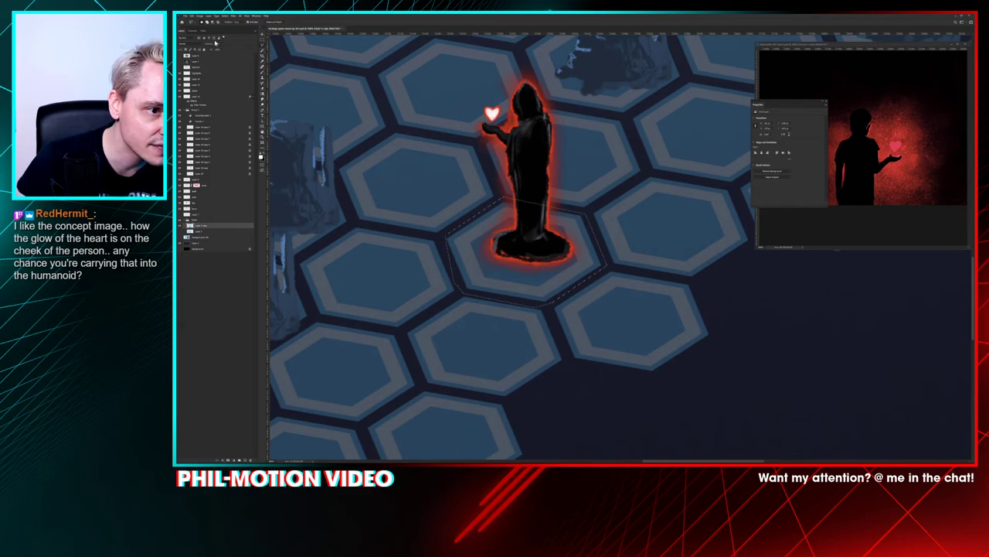
{"action": "left_click", "coordinate": [223, 44]}
{"action": "left_click_drag", "start_coordinate": [224, 48], "coordinate": [264, 51]}
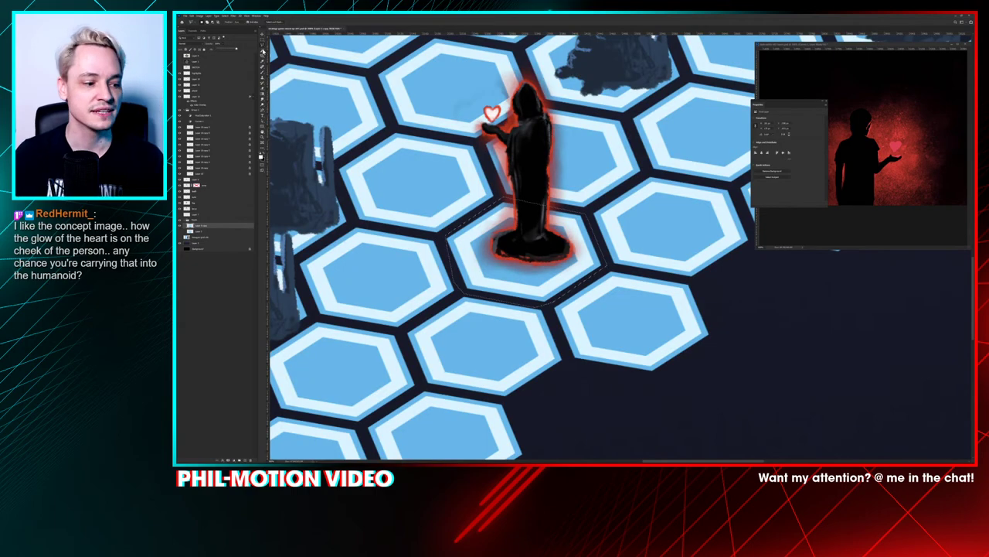
{"action": "key", "text": "ctrl+minus"}
{"action": "key", "text": "ctrl+minus"}
{"action": "key", "text": "ctrl+minus"}
{"action": "key", "text": "ctrl+minus"}
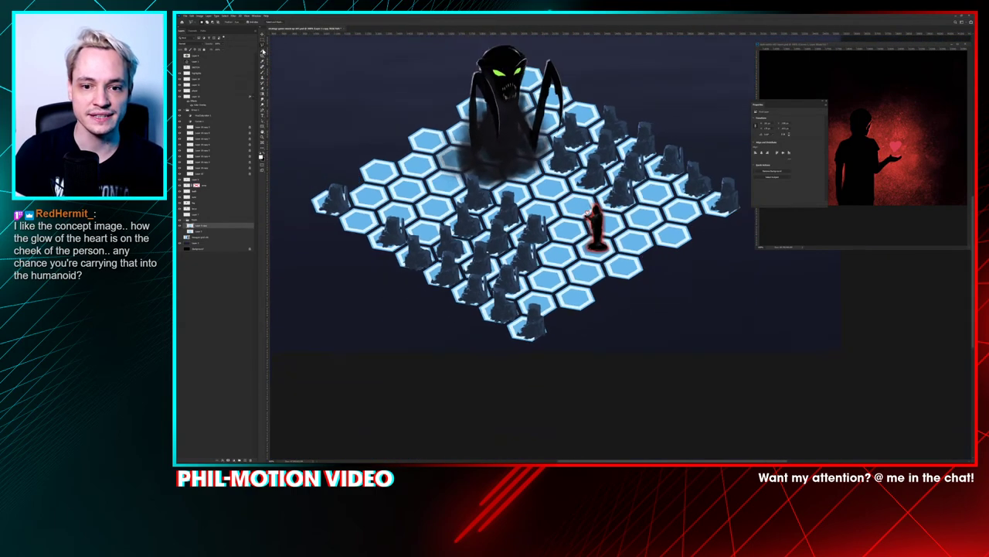
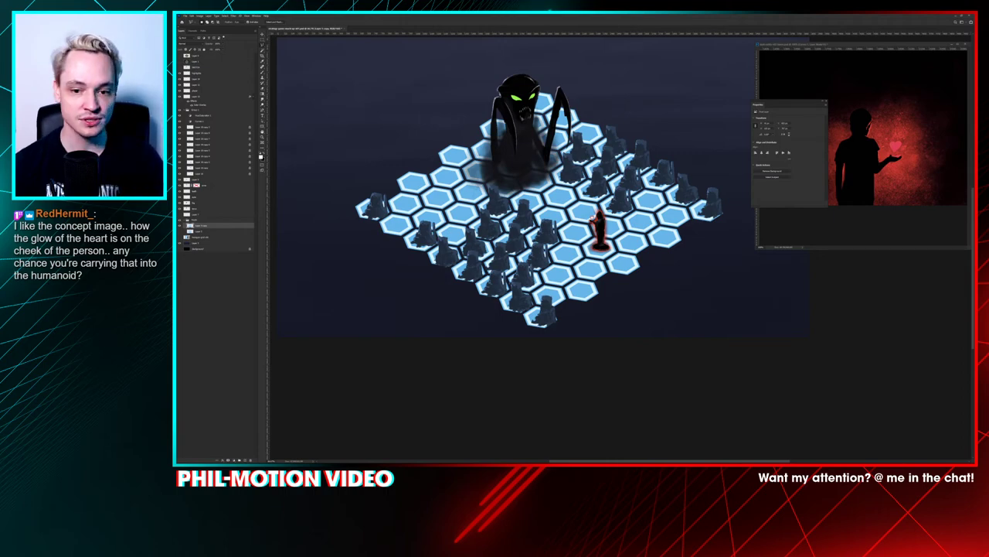
Step: Move the highlights layer to the top of the layer stack and leave no layer selected
{"action": "key", "text": "ctrl+plus"}
{"action": "key", "text": "ctrl+plus"}
{"action": "key", "text": "ctrl+plus"}
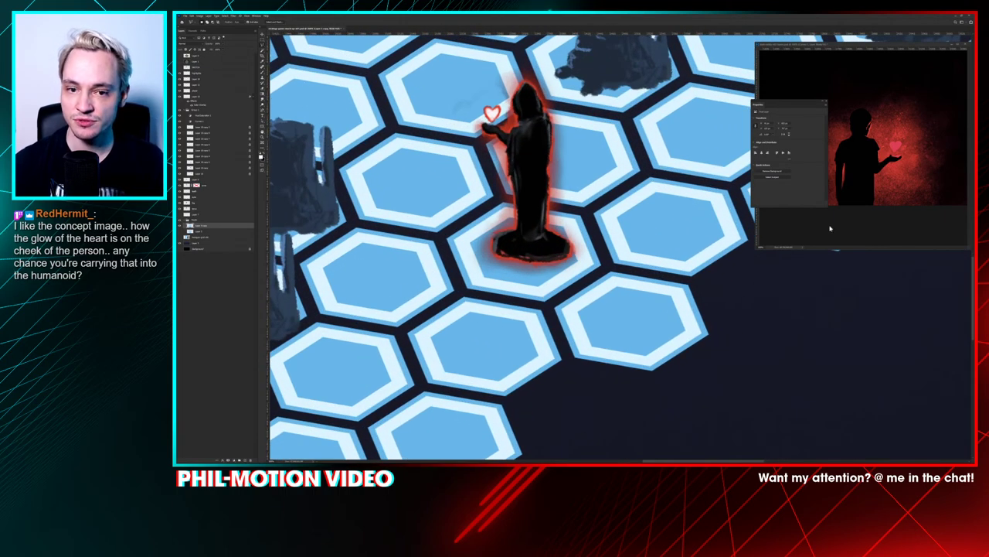
{"action": "scroll", "coordinate": [616, 251], "scroll_direction": "up", "scroll_amount": 2}
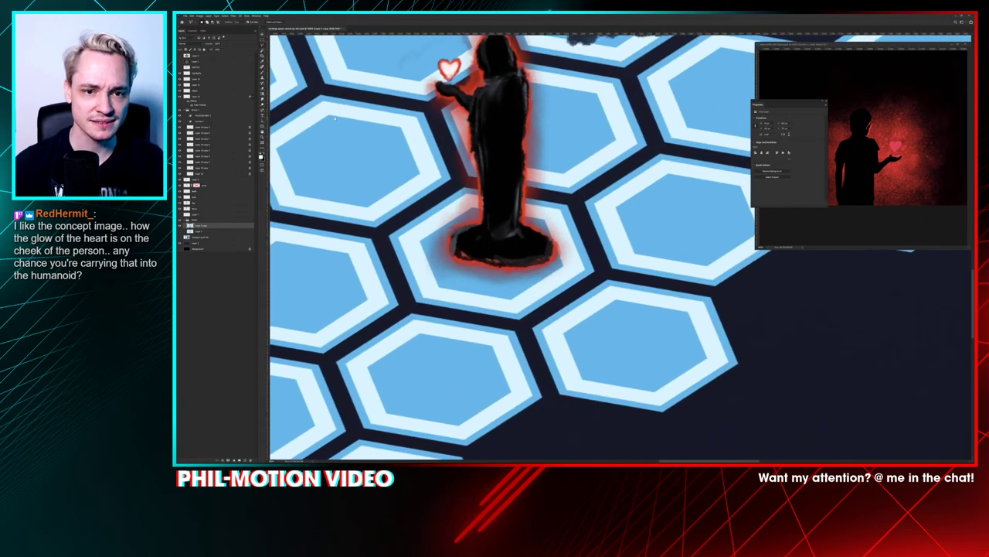
{"action": "left_click", "coordinate": [230, 56]}
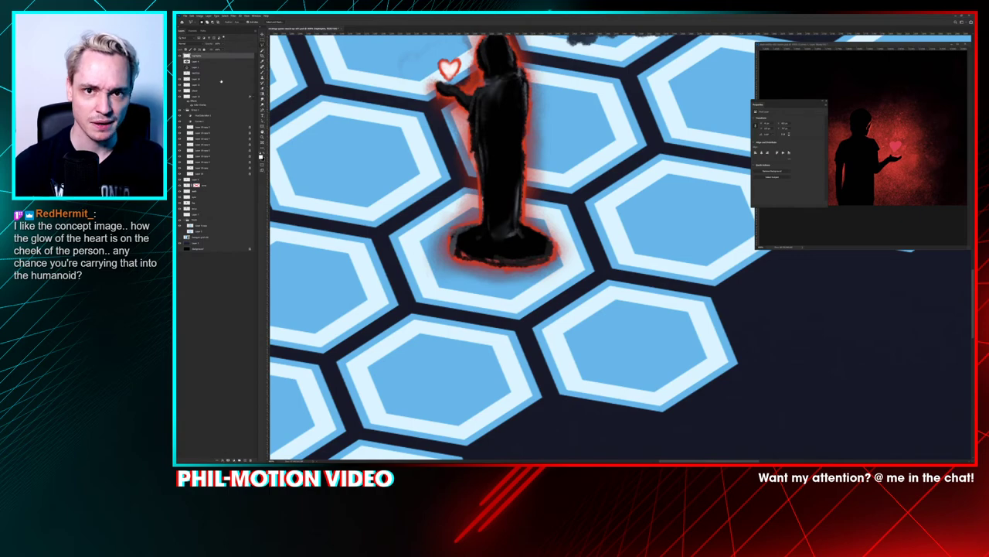
{"action": "scroll", "coordinate": [619, 232], "scroll_direction": "down", "scroll_amount": 5}
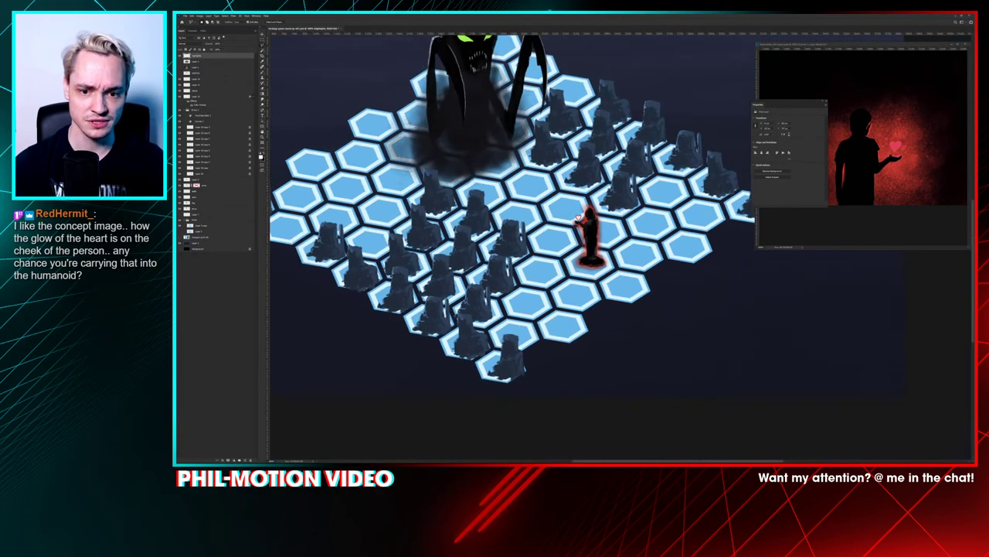
{"action": "left_click_drag", "start_coordinate": [608, 197], "coordinate": [606, 217]}
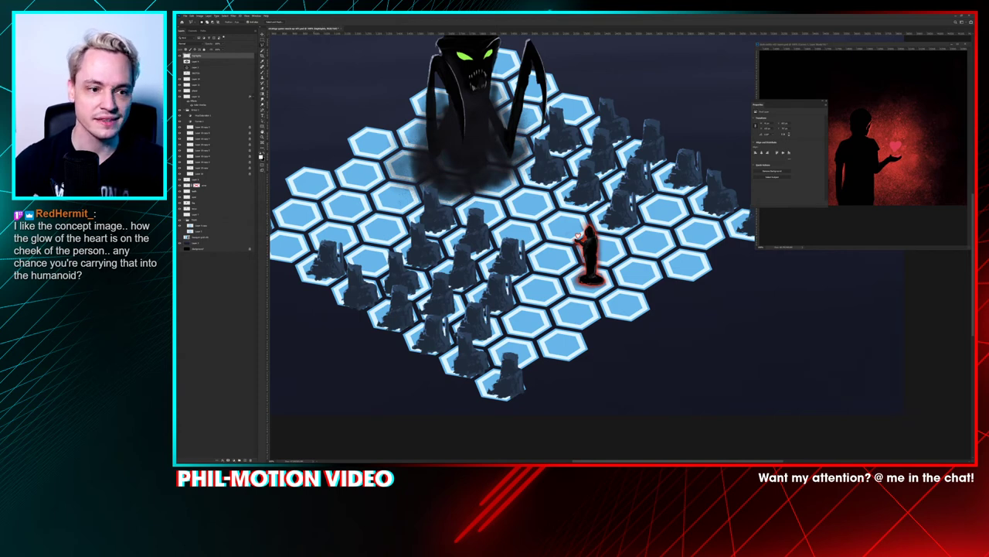
{"action": "left_click", "coordinate": [220, 263]}
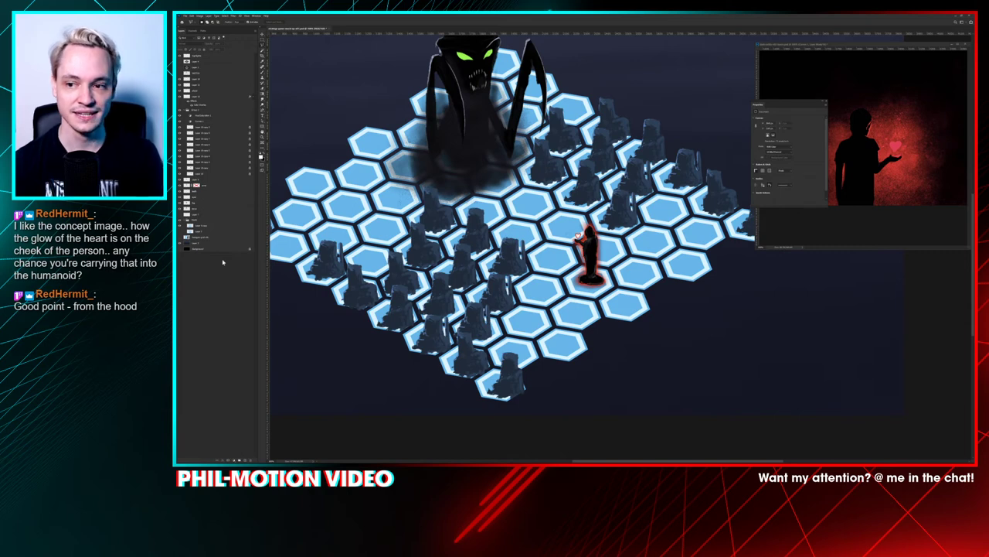
Step: Examine how the heart's red glow lights the figure's face and edges in the reference image
{"action": "left_click", "coordinate": [887, 178]}
{"action": "key", "text": "ctrl+plus"}
{"action": "key", "text": "ctrl+plus"}
{"action": "key", "text": "ctrl+plus"}
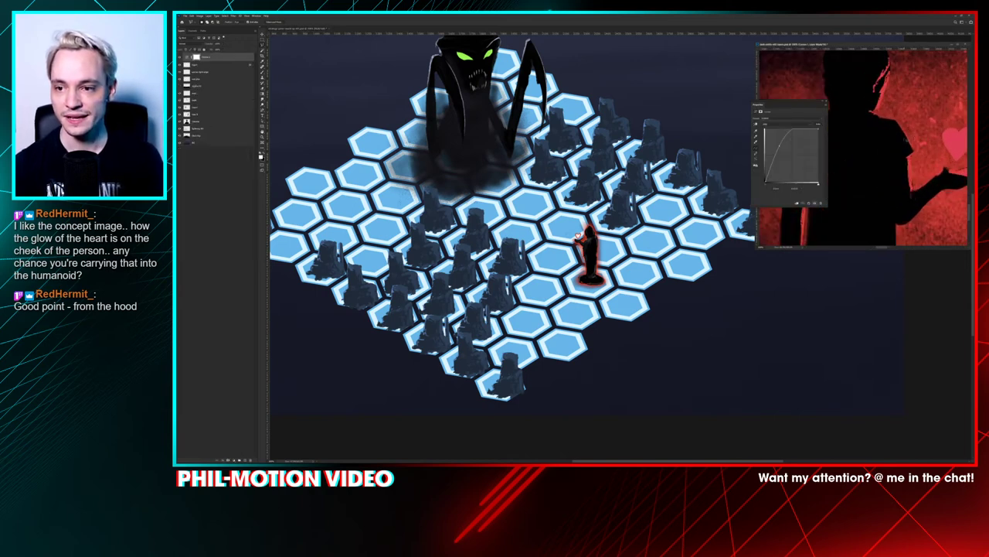
{"action": "left_click_drag", "start_coordinate": [953, 81], "coordinate": [946, 131]}
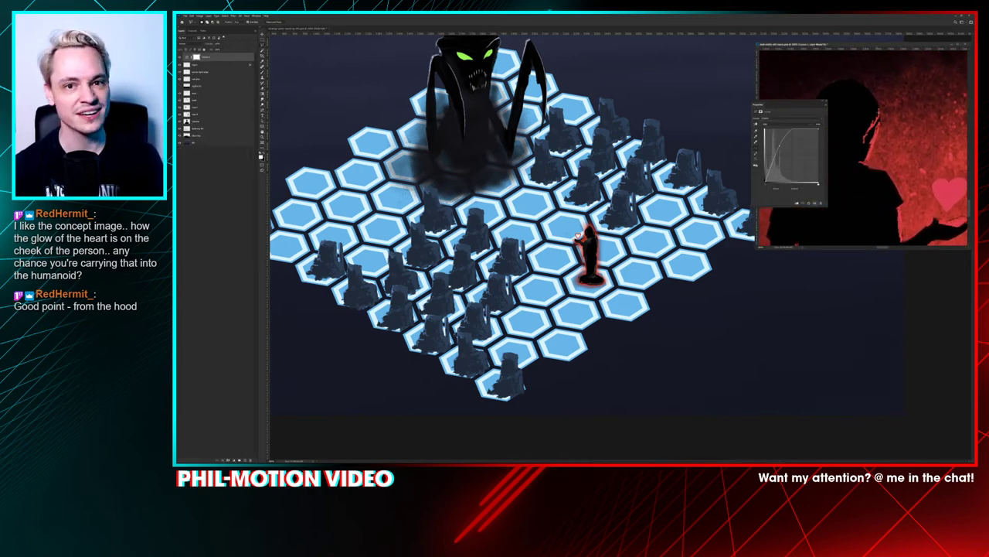
{"action": "scroll", "coordinate": [878, 113], "scroll_direction": "down", "scroll_amount": 3}
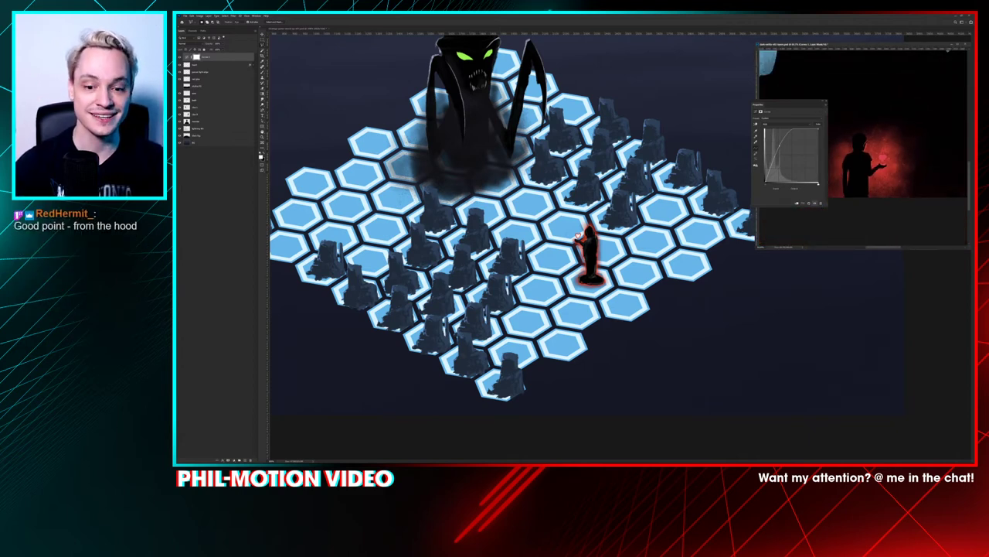
{"action": "mouse_move", "coordinate": [781, 145]}
{"action": "left_mouse_down"}
{"action": "mouse_move", "coordinate": [800, 170]}
{"action": "mouse_move", "coordinate": [781, 147]}
{"action": "mouse_move", "coordinate": [773, 159]}
{"action": "mouse_move", "coordinate": [781, 144]}
{"action": "left_mouse_up"}
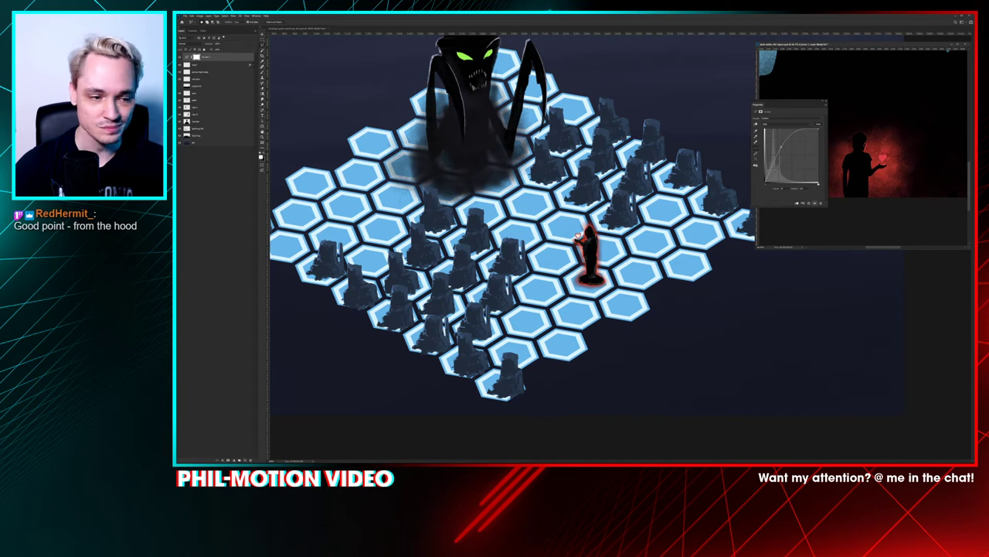
{"action": "left_click", "coordinate": [208, 157]}
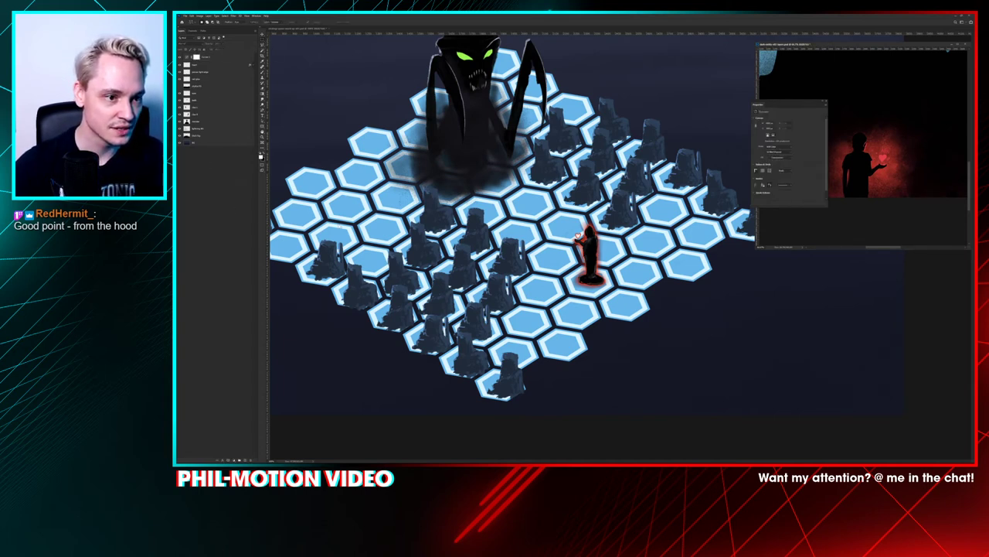
Step: Return to the game board document and select the duplicated tile layer inside its group
{"action": "left_click", "coordinate": [401, 199]}
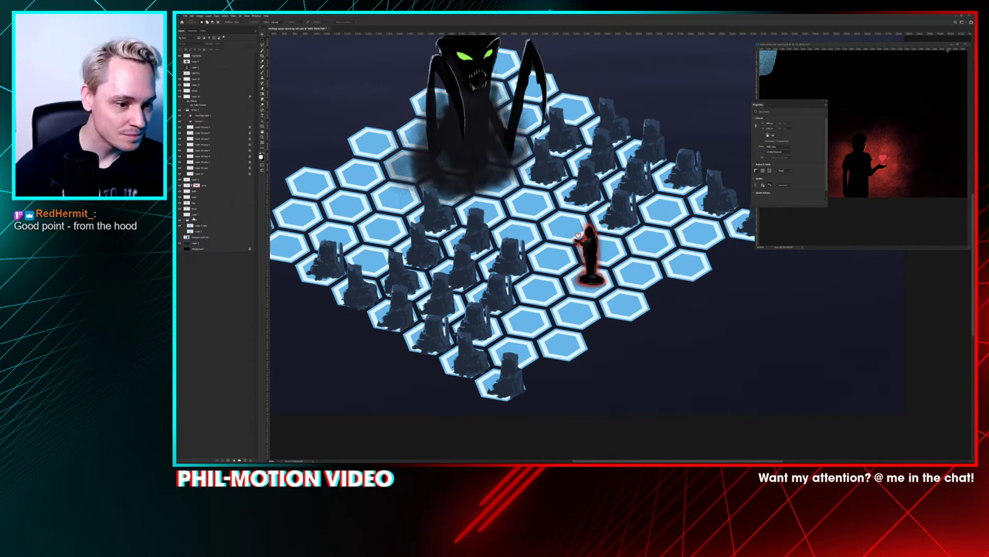
{"action": "left_click", "coordinate": [180, 230]}
{"action": "left_click", "coordinate": [180, 226]}
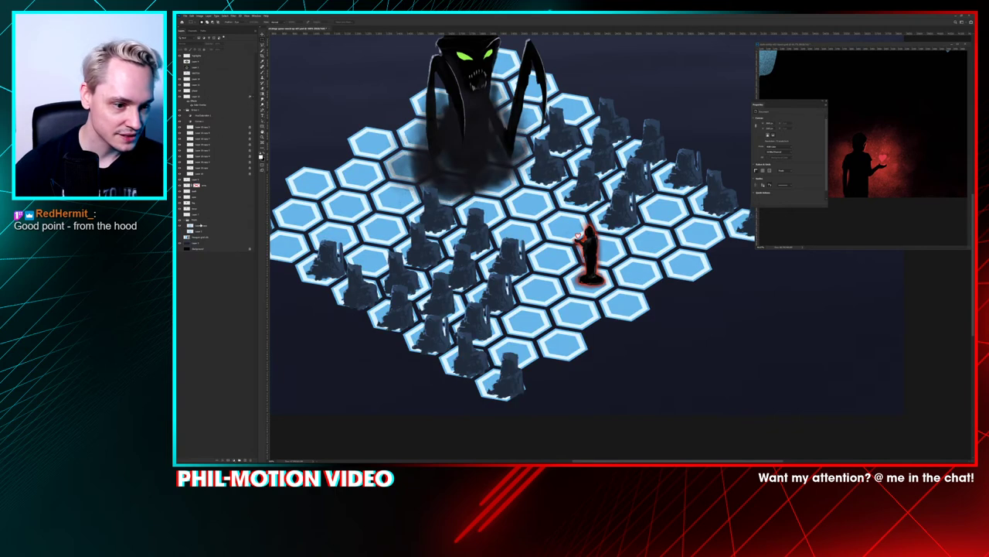
{"action": "left_click", "coordinate": [200, 226]}
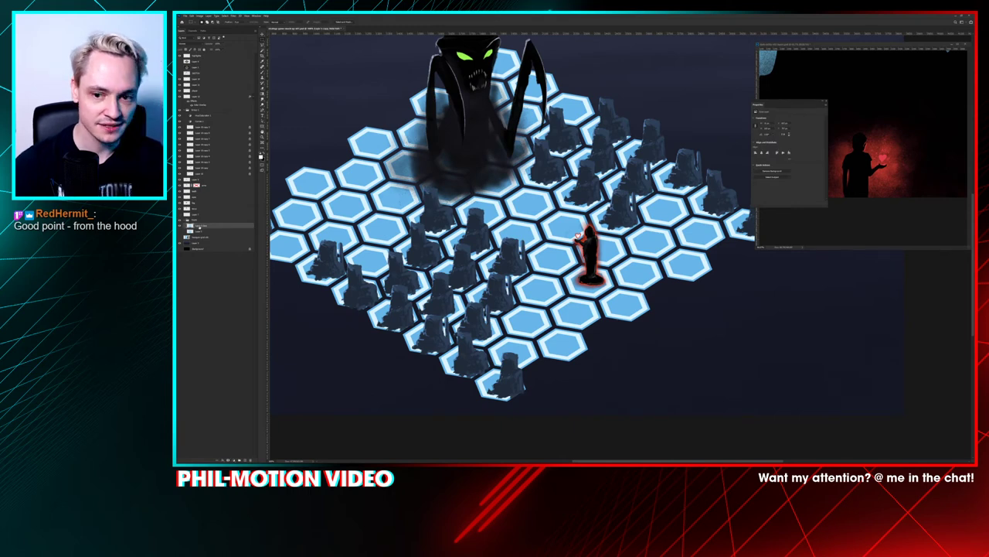
Step: Darken the duplicated tile layer with Curves, lowering its white output level and midtones to dim the bright blue hexagons
{"action": "key", "text": "ctrl+minus"}
{"action": "key", "text": "ctrl+minus"}
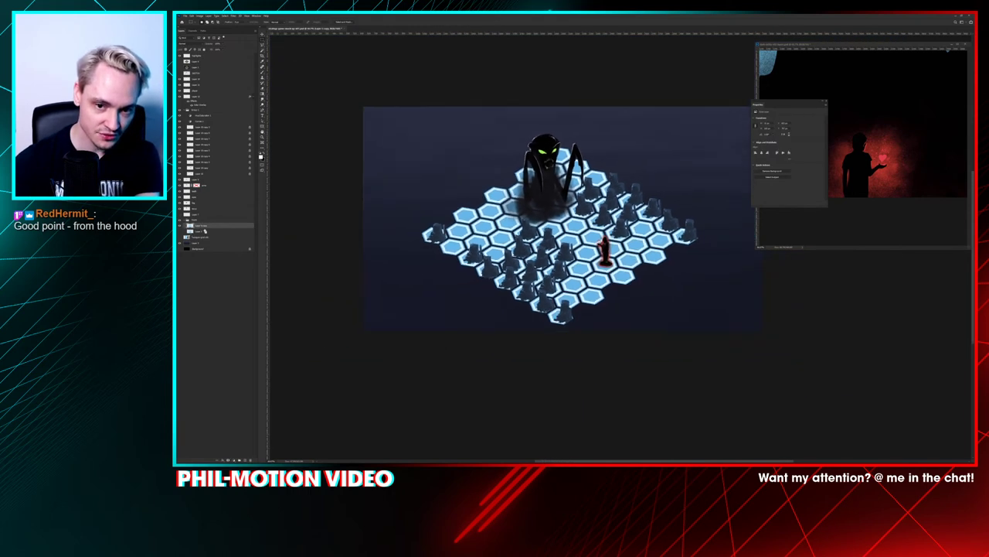
{"action": "left_click_drag", "start_coordinate": [734, 232], "coordinate": [661, 216]}
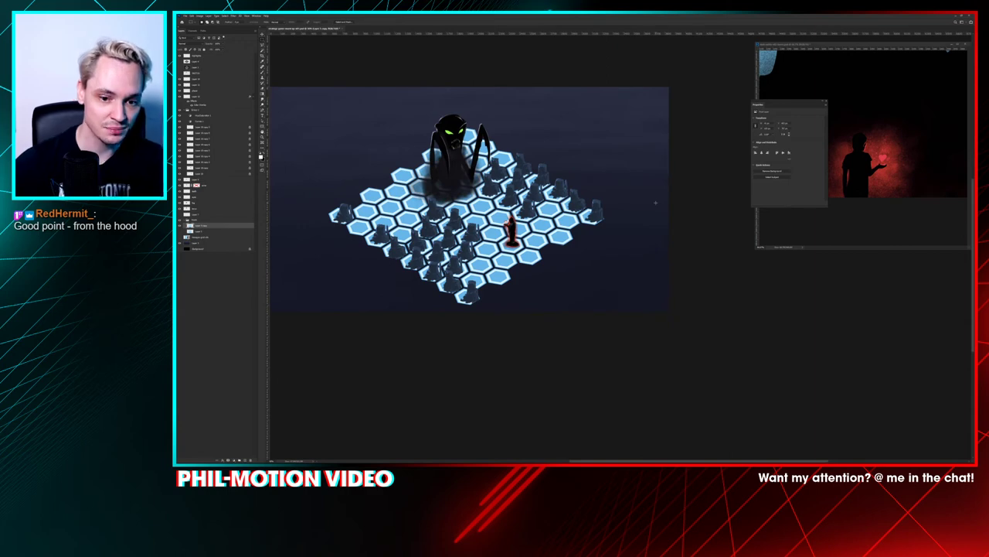
{"action": "key", "text": "ctrl+m"}
{"action": "key", "text": "Return"}
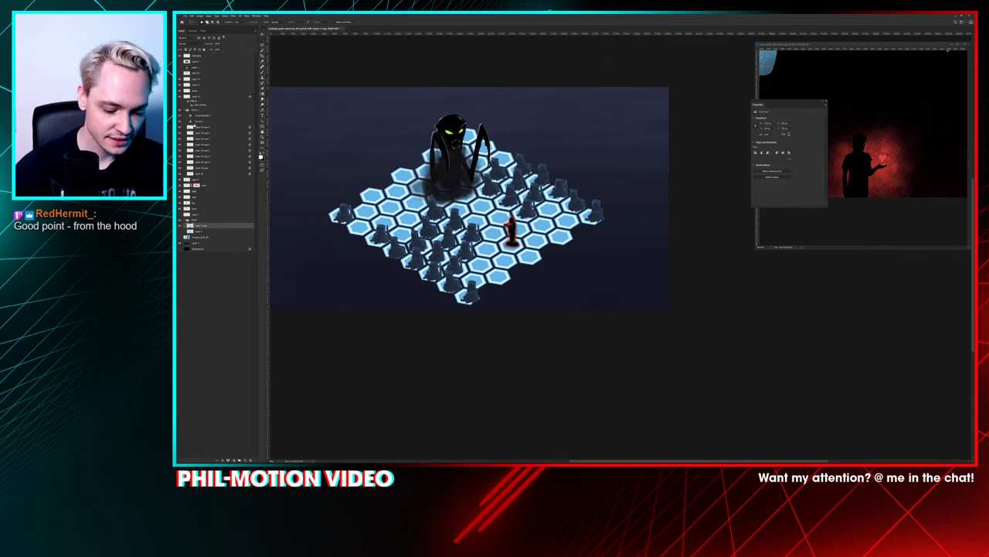
{"action": "key", "text": "ctrl+m"}
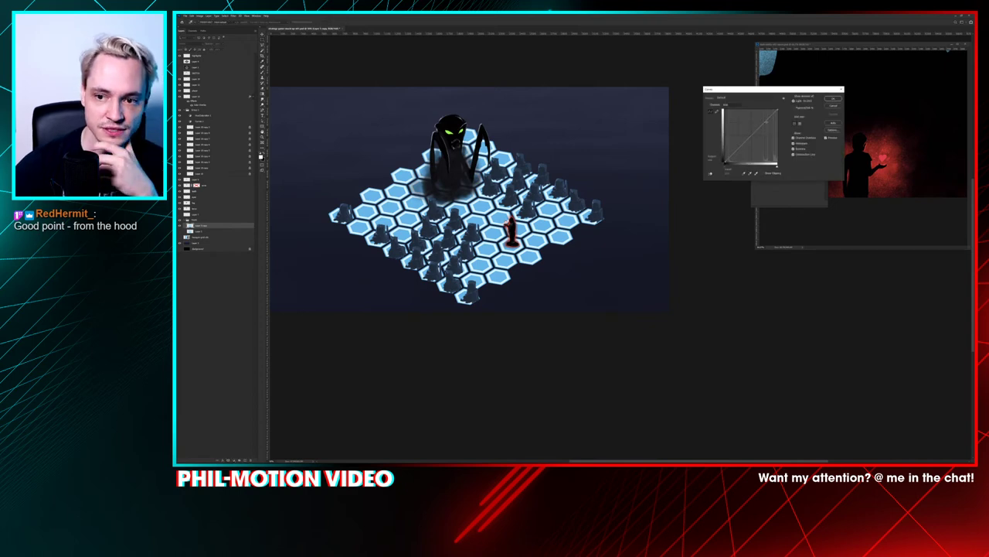
{"action": "left_click_drag", "start_coordinate": [756, 131], "coordinate": [797, 188]}
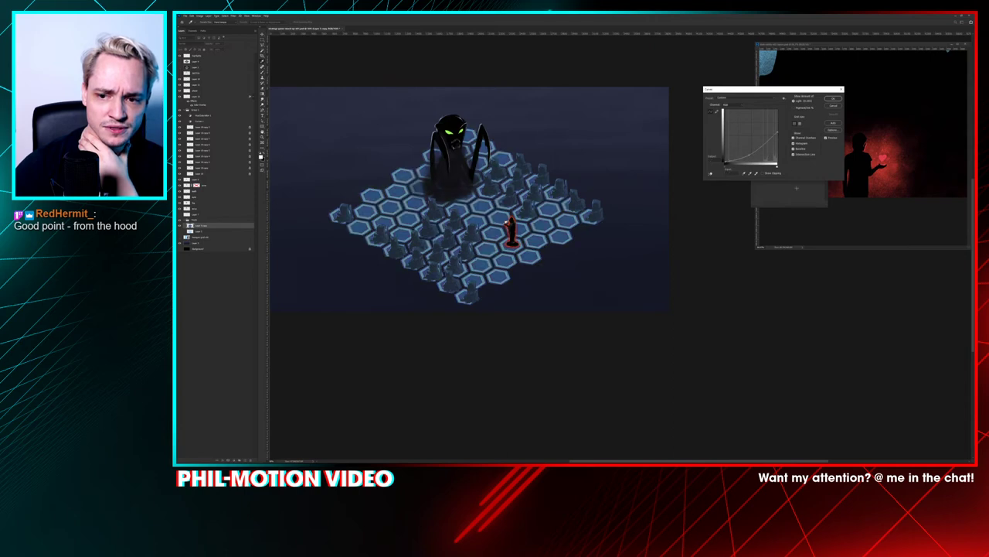
{"action": "left_click_drag", "start_coordinate": [750, 155], "coordinate": [753, 154]}
{"action": "key", "text": "Return"}
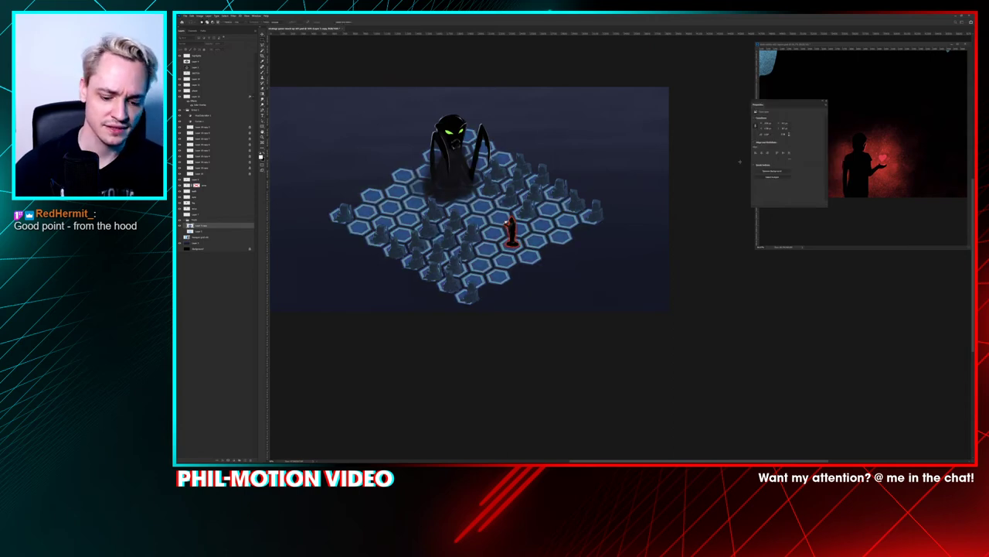
Step: Reduce the duplicated tile layer's saturation with Hue/Saturation so the hexagons turn a muted grey-blue
{"action": "key", "text": "ctrl+u"}
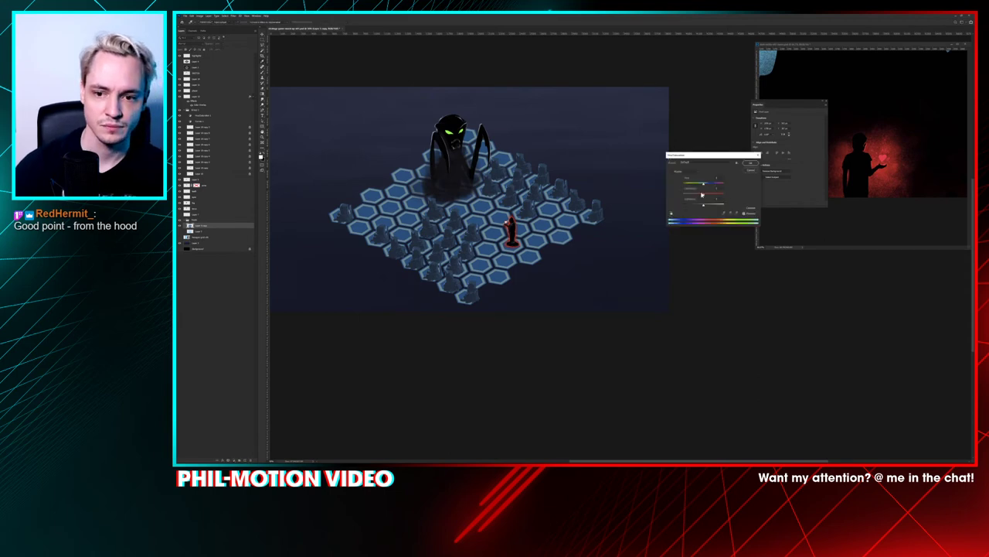
{"action": "left_click_drag", "start_coordinate": [692, 194], "coordinate": [693, 196]}
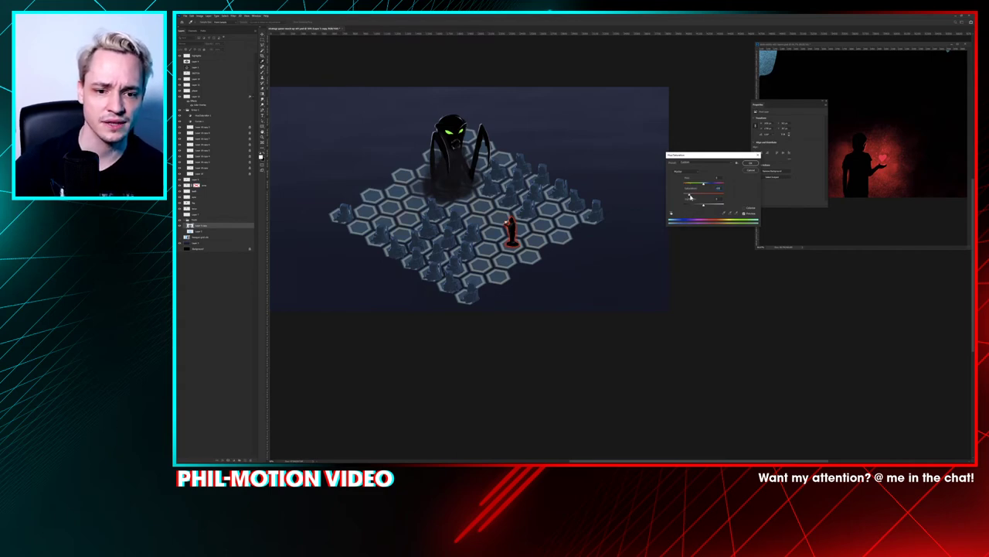
{"action": "left_click", "coordinate": [693, 198]}
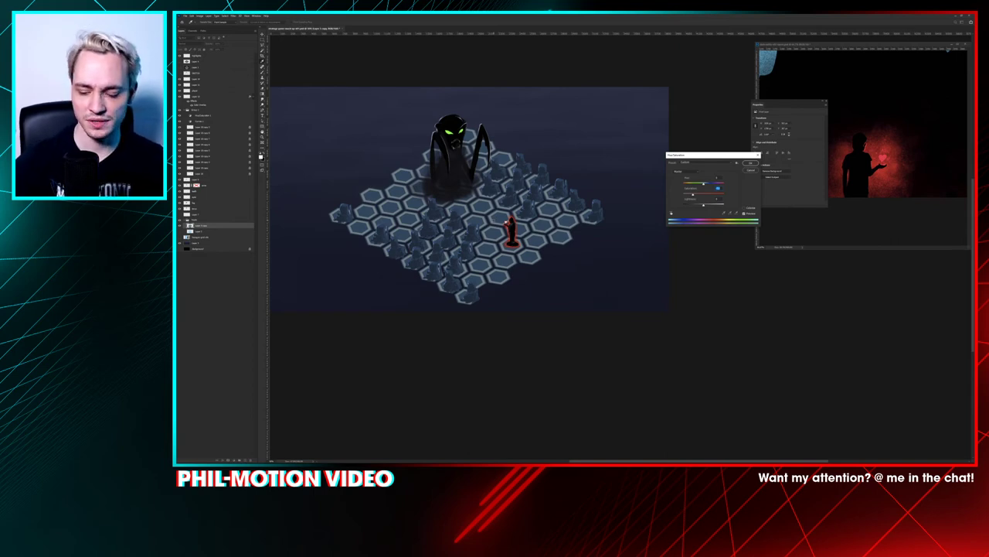
{"action": "key", "text": "Return"}
Step: Apply a Color Overlay to the duplicated tile layer in a slightly lightened muted blue sampled from the board
{"action": "key", "text": "ctrl+plus"}
{"action": "key", "text": "ctrl+plus"}
{"action": "left_click_drag", "start_coordinate": [422, 199], "coordinate": [567, 243]}
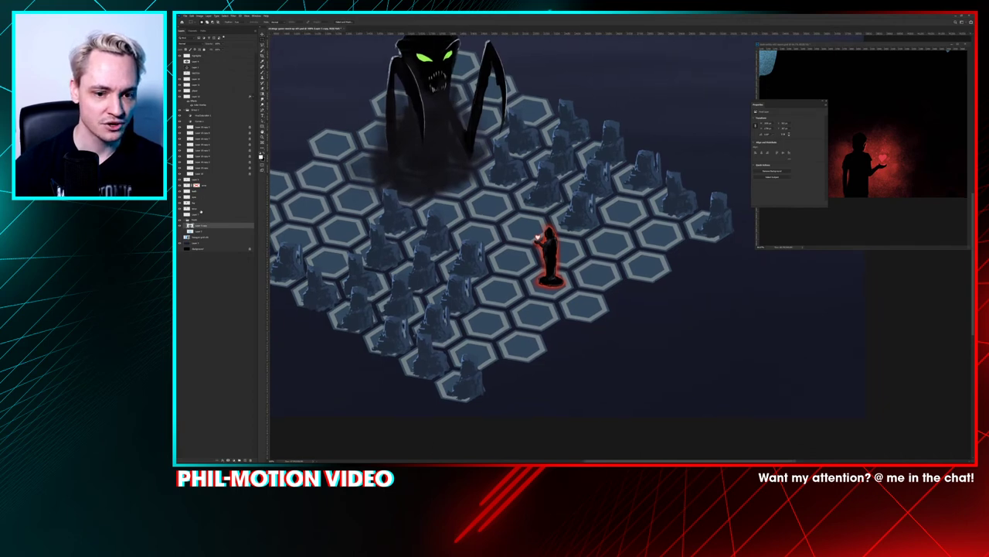
{"action": "left_click", "coordinate": [229, 459]}
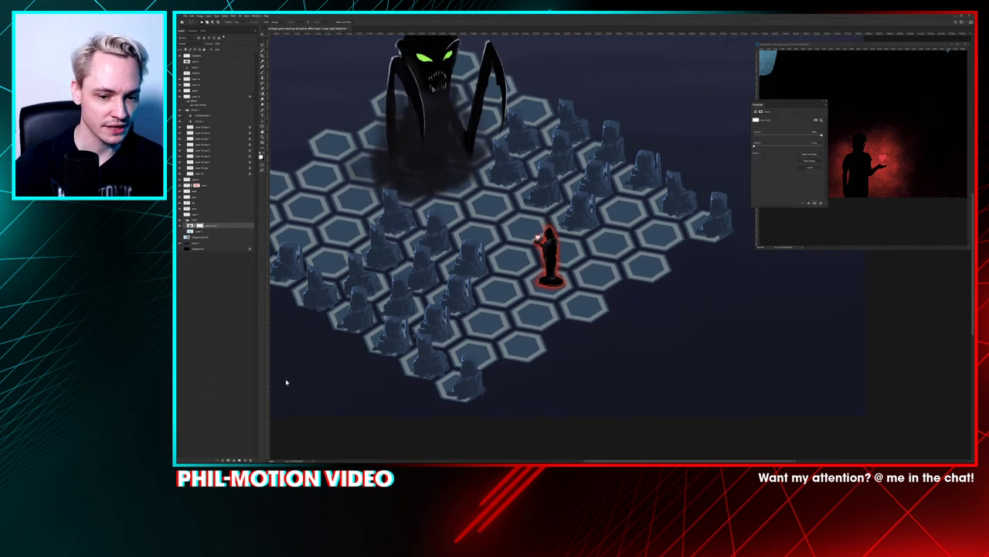
{"action": "left_click", "coordinate": [191, 225]}
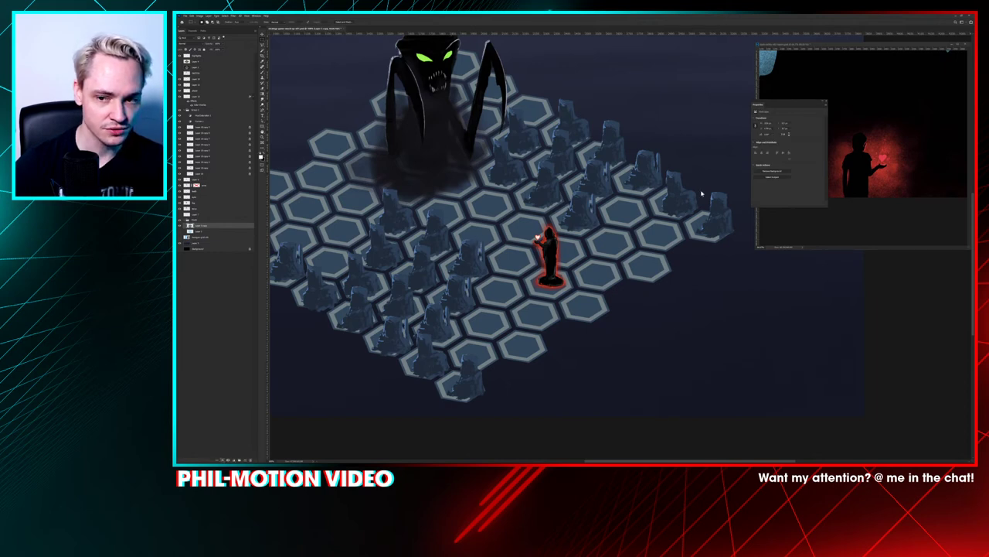
{"action": "left_click", "coordinate": [794, 67]}
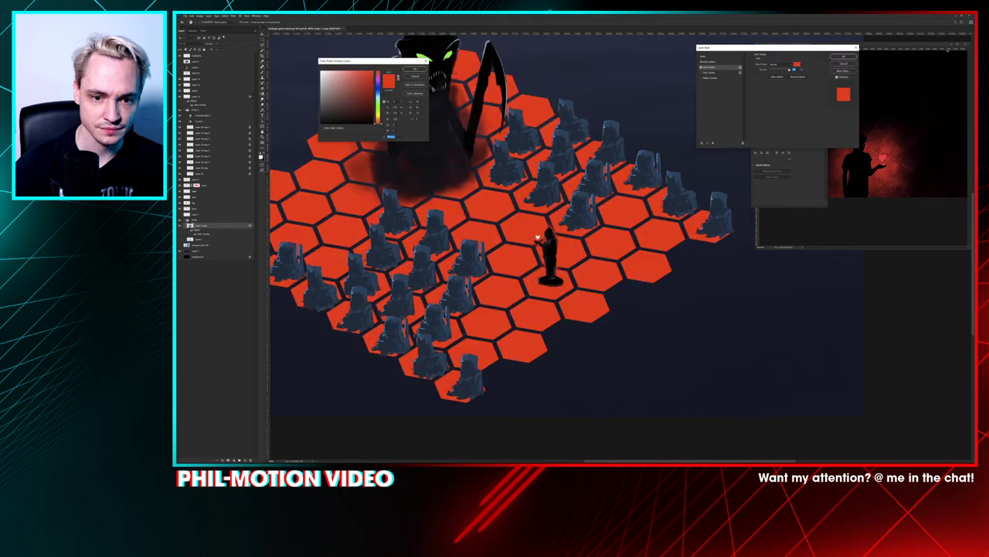
{"action": "left_click", "coordinate": [437, 266]}
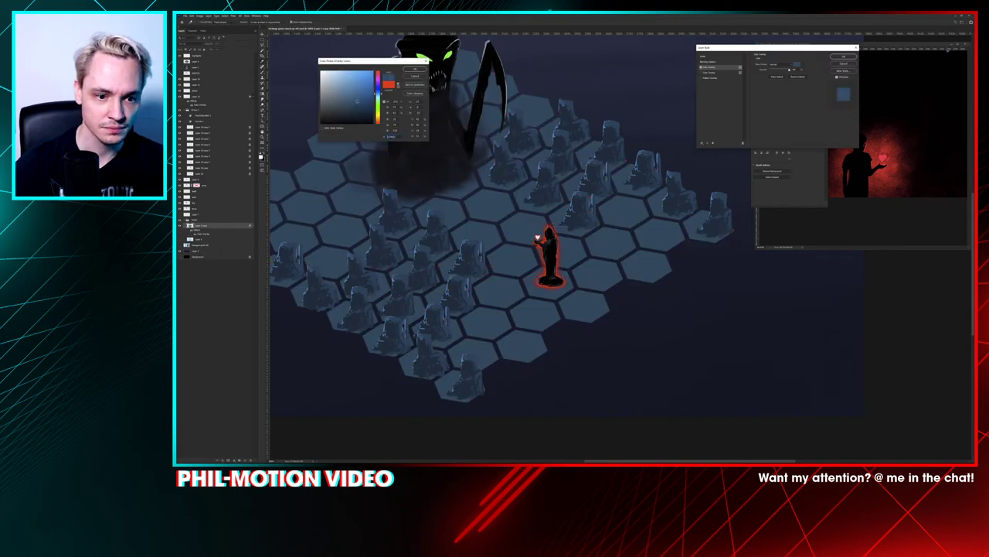
{"action": "left_click", "coordinate": [357, 97]}
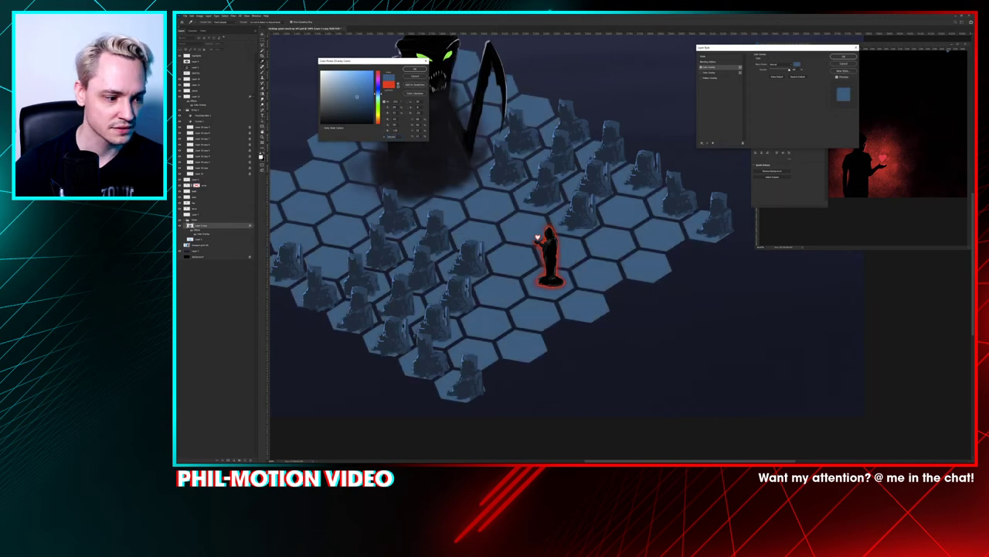
{"action": "left_click", "coordinate": [392, 136]}
{"action": "left_click_drag", "start_coordinate": [357, 96], "coordinate": [355, 98]}
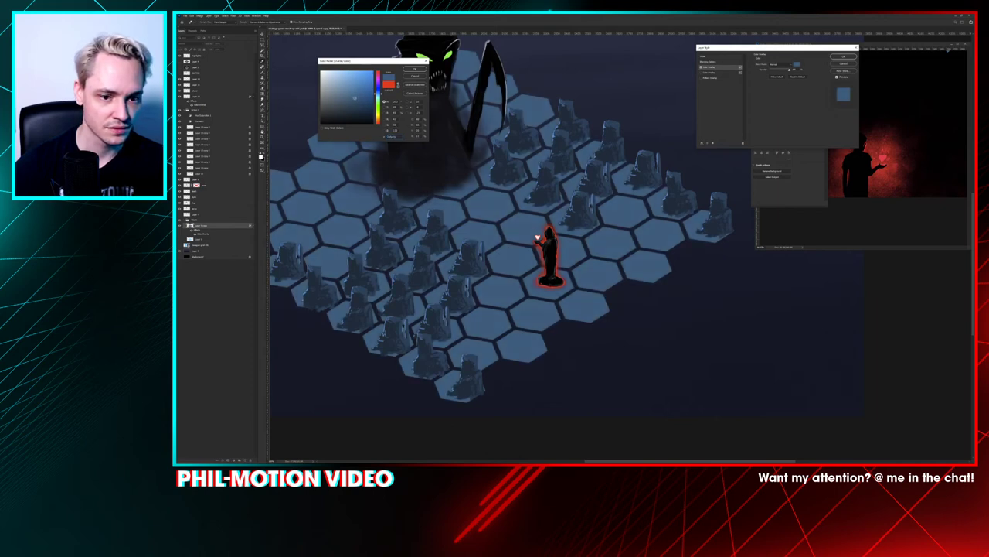
{"action": "left_click", "coordinate": [392, 136]}
{"action": "left_click", "coordinate": [418, 70]}
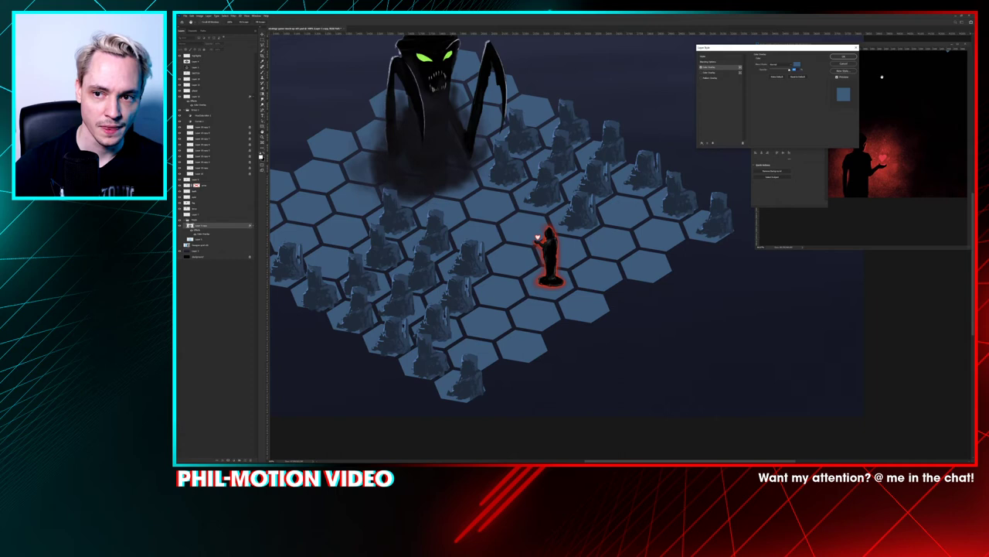
{"action": "left_click", "coordinate": [847, 60]}
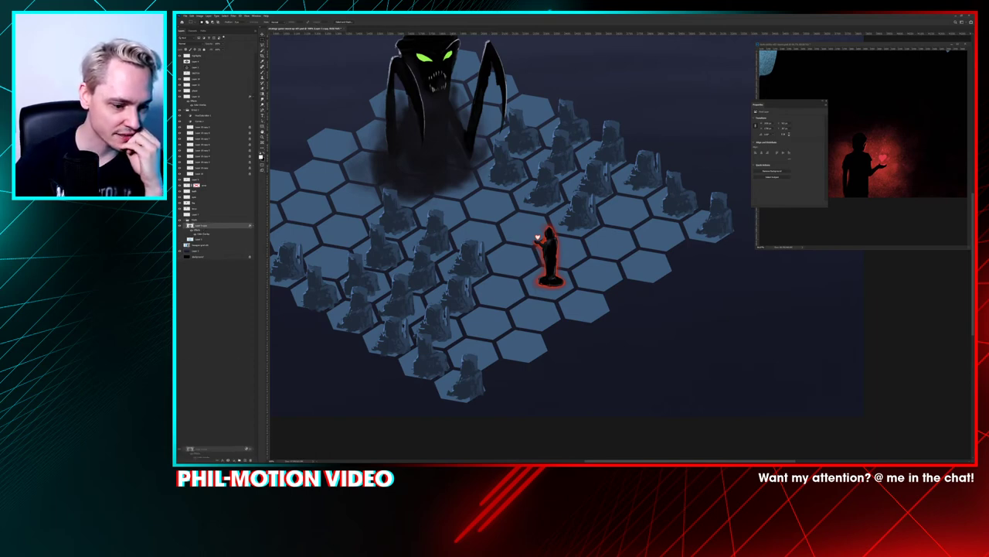
Step: Duplicate the overlaid tile layer without its Color Overlay effect and brighten the copy with Curves
{"action": "key", "text": "ctrl+j"}
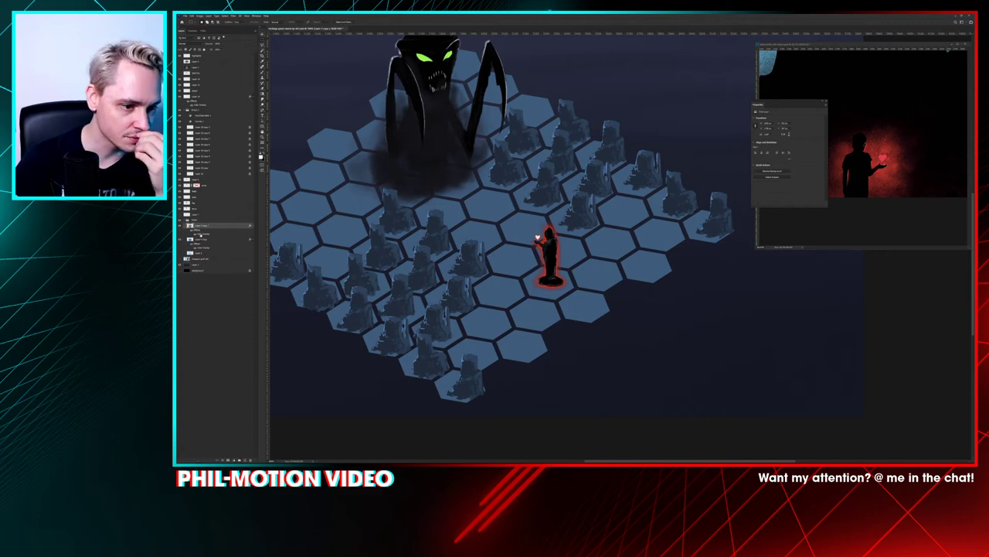
{"action": "left_click", "coordinate": [245, 460]}
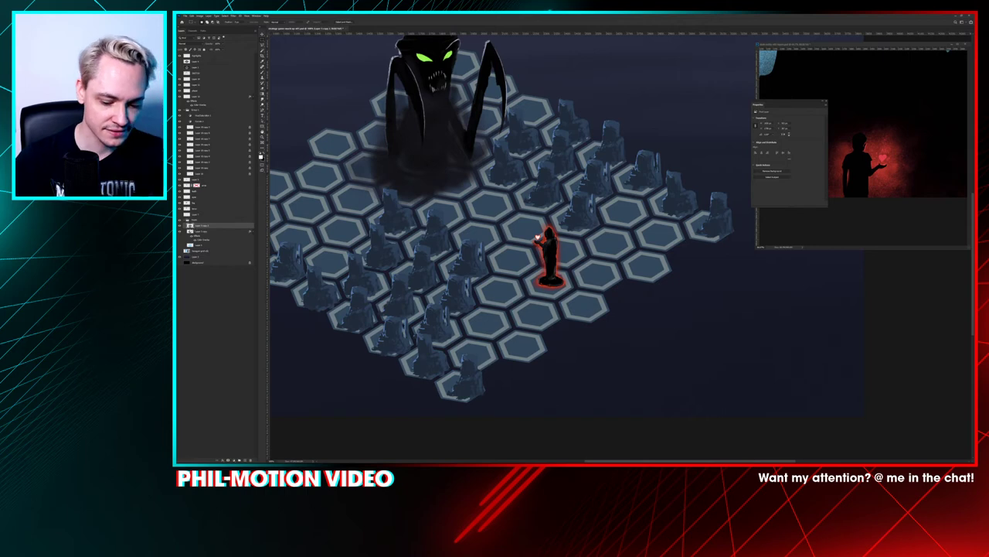
{"action": "key", "text": "ctrl+m"}
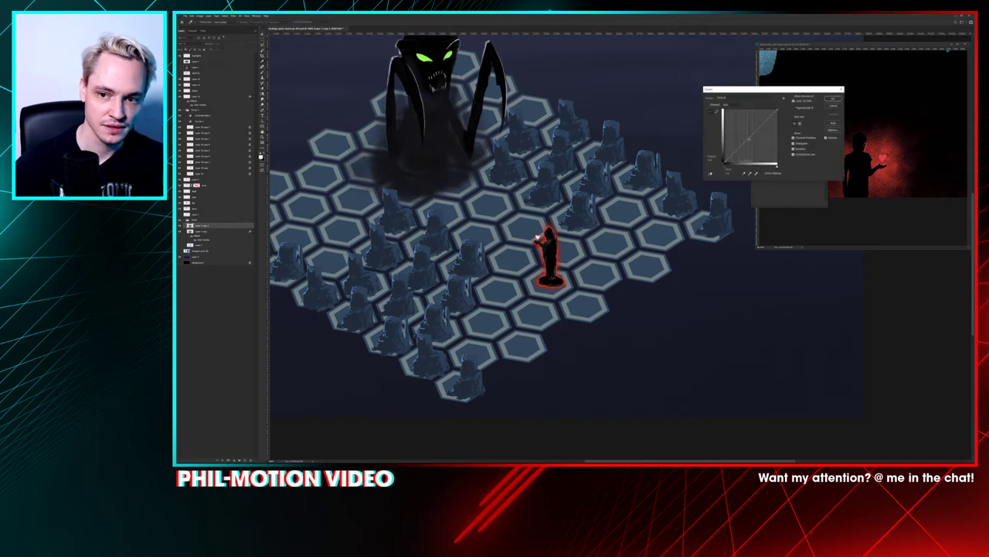
{"action": "left_click_drag", "start_coordinate": [749, 139], "coordinate": [744, 131]}
{"action": "key", "text": "Return"}
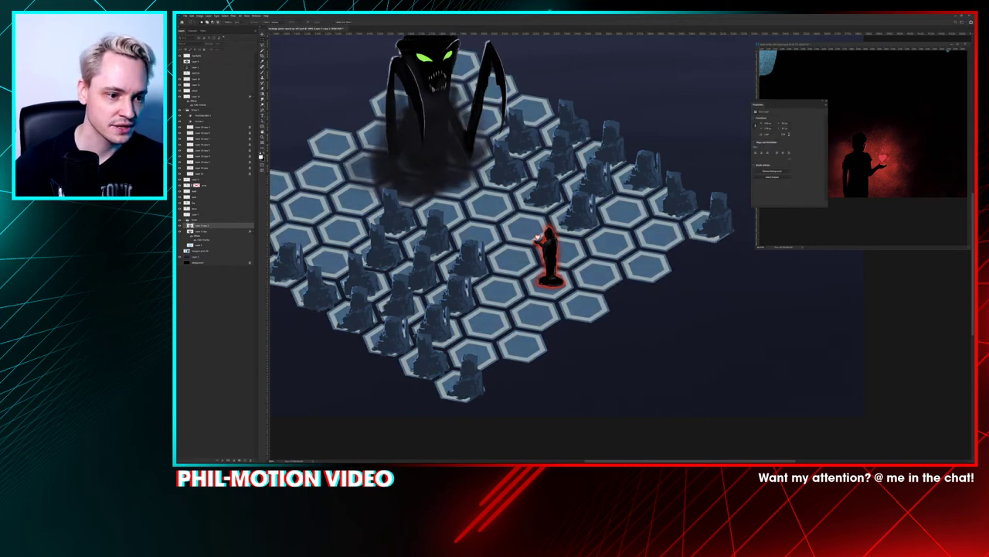
Step: Hide the brightened tile copy with a black layer mask and paint back only the light border of the statue's hexagon
{"action": "left_click", "coordinate": [227, 460]}
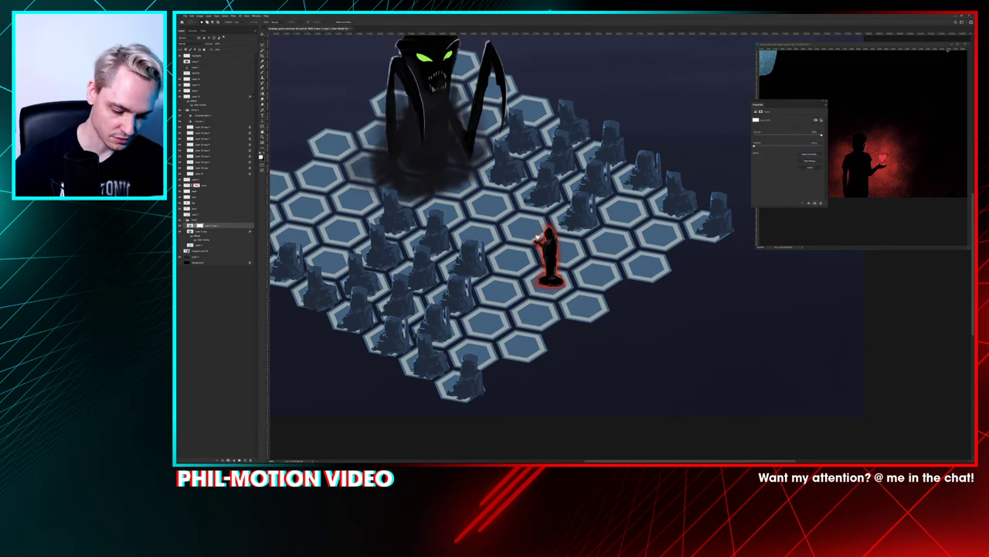
{"action": "key", "text": "ctrl+i"}
{"action": "key", "text": "ctrl+plus"}
{"action": "key", "text": "ctrl+plus"}
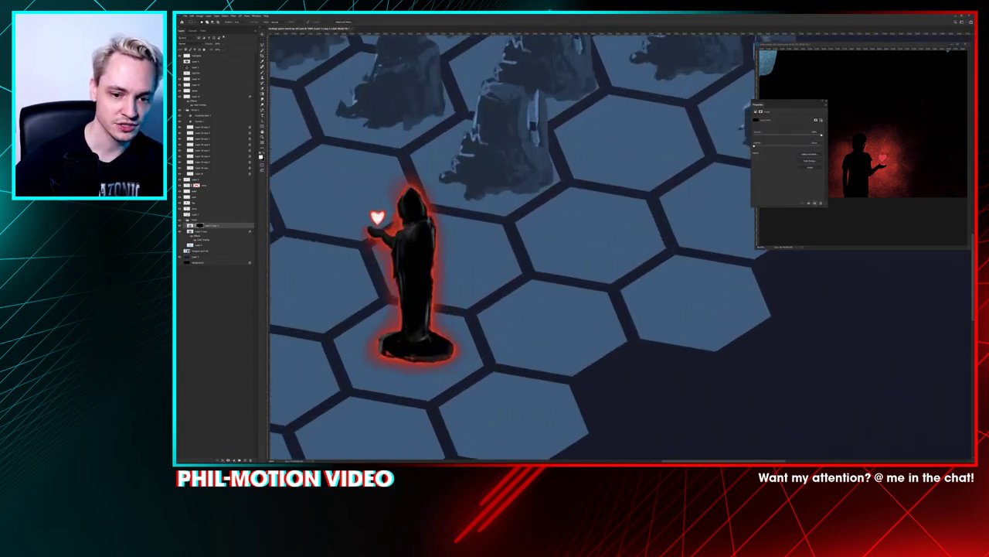
{"action": "left_click_drag", "start_coordinate": [510, 256], "coordinate": [709, 130]}
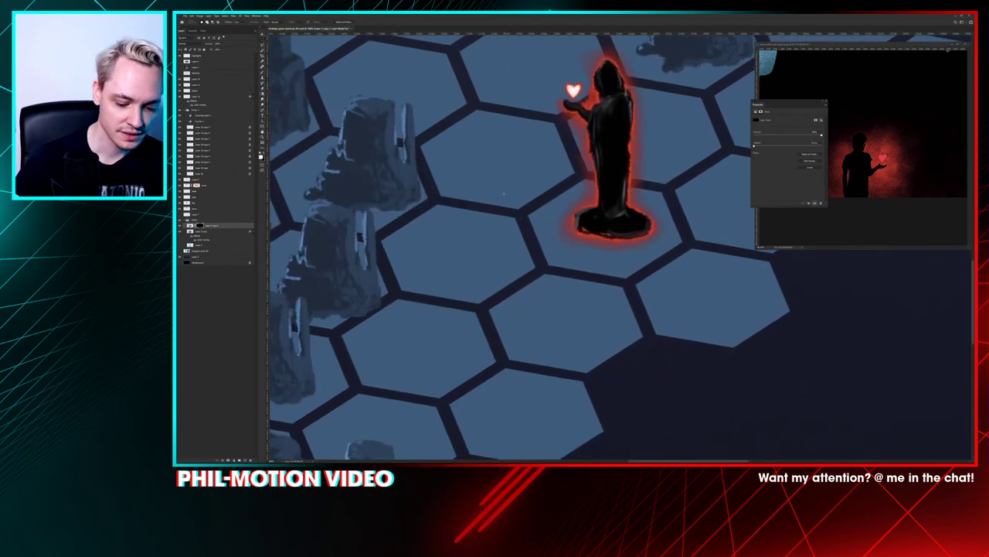
{"action": "mouse_move", "coordinate": [541, 225]}
{"action": "left_mouse_down"}
{"action": "mouse_move", "coordinate": [591, 185]}
{"action": "mouse_move", "coordinate": [601, 193]}
{"action": "mouse_move", "coordinate": [541, 236]}
{"action": "mouse_move", "coordinate": [564, 259]}
{"action": "mouse_move", "coordinate": [627, 269]}
{"action": "left_mouse_up"}
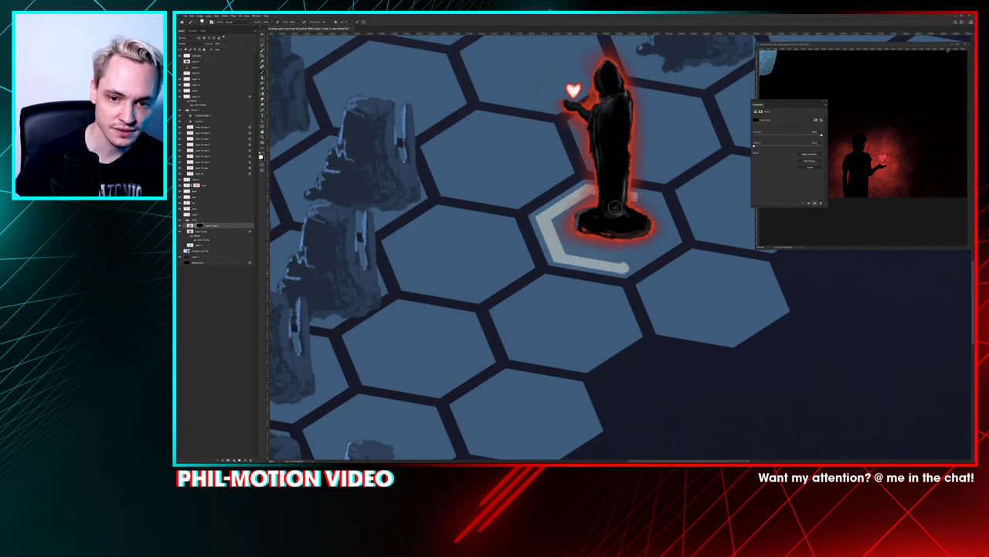
{"action": "mouse_move", "coordinate": [637, 195]}
{"action": "left_mouse_down"}
{"action": "mouse_move", "coordinate": [666, 204]}
{"action": "mouse_move", "coordinate": [684, 231]}
{"action": "mouse_move", "coordinate": [623, 258]}
{"action": "left_mouse_up"}
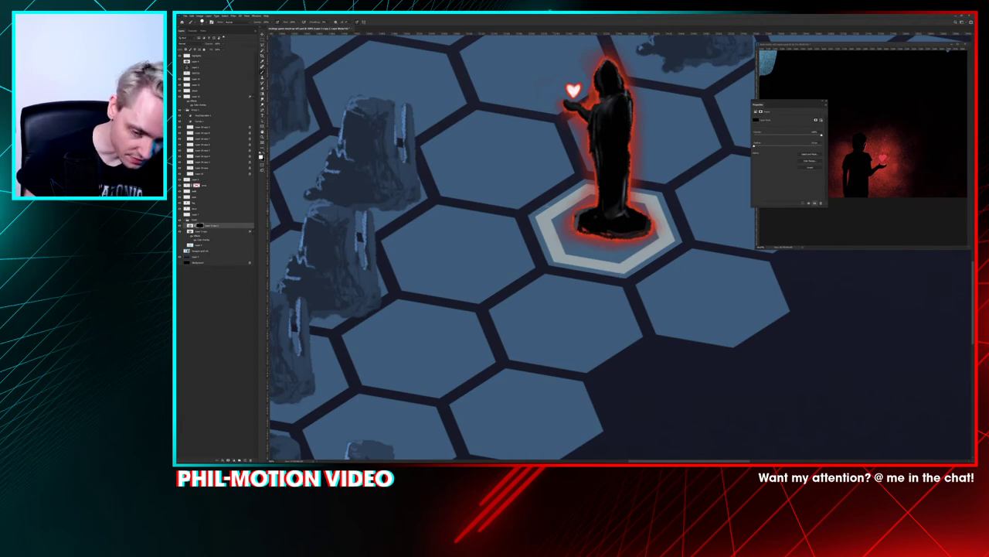
Step: Try clearing the mask inside a polygonal selection around the statue's hexagon, undo it and drop the selection
{"action": "key", "text": "l"}
{"action": "mouse_move", "coordinate": [532, 204]}
{"action": "left_mouse_down"}
{"action": "mouse_move", "coordinate": [583, 174]}
{"action": "mouse_move", "coordinate": [672, 193]}
{"action": "mouse_move", "coordinate": [692, 241]}
{"action": "mouse_move", "coordinate": [628, 281]}
{"action": "mouse_move", "coordinate": [580, 277]}
{"action": "mouse_move", "coordinate": [546, 267]}
{"action": "mouse_move", "coordinate": [527, 209]}
{"action": "left_mouse_up"}
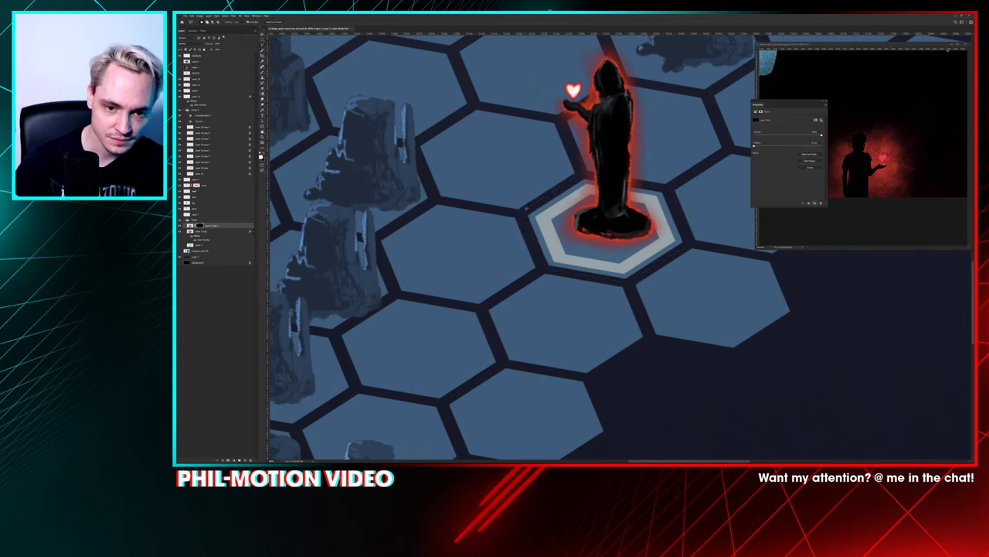
{"action": "key", "text": "Delete"}
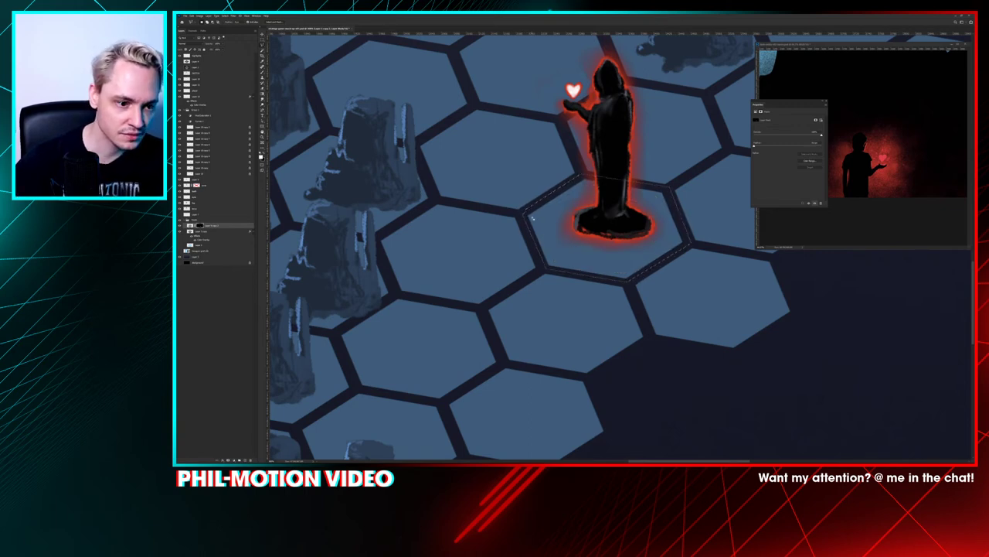
{"action": "key", "text": "ctrl+z"}
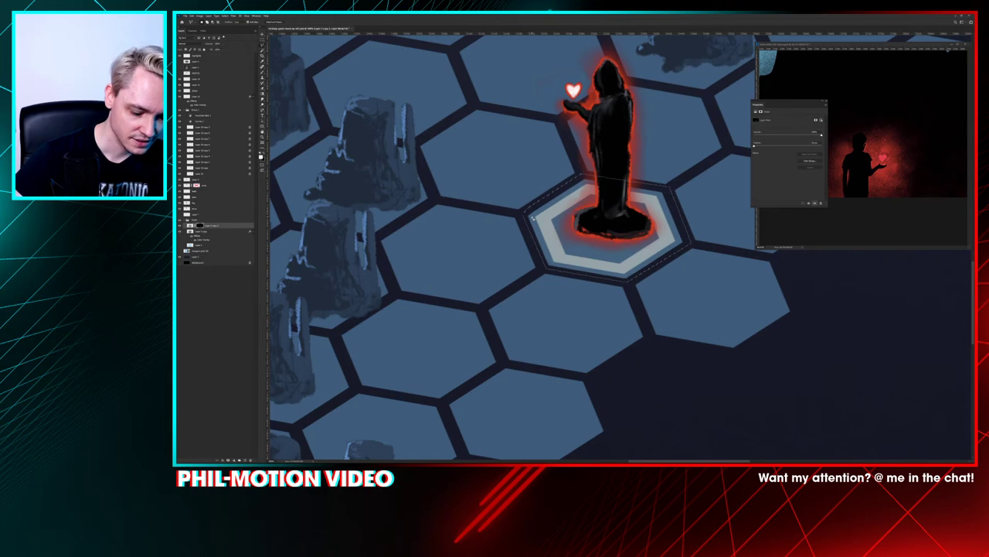
{"action": "key", "text": "ctrl+d"}
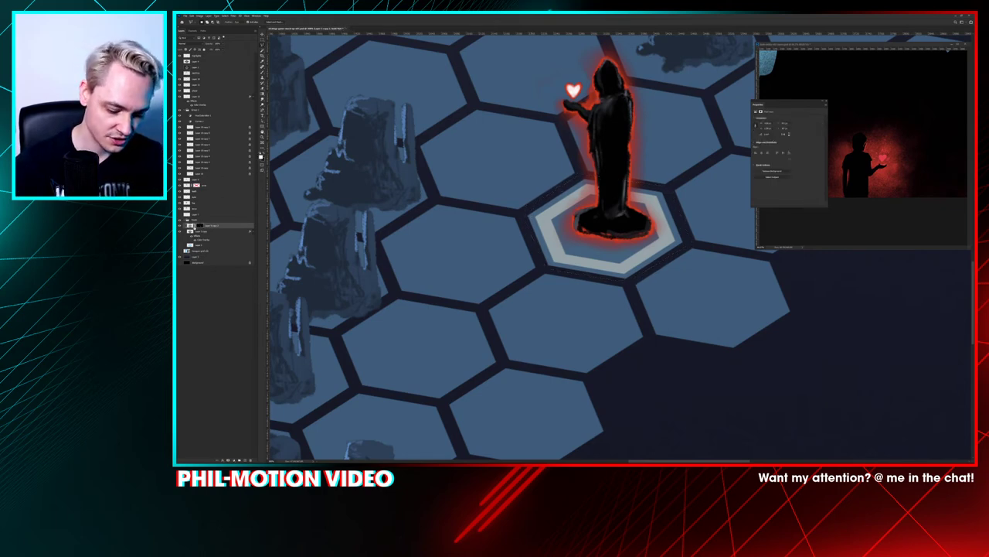
Step: Brighten the masked tile copy's image with Curves until the border around the statue's hexagon is nearly white
{"action": "key", "text": "ctrl+m"}
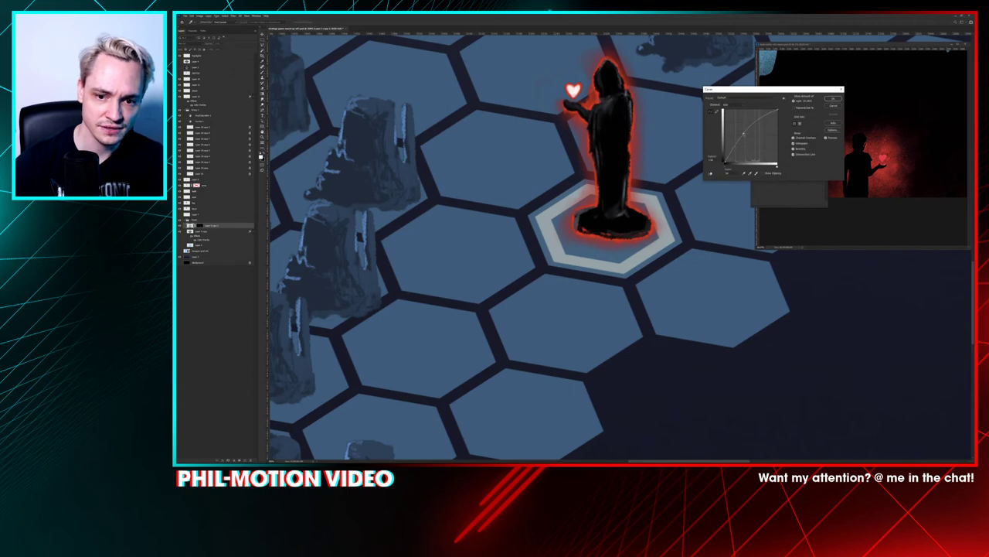
{"action": "key", "text": "Return"}
{"action": "key", "text": "ctrl+minus"}
{"action": "key", "text": "ctrl+minus"}
{"action": "key", "text": "ctrl+minus"}
{"action": "key", "text": "ctrl+minus"}
{"action": "key", "text": "ctrl+minus"}
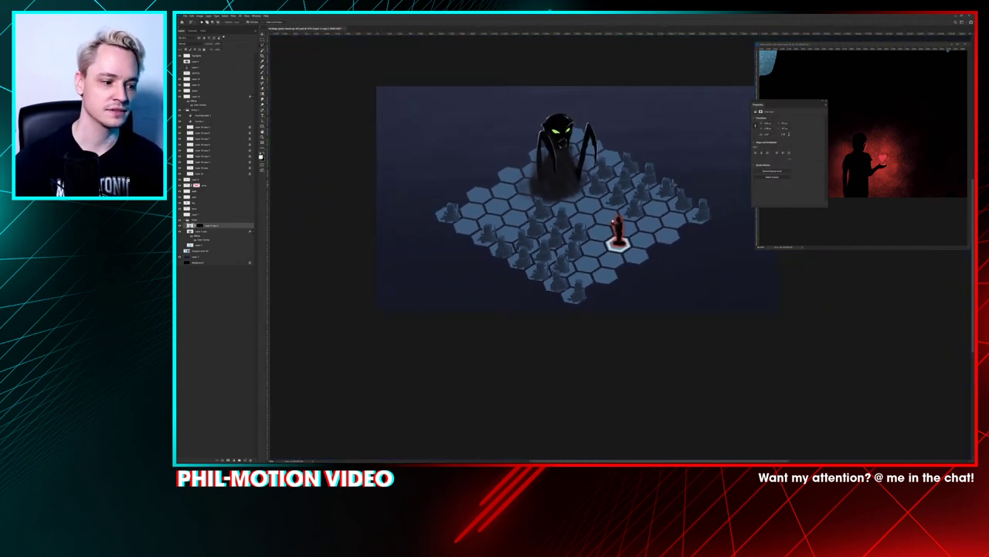
{"action": "key", "text": "ctrl+plus"}
{"action": "key", "text": "ctrl+plus"}
{"action": "key", "text": "ctrl+plus"}
{"action": "key", "text": "ctrl+plus"}
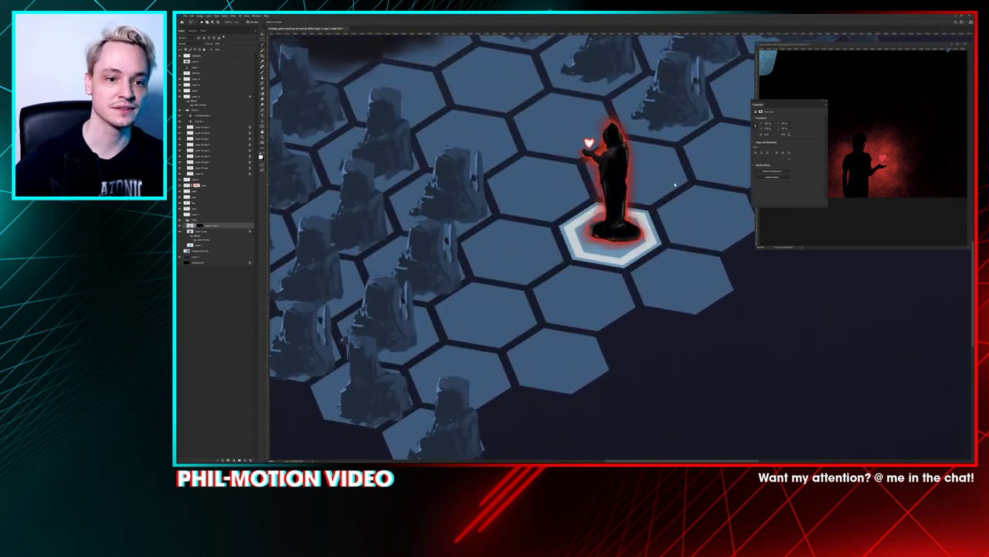
{"action": "left_click_drag", "start_coordinate": [677, 186], "coordinate": [829, 357]}
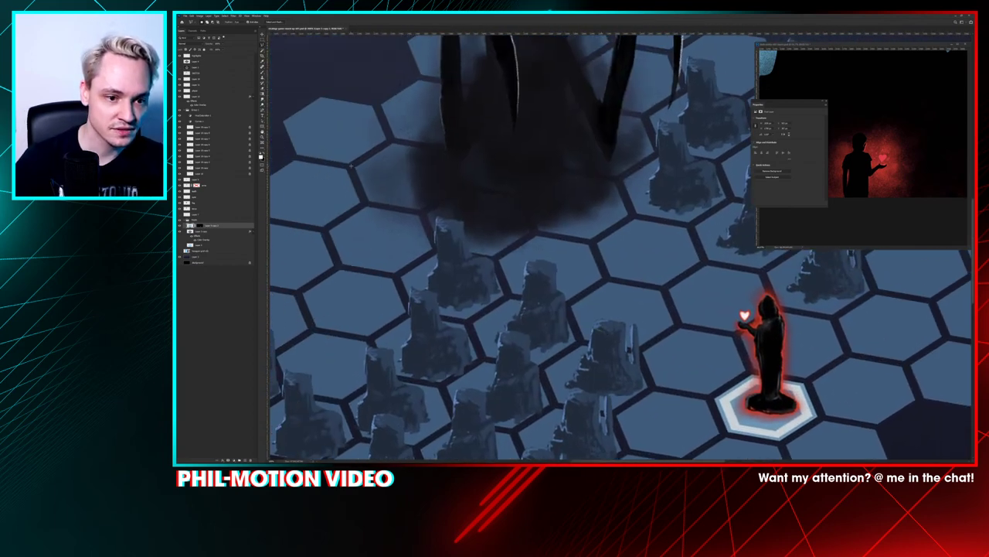
{"action": "mouse_move", "coordinate": [351, 165]}
{"action": "left_mouse_down"}
{"action": "mouse_move", "coordinate": [388, 141]}
{"action": "mouse_move", "coordinate": [376, 102]}
{"action": "mouse_move", "coordinate": [413, 76]}
{"action": "mouse_move", "coordinate": [473, 93]}
{"action": "left_mouse_up"}
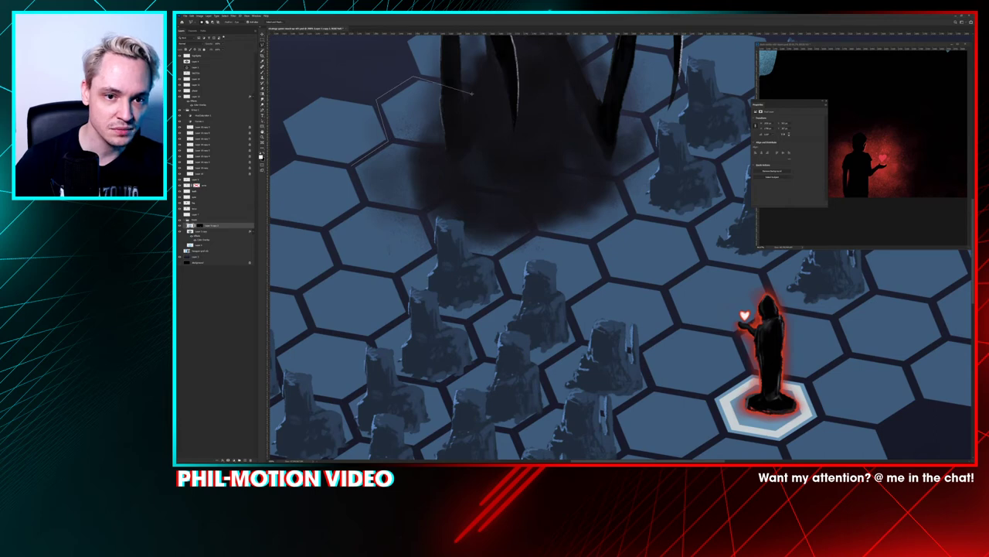
{"action": "left_click", "coordinate": [479, 89]}
{"action": "mouse_move", "coordinate": [557, 80]}
{"action": "left_mouse_down"}
{"action": "mouse_move", "coordinate": [475, 174]}
{"action": "mouse_move", "coordinate": [402, 181]}
{"action": "mouse_move", "coordinate": [487, 164]}
{"action": "mouse_move", "coordinate": [535, 136]}
{"action": "mouse_move", "coordinate": [597, 146]}
{"action": "mouse_move", "coordinate": [606, 187]}
{"action": "mouse_move", "coordinate": [572, 210]}
{"action": "mouse_move", "coordinate": [604, 182]}
{"action": "mouse_move", "coordinate": [510, 109]}
{"action": "left_mouse_up"}
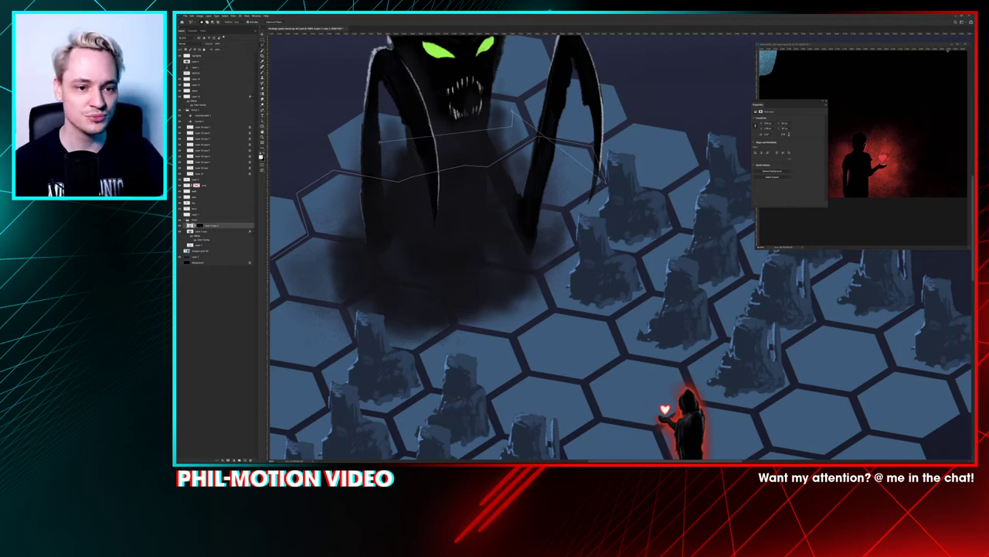
{"action": "double_click", "coordinate": [379, 142]}
{"action": "left_click_drag", "start_coordinate": [406, 229], "coordinate": [455, 168]}
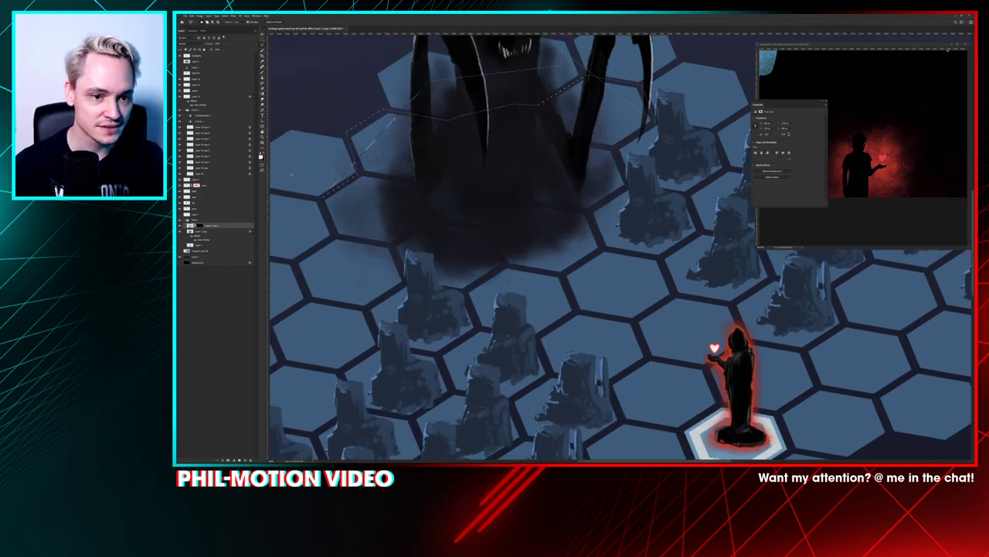
{"action": "key", "text": "ctrl+d"}
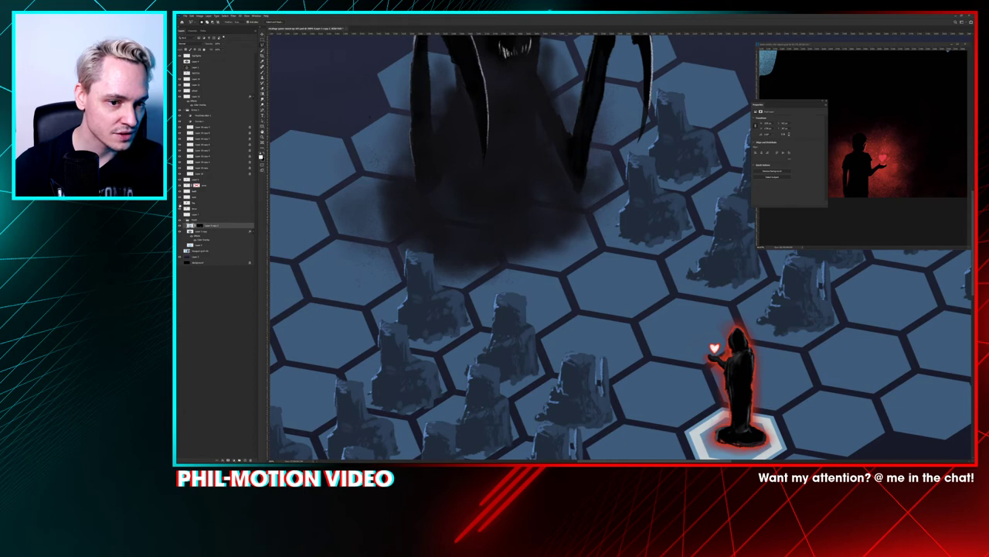
Step: Hide the monster's body layers covering the tiles and delete the layer of stray black dabs
{"action": "left_click", "coordinate": [179, 203]}
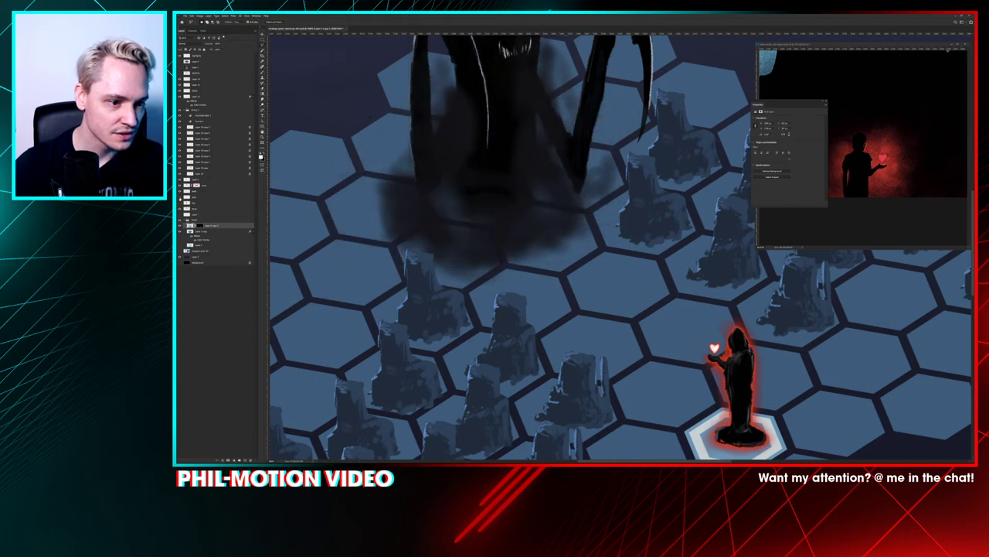
{"action": "left_click", "coordinate": [180, 209]}
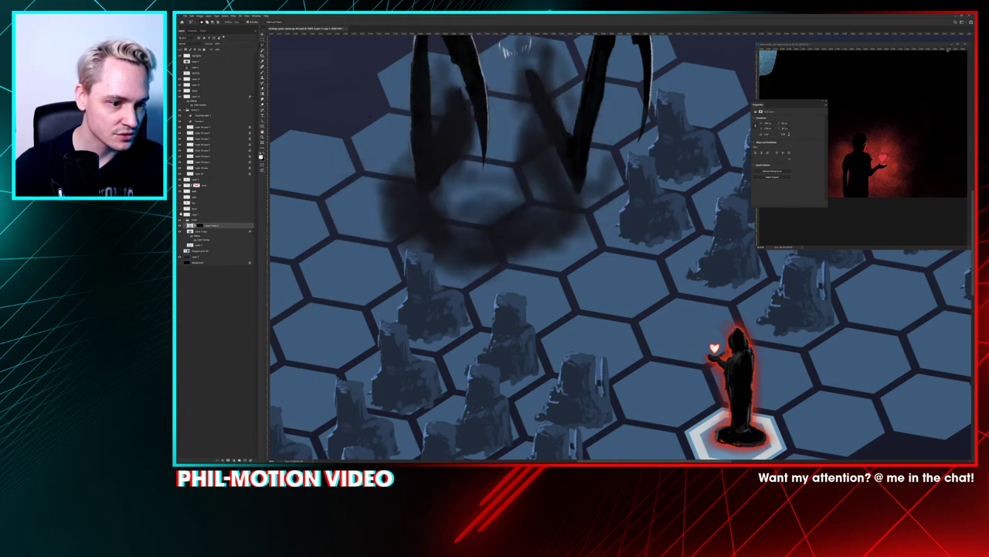
{"action": "left_click", "coordinate": [181, 216]}
{"action": "left_click", "coordinate": [181, 215]}
{"action": "left_click", "coordinate": [181, 215]}
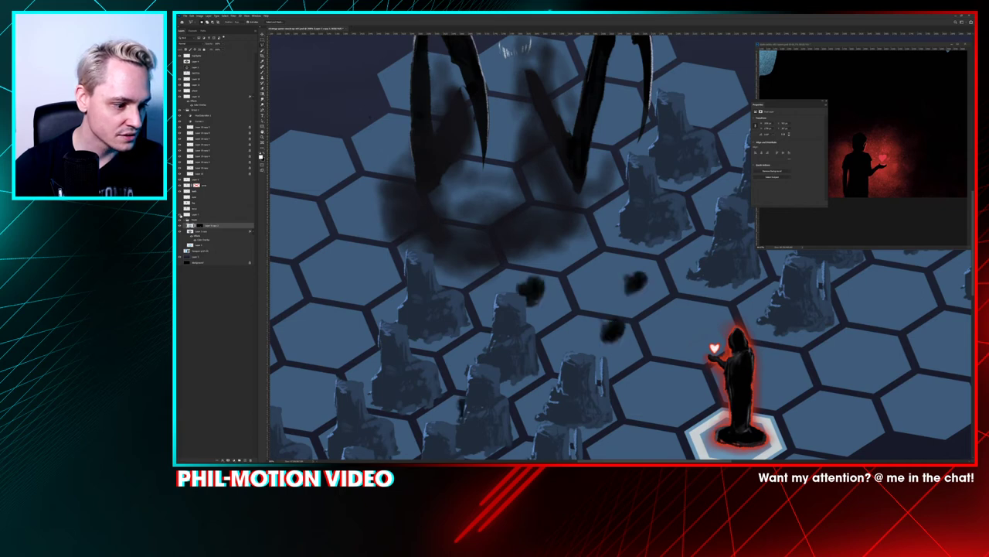
{"action": "left_click_drag", "start_coordinate": [200, 216], "coordinate": [251, 460]}
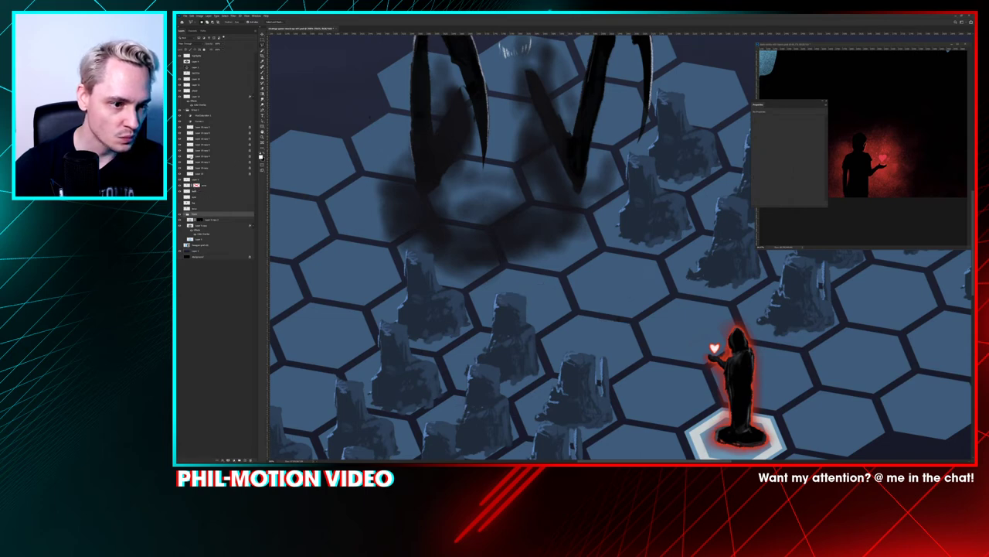
Step: Outline the hexagons beneath the monster with a polygonal selection and fill it white on the brightened tile copy's mask
{"action": "left_click", "coordinate": [206, 221]}
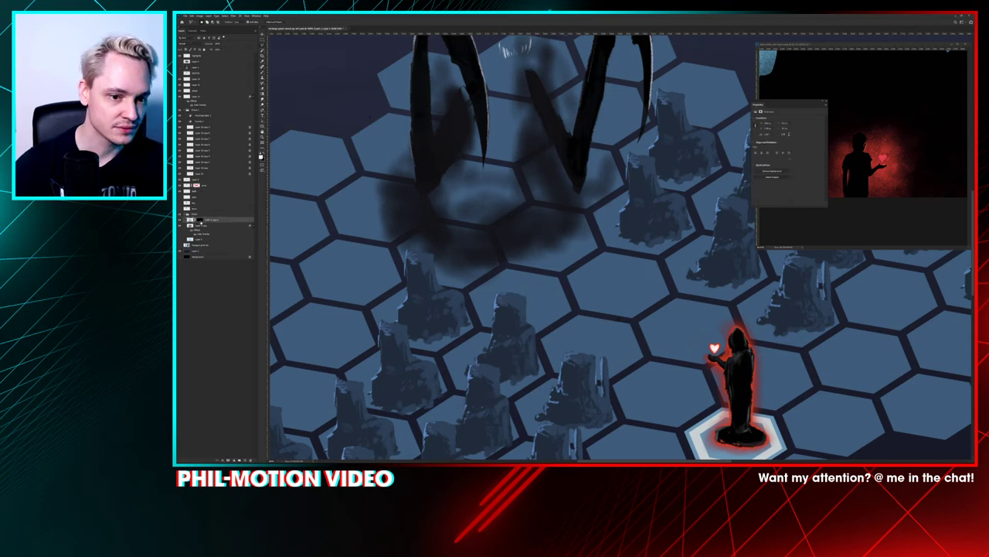
{"action": "left_click", "coordinate": [323, 198]}
{"action": "left_click", "coordinate": [360, 170]}
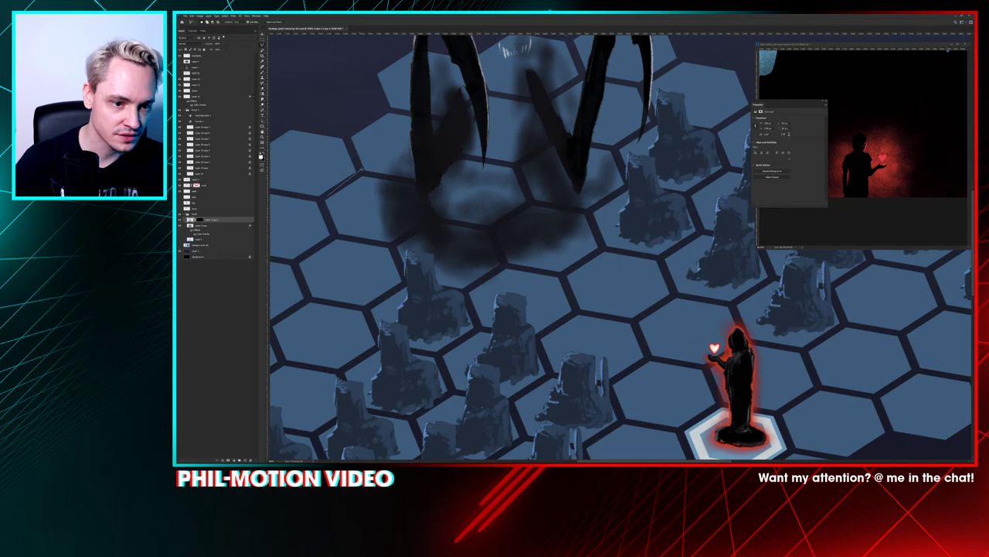
{"action": "left_click", "coordinate": [347, 127]}
{"action": "left_click", "coordinate": [387, 112]}
{"action": "mouse_move", "coordinate": [446, 122]}
{"action": "left_mouse_down"}
{"action": "mouse_move", "coordinate": [489, 96]}
{"action": "mouse_move", "coordinate": [544, 101]}
{"action": "mouse_move", "coordinate": [563, 139]}
{"action": "mouse_move", "coordinate": [615, 152]}
{"action": "mouse_move", "coordinate": [627, 184]}
{"action": "mouse_move", "coordinate": [590, 210]}
{"action": "mouse_move", "coordinate": [601, 251]}
{"action": "mouse_move", "coordinate": [560, 275]}
{"action": "mouse_move", "coordinate": [505, 265]}
{"action": "mouse_move", "coordinate": [557, 273]}
{"action": "mouse_move", "coordinate": [502, 266]}
{"action": "mouse_move", "coordinate": [459, 294]}
{"action": "mouse_move", "coordinate": [395, 283]}
{"action": "mouse_move", "coordinate": [409, 284]}
{"action": "mouse_move", "coordinate": [405, 249]}
{"action": "mouse_move", "coordinate": [336, 234]}
{"action": "mouse_move", "coordinate": [322, 203]}
{"action": "left_mouse_up"}
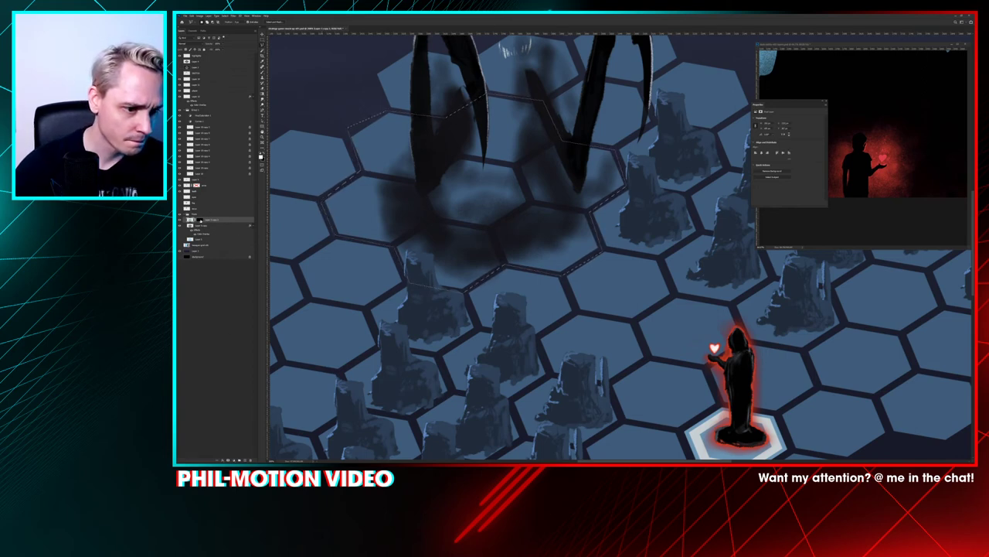
{"action": "left_click", "coordinate": [199, 219]}
{"action": "key", "text": "ctrl+BackSpace"}
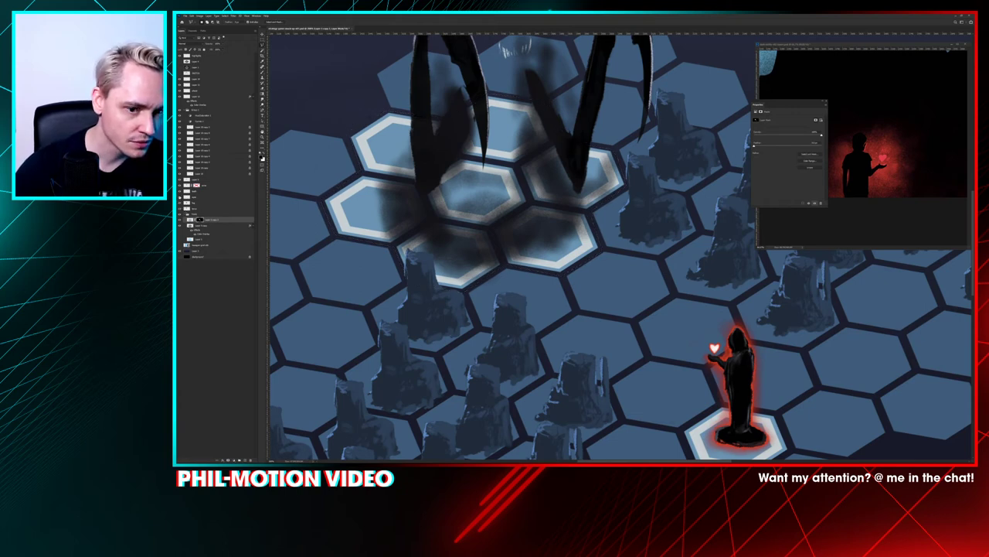
Step: Show the monster's hidden body layers again and check the highlighted tiles against the whole board
{"action": "left_click", "coordinate": [180, 197]}
{"action": "key", "text": "ctrl+minus"}
{"action": "key", "text": "ctrl+minus"}
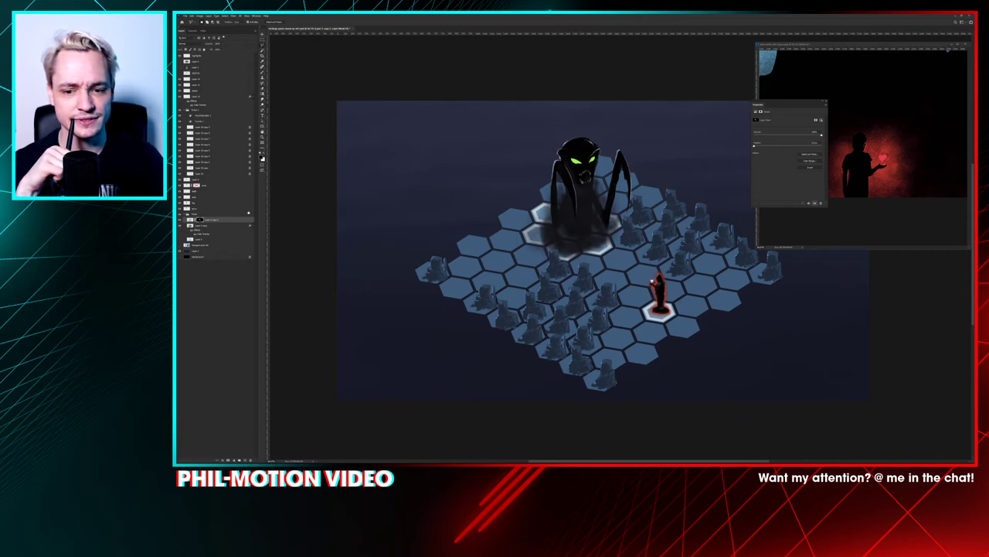
{"action": "left_click_drag", "start_coordinate": [539, 271], "coordinate": [499, 264]}
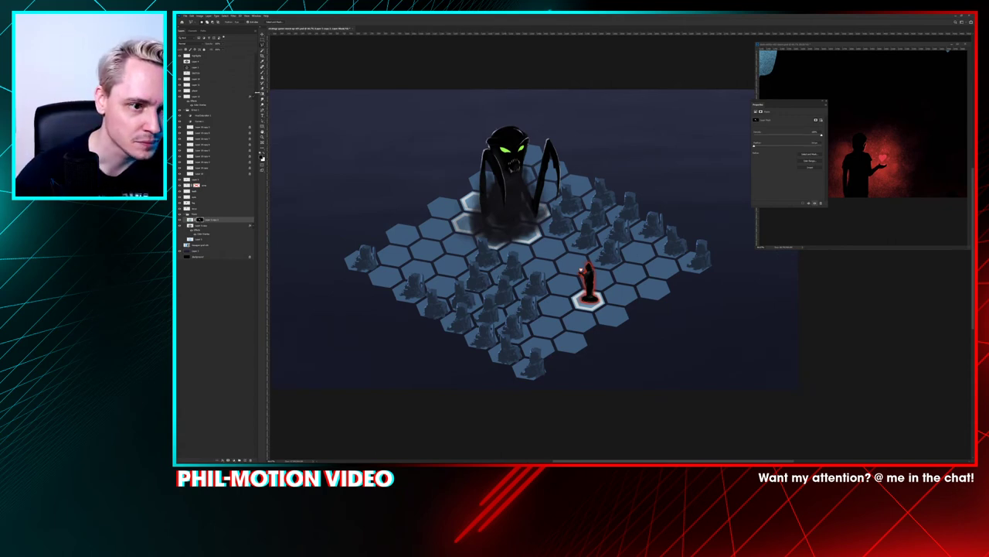
Step: Copy the highlighted tiles beneath the monster from the brightened tile copy onto a new layer
{"action": "left_click", "coordinate": [199, 220]}
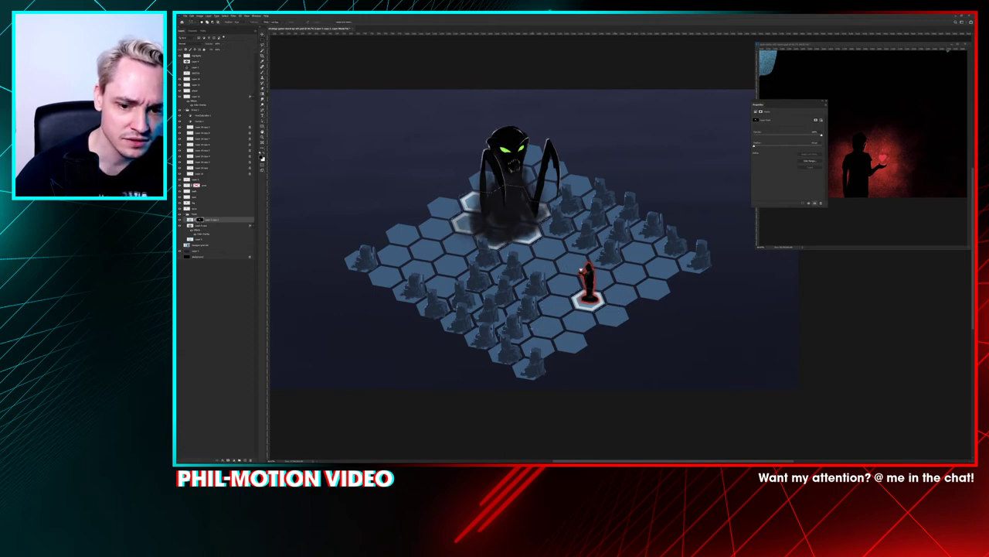
{"action": "left_click", "coordinate": [190, 221]}
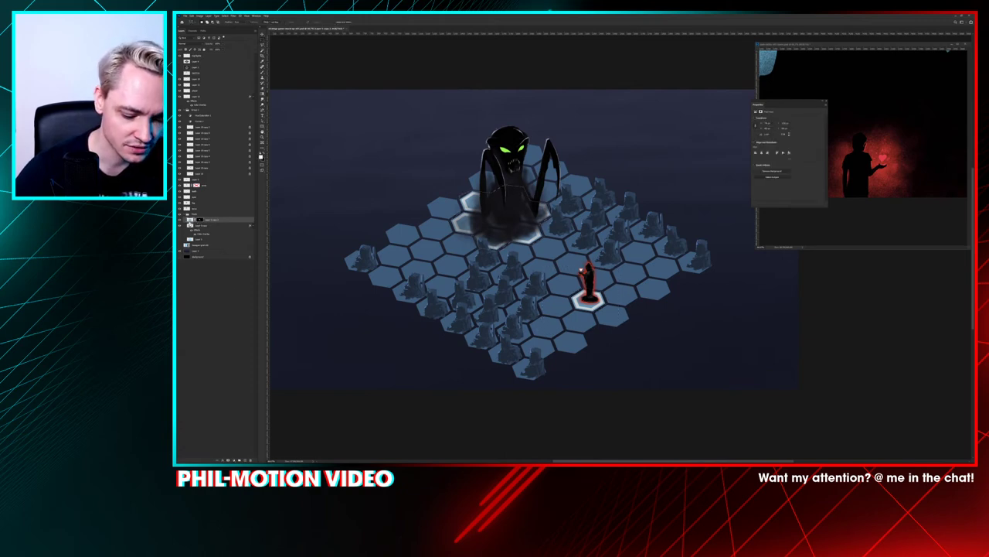
{"action": "key", "text": "ctrl+shift+alt+n"}
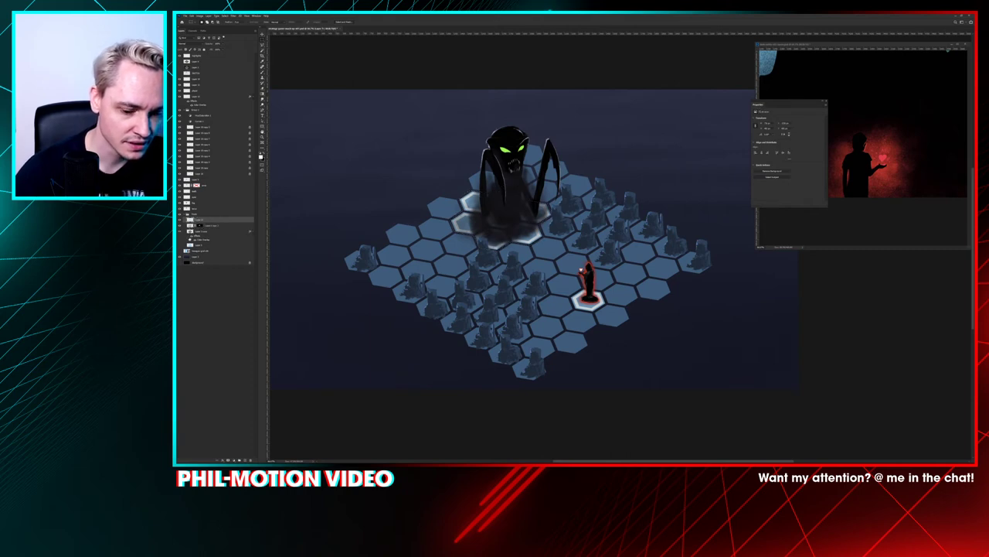
Step: Tint the copied tiles beneath the monster a softly saturated yellow-green with Hue/Saturation
{"action": "key", "text": "ctrl+u"}
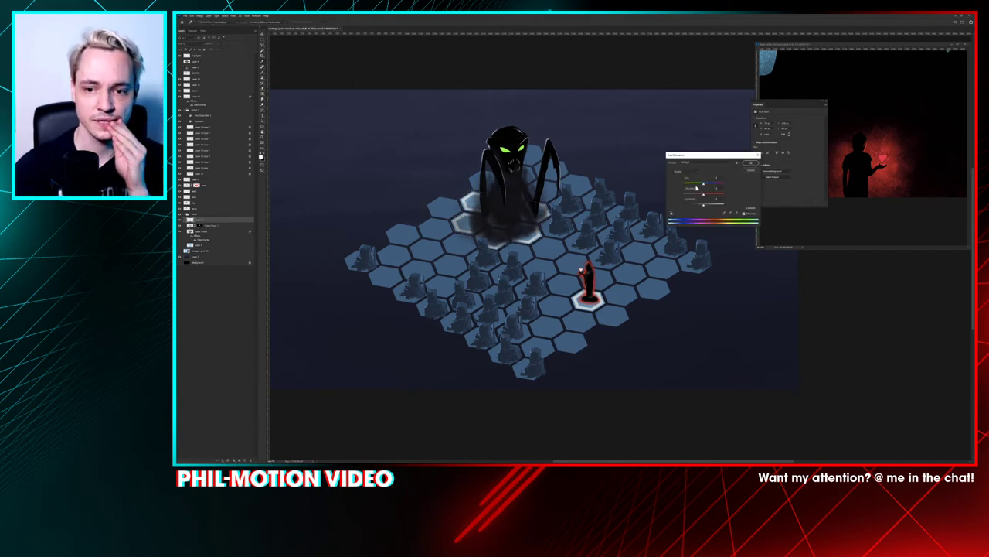
{"action": "mouse_move", "coordinate": [692, 186]}
{"action": "left_mouse_down"}
{"action": "mouse_move", "coordinate": [734, 190]}
{"action": "mouse_move", "coordinate": [690, 188]}
{"action": "left_mouse_up"}
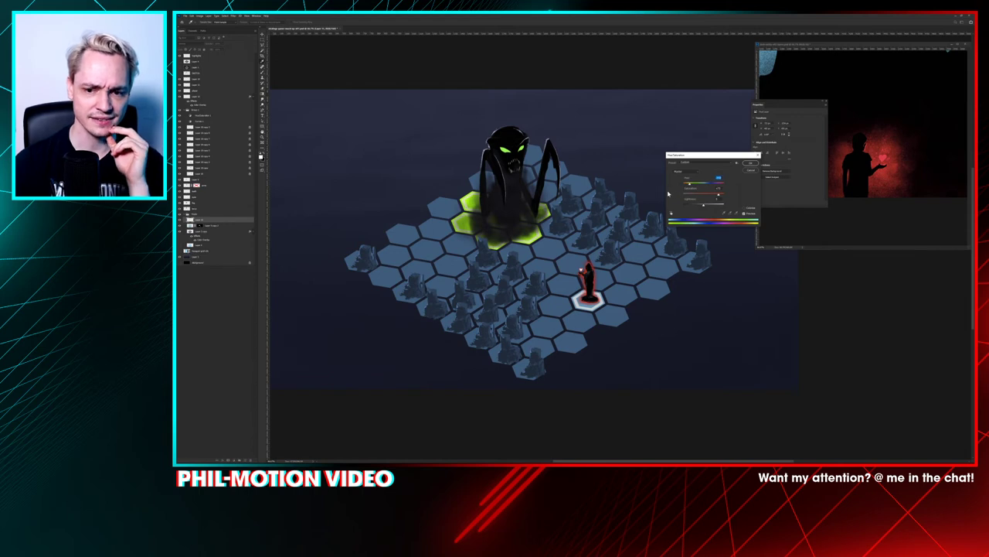
{"action": "left_click", "coordinate": [700, 195]}
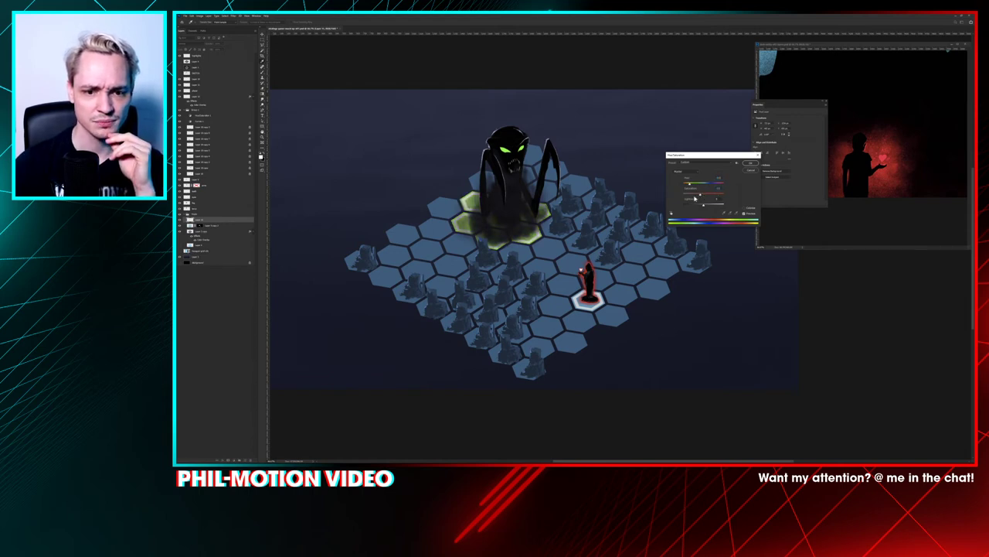
{"action": "left_click_drag", "start_coordinate": [694, 199], "coordinate": [707, 200]}
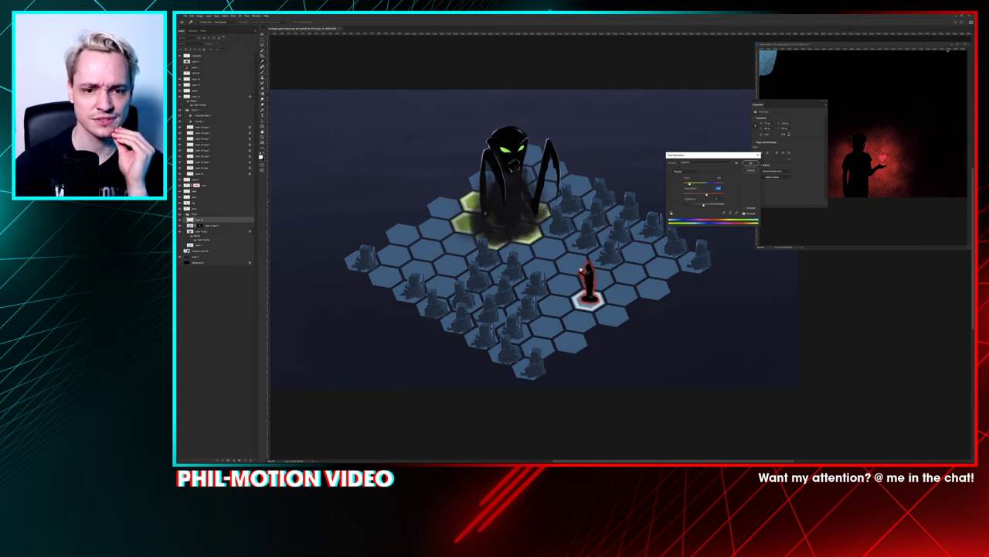
{"action": "left_click", "coordinate": [750, 164]}
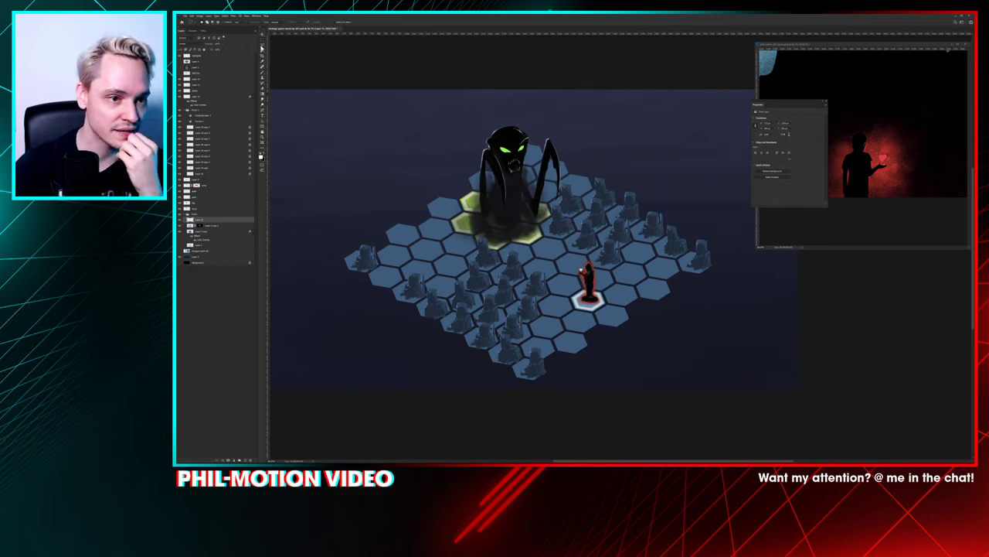
Step: Get a close view of the hooded statue and save the document
{"action": "left_click", "coordinate": [261, 46]}
{"action": "key", "text": "ctrl+plus"}
{"action": "key", "text": "ctrl+plus"}
{"action": "key", "text": "ctrl+plus"}
{"action": "key", "text": "ctrl+plus"}
{"action": "key", "text": "ctrl+plus"}
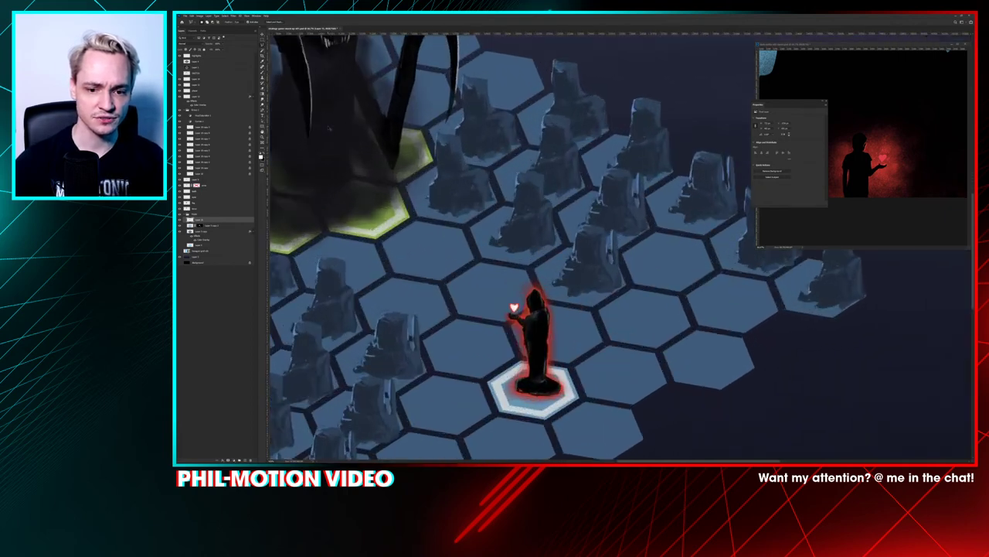
{"action": "left_click_drag", "start_coordinate": [572, 315], "coordinate": [613, 177]}
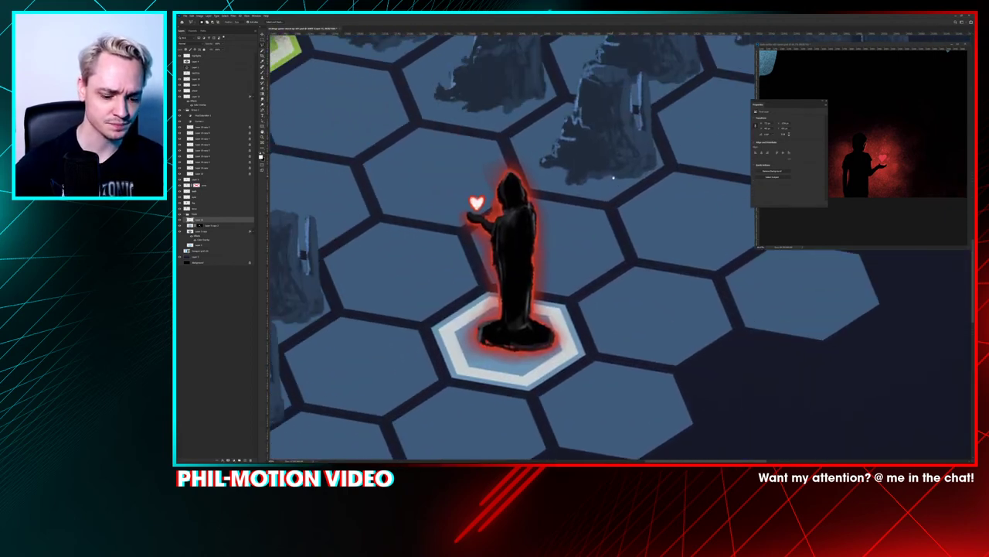
{"action": "key", "text": "ctrl+s"}
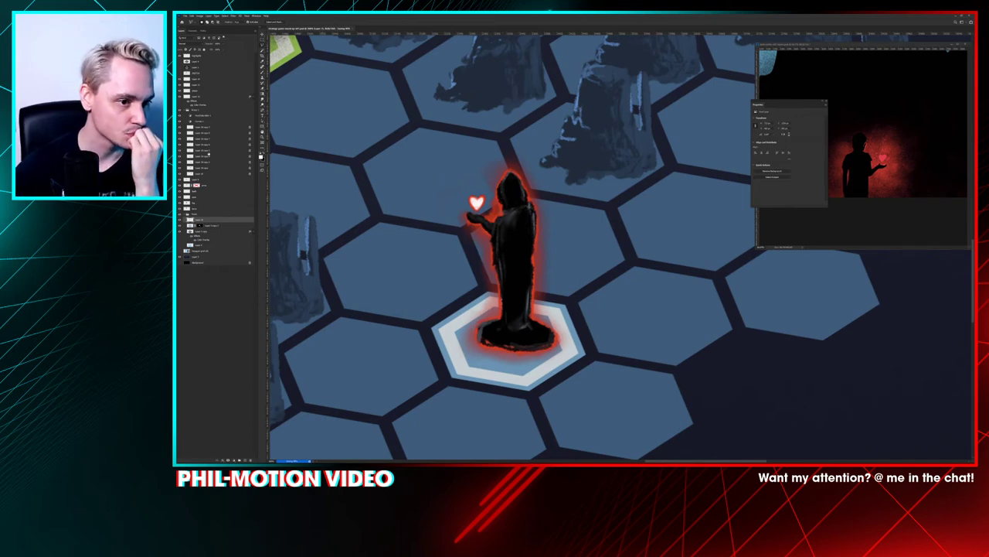
Step: Toggle the statue's silhouette, shading and heart layers to examine what each one contributes
{"action": "left_click", "coordinate": [180, 91]}
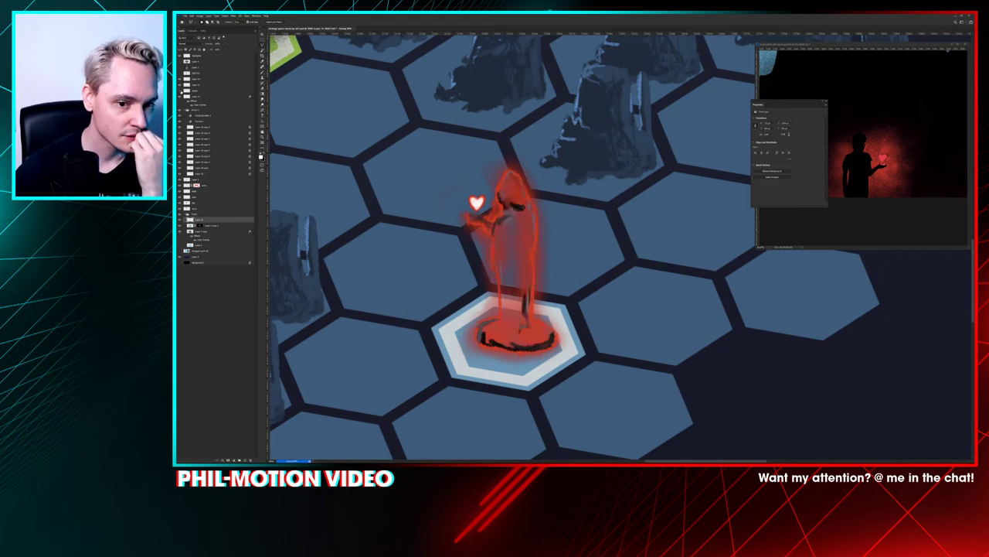
{"action": "left_click", "coordinate": [179, 90]}
{"action": "left_click", "coordinate": [179, 87]}
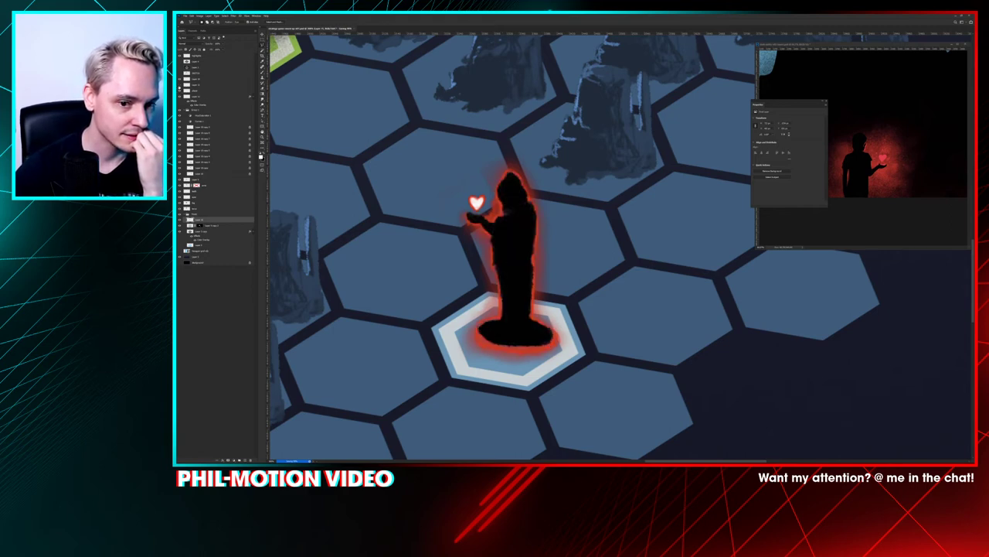
{"action": "left_click", "coordinate": [179, 87]}
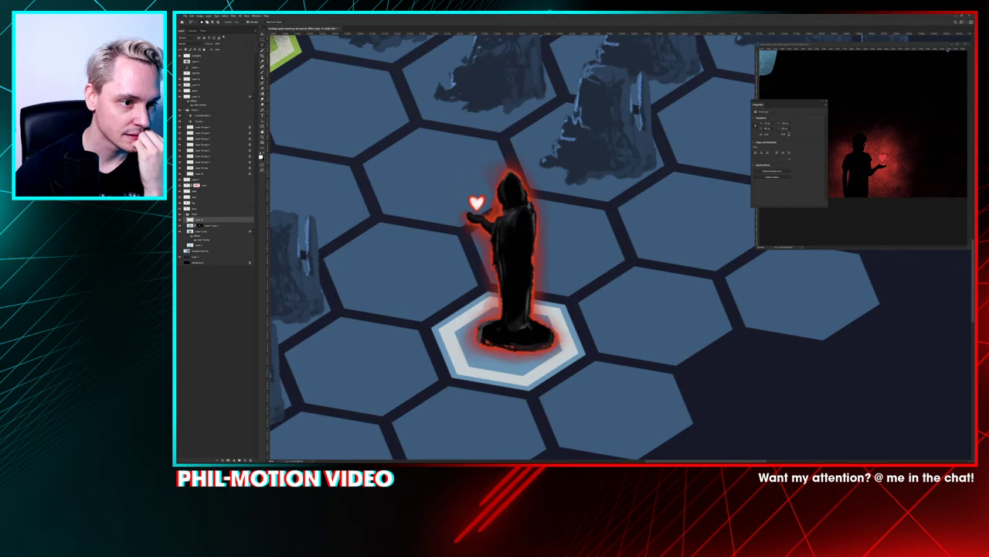
{"action": "left_click", "coordinate": [178, 80]}
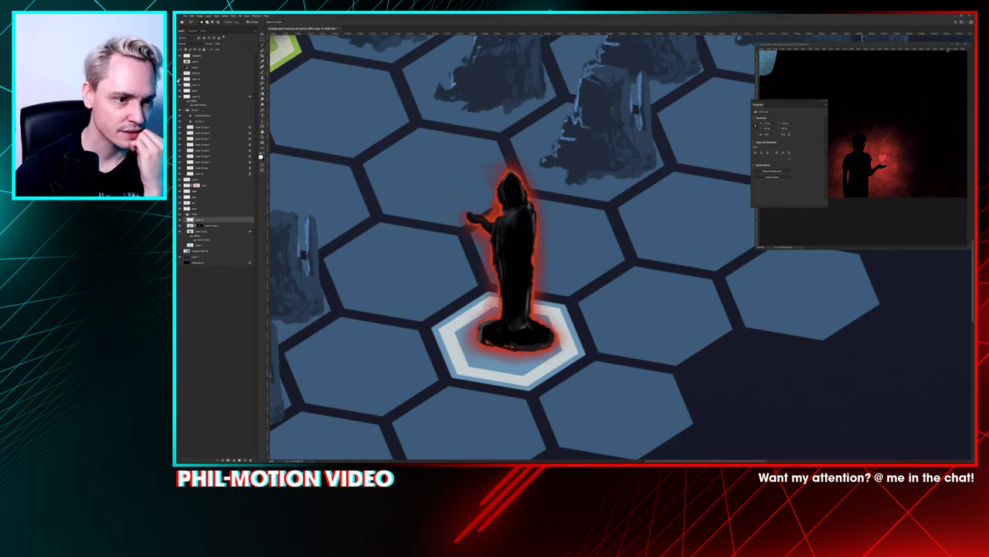
{"action": "key", "text": "ctrl+shift+z"}
Step: Hide the statue's red glow and shading layers, keeping only the black silhouette and the heart shown
{"action": "left_click", "coordinate": [180, 98]}
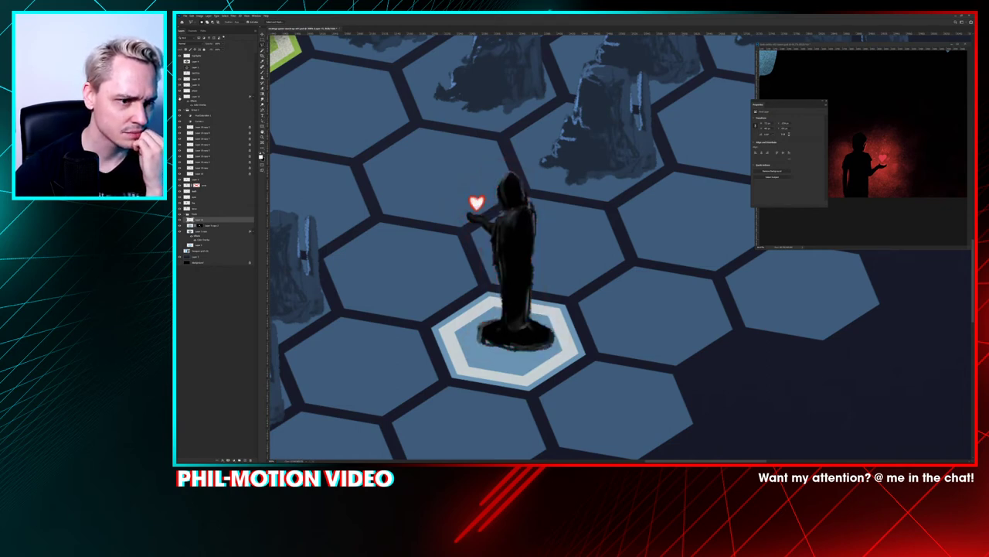
{"action": "key", "text": "ctrl+shift+z"}
{"action": "key", "text": "ctrl+z"}
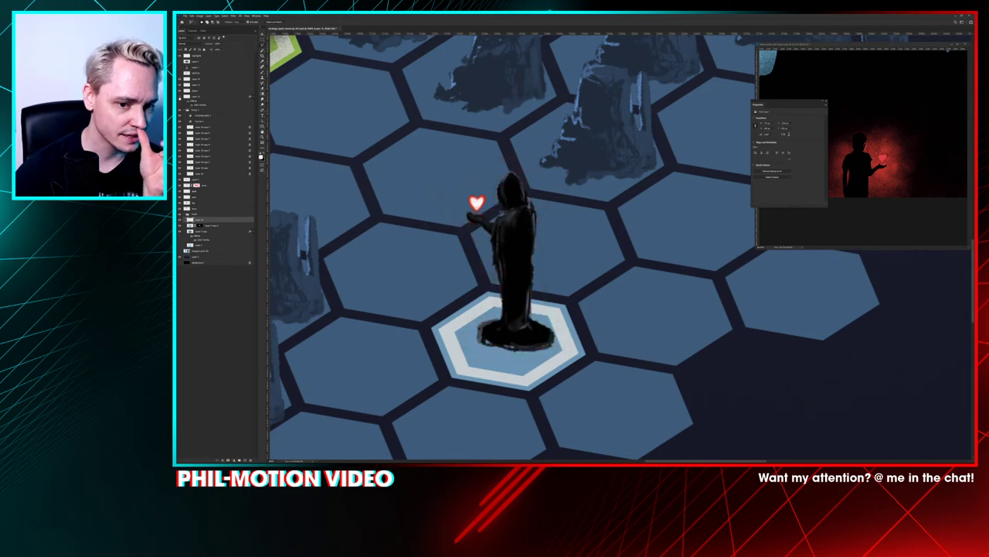
{"action": "key", "text": "ctrl+z"}
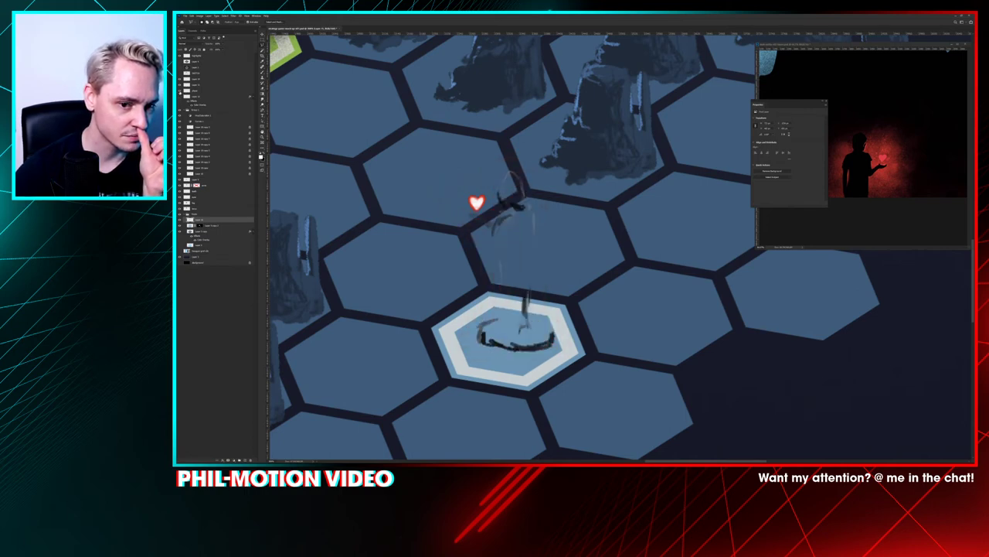
{"action": "key", "text": "ctrl+shift+z"}
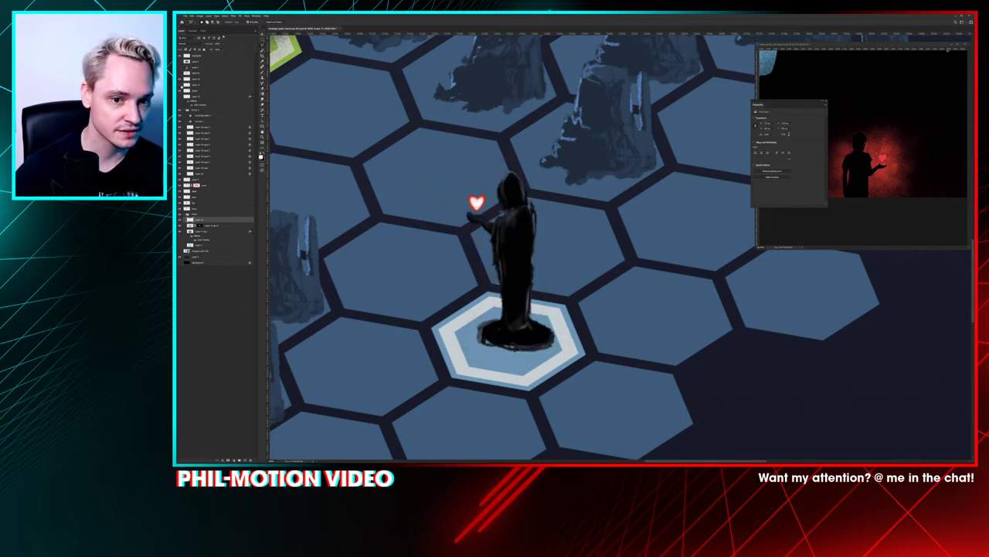
{"action": "left_click", "coordinate": [181, 85]}
Step: On the statue's black silhouette layer, trim the pointed hood into a smaller, rounded head with a textured eraser
{"action": "left_click", "coordinate": [191, 91]}
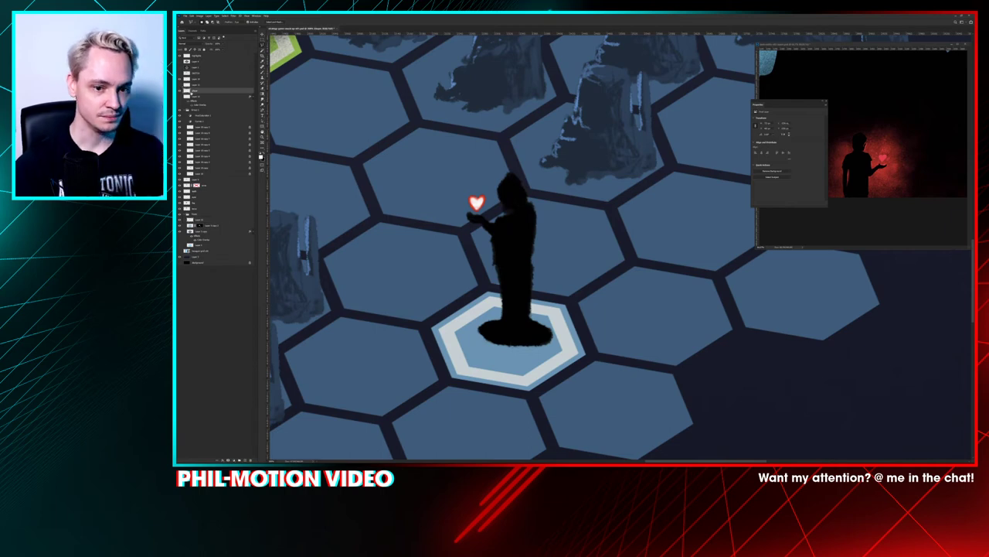
{"action": "key", "text": "b"}
{"action": "left_click", "coordinate": [510, 193], "text": "alt"}
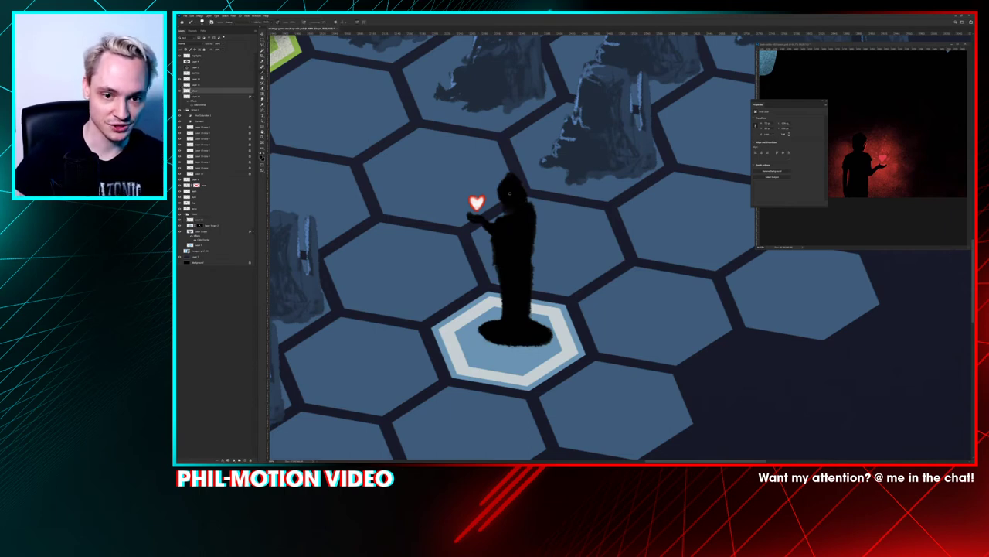
{"action": "scroll", "coordinate": [509, 192], "scroll_direction": "up", "scroll_amount": 5}
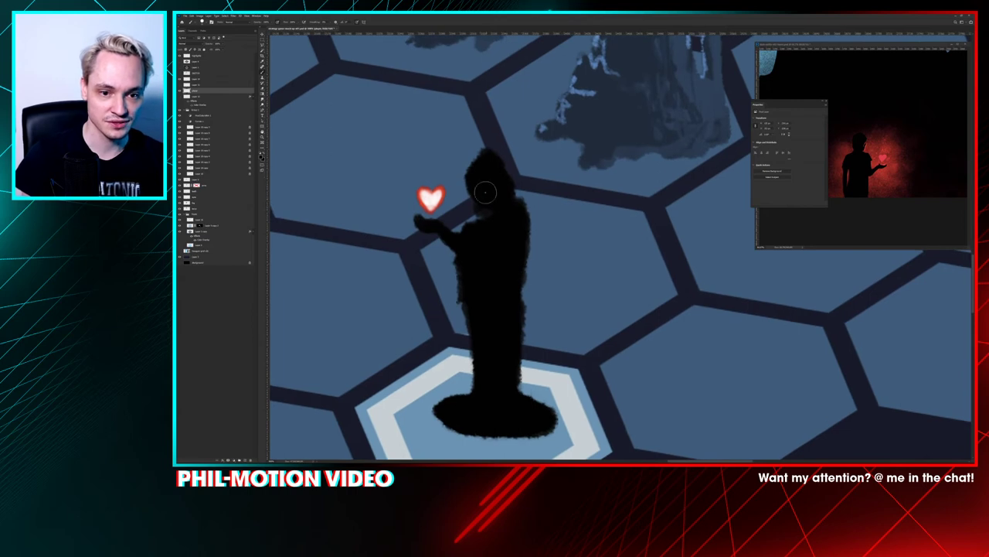
{"action": "right_click", "coordinate": [482, 172]}
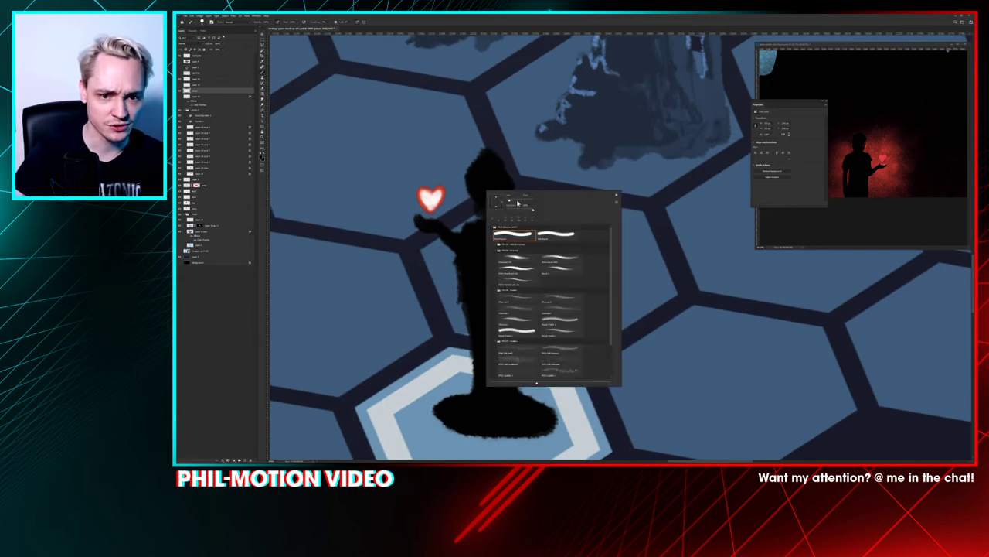
{"action": "left_click_drag", "start_coordinate": [510, 201], "coordinate": [506, 201]}
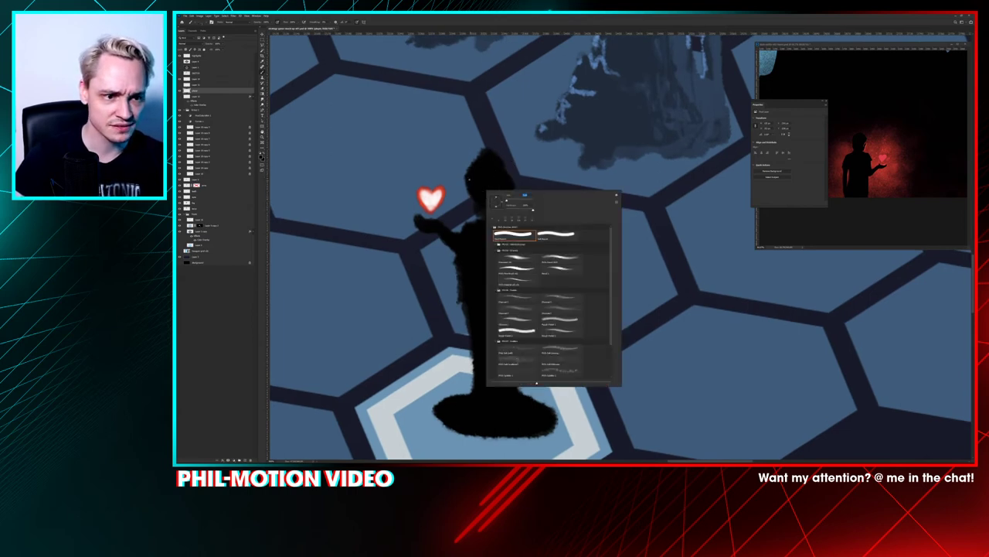
{"action": "left_click", "coordinate": [481, 183]}
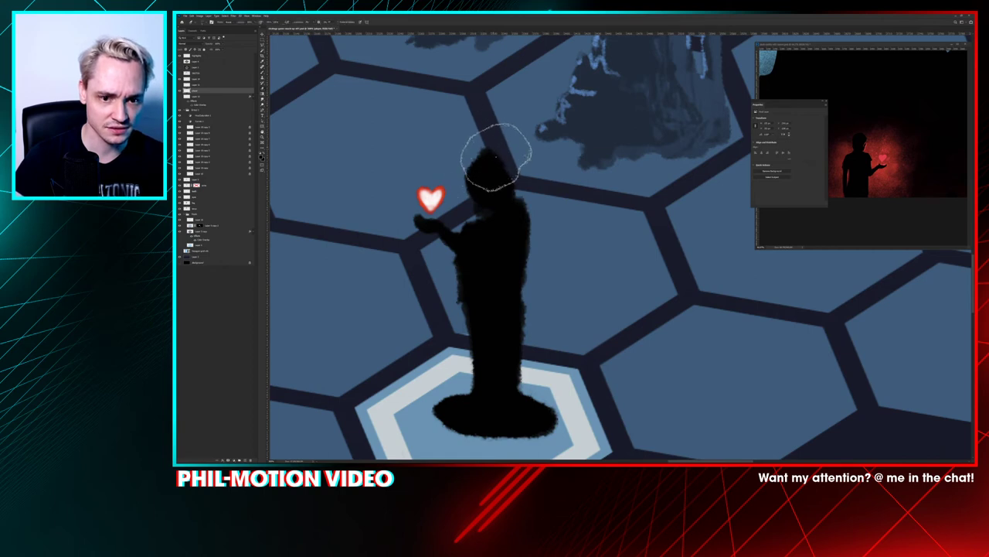
{"action": "right_click", "coordinate": [481, 161]}
{"action": "double_click", "coordinate": [524, 235]}
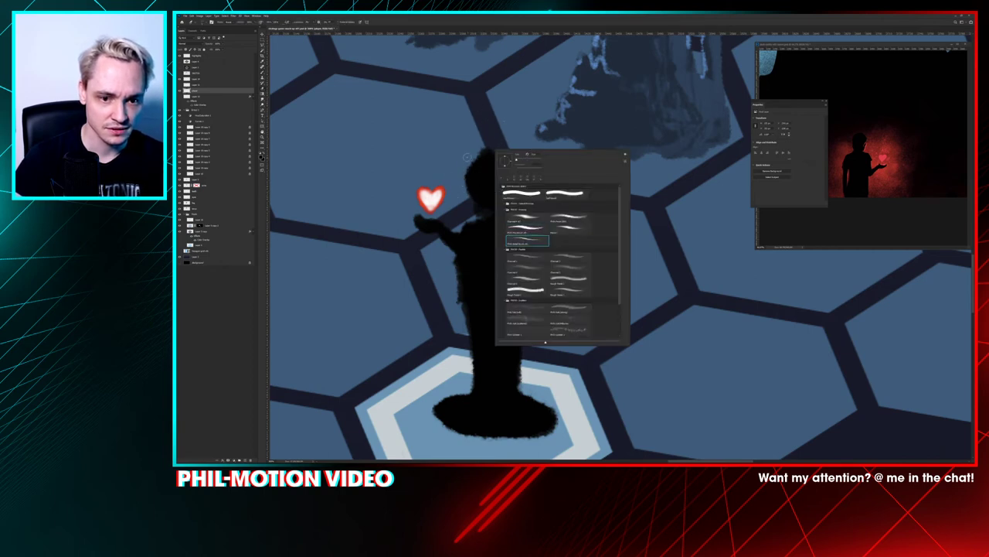
{"action": "left_click_drag", "start_coordinate": [480, 154], "coordinate": [502, 154]}
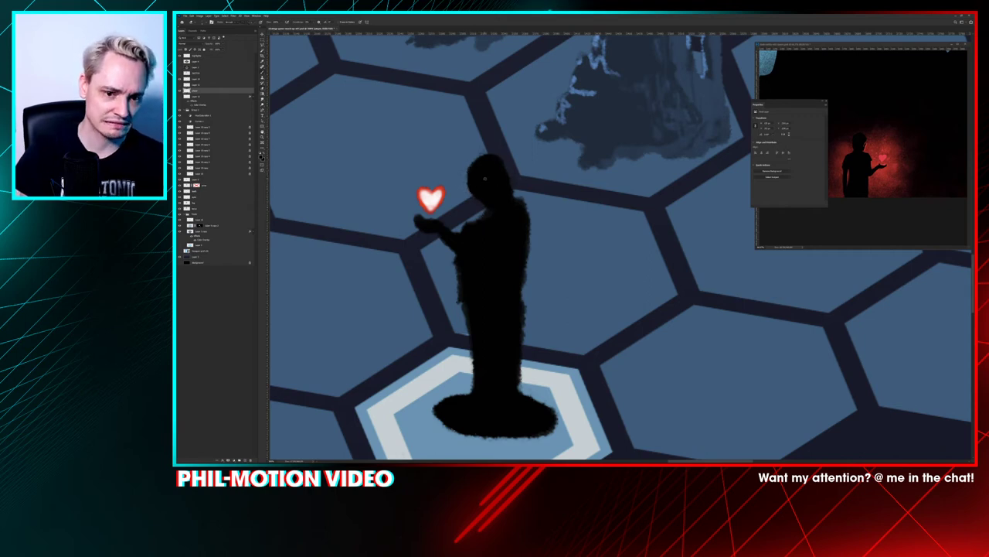
Step: Paint black with a textured brush to refine the silhouette's head, neck and back shoulder
{"action": "right_click", "coordinate": [493, 187]}
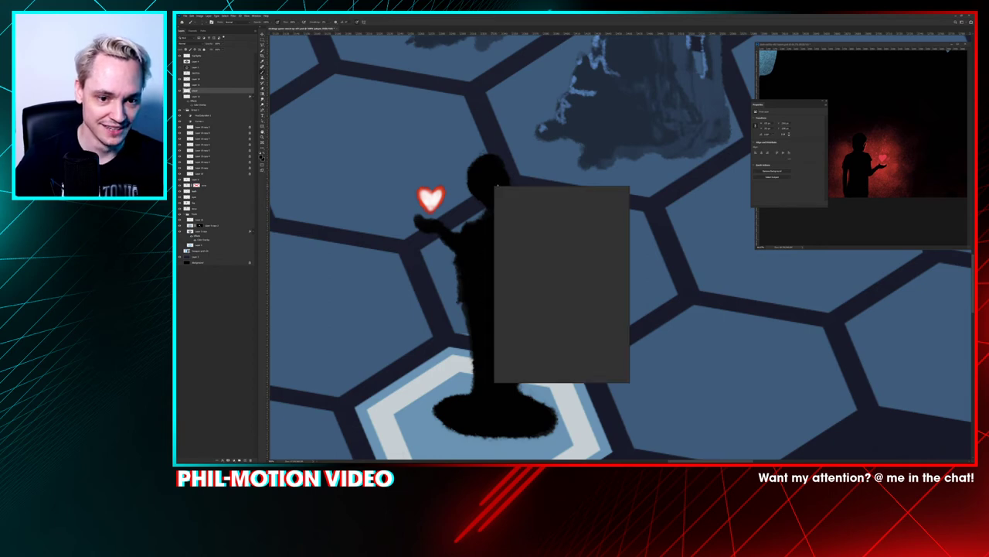
{"action": "left_click", "coordinate": [523, 272]}
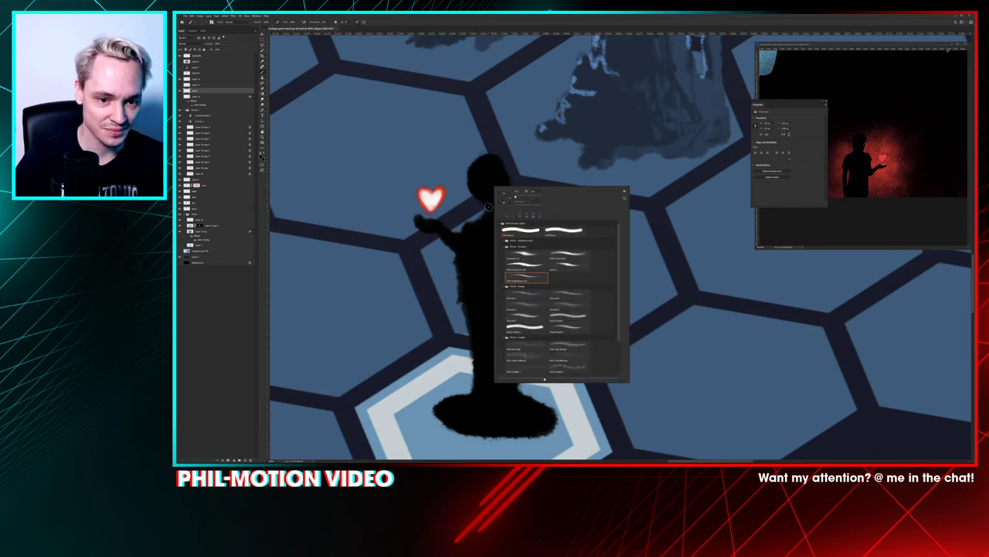
{"action": "key", "text": "Return"}
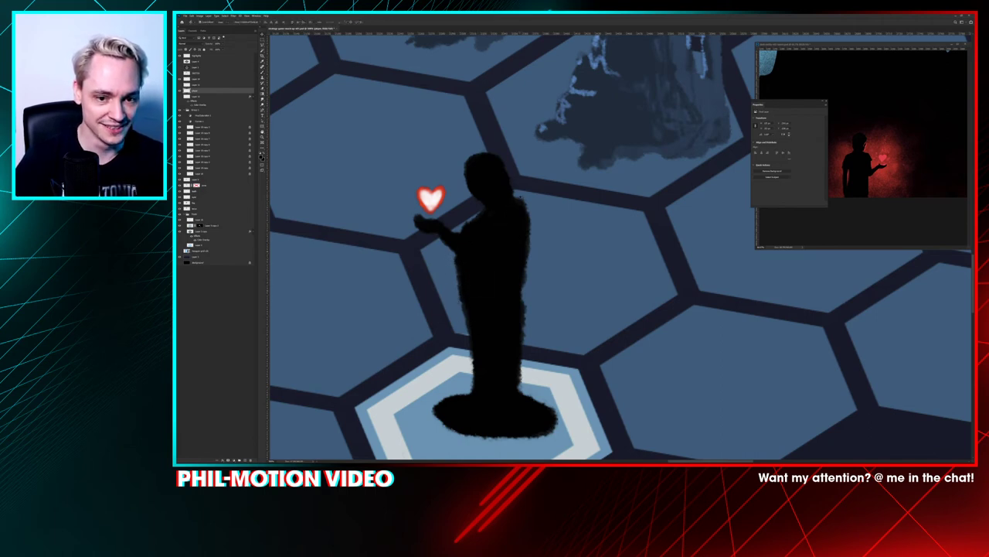
{"action": "key", "text": "b"}
{"action": "left_click_drag", "start_coordinate": [518, 200], "coordinate": [525, 208]}
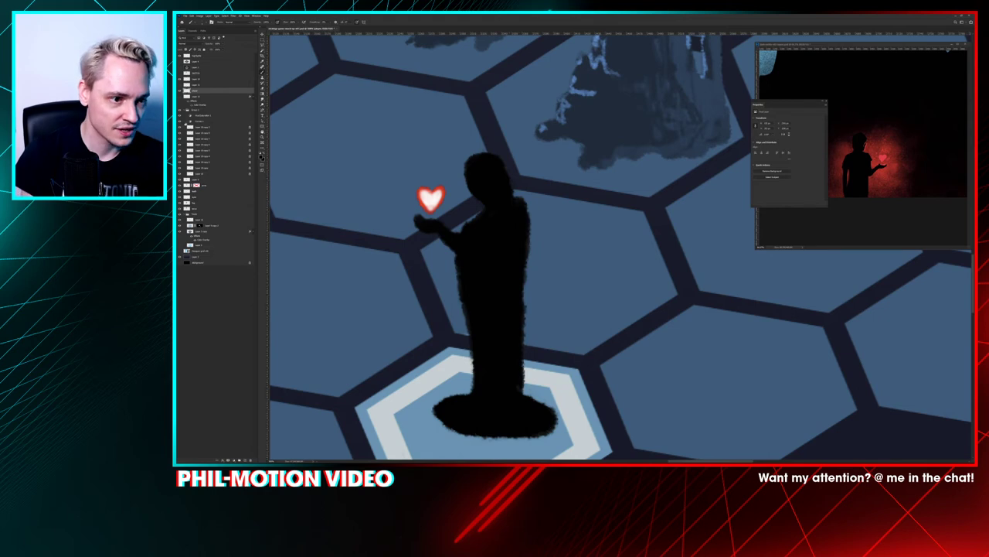
Step: Show the statue's grey shading layer and erase the old hood highlights from the head
{"action": "left_click", "coordinate": [179, 84]}
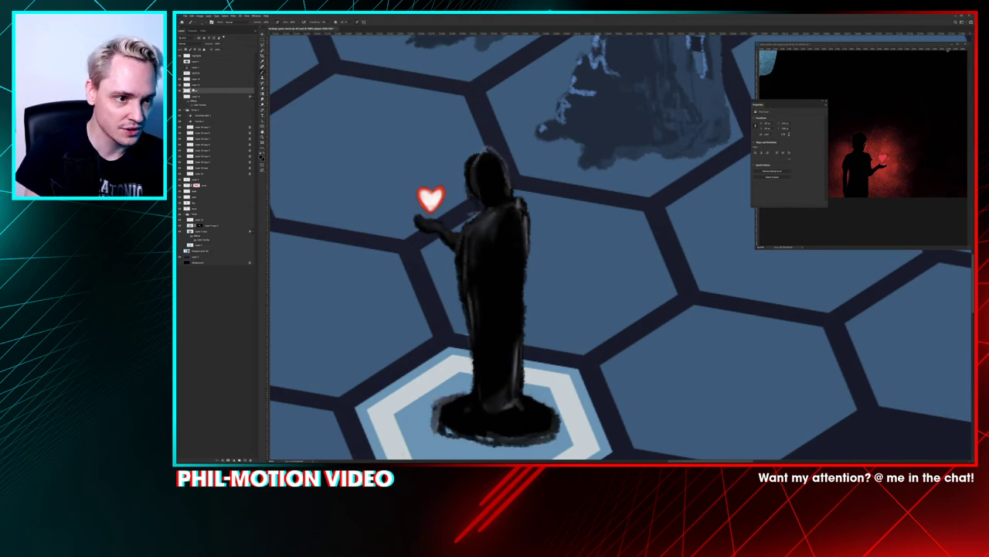
{"action": "left_click", "coordinate": [198, 84]}
{"action": "key", "text": "e"}
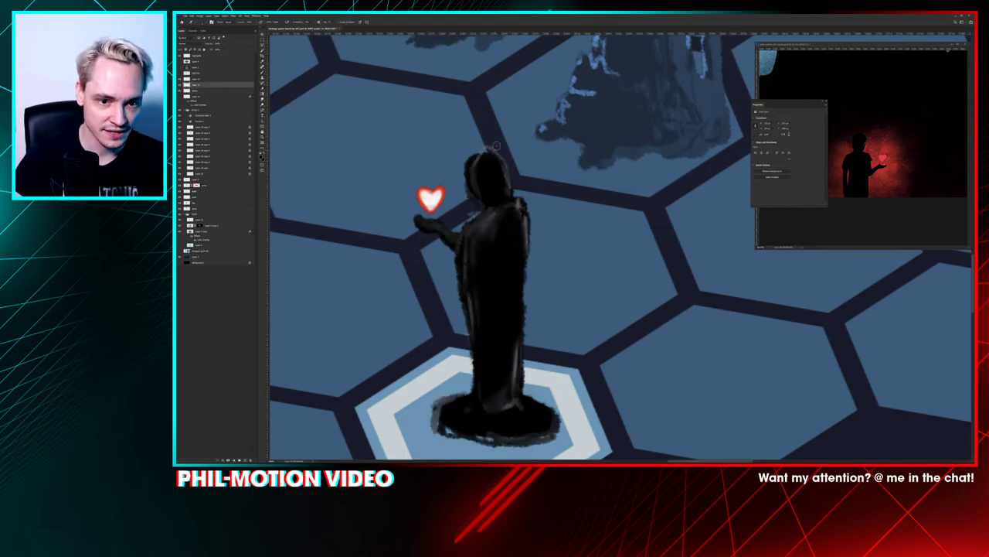
{"action": "left_click_drag", "start_coordinate": [474, 168], "coordinate": [480, 152]}
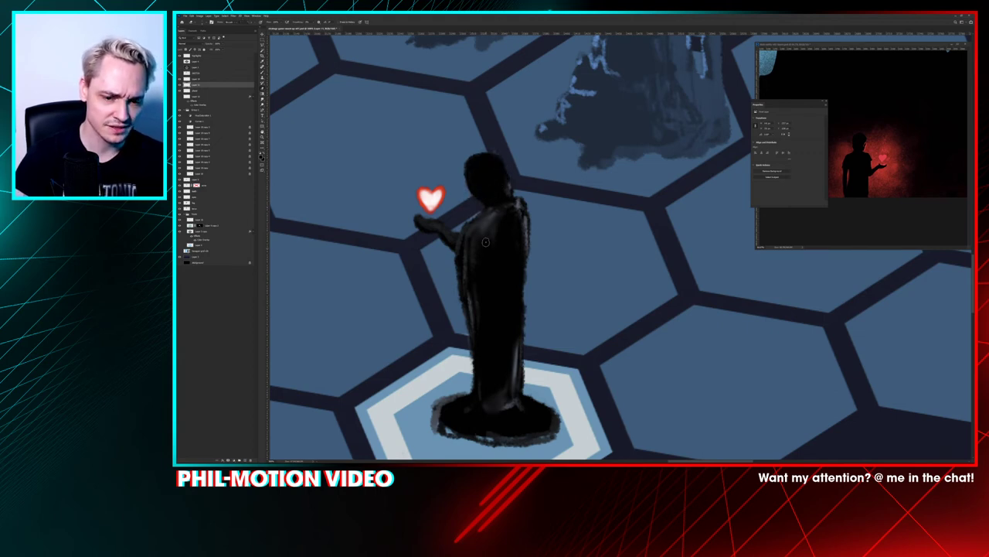
Step: Paint faint grey shading on the statue's head to suggest a face and hair, checking it against the wider board
{"action": "key", "text": "b"}
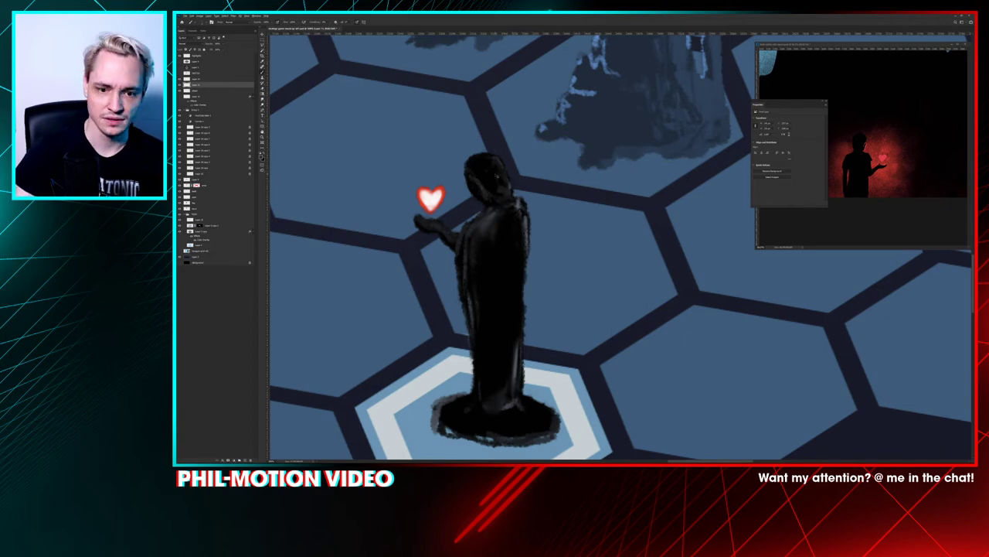
{"action": "key", "text": "ctrl+minus"}
{"action": "key", "text": "ctrl+minus"}
{"action": "key", "text": "ctrl+minus"}
{"action": "key", "text": "ctrl+minus"}
{"action": "key", "text": "ctrl+minus"}
{"action": "key", "text": "ctrl+minus"}
{"action": "key", "text": "ctrl+plus"}
{"action": "key", "text": "ctrl+plus"}
{"action": "key", "text": "ctrl+plus"}
{"action": "key", "text": "ctrl+plus"}
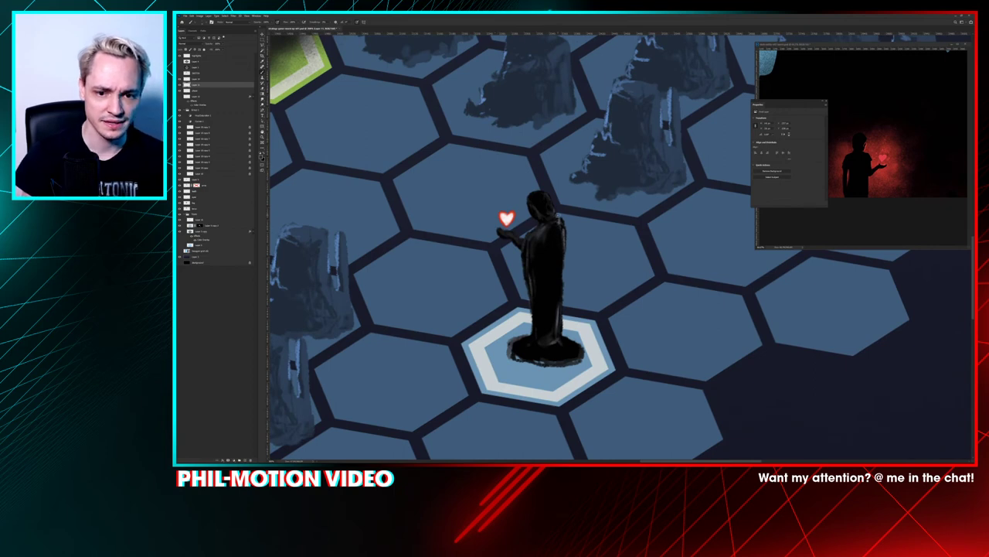
{"action": "key", "text": "ctrl+plus"}
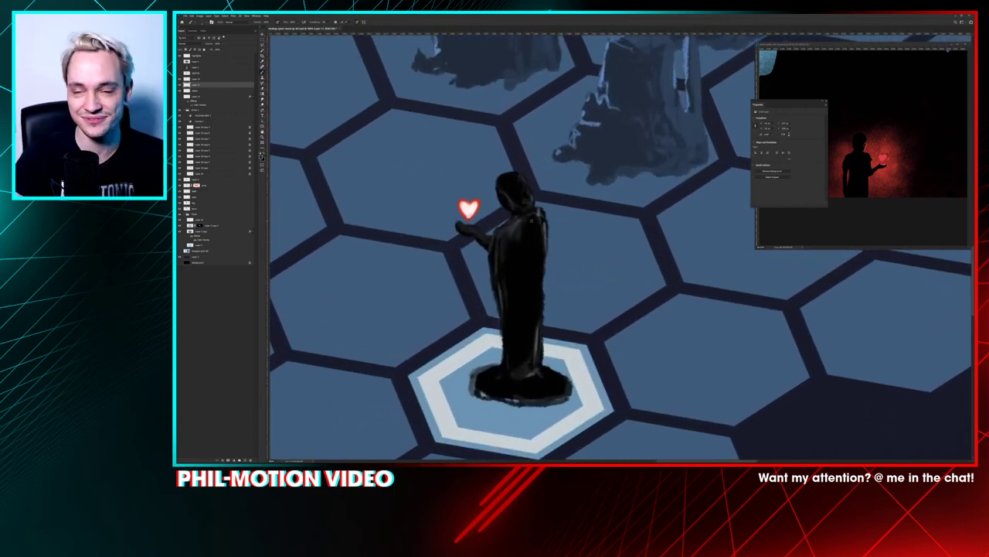
Step: Paint fine grey hair strands on the statue's head with a smaller brush
{"action": "key", "text": "bracketleft"}
{"action": "key", "text": "bracketleft"}
{"action": "key", "text": "bracketleft"}
{"action": "key", "text": "bracketleft"}
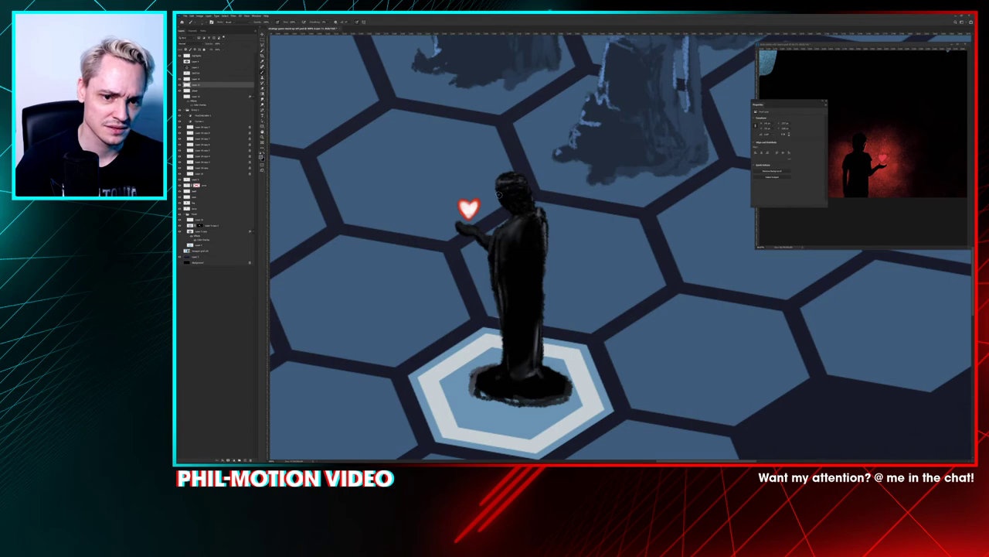
{"action": "key", "text": "ctrl+minus"}
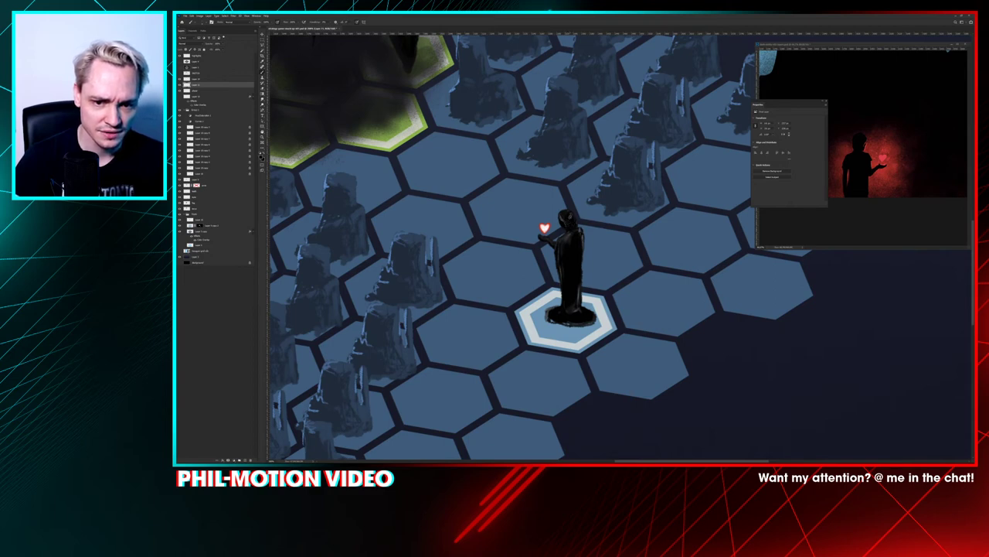
{"action": "key", "text": "ctrl+plus"}
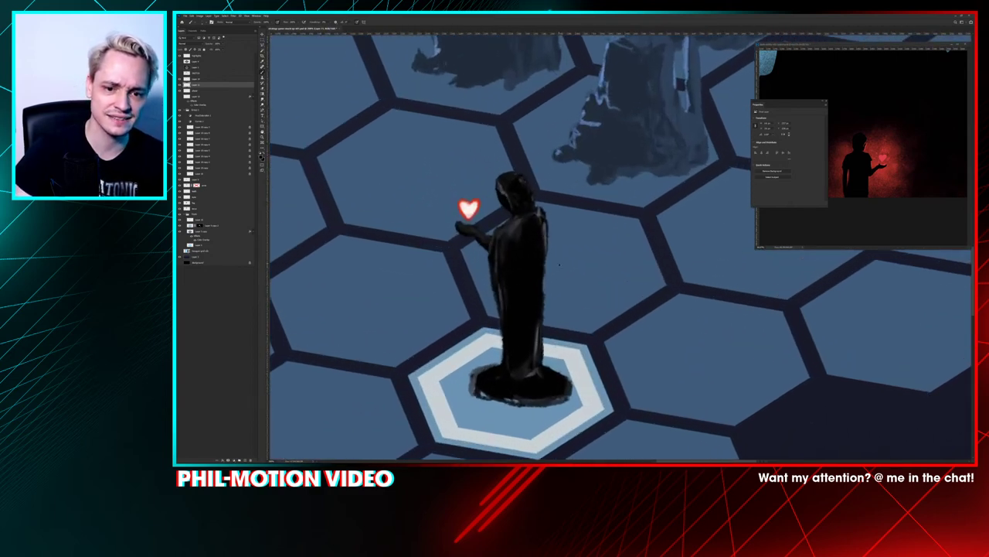
{"action": "left_click_drag", "start_coordinate": [506, 210], "coordinate": [507, 234]}
{"action": "left_click", "coordinate": [518, 250], "text": "alt"}
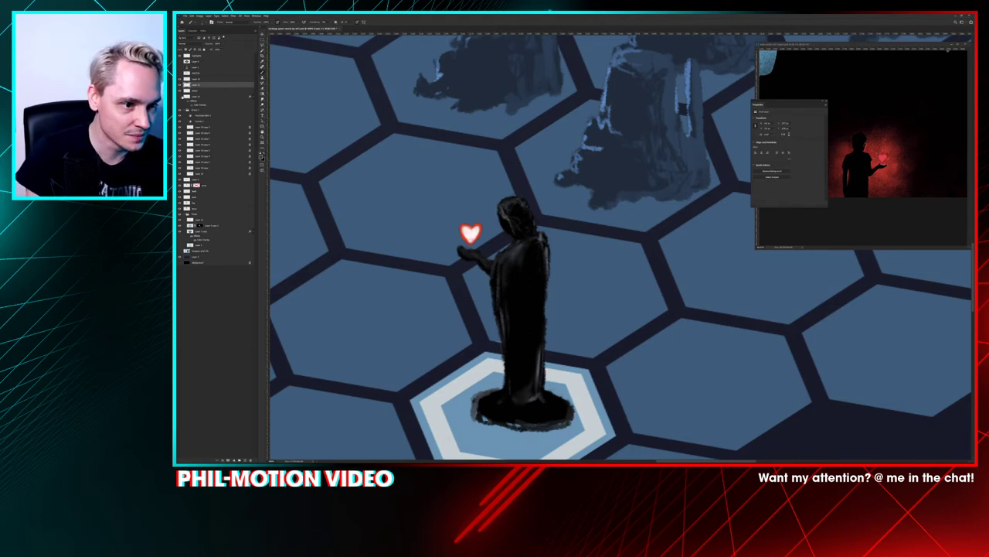
Step: Show the statue's red glow layer, erase the old glow around the figure, and move the layer above the grey shading
{"action": "left_click", "coordinate": [180, 97]}
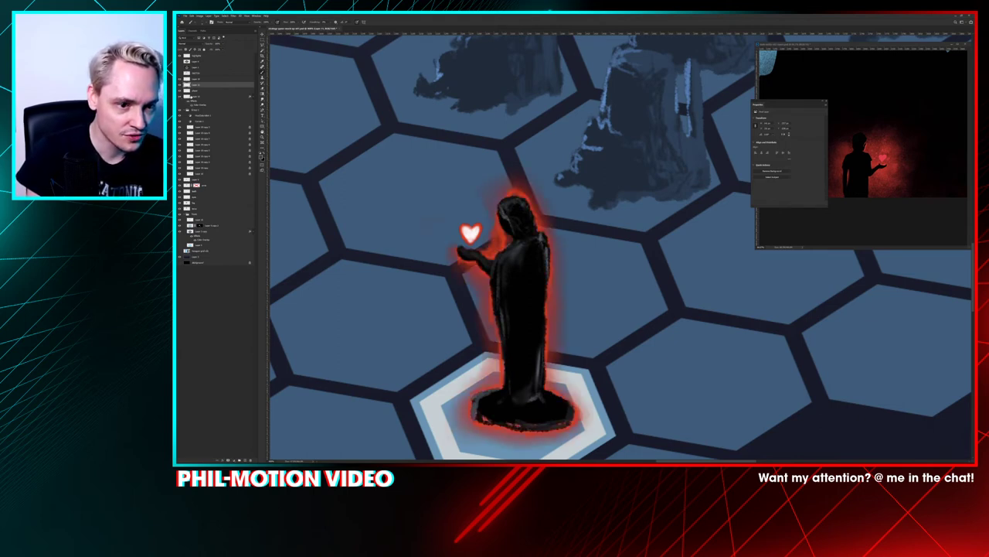
{"action": "left_click", "coordinate": [203, 96]}
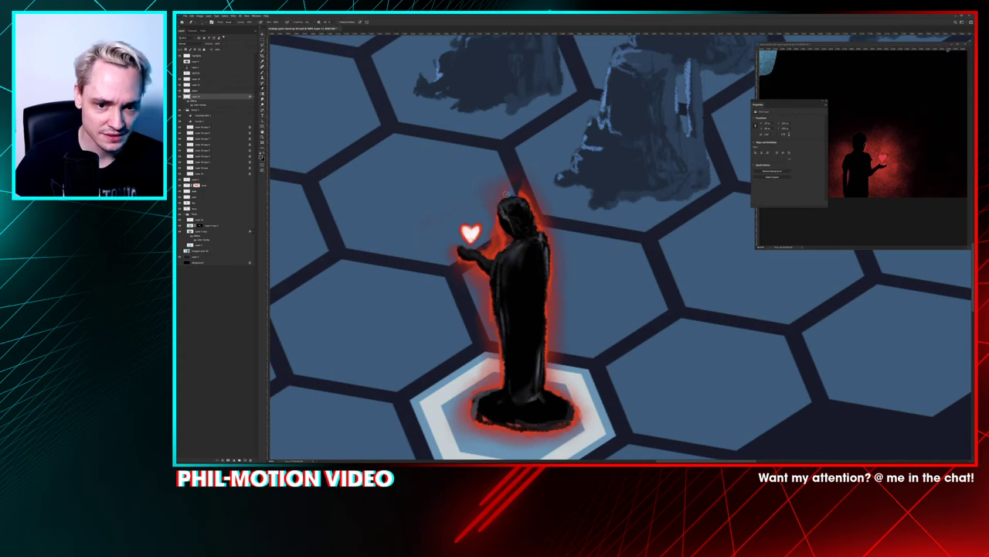
{"action": "right_click", "coordinate": [546, 163]}
{"action": "key", "text": "Escape"}
{"action": "right_click", "coordinate": [575, 188]}
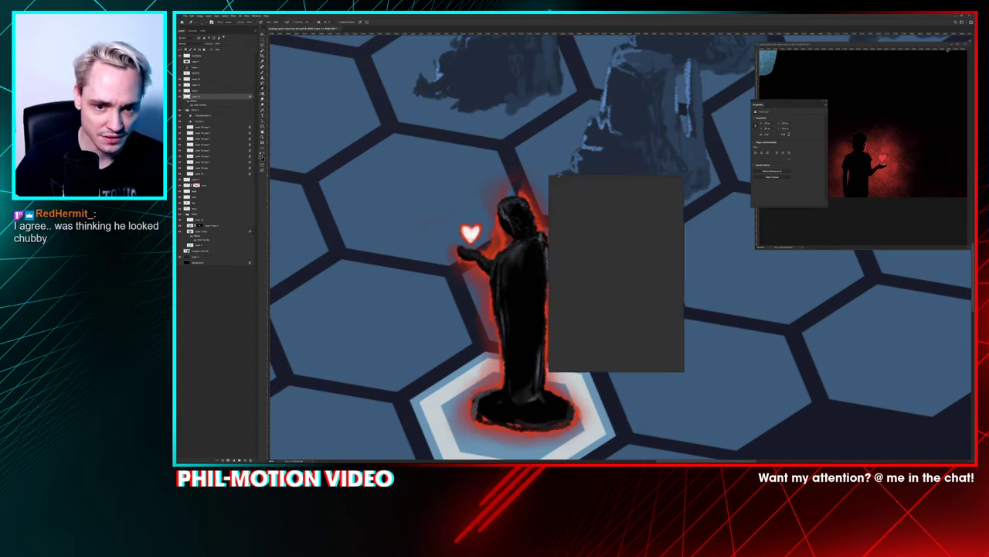
{"action": "key", "text": "Escape"}
{"action": "right_click", "coordinate": [550, 194]}
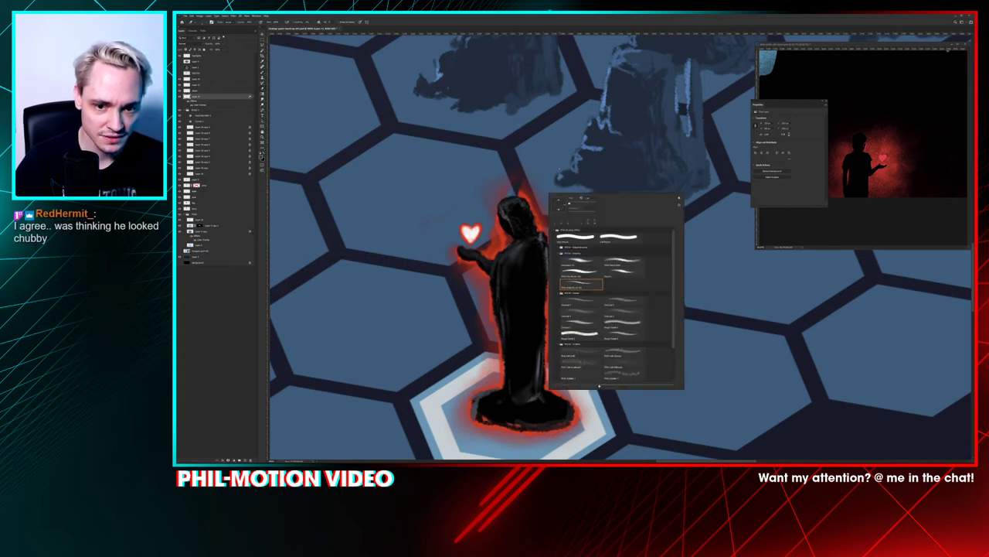
{"action": "key", "text": "Escape"}
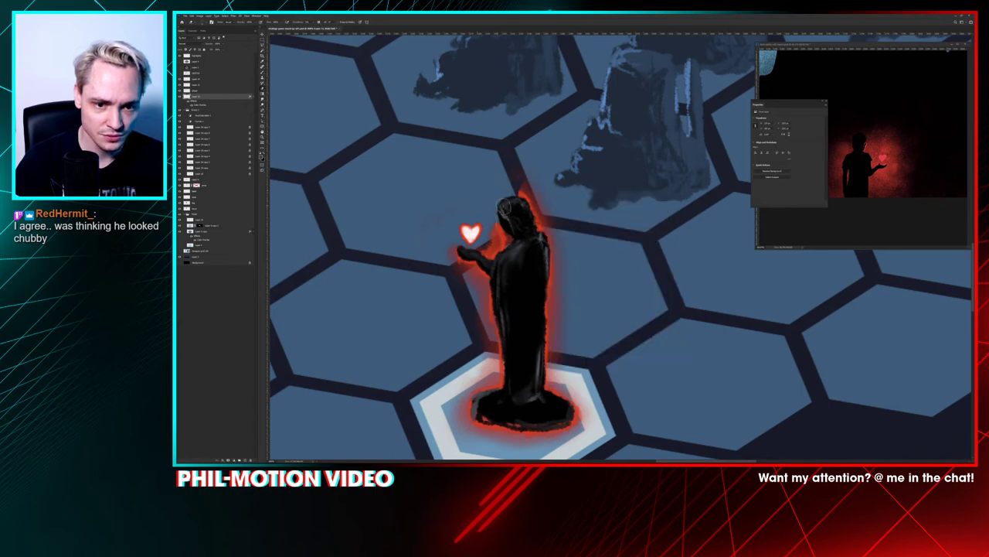
{"action": "right_click", "coordinate": [537, 212]}
{"action": "key", "text": "Return"}
{"action": "mouse_move", "coordinate": [496, 201]}
{"action": "left_mouse_down"}
{"action": "mouse_move", "coordinate": [485, 334]}
{"action": "mouse_move", "coordinate": [548, 269]}
{"action": "mouse_move", "coordinate": [509, 382]}
{"action": "mouse_move", "coordinate": [465, 329]}
{"action": "mouse_move", "coordinate": [456, 283]}
{"action": "mouse_move", "coordinate": [499, 214]}
{"action": "mouse_move", "coordinate": [517, 220]}
{"action": "mouse_move", "coordinate": [567, 418]}
{"action": "mouse_move", "coordinate": [574, 358]}
{"action": "mouse_move", "coordinate": [579, 365]}
{"action": "mouse_move", "coordinate": [539, 433]}
{"action": "left_mouse_up"}
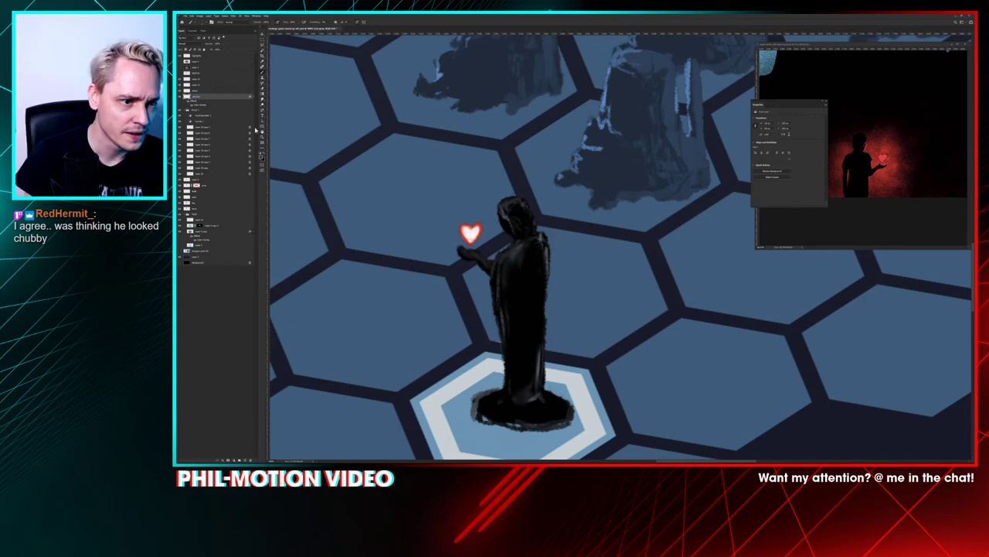
{"action": "left_click_drag", "start_coordinate": [229, 96], "coordinate": [225, 85]}
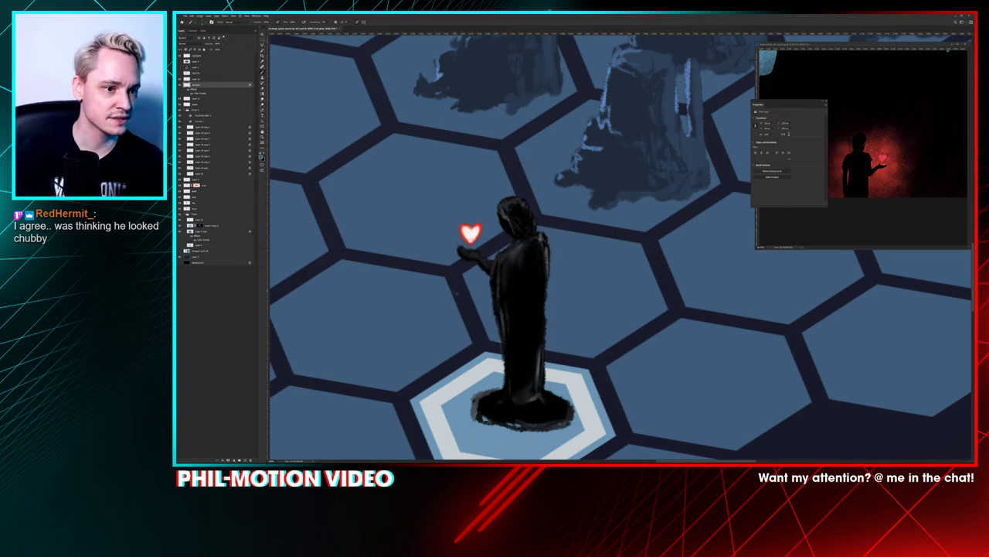
Step: Paint thin red light along the edge of the statue's face nearest the heart with a small textured brush
{"action": "key", "text": "ctrl+plus"}
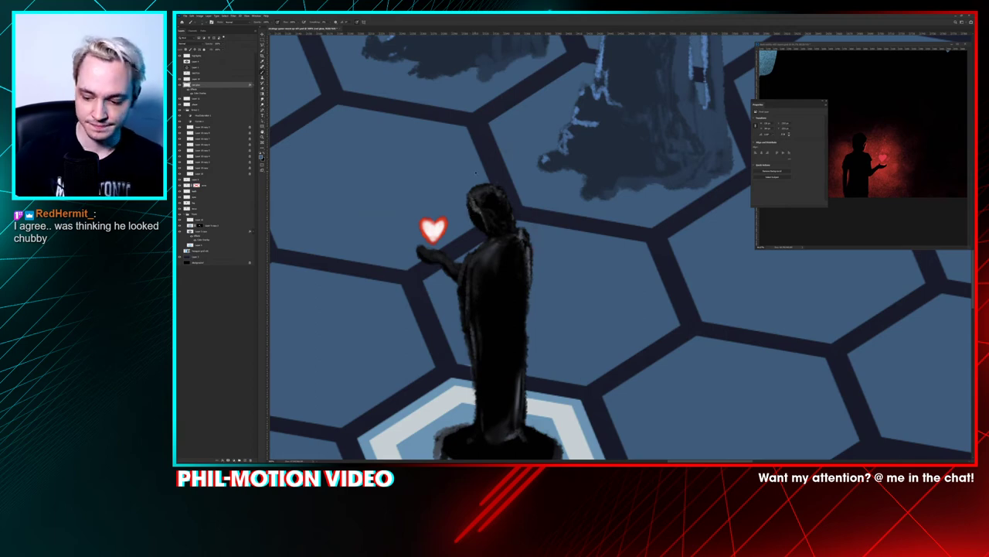
{"action": "scroll", "coordinate": [475, 172], "scroll_direction": "up", "scroll_amount": 1}
{"action": "left_click_drag", "start_coordinate": [474, 171], "coordinate": [538, 178]}
{"action": "right_click", "coordinate": [507, 170]}
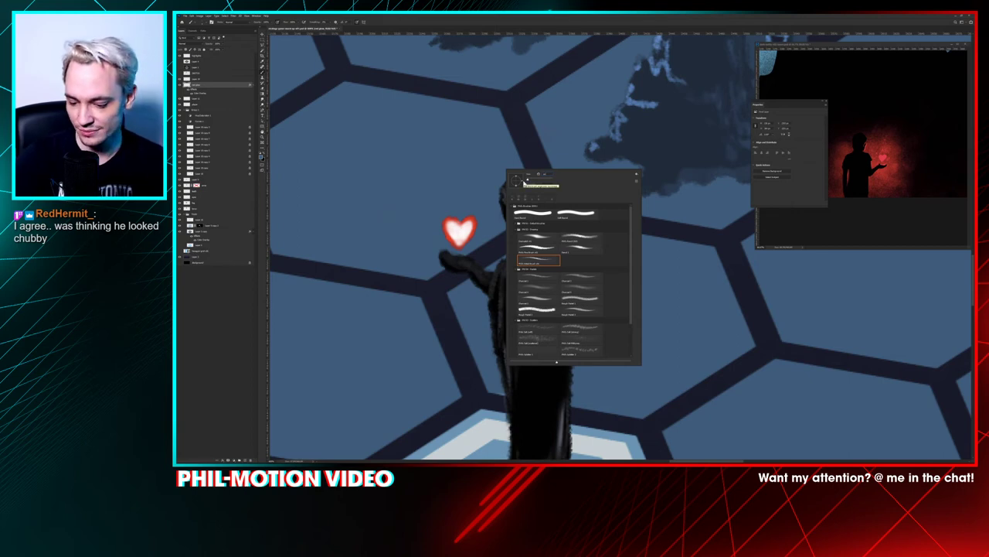
{"action": "key", "text": "Escape"}
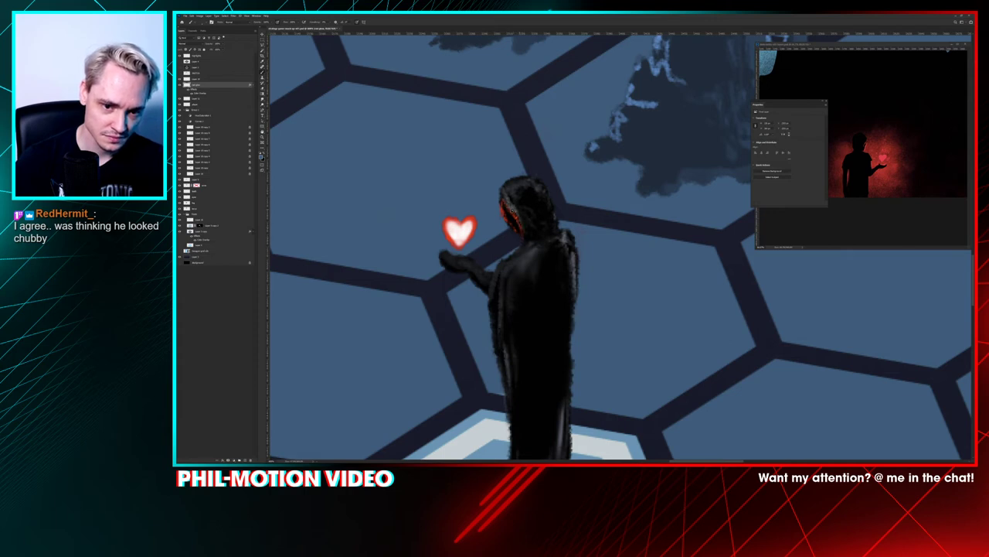
Step: Paint red light from the heart onto the statue's open palm, neck, shoulder and chest edge
{"action": "mouse_move", "coordinate": [457, 258]}
{"action": "left_mouse_down"}
{"action": "mouse_move", "coordinate": [493, 272]}
{"action": "mouse_move", "coordinate": [504, 263]}
{"action": "left_mouse_up"}
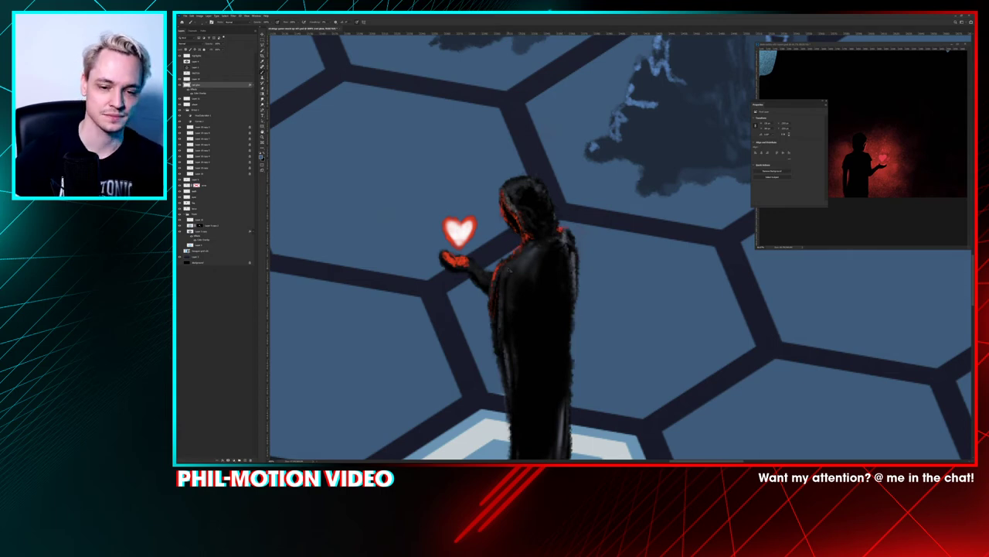
{"action": "key", "text": "ctrl+minus"}
{"action": "key", "text": "ctrl+minus"}
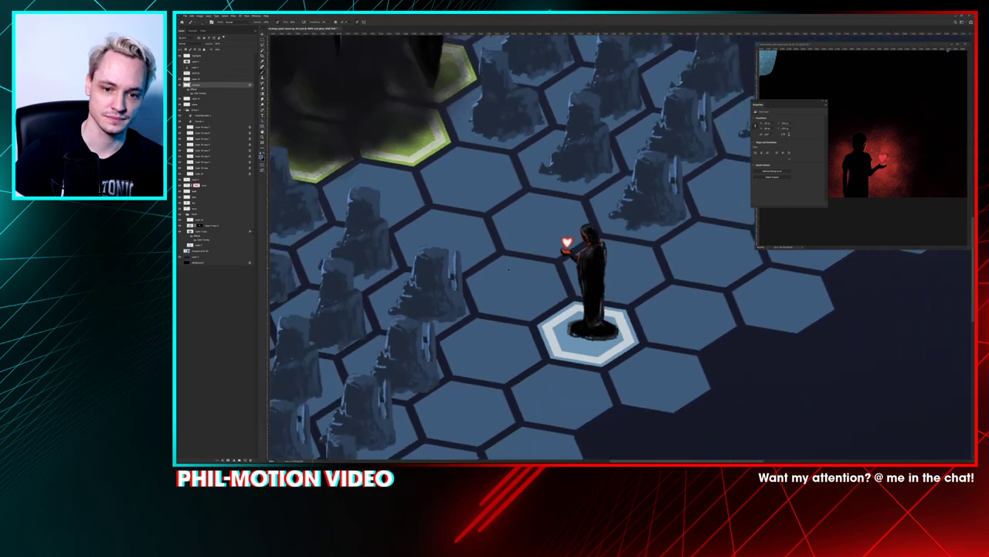
{"action": "scroll", "coordinate": [508, 269], "scroll_direction": "down", "scroll_amount": 3}
{"action": "scroll", "coordinate": [612, 248], "scroll_direction": "up", "scroll_amount": 6}
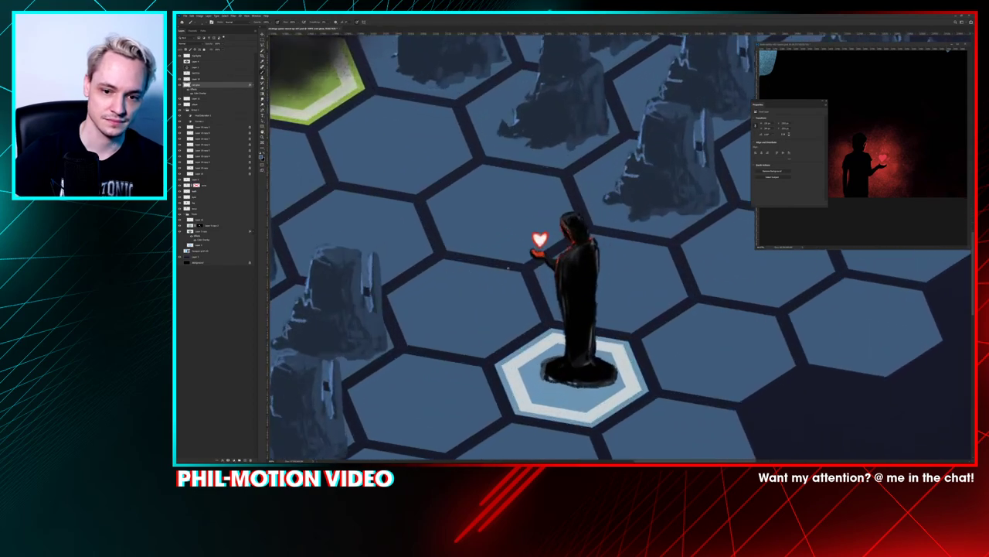
Step: Refine the red light on the statue's head and neck, alternating small brush and eraser strokes
{"action": "right_click", "coordinate": [583, 227]}
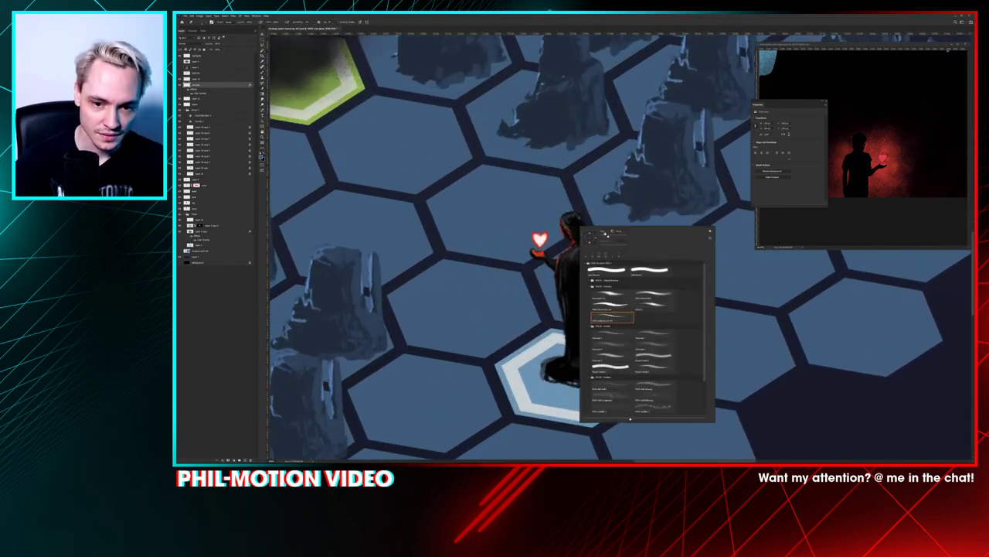
{"action": "key", "text": "Escape"}
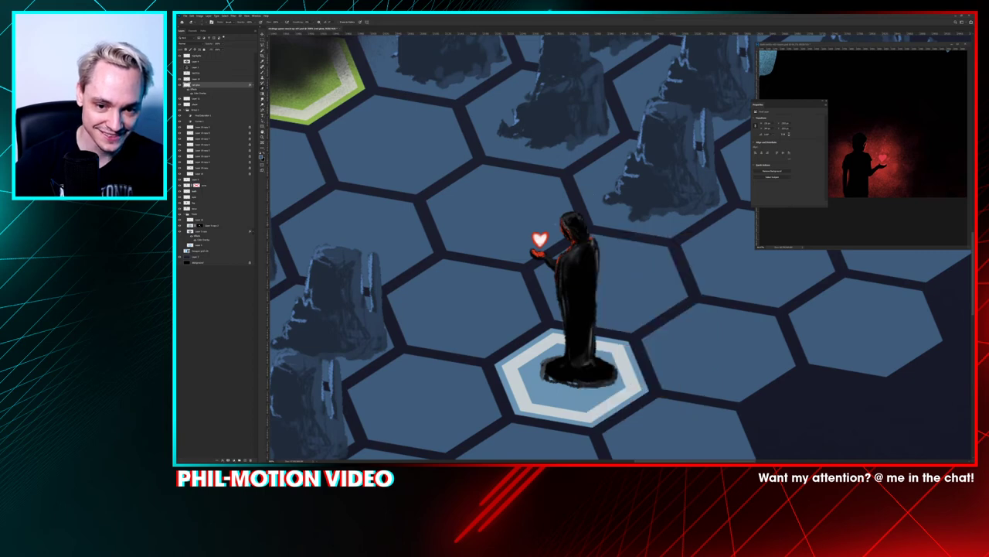
{"action": "right_click", "coordinate": [584, 217]}
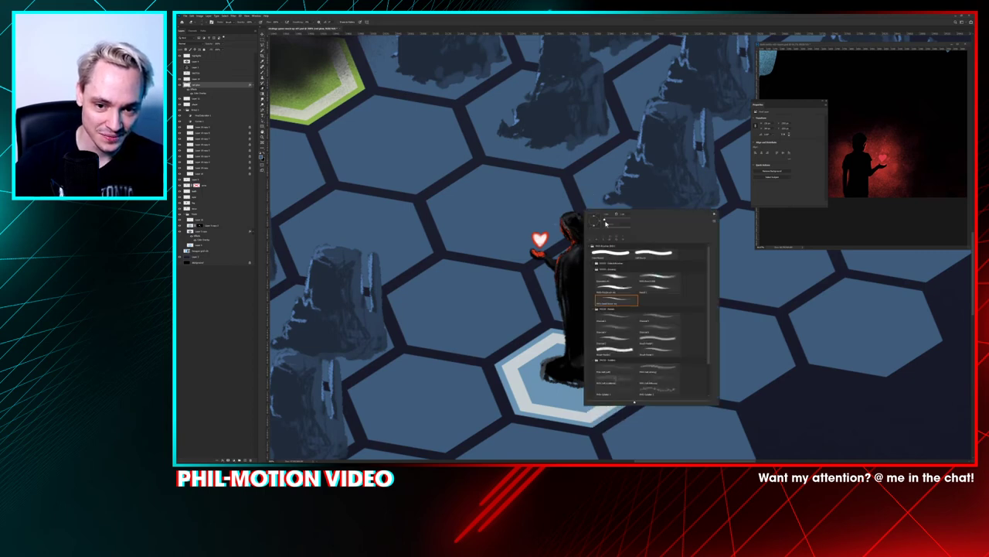
{"action": "key", "text": "Escape"}
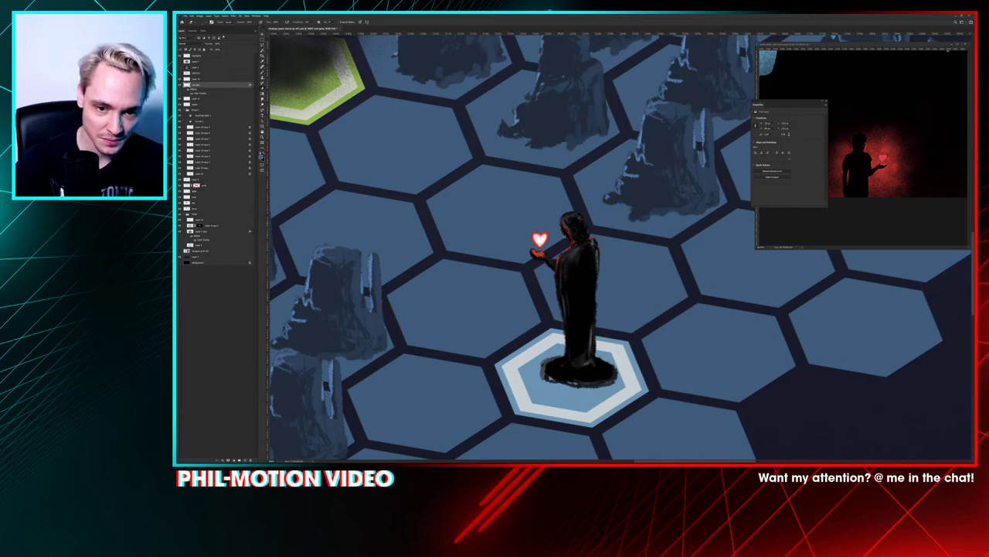
{"action": "key", "text": "b"}
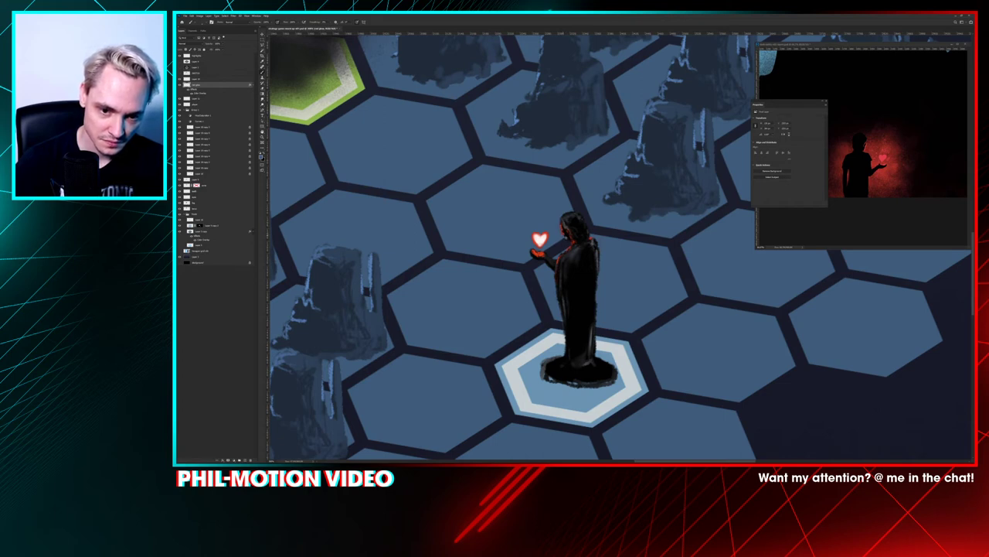
{"action": "key", "text": "e"}
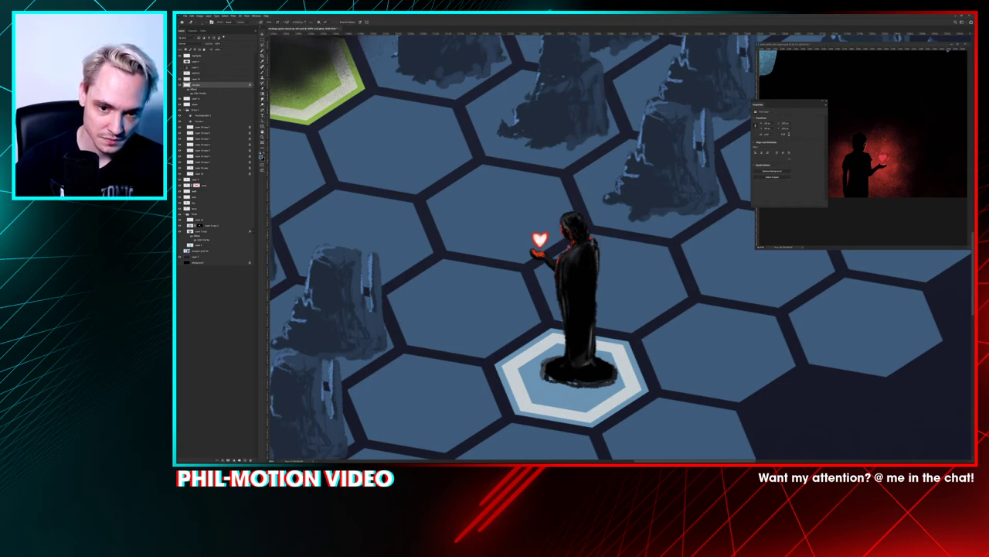
{"action": "key", "text": "b"}
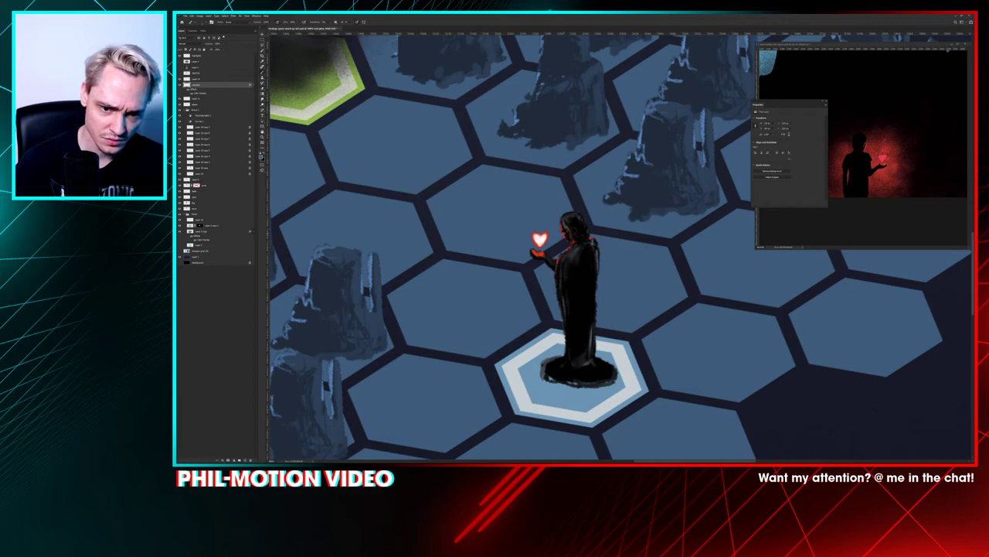
{"action": "key", "text": "b"}
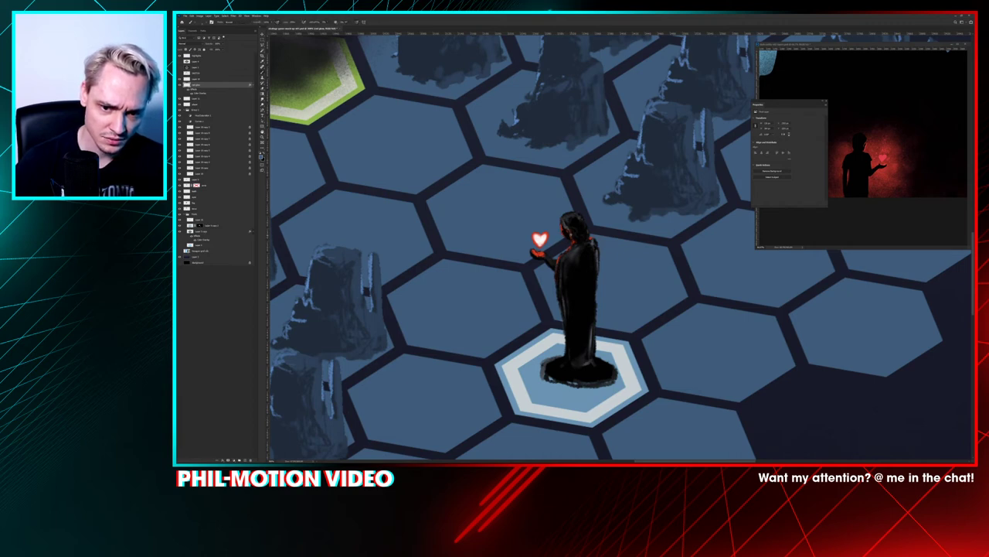
{"action": "key", "text": "ctrl+plus"}
{"action": "key", "text": "ctrl+plus"}
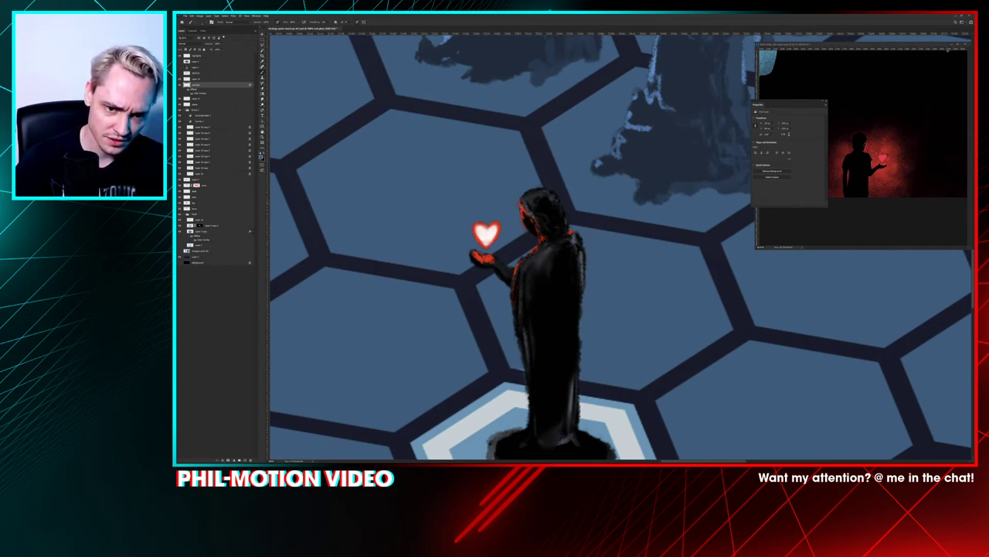
{"action": "key", "text": "r"}
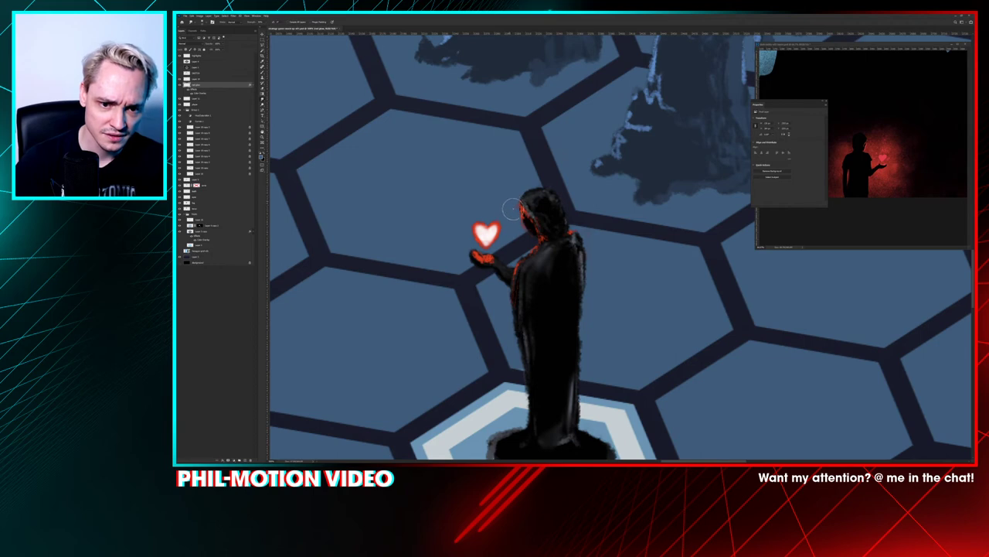
{"action": "key", "text": "e"}
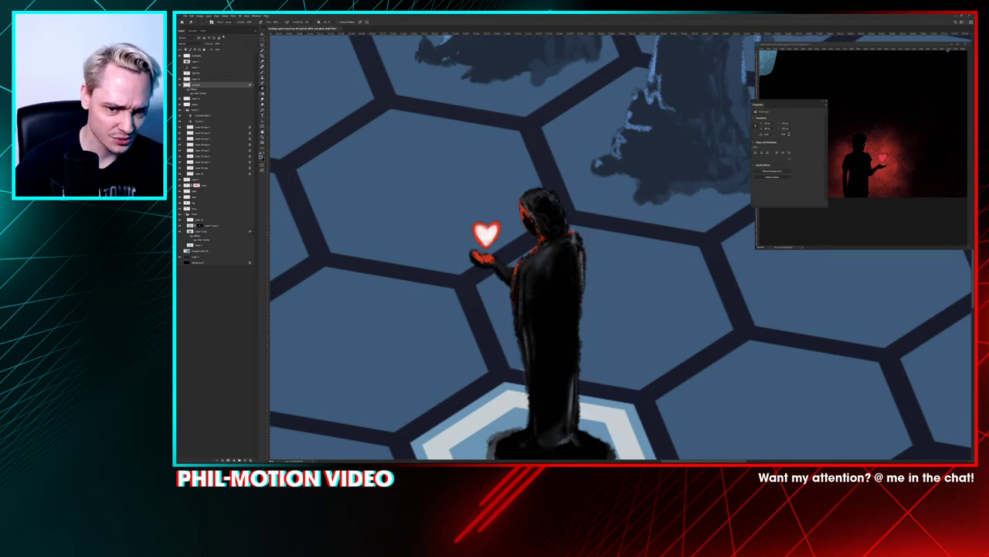
Step: Select the statue's black silhouette layer and touch up the face edge nearest the heart with the eraser
{"action": "left_click", "coordinate": [206, 99]}
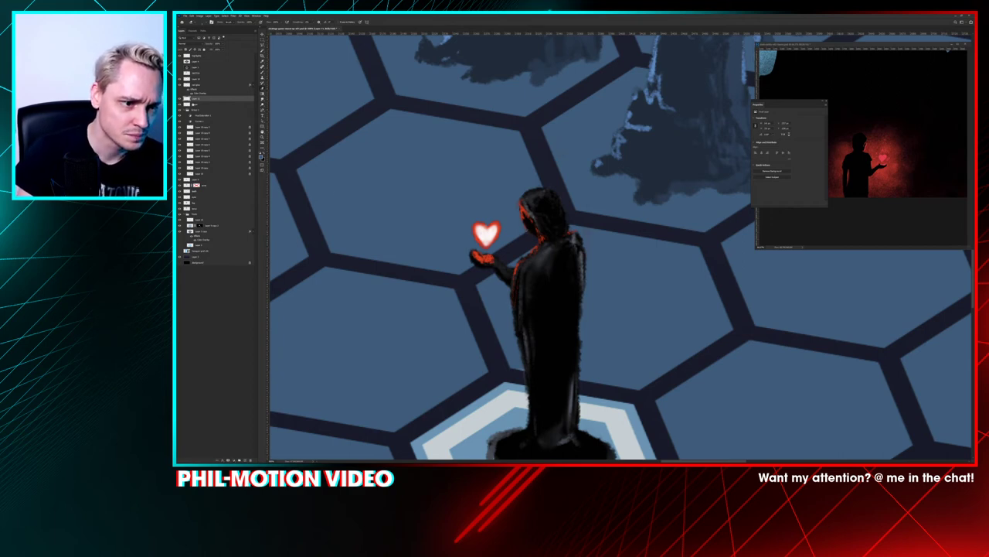
{"action": "left_click", "coordinate": [220, 104]}
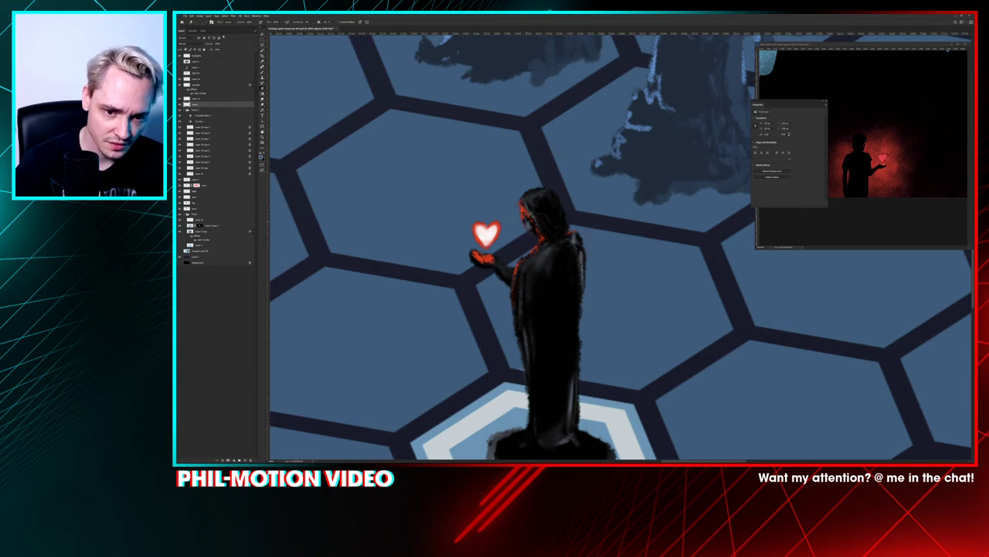
{"action": "left_click_drag", "start_coordinate": [527, 218], "coordinate": [530, 229]}
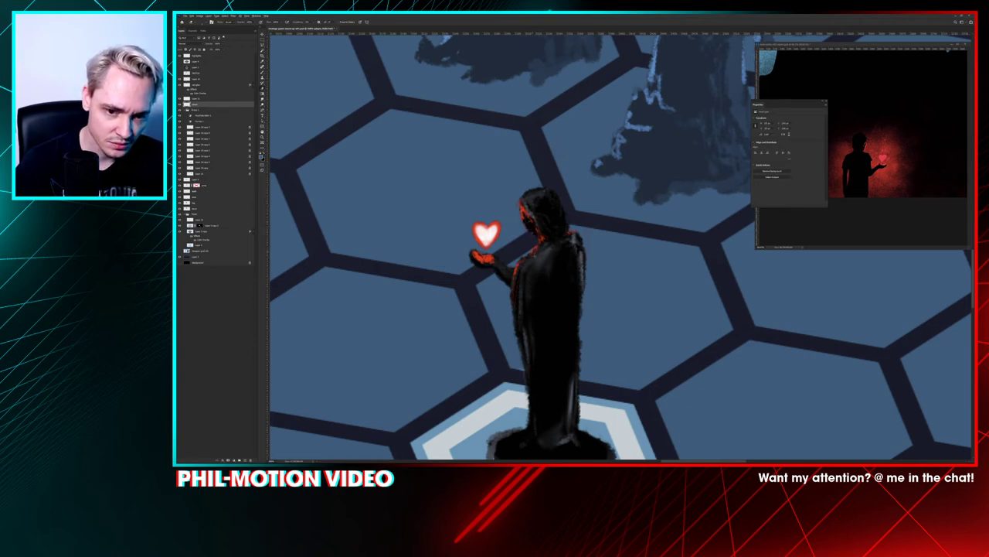
{"action": "key", "text": "b"}
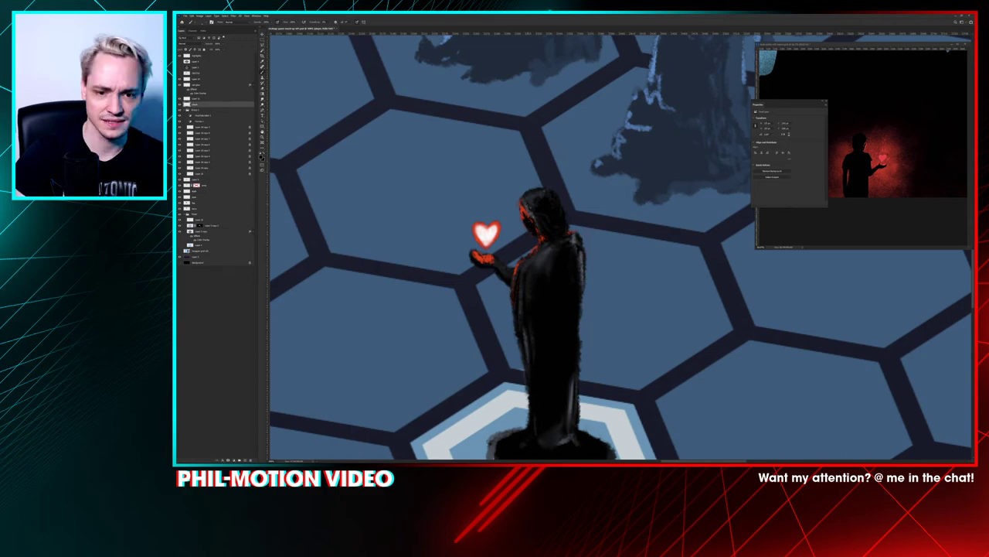
Step: Examine how the statue reads against the monster and the whole board
{"action": "key", "text": "ctrl+minus"}
{"action": "key", "text": "ctrl+minus"}
{"action": "key", "text": "ctrl+minus"}
{"action": "key", "text": "ctrl+minus"}
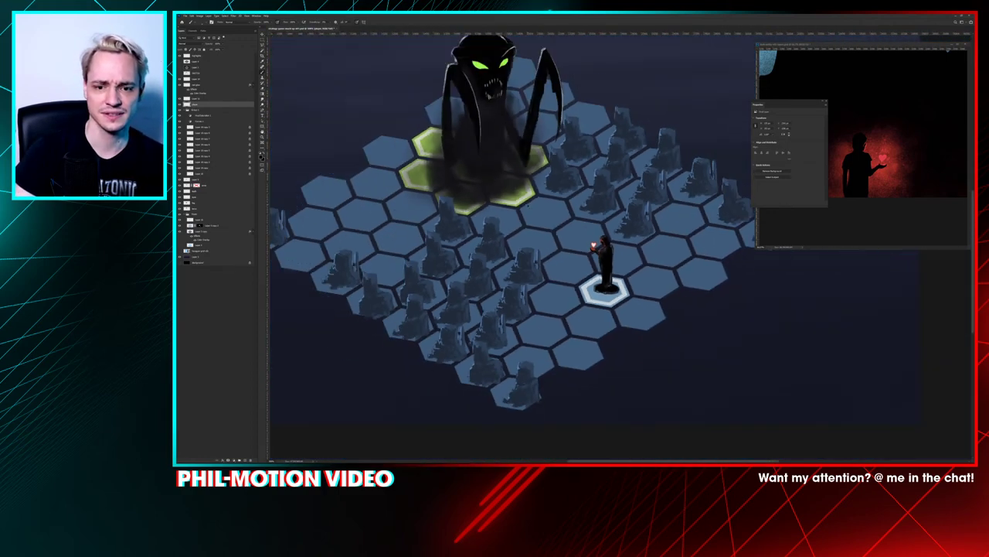
{"action": "key", "text": "ctrl+plus"}
{"action": "key", "text": "ctrl+plus"}
{"action": "key", "text": "ctrl+plus"}
{"action": "key", "text": "ctrl+plus"}
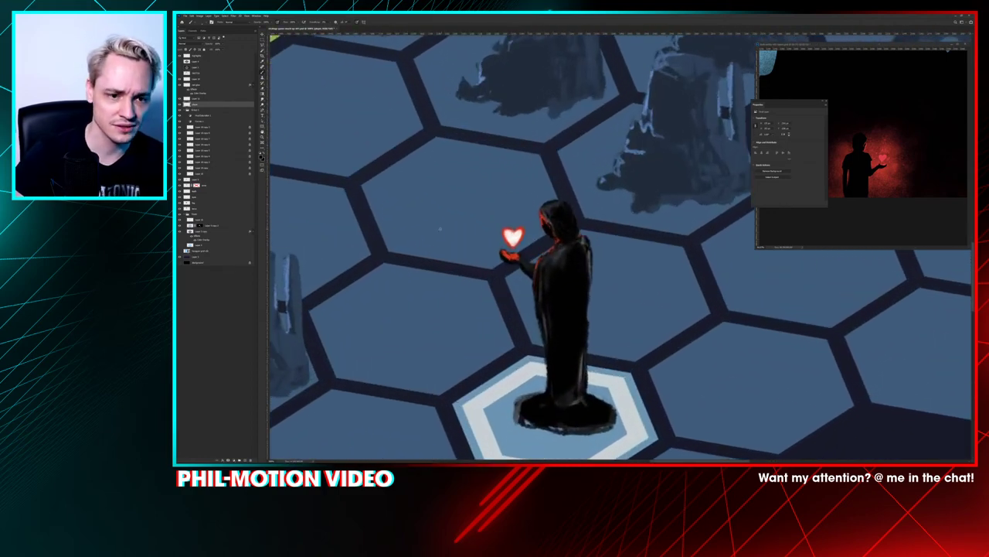
Step: Hide the statue's grey shading layer, compare the figure with and without its red glow, and select the glow layer
{"action": "left_click", "coordinate": [180, 99]}
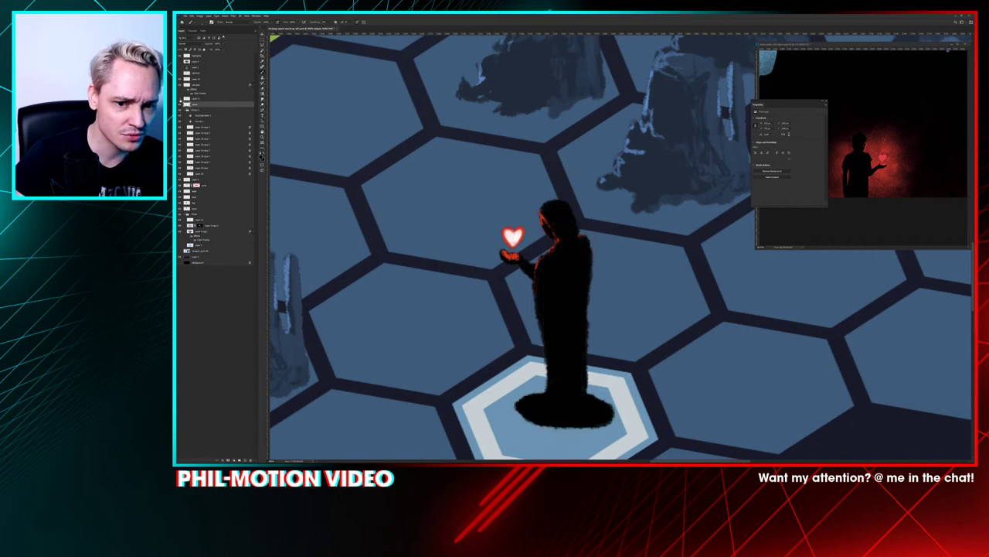
{"action": "left_click", "coordinate": [181, 99]}
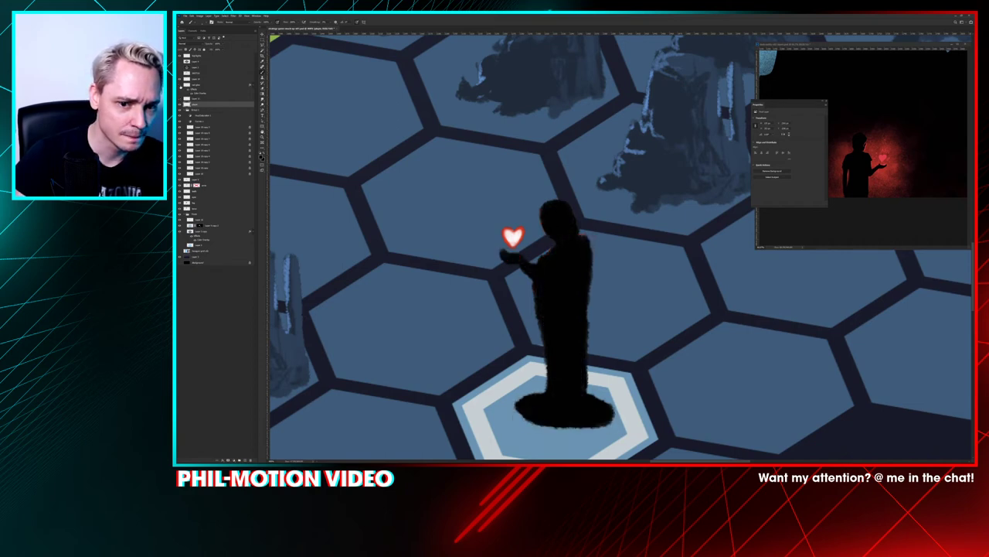
{"action": "left_click", "coordinate": [181, 99]}
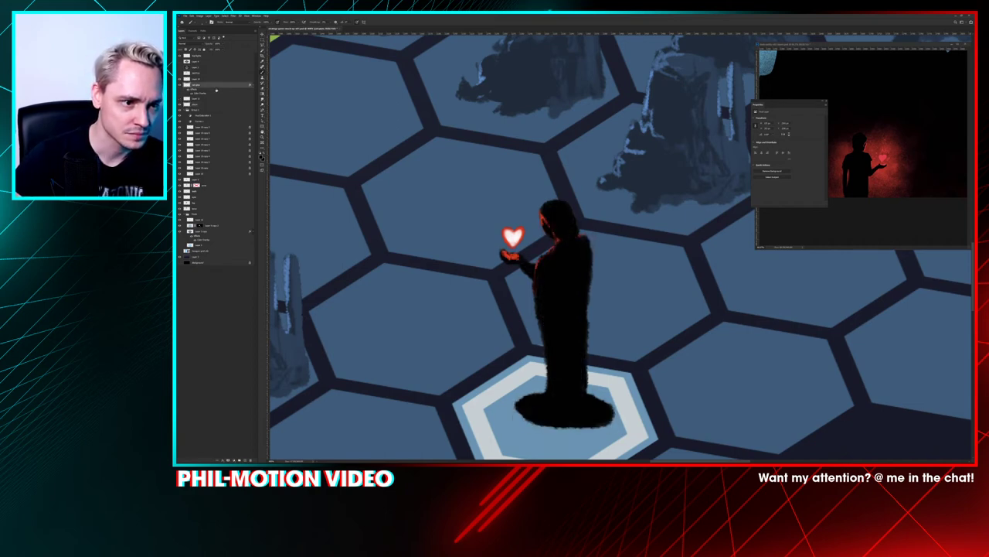
Step: Rework the red light along the statue's face and hairline with brush and eraser strokes
{"action": "scroll", "coordinate": [529, 249], "scroll_direction": "up", "scroll_amount": 4}
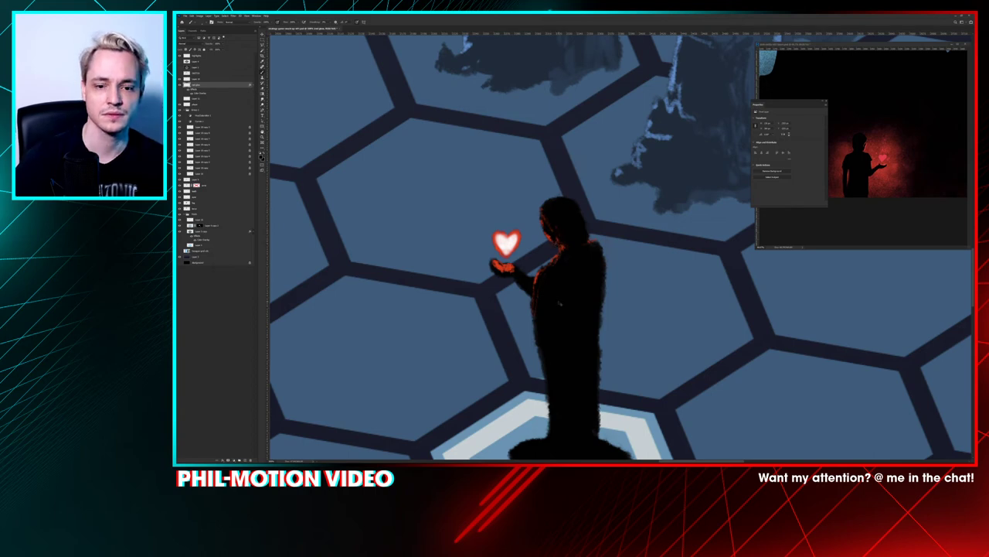
{"action": "key", "text": "ctrl+minus"}
{"action": "key", "text": "ctrl+minus"}
{"action": "key", "text": "ctrl+minus"}
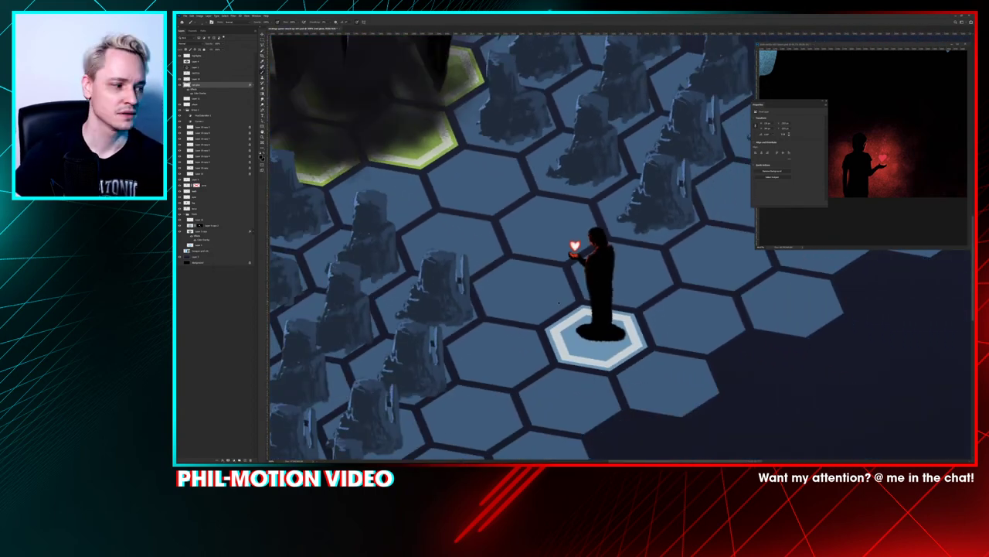
{"action": "key", "text": "ctrl+plus"}
{"action": "key", "text": "ctrl+plus"}
{"action": "key", "text": "ctrl+plus"}
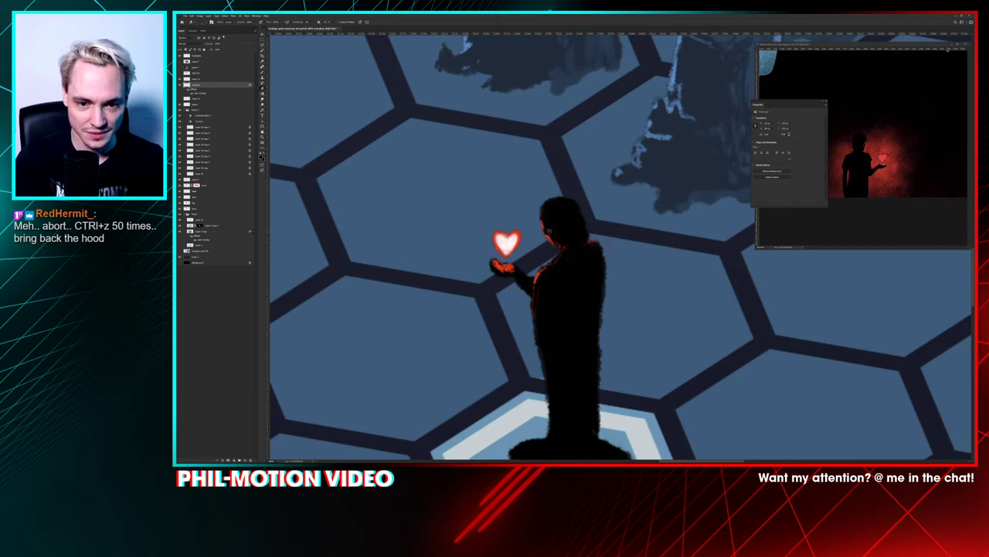
{"action": "key", "text": "b"}
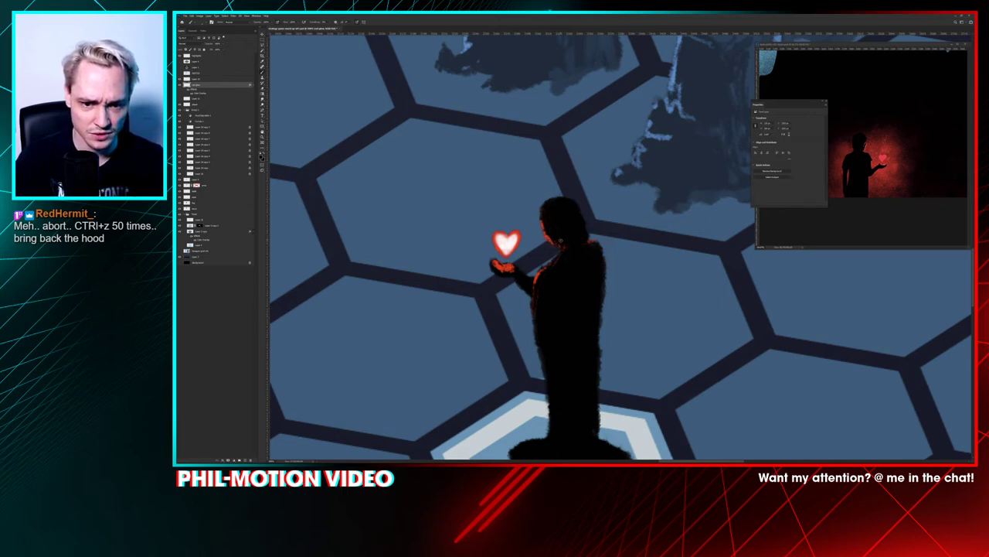
{"action": "key", "text": "e"}
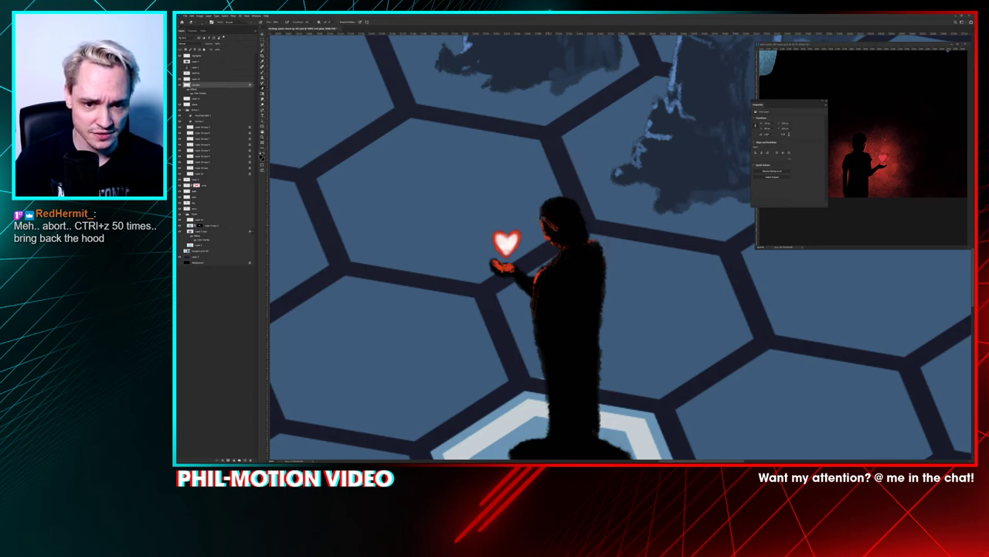
{"action": "key", "text": "b"}
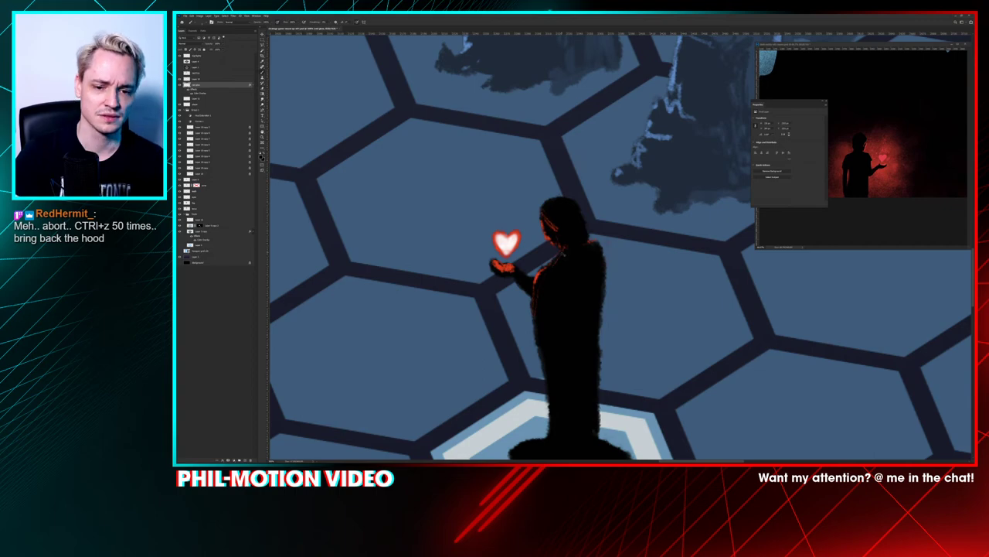
Step: Erase the red light from the statue's face and hair, keeping the light on the hand and chest
{"action": "key", "text": "ctrl+minus"}
{"action": "scroll", "coordinate": [557, 231], "scroll_direction": "down", "scroll_amount": 5}
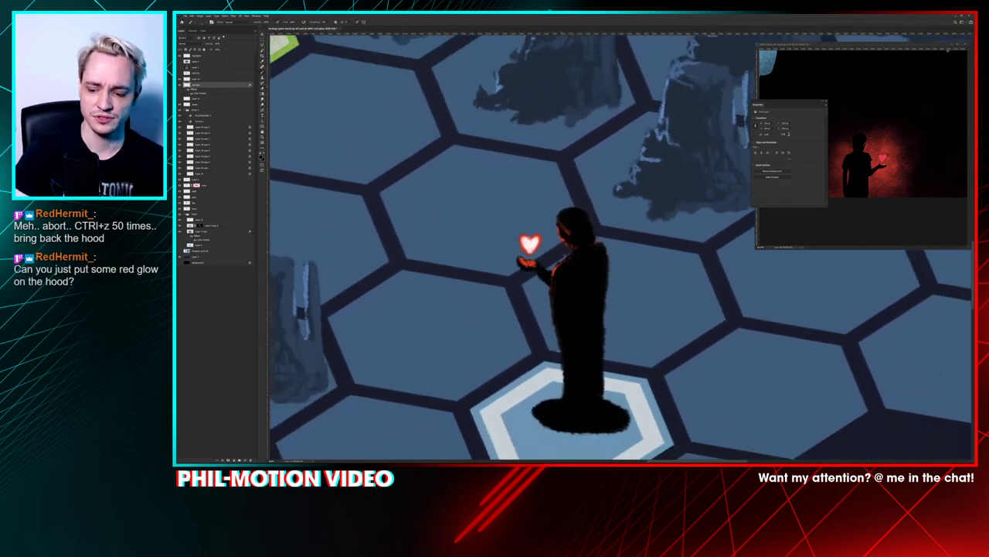
{"action": "scroll", "coordinate": [562, 251], "scroll_direction": "down", "scroll_amount": 1}
{"action": "scroll", "coordinate": [563, 251], "scroll_direction": "up", "scroll_amount": 5}
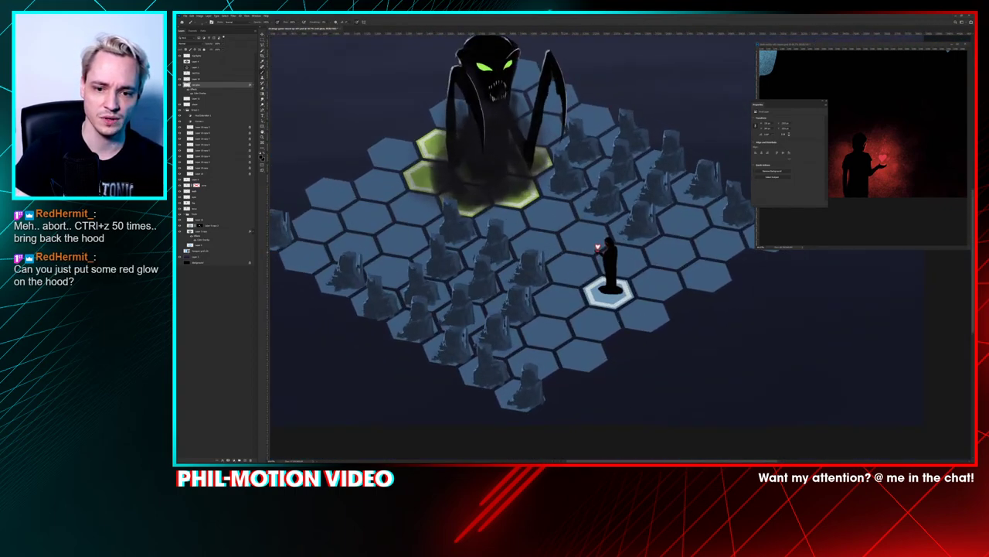
{"action": "key", "text": "e"}
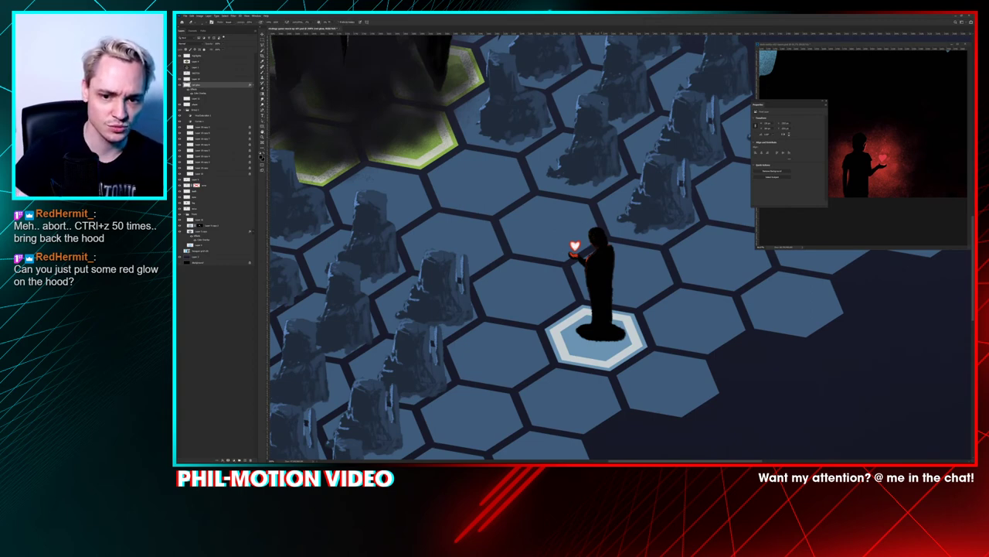
{"action": "scroll", "coordinate": [529, 256], "scroll_direction": "up", "scroll_amount": 4}
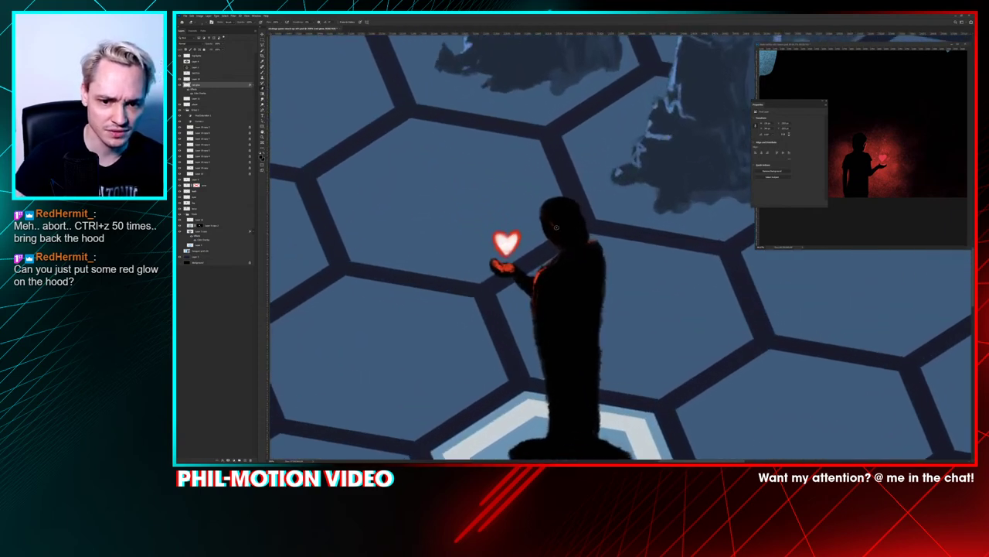
Step: Adjust the eraser and brush tips and refine the outline of the statue's head on the black silhouette layer
{"action": "right_click", "coordinate": [552, 205]}
{"action": "left_click_drag", "start_coordinate": [584, 217], "coordinate": [589, 217]}
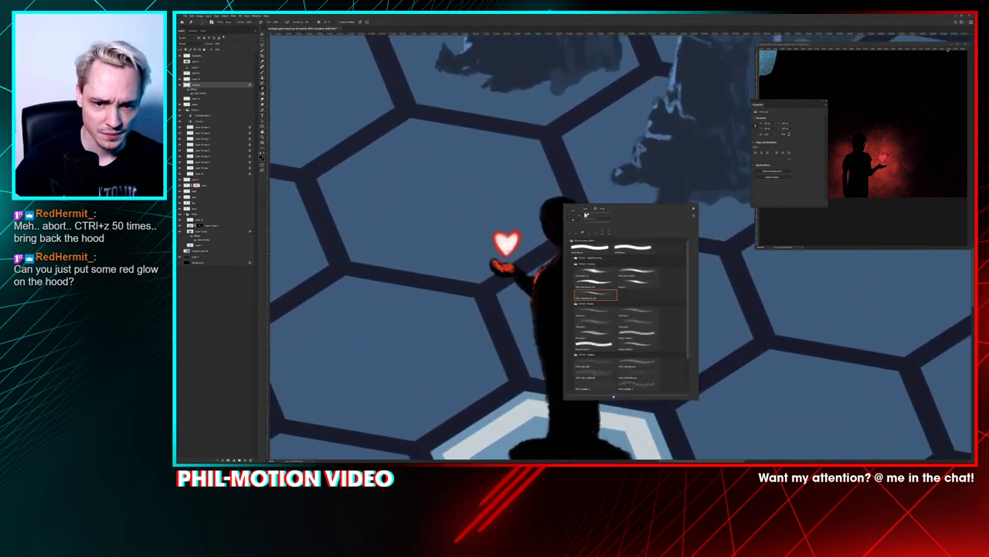
{"action": "key", "text": "Return"}
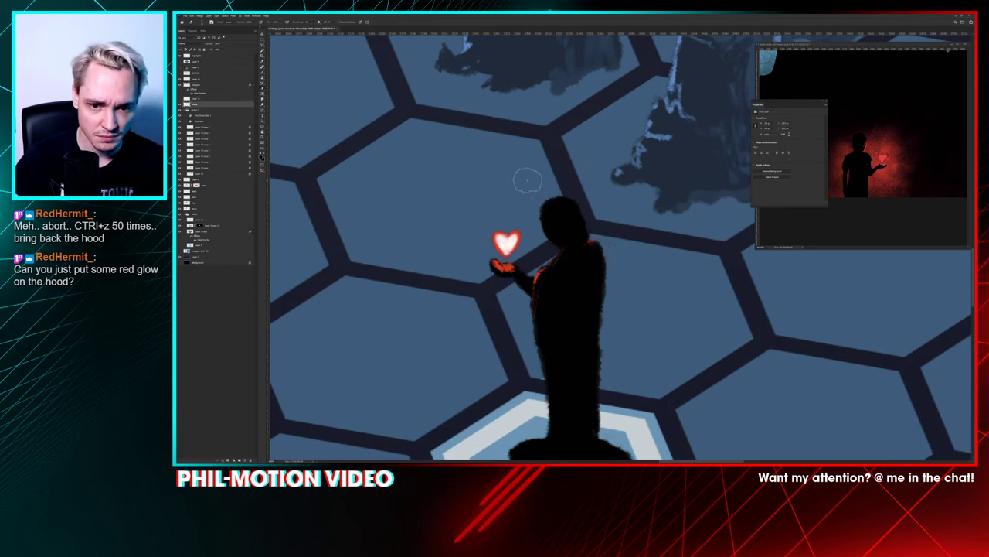
{"action": "right_click", "coordinate": [592, 171]}
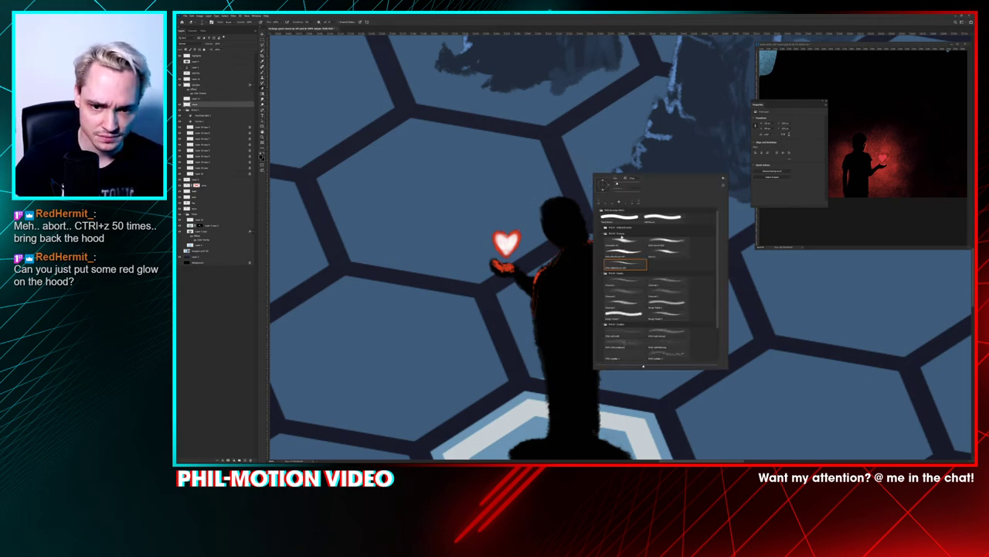
{"action": "left_click", "coordinate": [621, 255]}
{"action": "left_click", "coordinate": [623, 264]}
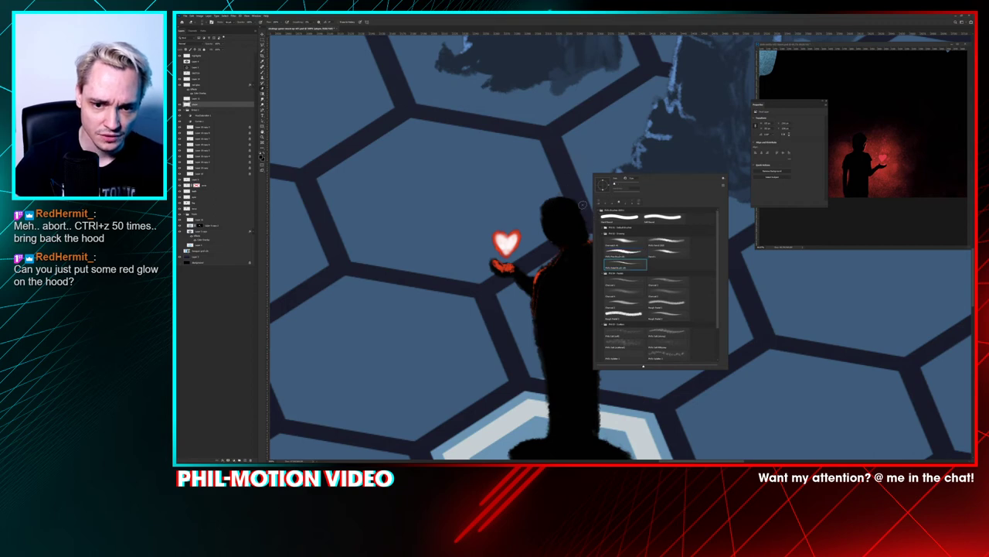
{"action": "key", "text": "Return"}
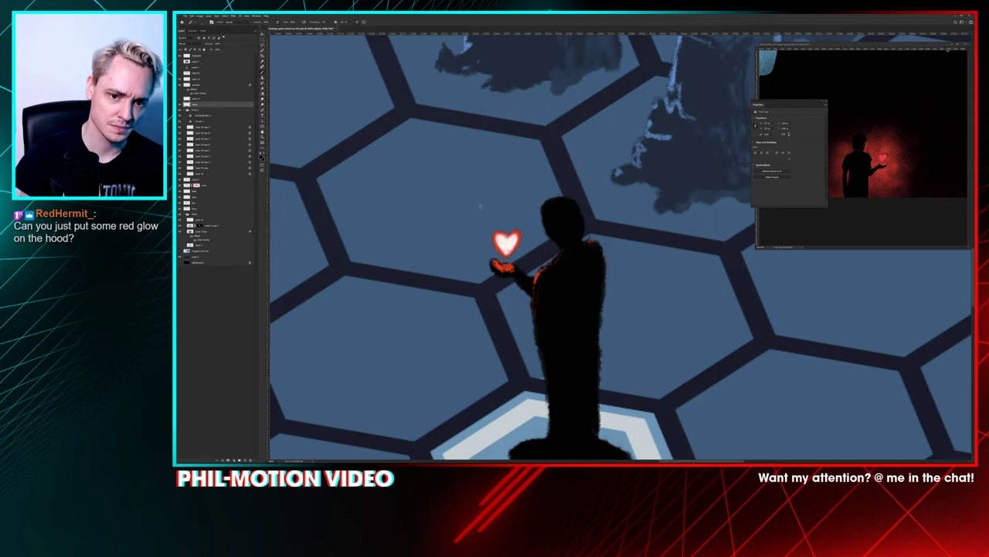
Step: Paint red light along the front of the statue's face on the glow layer and extend the black silhouette over the forehead
{"action": "left_click", "coordinate": [193, 85]}
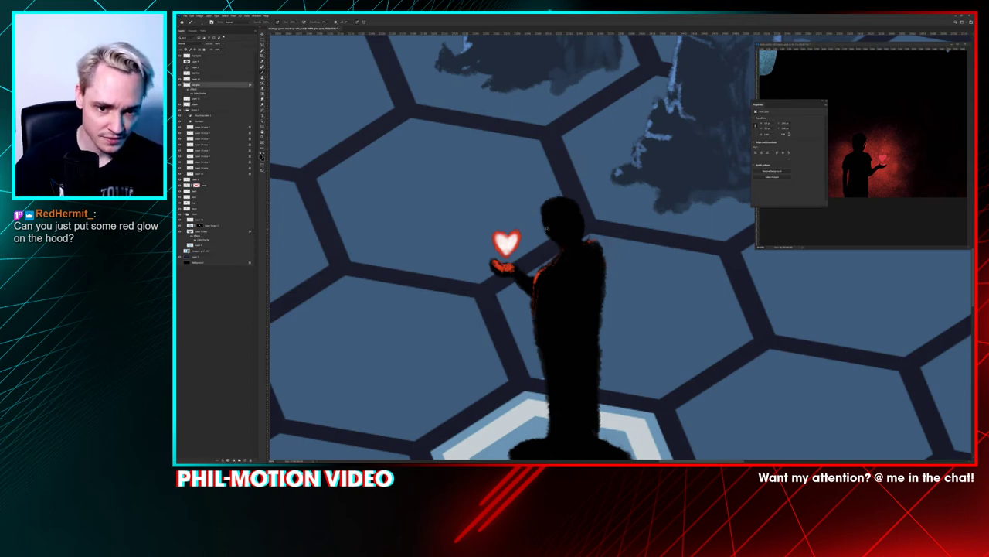
{"action": "left_click_drag", "start_coordinate": [543, 225], "coordinate": [546, 233]}
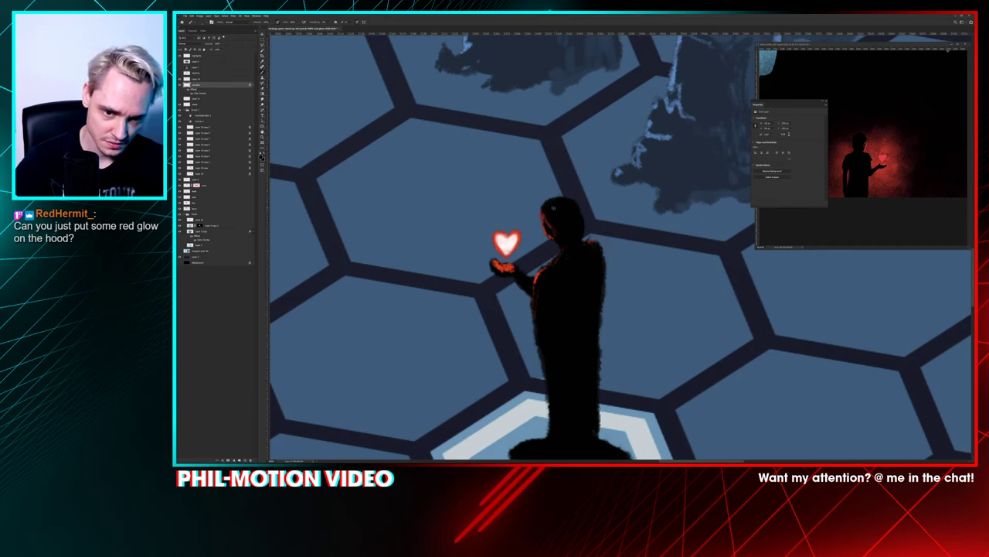
{"action": "left_click", "coordinate": [203, 103]}
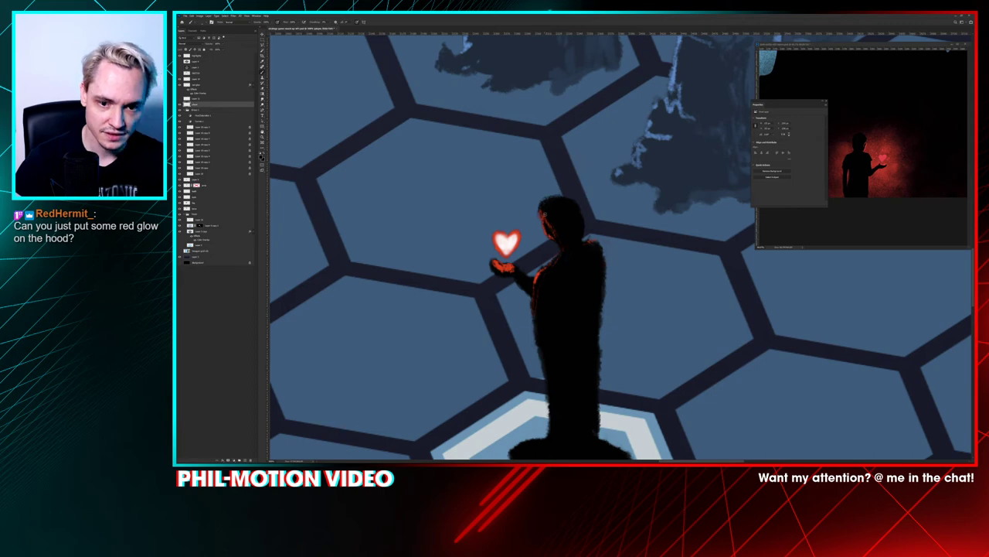
{"action": "key", "text": "ctrl+plus"}
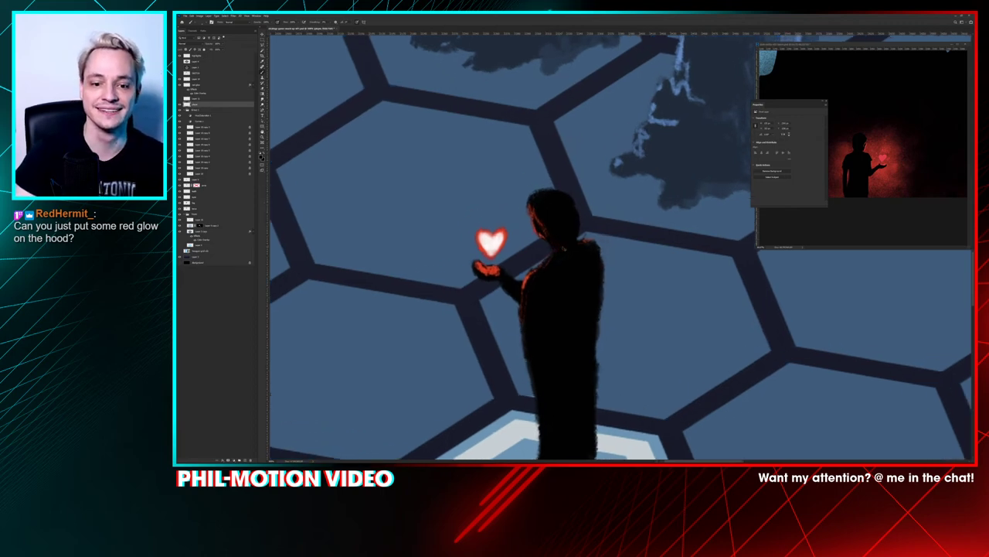
Step: Paint a raised hood shape over the top of the statue's head on the silhouette layer with a resized brush
{"action": "key", "text": "ctrl+minus"}
{"action": "key", "text": "ctrl+minus"}
{"action": "key", "text": "ctrl+minus"}
{"action": "key", "text": "ctrl+minus"}
{"action": "key", "text": "ctrl+minus"}
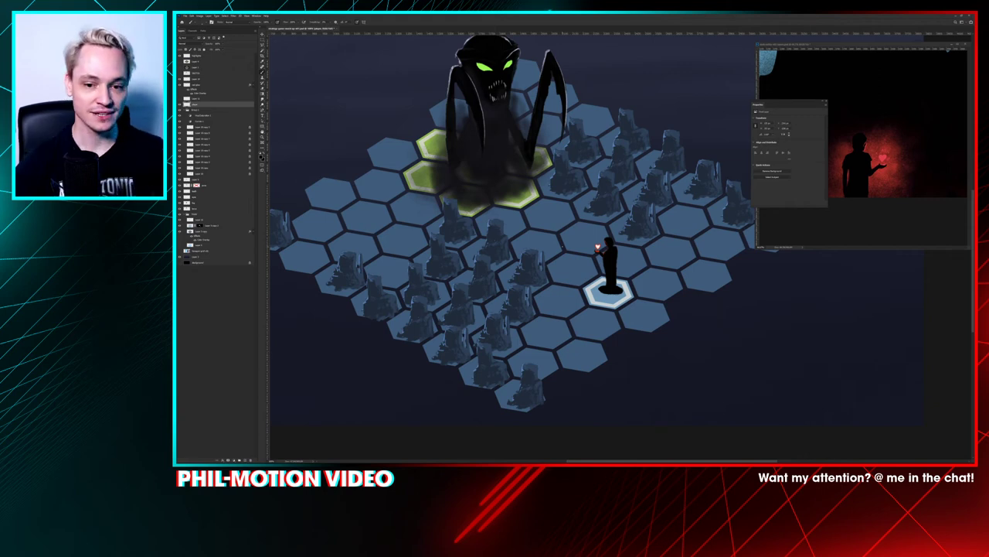
{"action": "scroll", "coordinate": [621, 249], "scroll_direction": "up", "scroll_amount": 5}
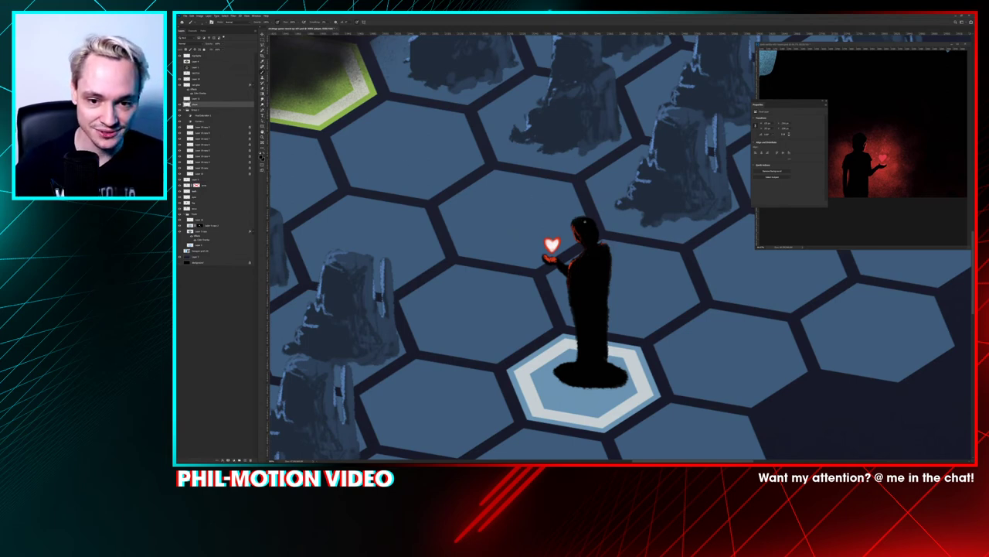
{"action": "right_click", "coordinate": [591, 231]}
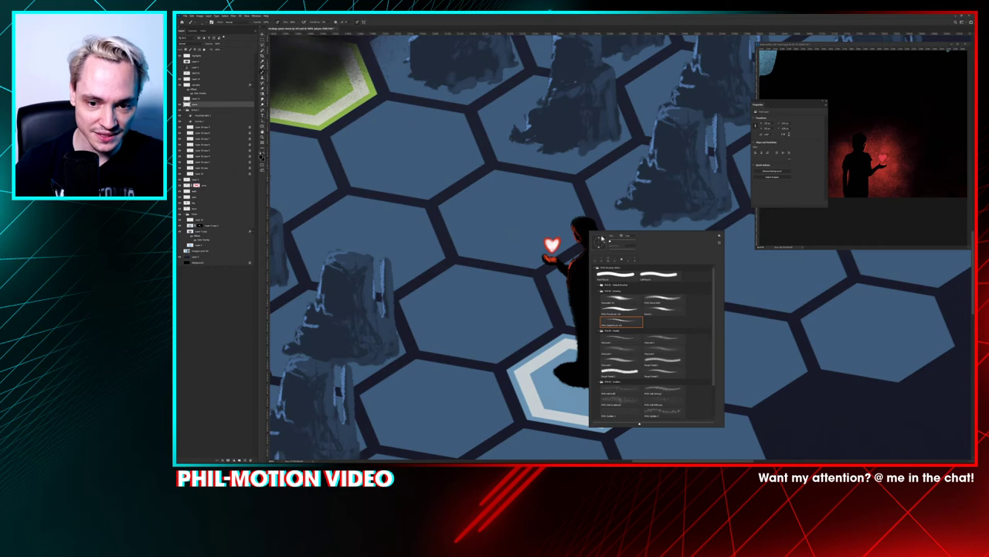
{"action": "left_click", "coordinate": [575, 226]}
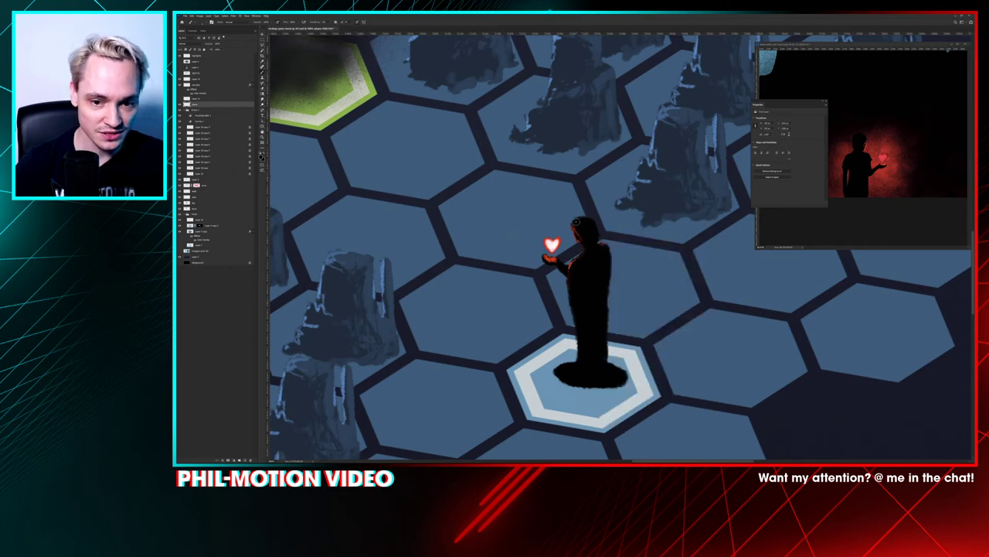
{"action": "mouse_move", "coordinate": [576, 220]}
{"action": "left_mouse_down"}
{"action": "mouse_move", "coordinate": [586, 216]}
{"action": "mouse_move", "coordinate": [593, 233]}
{"action": "left_mouse_up"}
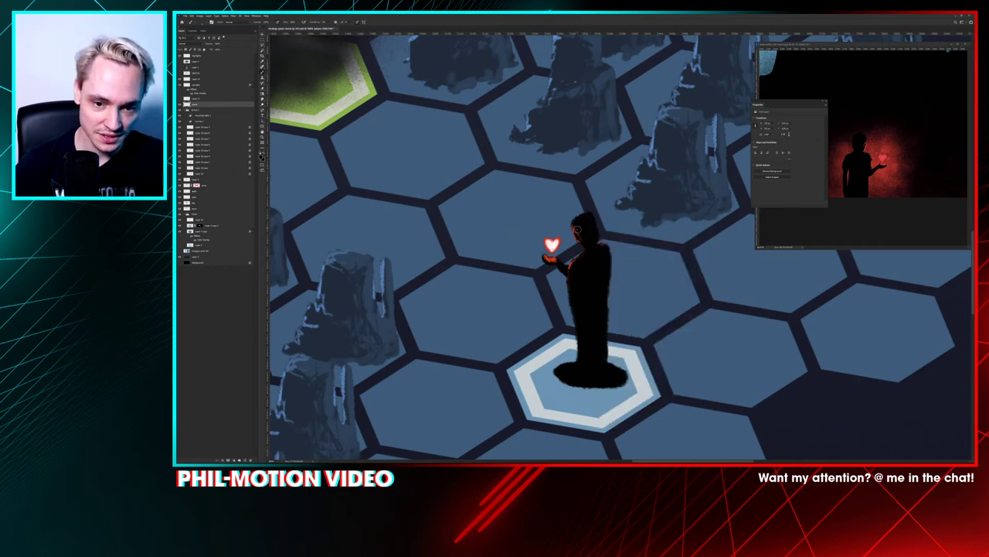
Step: Rework the red light on the hooded face on the glow layer with eraser and brush strokes
{"action": "key", "text": "alt+bracketright"}
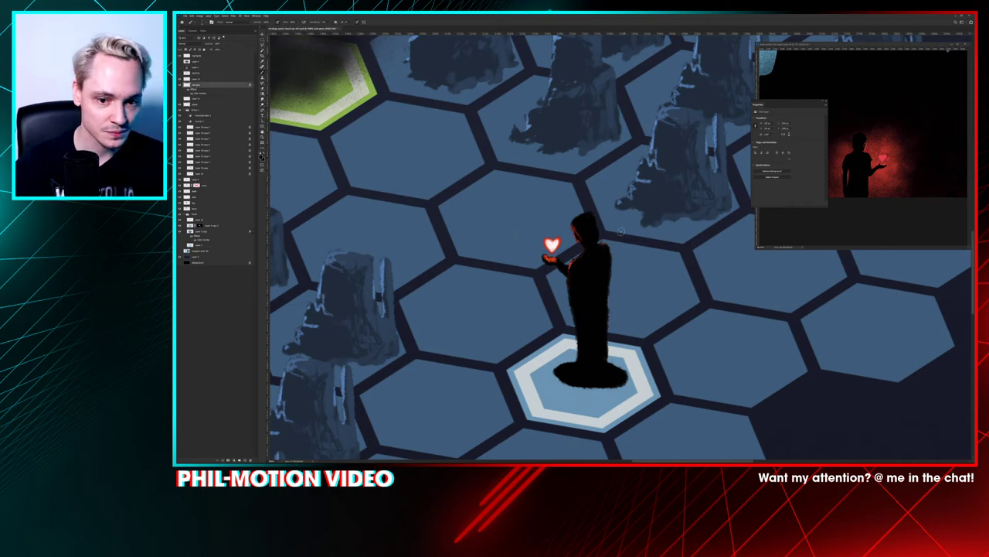
{"action": "key", "text": "e"}
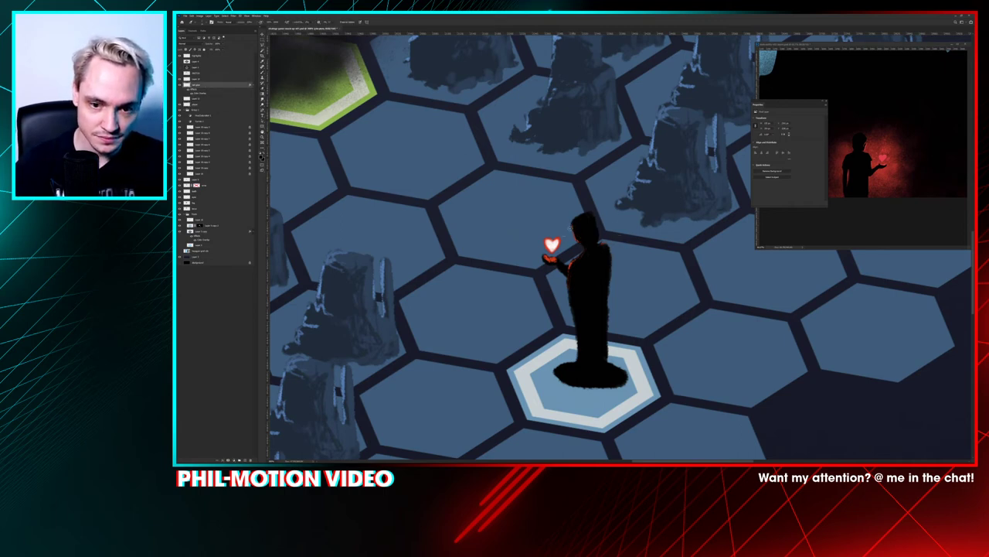
{"action": "key", "text": "b"}
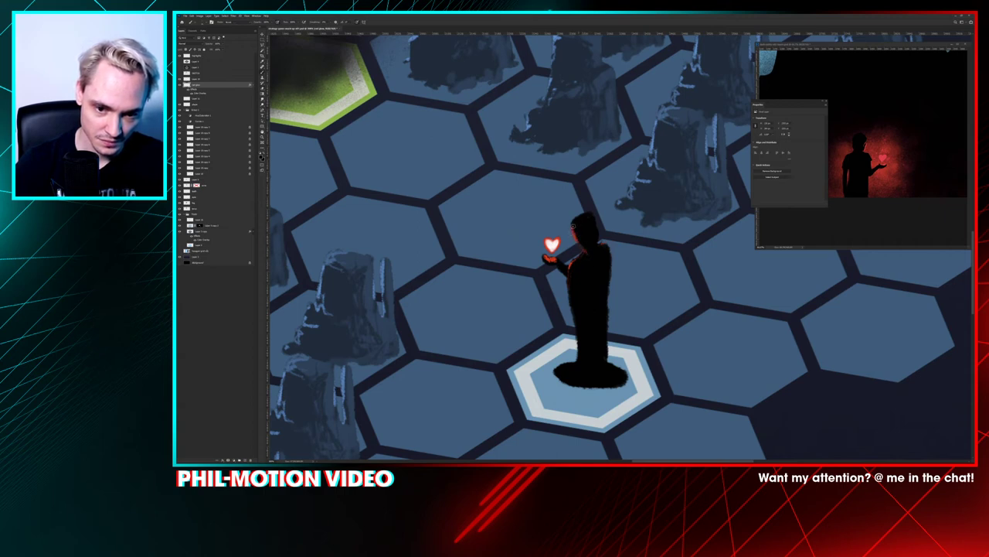
{"action": "key", "text": "b"}
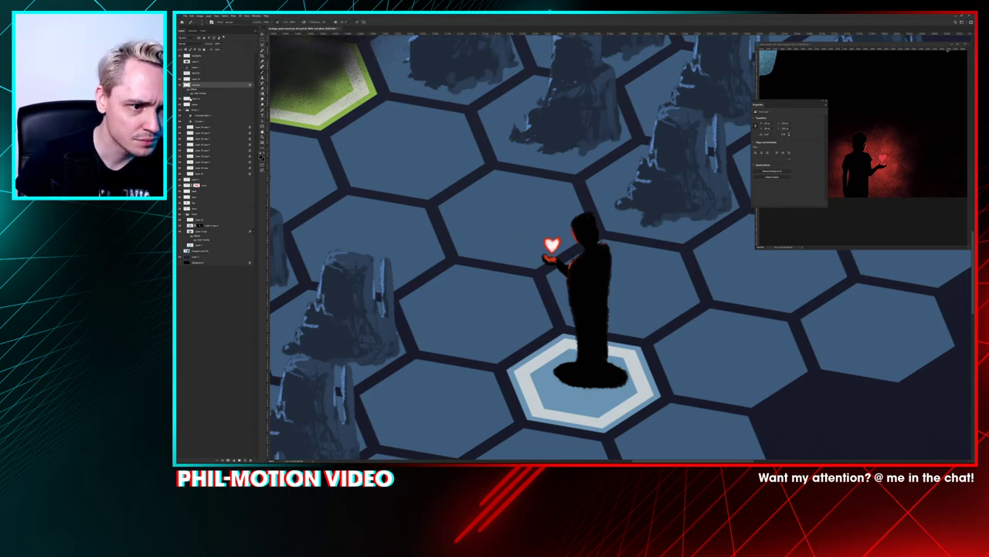
Step: Show the statue's grey shading layer again and repaint the shading on the hood with sampled dark tones
{"action": "left_click", "coordinate": [180, 98]}
{"action": "left_click", "coordinate": [203, 98]}
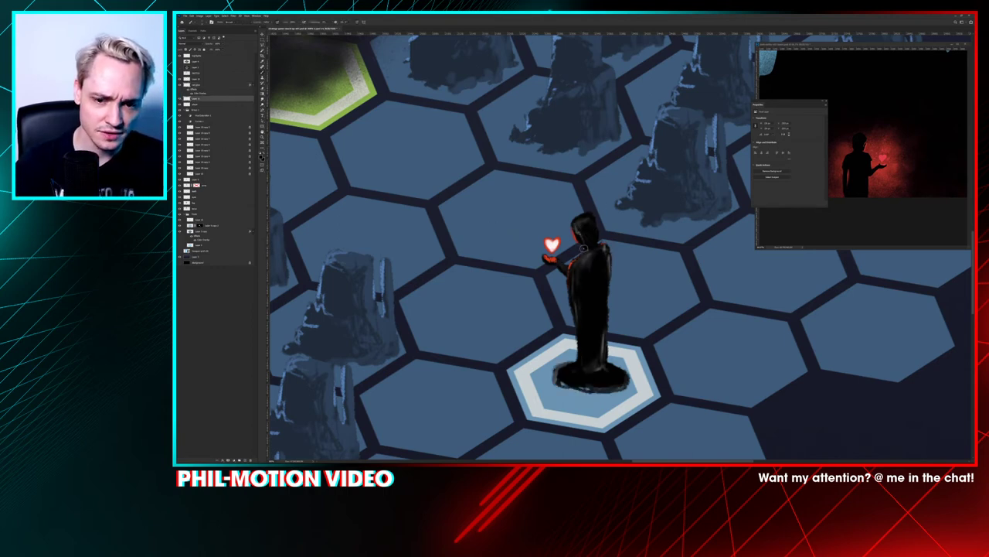
{"action": "key", "text": "e"}
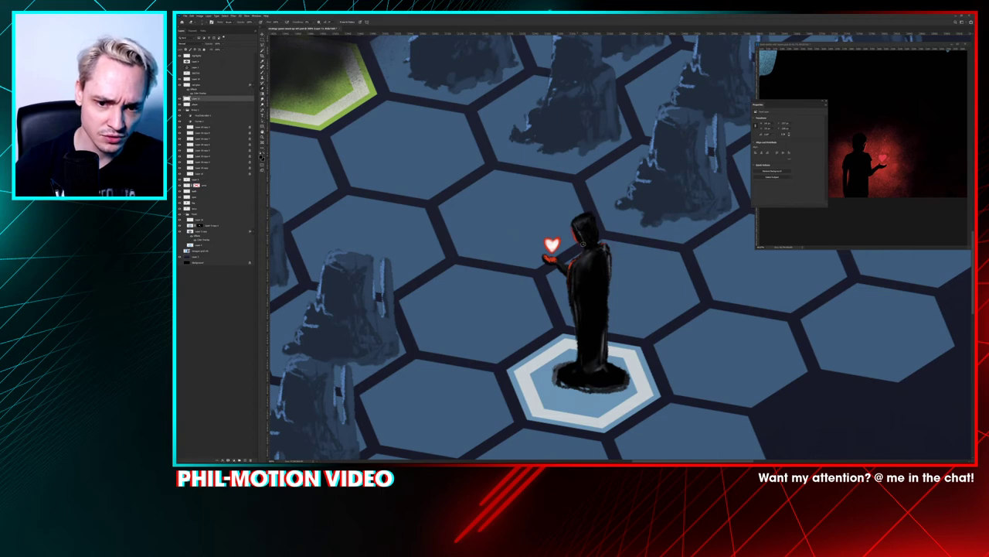
{"action": "key", "text": "b"}
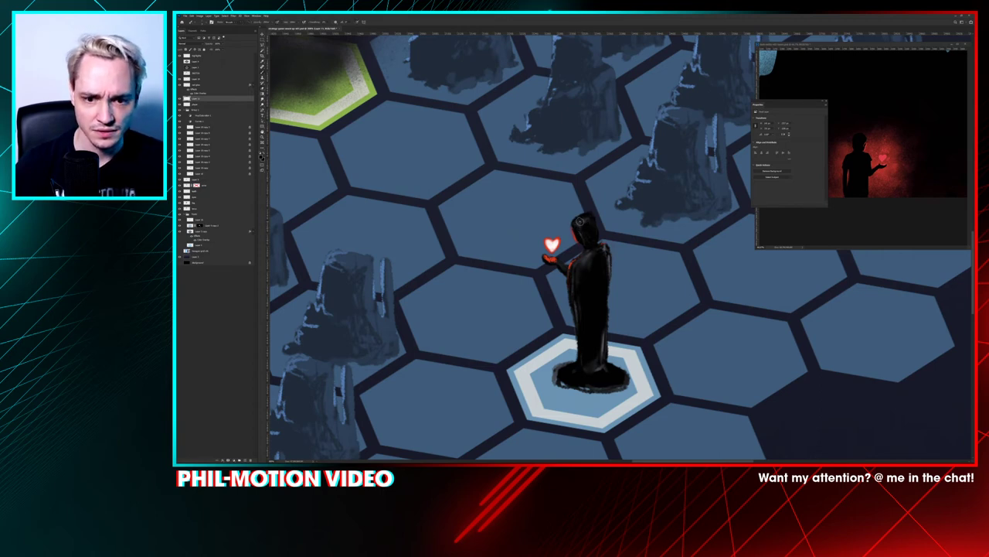
{"action": "left_click_drag", "start_coordinate": [581, 219], "coordinate": [591, 222]}
{"action": "left_click", "coordinate": [585, 220], "text": "alt"}
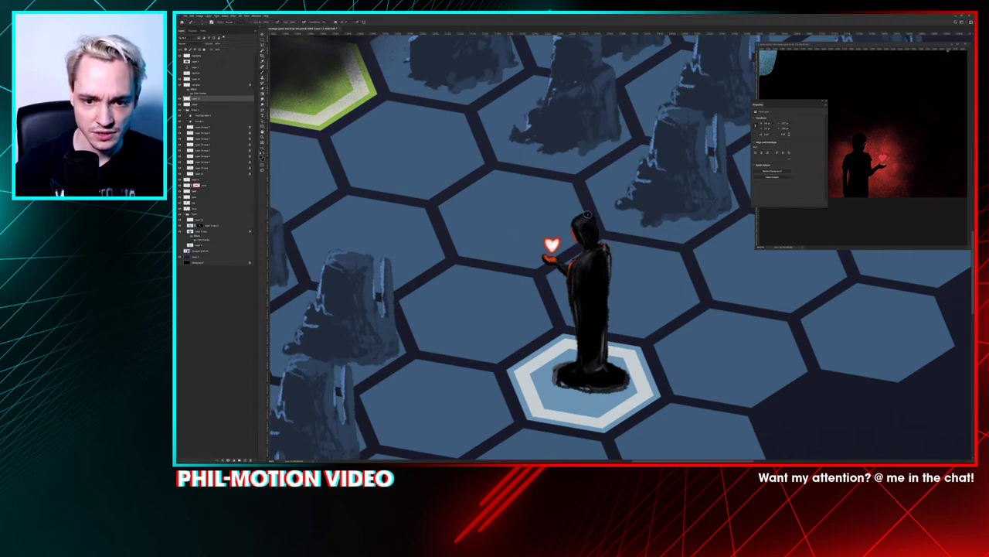
{"action": "key", "text": "b"}
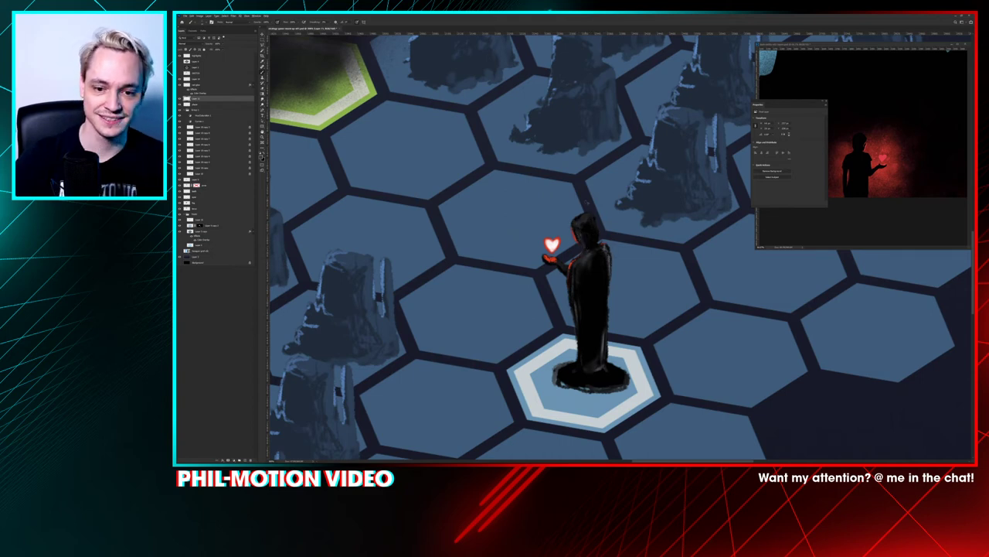
Step: Examine how the hooded, shaded statue reads on the whole board and up close
{"action": "key", "text": "ctrl+0"}
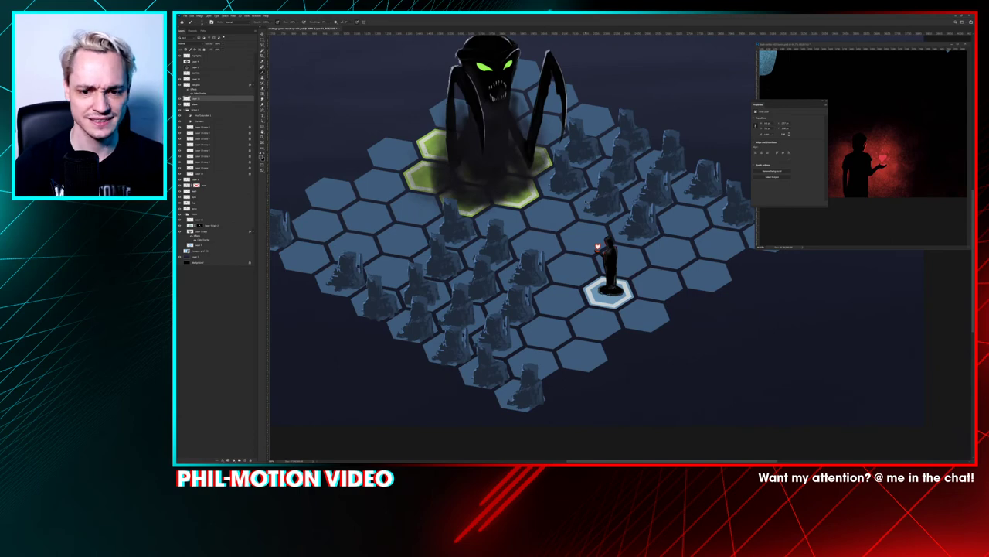
{"action": "key", "text": "ctrl+plus"}
{"action": "key", "text": "ctrl+plus"}
{"action": "key", "text": "ctrl+minus"}
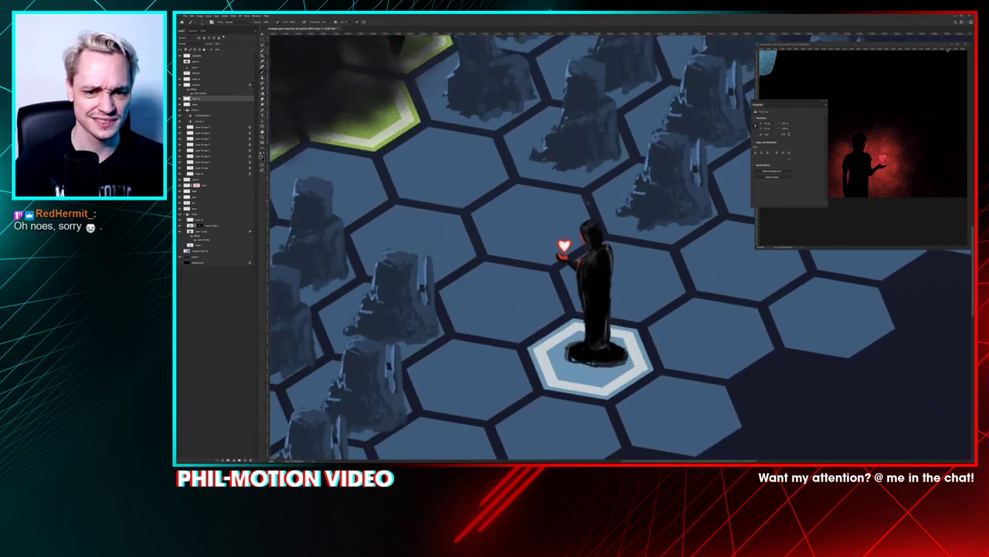
{"action": "scroll", "coordinate": [615, 255], "scroll_direction": "down", "scroll_amount": 5}
{"action": "scroll", "coordinate": [610, 255], "scroll_direction": "up", "scroll_amount": 4}
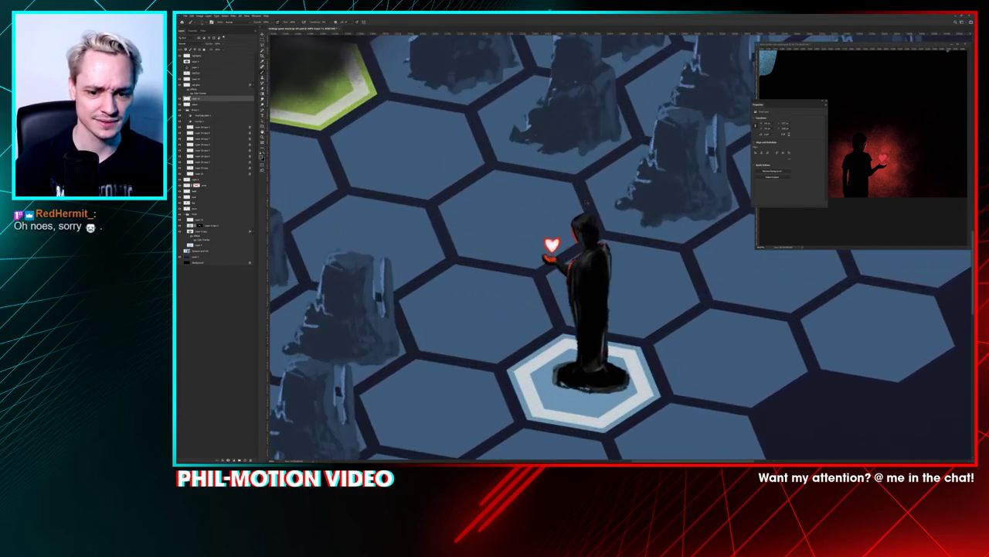
{"action": "scroll", "coordinate": [605, 287], "scroll_direction": "up", "scroll_amount": 2}
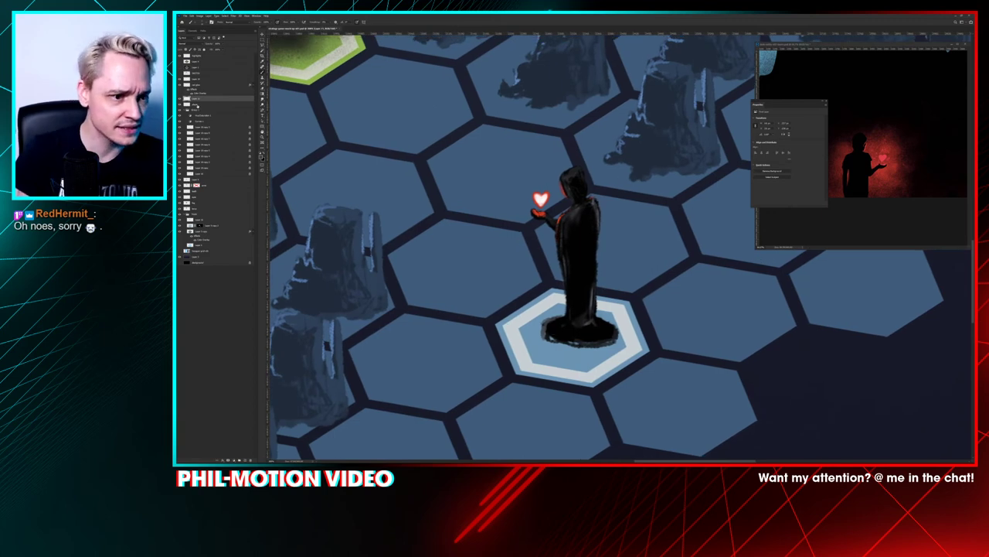
Step: Reshape the statue's black base on the silhouette layer and rework its grey edge shading on the shading layer
{"action": "key", "text": "alt+bracketleft"}
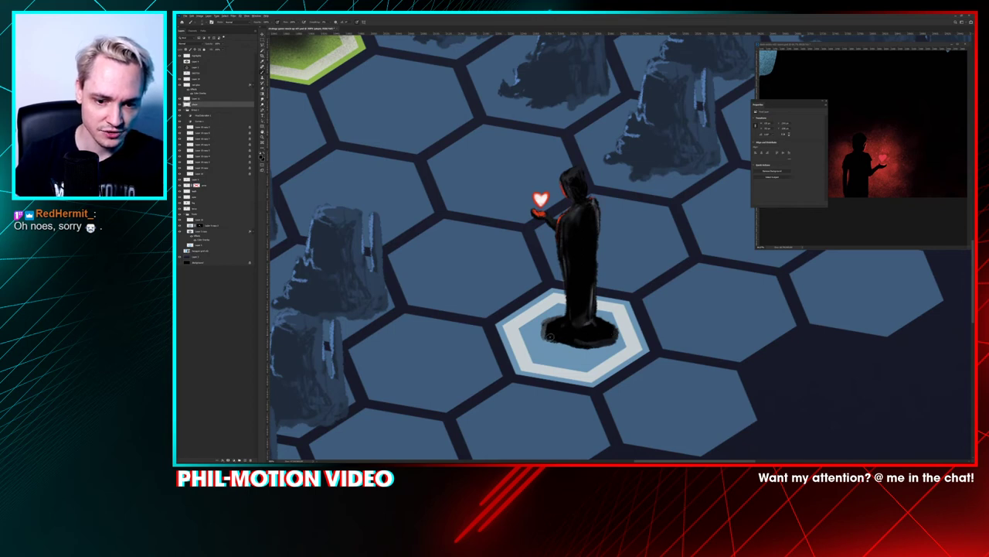
{"action": "left_click", "coordinate": [206, 98]}
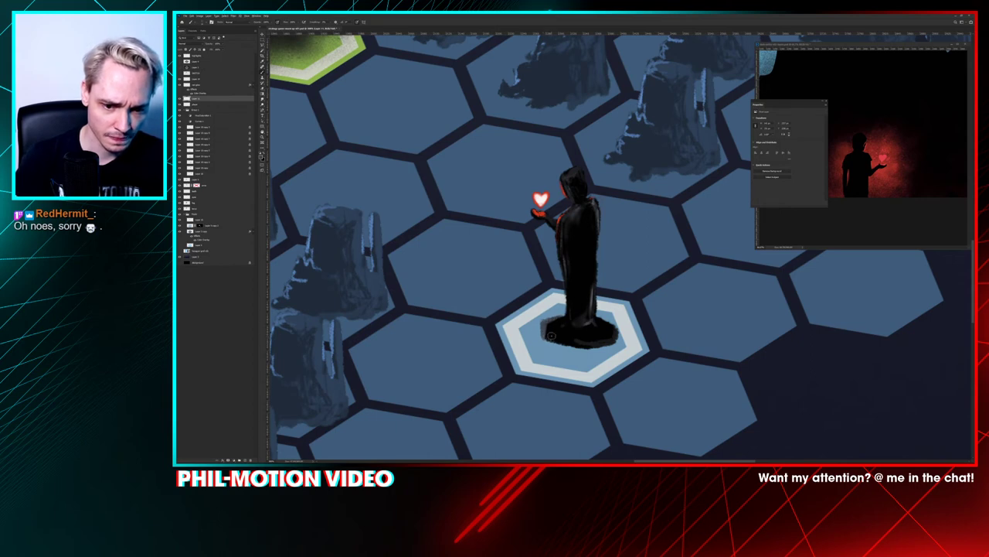
{"action": "right_click", "coordinate": [611, 291]}
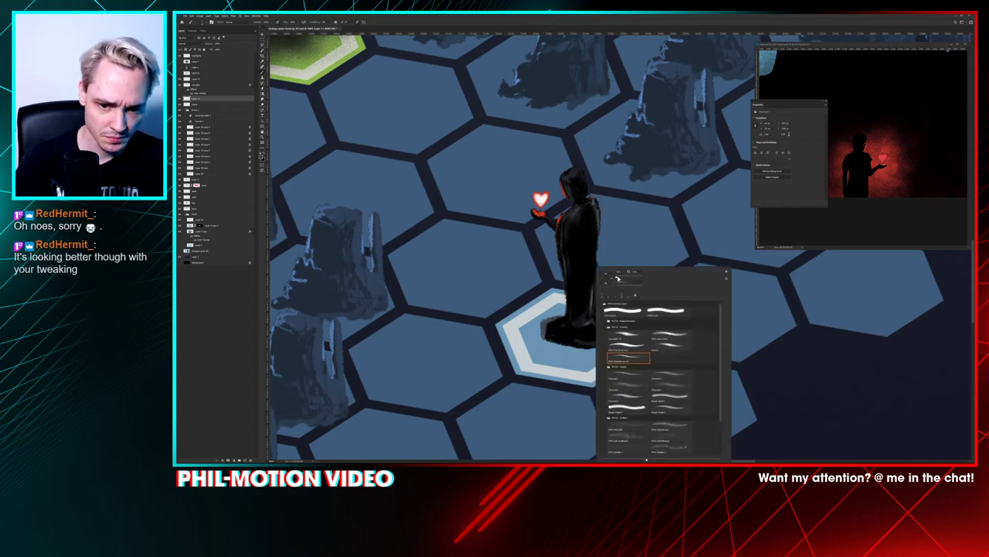
{"action": "key", "text": "Return"}
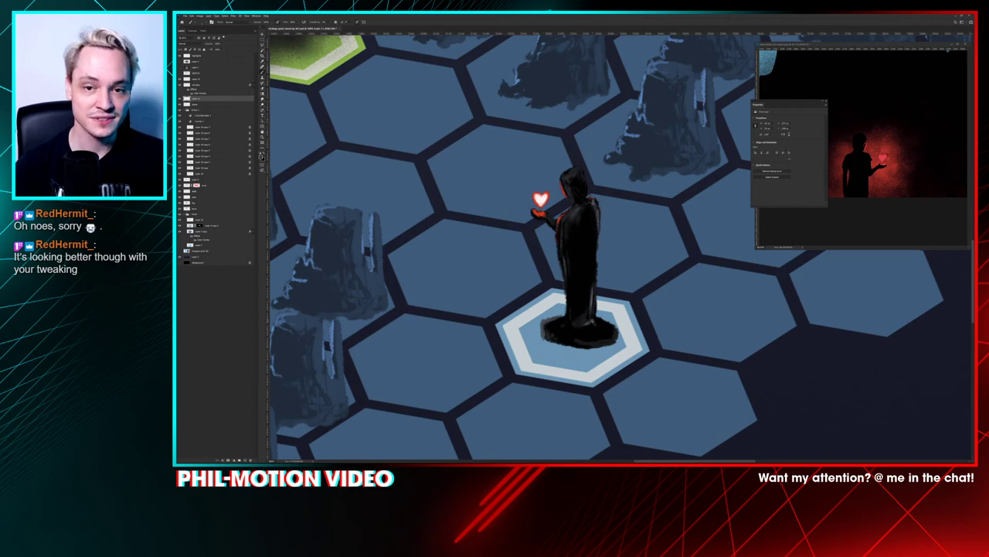
{"action": "key", "text": "e"}
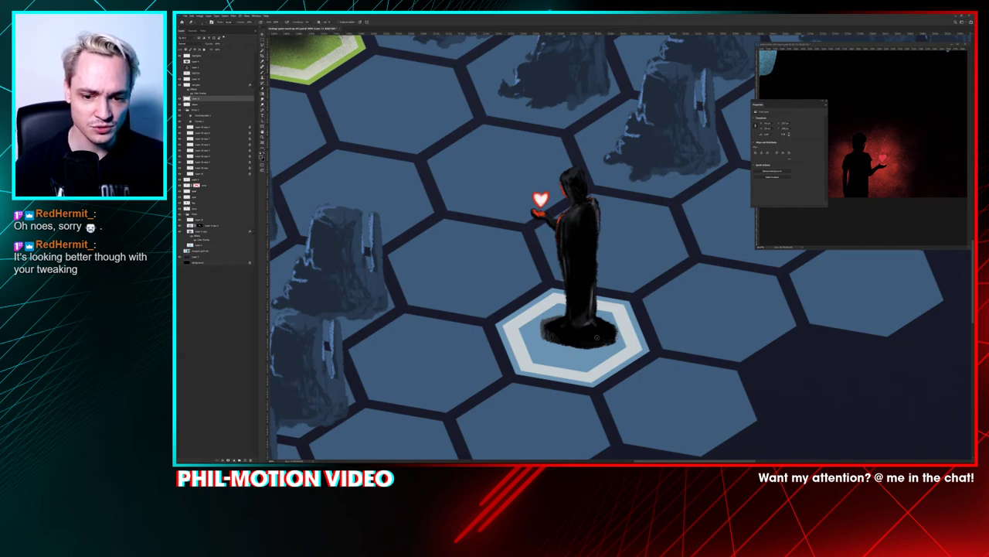
Step: Extend the right side of the statue's black base with brush strokes on the silhouette layer
{"action": "left_click", "coordinate": [218, 108]}
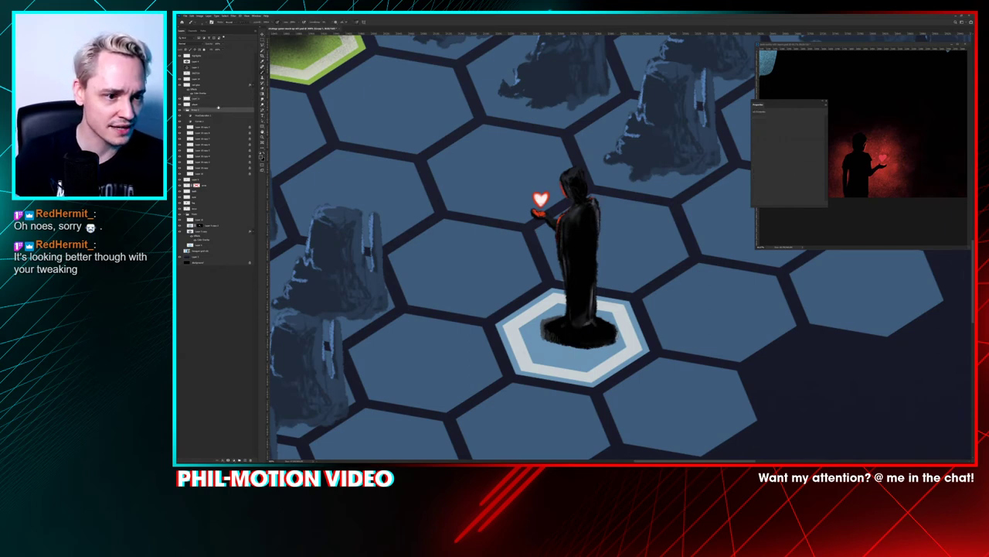
{"action": "left_click", "coordinate": [220, 105]}
{"action": "right_click", "coordinate": [619, 285]}
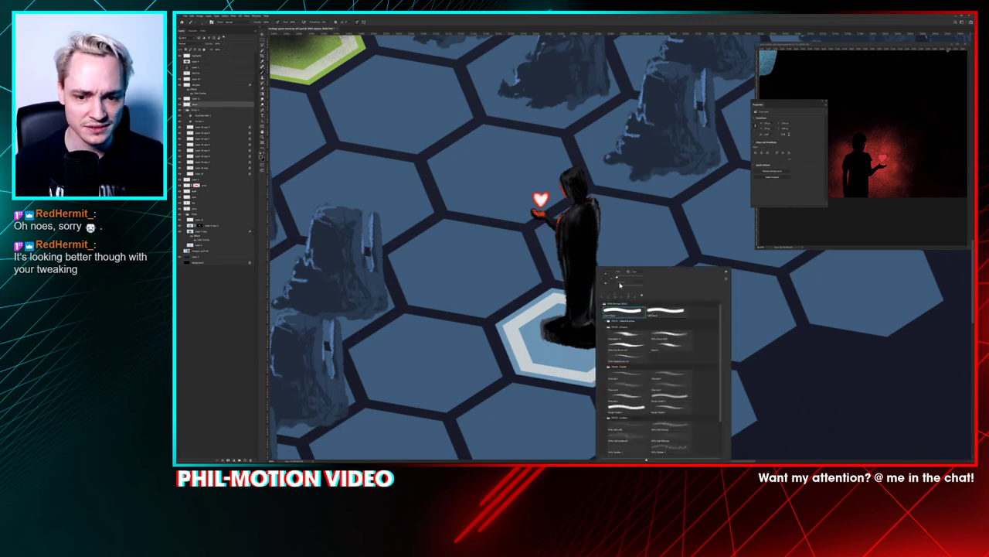
{"action": "left_click", "coordinate": [617, 280]}
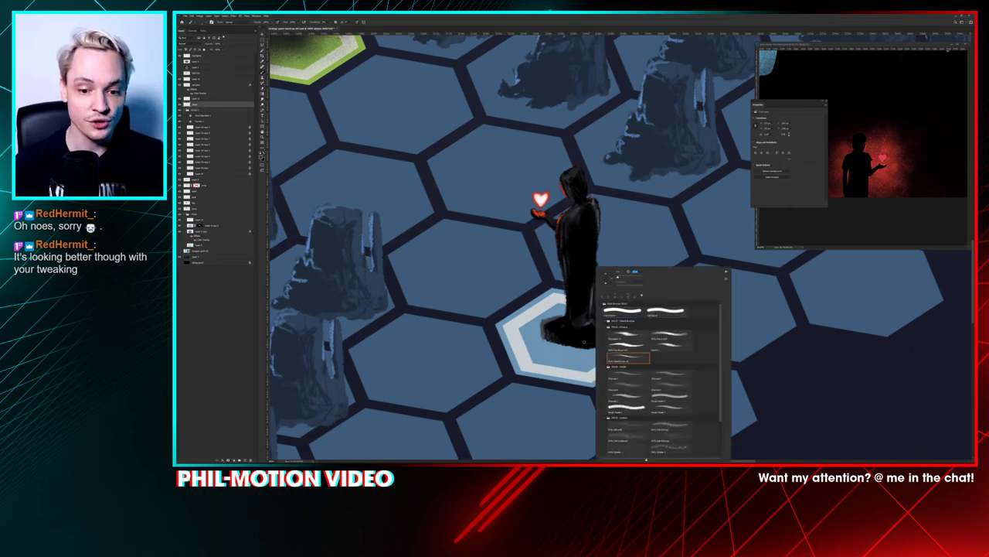
{"action": "key", "text": "Return"}
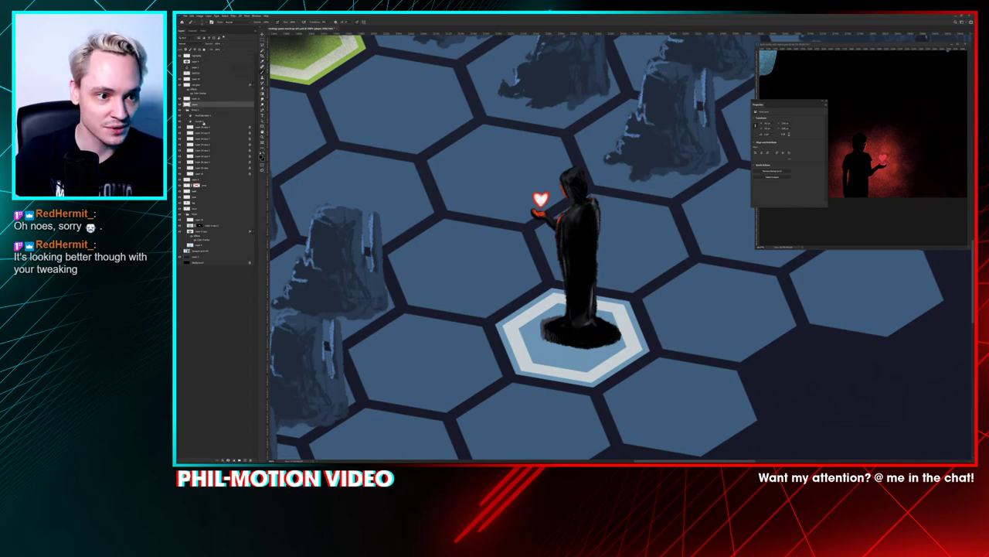
Step: Add grey shading to the base's right edge on the shading layer and trim the base's outline with the eraser
{"action": "left_click", "coordinate": [186, 98]}
{"action": "left_click", "coordinate": [180, 98]}
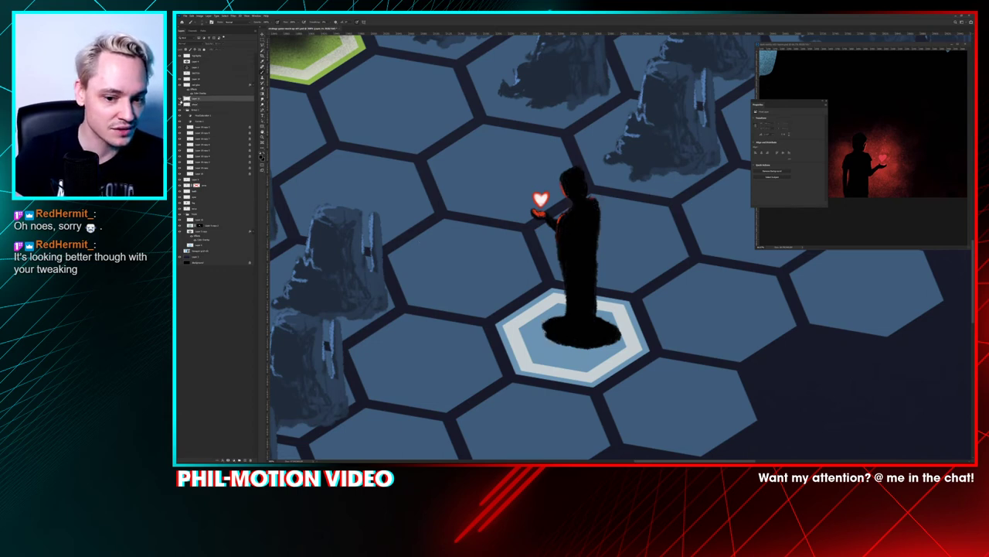
{"action": "left_click", "coordinate": [179, 98]}
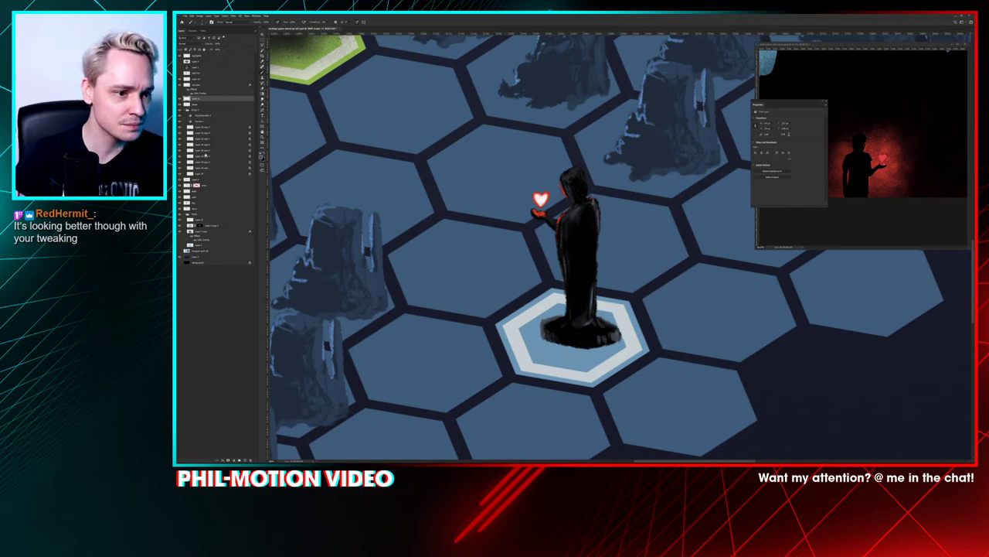
{"action": "left_click", "coordinate": [200, 106]}
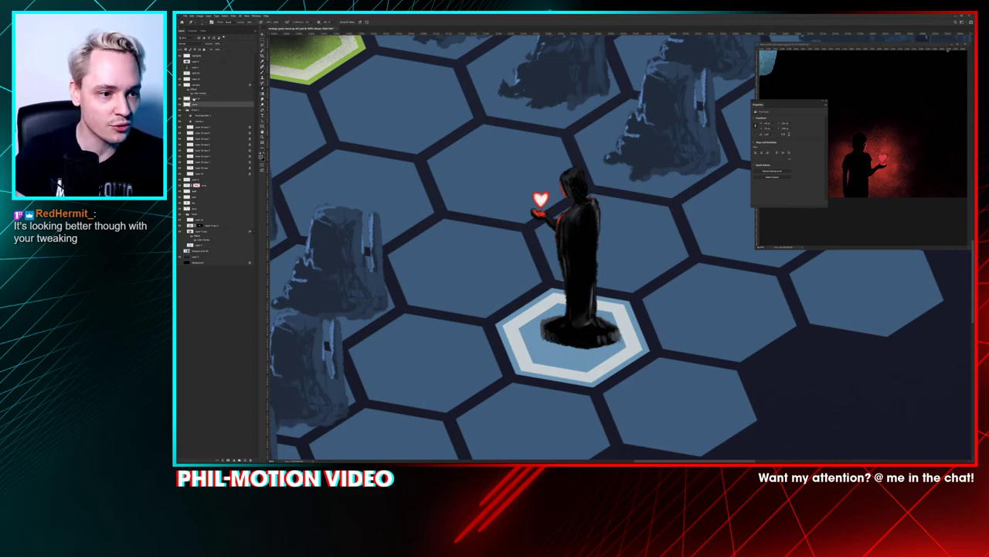
{"action": "key", "text": "alt+bracketright"}
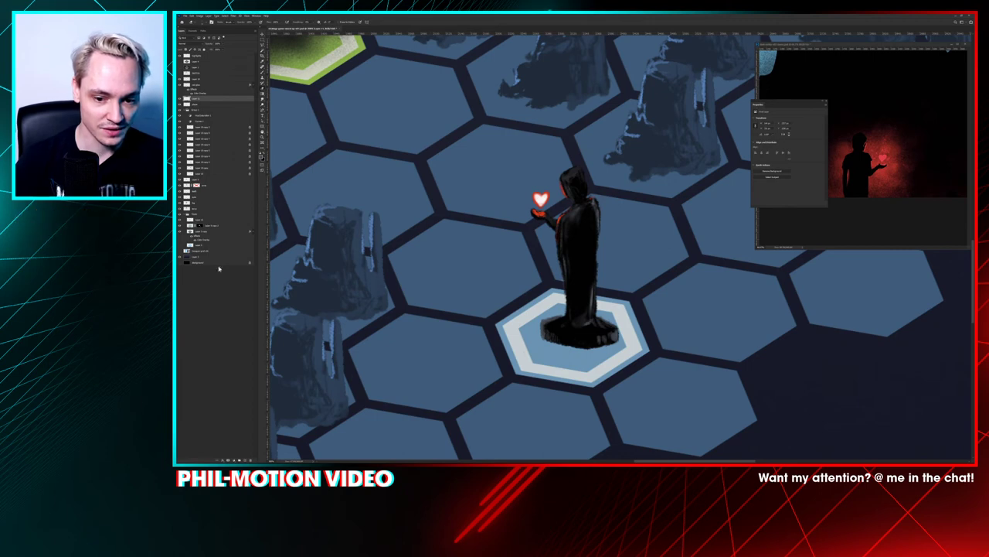
{"action": "left_click", "coordinate": [194, 103]}
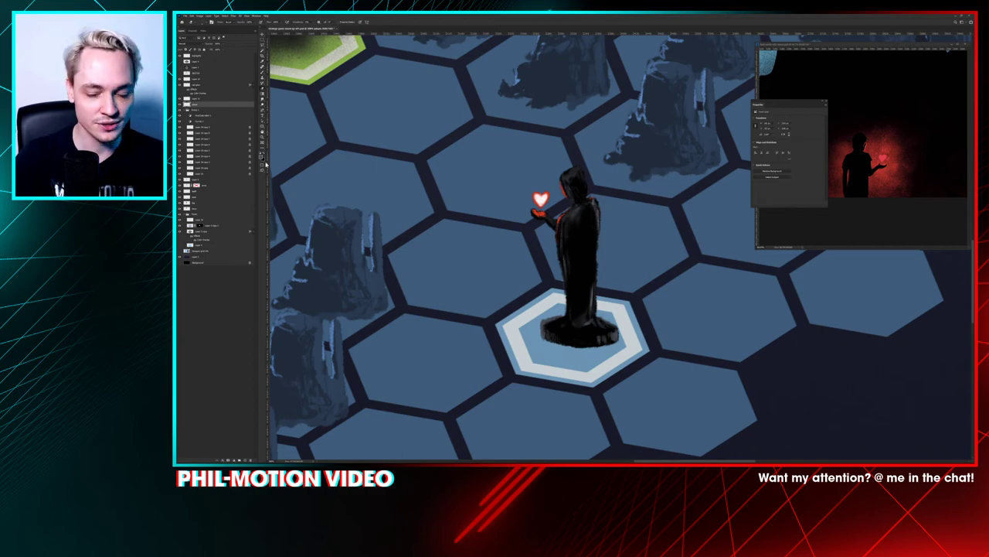
Step: Examine how the statue and its reworked base read on the whole board and up close
{"action": "key", "text": "ctrl+minus"}
{"action": "key", "text": "ctrl+minus"}
{"action": "key", "text": "ctrl+minus"}
{"action": "key", "text": "ctrl+minus"}
{"action": "key", "text": "ctrl+minus"}
{"action": "key", "text": "ctrl+plus"}
{"action": "key", "text": "ctrl+plus"}
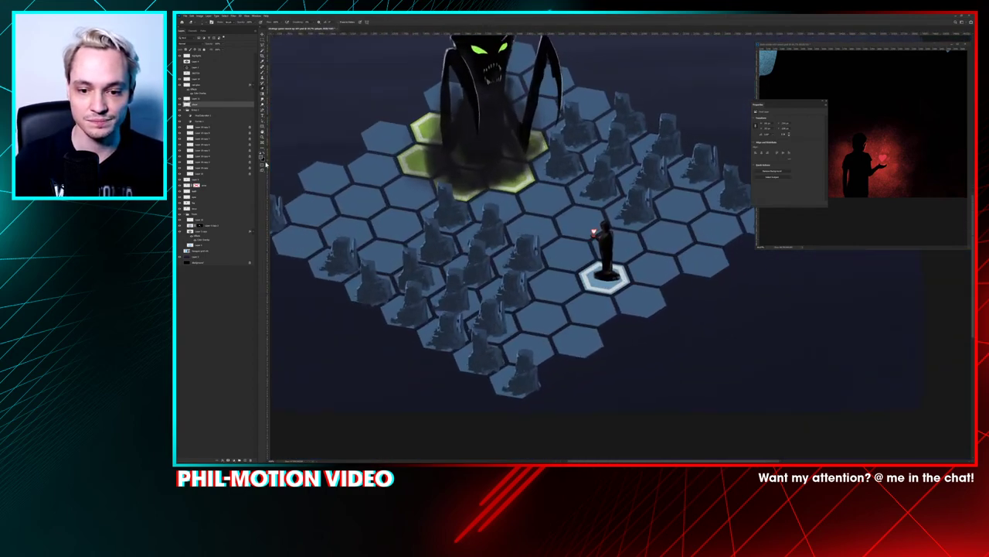
{"action": "key", "text": "ctrl+plus"}
{"action": "key", "text": "ctrl+plus"}
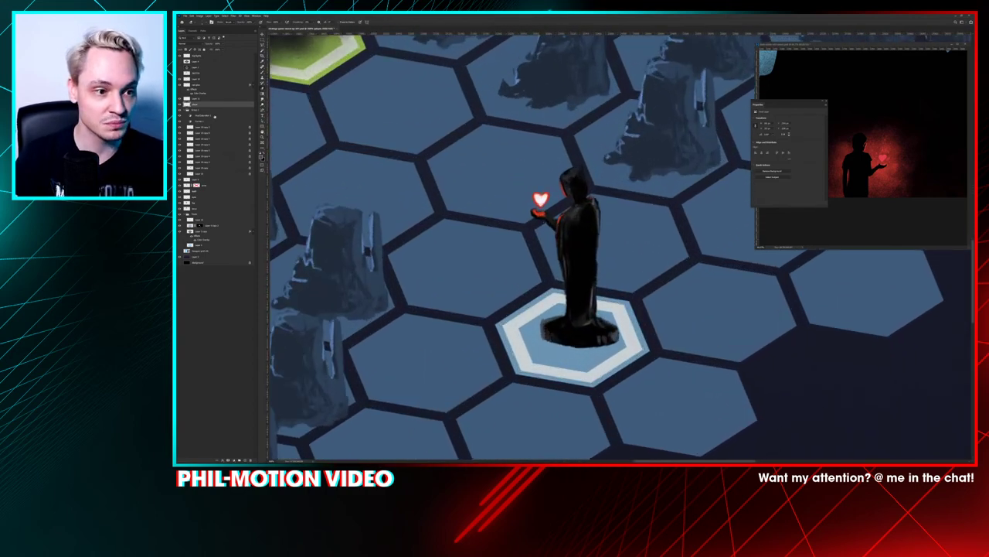
{"action": "left_click", "coordinate": [203, 99]}
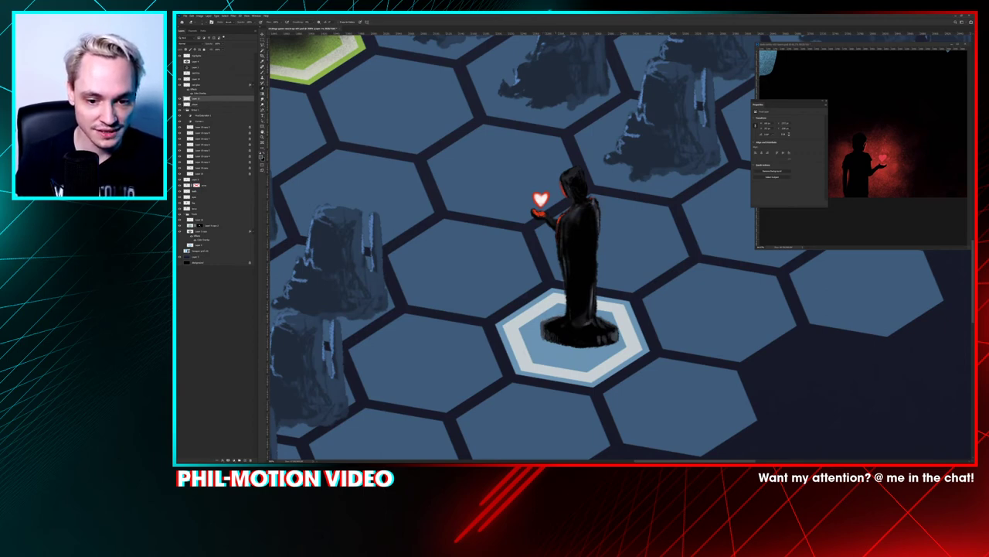
{"action": "key", "text": "ctrl+minus"}
{"action": "key", "text": "ctrl+minus"}
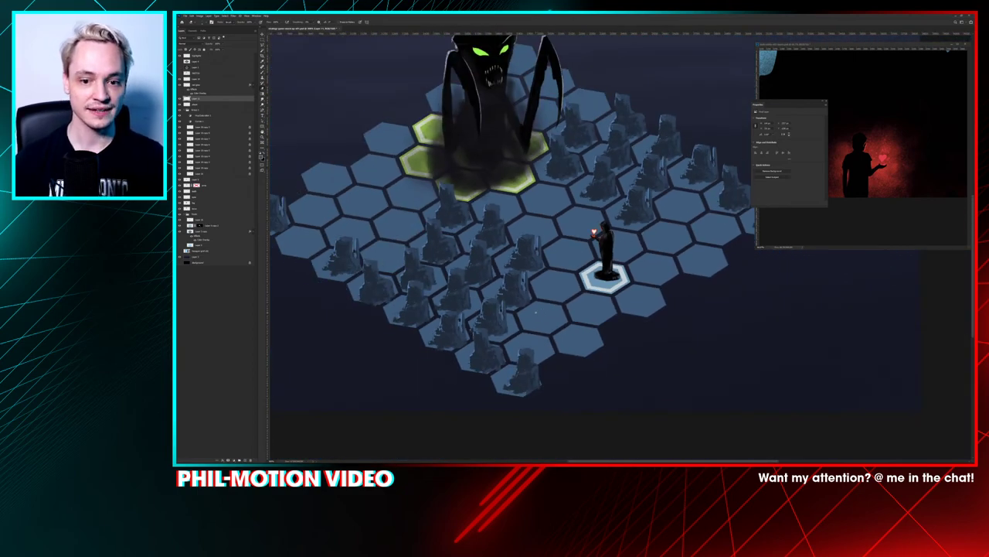
{"action": "key", "text": "ctrl+plus"}
{"action": "key", "text": "ctrl+plus"}
{"action": "key", "text": "ctrl+plus"}
{"action": "key", "text": "ctrl+plus"}
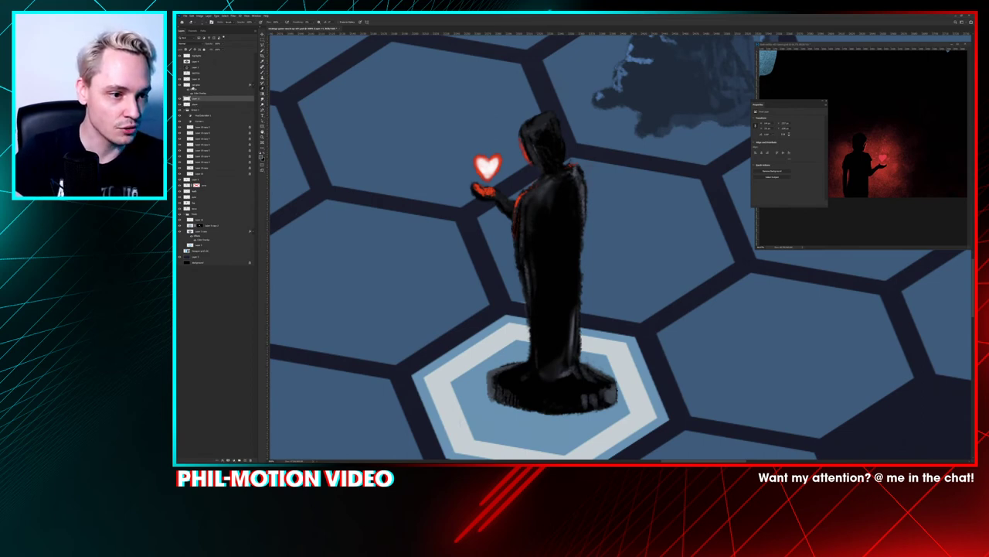
Step: Strengthen the red light on the statue's hand and robe and add a touch at the robe's foot on the glow layer
{"action": "left_click", "coordinate": [202, 84]}
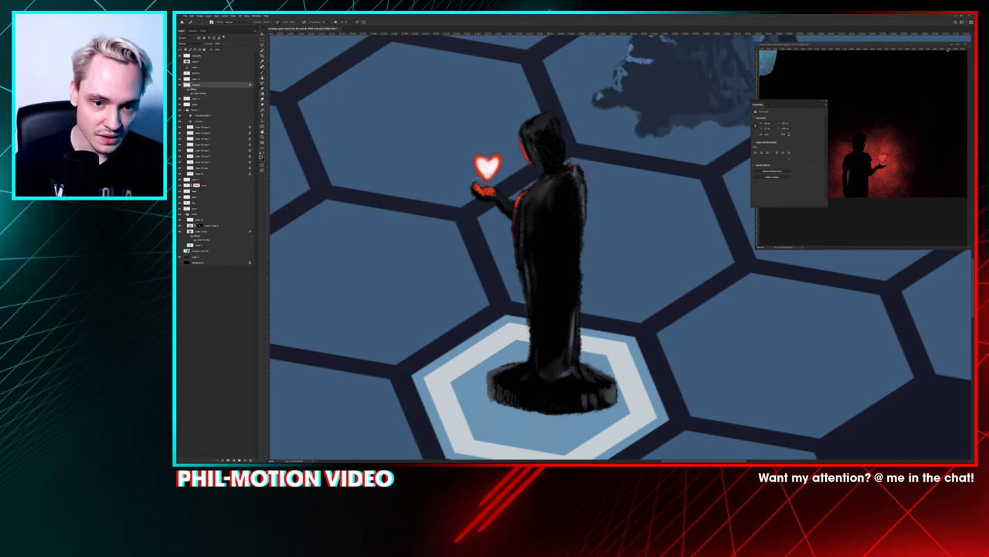
{"action": "left_click_drag", "start_coordinate": [478, 185], "coordinate": [486, 193]}
{"action": "key", "text": "ctrl+z"}
{"action": "key", "text": "ctrl+z"}
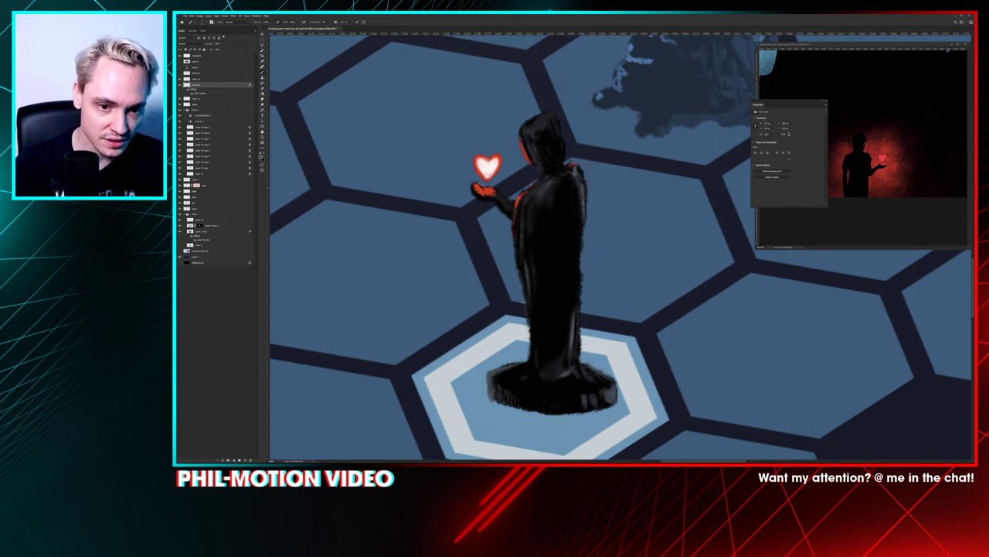
{"action": "right_click", "coordinate": [602, 150]}
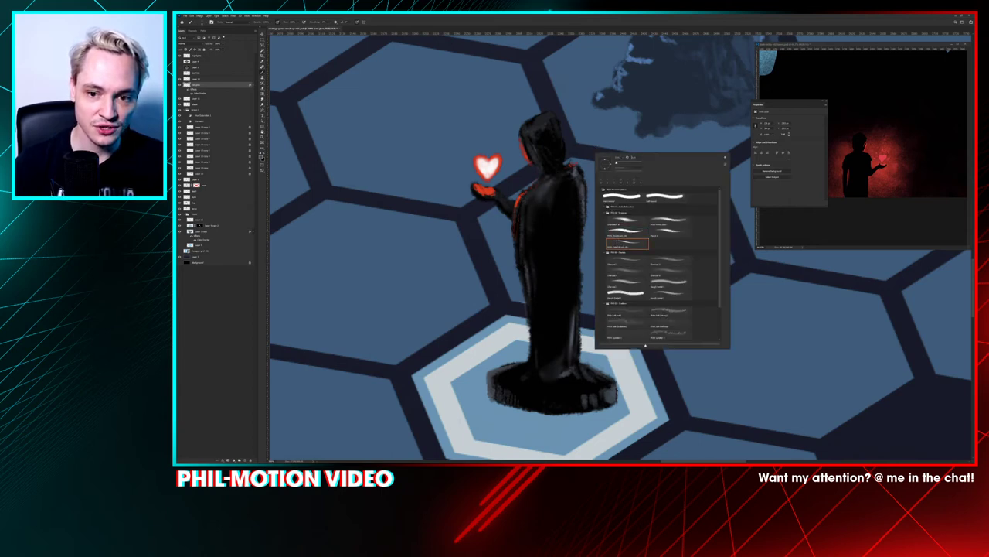
{"action": "key", "text": "Escape"}
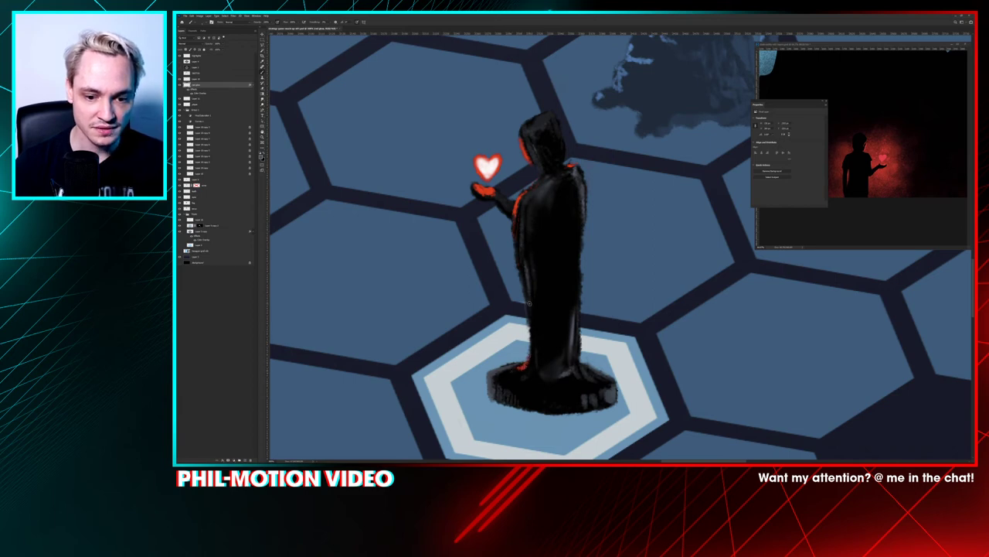
{"action": "scroll", "coordinate": [531, 306], "scroll_direction": "down", "scroll_amount": 2}
{"action": "scroll", "coordinate": [531, 303], "scroll_direction": "down", "scroll_amount": 3}
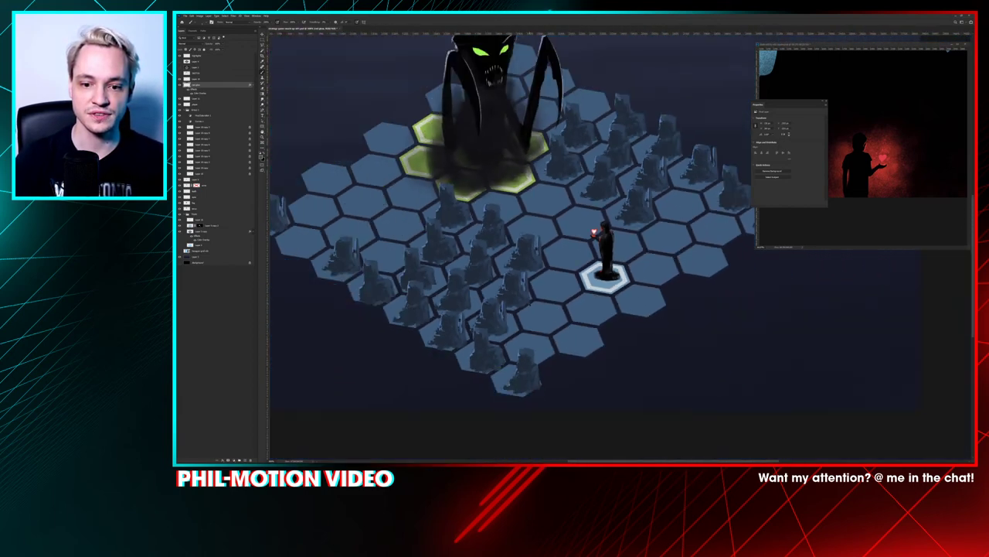
{"action": "scroll", "coordinate": [618, 251], "scroll_direction": "up", "scroll_amount": 4}
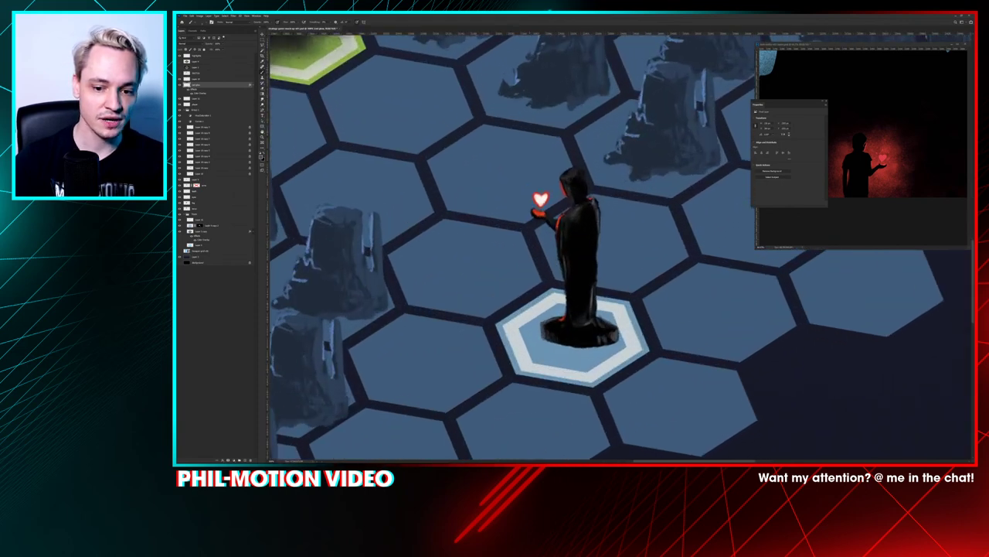
Step: Add a new layer beneath the statue's silhouette and group it with the statue's other layers and the heart
{"action": "left_click", "coordinate": [215, 105]}
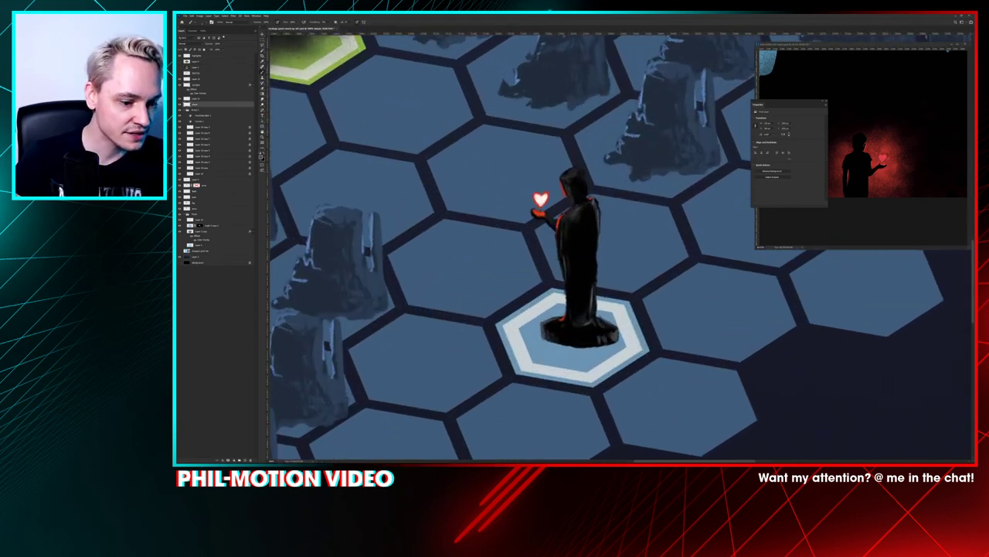
{"action": "left_click", "coordinate": [244, 459]}
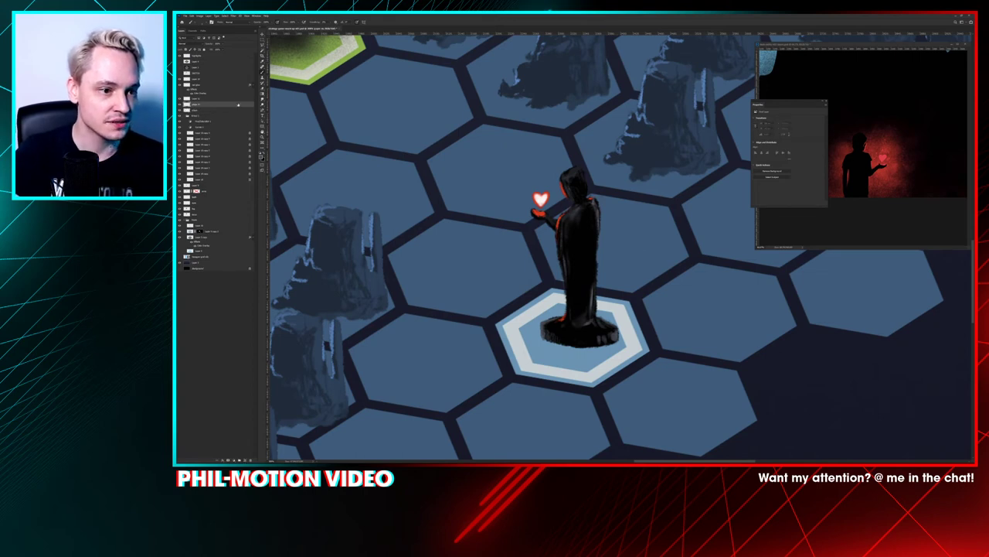
{"action": "left_click", "coordinate": [231, 110]}
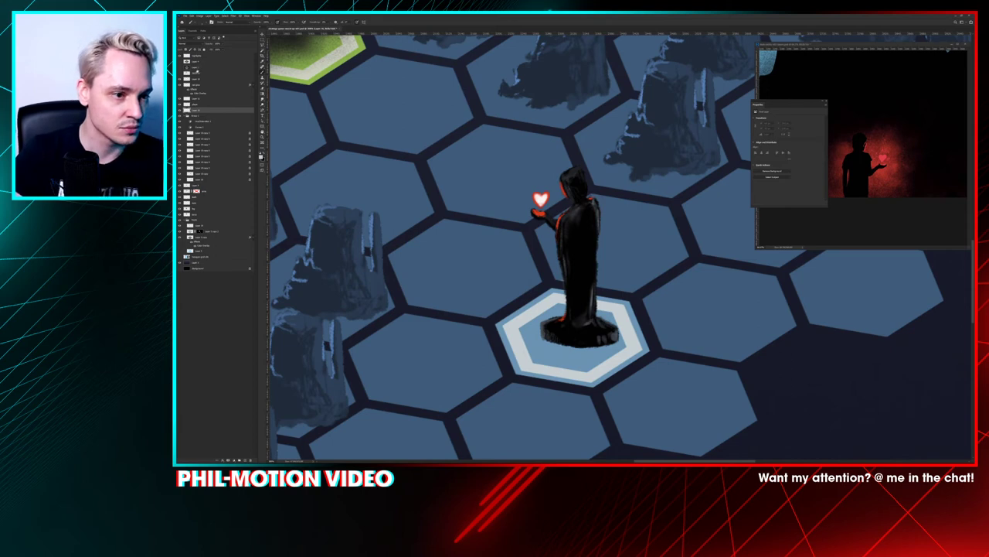
{"action": "left_click", "coordinate": [179, 80]}
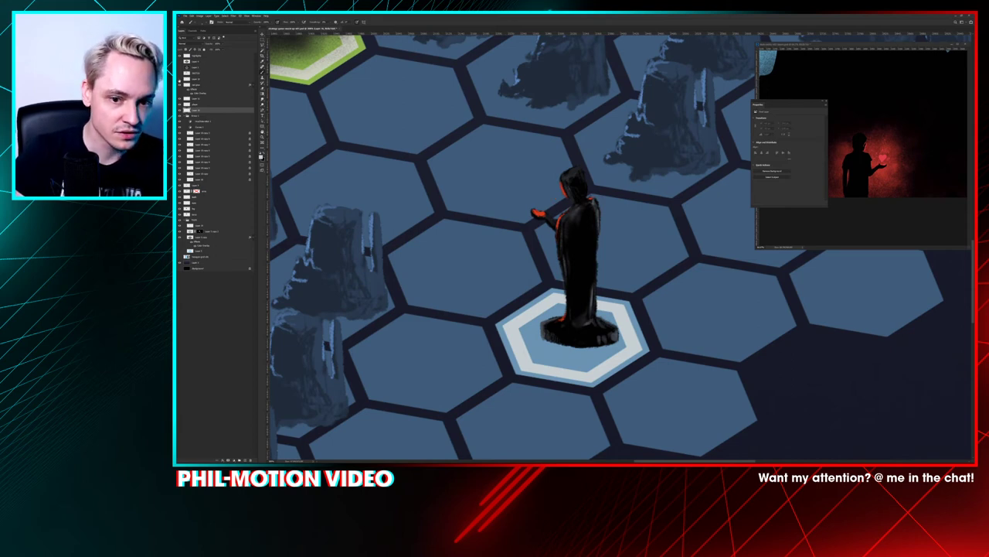
{"action": "left_click", "coordinate": [180, 81]}
{"action": "left_click", "coordinate": [202, 81], "text": "shift"}
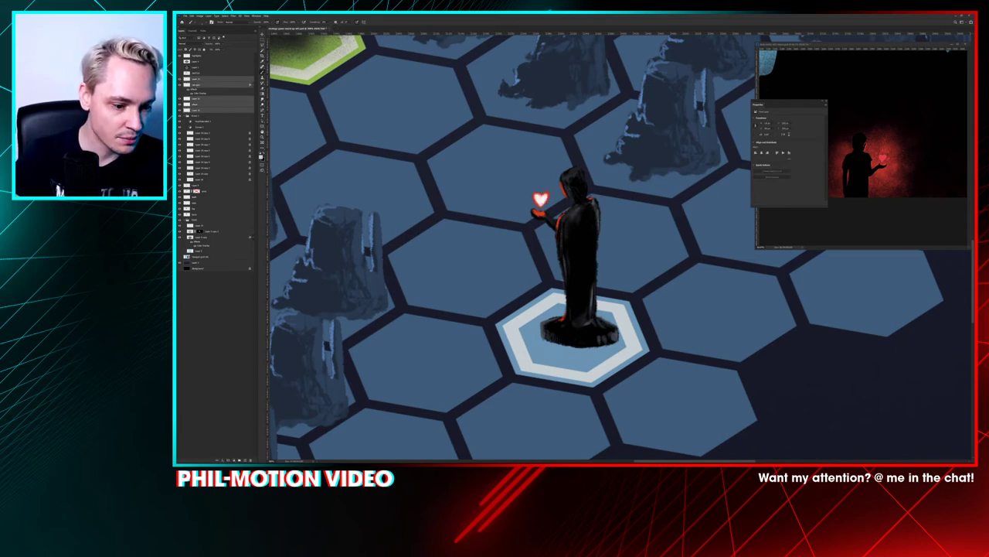
{"action": "left_click", "coordinate": [239, 459]}
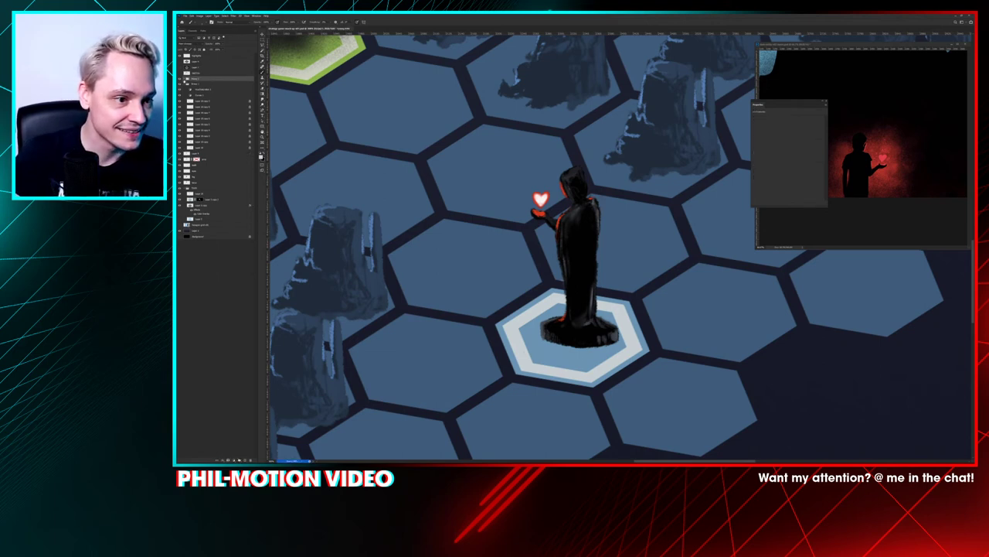
Step: Paint a white outline along the statue's front, from the base's left edge up the robe and around the hand, on the new layer
{"action": "left_click", "coordinate": [184, 79]}
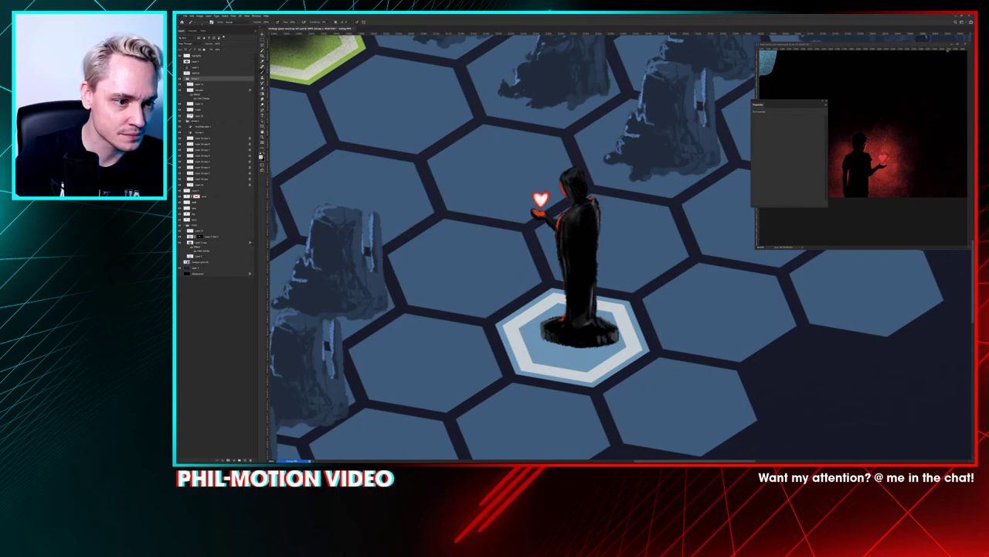
{"action": "left_click", "coordinate": [190, 116]}
{"action": "right_click", "coordinate": [583, 270]}
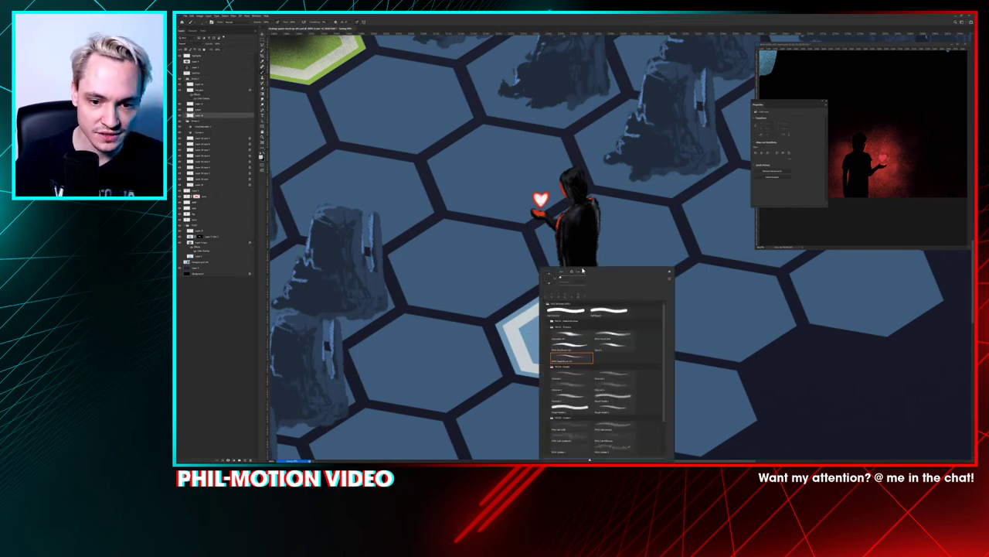
{"action": "left_click", "coordinate": [566, 311]}
{"action": "key", "text": "Return"}
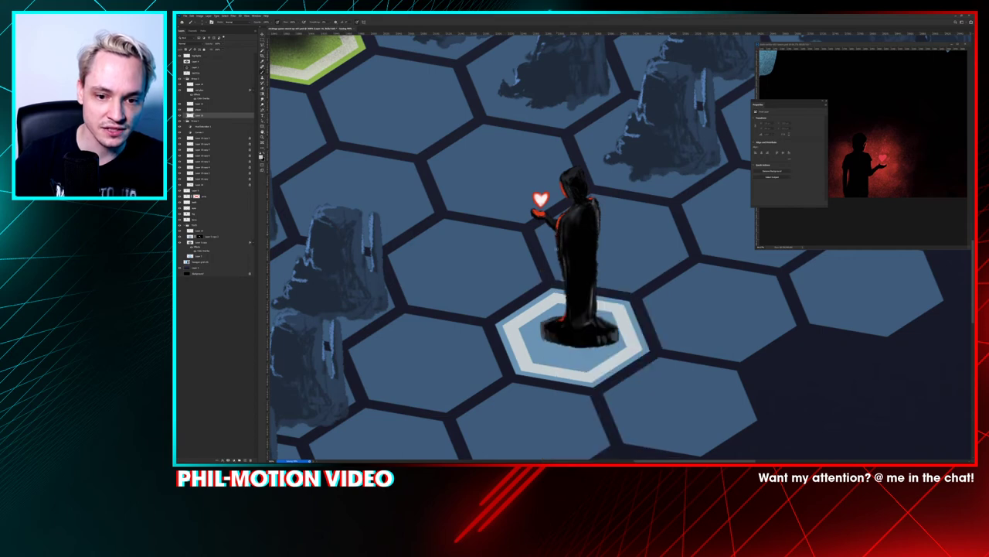
{"action": "left_click_drag", "start_coordinate": [558, 269], "coordinate": [560, 283]}
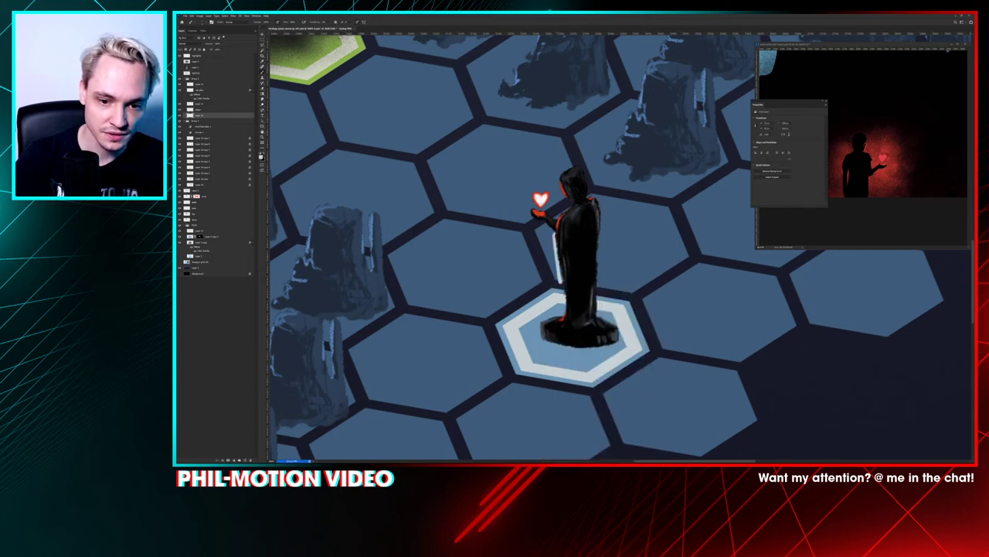
{"action": "key", "text": "ctrl+z"}
{"action": "key", "text": "ctrl+plus"}
{"action": "left_click_drag", "start_coordinate": [551, 197], "coordinate": [563, 104]}
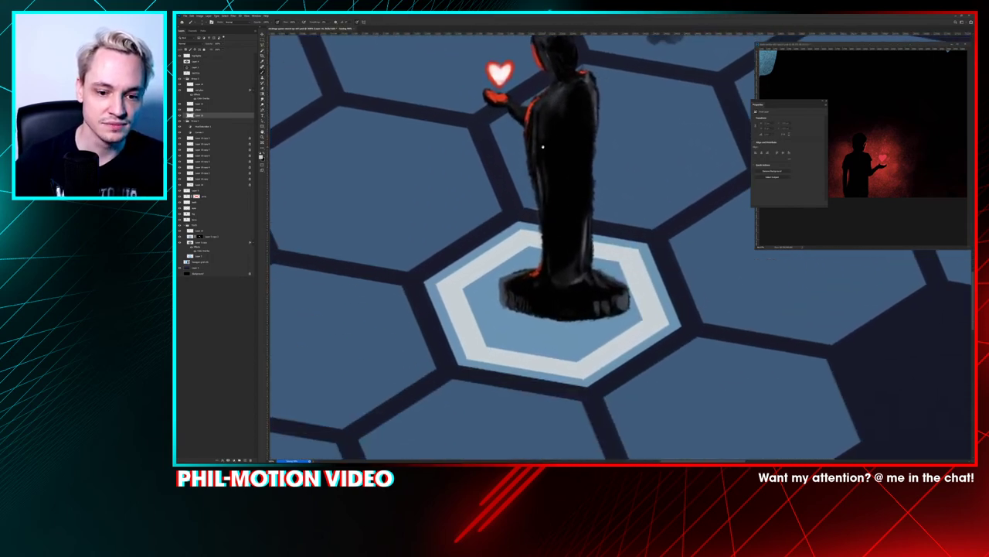
{"action": "mouse_move", "coordinate": [498, 279]}
{"action": "left_mouse_down"}
{"action": "mouse_move", "coordinate": [498, 305]}
{"action": "mouse_move", "coordinate": [498, 281]}
{"action": "mouse_move", "coordinate": [541, 266]}
{"action": "left_mouse_up"}
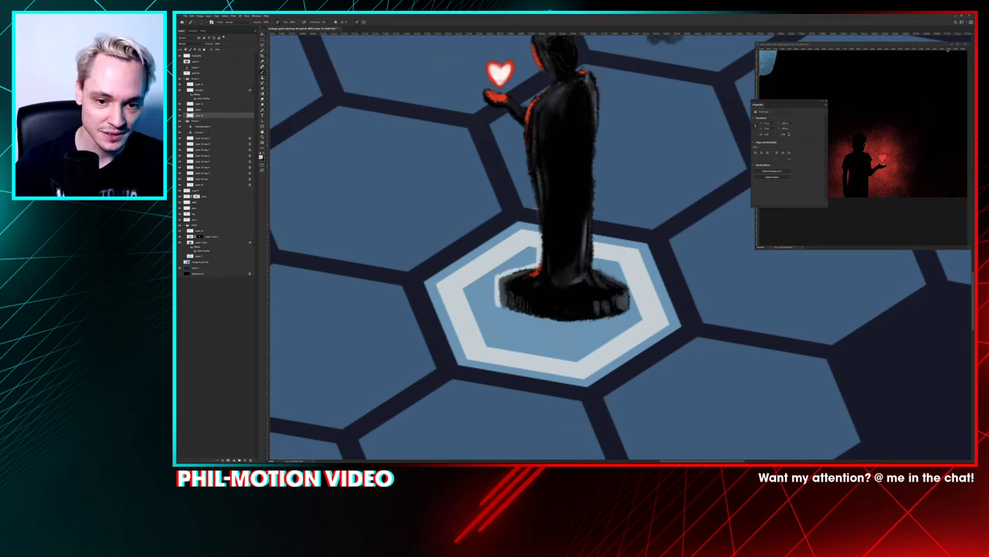
{"action": "mouse_move", "coordinate": [539, 228]}
{"action": "left_mouse_down"}
{"action": "mouse_move", "coordinate": [526, 112]}
{"action": "mouse_move", "coordinate": [510, 121]}
{"action": "mouse_move", "coordinate": [482, 94]}
{"action": "mouse_move", "coordinate": [503, 91]}
{"action": "mouse_move", "coordinate": [533, 108]}
{"action": "mouse_move", "coordinate": [551, 81]}
{"action": "mouse_move", "coordinate": [526, 140]}
{"action": "mouse_move", "coordinate": [533, 129]}
{"action": "left_mouse_up"}
{"action": "key", "text": "e"}
{"action": "key", "text": "b"}
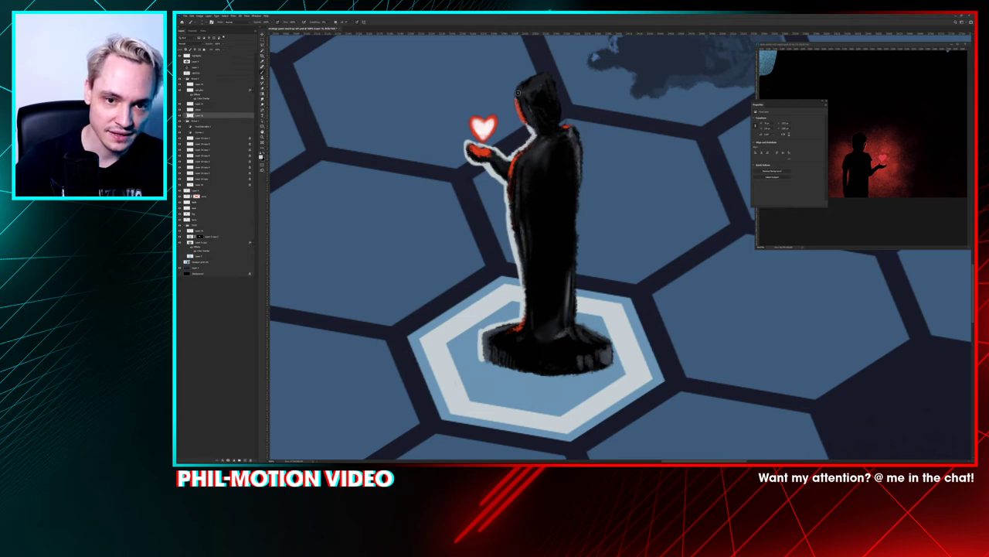
Step: Continue the white outline around the hood, down the statue's back and around the base
{"action": "mouse_move", "coordinate": [517, 94]}
{"action": "left_mouse_down"}
{"action": "mouse_move", "coordinate": [538, 73]}
{"action": "mouse_move", "coordinate": [513, 110]}
{"action": "mouse_move", "coordinate": [522, 126]}
{"action": "mouse_move", "coordinate": [511, 106]}
{"action": "mouse_move", "coordinate": [549, 70]}
{"action": "mouse_move", "coordinate": [562, 104]}
{"action": "left_mouse_up"}
{"action": "mouse_move", "coordinate": [547, 67]}
{"action": "left_mouse_down"}
{"action": "mouse_move", "coordinate": [561, 124]}
{"action": "mouse_move", "coordinate": [586, 143]}
{"action": "mouse_move", "coordinate": [576, 325]}
{"action": "left_mouse_up"}
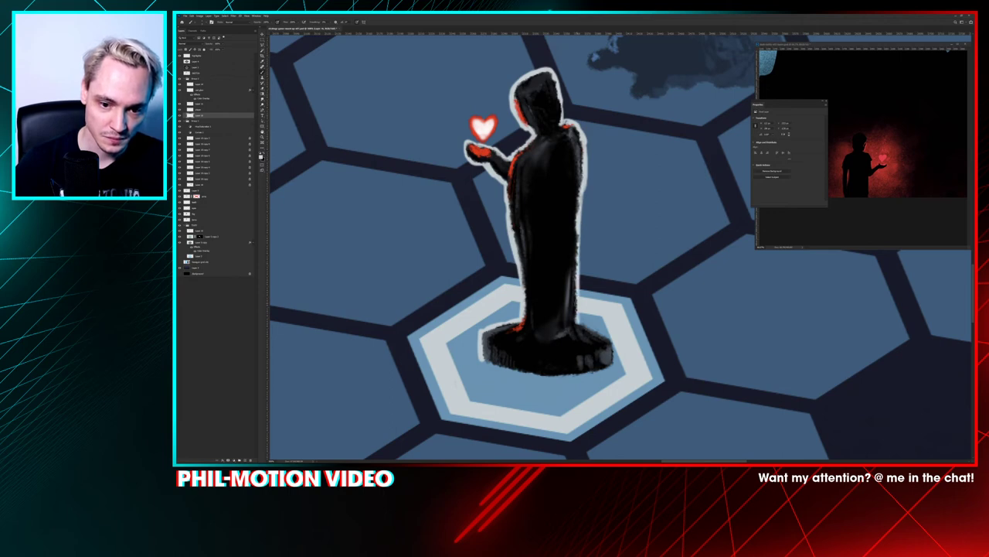
{"action": "mouse_move", "coordinate": [481, 355]}
{"action": "left_mouse_down"}
{"action": "mouse_move", "coordinate": [515, 374]}
{"action": "mouse_move", "coordinate": [587, 376]}
{"action": "mouse_move", "coordinate": [605, 371]}
{"action": "mouse_move", "coordinate": [615, 342]}
{"action": "mouse_move", "coordinate": [580, 324]}
{"action": "mouse_move", "coordinate": [590, 324]}
{"action": "left_mouse_up"}
{"action": "key", "text": "e"}
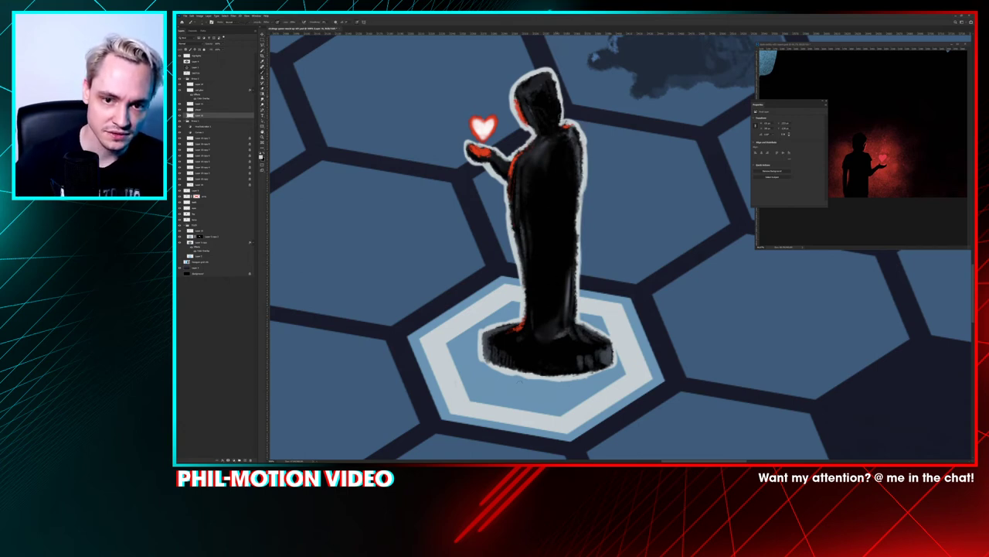
Step: Examine the outlined statue in the context of the whole board and up close, selecting its layer group
{"action": "key", "text": "ctrl+minus"}
{"action": "key", "text": "ctrl+minus"}
{"action": "key", "text": "ctrl+minus"}
{"action": "key", "text": "ctrl+minus"}
{"action": "key", "text": "ctrl+minus"}
{"action": "key", "text": "ctrl+minus"}
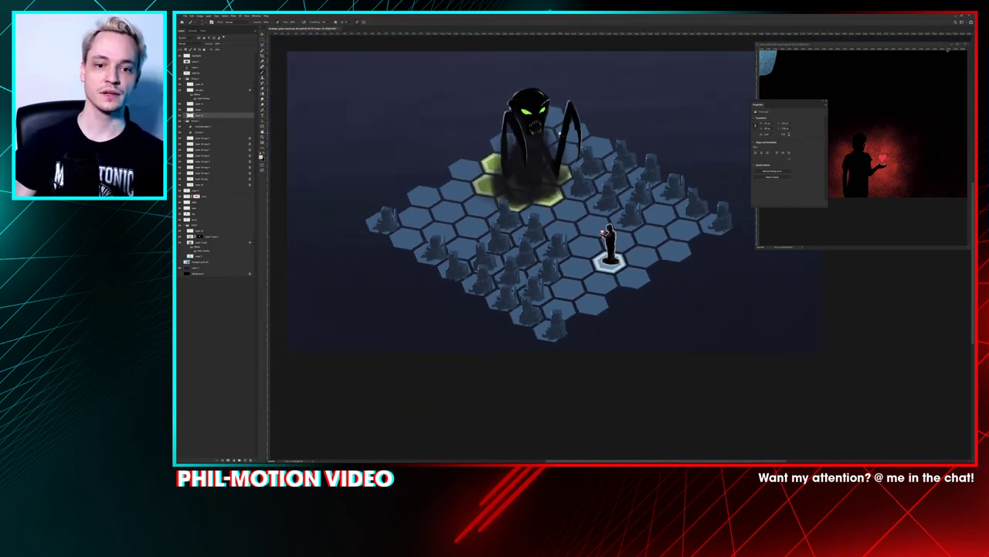
{"action": "left_click_drag", "start_coordinate": [667, 177], "coordinate": [661, 186]}
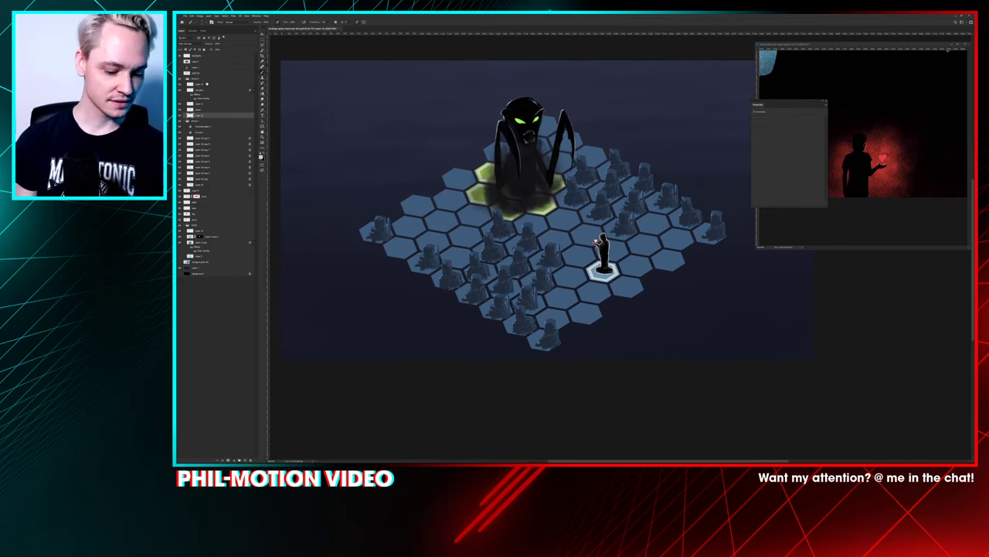
{"action": "left_click", "coordinate": [205, 81]}
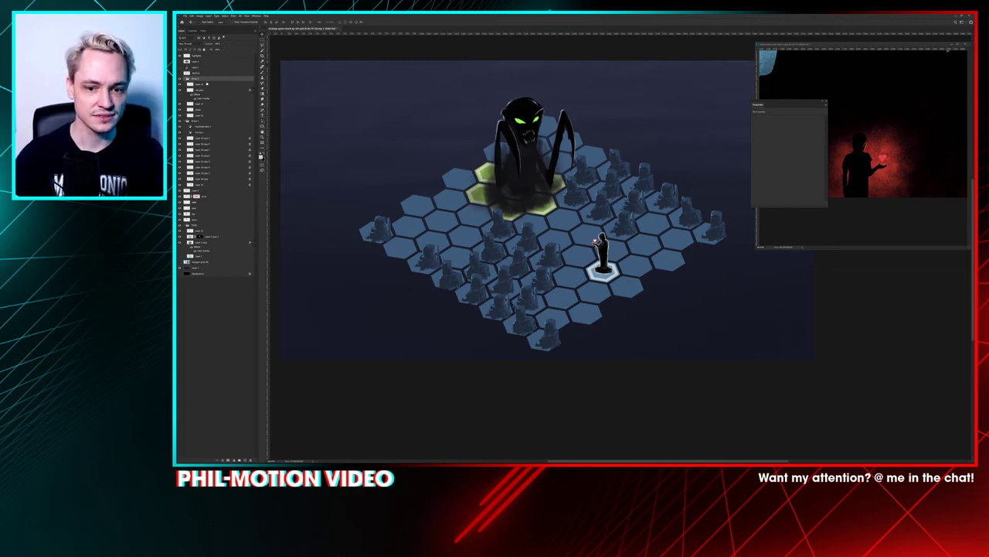
{"action": "key", "text": "ctrl+plus"}
{"action": "key", "text": "ctrl+plus"}
{"action": "key", "text": "ctrl+plus"}
{"action": "key", "text": "ctrl+plus"}
{"action": "key", "text": "ctrl+plus"}
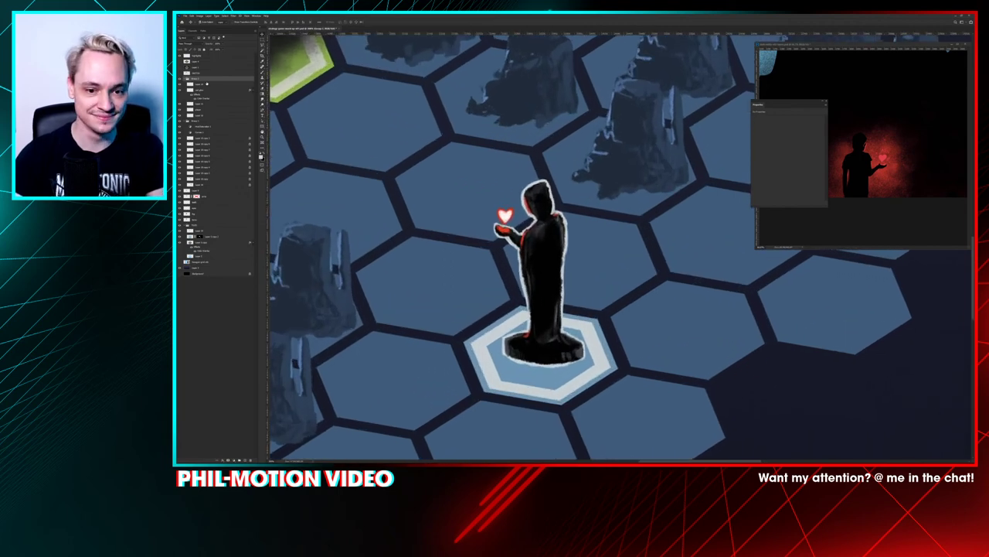
{"action": "scroll", "coordinate": [618, 249], "scroll_direction": "down", "scroll_amount": 10}
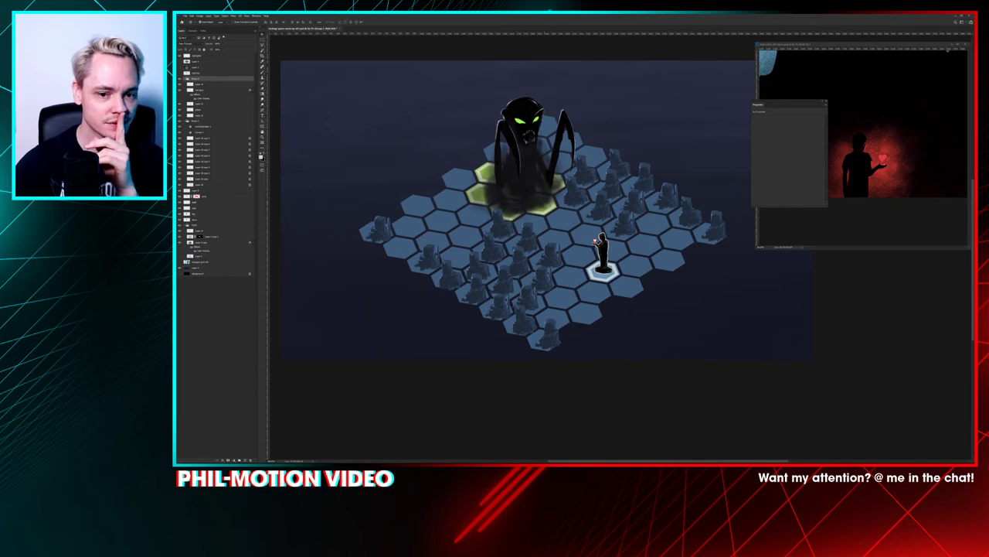
Step: Identify the green tint layer on the monster's tiles by toggling its visibility, and shift its hue and lower its saturation with Hue/Saturation
{"action": "left_click", "coordinate": [188, 291]}
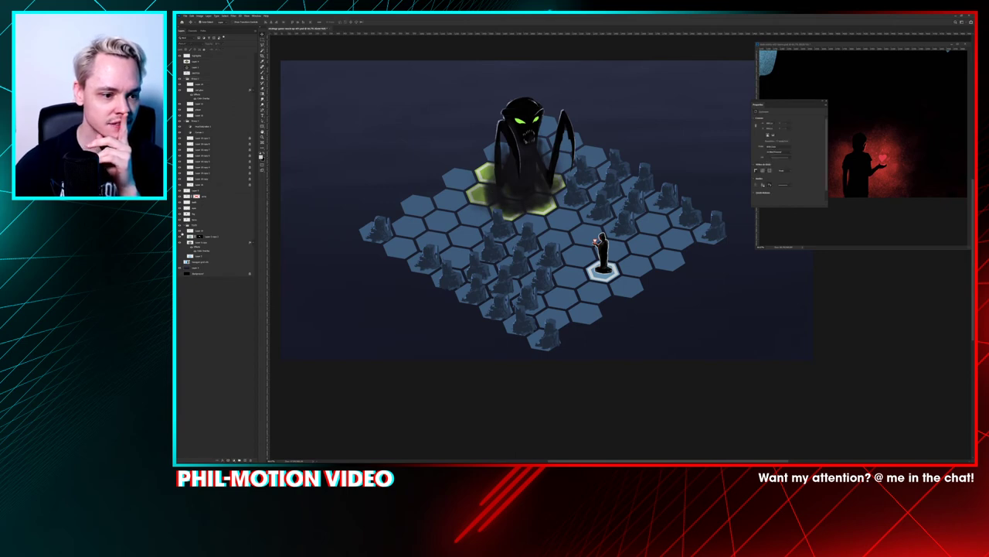
{"action": "left_click", "coordinate": [179, 232]}
{"action": "left_click", "coordinate": [179, 232]}
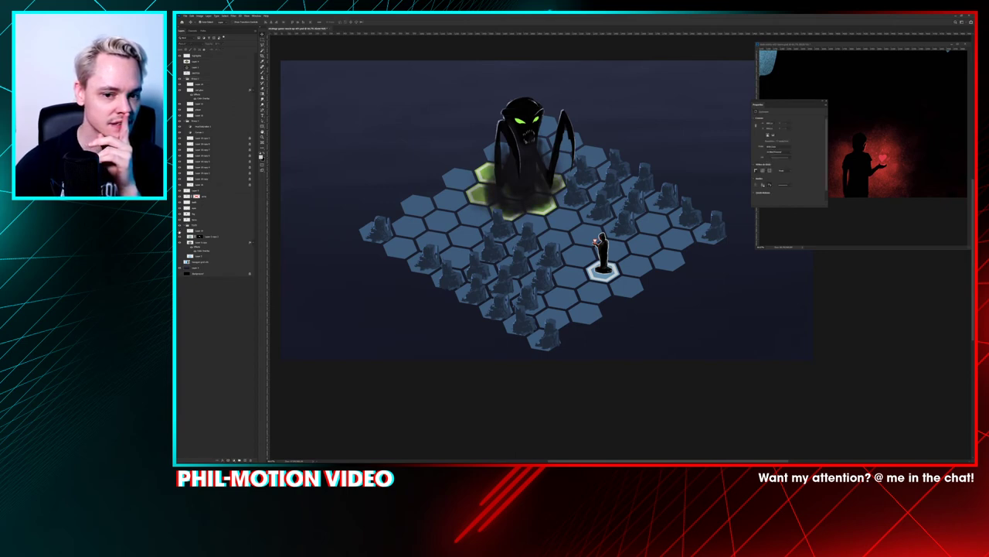
{"action": "left_click", "coordinate": [180, 232]}
{"action": "left_click", "coordinate": [203, 235]}
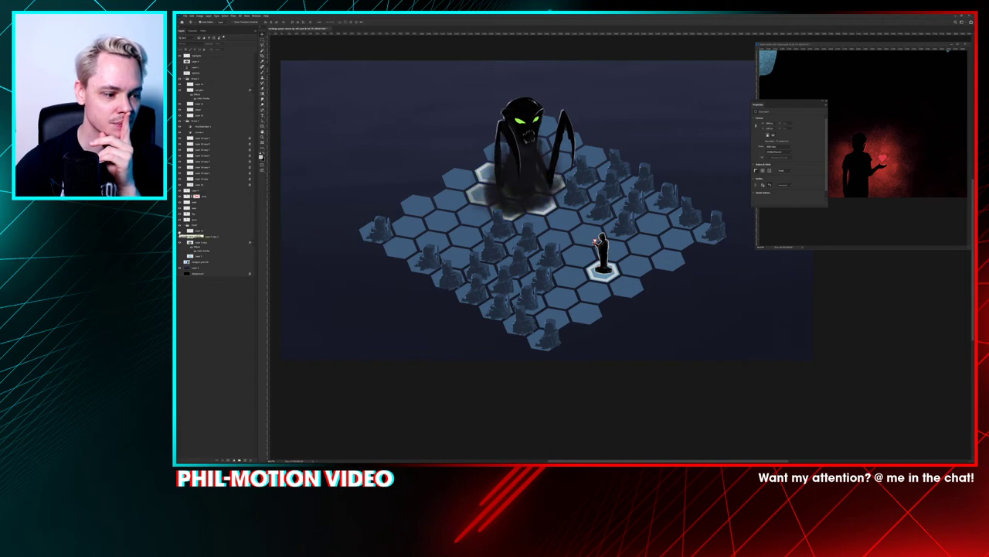
{"action": "left_click", "coordinate": [180, 231]}
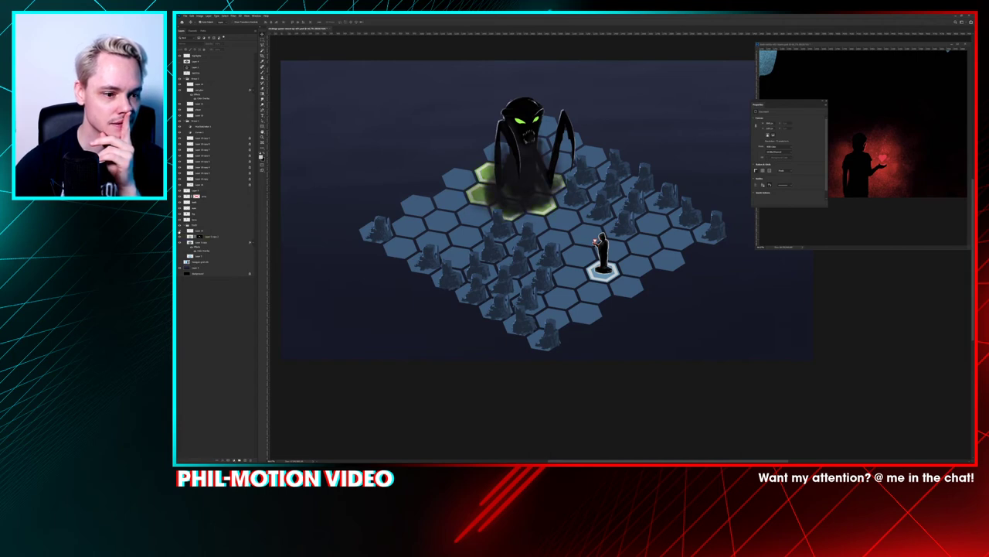
{"action": "left_click", "coordinate": [180, 231]}
{"action": "left_click", "coordinate": [180, 231]}
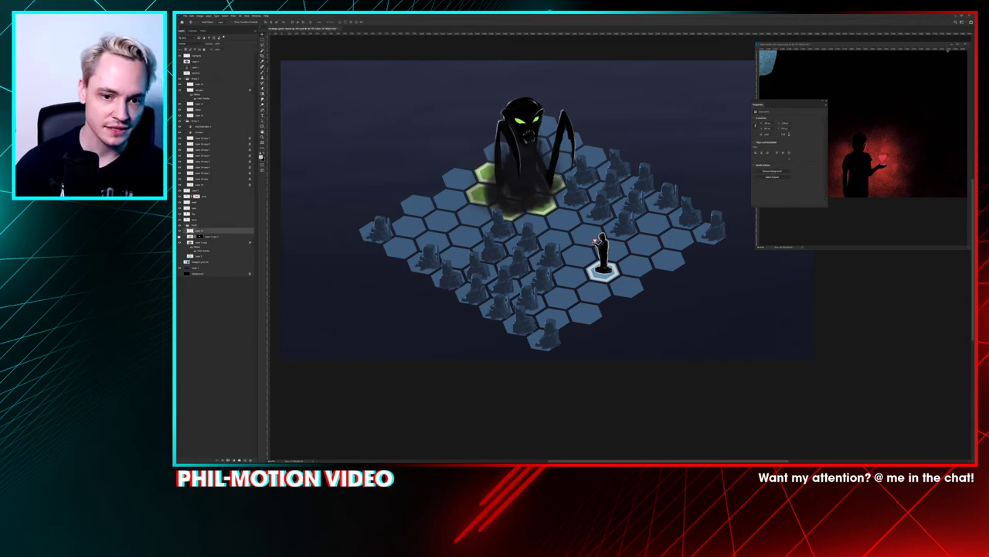
{"action": "left_click", "coordinate": [179, 237]}
{"action": "key", "text": "ctrl+u"}
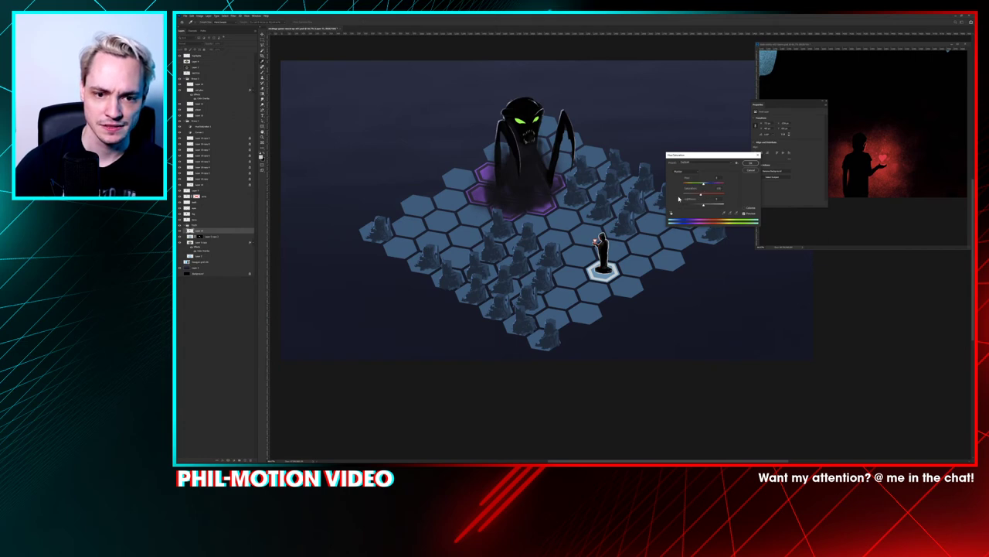
{"action": "left_click_drag", "start_coordinate": [701, 194], "coordinate": [678, 199]}
{"action": "key", "text": "Return"}
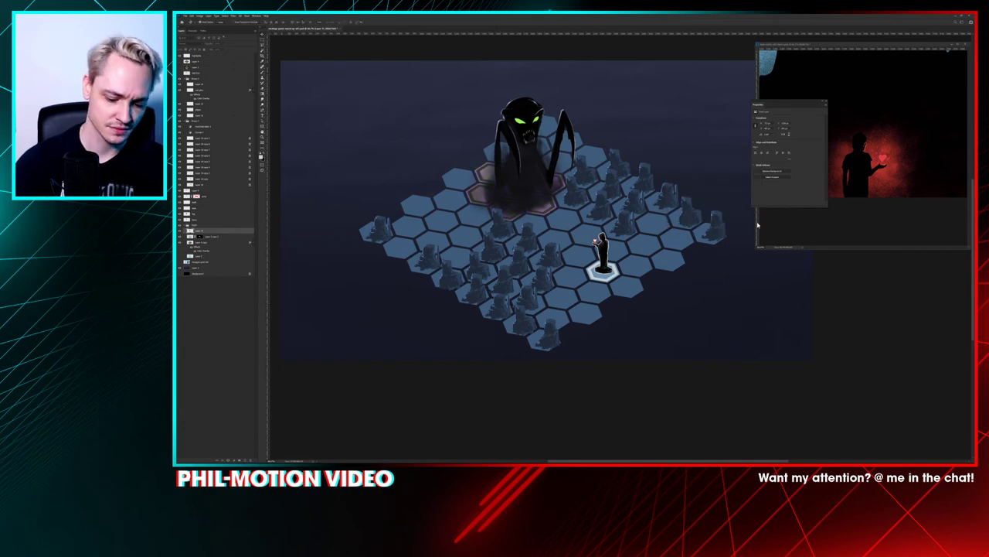
Step: Strongly raise the contrast of the tint layer on the monster's tiles with a steep S-shaped Curves adjustment
{"action": "key", "text": "ctrl+m"}
{"action": "left_click_drag", "start_coordinate": [754, 137], "coordinate": [739, 150]}
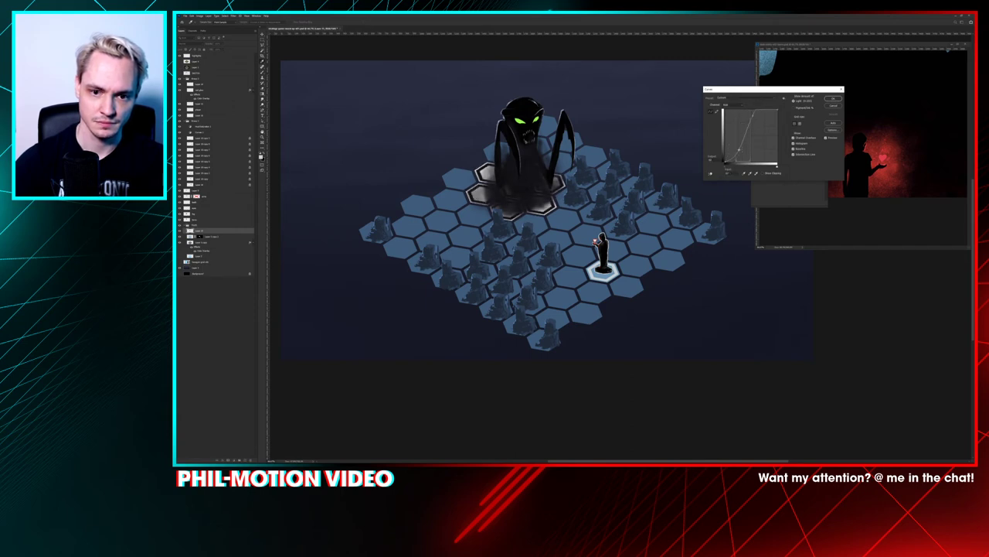
{"action": "left_click_drag", "start_coordinate": [753, 116], "coordinate": [741, 147]}
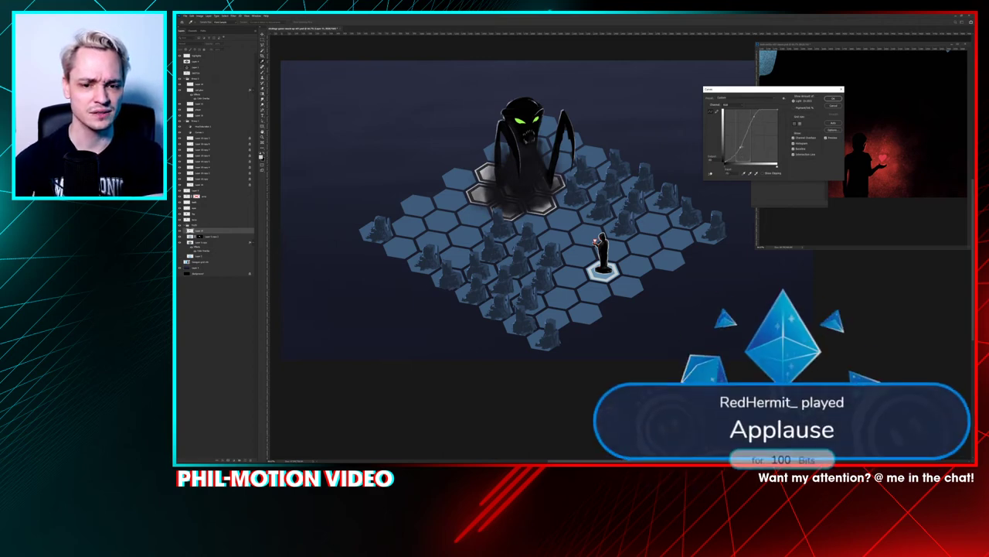
{"action": "key", "text": "Return"}
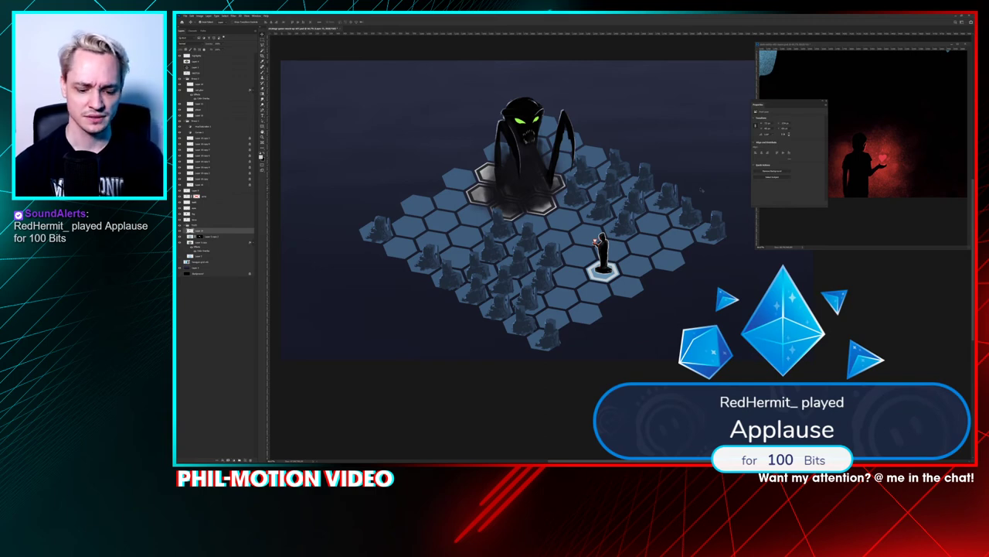
Step: Slightly darken the midtones of the monster's tile tint with another Curves adjustment
{"action": "key", "text": "ctrl+u"}
{"action": "key", "text": "Escape"}
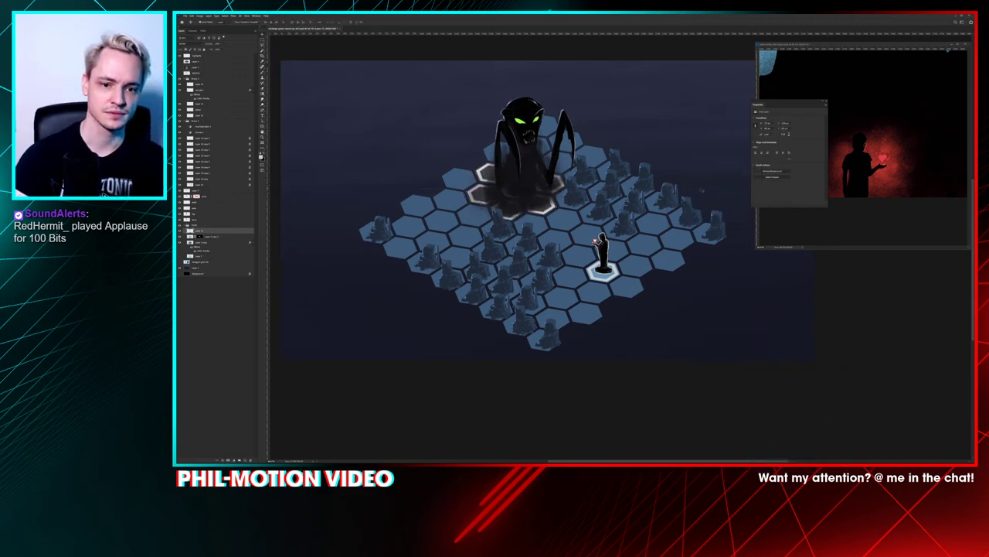
{"action": "key", "text": "ctrl+z"}
{"action": "key", "text": "ctrl+shift+z"}
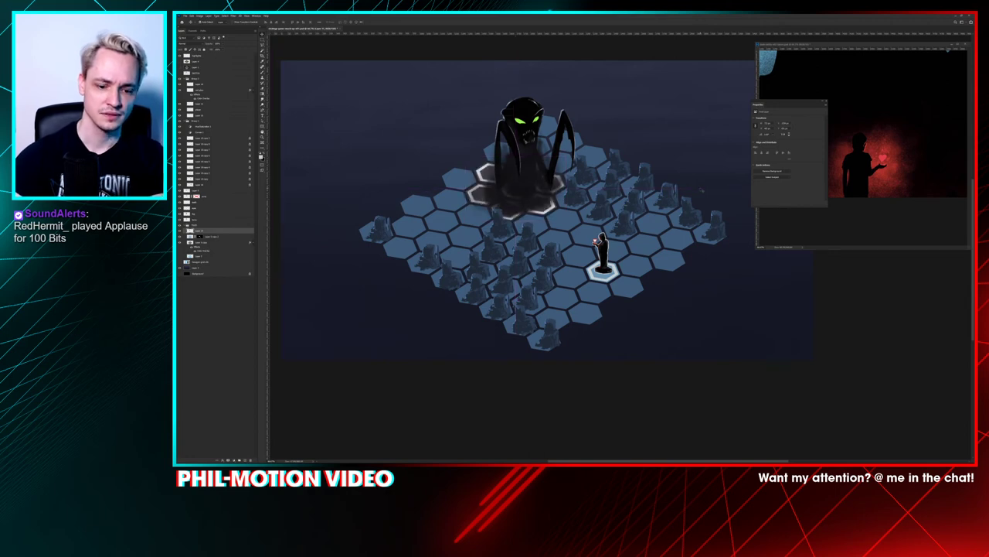
{"action": "key", "text": "ctrl+m"}
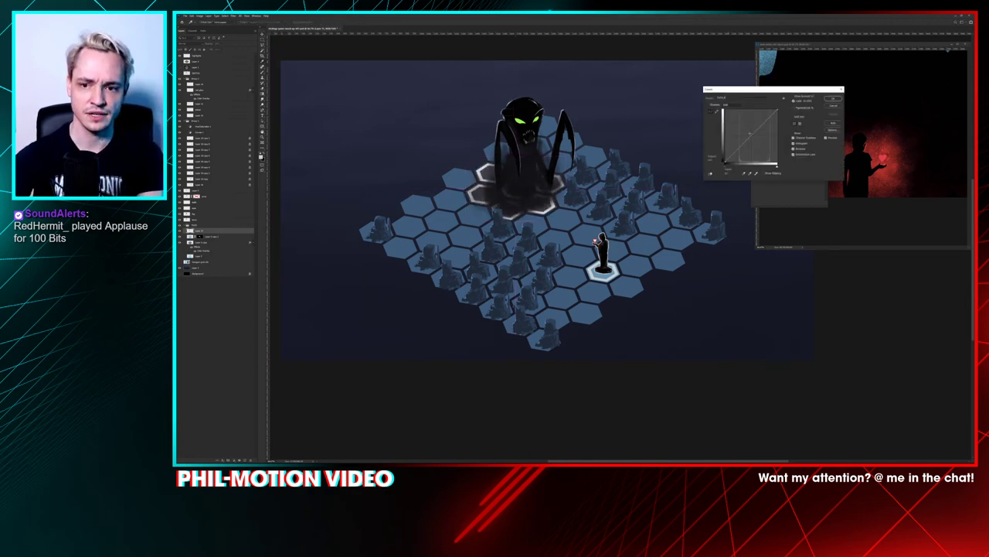
{"action": "left_click_drag", "start_coordinate": [753, 136], "coordinate": [755, 139]}
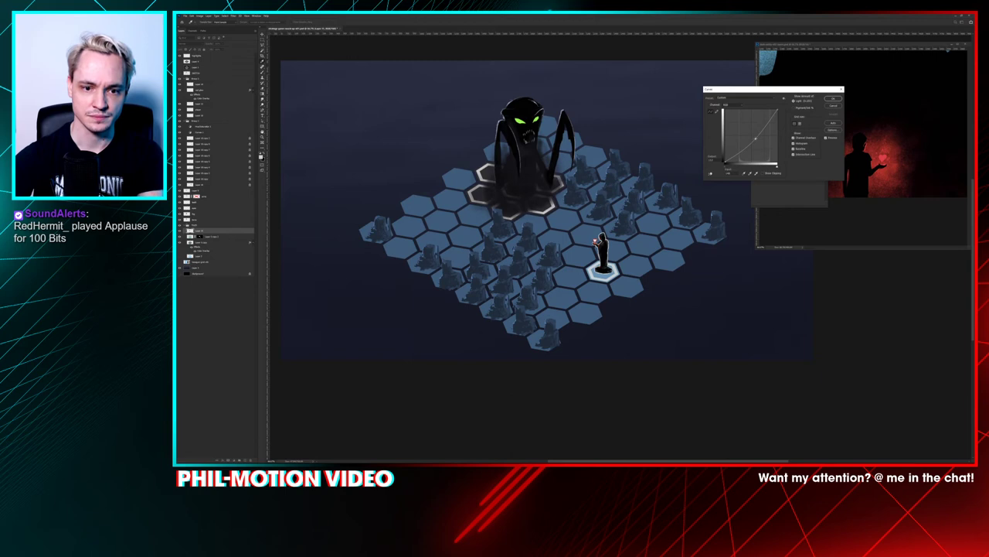
{"action": "key", "text": "Return"}
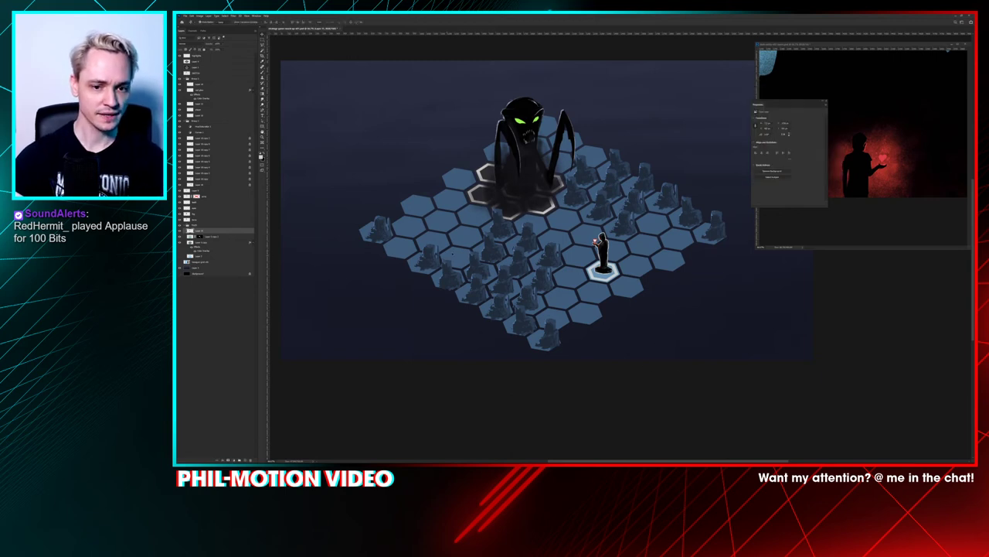
Step: Collapse the statue and rock groups and toggle the rock and board groups' visibility to check what each one contains
{"action": "left_click_drag", "start_coordinate": [453, 253], "coordinate": [446, 222]}
{"action": "key", "text": "ctrl+minus"}
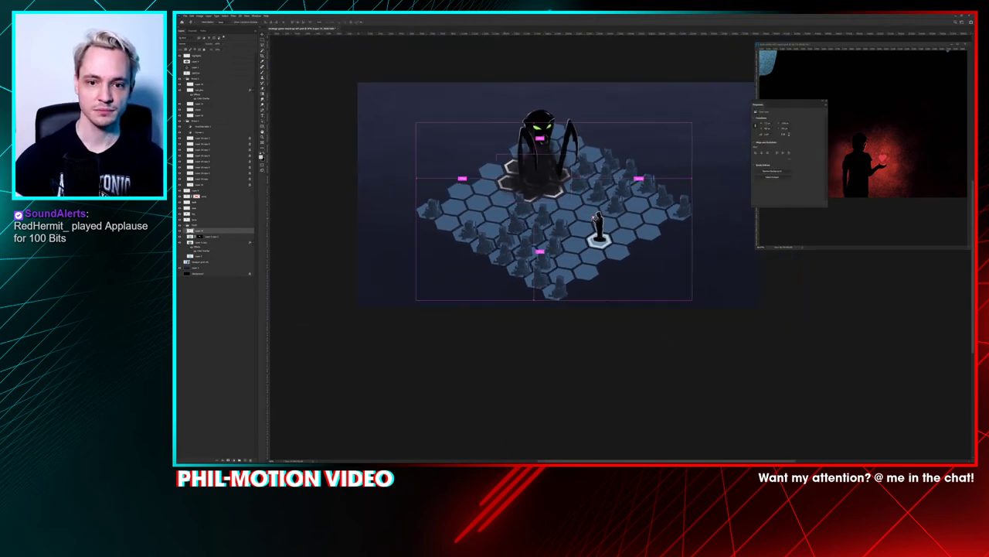
{"action": "left_click_drag", "start_coordinate": [619, 137], "coordinate": [615, 143]}
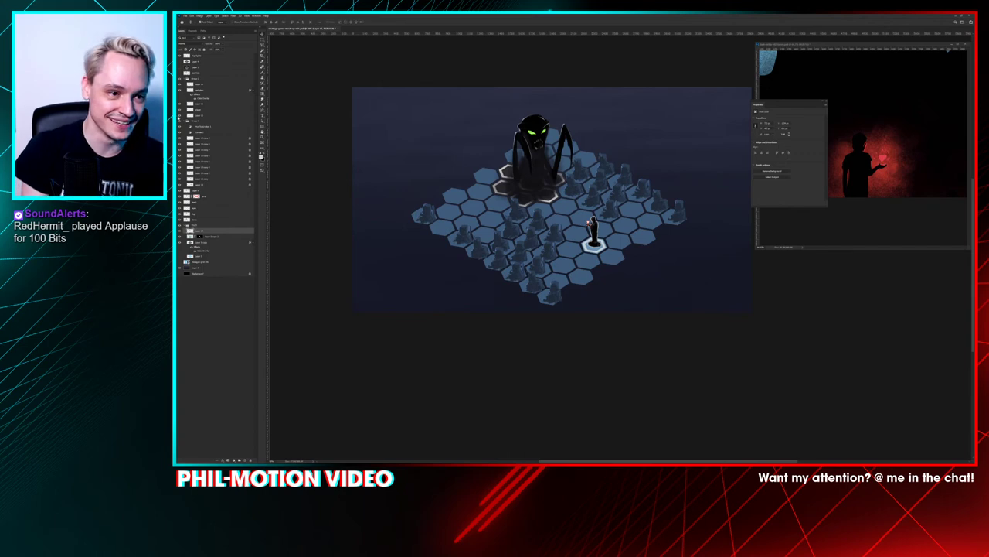
{"action": "left_click", "coordinate": [184, 79]}
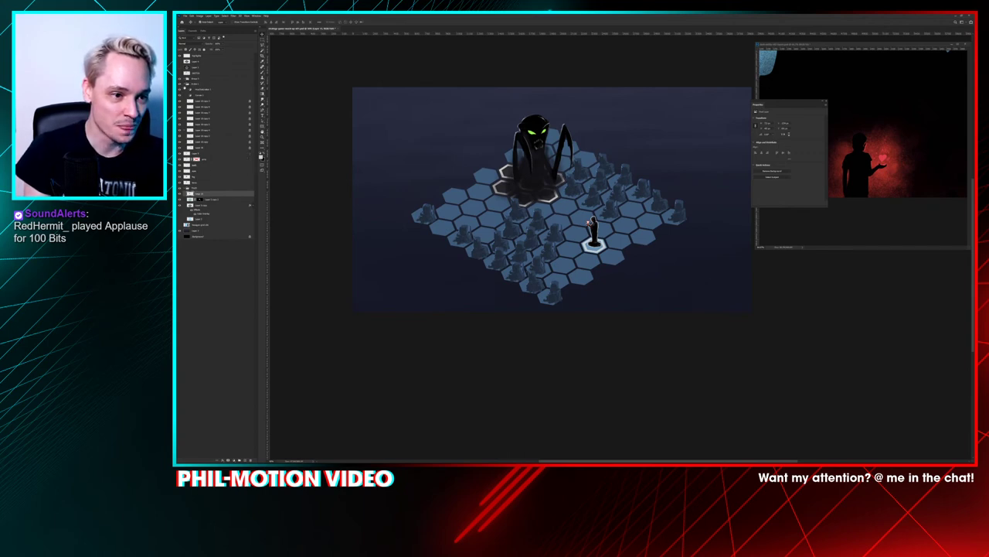
{"action": "left_click", "coordinate": [185, 84]}
{"action": "left_click", "coordinate": [181, 84]}
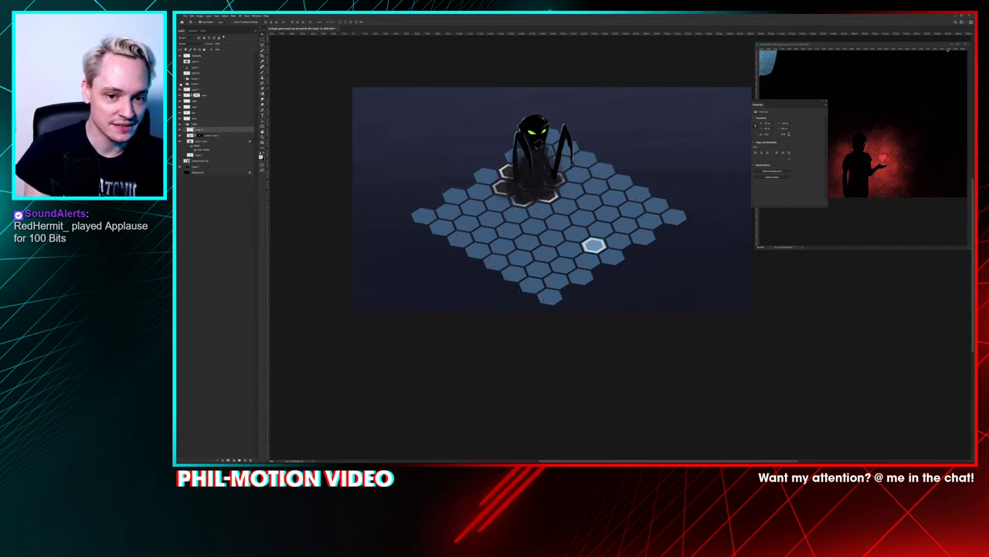
{"action": "left_click", "coordinate": [180, 88]}
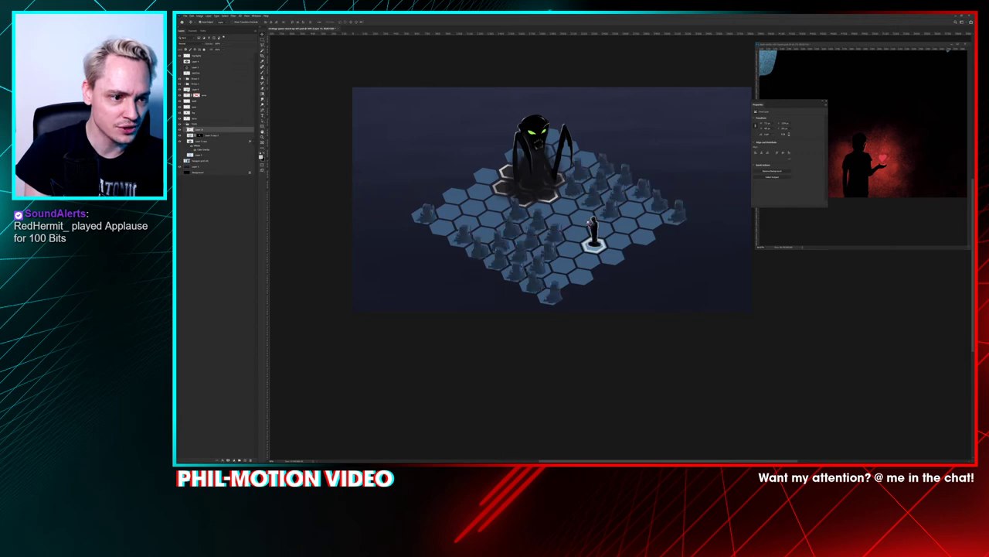
{"action": "left_click", "coordinate": [180, 125]}
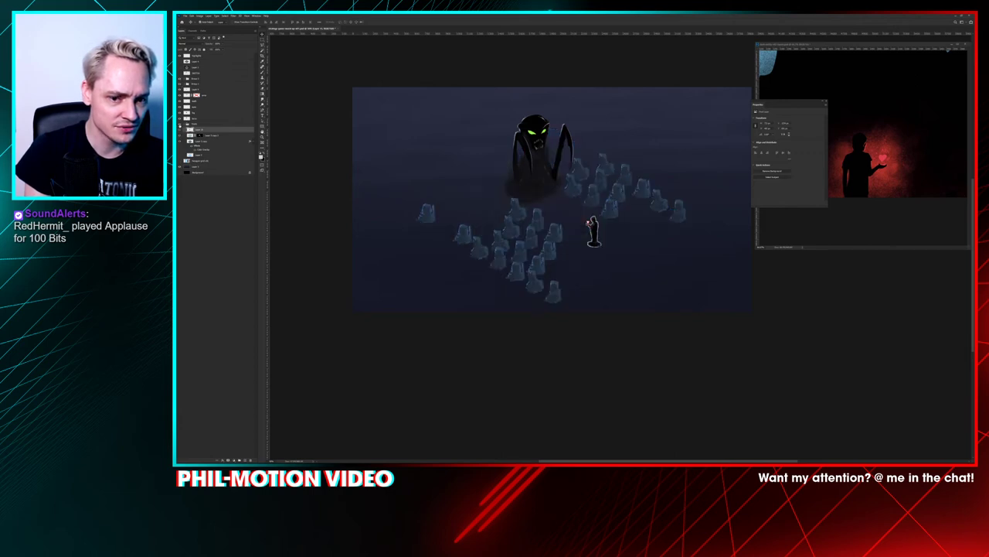
{"action": "left_click", "coordinate": [180, 129]}
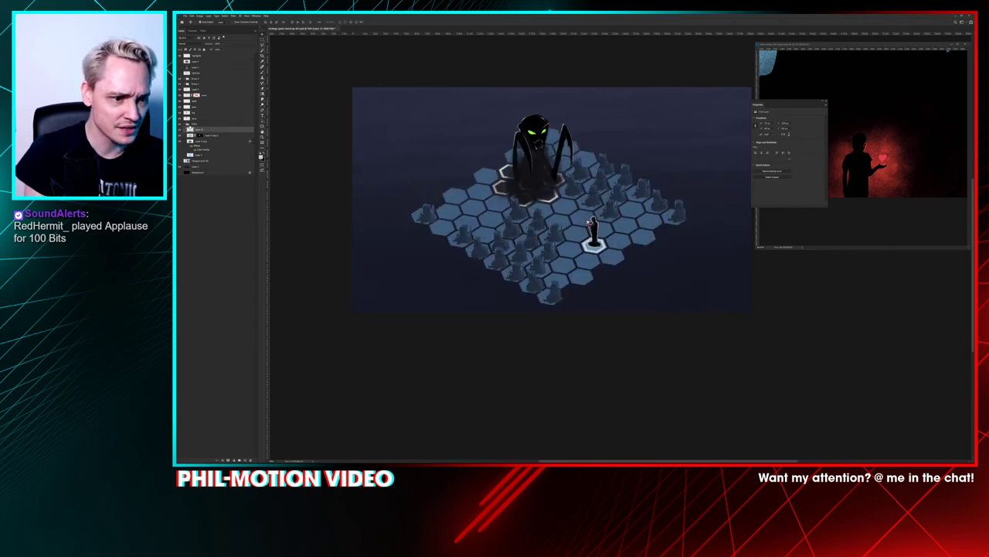
Step: Duplicate the hidden light tile layer in the board group, show the copy and move it above the group's other layers
{"action": "left_click", "coordinate": [205, 155]}
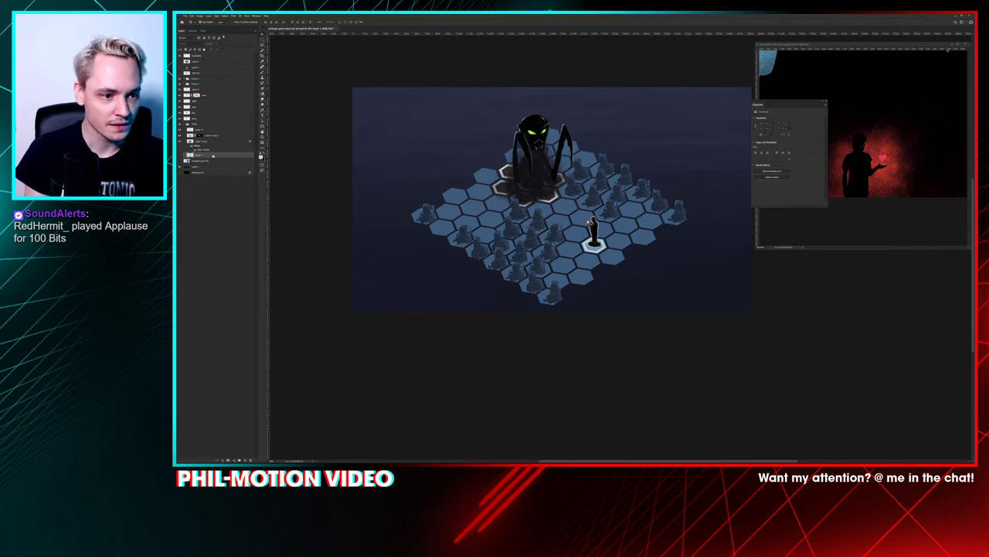
{"action": "left_click", "coordinate": [245, 458]}
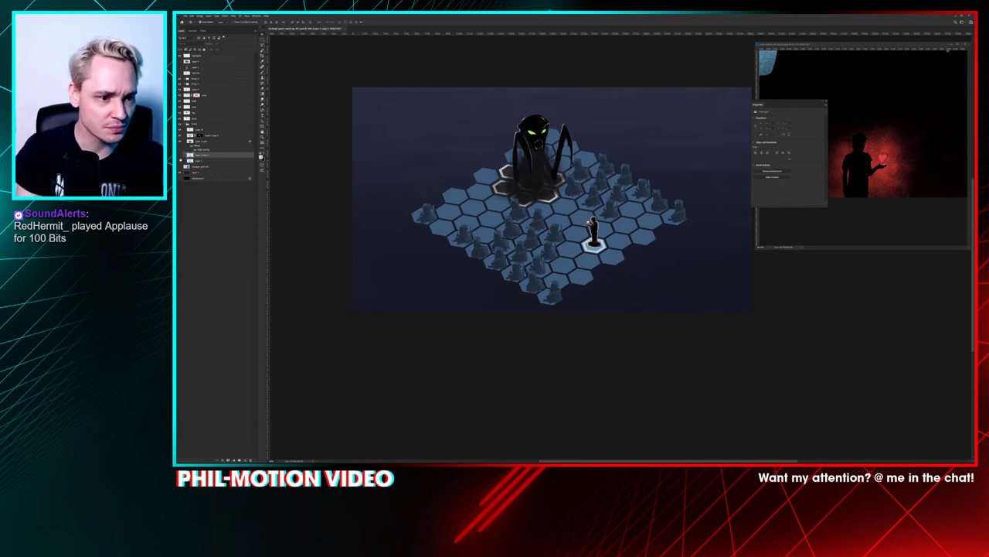
{"action": "left_click", "coordinate": [181, 156]}
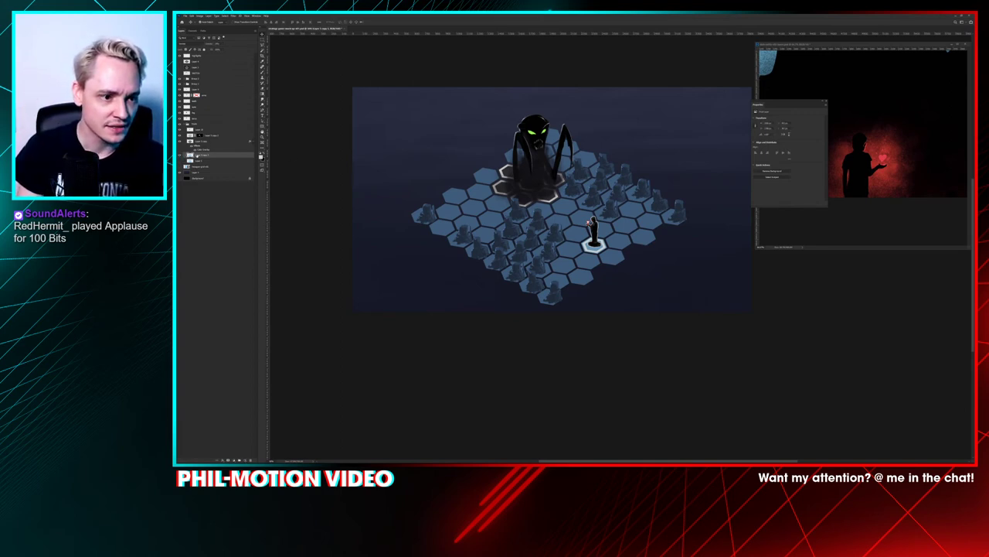
{"action": "left_click_drag", "start_coordinate": [193, 154], "coordinate": [207, 133]}
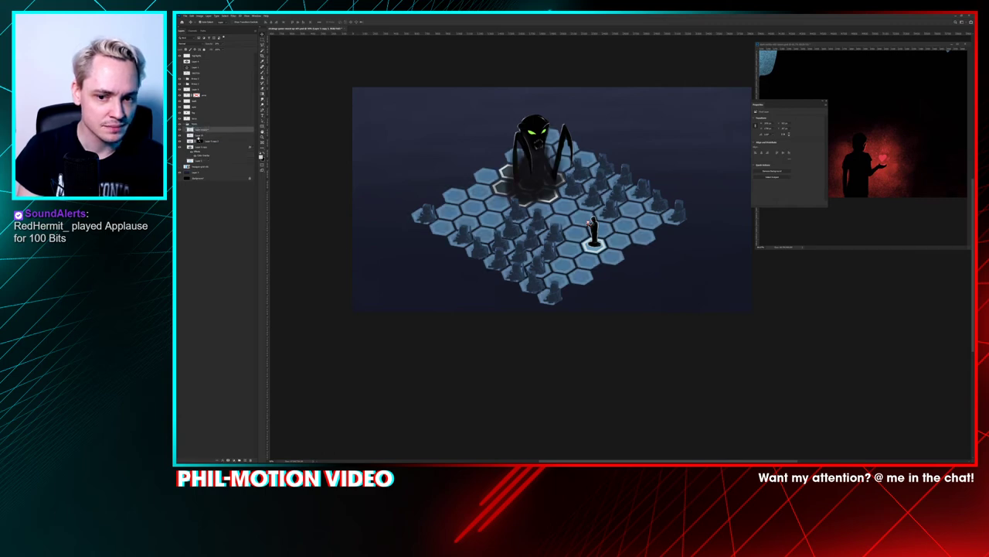
Step: Adjust the copied tile layer's opacity and move it beneath its original, just above the hexagon grid layer
{"action": "key", "text": "ctrl+plus"}
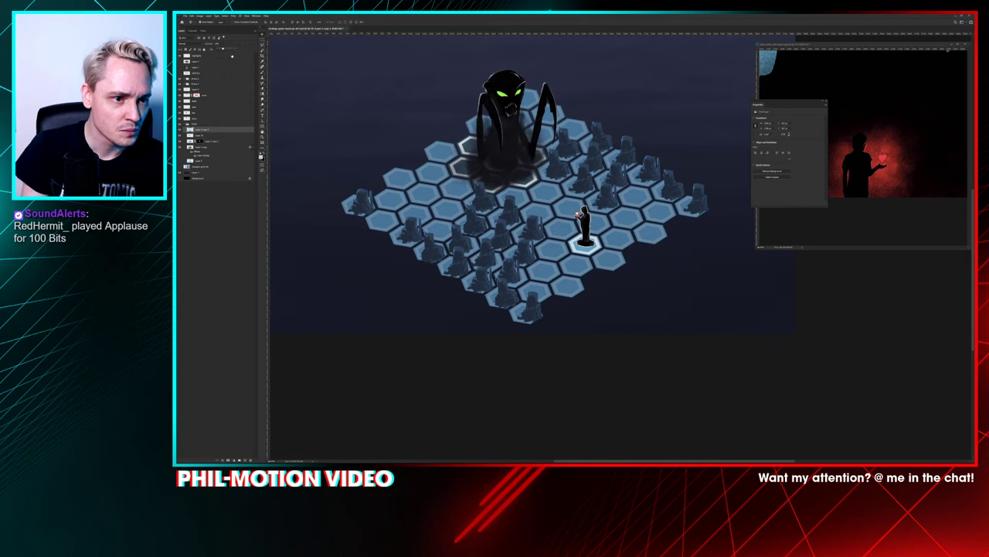
{"action": "left_click", "coordinate": [235, 48]}
{"action": "left_click_drag", "start_coordinate": [206, 131], "coordinate": [213, 172]}
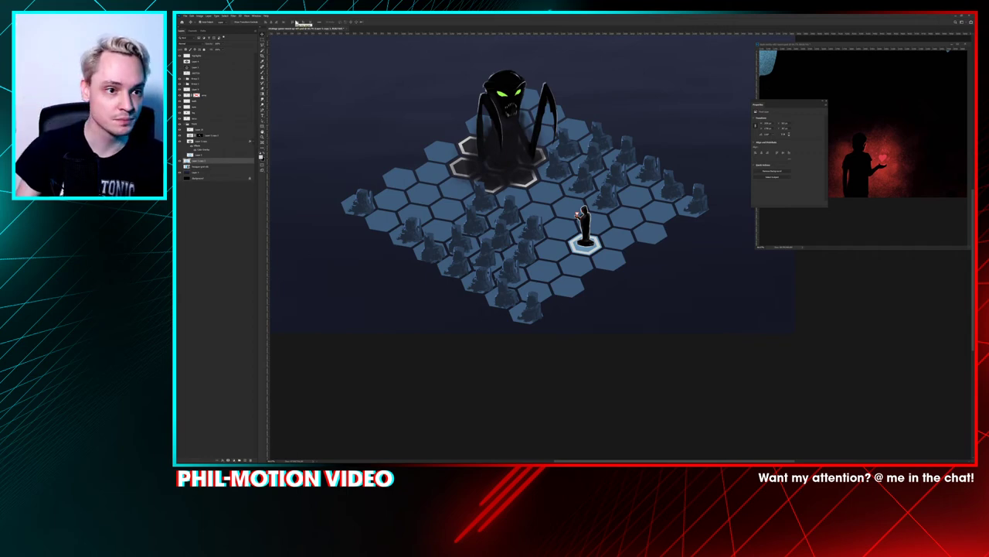
Step: Apply a vertical Motion Blur to the copied tile layer and shift it slightly down so it forms glowing tile sides
{"action": "left_click", "coordinate": [256, 16]}
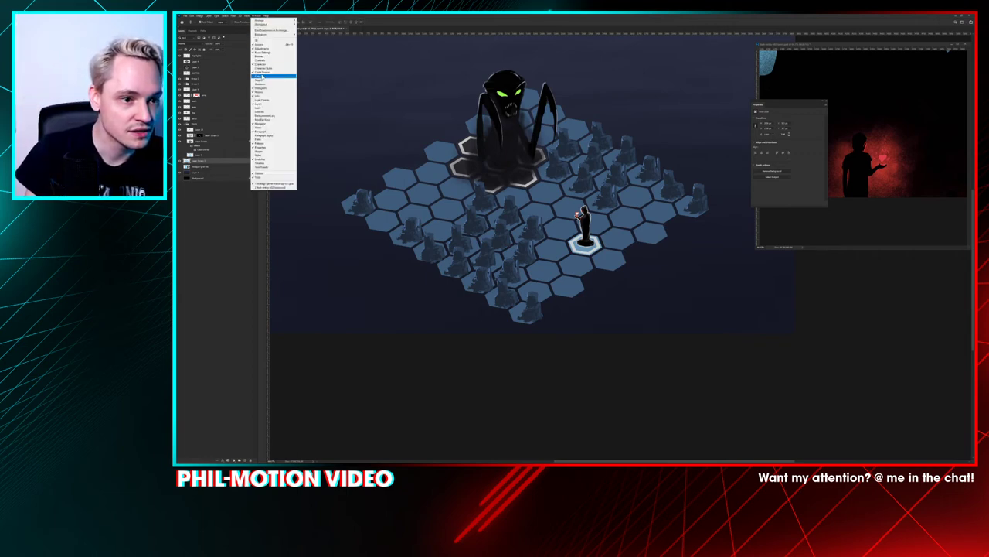
{"action": "left_click", "coordinate": [235, 16]}
{"action": "left_click", "coordinate": [231, 17]}
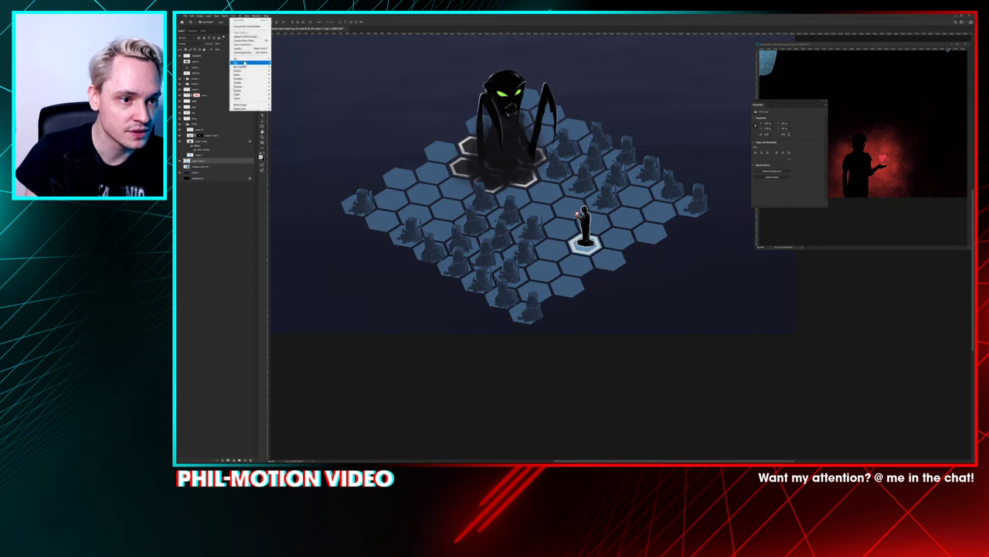
{"action": "mouse_move", "coordinate": [244, 63]}
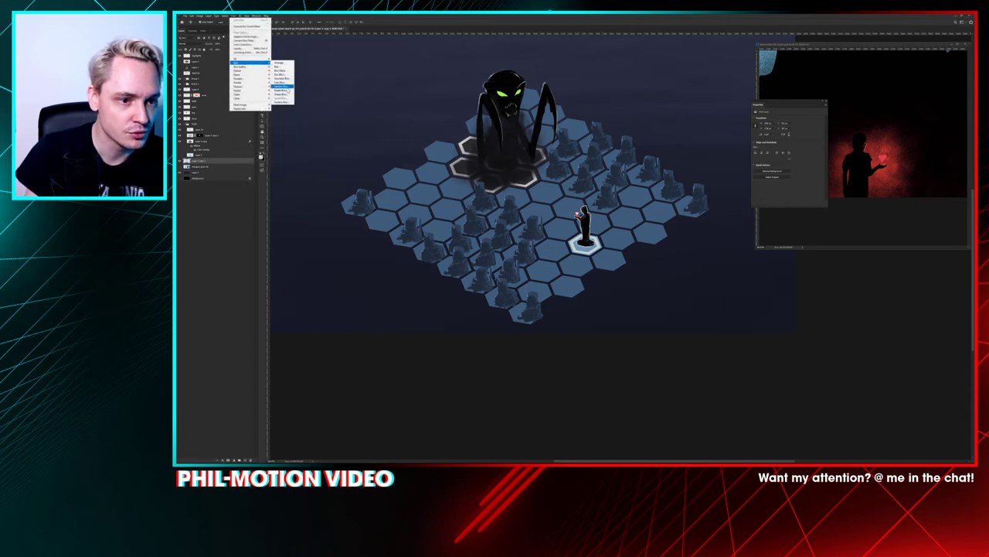
{"action": "left_click", "coordinate": [289, 93]}
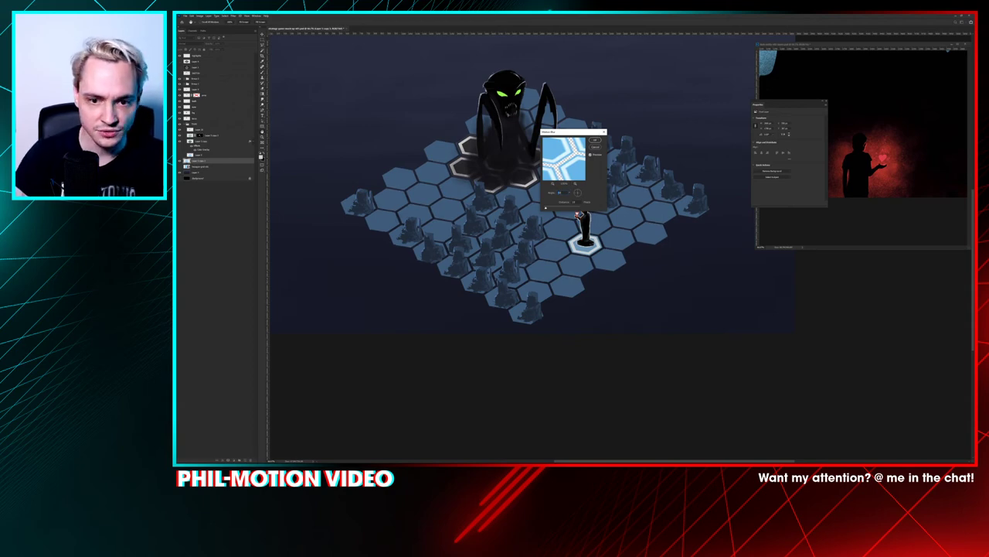
{"action": "left_click", "coordinate": [561, 207]}
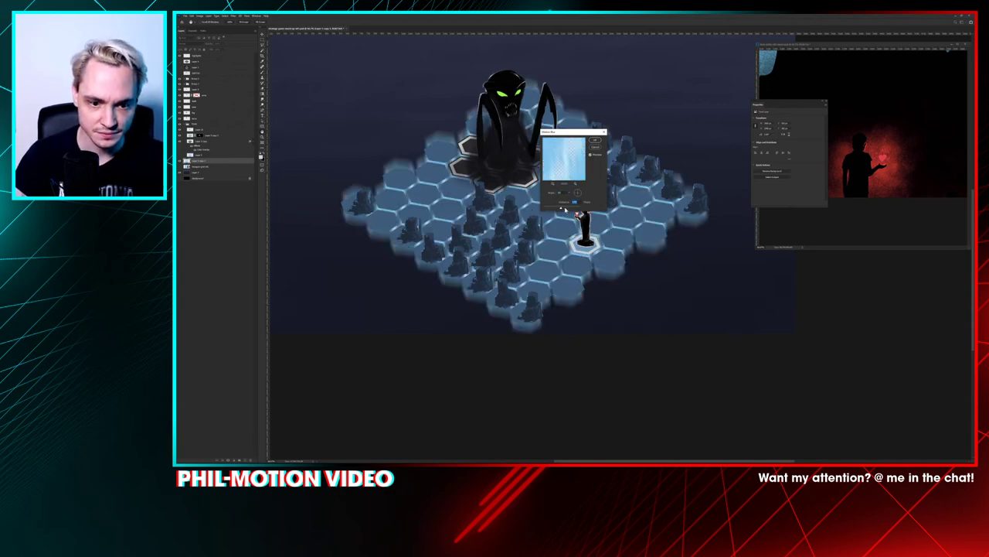
{"action": "left_click_drag", "start_coordinate": [564, 209], "coordinate": [557, 211]}
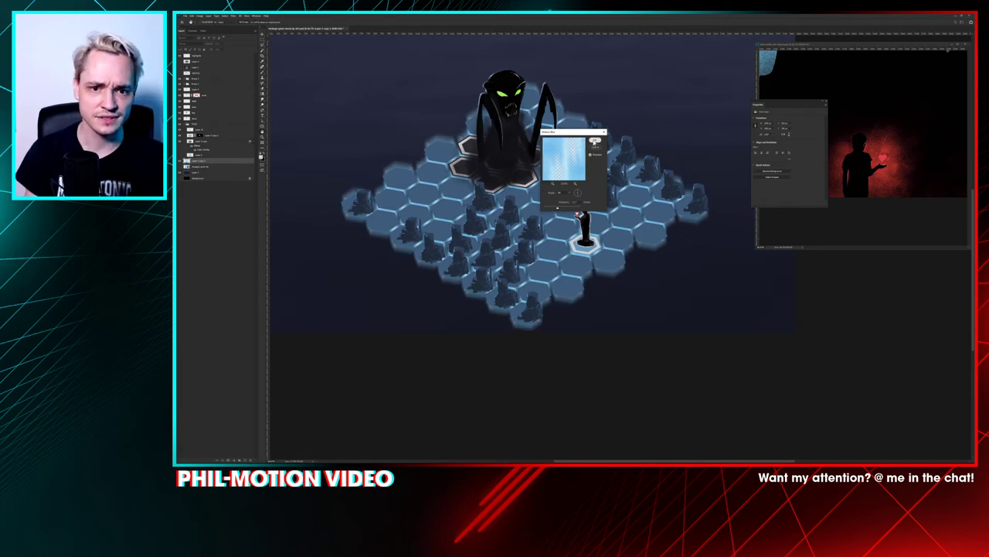
{"action": "left_click", "coordinate": [595, 140]}
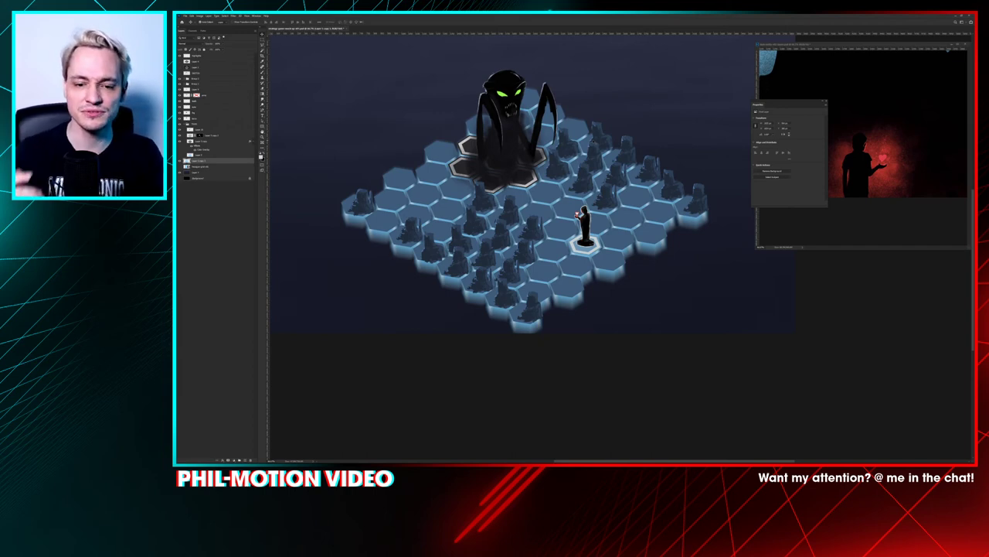
{"action": "key", "text": "ctrl+minus"}
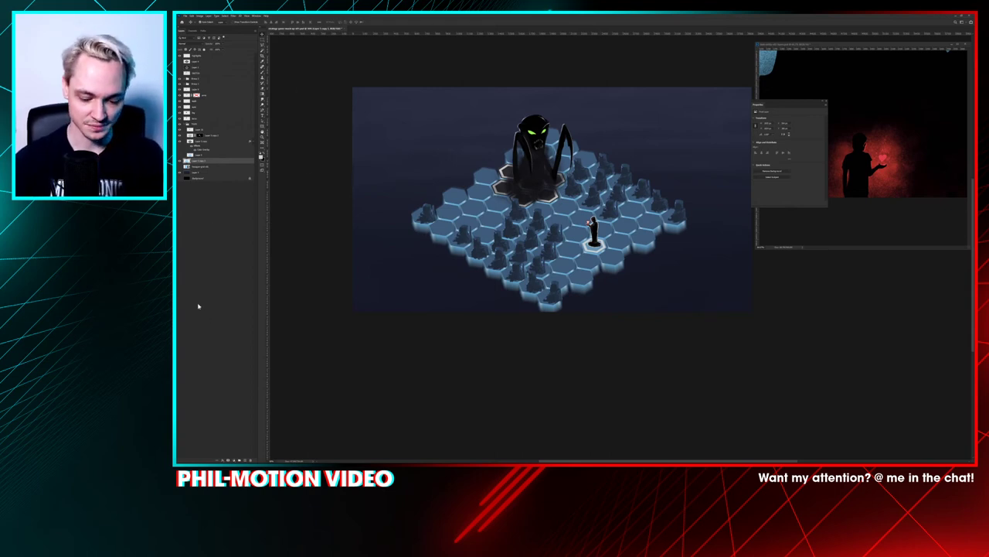
Step: Slightly raise the saturation of the blurred tile layer with a Hue/Saturation adjustment
{"action": "key", "text": "ctrl+t"}
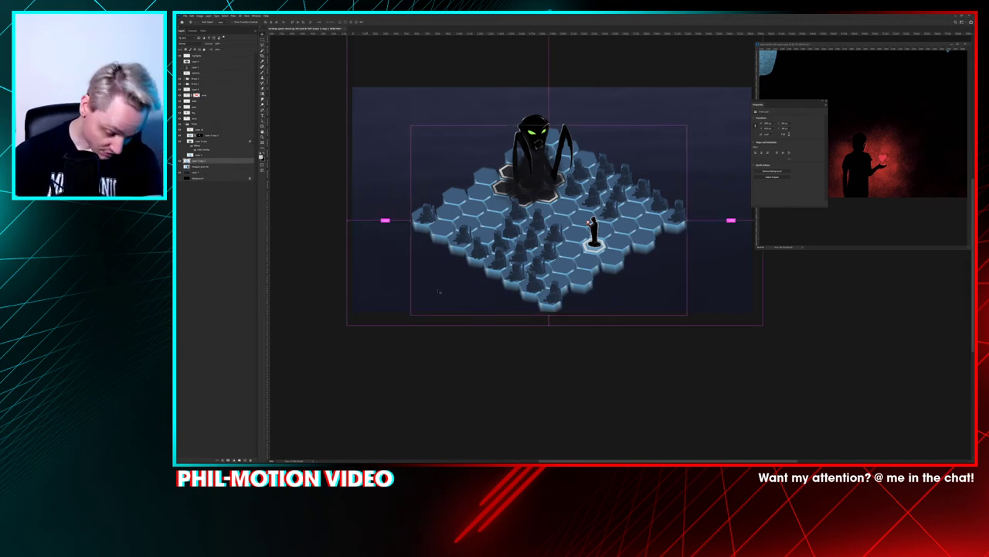
{"action": "key", "text": "Escape"}
{"action": "key", "text": "ctrl+u"}
{"action": "mouse_move", "coordinate": [702, 195]}
{"action": "left_mouse_down"}
{"action": "mouse_move", "coordinate": [687, 196]}
{"action": "mouse_move", "coordinate": [717, 201]}
{"action": "left_mouse_up"}
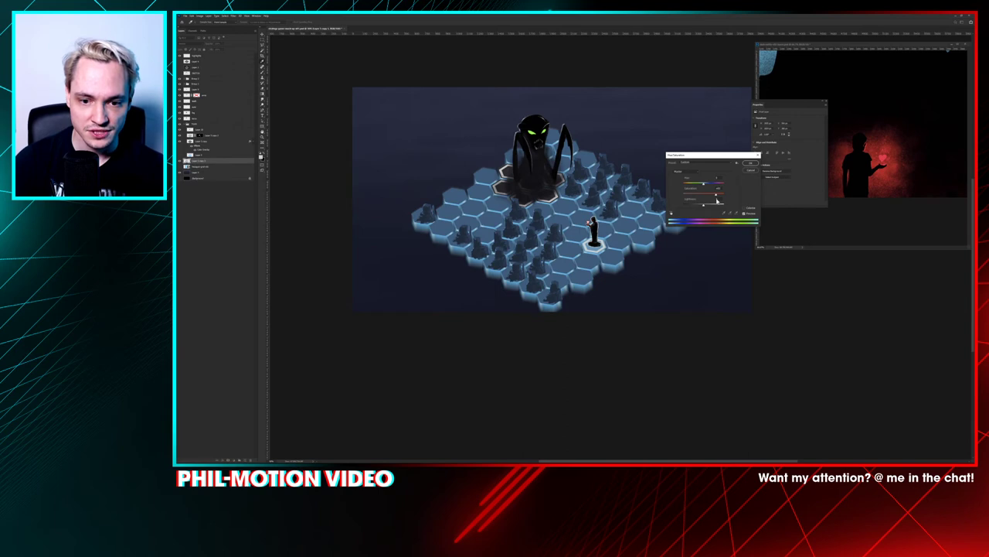
{"action": "left_click_drag", "start_coordinate": [712, 155], "coordinate": [764, 117]}
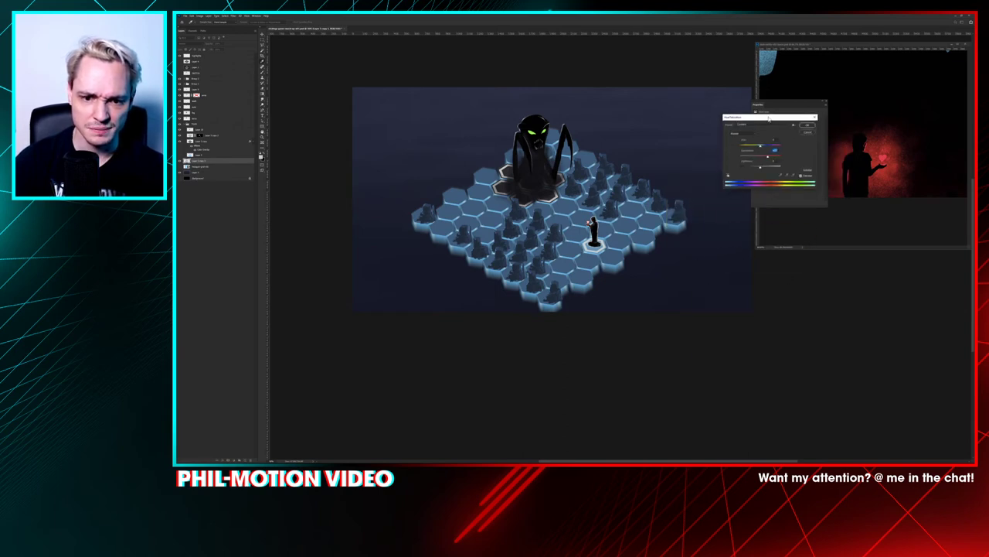
{"action": "left_click_drag", "start_coordinate": [766, 157], "coordinate": [763, 159]}
{"action": "left_click", "coordinate": [804, 124]}
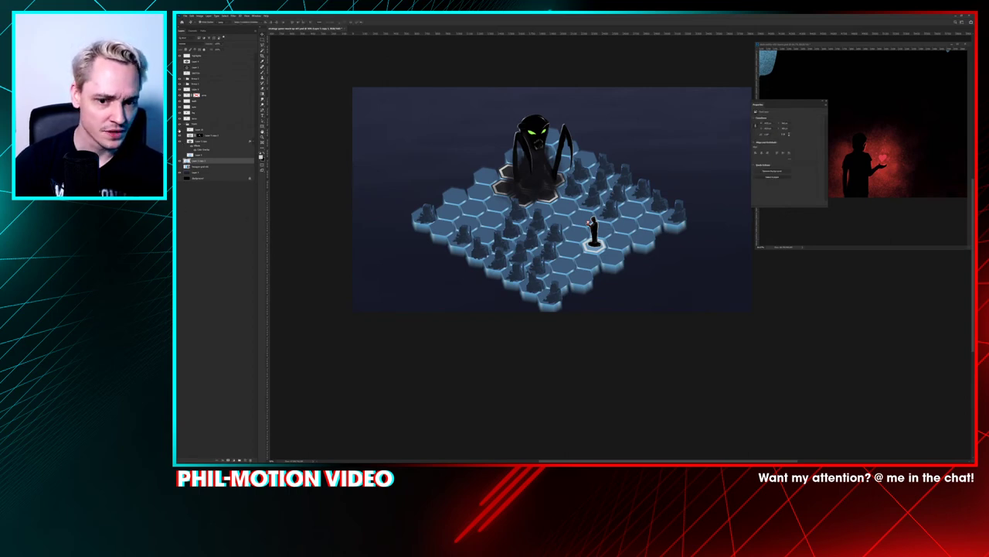
Step: Identify the statue's tile highlight layer by toggling its visibility and raise its contrast and brightness with a Curves adjustment
{"action": "left_click", "coordinate": [179, 131]}
{"action": "left_click", "coordinate": [180, 136]}
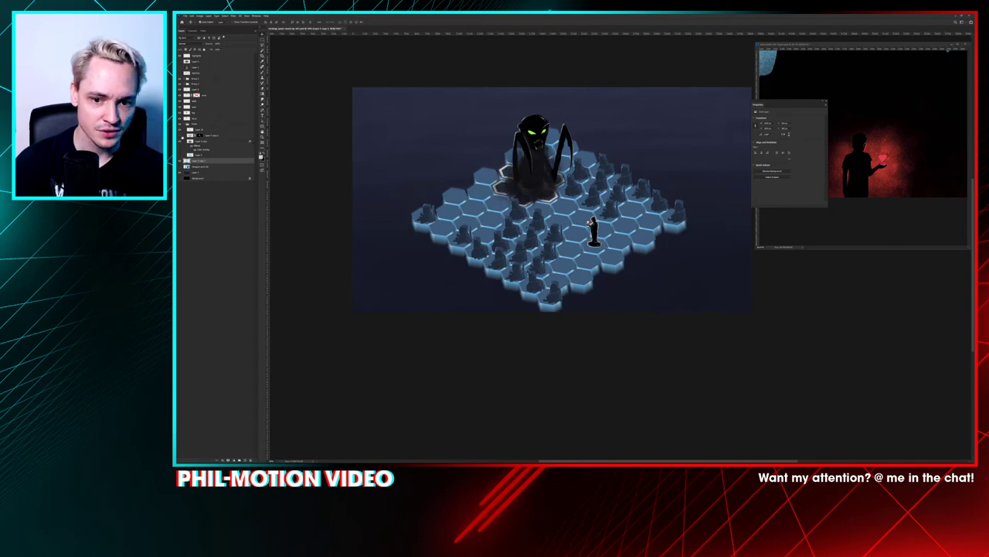
{"action": "left_click", "coordinate": [180, 135]}
{"action": "left_click", "coordinate": [190, 136]}
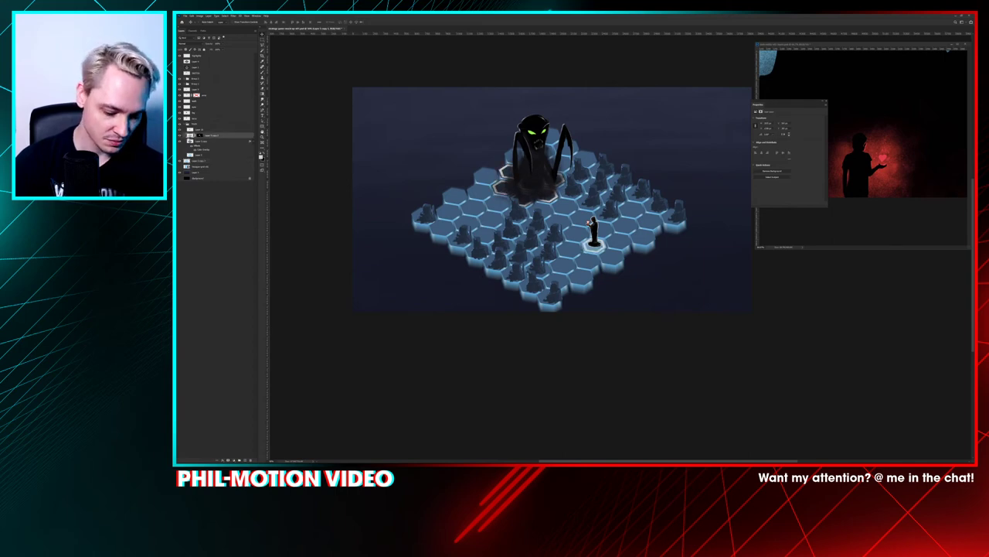
{"action": "key", "text": "ctrl+m"}
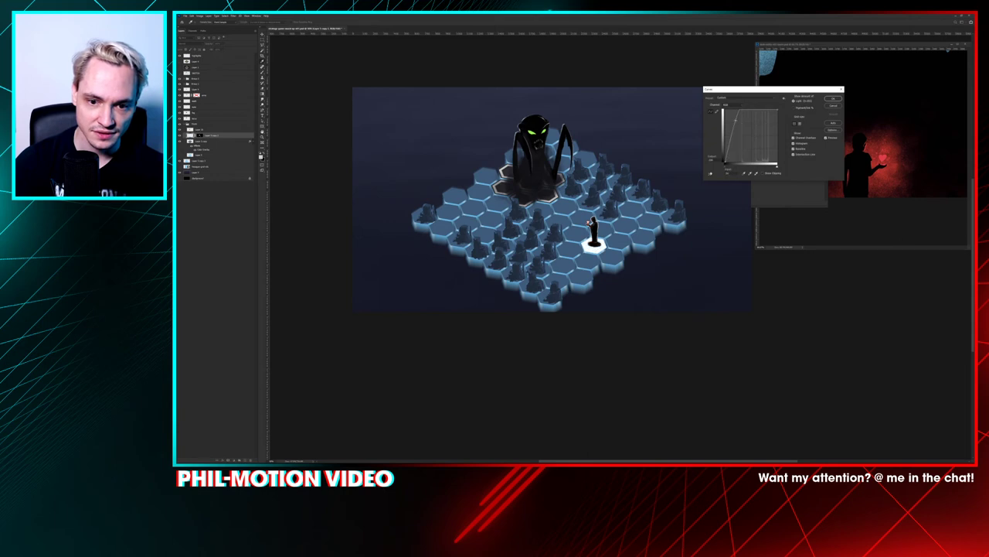
{"action": "mouse_move", "coordinate": [737, 122]}
{"action": "left_mouse_down"}
{"action": "mouse_move", "coordinate": [751, 131]}
{"action": "mouse_move", "coordinate": [749, 146]}
{"action": "mouse_move", "coordinate": [745, 139]}
{"action": "left_mouse_up"}
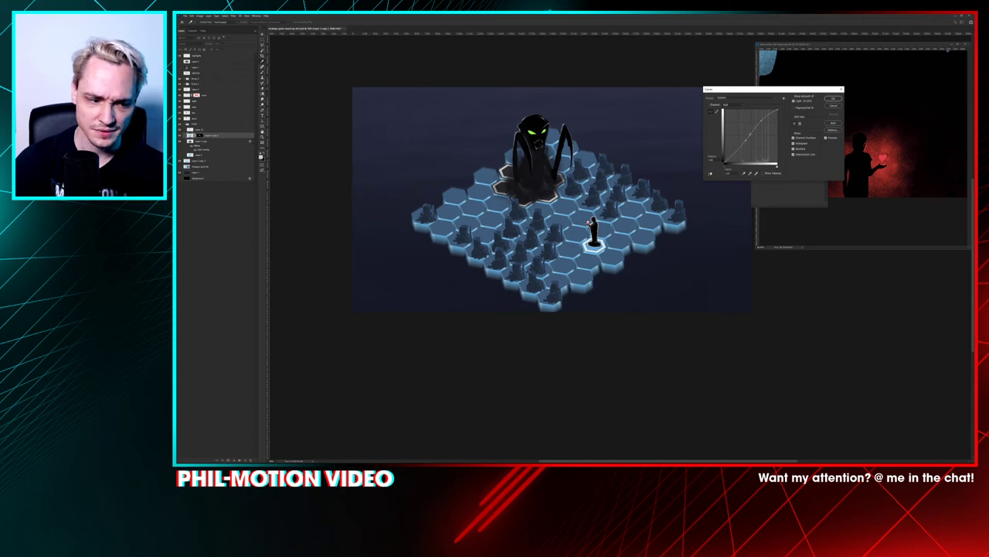
{"action": "key", "text": "Return"}
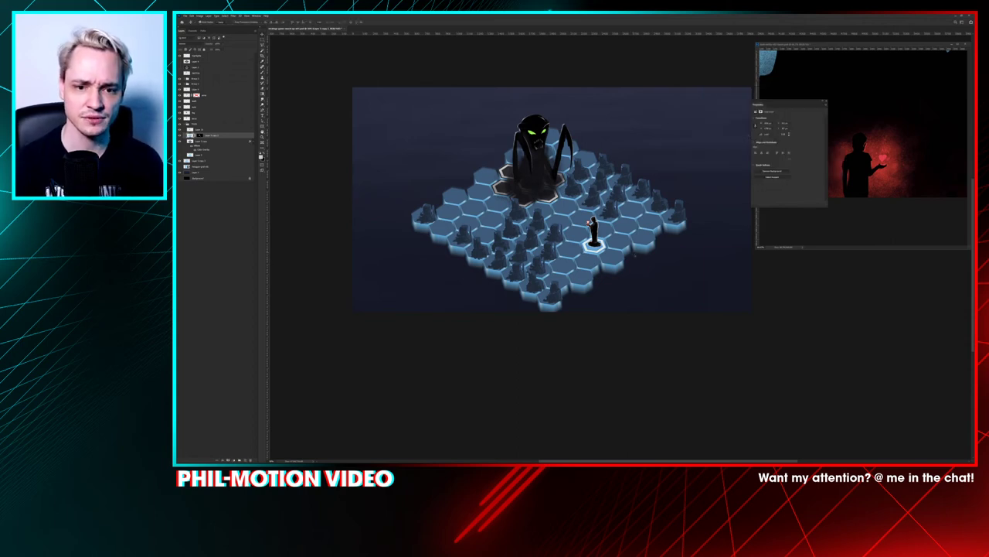
{"action": "left_click_drag", "start_coordinate": [618, 284], "coordinate": [587, 284]}
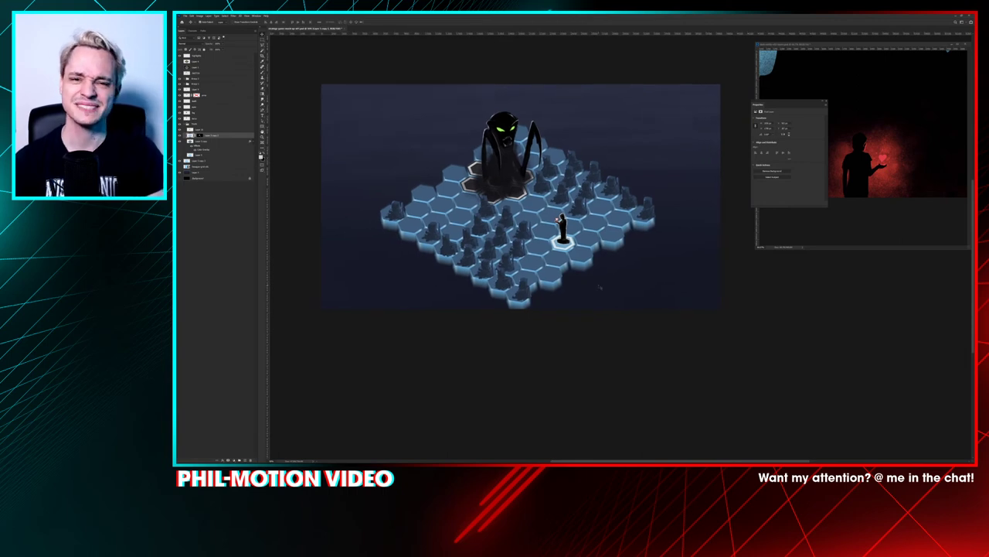
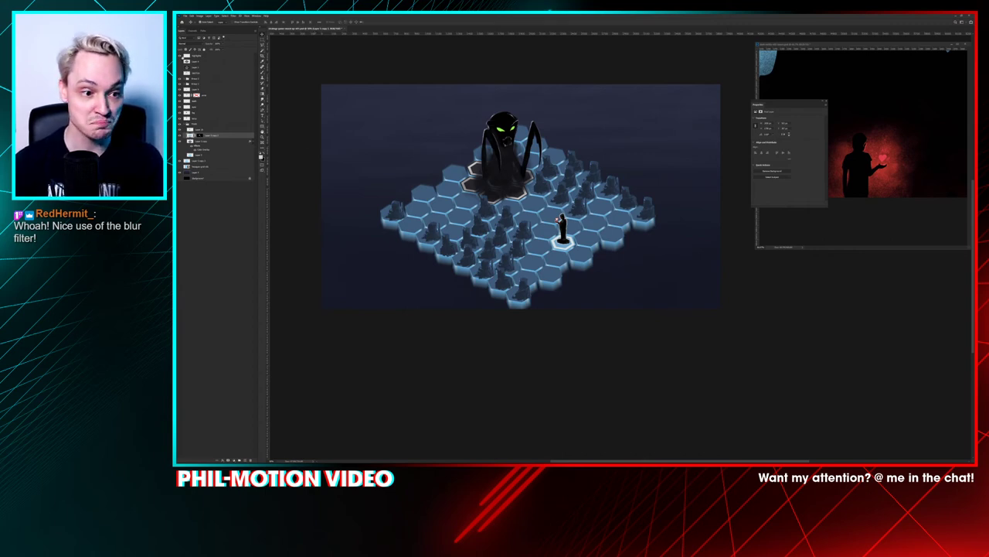
Step: Toggle the blurred tile layer's visibility to compare the board with and without its glowing sides
{"action": "left_click", "coordinate": [183, 156]}
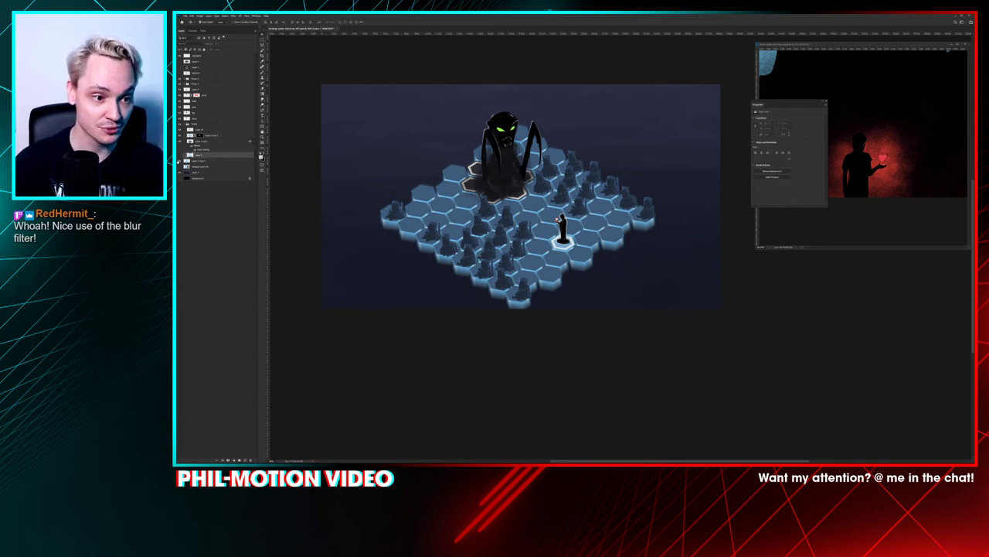
{"action": "left_click", "coordinate": [181, 160]}
{"action": "left_click", "coordinate": [180, 160]}
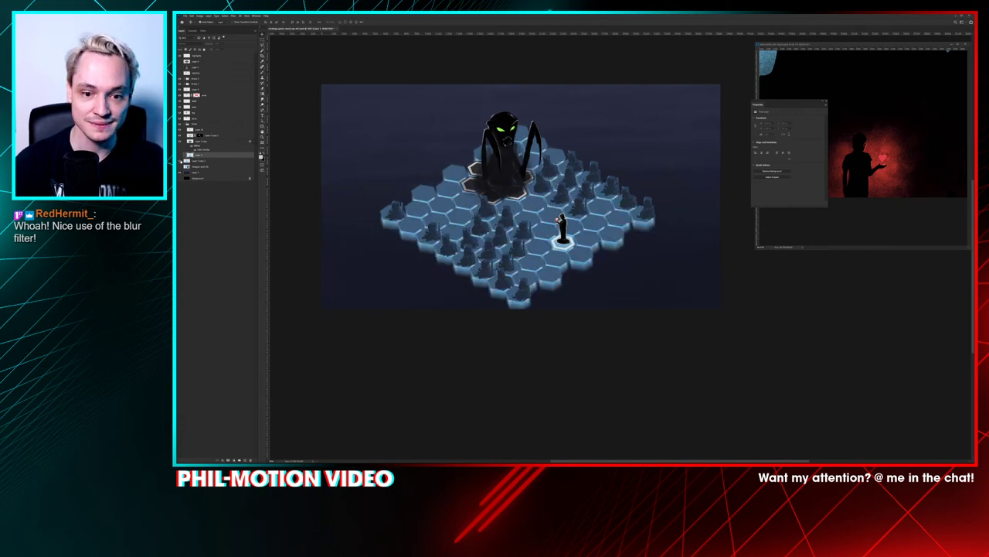
{"action": "left_click", "coordinate": [181, 160]}
{"action": "left_click", "coordinate": [203, 160]}
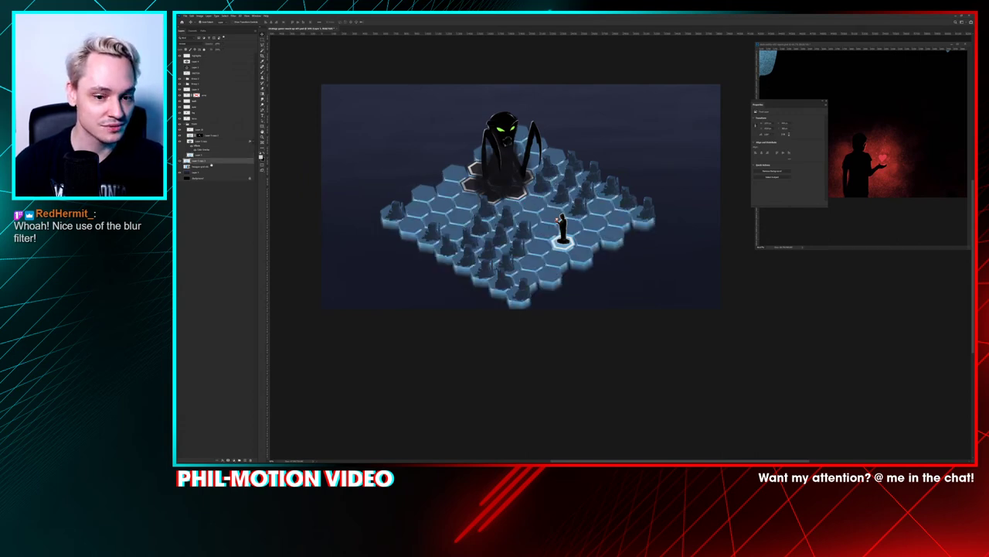
{"action": "left_click", "coordinate": [181, 160]}
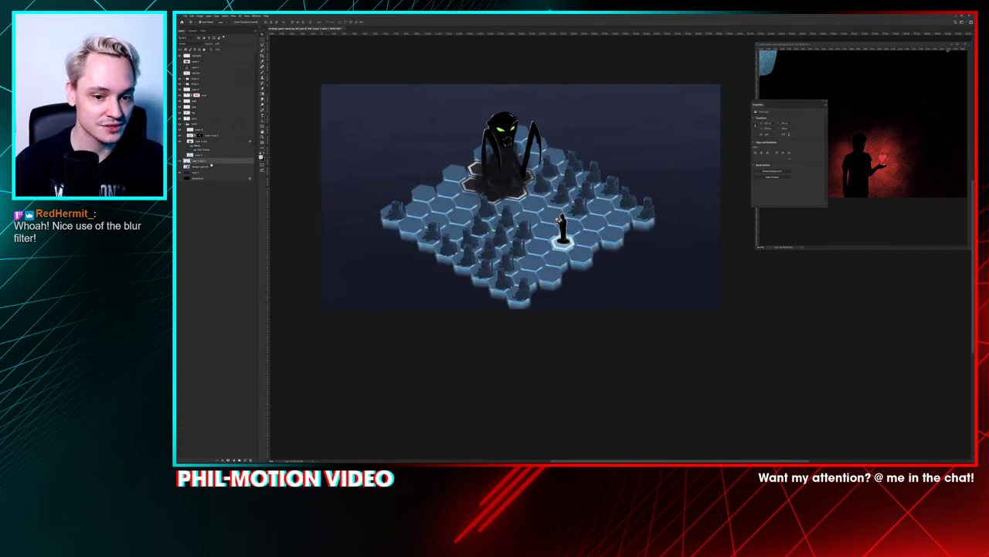
Step: Adjust the blurred tile layer's opacity and save the document
{"action": "left_click", "coordinate": [223, 44]}
{"action": "left_click_drag", "start_coordinate": [207, 49], "coordinate": [225, 51]}
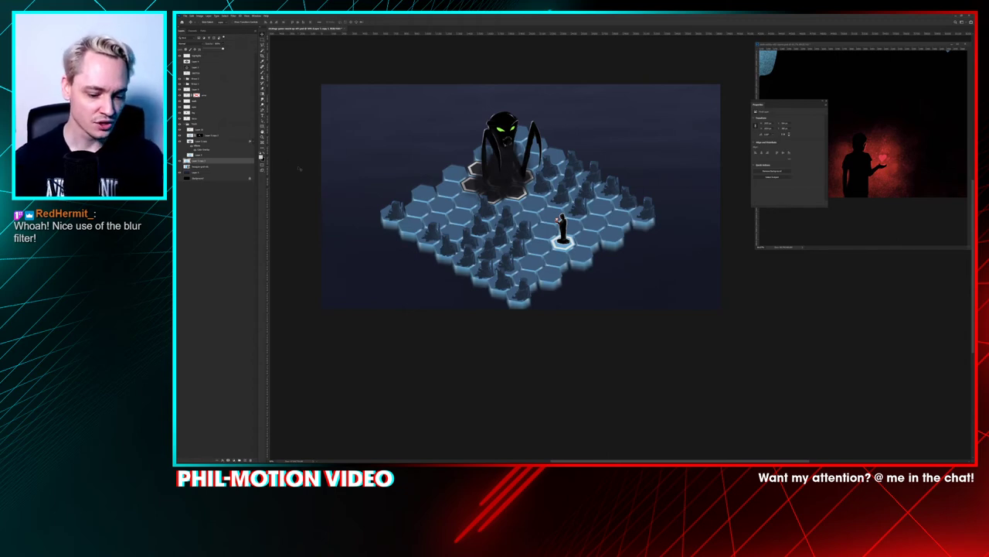
{"action": "key", "text": "ctrl+s"}
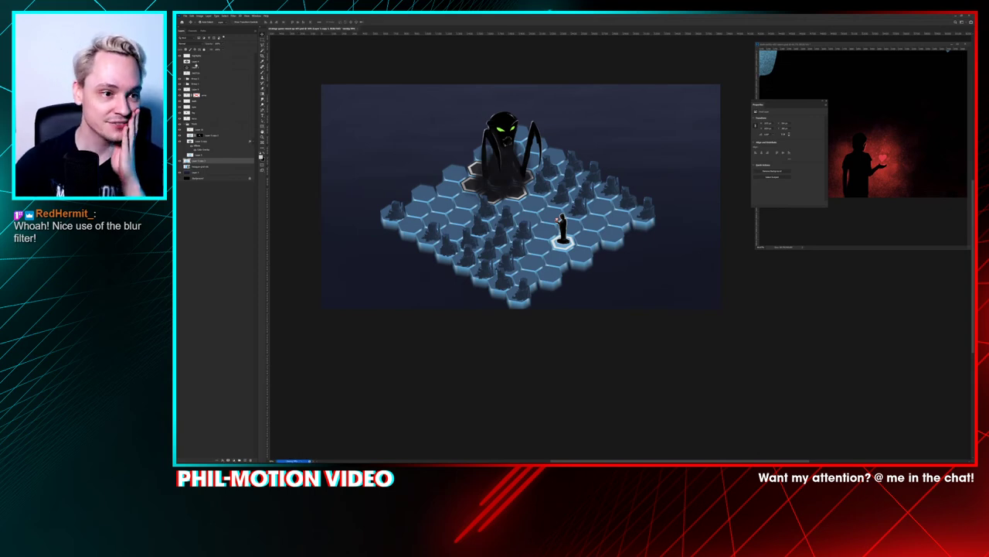
Step: Show and hide the reference game screenshot to compare its board with the painted one
{"action": "left_click", "coordinate": [180, 68]}
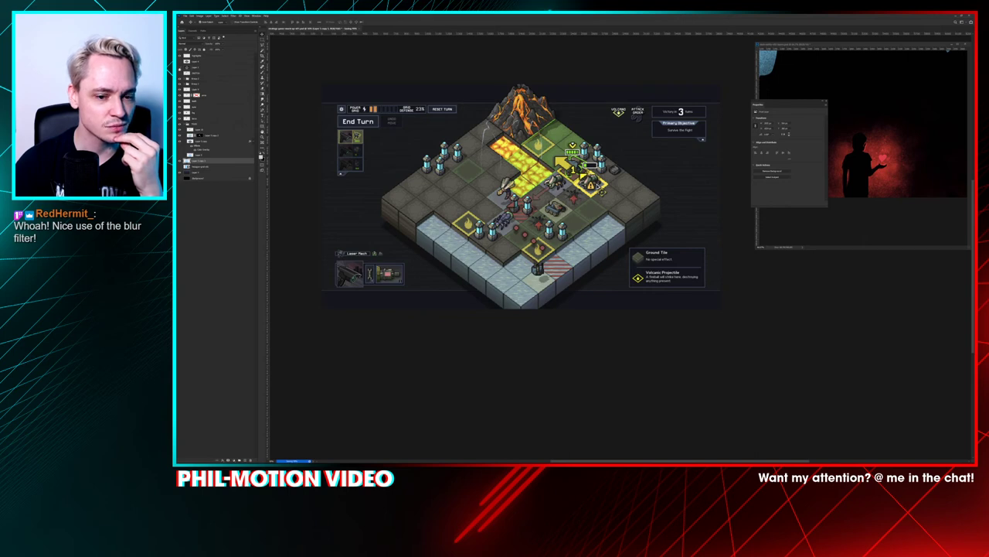
{"action": "left_click", "coordinate": [179, 68]}
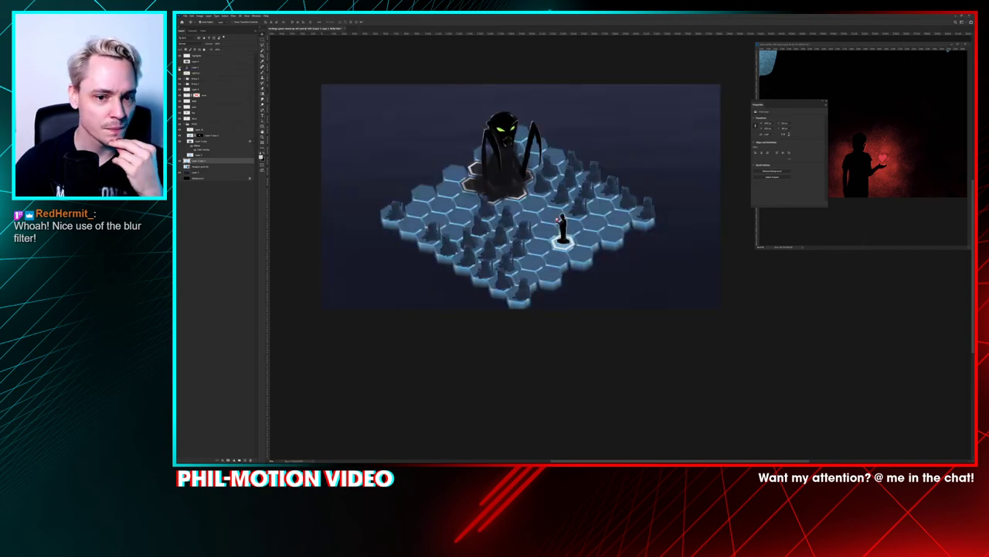
{"action": "left_click", "coordinate": [179, 68]}
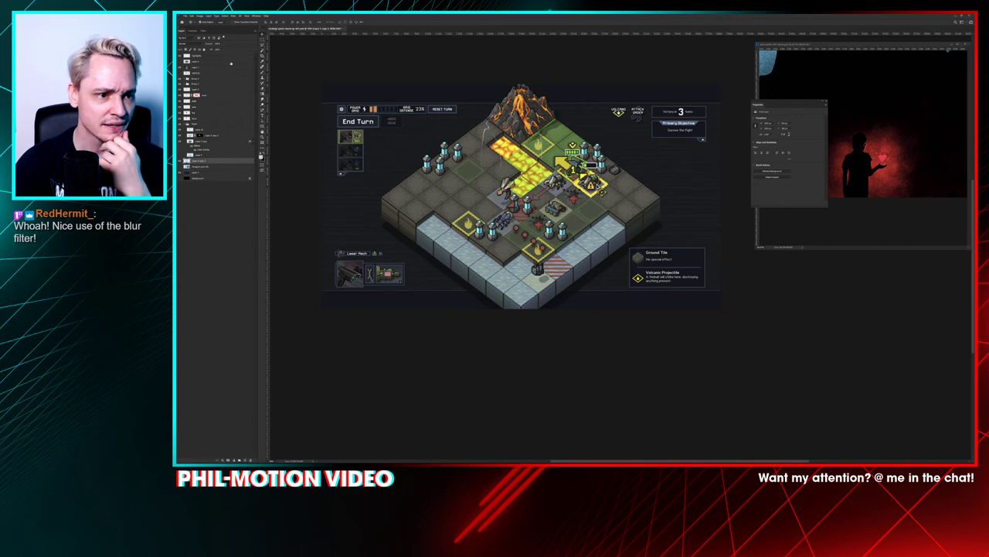
Step: Move the highlights layer from the top of the stack to beneath the reference screenshot layer and hide the reference
{"action": "left_click", "coordinate": [217, 61]}
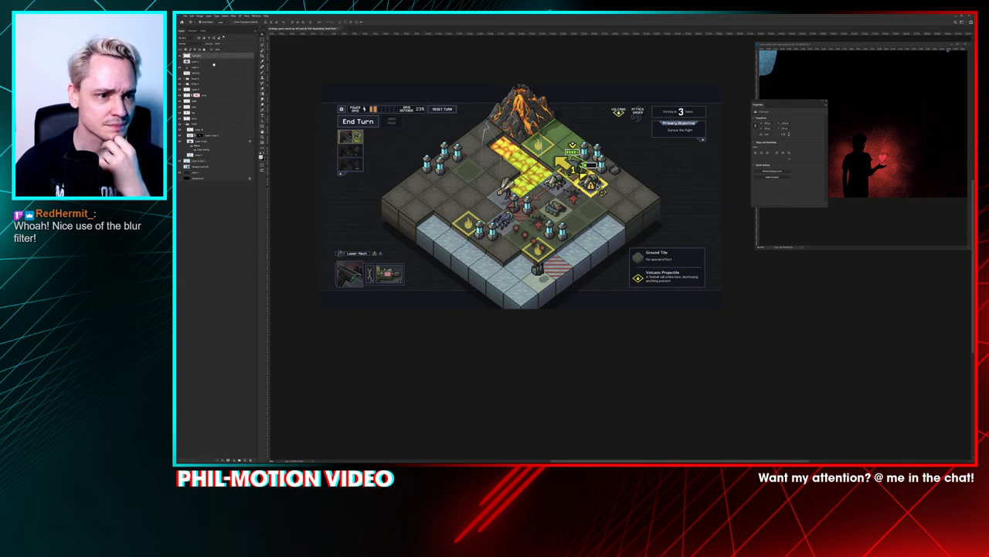
{"action": "mouse_move", "coordinate": [188, 58]}
{"action": "left_mouse_down"}
{"action": "mouse_move", "coordinate": [189, 69]}
{"action": "mouse_move", "coordinate": [181, 62]}
{"action": "left_mouse_up"}
{"action": "left_click", "coordinate": [180, 62]}
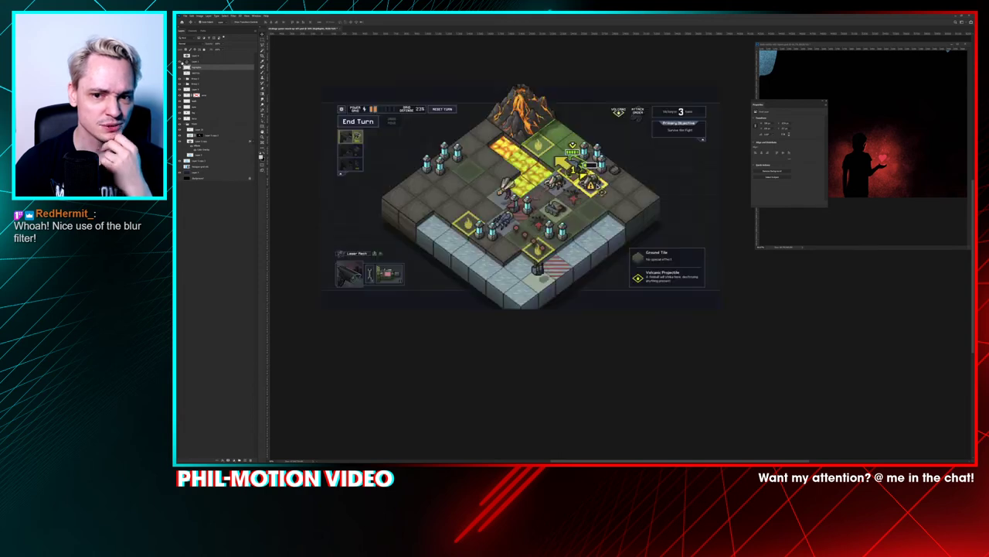
{"action": "left_click", "coordinate": [182, 62]}
Step: Flip between the reference game screenshot and the painted board again, leave the reference hidden and select the topmost layer
{"action": "double_click", "coordinate": [193, 68]}
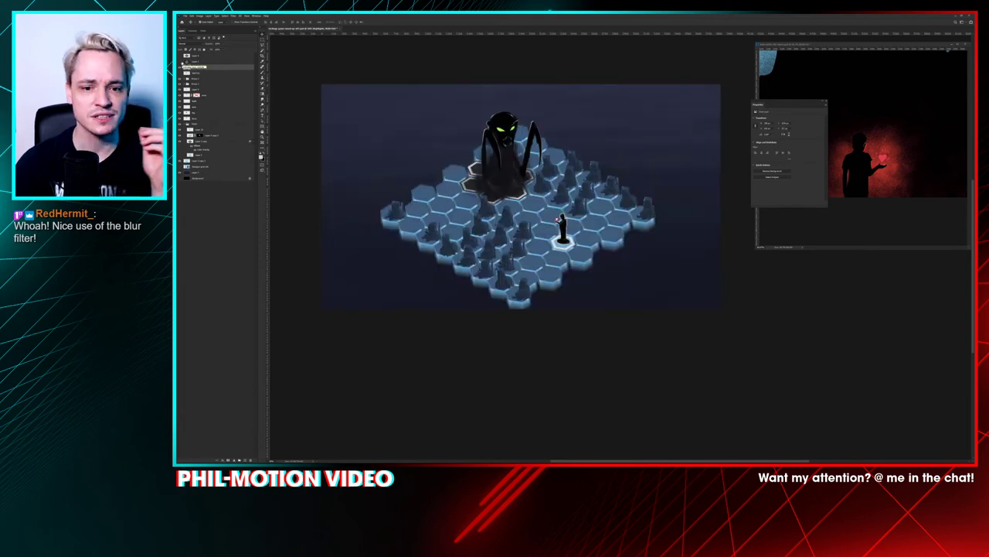
{"action": "key", "text": "Return"}
{"action": "left_click", "coordinate": [183, 62]}
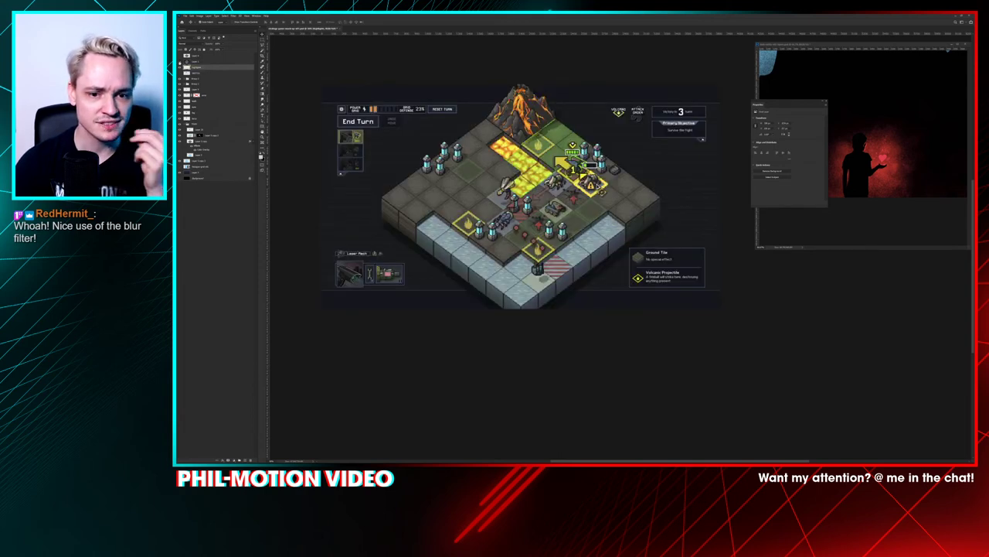
{"action": "left_click", "coordinate": [182, 62]}
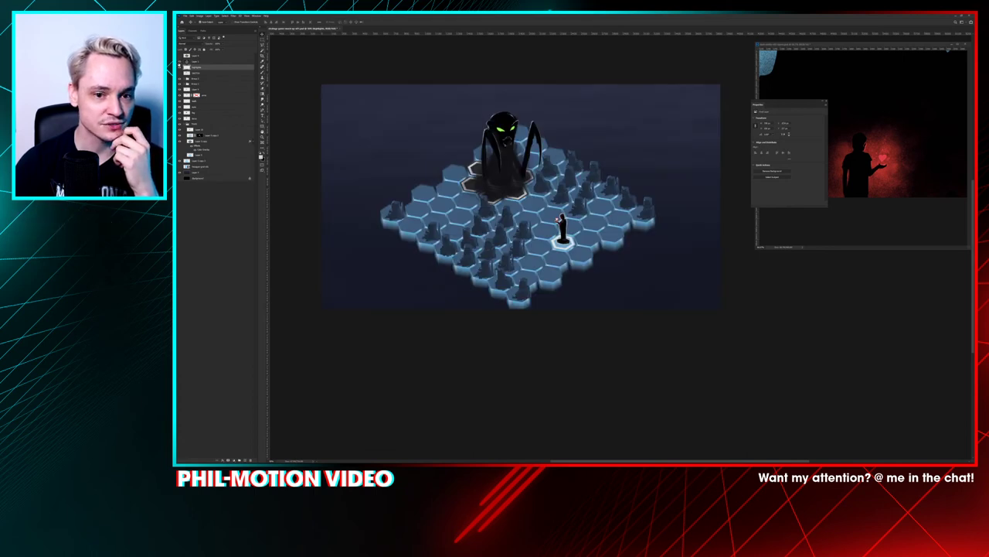
{"action": "left_click", "coordinate": [182, 63]}
{"action": "left_click", "coordinate": [182, 63]}
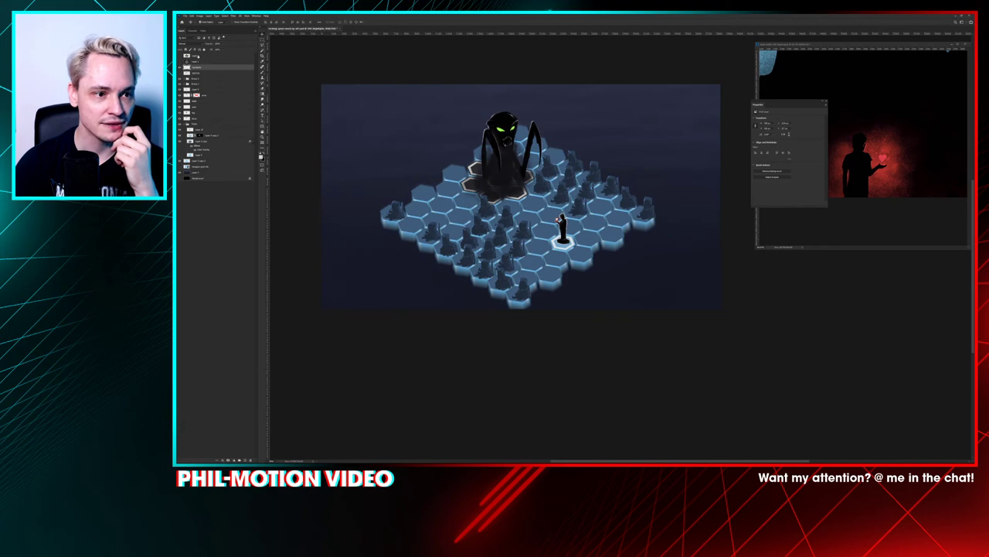
{"action": "left_click", "coordinate": [204, 56]}
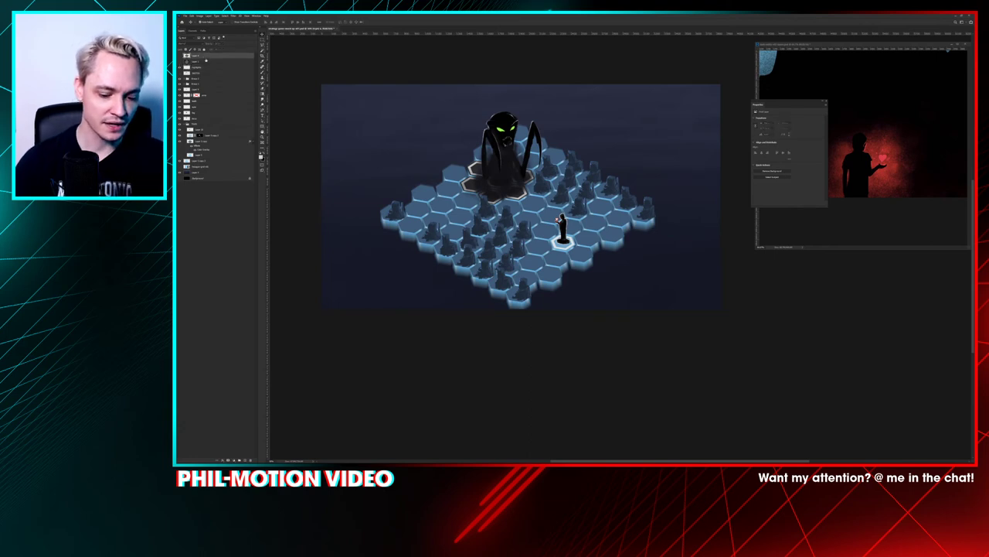
{"action": "key", "text": "t"}
{"action": "left_click", "coordinate": [263, 40]}
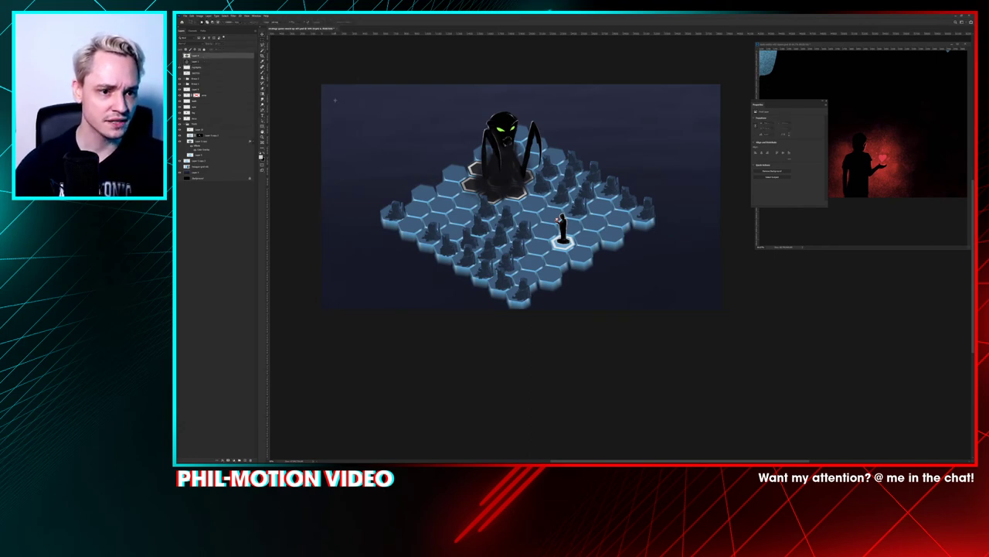
{"action": "left_click_drag", "start_coordinate": [334, 97], "coordinate": [419, 119]}
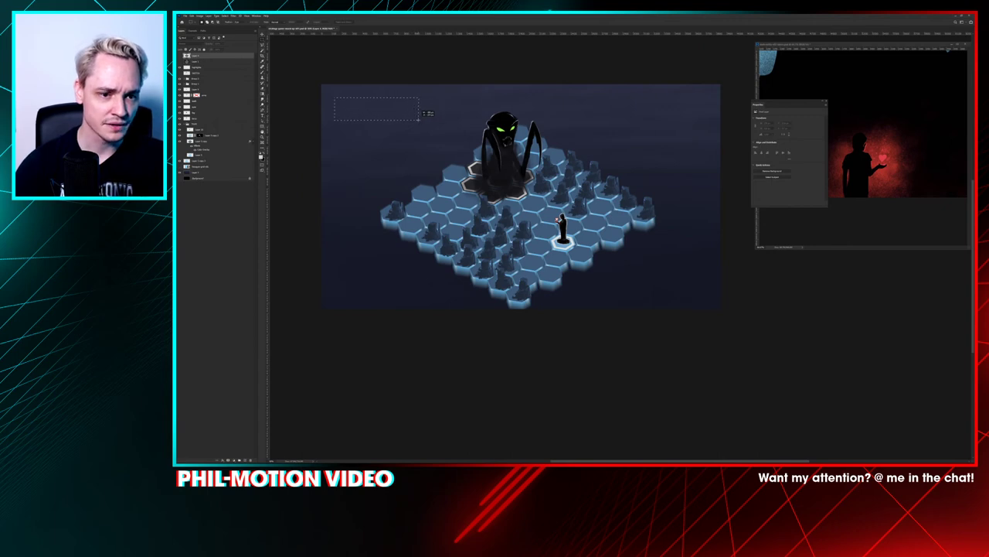
{"action": "key", "text": "ctrl+d"}
{"action": "key", "text": "ctrl+z"}
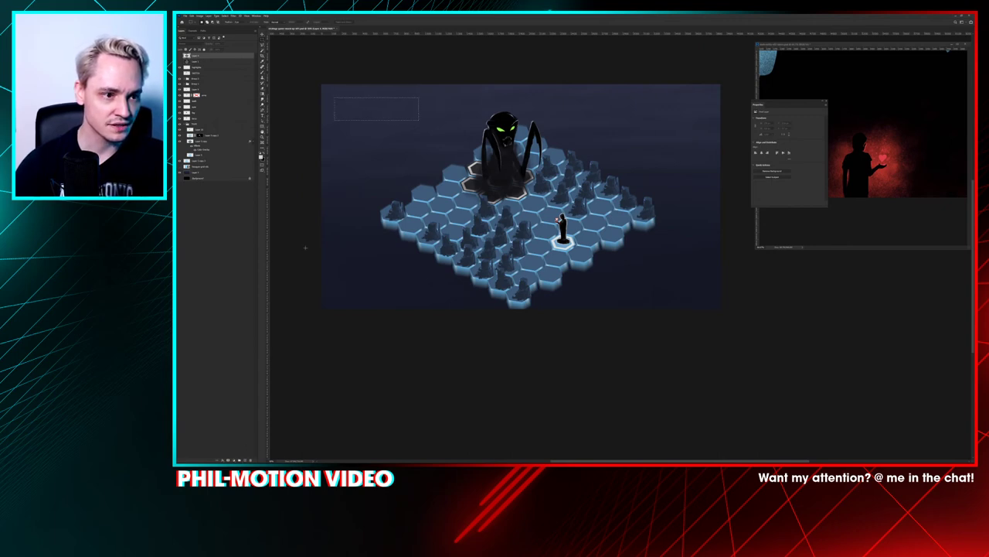
Step: Create a new group on top of the layer stack with an empty layer inside, and sample the tiles' light blue as the foreground colour
{"action": "left_click", "coordinate": [239, 459]}
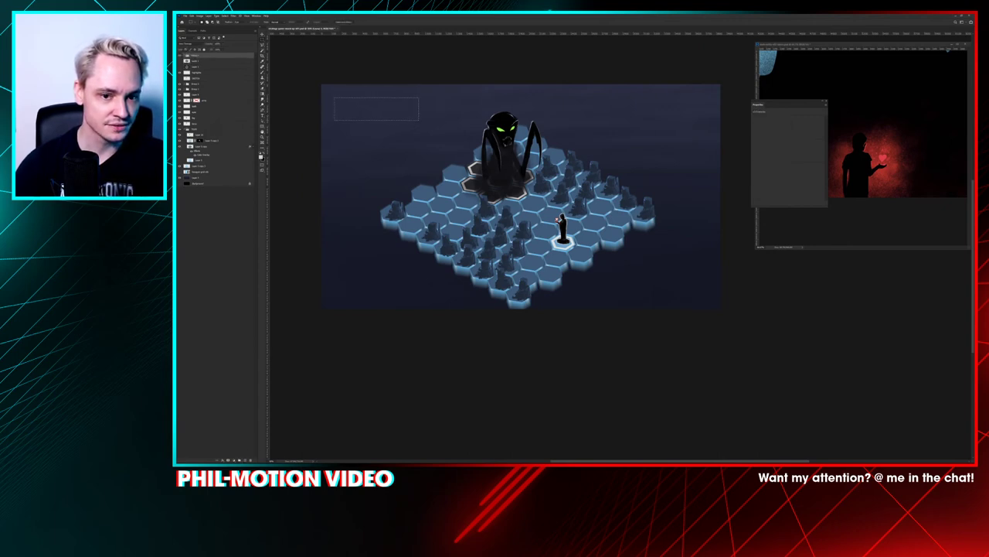
{"action": "left_click_drag", "start_coordinate": [442, 196], "coordinate": [446, 199]}
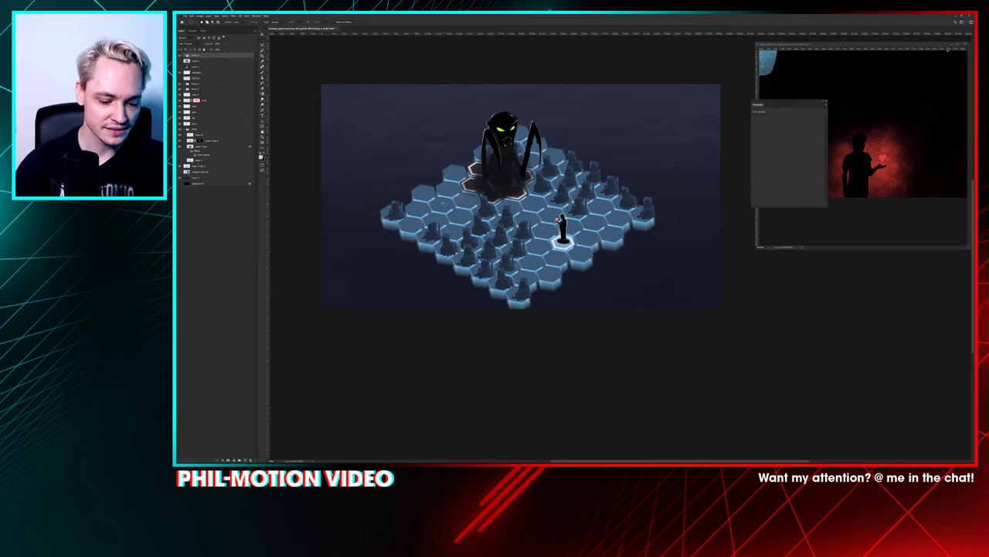
{"action": "key", "text": "b"}
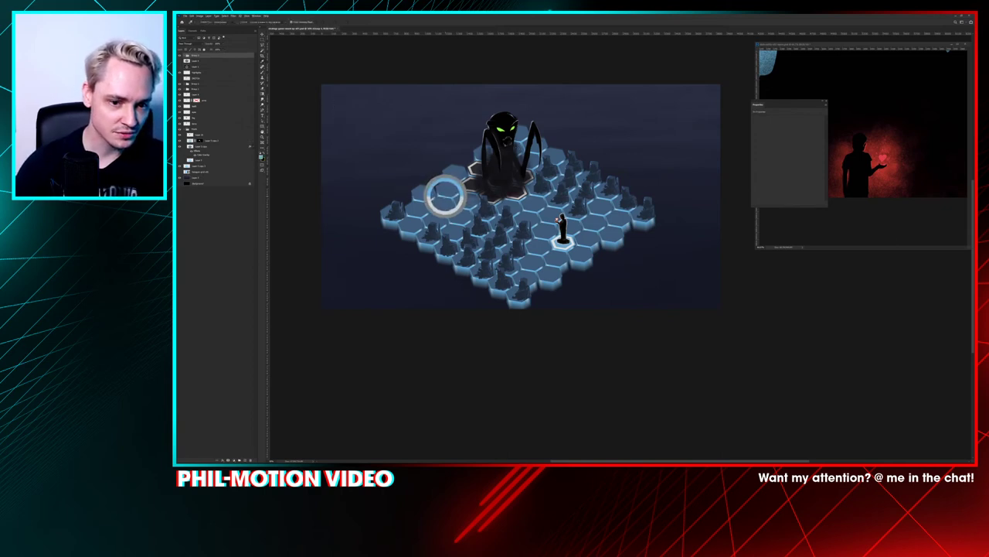
{"action": "key", "text": "g"}
{"action": "left_click", "coordinate": [405, 112]}
{"action": "key", "text": "Return"}
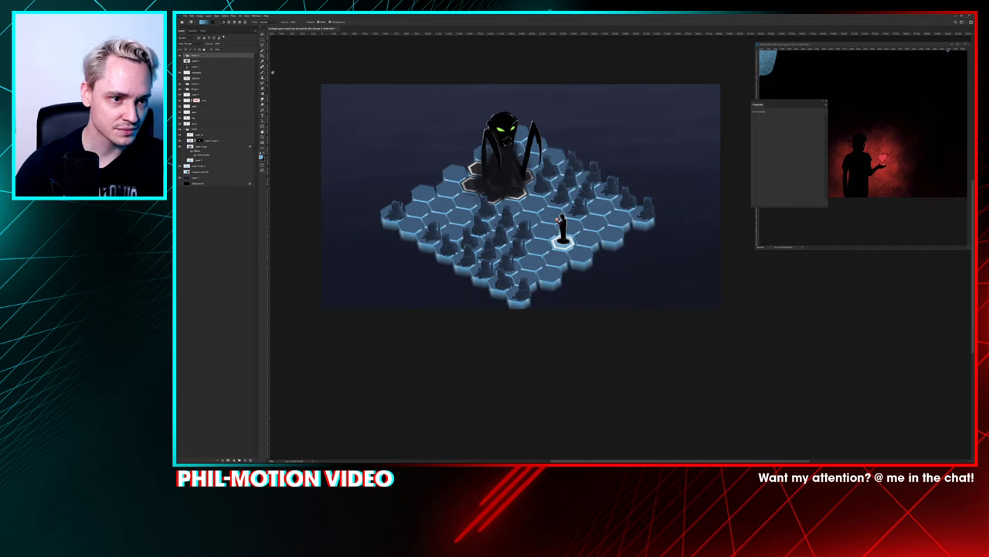
{"action": "left_click", "coordinate": [263, 40]}
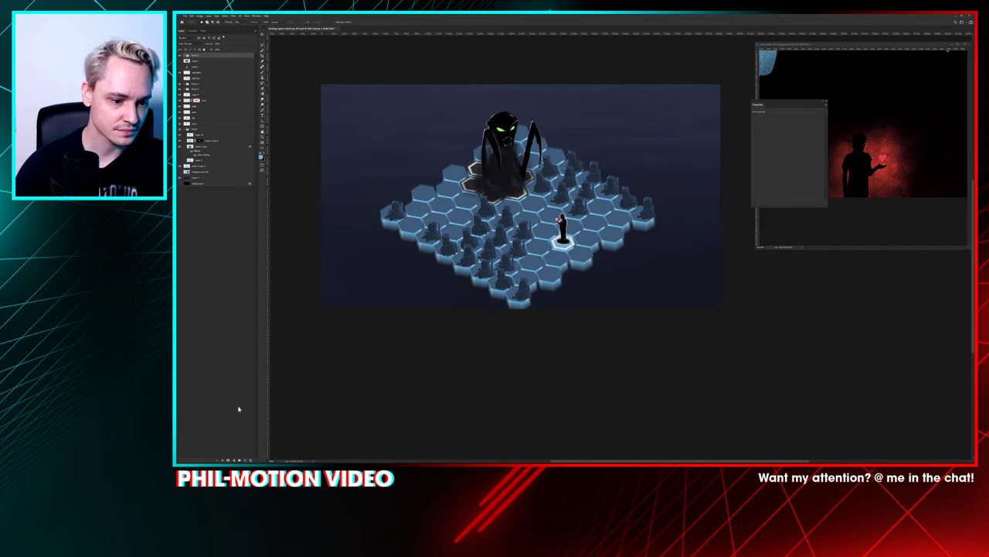
{"action": "left_click", "coordinate": [243, 459]}
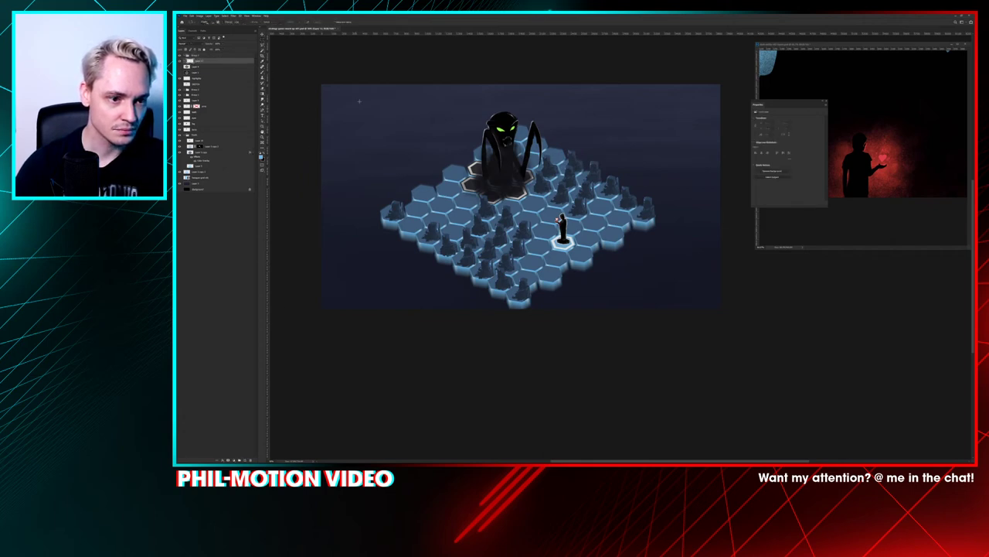
Step: Draw a wide light blue rounded rectangle as a button shape in the empty upper-left corner of the artwork
{"action": "left_click", "coordinate": [263, 126]}
{"action": "right_click", "coordinate": [262, 129]}
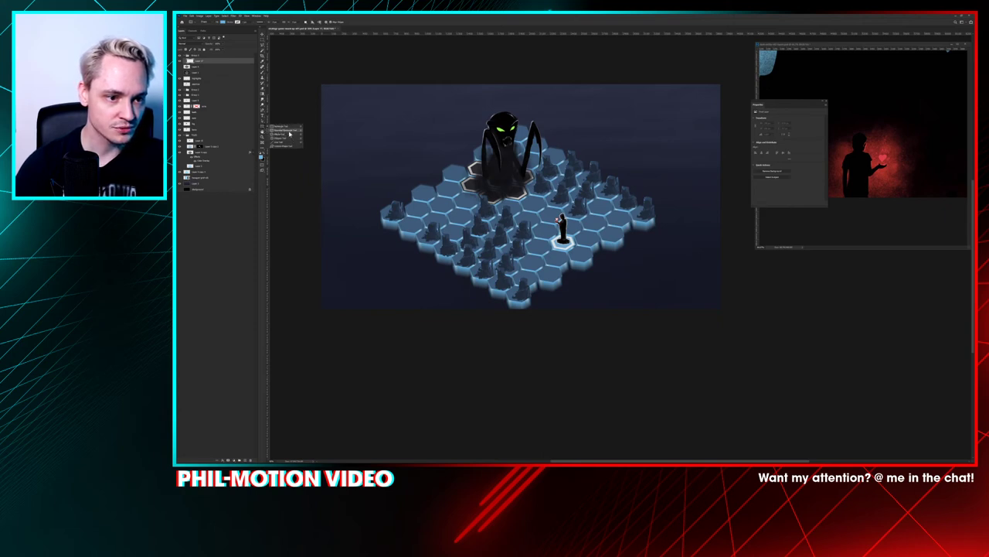
{"action": "left_click", "coordinate": [287, 134]}
{"action": "left_click_drag", "start_coordinate": [349, 110], "coordinate": [426, 116]}
{"action": "key", "text": "ctrl+z"}
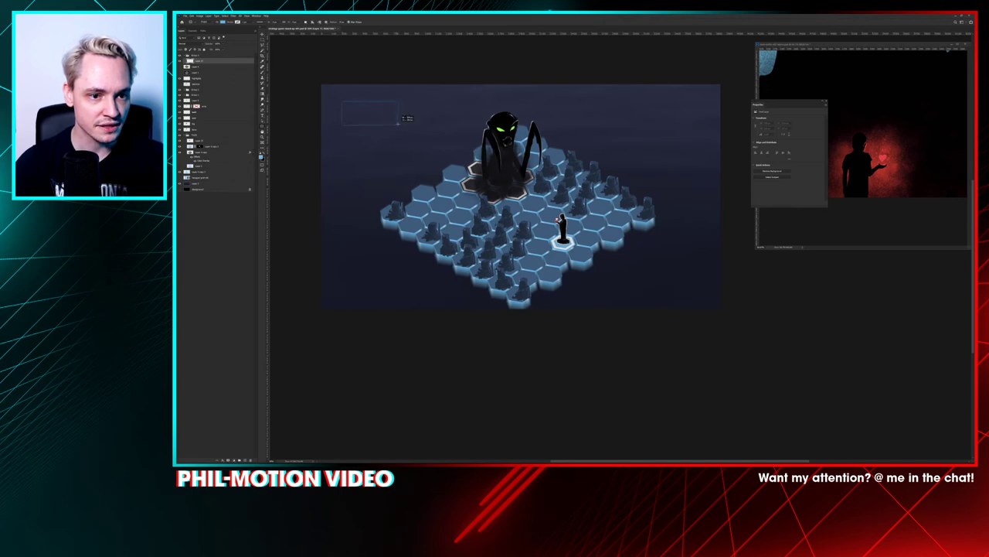
{"action": "left_click_drag", "start_coordinate": [342, 101], "coordinate": [438, 120]}
{"action": "left_click", "coordinate": [204, 23]}
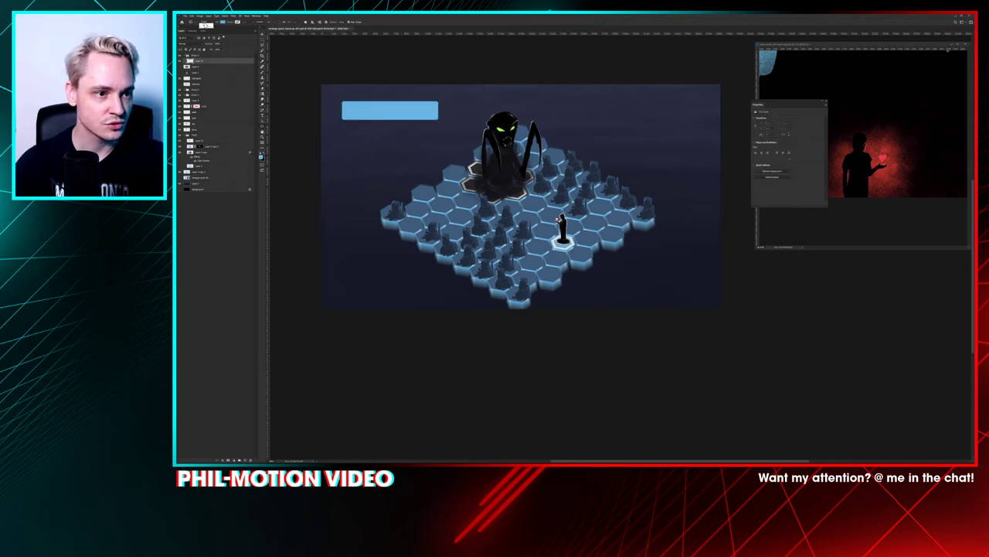
{"action": "key", "text": "ctrl+z"}
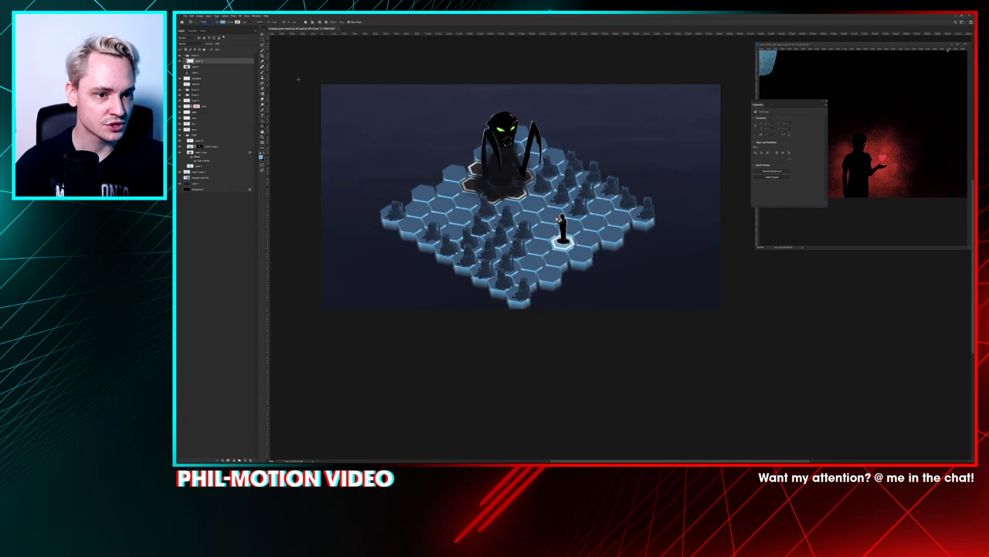
{"action": "left_click_drag", "start_coordinate": [342, 93], "coordinate": [438, 116]}
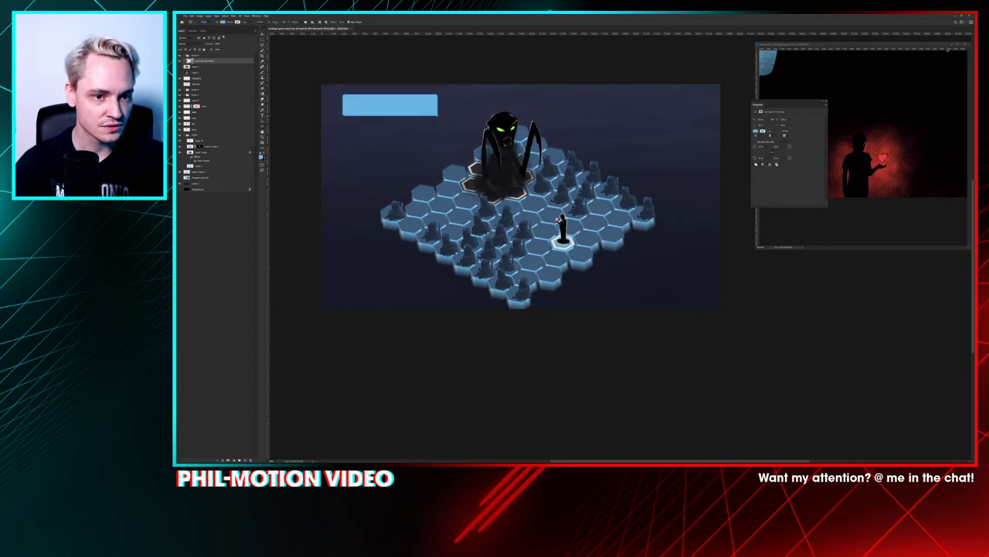
{"action": "left_click", "coordinate": [211, 225]}
{"action": "left_click", "coordinate": [209, 61]}
Step: Add a light blue text layer reading "NEXT TURN" just below the rounded rectangle
{"action": "key", "text": "t"}
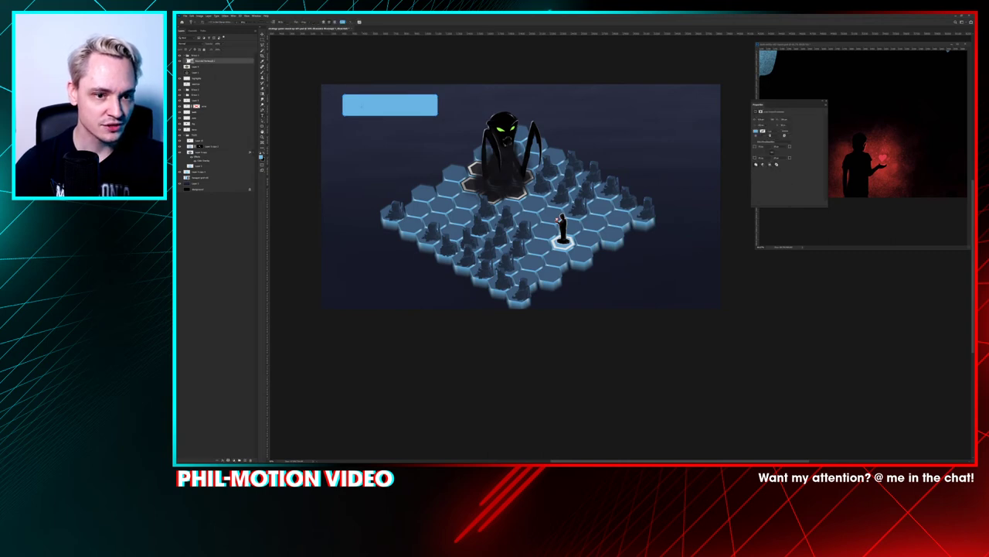
{"action": "left_click", "coordinate": [333, 144]}
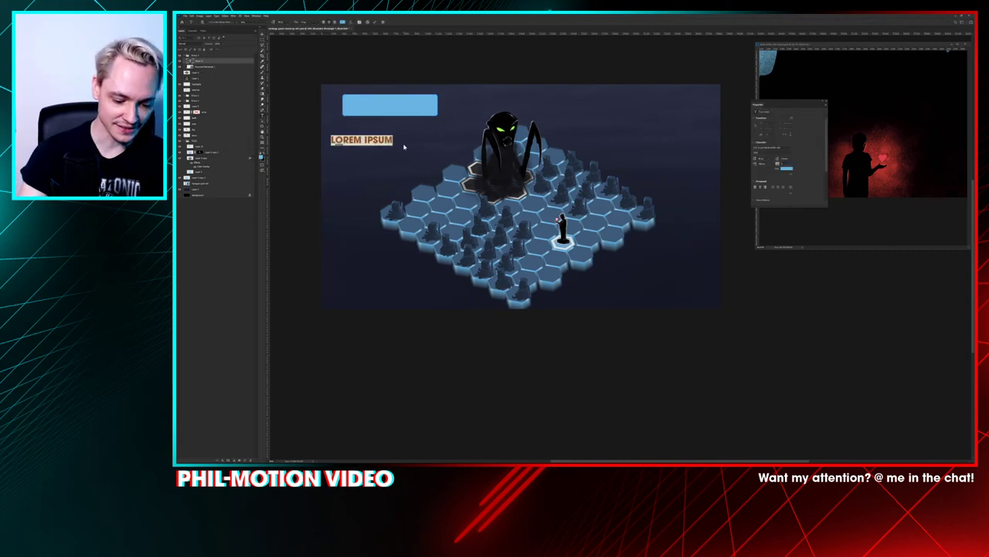
{"action": "type", "text": "NEXT TURN"}
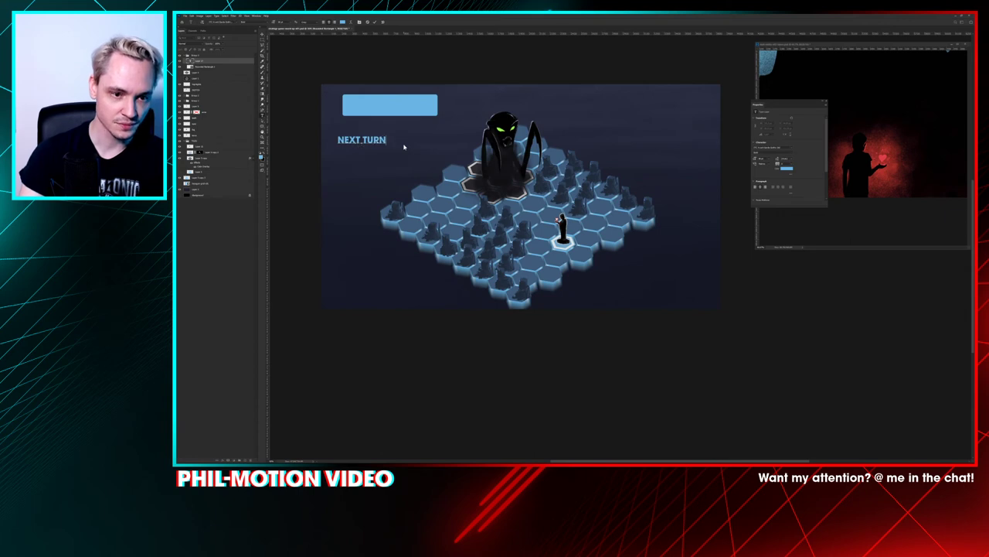
{"action": "key", "text": "ctrl+Return"}
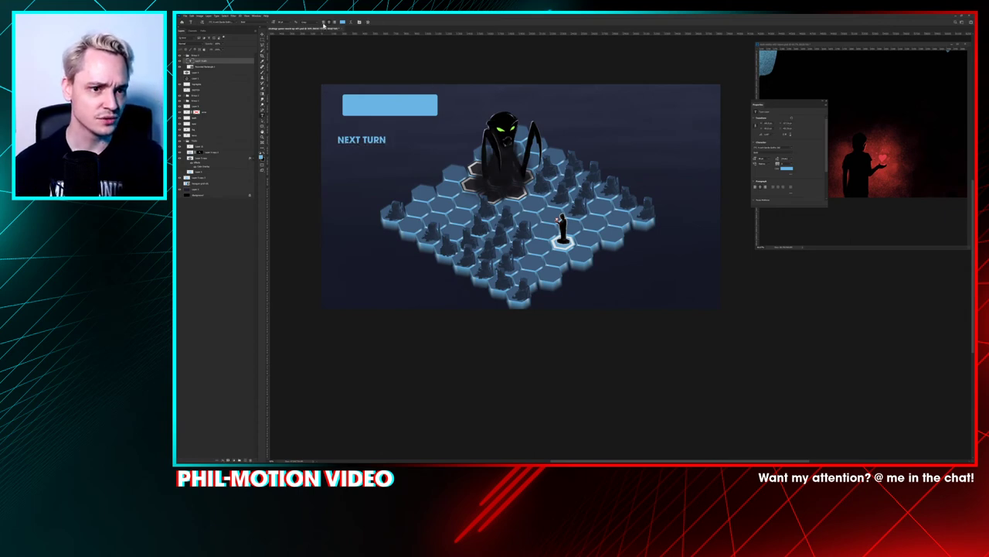
Step: Change the NEXT TURN text colour to white
{"action": "left_click", "coordinate": [343, 22]}
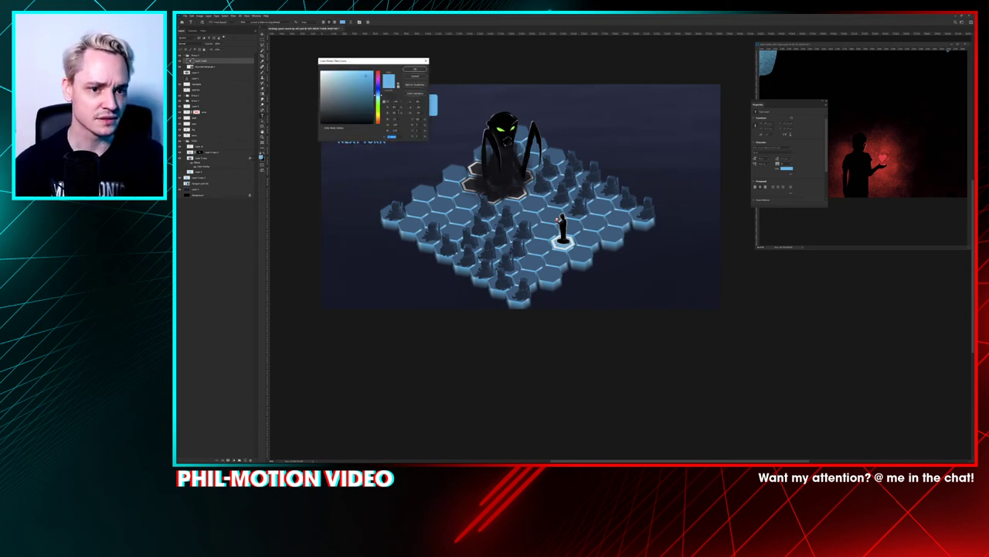
{"action": "left_click", "coordinate": [321, 70]}
{"action": "key", "text": "Return"}
Step: Move the NEXT TURN text onto the blue rectangle and nudge it until it sits centred
{"action": "left_click_drag", "start_coordinate": [379, 138], "coordinate": [406, 102]}
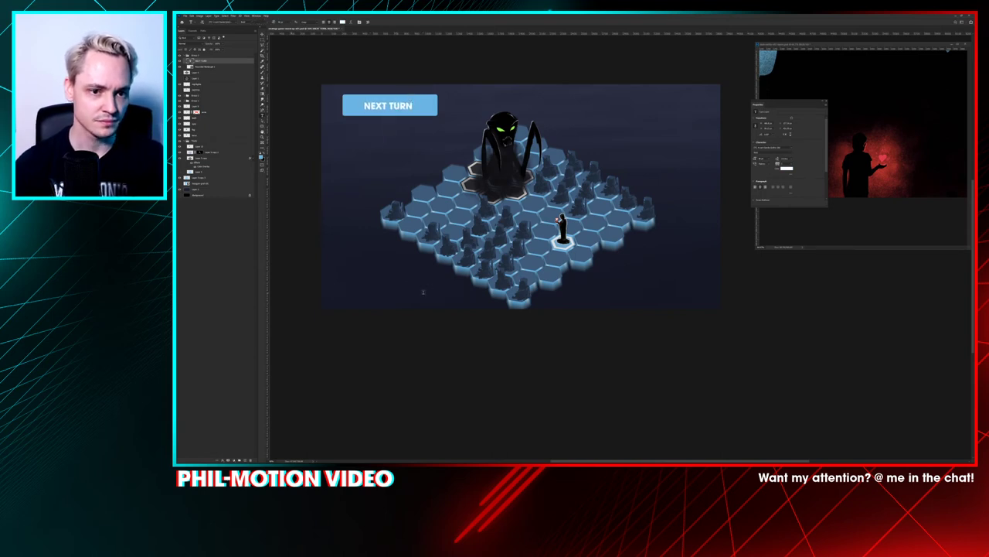
{"action": "key", "text": "v"}
{"action": "key", "text": "shift+Right"}
{"action": "key", "text": "shift+Up"}
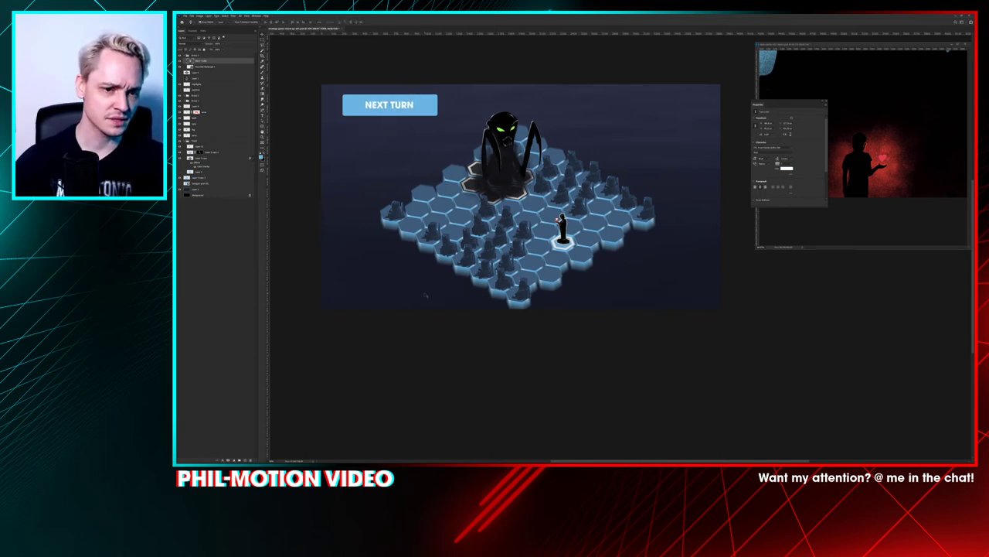
{"action": "key", "text": "Left"}
Step: Browse the installed fonts and compare how alternatives look on the NEXT TURN label
{"action": "key", "text": "t"}
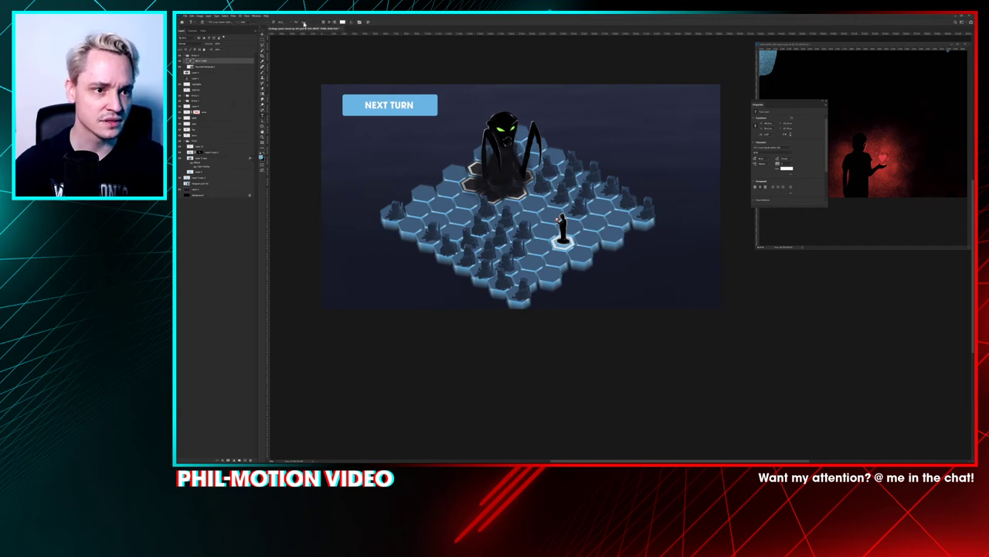
{"action": "left_click", "coordinate": [238, 22]}
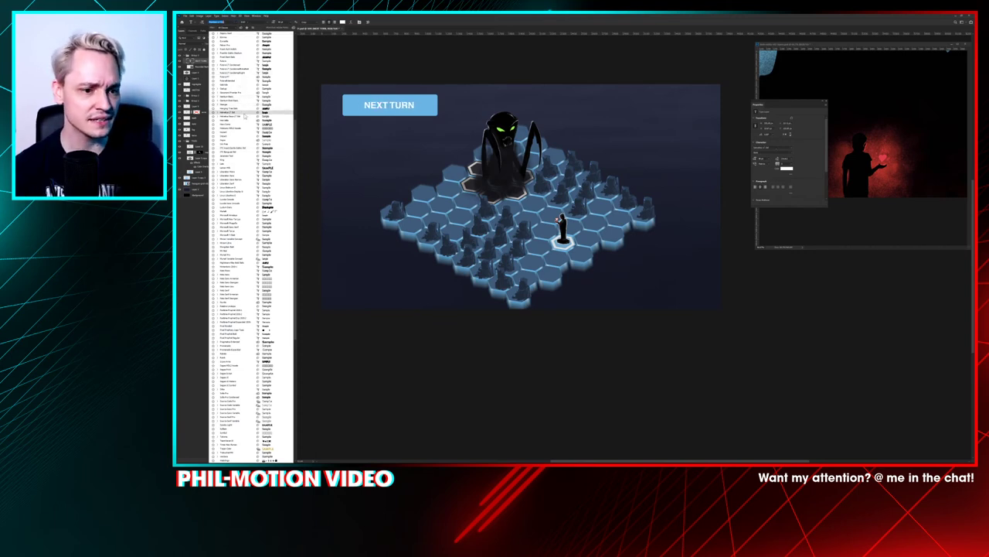
{"action": "scroll", "coordinate": [250, 163], "scroll_direction": "up", "scroll_amount": 2}
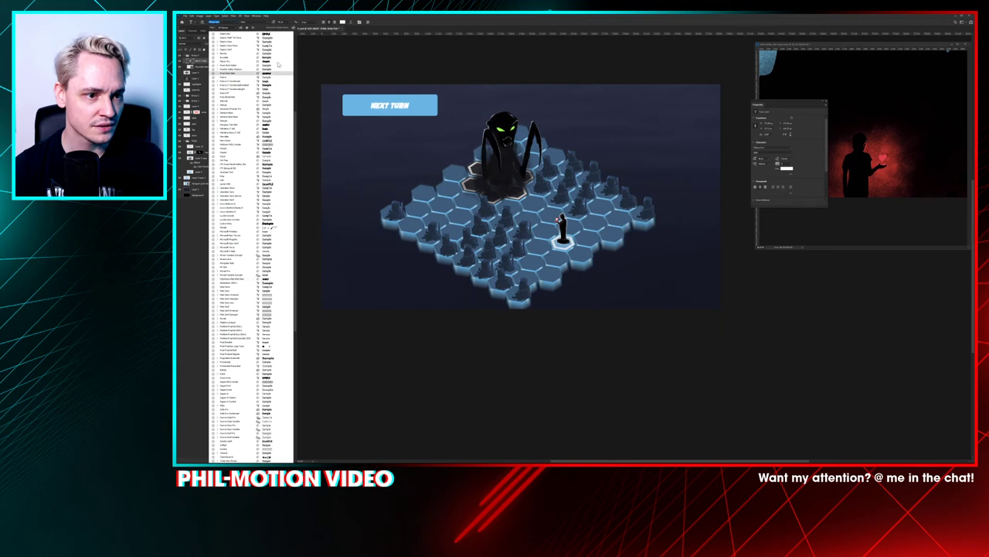
{"action": "scroll", "coordinate": [278, 66], "scroll_direction": "up", "scroll_amount": 5}
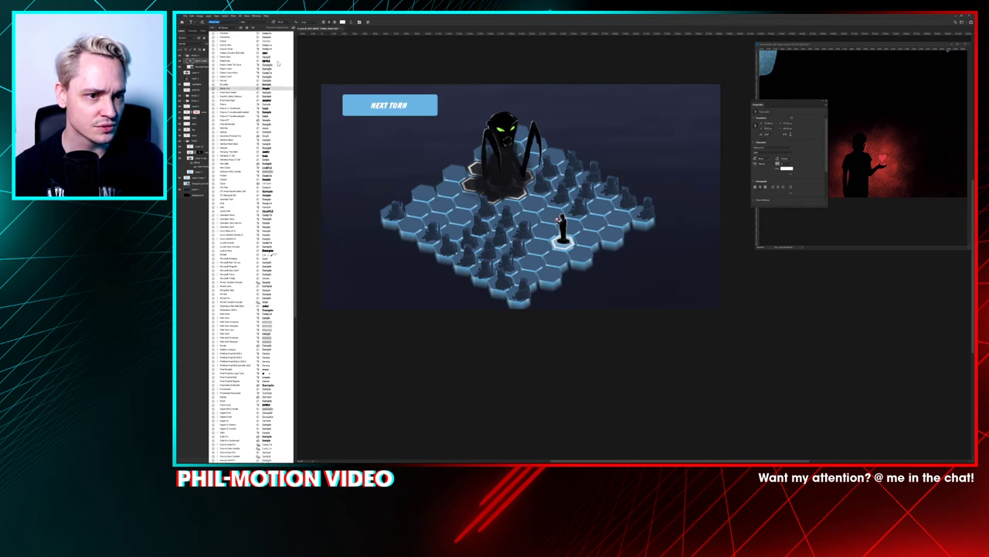
{"action": "scroll", "coordinate": [278, 76], "scroll_direction": "up", "scroll_amount": 5}
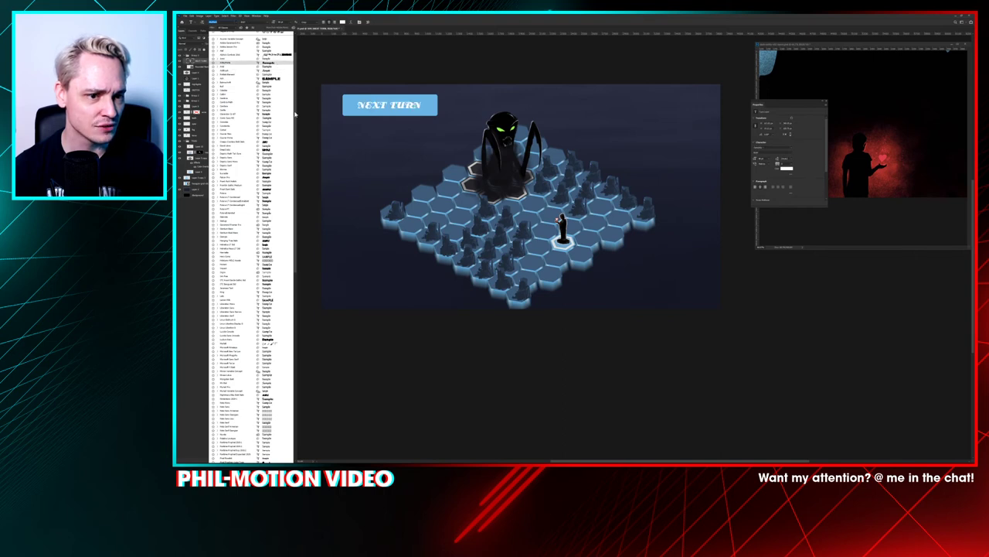
{"action": "left_click_drag", "start_coordinate": [294, 112], "coordinate": [298, 358]}
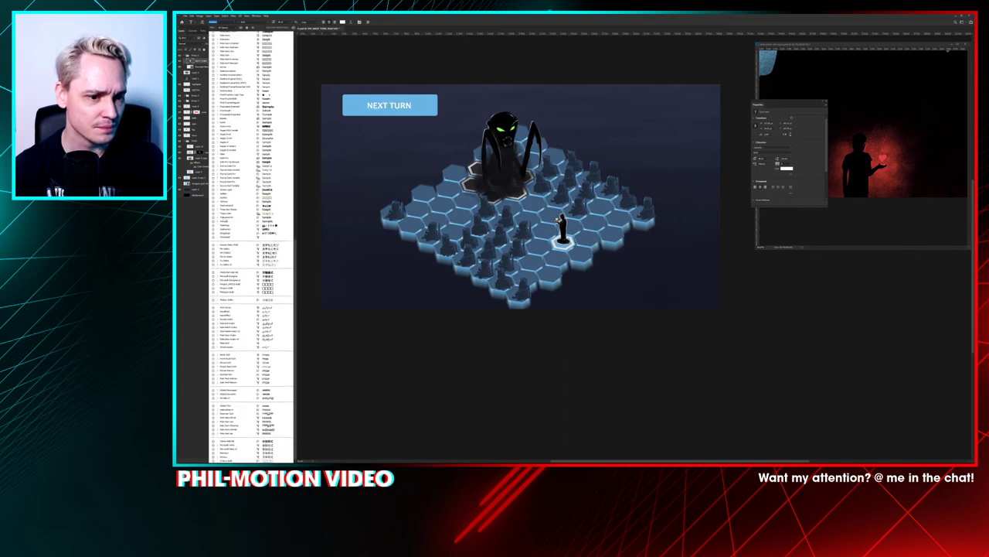
{"action": "scroll", "coordinate": [238, 226], "scroll_direction": "up", "scroll_amount": 10}
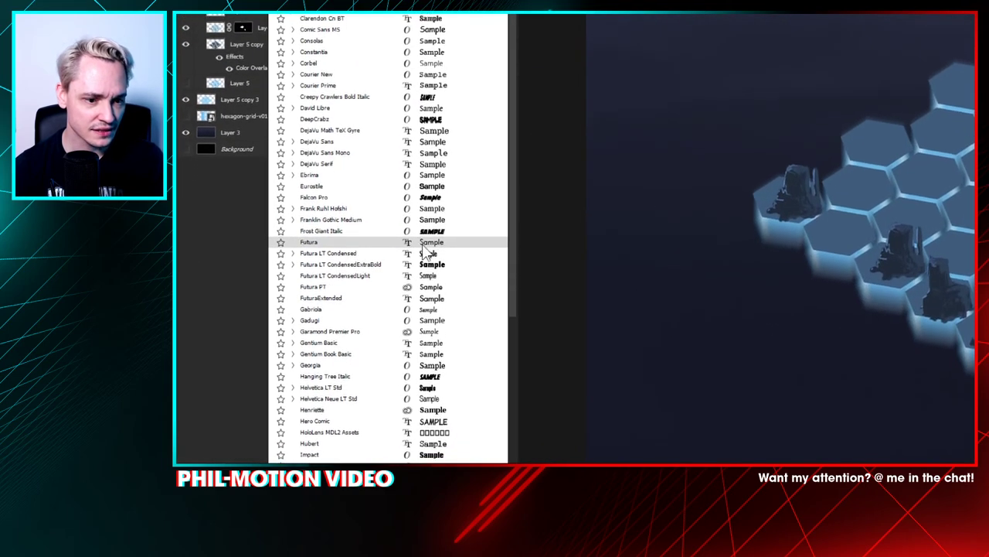
{"action": "scroll", "coordinate": [437, 257], "scroll_direction": "down", "scroll_amount": 3}
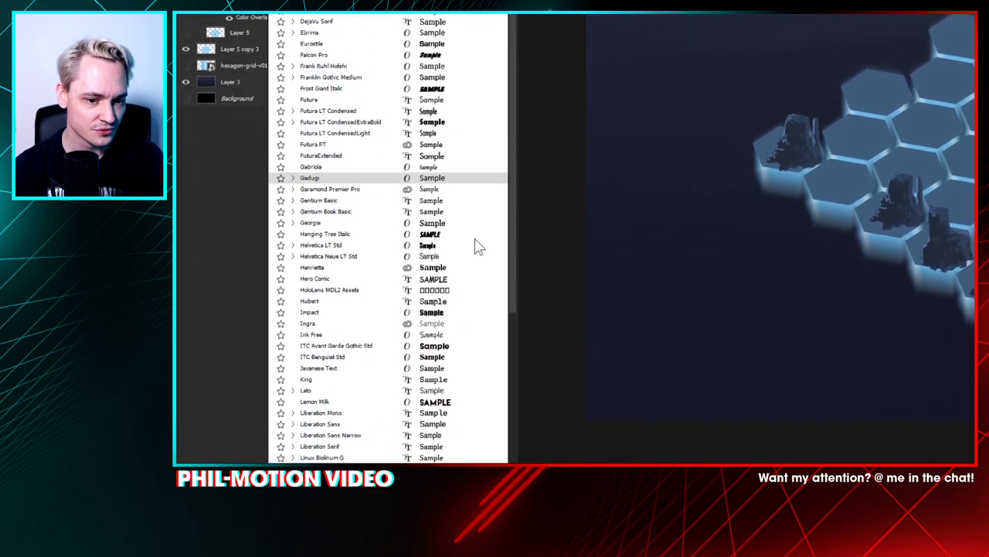
{"action": "scroll", "coordinate": [475, 247], "scroll_direction": "down", "scroll_amount": 2}
{"action": "scroll", "coordinate": [476, 248], "scroll_direction": "down", "scroll_amount": 6}
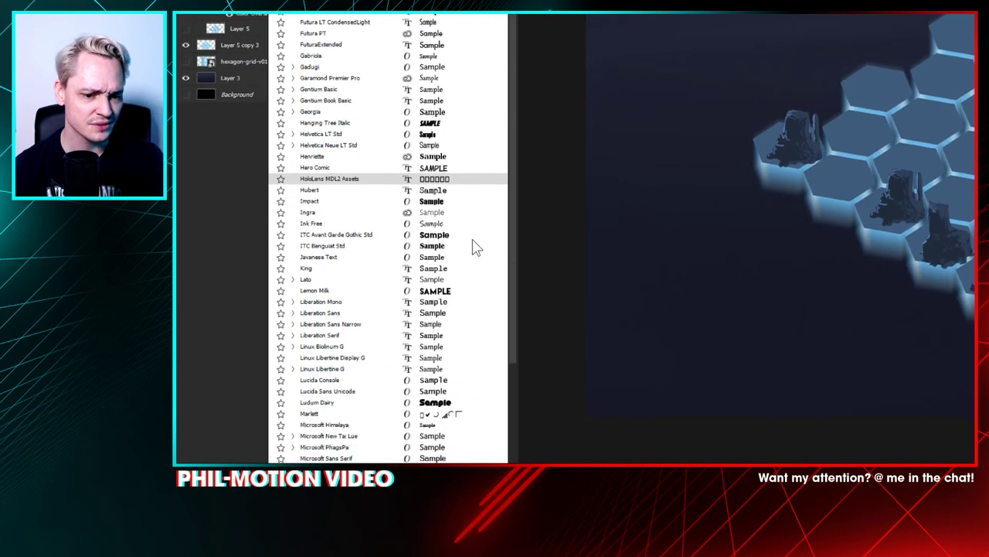
{"action": "scroll", "coordinate": [473, 246], "scroll_direction": "down", "scroll_amount": 4}
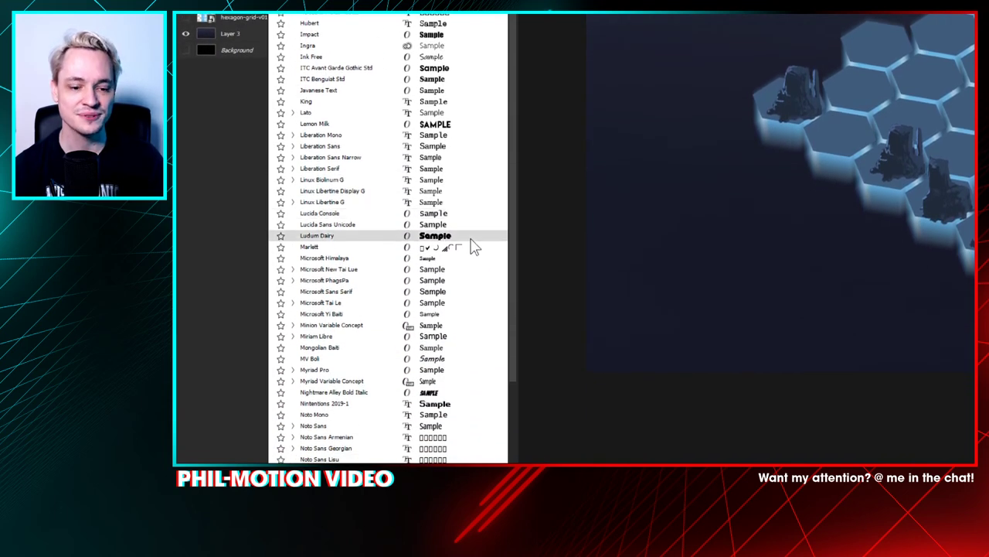
{"action": "scroll", "coordinate": [475, 247], "scroll_direction": "down", "scroll_amount": 6}
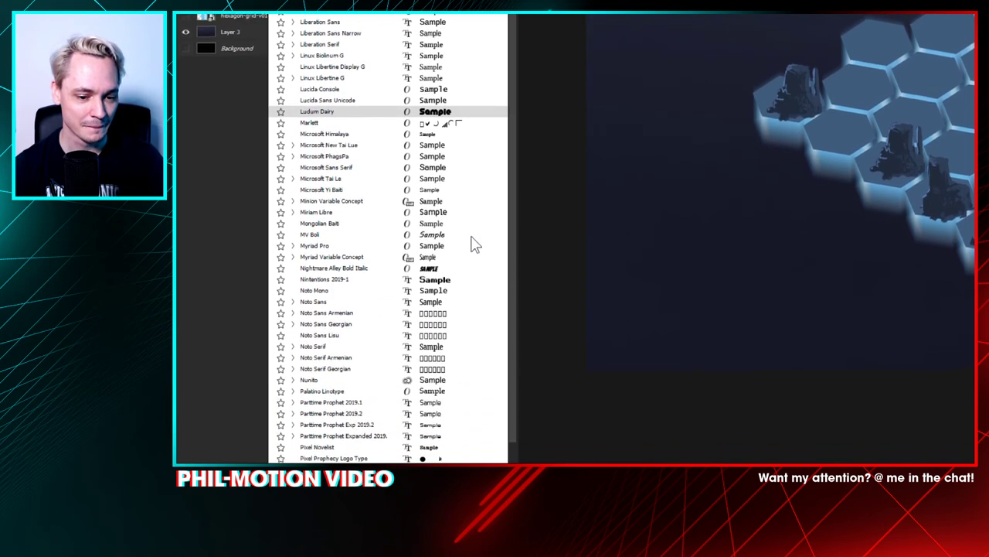
{"action": "scroll", "coordinate": [475, 248], "scroll_direction": "down", "scroll_amount": 5}
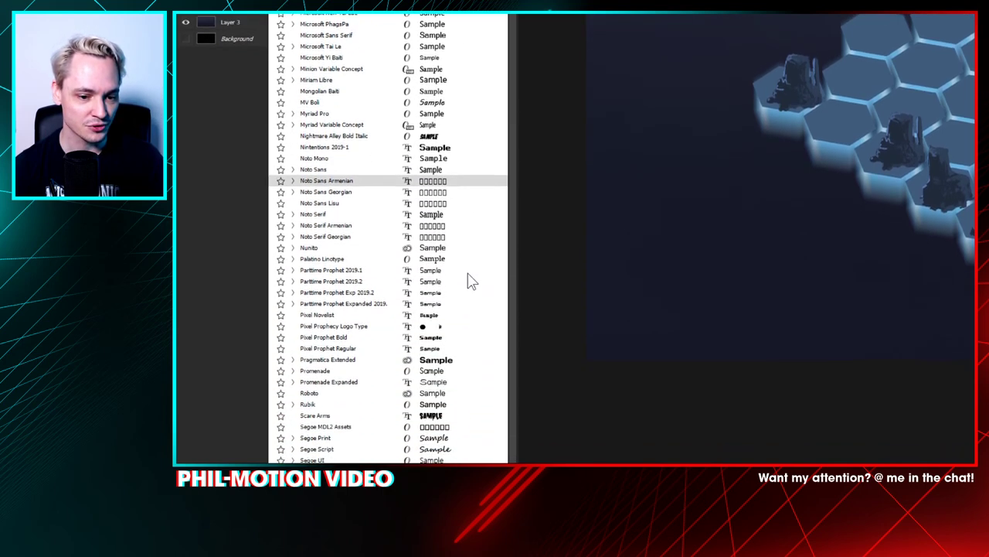
{"action": "scroll", "coordinate": [474, 247], "scroll_direction": "down", "scroll_amount": 2}
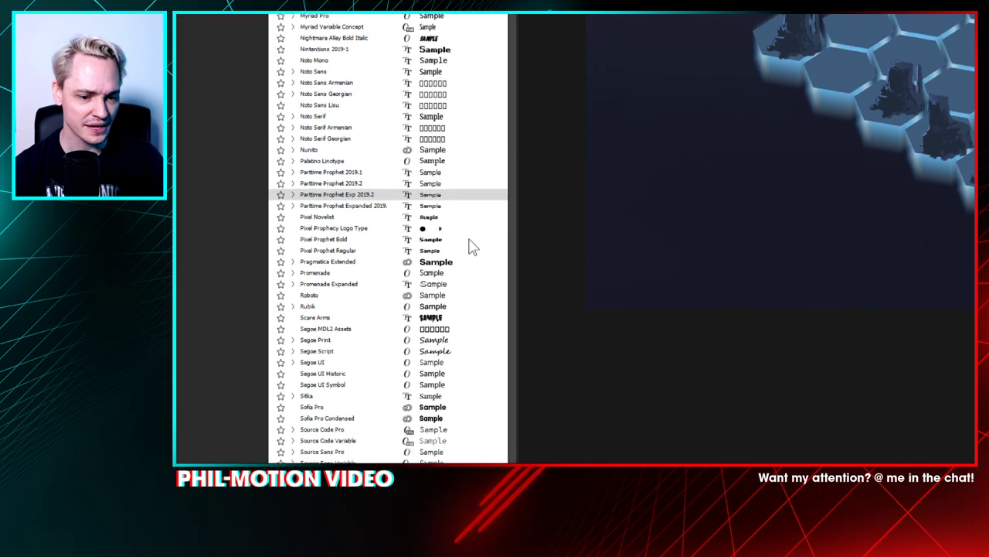
{"action": "scroll", "coordinate": [474, 248], "scroll_direction": "down", "scroll_amount": 2}
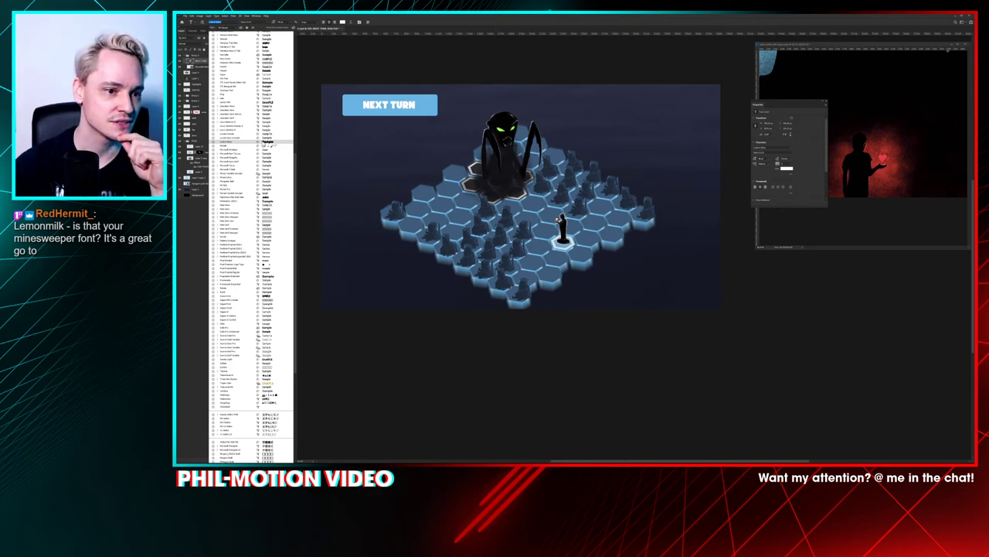
{"action": "left_click", "coordinate": [247, 87]}
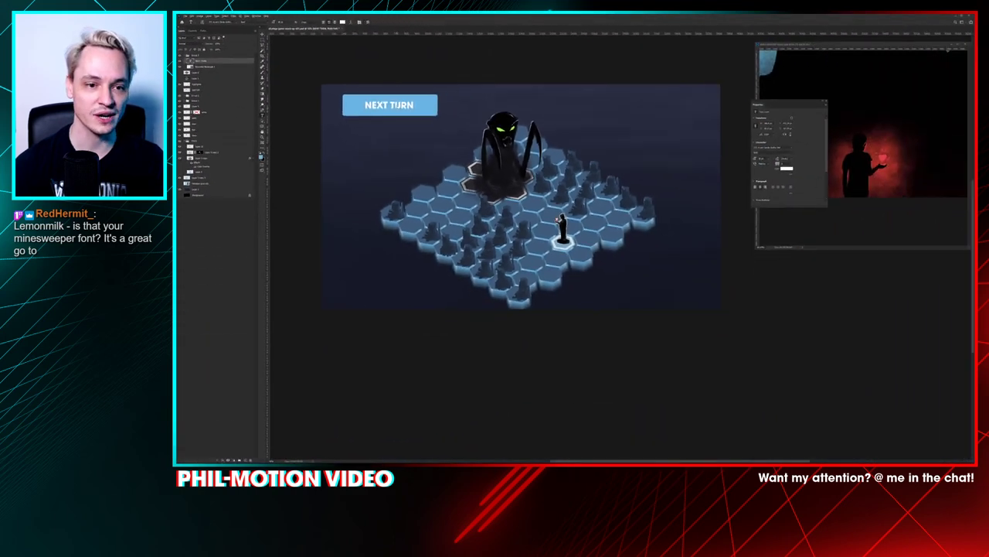
{"action": "key", "text": "Return"}
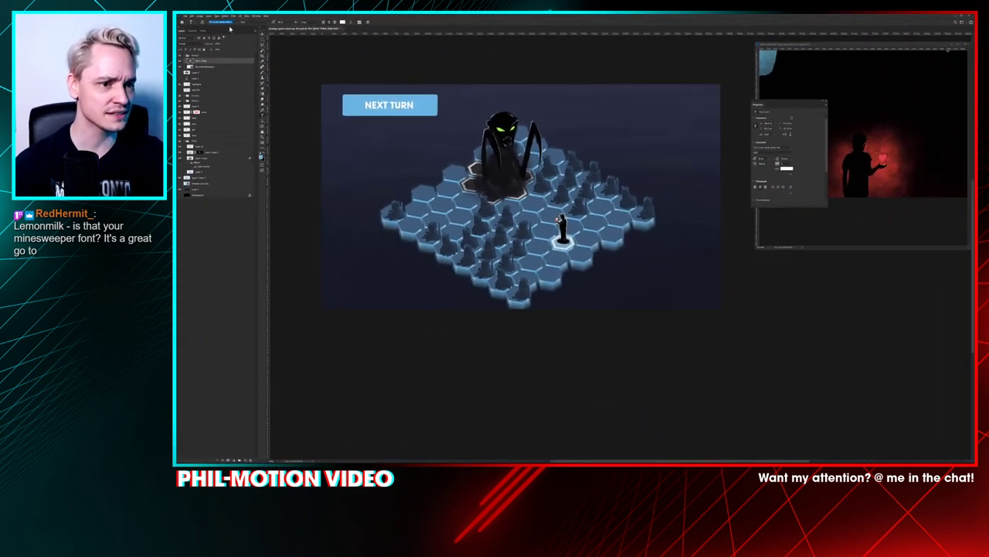
Step: Move the blue button rectangle together with its NEXT TURN label to the lower-right corner of the game mockup
{"action": "key", "text": "m"}
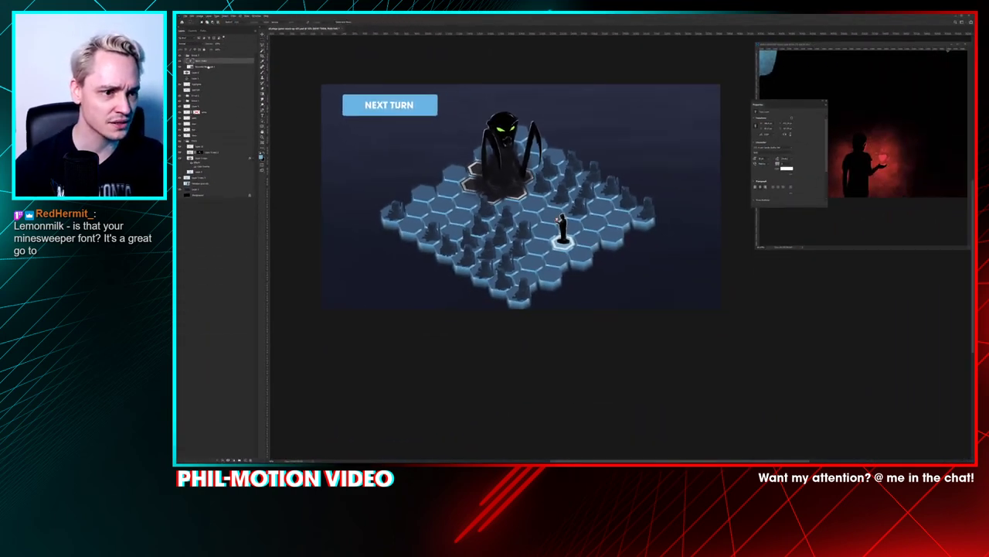
{"action": "left_click_drag", "start_coordinate": [397, 107], "coordinate": [667, 287]}
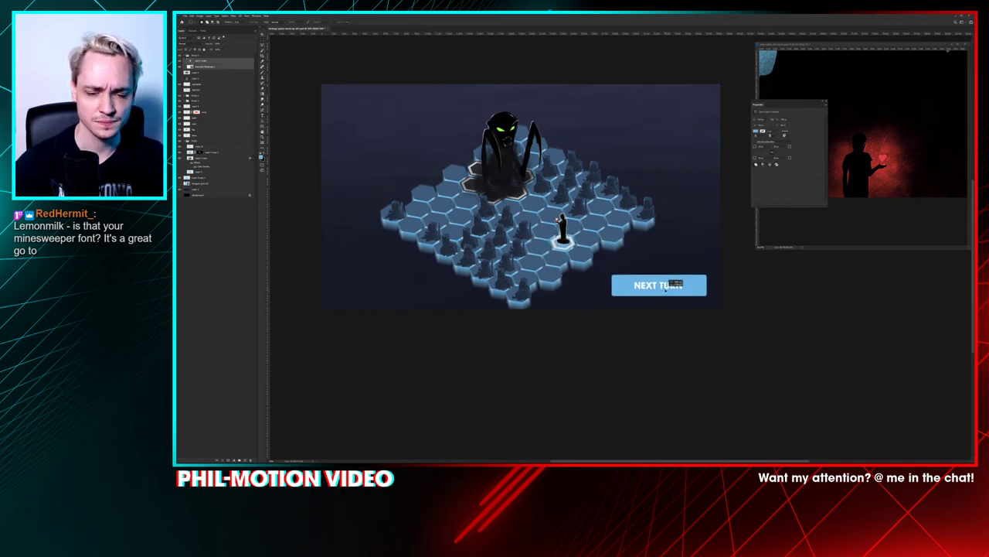
{"action": "left_click", "coordinate": [217, 66], "text": "ctrl"}
{"action": "left_click", "coordinate": [212, 61], "text": "ctrl"}
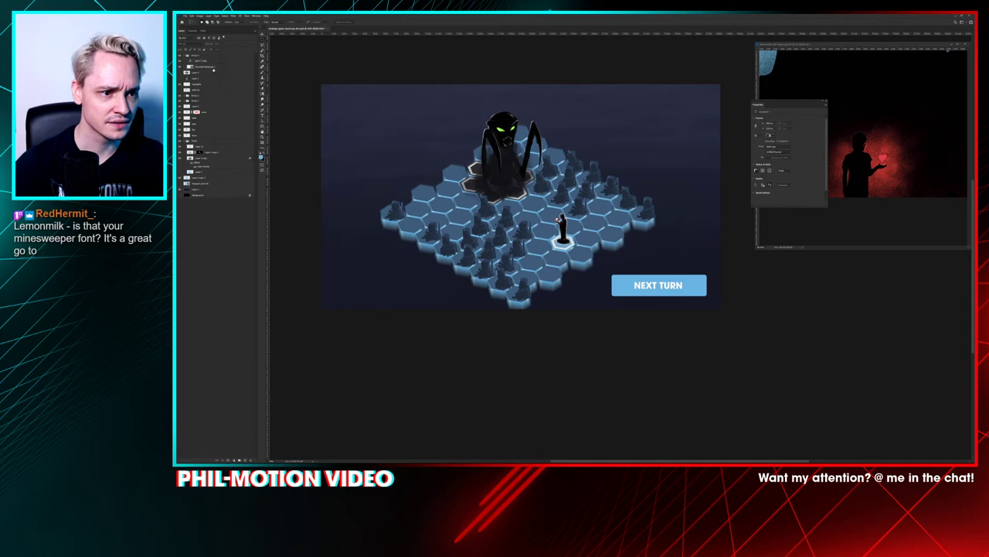
Step: Add a Gradient Overlay effect to the button's rounded rectangle layer
{"action": "left_click", "coordinate": [218, 66]}
{"action": "left_click", "coordinate": [228, 460]}
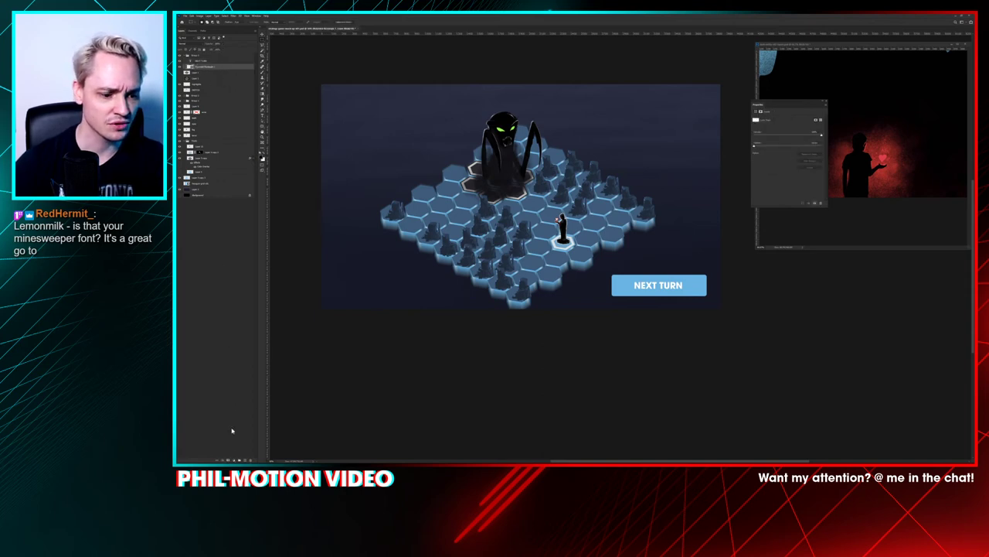
{"action": "left_click", "coordinate": [223, 459]}
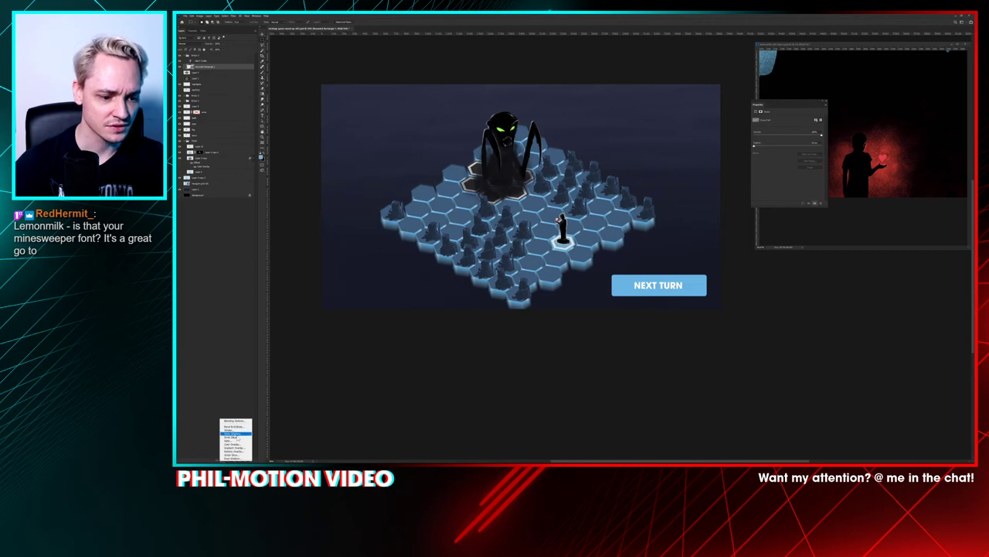
{"action": "left_click", "coordinate": [245, 448]}
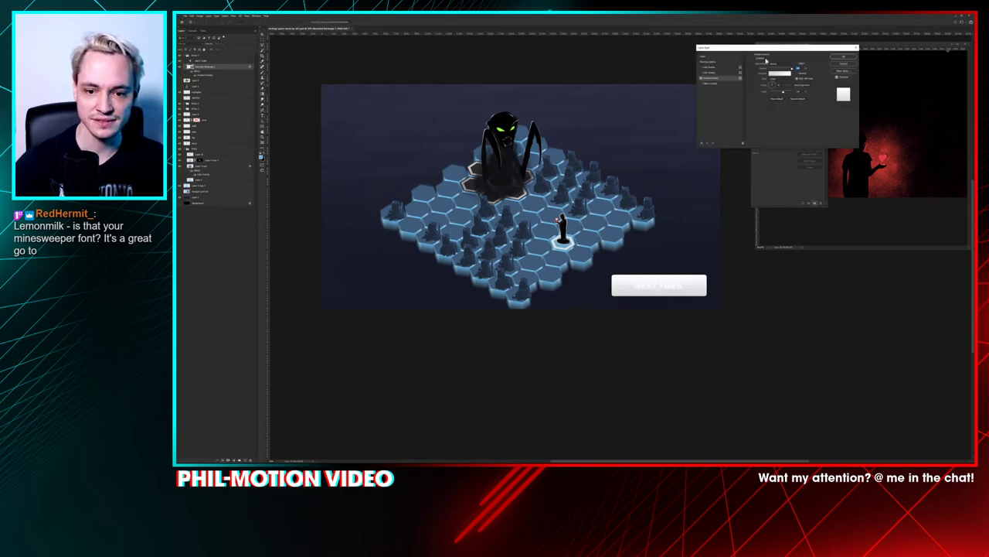
{"action": "left_click_drag", "start_coordinate": [730, 47], "coordinate": [654, 80]}
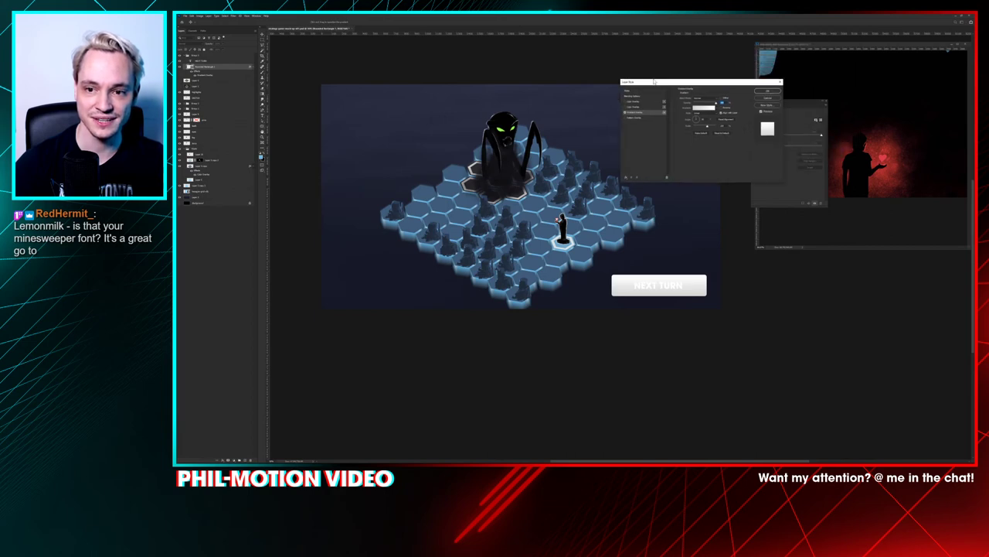
Step: Set the overlay to the blue-to-transparent gradient, recolour its start with a darker blue sampled from a hexagon tile, and apply the effect
{"action": "left_click", "coordinate": [704, 108]}
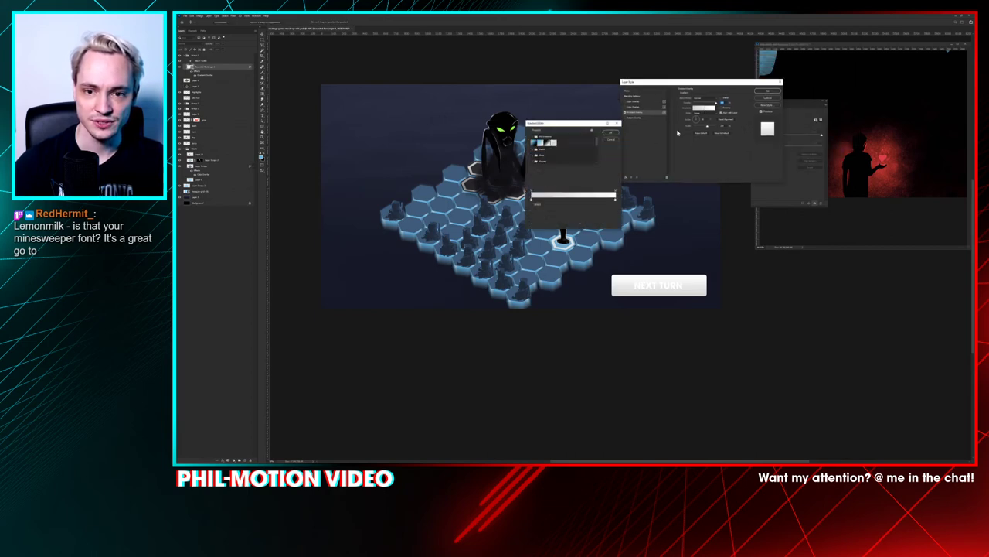
{"action": "left_click", "coordinate": [533, 143]}
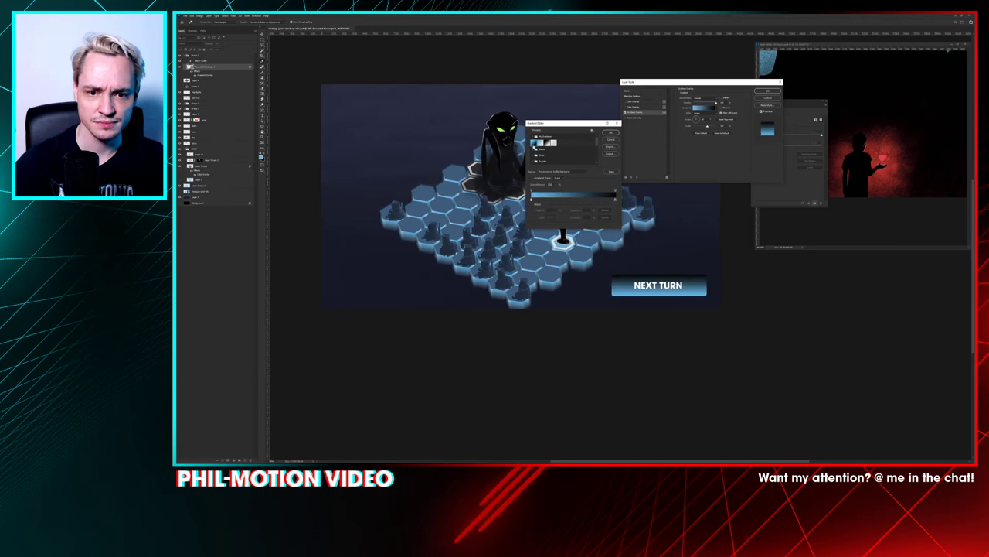
{"action": "left_click", "coordinate": [540, 144]}
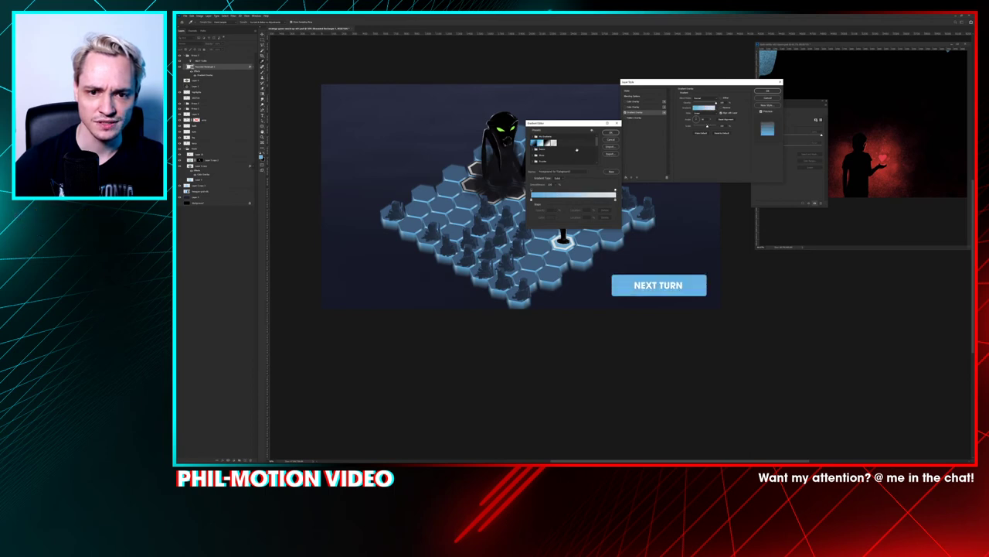
{"action": "left_click", "coordinate": [531, 200]}
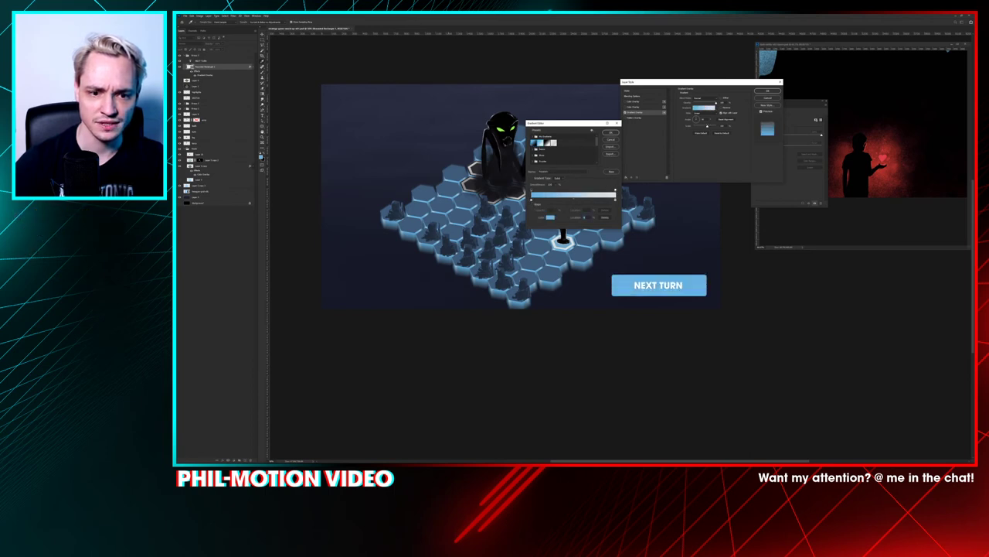
{"action": "left_click", "coordinate": [438, 204]}
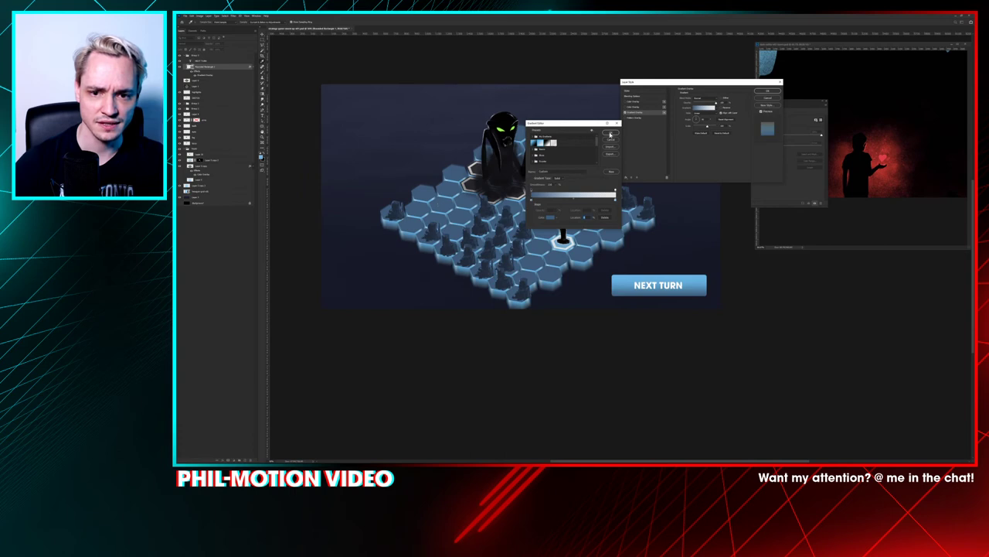
{"action": "left_click", "coordinate": [609, 134]}
{"action": "left_click_drag", "start_coordinate": [705, 103], "coordinate": [724, 102]}
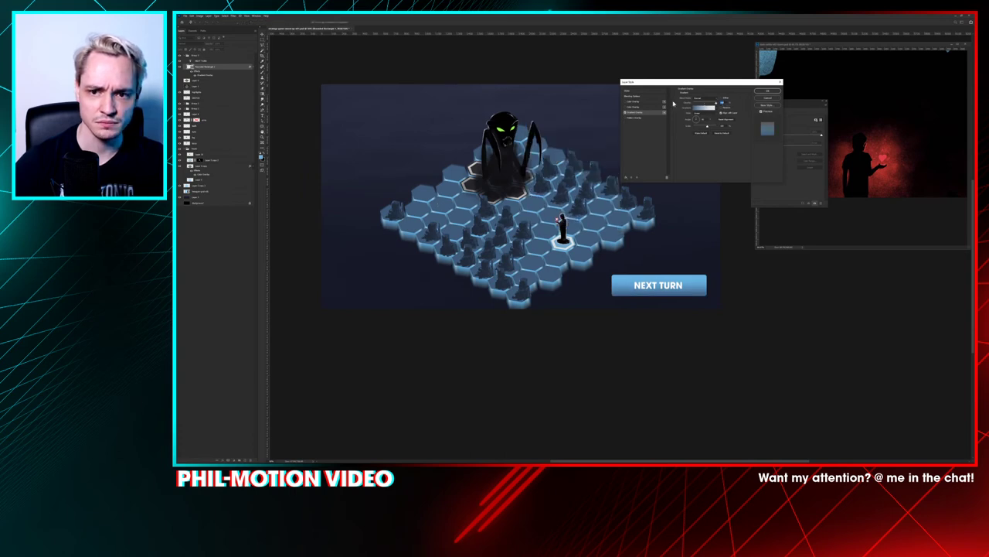
{"action": "left_click", "coordinate": [768, 91]}
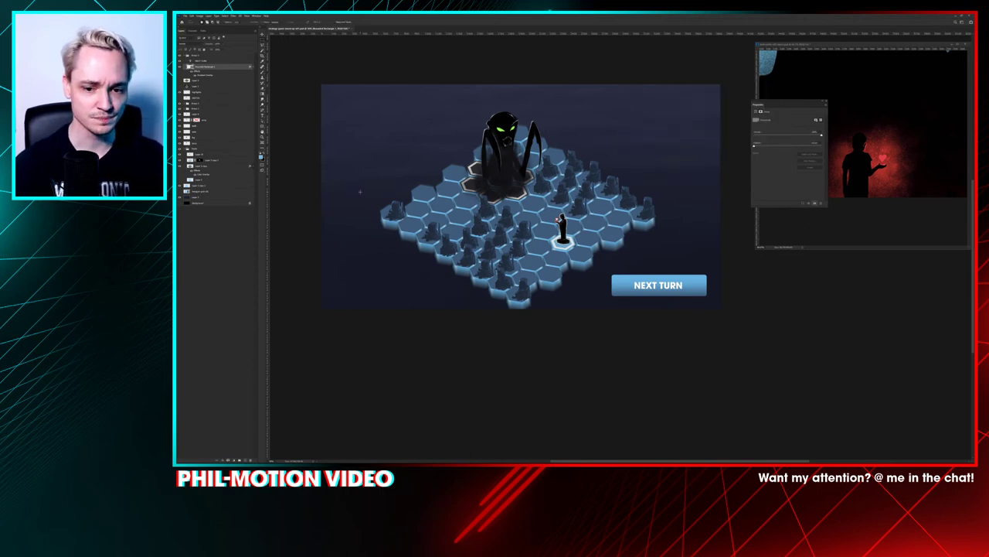
Step: Add a new text element with the LOREM IPSUM placeholder in the upper-left area of the game mockup
{"action": "left_click", "coordinate": [211, 60]}
{"action": "key", "text": "t"}
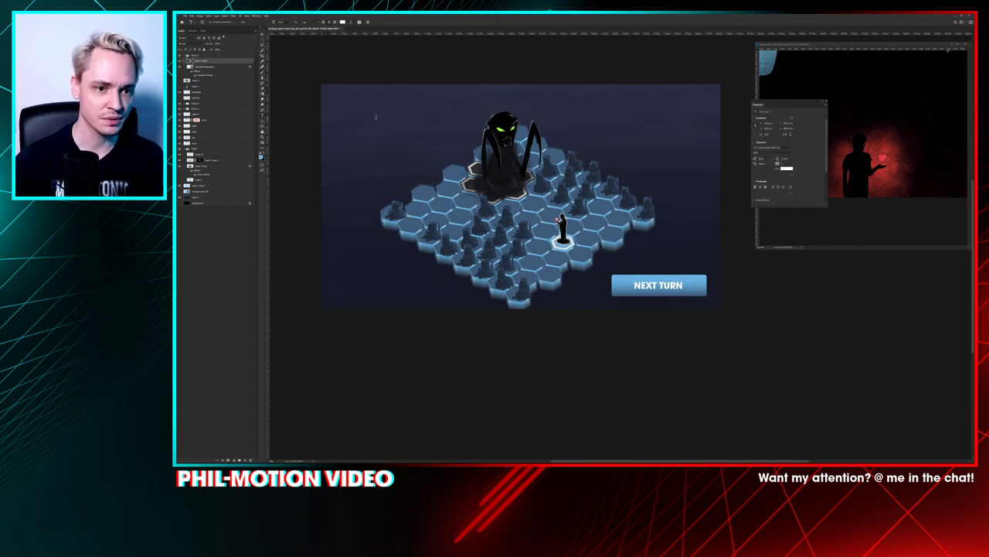
{"action": "left_click", "coordinate": [340, 114]}
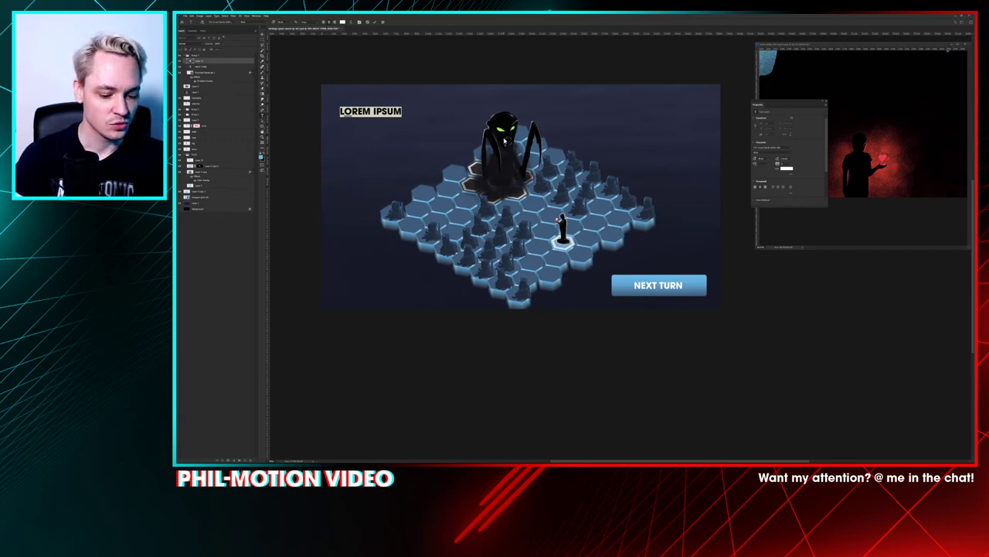
{"action": "key", "text": "Escape"}
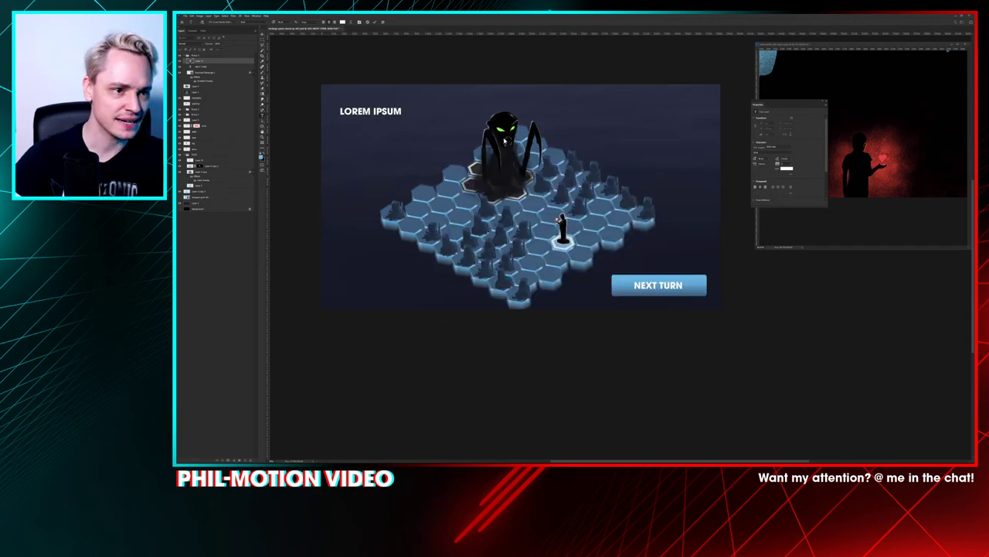
{"action": "key", "text": "ctrl+Tab"}
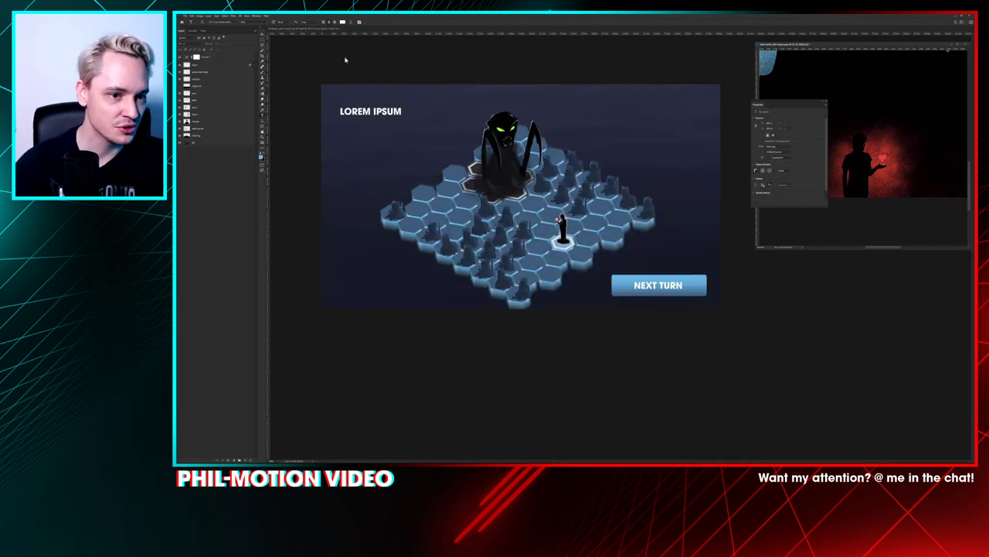
{"action": "left_click", "coordinate": [263, 40]}
{"action": "left_click", "coordinate": [309, 59]}
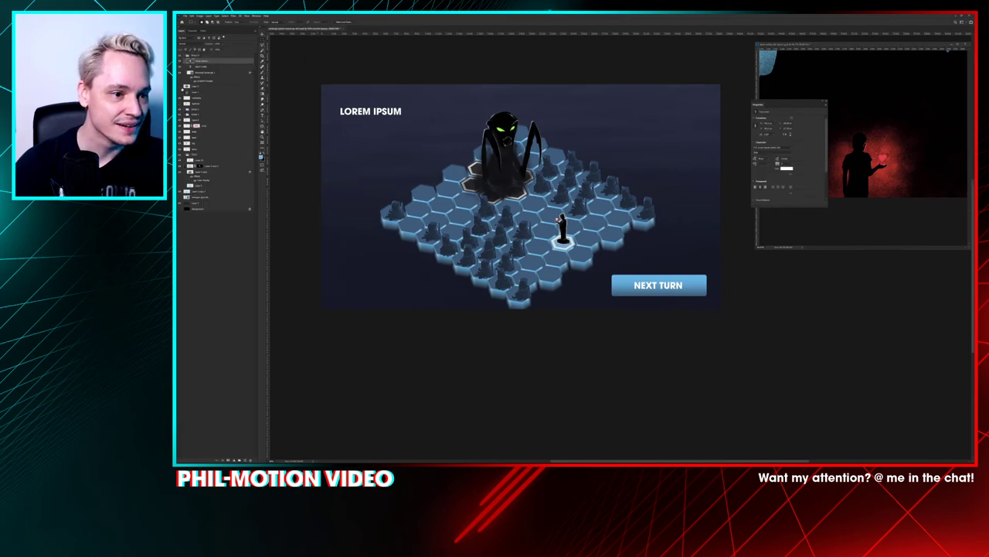
Step: Raise the two hidden reference game layers above the interface group and show each briefly to compare its layout with the mockup
{"action": "left_click_drag", "start_coordinate": [201, 61], "coordinate": [201, 53]}
{"action": "left_click", "coordinate": [179, 55]}
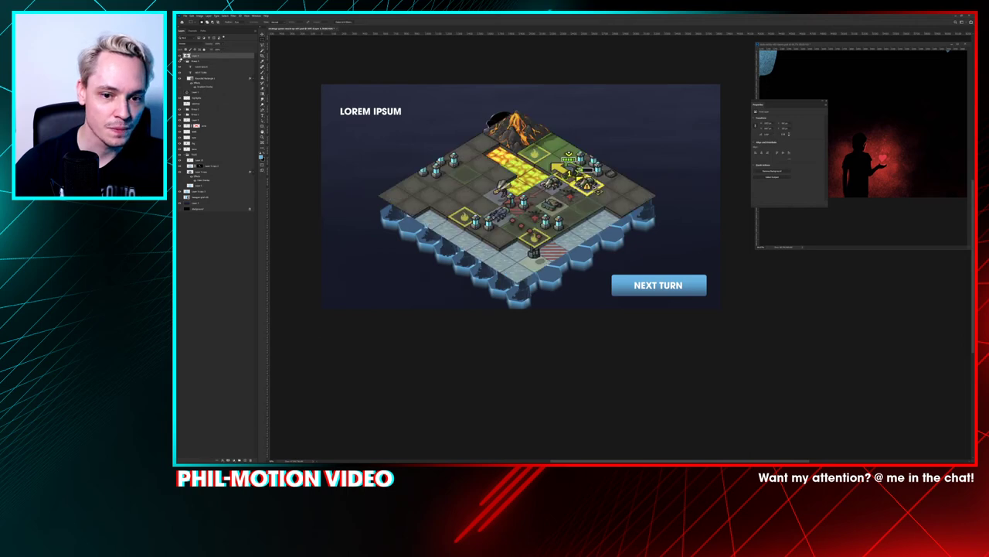
{"action": "left_click", "coordinate": [180, 56]}
{"action": "left_click_drag", "start_coordinate": [203, 57], "coordinate": [204, 55]}
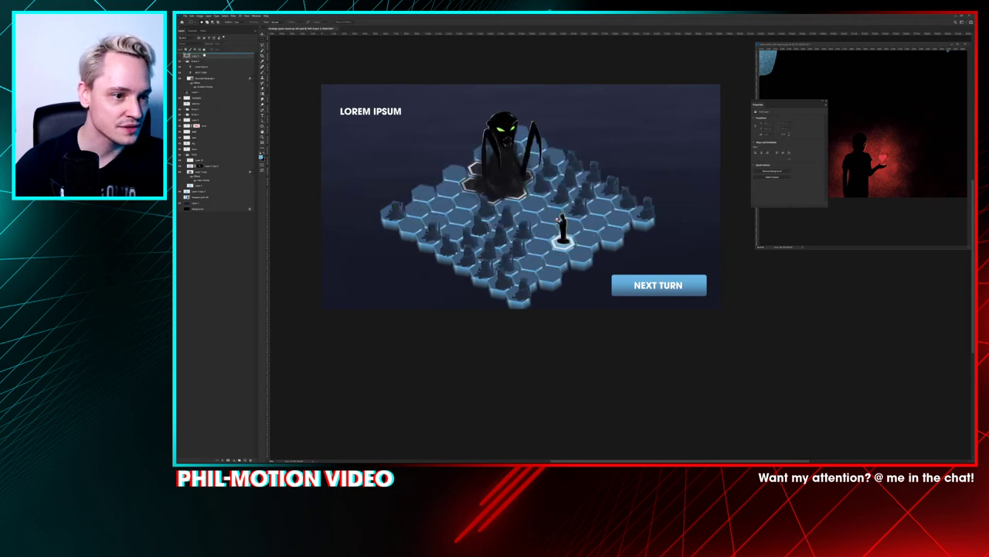
{"action": "left_click", "coordinate": [182, 59]}
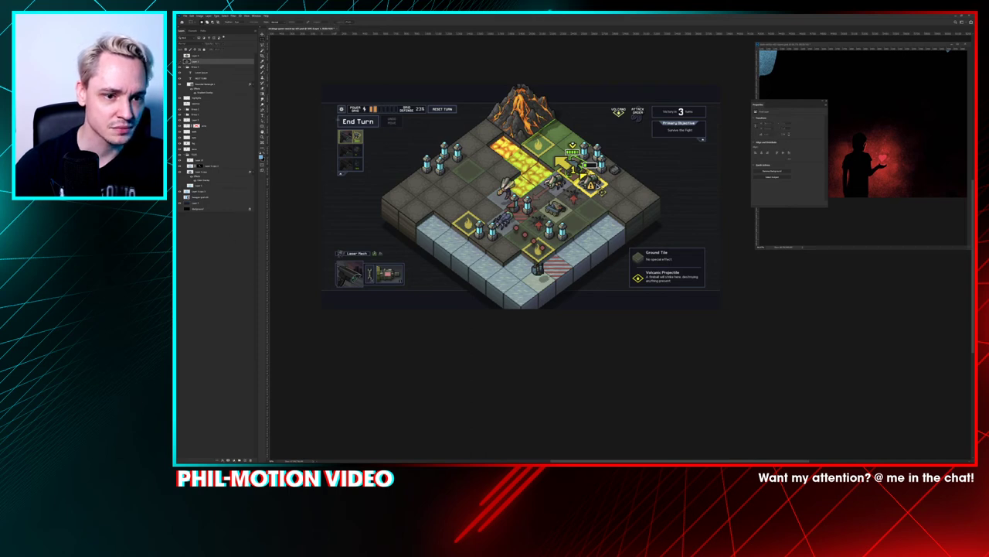
{"action": "left_click", "coordinate": [180, 61]}
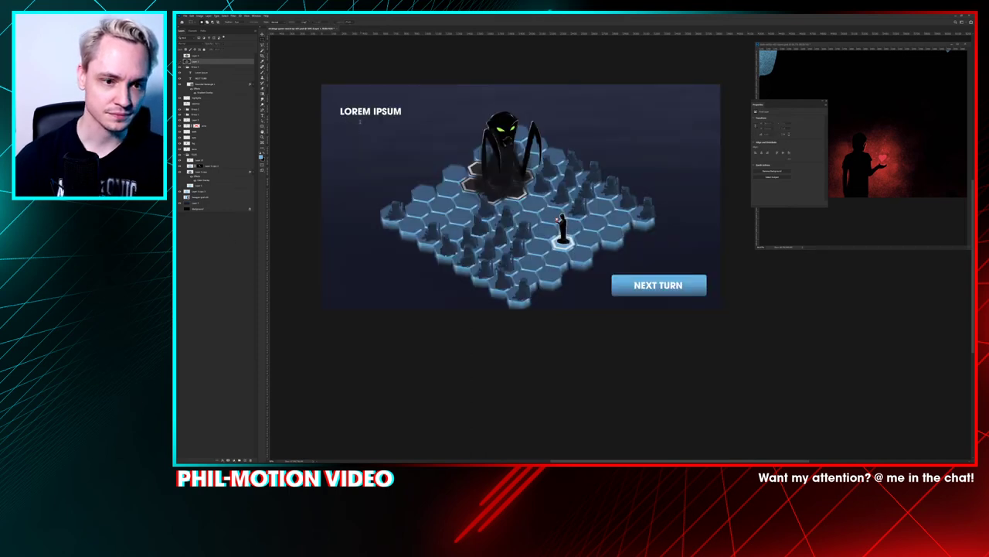
Step: Replace the LOREM IPSUM placeholder text with PRIMARY OBJECTIVE
{"action": "key", "text": "t"}
{"action": "left_click", "coordinate": [371, 112]}
{"action": "double_click", "coordinate": [413, 132]}
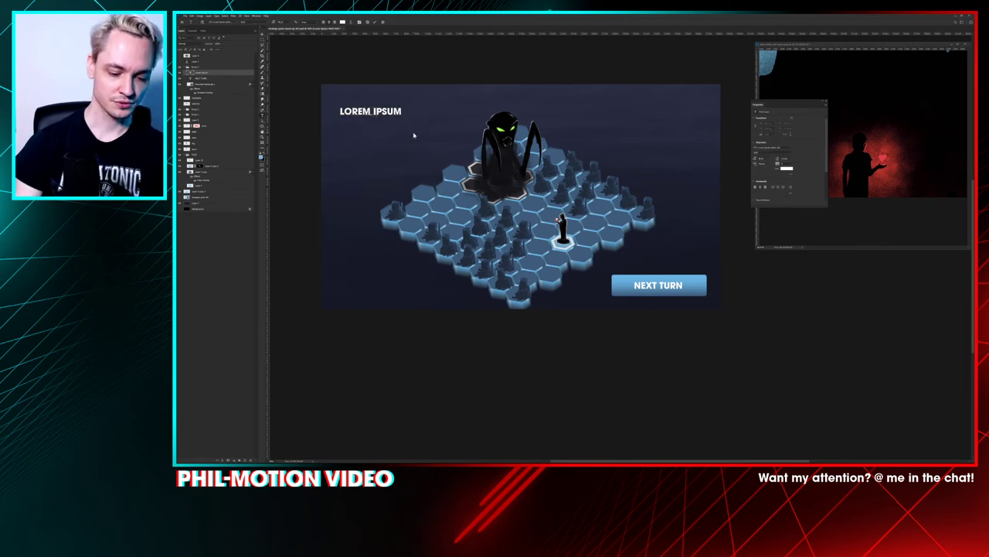
{"action": "type", "text": "PRIMARY PBN"}
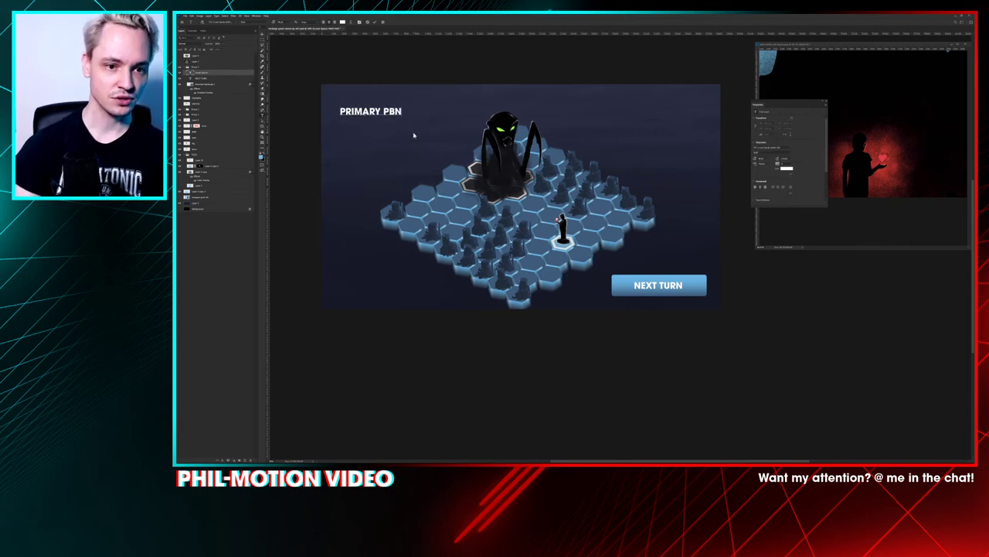
{"action": "key", "text": "BackSpace"}
{"action": "key", "text": "BackSpace"}
{"action": "key", "text": "BackSpace"}
{"action": "key", "text": "BackSpace"}
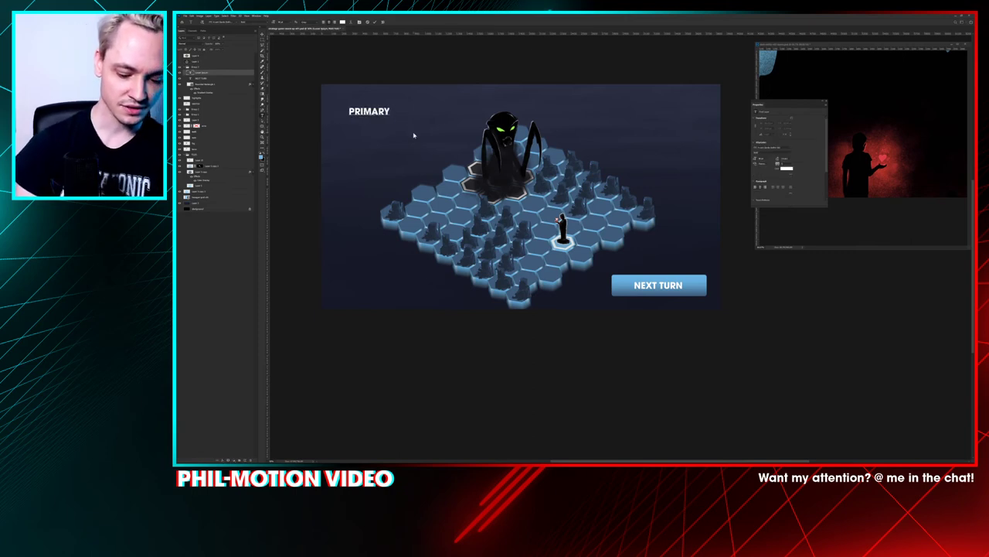
{"action": "type", "text": "OBJECTIVBE"}
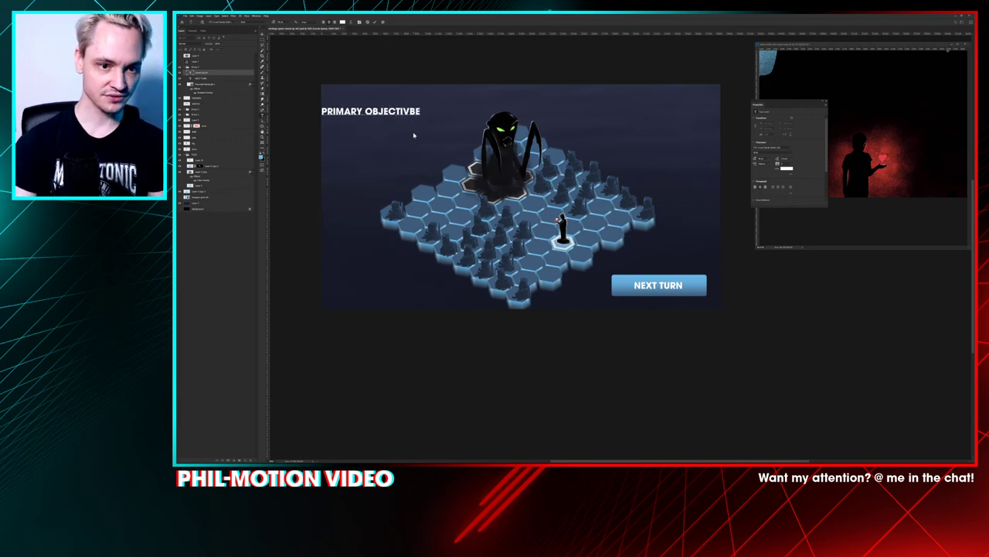
{"action": "key", "text": "BackSpace"}
{"action": "key", "text": "BackSpace"}
{"action": "key", "text": "BackSpace"}
{"action": "type", "text": "E"}
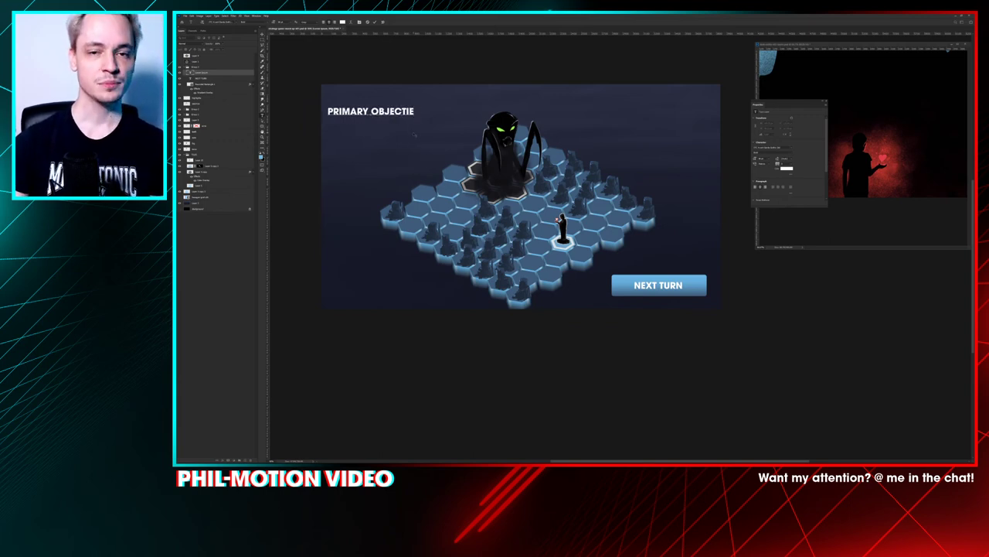
{"action": "key", "text": "BackSpace"}
{"action": "type", "text": "VE"}
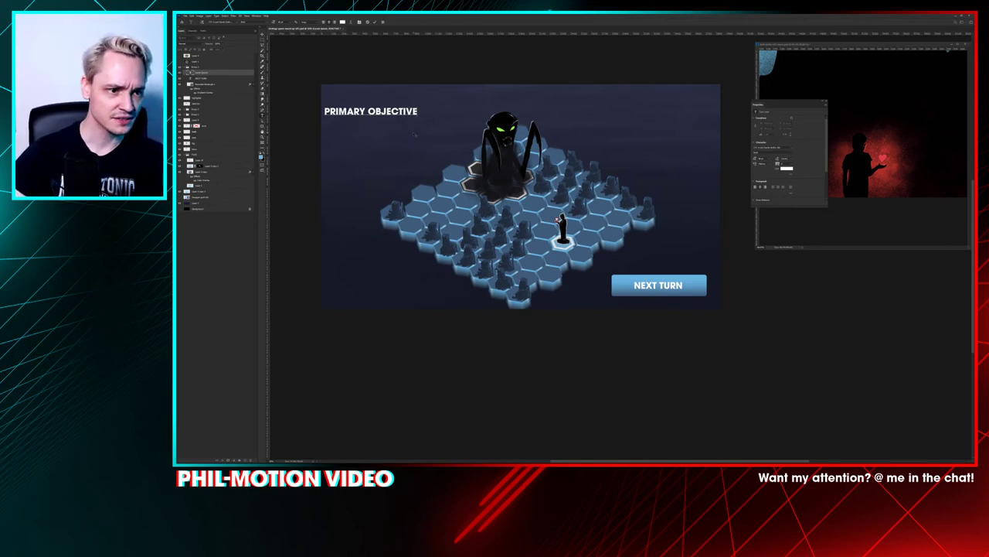
{"action": "key", "text": "ctrl+Return"}
Step: Shift the PRIMARY OBJECTIVE text inward from the mockup's edge and duplicate it directly below, rewording the copy as KEEP IT ALIVE
{"action": "left_click_drag", "start_coordinate": [390, 110], "coordinate": [411, 113]}
{"action": "triple_click", "coordinate": [394, 116]}
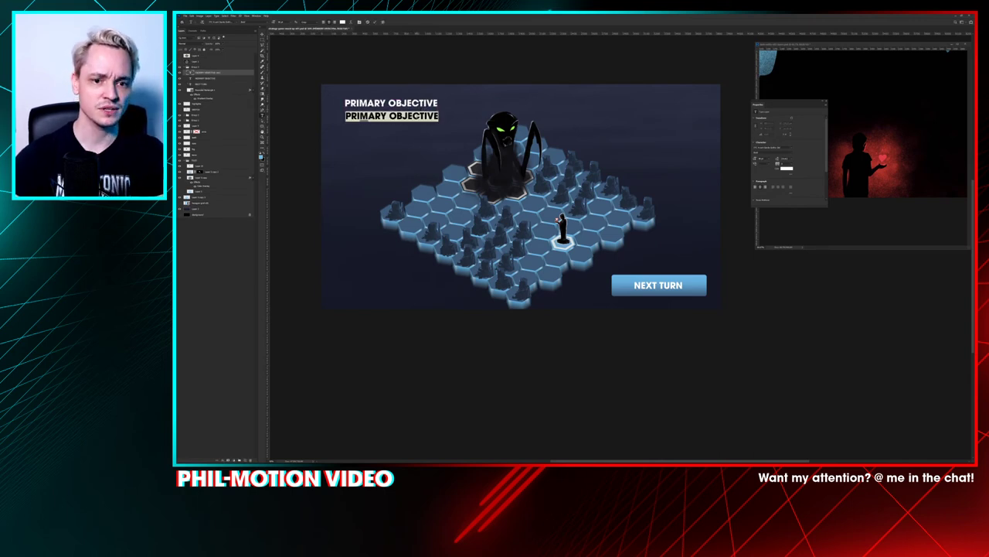
{"action": "type", "text": "SUR"}
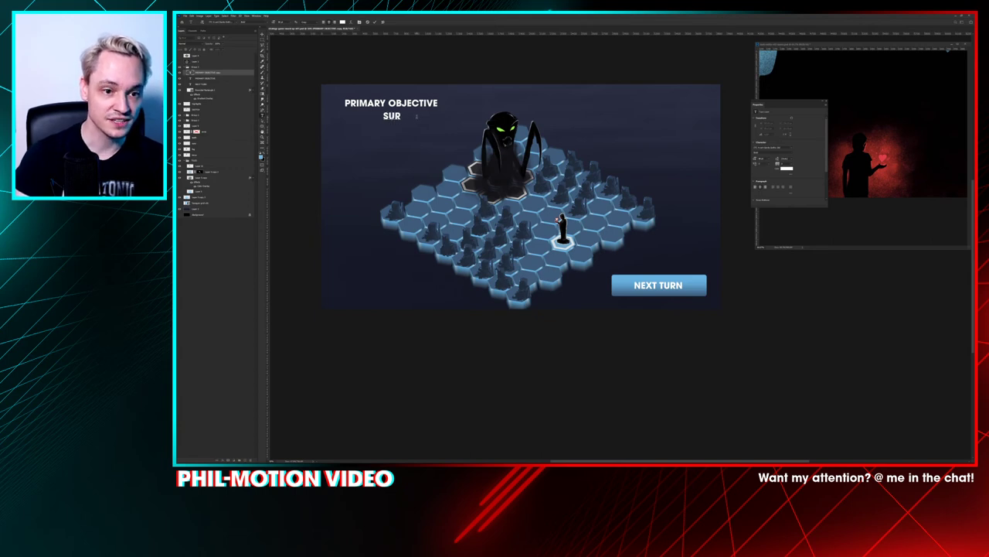
{"action": "key", "text": "BackSpace"}
{"action": "key", "text": "BackSpace"}
{"action": "key", "text": "BackSpace"}
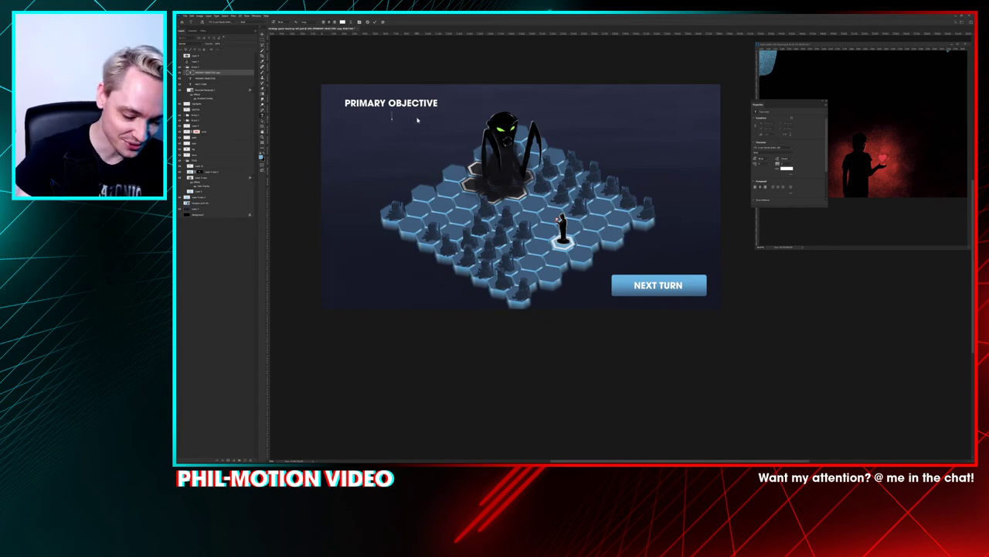
{"action": "type", "text": "KEEP IT ALIVE"}
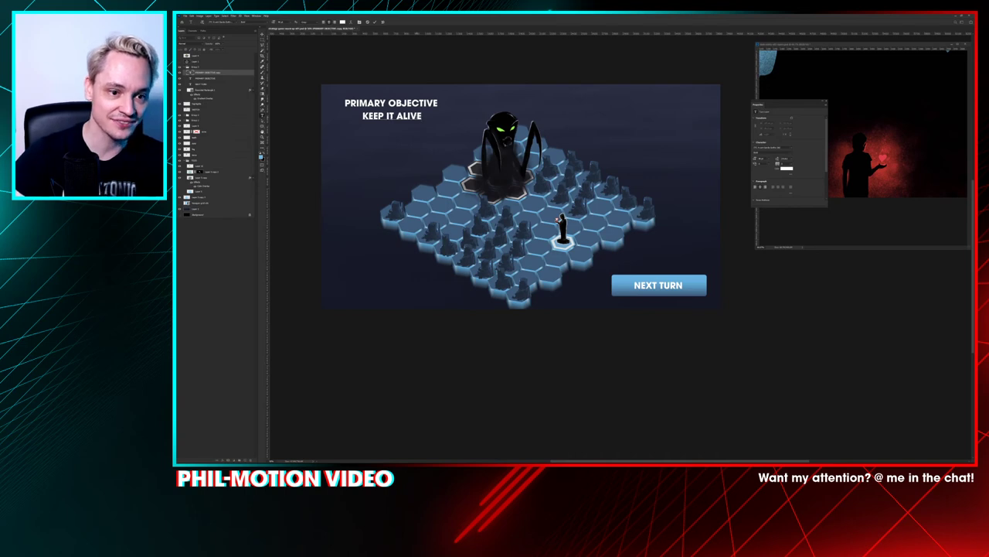
{"action": "key", "text": "ctrl+Return"}
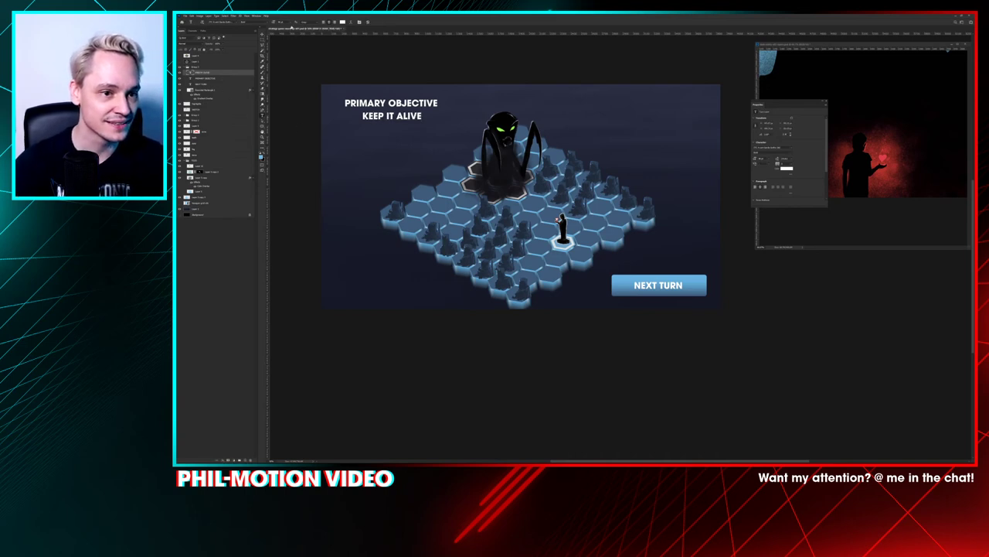
Step: Set both objective lines to left-aligned text and move them together back toward the mockup's upper-left corner
{"action": "left_click", "coordinate": [213, 78], "text": "shift"}
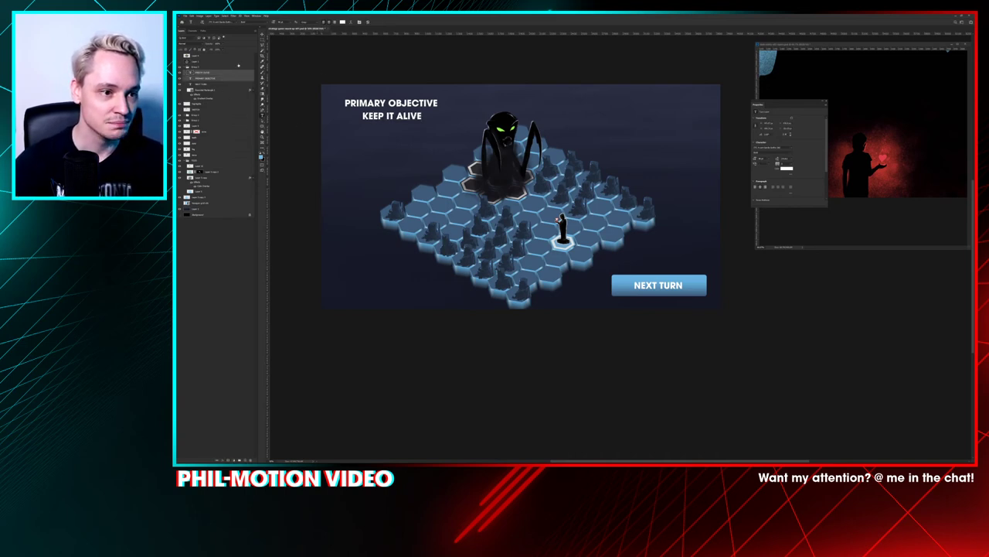
{"action": "left_click", "coordinate": [322, 22]}
{"action": "left_click_drag", "start_coordinate": [423, 116], "coordinate": [388, 113]}
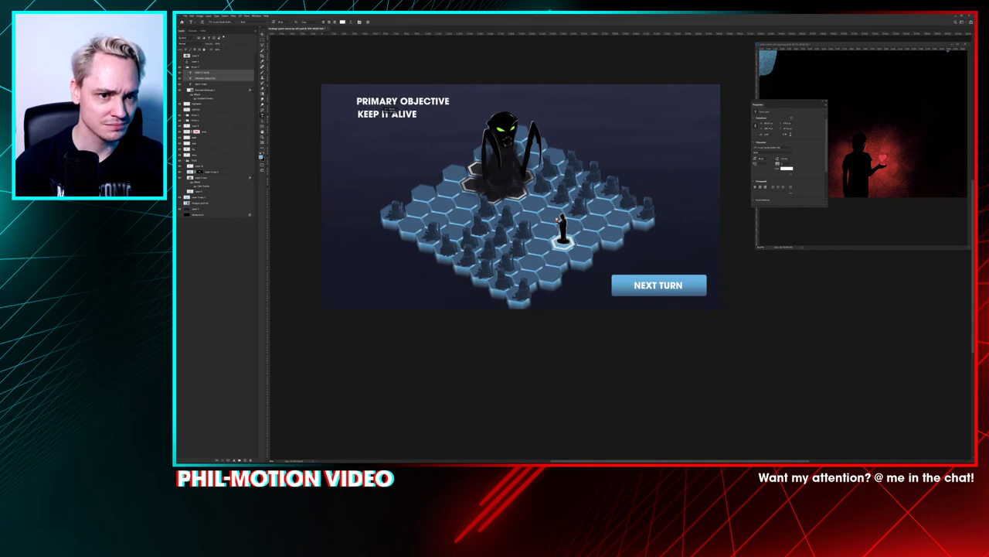
Step: Align the left edges of the PRIMARY OBJECTIVE and KEEP IT ALIVE text layers
{"action": "left_click", "coordinate": [214, 78]}
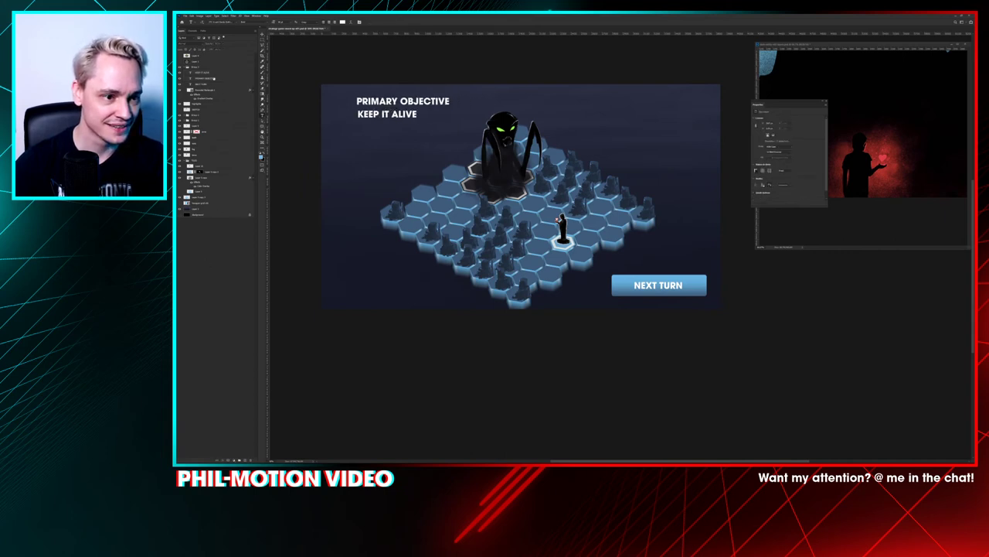
{"action": "left_click", "coordinate": [213, 78]}
{"action": "left_click", "coordinate": [210, 72], "text": "shift"}
{"action": "key", "text": "v"}
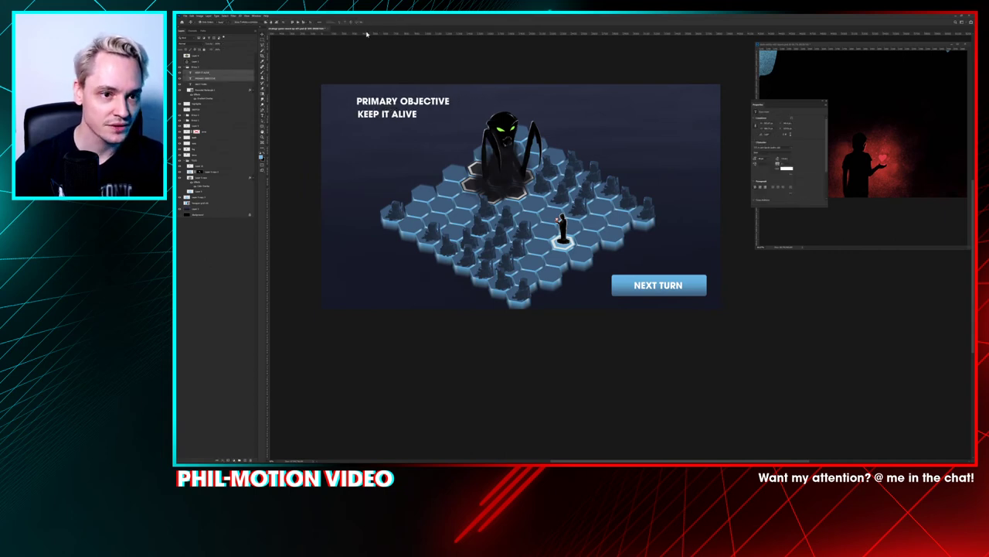
{"action": "left_click", "coordinate": [268, 22]}
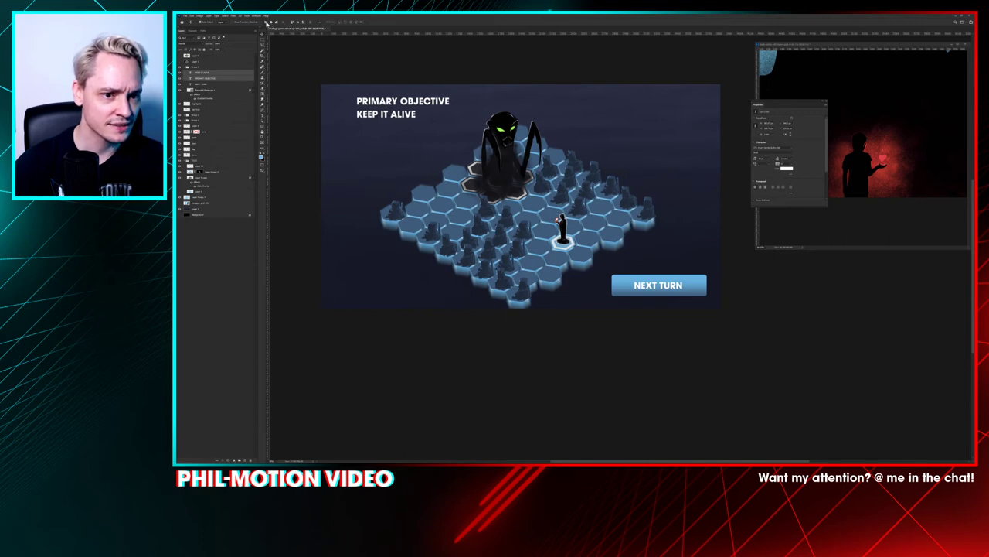
Step: Place the PRIMARY OBJECTIVE layer above KEEP IT ALIVE, nudge its text closer to the line below, and reduce its font size
{"action": "left_click", "coordinate": [215, 79]}
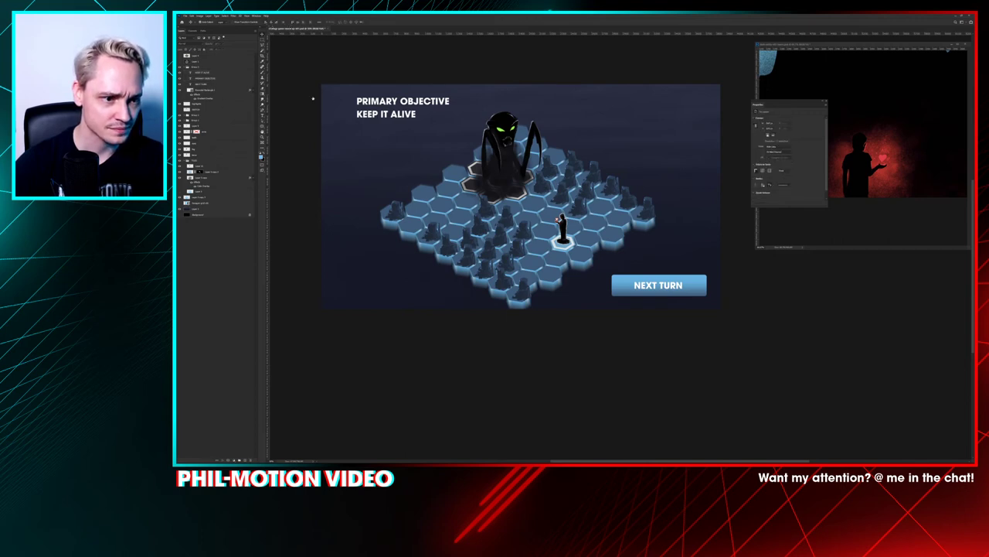
{"action": "key", "text": "Down"}
{"action": "key", "text": "Down"}
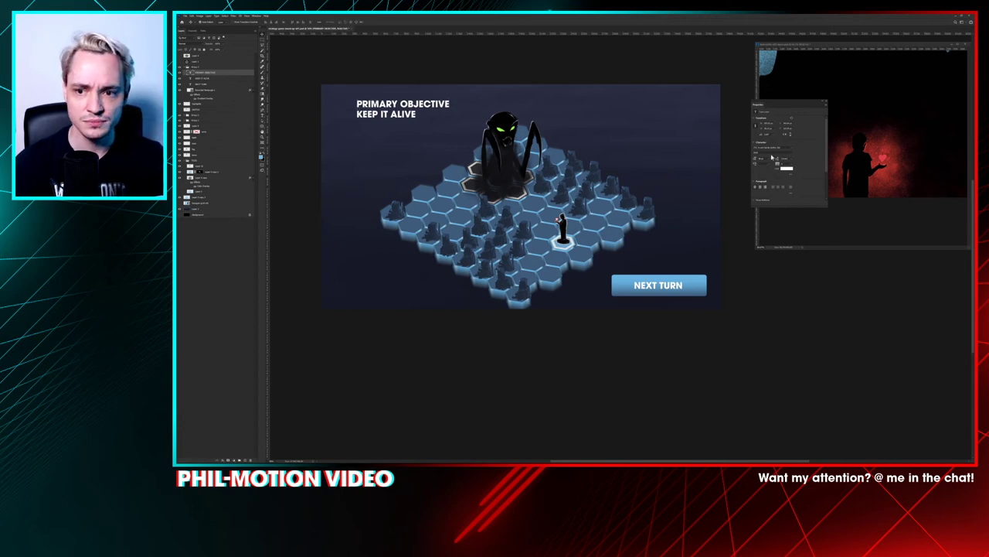
{"action": "scroll", "coordinate": [766, 161], "scroll_direction": "down", "scroll_amount": 6}
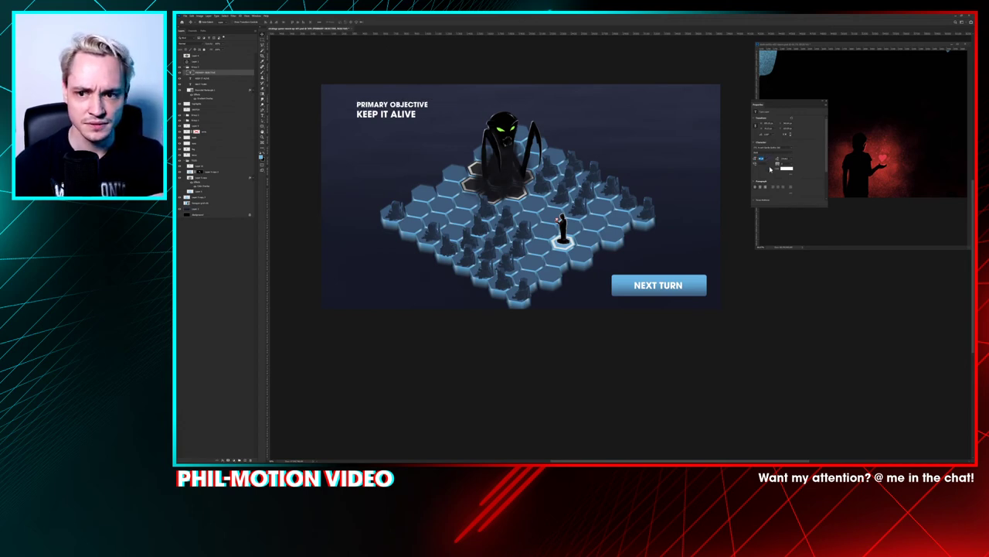
{"action": "left_click_drag", "start_coordinate": [770, 169], "coordinate": [766, 169]}
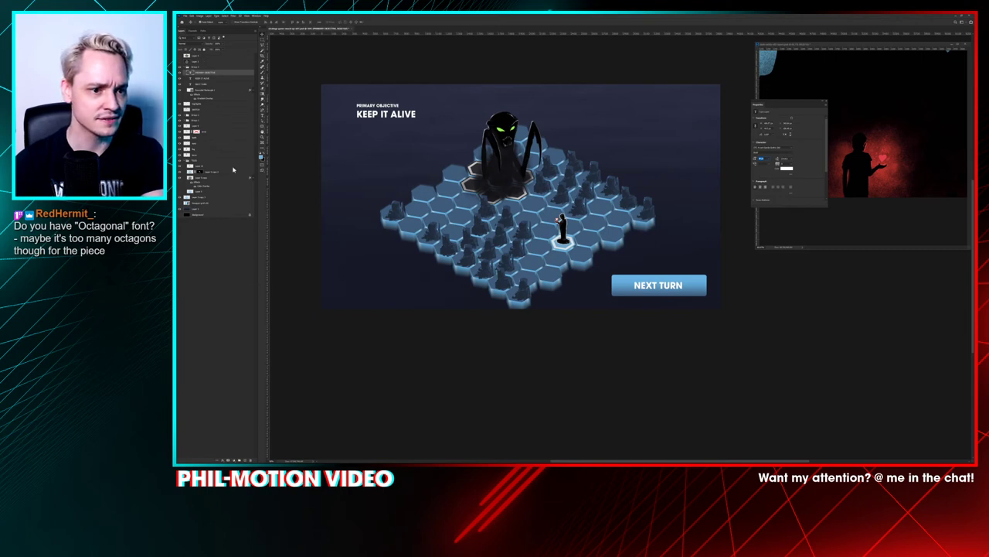
Step: Copy the colour code of the current blue foreground colour with the PRIMARY OBJECTIVE layer selected
{"action": "left_click", "coordinate": [207, 68]}
{"action": "left_click", "coordinate": [205, 73]}
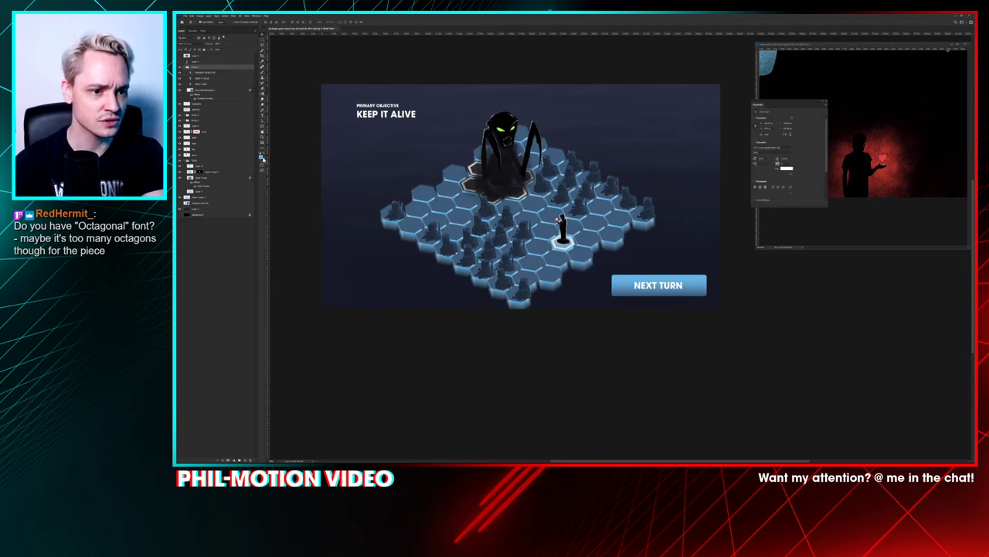
{"action": "left_click", "coordinate": [261, 157]}
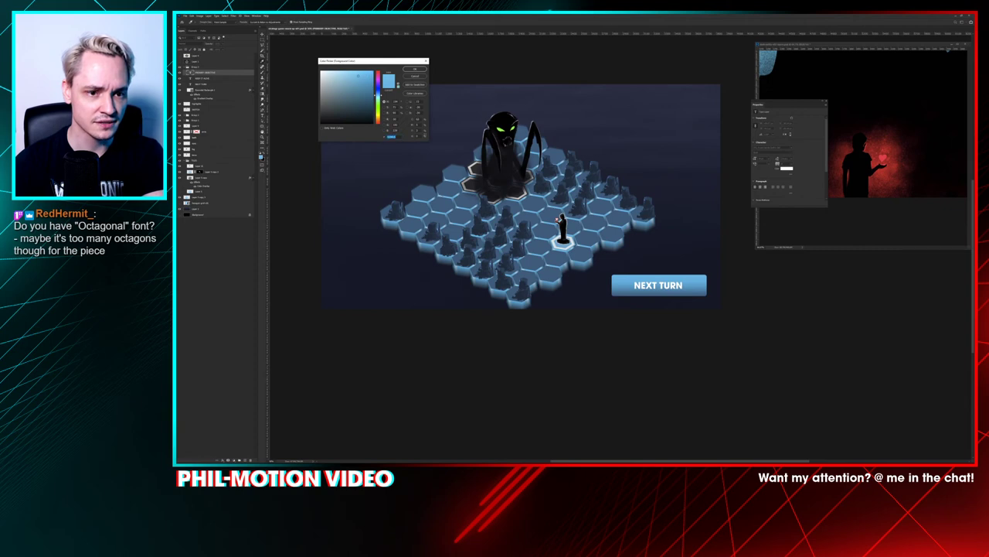
{"action": "left_click_drag", "start_coordinate": [386, 65], "coordinate": [549, 68]}
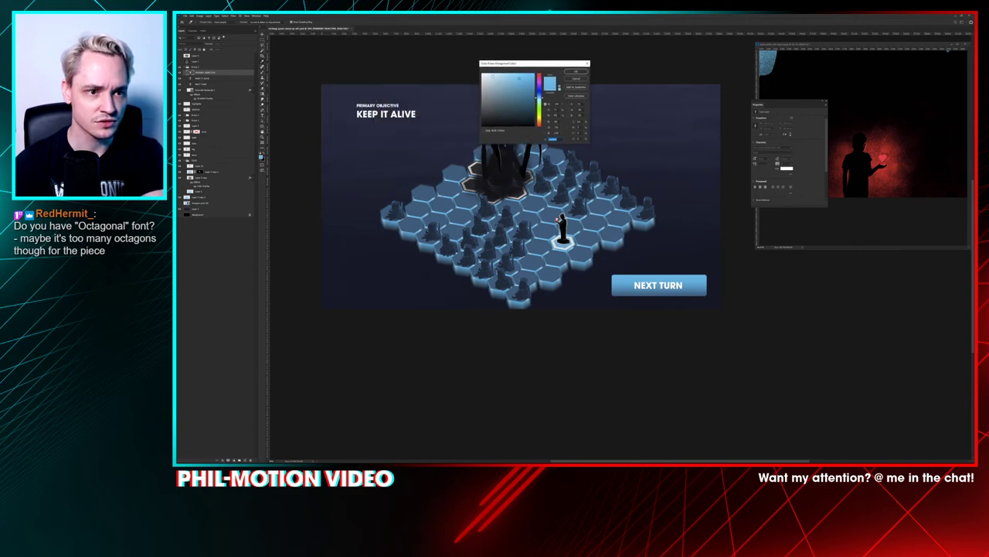
{"action": "key", "text": "Escape"}
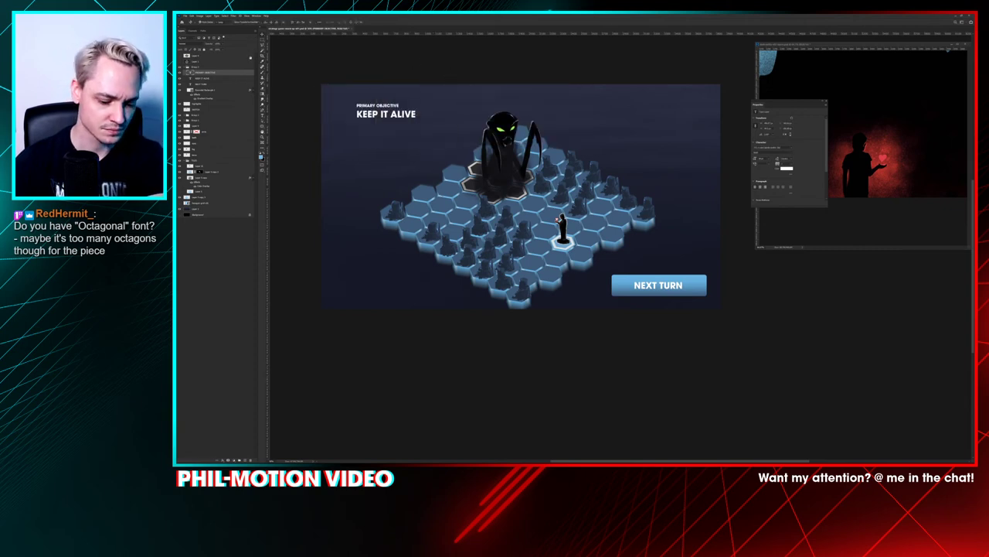
Step: Set the PRIMARY OBJECTIVE text colour to the copied blue
{"action": "key", "text": "t"}
{"action": "left_click", "coordinate": [342, 21]}
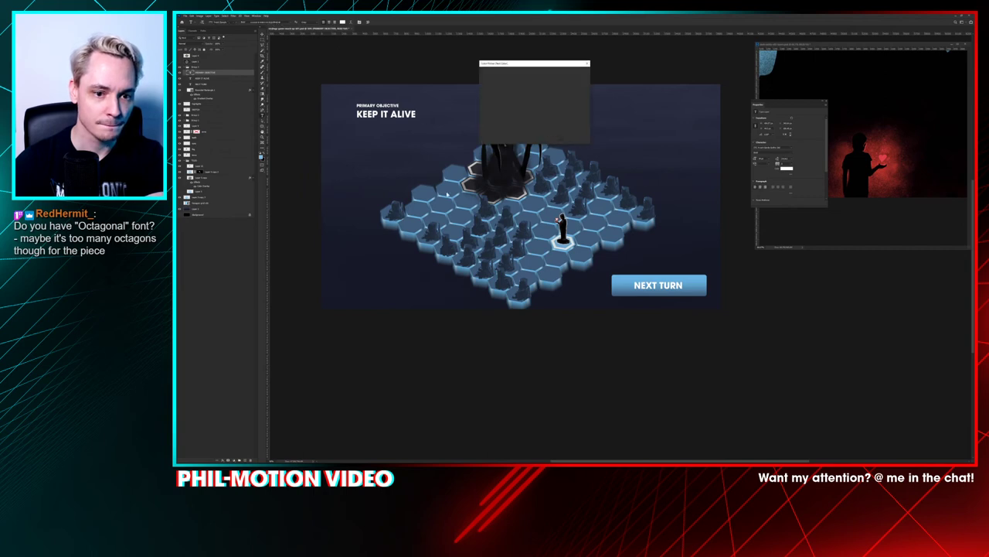
{"action": "key", "text": "ctrl+v"}
{"action": "left_click", "coordinate": [527, 78]}
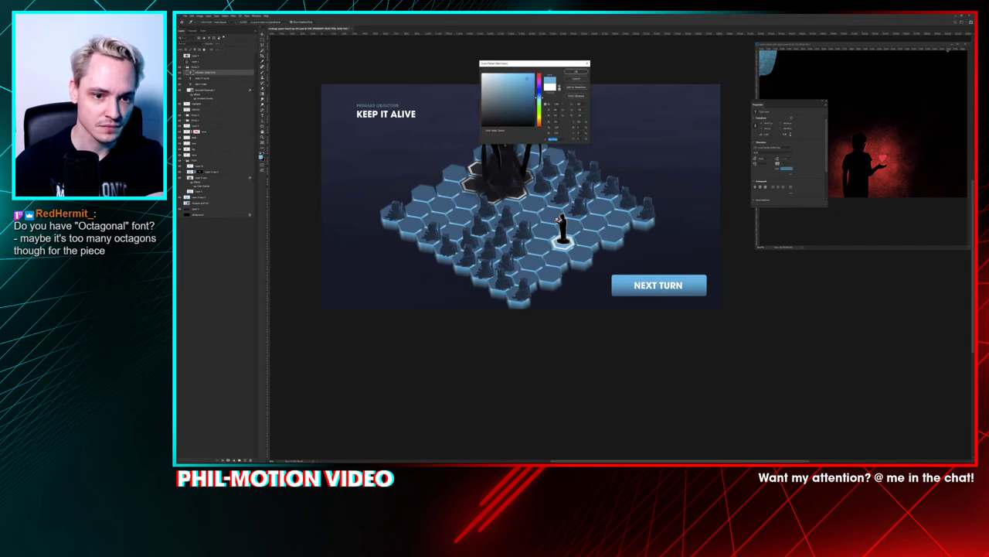
{"action": "key", "text": "Return"}
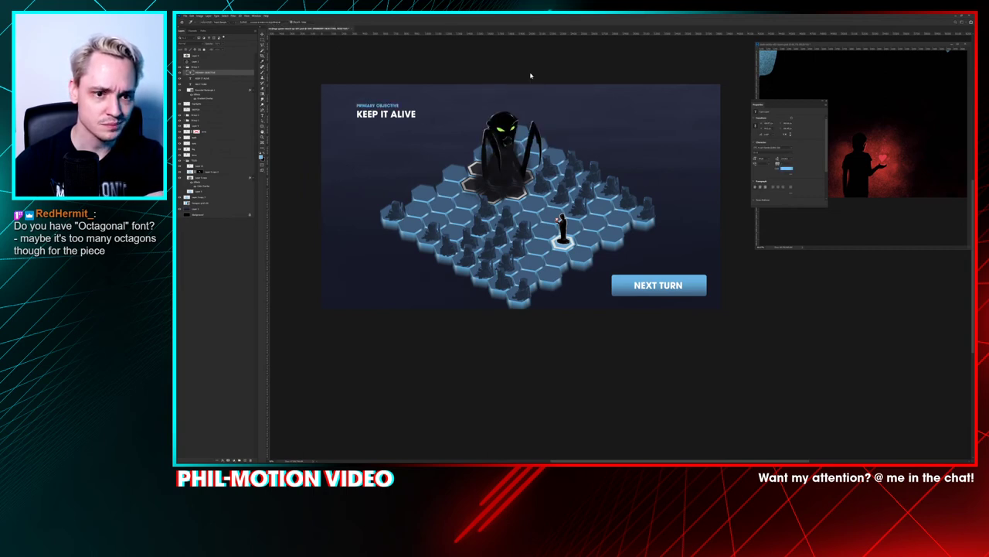
Step: Move the PRIMARY OBJECTIVE and KEEP IT ALIVE lines together closer to the mockup's upper-left corner
{"action": "key", "text": "v"}
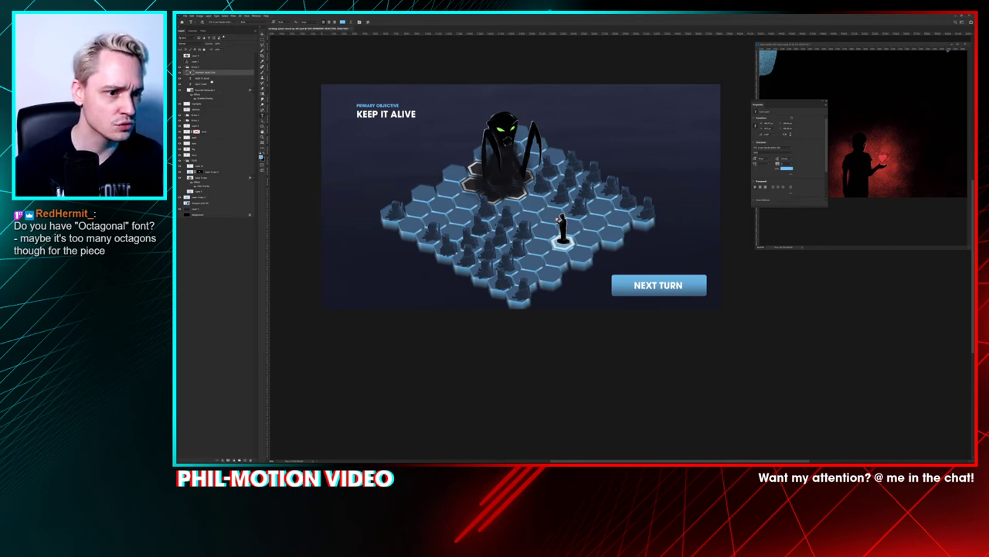
{"action": "left_click", "coordinate": [380, 113], "text": "ctrl+shift"}
{"action": "left_click_drag", "start_coordinate": [380, 109], "coordinate": [369, 104]}
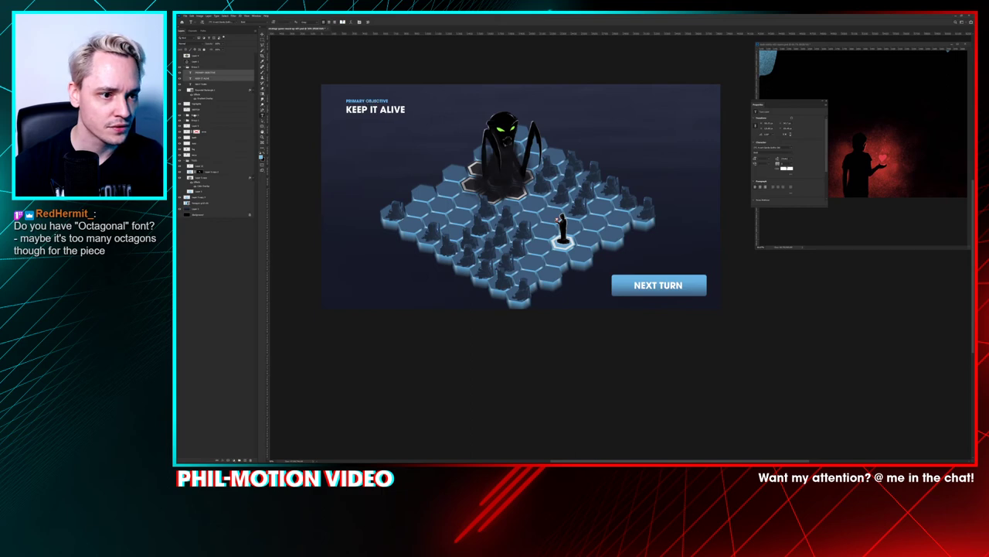
Step: Nudge only the KEEP IT ALIVE text up toward PRIMARY OBJECTIVE and slightly left to line up their left edges
{"action": "left_click", "coordinate": [224, 73]}
{"action": "left_click", "coordinate": [240, 79]}
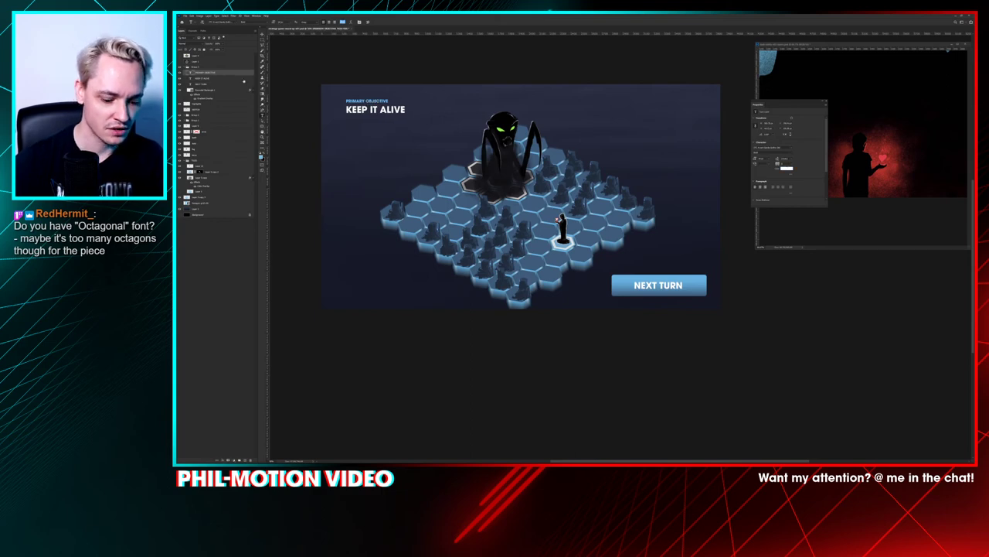
{"action": "key", "text": "v"}
{"action": "key", "text": "Up"}
{"action": "key", "text": "Up"}
{"action": "key", "text": "Up"}
{"action": "key", "text": "Up"}
{"action": "key", "text": "Up"}
{"action": "key", "text": "Up"}
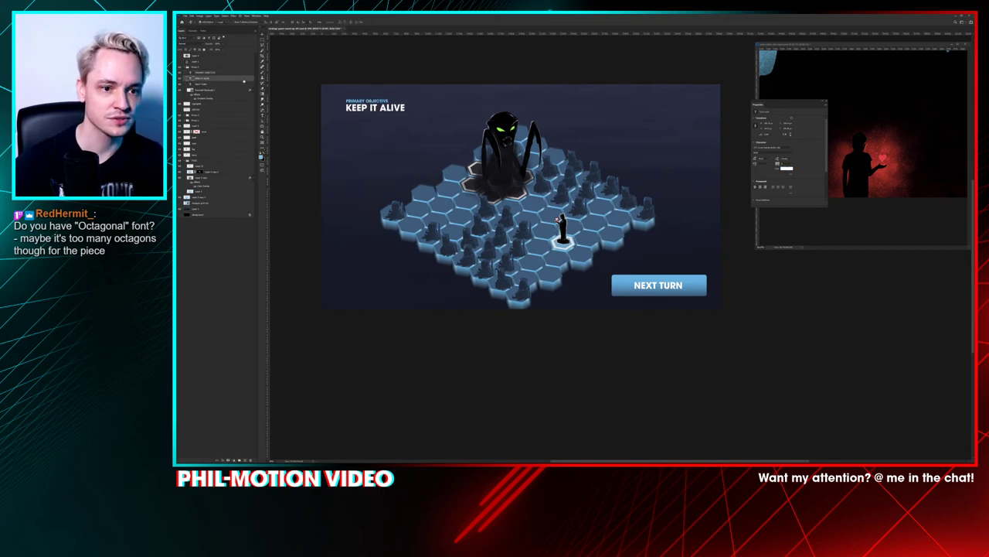
{"action": "key", "text": "Left"}
{"action": "key", "text": "Left"}
{"action": "key", "text": "Left"}
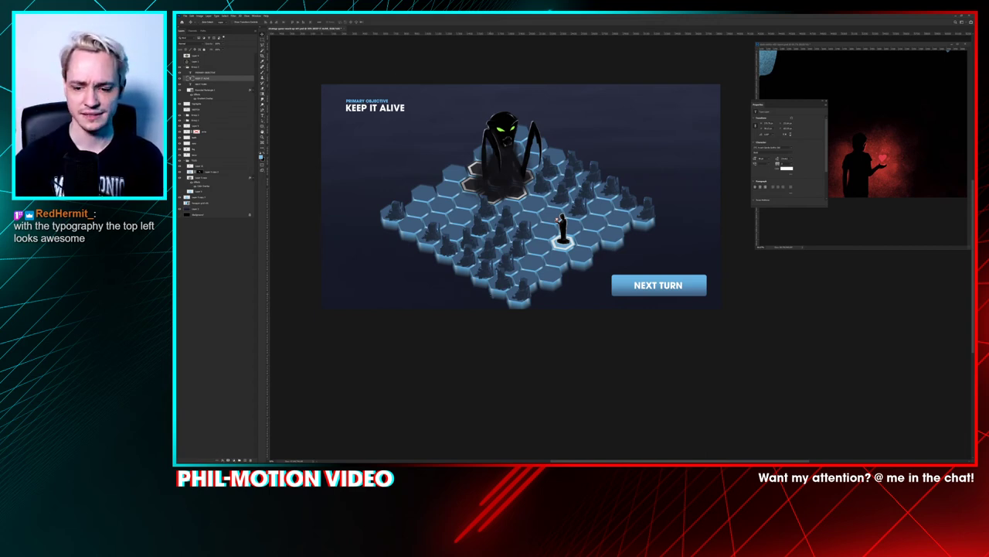
{"action": "scroll", "coordinate": [620, 247], "scroll_direction": "up", "scroll_amount": 12}
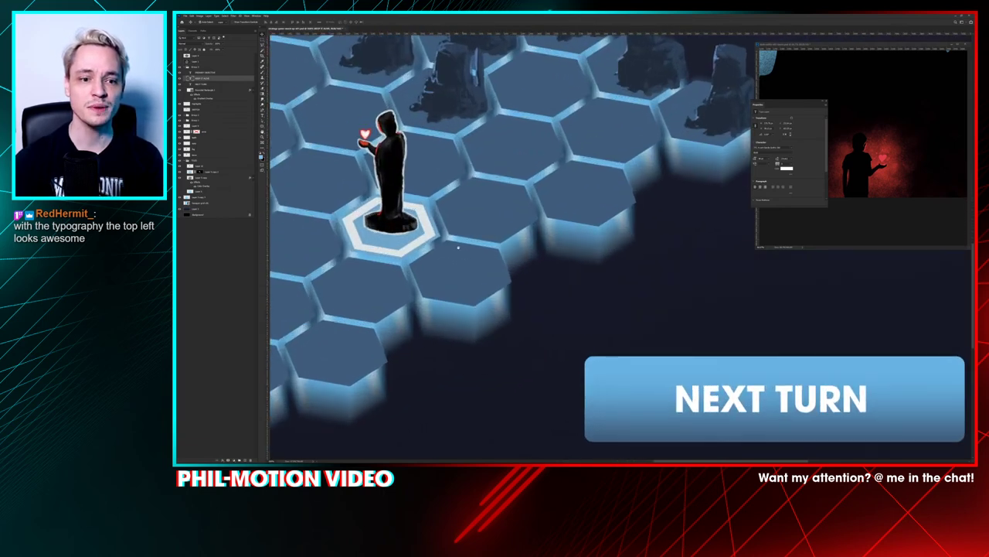
{"action": "scroll", "coordinate": [618, 248], "scroll_direction": "down", "scroll_amount": 2}
{"action": "scroll", "coordinate": [619, 247], "scroll_direction": "down", "scroll_amount": 4}
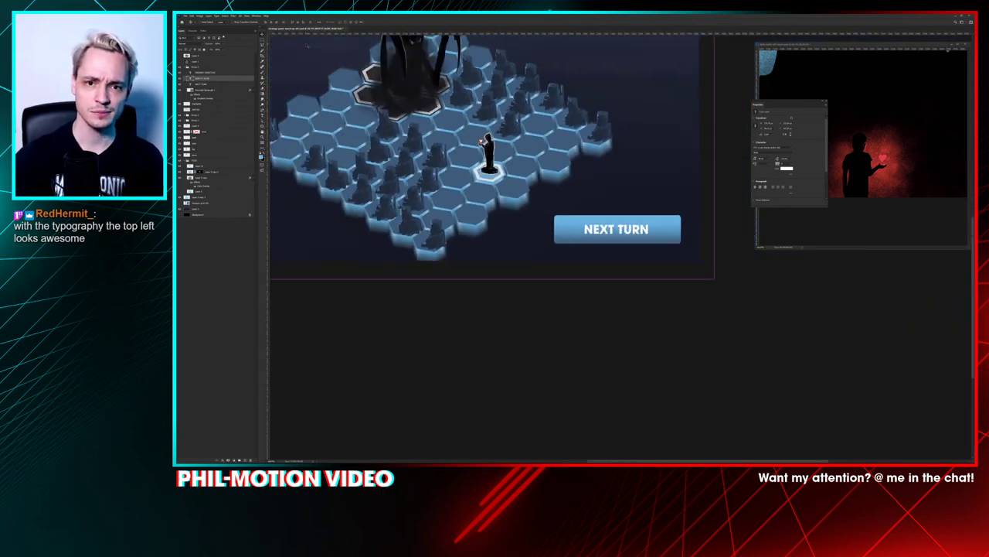
{"action": "scroll", "coordinate": [618, 248], "scroll_direction": "down", "scroll_amount": 1}
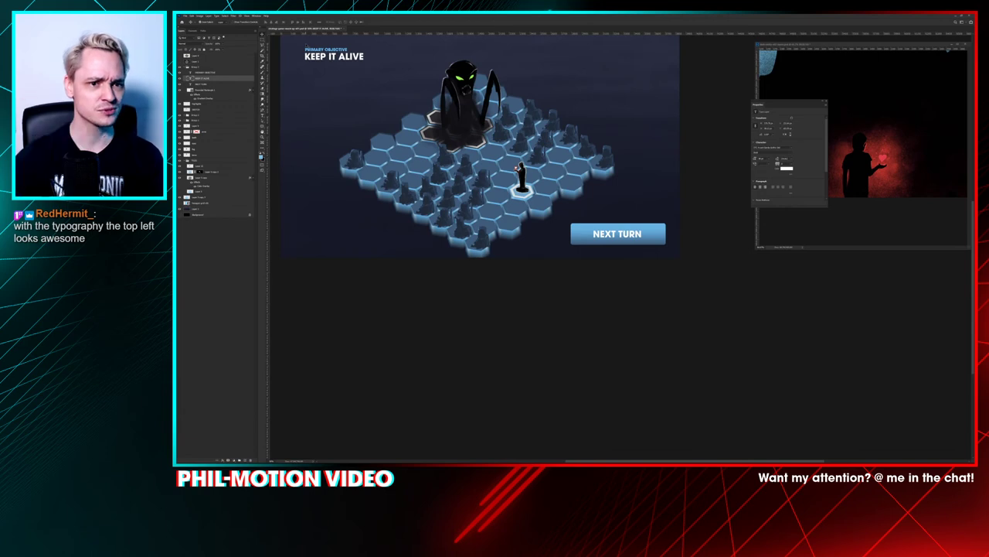
{"action": "left_click_drag", "start_coordinate": [429, 86], "coordinate": [444, 95]}
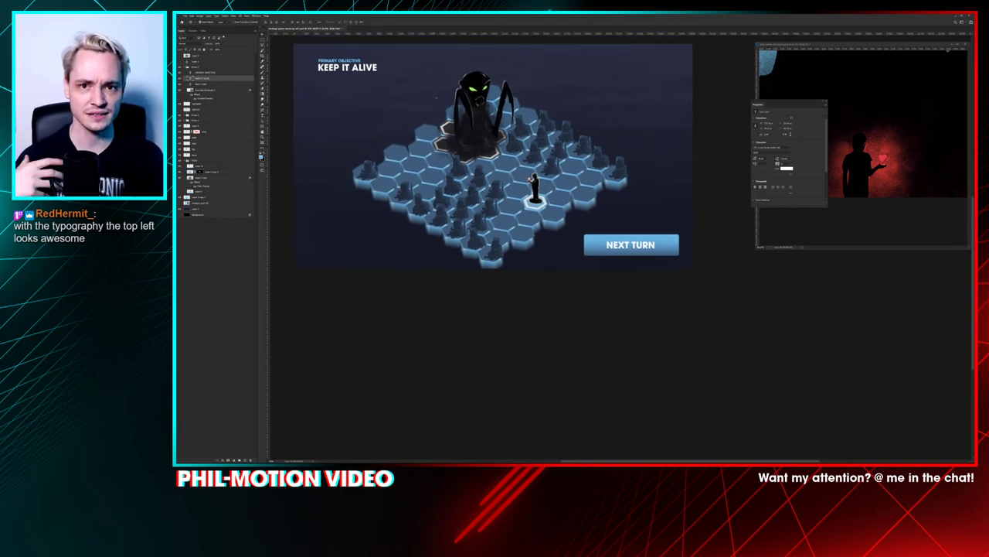
Step: Duplicate the PRIMARY OBJECTIVE and KEEP IT ALIVE text layers together into the mockup's upper-right corner
{"action": "key", "text": "ctrl"}
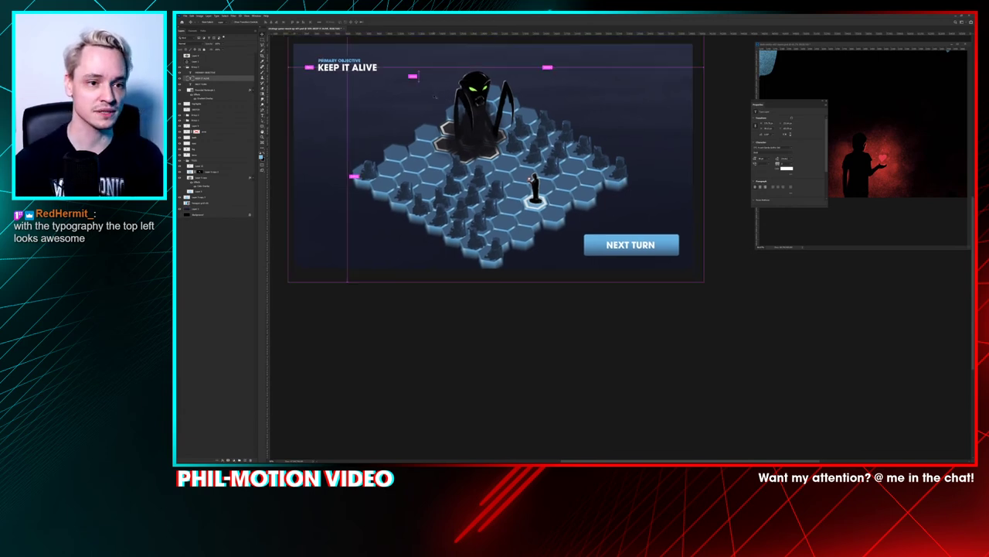
{"action": "left_click", "coordinate": [222, 72], "text": "shift"}
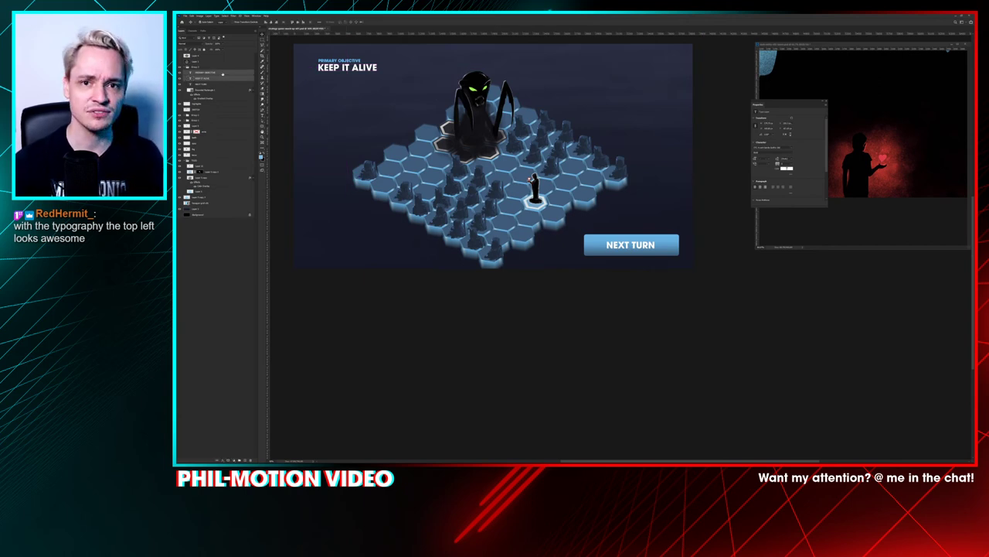
{"action": "left_click", "coordinate": [262, 39]}
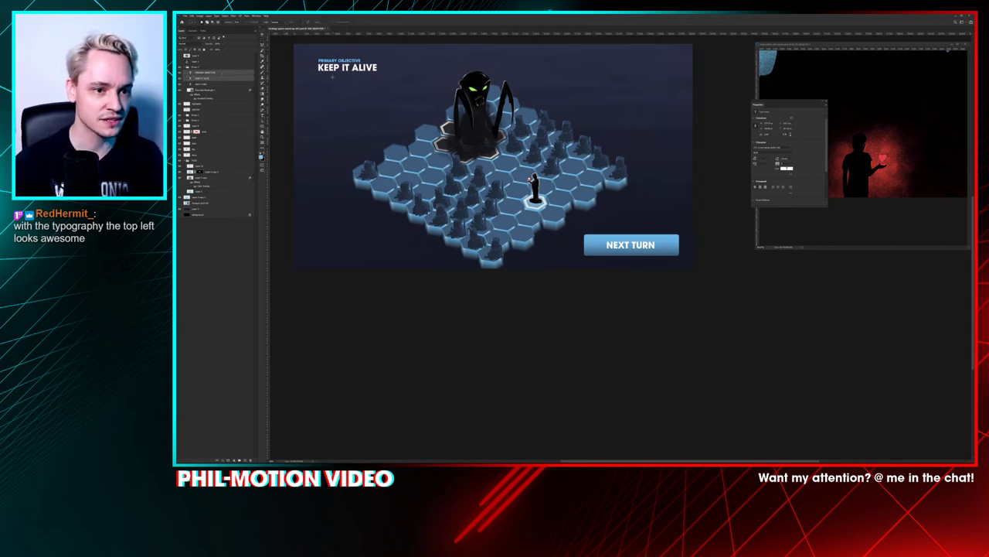
{"action": "left_click_drag", "start_coordinate": [339, 78], "coordinate": [642, 91]}
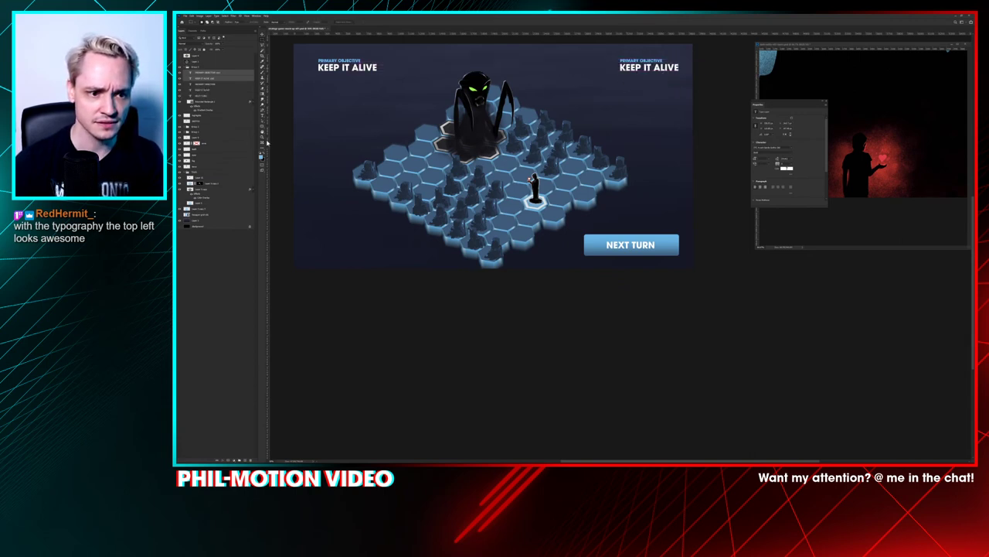
Step: Right-align the duplicated lines against a new vertical guide at the NEXT TURN button's right edge and select the duplicated PRIMARY OBJECTIVE text
{"action": "left_click_drag", "start_coordinate": [268, 143], "coordinate": [680, 184]}
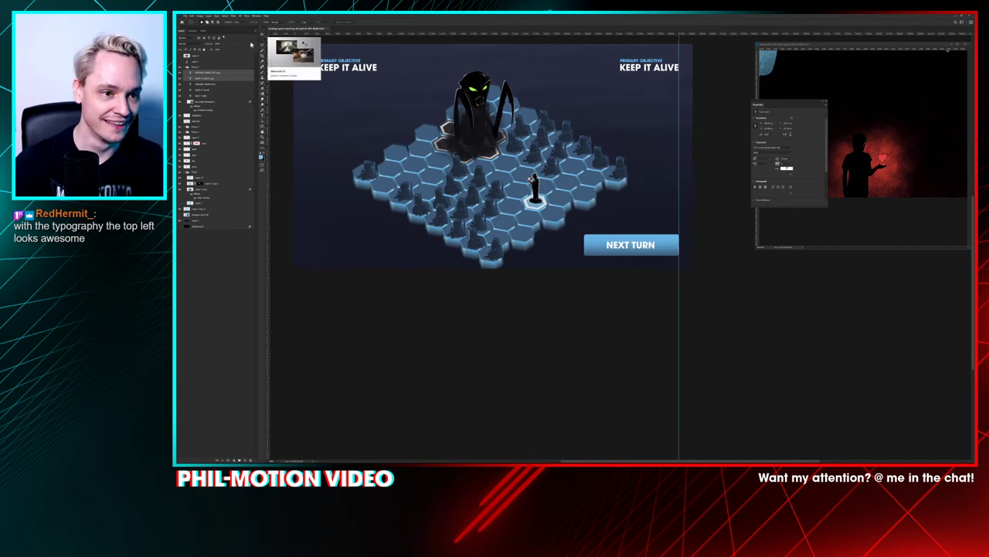
{"action": "key", "text": "t"}
{"action": "left_click", "coordinate": [334, 23]}
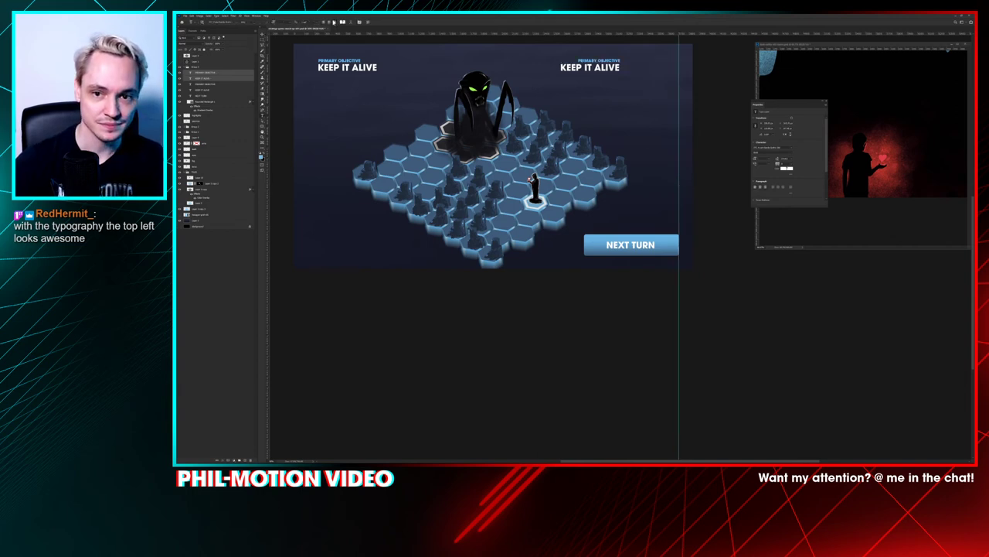
{"action": "left_click_drag", "start_coordinate": [625, 67], "coordinate": [679, 67]}
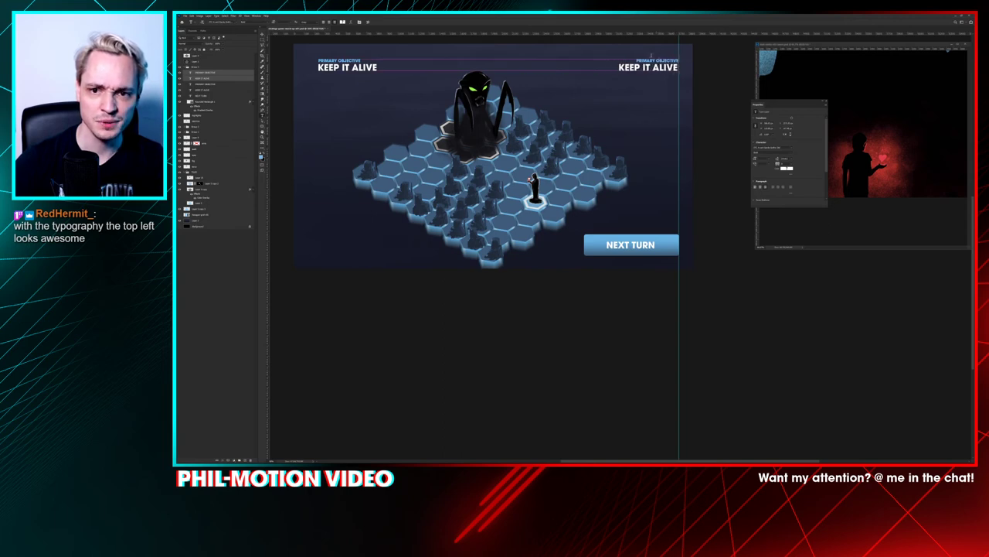
{"action": "double_click", "coordinate": [647, 60]}
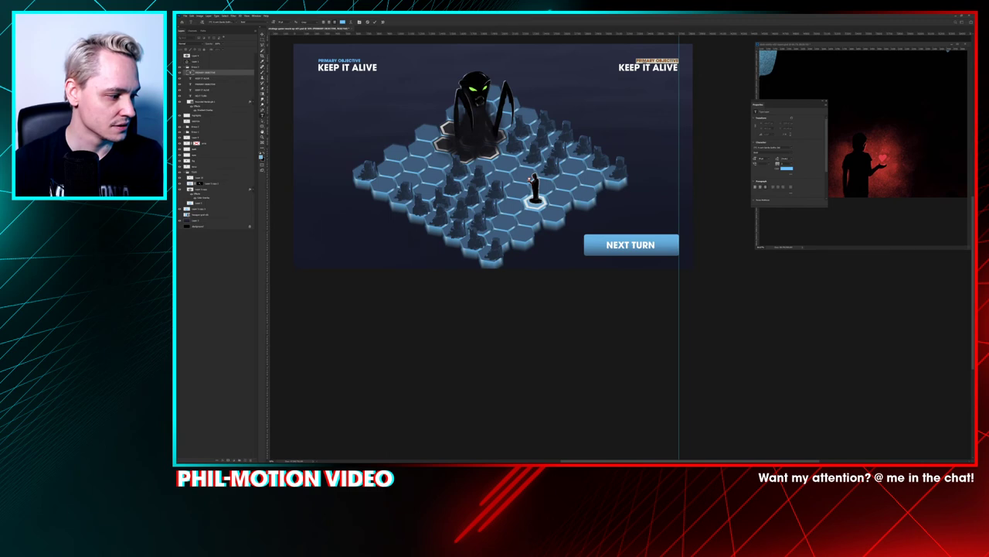
Step: Switch to the browser and search Google Images for "strategy games" in the battle isle results tab
{"action": "key", "text": "alt+Tab"}
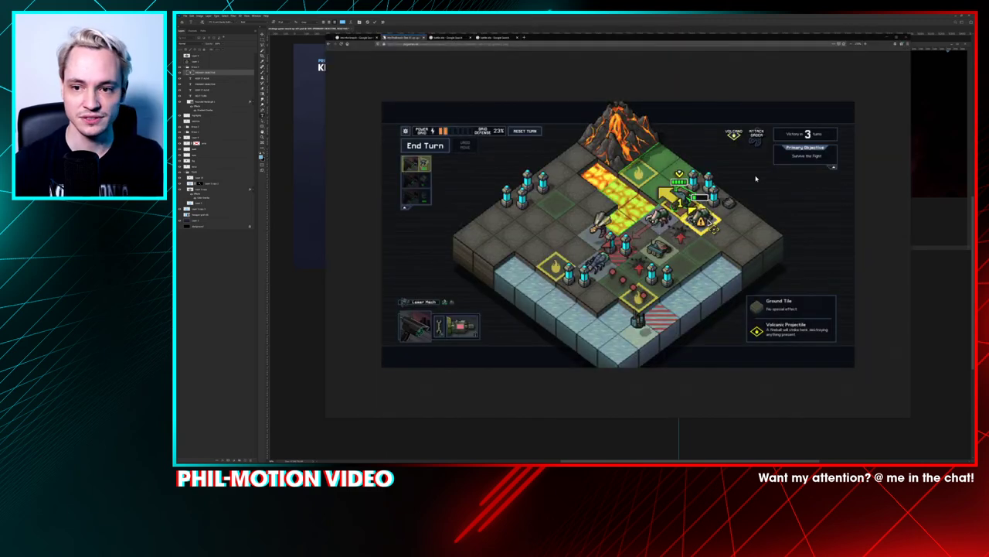
{"action": "left_click", "coordinate": [452, 37]}
{"action": "triple_click", "coordinate": [430, 60]}
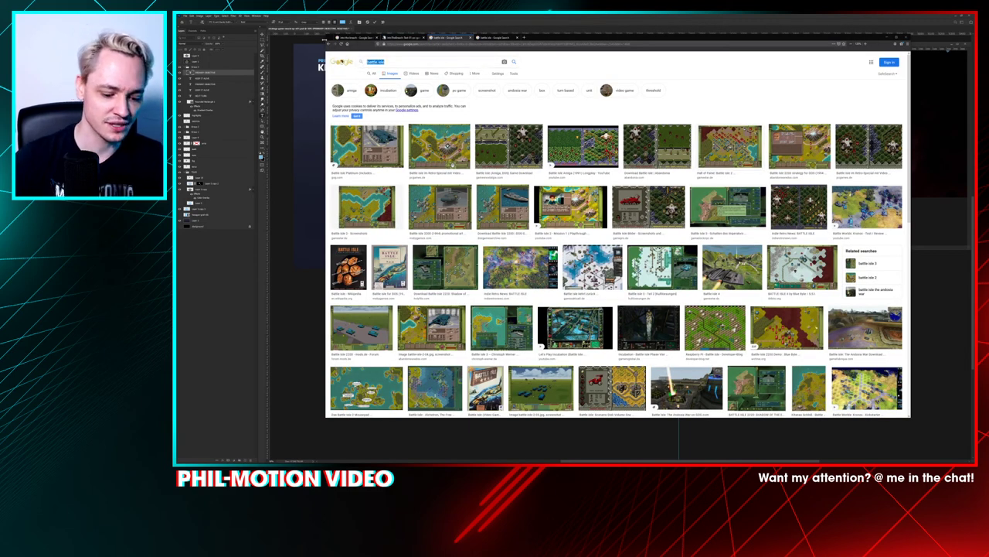
{"action": "type", "text": "stra"}
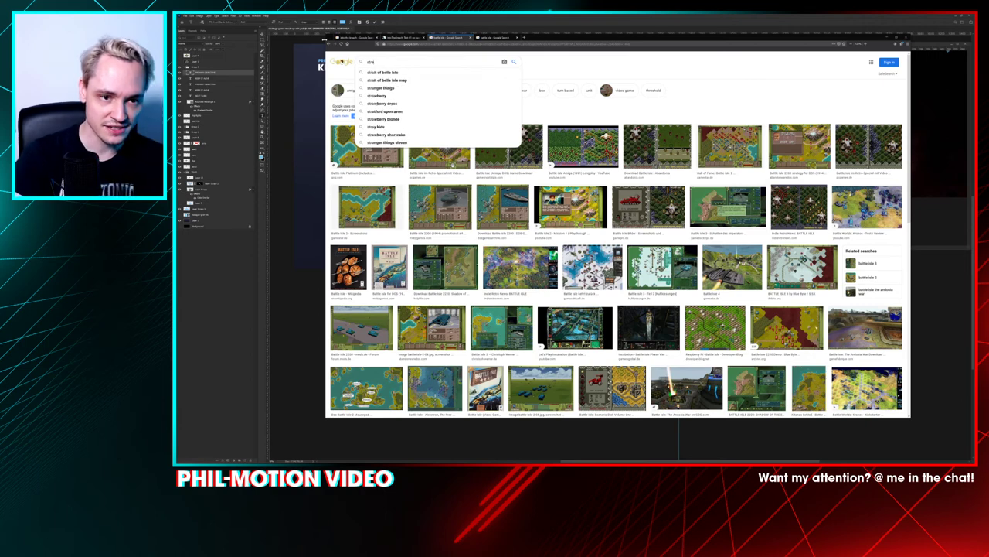
{"action": "type", "text": "tegy"}
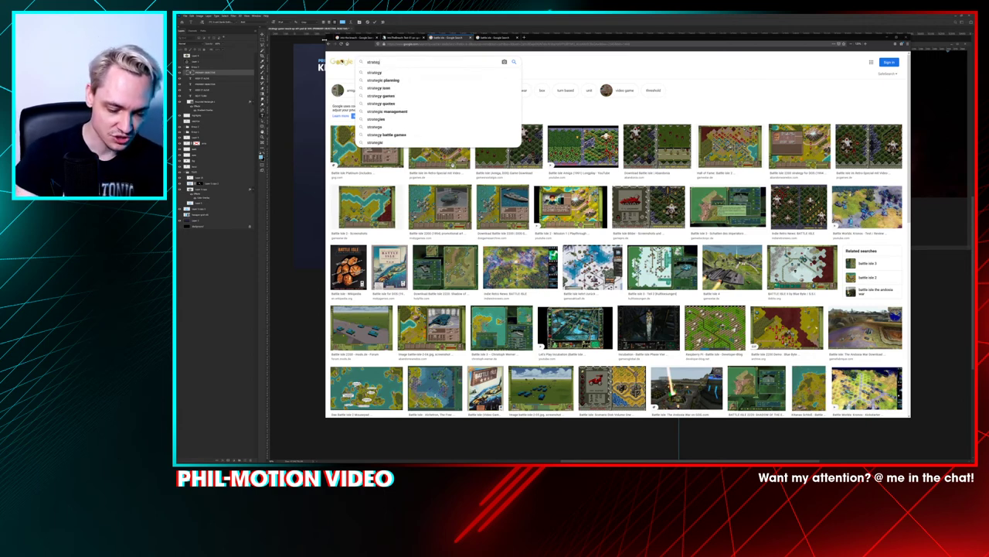
{"action": "type", "text": " games"}
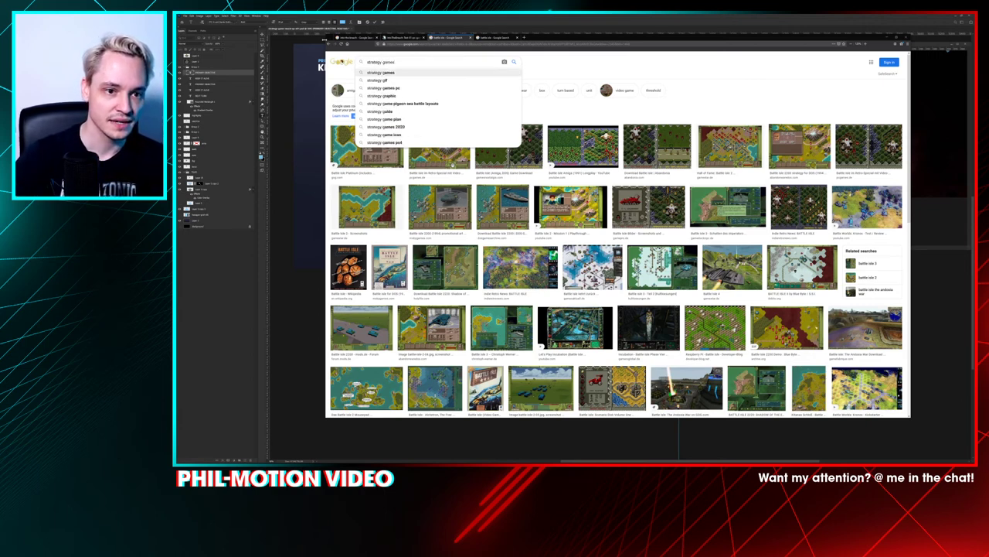
{"action": "key", "text": "Return"}
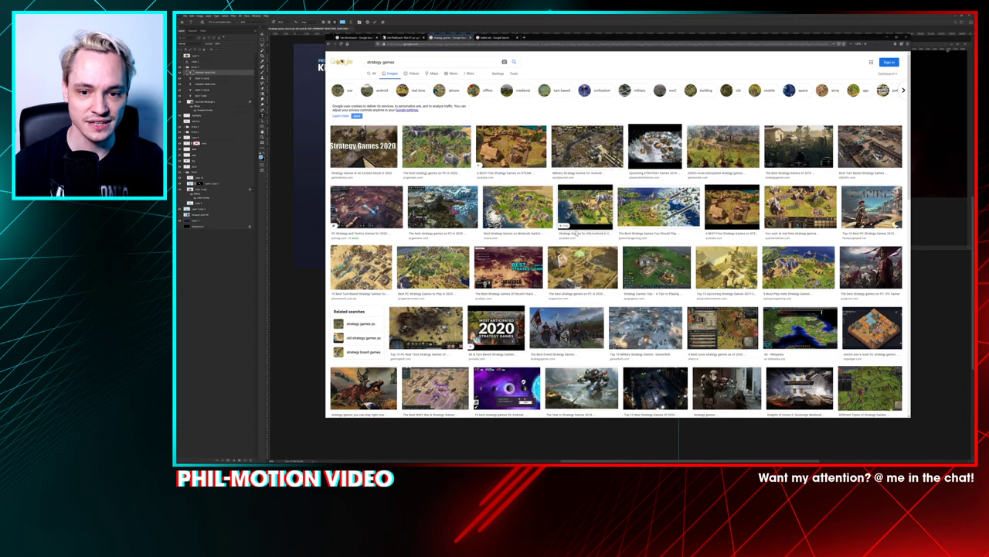
Step: Open two strategy game screenshots from the results in new tabs and view the PC tactics game one at full size
{"action": "middle_click", "coordinate": [449, 197]}
{"action": "middle_click", "coordinate": [372, 194]}
{"action": "key", "text": "ctrl+Tab"}
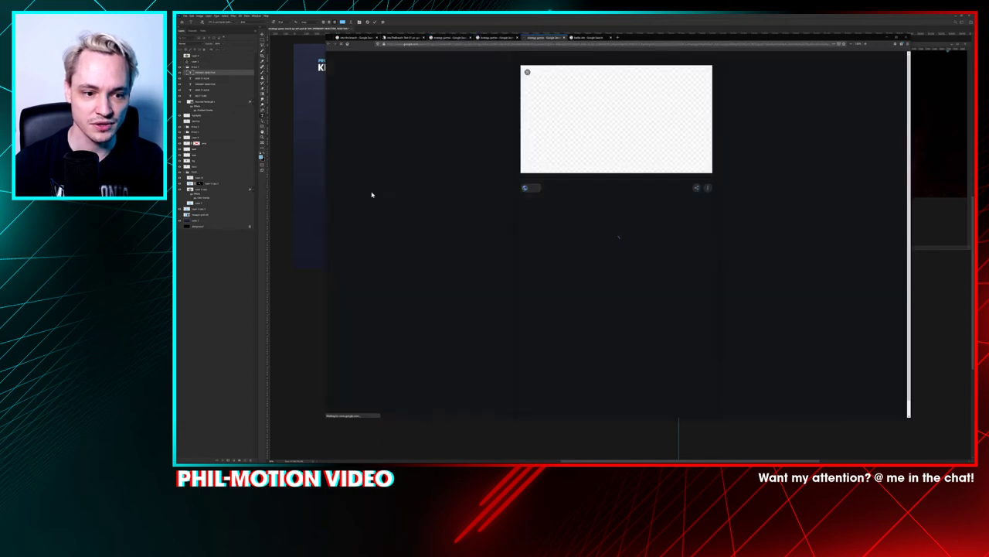
{"action": "right_click", "coordinate": [585, 122]}
{"action": "left_click", "coordinate": [597, 159]}
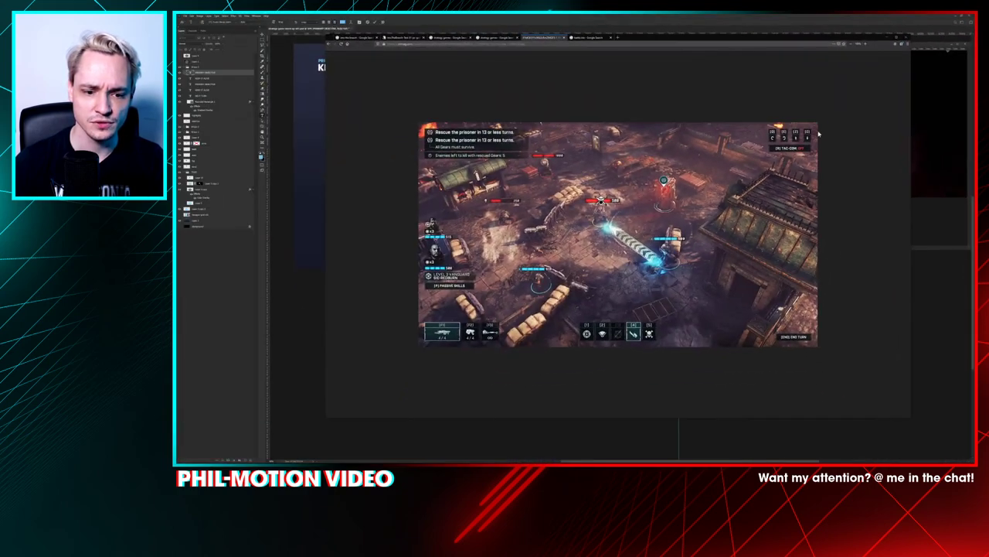
Step: Close the old battle isle tab and browse the related images of the PCGamesN strategy game result for interface references
{"action": "left_click", "coordinate": [544, 37]}
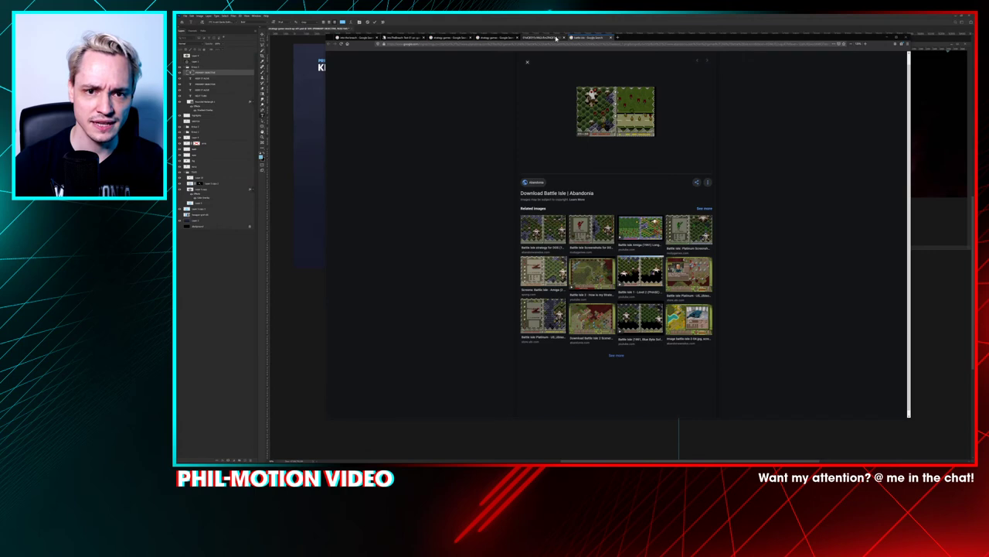
{"action": "left_click", "coordinate": [504, 38]}
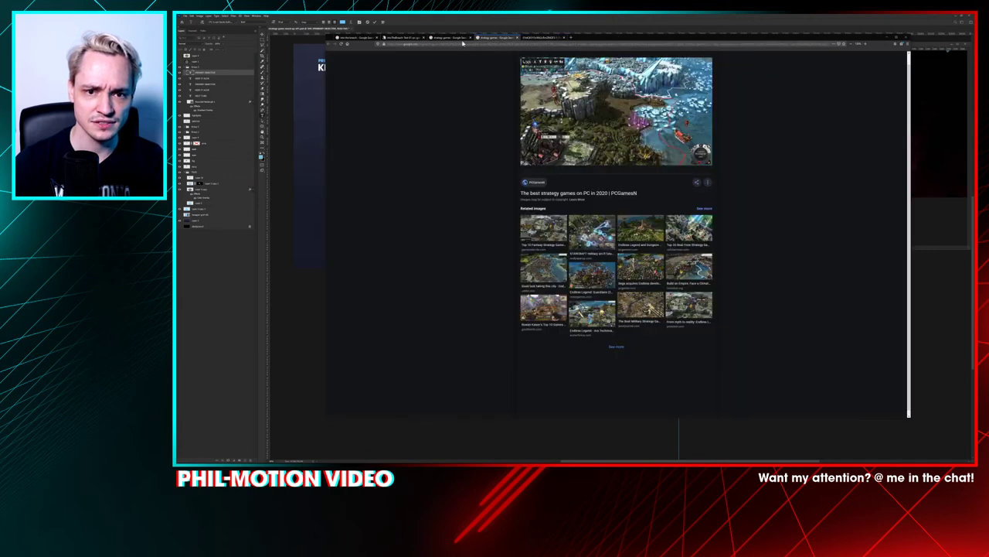
{"action": "left_click", "coordinate": [625, 267]}
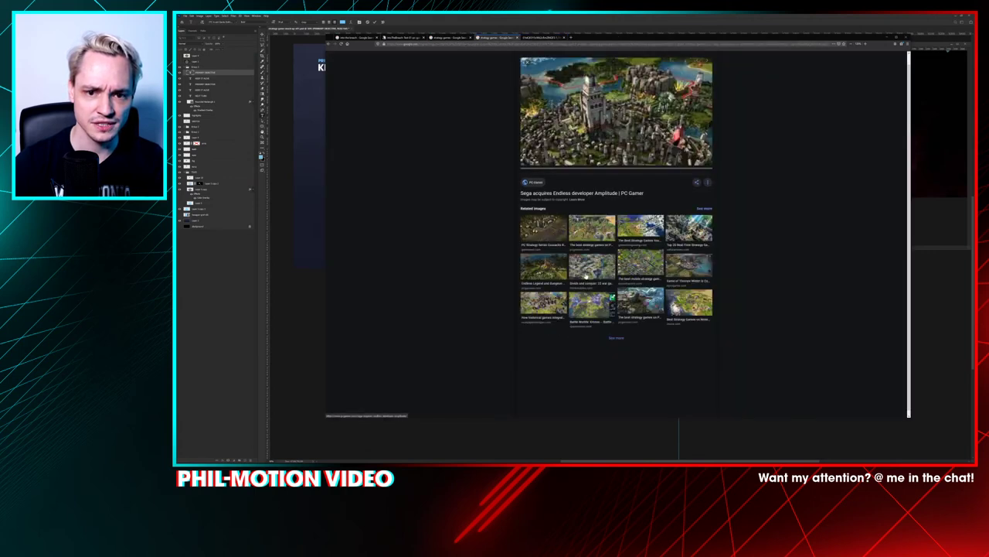
{"action": "left_click", "coordinate": [579, 226]}
{"action": "left_click", "coordinate": [580, 254]}
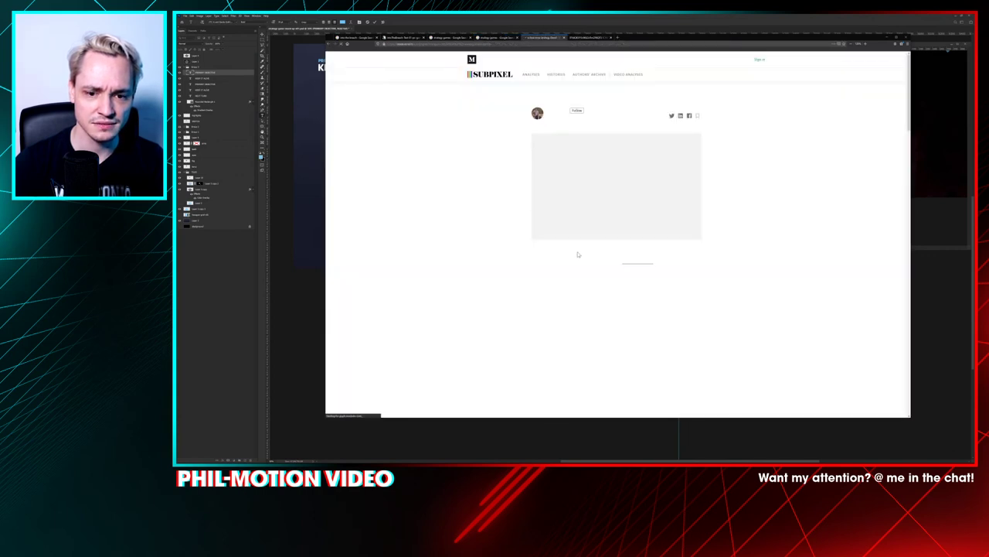
{"action": "key", "text": "ctrl+w"}
{"action": "key", "text": "alt+Left"}
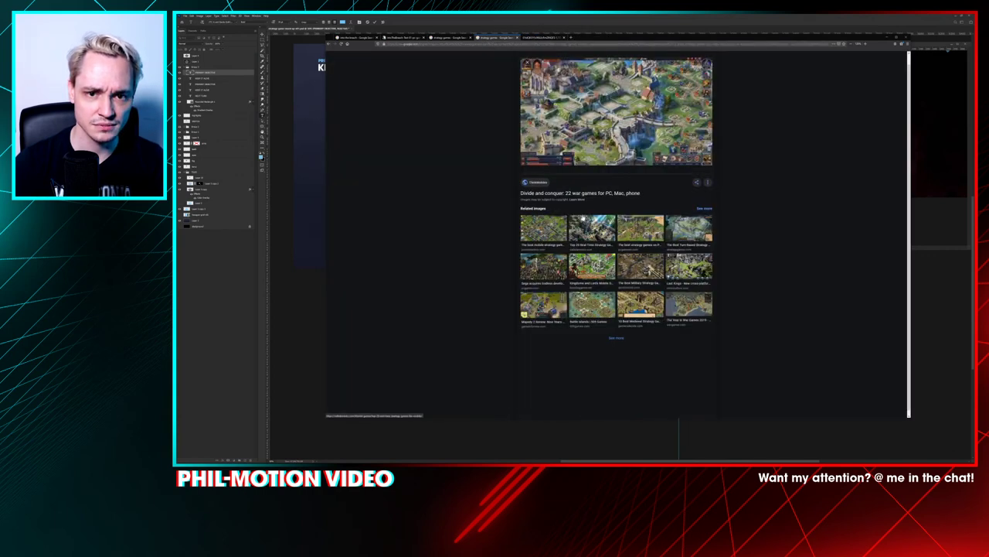
Step: View the "Divide and conquer: 22 war games" screenshot at full size, then close its tab
{"action": "right_click", "coordinate": [575, 138]}
{"action": "left_click", "coordinate": [599, 180]}
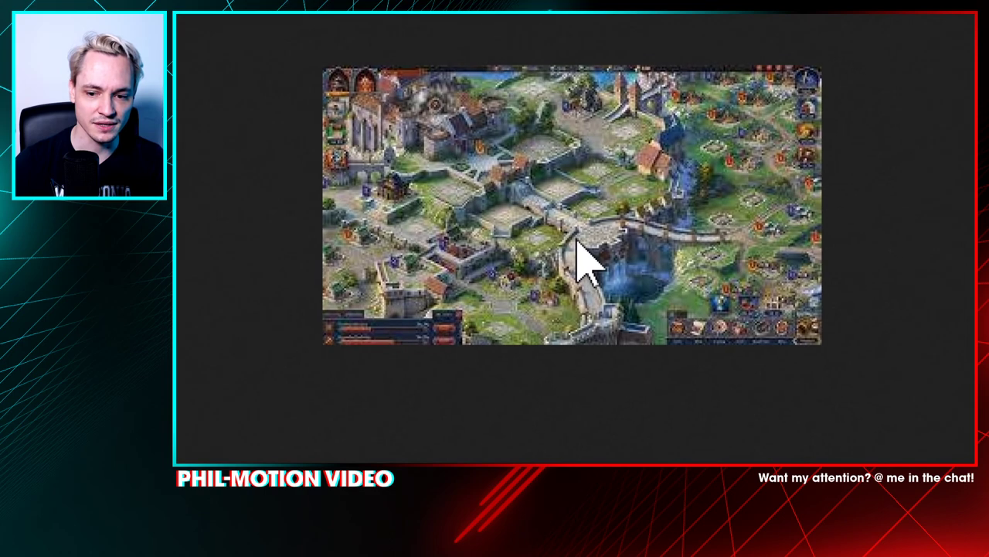
{"action": "key", "text": "ctrl+w"}
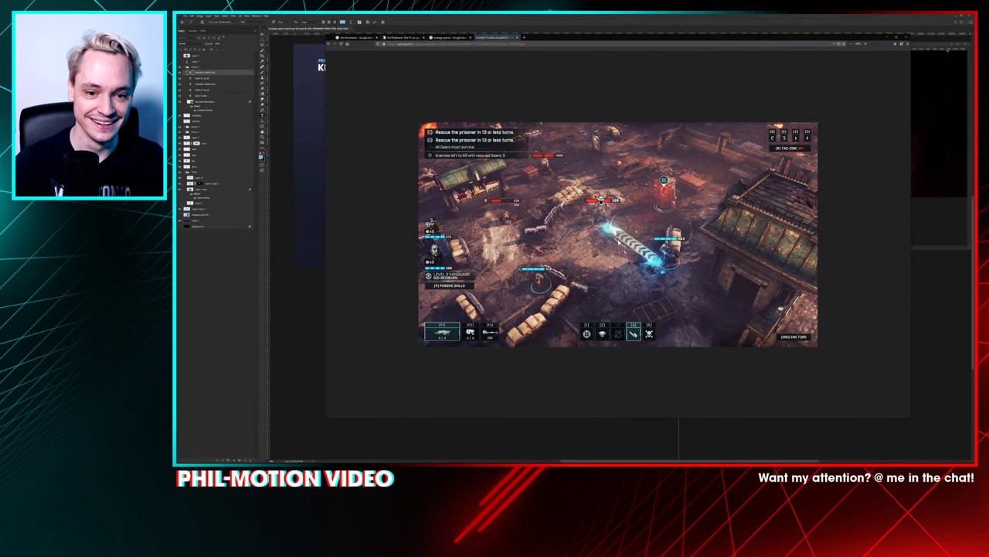
Step: Close the viewed screenshot's tab and open the 4X Wikipedia image from the strategy games results at full size
{"action": "key", "text": "ctrl+w"}
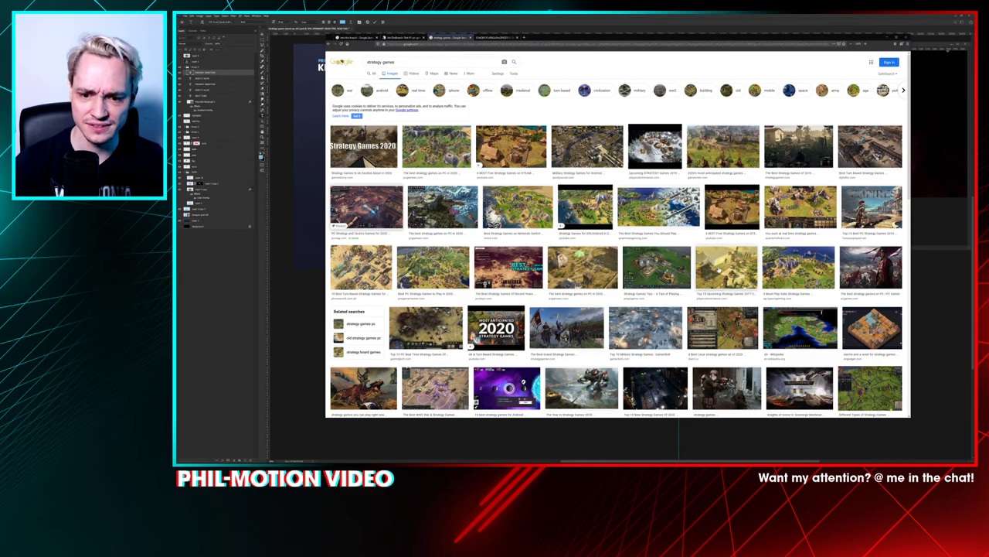
{"action": "scroll", "coordinate": [687, 263], "scroll_direction": "down", "scroll_amount": 2}
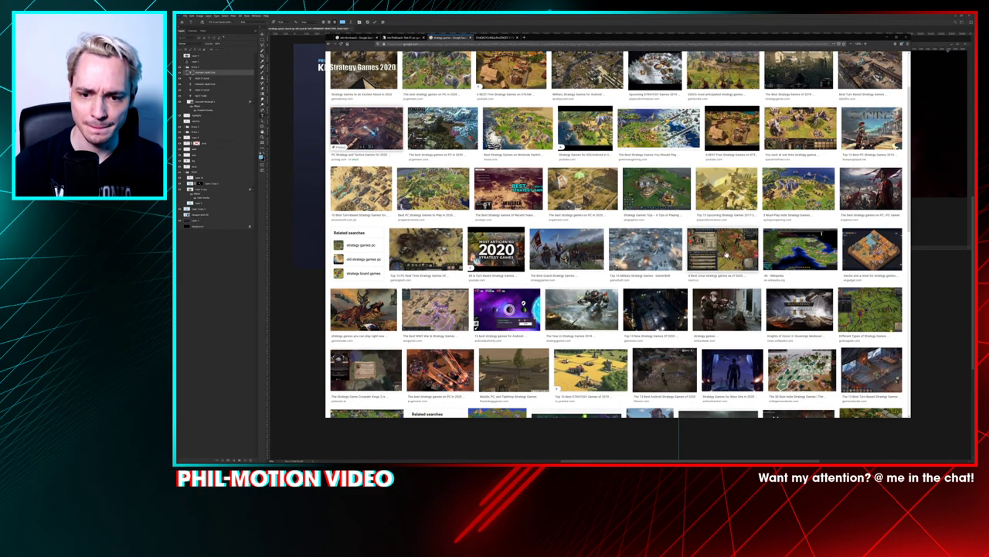
{"action": "middle_click", "coordinate": [771, 254]}
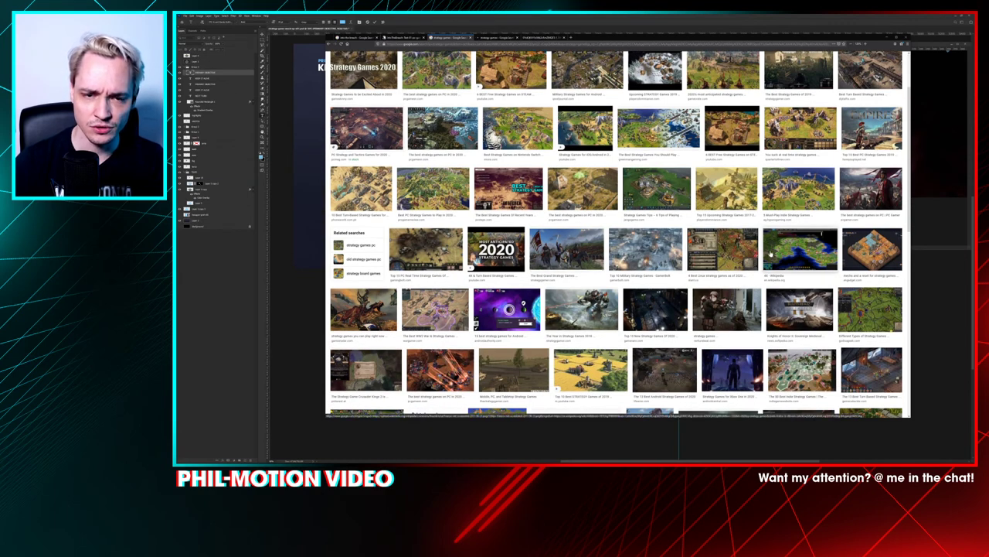
{"action": "left_click", "coordinate": [770, 254]}
{"action": "right_click", "coordinate": [622, 126]}
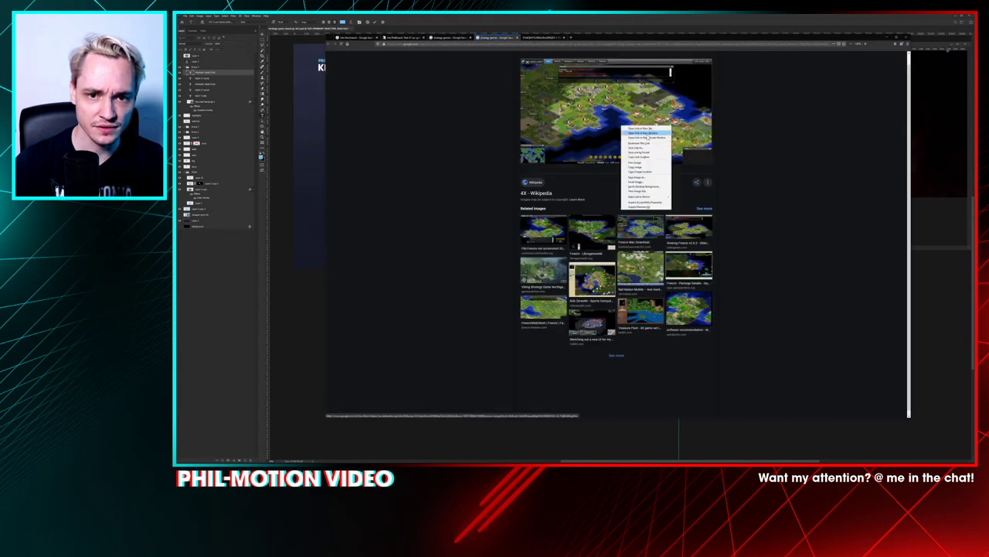
{"action": "left_click", "coordinate": [649, 163]}
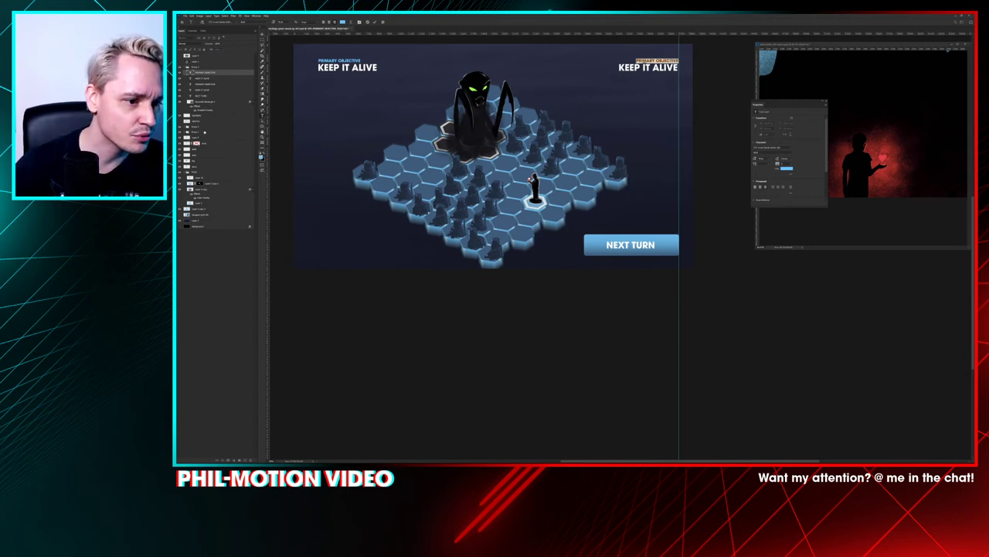
Step: Toggle the visibility of the two layer groups below the highlight layers to check which board figures they contain
{"action": "left_click", "coordinate": [204, 132]}
{"action": "left_click", "coordinate": [180, 132]}
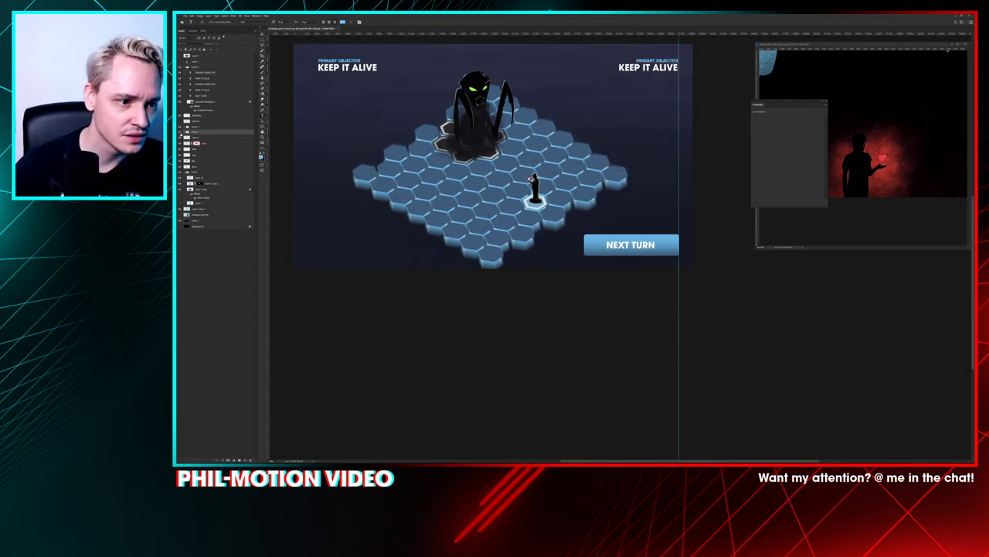
{"action": "left_click", "coordinate": [180, 133]}
{"action": "left_click", "coordinate": [180, 127]}
{"action": "left_click", "coordinate": [180, 126]}
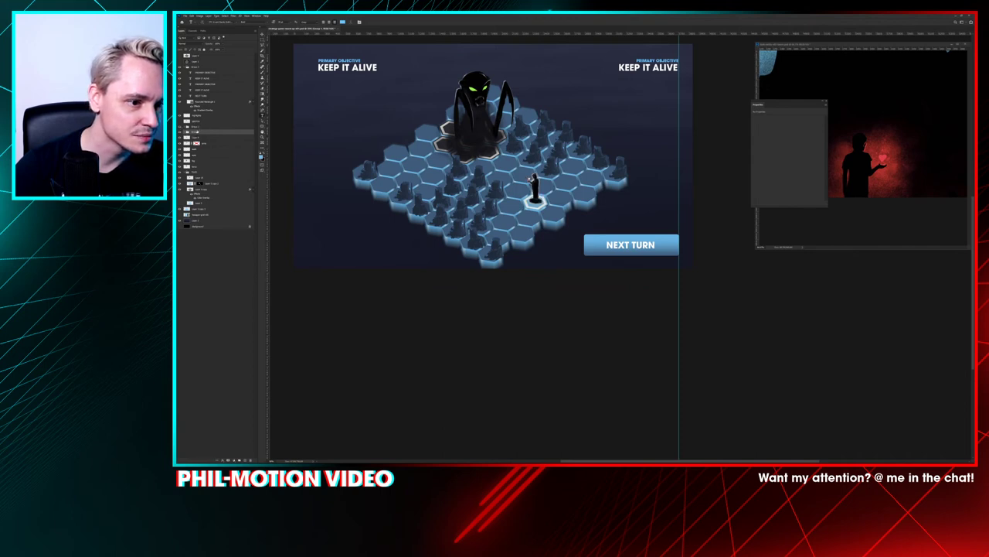
Step: Group all layers from the highlights down to the hexagon grid and move the whole board upward on the canvas
{"action": "left_click", "coordinate": [197, 117]}
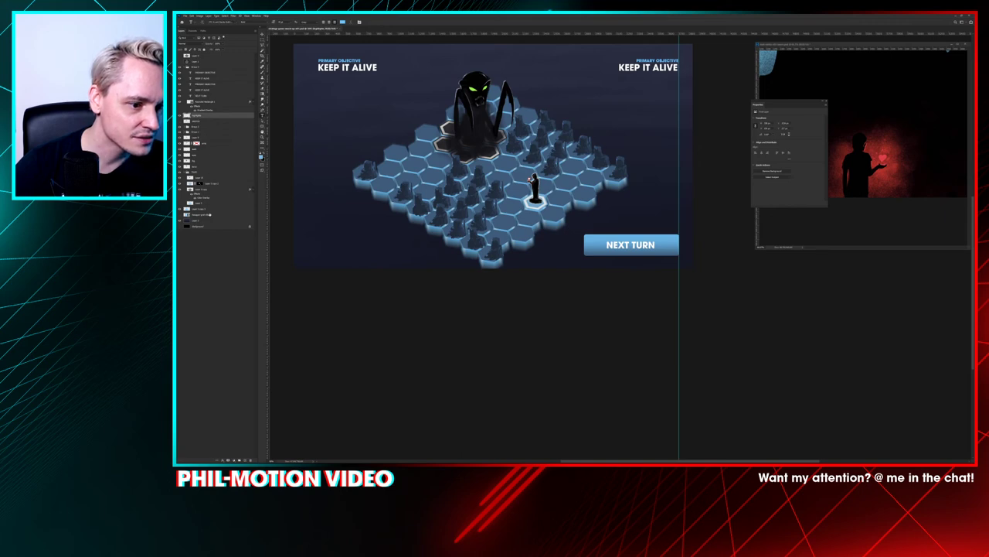
{"action": "left_click", "coordinate": [207, 216], "text": "shift"}
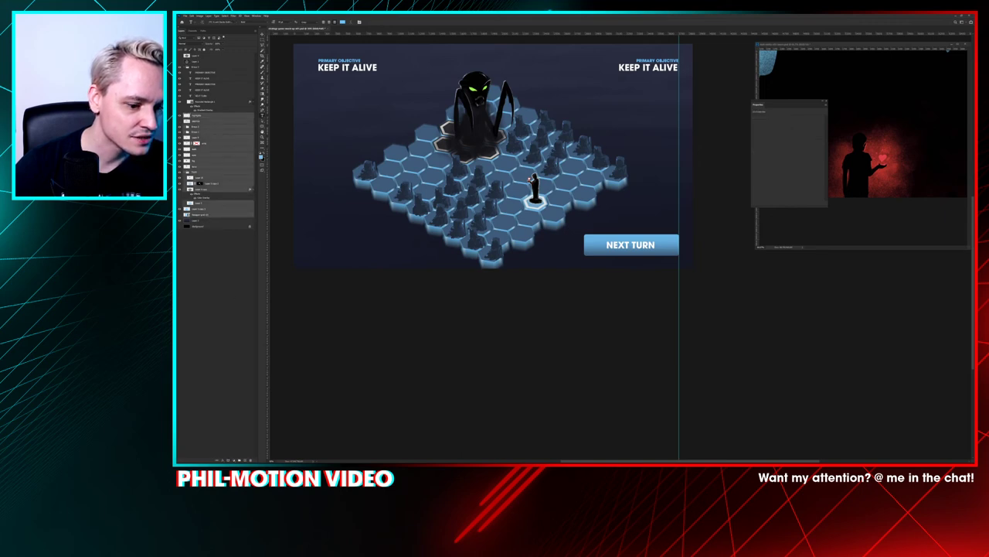
{"action": "left_click", "coordinate": [238, 459]}
{"action": "left_click_drag", "start_coordinate": [476, 182], "coordinate": [478, 164]}
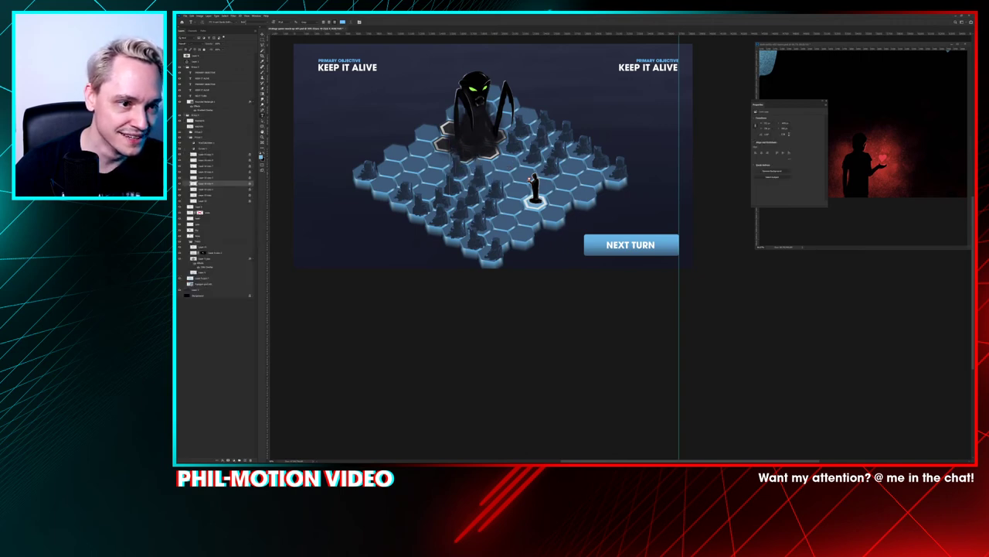
{"action": "key", "text": "v"}
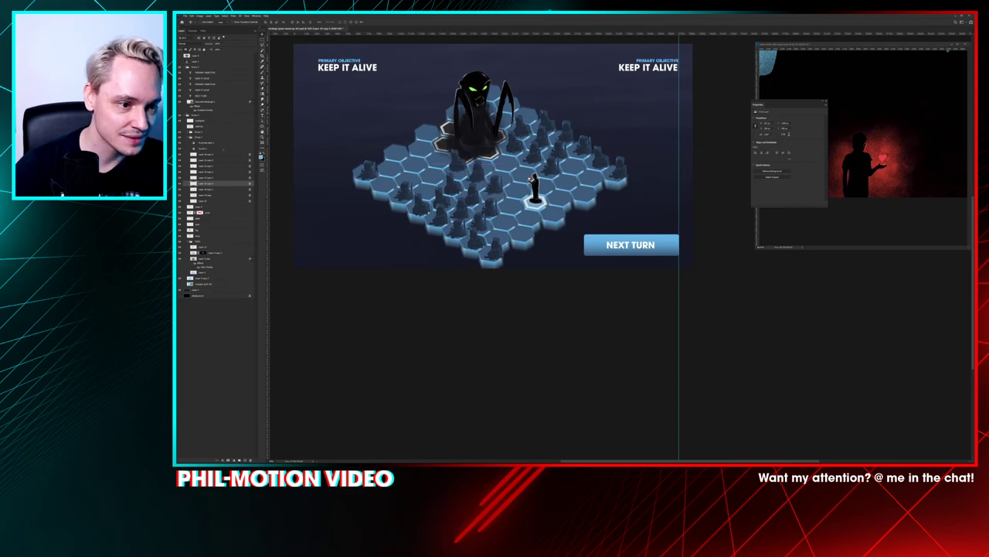
{"action": "left_click", "coordinate": [207, 115]}
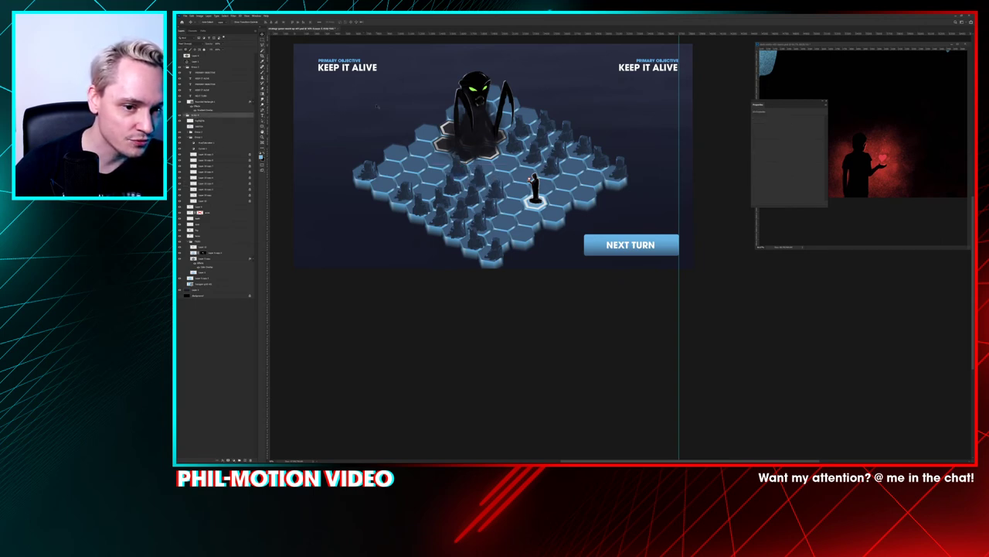
{"action": "left_click_drag", "start_coordinate": [377, 108], "coordinate": [397, 101]}
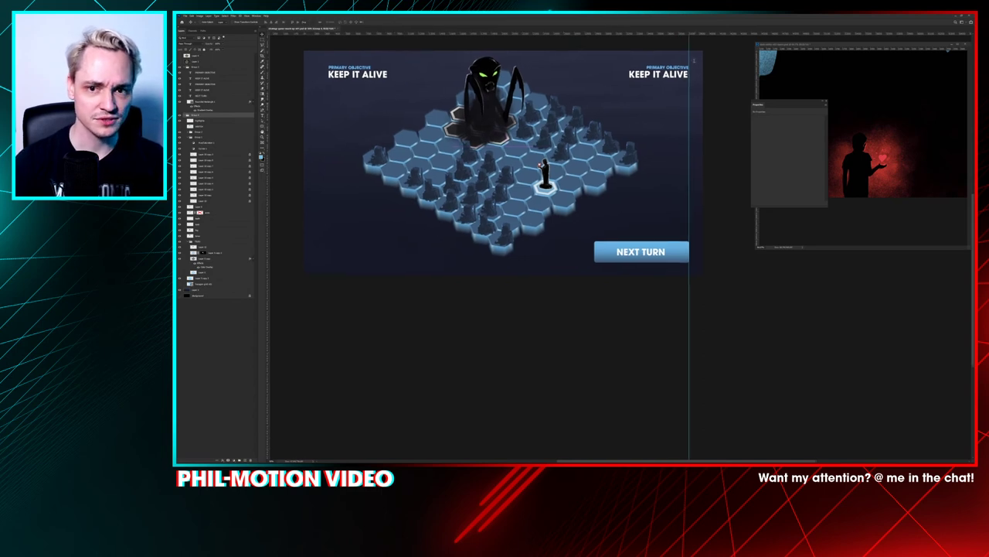
Step: Select the upper-right PRIMARY OBJECTIVE text and recheck the 4X game screenshot in the browser before returning to the mockup
{"action": "key", "text": "t"}
{"action": "left_click", "coordinate": [669, 68]}
{"action": "key", "text": "ctrl+a"}
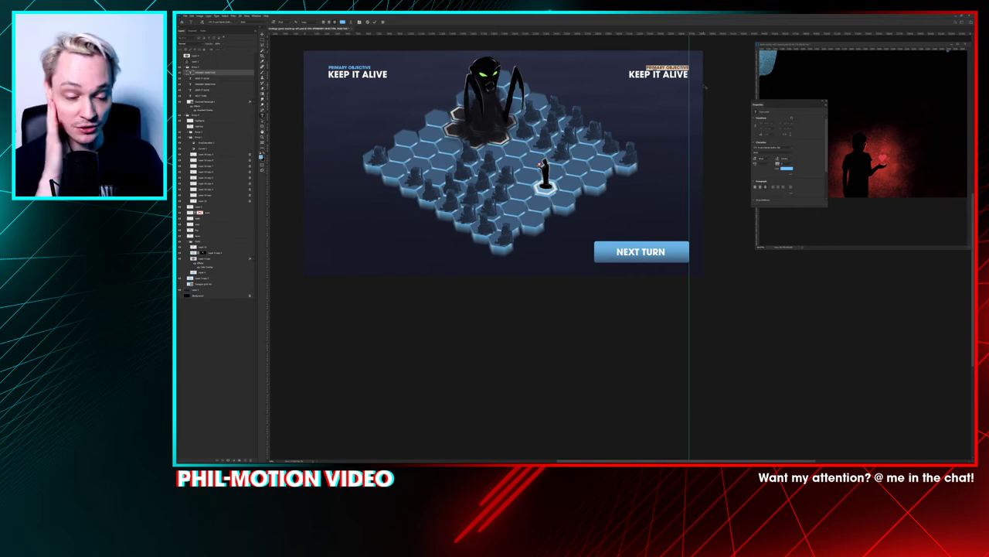
{"action": "key", "text": "alt+Tab"}
{"action": "left_click", "coordinate": [575, 199]}
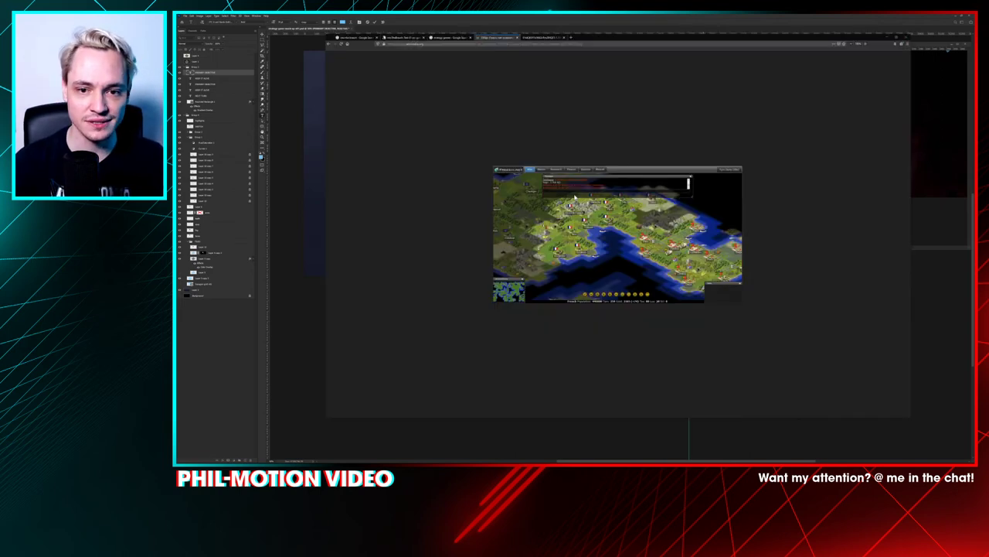
{"action": "key", "text": "alt+Tab"}
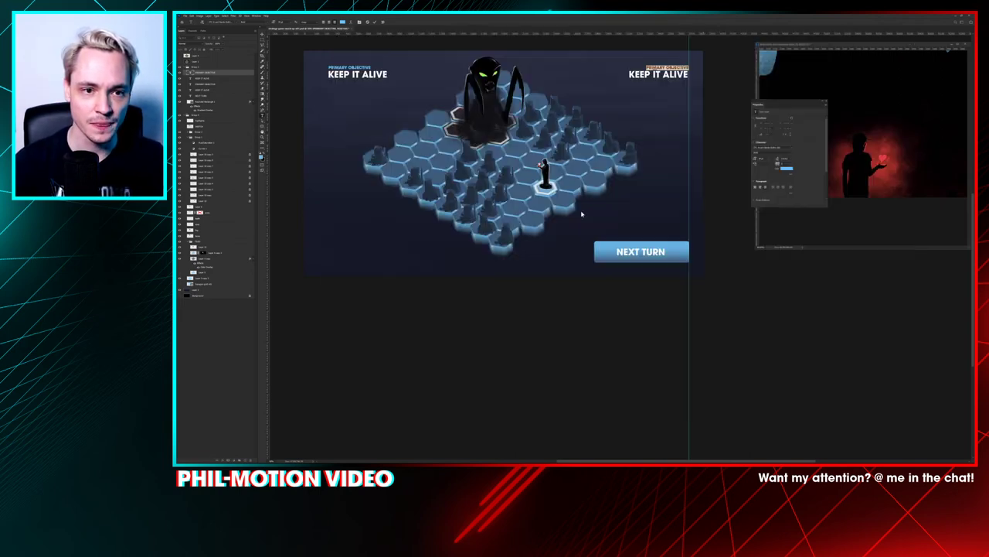
Step: Replace the upper-right PRIMARY OBJECTIVE heading with ROUND
{"action": "key", "text": "BackSpace"}
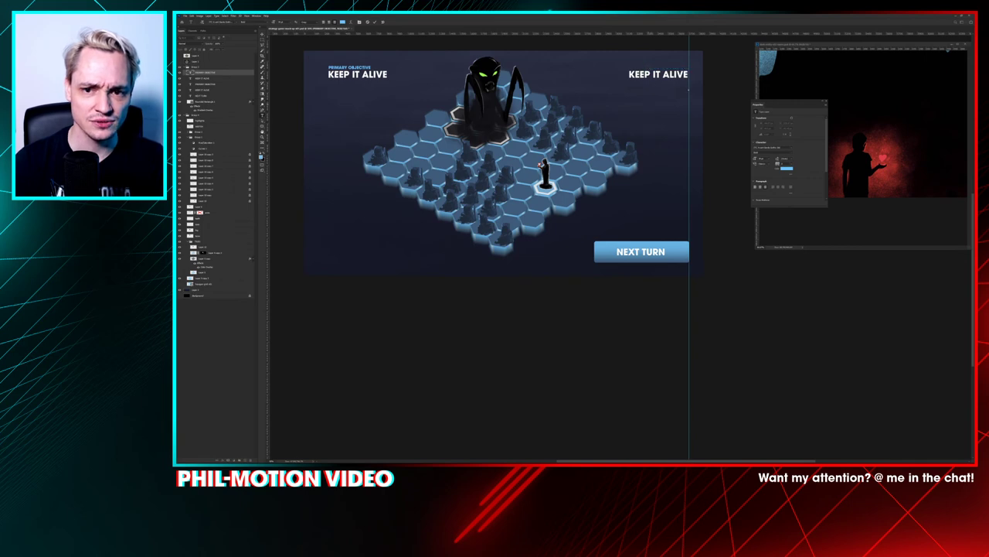
{"action": "key", "text": "ctrl+z"}
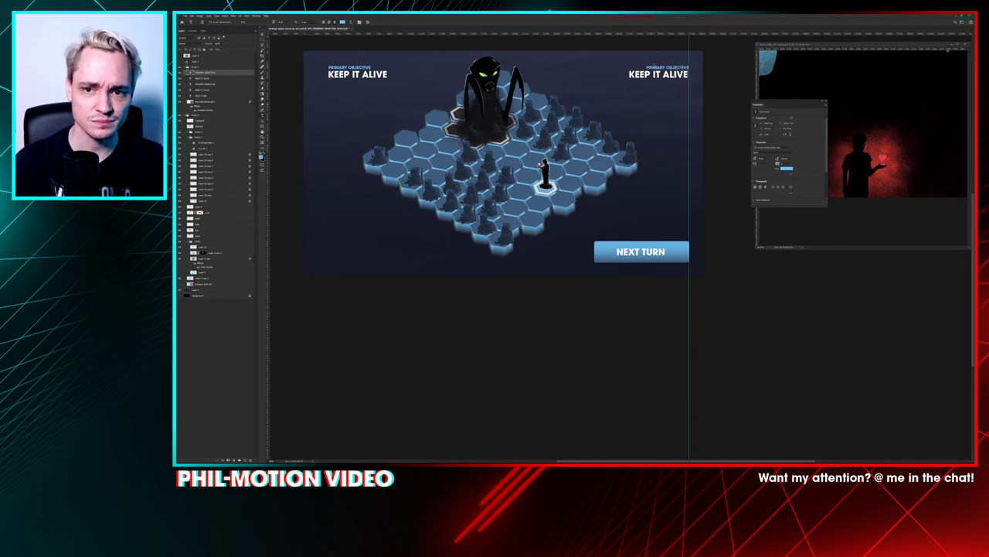
{"action": "double_click", "coordinate": [656, 68]}
{"action": "left_click_drag", "start_coordinate": [646, 68], "coordinate": [658, 68]}
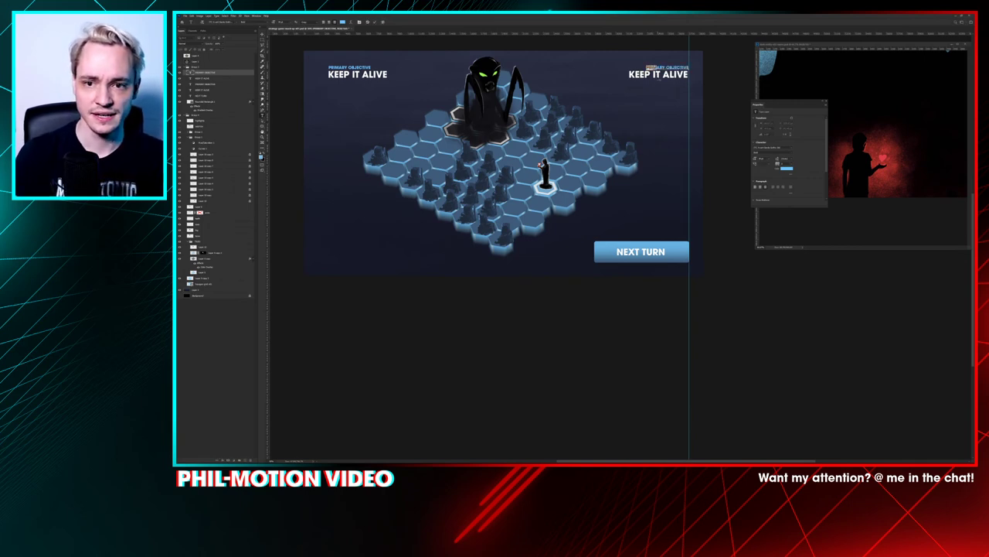
{"action": "left_click", "coordinate": [657, 68]}
{"action": "triple_click", "coordinate": [658, 70]}
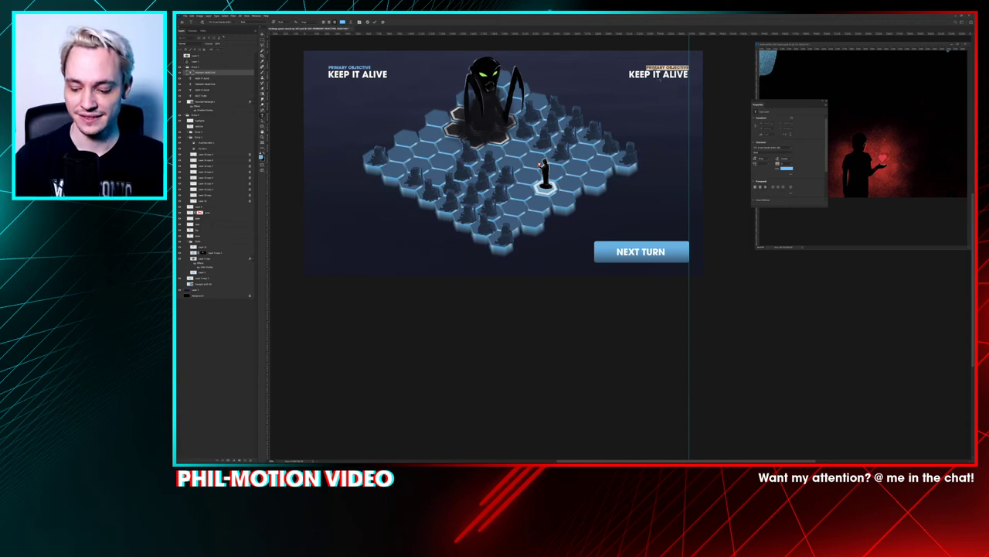
{"action": "type", "text": "ROUND"}
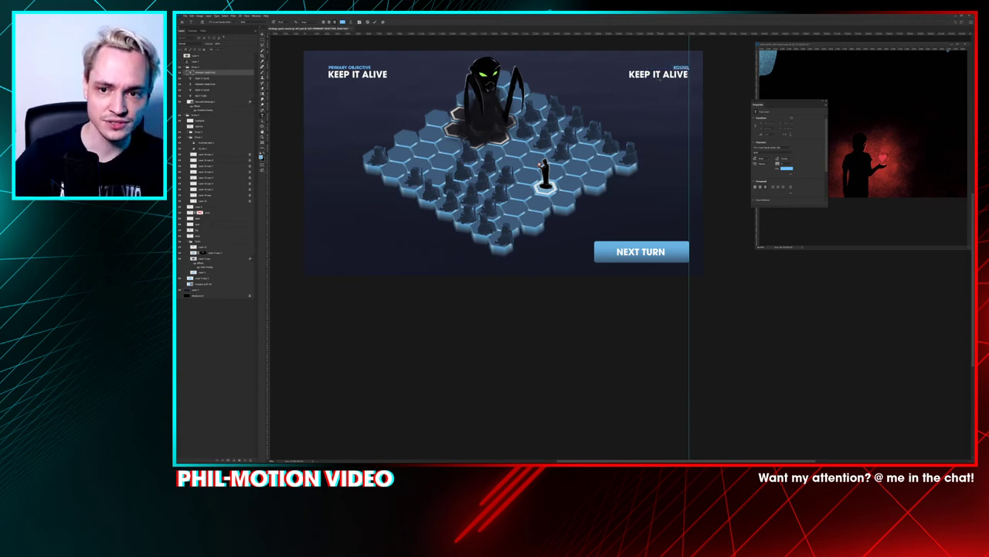
{"action": "key", "text": "ctrl+Return"}
Step: Replace the KEEP IT ALIVE text under the ROUND heading with 46
{"action": "triple_click", "coordinate": [650, 75]}
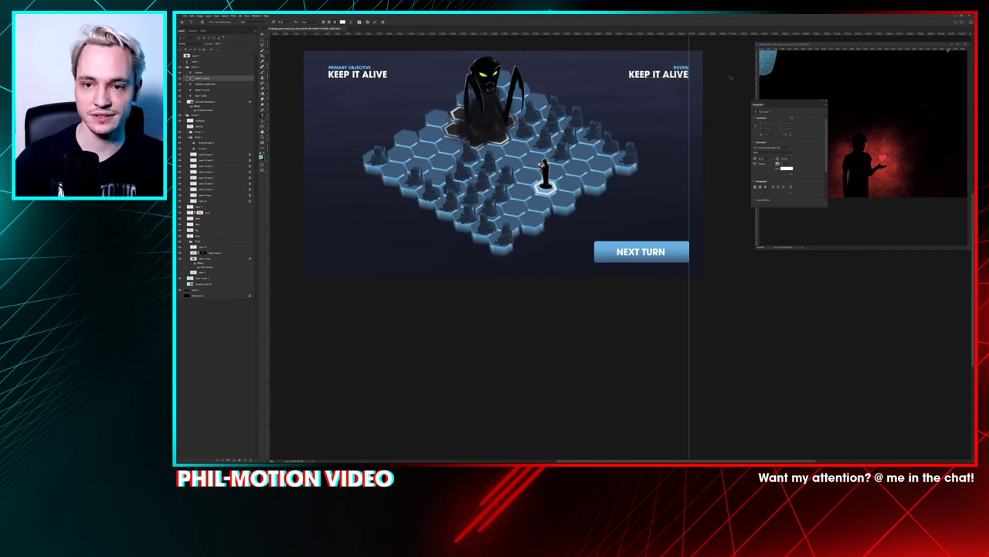
{"action": "type", "text": "46"}
{"action": "key", "text": "ctrl+Return"}
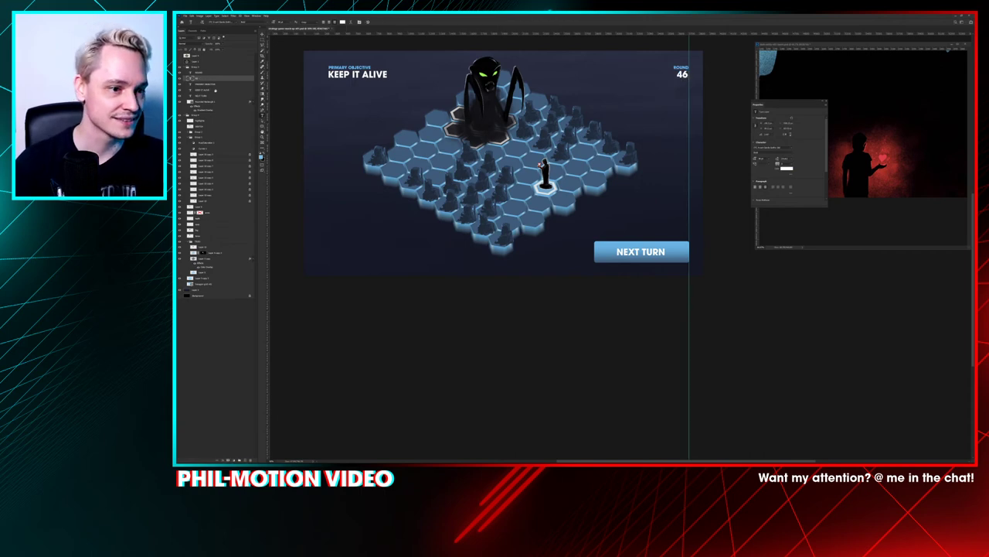
Step: Duplicate the ROUND 46 text block directly below itself and change the copy's heading to DAY
{"action": "left_click", "coordinate": [680, 68], "text": "ctrl+shift"}
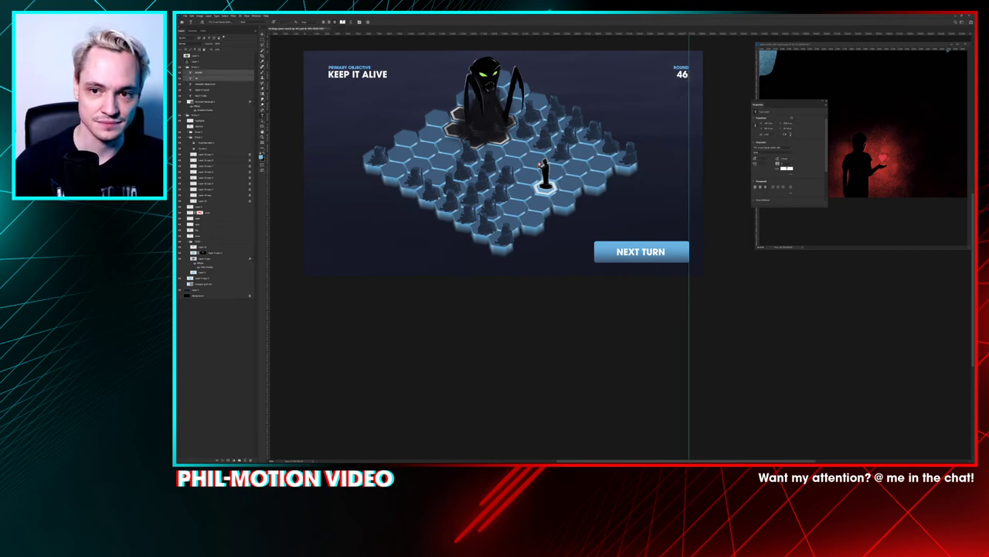
{"action": "left_click_drag", "start_coordinate": [685, 74], "coordinate": [685, 93]}
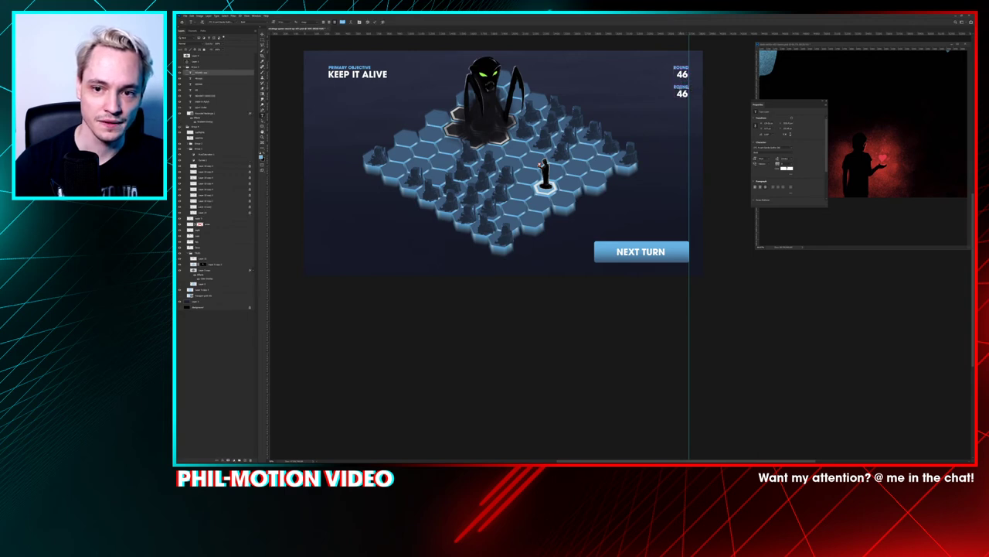
{"action": "double_click", "coordinate": [680, 88]}
{"action": "type", "text": "ENCOU"}
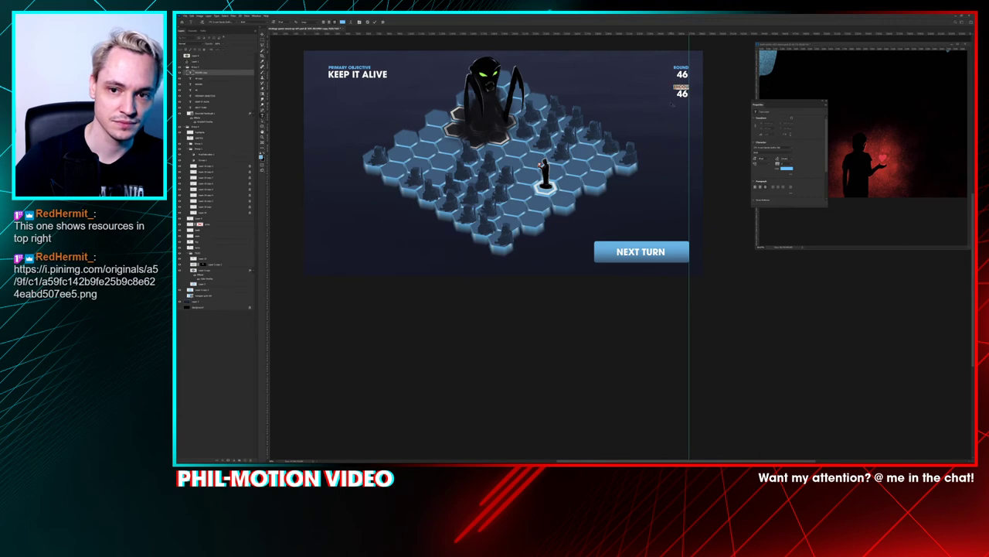
{"action": "key", "text": "ctrl+a"}
{"action": "type", "text": "DAY"}
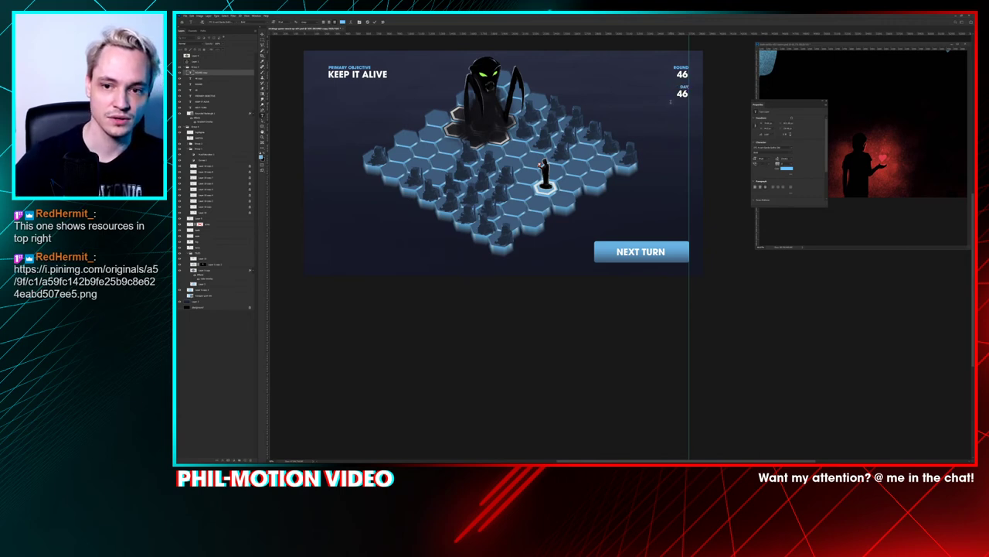
{"action": "key", "text": "ctrl+Return"}
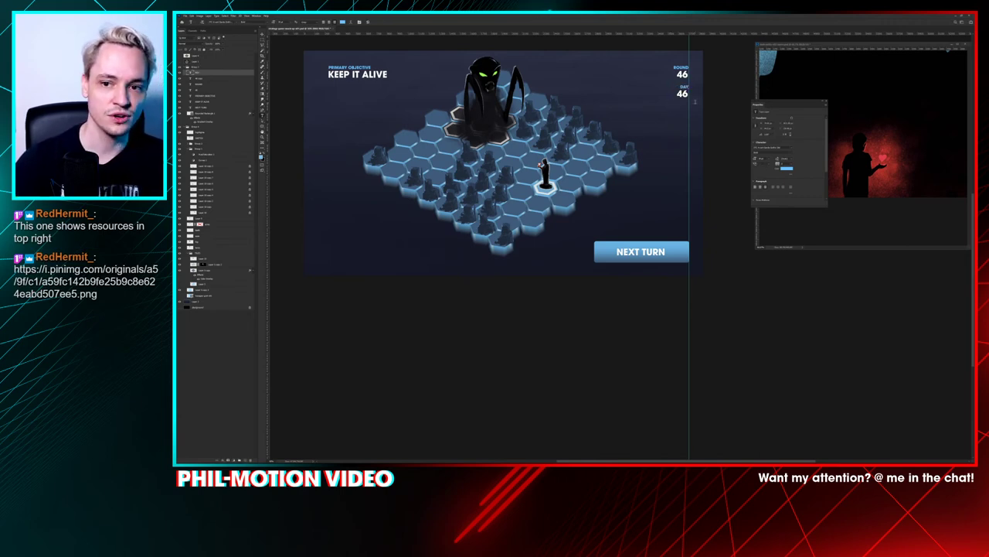
Step: Change the number under the DAY heading to 1
{"action": "left_click_drag", "start_coordinate": [683, 94], "coordinate": [705, 93]}
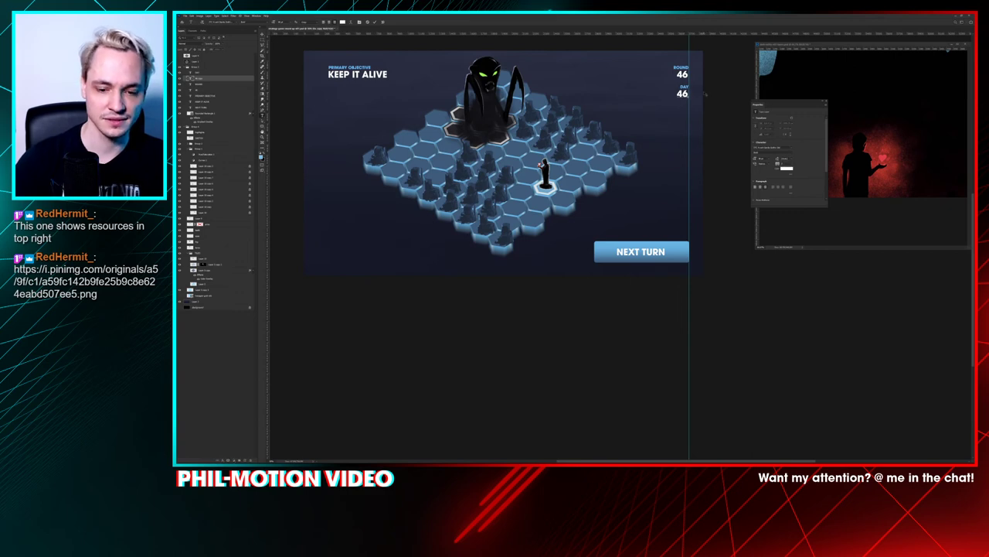
{"action": "type", "text": "1"}
{"action": "key", "text": "Left"}
{"action": "key", "text": "BackSpace"}
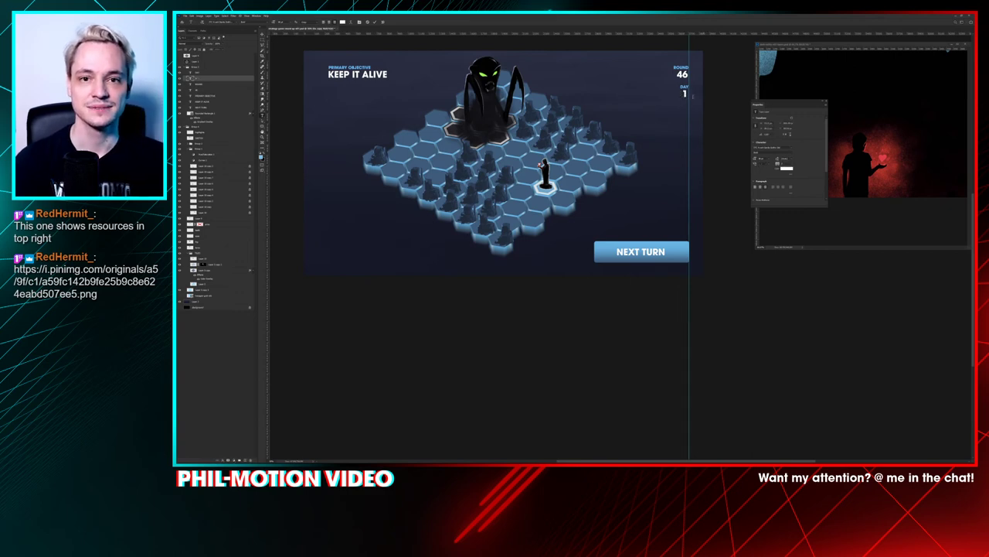
{"action": "key", "text": "ctrl+Return"}
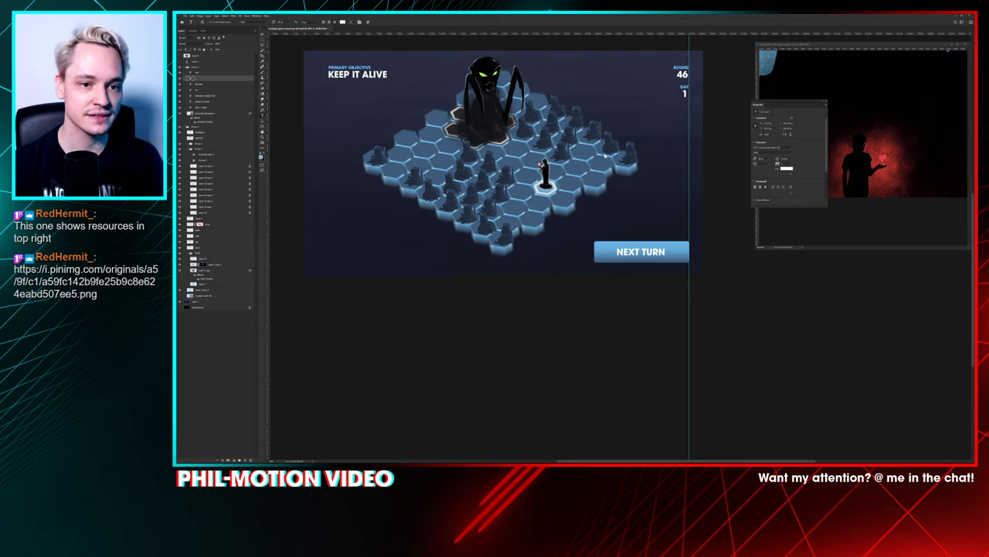
Step: Bring the browser window with the linked strategy game screenshot over the mockup, enlarge it to examine the resource display, and minimize it
{"action": "left_click_drag", "start_coordinate": [176, 142], "coordinate": [602, 142]}
{"action": "left_click_drag", "start_coordinate": [718, 141], "coordinate": [589, 61]}
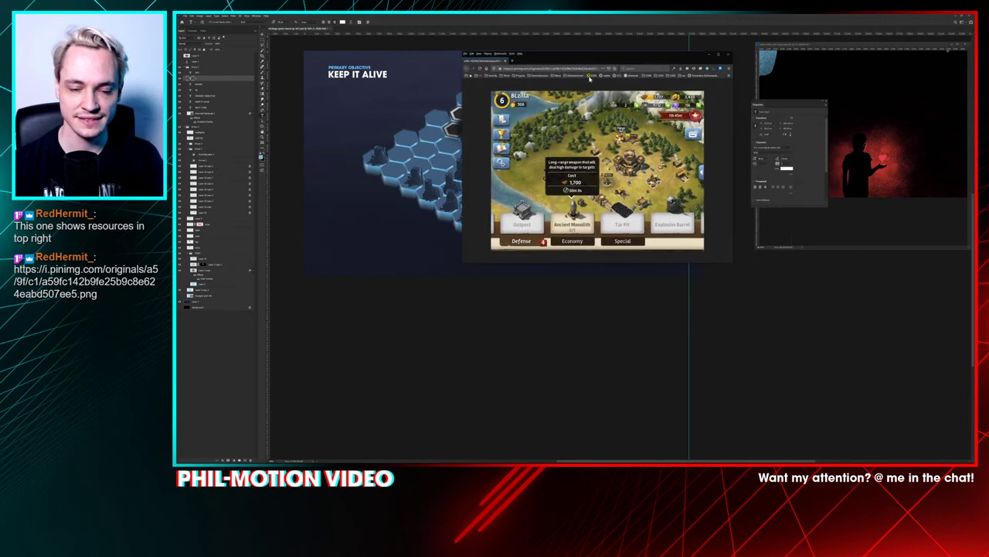
{"action": "left_click_drag", "start_coordinate": [732, 263], "coordinate": [849, 361]}
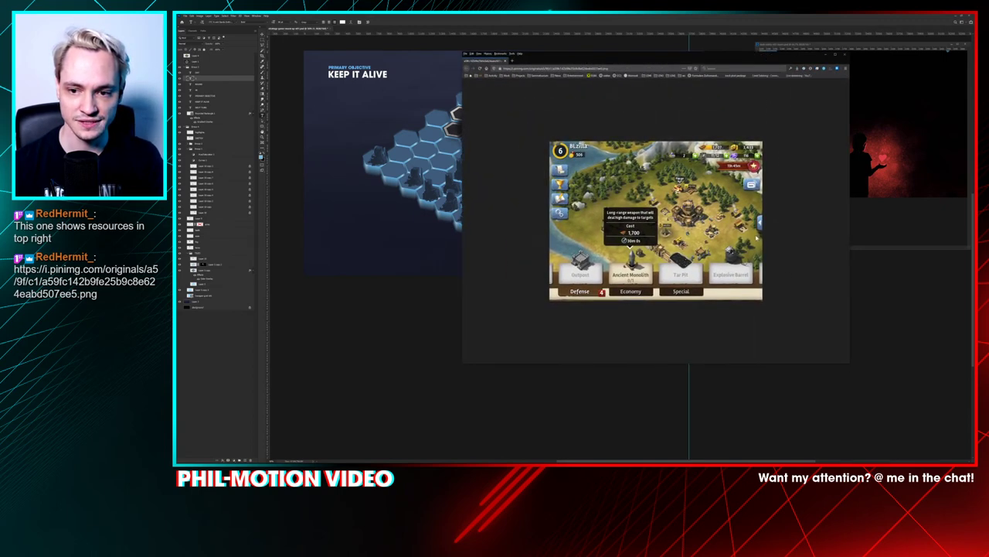
{"action": "key", "text": "super+Up"}
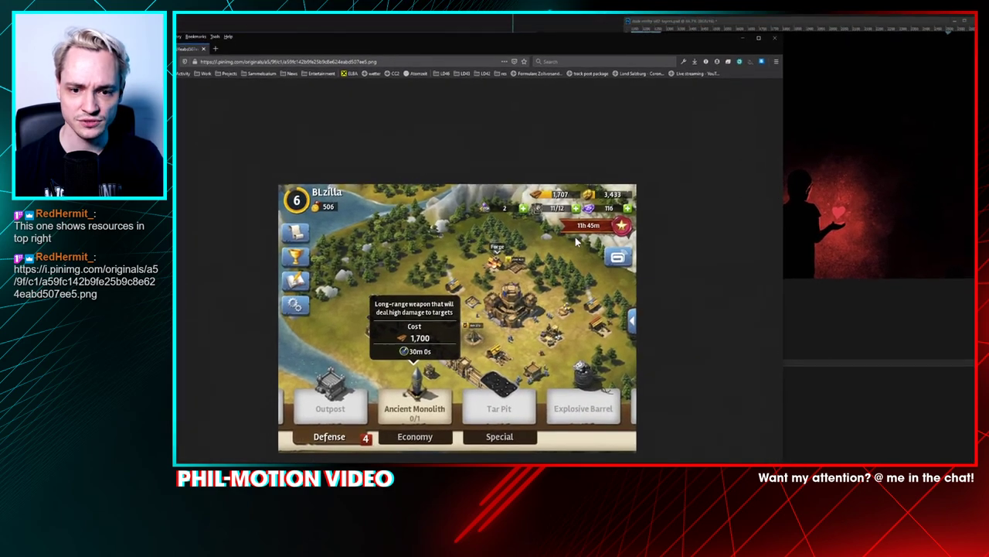
{"action": "key", "text": "super+Down"}
{"action": "left_click", "coordinate": [828, 54]}
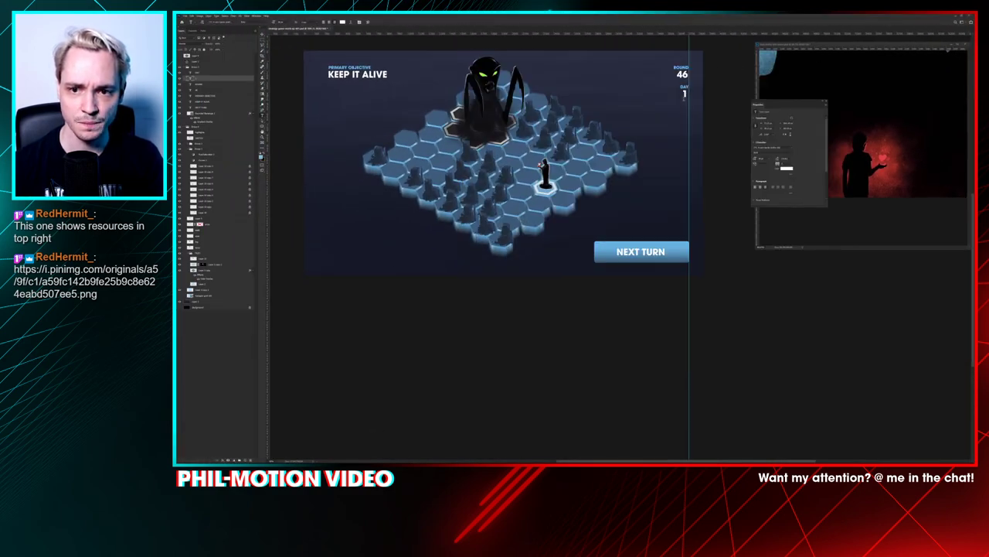
Step: Move the ROUND 46 and DAY 1 text blocks under the KEEP IT ALIVE objective and left-align their text
{"action": "left_click", "coordinate": [684, 92]}
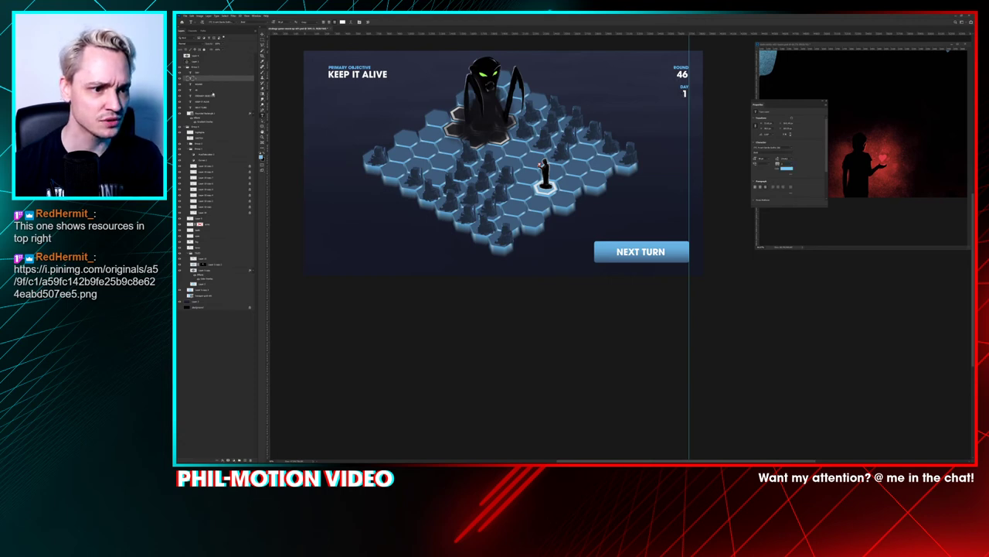
{"action": "left_click", "coordinate": [211, 73]}
{"action": "left_click", "coordinate": [211, 90], "text": "shift"}
{"action": "left_click_drag", "start_coordinate": [685, 80], "coordinate": [337, 90]}
{"action": "left_click", "coordinate": [324, 23]}
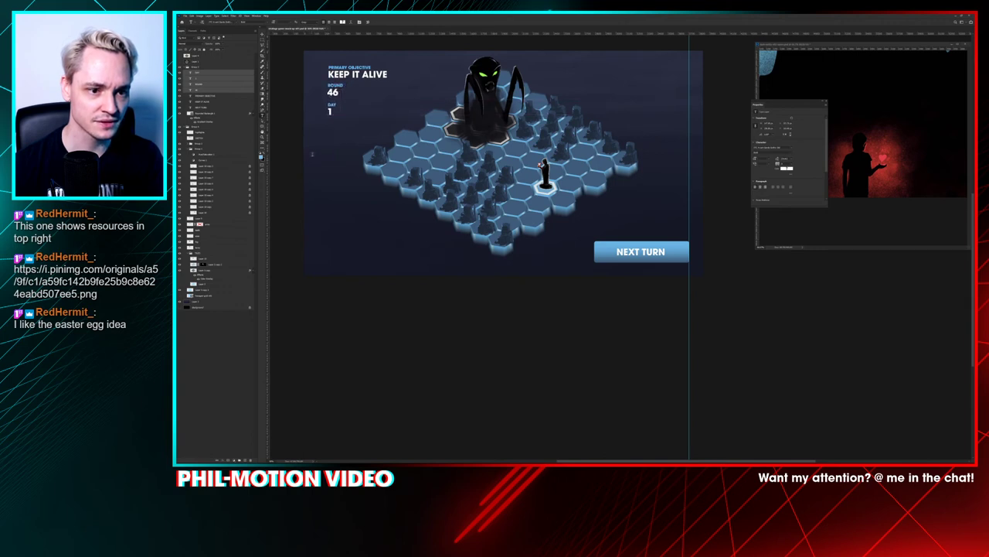
{"action": "key", "text": "v"}
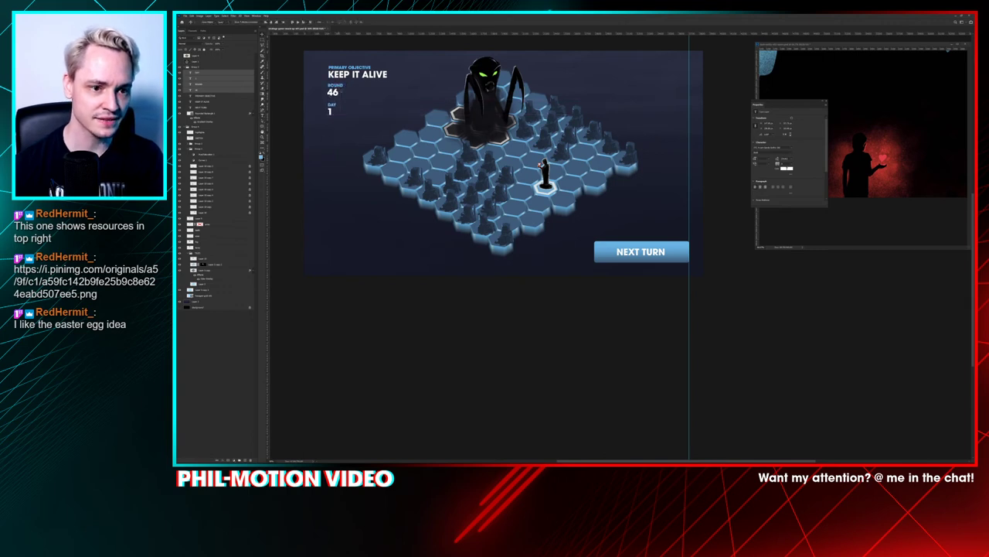
{"action": "key", "text": "shift+Down"}
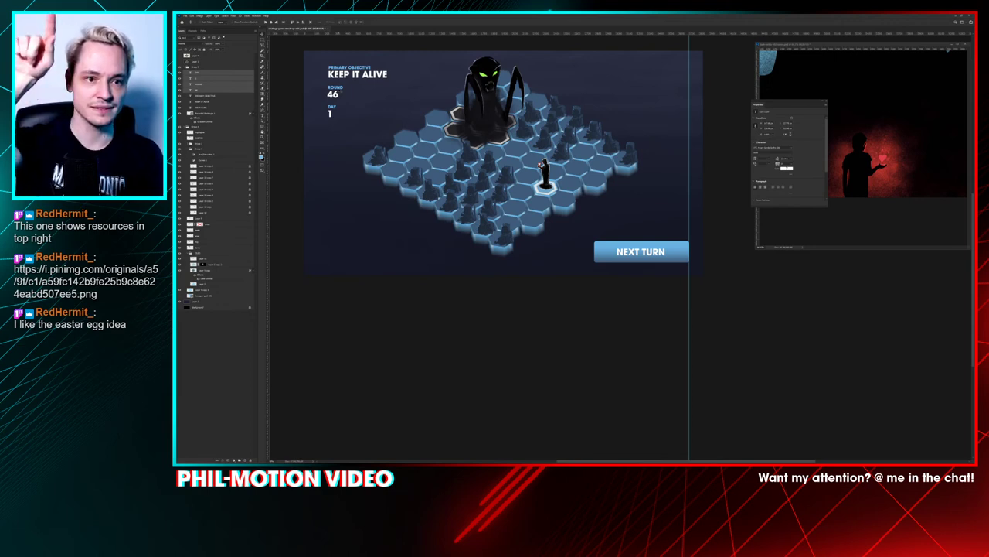
{"action": "key", "text": "shift+Up"}
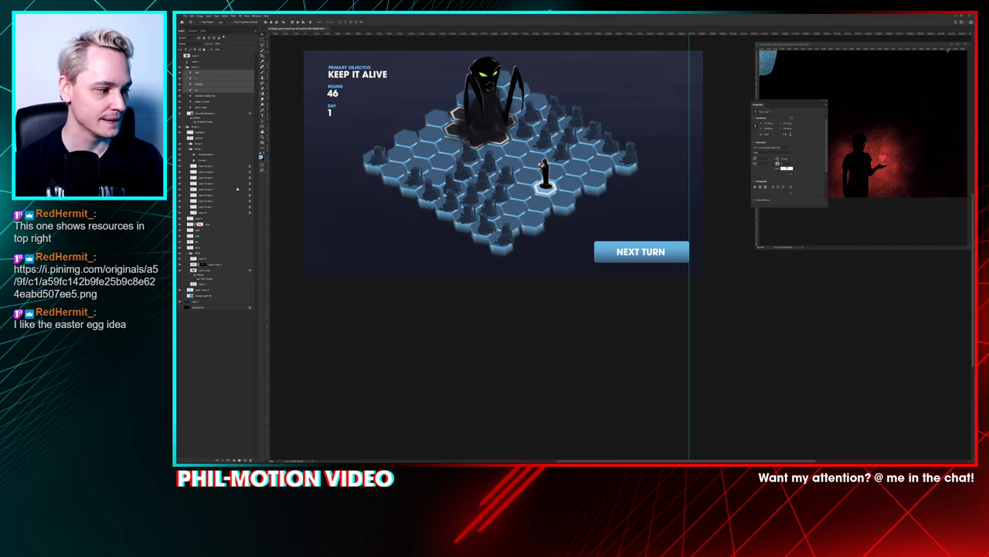
{"action": "left_click", "coordinate": [207, 296]}
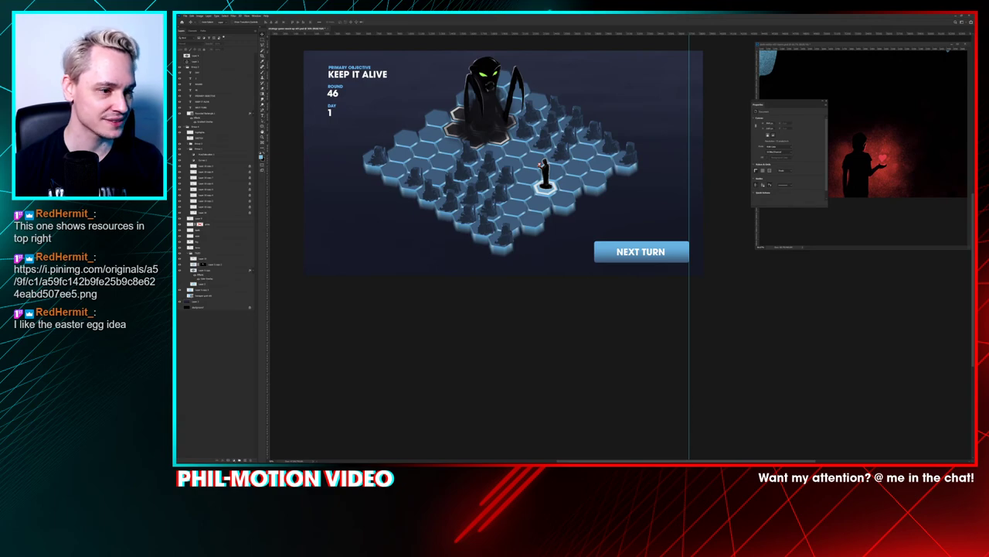
Step: Switch to the browser, show image results for "coffee icon", open the fresh hot coffee icon vector and capture it to the clipboard
{"action": "key", "text": "alt+Tab"}
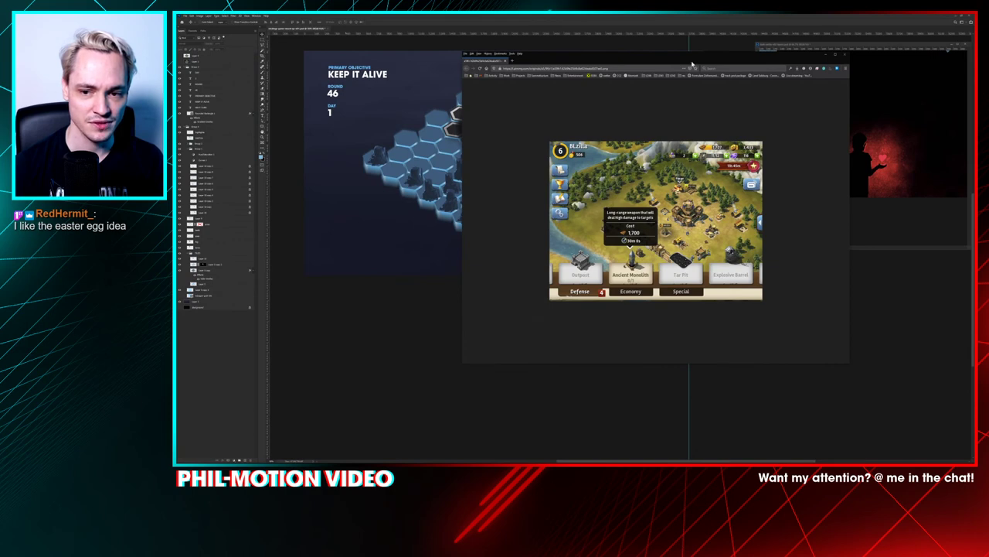
{"action": "left_click", "coordinate": [667, 15]}
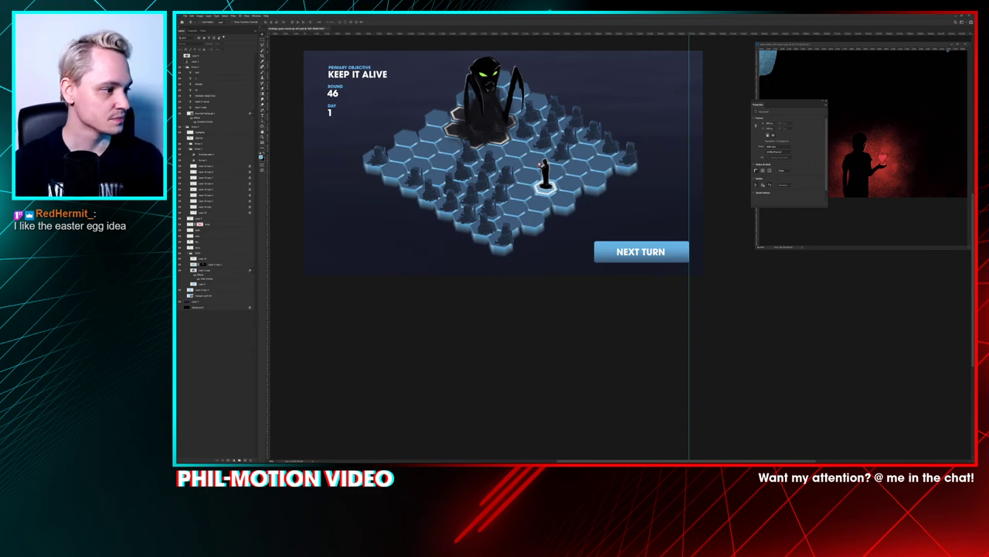
{"action": "key", "text": "alt+Tab"}
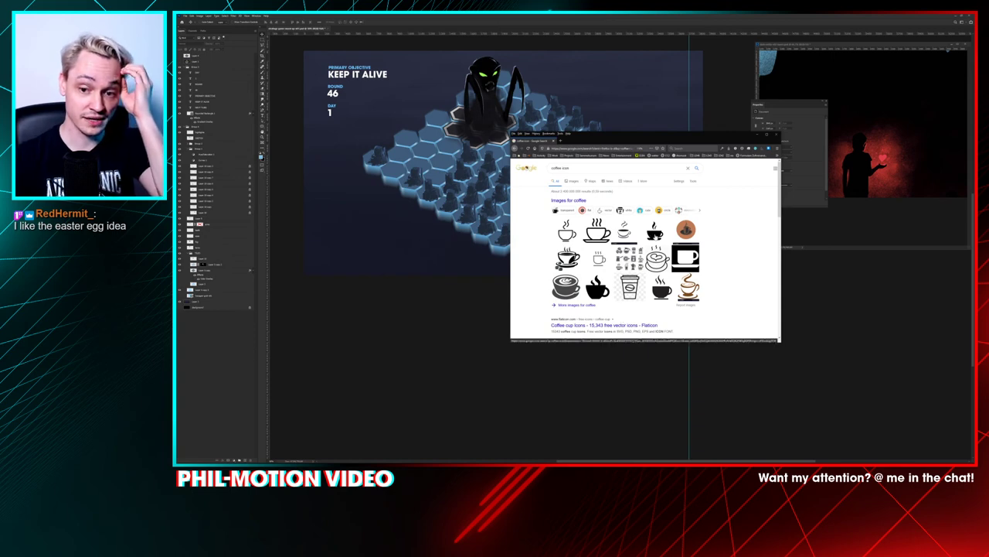
{"action": "left_click", "coordinate": [580, 141]}
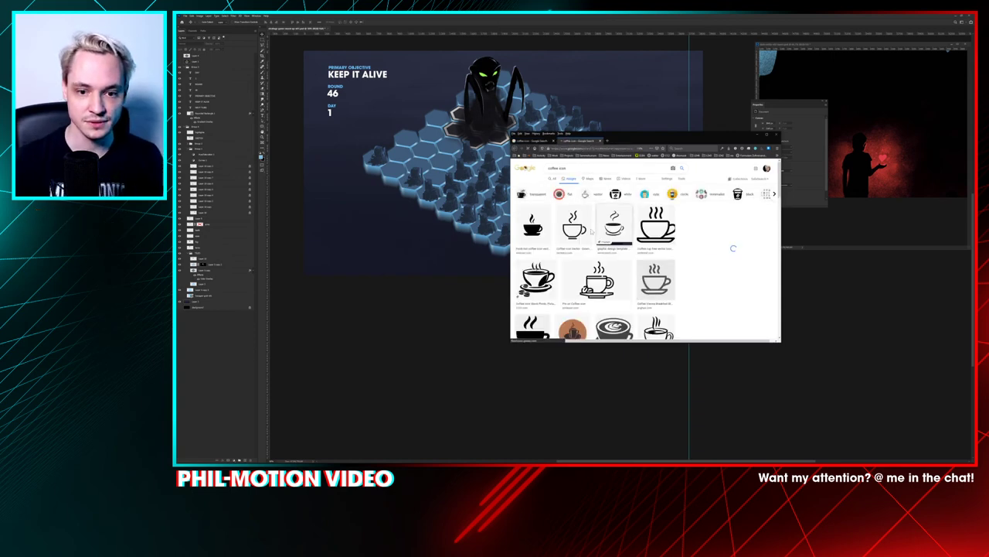
{"action": "left_click", "coordinate": [533, 226]}
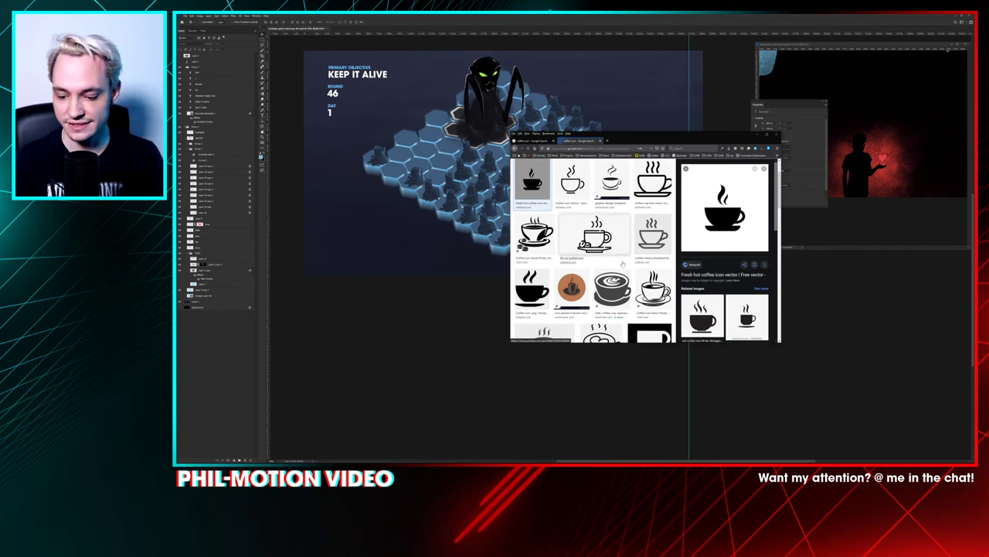
{"action": "key", "text": "Print"}
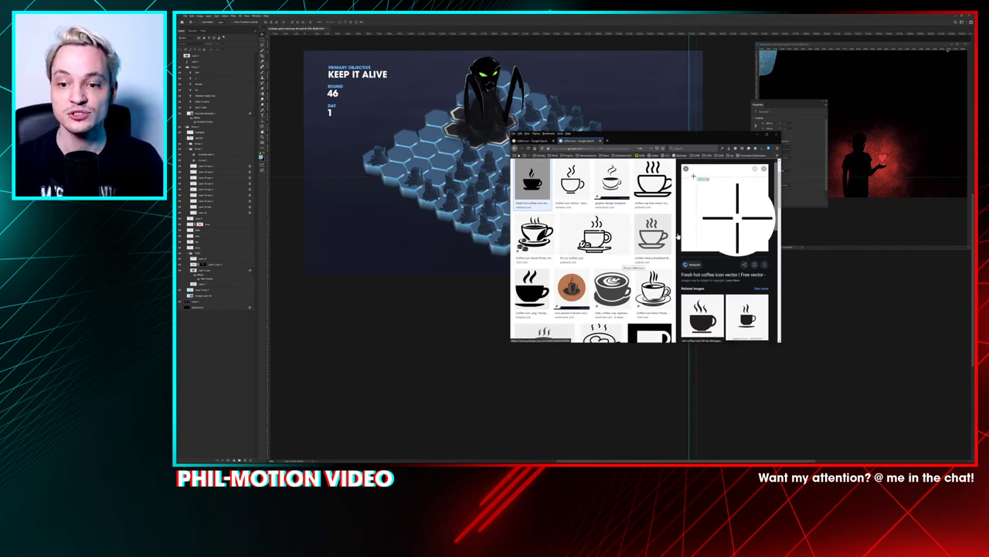
{"action": "left_click_drag", "start_coordinate": [693, 175], "coordinate": [754, 235]}
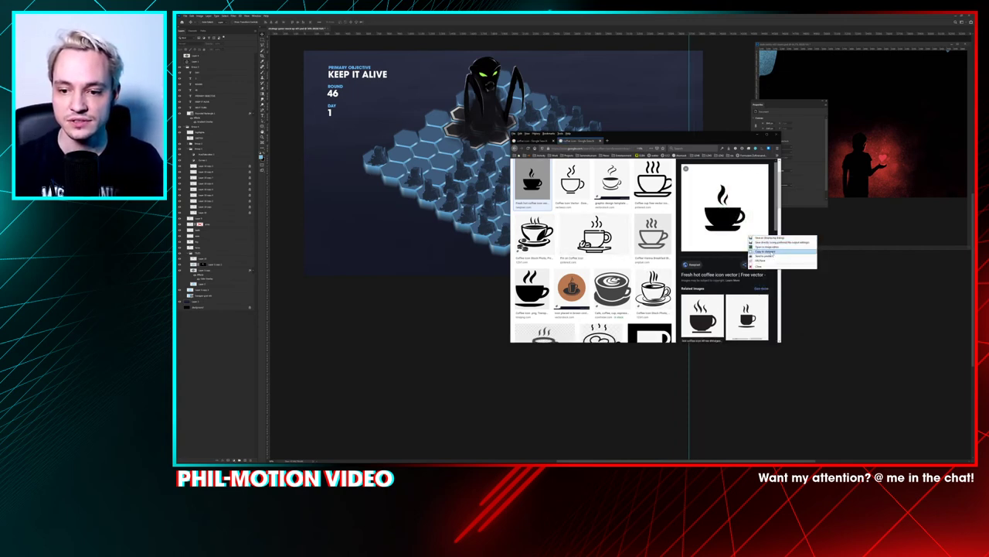
{"action": "left_click", "coordinate": [715, 81]}
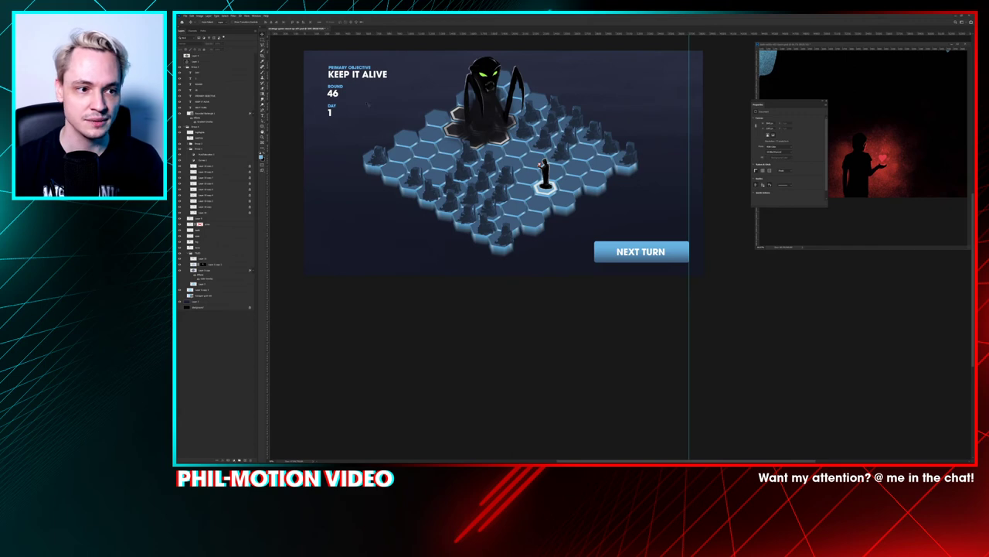
Step: Paste the captured coffee cup image as a new layer and place it in the mockup's upper-right area
{"action": "left_click", "coordinate": [210, 63]}
{"action": "key", "text": "ctrl+v"}
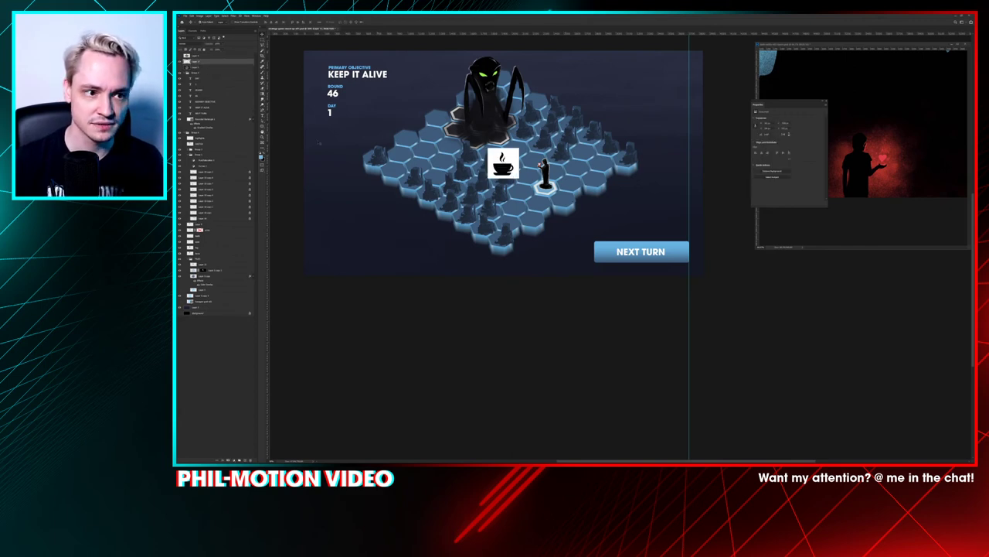
{"action": "left_click_drag", "start_coordinate": [501, 147], "coordinate": [628, 70]}
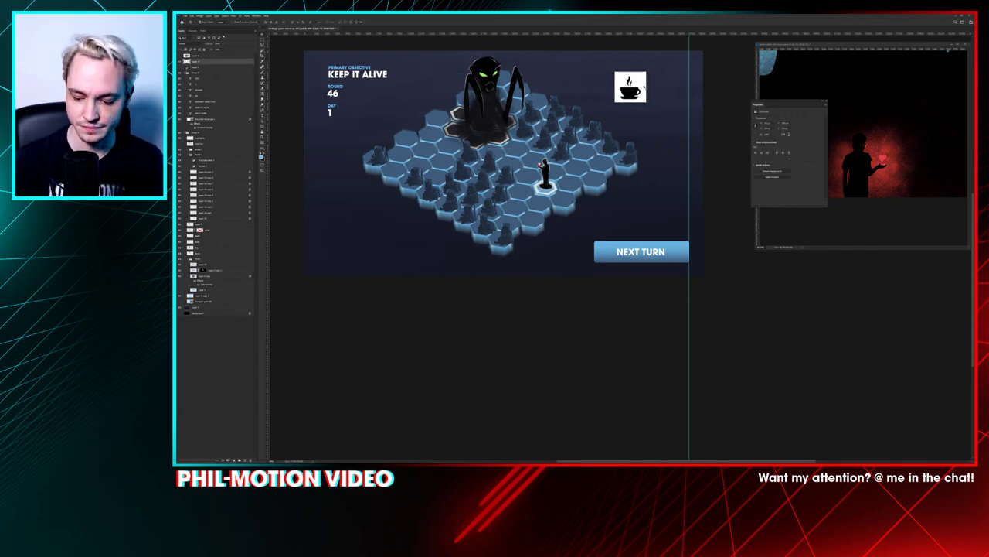
Step: Create an empty layer above the pasted coffee cup image and activate the Brush tool for tracing
{"action": "key", "text": "ctrl+plus"}
{"action": "key", "text": "ctrl+plus"}
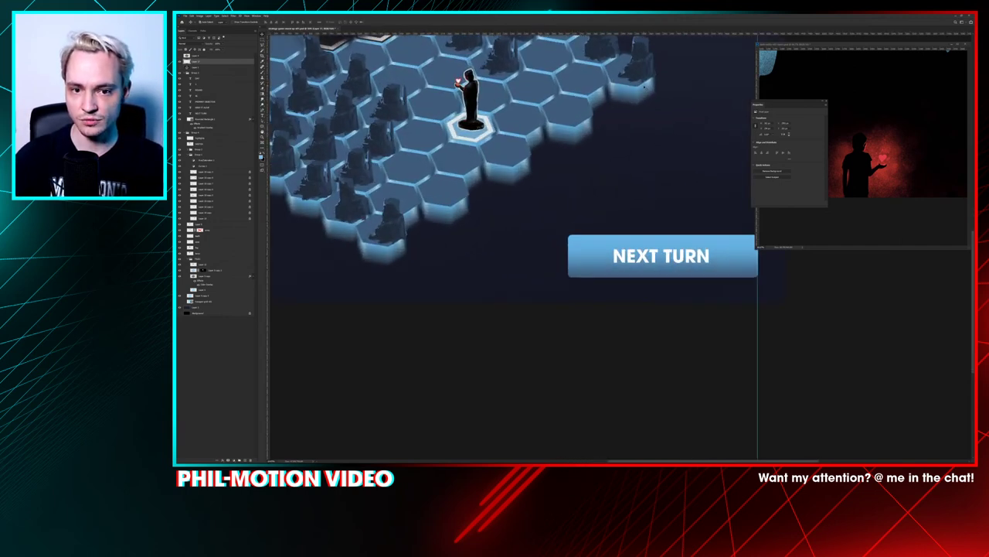
{"action": "left_click_drag", "start_coordinate": [701, 146], "coordinate": [649, 362]}
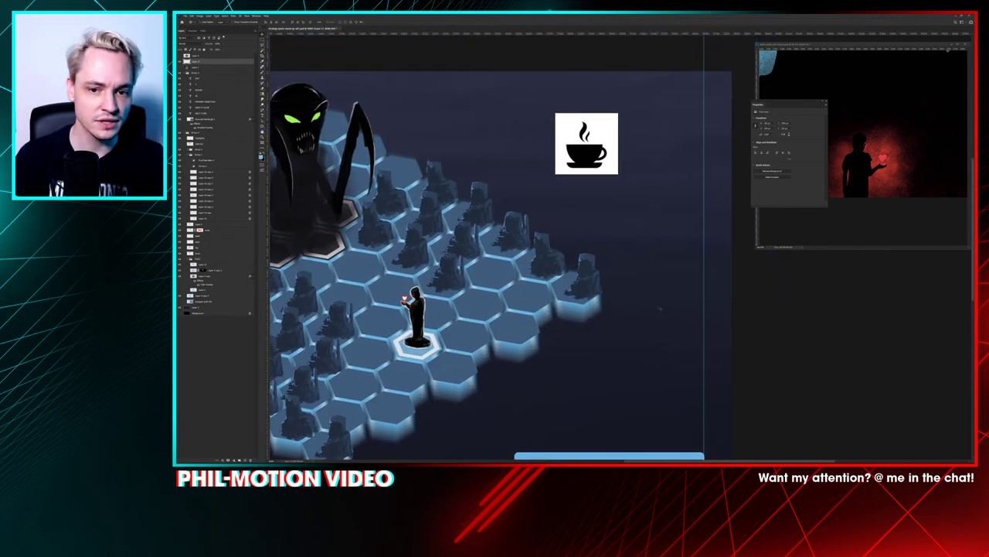
{"action": "left_click", "coordinate": [246, 459]}
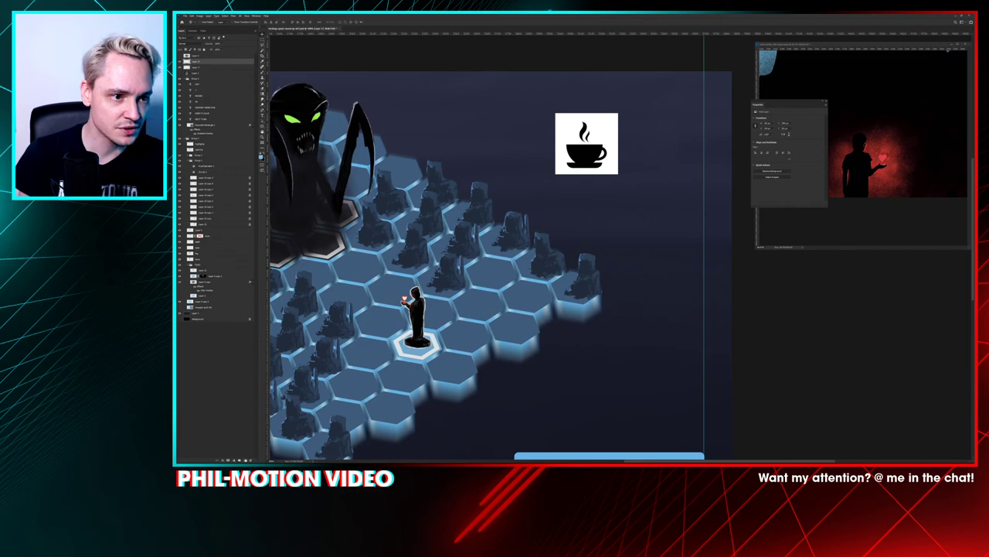
{"action": "key", "text": "ctrl+plus"}
{"action": "mouse_move", "coordinate": [598, 205]}
{"action": "left_mouse_down"}
{"action": "mouse_move", "coordinate": [608, 258]}
{"action": "mouse_move", "coordinate": [606, 245]}
{"action": "left_mouse_up"}
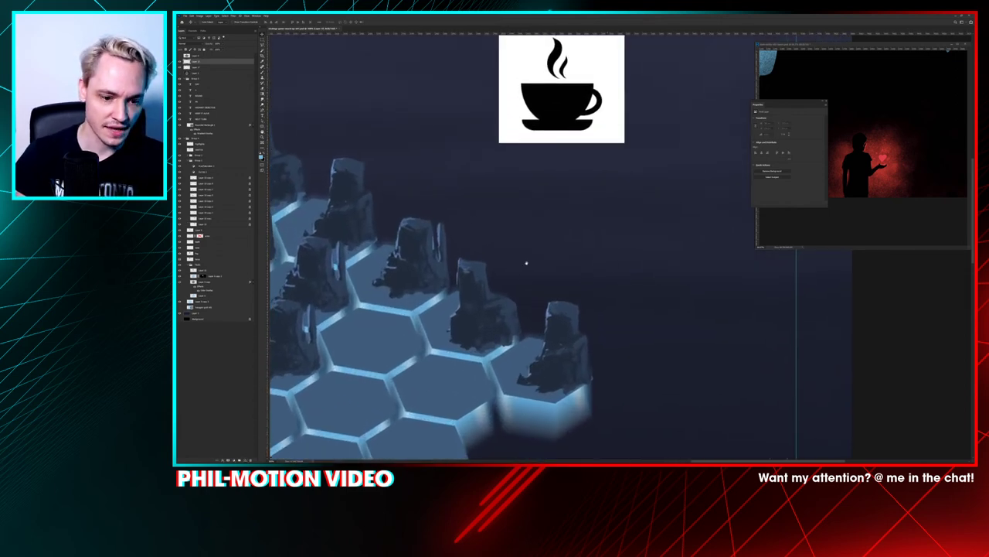
{"action": "key", "text": "b"}
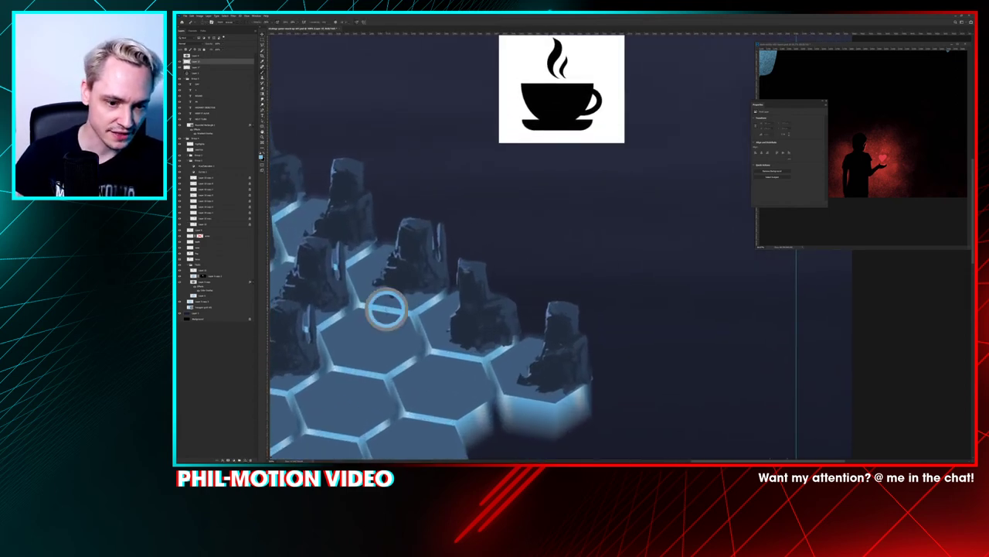
{"action": "scroll", "coordinate": [539, 264], "scroll_direction": "down", "scroll_amount": 2}
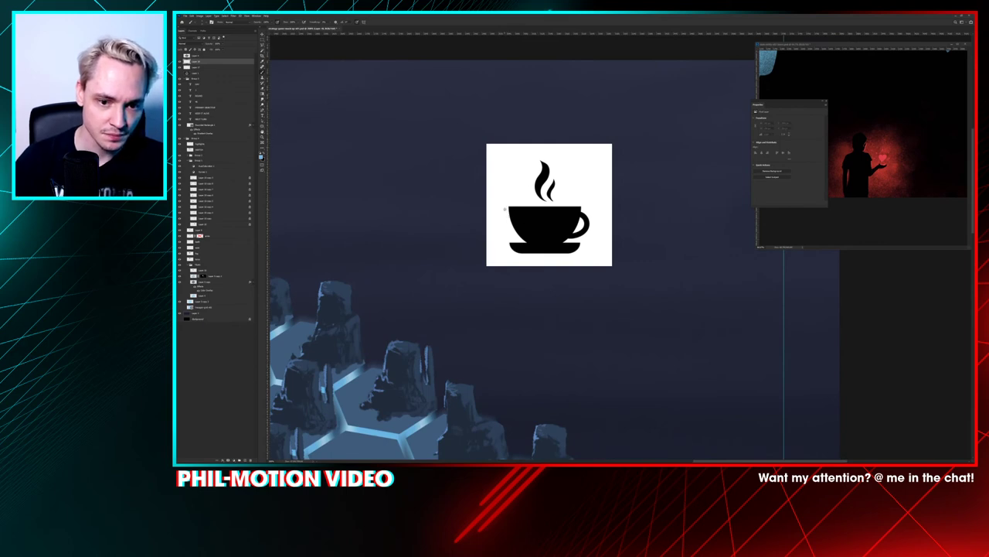
{"action": "right_click", "coordinate": [517, 209]}
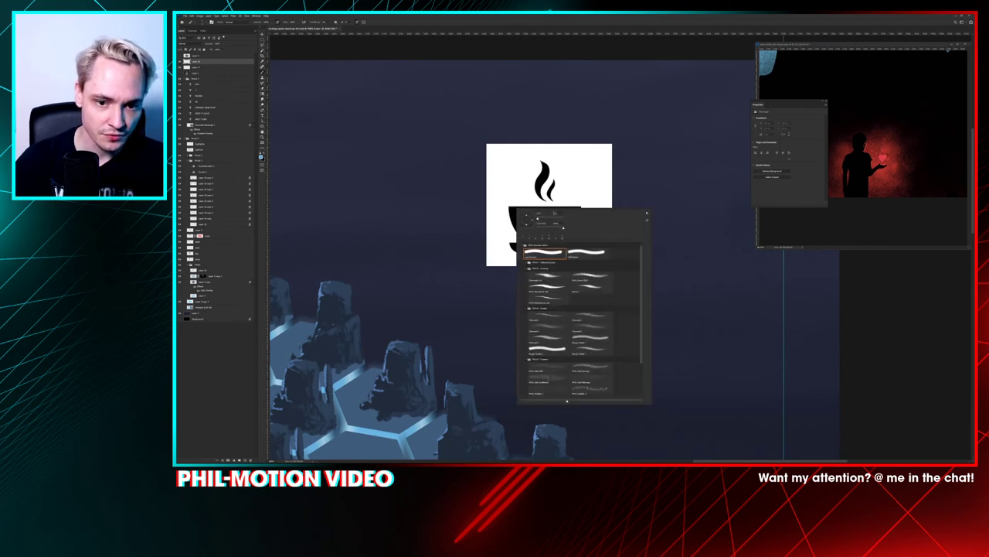
{"action": "key", "text": "Return"}
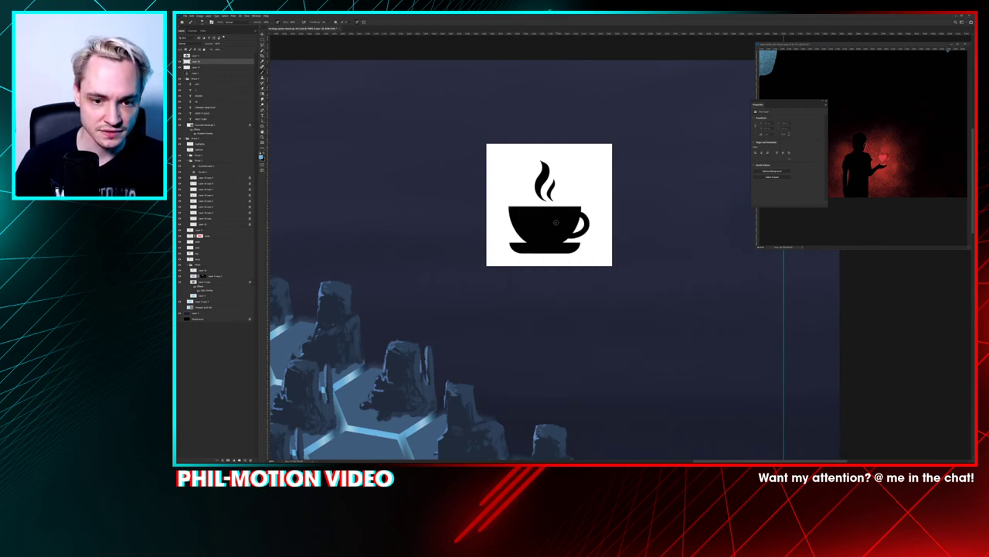
{"action": "left_click_drag", "start_coordinate": [511, 245], "coordinate": [593, 244]}
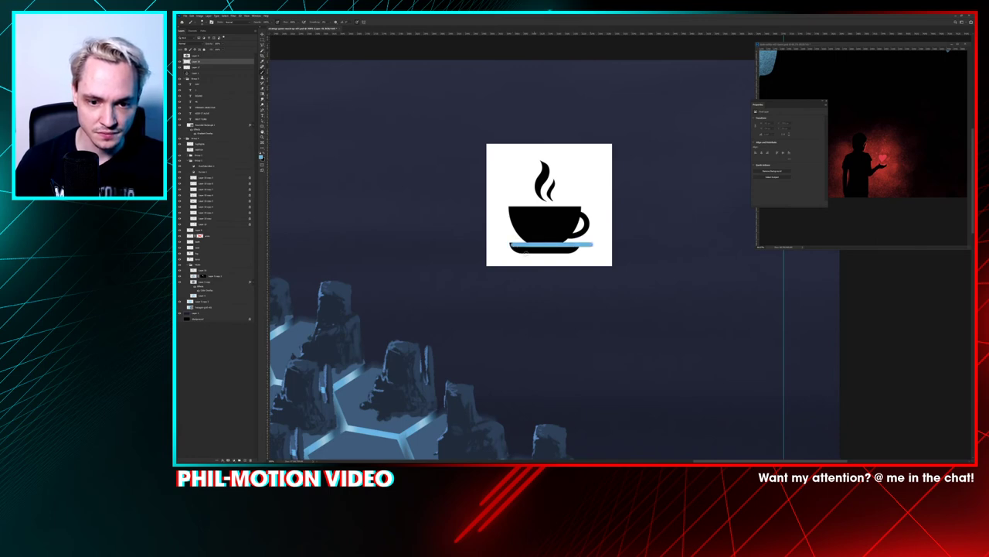
{"action": "key", "text": "ctrl+z"}
Step: Choose a finer drawing brush preset and paint the saucer's rim and the cup's body light blue over the reference icon
{"action": "right_click", "coordinate": [537, 183]}
{"action": "left_click", "coordinate": [566, 271]}
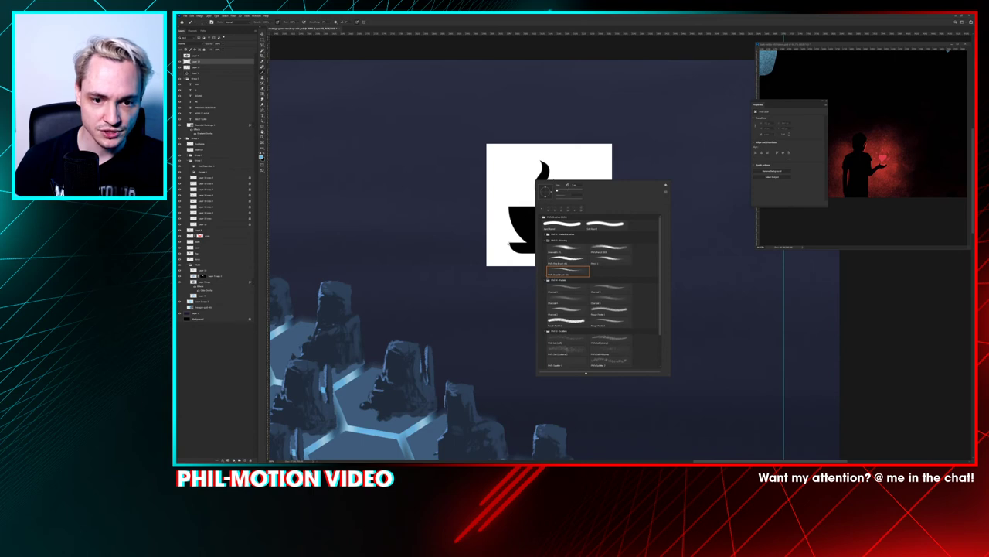
{"action": "mouse_move", "coordinate": [512, 244]}
{"action": "left_mouse_down"}
{"action": "mouse_move", "coordinate": [574, 243]}
{"action": "mouse_move", "coordinate": [511, 245]}
{"action": "left_mouse_up"}
{"action": "right_click", "coordinate": [576, 218]}
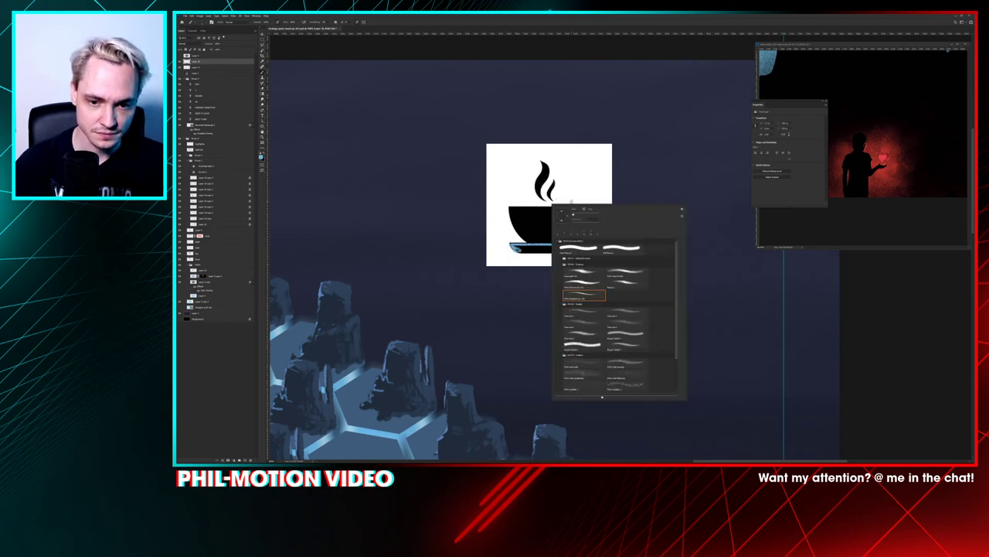
{"action": "mouse_move", "coordinate": [577, 217]}
{"action": "left_mouse_down"}
{"action": "mouse_move", "coordinate": [525, 236]}
{"action": "mouse_move", "coordinate": [512, 208]}
{"action": "mouse_move", "coordinate": [575, 216]}
{"action": "mouse_move", "coordinate": [548, 244]}
{"action": "mouse_move", "coordinate": [570, 220]}
{"action": "mouse_move", "coordinate": [541, 232]}
{"action": "mouse_move", "coordinate": [529, 220]}
{"action": "mouse_move", "coordinate": [565, 223]}
{"action": "mouse_move", "coordinate": [542, 248]}
{"action": "left_mouse_up"}
{"action": "left_click", "coordinate": [526, 219]}
{"action": "left_click", "coordinate": [567, 217]}
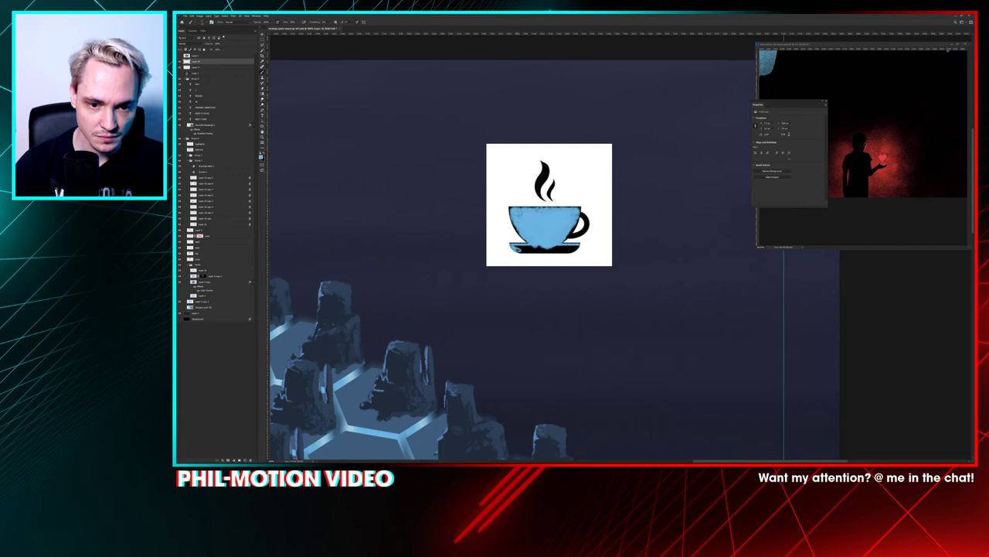
Step: Fill the remaining black areas of the saucer and the cup's edges with light blue brush strokes over the reference icon
{"action": "right_click", "coordinate": [555, 261]}
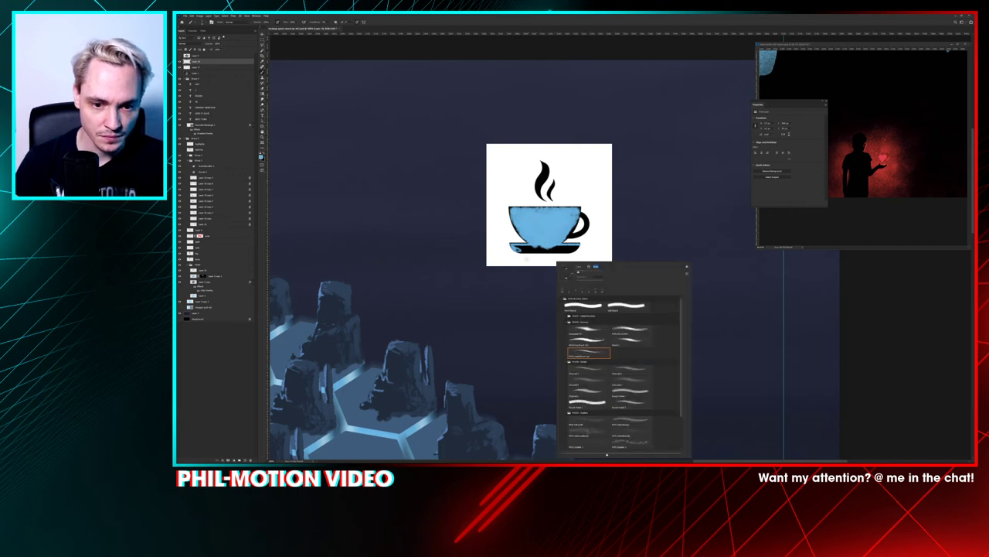
{"action": "mouse_move", "coordinate": [520, 248]}
{"action": "left_mouse_down"}
{"action": "mouse_move", "coordinate": [564, 251]}
{"action": "mouse_move", "coordinate": [522, 247]}
{"action": "mouse_move", "coordinate": [554, 249]}
{"action": "left_mouse_up"}
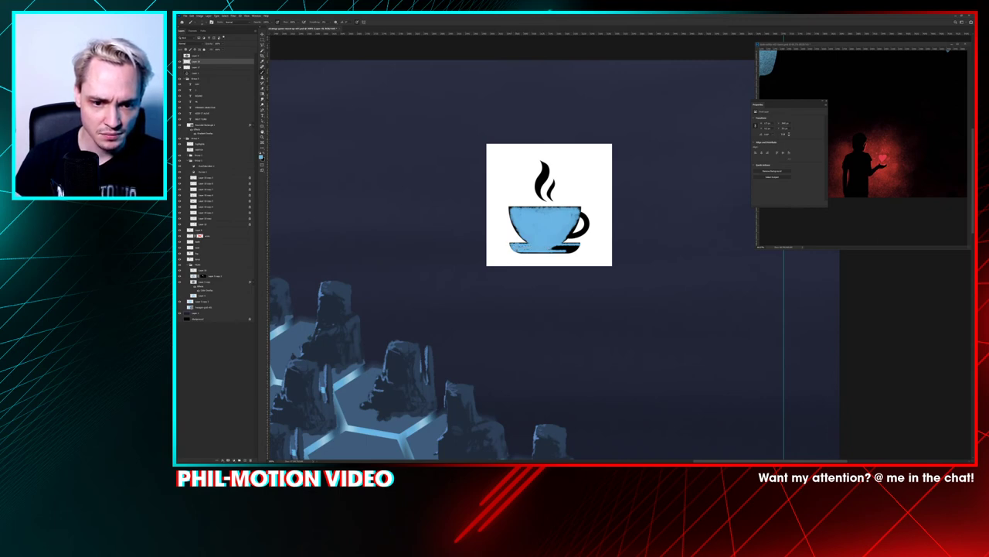
{"action": "left_click_drag", "start_coordinate": [568, 249], "coordinate": [575, 245]}
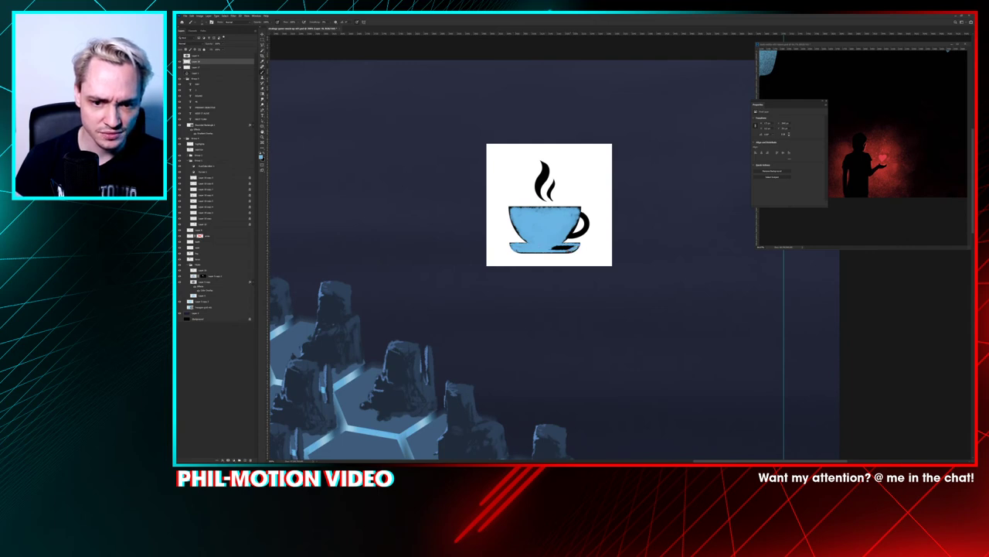
{"action": "left_click_drag", "start_coordinate": [550, 249], "coordinate": [567, 246]}
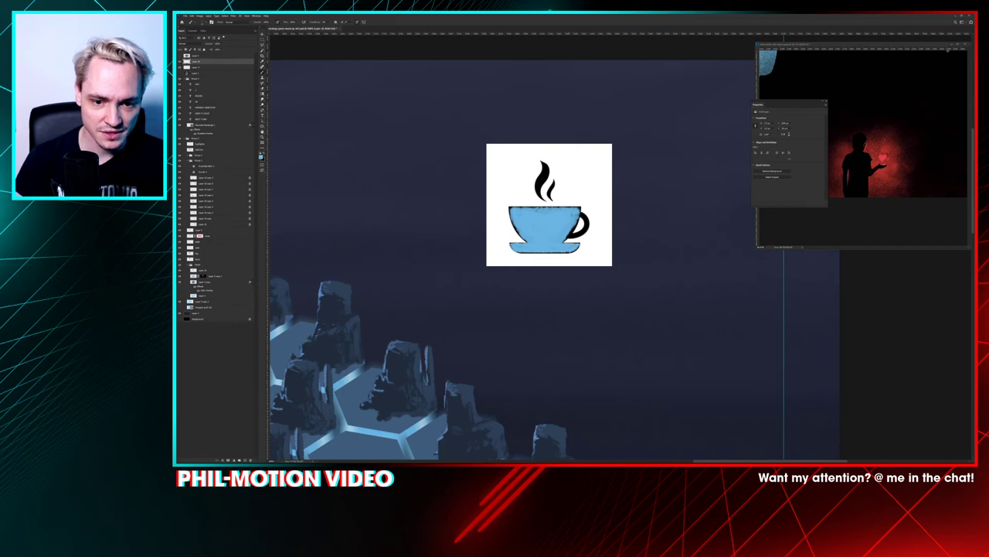
{"action": "left_click_drag", "start_coordinate": [569, 253], "coordinate": [524, 254]}
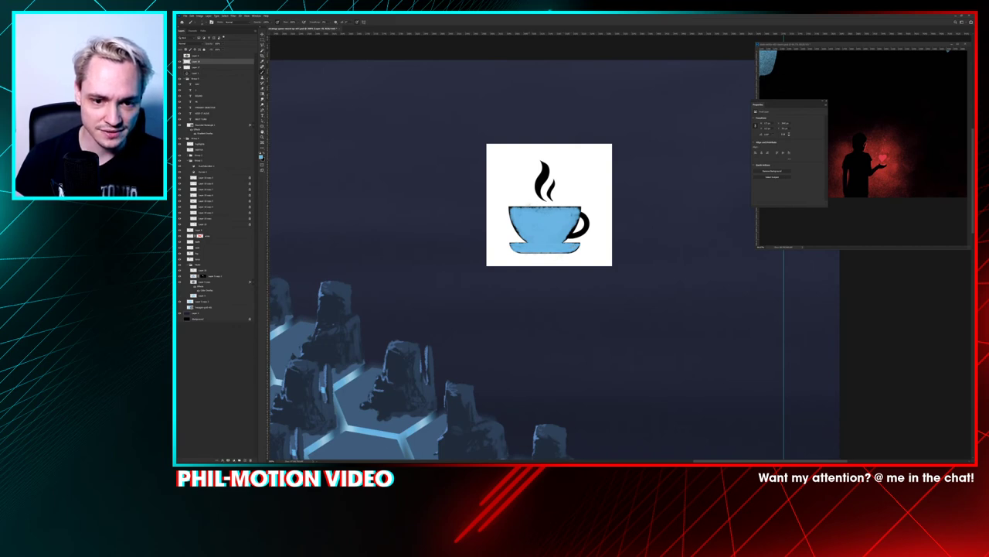
{"action": "mouse_move", "coordinate": [515, 208]}
{"action": "left_mouse_down"}
{"action": "mouse_move", "coordinate": [570, 207]}
{"action": "mouse_move", "coordinate": [567, 238]}
{"action": "left_mouse_up"}
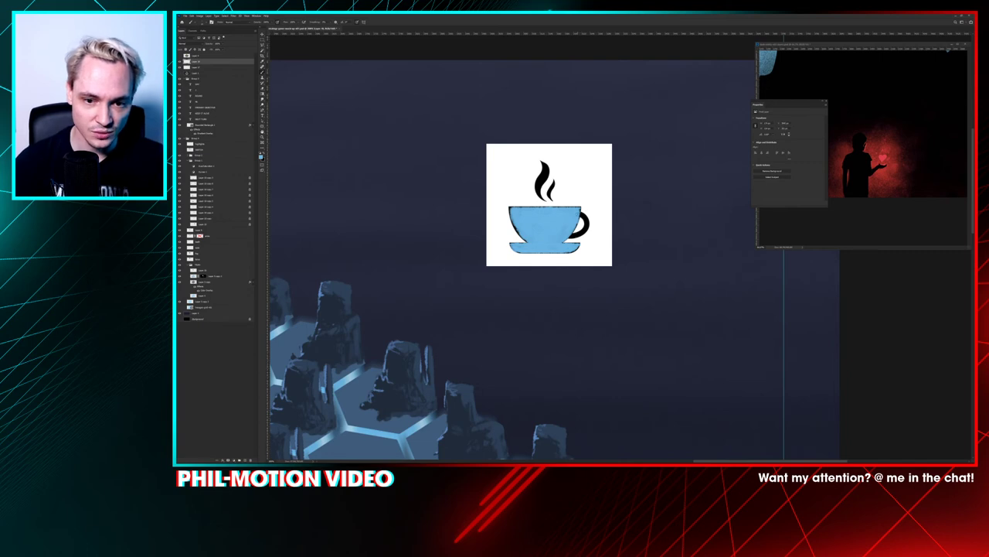
Step: Adjust the brush and paint the cup's handle light blue over the reference icon, redoing strokes that miss its shape
{"action": "left_click", "coordinate": [580, 216]}
{"action": "right_click", "coordinate": [585, 216]}
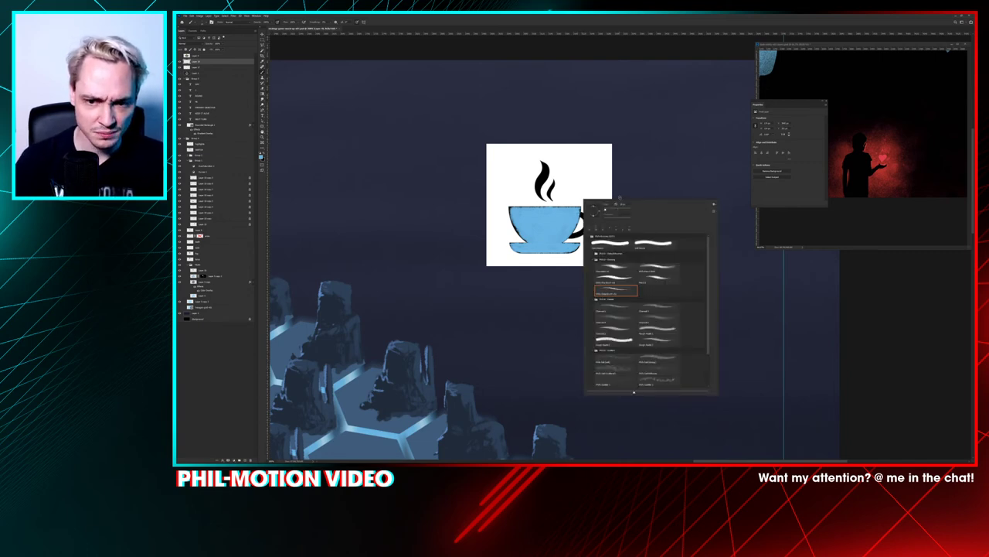
{"action": "left_click", "coordinate": [612, 192]}
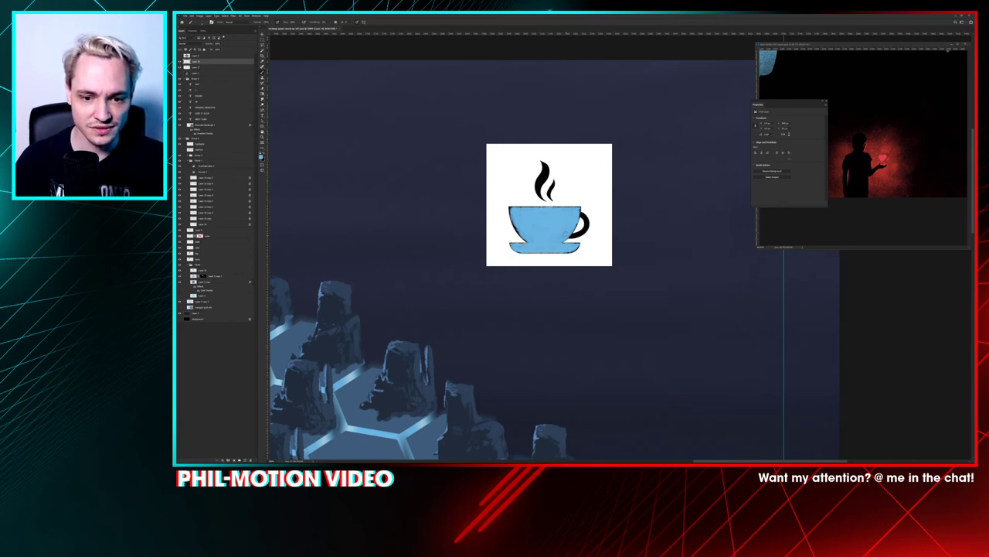
{"action": "mouse_move", "coordinate": [567, 235]}
{"action": "left_mouse_down"}
{"action": "mouse_move", "coordinate": [587, 220]}
{"action": "mouse_move", "coordinate": [577, 231]}
{"action": "left_mouse_up"}
{"action": "key", "text": "ctrl+z"}
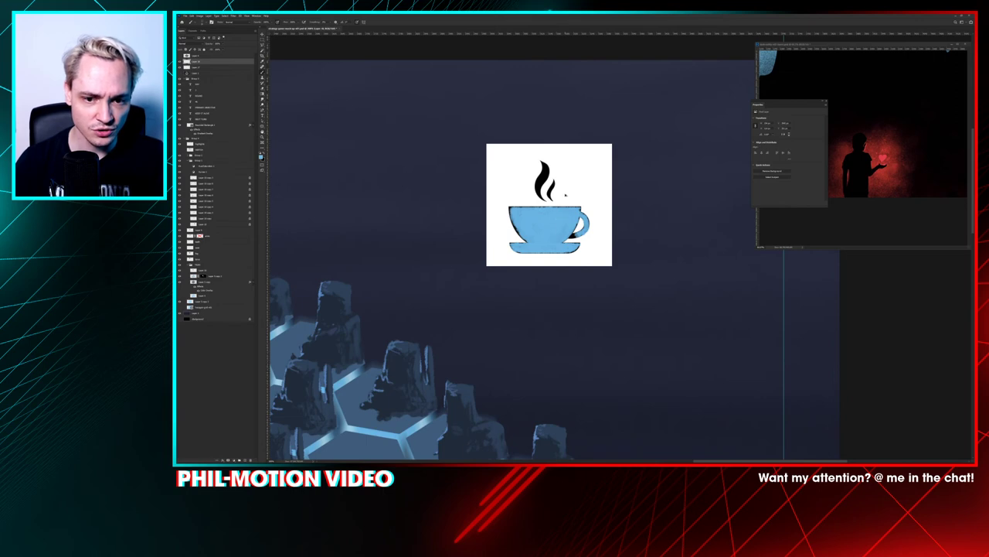
{"action": "mouse_move", "coordinate": [566, 195]}
{"action": "left_mouse_down"}
{"action": "mouse_move", "coordinate": [603, 194]}
{"action": "mouse_move", "coordinate": [570, 207]}
{"action": "left_mouse_up"}
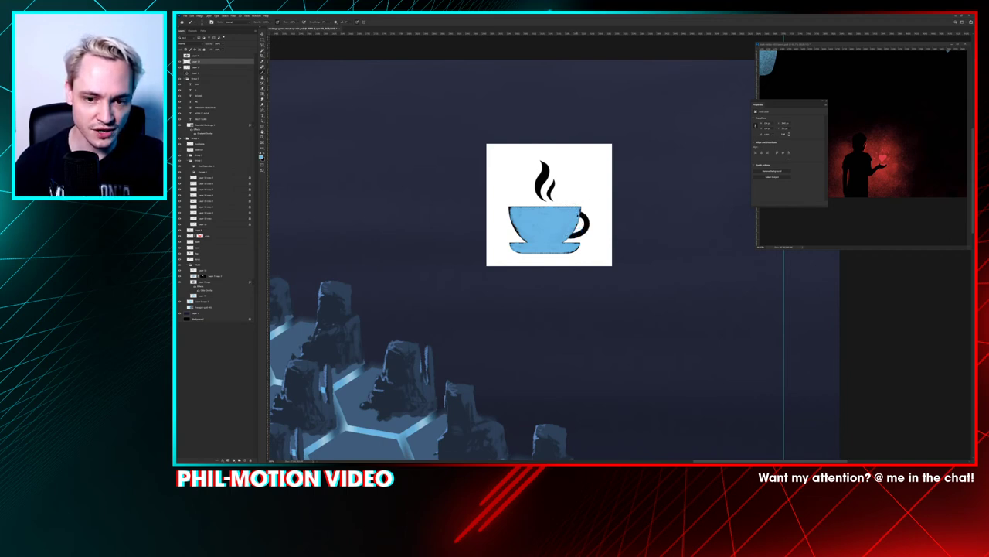
{"action": "left_click_drag", "start_coordinate": [574, 211], "coordinate": [578, 212]}
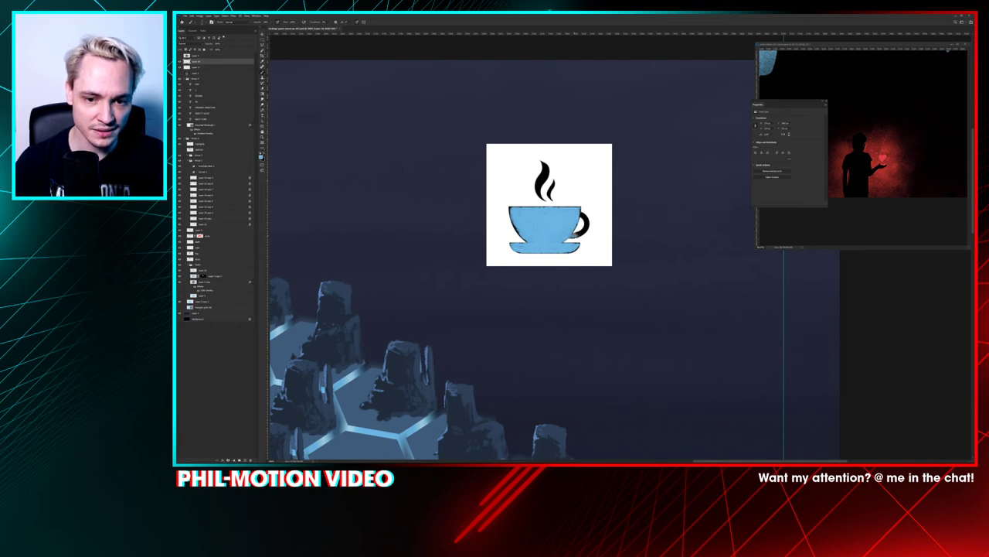
{"action": "mouse_move", "coordinate": [580, 211]}
{"action": "left_mouse_down"}
{"action": "mouse_move", "coordinate": [589, 223]}
{"action": "mouse_move", "coordinate": [575, 234]}
{"action": "left_mouse_up"}
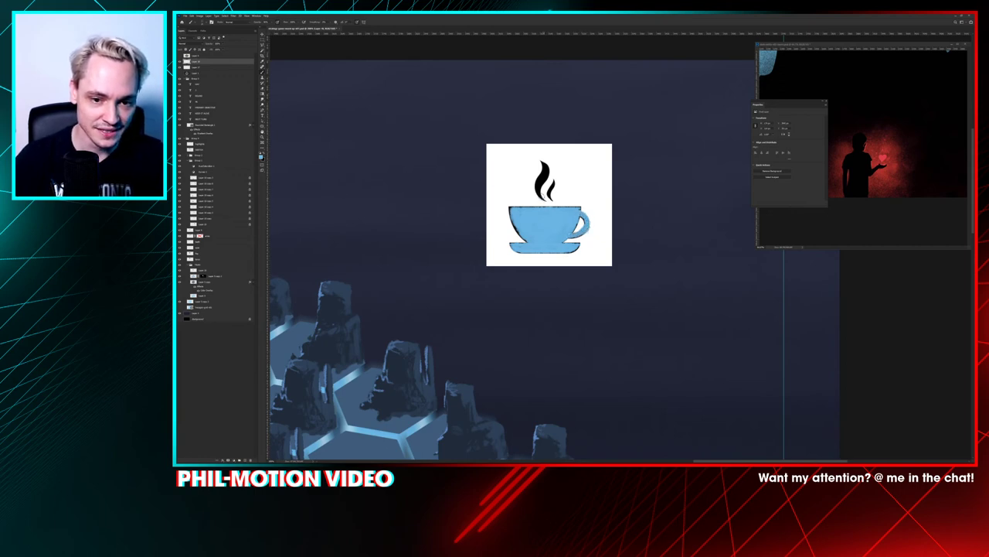
Step: Try to trace the larger steam wisp above the cup in light blue over the reference icon
{"action": "left_click_drag", "start_coordinate": [543, 199], "coordinate": [545, 162]}
{"action": "key", "text": "ctrl+z"}
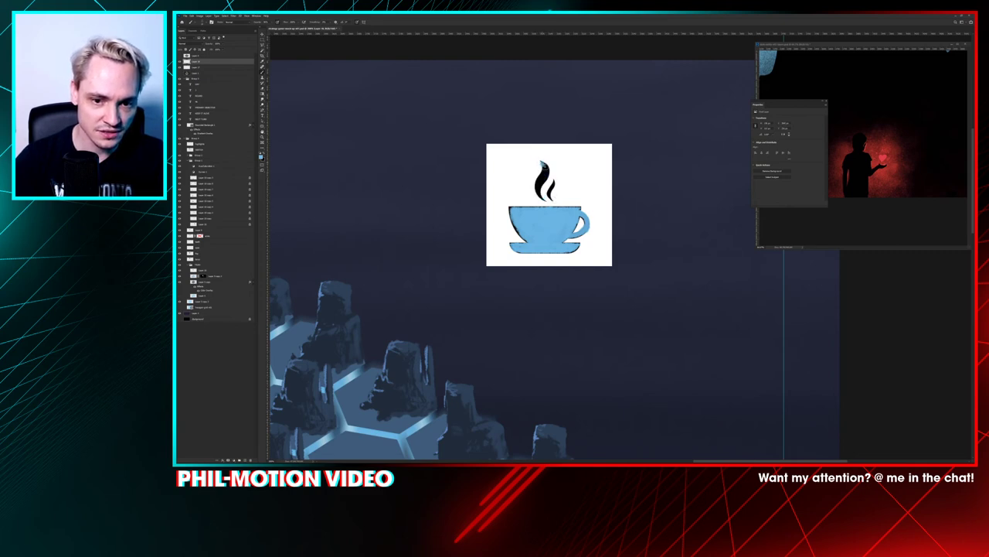
{"action": "left_click_drag", "start_coordinate": [544, 164], "coordinate": [544, 199]}
{"action": "key", "text": "ctrl+z"}
{"action": "left_click_drag", "start_coordinate": [544, 162], "coordinate": [541, 199]}
{"action": "key", "text": "ctrl+z"}
{"action": "left_click_drag", "start_coordinate": [540, 159], "coordinate": [543, 200]}
{"action": "key", "text": "ctrl+z"}
Step: Hide the reference image layer and paint two curved light blue steam wisps freehand above the cup
{"action": "key", "text": "ctrl+plus"}
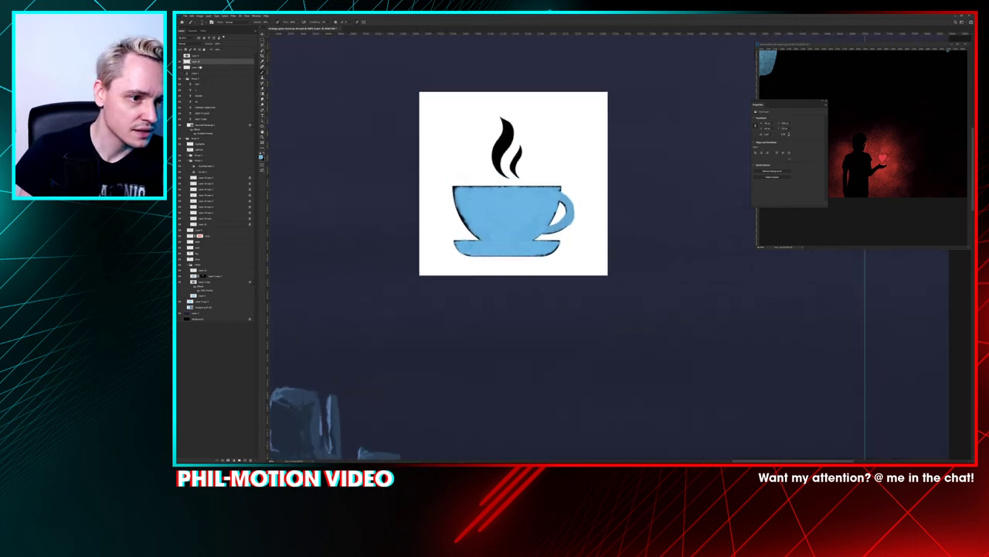
{"action": "left_click", "coordinate": [179, 67]}
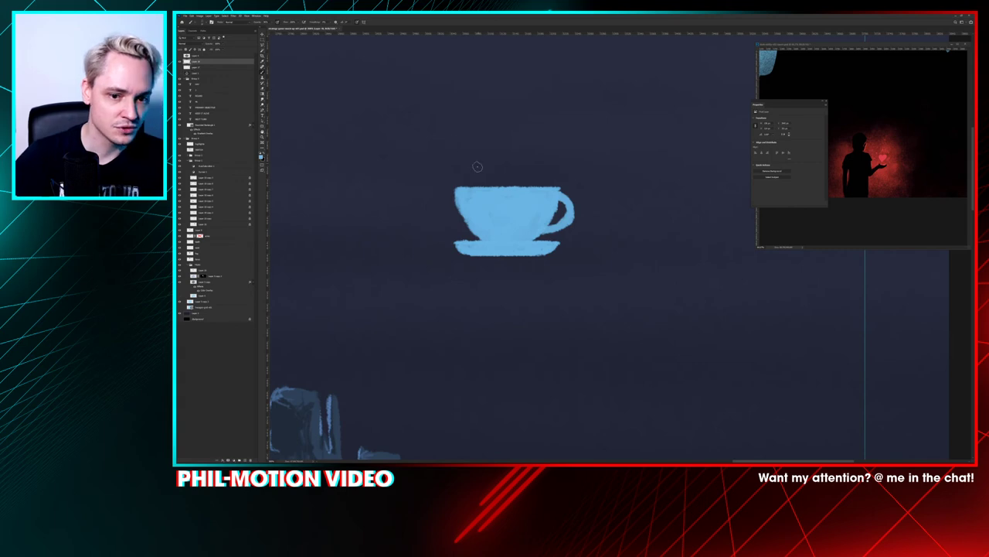
{"action": "mouse_move", "coordinate": [502, 179]}
{"action": "left_mouse_down"}
{"action": "mouse_move", "coordinate": [491, 145]}
{"action": "mouse_move", "coordinate": [510, 161]}
{"action": "mouse_move", "coordinate": [509, 149]}
{"action": "mouse_move", "coordinate": [522, 152]}
{"action": "mouse_move", "coordinate": [512, 169]}
{"action": "mouse_move", "coordinate": [496, 136]}
{"action": "mouse_move", "coordinate": [510, 164]}
{"action": "mouse_move", "coordinate": [514, 158]}
{"action": "left_mouse_up"}
{"action": "key", "text": "ctrl+z"}
{"action": "key", "text": "ctrl+z"}
{"action": "key", "text": "ctrl+z"}
{"action": "key", "text": "ctrl+z"}
{"action": "key", "text": "ctrl+z"}
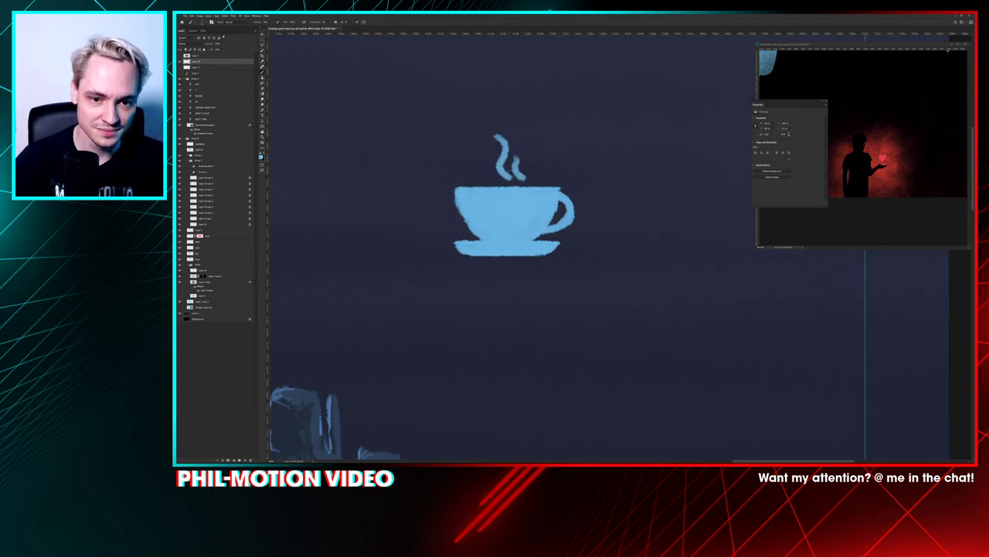
Step: Move the painted coffee cup onto the PRIMARY OBJECTIVE and KEEP IT ALIVE texts to compare its colour with them
{"action": "key", "text": "ctrl+minus"}
{"action": "key", "text": "ctrl+minus"}
{"action": "key", "text": "ctrl+minus"}
{"action": "key", "text": "ctrl+minus"}
{"action": "key", "text": "ctrl+minus"}
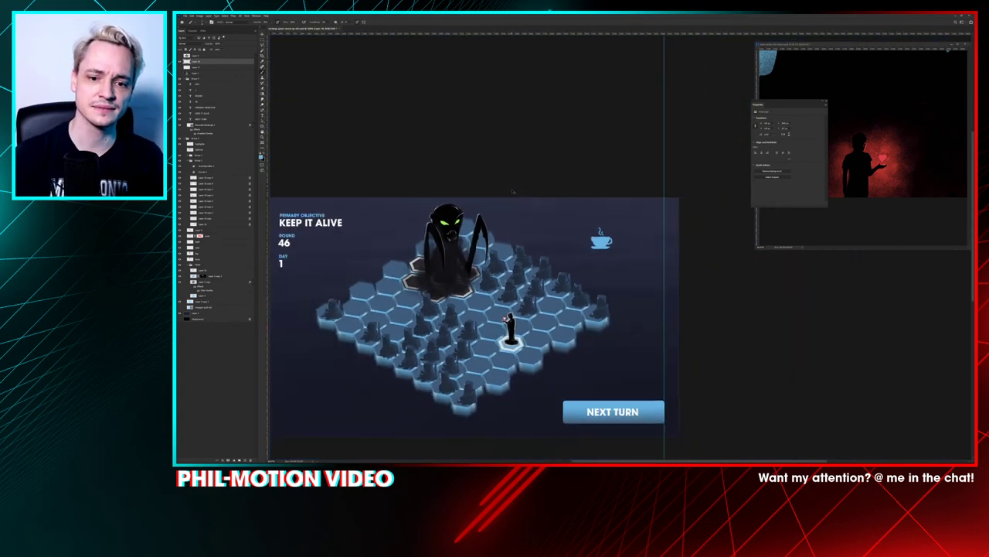
{"action": "left_click_drag", "start_coordinate": [603, 241], "coordinate": [327, 216]}
{"action": "scroll", "coordinate": [327, 221], "scroll_direction": "up", "scroll_amount": 6}
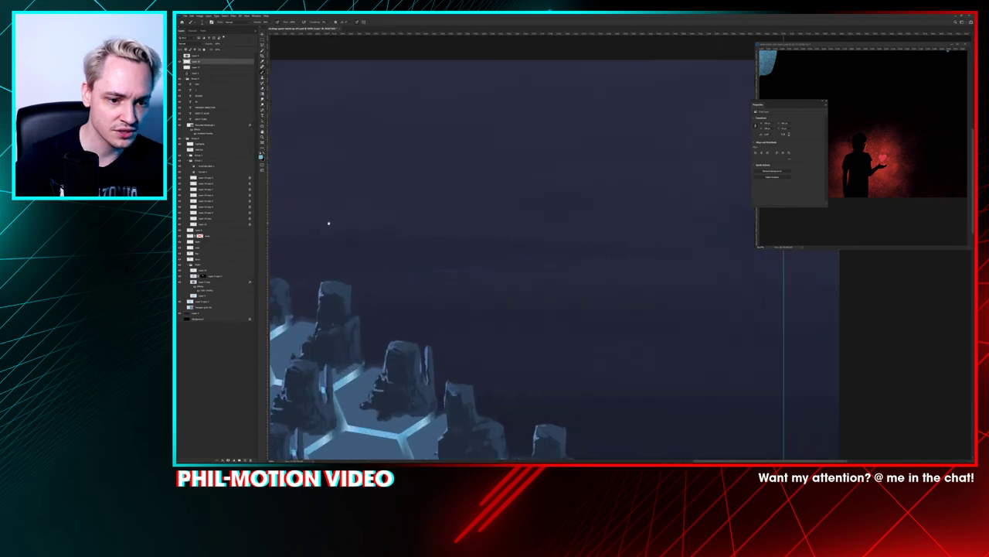
{"action": "left_click_drag", "start_coordinate": [453, 278], "coordinate": [598, 274]}
{"action": "left_click_drag", "start_coordinate": [360, 210], "coordinate": [744, 303]}
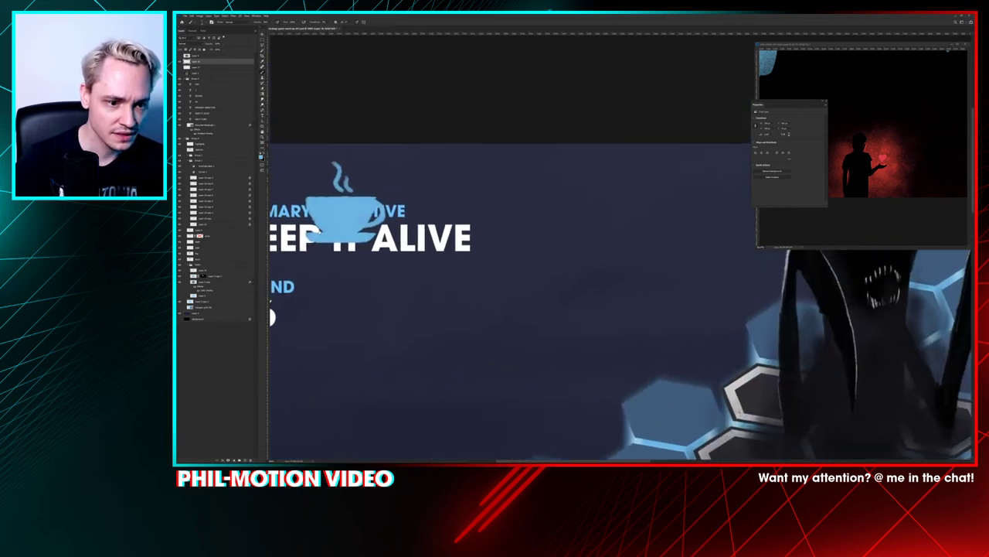
{"action": "left_click_drag", "start_coordinate": [342, 212], "coordinate": [350, 213]}
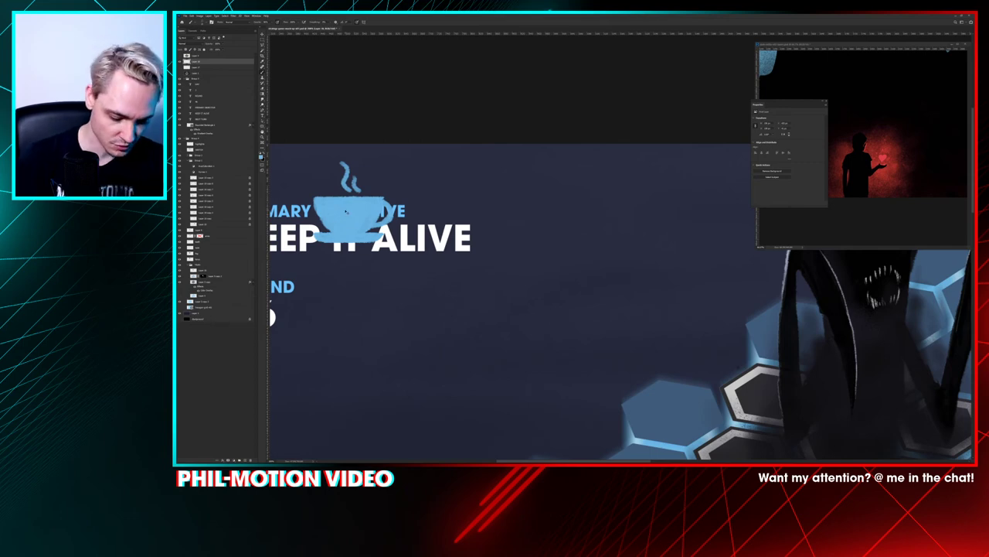
Step: Brighten the coffee cup with a Curves adjustment and fine-tune its colour with Hue/Saturation to match the light blue text
{"action": "key", "text": "ctrl+m"}
{"action": "left_click_drag", "start_coordinate": [752, 136], "coordinate": [746, 127]}
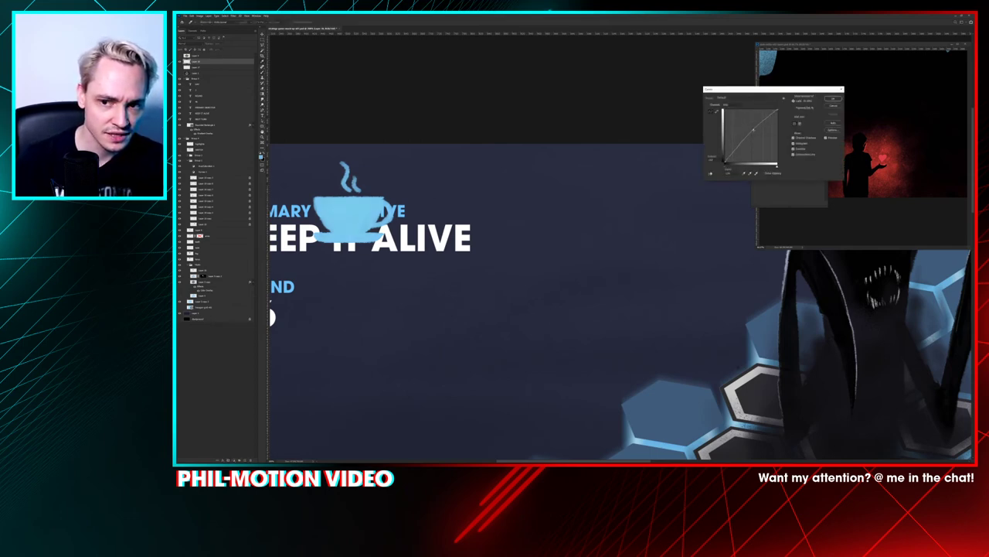
{"action": "key", "text": "Return"}
{"action": "key", "text": "ctrl+u"}
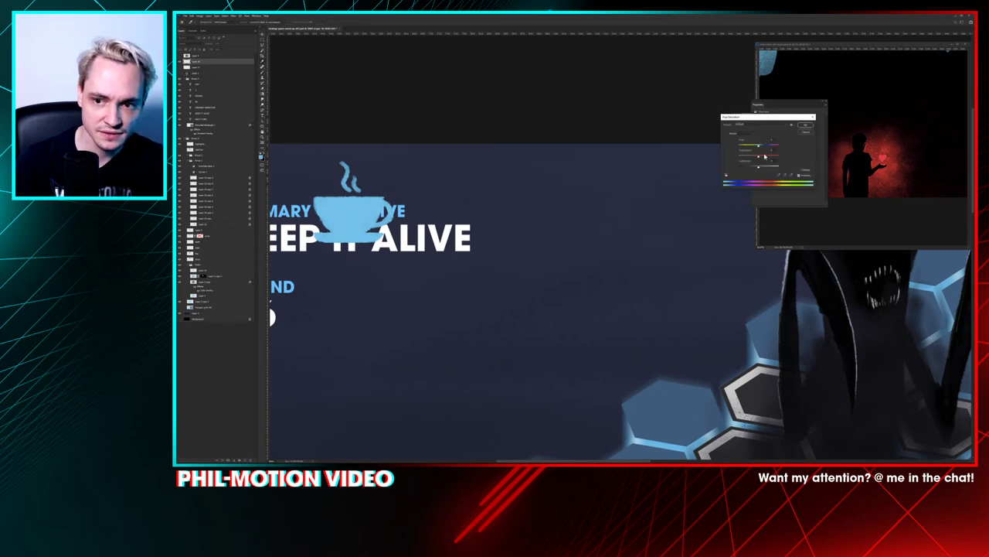
{"action": "left_click_drag", "start_coordinate": [763, 158], "coordinate": [760, 168]}
{"action": "key", "text": "Return"}
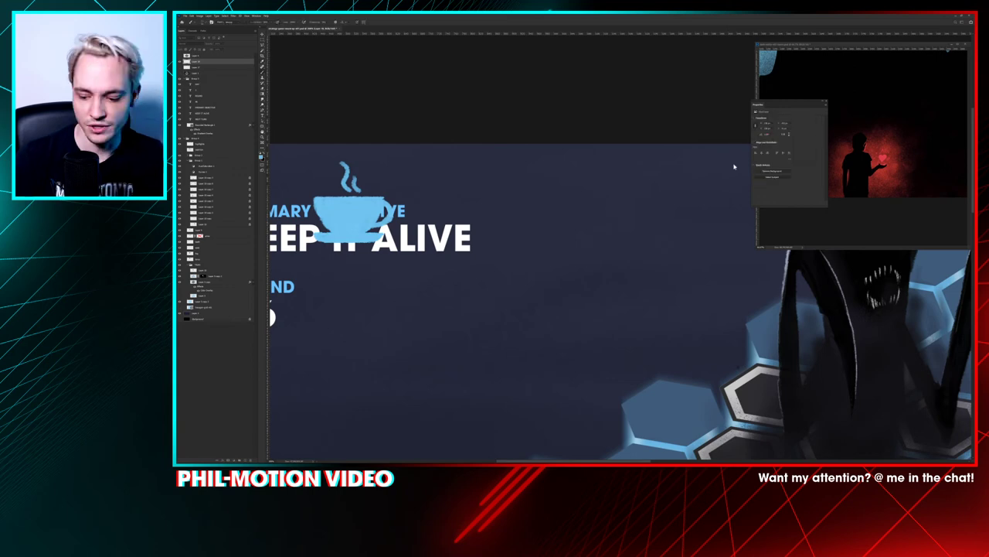
Step: Move the coffee cup back to the mockup's upper-right area, level with the objective text
{"action": "key", "text": "ctrl+minus"}
{"action": "scroll", "coordinate": [430, 219], "scroll_direction": "down", "scroll_amount": 4}
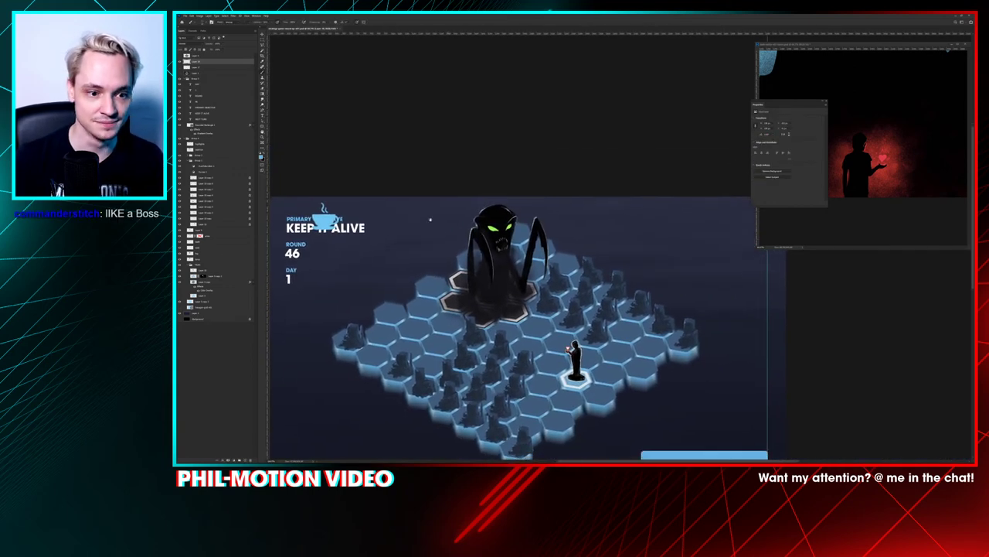
{"action": "left_click_drag", "start_coordinate": [322, 199], "coordinate": [646, 201]}
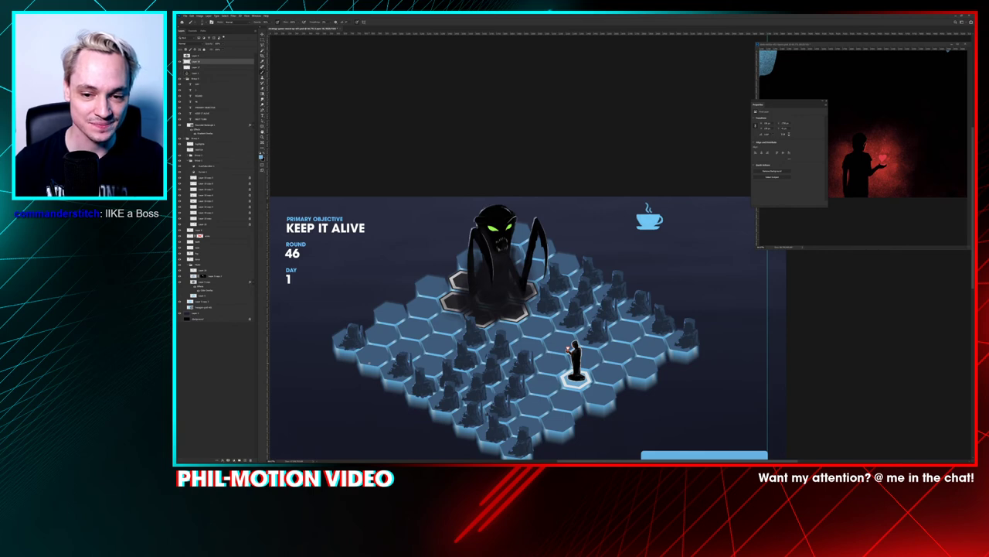
{"action": "left_click_drag", "start_coordinate": [647, 201], "coordinate": [548, 198]}
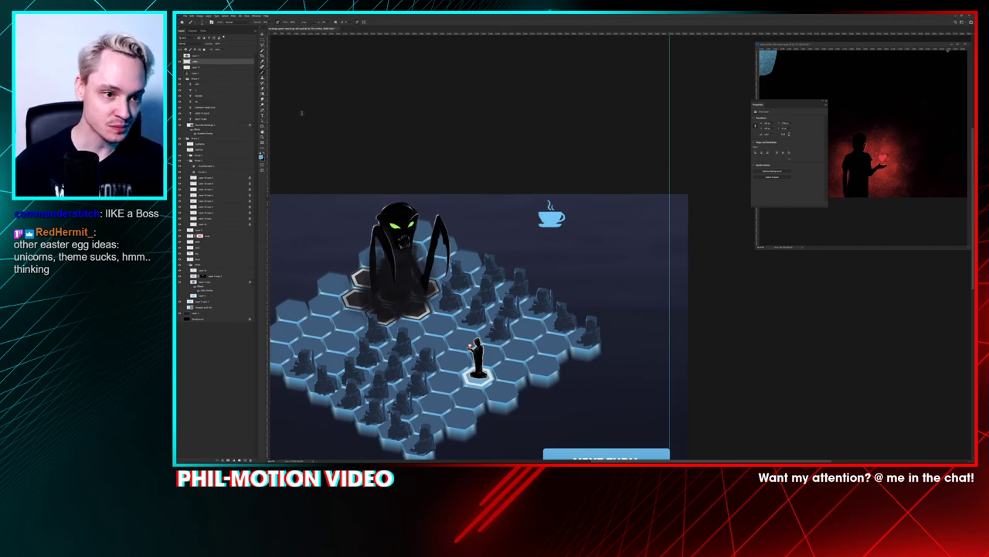
Step: Place a new light blue text layer beside the coffee cup and enlarge its font size
{"action": "key", "text": "t"}
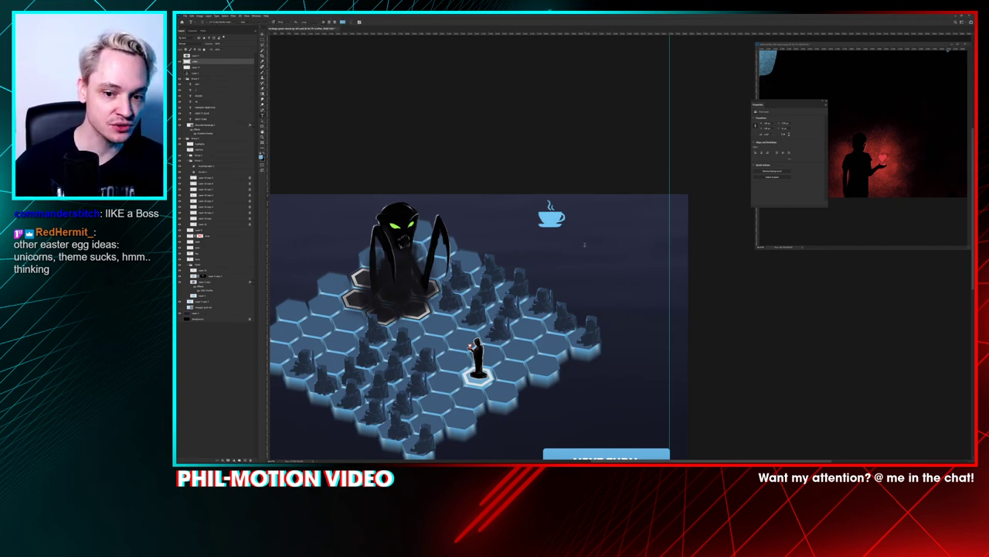
{"action": "left_click", "coordinate": [584, 244]}
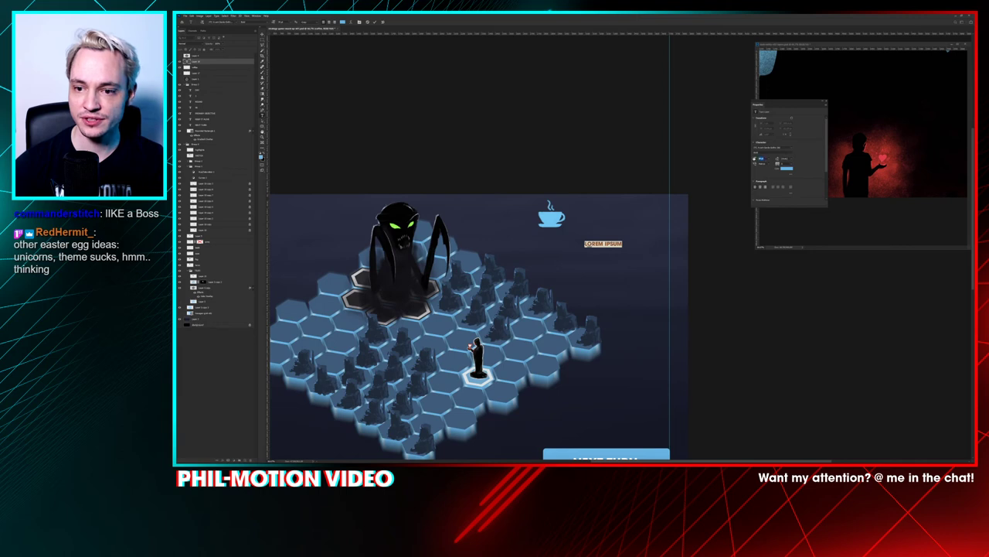
{"action": "key", "text": "Return"}
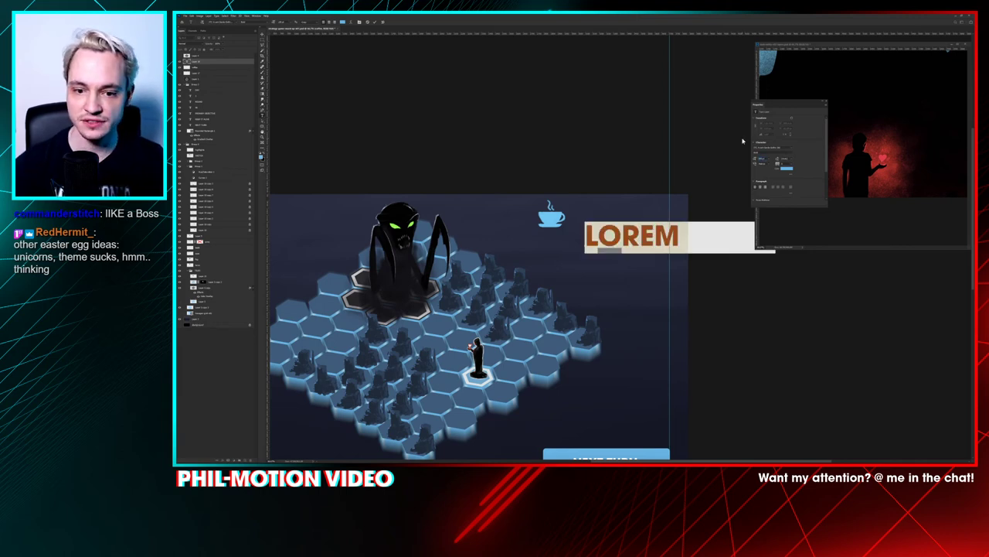
Step: Search the fonts for "pix", try a matching font on the placeholder text beside the coffee cup, and replace it with QWER1
{"action": "left_click", "coordinate": [779, 146]}
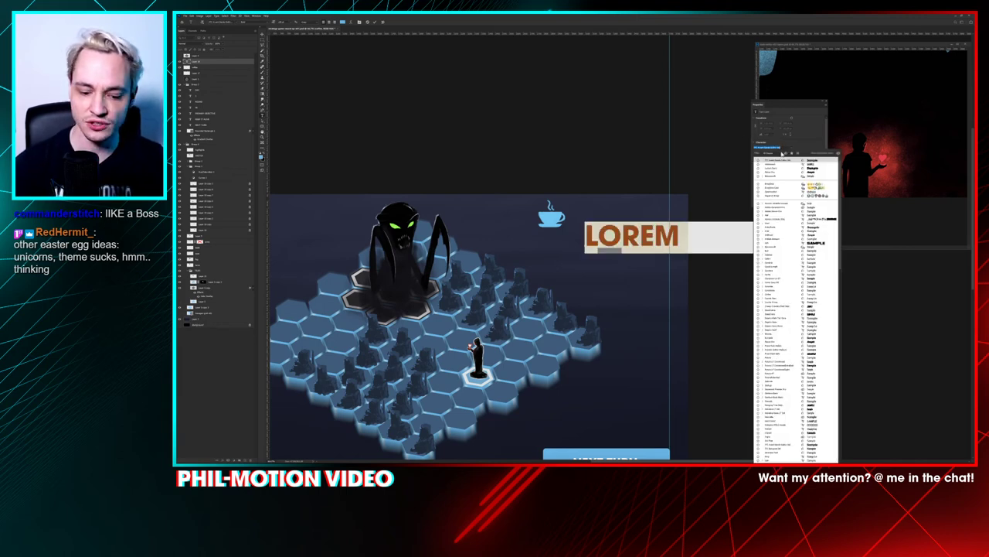
{"action": "type", "text": "pix"}
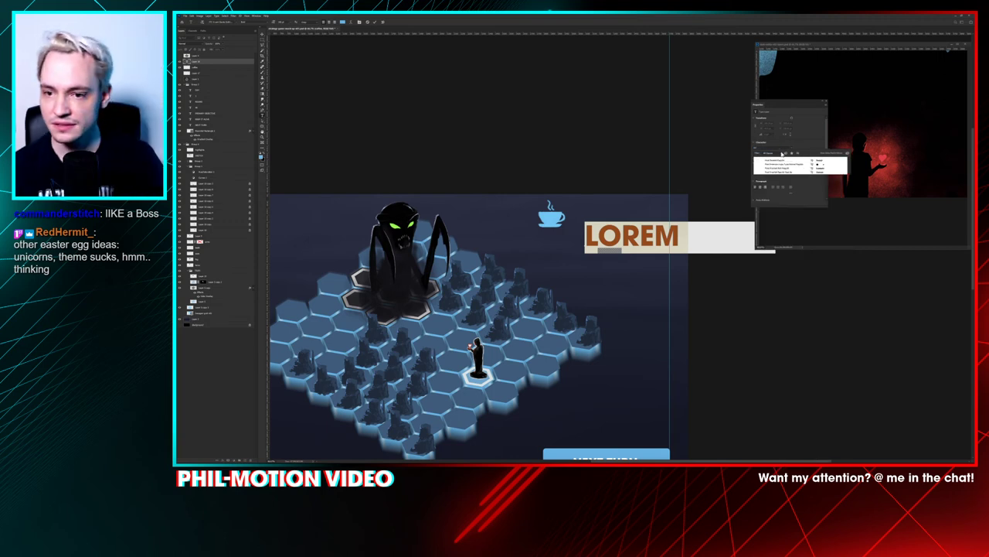
{"action": "key", "text": "Down"}
{"action": "key", "text": "Down"}
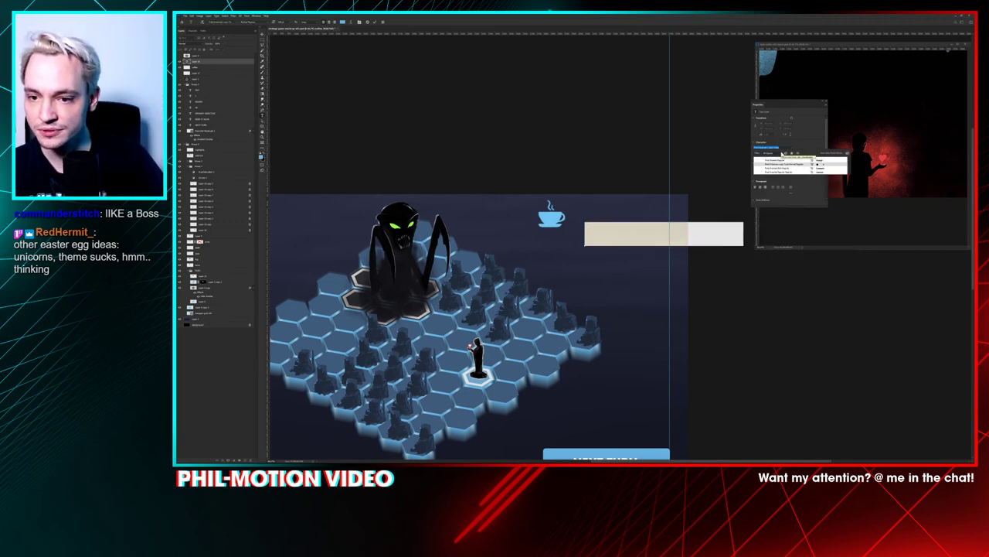
{"action": "left_click", "coordinate": [783, 155]}
{"action": "type", "text": "QWE1"}
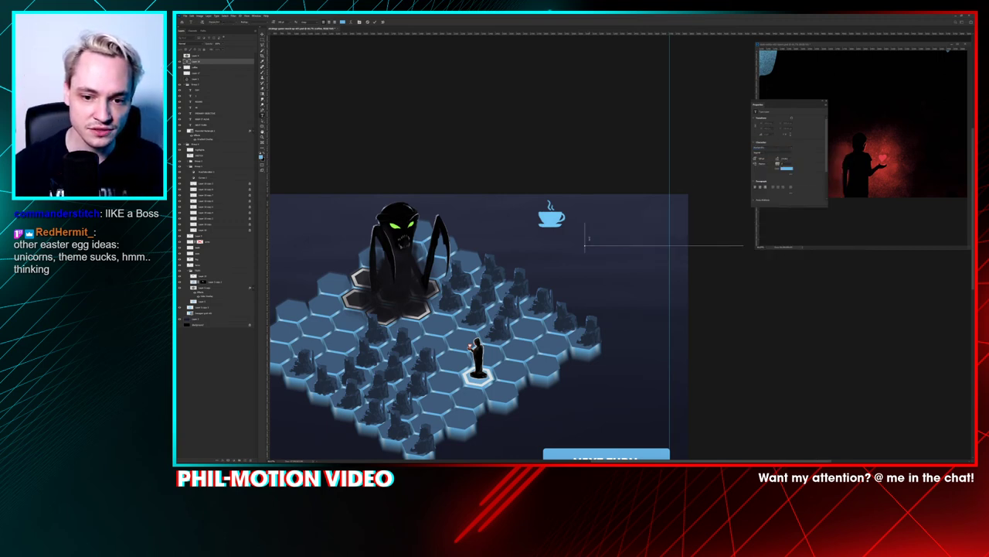
{"action": "type", "text": "R1"}
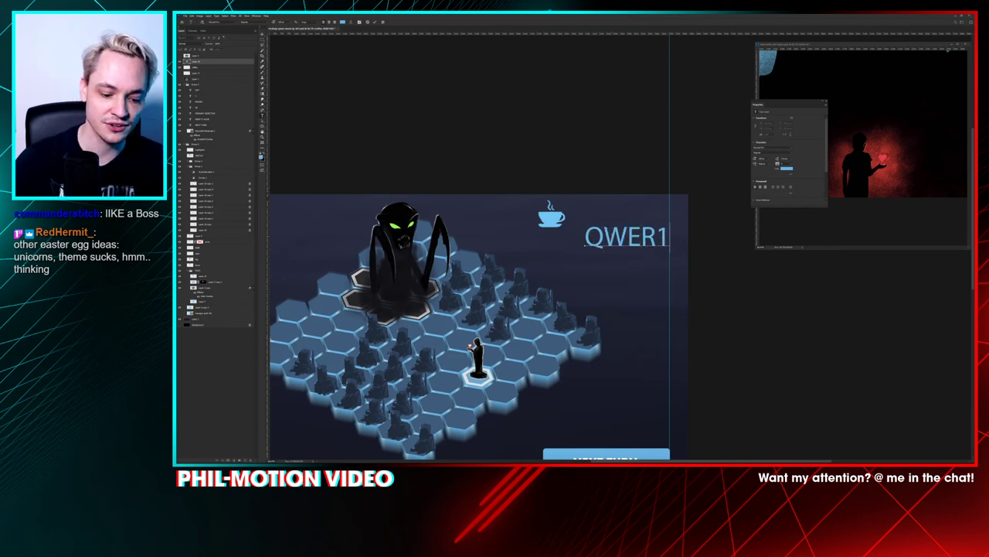
Step: Turn off all caps for the QWER1 text and apply the unicorn icon font found among the pixel fonts
{"action": "key", "text": "ctrl+a"}
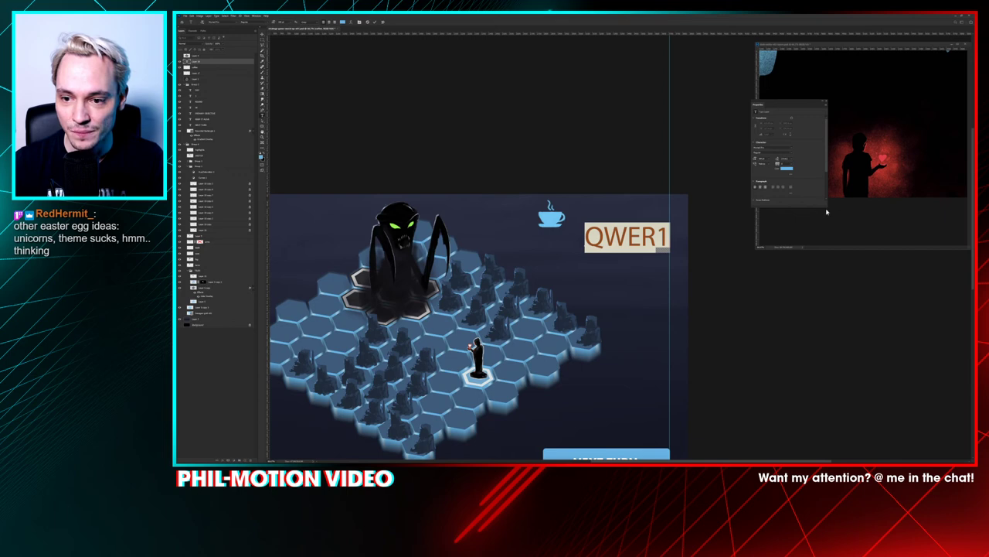
{"action": "left_click_drag", "start_coordinate": [833, 257], "coordinate": [835, 255]}
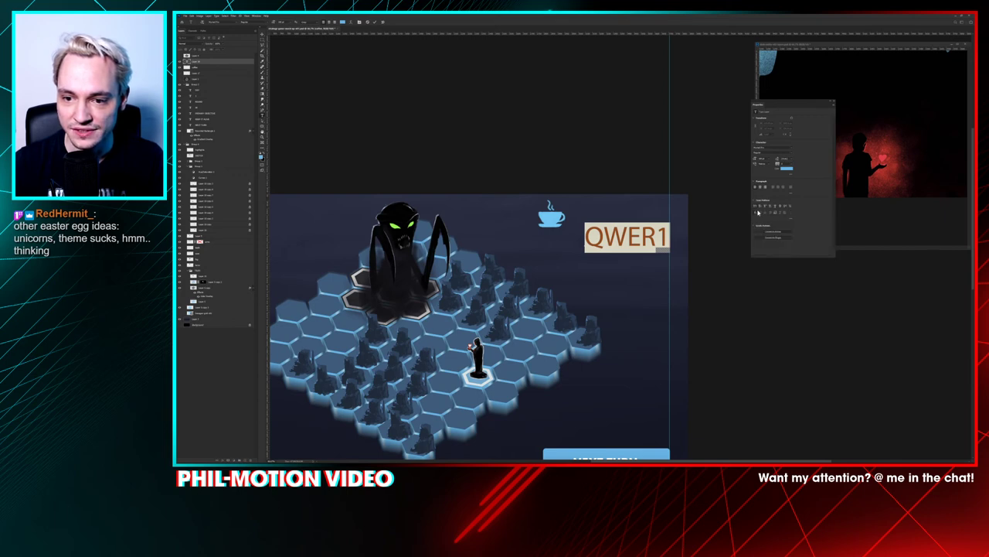
{"action": "key", "text": "ctrl+shift+k"}
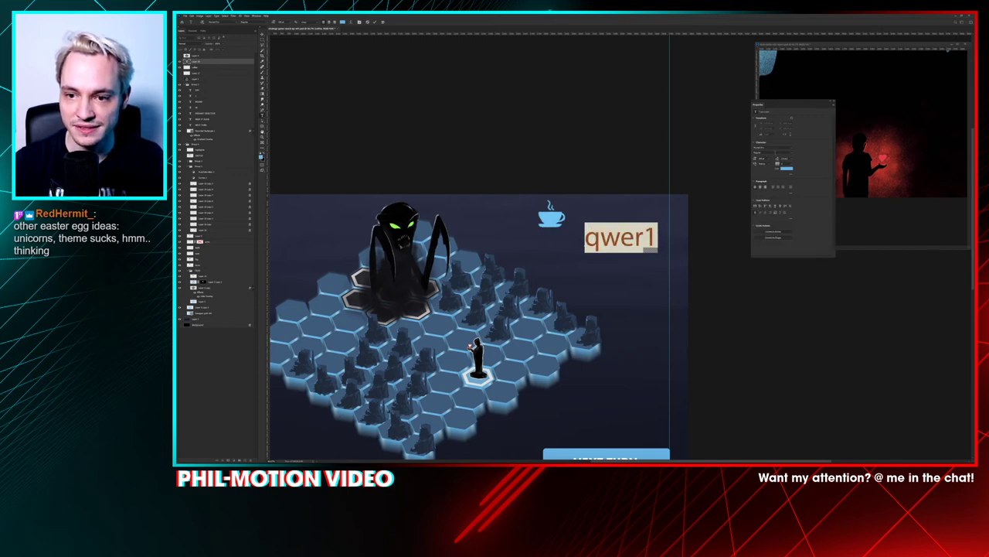
{"action": "left_click", "coordinate": [776, 145]}
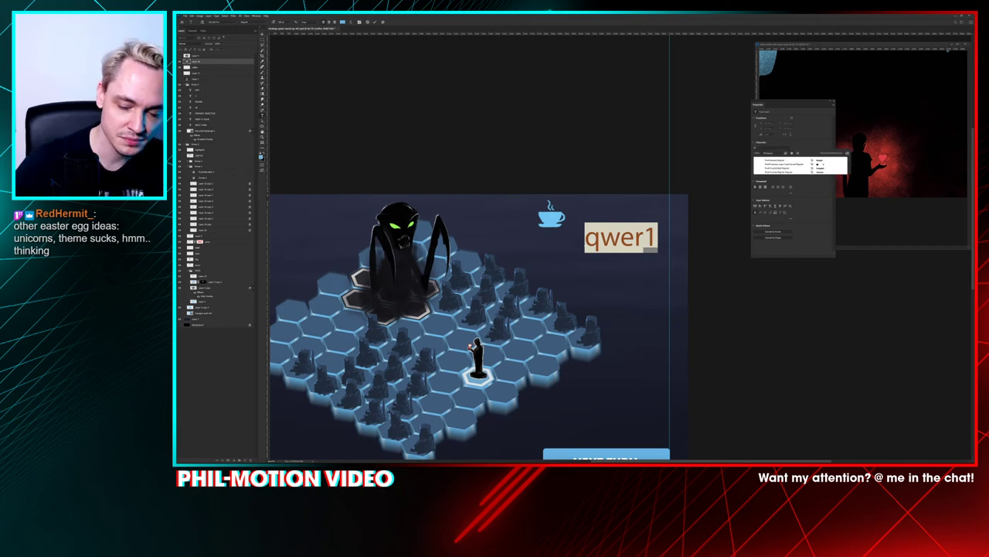
{"action": "key", "text": "Down"}
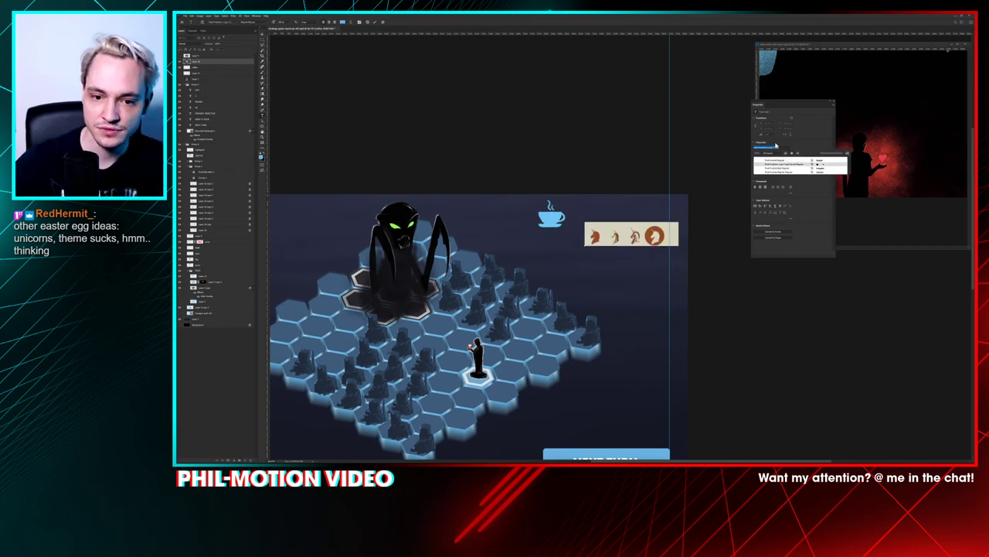
{"action": "key", "text": "Return"}
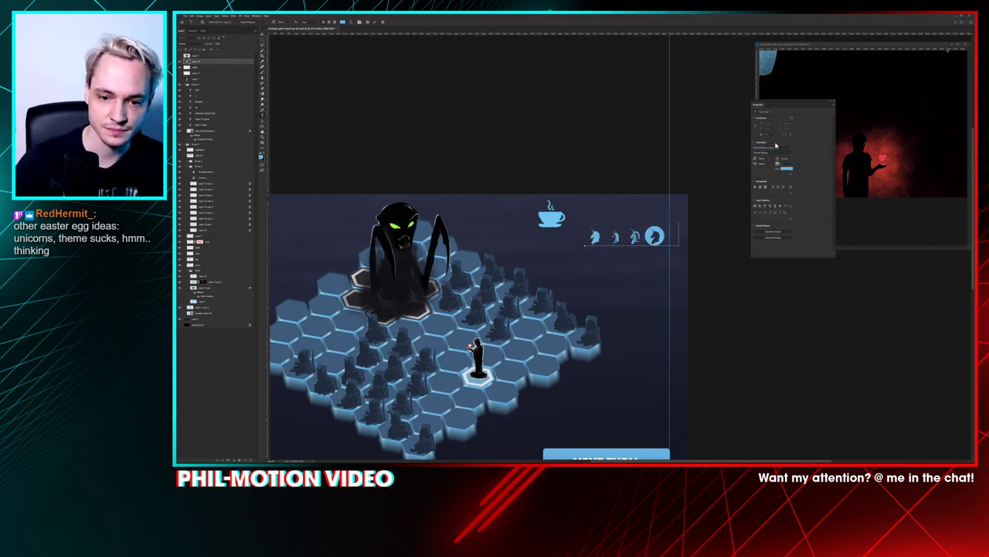
Step: Trim the icon text to its first character and add bcde after it to make a row of unicorn icons
{"action": "key", "text": "BackSpace"}
{"action": "key", "text": "BackSpace"}
{"action": "key", "text": "BackSpace"}
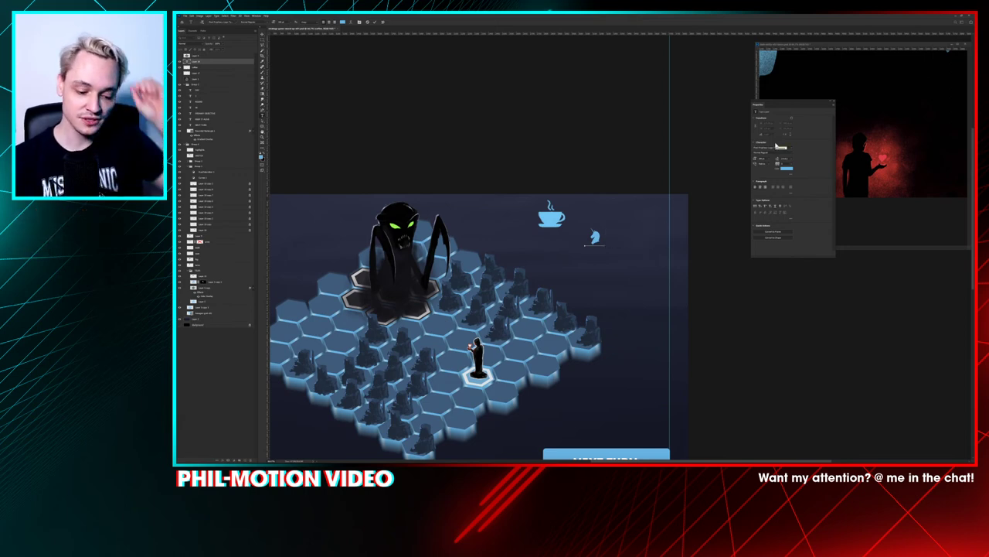
{"action": "type", "text": "bcde"}
{"action": "key", "text": "ctrl+Return"}
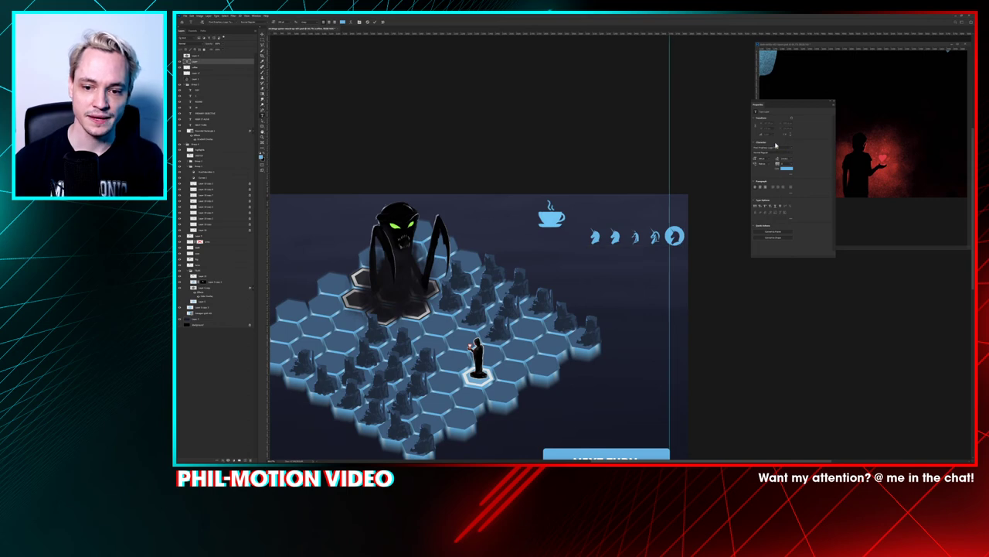
Step: Move the row of unicorn icons just below the coffee cup and delete all of them except the first
{"action": "left_click_drag", "start_coordinate": [618, 229], "coordinate": [587, 242], "text": "ctrl"}
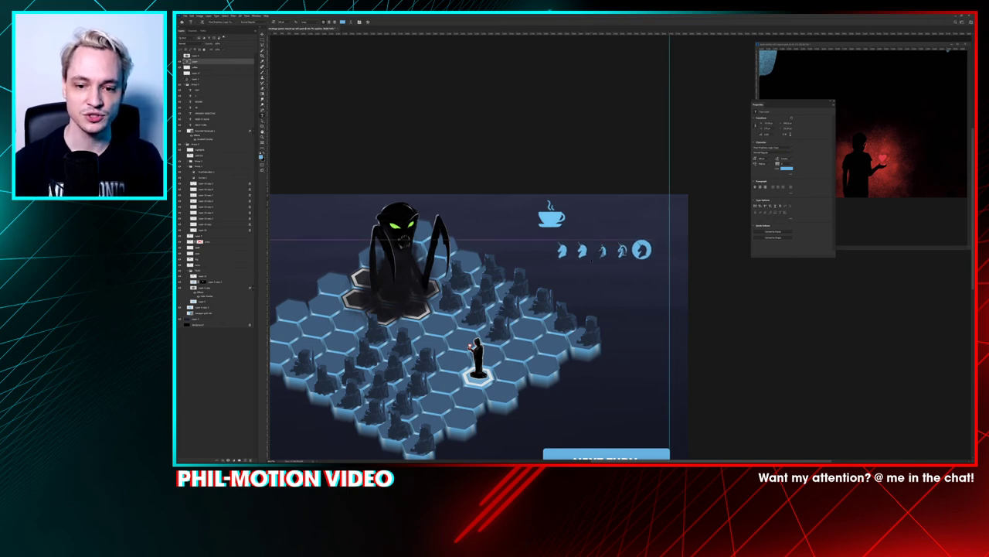
{"action": "key", "text": "ctrl+plus"}
{"action": "key", "text": "ctrl+plus"}
{"action": "key", "text": "ctrl+plus"}
{"action": "key", "text": "ctrl+plus"}
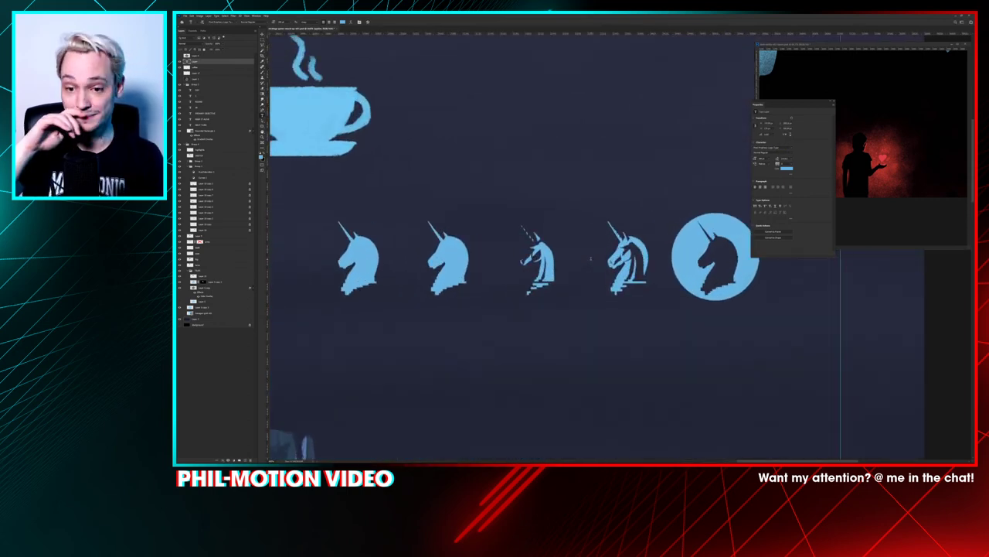
{"action": "key", "text": "ctrl+minus"}
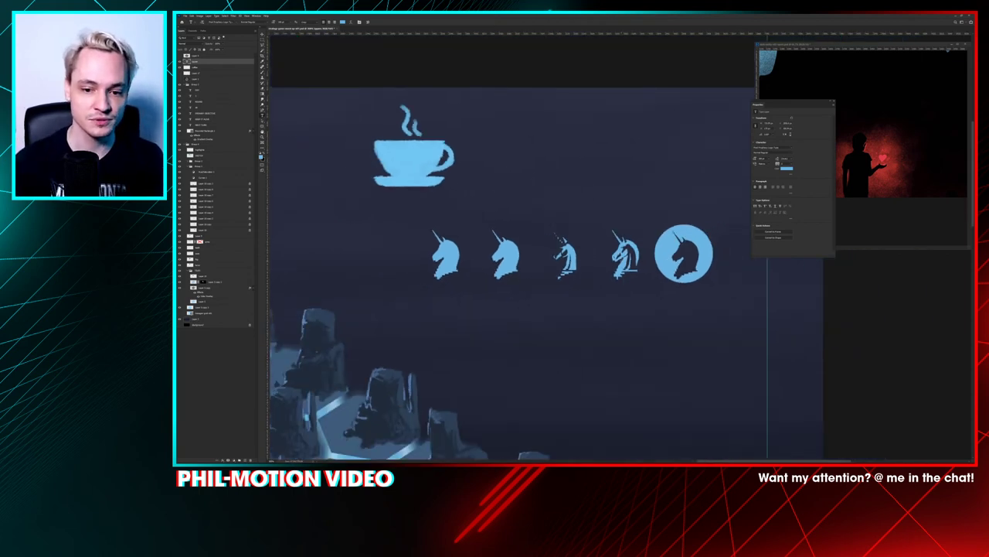
{"action": "left_click_drag", "start_coordinate": [530, 255], "coordinate": [766, 276]}
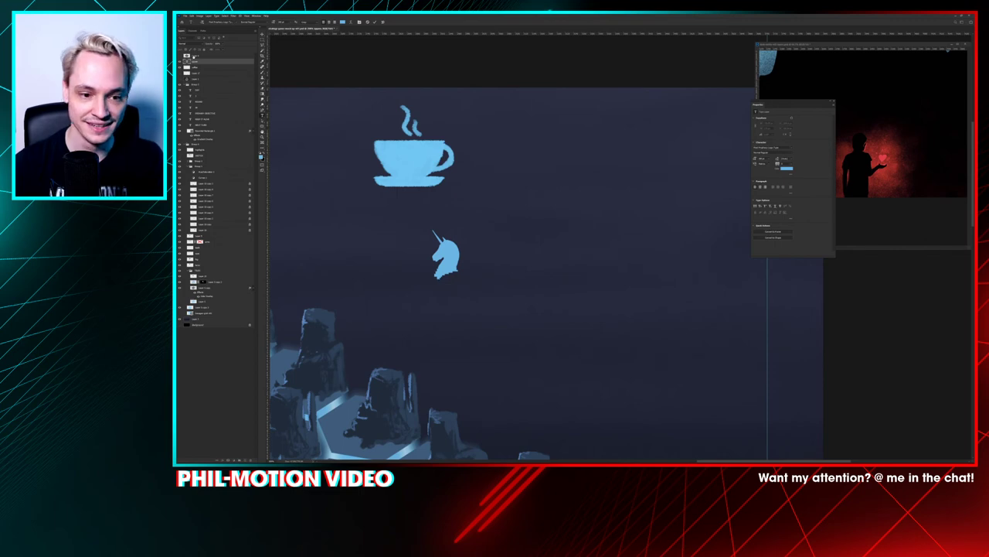
{"action": "key", "text": "ctrl+Return"}
Step: Enlarge the unicorn head to about the coffee cup's height and place it beside the cup, on its right
{"action": "left_click_drag", "start_coordinate": [449, 264], "coordinate": [579, 178]}
{"action": "key", "text": "ctrl+t"}
{"action": "key", "text": "Escape"}
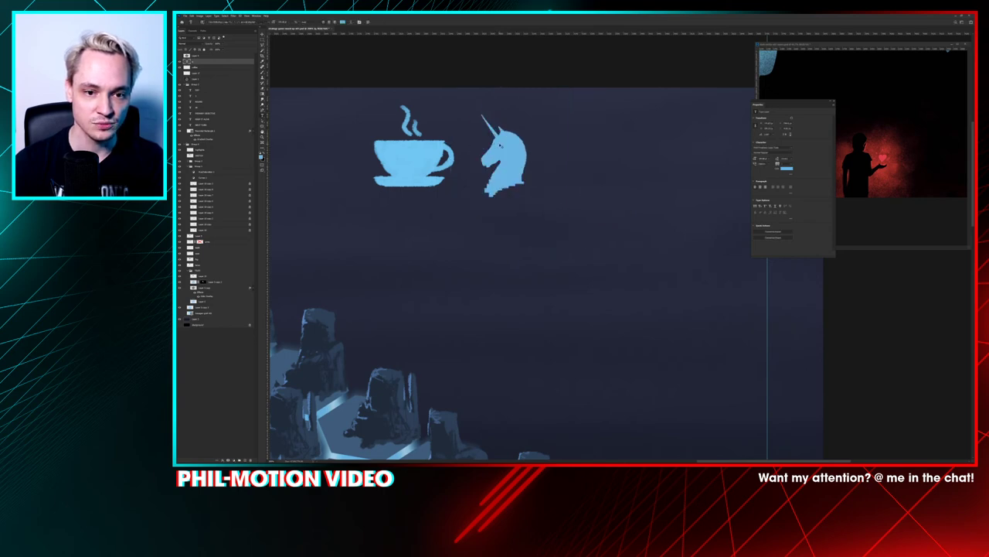
{"action": "left_click_drag", "start_coordinate": [501, 147], "coordinate": [519, 142]}
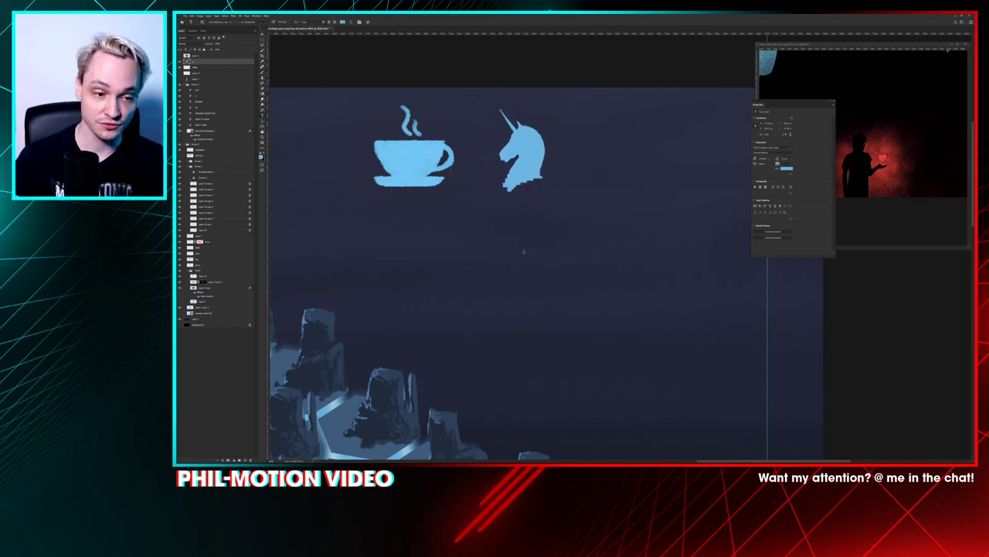
Step: Add two new empty layers above the unicorn text layer
{"action": "left_click", "coordinate": [245, 459]}
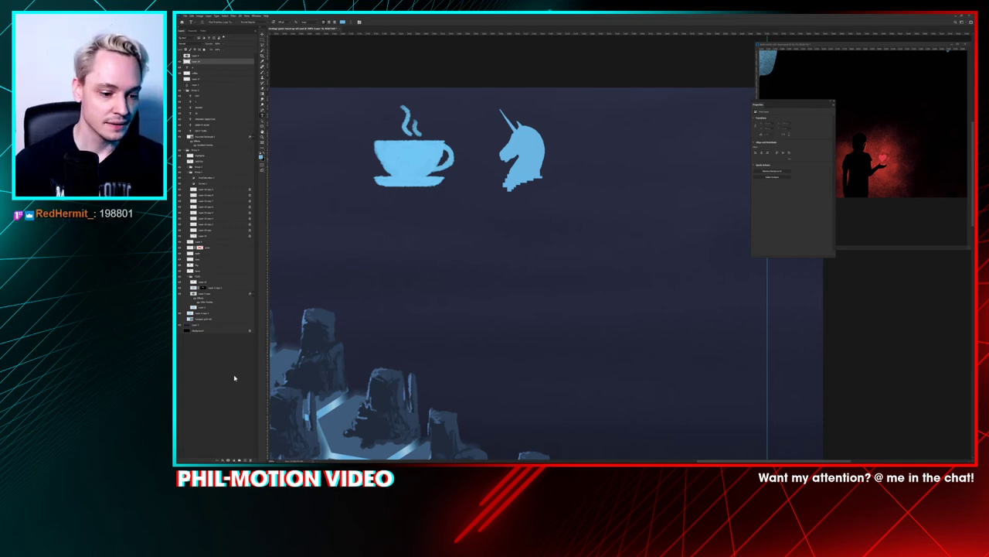
{"action": "key", "text": "ctrl+plus"}
{"action": "left_click_drag", "start_coordinate": [352, 340], "coordinate": [434, 461]}
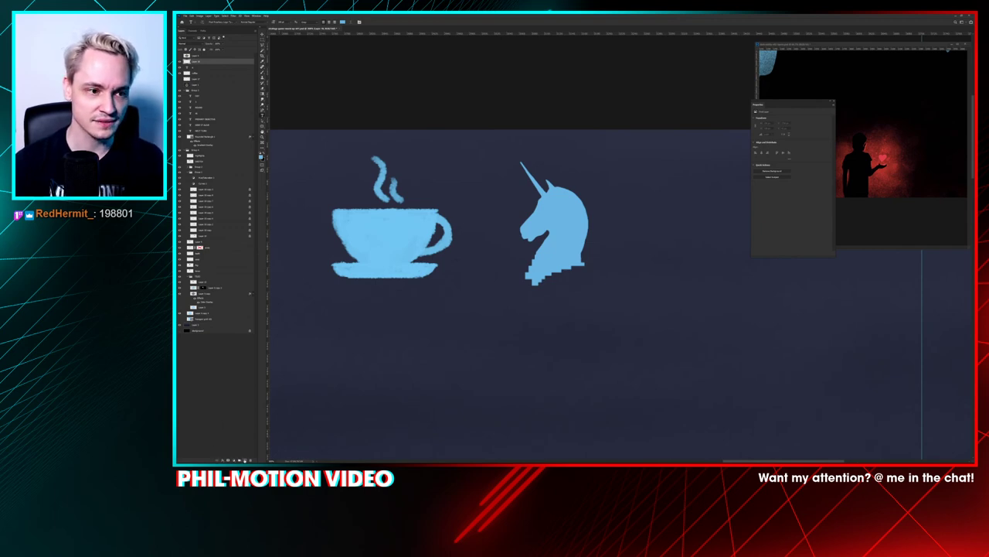
{"action": "left_click", "coordinate": [244, 459]}
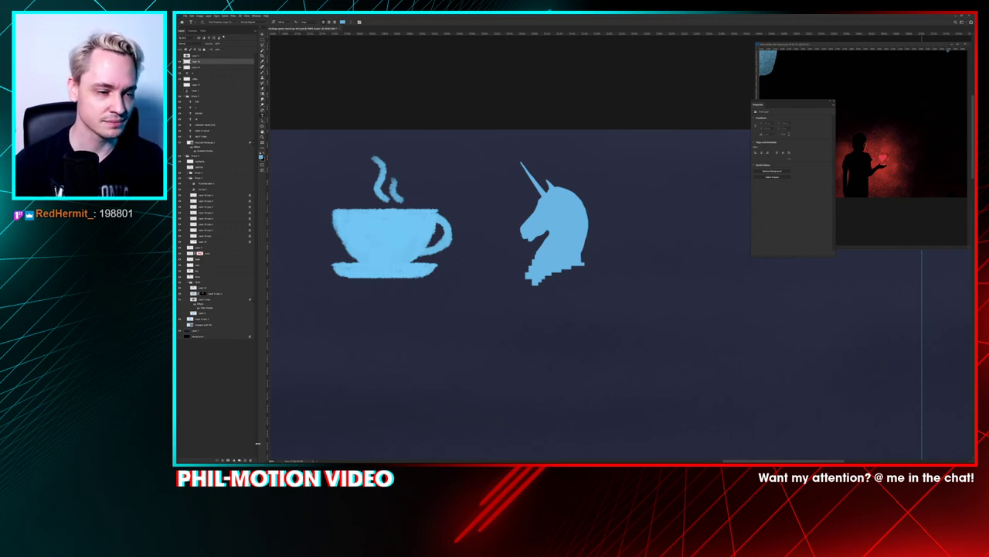
Step: Change the colour of the unicorn text layer to white
{"action": "left_click", "coordinate": [202, 73]}
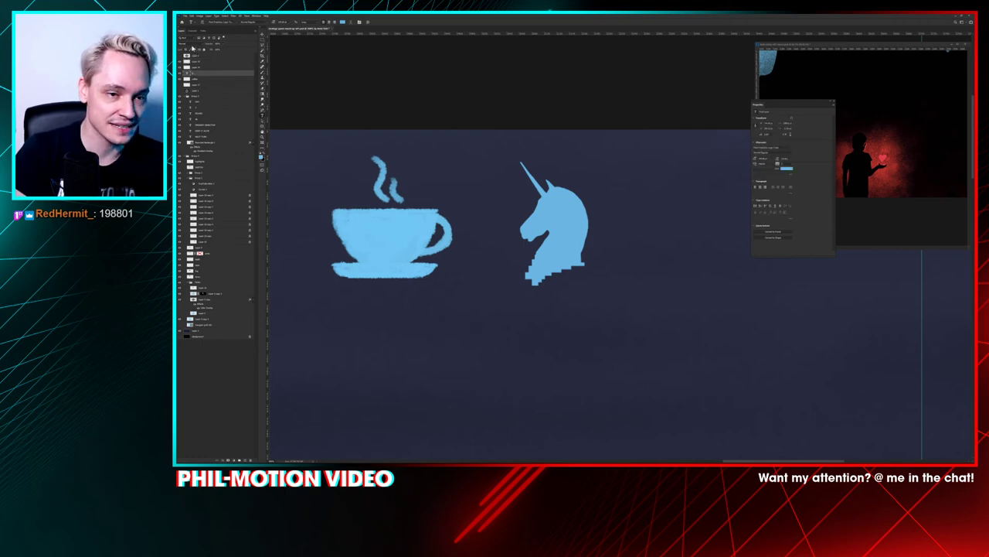
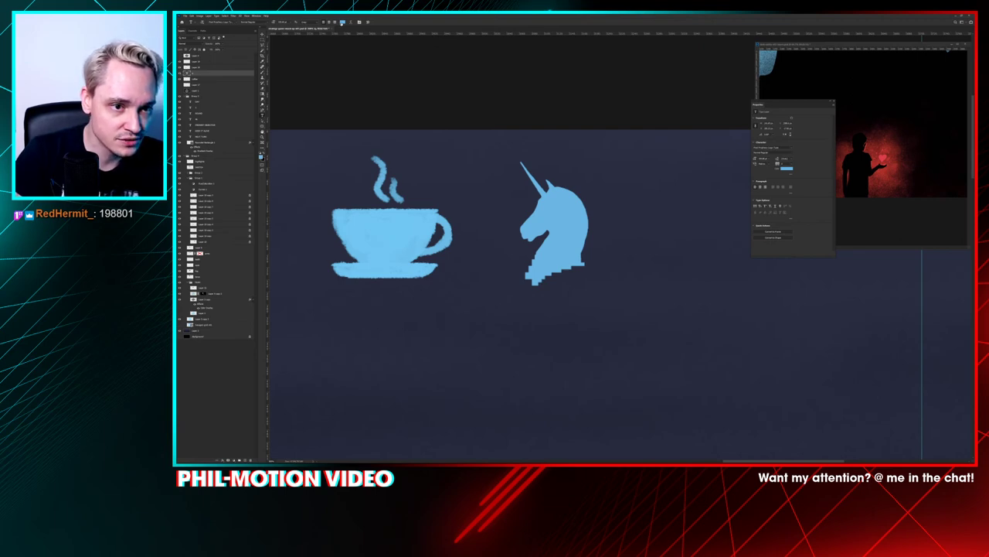
{"action": "left_click", "coordinate": [343, 23]}
{"action": "left_click", "coordinate": [482, 72]}
{"action": "key", "text": "Return"}
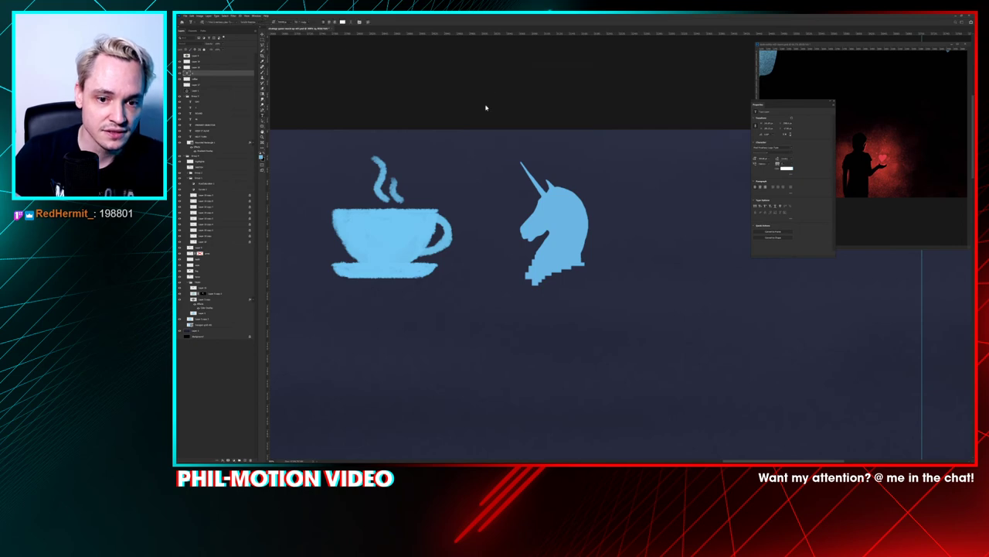
Step: Brush light blue over the white unicorn's head and neck on the empty layer directly above it
{"action": "left_click", "coordinate": [192, 68]}
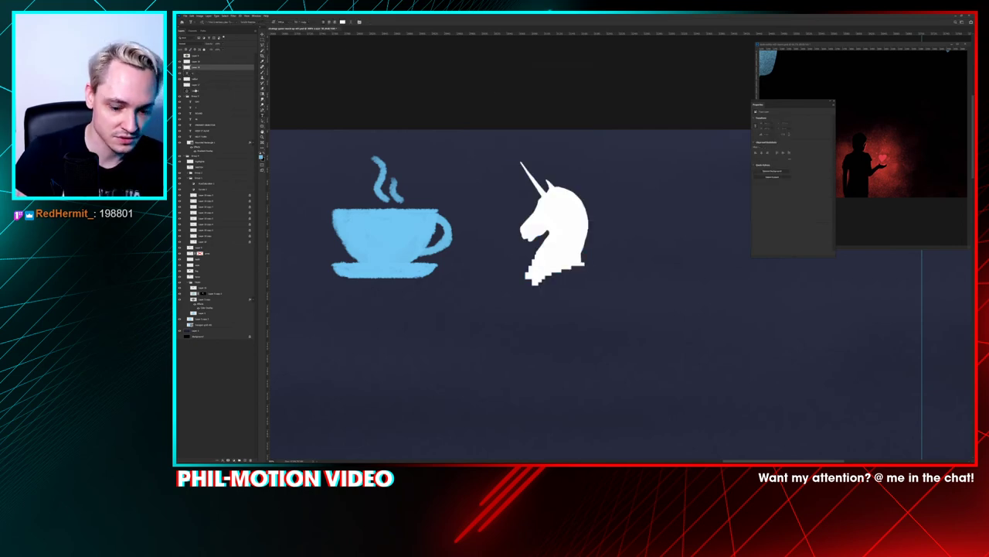
{"action": "mouse_move", "coordinate": [528, 230]}
{"action": "left_mouse_down"}
{"action": "mouse_move", "coordinate": [546, 188]}
{"action": "mouse_move", "coordinate": [532, 229]}
{"action": "mouse_move", "coordinate": [550, 222]}
{"action": "mouse_move", "coordinate": [529, 229]}
{"action": "mouse_move", "coordinate": [555, 197]}
{"action": "mouse_move", "coordinate": [570, 200]}
{"action": "mouse_move", "coordinate": [579, 241]}
{"action": "mouse_move", "coordinate": [568, 216]}
{"action": "left_mouse_up"}
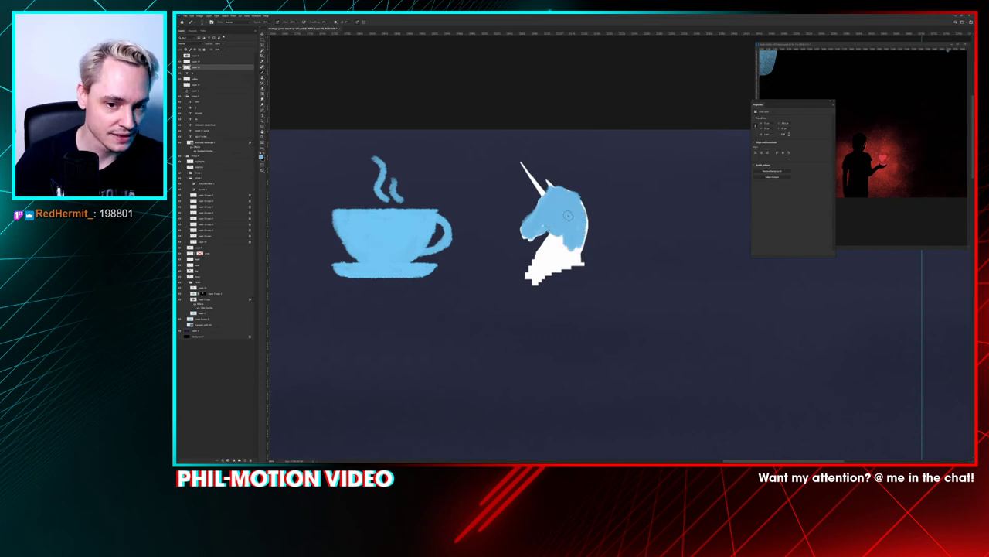
{"action": "mouse_move", "coordinate": [555, 262]}
{"action": "left_mouse_down"}
{"action": "mouse_move", "coordinate": [541, 261]}
{"action": "mouse_move", "coordinate": [550, 240]}
{"action": "mouse_move", "coordinate": [560, 232]}
{"action": "mouse_move", "coordinate": [575, 251]}
{"action": "mouse_move", "coordinate": [577, 216]}
{"action": "mouse_move", "coordinate": [581, 229]}
{"action": "left_mouse_up"}
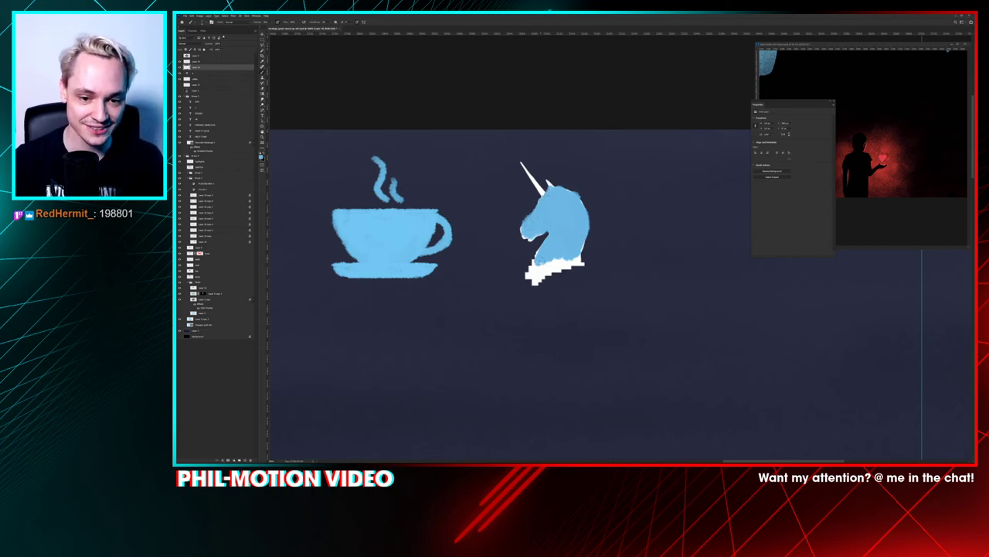
{"action": "mouse_move", "coordinate": [541, 263]}
{"action": "left_mouse_down"}
{"action": "mouse_move", "coordinate": [535, 282]}
{"action": "mouse_move", "coordinate": [530, 274]}
{"action": "left_mouse_up"}
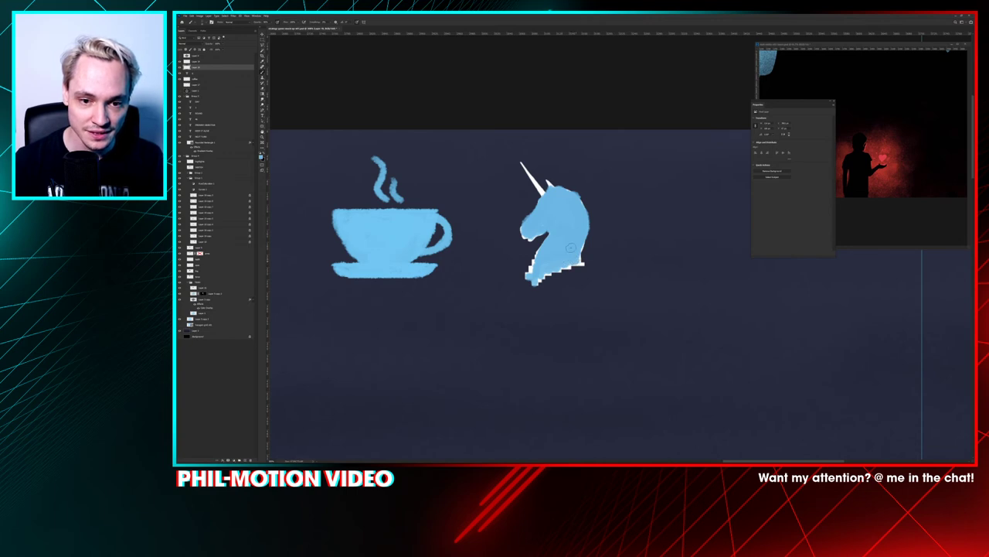
Step: Try to paint the unicorn's horn light blue with freehand brush strokes
{"action": "right_click", "coordinate": [545, 215]}
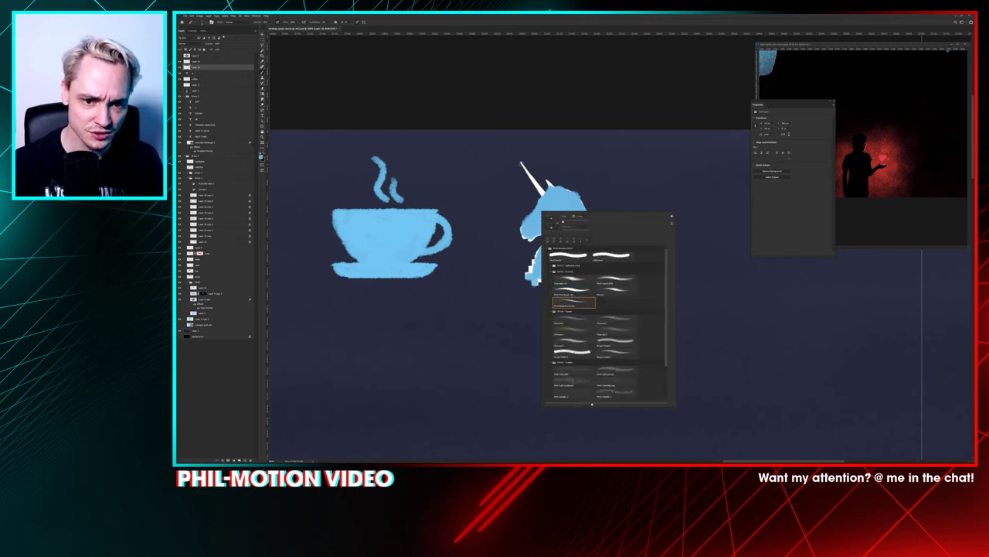
{"action": "left_click", "coordinate": [533, 176]}
{"action": "mouse_move", "coordinate": [523, 166]}
{"action": "left_mouse_down"}
{"action": "mouse_move", "coordinate": [544, 194]}
{"action": "mouse_move", "coordinate": [518, 161]}
{"action": "left_mouse_up"}
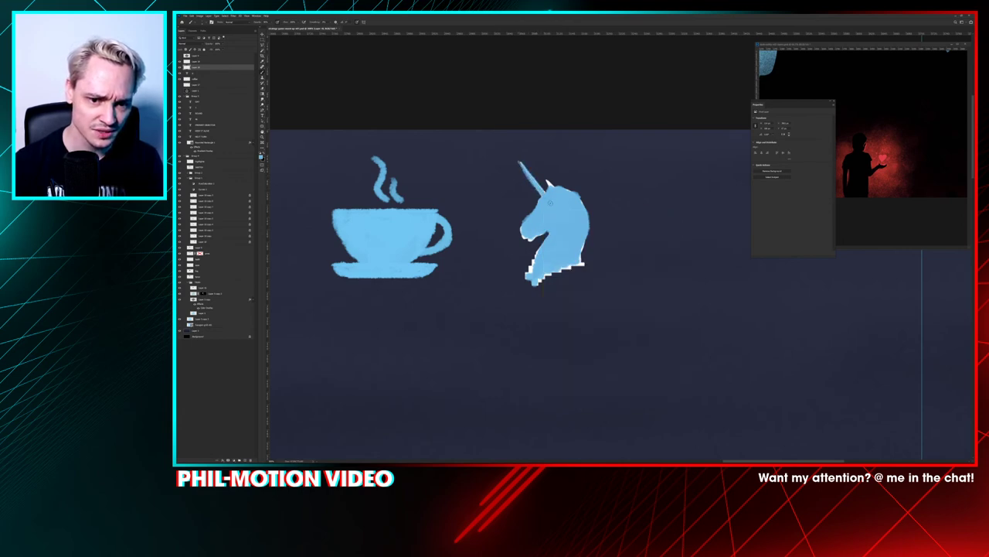
{"action": "key", "text": "ctrl+z"}
{"action": "key", "text": "ctrl+z"}
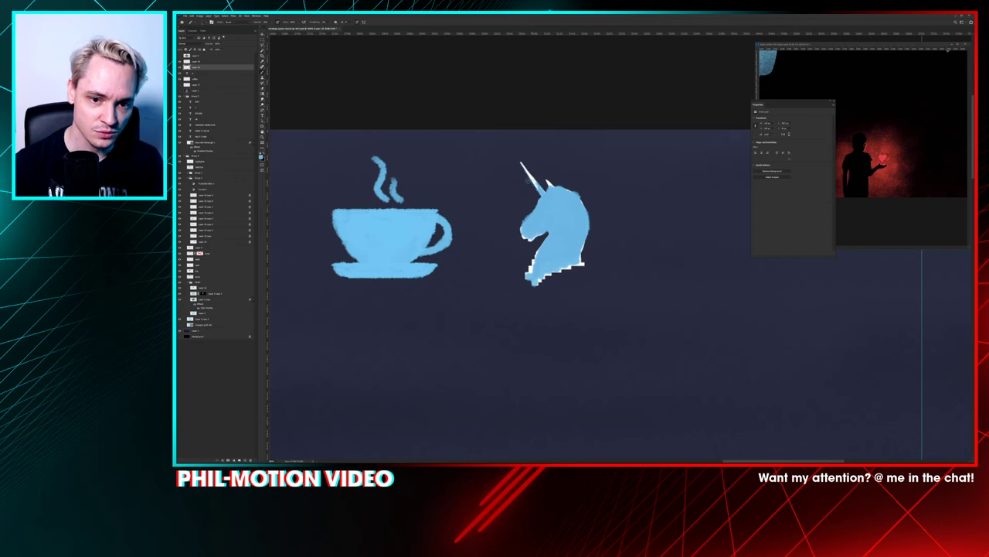
{"action": "key", "text": "ctrl+z"}
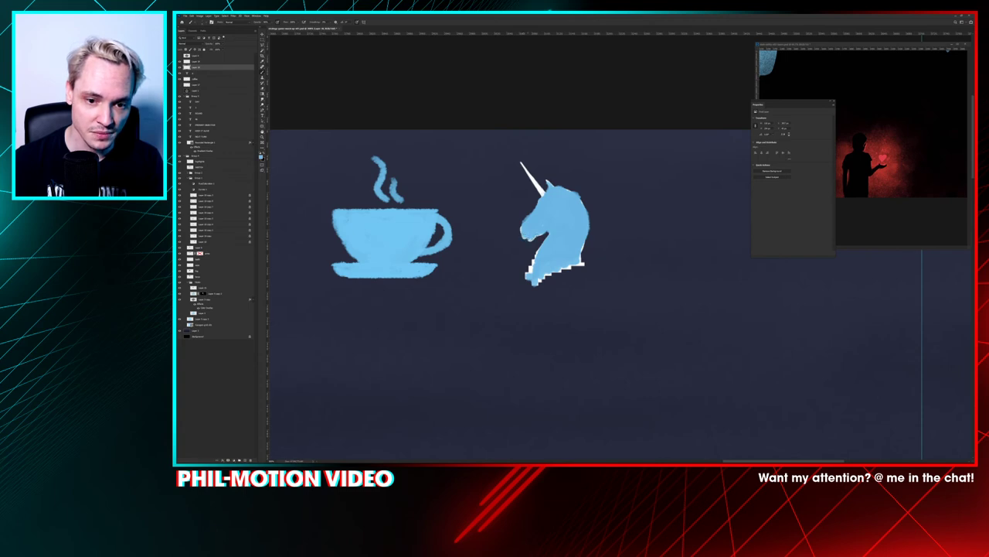
Step: Brush light blue over the remaining white edges along the base of the unicorn's neck
{"action": "key", "text": "e"}
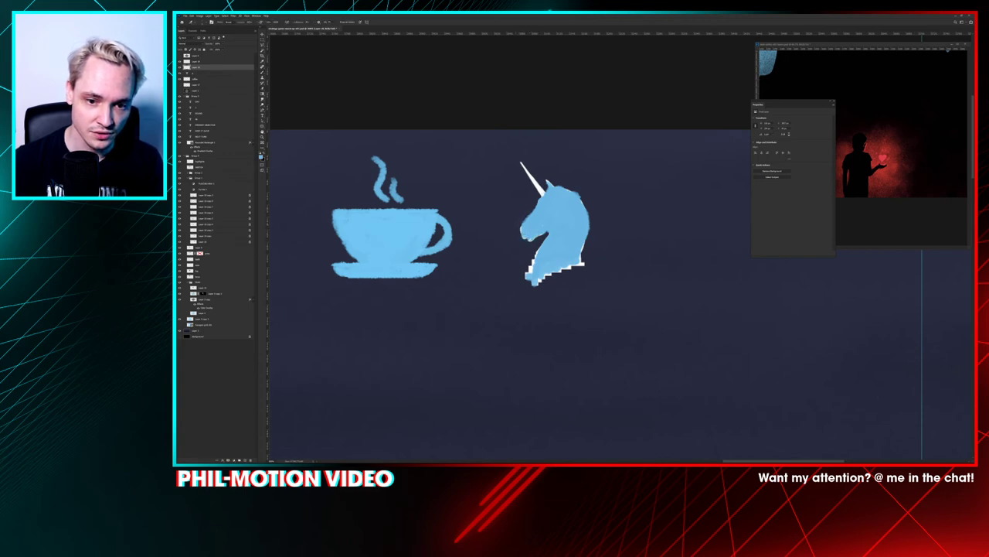
{"action": "key", "text": "b"}
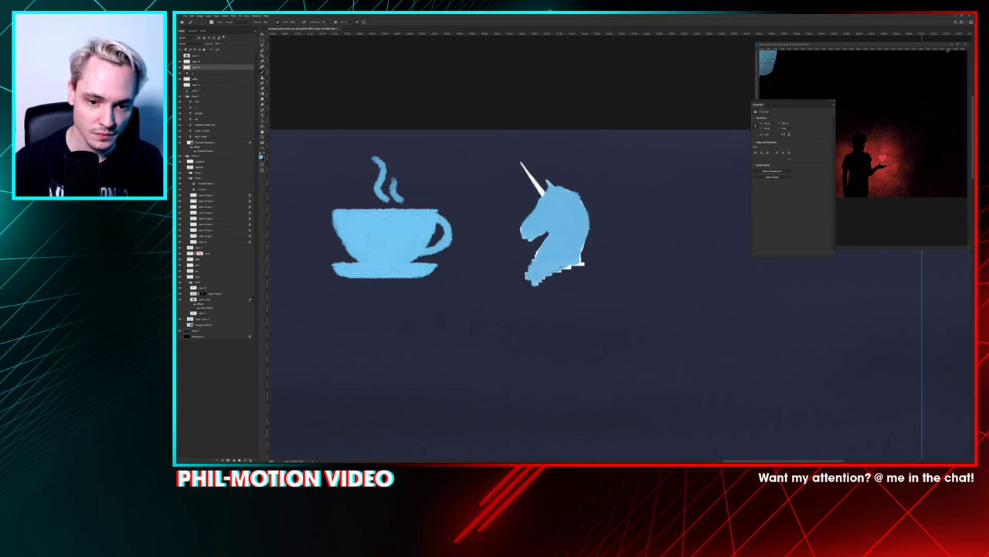
{"action": "mouse_move", "coordinate": [559, 268]}
{"action": "left_mouse_down"}
{"action": "mouse_move", "coordinate": [584, 263]}
{"action": "mouse_move", "coordinate": [579, 255]}
{"action": "left_mouse_up"}
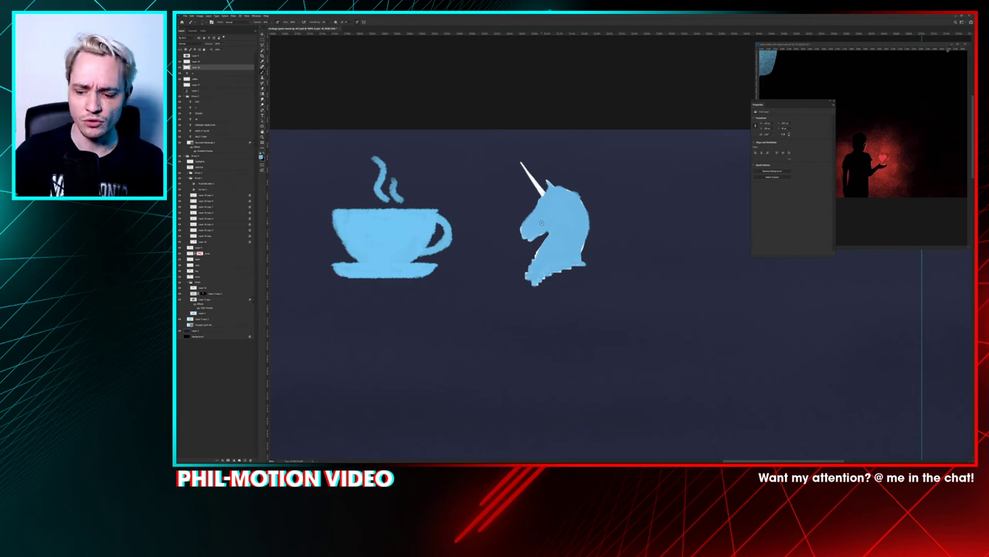
{"action": "scroll", "coordinate": [541, 223], "scroll_direction": "down", "scroll_amount": 5}
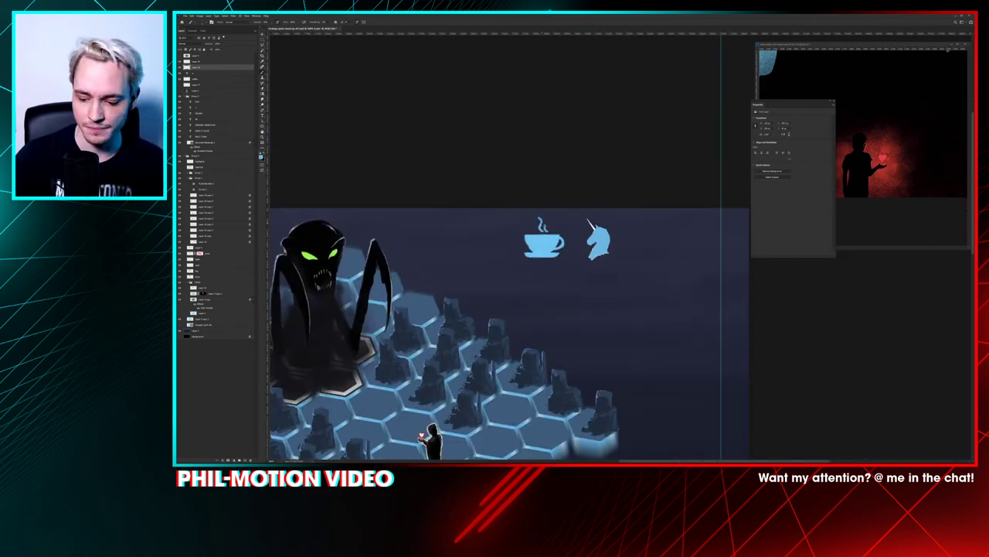
{"action": "key", "text": "ctrl+plus"}
{"action": "key", "text": "ctrl+plus"}
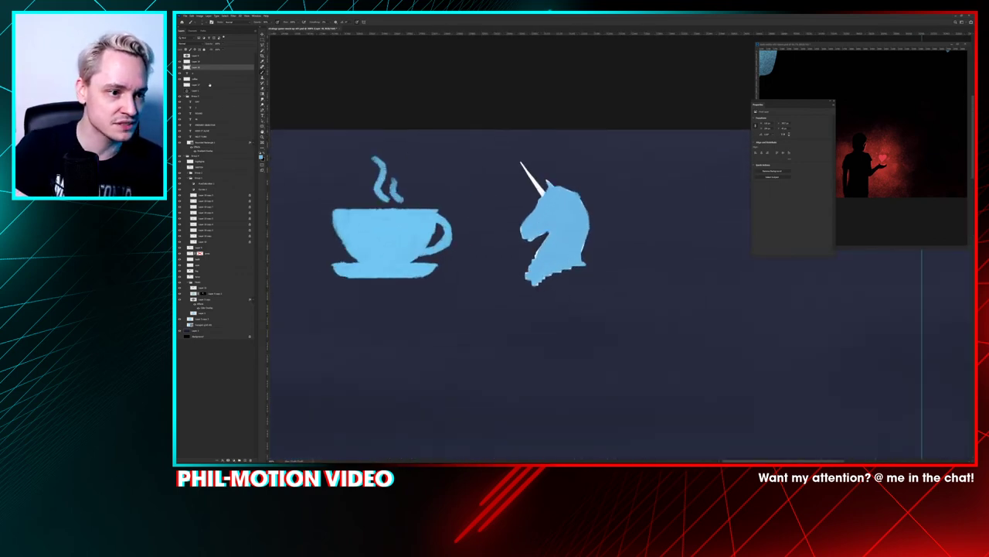
Step: Try to brush a light blue horn onto the unicorn's head freehand, with the unicorn text layer hidden as a guide
{"action": "left_click", "coordinate": [180, 74]}
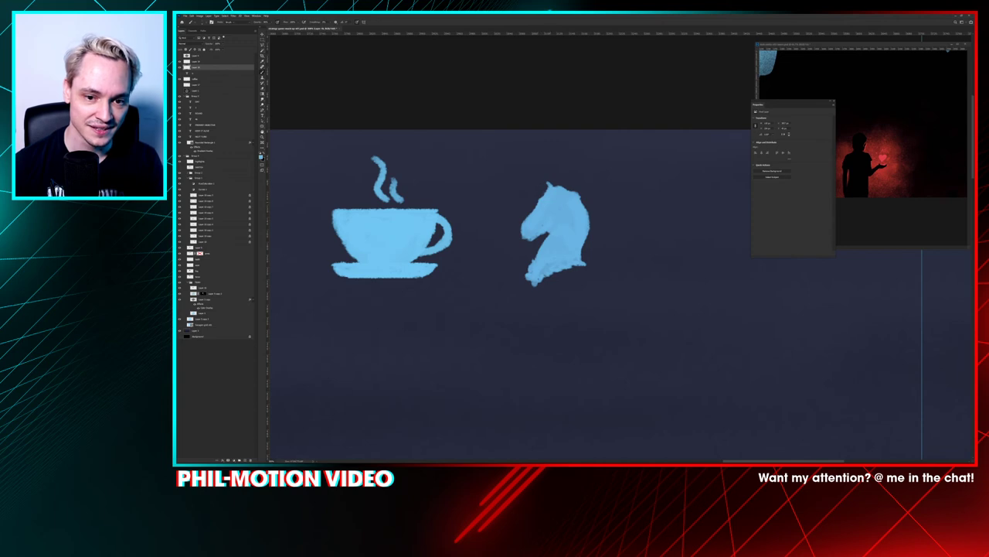
{"action": "left_click_drag", "start_coordinate": [540, 188], "coordinate": [519, 168]}
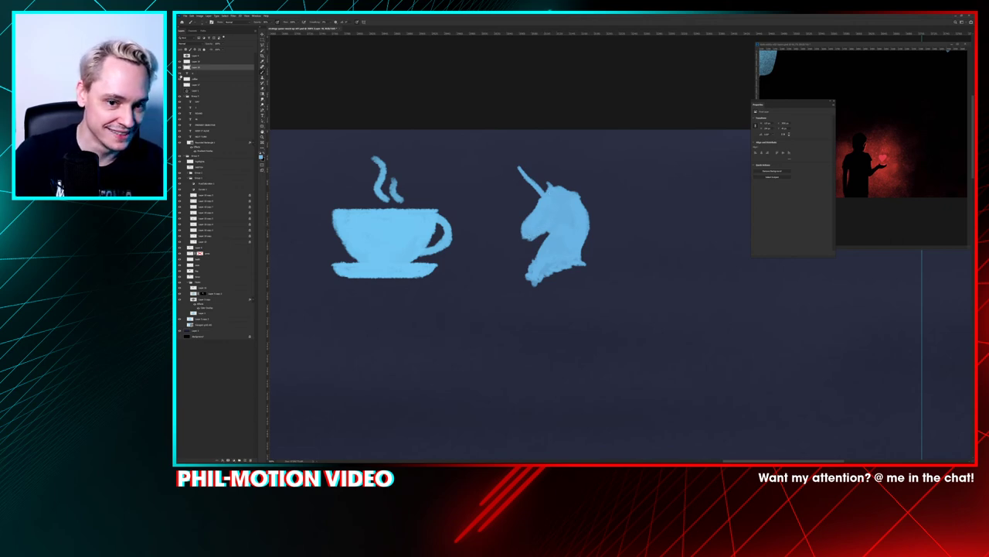
{"action": "left_click", "coordinate": [179, 74]}
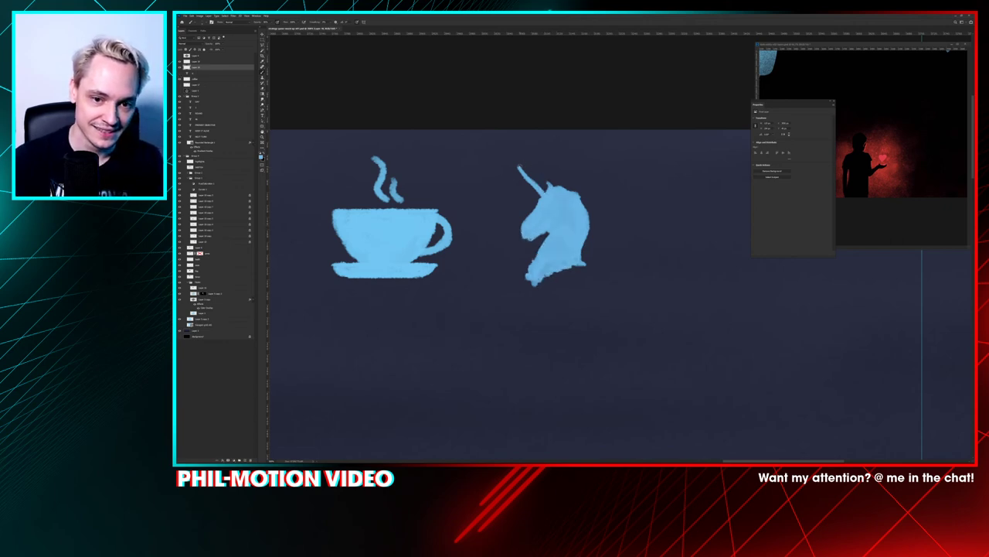
{"action": "mouse_move", "coordinate": [518, 167]}
{"action": "left_mouse_down"}
{"action": "mouse_move", "coordinate": [543, 194]}
{"action": "mouse_move", "coordinate": [545, 180]}
{"action": "left_mouse_up"}
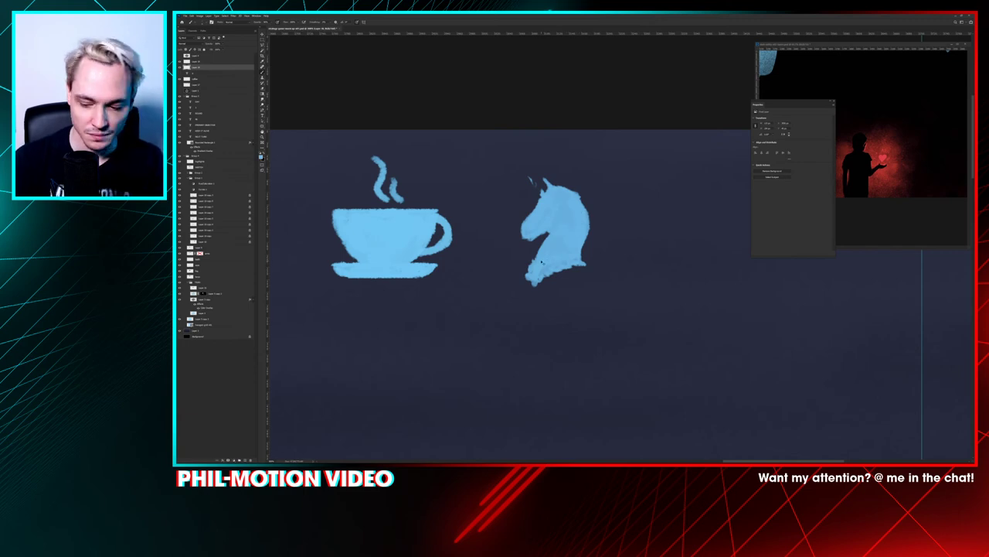
{"action": "scroll", "coordinate": [542, 262], "scroll_direction": "up", "scroll_amount": 3}
{"action": "scroll", "coordinate": [542, 262], "scroll_direction": "down", "scroll_amount": 12}
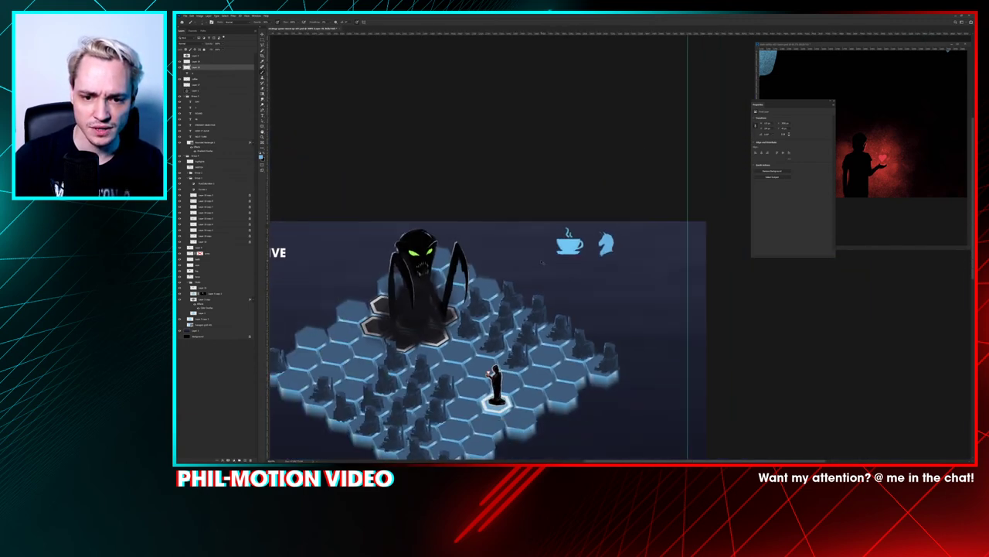
{"action": "scroll", "coordinate": [543, 263], "scroll_direction": "down", "scroll_amount": 2}
{"action": "scroll", "coordinate": [543, 263], "scroll_direction": "up", "scroll_amount": 7}
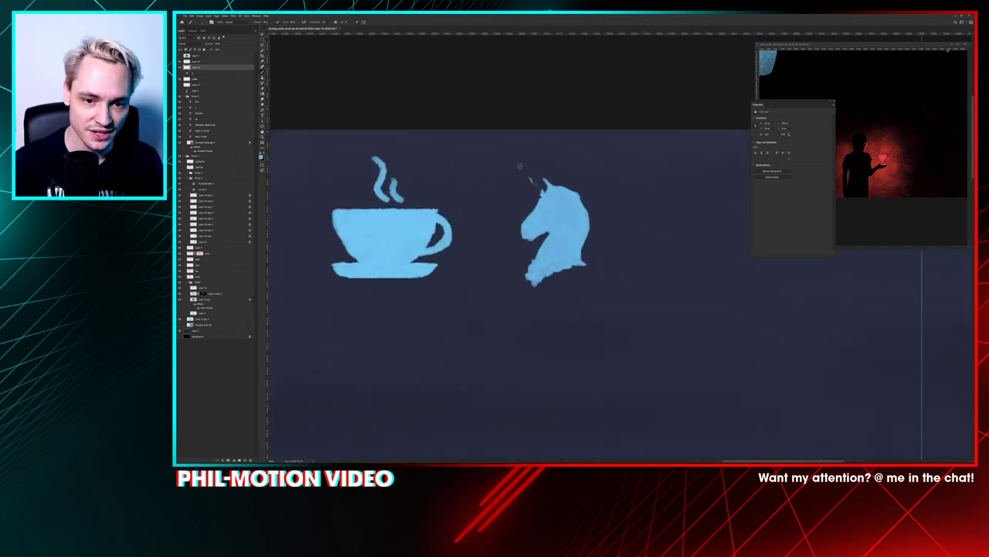
{"action": "left_click_drag", "start_coordinate": [541, 192], "coordinate": [511, 155]}
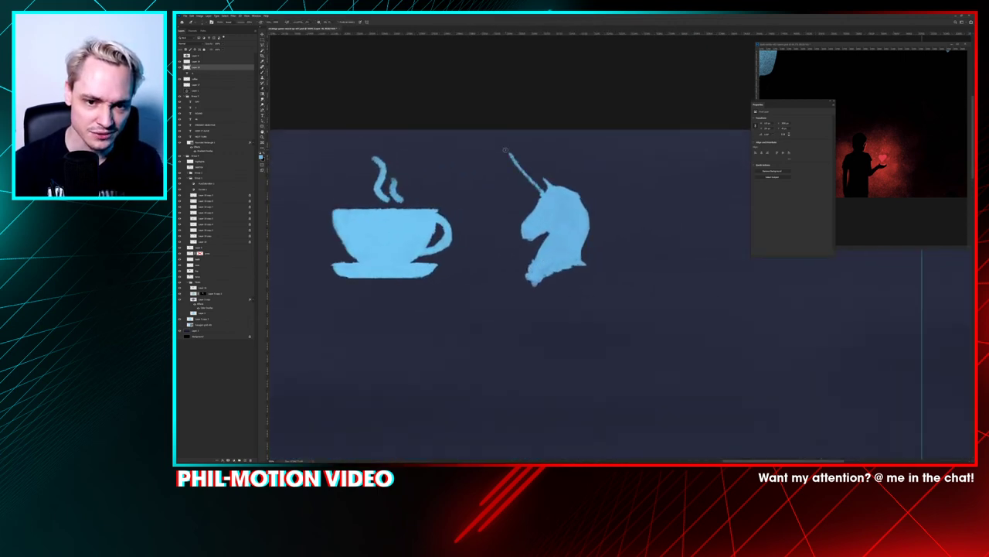
{"action": "key", "text": "ctrl+z"}
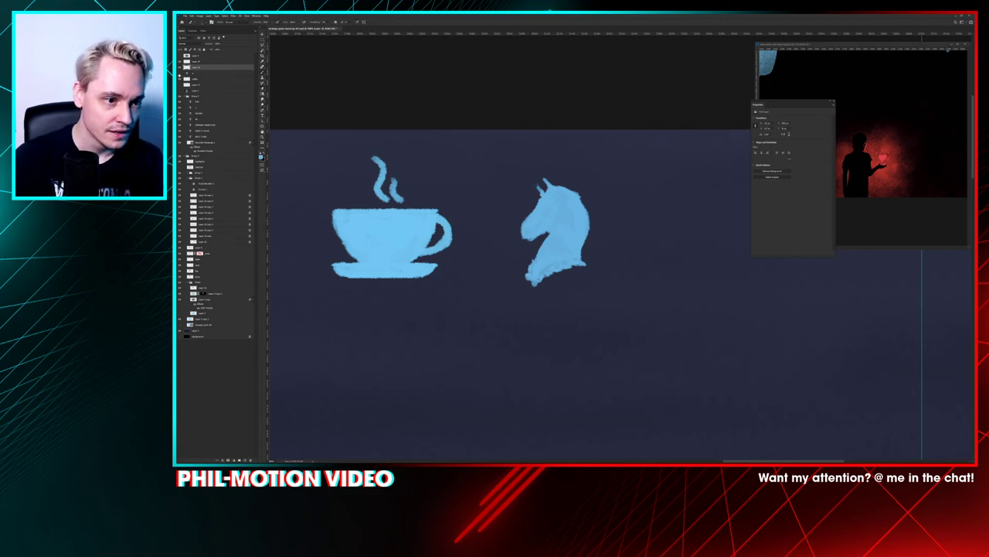
Step: Trace the horn of the unicorn text shape in light blue, and hide the unicorn text layer
{"action": "key", "text": "ctrl+shift+z"}
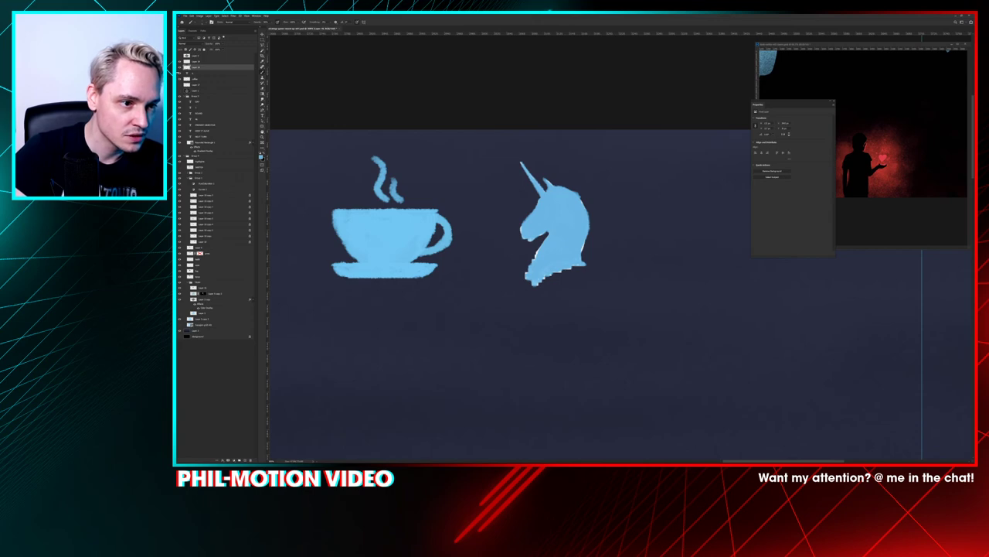
{"action": "left_click", "coordinate": [180, 84]}
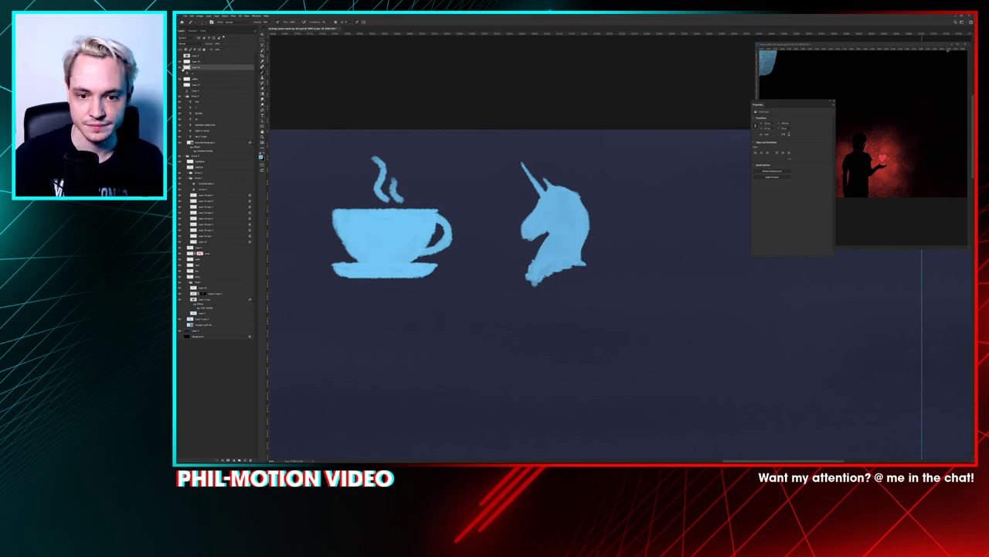
{"action": "key", "text": "ctrl+minus"}
{"action": "key", "text": "ctrl+minus"}
{"action": "key", "text": "ctrl+minus"}
{"action": "key", "text": "ctrl+minus"}
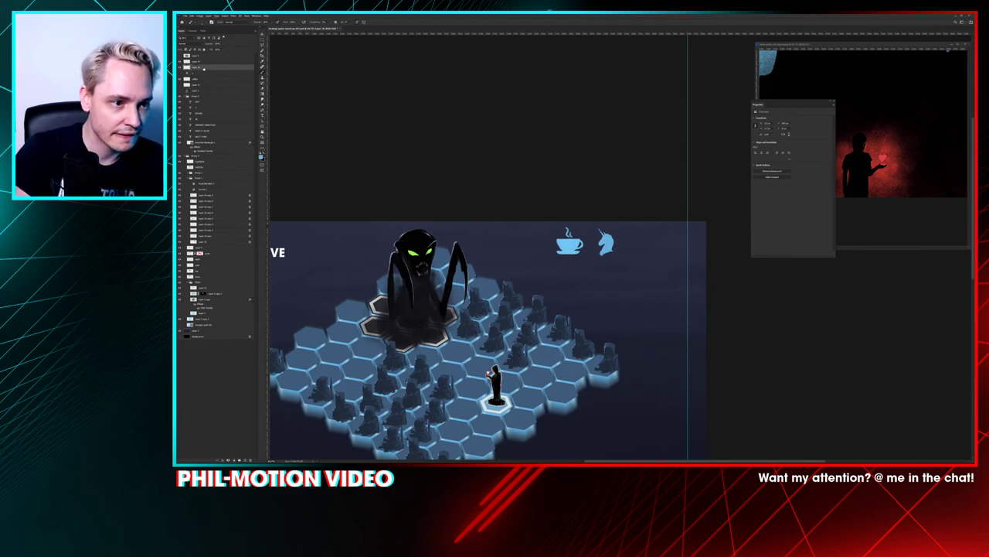
Step: Duplicate the painted unicorn layer to make its blue more solid, and merge the copy down into the original
{"action": "left_click_drag", "start_coordinate": [245, 460], "coordinate": [245, 460]}
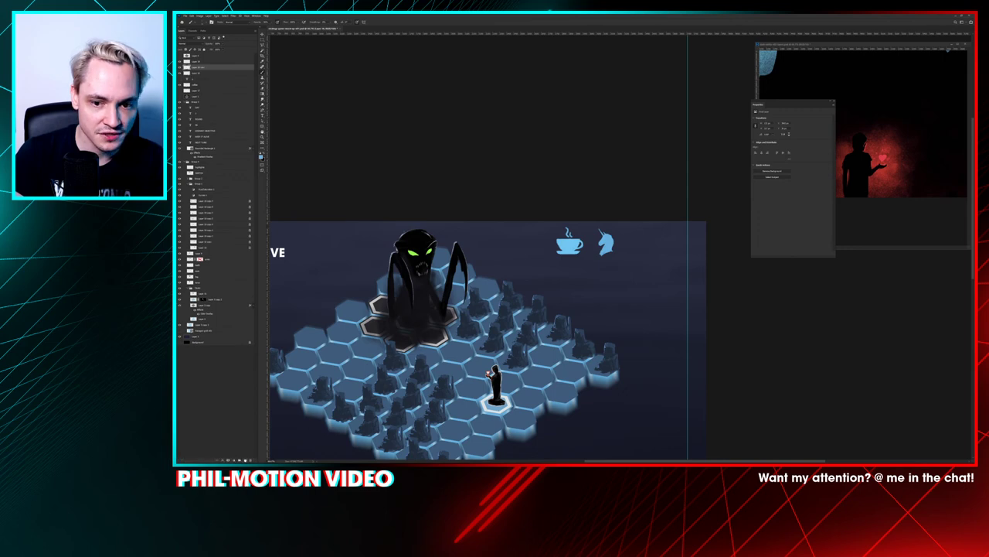
{"action": "key", "text": "ctrl+plus"}
{"action": "key", "text": "ctrl+plus"}
{"action": "key", "text": "ctrl+plus"}
{"action": "key", "text": "ctrl+plus"}
{"action": "key", "text": "ctrl+plus"}
{"action": "scroll", "coordinate": [515, 227], "scroll_direction": "up", "scroll_amount": 5}
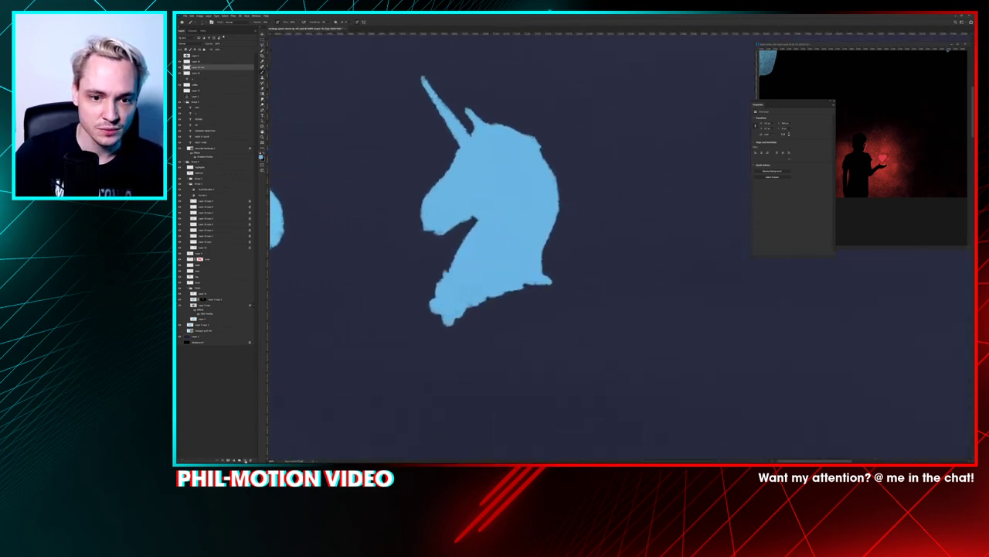
{"action": "left_click_drag", "start_coordinate": [515, 227], "coordinate": [592, 257]}
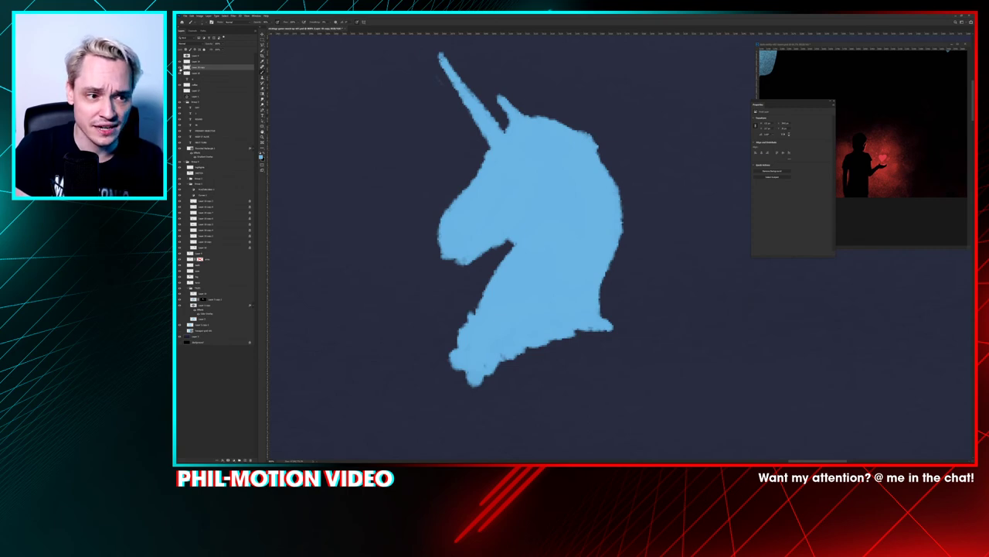
{"action": "left_click", "coordinate": [180, 67]}
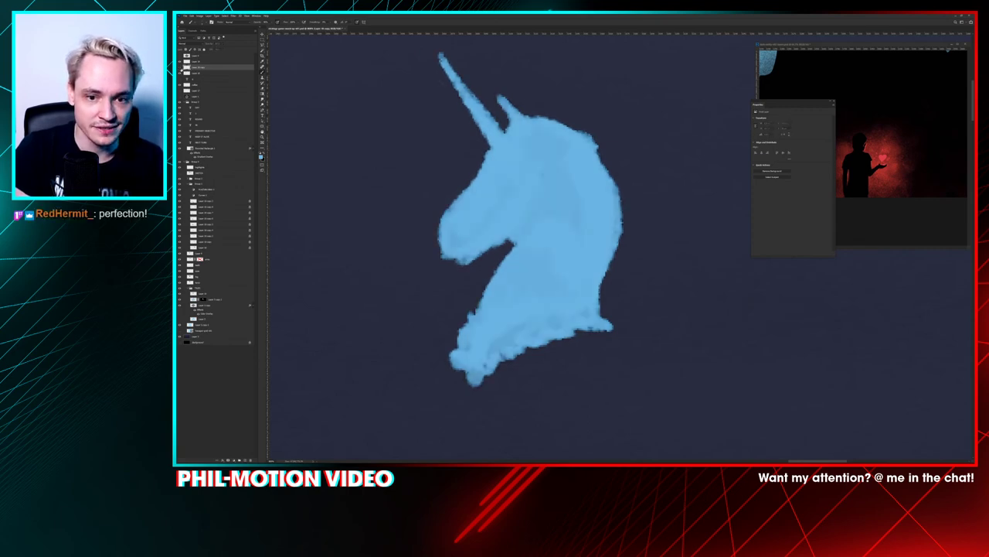
{"action": "left_click", "coordinate": [180, 68]}
{"action": "key", "text": "ctrl+e"}
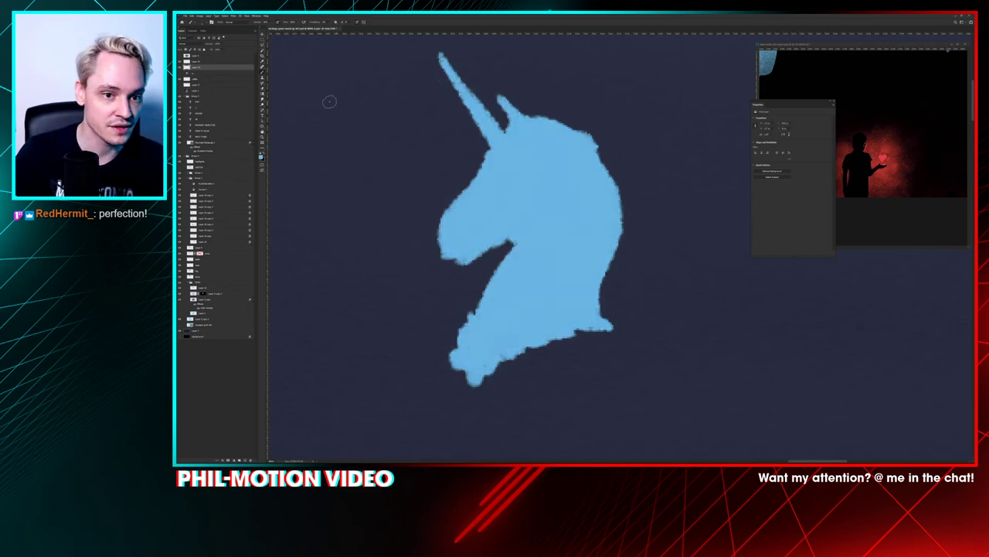
Step: Clean up the outer edge of the unicorn's horn with the Eraser
{"action": "key", "text": "e"}
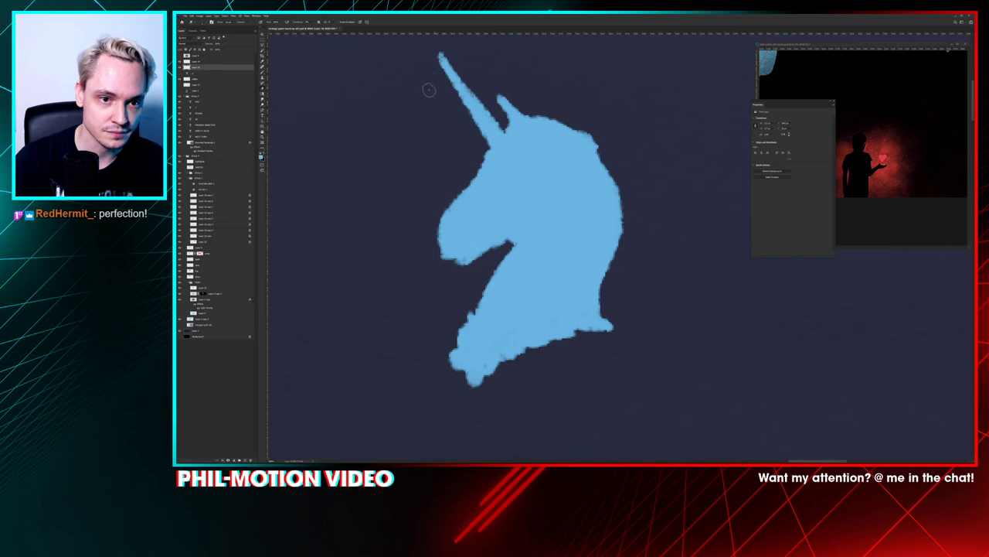
{"action": "left_click_drag", "start_coordinate": [418, 88], "coordinate": [420, 132]}
{"action": "key", "text": "ctrl+minus"}
{"action": "key", "text": "ctrl+minus"}
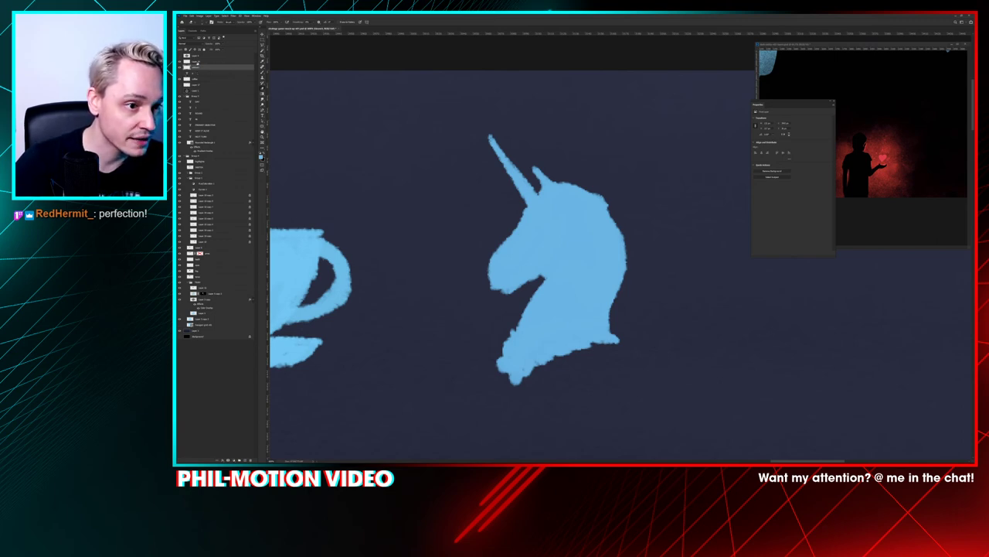
Step: Delete the unicorn text layer and the unused empty layer, and convert the unicorn and coffee cup layers to smart objects
{"action": "left_click", "coordinate": [197, 72]}
{"action": "left_click", "coordinate": [198, 62], "text": "ctrl"}
{"action": "left_click_drag", "start_coordinate": [197, 62], "coordinate": [254, 450]}
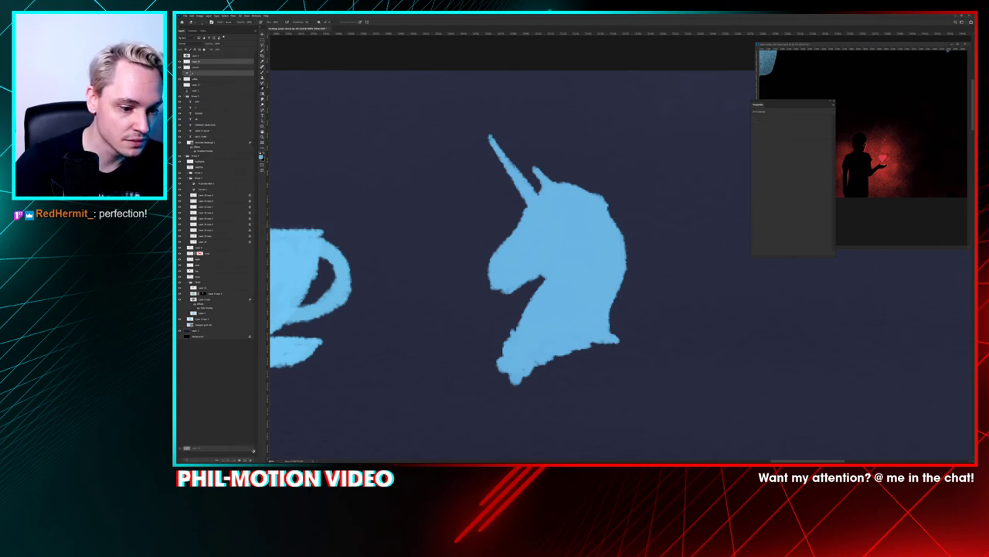
{"action": "key", "text": "ctrl+e"}
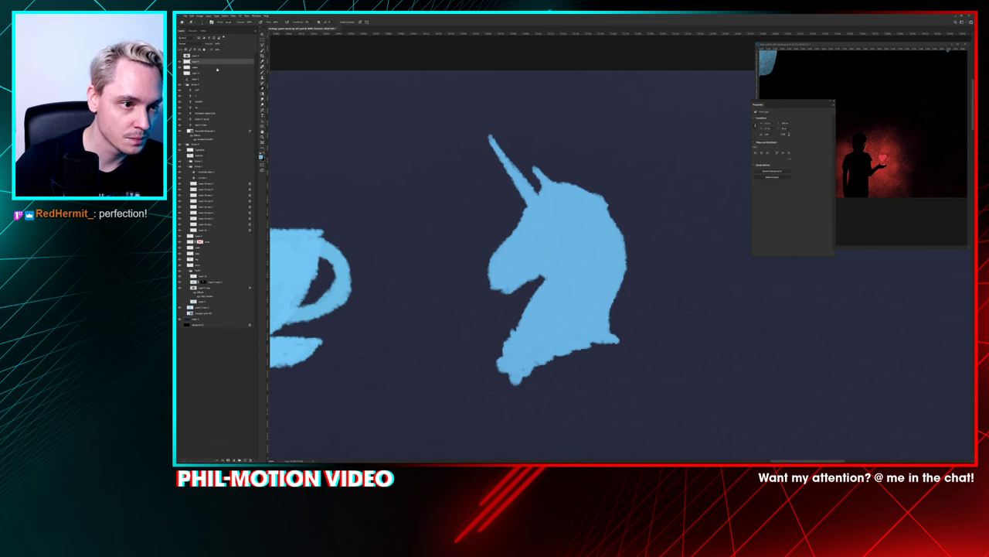
{"action": "key", "text": "ctrl+alt+s"}
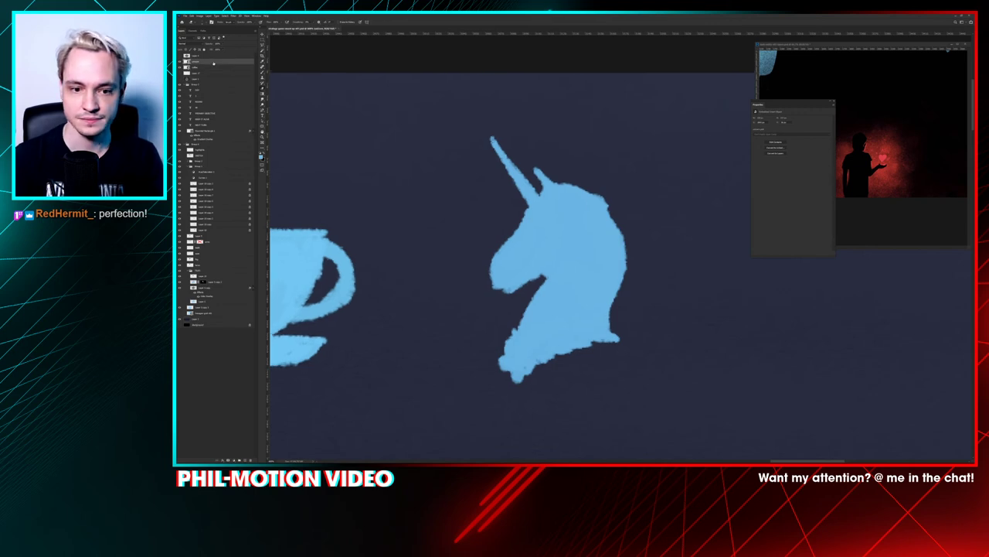
Step: Move the unicorn icon beside the vertical guide near the mockup's upper-right corner, and place the coffee cup, scaled down, directly beneath it
{"action": "key", "text": "ctrl+minus"}
{"action": "key", "text": "ctrl+minus"}
{"action": "key", "text": "ctrl+minus"}
{"action": "key", "text": "ctrl+minus"}
{"action": "key", "text": "ctrl+minus"}
{"action": "key", "text": "ctrl+minus"}
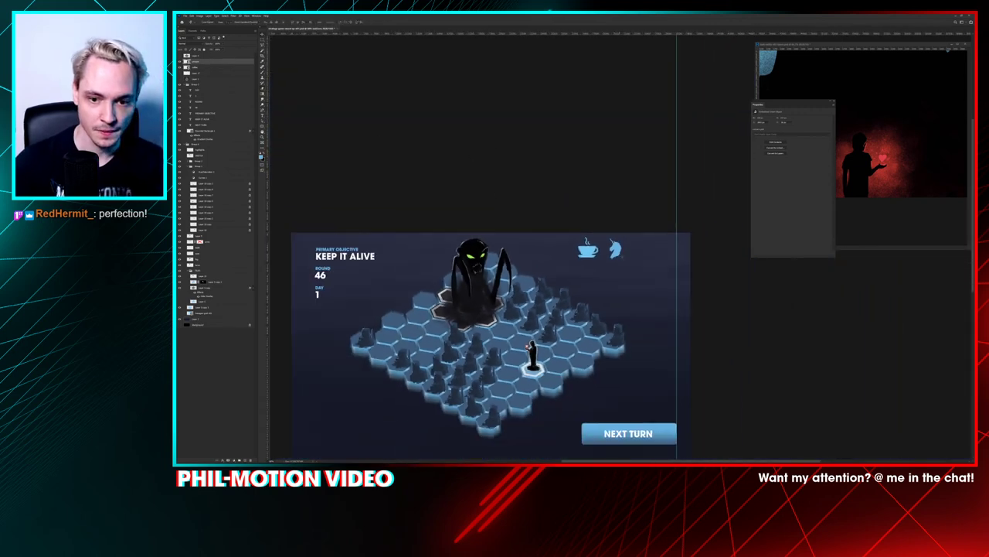
{"action": "left_click_drag", "start_coordinate": [615, 249], "coordinate": [669, 249]}
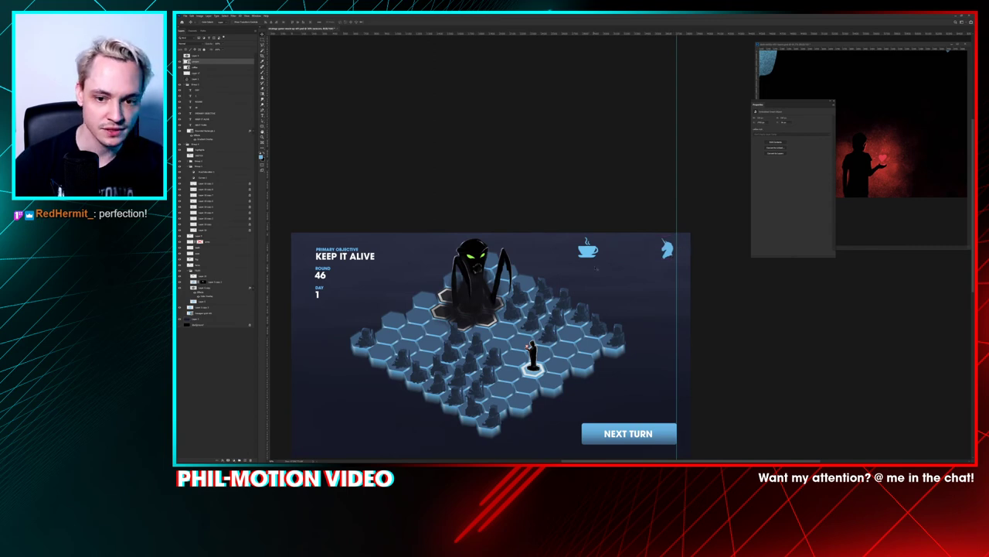
{"action": "left_click_drag", "start_coordinate": [589, 250], "coordinate": [674, 271]}
{"action": "key", "text": "ctrl+t"}
Step: Add the right-aligned text 198801 in the KEEP IT ALIVE style, and place it beside the unicorn icon, level with that objective text
{"action": "key", "text": "t"}
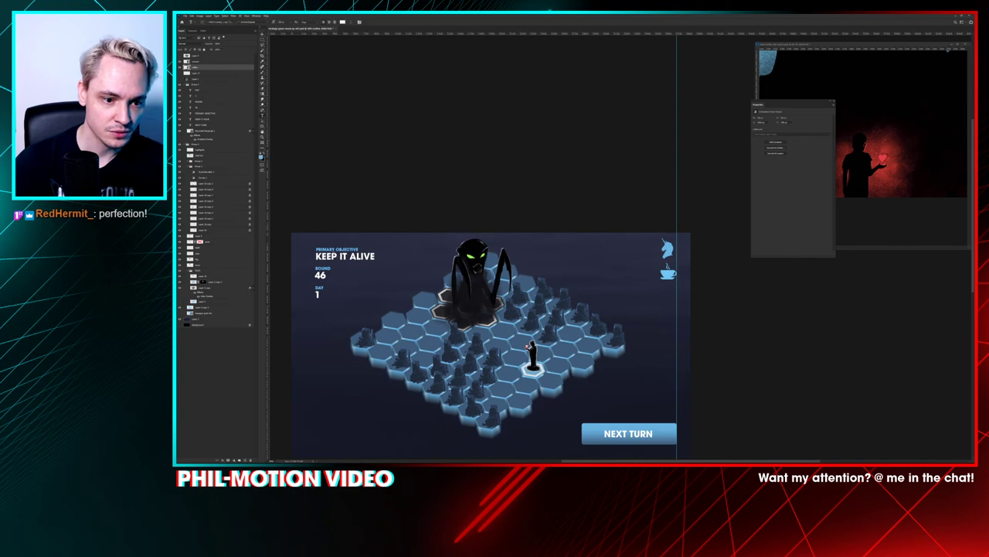
{"action": "left_click", "coordinate": [338, 256]}
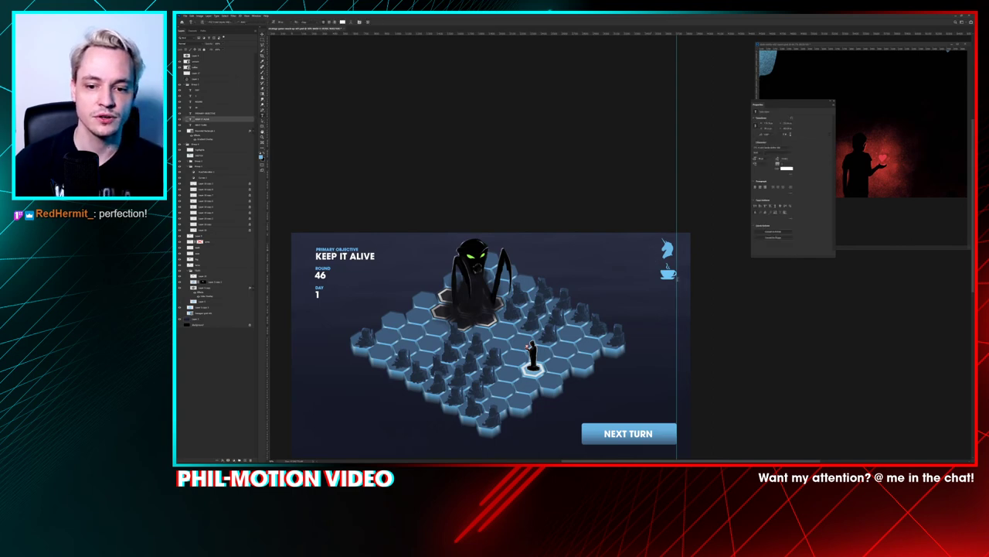
{"action": "left_click", "coordinate": [651, 247]}
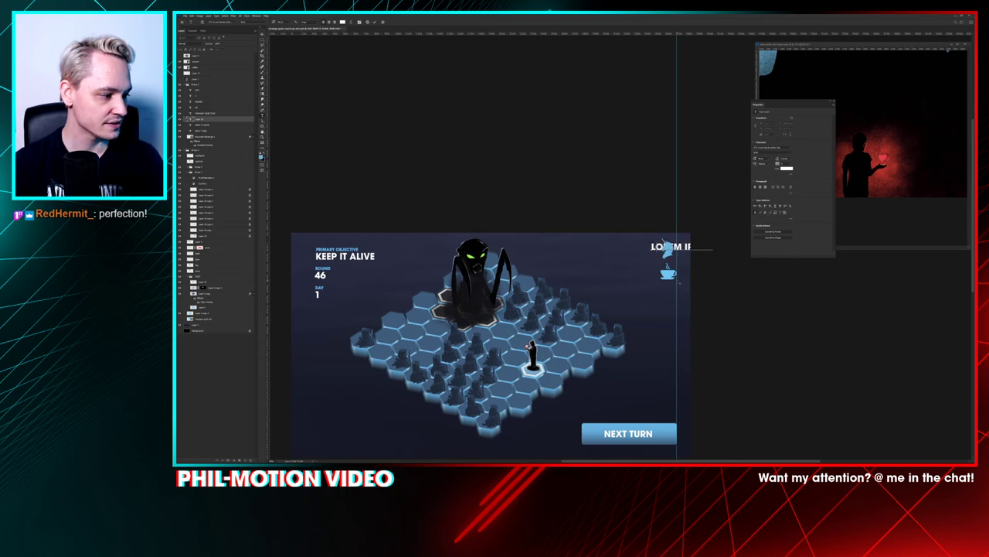
{"action": "type", "text": "19:01"}
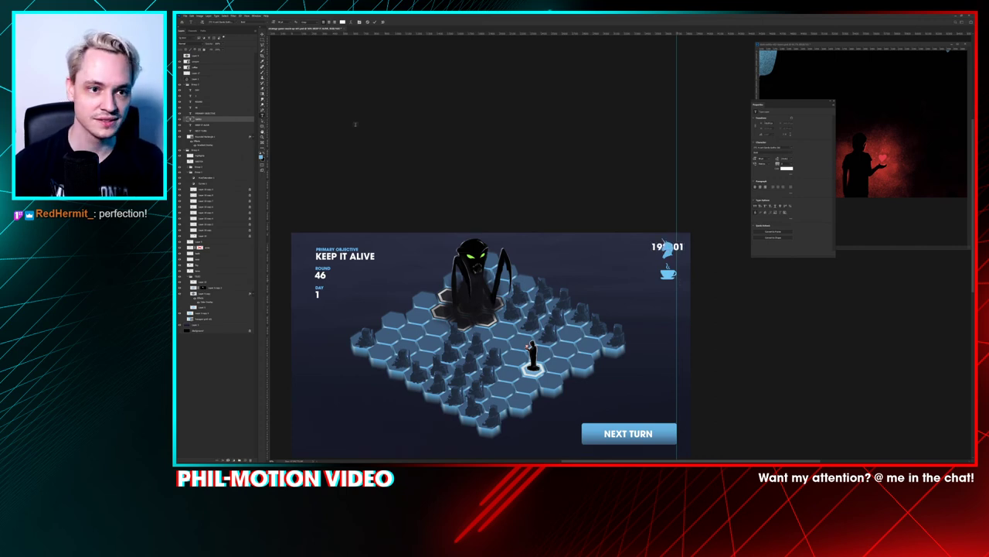
{"action": "key", "text": "ctrl+Return"}
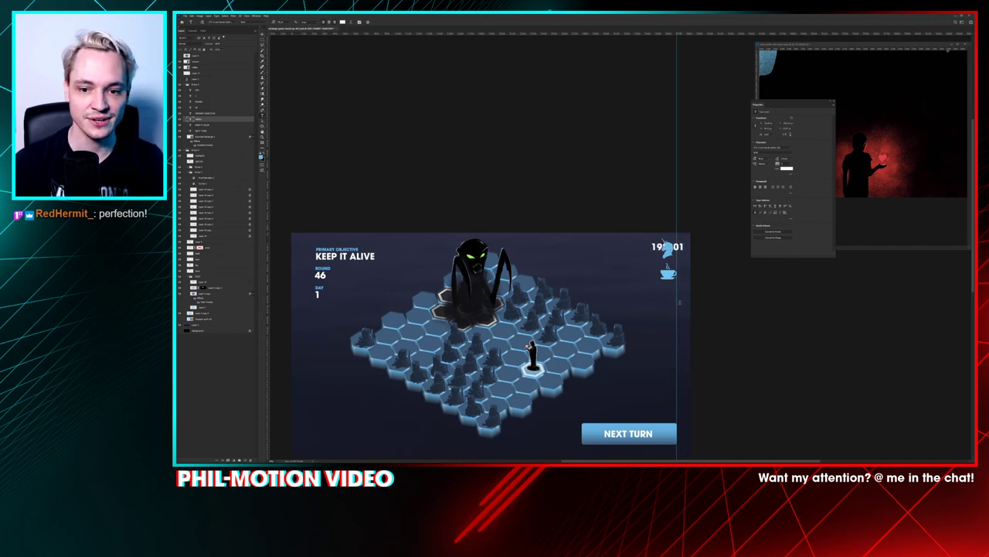
{"action": "left_click", "coordinate": [333, 22]}
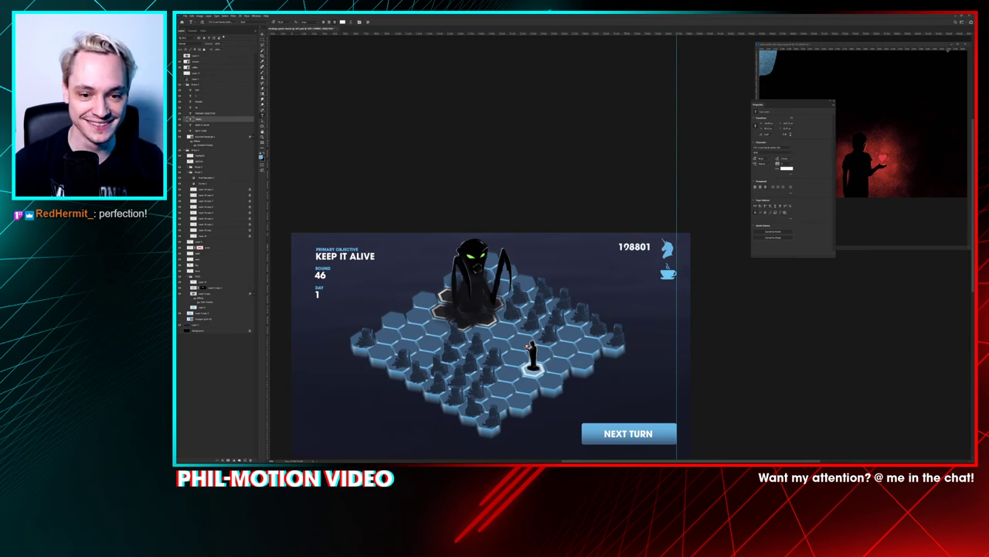
{"action": "mouse_move", "coordinate": [647, 241]}
{"action": "left_mouse_down"}
{"action": "mouse_move", "coordinate": [399, 250]}
{"action": "mouse_move", "coordinate": [651, 250]}
{"action": "left_mouse_up"}
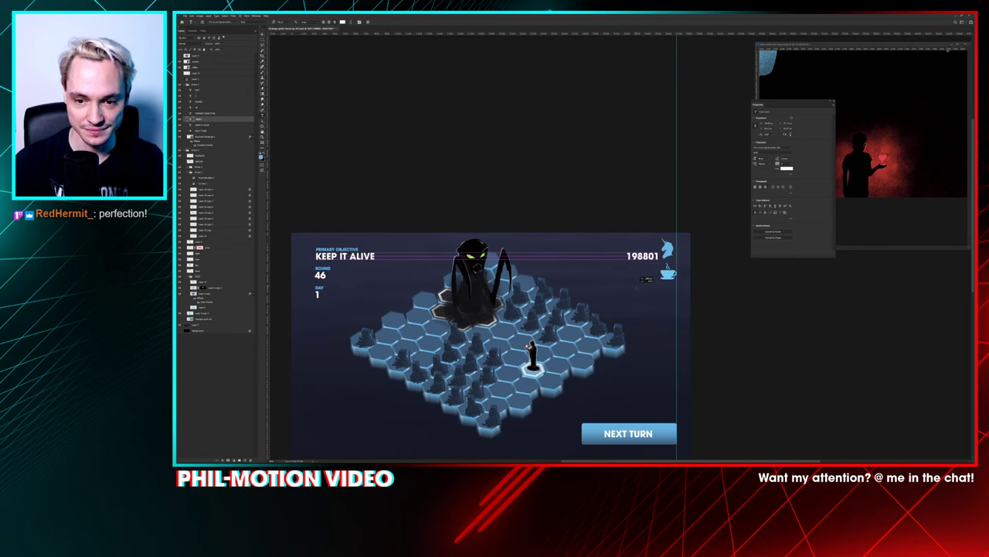
Step: Duplicate the 198801 text level with the coffee cup, and change the number beside the unicorn to 198,801
{"action": "left_click_drag", "start_coordinate": [637, 287], "coordinate": [648, 278]}
{"action": "left_click", "coordinate": [645, 255]}
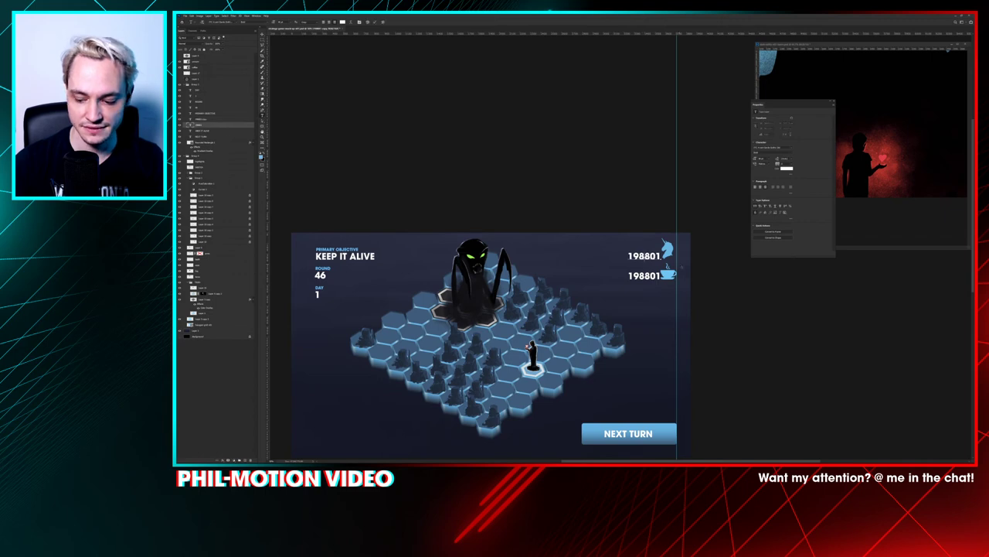
{"action": "type", "text": ","}
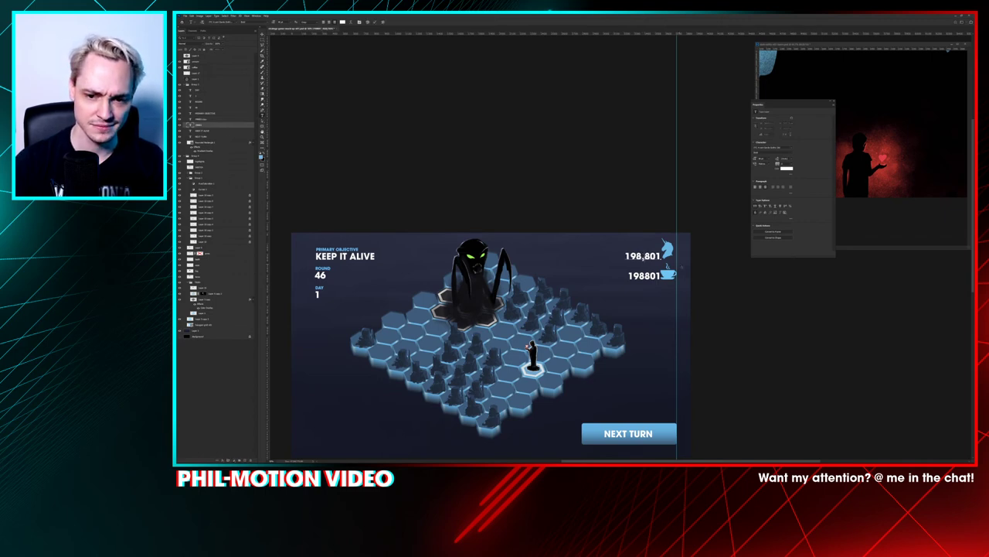
{"action": "key", "text": "ctrl+Return"}
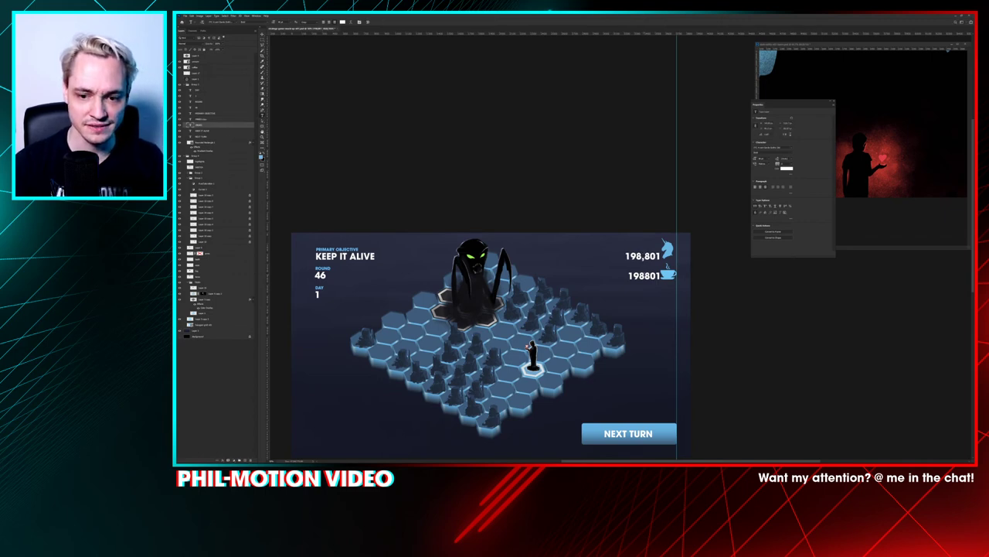
Step: Replace the duplicated number beside the coffee cup with 3 and nudge it slightly left
{"action": "left_click", "coordinate": [646, 276]}
{"action": "double_click", "coordinate": [646, 276]}
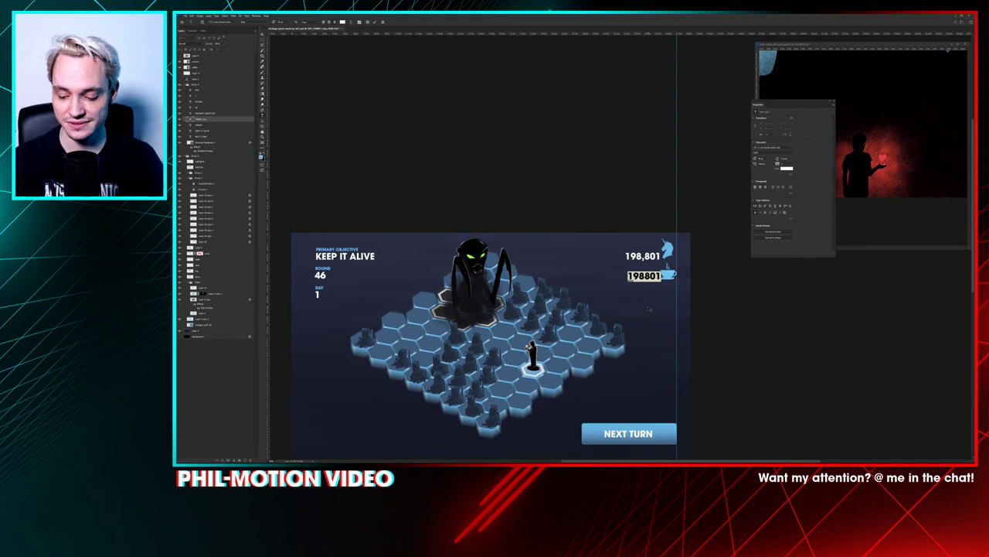
{"action": "type", "text": "3"}
{"action": "key", "text": "ctrl+Return"}
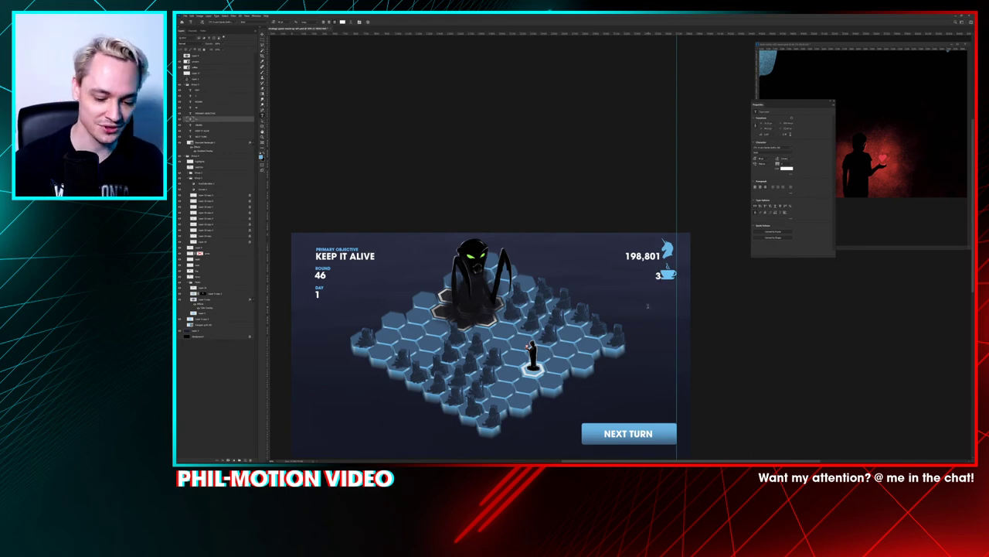
{"action": "key", "text": "v"}
{"action": "key", "text": "shift+Left"}
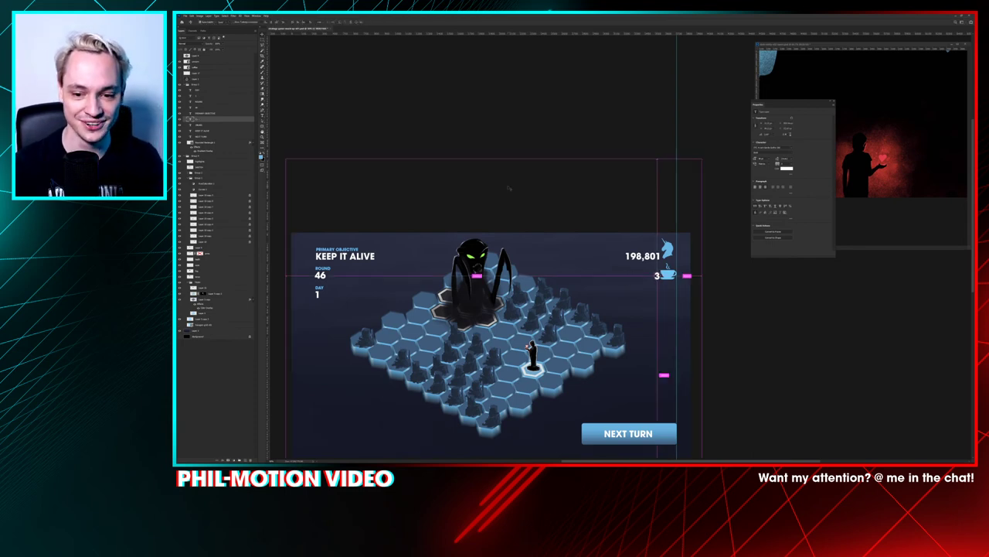
Step: Move the unicorn and coffee cup icons to the left of their numbers, with the cup centered beneath the unicorn
{"action": "key", "text": "ctrl+plus"}
{"action": "key", "text": "ctrl+plus"}
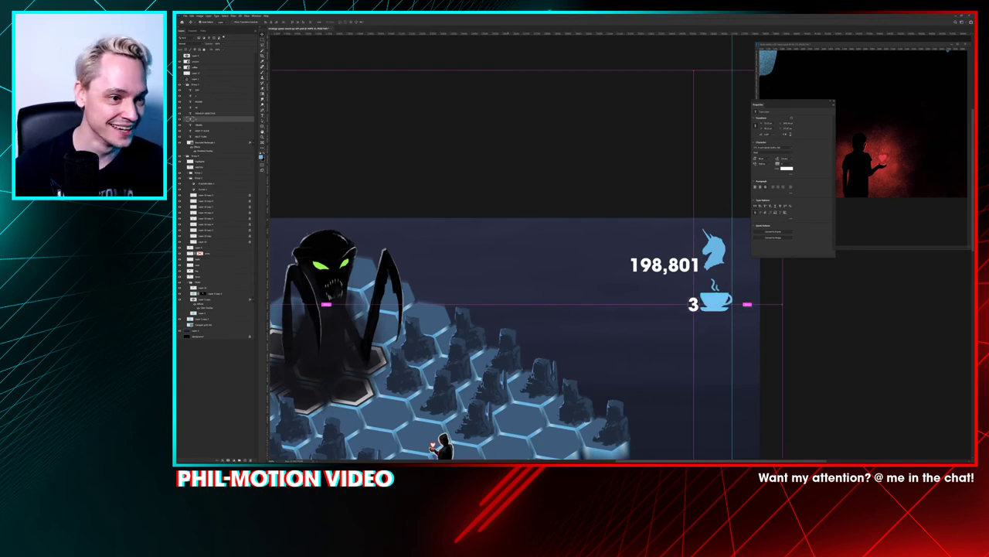
{"action": "left_click", "coordinate": [204, 64]}
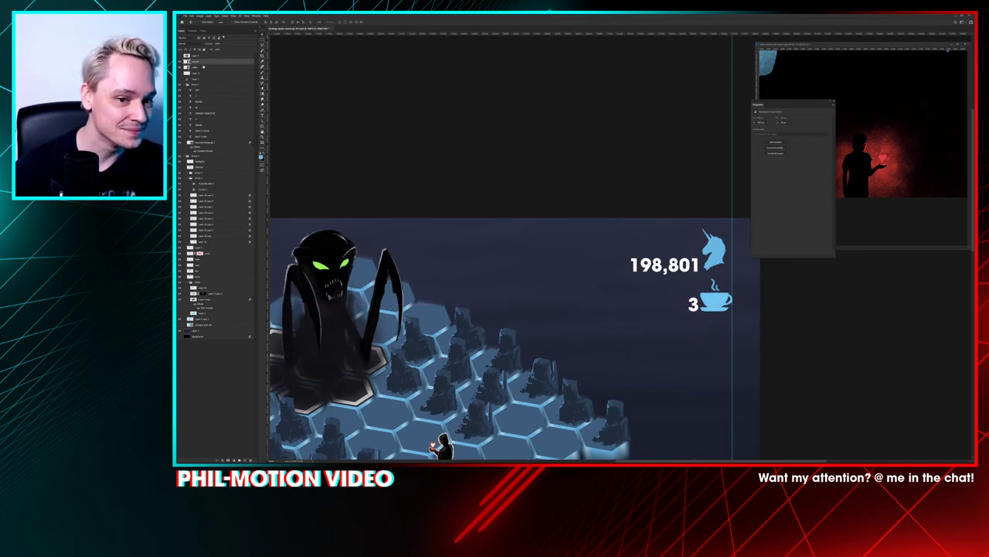
{"action": "left_click", "coordinate": [203, 68], "text": "shift"}
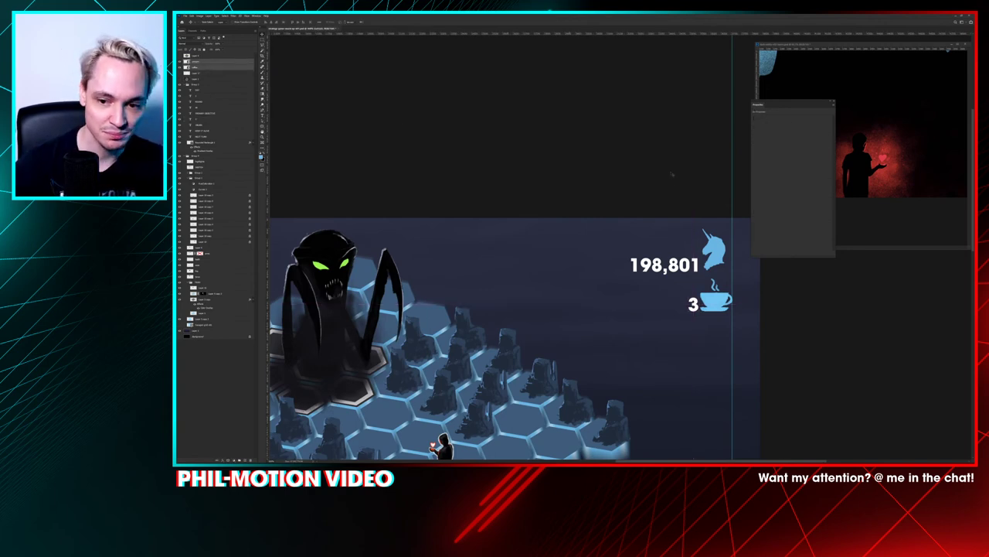
{"action": "left_click_drag", "start_coordinate": [732, 225], "coordinate": [631, 254]}
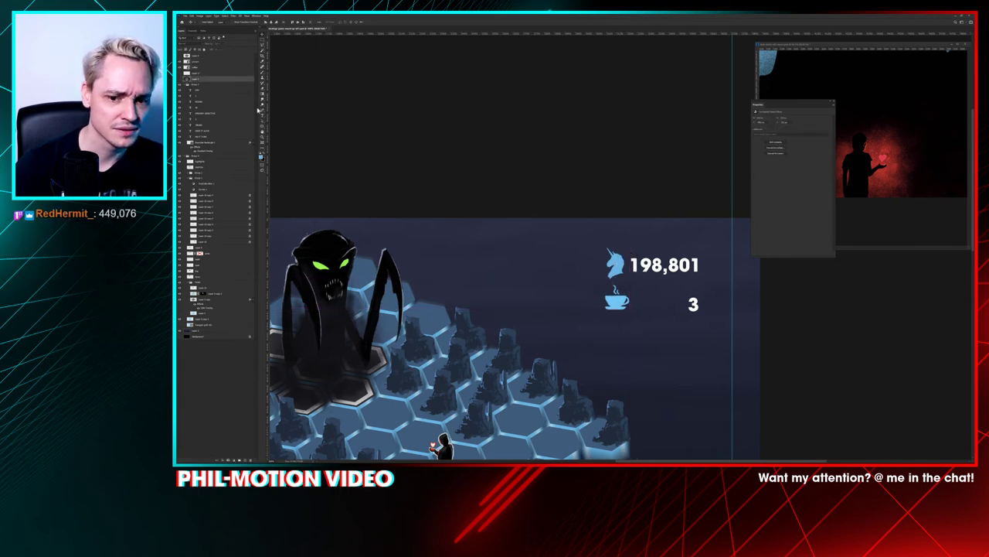
{"action": "mouse_move", "coordinate": [631, 301]}
{"action": "left_mouse_down"}
{"action": "mouse_move", "coordinate": [683, 301]}
{"action": "mouse_move", "coordinate": [633, 298]}
{"action": "left_mouse_up"}
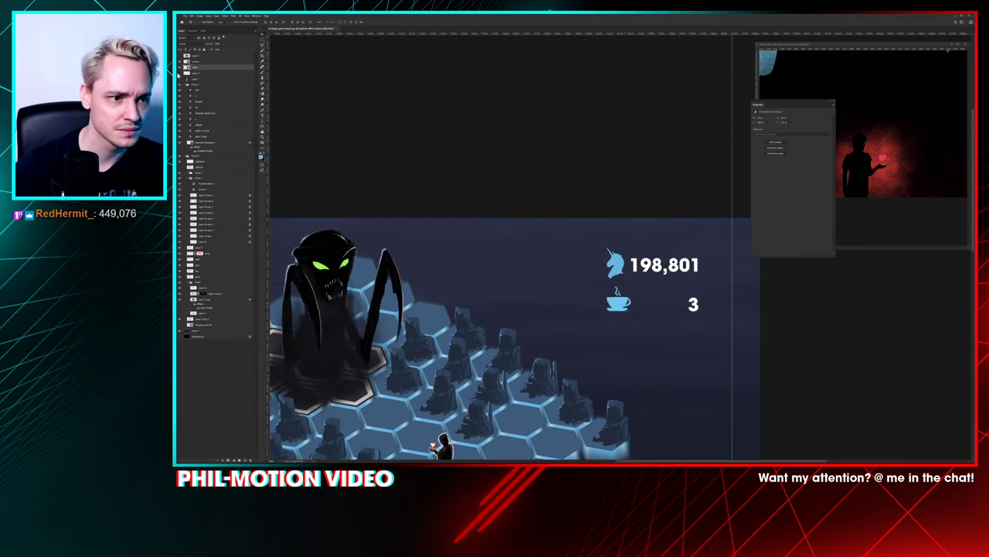
Step: Move the unicorn and coffee layers into the interface group, and place the 3 and 198,801 text layers directly beneath them
{"action": "left_click", "coordinate": [215, 62], "text": "shift"}
{"action": "left_click_drag", "start_coordinate": [215, 64], "coordinate": [216, 92]}
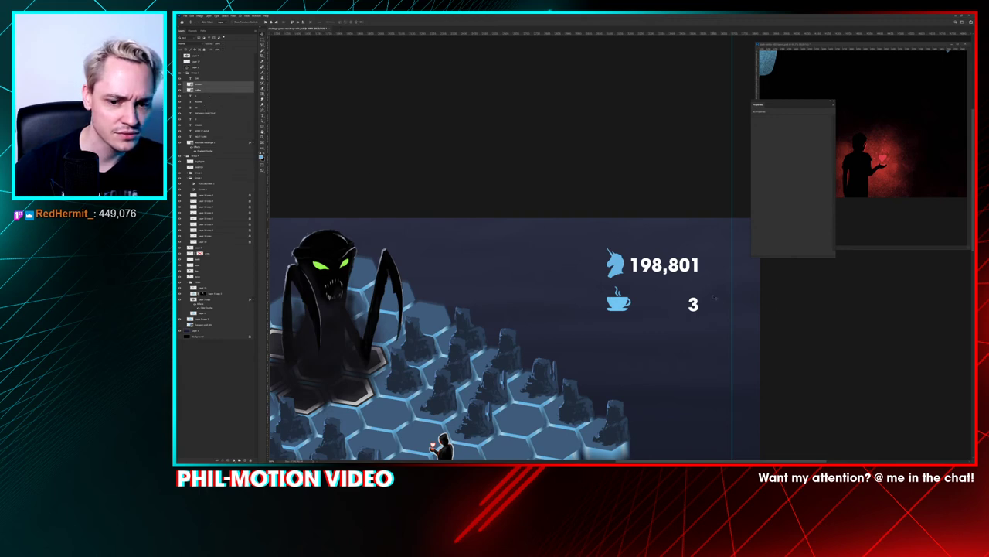
{"action": "left_click", "coordinate": [205, 124]}
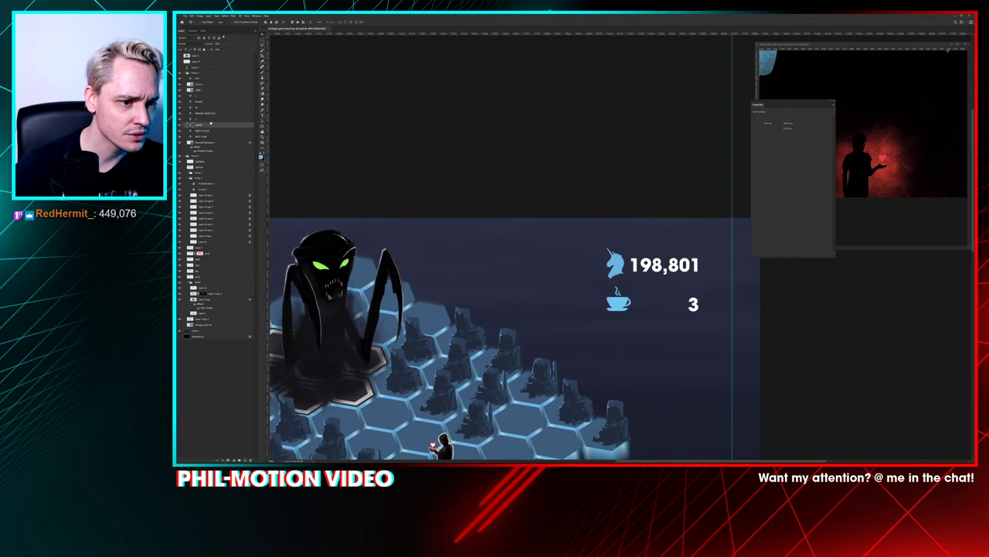
{"action": "left_click_drag", "start_coordinate": [206, 119], "coordinate": [205, 94]}
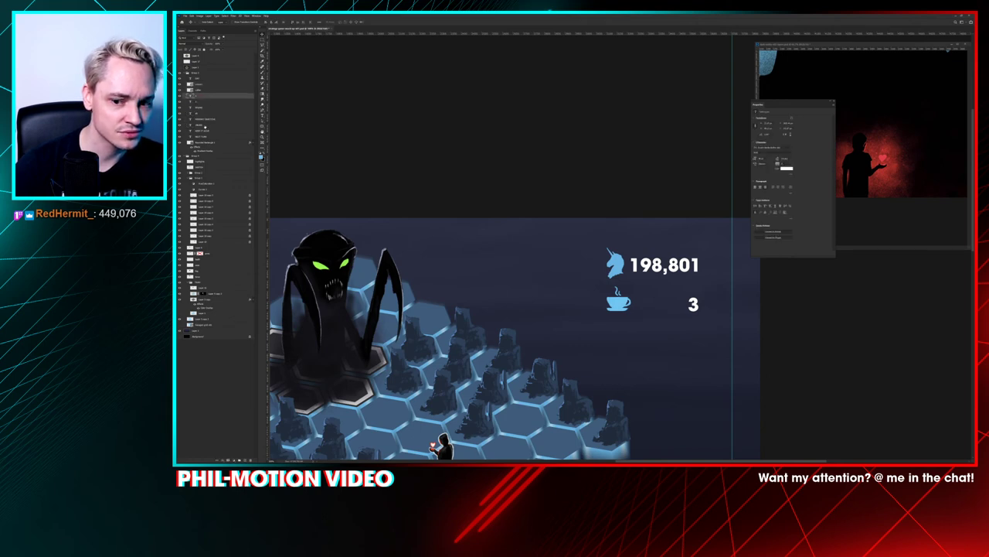
{"action": "left_click", "coordinate": [205, 125]}
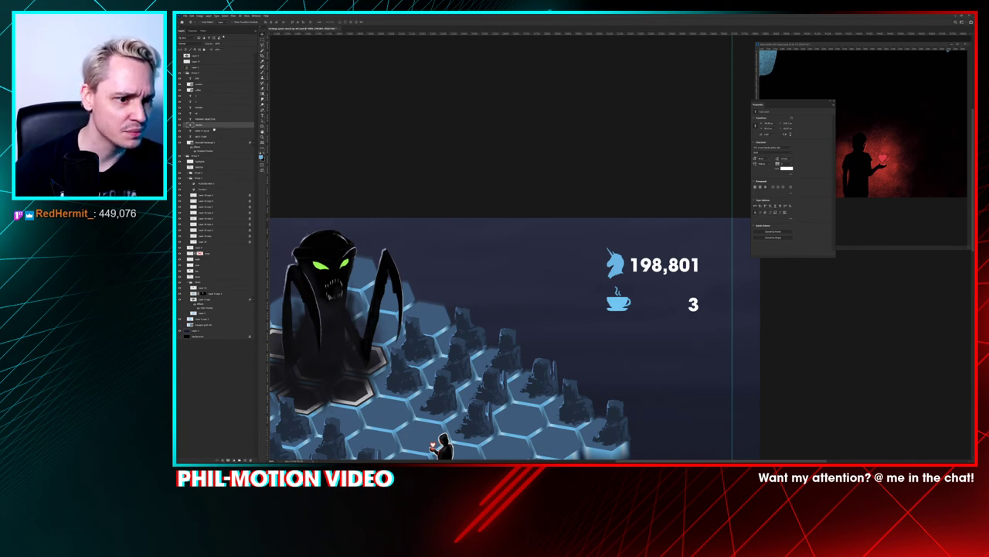
{"action": "left_click_drag", "start_coordinate": [214, 124], "coordinate": [210, 99]}
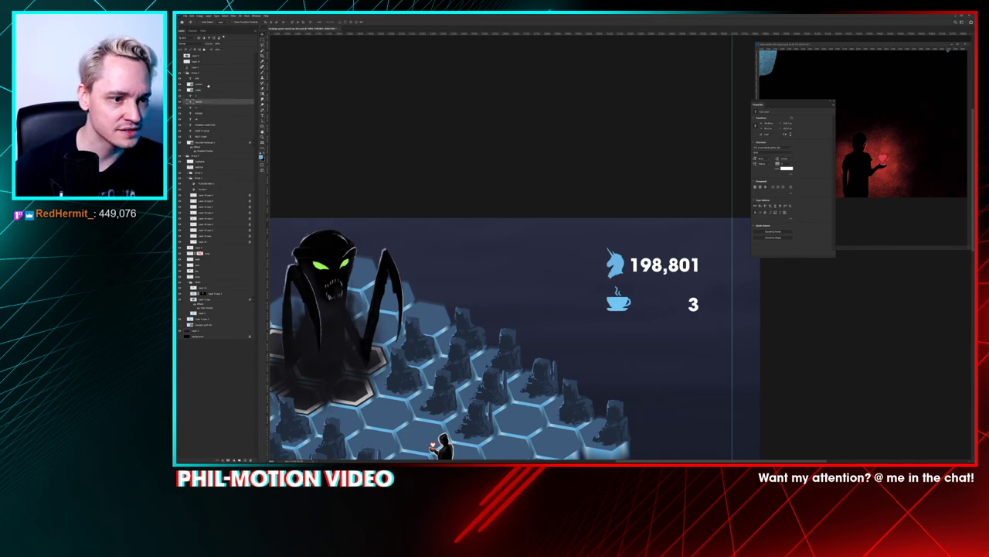
Step: Move both resource icons and their numbers together to the right until the numbers end just short of the vertical guide
{"action": "left_click", "coordinate": [211, 84], "text": "shift"}
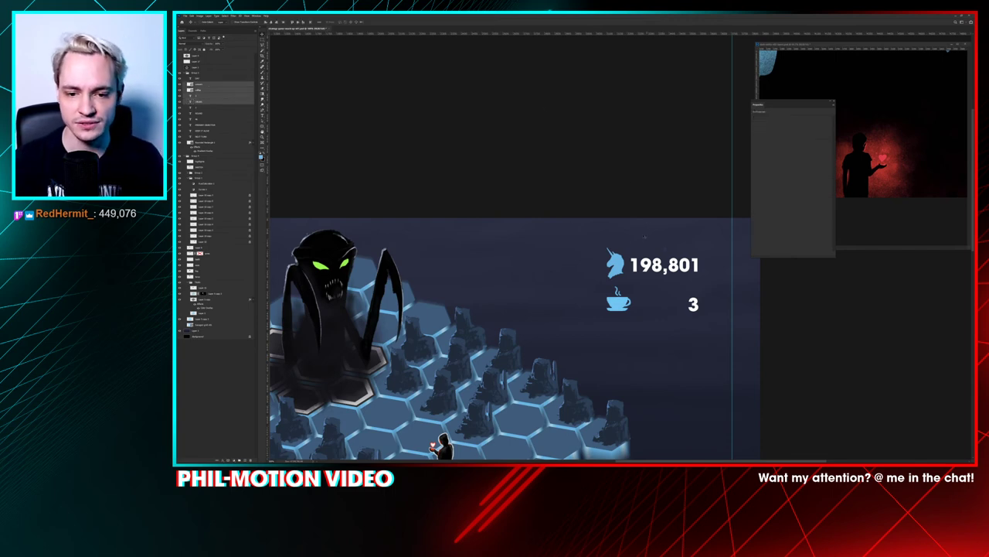
{"action": "left_click_drag", "start_coordinate": [621, 260], "coordinate": [654, 260]}
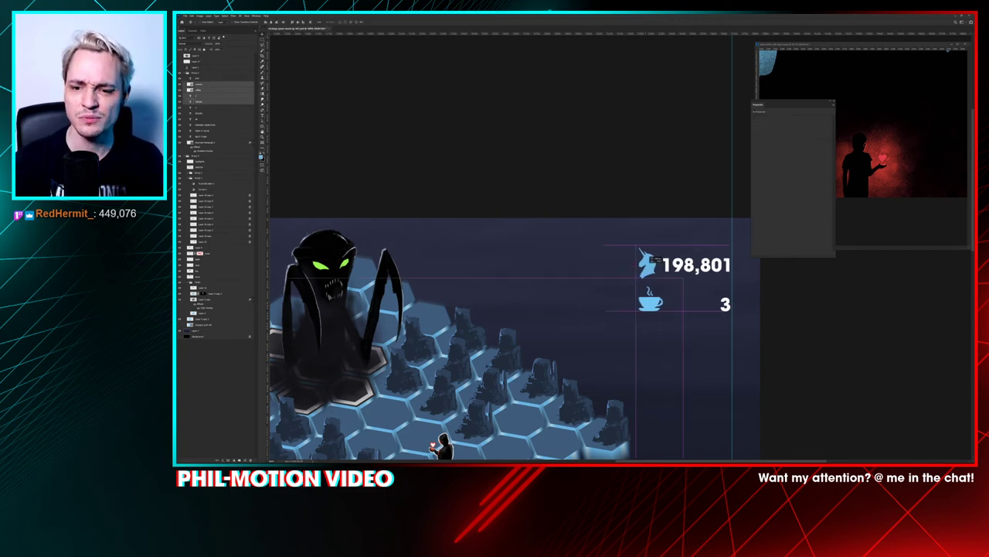
{"action": "scroll", "coordinate": [619, 263], "scroll_direction": "down", "scroll_amount": 4}
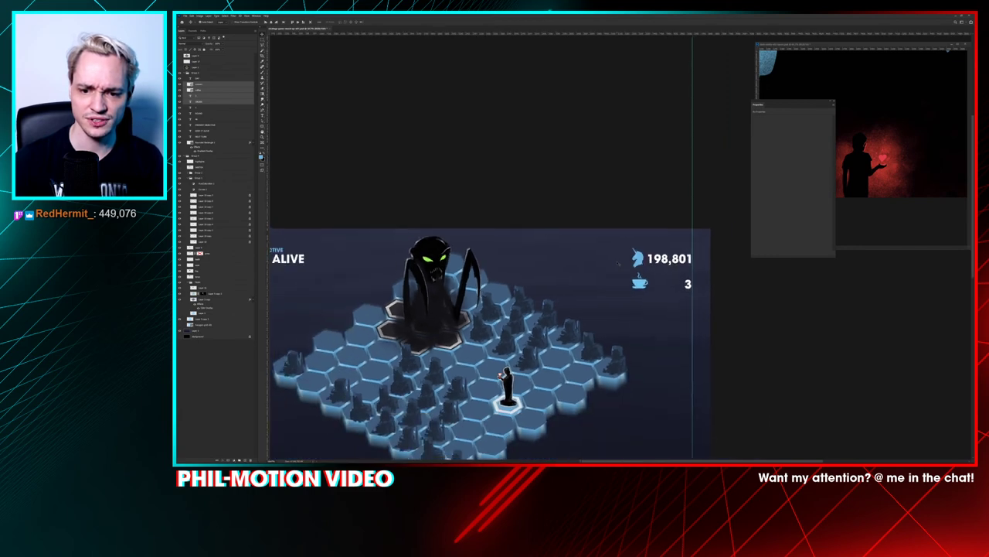
{"action": "scroll", "coordinate": [618, 263], "scroll_direction": "down", "scroll_amount": 1}
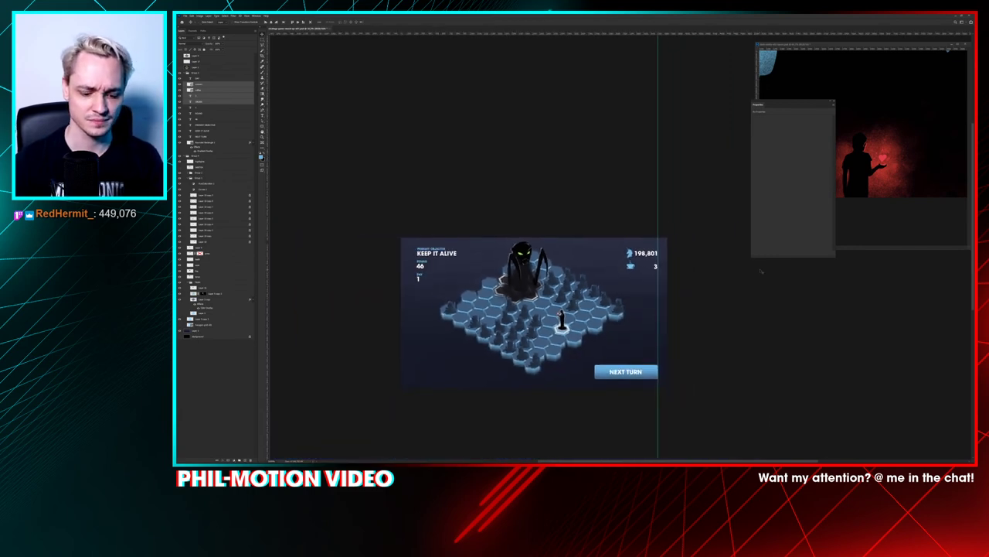
{"action": "key", "text": "Left"}
{"action": "key", "text": "Left"}
{"action": "key", "text": "Left"}
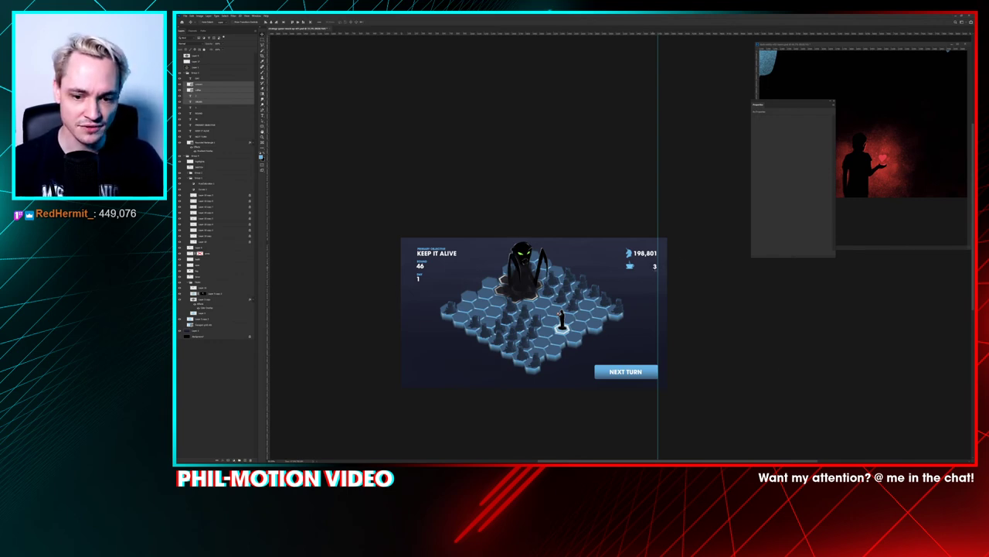
Step: Change the number beside the coffee cup to 449,076
{"action": "key", "text": "t"}
{"action": "double_click", "coordinate": [654, 266]}
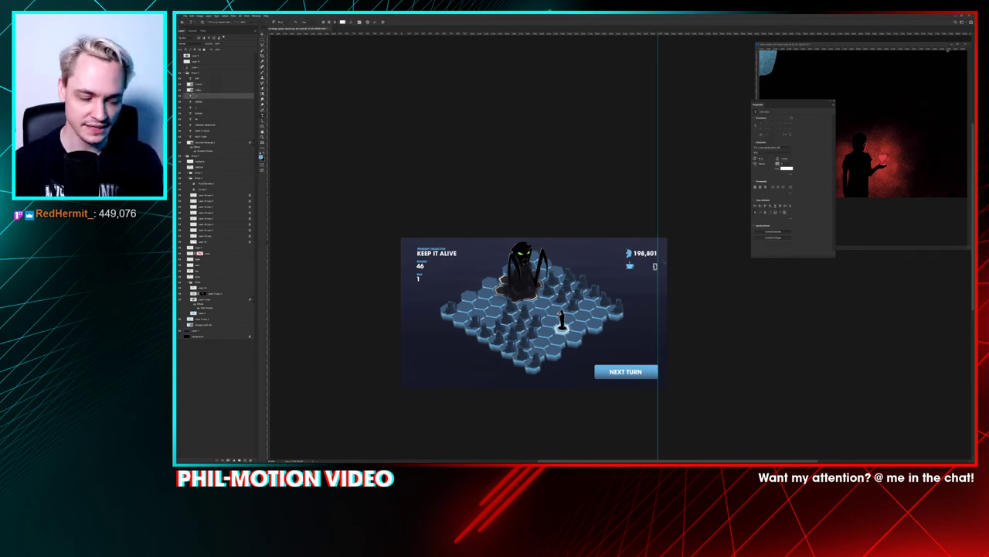
{"action": "type", "text": "449"}
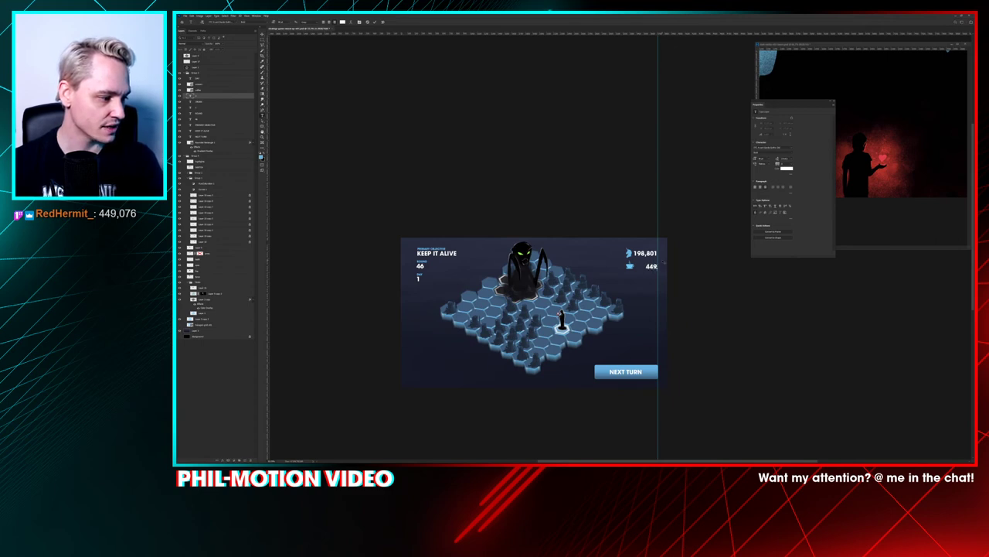
{"action": "type", "text": ",076"}
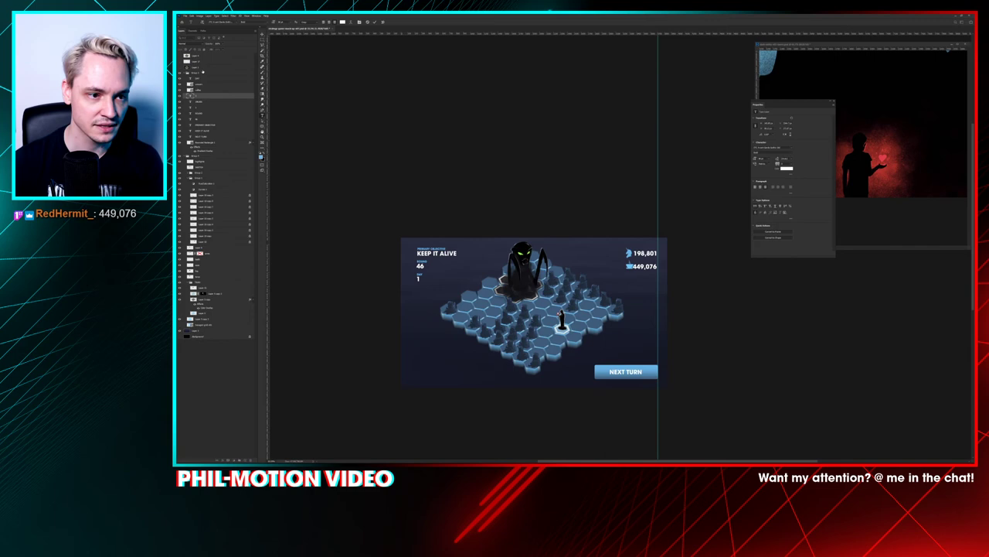
{"action": "key", "text": "ctrl+Return"}
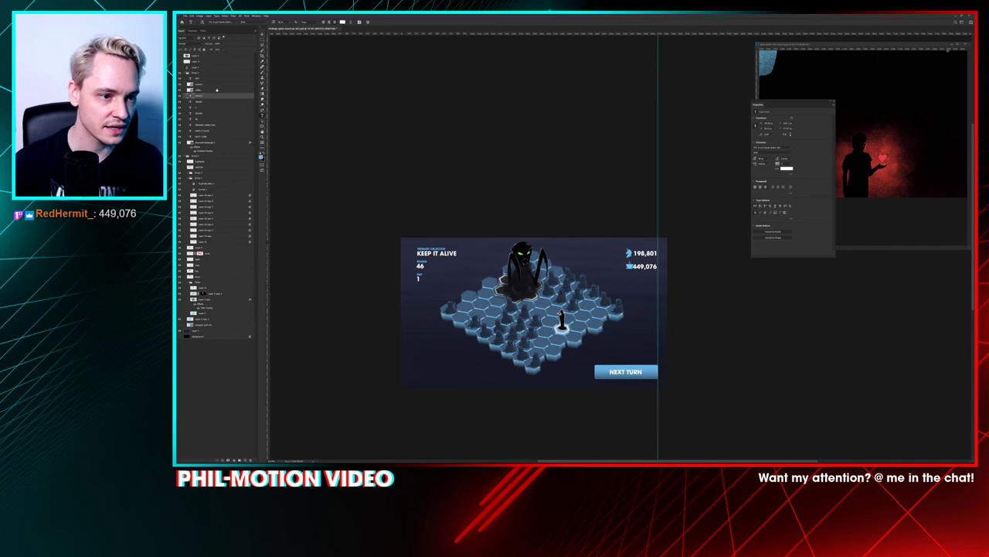
Step: Nudge the unicorn and coffee cup icons together to the left, leaving a gap before the 449,076 text
{"action": "left_click", "coordinate": [216, 90]}
{"action": "left_click", "coordinate": [226, 85], "text": "shift"}
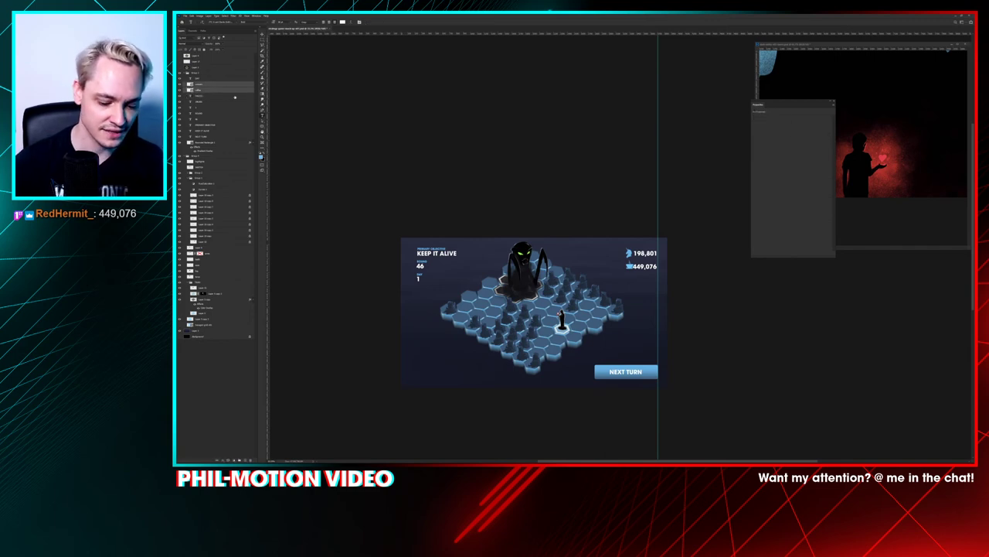
{"action": "key", "text": "v"}
{"action": "key", "text": "shift+Left"}
{"action": "key", "text": "Left"}
{"action": "key", "text": "Left"}
{"action": "key", "text": "Left"}
{"action": "key", "text": "Left"}
{"action": "key", "text": "Left"}
{"action": "key", "text": "Left"}
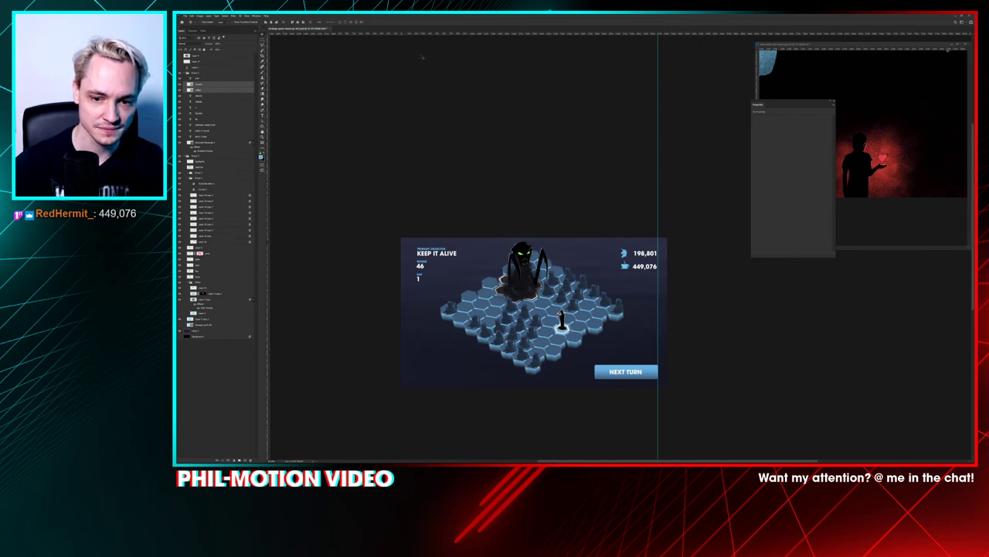
{"action": "key", "text": "Left"}
{"action": "left_click_drag", "start_coordinate": [586, 270], "coordinate": [584, 247]}
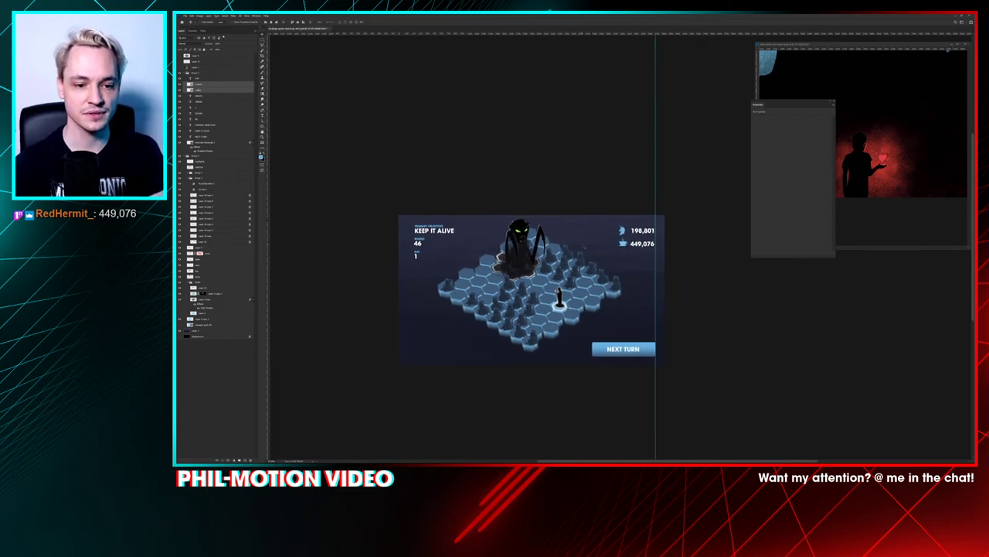
Step: Switch to the browser, close the coffee icon image results tab, and return to the mockup in Photoshop
{"action": "key", "text": "alt+Tab"}
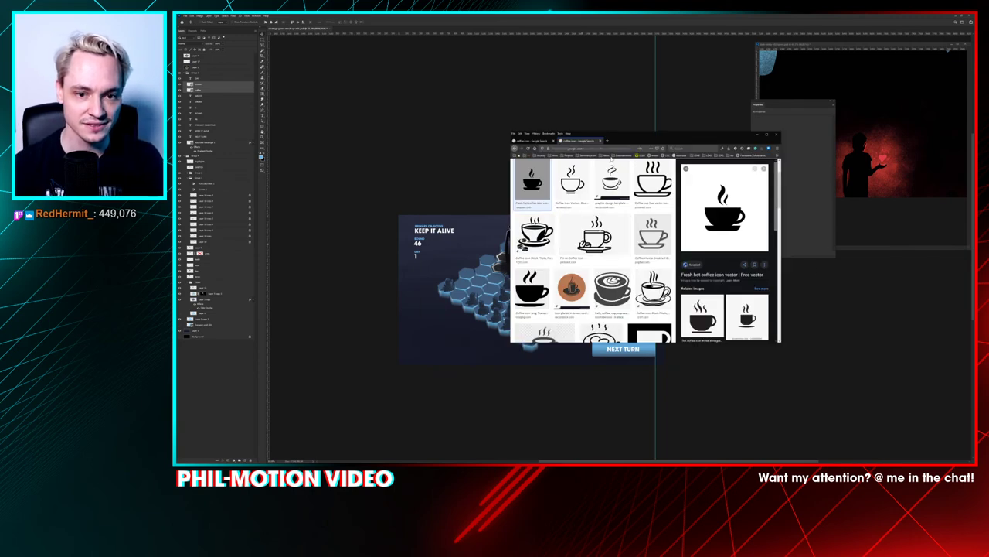
{"action": "left_click", "coordinate": [601, 141]}
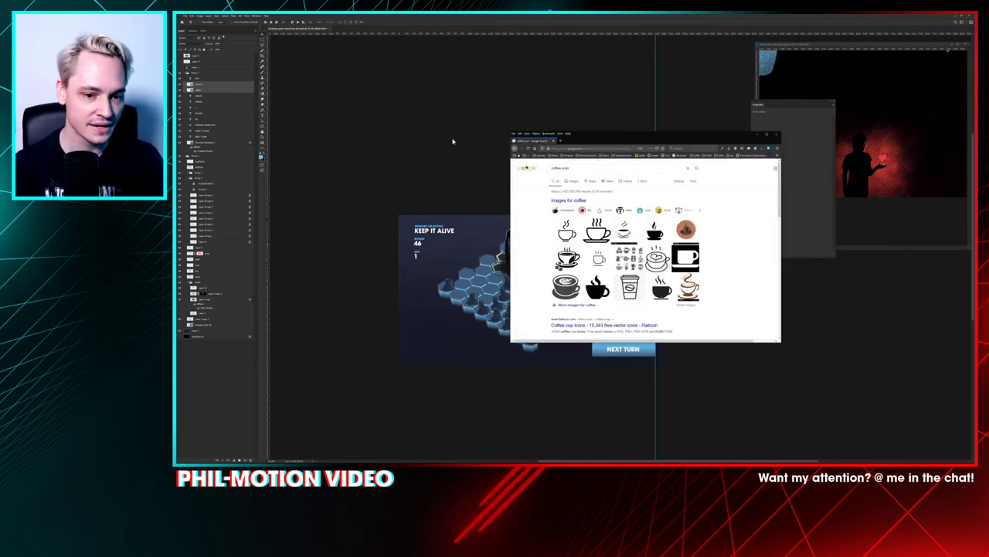
{"action": "left_click", "coordinate": [354, 39]}
{"action": "left_click_drag", "start_coordinate": [497, 187], "coordinate": [492, 146]}
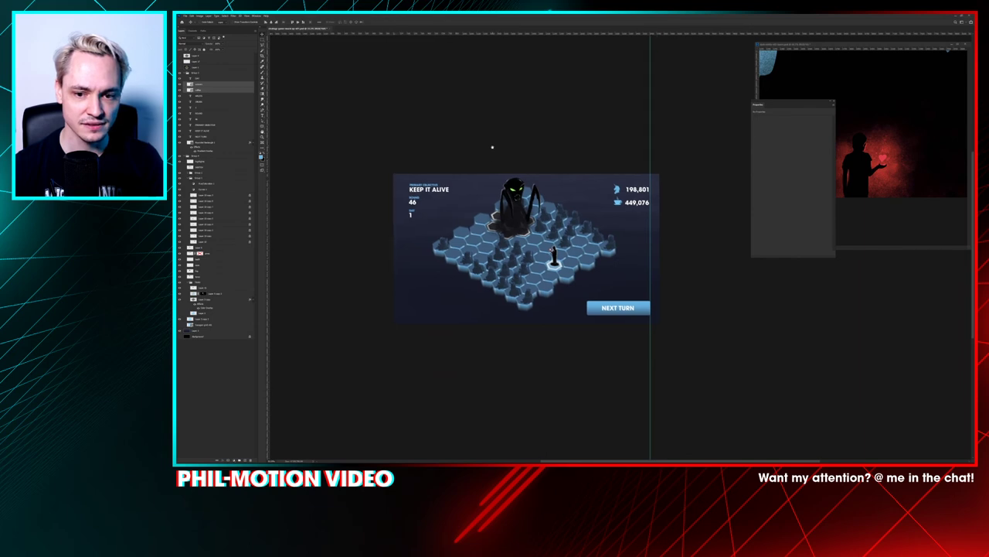
{"action": "key", "text": "ctrl+plus"}
{"action": "key", "text": "ctrl"}
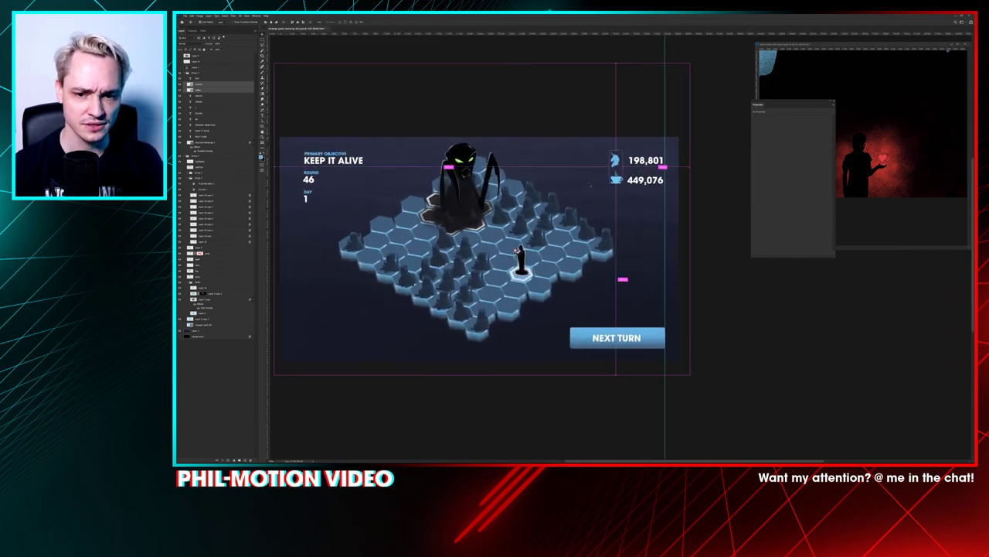
{"action": "left_click_drag", "start_coordinate": [588, 178], "coordinate": [591, 171]}
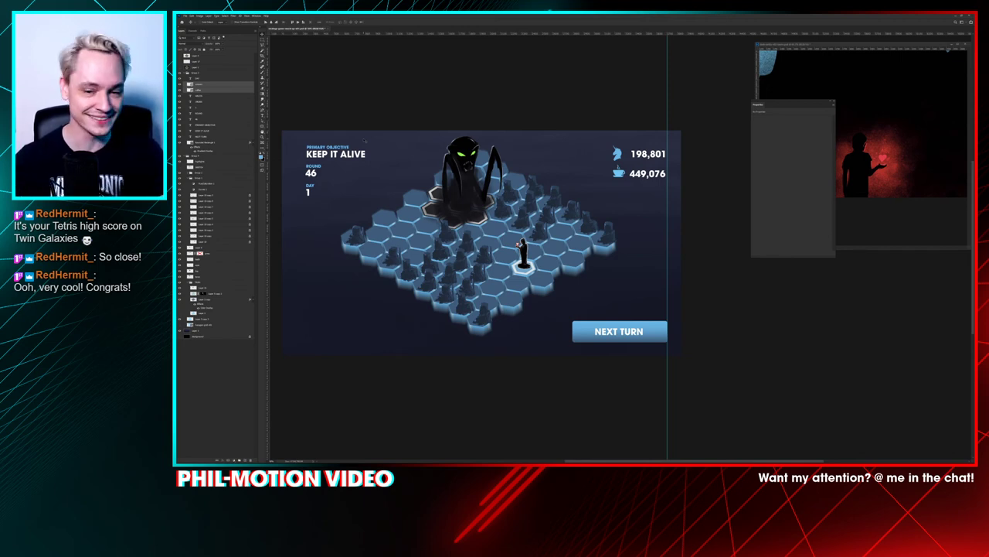
{"action": "left_click_drag", "start_coordinate": [421, 175], "coordinate": [452, 155]}
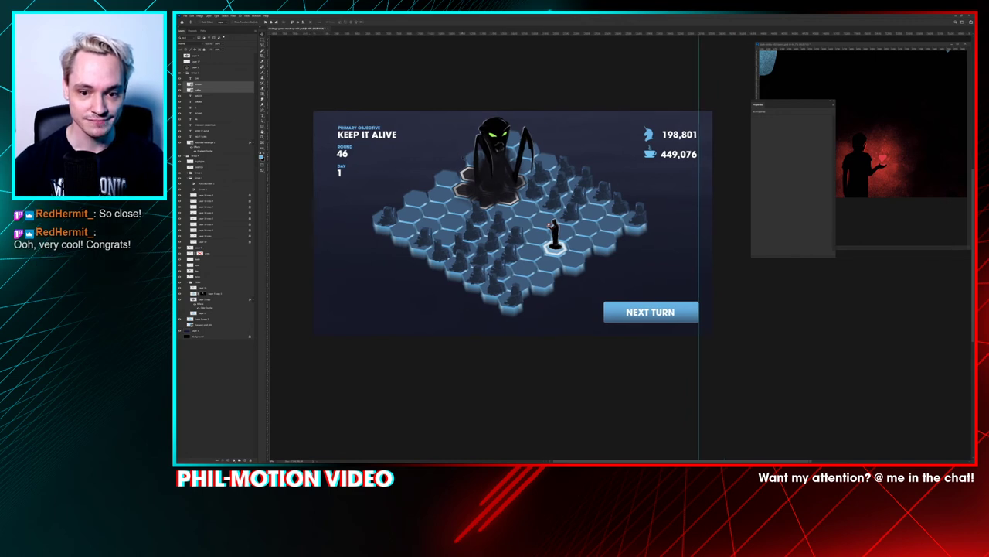
{"action": "left_click_drag", "start_coordinate": [375, 242], "coordinate": [385, 219]}
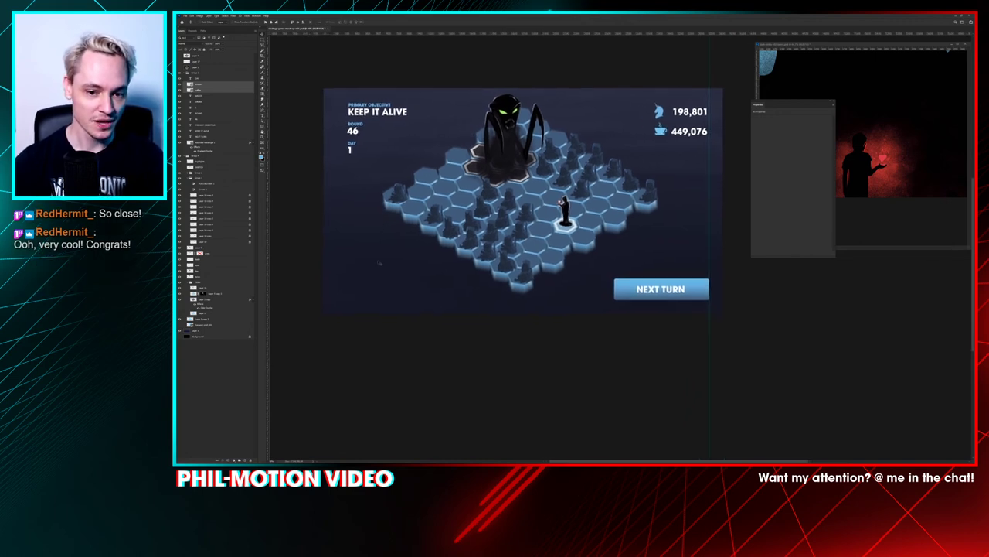
Step: Examine the hexagon board, the characters and the interface elements of the mockup up close and in full view
{"action": "scroll", "coordinate": [376, 264], "scroll_direction": "left", "scroll_amount": 3}
{"action": "scroll", "coordinate": [423, 270], "scroll_direction": "down", "scroll_amount": 1}
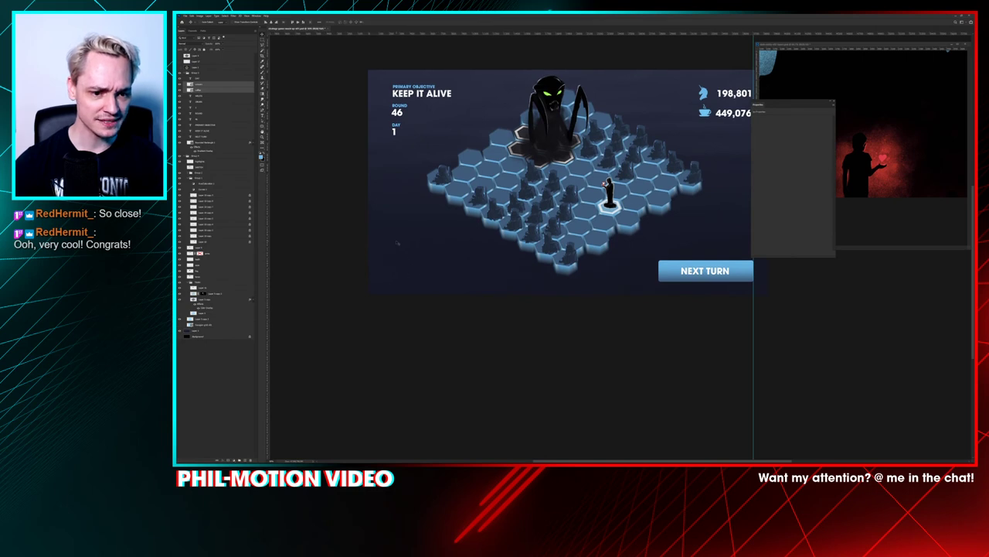
{"action": "key", "text": "ctrl+plus"}
{"action": "key", "text": "ctrl+plus"}
{"action": "left_click_drag", "start_coordinate": [391, 261], "coordinate": [639, 279]}
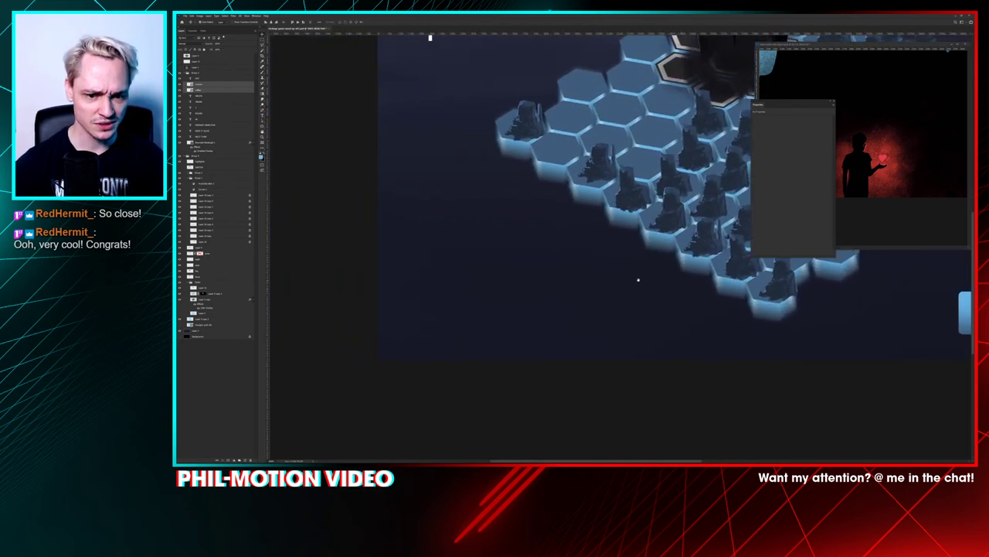
{"action": "scroll", "coordinate": [443, 275], "scroll_direction": "down", "scroll_amount": 3}
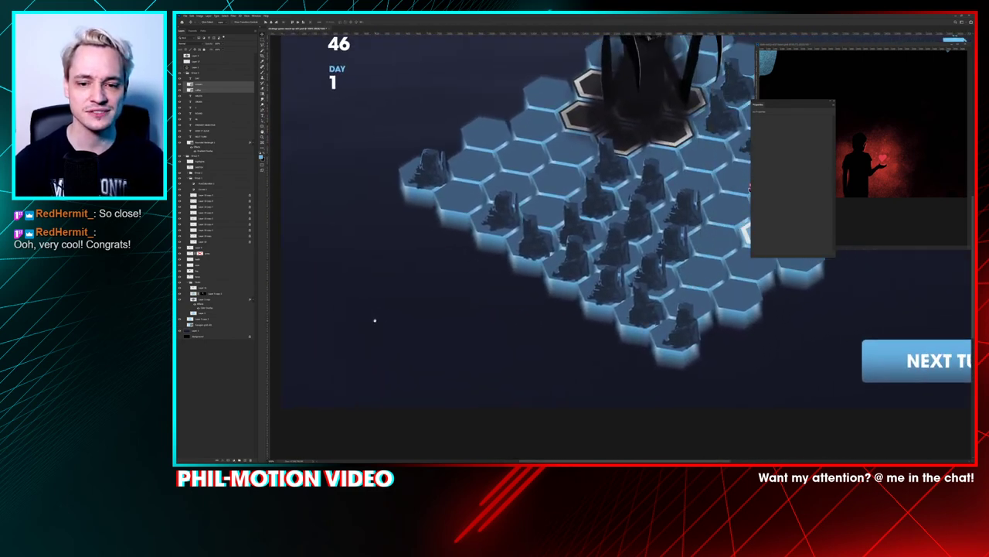
{"action": "scroll", "coordinate": [369, 322], "scroll_direction": "down", "scroll_amount": 2}
{"action": "scroll", "coordinate": [441, 265], "scroll_direction": "up", "scroll_amount": 3}
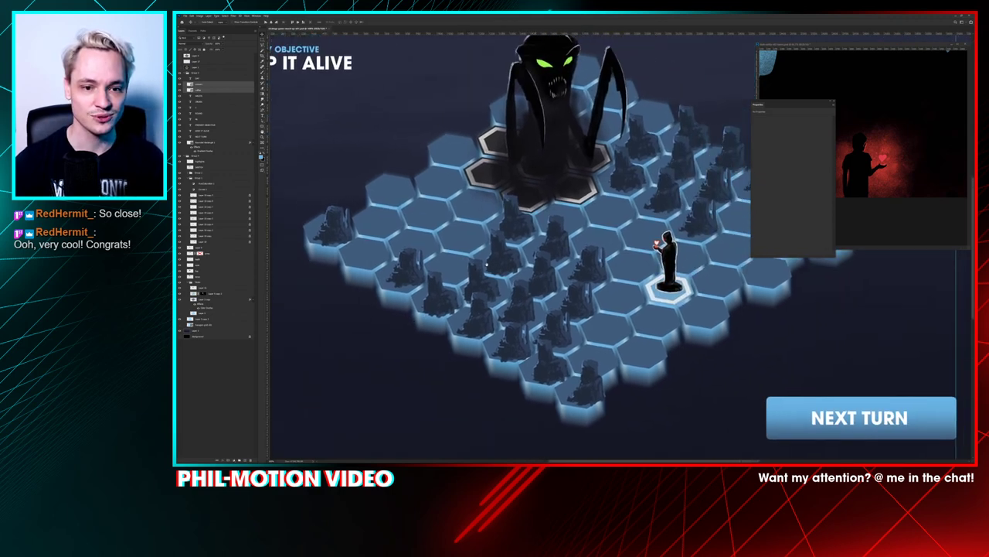
{"action": "left_click_drag", "start_coordinate": [437, 254], "coordinate": [418, 260]}
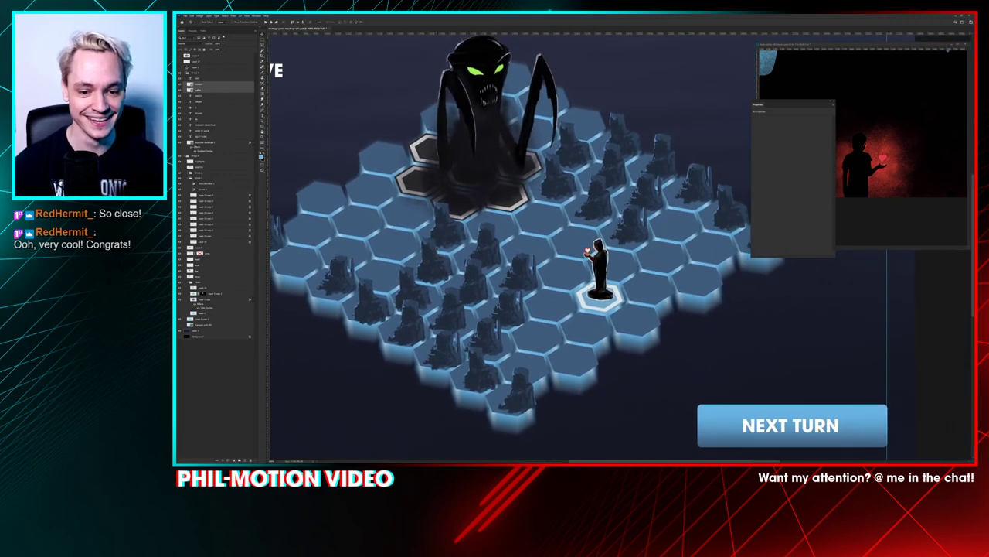
{"action": "scroll", "coordinate": [418, 254], "scroll_direction": "down", "scroll_amount": 1}
{"action": "scroll", "coordinate": [418, 254], "scroll_direction": "down", "scroll_amount": 2}
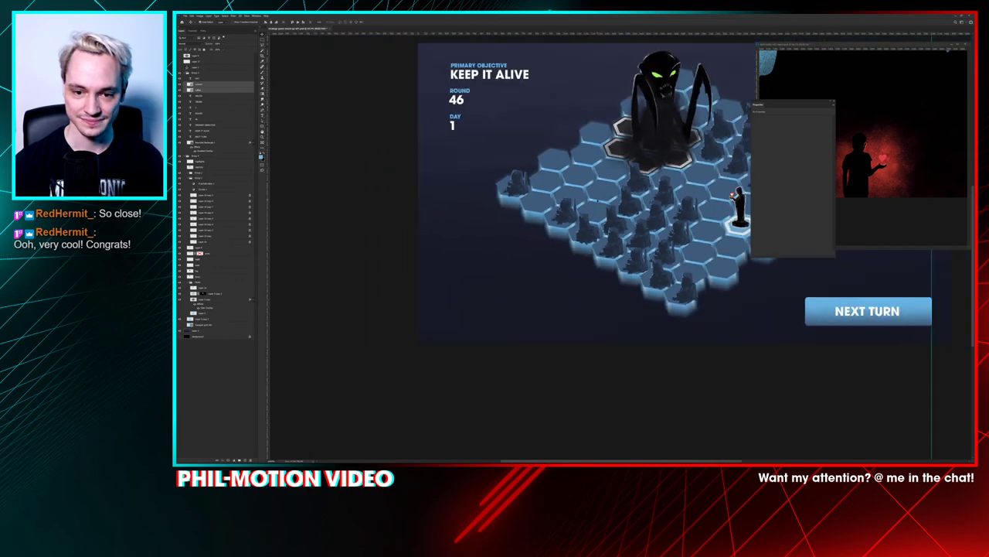
{"action": "scroll", "coordinate": [603, 247], "scroll_direction": "right", "scroll_amount": 5}
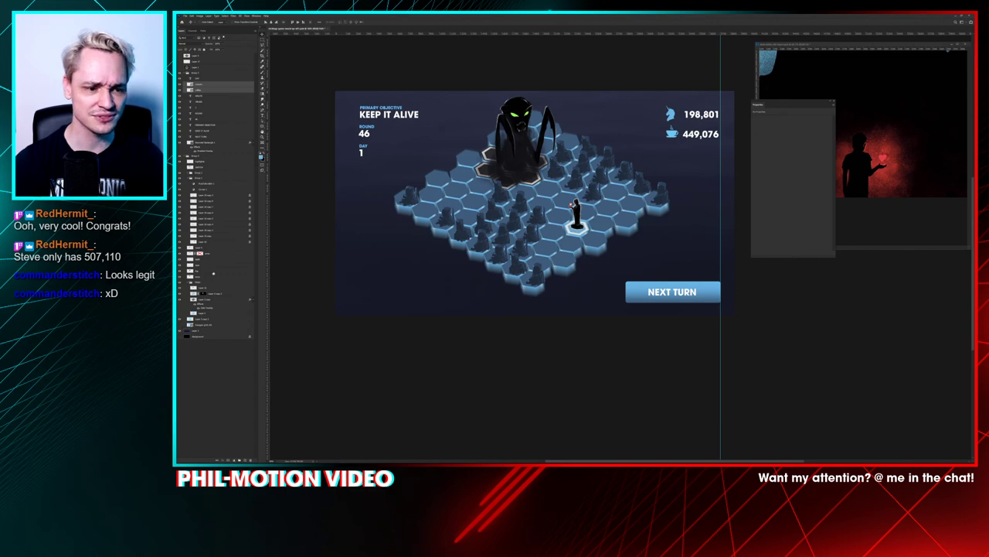
Step: Transform the background gradient layer so that its upper edge meets the top edge of the canvas
{"action": "left_click", "coordinate": [199, 331]}
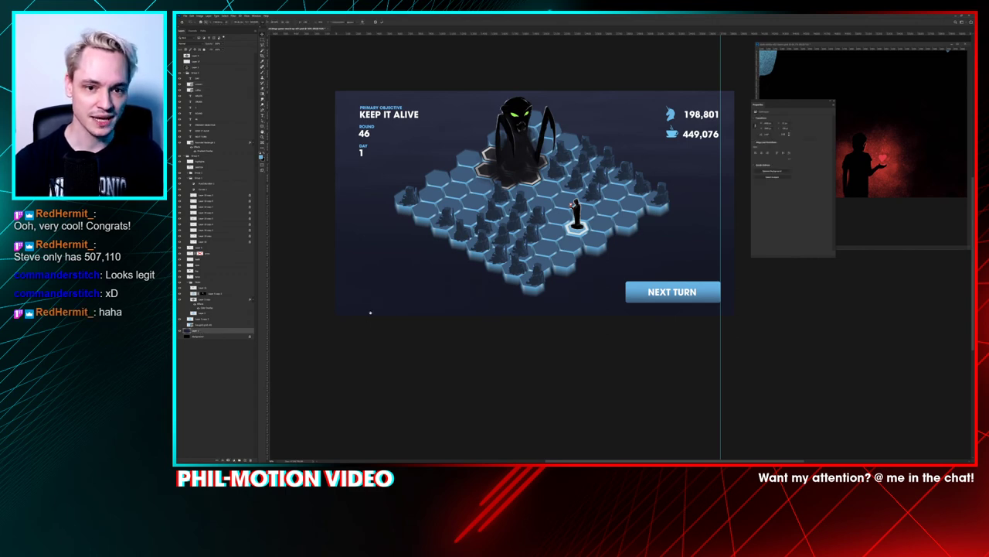
{"action": "key", "text": "ctrl+minus"}
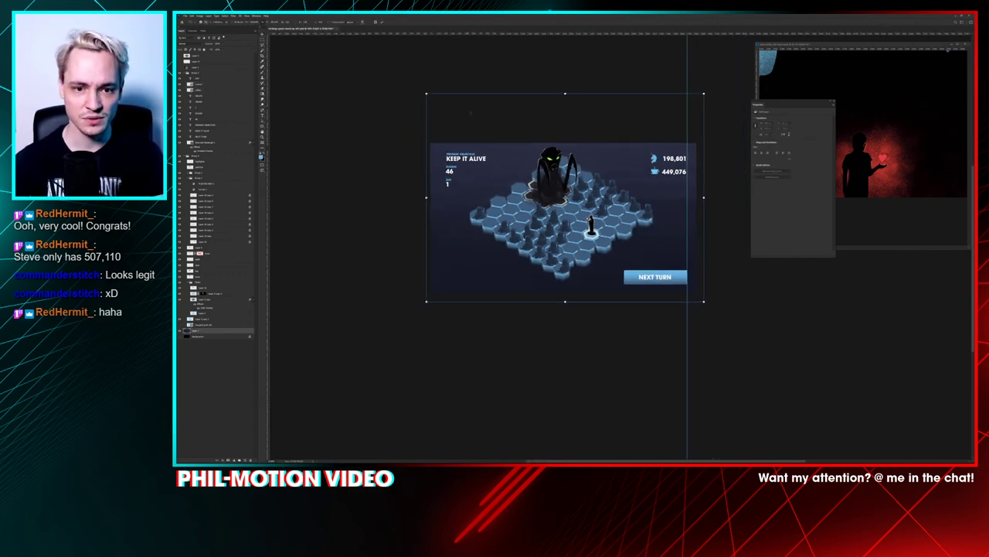
{"action": "left_click_drag", "start_coordinate": [581, 93], "coordinate": [577, 143]}
{"action": "left_click_drag", "start_coordinate": [622, 176], "coordinate": [631, 181]}
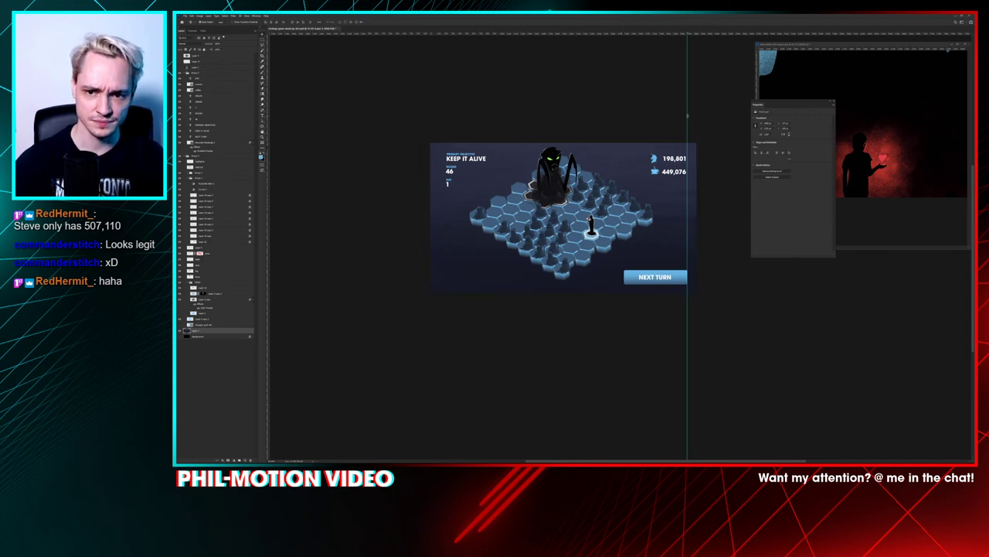
Step: Remove the vertical guide at the resource counters and place a new one just inside the canvas's left edge, beside the objective texts
{"action": "key", "text": "ctrl+;"}
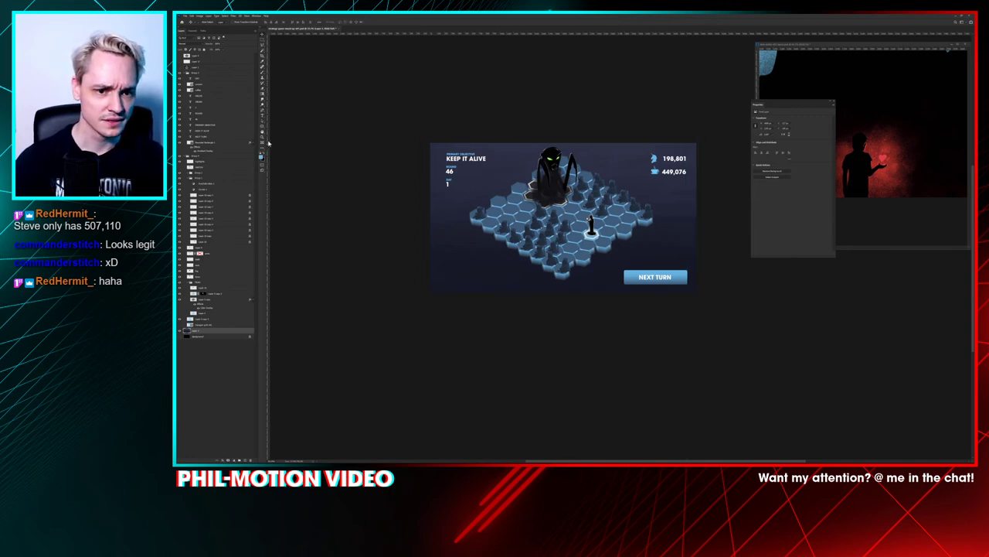
{"action": "left_click_drag", "start_coordinate": [266, 145], "coordinate": [442, 171]}
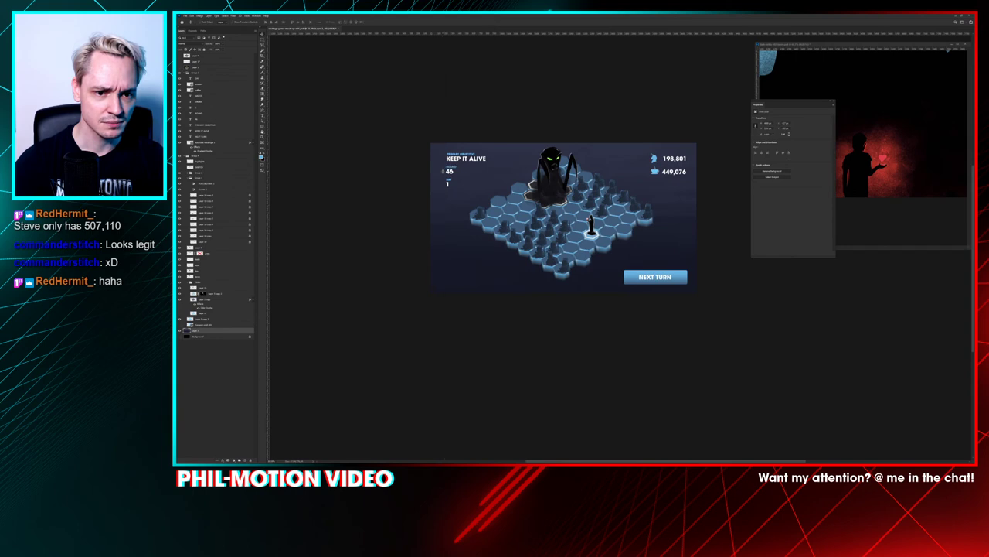
{"action": "scroll", "coordinate": [494, 195], "scroll_direction": "up", "scroll_amount": 3}
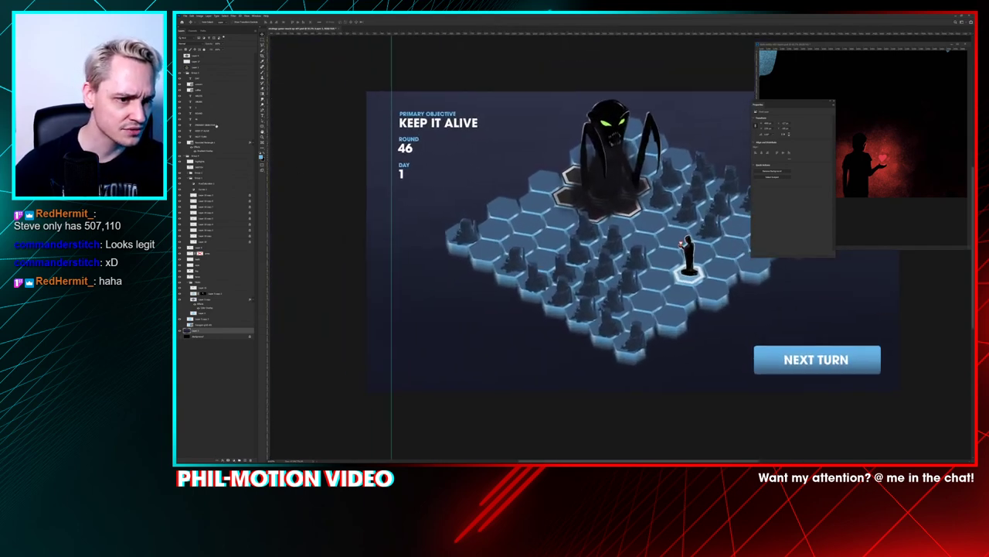
Step: Move the PRIMARY OBJECTIVE, KEEP IT ALIVE, ROUND, 46 and 1 texts together to the left, up to the vertical guide
{"action": "left_click", "coordinate": [216, 126]}
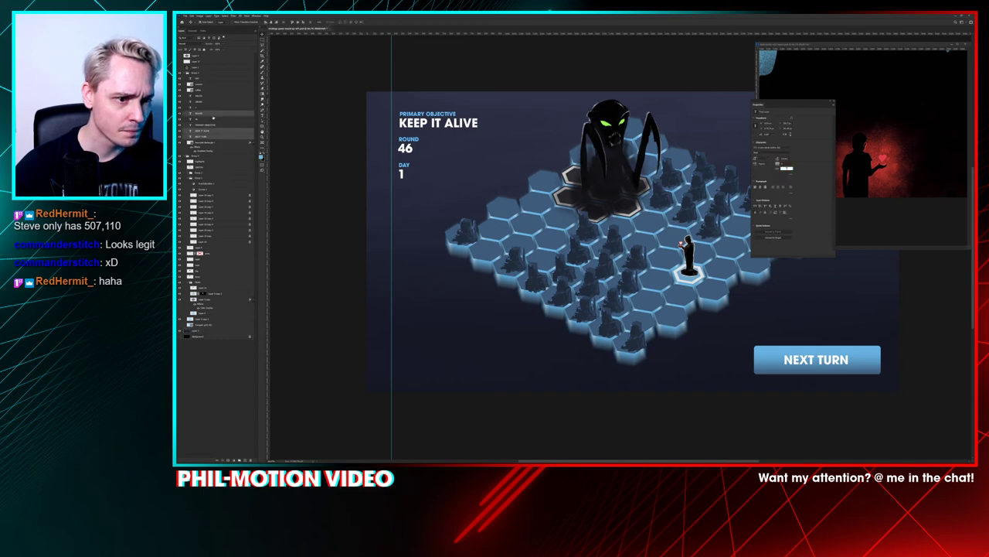
{"action": "left_click", "coordinate": [213, 114], "text": "ctrl"}
{"action": "left_click", "coordinate": [214, 119], "text": "ctrl"}
{"action": "left_click", "coordinate": [214, 125], "text": "ctrl"}
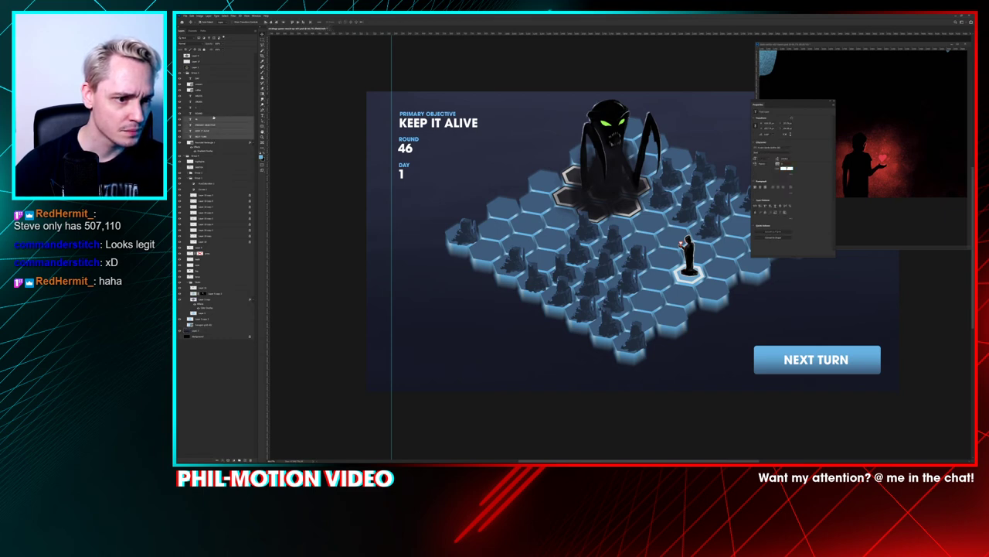
{"action": "left_click", "coordinate": [213, 109], "text": "ctrl"}
{"action": "key", "text": "shift+Left"}
{"action": "key", "text": "shift+Left"}
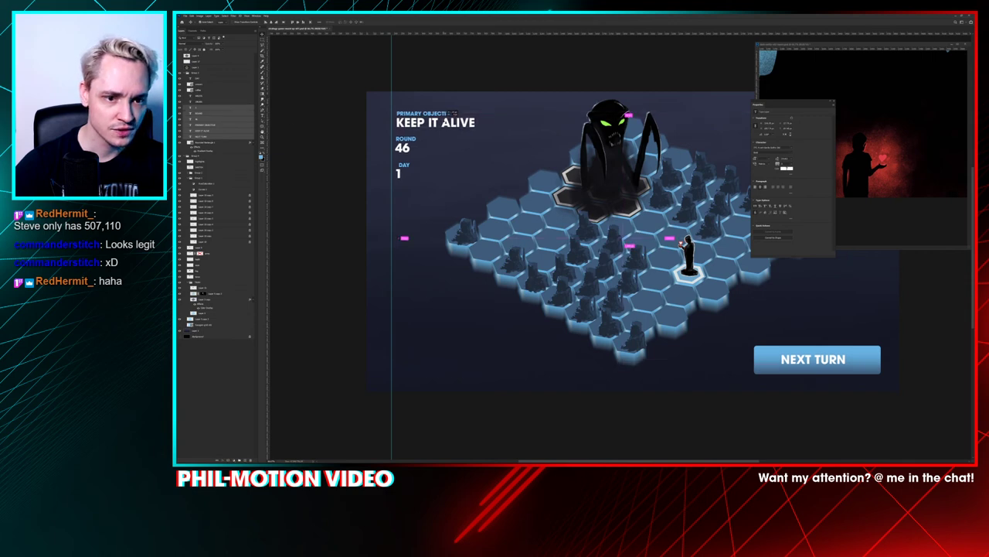
{"action": "left_click_drag", "start_coordinate": [442, 118], "coordinate": [440, 117]}
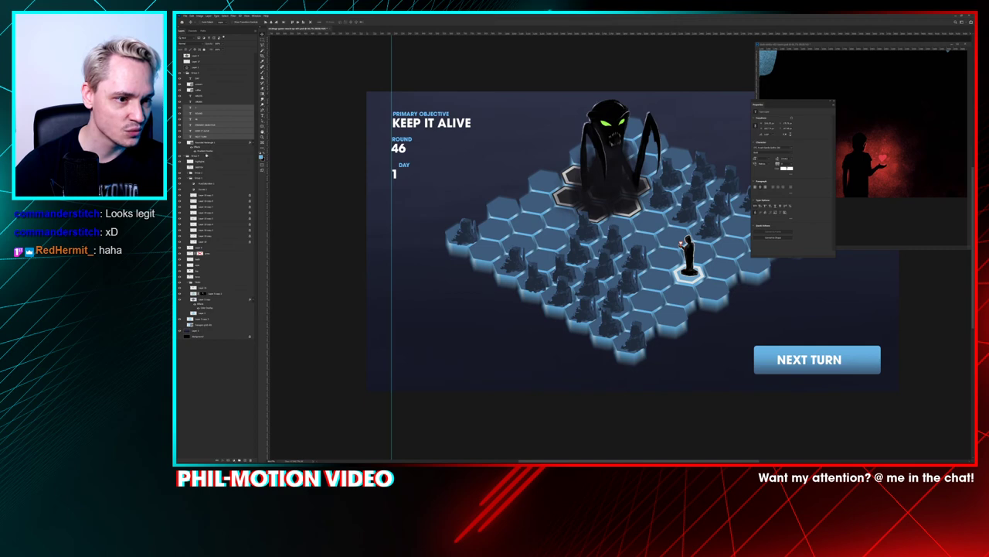
Step: Reorder the DAY layer next to the other objective texts, shift the label left to the guide, and align the texts' left edges
{"action": "left_click_drag", "start_coordinate": [206, 78], "coordinate": [217, 103]}
{"action": "left_click_drag", "start_coordinate": [409, 166], "coordinate": [404, 159]}
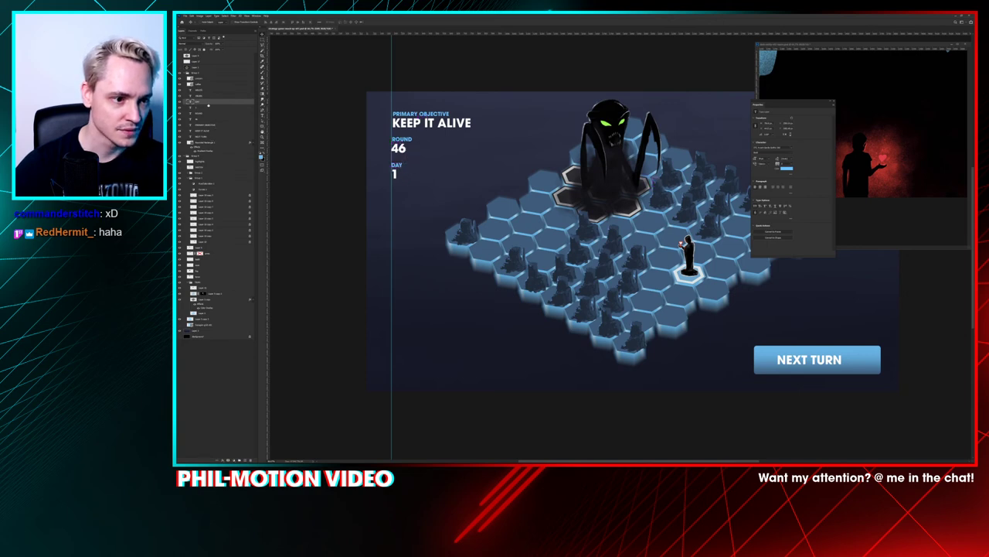
{"action": "left_click", "coordinate": [209, 136]}
{"action": "left_click", "coordinate": [208, 102], "text": "shift"}
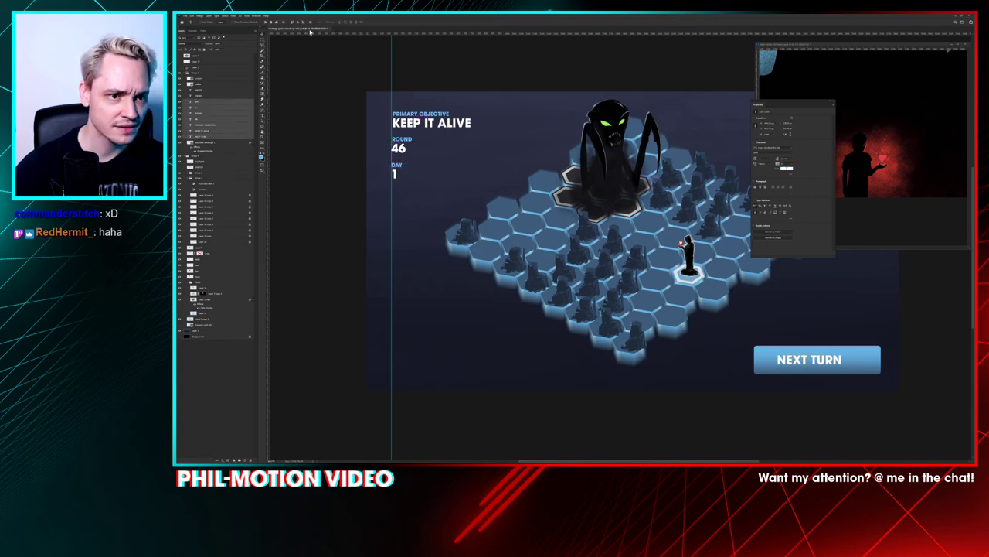
{"action": "left_click", "coordinate": [268, 23]}
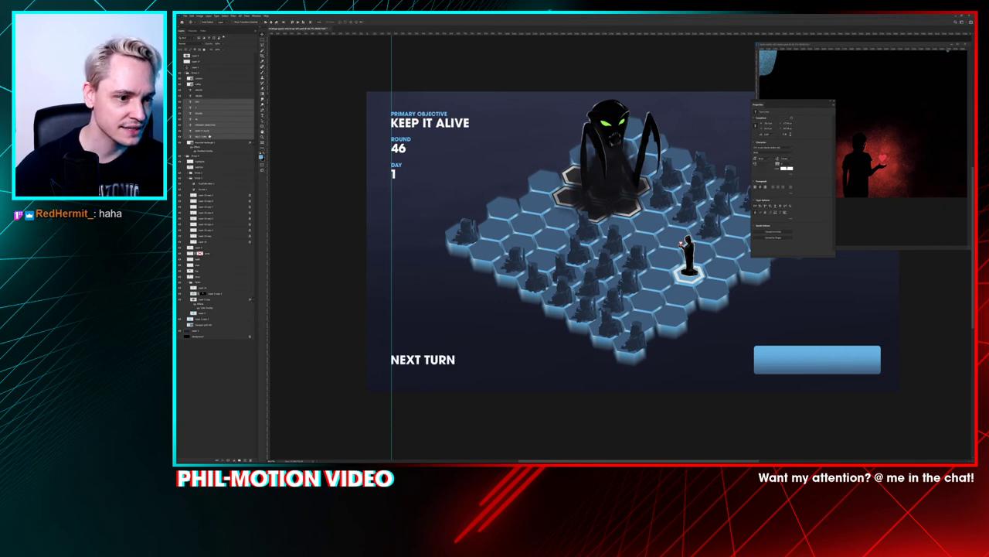
Step: Move the NEXT TURN text back onto the blue button and centre it horizontally on the button shape
{"action": "left_click", "coordinate": [207, 119]}
{"action": "left_click", "coordinate": [209, 136]}
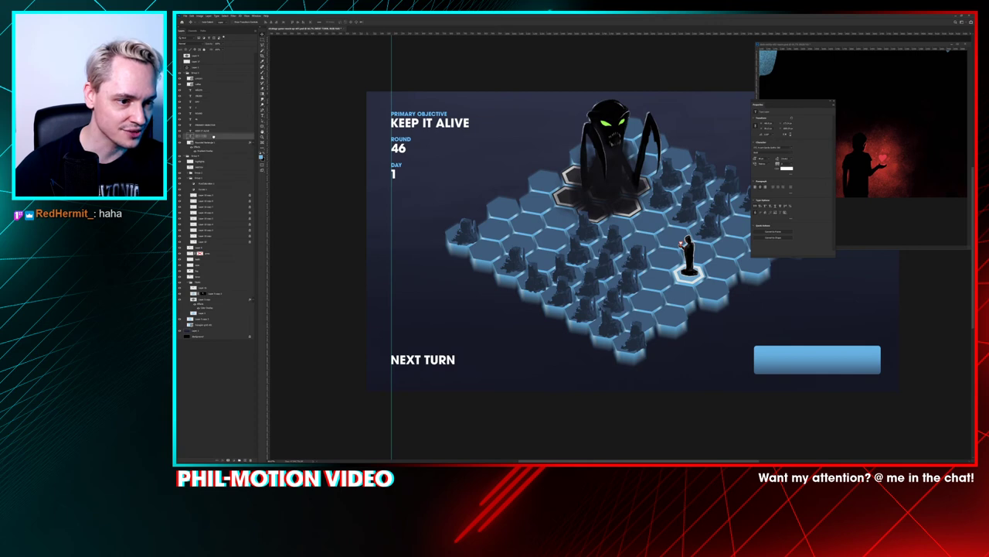
{"action": "left_click_drag", "start_coordinate": [416, 363], "coordinate": [818, 365]}
{"action": "left_click", "coordinate": [205, 142], "text": "shift"}
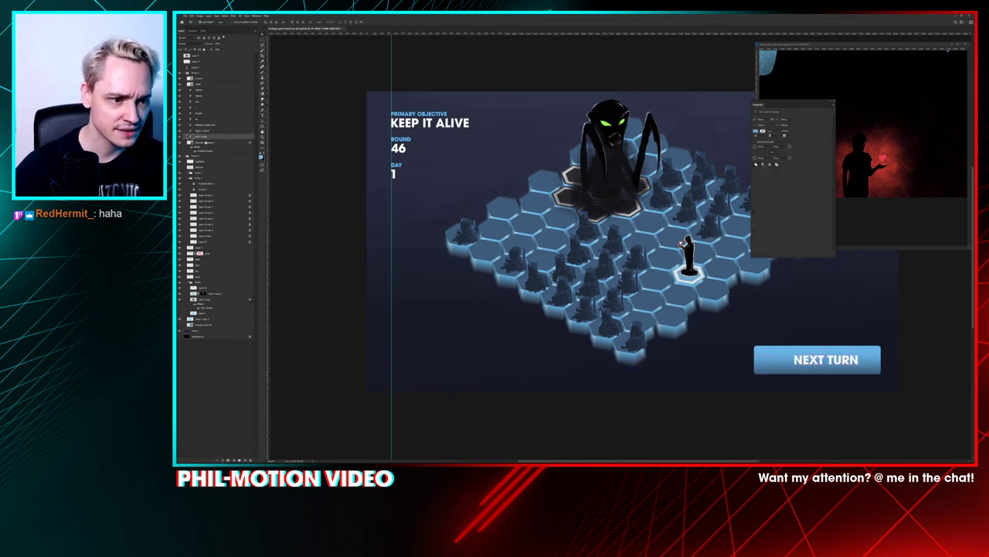
{"action": "left_click", "coordinate": [271, 22]}
Step: Move the Properties panel clear of the mockup to below the reference image, and save the document
{"action": "left_click_drag", "start_coordinate": [713, 173], "coordinate": [630, 161]}
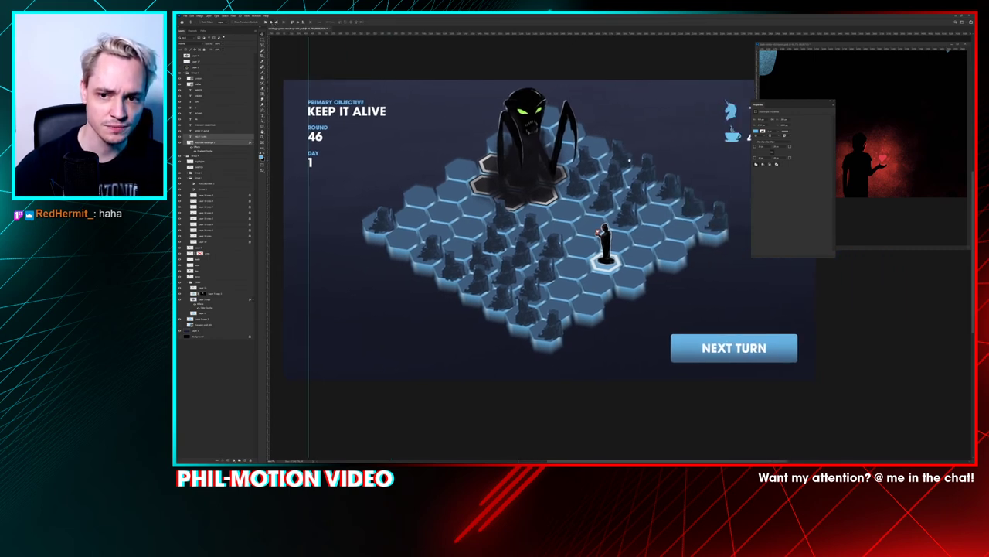
{"action": "left_click_drag", "start_coordinate": [806, 103], "coordinate": [878, 244]}
{"action": "key", "text": "ctrl+minus"}
{"action": "key", "text": "ctrl+minus"}
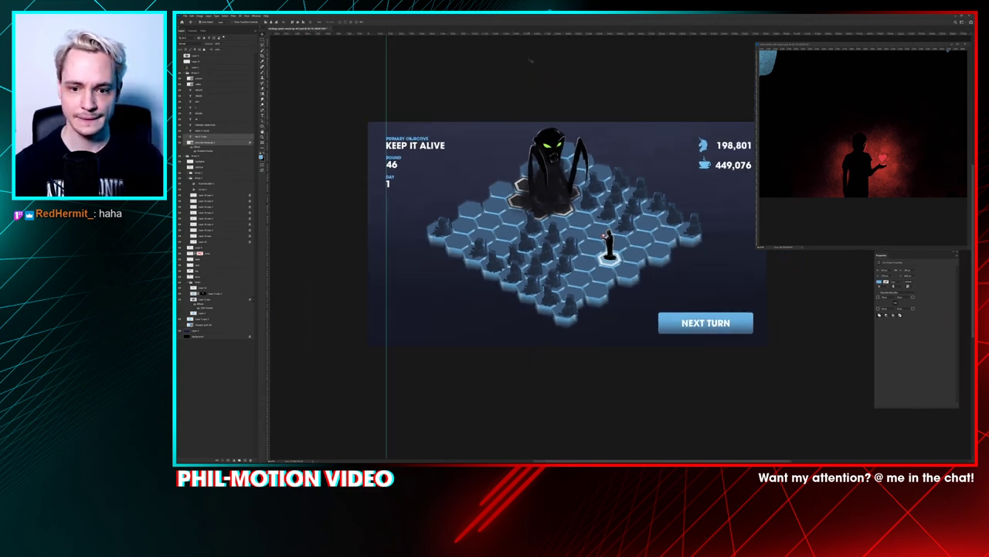
{"action": "left_click_drag", "start_coordinate": [578, 88], "coordinate": [519, 62]}
{"action": "mouse_move", "coordinate": [388, 275]}
{"action": "left_mouse_down"}
{"action": "mouse_move", "coordinate": [435, 291]}
{"action": "mouse_move", "coordinate": [375, 268]}
{"action": "left_mouse_up"}
{"action": "key", "text": "ctrl+plus"}
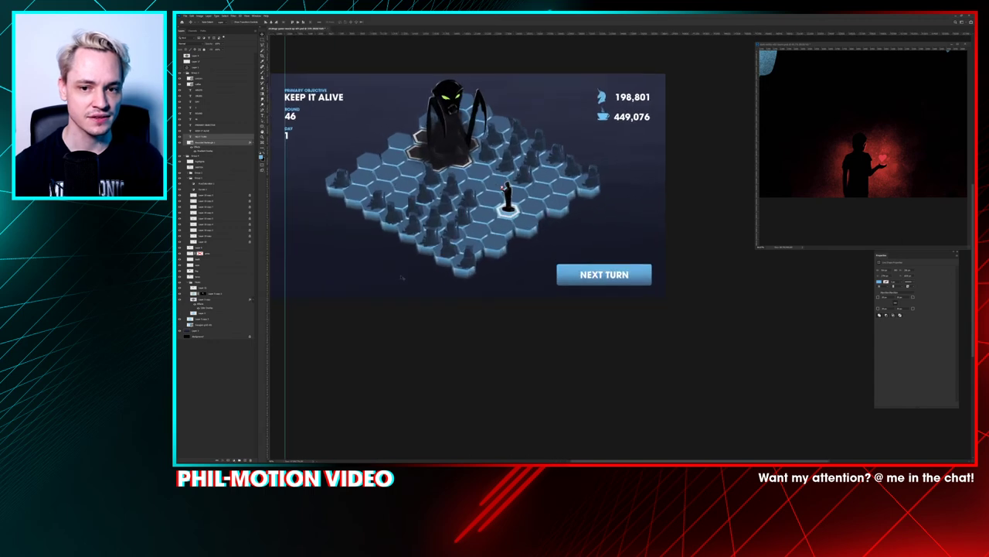
{"action": "left_click", "coordinate": [262, 40]}
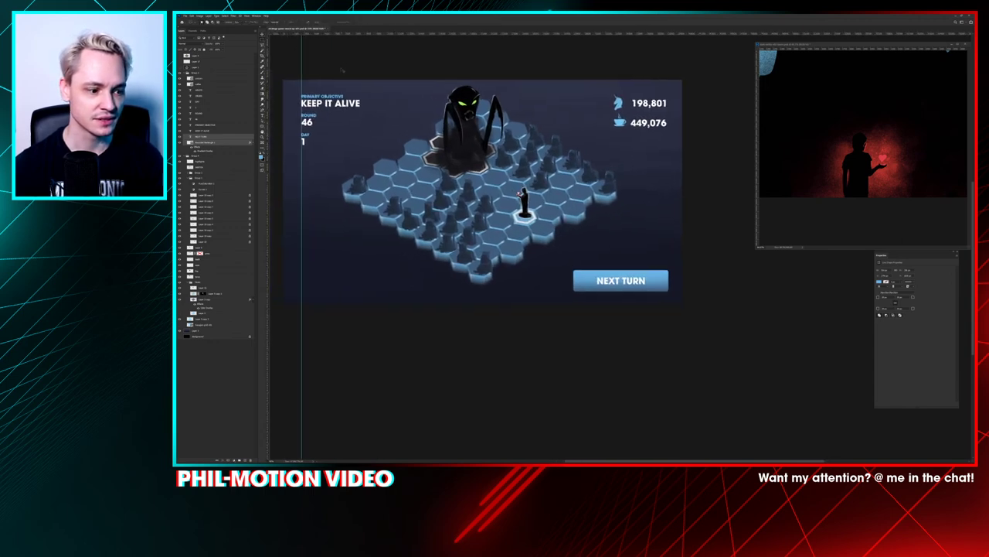
{"action": "key", "text": "ctrl+s"}
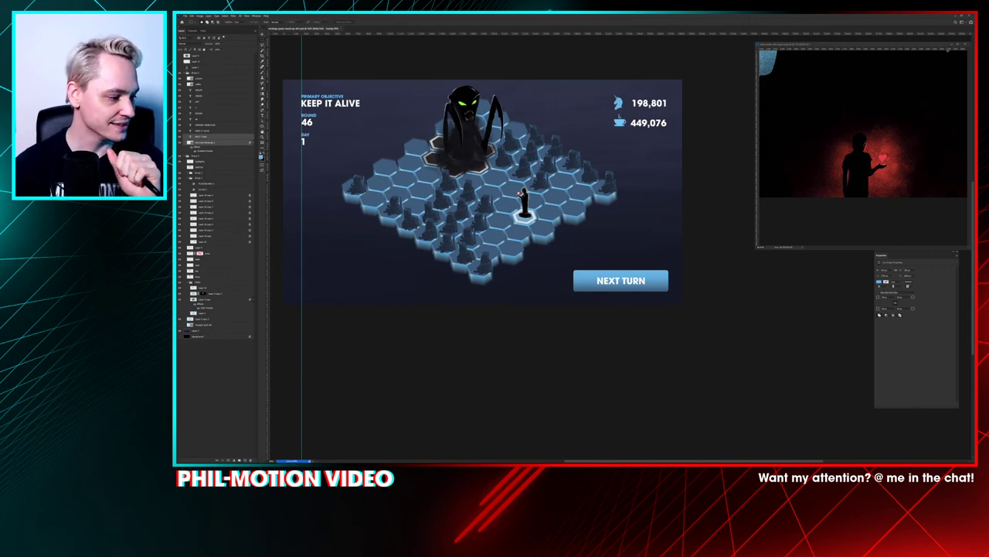
Step: Switch to the browser, study the strategy game screenshot's interface layout as reference, and return to the mockup in Photoshop
{"action": "key", "text": "alt+Tab"}
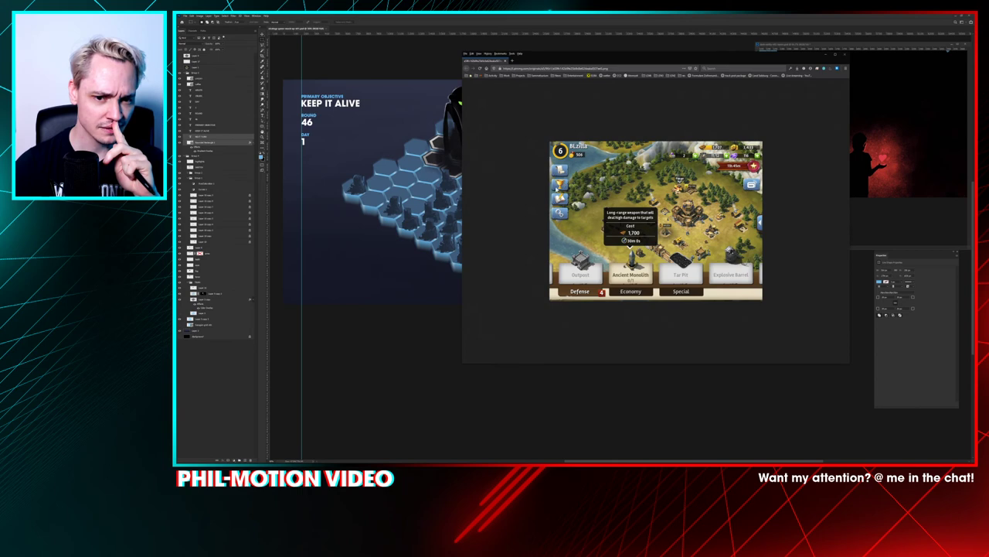
{"action": "scroll", "coordinate": [566, 187], "scroll_direction": "up", "scroll_amount": 6}
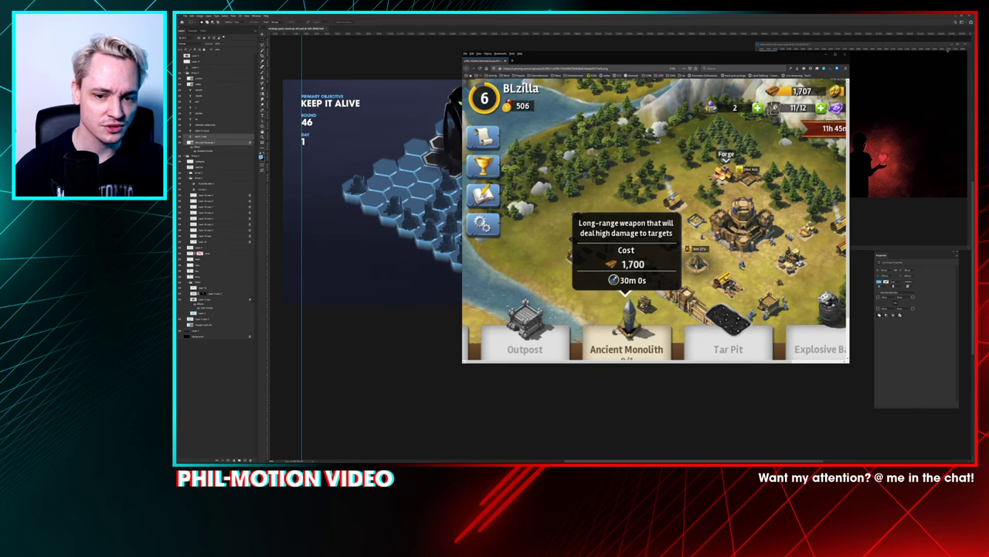
{"action": "key", "text": "ctrl+minus"}
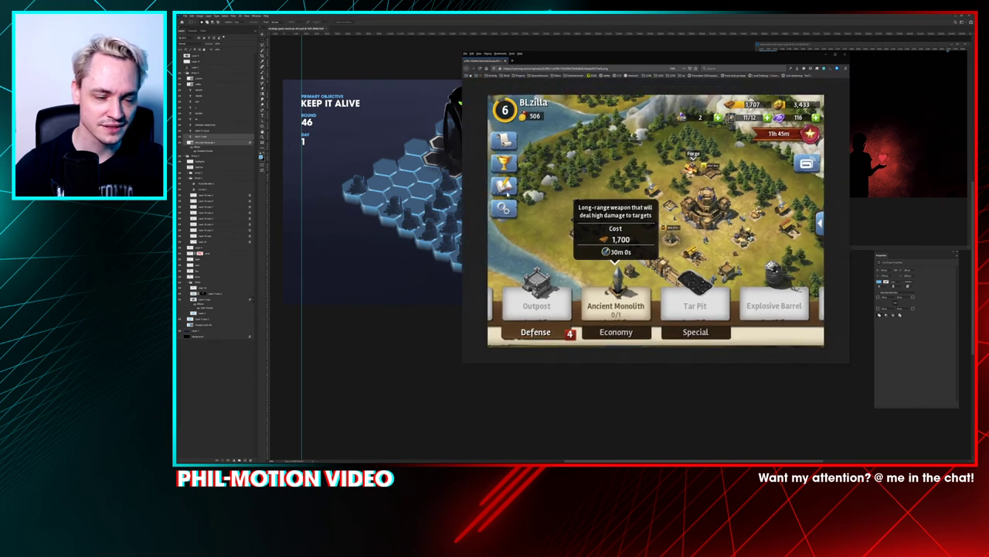
{"action": "scroll", "coordinate": [506, 193], "scroll_direction": "down", "scroll_amount": 1}
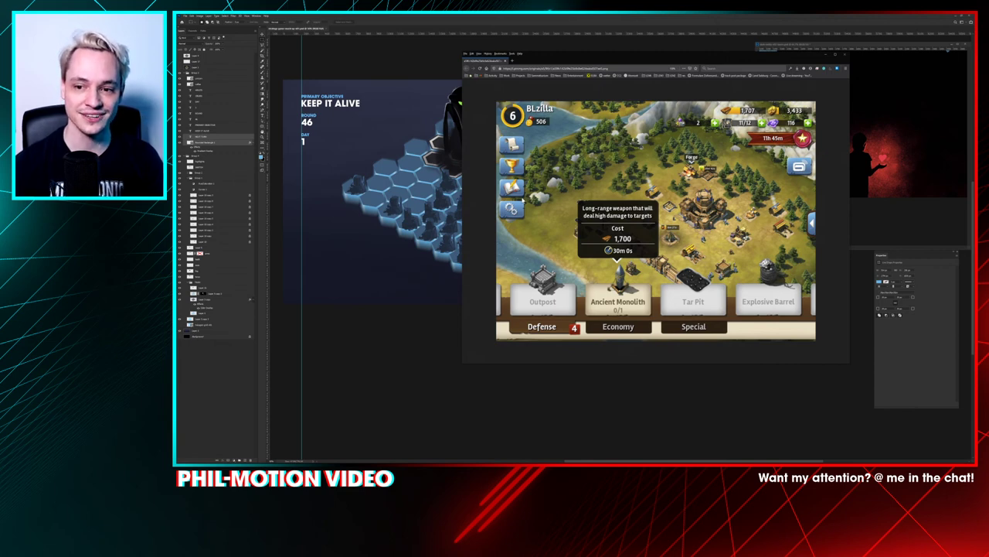
{"action": "left_click", "coordinate": [386, 299]}
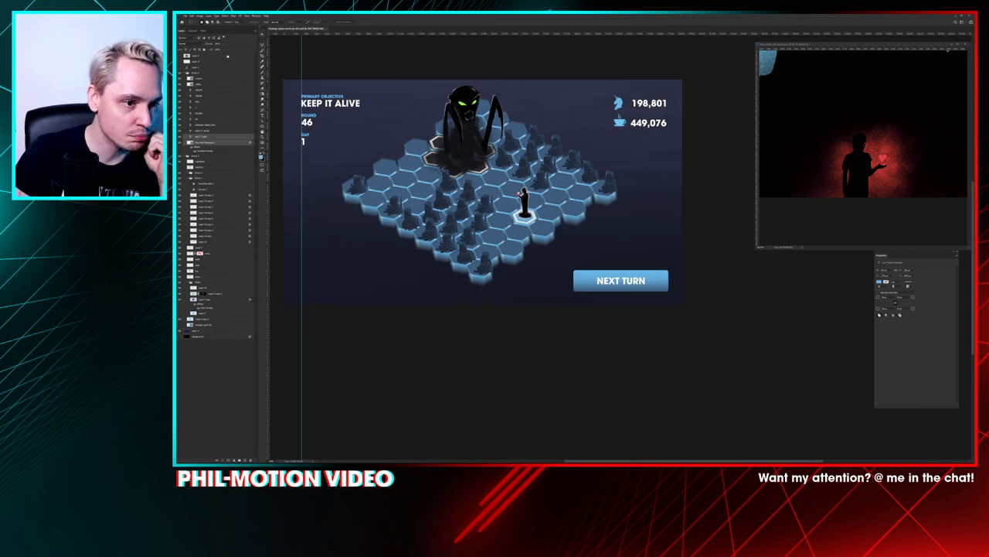
Step: Add a new layer inside the interface elements' group and choose a different brush preset for freehand sketching
{"action": "left_click", "coordinate": [217, 74]}
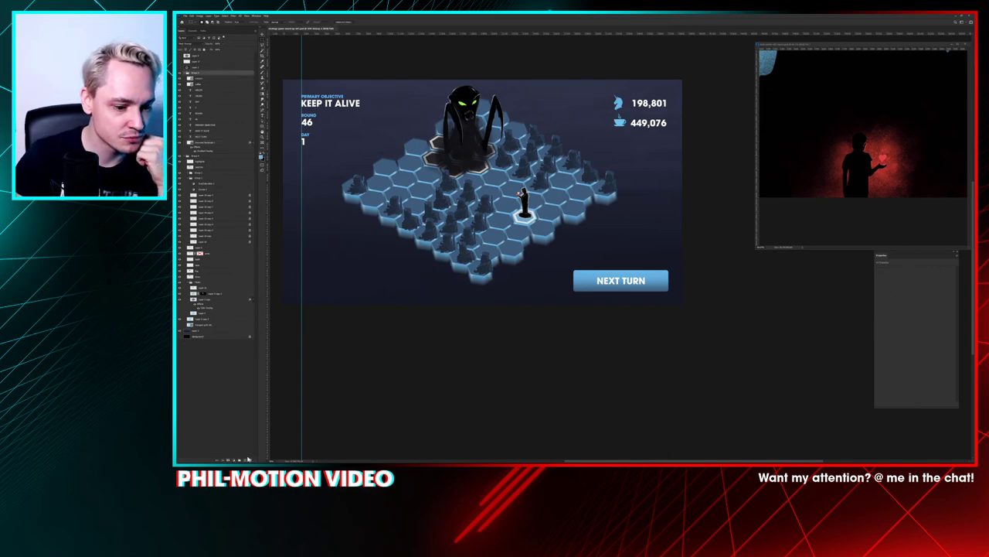
{"action": "left_click", "coordinate": [247, 457]}
{"action": "key", "text": "b"}
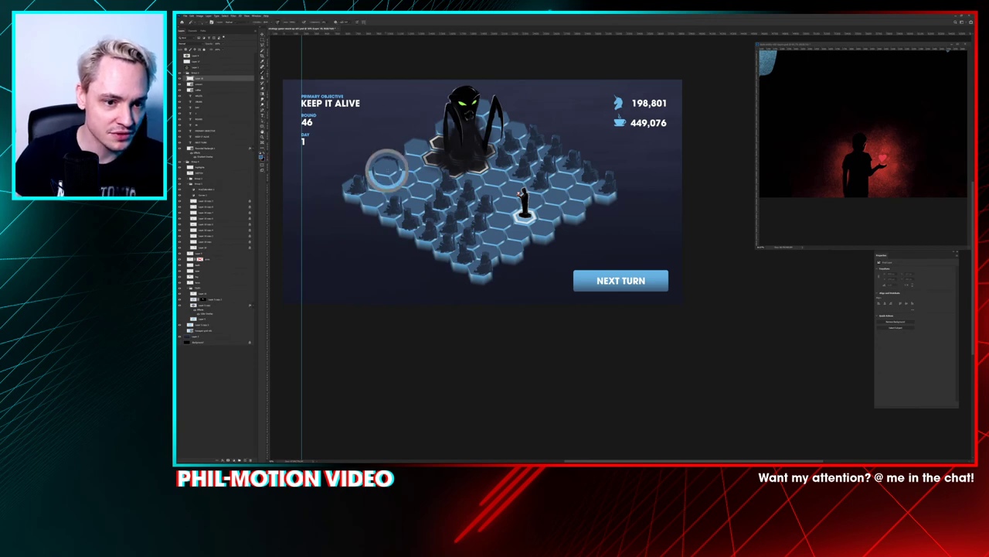
{"action": "right_click", "coordinate": [346, 285]}
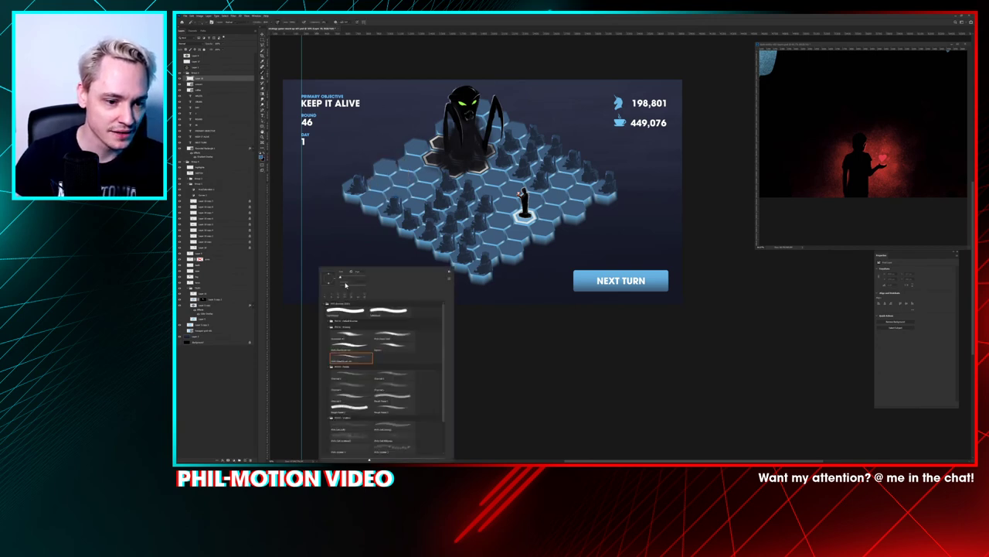
{"action": "left_click", "coordinate": [351, 345]}
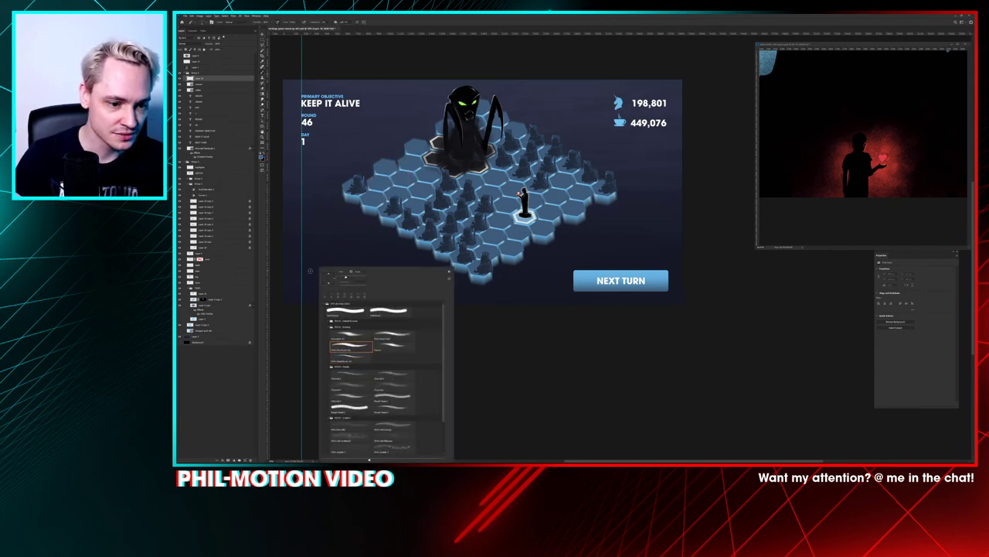
{"action": "left_click", "coordinate": [309, 272]}
{"action": "mouse_move", "coordinate": [309, 272]}
{"action": "left_mouse_down"}
{"action": "mouse_move", "coordinate": [307, 286]}
{"action": "mouse_move", "coordinate": [313, 267]}
{"action": "mouse_move", "coordinate": [331, 261]}
{"action": "mouse_move", "coordinate": [324, 287]}
{"action": "mouse_move", "coordinate": [346, 272]}
{"action": "mouse_move", "coordinate": [361, 278]}
{"action": "mouse_move", "coordinate": [348, 276]}
{"action": "mouse_move", "coordinate": [352, 263]}
{"action": "mouse_move", "coordinate": [365, 269]}
{"action": "left_mouse_up"}
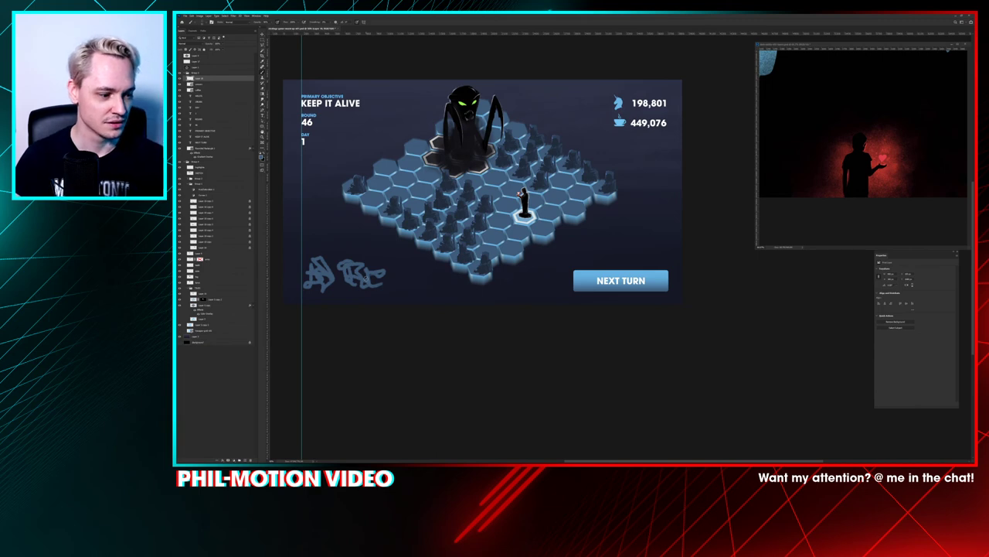
{"action": "mouse_move", "coordinate": [384, 276]}
{"action": "left_mouse_down"}
{"action": "mouse_move", "coordinate": [376, 269]}
{"action": "mouse_move", "coordinate": [395, 268]}
{"action": "mouse_move", "coordinate": [386, 286]}
{"action": "left_mouse_up"}
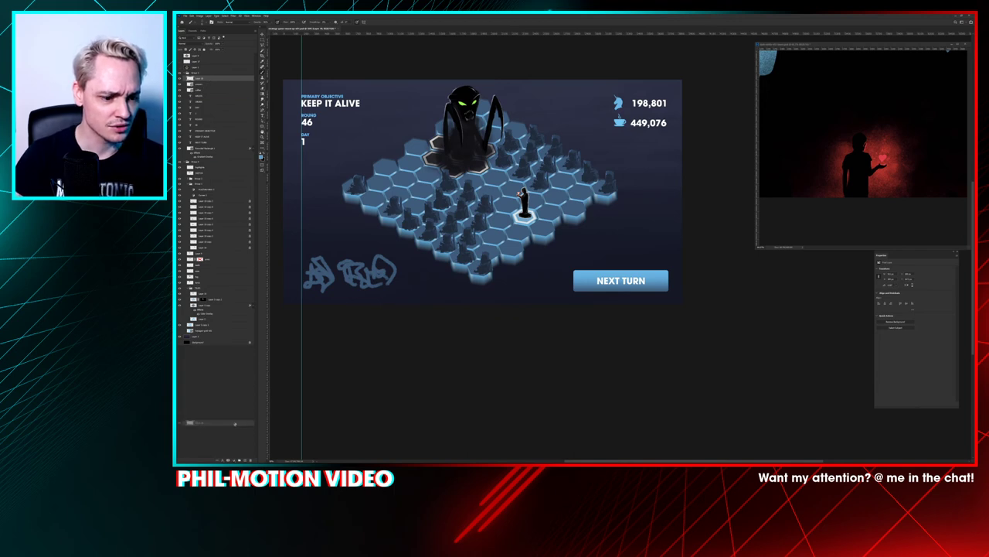
{"action": "left_click_drag", "start_coordinate": [252, 459], "coordinate": [251, 460]}
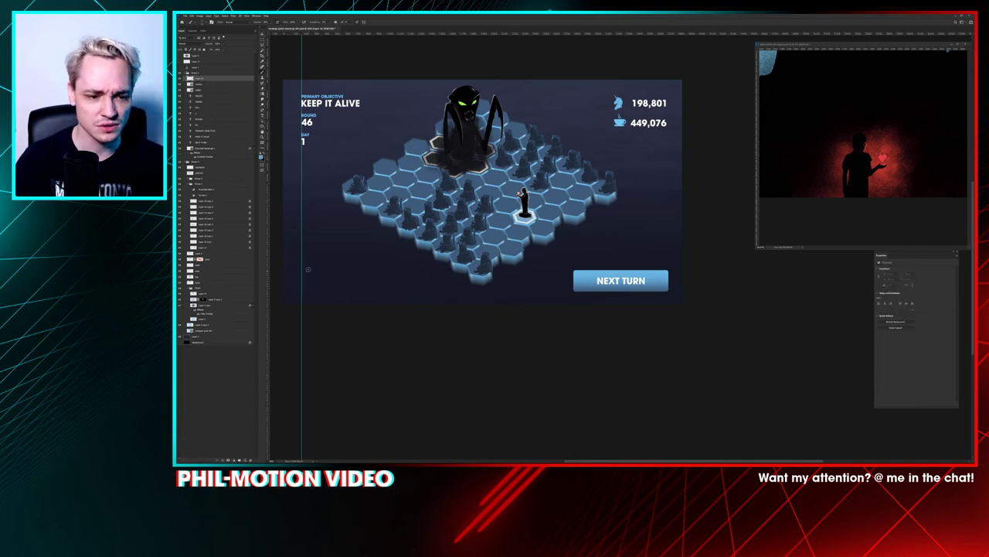
Step: Sketch light blue tally marks in the mockup's lower-left corner: one crossed group followed by two separate strokes
{"action": "left_click_drag", "start_coordinate": [308, 289], "coordinate": [307, 292]}
{"action": "mouse_move", "coordinate": [313, 273]}
{"action": "left_mouse_down"}
{"action": "mouse_move", "coordinate": [312, 290]}
{"action": "mouse_move", "coordinate": [332, 278]}
{"action": "left_mouse_up"}
{"action": "left_click_drag", "start_coordinate": [340, 273], "coordinate": [340, 292]}
{"action": "left_click_drag", "start_coordinate": [348, 272], "coordinate": [349, 293]}
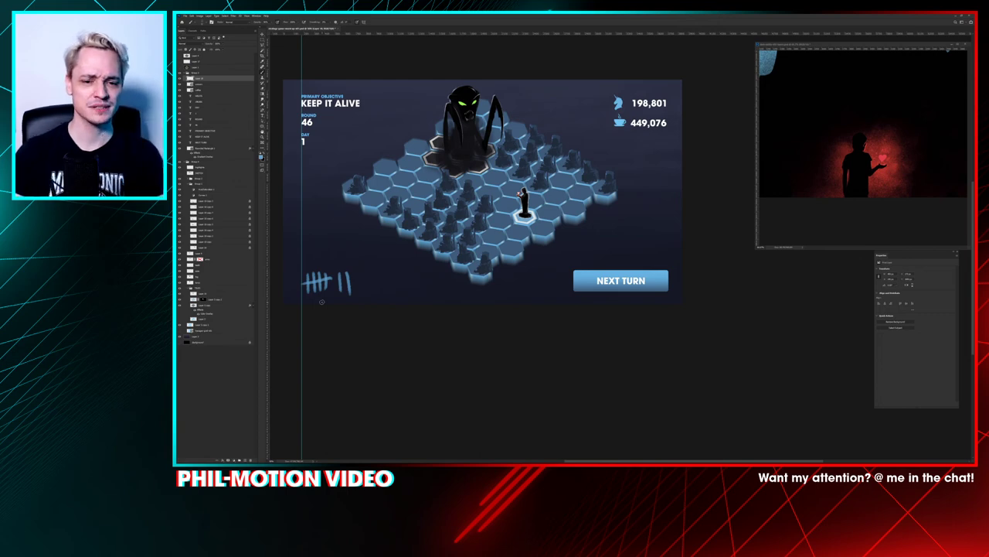
Step: Identify the layer group that holds the hexagon board by toggling its visibility, and rename it as playfield
{"action": "key", "text": "ctrl+plus"}
{"action": "key", "text": "ctrl+plus"}
{"action": "key", "text": "ctrl+plus"}
{"action": "key", "text": "ctrl+plus"}
{"action": "left_click_drag", "start_coordinate": [472, 187], "coordinate": [740, 270]}
{"action": "scroll", "coordinate": [599, 228], "scroll_direction": "up", "scroll_amount": 3}
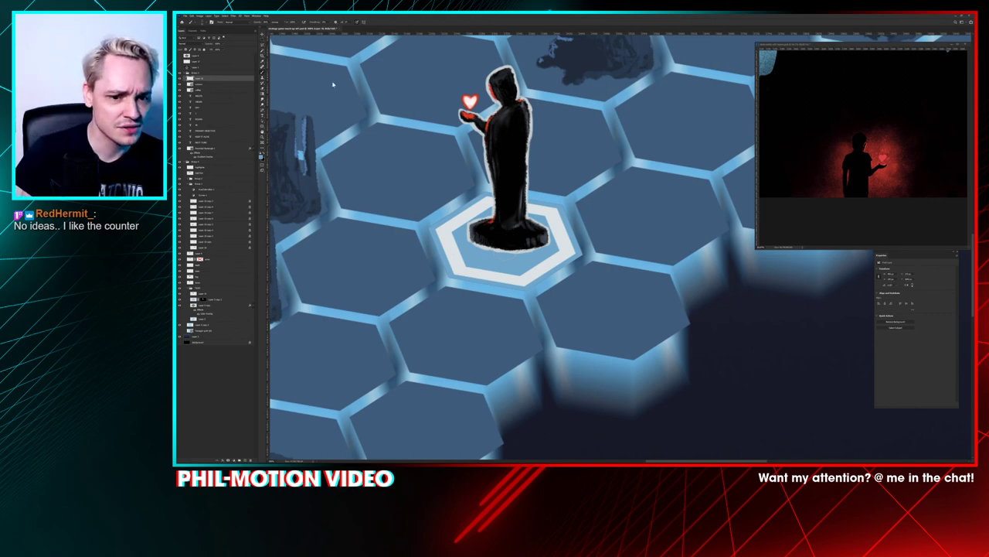
{"action": "key", "text": "m"}
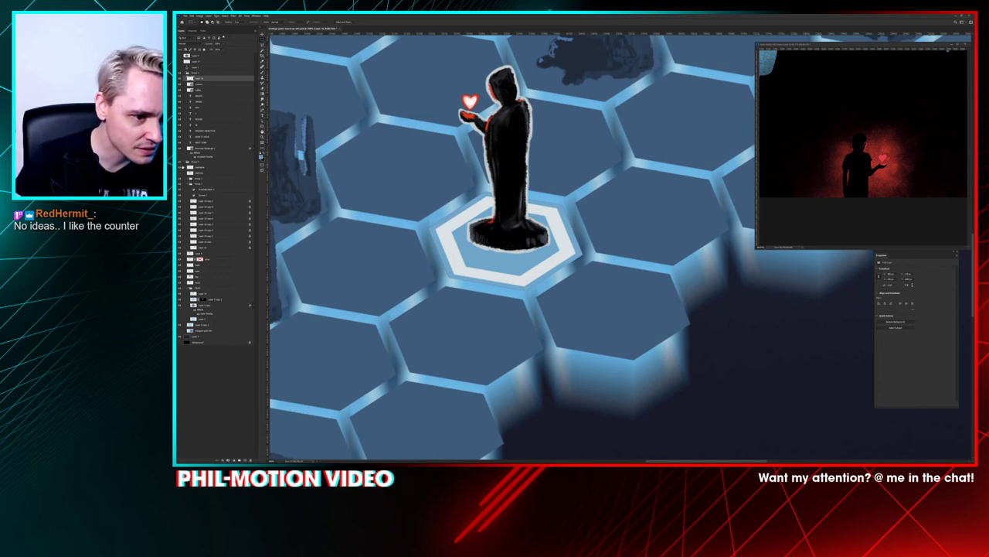
{"action": "left_click", "coordinate": [180, 162]}
{"action": "left_click", "coordinate": [181, 162]}
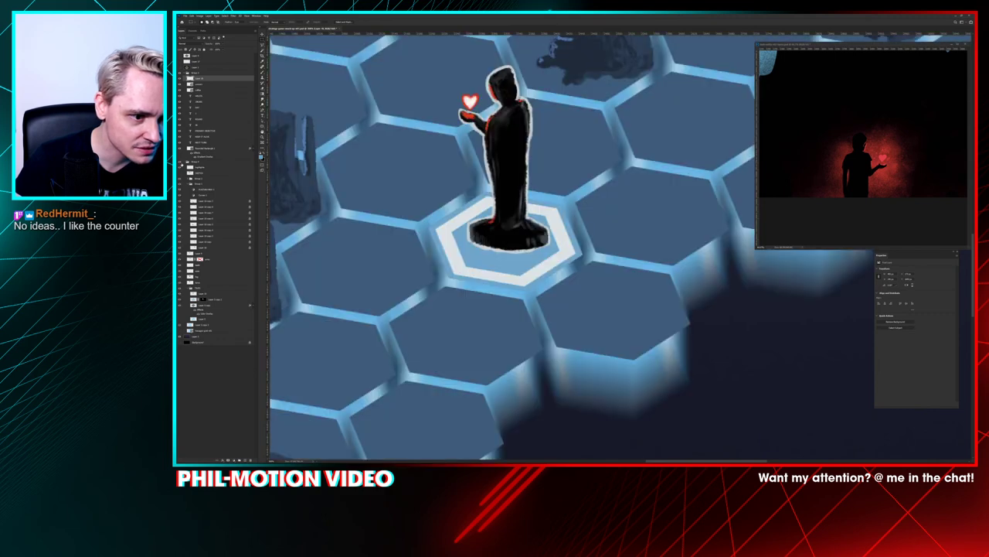
{"action": "double_click", "coordinate": [194, 163]}
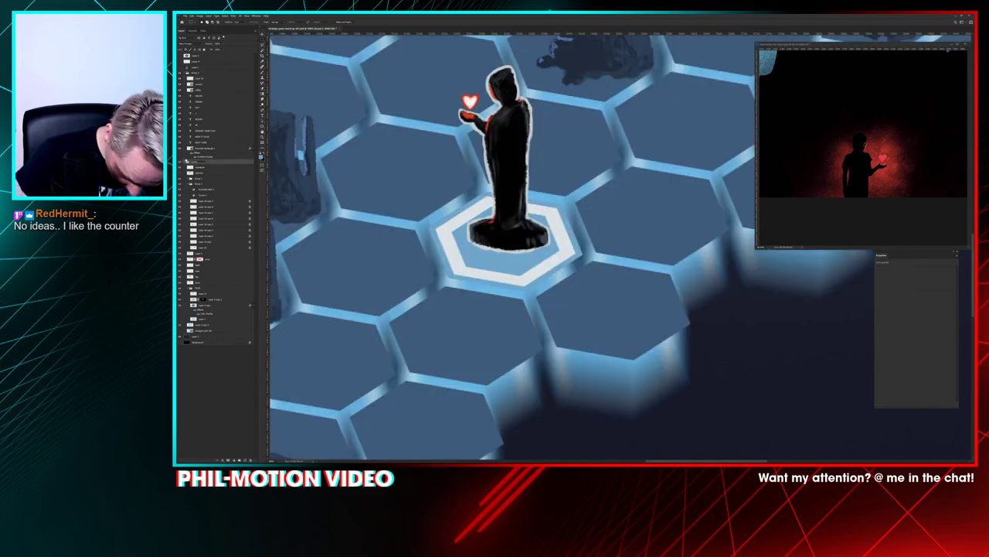
{"action": "type", "text": "playfield"}
{"action": "key", "text": "Return"}
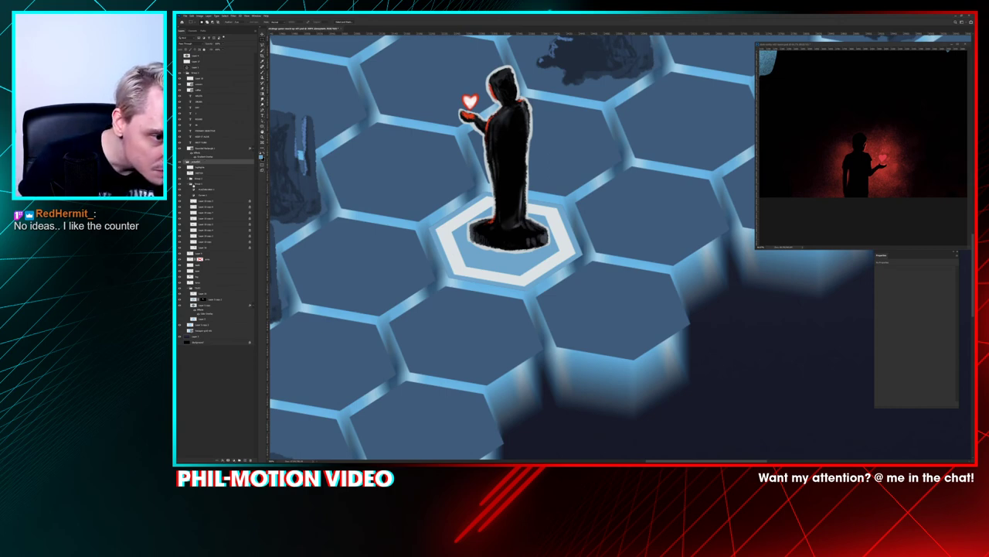
Step: Collapse the other figure group inside playfield, identify the group holding the heart-bearing figure, and rename it as Hero
{"action": "left_click", "coordinate": [180, 184]}
{"action": "left_click", "coordinate": [180, 184]}
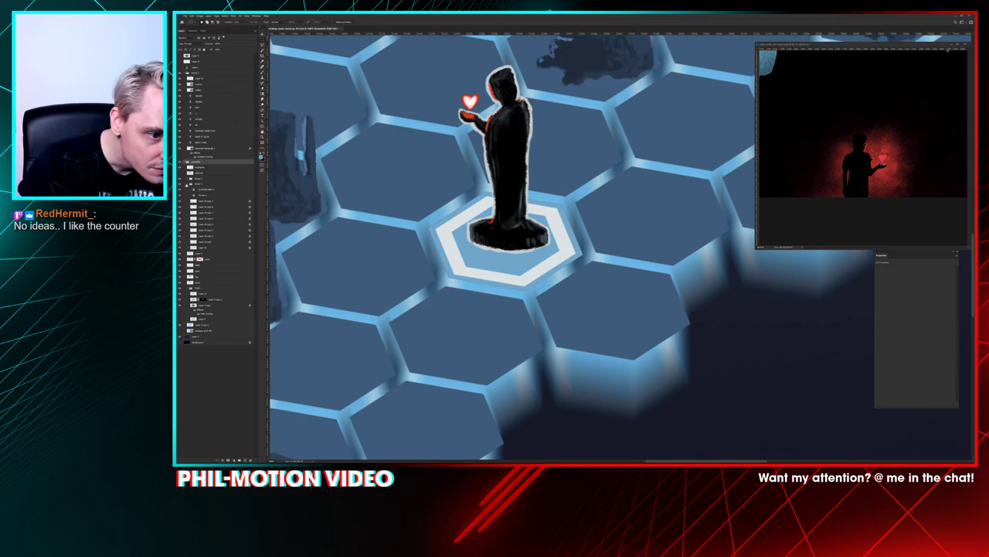
{"action": "left_click", "coordinate": [187, 184]}
{"action": "left_click", "coordinate": [180, 178]}
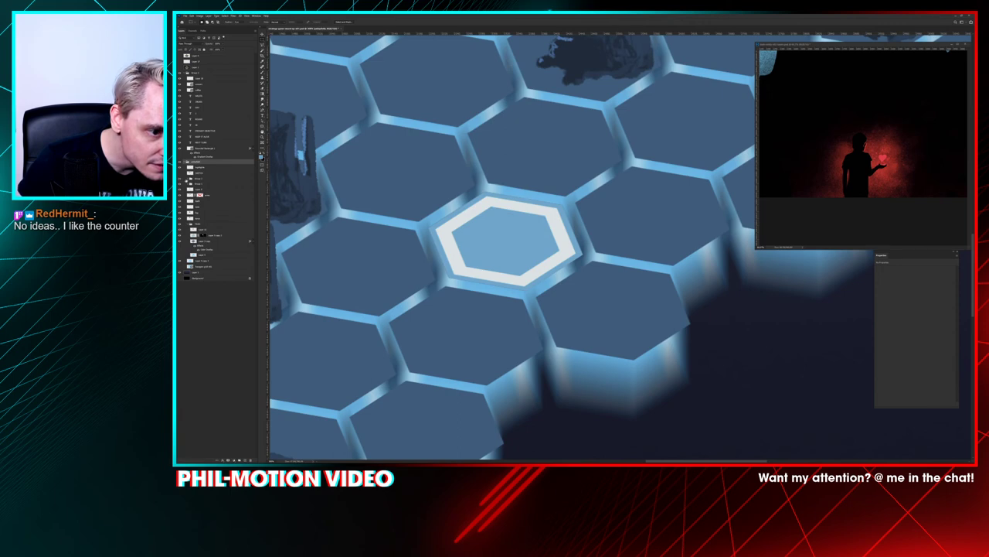
{"action": "left_click", "coordinate": [180, 179]}
{"action": "left_click", "coordinate": [189, 179]}
{"action": "left_click", "coordinate": [188, 178]}
{"action": "double_click", "coordinate": [197, 179]}
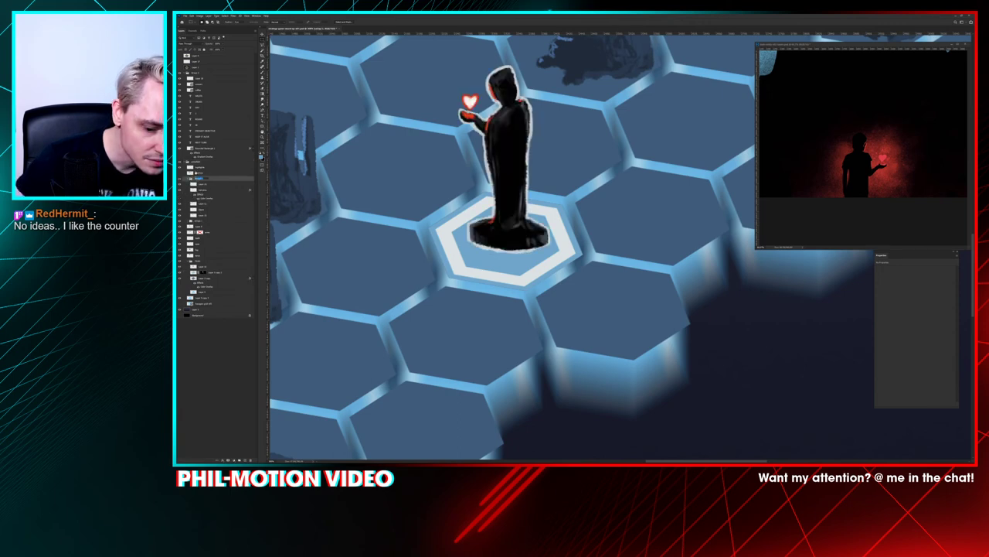
{"action": "type", "text": "Her"}
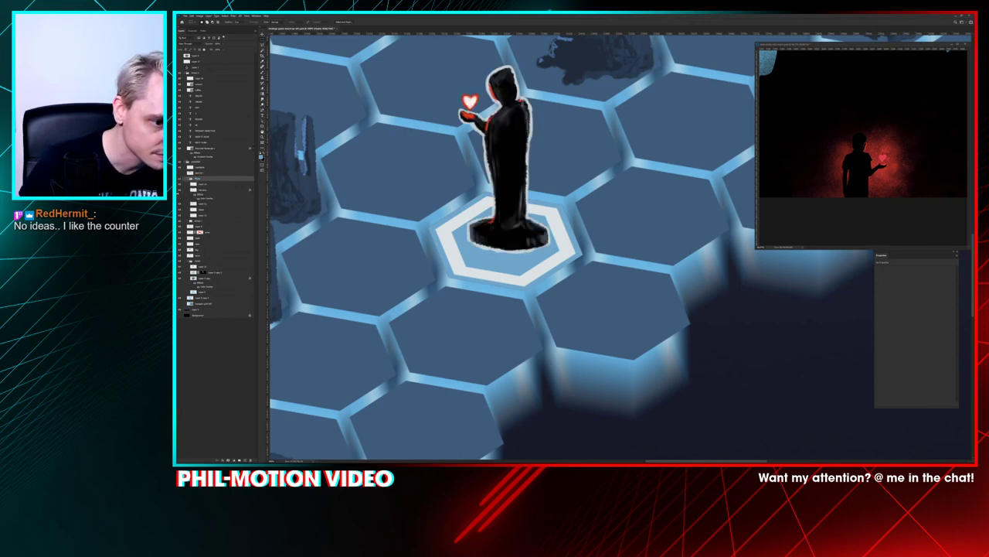
Step: Make an elliptical selection on the figure's silhouette layer and position it over the figure's round base
{"action": "left_click", "coordinate": [203, 209]}
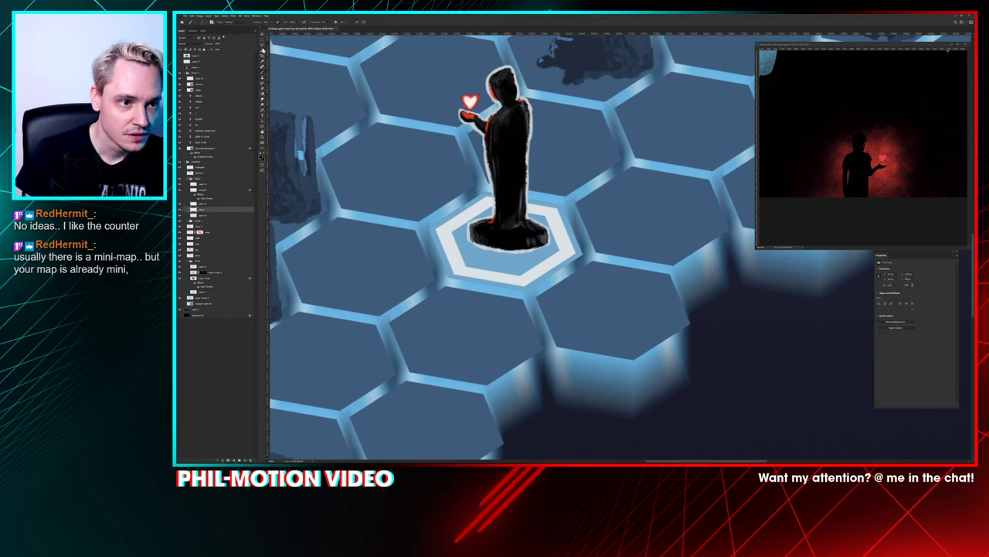
{"action": "left_click", "coordinate": [279, 50]}
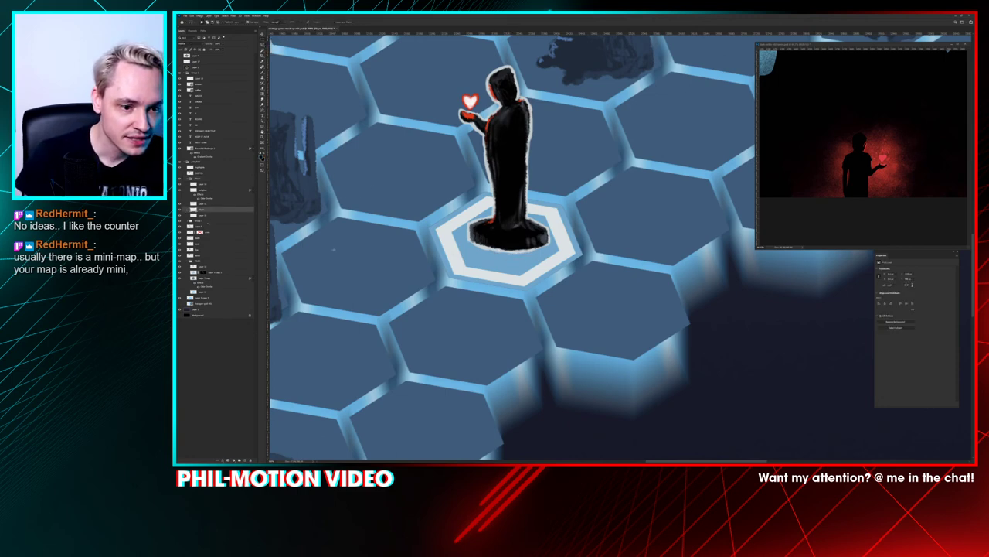
{"action": "mouse_move", "coordinate": [298, 231]}
{"action": "left_mouse_down"}
{"action": "mouse_move", "coordinate": [421, 273]}
{"action": "mouse_move", "coordinate": [414, 293]}
{"action": "mouse_move", "coordinate": [406, 287]}
{"action": "left_mouse_up"}
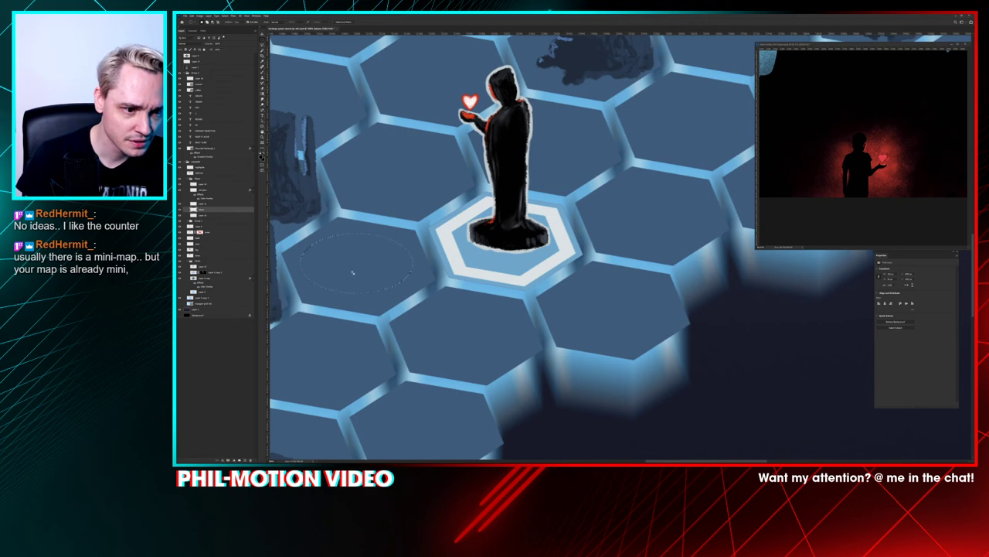
{"action": "left_click_drag", "start_coordinate": [352, 272], "coordinate": [510, 241]}
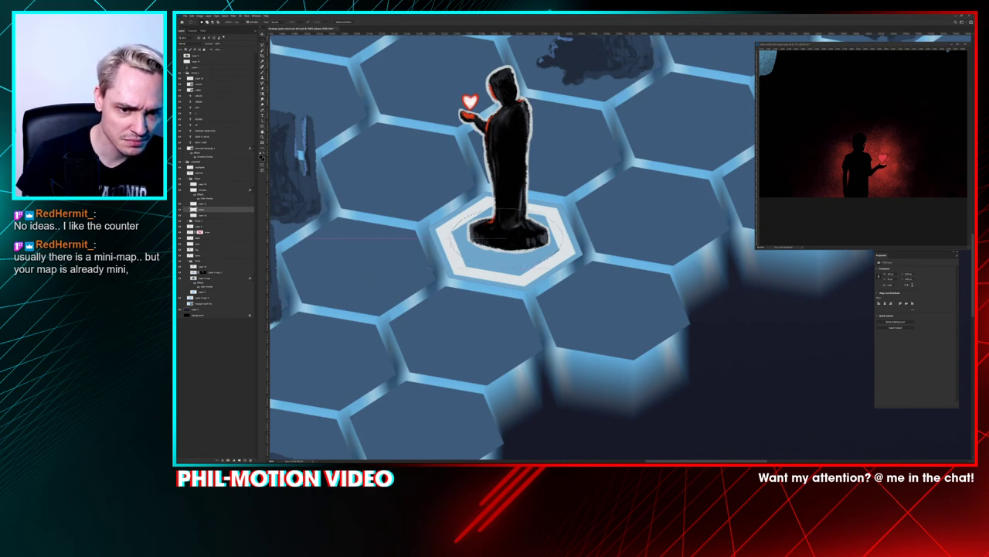
{"action": "left_click_drag", "start_coordinate": [319, 242], "coordinate": [518, 230]}
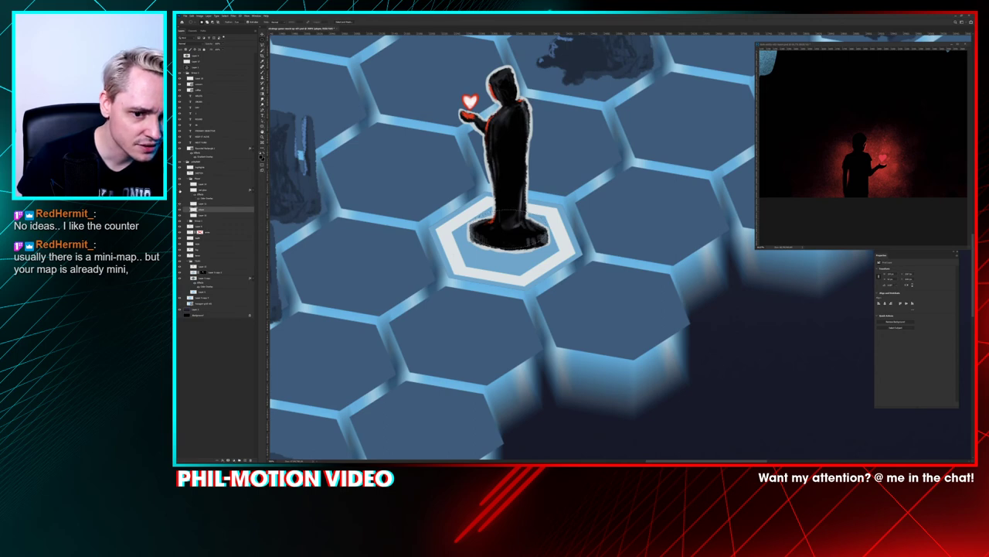
Step: Hide the figure's shading detail and white outline layers so that its black silhouette is left
{"action": "left_click", "coordinate": [180, 191]}
{"action": "left_click", "coordinate": [181, 204]}
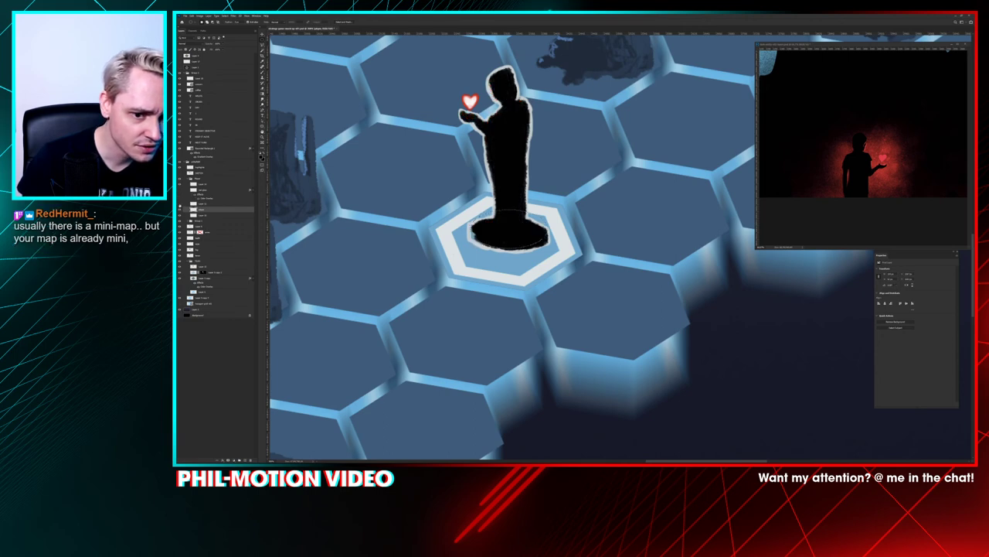
{"action": "left_click", "coordinate": [180, 215]}
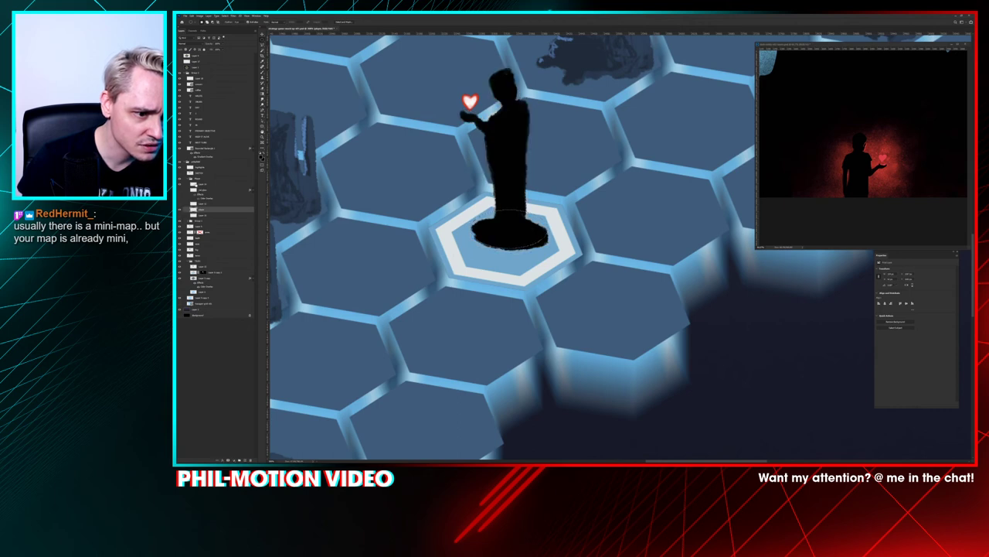
Step: Select the top layer in the figure's group, give the Eraser the first general brush preset, and toggle that layer's visibility
{"action": "left_click", "coordinate": [207, 184]}
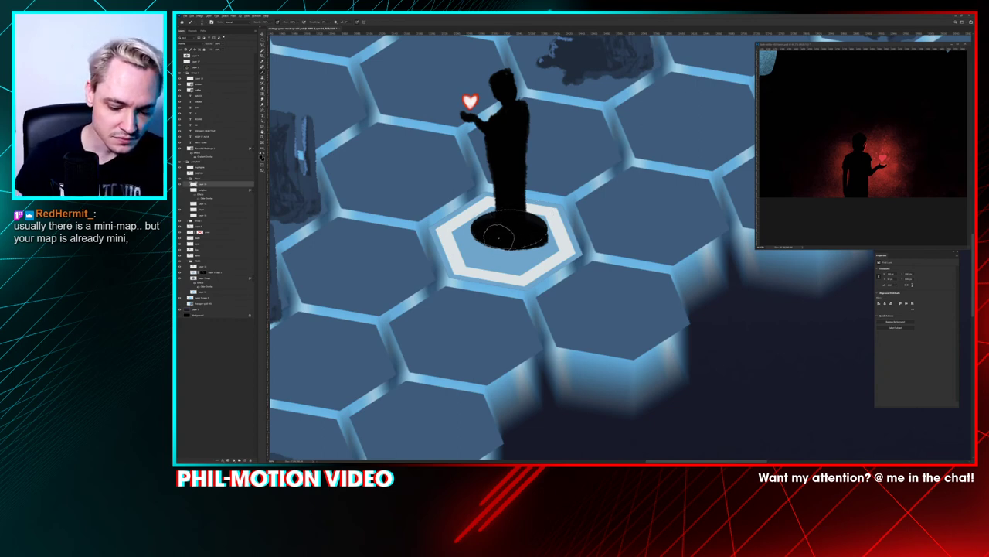
{"action": "key", "text": "e"}
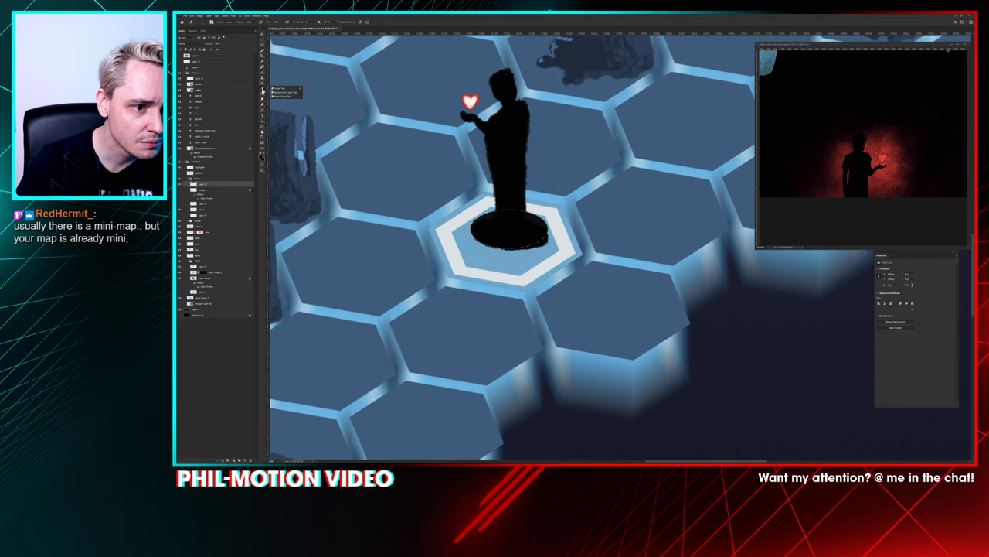
{"action": "right_click", "coordinate": [487, 208]}
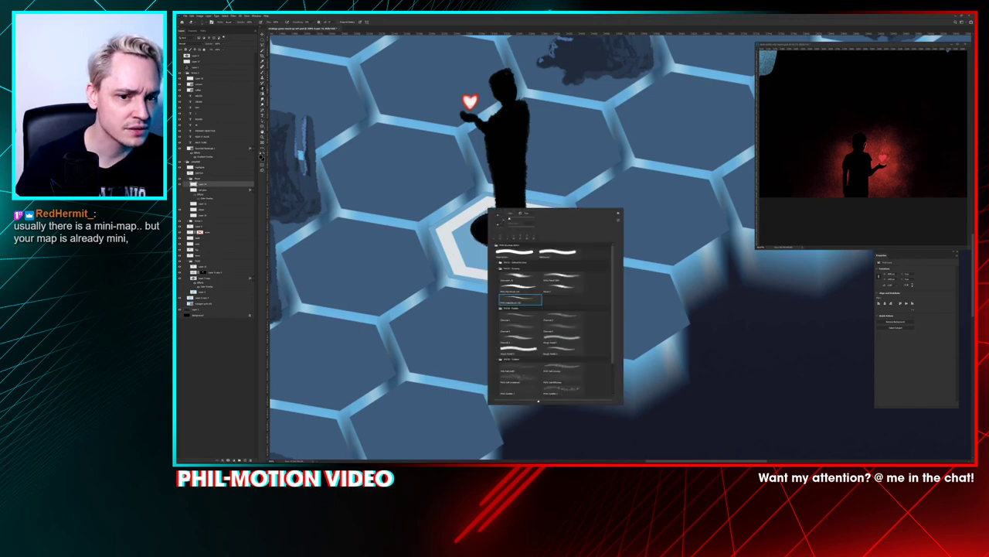
{"action": "double_click", "coordinate": [516, 253]}
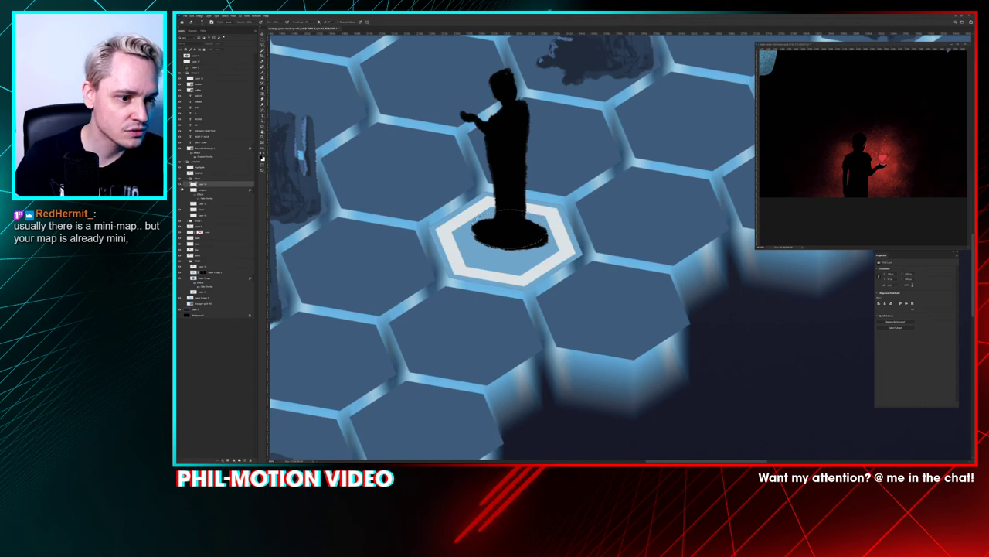
{"action": "left_click", "coordinate": [180, 185]}
{"action": "left_click", "coordinate": [180, 185]}
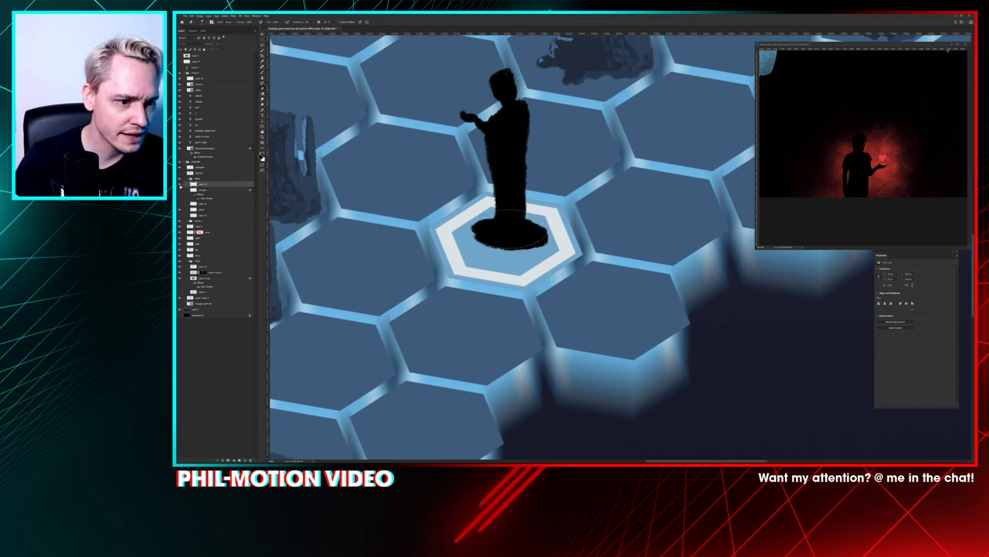
Step: Hide the figure's heart, red rim-light and shading layers and select its black silhouette layer
{"action": "left_click", "coordinate": [180, 185]}
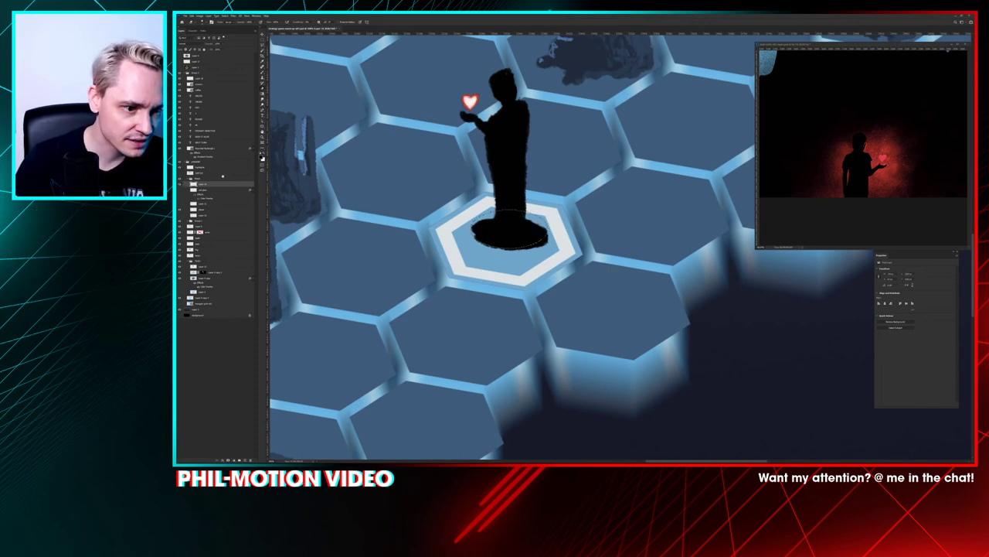
{"action": "left_click", "coordinate": [181, 189]}
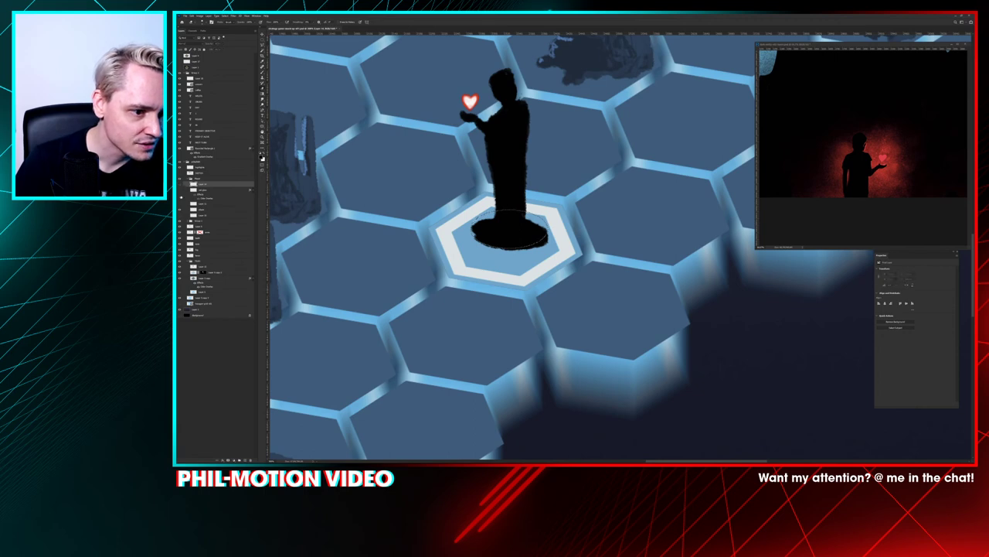
{"action": "left_click", "coordinate": [181, 204]}
{"action": "left_click", "coordinate": [203, 209]}
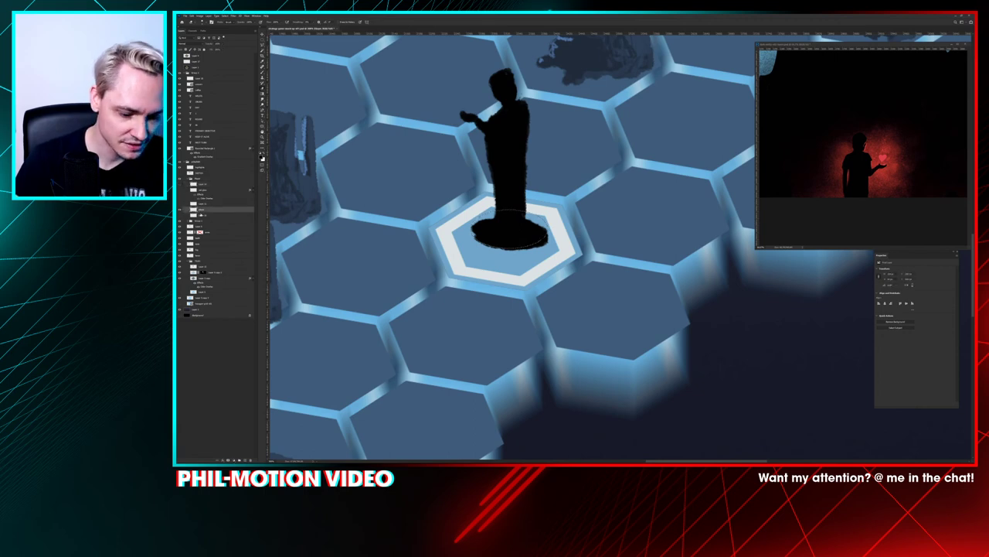
Step: Rework the figure's round base on the silhouette layer into a cleaner flat black ellipse
{"action": "mouse_move", "coordinate": [492, 213]}
{"action": "left_mouse_down"}
{"action": "mouse_move", "coordinate": [534, 232]}
{"action": "mouse_move", "coordinate": [496, 216]}
{"action": "mouse_move", "coordinate": [487, 229]}
{"action": "mouse_move", "coordinate": [545, 249]}
{"action": "mouse_move", "coordinate": [535, 236]}
{"action": "mouse_move", "coordinate": [572, 237]}
{"action": "mouse_move", "coordinate": [534, 257]}
{"action": "left_mouse_up"}
{"action": "key", "text": "x"}
{"action": "key", "text": "ctrl+z"}
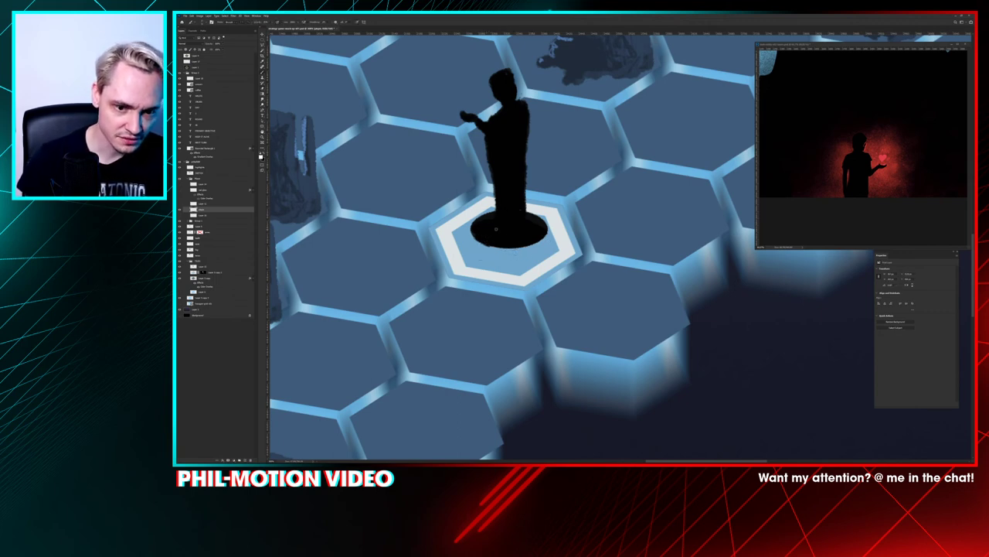
Step: Choose a suitable brush preset and paint the base's lower side in black to give the disc thickness
{"action": "right_click", "coordinate": [502, 226]}
{"action": "left_click_drag", "start_coordinate": [538, 229], "coordinate": [532, 230]}
{"action": "left_click", "coordinate": [480, 235]}
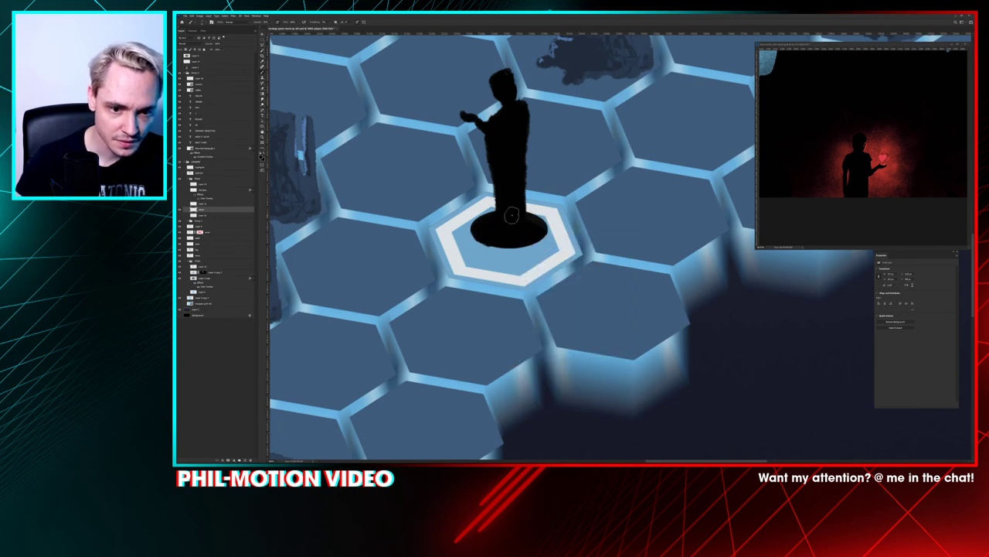
{"action": "right_click", "coordinate": [511, 219]}
{"action": "left_click", "coordinate": [481, 238]}
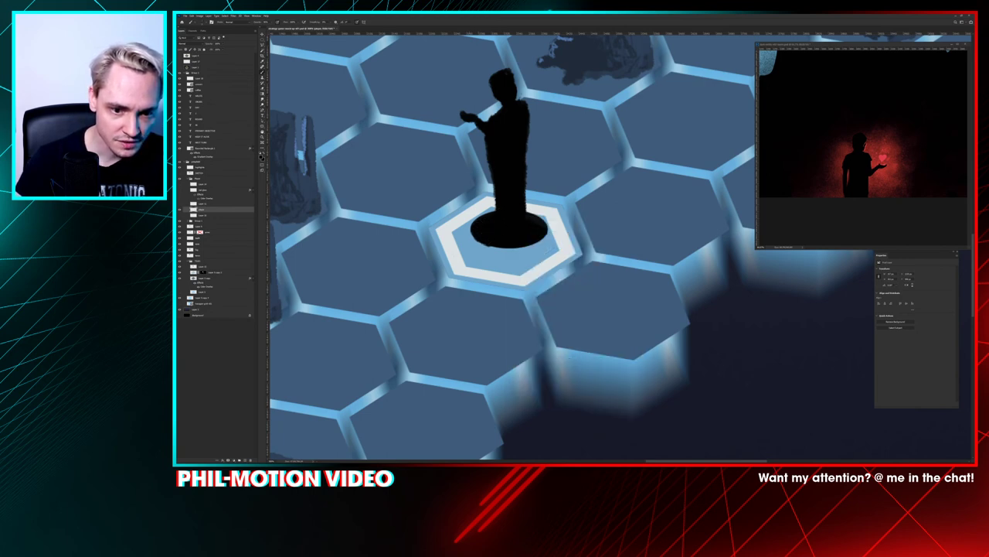
{"action": "right_click", "coordinate": [504, 224]}
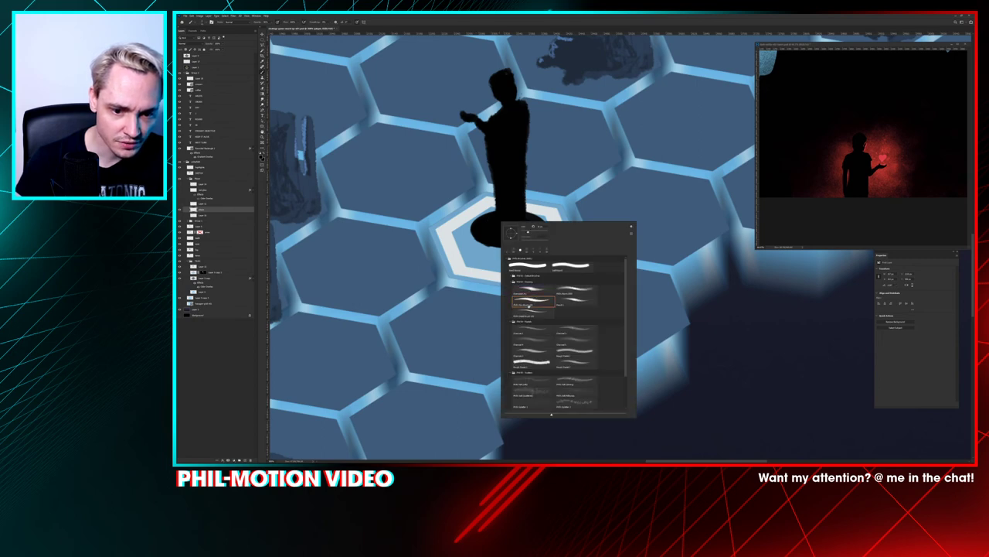
{"action": "left_click", "coordinate": [475, 239]}
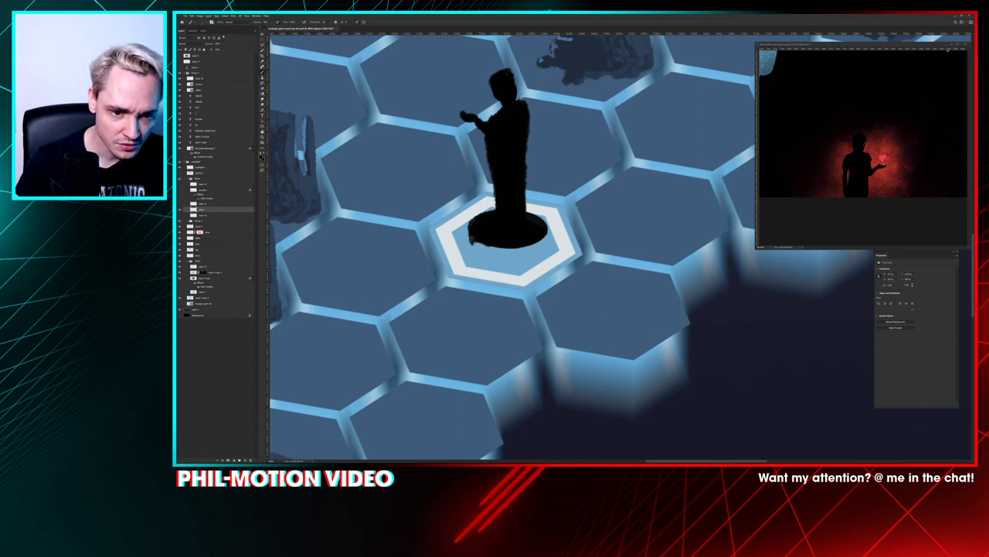
{"action": "mouse_move", "coordinate": [471, 246]}
{"action": "left_mouse_down"}
{"action": "mouse_move", "coordinate": [526, 247]}
{"action": "mouse_move", "coordinate": [547, 232]}
{"action": "mouse_move", "coordinate": [482, 246]}
{"action": "mouse_move", "coordinate": [526, 246]}
{"action": "mouse_move", "coordinate": [544, 231]}
{"action": "mouse_move", "coordinate": [507, 252]}
{"action": "mouse_move", "coordinate": [479, 247]}
{"action": "mouse_move", "coordinate": [540, 243]}
{"action": "mouse_move", "coordinate": [487, 247]}
{"action": "left_mouse_up"}
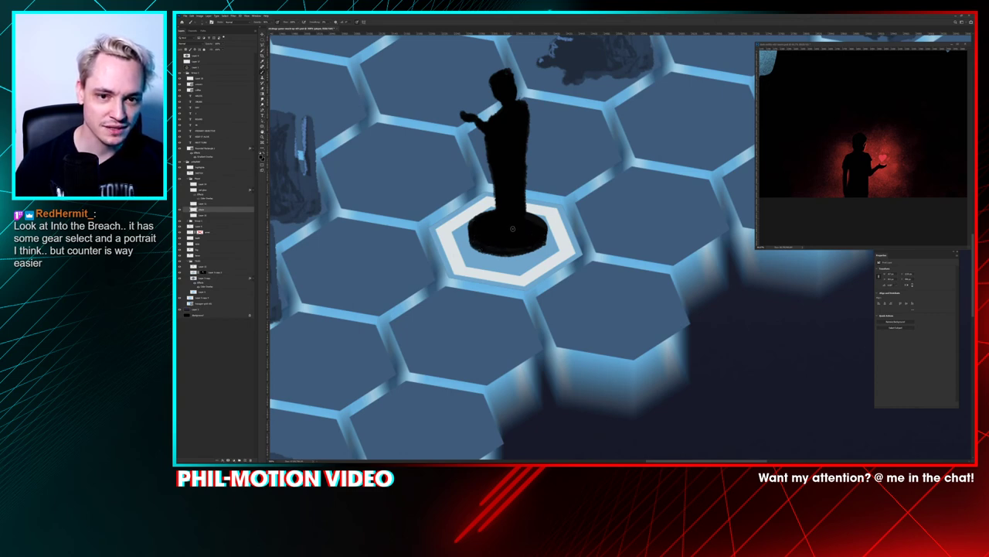
Step: Show the white outline layer beneath the silhouette and paint a thin white outline around the thickened base
{"action": "scroll", "coordinate": [478, 240], "scroll_direction": "up", "scroll_amount": 1}
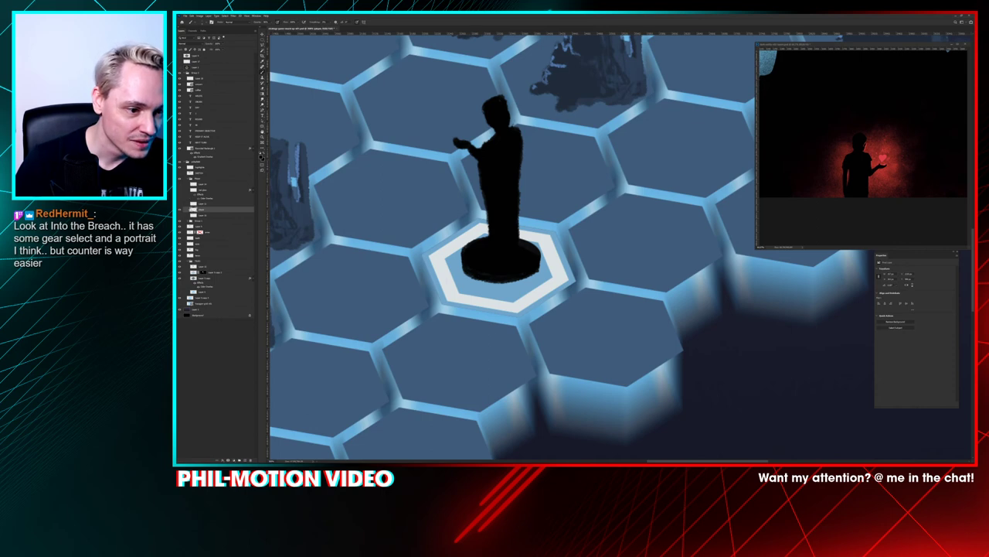
{"action": "left_click", "coordinate": [180, 215]}
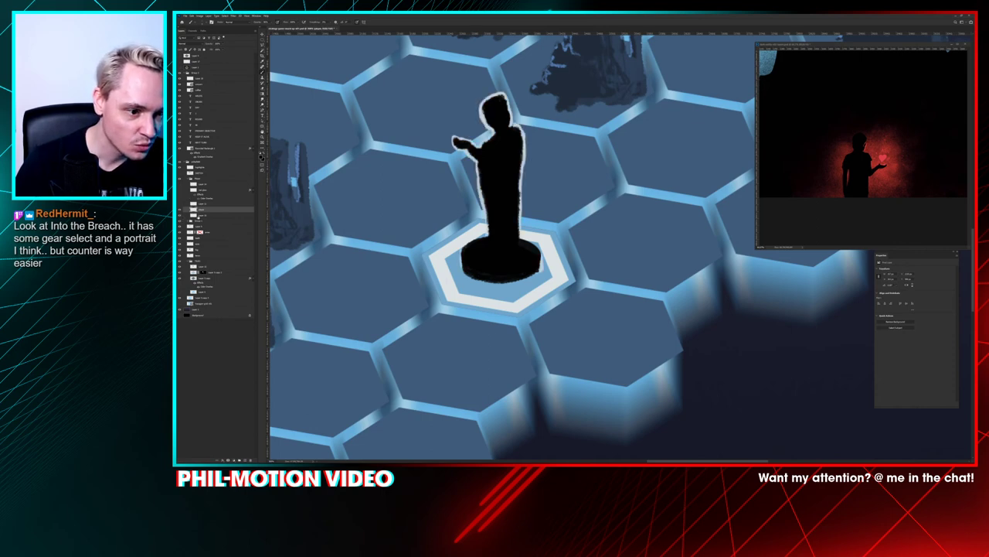
{"action": "left_click", "coordinate": [200, 215]}
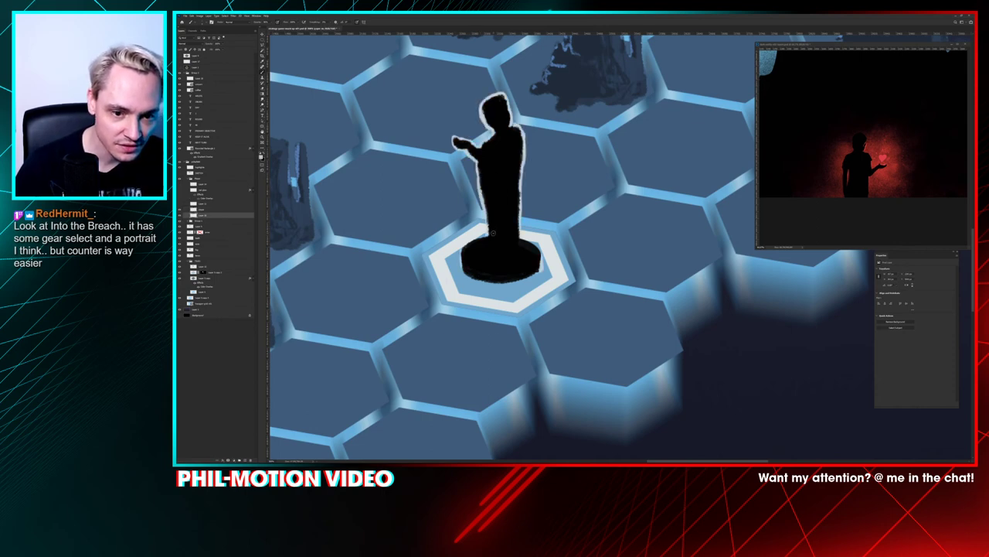
{"action": "right_click", "coordinate": [471, 215]}
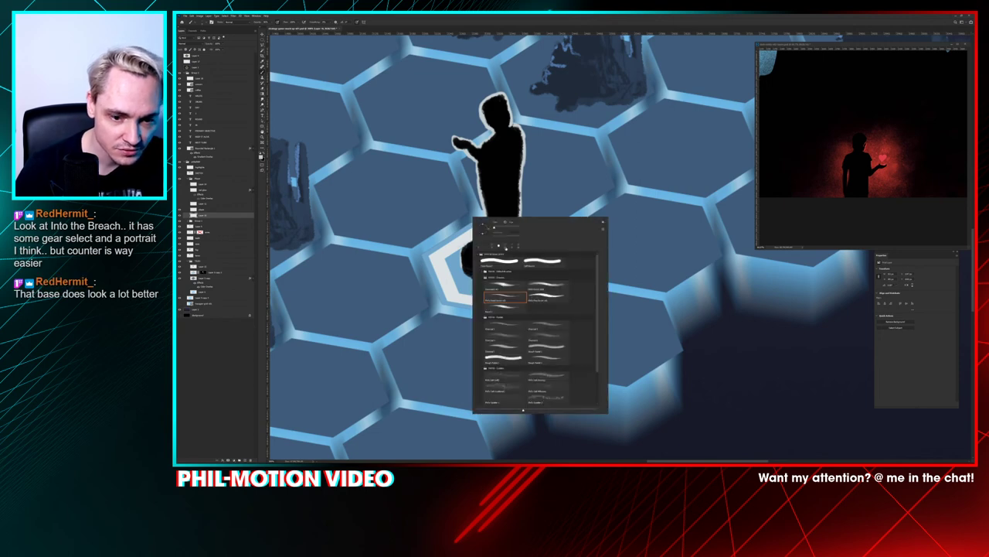
{"action": "left_click", "coordinate": [498, 244]}
{"action": "left_click", "coordinate": [465, 254]}
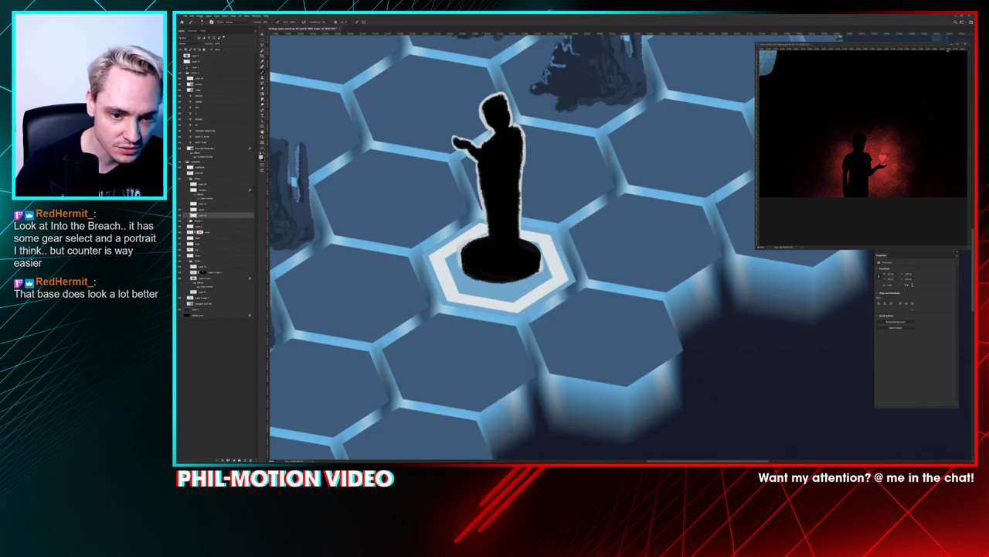
{"action": "mouse_move", "coordinate": [462, 267]}
{"action": "left_mouse_down"}
{"action": "mouse_move", "coordinate": [492, 281]}
{"action": "mouse_move", "coordinate": [535, 272]}
{"action": "left_mouse_up"}
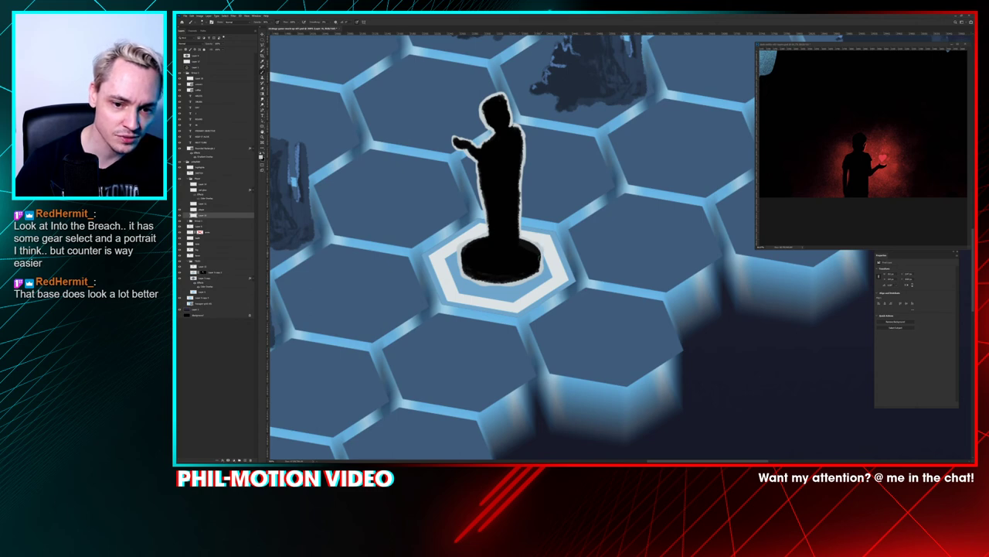
Step: Move the figure's group slightly down on the white hexagon and show its red rim-light, heart and shading layers
{"action": "left_click", "coordinate": [213, 178]}
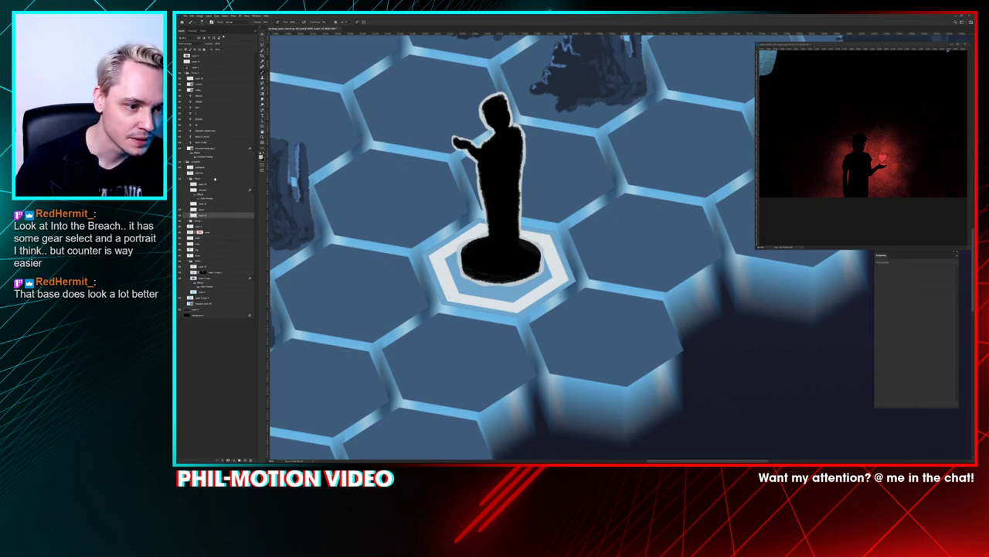
{"action": "left_click_drag", "start_coordinate": [499, 201], "coordinate": [499, 210]}
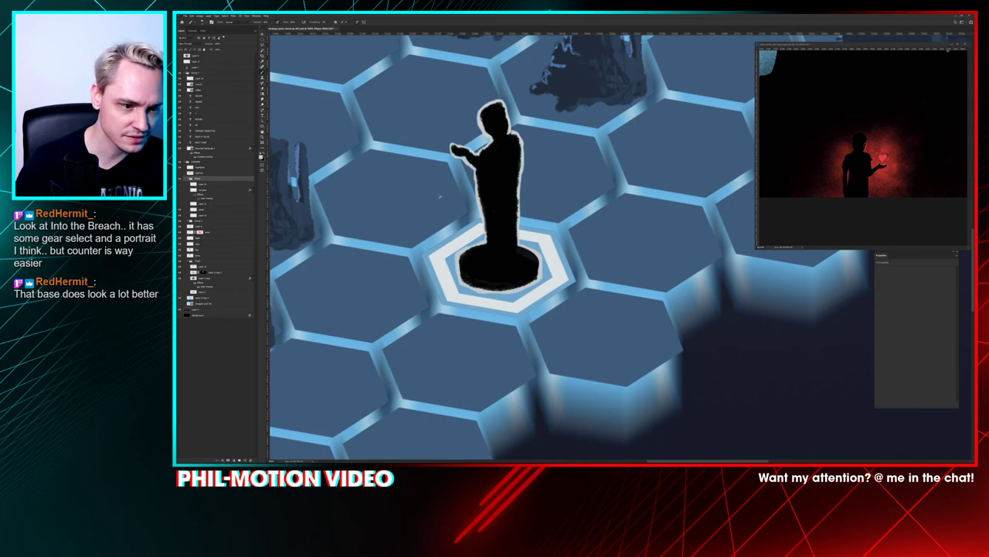
{"action": "left_click", "coordinate": [180, 191]}
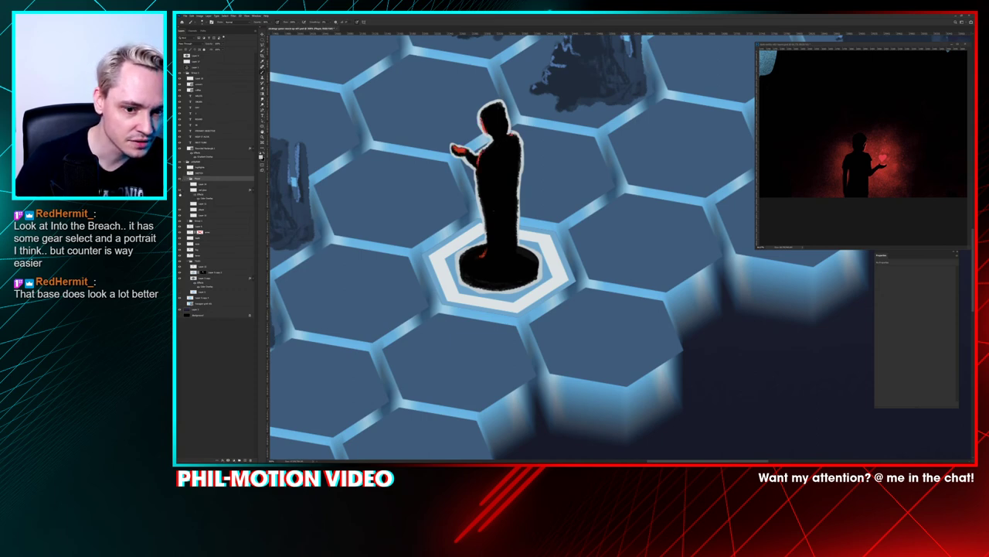
{"action": "left_click", "coordinate": [179, 184]}
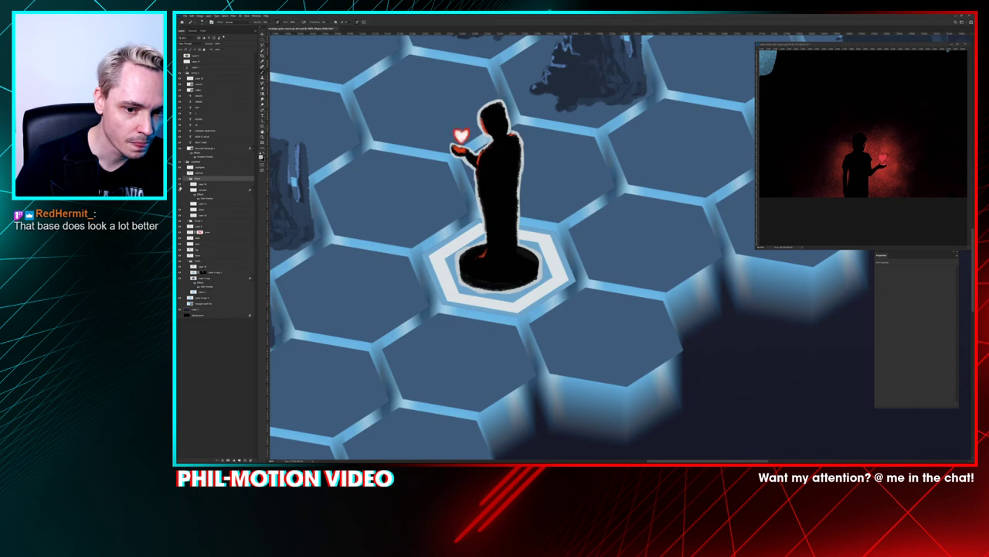
{"action": "left_click", "coordinate": [180, 205]}
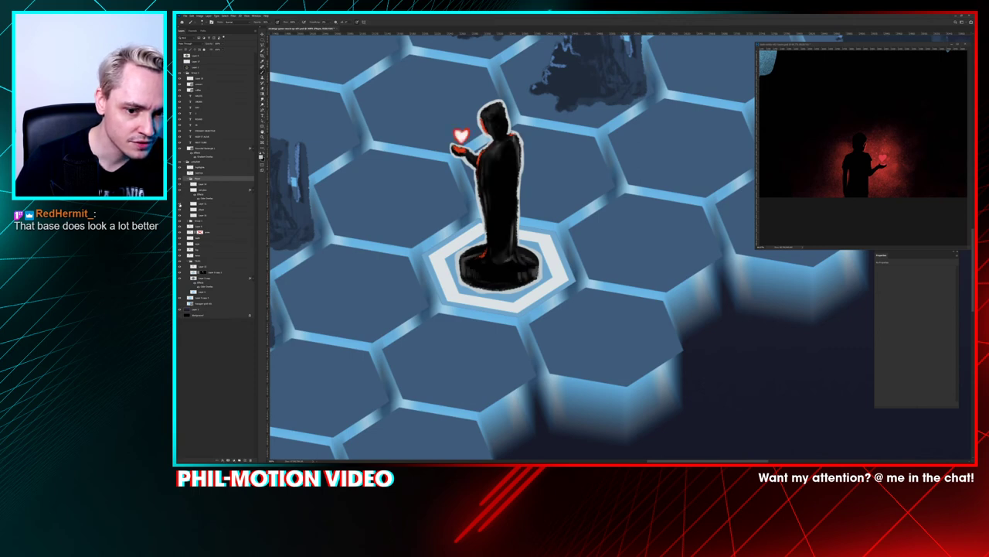
Step: Erase the old shading on the base in the shading layer and paint new grey vertical highlights around its side
{"action": "left_click", "coordinate": [199, 205]}
{"action": "key", "text": "e"}
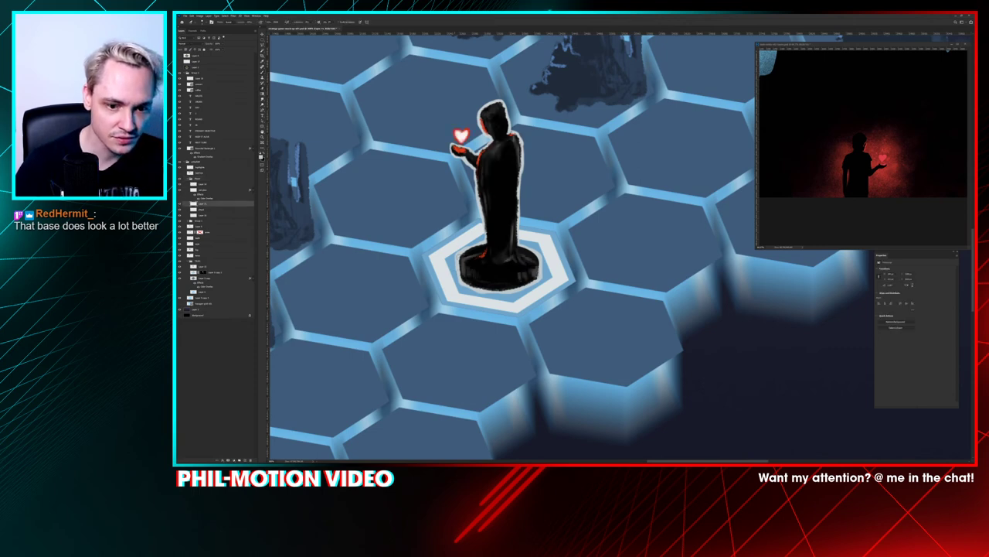
{"action": "left_click_drag", "start_coordinate": [463, 258], "coordinate": [474, 276]}
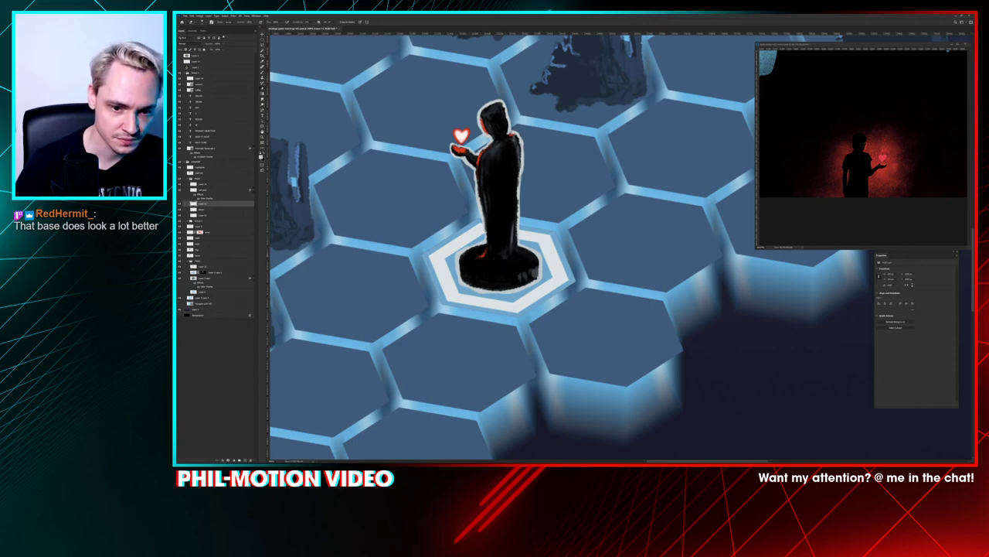
{"action": "key", "text": "b"}
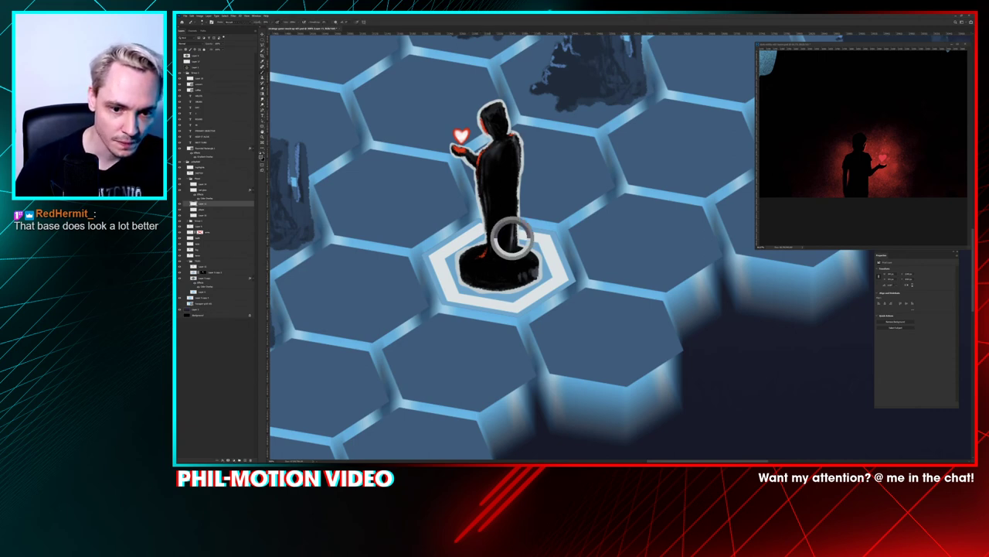
{"action": "left_click_drag", "start_coordinate": [462, 258], "coordinate": [477, 248]}
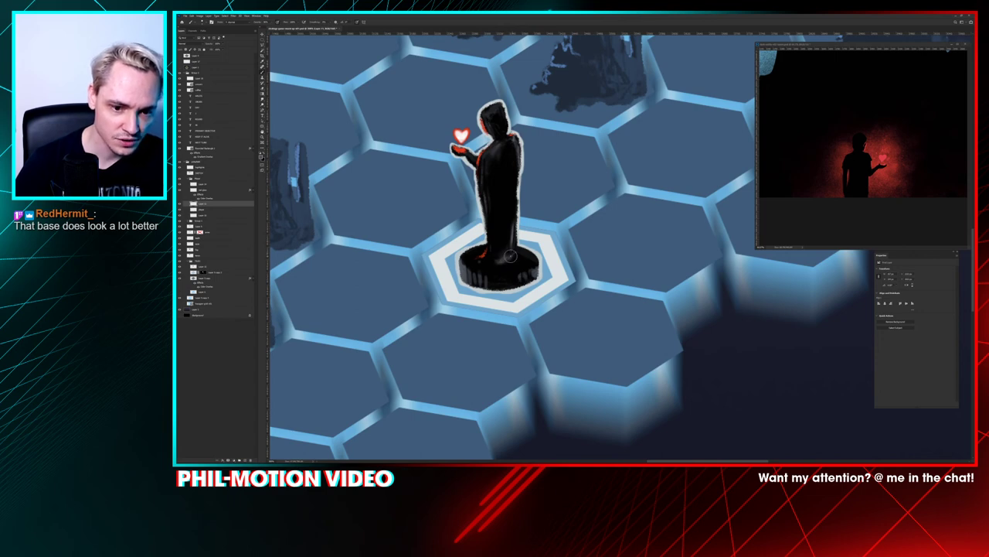
{"action": "key", "text": "e"}
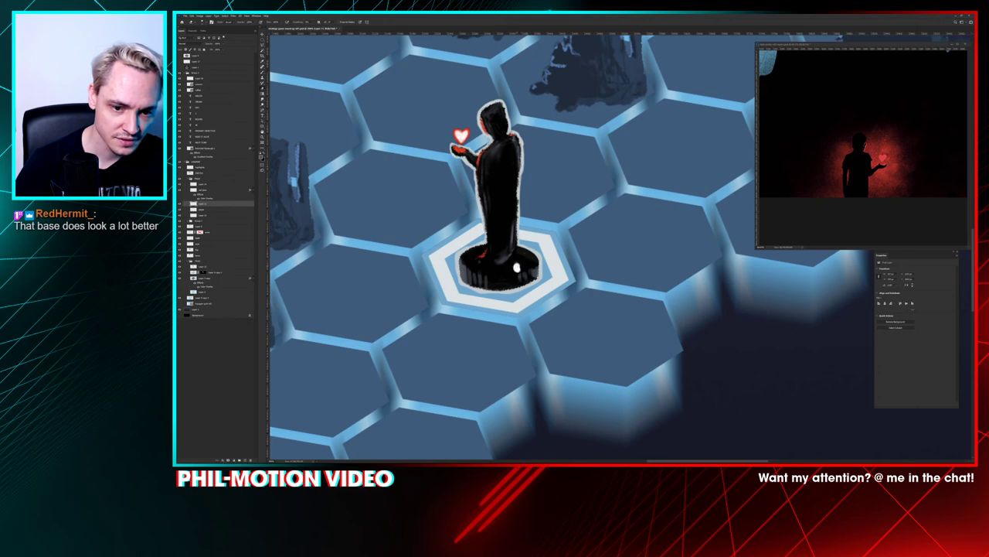
{"action": "key", "text": "b"}
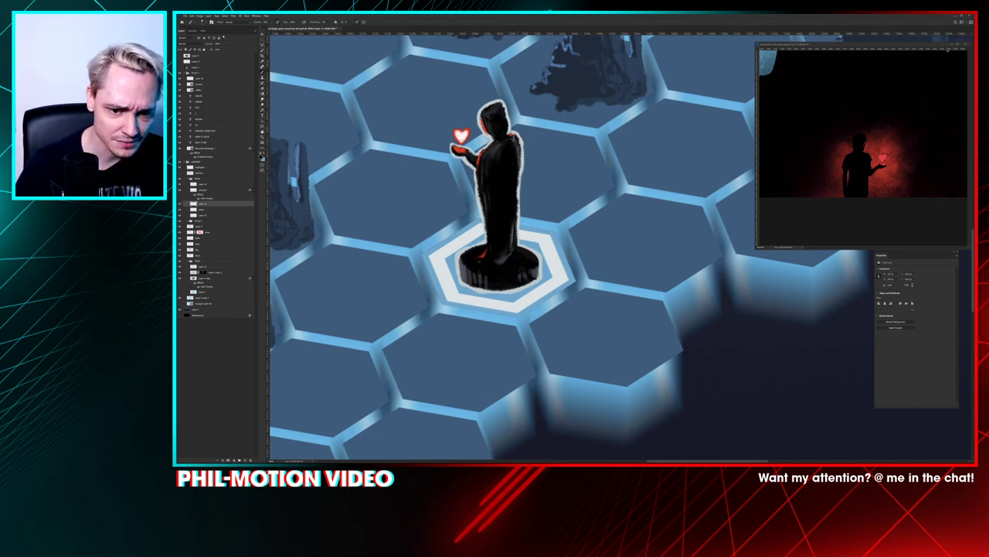
{"action": "right_click", "coordinate": [504, 260]}
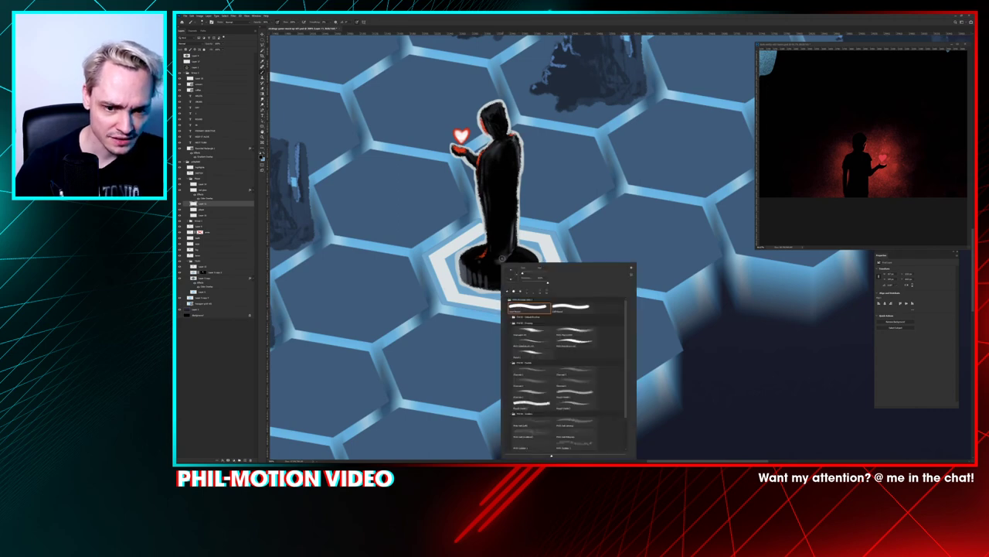
{"action": "key", "text": "Escape"}
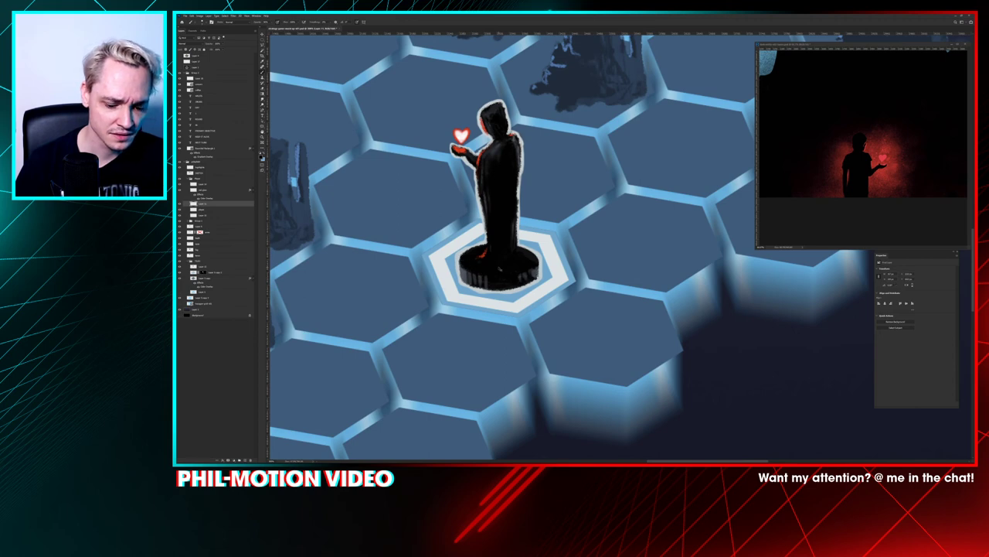
{"action": "key", "text": "ctrl+0"}
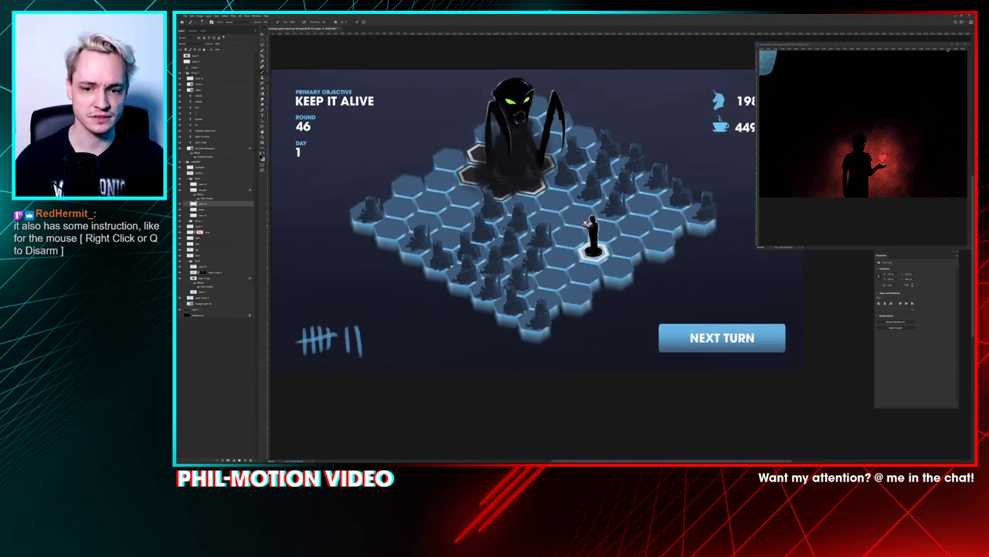
{"action": "key", "text": "ctrl+minus"}
{"action": "key", "text": "ctrl+plus"}
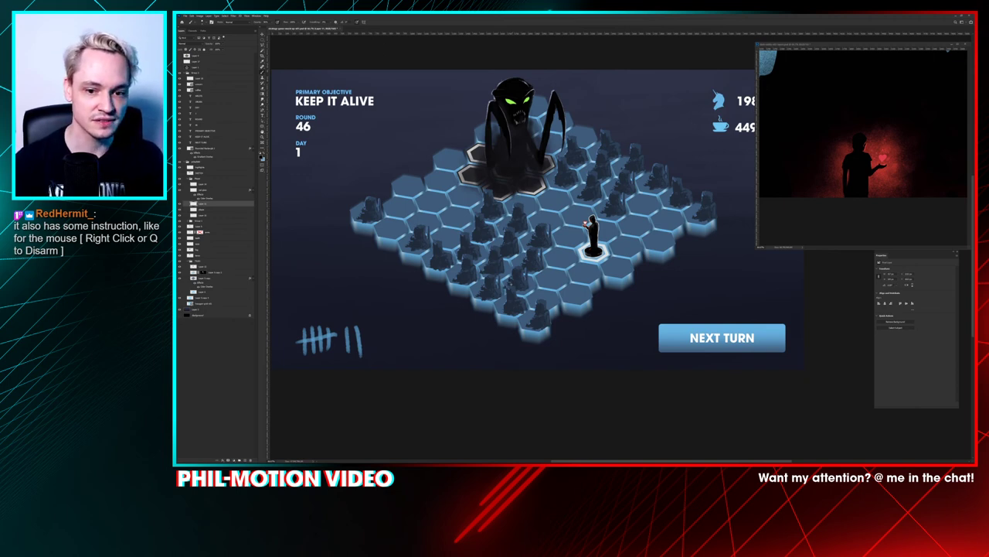
{"action": "left_click_drag", "start_coordinate": [414, 251], "coordinate": [456, 243]}
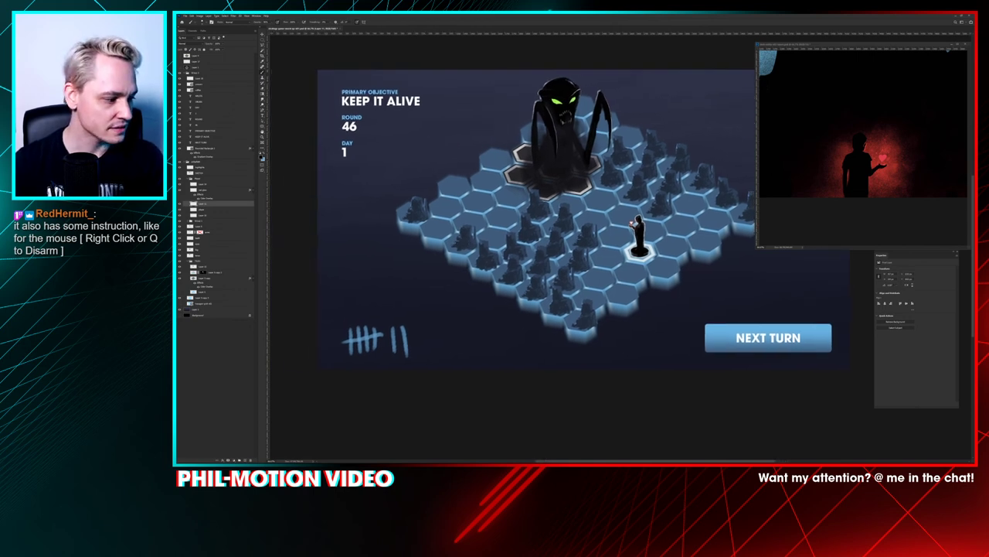
Step: Switch to Firefox and search Google Images in a new tab for "into the breach screenshot"
{"action": "key", "text": "alt+Tab"}
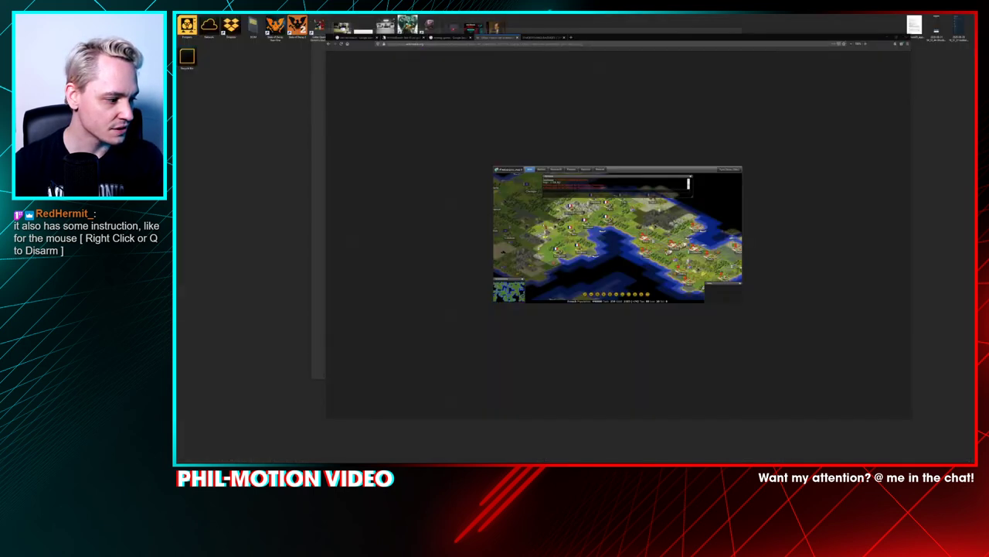
{"action": "key", "text": "alt+Tab"}
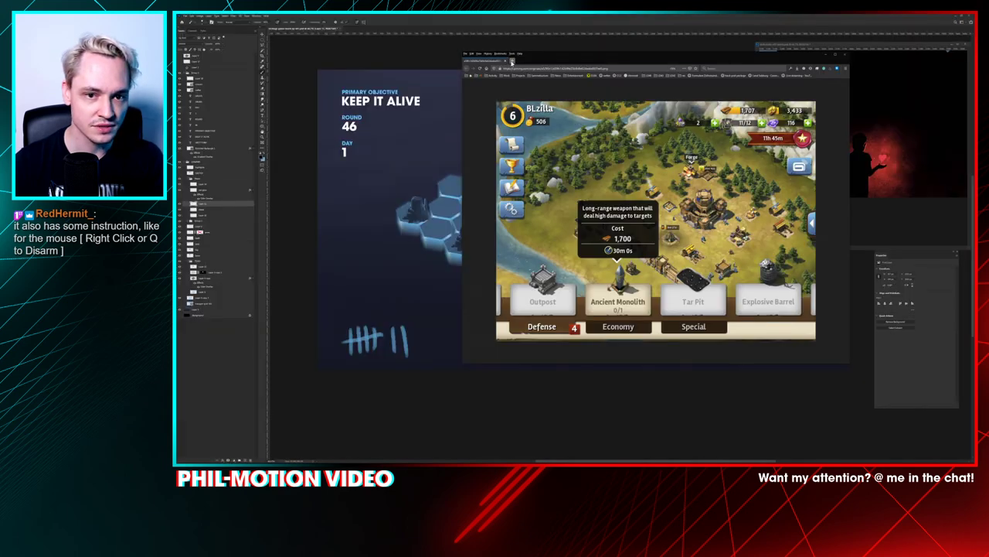
{"action": "left_click", "coordinate": [510, 61]}
{"action": "type", "text": "into the breach "}
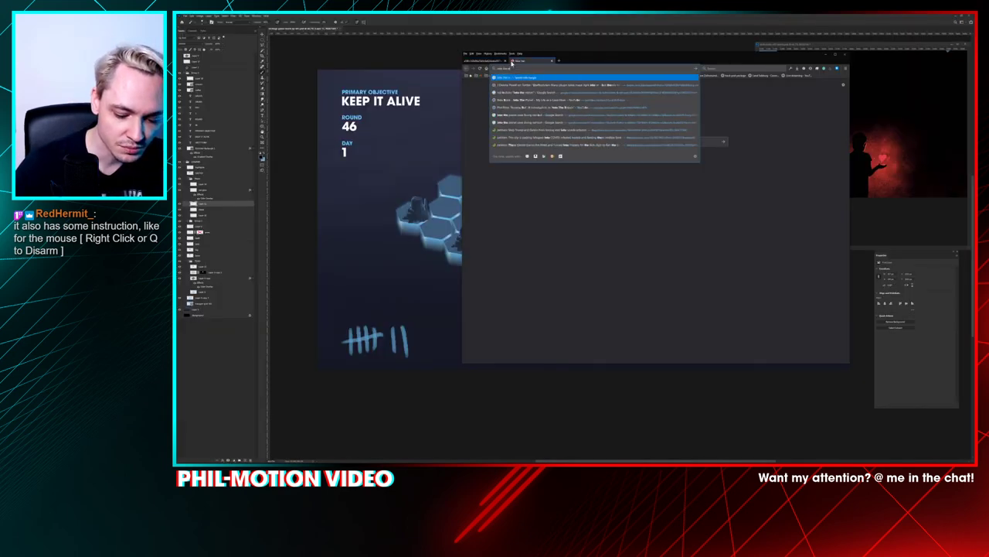
{"action": "type", "text": "screen"}
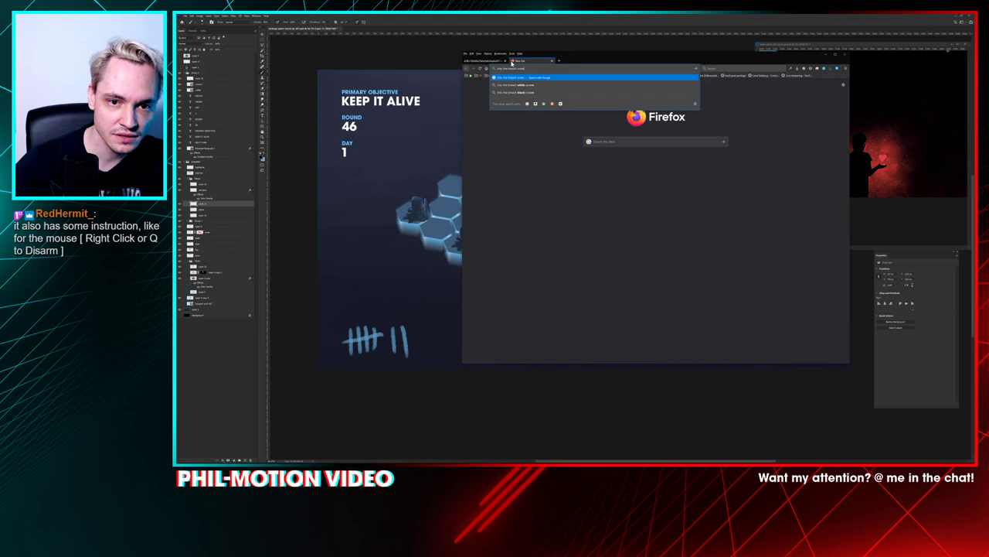
{"action": "type", "text": "shot"}
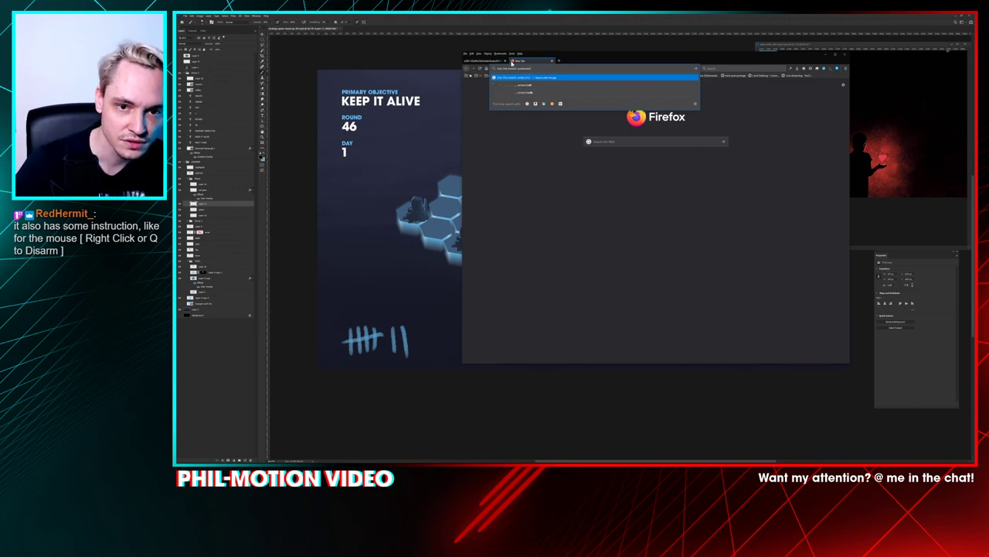
{"action": "key", "text": "Return"}
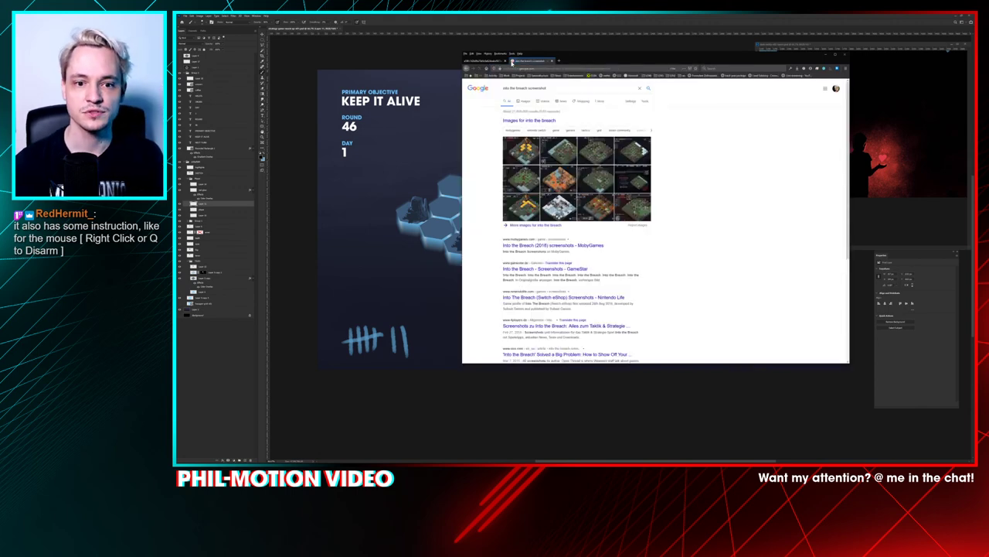
{"action": "left_click", "coordinate": [524, 101]}
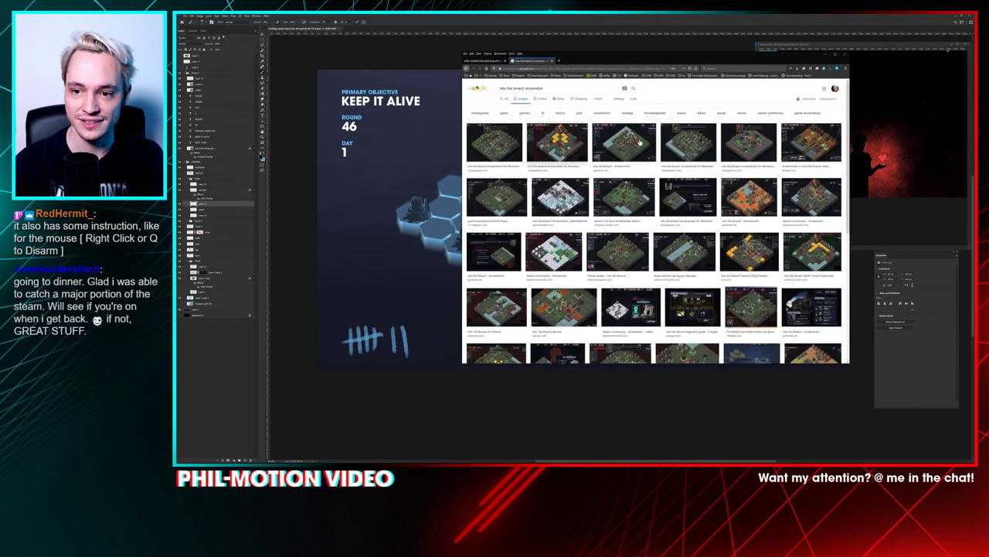
Step: Open several Into the Breach screenshots, examine the Nintendo Insider one's unit interface at full size, and return to Photoshop
{"action": "middle_click", "coordinate": [619, 147]}
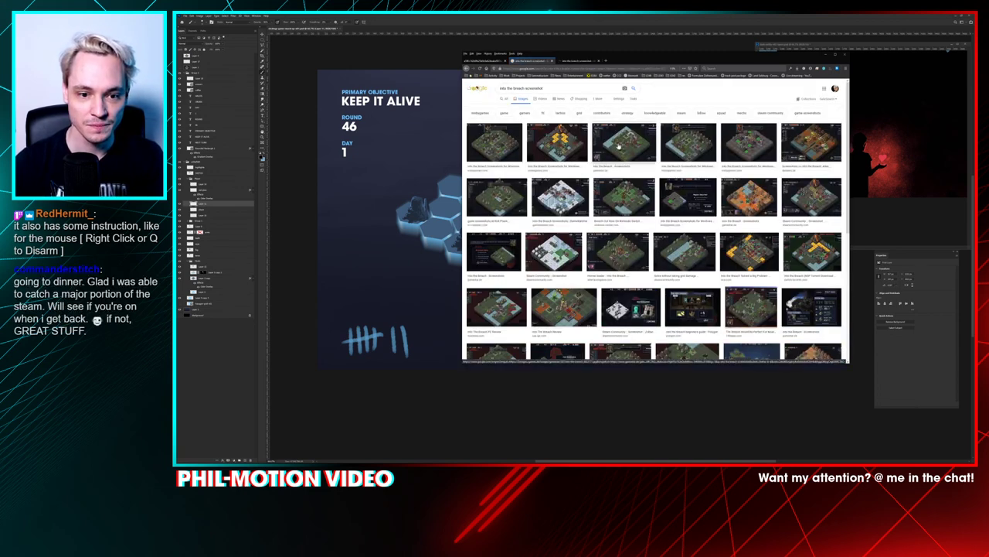
{"action": "middle_click", "coordinate": [620, 143]}
{"action": "key", "text": "ctrl+Tab"}
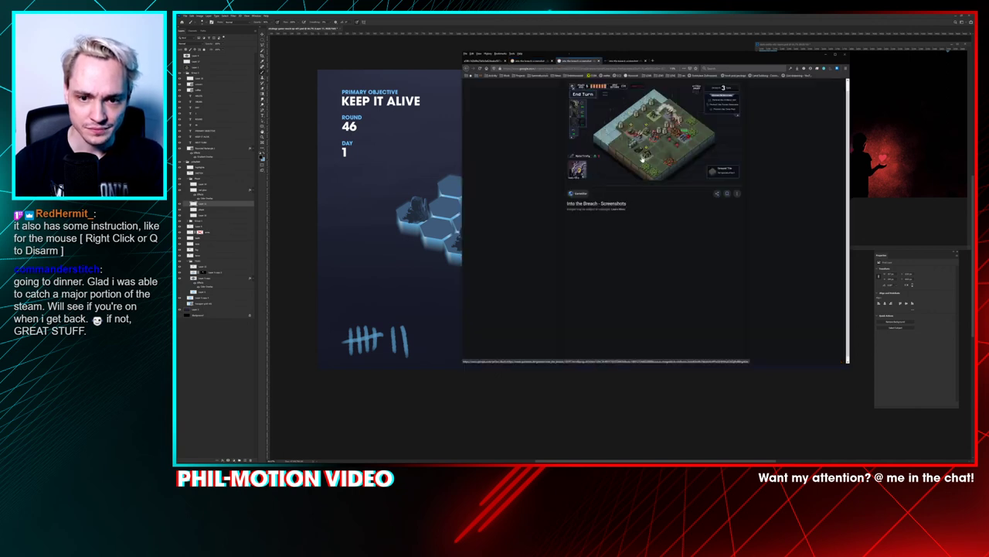
{"action": "left_click", "coordinate": [617, 143]}
{"action": "key", "text": "ctrl+Tab"}
{"action": "left_click", "coordinate": [618, 149]}
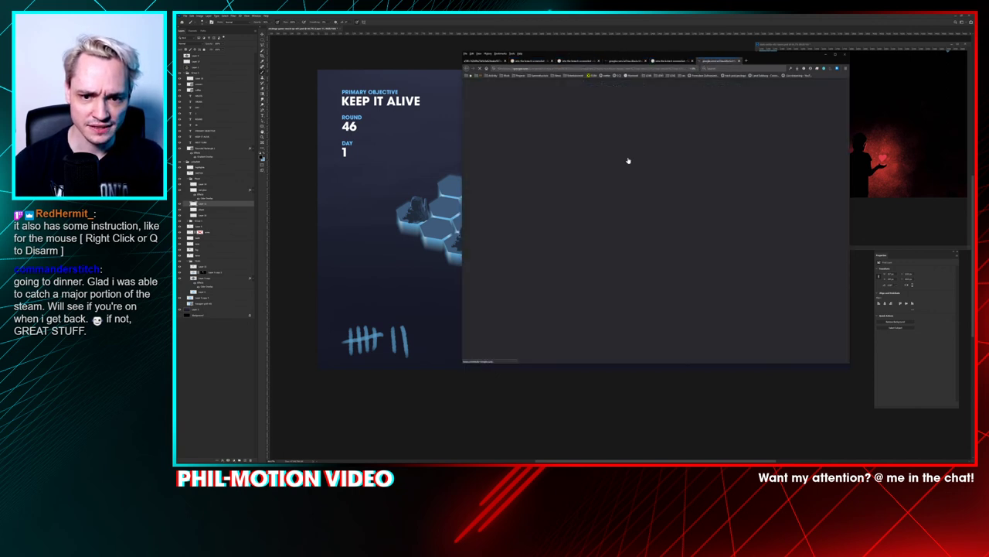
{"action": "left_click", "coordinate": [673, 64]}
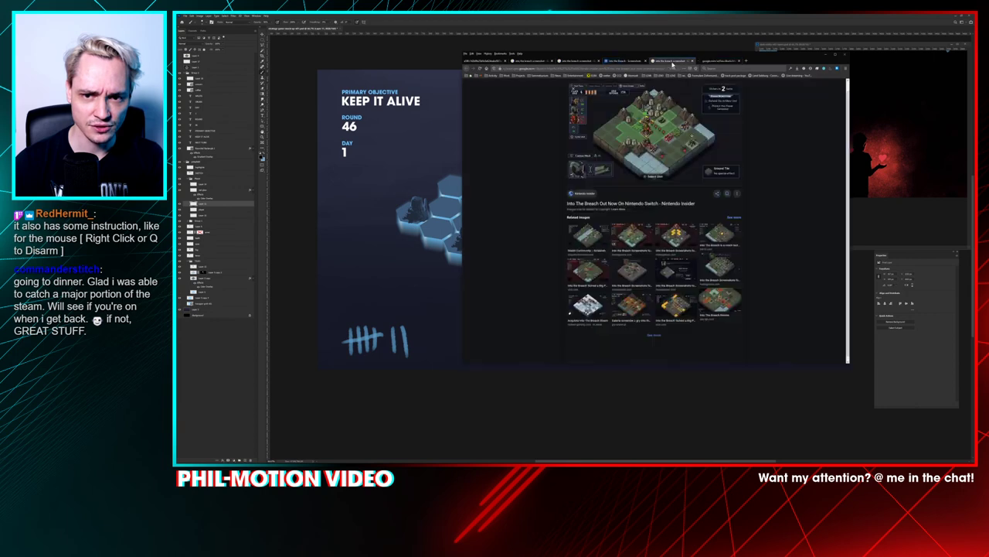
{"action": "right_click", "coordinate": [605, 139]}
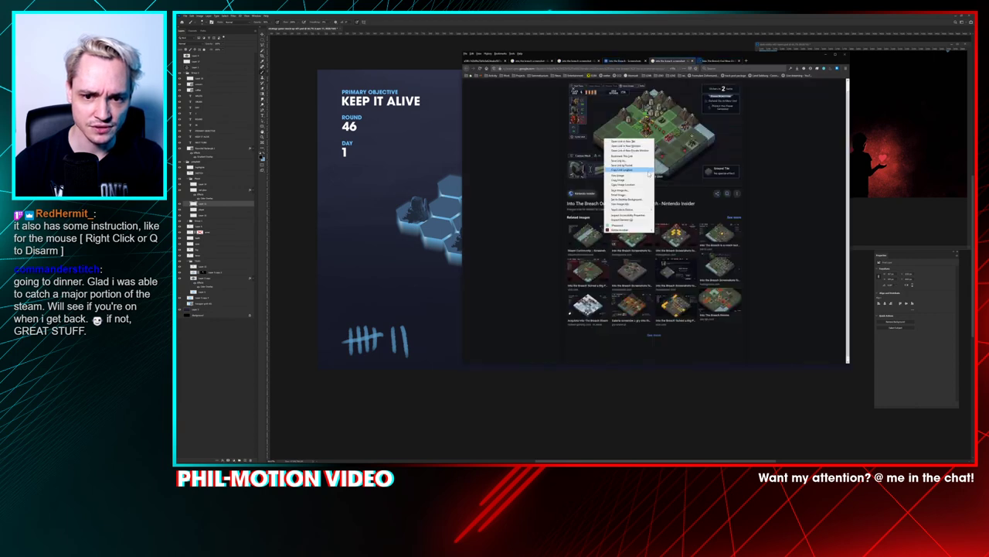
{"action": "left_click", "coordinate": [646, 176]}
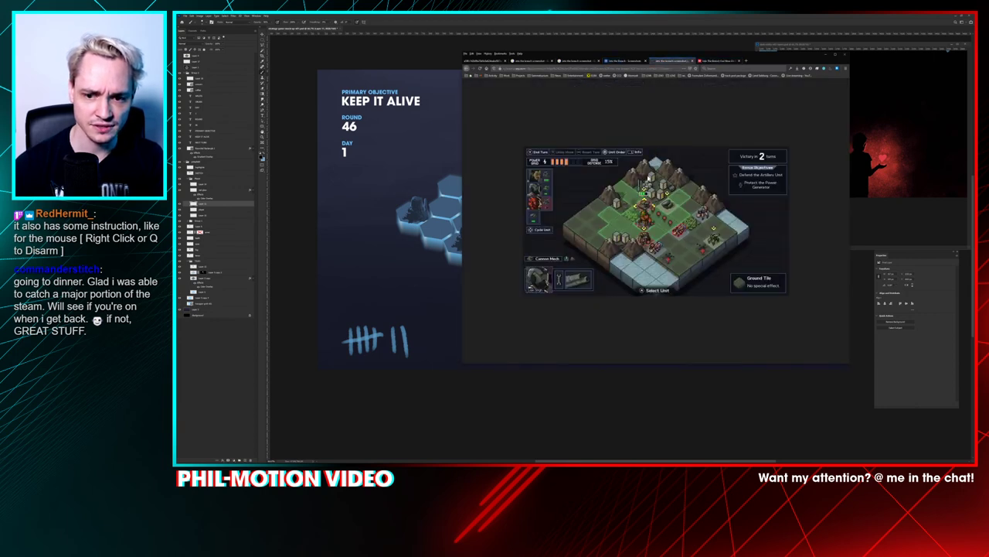
{"action": "left_click", "coordinate": [645, 183]}
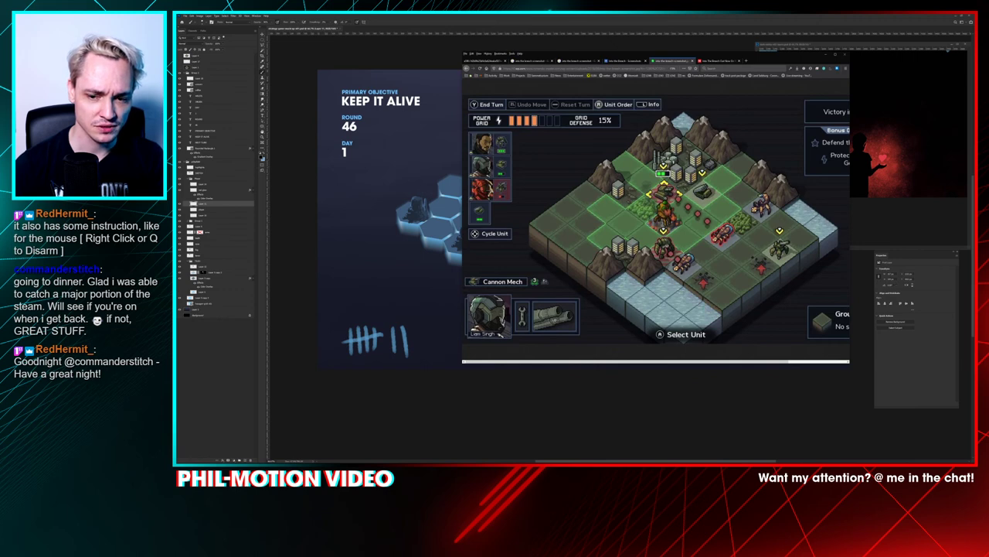
{"action": "left_click", "coordinate": [296, 205]}
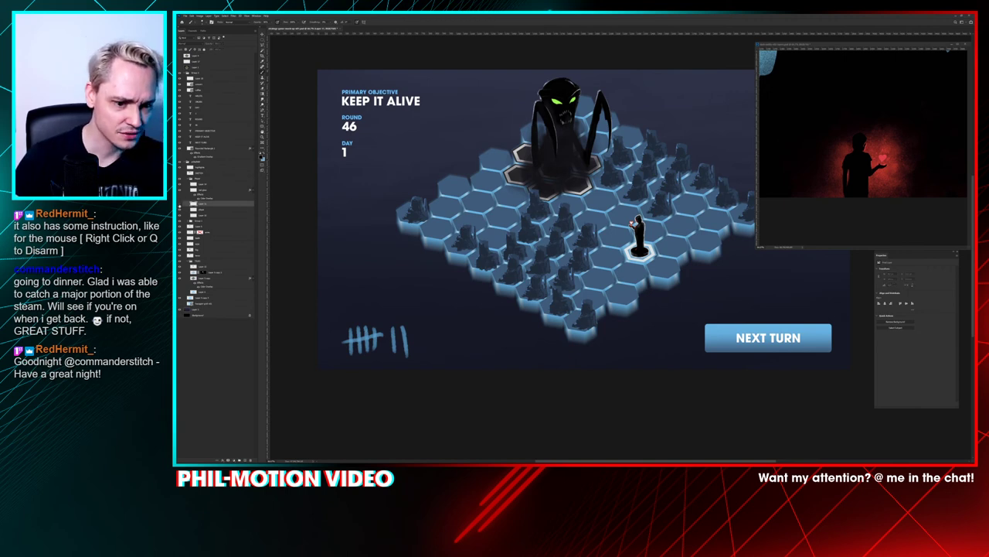
{"action": "left_click", "coordinate": [263, 40]}
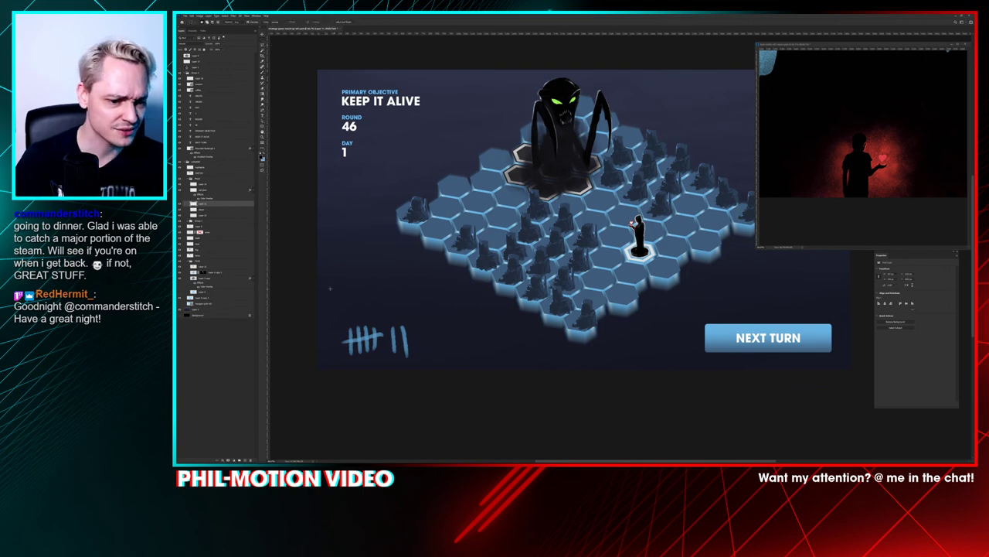
{"action": "left_click_drag", "start_coordinate": [312, 286], "coordinate": [476, 403]}
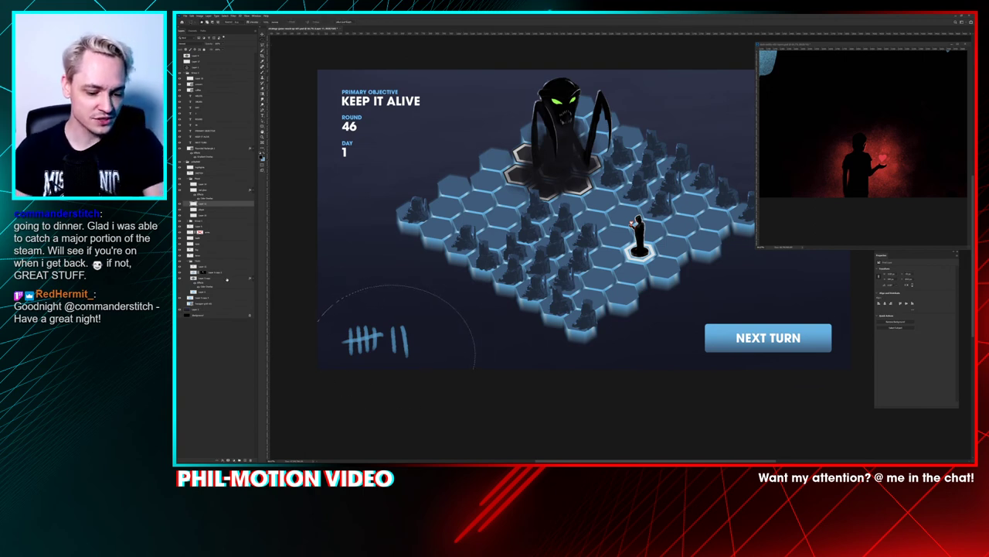
{"action": "key", "text": "ctrl+d"}
Step: Delete the layer with the hand-drawn tally marks below the board
{"action": "key", "text": "v"}
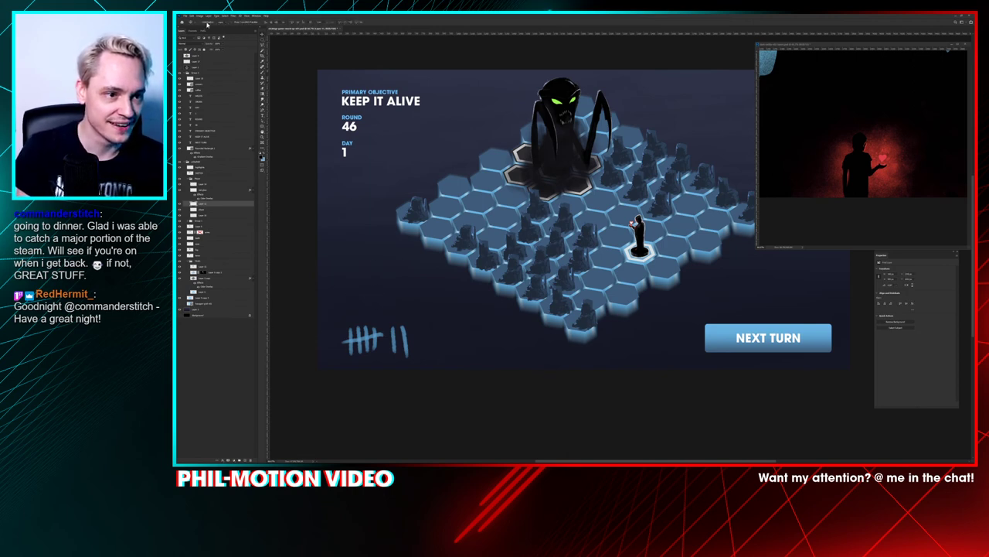
{"action": "left_click_drag", "start_coordinate": [398, 341], "coordinate": [402, 337]}
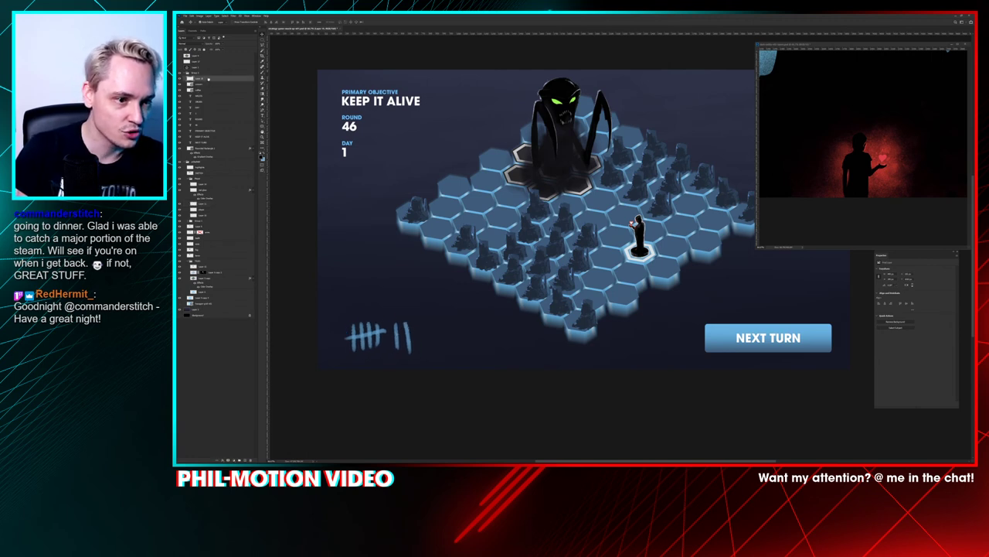
{"action": "left_click_drag", "start_coordinate": [209, 79], "coordinate": [250, 460]}
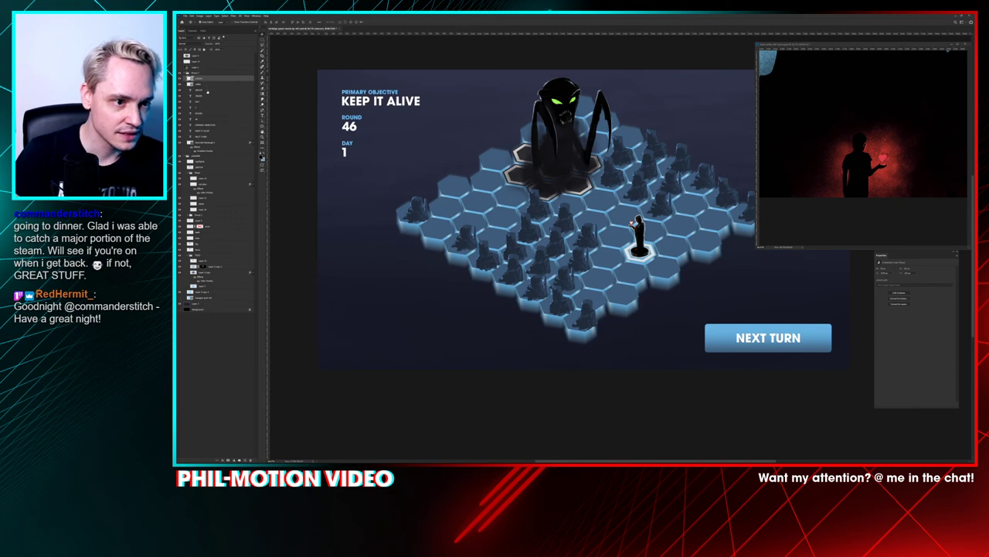
Step: Duplicate the PRIMARY OBJECTIVE label straight down to the mock-up's lower corner and change the copy's text to CURRENT UNIT
{"action": "left_click", "coordinate": [211, 126]}
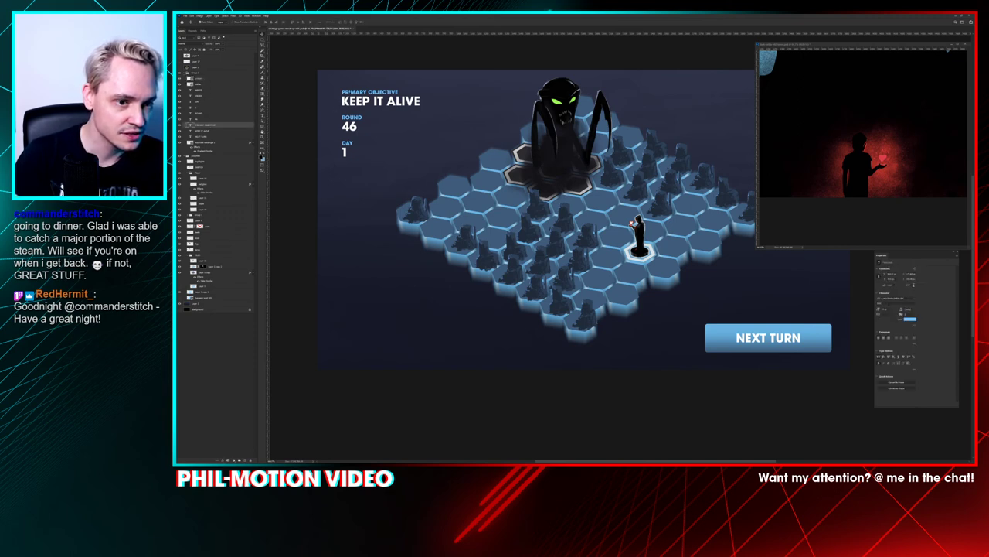
{"action": "left_click_drag", "start_coordinate": [378, 92], "coordinate": [378, 317]}
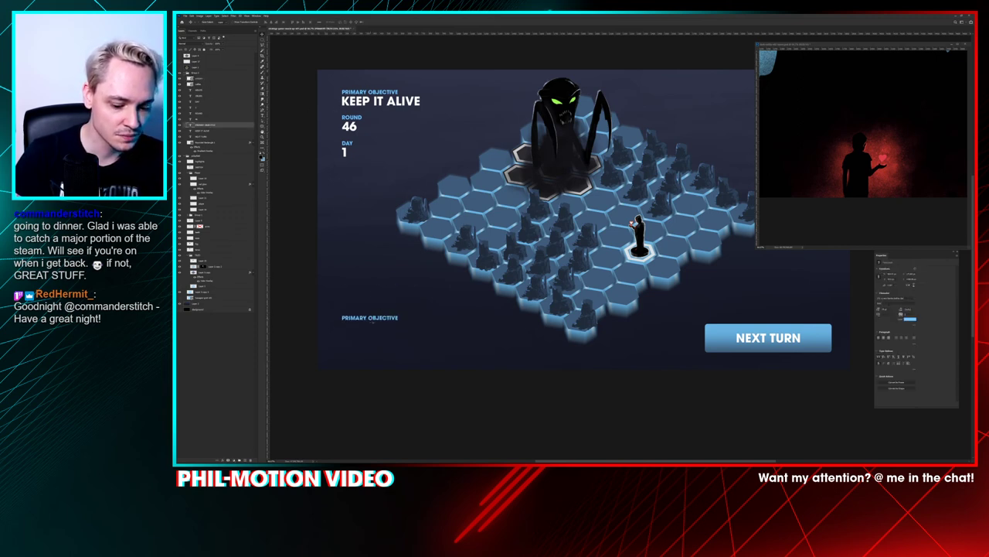
{"action": "double_click", "coordinate": [350, 318]}
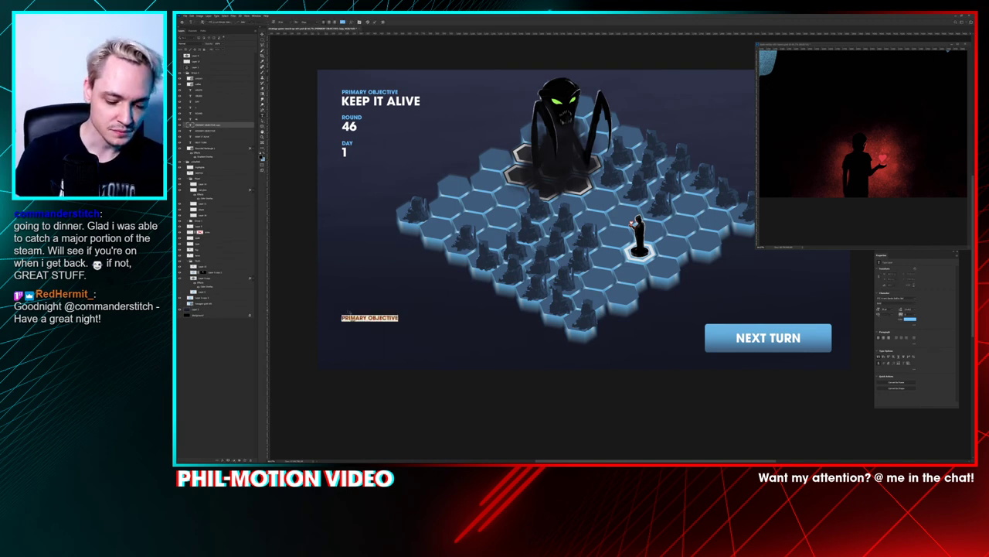
{"action": "key", "text": "alt+Tab"}
{"action": "key", "text": "alt+Tab"}
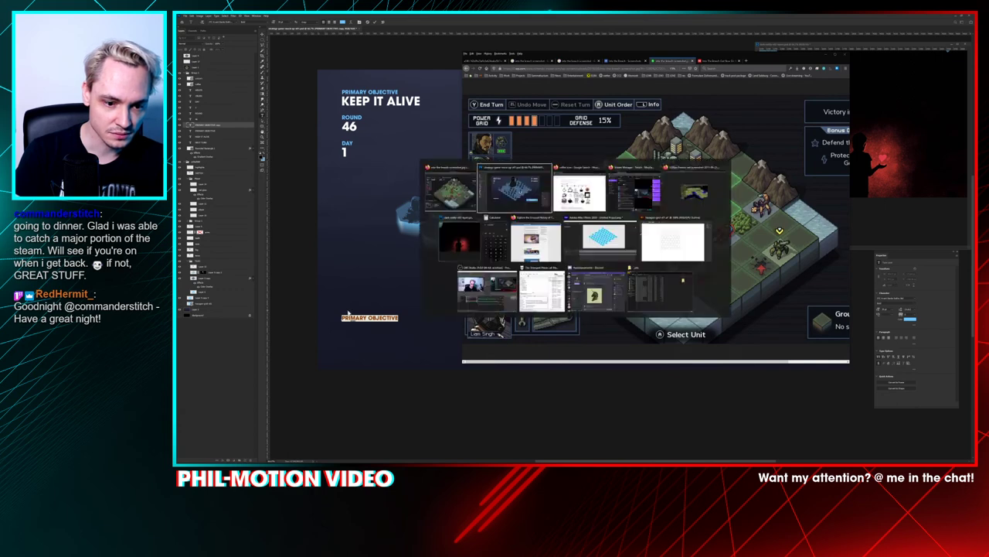
{"action": "type", "text": "CURRENT UNIT"}
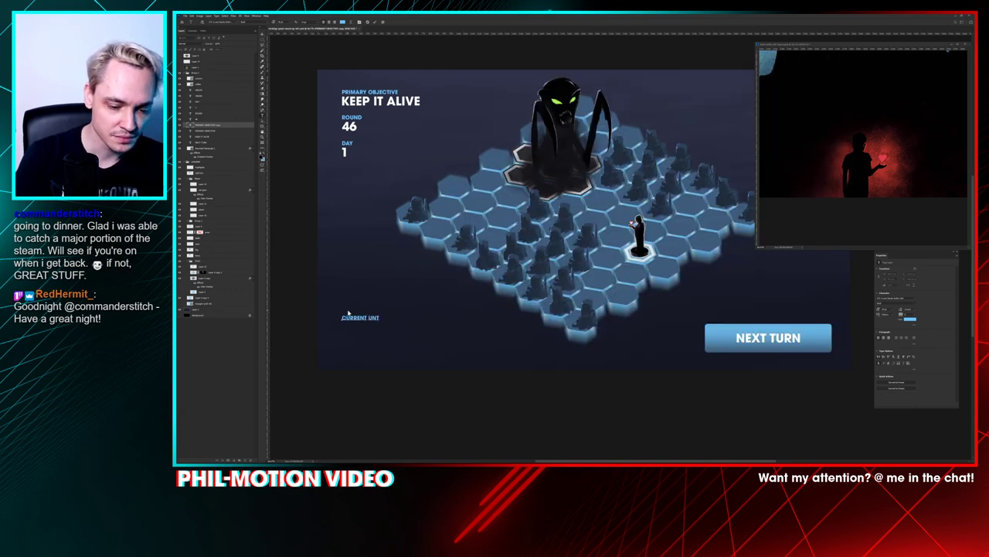
{"action": "key", "text": "BackSpace"}
{"action": "type", "text": "IT"}
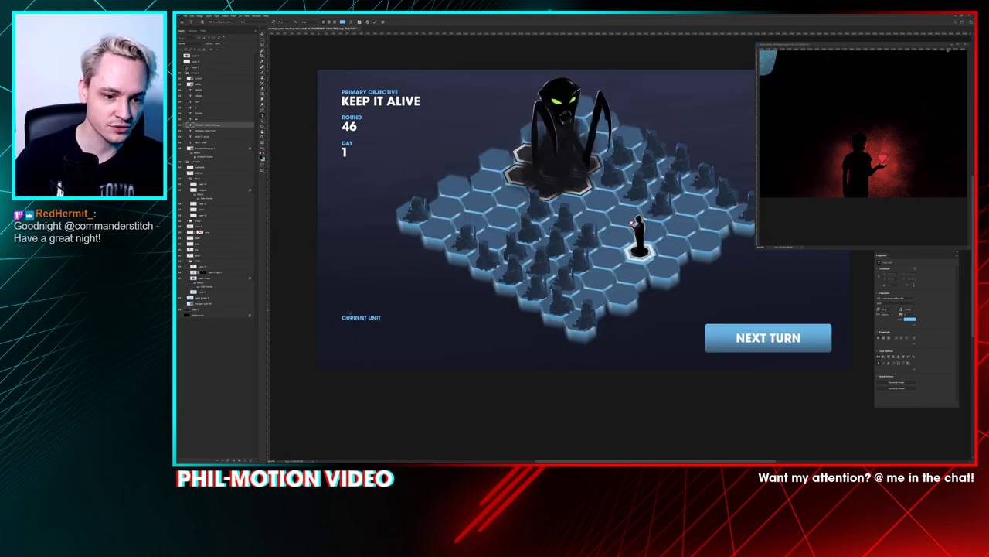
{"action": "key", "text": "ctrl+Return"}
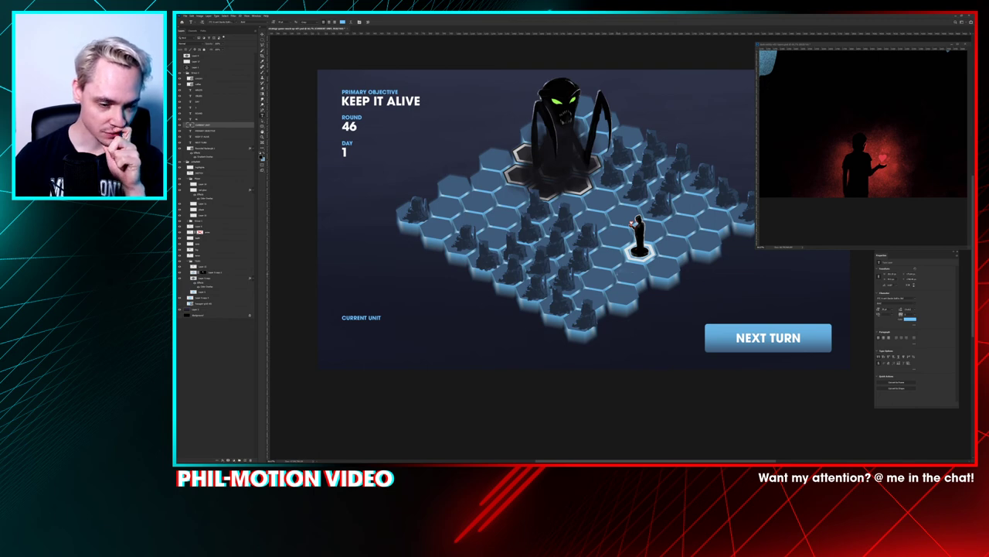
Step: Sample the NEXT TURN button's light blue and draw a rounded square filled with it directly below the CURRENT UNIT label
{"action": "key", "text": "alt+Tab"}
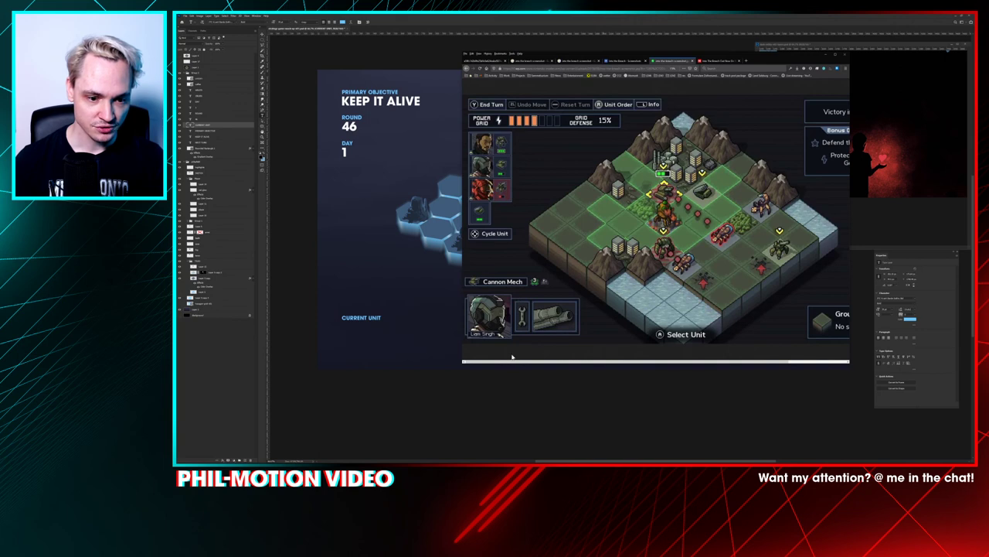
{"action": "key", "text": "alt+Tab"}
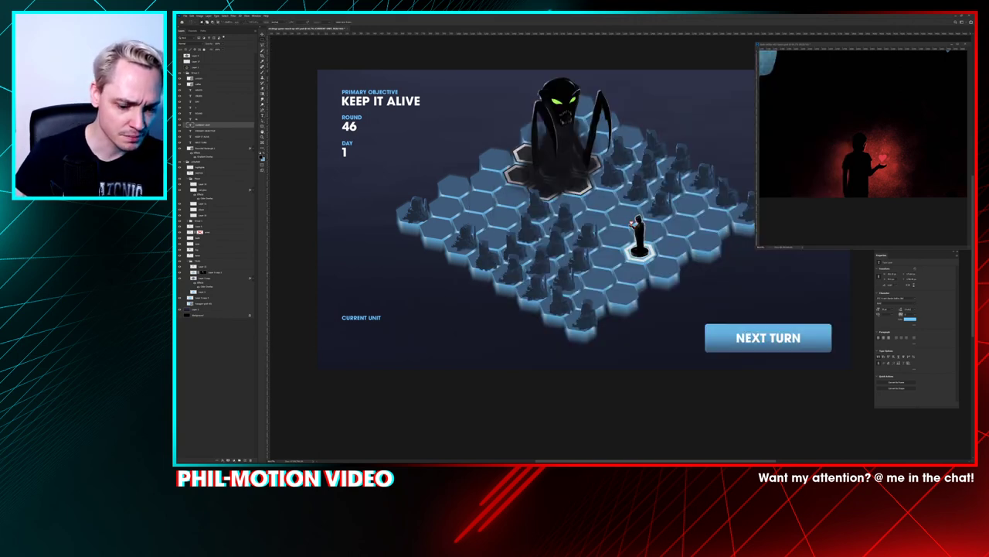
{"action": "key", "text": "i"}
{"action": "left_click", "coordinate": [709, 330]}
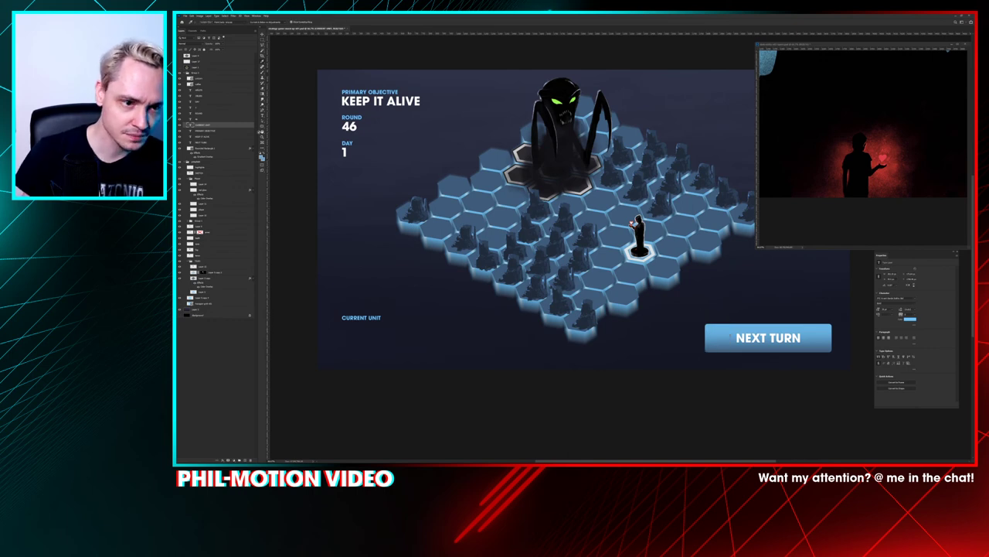
{"action": "key", "text": "b"}
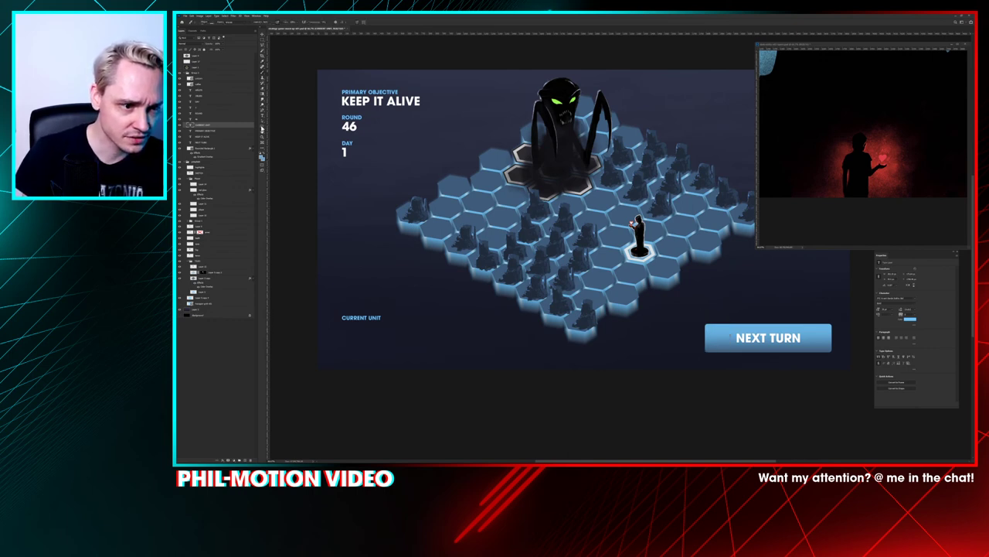
{"action": "left_click", "coordinate": [262, 128]}
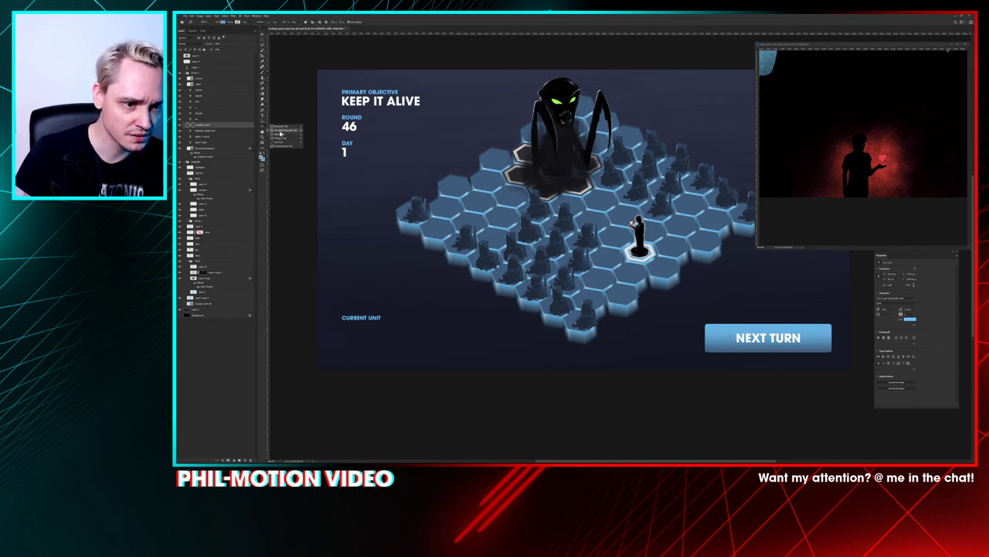
{"action": "left_click", "coordinate": [281, 130]}
{"action": "left_click_drag", "start_coordinate": [342, 326], "coordinate": [408, 363]}
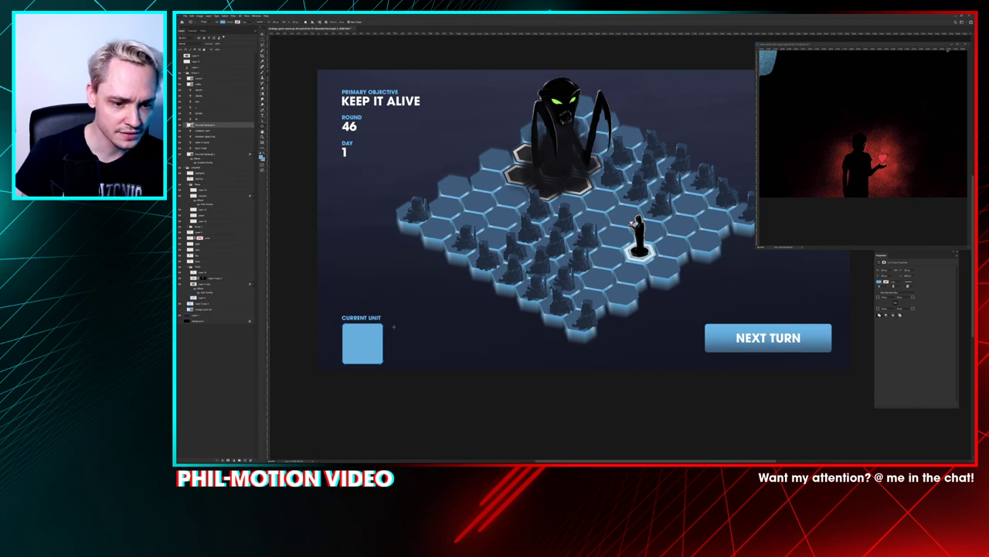
Step: Draw a row of three equal smaller rounded squares beside the large one and move the row up and closer to it
{"action": "mouse_move", "coordinate": [389, 330]}
{"action": "left_mouse_down"}
{"action": "mouse_move", "coordinate": [416, 353]}
{"action": "mouse_move", "coordinate": [470, 354]}
{"action": "left_mouse_up"}
{"action": "key", "text": "v"}
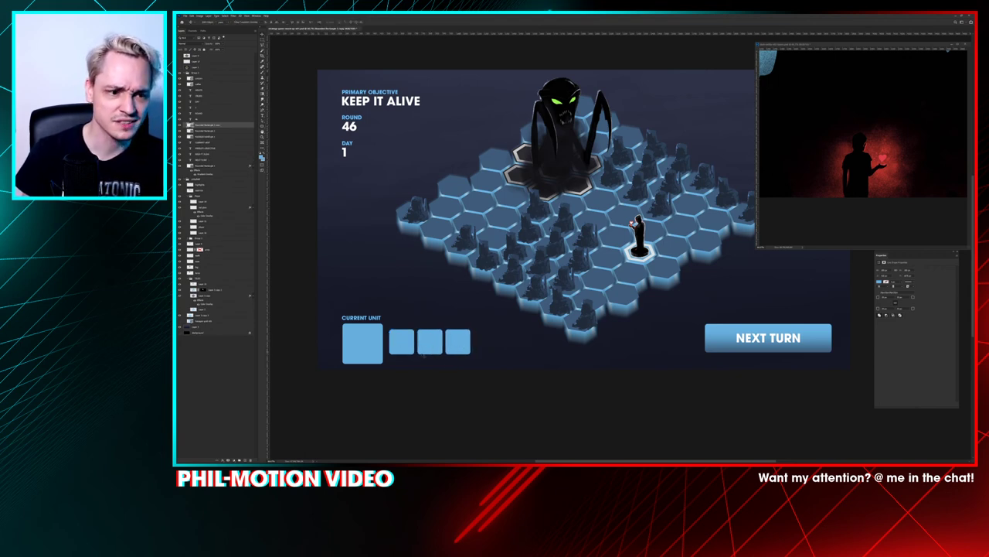
{"action": "left_click", "coordinate": [223, 137], "text": "shift"}
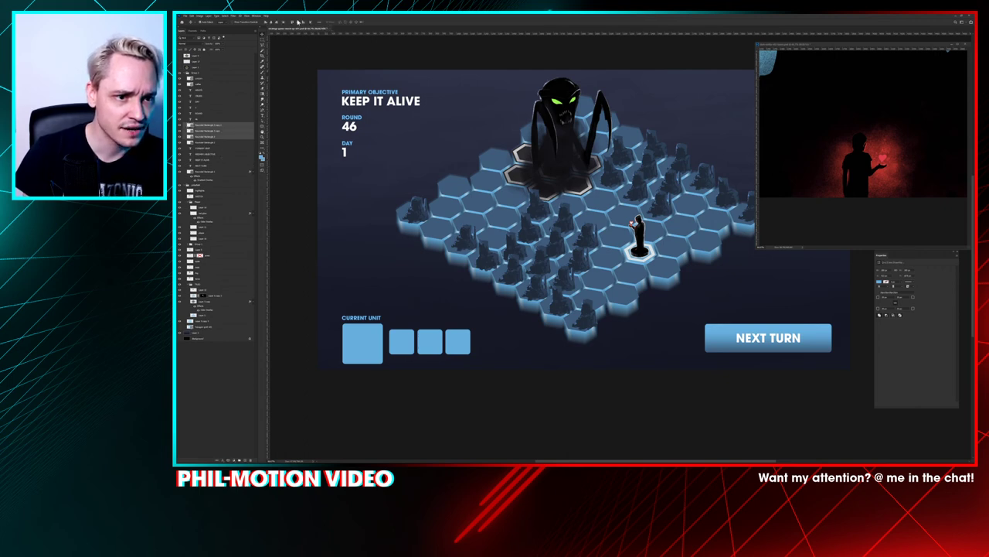
{"action": "left_click", "coordinate": [320, 23]}
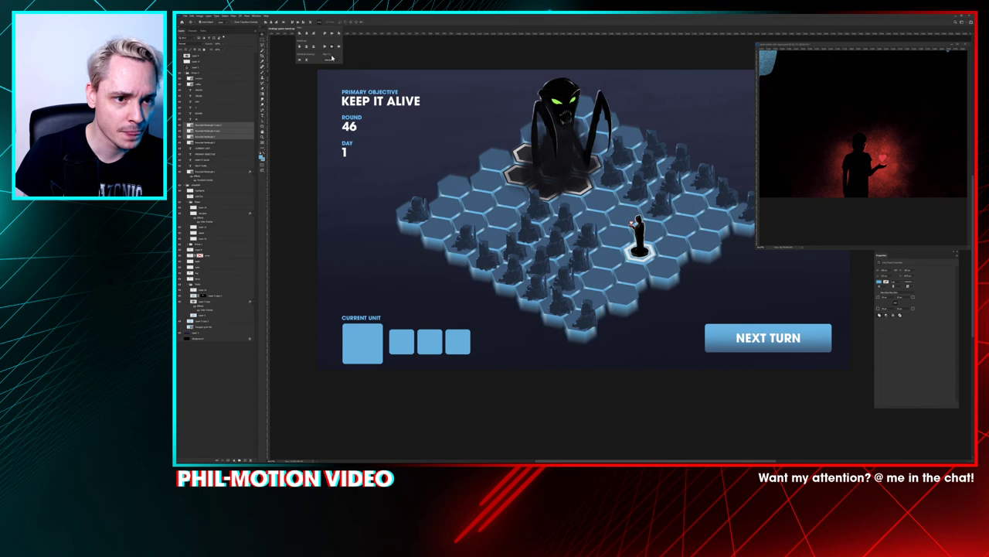
{"action": "left_click_drag", "start_coordinate": [406, 349], "coordinate": [375, 337]}
Step: Move the large square and the CURRENT UNIT label up together, away from the mock-up's lower edge
{"action": "left_click", "coordinate": [212, 142]}
{"action": "left_click", "coordinate": [364, 318], "text": "shift"}
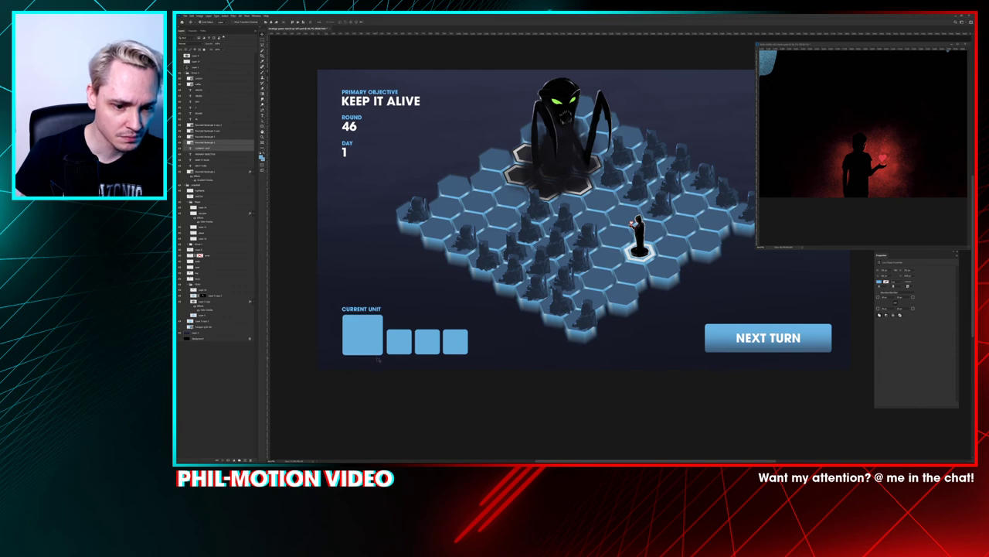
{"action": "left_click_drag", "start_coordinate": [372, 343], "coordinate": [371, 342]}
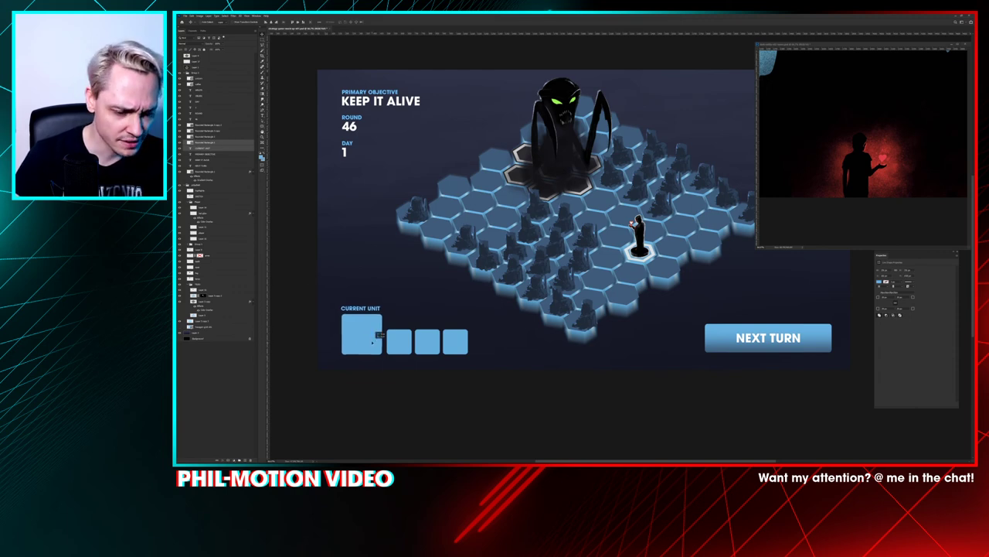
{"action": "key", "text": "Up"}
{"action": "key", "text": "Up"}
{"action": "key", "text": "Up"}
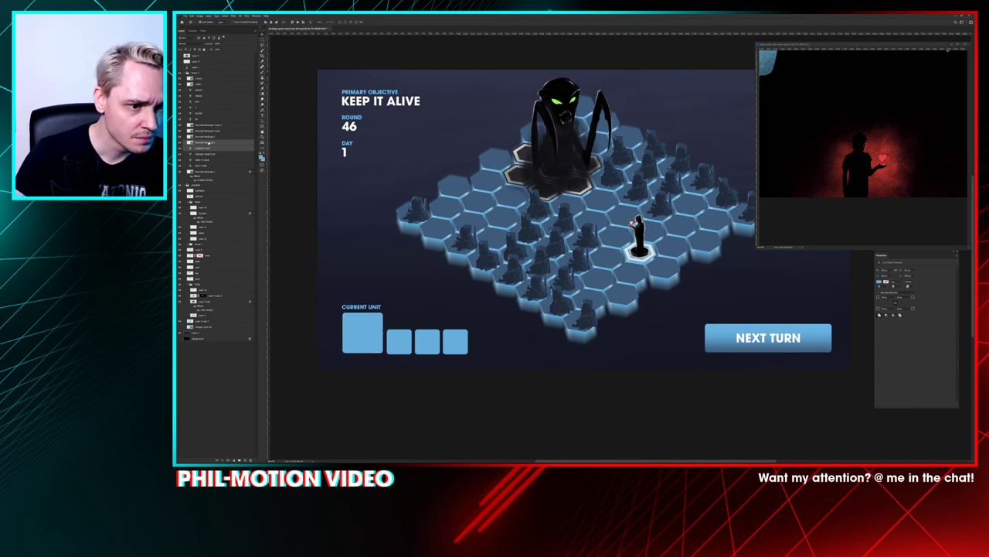
Step: Align the bottom edges of the large square and the three small squares
{"action": "left_click", "coordinate": [210, 142]}
{"action": "left_click", "coordinate": [211, 125], "text": "shift"}
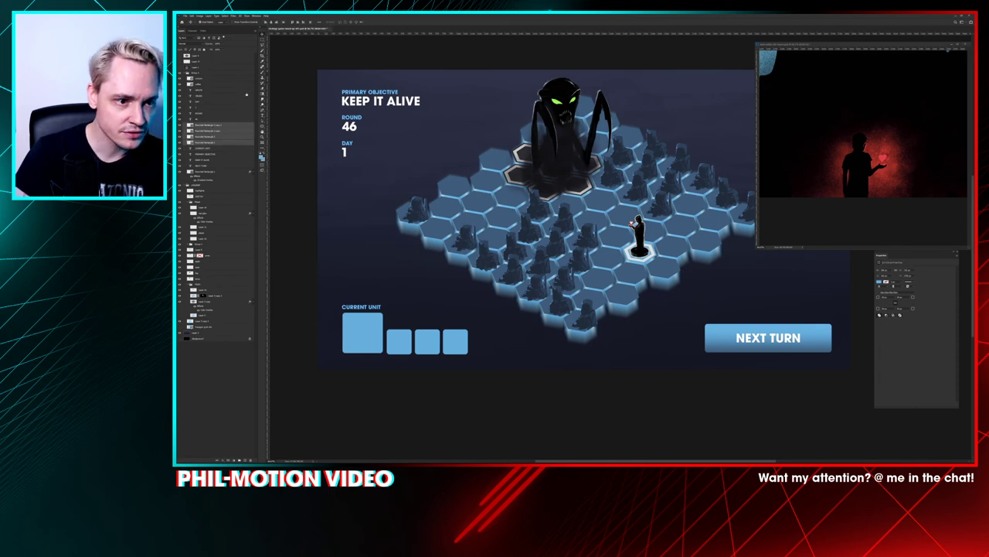
{"action": "left_click", "coordinate": [301, 23]}
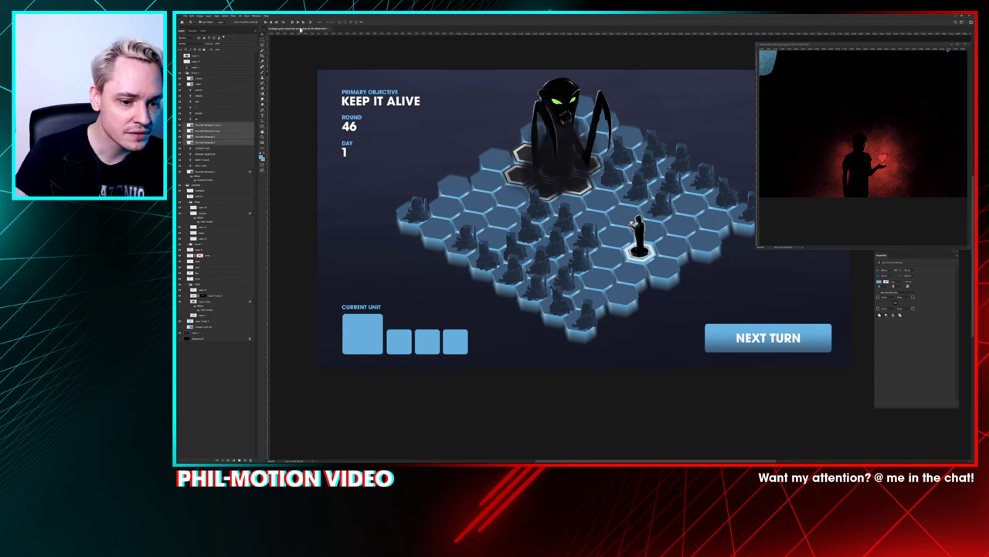
Step: Nudge the CURRENT UNIT label down so it sits closer above the large square
{"action": "left_click", "coordinate": [232, 146]}
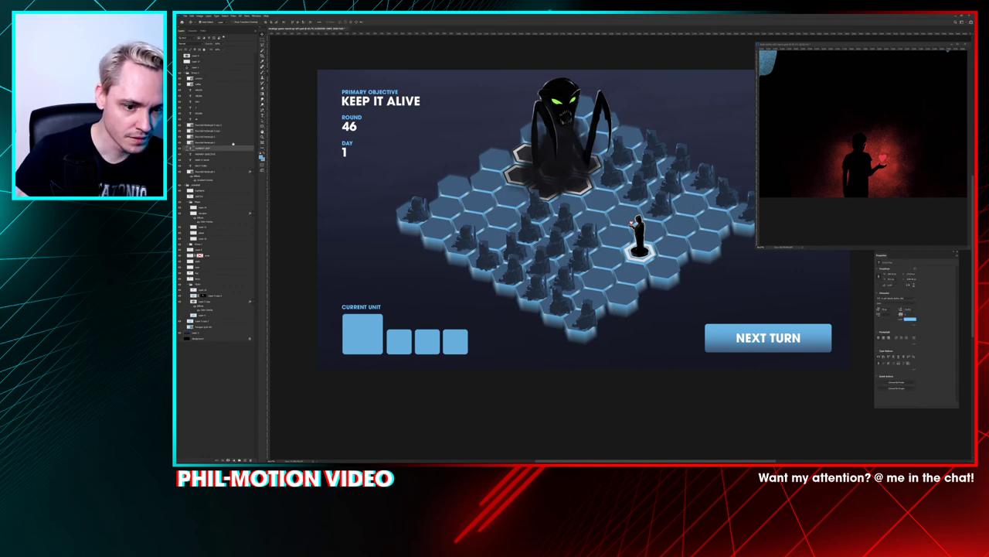
{"action": "key", "text": "Down"}
{"action": "key", "text": "Down"}
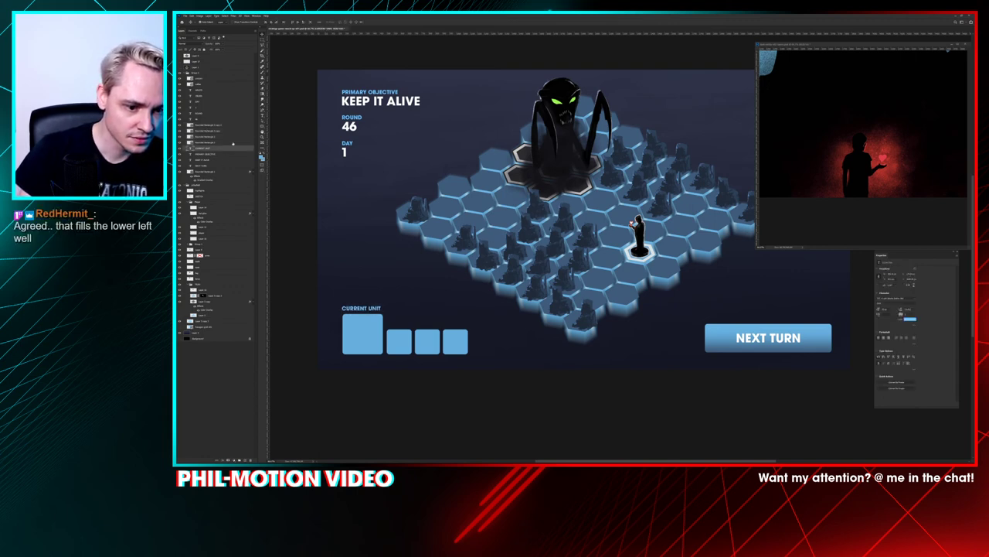
{"action": "key", "text": "Down"}
{"action": "key", "text": "Down"}
{"action": "key", "text": "Down"}
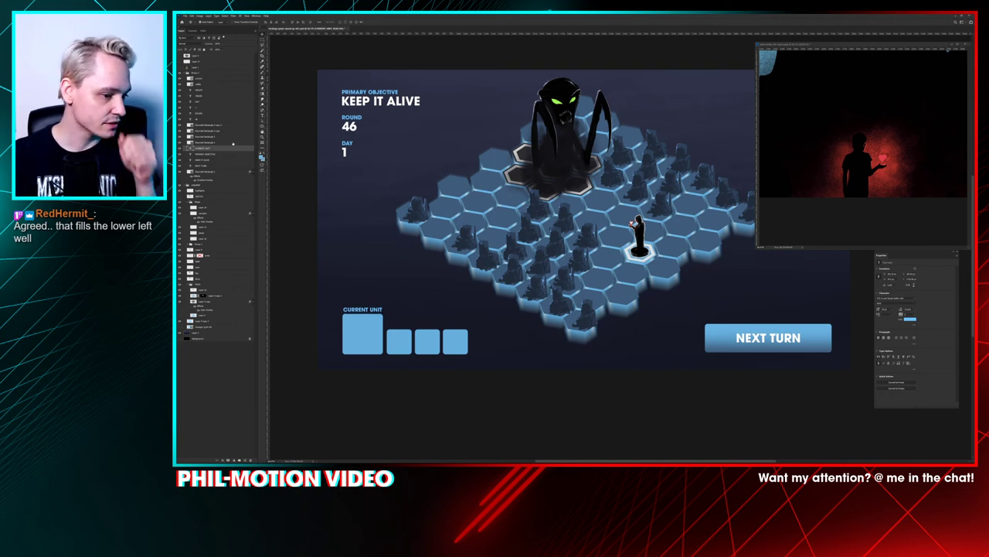
Step: Examine the layout of the whole mock-up, then inspect the current-unit panel at actual size
{"action": "key", "text": "ctrl+minus"}
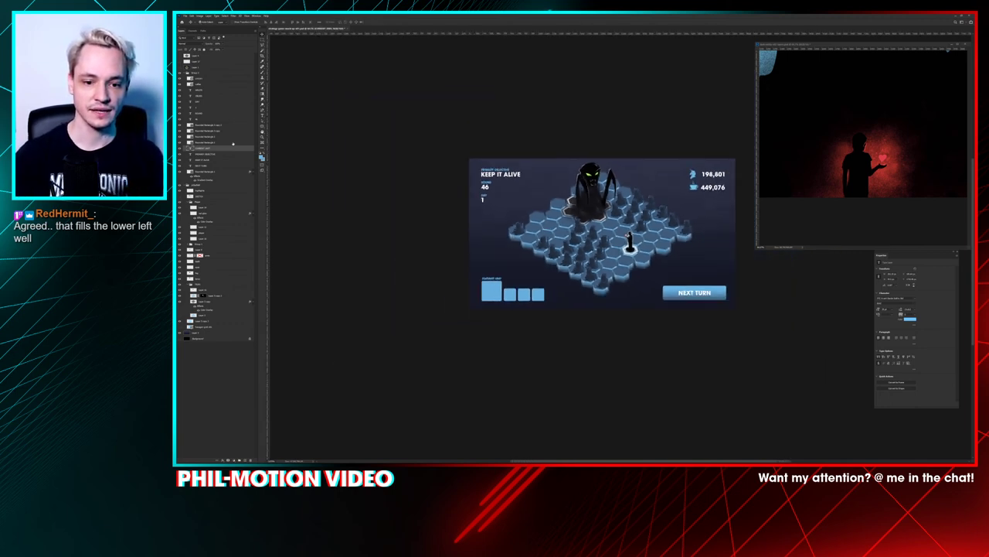
{"action": "left_click_drag", "start_coordinate": [622, 287], "coordinate": [564, 298]}
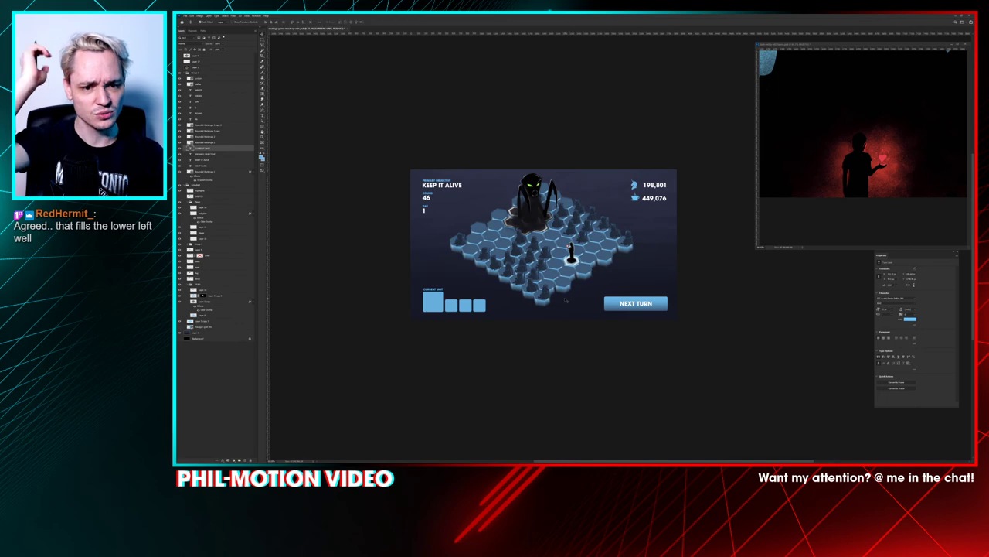
{"action": "key", "text": "ctrl+plus"}
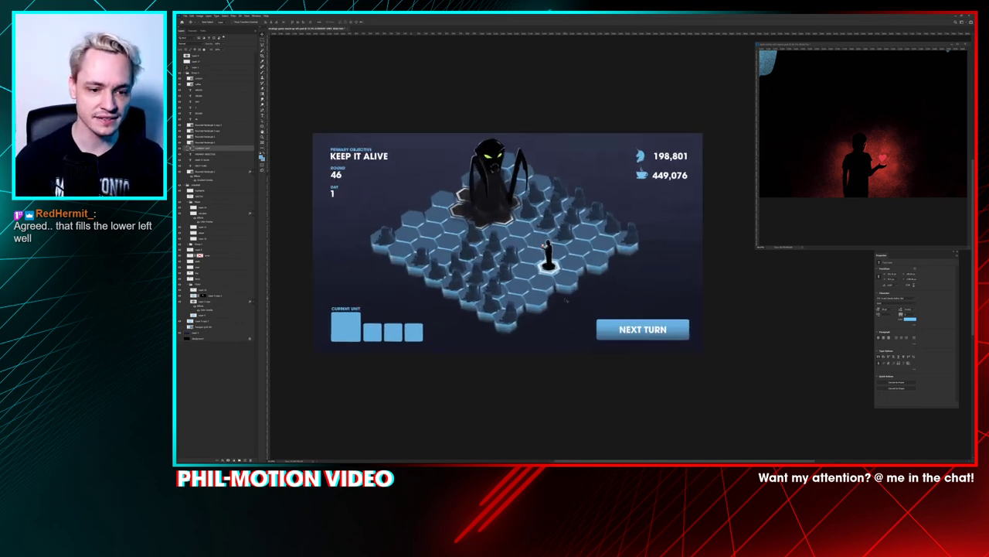
{"action": "left_click_drag", "start_coordinate": [659, 133], "coordinate": [633, 177]}
{"action": "left_click_drag", "start_coordinate": [603, 224], "coordinate": [675, 206]}
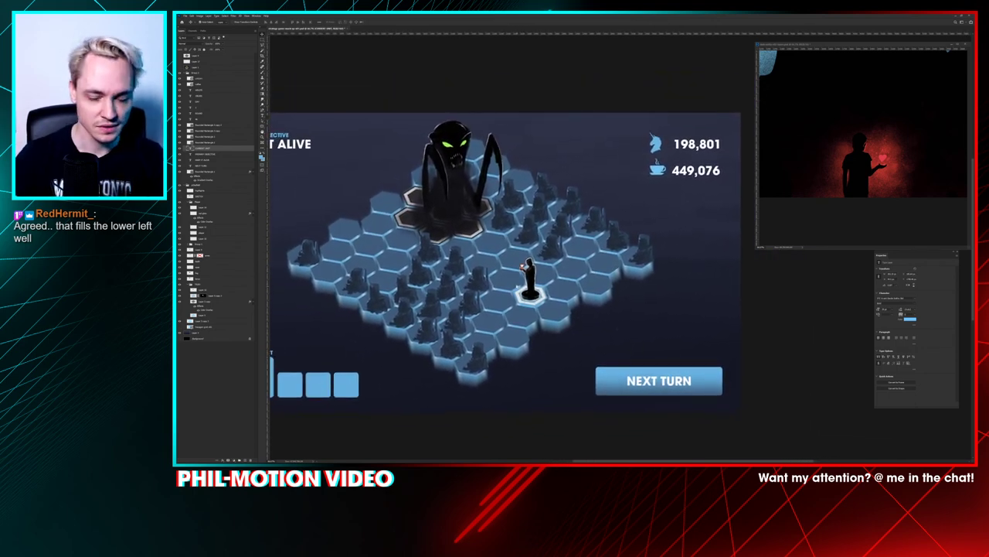
{"action": "left_click_drag", "start_coordinate": [303, 344], "coordinate": [746, 190]}
{"action": "key", "text": "ctrl+1"}
{"action": "left_click_drag", "start_coordinate": [444, 166], "coordinate": [569, 194]}
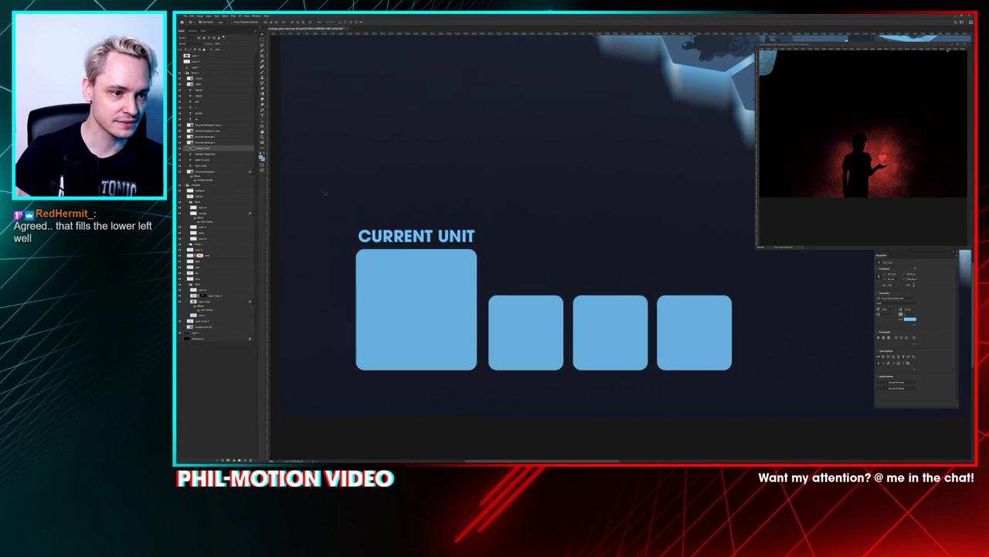
Step: Duplicate the four square layers, merge the copies into one, and rasterize the result by merging it with a new empty layer
{"action": "left_click", "coordinate": [211, 124]}
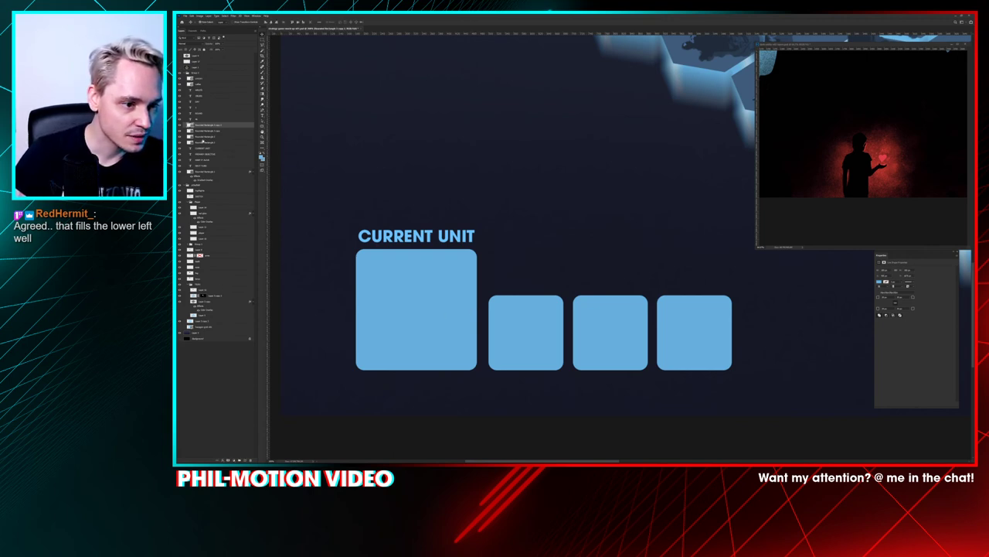
{"action": "left_click", "coordinate": [200, 143], "text": "shift"}
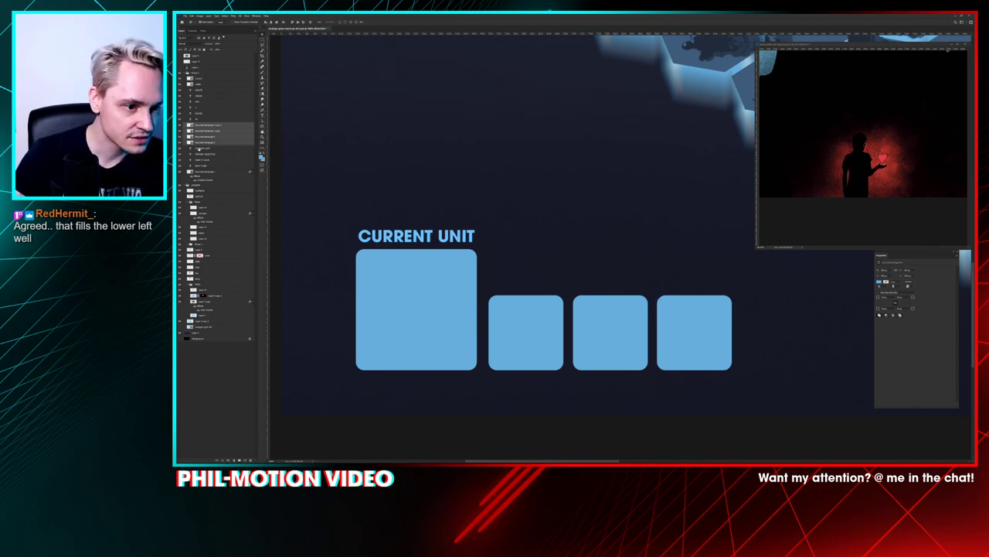
{"action": "left_click_drag", "start_coordinate": [205, 141], "coordinate": [245, 459]}
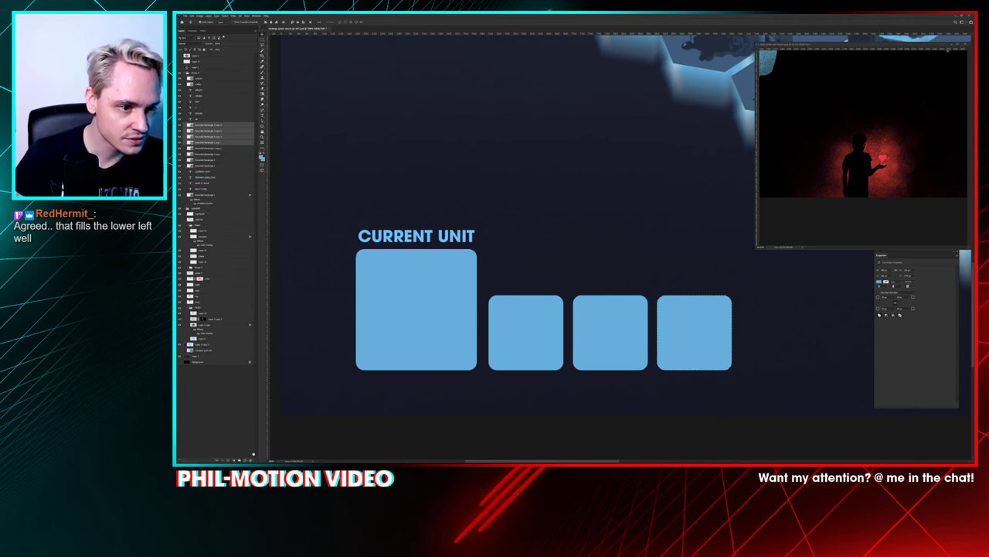
{"action": "key", "text": "ctrl+e"}
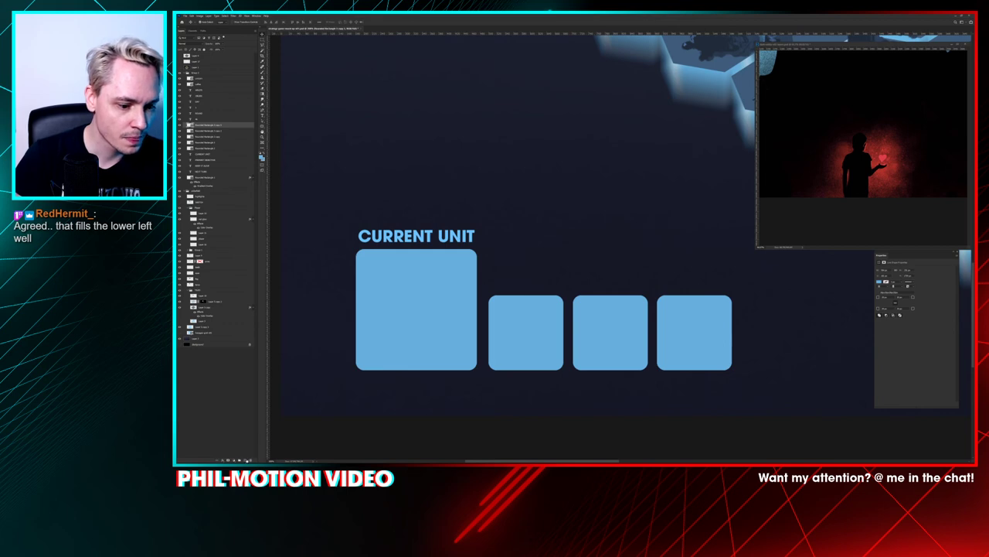
{"action": "left_click", "coordinate": [244, 459]}
{"action": "left_click", "coordinate": [215, 132], "text": "shift"}
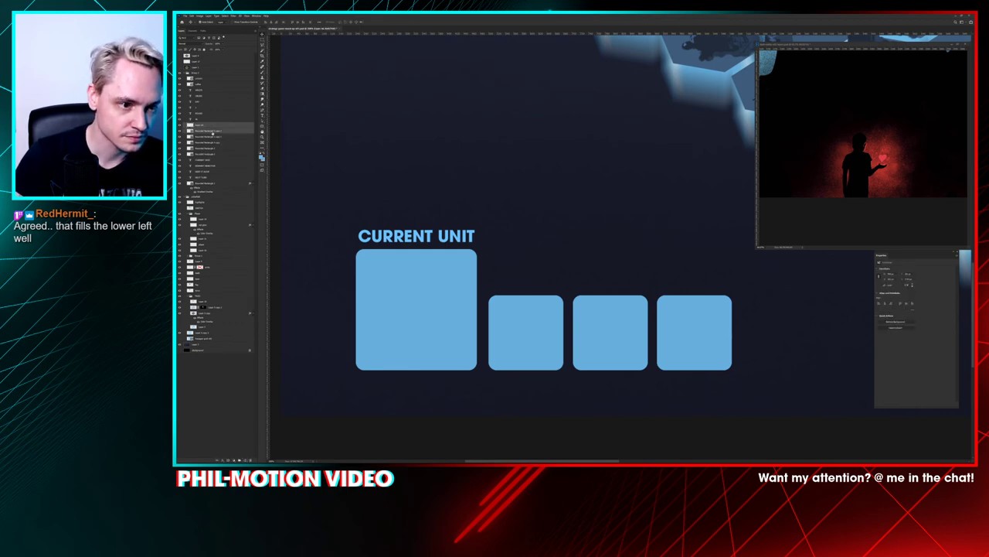
{"action": "key", "text": "ctrl+e"}
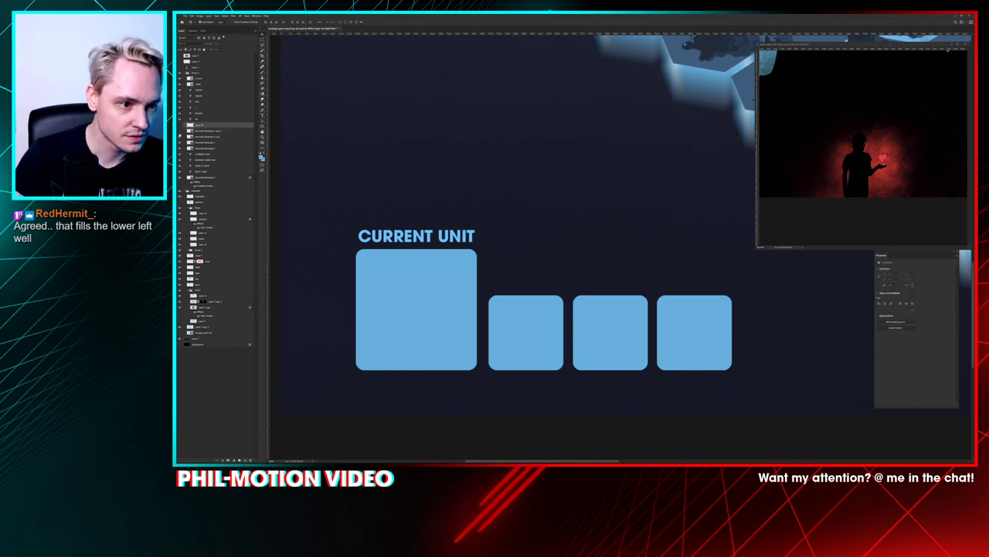
Step: Hide the four original square shape layers and rename the merged layer
{"action": "left_click_drag", "start_coordinate": [179, 147], "coordinate": [179, 131]}
{"action": "left_click", "coordinate": [180, 125]}
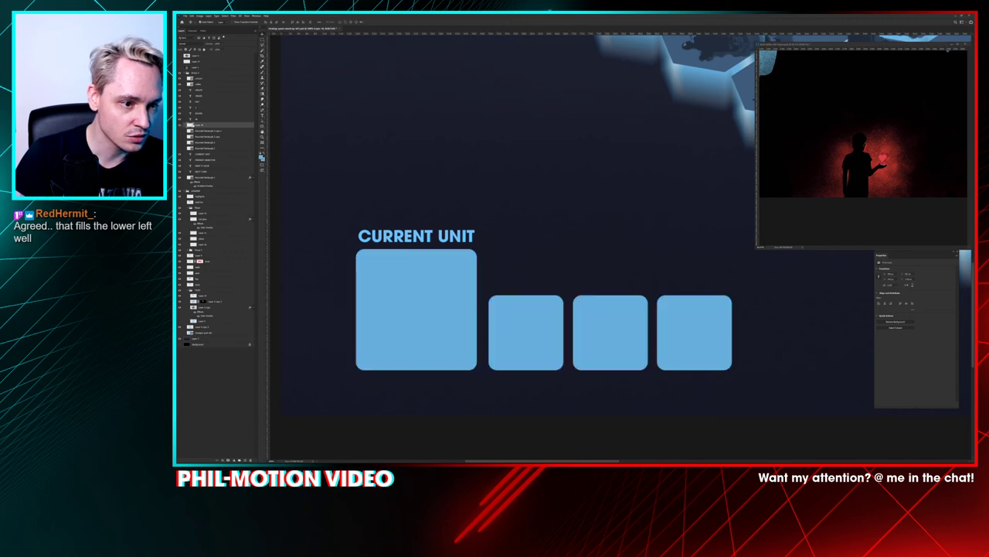
{"action": "double_click", "coordinate": [200, 124]}
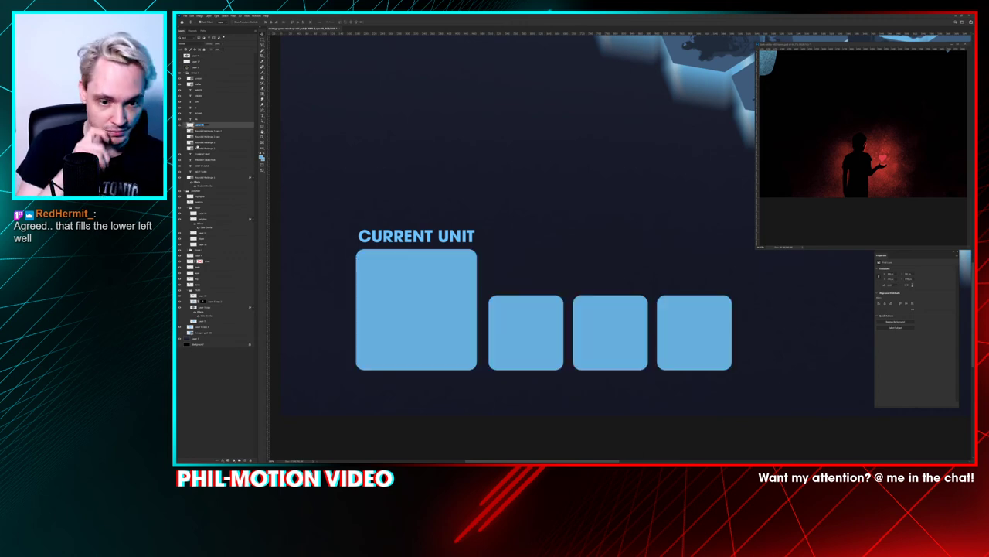
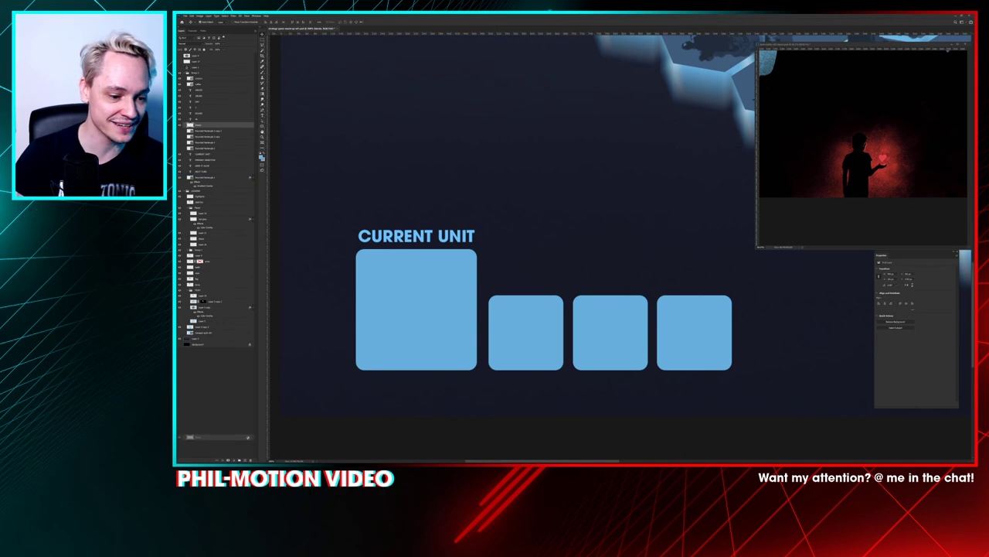
Step: Duplicate the merged squares layer, lock the copy's transparent pixels, and test brush strokes on the large square, undoing them
{"action": "left_click_drag", "start_coordinate": [241, 460], "coordinate": [245, 460]}
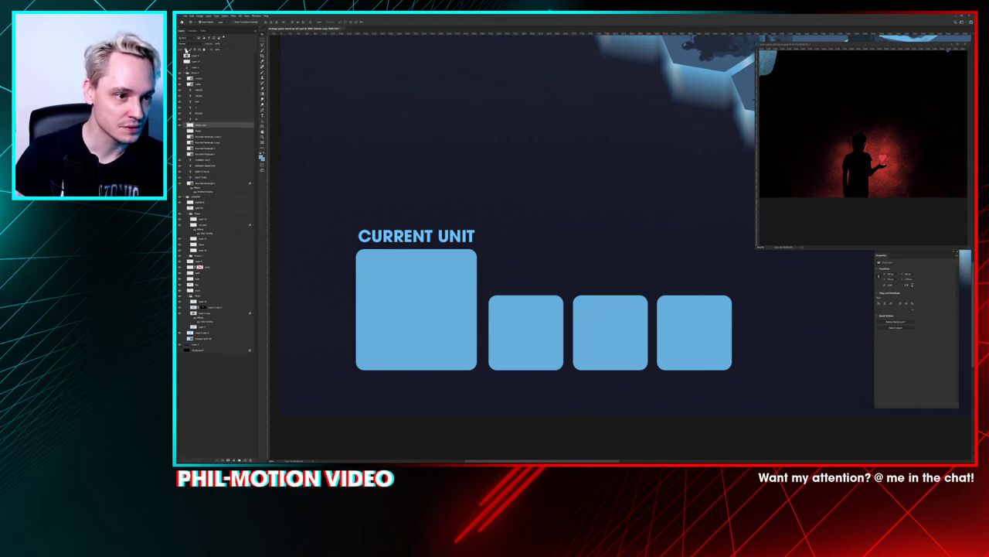
{"action": "key", "text": "b"}
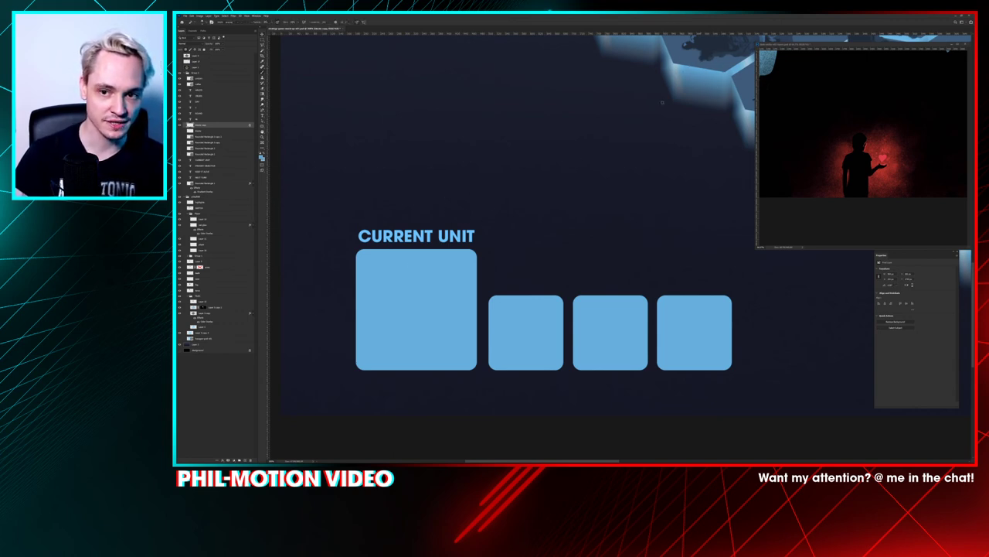
{"action": "left_click_drag", "start_coordinate": [391, 327], "coordinate": [471, 253]}
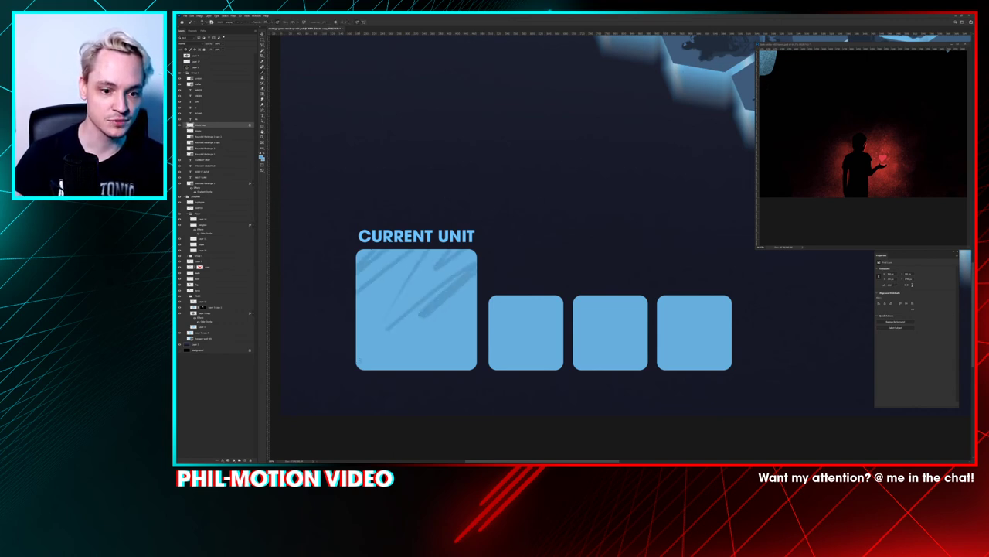
{"action": "key", "text": "ctrl+z"}
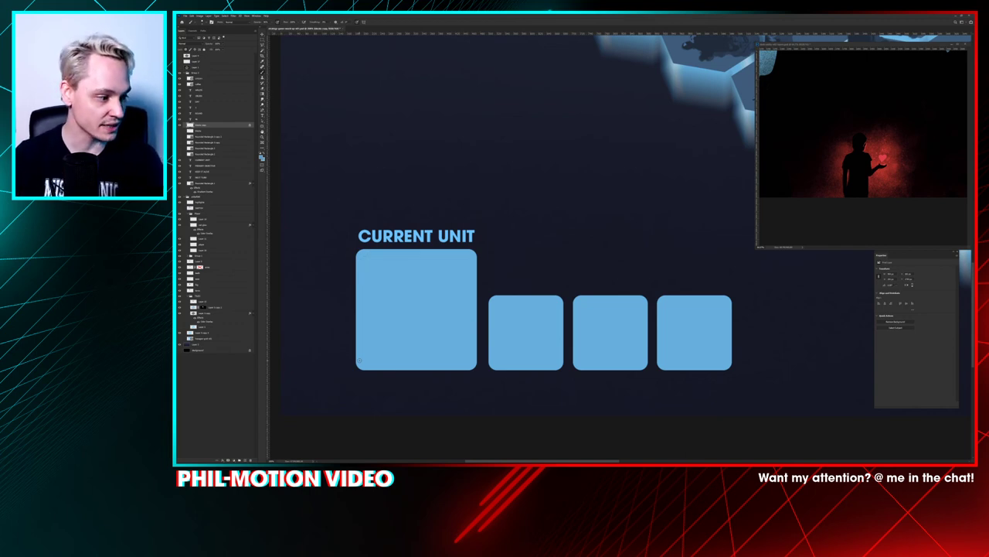
Step: Sample near-black from the silhouette reference image and cover the large square with it using a large textured brush
{"action": "scroll", "coordinate": [487, 202], "scroll_direction": "up", "scroll_amount": 5}
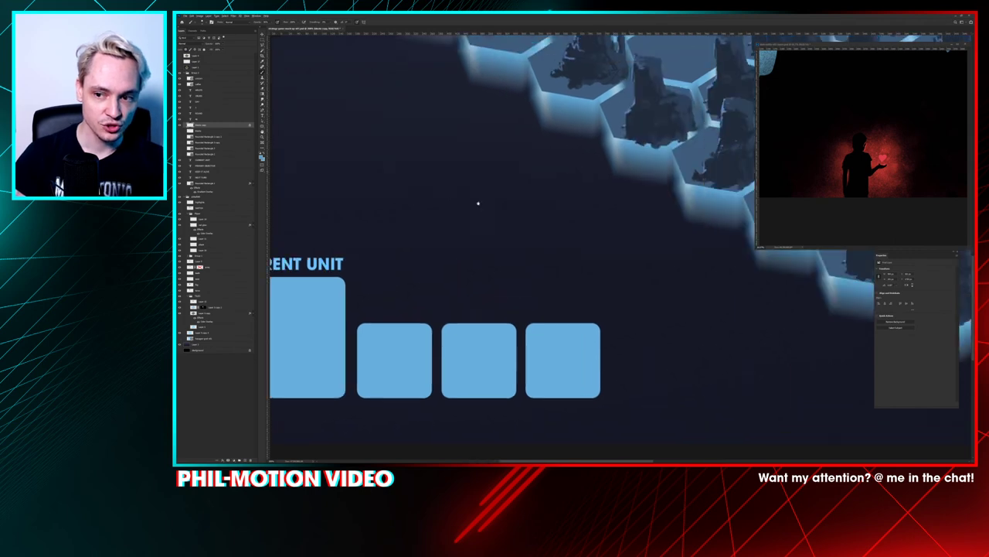
{"action": "left_click_drag", "start_coordinate": [531, 180], "coordinate": [714, 146]}
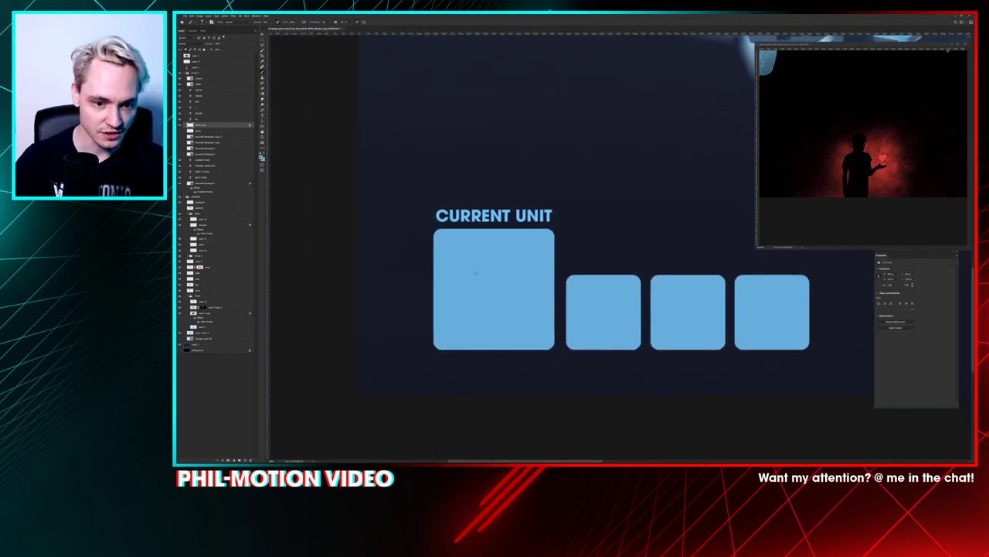
{"action": "left_click", "coordinate": [834, 103], "text": "alt"}
{"action": "left_click", "coordinate": [572, 171]}
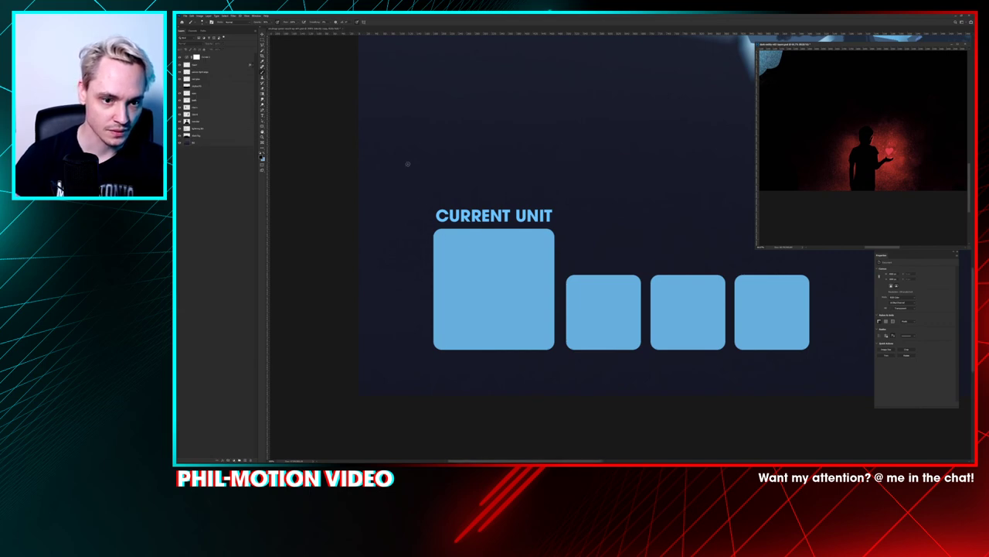
{"action": "right_click", "coordinate": [434, 243]}
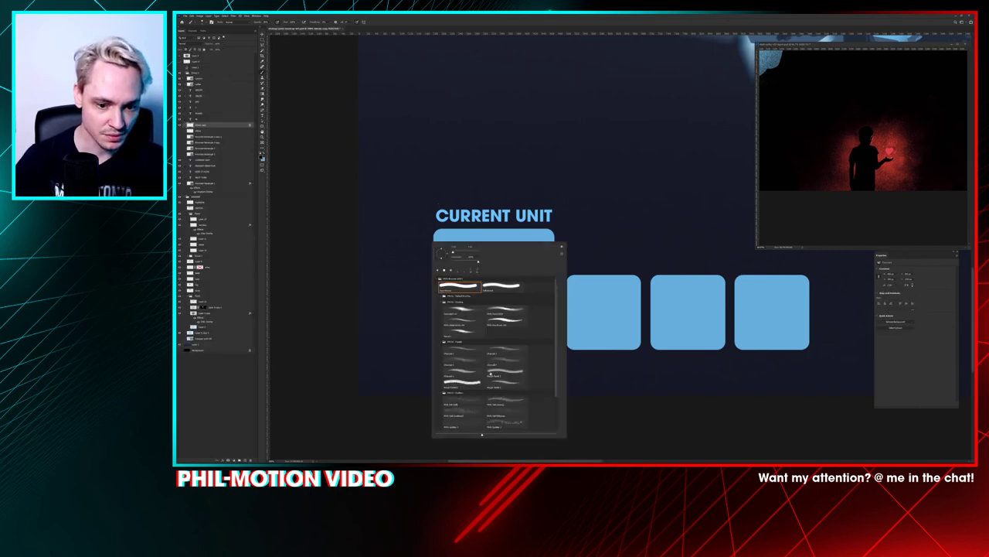
{"action": "left_click", "coordinate": [464, 382]}
{"action": "mouse_move", "coordinate": [441, 193]}
{"action": "left_mouse_down"}
{"action": "mouse_move", "coordinate": [472, 291]}
{"action": "mouse_move", "coordinate": [469, 272]}
{"action": "mouse_move", "coordinate": [513, 265]}
{"action": "mouse_move", "coordinate": [511, 343]}
{"action": "mouse_move", "coordinate": [456, 340]}
{"action": "mouse_move", "coordinate": [457, 282]}
{"action": "mouse_move", "coordinate": [475, 259]}
{"action": "mouse_move", "coordinate": [529, 269]}
{"action": "mouse_move", "coordinate": [515, 241]}
{"action": "left_mouse_up"}
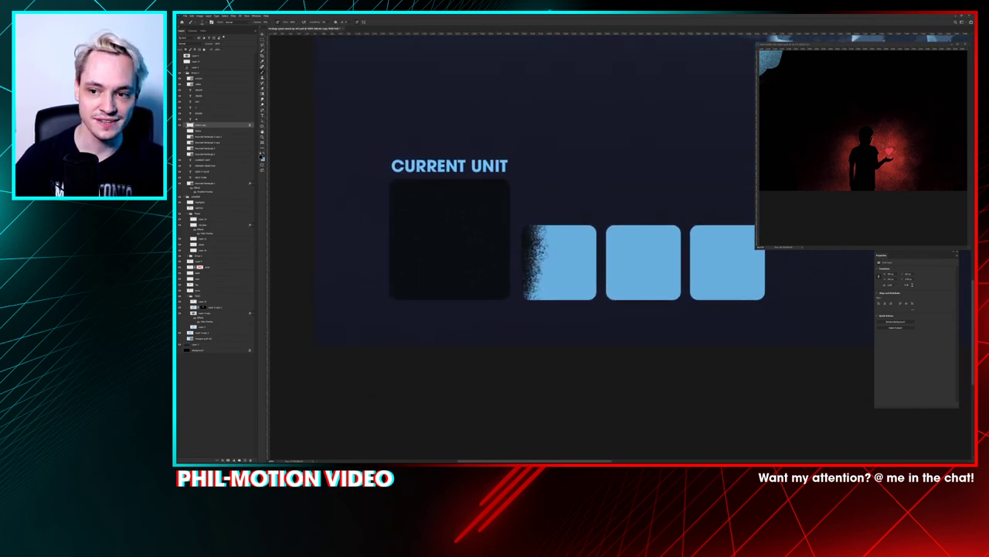
Step: Paint a red glow inside the large square with the textured brush, using dark and brighter reds sampled from the silhouette reference
{"action": "left_click", "coordinate": [844, 151], "text": "alt"}
{"action": "mouse_move", "coordinate": [437, 289]}
{"action": "left_mouse_down"}
{"action": "mouse_move", "coordinate": [440, 264]}
{"action": "mouse_move", "coordinate": [456, 276]}
{"action": "mouse_move", "coordinate": [465, 263]}
{"action": "mouse_move", "coordinate": [451, 252]}
{"action": "mouse_move", "coordinate": [483, 247]}
{"action": "mouse_move", "coordinate": [458, 291]}
{"action": "mouse_move", "coordinate": [424, 229]}
{"action": "mouse_move", "coordinate": [483, 257]}
{"action": "mouse_move", "coordinate": [431, 298]}
{"action": "left_mouse_up"}
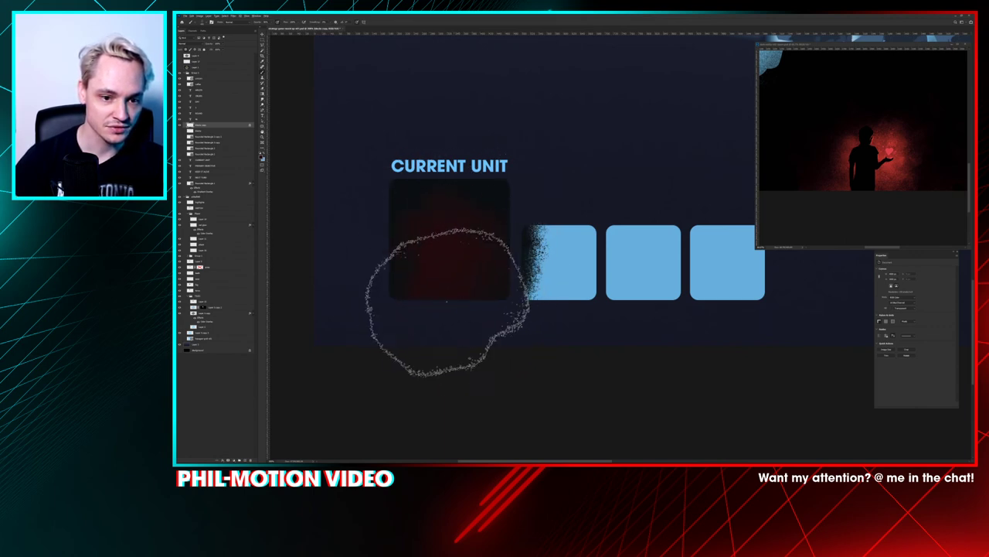
{"action": "left_click", "coordinate": [961, 185]}
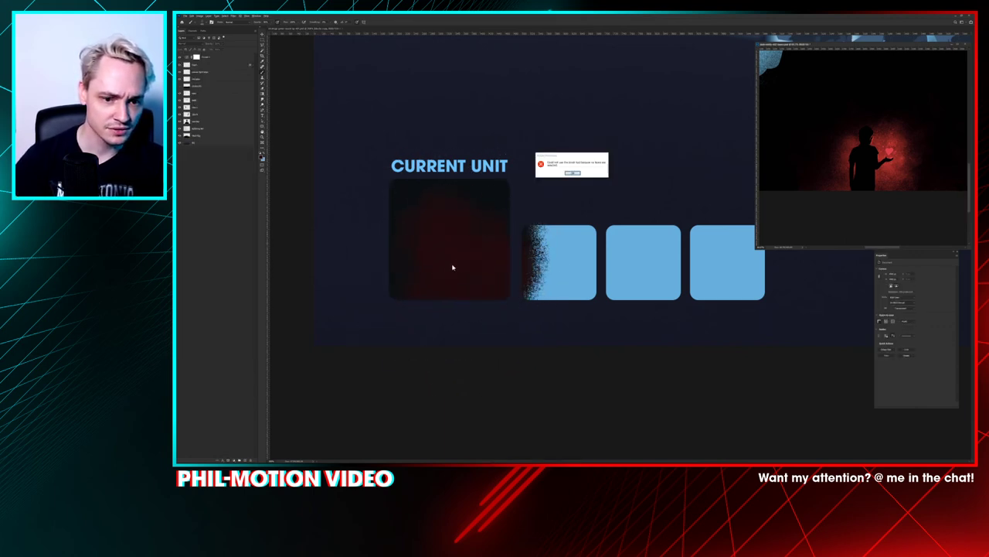
{"action": "key", "text": "Return"}
{"action": "left_click", "coordinate": [886, 150], "text": "alt"}
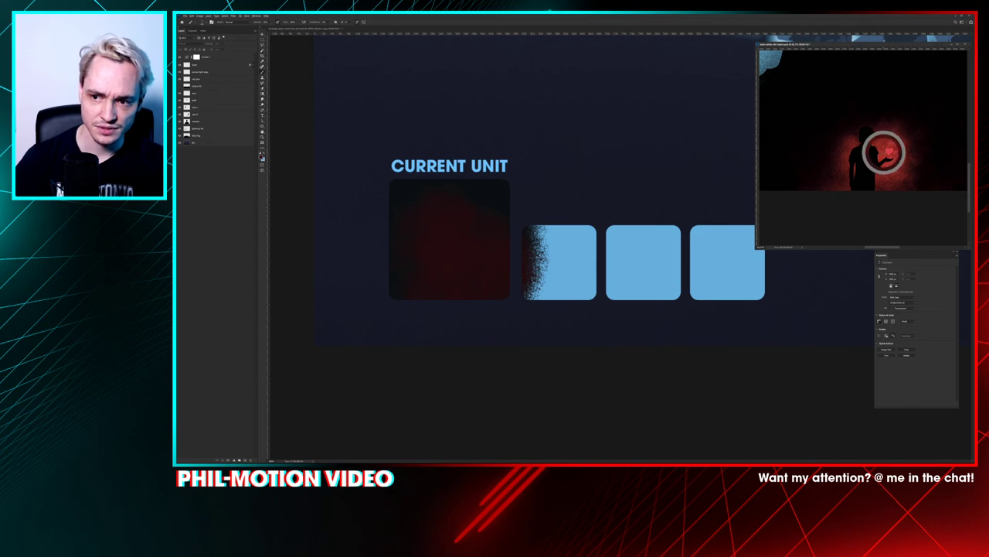
{"action": "mouse_move", "coordinate": [440, 281]}
{"action": "left_mouse_down"}
{"action": "mouse_move", "coordinate": [432, 270]}
{"action": "mouse_move", "coordinate": [458, 258]}
{"action": "mouse_move", "coordinate": [448, 232]}
{"action": "left_mouse_up"}
{"action": "left_click", "coordinate": [439, 256], "text": "alt"}
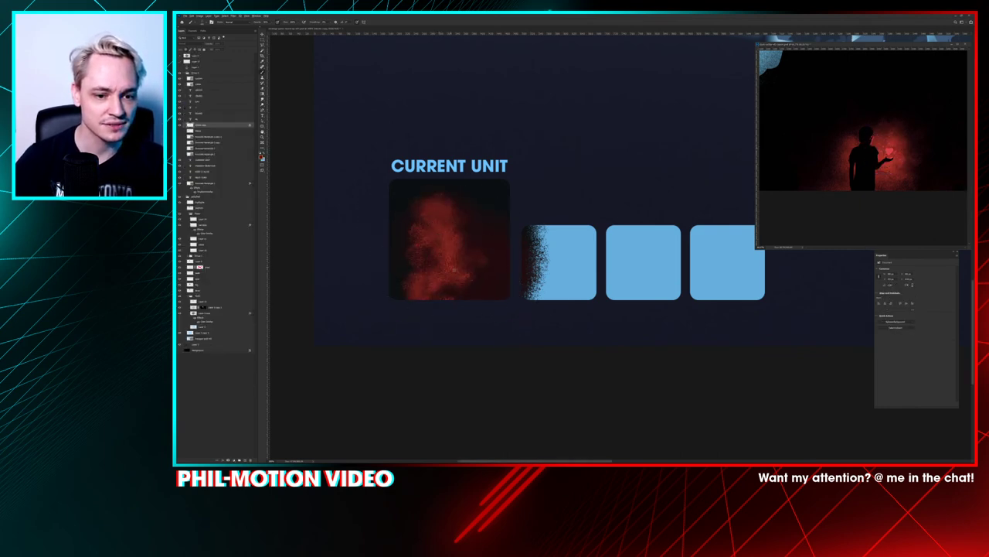
Step: Blend the bright red patches in the large square into an even dark-red glow and undo the last stroke
{"action": "mouse_move", "coordinate": [443, 288]}
{"action": "left_mouse_down"}
{"action": "mouse_move", "coordinate": [428, 247]}
{"action": "mouse_move", "coordinate": [469, 246]}
{"action": "mouse_move", "coordinate": [471, 294]}
{"action": "left_mouse_up"}
{"action": "left_click", "coordinate": [471, 205], "text": "alt"}
{"action": "mouse_move", "coordinate": [434, 204]}
{"action": "left_mouse_down"}
{"action": "mouse_move", "coordinate": [409, 210]}
{"action": "mouse_move", "coordinate": [414, 203]}
{"action": "mouse_move", "coordinate": [466, 224]}
{"action": "left_mouse_up"}
{"action": "mouse_move", "coordinate": [473, 276]}
{"action": "left_mouse_down"}
{"action": "mouse_move", "coordinate": [446, 276]}
{"action": "mouse_move", "coordinate": [405, 243]}
{"action": "mouse_move", "coordinate": [449, 247]}
{"action": "mouse_move", "coordinate": [450, 280]}
{"action": "mouse_move", "coordinate": [416, 265]}
{"action": "mouse_move", "coordinate": [432, 244]}
{"action": "mouse_move", "coordinate": [460, 243]}
{"action": "mouse_move", "coordinate": [458, 211]}
{"action": "mouse_move", "coordinate": [428, 275]}
{"action": "mouse_move", "coordinate": [475, 241]}
{"action": "mouse_move", "coordinate": [491, 267]}
{"action": "mouse_move", "coordinate": [406, 268]}
{"action": "mouse_move", "coordinate": [475, 255]}
{"action": "mouse_move", "coordinate": [433, 230]}
{"action": "mouse_move", "coordinate": [453, 256]}
{"action": "mouse_move", "coordinate": [443, 295]}
{"action": "mouse_move", "coordinate": [435, 292]}
{"action": "mouse_move", "coordinate": [415, 239]}
{"action": "mouse_move", "coordinate": [464, 248]}
{"action": "mouse_move", "coordinate": [464, 289]}
{"action": "left_mouse_up"}
{"action": "key", "text": "ctrl+z"}
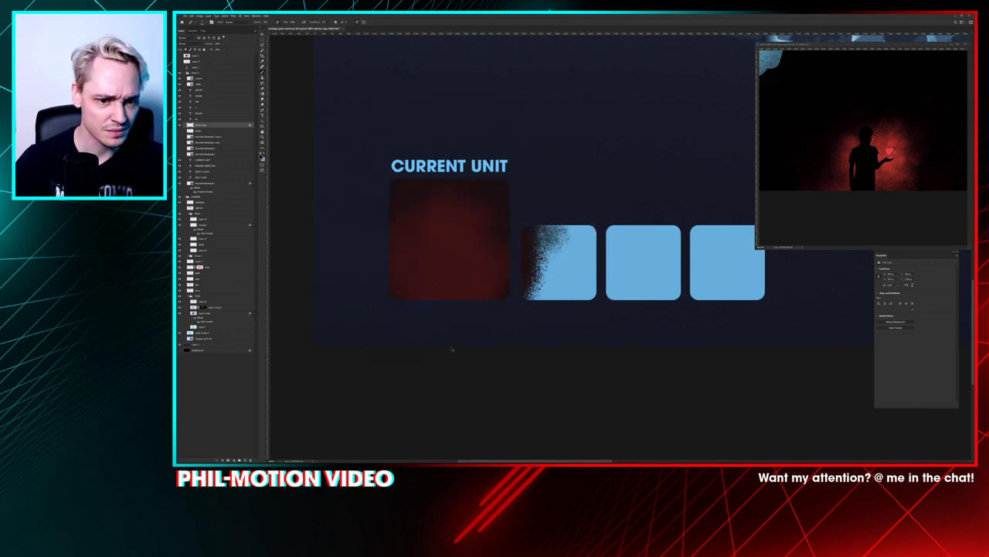
Step: Adjust the brush settings, undo a test stroke, and cover the large square with near-black again
{"action": "right_click", "coordinate": [448, 209]}
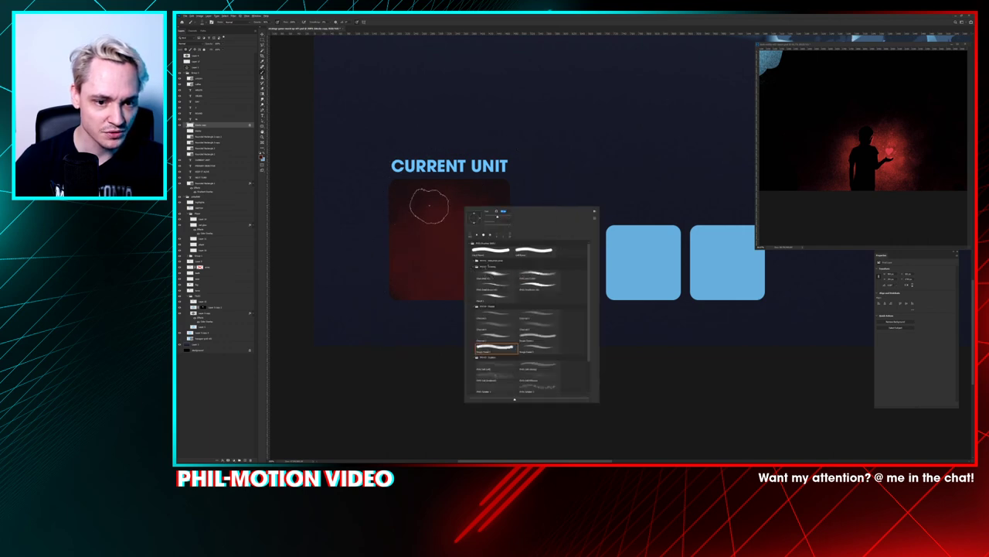
{"action": "left_click", "coordinate": [414, 224]}
{"action": "mouse_move", "coordinate": [414, 223]}
{"action": "left_mouse_down"}
{"action": "mouse_move", "coordinate": [427, 268]}
{"action": "mouse_move", "coordinate": [395, 285]}
{"action": "mouse_move", "coordinate": [459, 175]}
{"action": "mouse_move", "coordinate": [500, 263]}
{"action": "mouse_move", "coordinate": [469, 267]}
{"action": "left_mouse_up"}
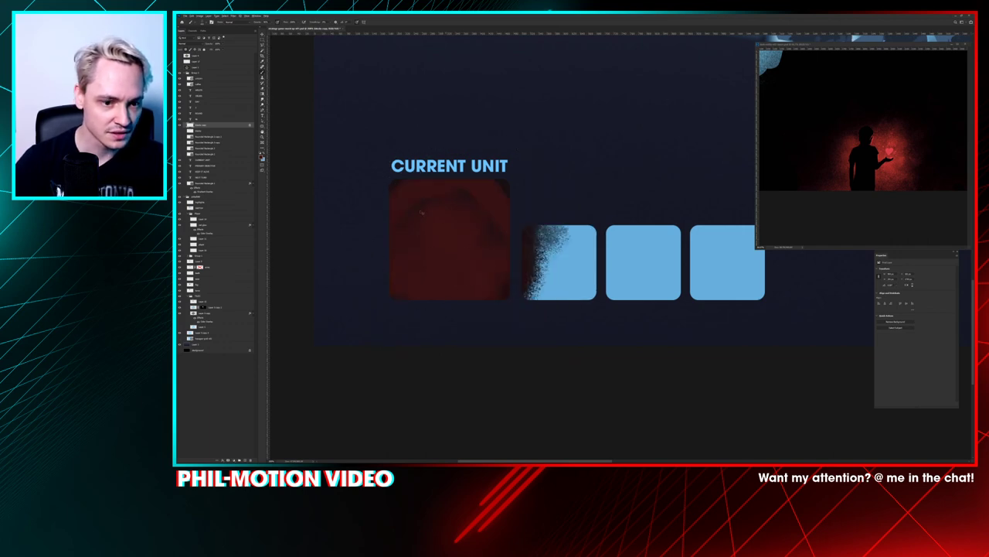
{"action": "key", "text": "ctrl+z"}
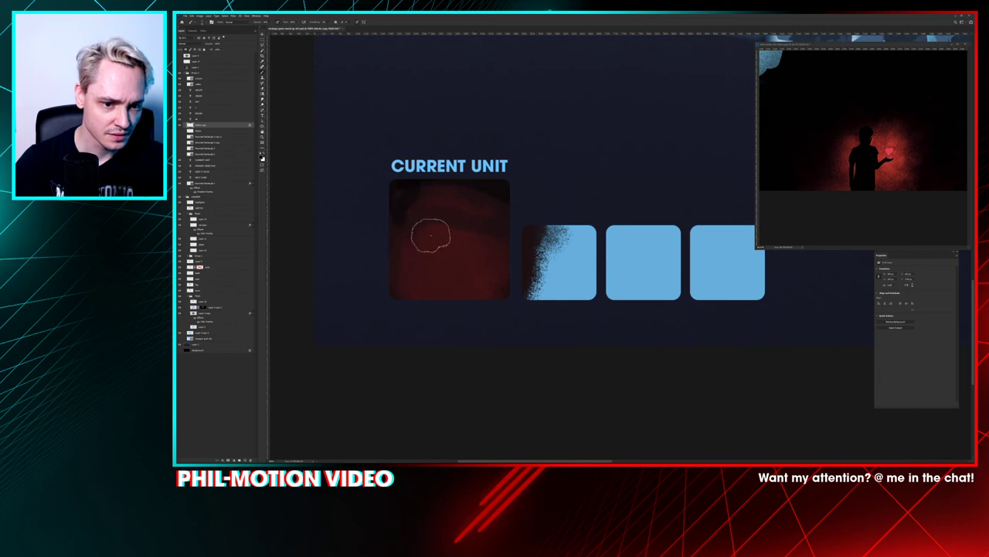
{"action": "right_click", "coordinate": [433, 236]}
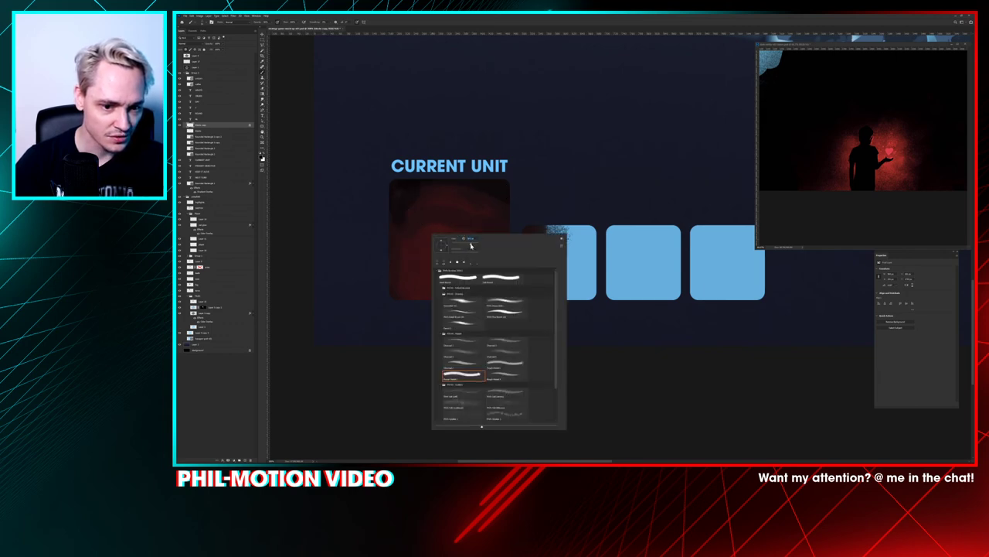
{"action": "mouse_move", "coordinate": [402, 260]}
{"action": "left_mouse_down"}
{"action": "mouse_move", "coordinate": [405, 227]}
{"action": "mouse_move", "coordinate": [454, 186]}
{"action": "mouse_move", "coordinate": [499, 256]}
{"action": "mouse_move", "coordinate": [465, 295]}
{"action": "left_mouse_up"}
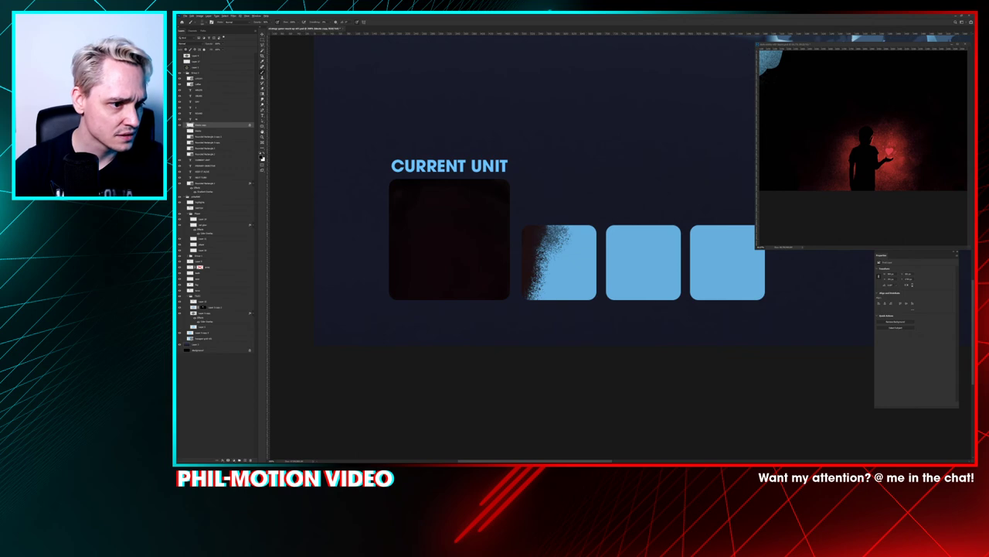
Step: Build up a soft dark-red glow in the middle of the large square, leaving its edges near-black
{"action": "mouse_move", "coordinate": [433, 327]}
{"action": "left_mouse_down"}
{"action": "mouse_move", "coordinate": [444, 296]}
{"action": "mouse_move", "coordinate": [427, 281]}
{"action": "mouse_move", "coordinate": [441, 264]}
{"action": "mouse_move", "coordinate": [428, 251]}
{"action": "mouse_move", "coordinate": [451, 297]}
{"action": "mouse_move", "coordinate": [434, 282]}
{"action": "mouse_move", "coordinate": [442, 208]}
{"action": "mouse_move", "coordinate": [481, 251]}
{"action": "mouse_move", "coordinate": [428, 286]}
{"action": "mouse_move", "coordinate": [416, 255]}
{"action": "mouse_move", "coordinate": [439, 206]}
{"action": "mouse_move", "coordinate": [469, 234]}
{"action": "mouse_move", "coordinate": [427, 199]}
{"action": "mouse_move", "coordinate": [490, 252]}
{"action": "mouse_move", "coordinate": [429, 298]}
{"action": "mouse_move", "coordinate": [402, 237]}
{"action": "mouse_move", "coordinate": [412, 292]}
{"action": "mouse_move", "coordinate": [451, 223]}
{"action": "mouse_move", "coordinate": [444, 272]}
{"action": "mouse_move", "coordinate": [402, 234]}
{"action": "mouse_move", "coordinate": [477, 302]}
{"action": "mouse_move", "coordinate": [427, 267]}
{"action": "left_mouse_up"}
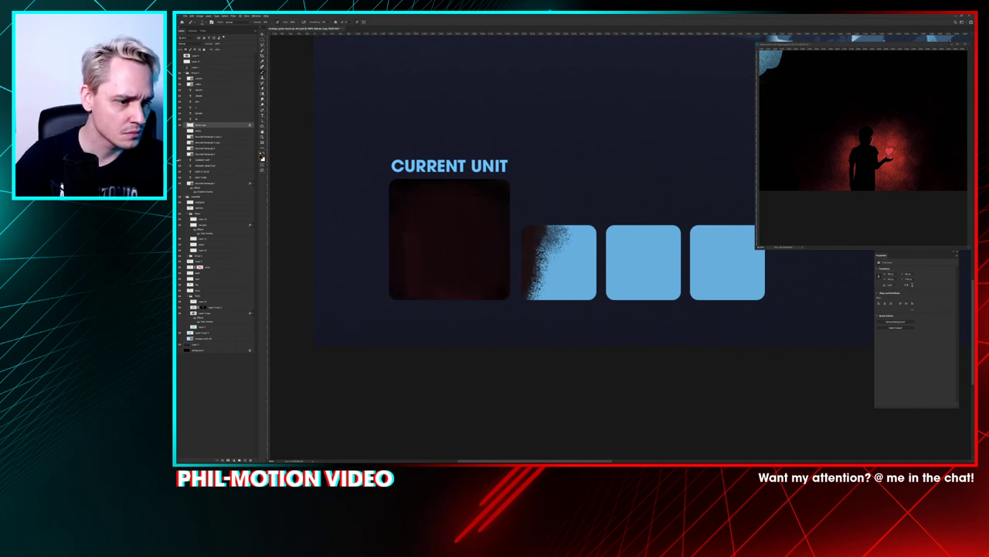
{"action": "key", "text": "d"}
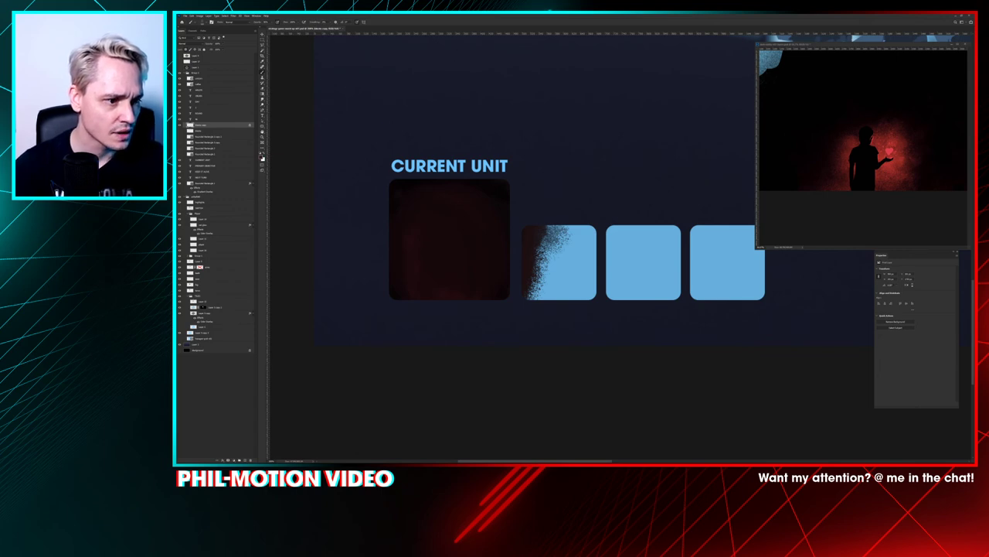
{"action": "mouse_move", "coordinate": [406, 327]}
{"action": "left_mouse_down"}
{"action": "mouse_move", "coordinate": [412, 263]}
{"action": "mouse_move", "coordinate": [453, 250]}
{"action": "mouse_move", "coordinate": [432, 281]}
{"action": "mouse_move", "coordinate": [450, 248]}
{"action": "mouse_move", "coordinate": [450, 274]}
{"action": "mouse_move", "coordinate": [437, 233]}
{"action": "mouse_move", "coordinate": [423, 231]}
{"action": "mouse_move", "coordinate": [445, 210]}
{"action": "mouse_move", "coordinate": [464, 266]}
{"action": "mouse_move", "coordinate": [412, 238]}
{"action": "mouse_move", "coordinate": [426, 273]}
{"action": "mouse_move", "coordinate": [483, 283]}
{"action": "mouse_move", "coordinate": [419, 287]}
{"action": "left_mouse_up"}
{"action": "left_click", "coordinate": [437, 233], "text": "alt"}
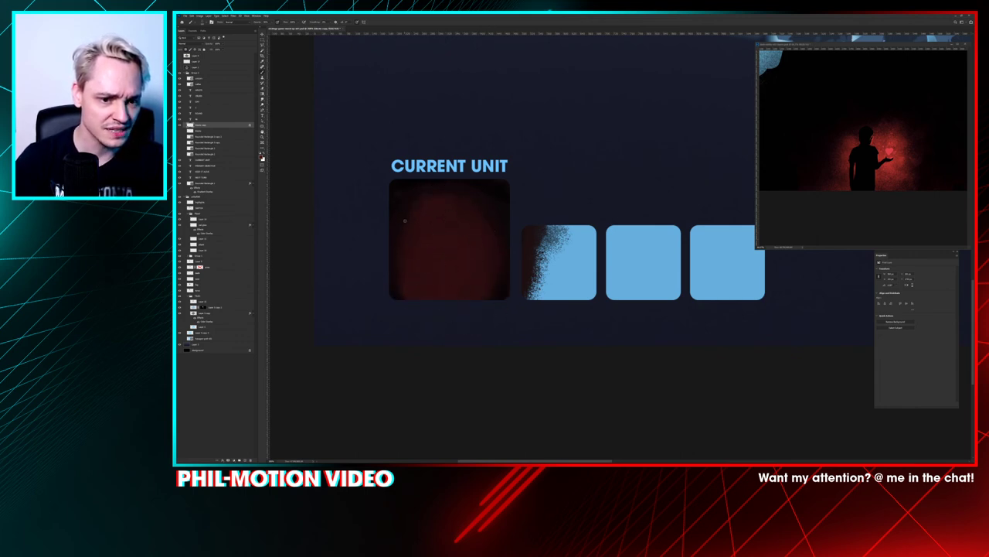
Step: Pick a grainy speckled brush preset and paint a red glow with dark speckled edges over the large square
{"action": "right_click", "coordinate": [521, 263]}
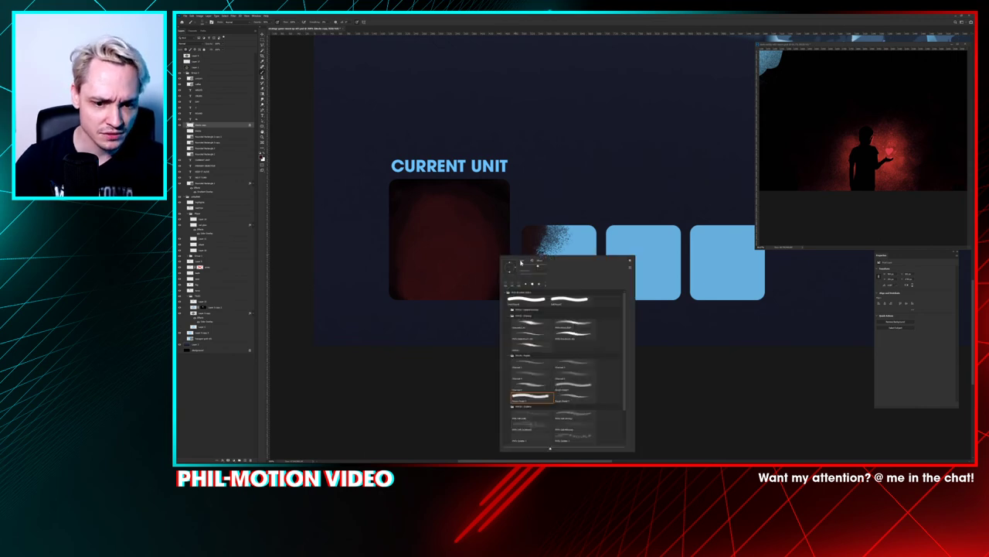
{"action": "left_click", "coordinate": [526, 425]}
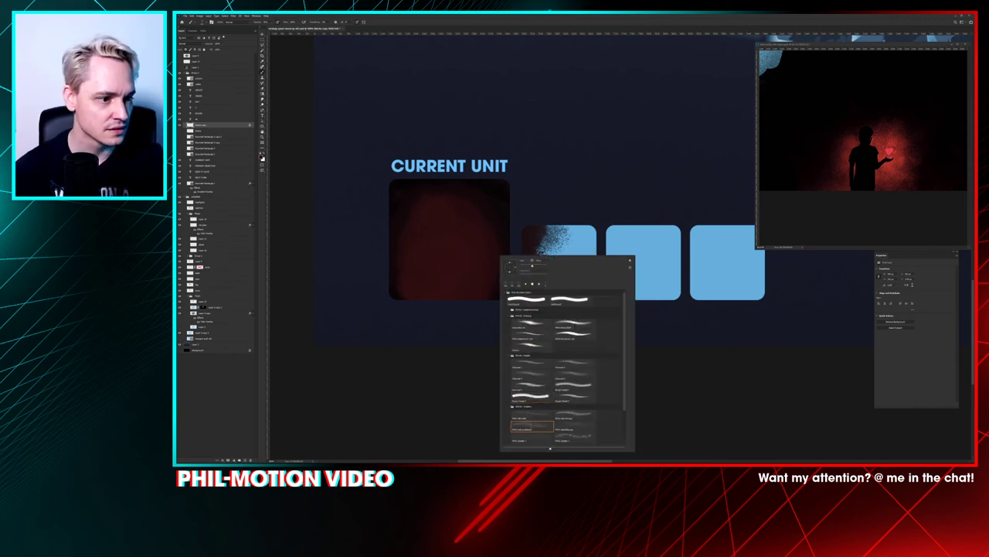
{"action": "key", "text": "Return"}
{"action": "mouse_move", "coordinate": [431, 255]}
{"action": "left_mouse_down"}
{"action": "mouse_move", "coordinate": [457, 238]}
{"action": "mouse_move", "coordinate": [452, 282]}
{"action": "mouse_move", "coordinate": [424, 273]}
{"action": "mouse_move", "coordinate": [460, 243]}
{"action": "left_mouse_up"}
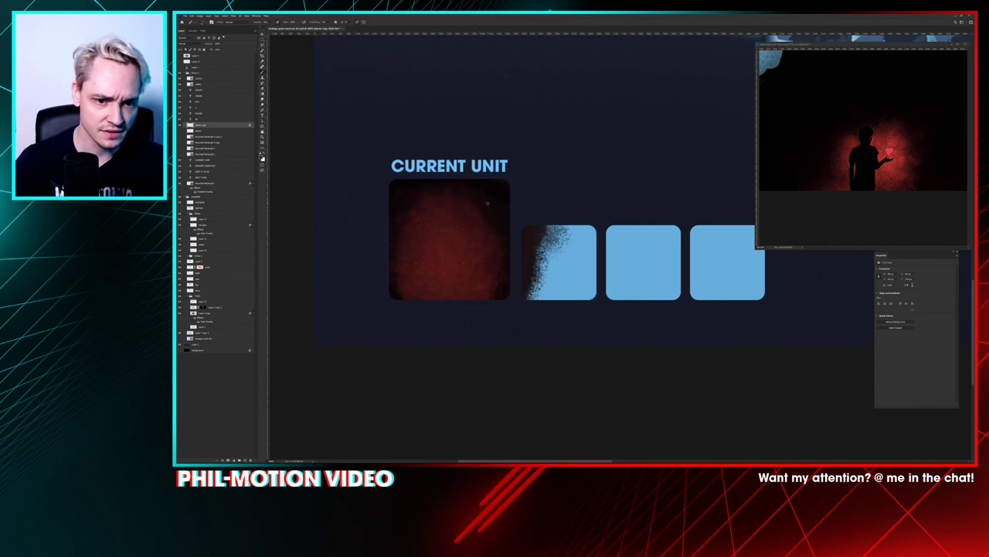
{"action": "mouse_move", "coordinate": [471, 203]}
{"action": "left_mouse_down"}
{"action": "mouse_move", "coordinate": [446, 239]}
{"action": "mouse_move", "coordinate": [477, 290]}
{"action": "mouse_move", "coordinate": [411, 272]}
{"action": "mouse_move", "coordinate": [396, 242]}
{"action": "mouse_move", "coordinate": [481, 256]}
{"action": "mouse_move", "coordinate": [406, 284]}
{"action": "mouse_move", "coordinate": [411, 244]}
{"action": "mouse_move", "coordinate": [476, 255]}
{"action": "mouse_move", "coordinate": [441, 260]}
{"action": "mouse_move", "coordinate": [486, 244]}
{"action": "mouse_move", "coordinate": [389, 312]}
{"action": "left_mouse_up"}
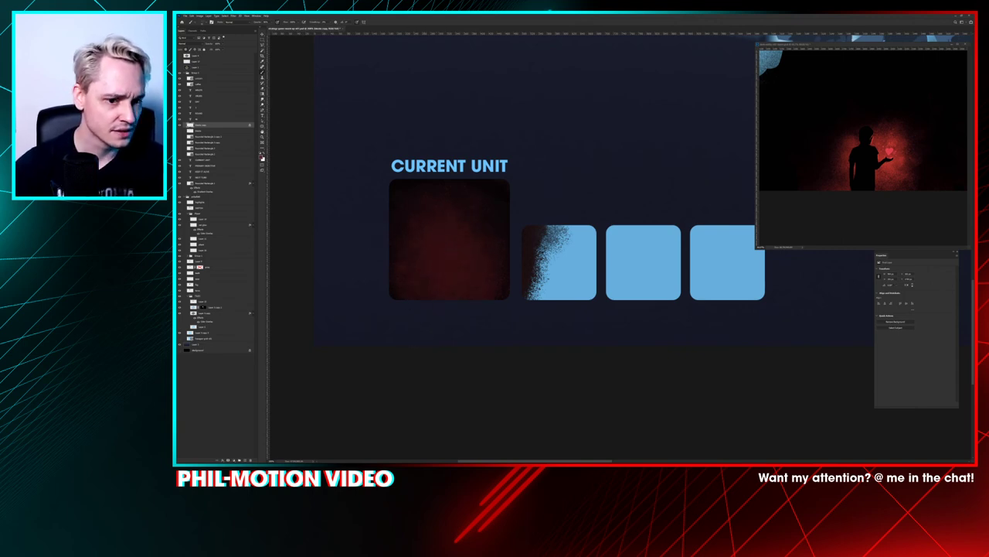
{"action": "mouse_move", "coordinate": [474, 254]}
{"action": "left_mouse_down"}
{"action": "mouse_move", "coordinate": [429, 267]}
{"action": "mouse_move", "coordinate": [457, 261]}
{"action": "mouse_move", "coordinate": [451, 295]}
{"action": "mouse_move", "coordinate": [439, 236]}
{"action": "mouse_move", "coordinate": [459, 257]}
{"action": "mouse_move", "coordinate": [432, 244]}
{"action": "left_mouse_up"}
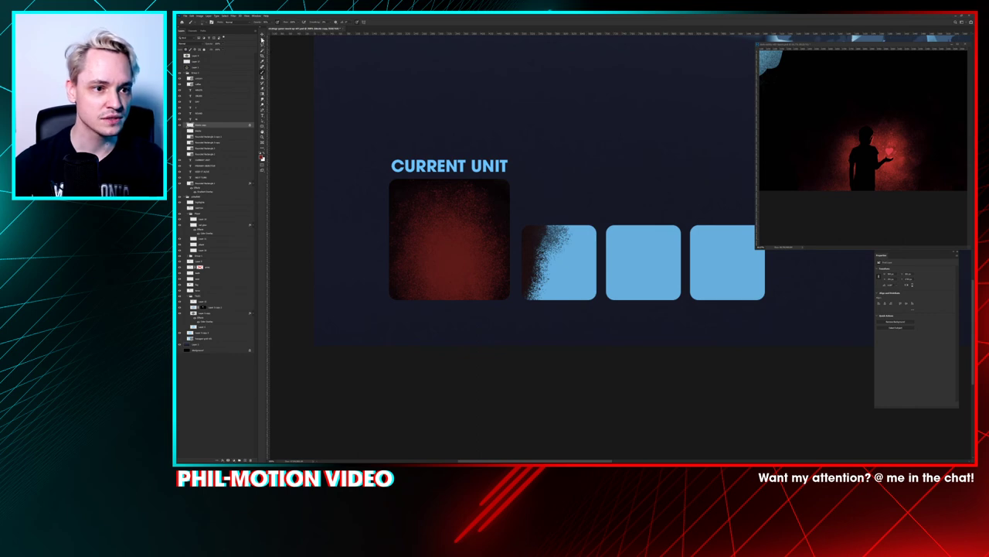
Step: Copy the figure's head and shoulders from its layer in the silhouette reference and paste them into the game mock-up
{"action": "left_click", "coordinate": [262, 39]}
{"action": "left_click", "coordinate": [810, 145]}
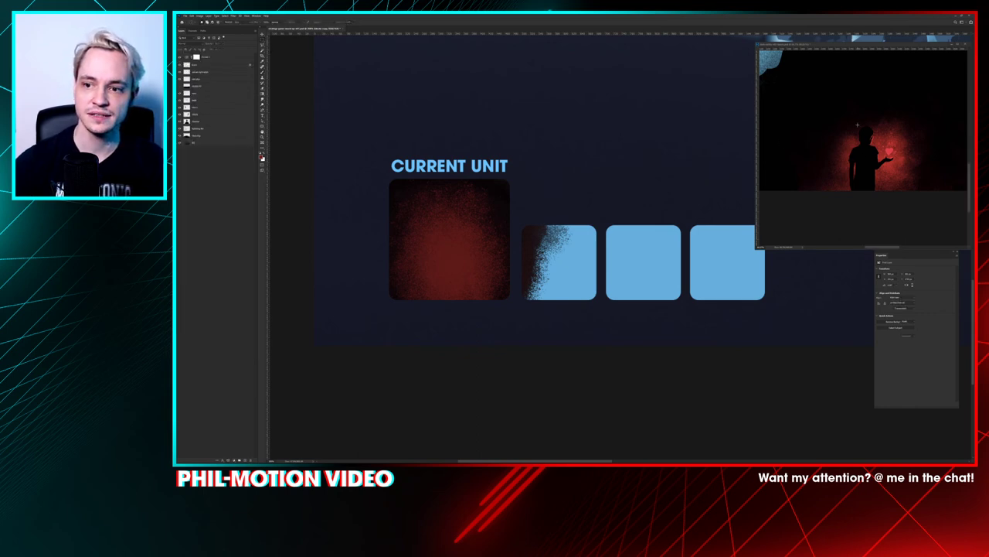
{"action": "left_click_drag", "start_coordinate": [866, 136], "coordinate": [882, 151]}
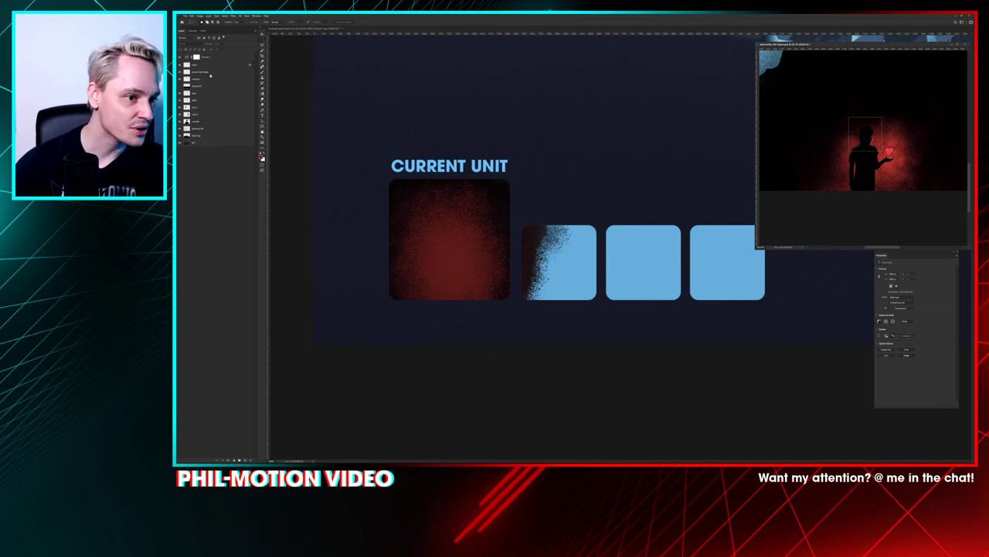
{"action": "left_click", "coordinate": [210, 74]}
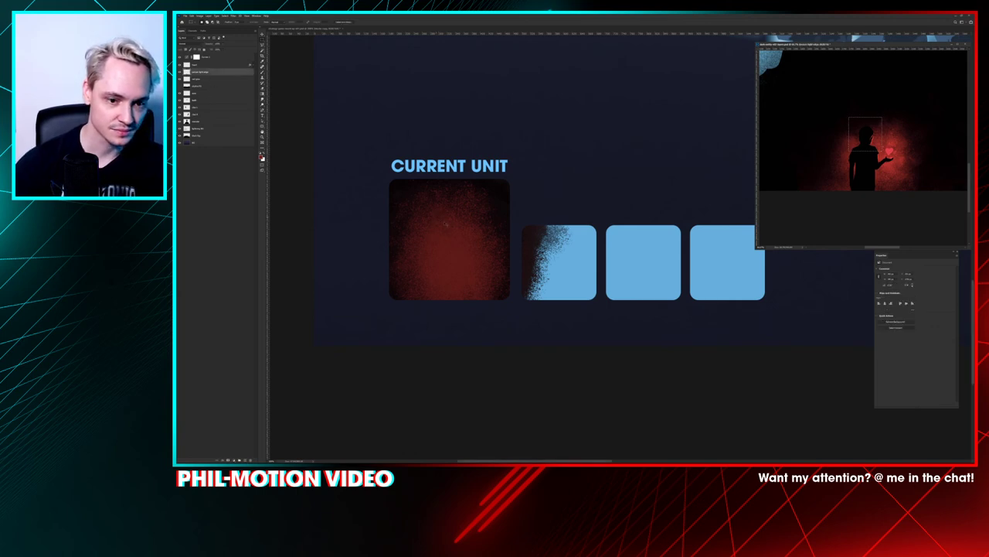
{"action": "left_click", "coordinate": [431, 220]}
{"action": "key", "text": "ctrl+v"}
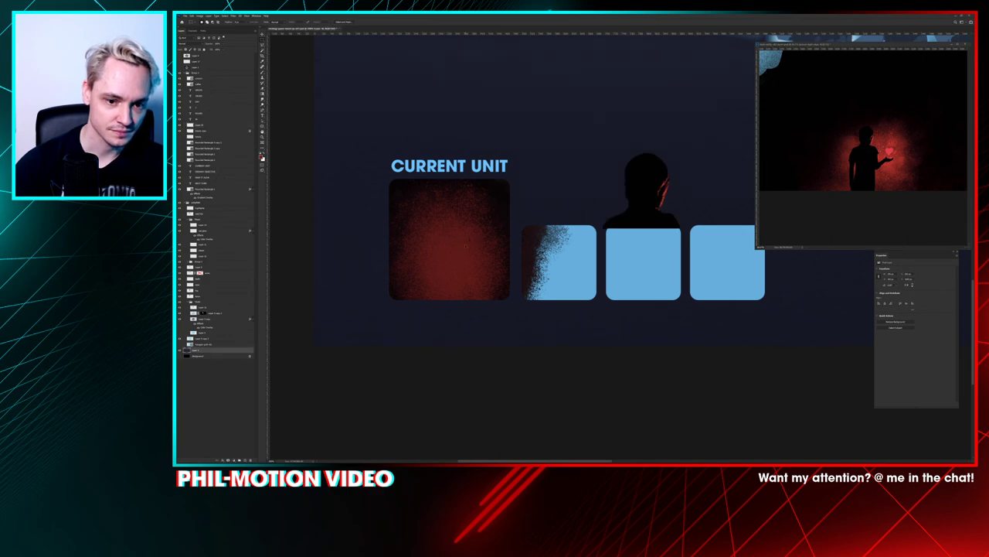
Step: Move the pasted silhouette into the large square and scale it up to fill the square's width
{"action": "left_click_drag", "start_coordinate": [645, 217], "coordinate": [446, 289]}
{"action": "key", "text": "ctrl+t"}
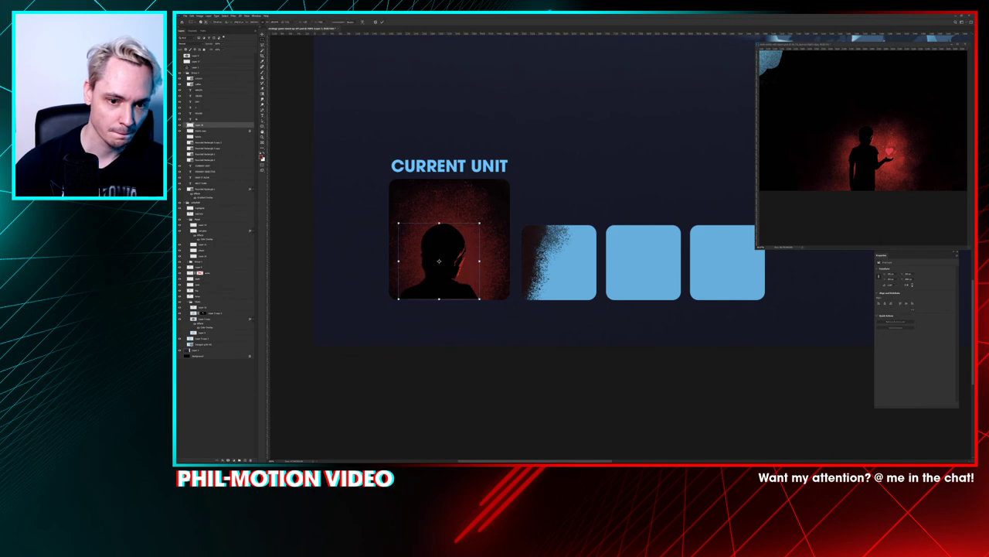
{"action": "mouse_move", "coordinate": [480, 225]}
{"action": "left_mouse_down"}
{"action": "mouse_move", "coordinate": [524, 197]}
{"action": "mouse_move", "coordinate": [453, 229]}
{"action": "mouse_move", "coordinate": [464, 235]}
{"action": "left_mouse_up"}
{"action": "key", "text": "Return"}
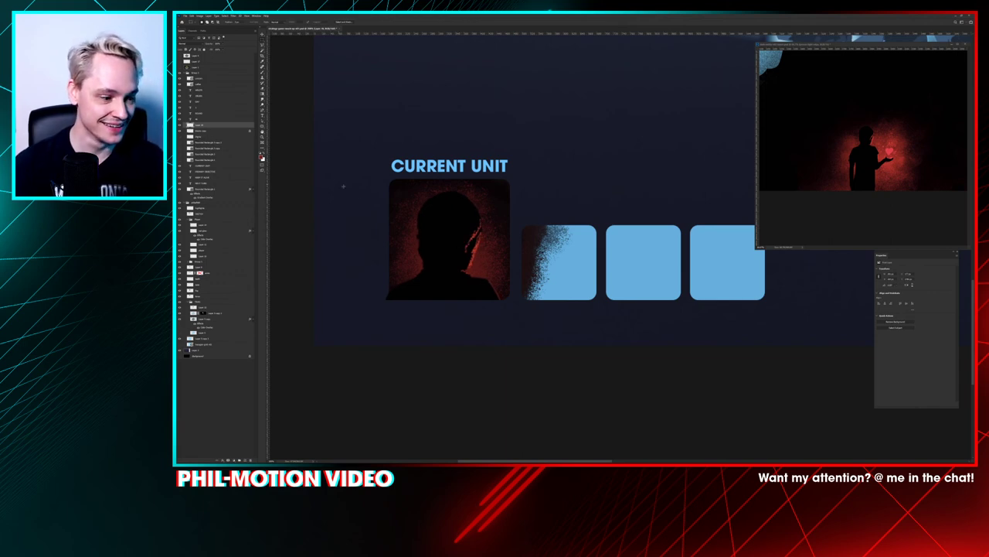
Step: Examine how the silhouette portrait and the current-unit squares look within the whole mock-up
{"action": "key", "text": "ctrl+minus"}
{"action": "key", "text": "ctrl+minus"}
{"action": "key", "text": "ctrl+minus"}
{"action": "key", "text": "ctrl+minus"}
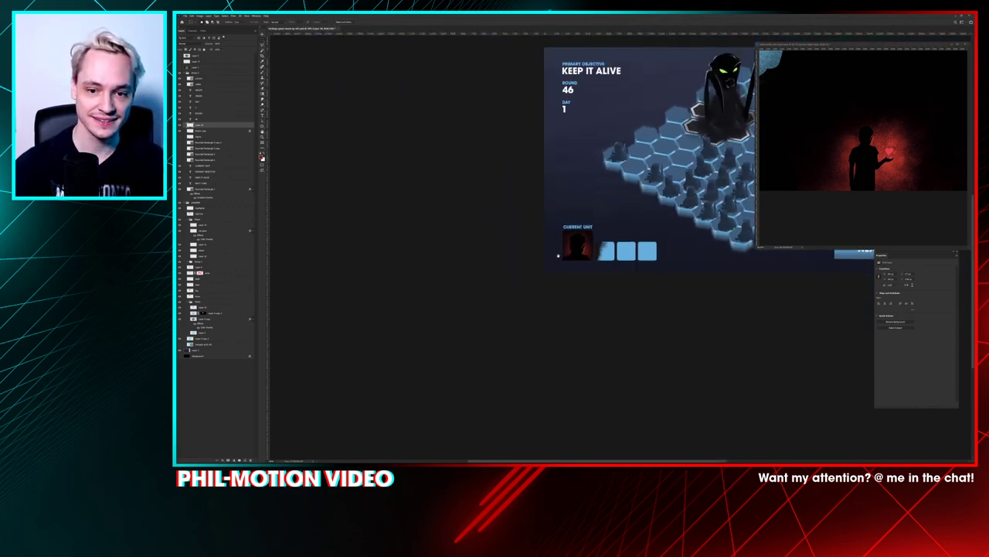
{"action": "left_click_drag", "start_coordinate": [667, 286], "coordinate": [601, 311]}
{"action": "key", "text": "ctrl+plus"}
{"action": "key", "text": "ctrl+plus"}
{"action": "key", "text": "ctrl+plus"}
{"action": "key", "text": "ctrl+plus"}
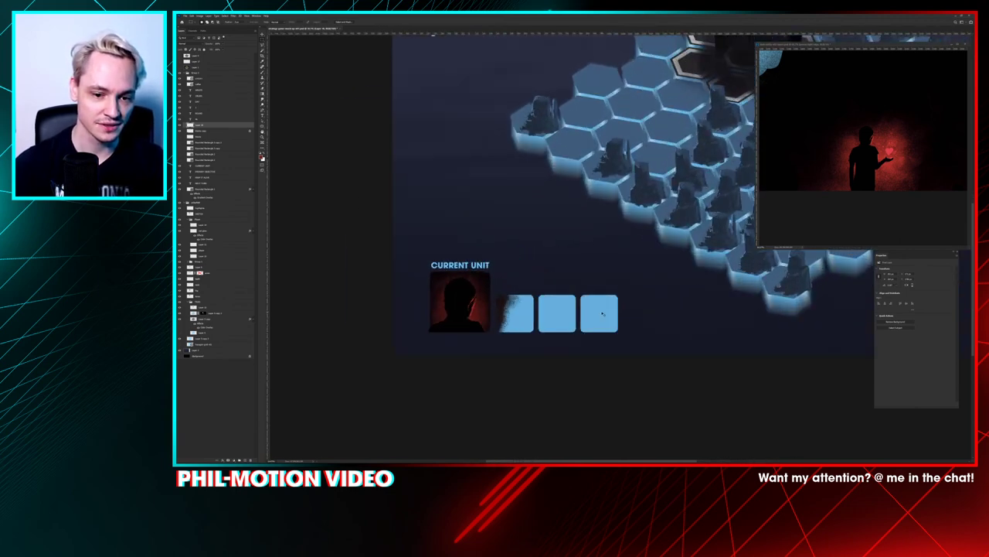
{"action": "key", "text": "ctrl+0"}
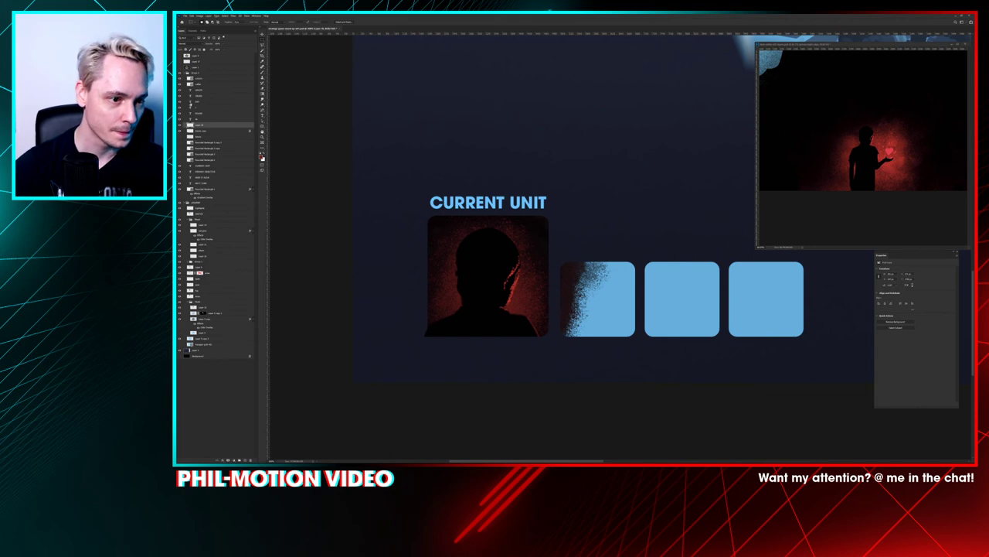
Step: Clip the silhouette to the large square by placing its layer in a new group masked with the square's outline
{"action": "left_click", "coordinate": [179, 131]}
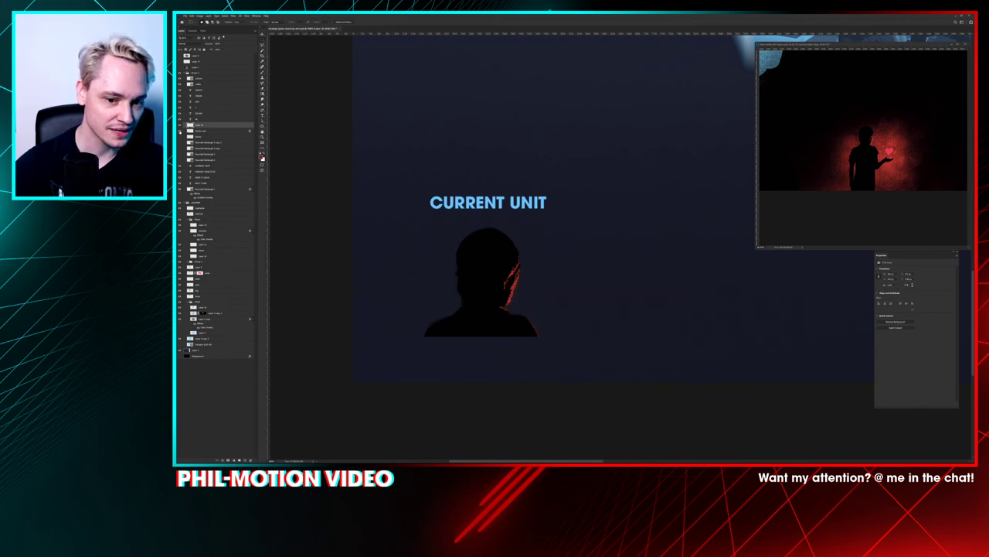
{"action": "key", "text": "ctrl+shift+z"}
{"action": "key", "text": "ctrl+shift+z"}
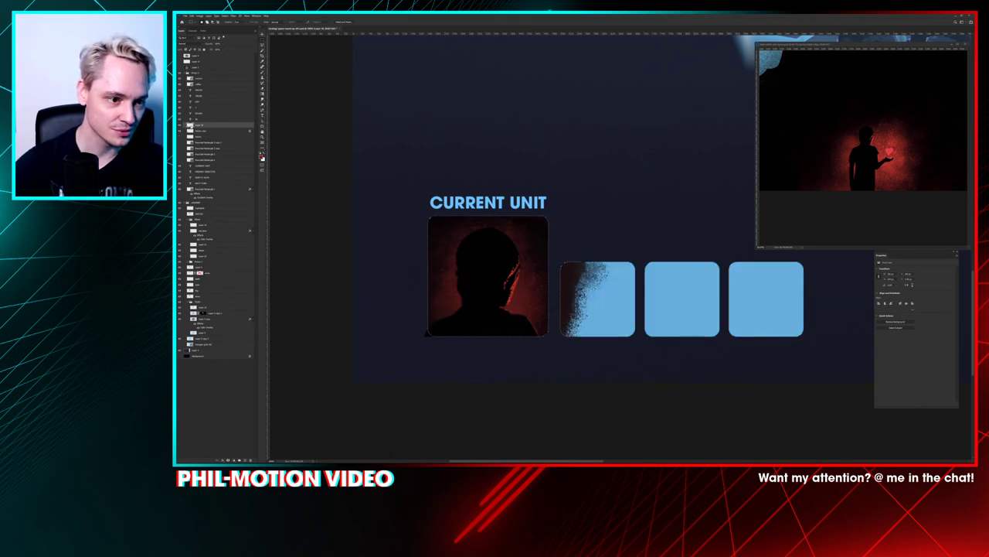
{"action": "left_click", "coordinate": [240, 460]}
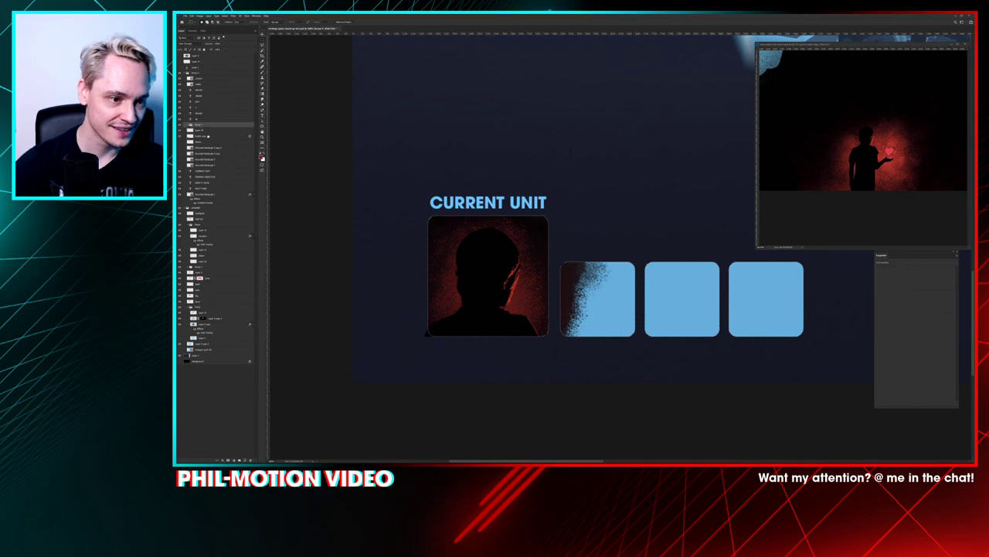
{"action": "key", "text": "ctrl+z"}
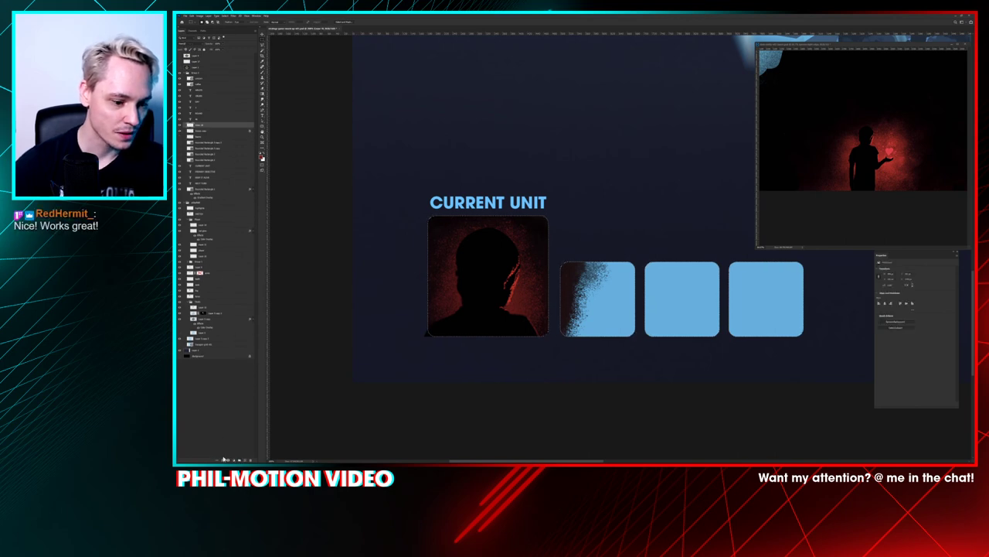
{"action": "key", "text": "ctrl+shift+z"}
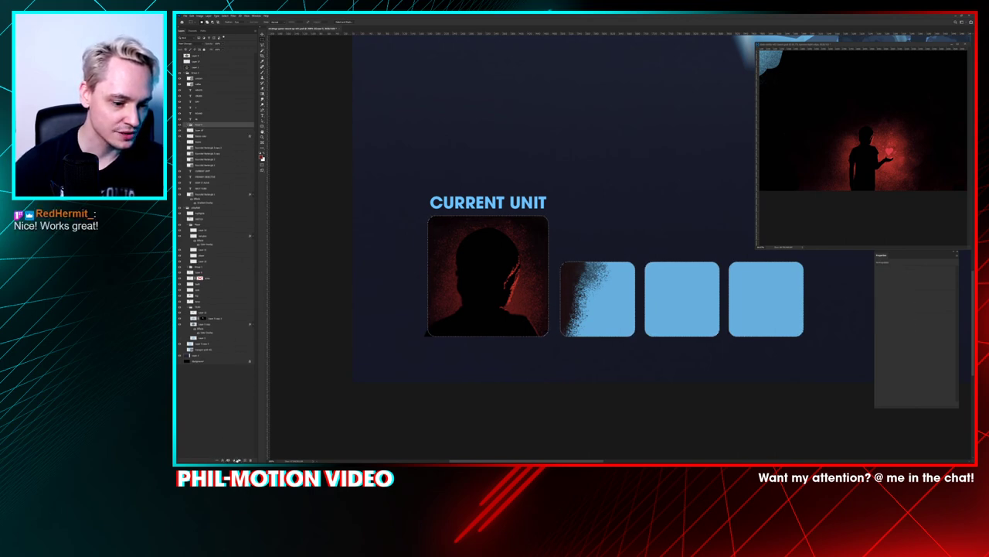
{"action": "key", "text": "ctrl+shift+z"}
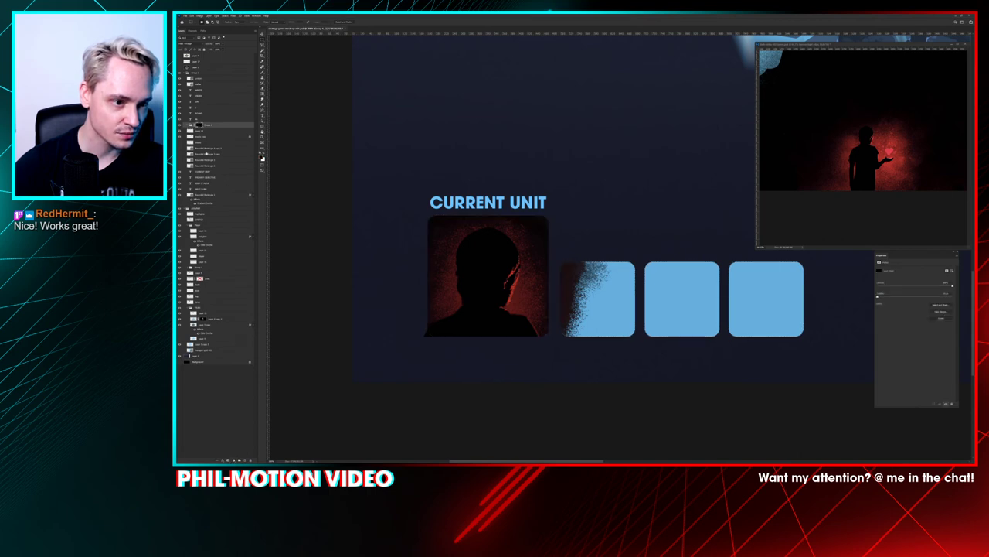
{"action": "key", "text": "ctrl+shift+z"}
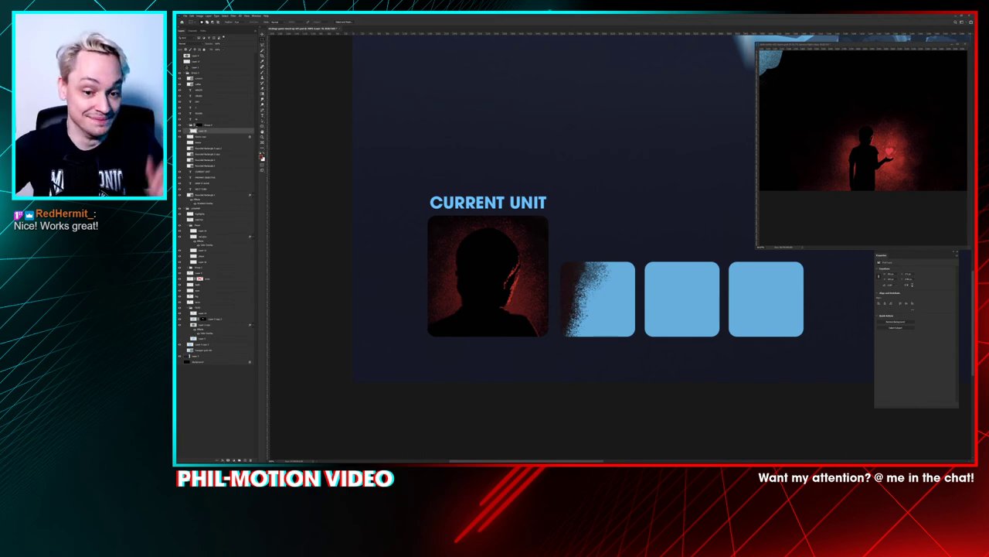
Step: Nudge the silhouette slightly to the right inside its masked square
{"action": "key", "text": "v"}
{"action": "key", "text": "Right"}
{"action": "key", "text": "Right"}
{"action": "key", "text": "Right"}
{"action": "key", "text": "Right"}
{"action": "key", "text": "Right"}
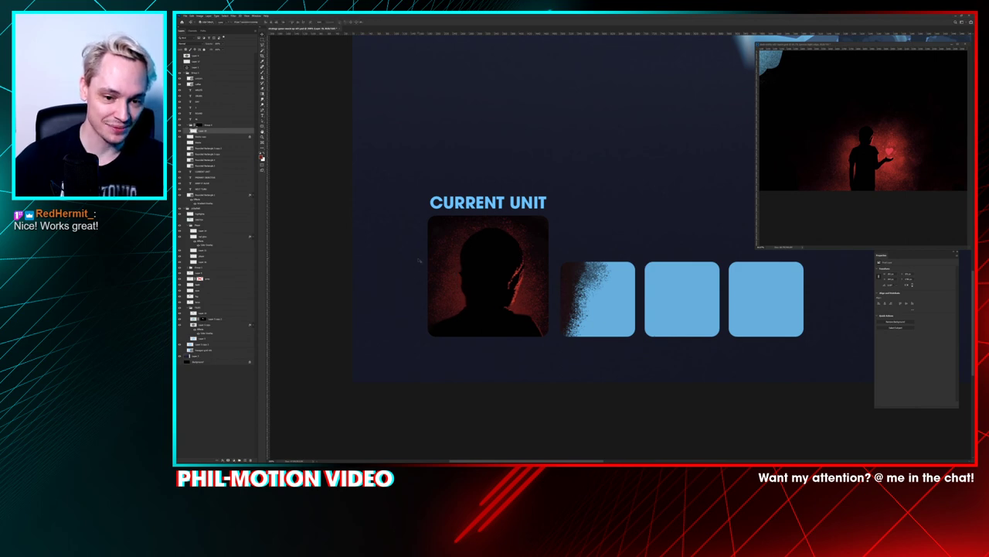
{"action": "left_click_drag", "start_coordinate": [537, 286], "coordinate": [512, 287]}
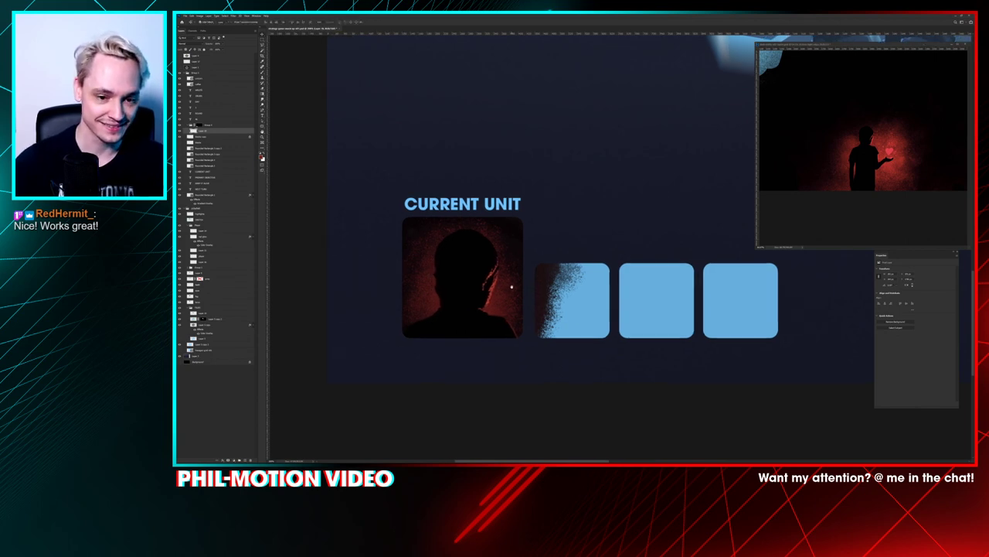
{"action": "scroll", "coordinate": [512, 288], "scroll_direction": "right", "scroll_amount": 1}
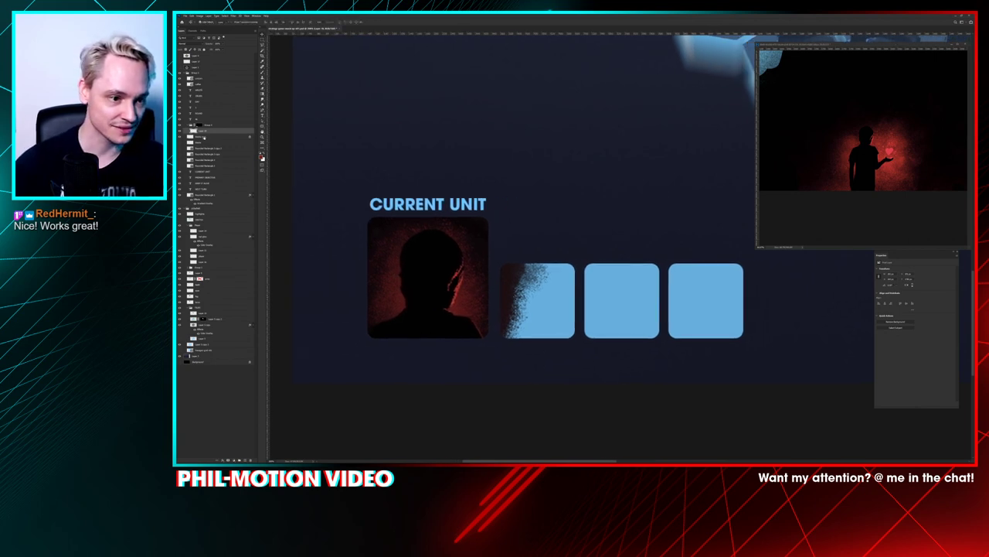
{"action": "left_click", "coordinate": [198, 143]}
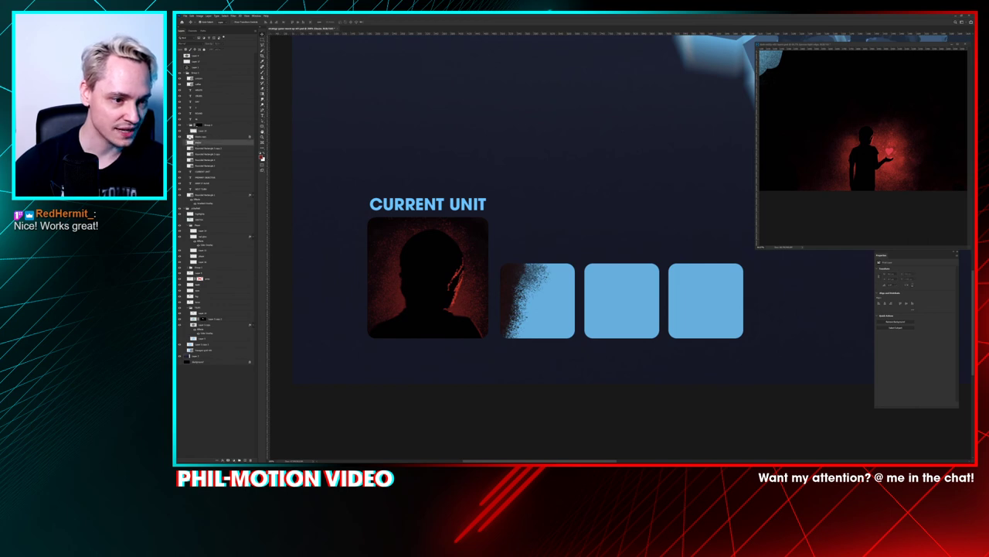
{"action": "left_click", "coordinate": [194, 138]}
{"action": "left_click", "coordinate": [196, 132]}
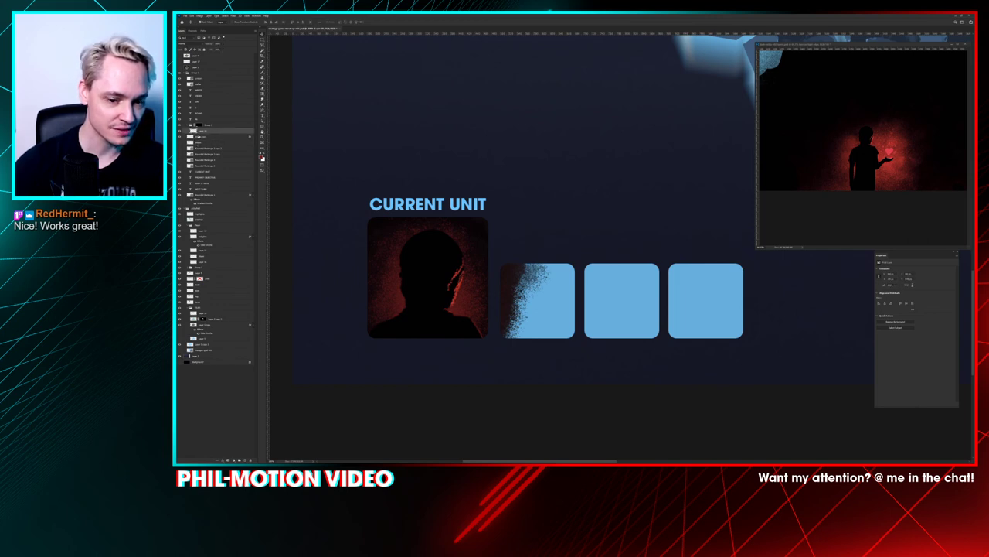
{"action": "mouse_move", "coordinate": [541, 224]}
{"action": "left_mouse_down"}
{"action": "mouse_move", "coordinate": [497, 217]}
{"action": "mouse_move", "coordinate": [547, 223]}
{"action": "left_mouse_up"}
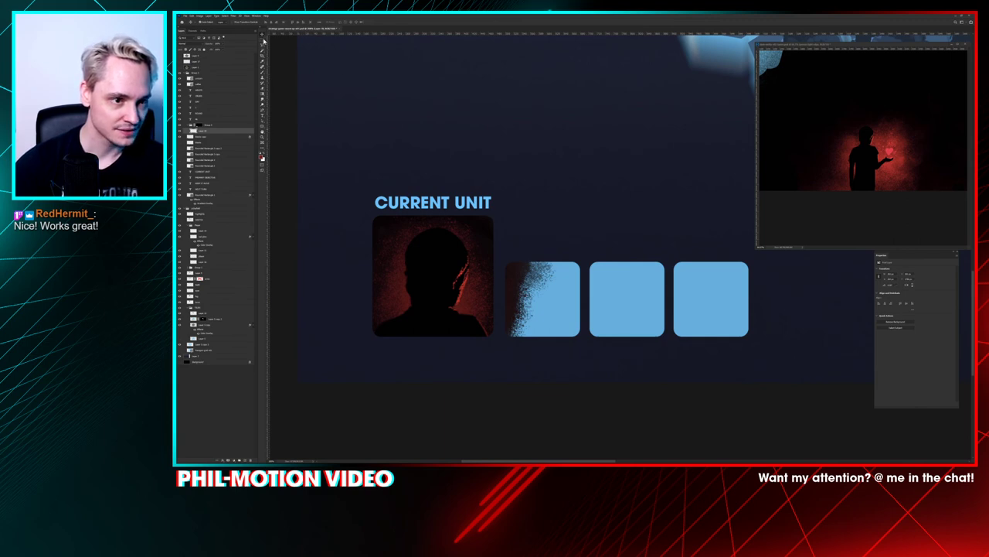
{"action": "scroll", "coordinate": [523, 159], "scroll_direction": "right", "scroll_amount": 2}
{"action": "scroll", "coordinate": [523, 159], "scroll_direction": "down", "scroll_amount": 1}
{"action": "left_click_drag", "start_coordinate": [485, 190], "coordinate": [391, 352]}
{"action": "left_click", "coordinate": [400, 358]}
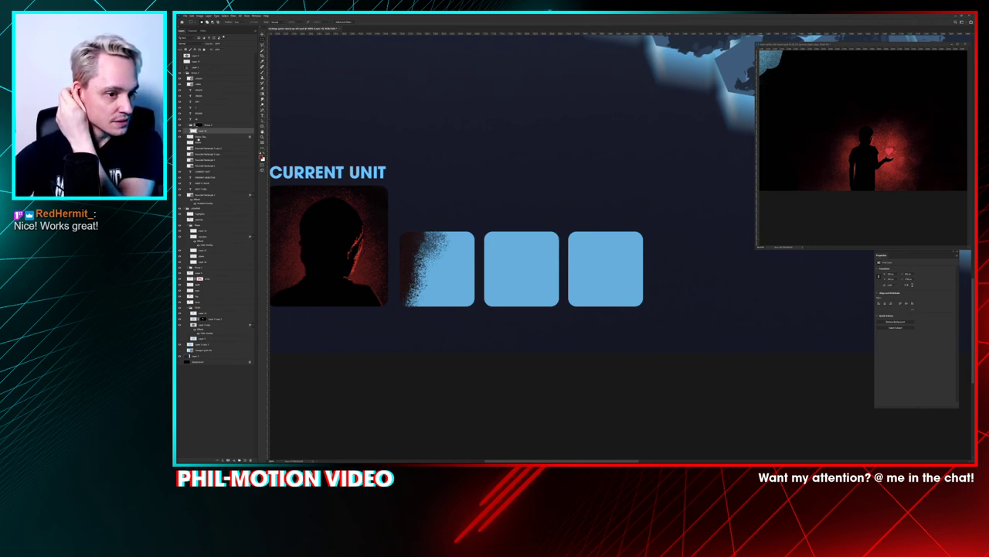
Step: Move the blue squares layer into the masked portrait group and erase everything covering the three small squares
{"action": "left_click", "coordinate": [204, 136]}
{"action": "left_click_drag", "start_coordinate": [204, 136], "coordinate": [206, 131]}
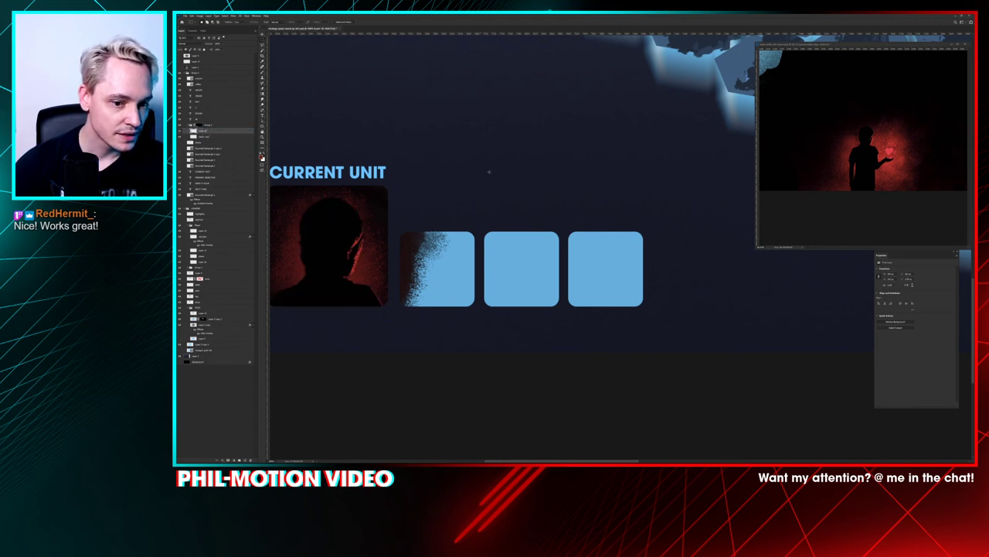
{"action": "left_click_drag", "start_coordinate": [489, 172], "coordinate": [398, 360]}
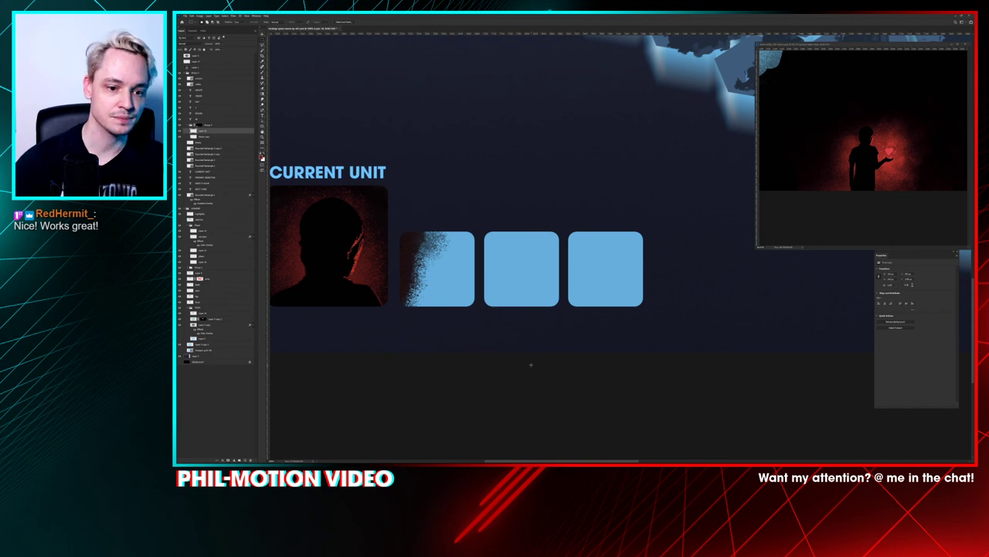
{"action": "left_click_drag", "start_coordinate": [515, 174], "coordinate": [397, 341]}
{"action": "key", "text": "Delete"}
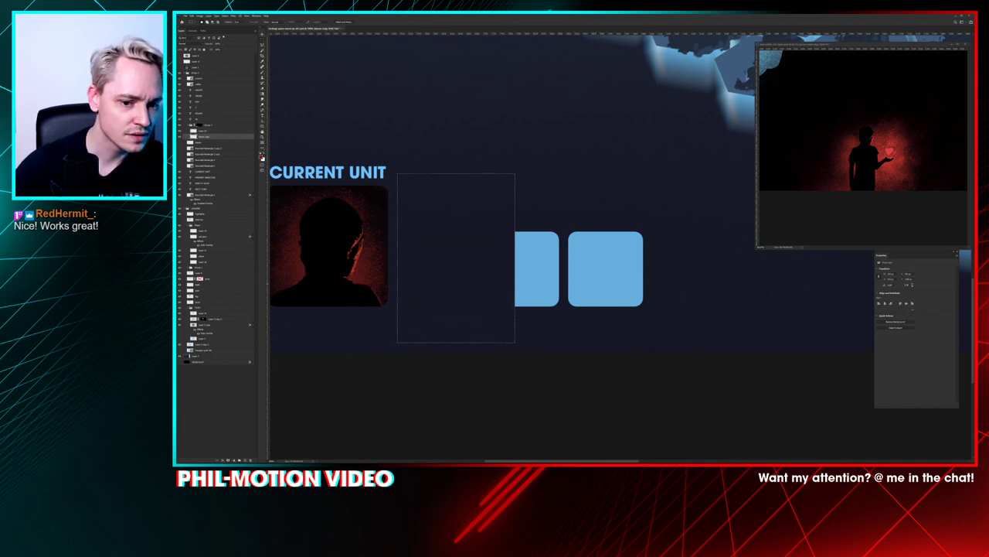
{"action": "key", "text": "ctrl+d"}
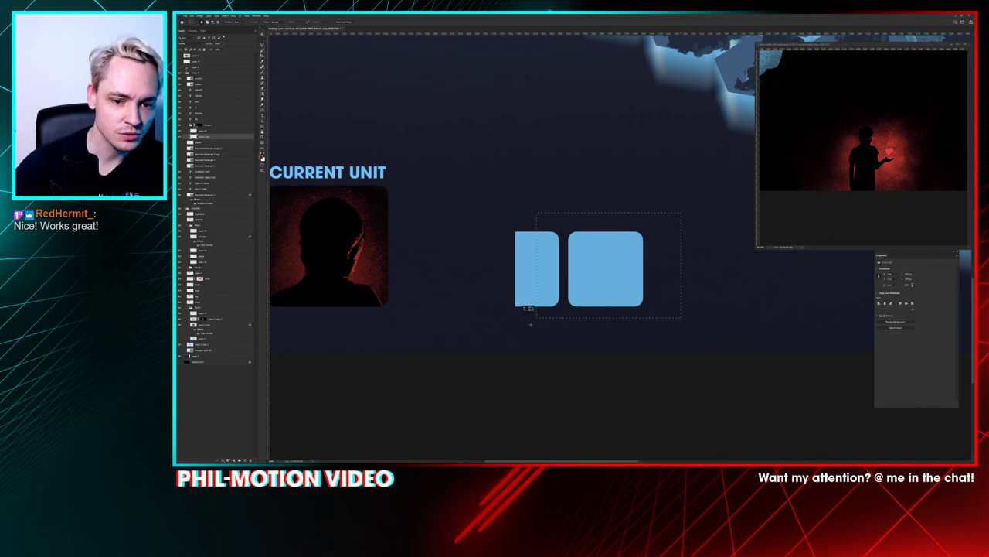
{"action": "key", "text": "Delete"}
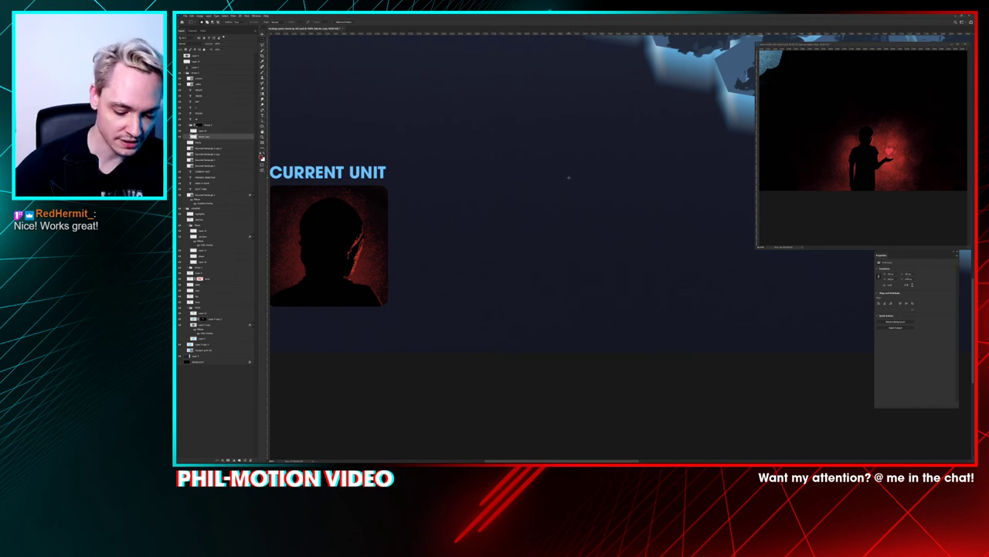
Step: Repaint the three small squares with a round brush in the muted blue sampled from the hex board
{"action": "key", "text": "b"}
{"action": "left_click", "coordinate": [684, 56], "text": "alt"}
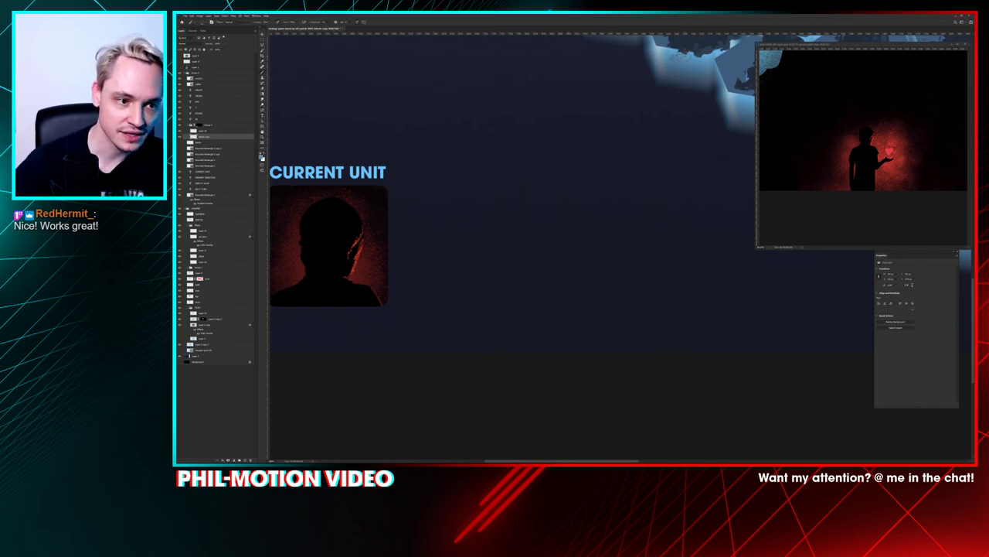
{"action": "left_click_drag", "start_coordinate": [514, 213], "coordinate": [423, 300]}
{"action": "left_click_drag", "start_coordinate": [575, 124], "coordinate": [605, 65]}
{"action": "left_click_drag", "start_coordinate": [521, 163], "coordinate": [619, 112]}
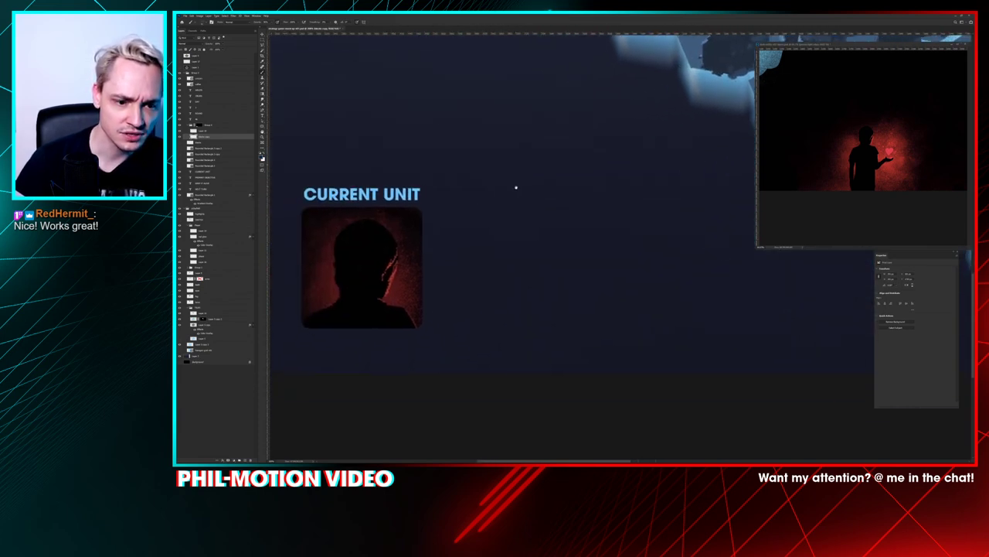
{"action": "right_click", "coordinate": [456, 245]}
{"action": "left_click", "coordinate": [481, 286]}
{"action": "mouse_move", "coordinate": [466, 230]}
{"action": "left_mouse_down"}
{"action": "mouse_move", "coordinate": [470, 308]}
{"action": "mouse_move", "coordinate": [483, 262]}
{"action": "mouse_move", "coordinate": [490, 336]}
{"action": "mouse_move", "coordinate": [521, 253]}
{"action": "mouse_move", "coordinate": [579, 326]}
{"action": "mouse_move", "coordinate": [673, 237]}
{"action": "left_mouse_up"}
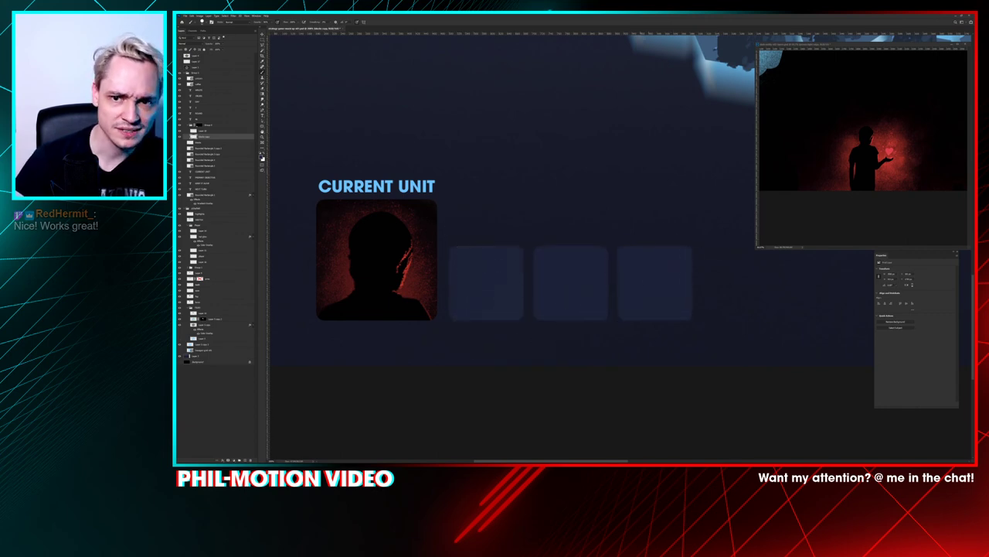
{"action": "mouse_move", "coordinate": [500, 317]}
{"action": "left_mouse_down"}
{"action": "mouse_move", "coordinate": [498, 344]}
{"action": "mouse_move", "coordinate": [510, 263]}
{"action": "mouse_move", "coordinate": [467, 322]}
{"action": "mouse_move", "coordinate": [475, 255]}
{"action": "mouse_move", "coordinate": [519, 255]}
{"action": "mouse_move", "coordinate": [536, 334]}
{"action": "mouse_move", "coordinate": [569, 238]}
{"action": "mouse_move", "coordinate": [614, 327]}
{"action": "mouse_move", "coordinate": [667, 254]}
{"action": "mouse_move", "coordinate": [674, 335]}
{"action": "left_mouse_up"}
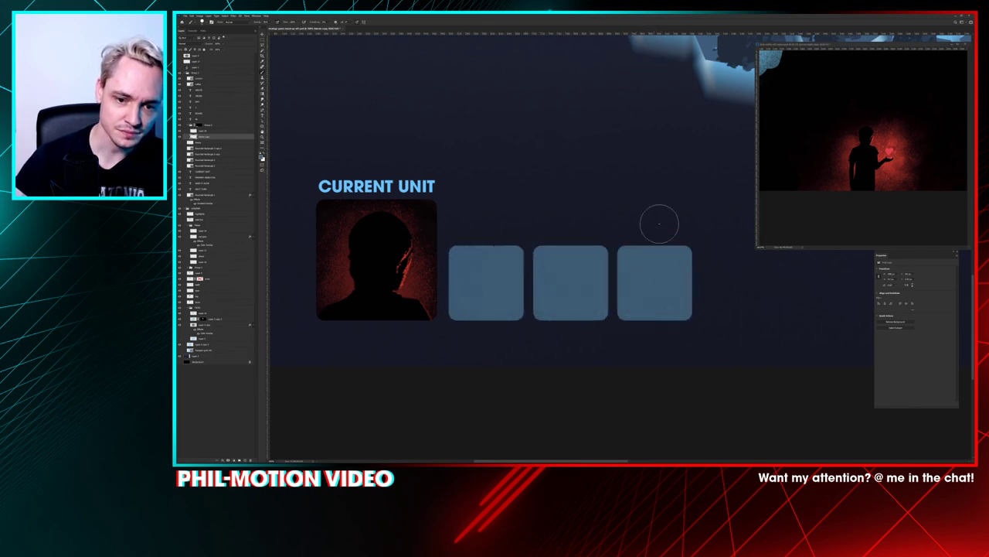
{"action": "mouse_move", "coordinate": [645, 285]}
{"action": "left_mouse_down"}
{"action": "mouse_move", "coordinate": [551, 285]}
{"action": "mouse_move", "coordinate": [582, 276]}
{"action": "left_mouse_up"}
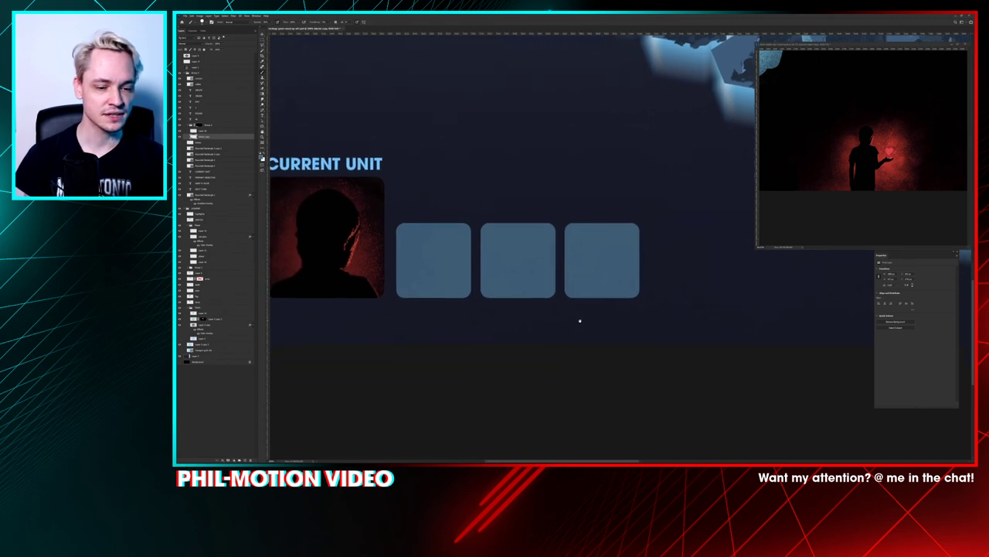
Step: Add a layer above the small squares' fill and set up a thin brush in the light blue of the tile edges
{"action": "scroll", "coordinate": [581, 309], "scroll_direction": "left", "scroll_amount": 4}
{"action": "scroll", "coordinate": [582, 309], "scroll_direction": "down", "scroll_amount": 1}
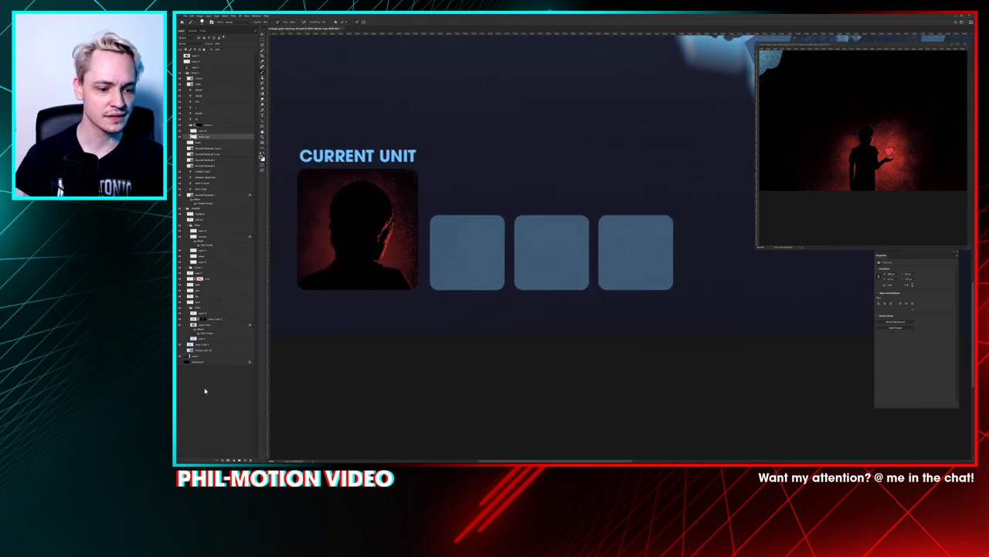
{"action": "left_click", "coordinate": [245, 460]}
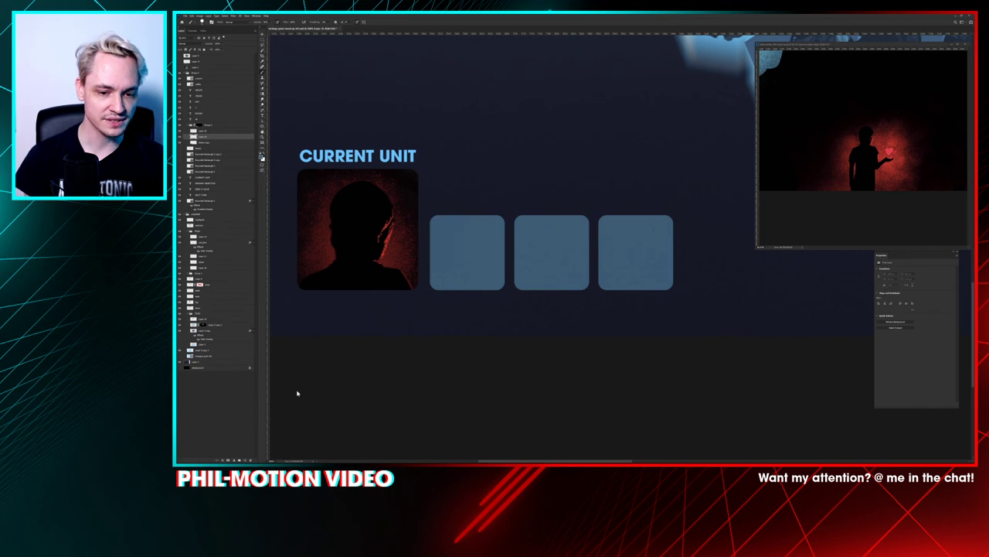
{"action": "left_click_drag", "start_coordinate": [623, 130], "coordinate": [532, 277]}
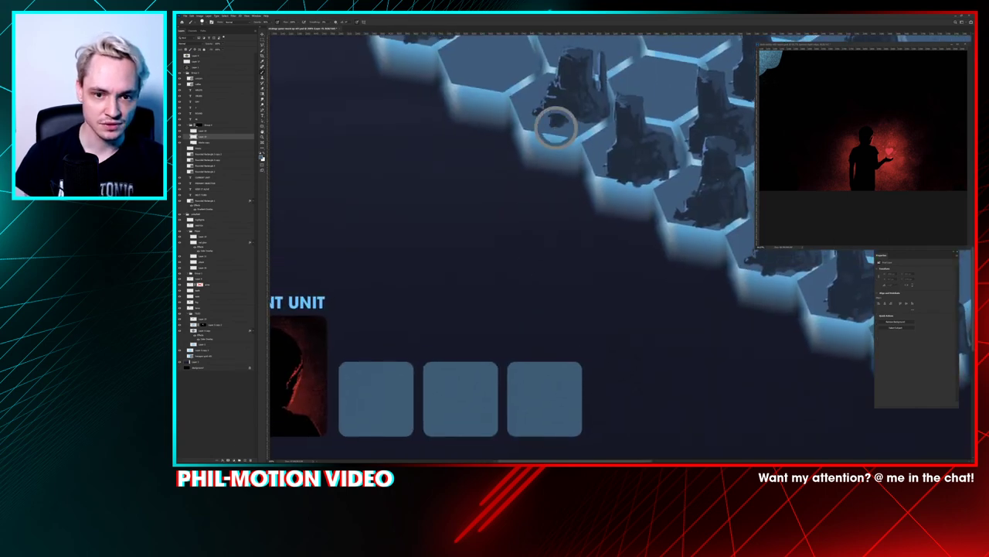
{"action": "right_click", "coordinate": [384, 362]}
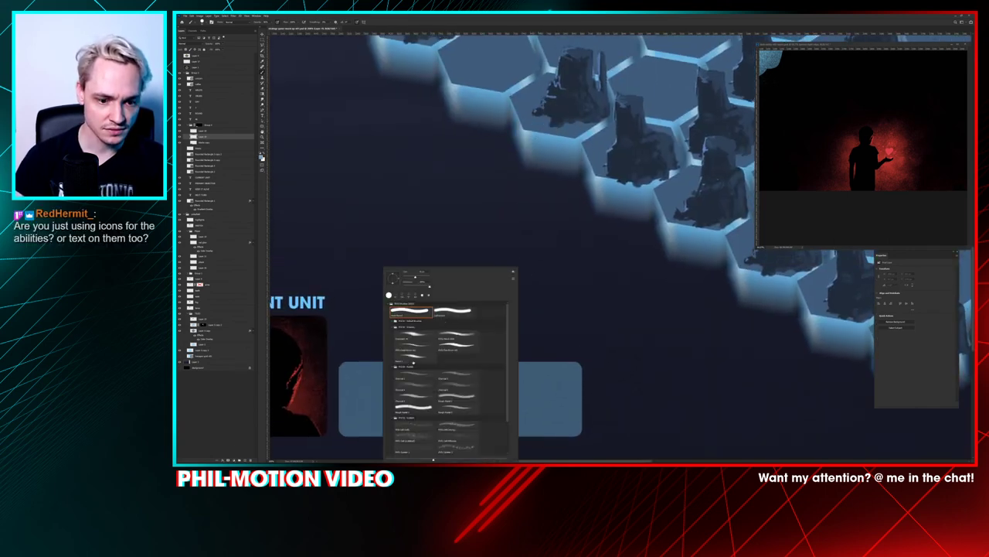
{"action": "left_click", "coordinate": [417, 348]}
{"action": "left_click", "coordinate": [415, 221]}
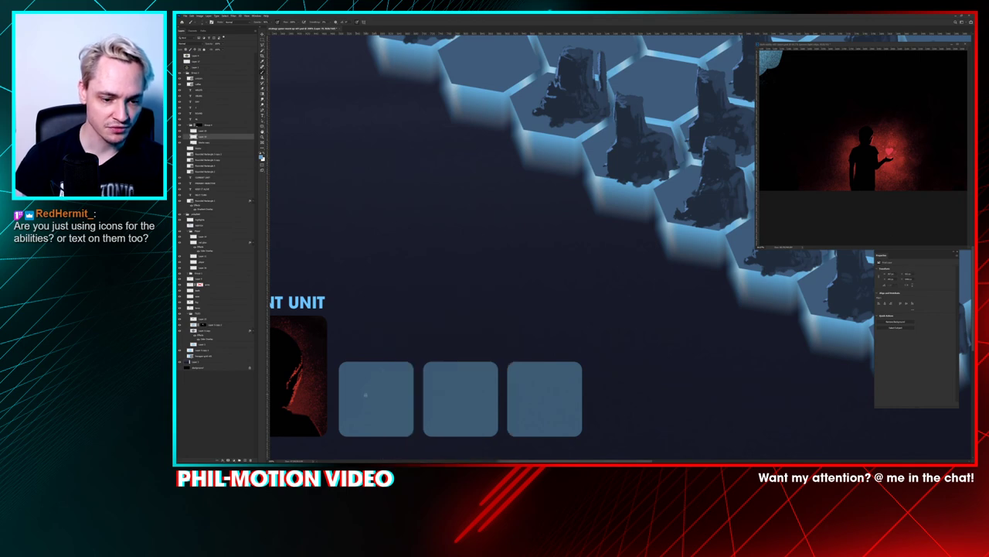
{"action": "mouse_move", "coordinate": [365, 395]}
{"action": "left_mouse_down"}
{"action": "mouse_move", "coordinate": [412, 379]}
{"action": "mouse_move", "coordinate": [486, 267]}
{"action": "left_mouse_up"}
{"action": "key", "text": "ctrl+z"}
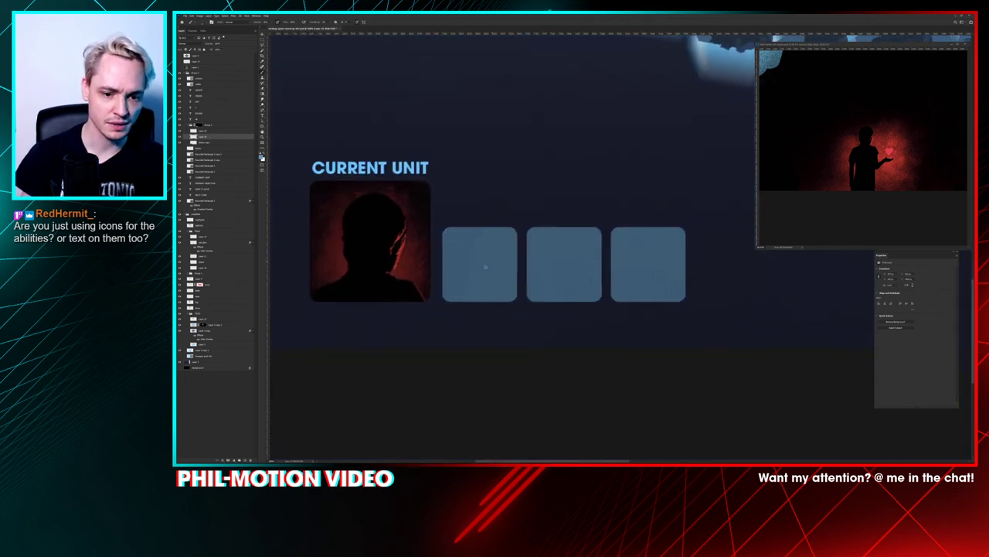
{"action": "right_click", "coordinate": [486, 267]}
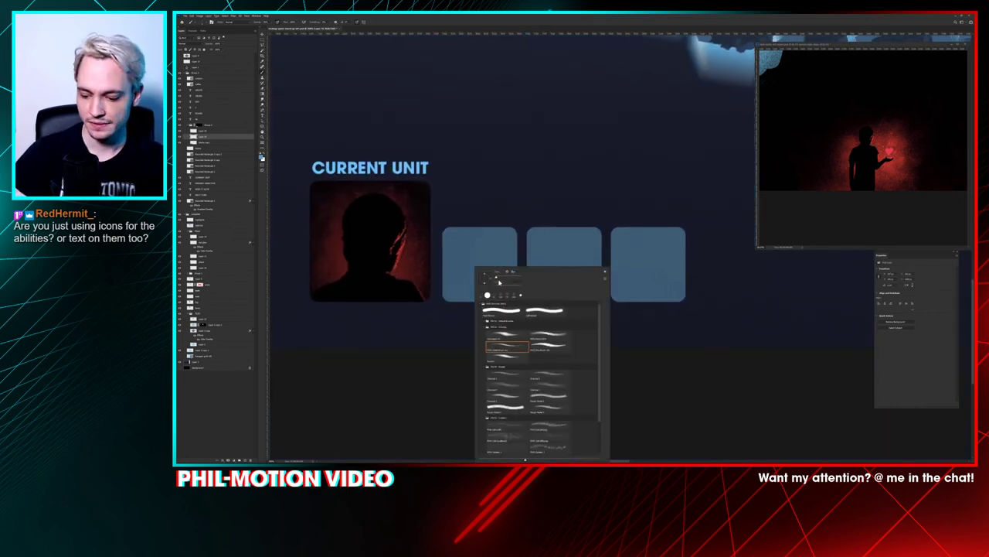
{"action": "key", "text": "Return"}
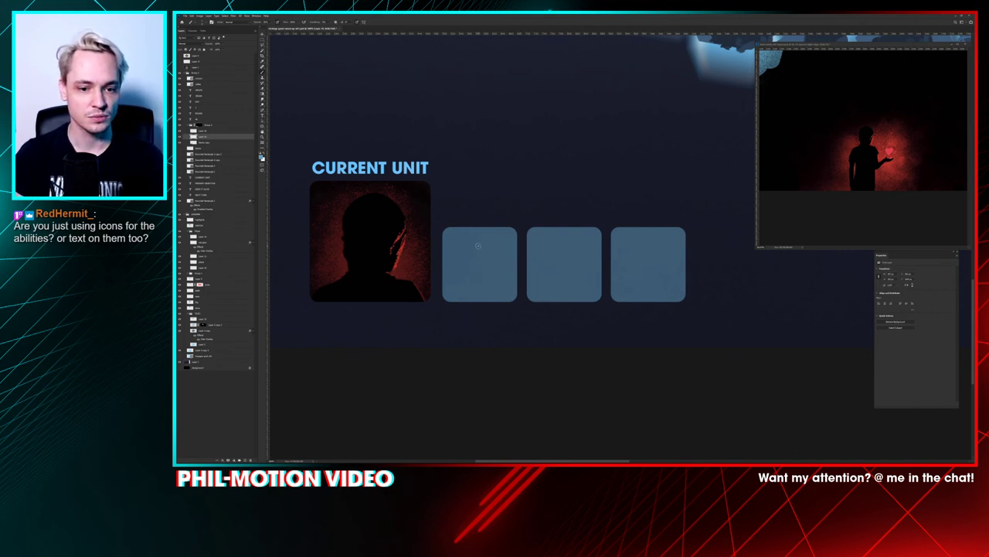
{"action": "mouse_move", "coordinate": [471, 269]}
{"action": "left_mouse_down"}
{"action": "mouse_move", "coordinate": [485, 239]}
{"action": "mouse_move", "coordinate": [502, 254]}
{"action": "mouse_move", "coordinate": [470, 276]}
{"action": "mouse_move", "coordinate": [488, 275]}
{"action": "mouse_move", "coordinate": [489, 303]}
{"action": "left_mouse_up"}
{"action": "mouse_move", "coordinate": [463, 253]}
{"action": "left_mouse_down"}
{"action": "mouse_move", "coordinate": [472, 264]}
{"action": "mouse_move", "coordinate": [486, 257]}
{"action": "left_mouse_up"}
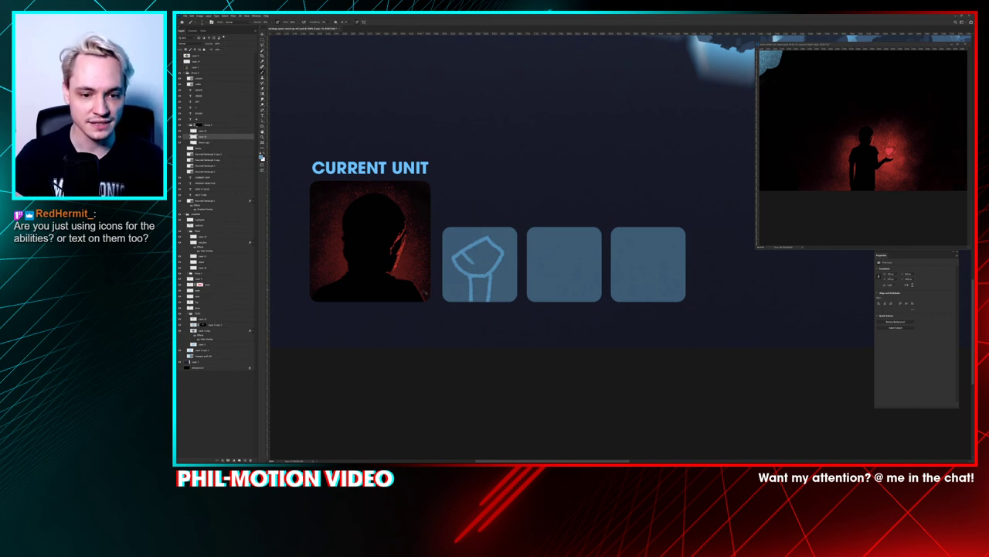
{"action": "key", "text": "ctrl+z"}
{"action": "key", "text": "ctrl+z"}
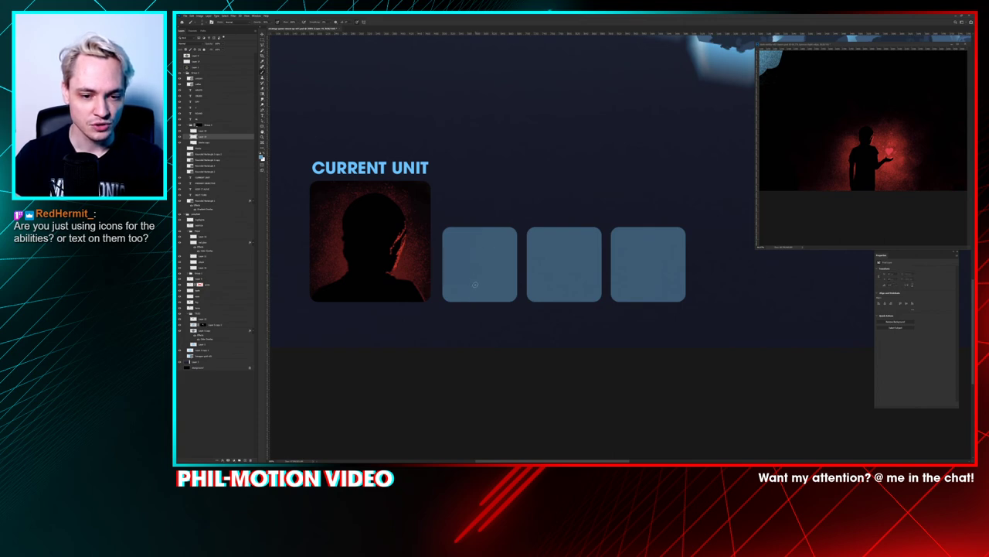
Step: Draw light-blue ability icons in the small squares: a spiral in the first, an angular rune in the second, a rayed eye in the third
{"action": "mouse_move", "coordinate": [476, 283]}
{"action": "left_mouse_down"}
{"action": "mouse_move", "coordinate": [458, 260]}
{"action": "mouse_move", "coordinate": [475, 238]}
{"action": "mouse_move", "coordinate": [496, 252]}
{"action": "mouse_move", "coordinate": [473, 267]}
{"action": "mouse_move", "coordinate": [483, 258]}
{"action": "left_mouse_up"}
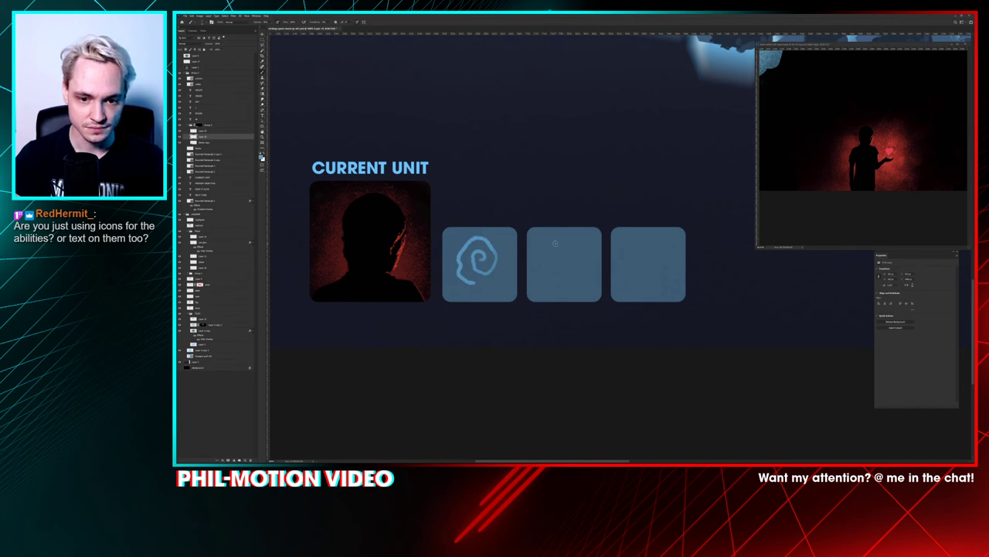
{"action": "mouse_move", "coordinate": [553, 245]}
{"action": "left_mouse_down"}
{"action": "mouse_move", "coordinate": [550, 276]}
{"action": "mouse_move", "coordinate": [550, 255]}
{"action": "mouse_move", "coordinate": [567, 277]}
{"action": "mouse_move", "coordinate": [580, 248]}
{"action": "mouse_move", "coordinate": [580, 278]}
{"action": "left_mouse_up"}
{"action": "left_click_drag", "start_coordinate": [554, 237], "coordinate": [568, 247]}
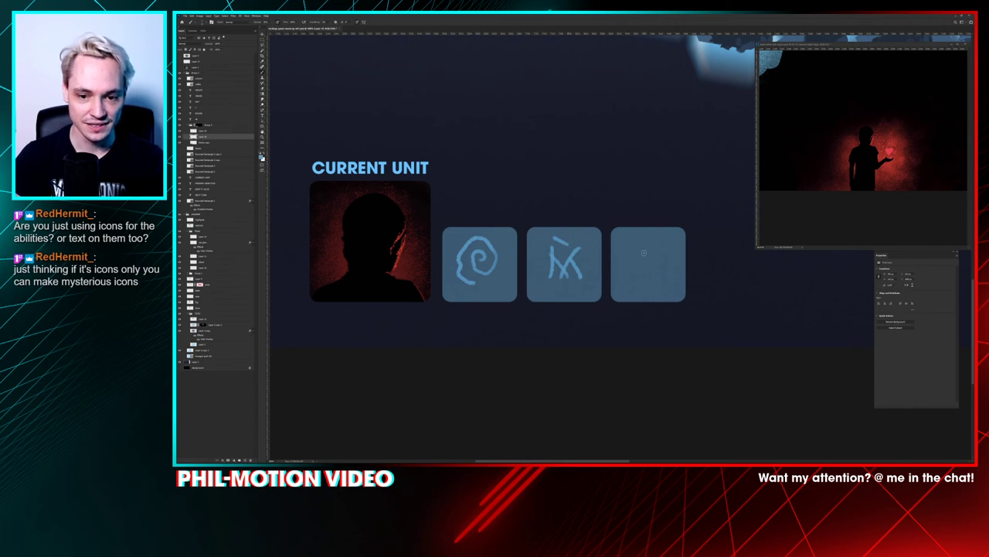
{"action": "mouse_move", "coordinate": [644, 253]}
{"action": "left_mouse_down"}
{"action": "mouse_move", "coordinate": [666, 252]}
{"action": "mouse_move", "coordinate": [678, 265]}
{"action": "mouse_move", "coordinate": [628, 239]}
{"action": "mouse_move", "coordinate": [651, 234]}
{"action": "left_mouse_up"}
{"action": "left_click_drag", "start_coordinate": [667, 246], "coordinate": [677, 237]}
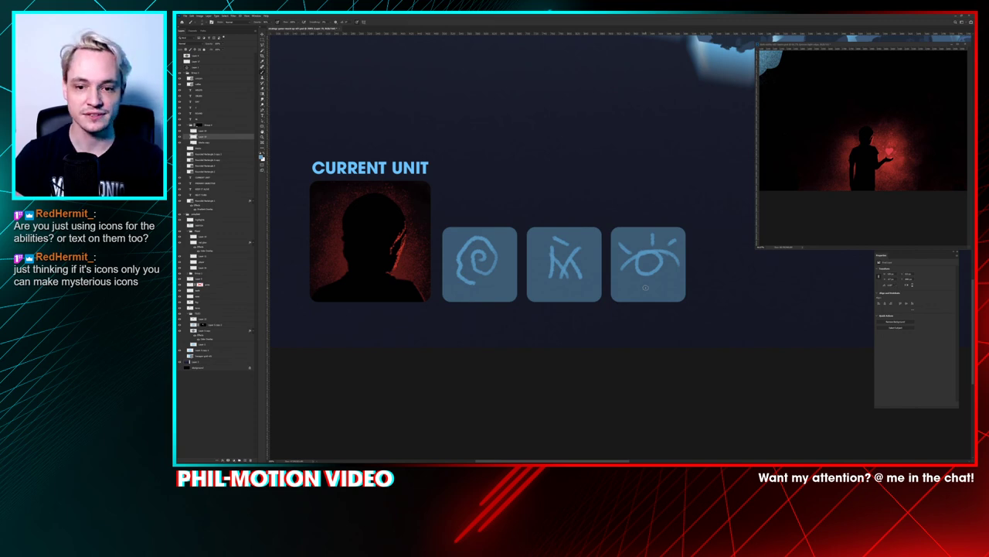
Step: Extend the dark blue background layer over the transparent strip along the mock-up's right side
{"action": "scroll", "coordinate": [591, 260], "scroll_direction": "down", "scroll_amount": 4}
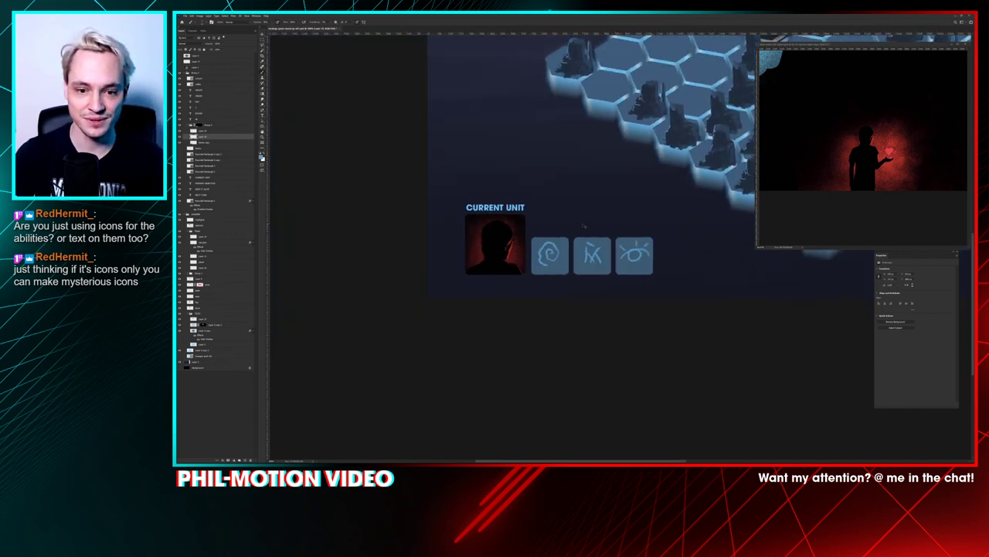
{"action": "left_click_drag", "start_coordinate": [583, 224], "coordinate": [399, 329]}
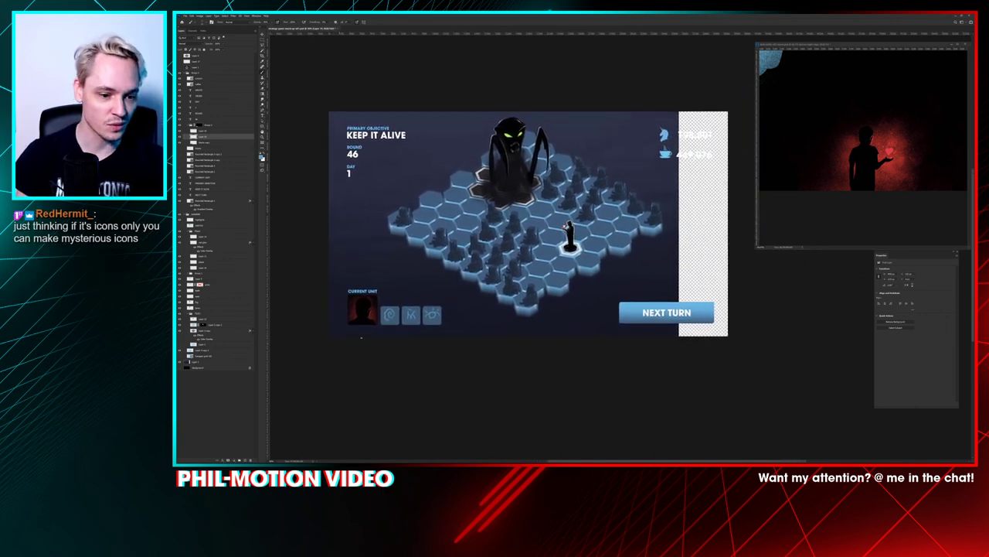
{"action": "left_click_drag", "start_coordinate": [515, 320], "coordinate": [565, 327]}
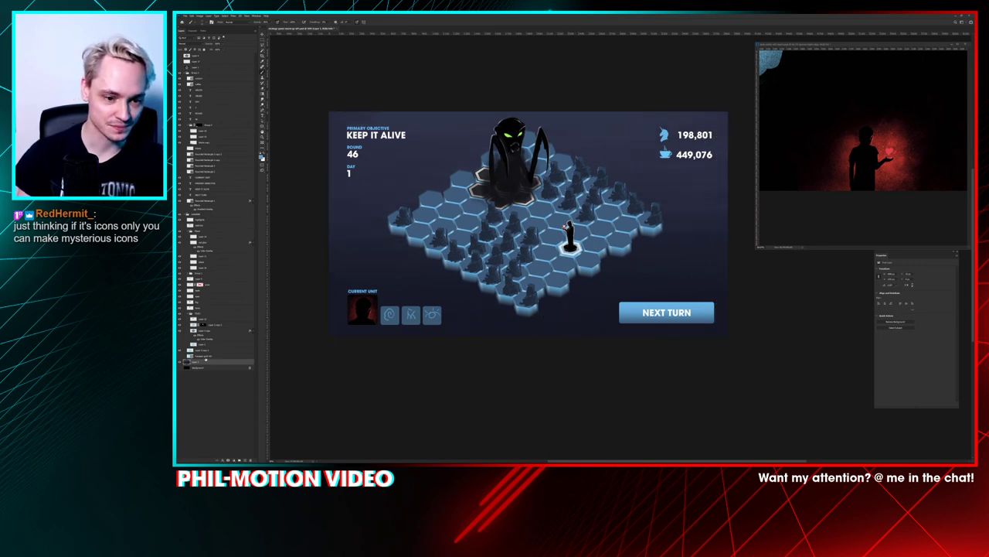
Step: Identify the layer holding the three ability icons by toggling layer visibility, and select it
{"action": "key", "text": "ctrl+plus"}
{"action": "key", "text": "ctrl+plus"}
{"action": "left_click_drag", "start_coordinate": [436, 273], "coordinate": [782, 135]}
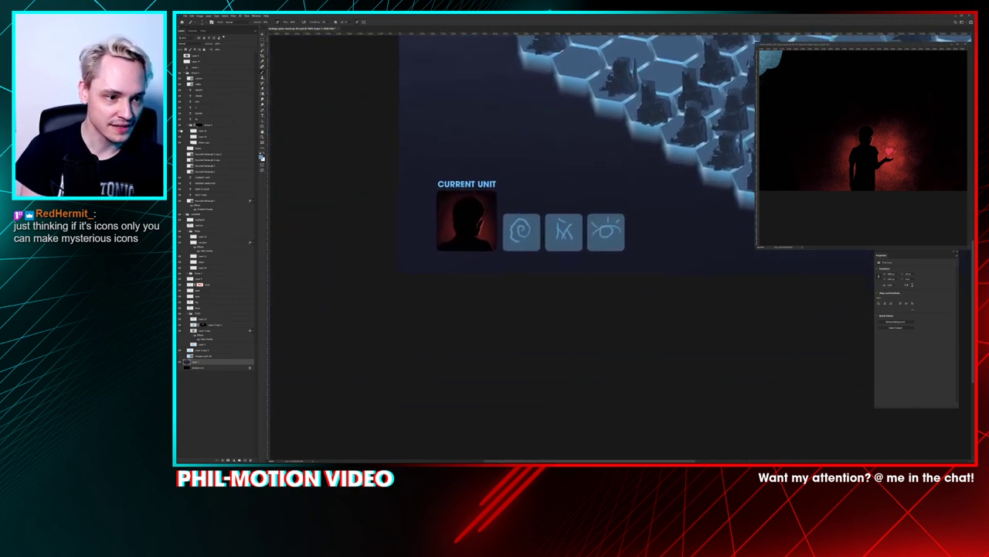
{"action": "left_click", "coordinate": [180, 131]}
{"action": "left_click", "coordinate": [180, 137]}
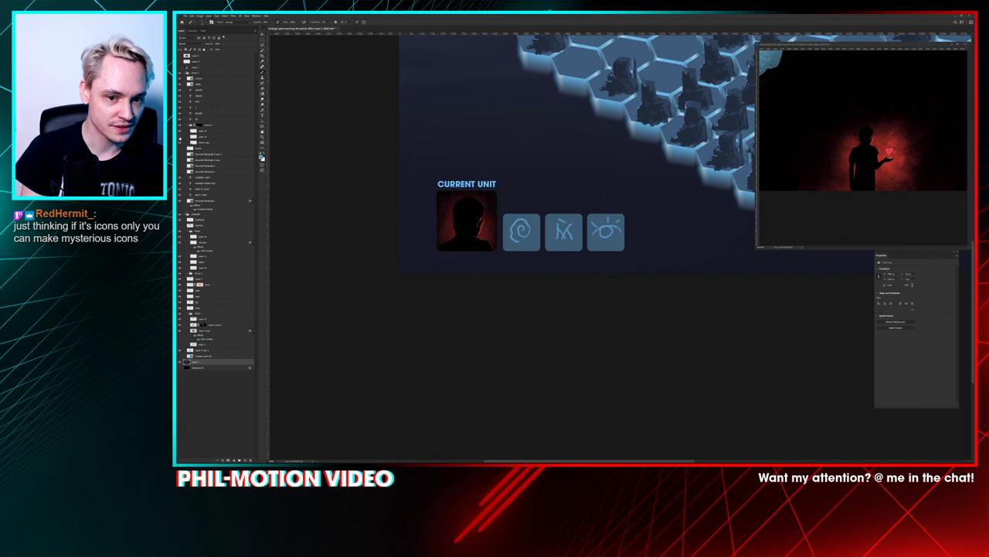
{"action": "left_click", "coordinate": [180, 147]}
{"action": "left_click", "coordinate": [180, 137]}
{"action": "left_click", "coordinate": [202, 137]}
{"action": "key", "text": "ctrl+plus"}
{"action": "key", "text": "ctrl+plus"}
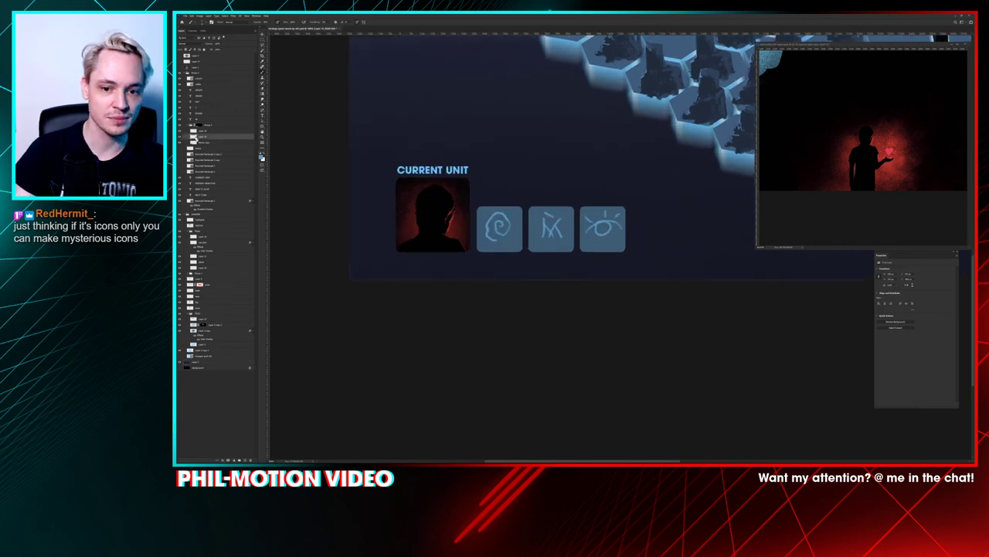
Step: Clear the spiral, angular rune and rayed eye from the three small squares, then remove the selection
{"action": "left_click_drag", "start_coordinate": [614, 213], "coordinate": [627, 223]}
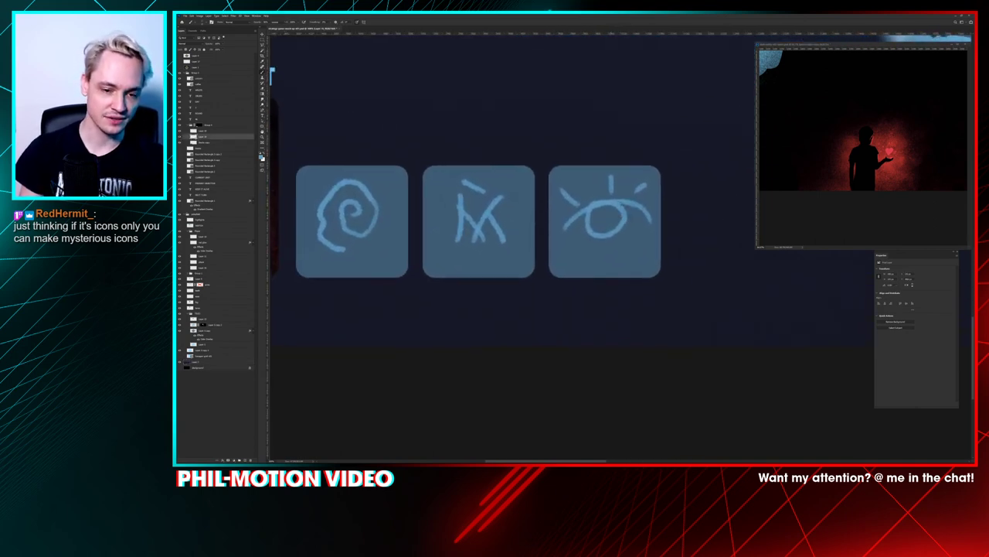
{"action": "key", "text": "m"}
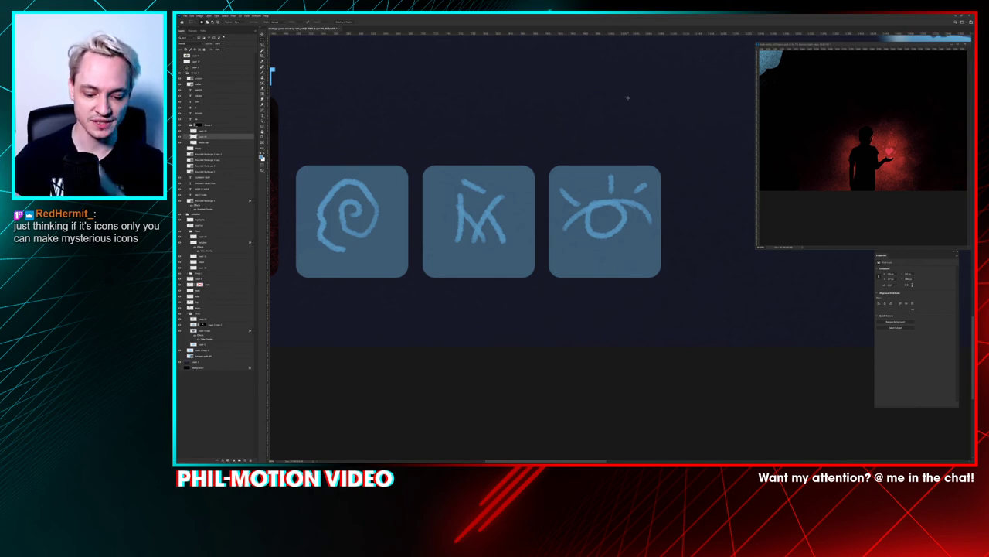
{"action": "left_click_drag", "start_coordinate": [696, 119], "coordinate": [311, 314]}
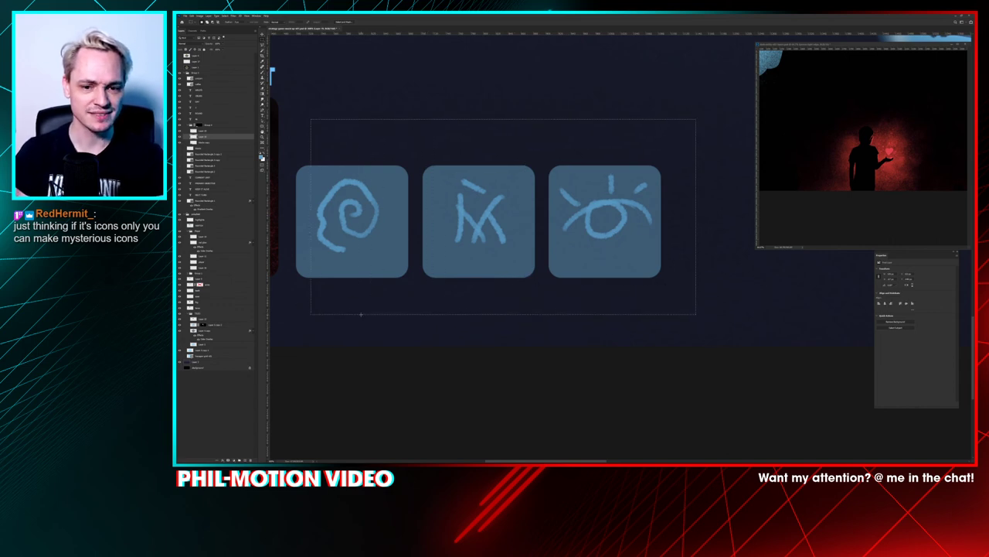
{"action": "key", "text": "Delete"}
{"action": "key", "text": "ctrl+d"}
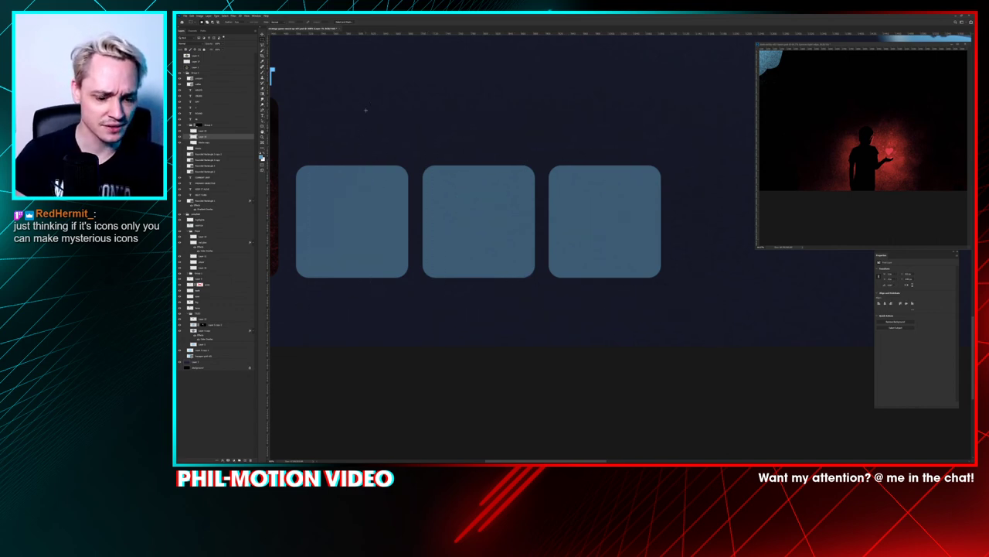
{"action": "key", "text": "b"}
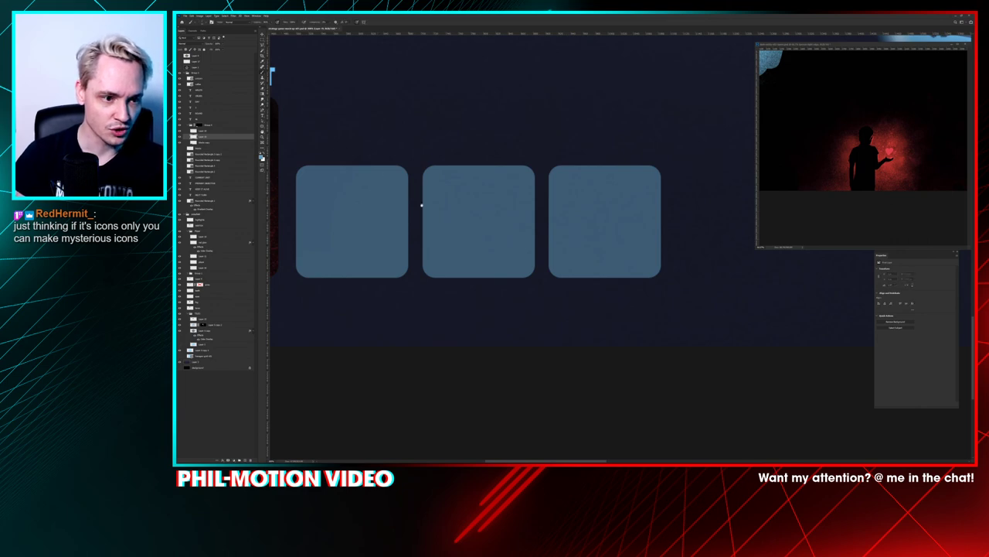
{"action": "mouse_move", "coordinate": [421, 205]}
{"action": "left_mouse_down"}
{"action": "mouse_move", "coordinate": [453, 223]}
{"action": "mouse_move", "coordinate": [453, 214]}
{"action": "left_mouse_up"}
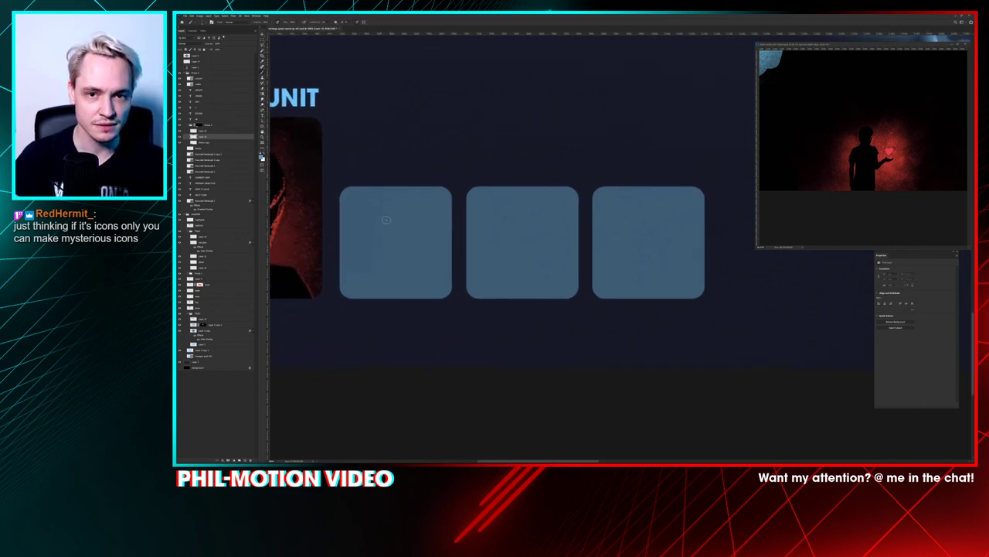
{"action": "mouse_move", "coordinate": [363, 293]}
{"action": "left_mouse_down"}
{"action": "mouse_move", "coordinate": [367, 222]}
{"action": "mouse_move", "coordinate": [428, 217]}
{"action": "mouse_move", "coordinate": [430, 279]}
{"action": "mouse_move", "coordinate": [344, 272]}
{"action": "left_mouse_up"}
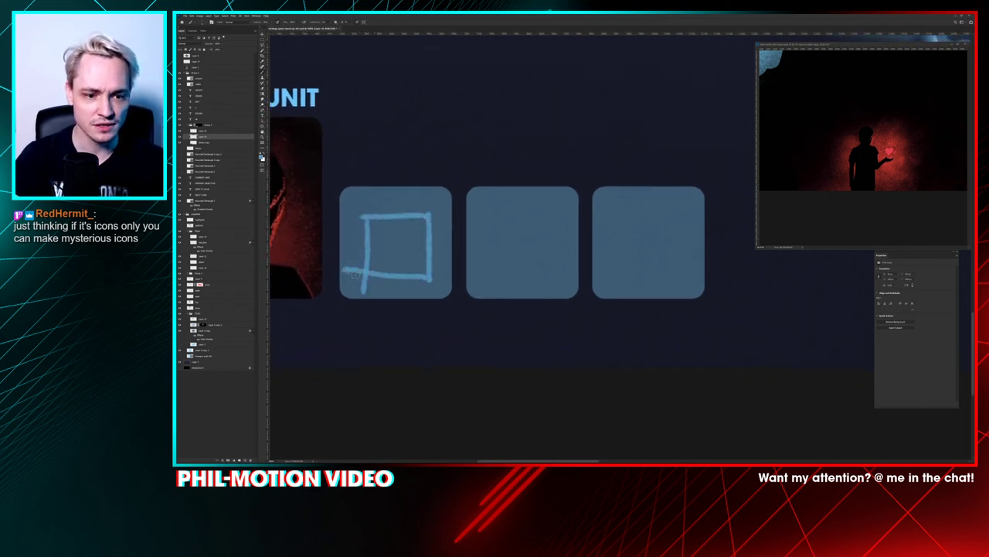
{"action": "left_click_drag", "start_coordinate": [541, 212], "coordinate": [507, 235]}
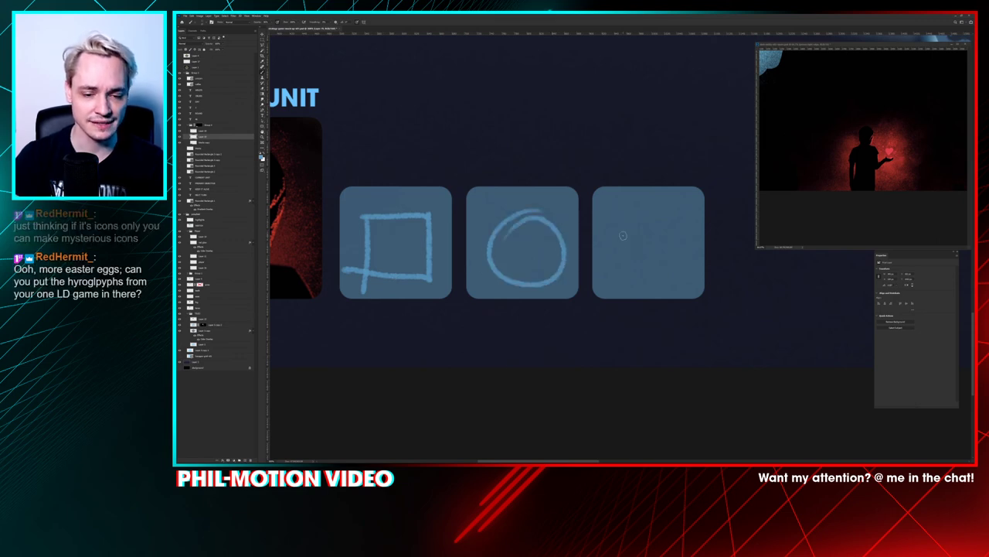
{"action": "mouse_move", "coordinate": [642, 212]}
{"action": "left_mouse_down"}
{"action": "mouse_move", "coordinate": [679, 273]}
{"action": "mouse_move", "coordinate": [626, 240]}
{"action": "mouse_move", "coordinate": [635, 218]}
{"action": "left_mouse_up"}
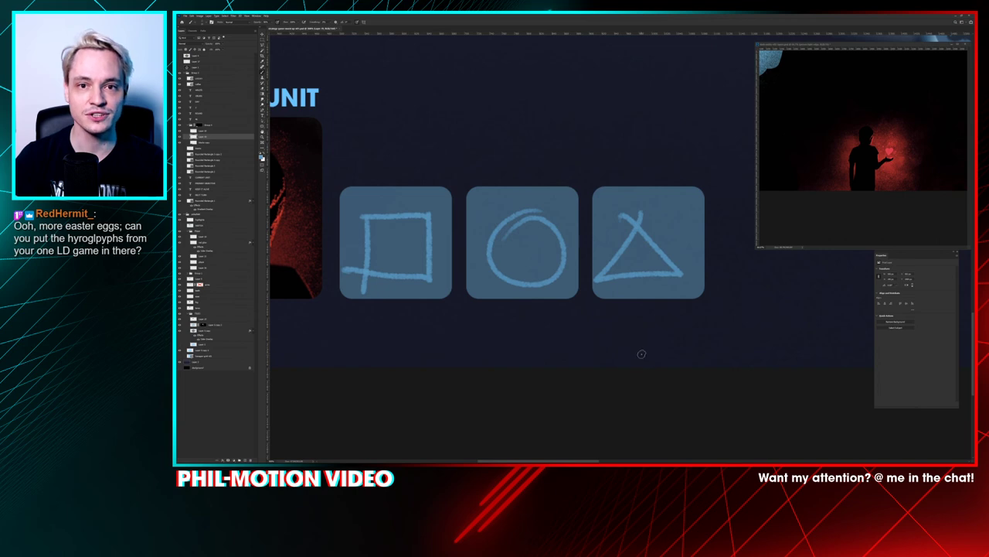
{"action": "key", "text": "ctrl+z"}
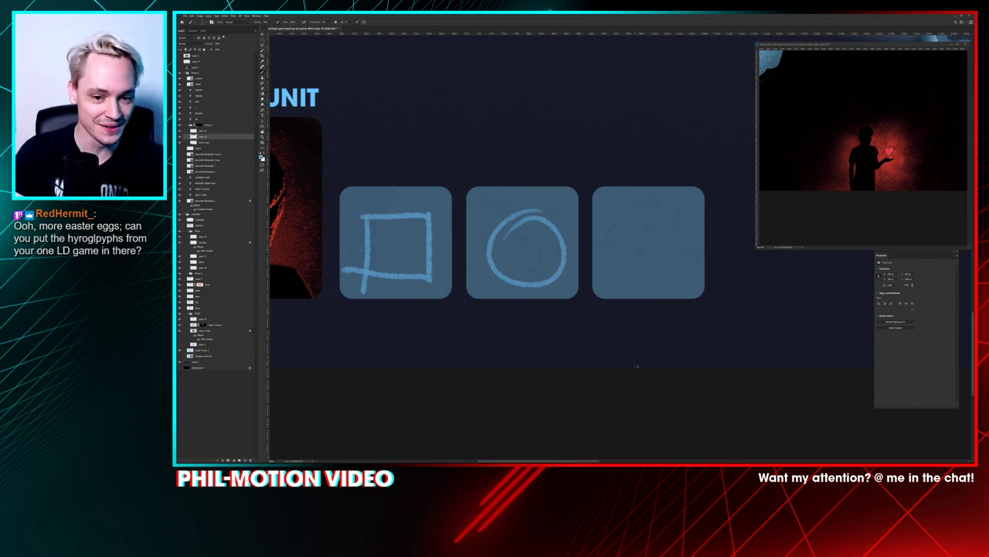
{"action": "key", "text": "ctrl+z"}
{"action": "key", "text": "ctrl+z"}
{"action": "key", "text": "ctrl+z"}
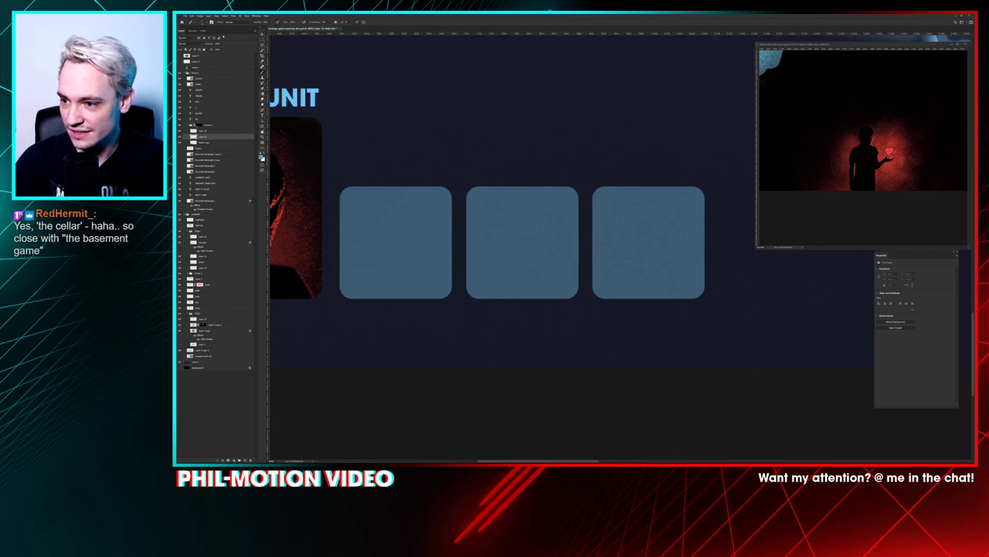
Step: Browse the older game's image files in the image viewer to find the sheet of hieroglyph symbols
{"action": "scroll", "coordinate": [683, 227], "scroll_direction": "up", "scroll_amount": 4}
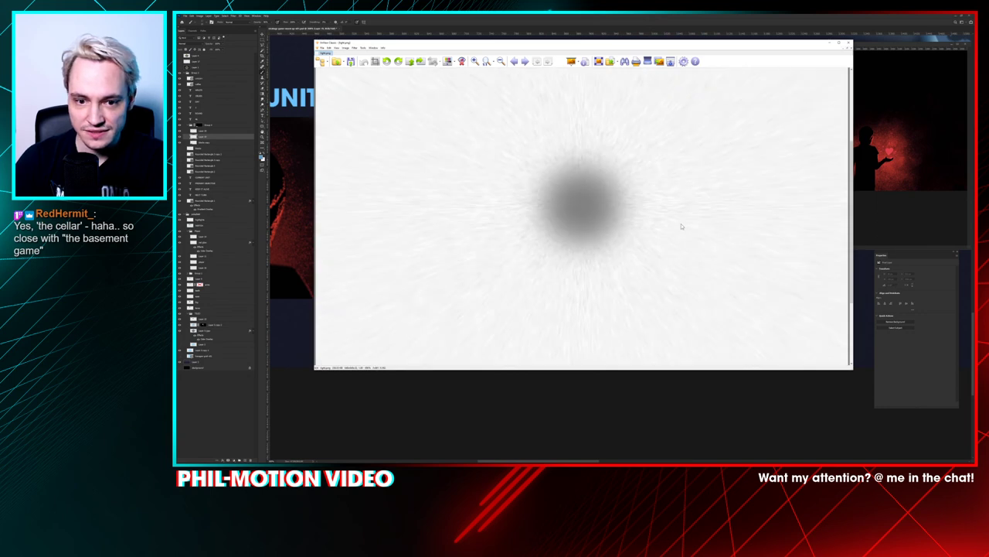
{"action": "left_click", "coordinate": [849, 42]}
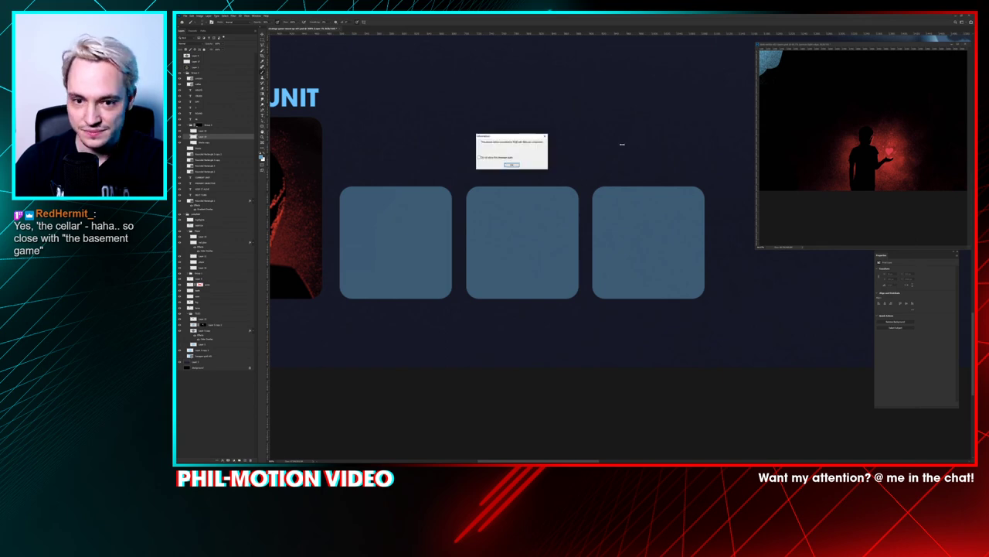
{"action": "left_click", "coordinate": [510, 165]}
{"action": "scroll", "coordinate": [642, 182], "scroll_direction": "up", "scroll_amount": 3}
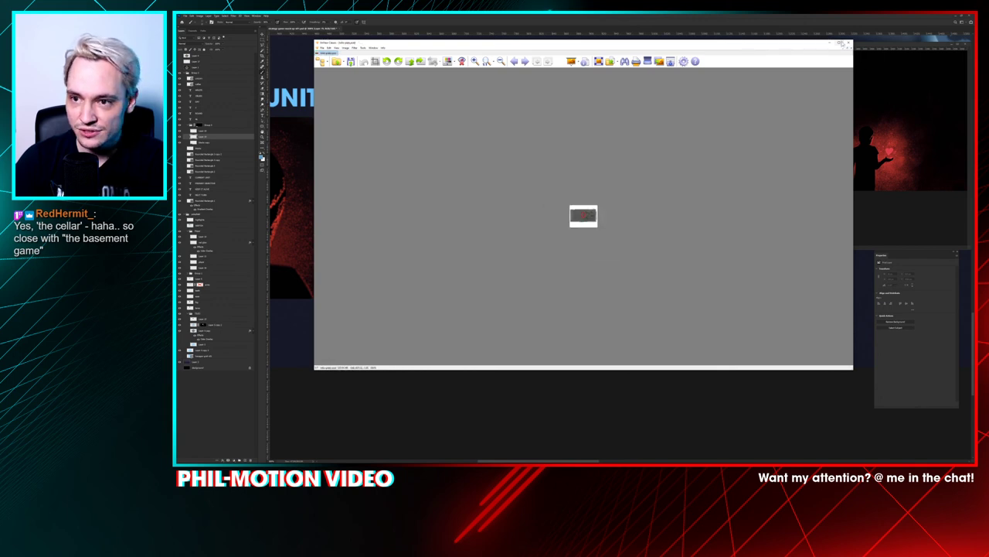
{"action": "left_click", "coordinate": [847, 43]}
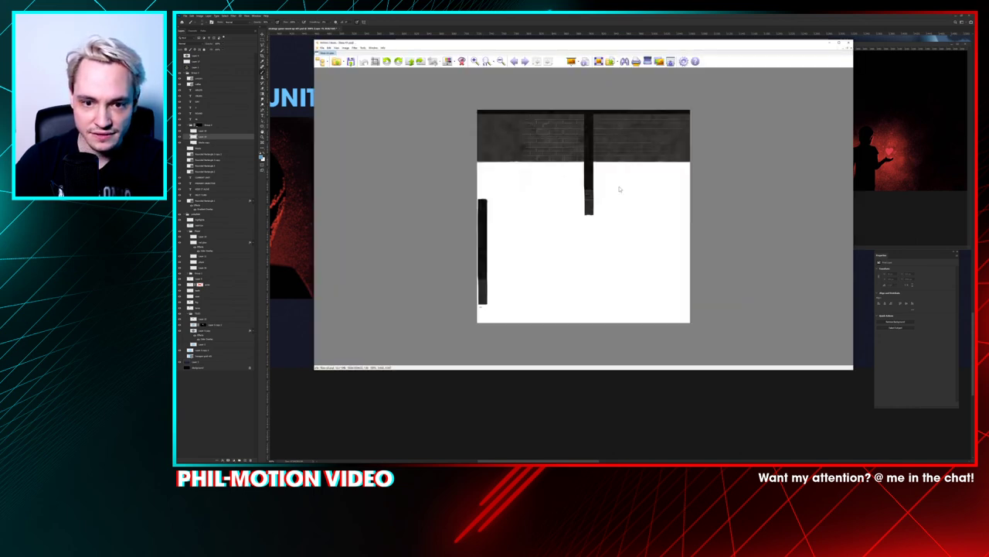
{"action": "key", "text": "Right"}
{"action": "key", "text": "Right"}
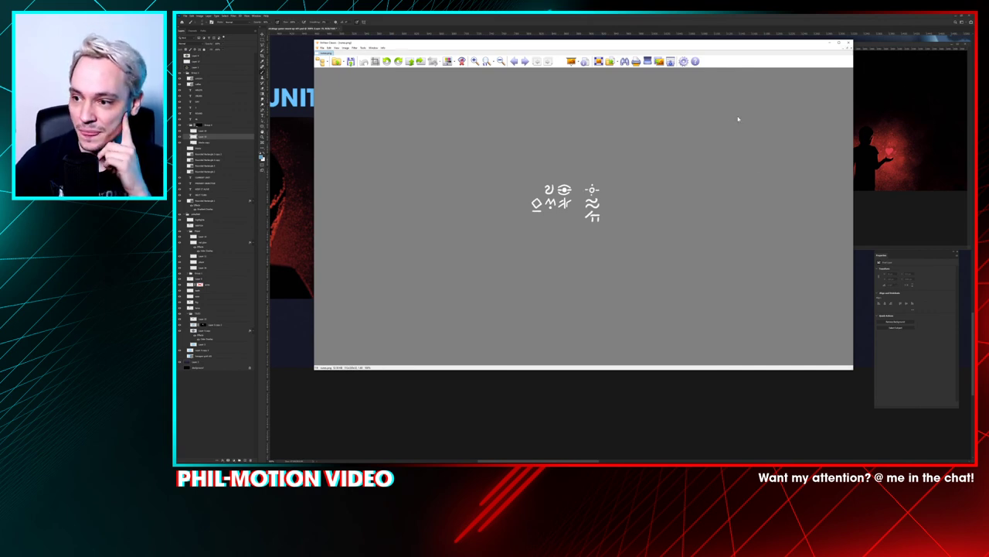
{"action": "left_click", "coordinate": [848, 43]}
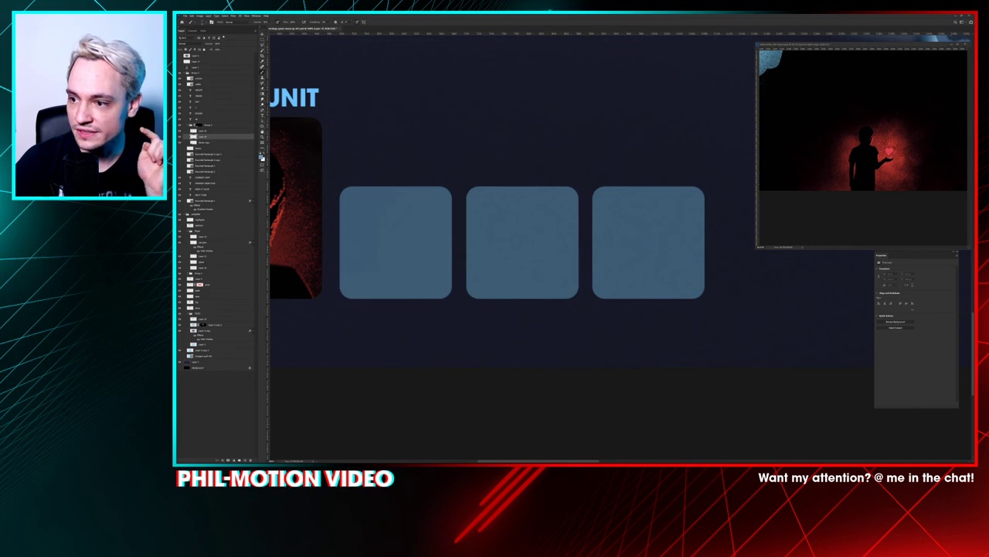
Step: Invert the white glyphs to black in the hieroglyph document and select the eye glyph for copying
{"action": "left_click", "coordinate": [360, 28]}
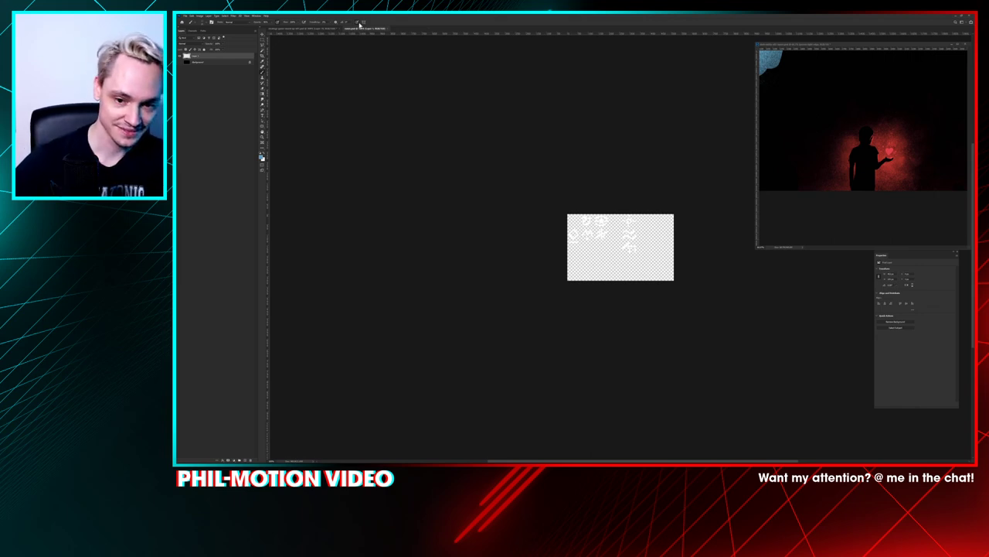
{"action": "key", "text": "ctrl+plus"}
{"action": "key", "text": "ctrl+plus"}
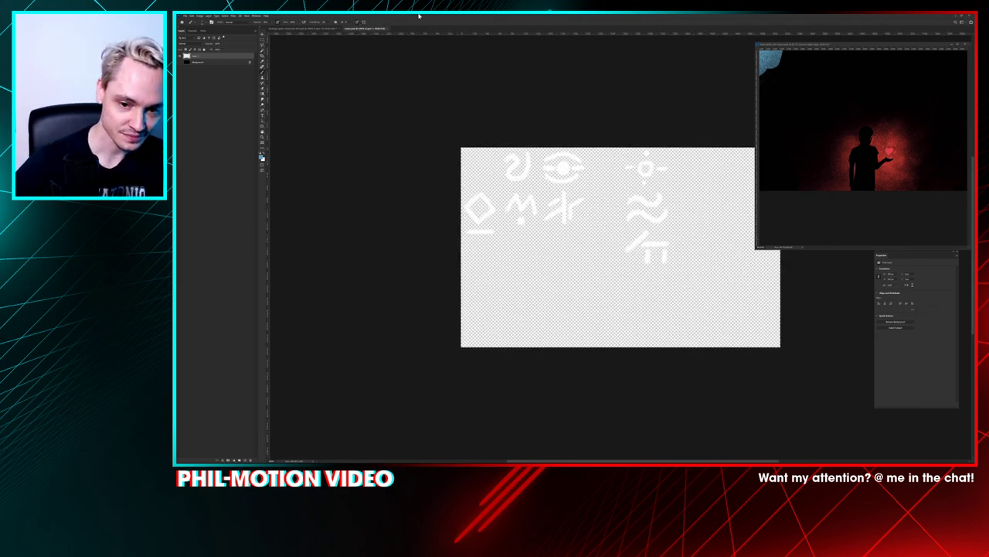
{"action": "key", "text": "ctrl+i"}
{"action": "left_click_drag", "start_coordinate": [519, 237], "coordinate": [451, 240]}
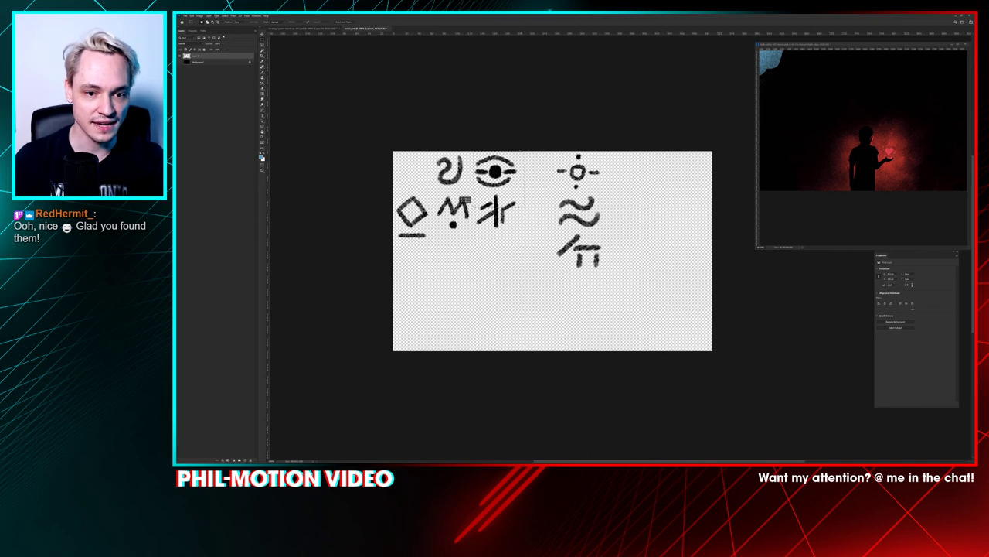
Step: Paste the eye glyph into the mock-up as a layer at the top of the squares' group and centre it in the first square
{"action": "left_click", "coordinate": [311, 29]}
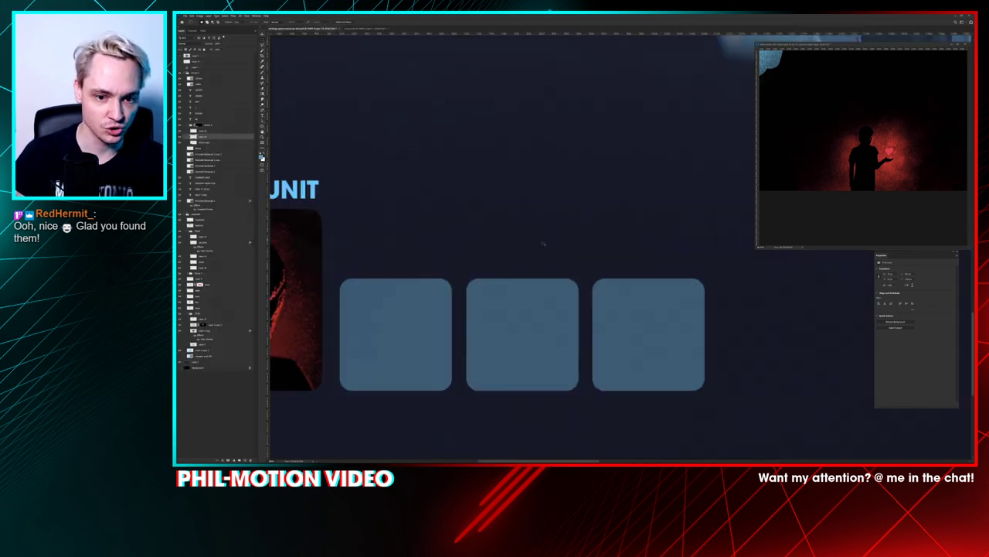
{"action": "left_click", "coordinate": [379, 344]}
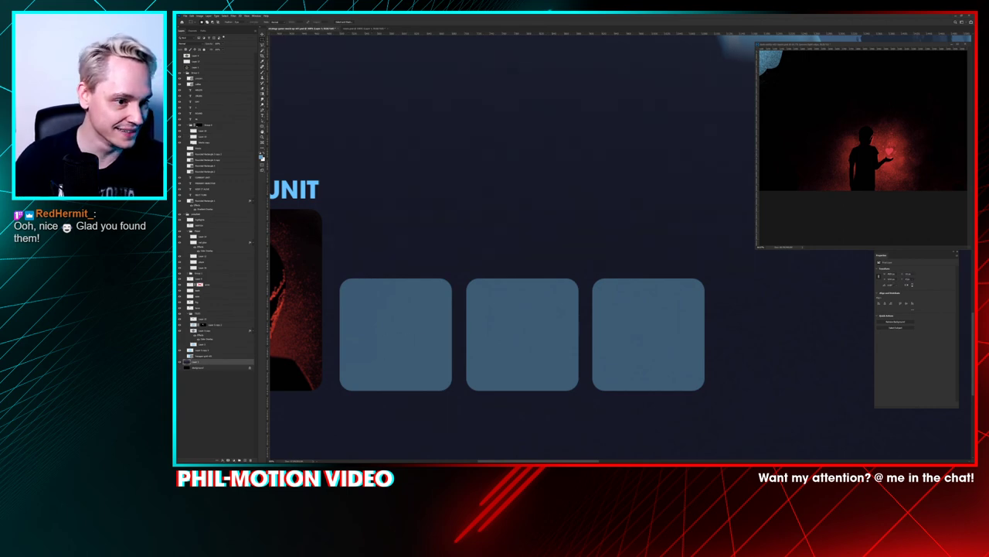
{"action": "left_click", "coordinate": [203, 89]}
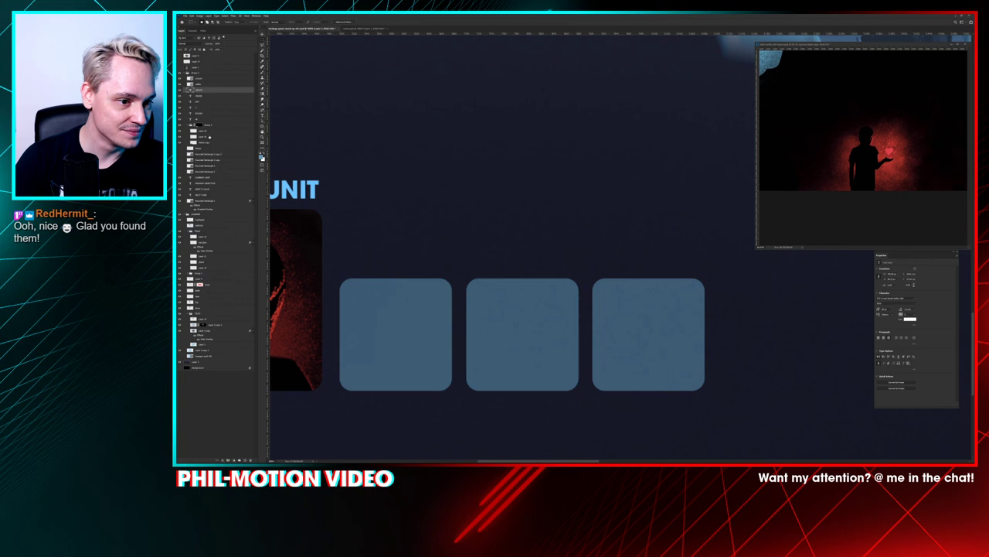
{"action": "left_click", "coordinate": [211, 131]}
{"action": "key", "text": "v"}
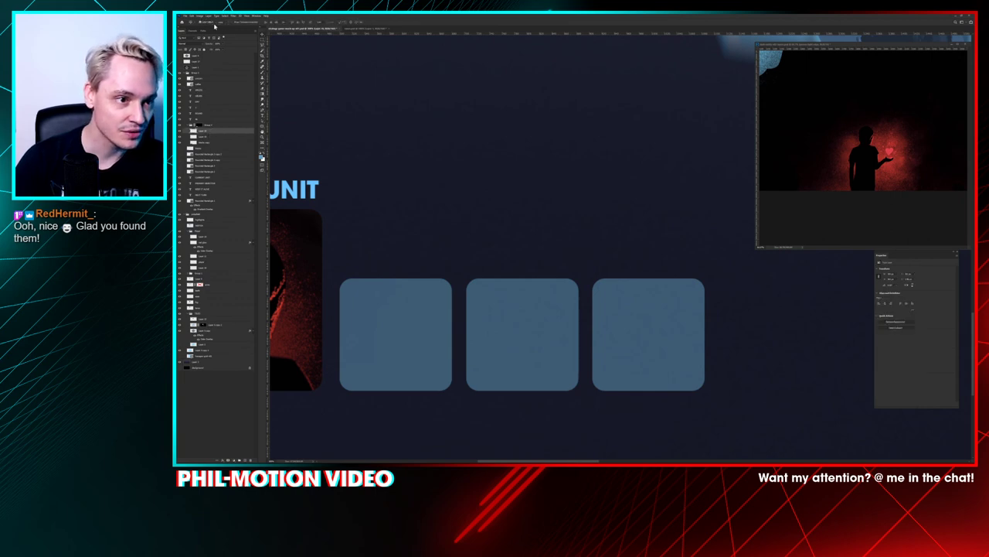
{"action": "key", "text": "shift+BackSpace"}
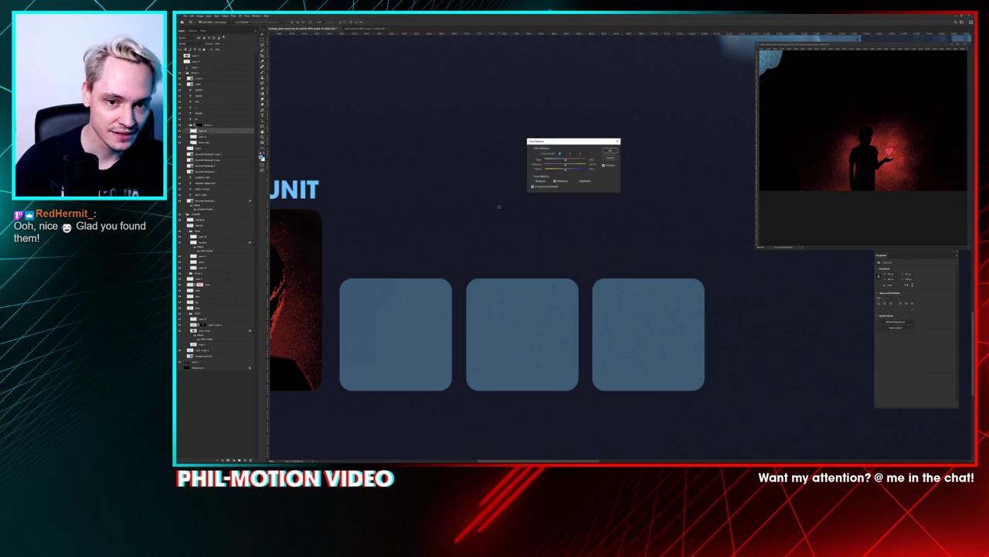
{"action": "key", "text": "Escape"}
{"action": "key", "text": "ctrl+j"}
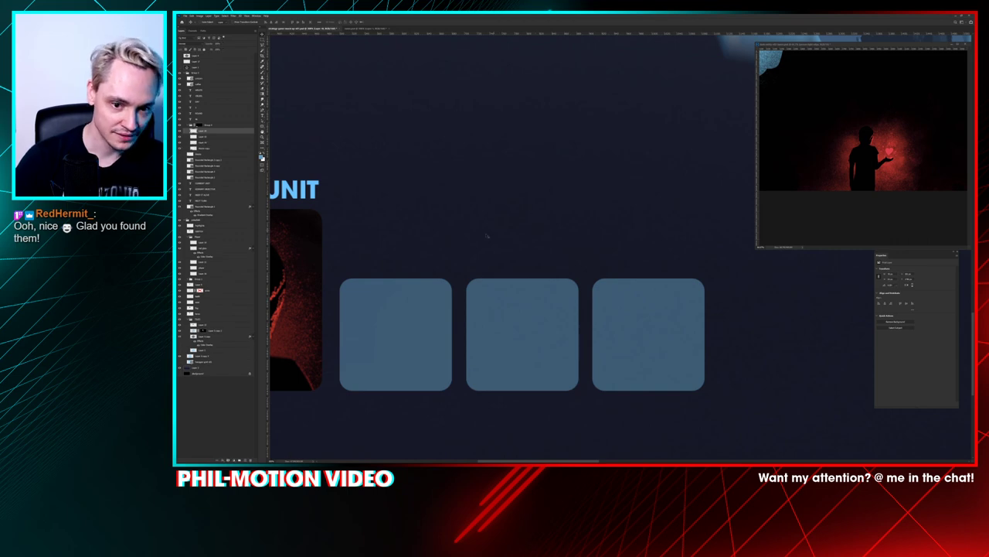
{"action": "left_click_drag", "start_coordinate": [559, 186], "coordinate": [352, 251]}
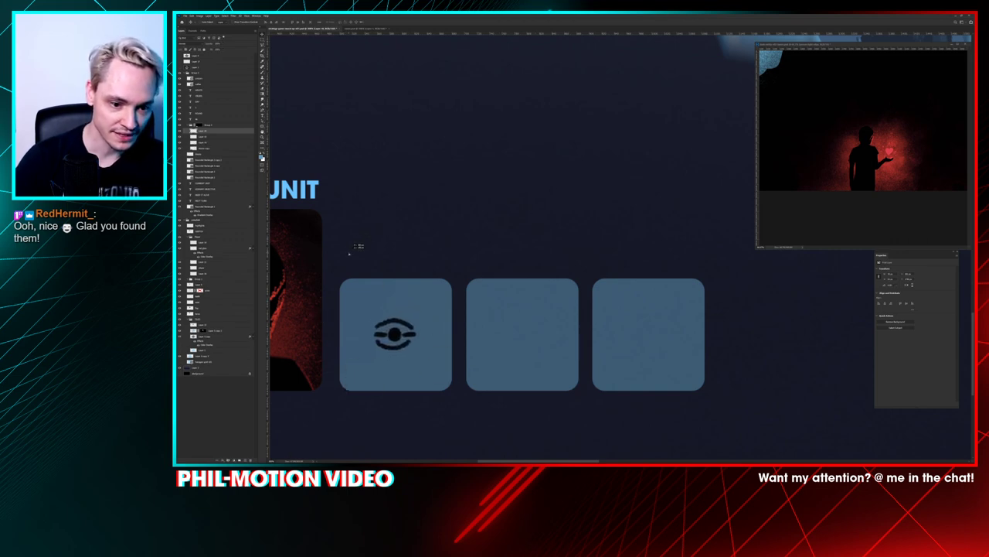
Step: Copy the glyph of crossed slanted strokes below the eye from the hieroglyph document and centre it in the mock-up's second square
{"action": "left_click", "coordinate": [382, 29]}
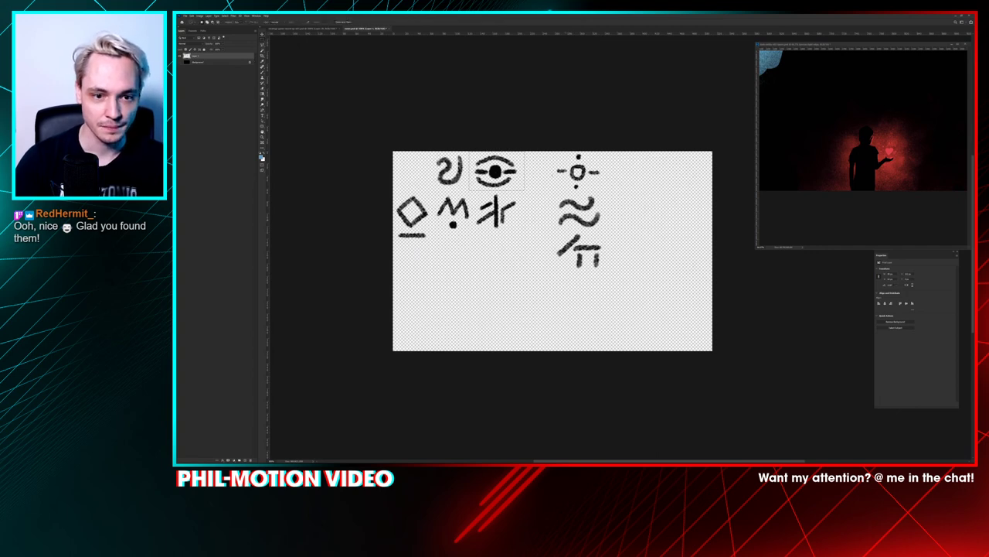
{"action": "left_click_drag", "start_coordinate": [543, 230], "coordinate": [616, 277]}
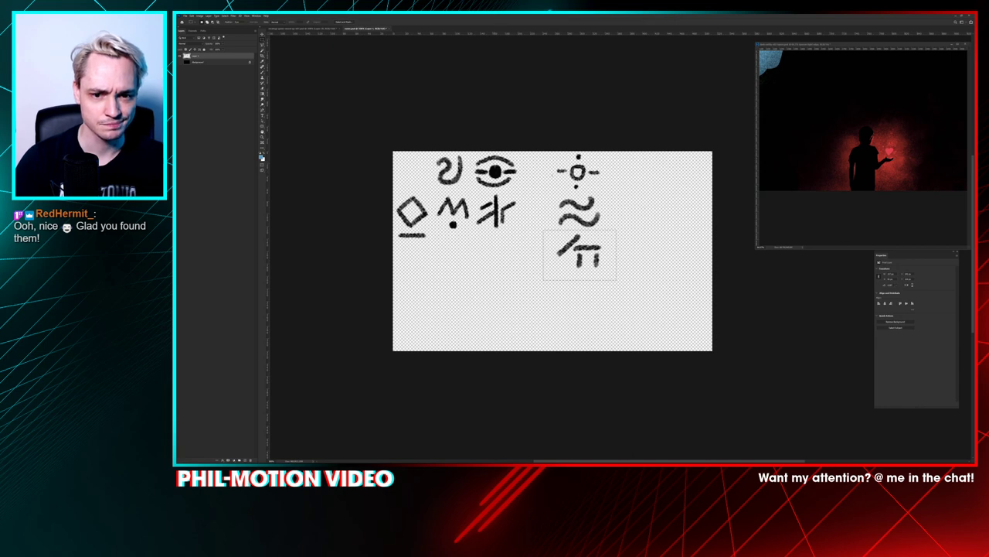
{"action": "left_click_drag", "start_coordinate": [551, 151], "coordinate": [601, 189]}
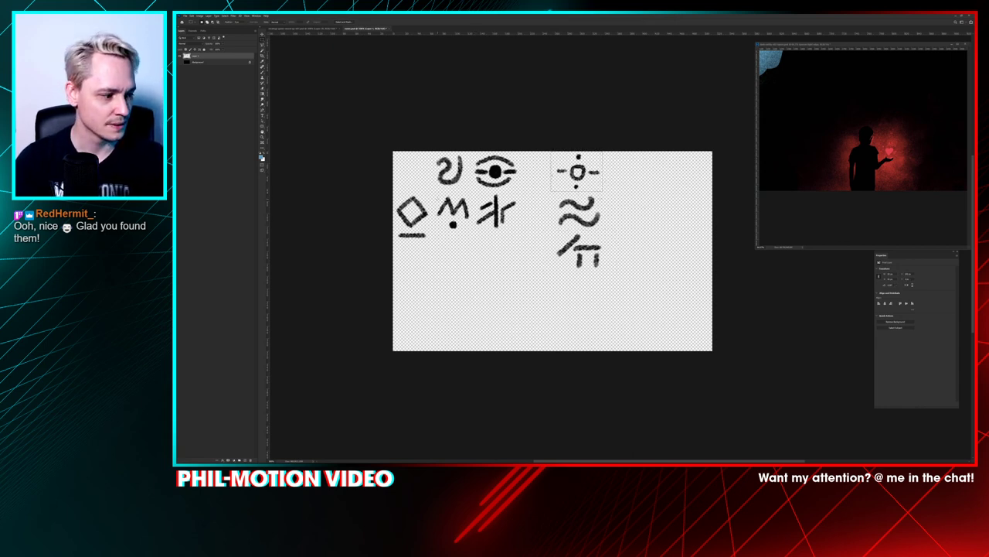
{"action": "left_click_drag", "start_coordinate": [474, 193], "coordinate": [516, 239]}
{"action": "left_click", "coordinate": [290, 28]}
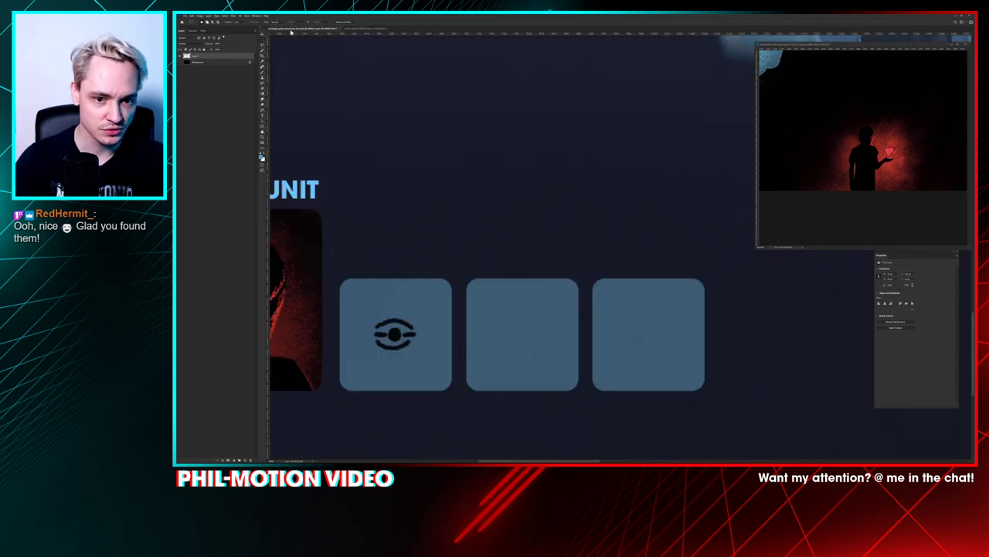
{"action": "left_click_drag", "start_coordinate": [552, 295], "coordinate": [458, 376]}
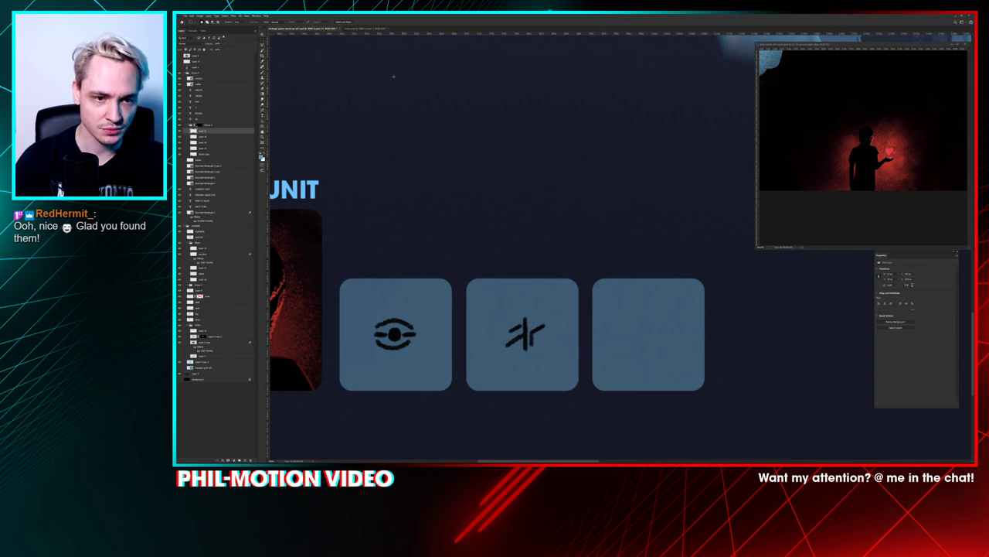
Step: Copy the glyph of a slanted stroke beside a pi-like shape from the hieroglyph document and centre it in the mock-up's third square
{"action": "left_click", "coordinate": [348, 28]}
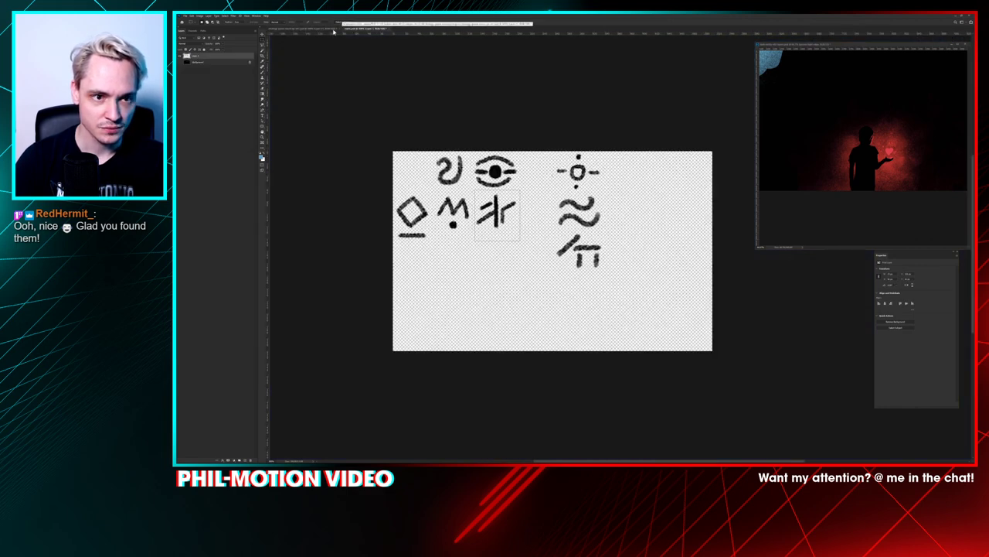
{"action": "left_click", "coordinate": [292, 28]}
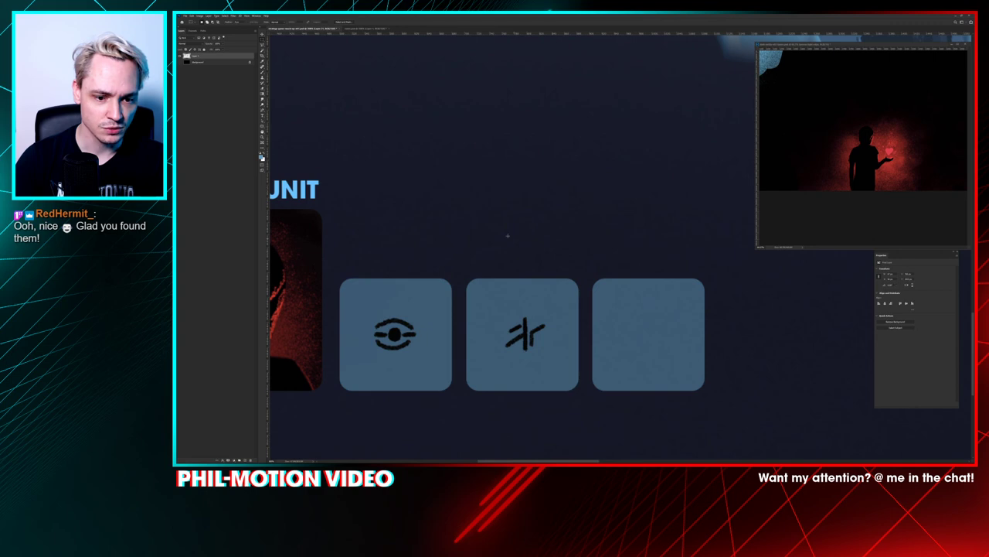
{"action": "left_click", "coordinate": [355, 28]}
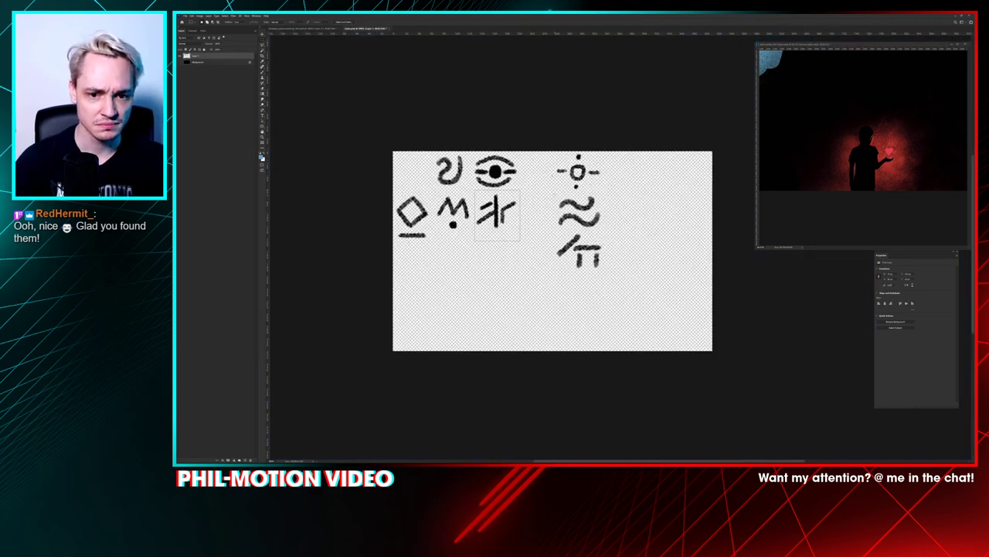
{"action": "left_click_drag", "start_coordinate": [557, 194], "coordinate": [616, 228]}
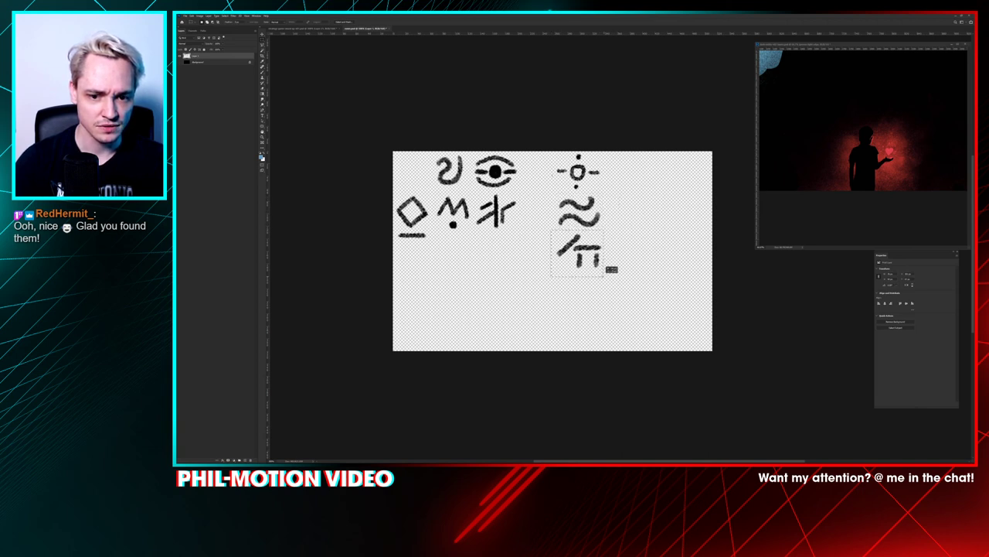
{"action": "left_click", "coordinate": [283, 30]}
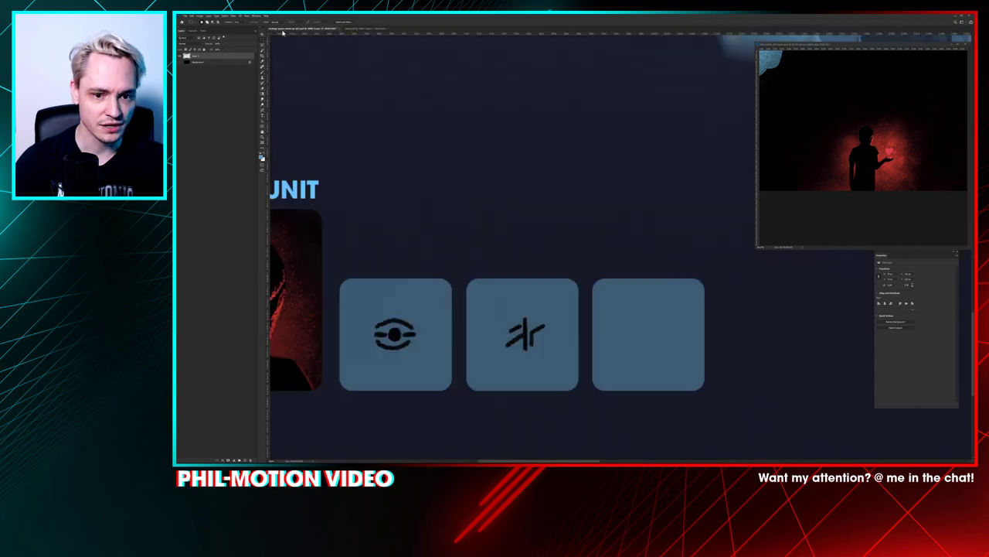
{"action": "left_click_drag", "start_coordinate": [548, 282], "coordinate": [580, 374]}
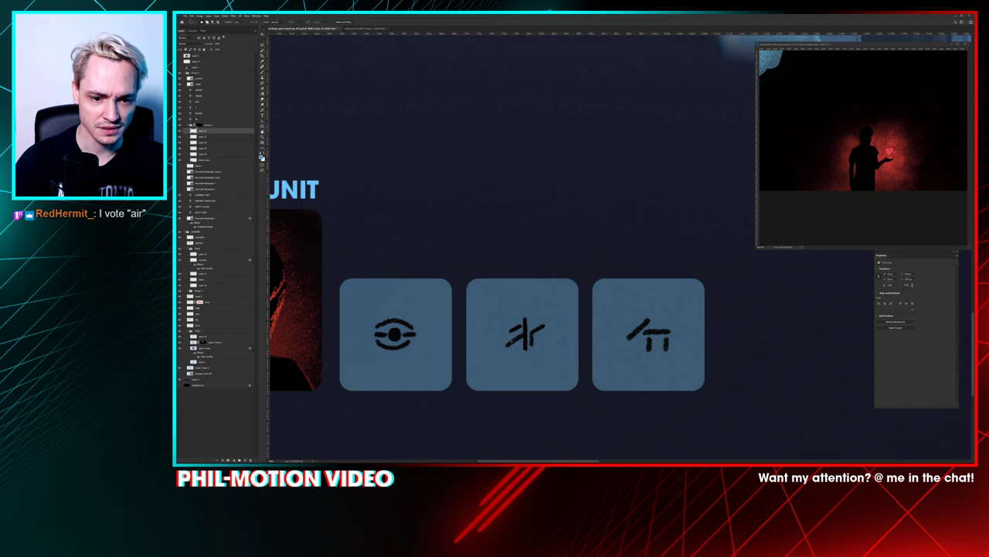
{"action": "left_click_drag", "start_coordinate": [662, 329], "coordinate": [660, 330]}
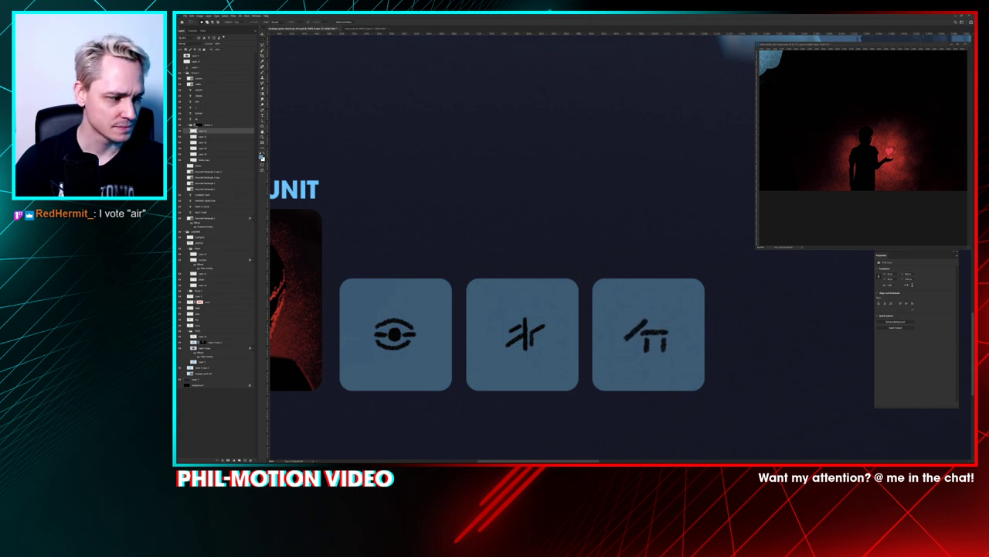
Step: Select the double-wave glyph in the hieroglyph document for copying
{"action": "left_click", "coordinate": [362, 28]}
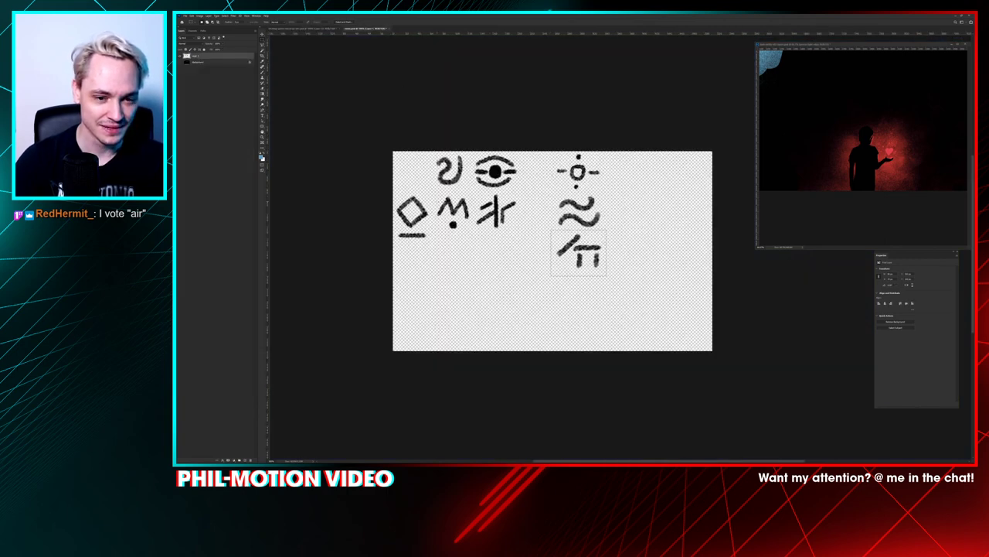
{"action": "key", "text": "ctrl+d"}
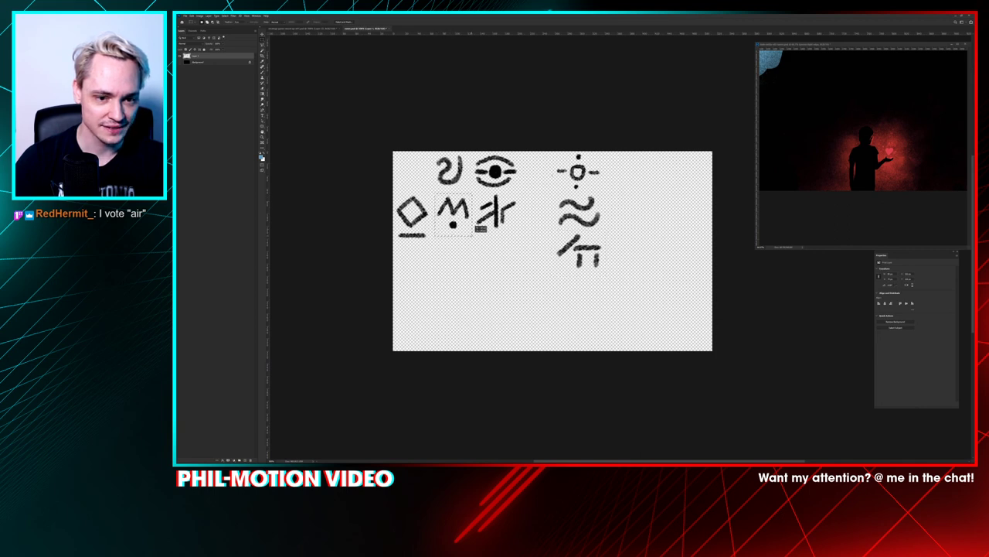
{"action": "mouse_move", "coordinate": [434, 155]}
{"action": "left_mouse_down"}
{"action": "mouse_move", "coordinate": [479, 180]}
{"action": "mouse_move", "coordinate": [469, 188]}
{"action": "left_mouse_up"}
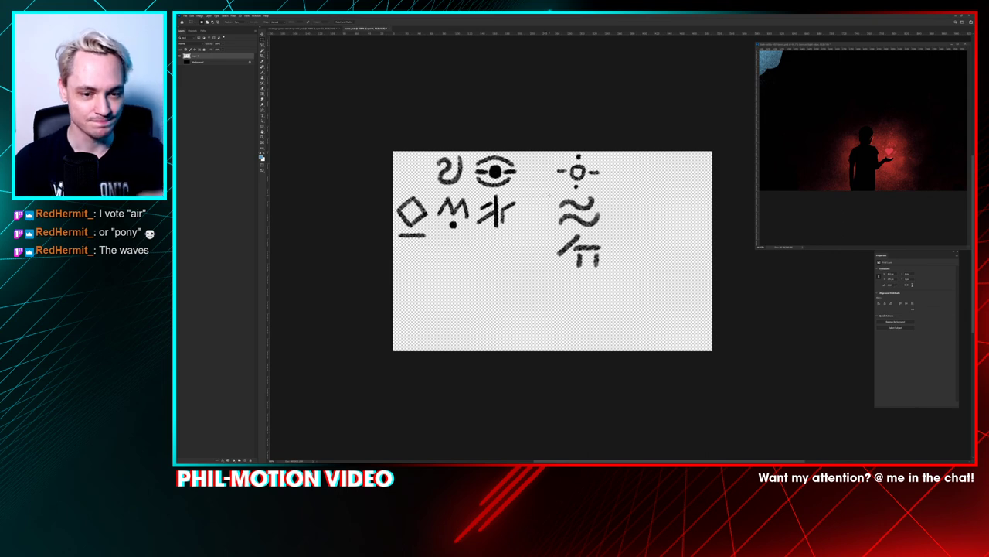
{"action": "left_click_drag", "start_coordinate": [554, 189], "coordinate": [611, 229]}
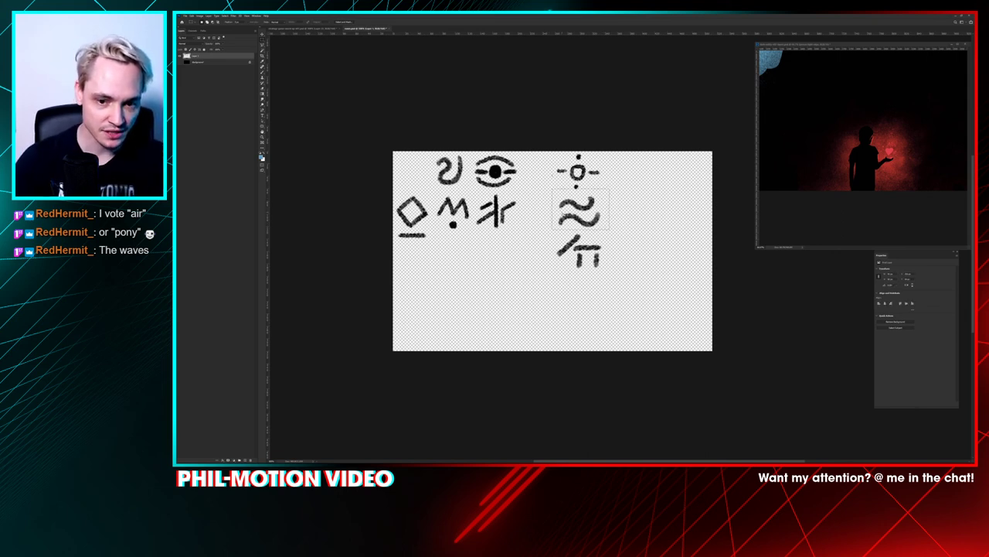
Step: Paste the double-wave glyph into the mock-up's second square and delete the layer of the crossed-strokes glyph it replaces
{"action": "left_click", "coordinate": [301, 28]}
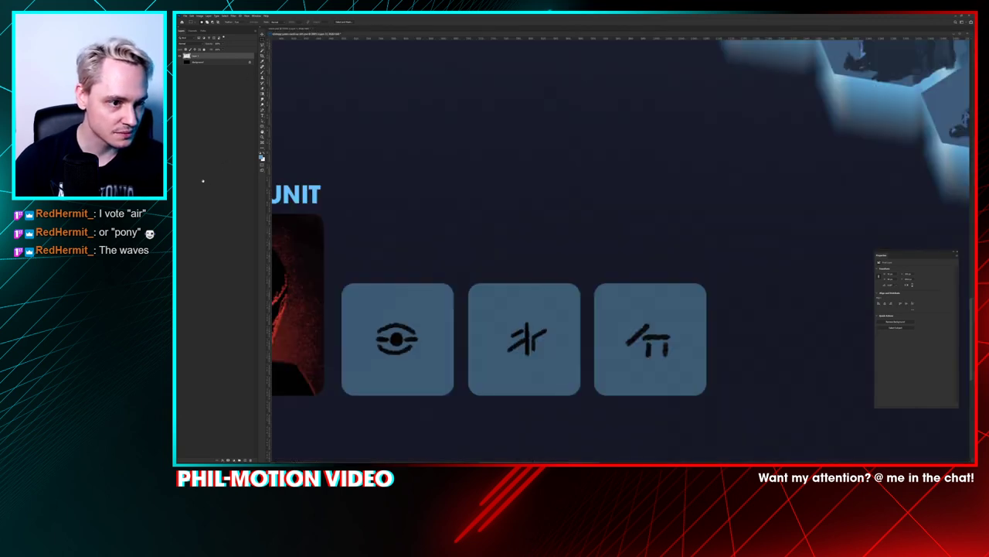
{"action": "left_click", "coordinate": [179, 138]}
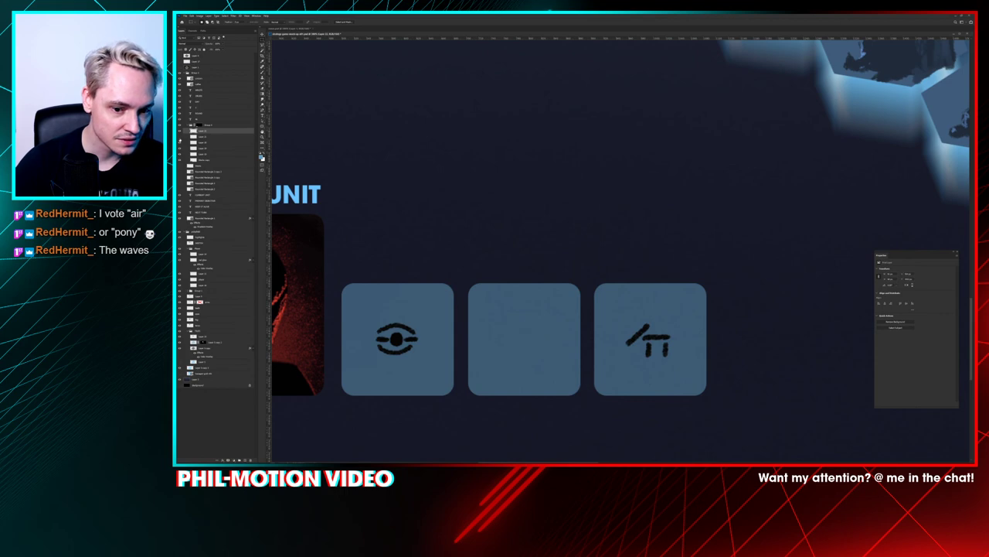
{"action": "left_click", "coordinate": [201, 138]}
{"action": "key", "text": "ctrl+v"}
{"action": "left_click_drag", "start_coordinate": [461, 203], "coordinate": [476, 324]}
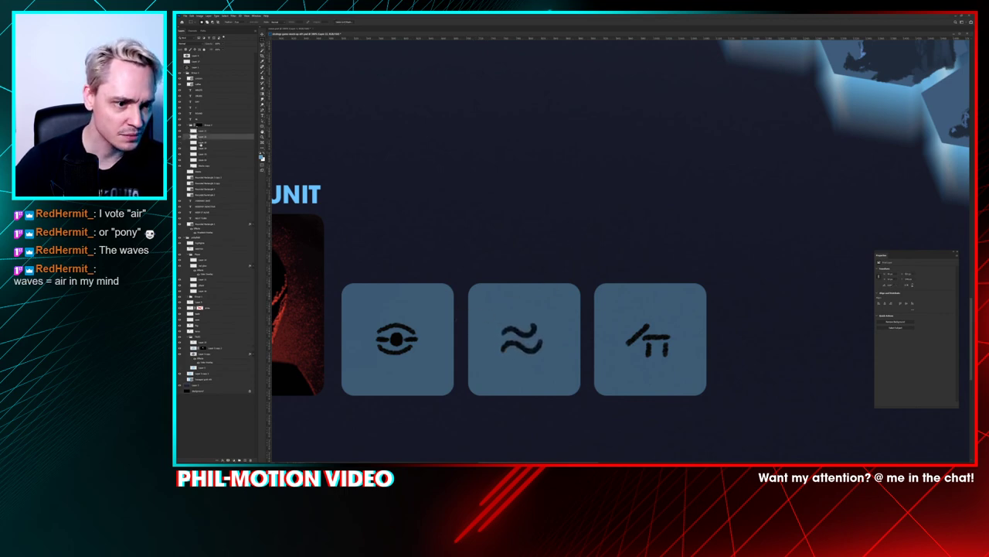
{"action": "left_click_drag", "start_coordinate": [201, 144], "coordinate": [250, 459]}
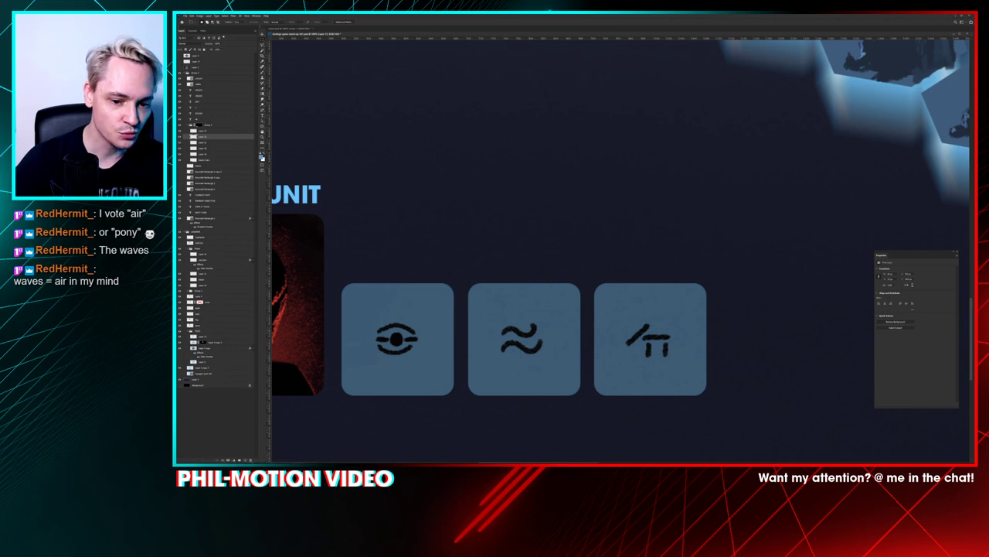
Step: Check how the three glyph icons look within the whole mock-up at a reduced view
{"action": "key", "text": "ctrl+minus"}
{"action": "key", "text": "ctrl+minus"}
{"action": "key", "text": "ctrl+minus"}
{"action": "key", "text": "ctrl+minus"}
{"action": "key", "text": "ctrl+minus"}
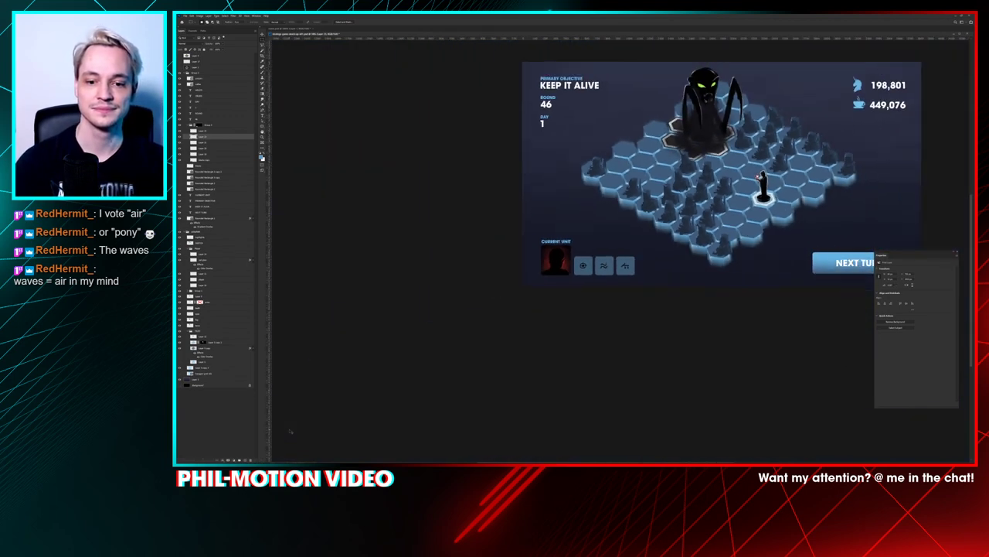
{"action": "key", "text": "ctrl+plus"}
{"action": "key", "text": "ctrl+plus"}
{"action": "key", "text": "ctrl+plus"}
{"action": "key", "text": "ctrl+plus"}
{"action": "key", "text": "ctrl+plus"}
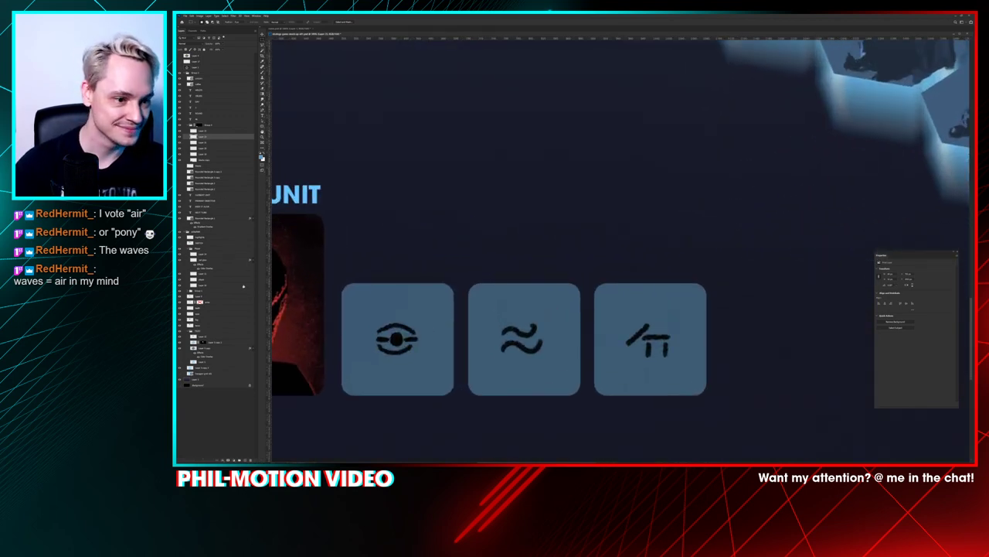
Step: Enlarge the three glyph layers together to roughly twice their size and place the eye glyph inside the first square
{"action": "left_click", "coordinate": [203, 131]}
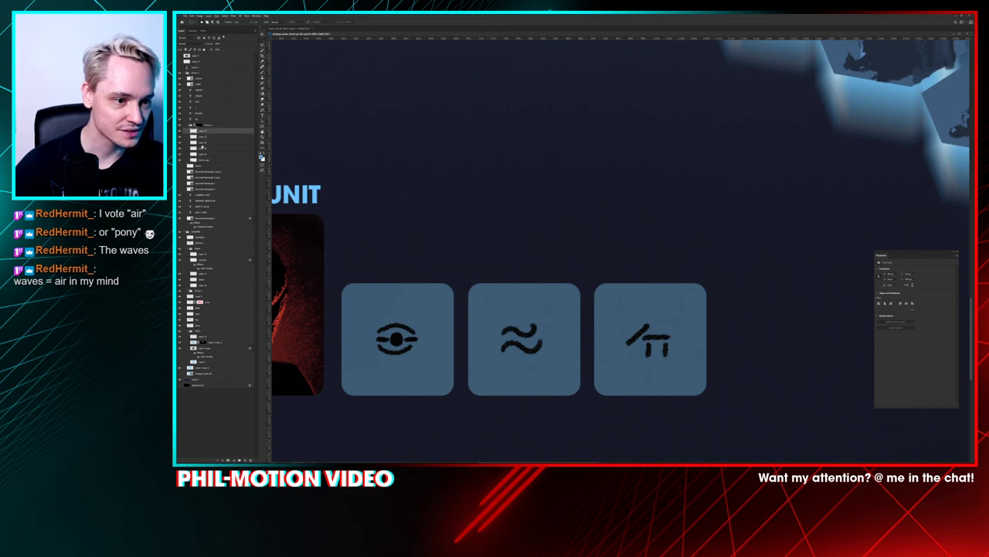
{"action": "left_click", "coordinate": [203, 142], "text": "shift"}
{"action": "key", "text": "ctrl+t"}
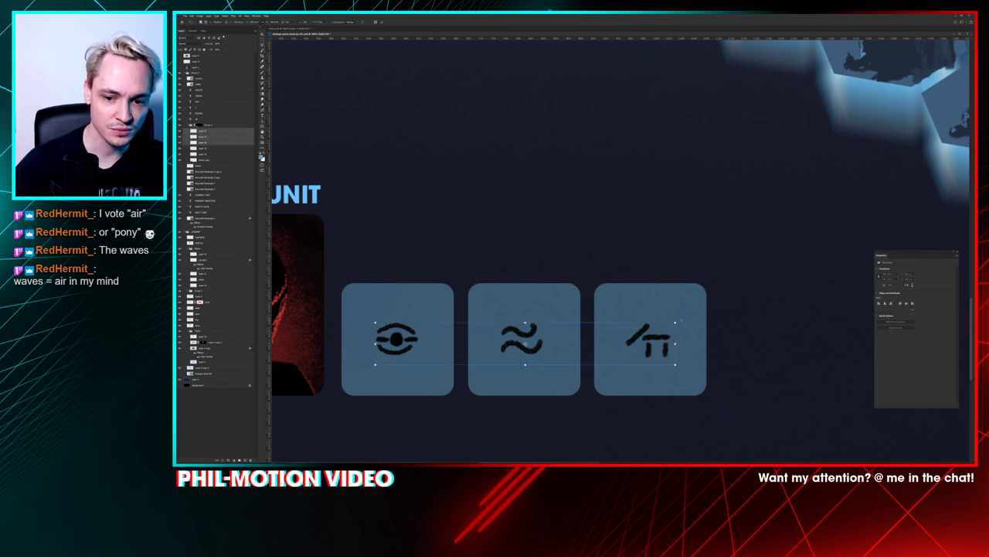
{"action": "left_click_drag", "start_coordinate": [670, 322], "coordinate": [926, 144]}
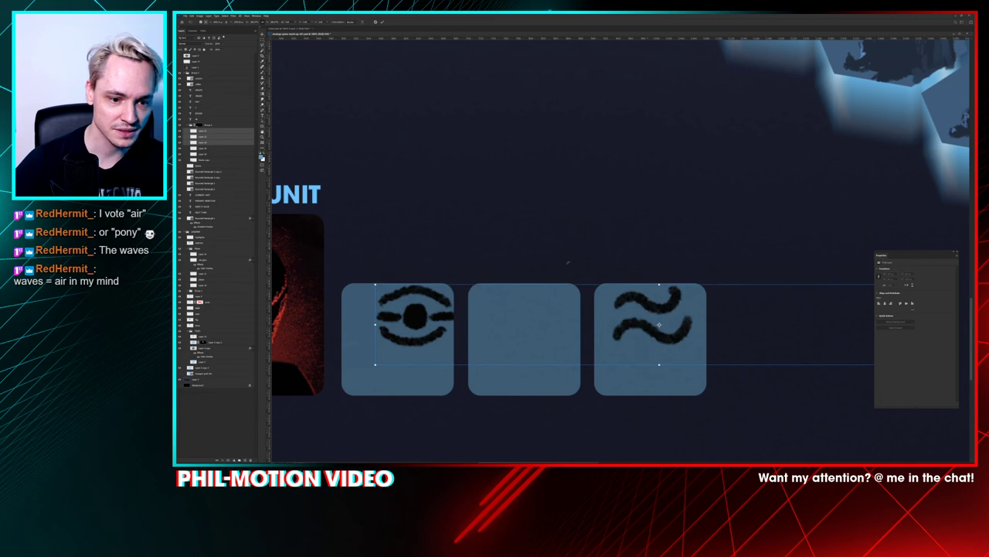
{"action": "left_click_drag", "start_coordinate": [426, 327], "coordinate": [420, 348]}
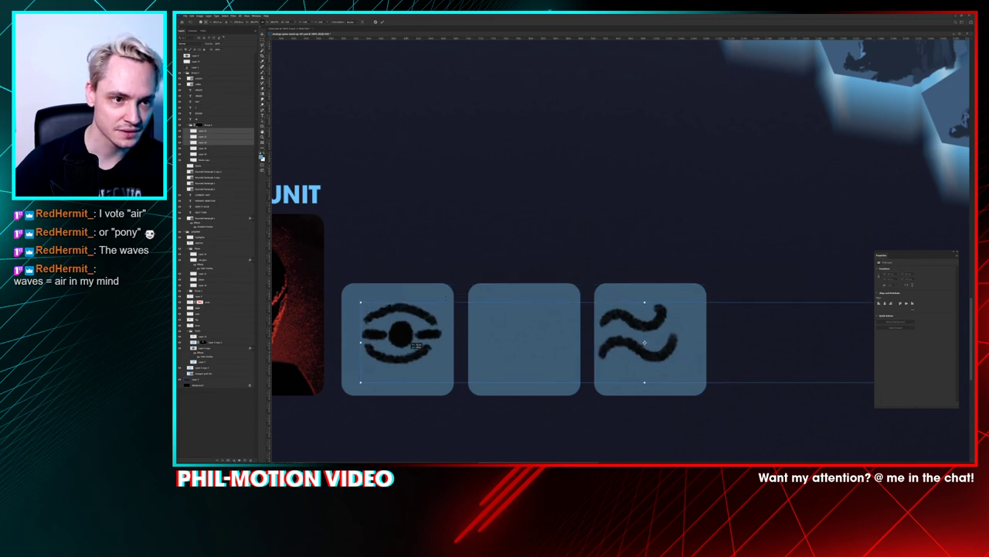
{"action": "key", "text": "Return"}
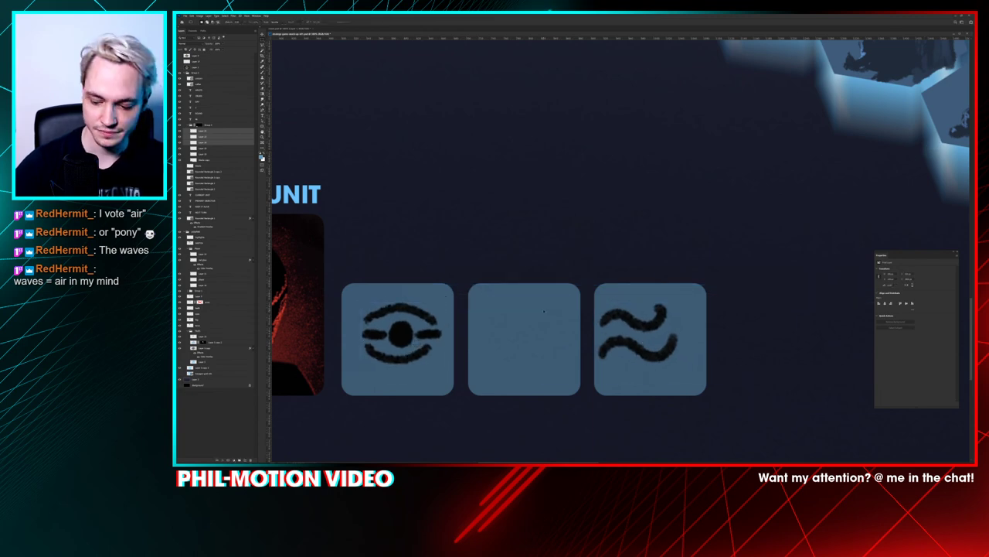
Step: Move the enlarged double-wave glyph into the second square and the slanted-stroke glyph into the third
{"action": "key", "text": "ctrl+minus"}
{"action": "left_click_drag", "start_coordinate": [704, 258], "coordinate": [588, 251]}
{"action": "mouse_move", "coordinate": [526, 306]}
{"action": "left_mouse_down"}
{"action": "mouse_move", "coordinate": [469, 309]}
{"action": "mouse_move", "coordinate": [537, 311]}
{"action": "mouse_move", "coordinate": [526, 310]}
{"action": "left_mouse_up"}
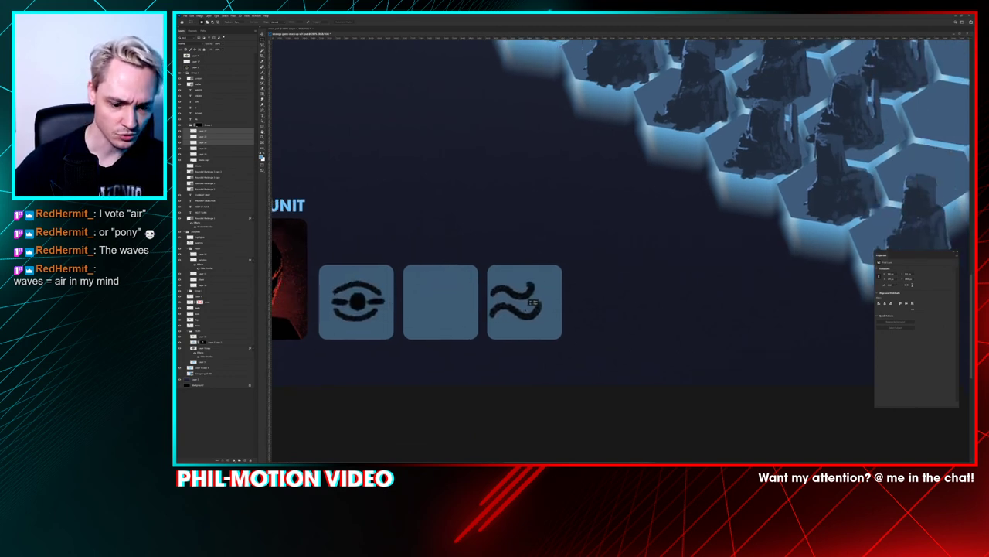
{"action": "left_click_drag", "start_coordinate": [473, 218], "coordinate": [633, 378]}
{"action": "mouse_move", "coordinate": [567, 331]}
{"action": "left_mouse_down"}
{"action": "mouse_move", "coordinate": [531, 335]}
{"action": "mouse_move", "coordinate": [572, 323]}
{"action": "mouse_move", "coordinate": [498, 311]}
{"action": "mouse_move", "coordinate": [525, 310]}
{"action": "left_mouse_up"}
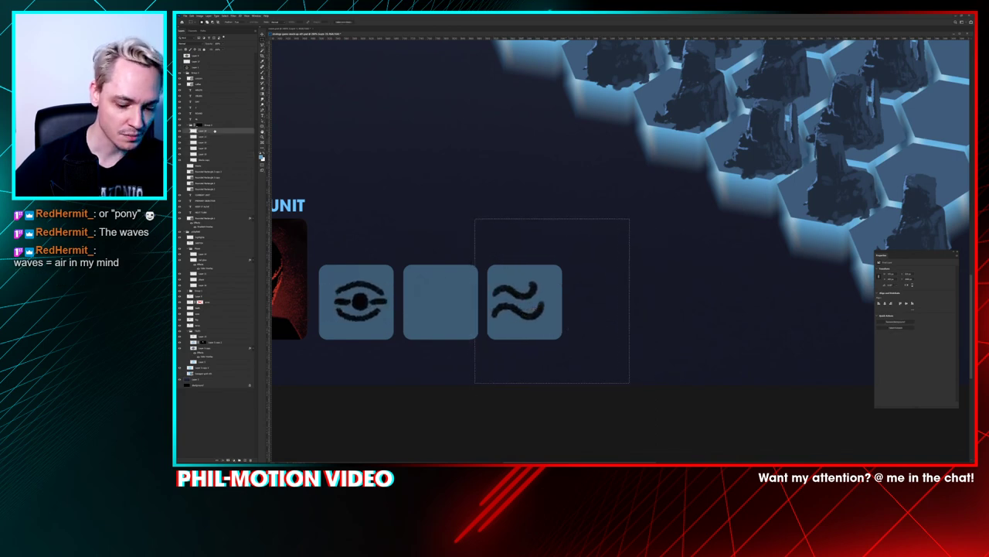
{"action": "key", "text": "ctrl+d"}
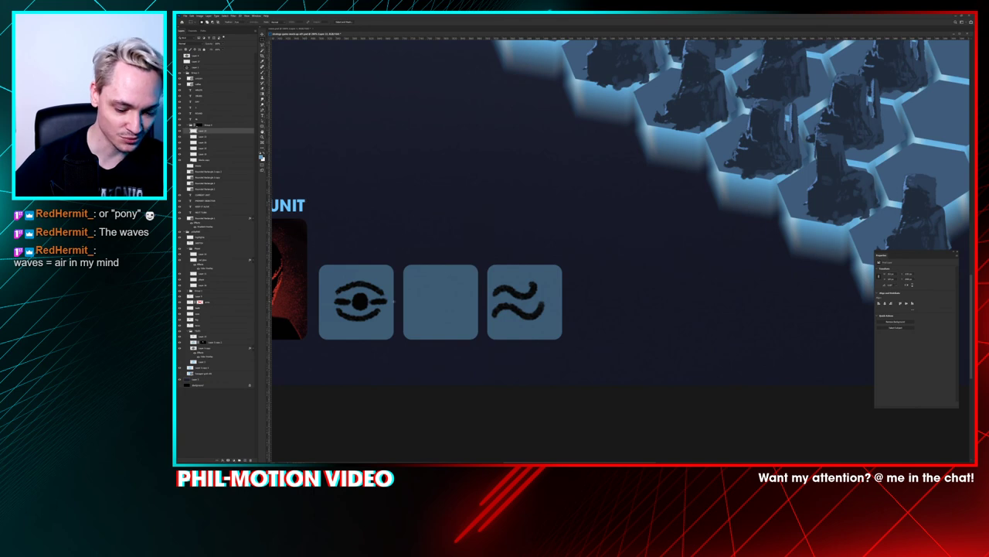
{"action": "key", "text": "v"}
{"action": "left_click_drag", "start_coordinate": [575, 328], "coordinate": [370, 297]}
{"action": "key", "text": "alt+["}
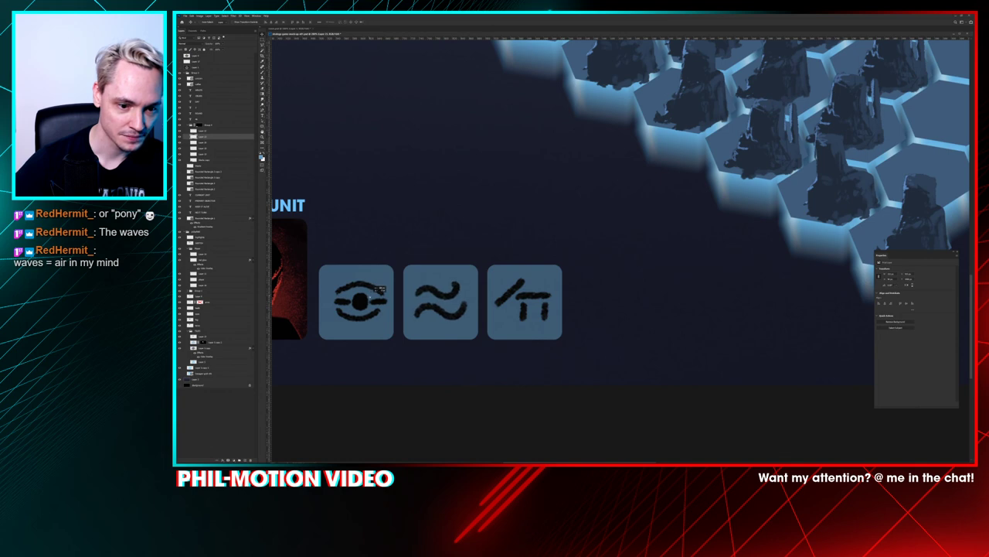
Step: Nudge the eye glyph's layer slightly left to centre it in the first square
{"action": "left_click", "coordinate": [211, 143]}
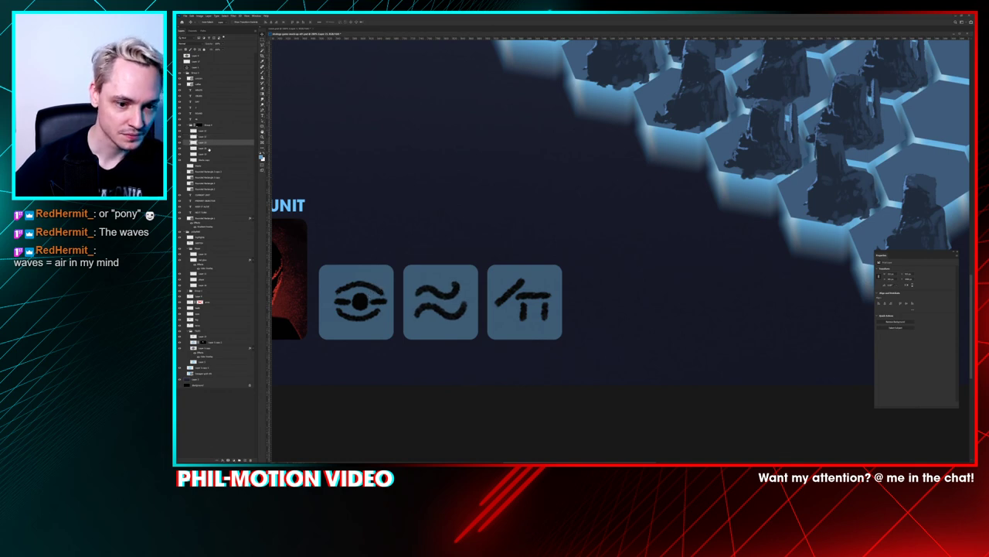
{"action": "key", "text": "shift+Left"}
{"action": "key", "text": "Right"}
{"action": "key", "text": "Left"}
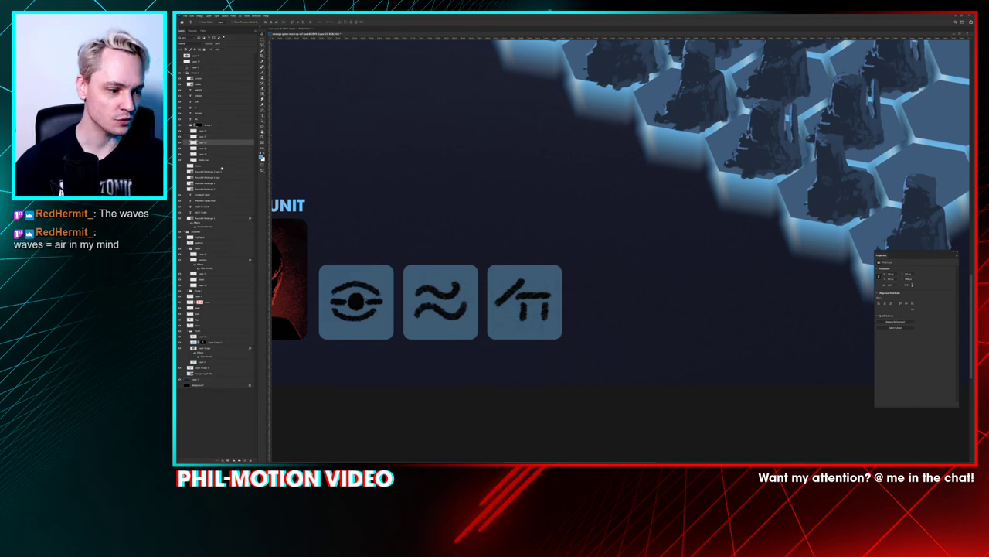
Step: Check the enlarged glyph icons against the board and the rest of the mock-up, then up close
{"action": "key", "text": "ctrl+minus"}
{"action": "key", "text": "ctrl+minus"}
{"action": "key", "text": "ctrl+minus"}
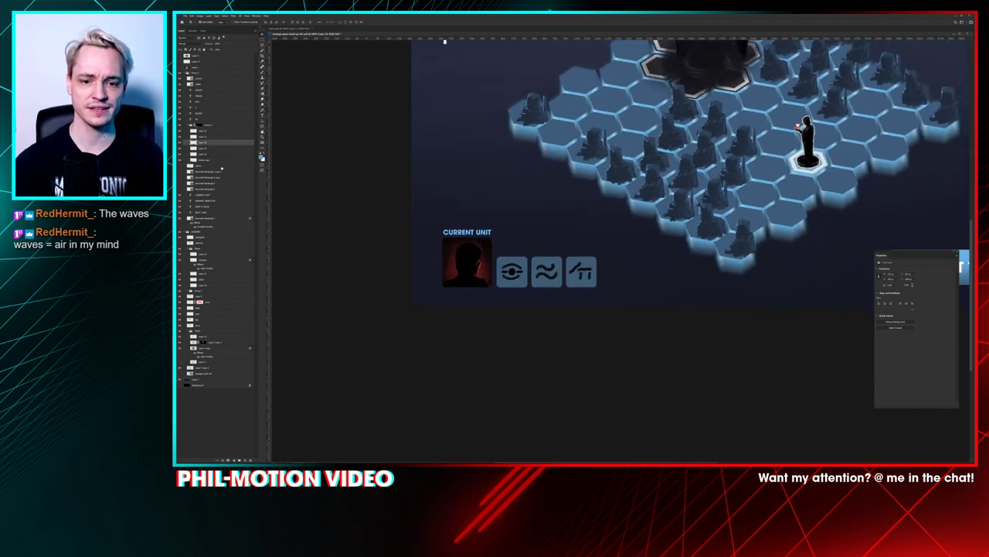
{"action": "left_click_drag", "start_coordinate": [355, 210], "coordinate": [282, 202]}
{"action": "key", "text": "ctrl+plus"}
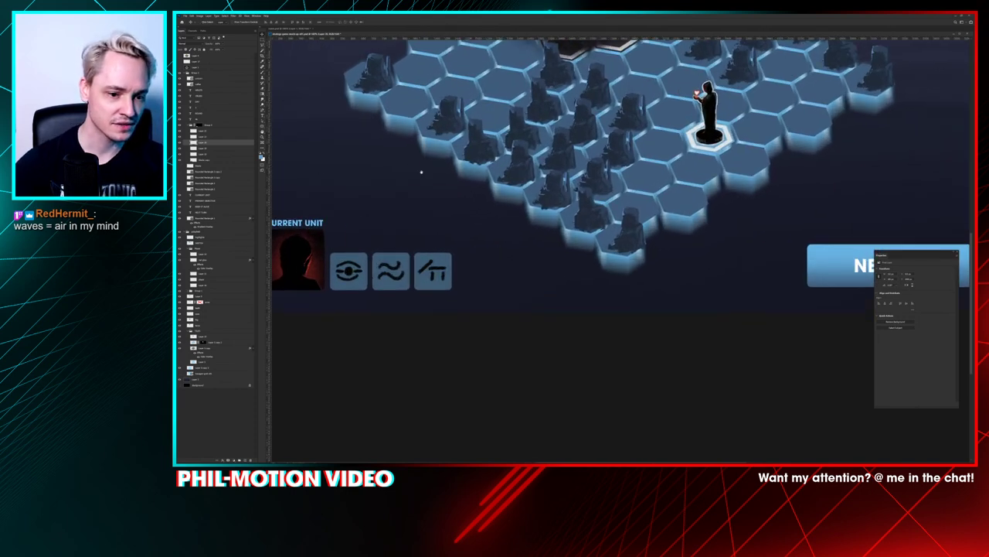
{"action": "left_click_drag", "start_coordinate": [422, 172], "coordinate": [781, 147]}
{"action": "key", "text": "ctrl+plus"}
{"action": "key", "text": "ctrl+plus"}
{"action": "left_click_drag", "start_coordinate": [470, 140], "coordinate": [561, 142]}
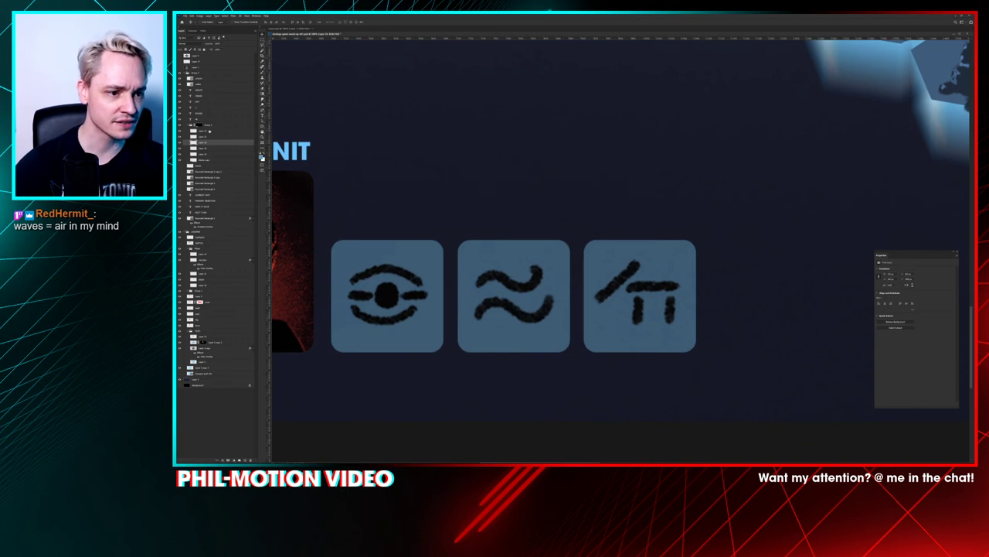
Step: Scale the three glyph layers down together and reposition them so the eye glyph sits centred in the first square
{"action": "left_click", "coordinate": [209, 131], "text": "shift"}
{"action": "key", "text": "ctrl+t"}
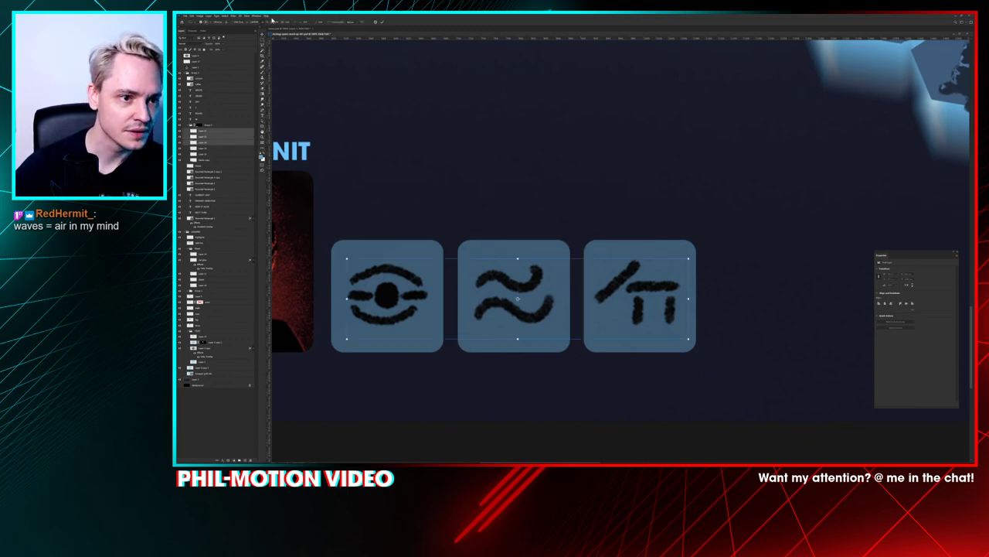
{"action": "left_click", "coordinate": [273, 22]}
{"action": "key", "text": "shift+Down"}
{"action": "key", "text": "shift+Down"}
{"action": "key", "text": "shift+Down"}
{"action": "key", "text": "shift+Down"}
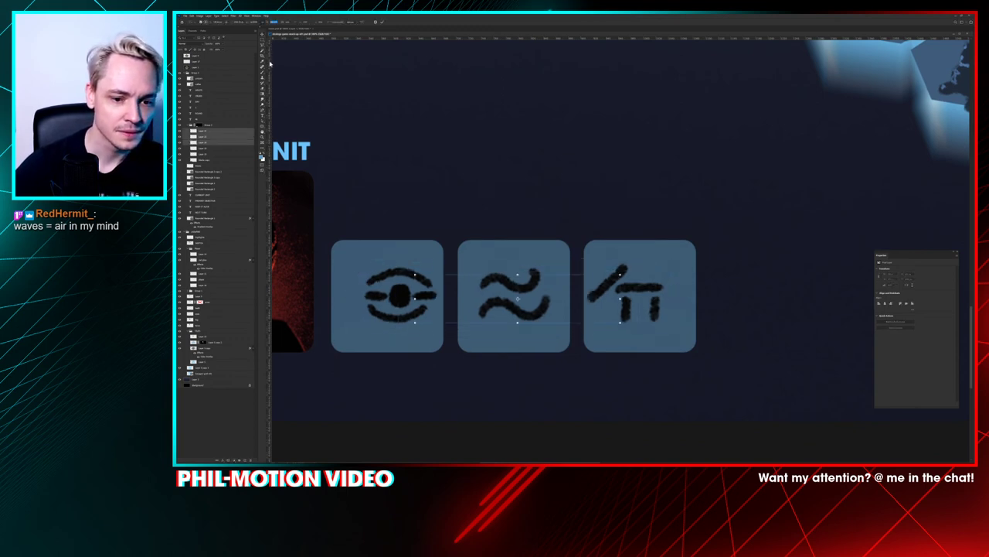
{"action": "key", "text": "ctrl+z"}
{"action": "key", "text": "Return"}
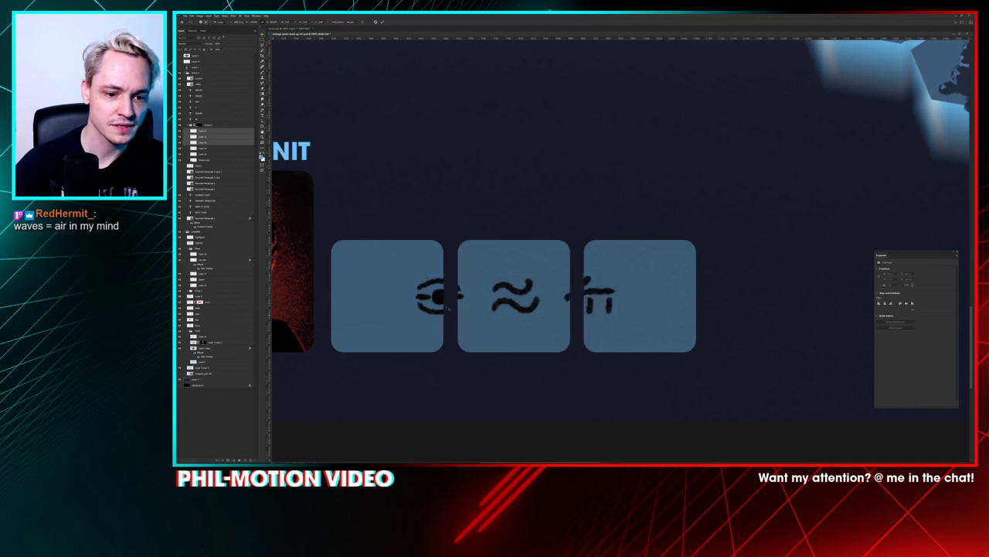
{"action": "left_click_drag", "start_coordinate": [437, 296], "coordinate": [389, 295]}
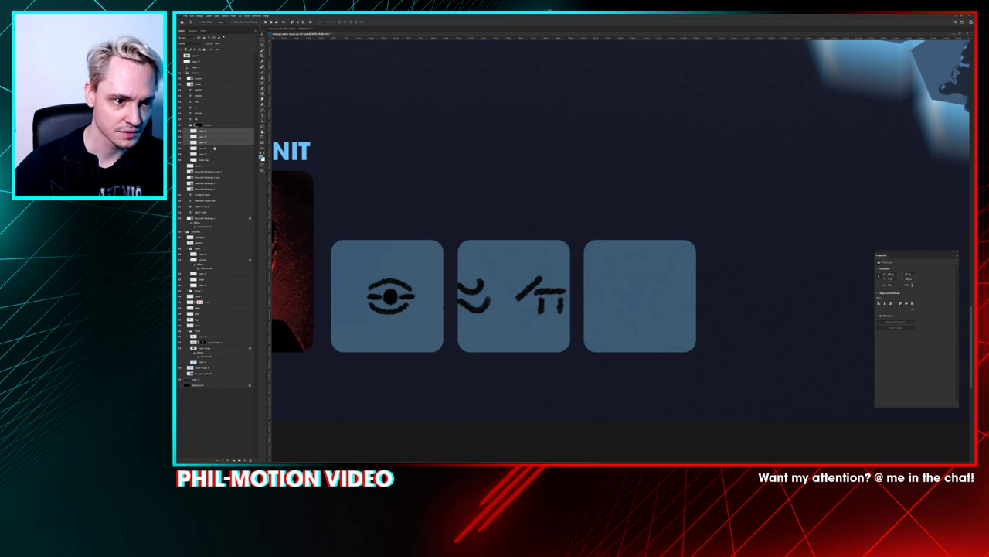
Step: Centre the double-wave glyph in the second square and move the slanted-stroke glyph into the third square
{"action": "left_click", "coordinate": [228, 136]}
{"action": "left_click_drag", "start_coordinate": [483, 296], "coordinate": [527, 296]}
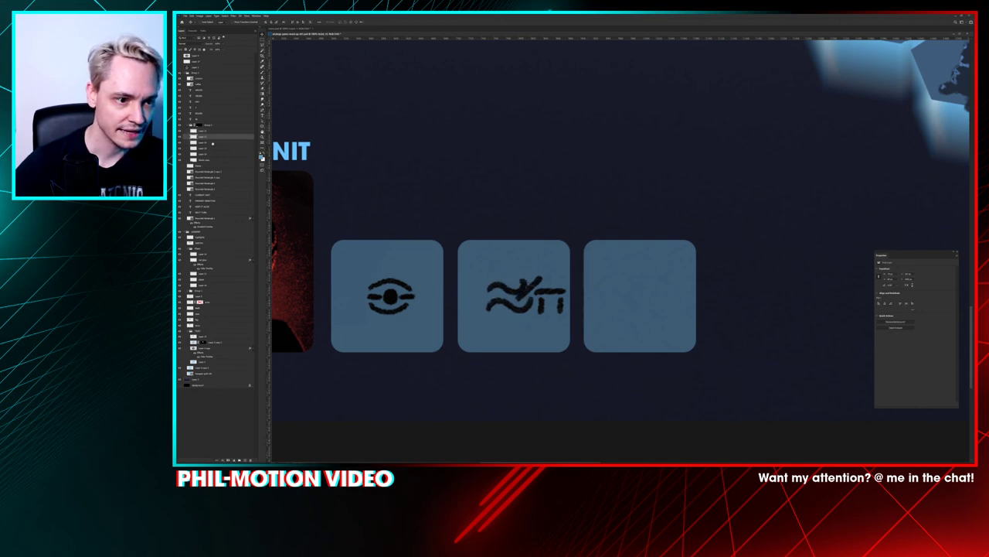
{"action": "left_click", "coordinate": [223, 142]}
{"action": "left_click_drag", "start_coordinate": [525, 291], "coordinate": [625, 283]}
{"action": "left_click", "coordinate": [226, 138]}
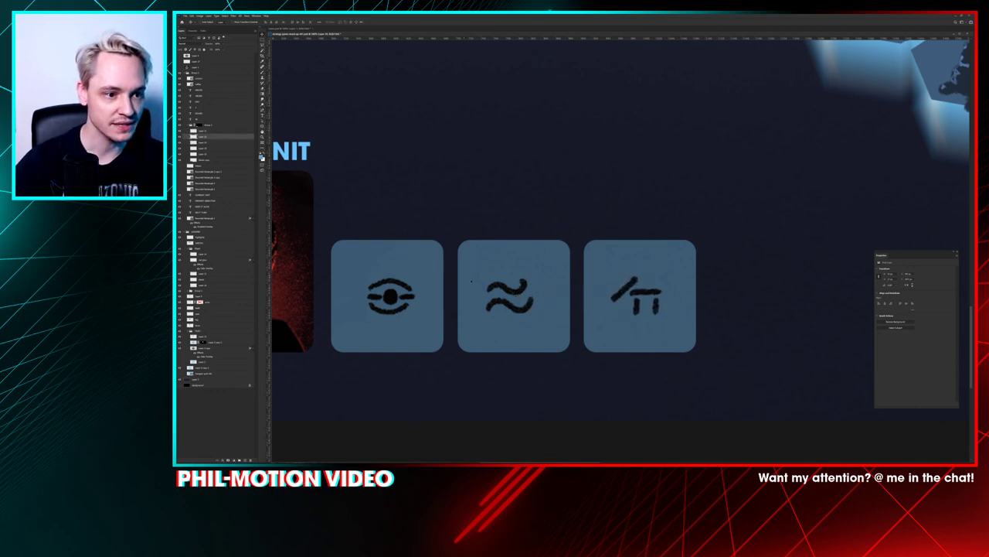
{"action": "left_click_drag", "start_coordinate": [524, 289], "coordinate": [530, 289]}
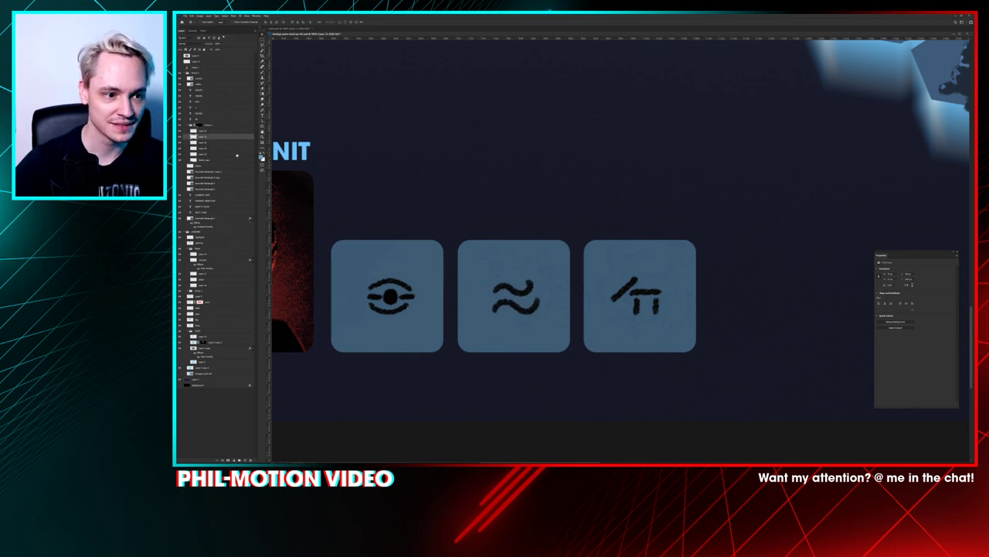
Step: Nudge the slanted-stroke glyph and the eye glyph slightly so each sits centred in its square
{"action": "left_click", "coordinate": [220, 132]}
{"action": "key", "text": "Right"}
{"action": "key", "text": "Right"}
{"action": "key", "text": "Right"}
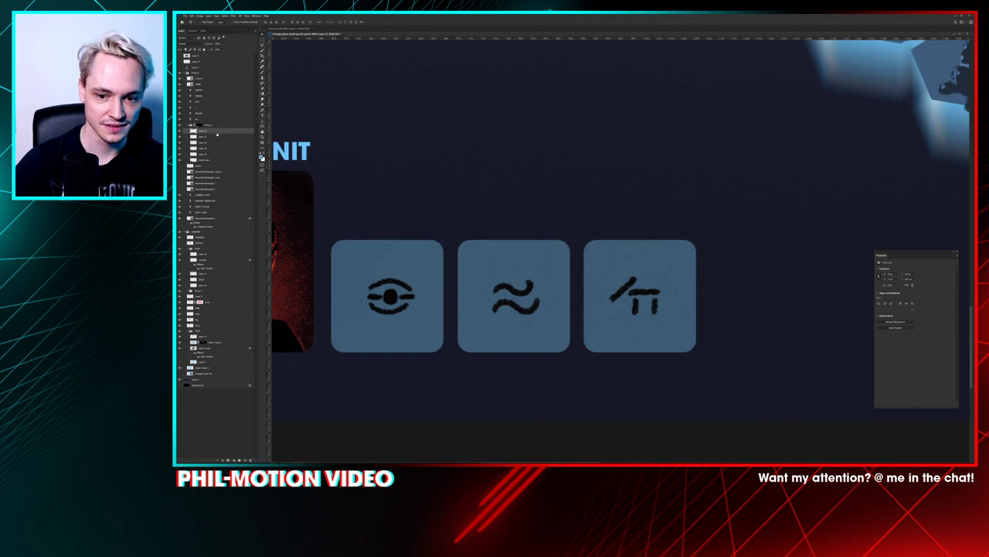
{"action": "left_click", "coordinate": [213, 142]}
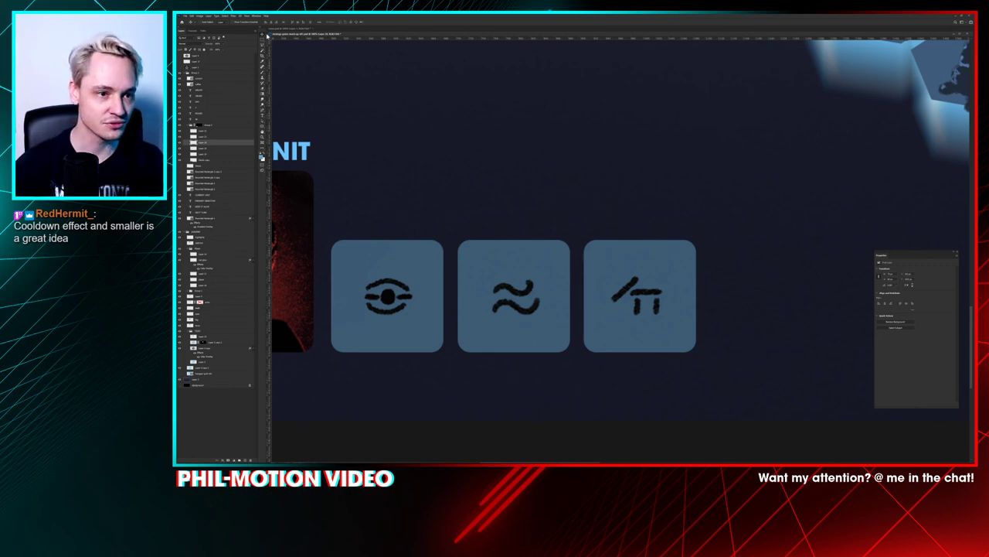
{"action": "key", "text": "m"}
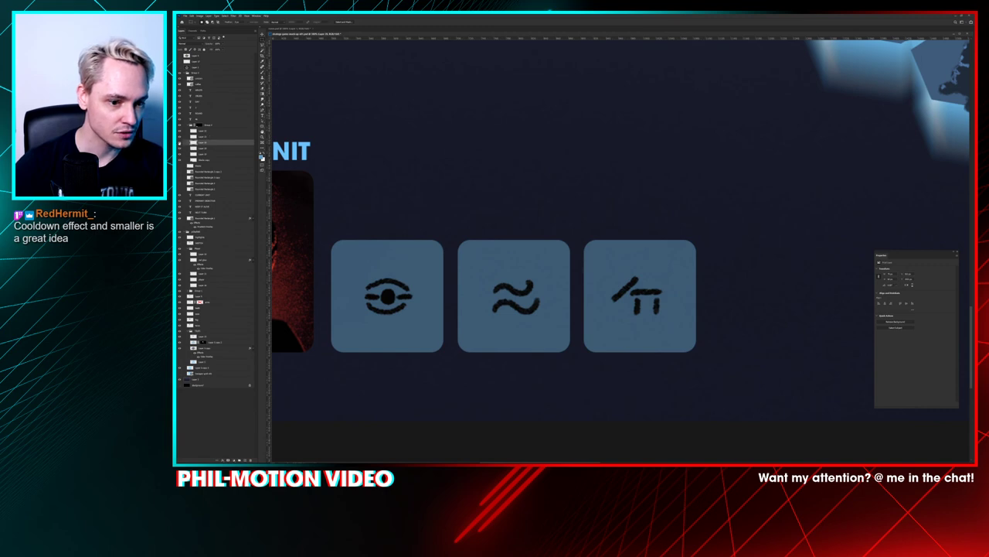
Step: Merge the three glyph layers in the current-unit group into a single layer
{"action": "key", "text": "ctrl+minus"}
{"action": "key", "text": "ctrl+minus"}
{"action": "key", "text": "ctrl+minus"}
{"action": "key", "text": "ctrl+minus"}
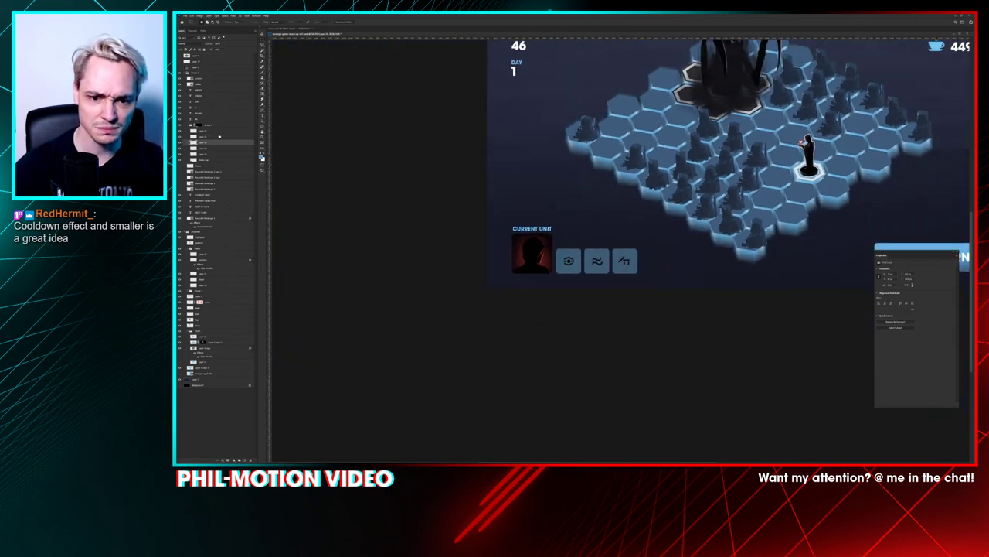
{"action": "left_click_drag", "start_coordinate": [532, 175], "coordinate": [501, 221]}
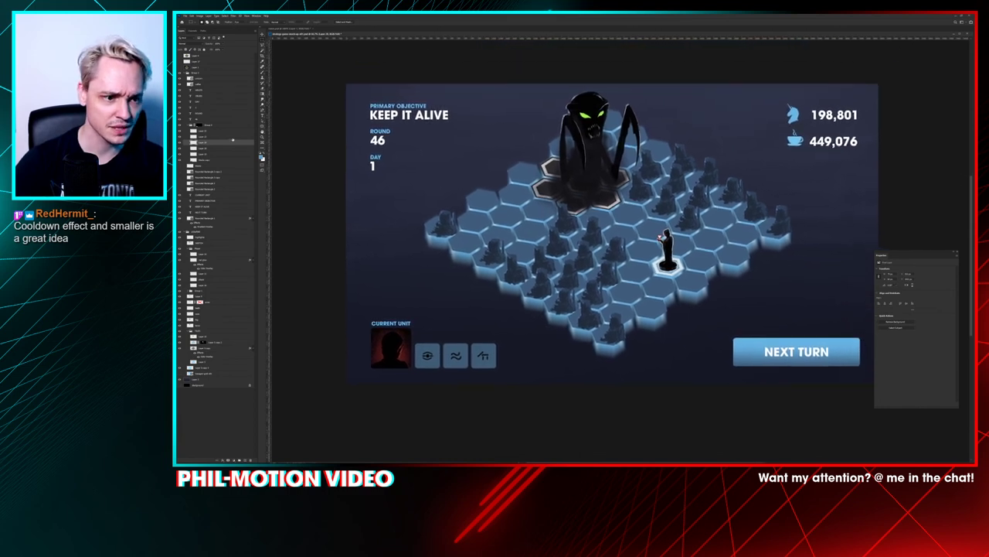
{"action": "left_click", "coordinate": [210, 126], "text": "shift"}
{"action": "left_click", "coordinate": [211, 132], "text": "shift"}
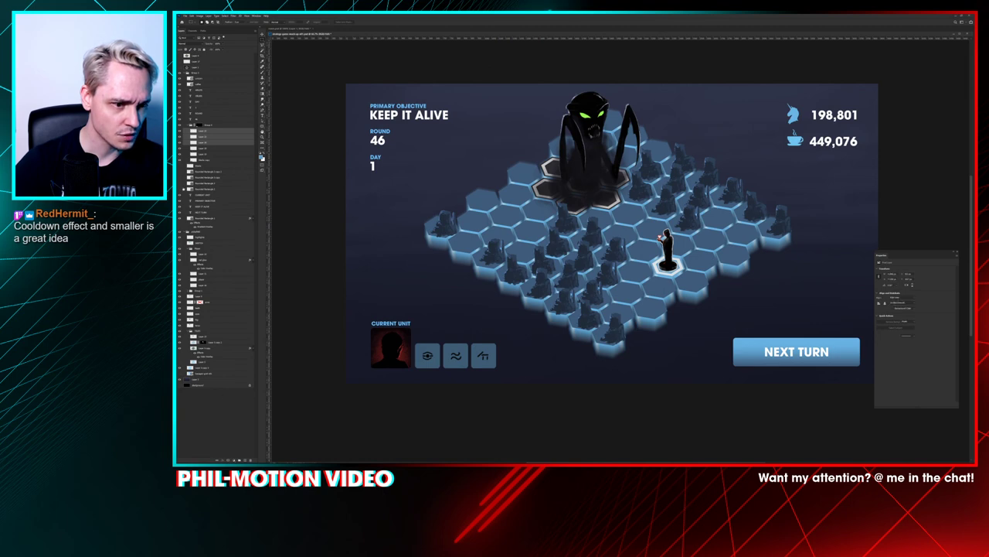
{"action": "left_click", "coordinate": [230, 160]}
{"action": "left_click", "coordinate": [208, 132]}
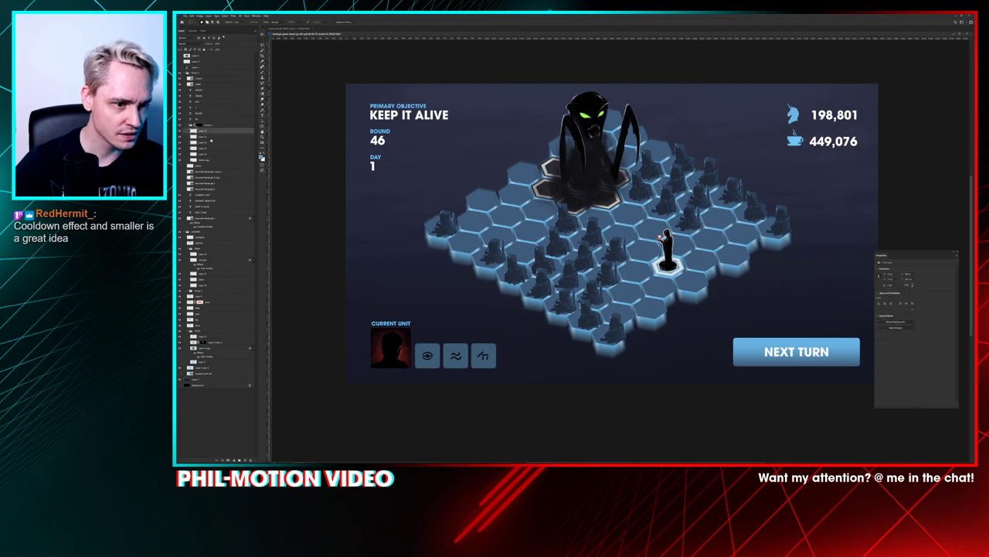
{"action": "left_click", "coordinate": [206, 143], "text": "shift"}
{"action": "key", "text": "ctrl+e"}
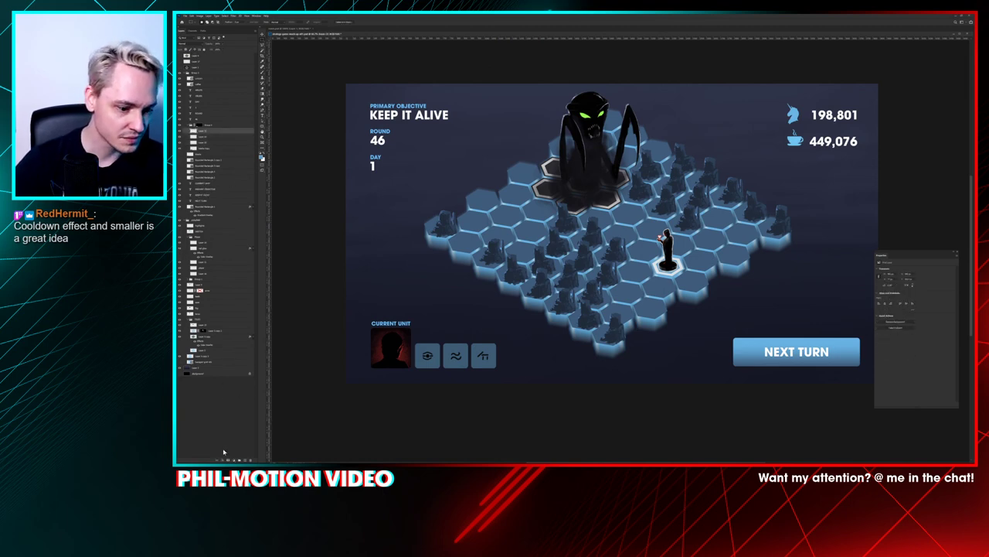
Step: Add a Color Overlay to the merged glyph layer, trying lighter blues before settling on a near-black blue
{"action": "left_click", "coordinate": [225, 459]}
{"action": "left_click", "coordinate": [230, 447]}
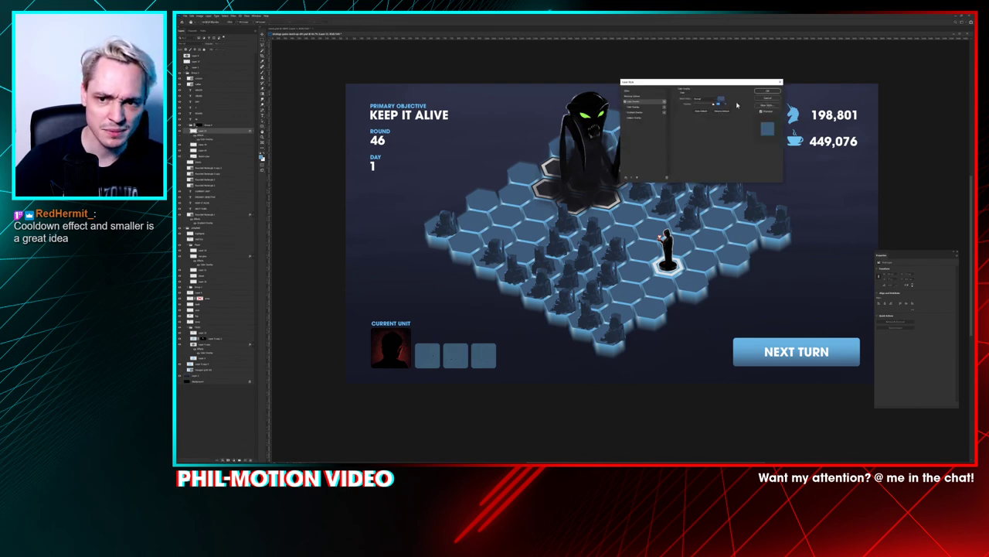
{"action": "left_click", "coordinate": [719, 100]}
{"action": "left_click", "coordinate": [504, 113]}
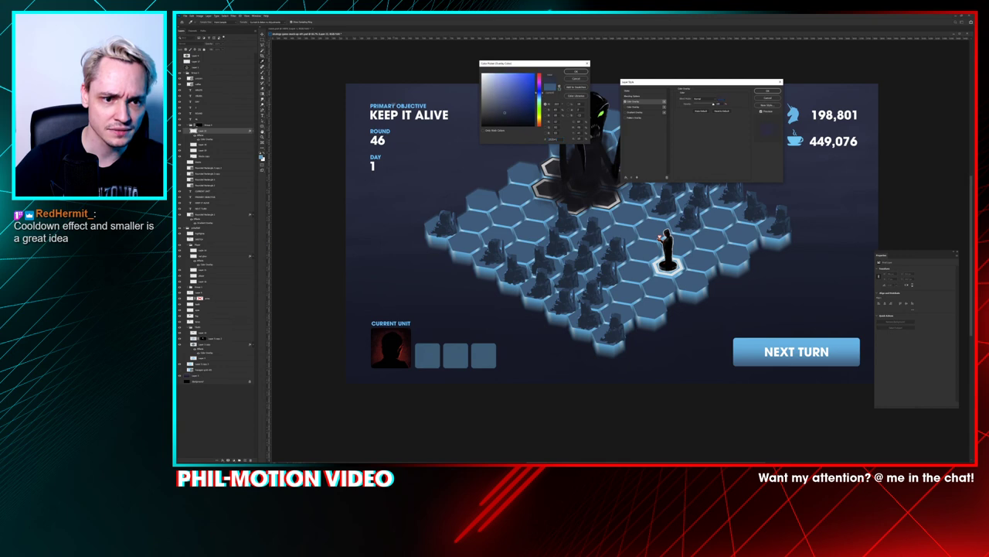
{"action": "left_click", "coordinate": [796, 360]}
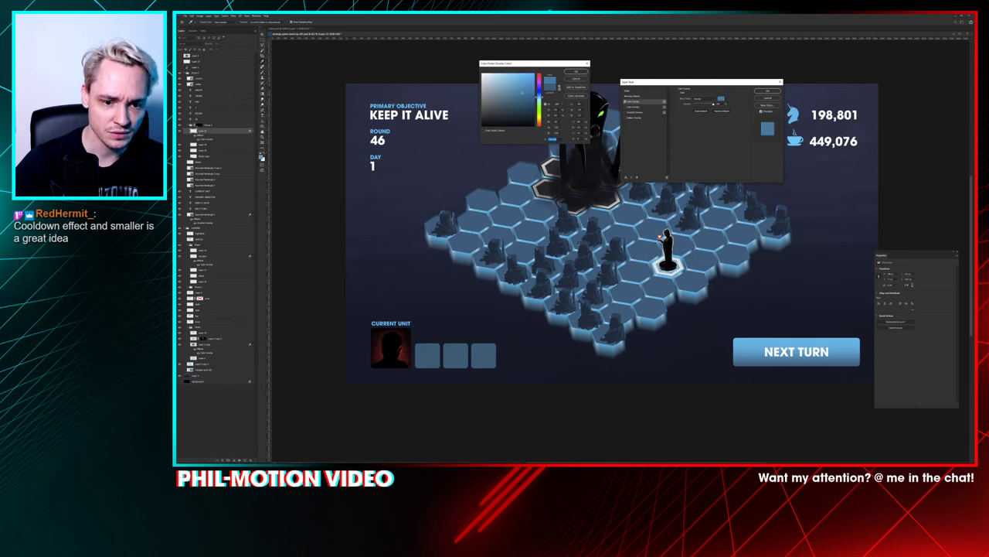
{"action": "left_click_drag", "start_coordinate": [522, 92], "coordinate": [528, 74]}
{"action": "left_click", "coordinate": [428, 177]}
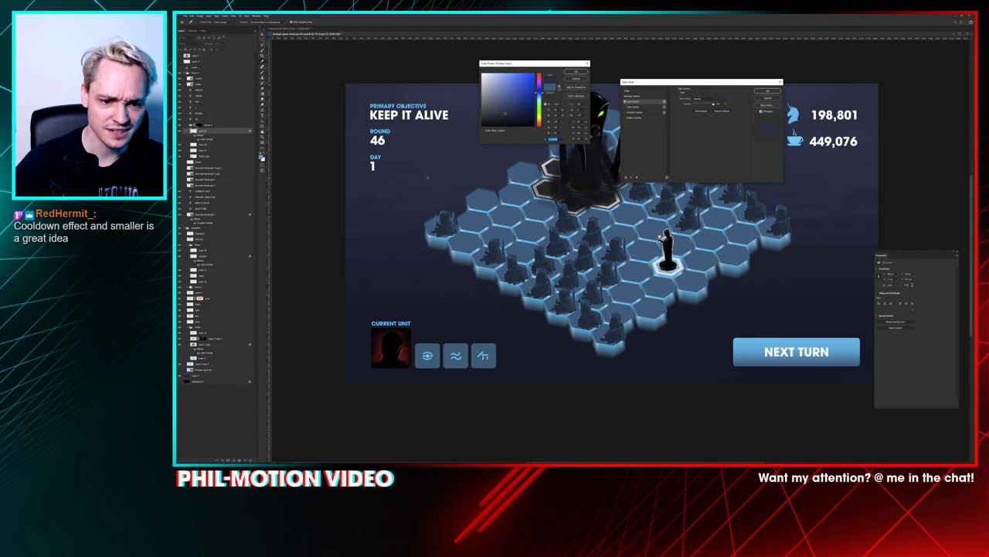
{"action": "left_click", "coordinate": [526, 124]}
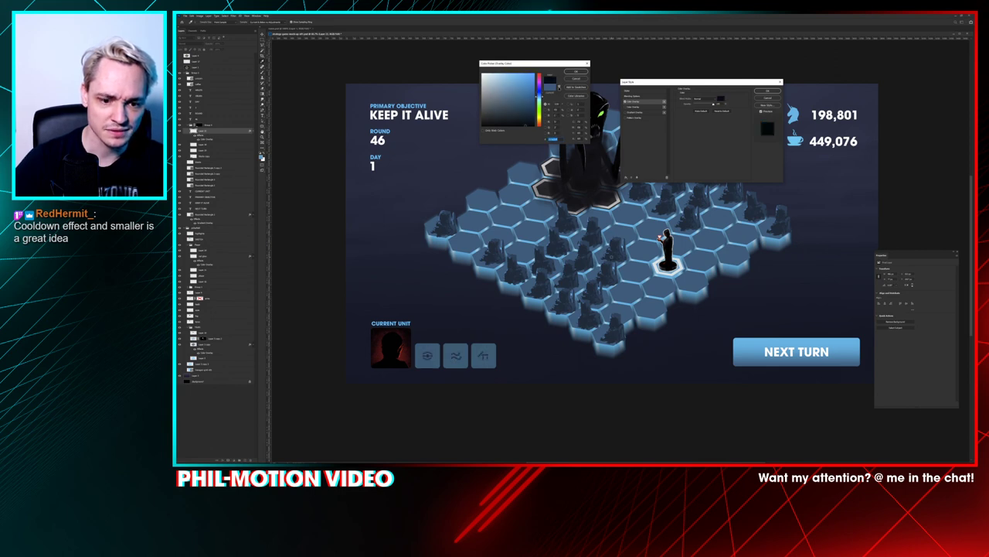
{"action": "left_click", "coordinate": [576, 71]}
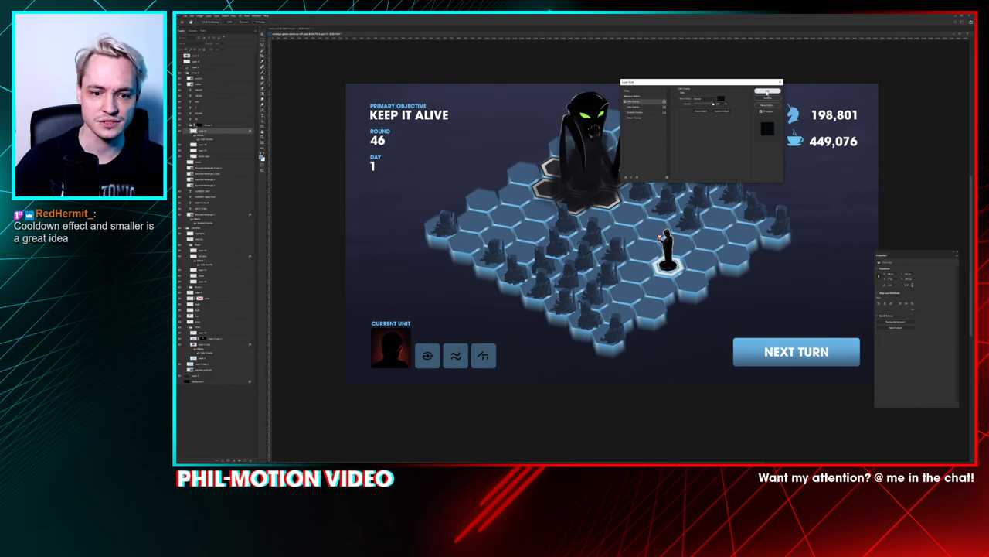
{"action": "left_click", "coordinate": [766, 94]}
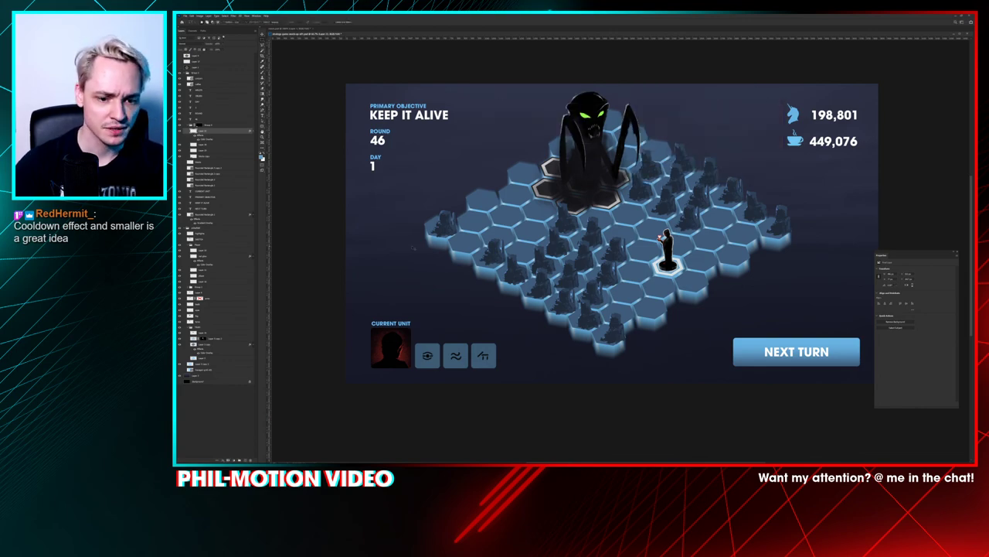
Step: Toggle layers in the current-unit group off and on up close to find which one holds the three squares
{"action": "key", "text": "ctrl+plus"}
{"action": "key", "text": "ctrl+plus"}
{"action": "left_click_drag", "start_coordinate": [322, 393], "coordinate": [753, 71]}
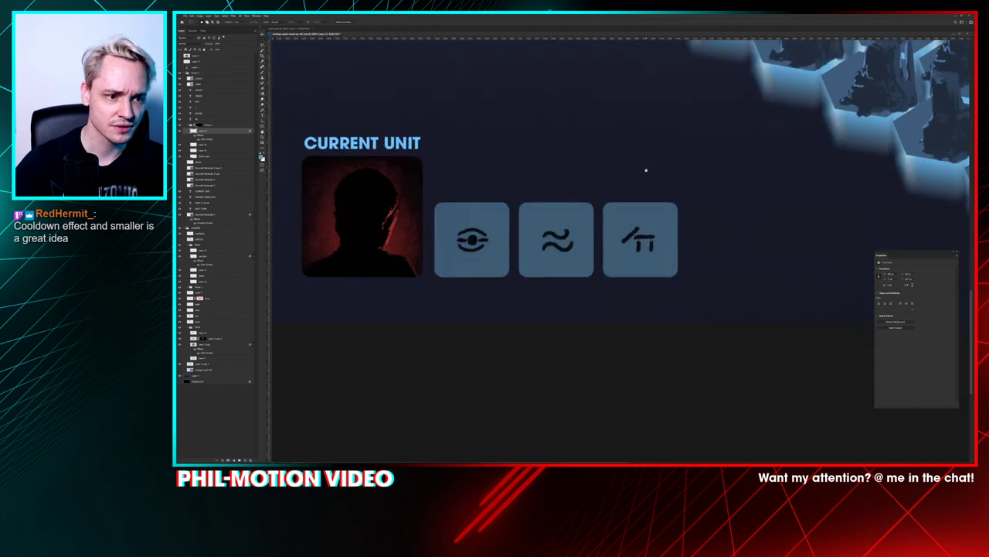
{"action": "left_click", "coordinate": [205, 144]}
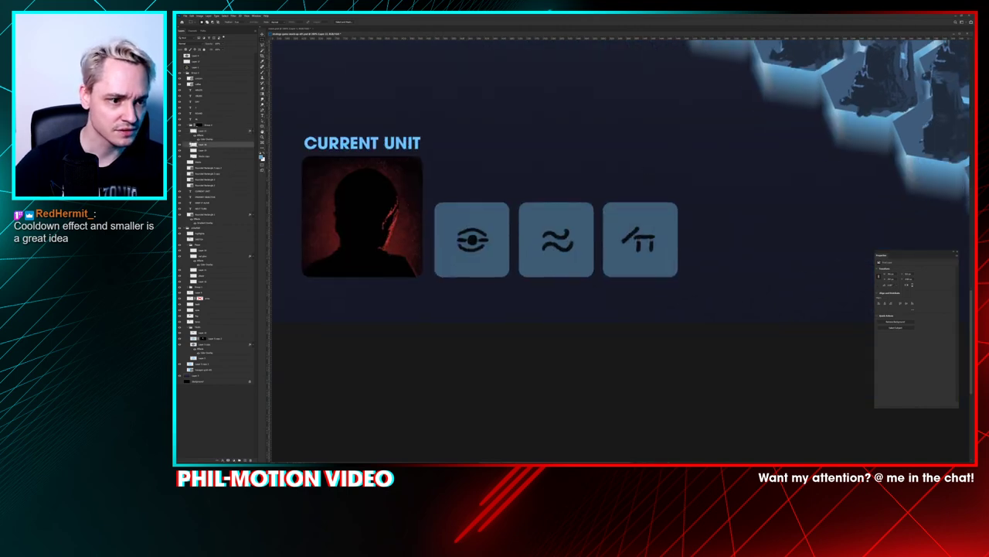
{"action": "left_click", "coordinate": [179, 145]}
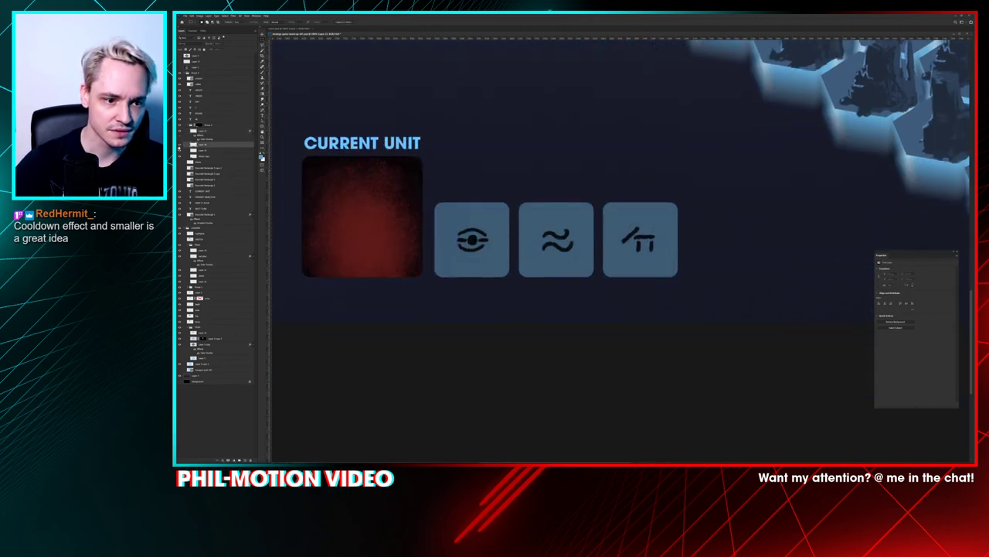
{"action": "left_click", "coordinate": [179, 146]}
{"action": "left_click", "coordinate": [180, 157]}
{"action": "left_click", "coordinate": [180, 157]}
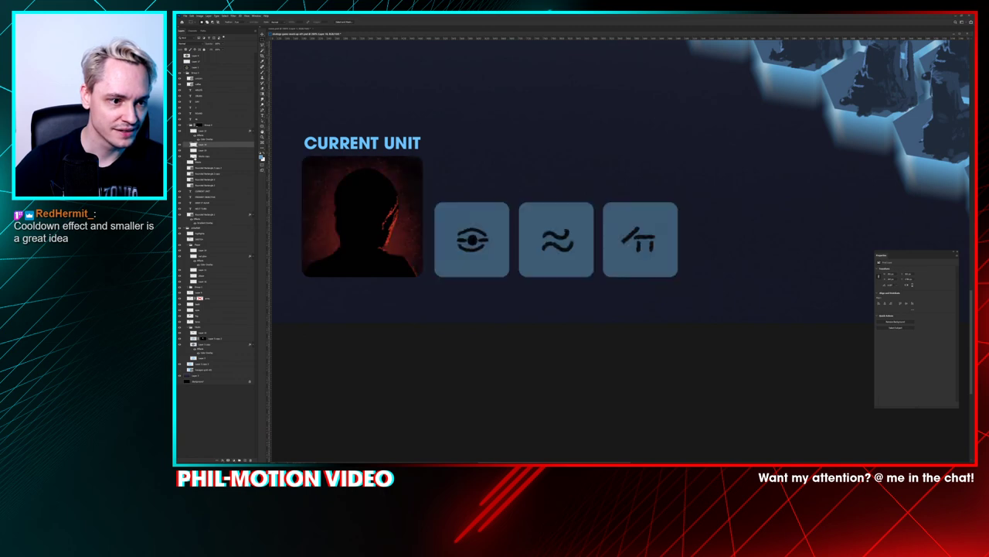
Step: Copy the three squares beside the portrait onto a new layer using a rectangular selection around them
{"action": "left_click", "coordinate": [205, 157]}
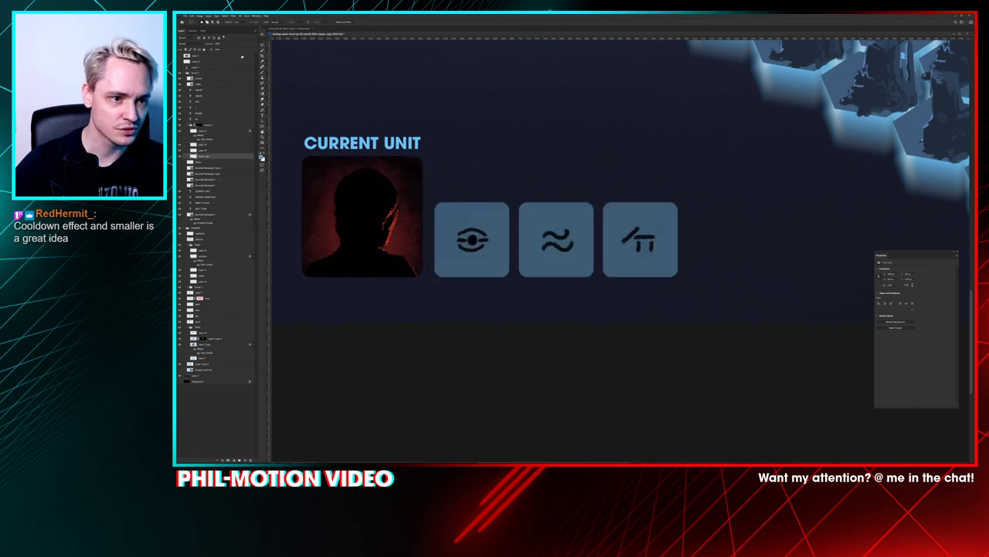
{"action": "left_click", "coordinate": [262, 46]}
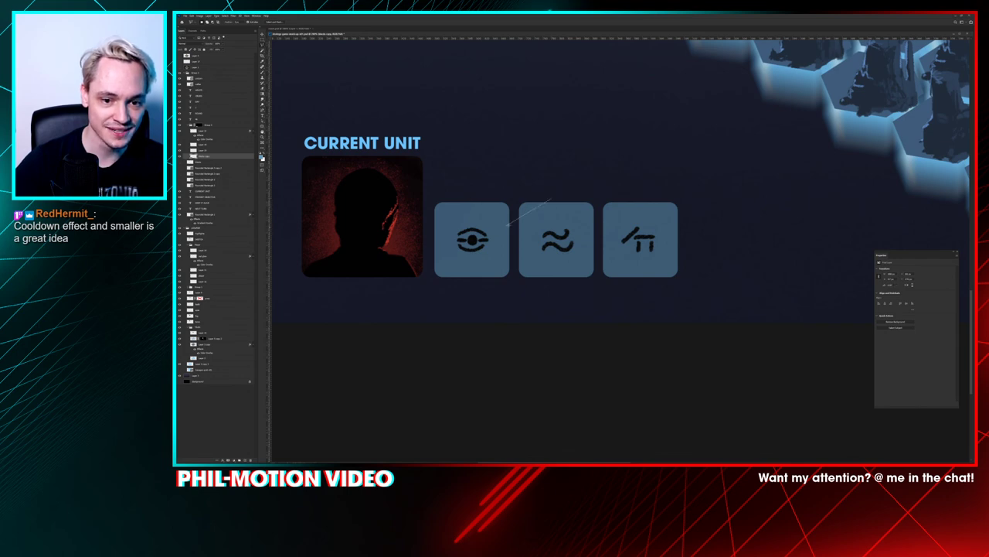
{"action": "left_click_drag", "start_coordinate": [559, 199], "coordinate": [554, 199]}
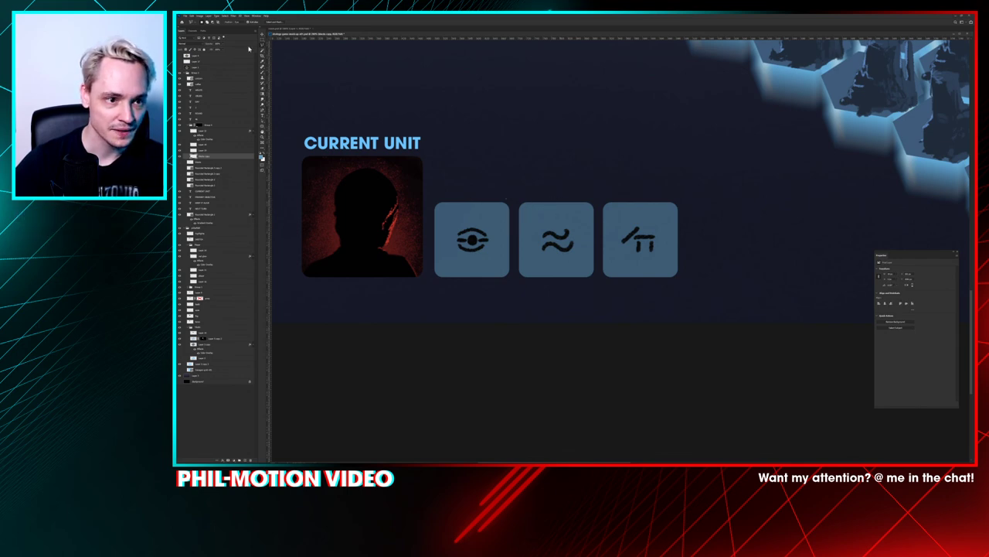
{"action": "left_click", "coordinate": [262, 40]}
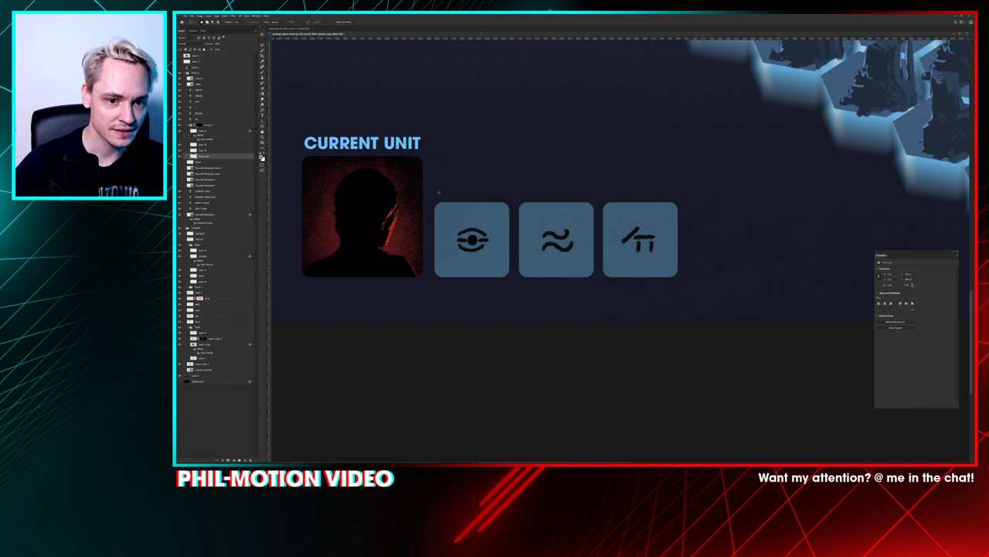
{"action": "left_click_drag", "start_coordinate": [428, 192], "coordinate": [727, 318]}
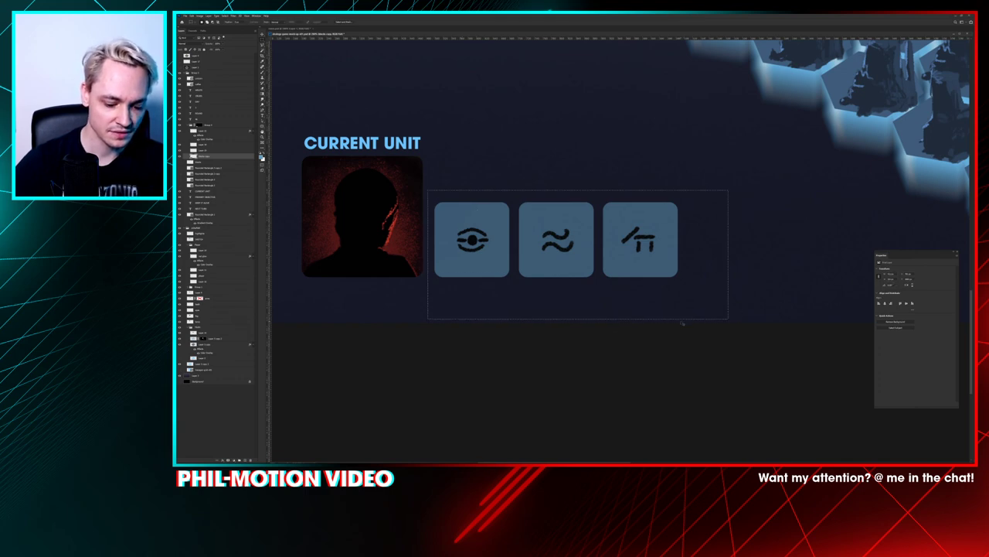
{"action": "key", "text": "ctrl+j"}
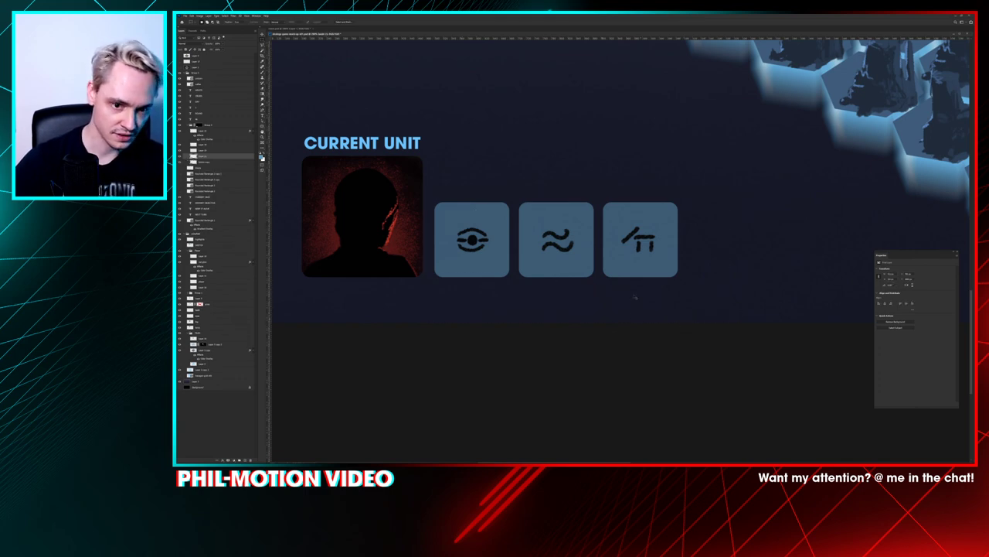
Step: Give the copied squares layer a Color Overlay in the light blue sampled from the CURRENT UNIT heading
{"action": "key", "text": "ctrl+l"}
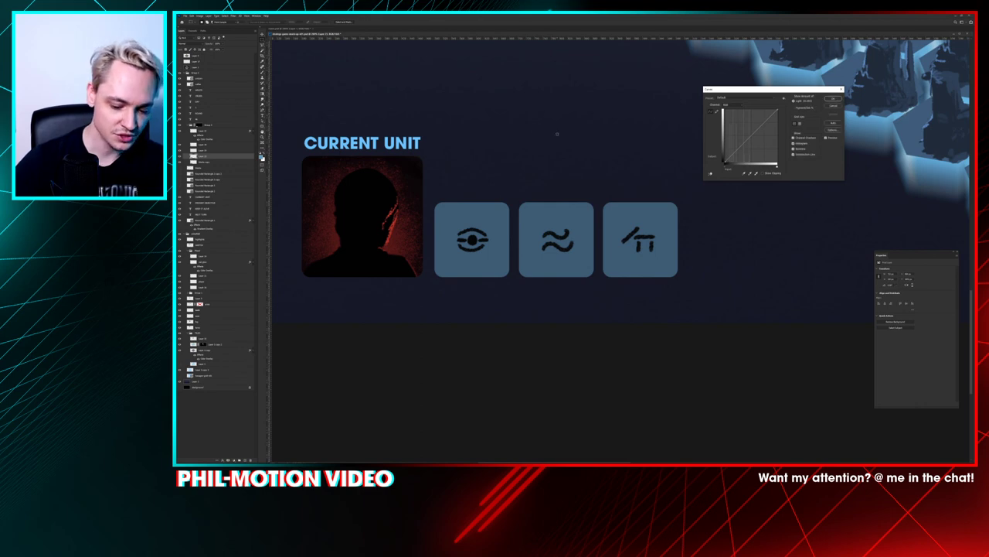
{"action": "key", "text": "Escape"}
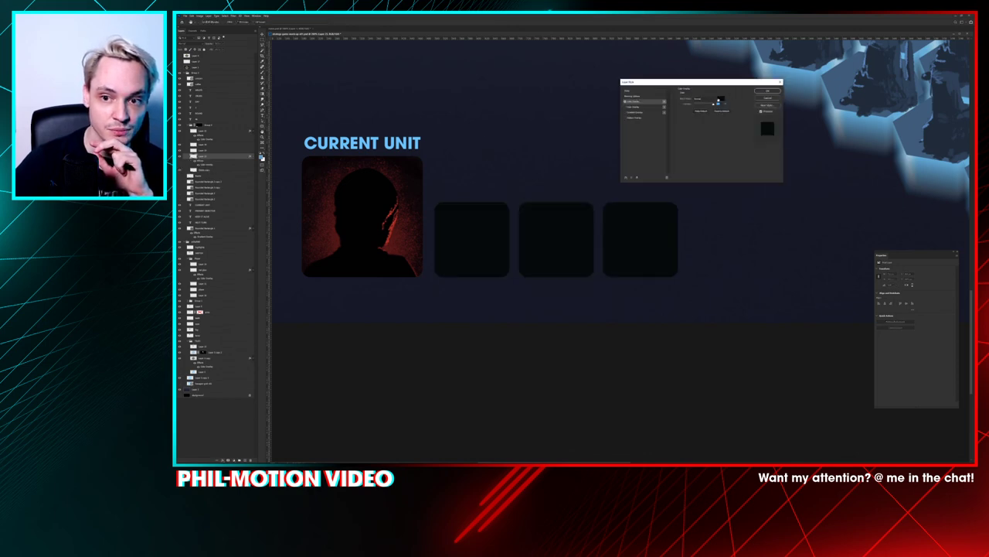
{"action": "left_click", "coordinate": [719, 99]}
{"action": "left_click", "coordinate": [347, 143]}
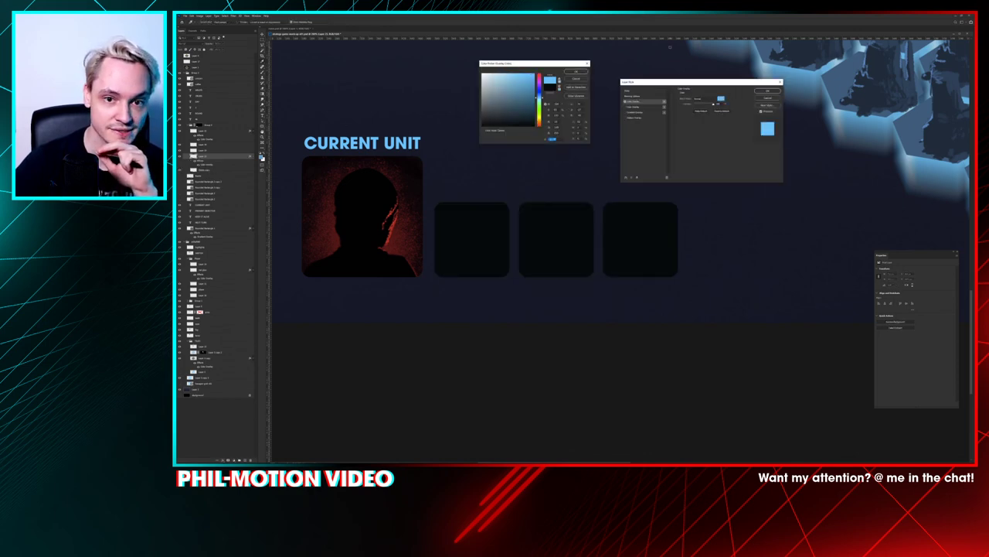
{"action": "left_click", "coordinate": [578, 71]}
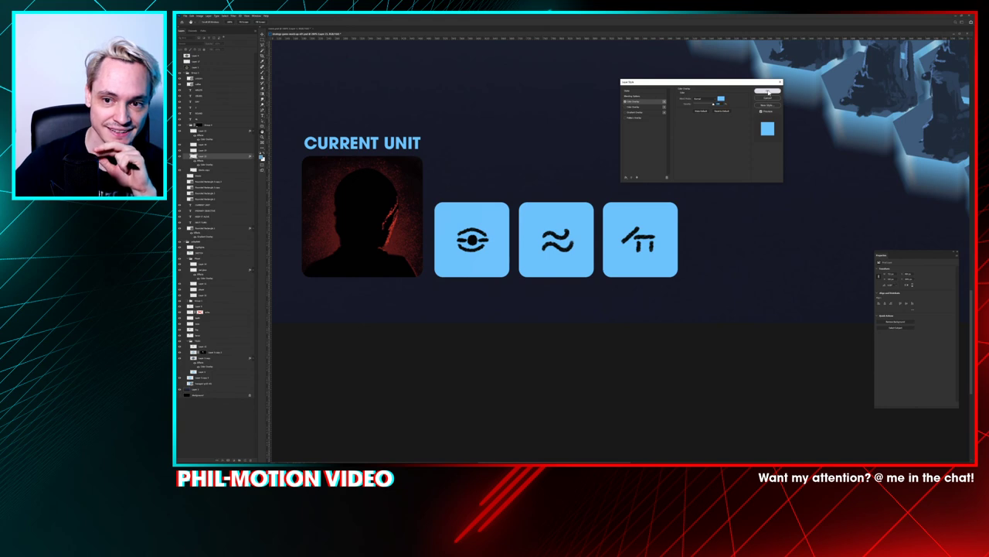
{"action": "key", "text": "Return"}
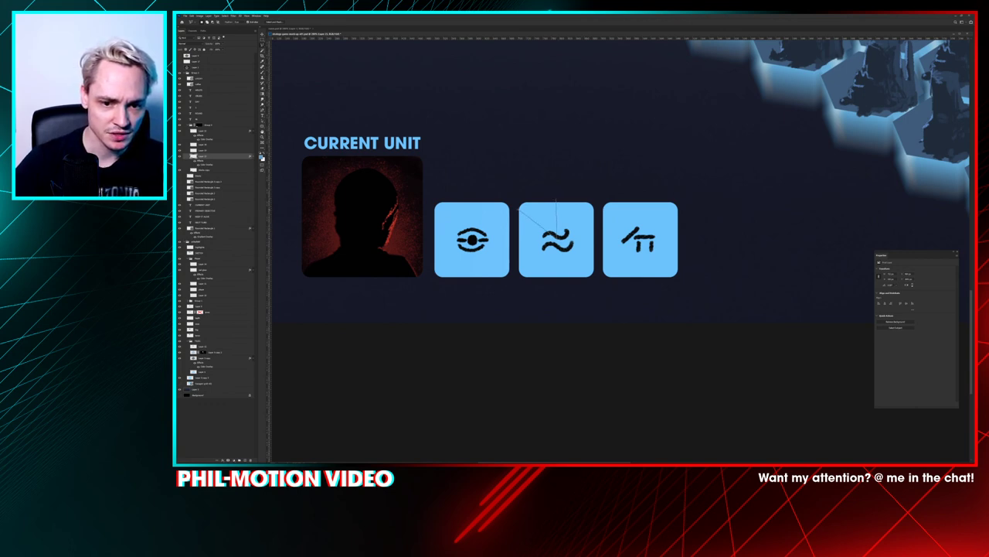
Step: Cut the bright overlay from the second square with a polygonal selection, leaving only an upper wedge from its centre as a cooldown effect
{"action": "left_click", "coordinate": [601, 209]}
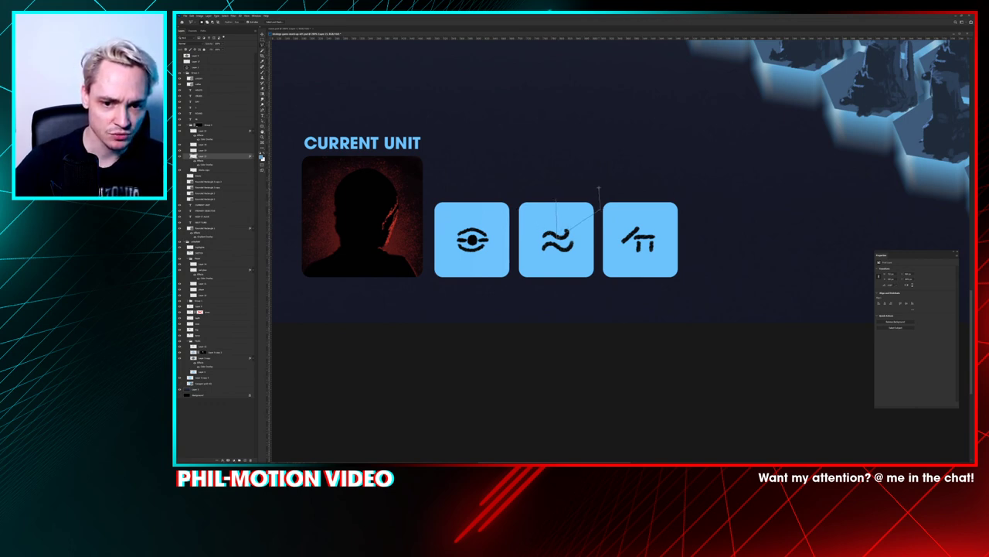
{"action": "left_click", "coordinate": [602, 313]}
{"action": "left_click", "coordinate": [511, 303]}
{"action": "left_click_drag", "start_coordinate": [526, 196], "coordinate": [514, 155]}
{"action": "key", "text": "ctrl+d"}
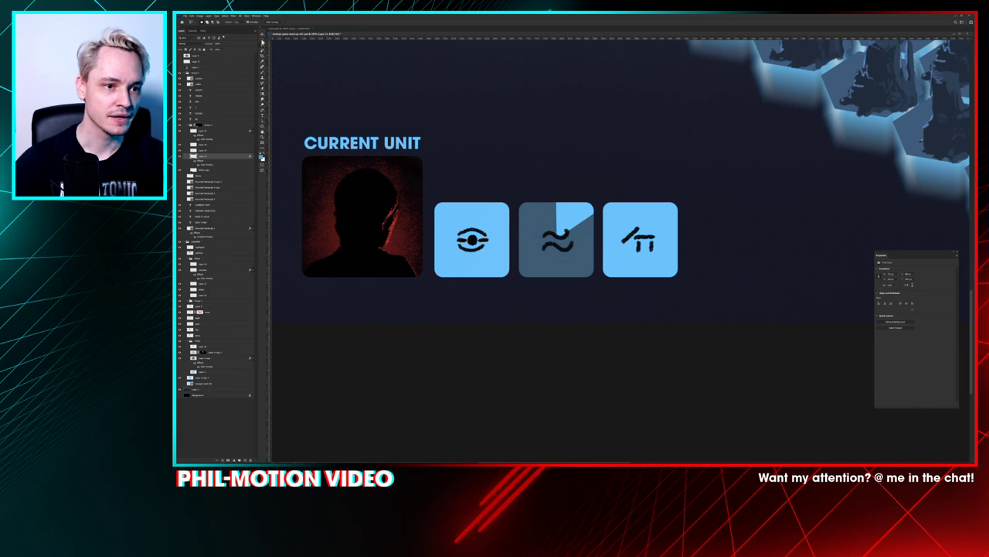
Step: Remove the bright overlay from the third glyph square using a rectangular selection around it
{"action": "left_click", "coordinate": [262, 39]}
{"action": "left_click_drag", "start_coordinate": [772, 162], "coordinate": [576, 277]}
{"action": "key", "text": "alt+BackSpace"}
{"action": "key", "text": "ctrl+d"}
Step: Examine the bright, cooldown and inactive glyph squares against the whole mock-up and up close
{"action": "key", "text": "ctrl+minus"}
{"action": "key", "text": "ctrl+minus"}
{"action": "key", "text": "ctrl+minus"}
{"action": "key", "text": "ctrl+minus"}
{"action": "key", "text": "ctrl+minus"}
{"action": "key", "text": "ctrl+minus"}
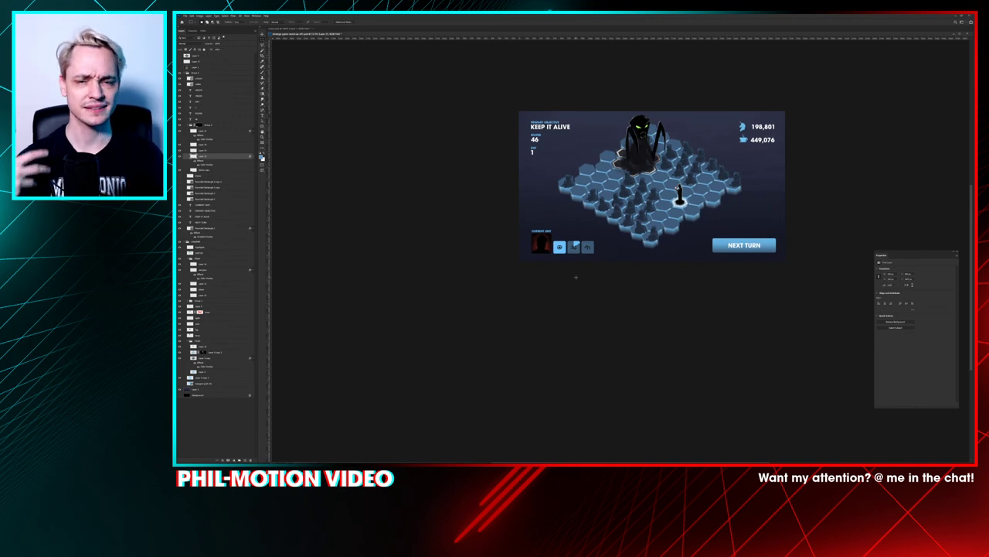
{"action": "key", "text": "ctrl+plus"}
{"action": "key", "text": "ctrl+plus"}
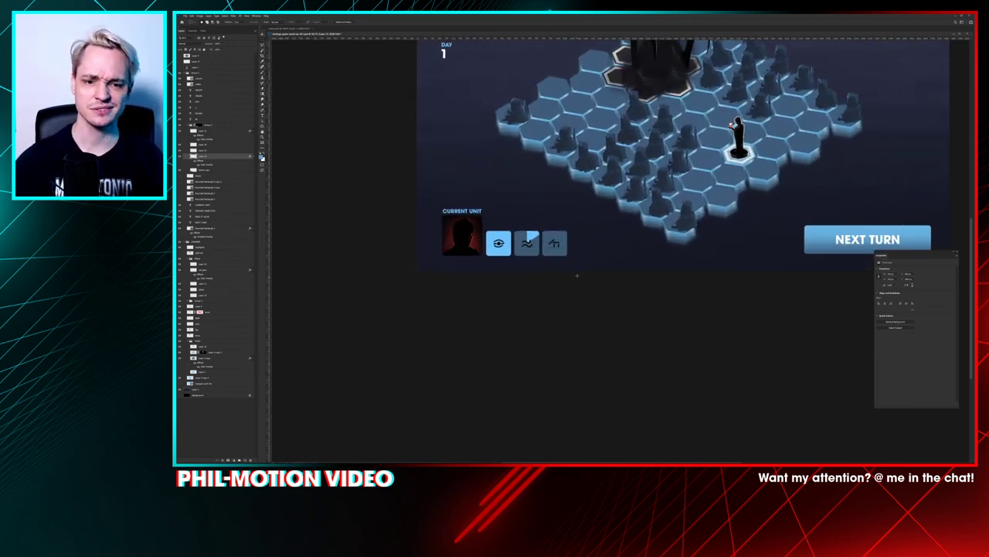
{"action": "left_click_drag", "start_coordinate": [493, 113], "coordinate": [468, 145]}
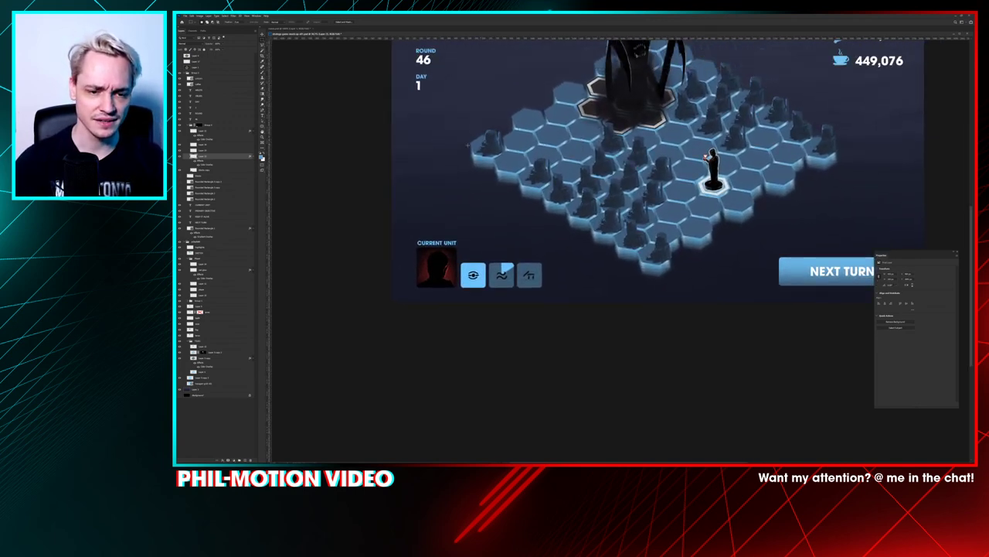
{"action": "key", "text": "ctrl+minus"}
{"action": "key", "text": "ctrl+plus"}
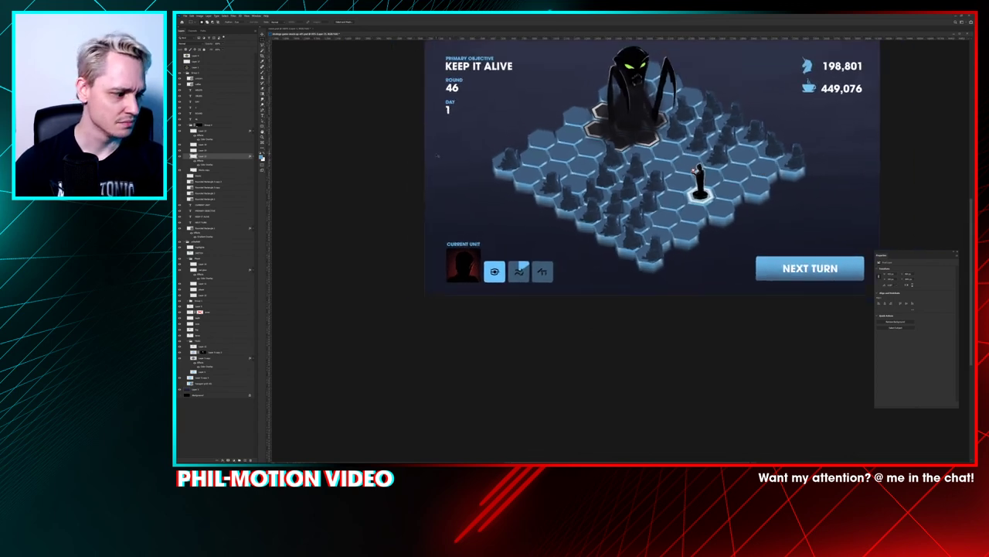
{"action": "key", "text": "ctrl+plus"}
{"action": "key", "text": "ctrl+plus"}
{"action": "key", "text": "ctrl+plus"}
{"action": "left_click_drag", "start_coordinate": [419, 168], "coordinate": [691, 124]}
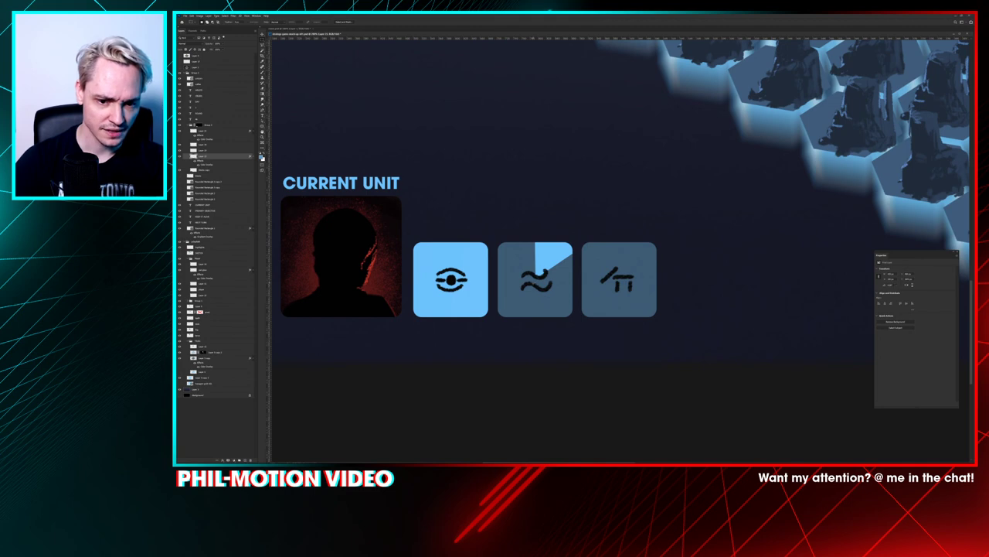
{"action": "key", "text": "ctrl+minus"}
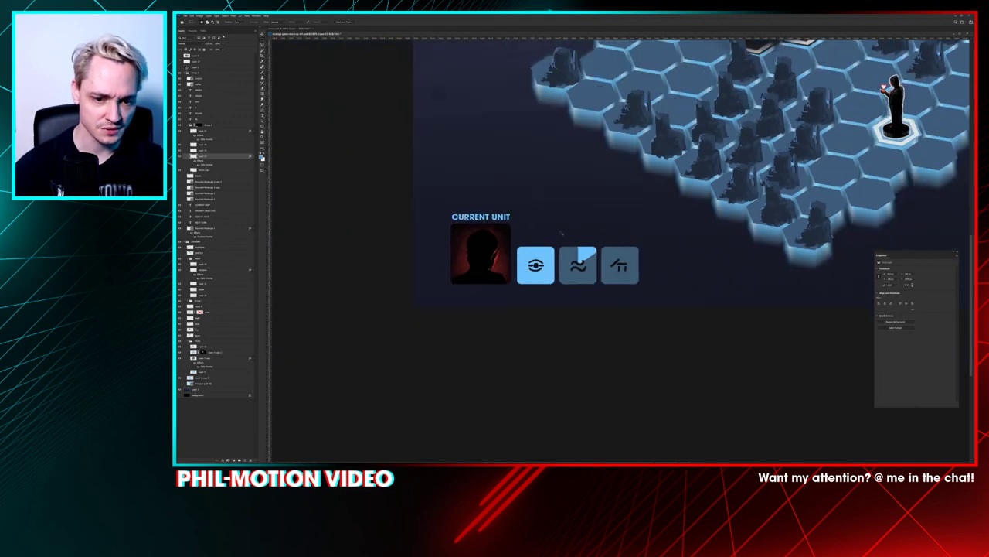
{"action": "key", "text": "ctrl+plus"}
{"action": "key", "text": "ctrl+plus"}
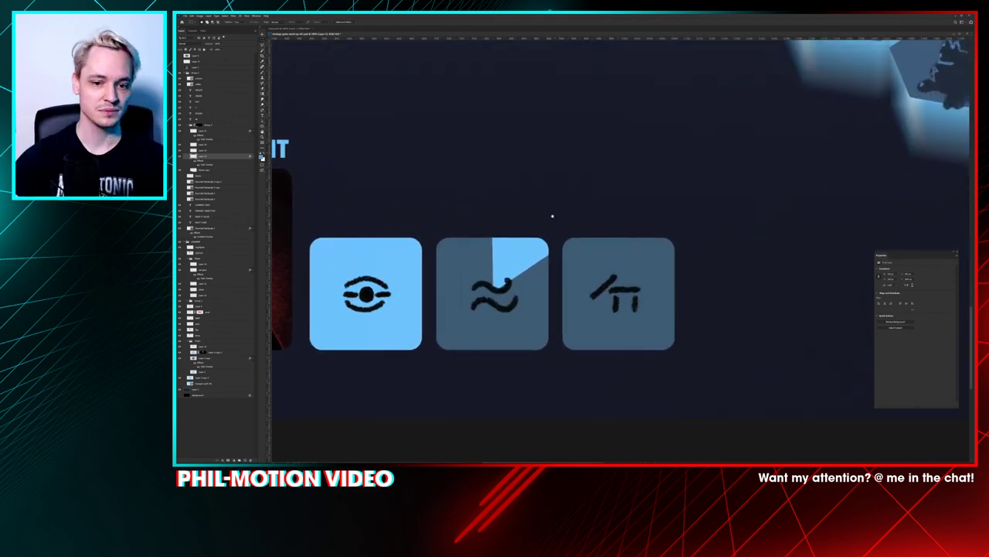
{"action": "scroll", "coordinate": [552, 216], "scroll_direction": "down", "scroll_amount": 1}
{"action": "scroll", "coordinate": [552, 216], "scroll_direction": "left", "scroll_amount": 1}
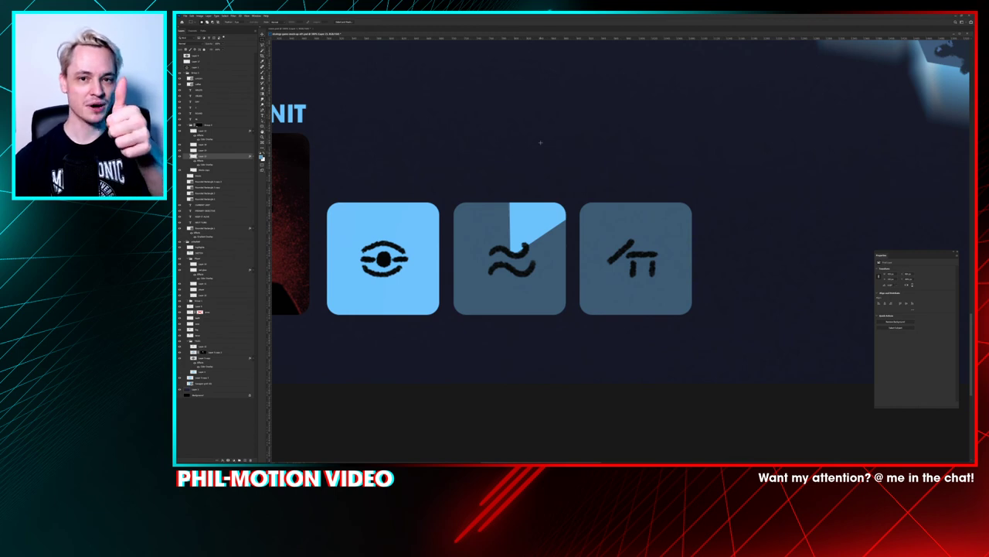
Step: Replace the second square's cooldown wedge with a narrower light blue one reaching from its centre to the upper-right corner
{"action": "left_click_drag", "start_coordinate": [569, 176], "coordinate": [453, 347]}
{"action": "key", "text": "ctrl+x"}
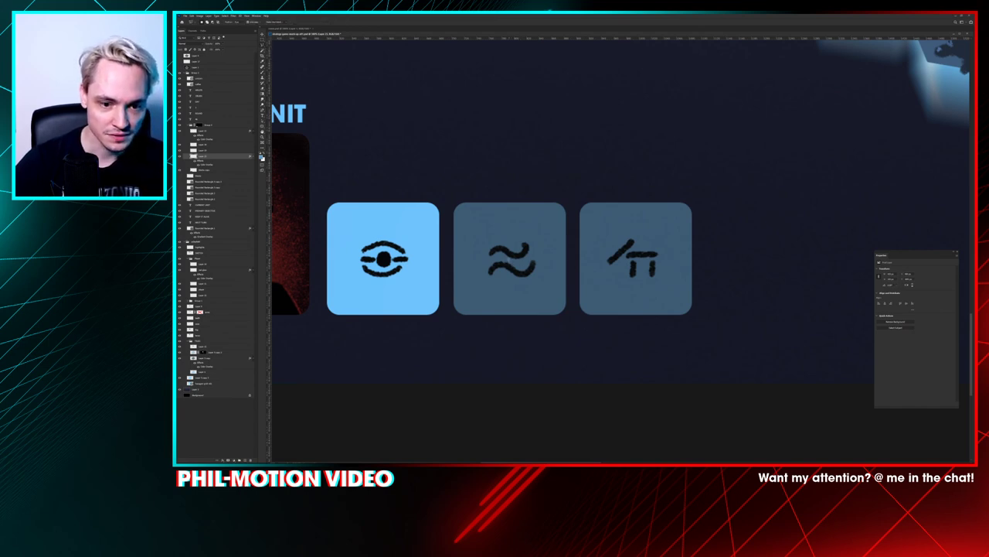
{"action": "left_click", "coordinate": [509, 256]}
{"action": "mouse_move", "coordinate": [509, 185]}
{"action": "left_mouse_down"}
{"action": "mouse_move", "coordinate": [576, 190]}
{"action": "mouse_move", "coordinate": [538, 241]}
{"action": "mouse_move", "coordinate": [529, 230]}
{"action": "mouse_move", "coordinate": [573, 209]}
{"action": "left_mouse_up"}
{"action": "double_click", "coordinate": [570, 202]}
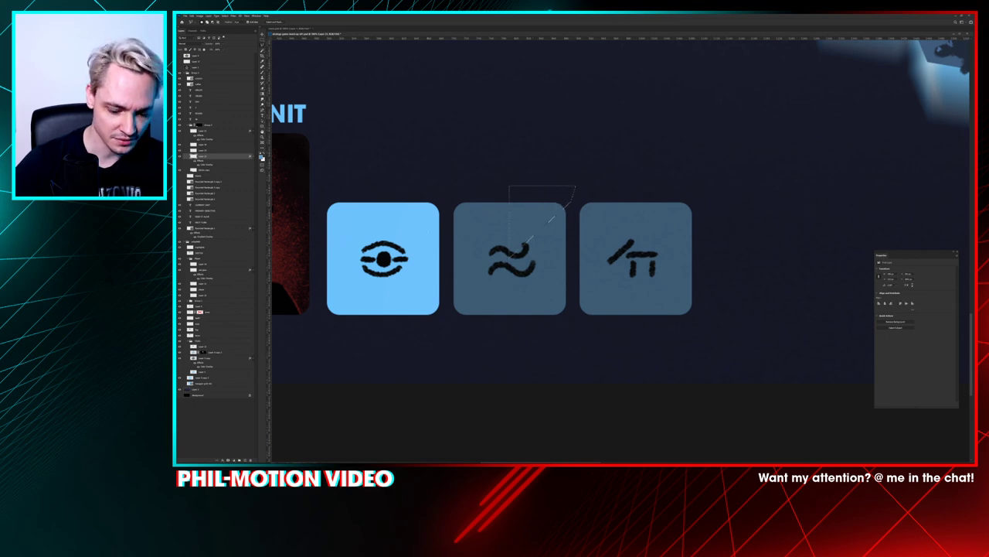
{"action": "key", "text": "i"}
{"action": "key", "text": "g"}
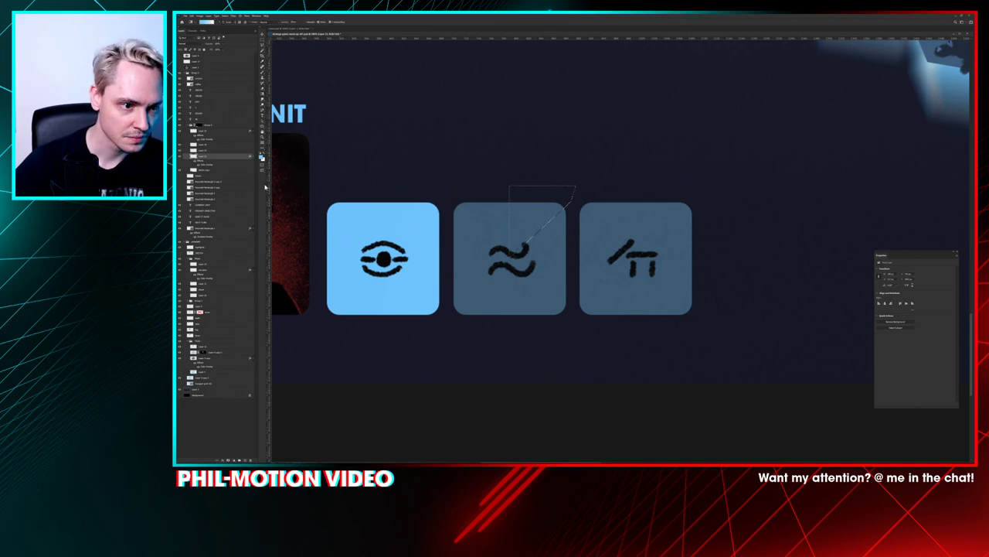
{"action": "key", "text": "e"}
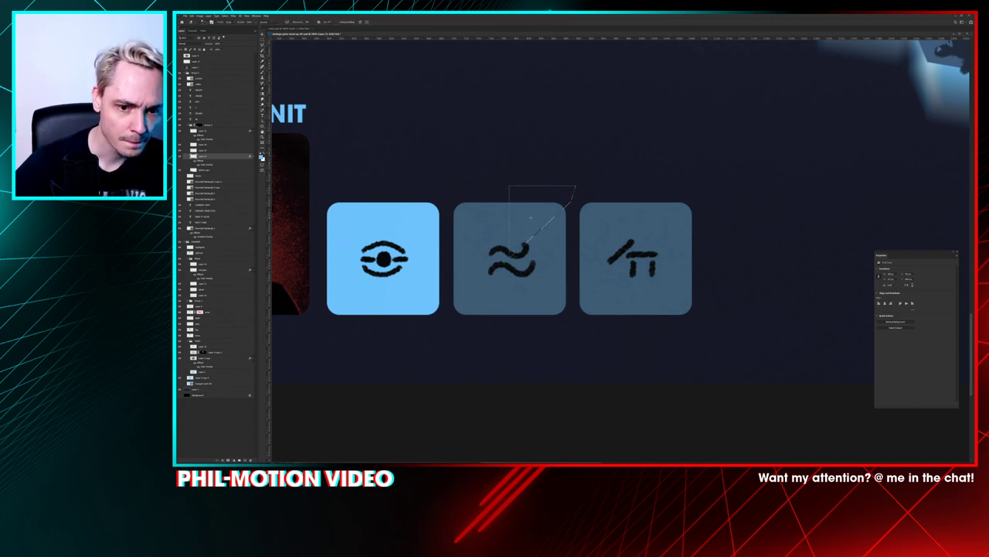
{"action": "key", "text": "g"}
{"action": "key", "text": "shift+g"}
{"action": "left_click", "coordinate": [532, 218]}
{"action": "key", "text": "ctrl+d"}
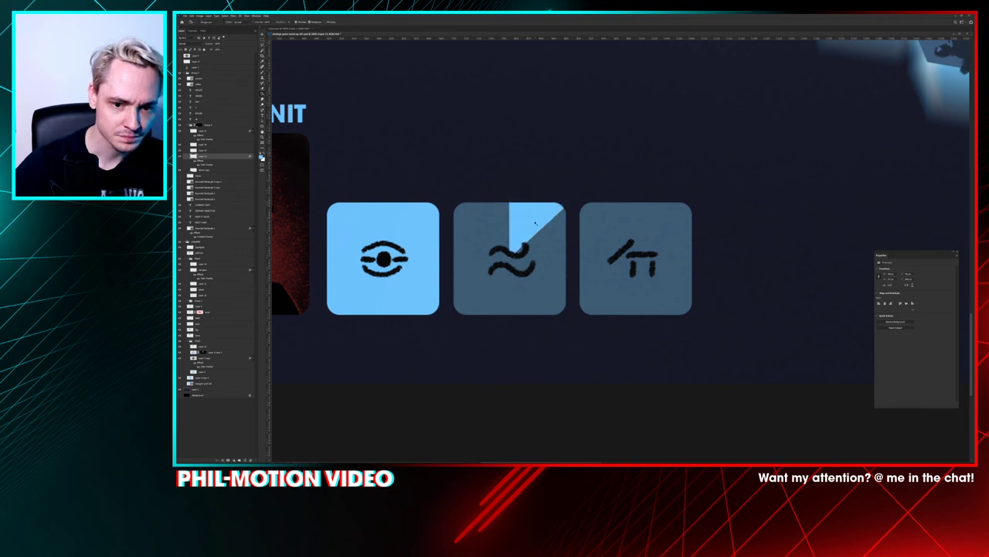
Step: Examine the reshaped cooldown wedge in the full mock-up and beside the portrait up close
{"action": "key", "text": "ctrl+minus"}
{"action": "key", "text": "ctrl+minus"}
{"action": "key", "text": "ctrl+minus"}
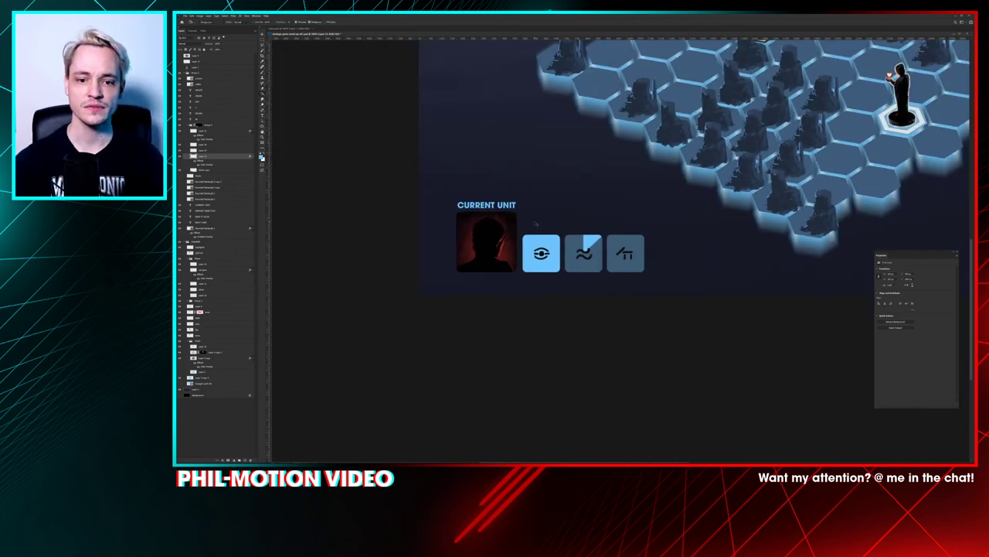
{"action": "key", "text": "ctrl+minus"}
{"action": "left_click_drag", "start_coordinate": [595, 117], "coordinate": [458, 150]}
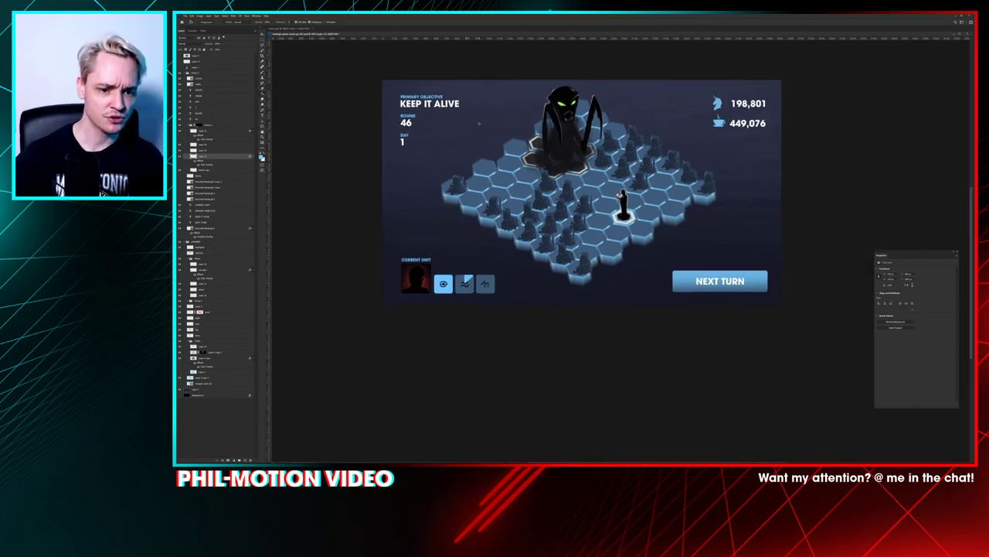
{"action": "left_click_drag", "start_coordinate": [538, 285], "coordinate": [614, 208]}
{"action": "key", "text": "ctrl+plus"}
{"action": "key", "text": "ctrl+plus"}
{"action": "key", "text": "ctrl+plus"}
{"action": "key", "text": "ctrl+plus"}
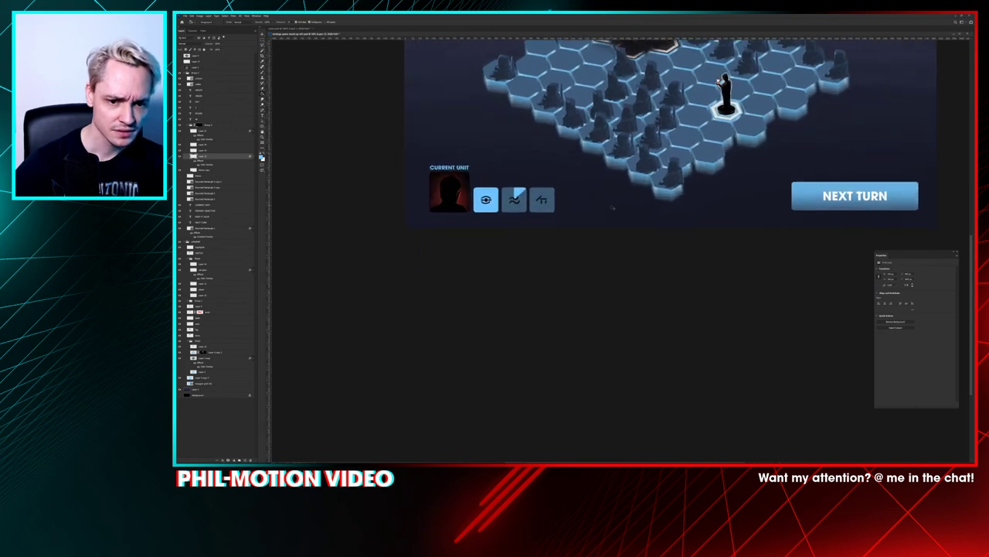
{"action": "left_click_drag", "start_coordinate": [409, 52], "coordinate": [696, 109]}
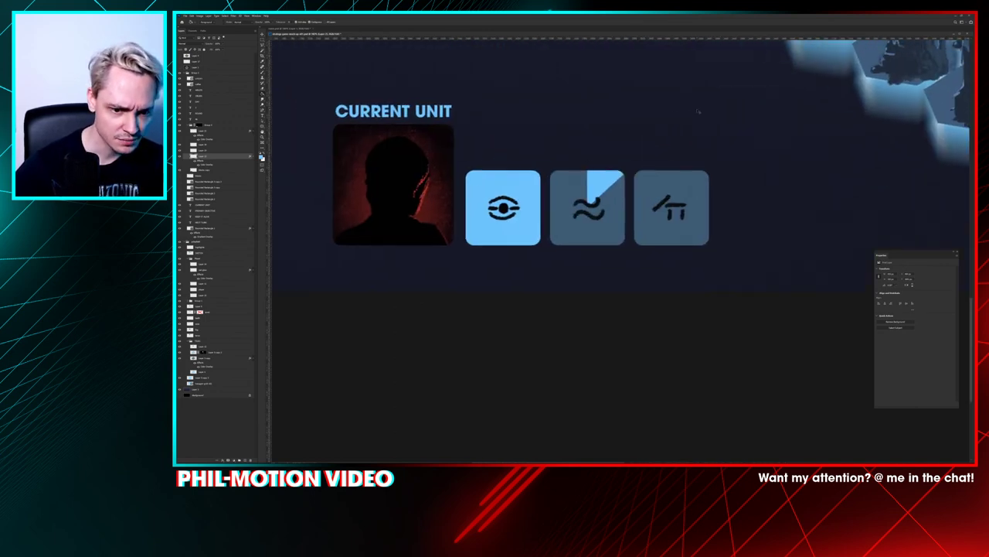
{"action": "key", "text": "ctrl+plus"}
{"action": "left_click_drag", "start_coordinate": [364, 248], "coordinate": [528, 294]}
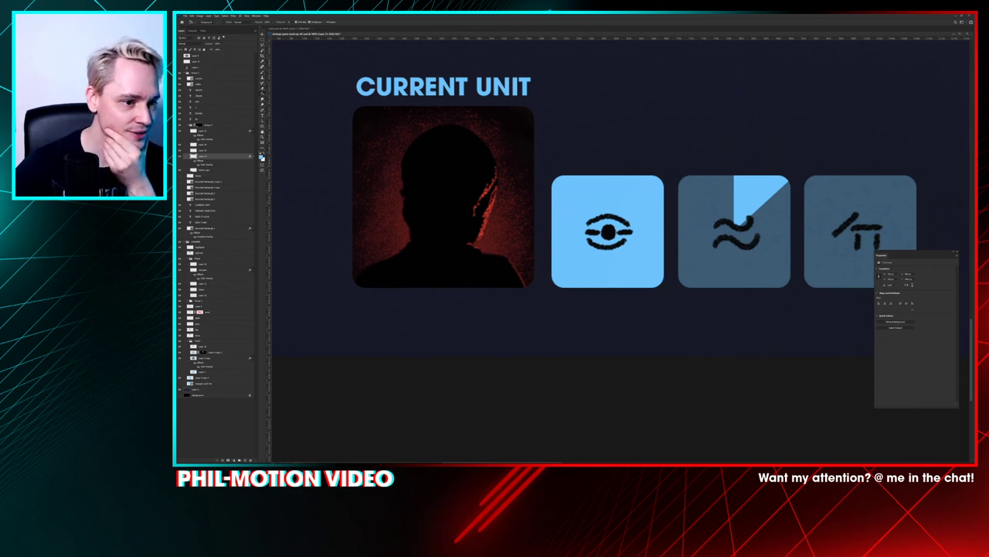
Step: Find the layer holding the portrait's red background and copy that background onto a new layer above the silhouette
{"action": "left_click", "coordinate": [179, 125]}
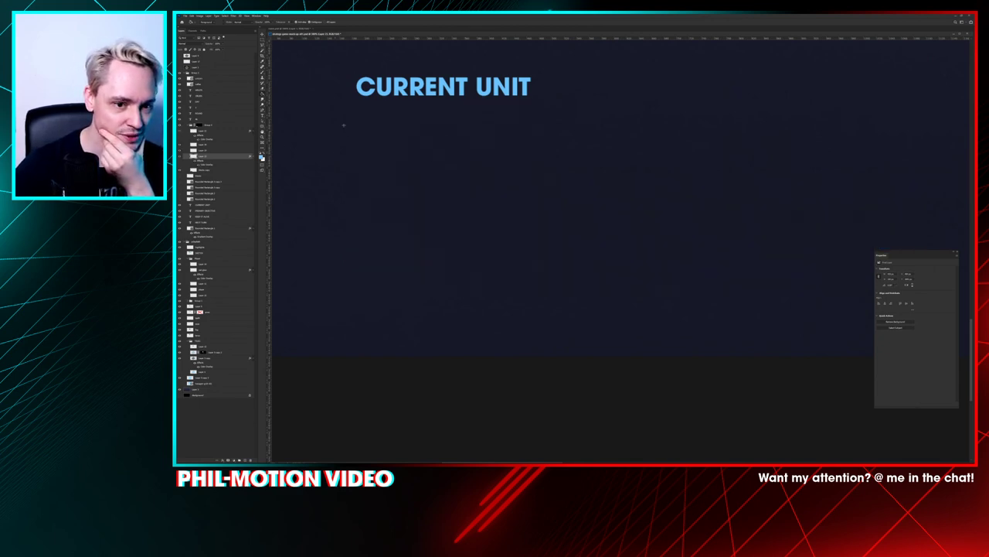
{"action": "left_click", "coordinate": [180, 125]}
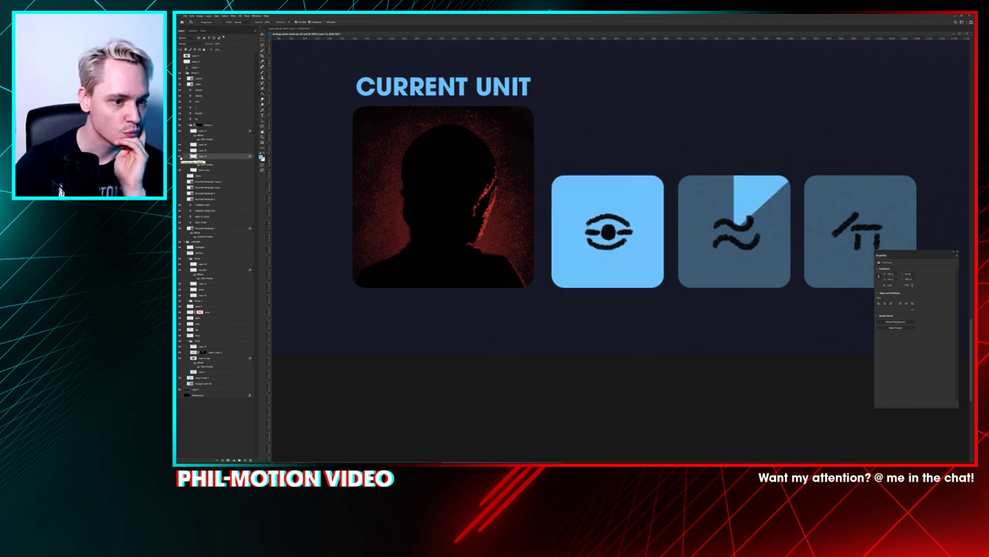
{"action": "left_click", "coordinate": [180, 170]}
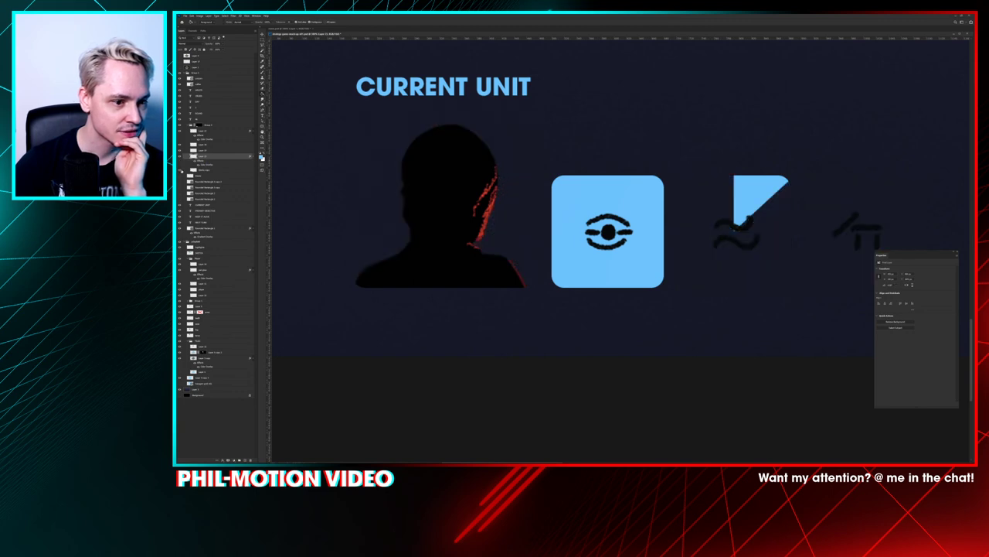
{"action": "left_click", "coordinate": [180, 170]}
{"action": "left_click", "coordinate": [204, 170]}
{"action": "left_click", "coordinate": [262, 40]}
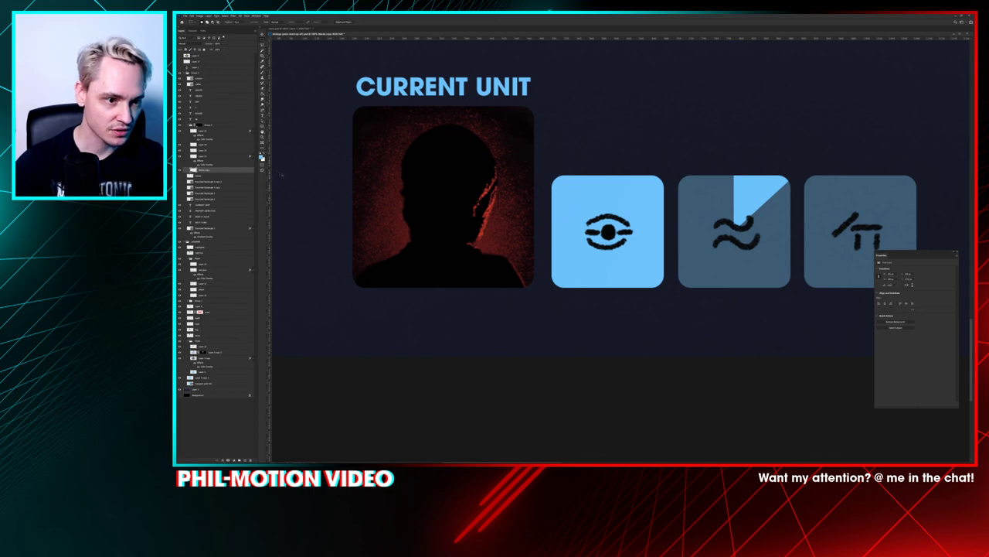
{"action": "left_click", "coordinate": [213, 131]}
{"action": "key", "text": "ctrl+shift+alt+n"}
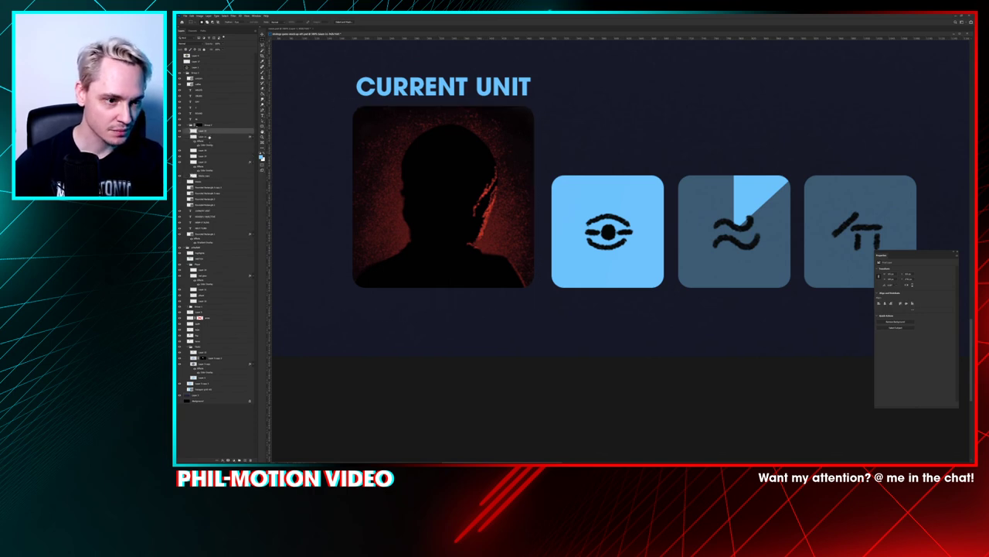
{"action": "key", "text": "ctrl+comma"}
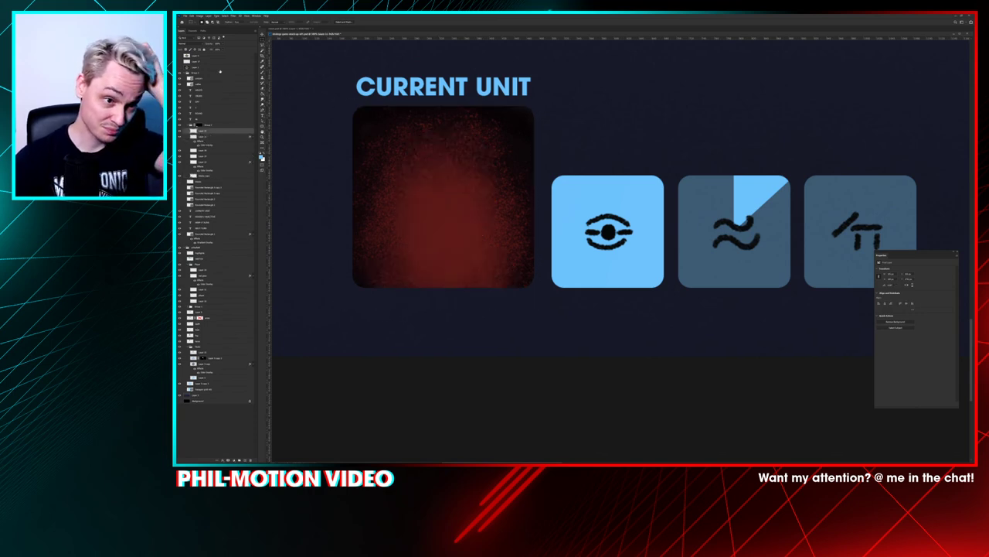
Step: Give the copied portrait background an inside Stroke in the light blue of the active square
{"action": "left_click", "coordinate": [225, 459]}
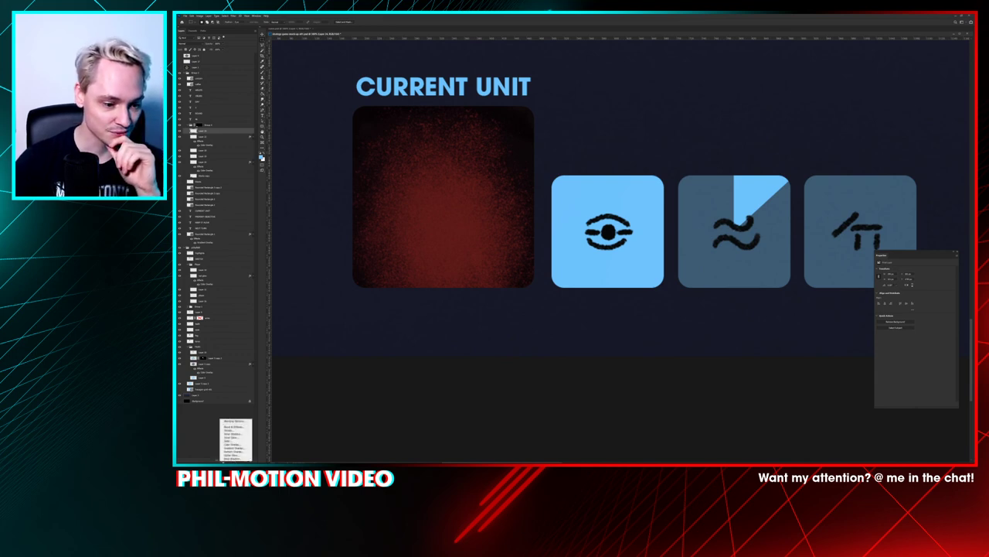
{"action": "left_click", "coordinate": [227, 434]}
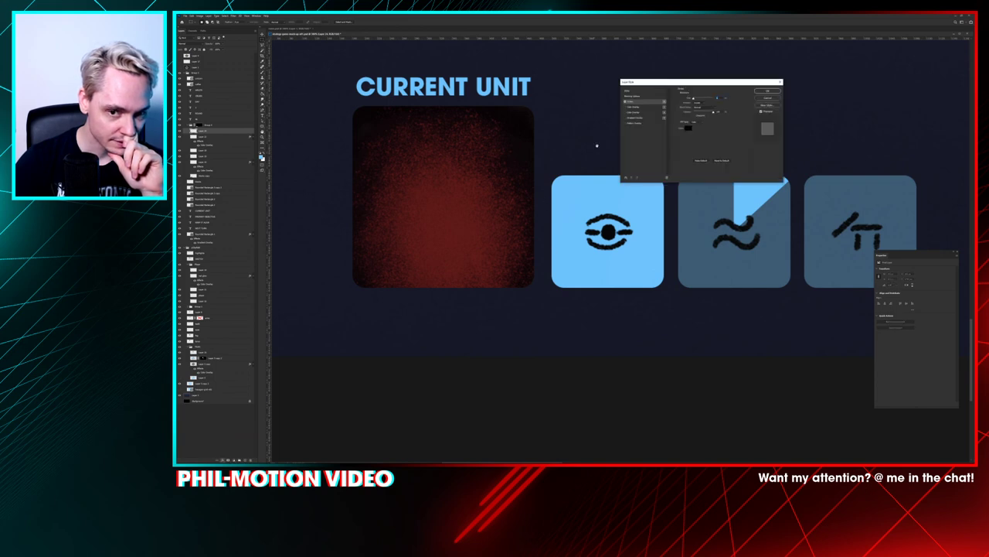
{"action": "left_click", "coordinate": [698, 103]}
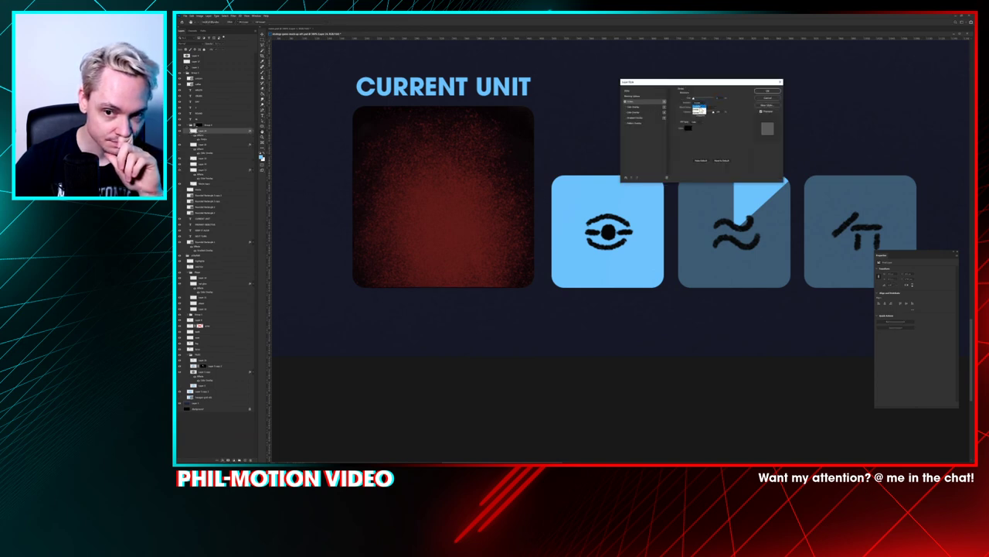
{"action": "left_click", "coordinate": [700, 109]}
{"action": "left_click", "coordinate": [688, 129]}
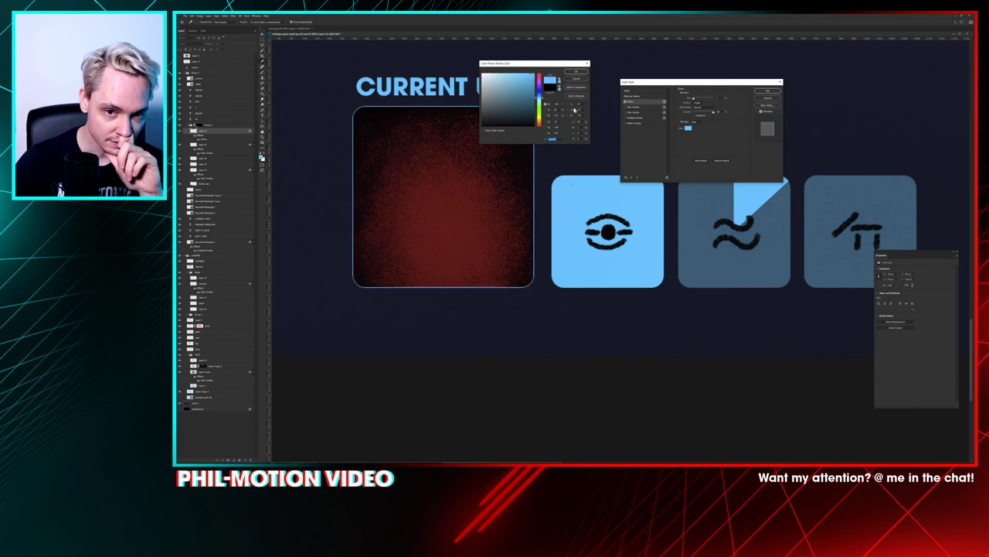
{"action": "left_click", "coordinate": [581, 73]}
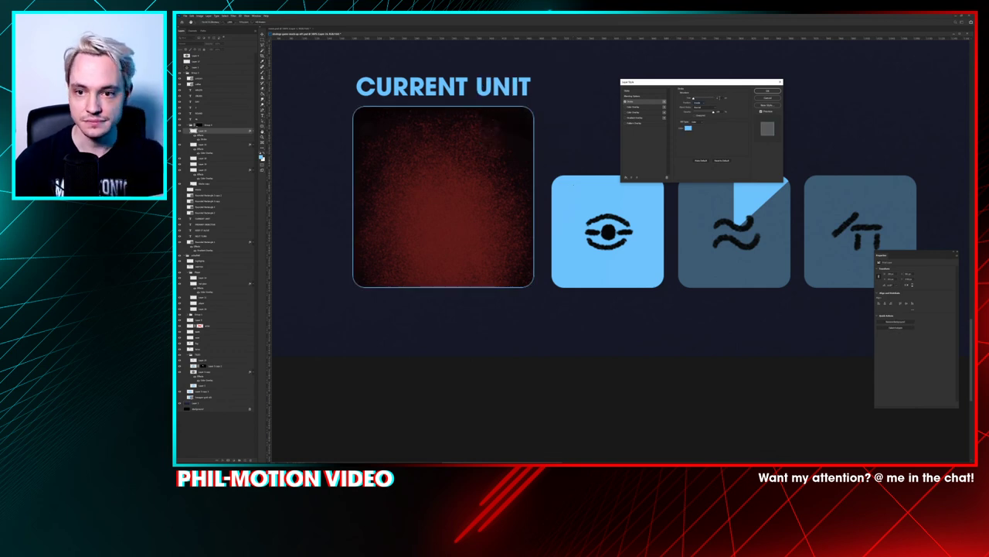
{"action": "key", "text": "Return"}
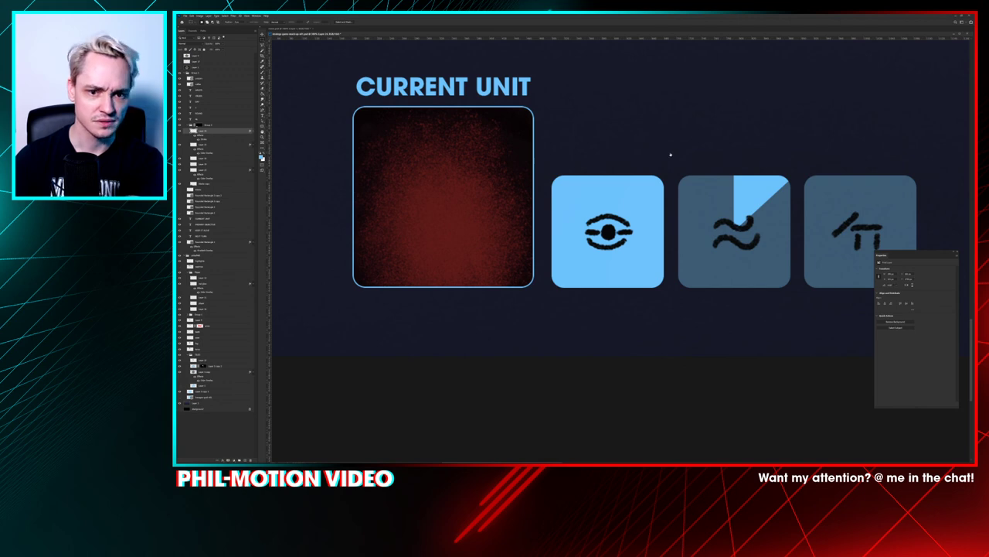
Step: Set the portrait frame's stroke size to 4 px
{"action": "double_click", "coordinate": [203, 139]}
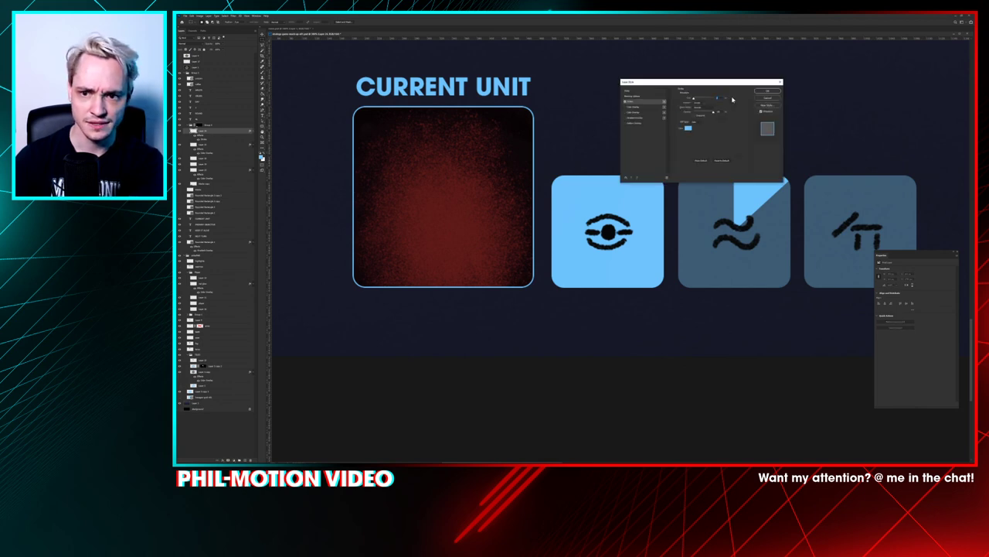
{"action": "type", "text": "4"}
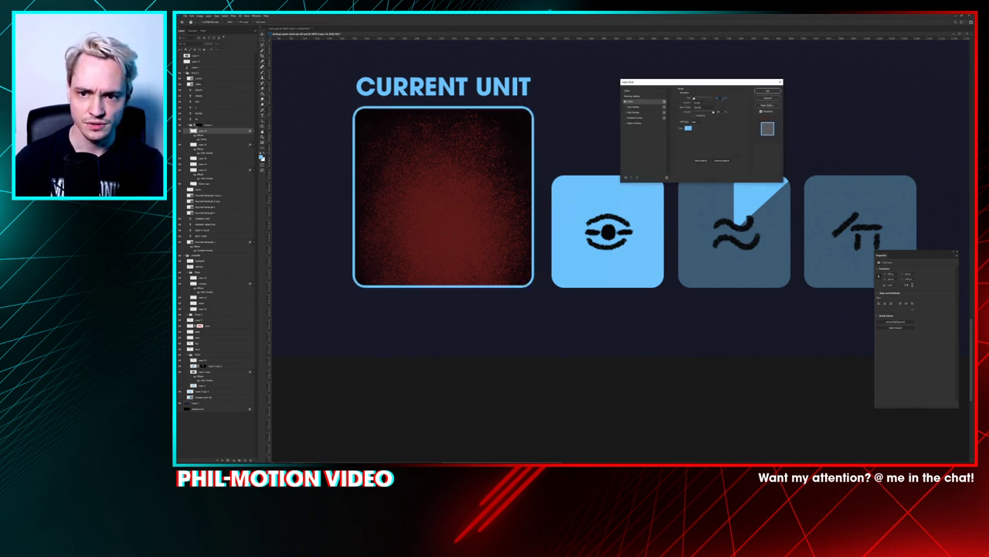
{"action": "key", "text": "Return"}
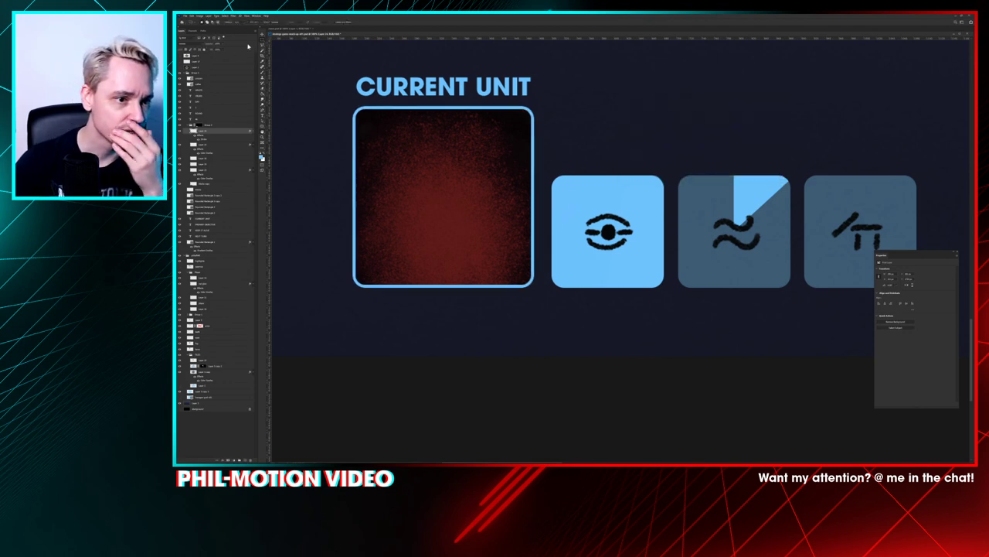
Step: Reduce the portrait frame layer's fill to zero, leaving only its light blue stroke over the silhouette
{"action": "left_click", "coordinate": [180, 48]}
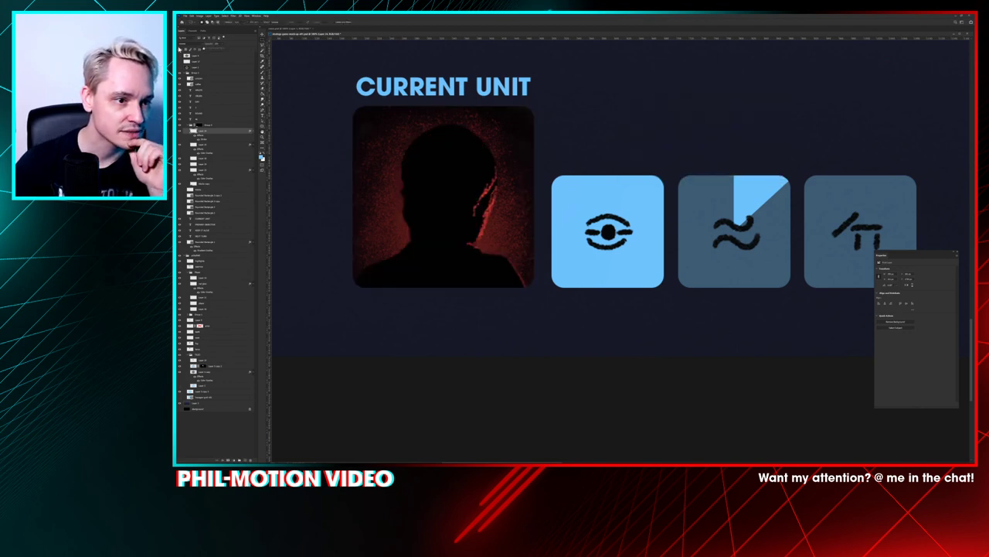
{"action": "left_click", "coordinate": [237, 51]}
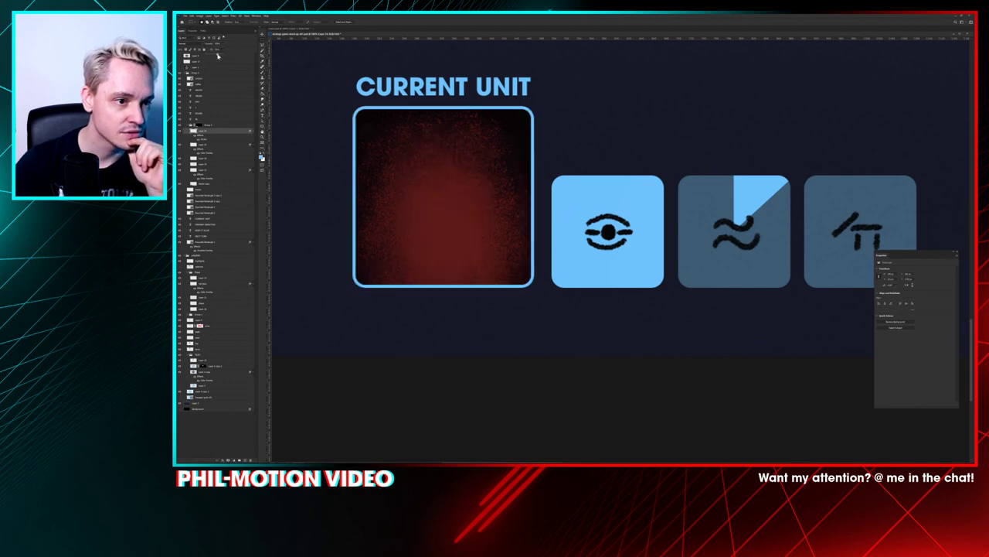
{"action": "left_click", "coordinate": [184, 58]}
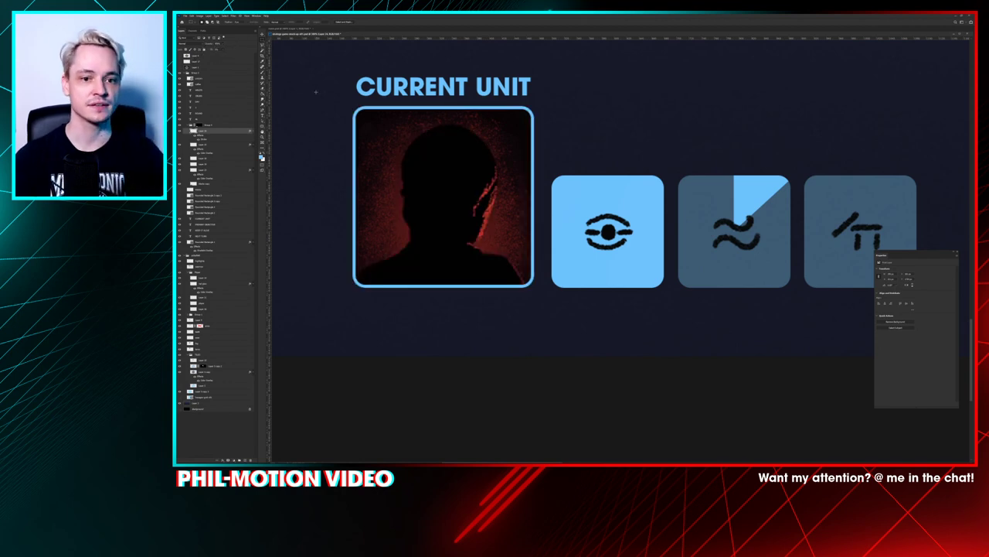
Step: Examine the framed portrait and glyph squares in the context of the full mock-up
{"action": "key", "text": "ctrl+minus"}
{"action": "key", "text": "ctrl+minus"}
{"action": "key", "text": "ctrl+minus"}
{"action": "key", "text": "ctrl+minus"}
{"action": "key", "text": "ctrl+minus"}
{"action": "key", "text": "ctrl+minus"}
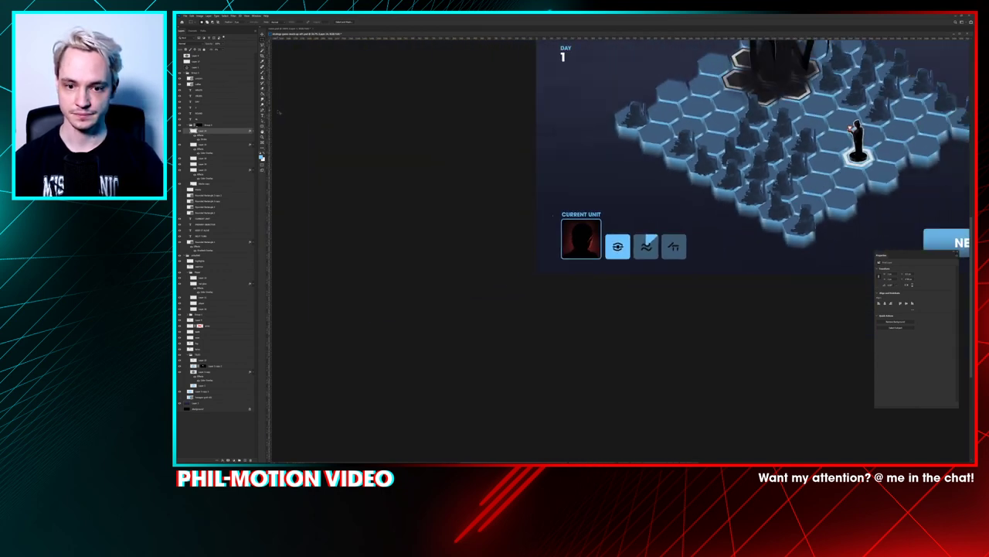
{"action": "left_click_drag", "start_coordinate": [403, 150], "coordinate": [386, 190]}
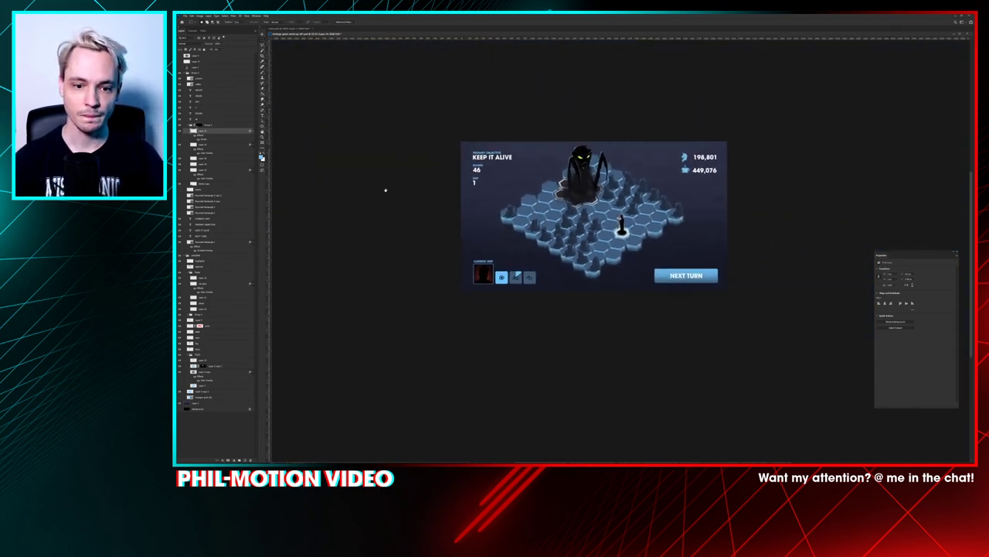
{"action": "left_click_drag", "start_coordinate": [583, 199], "coordinate": [558, 197]}
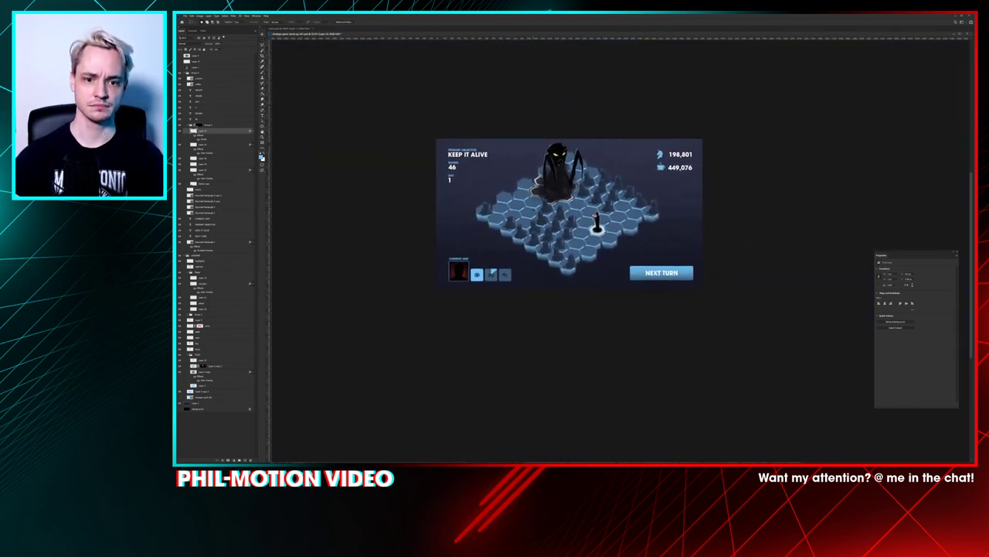
{"action": "key", "text": "ctrl+plus"}
{"action": "left_click_drag", "start_coordinate": [726, 213], "coordinate": [737, 216]}
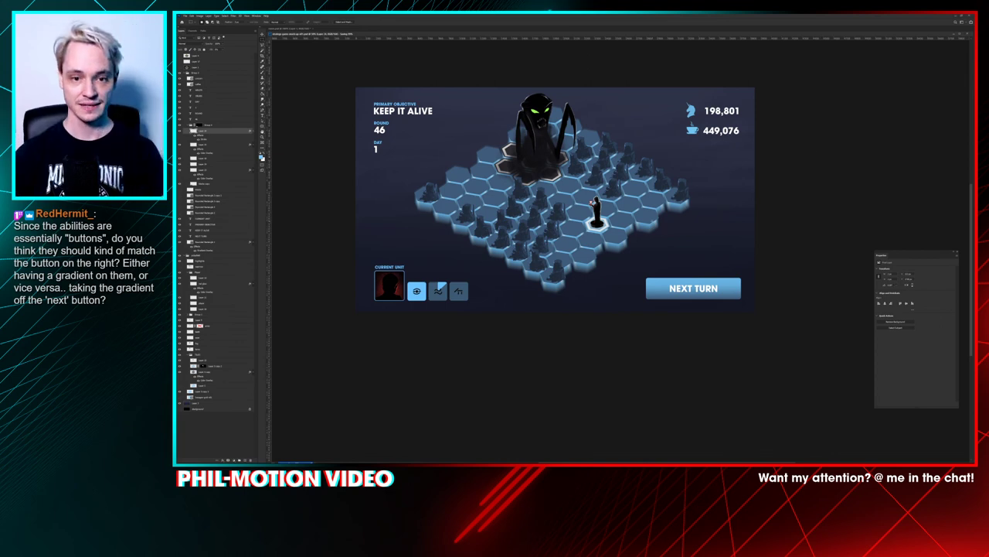
{"action": "left_click_drag", "start_coordinate": [674, 230], "coordinate": [683, 235]}
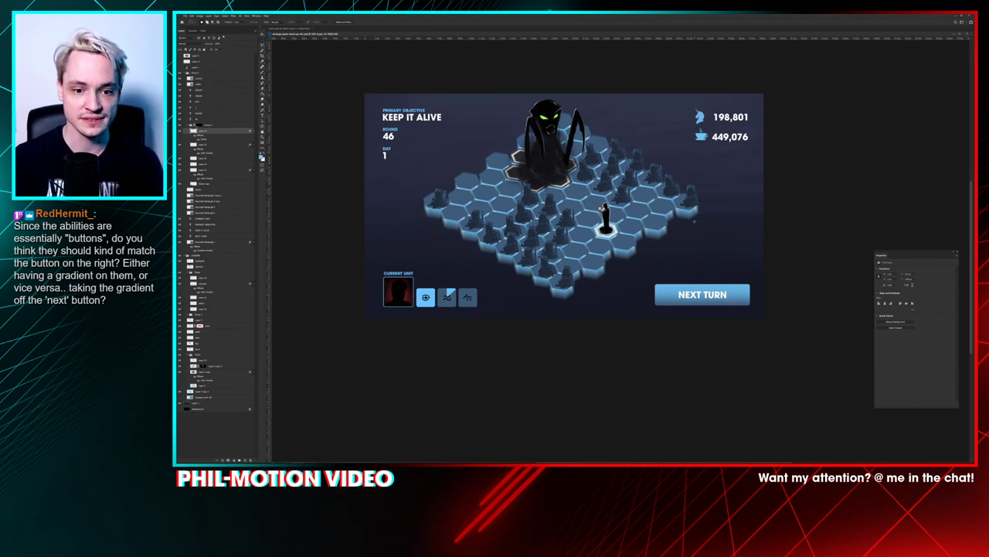
Step: Identify the group holding the dark rock formations and shift it slightly up and left across the hex tiles
{"action": "key", "text": "ctrl+plus"}
{"action": "key", "text": "ctrl+plus"}
{"action": "key", "text": "ctrl+plus"}
{"action": "key", "text": "ctrl+plus"}
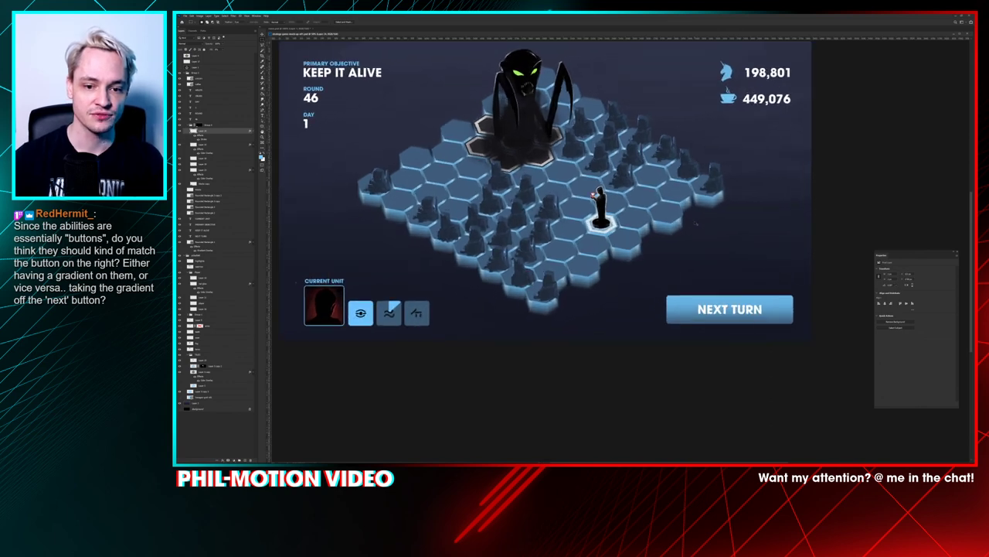
{"action": "left_click_drag", "start_coordinate": [415, 290], "coordinate": [497, 217]}
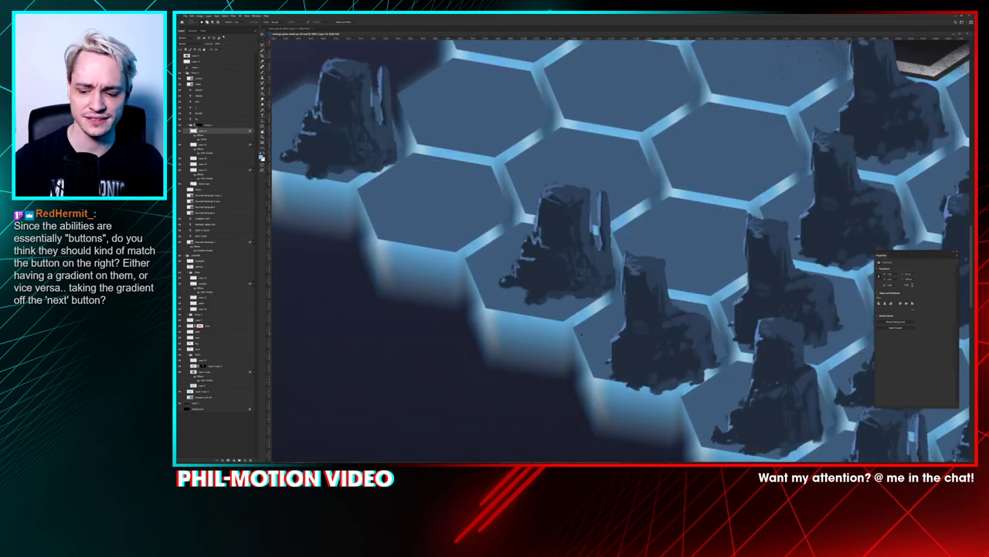
{"action": "key", "text": "ctrl+minus"}
{"action": "key", "text": "ctrl+minus"}
{"action": "key", "text": "ctrl+minus"}
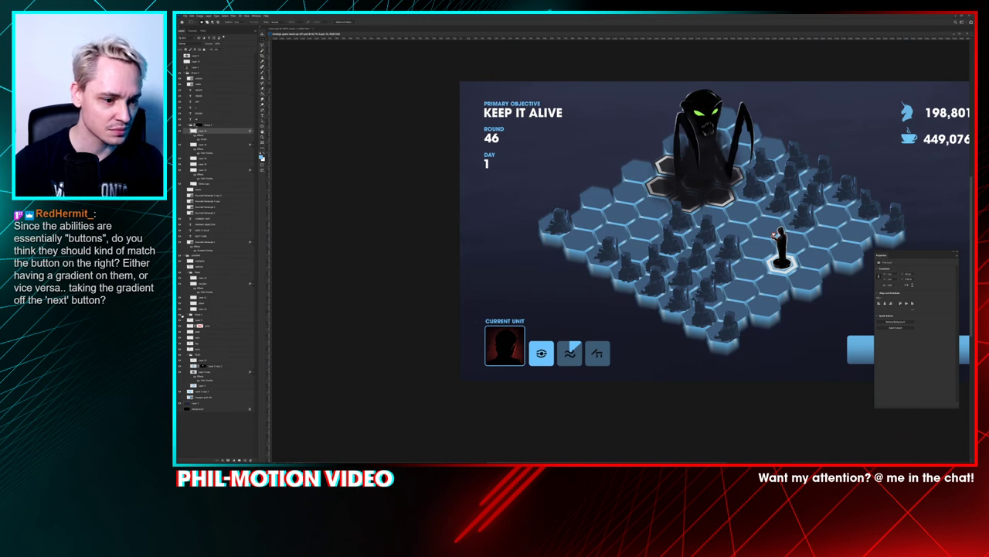
{"action": "left_click", "coordinate": [180, 314]}
{"action": "left_click", "coordinate": [180, 314]}
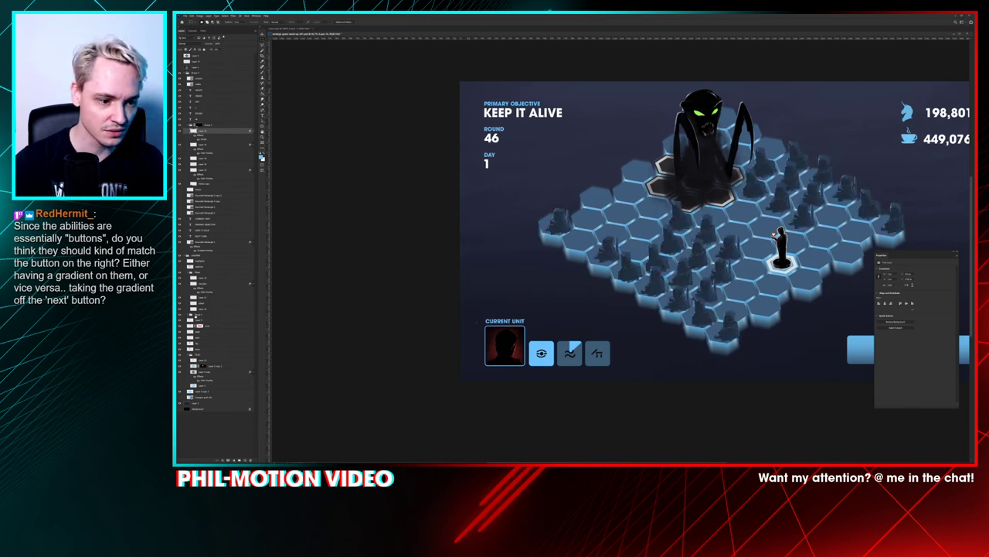
{"action": "left_click", "coordinate": [203, 314]}
{"action": "key", "text": "v"}
{"action": "left_click_drag", "start_coordinate": [628, 266], "coordinate": [513, 253]}
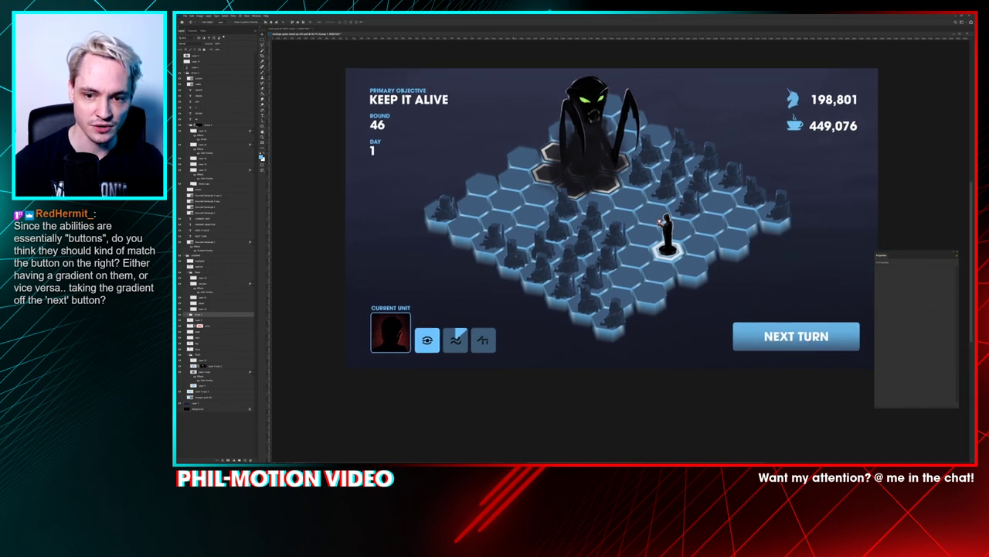
{"action": "left_click", "coordinate": [514, 254]}
{"action": "key", "text": "Return"}
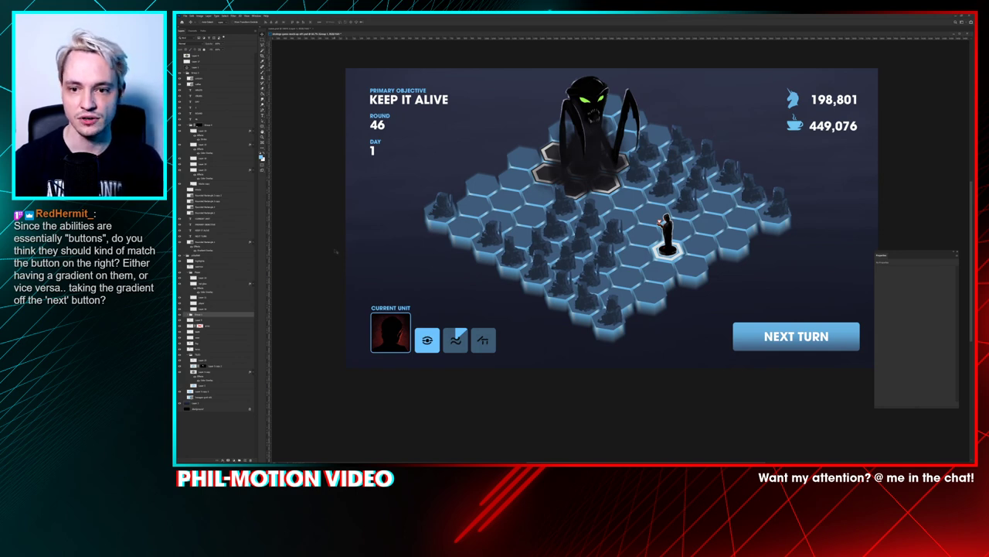
Step: Find the layer of the active glyph square and add a Gradient Overlay to it
{"action": "left_click_drag", "start_coordinate": [607, 224], "coordinate": [575, 219]}
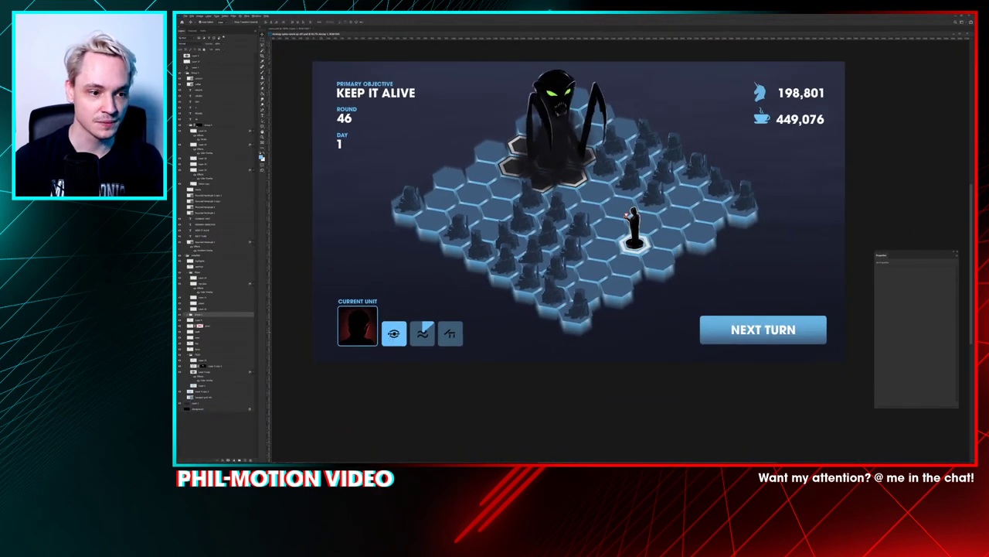
{"action": "left_click", "coordinate": [203, 169]}
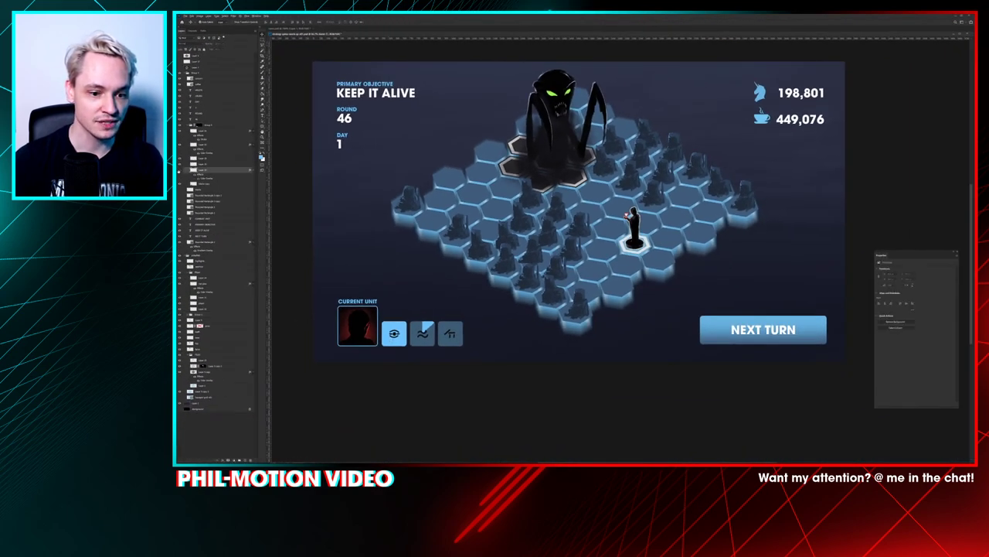
{"action": "left_click", "coordinate": [179, 170]}
{"action": "left_click", "coordinate": [180, 170]}
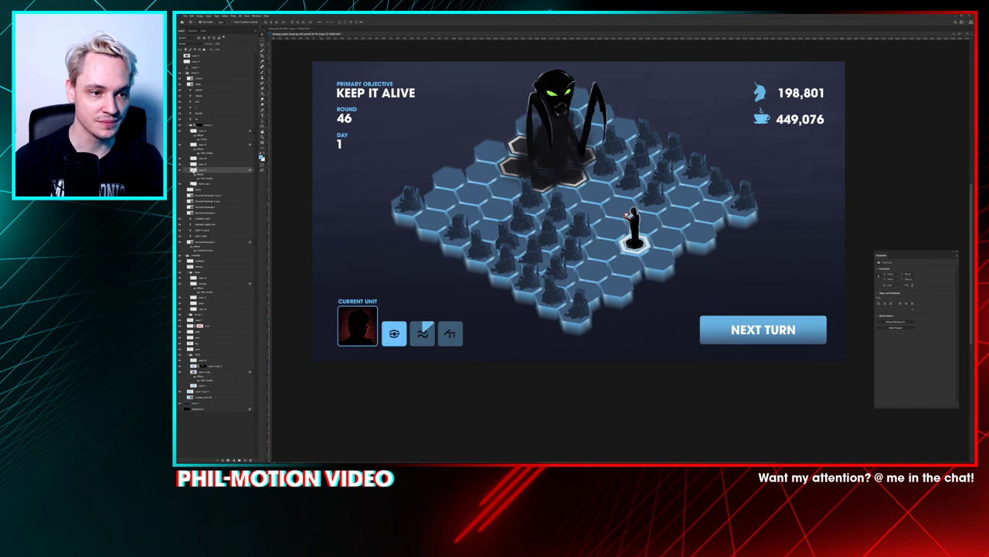
{"action": "left_click", "coordinate": [262, 40]}
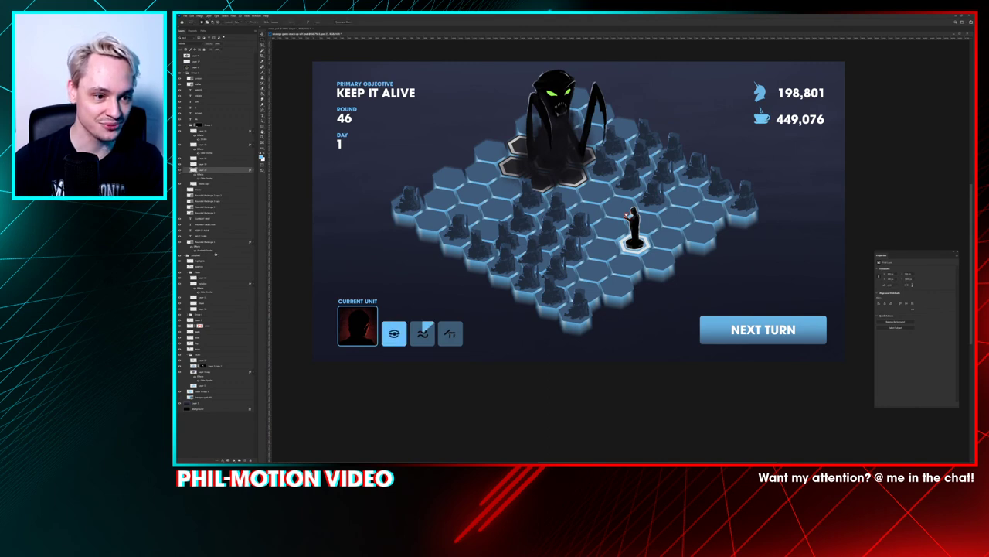
{"action": "left_click", "coordinate": [228, 460]}
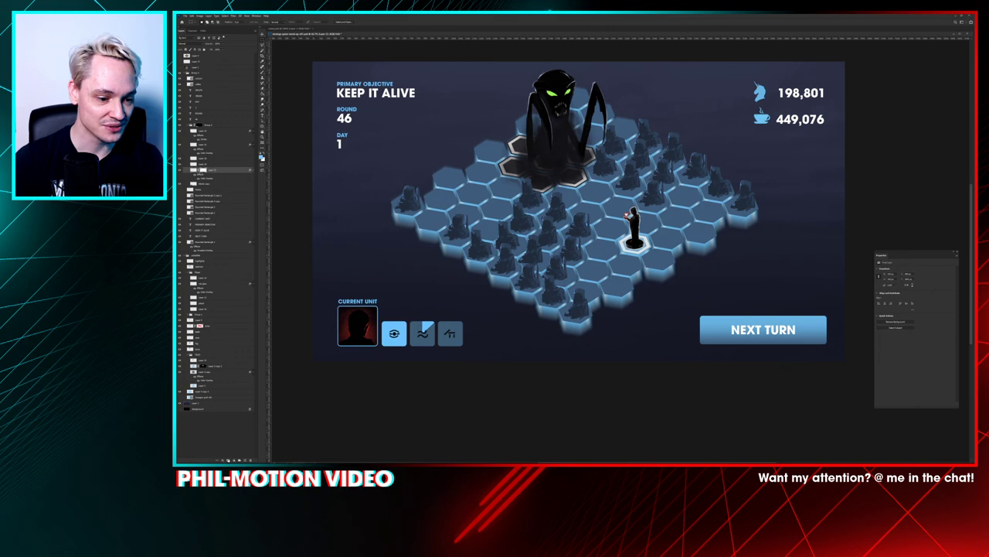
{"action": "key", "text": "ctrl+z"}
{"action": "left_click", "coordinate": [221, 459]}
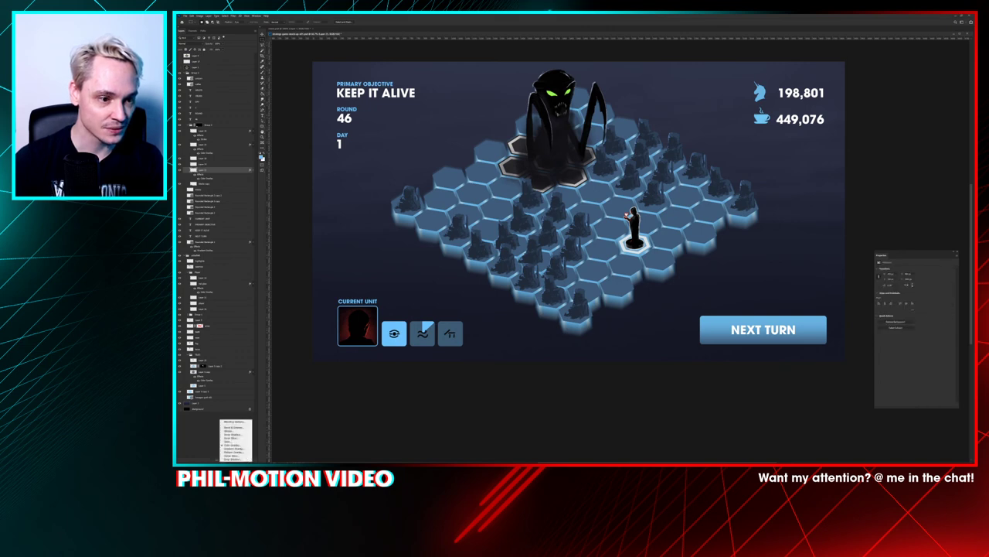
{"action": "left_click", "coordinate": [242, 450]}
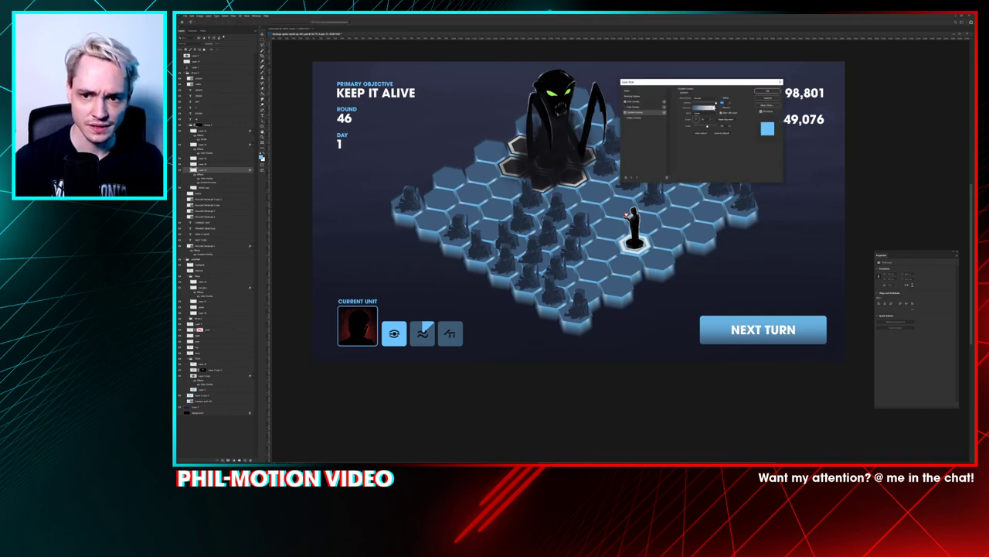
Step: Set the gradient's starting stop to the darker blue sampled from the lower edge of the NEXT TURN button
{"action": "left_click", "coordinate": [703, 109]}
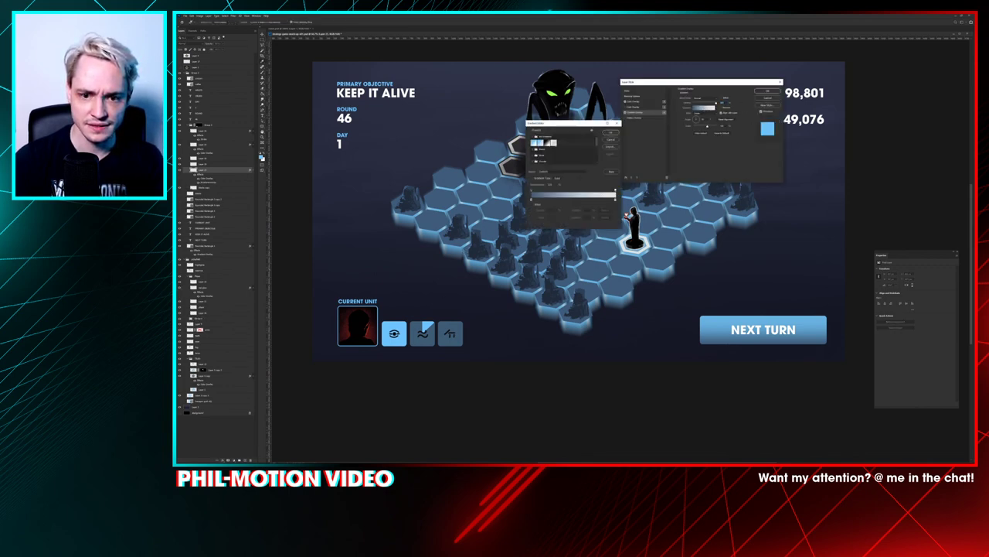
{"action": "double_click", "coordinate": [532, 200]}
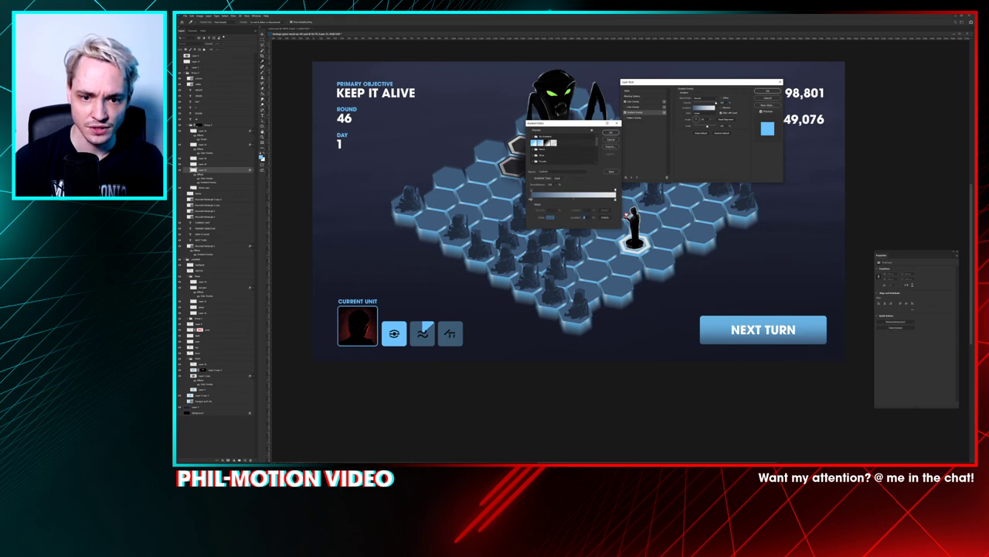
{"action": "left_click", "coordinate": [714, 346]}
{"action": "left_click", "coordinate": [714, 343]}
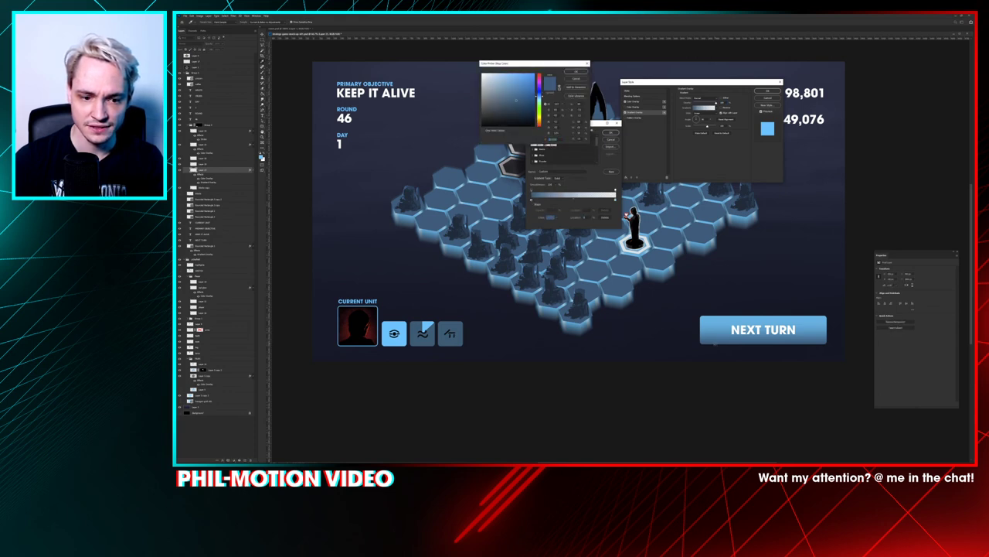
{"action": "left_click", "coordinate": [584, 72]}
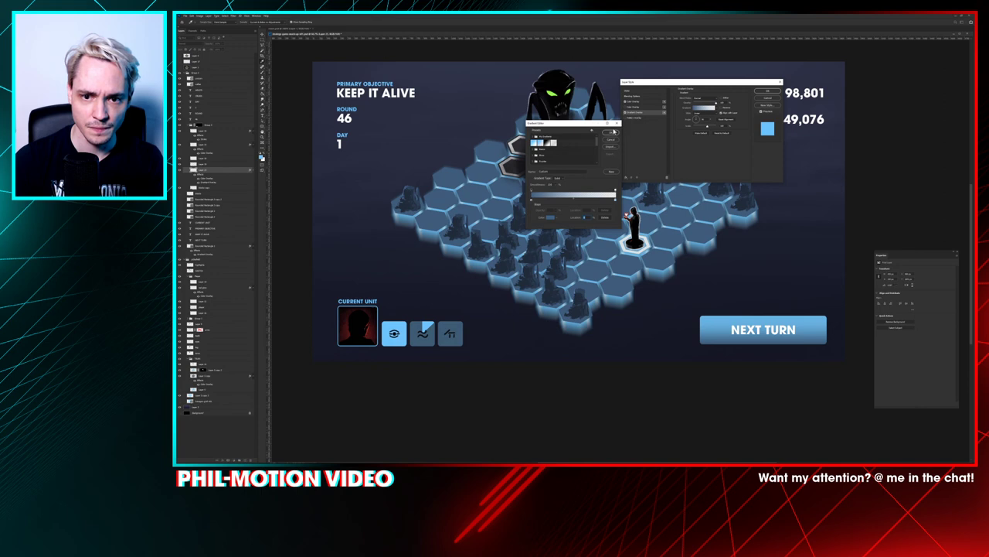
{"action": "left_click", "coordinate": [614, 132]}
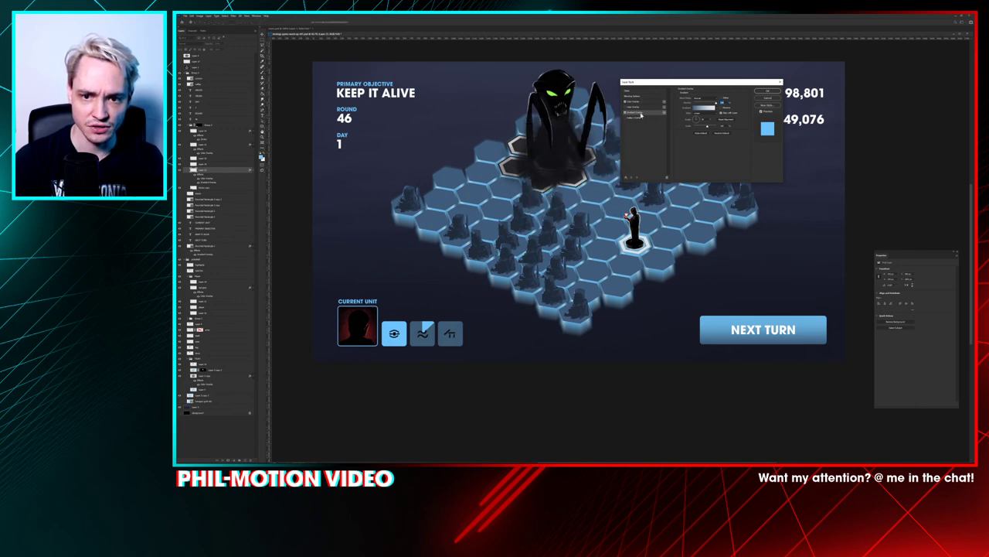
Step: Disable the Color Overlay on the active glyph square, leaving the Gradient Overlay enabled
{"action": "left_click", "coordinate": [626, 102]}
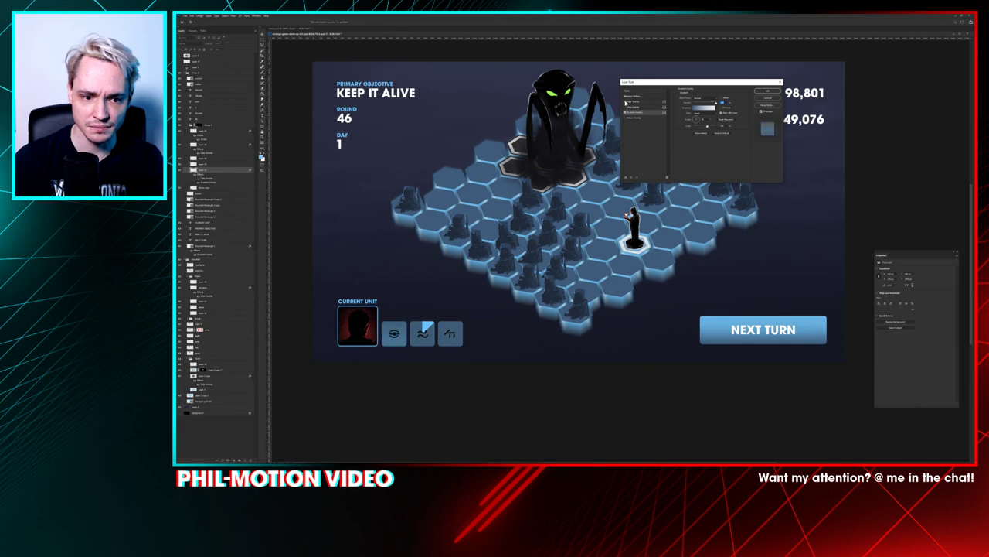
{"action": "left_click", "coordinate": [625, 103]}
{"action": "left_click", "coordinate": [626, 103]}
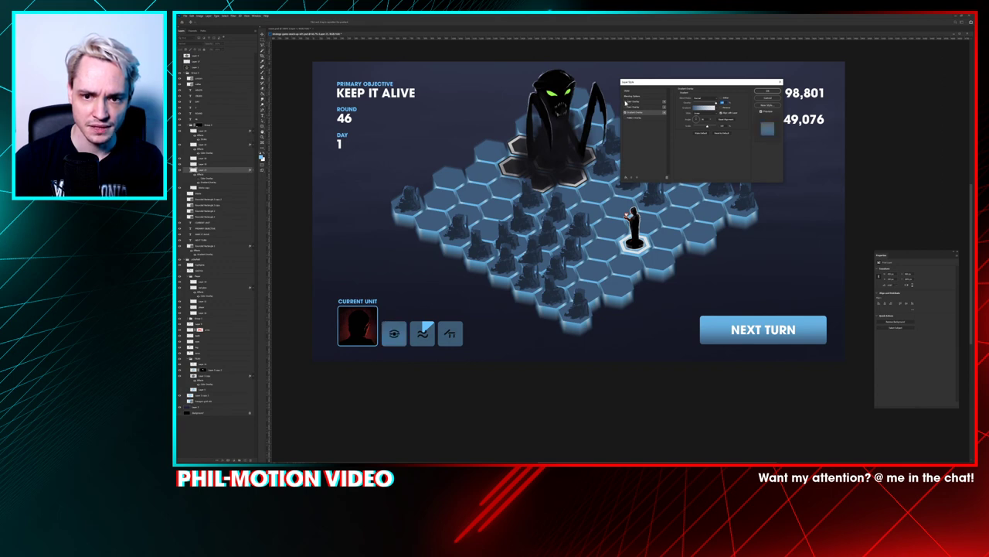
{"action": "left_click", "coordinate": [626, 102]}
{"action": "left_click", "coordinate": [626, 102]}
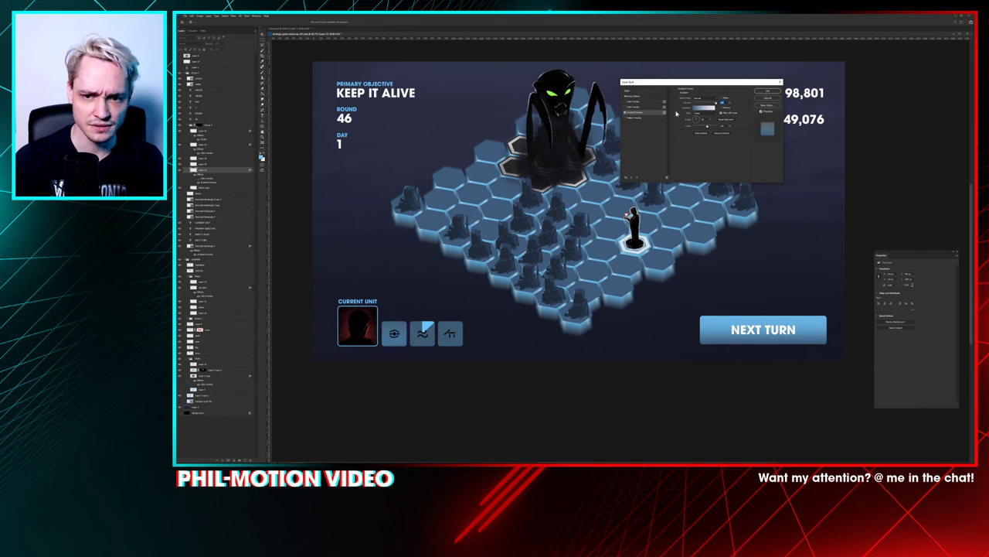
Step: Choose the Foreground to Background gradient preset and sample its starting stop from the darker blue at the NEXT TURN button's lower edge
{"action": "left_click", "coordinate": [700, 108]}
{"action": "left_click", "coordinate": [534, 143]}
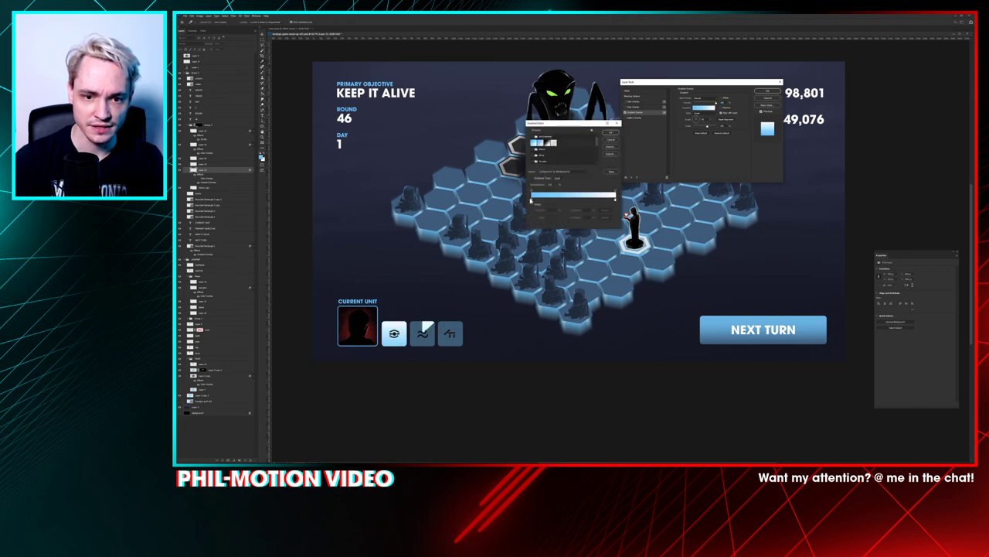
{"action": "double_click", "coordinate": [532, 201]}
{"action": "left_click", "coordinate": [517, 101]}
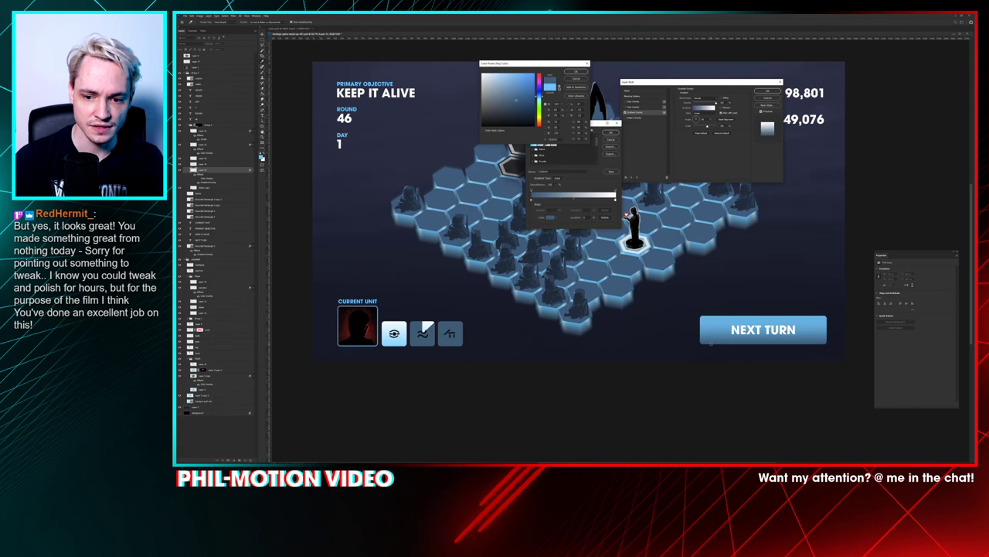
{"action": "left_click", "coordinate": [576, 71]}
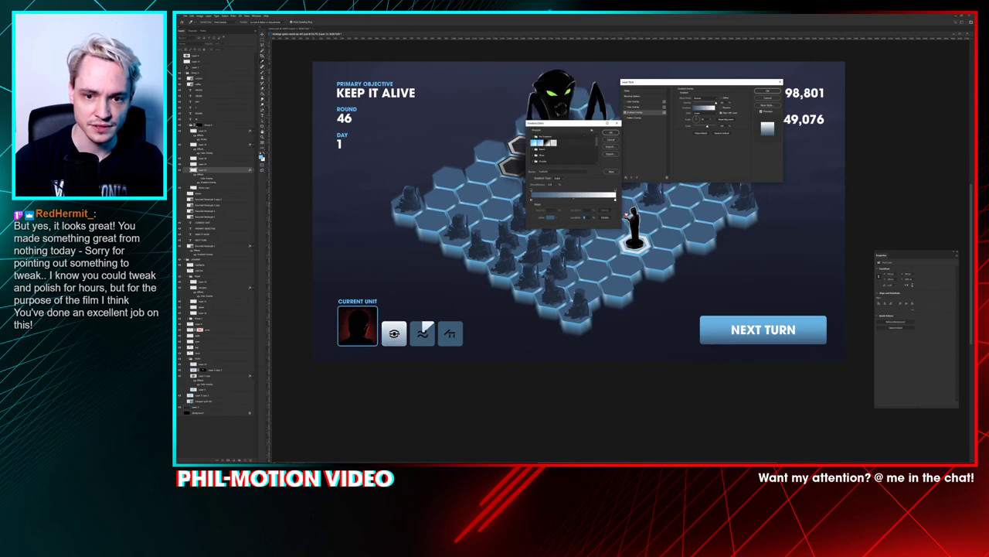
Step: Set the gradient's ending stop to the NEXT TURN button's light blue and apply the overlay to the active square
{"action": "double_click", "coordinate": [616, 202]}
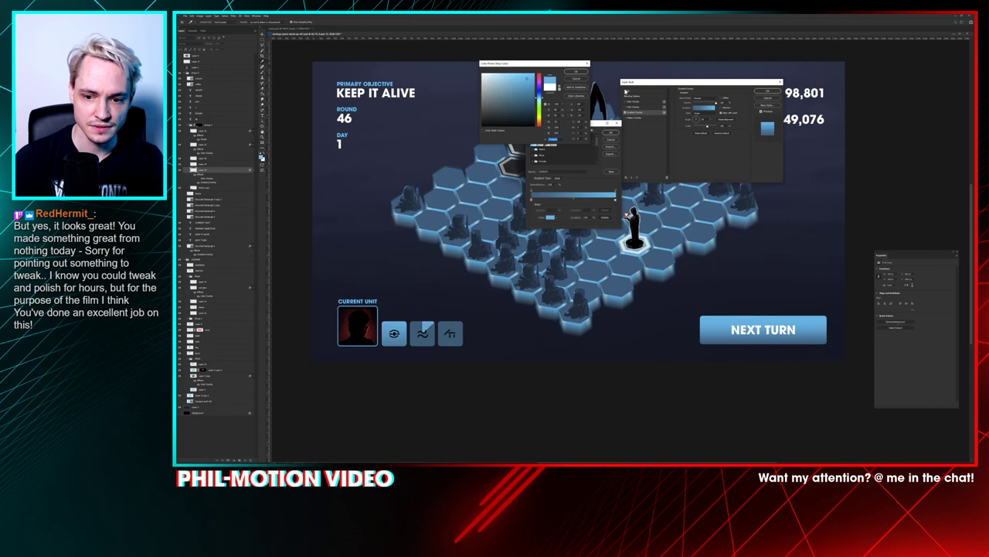
{"action": "left_click", "coordinate": [586, 64]}
{"action": "left_click", "coordinate": [607, 124]}
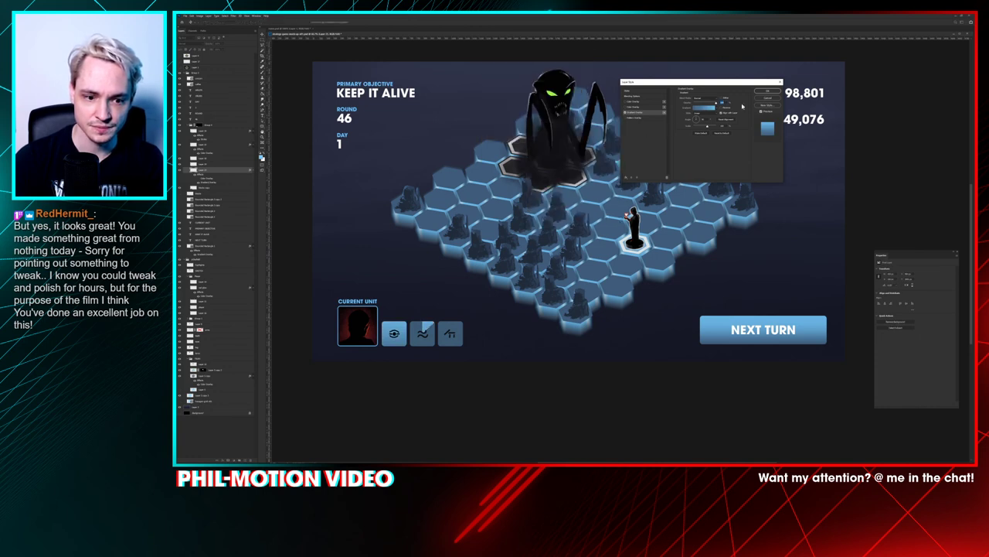
{"action": "left_click", "coordinate": [767, 92]}
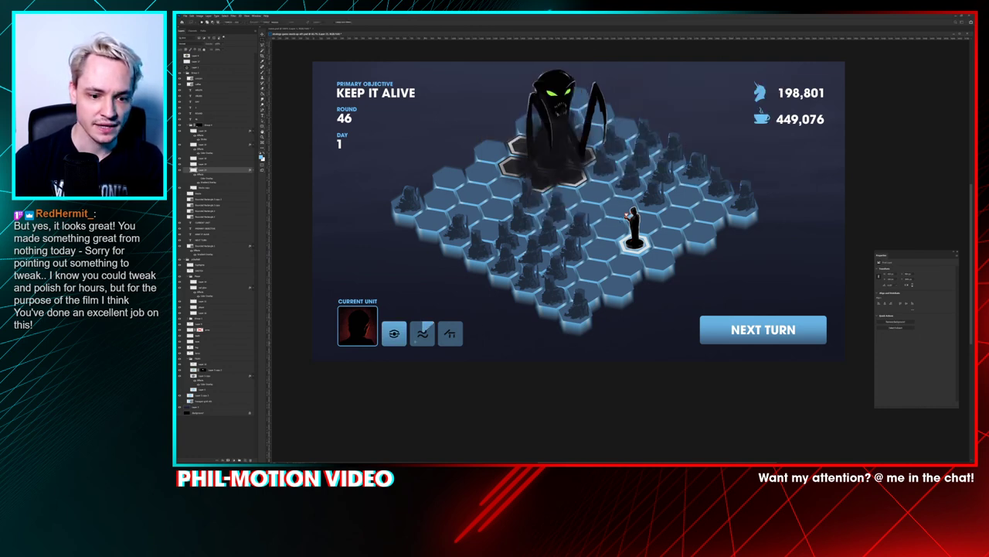
Step: Examine the active glyph square's gradient up close beside the portrait and the two inactive squares
{"action": "key", "text": "ctrl+plus"}
{"action": "left_click_drag", "start_coordinate": [374, 321], "coordinate": [601, 216]}
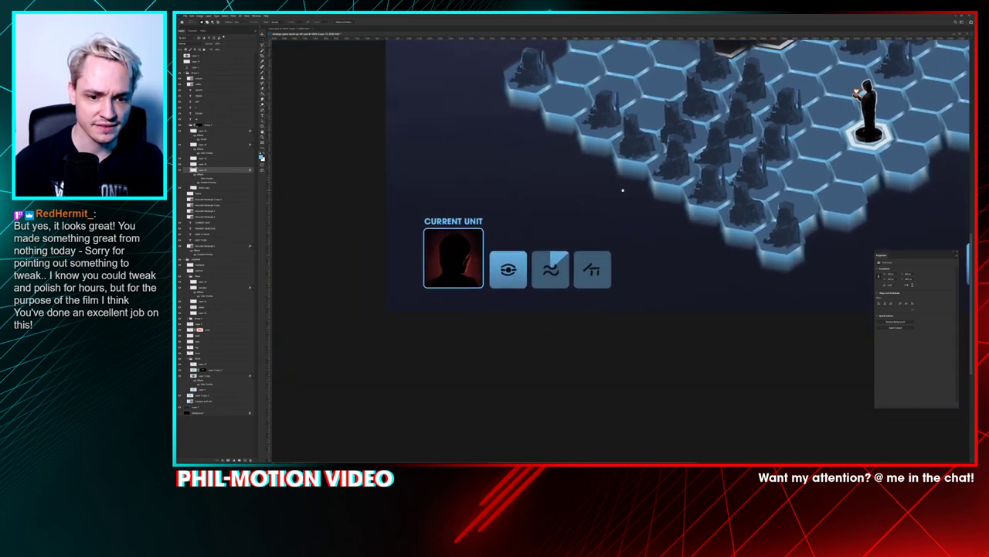
{"action": "scroll", "coordinate": [628, 184], "scroll_direction": "up", "scroll_amount": 4}
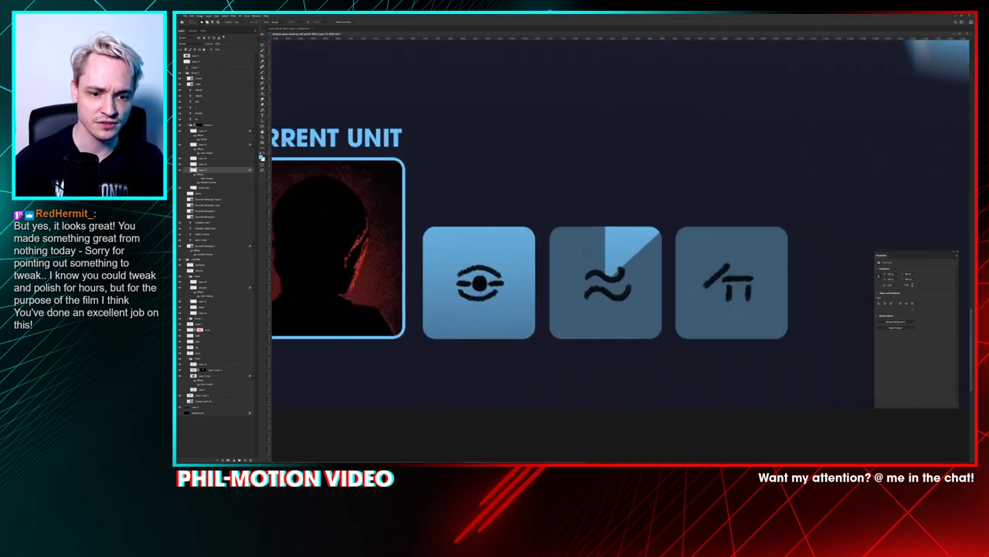
{"action": "scroll", "coordinate": [663, 284], "scroll_direction": "down", "scroll_amount": 4}
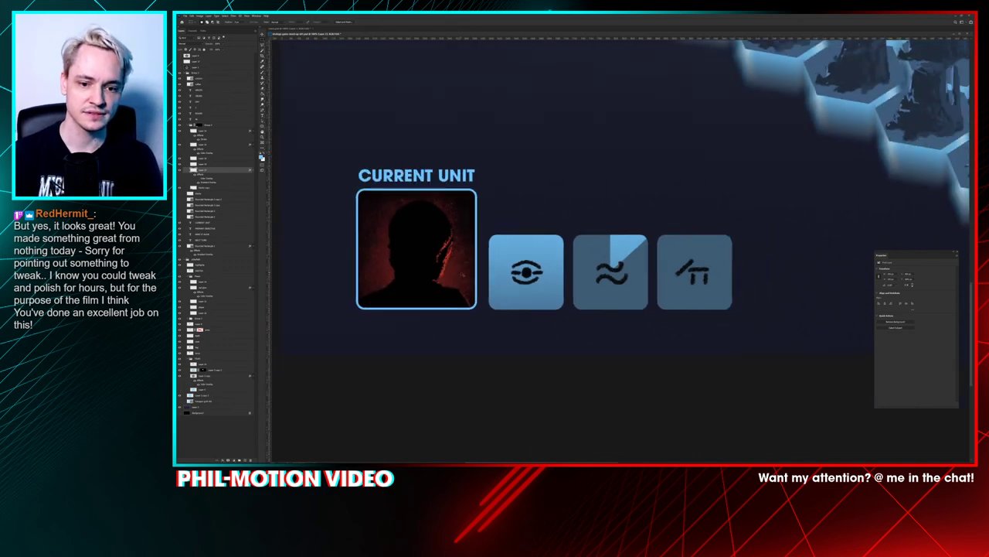
{"action": "scroll", "coordinate": [662, 284], "scroll_direction": "down", "scroll_amount": 2}
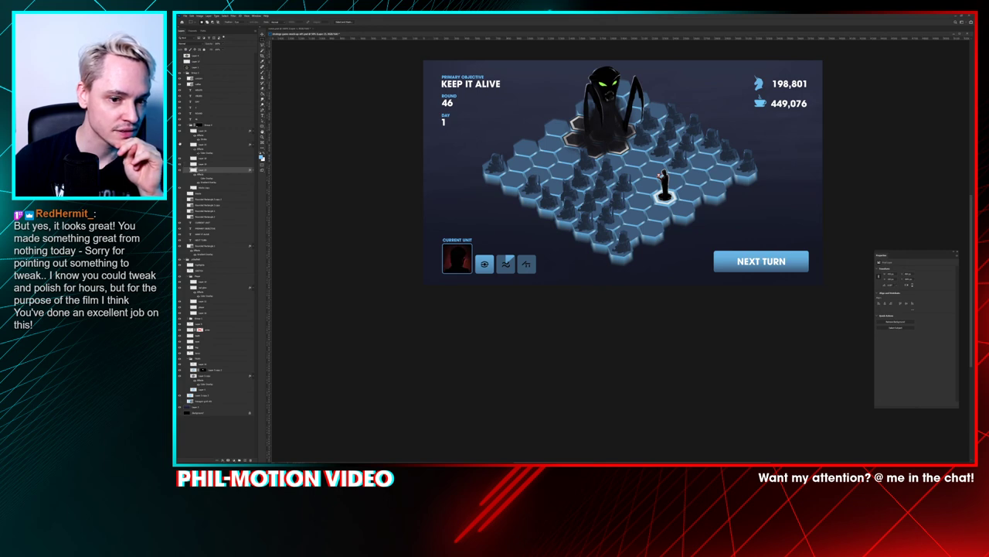
Step: Flatten the glyph layer's Color Overlay by merging it with a new blank layer, and rename the merged layer
{"action": "left_click", "coordinate": [202, 145]}
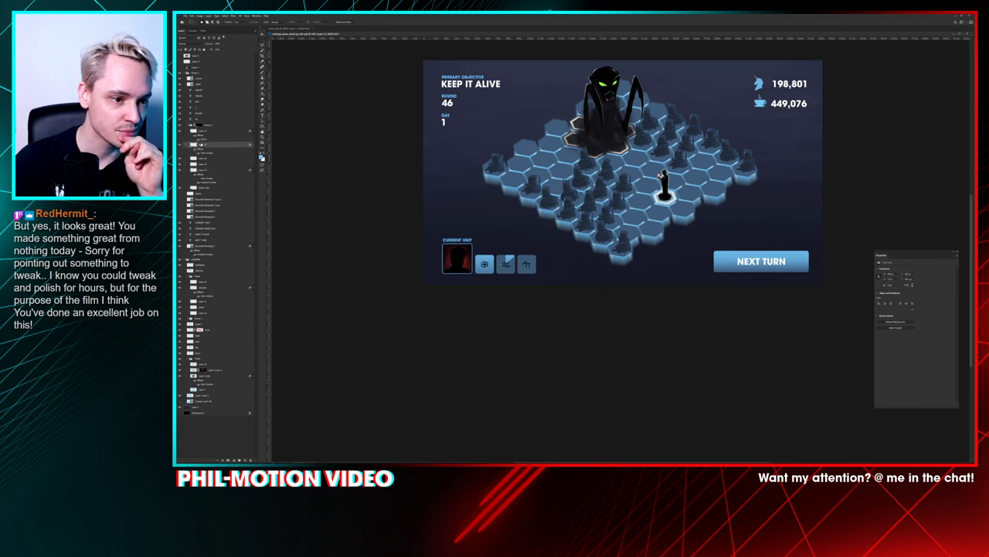
{"action": "left_click", "coordinate": [245, 460]}
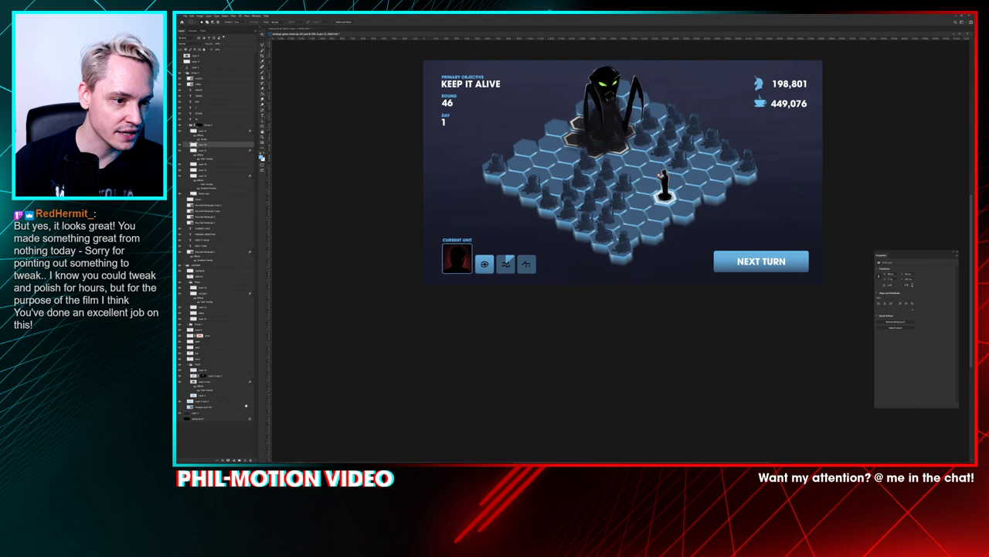
{"action": "left_click", "coordinate": [204, 151], "text": "shift"}
{"action": "key", "text": "ctrl+e"}
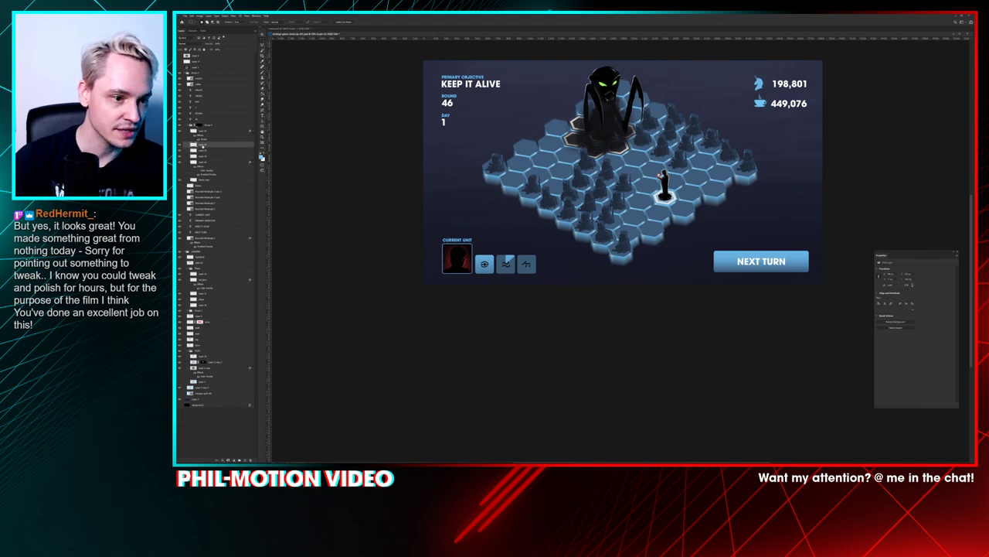
{"action": "double_click", "coordinate": [203, 146]}
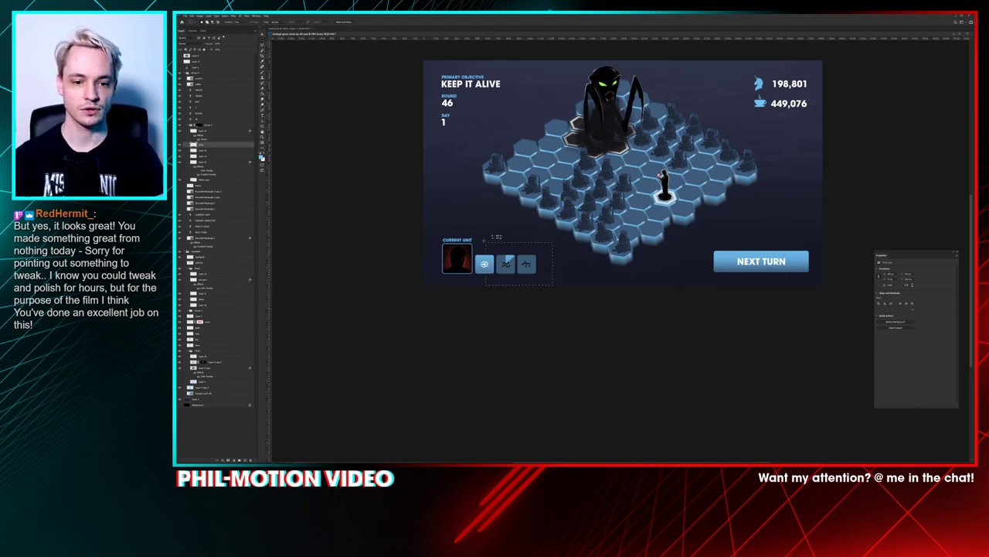
Step: Turn the glyphs on the two inactive squares white and dismiss the floating Properties window
{"action": "key", "text": "ctrl+z"}
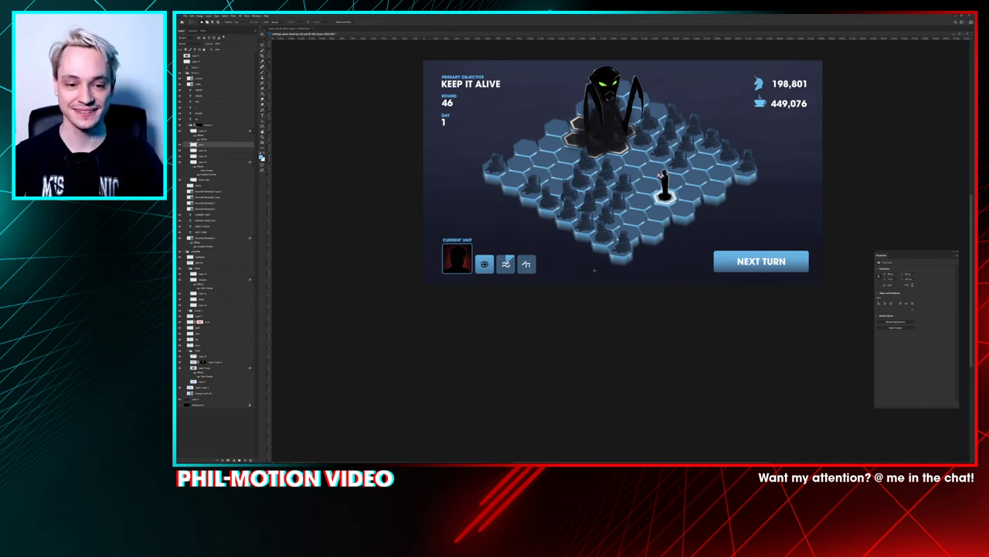
{"action": "left_click_drag", "start_coordinate": [594, 270], "coordinate": [557, 306]}
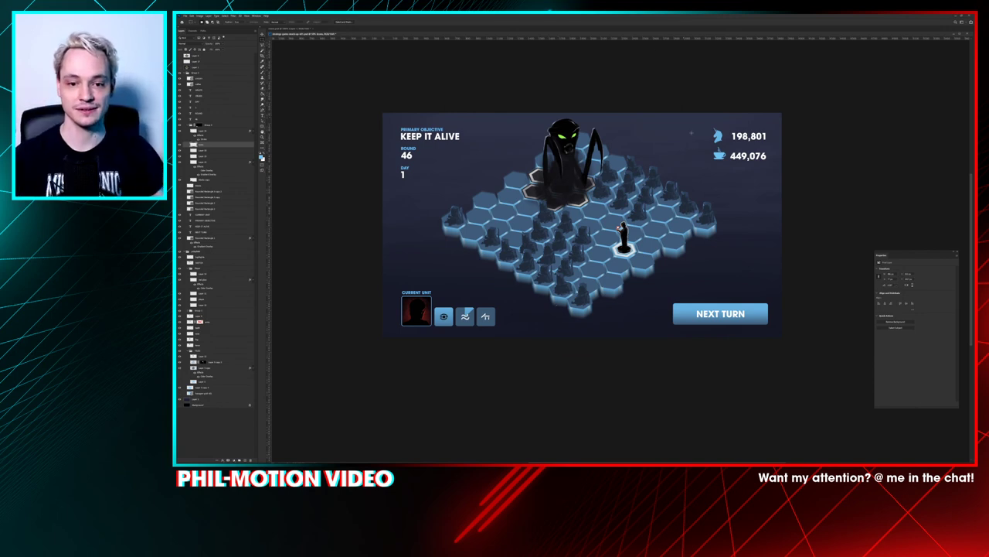
{"action": "left_click", "coordinate": [957, 255]}
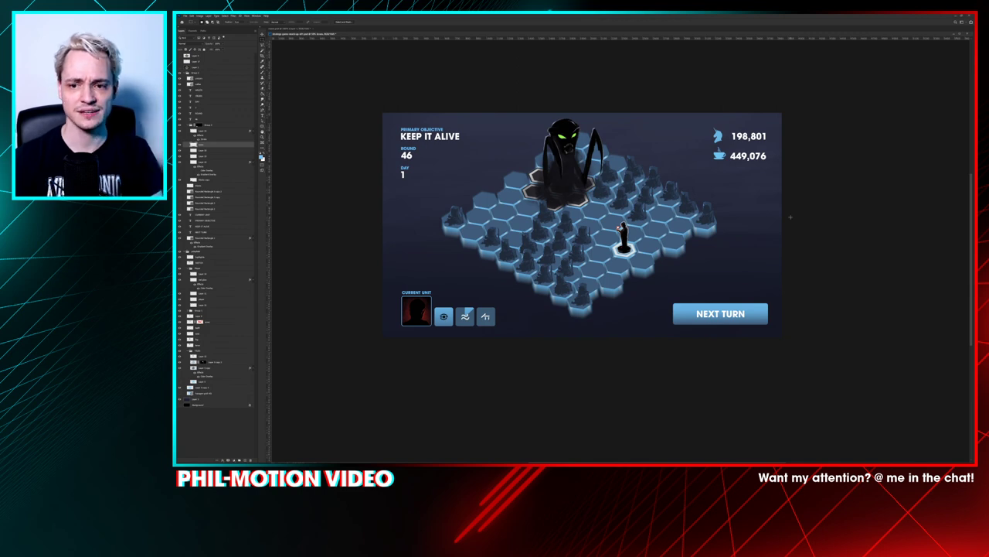
Step: Review the whole mock-up at enlarged and thumbnail sizes to judge its overall readability
{"action": "key", "text": "ctrl+plus"}
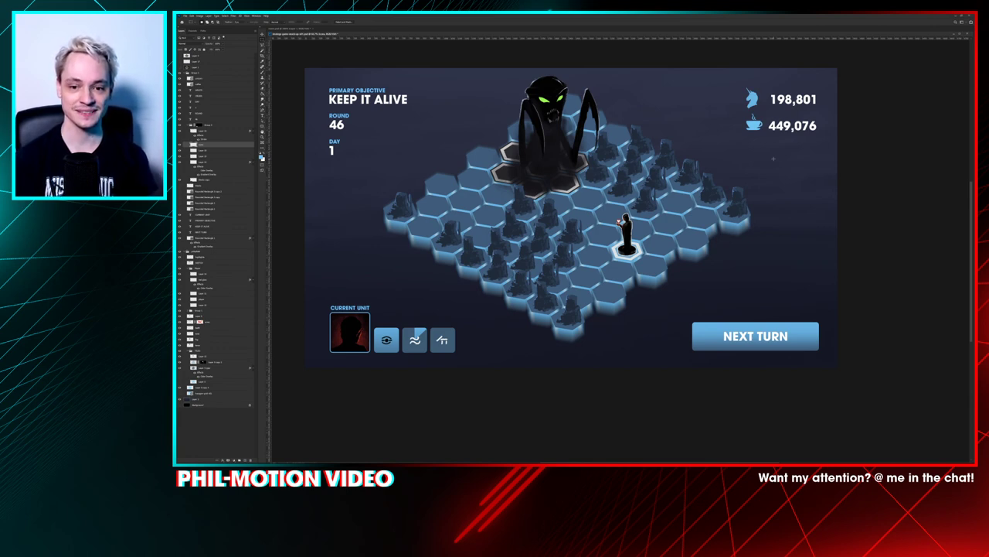
{"action": "key", "text": "ctrl+minus"}
{"action": "key", "text": "ctrl+minus"}
{"action": "key", "text": "ctrl+minus"}
{"action": "key", "text": "ctrl+minus"}
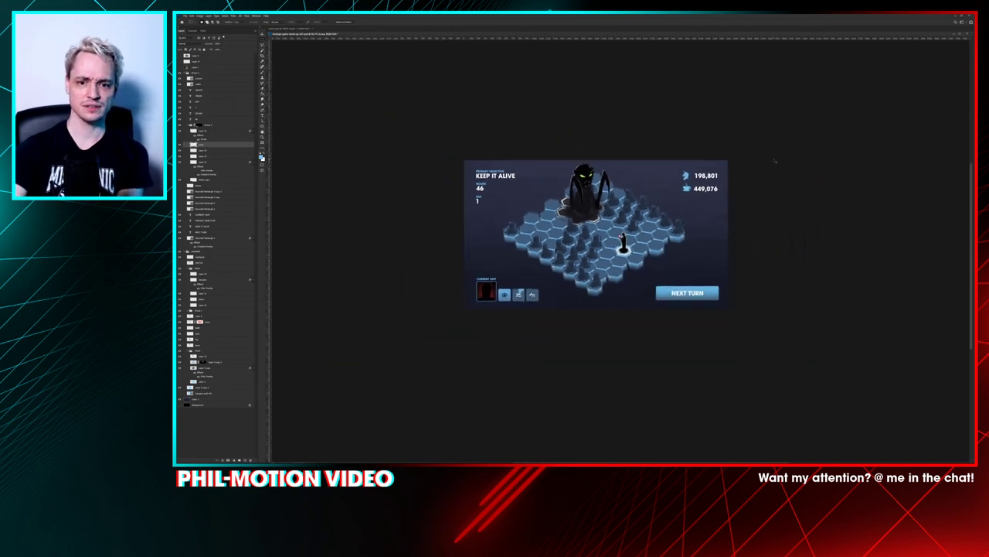
{"action": "key", "text": "ctrl+plus"}
{"action": "key", "text": "ctrl+plus"}
{"action": "key", "text": "ctrl+plus"}
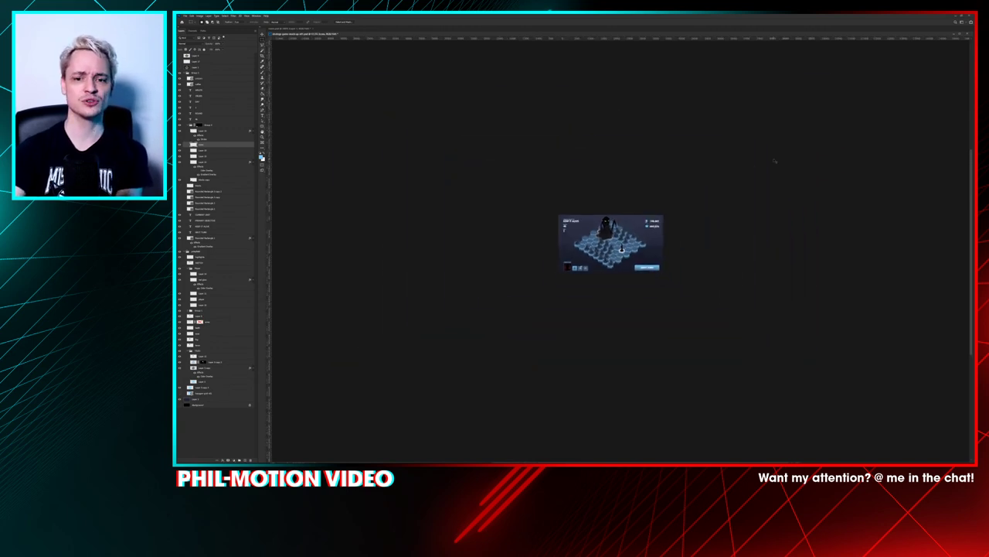
{"action": "key", "text": "ctrl+plus"}
{"action": "key", "text": "ctrl+plus"}
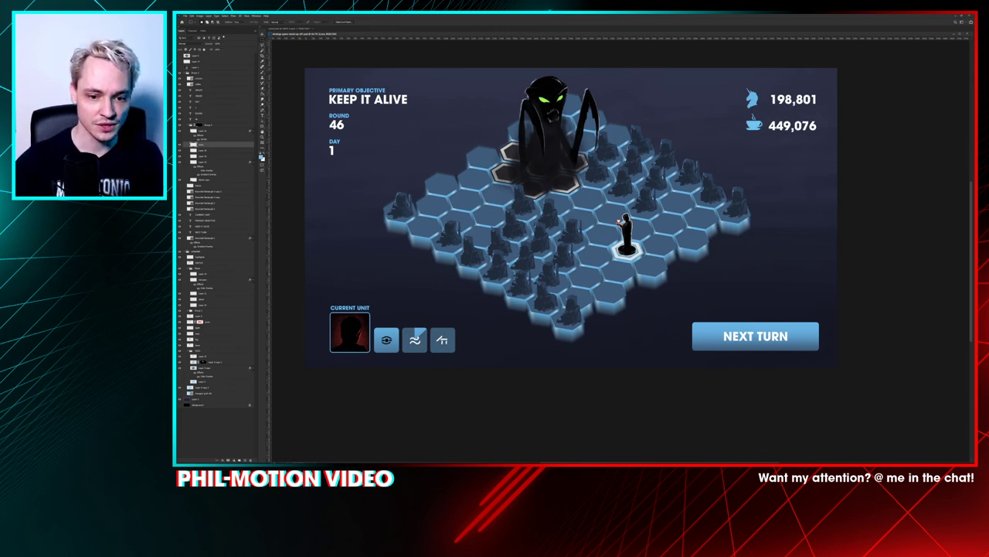
Step: Inspect the rock formations on the hex board up close, and review the complete composition
{"action": "key", "text": "ctrl+plus"}
{"action": "key", "text": "ctrl+plus"}
{"action": "key", "text": "ctrl+plus"}
{"action": "left_click_drag", "start_coordinate": [454, 289], "coordinate": [788, 211]}
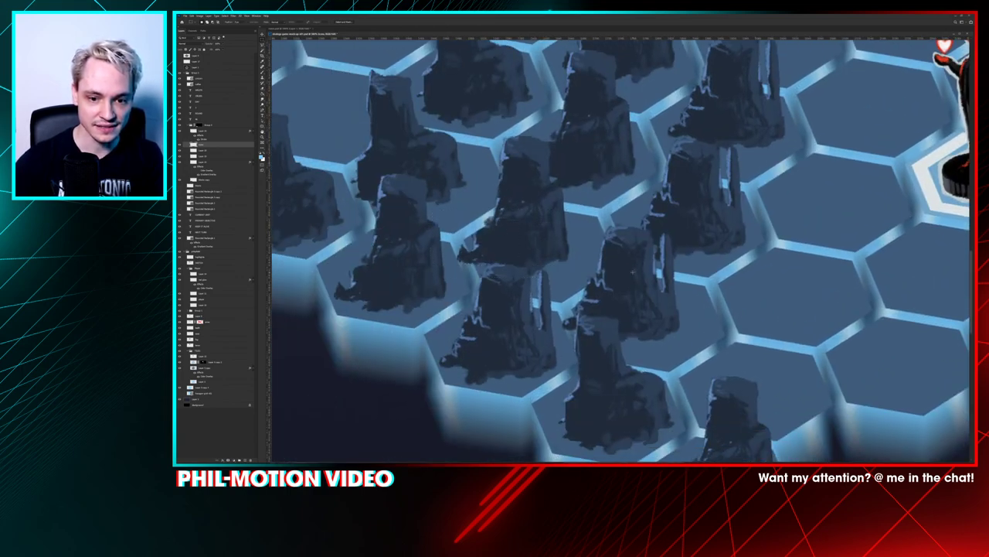
{"action": "scroll", "coordinate": [618, 247], "scroll_direction": "down", "scroll_amount": 8}
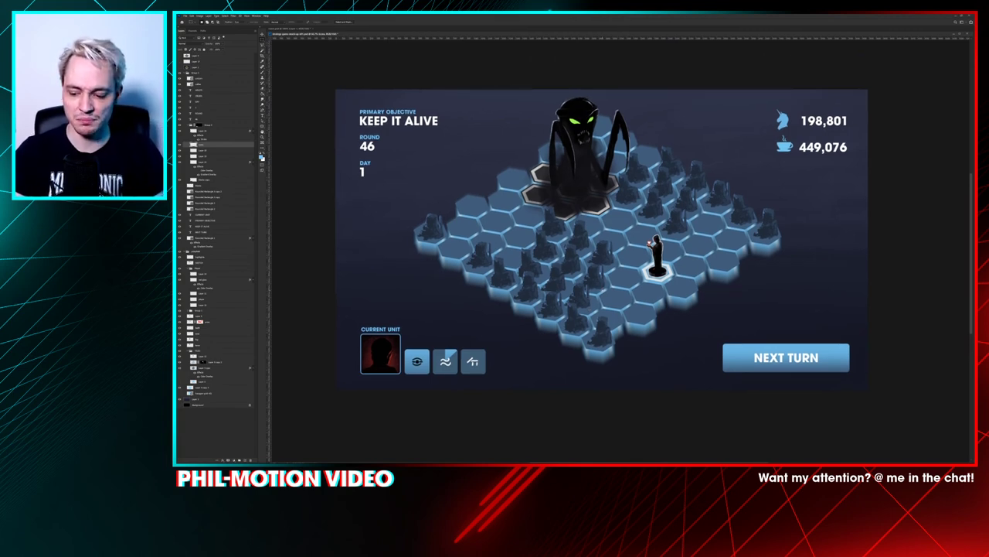
{"action": "scroll", "coordinate": [623, 250], "scroll_direction": "down", "scroll_amount": 1}
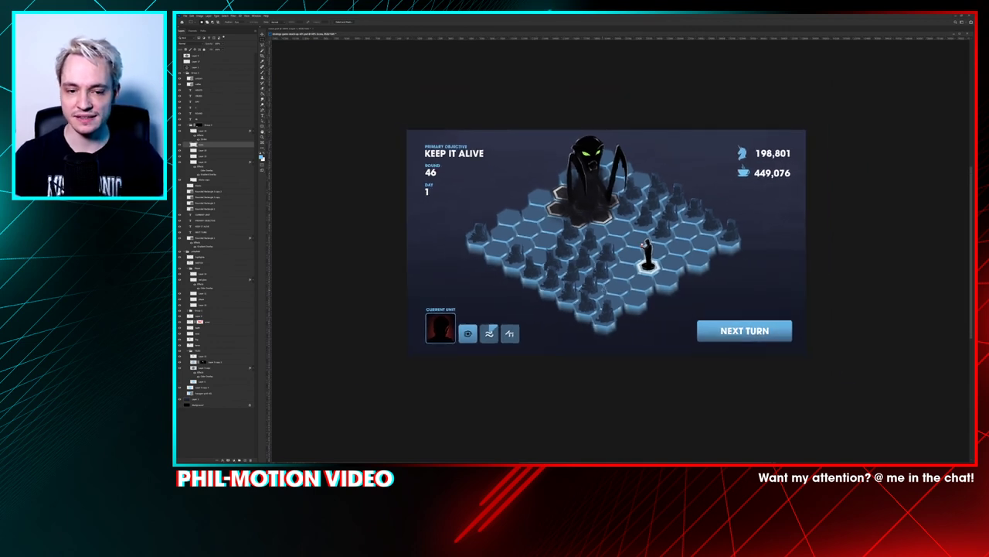